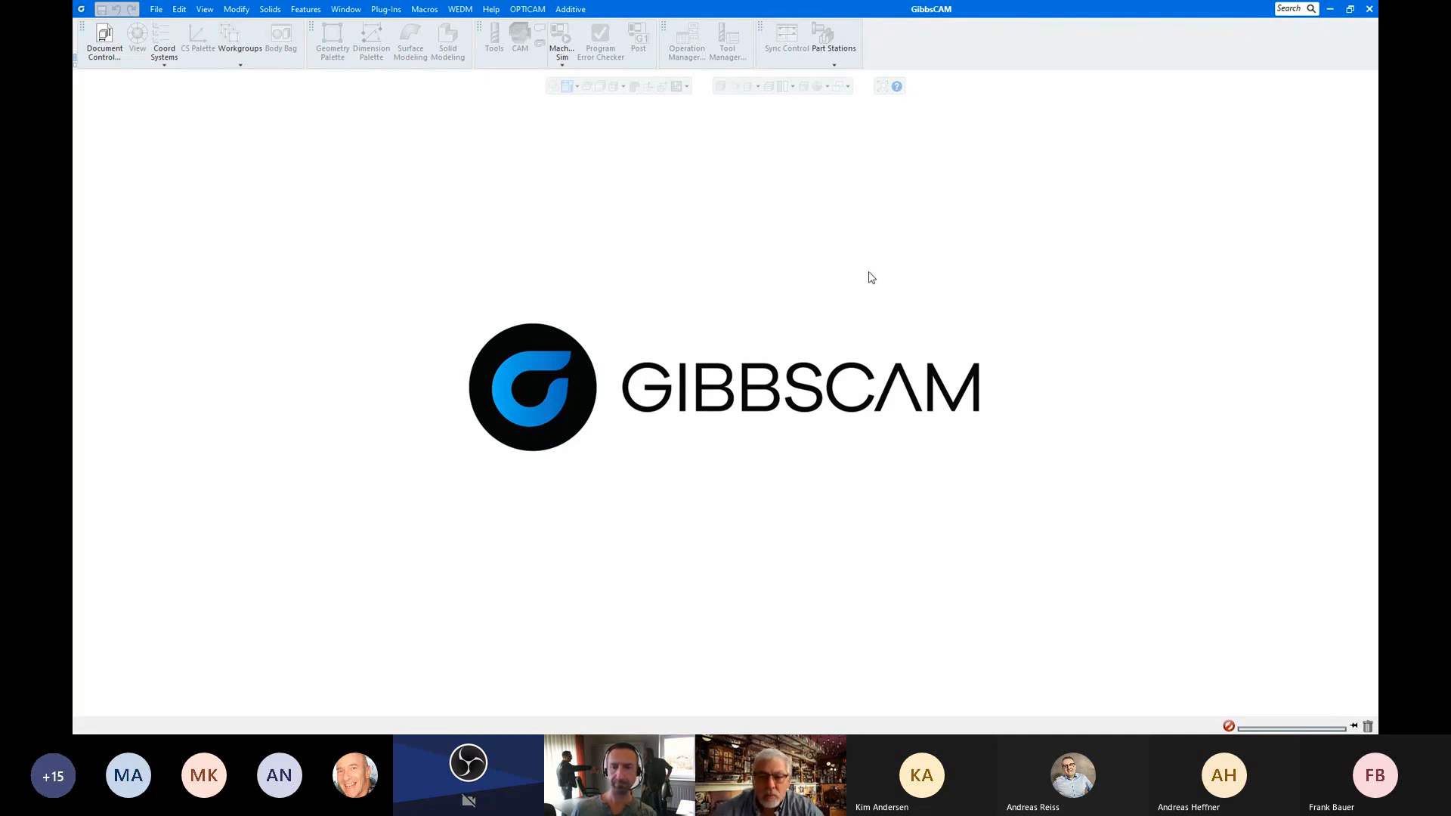
# Step: Open the part file Cross_MM from the MM folder inside Opticam EDM's EDM Web Class Test Files in the GibbsCAM Cambrio library
pyautogui.moveTo(698, 6)
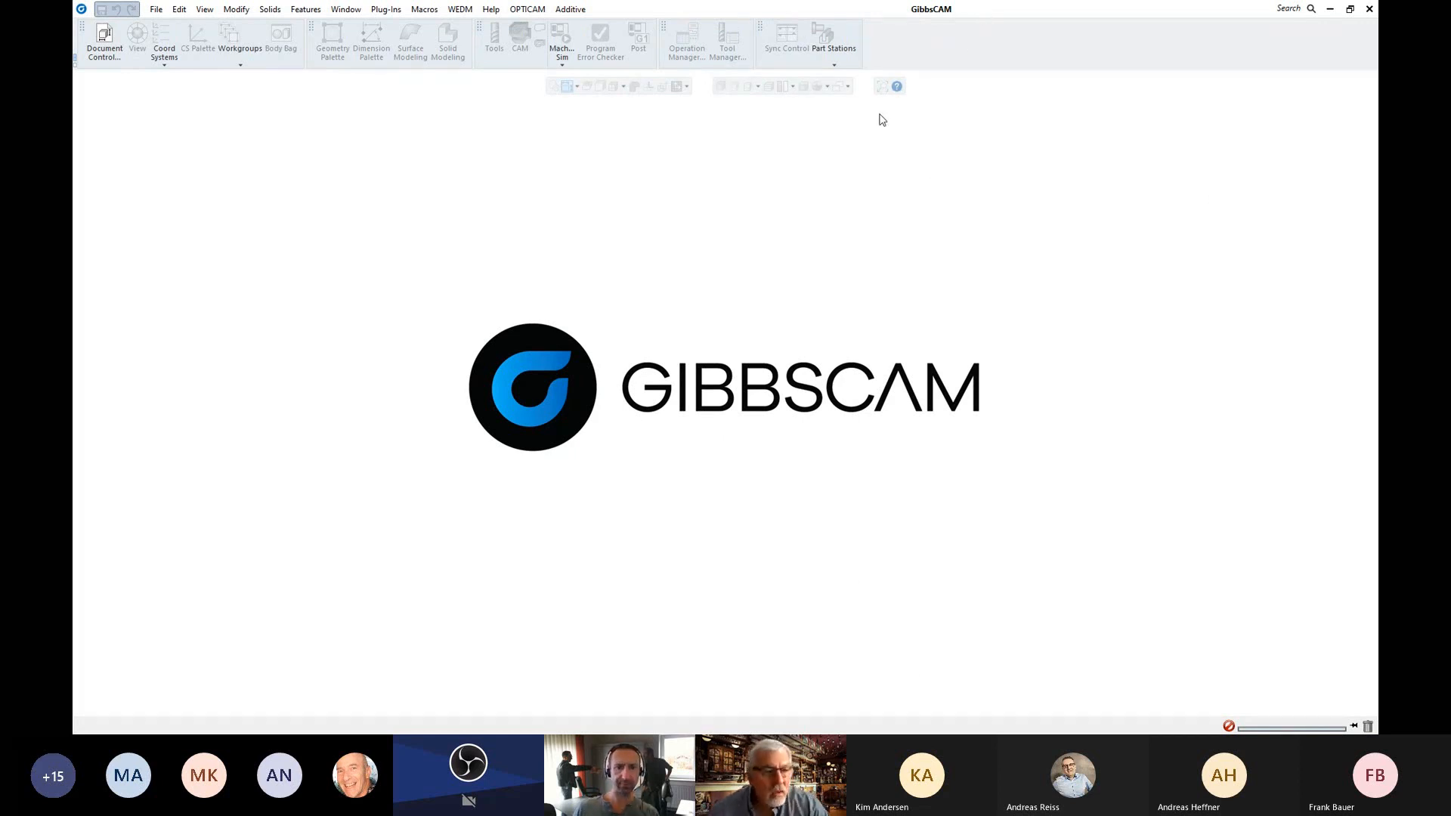
pyautogui.click(157, 9)
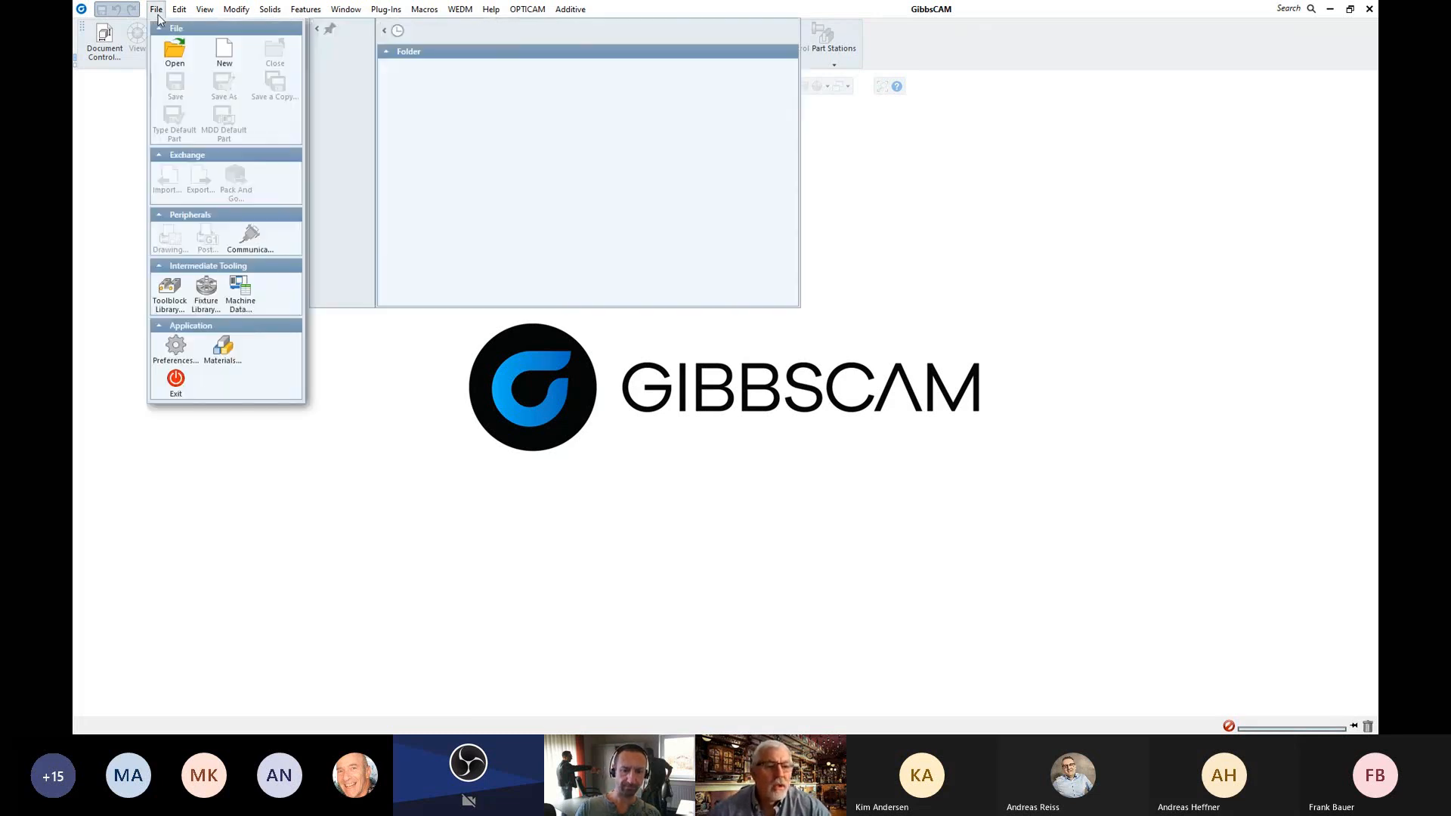
pyautogui.click(174, 53)
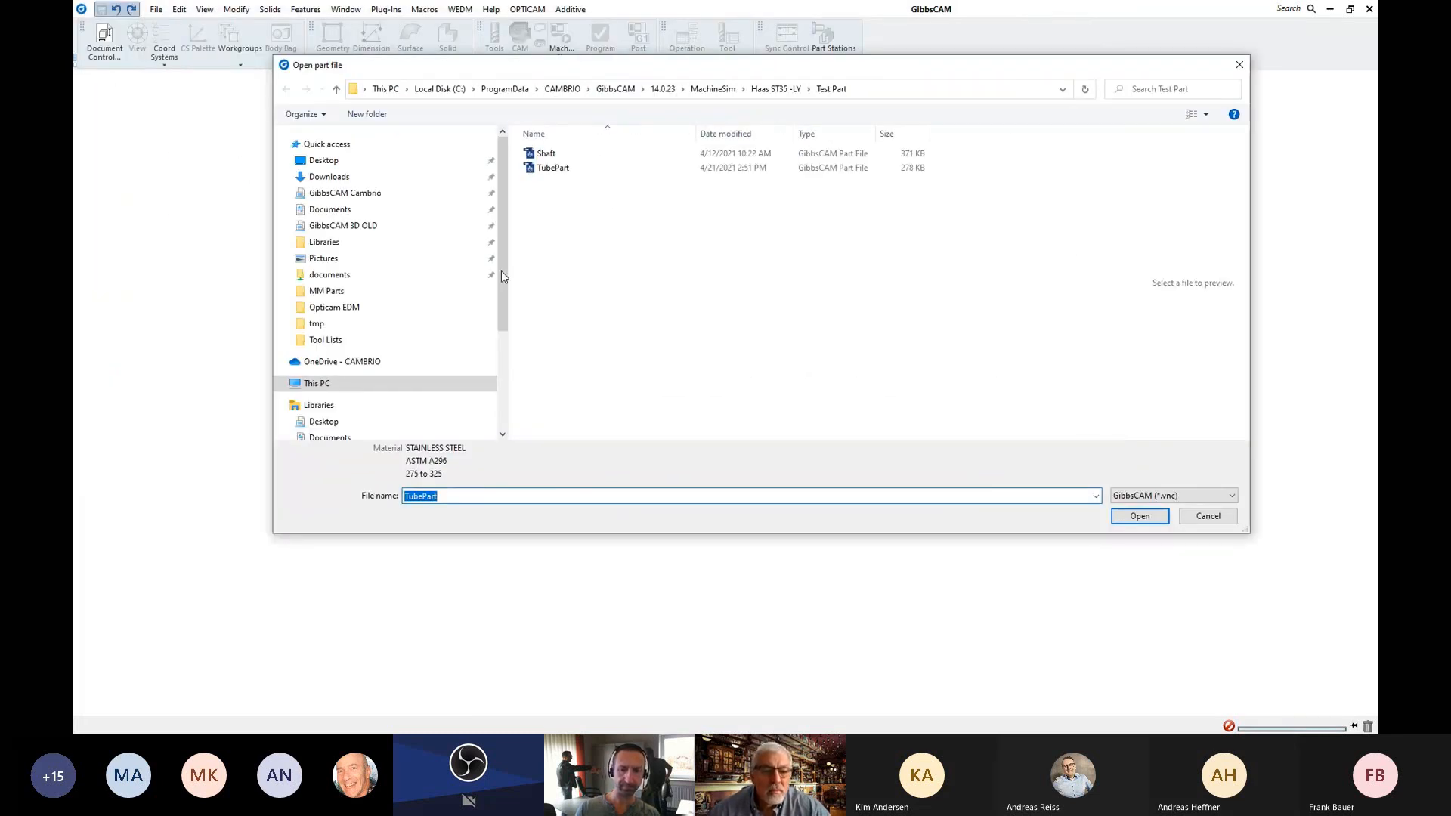
pyautogui.click(365, 194)
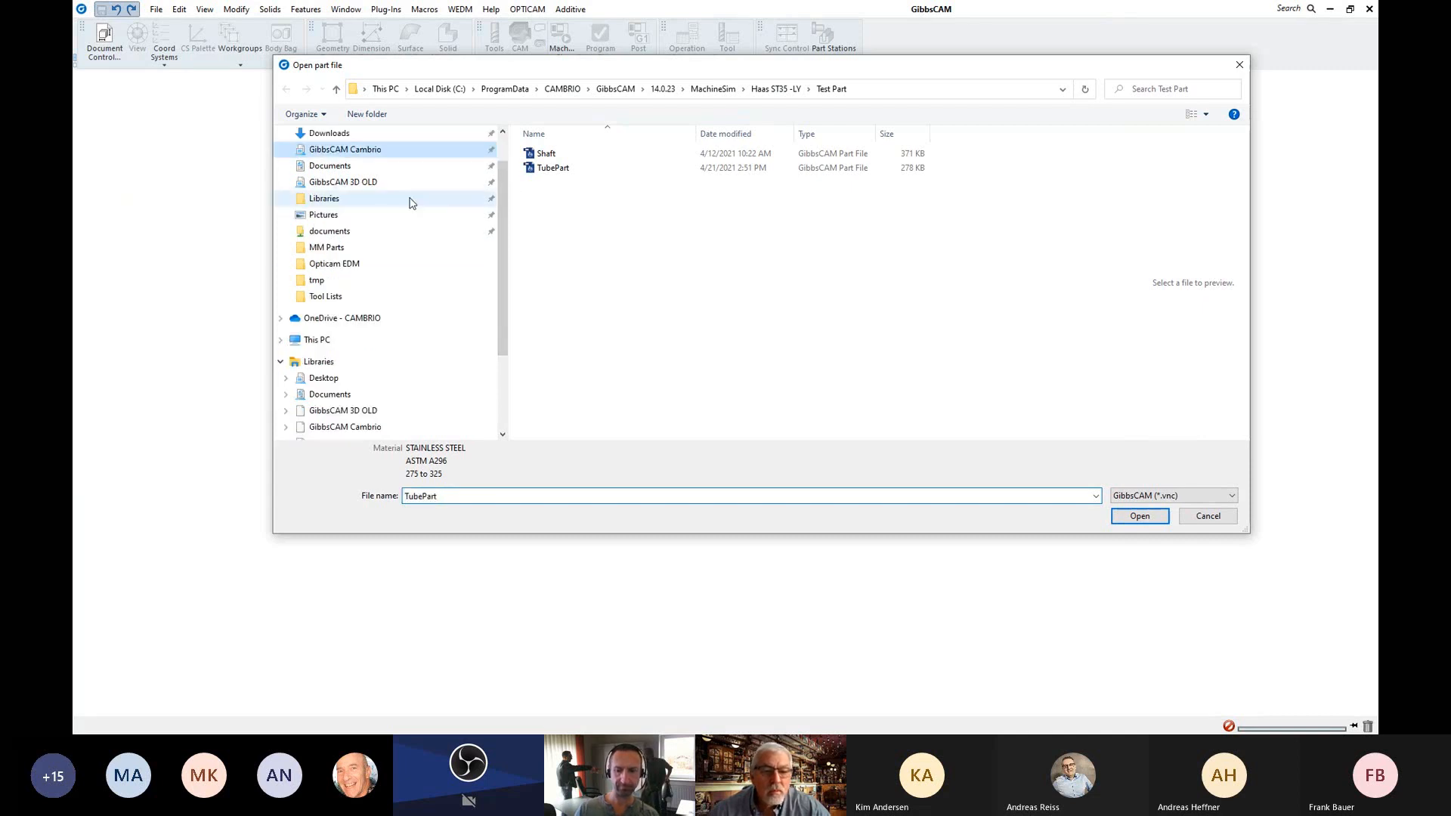
pyautogui.doubleClick(559, 285)
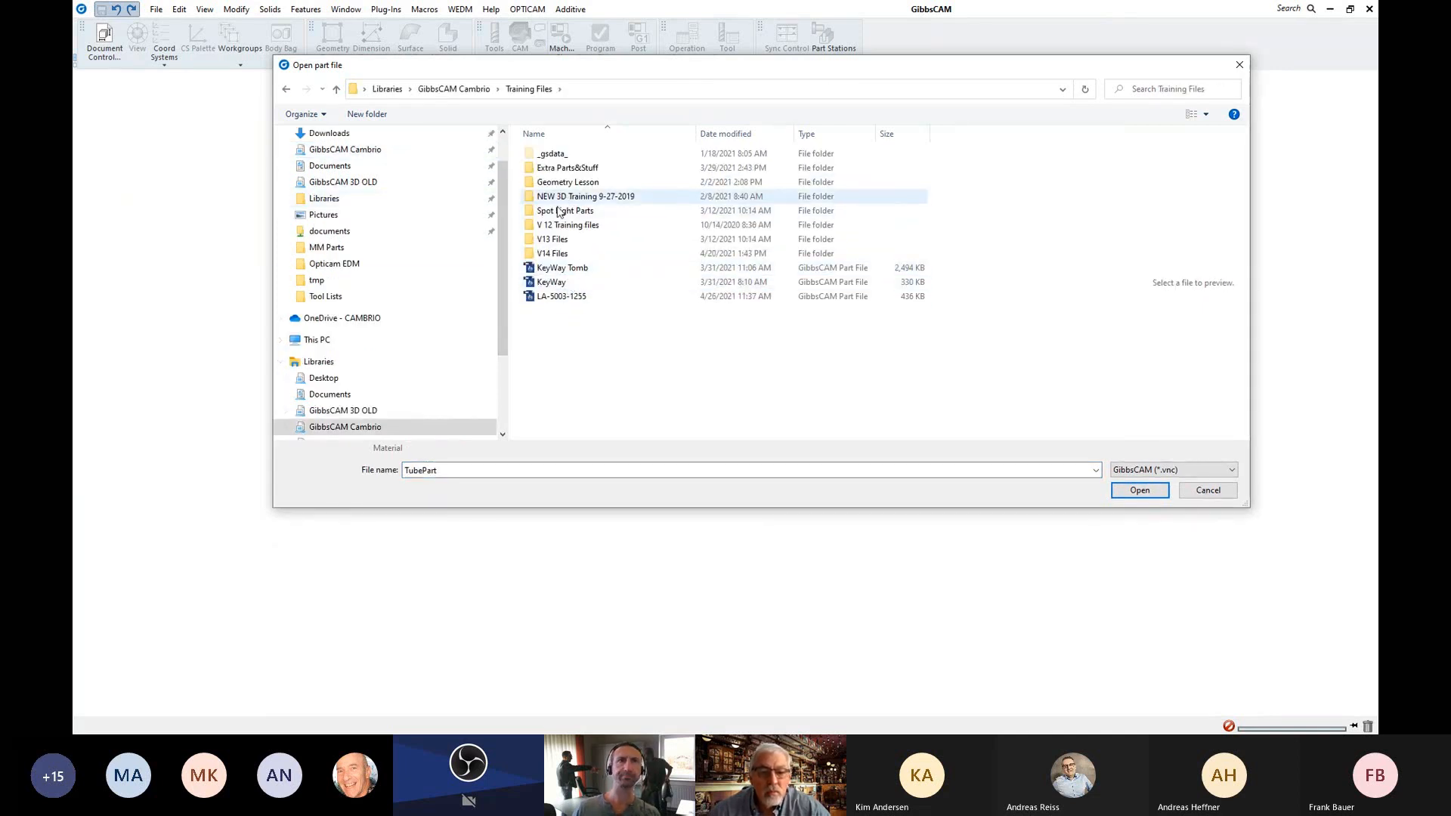
pyautogui.click(287, 89)
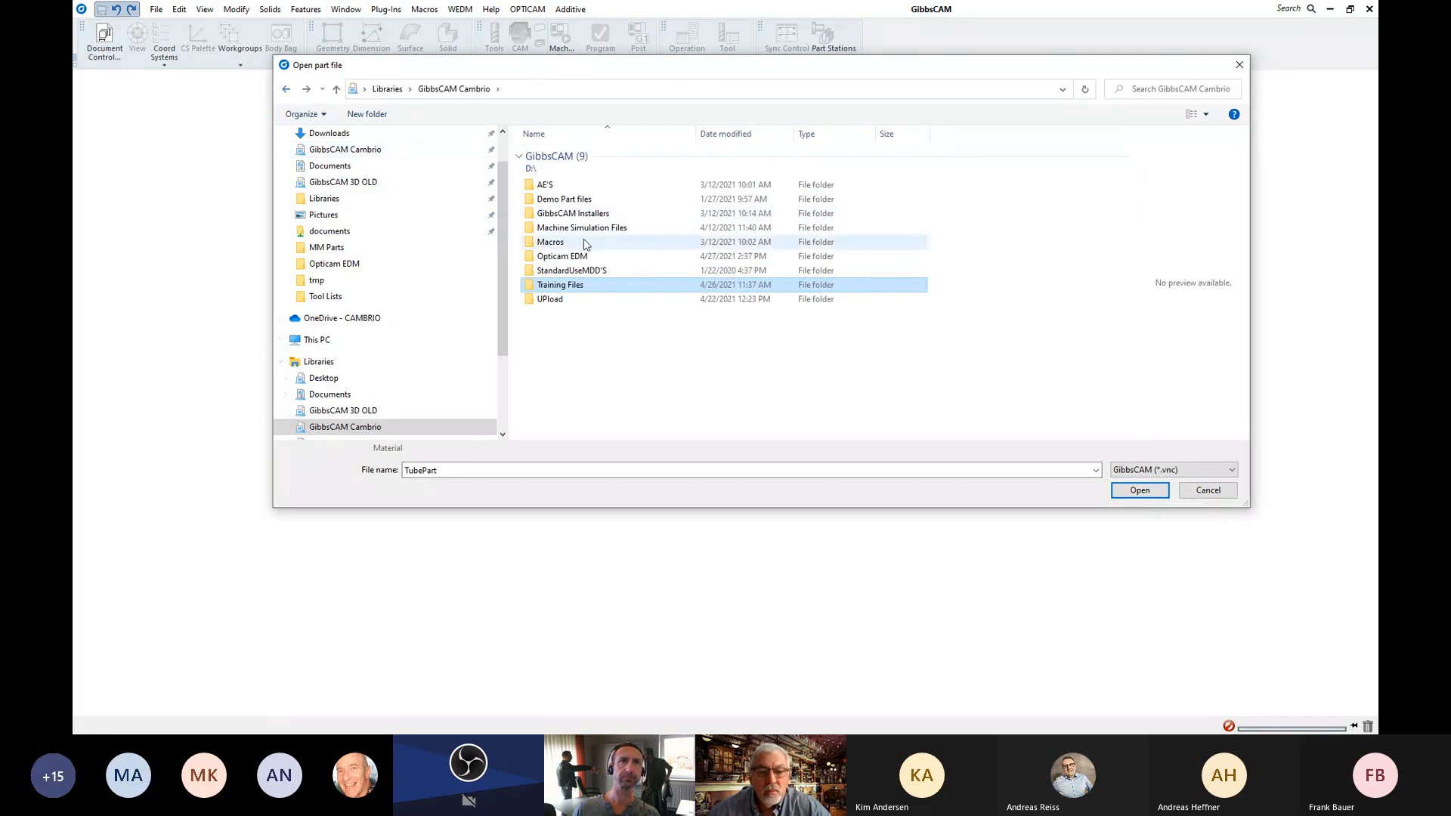
pyautogui.doubleClick(571, 257)
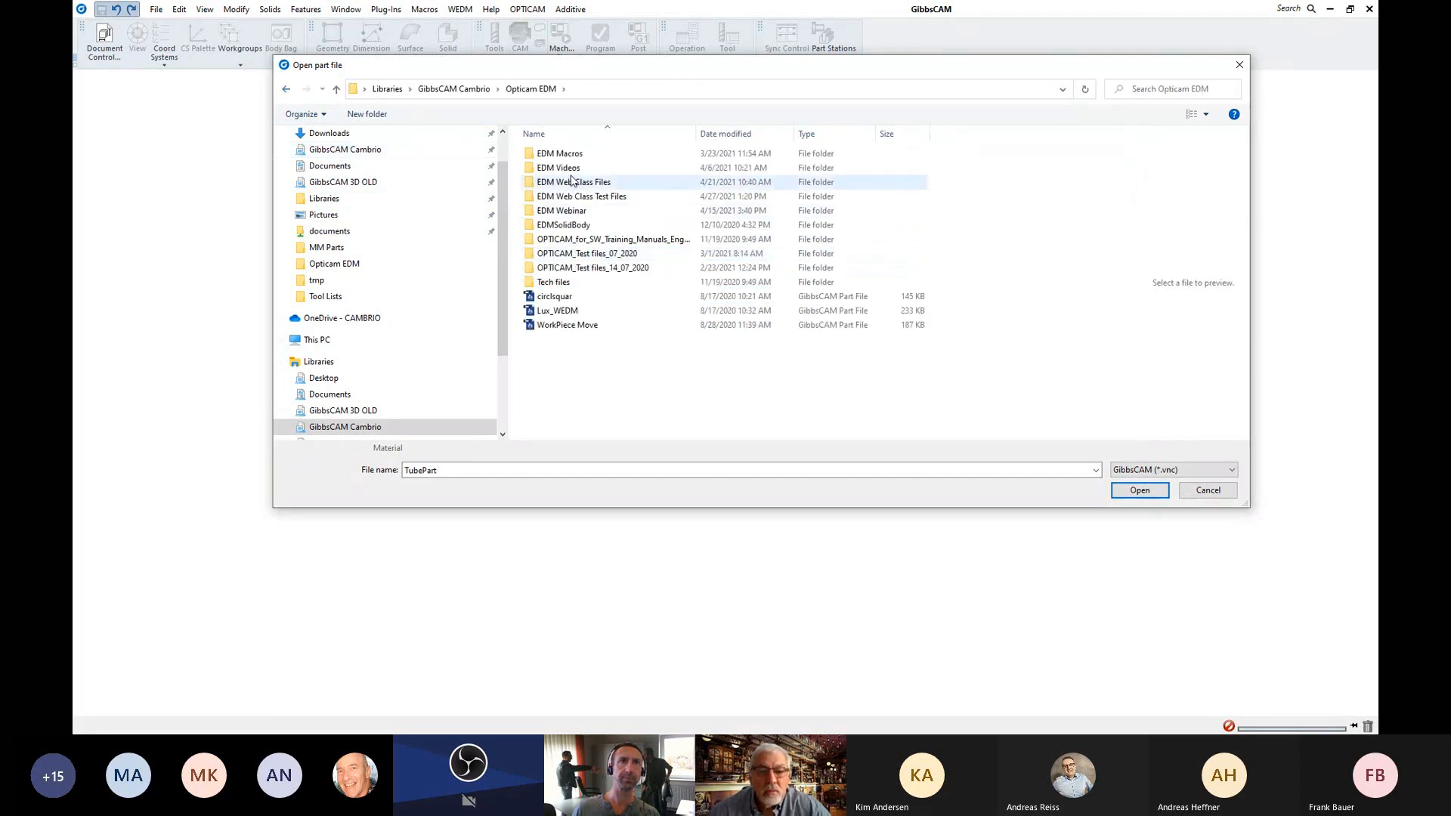
pyautogui.doubleClick(569, 196)
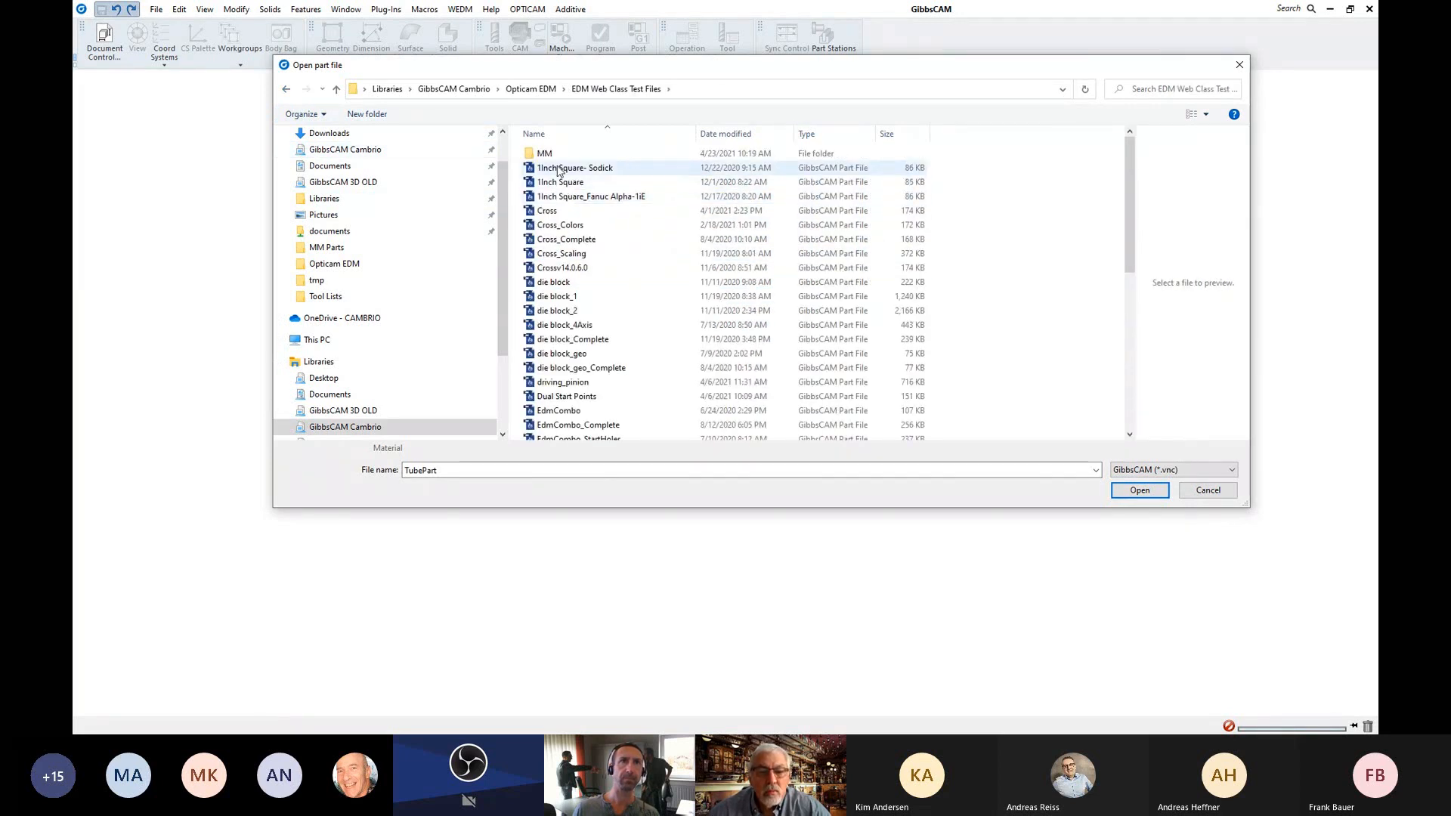
pyautogui.doubleClick(552, 157)
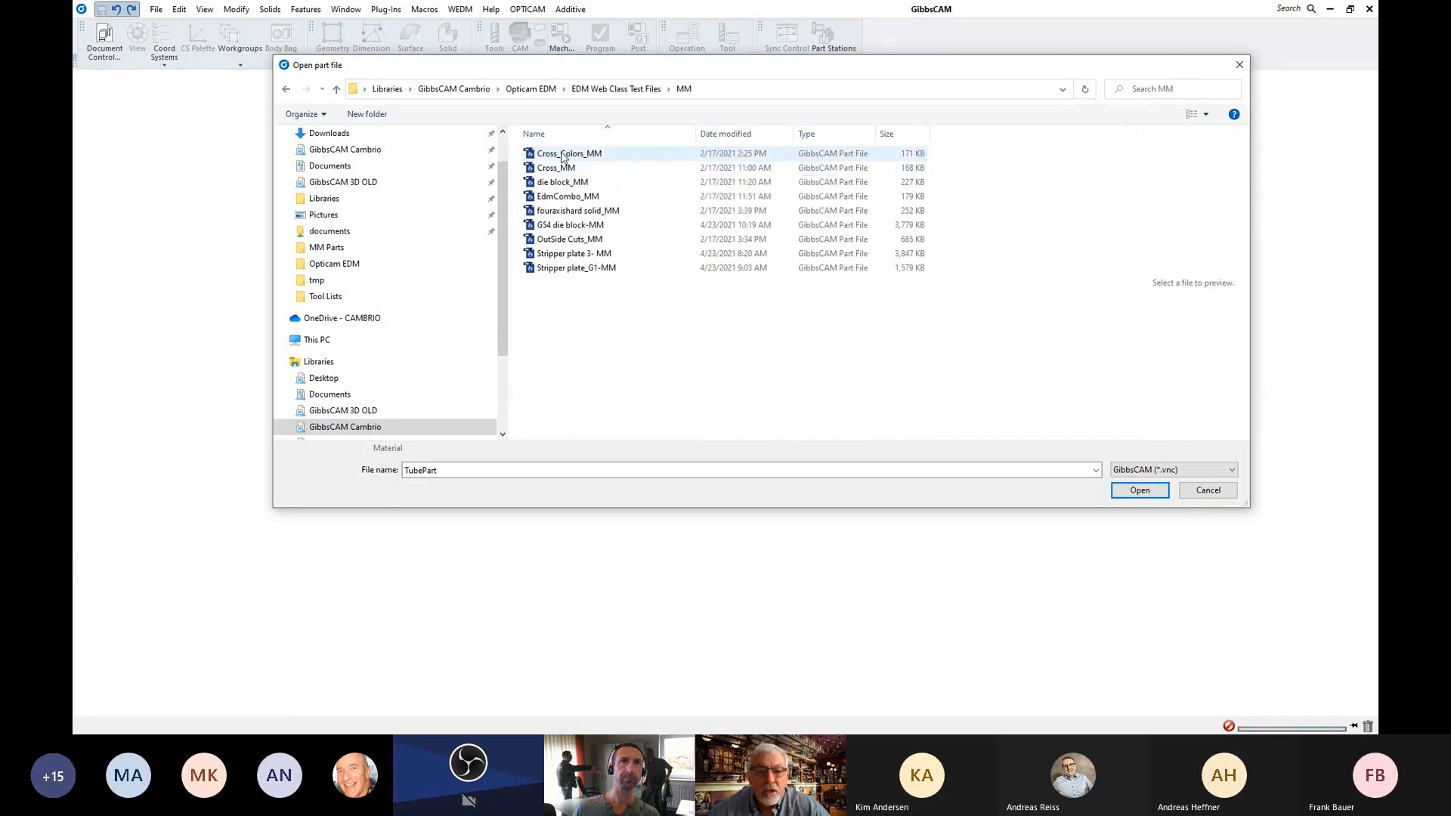
pyautogui.click(560, 154)
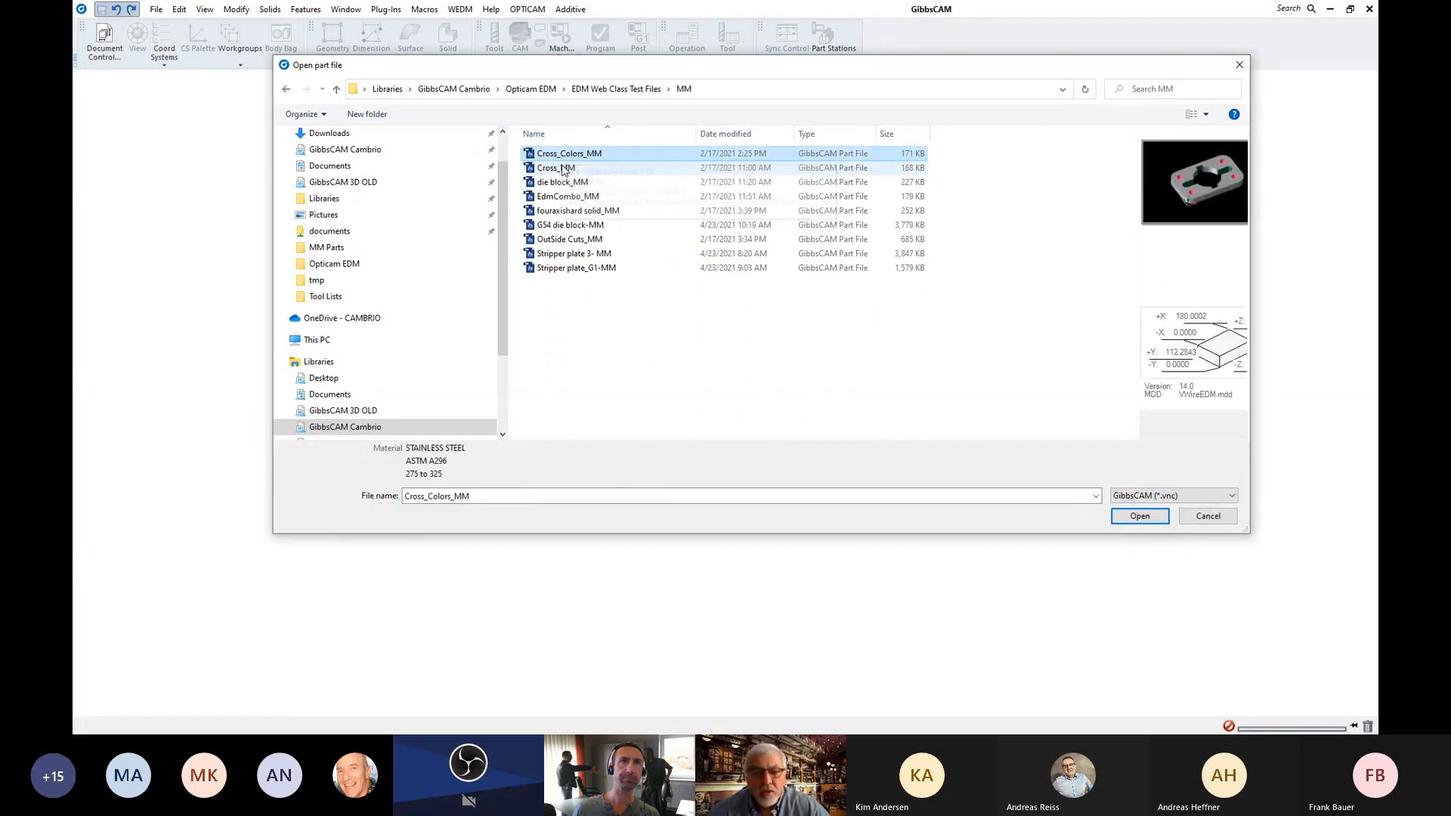
pyautogui.click(559, 167)
pyautogui.click(1140, 517)
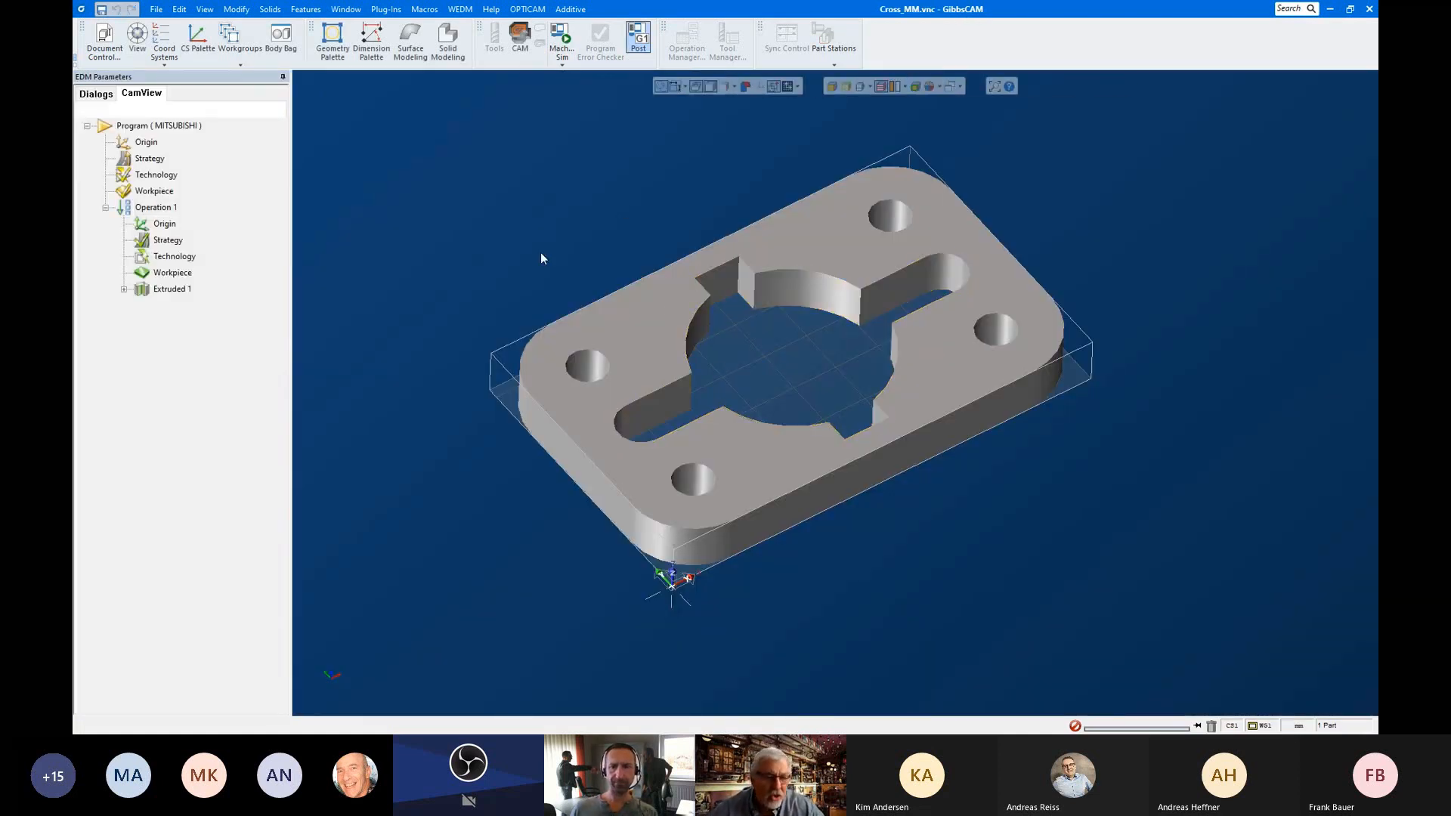
# Step: Delete the Extruded 1 feature from Operation 1
pyautogui.rightClick(181, 301)
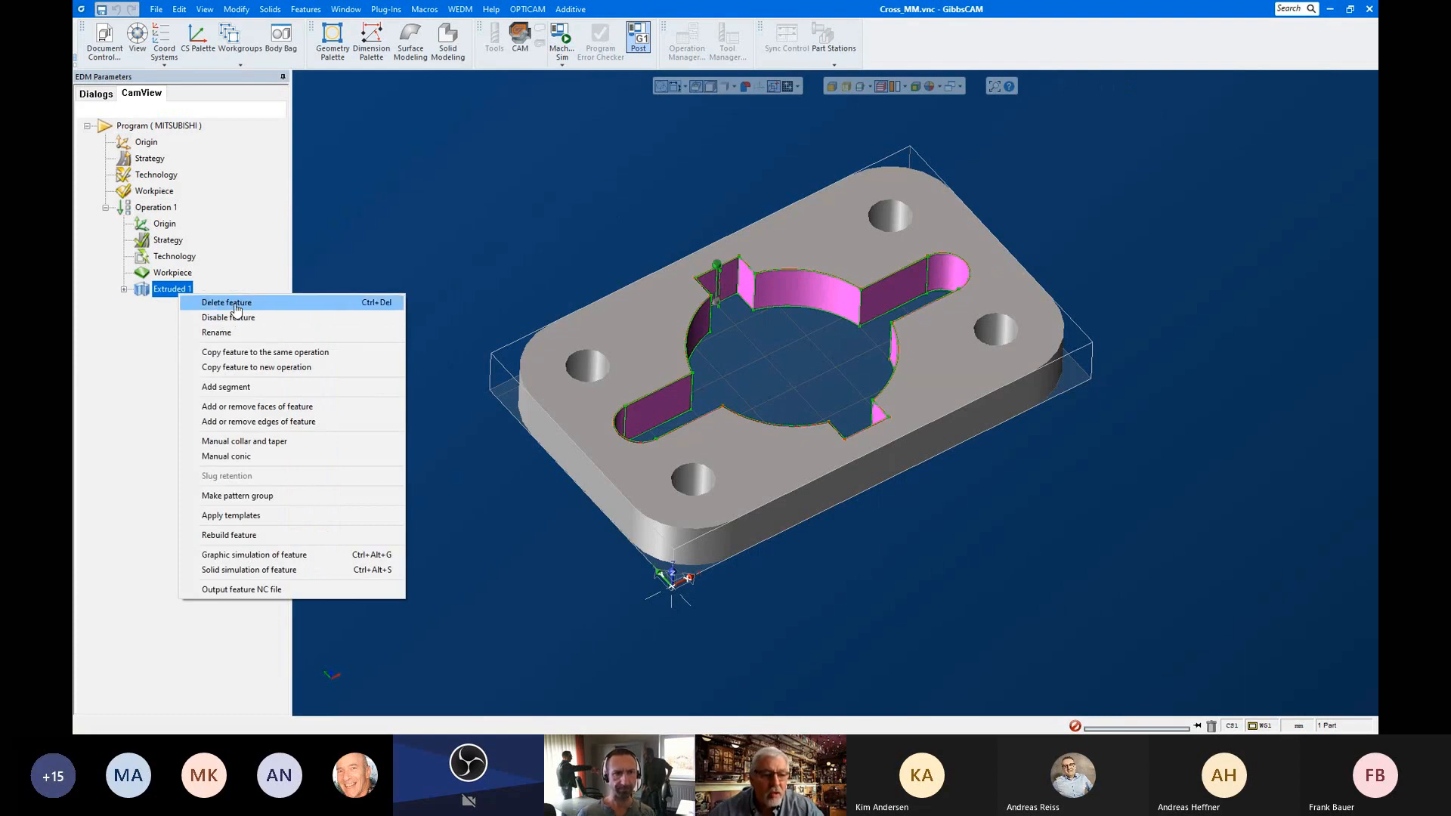
pyautogui.click(227, 305)
pyautogui.moveTo(730, 344); pyautogui.dragTo(760, 315, button='middle')
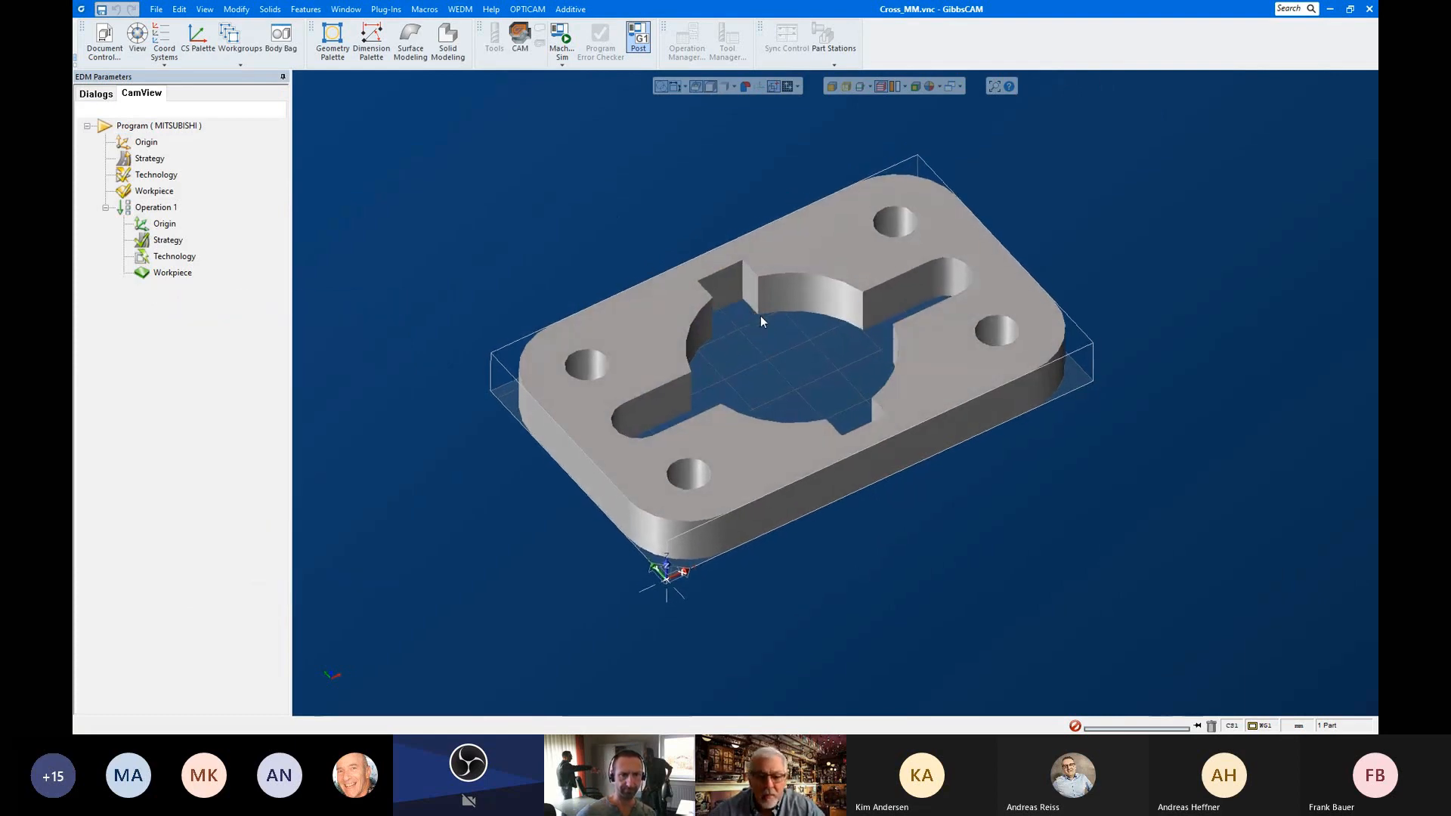
pyautogui.scroll(1, 768, 313)
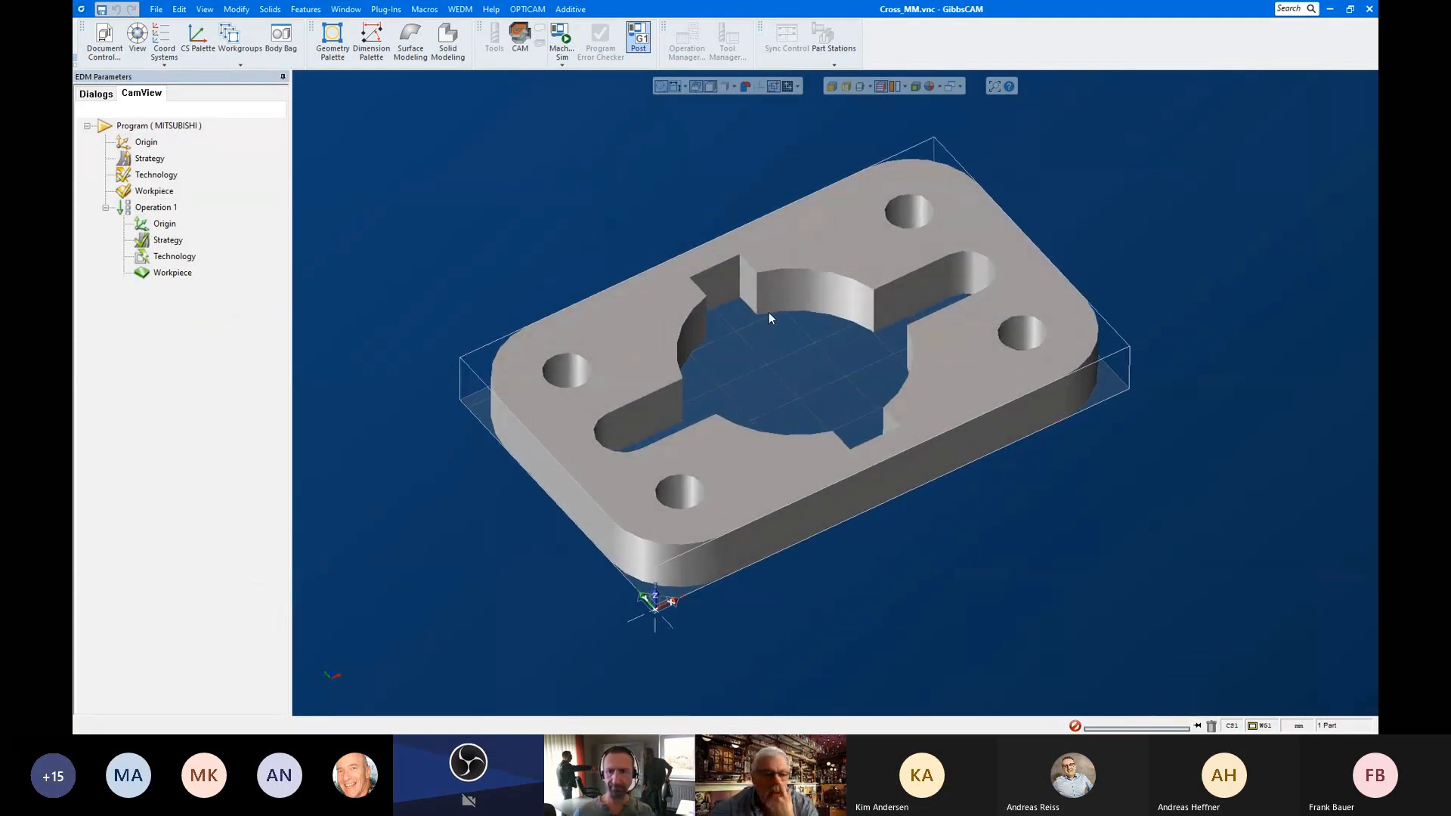
# Step: Set the program's manufacturer to Standard and load its postprocessor with the W1-W2 model
pyautogui.rightClick(184, 126)
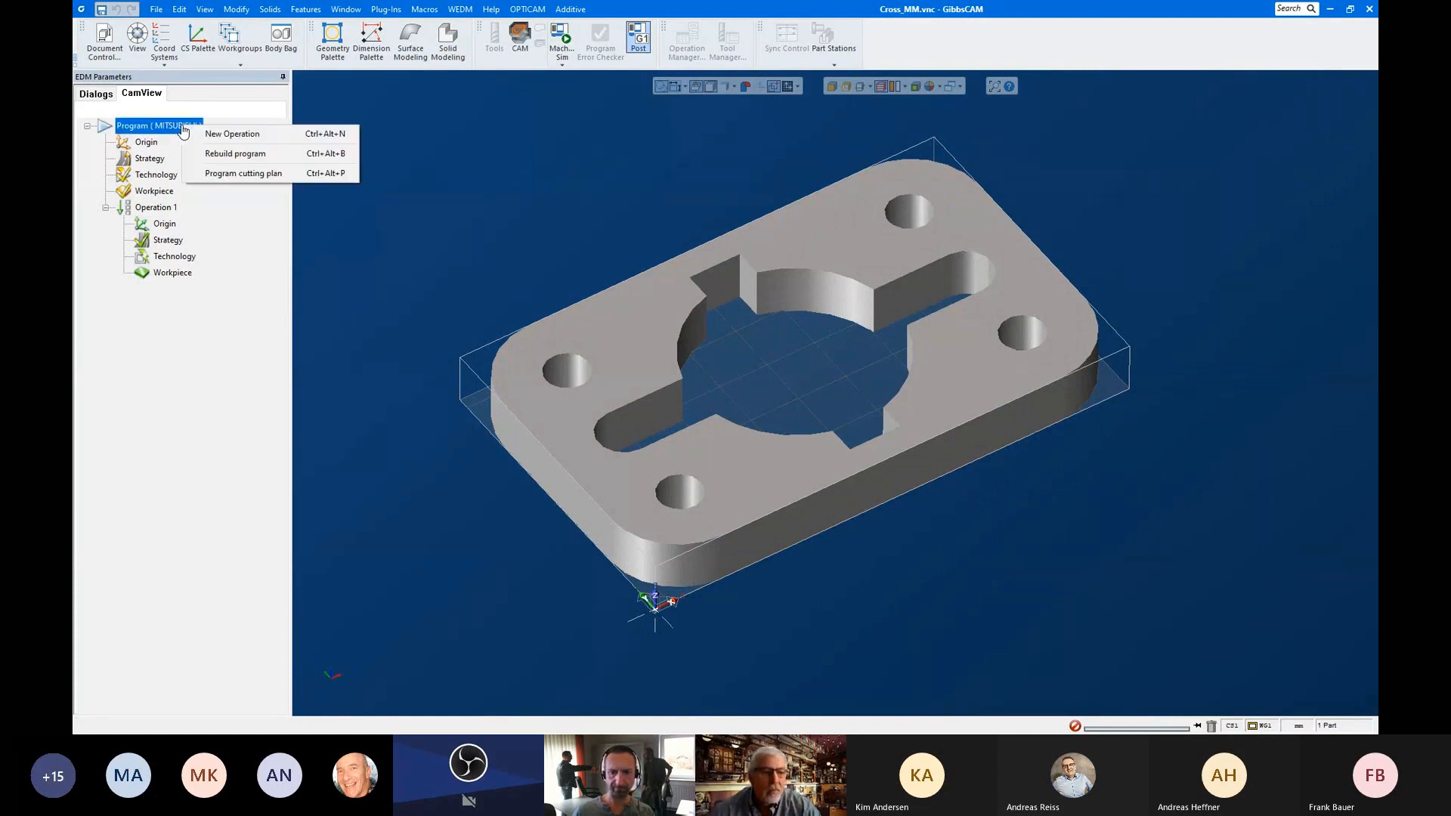
pyautogui.click(176, 133)
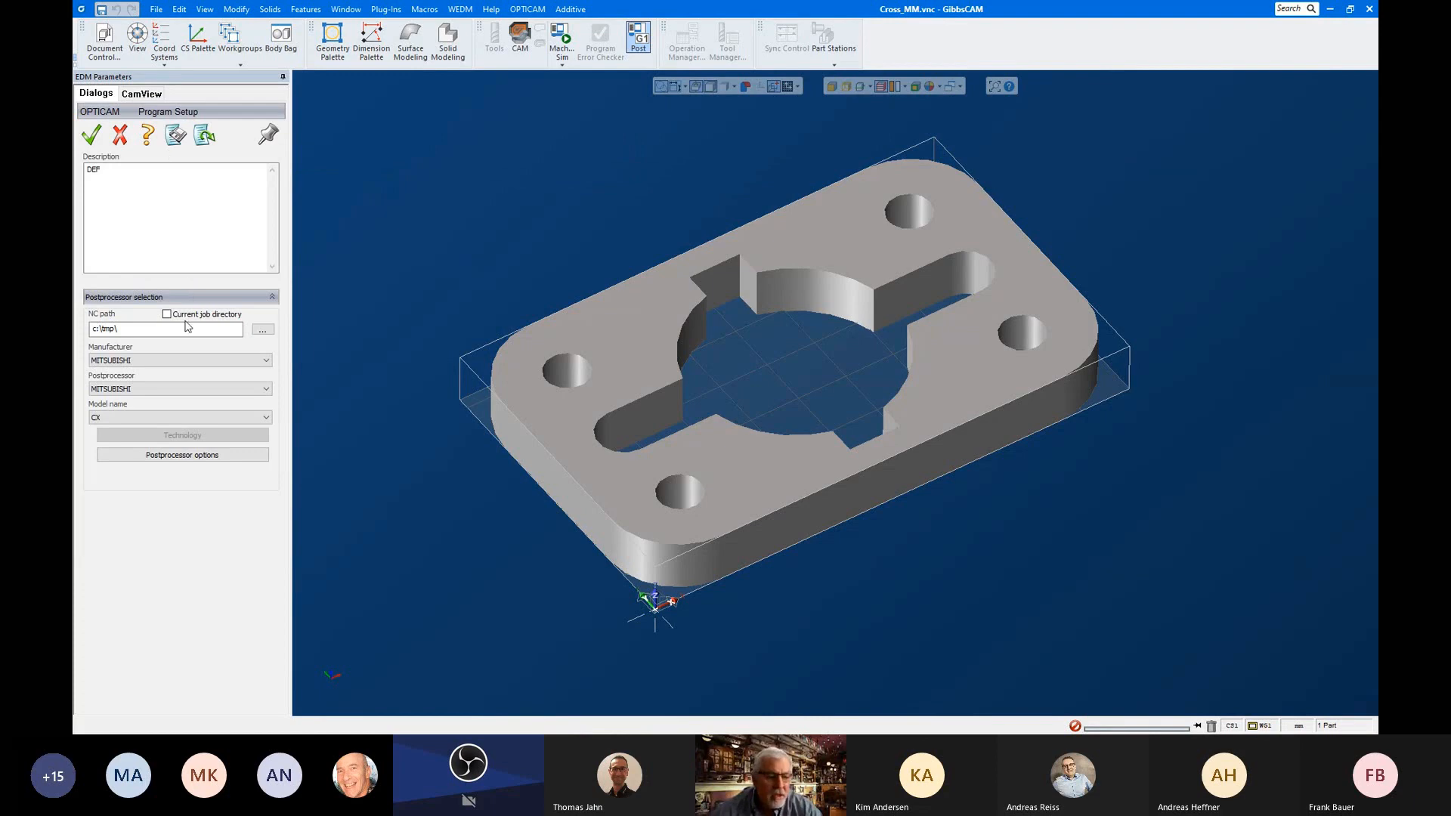
pyautogui.click(182, 359)
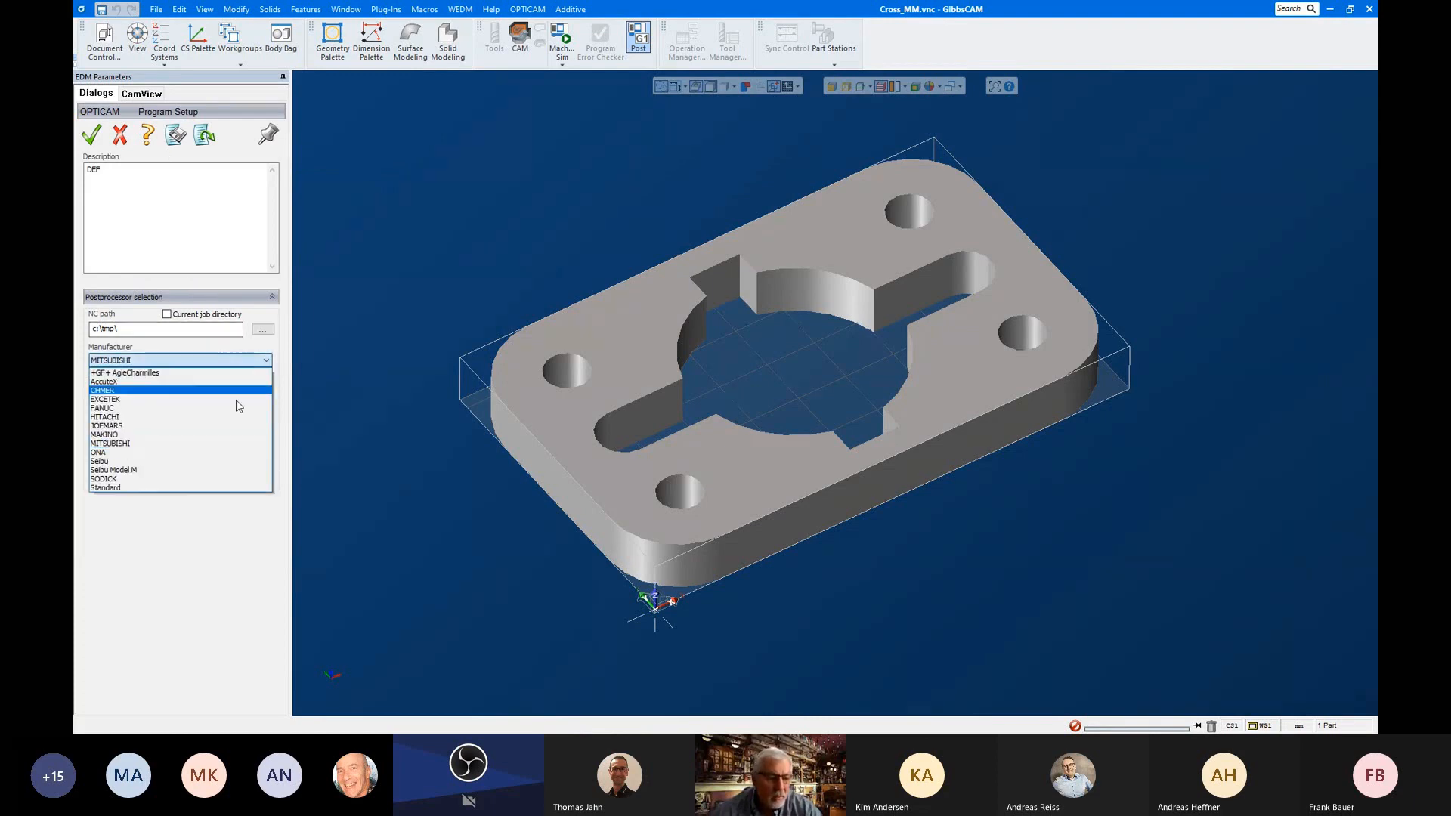
pyautogui.click(248, 488)
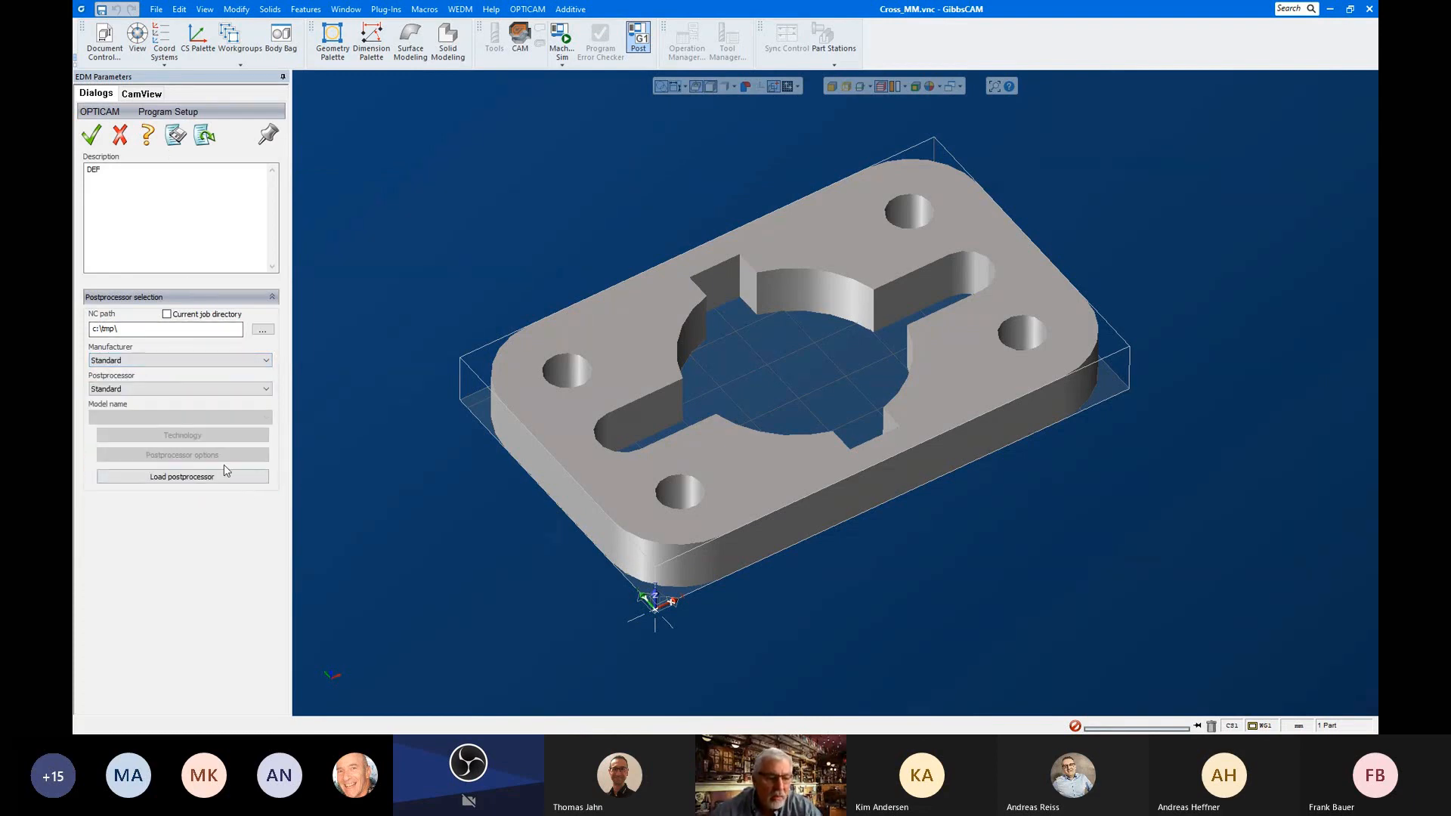
pyautogui.click(188, 477)
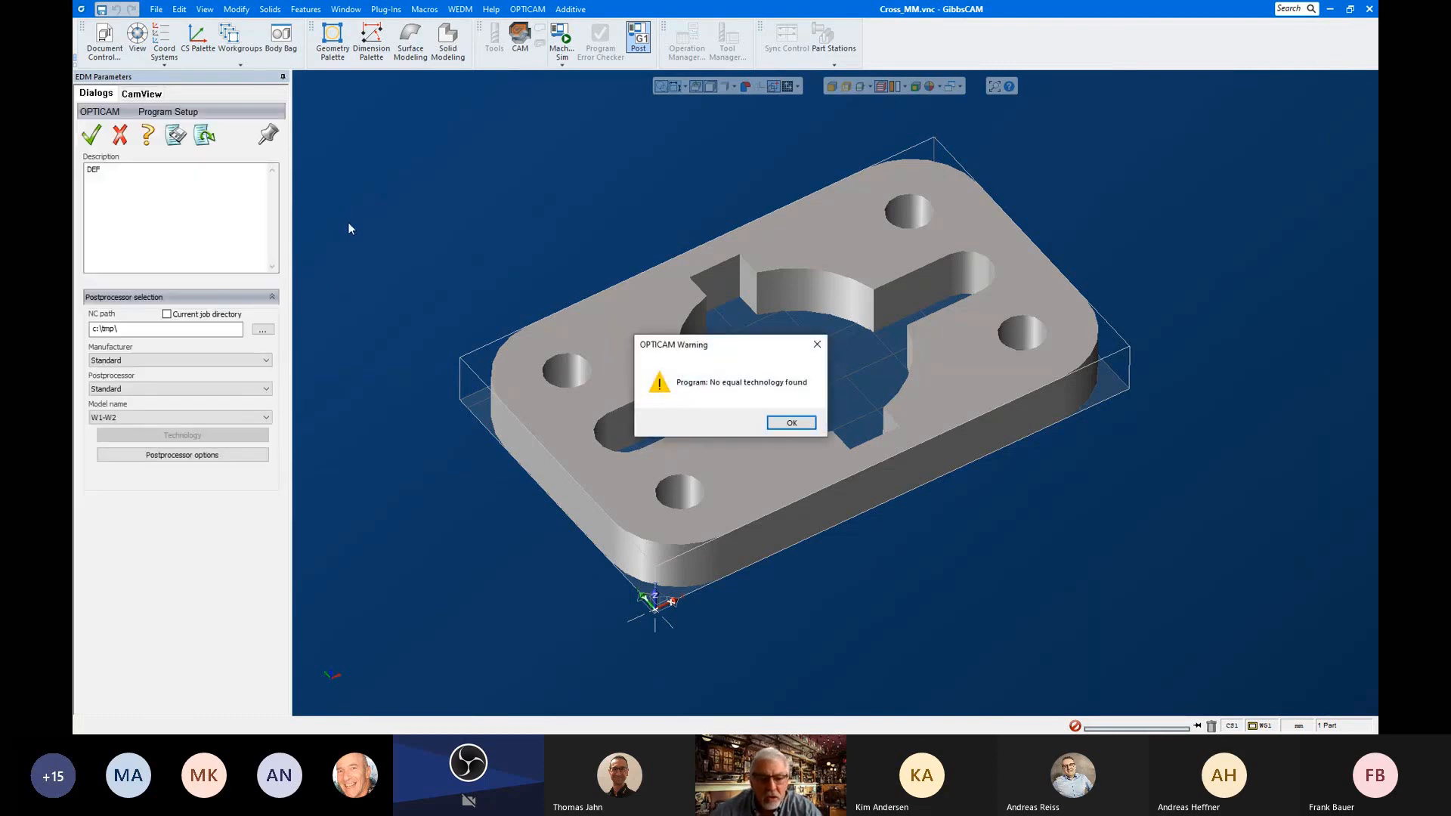
pyautogui.click(791, 424)
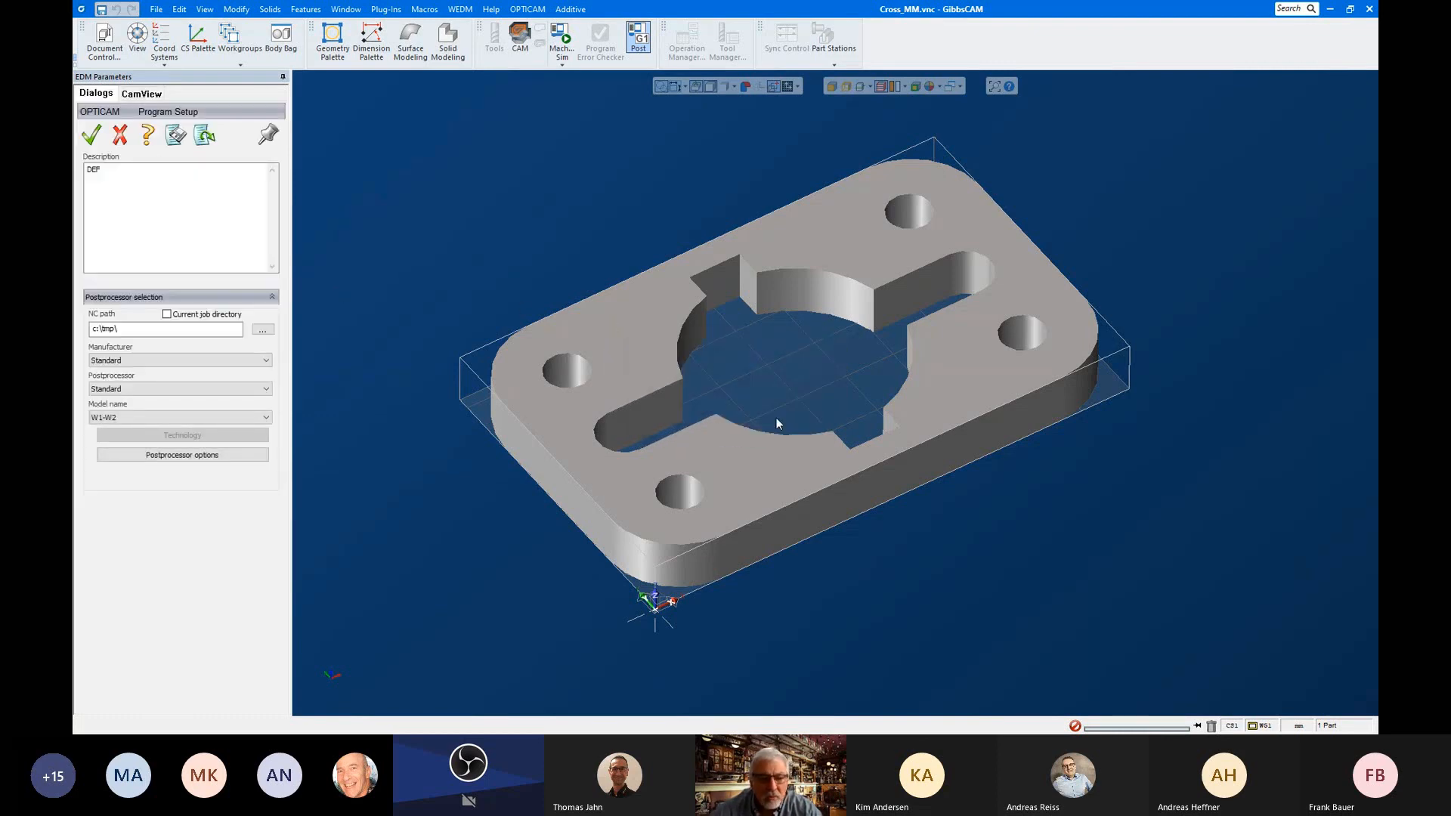
pyautogui.click(94, 141)
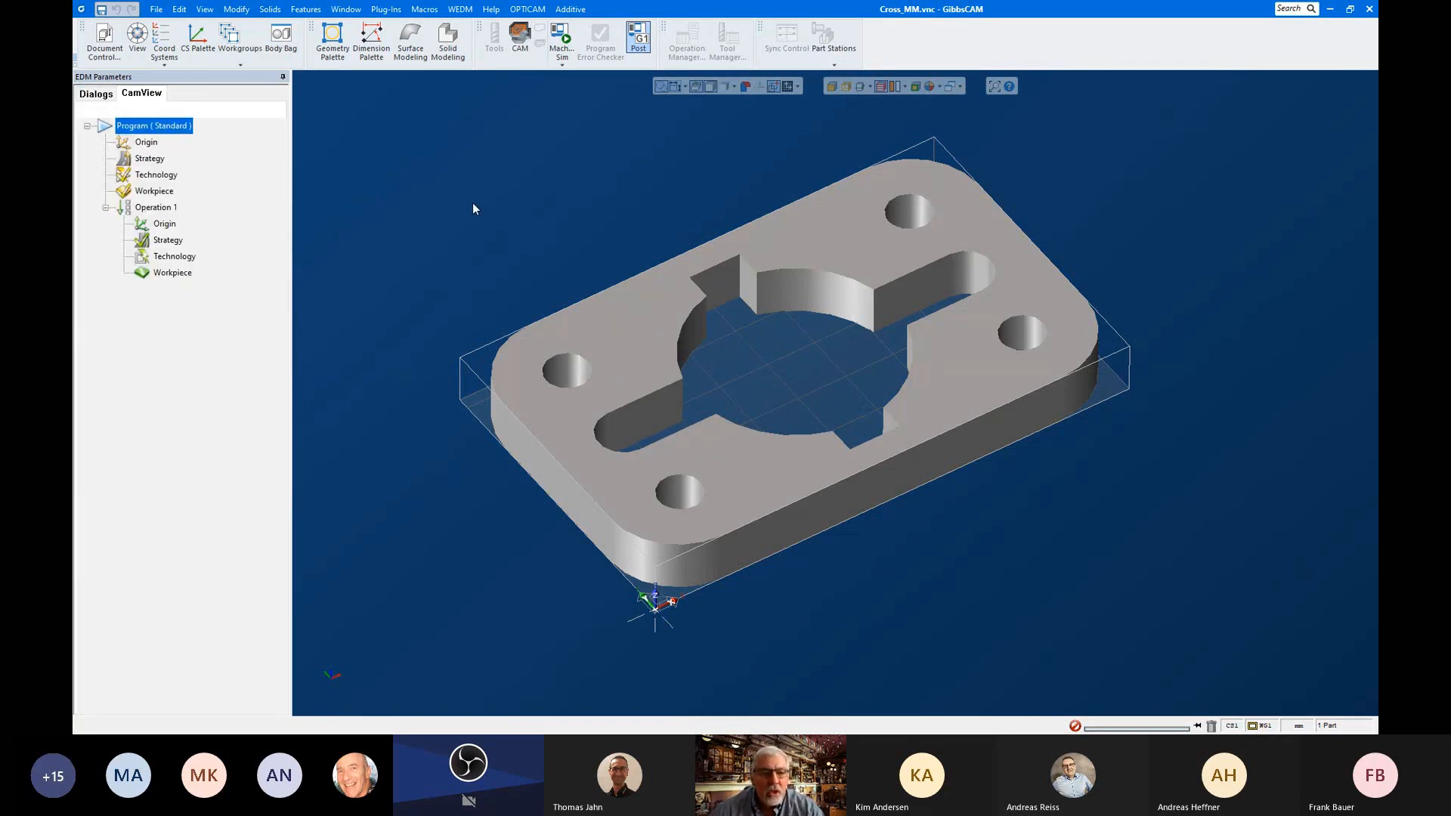
# Step: Switch the document's machine from wire EDM to Acer in the document settings
pyautogui.click(103, 52)
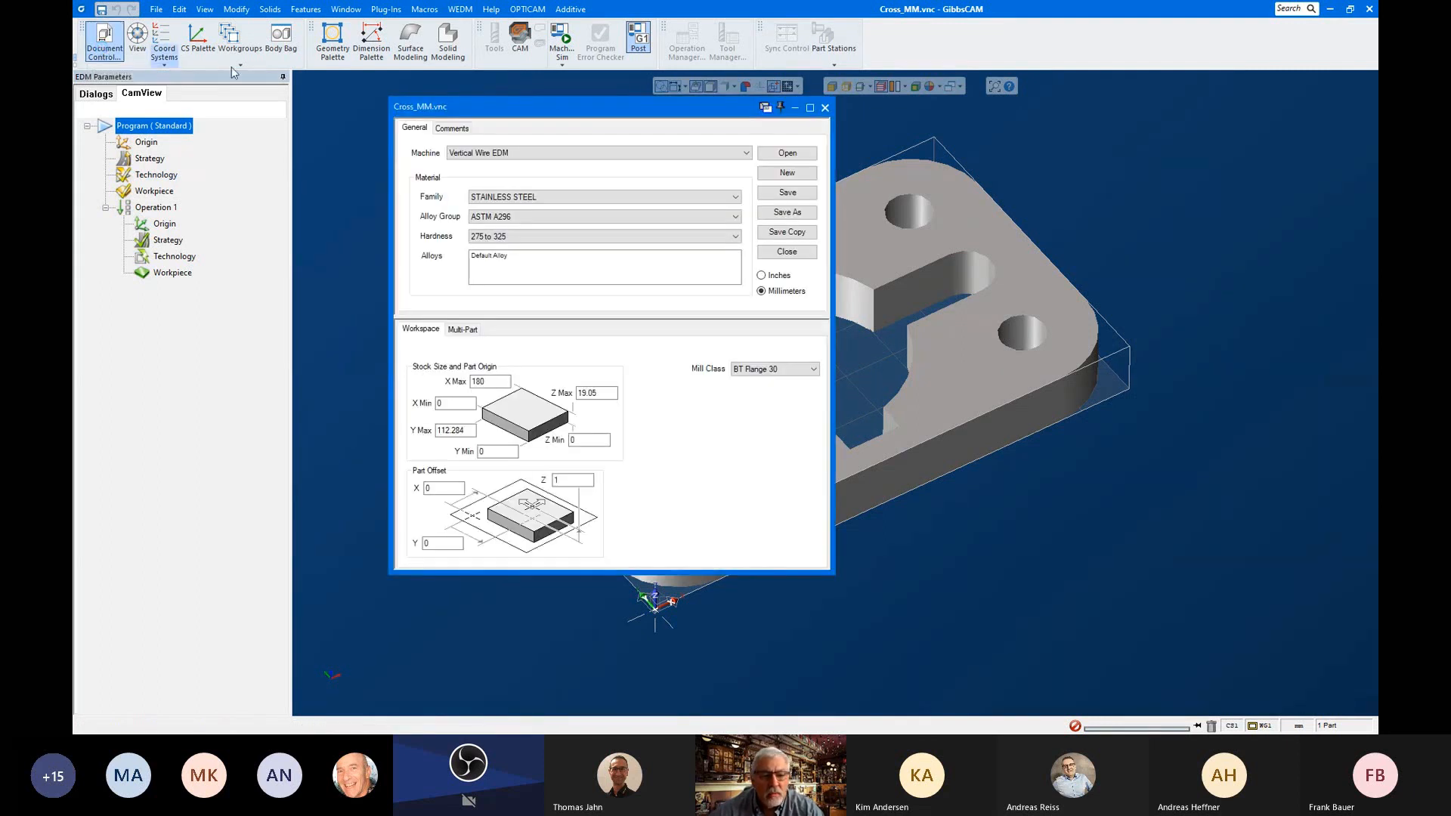
pyautogui.moveTo(576, 105); pyautogui.dragTo(679, 110)
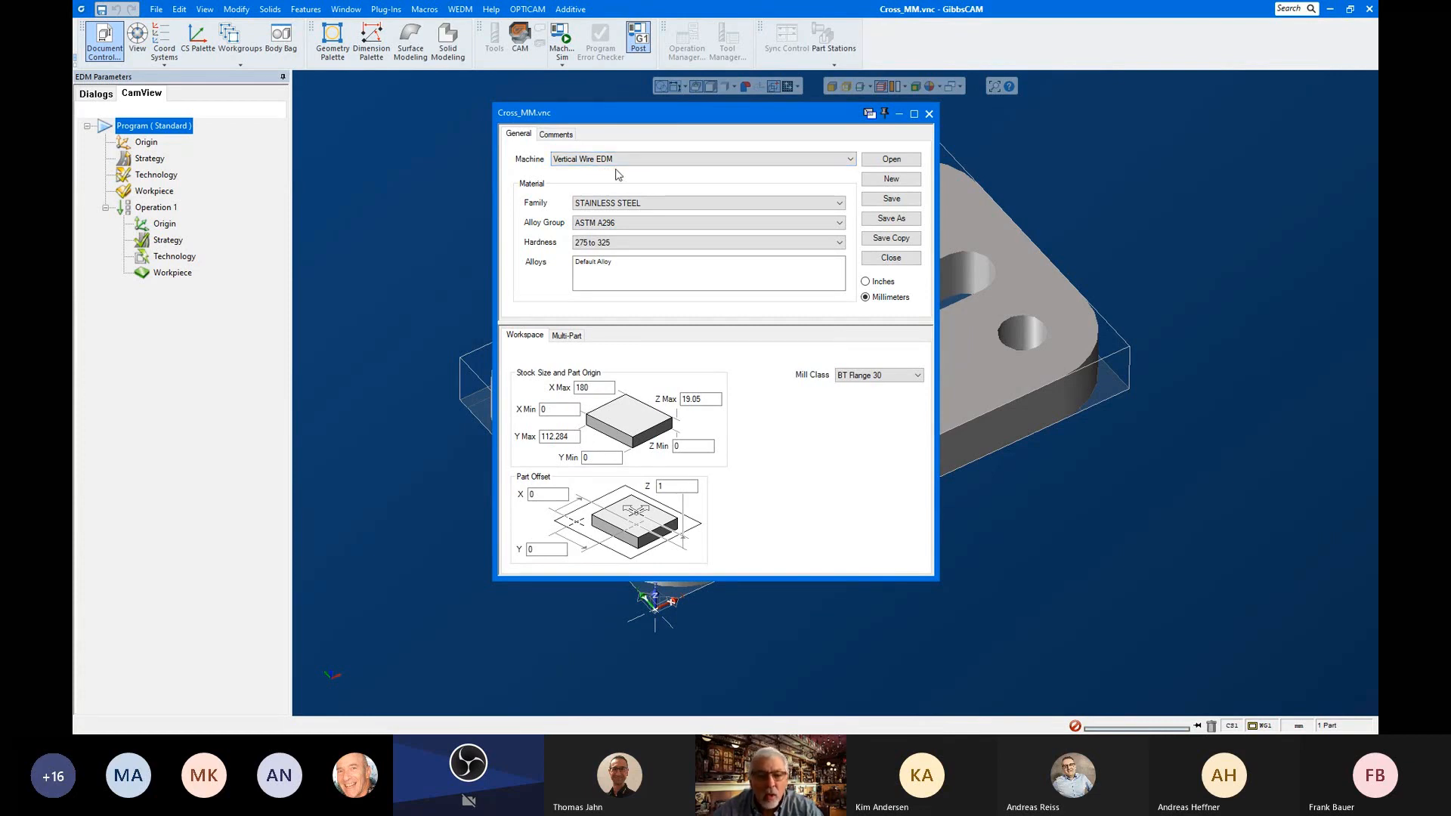
pyautogui.click(832, 159)
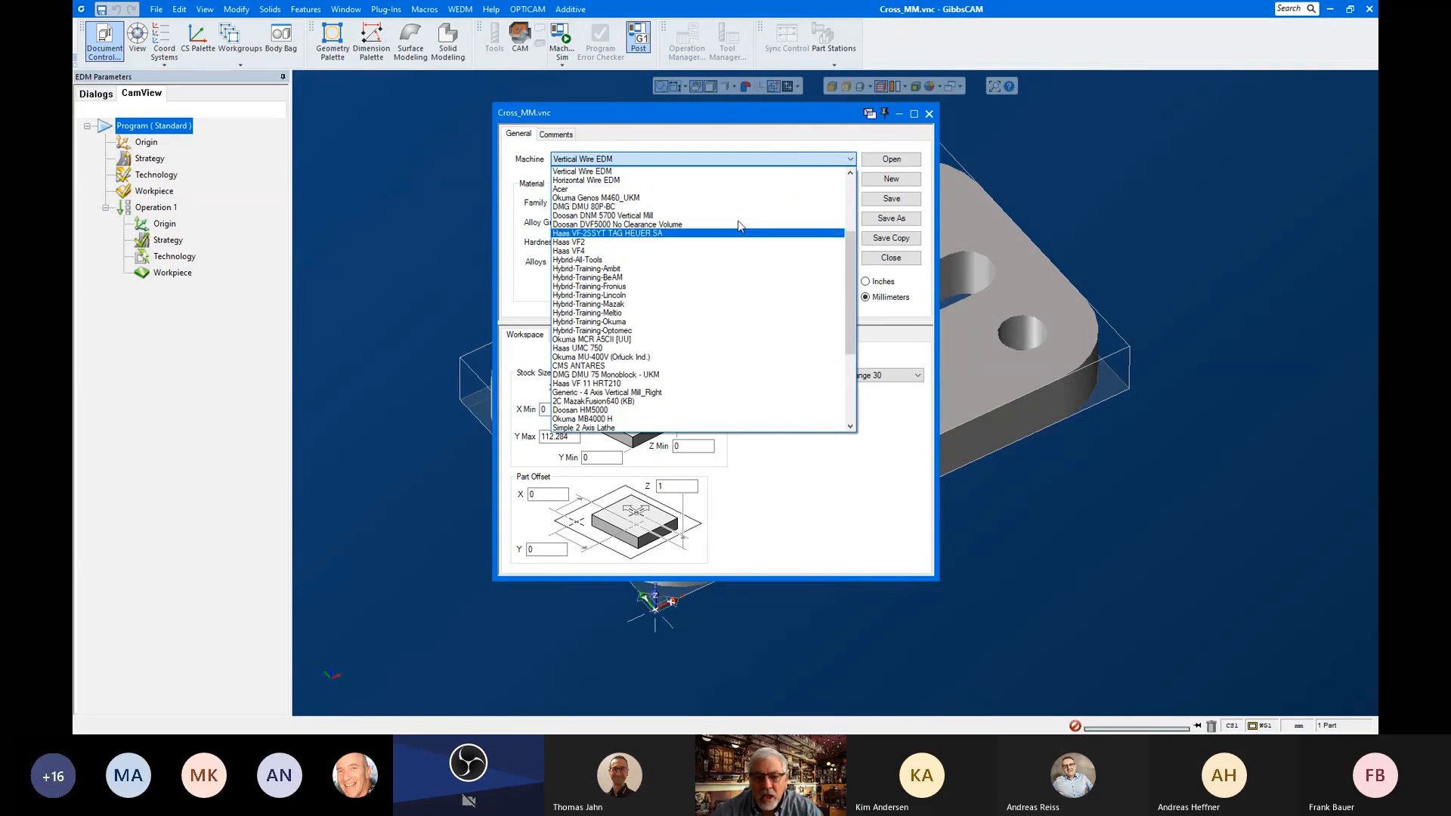
pyautogui.click(650, 190)
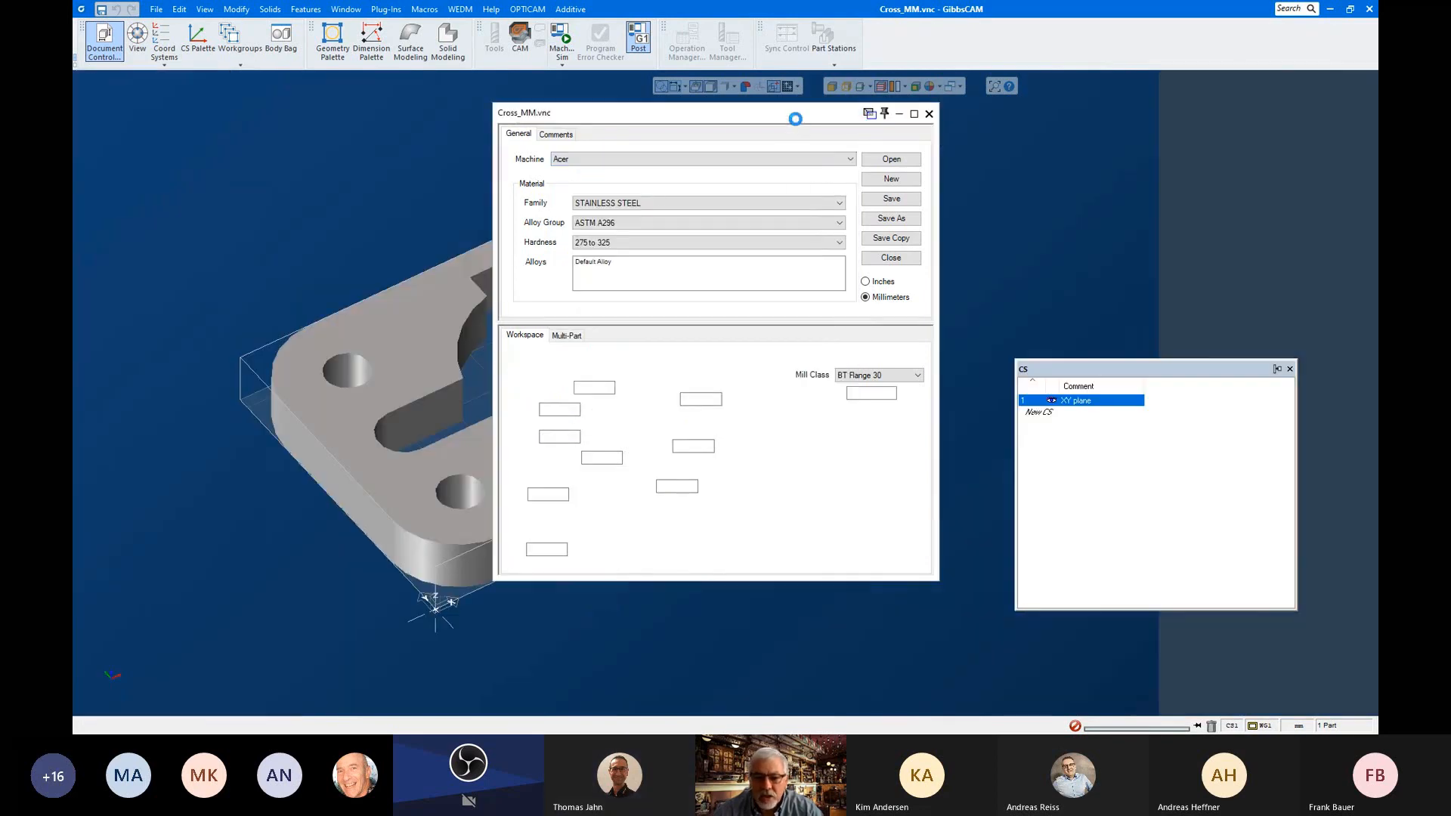
pyautogui.moveTo(795, 119); pyautogui.dragTo(791, 168)
# Step: Set the document's machine back to Vertical Wire EDM and close the document settings
pyautogui.click(751, 207)
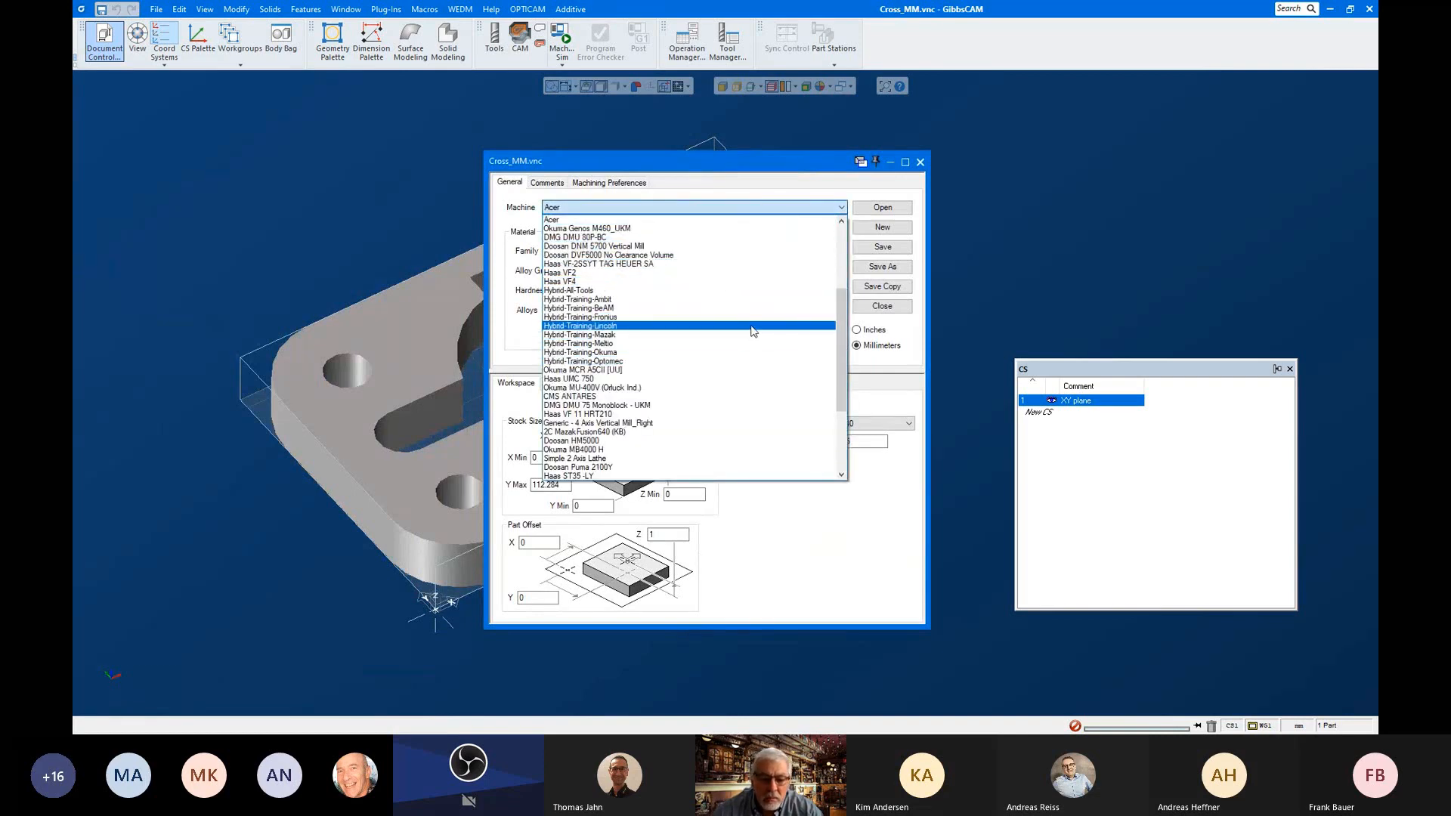
pyautogui.scroll(2, 756, 328)
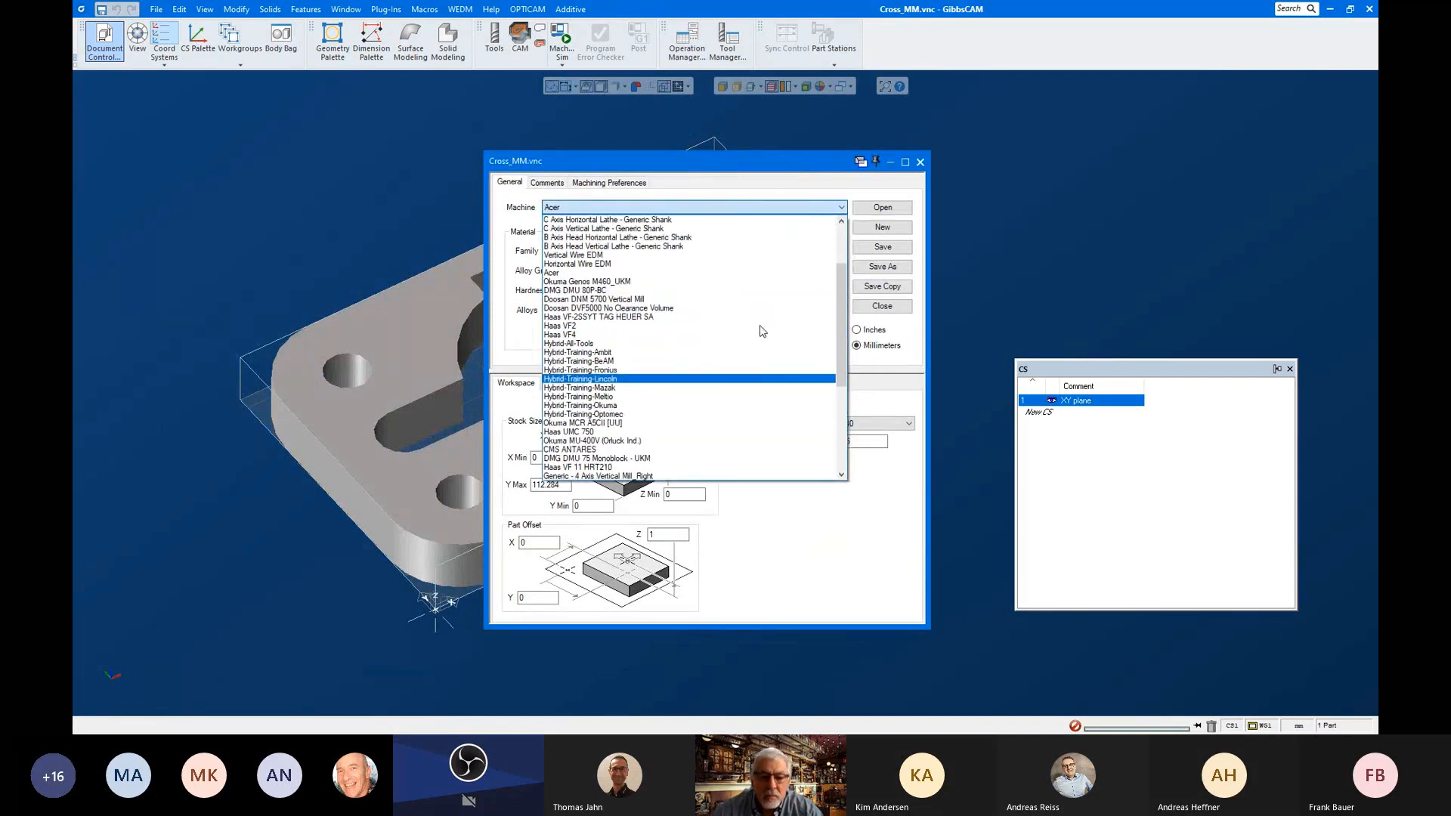
pyautogui.click(705, 257)
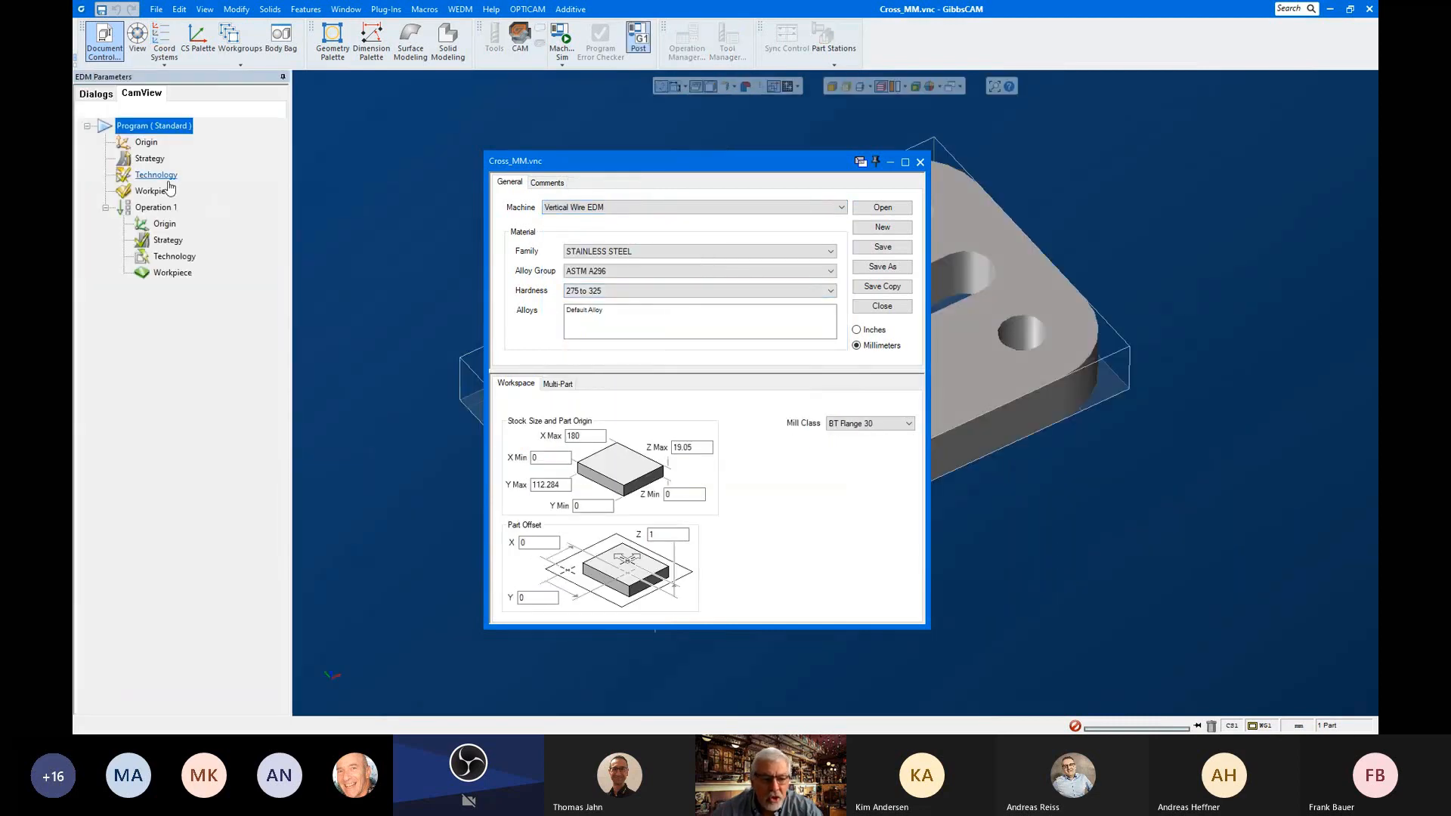
pyautogui.click(919, 161)
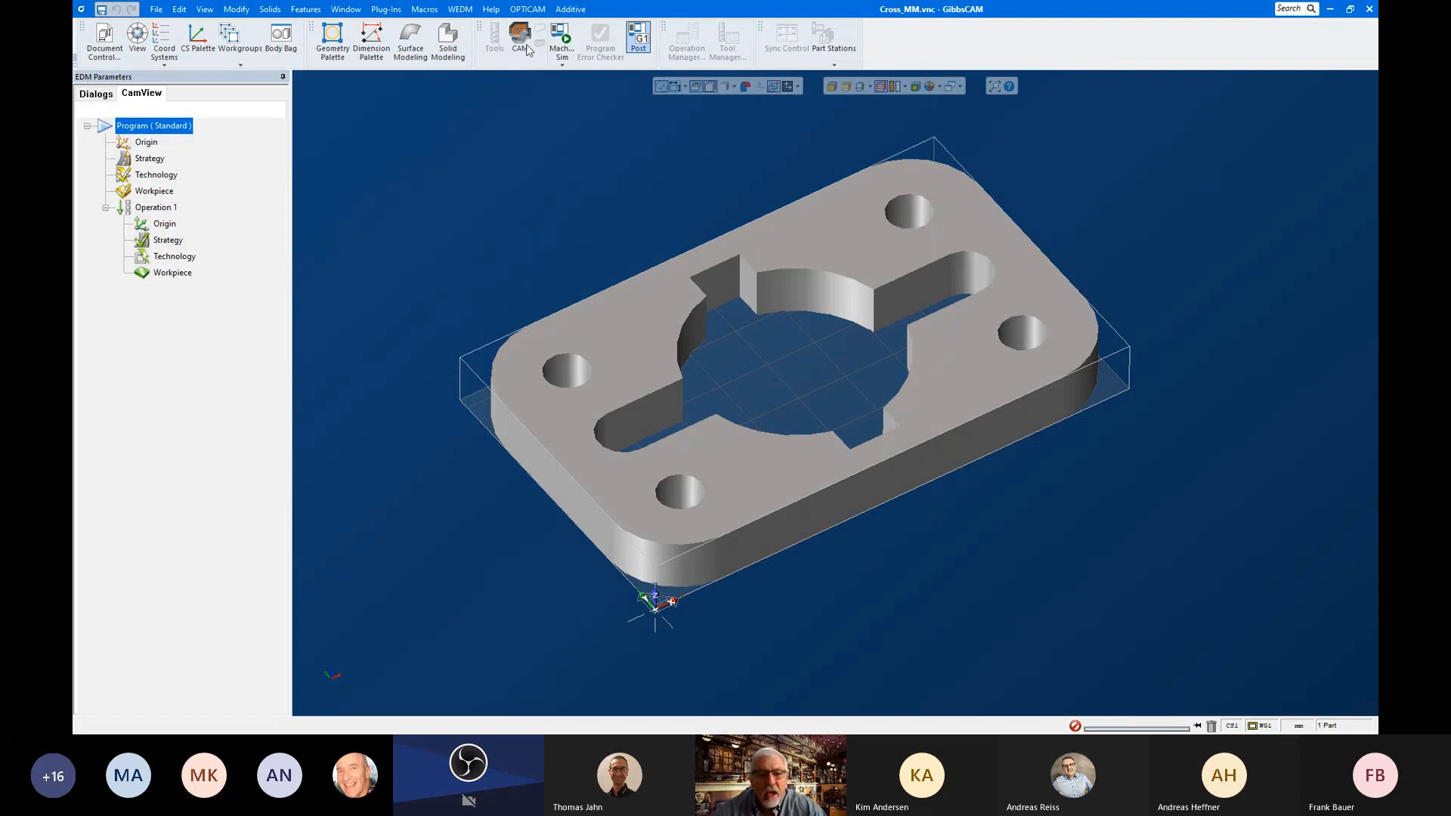
# Step: Open the OPTICAM basic settings and reselect eng English from the available interface languages
pyautogui.click(533, 10)
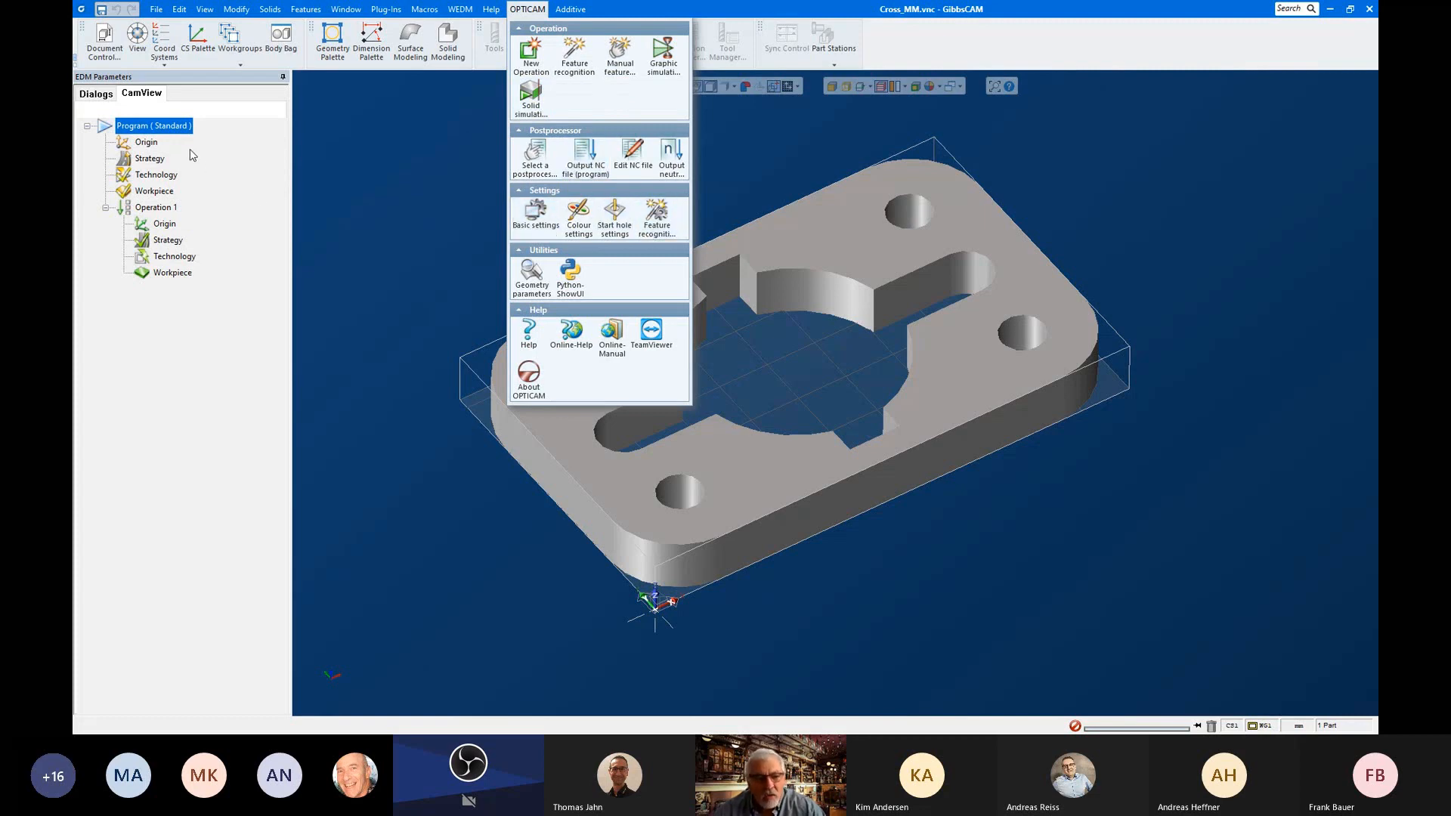
pyautogui.click(536, 216)
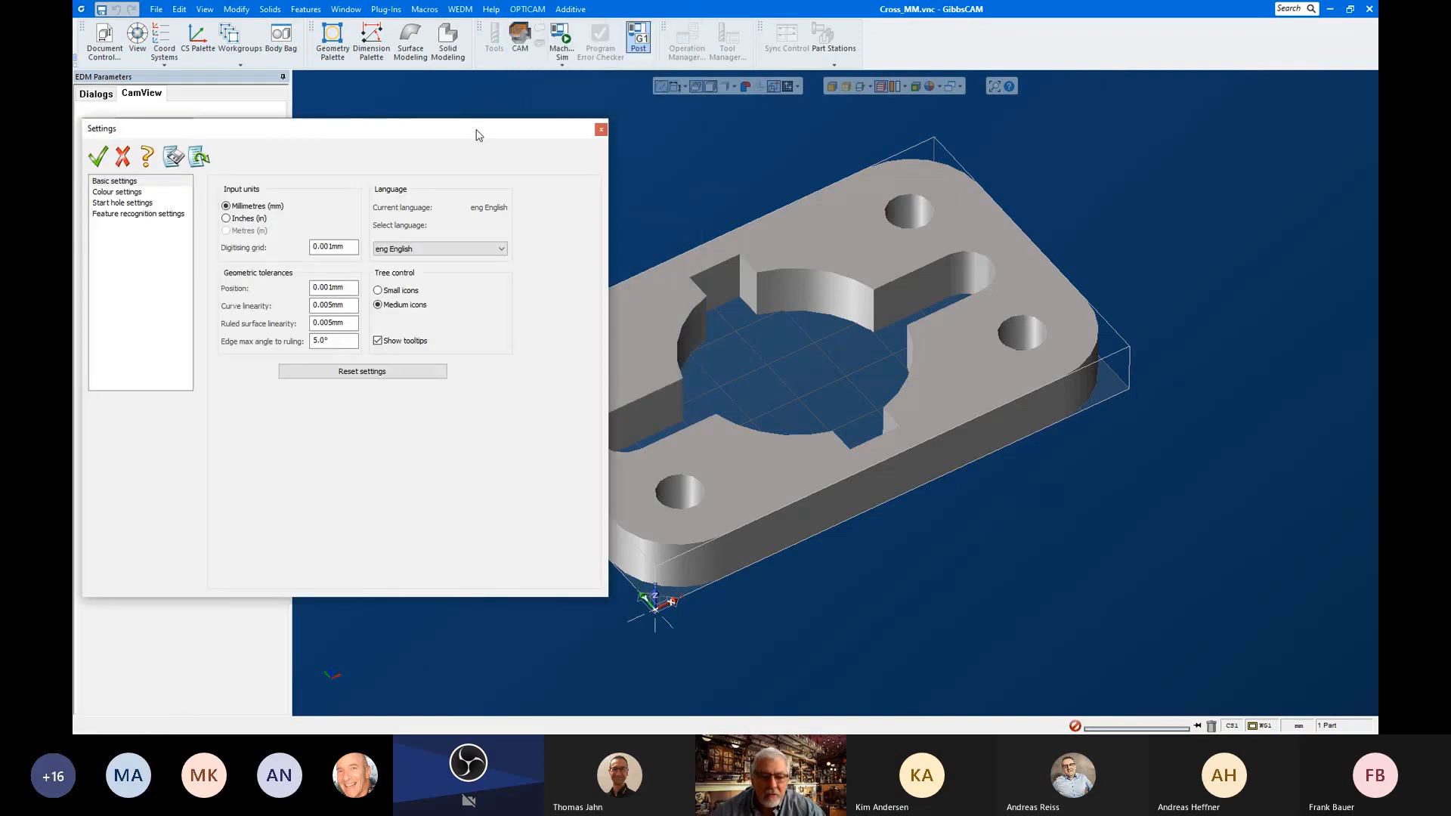
pyautogui.moveTo(476, 134); pyautogui.dragTo(835, 69)
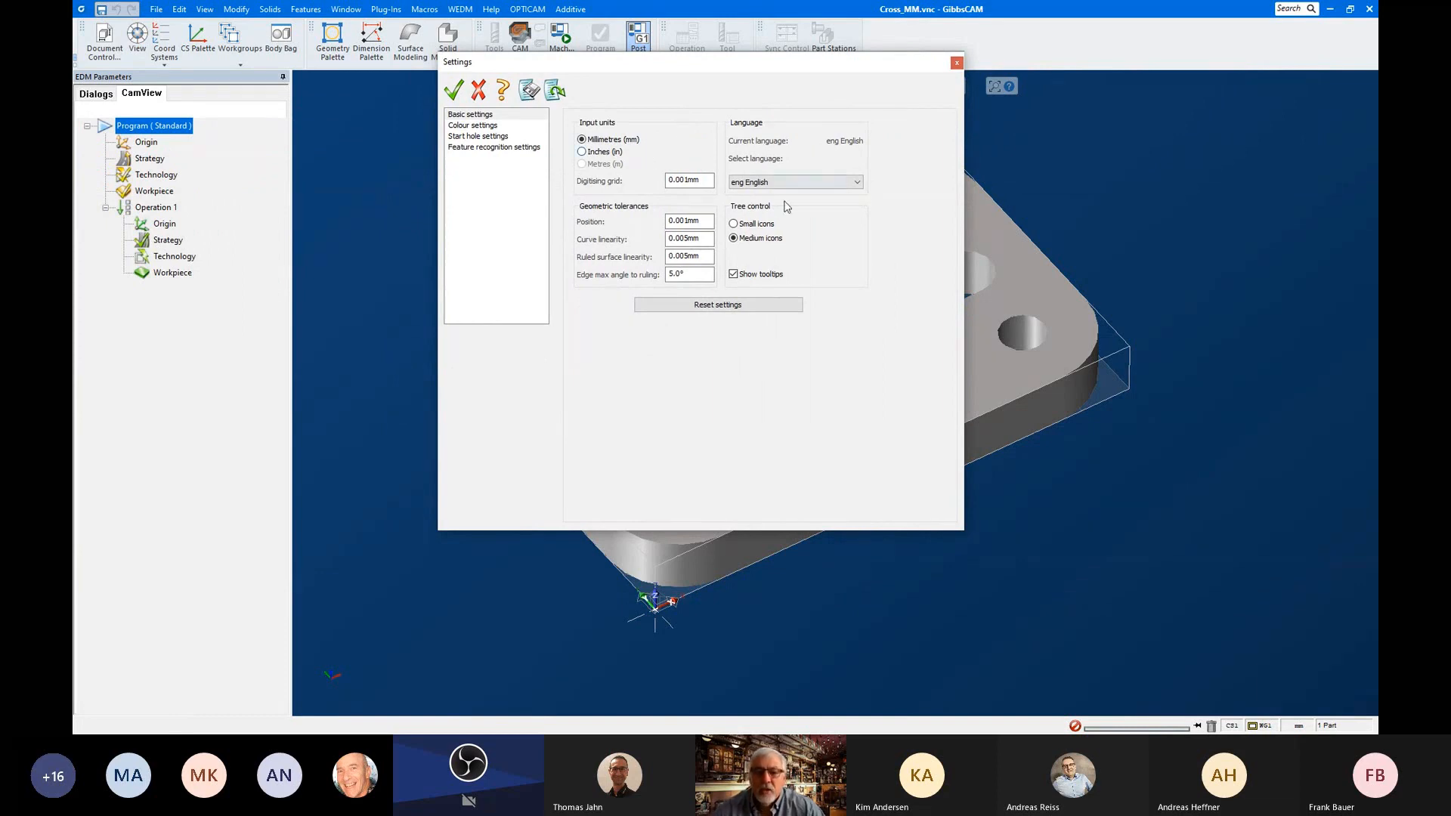
pyautogui.click(858, 183)
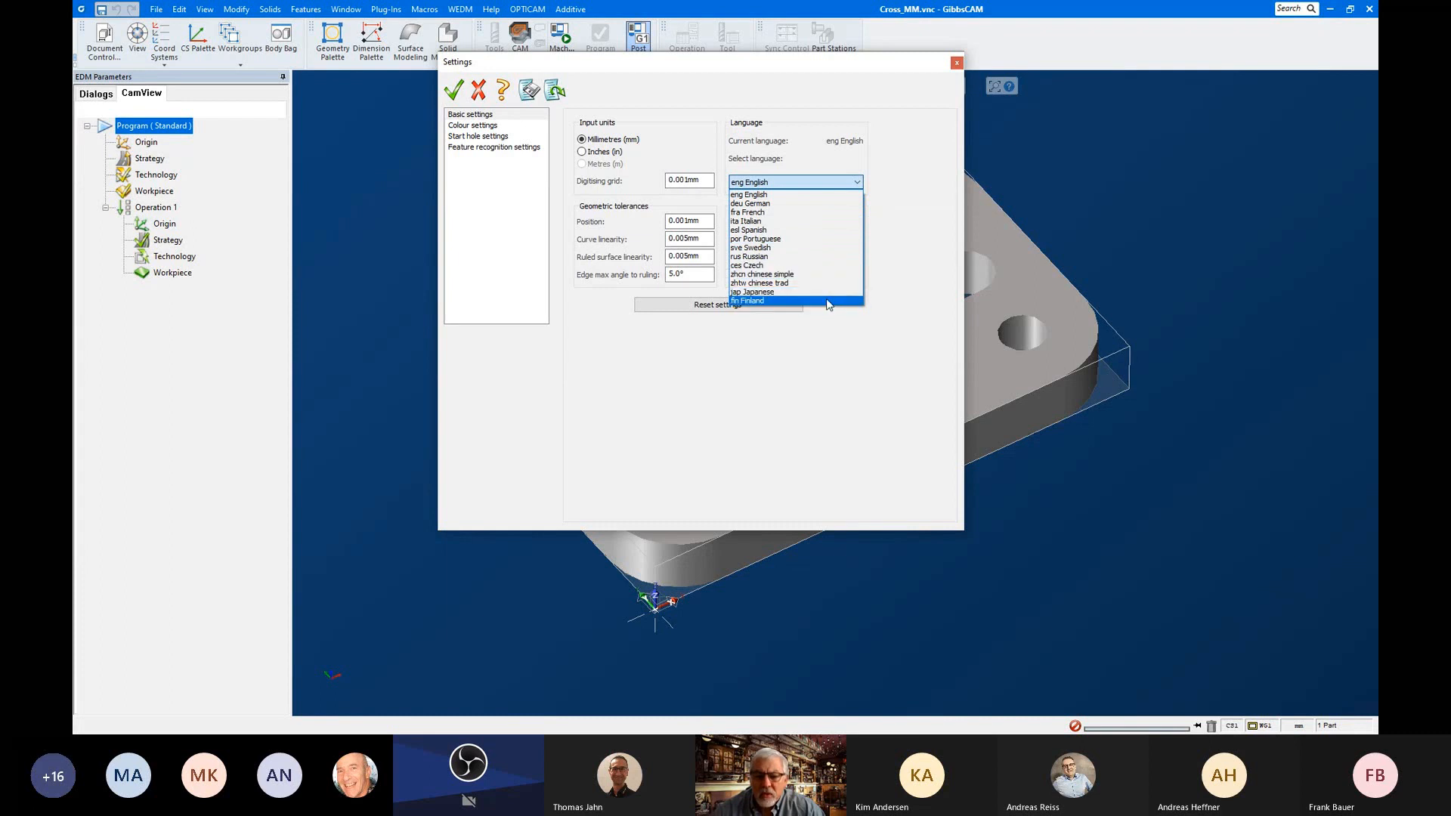
pyautogui.click(825, 204)
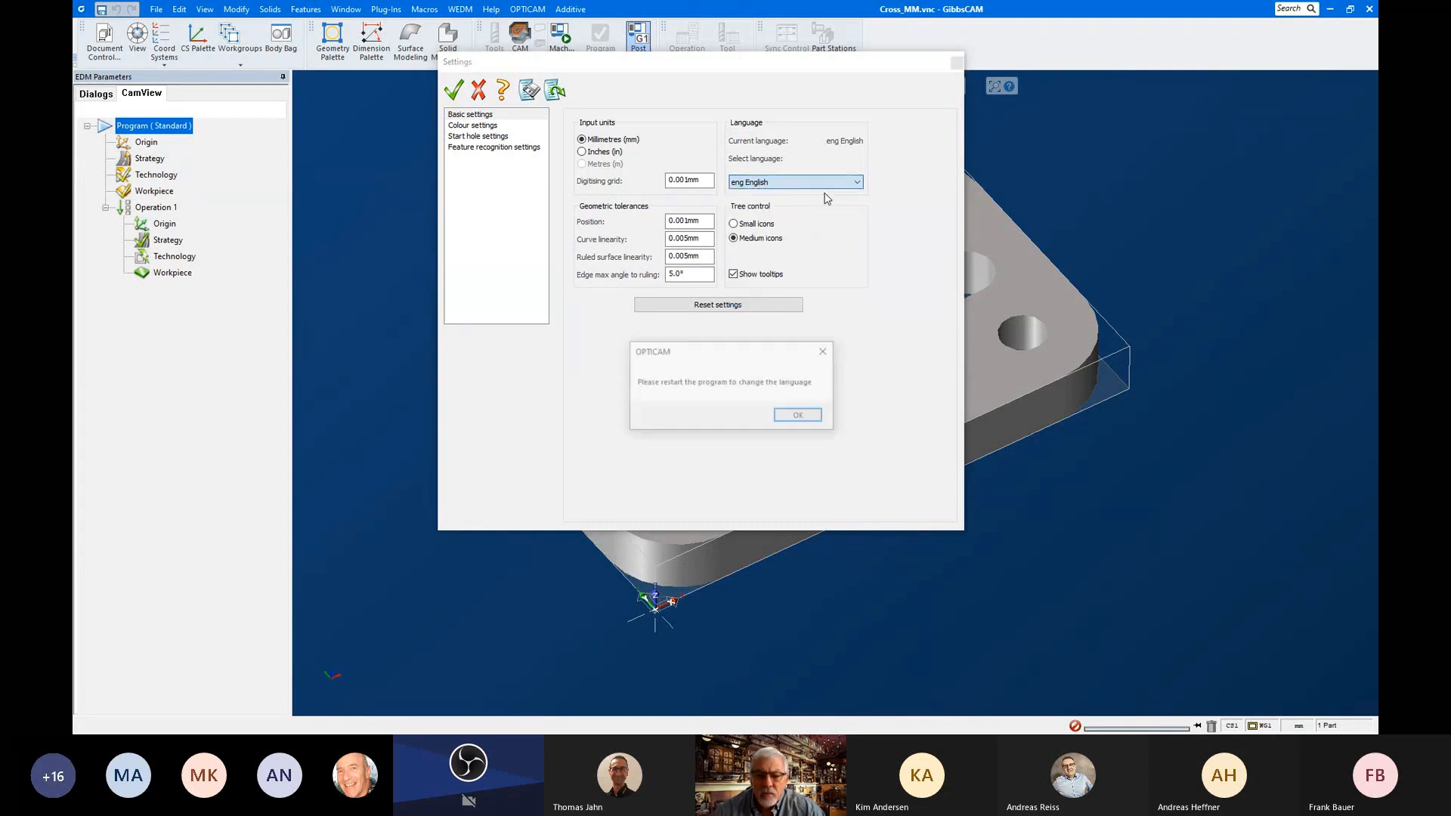
pyautogui.click(799, 417)
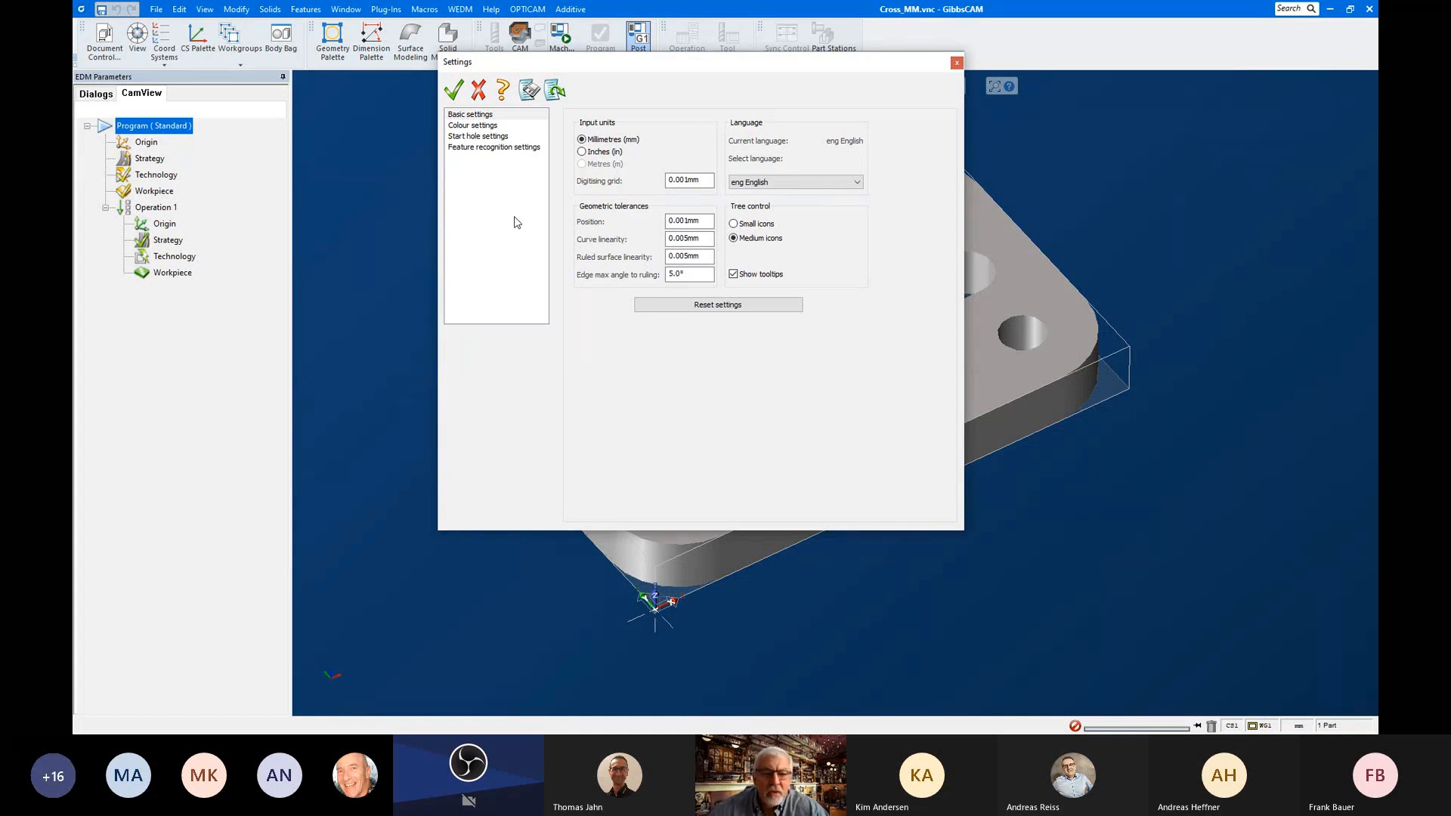
# Step: Look at the colour settings and open the start hole settings
pyautogui.moveTo(740, 67); pyautogui.dragTo(753, 110)
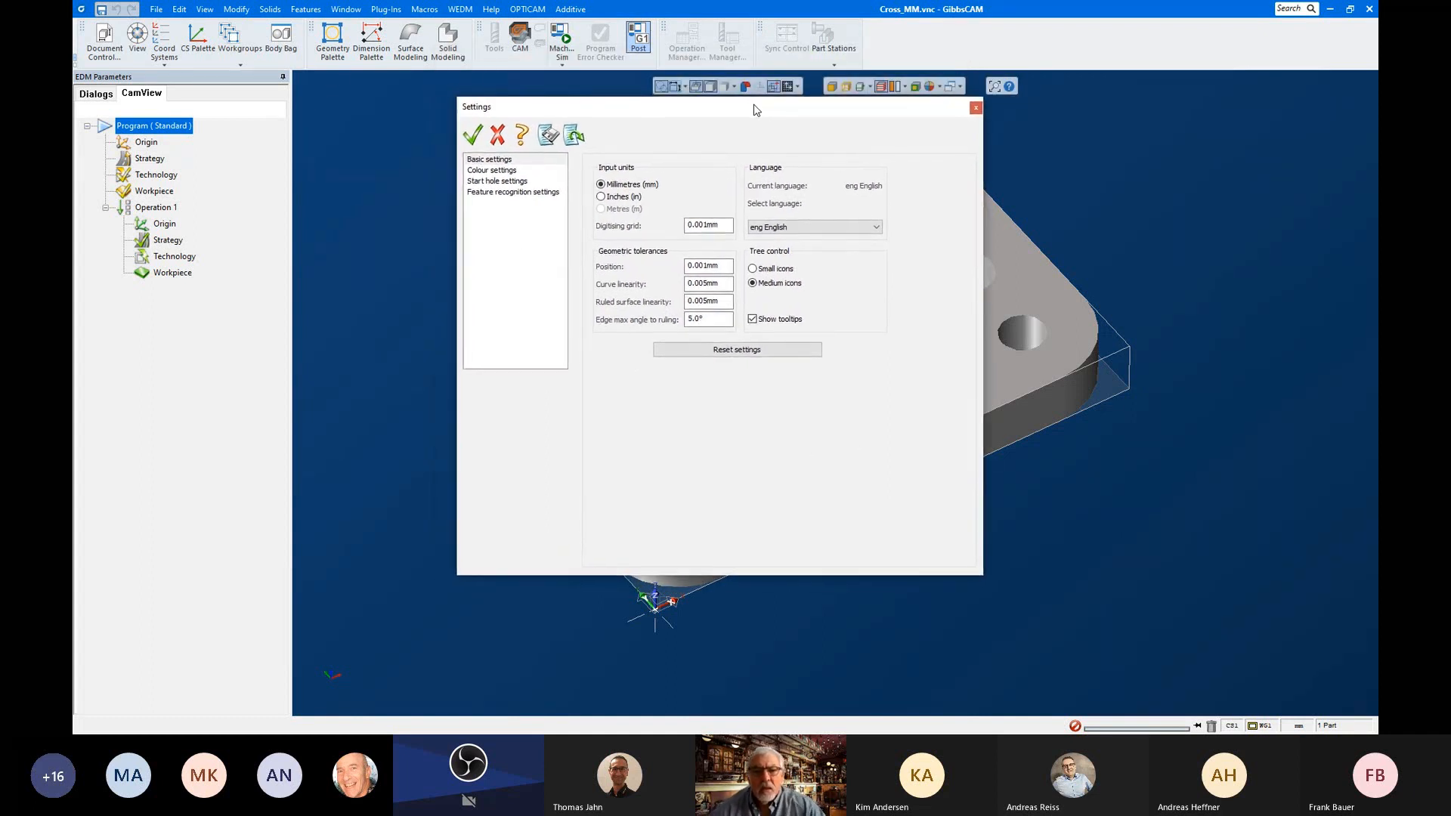
pyautogui.click(518, 171)
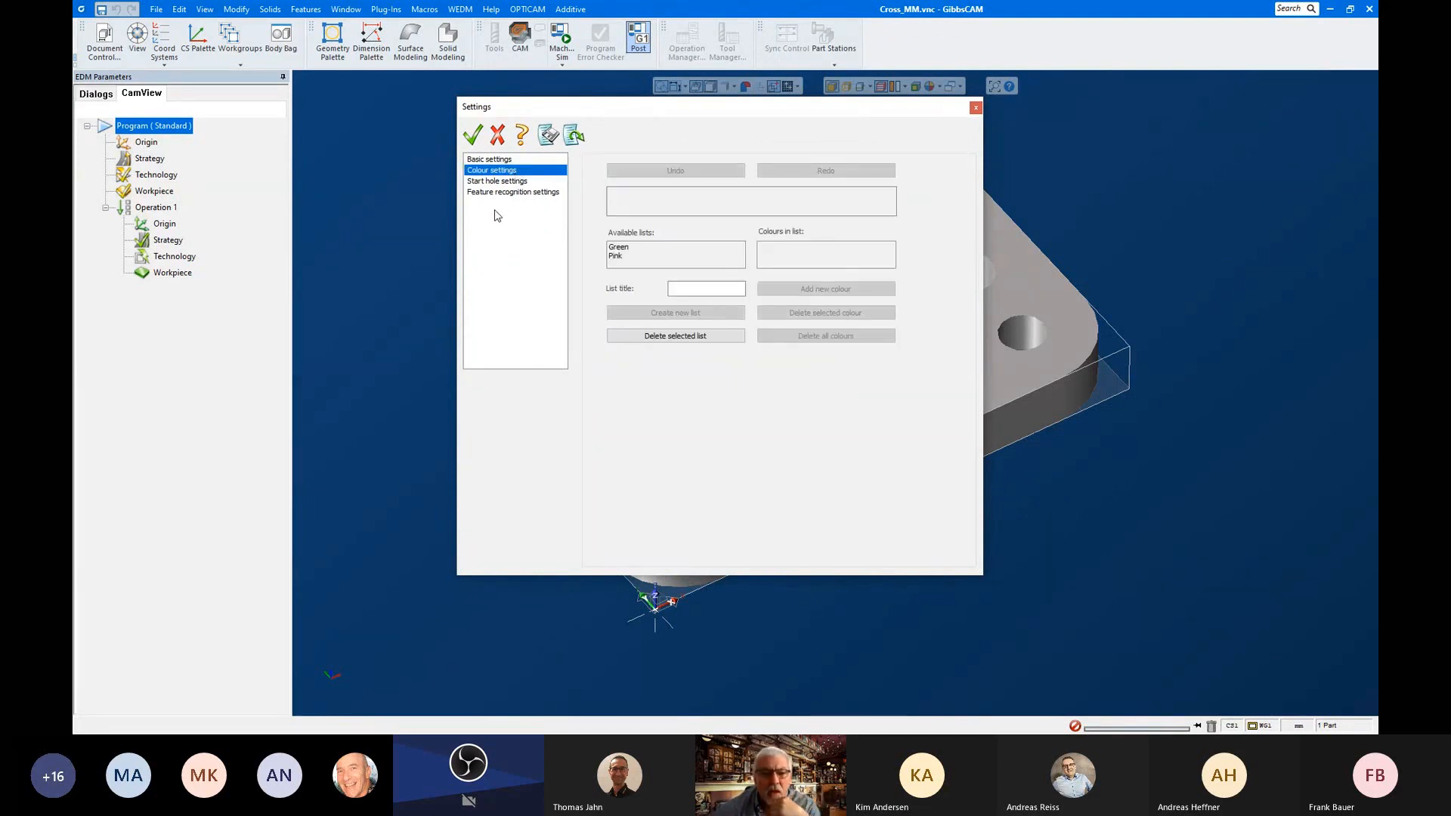
pyautogui.click(509, 182)
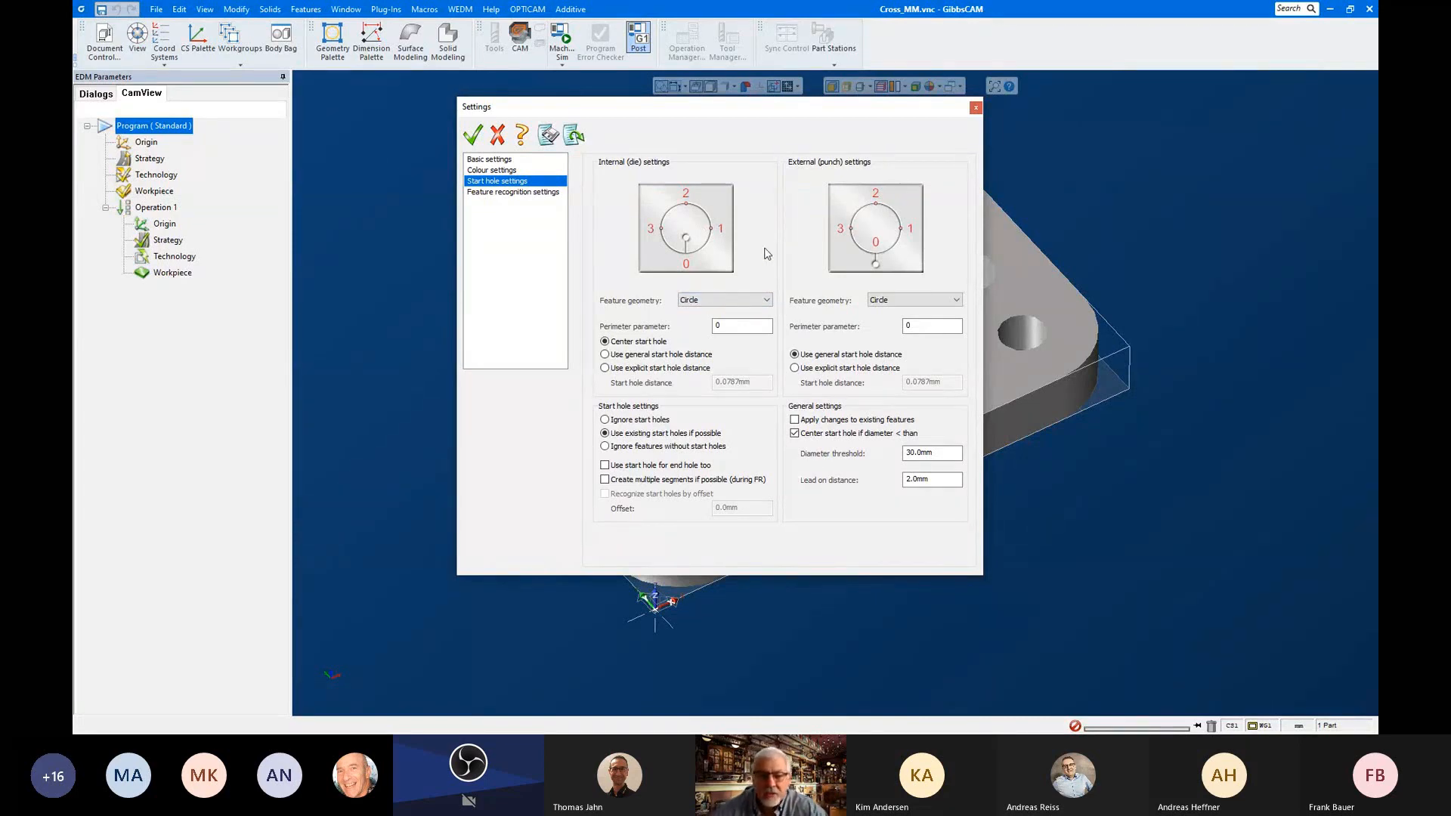
# Step: Try L-shape as the feature geometry in the internal (die) settings and switch it back to Circle
pyautogui.click(766, 303)
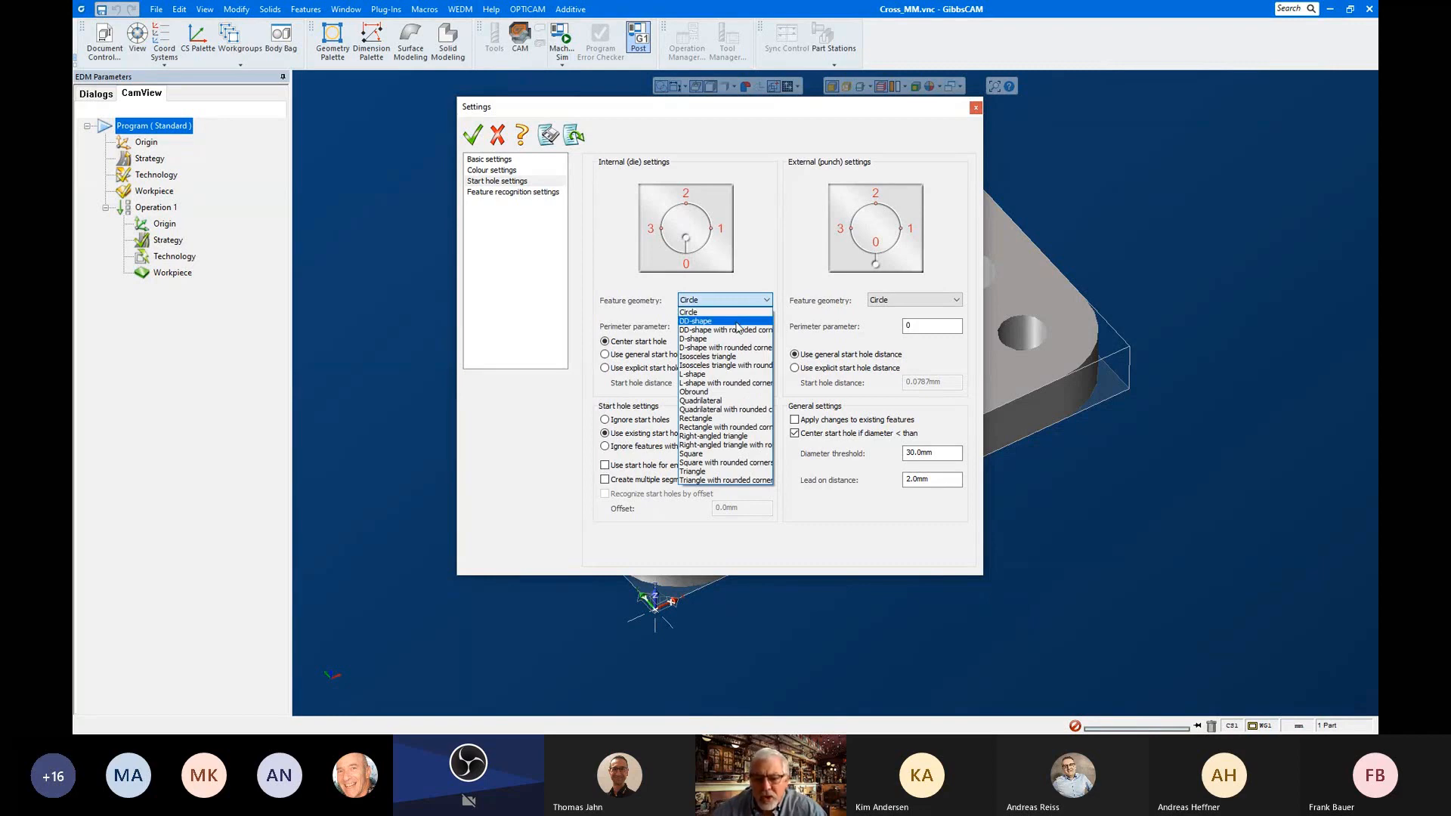
pyautogui.click(727, 374)
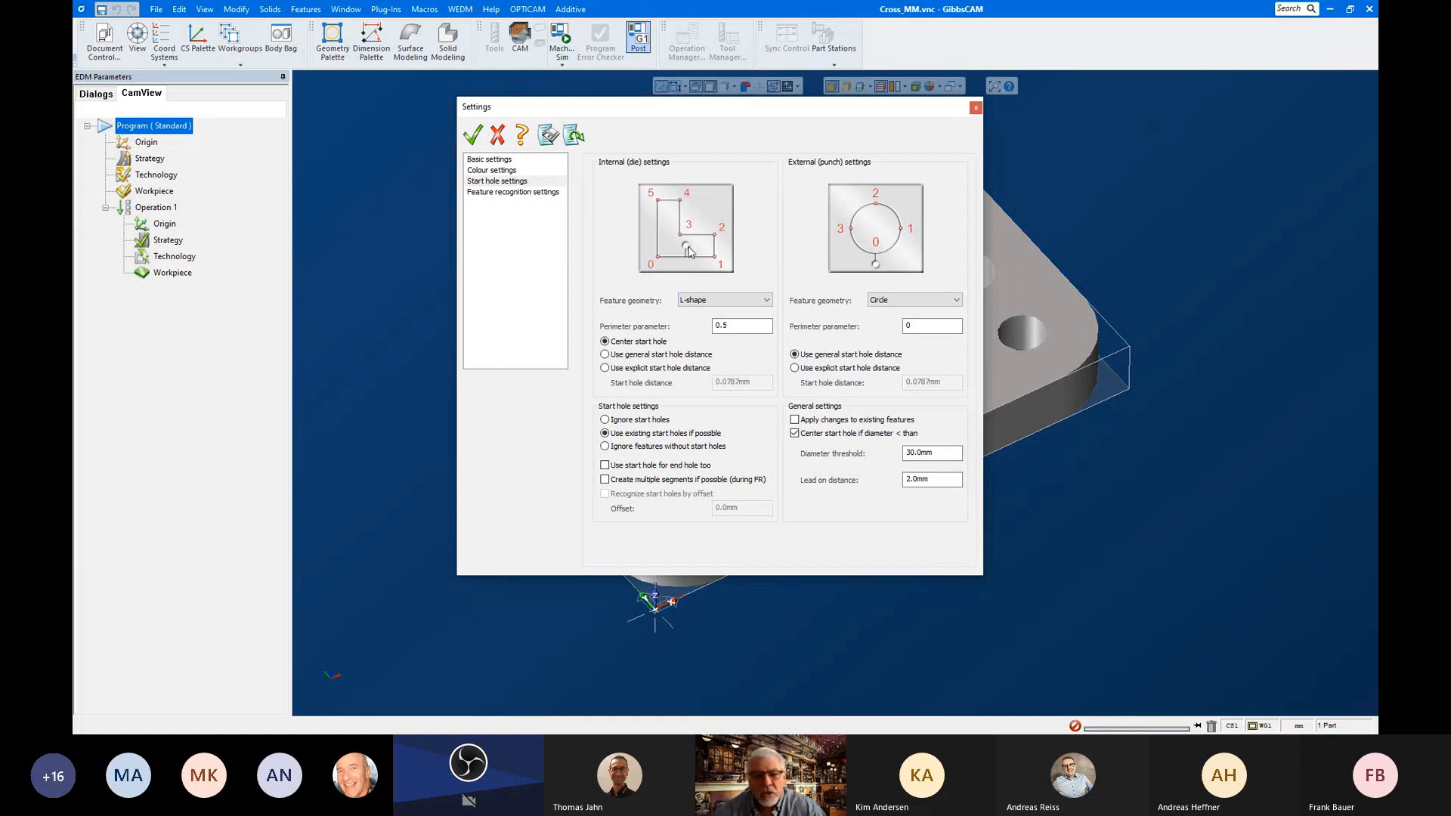
pyautogui.click(746, 300)
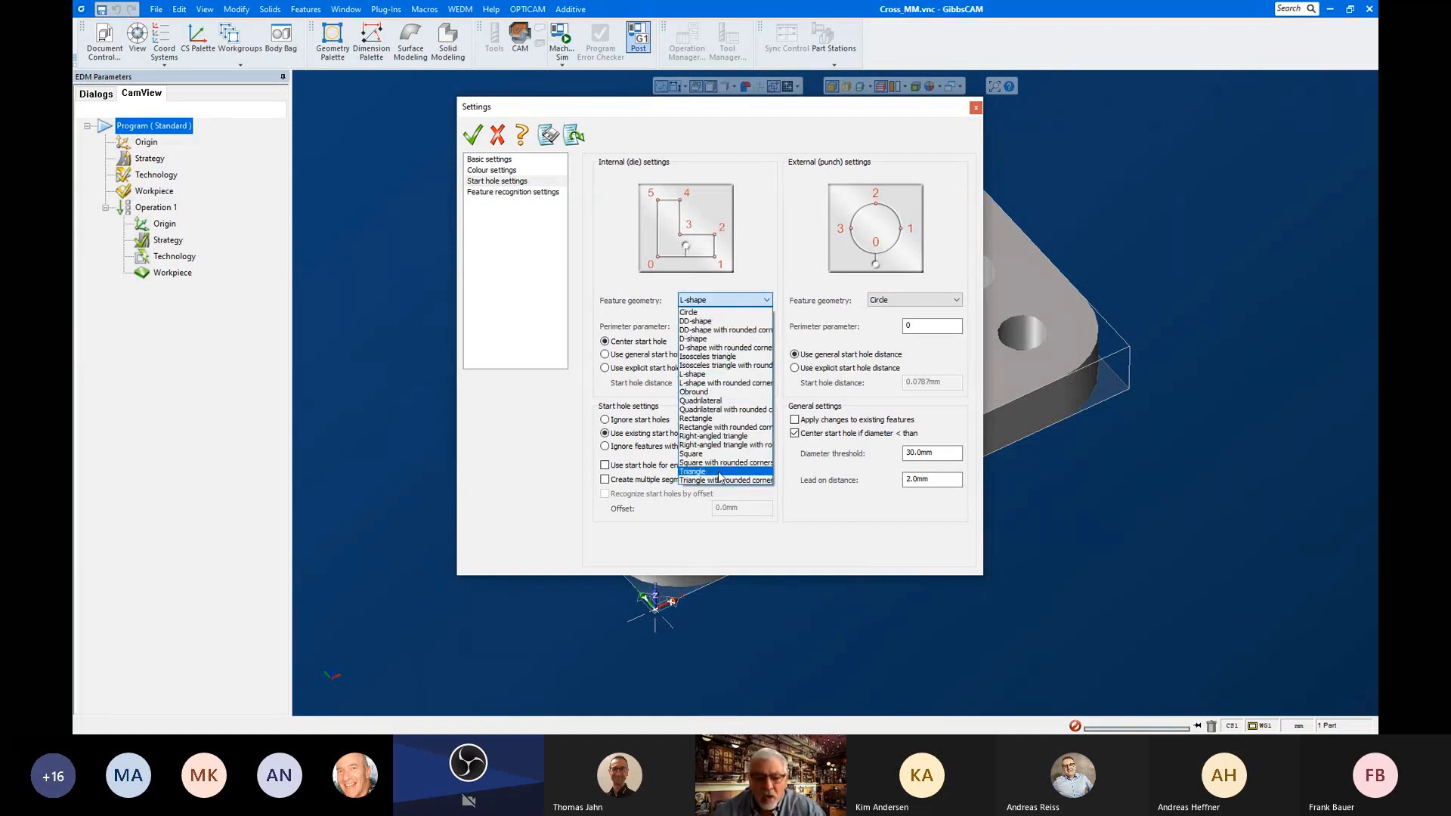
pyautogui.click(724, 312)
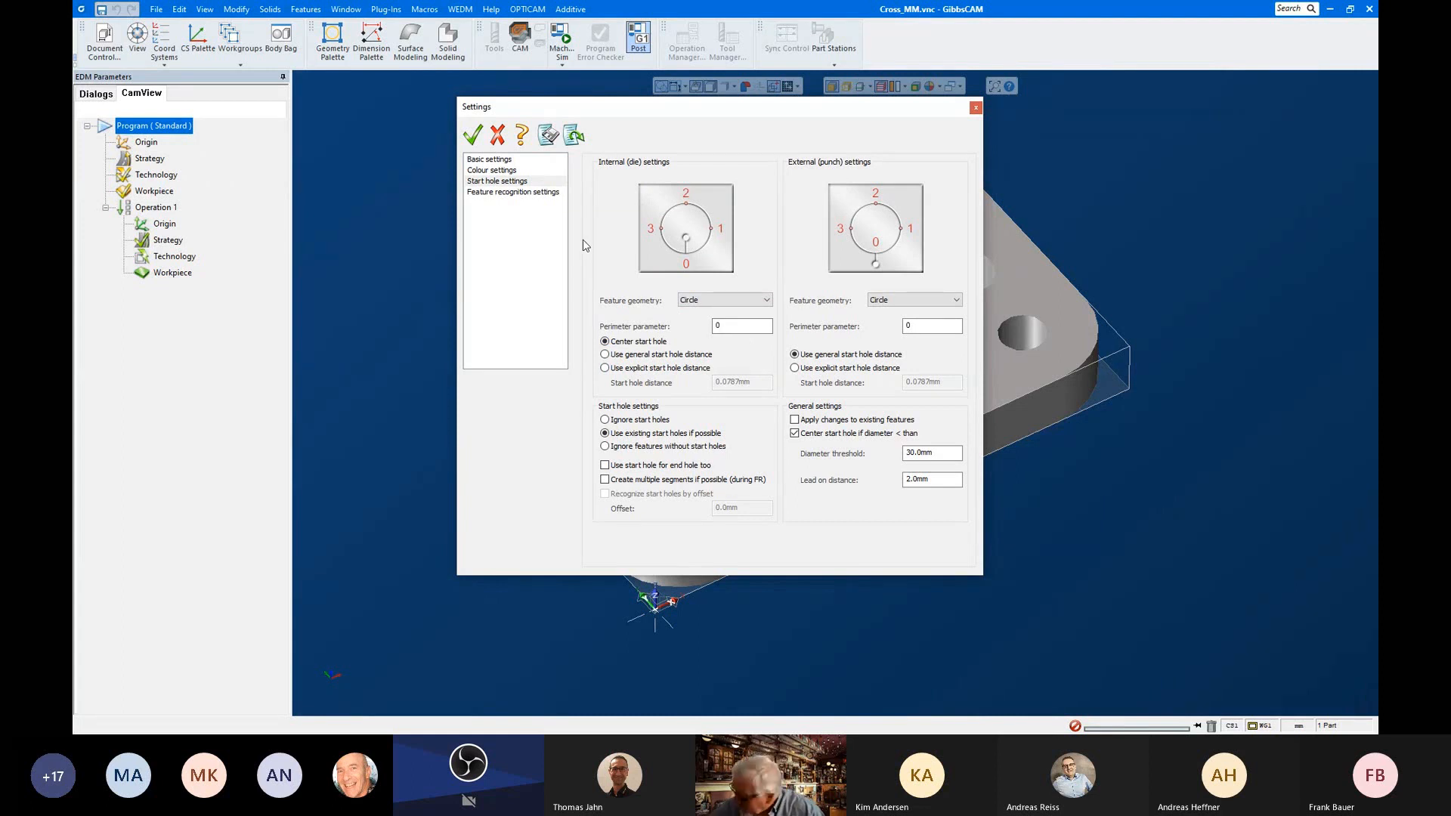
# Step: Review the feature recognition settings and accept the OPTICAM settings
pyautogui.click(511, 194)
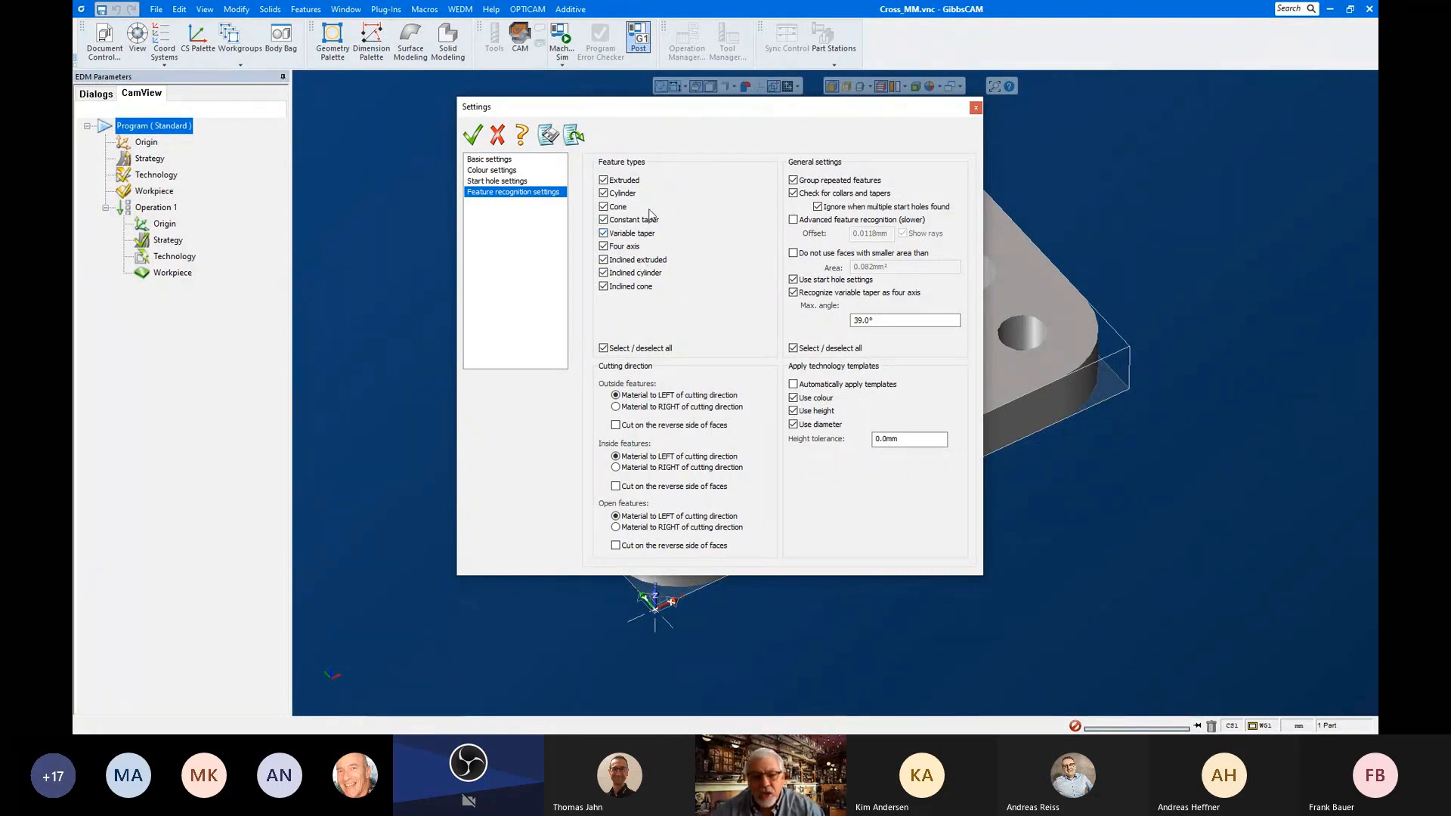
pyautogui.moveTo(717, 107); pyautogui.dragTo(735, 128)
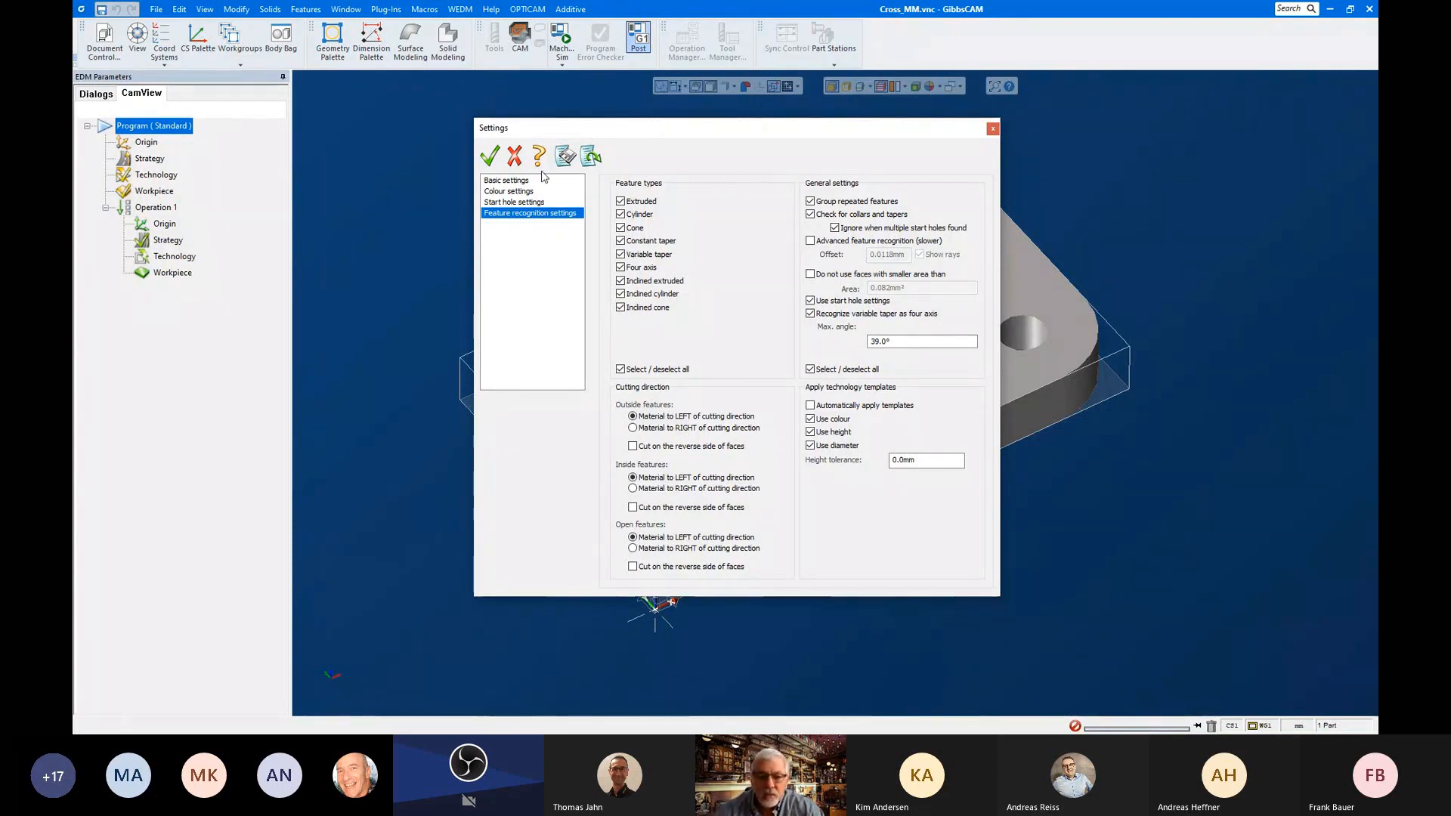
pyautogui.click(492, 158)
pyautogui.click(527, 9)
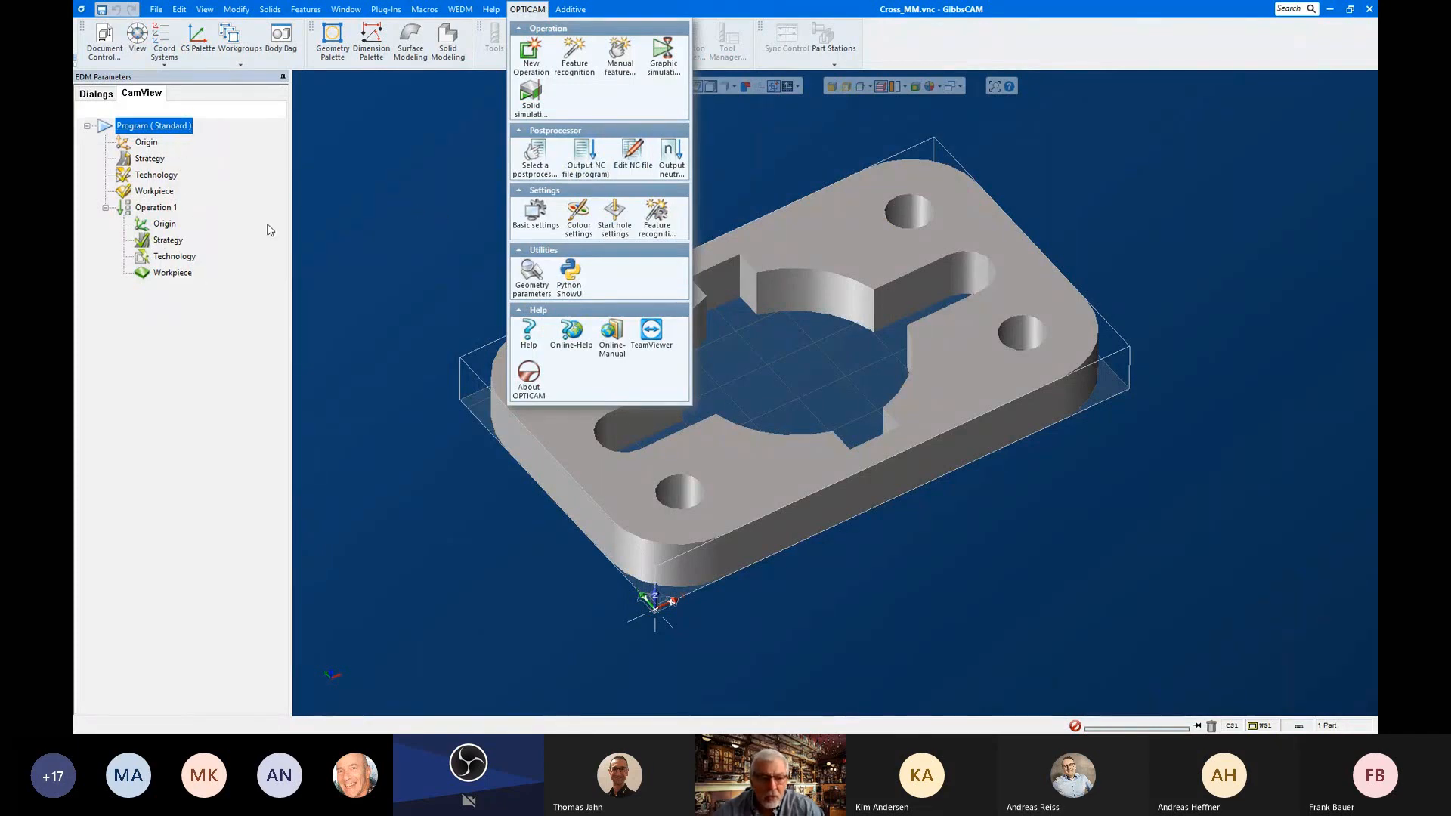
pyautogui.click(464, 226)
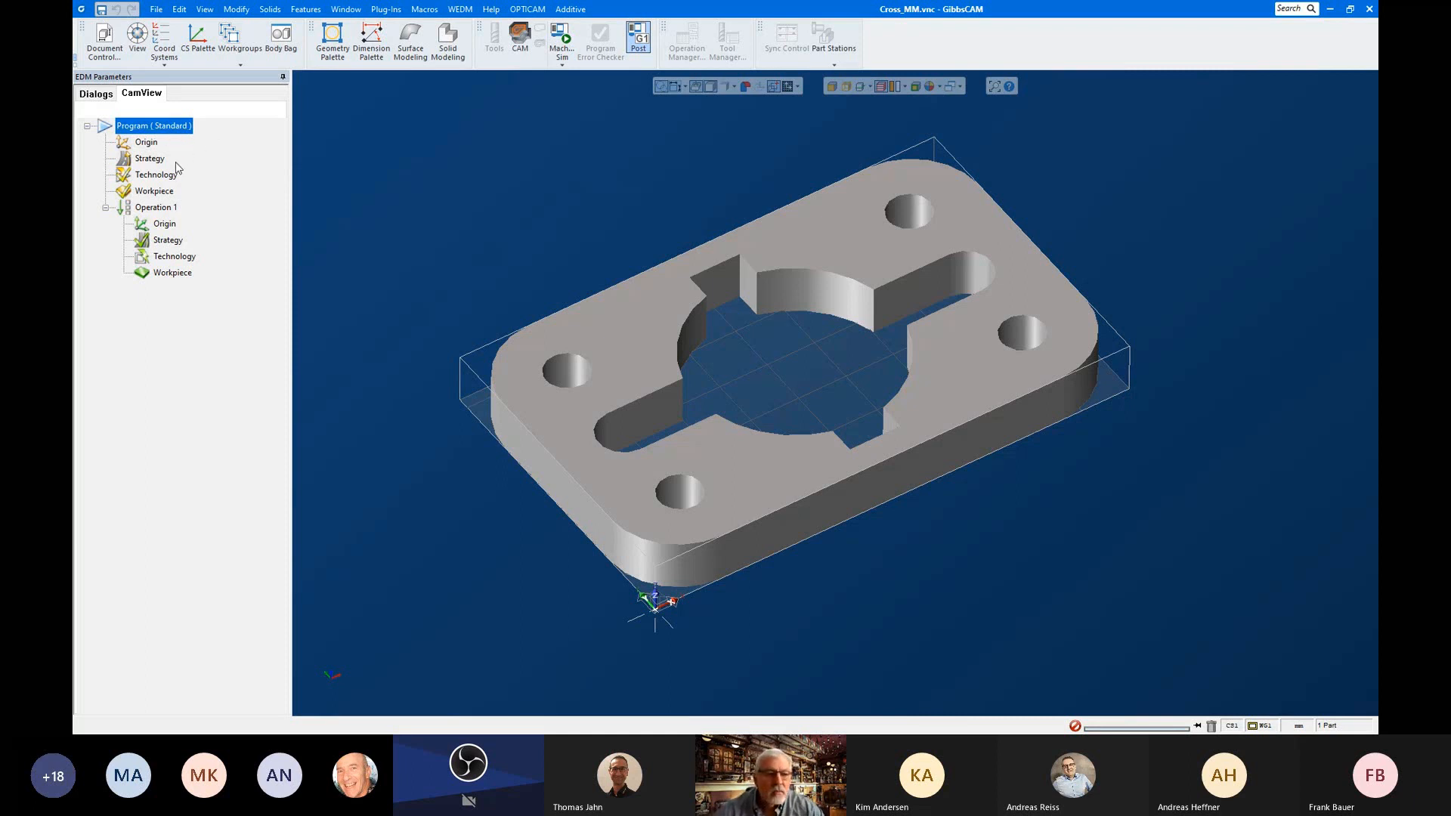
# Step: Set the program's manufacturer to MITSUBISHI in the program setup and load its postprocessor
pyautogui.doubleClick(178, 134)
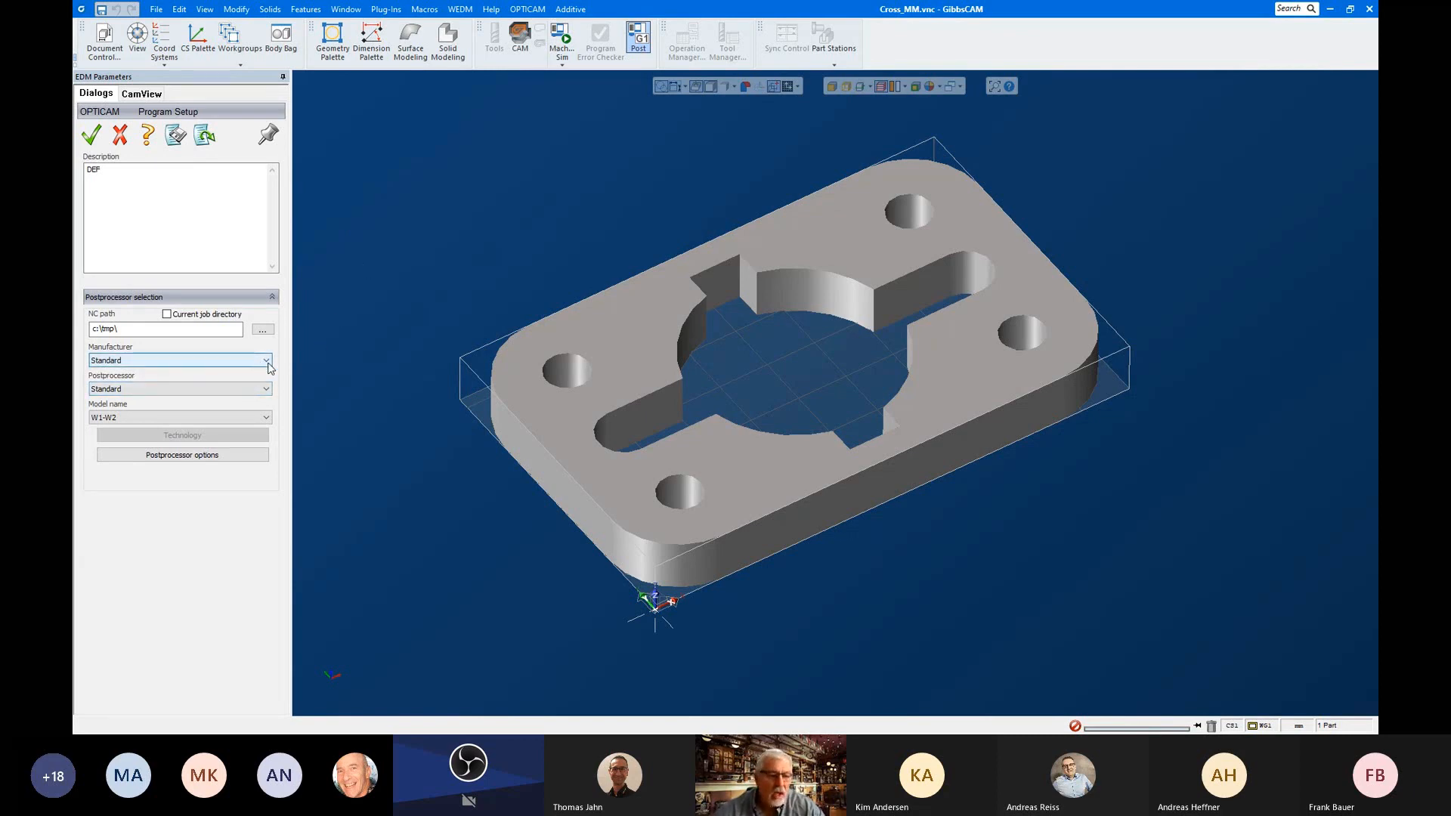
pyautogui.click(266, 362)
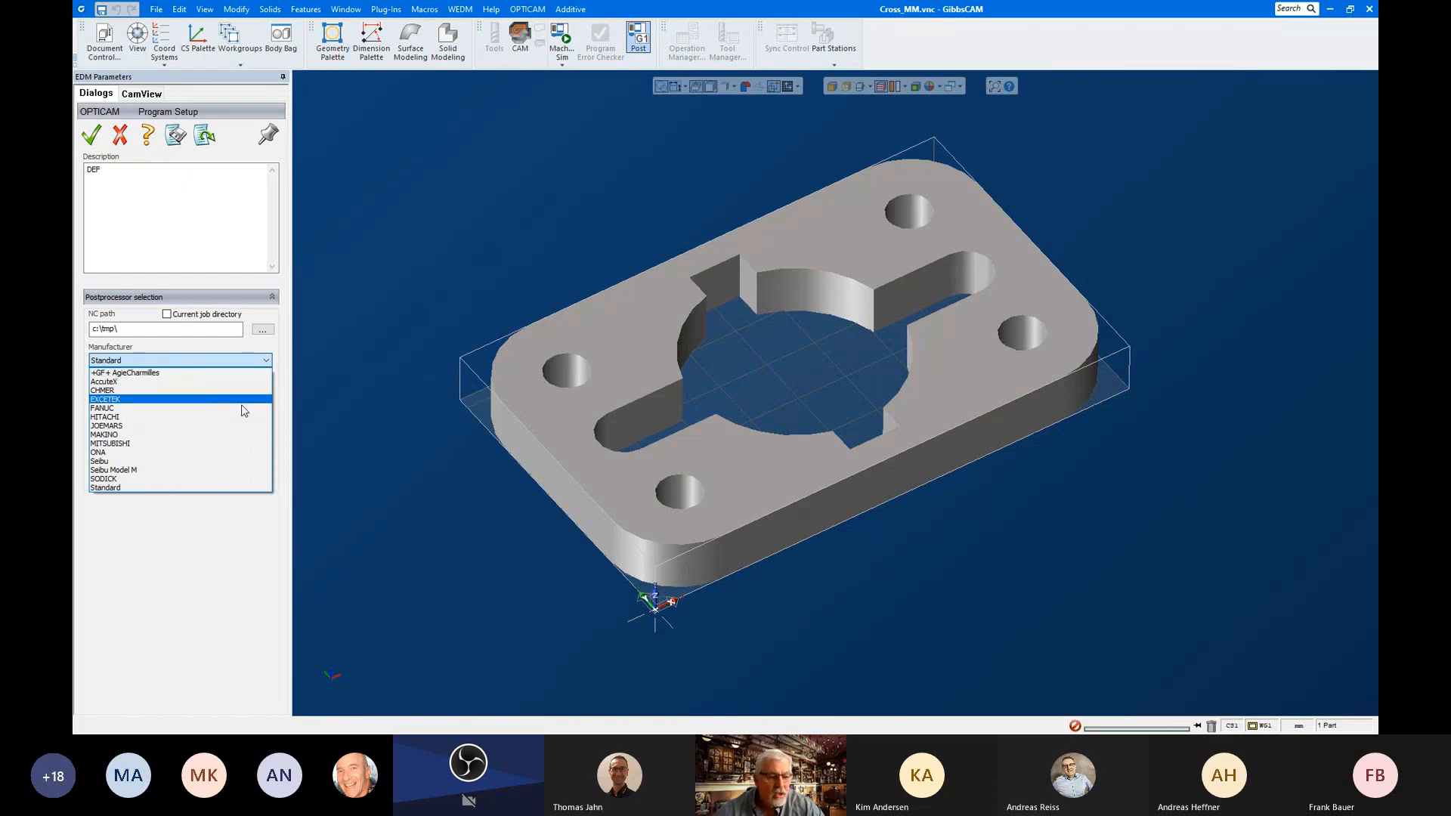
pyautogui.click(220, 443)
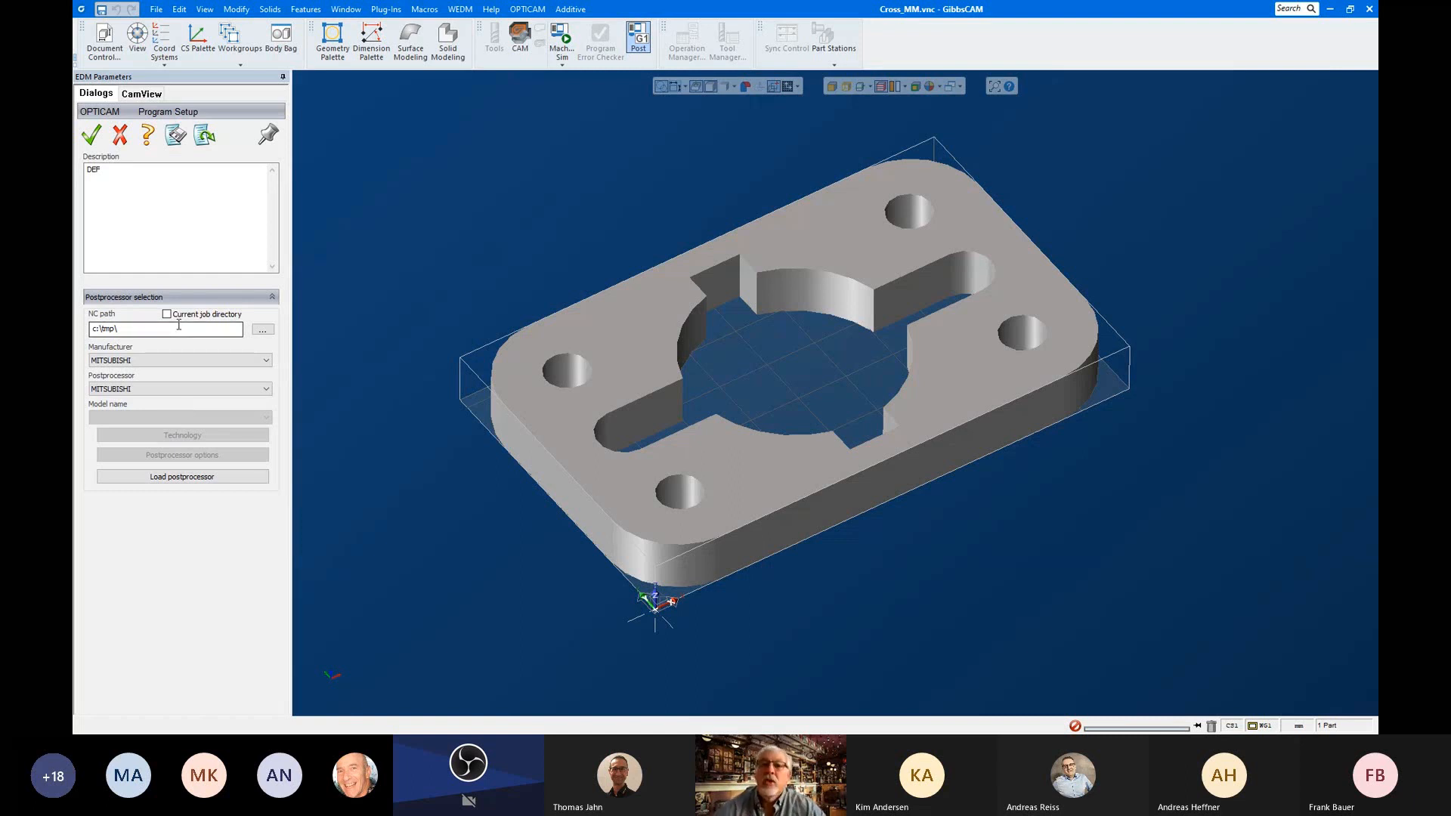
pyautogui.click(212, 477)
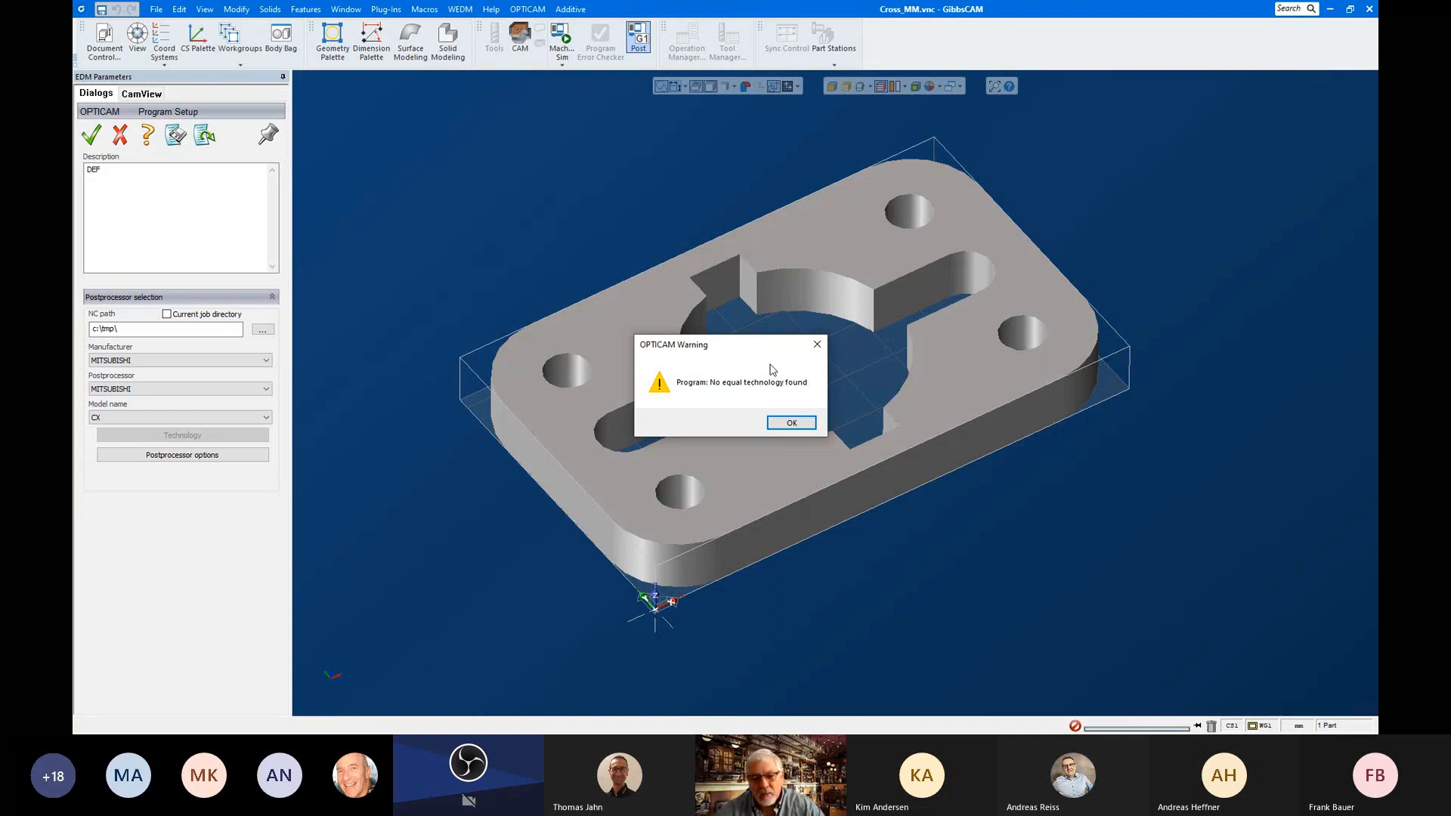
pyautogui.click(791, 423)
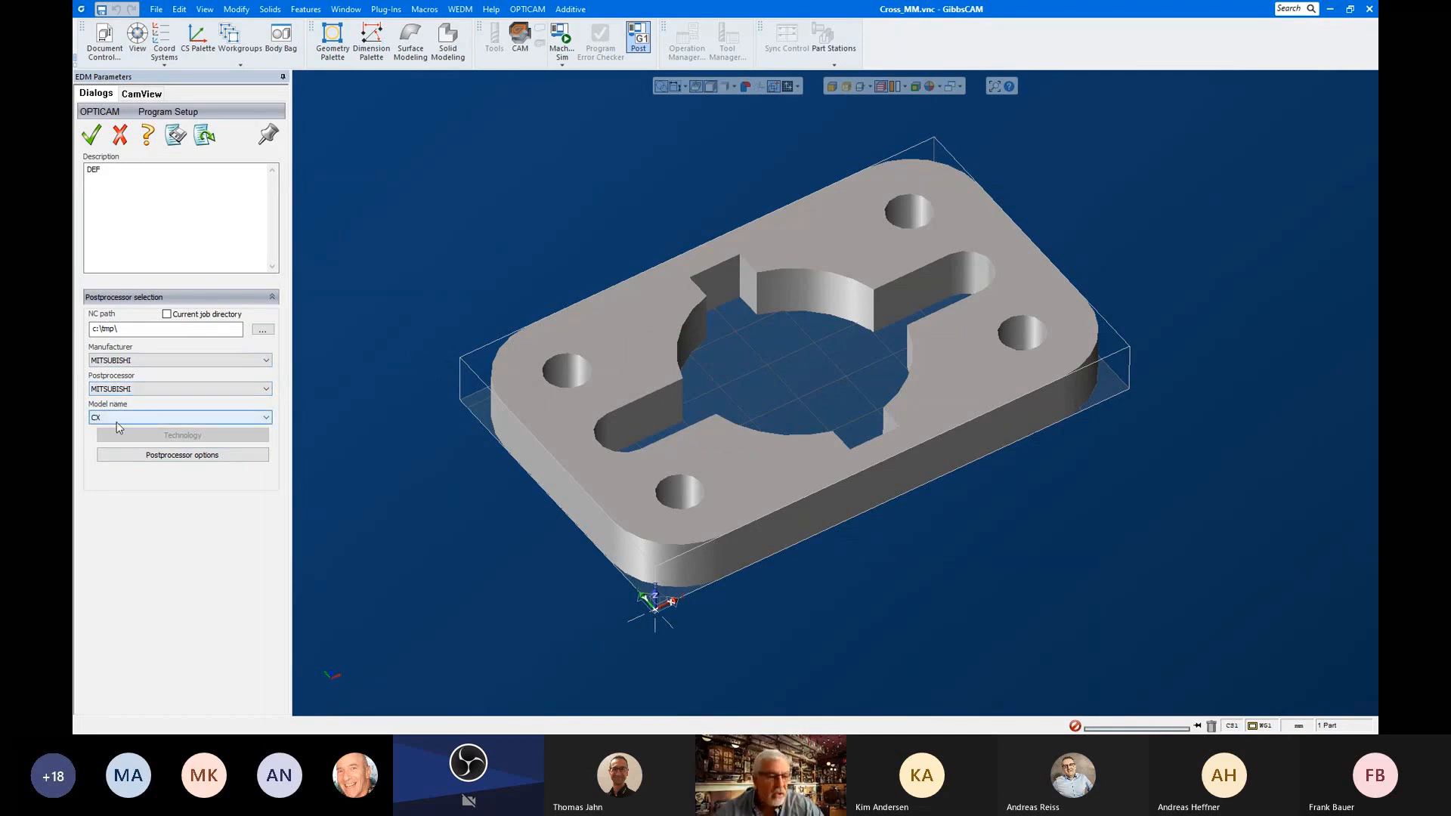
# Step: Choose MV4800 as the machine model name and load the postprocessor for it
pyautogui.click(266, 418)
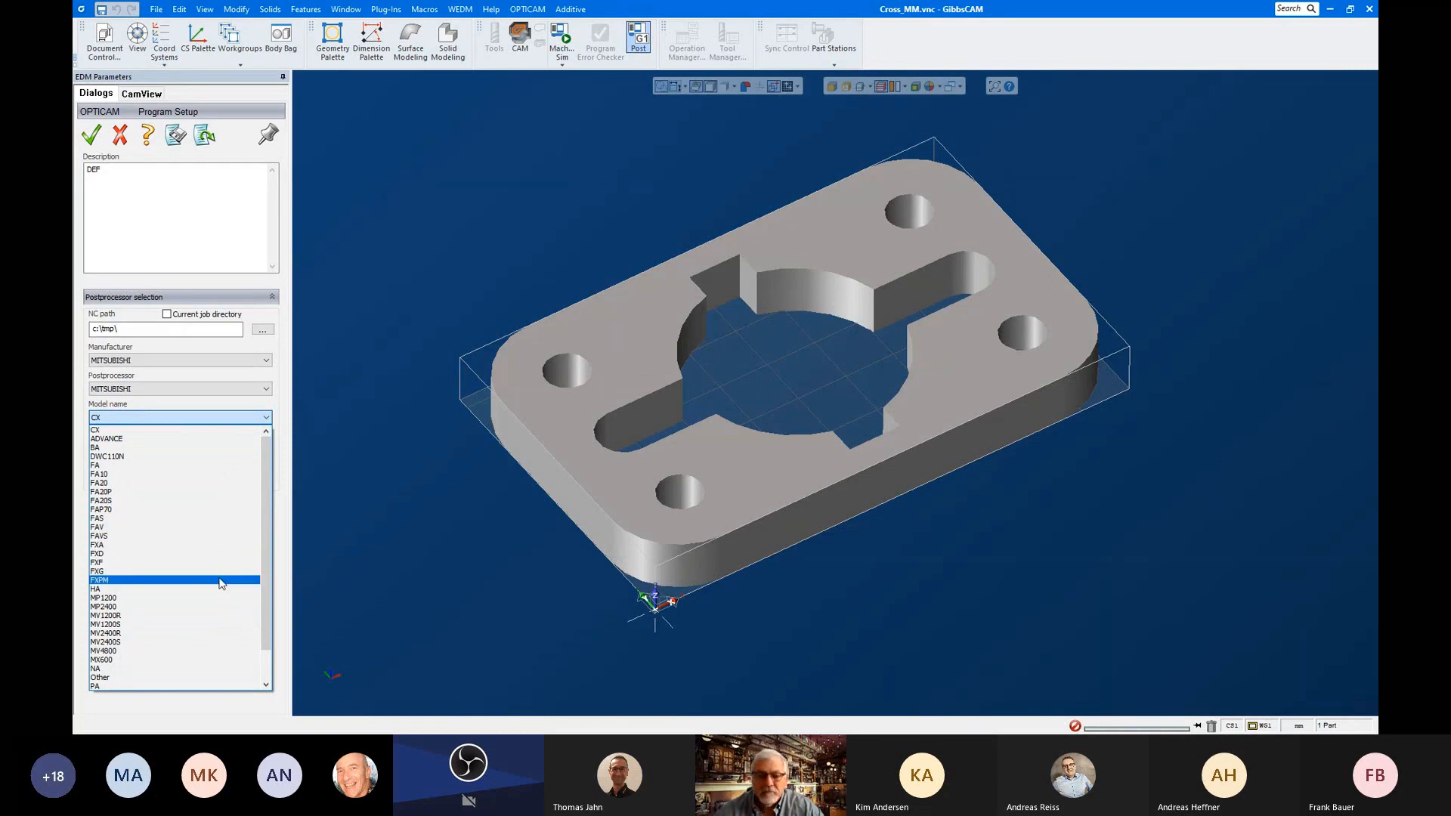
pyautogui.click(204, 652)
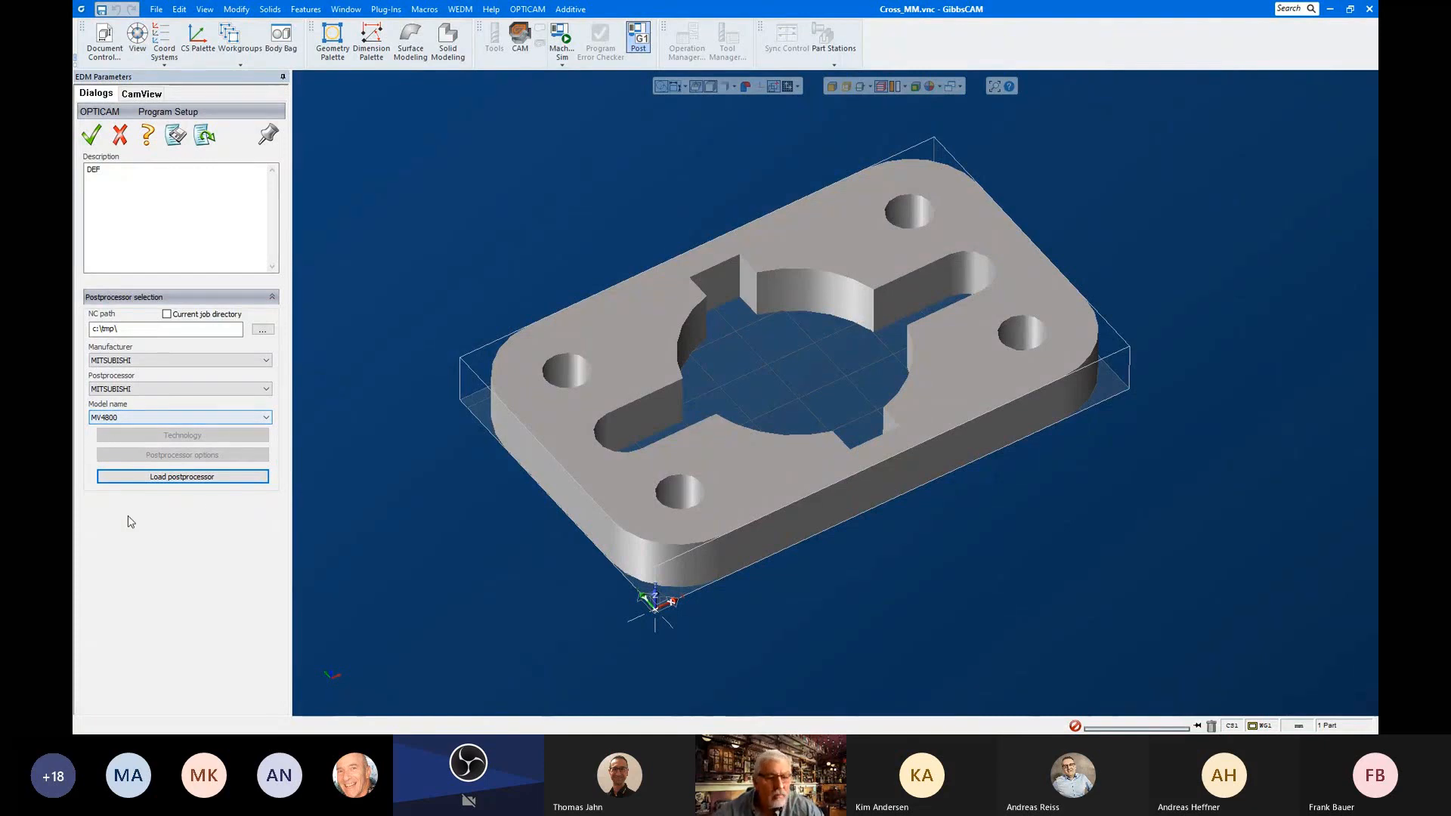
pyautogui.click(205, 477)
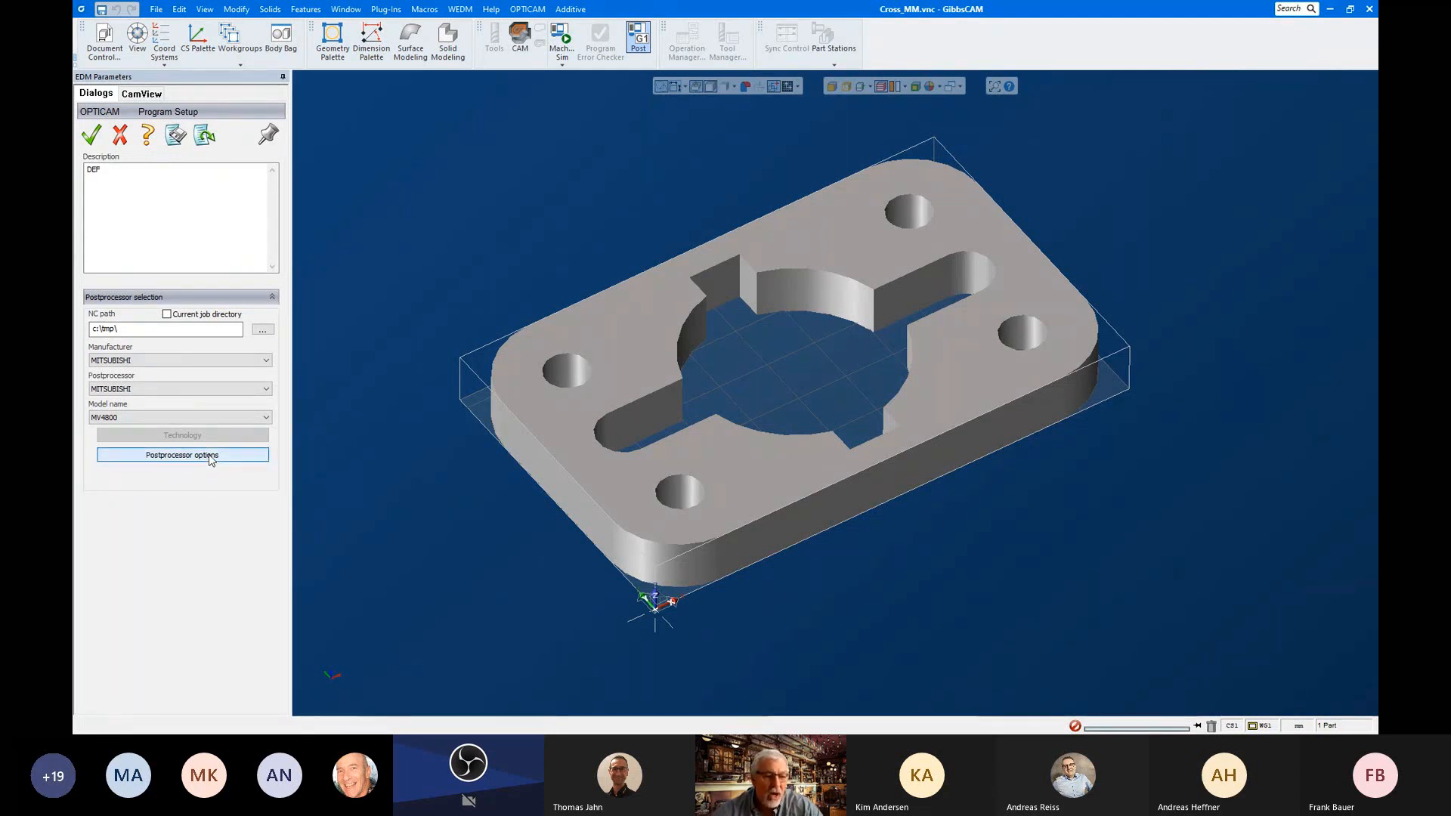
# Step: Open the general section of the Mitsubishi postprocessor options and reselect 4 digits after the decimal point
pyautogui.click(211, 459)
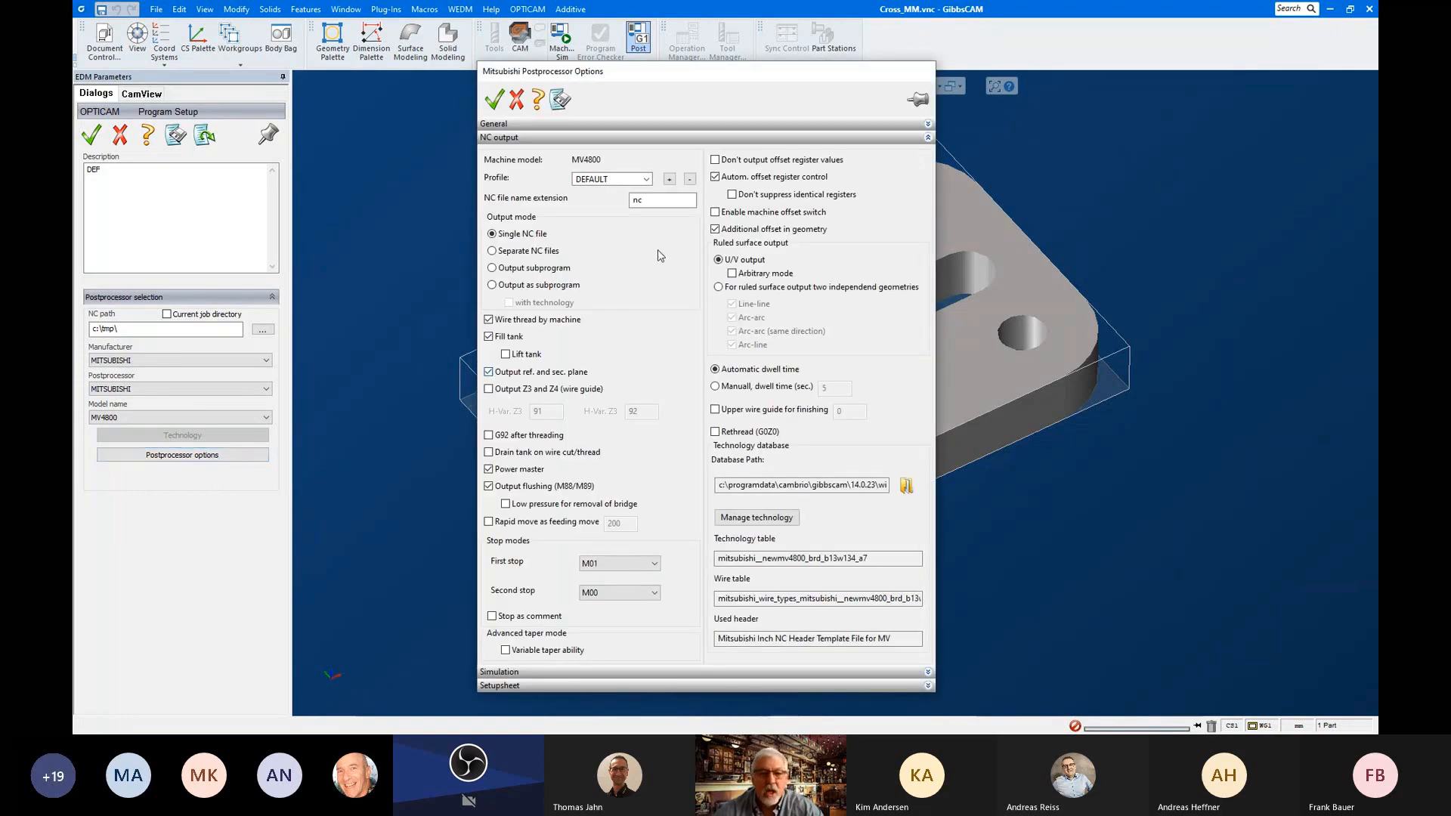
pyautogui.click(682, 139)
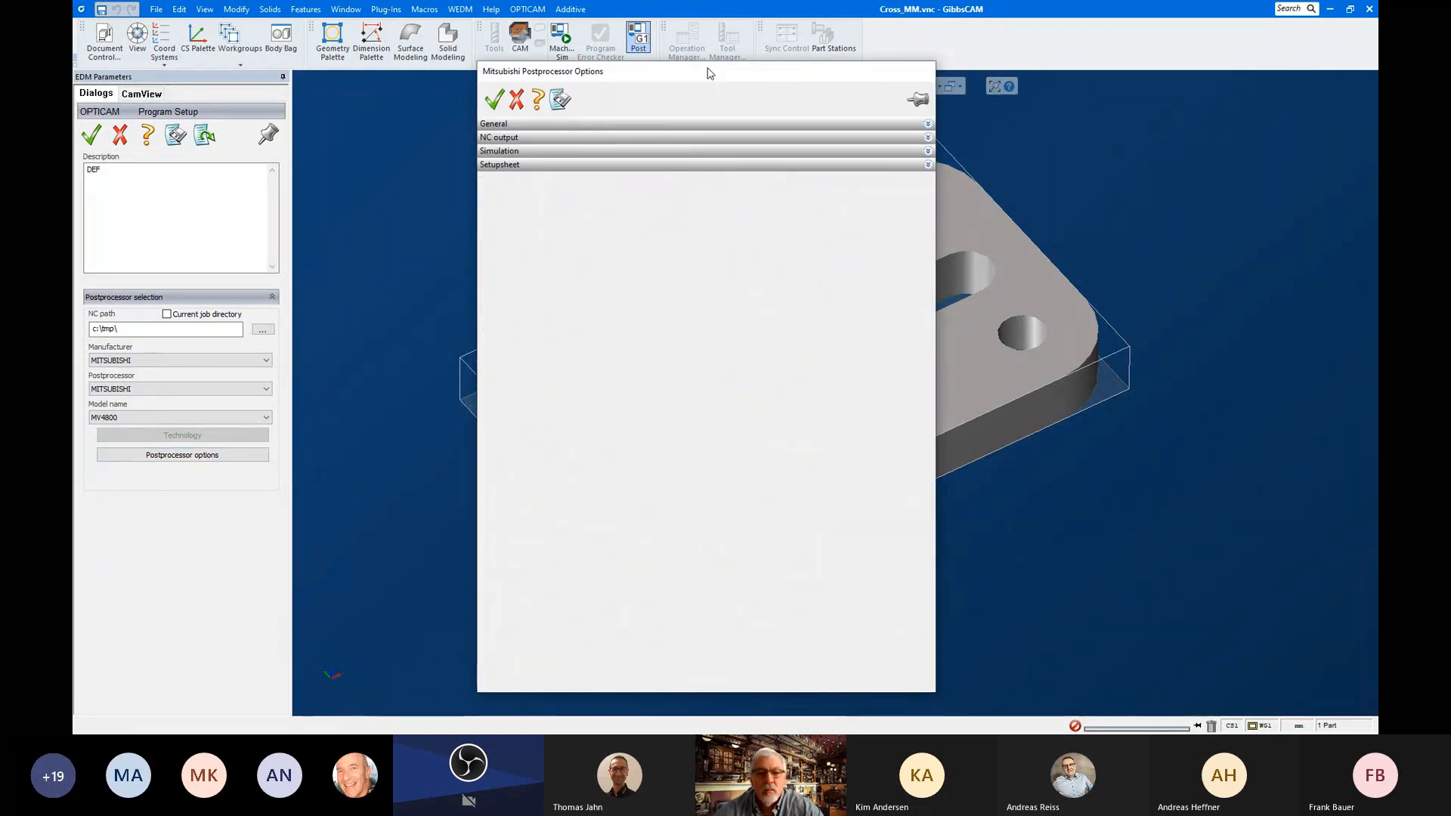
pyautogui.moveTo(709, 71); pyautogui.dragTo(735, 63)
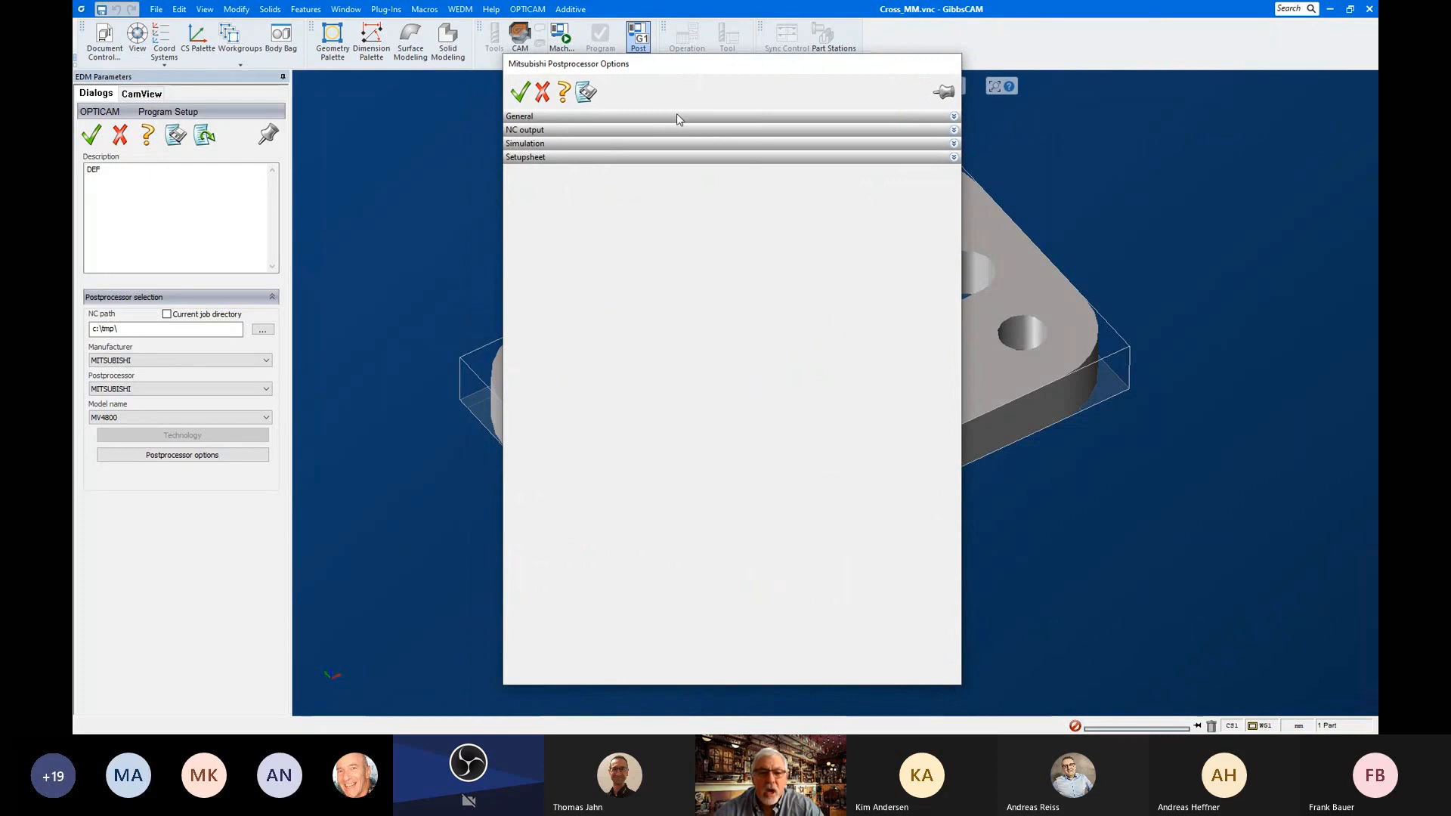
pyautogui.click(699, 118)
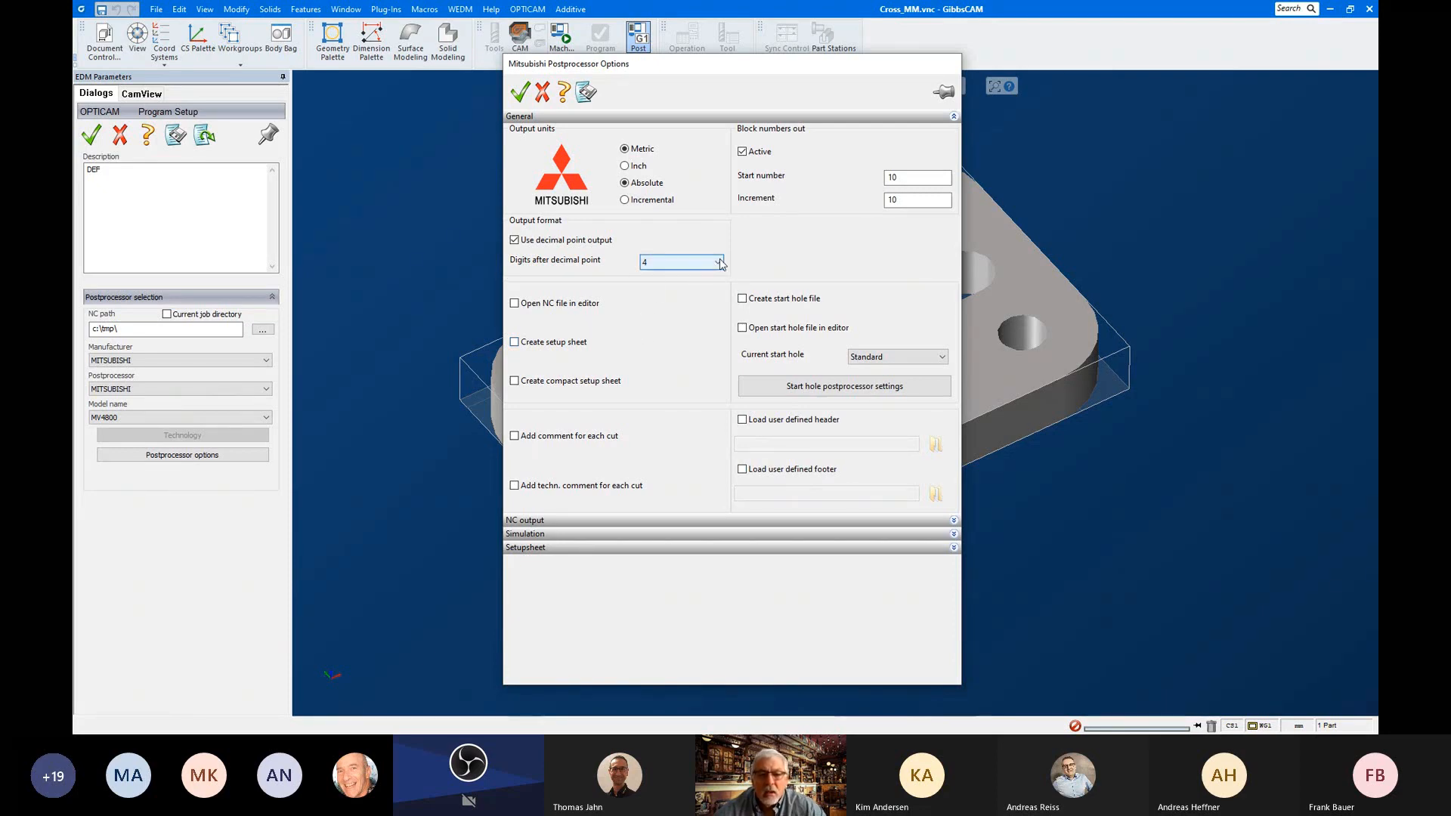
pyautogui.click(689, 262)
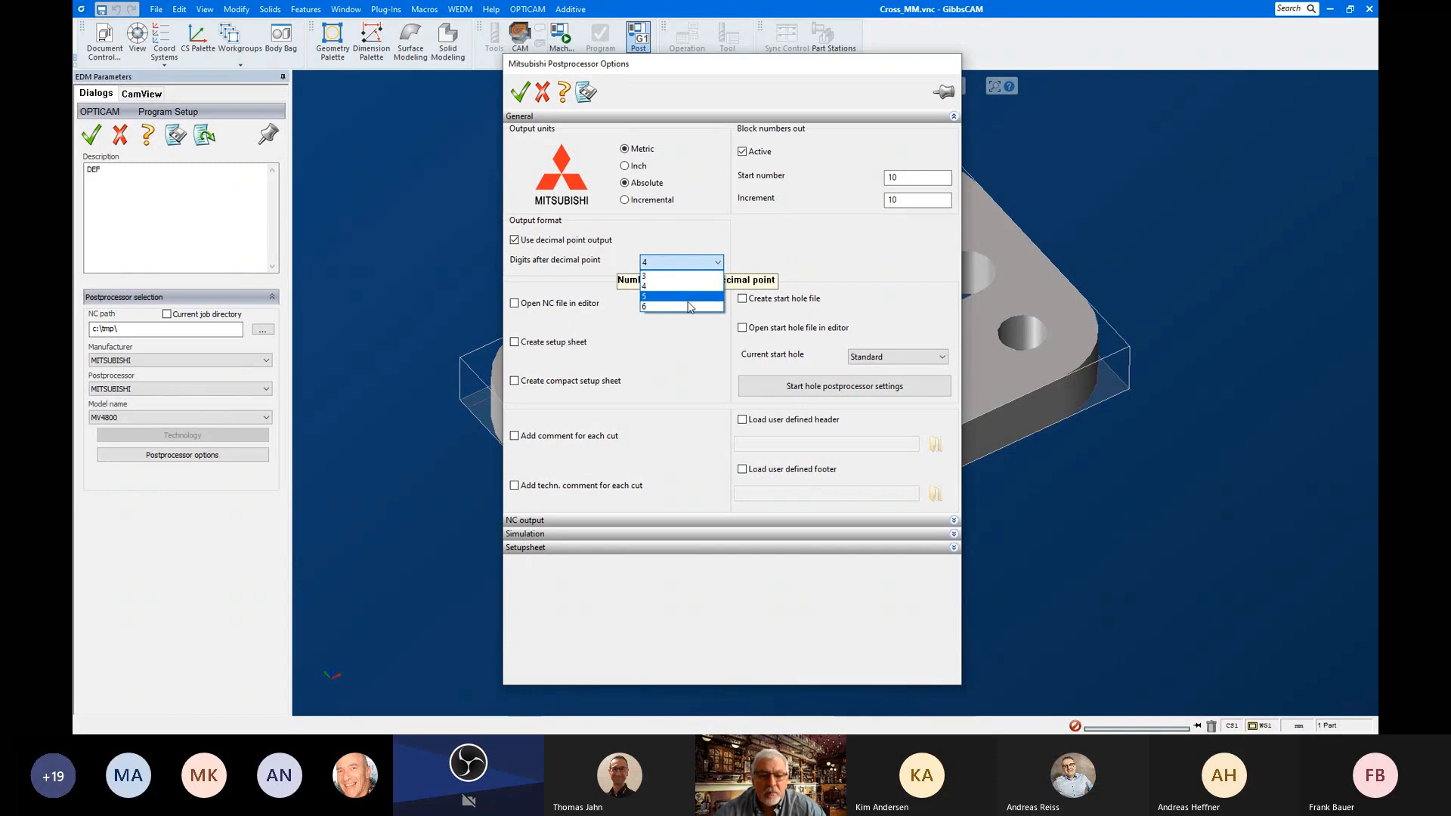
pyautogui.click(695, 289)
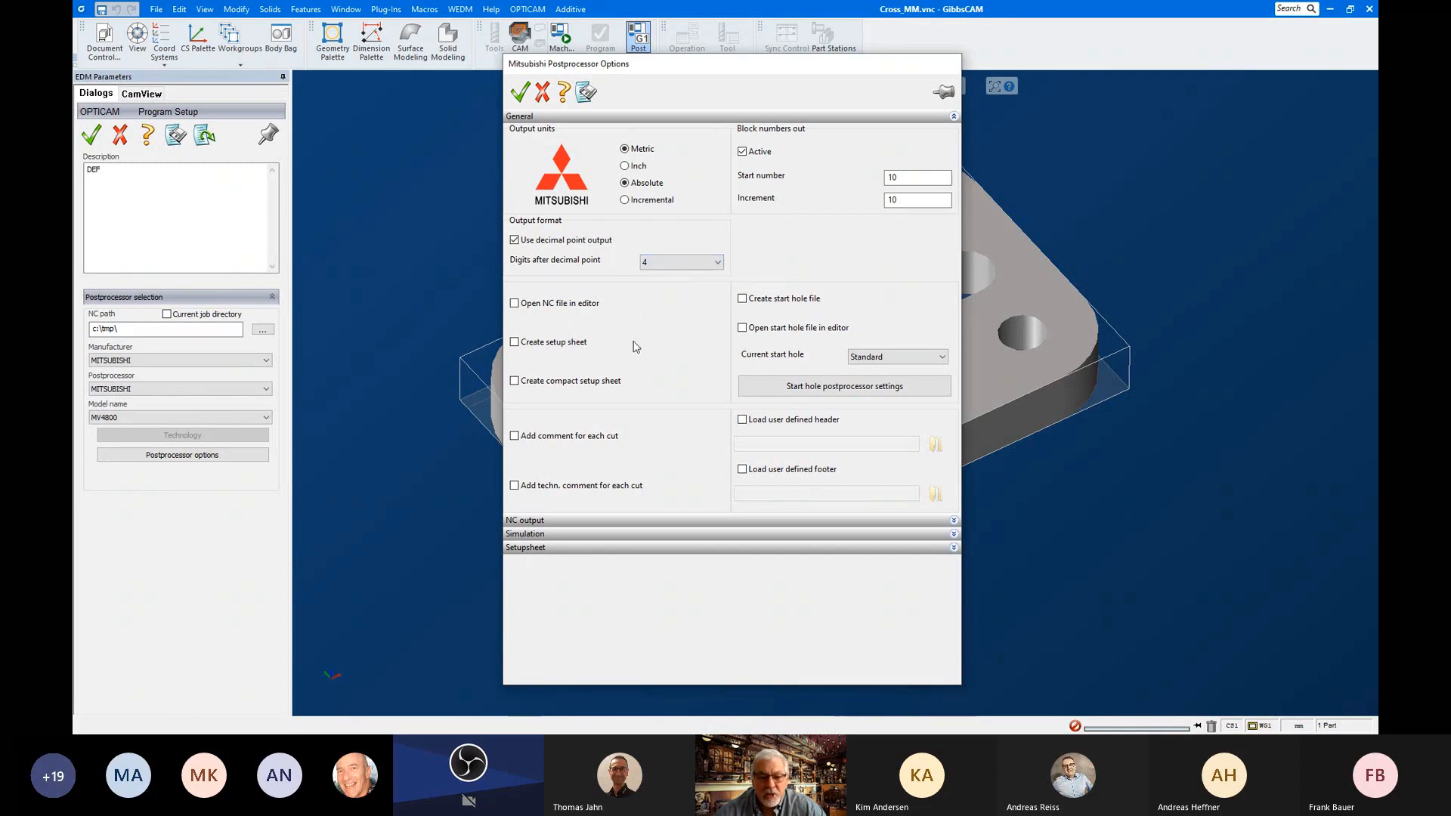
# Step: Enable Create setup sheet in the general options and Lift tank in the NC output options
pyautogui.click(515, 303)
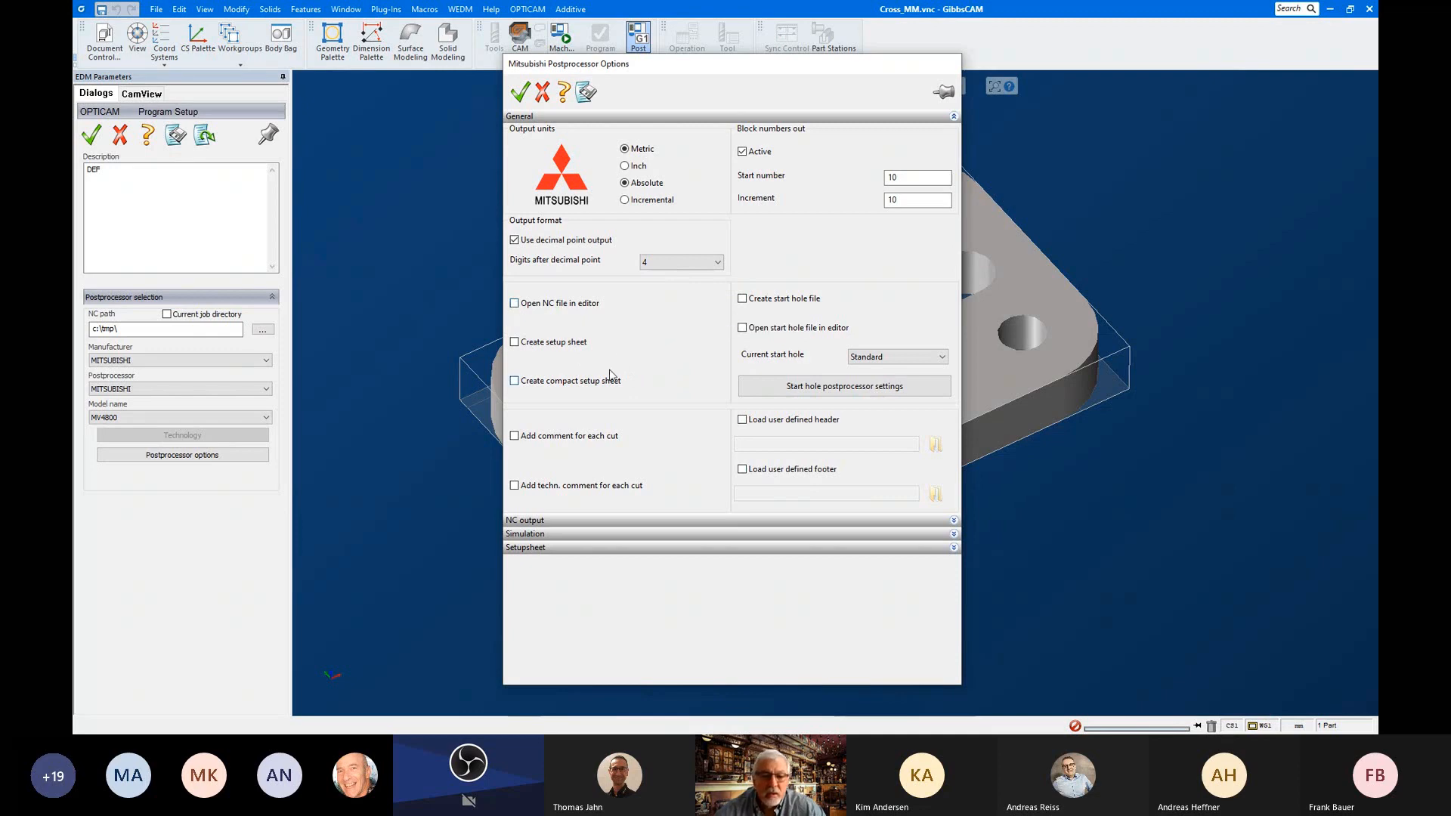
pyautogui.click(515, 344)
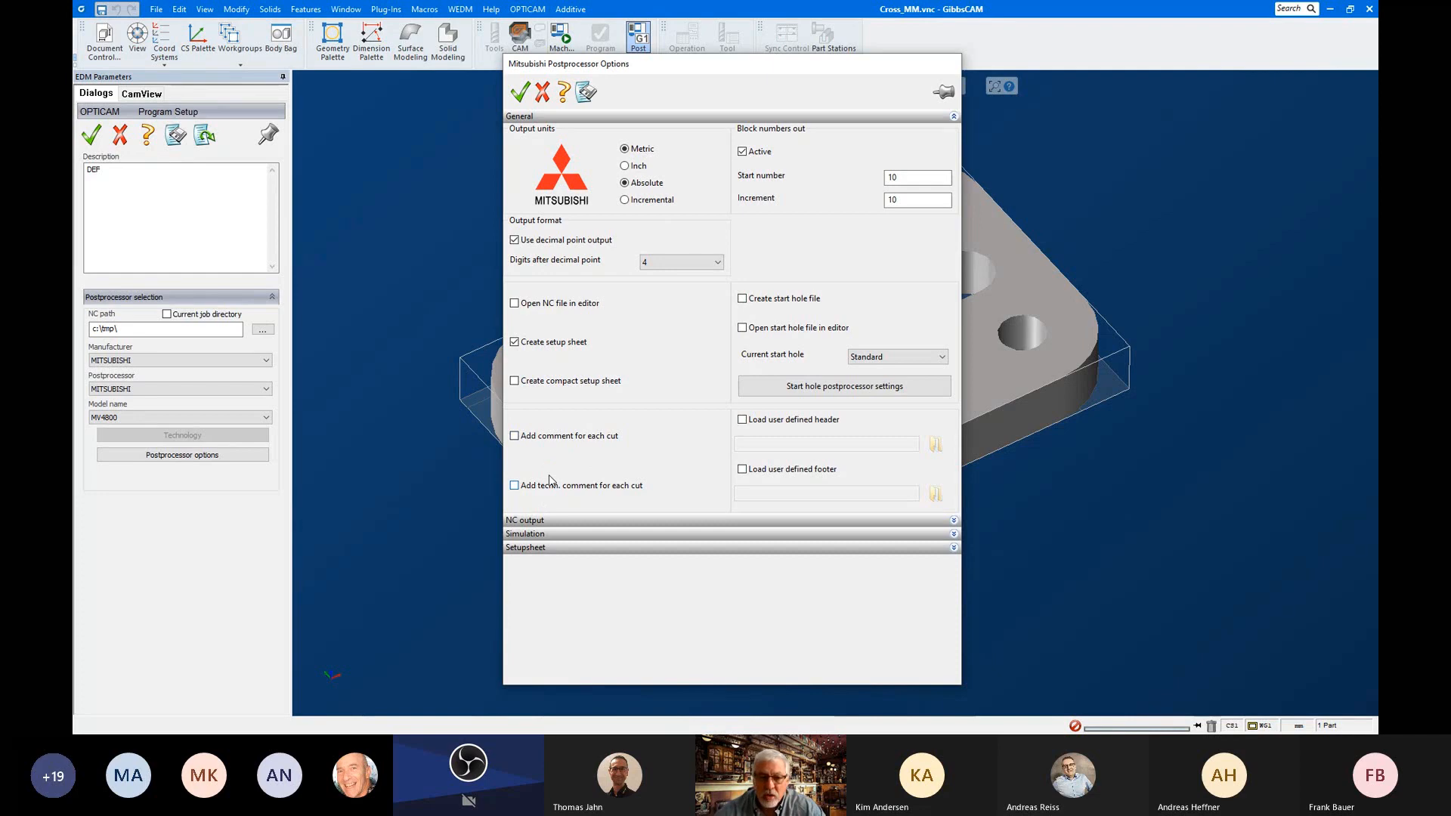
pyautogui.click(659, 119)
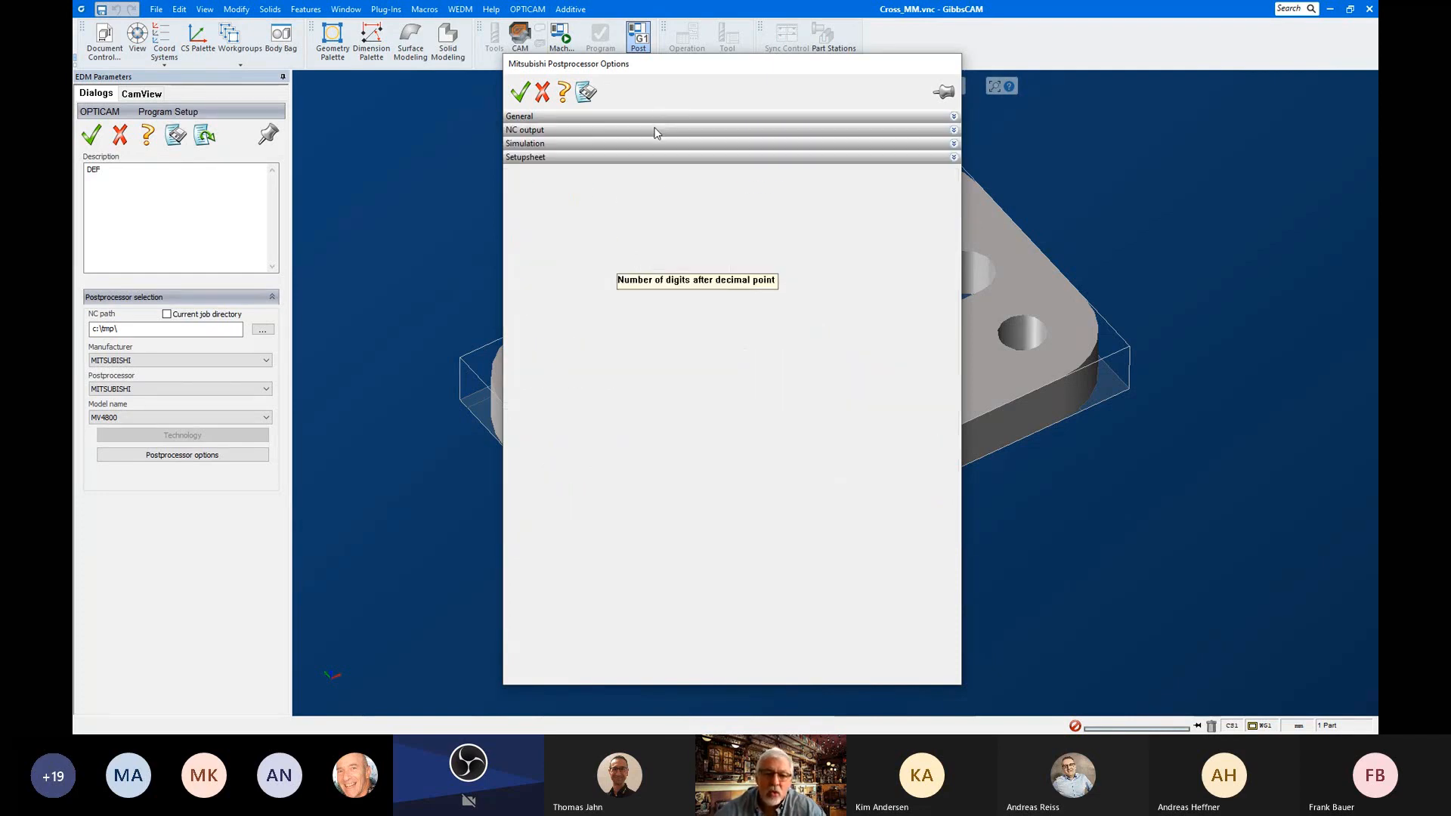
pyautogui.click(659, 131)
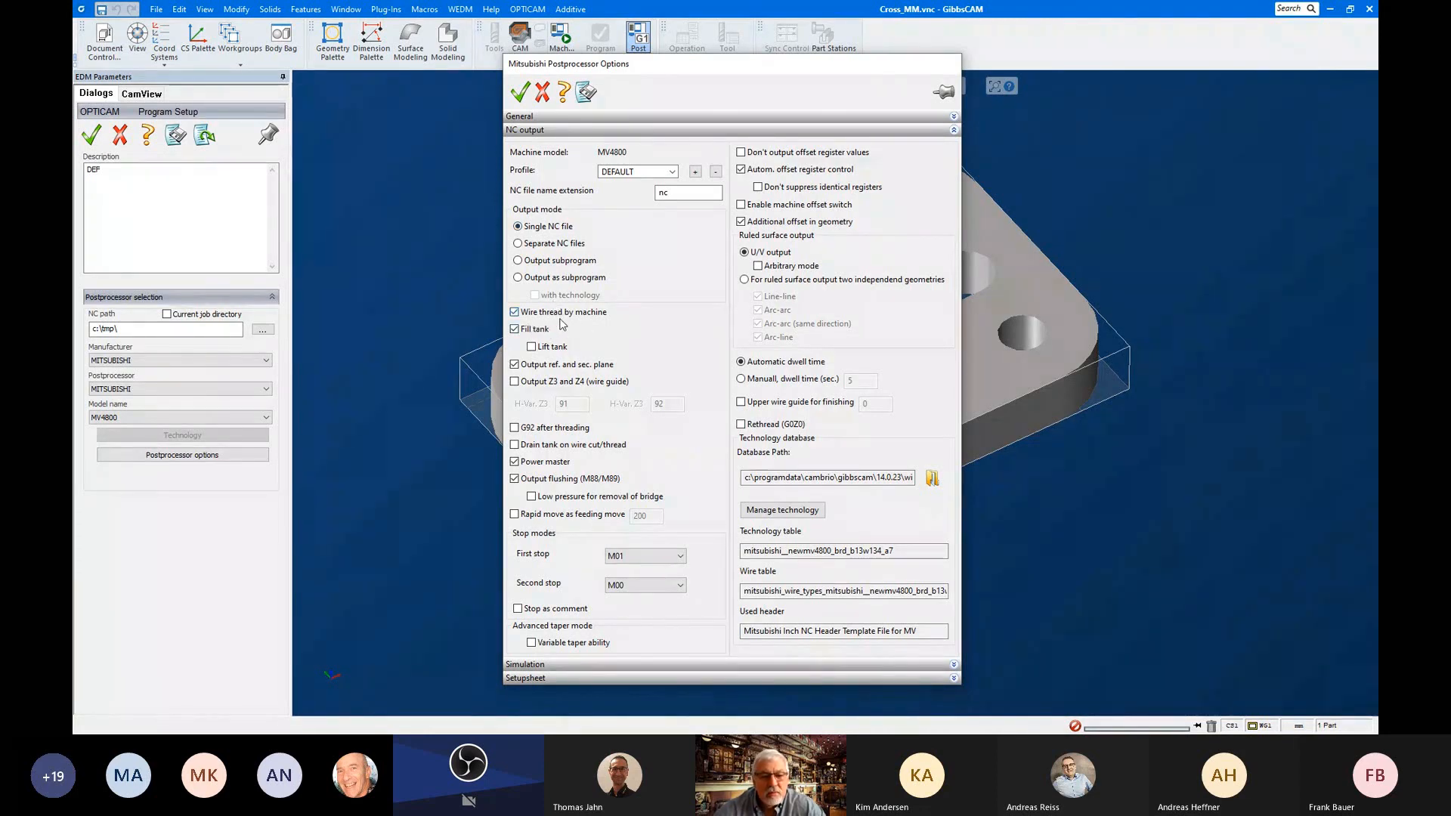
pyautogui.click(533, 346)
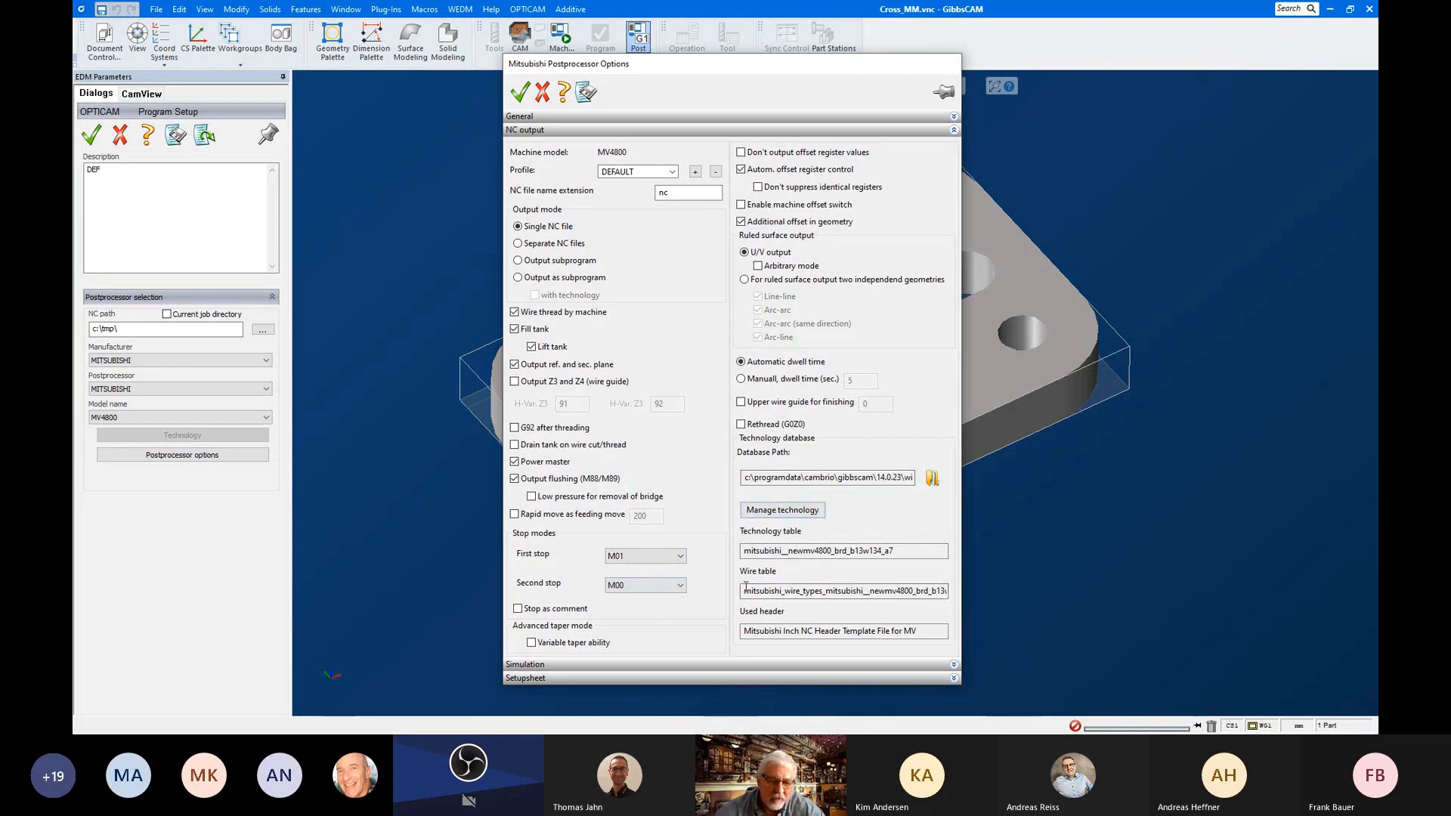
# Step: Open the technology database management and select the mitsubishi__newmv4800_brd_b13w134_a7 table
pyautogui.click(785, 511)
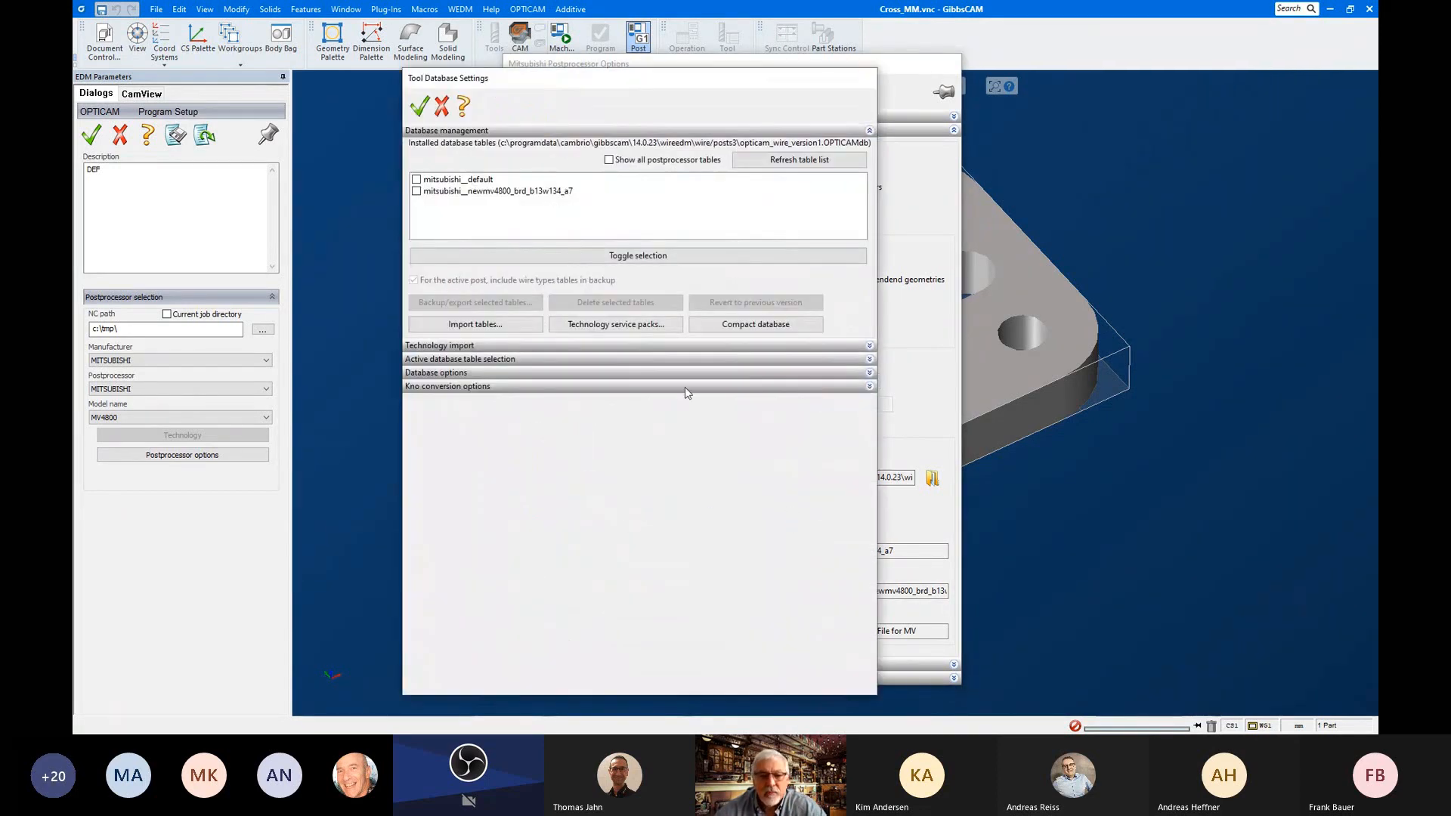
pyautogui.moveTo(692, 78); pyautogui.dragTo(742, 74)
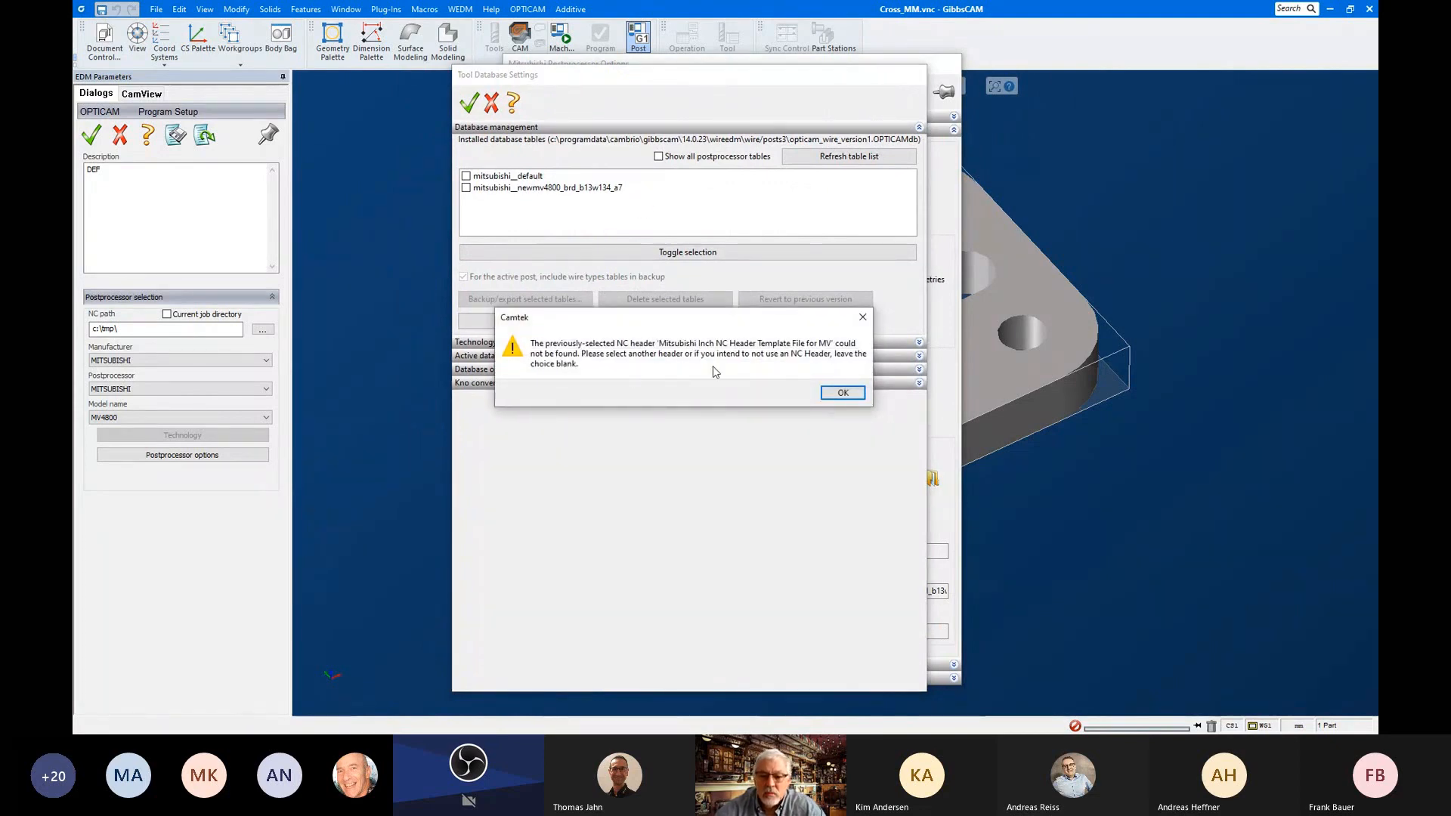
pyautogui.click(841, 393)
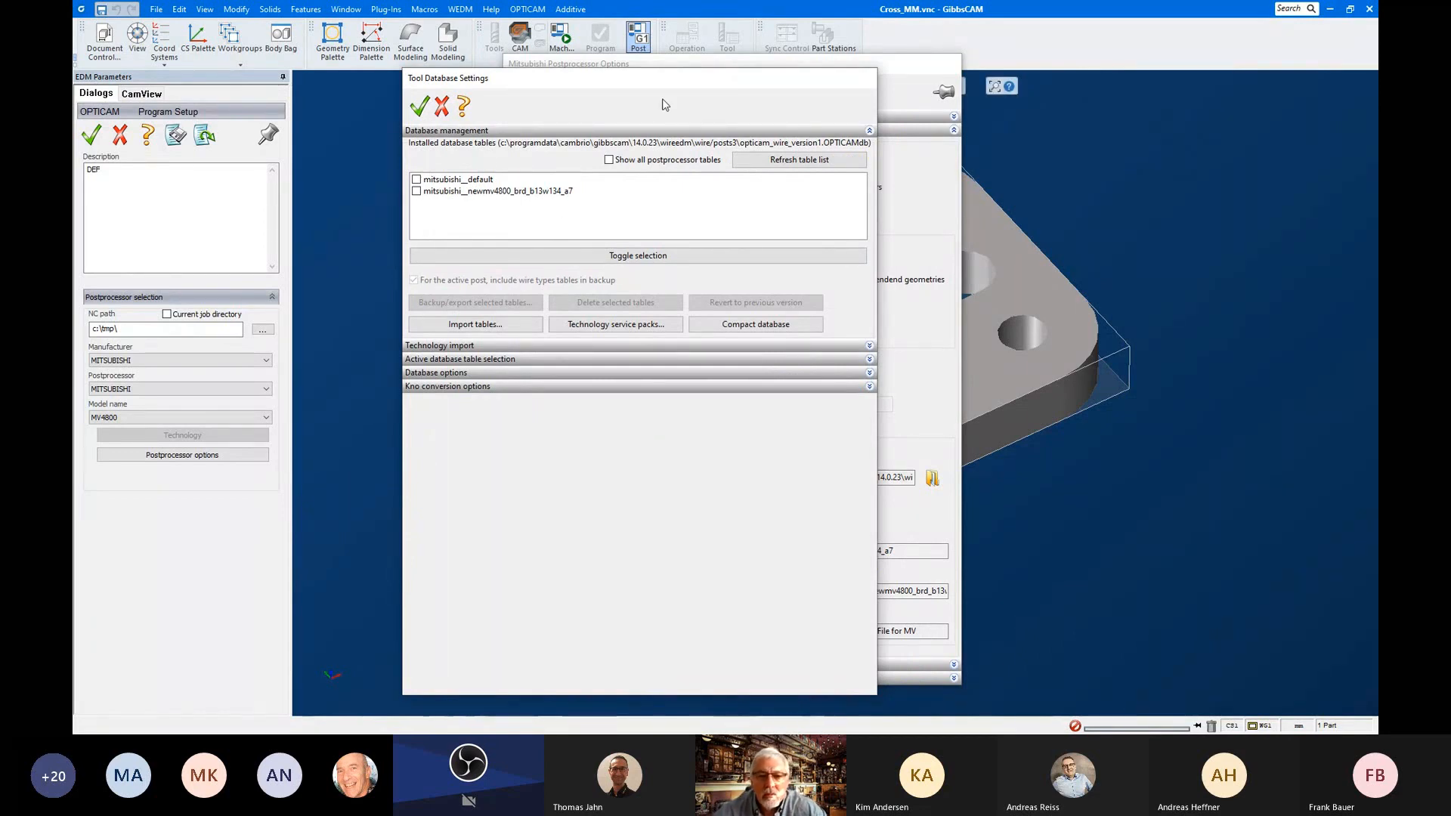
pyautogui.click(525, 192)
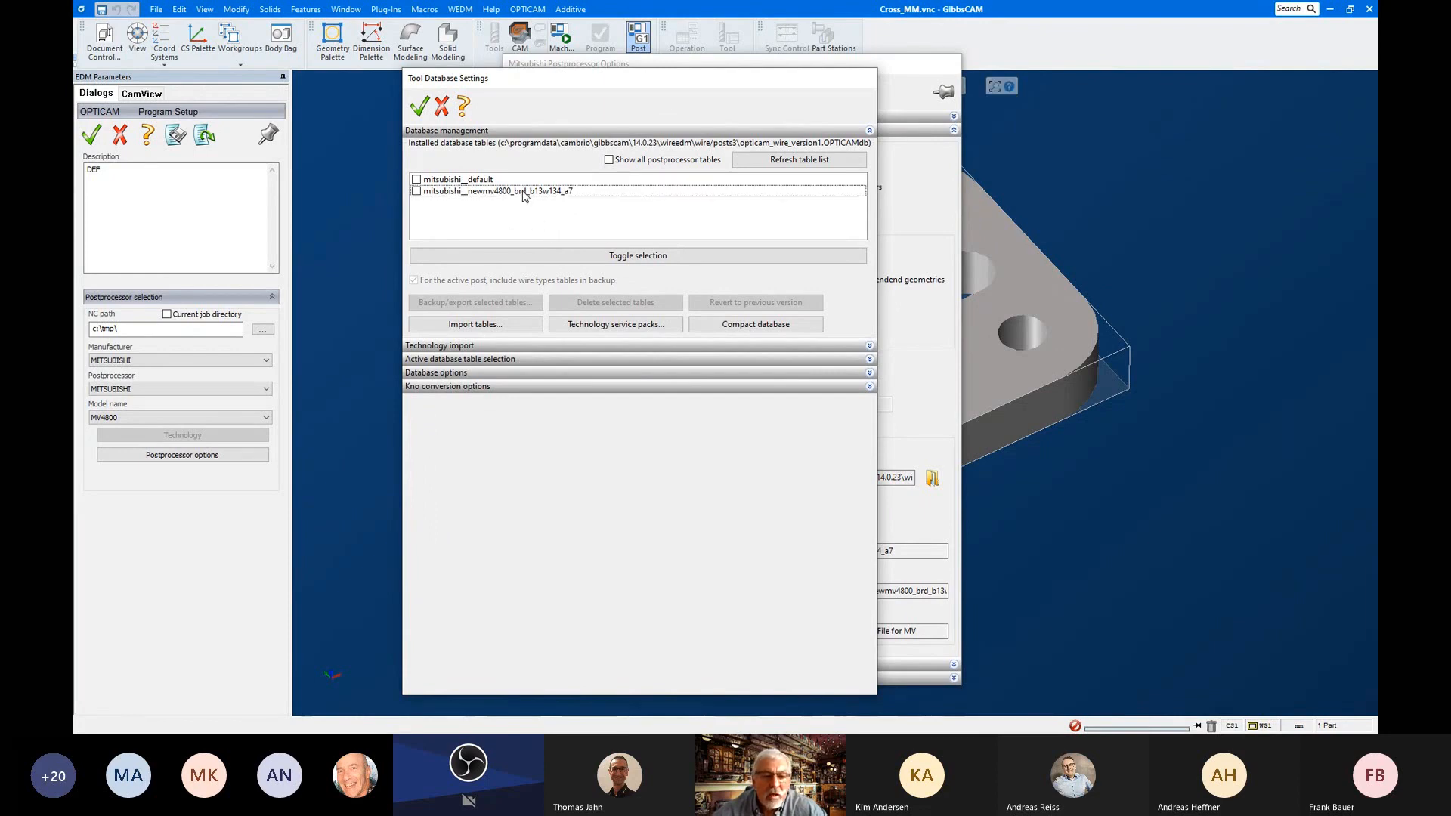
pyautogui.click(416, 191)
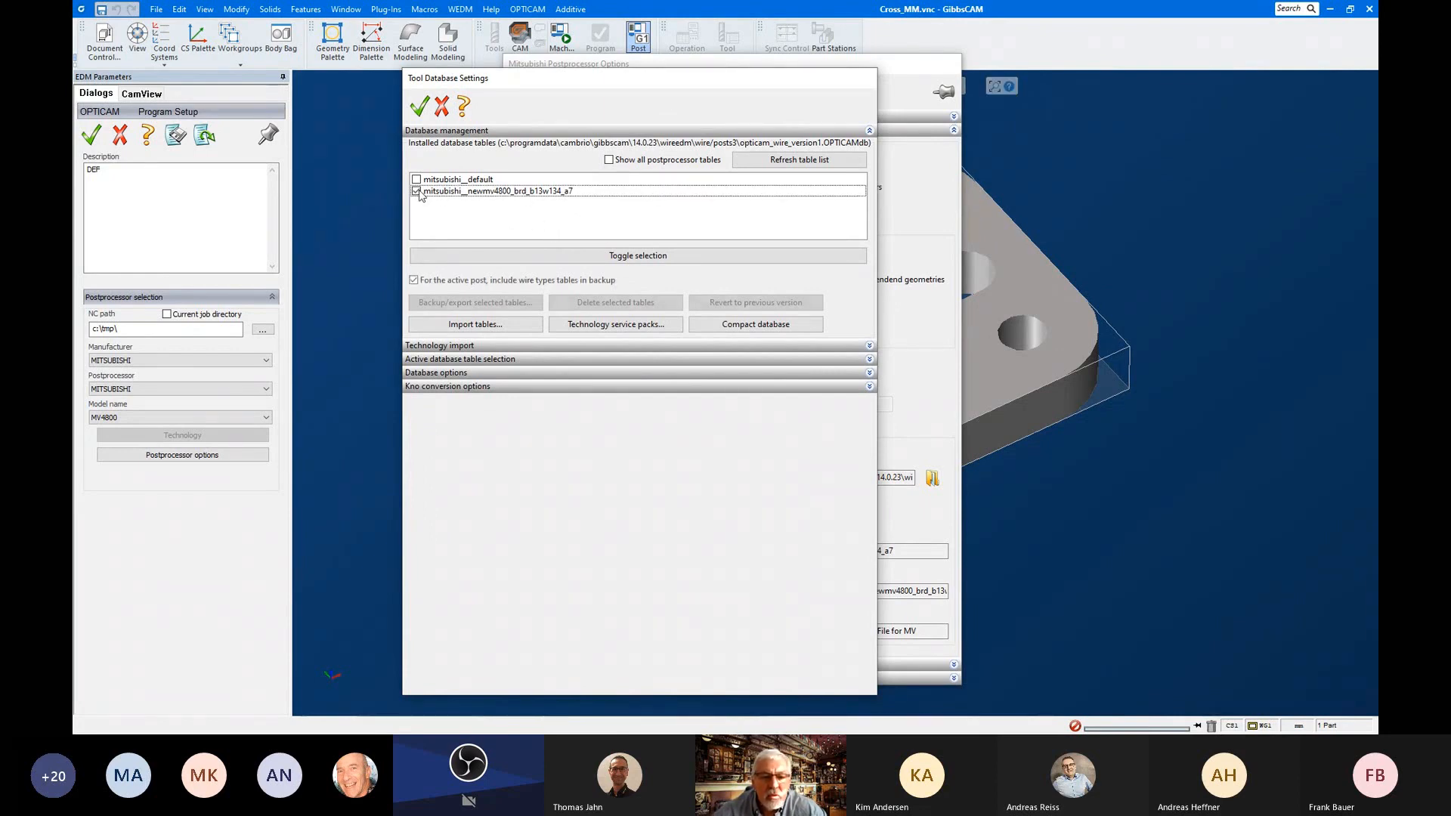
# Step: Delete the selected mitsubishi__newmv4800_brd_b13w134_a7 technology table from the database and confirm the deletion
pyautogui.click(615, 303)
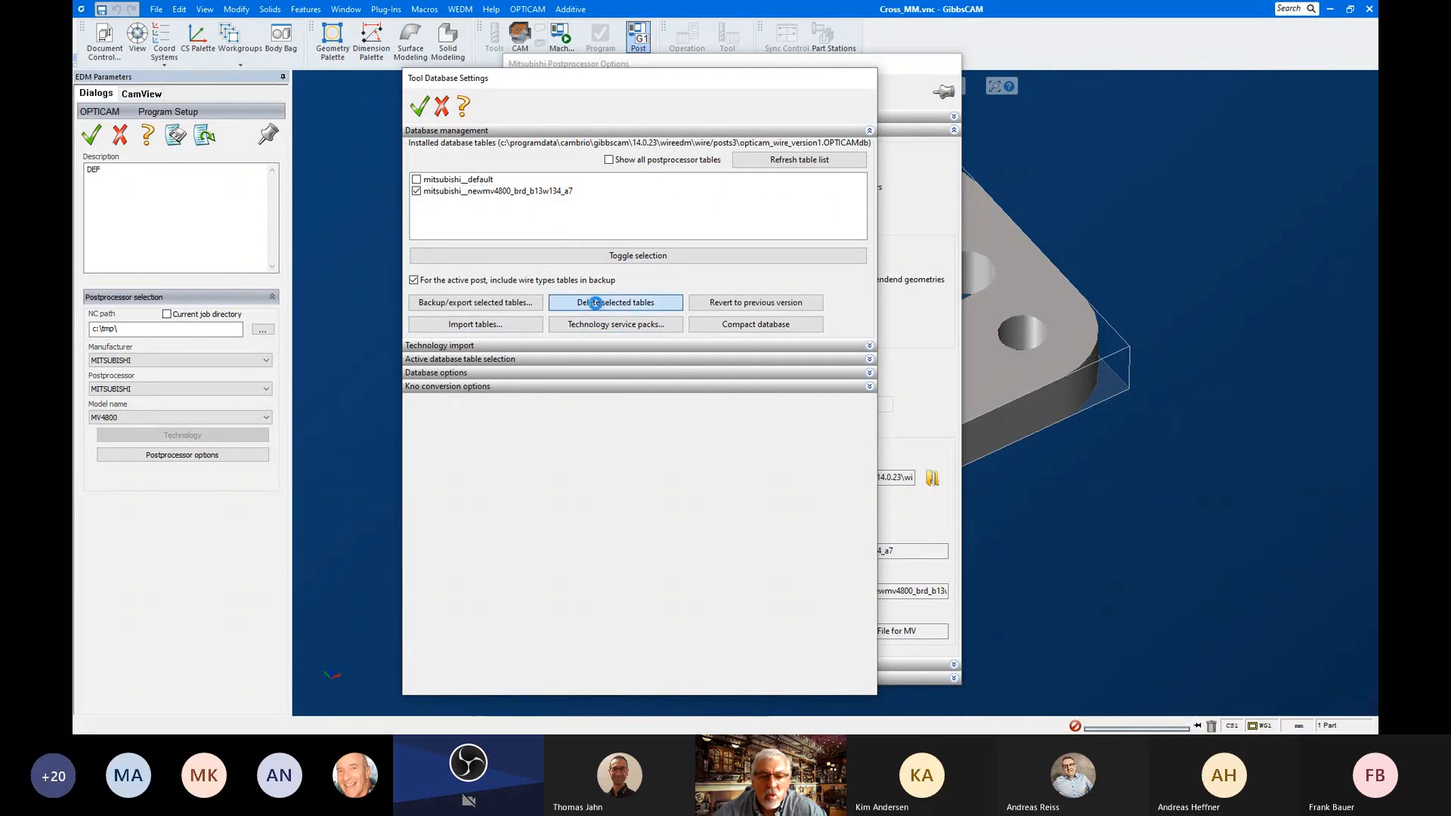
pyautogui.click(742, 389)
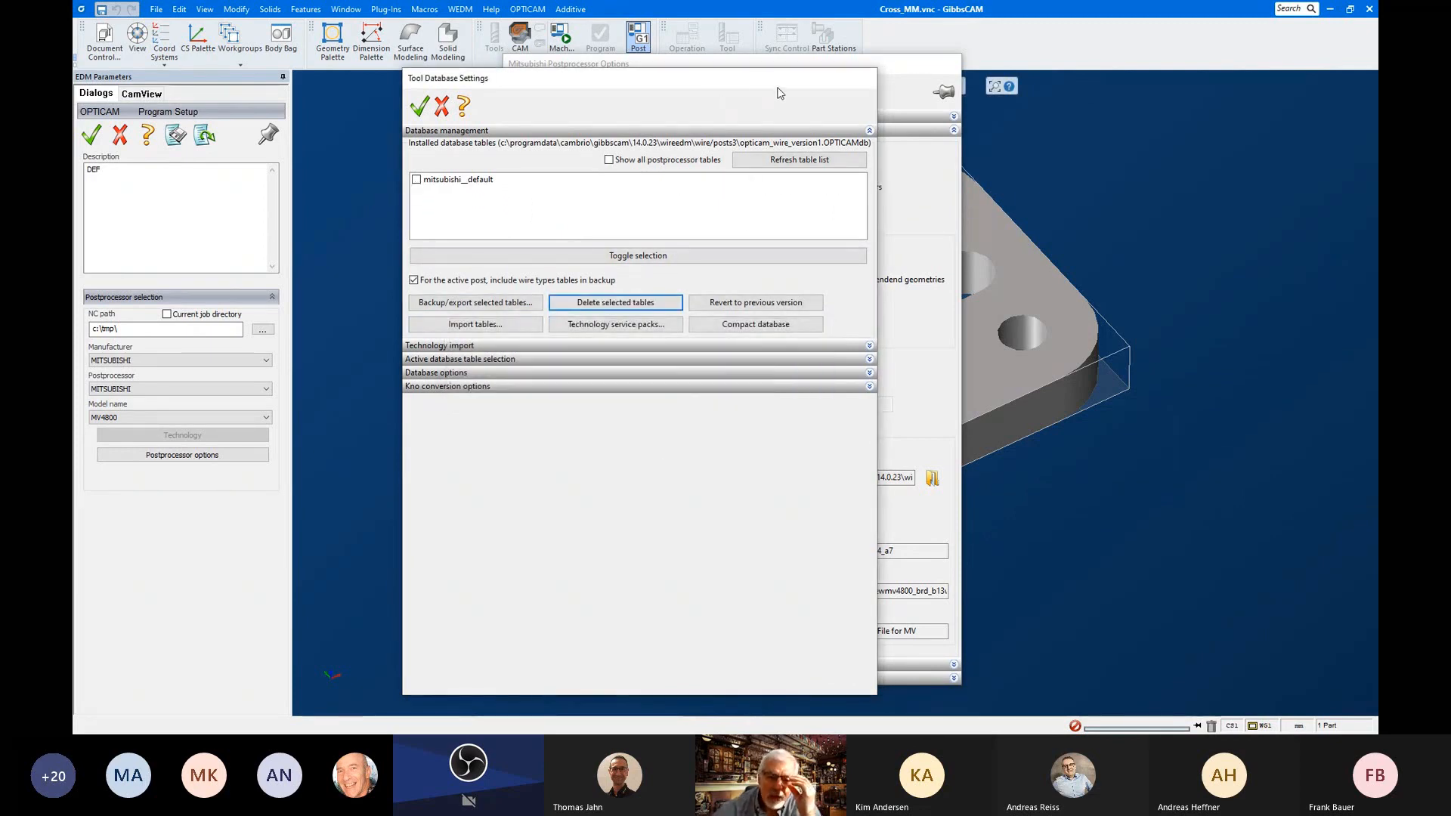
pyautogui.moveTo(776, 86)
pyautogui.mouseDown()
pyautogui.moveTo(727, 83)
pyautogui.moveTo(760, 85)
pyautogui.mouseUp()
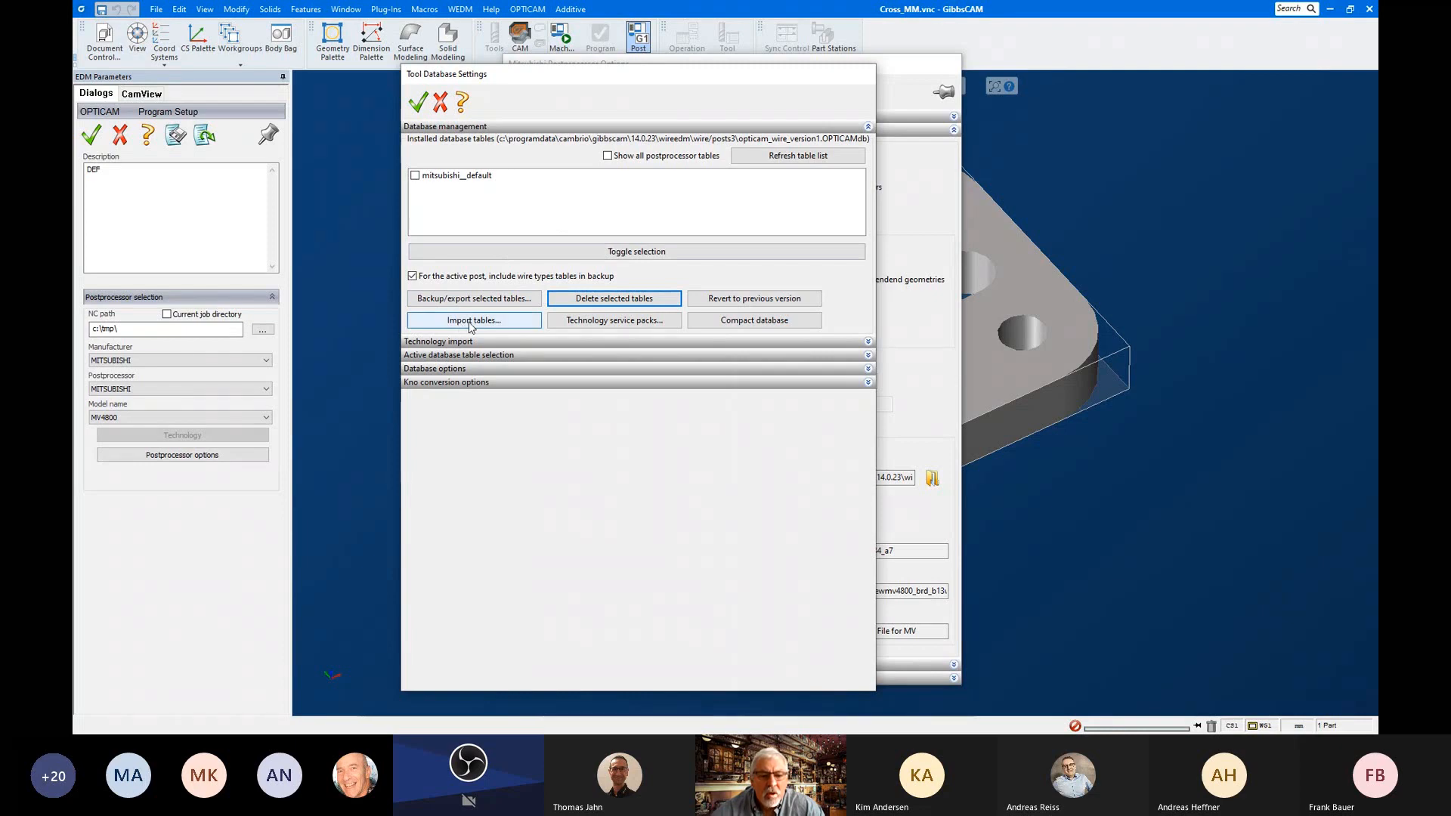
# Step: Import the mitsubishi__newmv4800_brd_b13w134_a7 technology table from the GibbsCAM Cambrio library's Opticam EDM\Tech files\TDB's\Mitsubishi folder
pyautogui.click(470, 324)
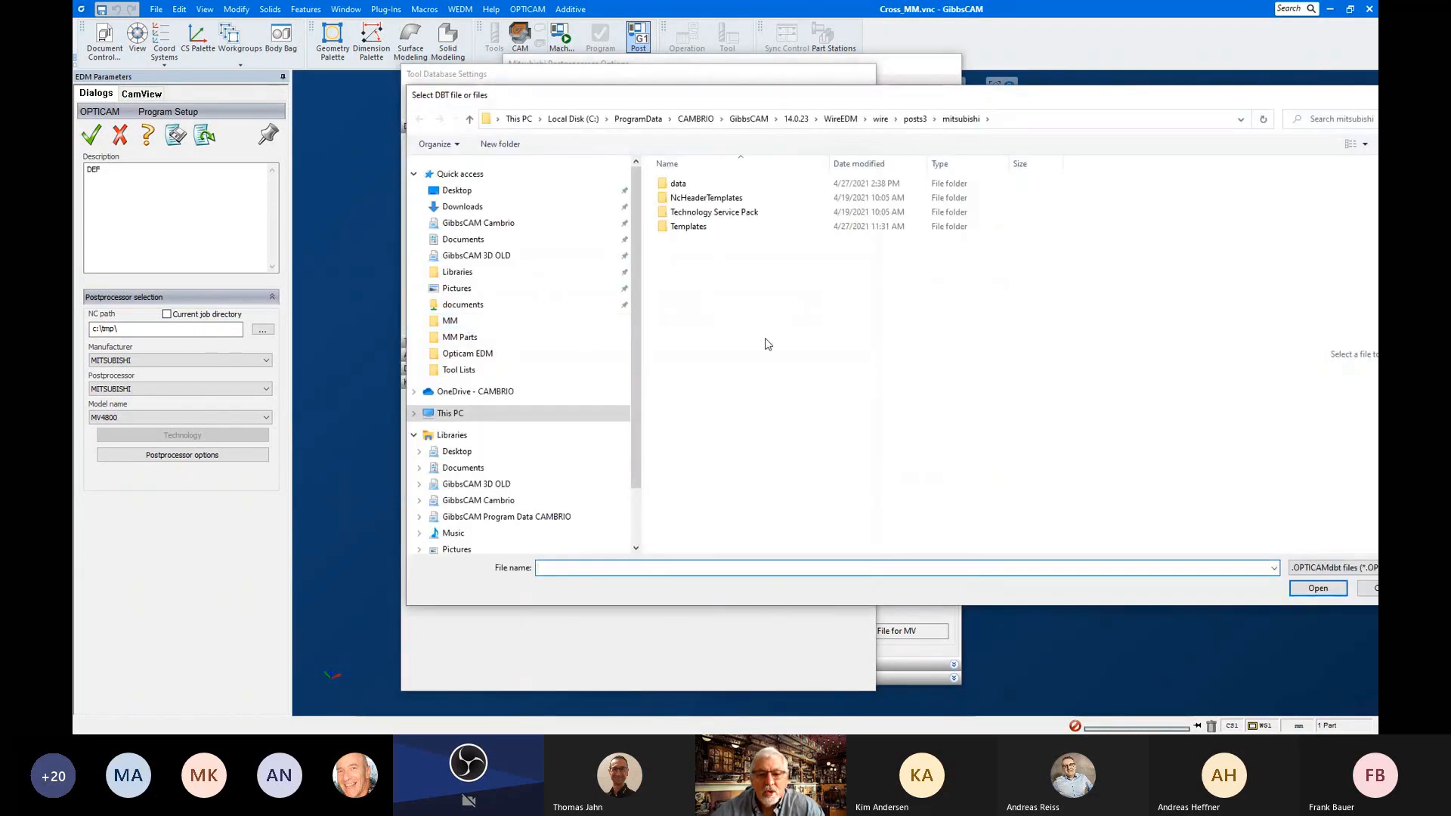
pyautogui.click(487, 223)
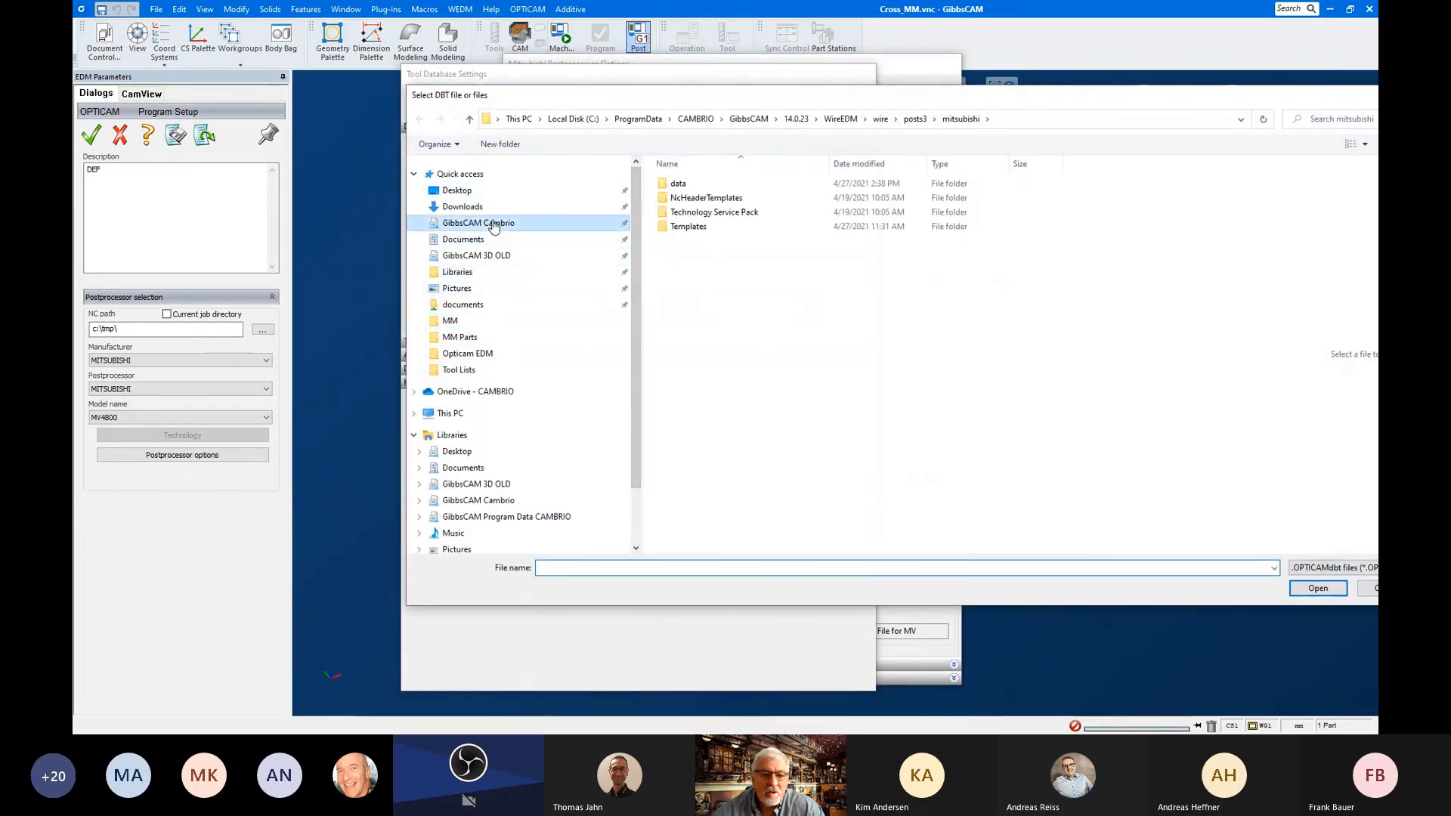
pyautogui.doubleClick(684, 285)
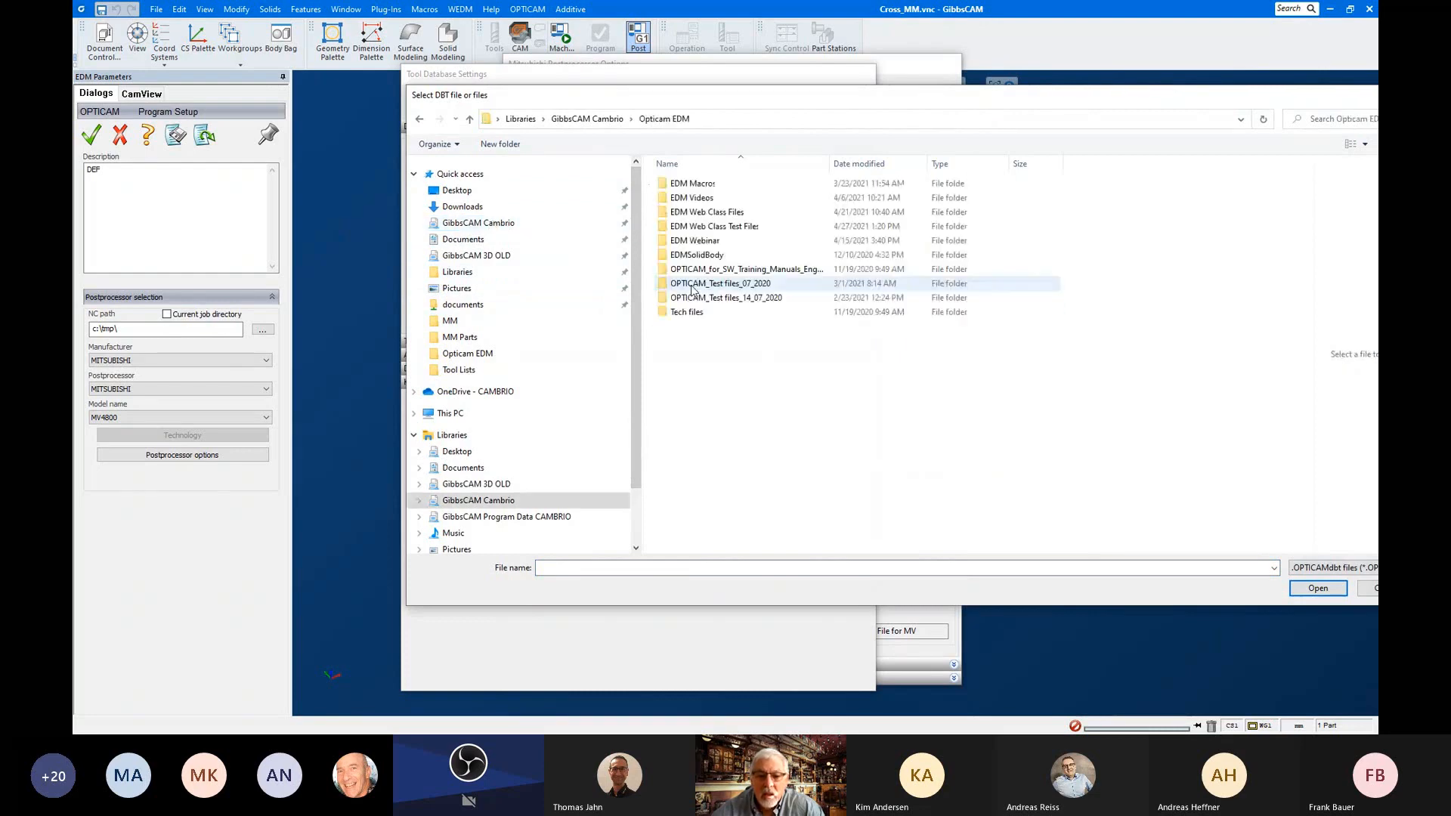
pyautogui.doubleClick(682, 313)
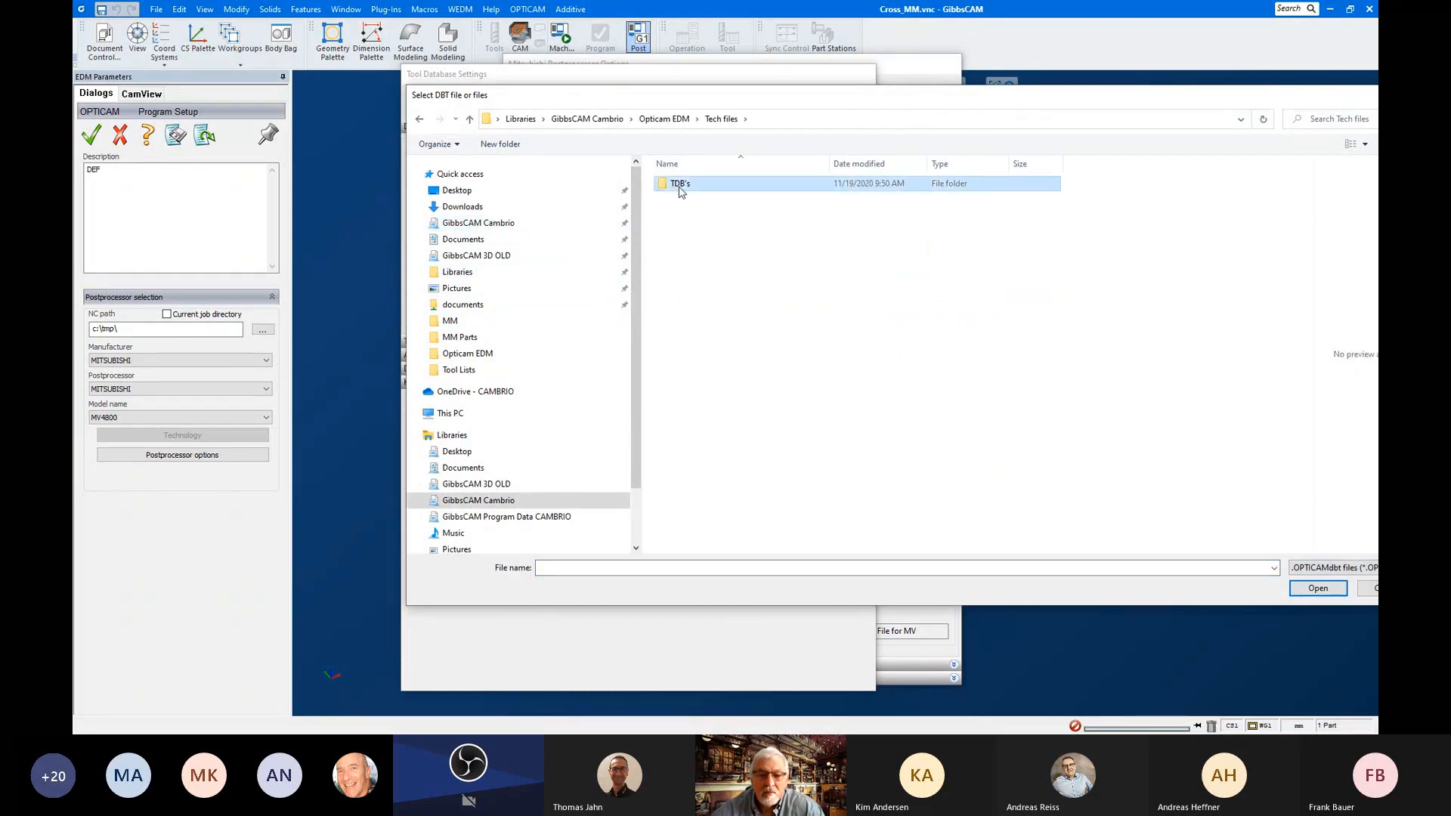
pyautogui.doubleClick(673, 183)
pyautogui.click(705, 215)
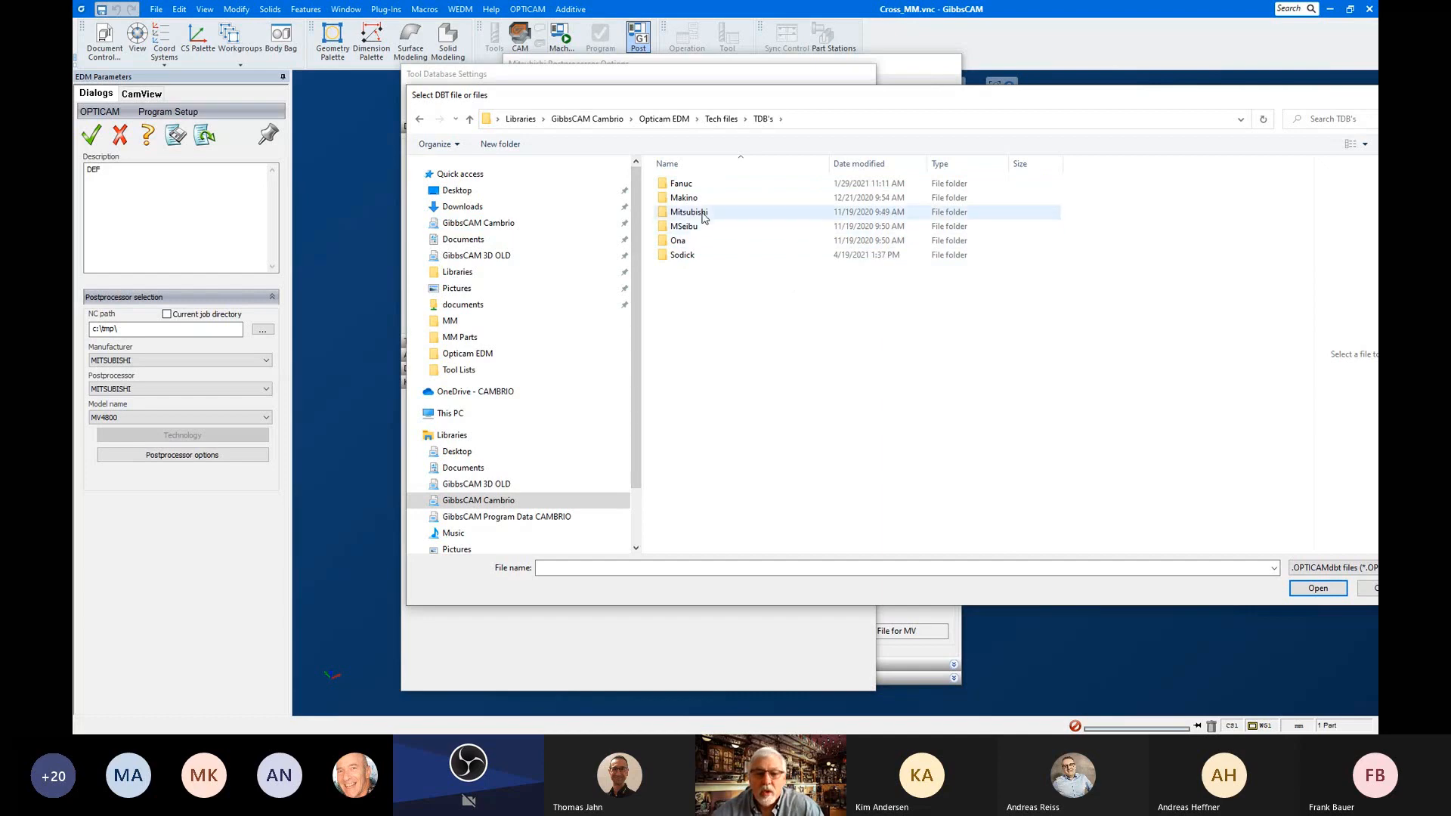
pyautogui.press('Return')
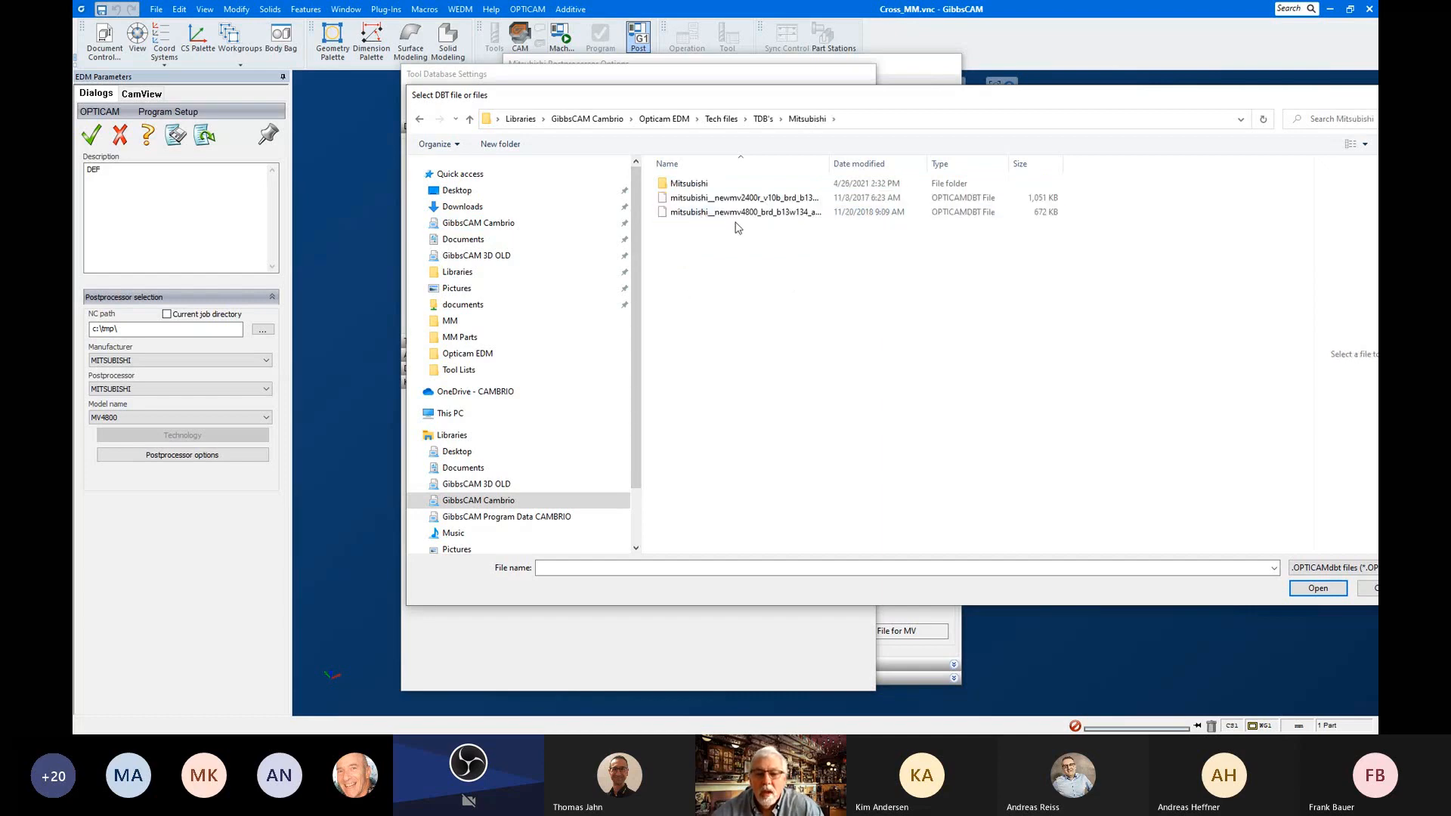
pyautogui.click(698, 199)
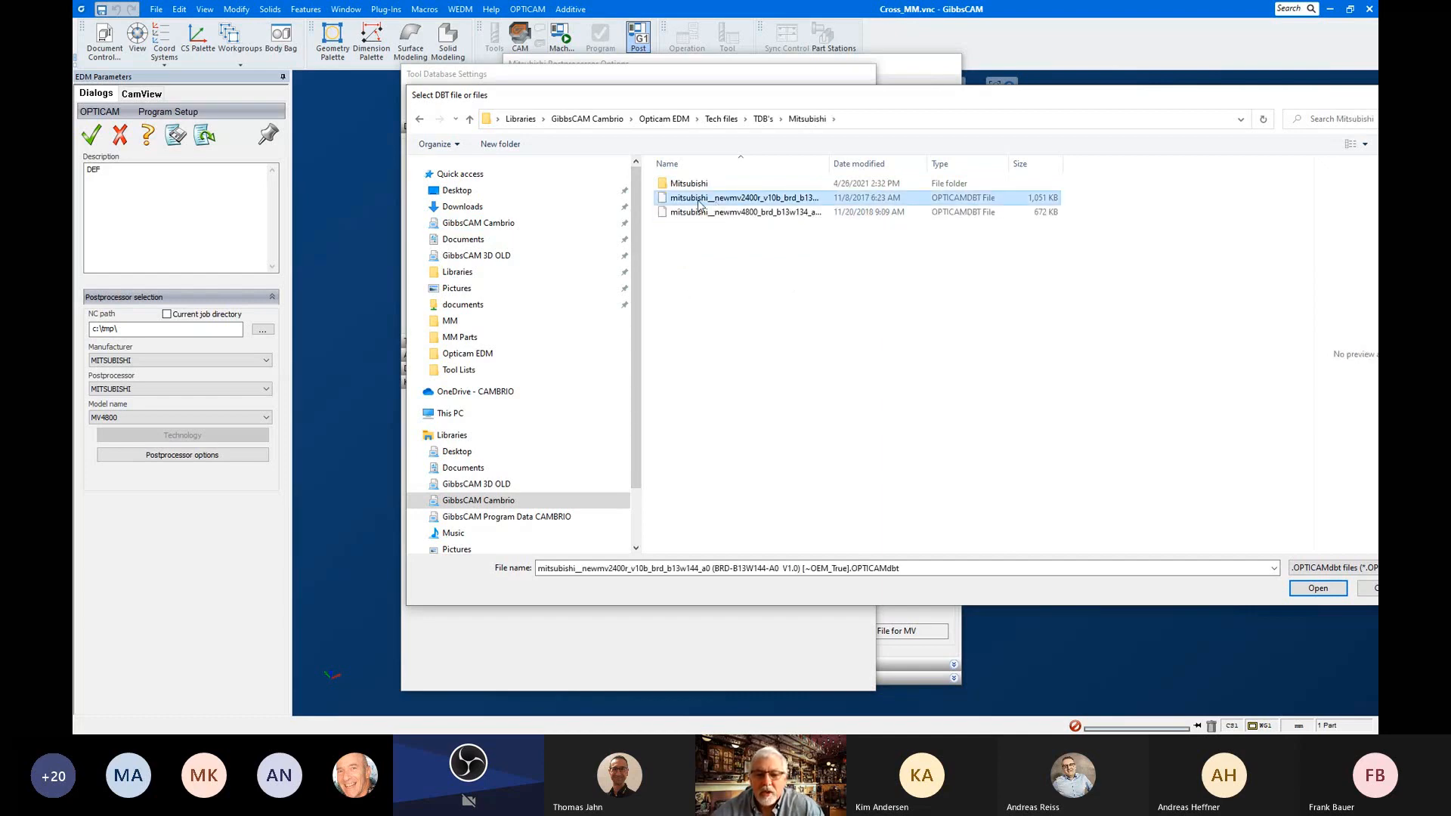
pyautogui.click(744, 212)
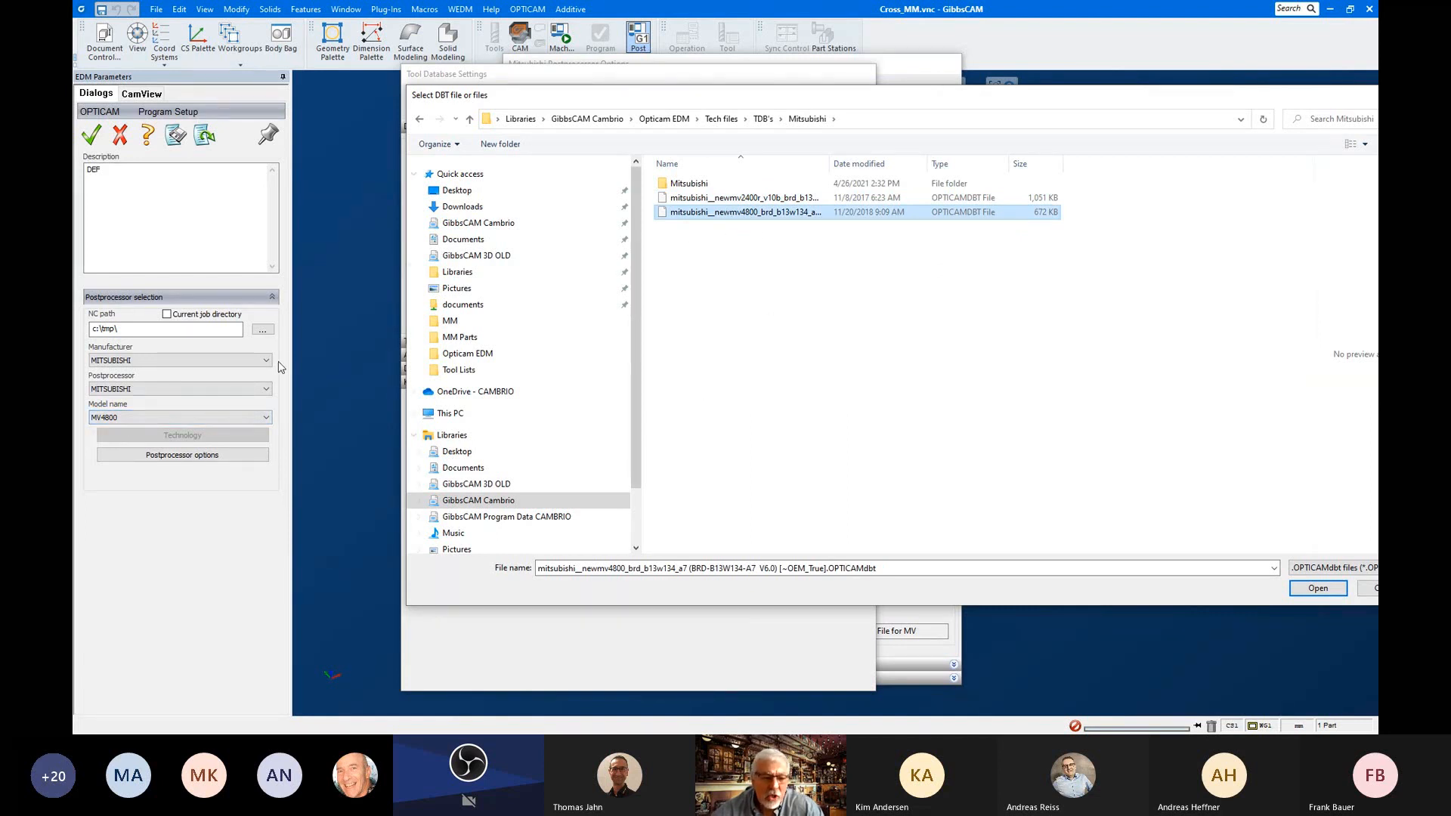
pyautogui.click(1318, 588)
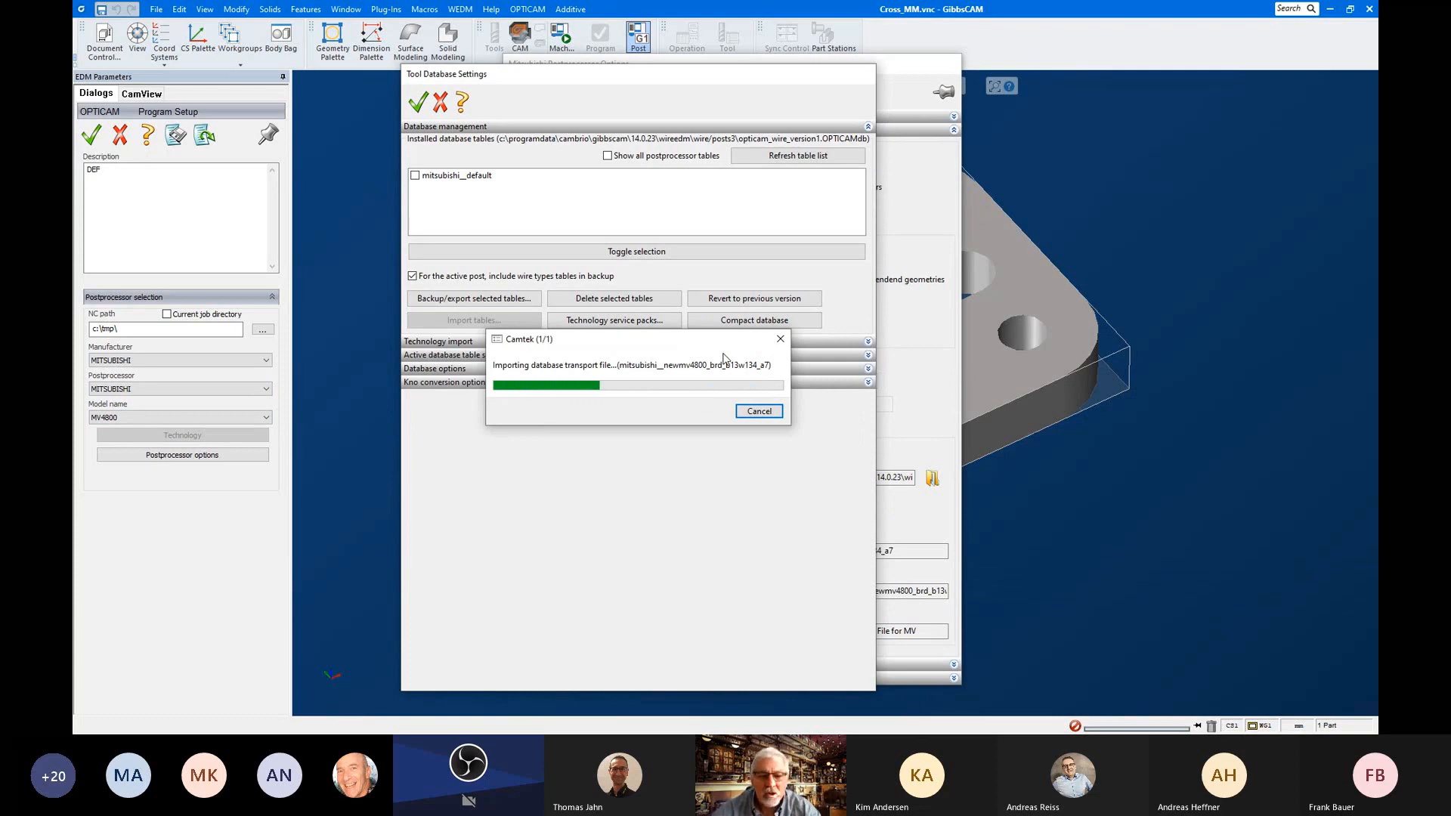
pyautogui.click(722, 384)
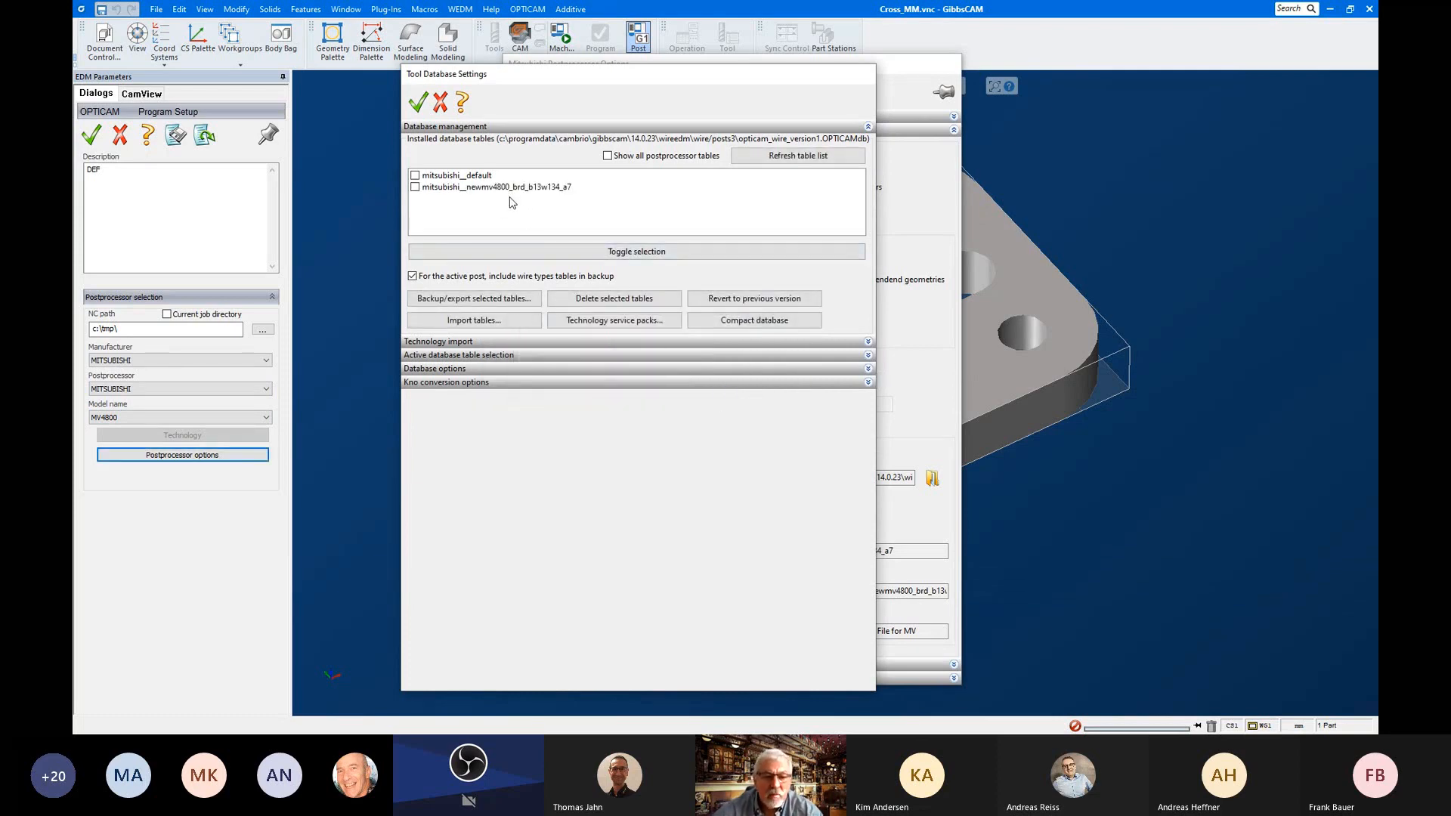
# Step: Refresh the active database table list and select mitsubishi__newmv4800_brd_b13w134_a7 as the database technology table
pyautogui.click(556, 126)
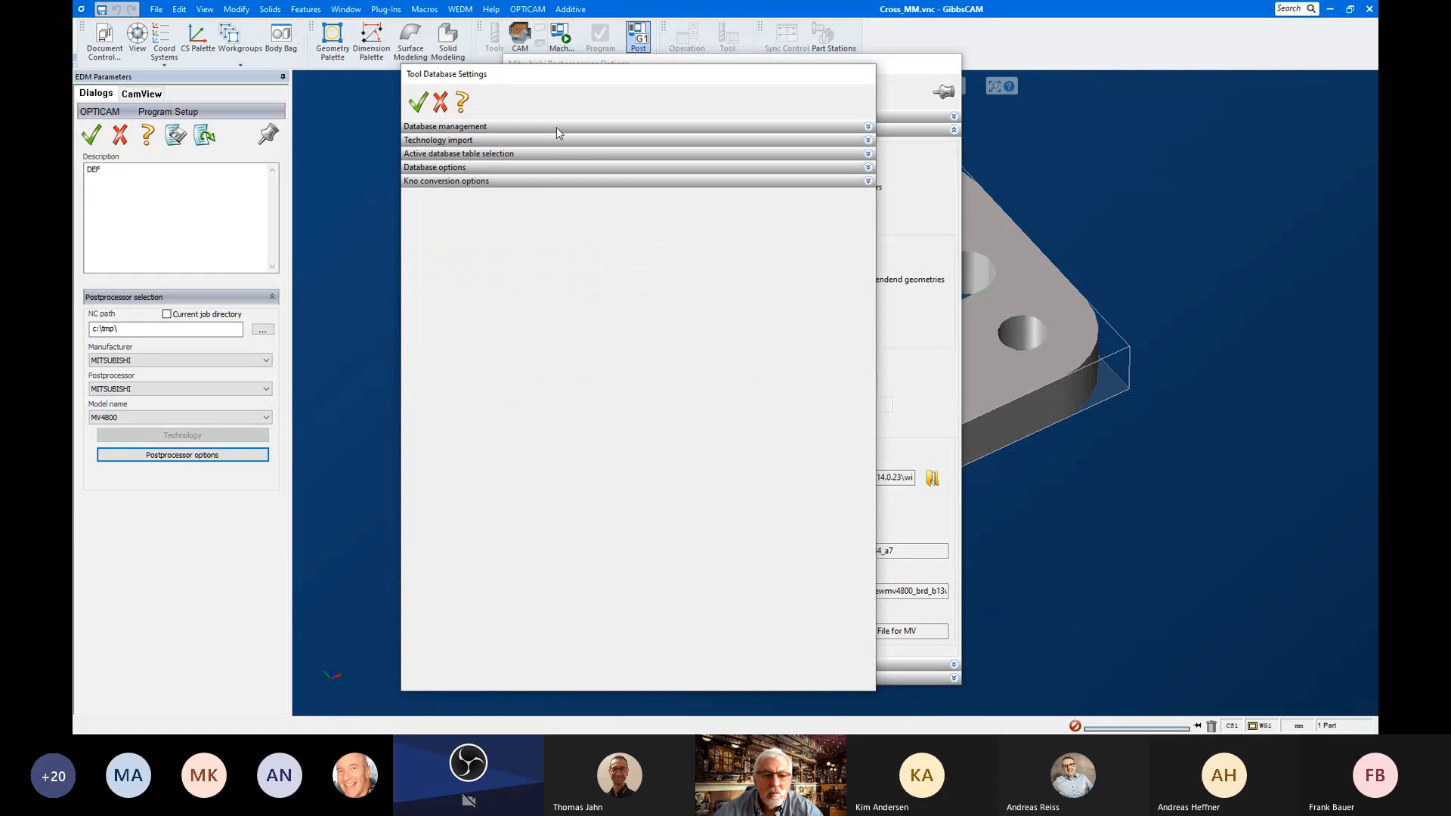
pyautogui.click(483, 155)
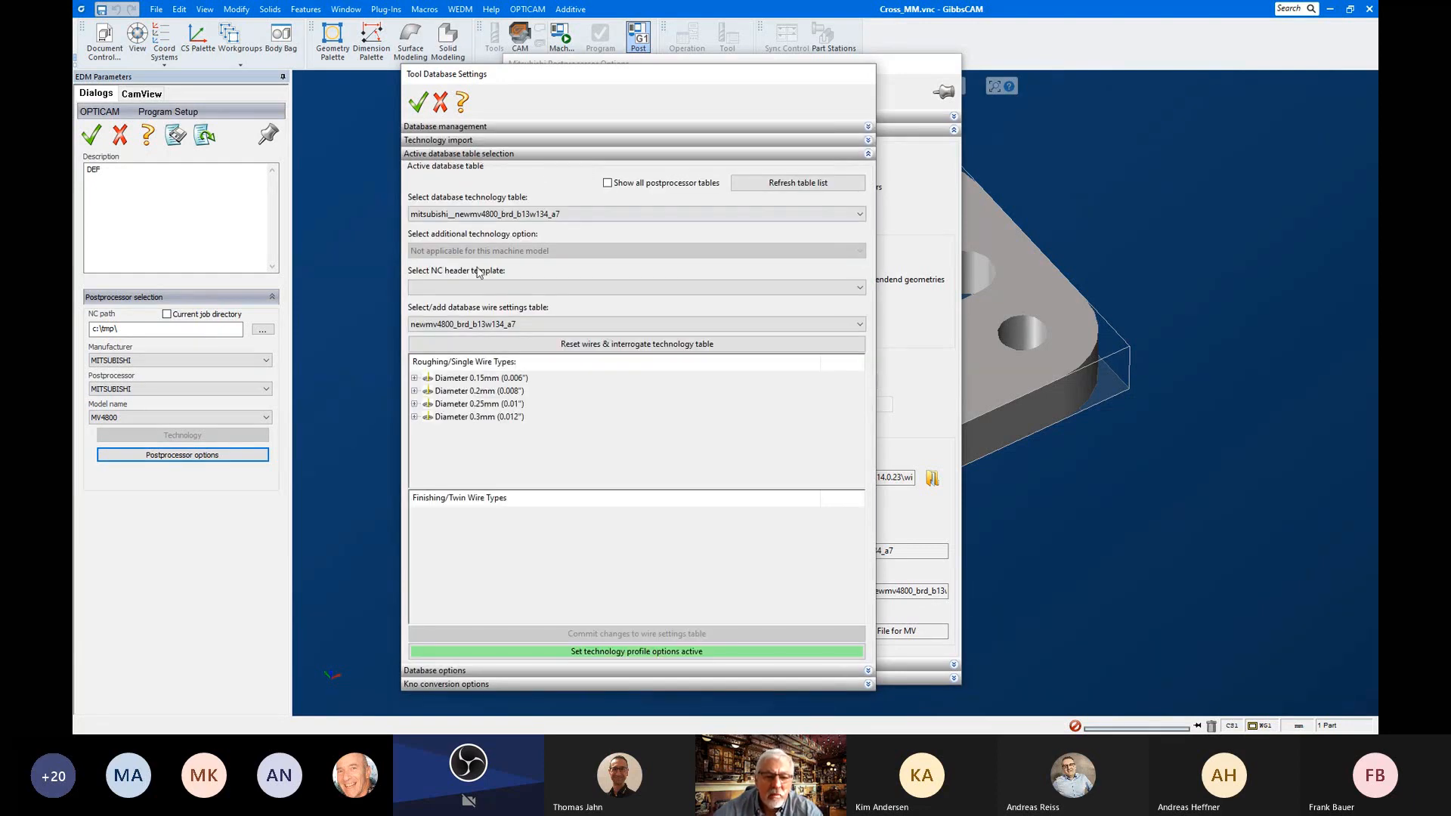
pyautogui.click(821, 186)
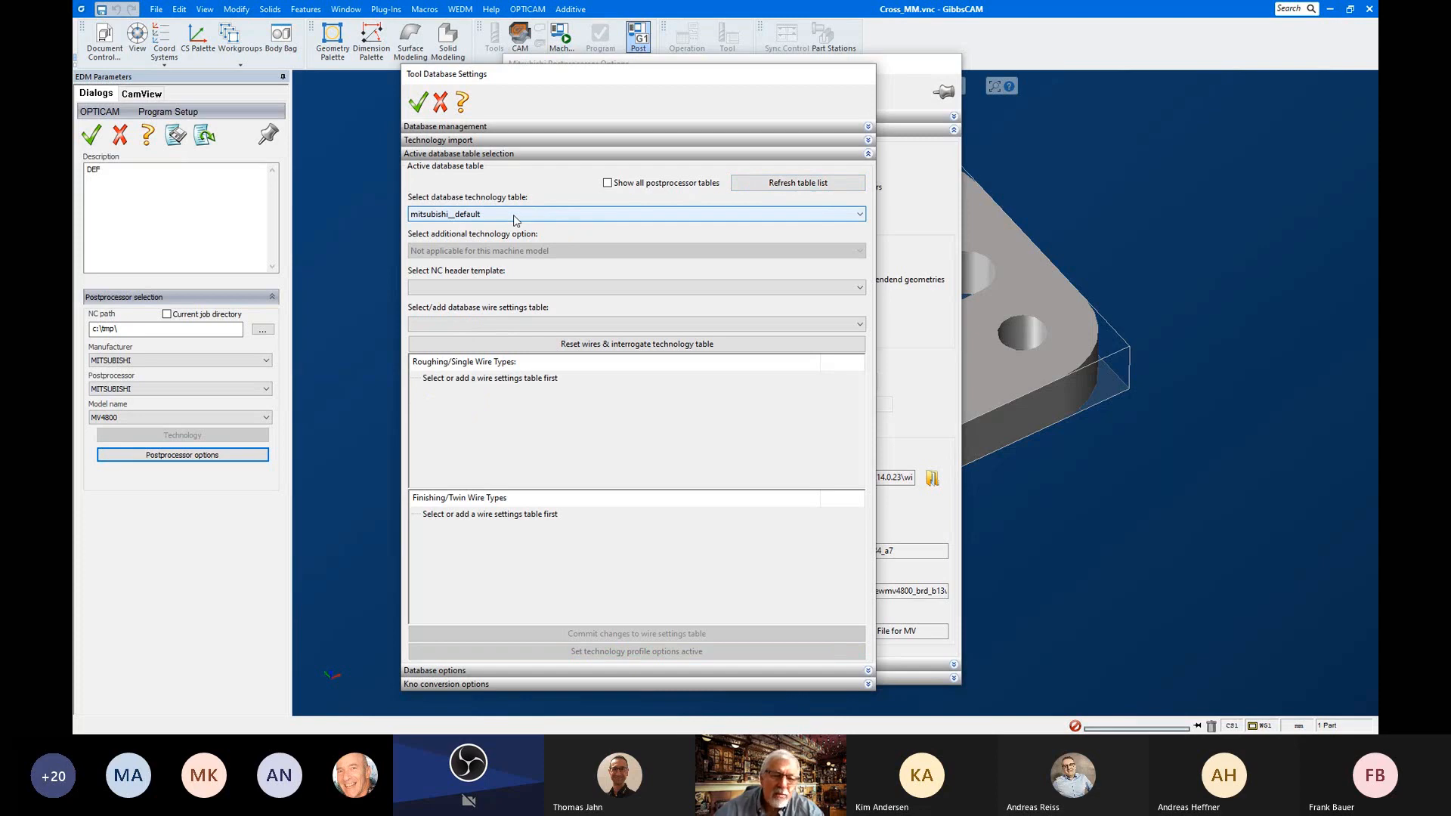
pyautogui.click(533, 218)
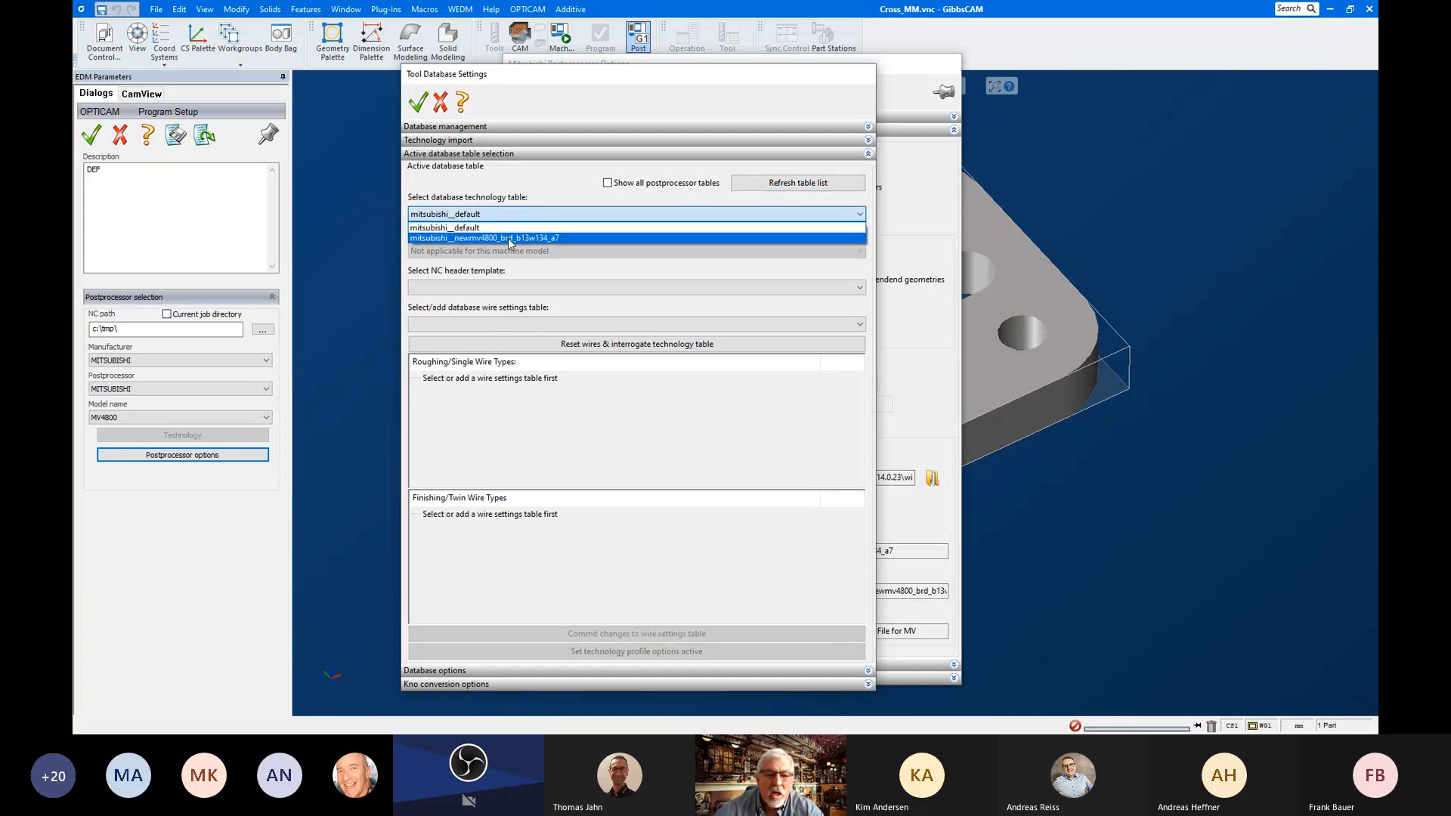
pyautogui.click(509, 239)
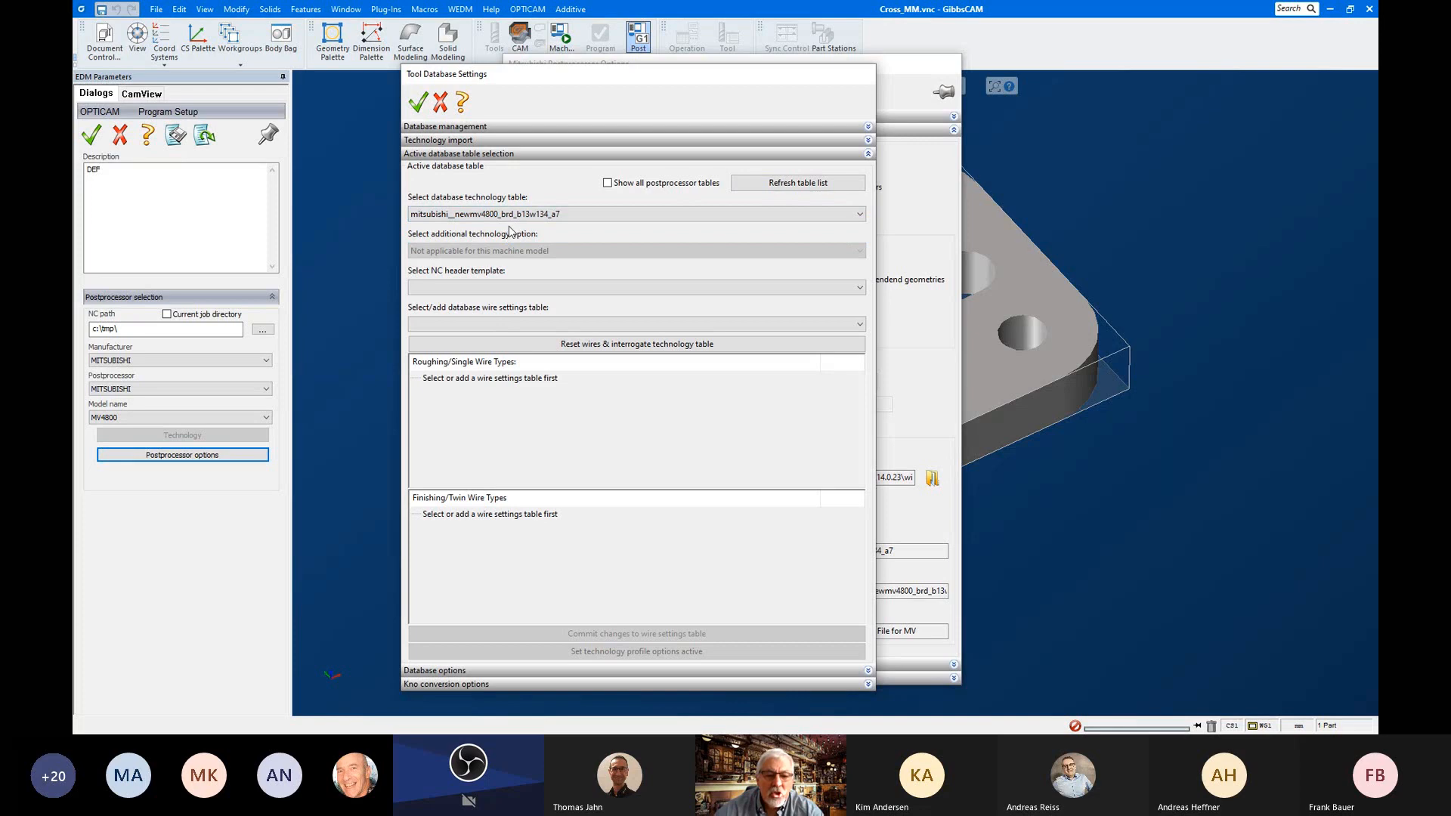
# Step: Choose the Mitsubishi Metric NC Header Template File for MV and the newmv4800_brd_b13w134_a7 wire settings table
pyautogui.click(472, 294)
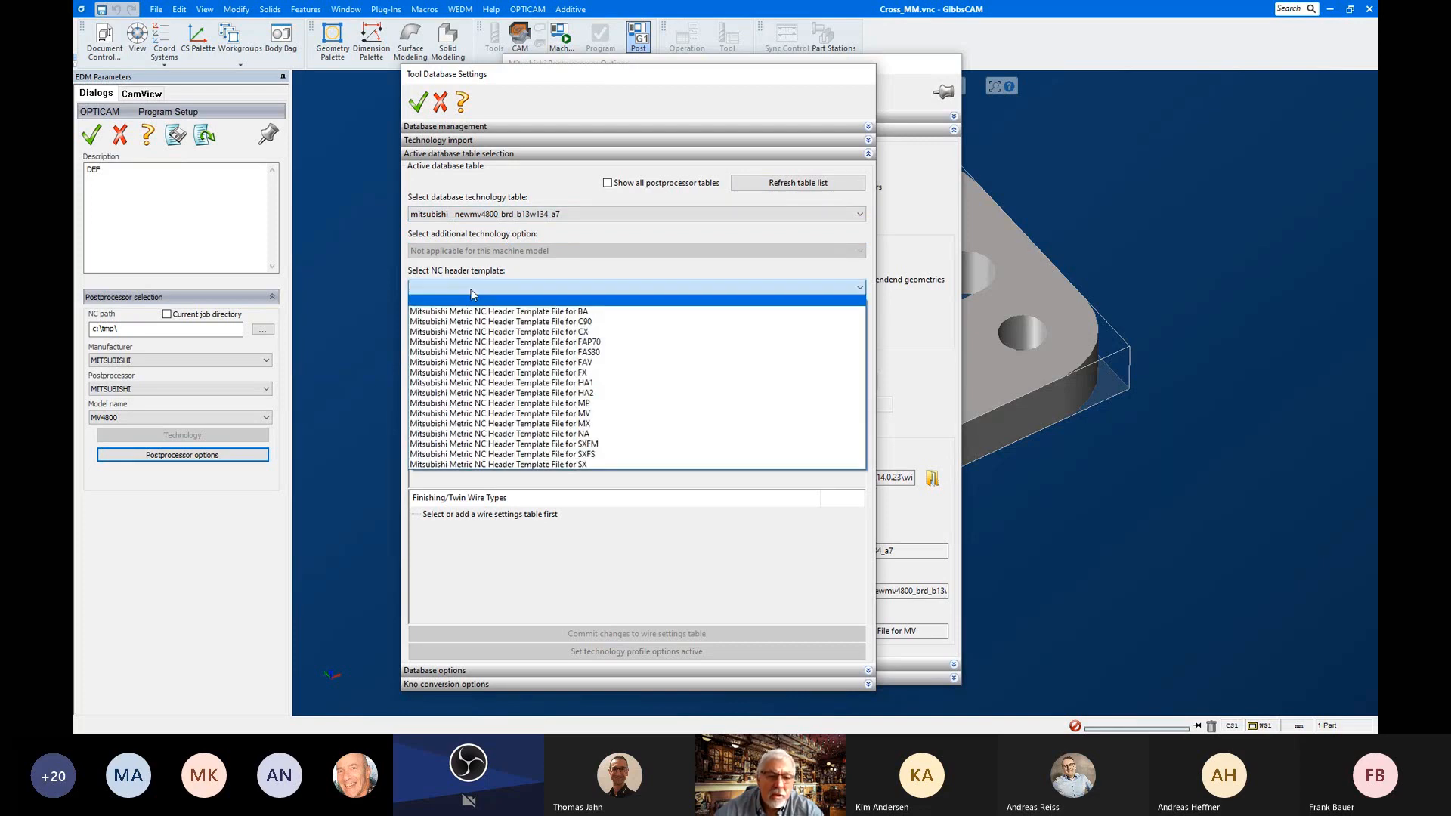
pyautogui.click(622, 420)
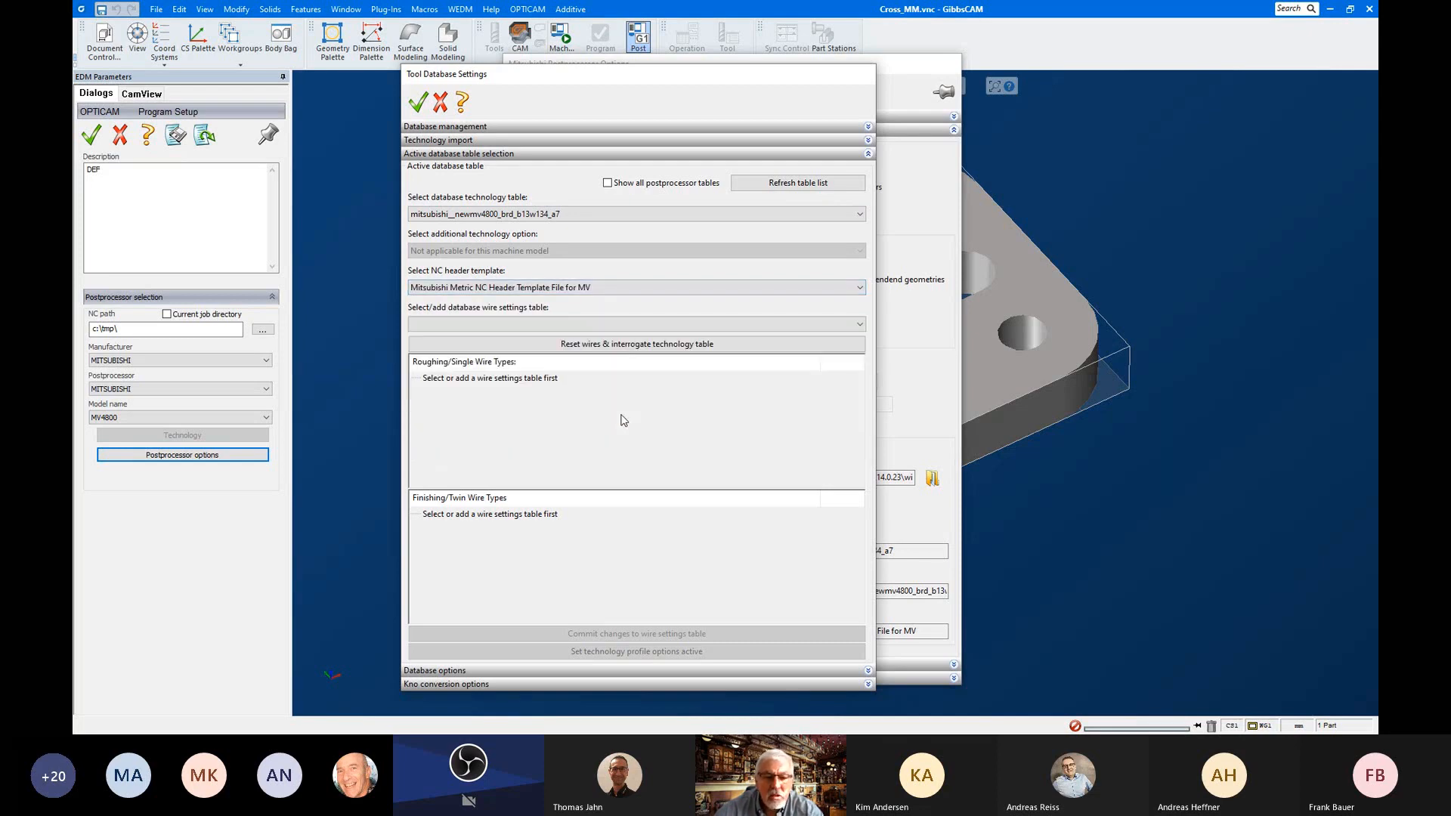
pyautogui.click(786, 325)
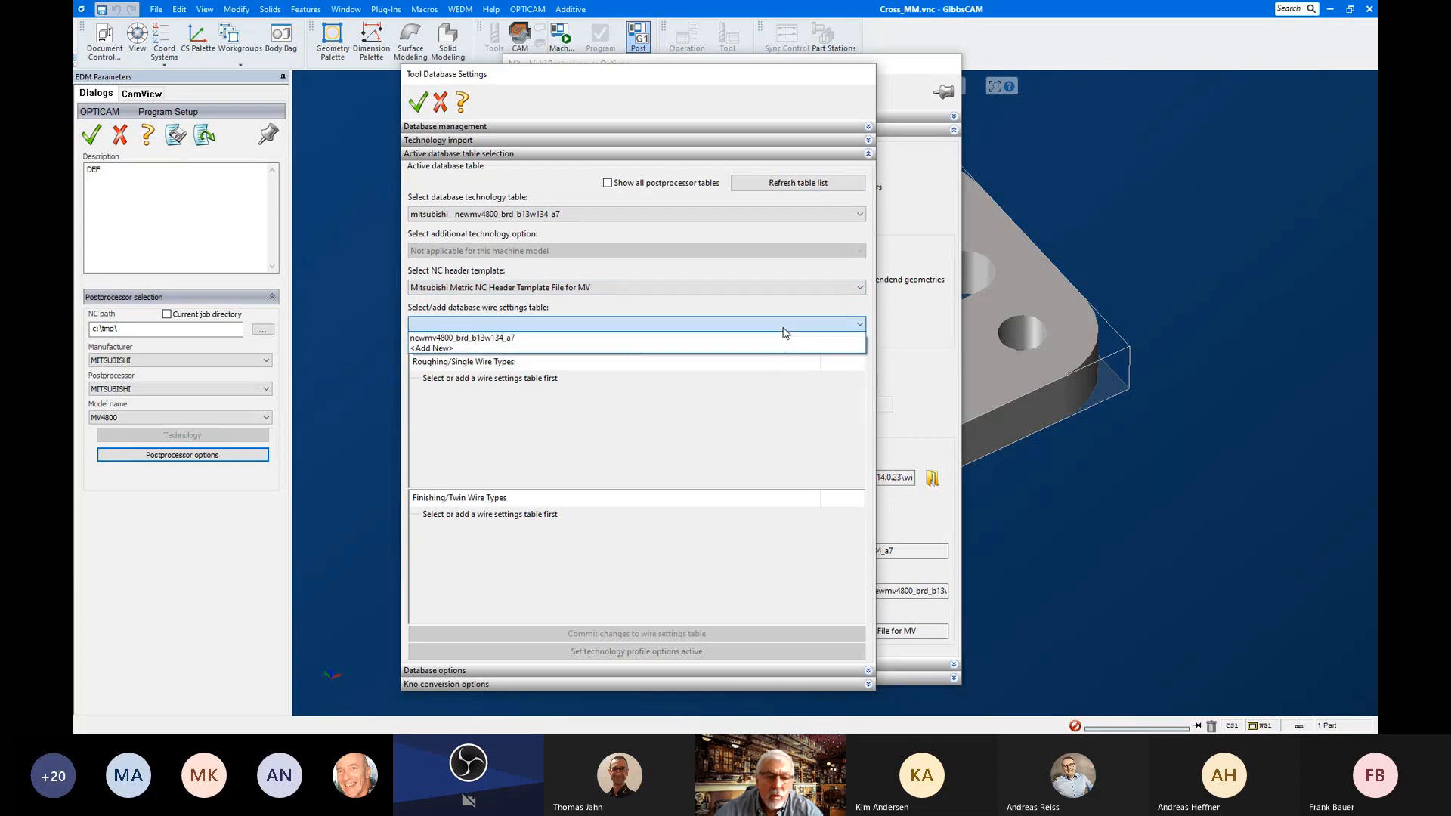
pyautogui.click(761, 338)
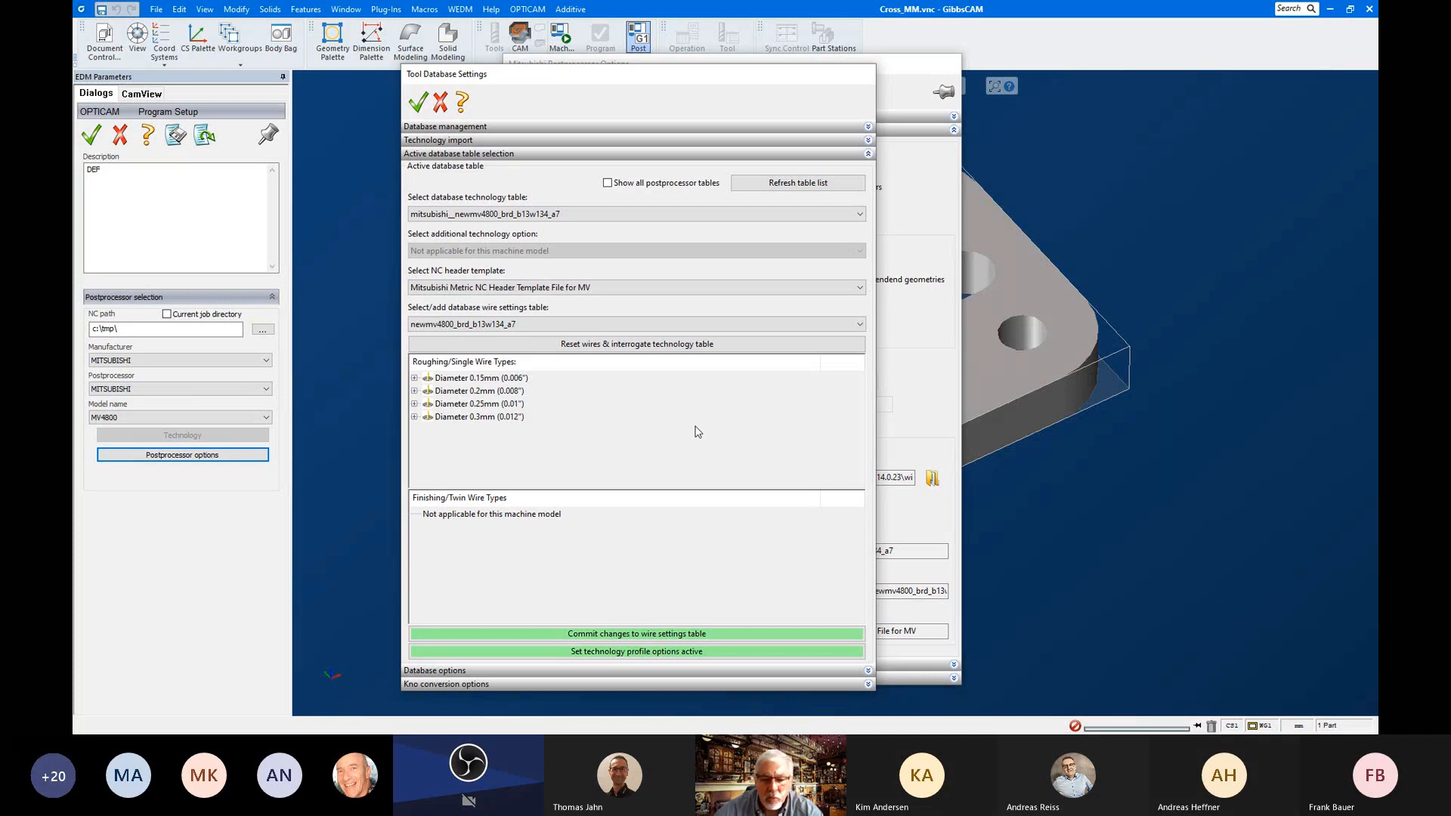
# Step: Commit the changes to the wire settings table and set the technology profile options active
pyautogui.click(665, 641)
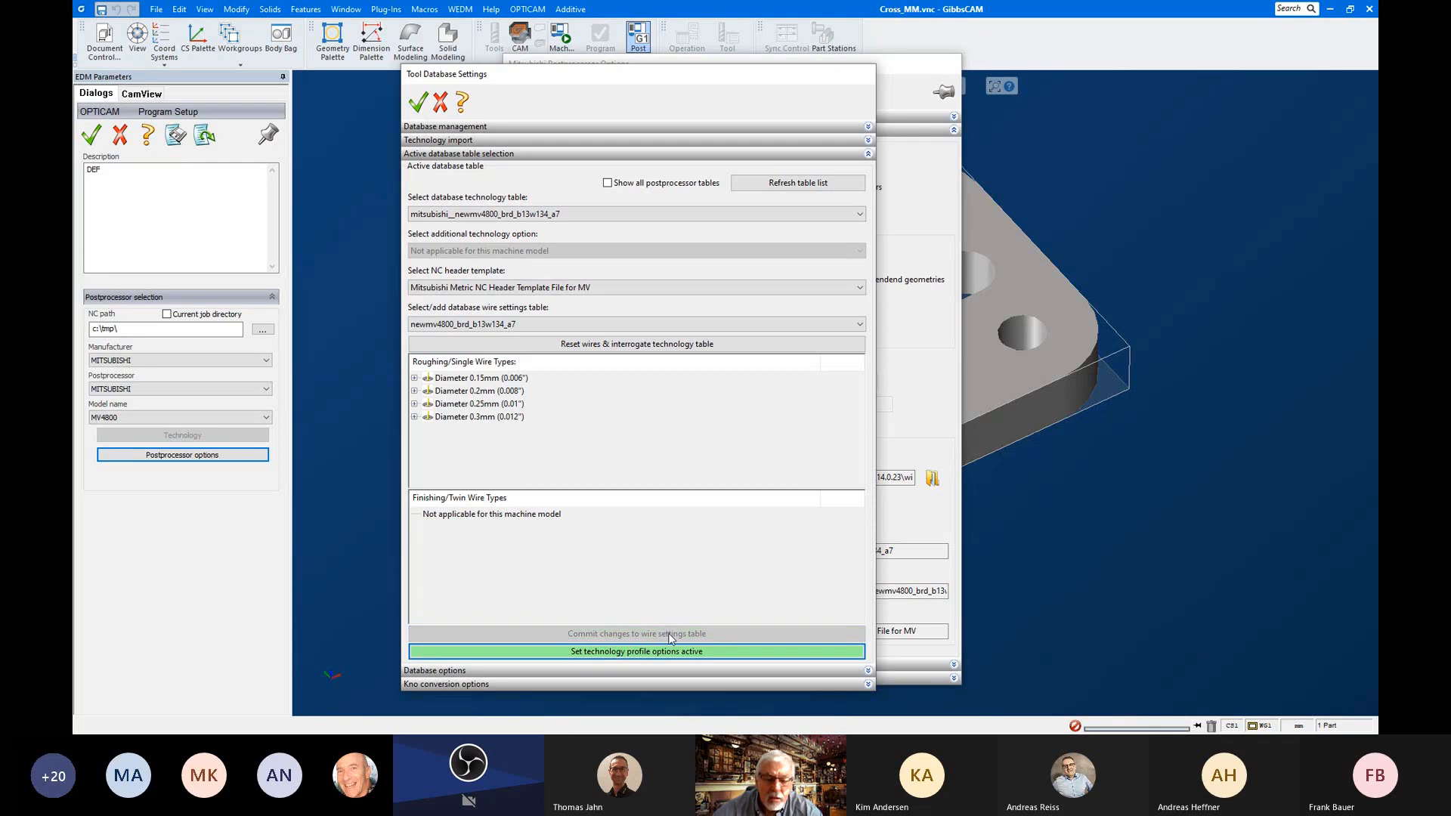
pyautogui.click(666, 653)
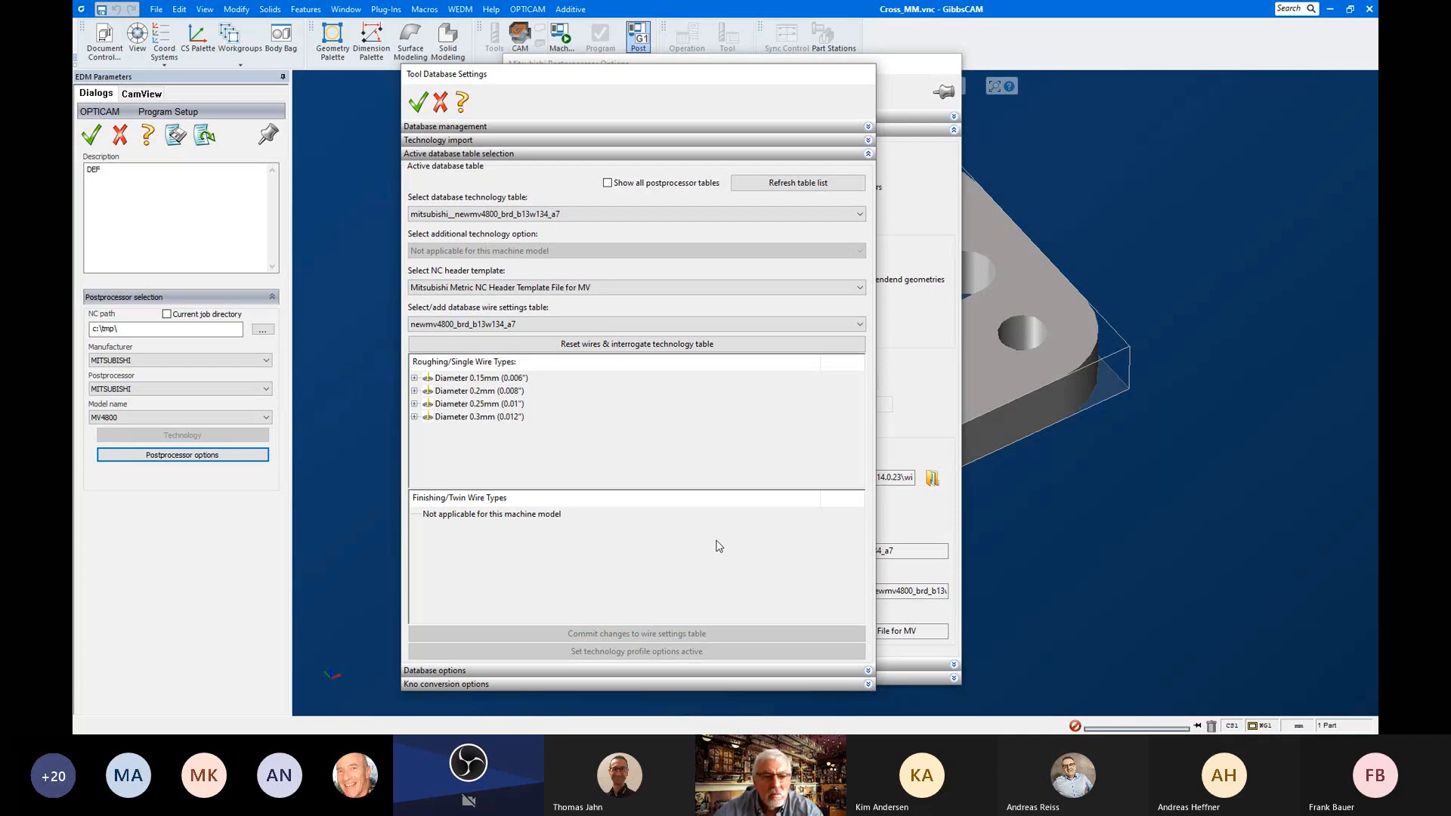
pyautogui.click(597, 155)
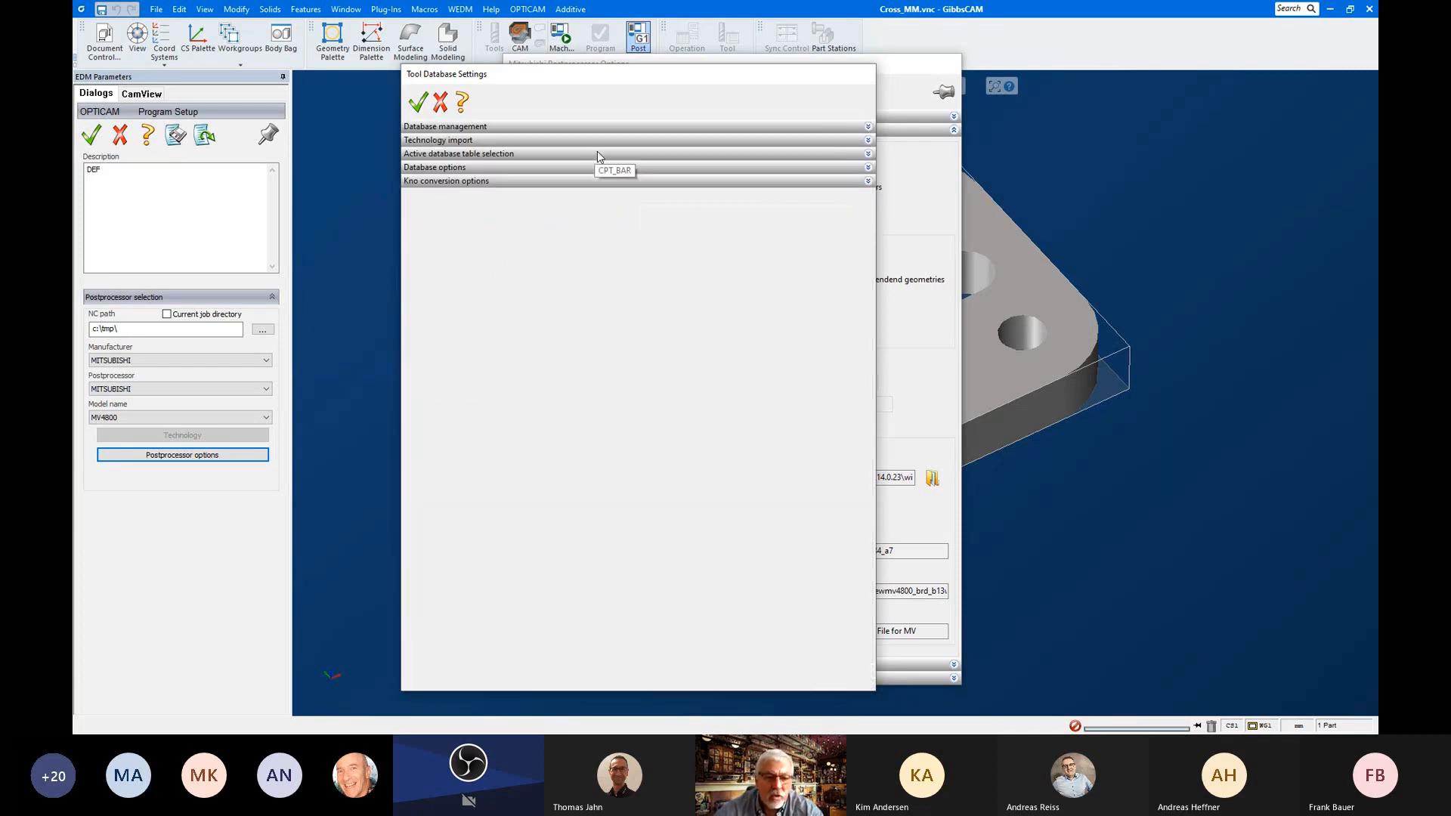
# Step: Check the database options, and accept the tool database settings, the Mitsubishi postprocessor options and the program setup
pyautogui.click(564, 169)
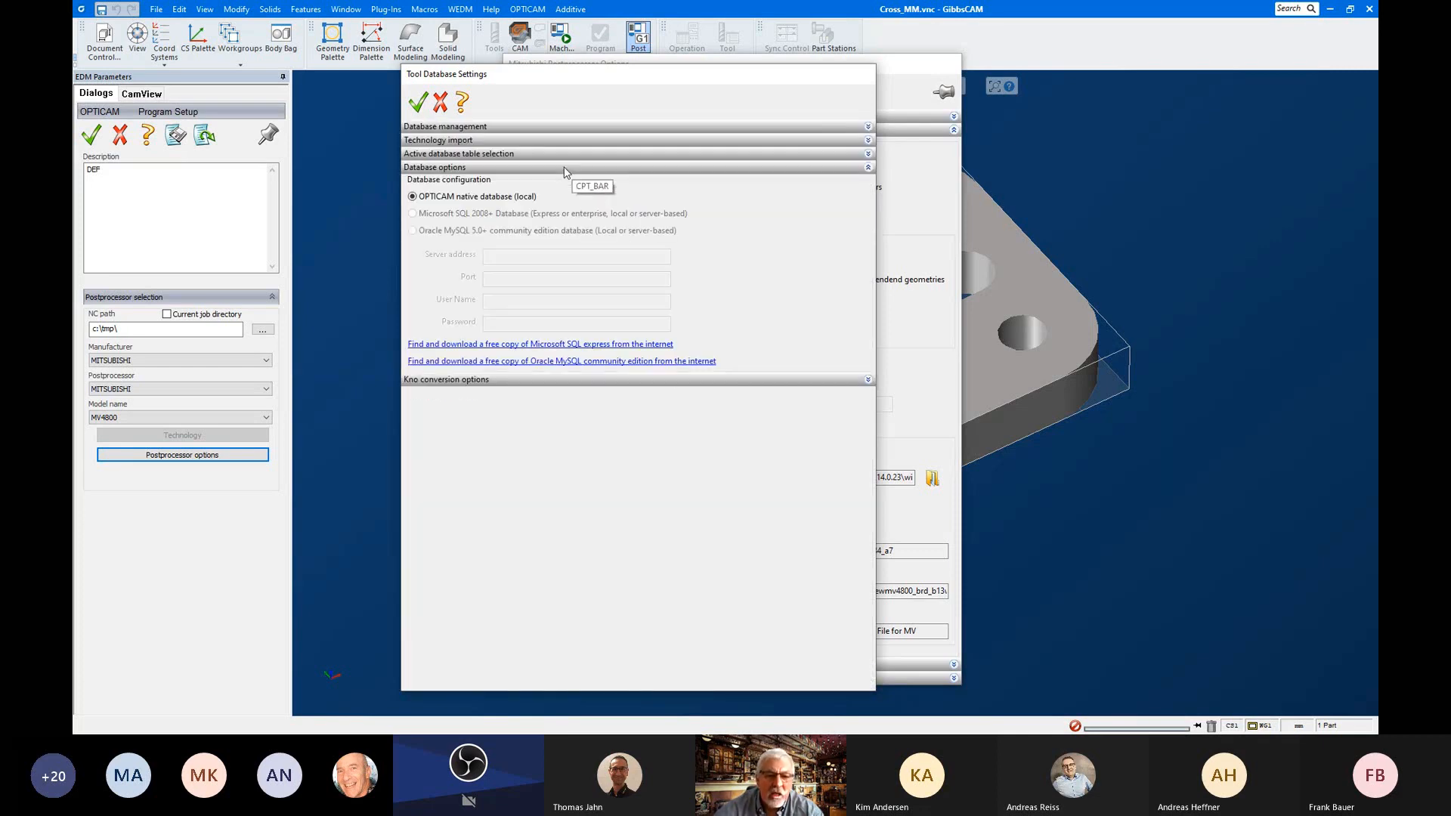
pyautogui.click(563, 168)
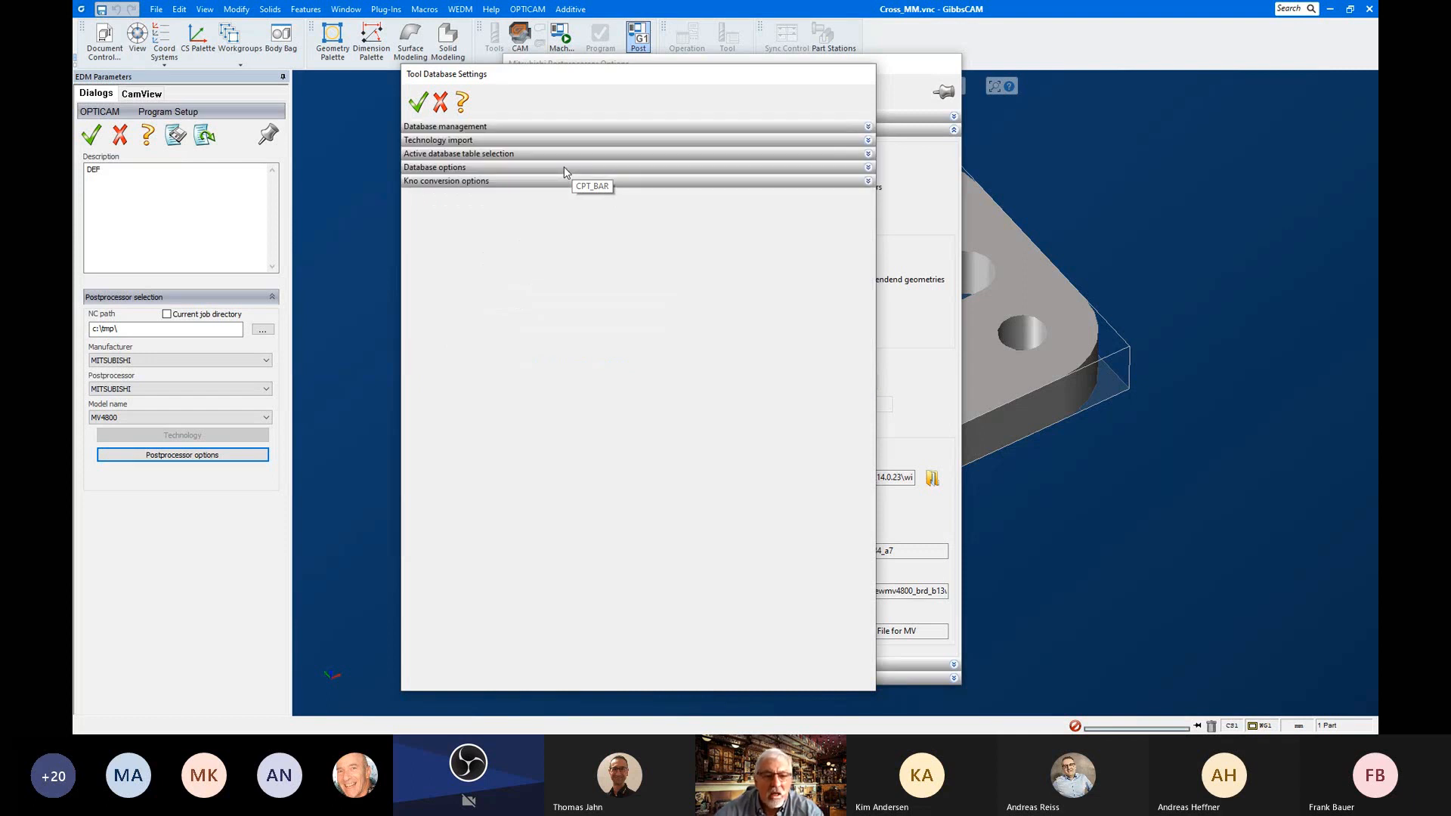
pyautogui.click(418, 104)
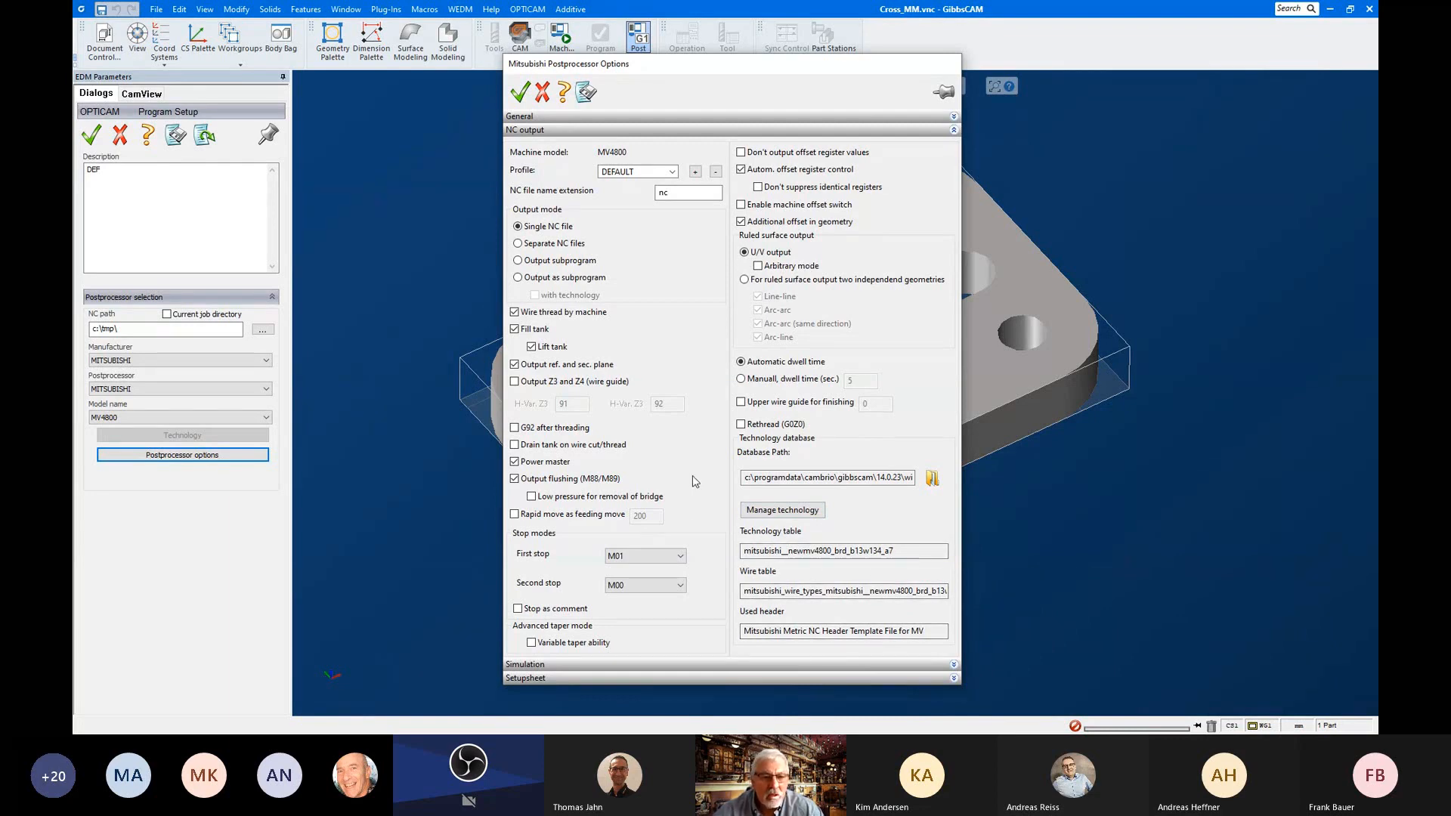
pyautogui.click(520, 92)
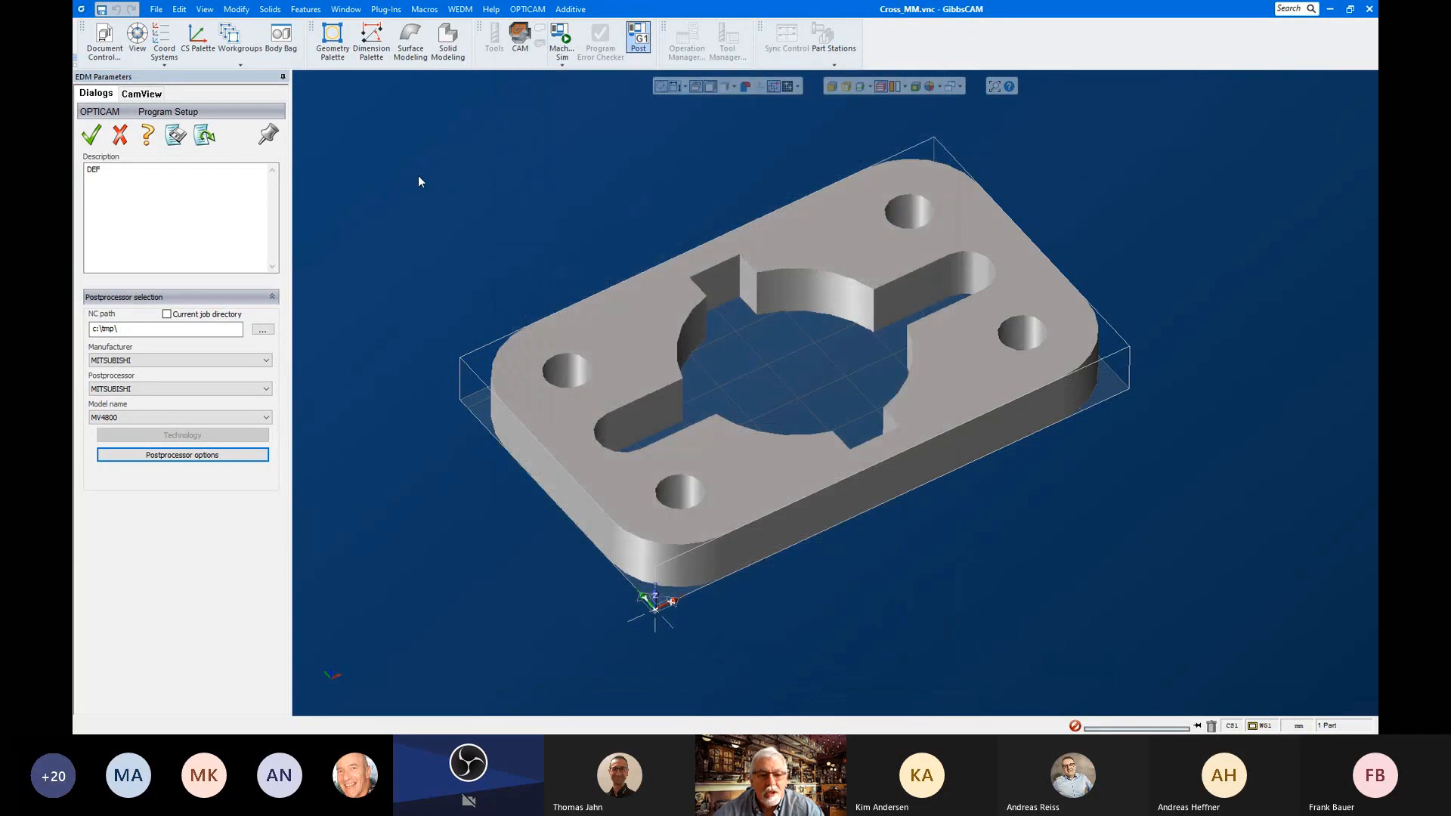
pyautogui.click(92, 136)
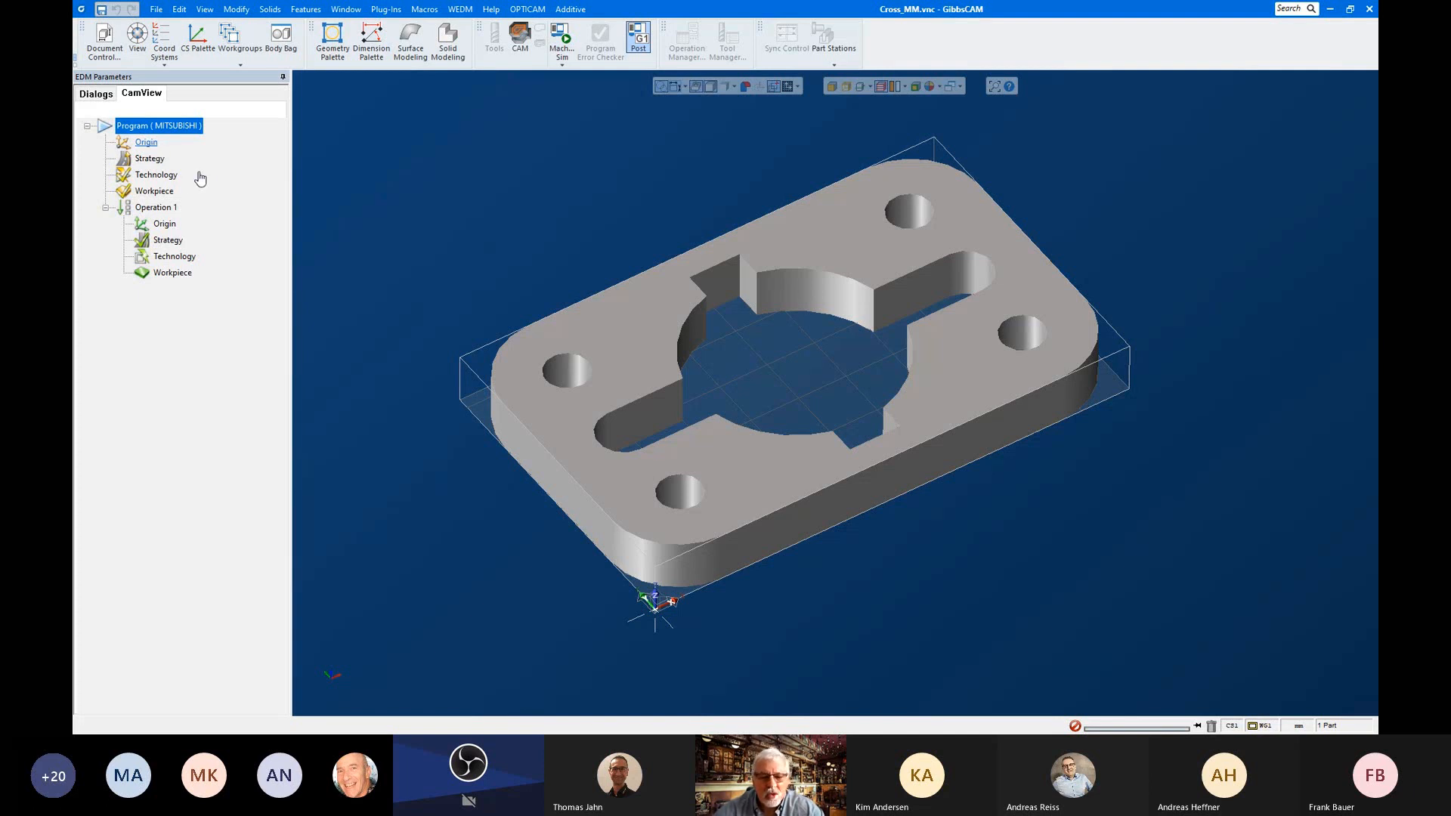
# Step: Open the program-level origin settings to review the origin and axis definitions, and accept them
pyautogui.click(146, 143)
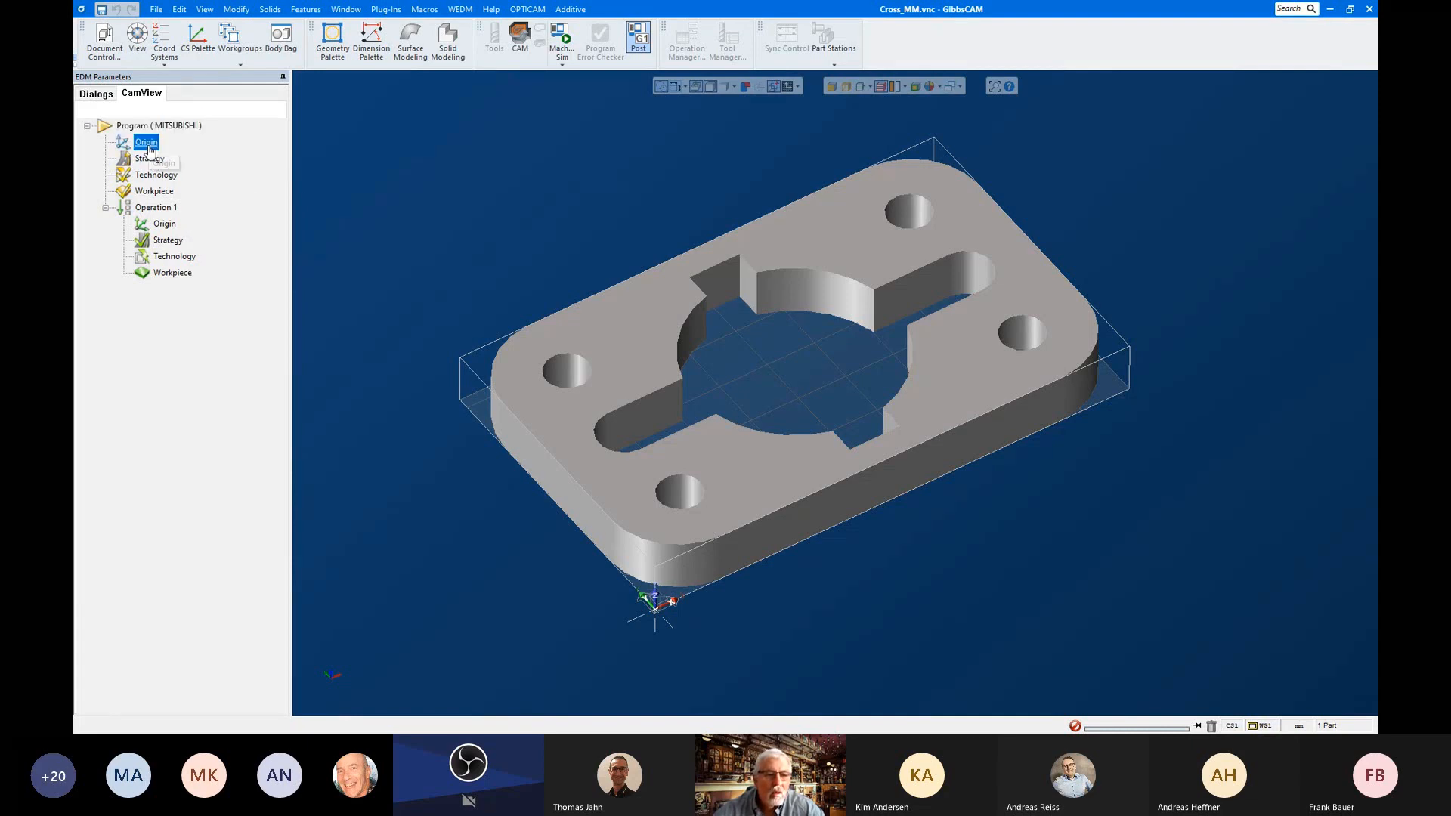
pyautogui.doubleClick(148, 147)
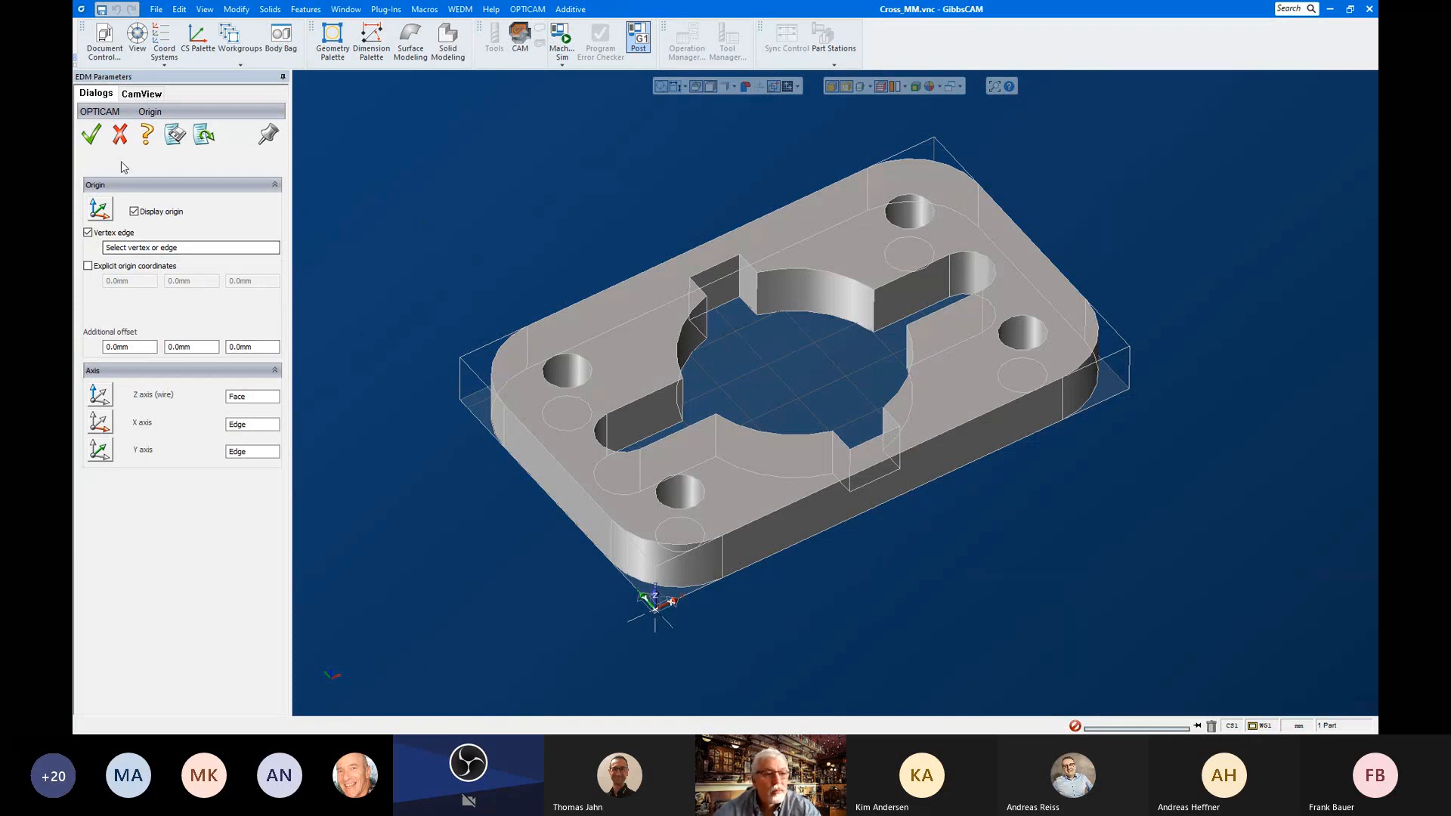
pyautogui.click(90, 136)
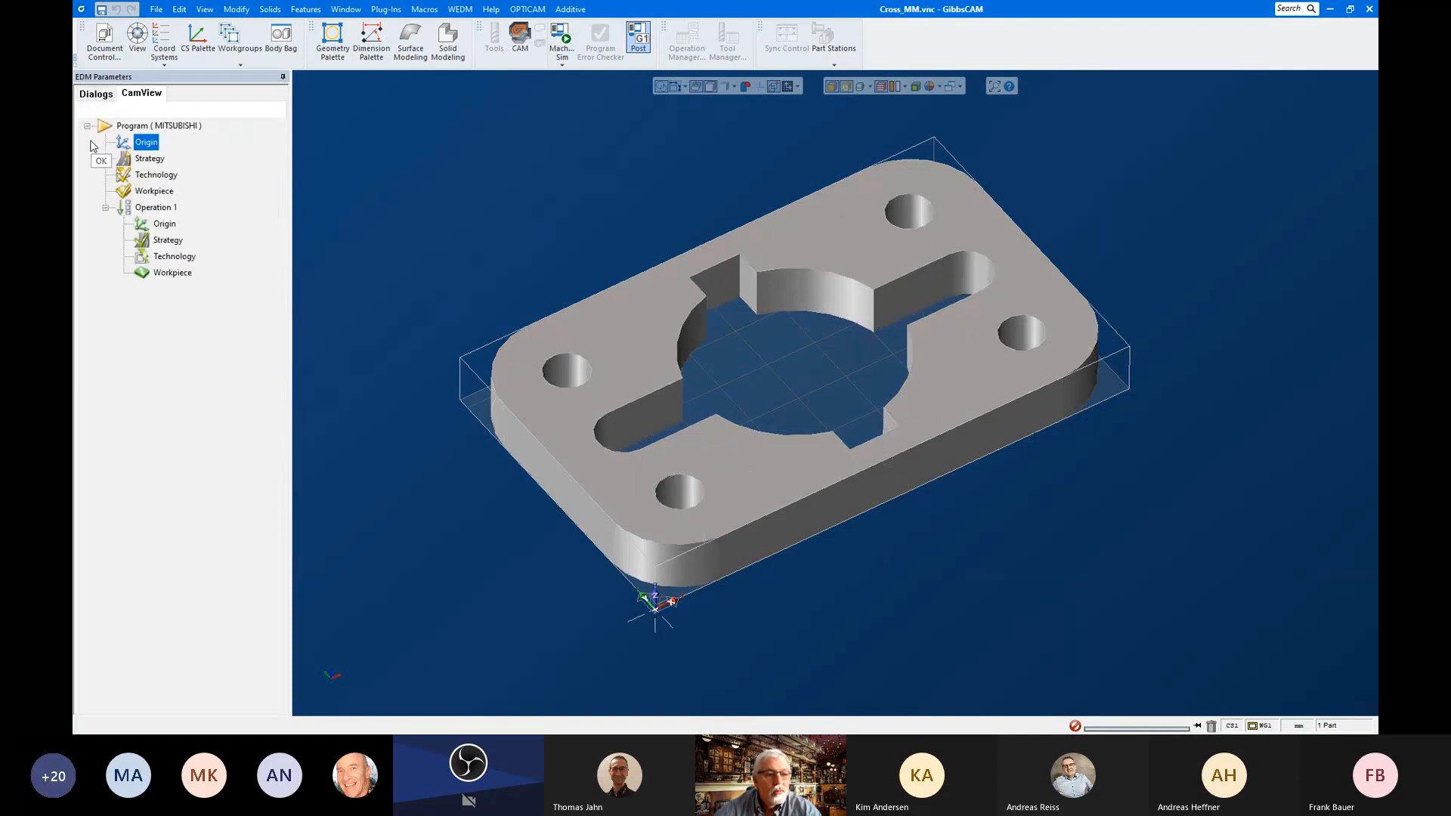
# Step: View the program-level strategy settings and close them without applying anything
pyautogui.click(149, 160)
pyautogui.doubleClick(149, 160)
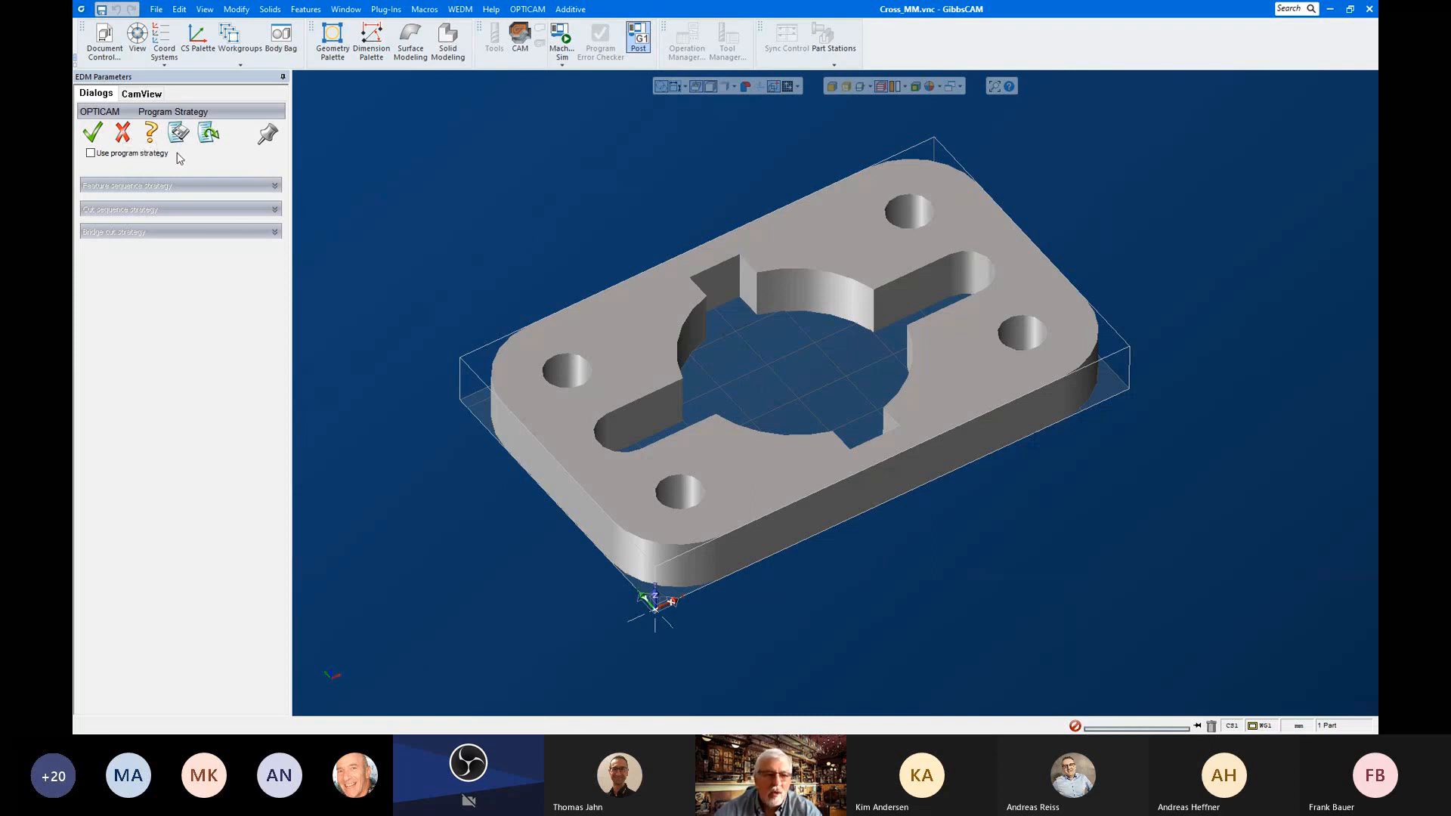
pyautogui.click(122, 134)
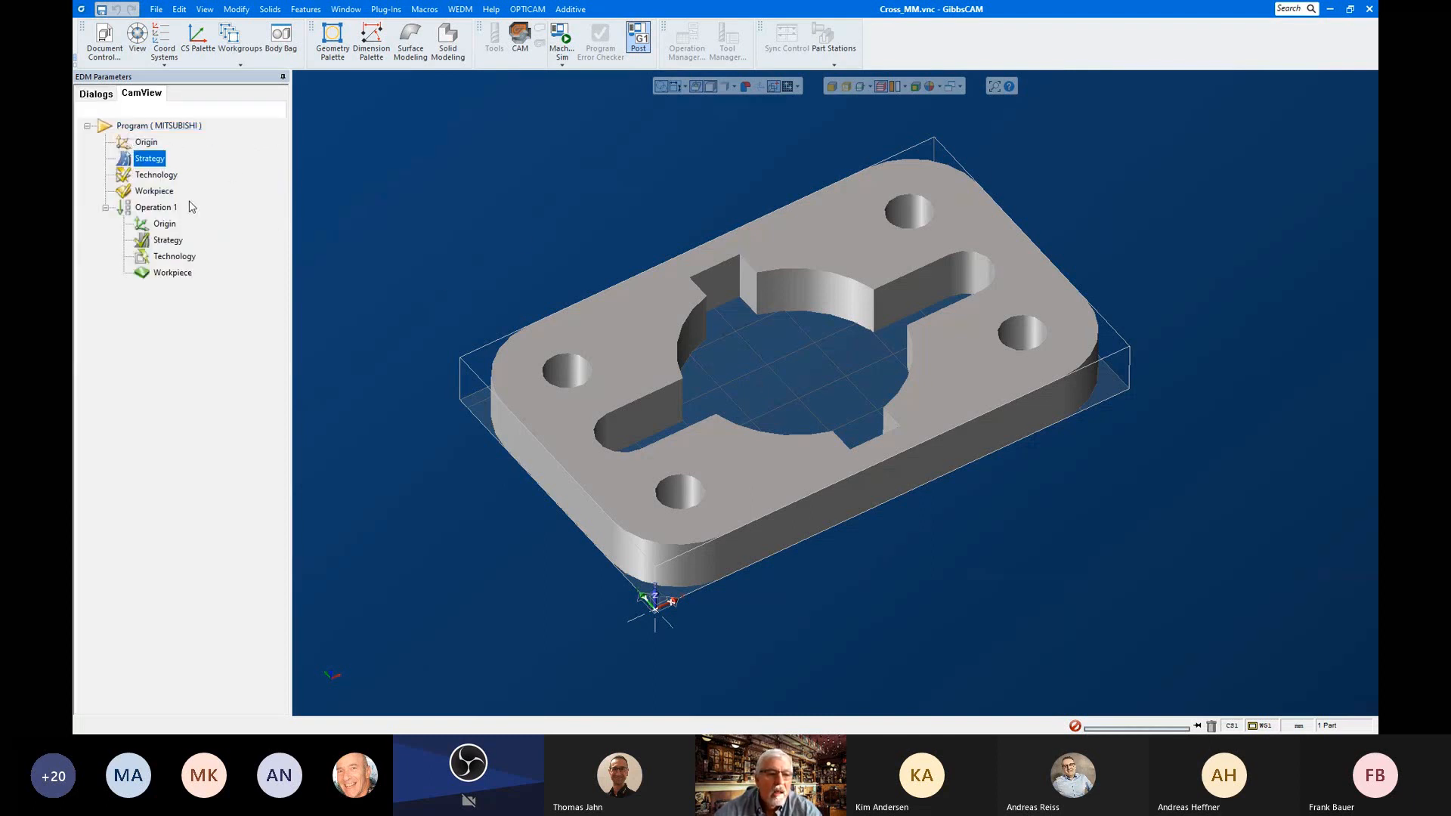
# Step: Open the machine technology selection for the program and accept the 0.25 Bs wire type
pyautogui.moveTo(164, 183)
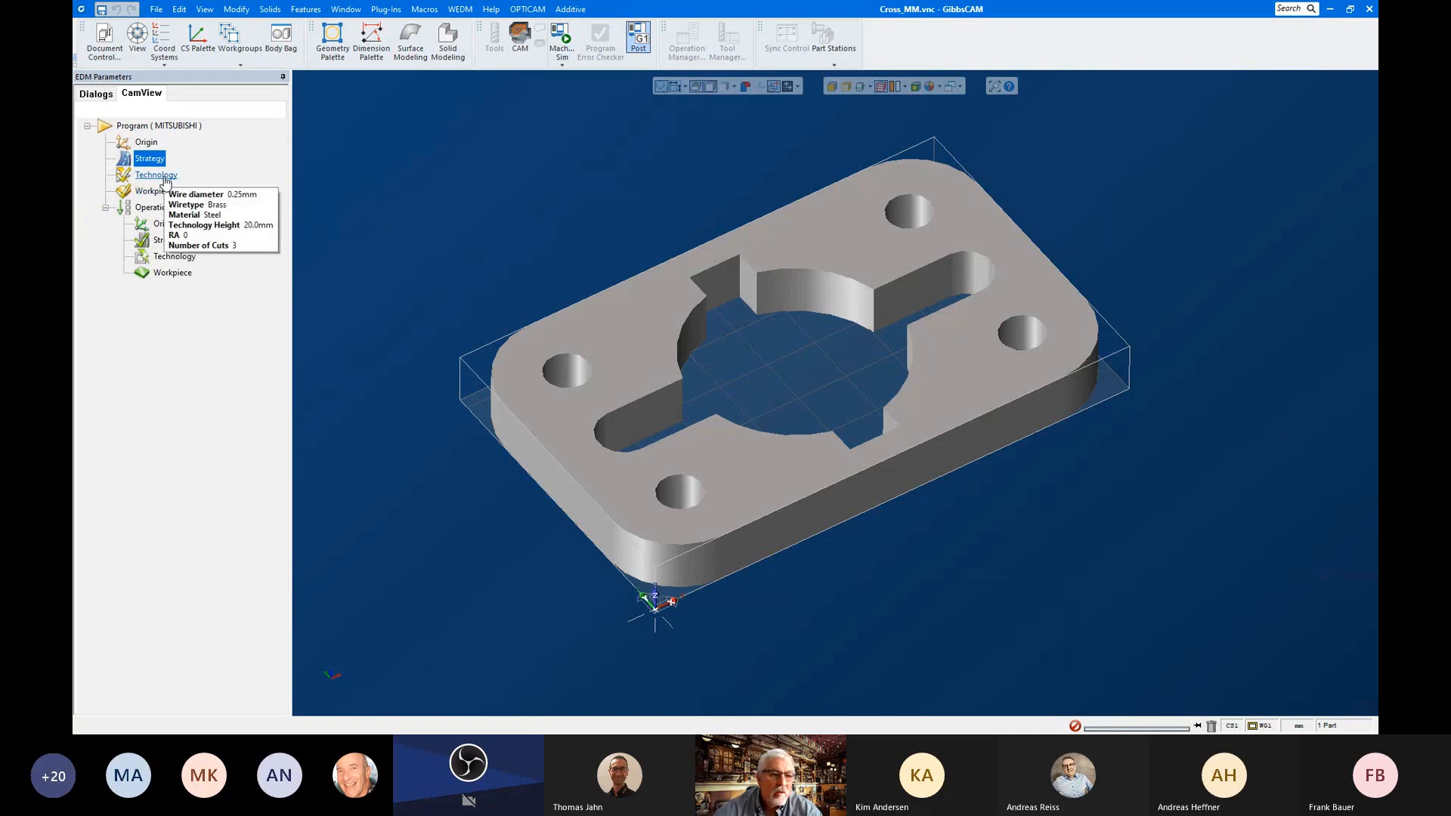
pyautogui.doubleClick(166, 182)
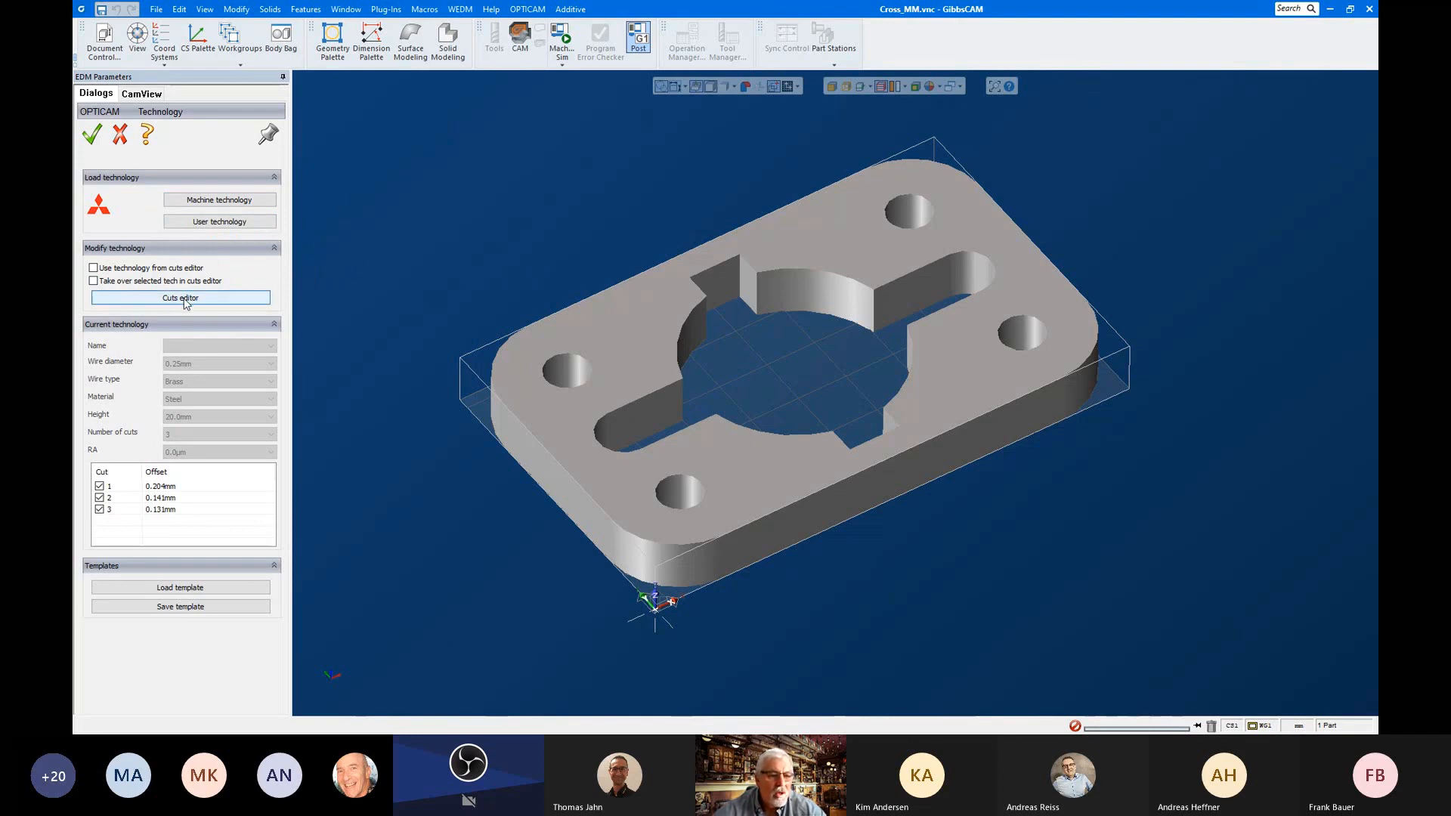
pyautogui.click(220, 204)
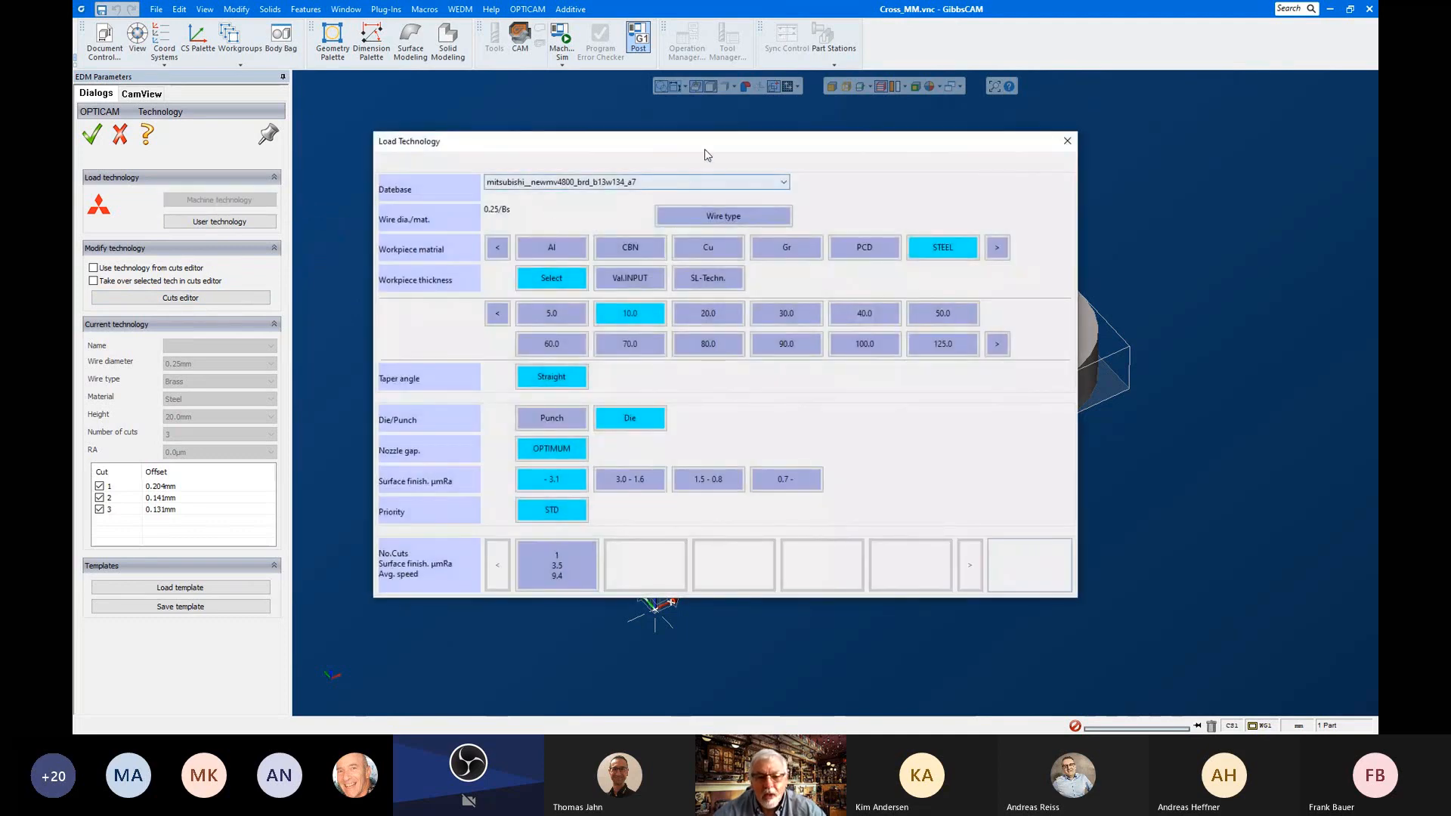
pyautogui.moveTo(704, 143); pyautogui.dragTo(741, 119)
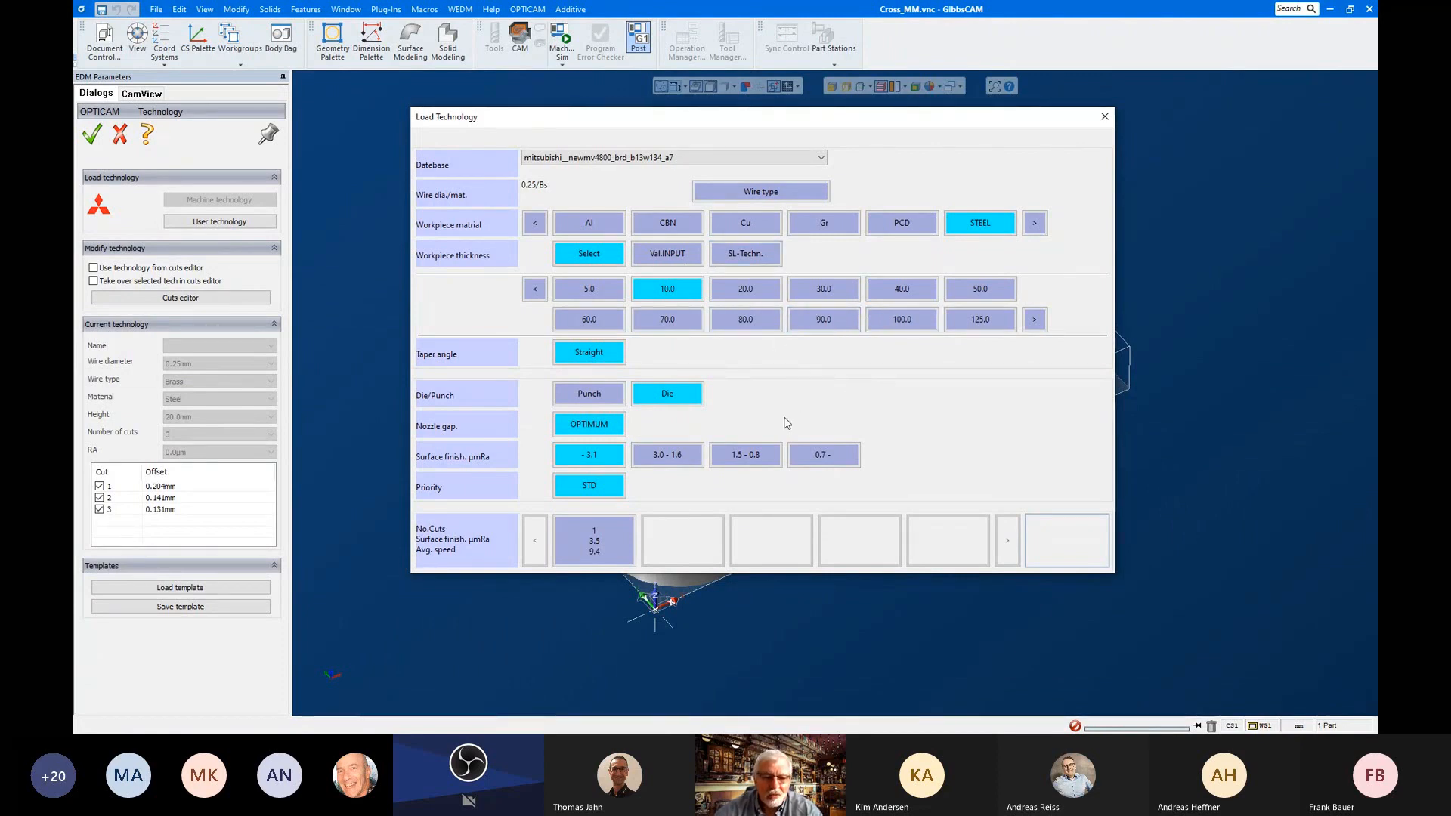
pyautogui.click(758, 191)
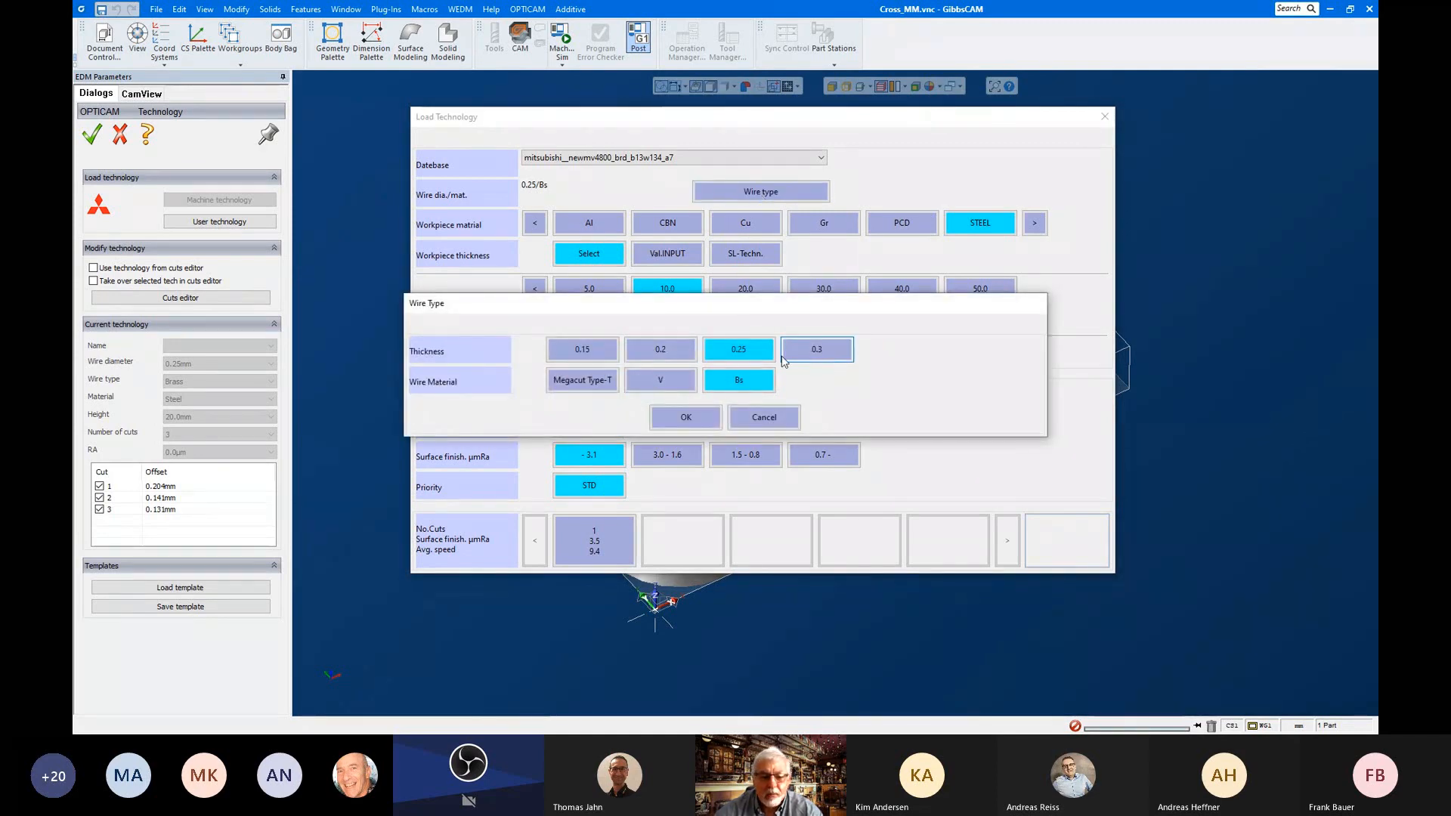
pyautogui.click(686, 418)
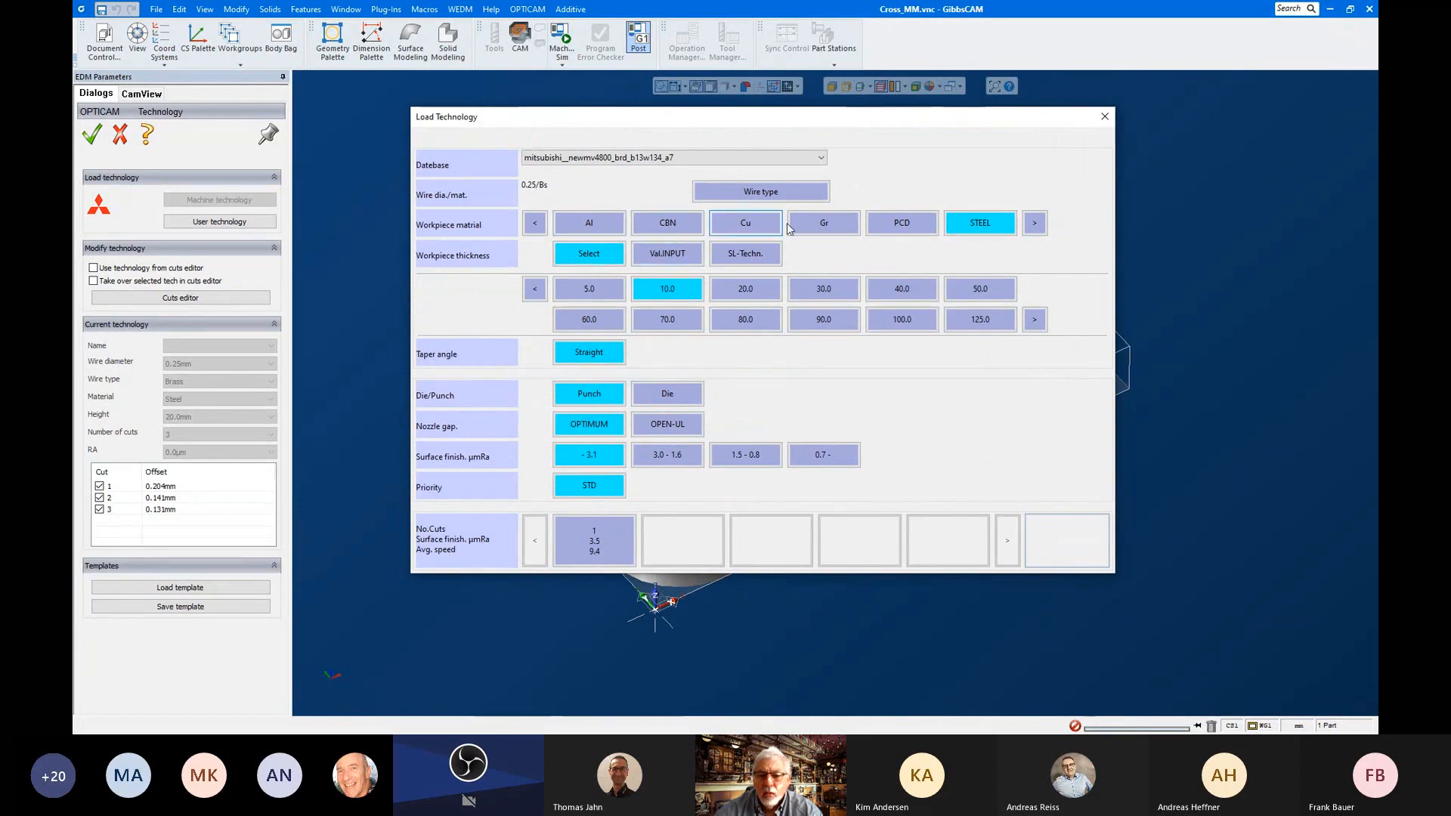
# Step: Try to load the 3-cut technology for 20.0 thickness, Die, and surface finish 1.5 - 0.8 µmRa
pyautogui.click(750, 296)
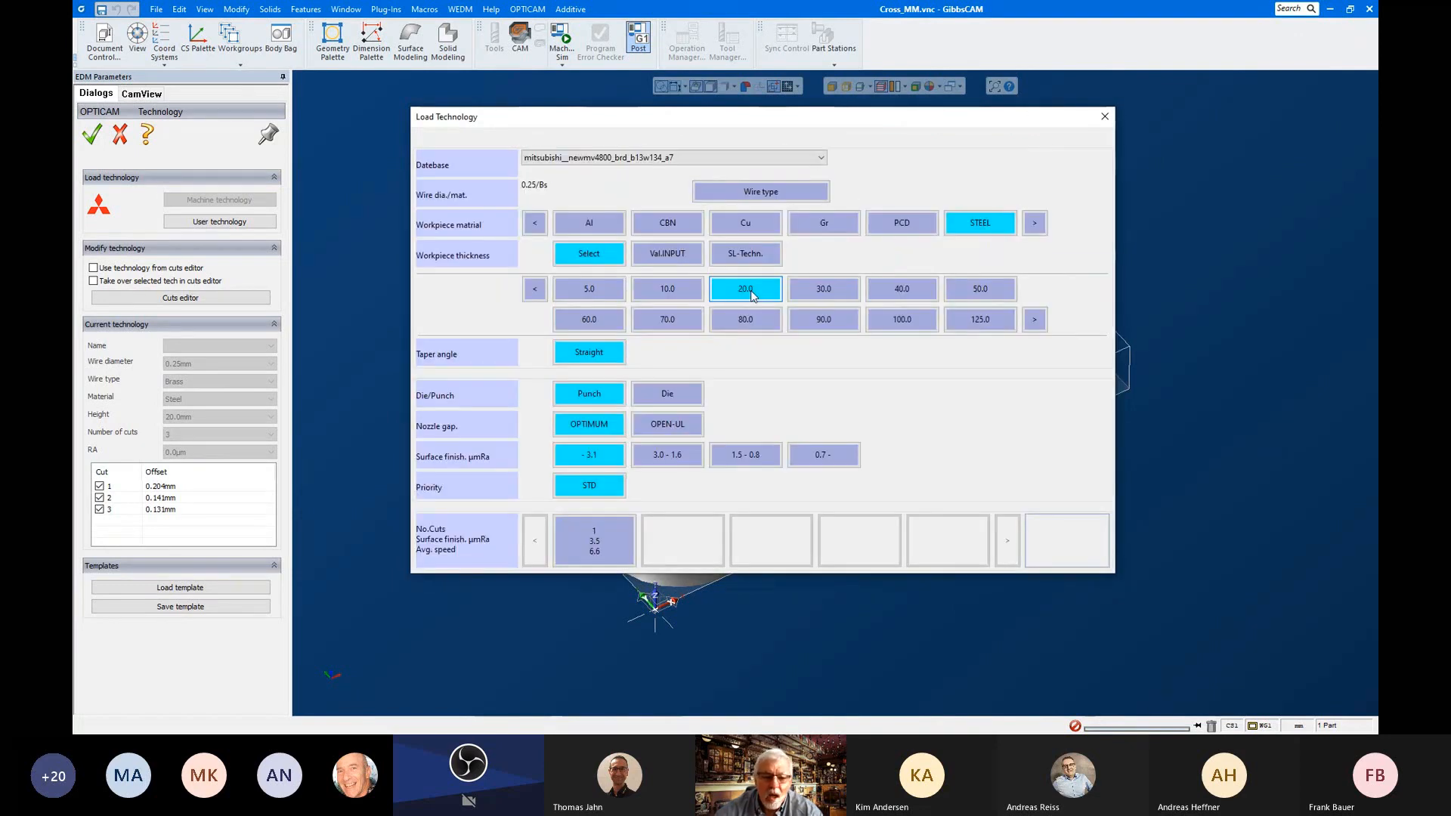
pyautogui.click(665, 395)
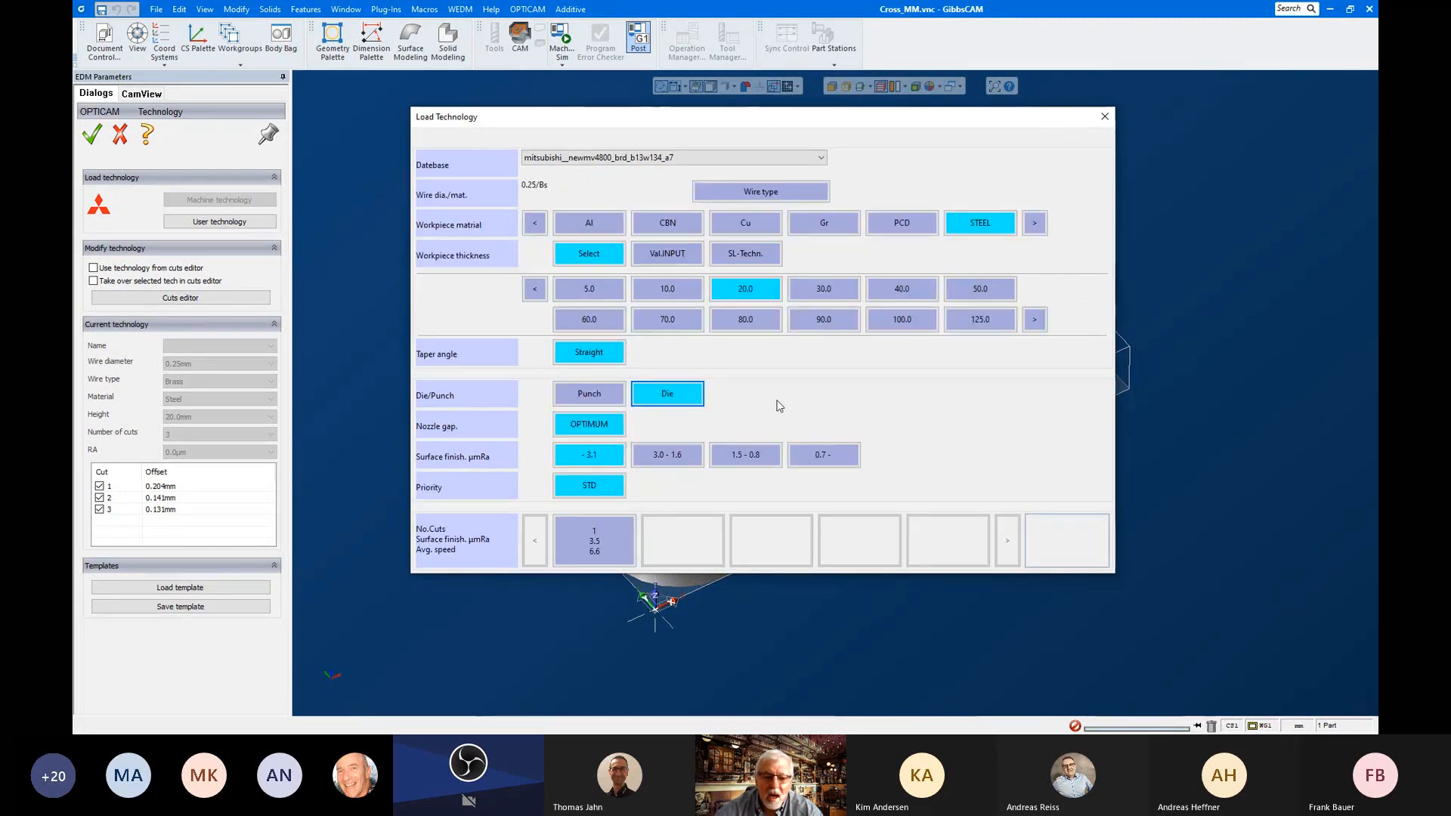
pyautogui.click(667, 455)
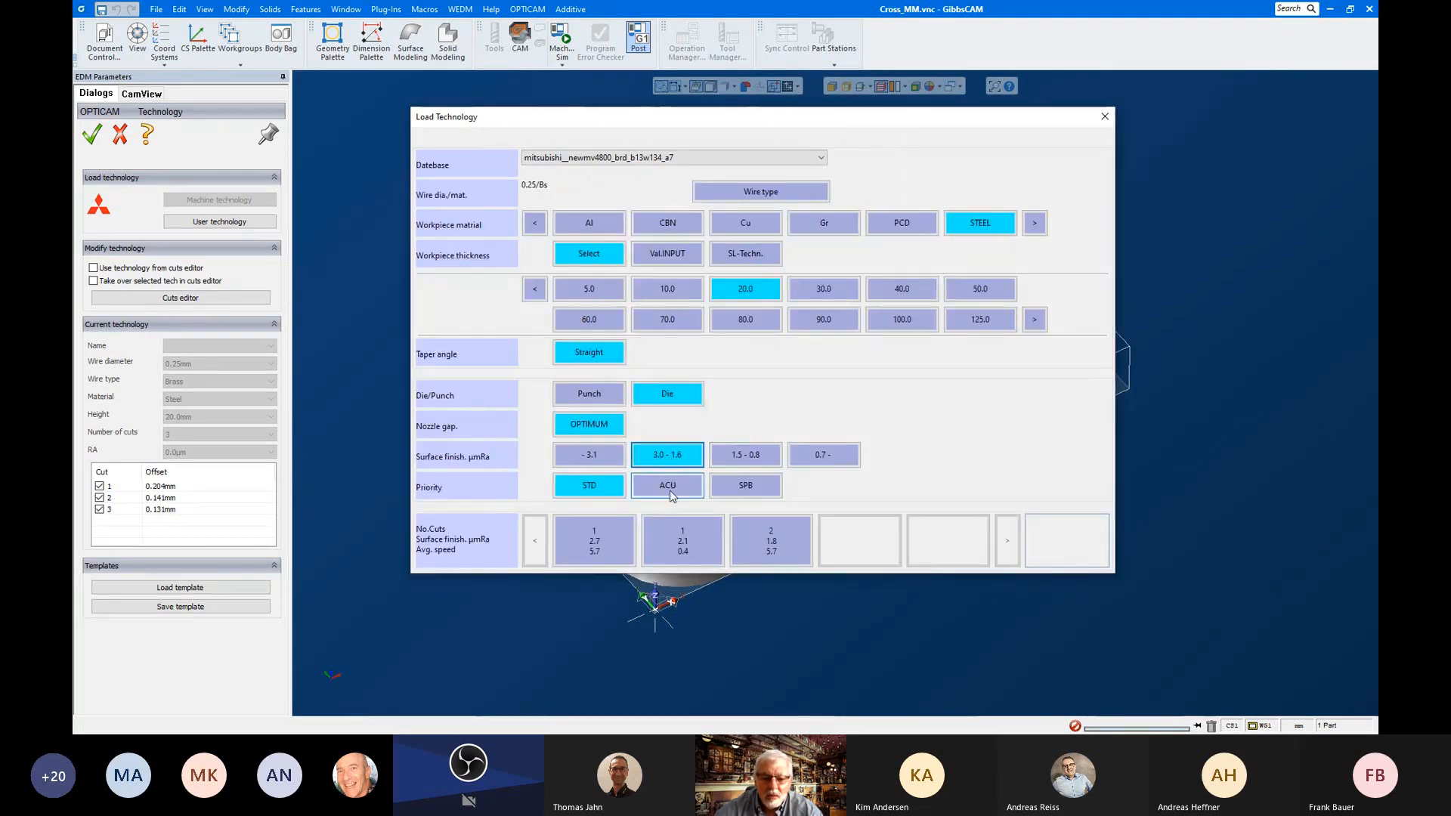
pyautogui.click(759, 456)
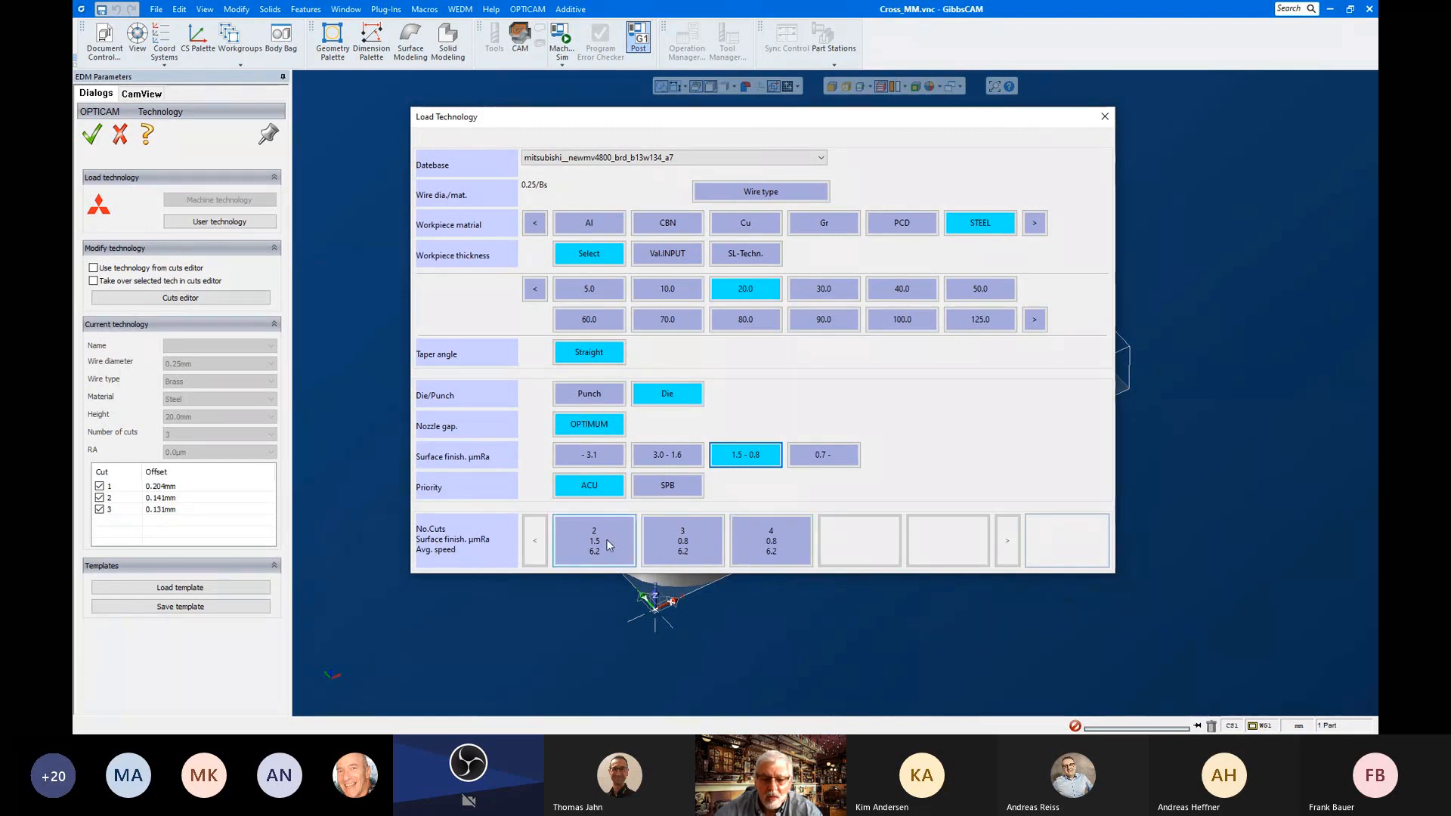
pyautogui.click(682, 541)
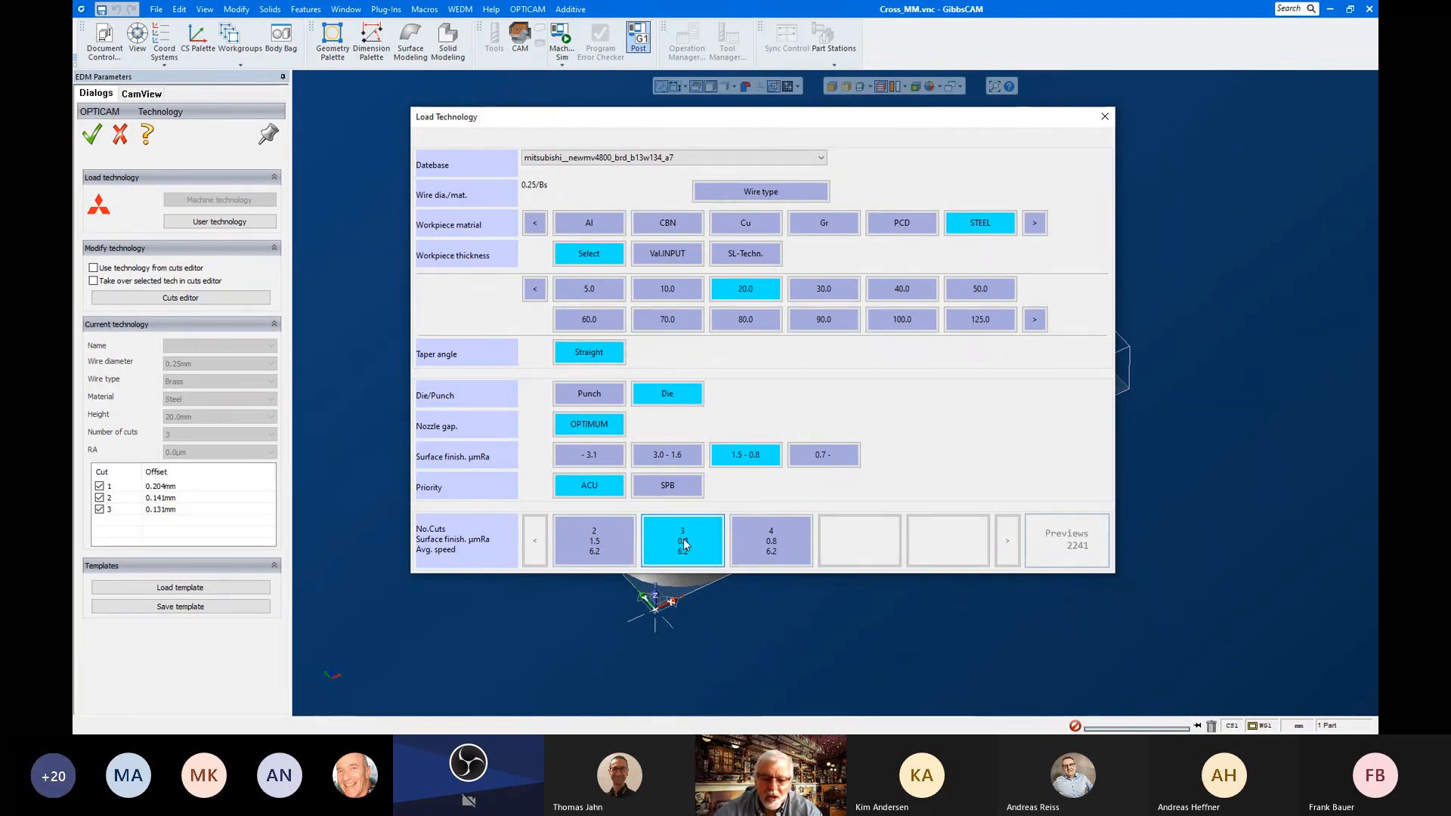
pyautogui.click(682, 541)
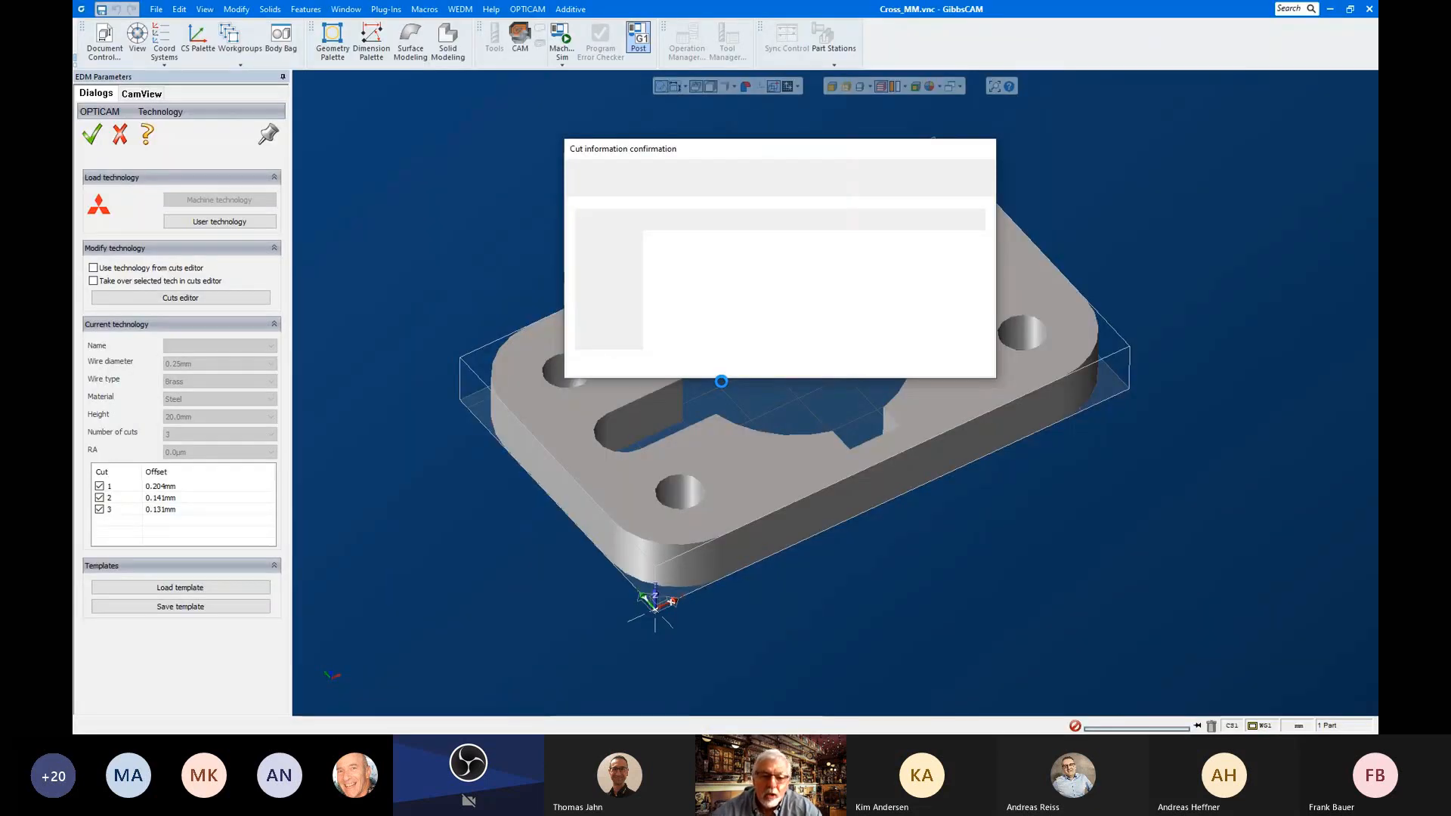
# Step: End the frozen GibbsCAM task through Task Manager and switch off the camera in the meeting
pyautogui.hotkey('ctrl', 'shift', 'Escape')
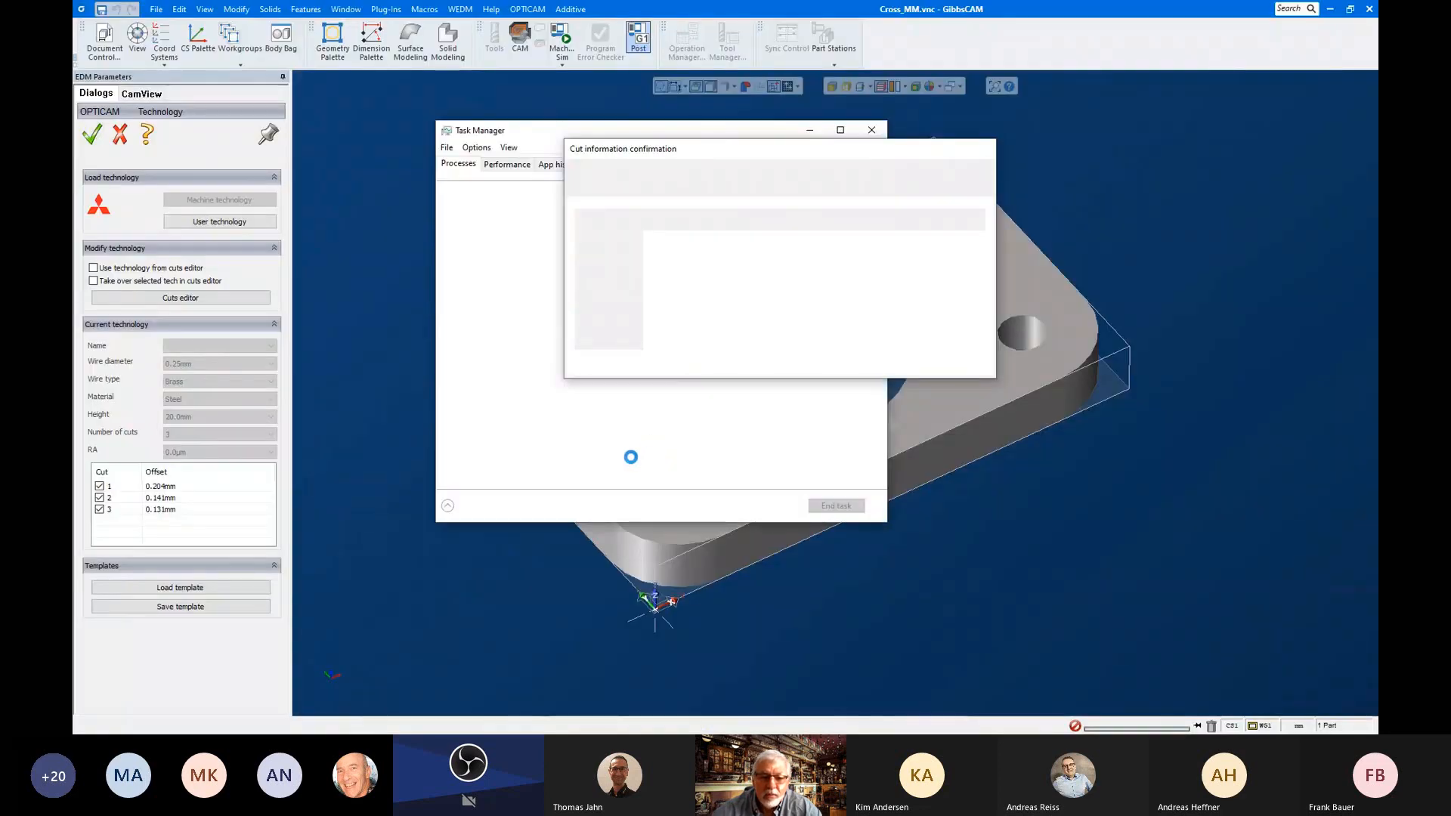
pyautogui.click(491, 306)
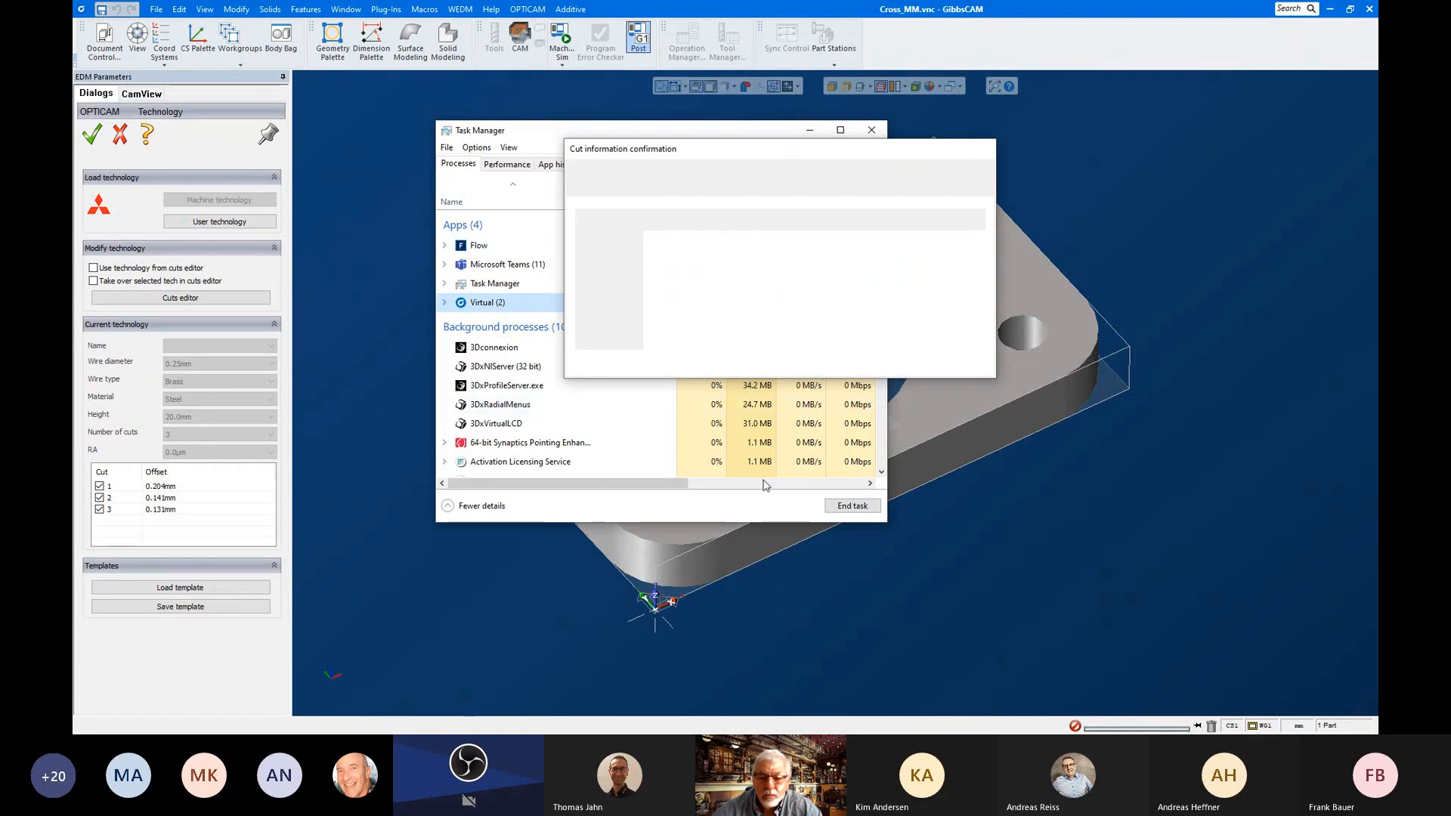
pyautogui.click(852, 505)
pyautogui.click(871, 130)
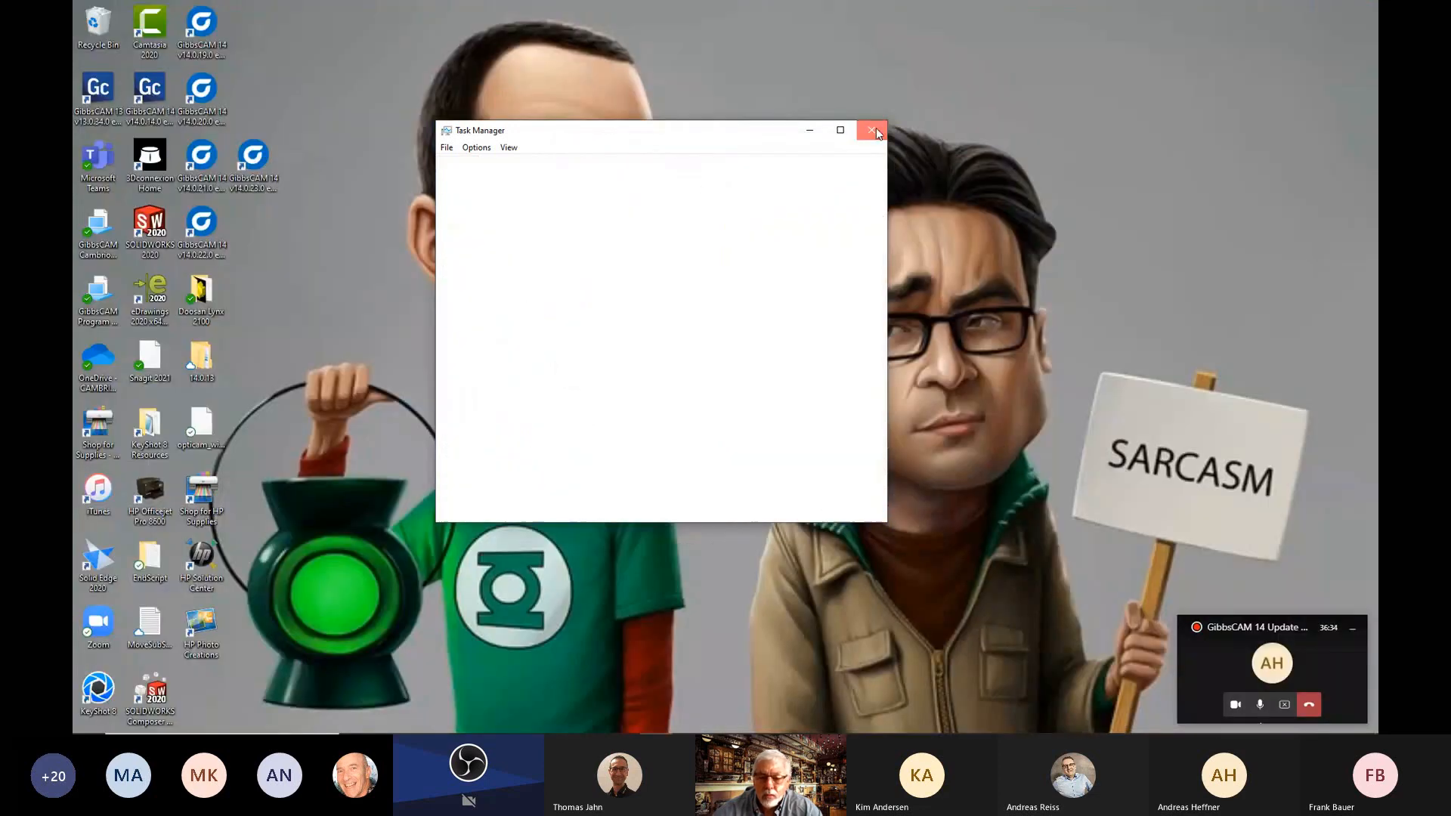
pyautogui.click(1233, 706)
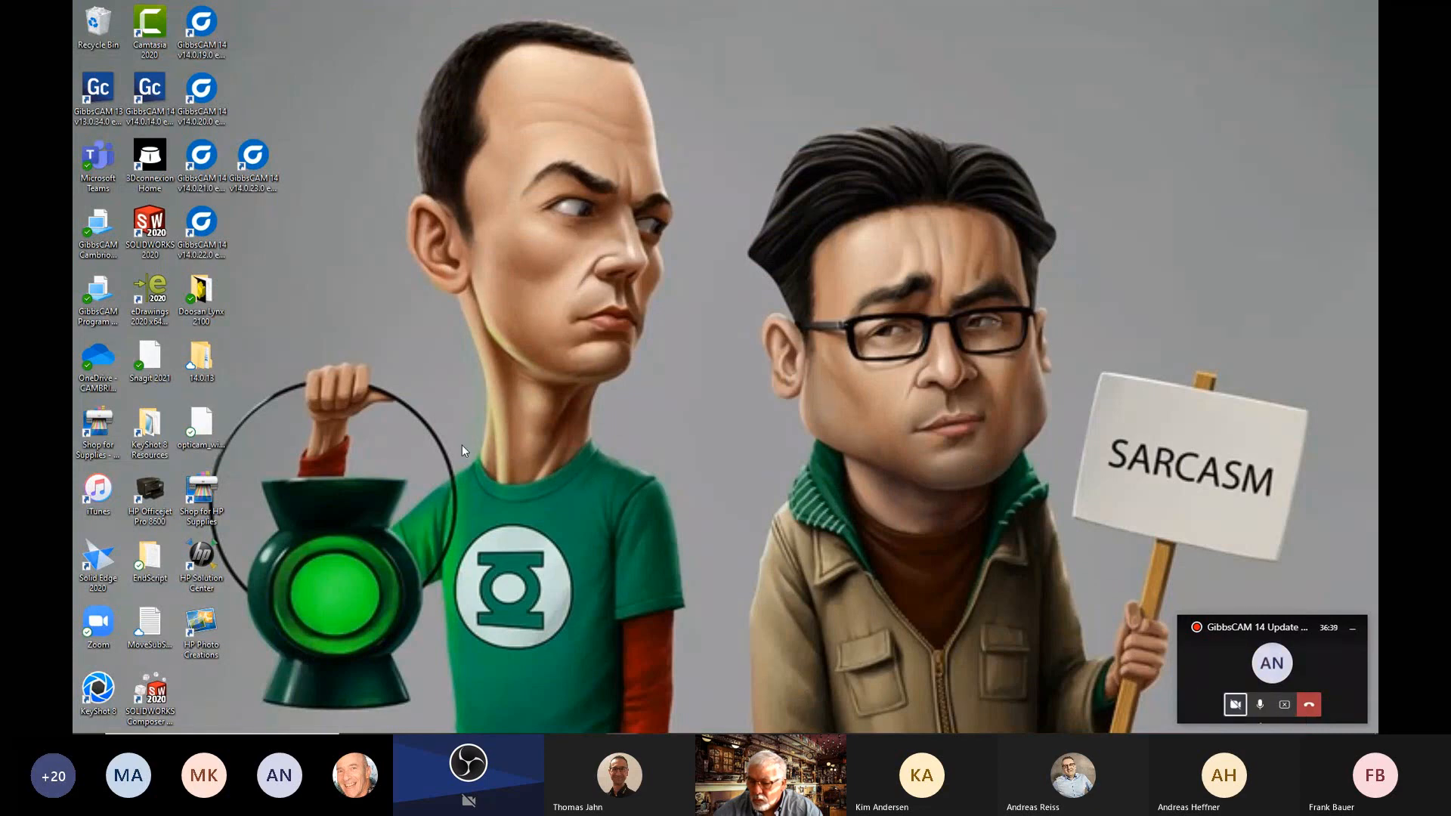
# Step: Restart GibbsCAM 14.0.23, maximize its window, and reopen the Cross_MM part
pyautogui.click(253, 159)
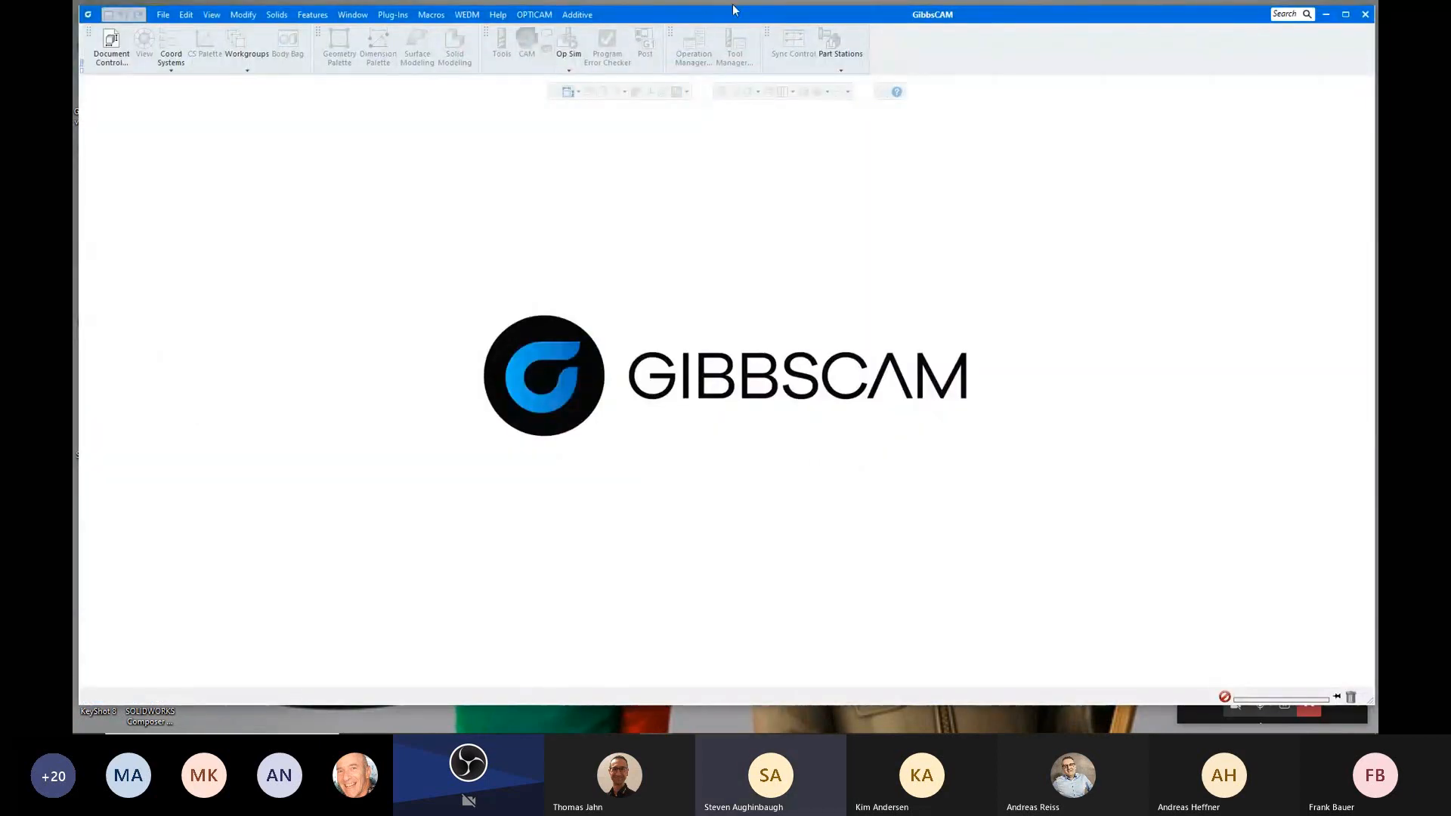
pyautogui.click(1345, 14)
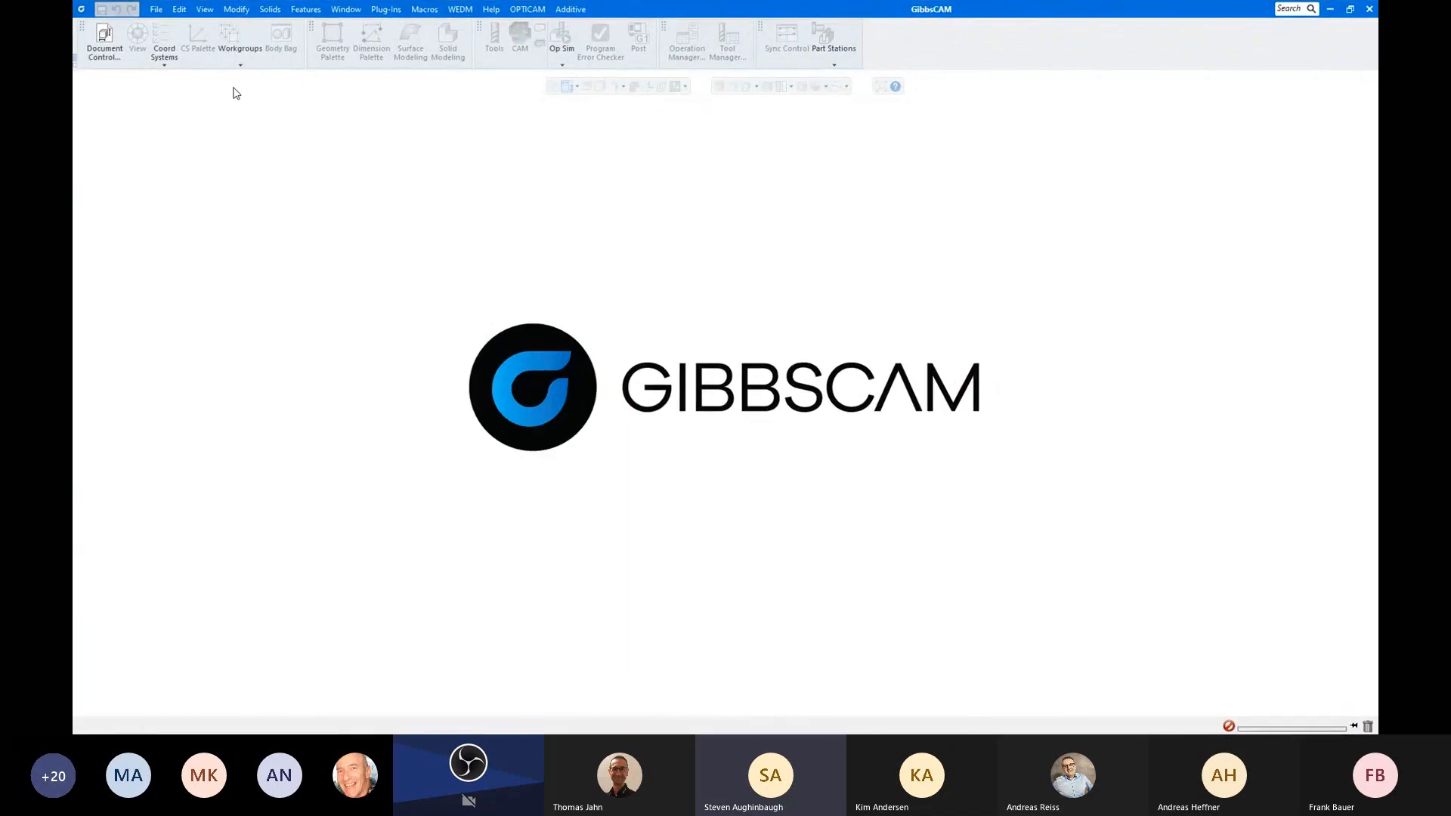
pyautogui.click(158, 13)
pyautogui.click(414, 98)
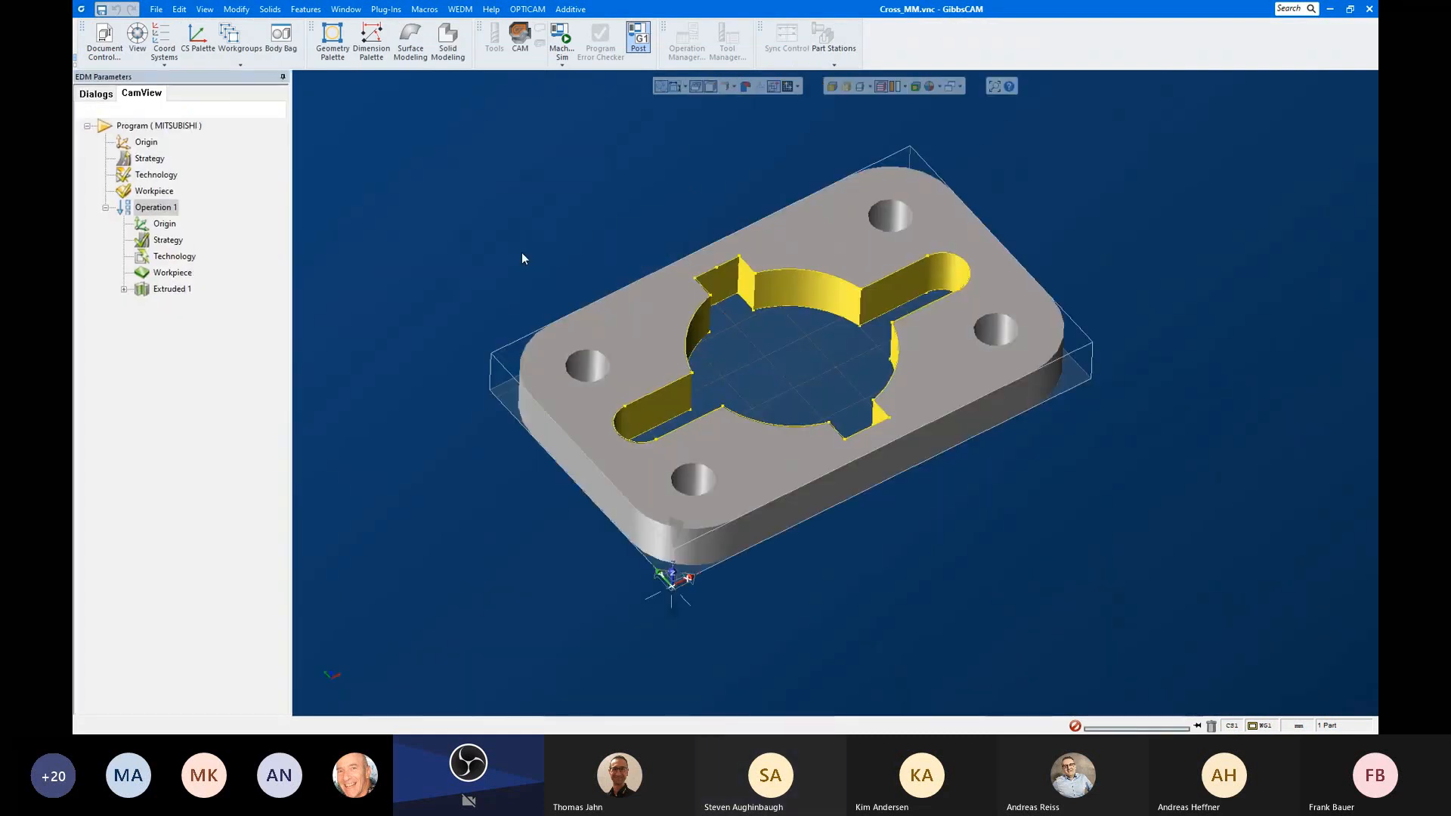
pyautogui.doubleClick(158, 175)
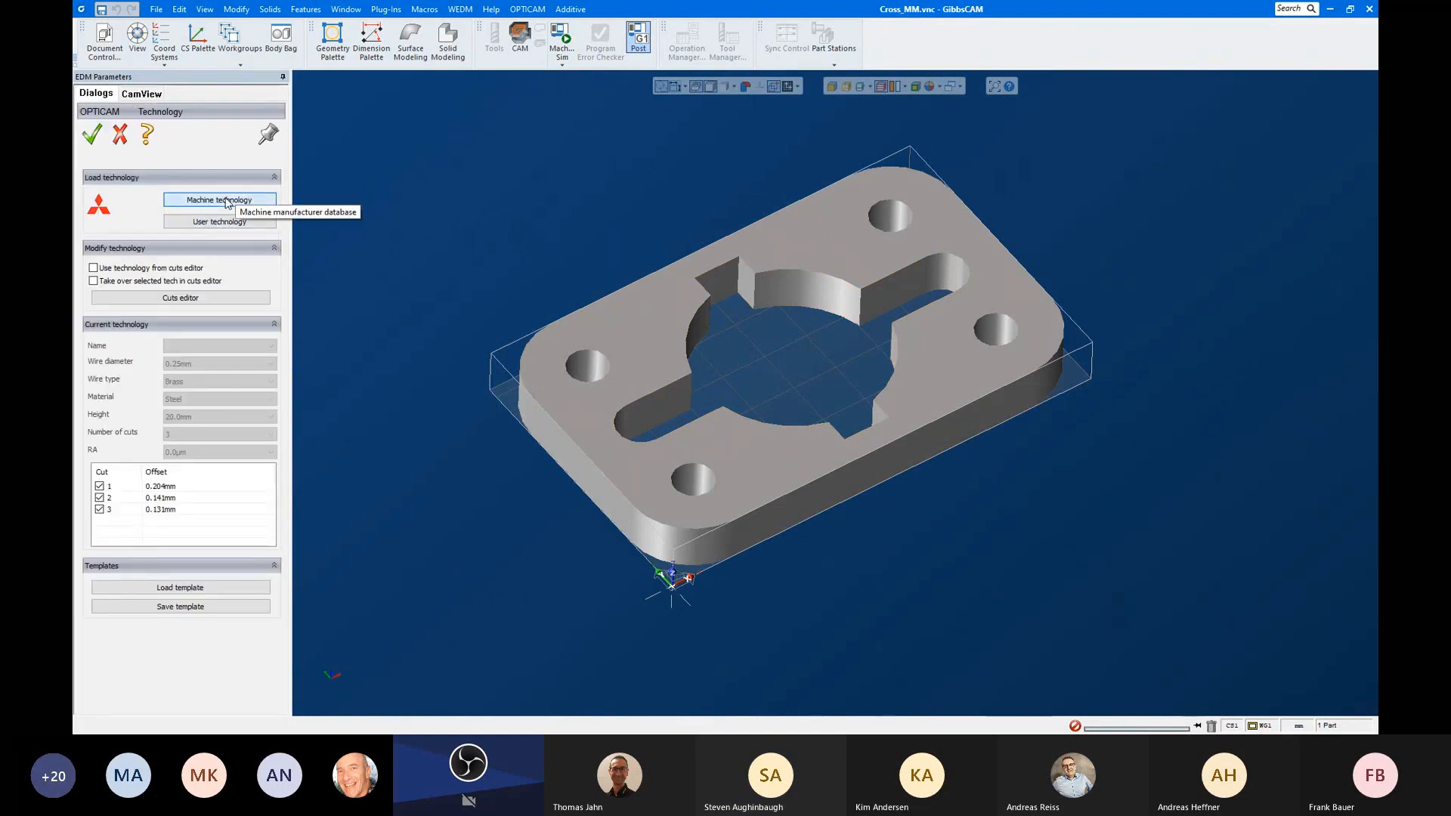
pyautogui.click(226, 200)
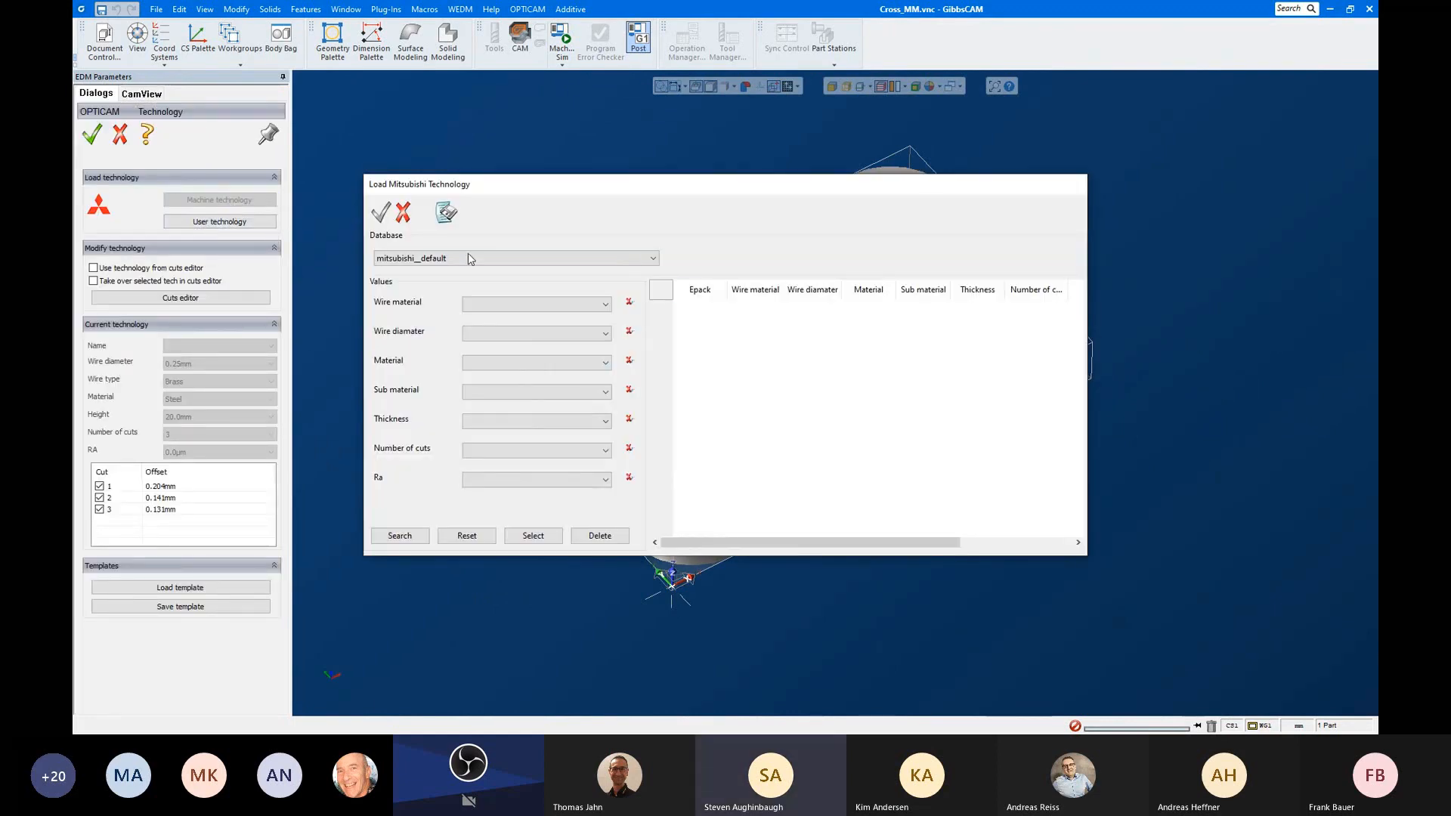
pyautogui.click(532, 259)
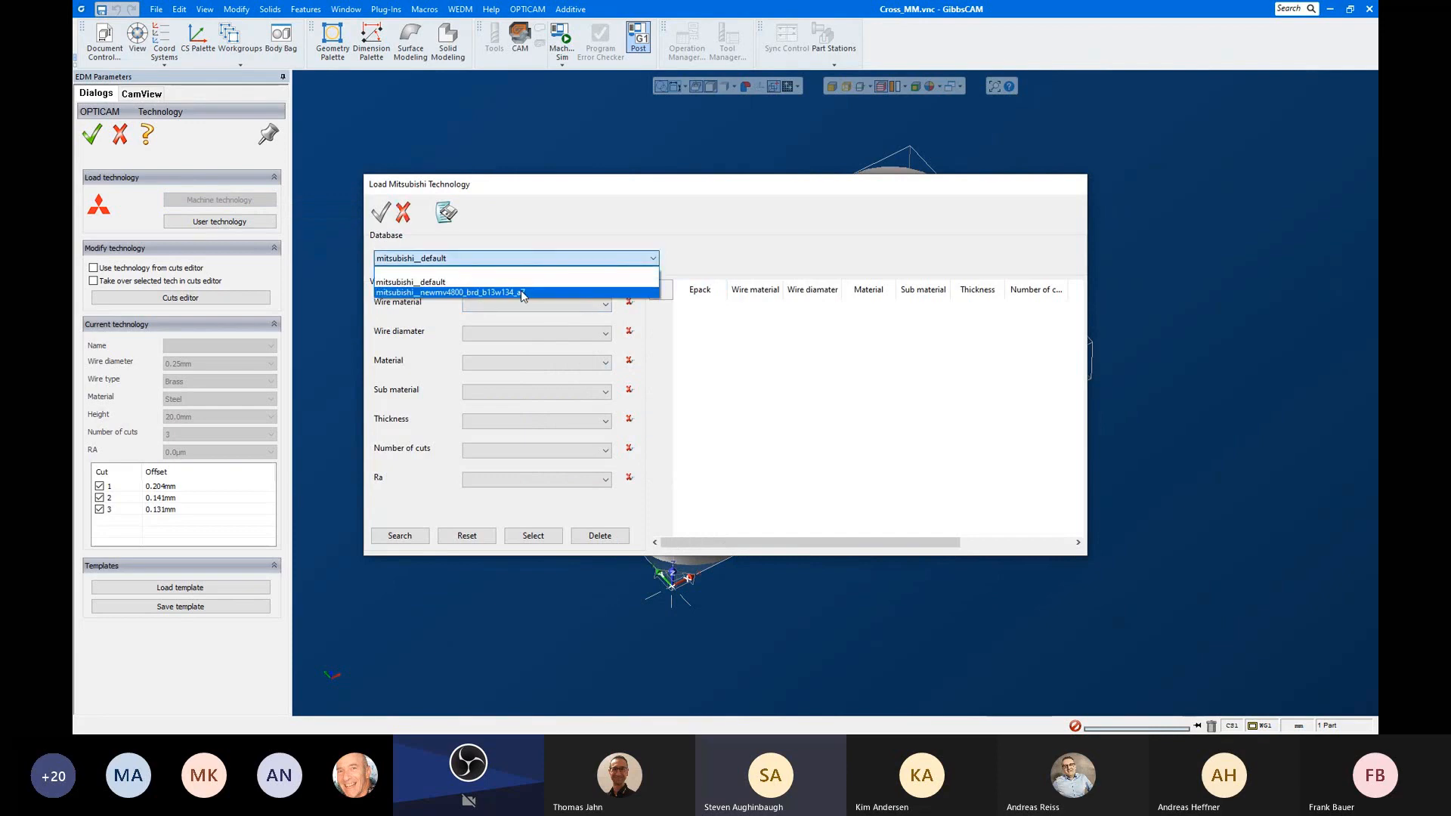
pyautogui.click(520, 291)
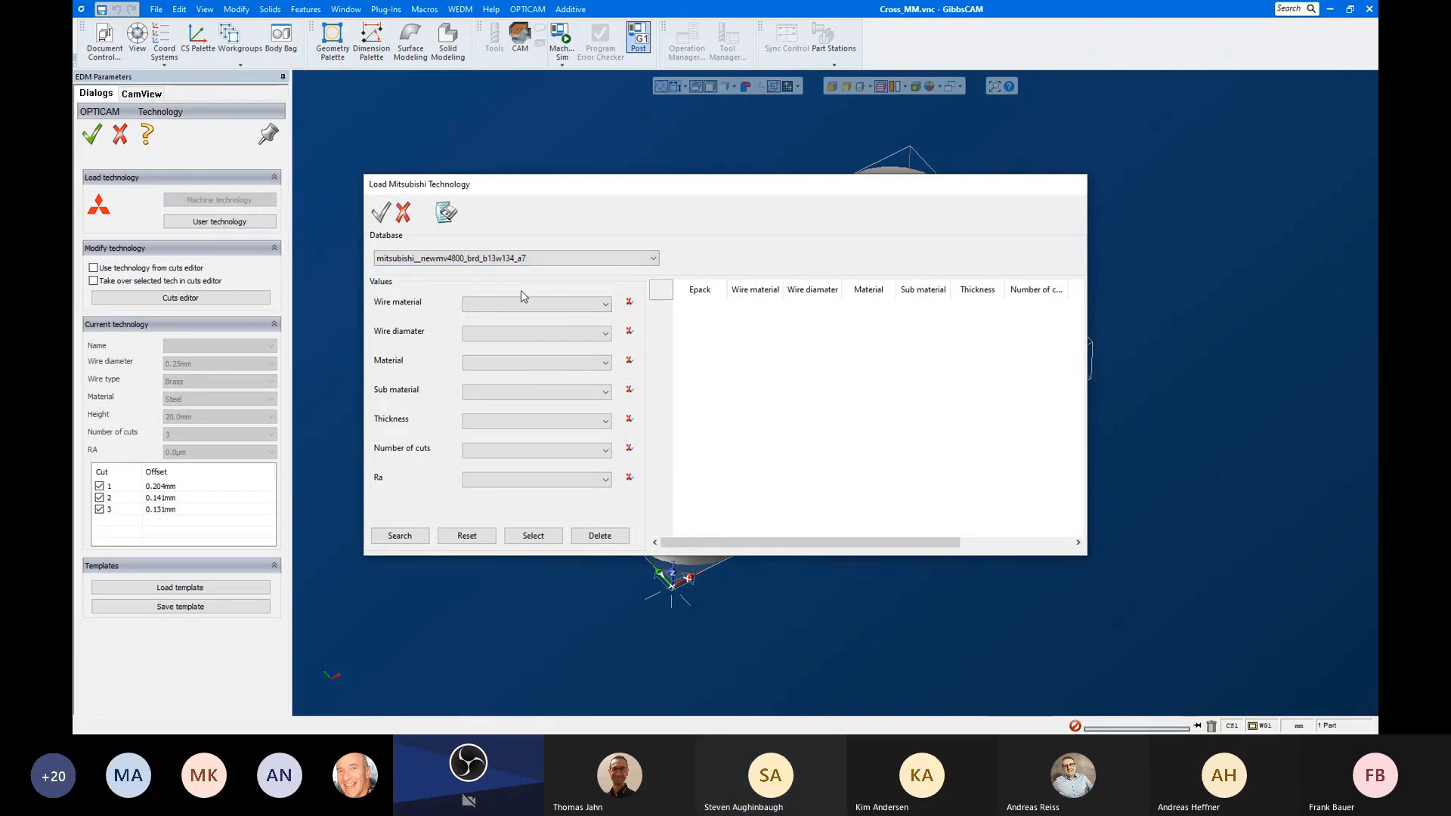
pyautogui.click(403, 213)
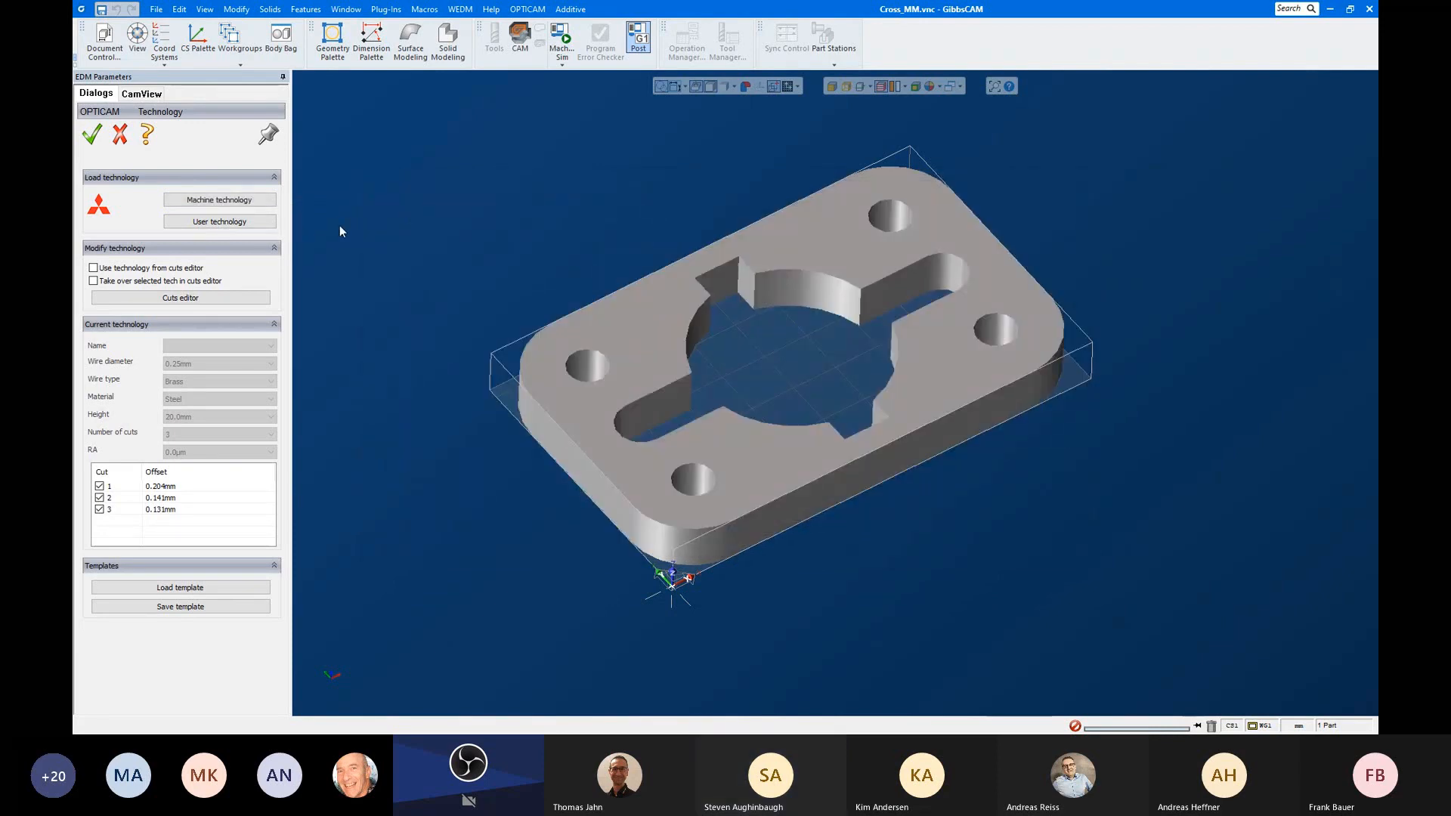
pyautogui.click(118, 136)
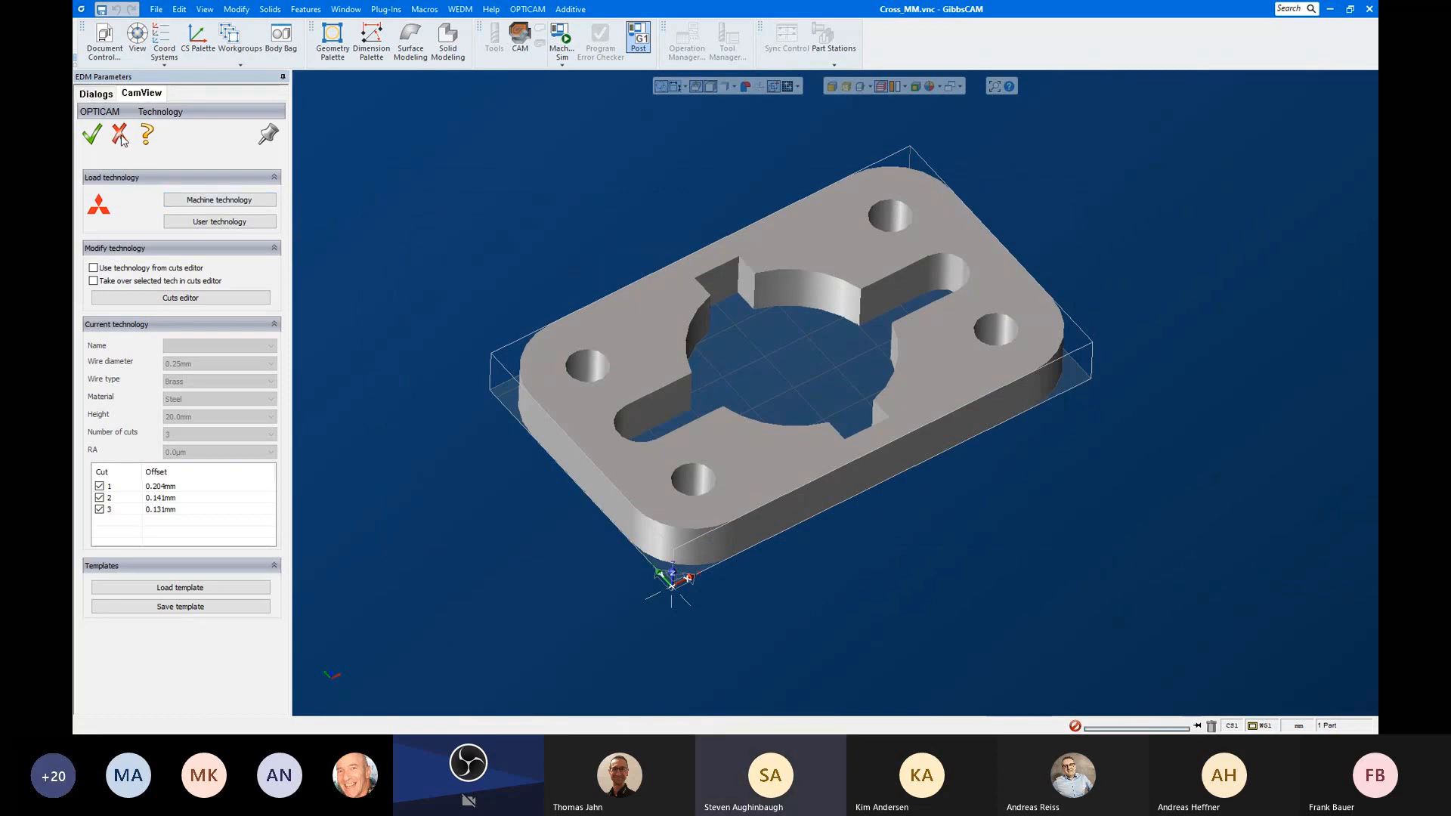
# Step: Set the program's machine model to MV4800, load its postprocessor, and accept the postprocessor options and program setup
pyautogui.click(162, 125)
pyautogui.doubleClick(165, 127)
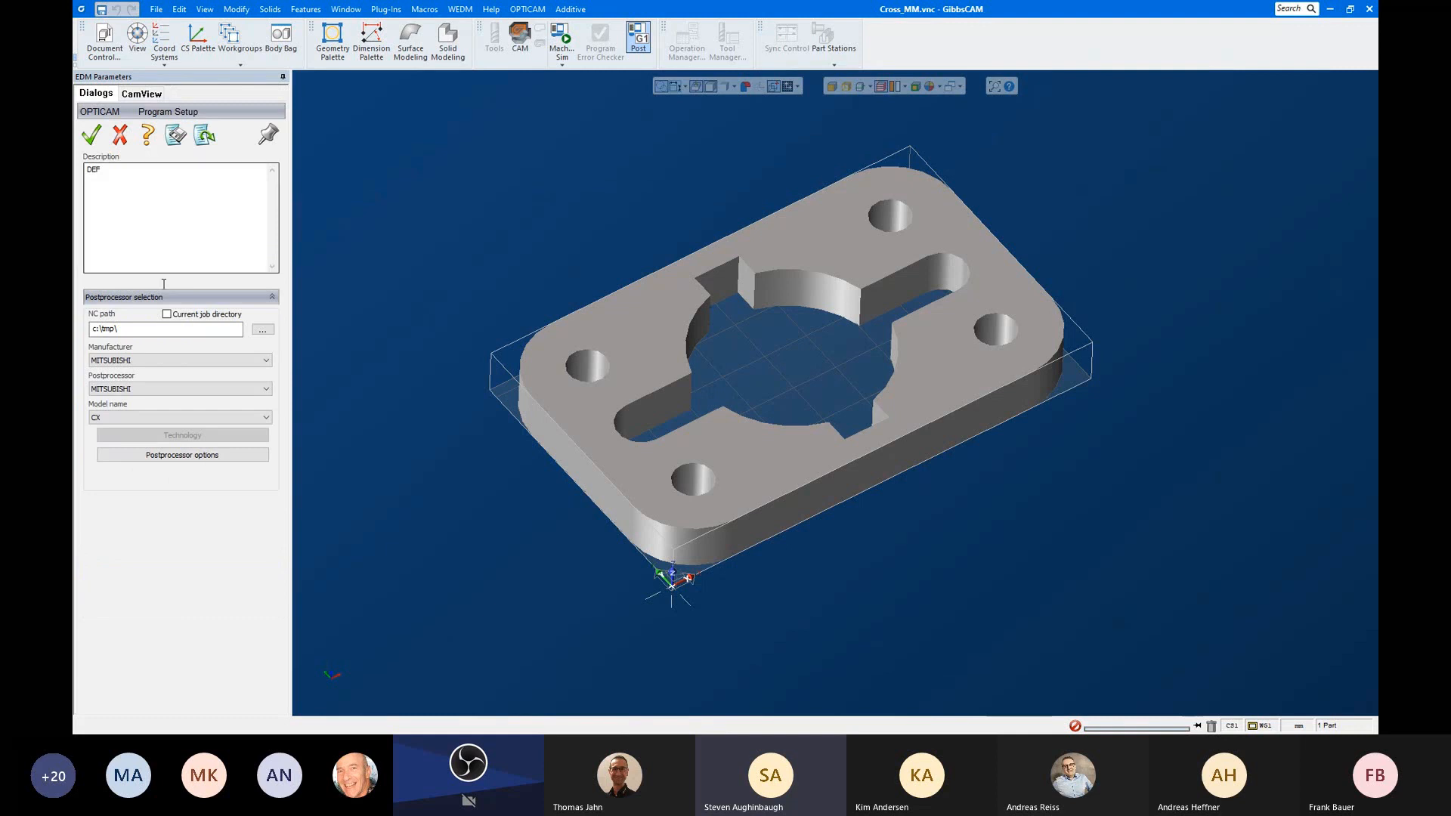
pyautogui.click(162, 419)
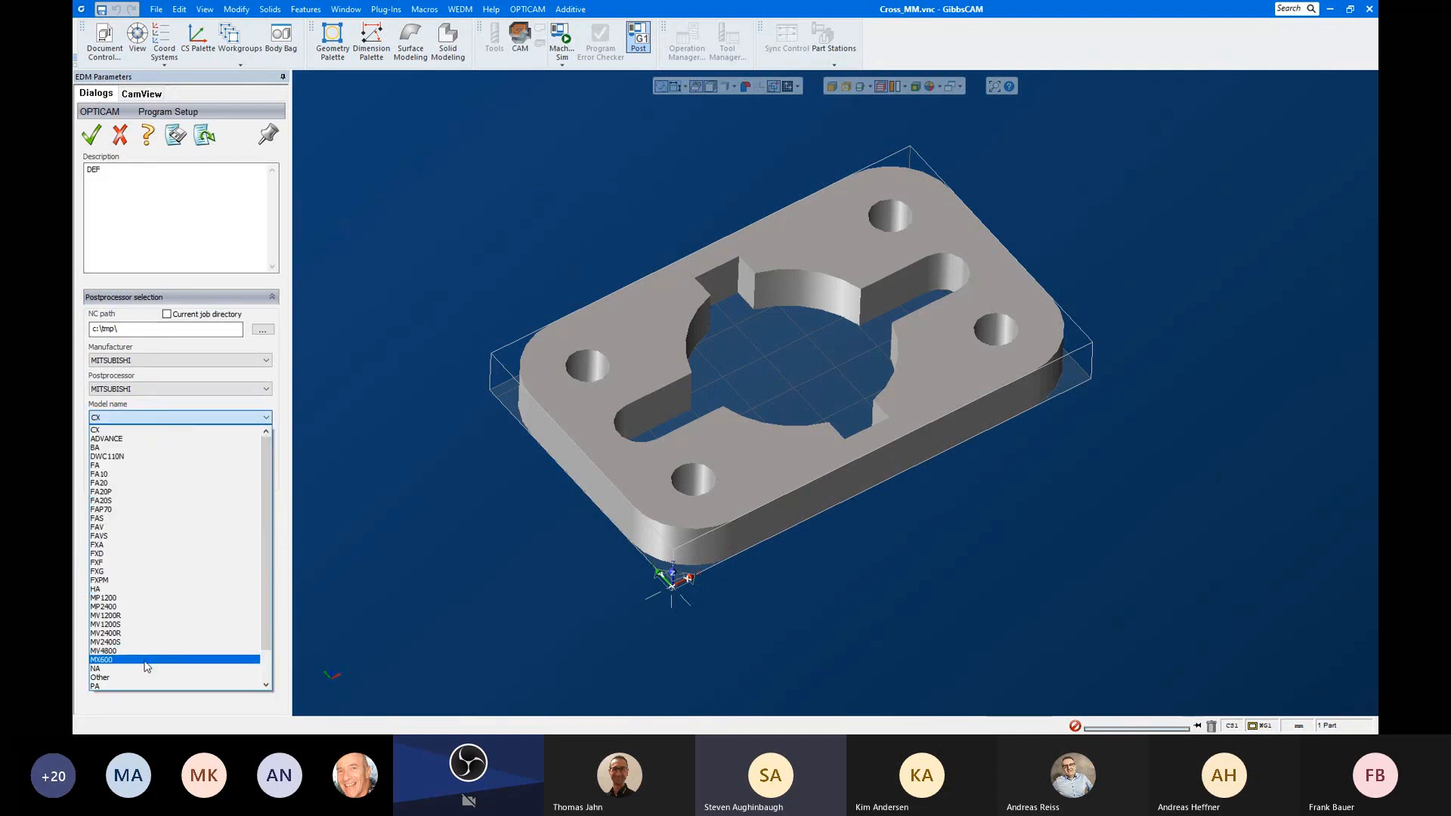
pyautogui.click(150, 649)
pyautogui.click(198, 457)
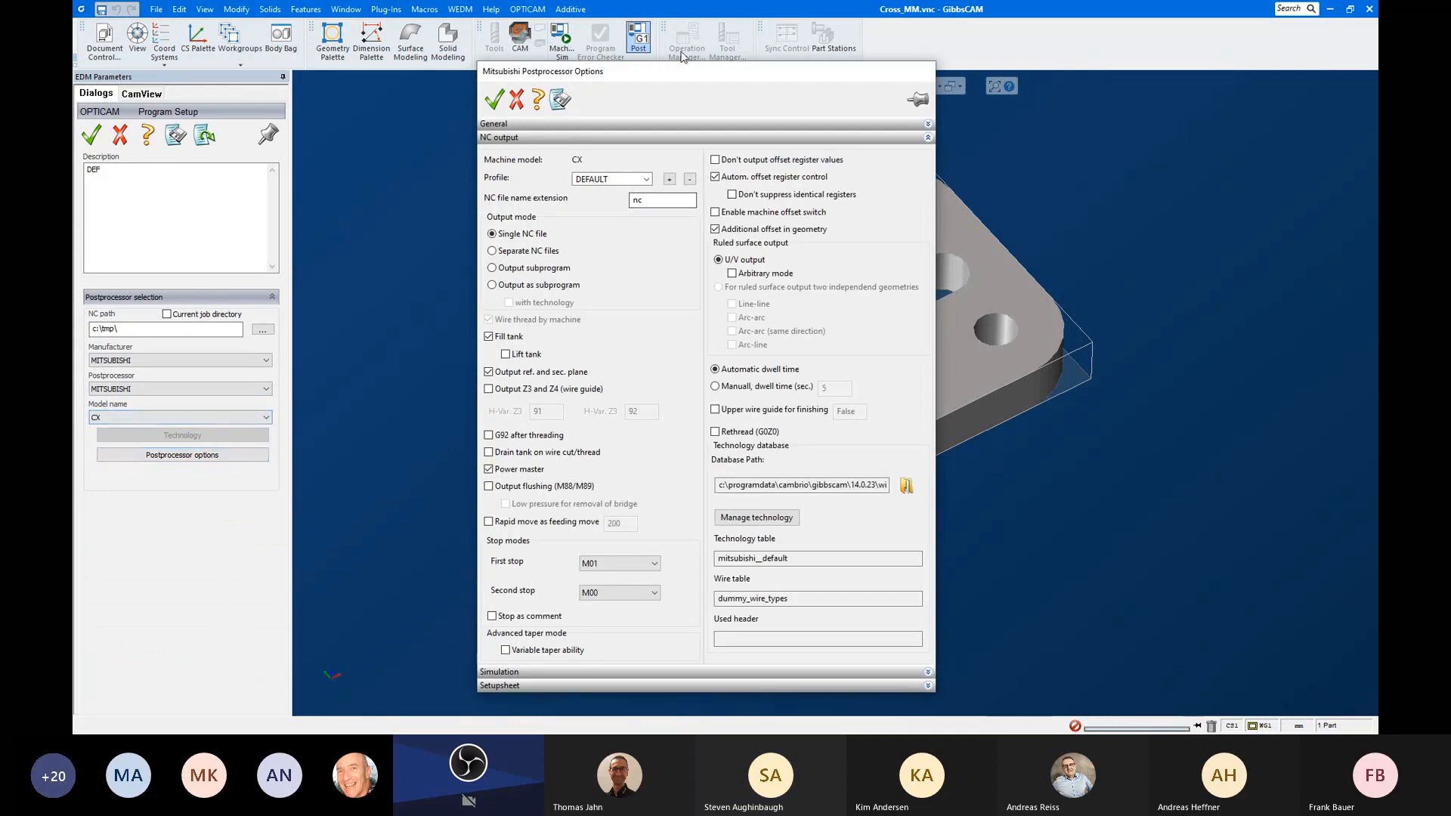
pyautogui.click(517, 100)
pyautogui.click(230, 418)
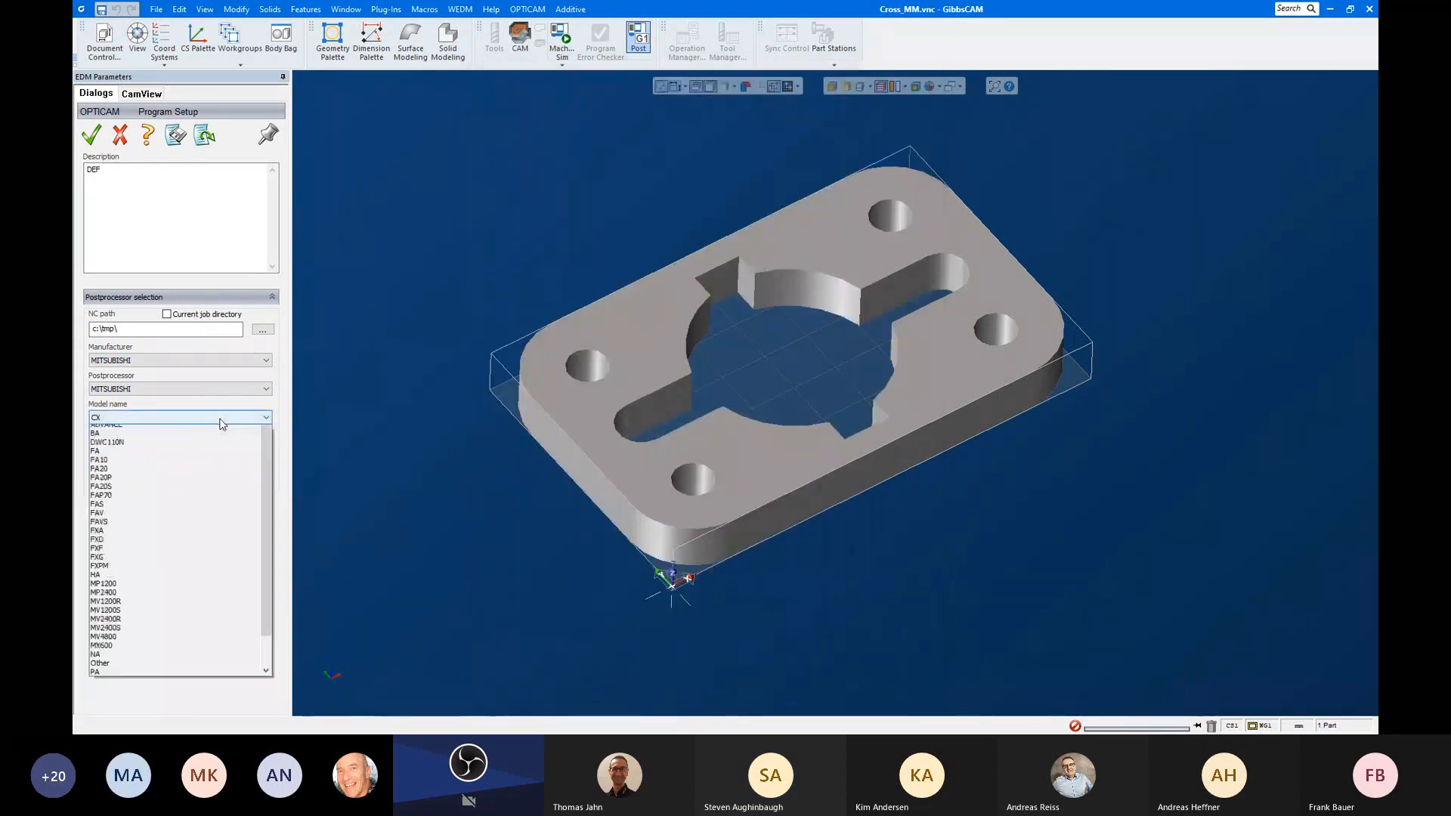
pyautogui.click(186, 651)
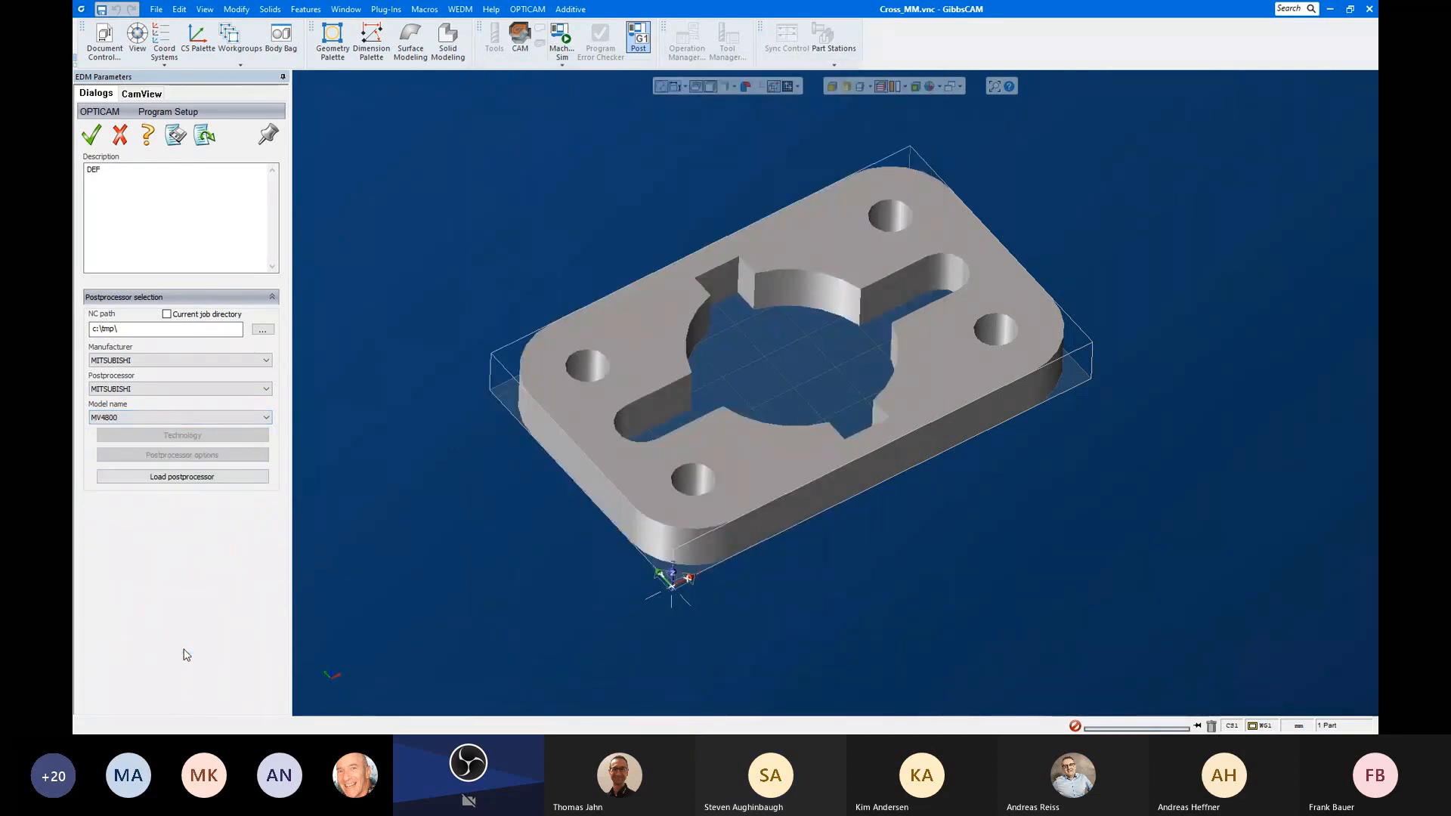
pyautogui.click(185, 479)
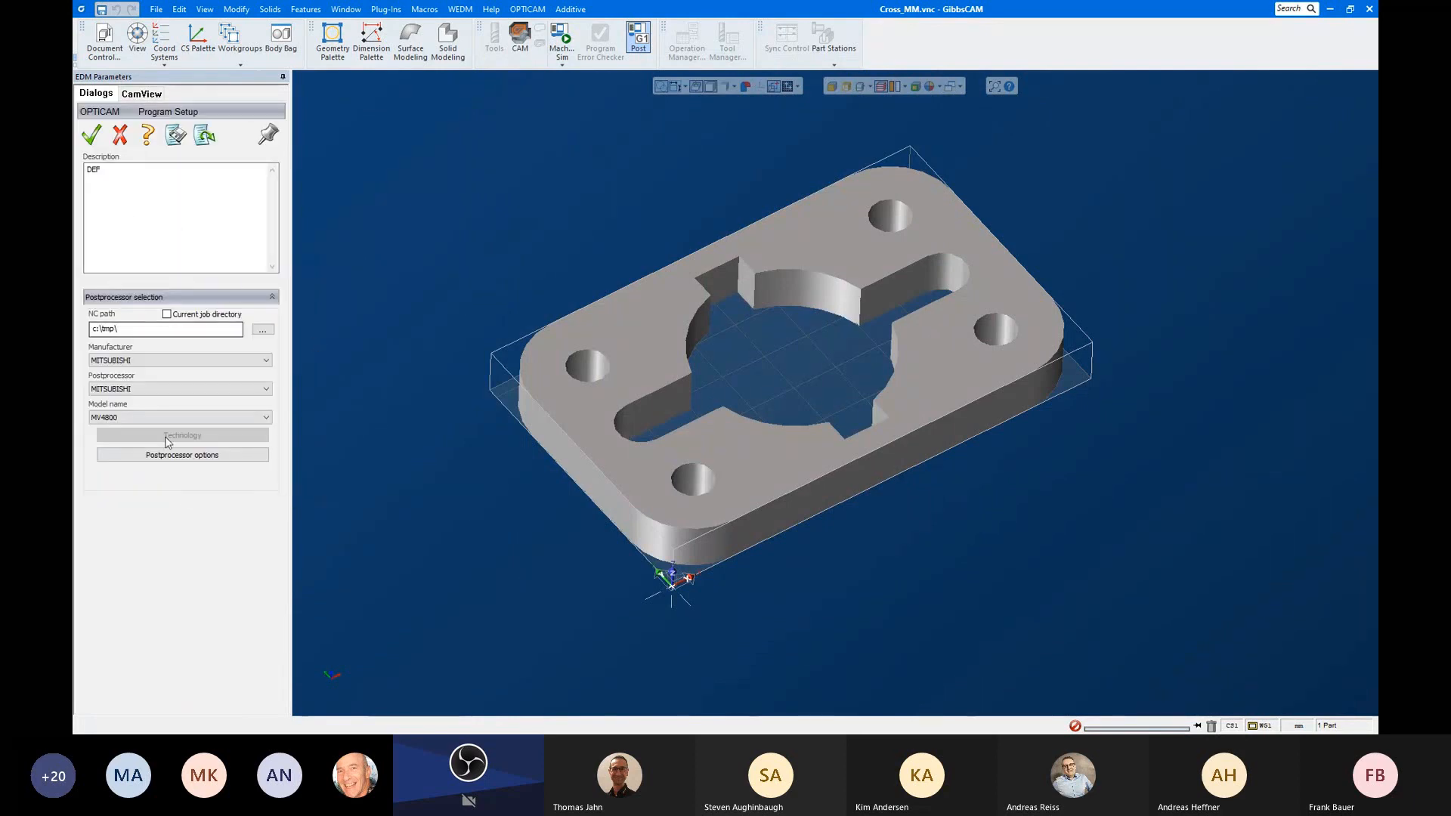
pyautogui.click(167, 456)
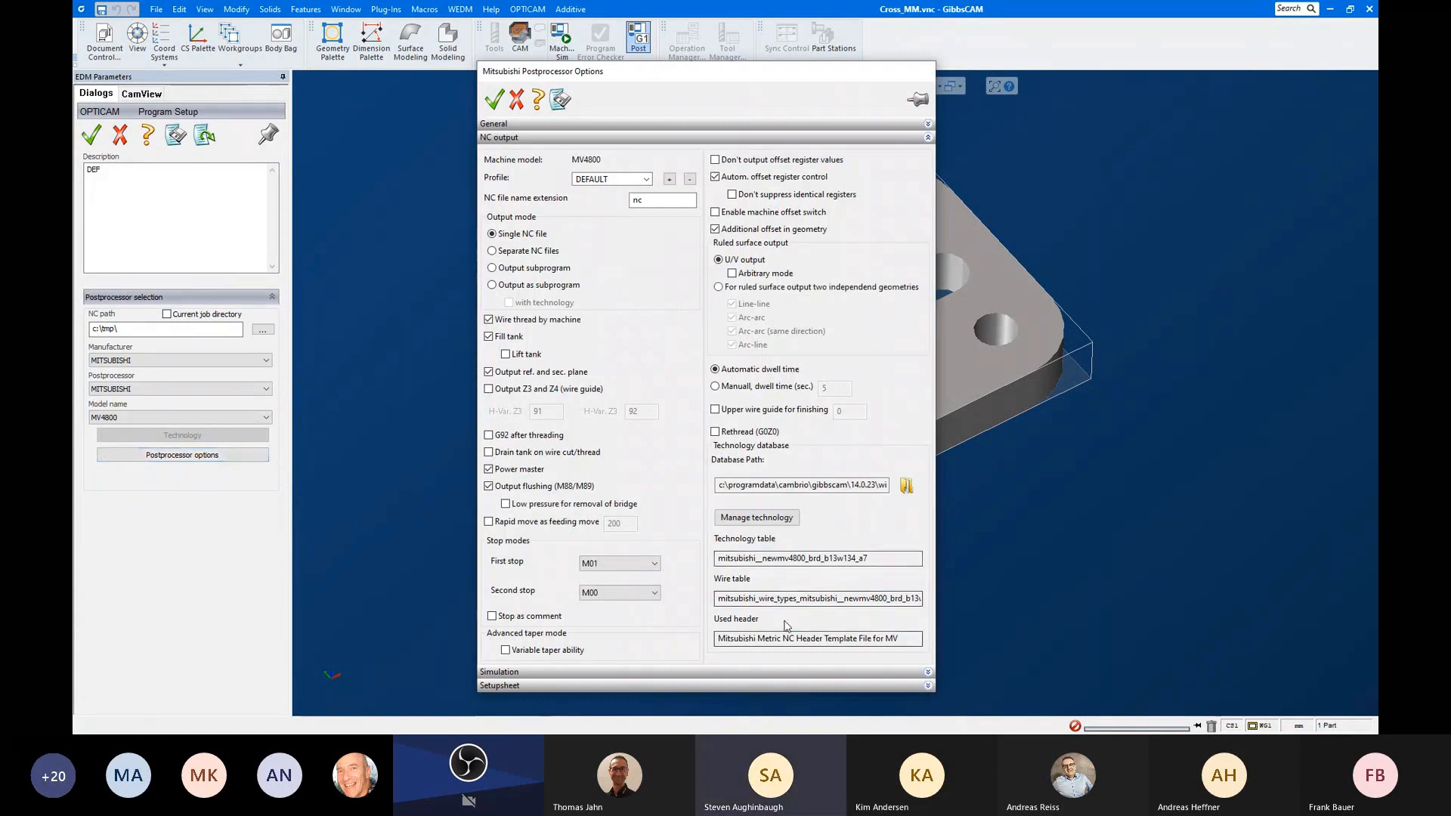
pyautogui.click(494, 98)
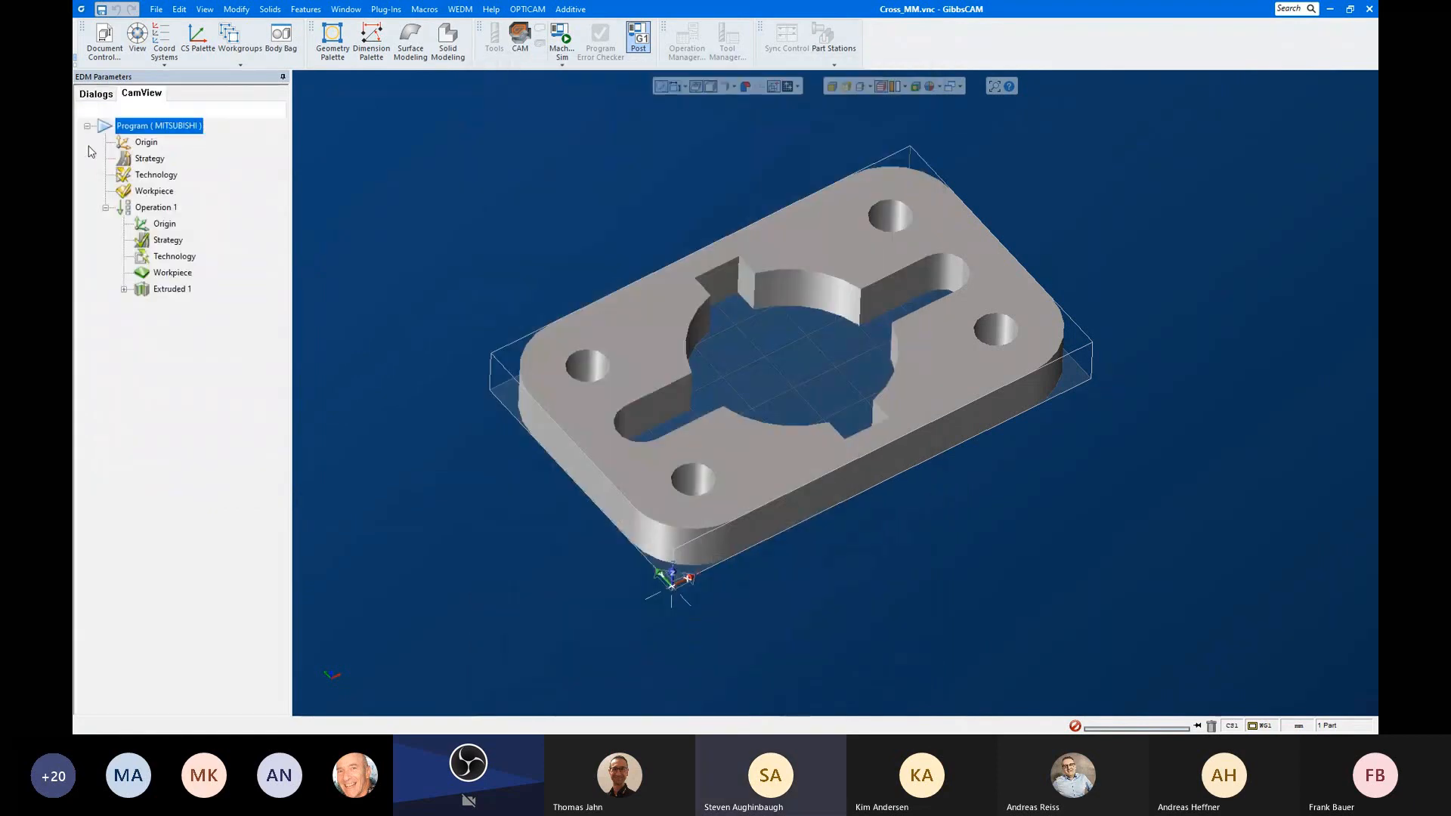
# Step: Open the program-level technology settings and review the Mitsubishi machine technology options without loading any
pyautogui.click(157, 174)
pyautogui.doubleClick(159, 175)
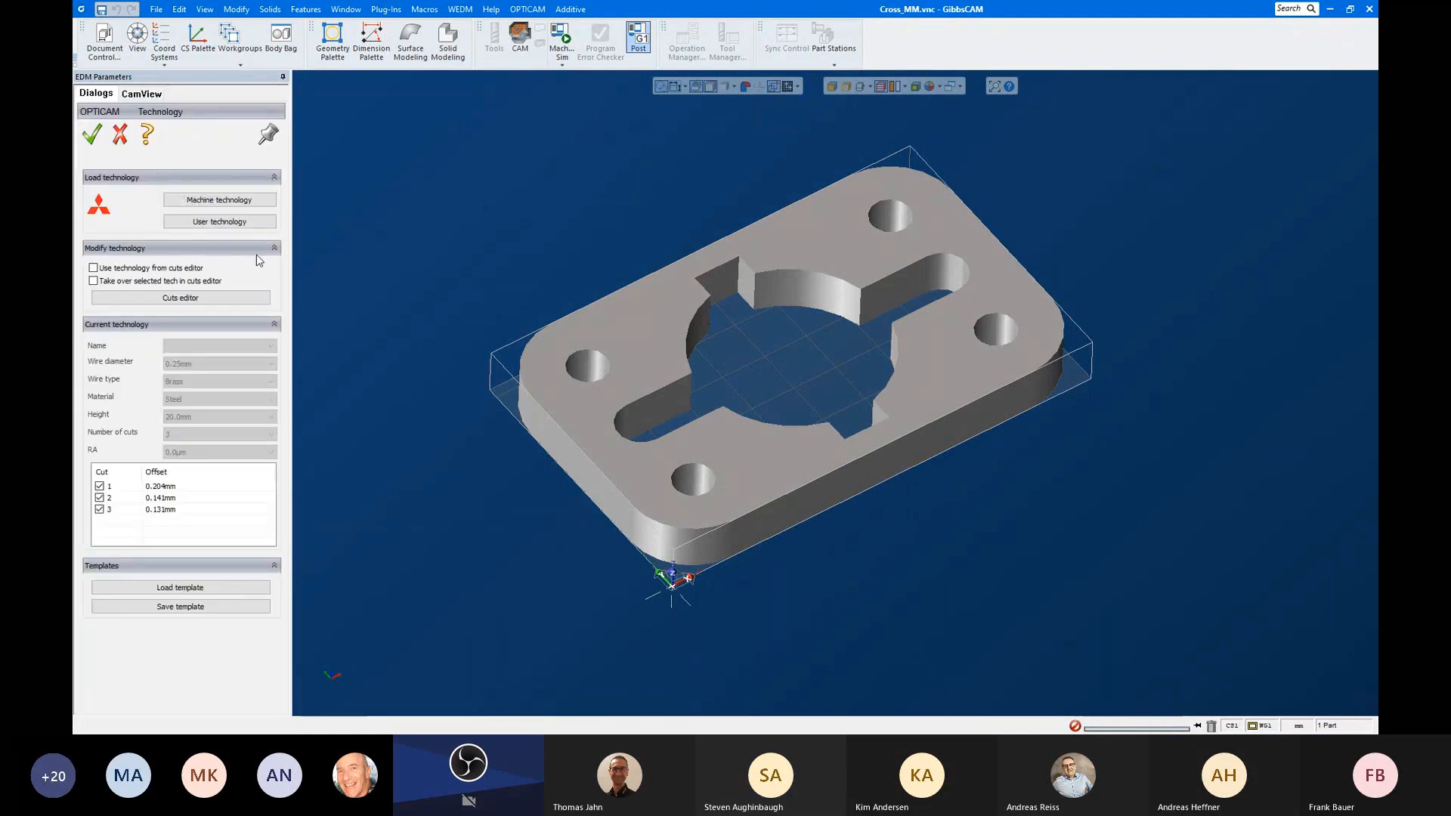
pyautogui.click(224, 200)
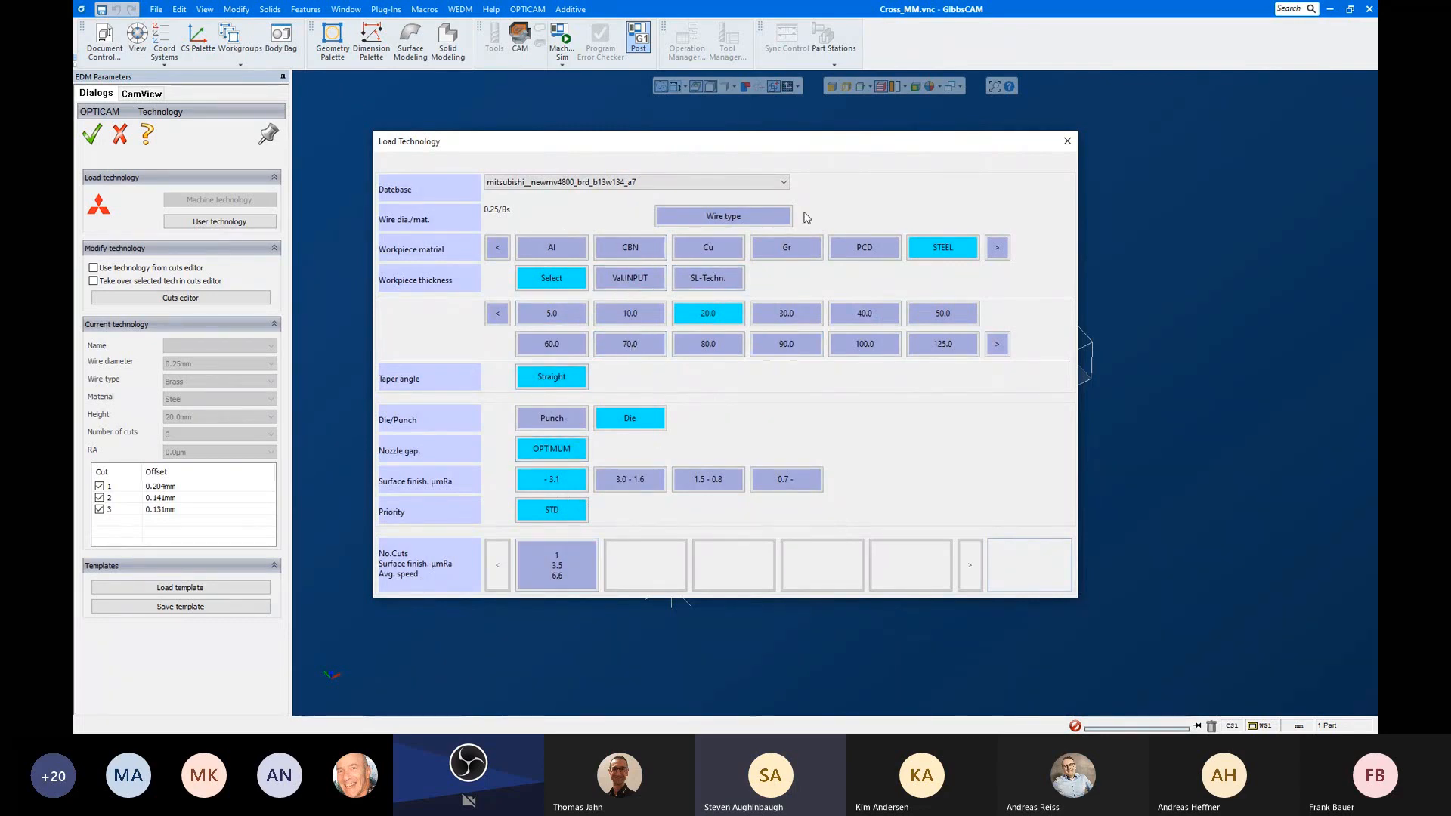
pyautogui.moveTo(812, 146); pyautogui.dragTo(831, 123)
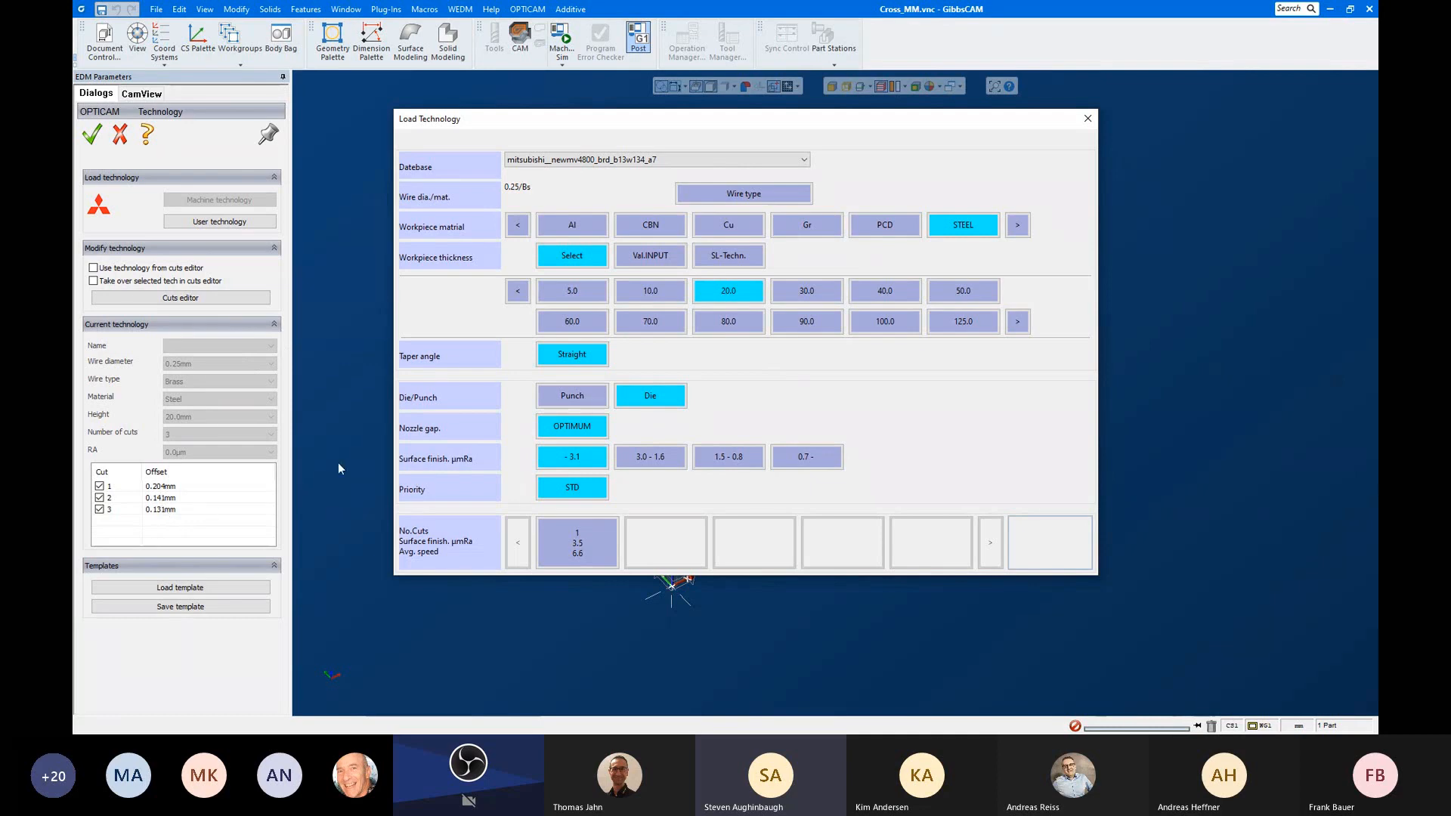
pyautogui.click(1088, 119)
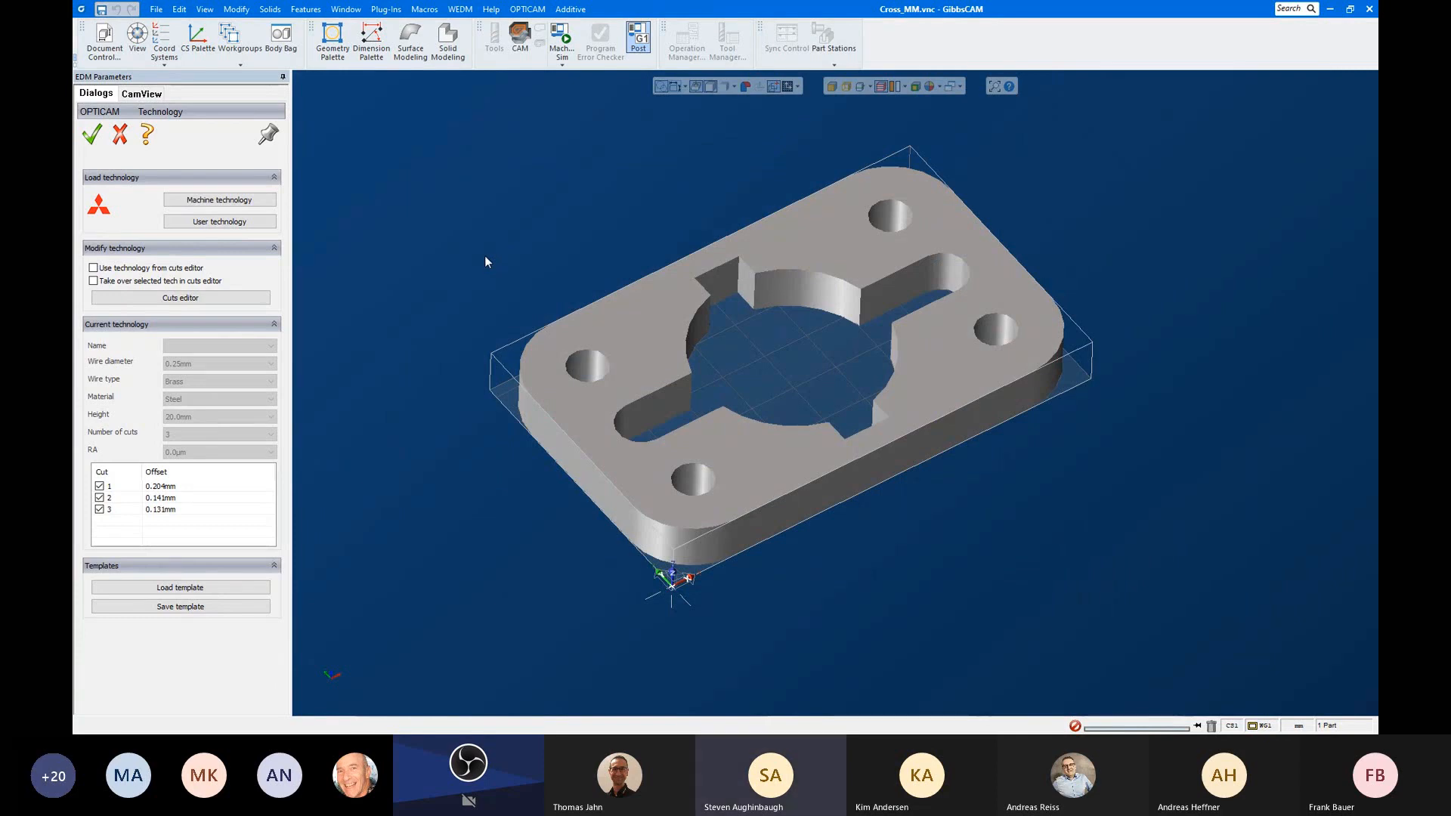
# Step: Open the cuts editor with its technology in use and activate cuts 02 and 03
pyautogui.click(188, 301)
pyautogui.moveTo(352, 112); pyautogui.dragTo(775, 122)
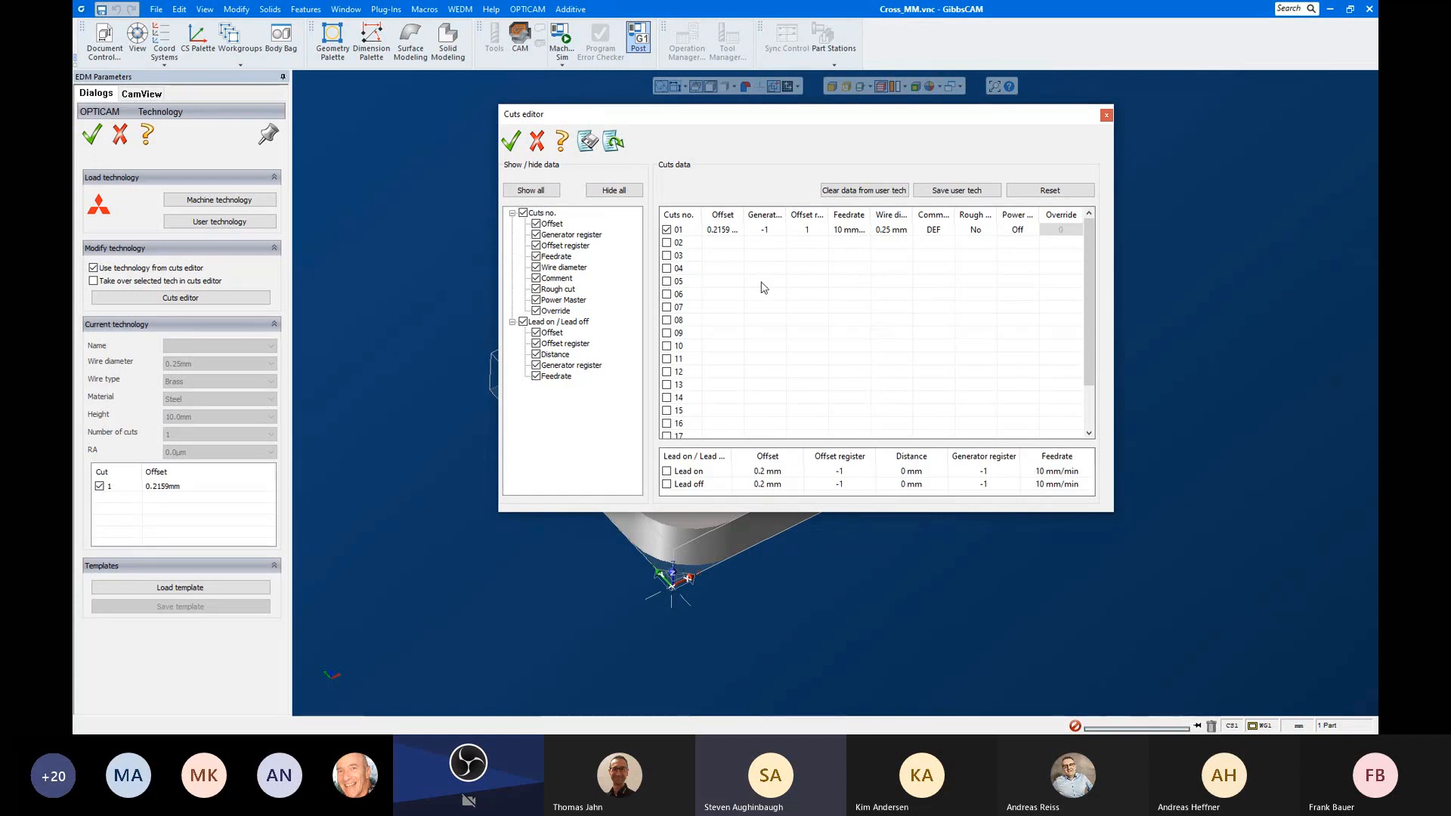
pyautogui.click(667, 242)
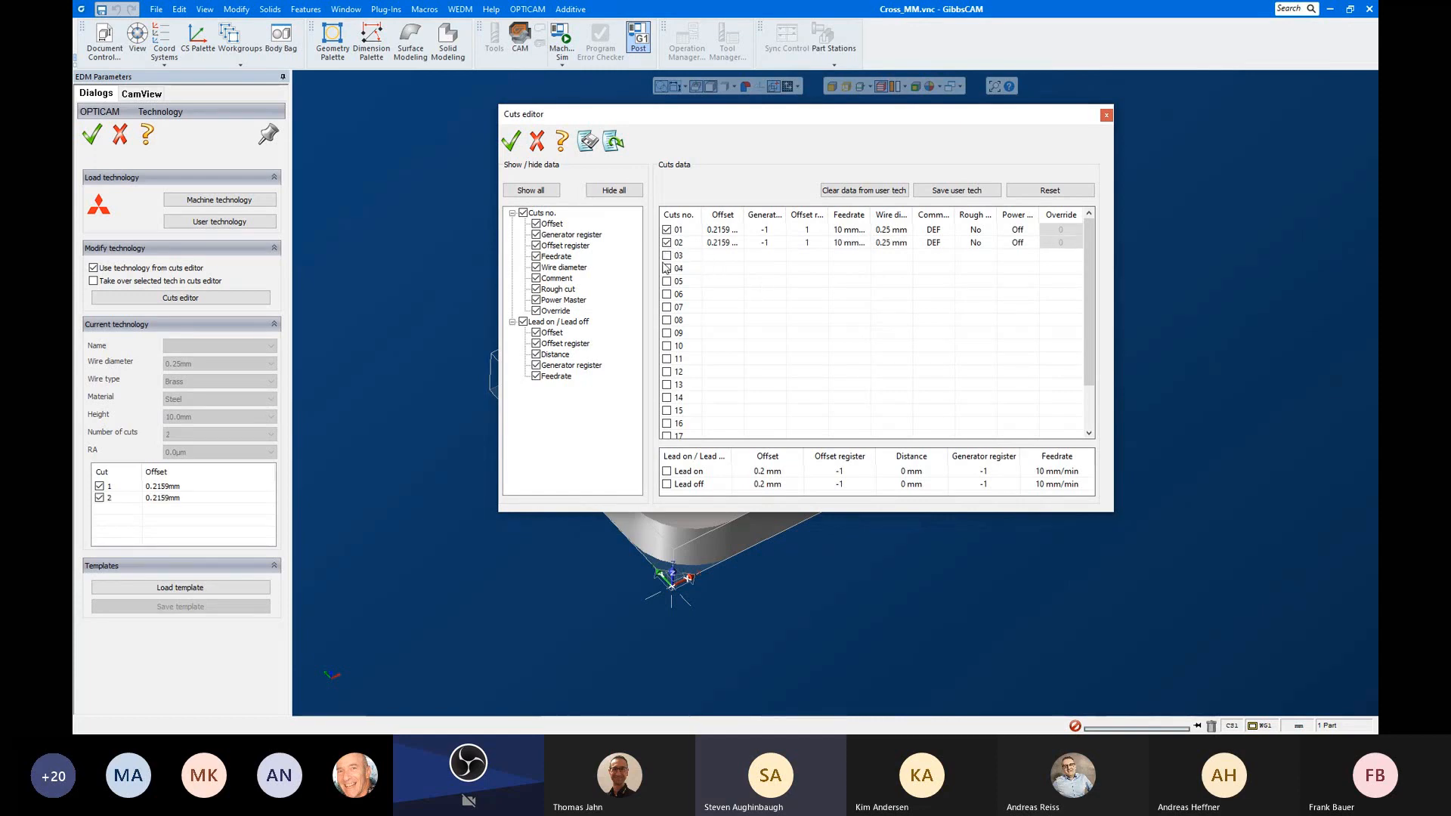
pyautogui.click(666, 255)
pyautogui.moveTo(847, 127); pyautogui.dragTo(797, 124)
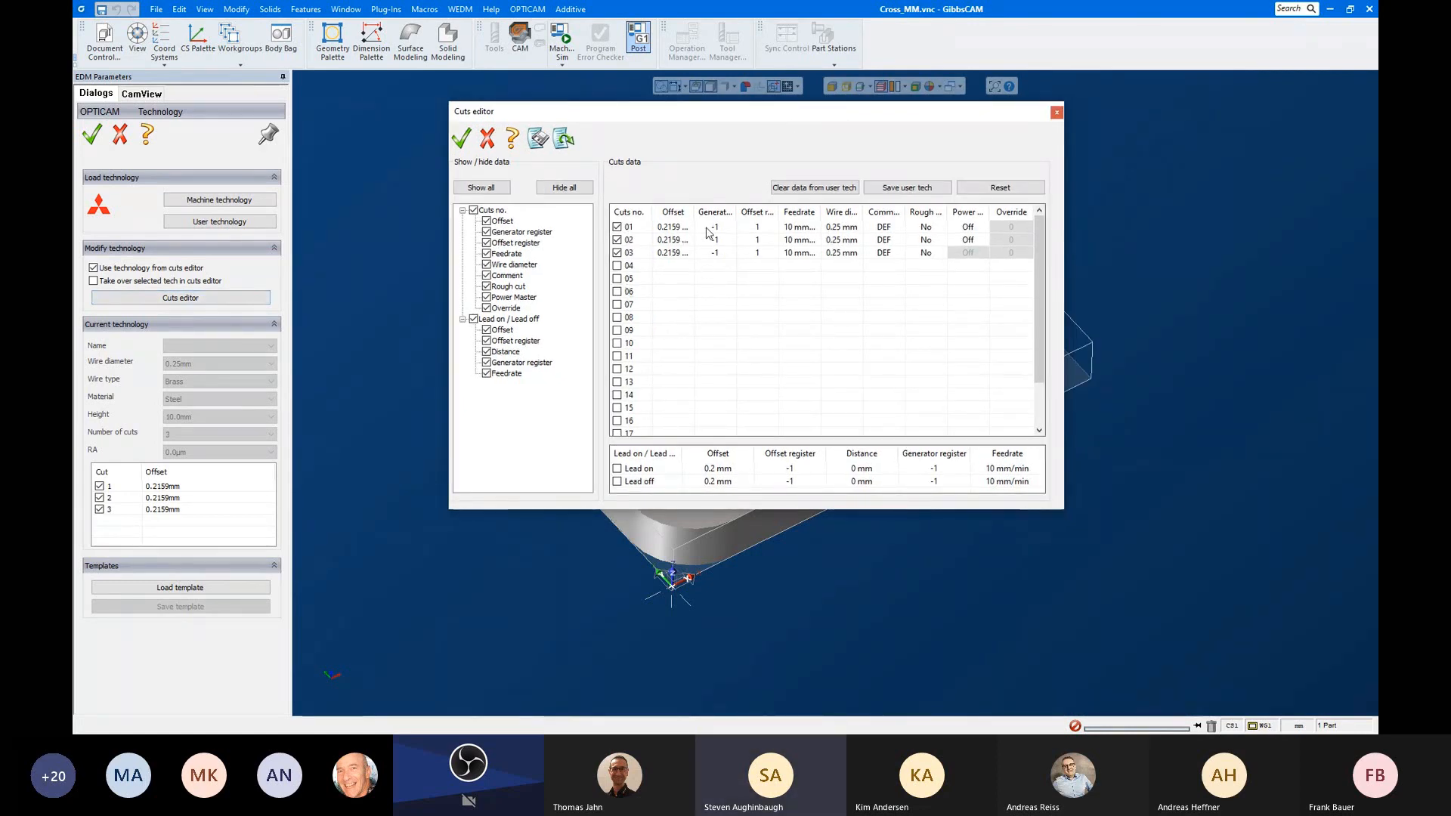
# Step: Set the offsets of cuts 01, 02 and 03 to 0.005 mm, 0.003 mm and 0.1 mm
pyautogui.doubleClick(673, 227)
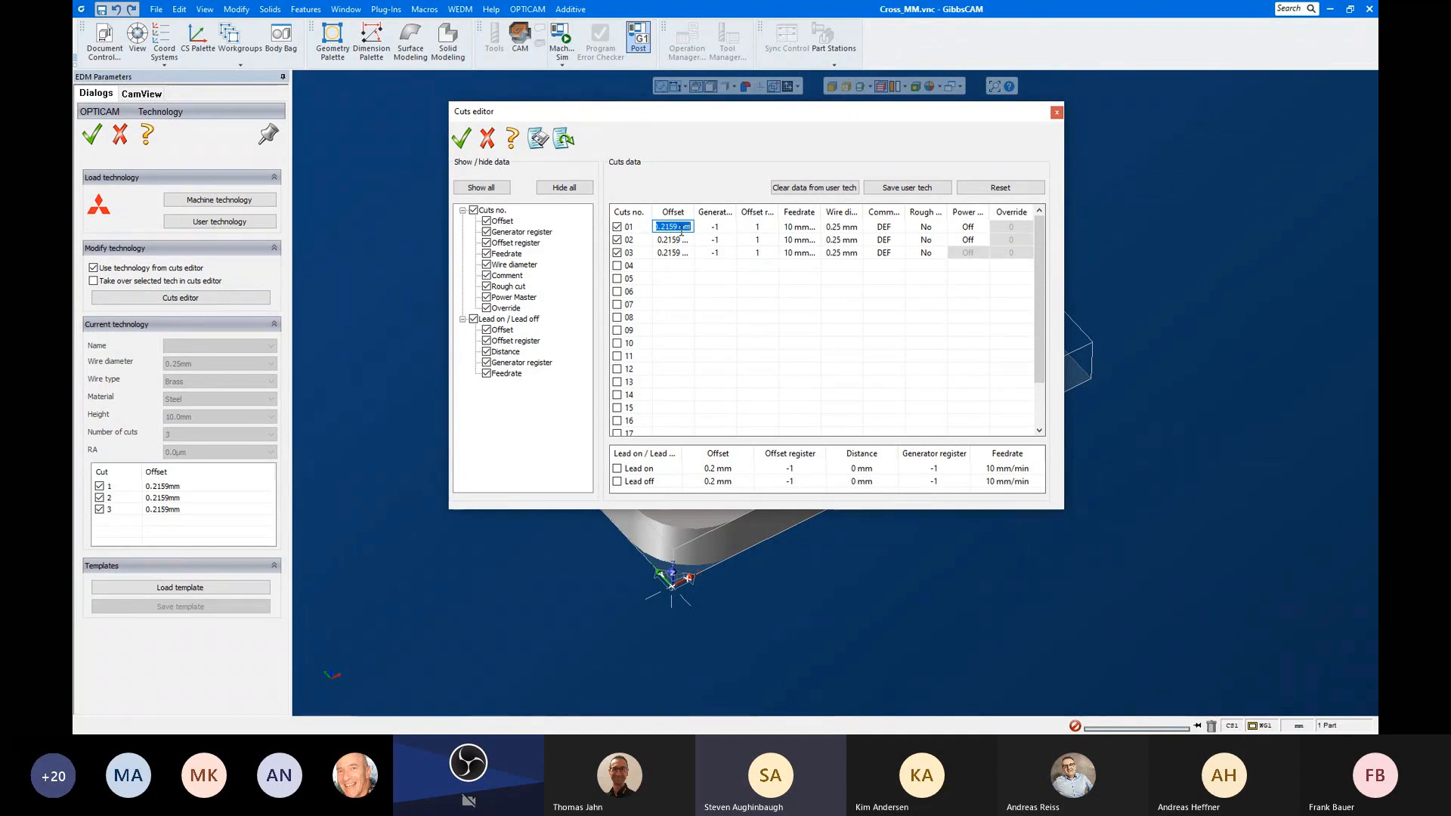
pyautogui.write('.005')
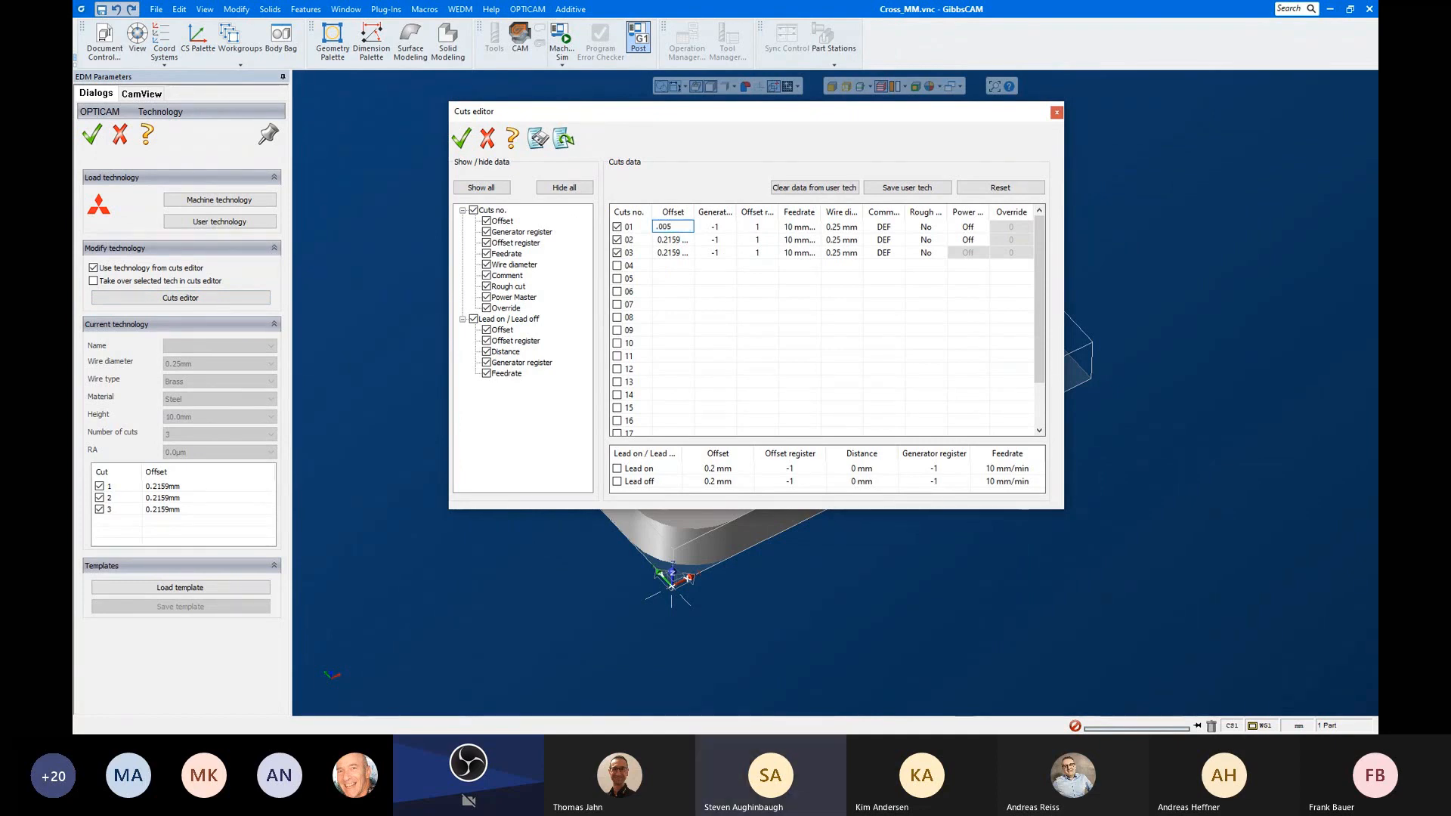
pyautogui.doubleClick(673, 239)
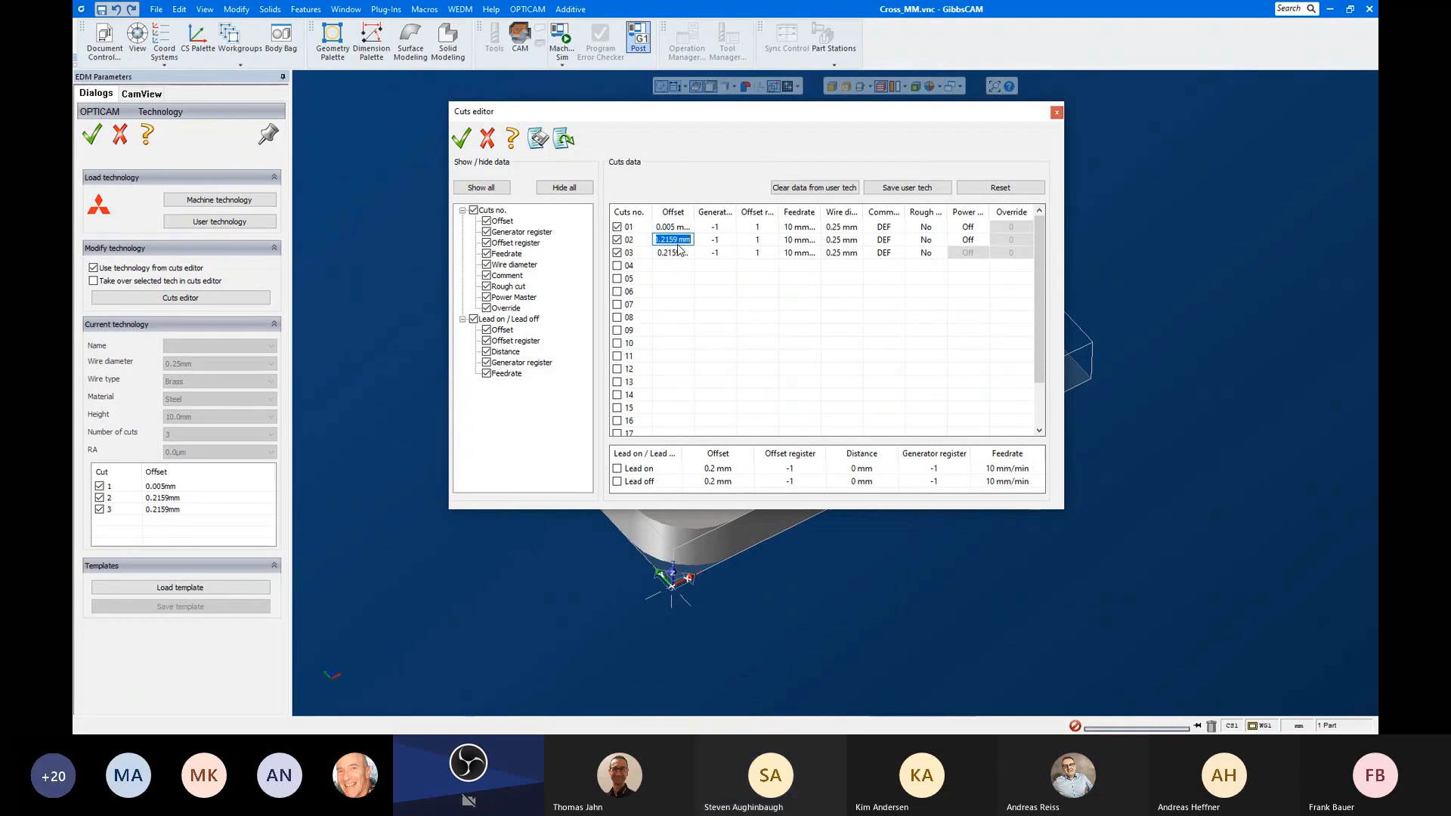
pyautogui.write('.')
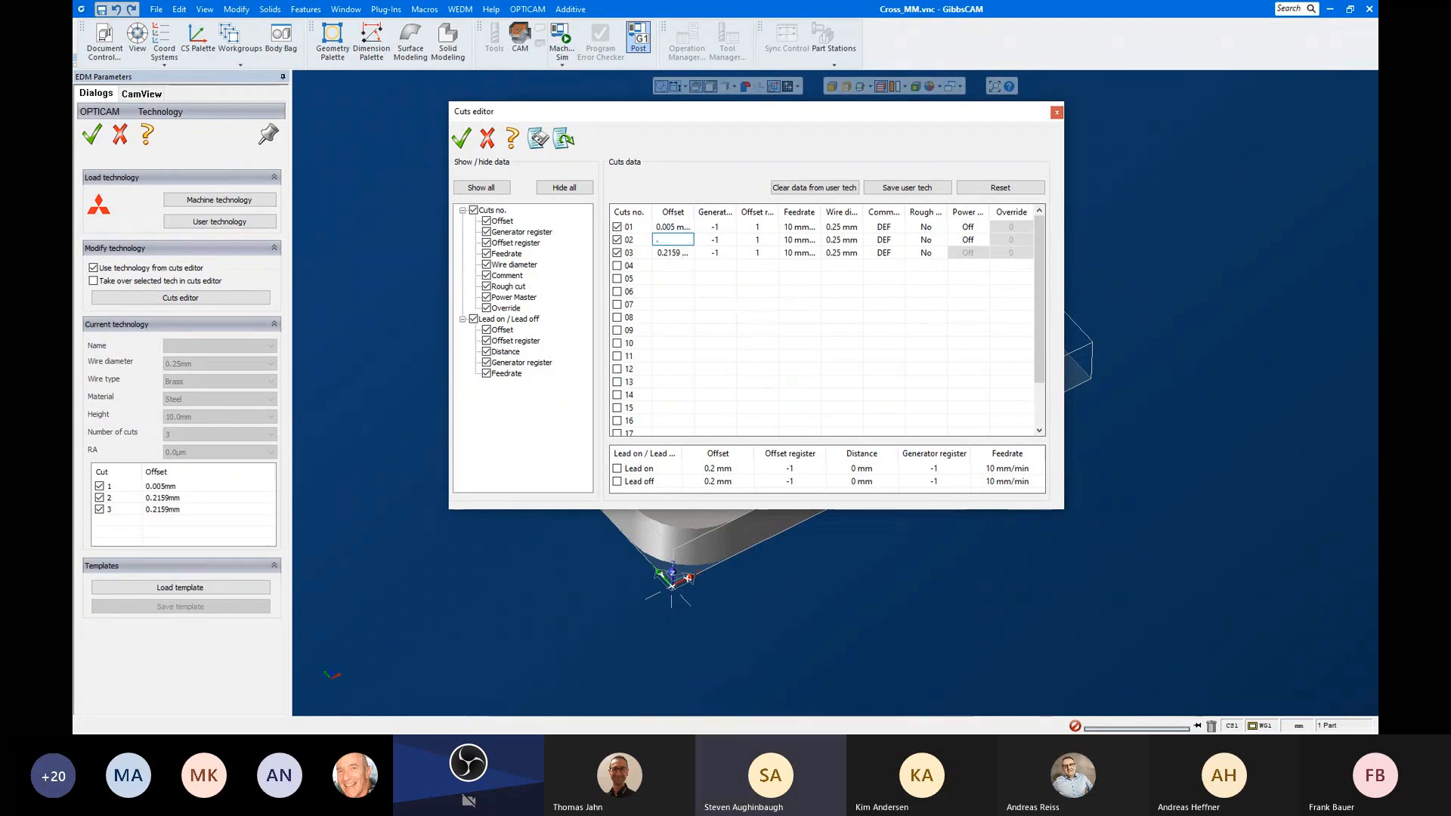
pyautogui.write('003')
pyautogui.click(682, 254)
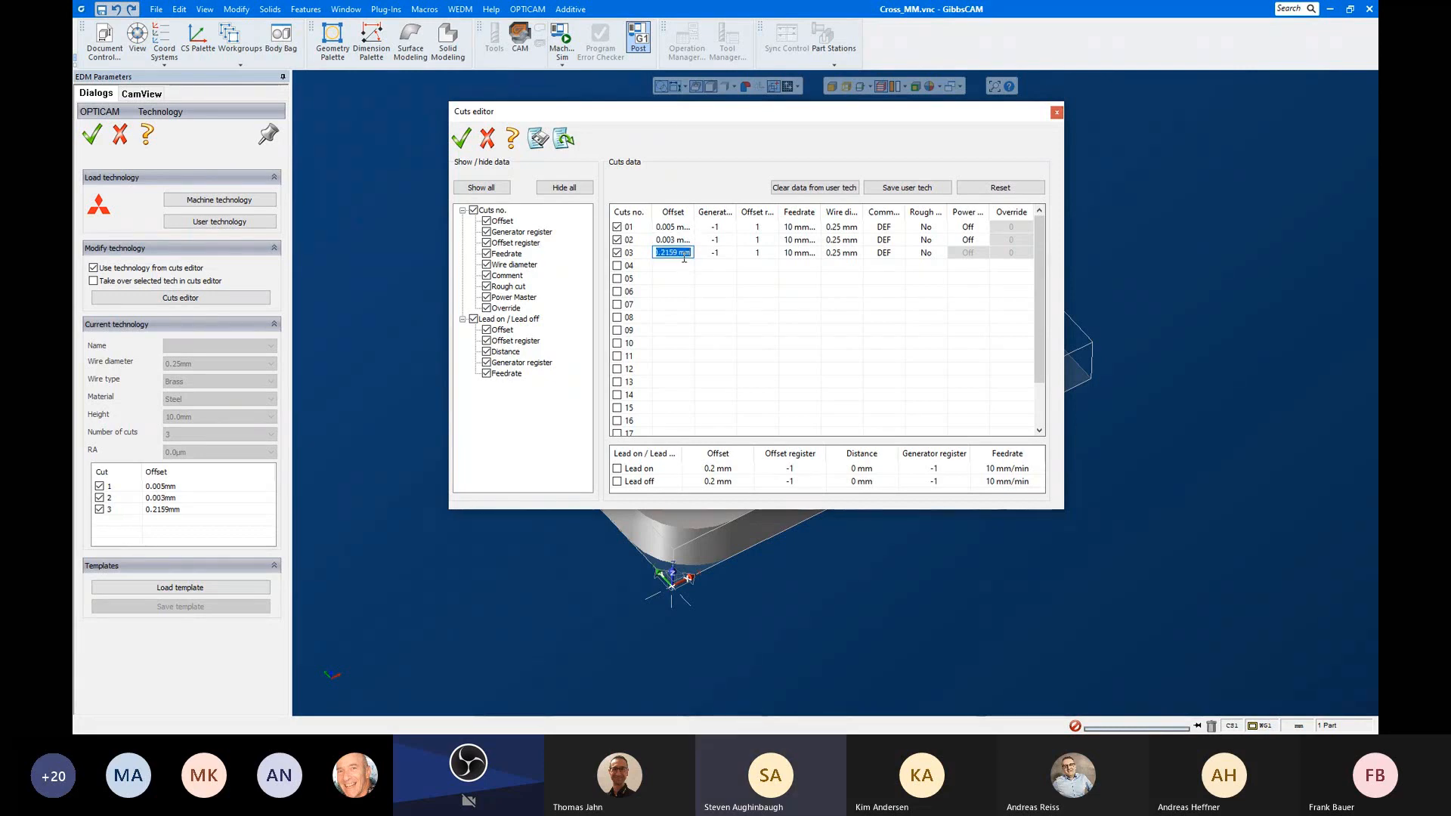
pyautogui.write('.1')
# Step: Correct the offset of cut 01 to 0.12 mm
pyautogui.click(679, 227)
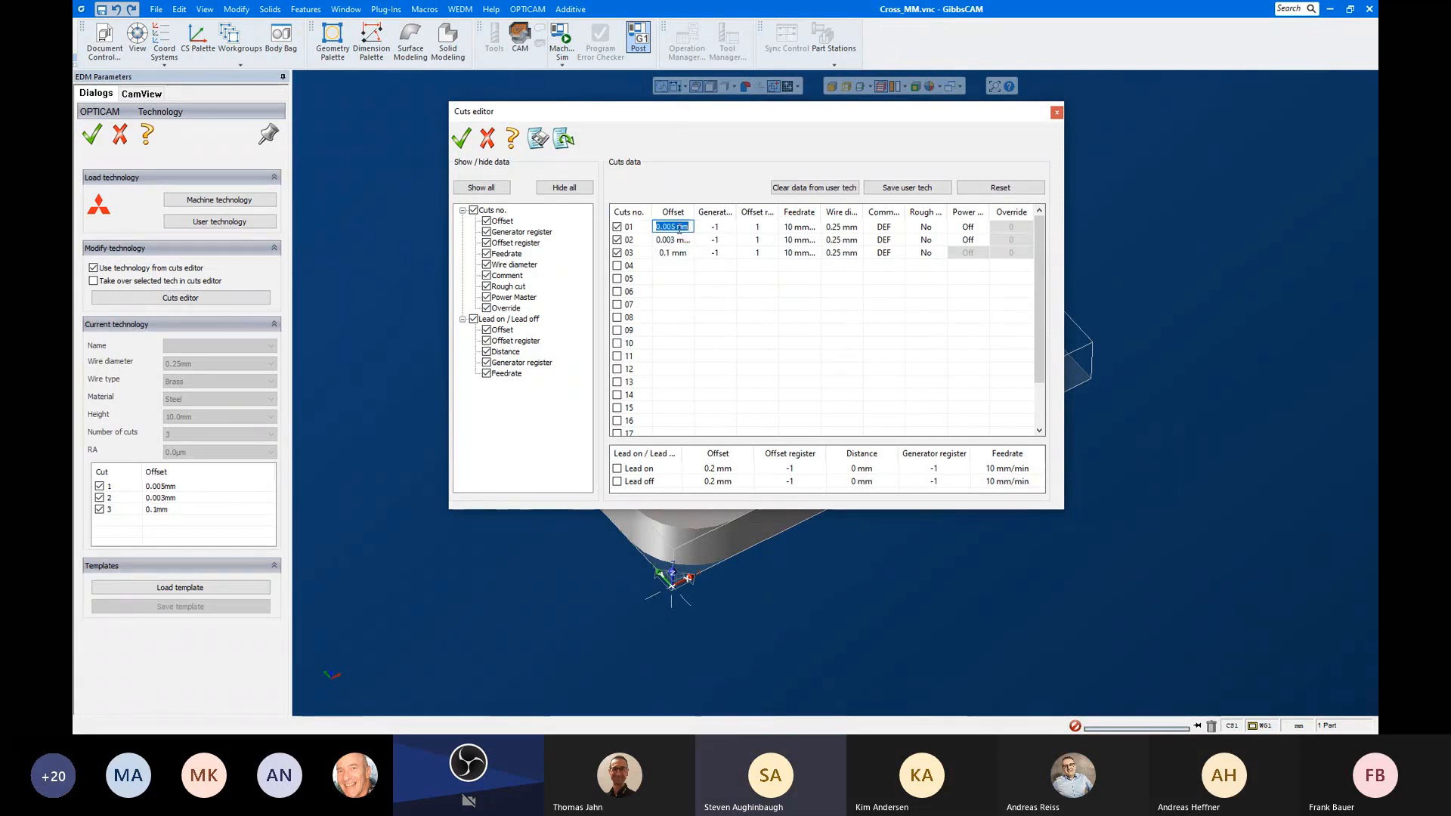
pyautogui.write('.')
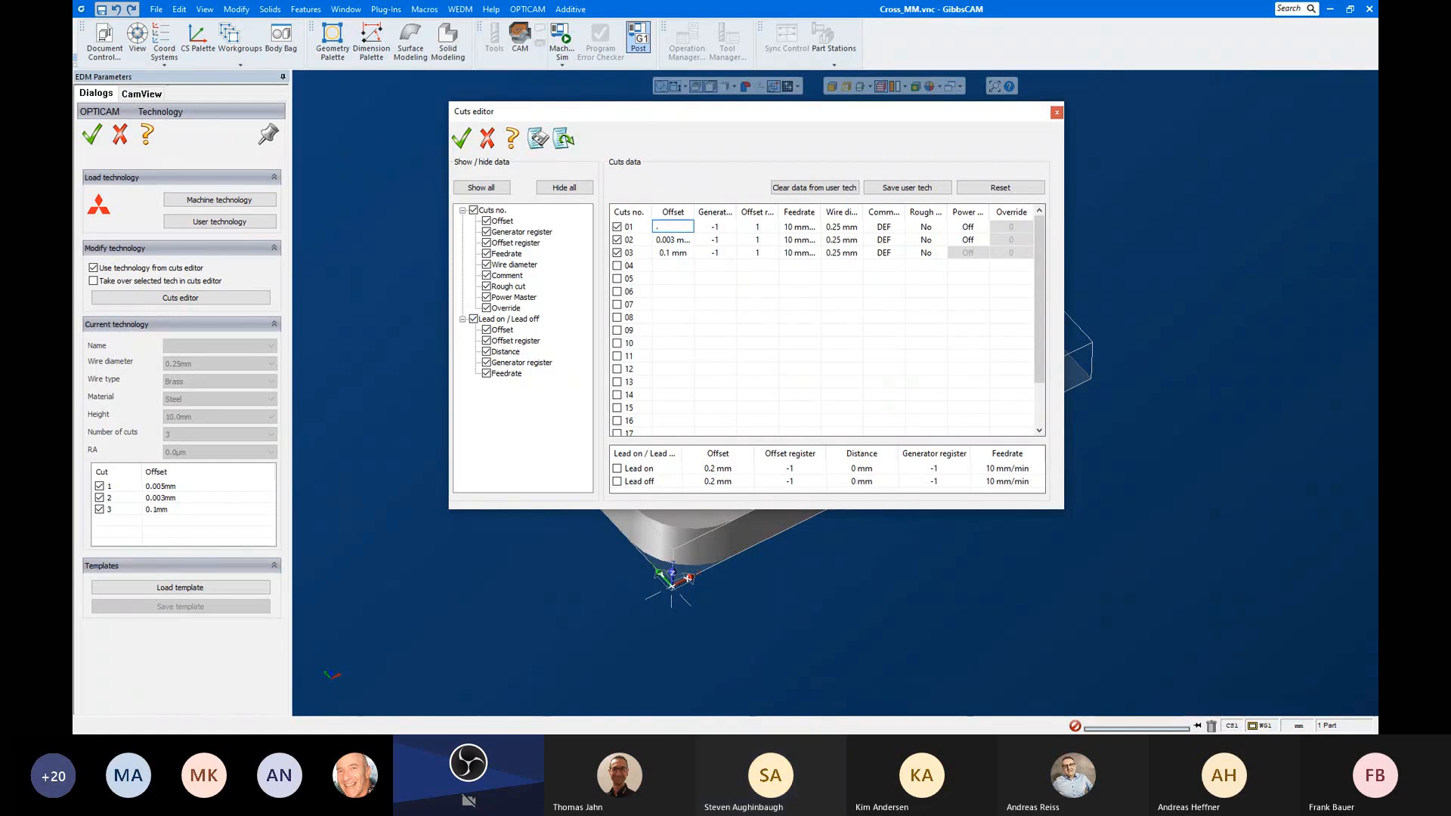
pyautogui.write('120')
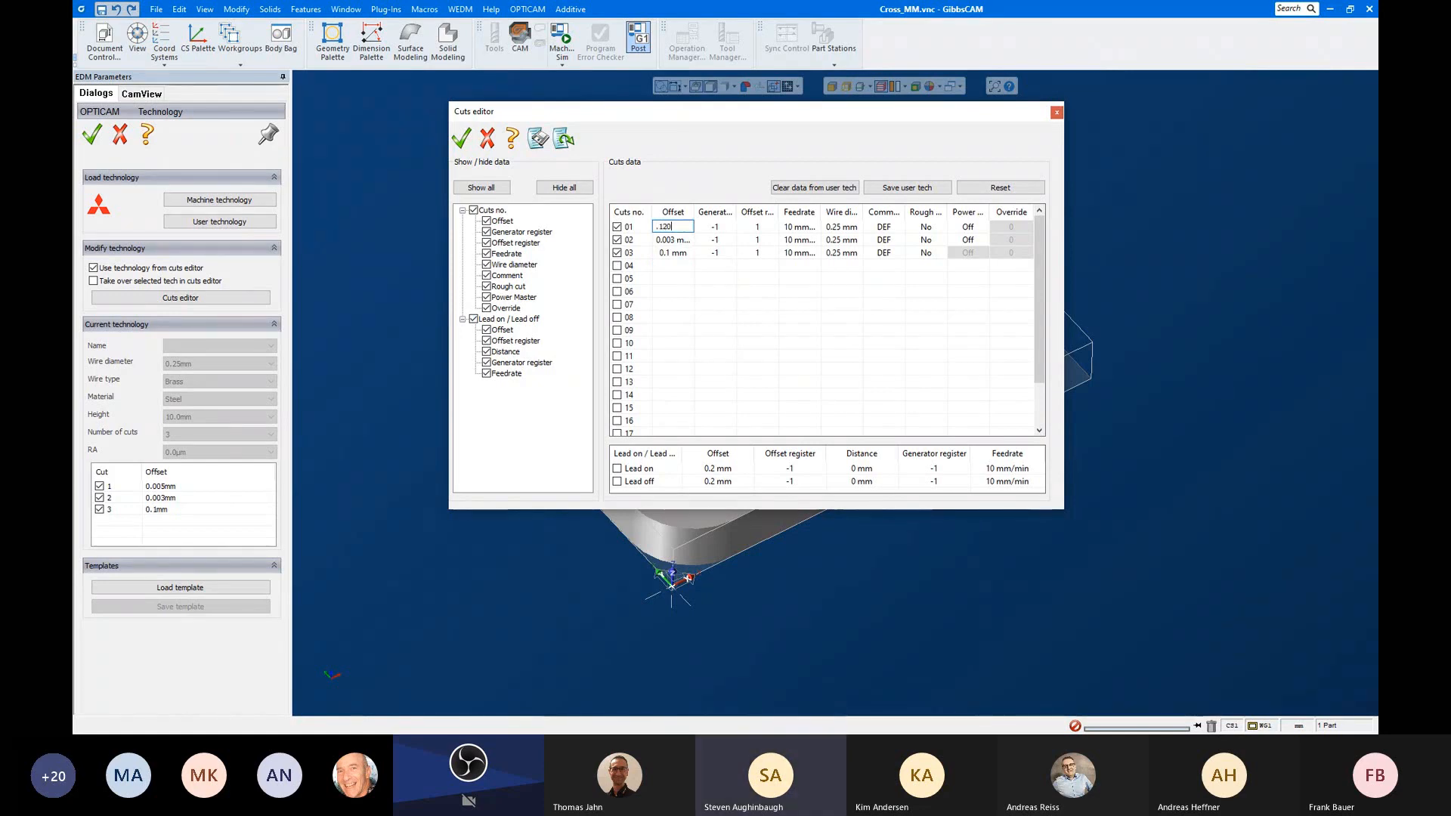
pyautogui.press('Return')
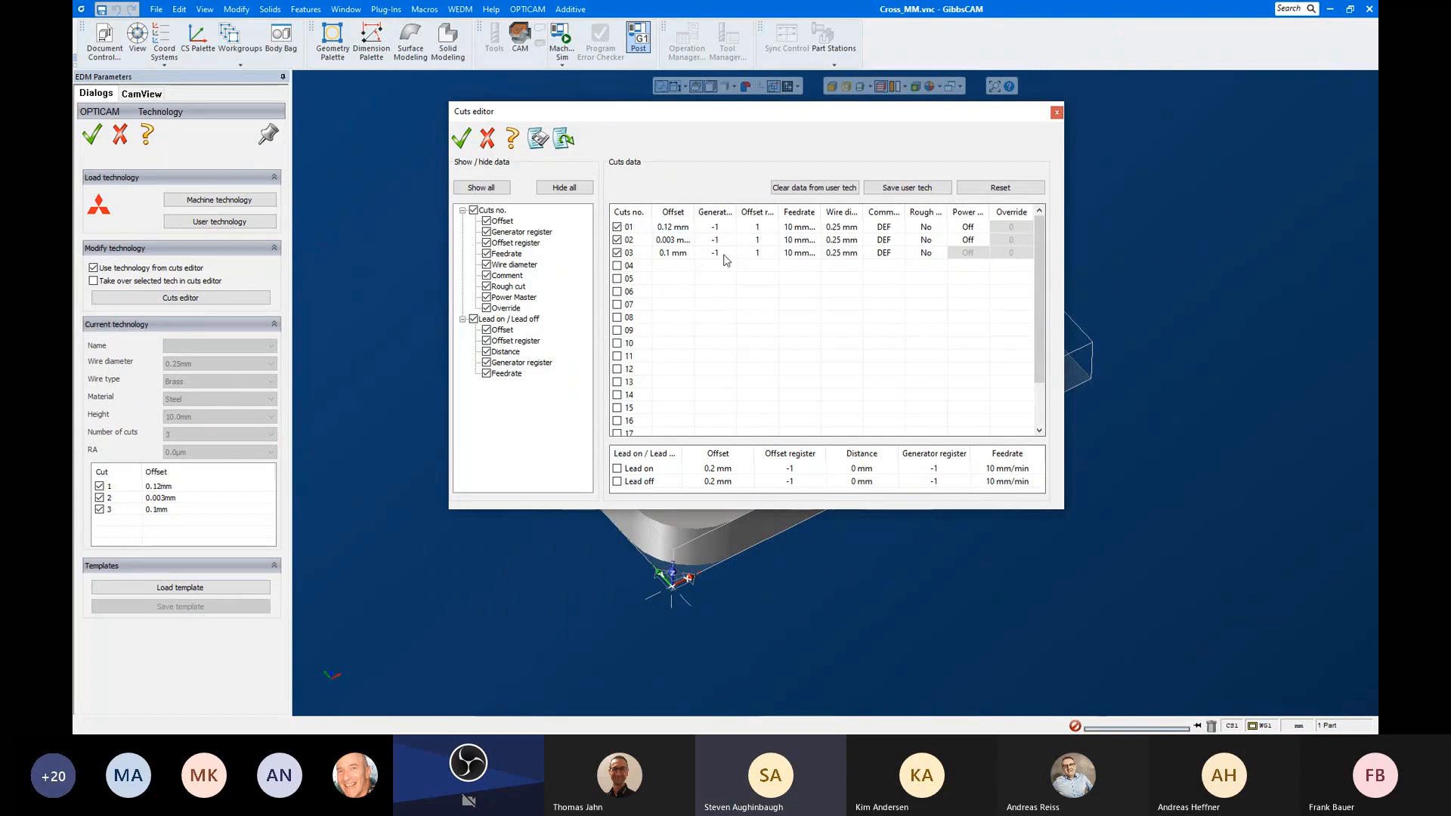
# Step: Set the generator registers of cuts 01, 02 and 03 to 1, 2 and 2, and widen the cuts editor
pyautogui.click(723, 227)
pyautogui.write('1')
pyautogui.click(725, 240)
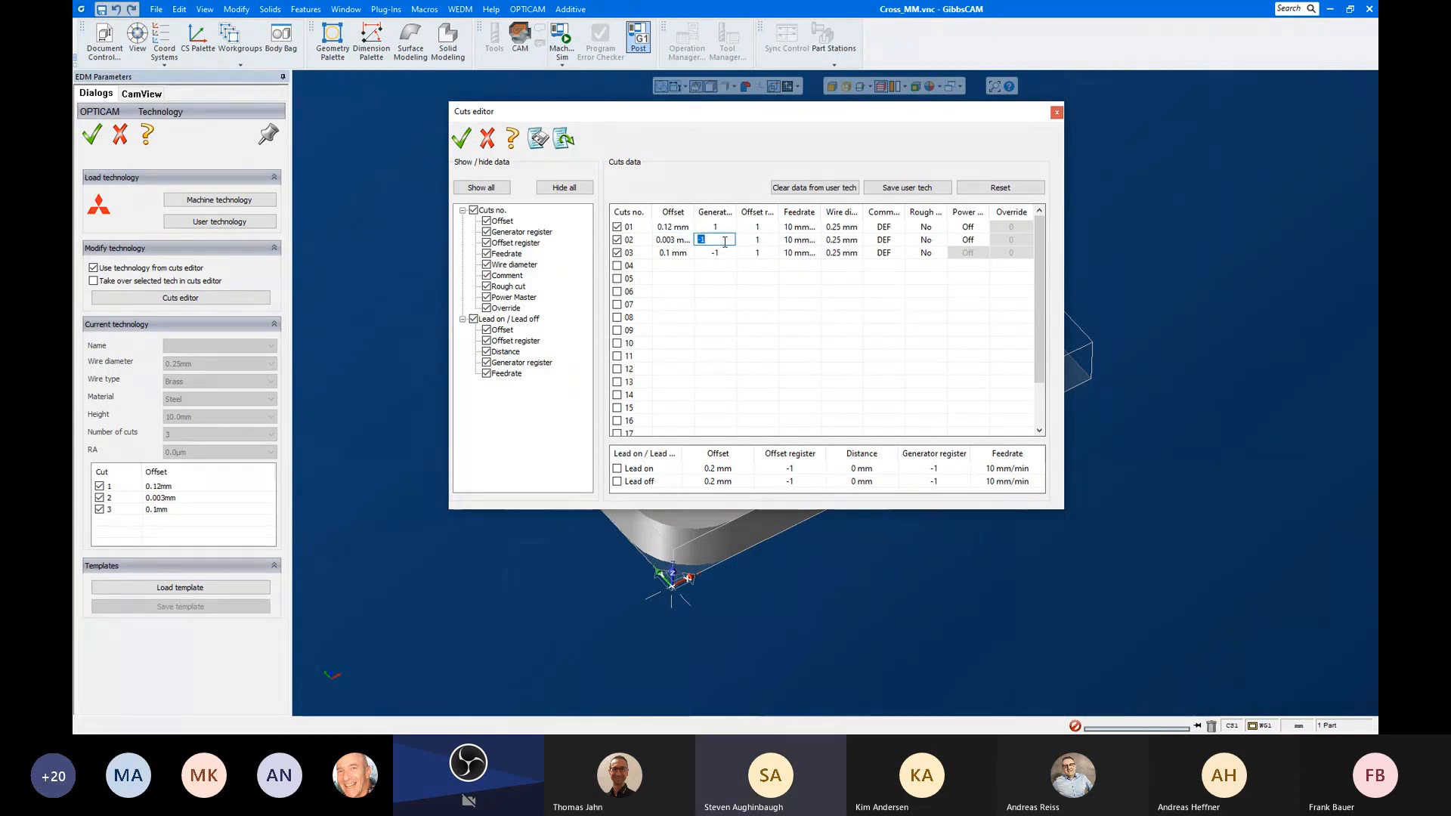
pyautogui.write('2')
pyautogui.click(725, 253)
pyautogui.write('2')
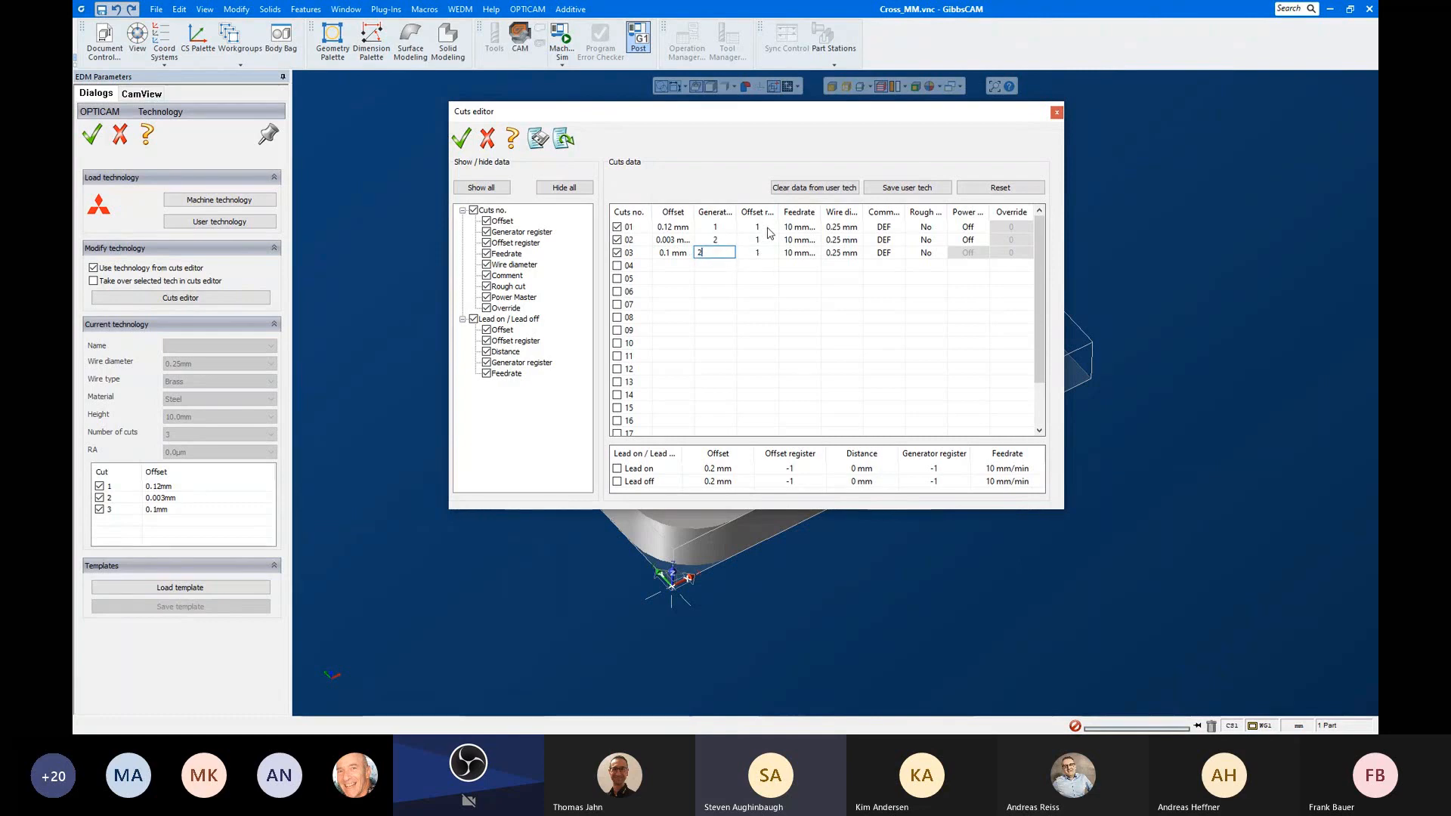
pyautogui.press('Return')
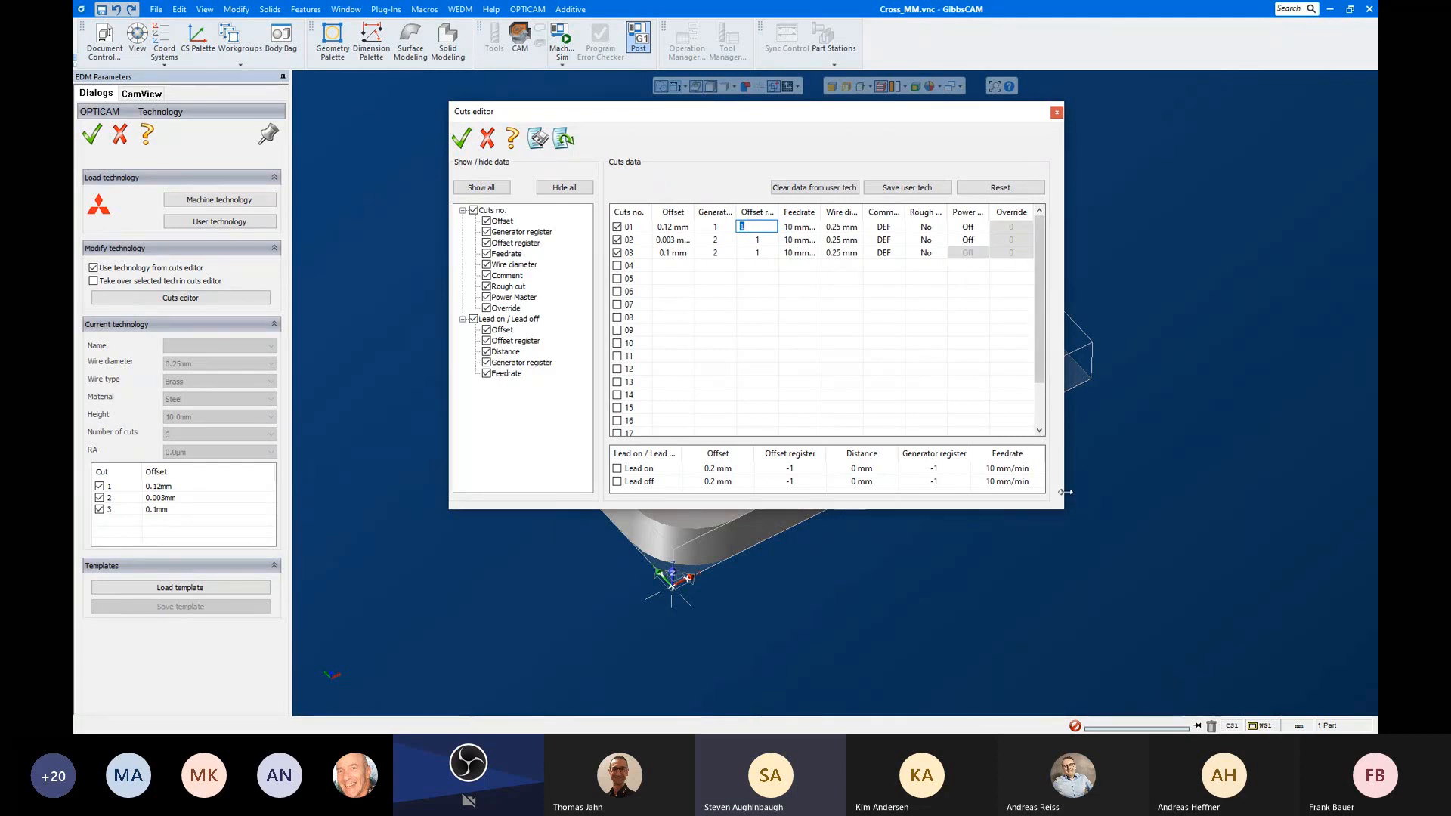
pyautogui.moveTo(1065, 491); pyautogui.dragTo(1218, 492)
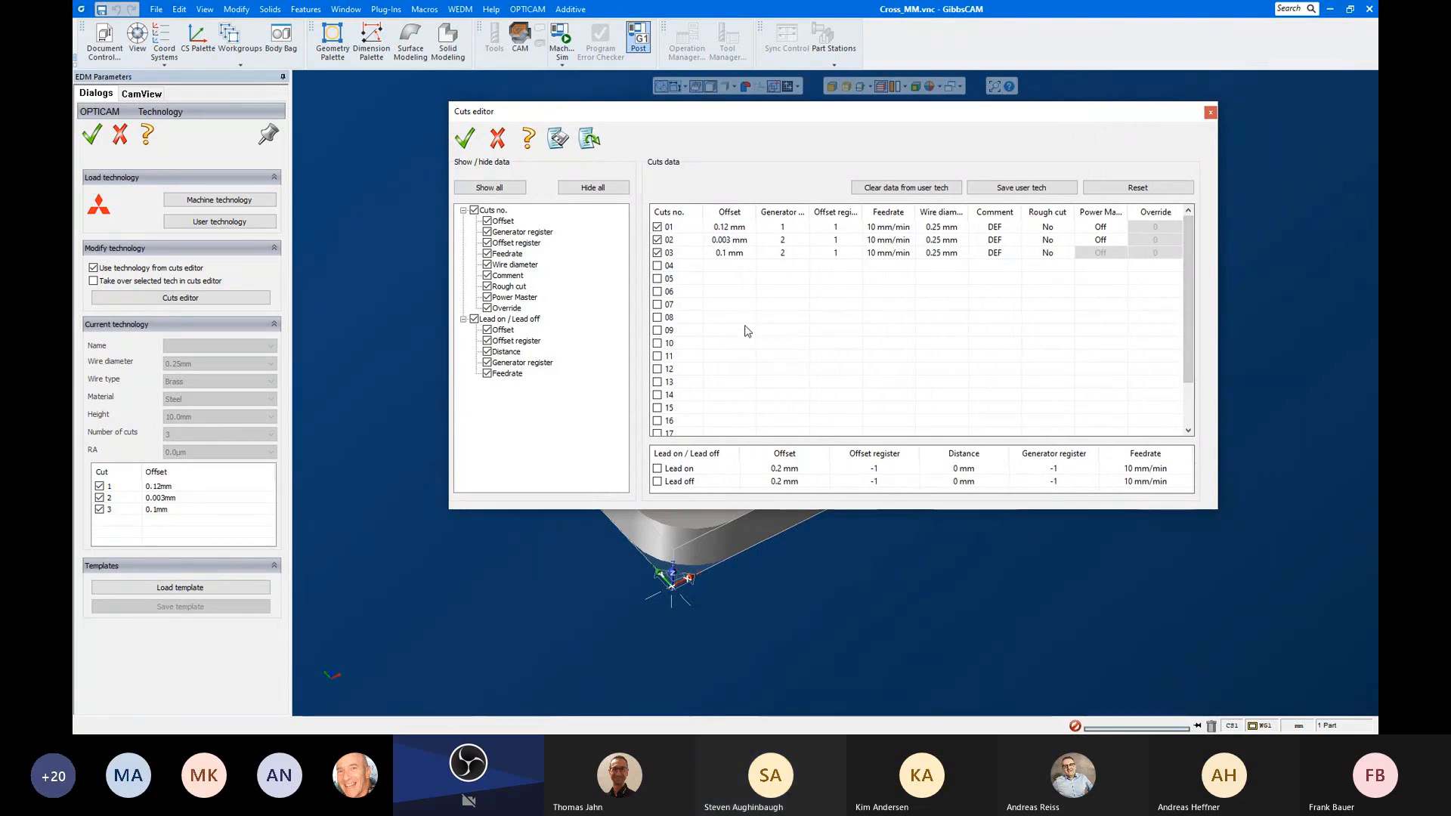
# Step: Save the edited cuts as a user technology named "3 cuts" and accept the cuts editor
pyautogui.click(1007, 188)
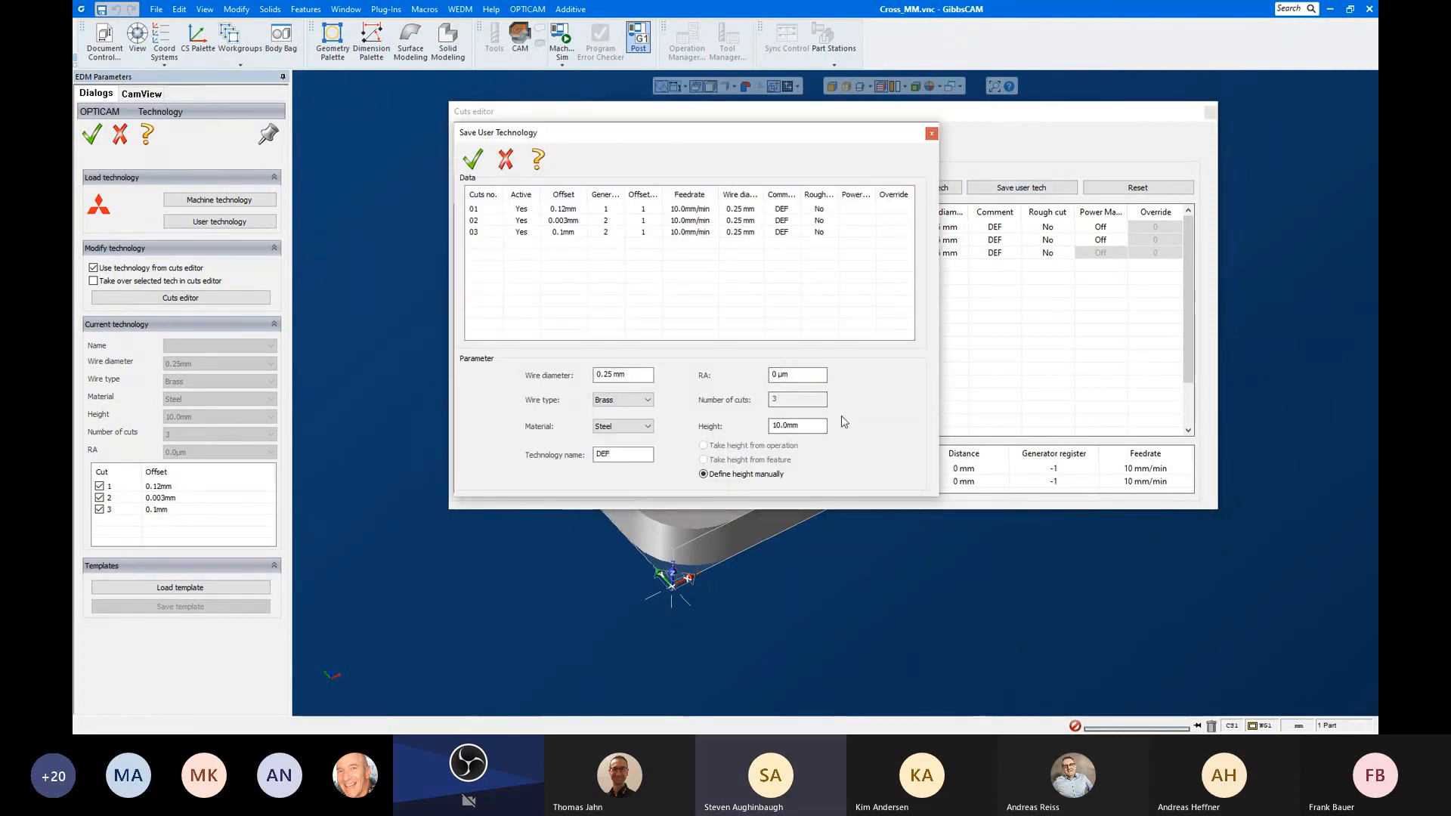
pyautogui.moveTo(836, 136)
pyautogui.mouseDown()
pyautogui.moveTo(764, 143)
pyautogui.moveTo(816, 142)
pyautogui.mouseUp()
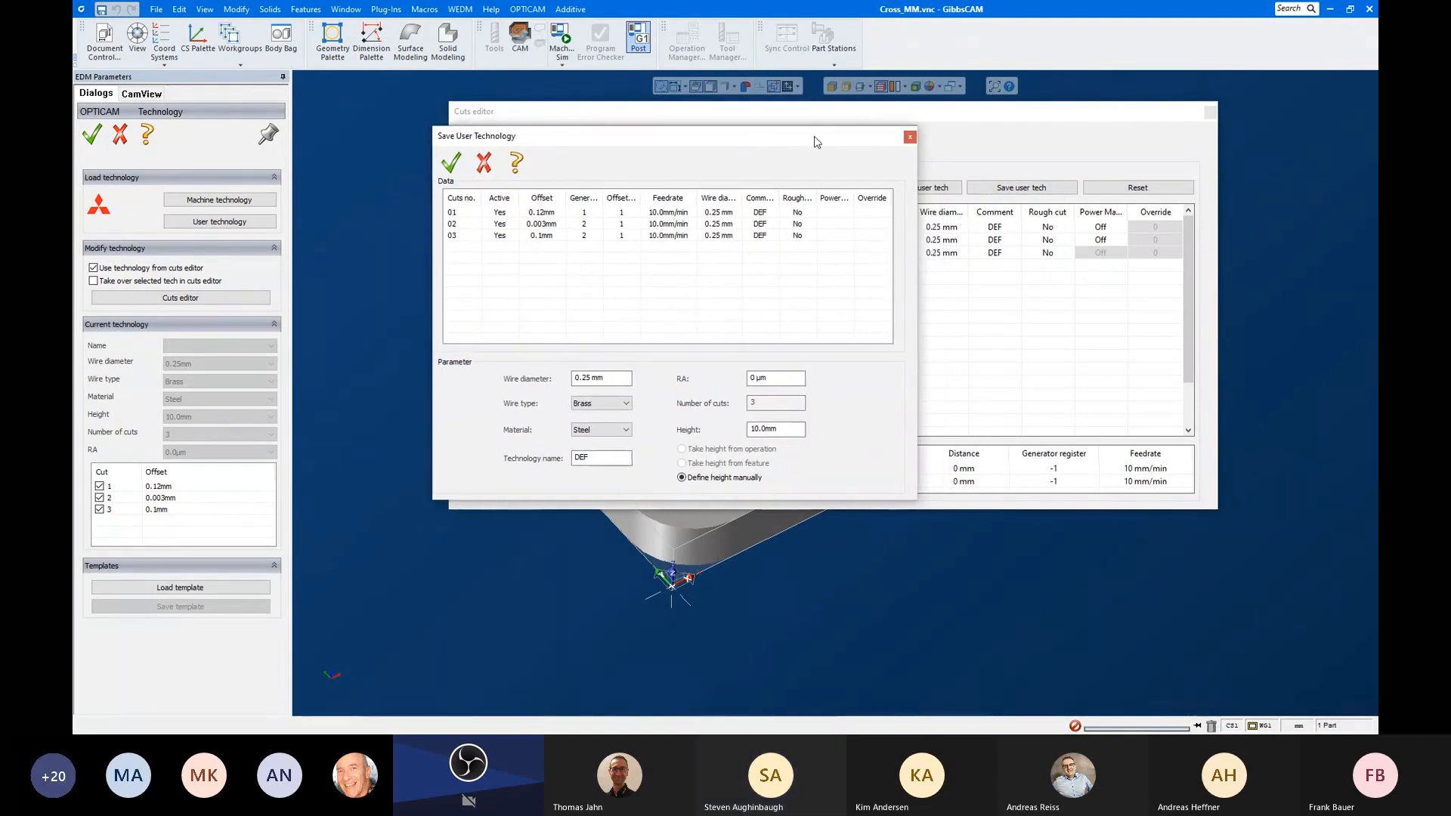
pyautogui.doubleClick(609, 459)
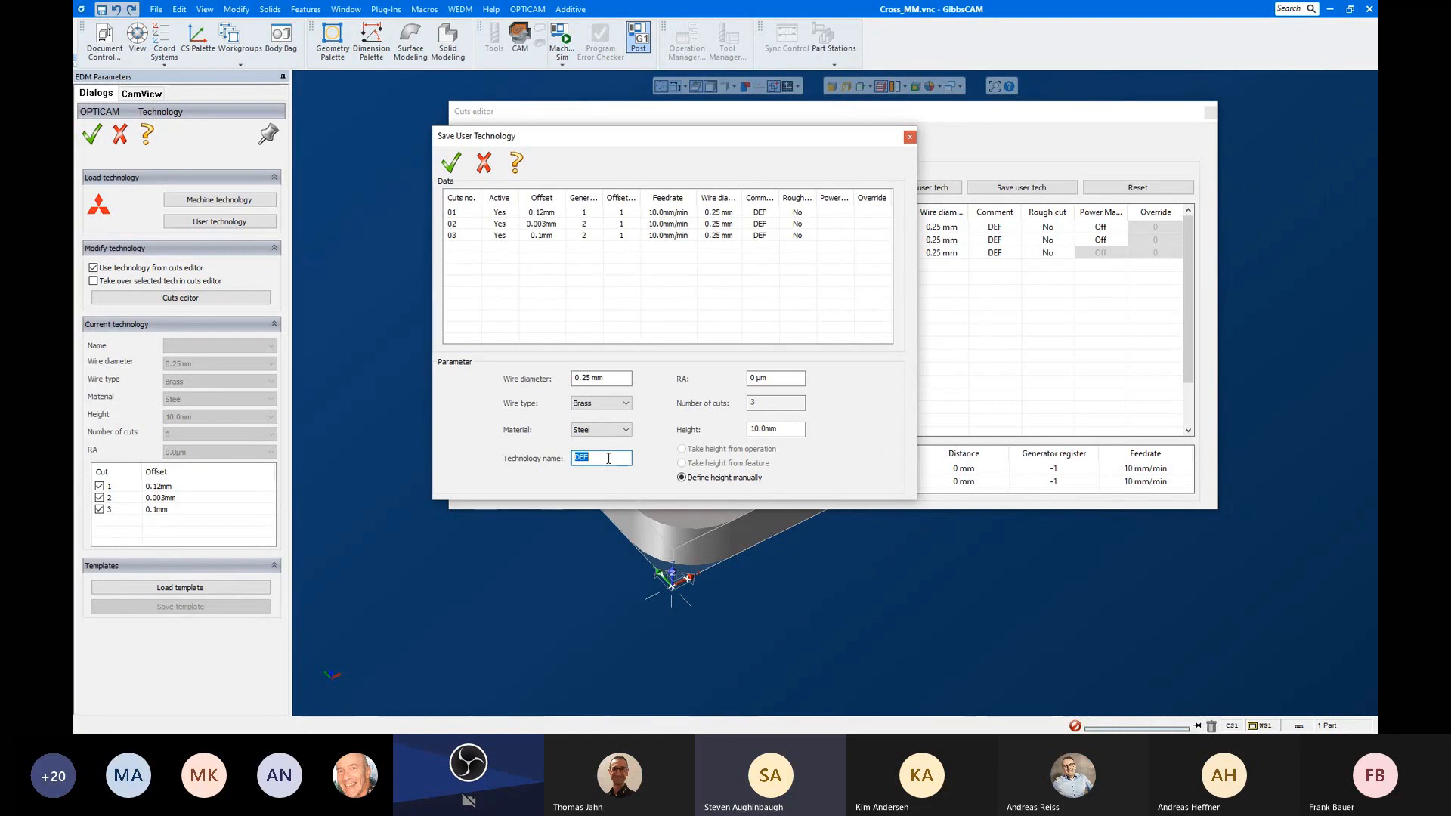
pyautogui.write('3 cuts')
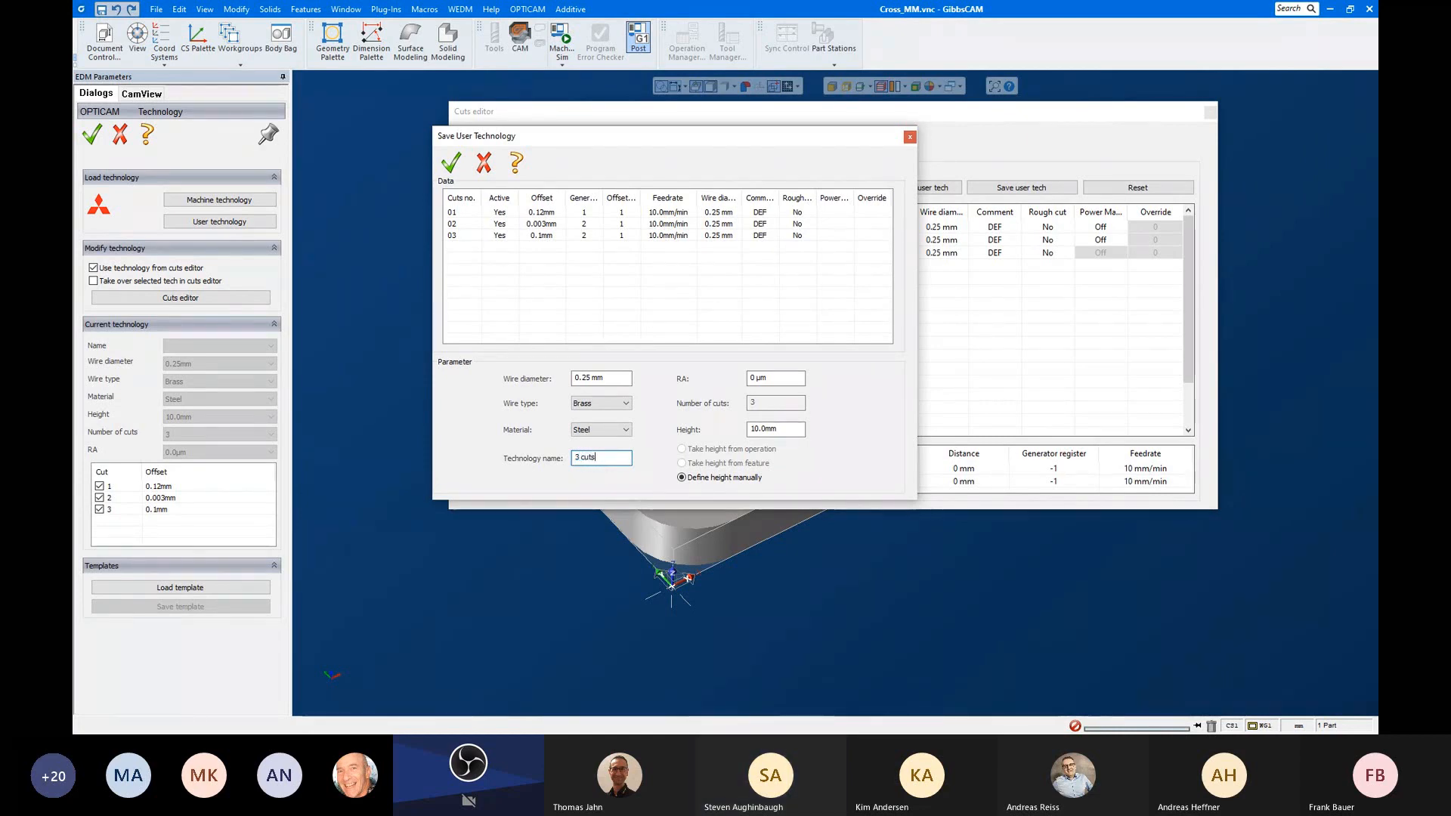
pyautogui.click(452, 163)
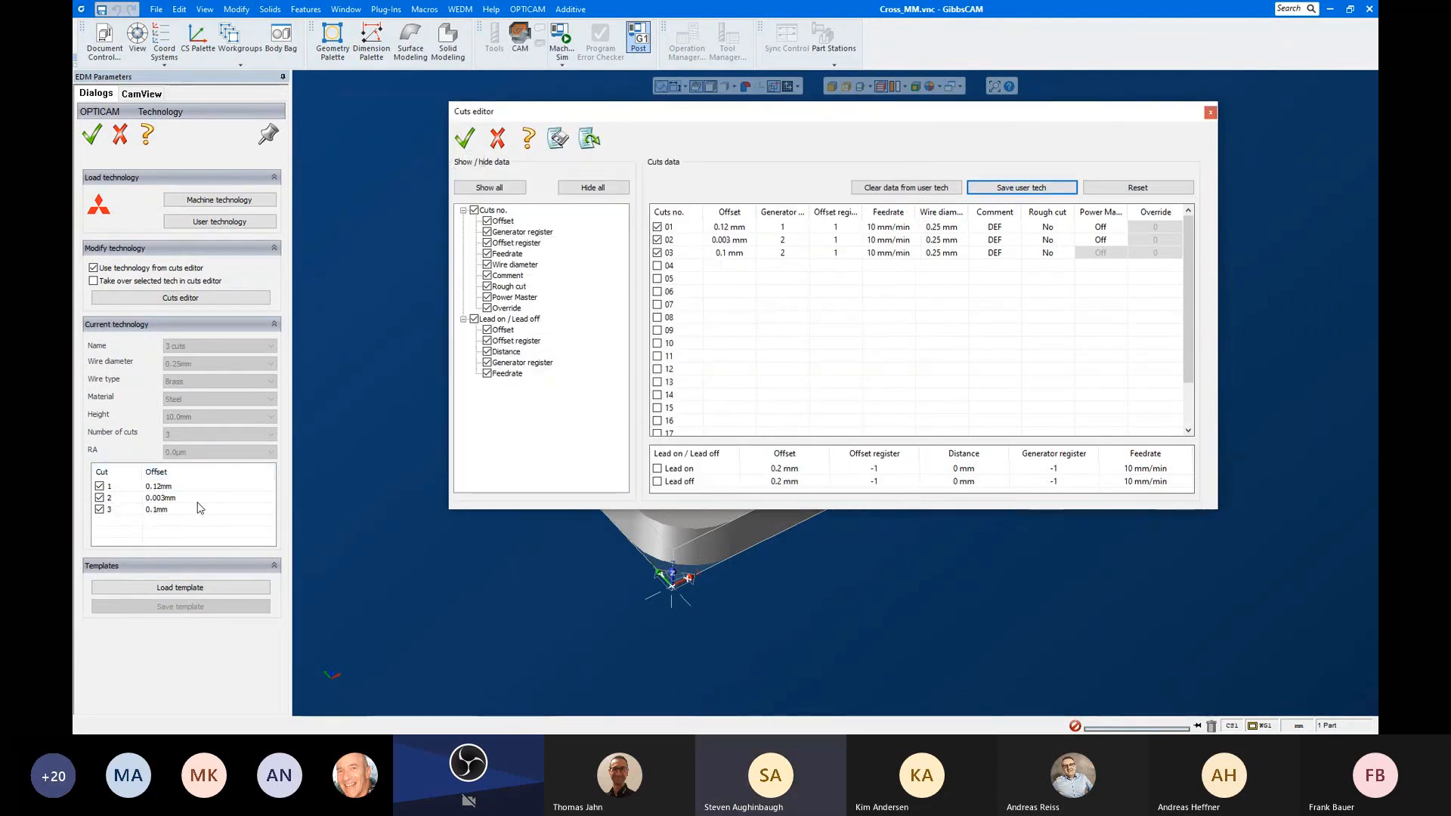
pyautogui.click(255, 448)
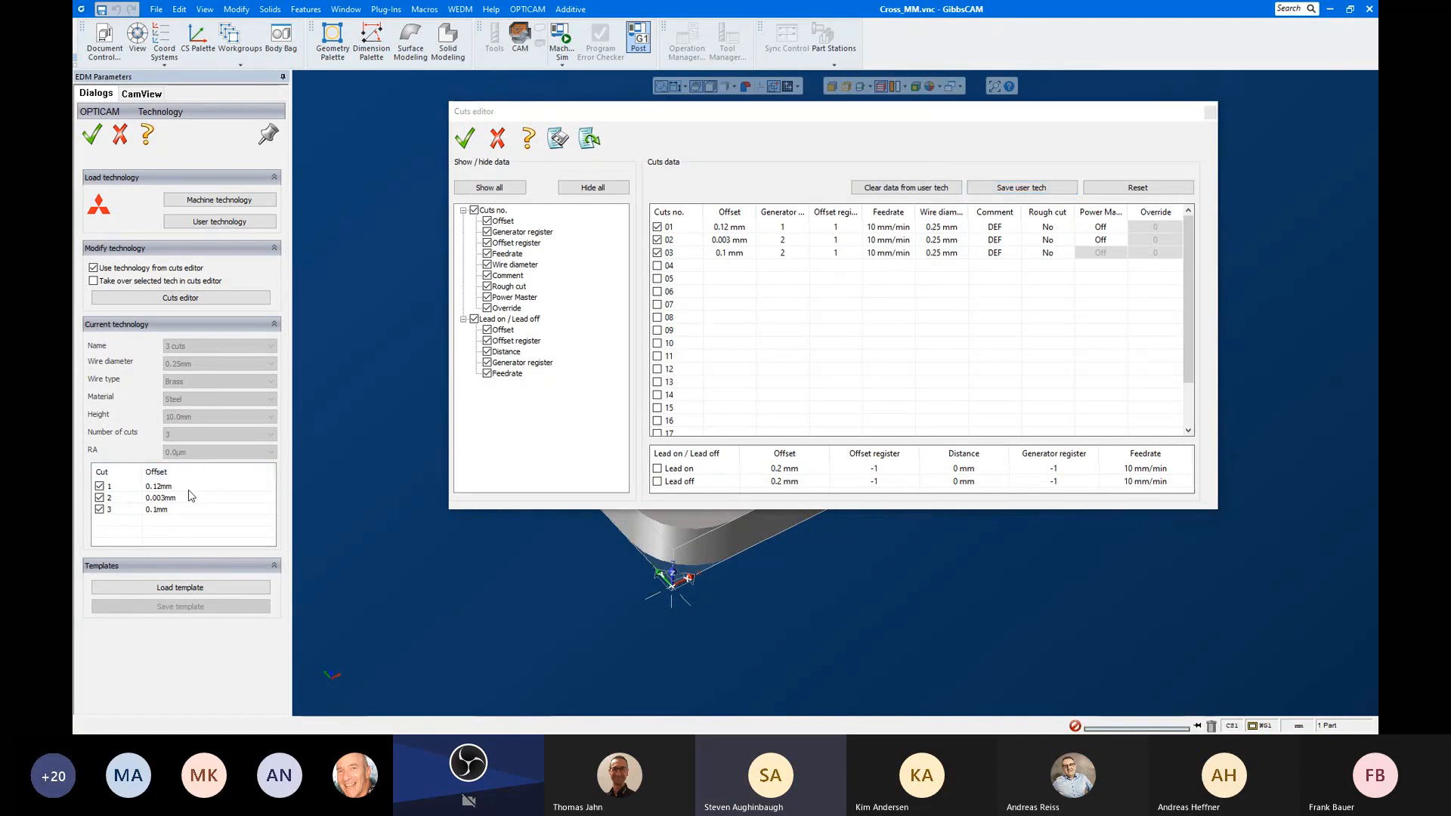
pyautogui.click(465, 141)
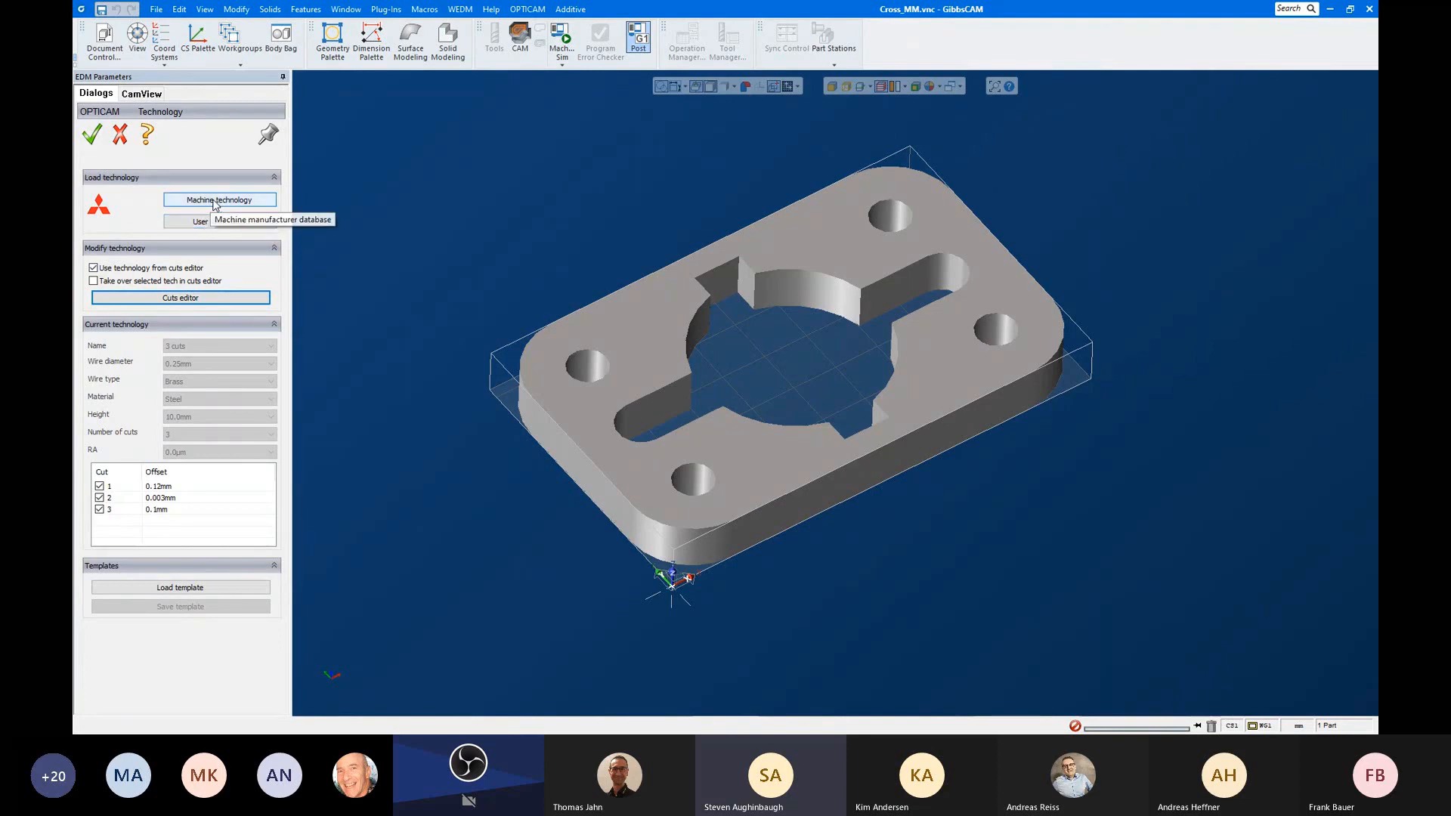
# Step: Look for the saved technology by name in the user technology database and close the database without loading
pyautogui.click(188, 221)
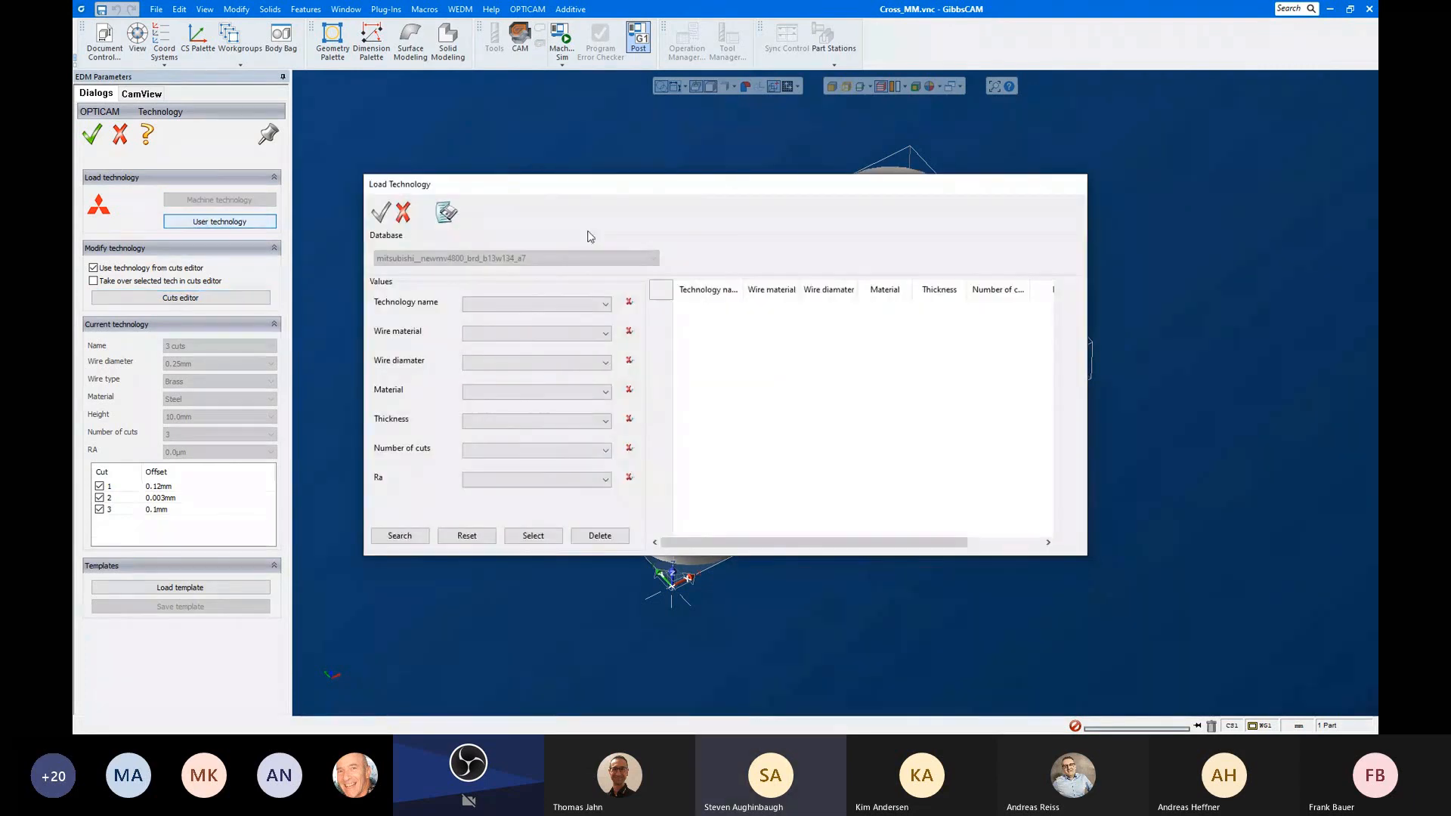
pyautogui.click(603, 305)
pyautogui.click(603, 304)
pyautogui.click(405, 213)
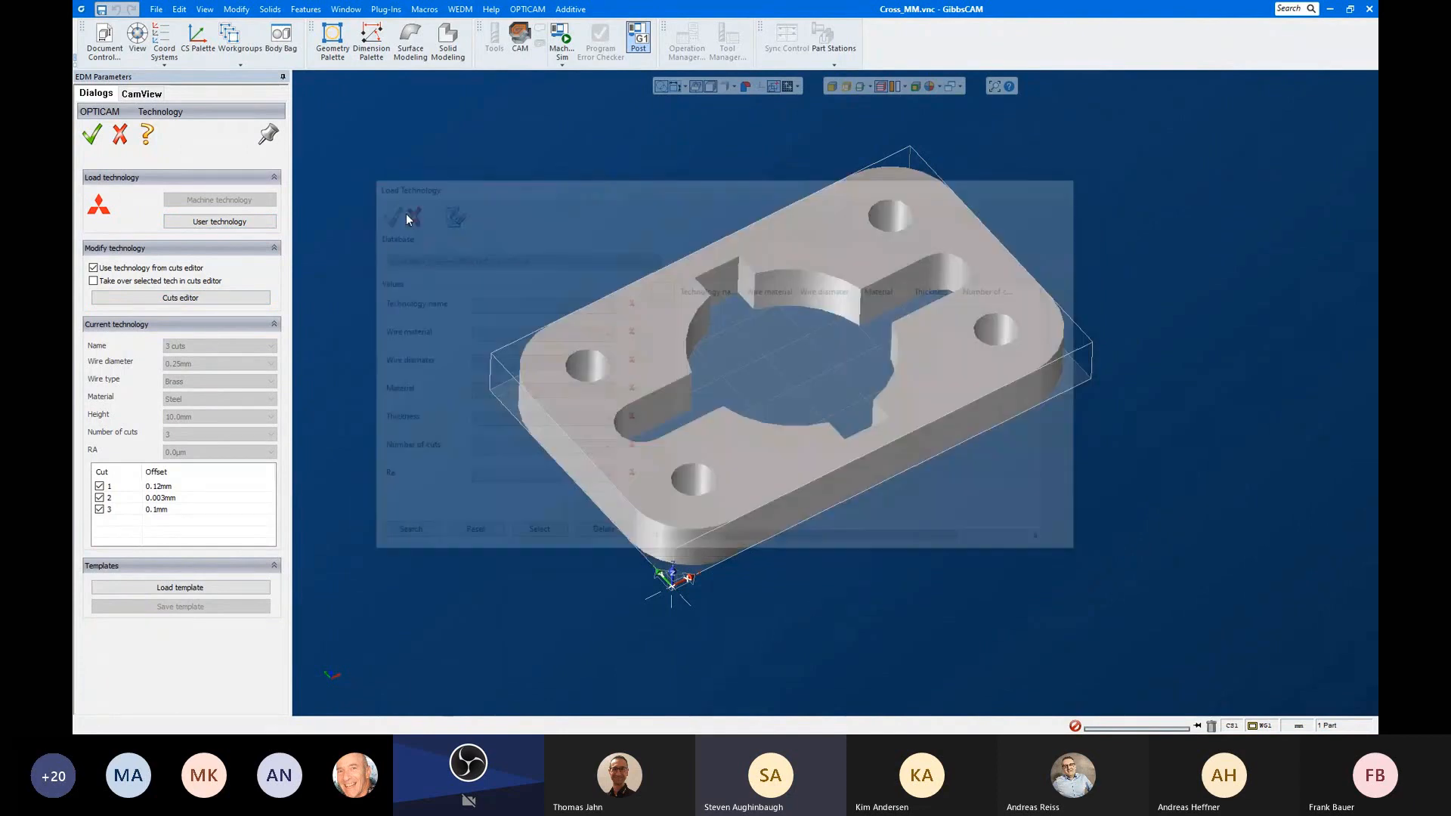
# Step: Turn off using technology from the cuts editor and try again to choose a technology name in the user database
pyautogui.click(137, 268)
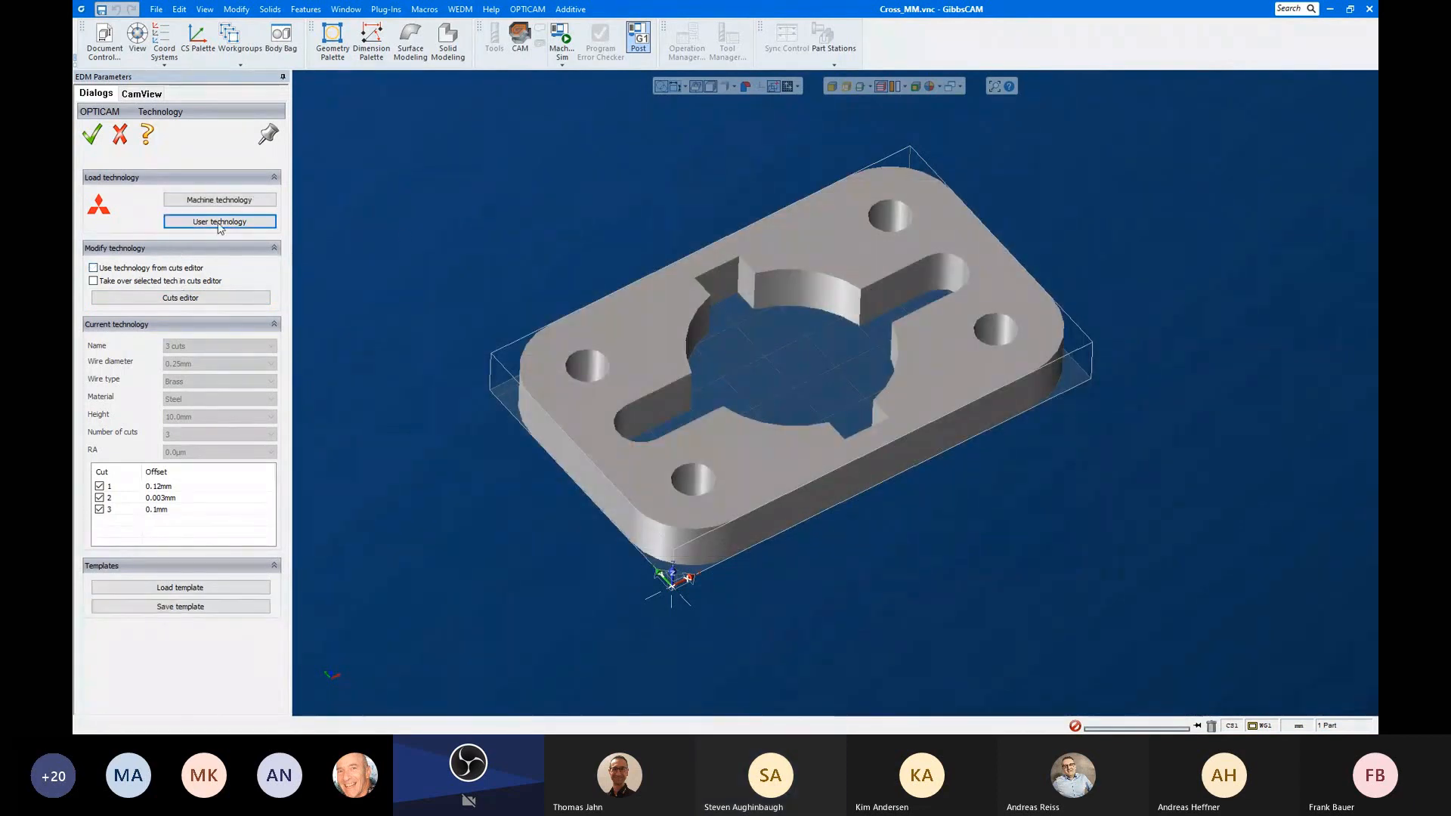
pyautogui.click(220, 221)
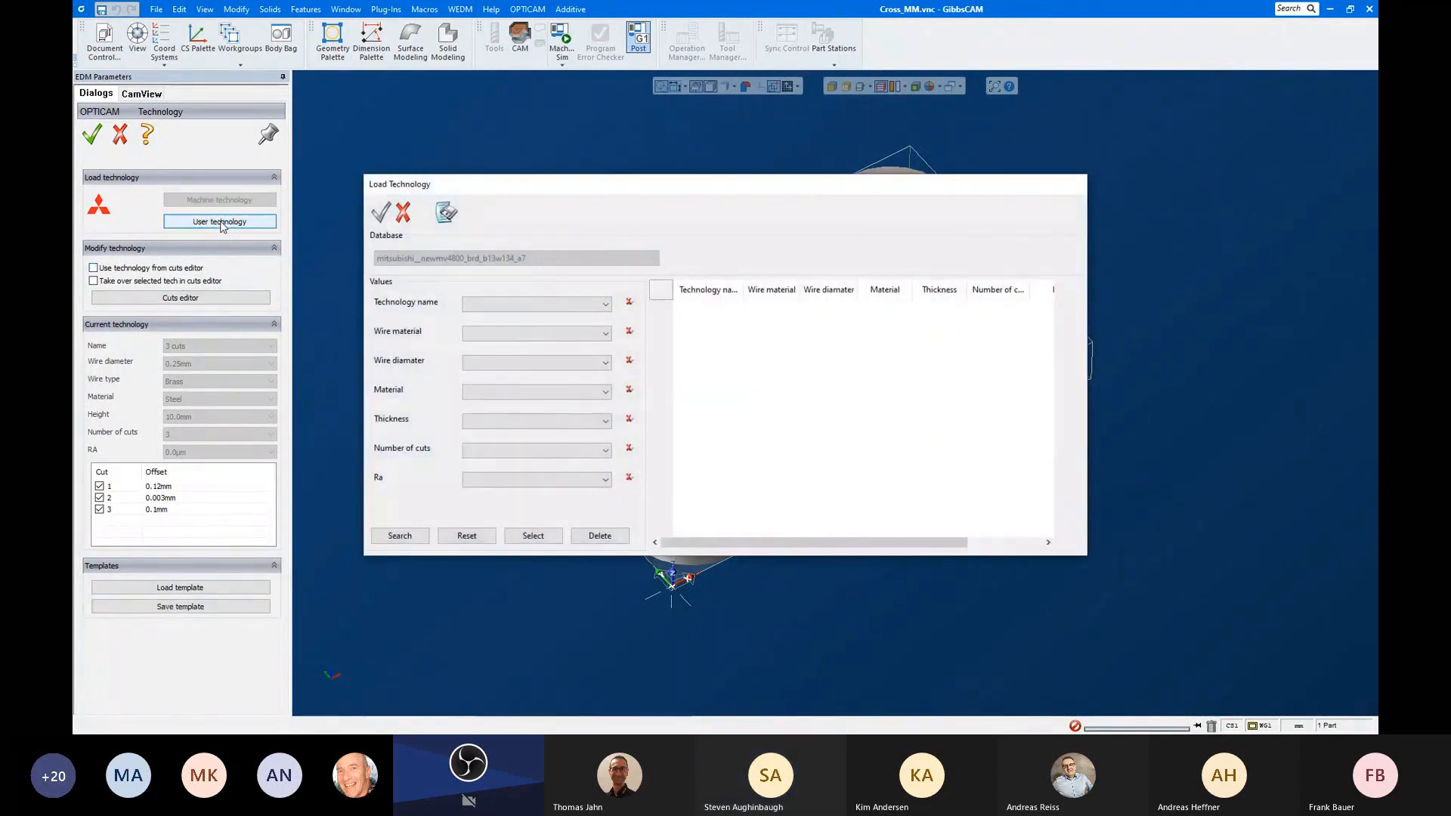
pyautogui.click(603, 305)
pyautogui.click(603, 304)
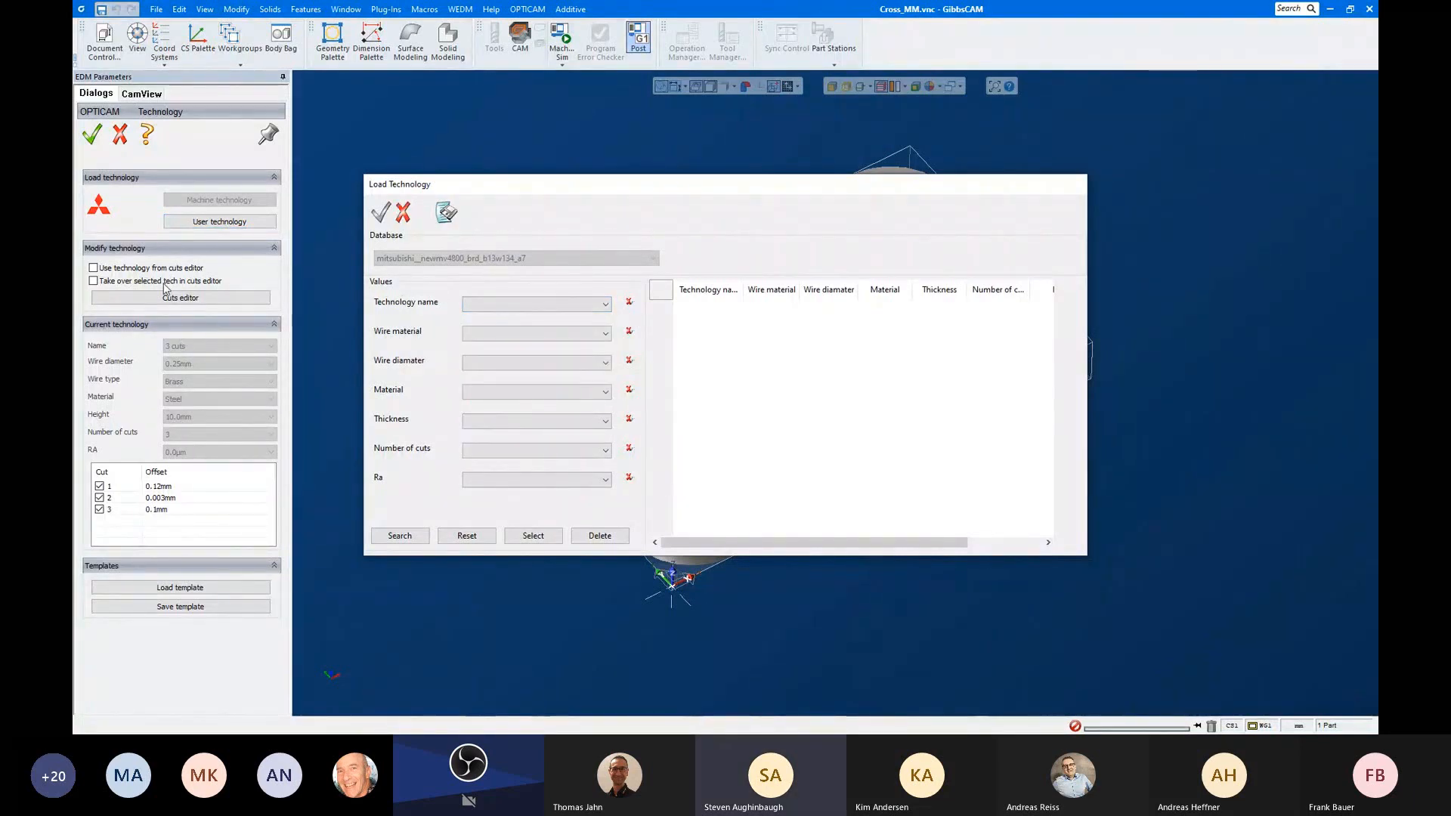
# Step: Try to choose a user database technology name with taking over the selected technology in the cuts editor temporarily turned on
pyautogui.click(122, 281)
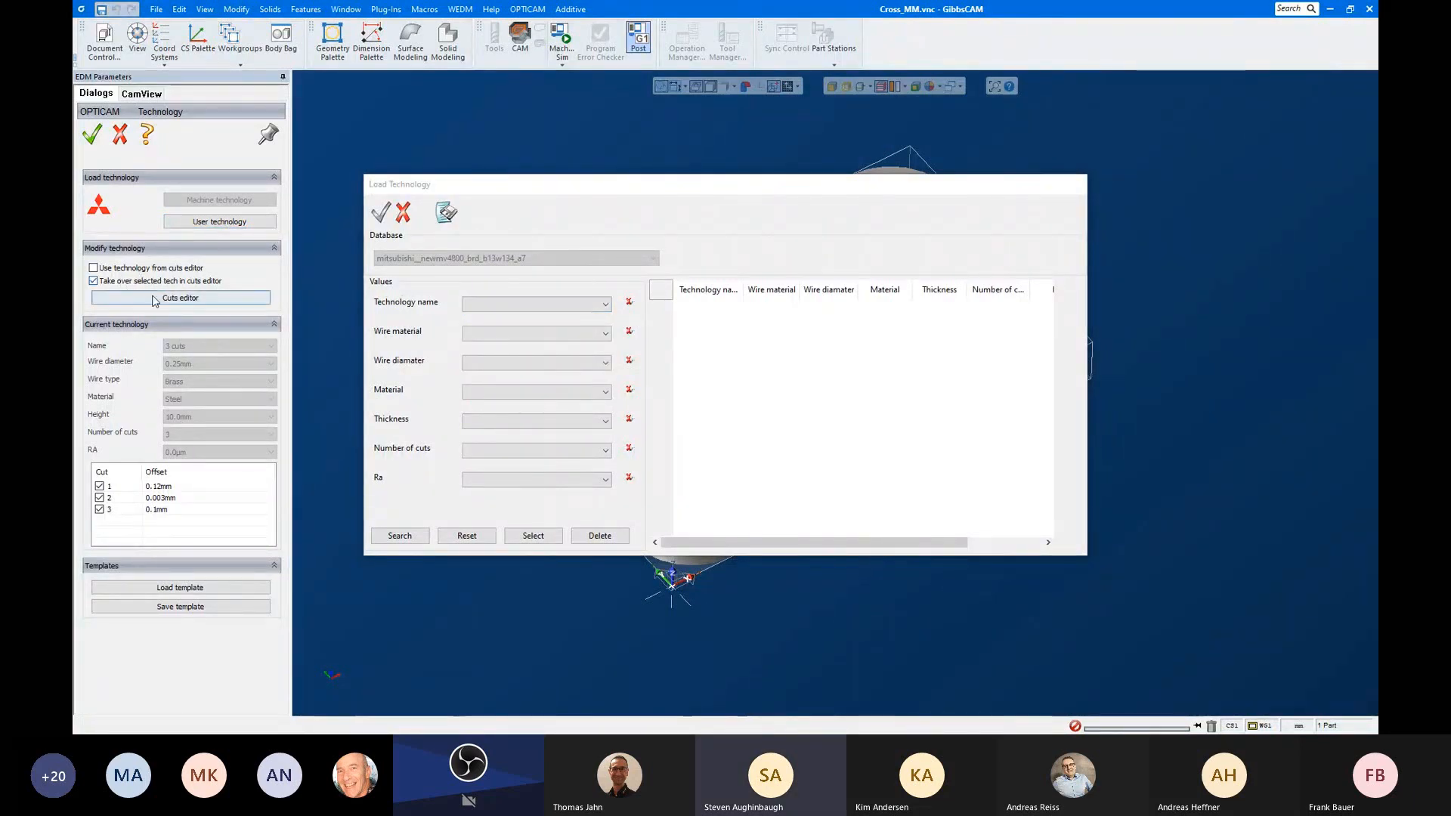
pyautogui.click(411, 217)
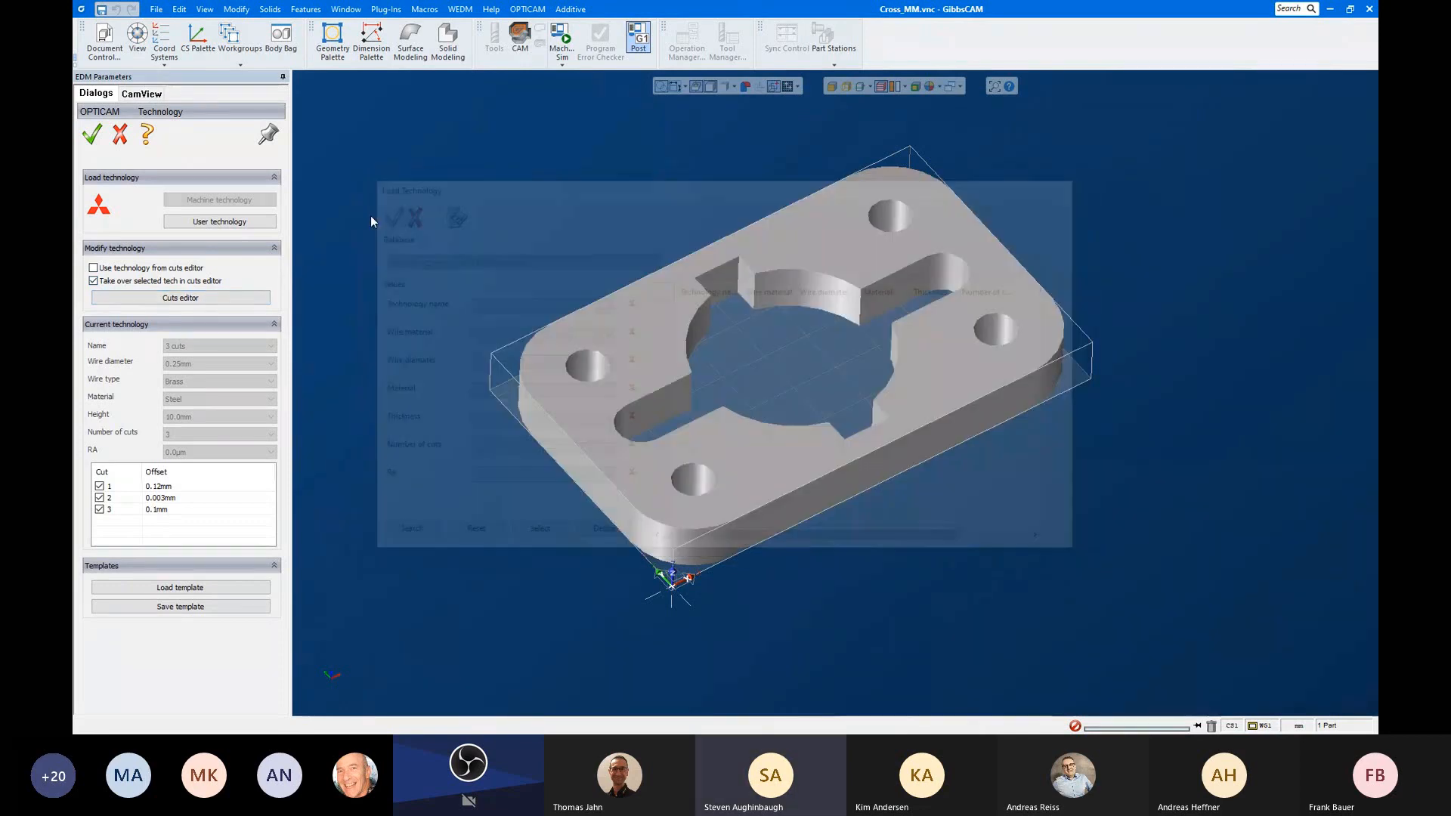
pyautogui.click(232, 223)
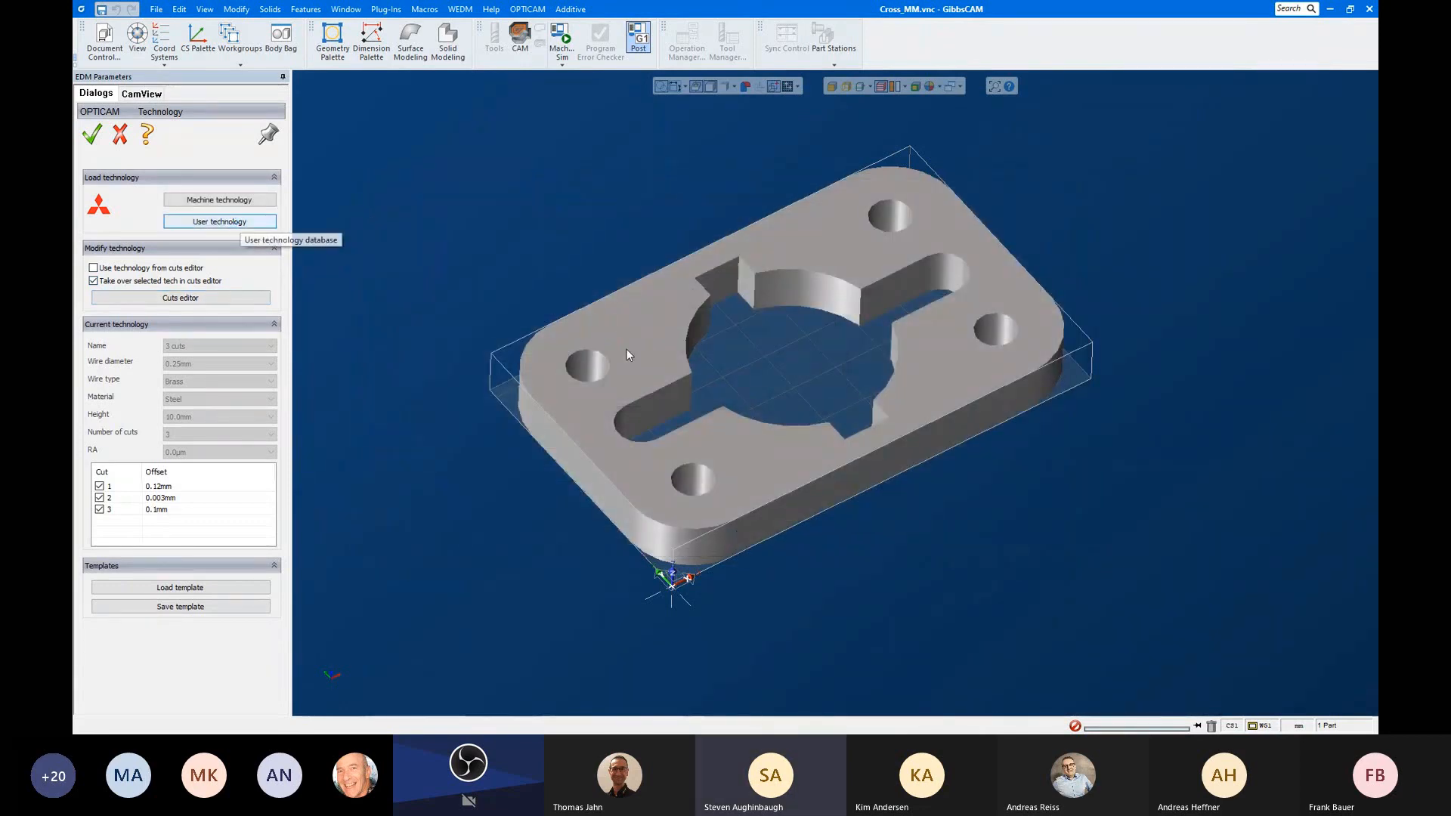
pyautogui.click(605, 304)
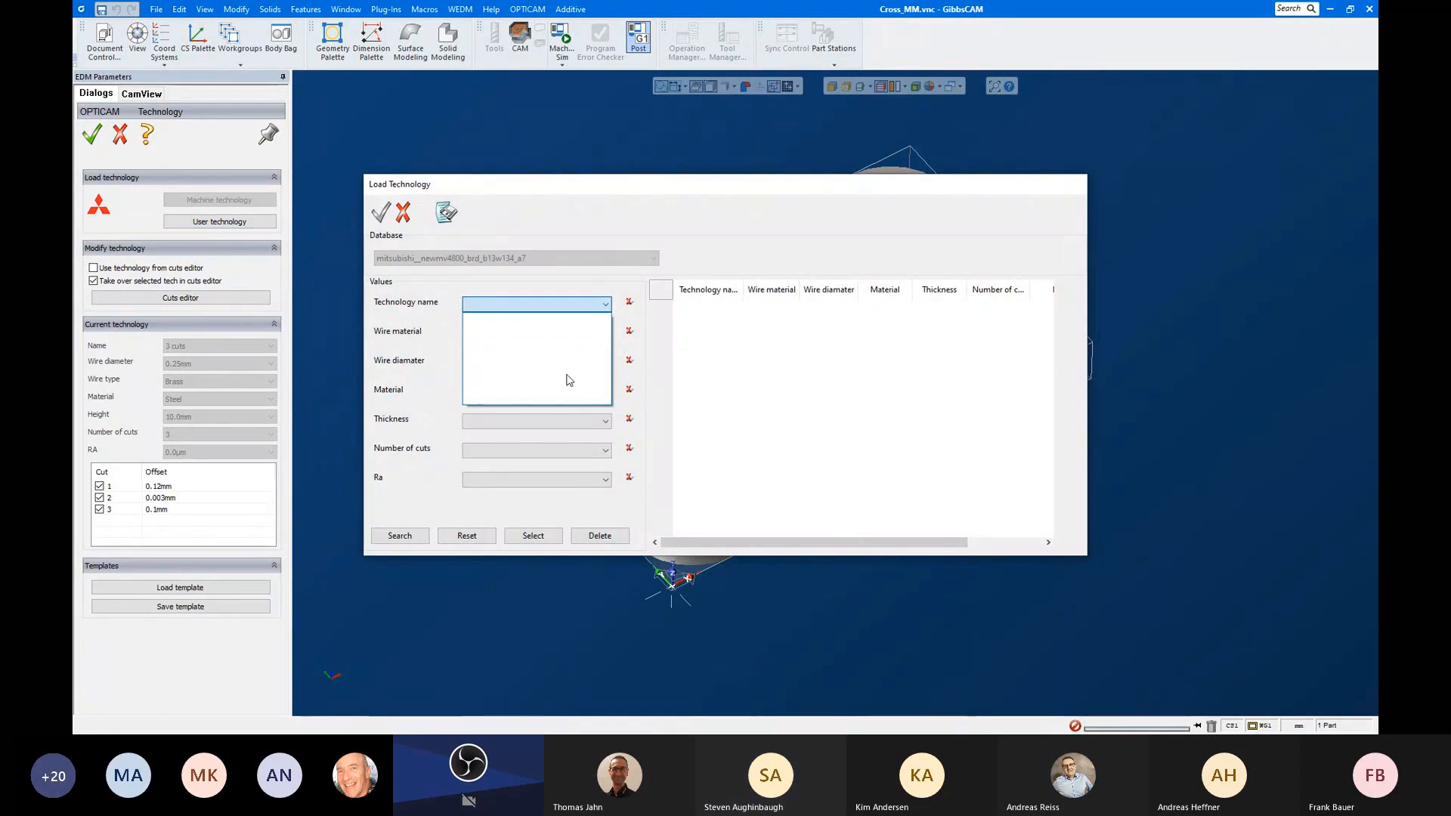
pyautogui.click(412, 217)
pyautogui.click(406, 214)
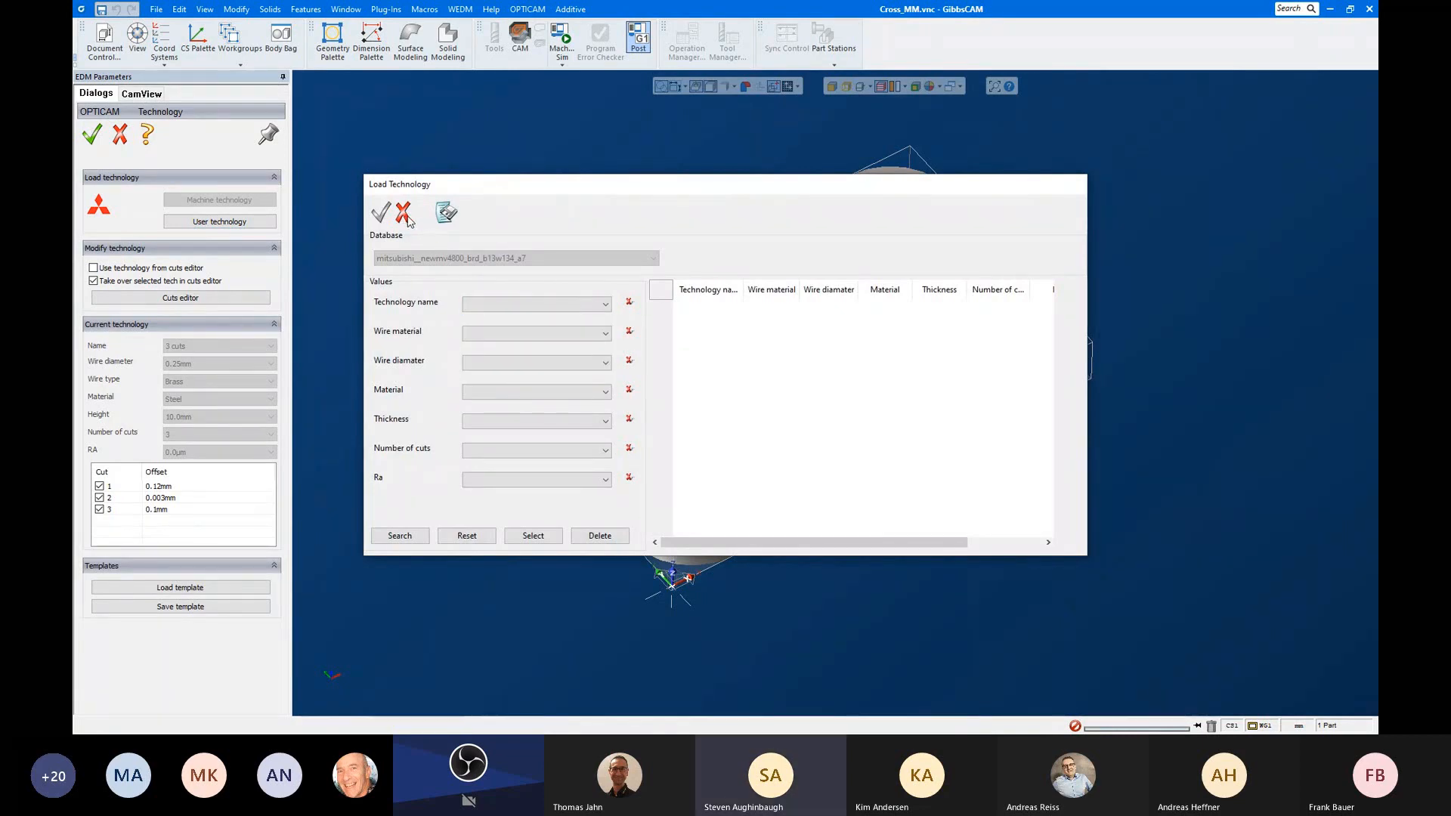
pyautogui.click(182, 281)
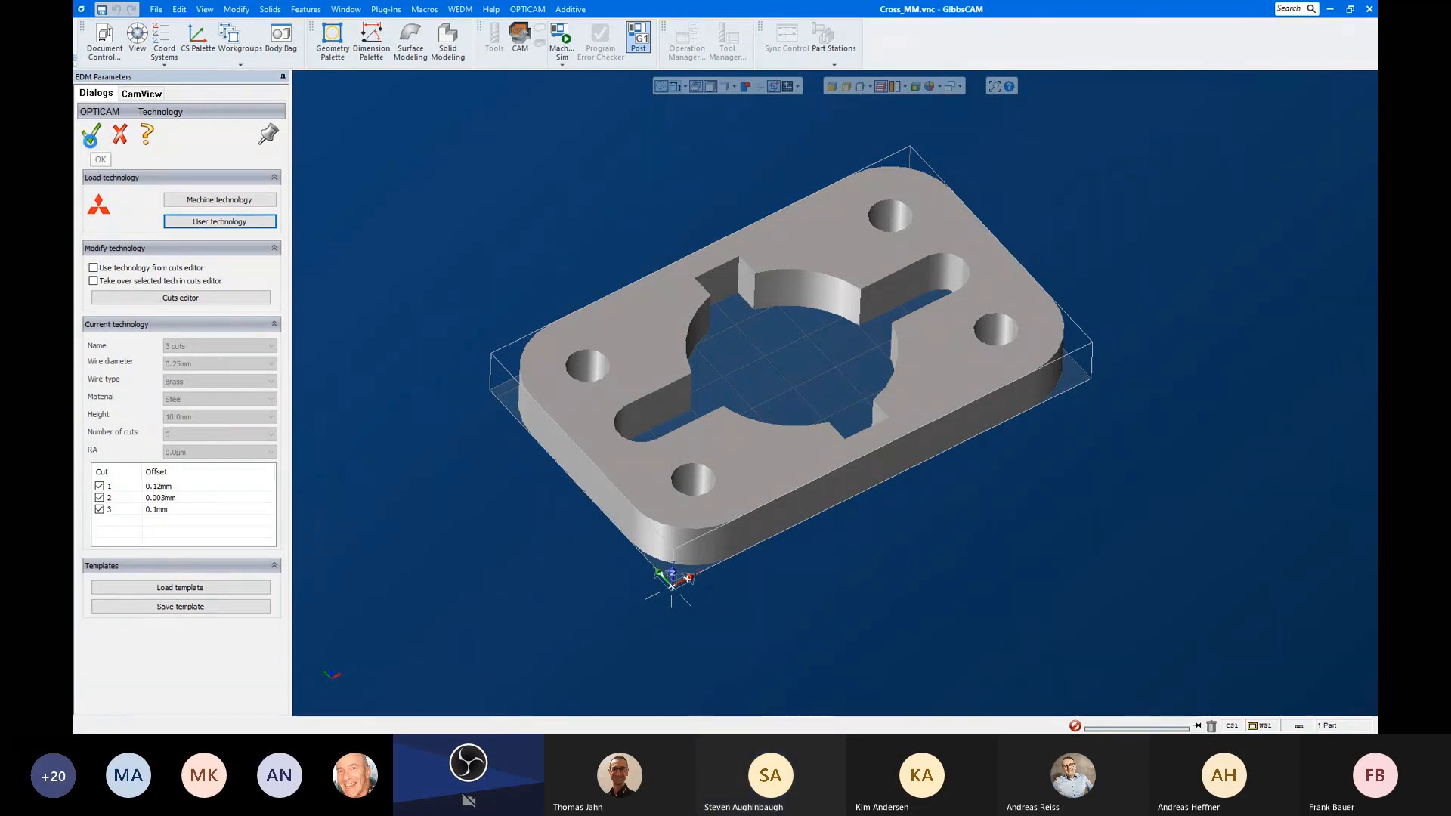
# Step: Accept the program's technology settings, and view the program-level workpiece settings without changing them
pyautogui.click(92, 134)
pyautogui.click(154, 192)
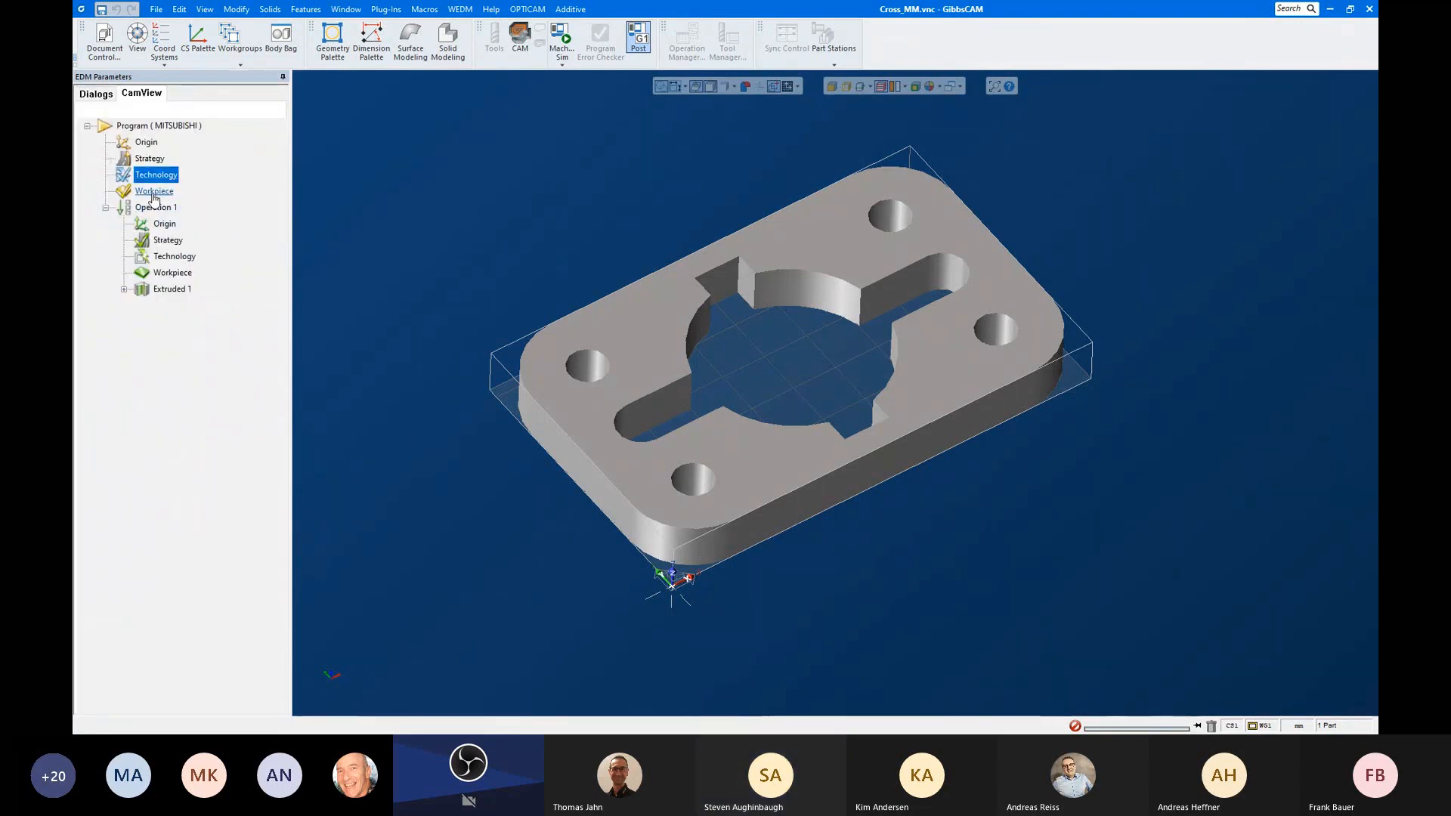
pyautogui.doubleClick(153, 192)
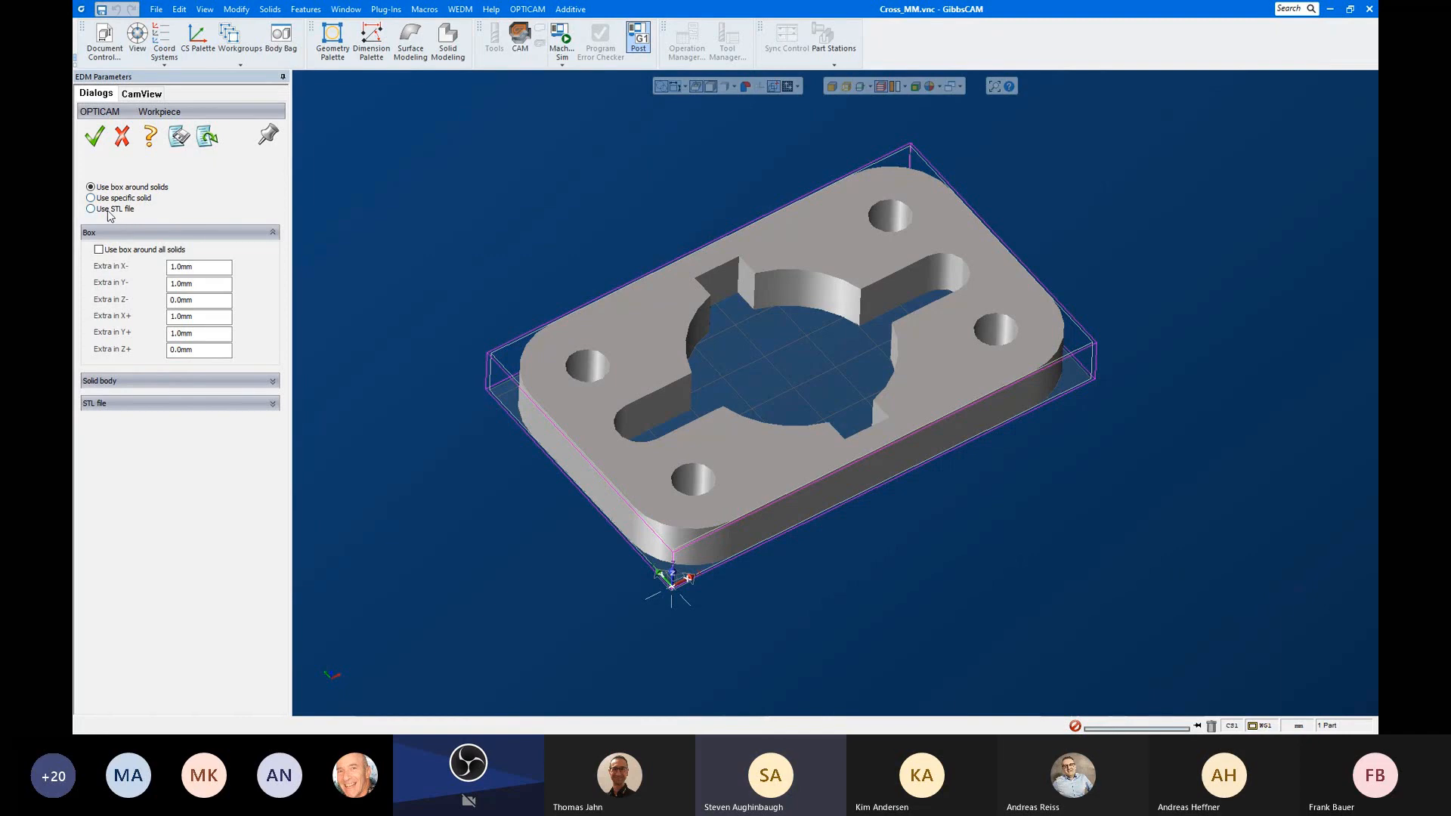
pyautogui.click(122, 138)
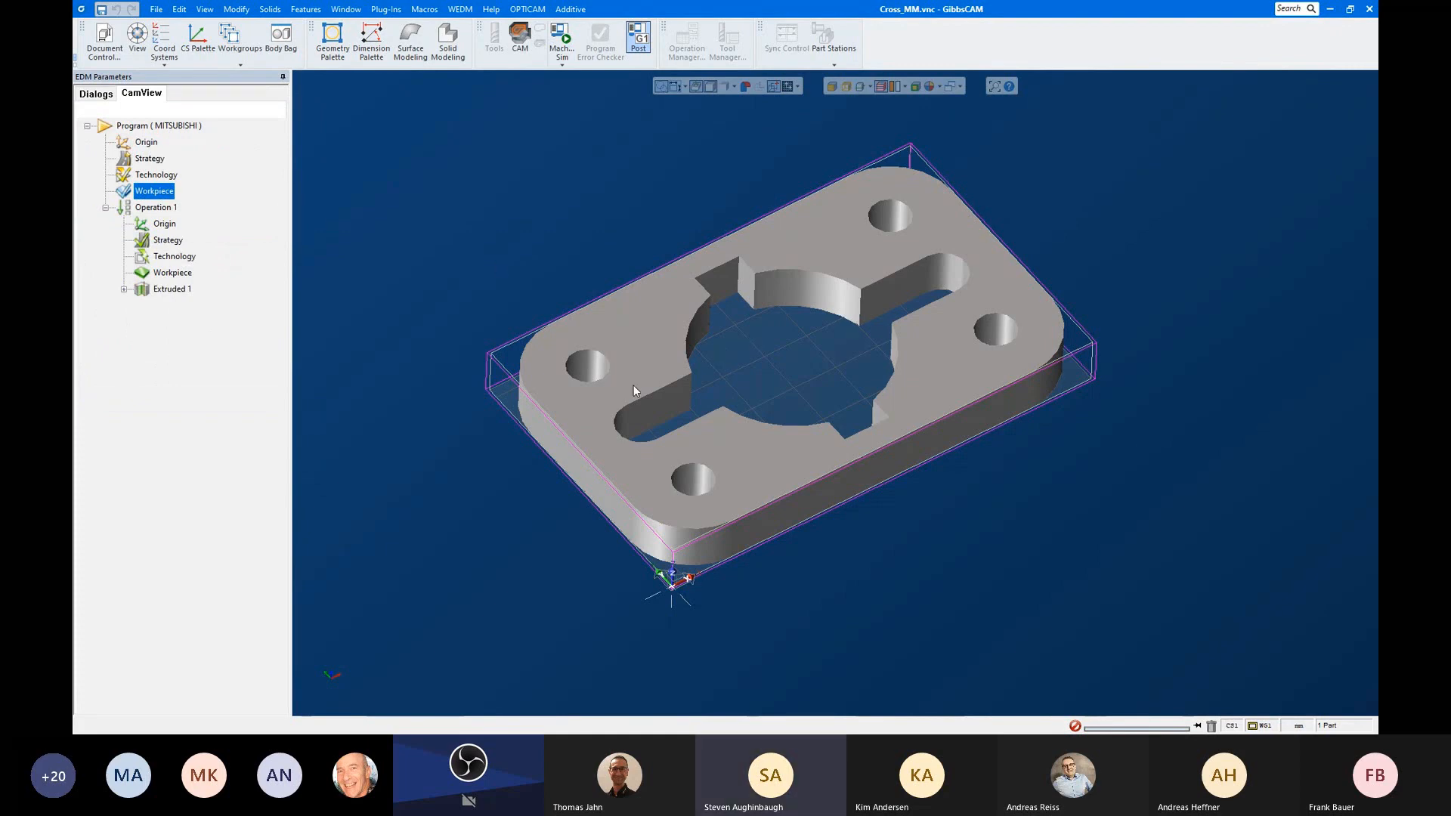
pyautogui.scroll(2, 690, 390)
pyautogui.scroll(-1, 692, 391)
pyautogui.click(635, 226)
pyautogui.moveTo(732, 334); pyautogui.dragTo(706, 310, button='middle')
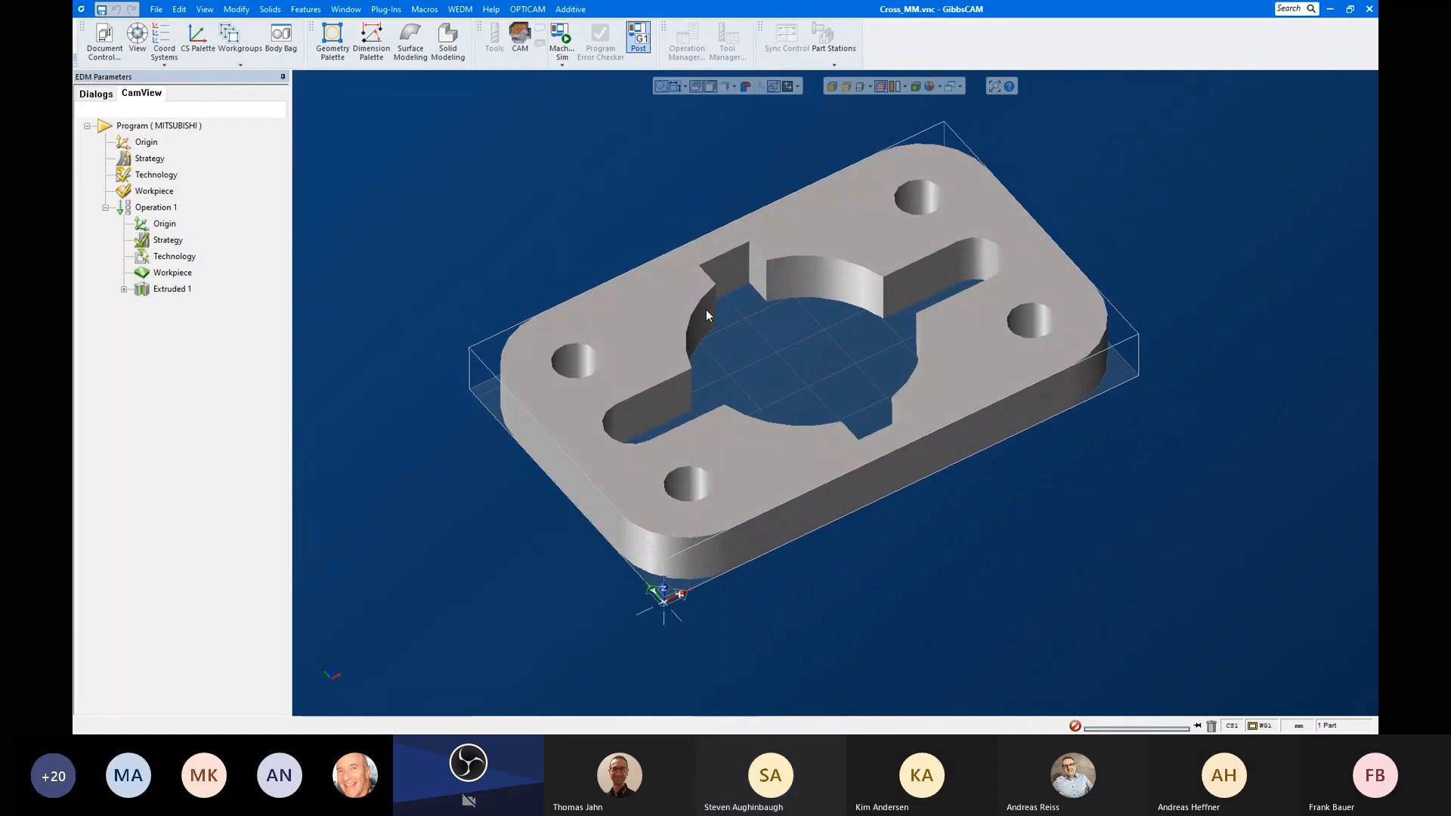
pyautogui.click(158, 125)
pyautogui.click(156, 207)
pyautogui.rightClick(157, 214)
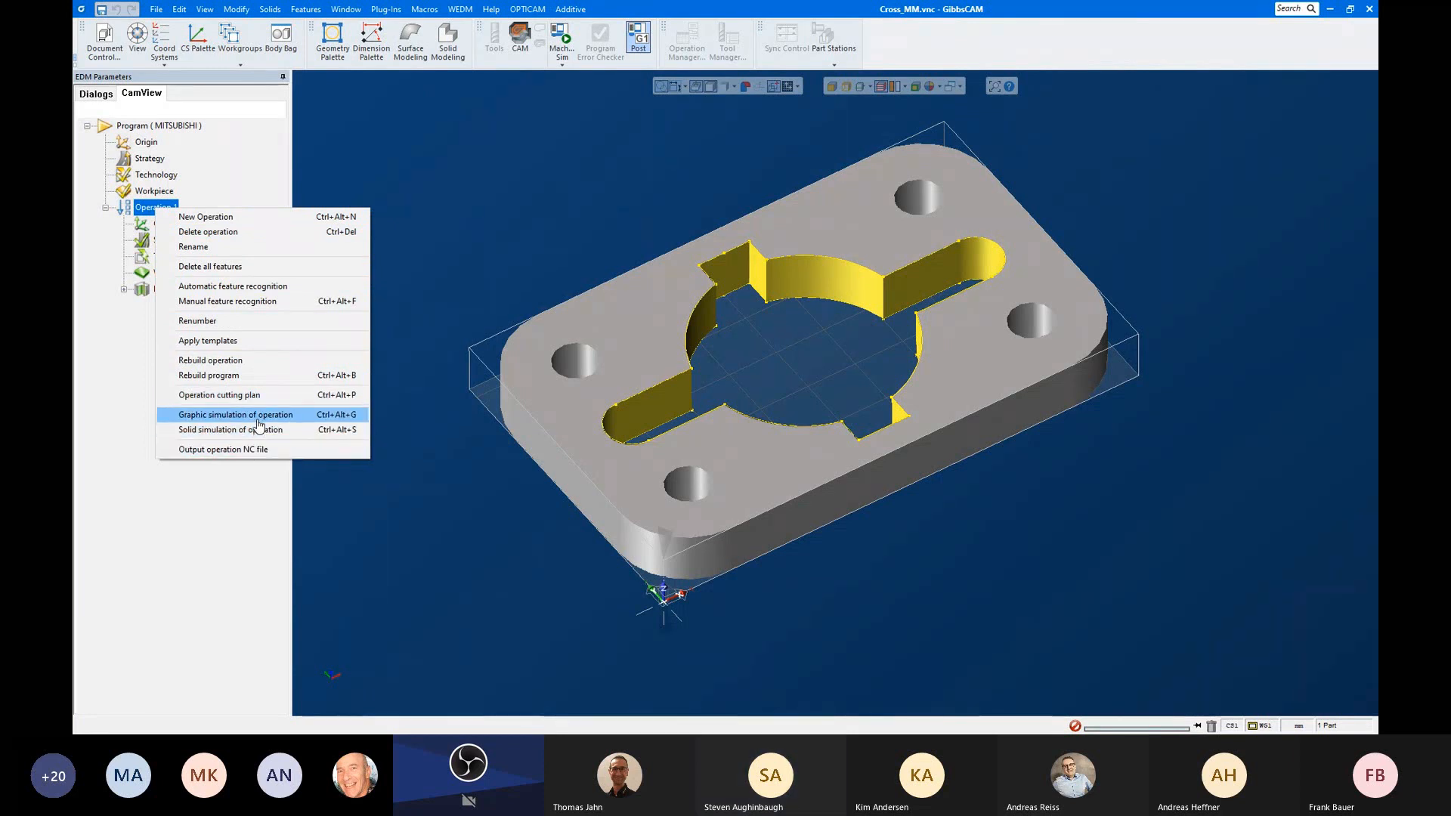
pyautogui.click(242, 305)
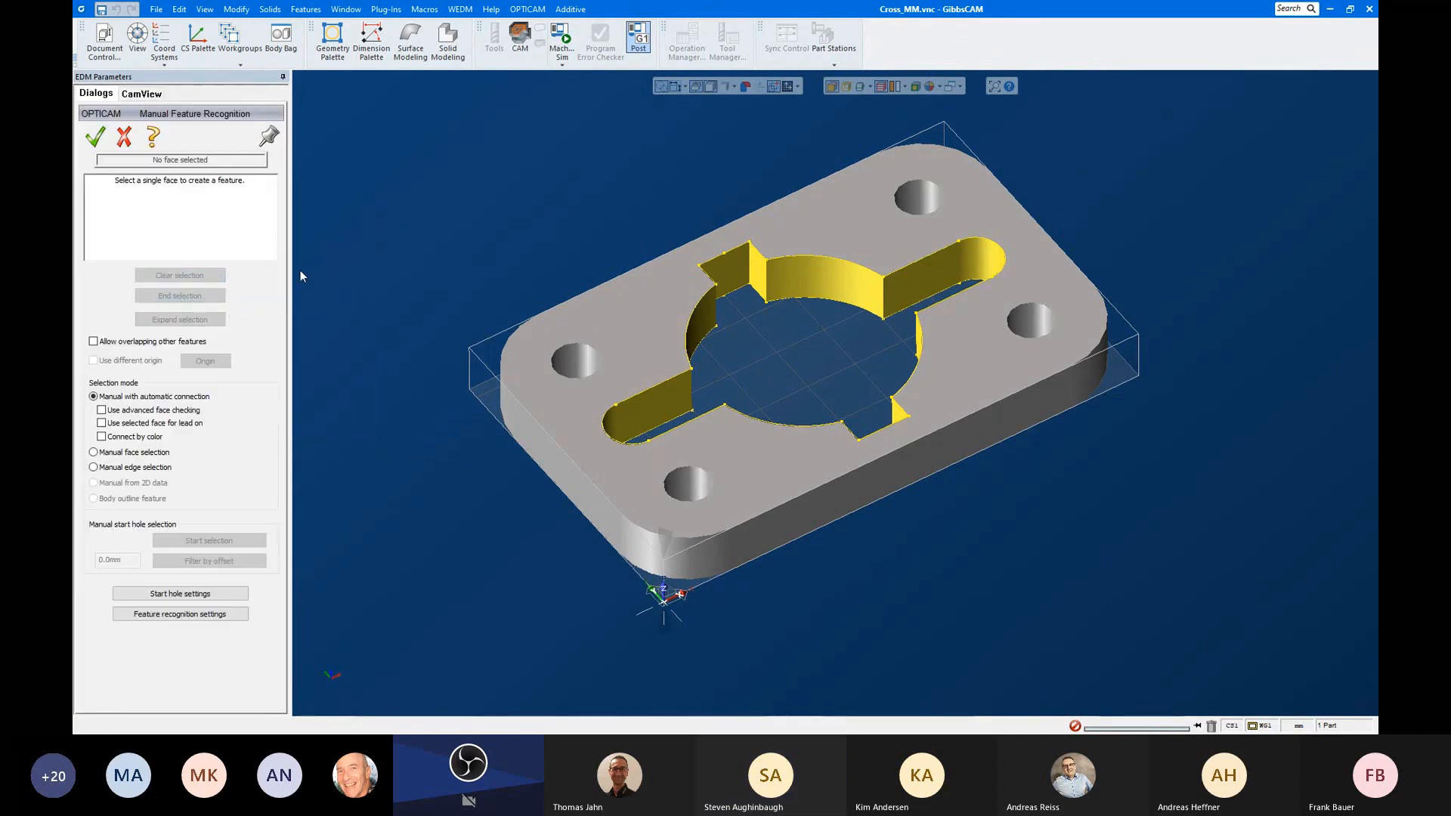
pyautogui.click(124, 137)
# Step: Delete the Extruded 1 feature from Operation 1 and start manual feature recognition for the operation
pyautogui.click(172, 289)
pyautogui.rightClick(160, 290)
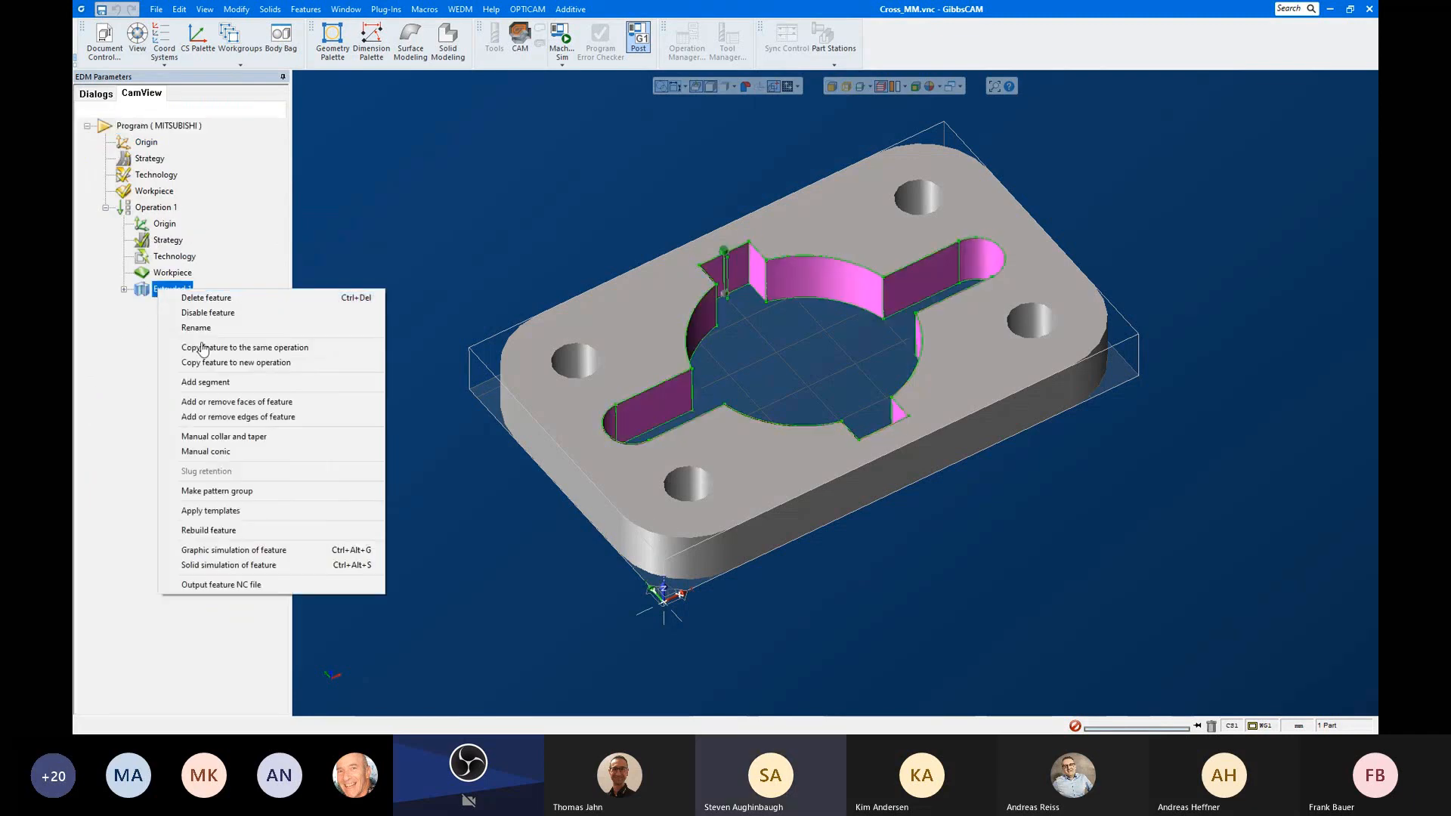
pyautogui.click(207, 298)
pyautogui.rightClick(149, 211)
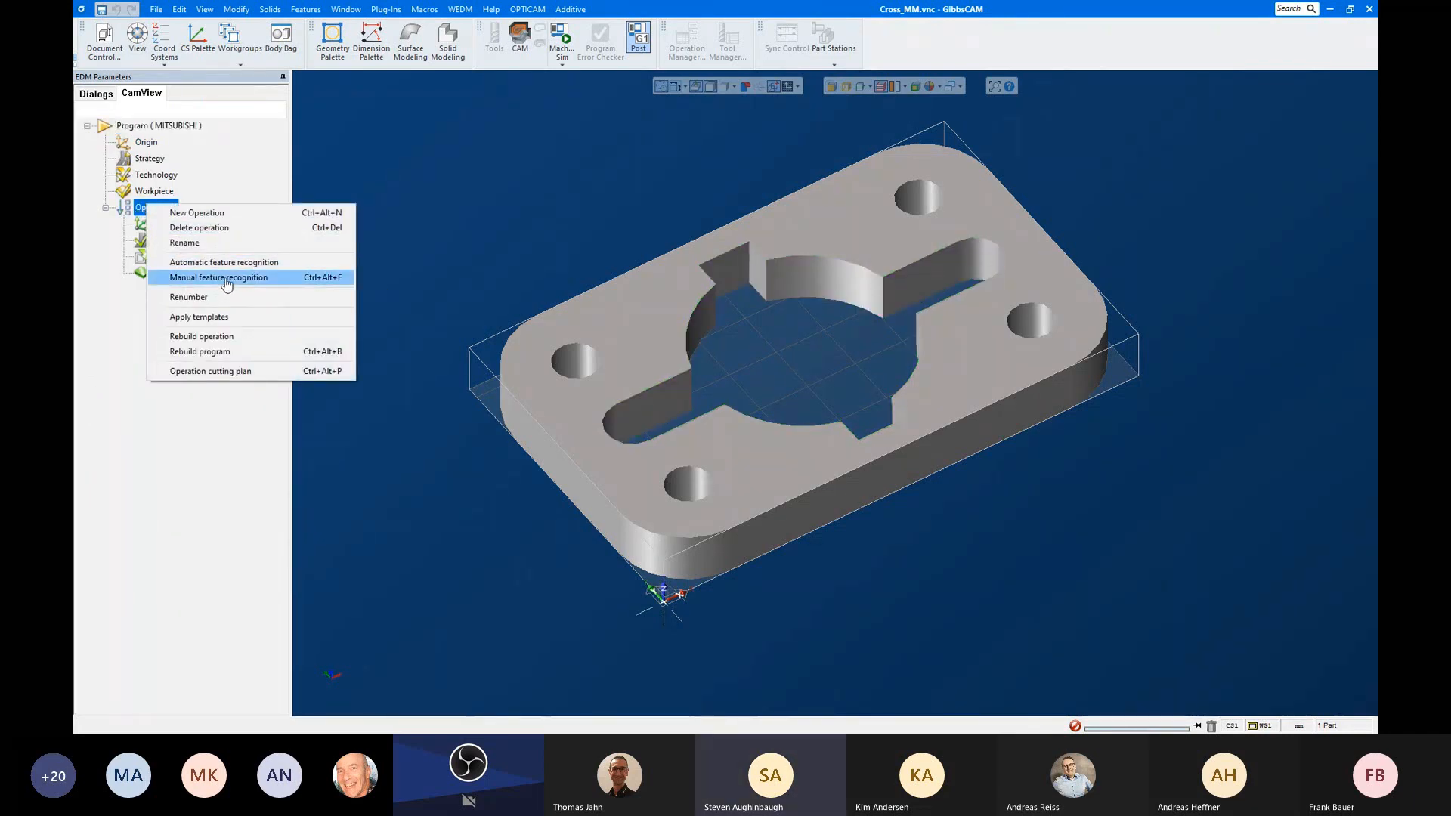
pyautogui.click(223, 278)
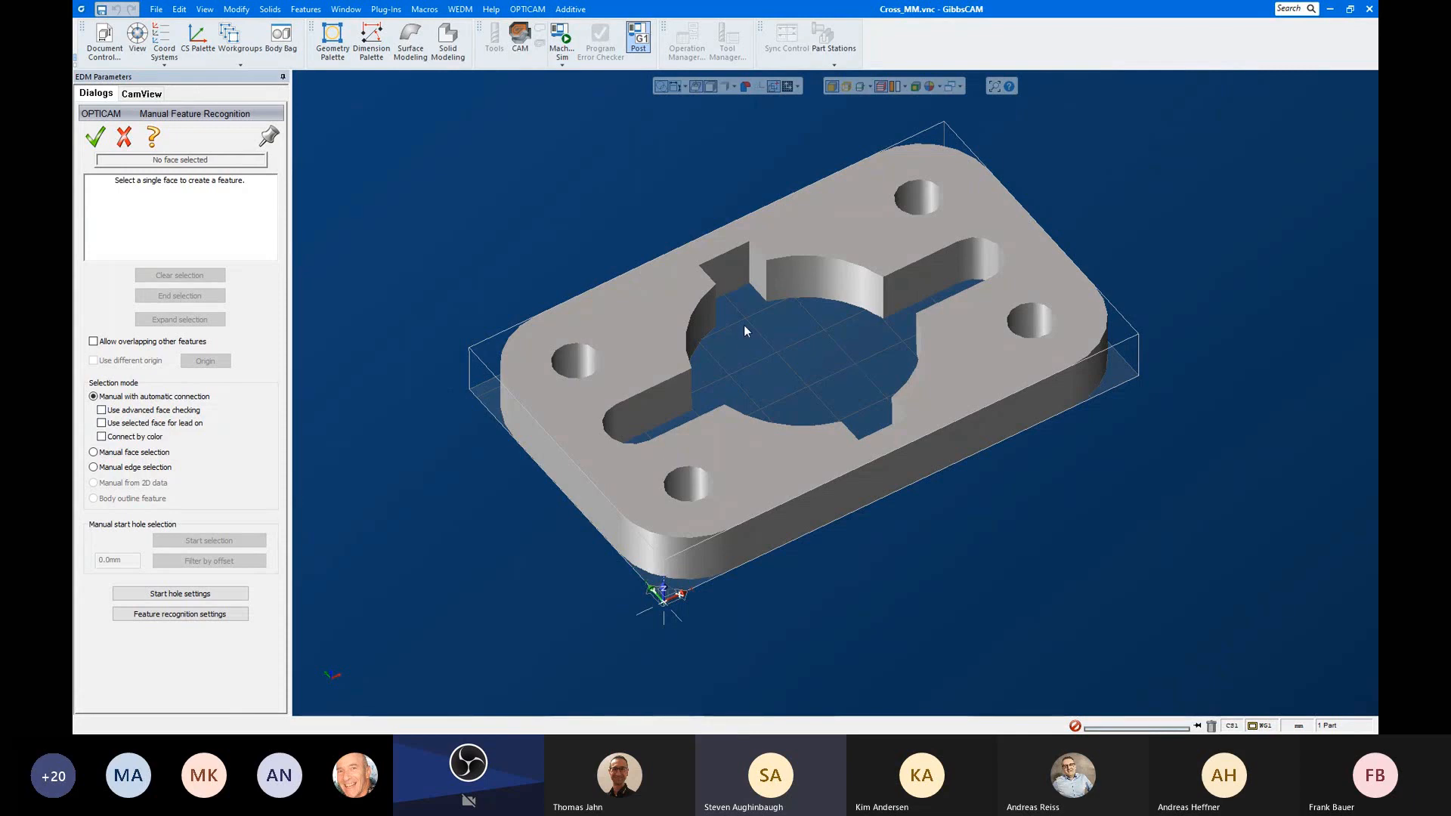
# Step: Try creating an inside feature with automatic connection from the flat end face of the upper notch
pyautogui.click(723, 274)
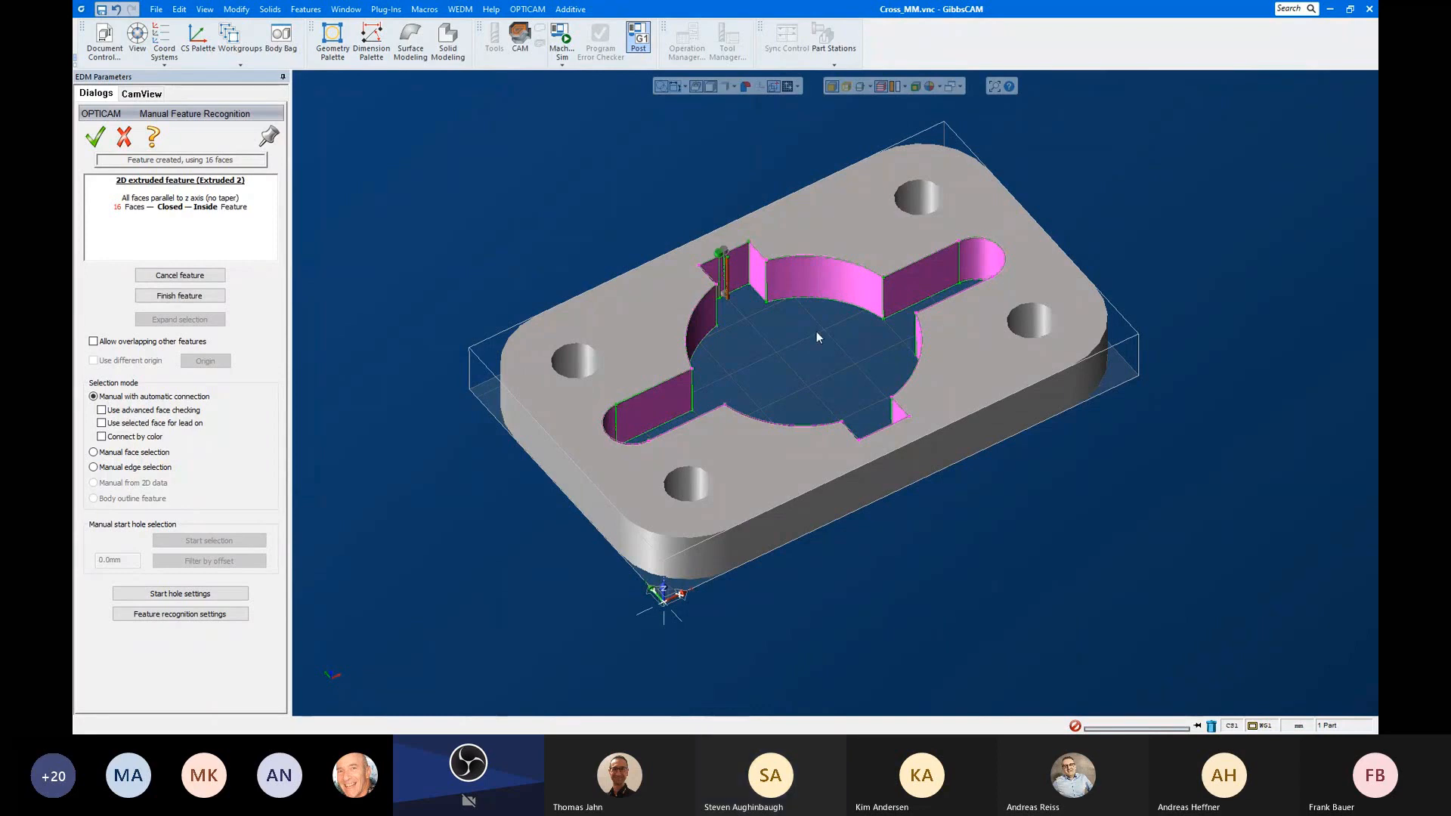
pyautogui.moveTo(813, 333); pyautogui.dragTo(813, 392, button='middle')
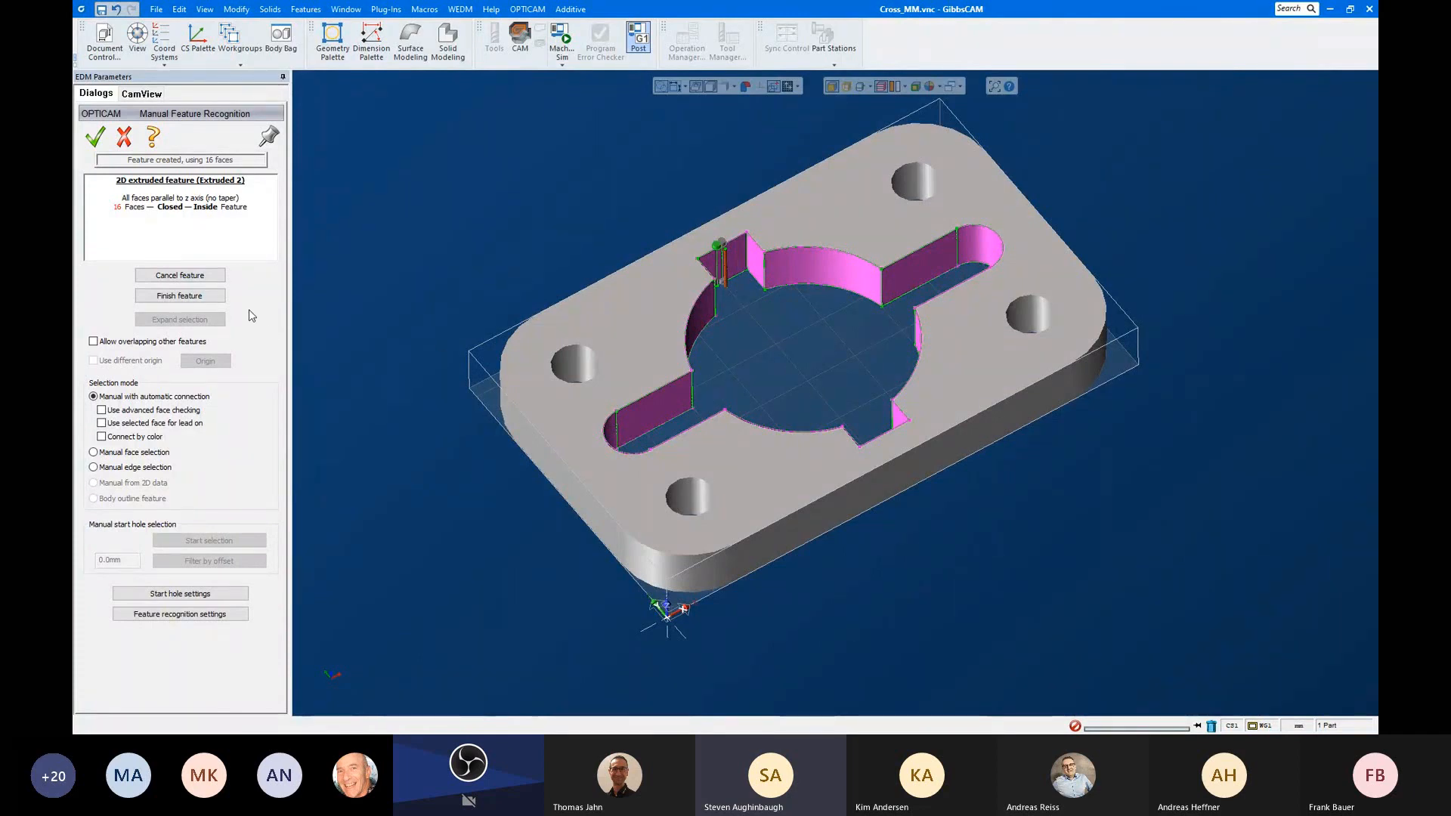
pyautogui.click(195, 297)
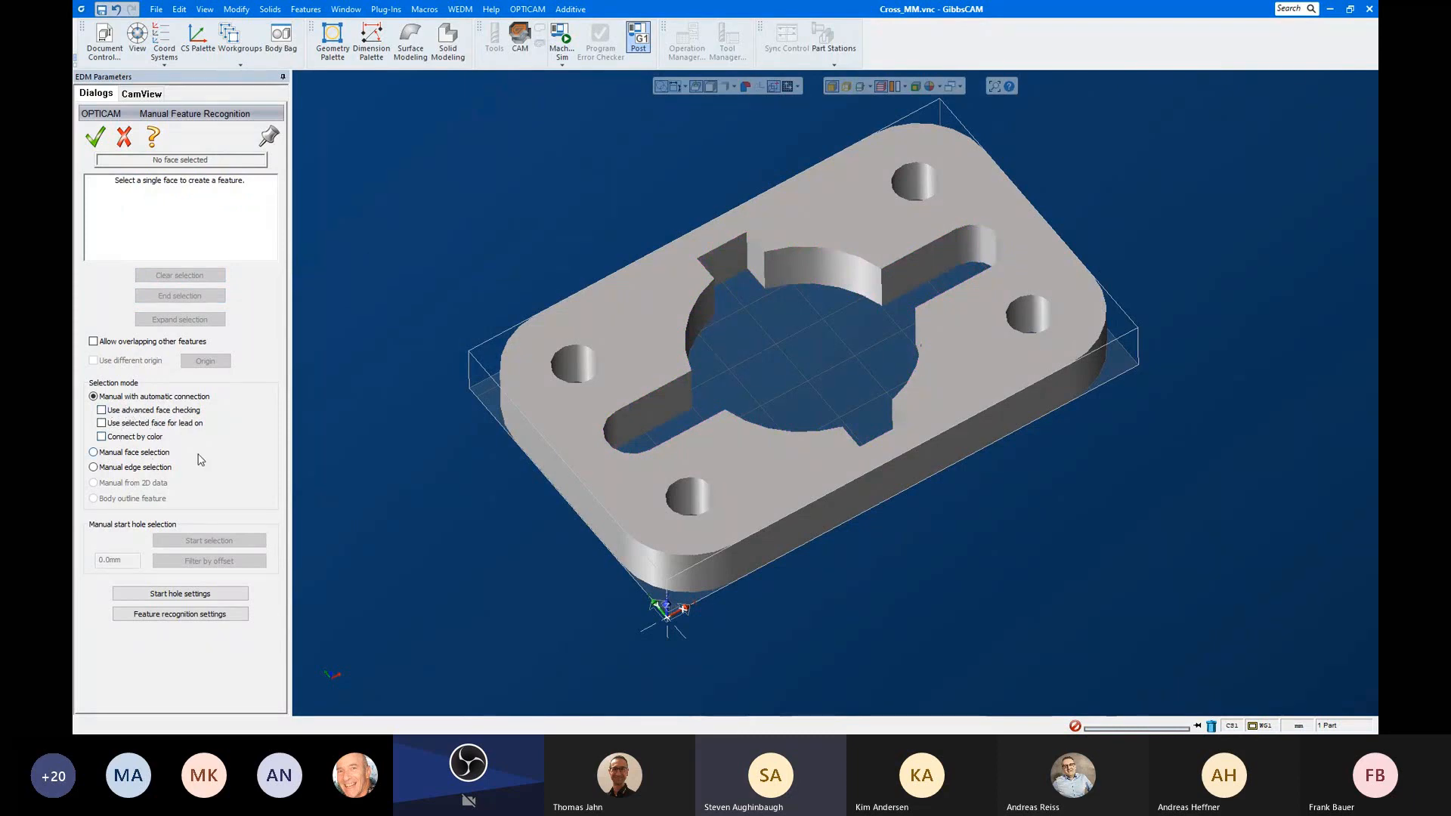
# Step: Turn on using the selected face for lead on, and try a feature from the curved face beside the upper notch before cancelling it
pyautogui.click(114, 423)
pyautogui.click(817, 275)
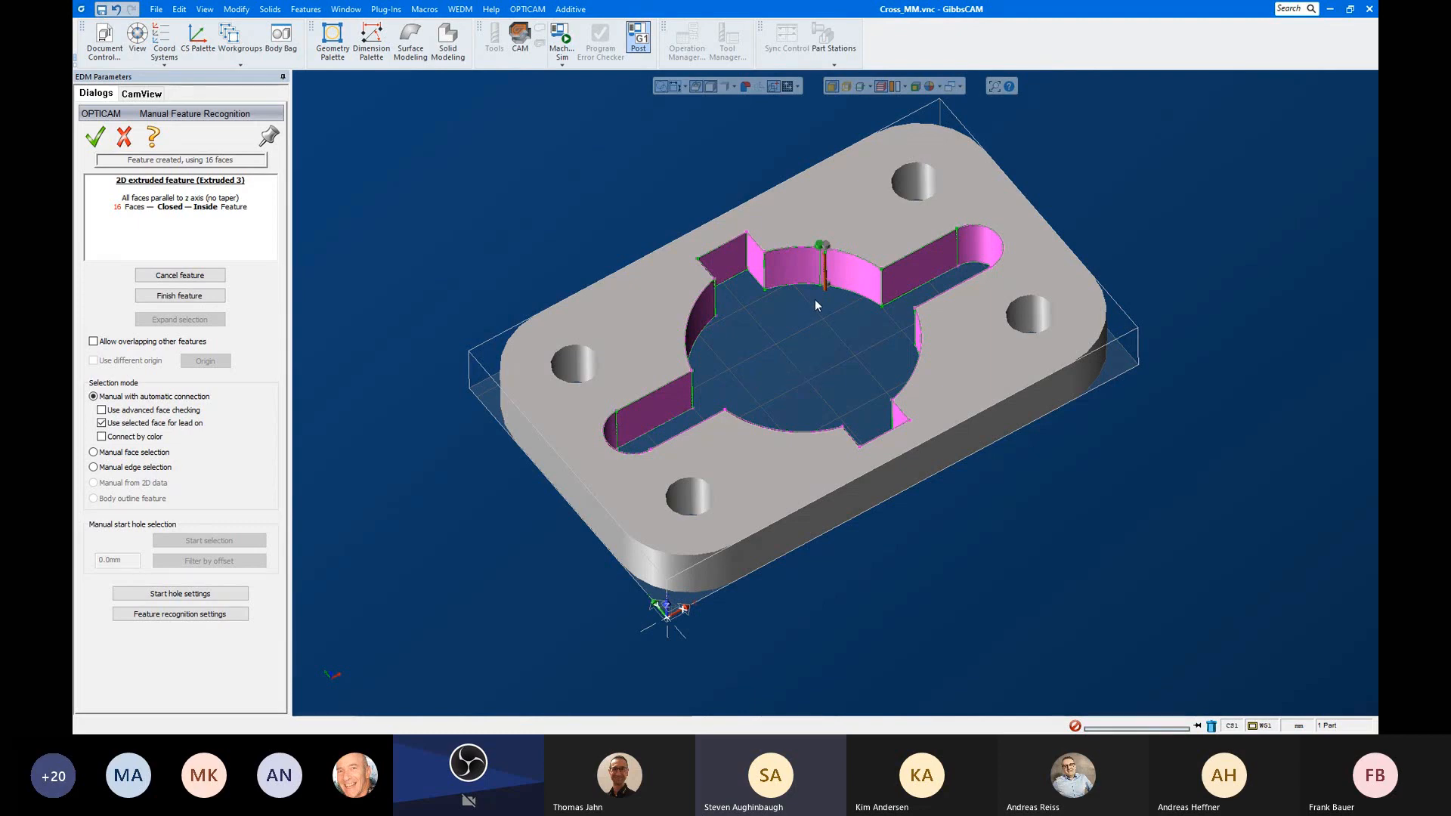
pyautogui.moveTo(800, 312)
pyautogui.mouseDown(button='middle')
pyautogui.moveTo(805, 370)
pyautogui.moveTo(594, 272)
pyautogui.moveTo(804, 302)
pyautogui.moveTo(791, 327)
pyautogui.mouseUp(button='middle')
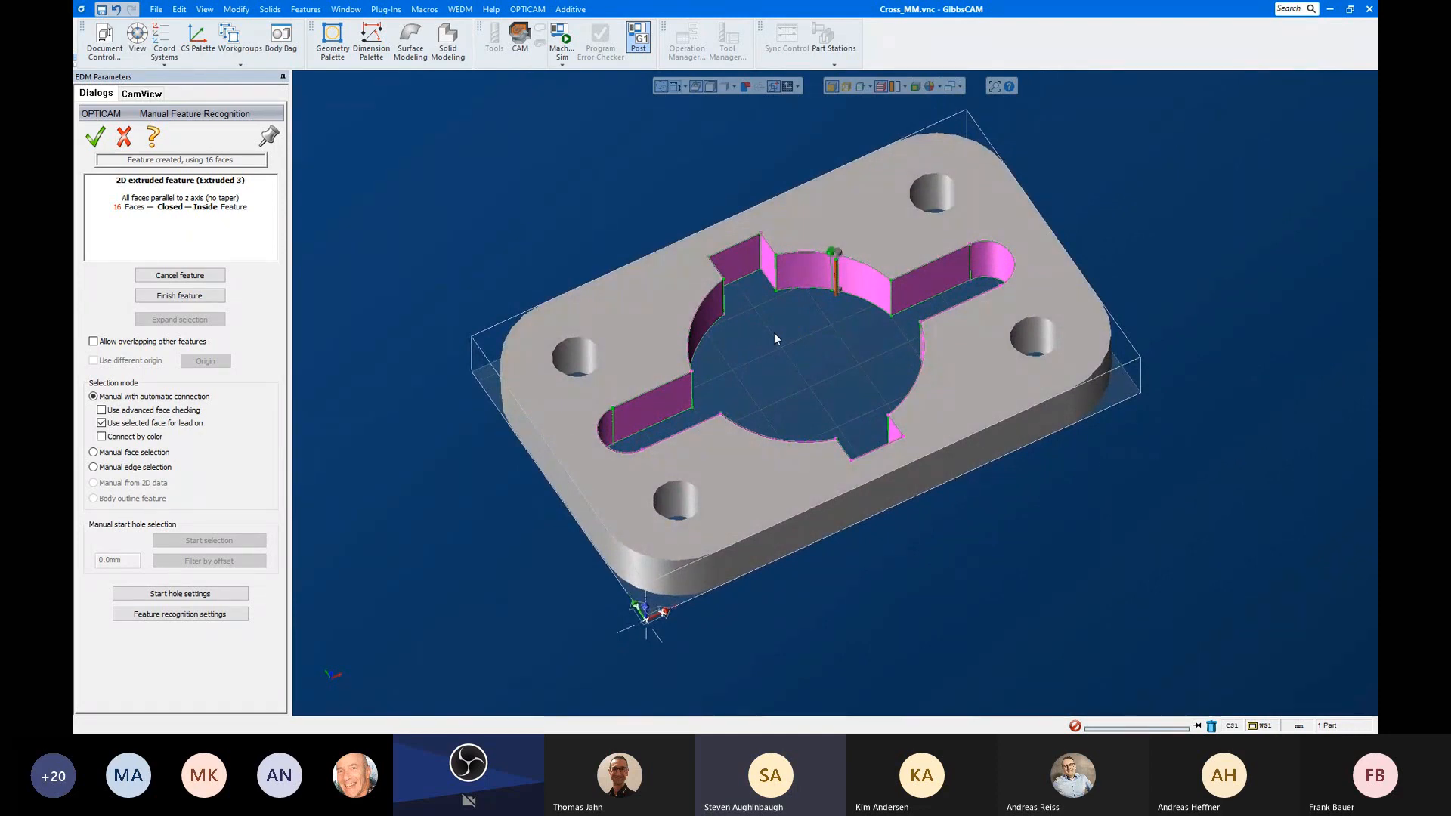
pyautogui.click(179, 277)
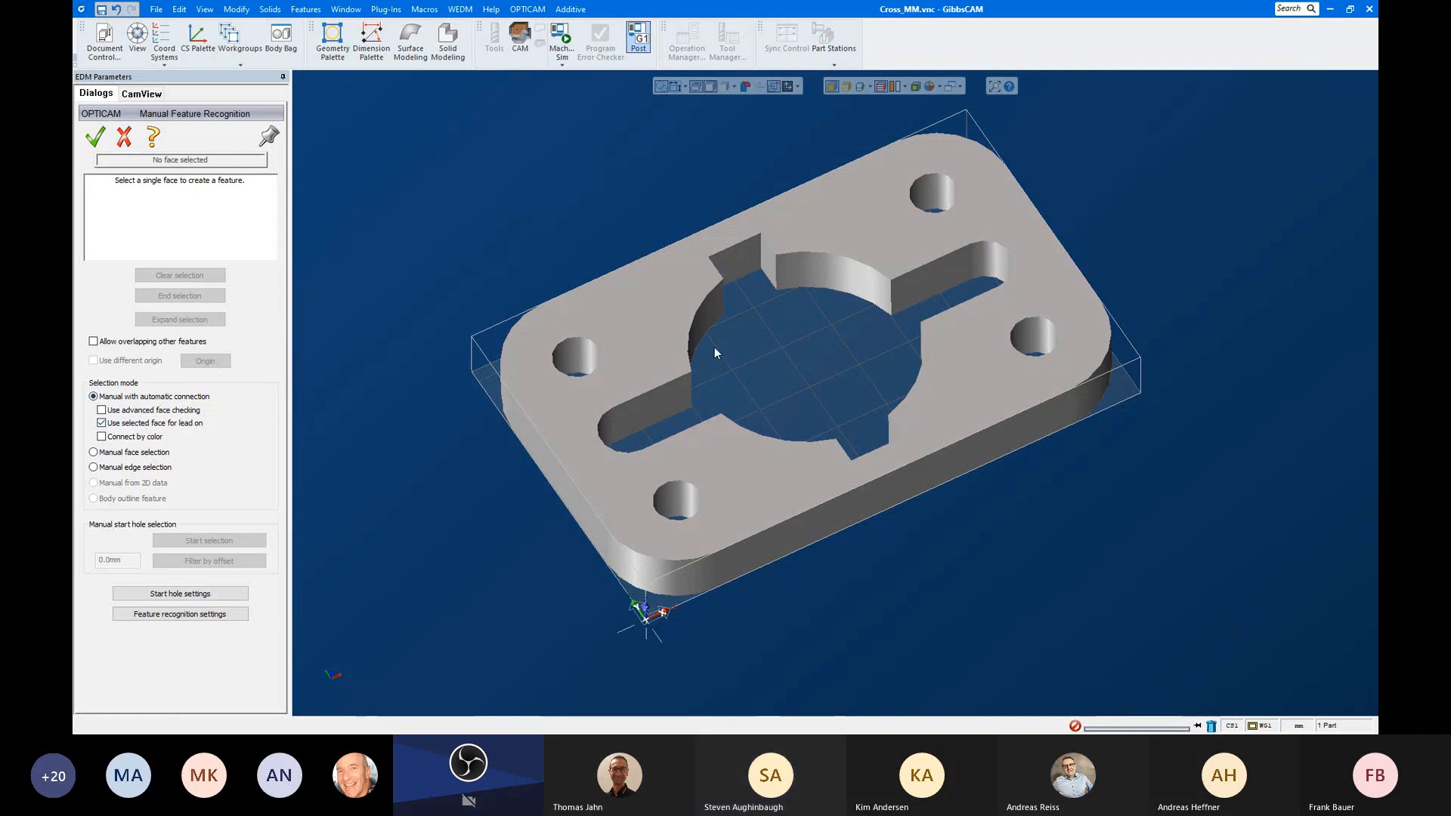
# Step: Create the extruded inside feature from the flat end face of the upper notch, finish it and accept the feature recognition
pyautogui.click(732, 263)
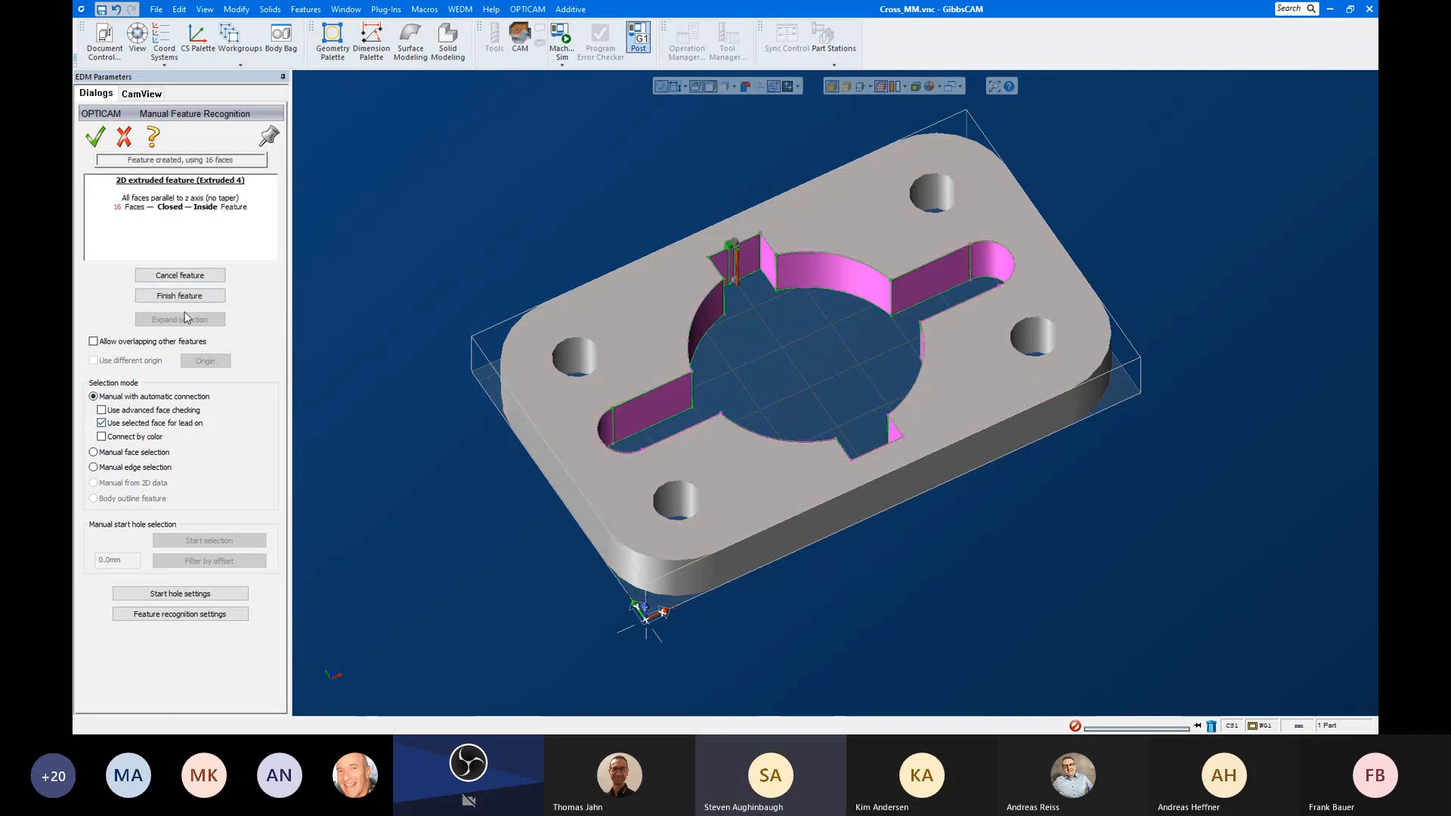
pyautogui.click(181, 297)
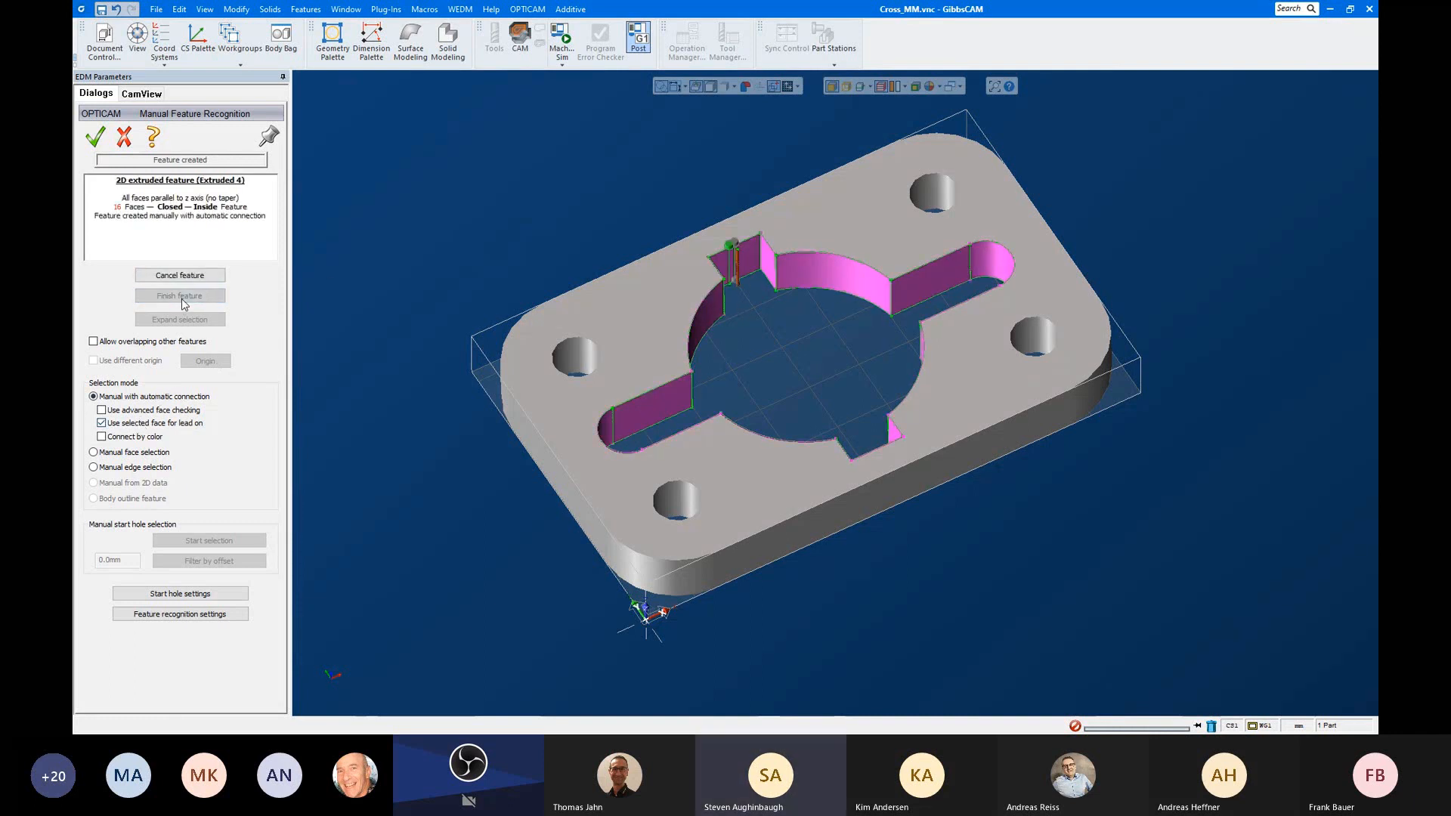
pyautogui.click(95, 139)
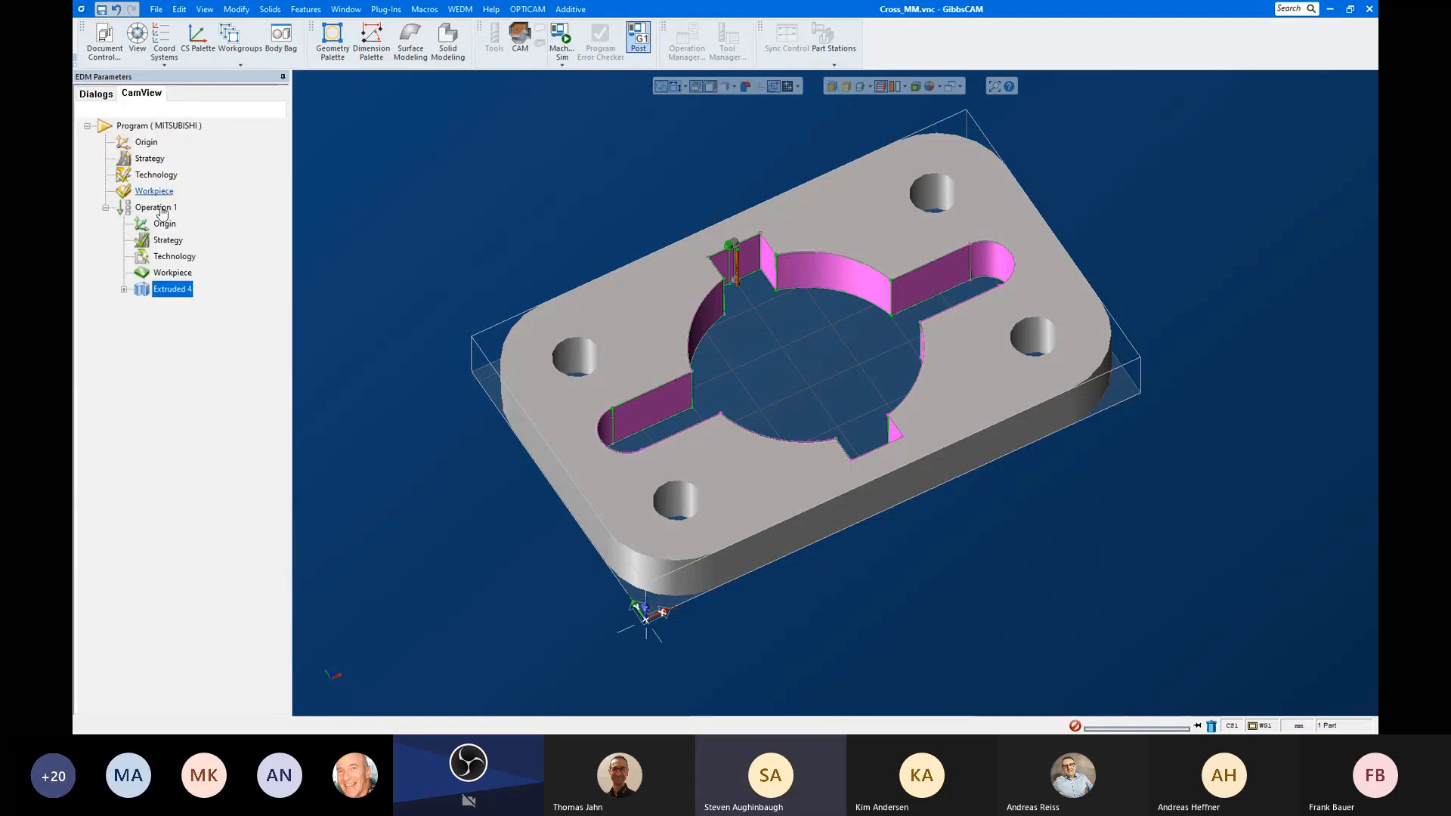
# Step: Output the Extruded 4 feature as an NC file named 123, overwriting the existing file
pyautogui.rightClick(173, 295)
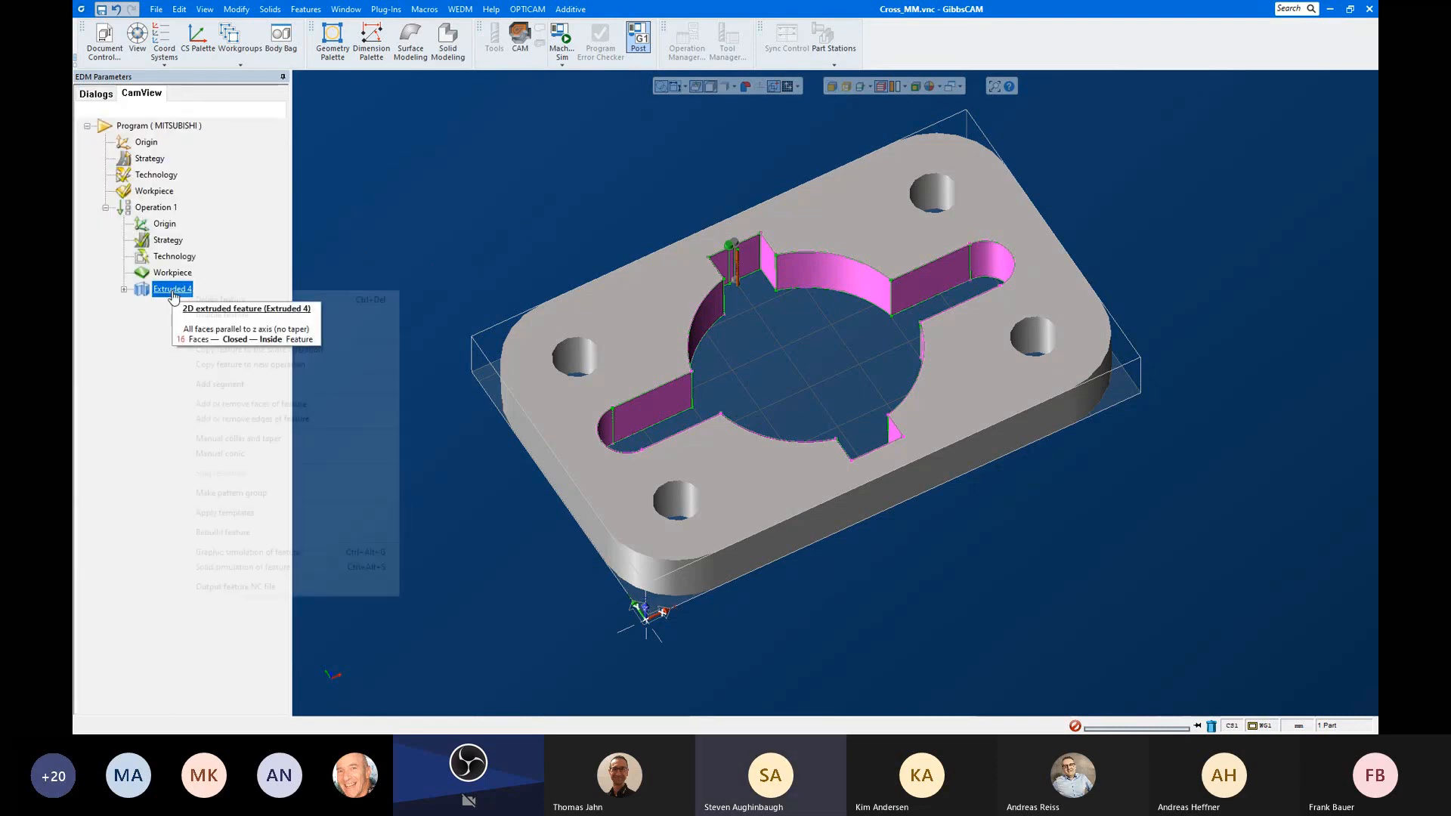
pyautogui.click(275, 588)
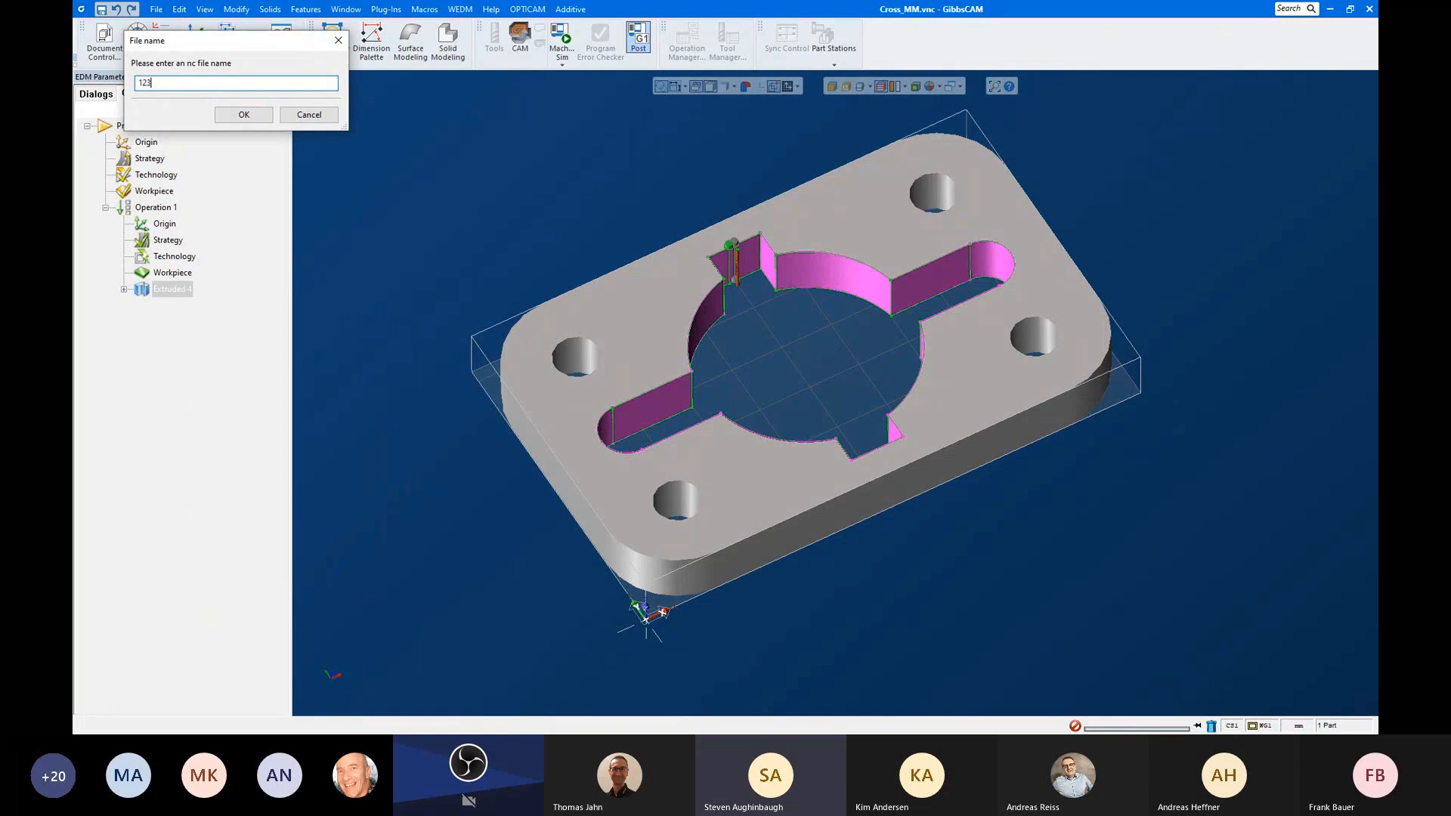
pyautogui.click(242, 115)
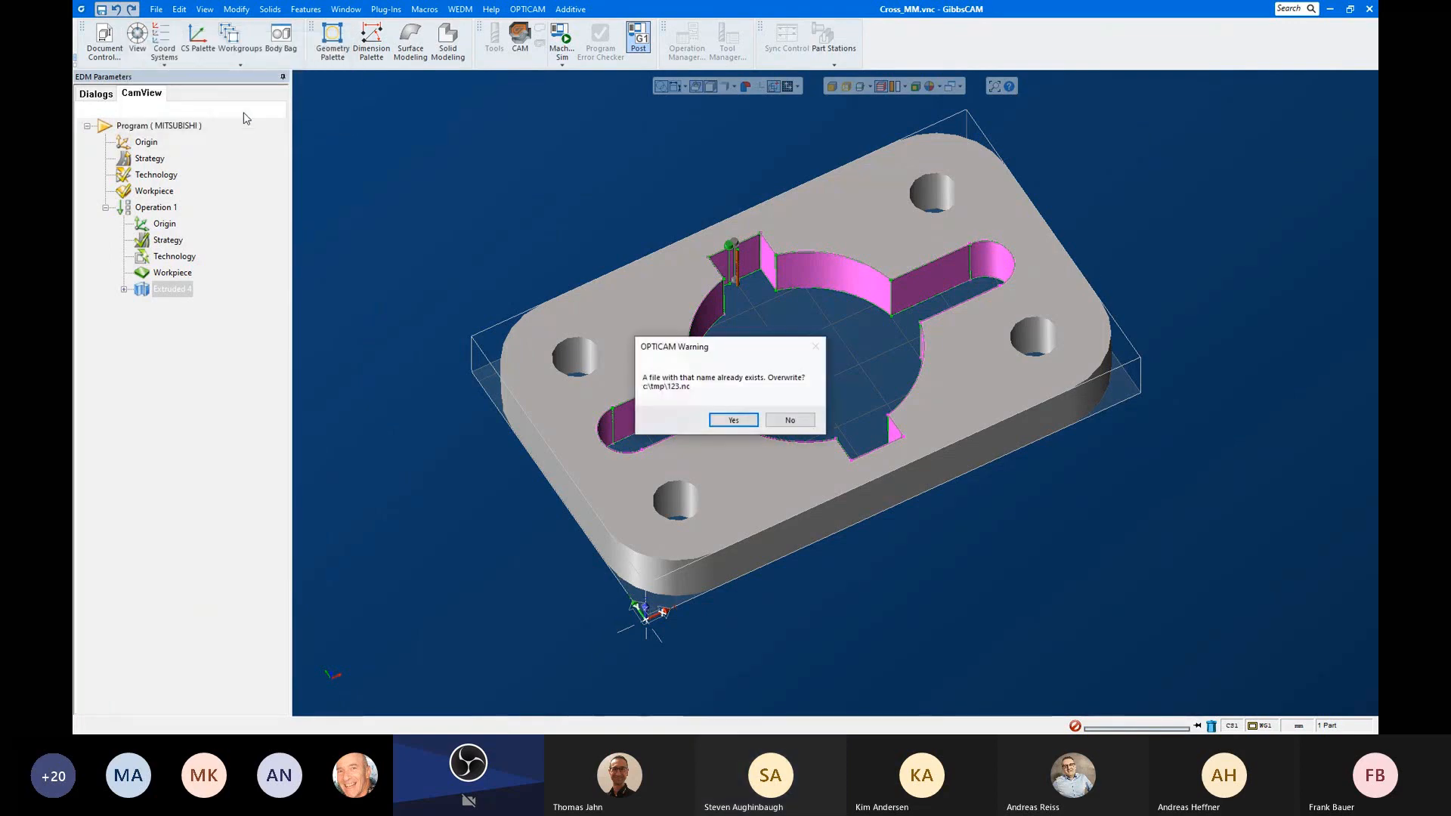
pyautogui.click(710, 421)
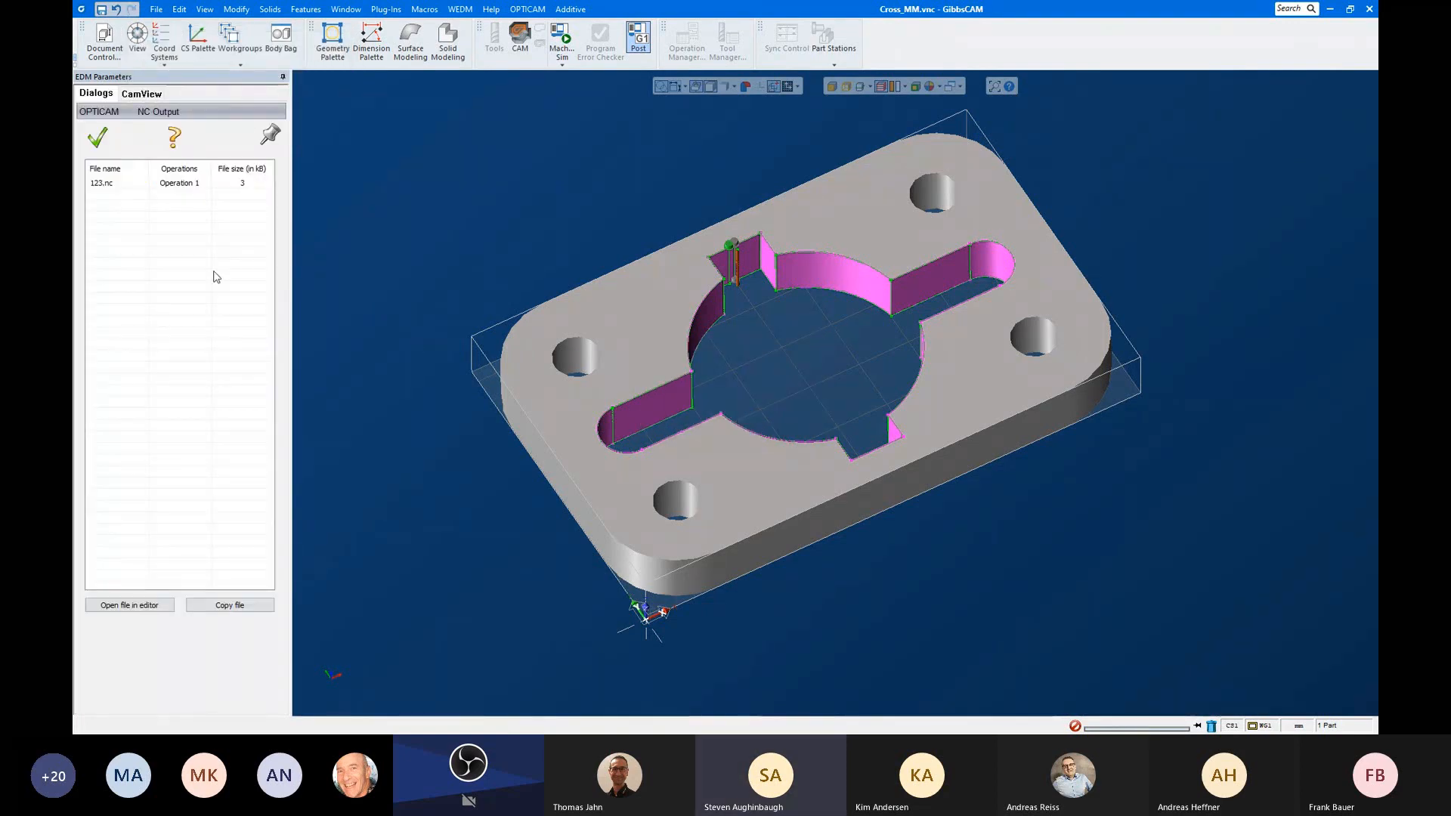
# Step: Review the code of 123.nc in the text editor, and close both the file and the NC output list
pyautogui.doubleClick(182, 186)
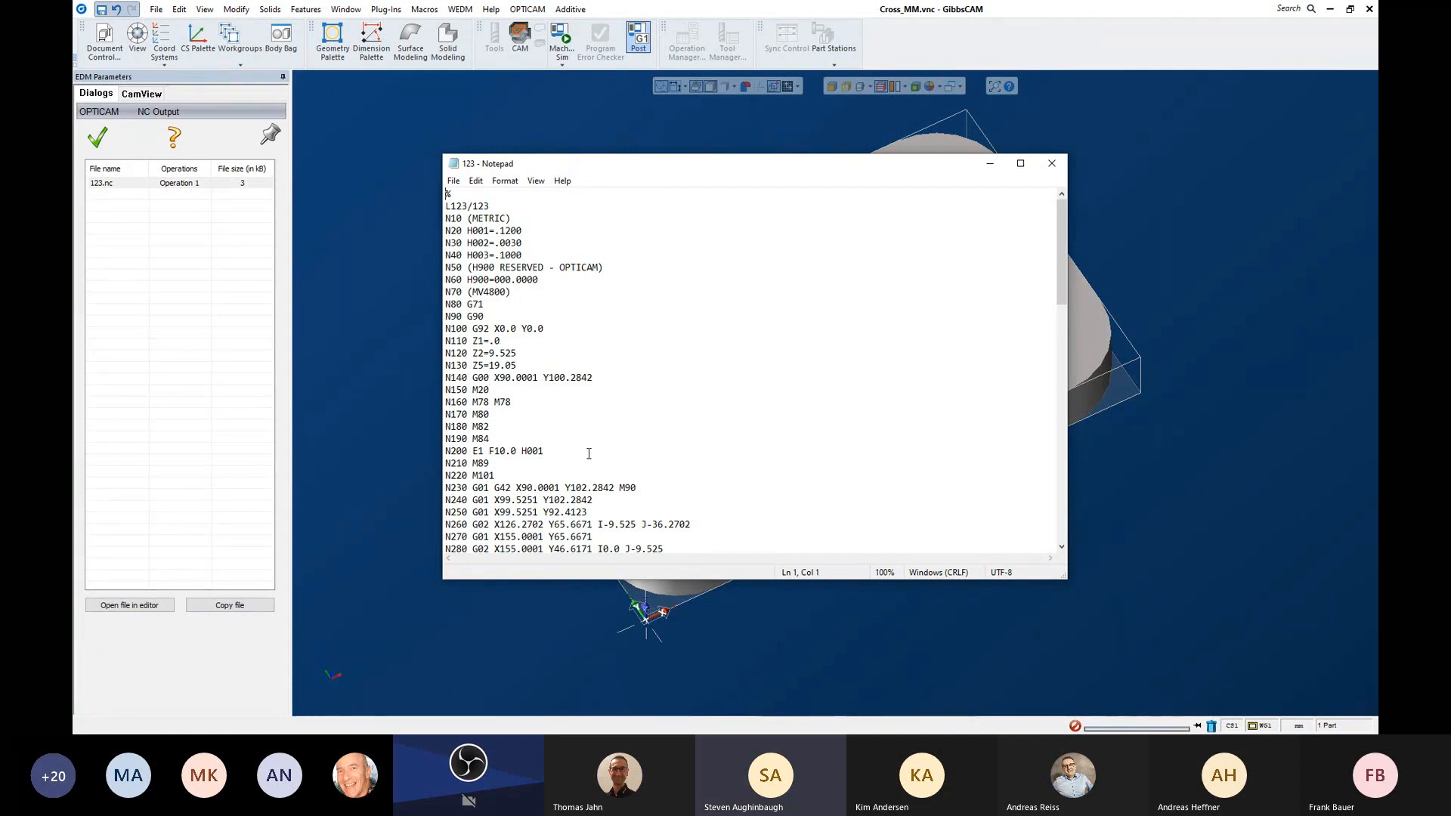
pyautogui.scroll(-11, 589, 453)
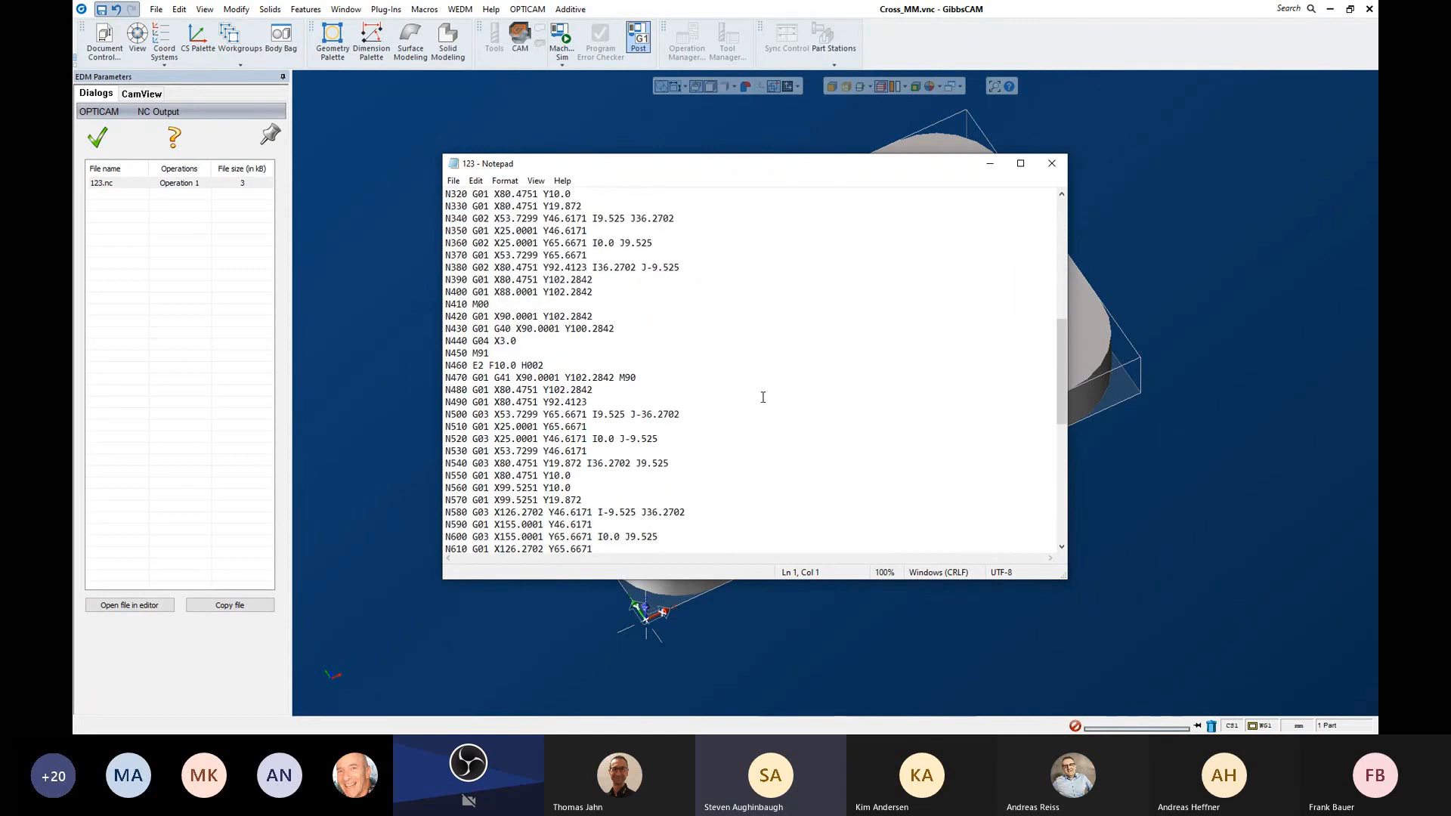
pyautogui.scroll(11, 762, 397)
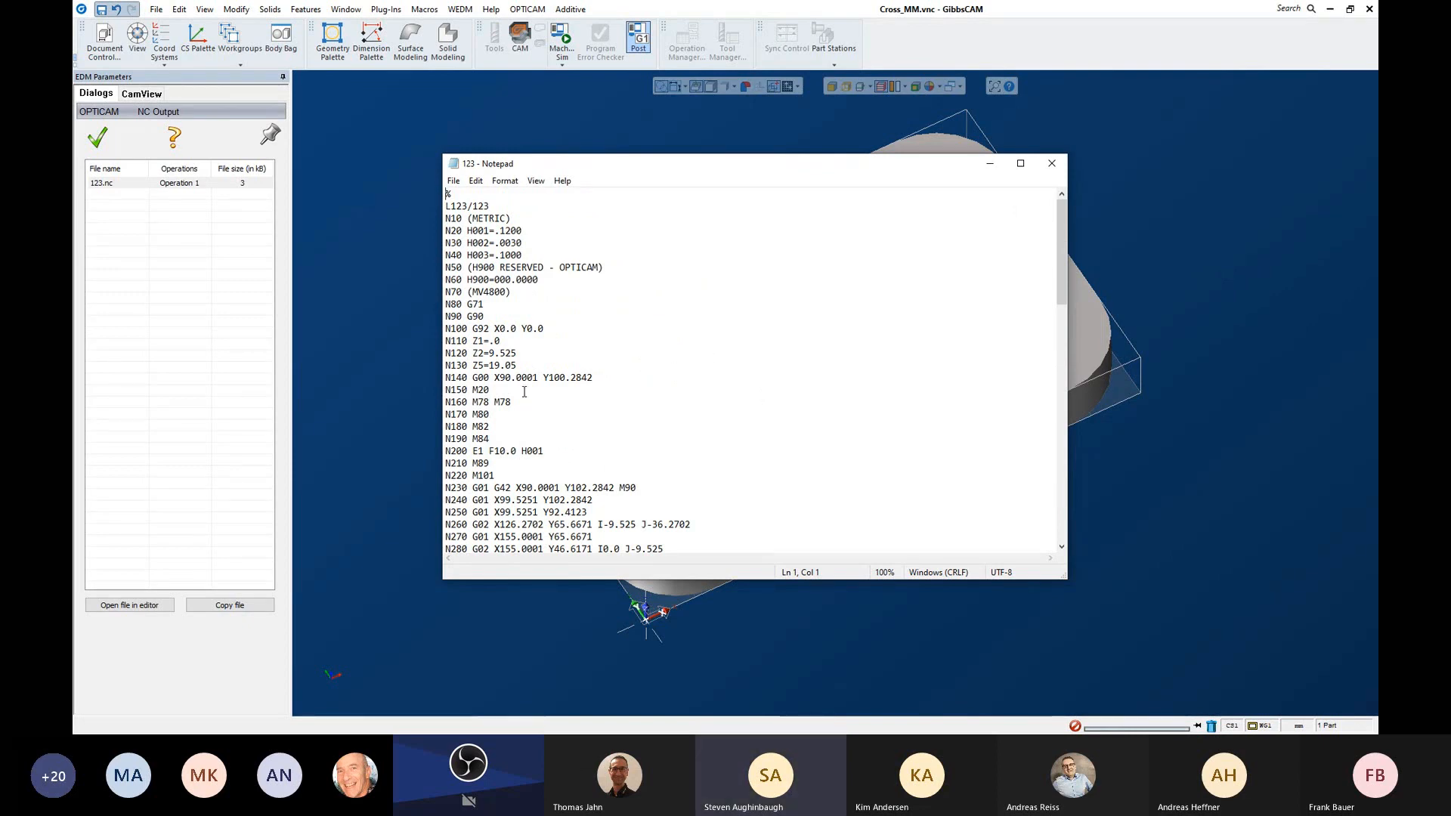
pyautogui.click(1053, 166)
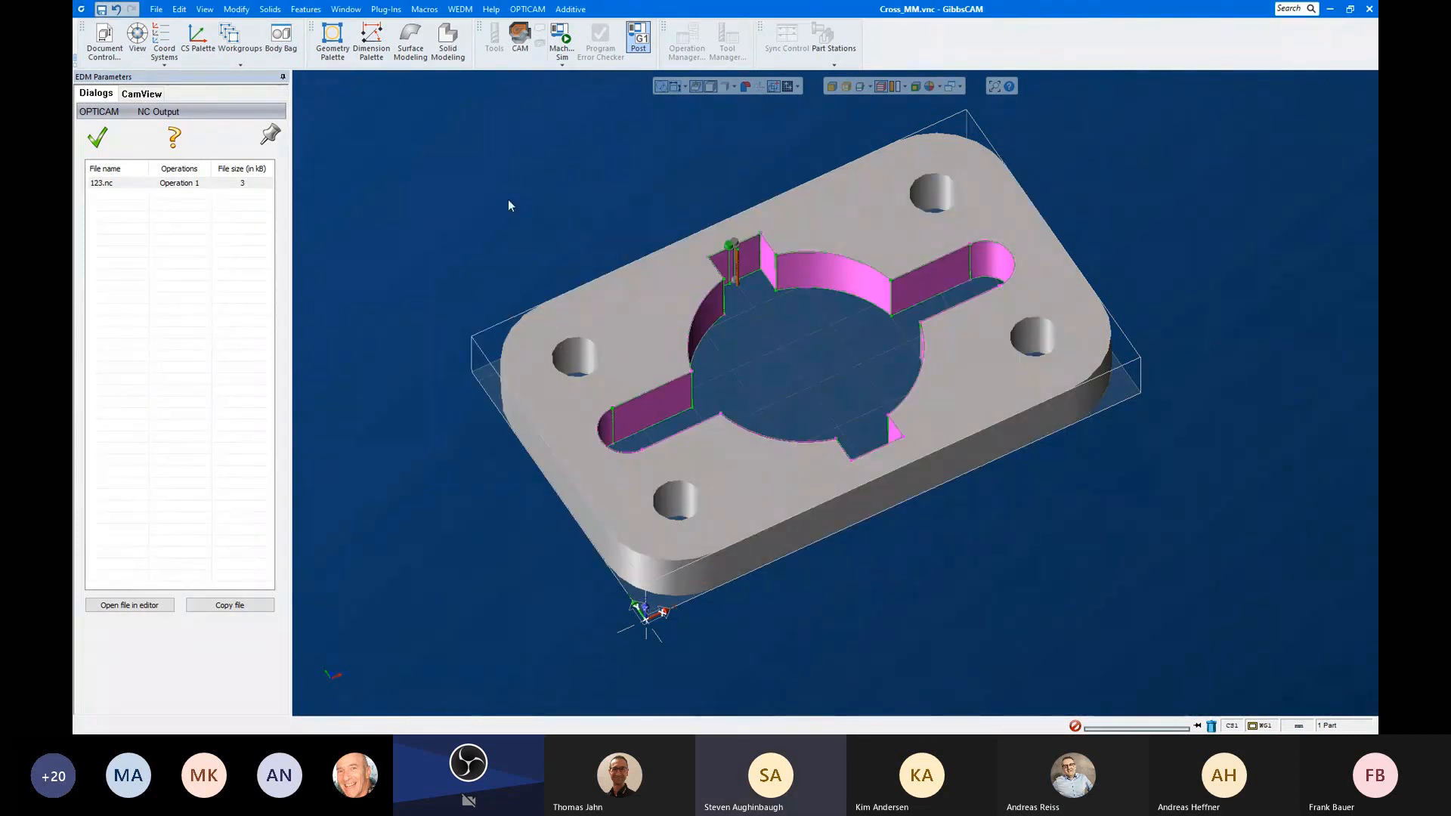
pyautogui.click(97, 144)
pyautogui.click(429, 265)
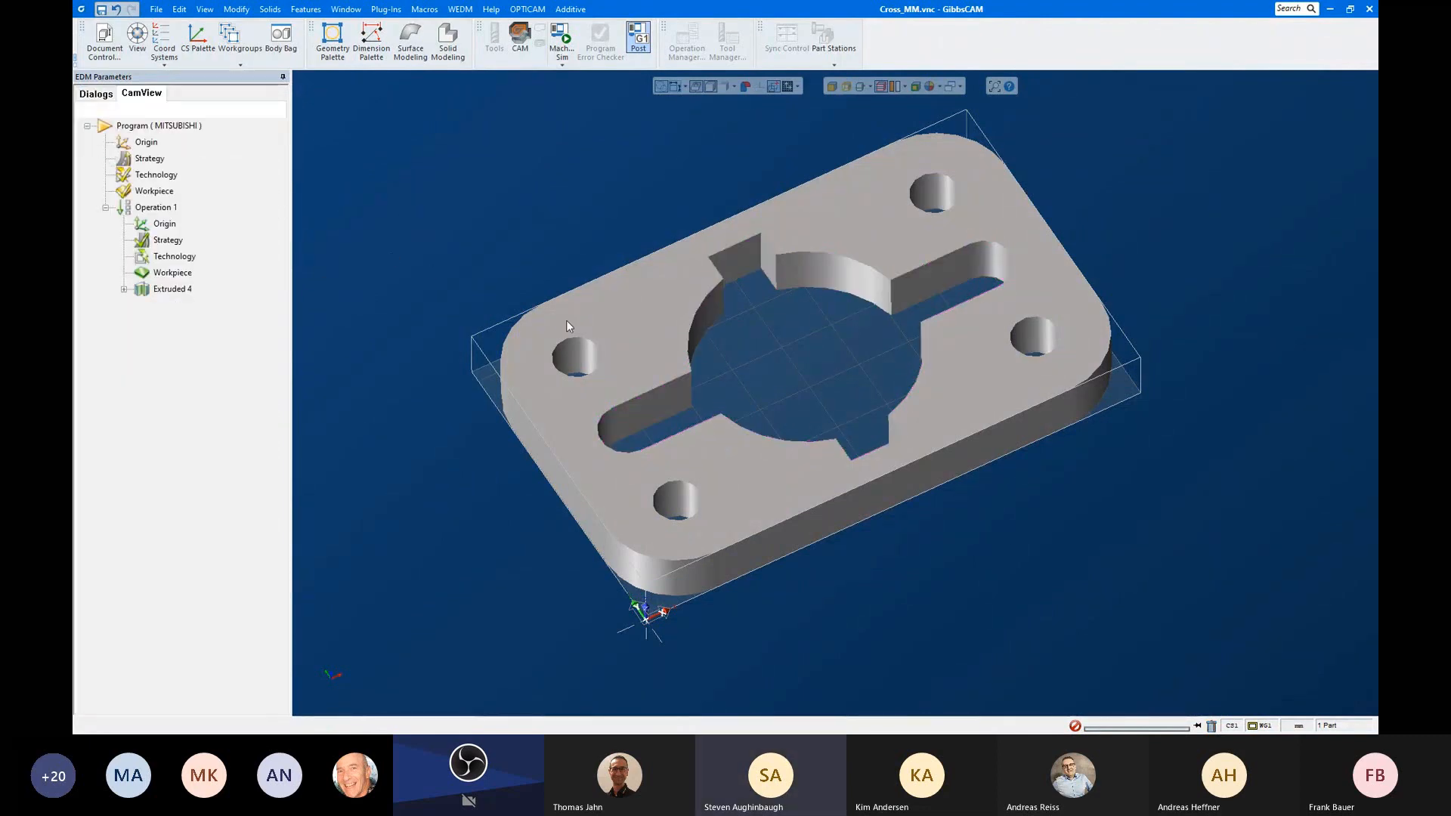
# Step: Open the postprocessor options from the program setup and turn on Lift tank in the NC output settings
pyautogui.doubleClick(159, 125)
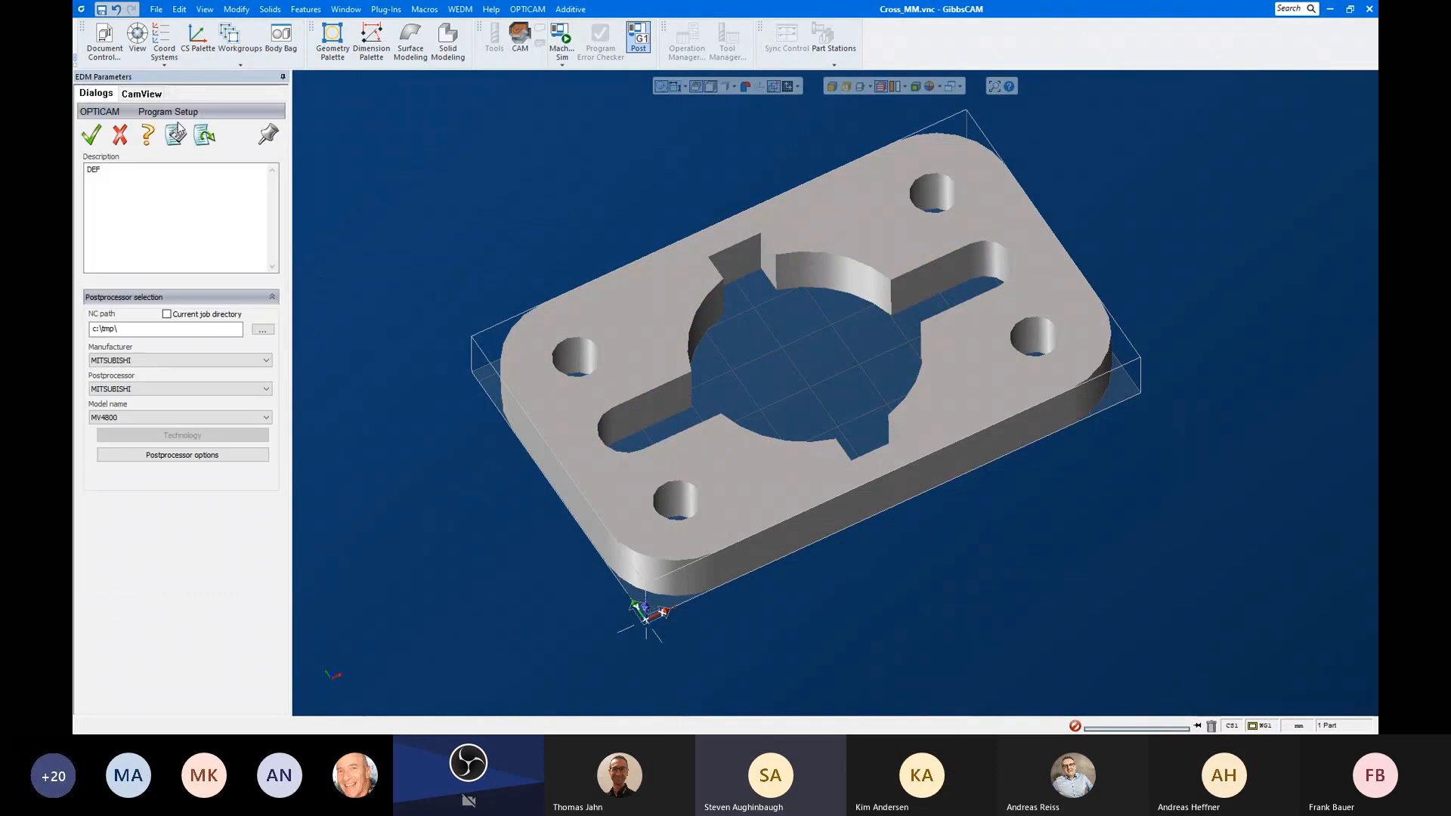
pyautogui.click(203, 458)
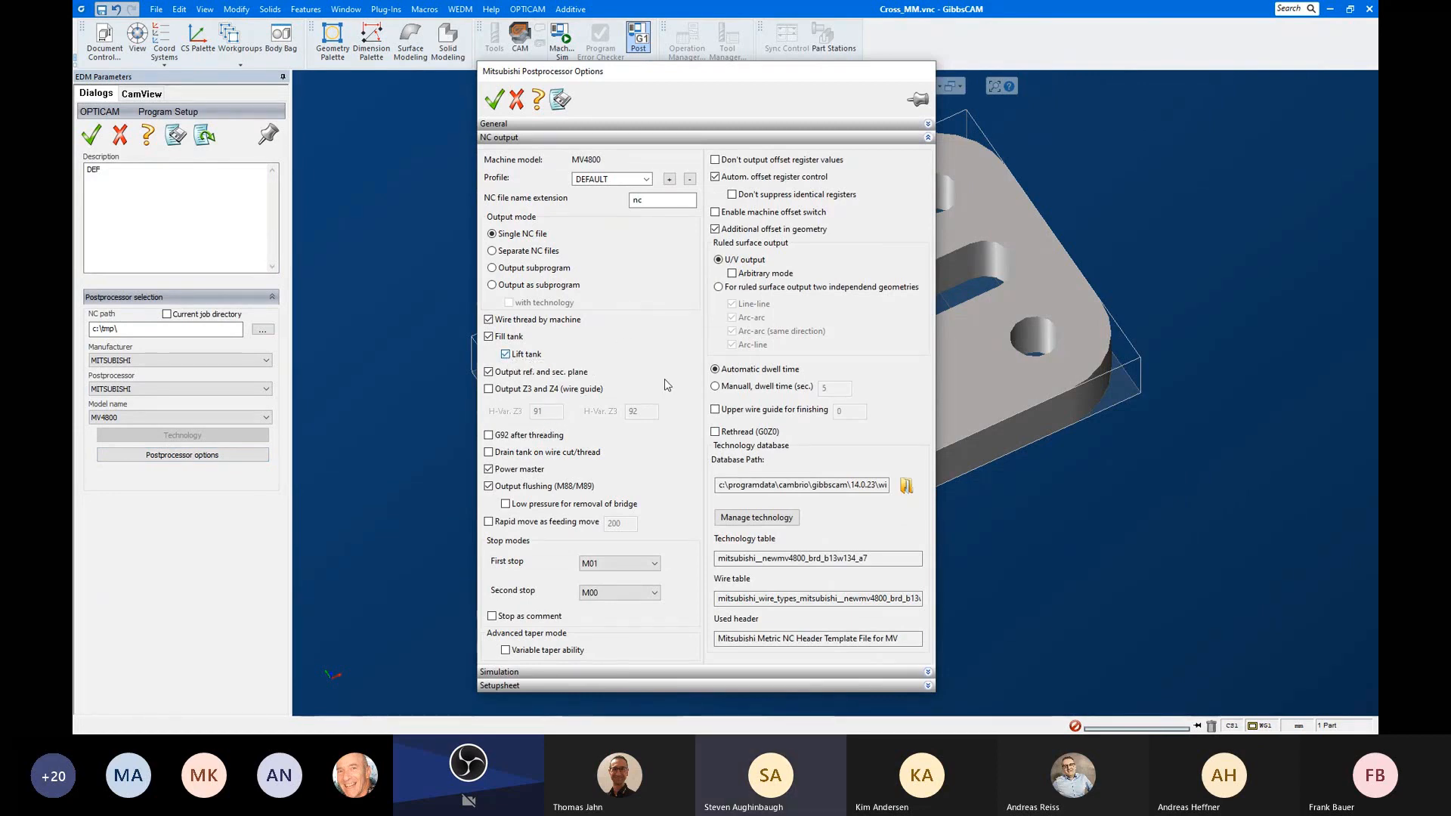
pyautogui.click(506, 354)
pyautogui.click(598, 138)
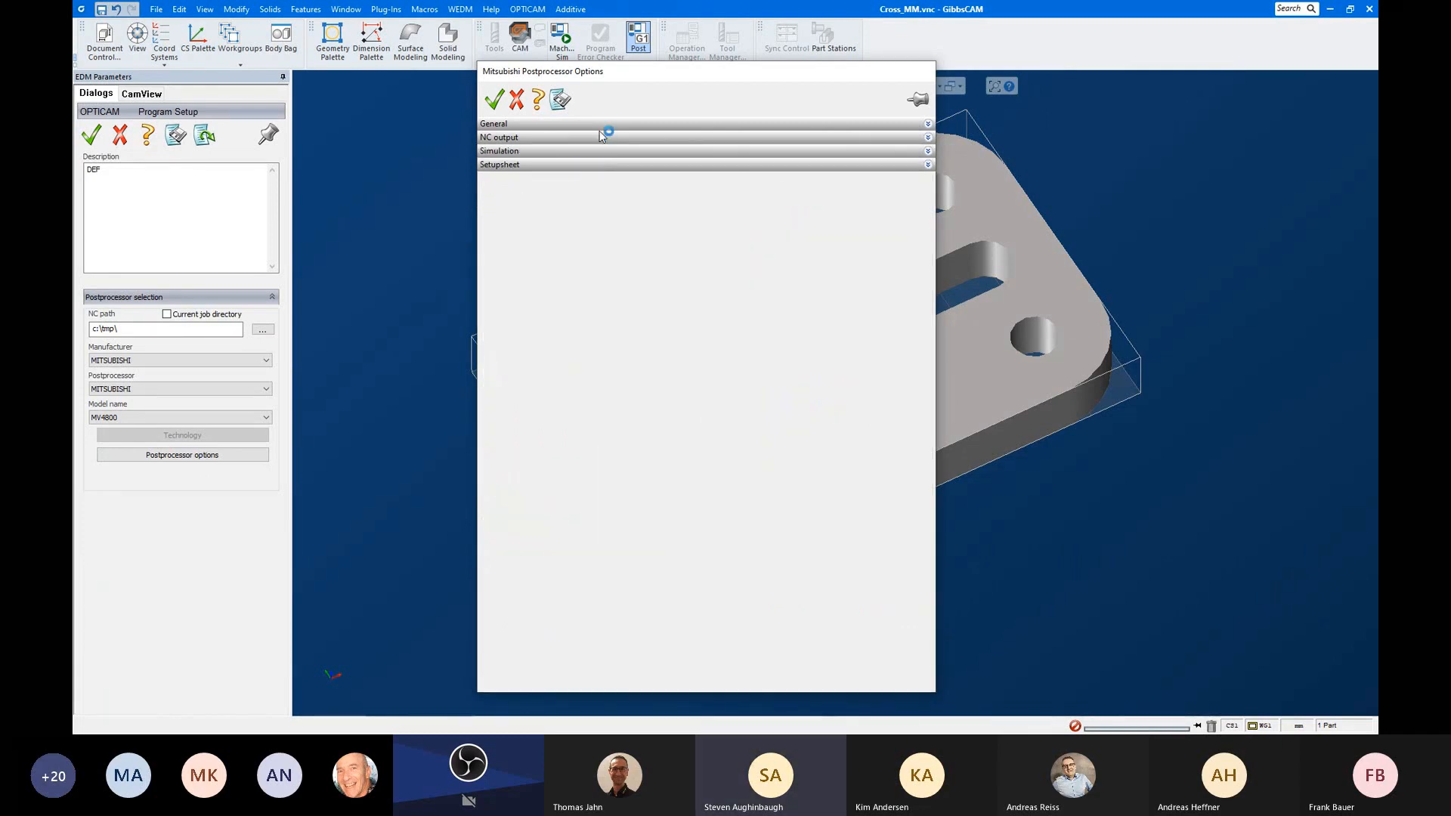
# Step: Enable opening the NC file in the editor and creating a setup sheet, and accept the postprocessor options and program setup
pyautogui.click(602, 124)
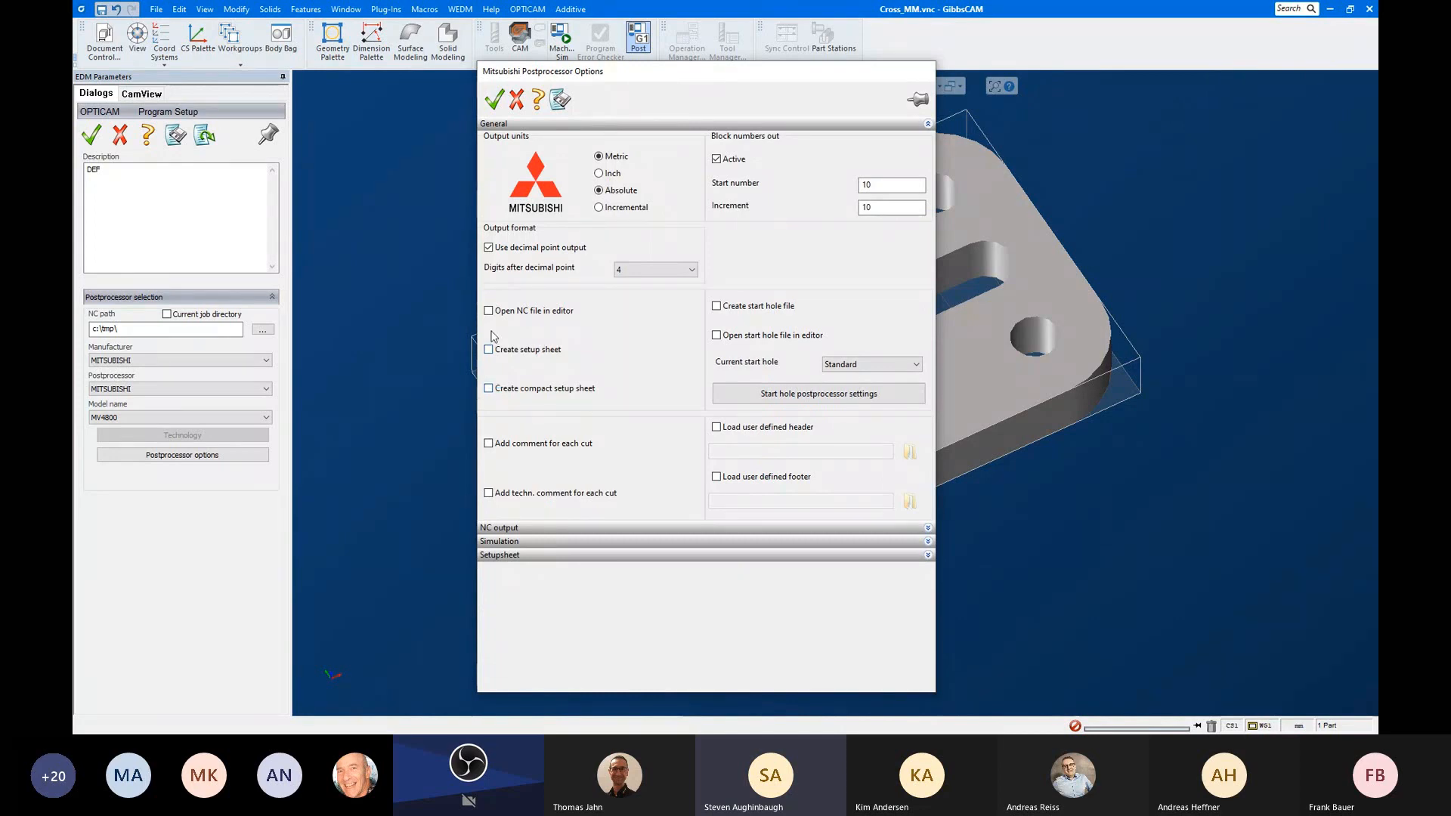
pyautogui.click(489, 311)
pyautogui.click(494, 99)
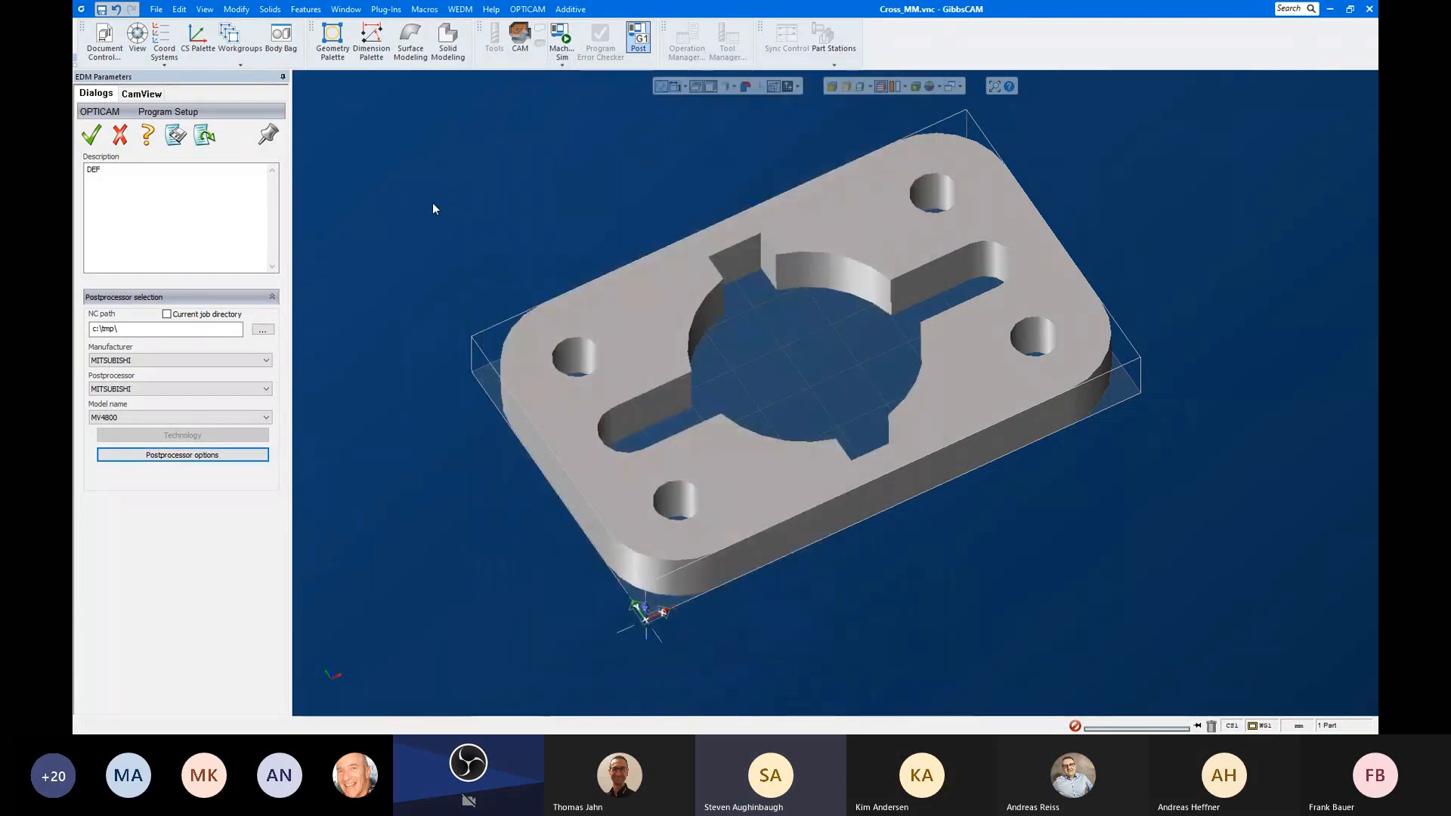
pyautogui.click(93, 136)
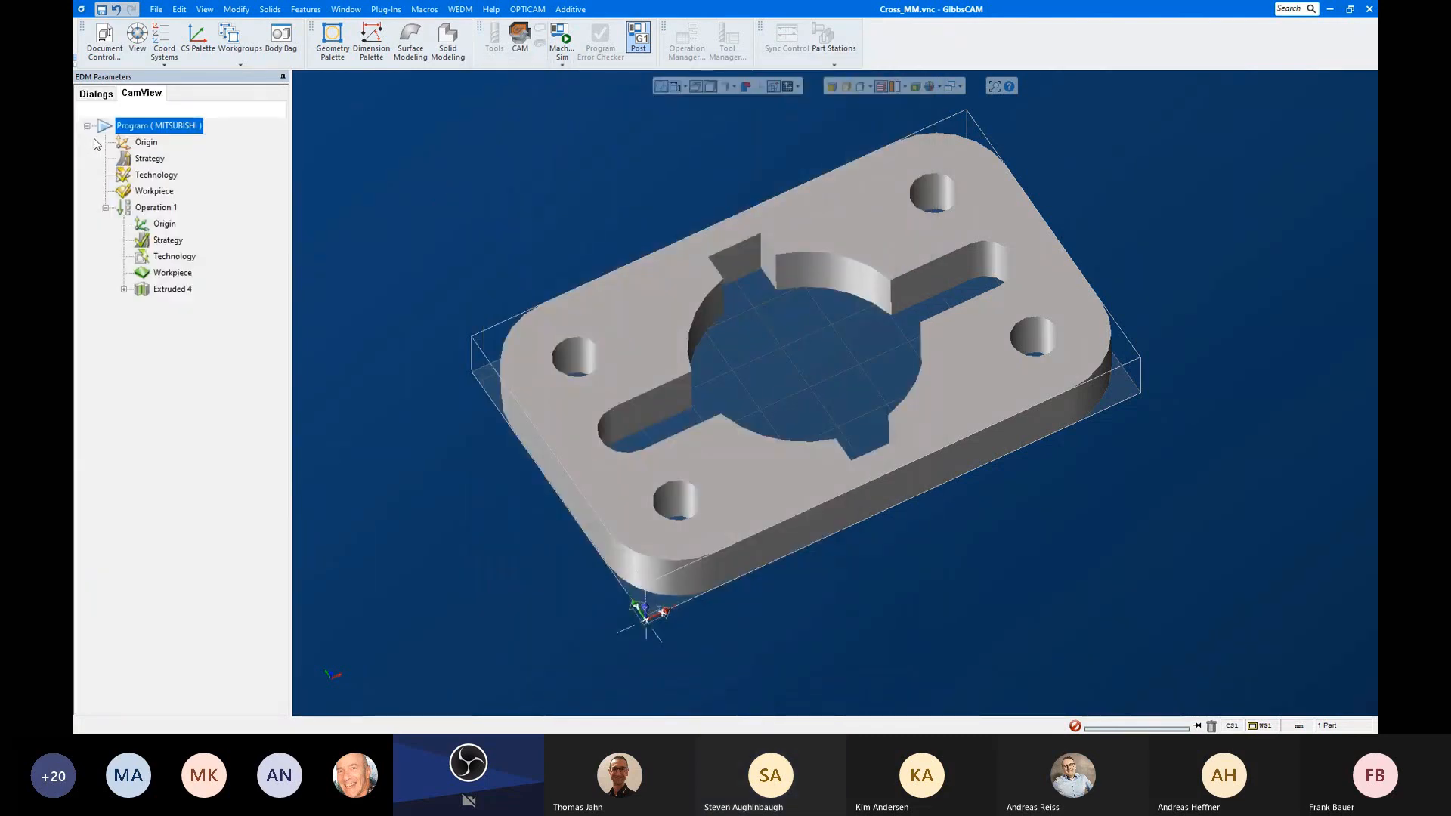
# Step: Output the whole program as an NC file named 123, and close its code in the text editor
pyautogui.rightClick(167, 134)
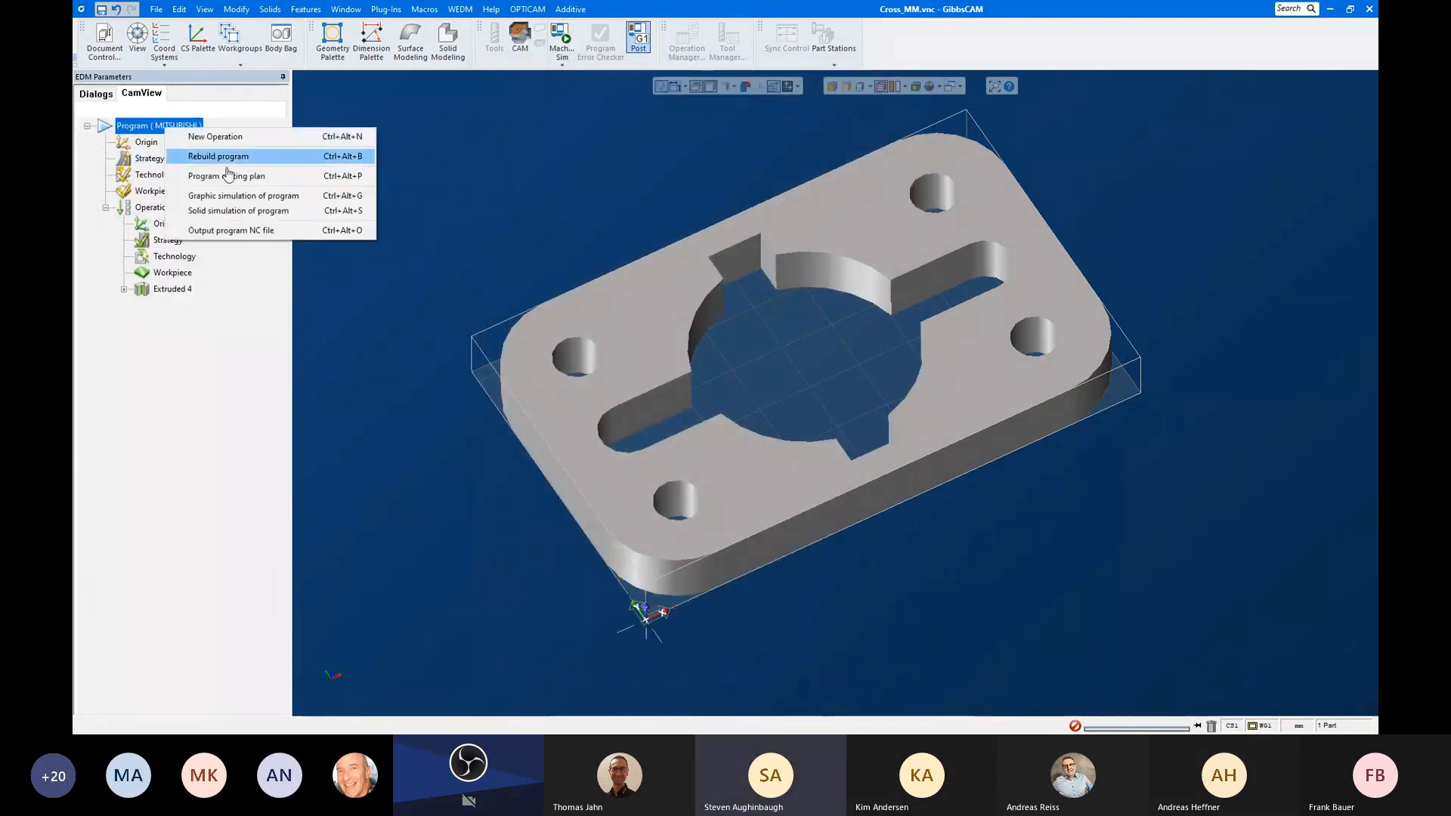
pyautogui.click(229, 233)
pyautogui.click(733, 419)
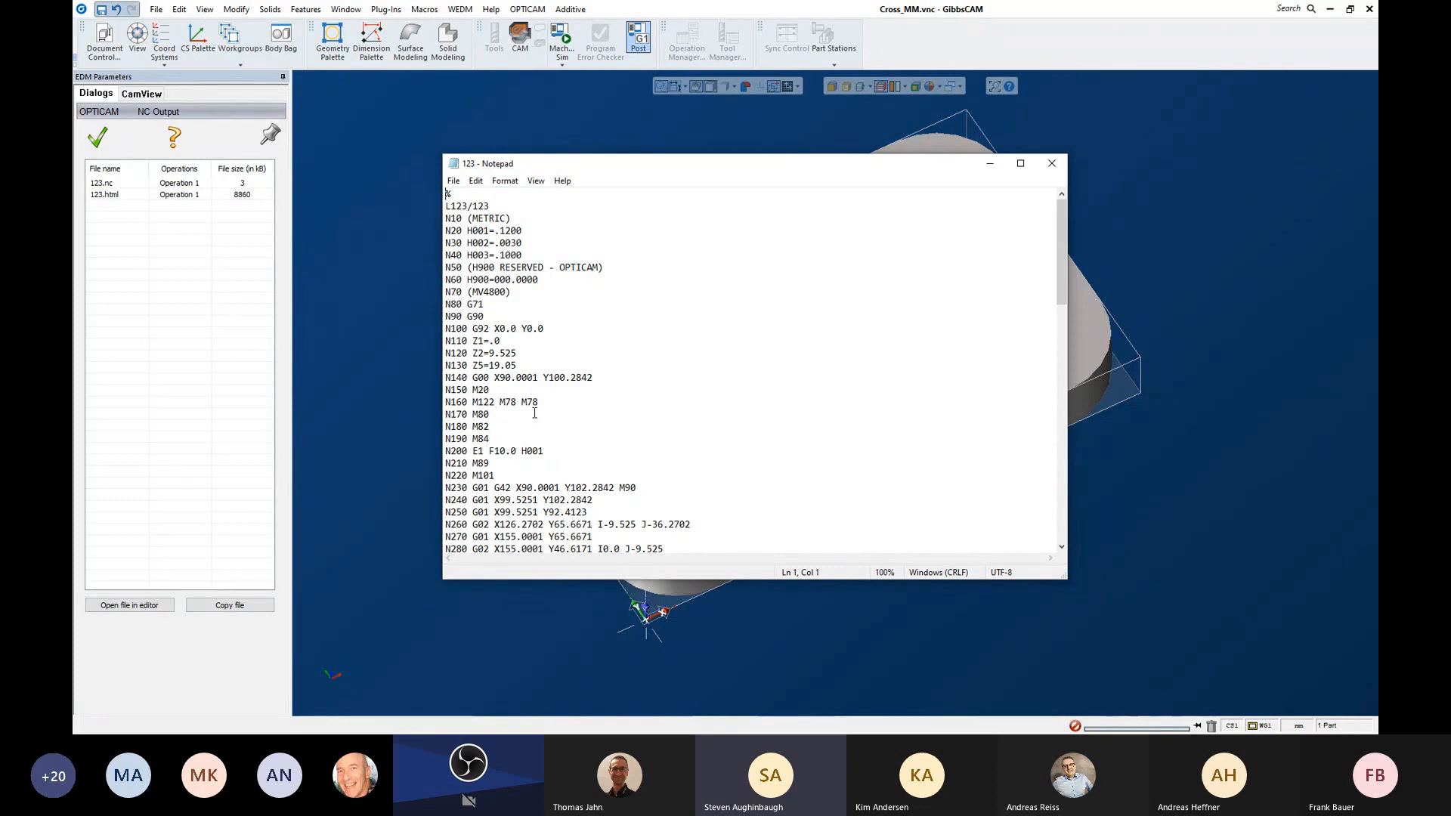
pyautogui.click(1052, 163)
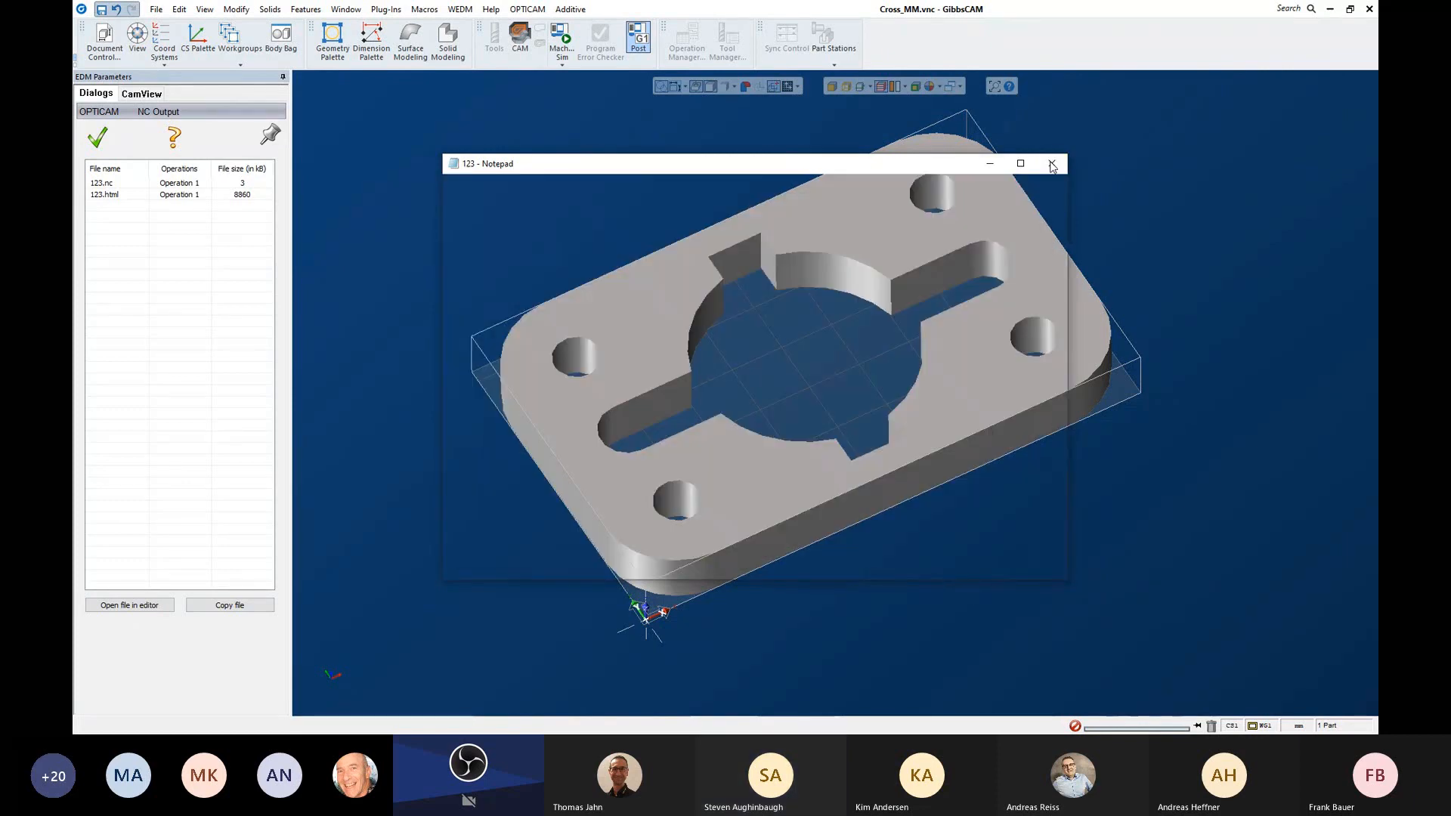
# Step: Review the setup sheet 123.html in the browser from top to bottom, and close both the sheet and the NC output list
pyautogui.click(181, 194)
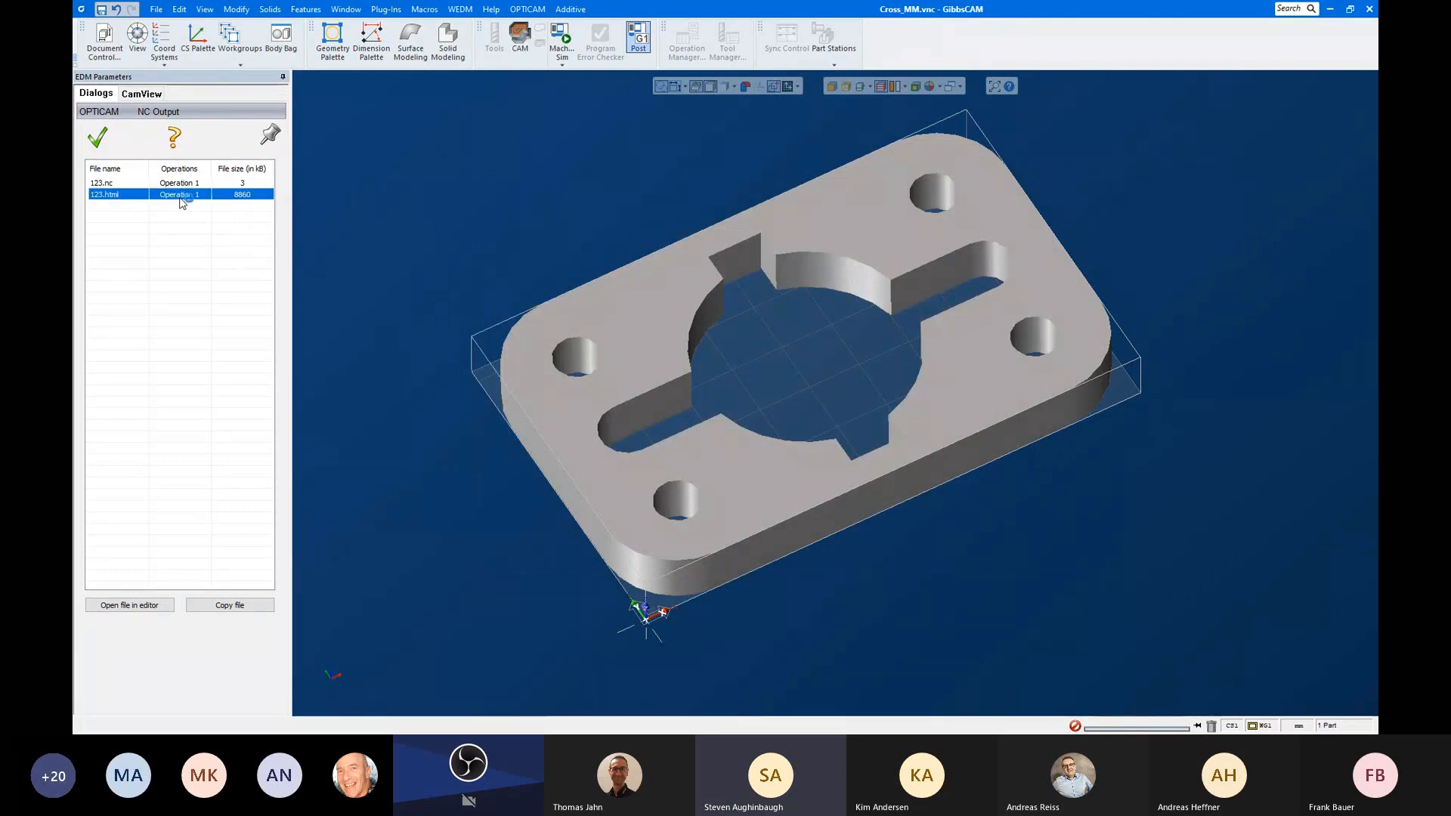
pyautogui.doubleClick(181, 197)
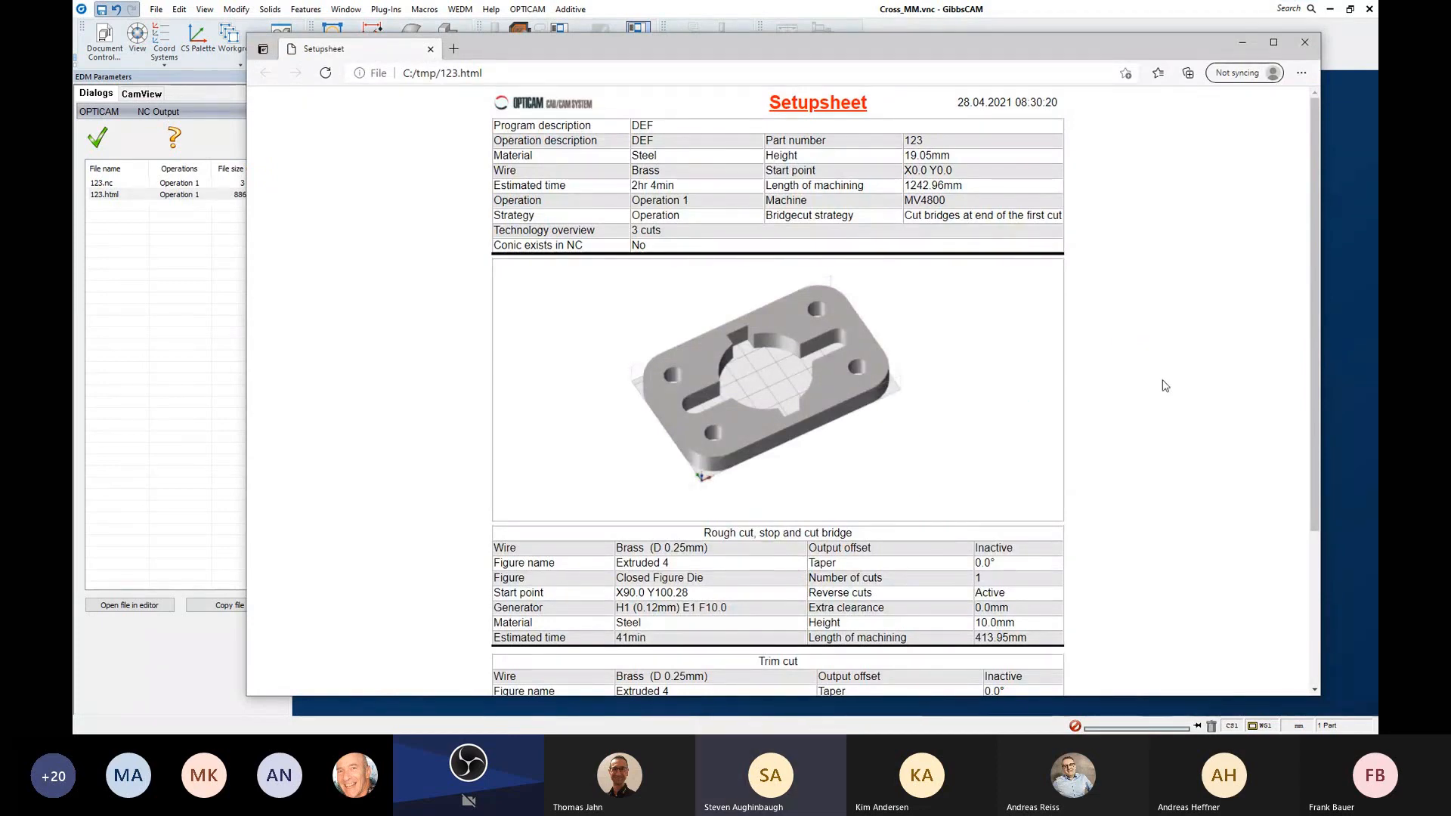
pyautogui.scroll(-3, 1134, 393)
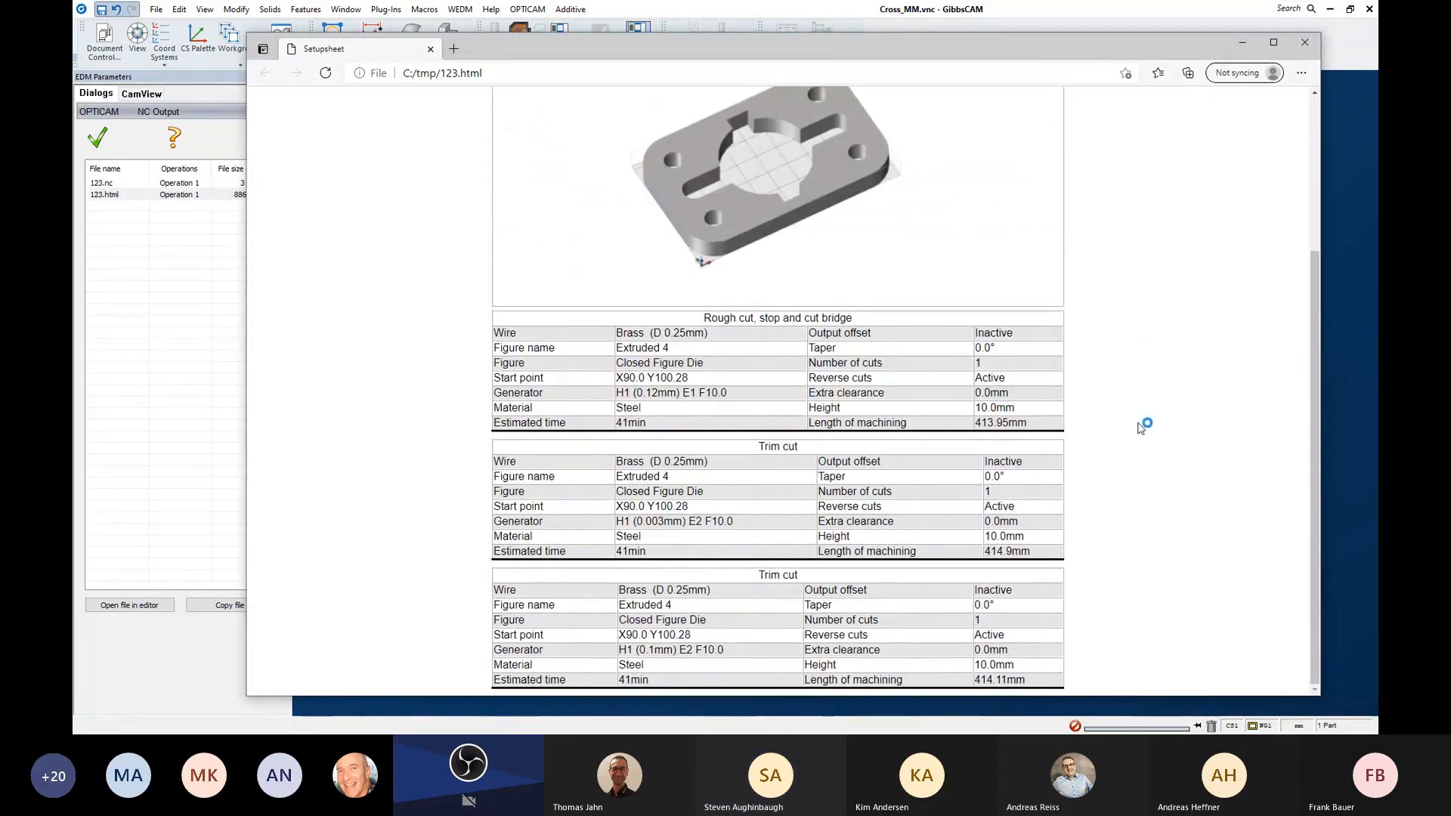
pyautogui.scroll(3, 1141, 428)
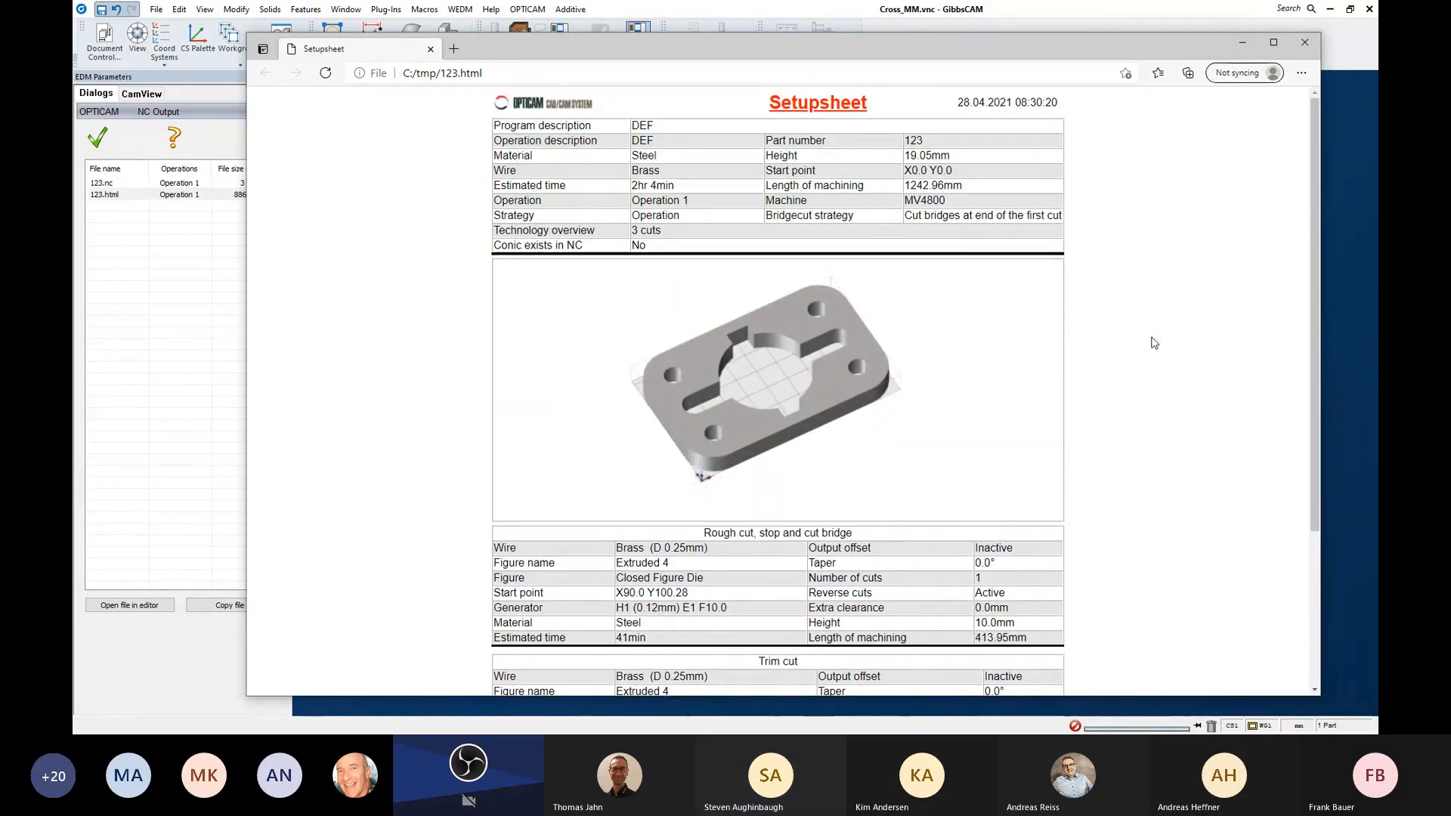
pyautogui.click(1303, 42)
pyautogui.click(98, 137)
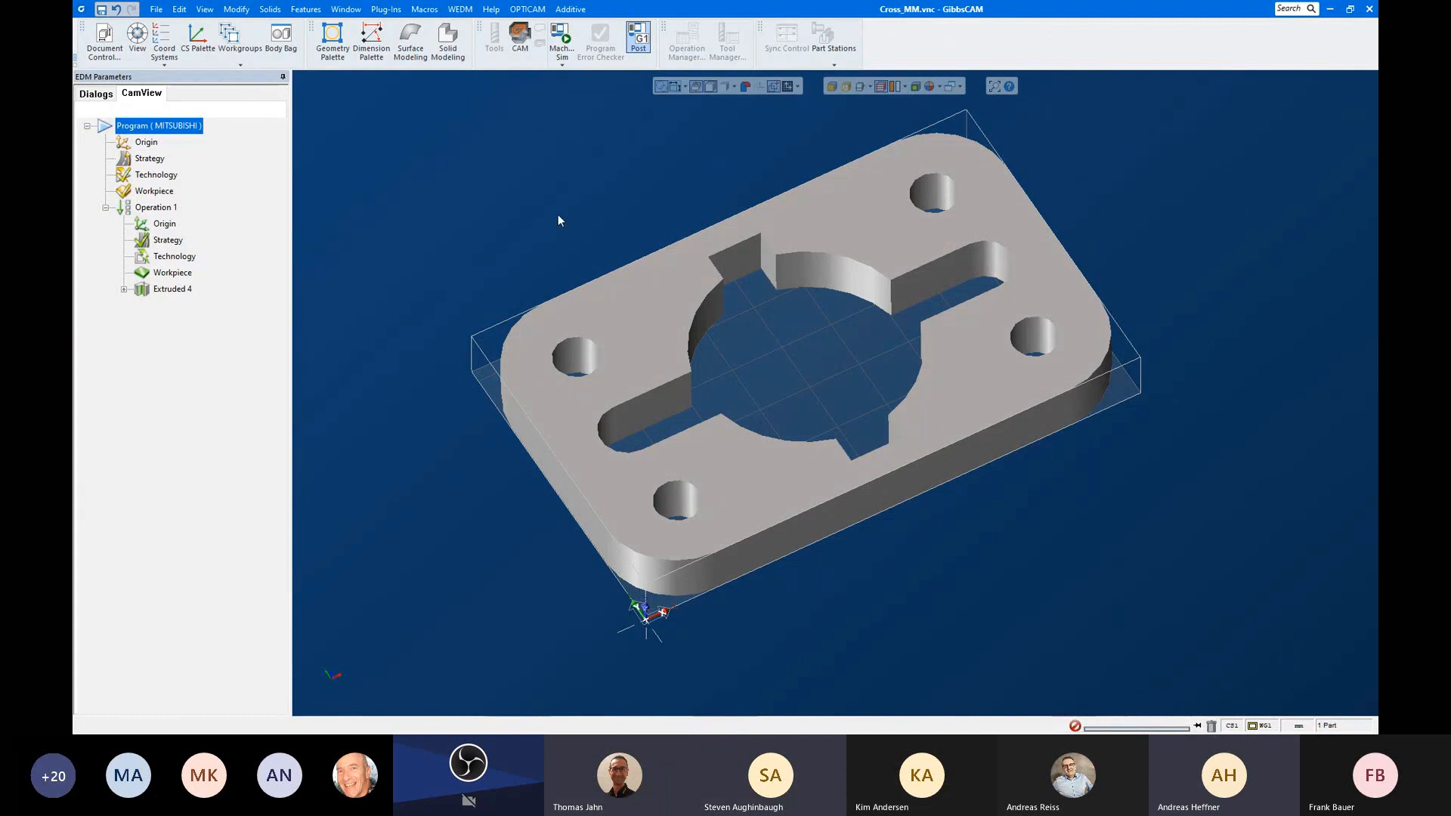
# Step: Delete the Extruded 4 feature from Operation 1
pyautogui.moveTo(761, 369); pyautogui.dragTo(772, 312, button='middle')
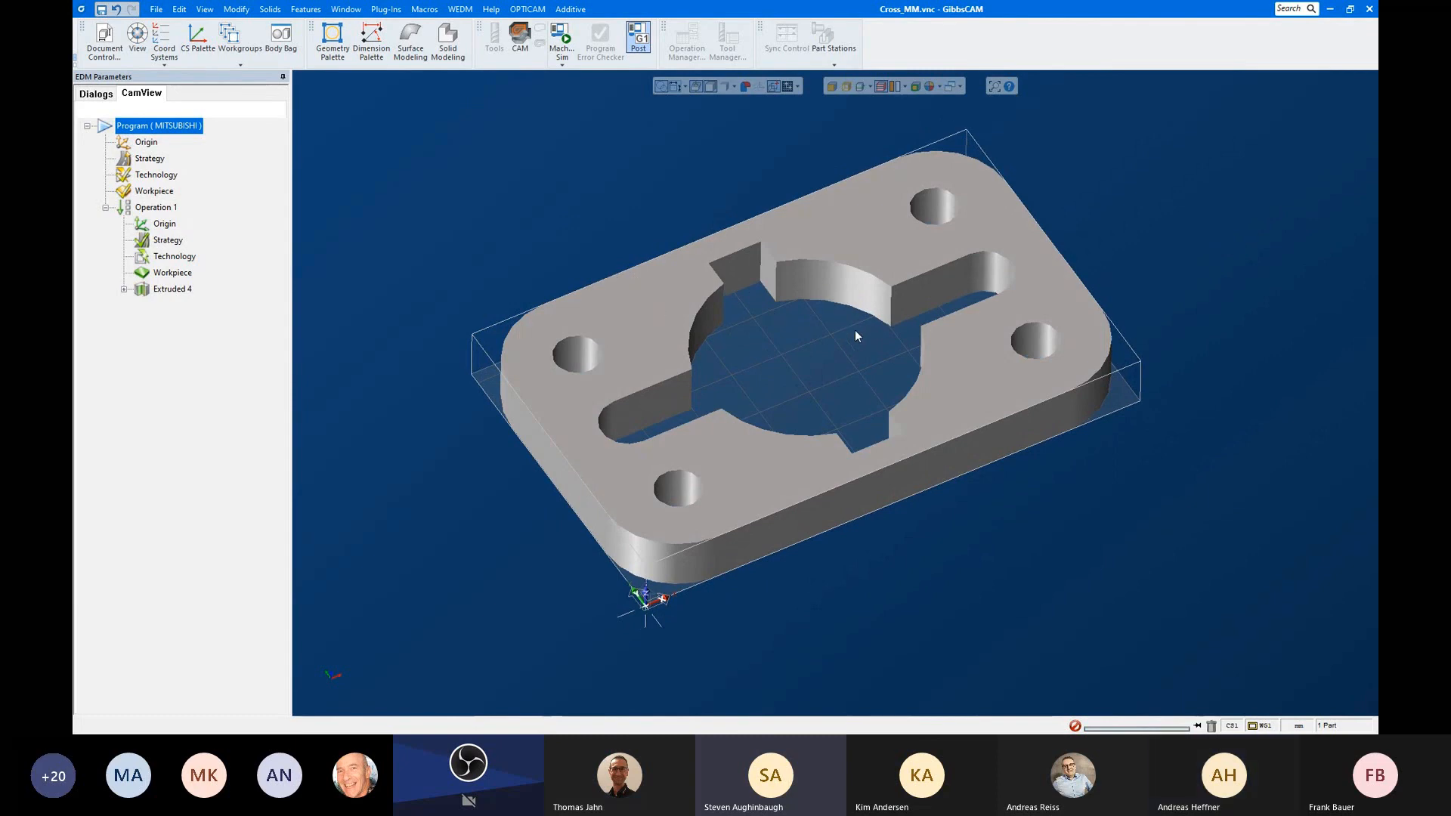
pyautogui.moveTo(854, 329); pyautogui.dragTo(686, 293, button='middle')
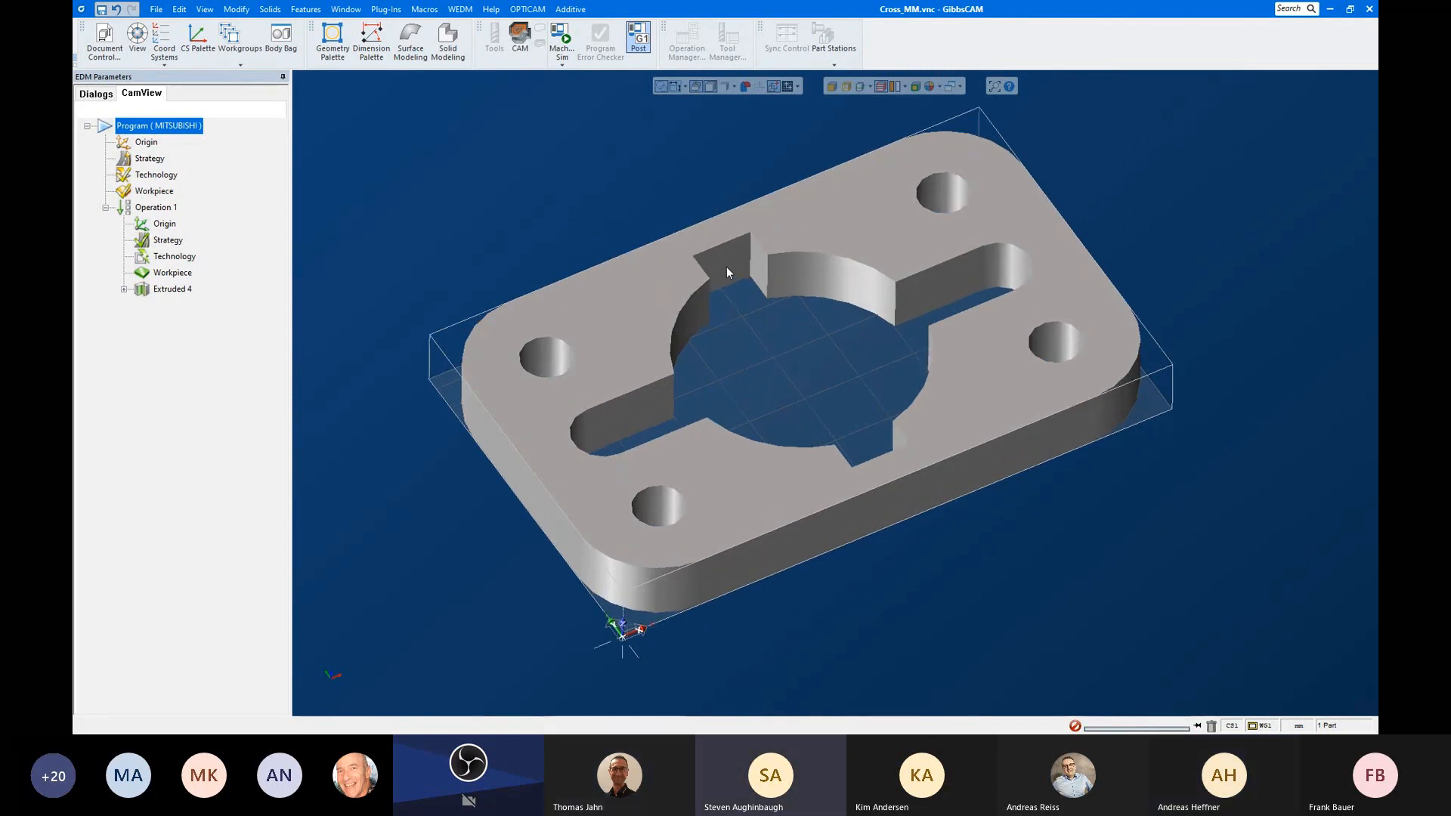
pyautogui.scroll(-1, 727, 266)
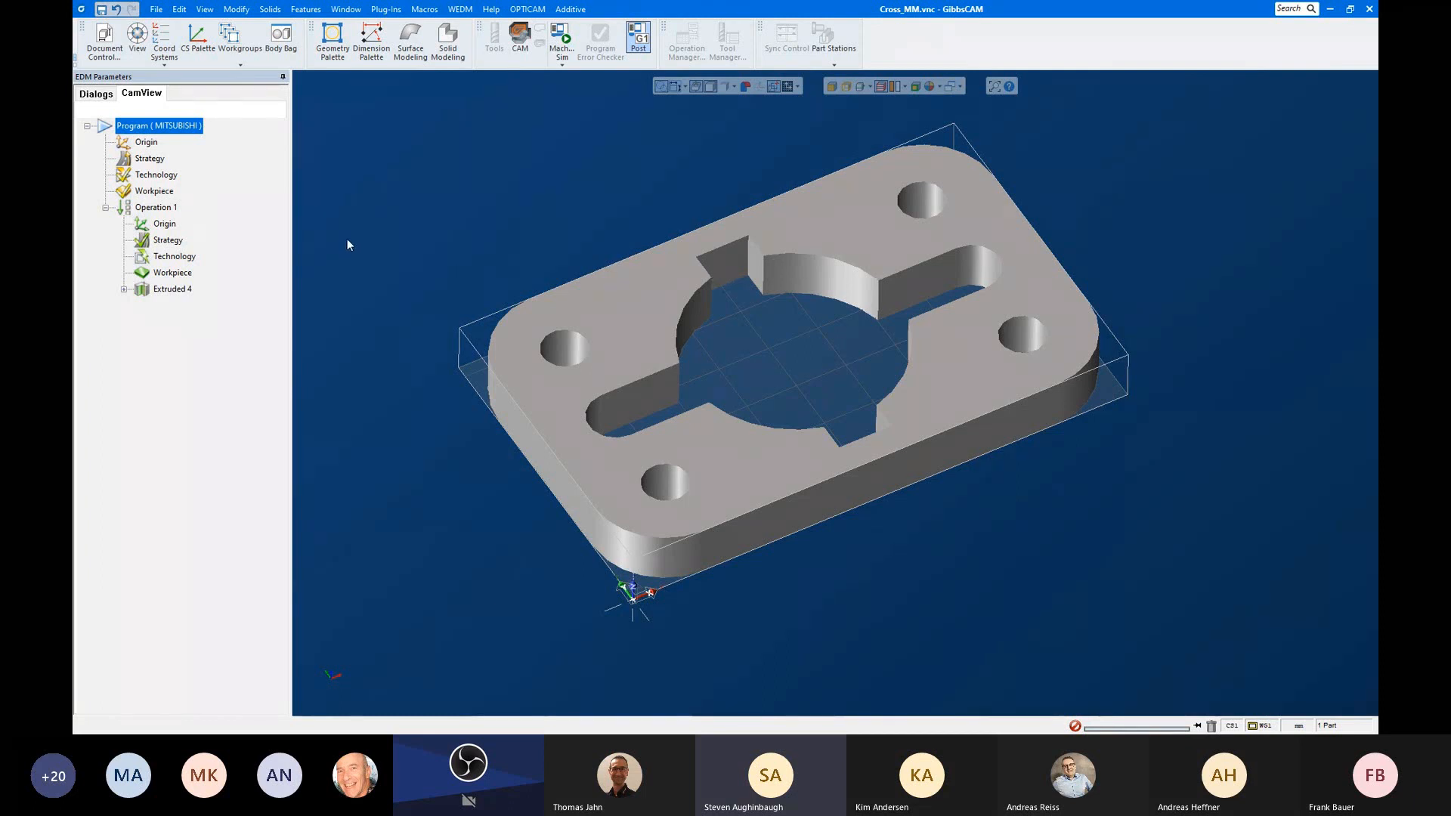
pyautogui.click(159, 290)
pyautogui.rightClick(157, 296)
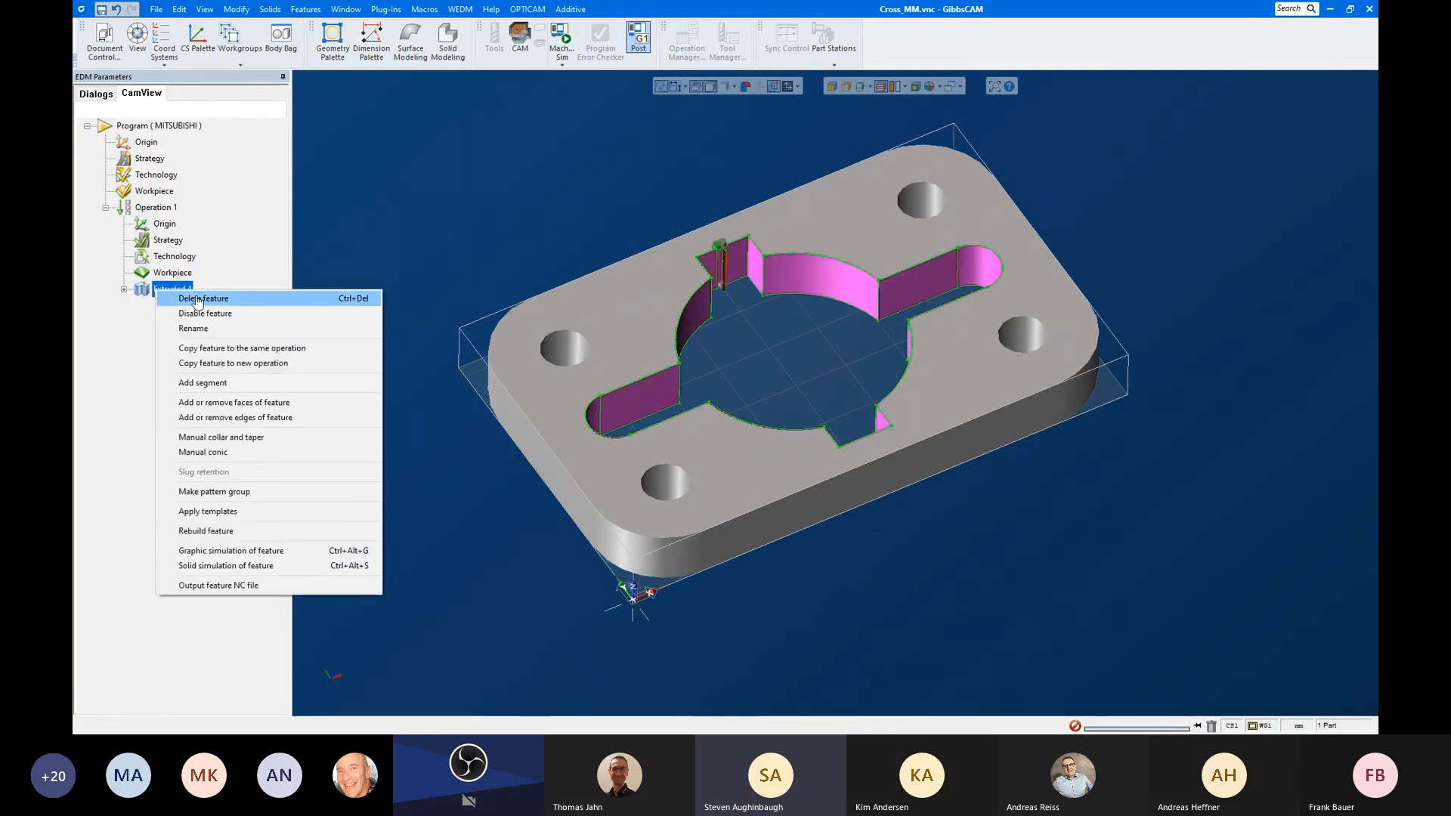
pyautogui.click(208, 311)
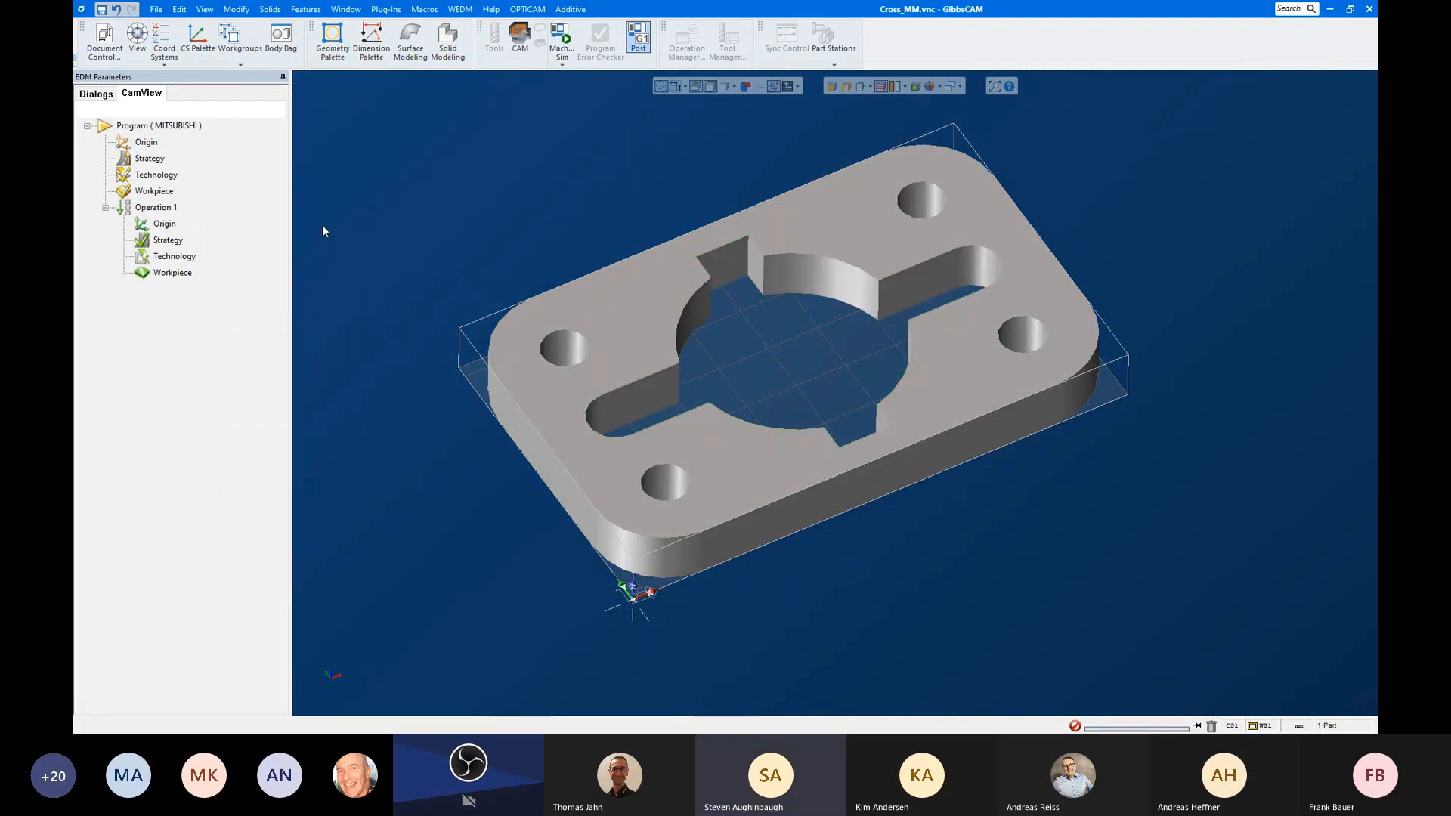
# Step: Run automatic feature recognition on Operation 1 for internal (die) features only, using a new operation for each body
pyautogui.moveTo(688, 345); pyautogui.dragTo(729, 305, button='middle')
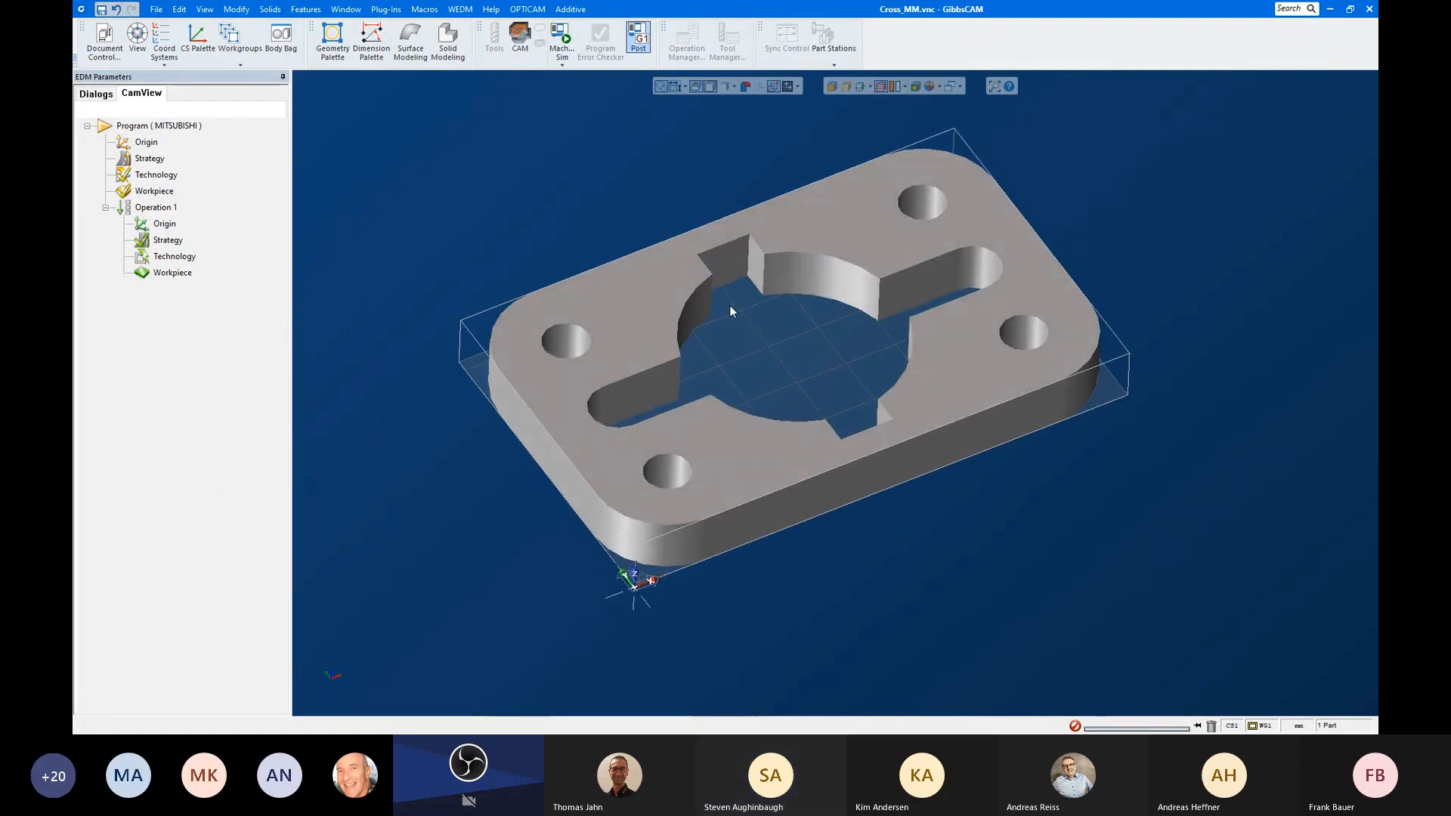
pyautogui.rightClick(166, 211)
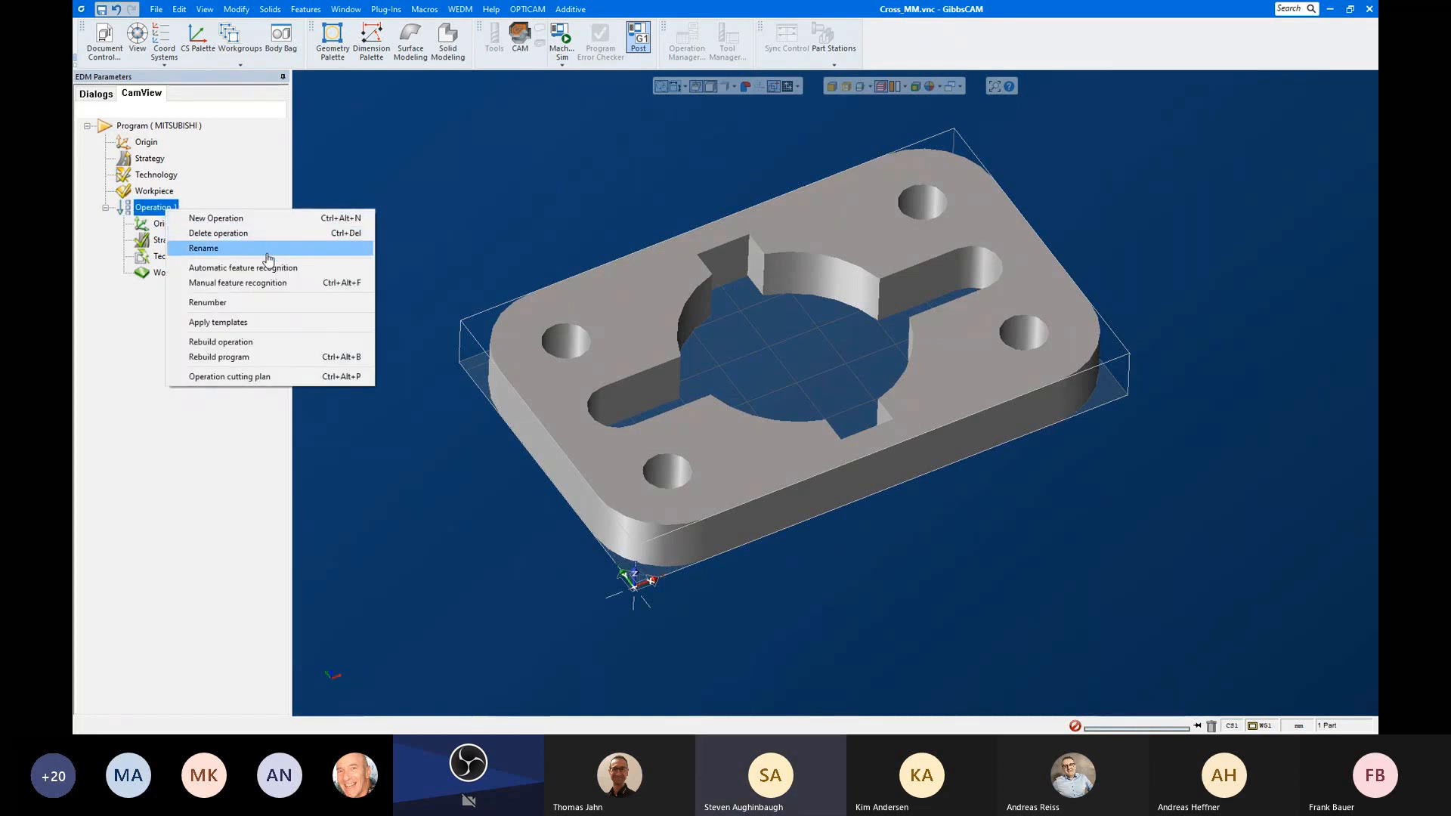
pyautogui.click(262, 269)
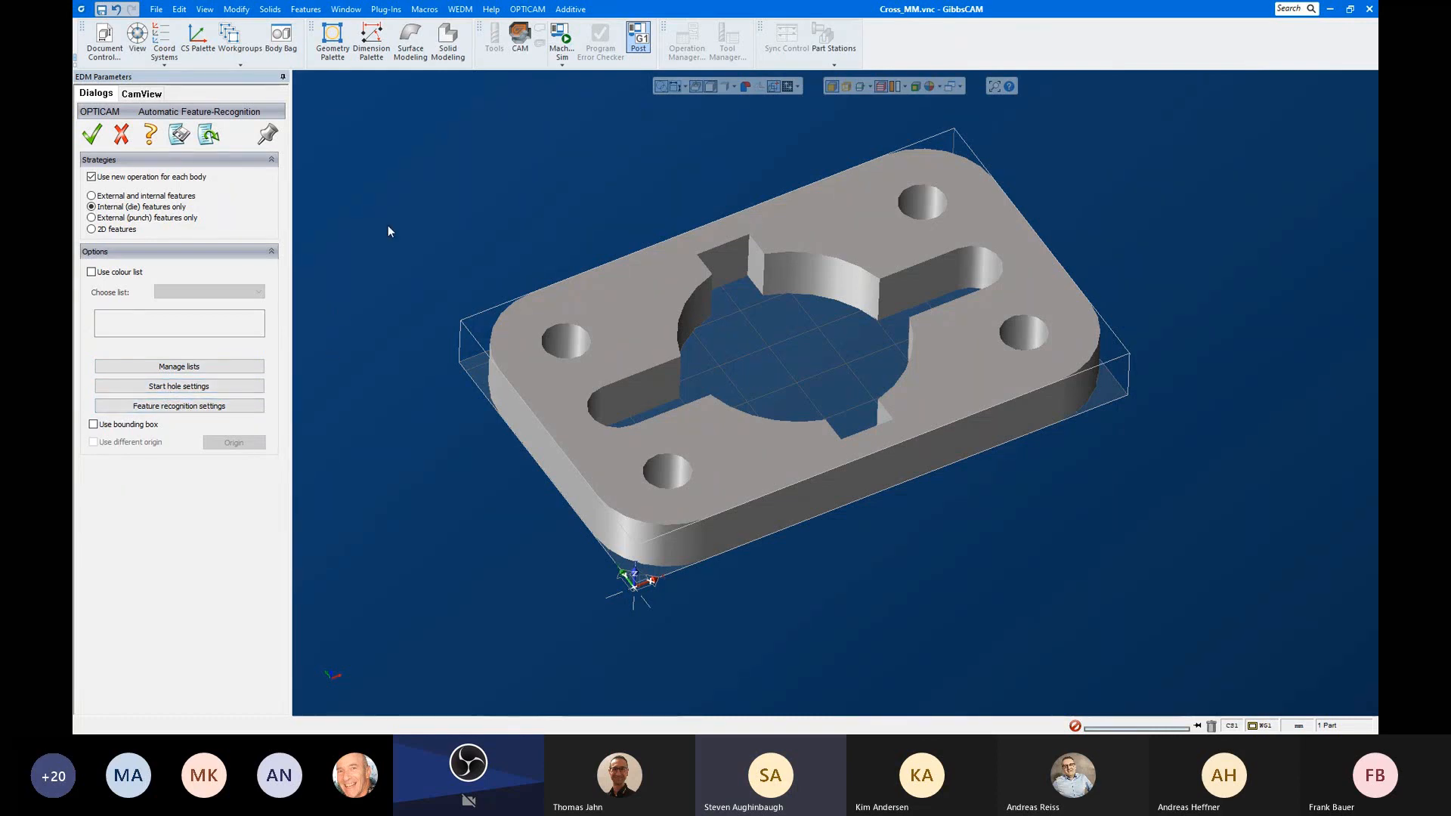
pyautogui.click(90, 140)
pyautogui.click(379, 199)
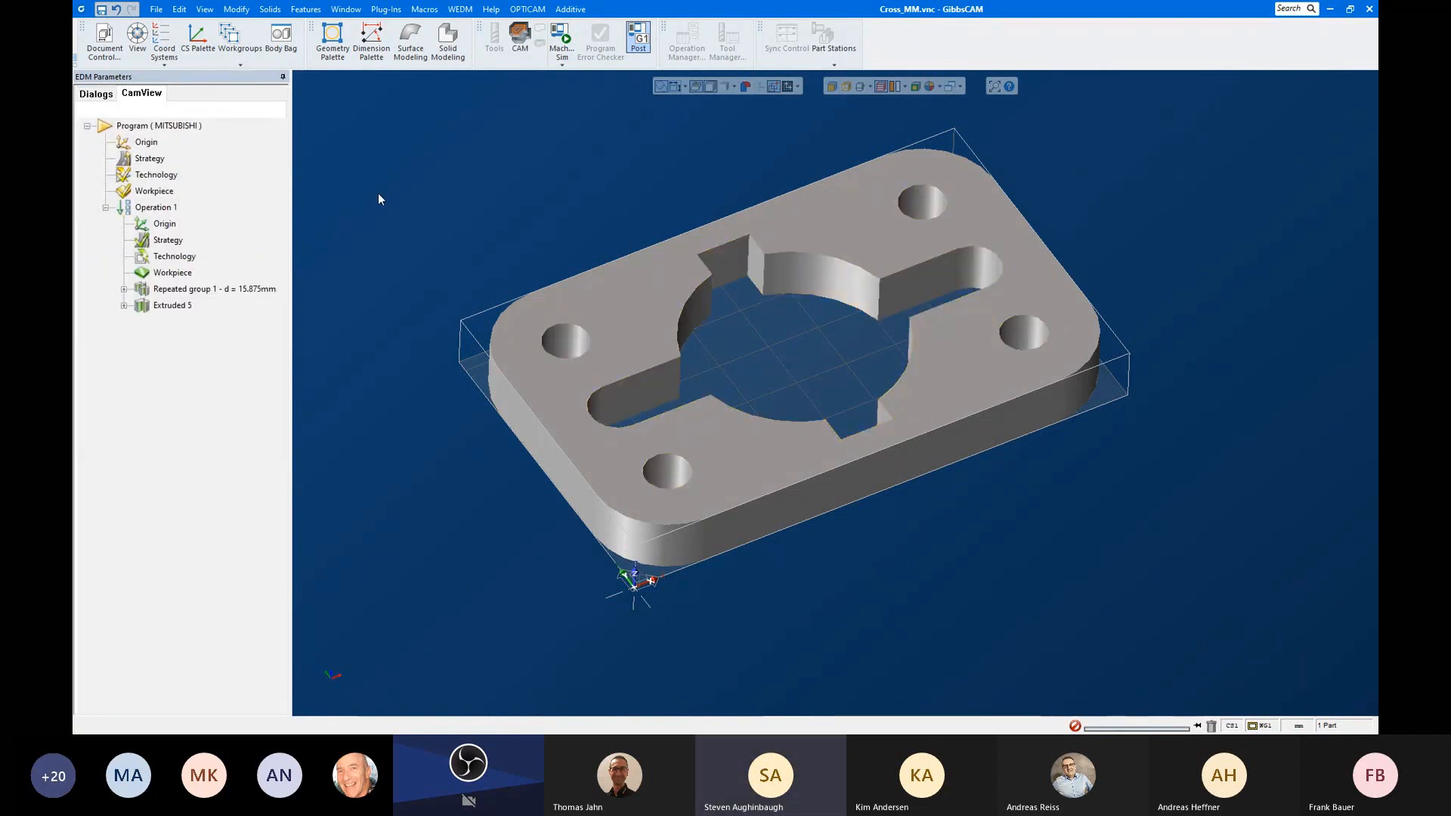
# Step: Examine the faces and start points of the recognized inside contour and the repeated group of four holes on the model
pyautogui.click(172, 305)
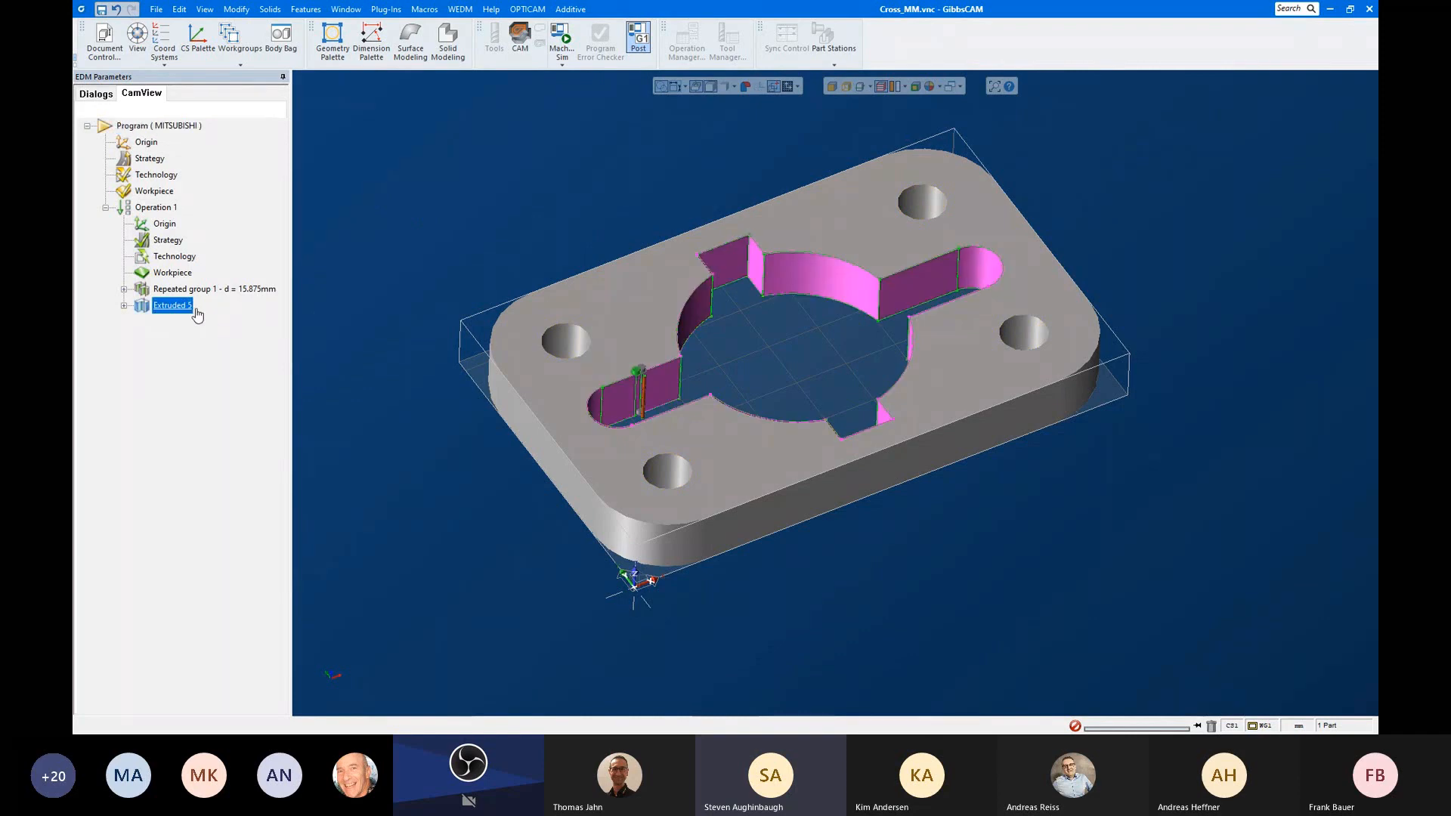
pyautogui.moveTo(608, 246); pyautogui.dragTo(619, 348, button='middle')
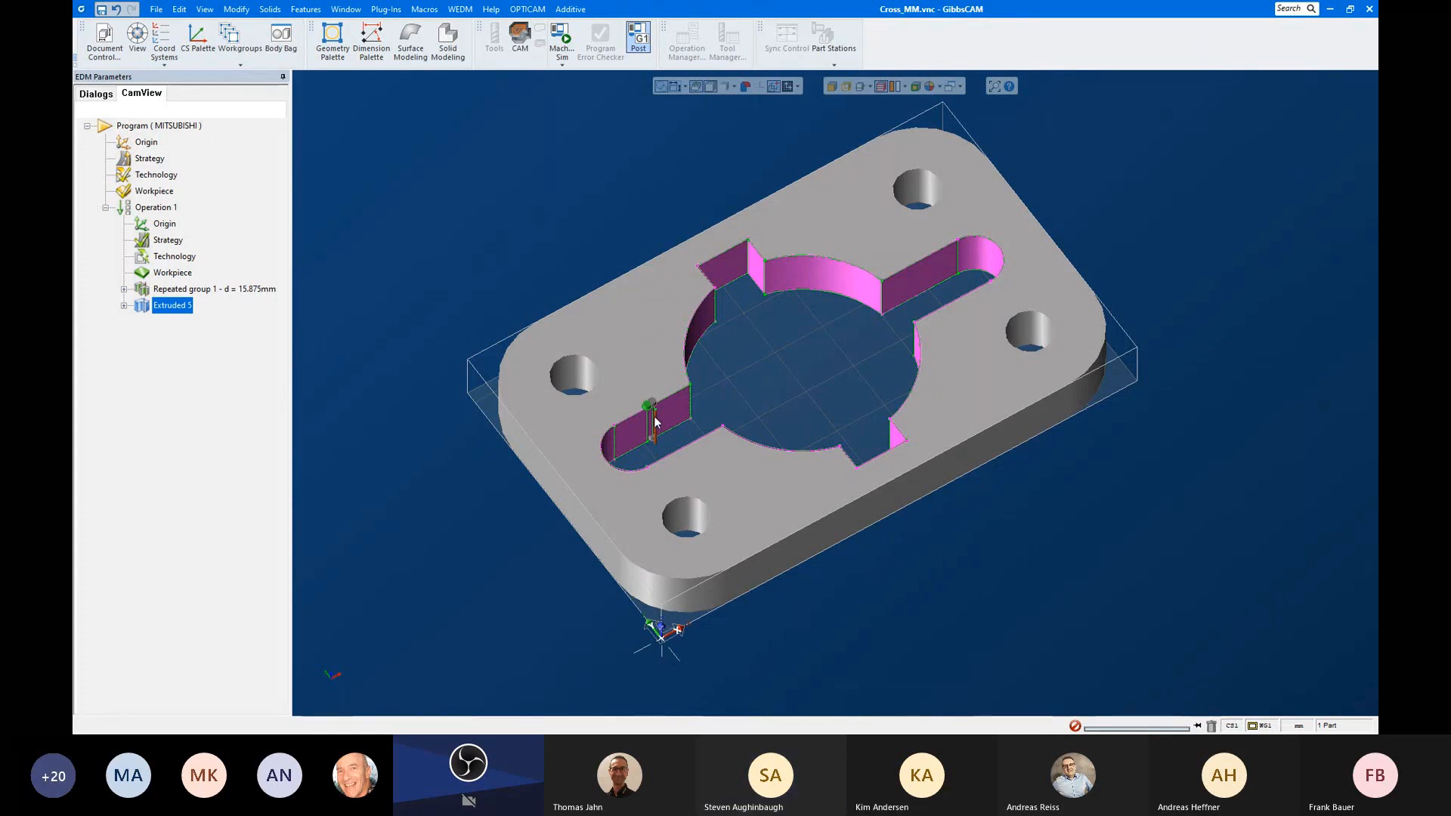
pyautogui.click(527, 9)
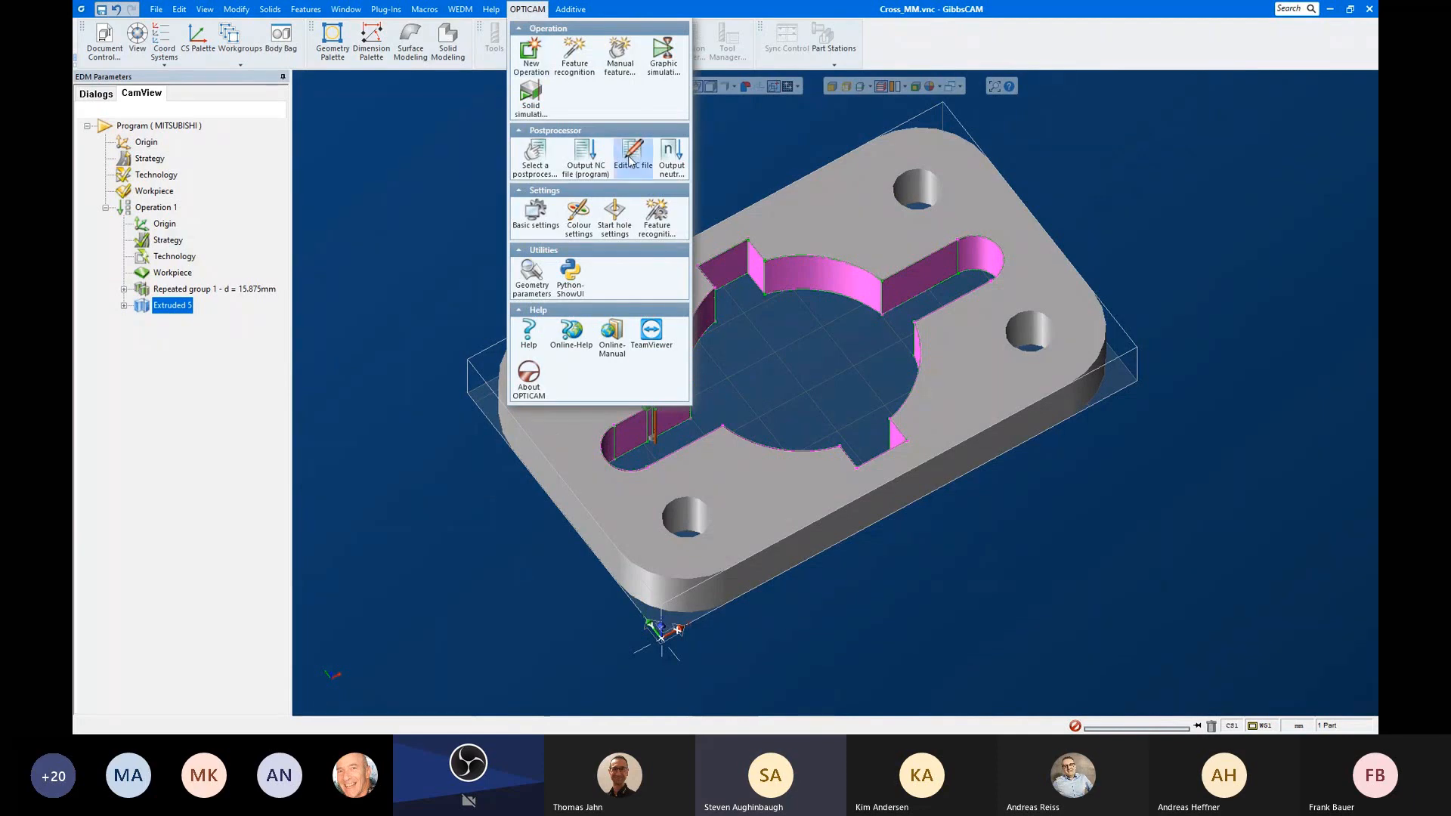
pyautogui.click(459, 216)
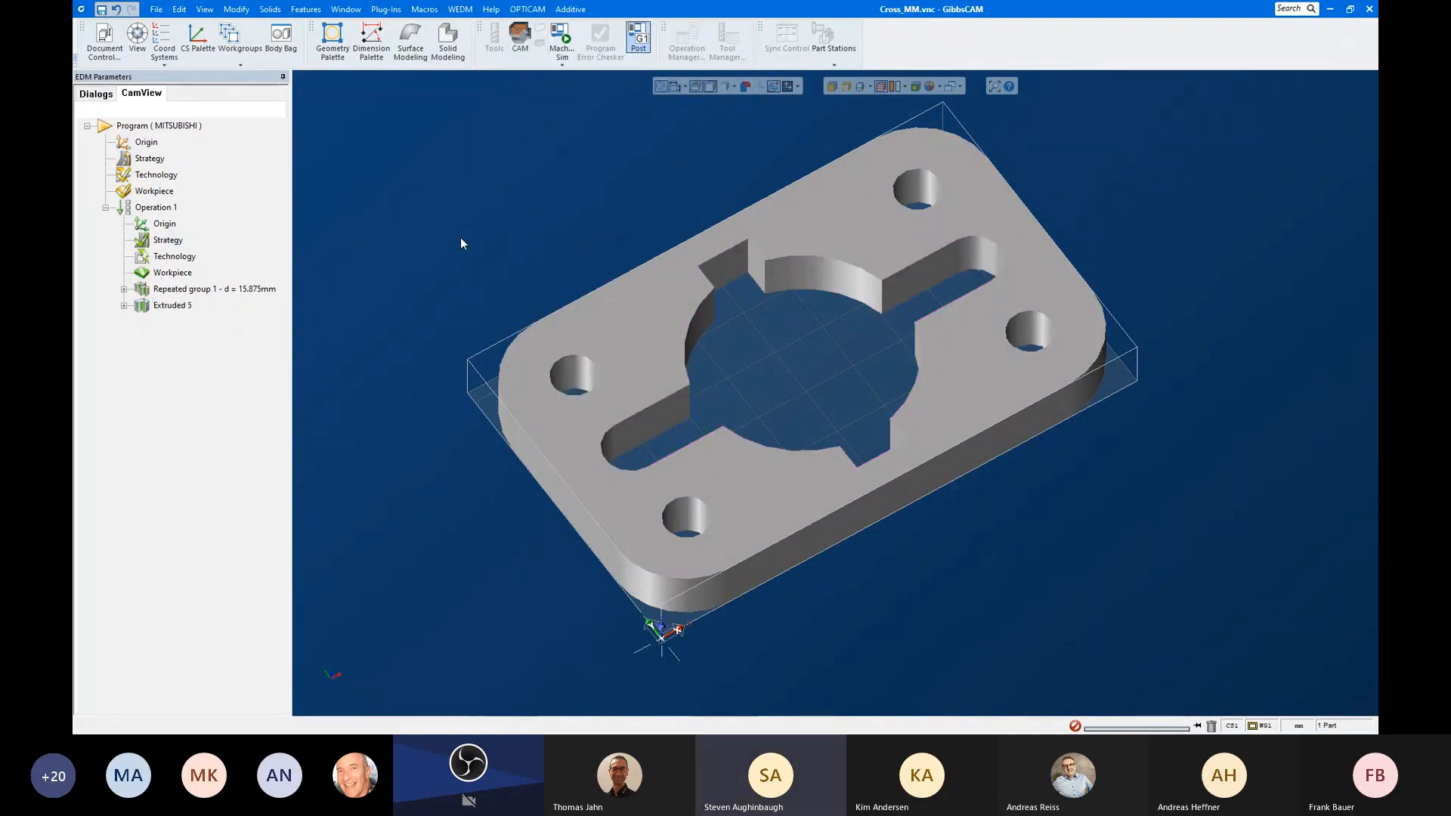
pyautogui.click(257, 289)
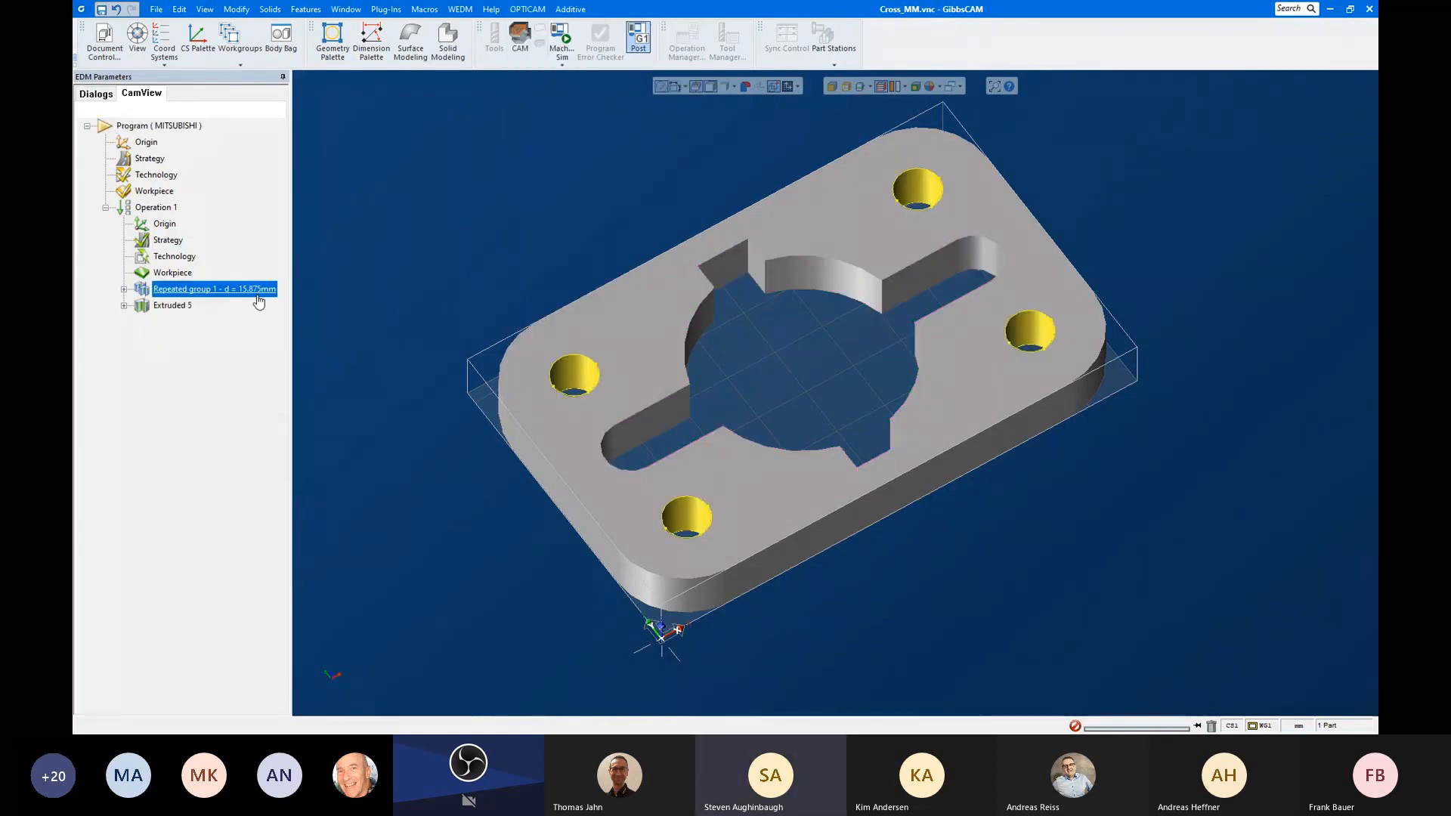
pyautogui.moveTo(786, 436); pyautogui.dragTo(781, 403, button='middle')
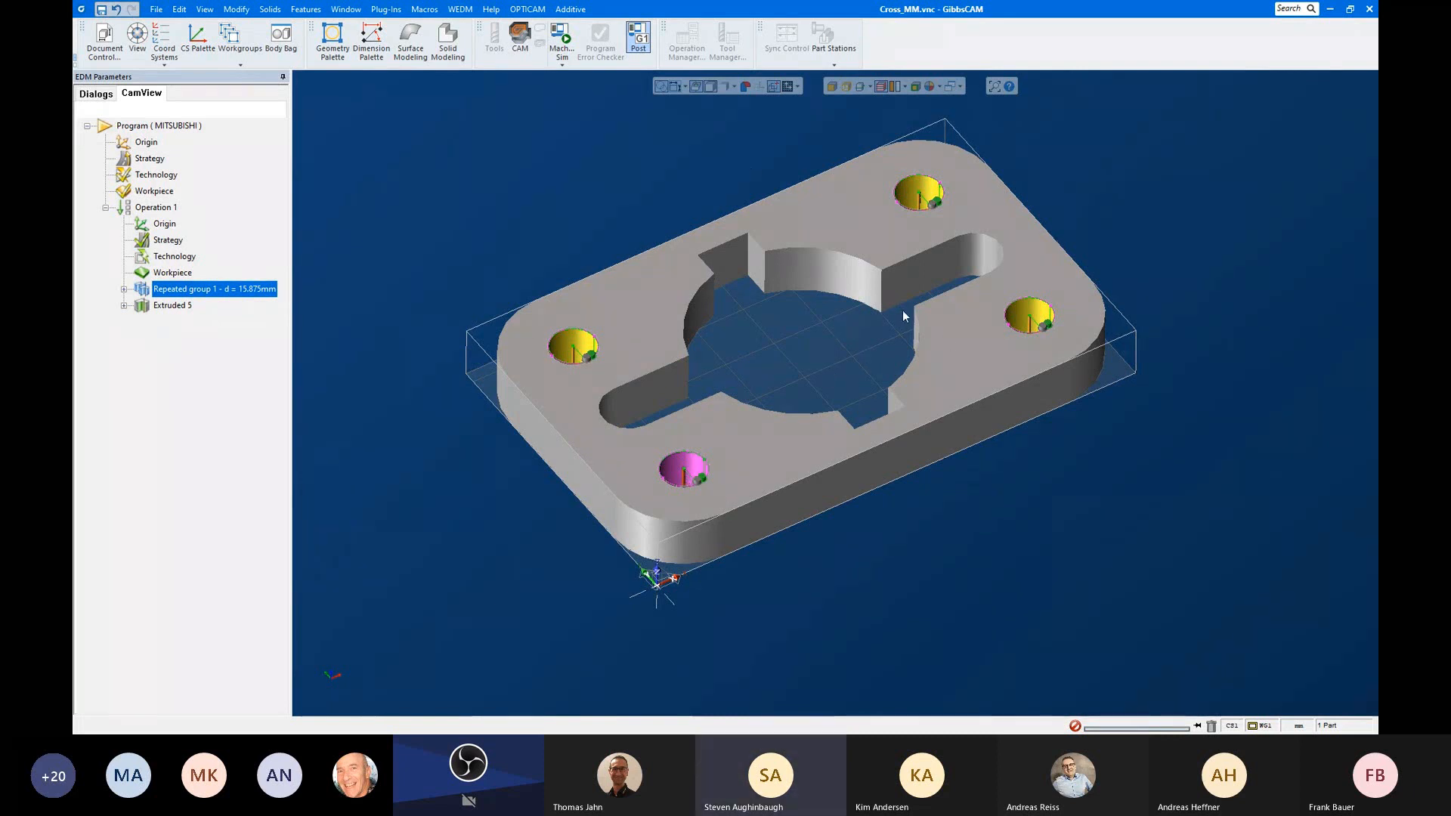
pyautogui.moveTo(902, 310); pyautogui.dragTo(899, 390, button='middle')
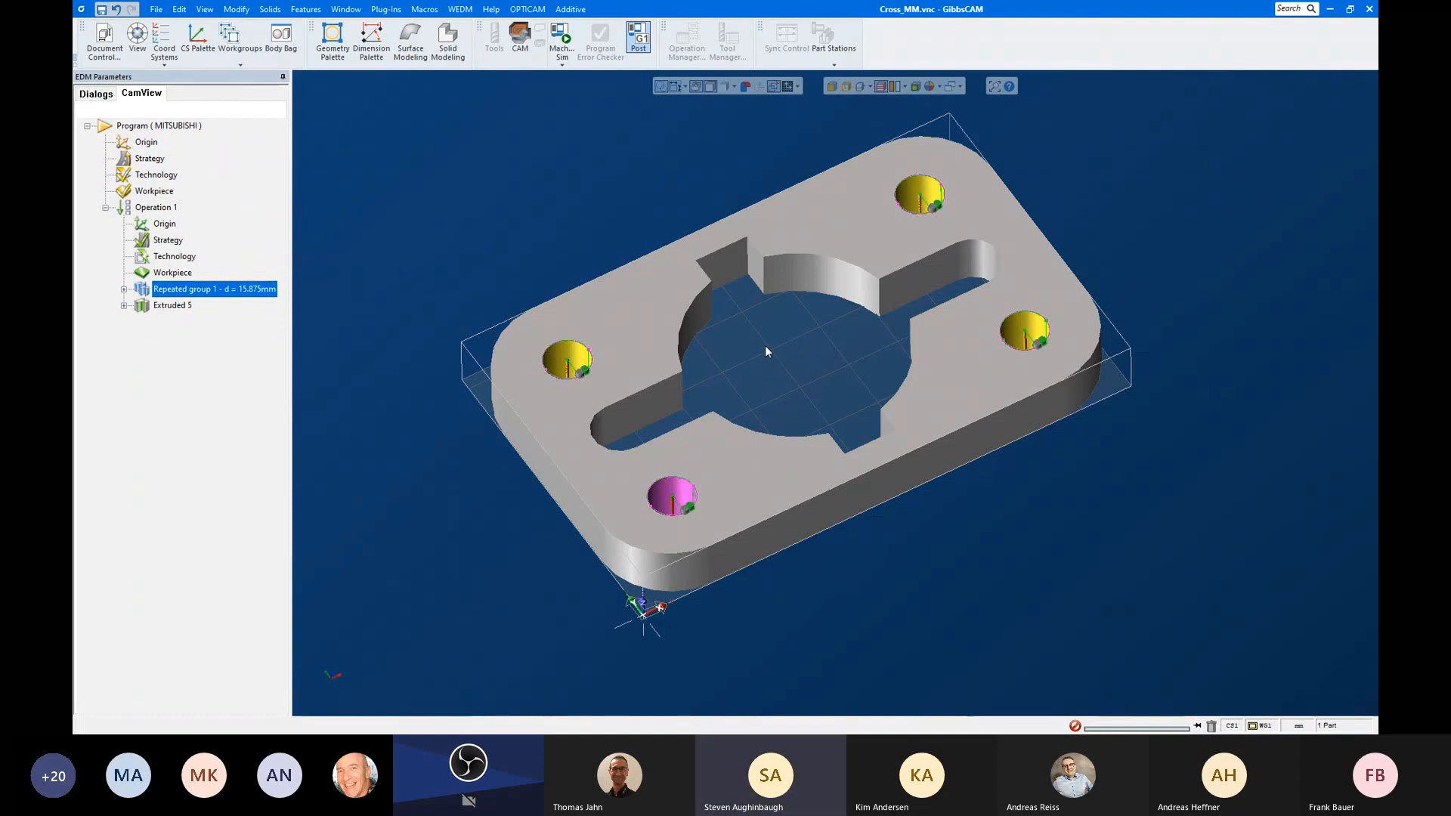
pyautogui.moveTo(777, 341); pyautogui.dragTo(800, 324, button='middle')
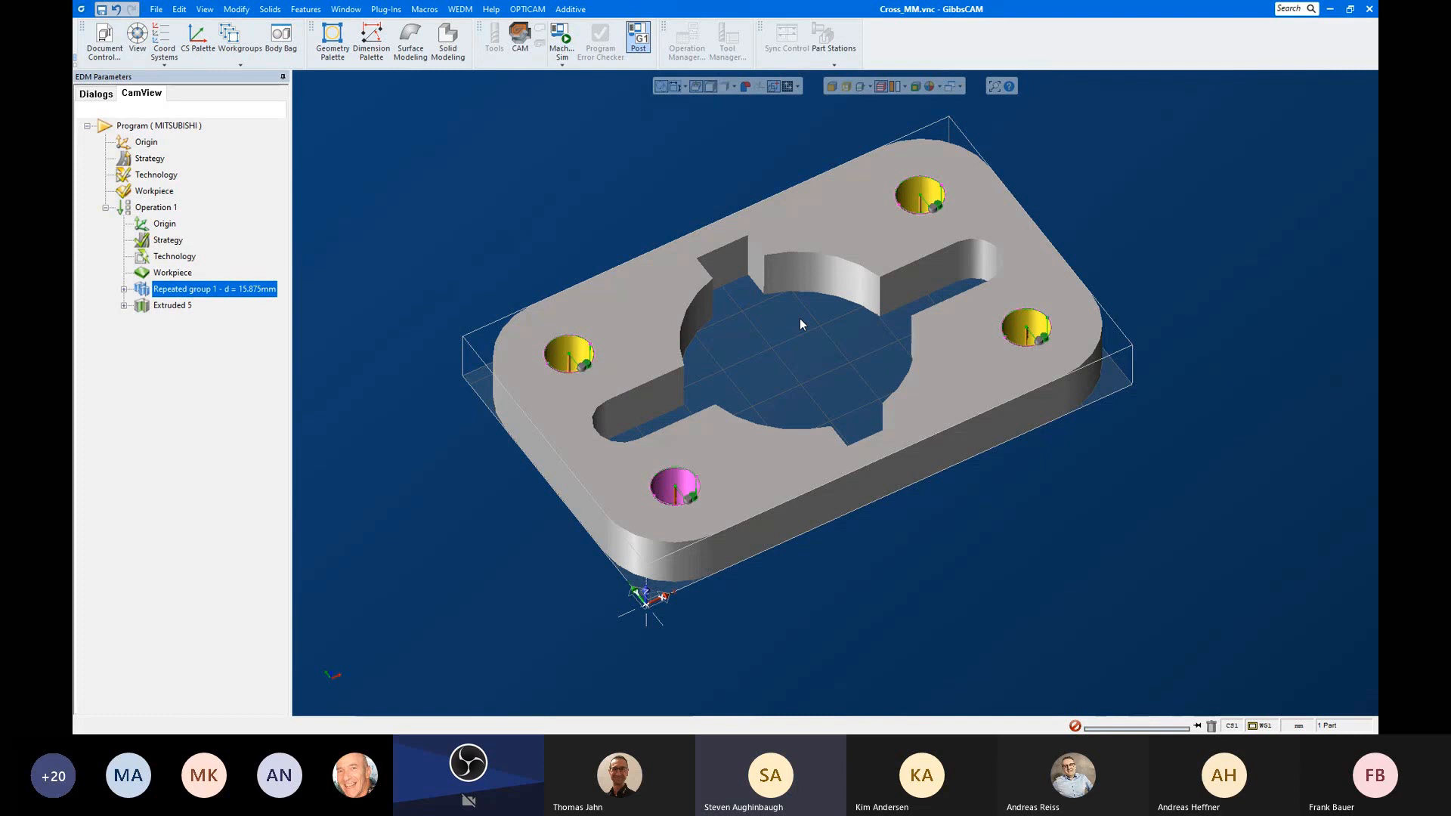
# Step: Delete the repeated hole group and the Extruded 5 feature from Operation 1
pyautogui.rightClick(213, 293)
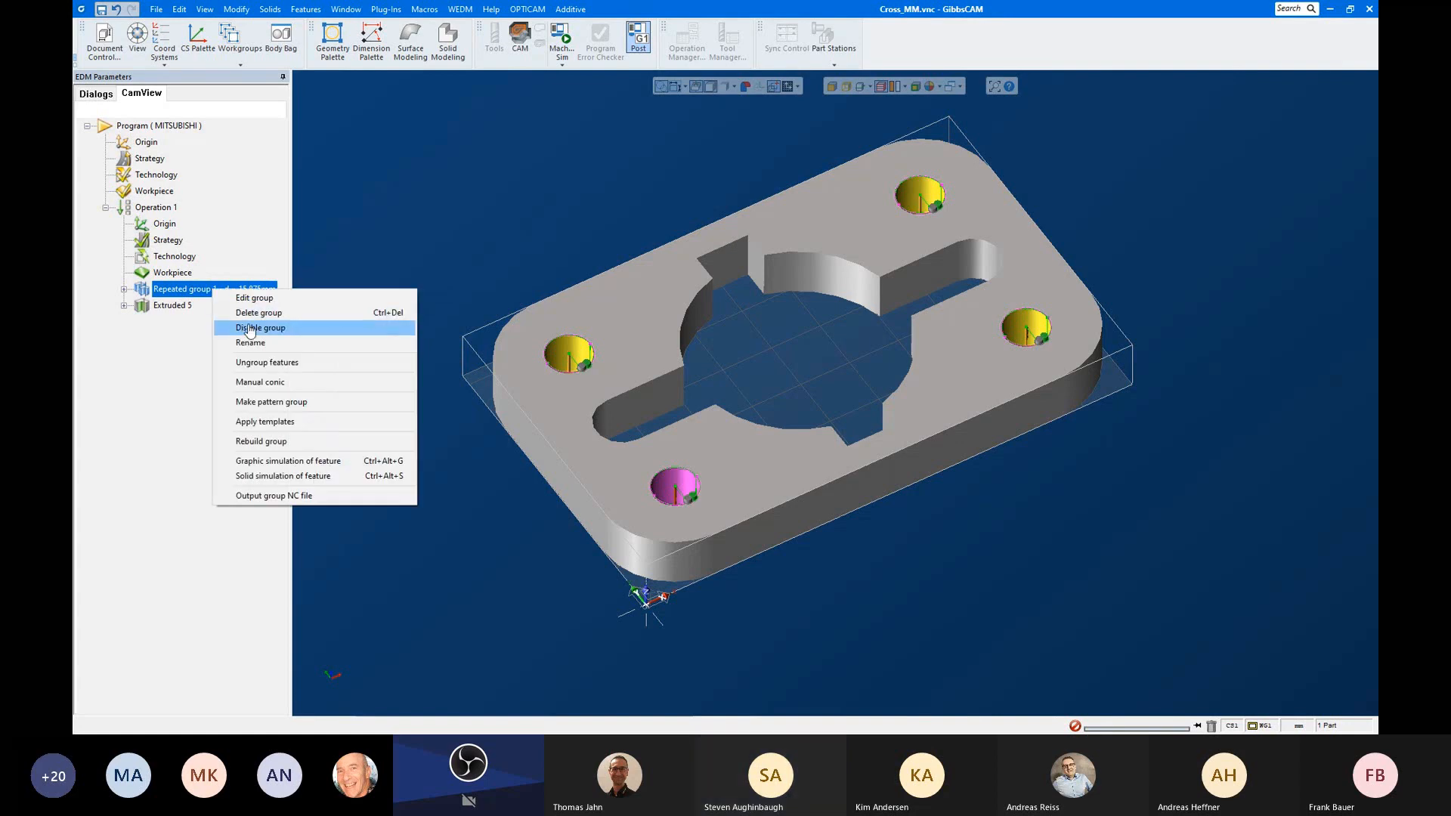
pyautogui.click(258, 312)
pyautogui.rightClick(176, 295)
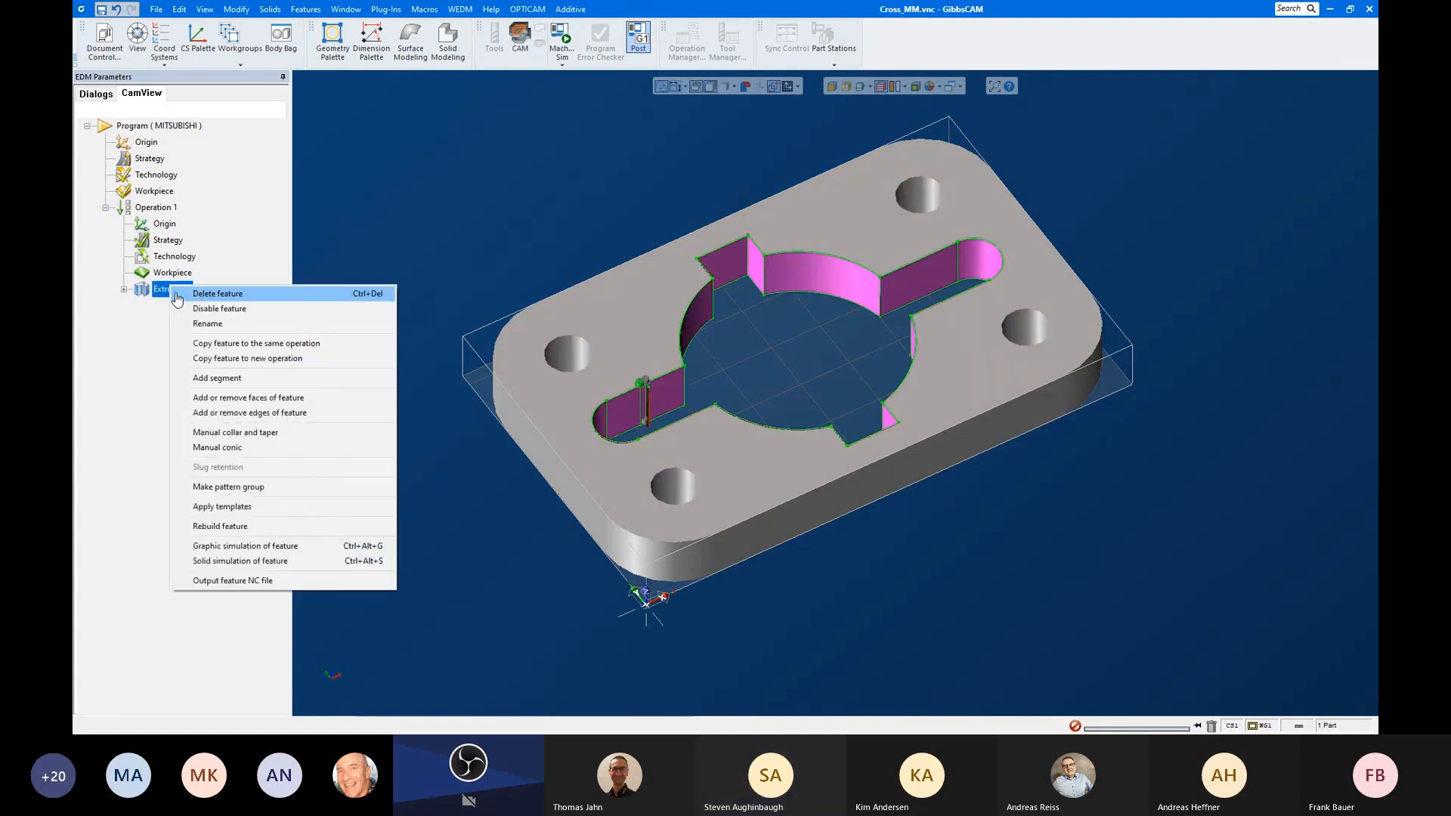
pyautogui.click(178, 296)
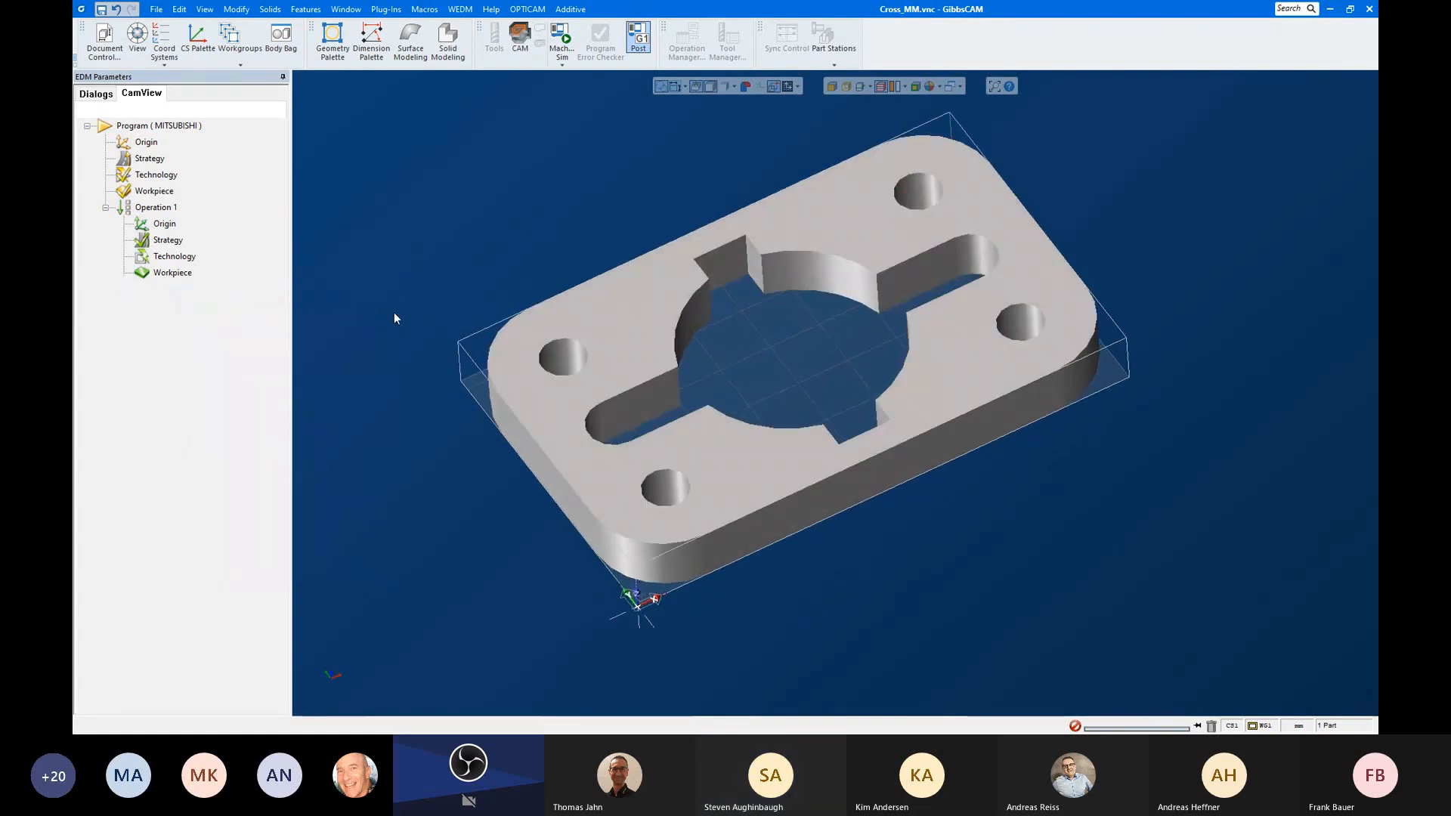
pyautogui.scroll(1, 600, 210)
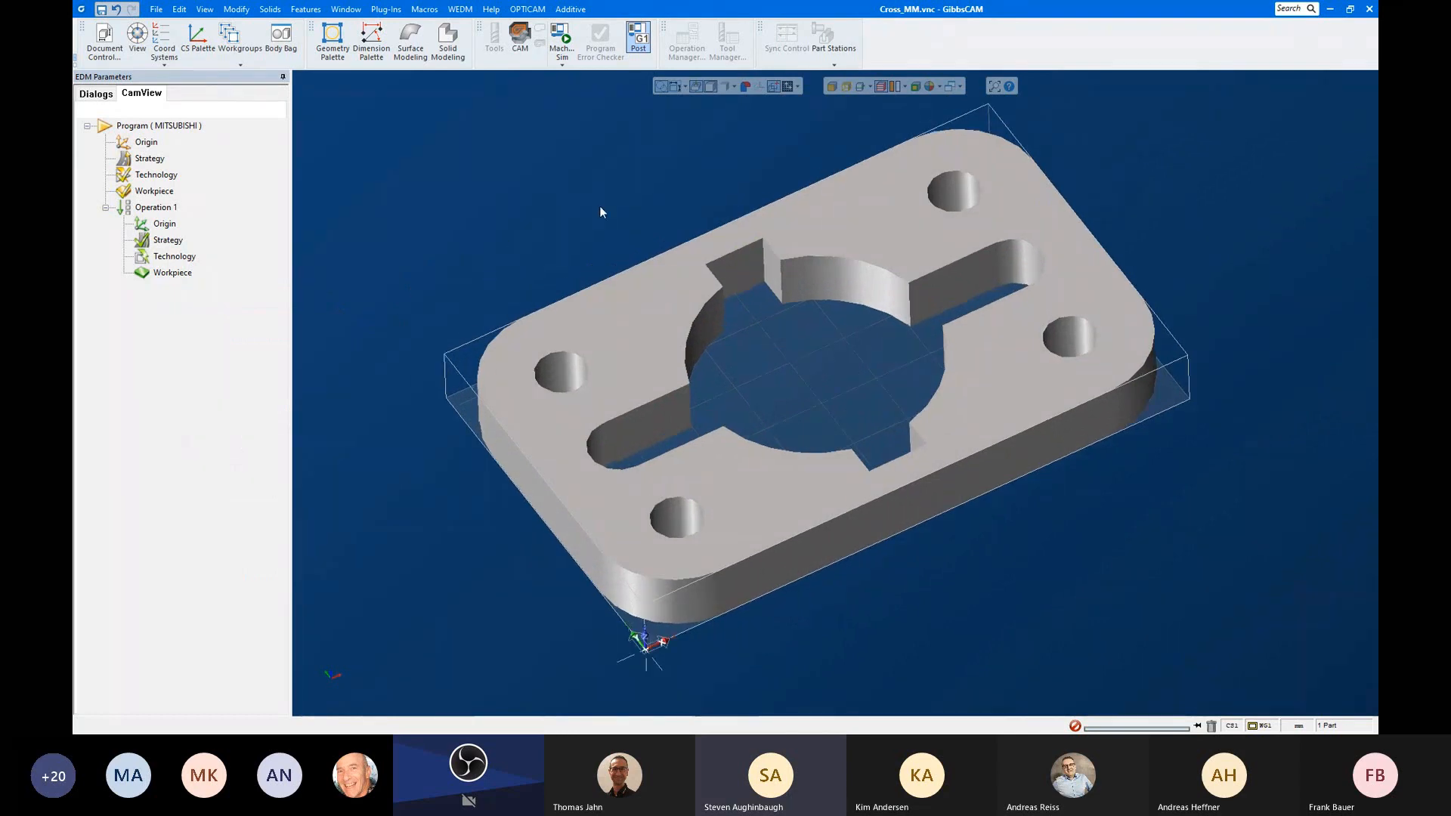
# Step: Colour the curved arc faces of the central bore dark green
pyautogui.moveTo(568, 238); pyautogui.dragTo(530, 220, button='middle')
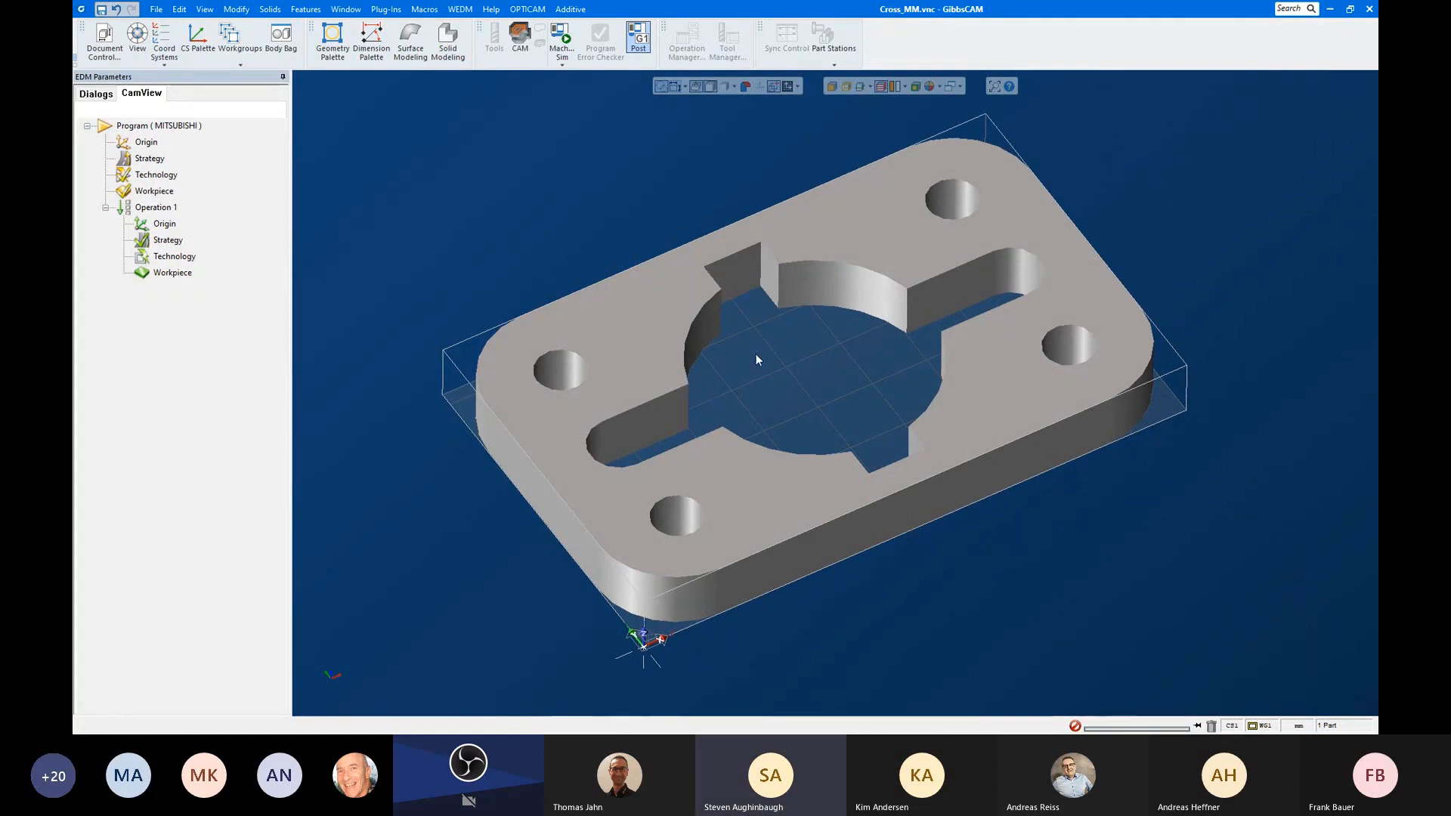
pyautogui.scroll(-1, 756, 354)
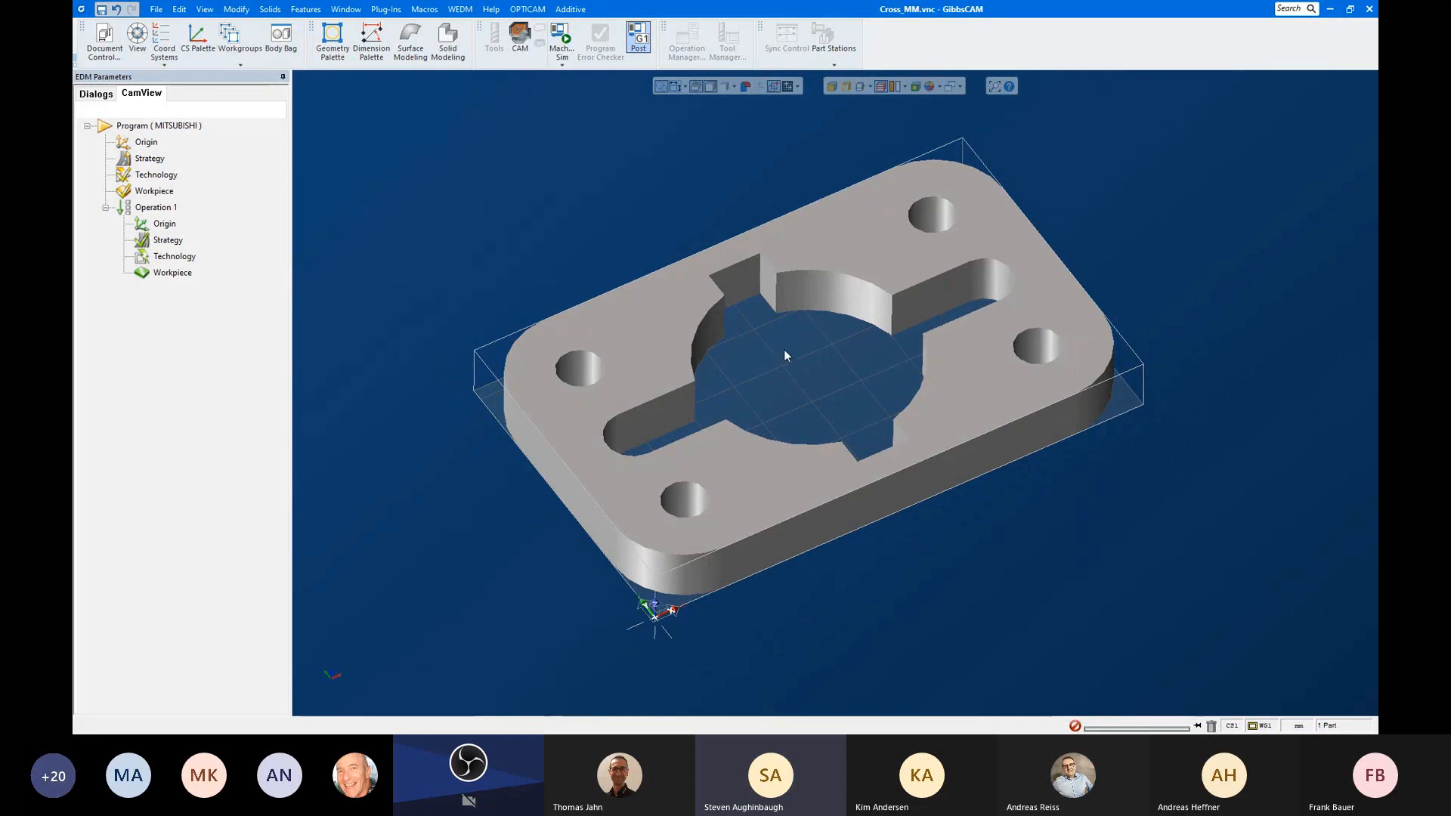
pyautogui.moveTo(784, 353); pyautogui.dragTo(821, 373, button='middle')
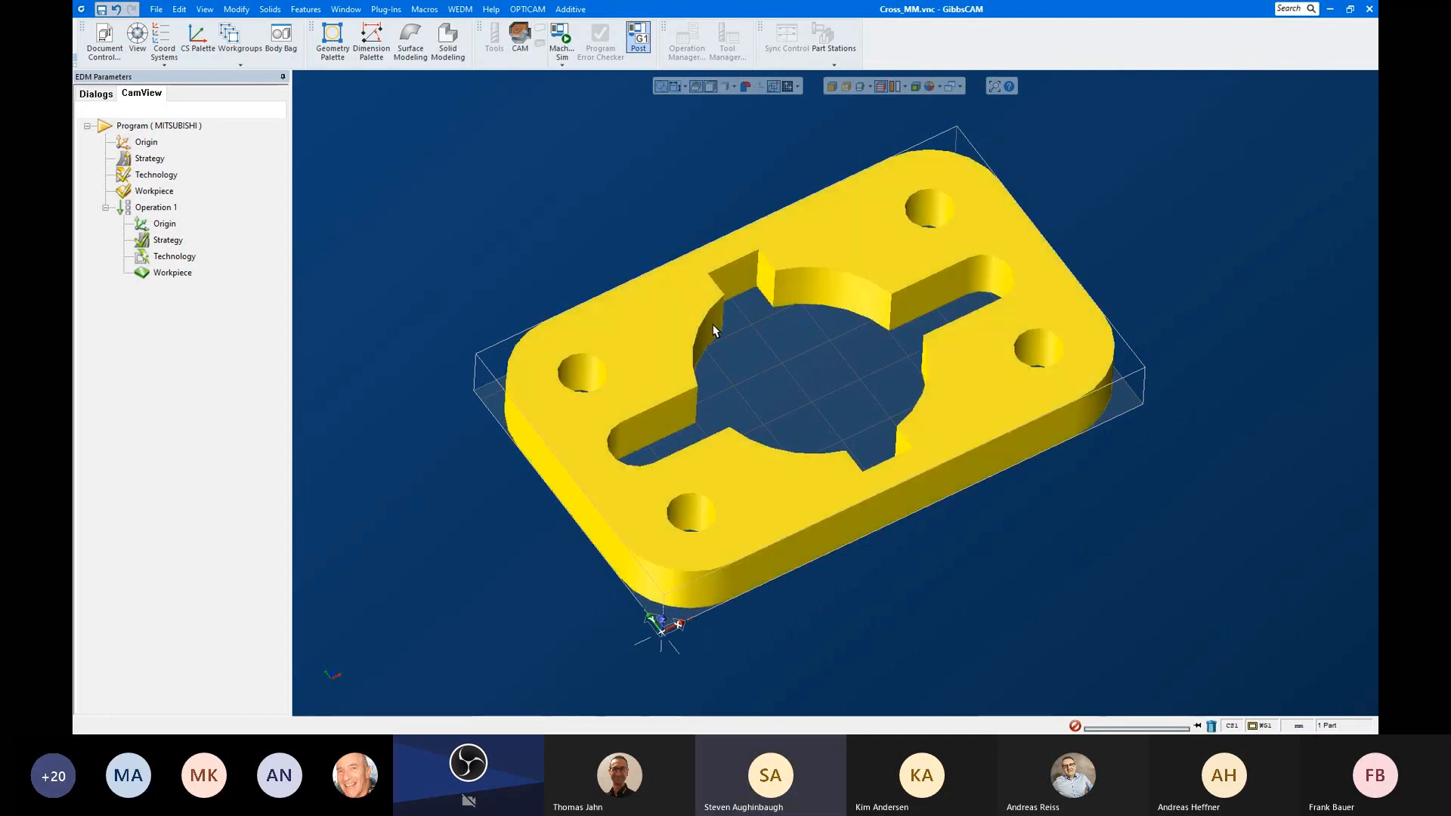
pyautogui.click(831, 86)
pyautogui.click(851, 298)
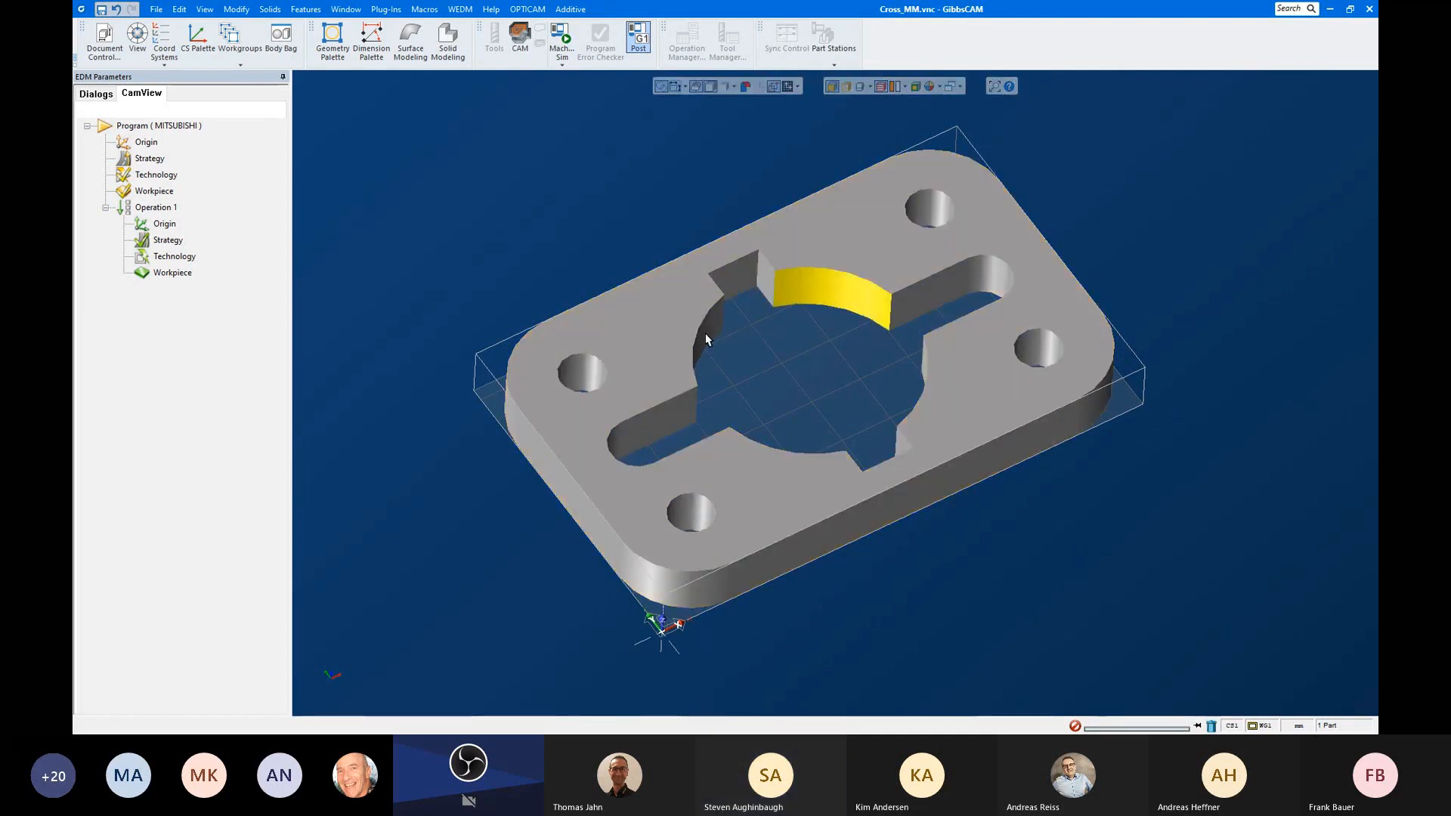
pyautogui.click(708, 333)
pyautogui.moveTo(734, 296); pyautogui.dragTo(898, 372, button='middle')
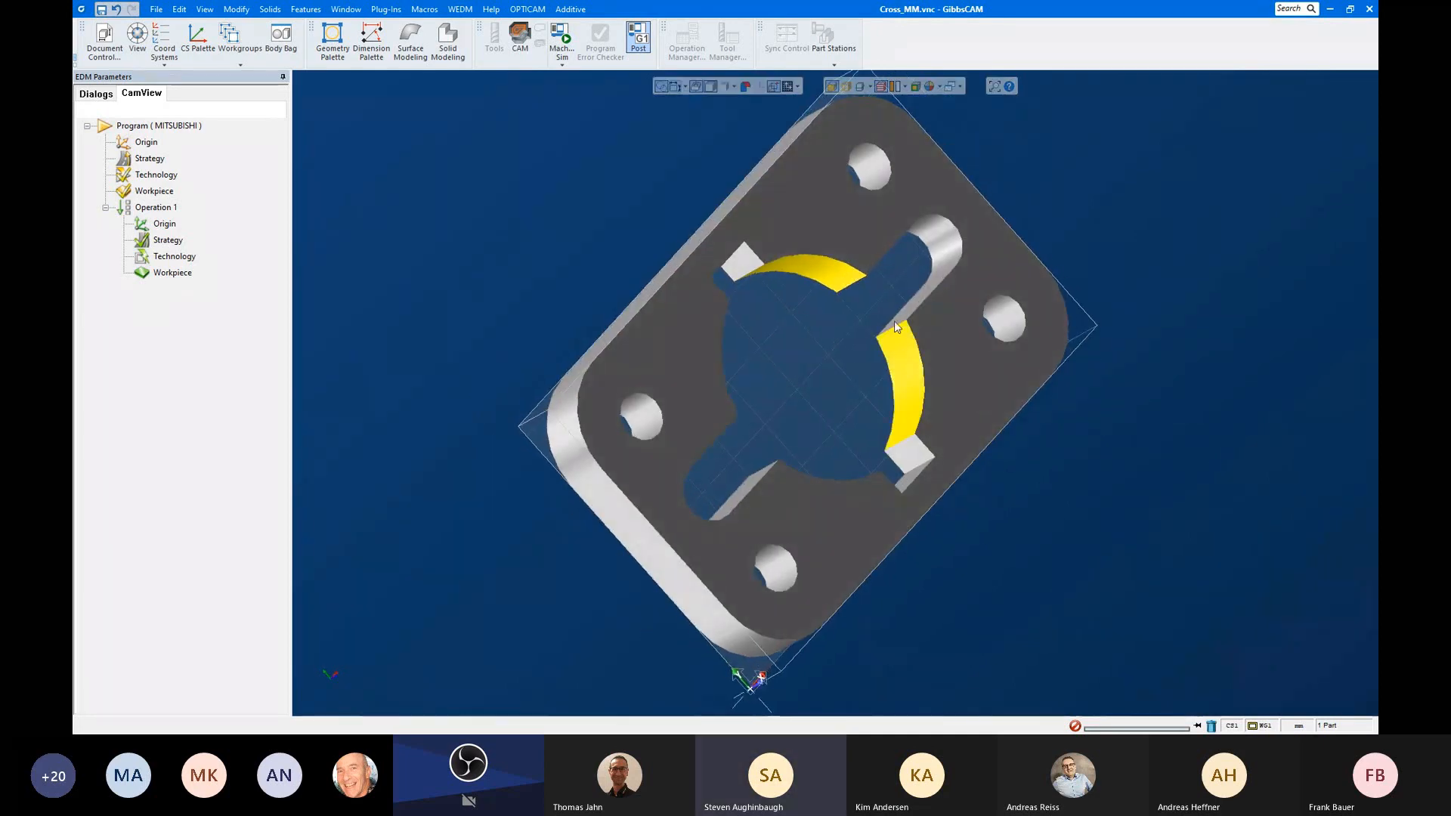
pyautogui.moveTo(895, 320); pyautogui.dragTo(774, 315, button='middle')
pyautogui.rightClick(796, 302)
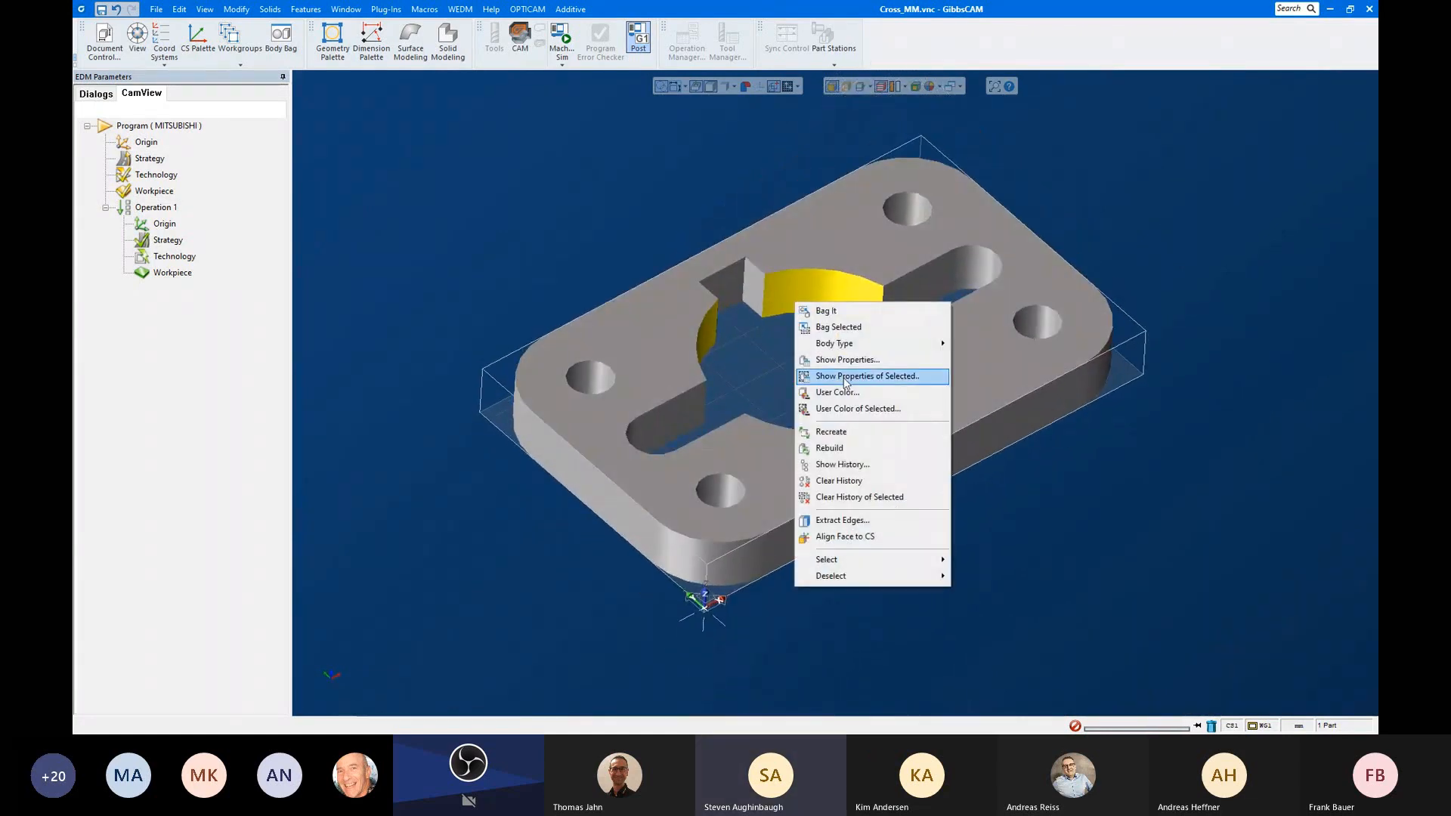
pyautogui.click(855, 408)
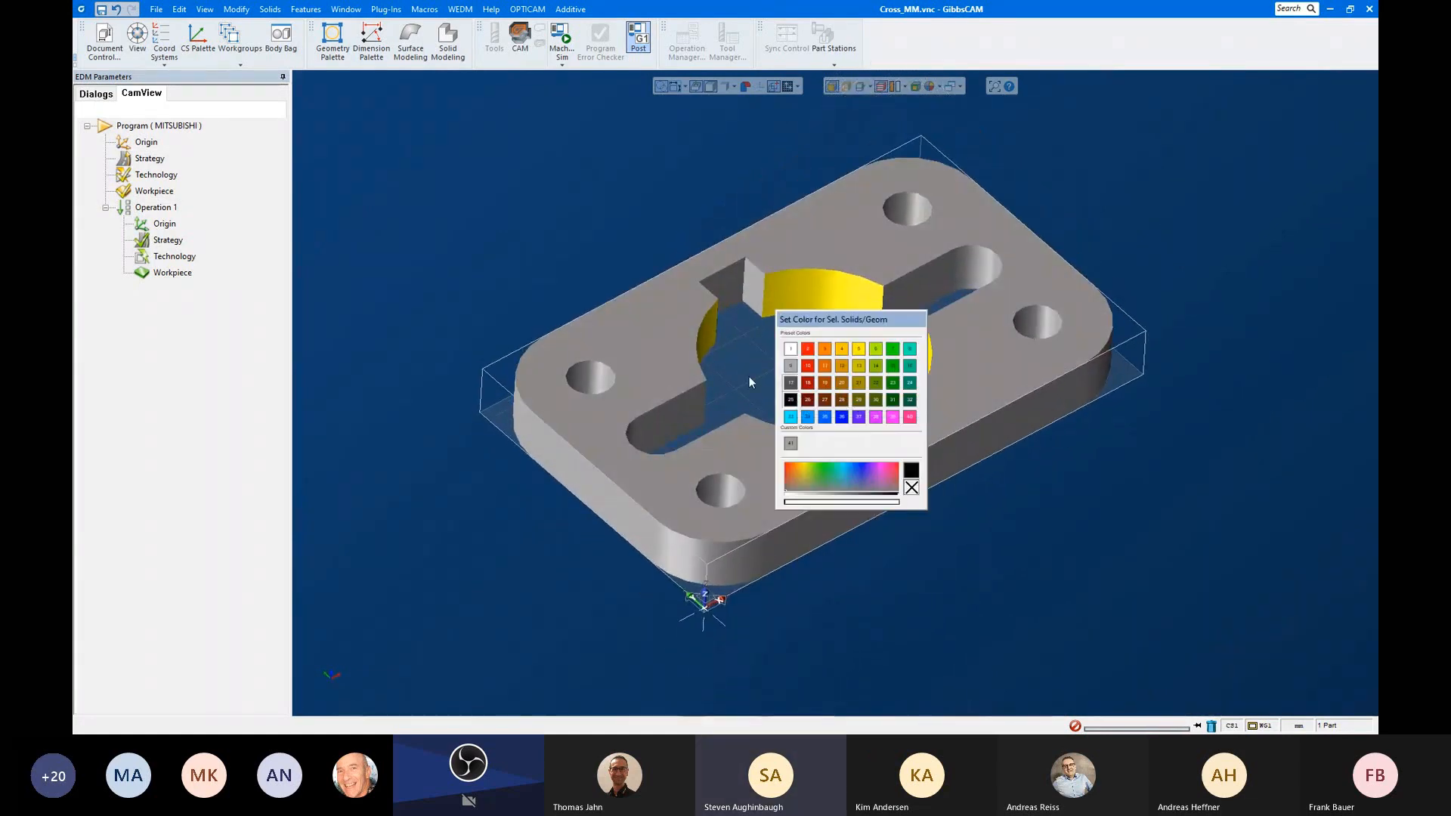
pyautogui.click(891, 401)
pyautogui.click(791, 378)
pyautogui.moveTo(928, 474); pyautogui.dragTo(866, 451, button='middle')
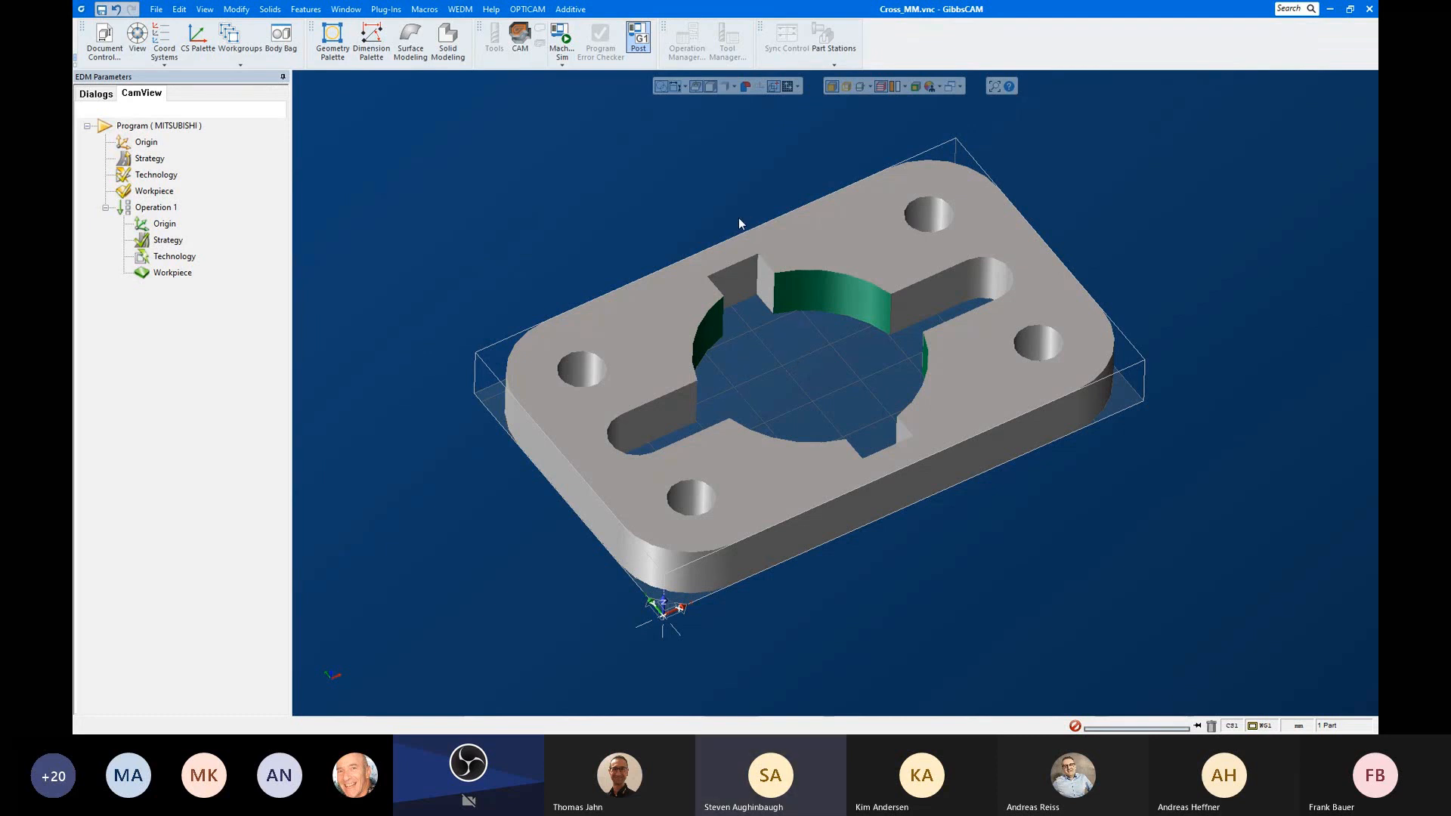
# Step: Set up automatic feature recognition on Operation 1 to use the Green colour list
pyautogui.rightClick(158, 210)
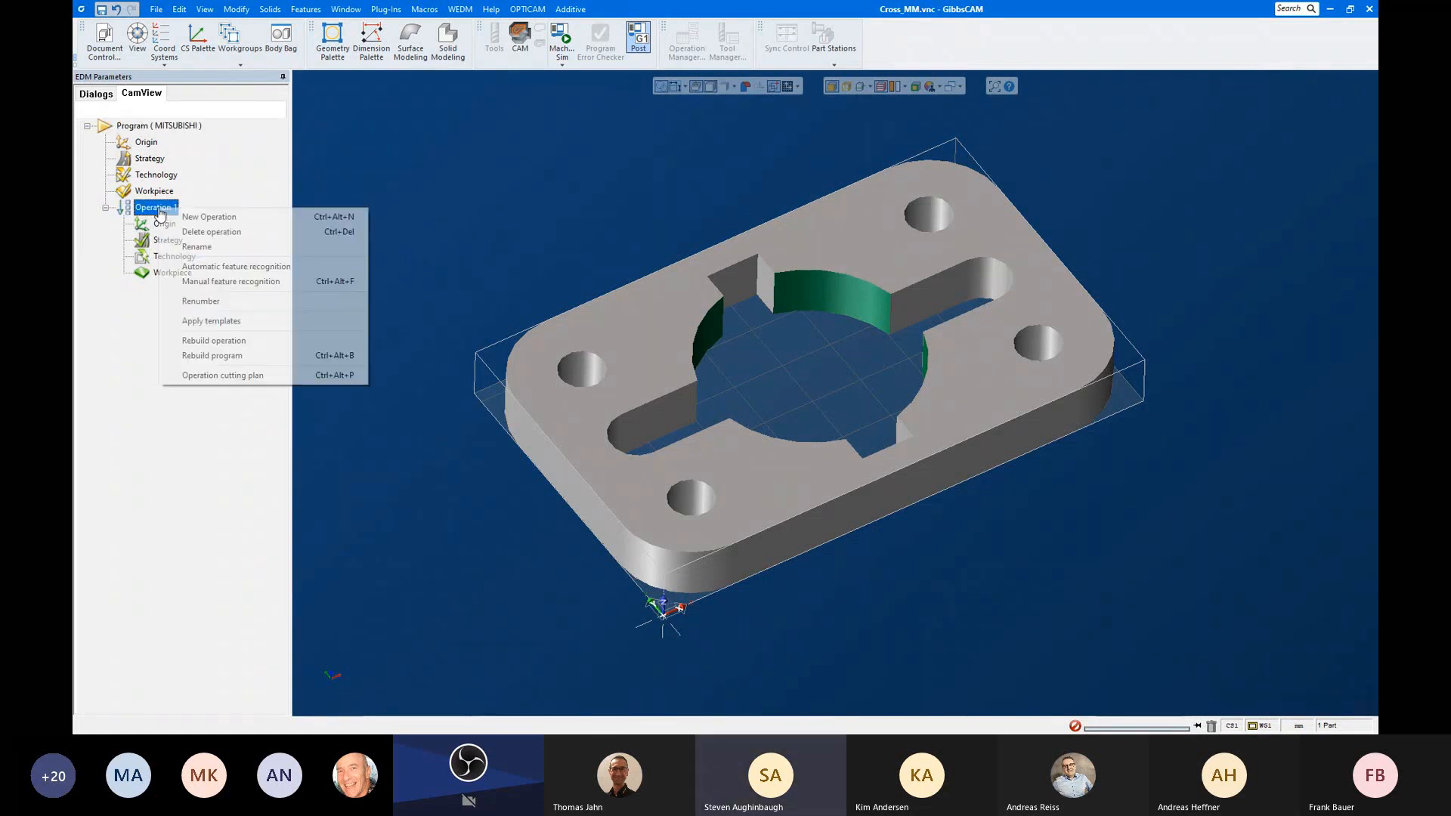
pyautogui.click(227, 266)
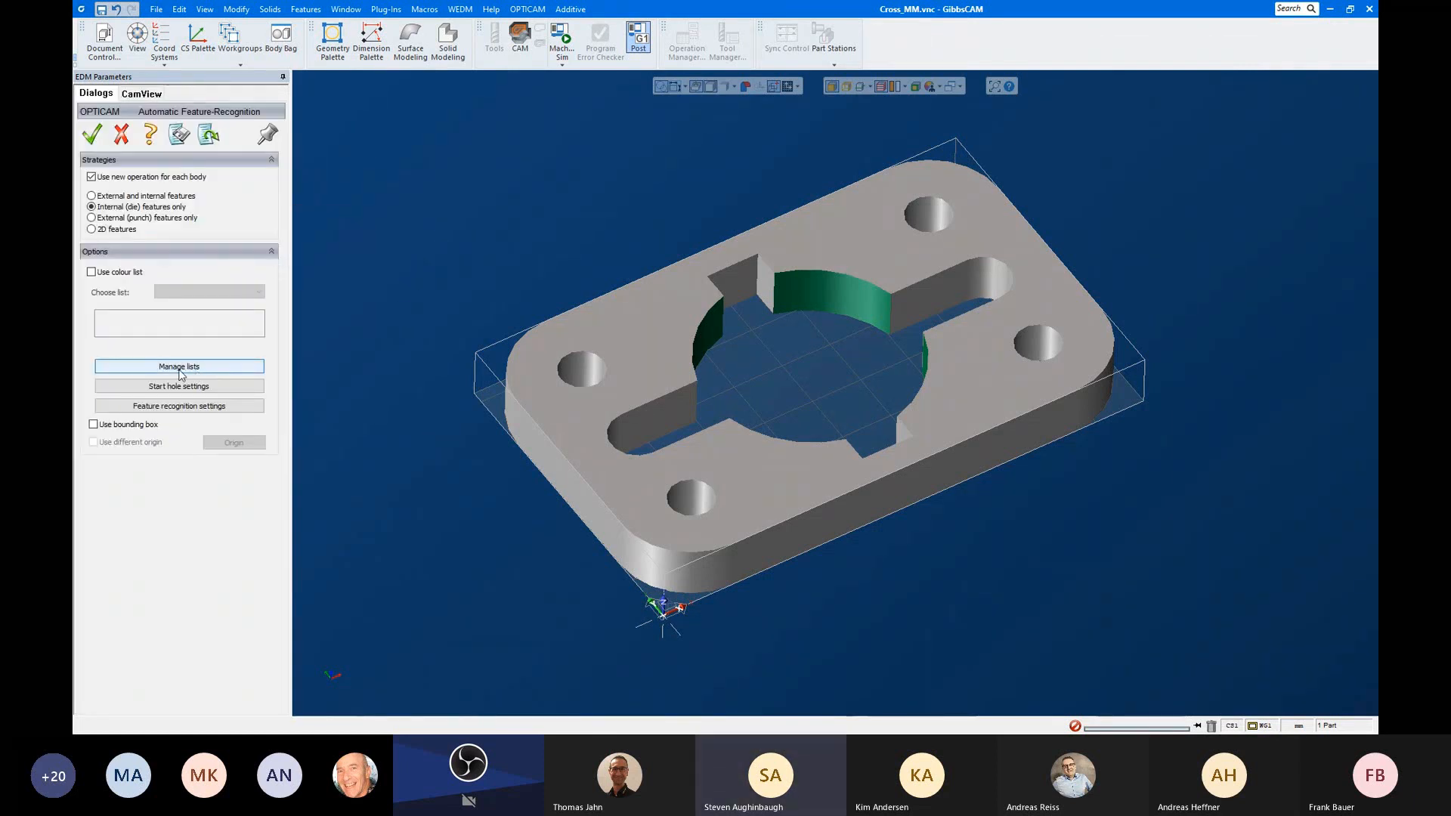
pyautogui.click(105, 275)
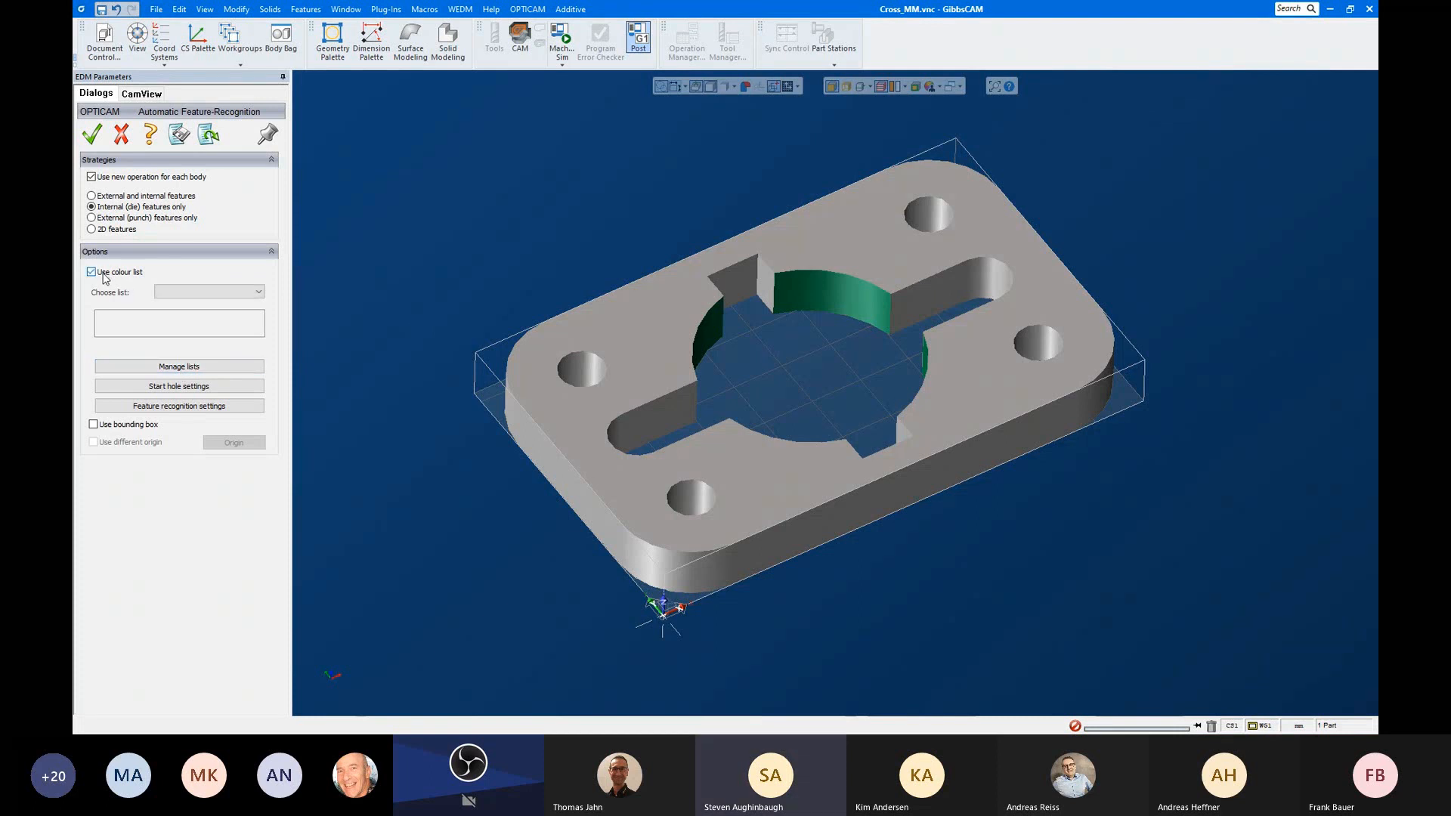
pyautogui.click(212, 292)
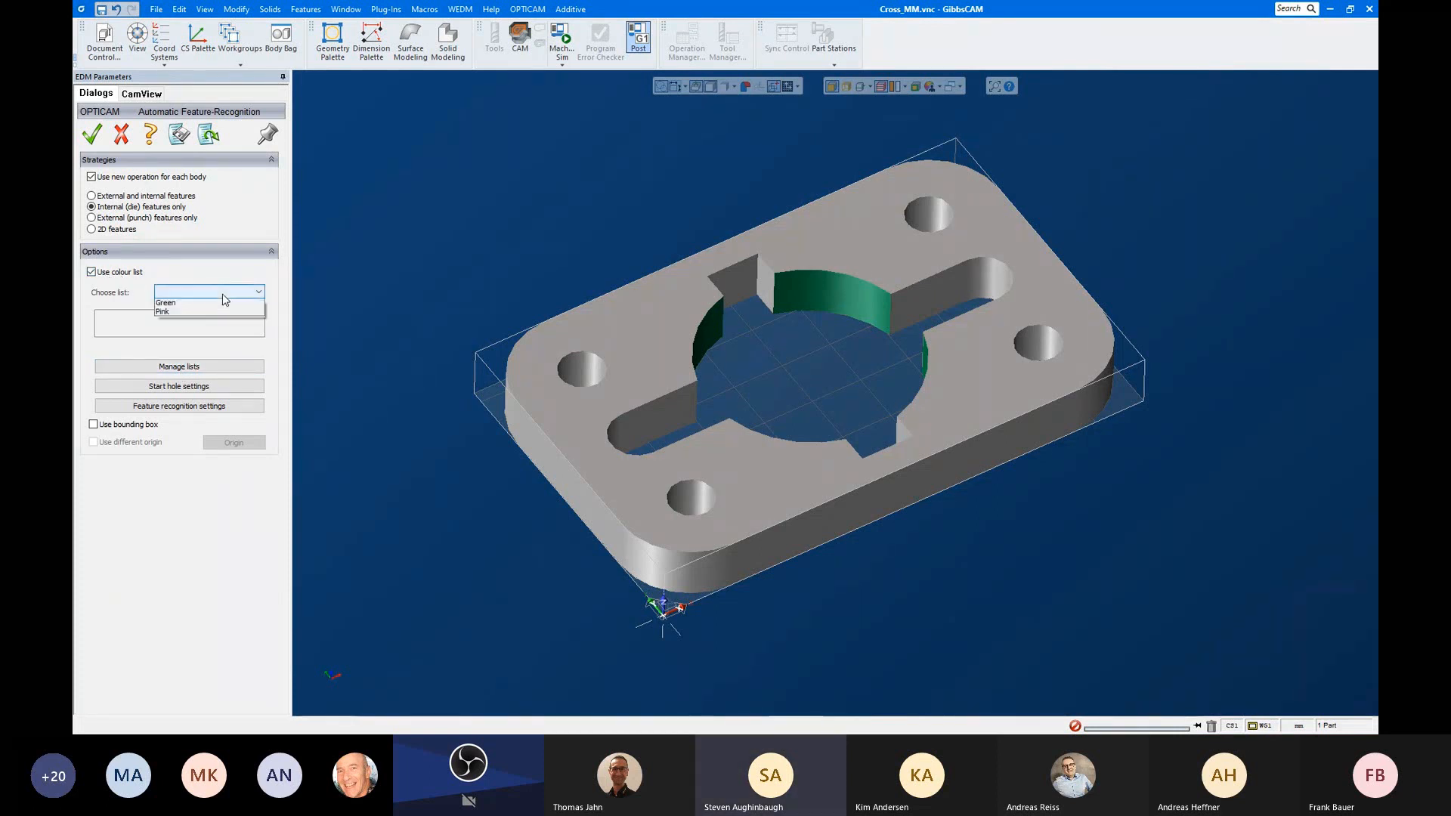
pyautogui.click(216, 305)
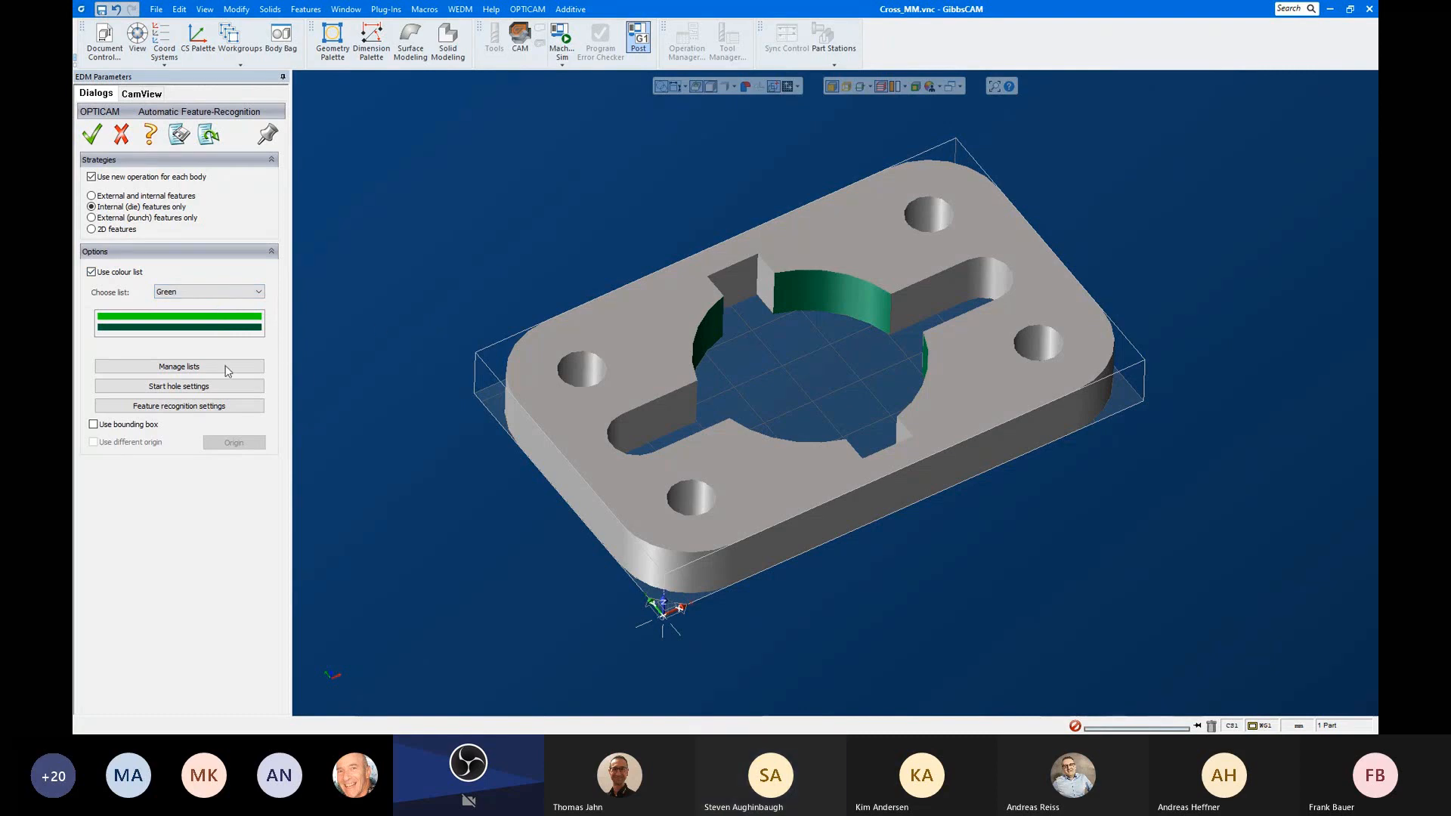
# Step: Examine the colours contained in the Green and Pink lists in the colour settings
pyautogui.click(202, 366)
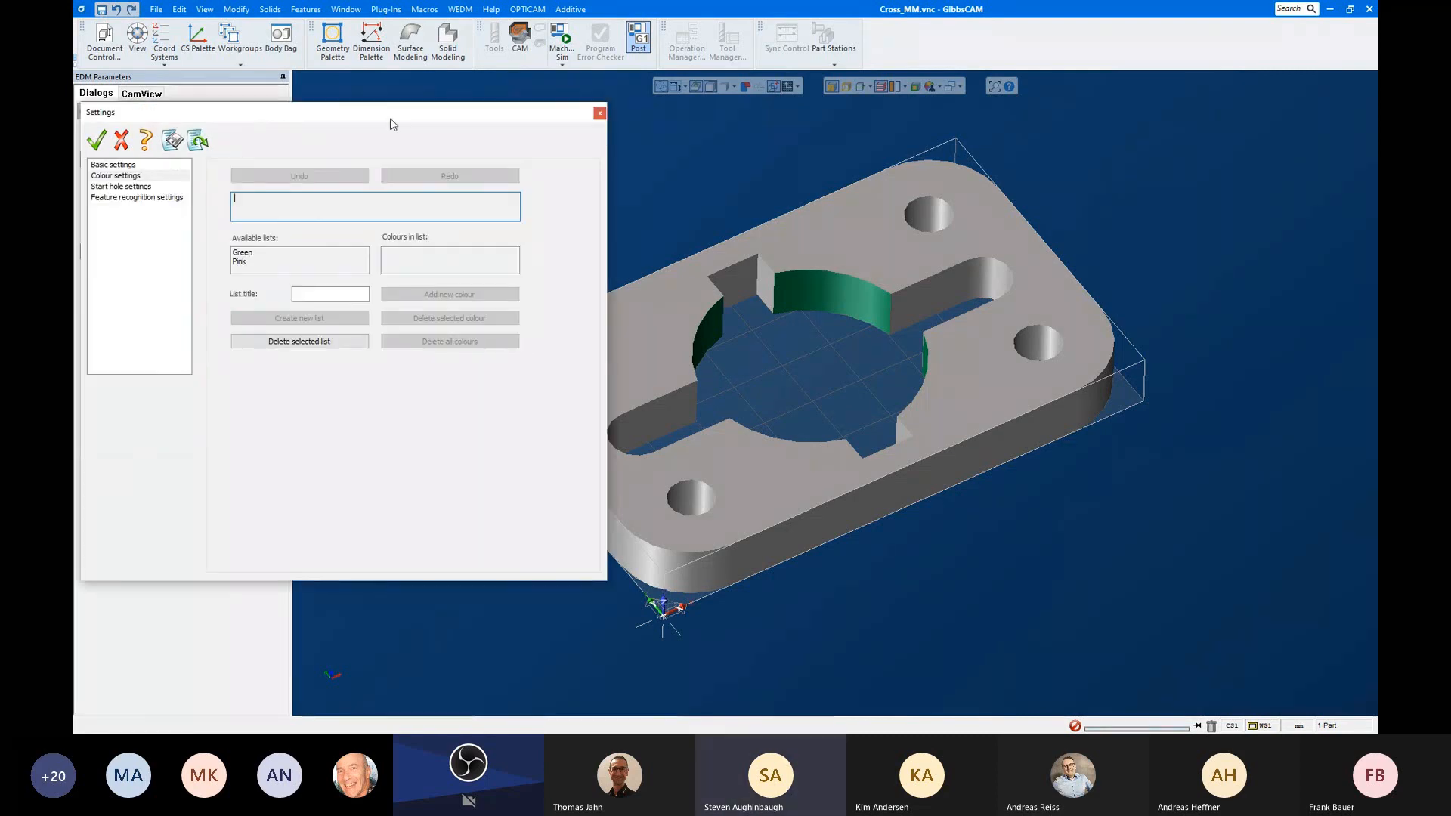
pyautogui.moveTo(388, 123); pyautogui.dragTo(652, 136)
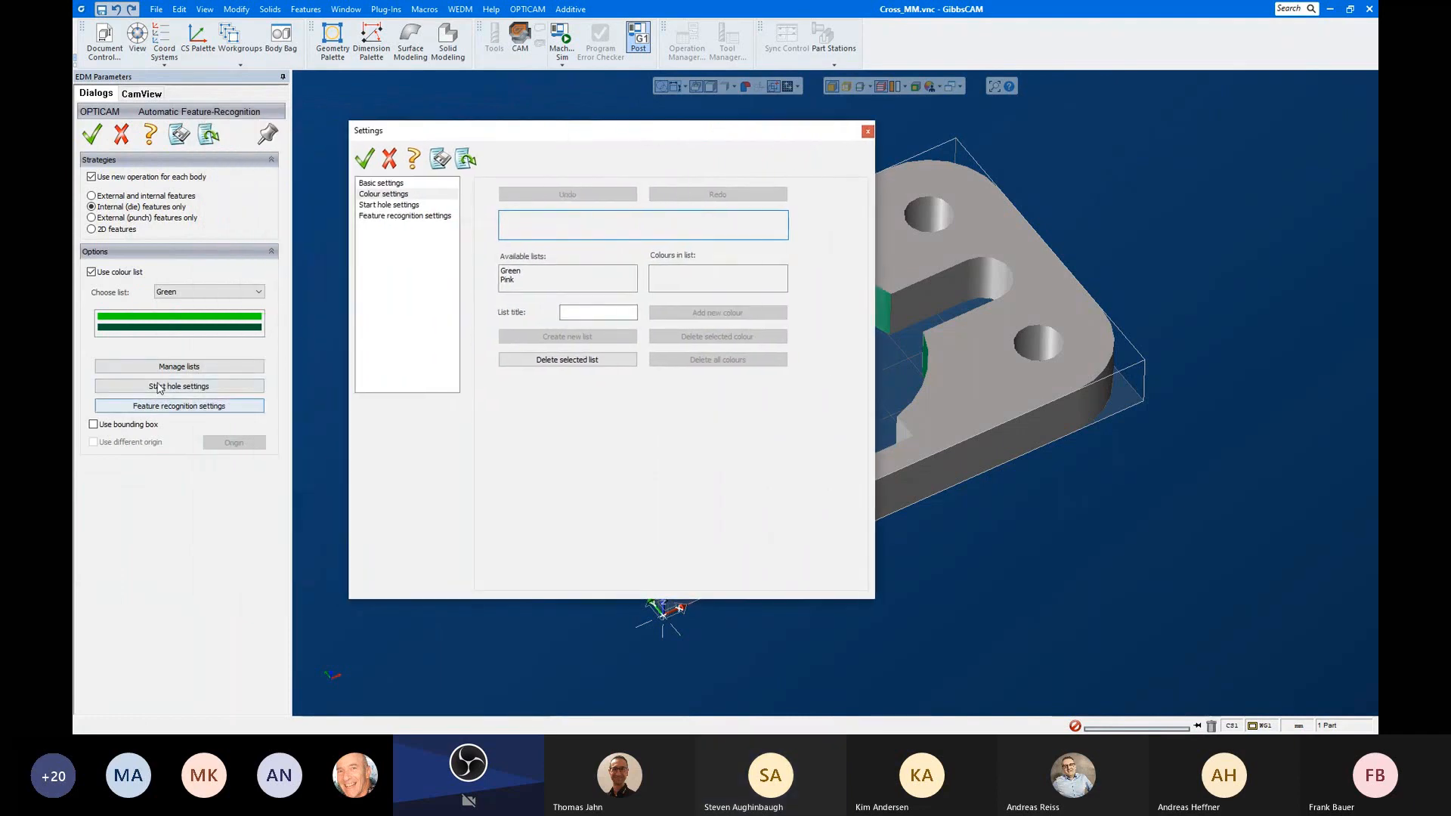
pyautogui.click(390, 196)
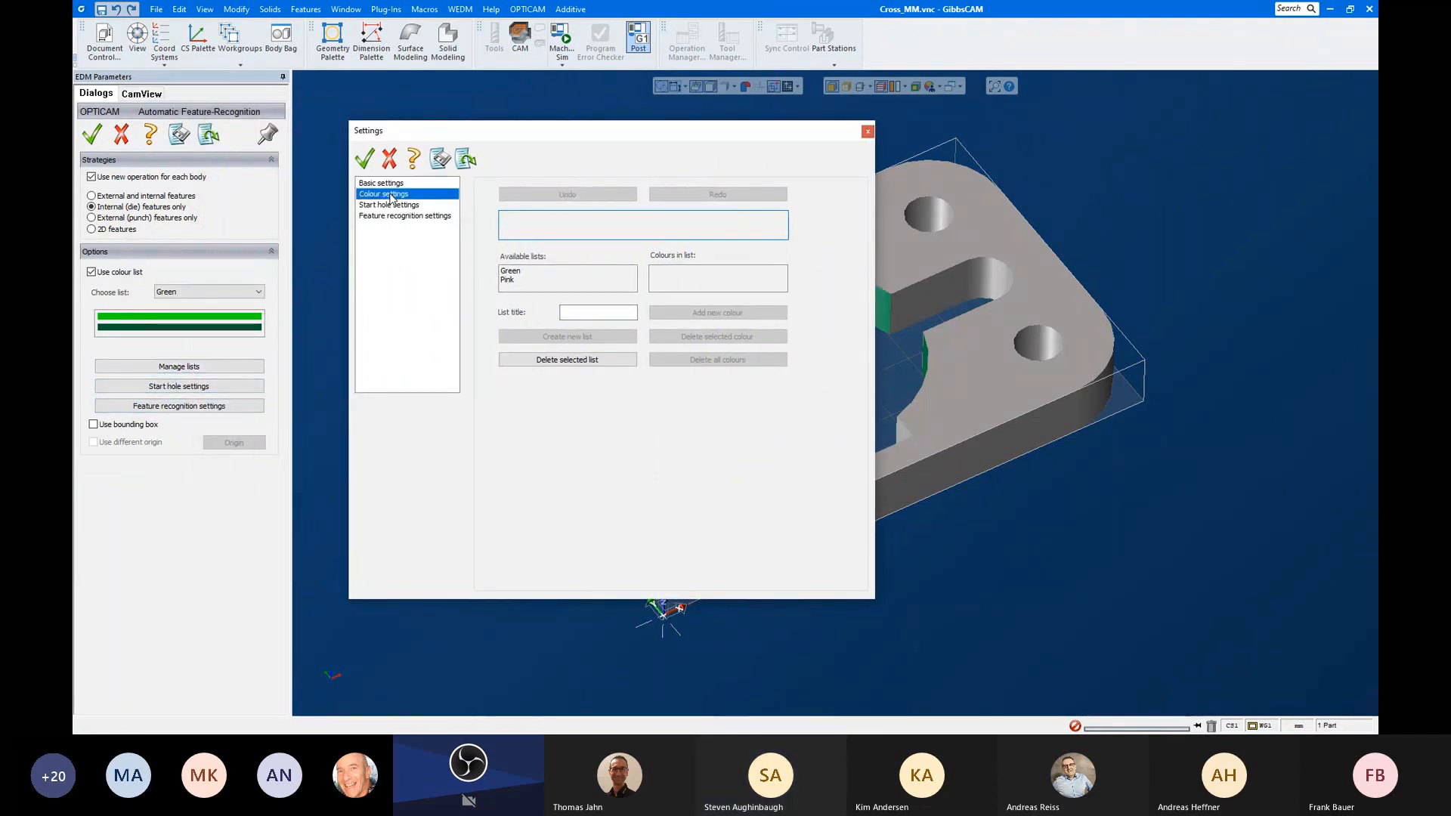
pyautogui.click(508, 271)
pyautogui.click(508, 280)
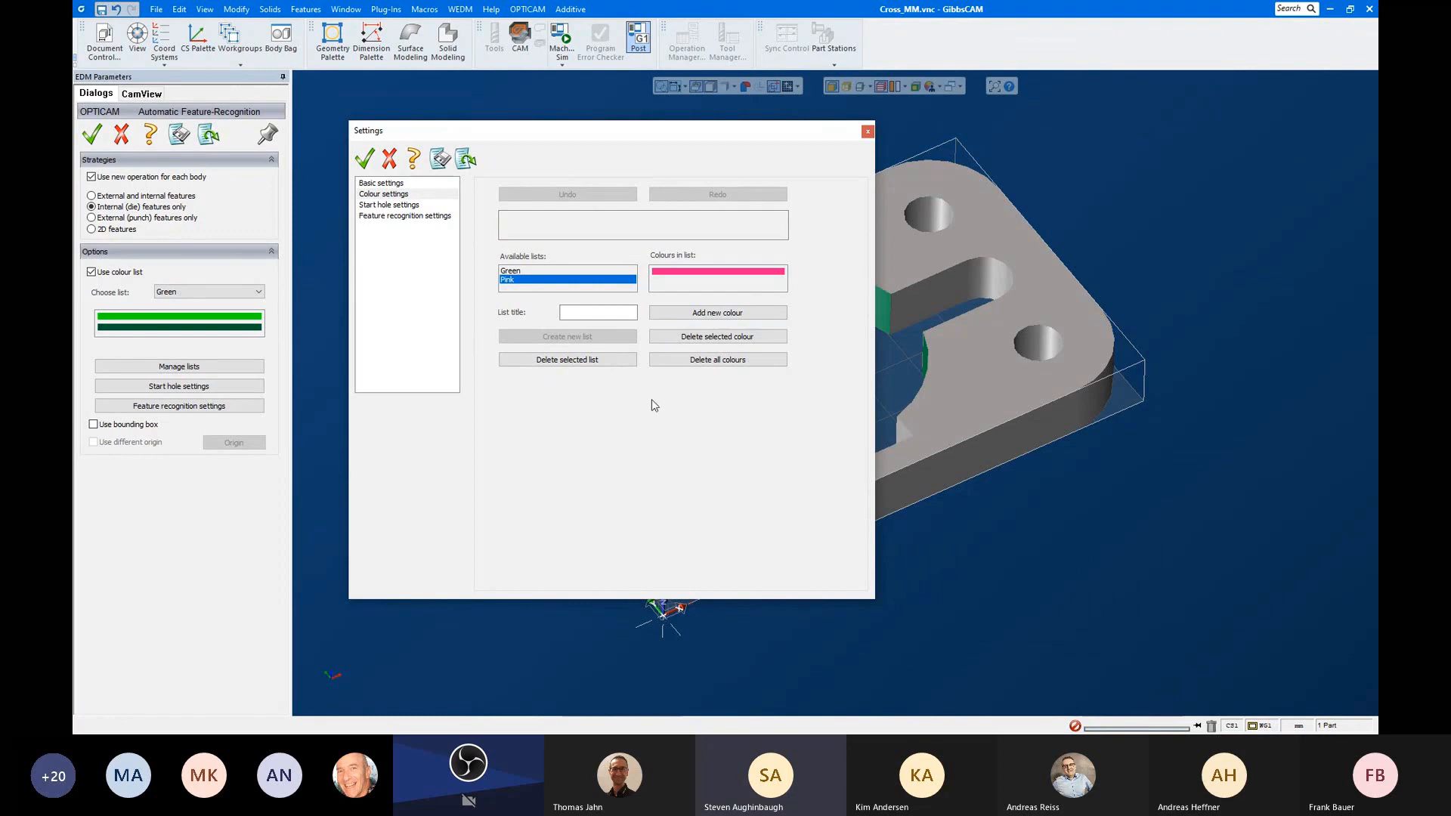
pyautogui.click(867, 131)
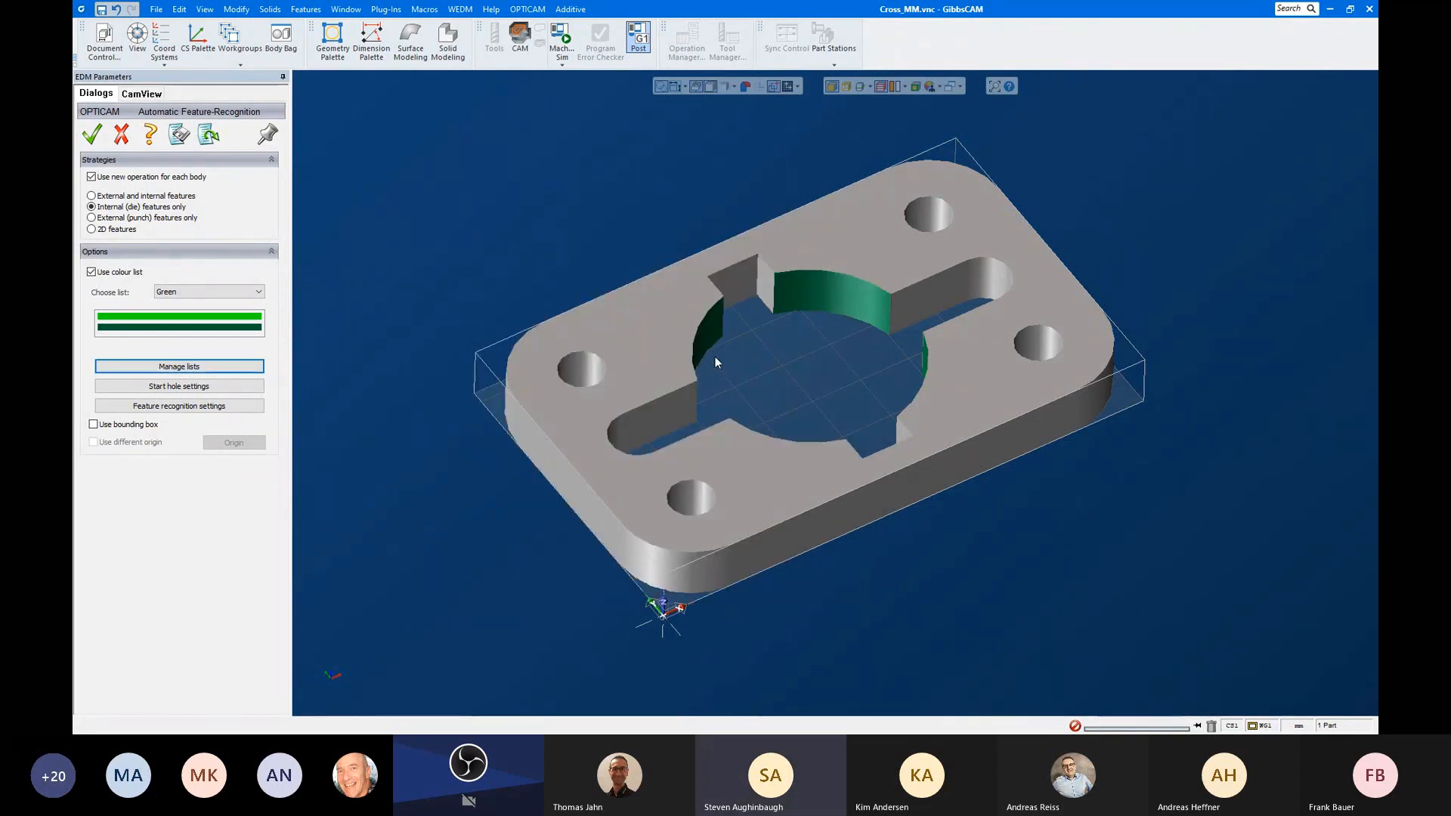
# Step: Run the automatic recognition of internal (die) features on Operation 1, limited to the Green colour list
pyautogui.moveTo(800, 367); pyautogui.dragTo(823, 393, button='middle')
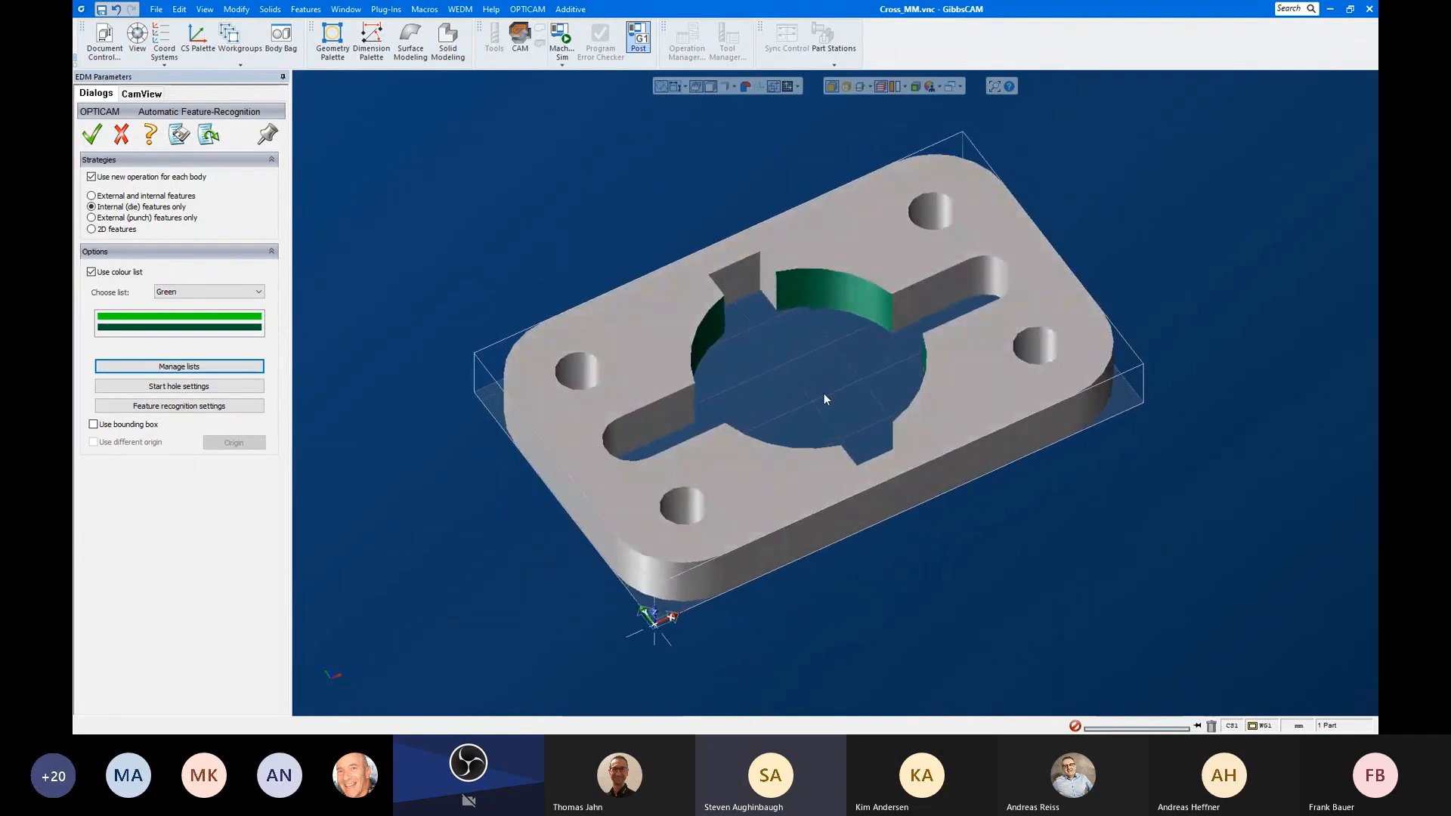
pyautogui.click(92, 136)
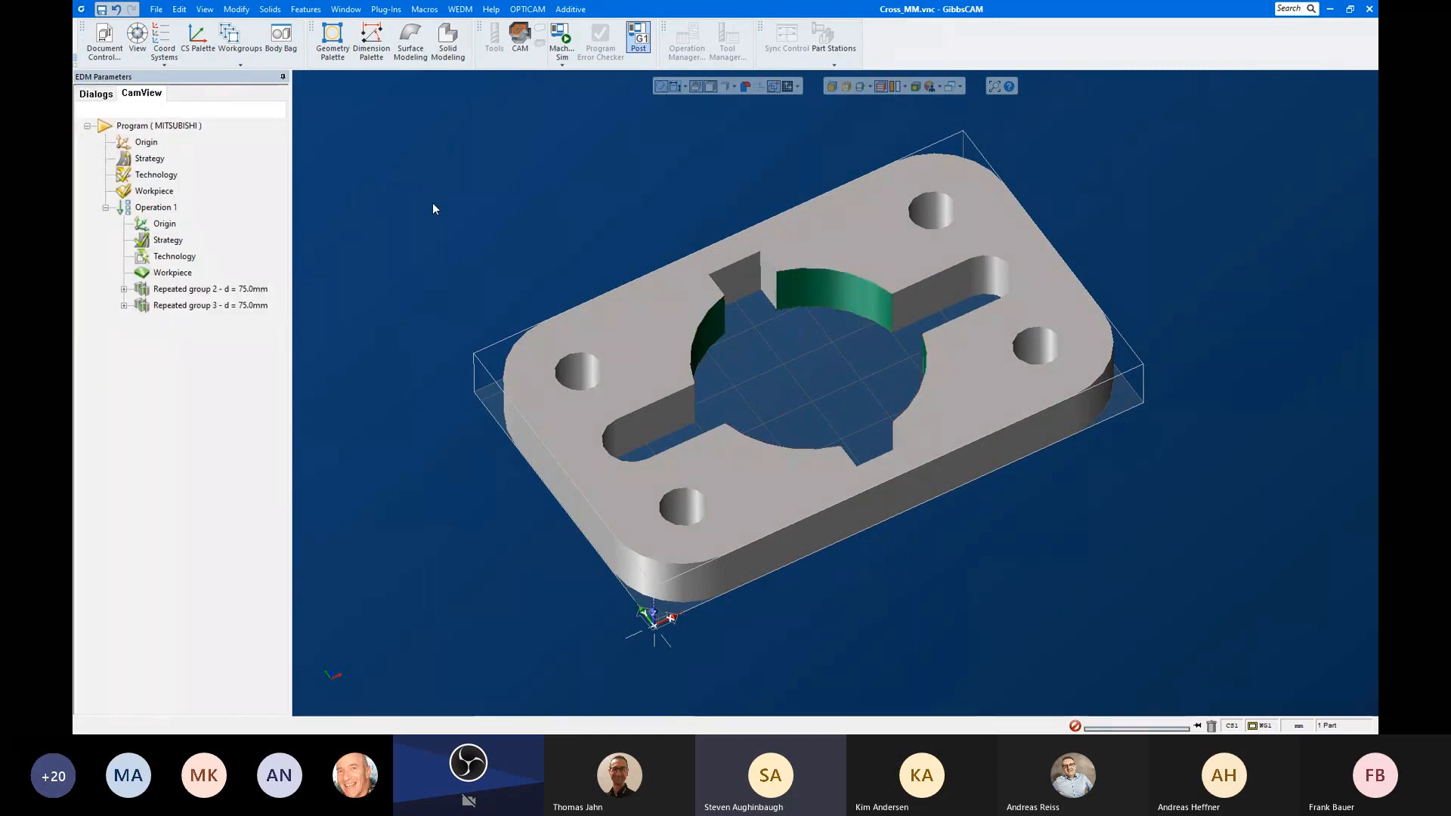
# Step: Examine the bore faces belonging to each of the two recognized repeated groups from several angles
pyautogui.moveTo(872, 366); pyautogui.dragTo(661, 463, button='middle')
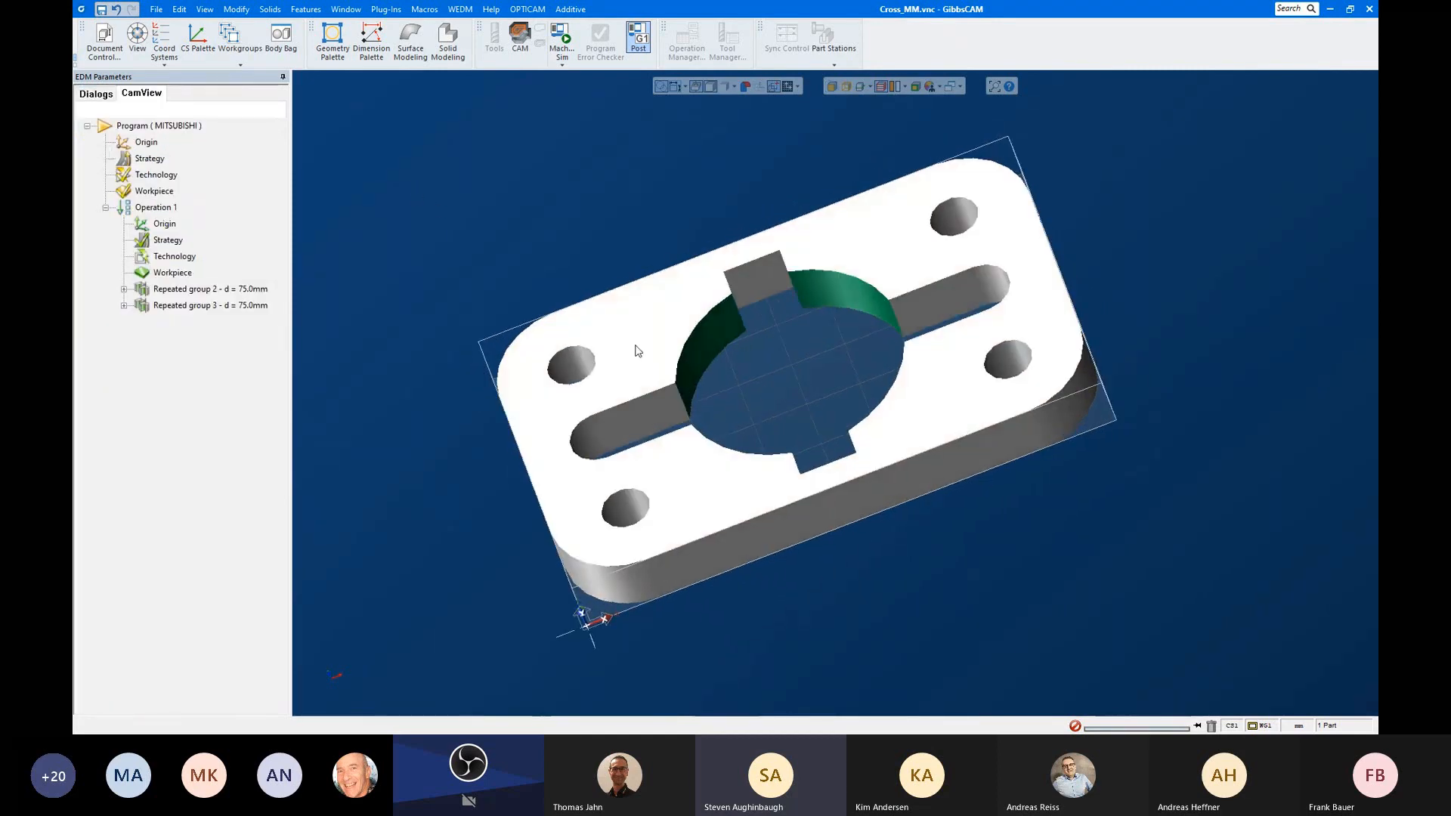
pyautogui.click(249, 289)
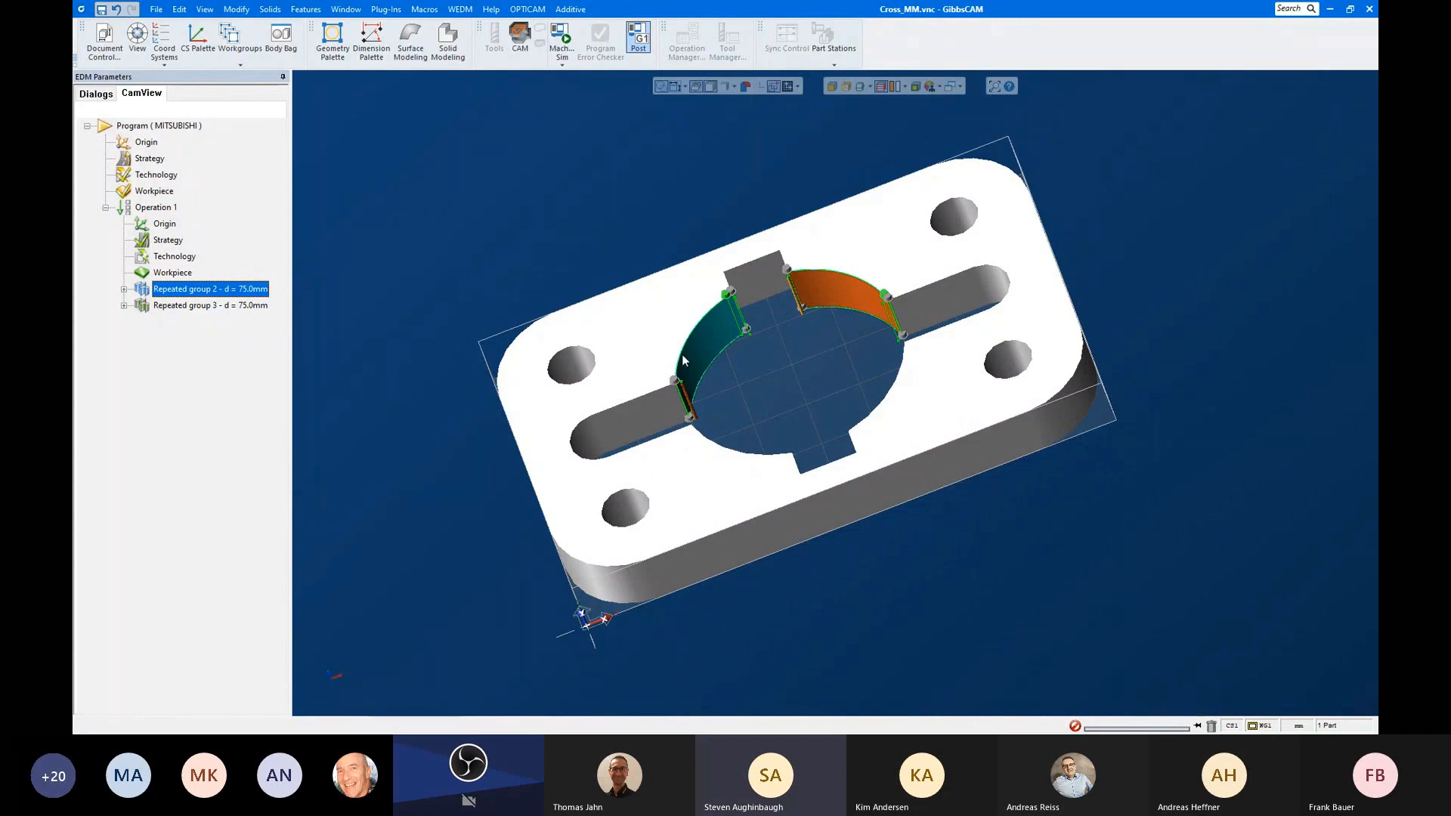
pyautogui.moveTo(613, 416); pyautogui.dragTo(782, 387, button='middle')
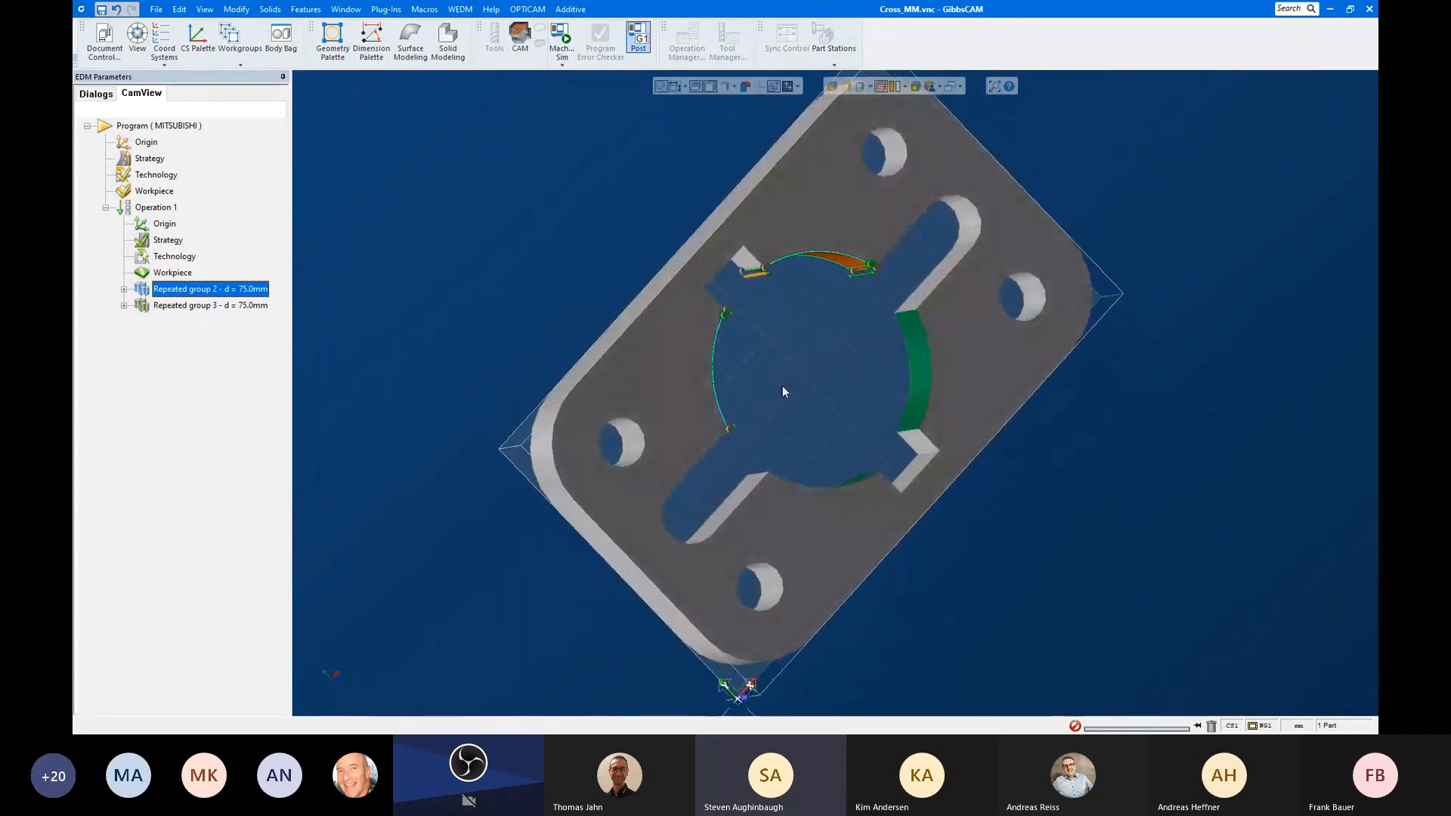
pyautogui.click(261, 308)
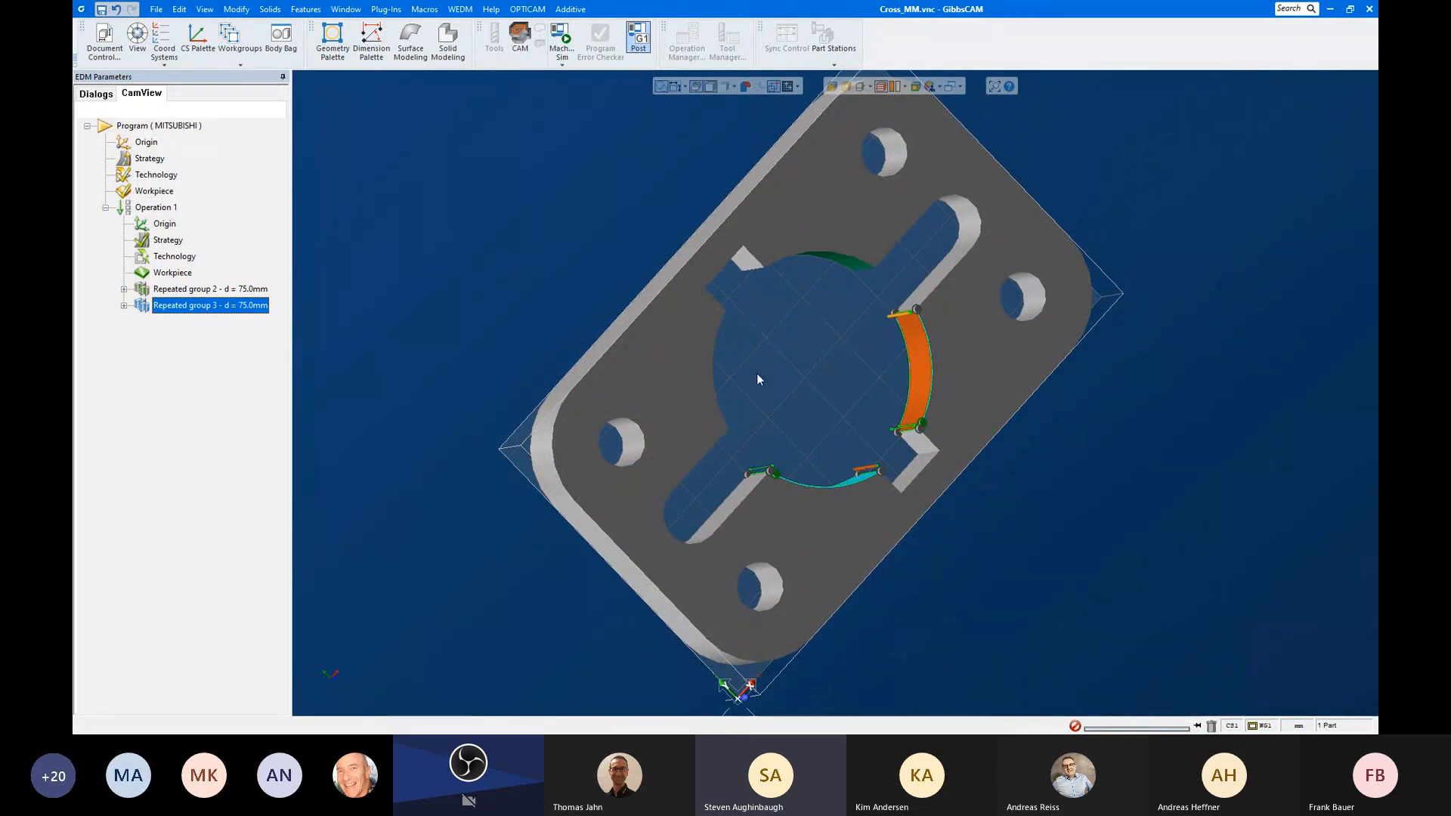
pyautogui.moveTo(858, 434); pyautogui.dragTo(831, 419, button='middle')
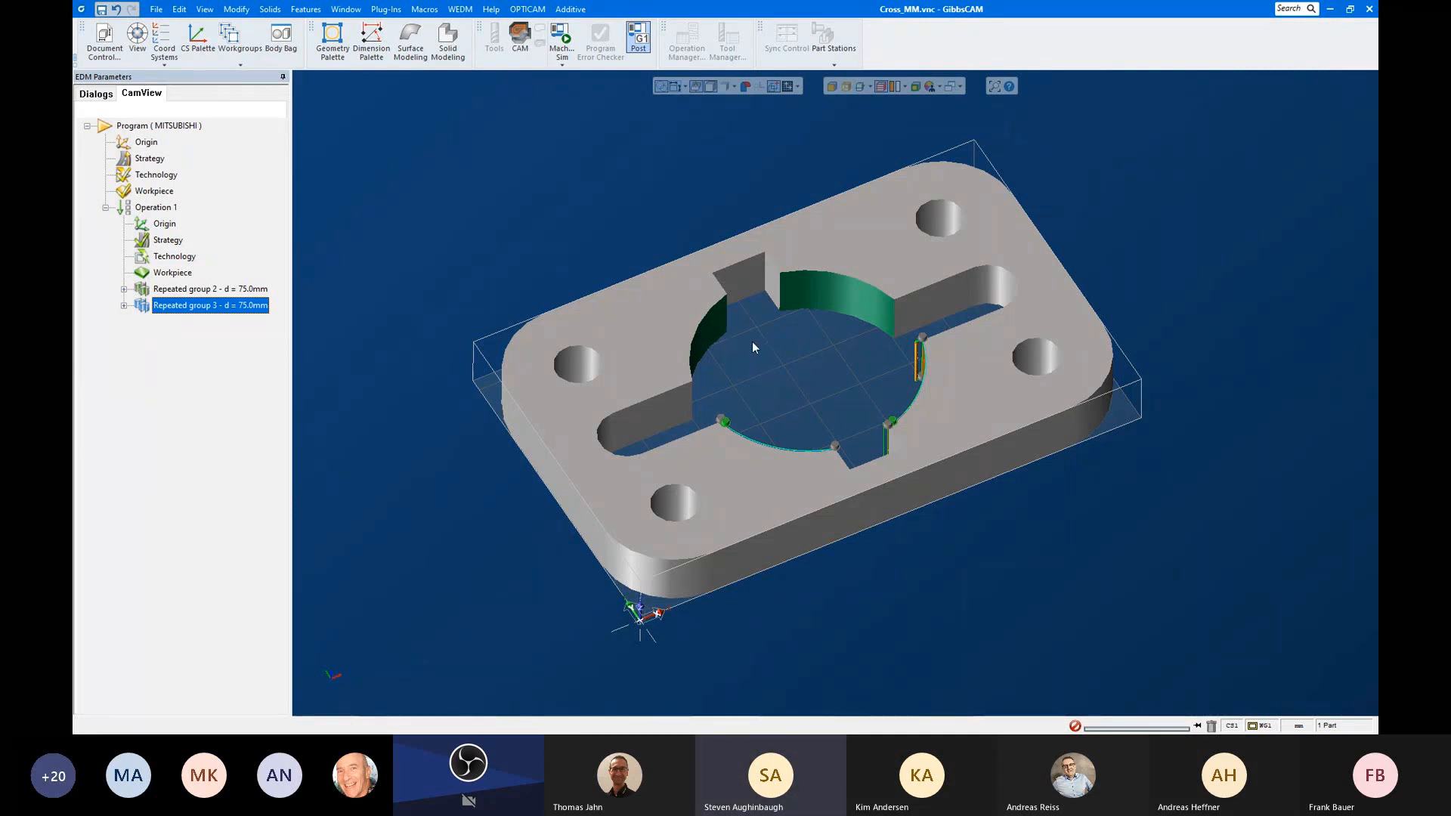
pyautogui.moveTo(753, 347); pyautogui.dragTo(756, 384, button='middle')
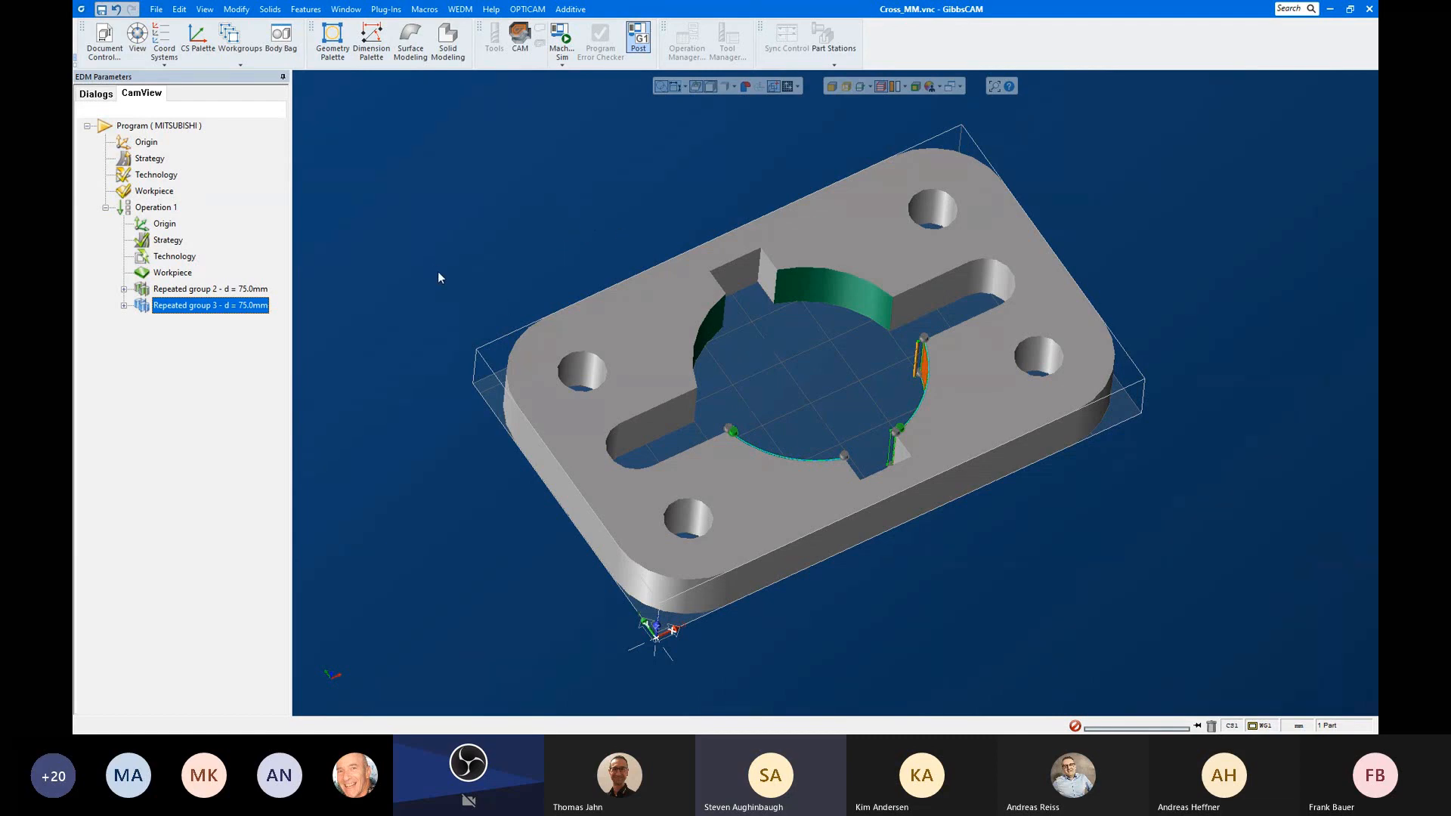
# Step: Delete both repeated groups of bore arcs from Operation 1
pyautogui.click(246, 291)
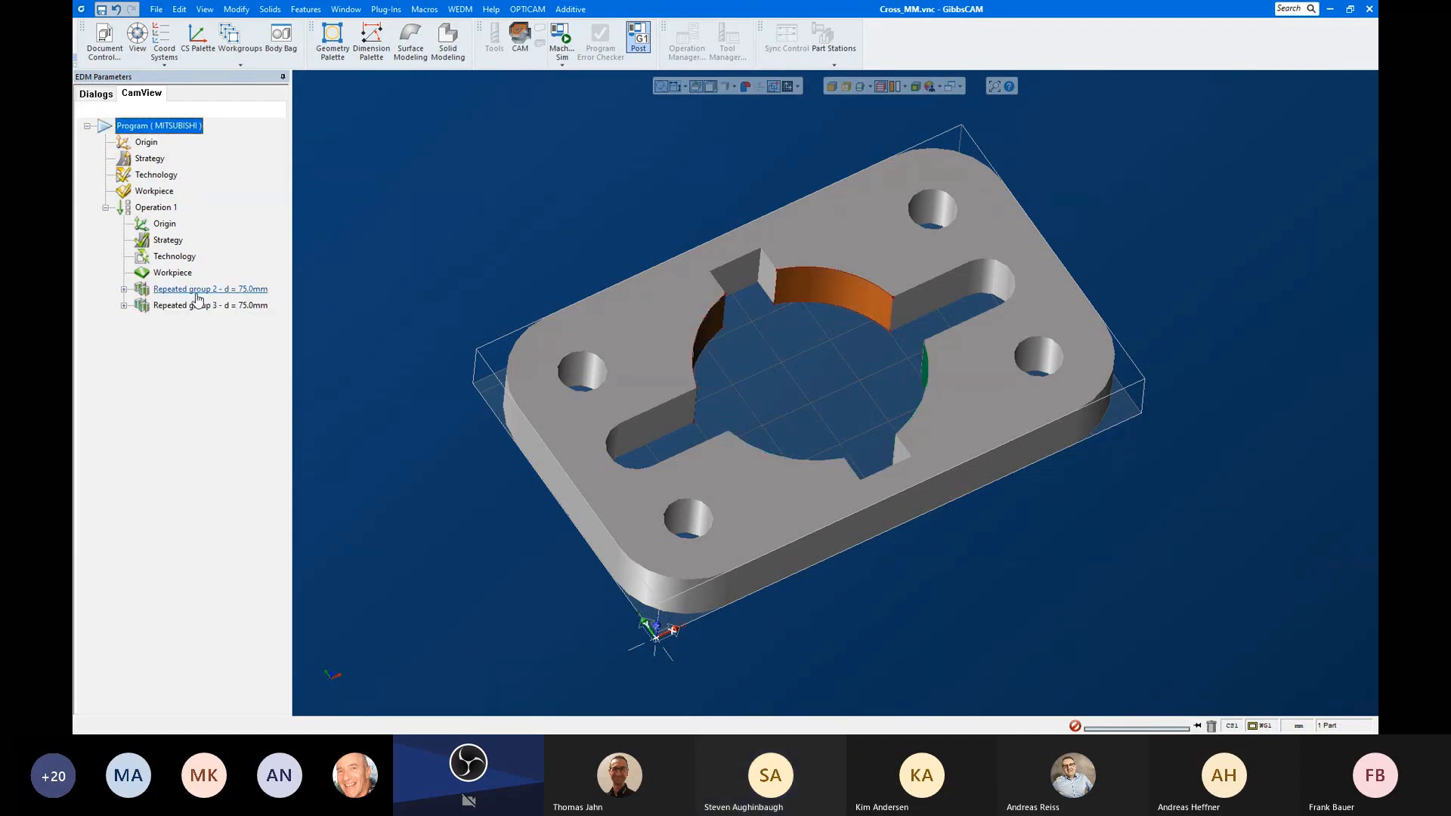
pyautogui.rightClick(246, 291)
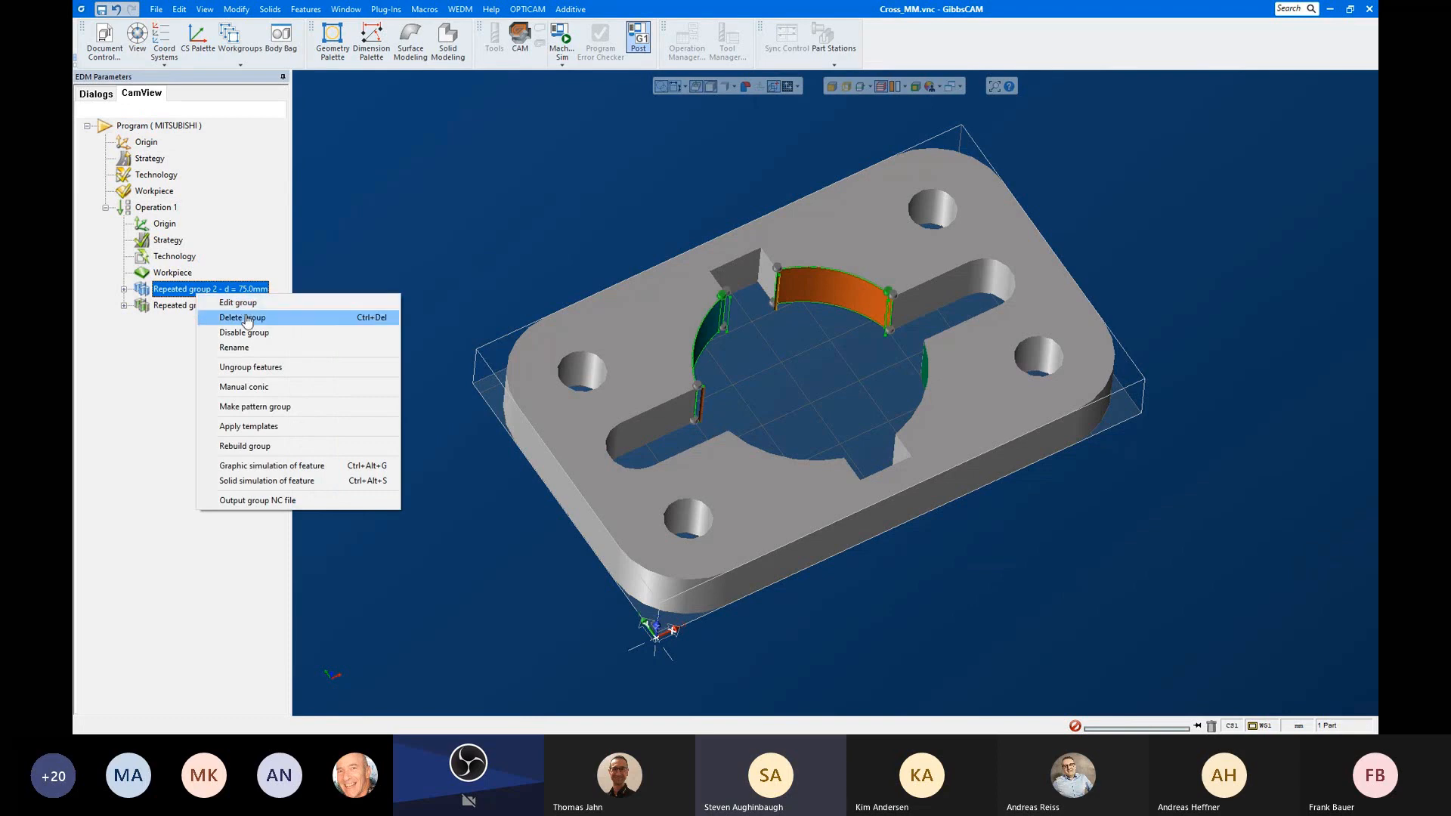
pyautogui.click(250, 318)
pyautogui.click(220, 289)
pyautogui.rightClick(224, 289)
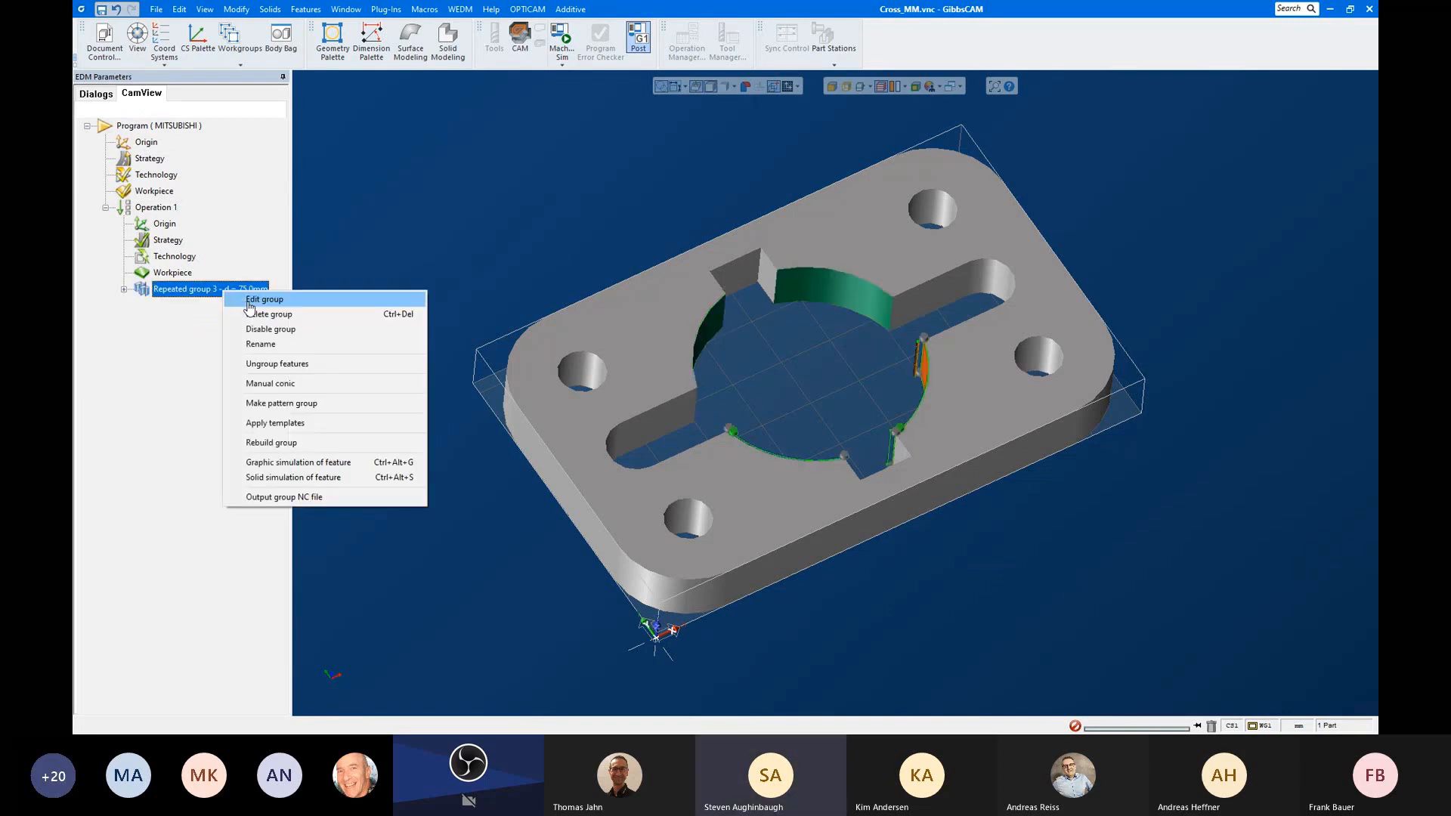
pyautogui.click(255, 318)
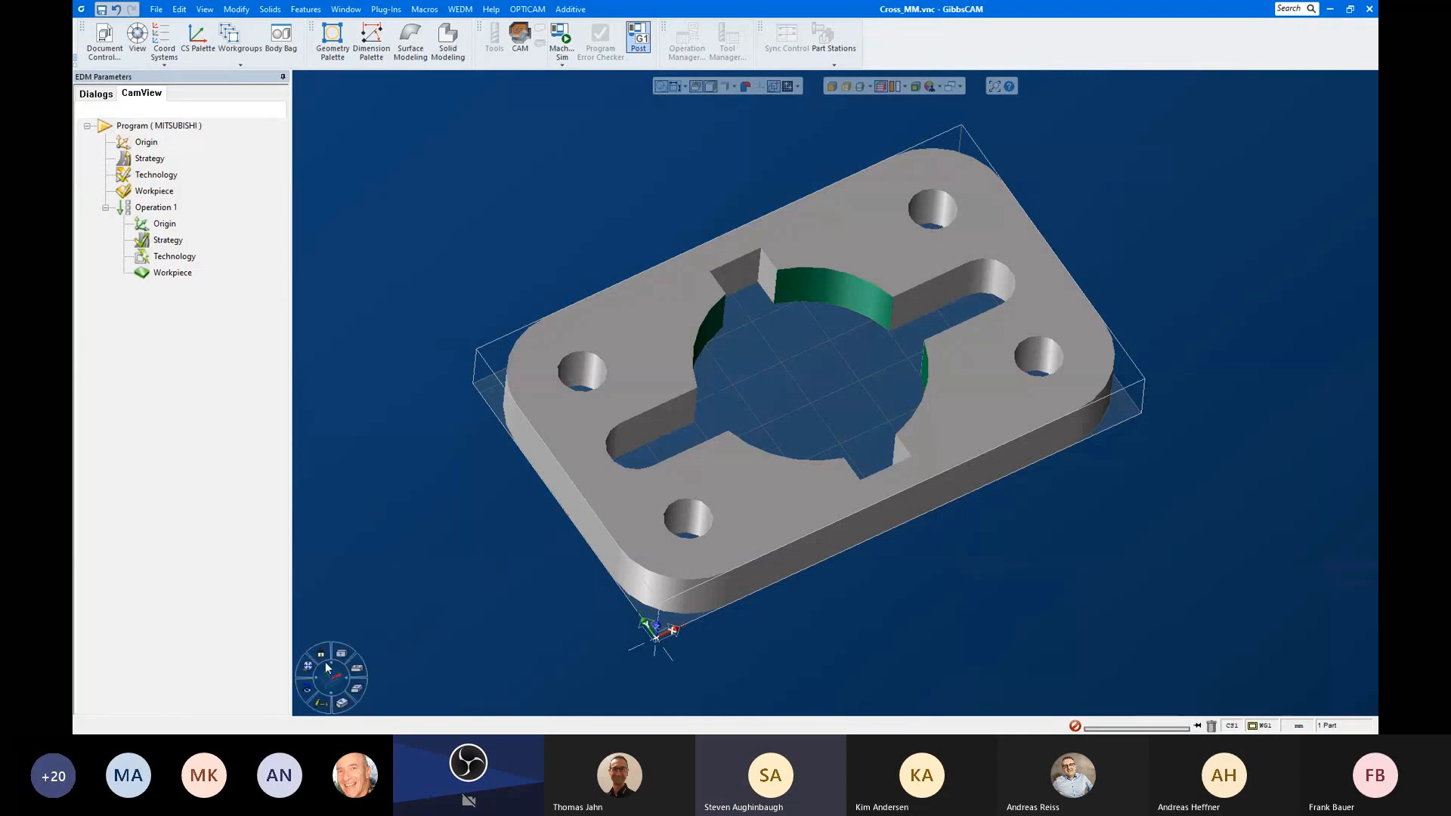
# Step: View the part from the top and change its document machine to 3 Axis Vertical Mill
pyautogui.click(327, 669)
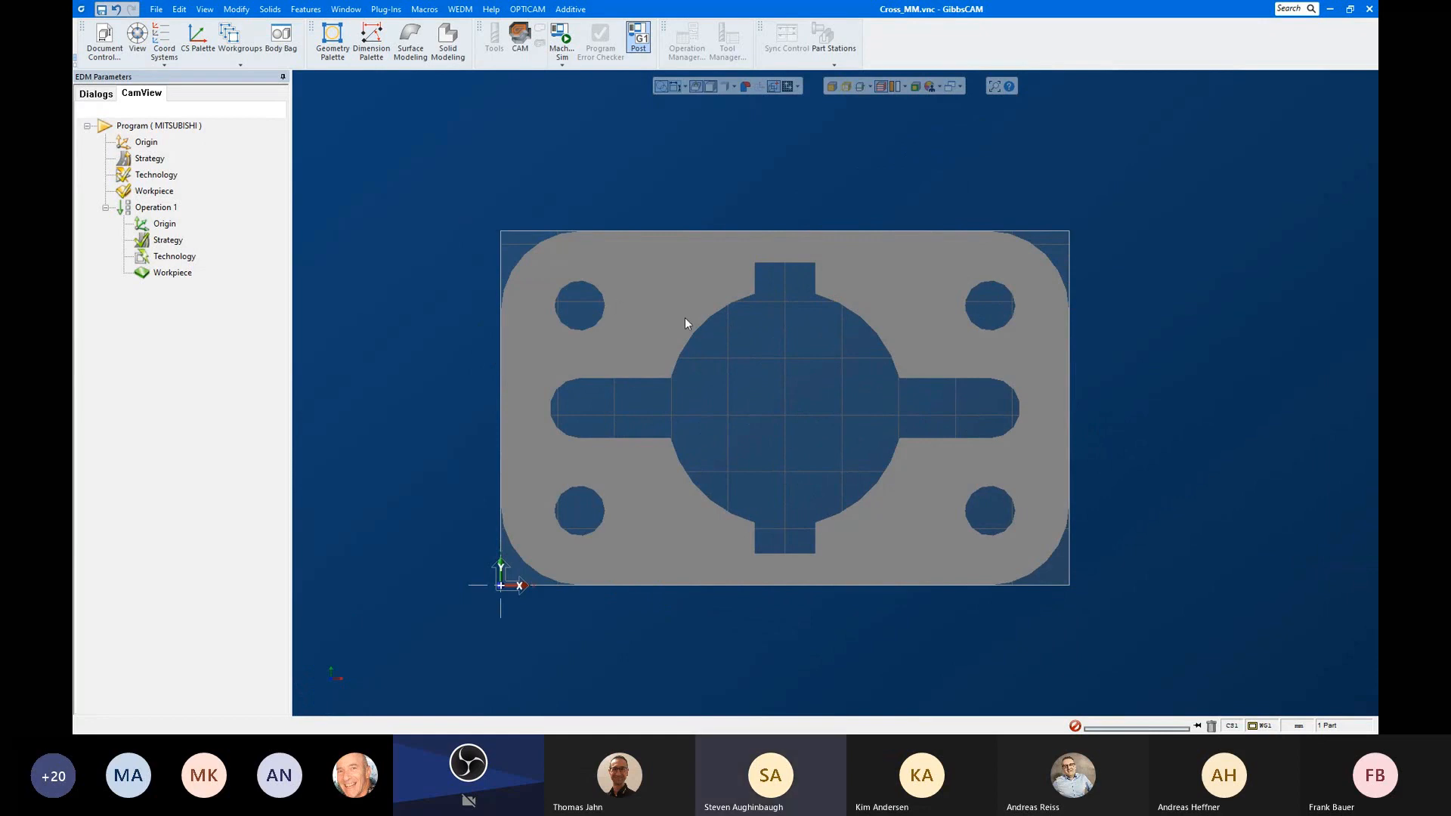
pyautogui.scroll(1, 744, 368)
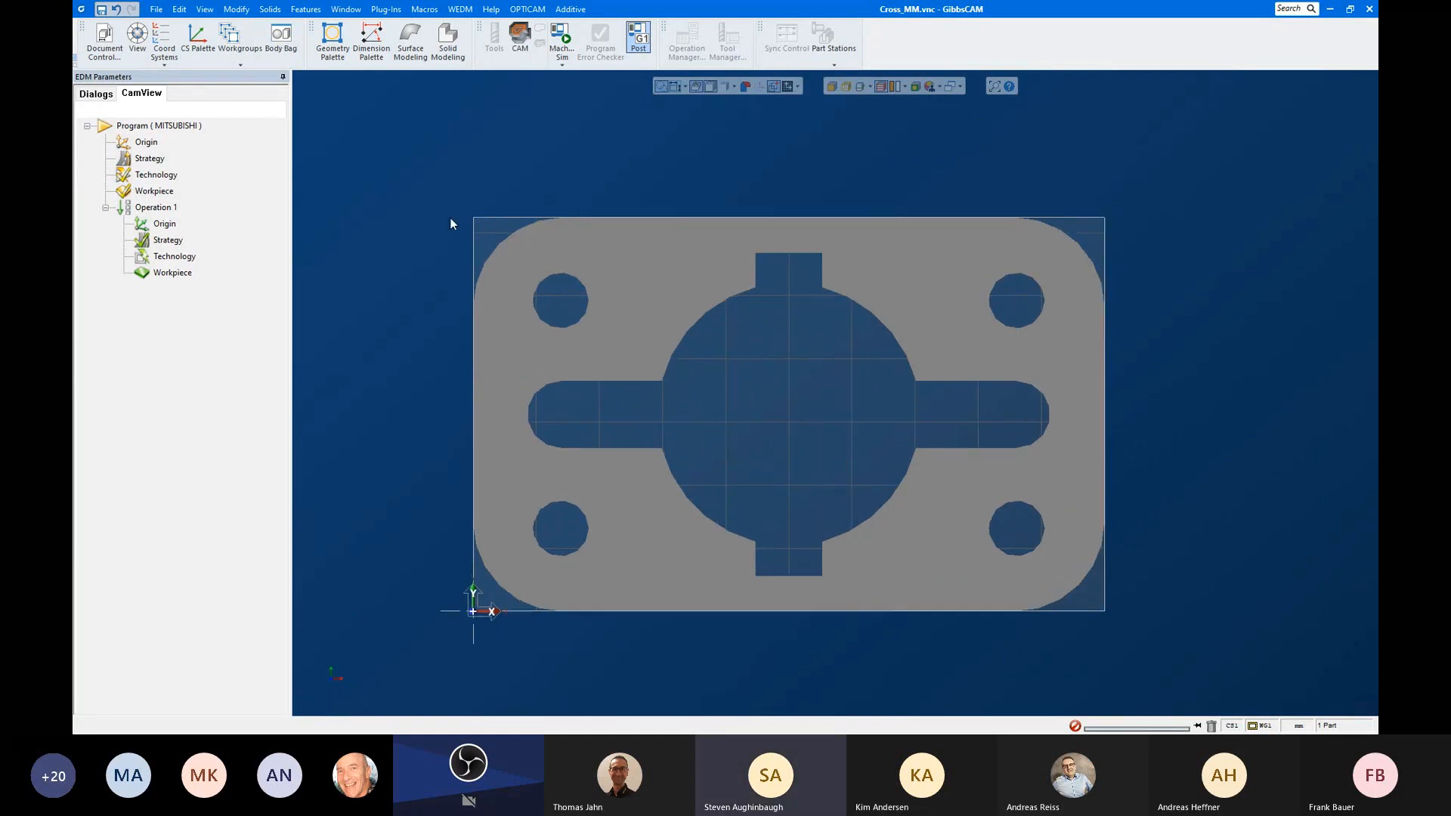
pyautogui.click(104, 34)
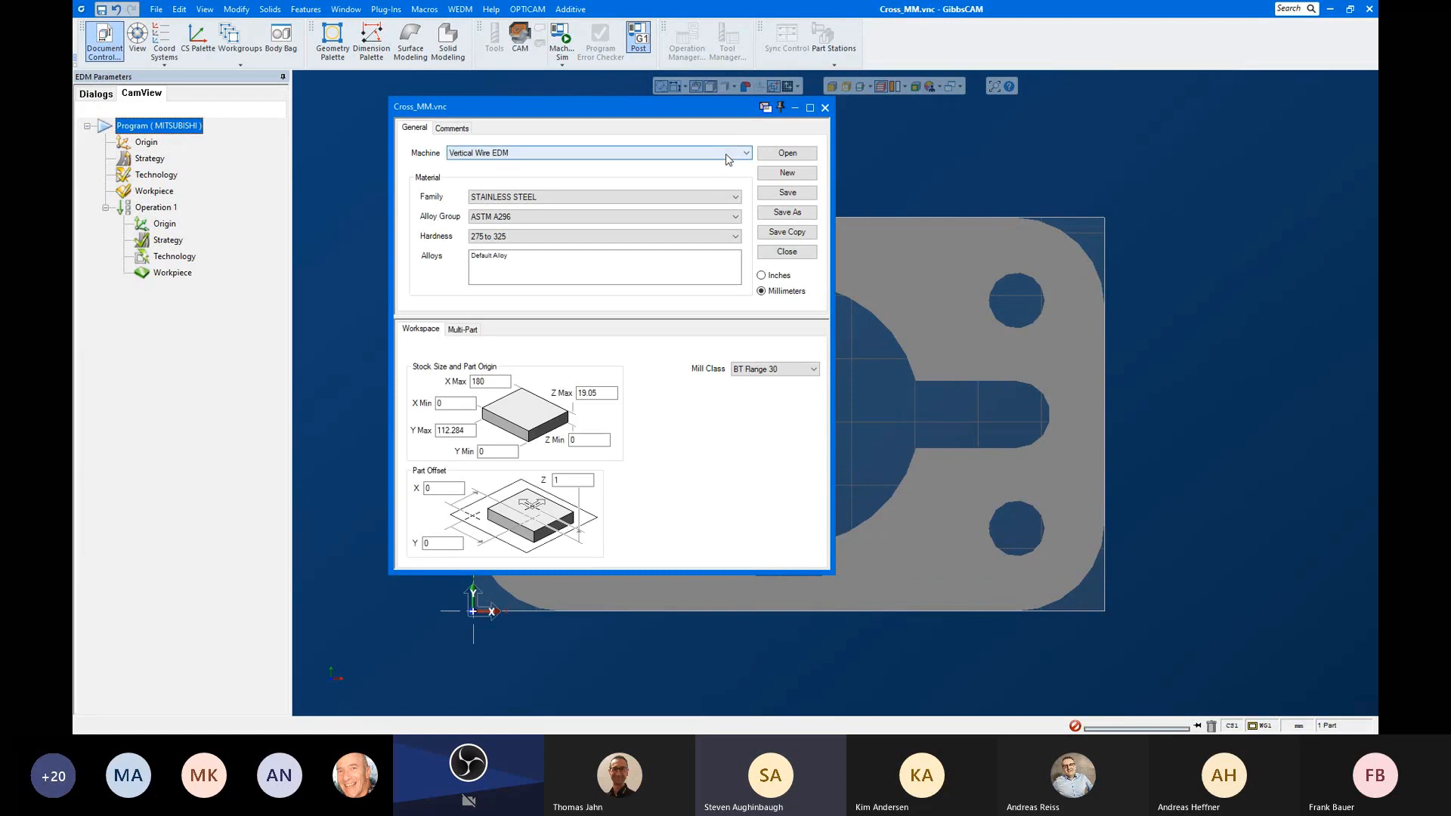
pyautogui.click(722, 153)
pyautogui.moveTo(745, 233); pyautogui.dragTo(745, 180)
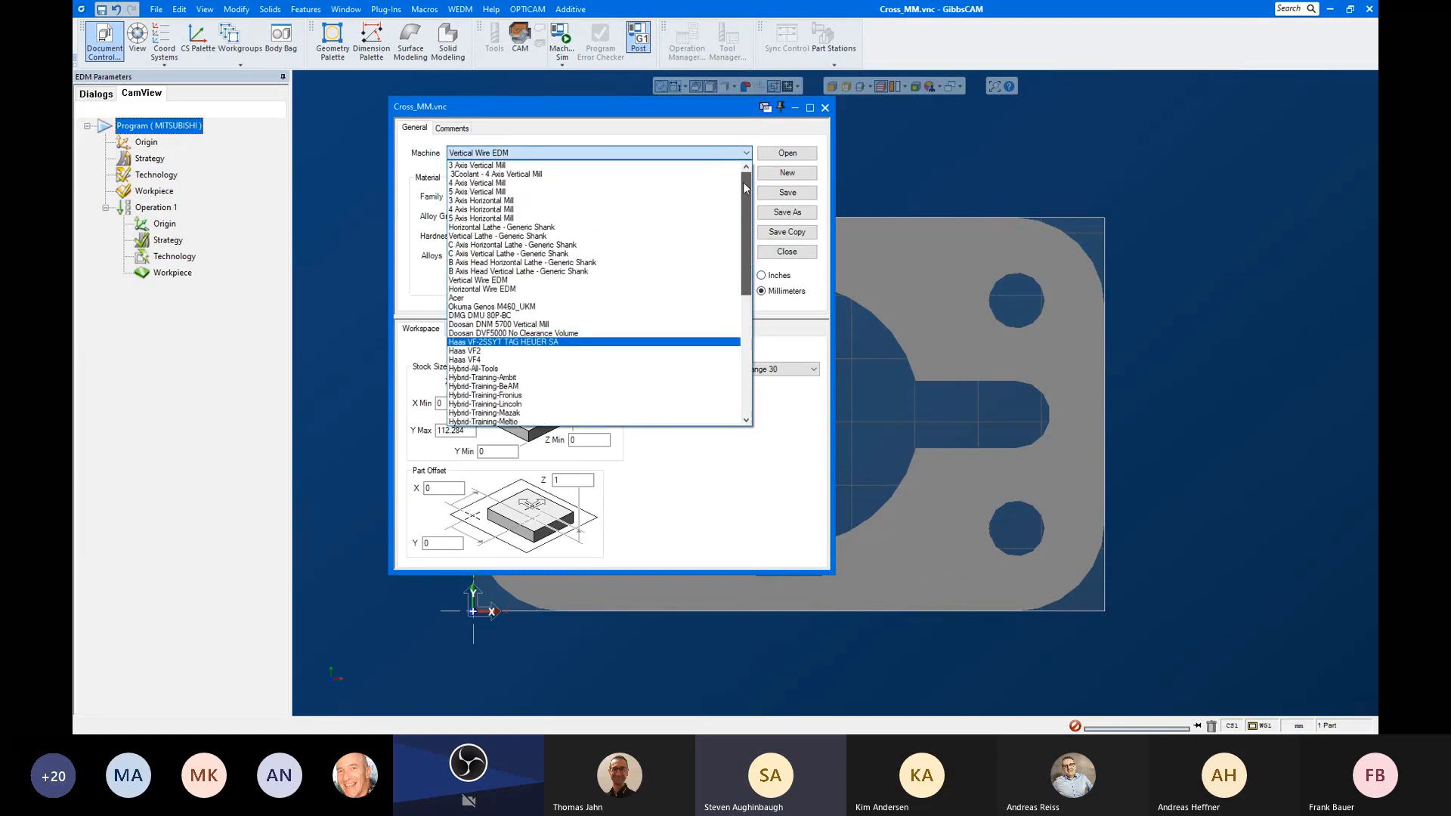
pyautogui.click(625, 167)
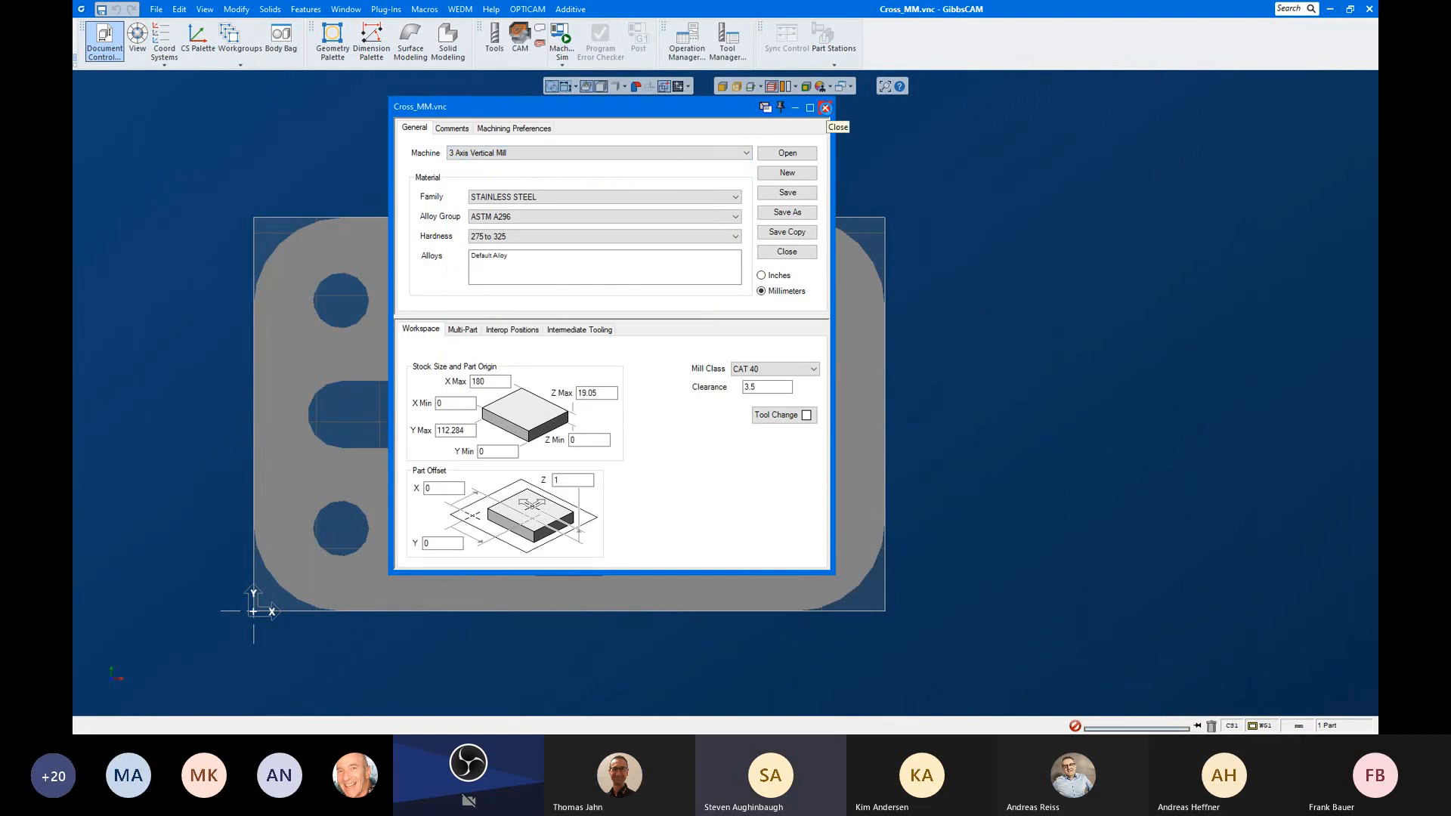
# Step: Close the document settings and draw a circle of about 3.6 mm radius centred at X 90, Y 90 in the opening's upper notch
pyautogui.click(825, 107)
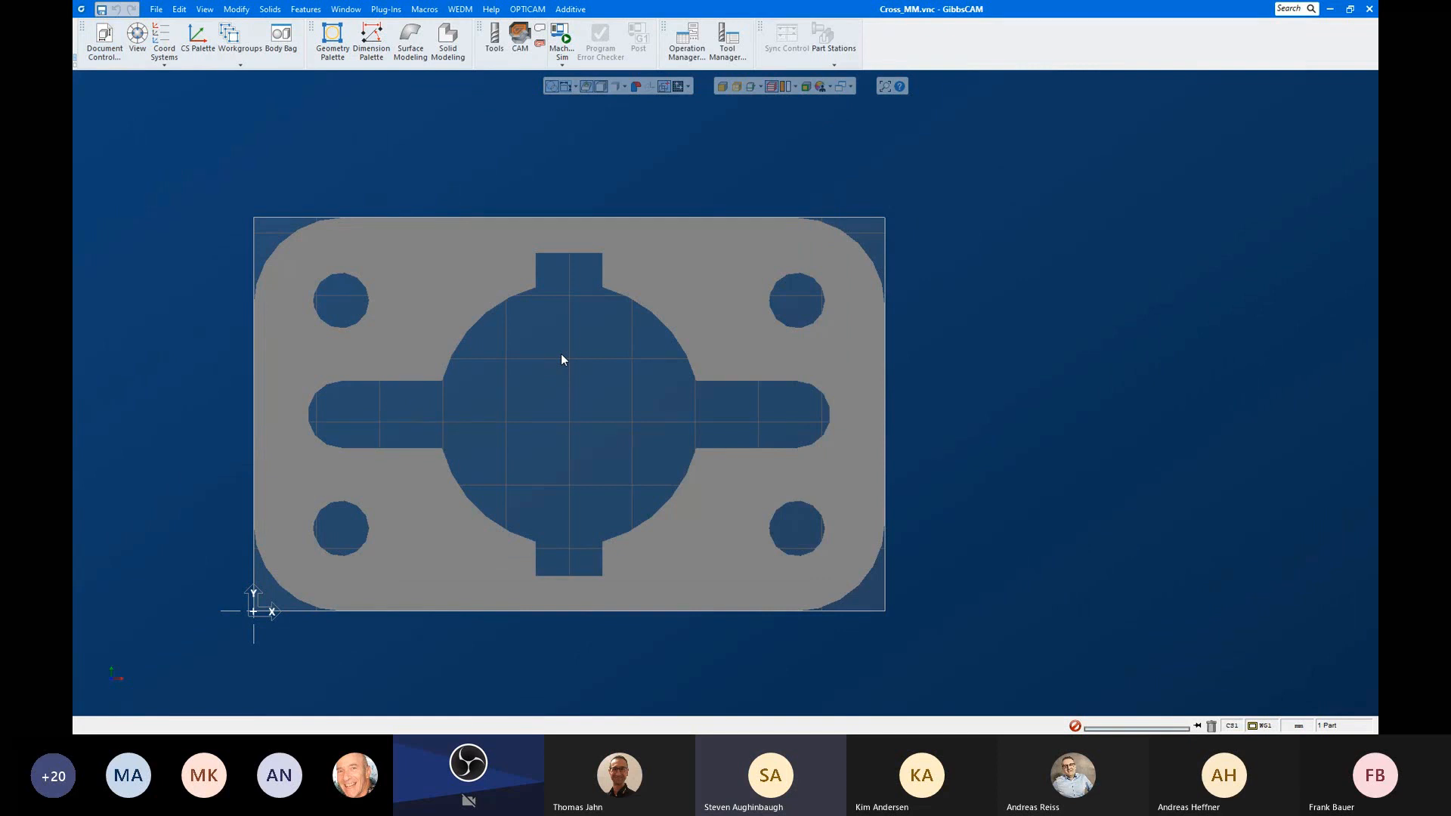
pyautogui.moveTo(570, 365); pyautogui.dragTo(696, 343, button='middle')
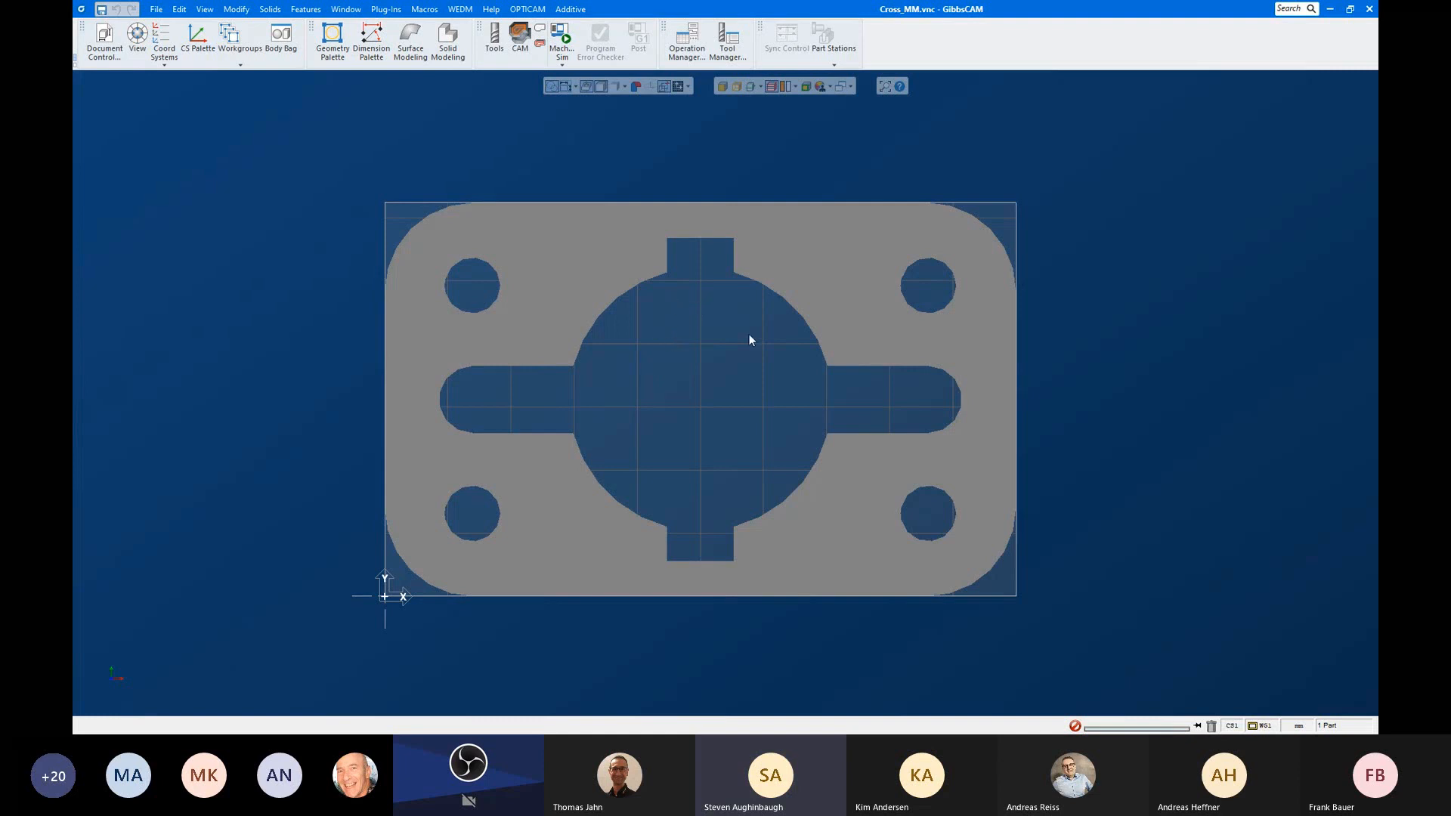
pyautogui.scroll(1, 755, 325)
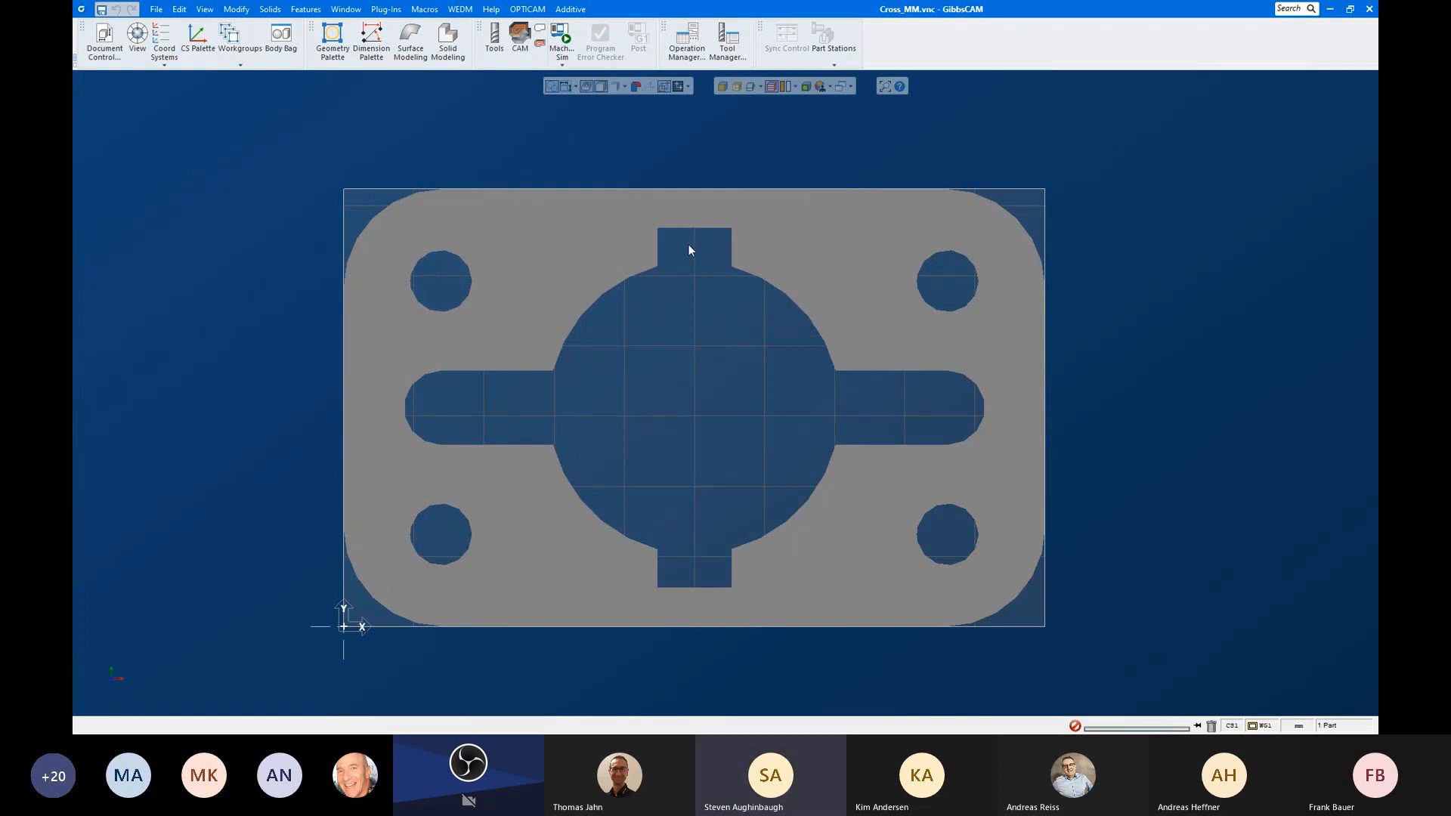
pyautogui.click(332, 38)
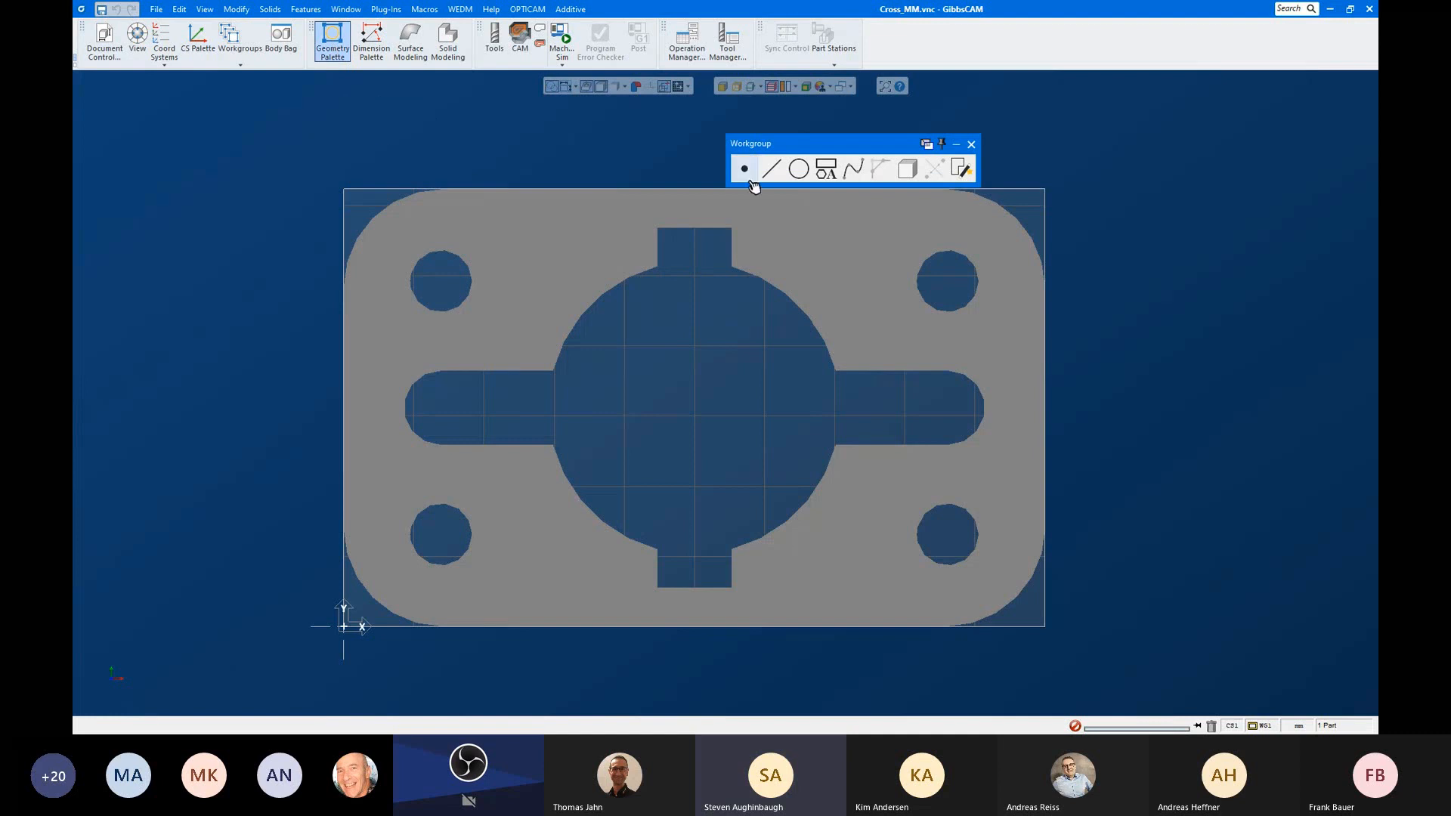
pyautogui.click(801, 171)
pyautogui.click(853, 169)
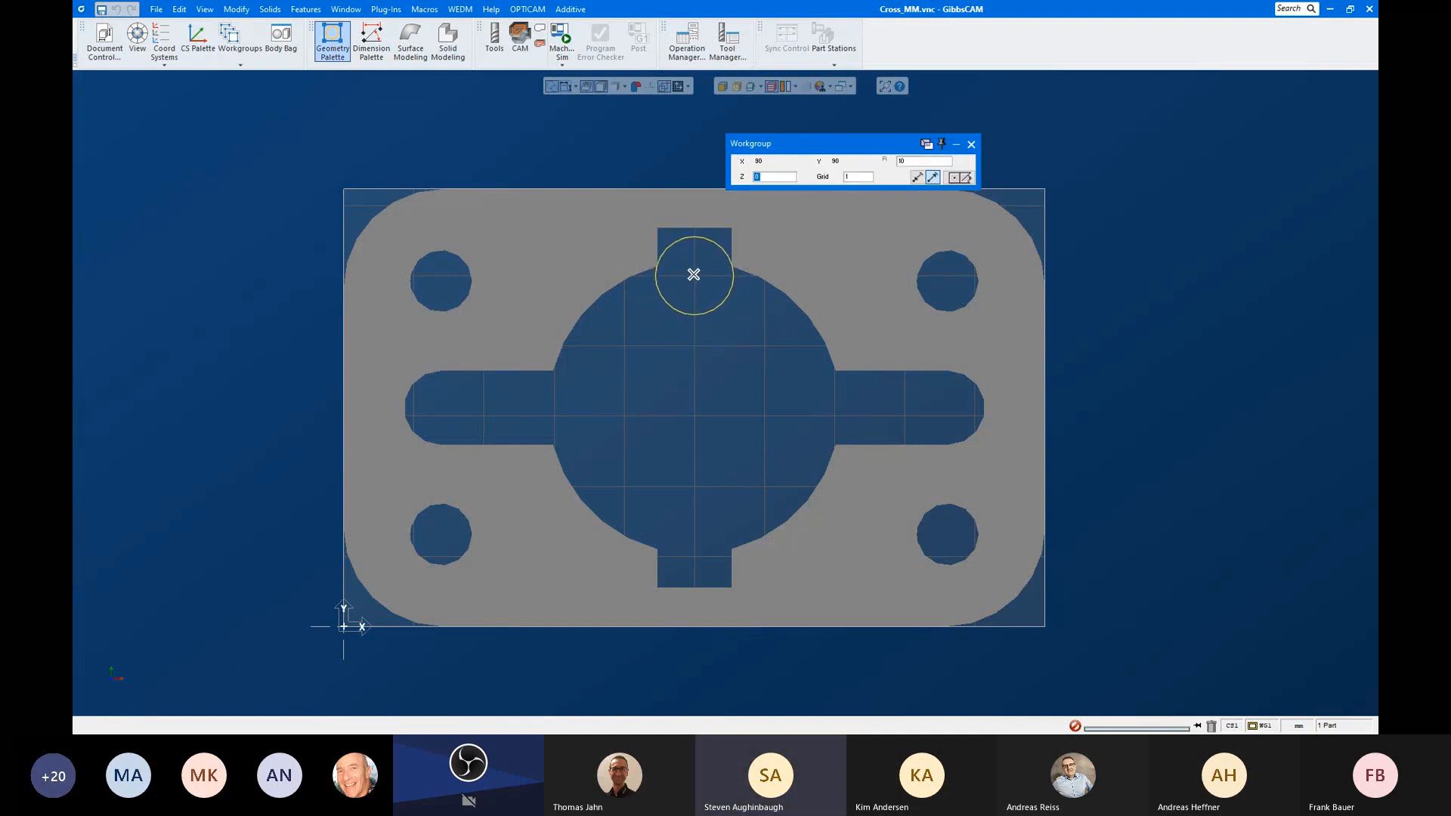
pyautogui.moveTo(694, 274); pyautogui.dragTo(702, 287)
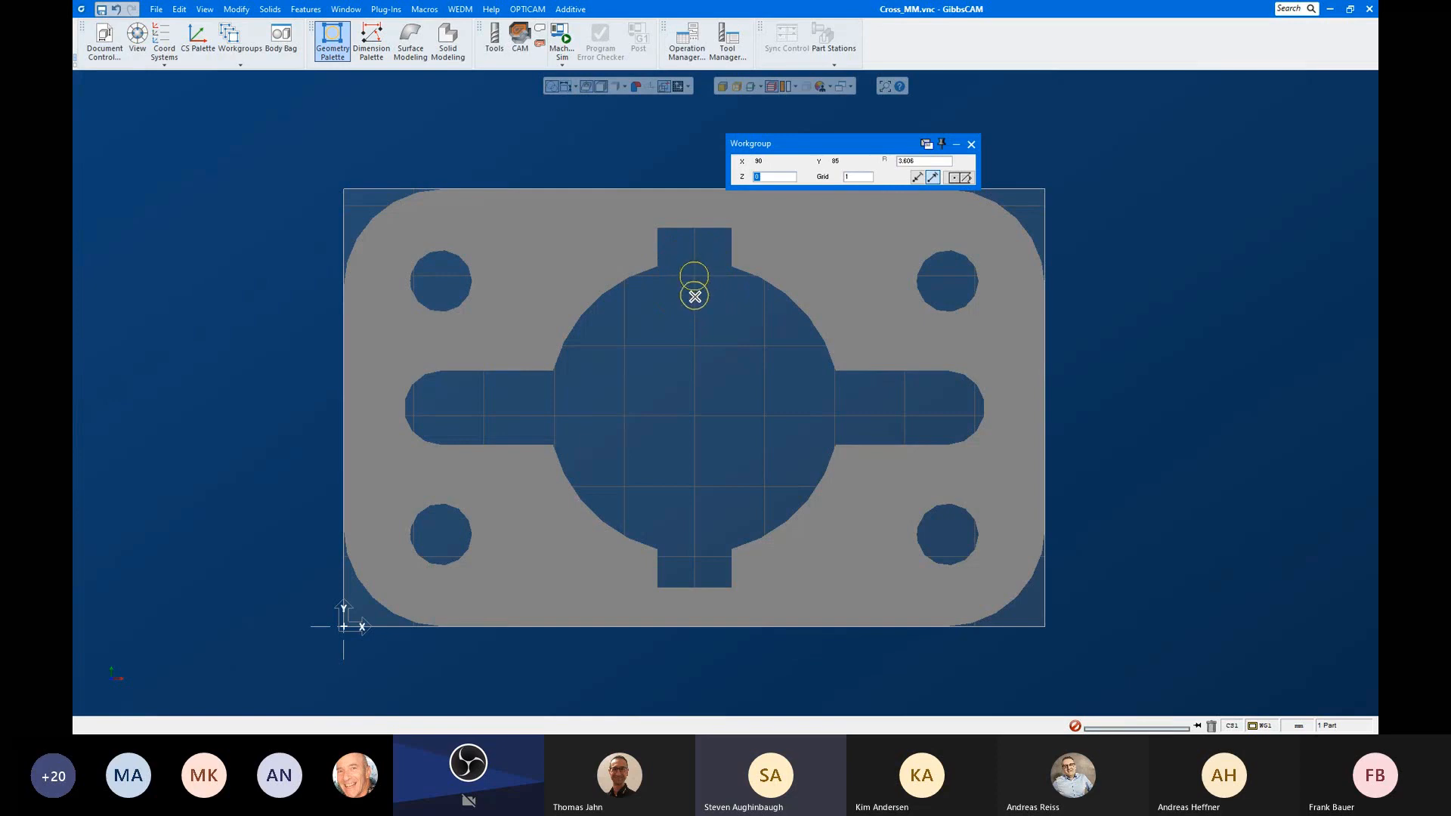
pyautogui.click(972, 145)
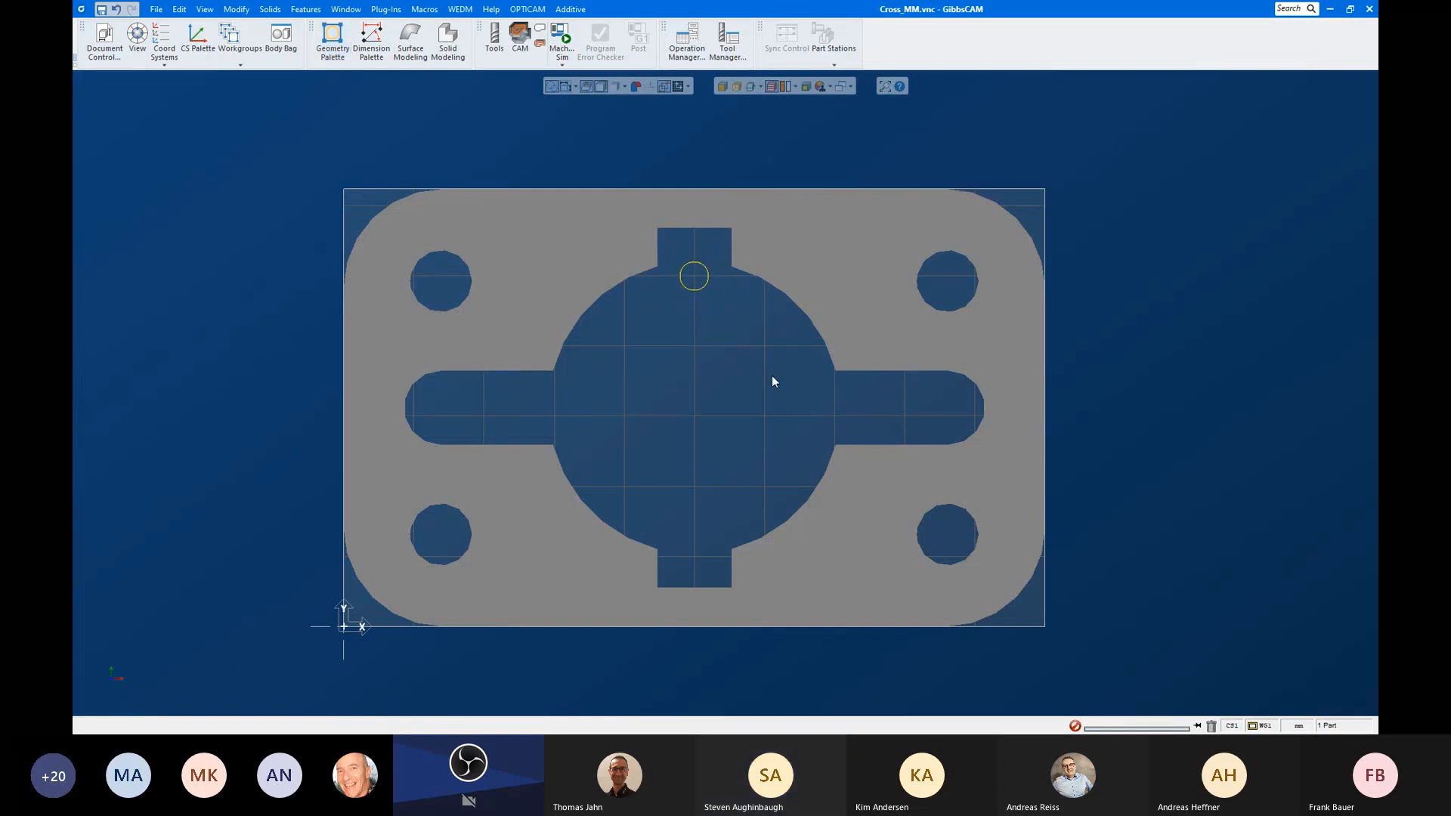
# Step: Create a solid start-hole cylinder from the circle in the cross opening's notch and check it from above and below
pyautogui.moveTo(892, 439); pyautogui.dragTo(712, 304, button='middle')
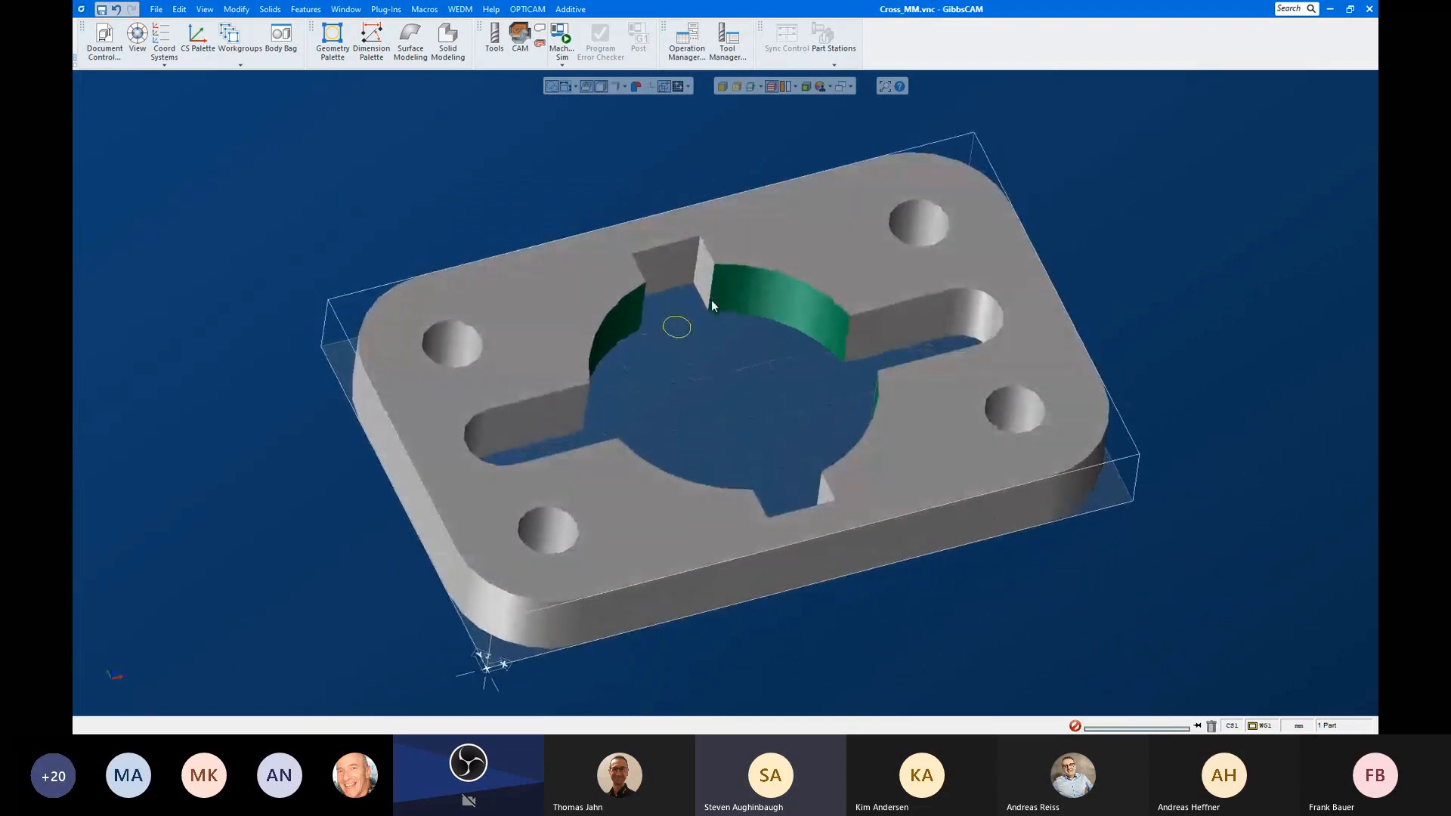
pyautogui.click(683, 342)
pyautogui.click(423, 9)
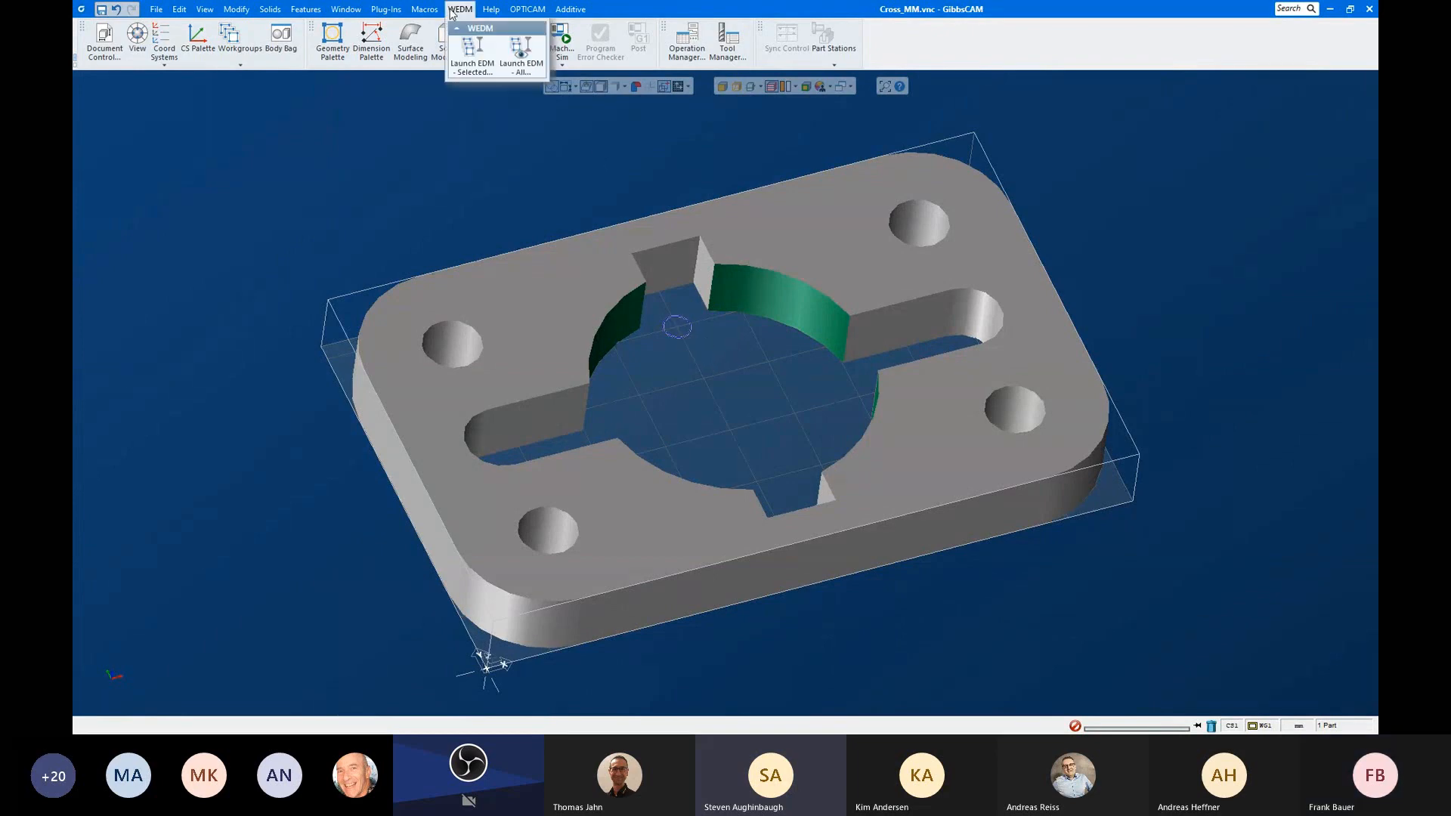
pyautogui.click(469, 32)
pyautogui.click(437, 94)
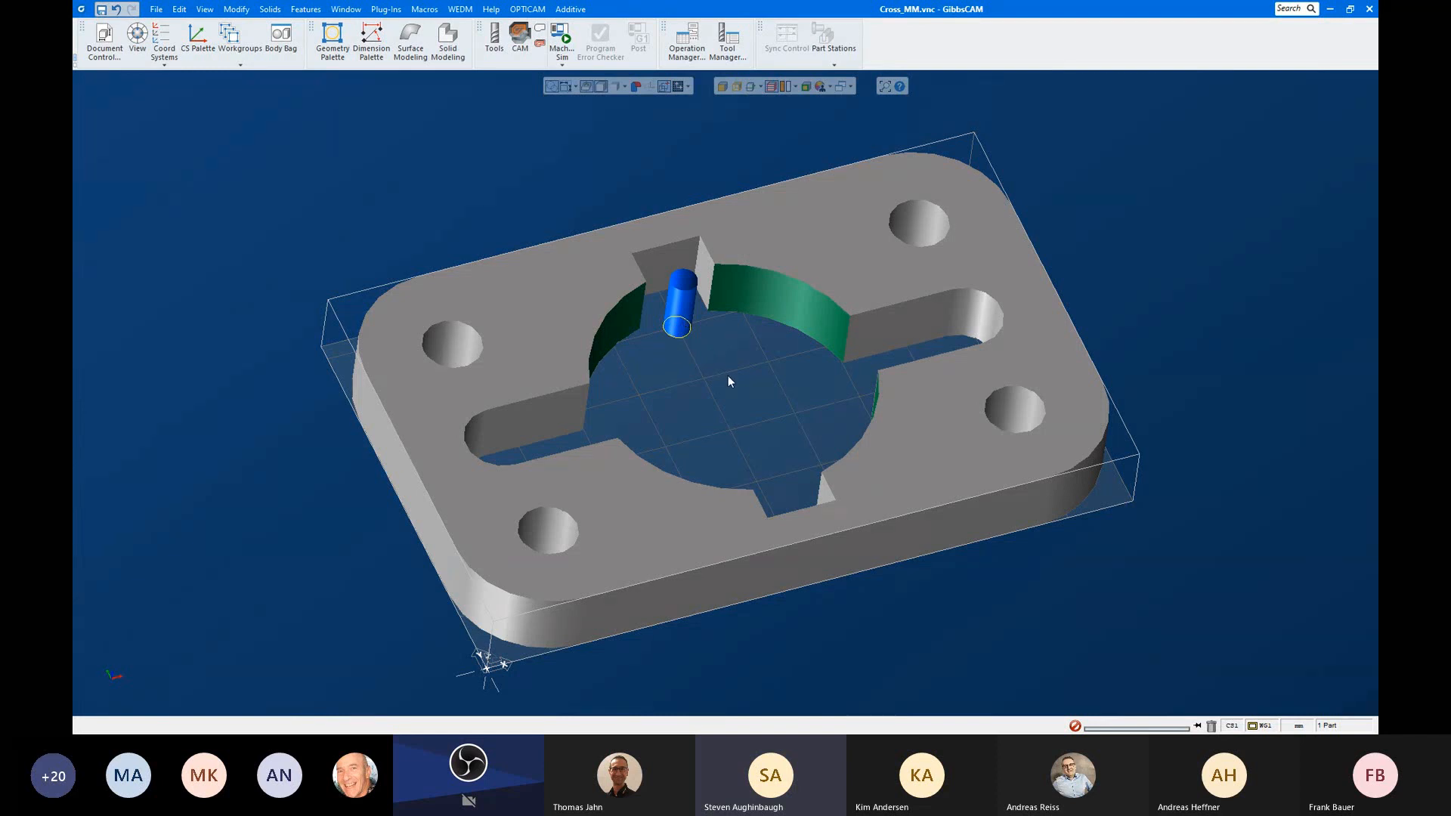
pyautogui.moveTo(729, 373); pyautogui.dragTo(695, 281, button='middle')
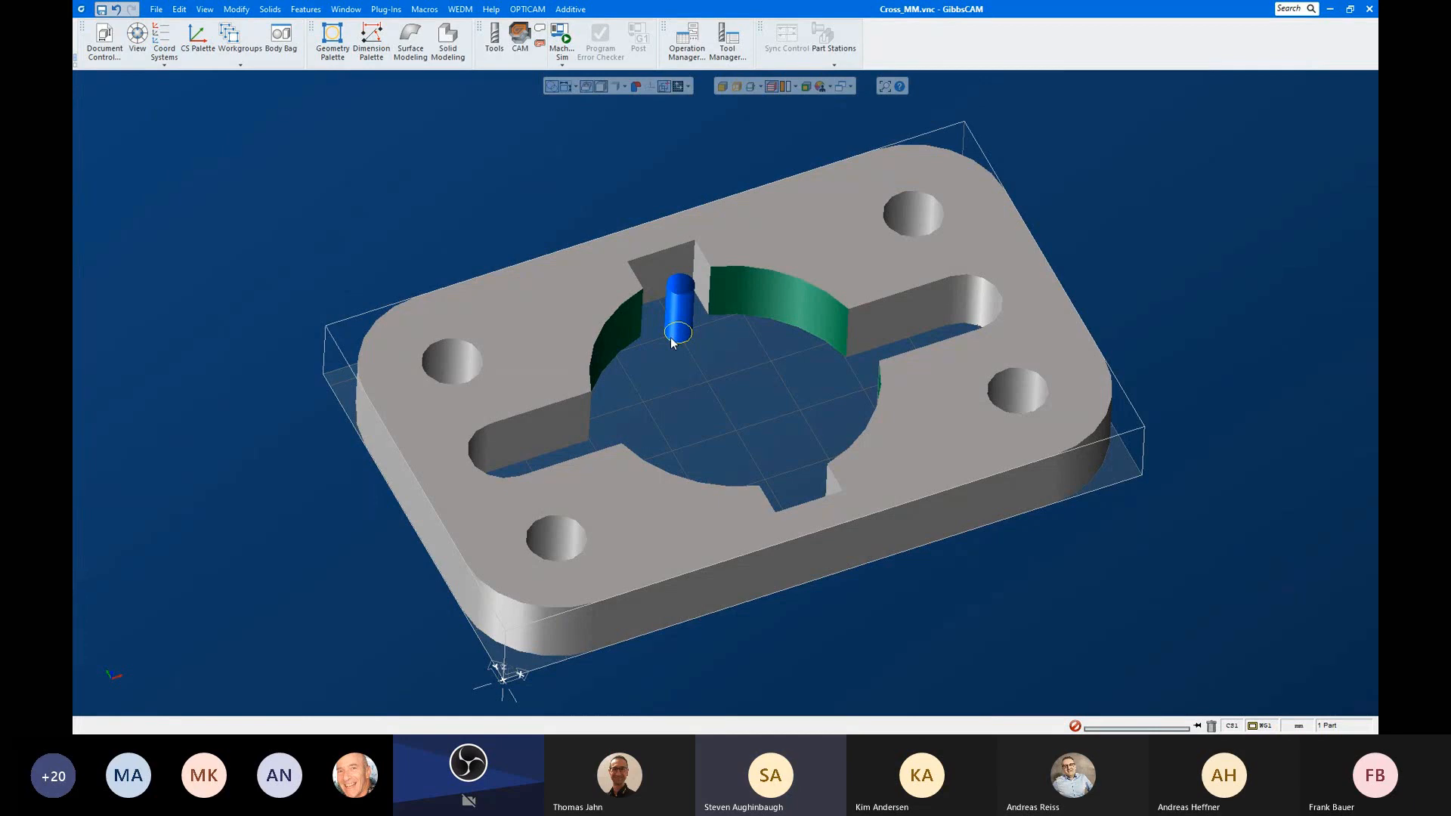
pyautogui.moveTo(714, 563); pyautogui.dragTo(717, 288, button='middle')
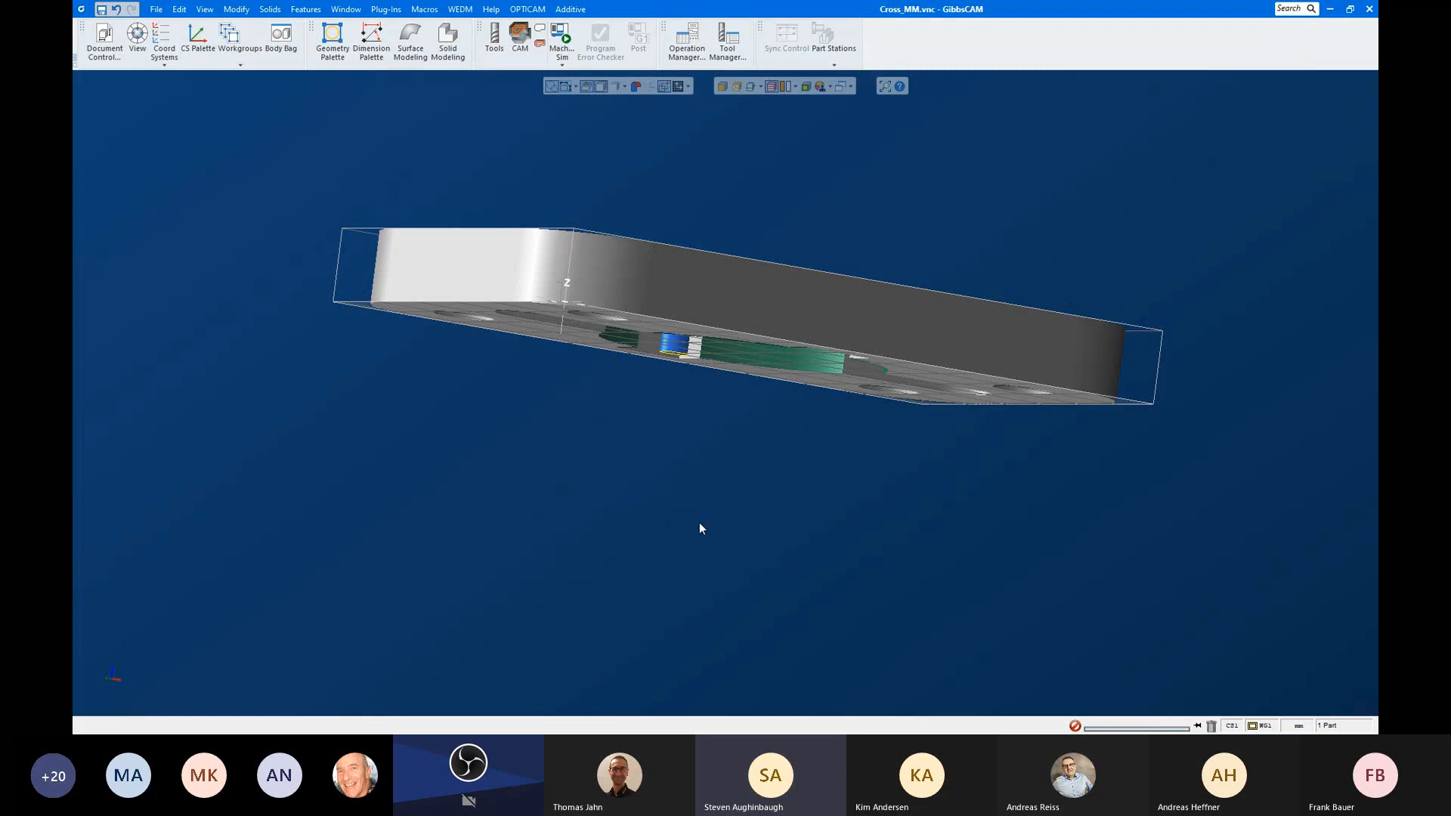
pyautogui.moveTo(686, 170); pyautogui.dragTo(750, 399, button='middle')
pyautogui.scroll(-1, 762, 393)
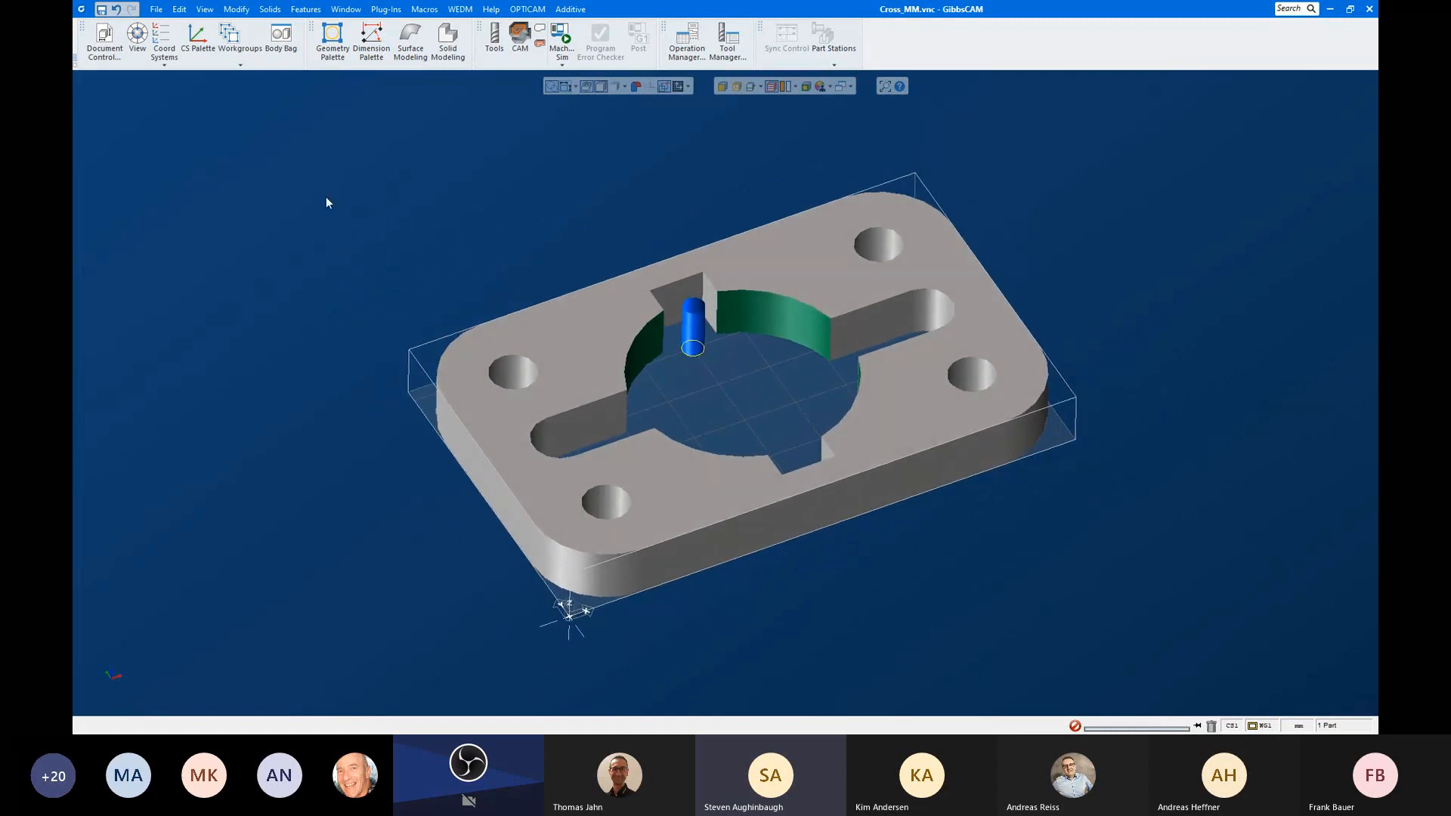
# Step: Change the document's machine to Vertical Wire EDM and close the document settings
pyautogui.click(104, 39)
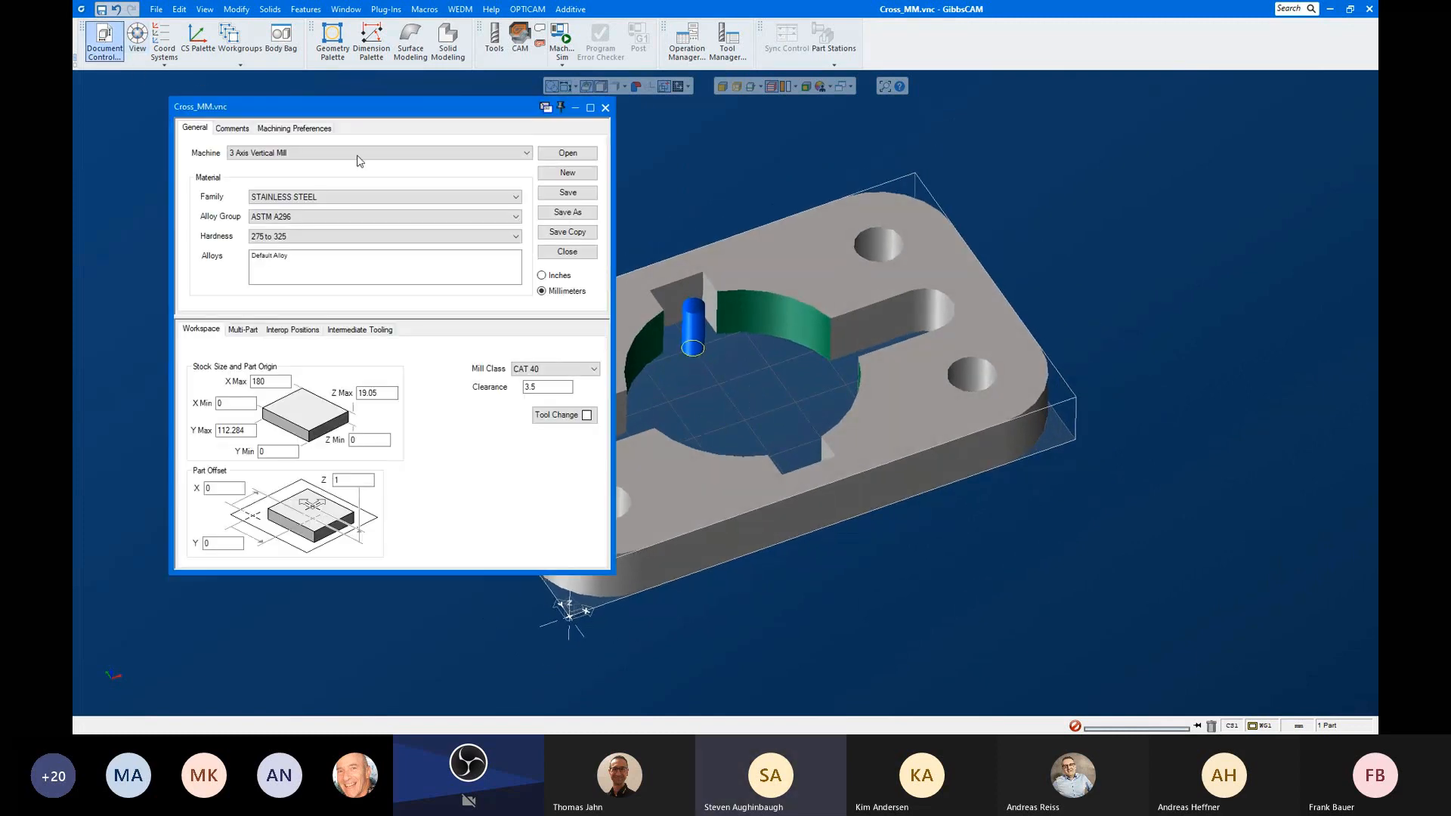
pyautogui.click(358, 155)
pyautogui.click(348, 281)
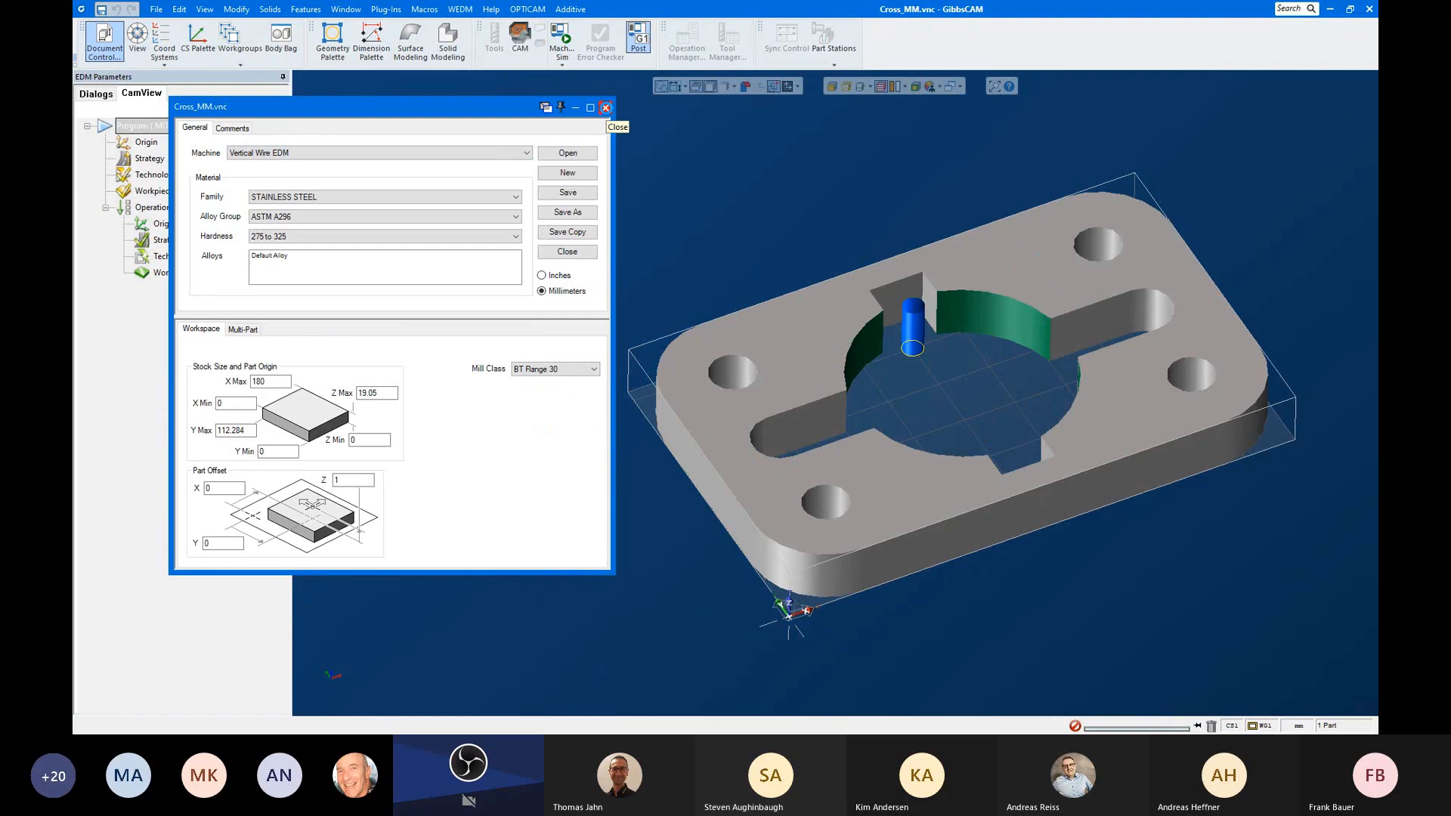
pyautogui.click(605, 107)
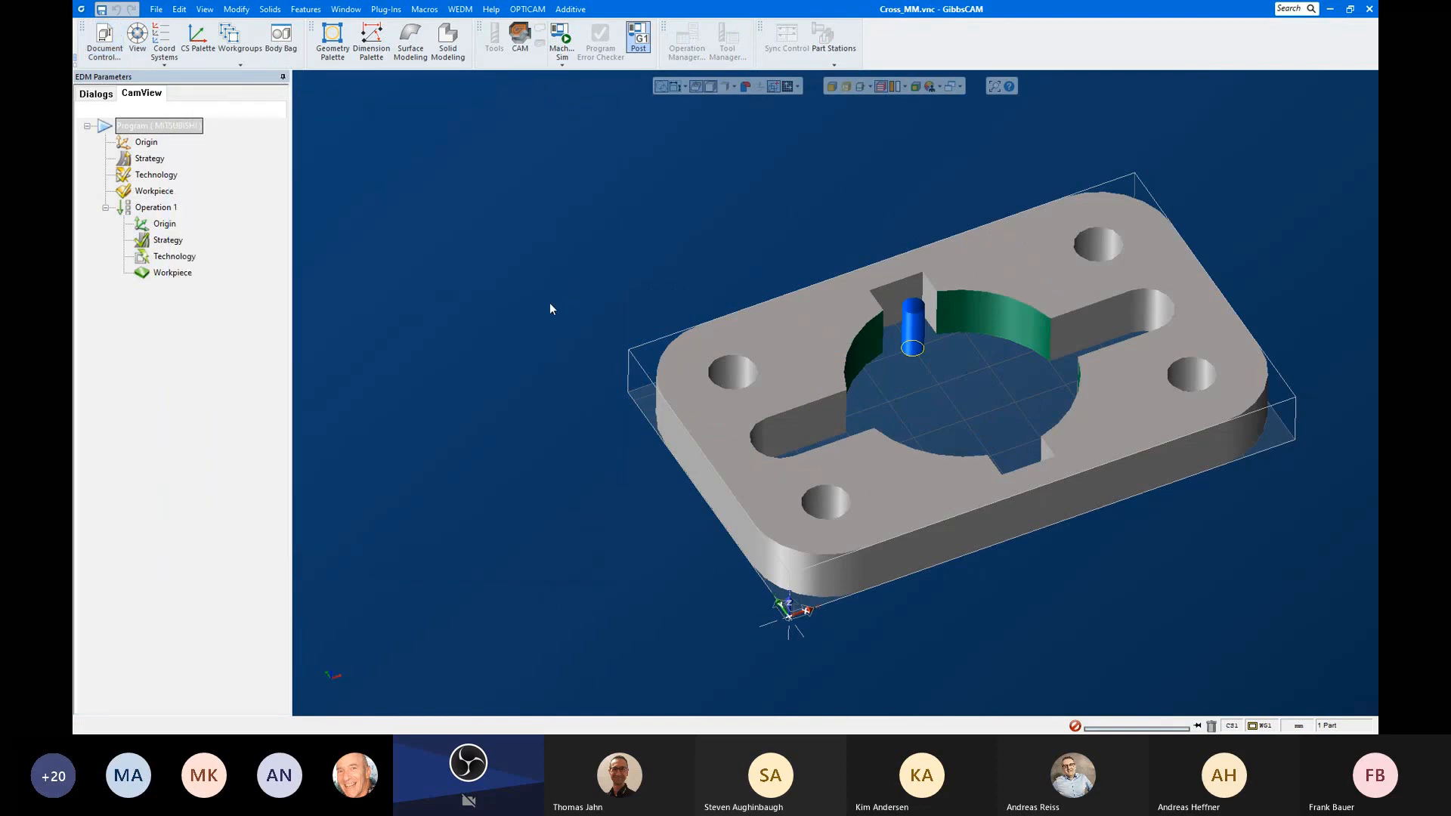
# Step: Create an extruded feature from the cross opening's walls on Operation 1, using manual feature recognition with automatic connection
pyautogui.scroll(2, 550, 303)
pyautogui.scroll(-2, 352, 256)
pyautogui.scroll(2, 999, 384)
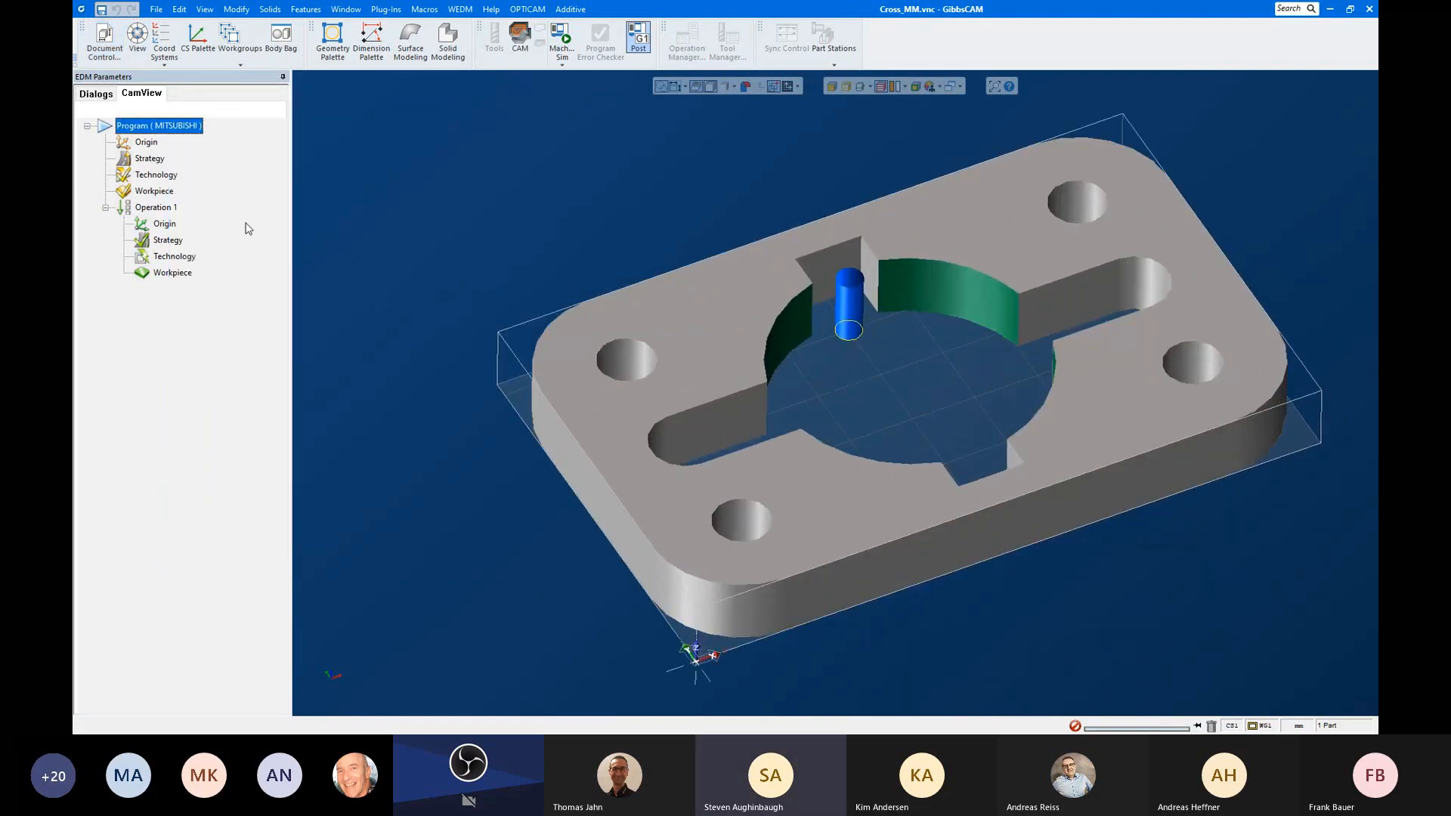
pyautogui.rightClick(162, 214)
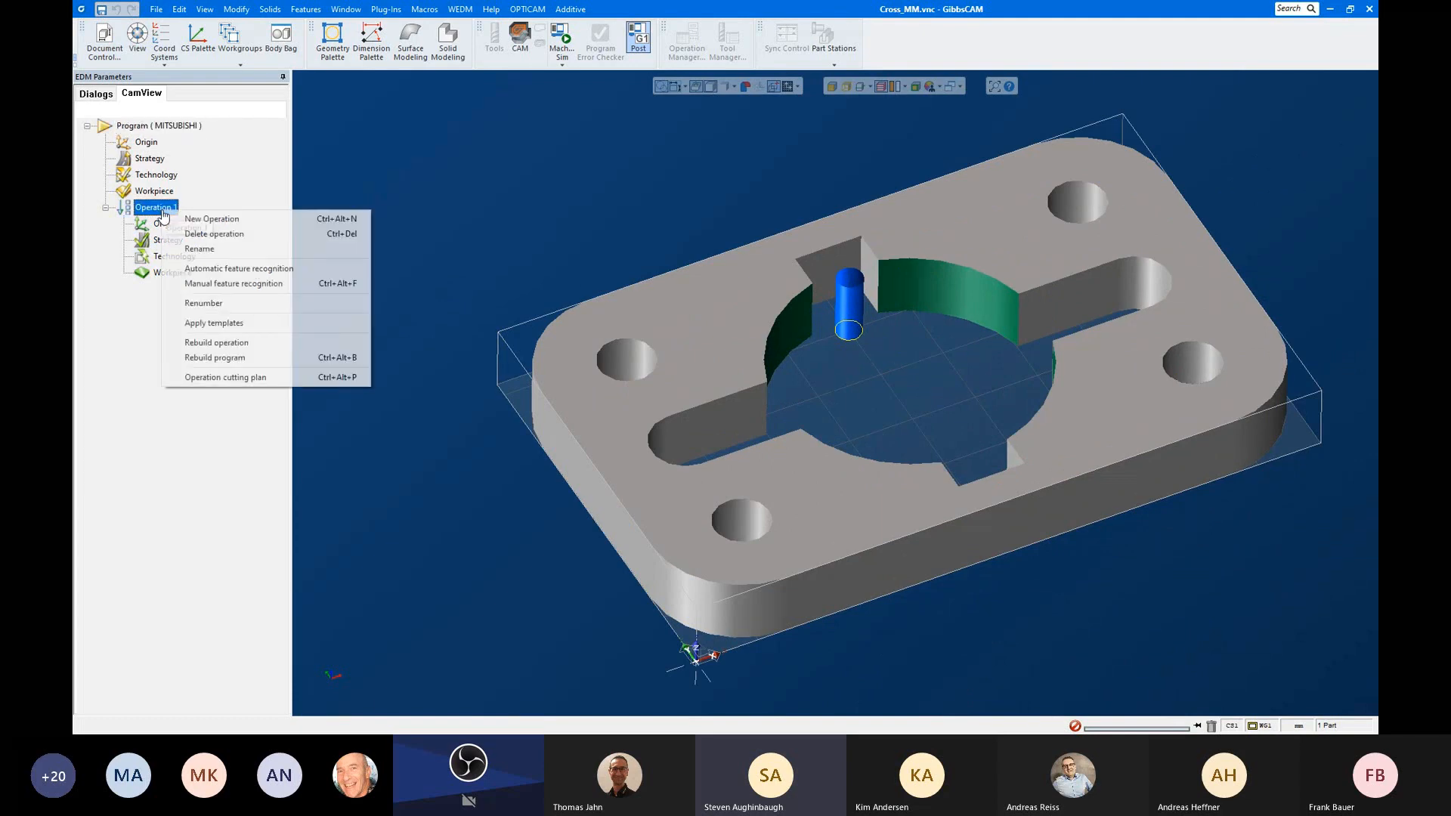
pyautogui.click(213, 285)
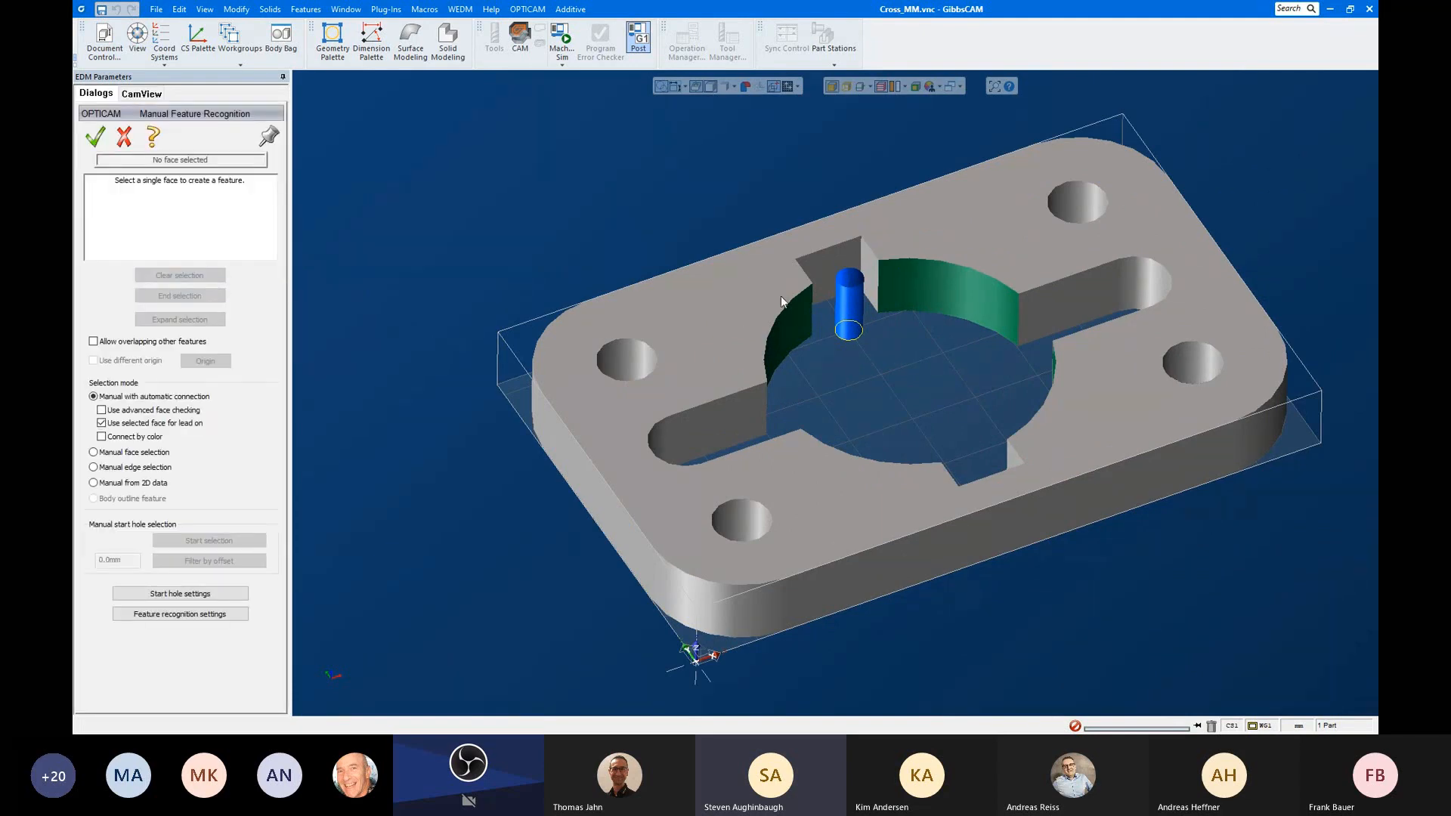
pyautogui.click(667, 376)
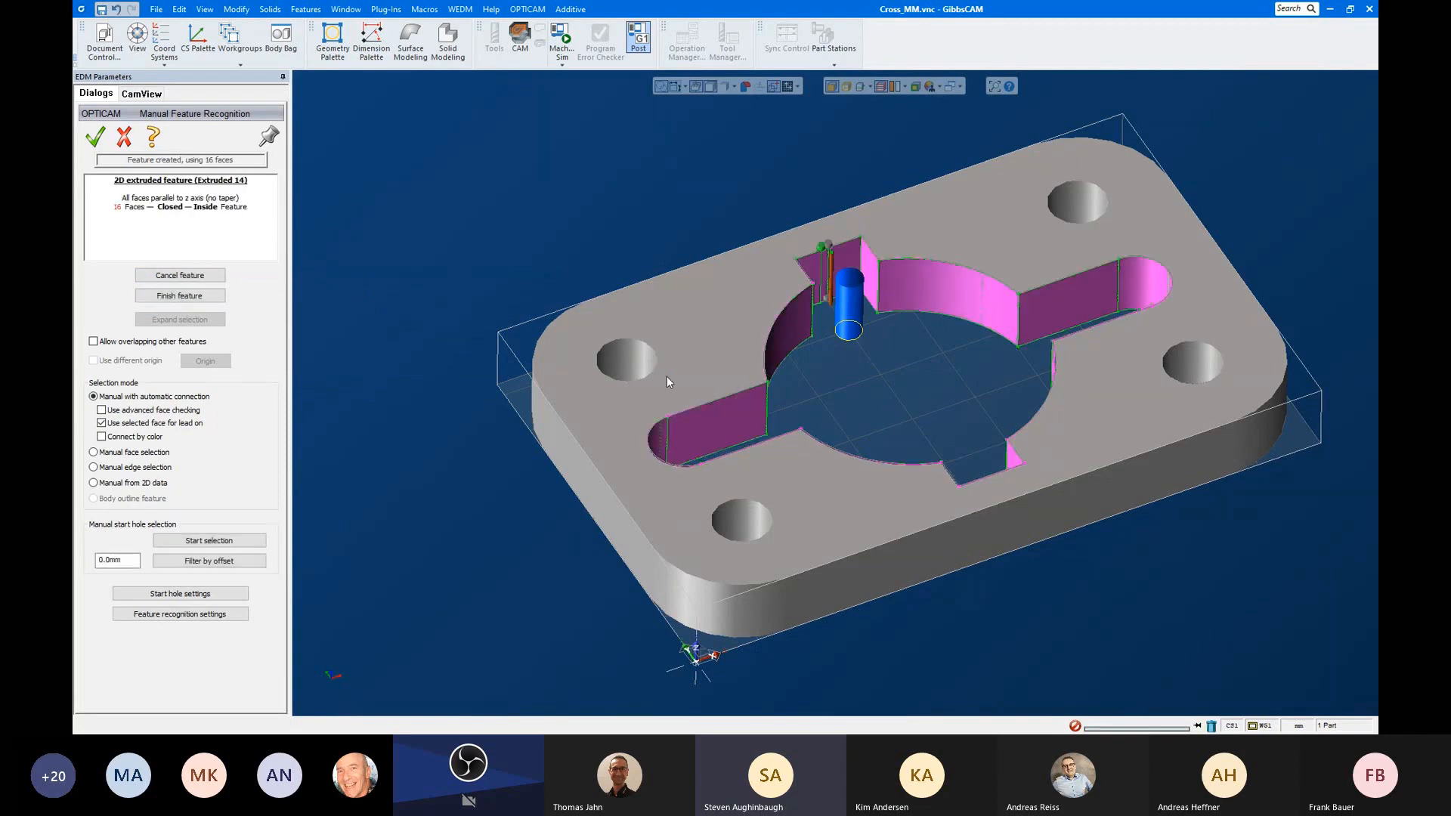
pyautogui.click(201, 296)
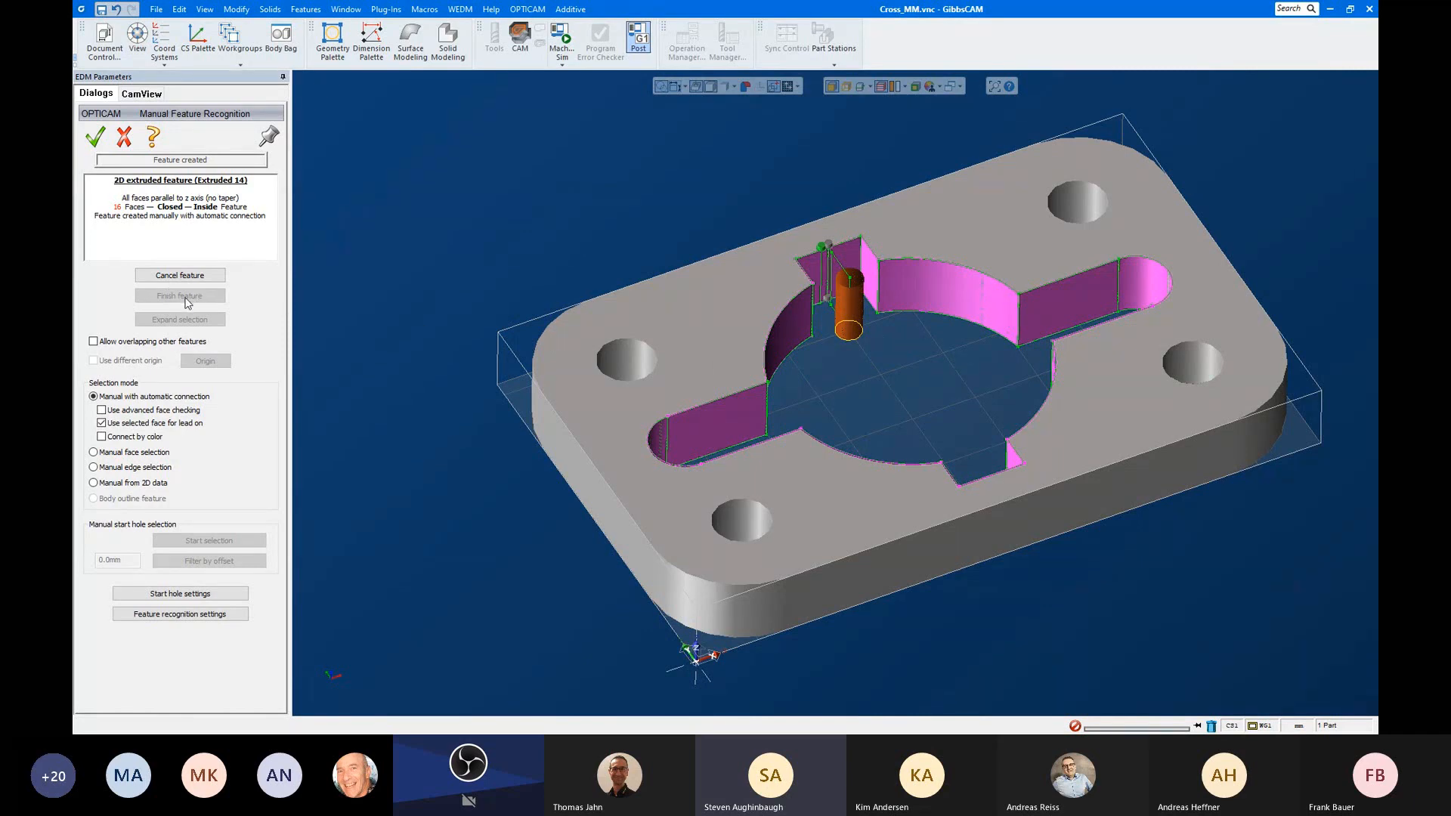
pyautogui.moveTo(817, 317); pyautogui.dragTo(859, 328, button='middle')
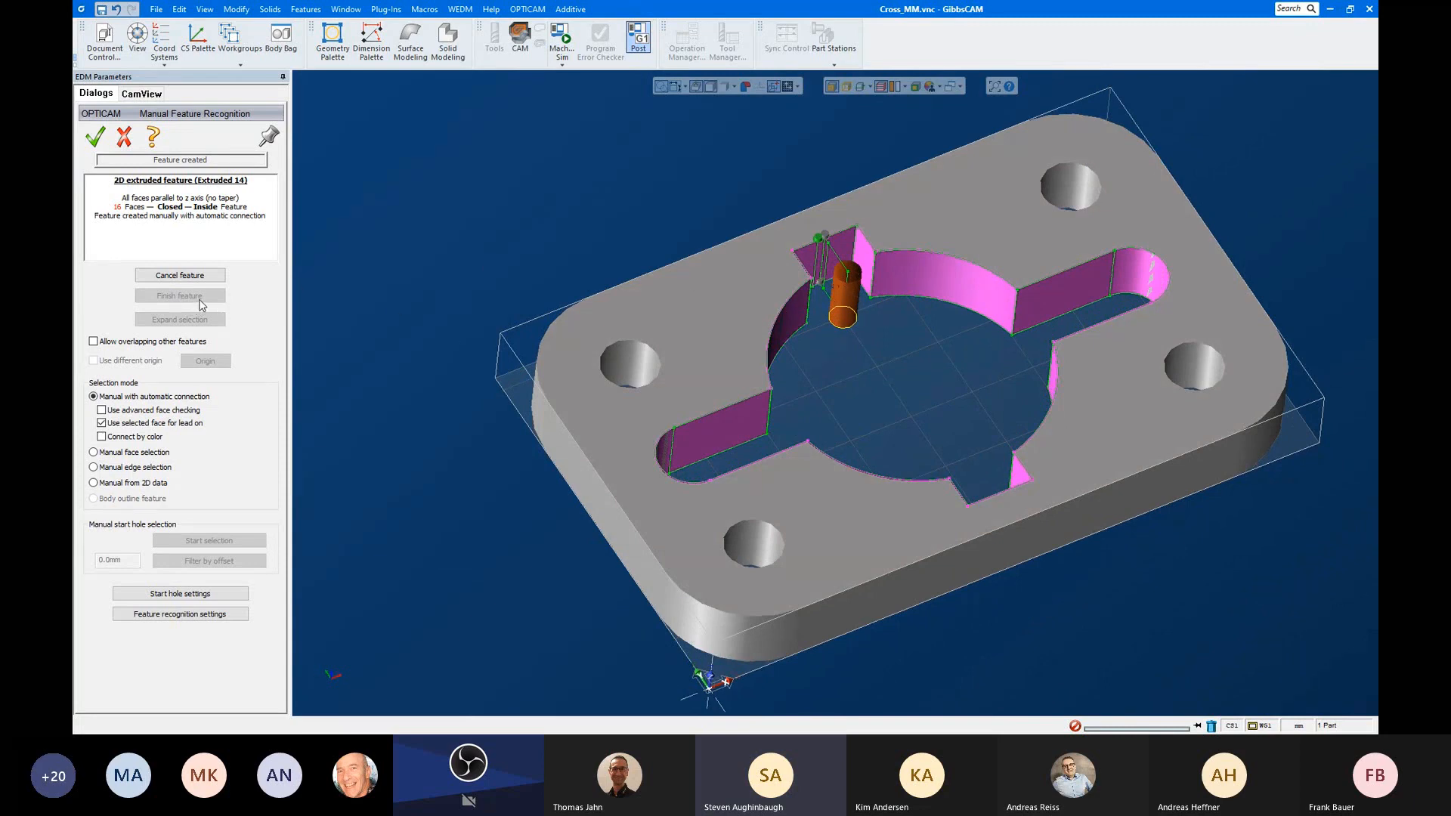
pyautogui.click(94, 136)
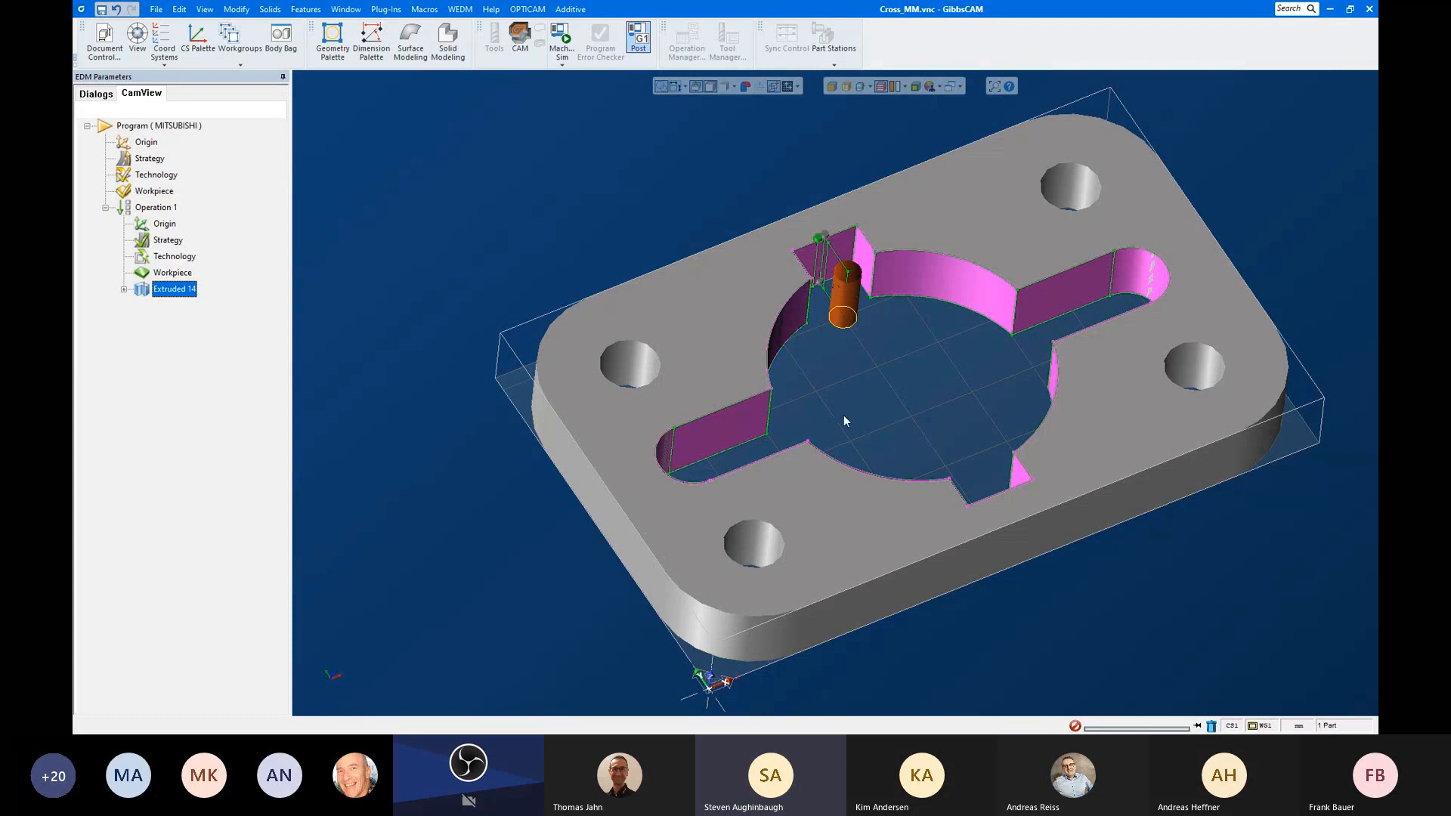
pyautogui.scroll(-2, 490, 334)
pyautogui.scroll(2, 800, 361)
pyautogui.moveTo(839, 418); pyautogui.dragTo(802, 369, button='middle')
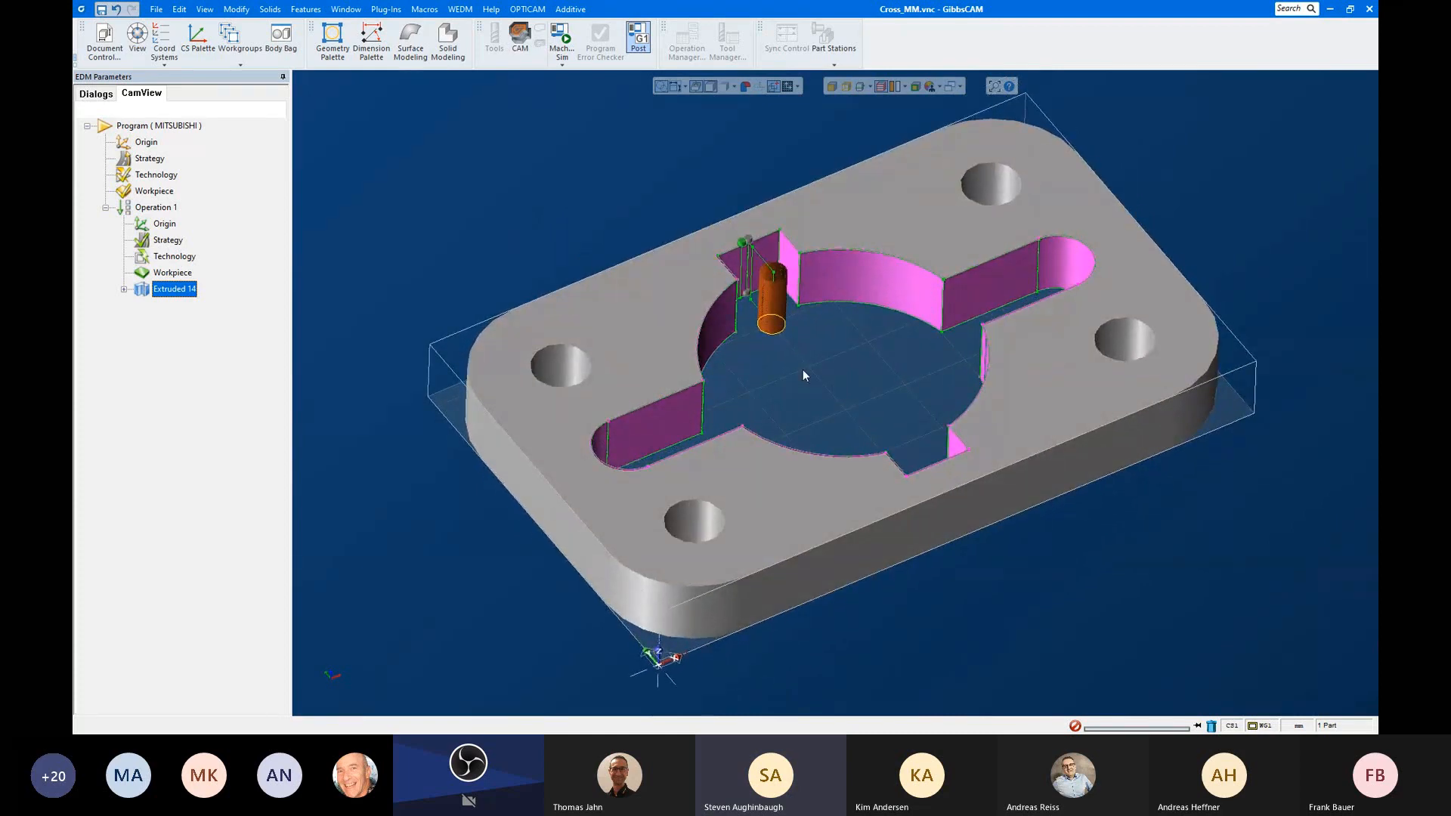
pyautogui.scroll(1, 886, 330)
pyautogui.scroll(-1, 849, 348)
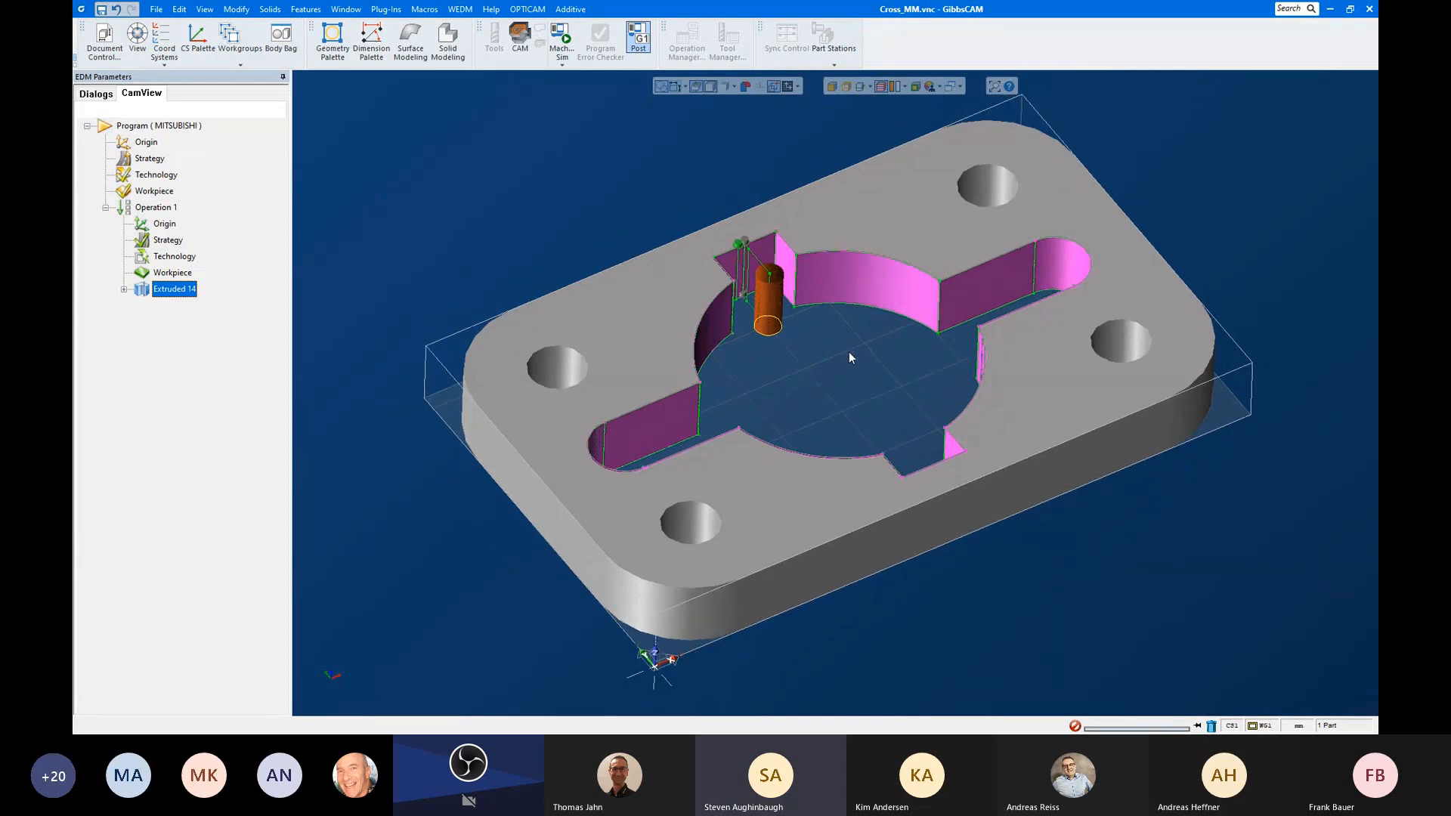
pyautogui.moveTo(851, 323); pyautogui.dragTo(852, 353, button='middle')
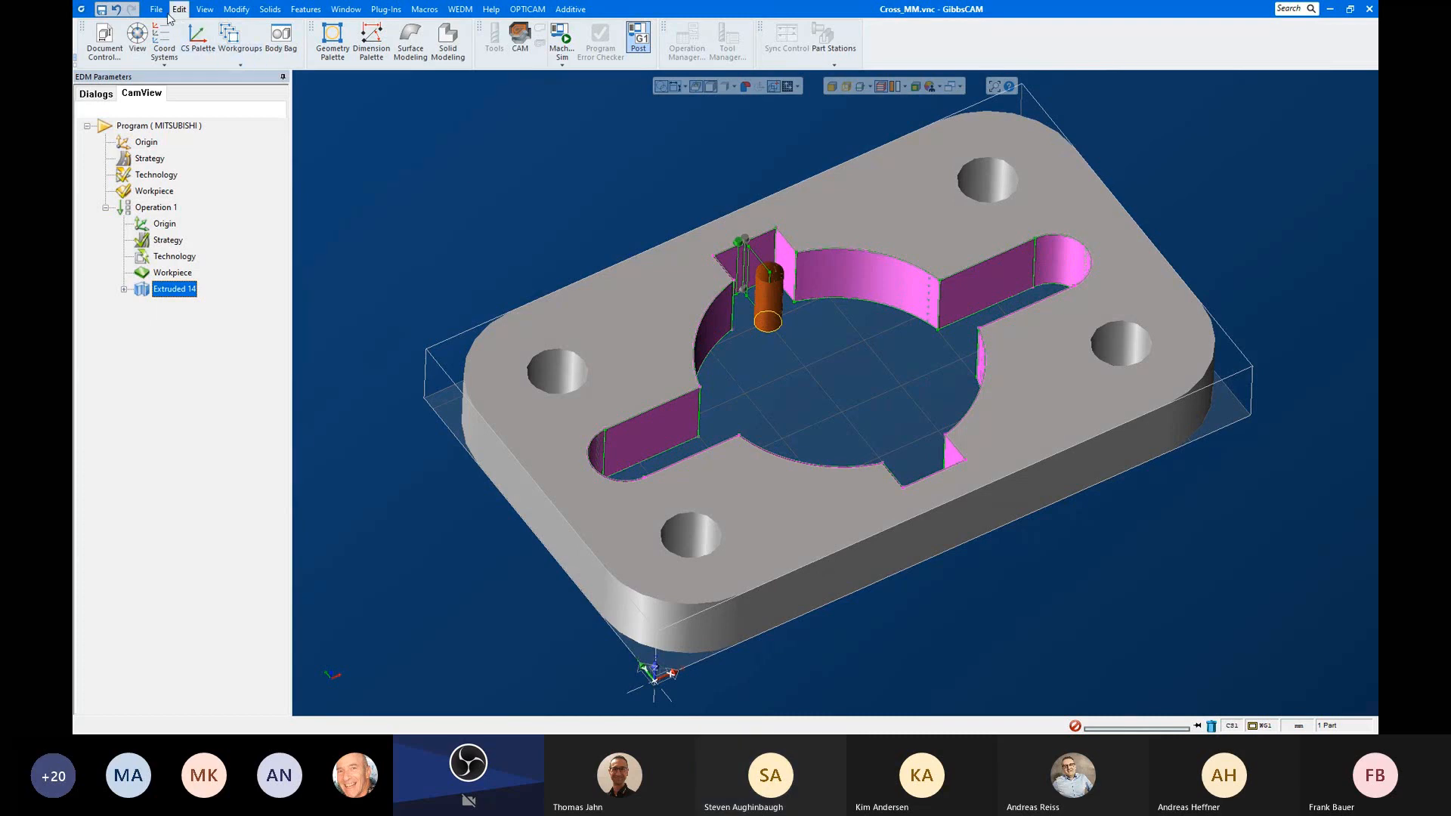
# Step: Open the part file fouraxishard solid_MM and delete the Constant taper 4 feature from its Operation 1
pyautogui.click(155, 9)
pyautogui.click(179, 56)
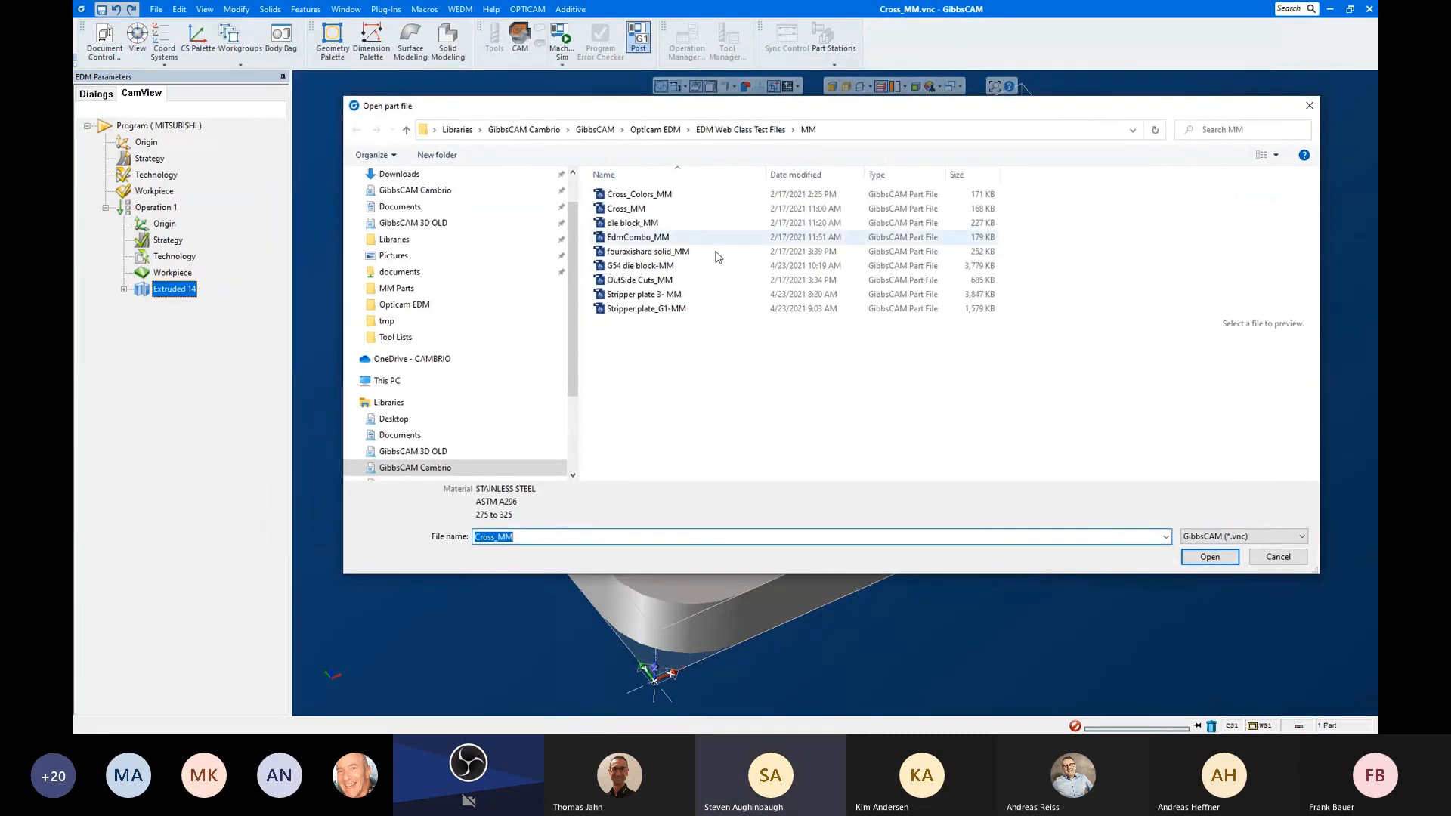
pyautogui.click(642, 237)
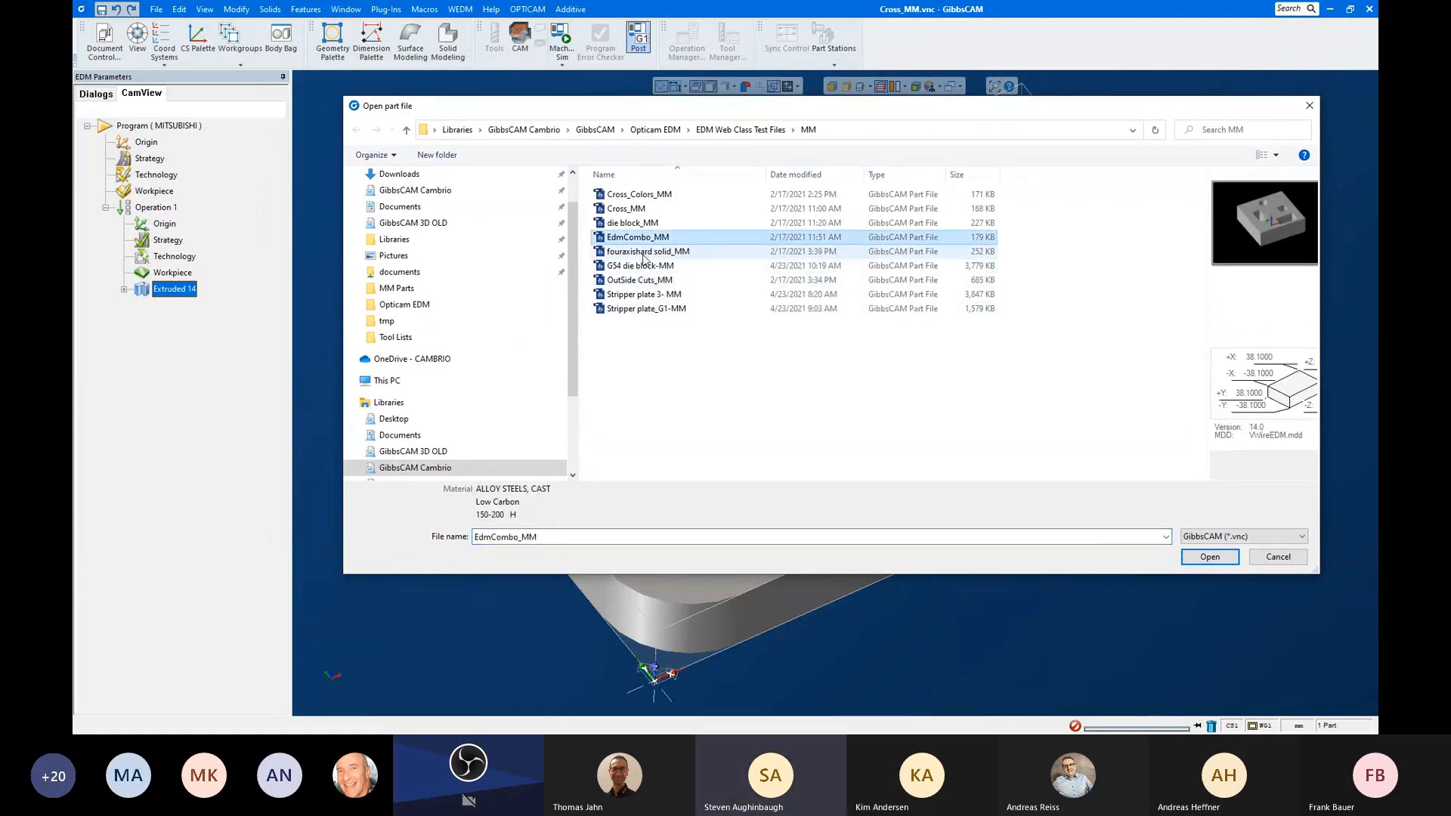
pyautogui.click(647, 253)
pyautogui.click(1209, 557)
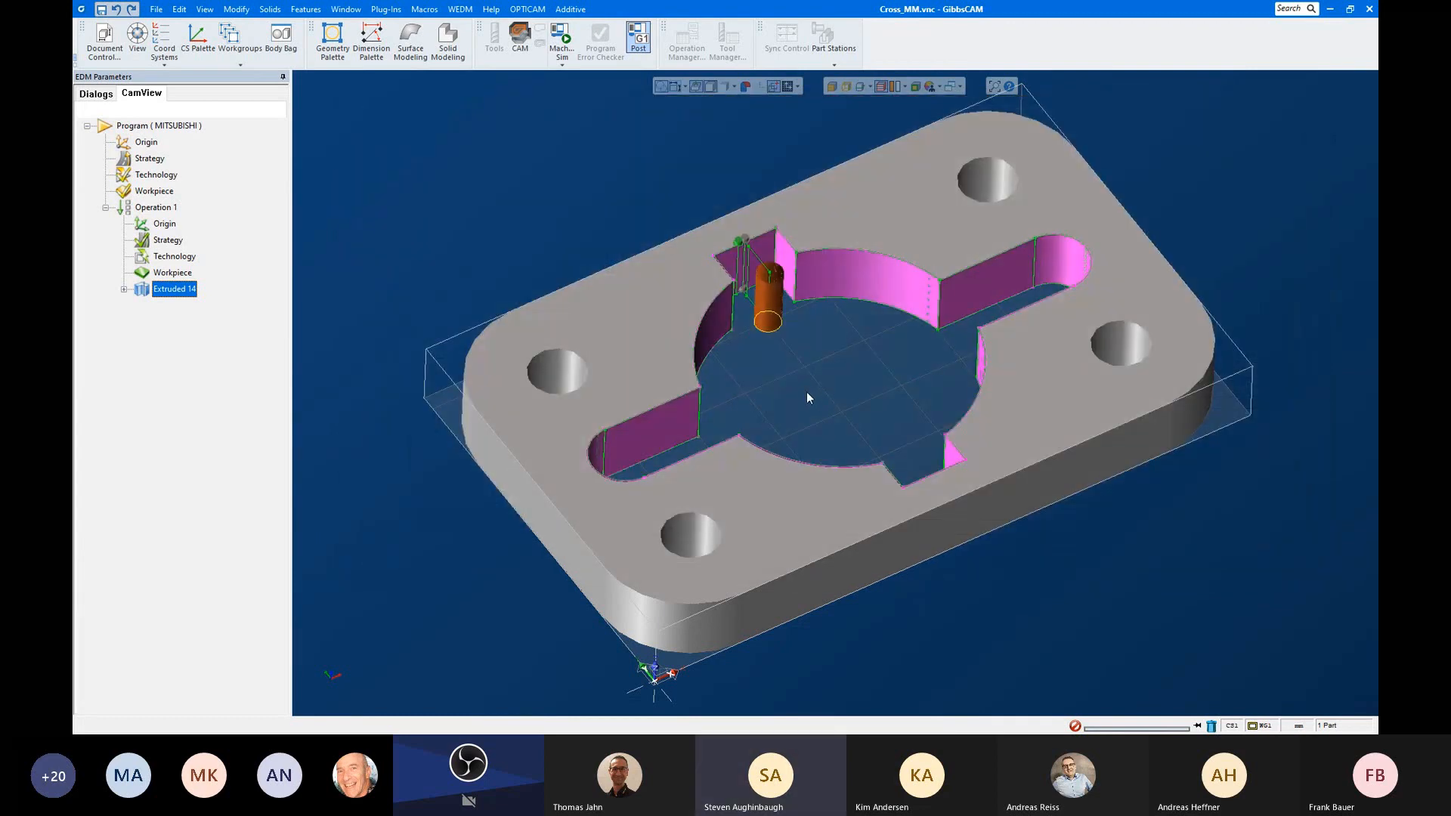
pyautogui.click(838, 393)
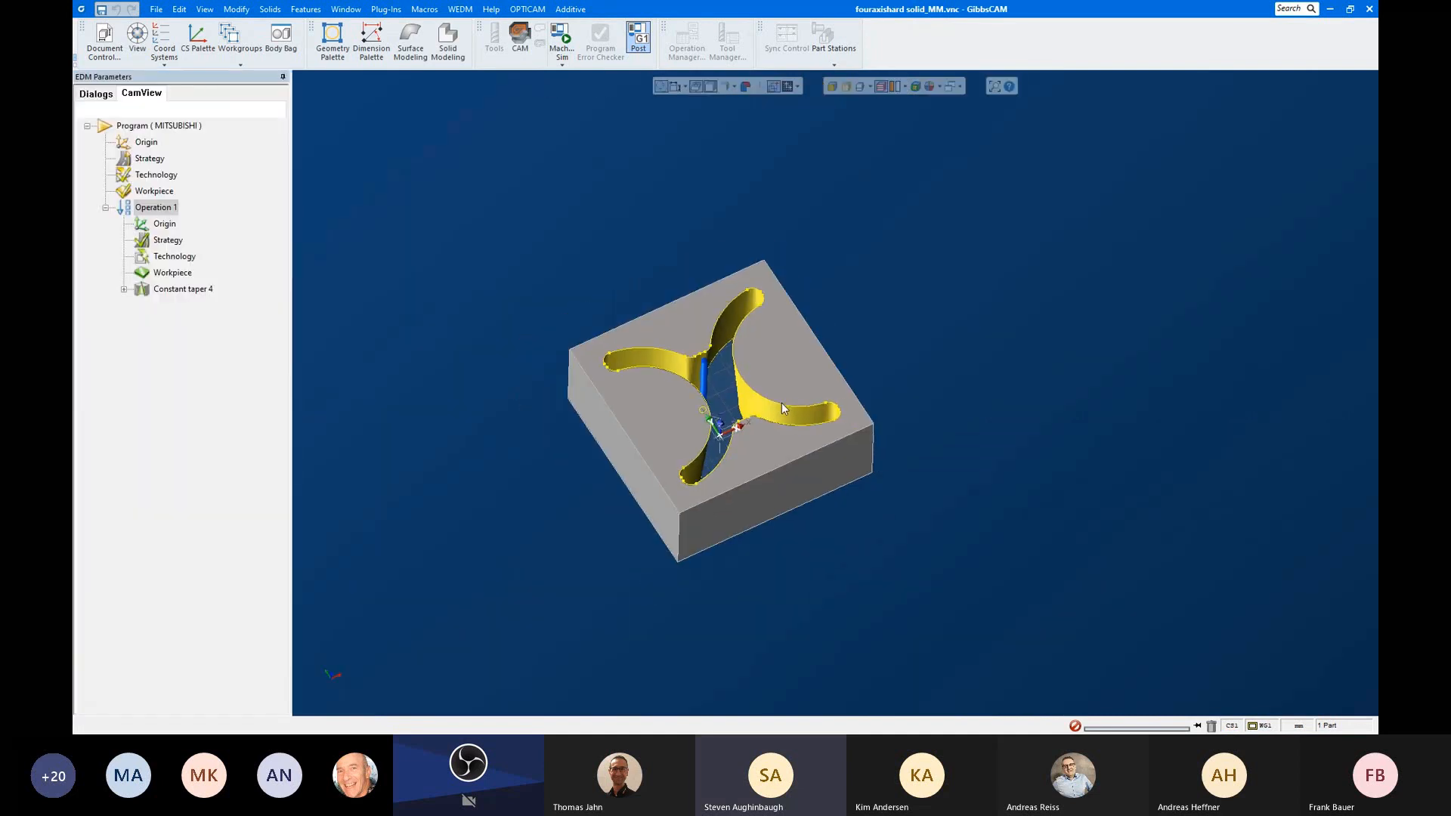
pyautogui.rightClick(189, 290)
pyautogui.click(227, 300)
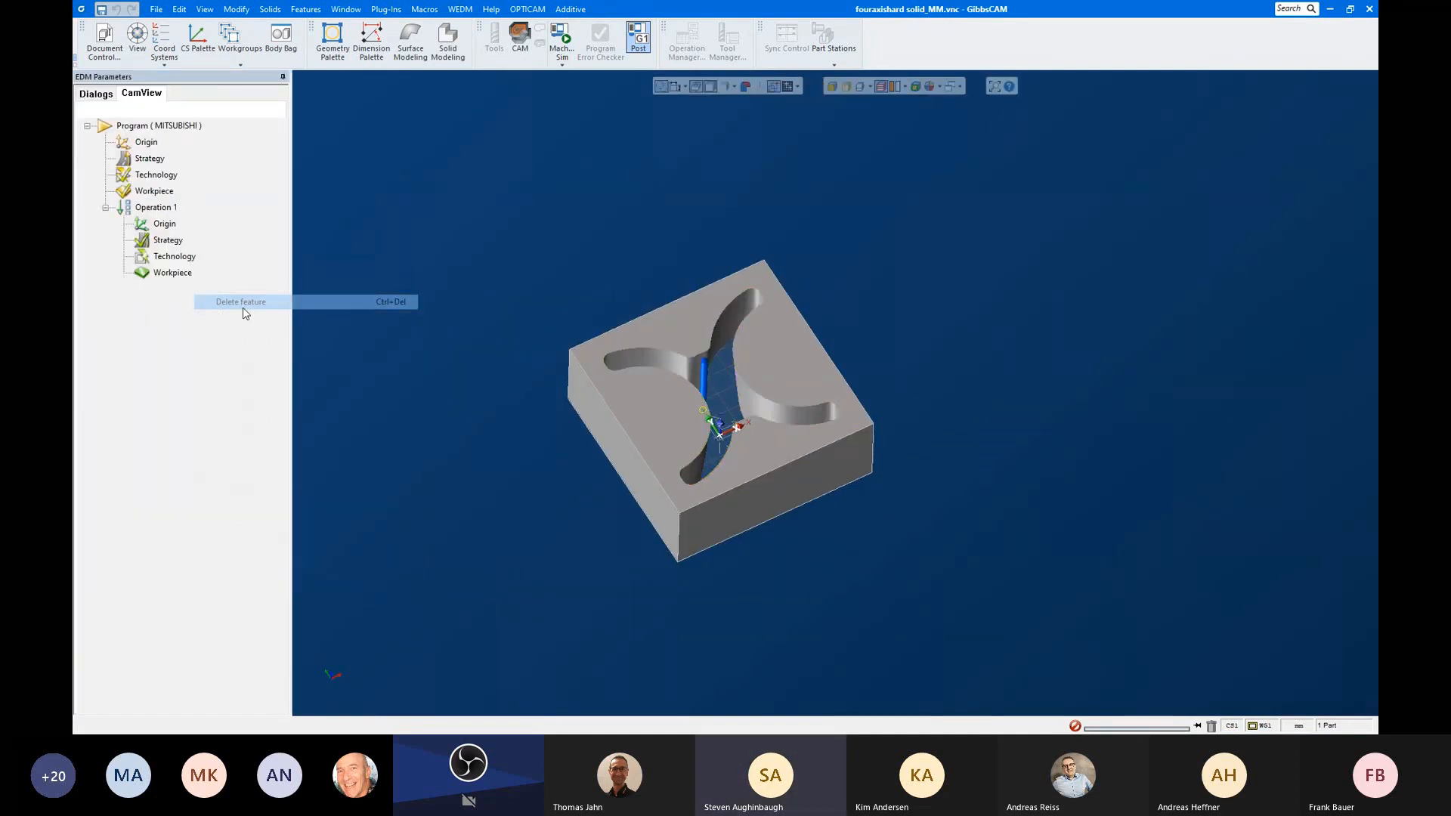
# Step: Create a constant taper feature from the tapered cross opening's walls on Operation 1, using manual feature recognition with automatic connection
pyautogui.scroll(3, 680, 416)
pyautogui.moveTo(693, 424); pyautogui.dragTo(682, 455, button='middle')
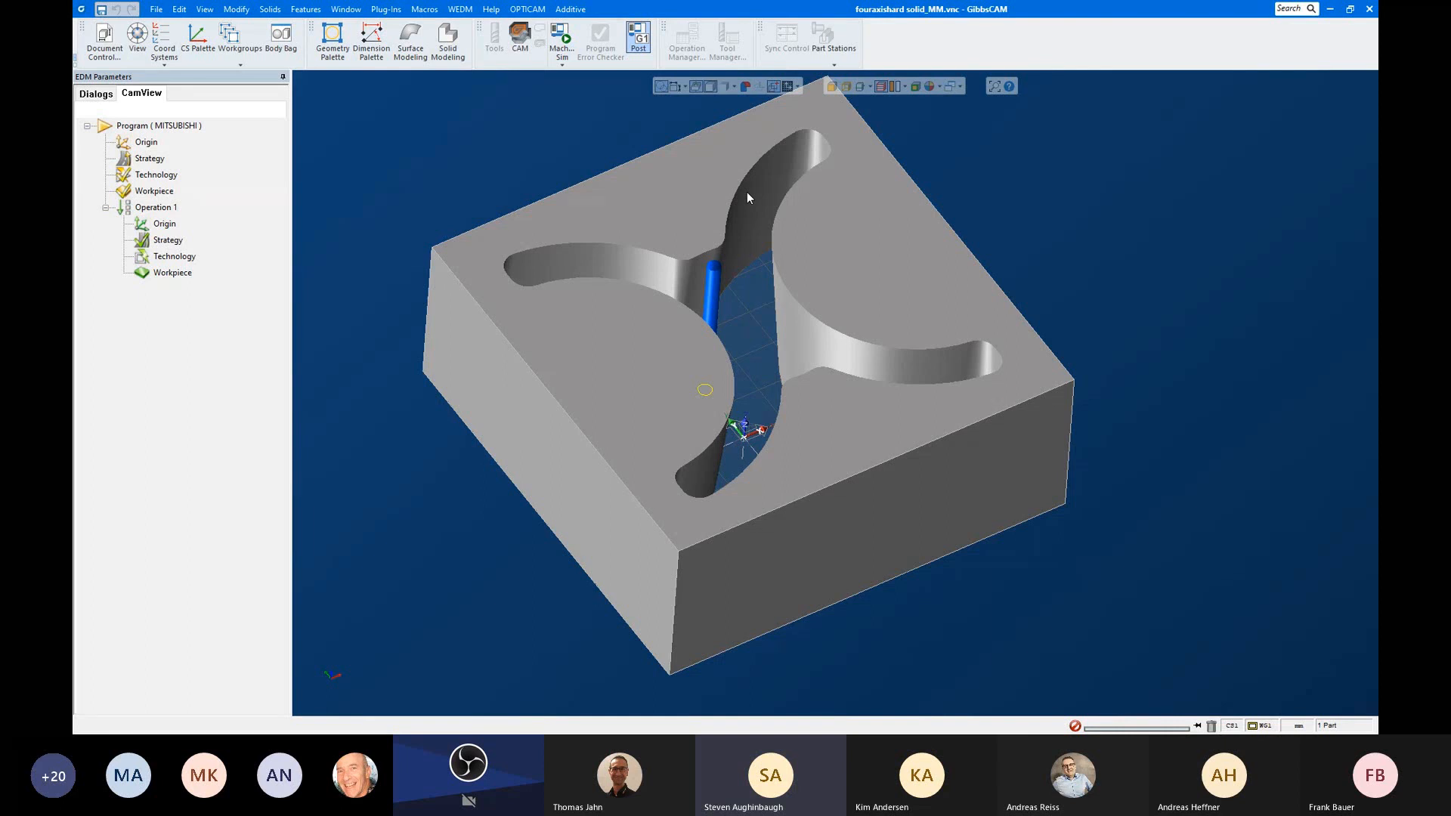
pyautogui.moveTo(720, 191); pyautogui.dragTo(678, 250, button='middle')
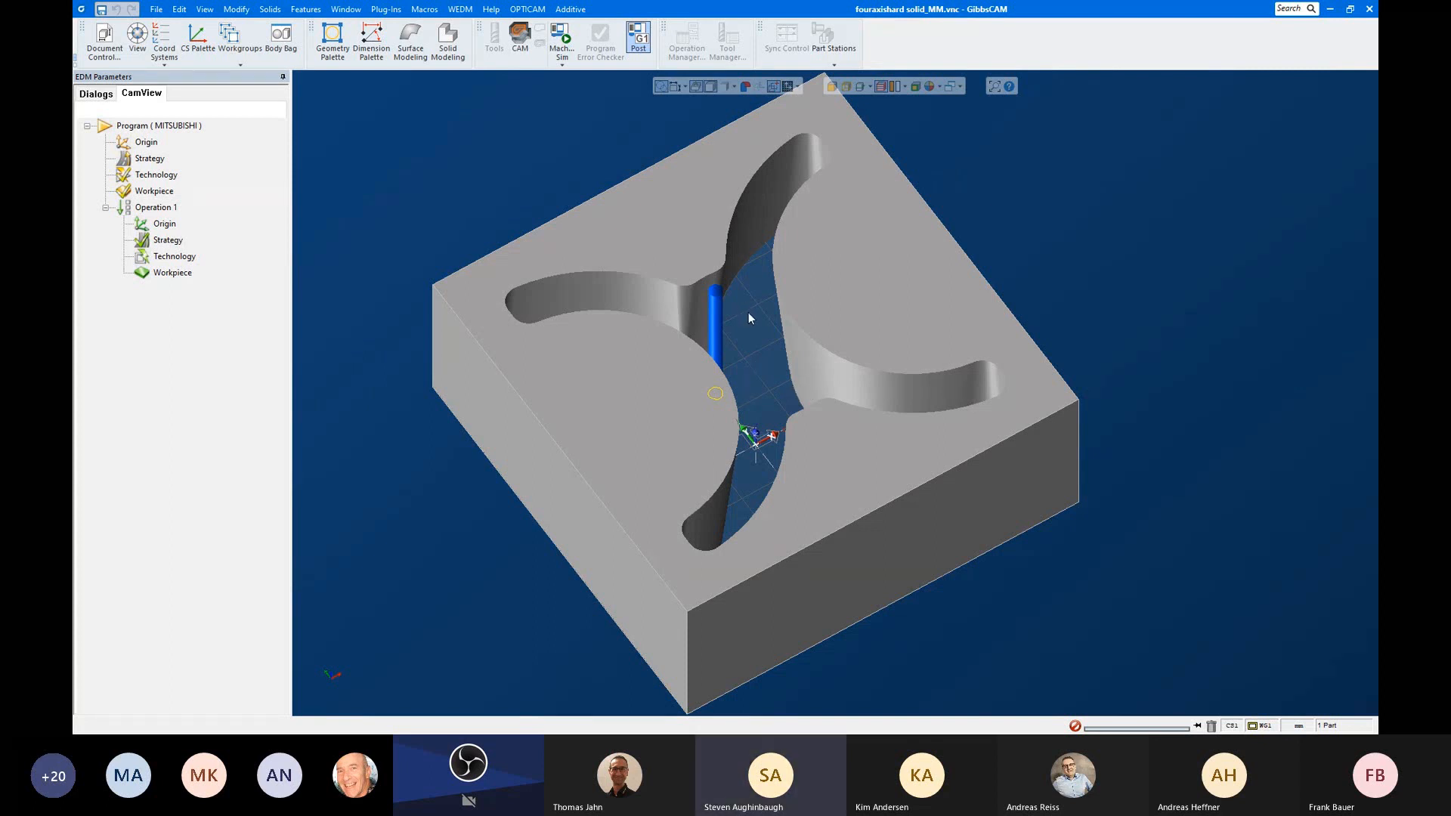
pyautogui.moveTo(709, 377); pyautogui.dragTo(729, 352, button='middle')
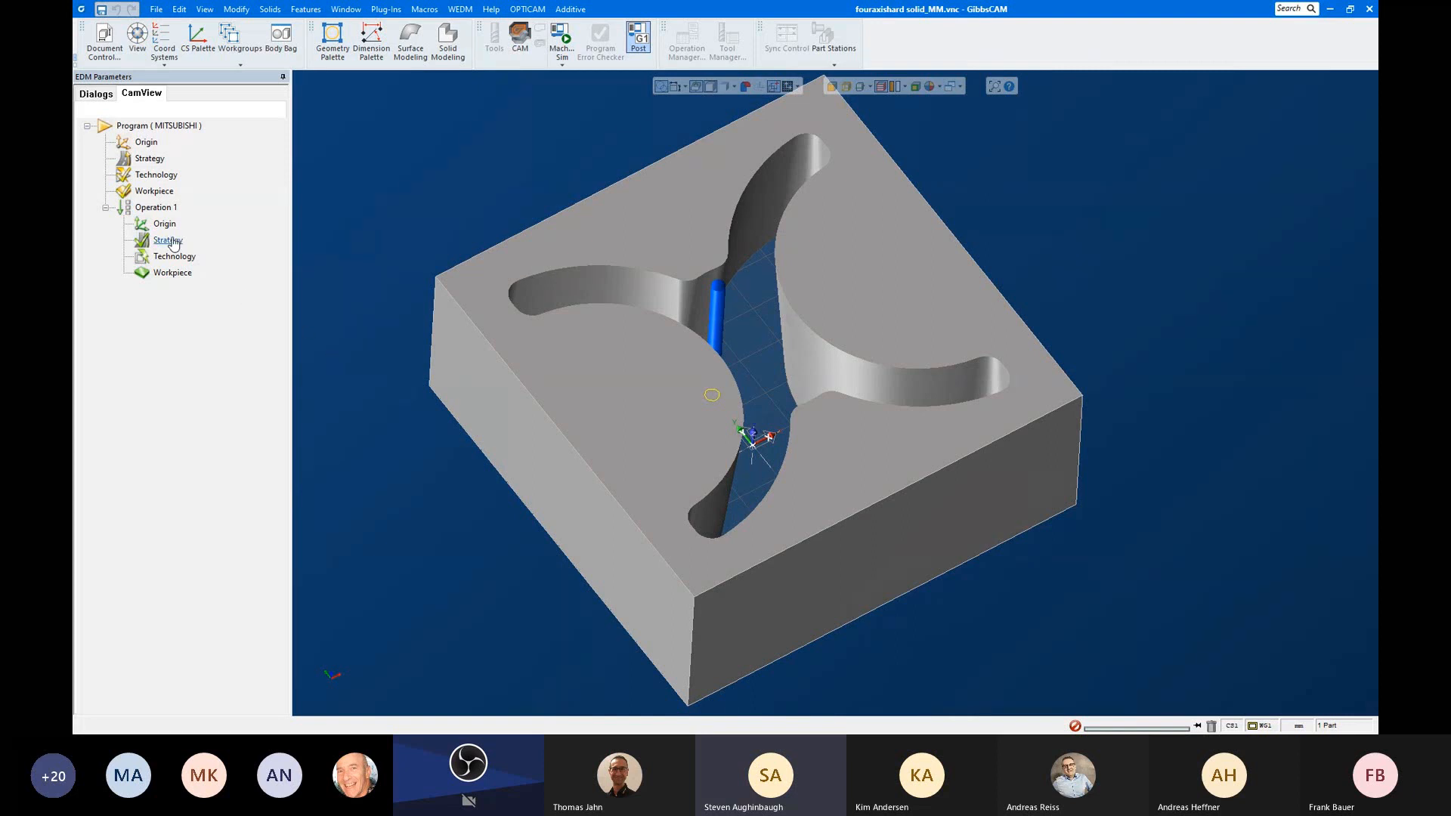
pyautogui.rightClick(158, 213)
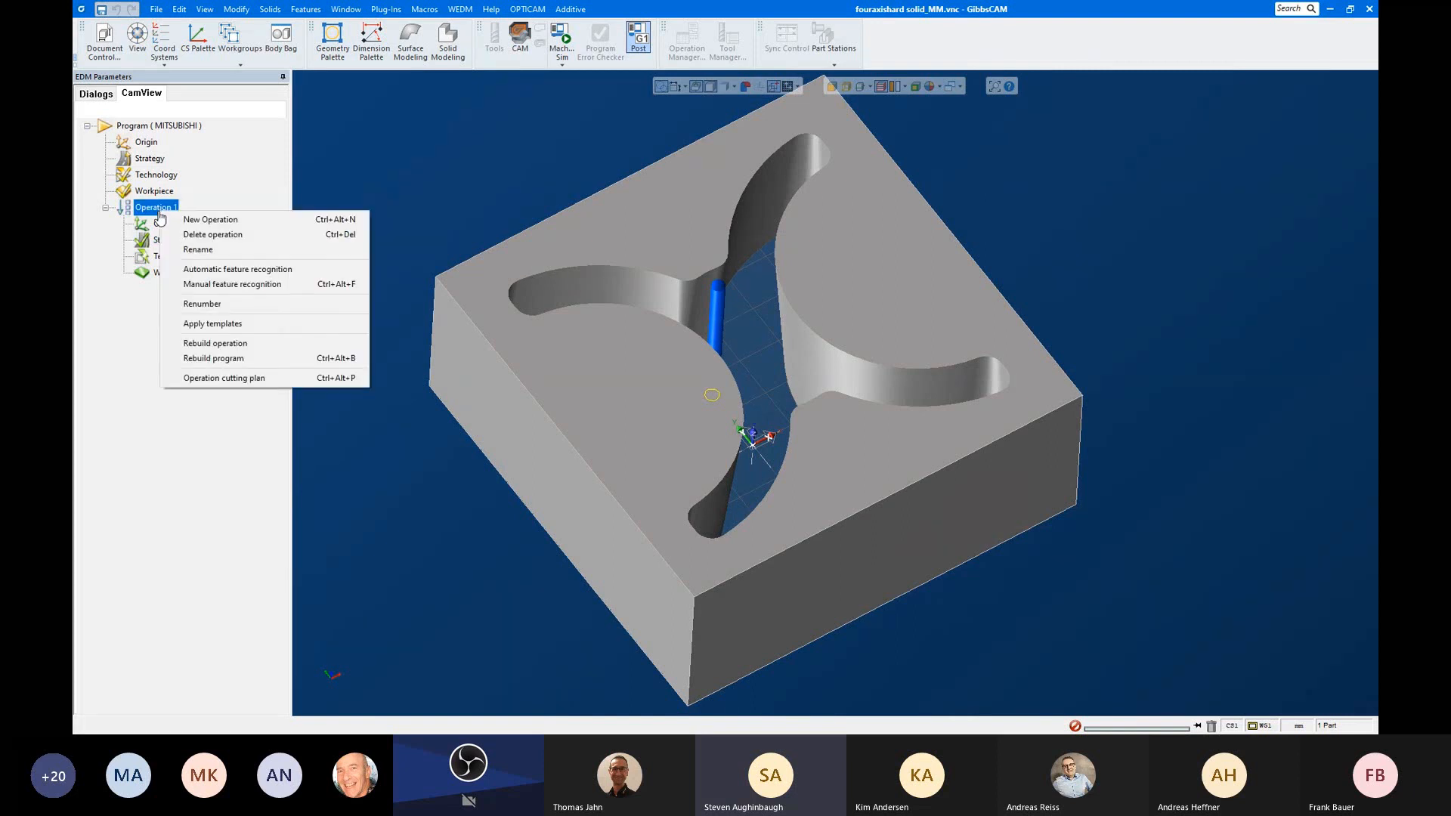
pyautogui.click(201, 285)
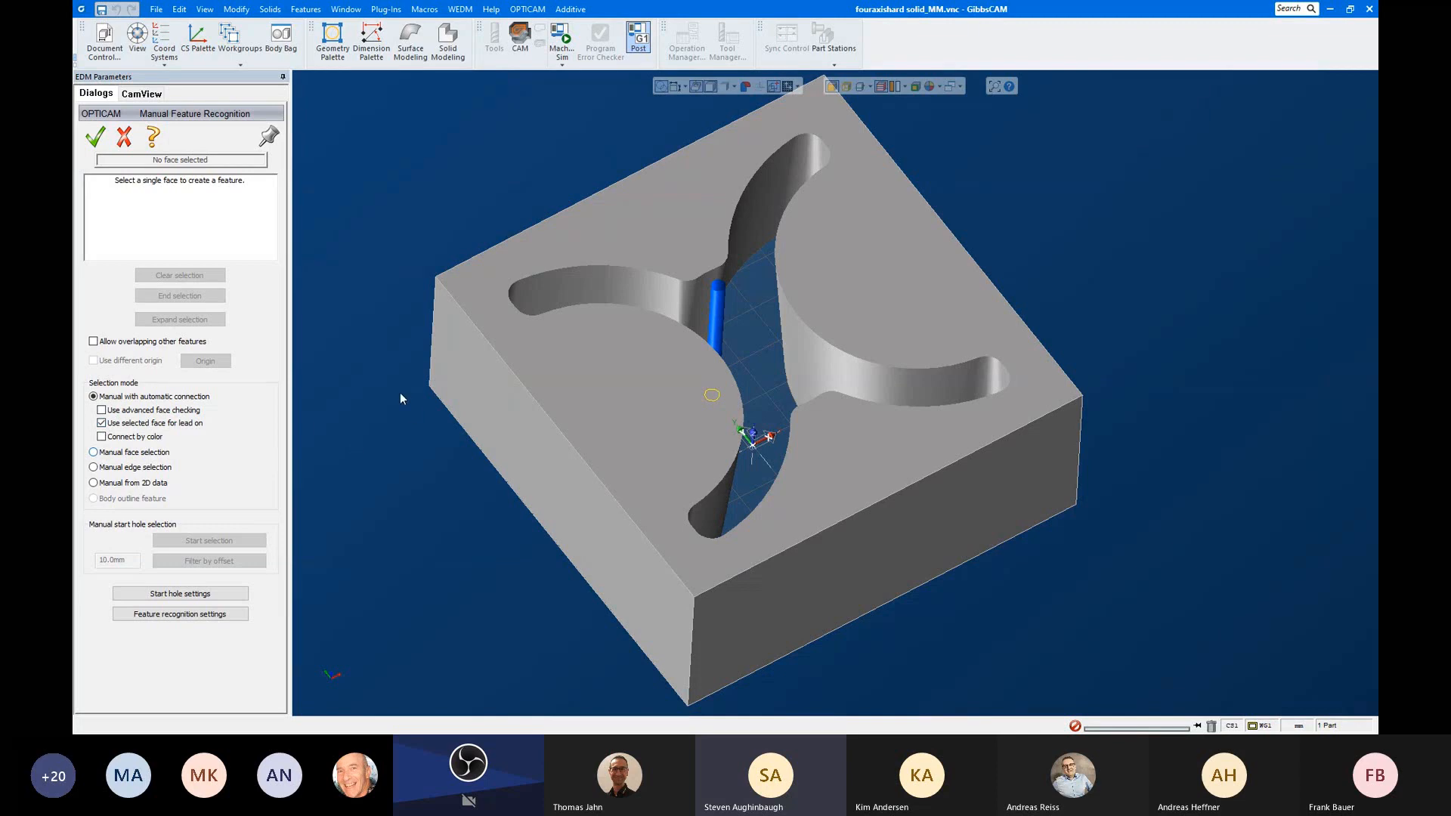
pyautogui.moveTo(400, 392); pyautogui.dragTo(542, 342, button='middle')
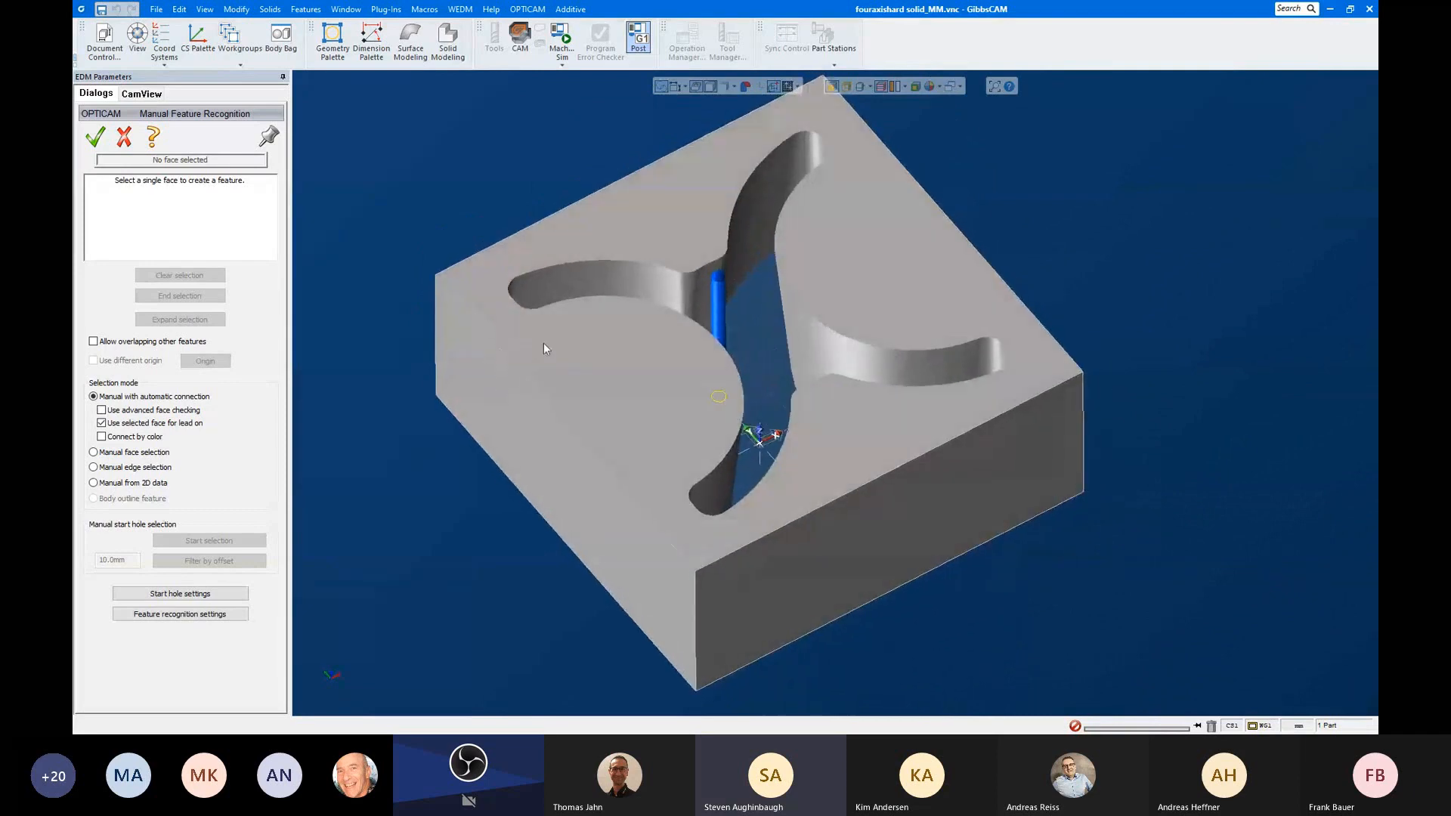
pyautogui.click(706, 270)
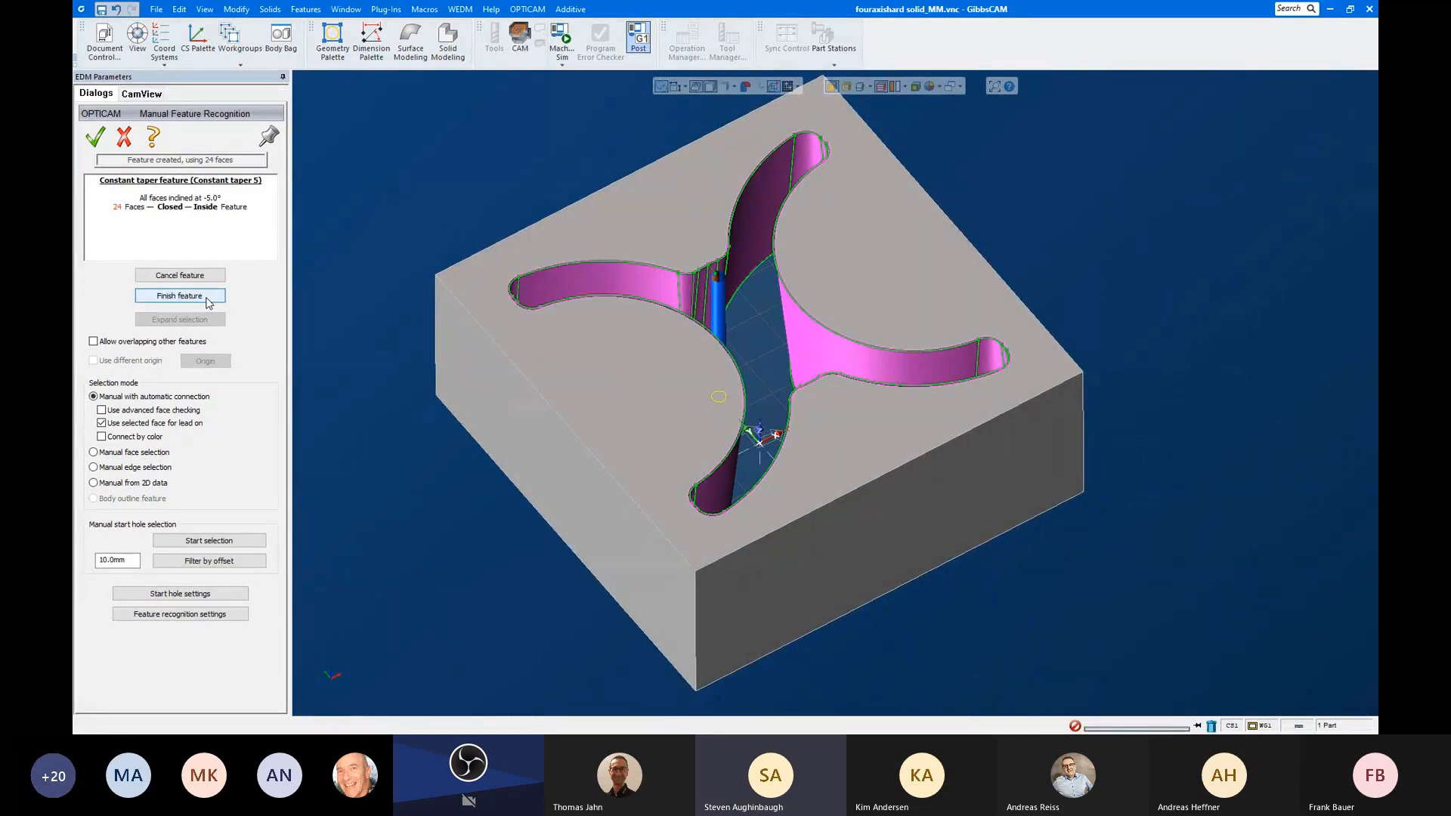
pyautogui.click(209, 301)
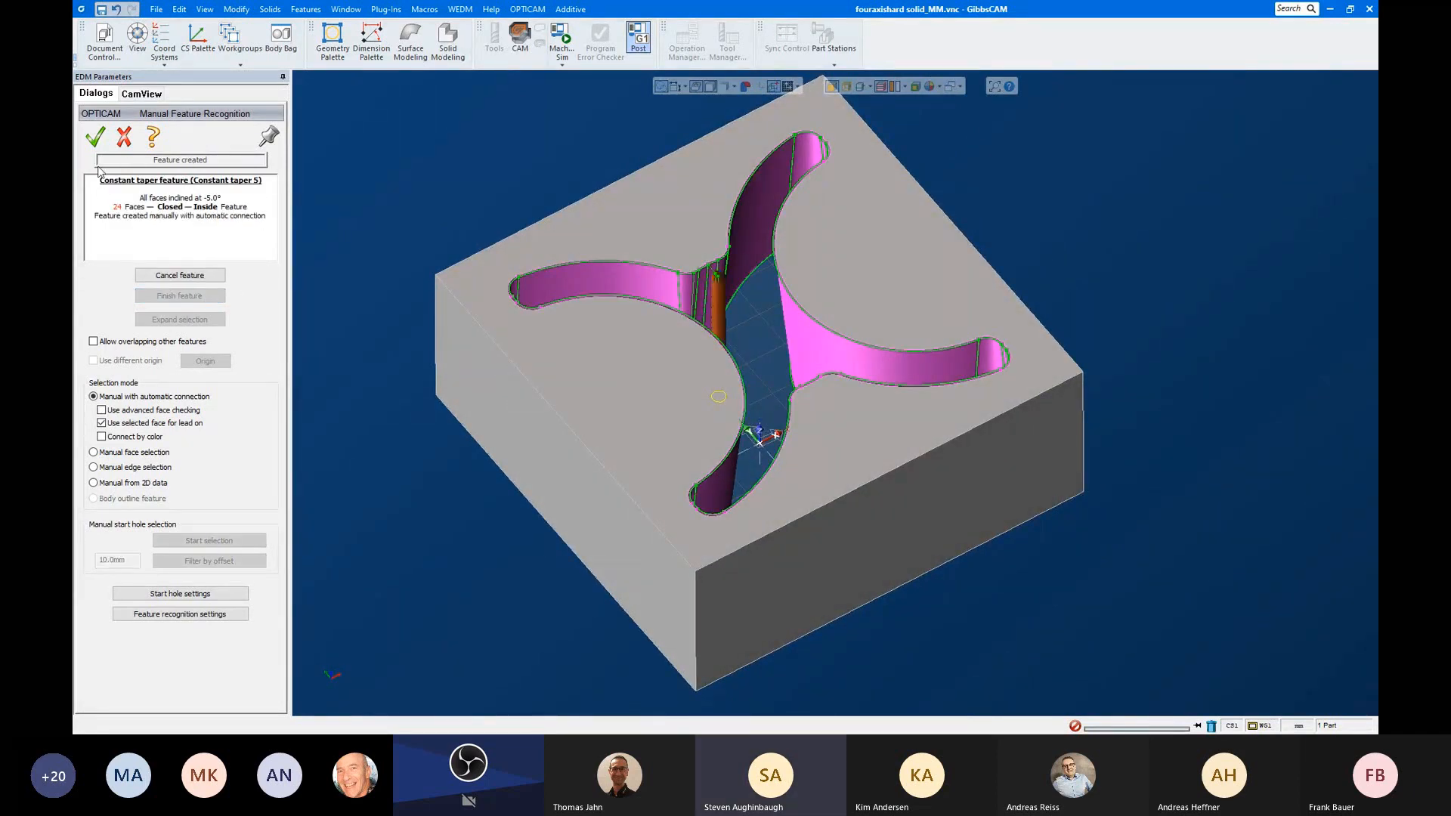
pyautogui.click(95, 139)
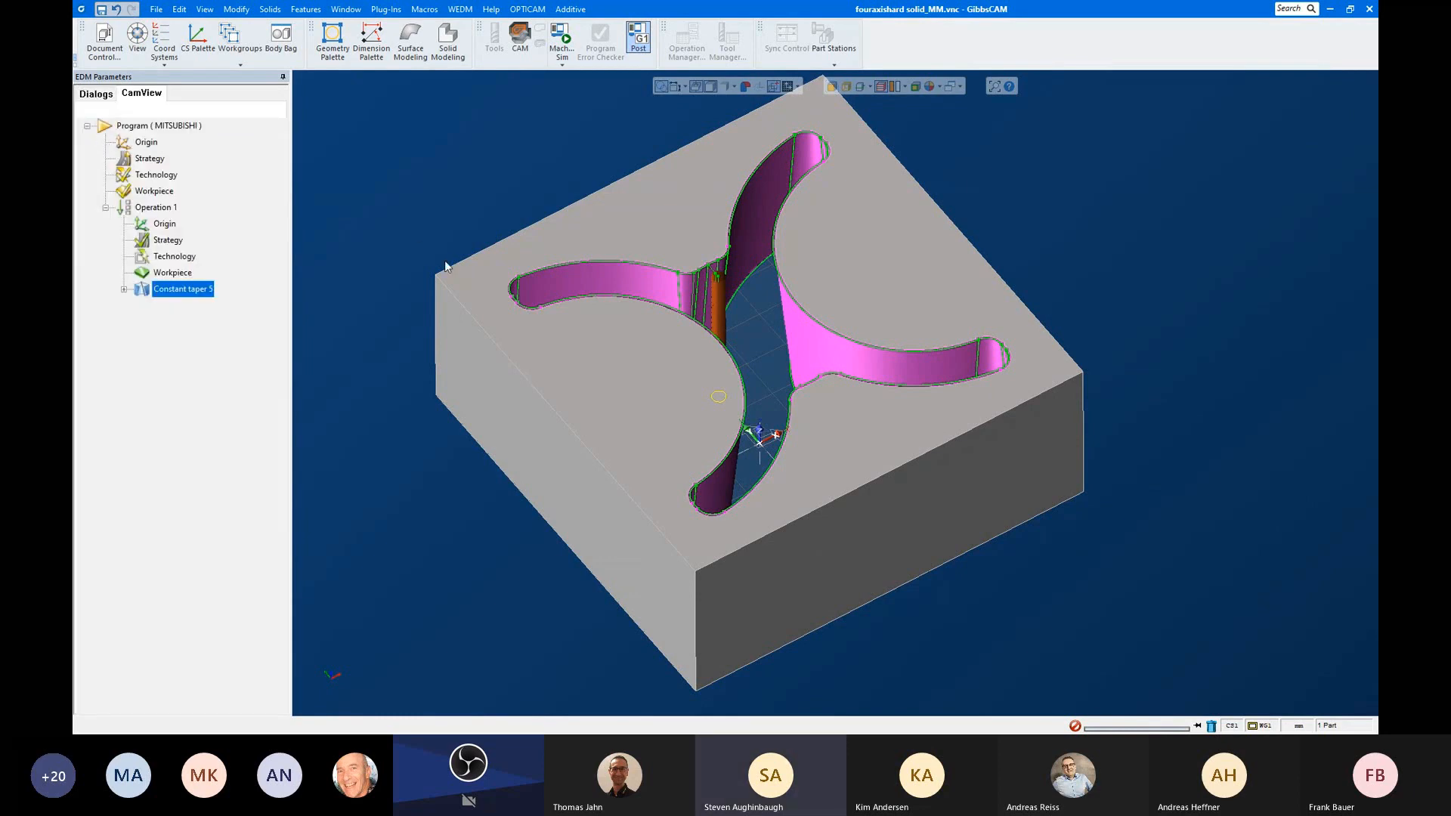
# Step: Run the graphic simulation of Operation 1 at an increased speed and check the wire's tilt from the side and from above
pyautogui.scroll(1, 655, 296)
pyautogui.moveTo(798, 301); pyautogui.dragTo(759, 375, button='middle')
pyautogui.moveTo(927, 280); pyautogui.dragTo(764, 275, button='middle')
pyautogui.scroll(-2, 785, 351)
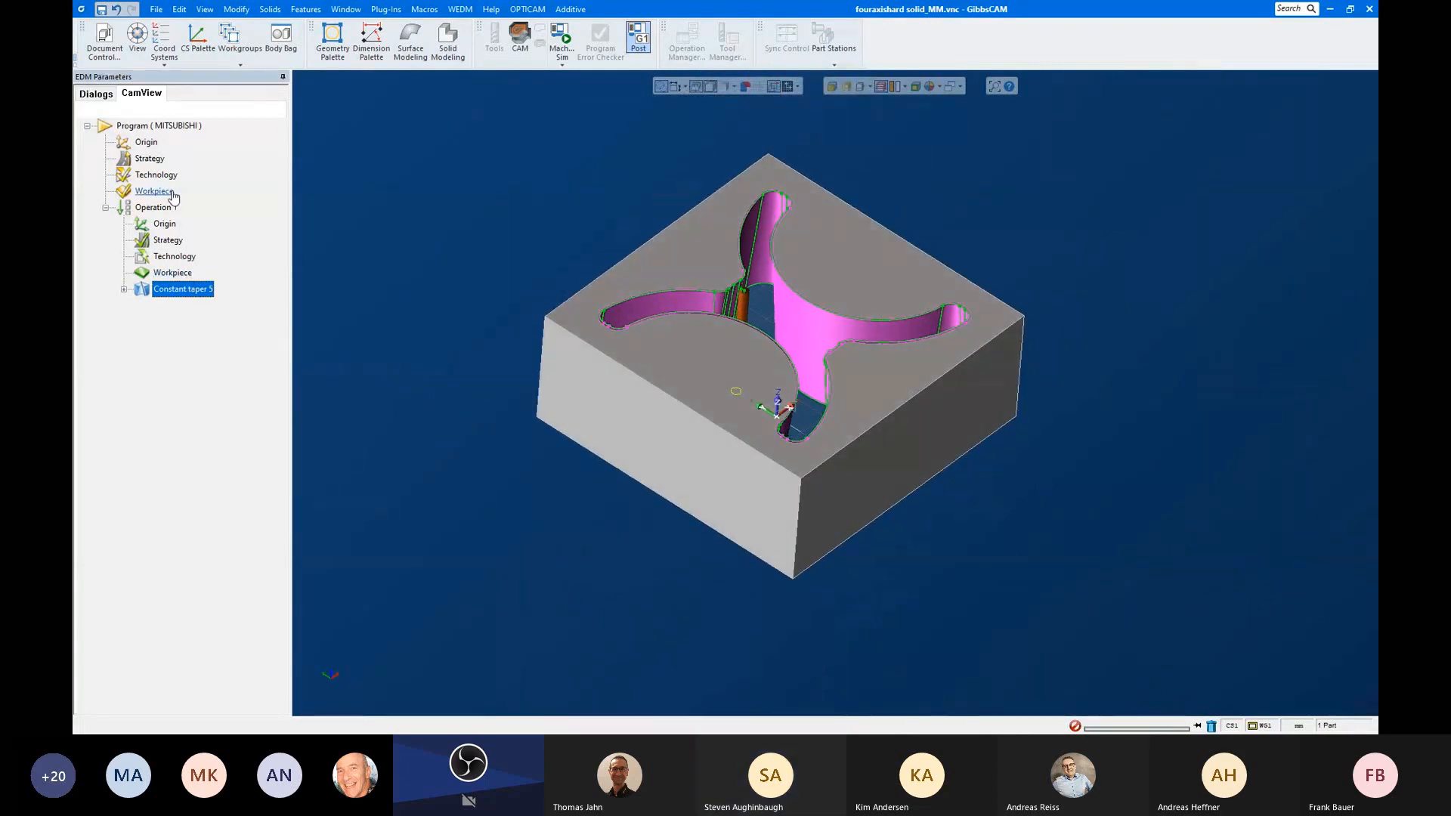
pyautogui.rightClick(156, 207)
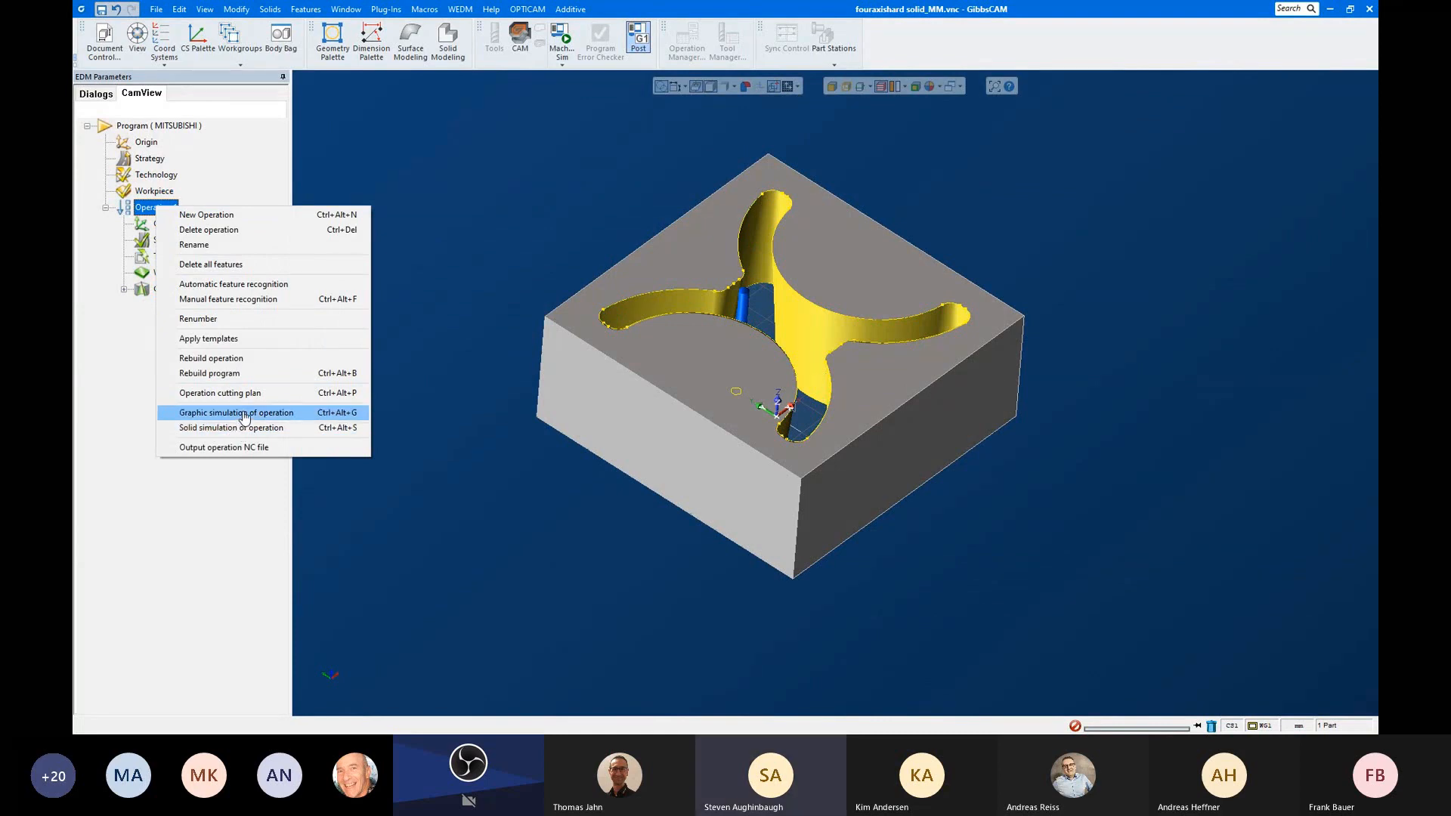
pyautogui.click(244, 413)
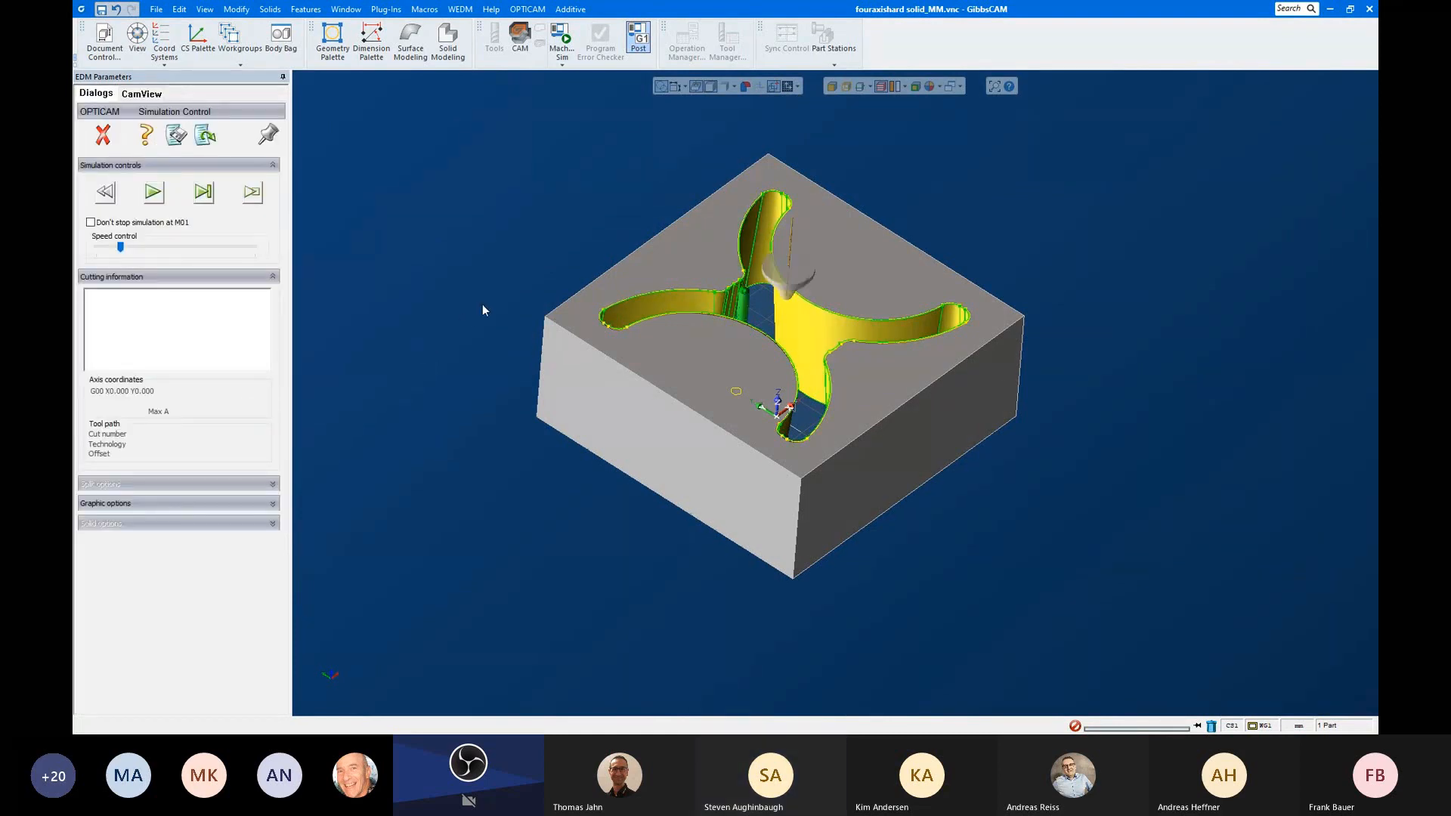
pyautogui.click(163, 195)
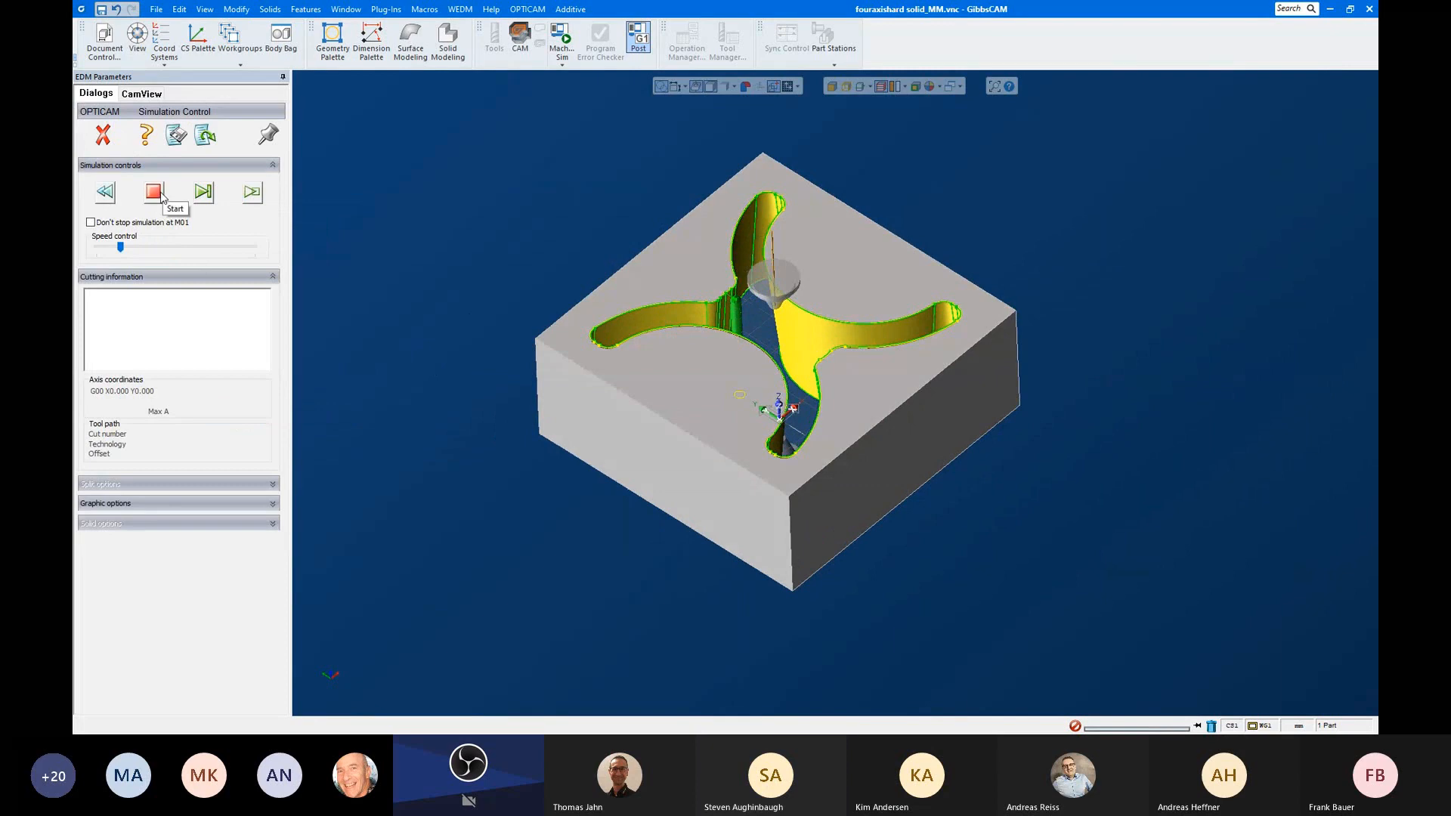
pyautogui.moveTo(123, 251); pyautogui.dragTo(160, 250)
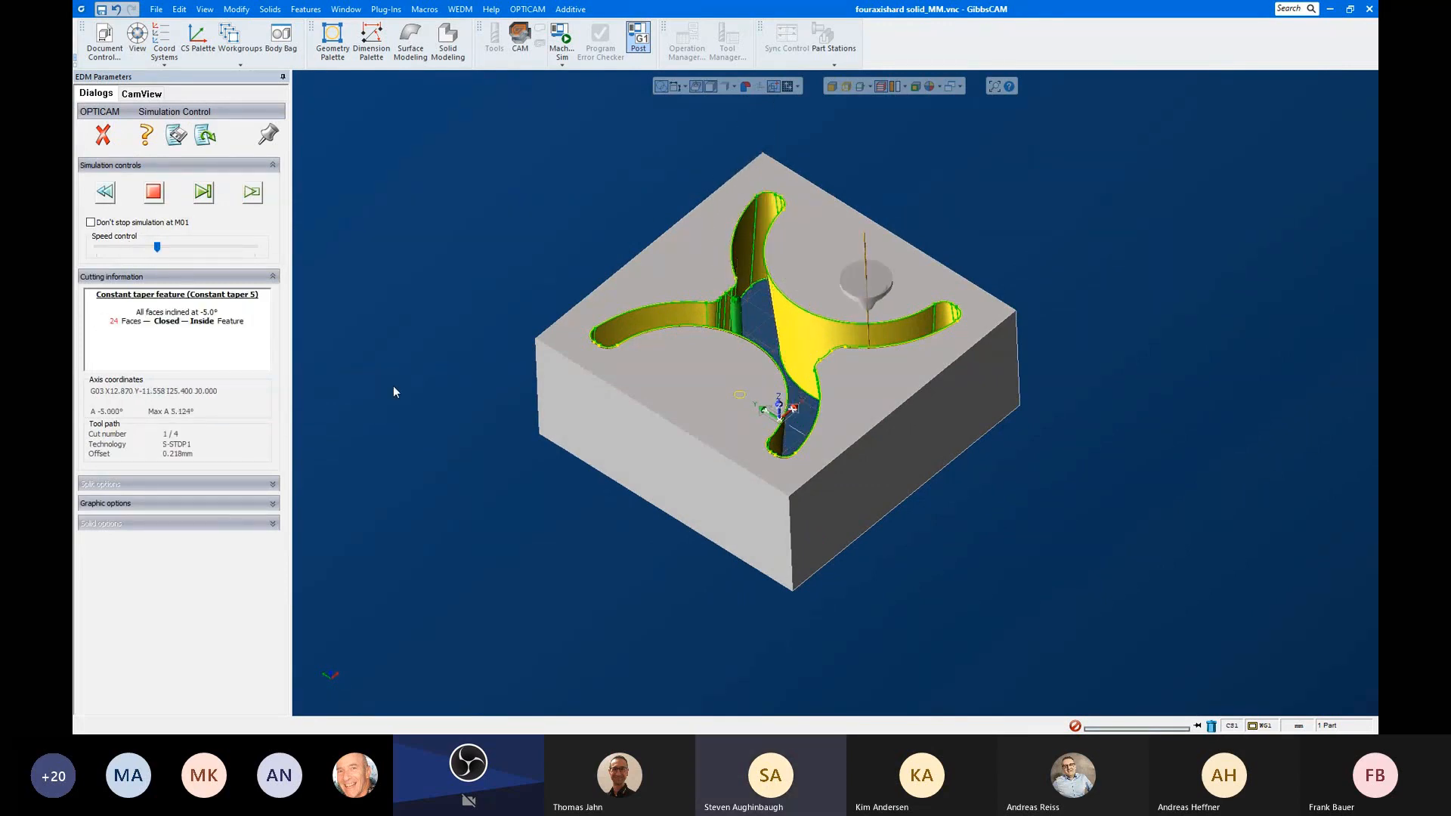
pyautogui.moveTo(393, 387); pyautogui.dragTo(192, 69, button='middle')
pyautogui.moveTo(543, 227); pyautogui.dragTo(614, 158, button='middle')
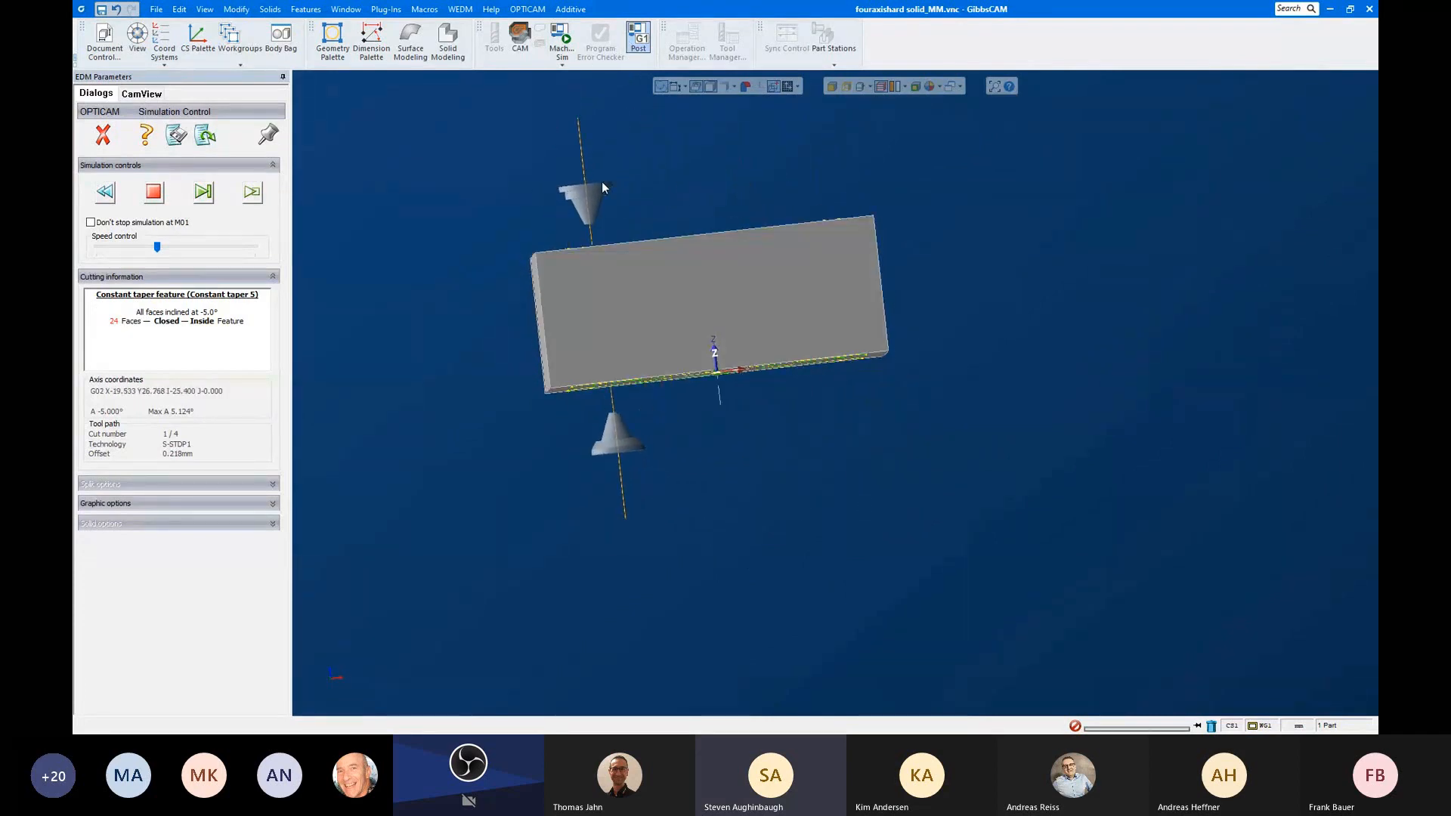
pyautogui.moveTo(591, 308); pyautogui.dragTo(371, 403, button='middle')
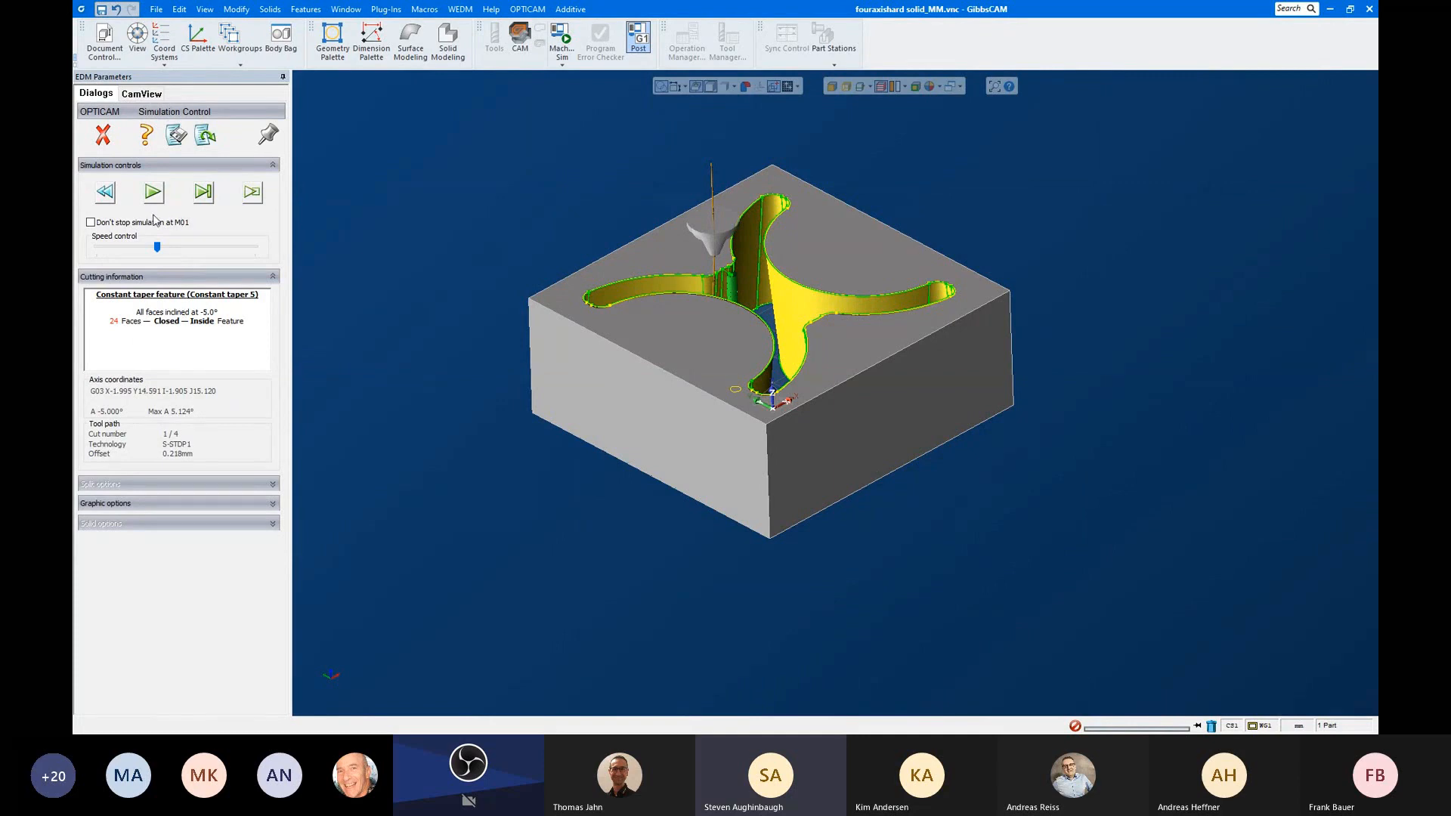
# Step: Rewind and replay the graphic simulation at a slower speed, then stop and close it
pyautogui.click(112, 196)
pyautogui.moveTo(159, 249); pyautogui.dragTo(122, 249)
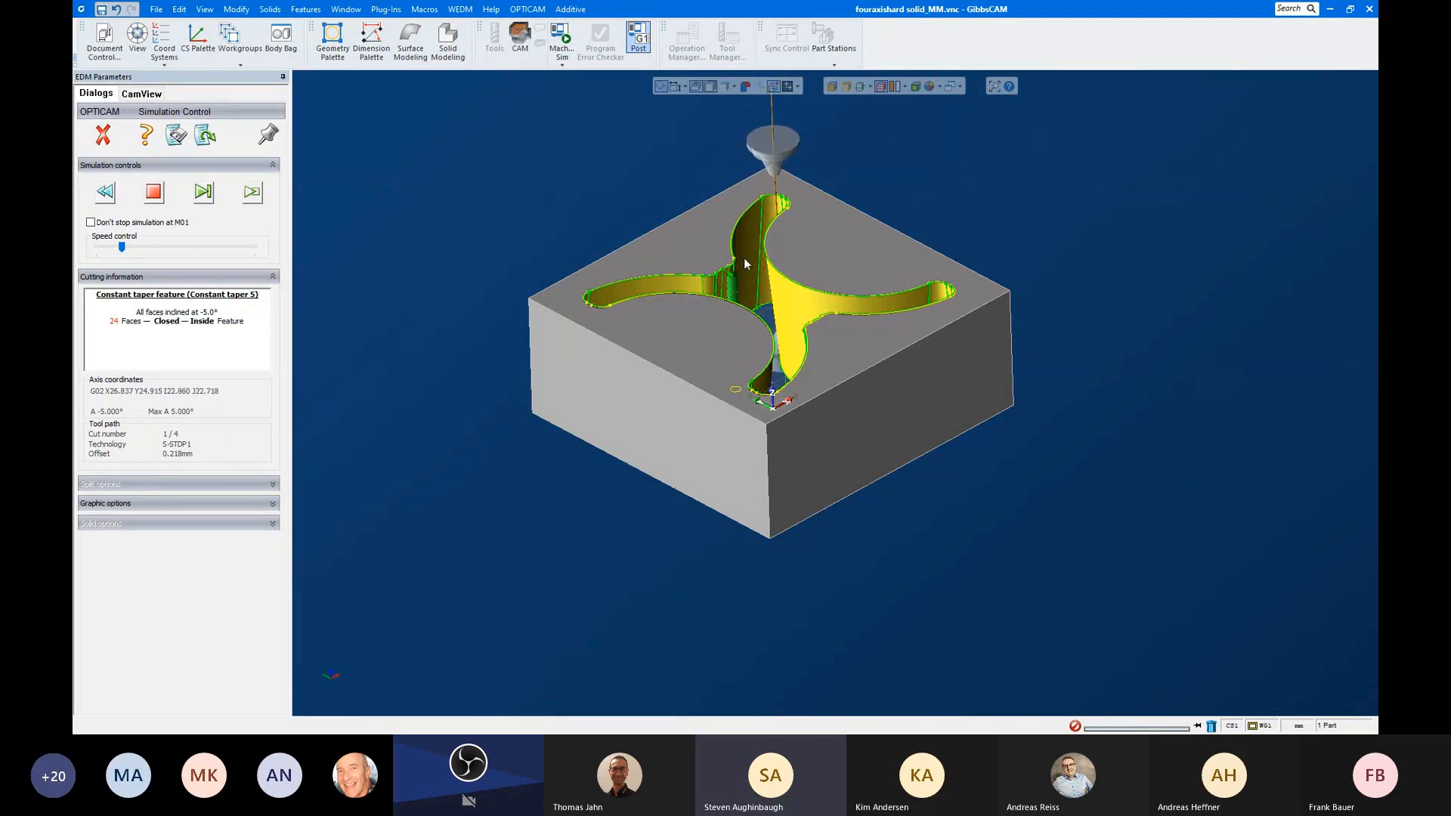
pyautogui.moveTo(511, 360); pyautogui.dragTo(520, 418, button='middle')
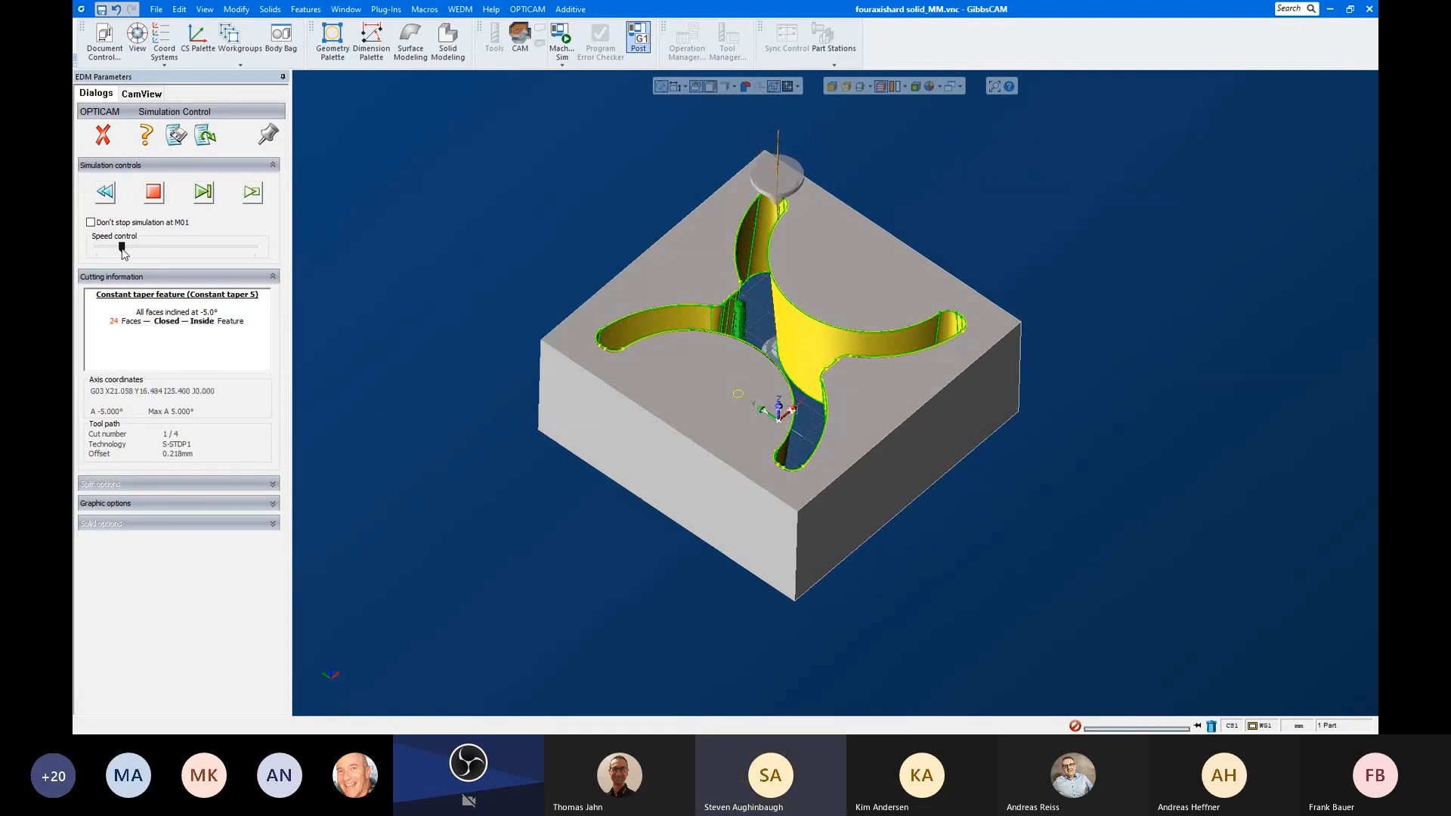
pyautogui.moveTo(122, 247); pyautogui.dragTo(129, 249)
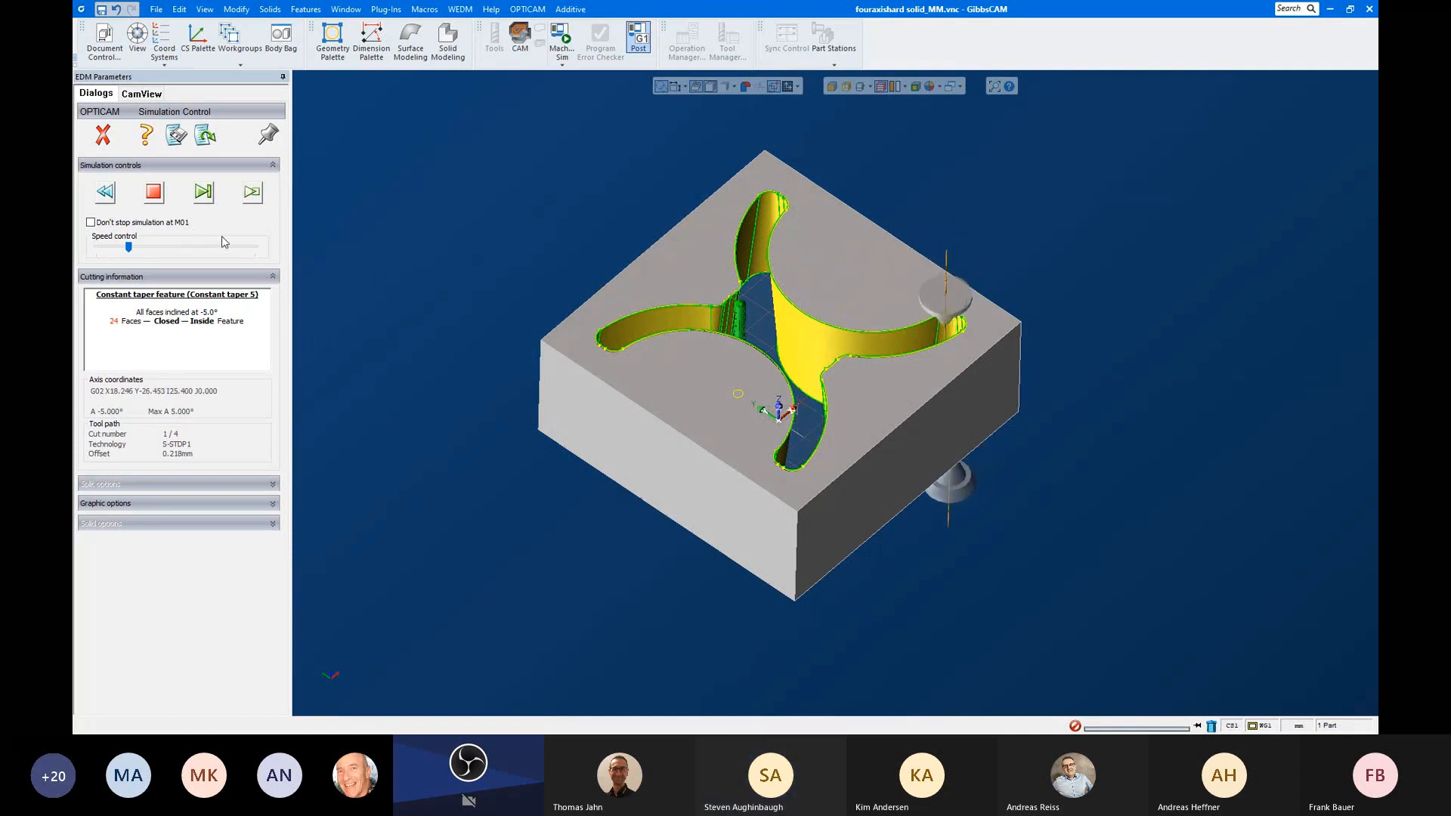
pyautogui.click(154, 193)
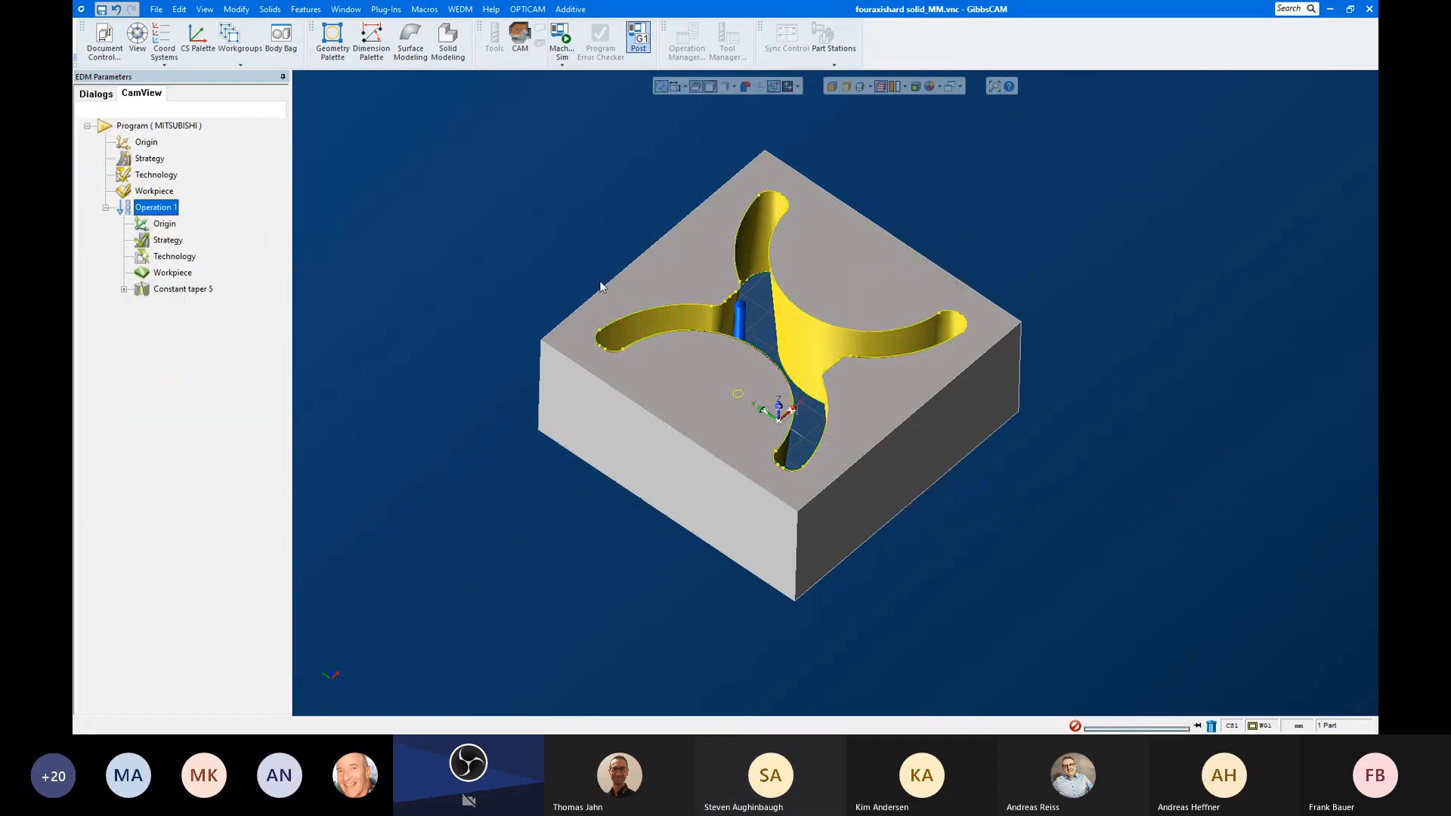
# Step: Run the solid simulation of Operation 1 with slightly faster playback, resuming it after the stop before the cutoff
pyautogui.rightClick(168, 207)
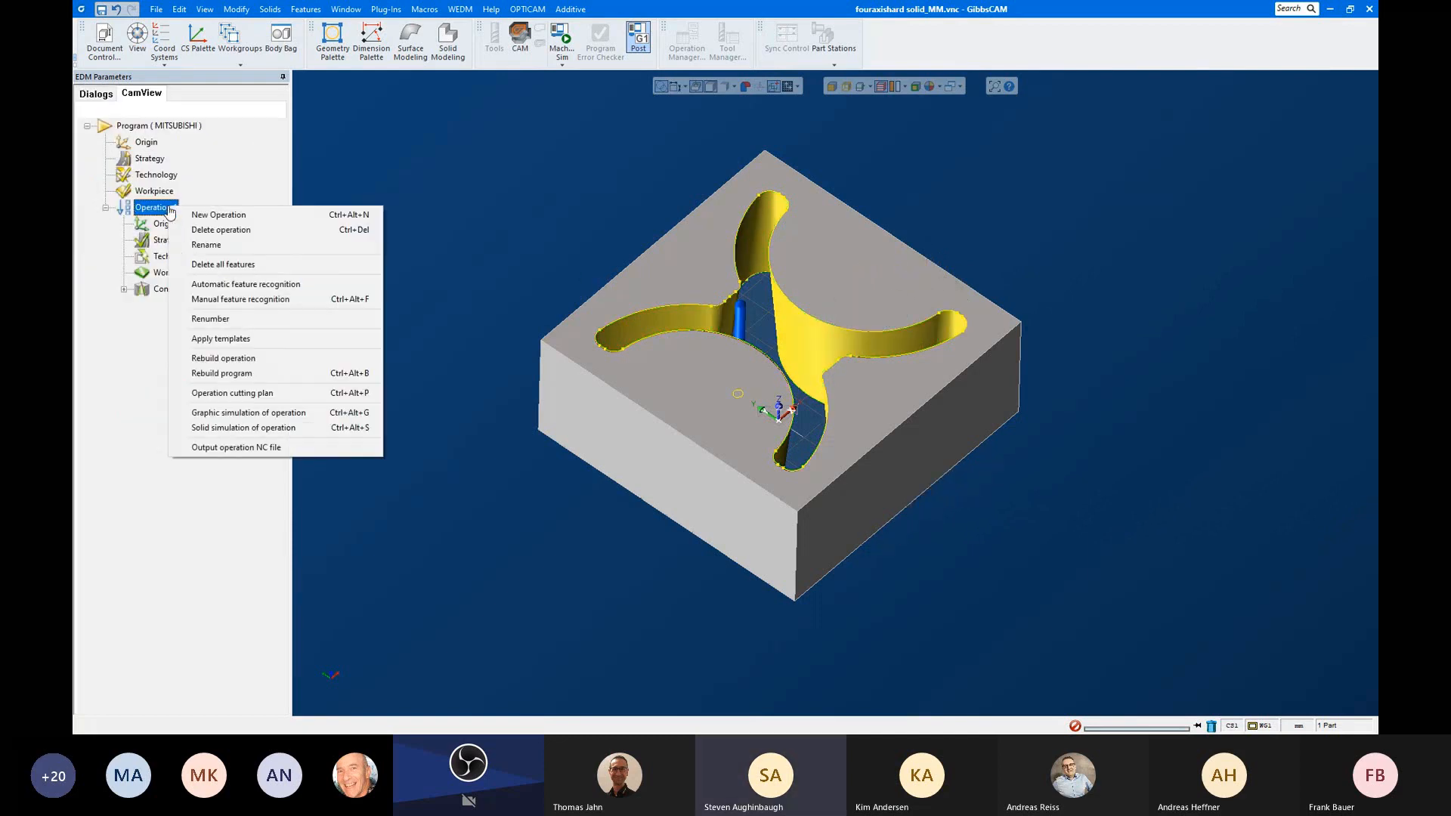
pyautogui.click(254, 428)
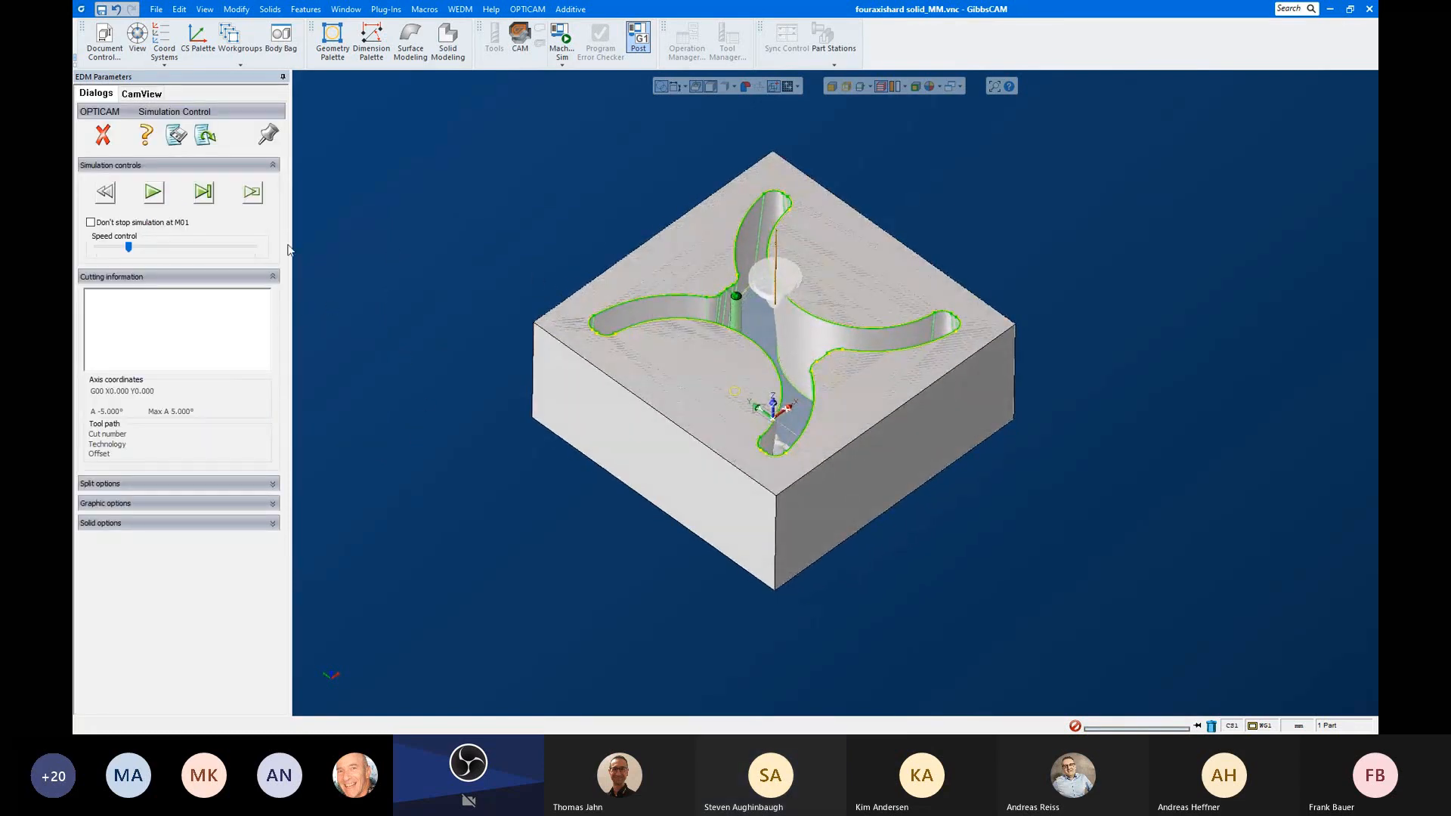
pyautogui.click(153, 192)
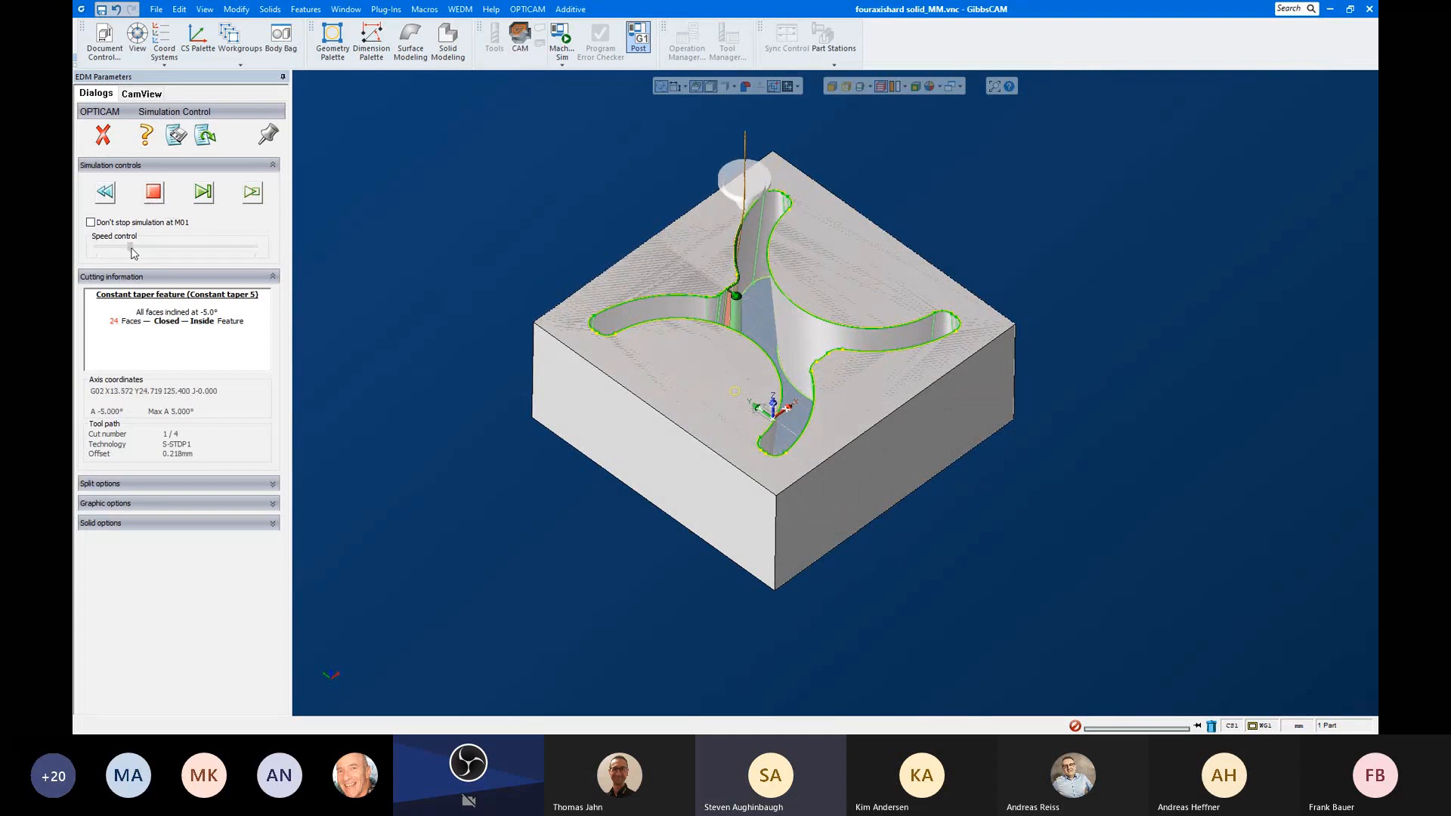
pyautogui.moveTo(132, 249); pyautogui.dragTo(142, 247)
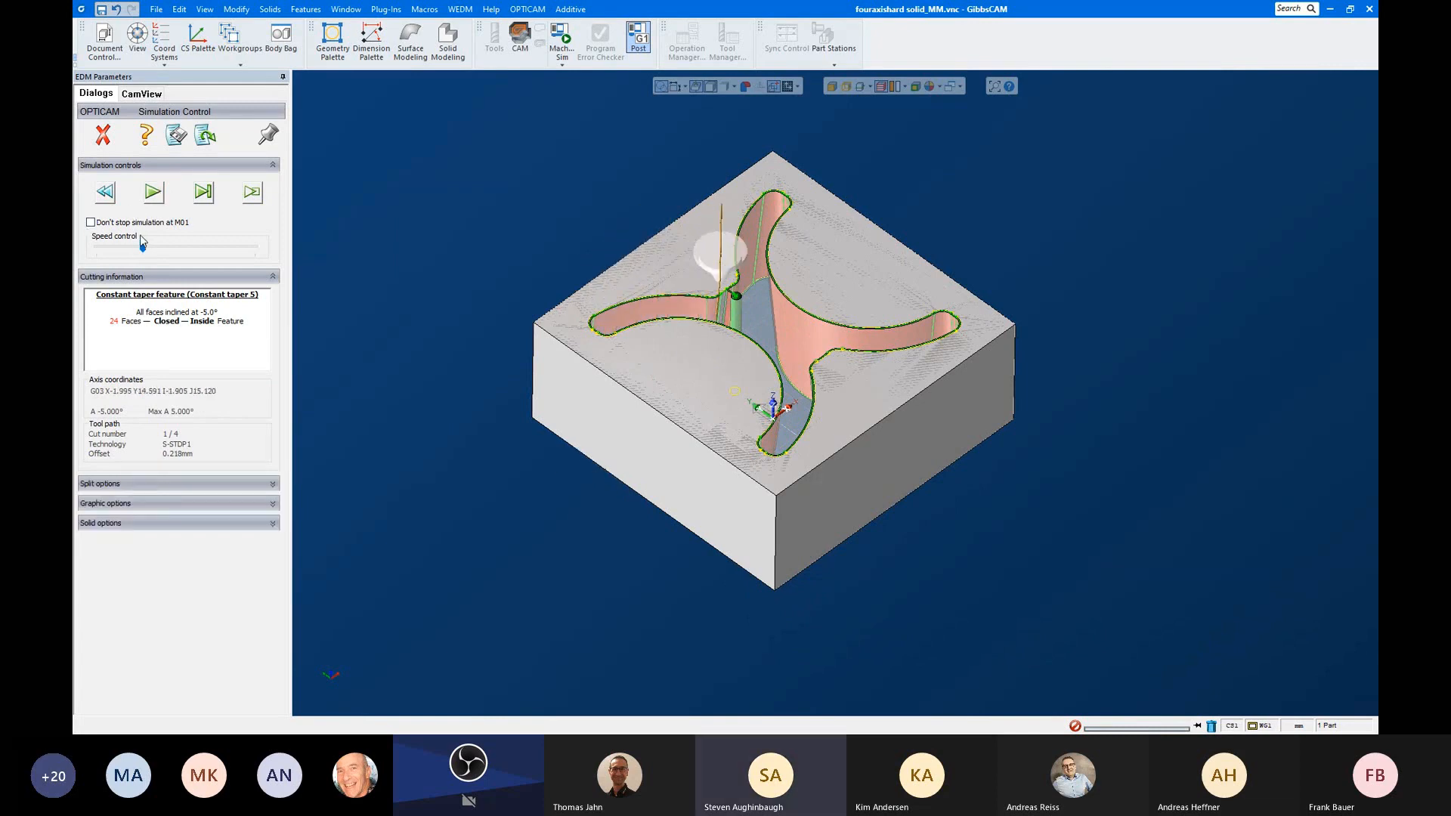
pyautogui.click(153, 192)
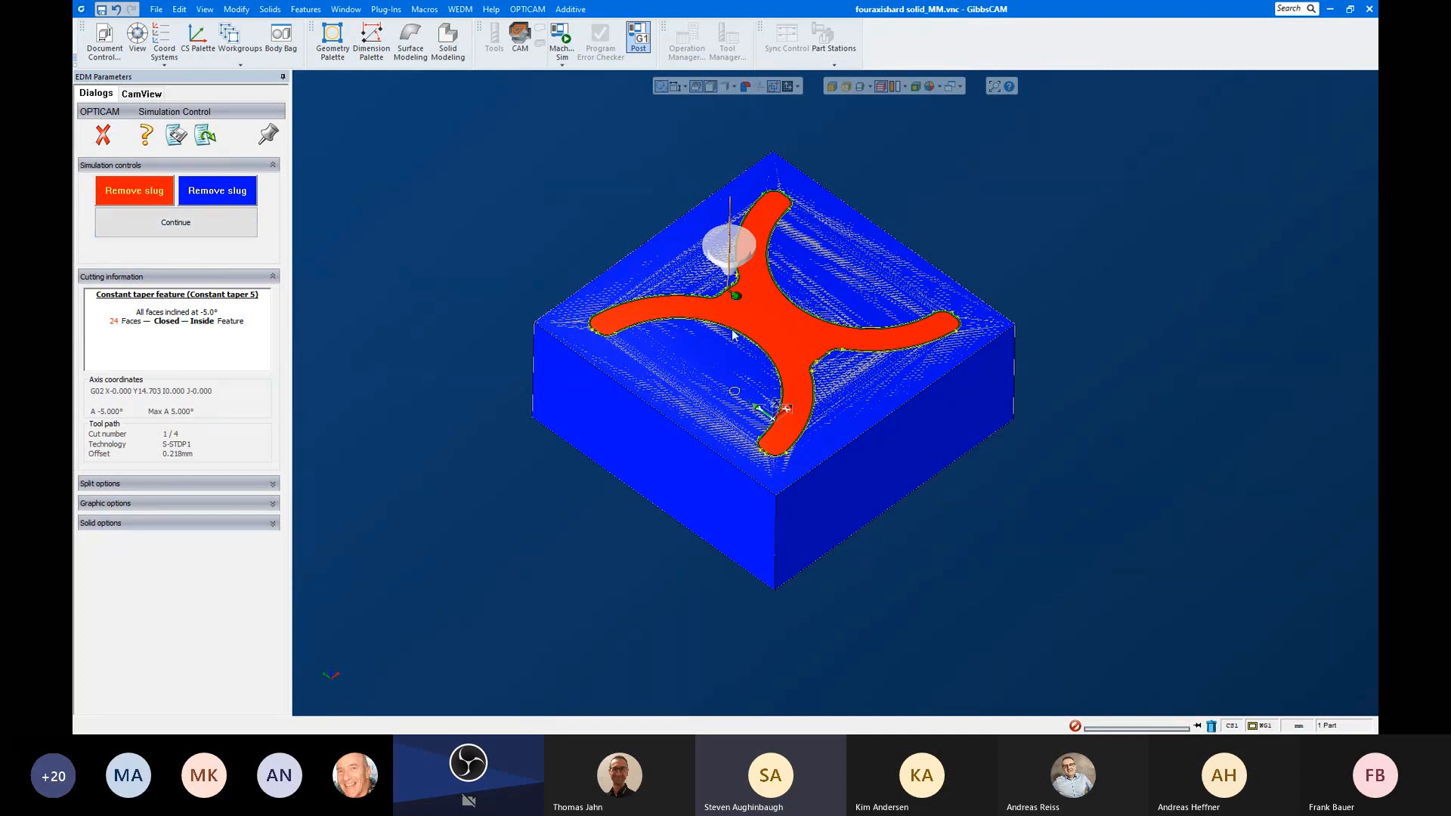
# Step: Remove the red cross-shaped slug, continue the solid simulation through the following cuts, and close it
pyautogui.click(237, 222)
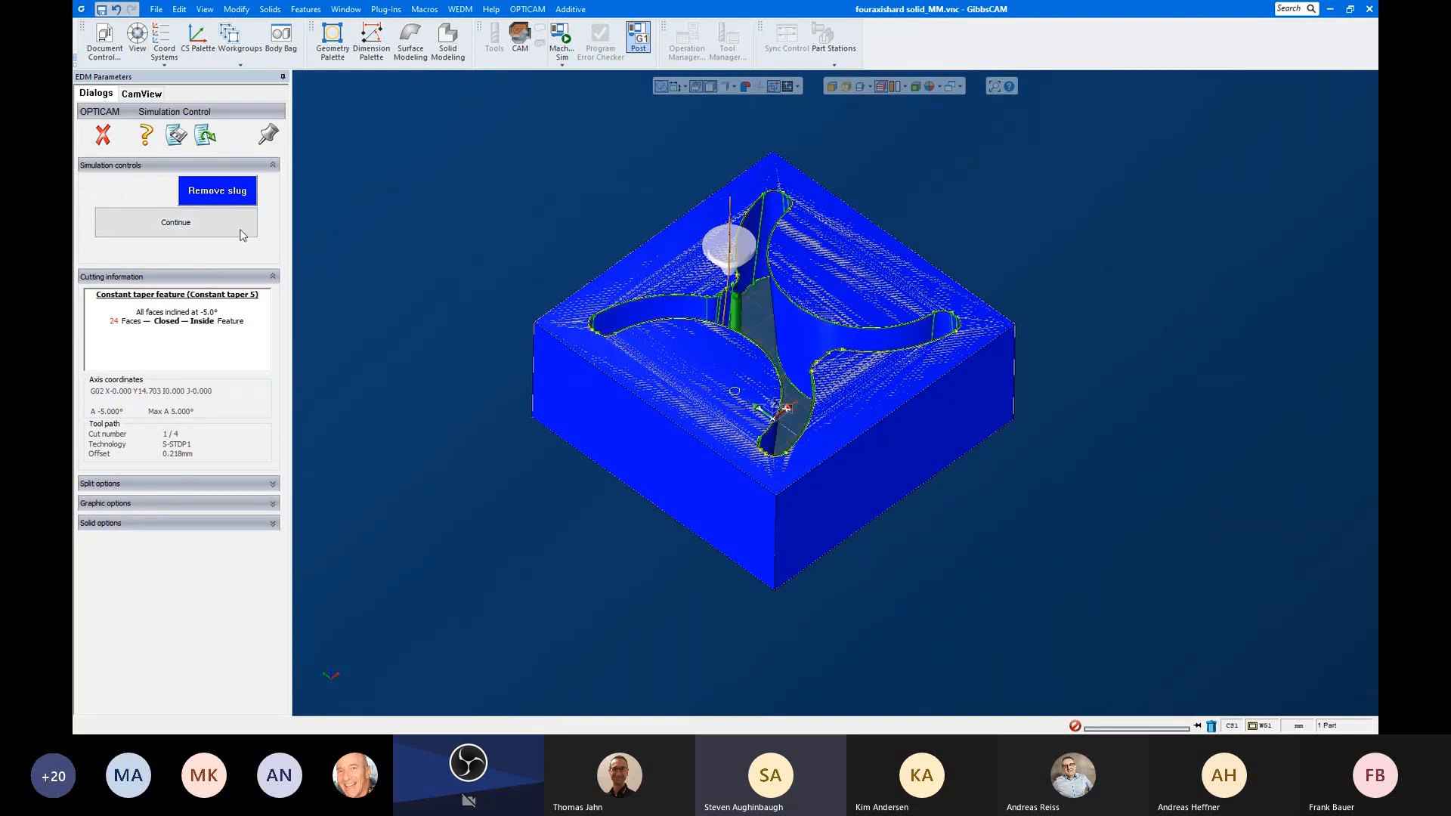
pyautogui.click(209, 231)
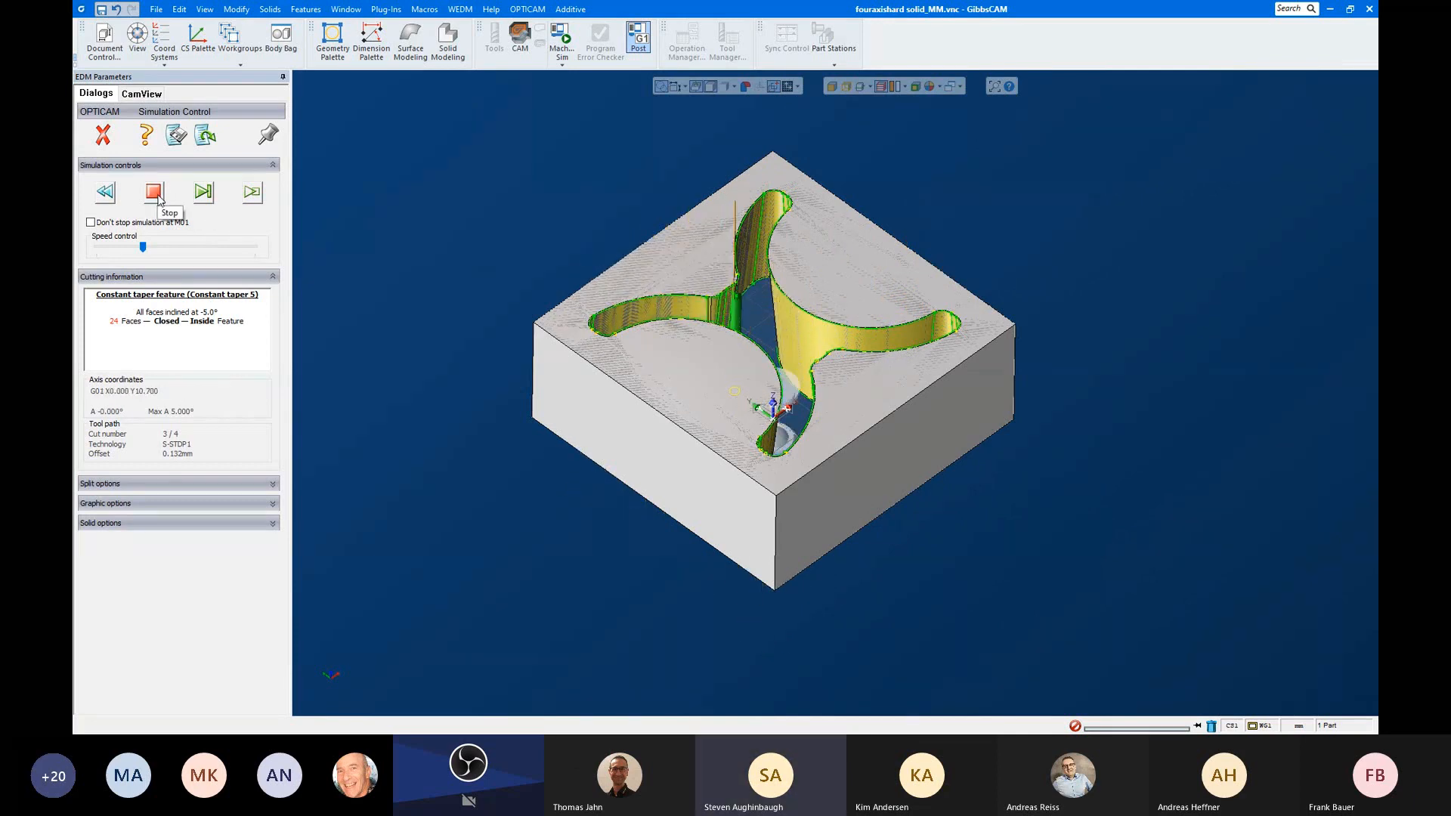
pyautogui.click(103, 136)
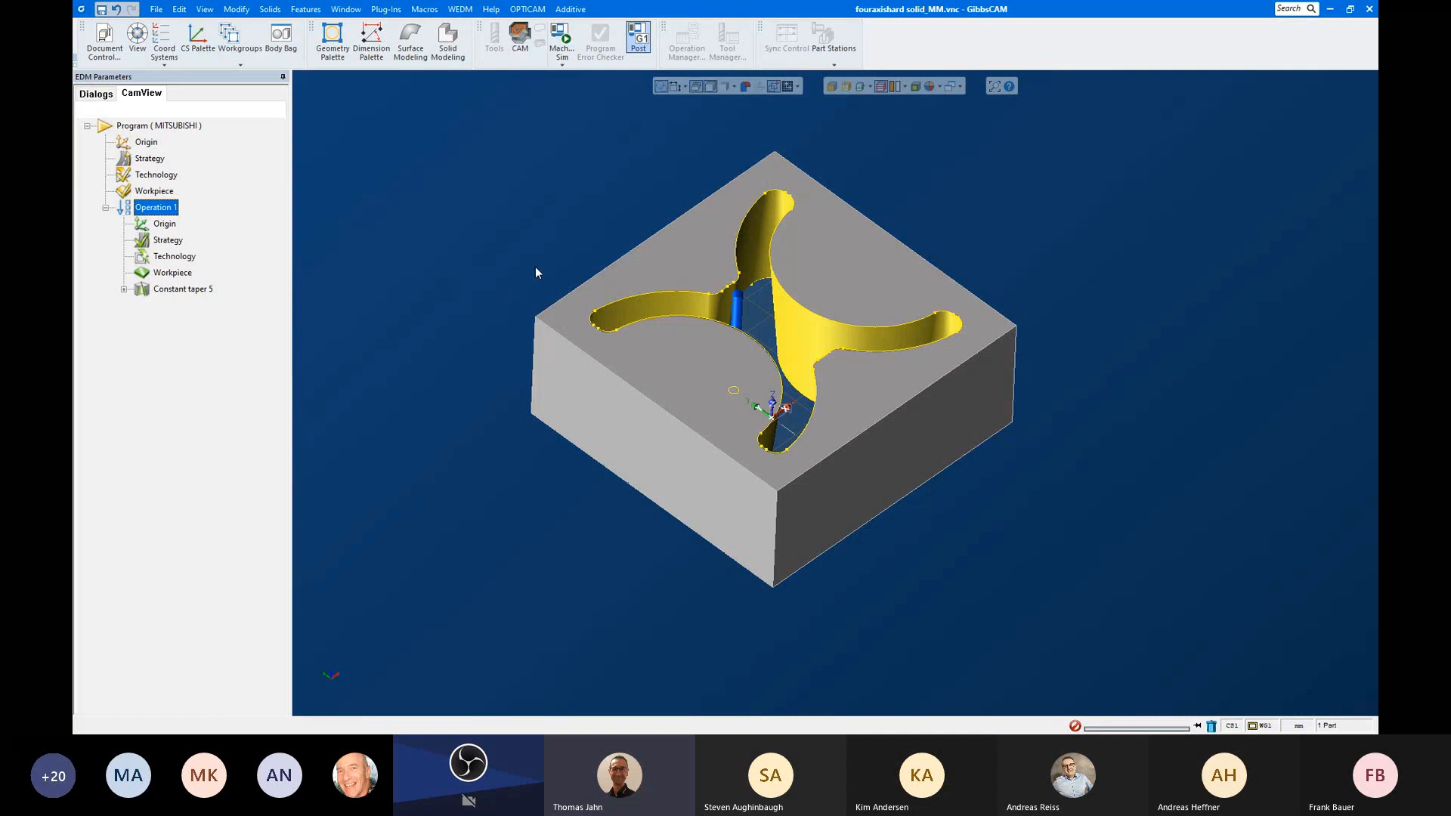
pyautogui.click(156, 10)
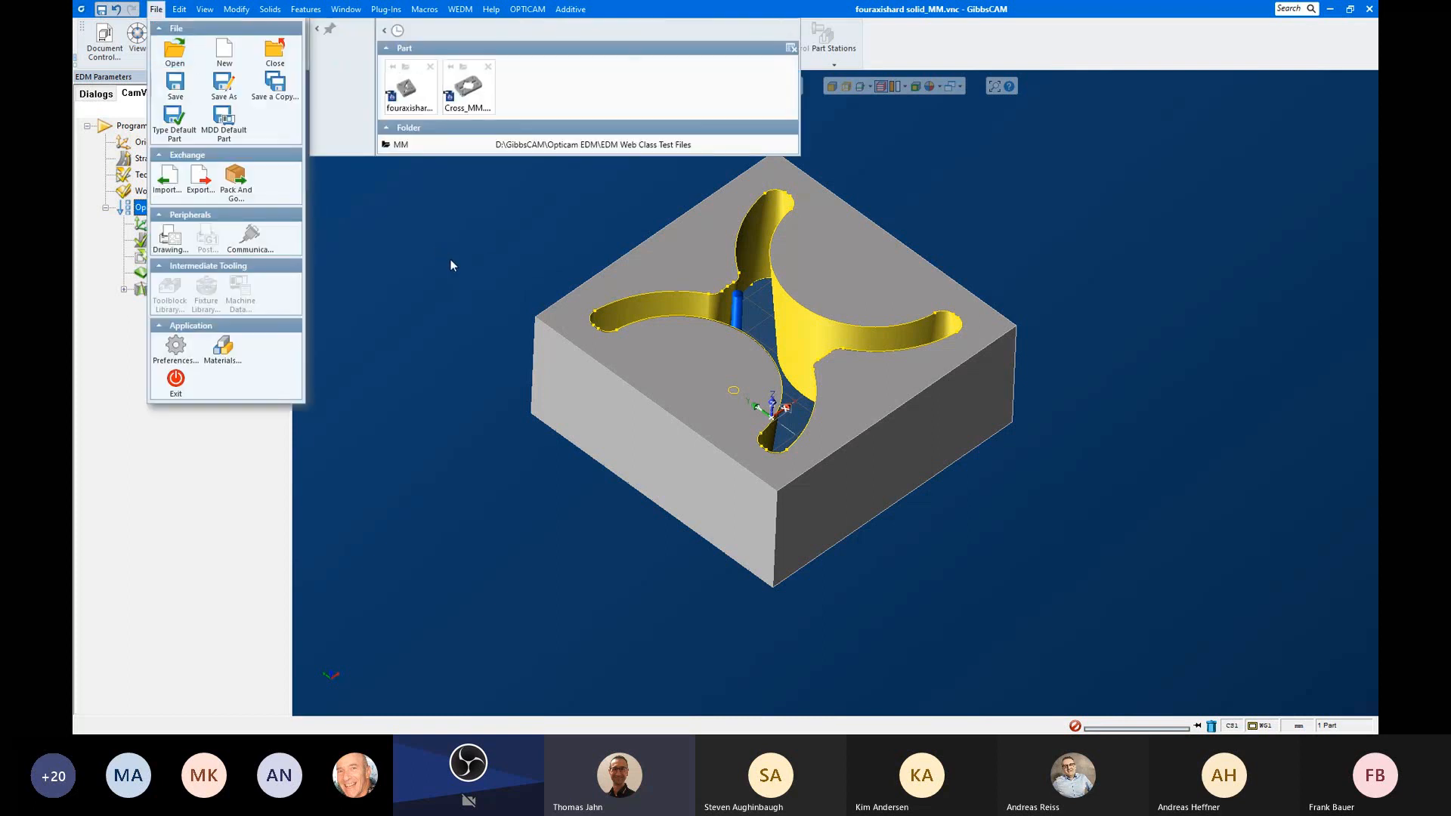
pyautogui.click(450, 260)
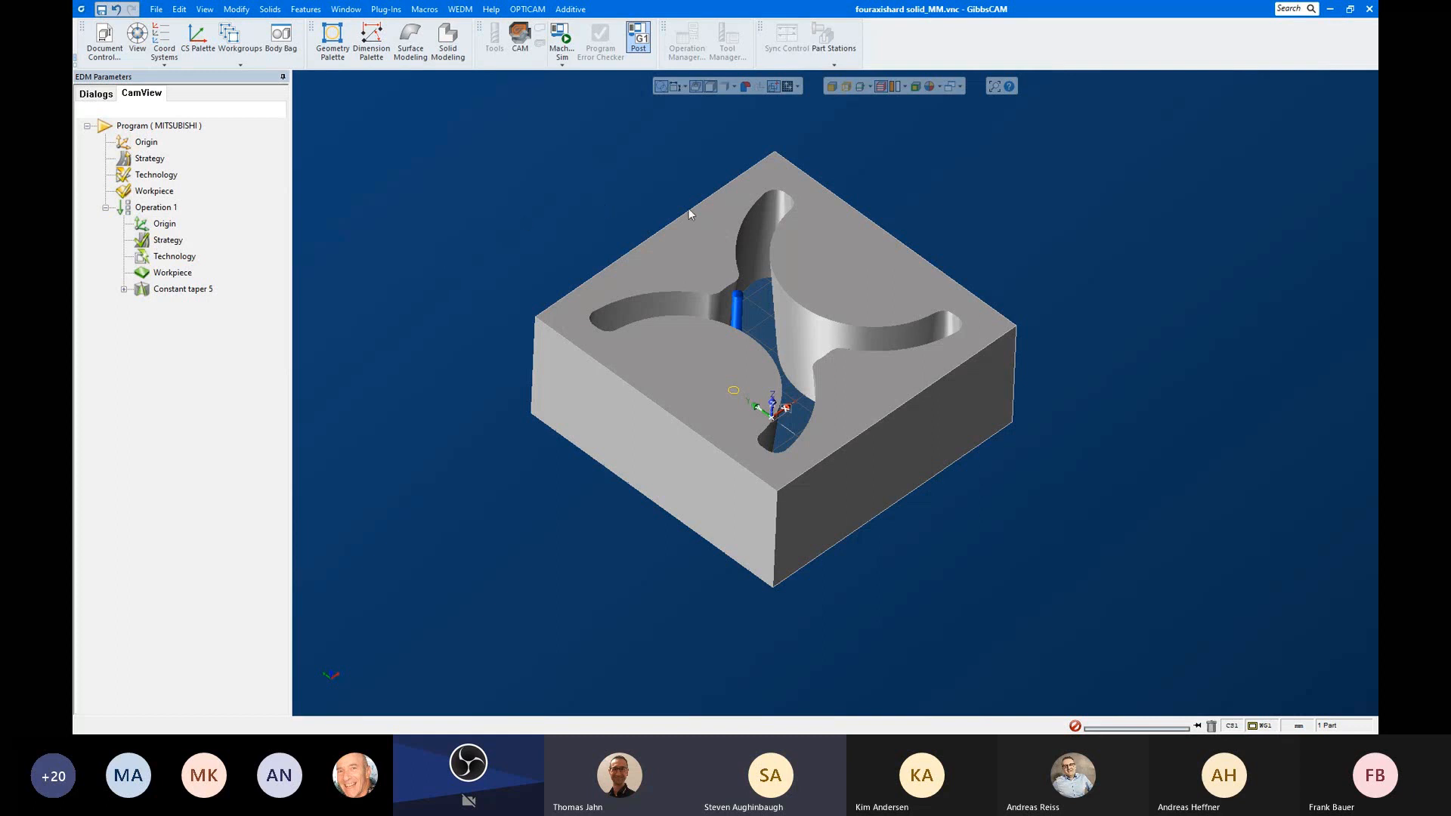
pyautogui.moveTo(686, 207); pyautogui.dragTo(731, 350, button='middle')
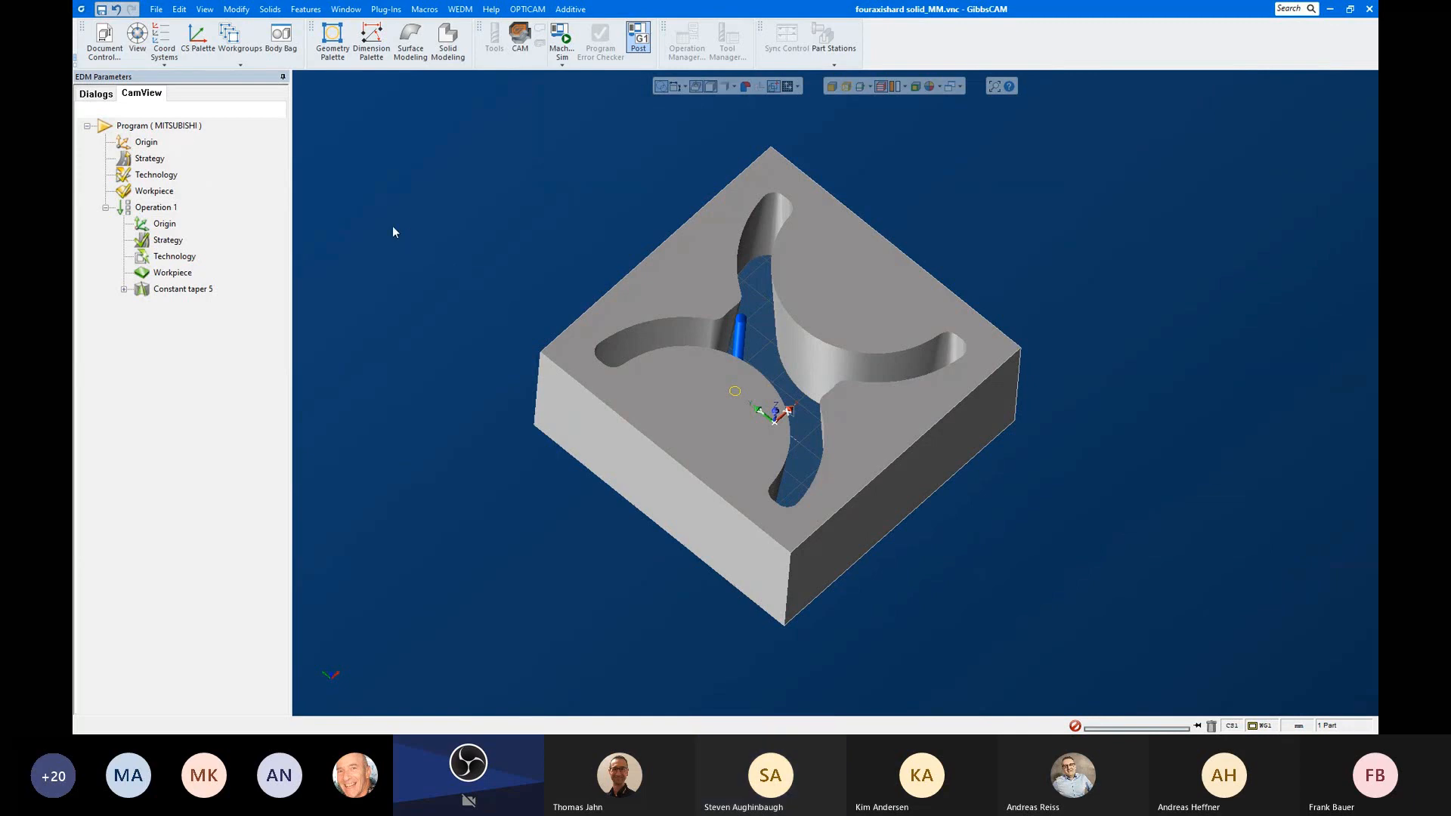
pyautogui.moveTo(759, 392); pyautogui.dragTo(732, 288, button='middle')
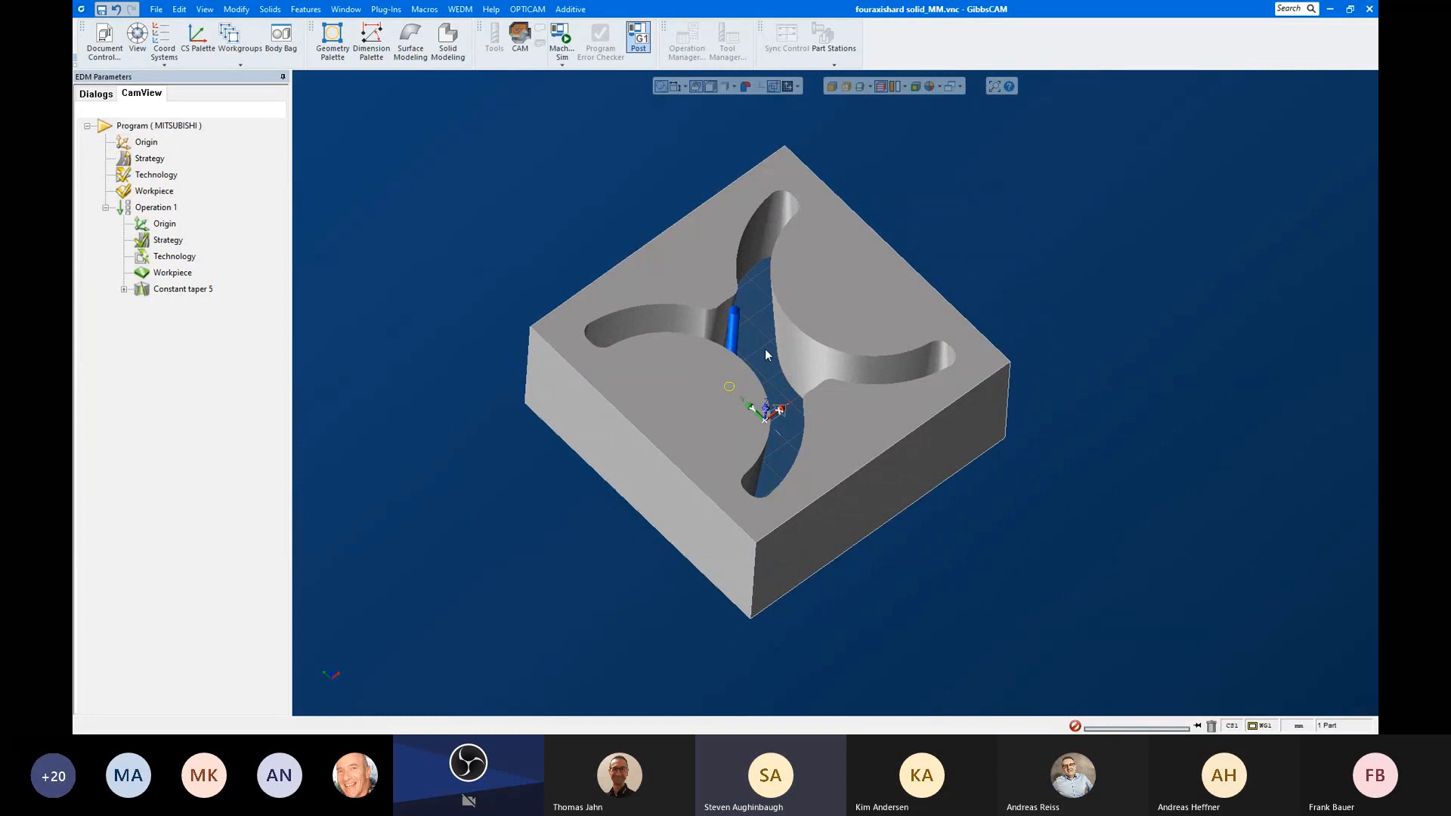
pyautogui.scroll(2, 703, 329)
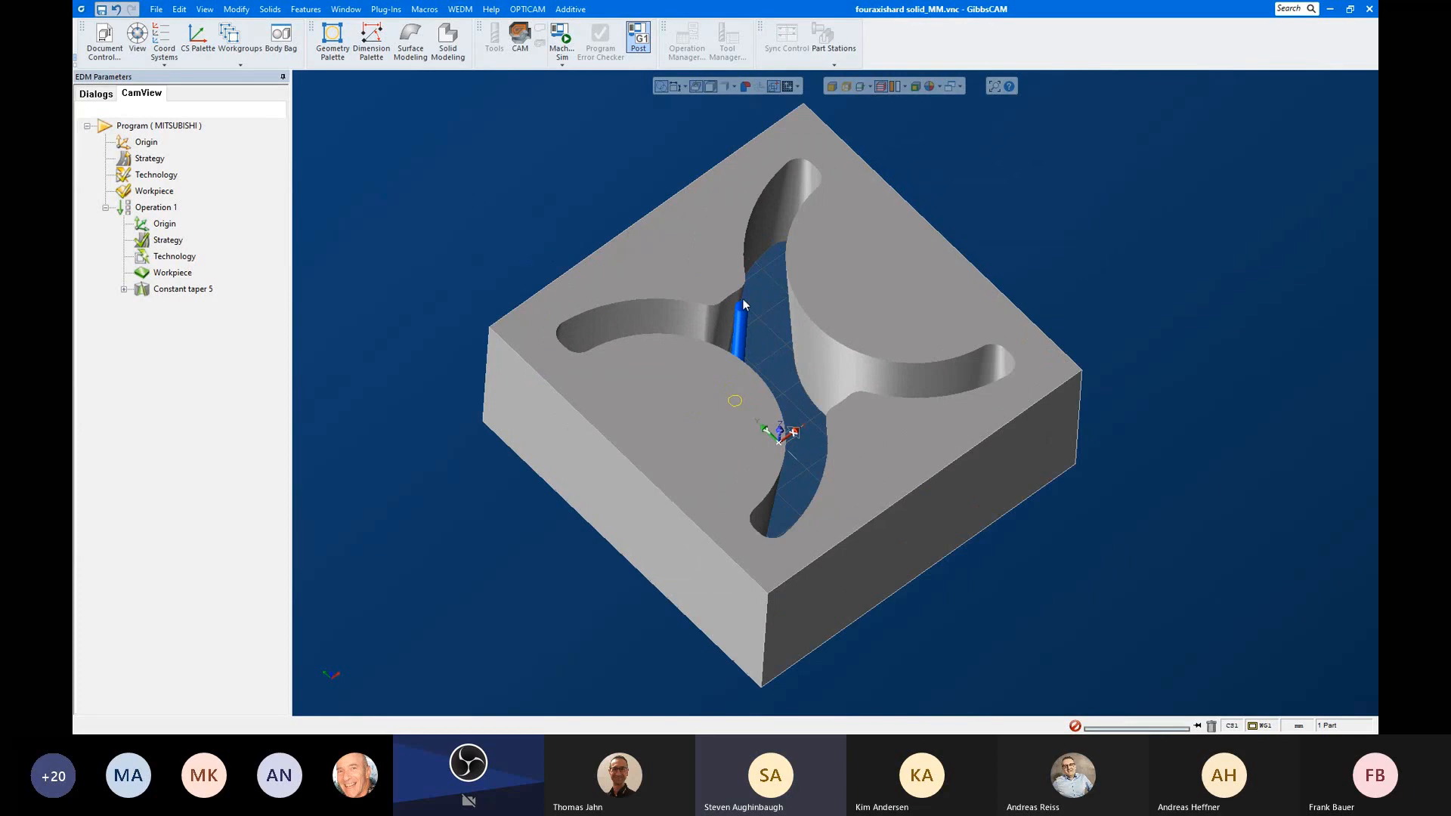
pyautogui.scroll(-2, 742, 301)
pyautogui.moveTo(764, 318); pyautogui.dragTo(763, 227, button='middle')
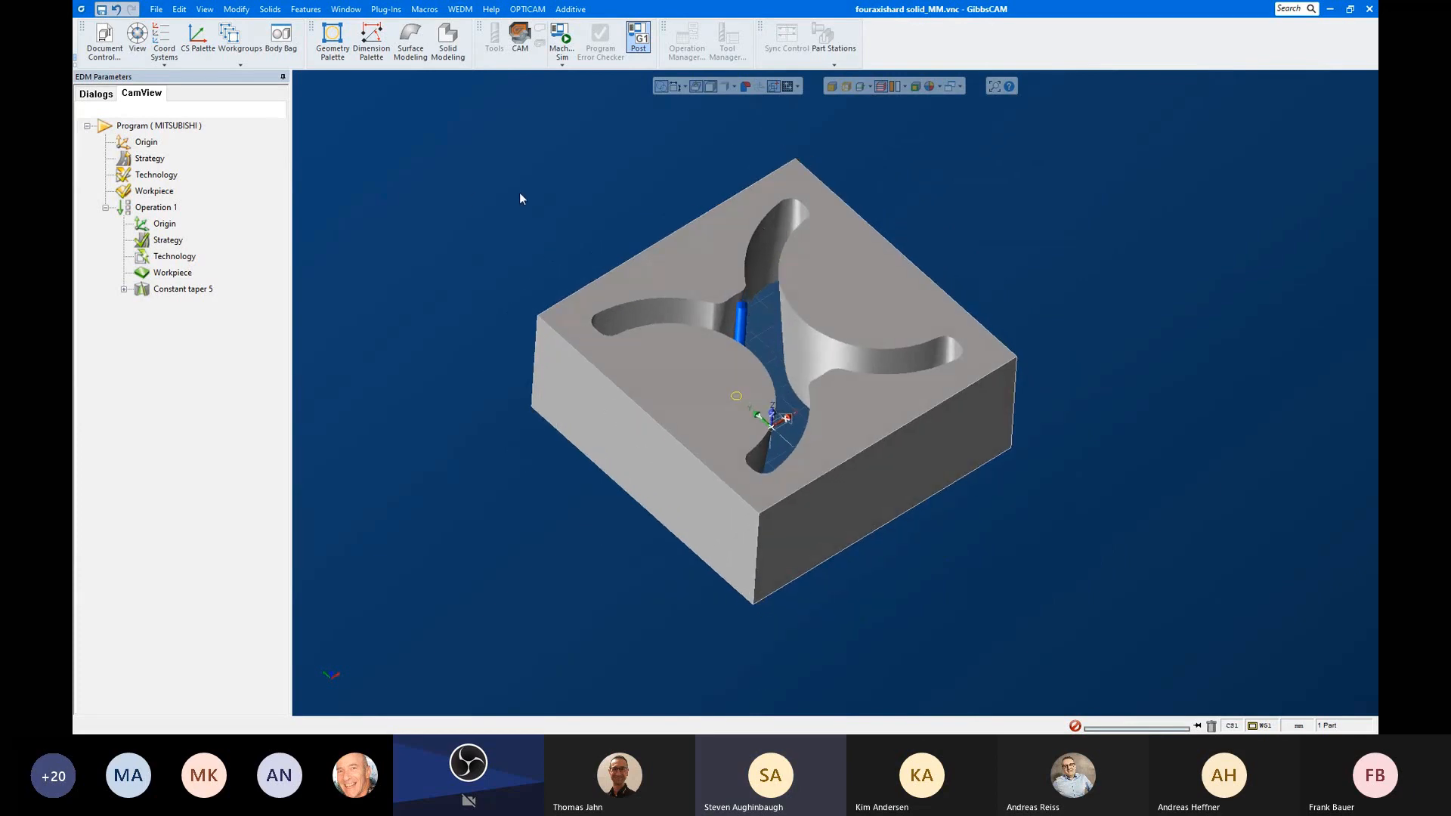
# Step: Browse the part files to open and preview die block_MM, EdmCombo_MM, G54 die block-MM and OutSide Cuts_MM
pyautogui.click(156, 10)
pyautogui.click(171, 44)
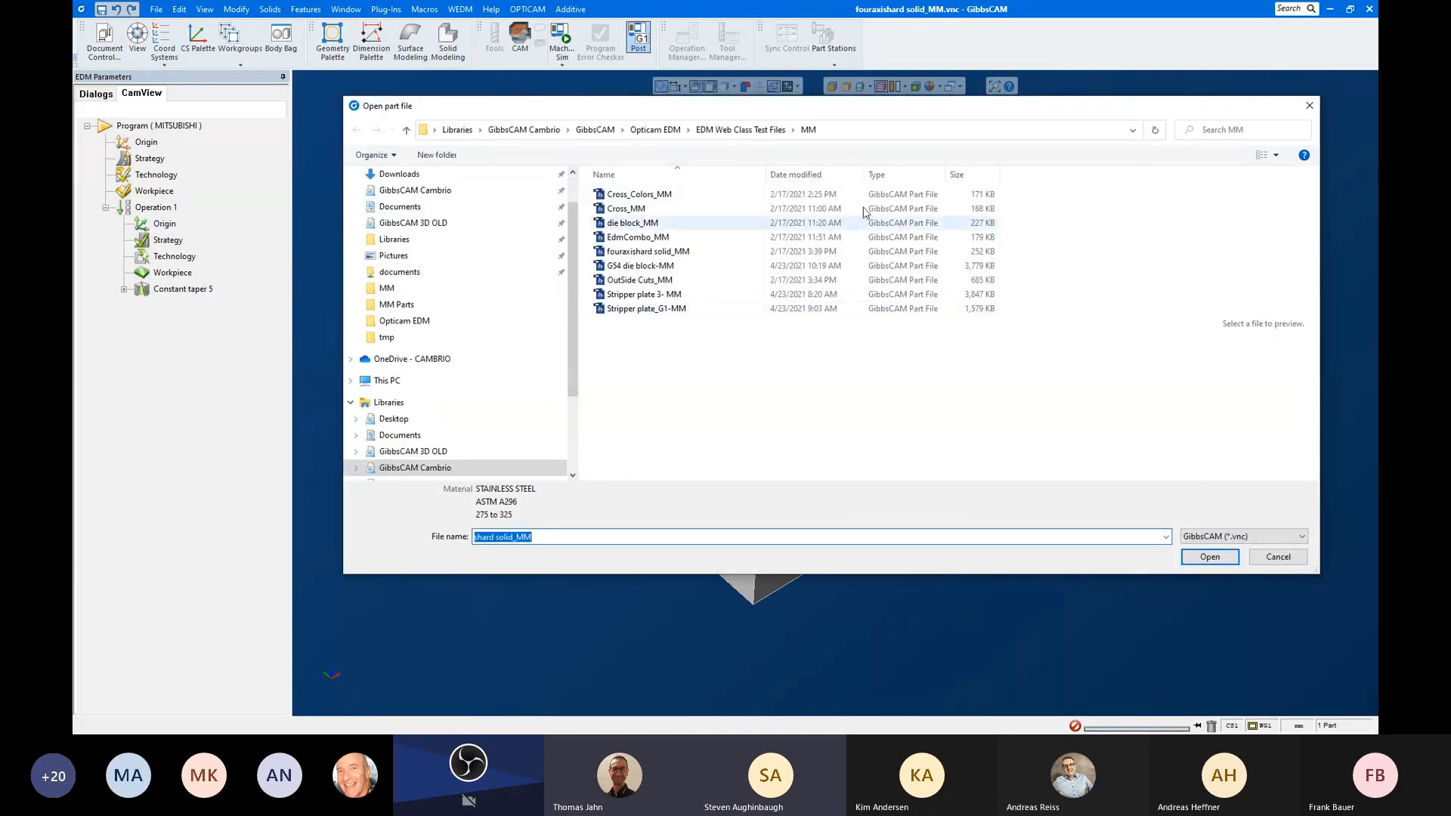
pyautogui.moveTo(865, 111); pyautogui.dragTo(802, 497)
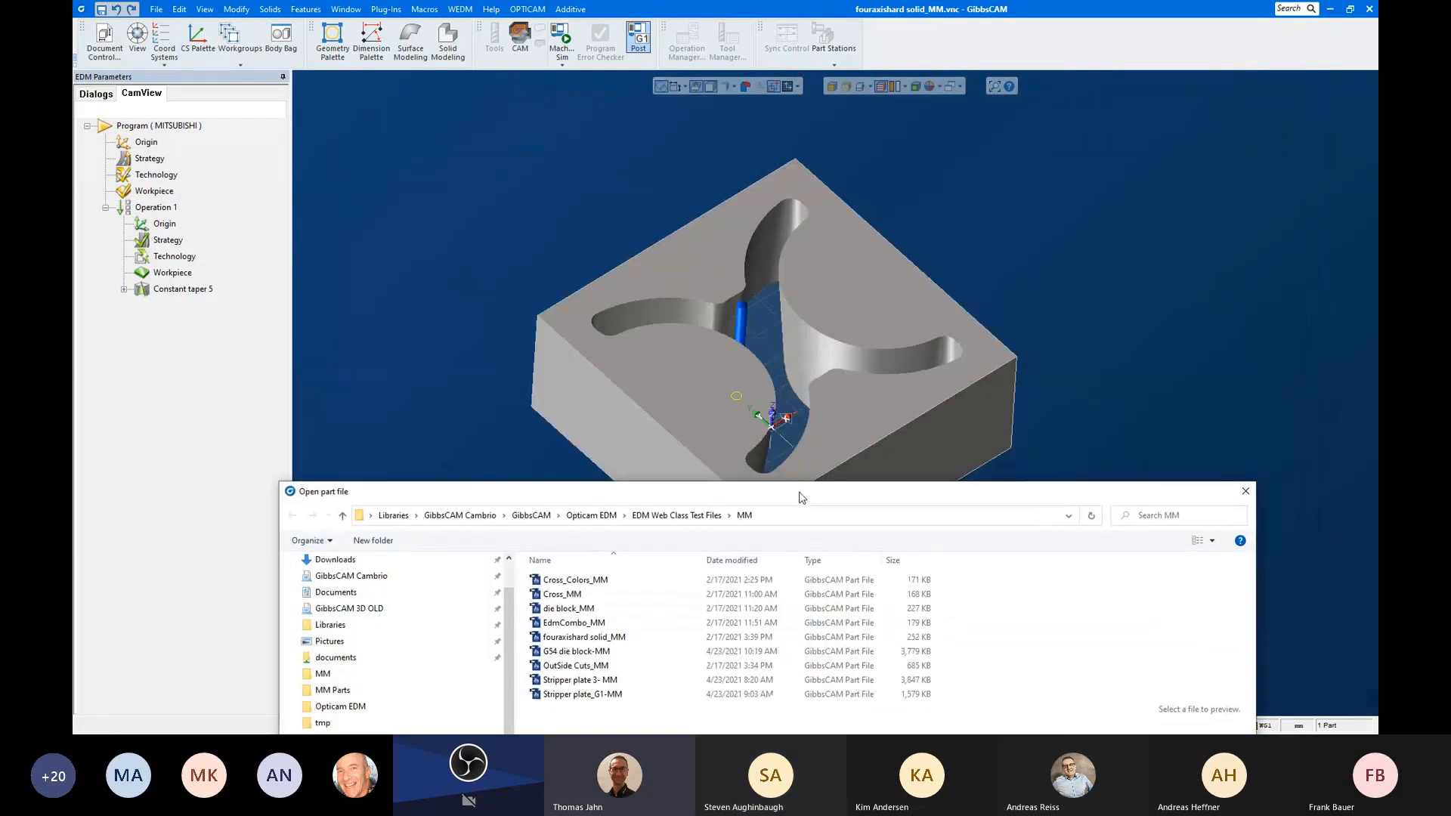
pyautogui.moveTo(802, 497); pyautogui.dragTo(862, 215)
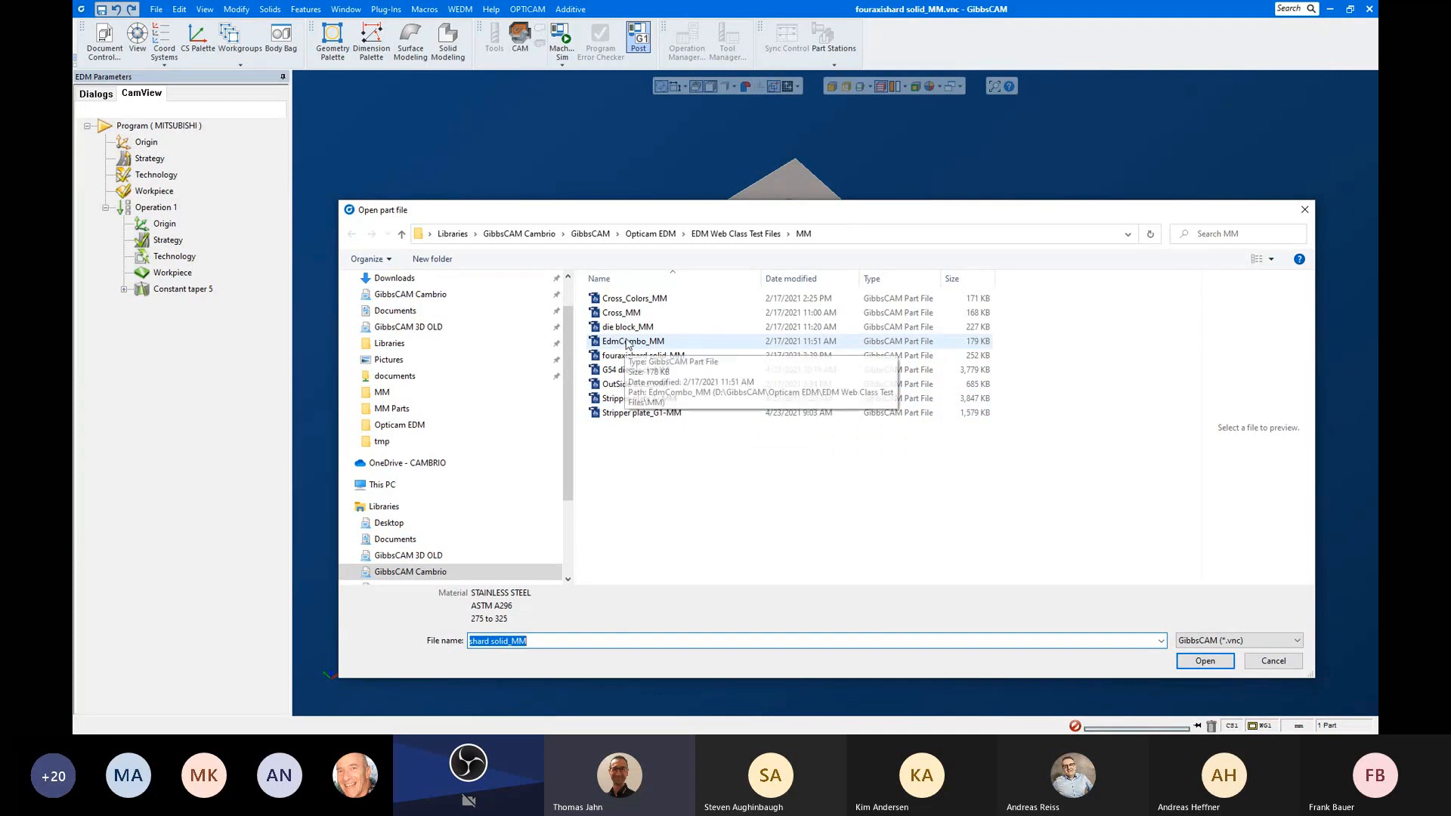
pyautogui.click(626, 327)
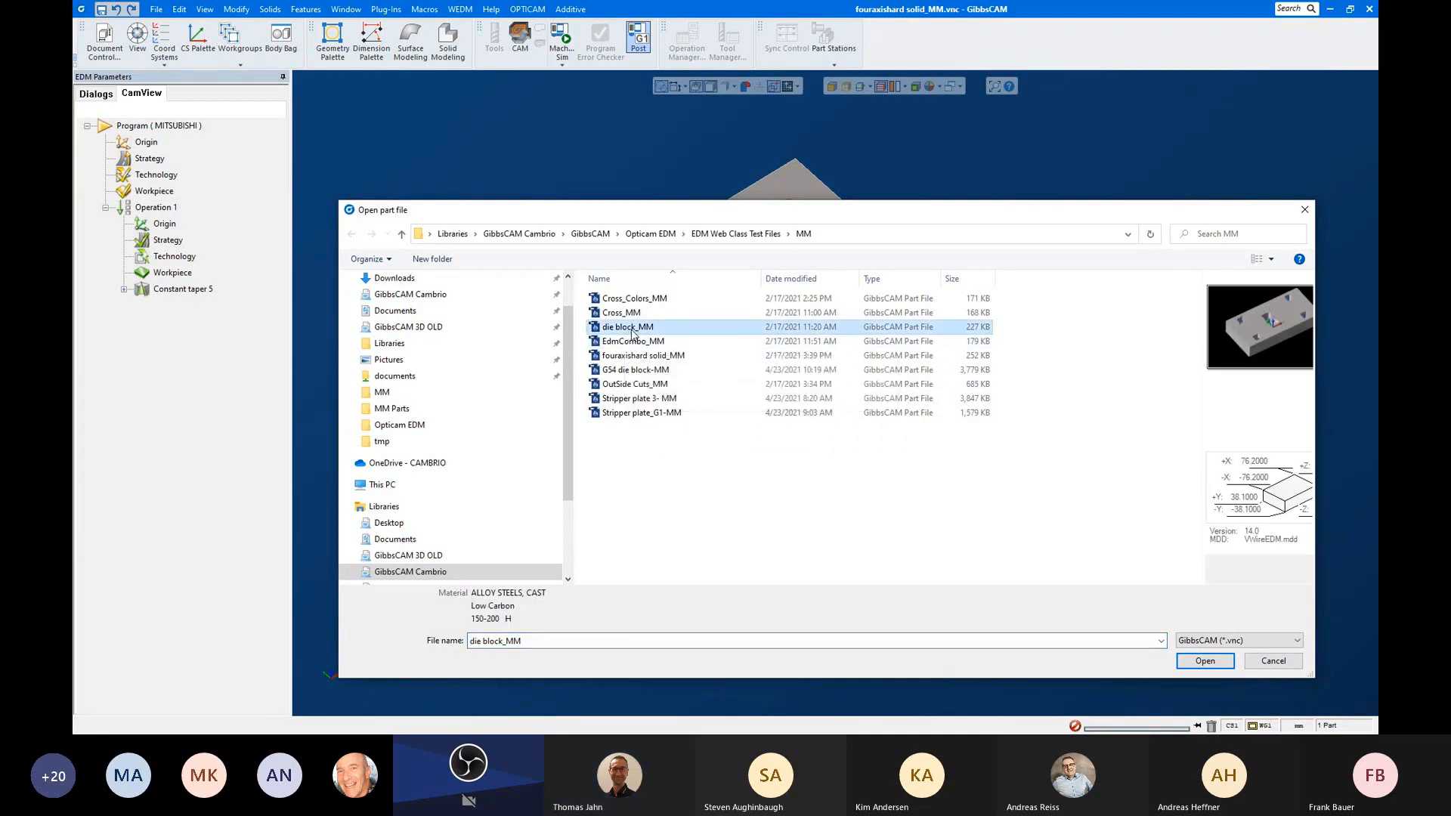
pyautogui.click(626, 341)
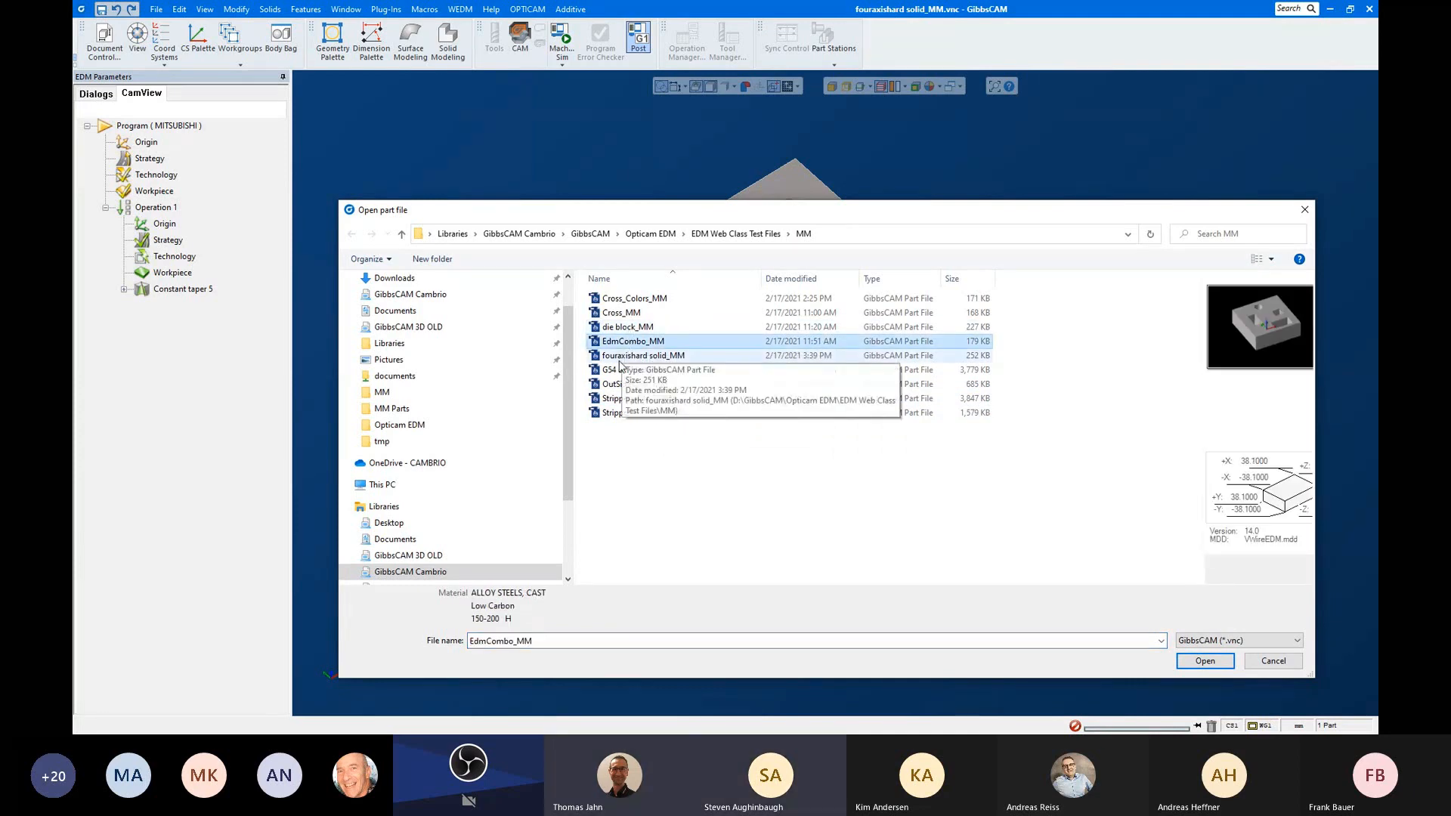
pyautogui.click(630, 370)
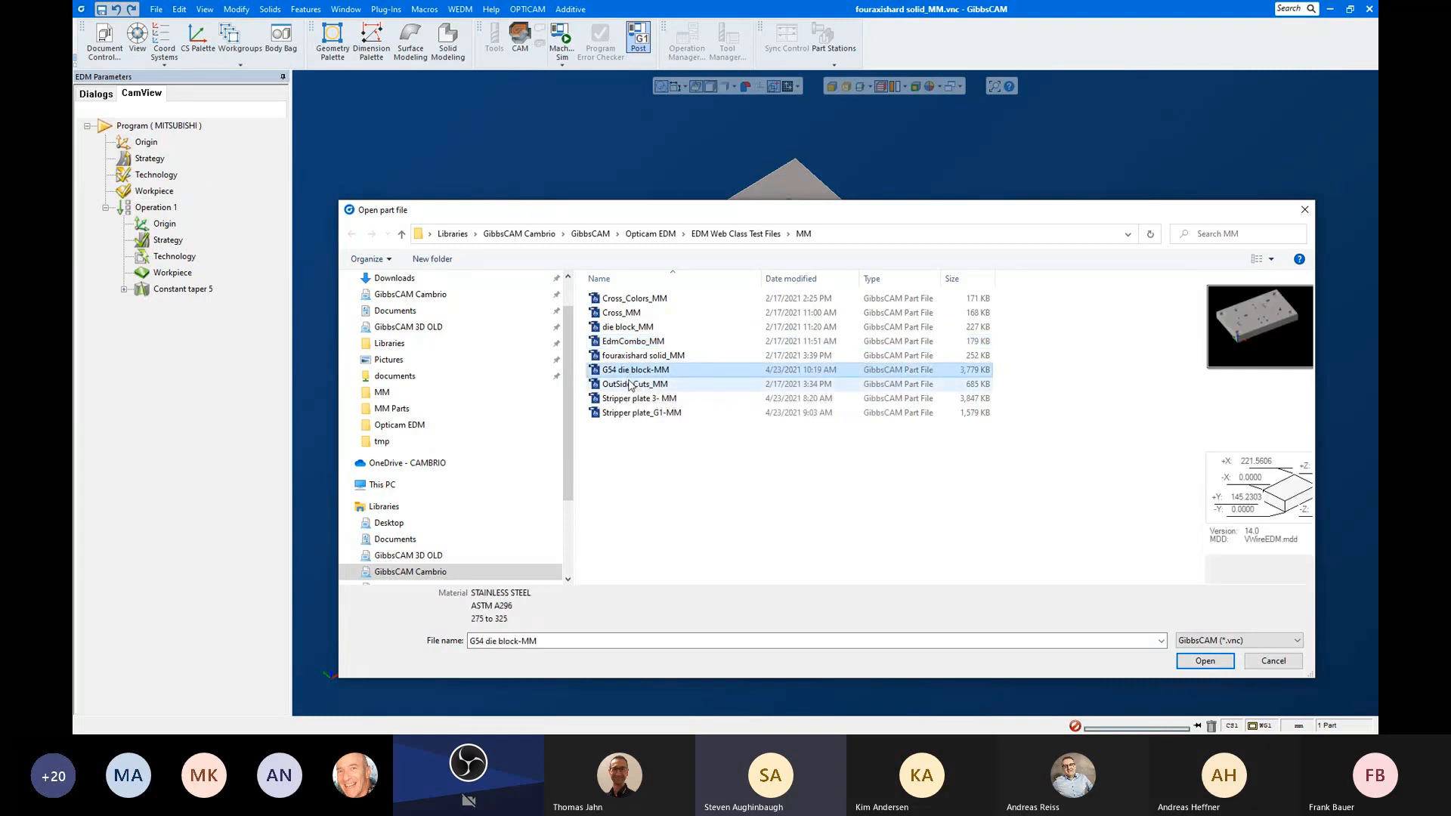
pyautogui.click(630, 384)
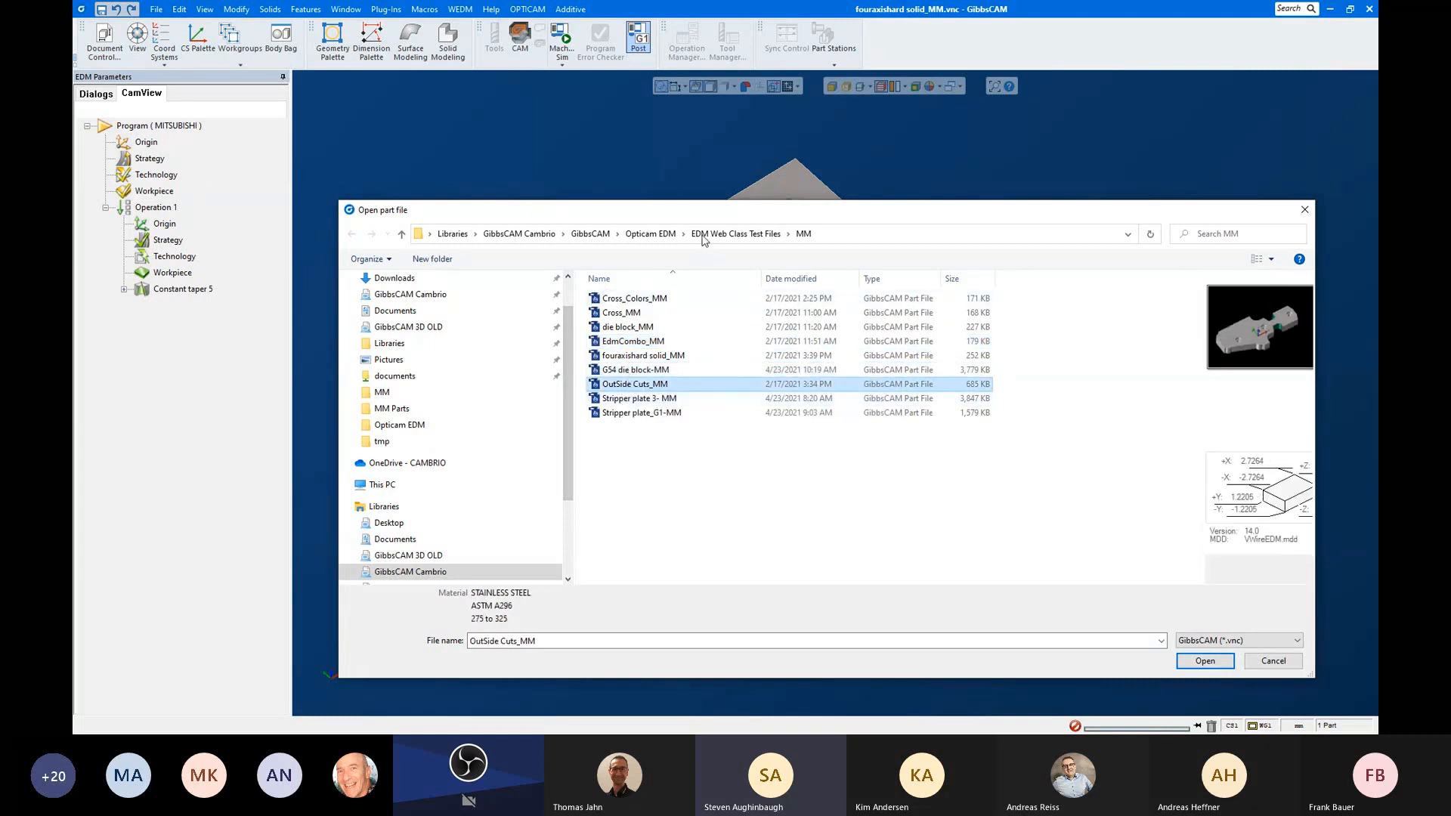
# Step: Open the Dual Start Points part from the EDM Web Class Test Files folder, discarding changes to the current part
pyautogui.click(649, 234)
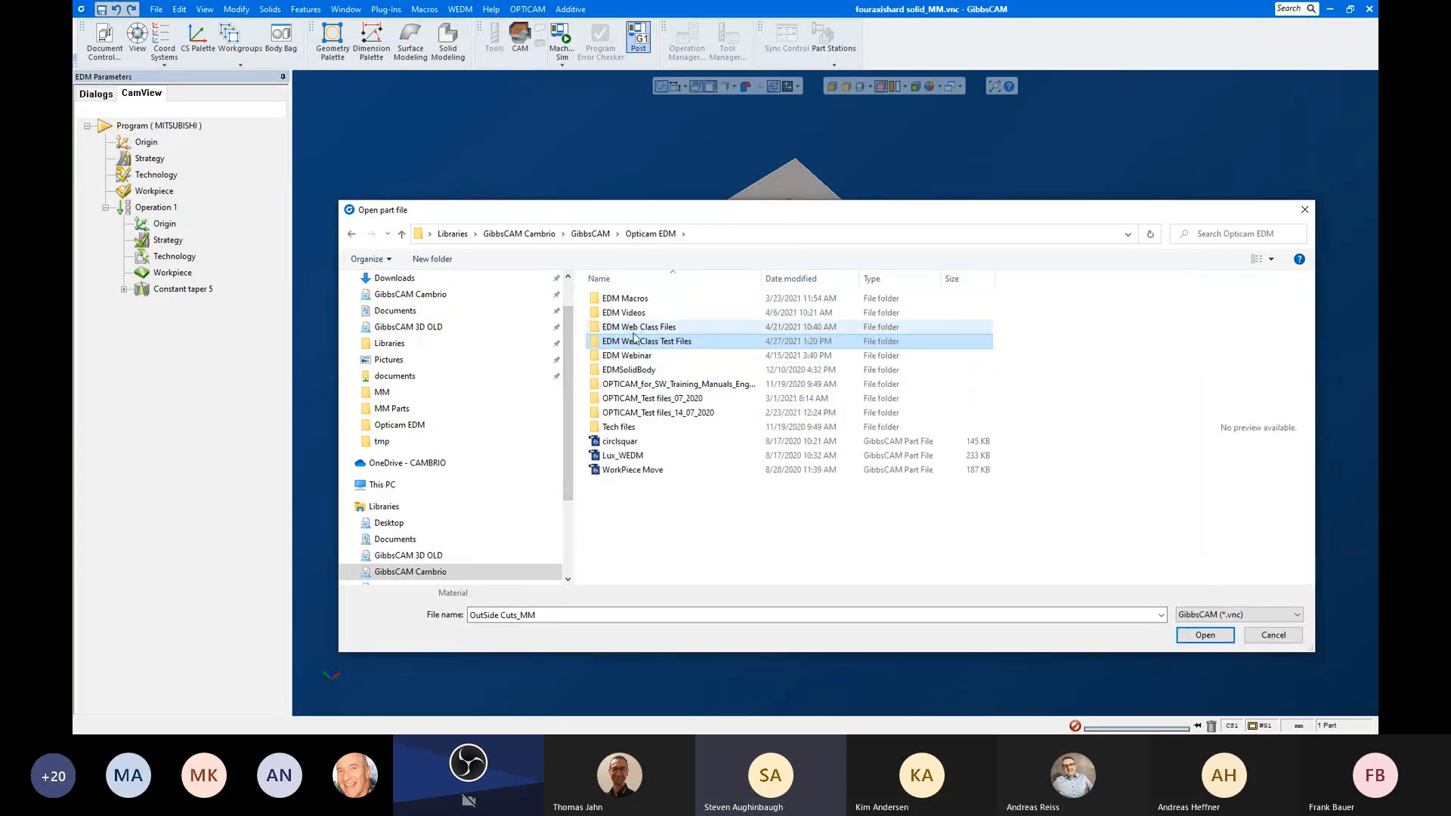
pyautogui.doubleClick(632, 341)
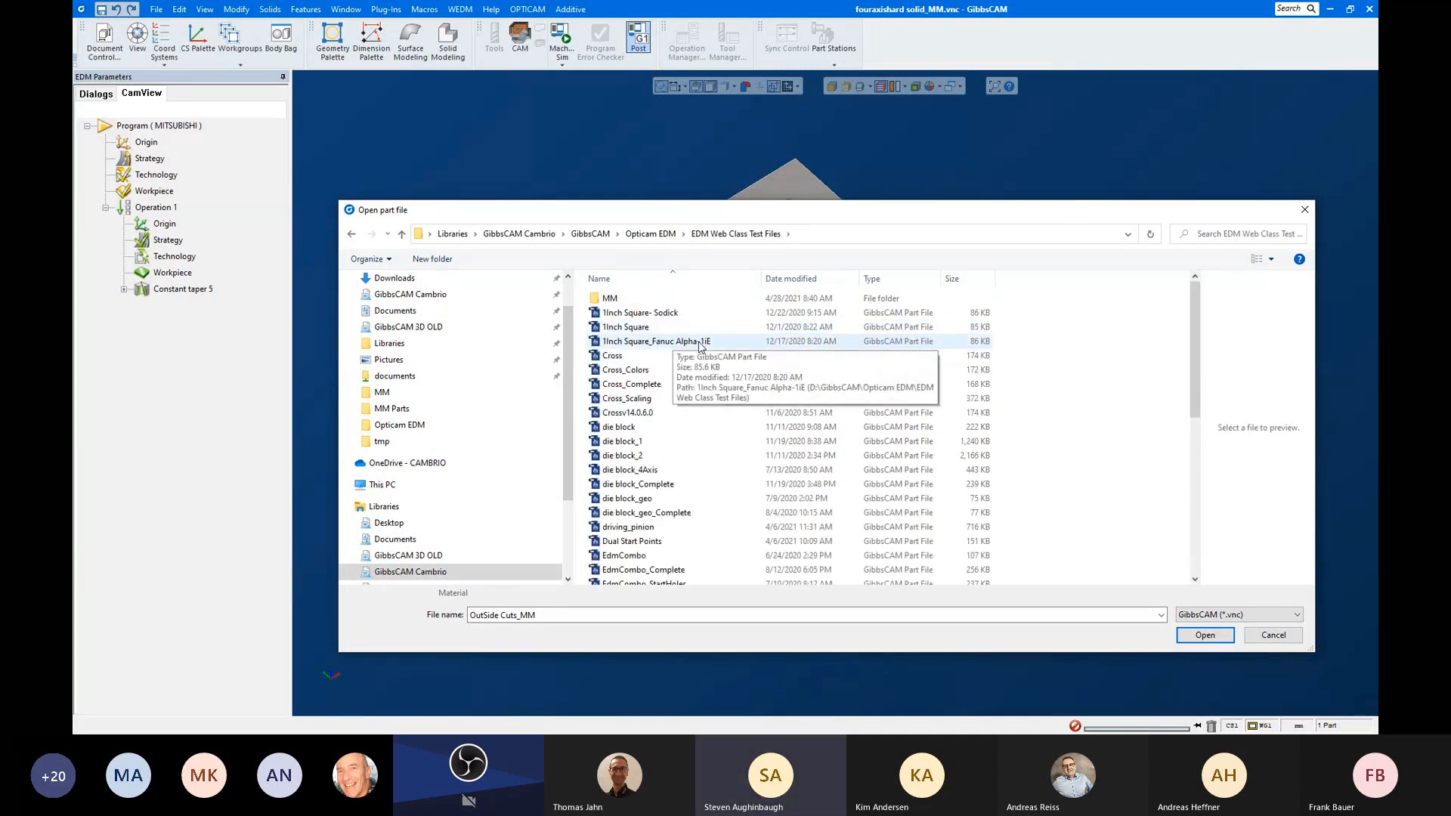
pyautogui.scroll(-2, 722, 404)
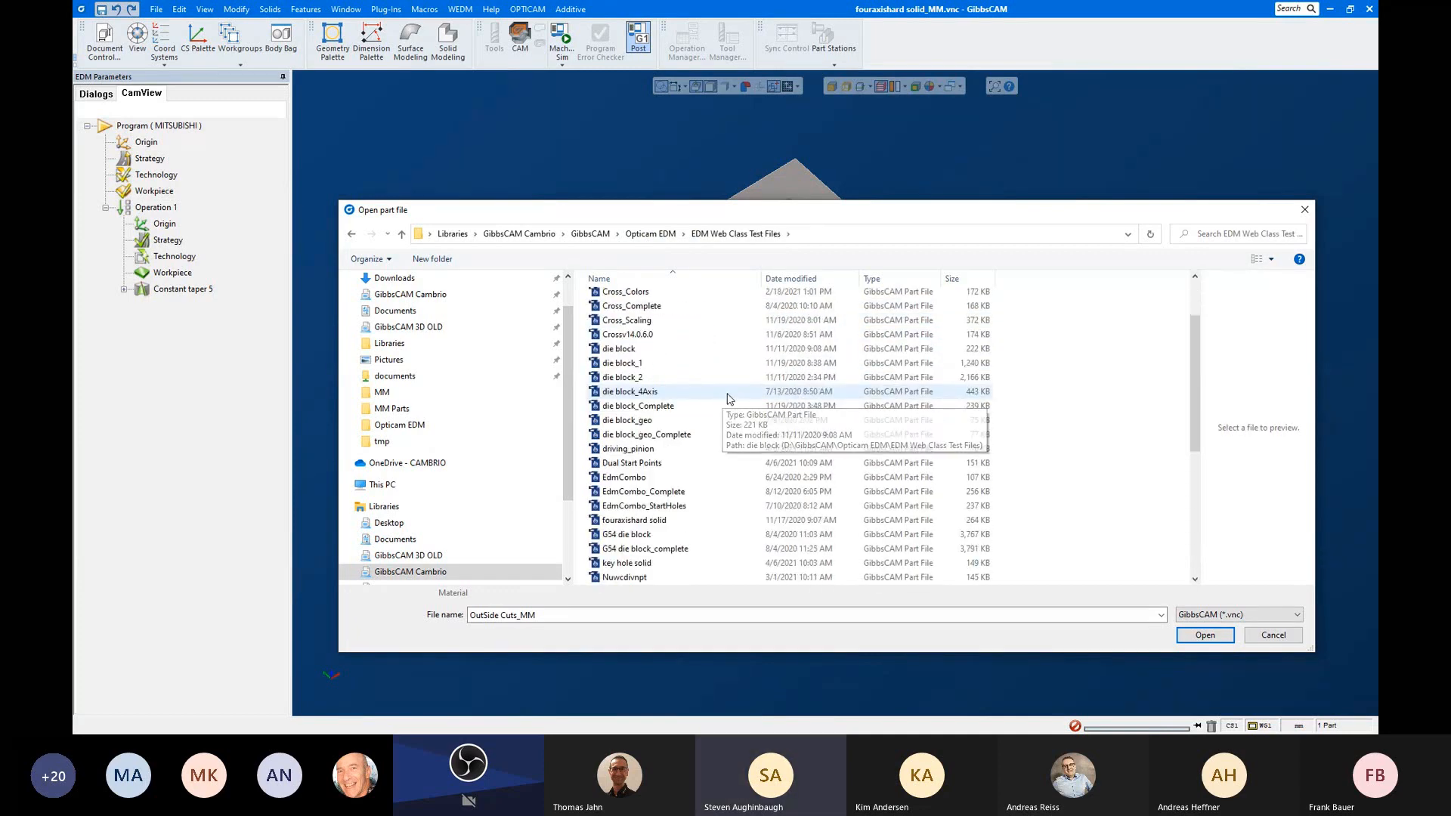
pyautogui.click(632, 462)
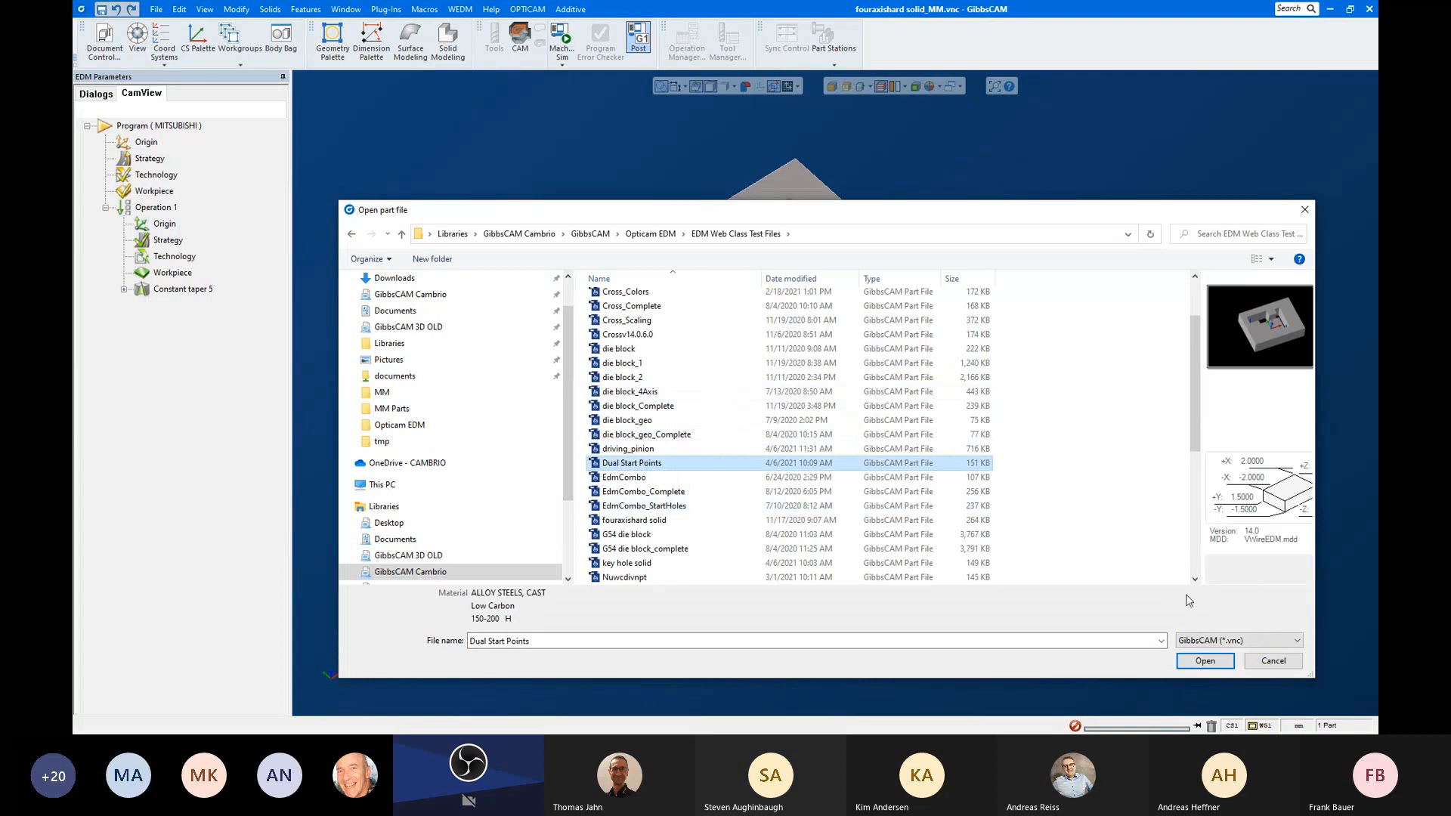
pyautogui.click(1196, 664)
pyautogui.click(828, 393)
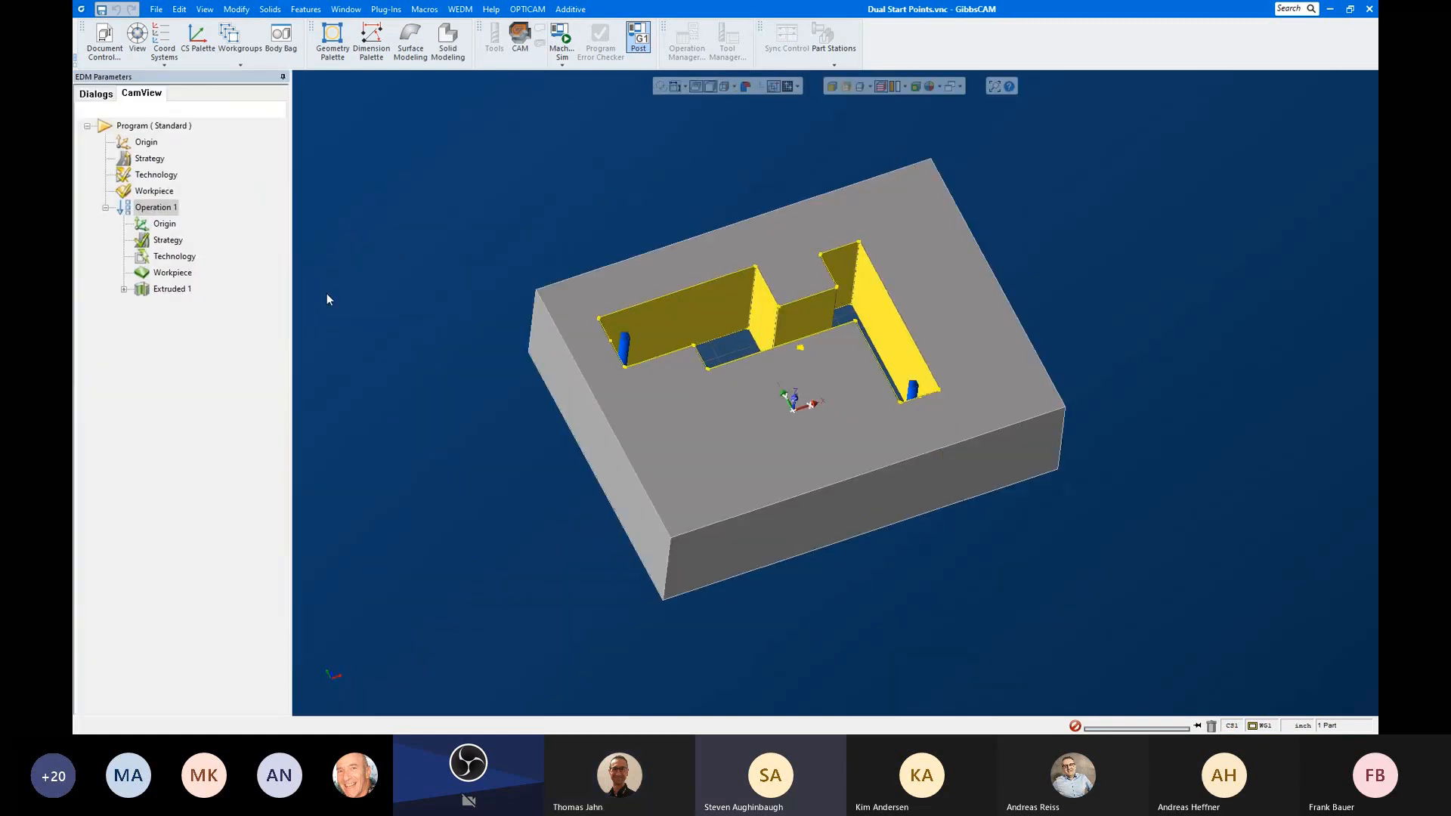
# Step: Delete the existing extruded feature from Operation 1
pyautogui.moveTo(757, 190); pyautogui.dragTo(786, 359, button='middle')
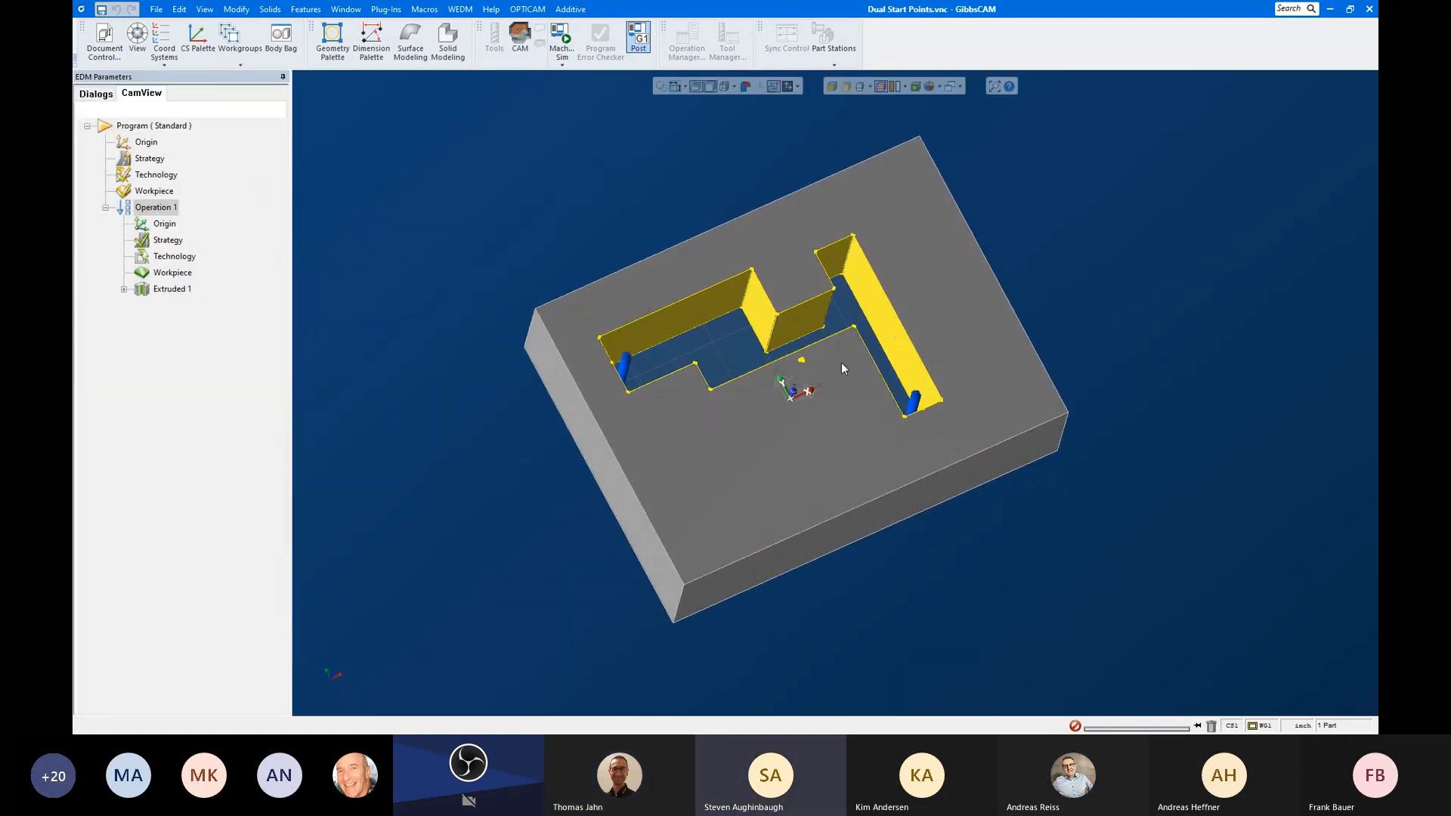
pyautogui.rightClick(178, 290)
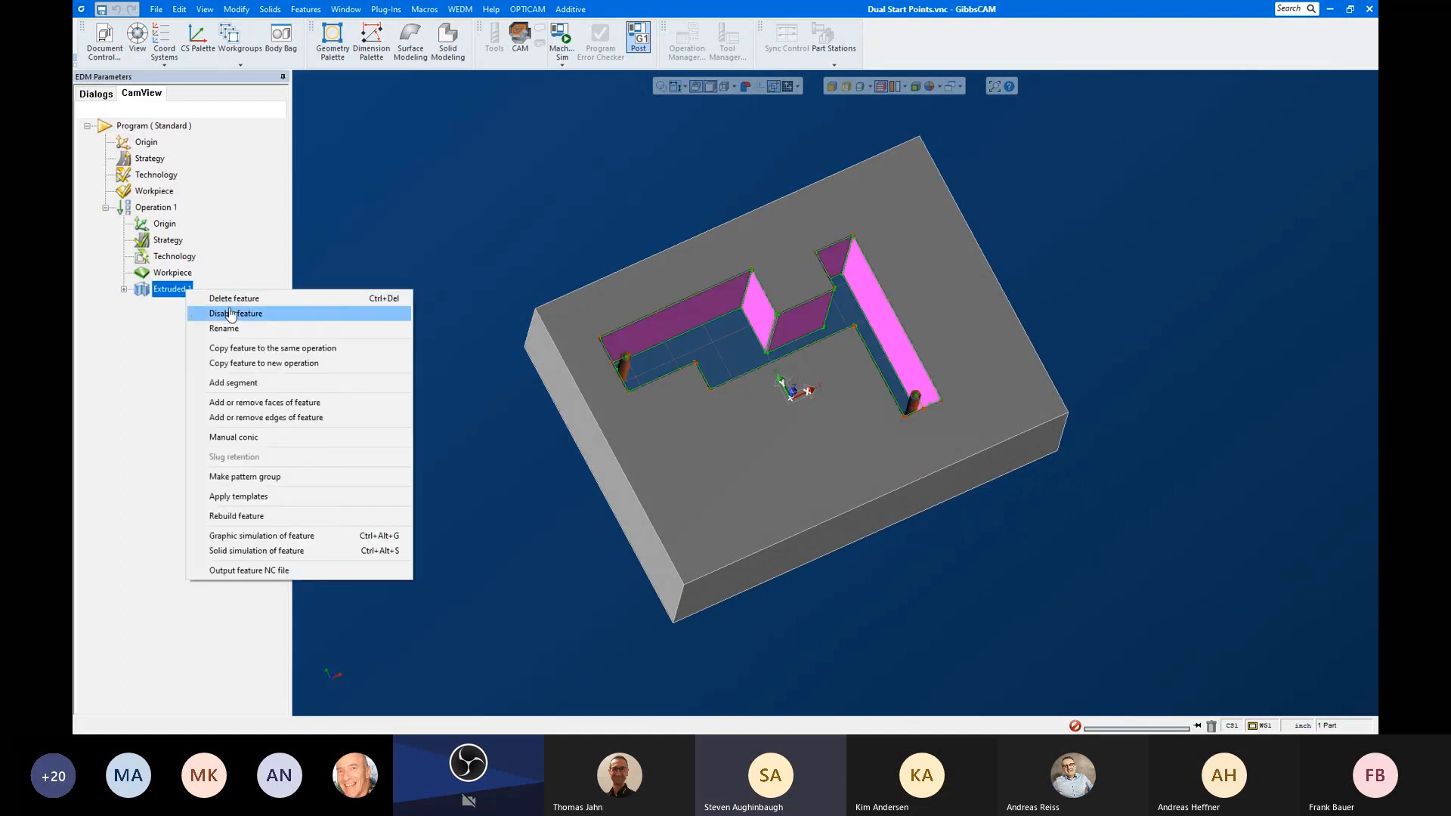
pyautogui.click(241, 298)
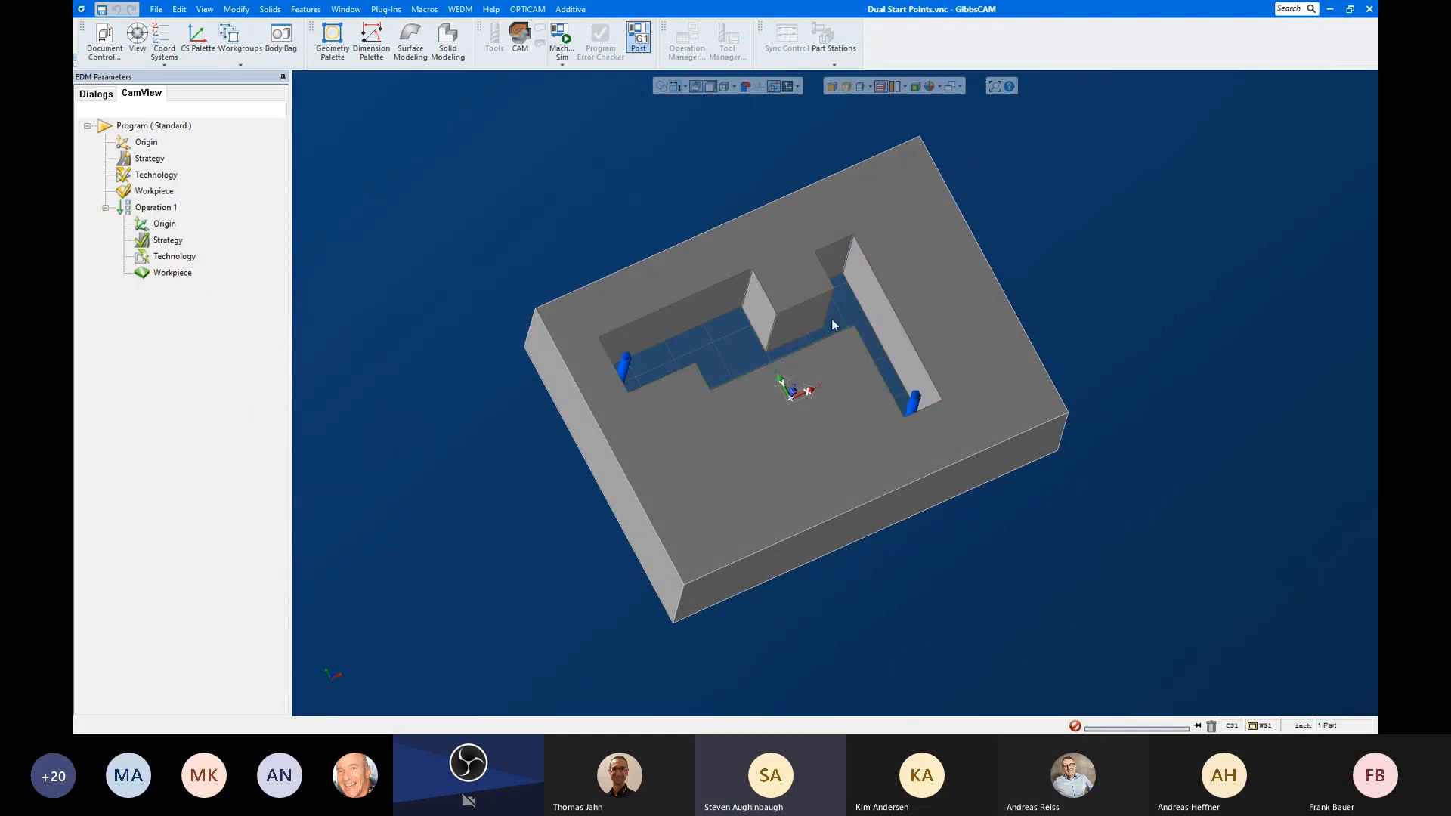
# Step: Run automatic feature recognition on Operation 1 for internal (die) features only, with a new operation for each body
pyautogui.moveTo(831, 319); pyautogui.dragTo(861, 314, button='middle')
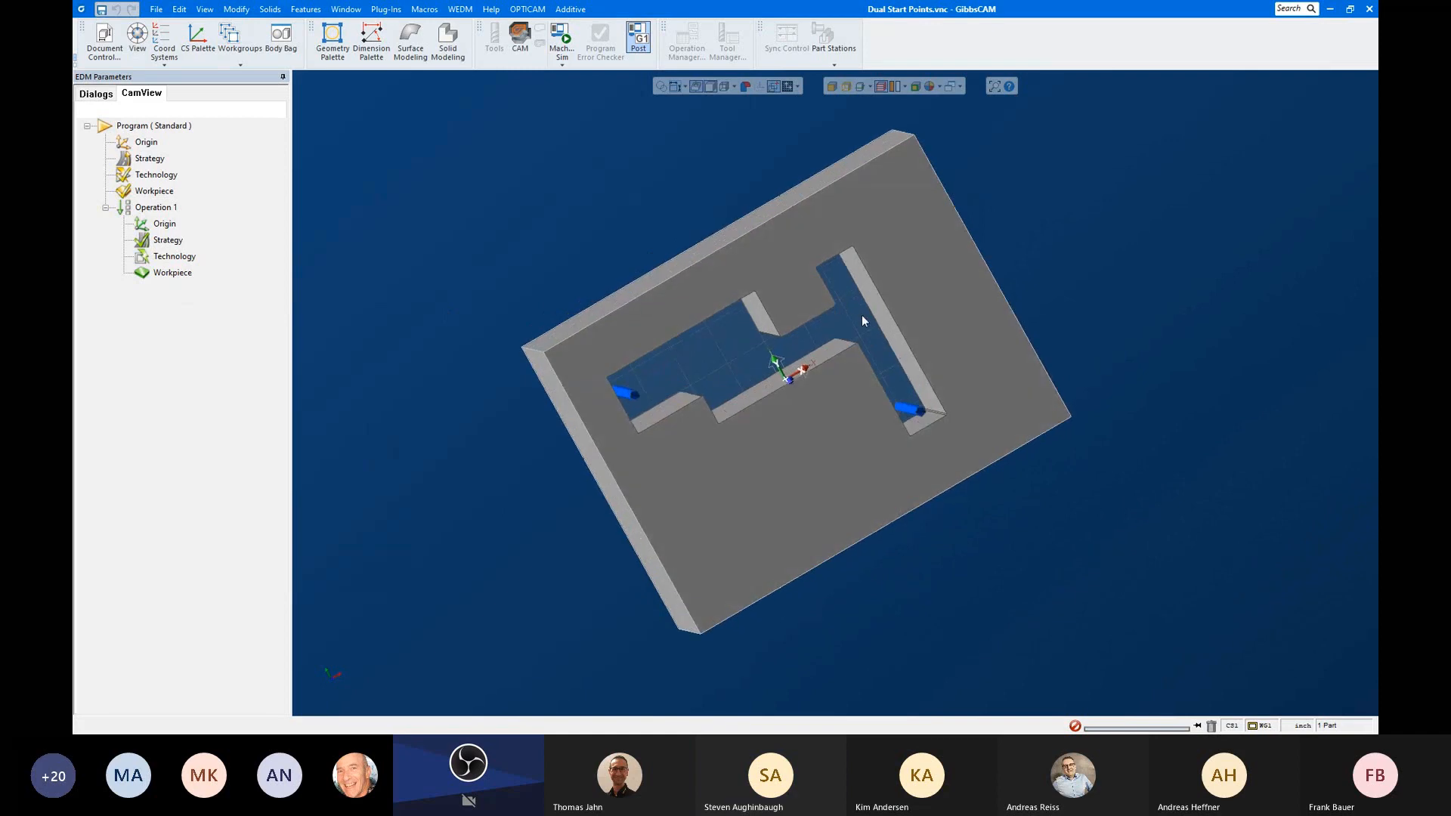
pyautogui.moveTo(872, 429); pyautogui.dragTo(763, 353, button='middle')
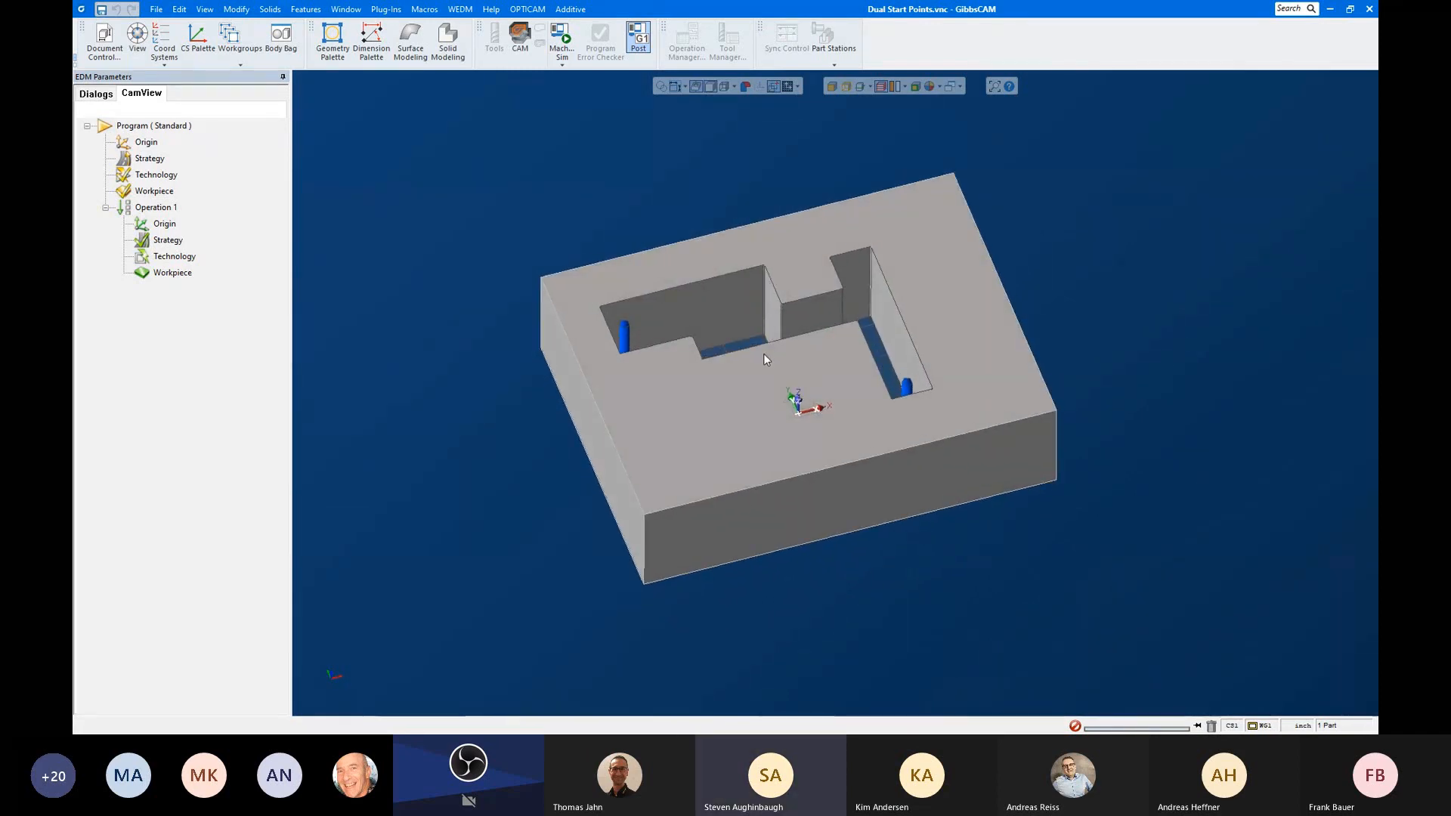
pyautogui.moveTo(872, 328); pyautogui.dragTo(728, 417, button='middle')
pyautogui.click(155, 207)
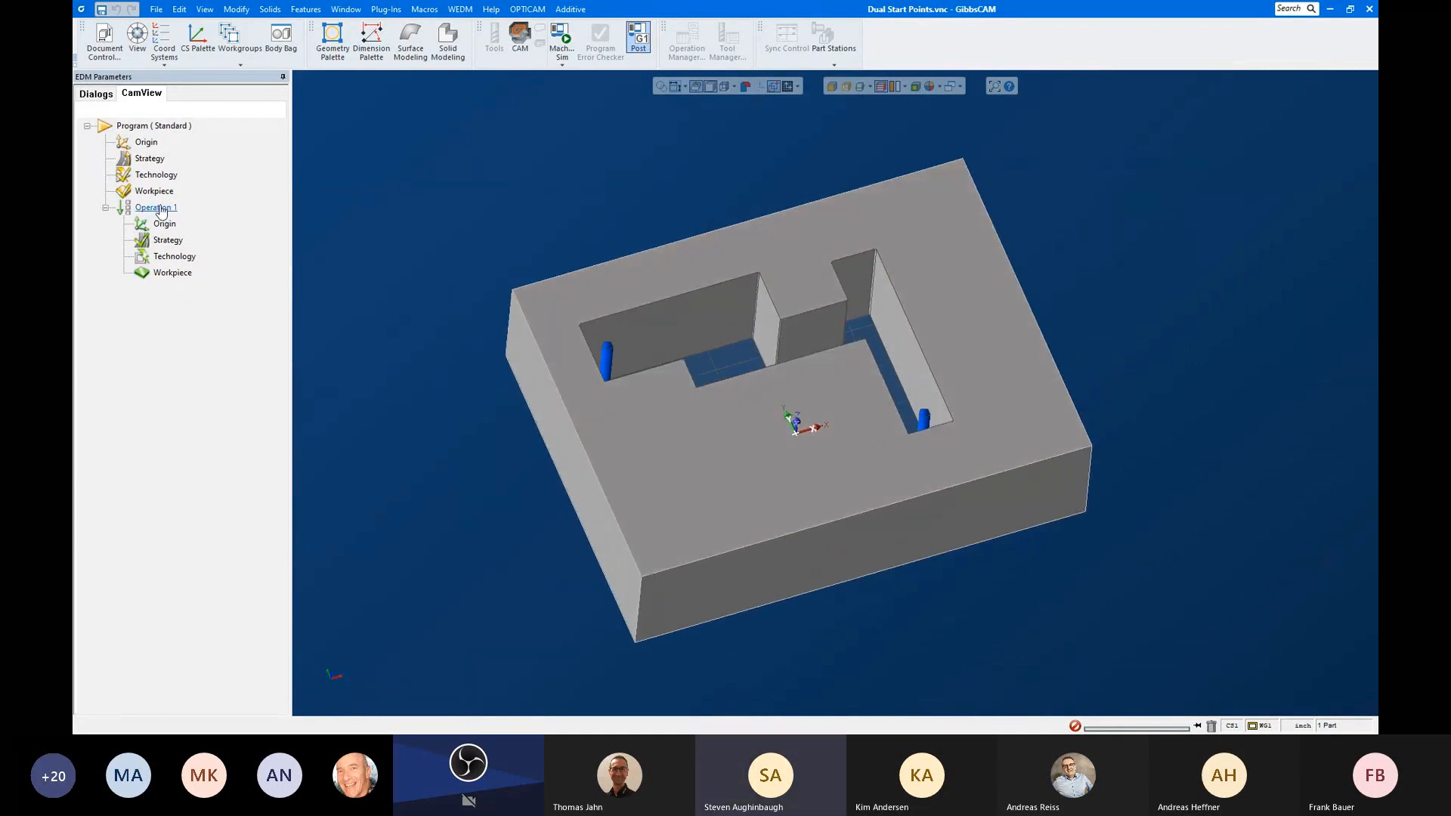
pyautogui.rightClick(161, 207)
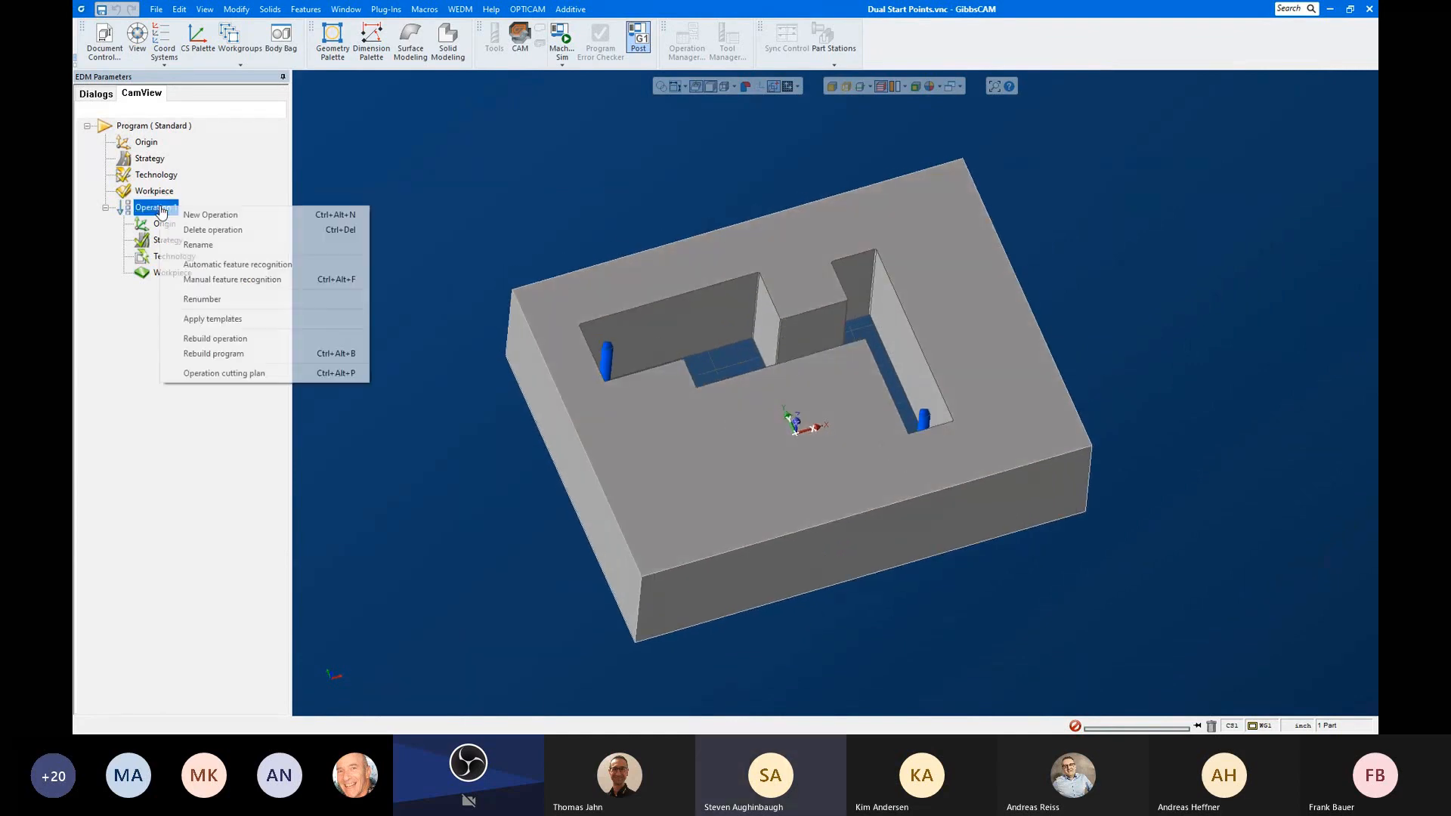
pyautogui.click(238, 264)
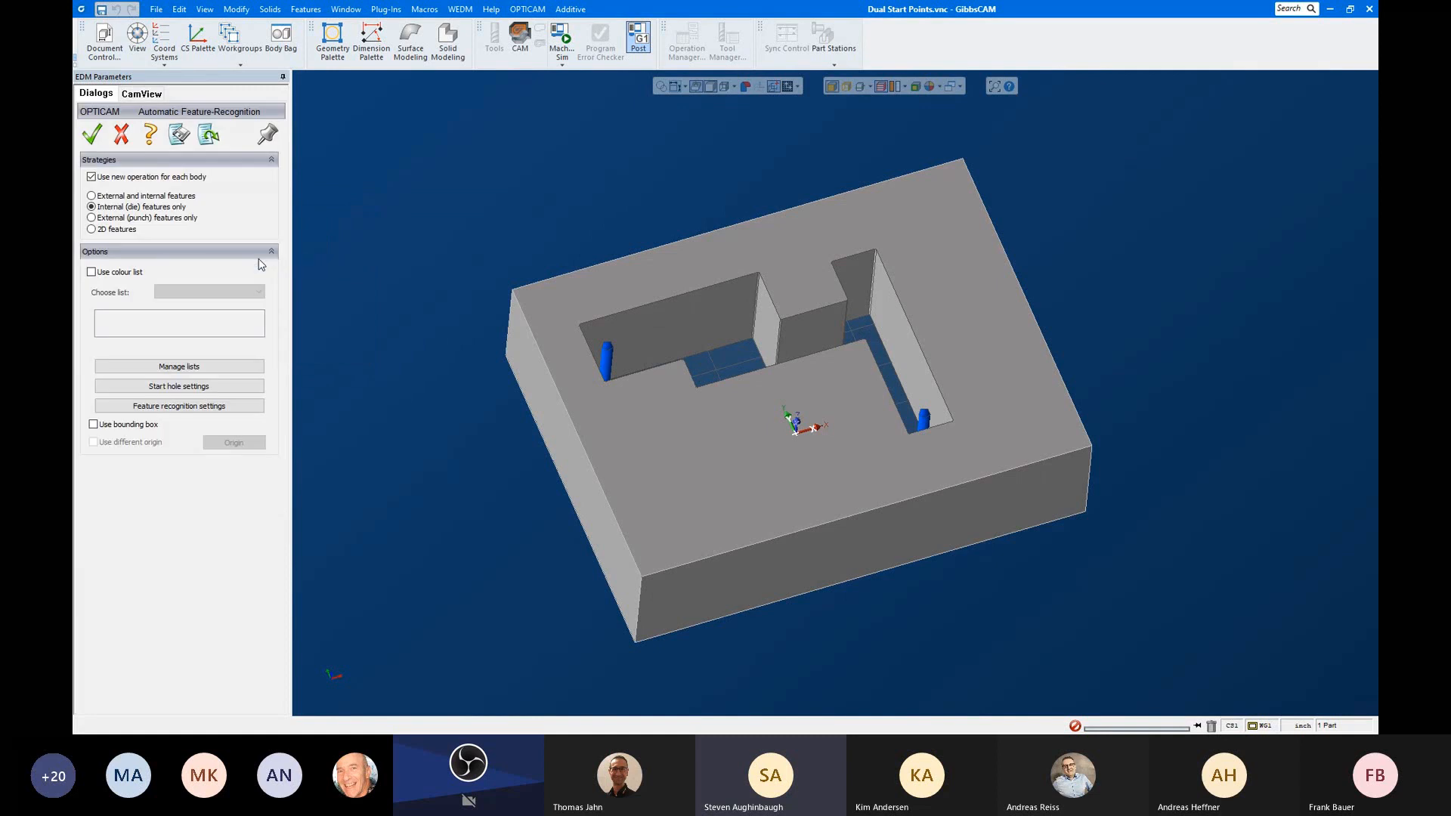
pyautogui.click(91, 140)
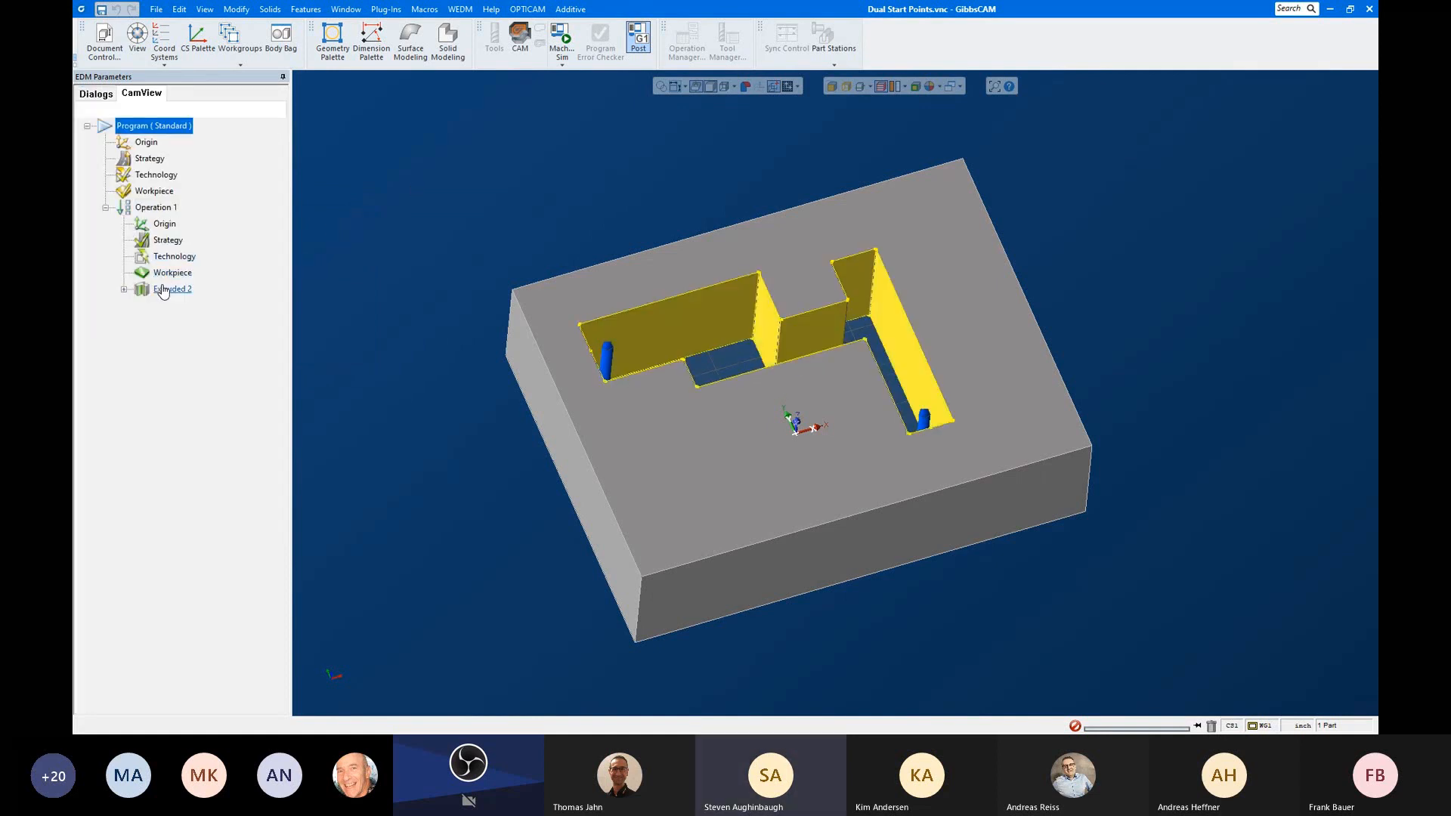
# Step: Highlight the recognized extruded feature and examine its walls and the two start holes in the opening
pyautogui.click(162, 292)
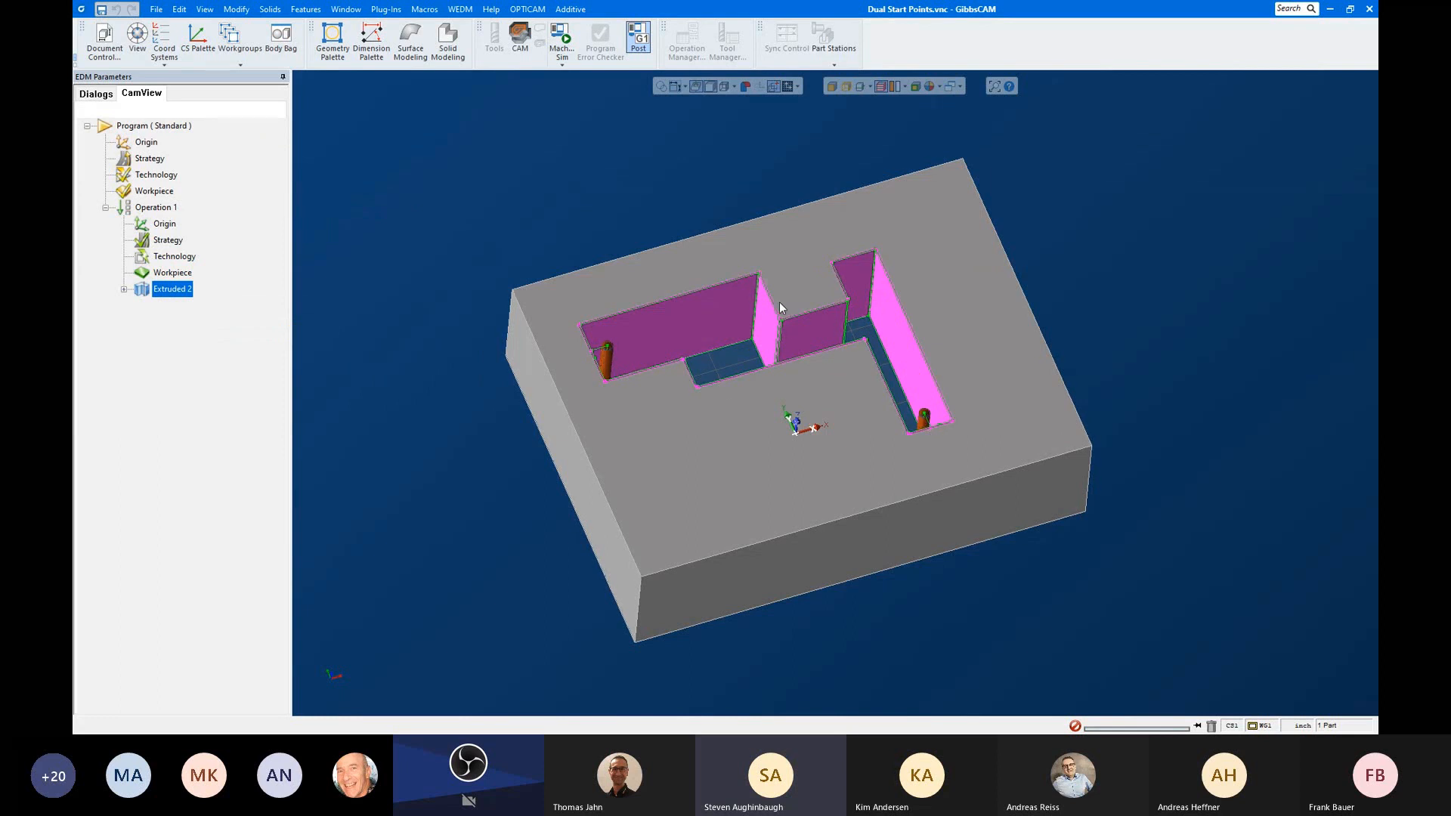
pyautogui.moveTo(778, 301); pyautogui.dragTo(763, 405, button='middle')
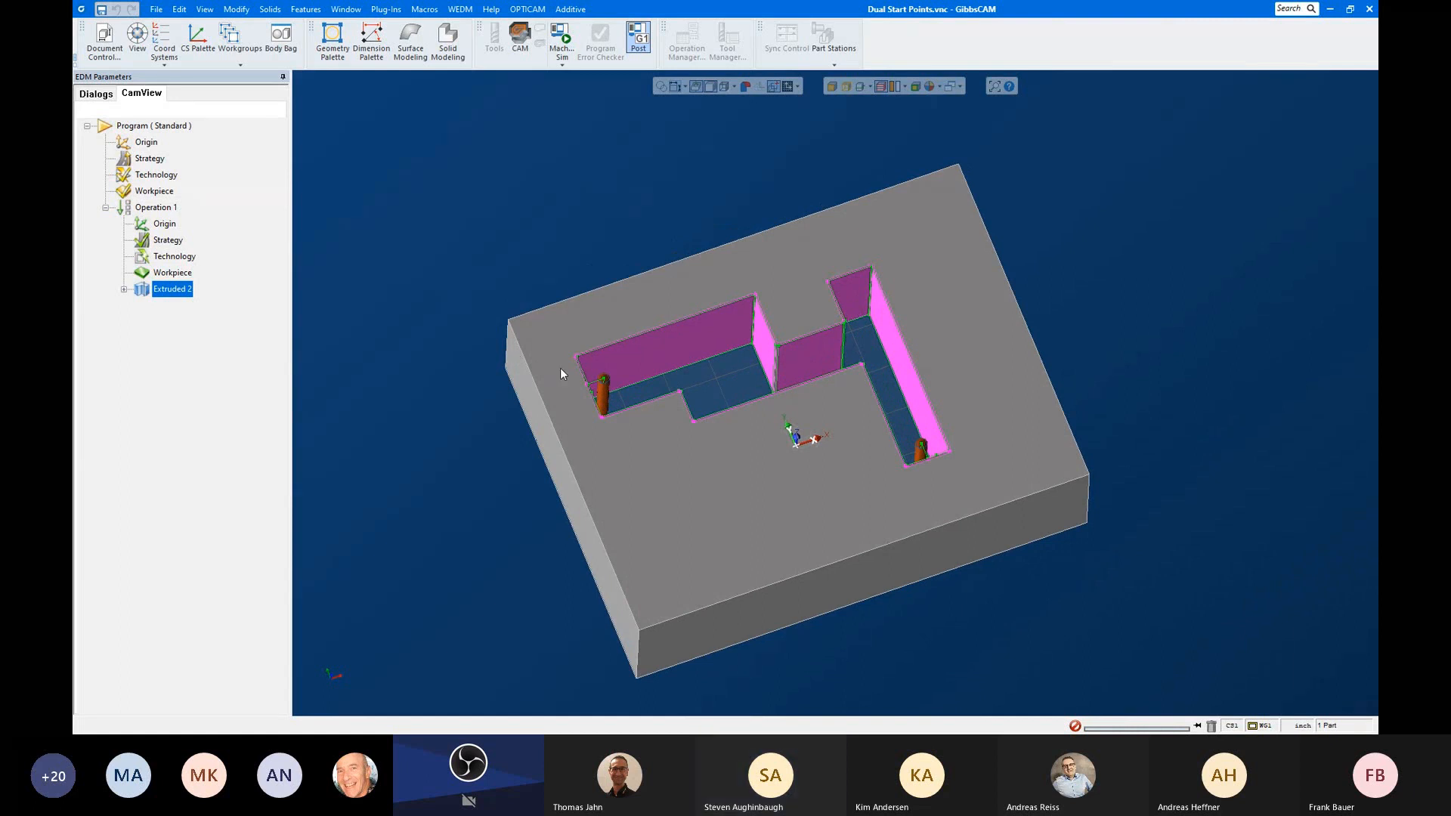
pyautogui.moveTo(582, 288); pyautogui.dragTo(600, 265, button='middle')
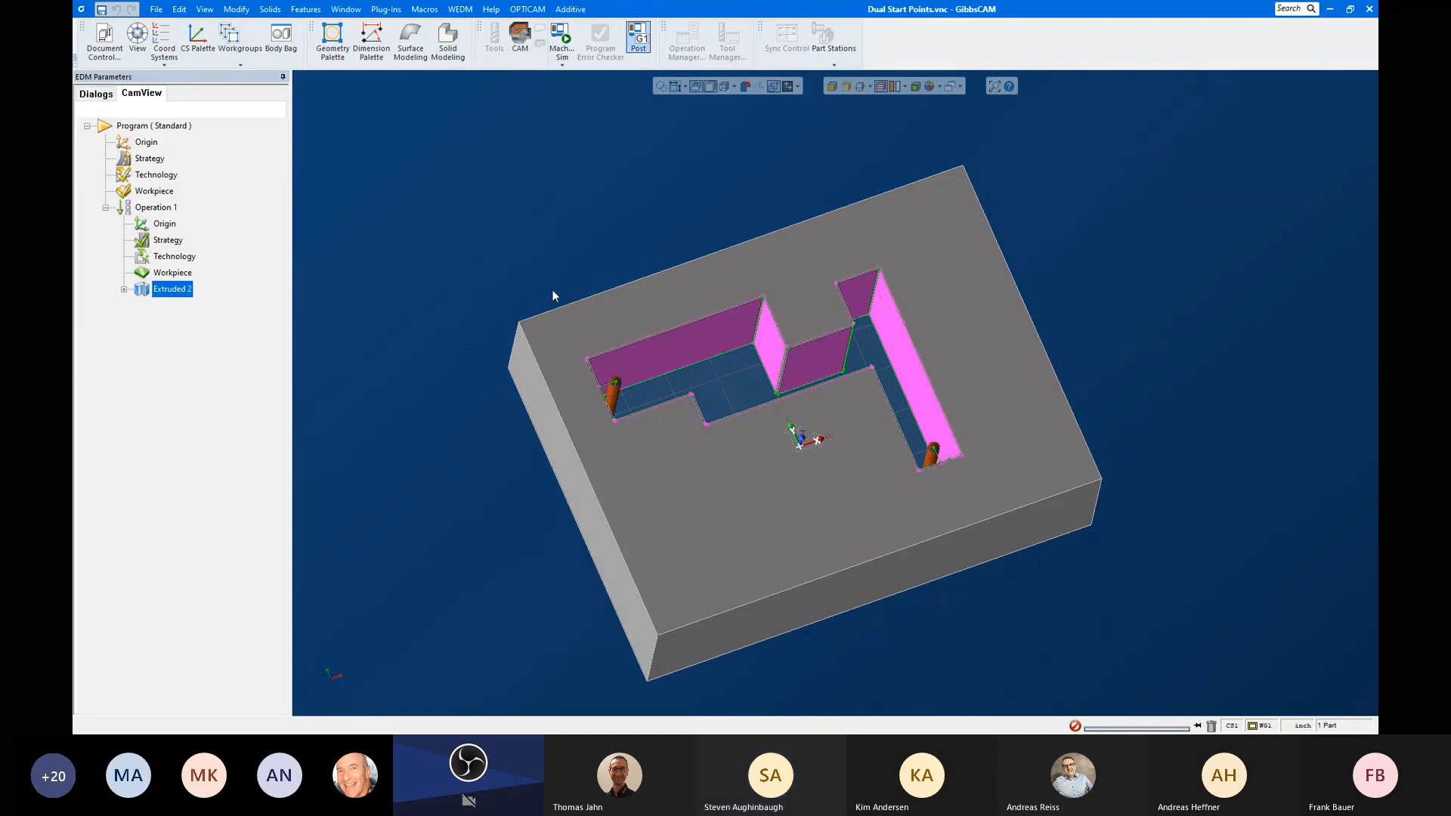
pyautogui.scroll(2, 764, 452)
pyautogui.scroll(-2, 772, 453)
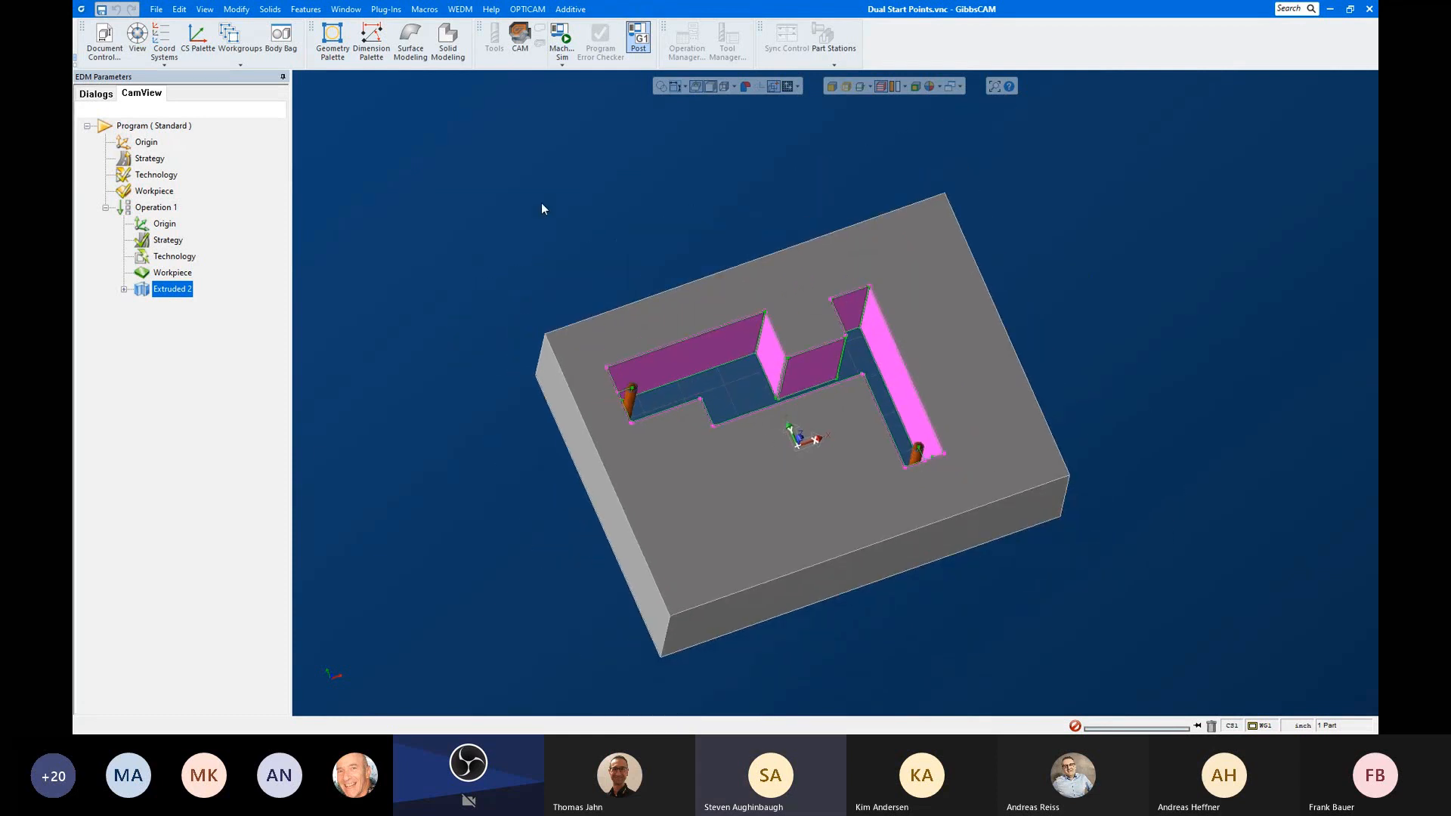
# Step: Open the G54 die block-MM part from the MM folder without saving changes to Dual Start Points
pyautogui.click(156, 9)
pyautogui.click(177, 55)
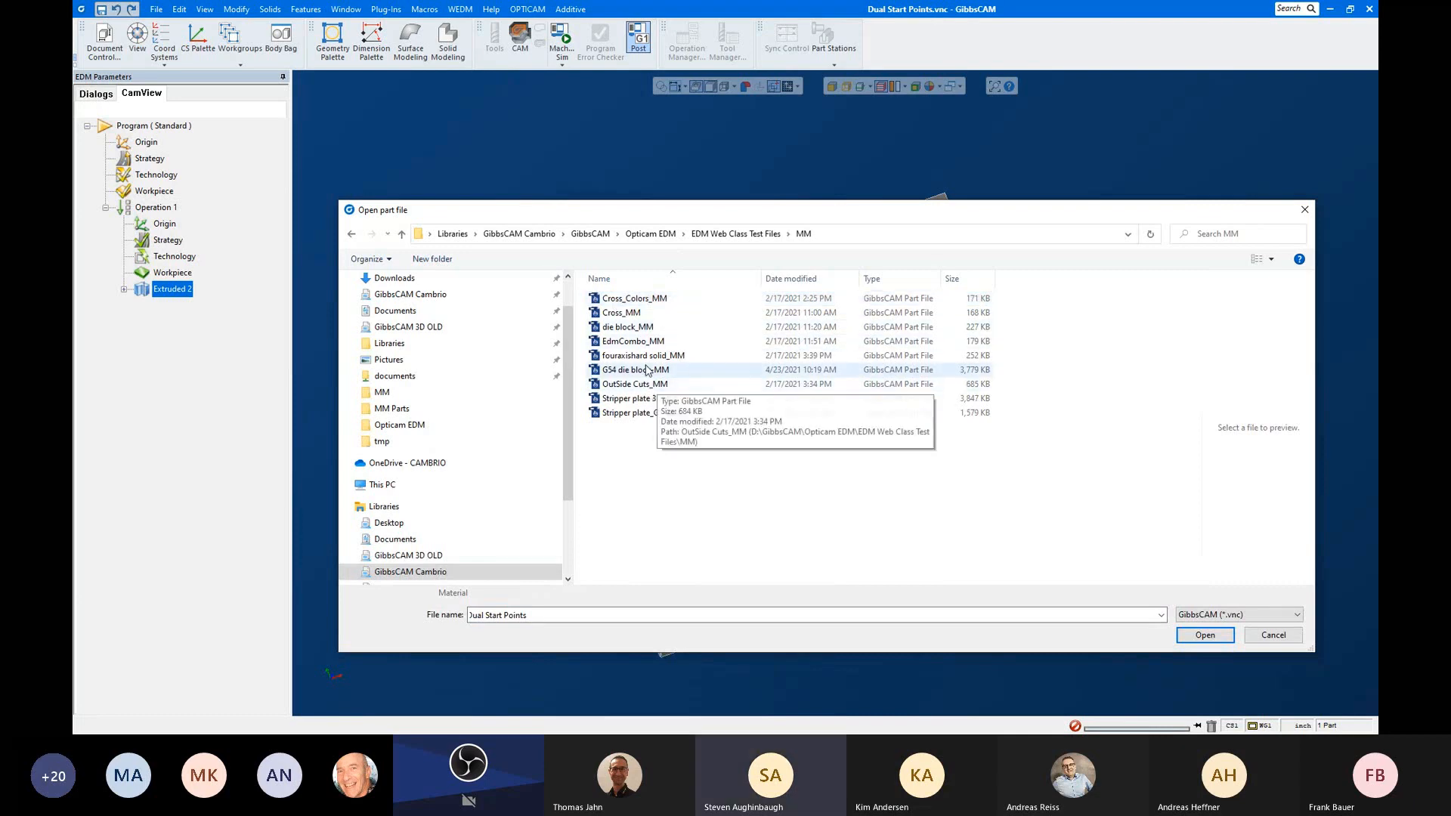
pyautogui.click(636, 369)
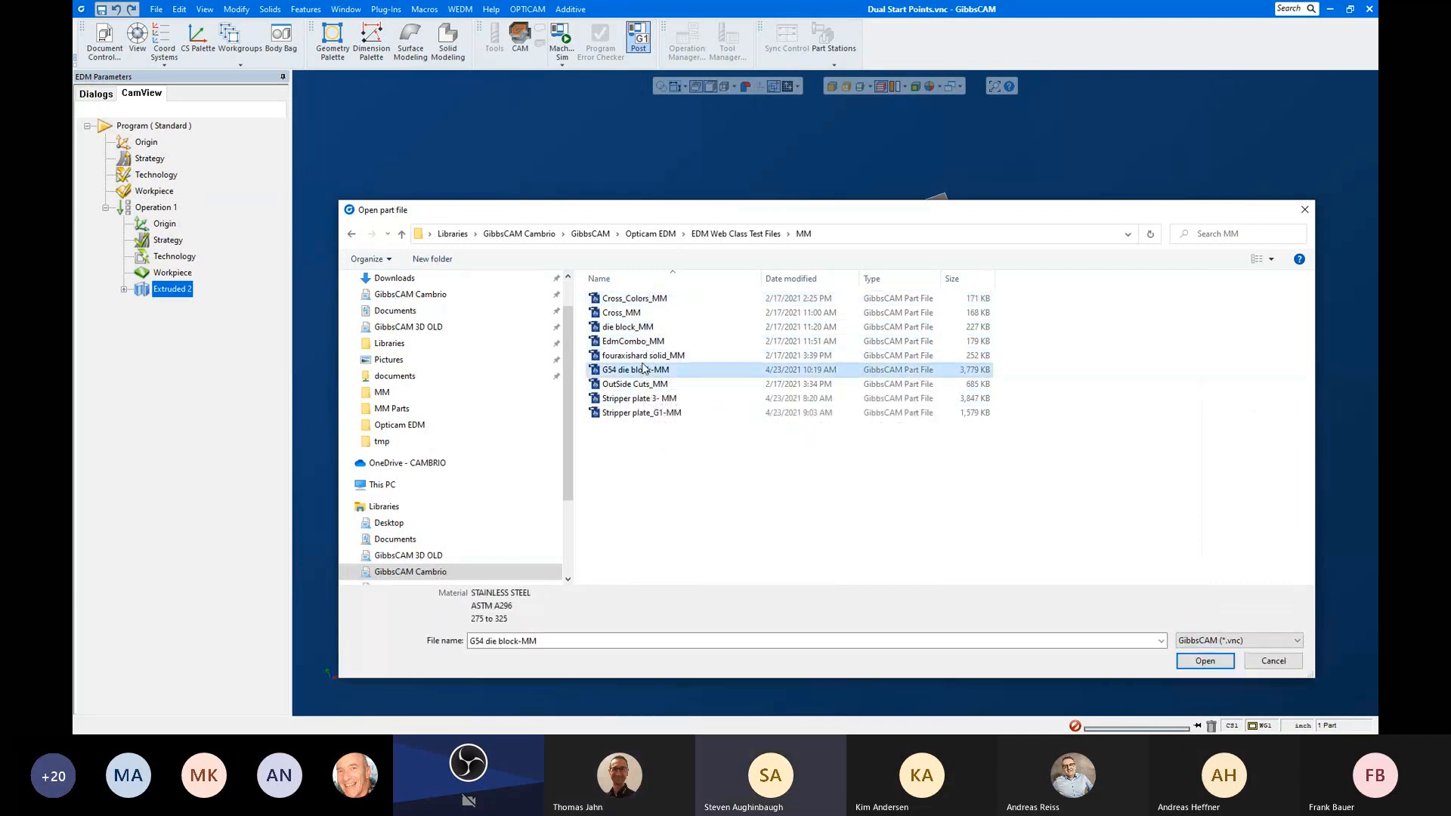
pyautogui.click(1205, 660)
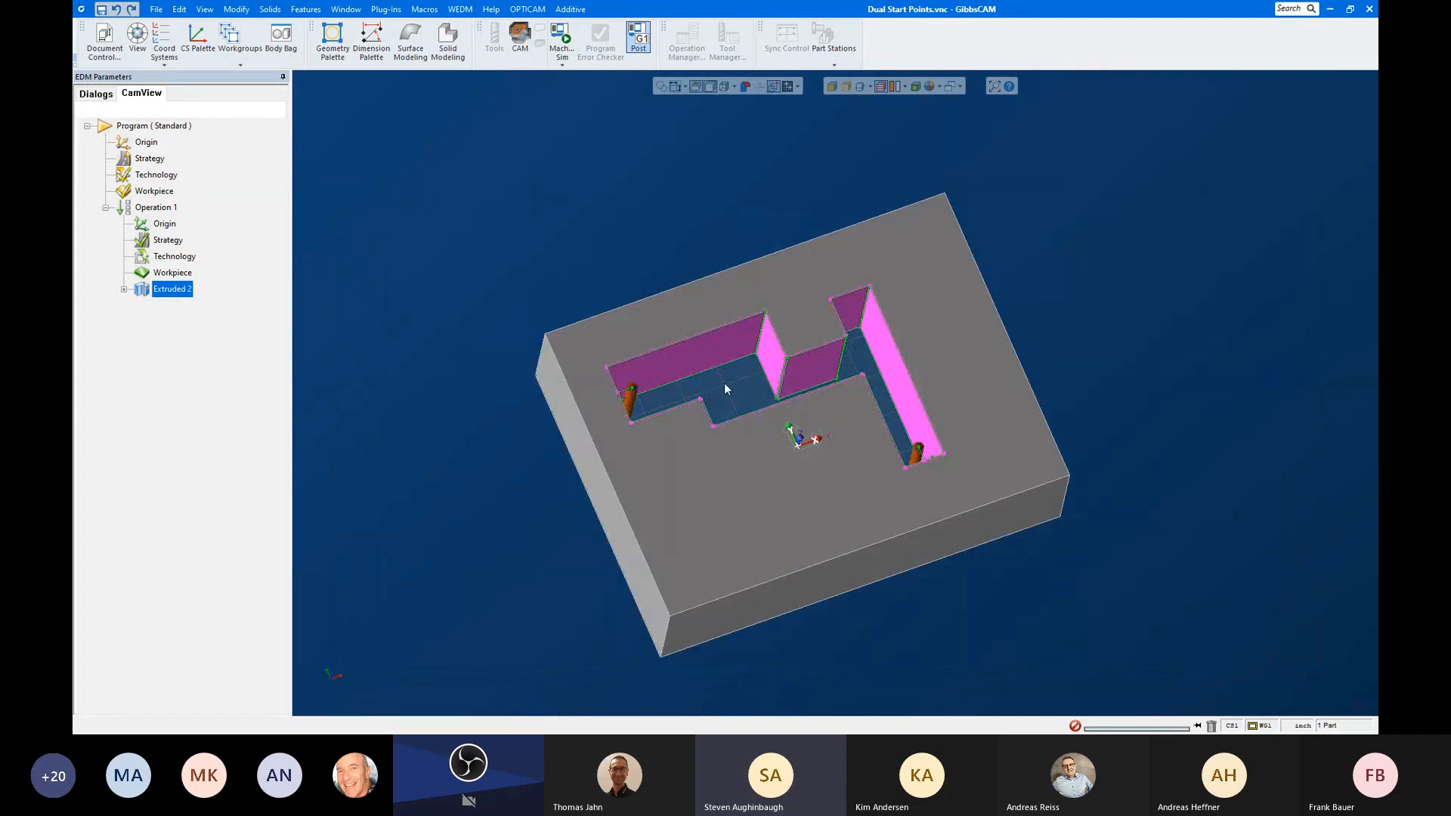
pyautogui.hotkey('ctrl', 'o')
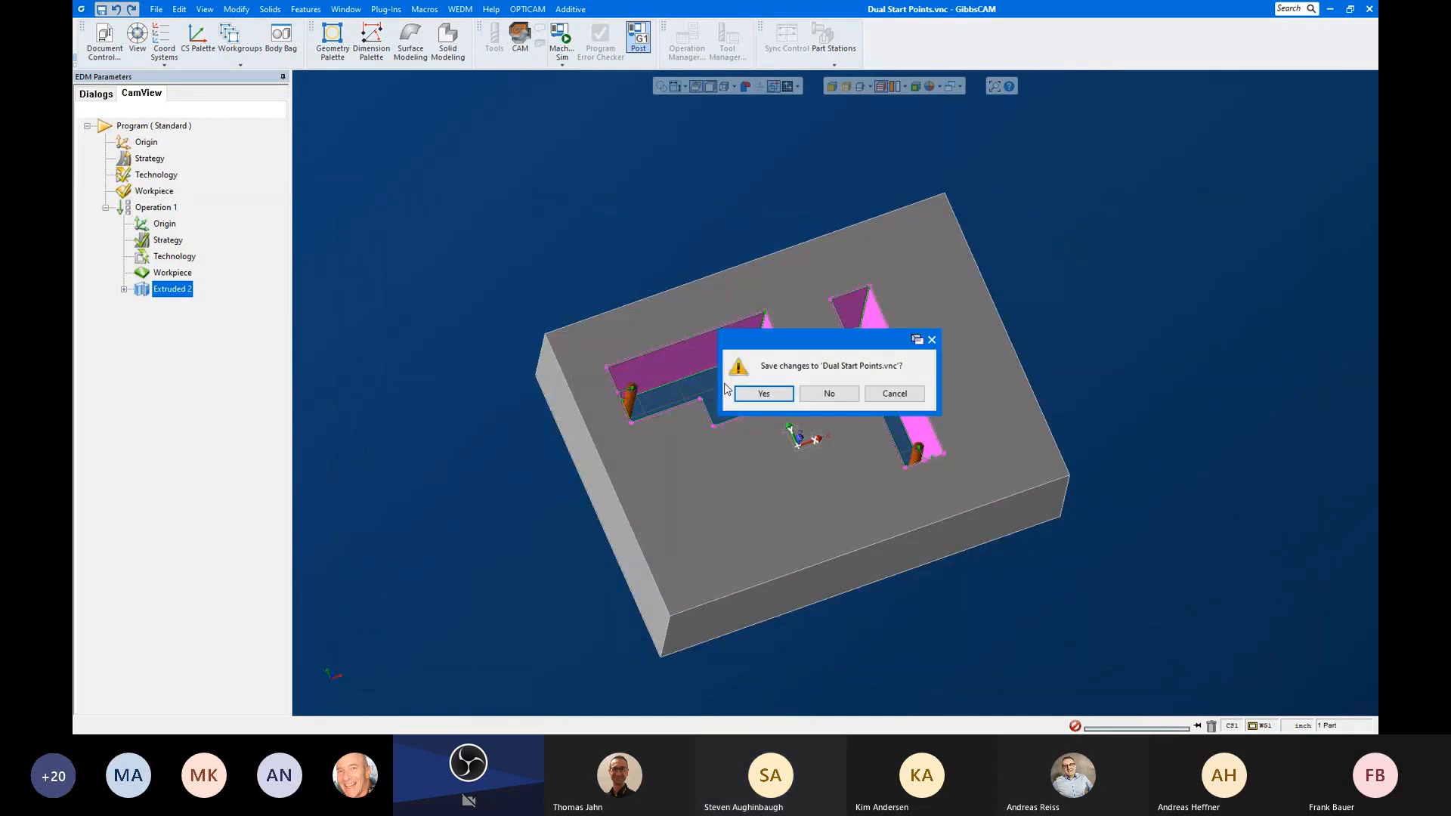
pyautogui.click(832, 394)
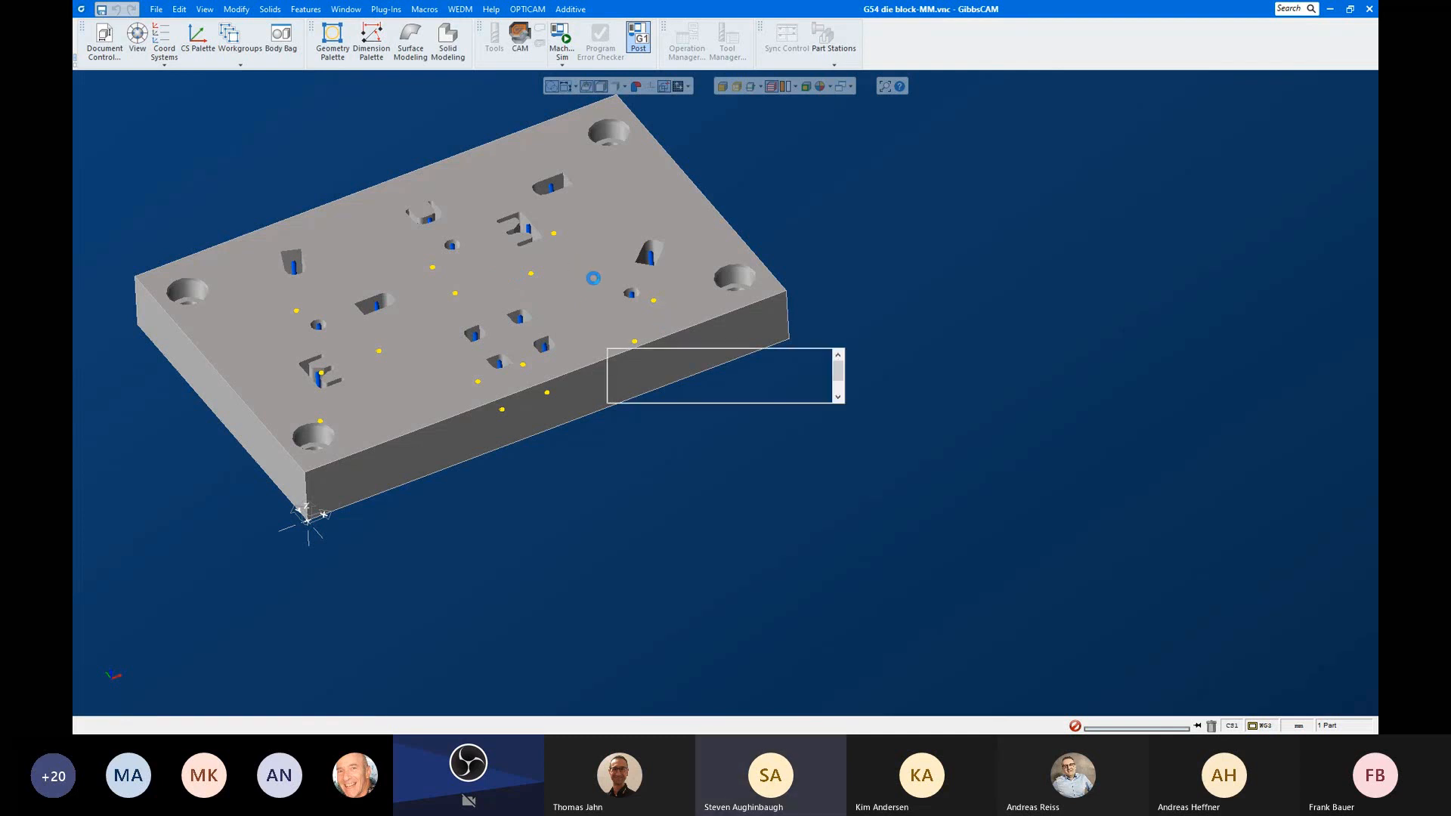
# Step: Recognize the die block's internal (die) features automatically in Operation 1, using a new operation for each body
pyautogui.moveTo(782, 197); pyautogui.dragTo(844, 367, button='middle')
pyautogui.scroll(2, 737, 292)
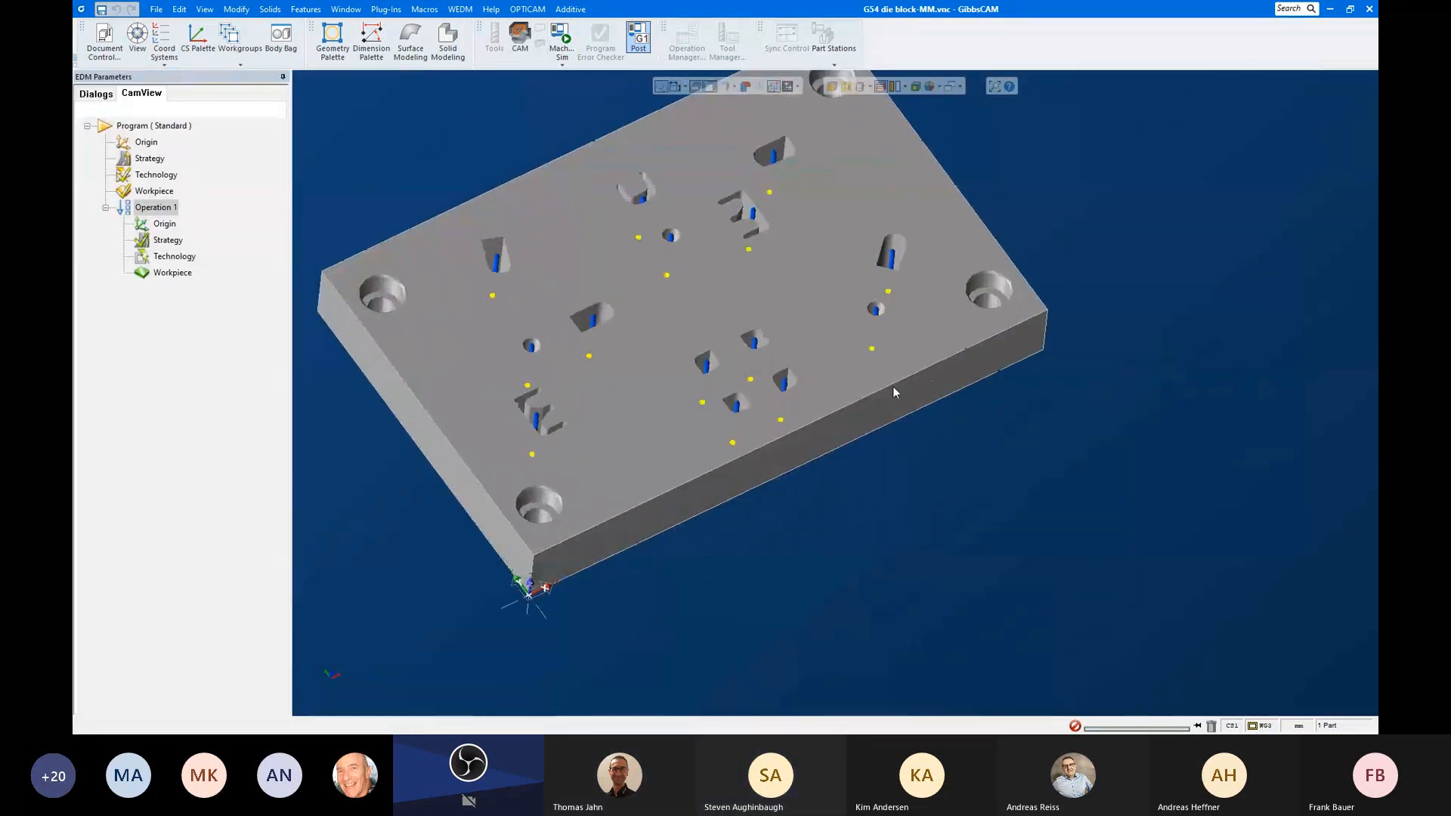
pyautogui.scroll(-2, 889, 361)
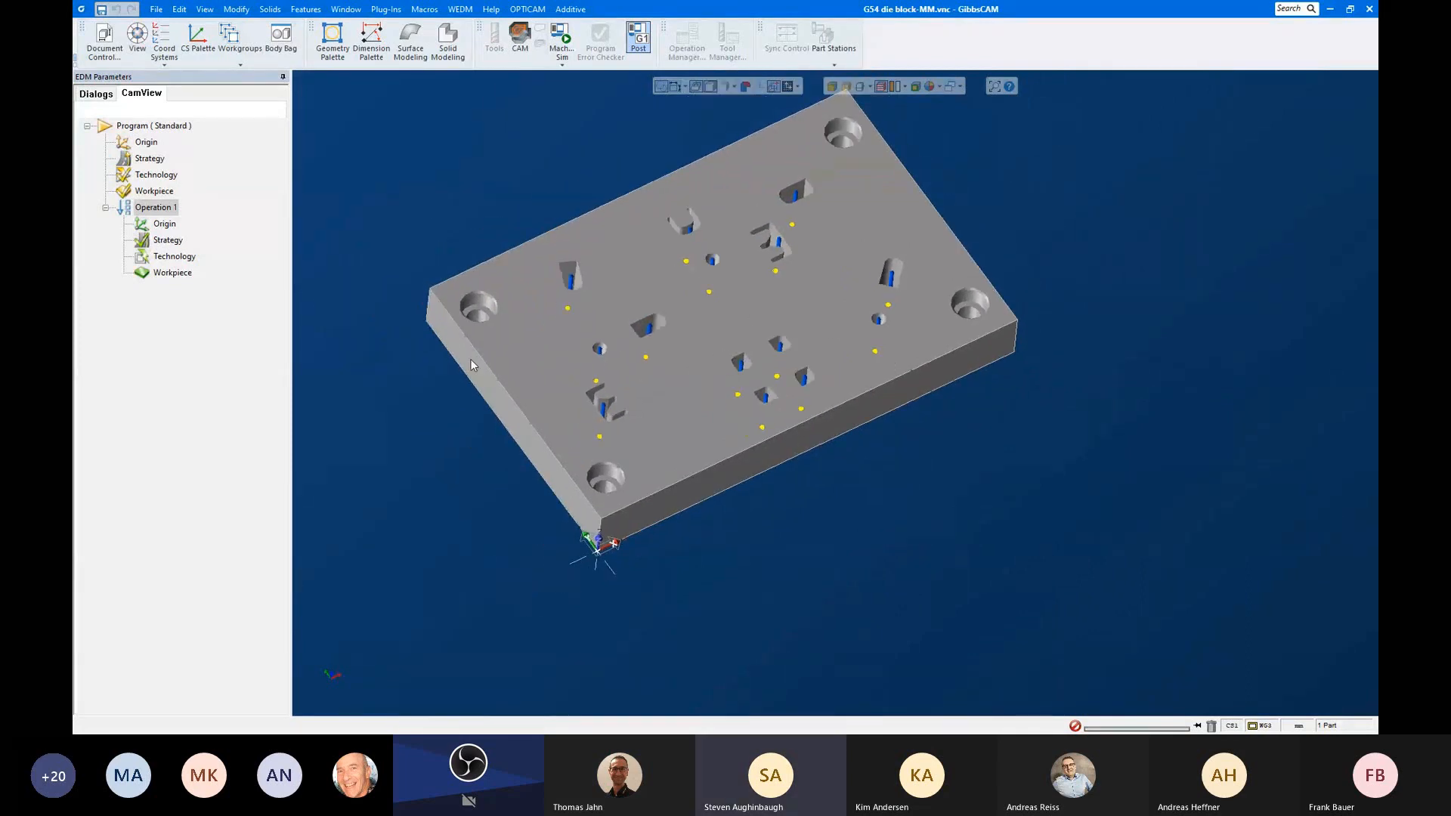
pyautogui.keyDown('shift'); pyautogui.moveTo(730, 212); pyautogui.dragTo(786, 263, button='middle'); pyautogui.keyUp('shift')
pyautogui.scroll(1, 709, 248)
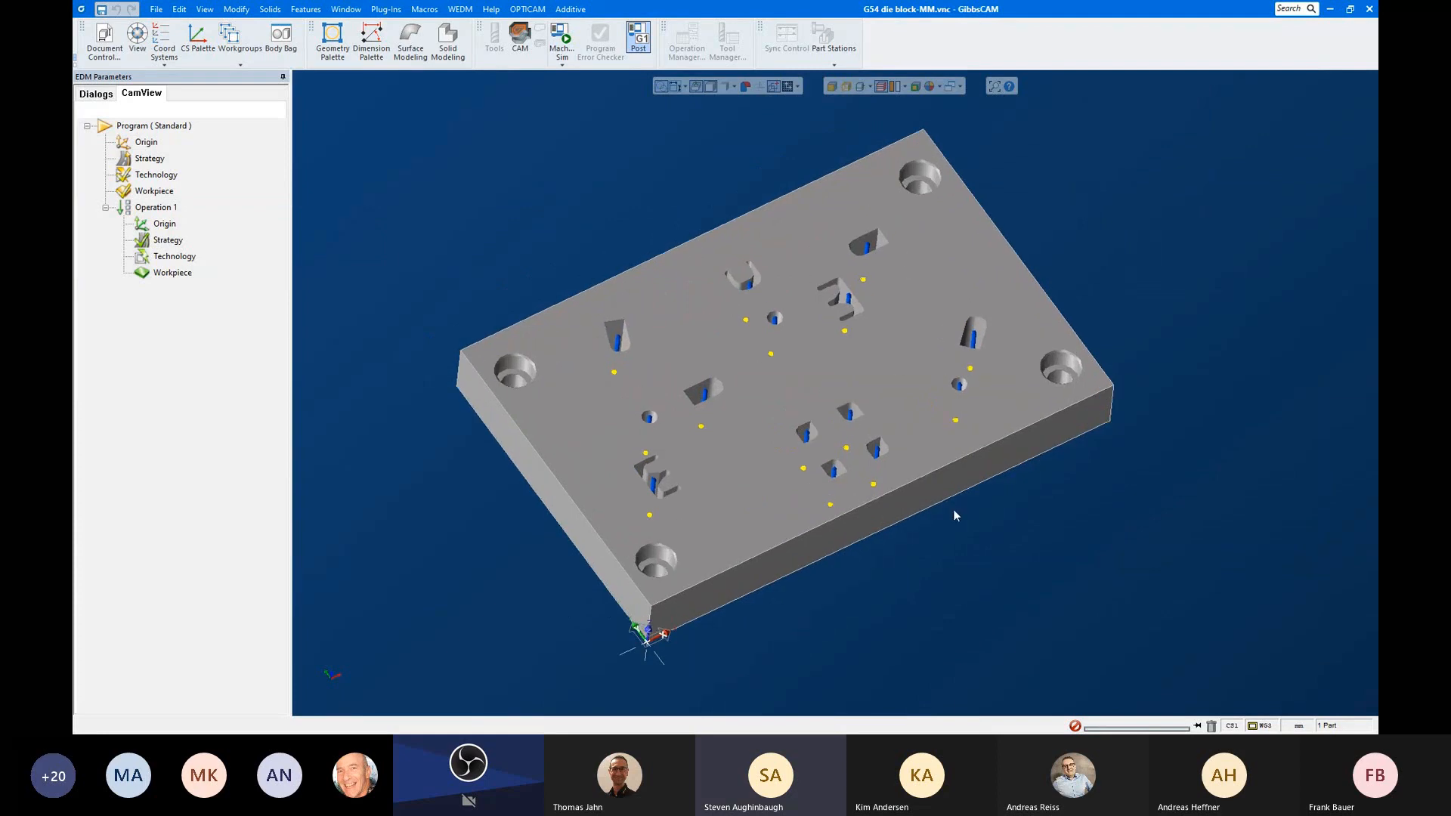
pyautogui.rightClick(157, 212)
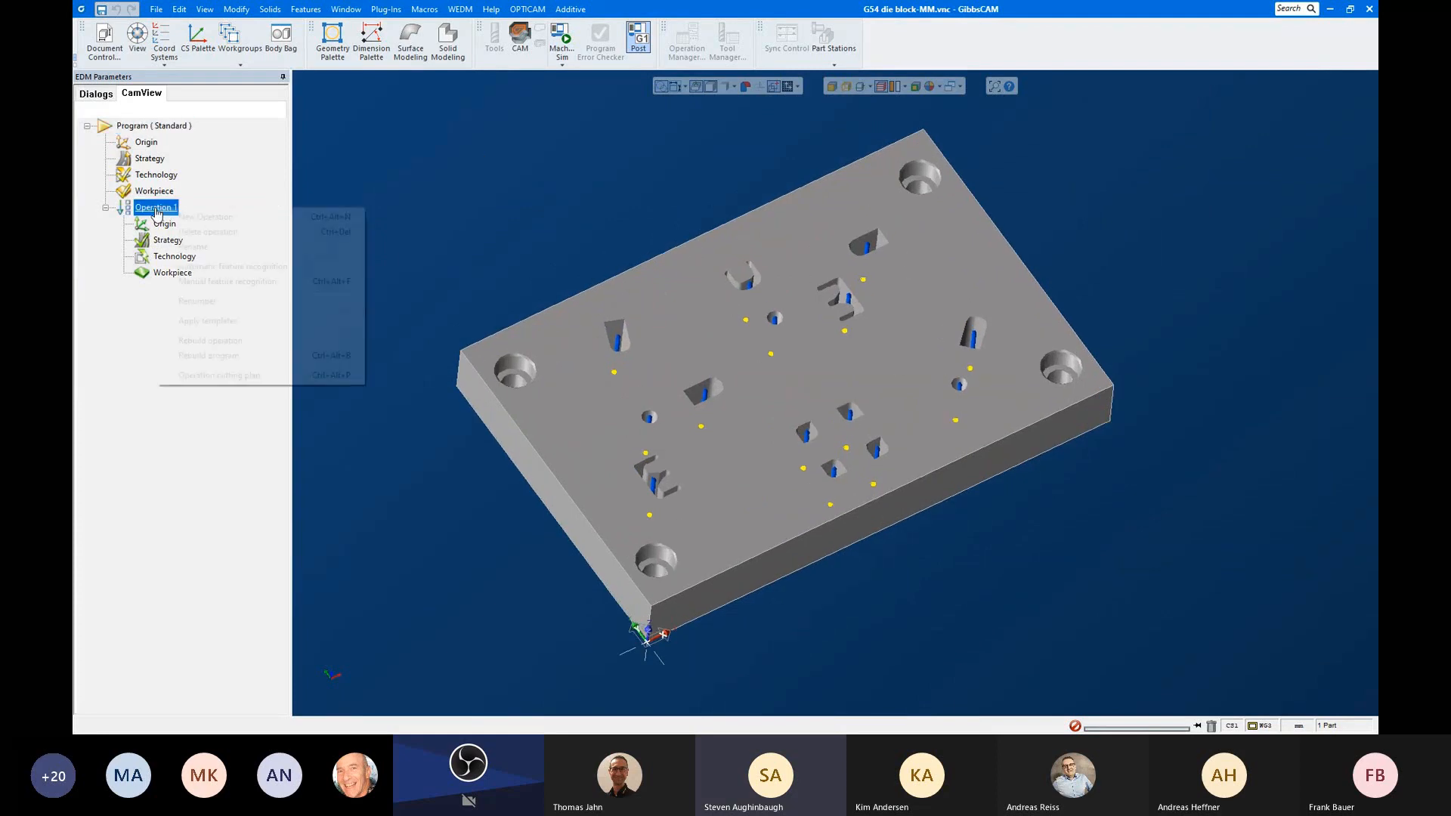
pyautogui.click(233, 266)
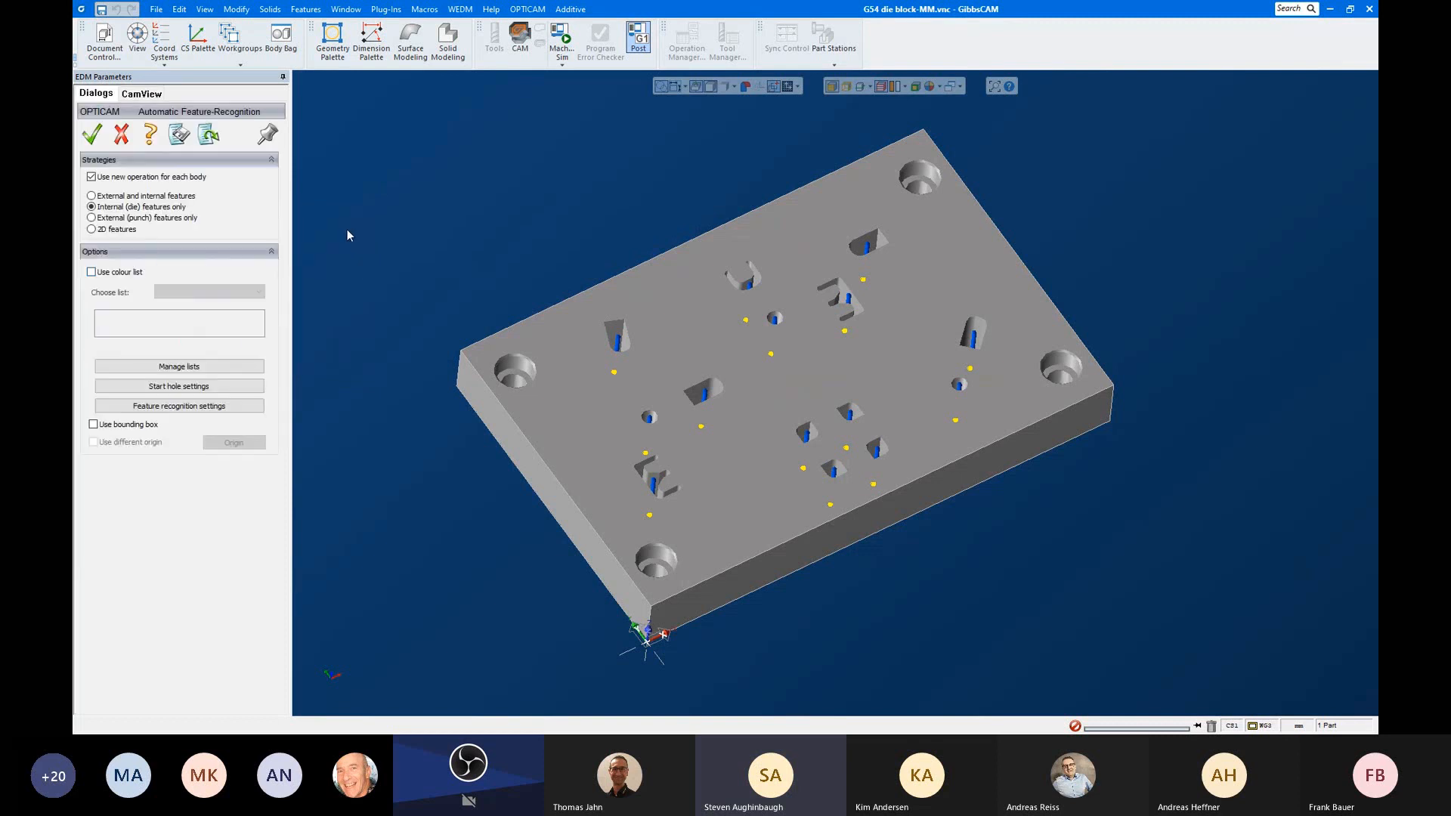
pyautogui.click(92, 135)
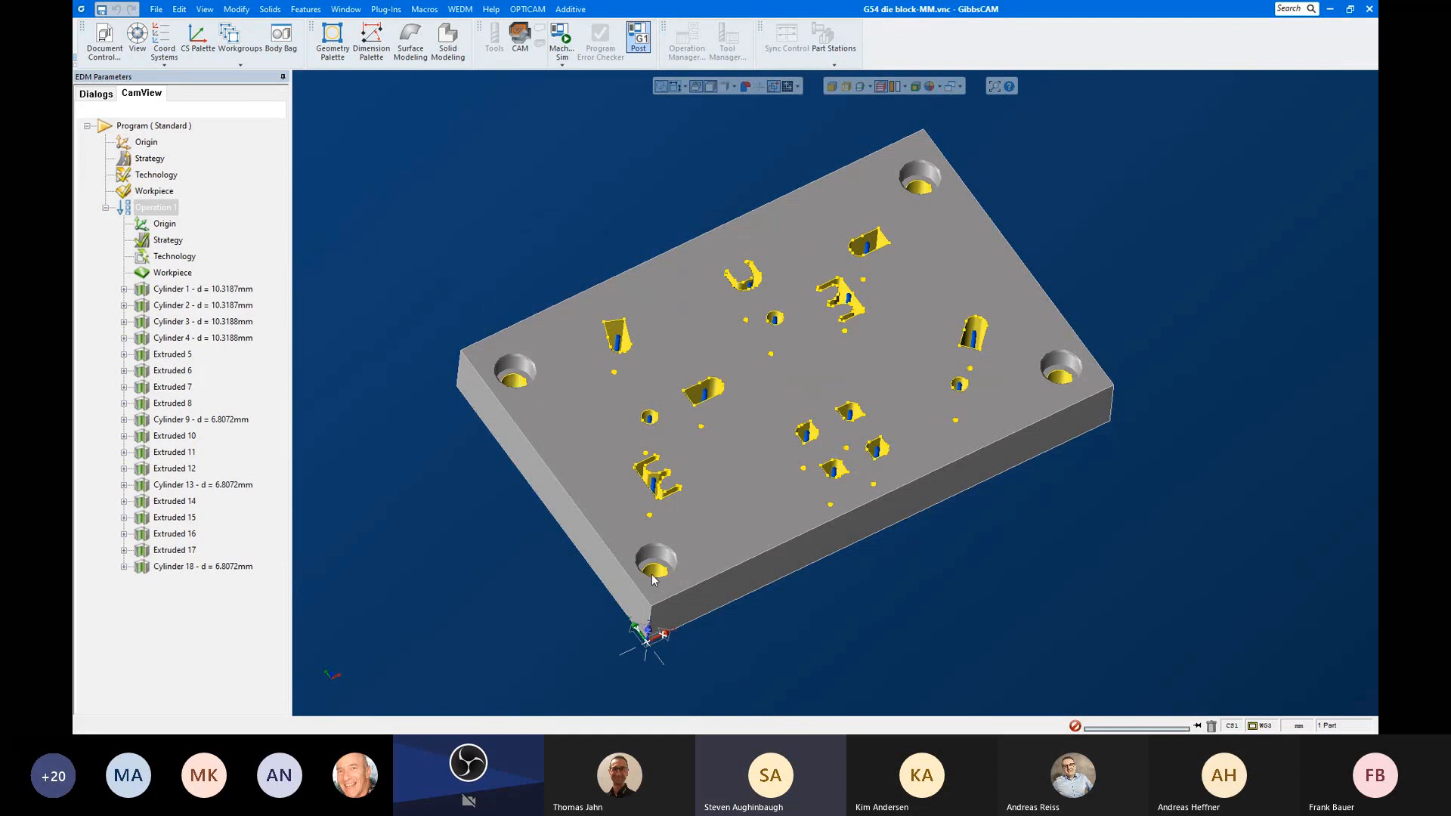
# Step: Clear the selection and highlight the Cylinder 1, Cylinder 2 and Cylinder 3 features to locate them on the plate
pyautogui.click(681, 148)
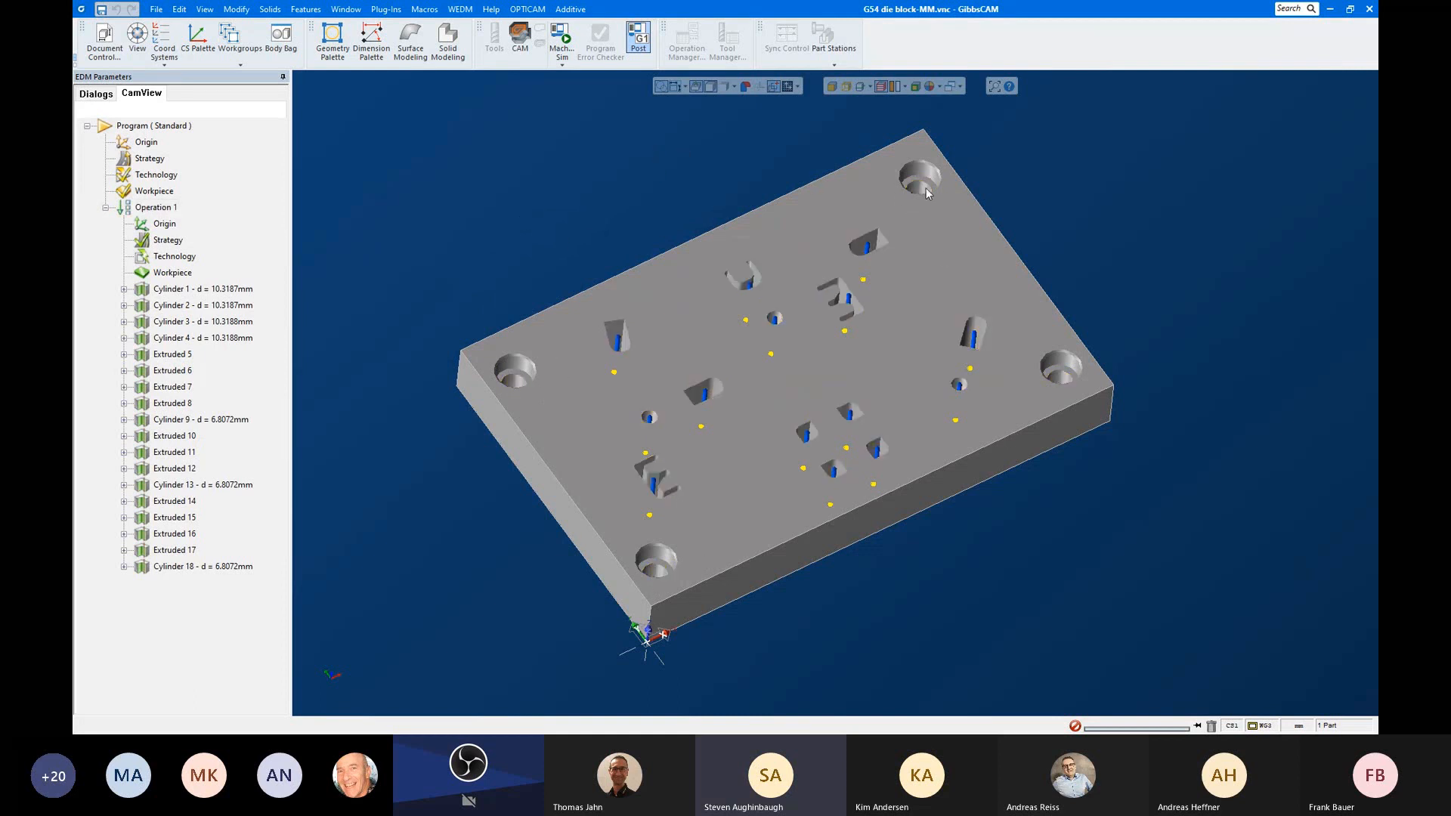
pyautogui.click(211, 295)
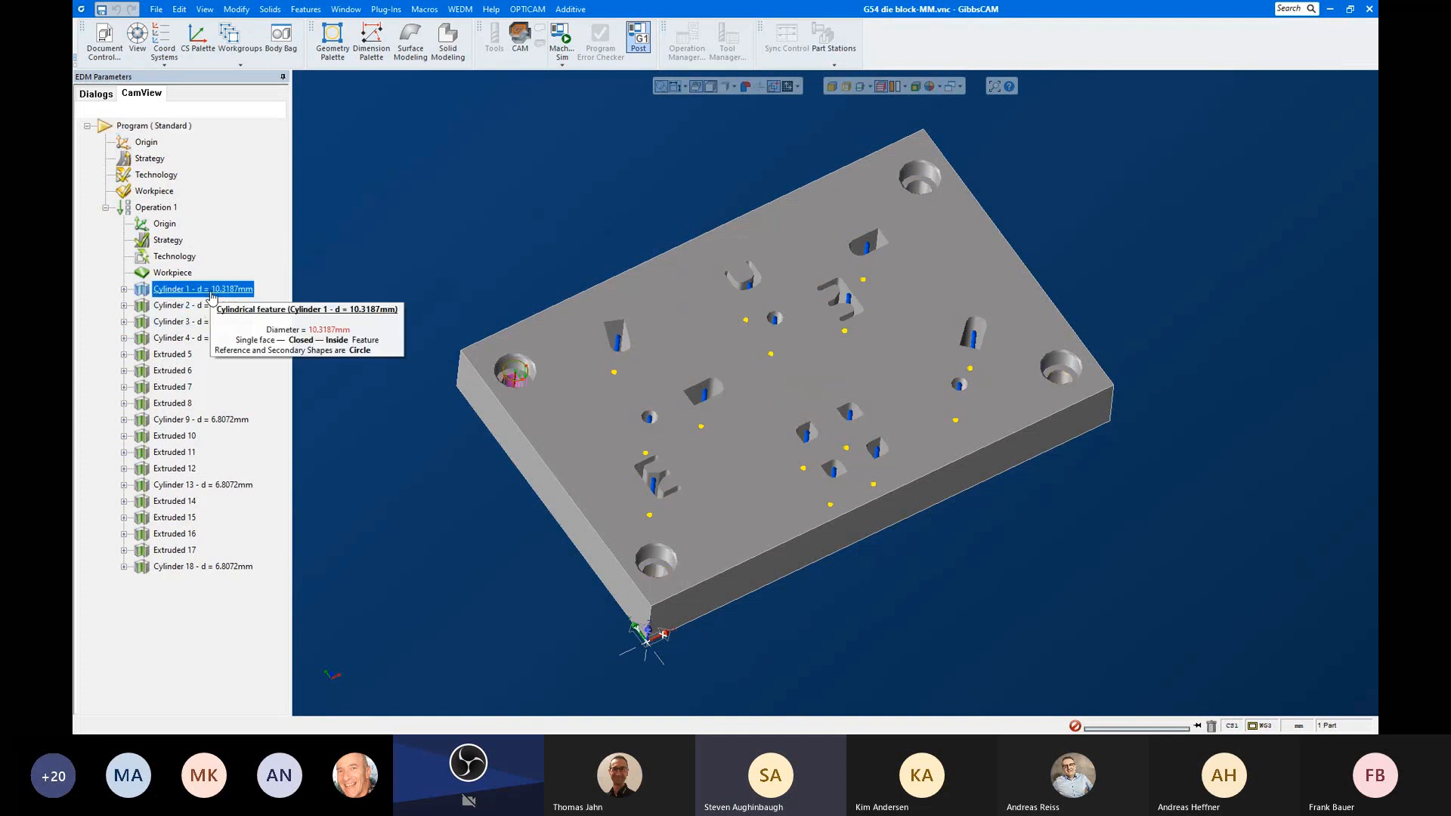
pyautogui.click(209, 306)
pyautogui.click(207, 323)
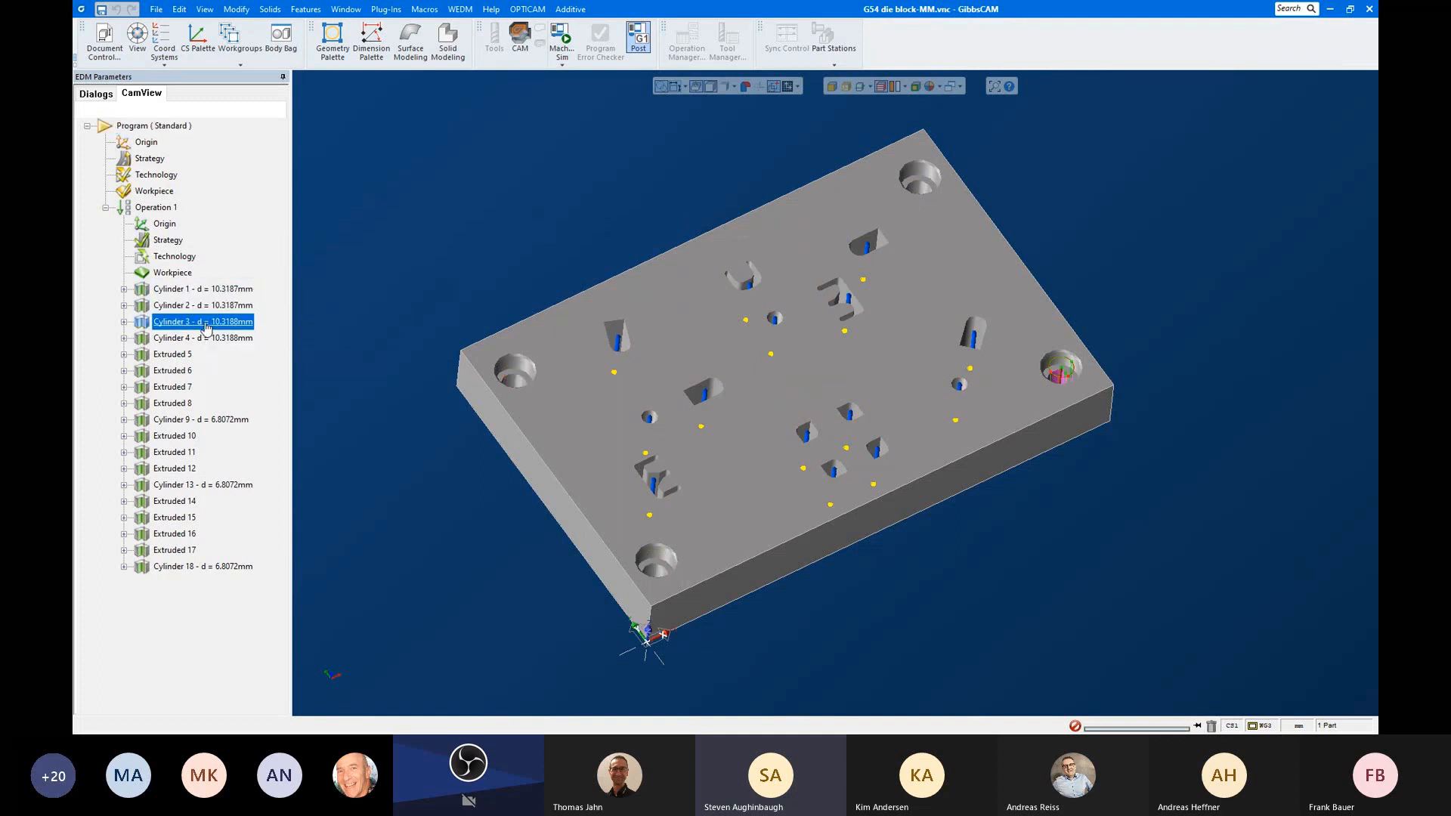
pyautogui.click(206, 306)
pyautogui.click(206, 294)
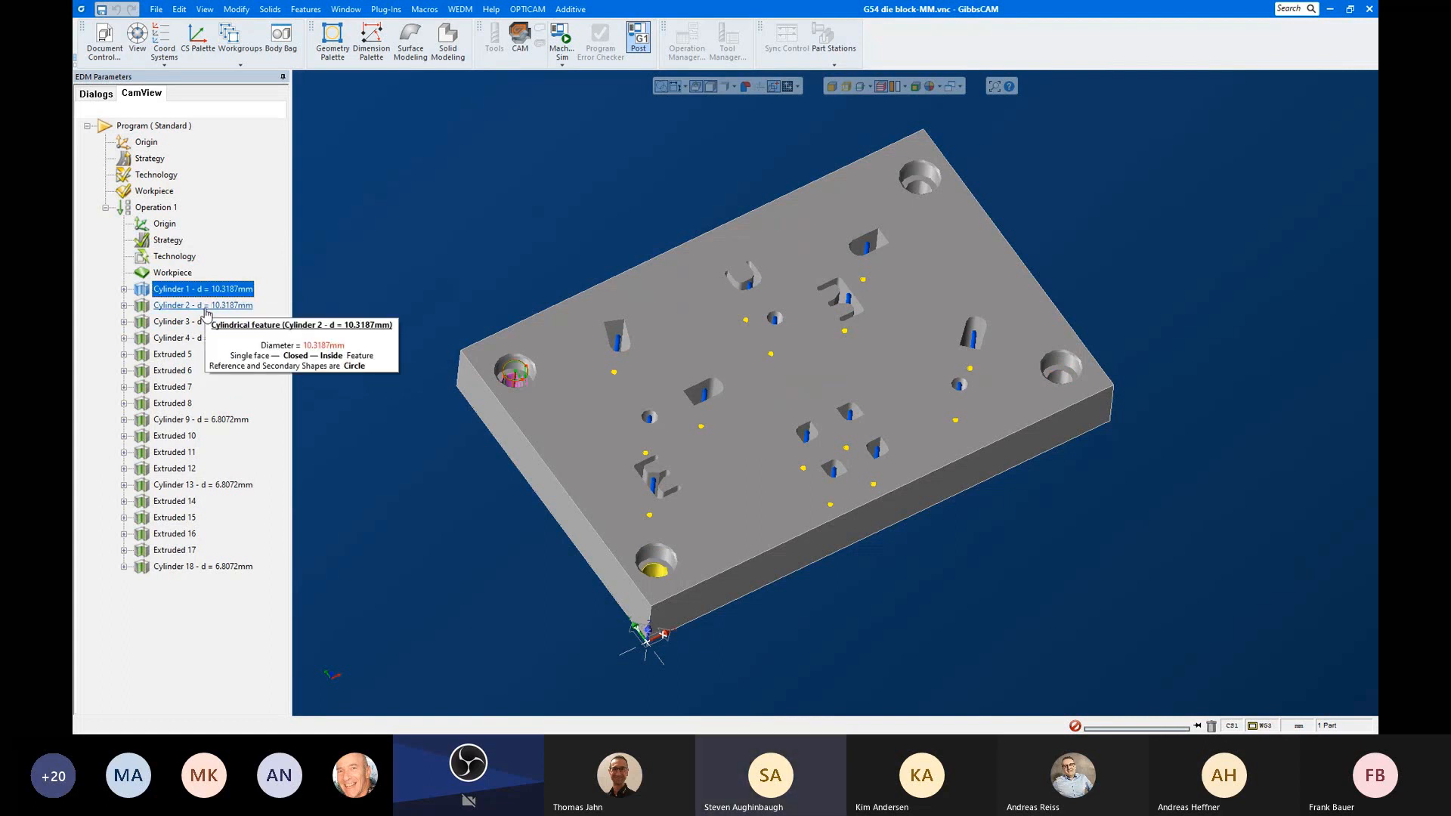
# Step: Delete the four corner-hole features, Cylinder 1 to Cylinder 4, from Operation 1
pyautogui.keyDown('ctrl'); pyautogui.click(208, 306); pyautogui.keyUp('ctrl')
pyautogui.keyDown('ctrl'); pyautogui.click(206, 322); pyautogui.keyUp('ctrl')
pyautogui.keyDown('ctrl'); pyautogui.click(205, 339); pyautogui.keyUp('ctrl')
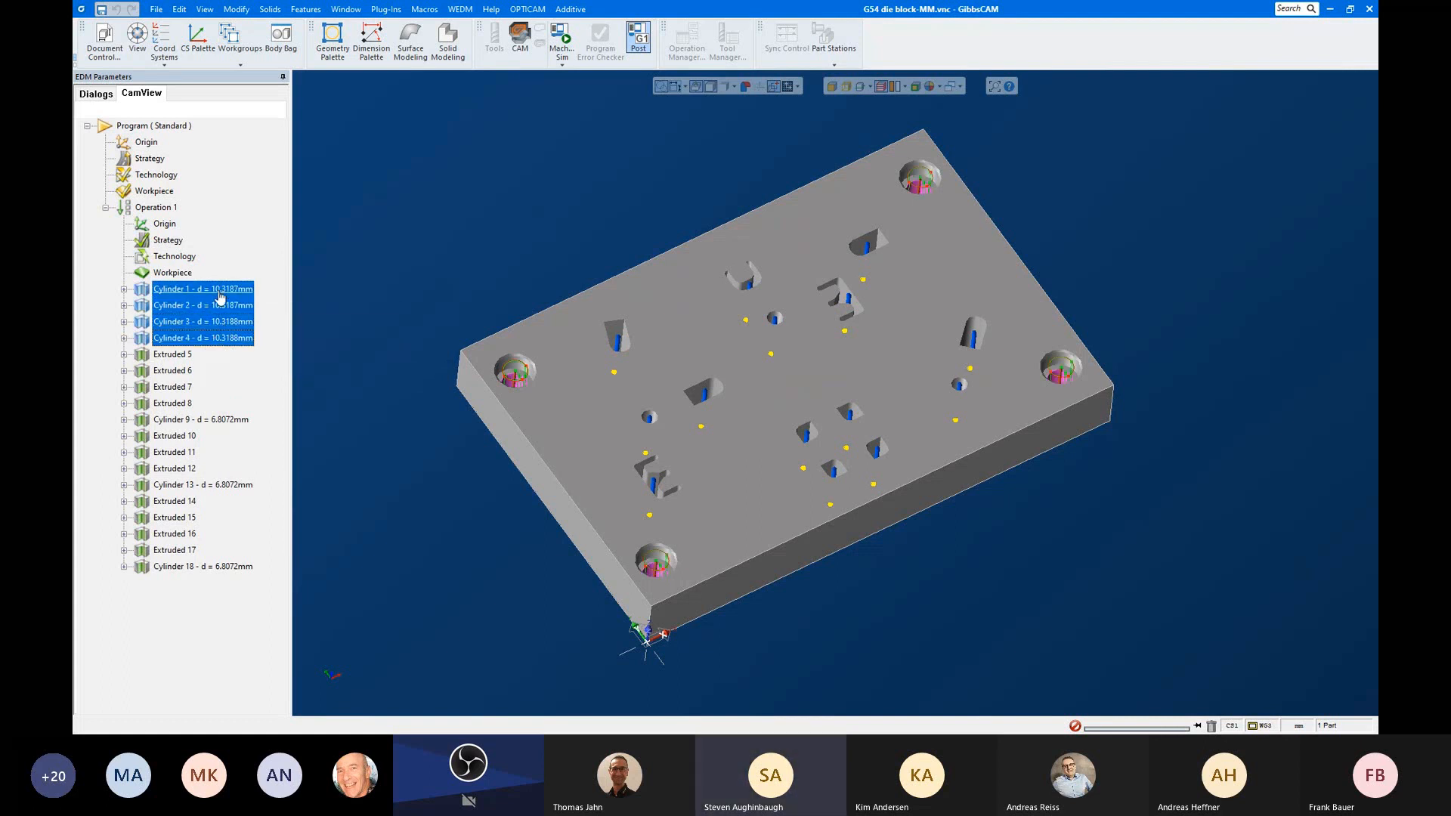
pyautogui.rightClick(221, 293)
pyautogui.click(268, 318)
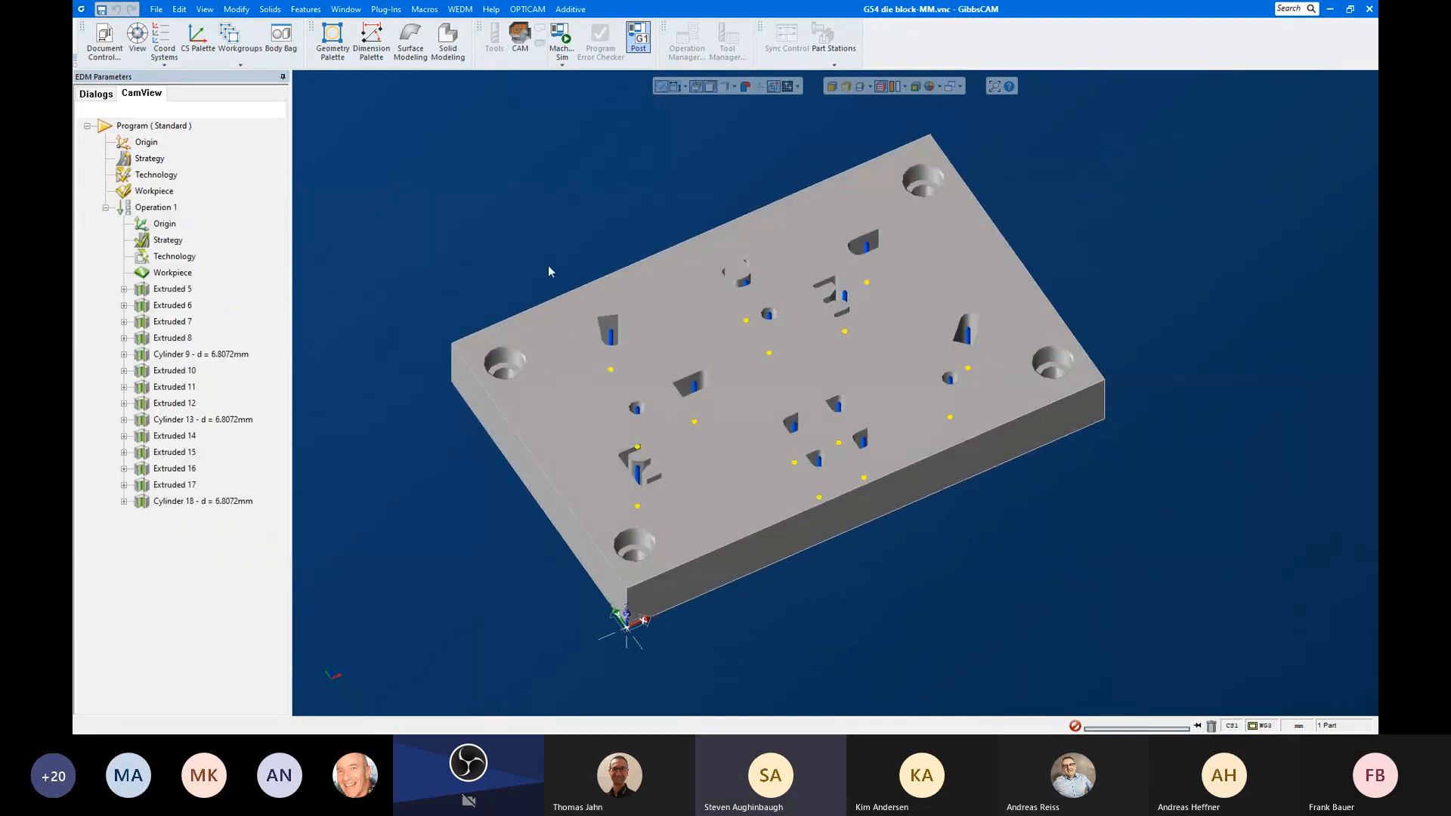
# Step: Examine the remaining openings in the die block by highlighting Extruded 6, Extruded 7 and Extruded 10 on the model
pyautogui.moveTo(499, 247); pyautogui.dragTo(540, 319, button='middle')
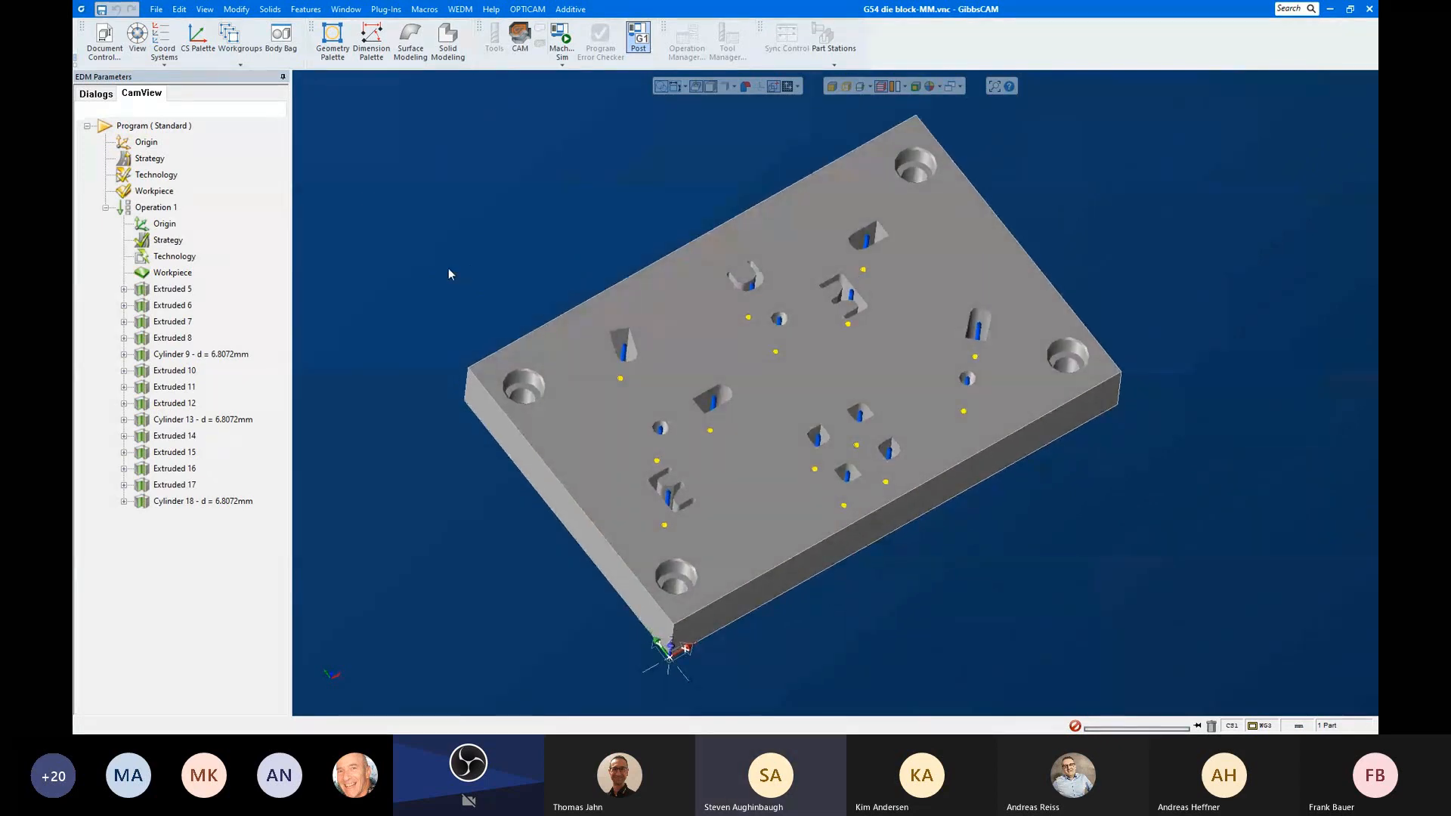
pyautogui.scroll(5, 654, 427)
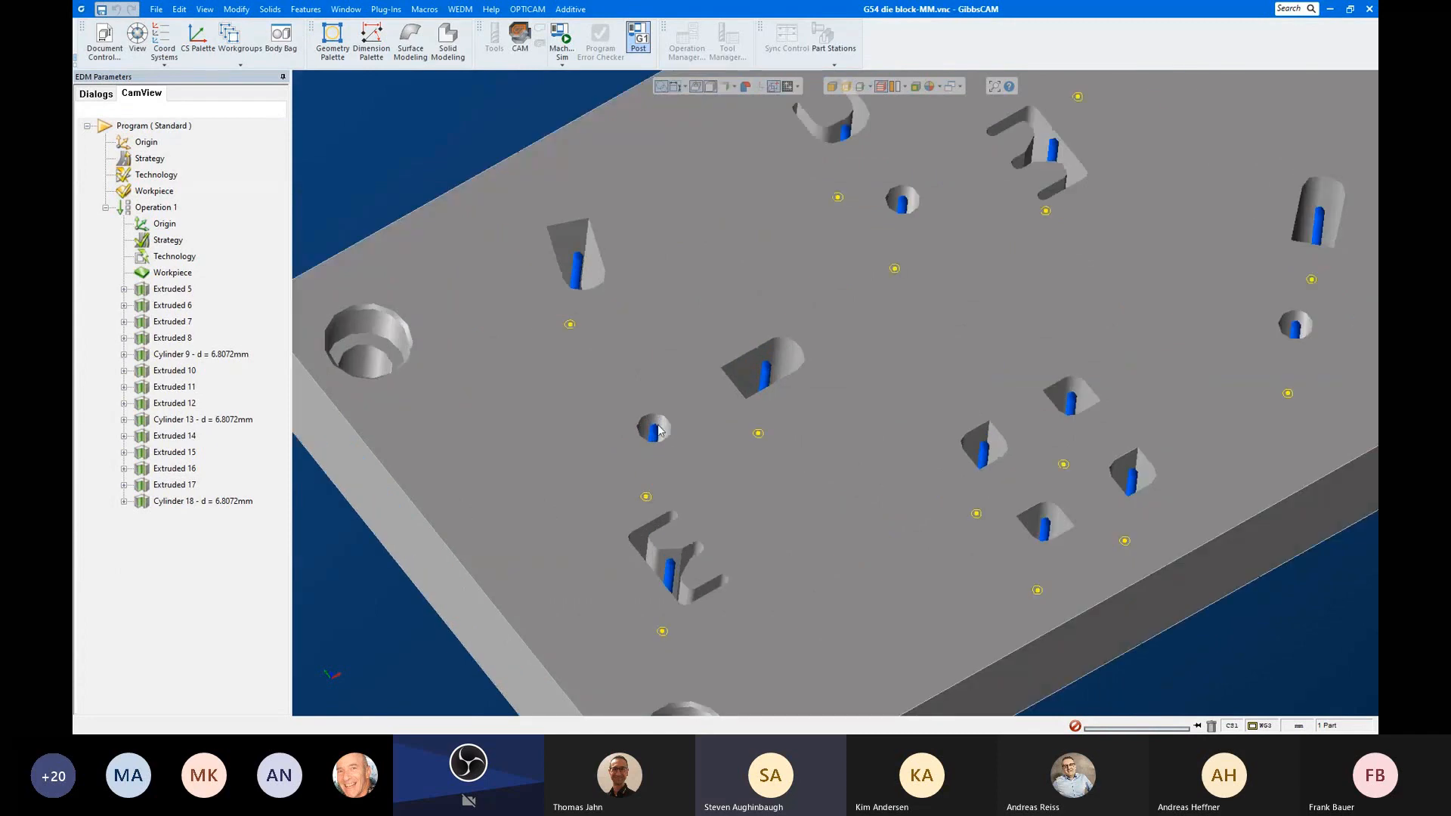
pyautogui.scroll(-6, 648, 427)
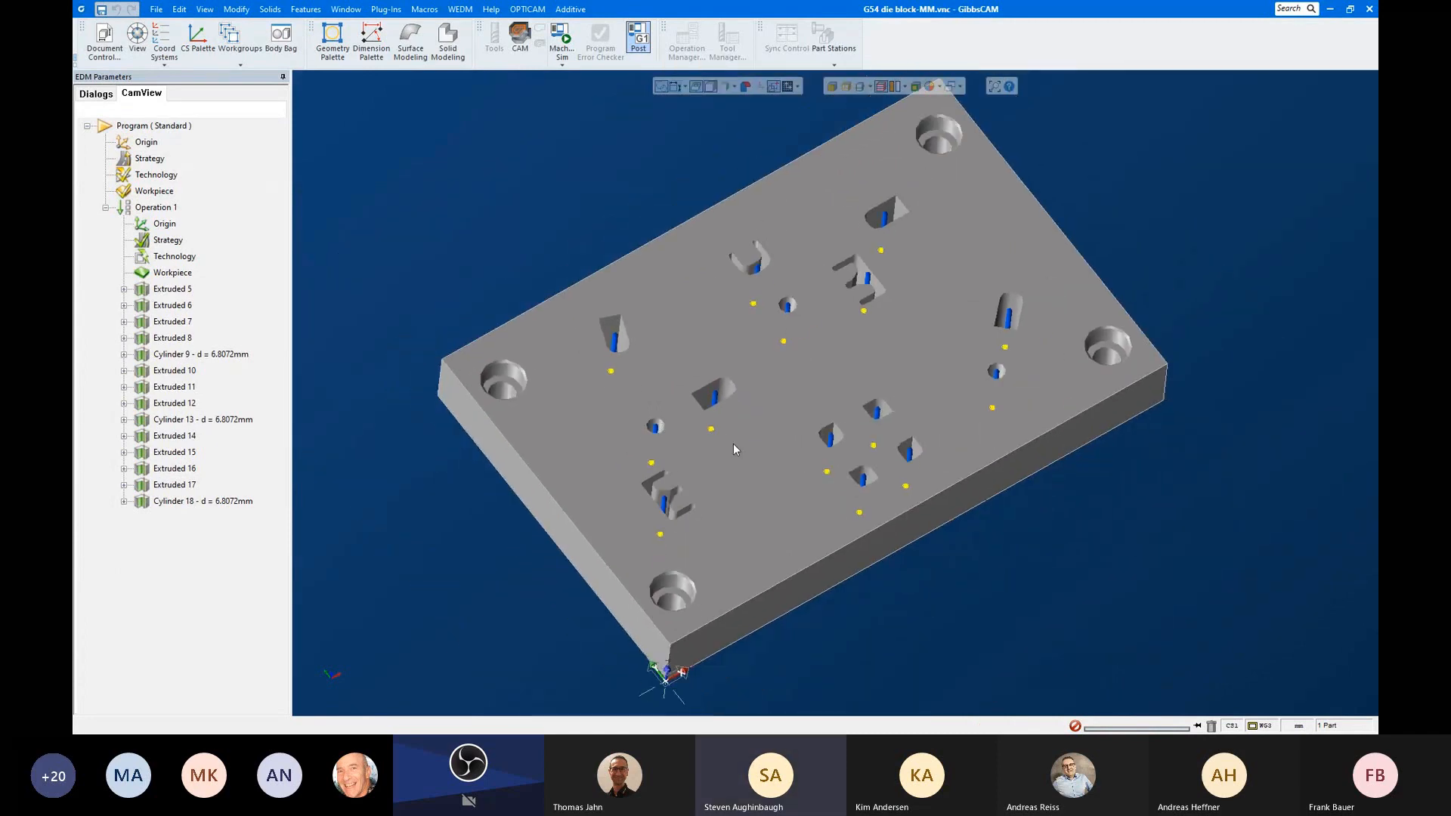
pyautogui.moveTo(802, 344); pyautogui.dragTo(603, 244, button='middle')
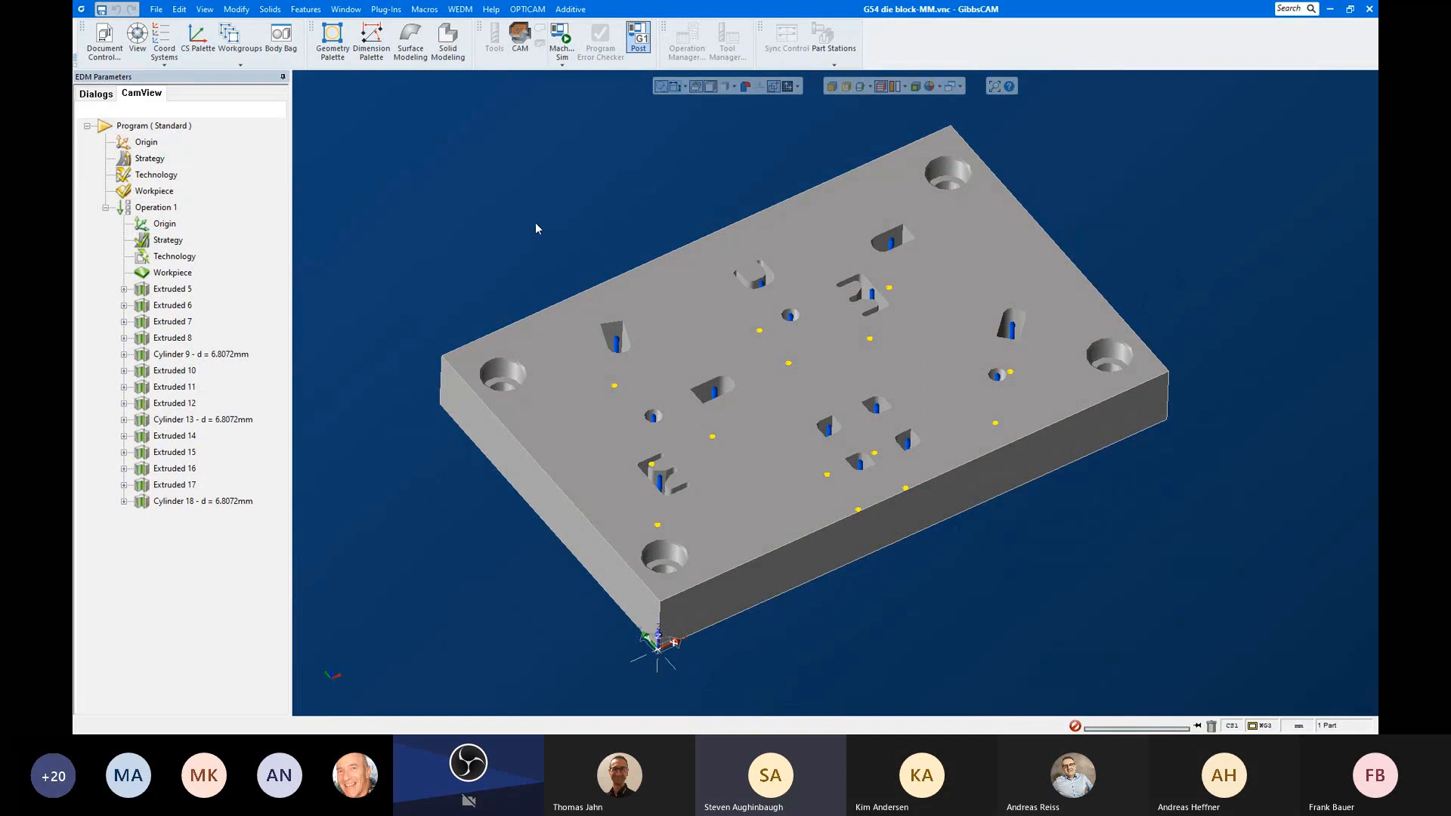
pyautogui.click(182, 306)
pyautogui.click(174, 324)
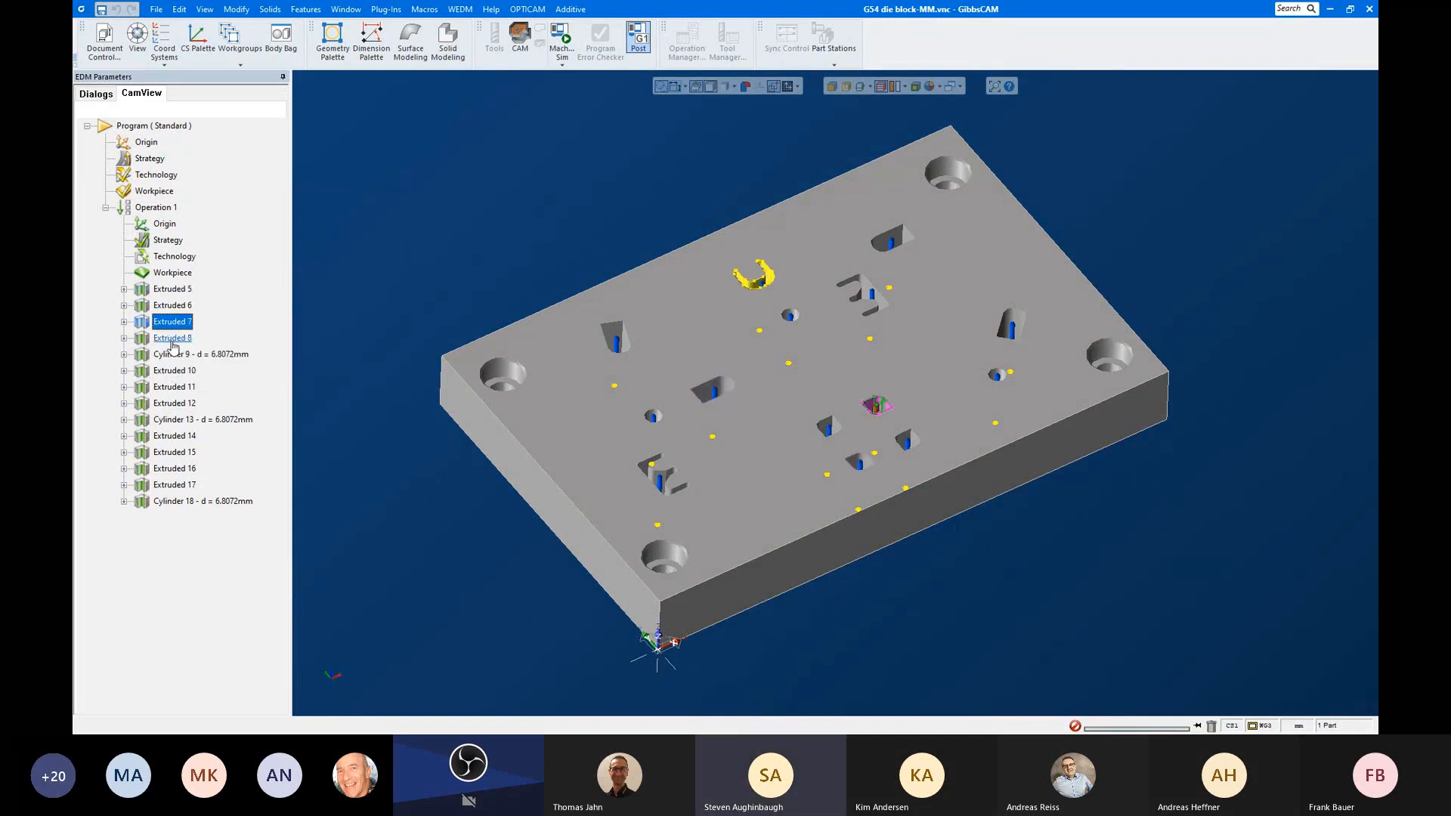
pyautogui.click(174, 370)
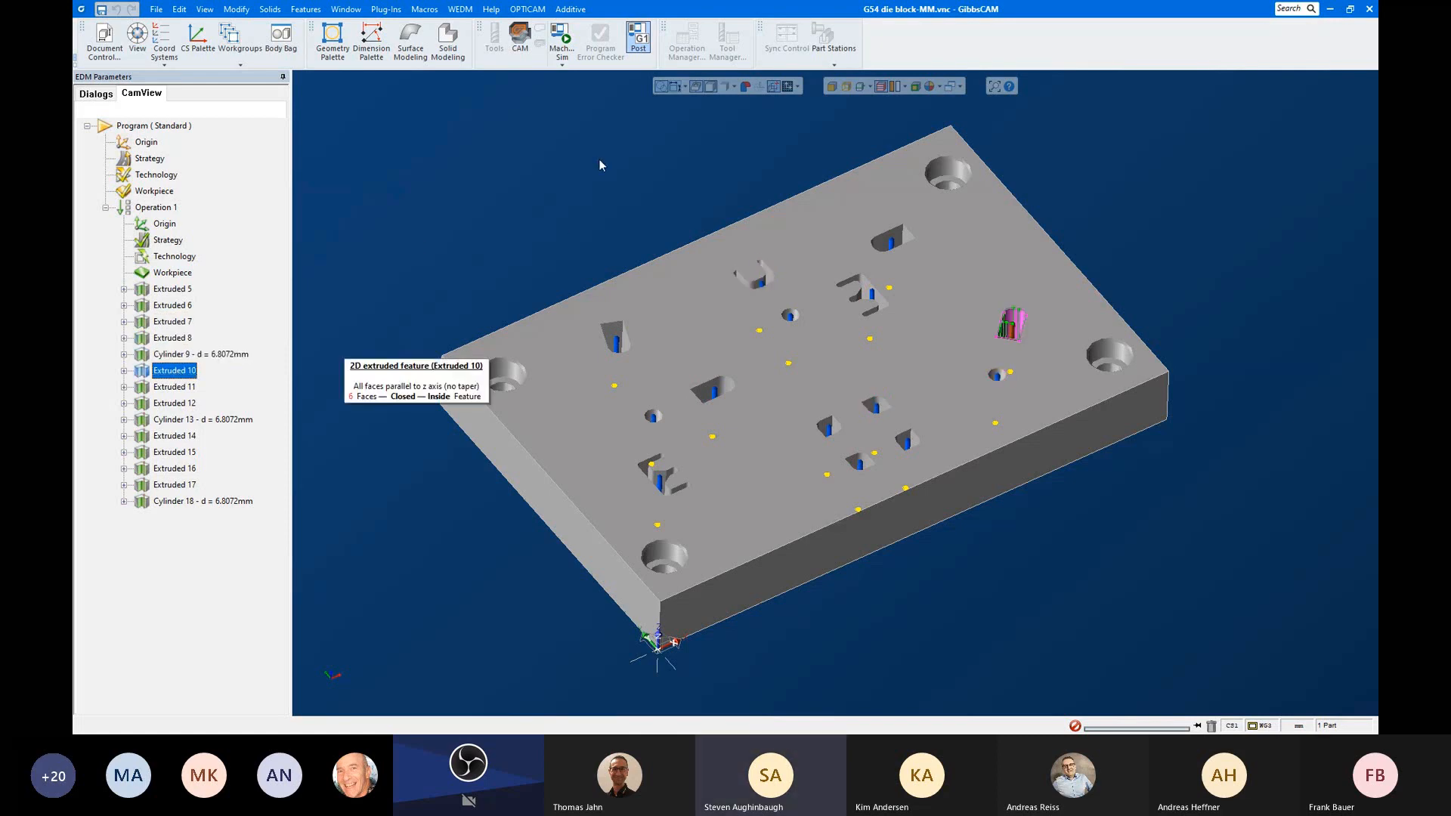
pyautogui.moveTo(599, 158); pyautogui.dragTo(496, 238, button='middle')
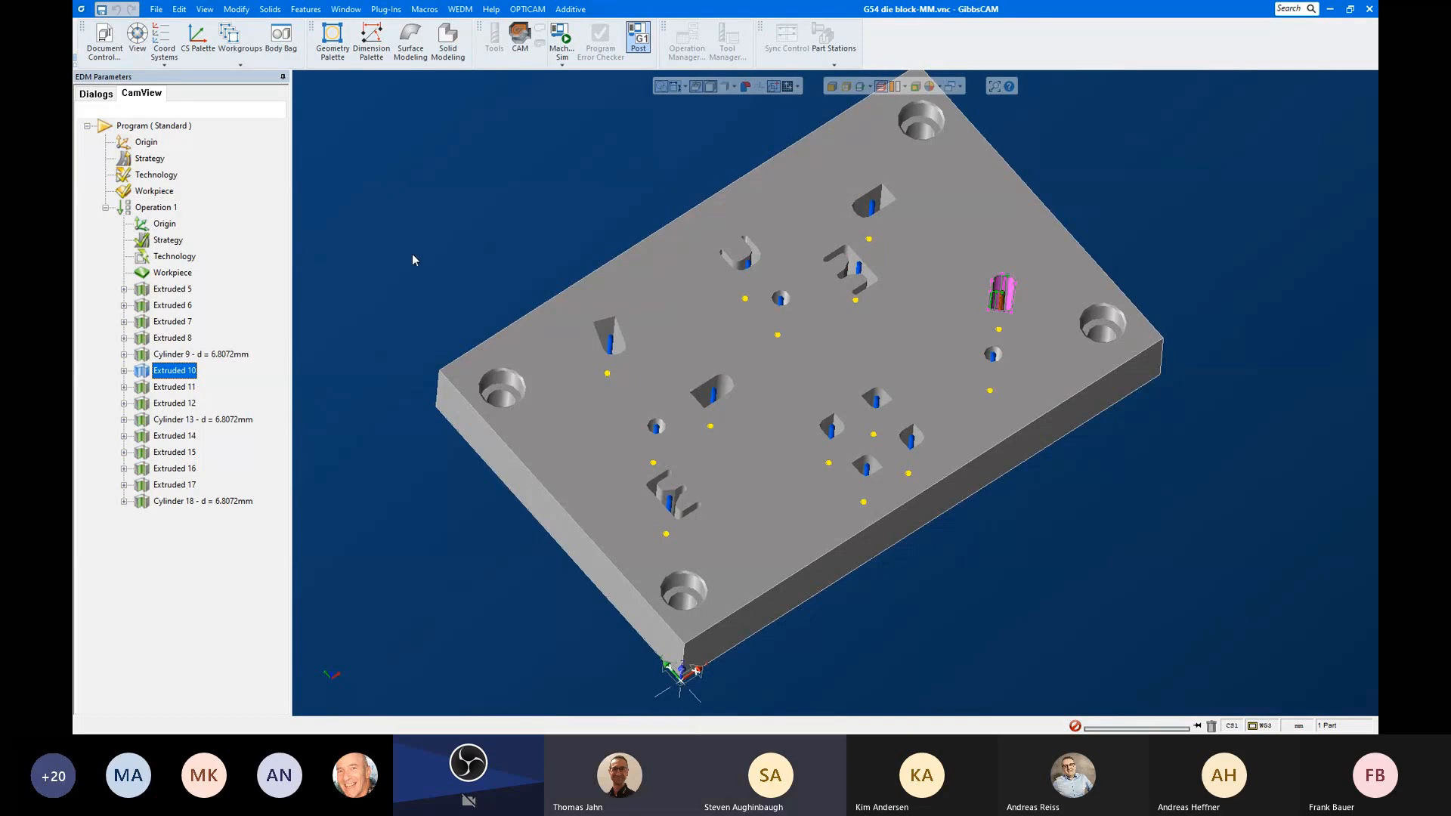
# Step: Review Operation 1's origin settings and operation setup, including the available machine origin options, and leave both without applying changes
pyautogui.doubleClick(165, 225)
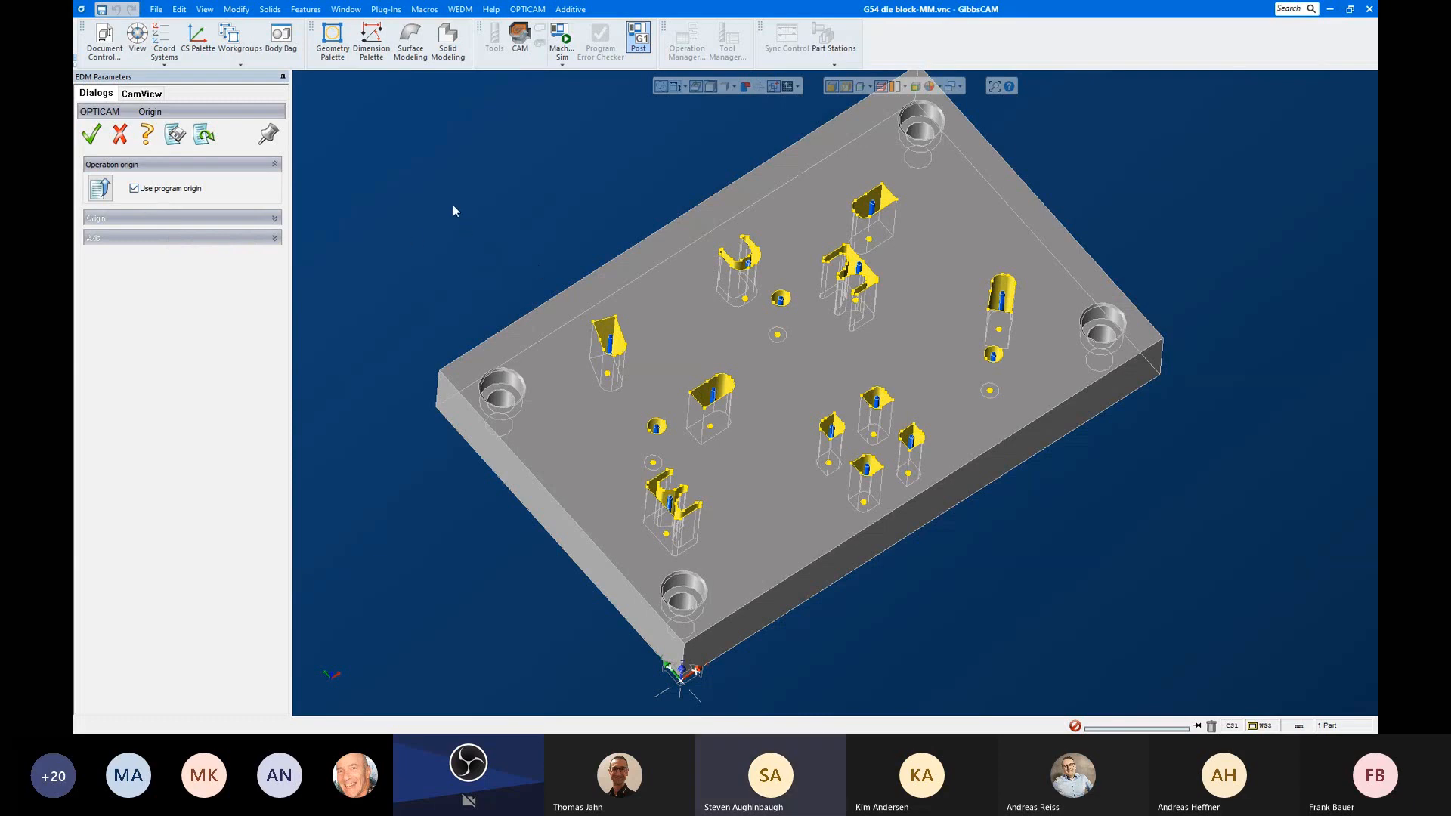
pyautogui.click(120, 136)
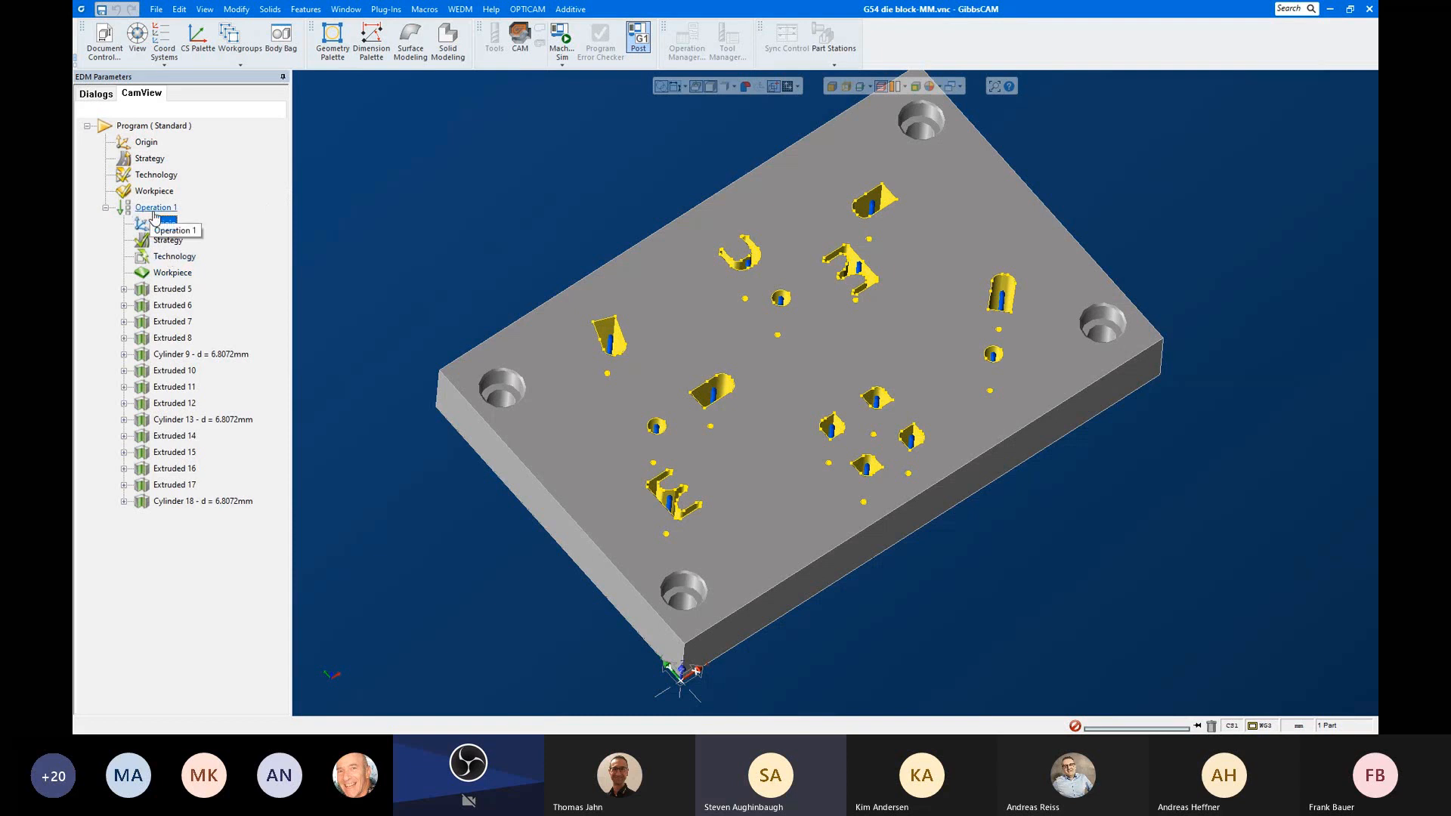
pyautogui.click(149, 206)
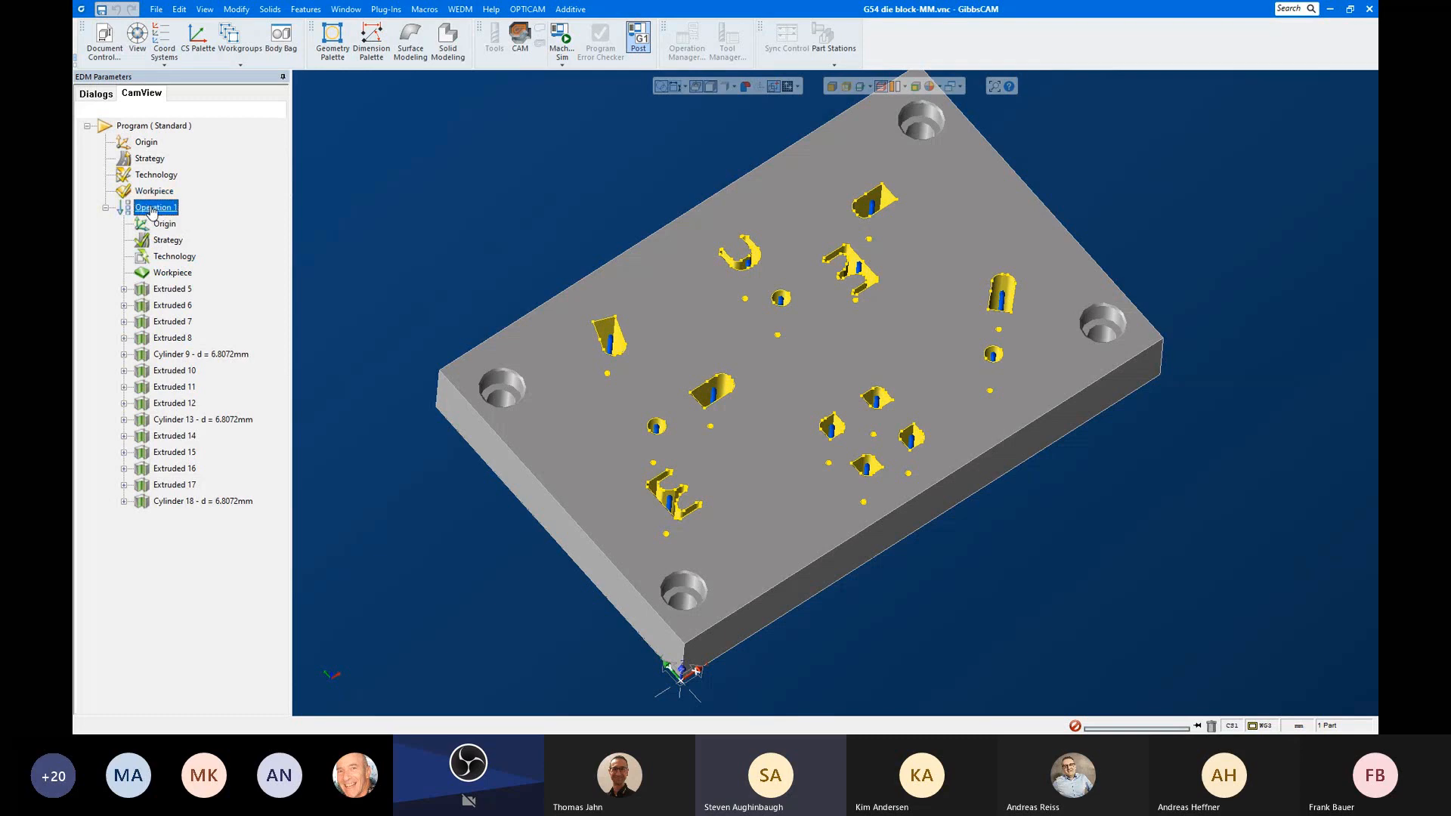
pyautogui.doubleClick(149, 207)
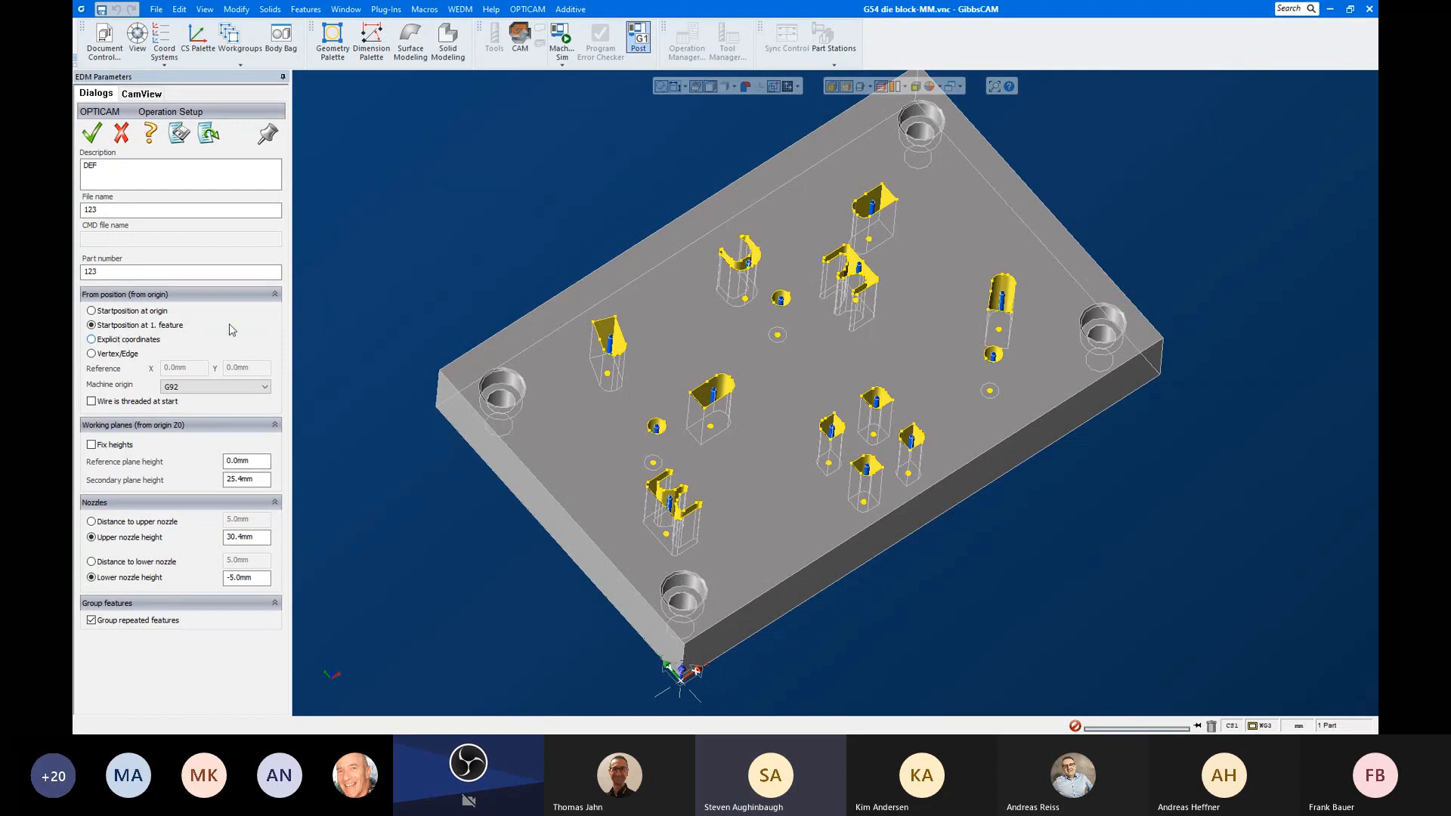
pyautogui.click(224, 391)
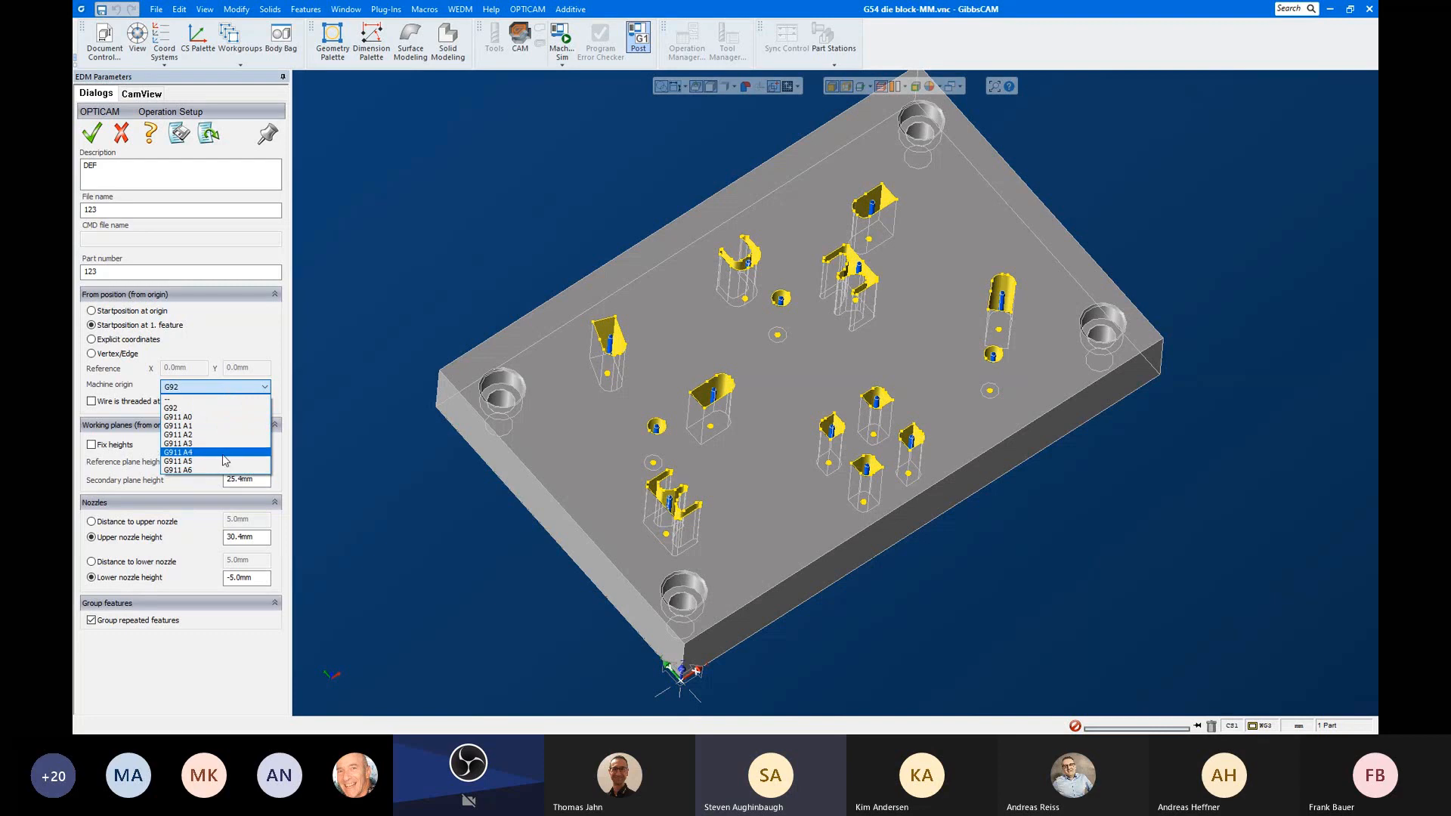
pyautogui.click(233, 409)
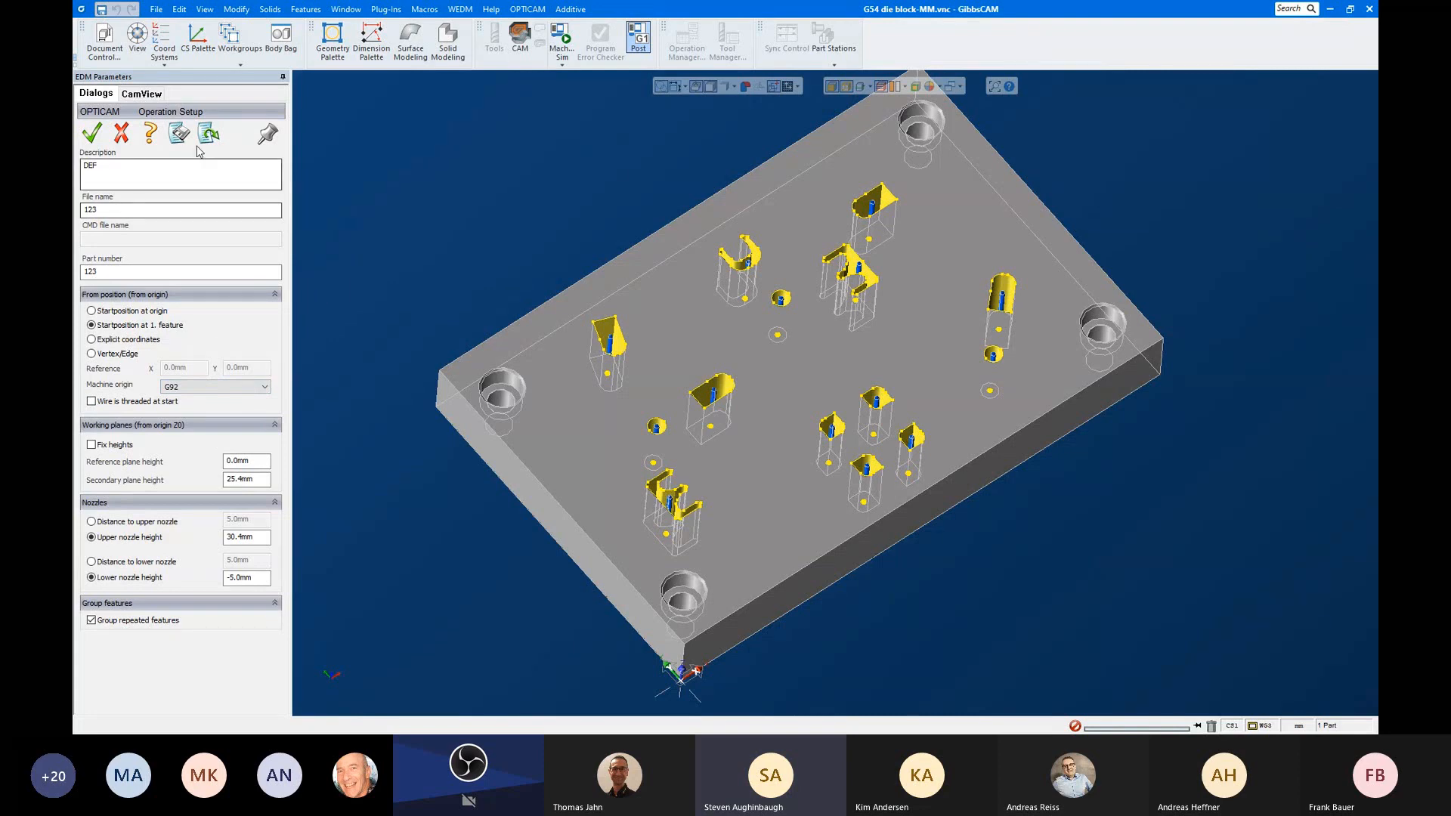
pyautogui.click(120, 134)
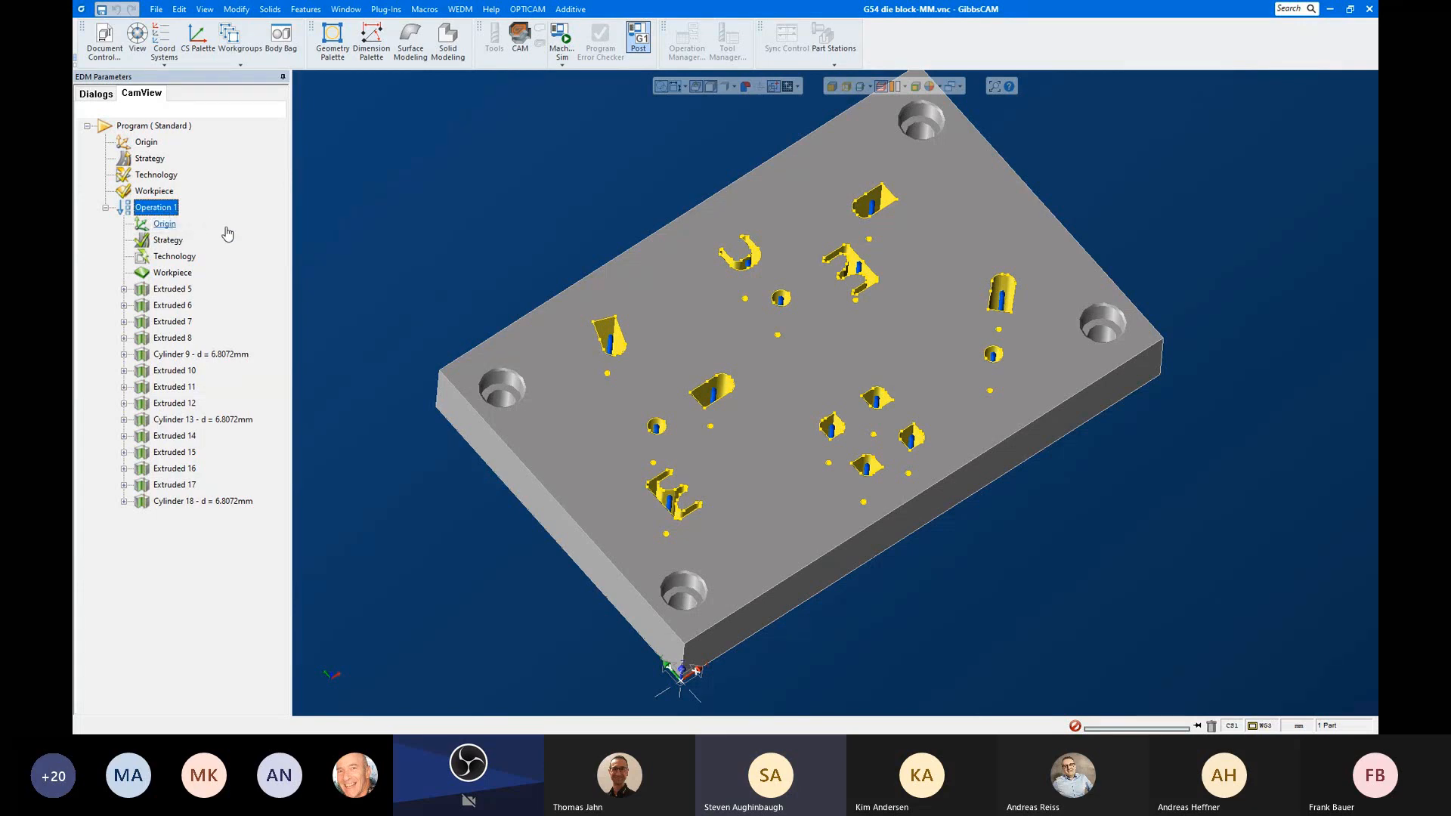
# Step: Compare the Path and Tour variants of the routing optimization in Operation 1's strategy, discarding the routing and closing the strategy
pyautogui.click(166, 242)
pyautogui.doubleClick(164, 242)
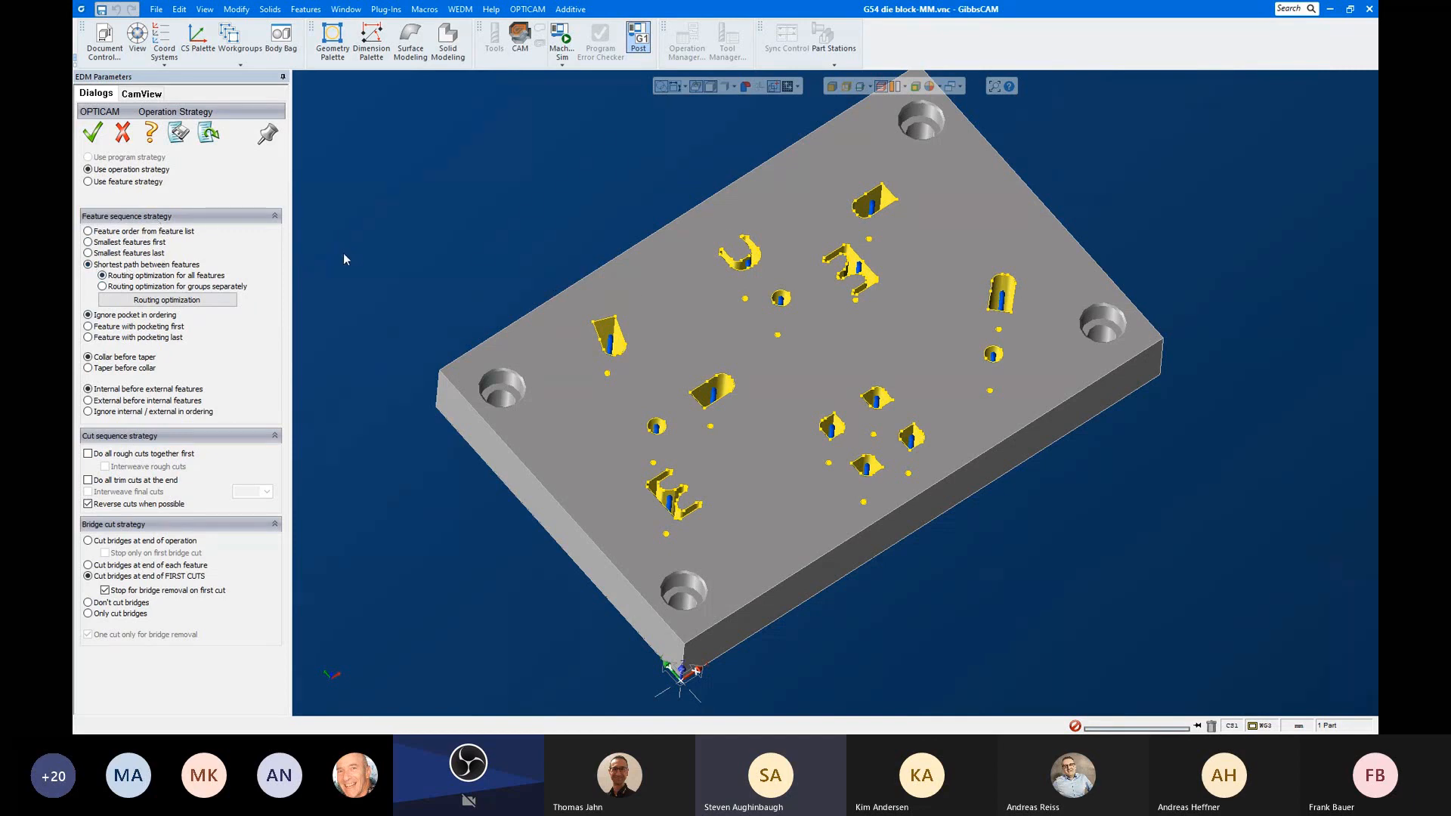
pyautogui.click(193, 303)
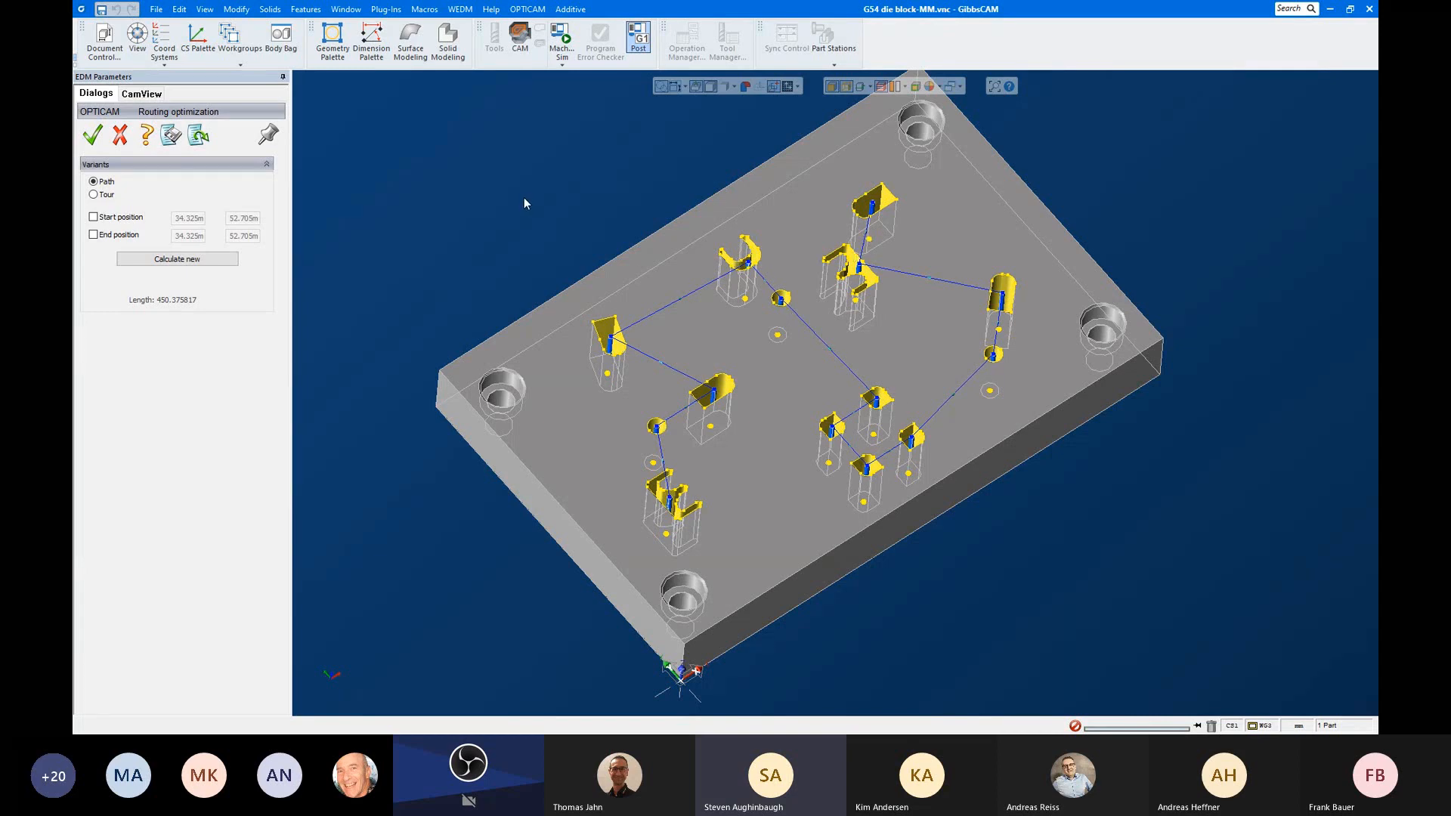
pyautogui.click(107, 195)
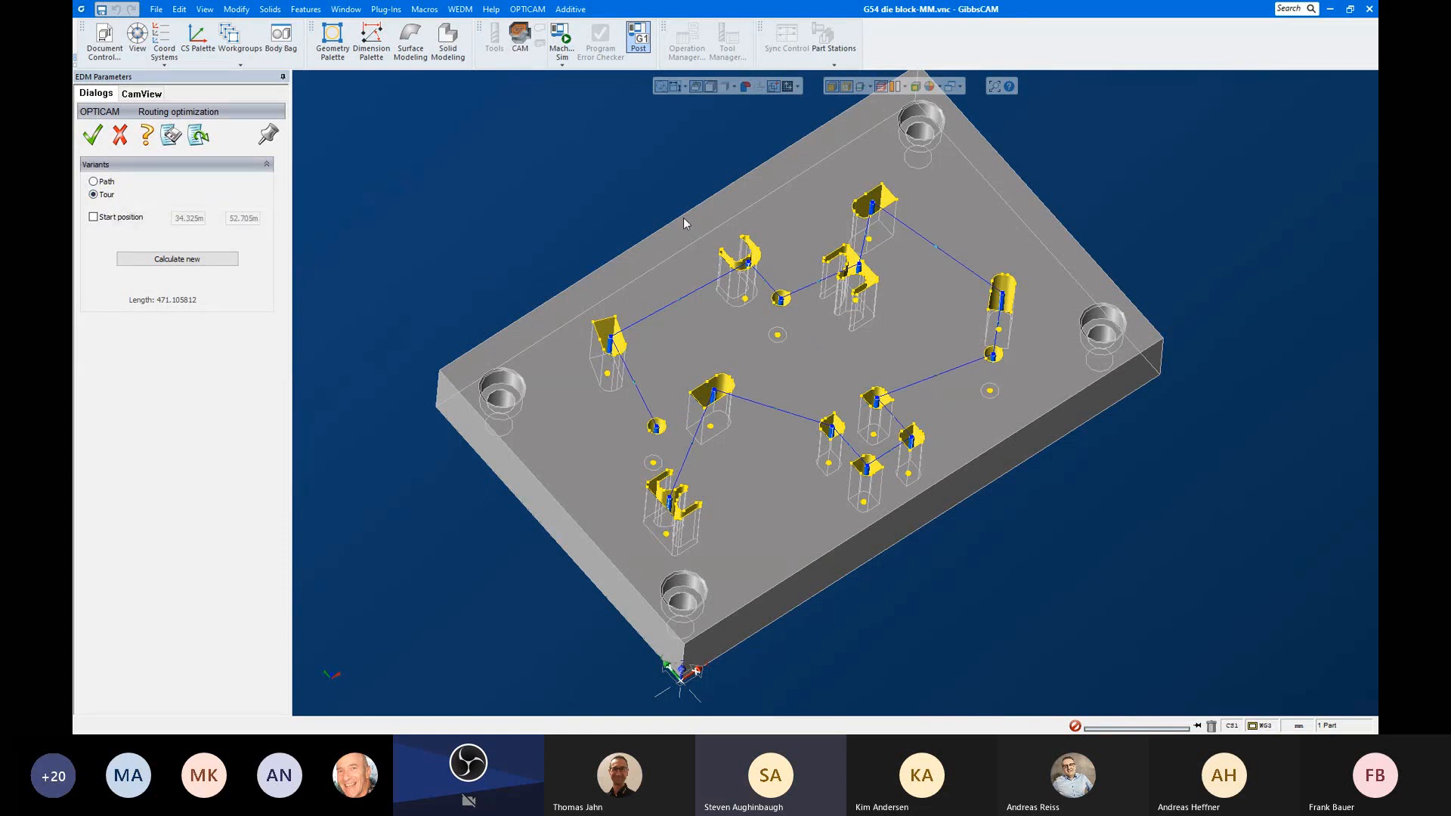
pyautogui.click(110, 186)
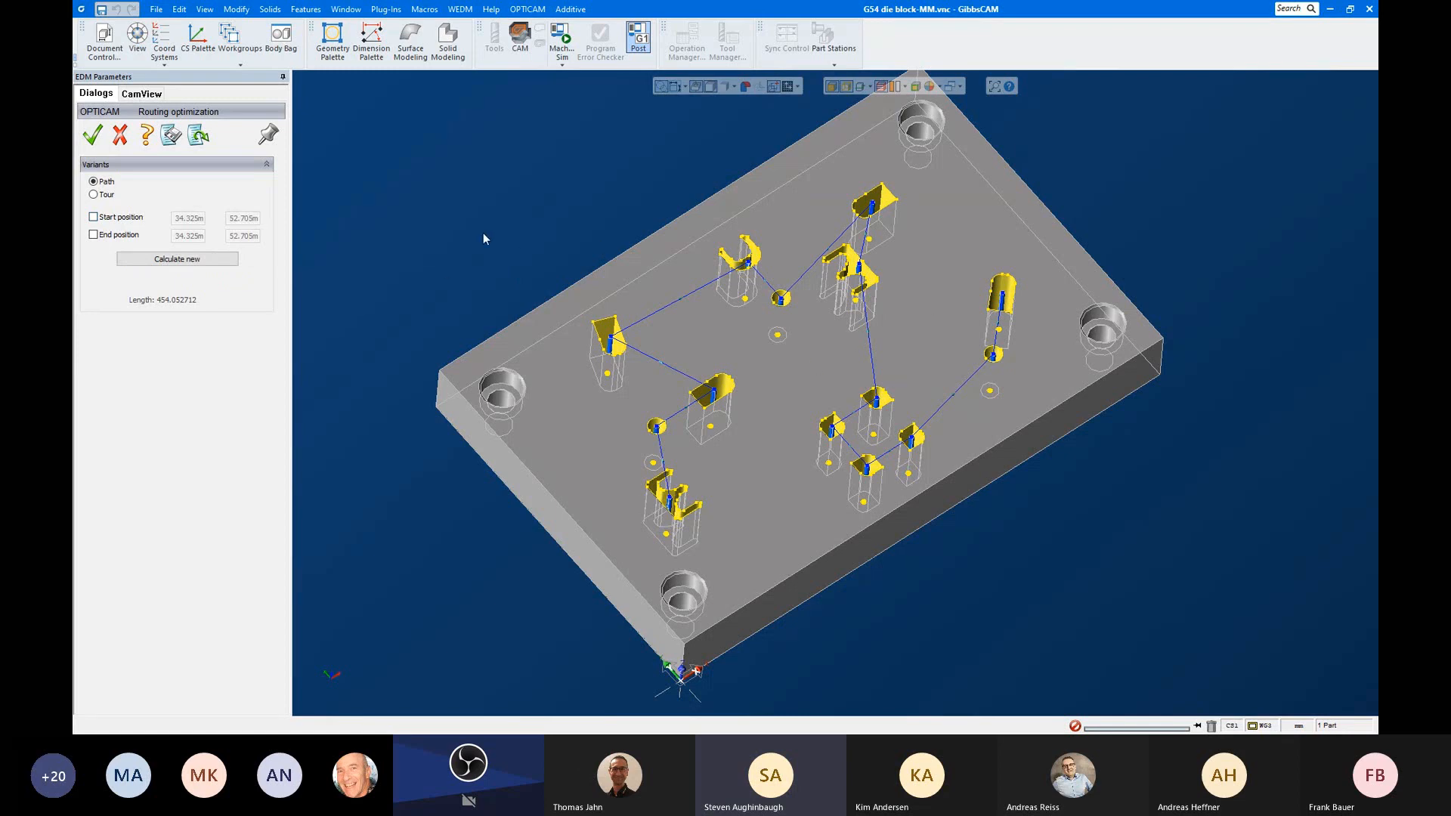
pyautogui.click(121, 137)
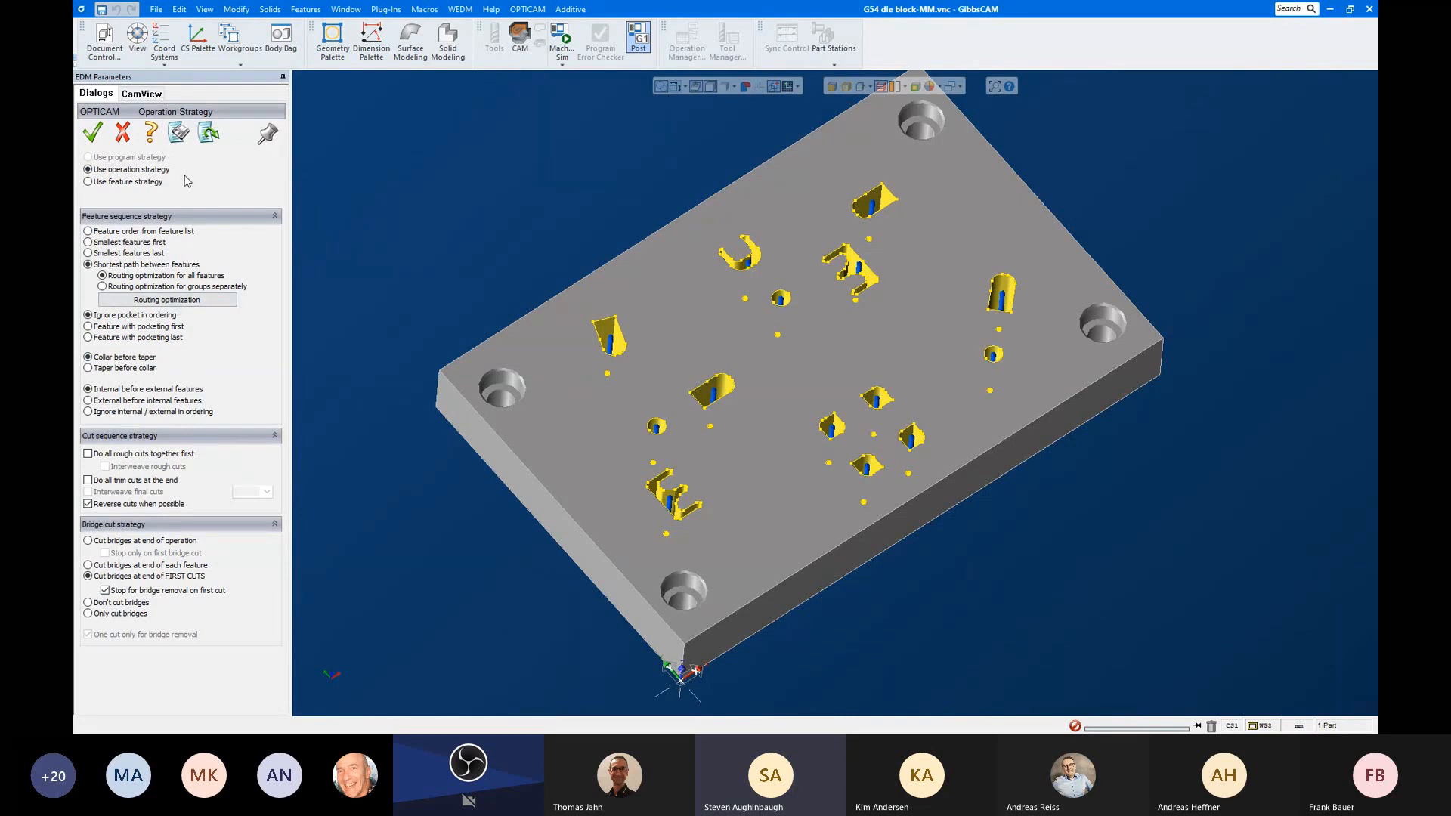
pyautogui.click(94, 135)
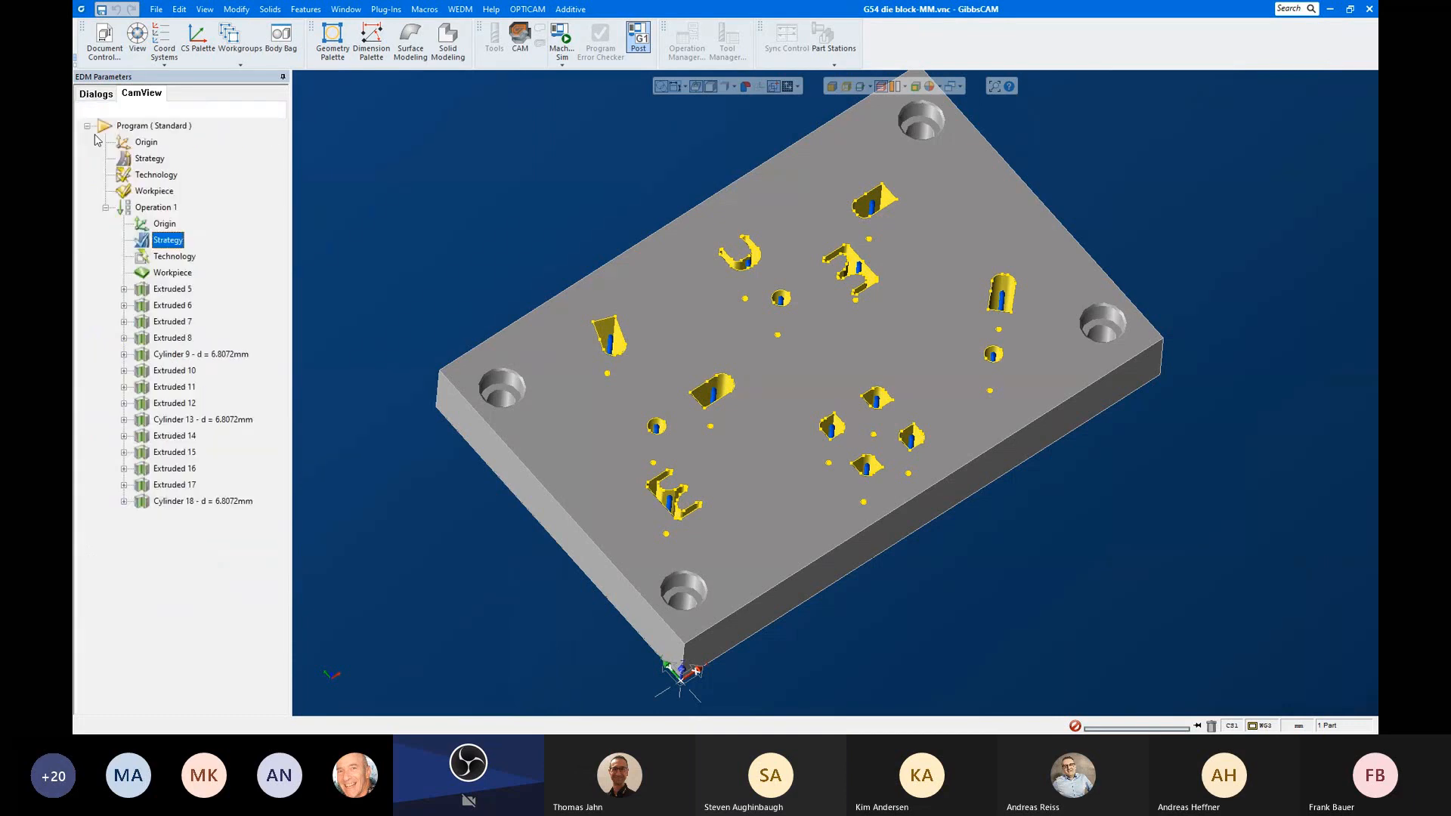
# Step: Review Operation 1's technology settings and the feature settings of Extruded 5, discarding any changes
pyautogui.doubleClick(182, 263)
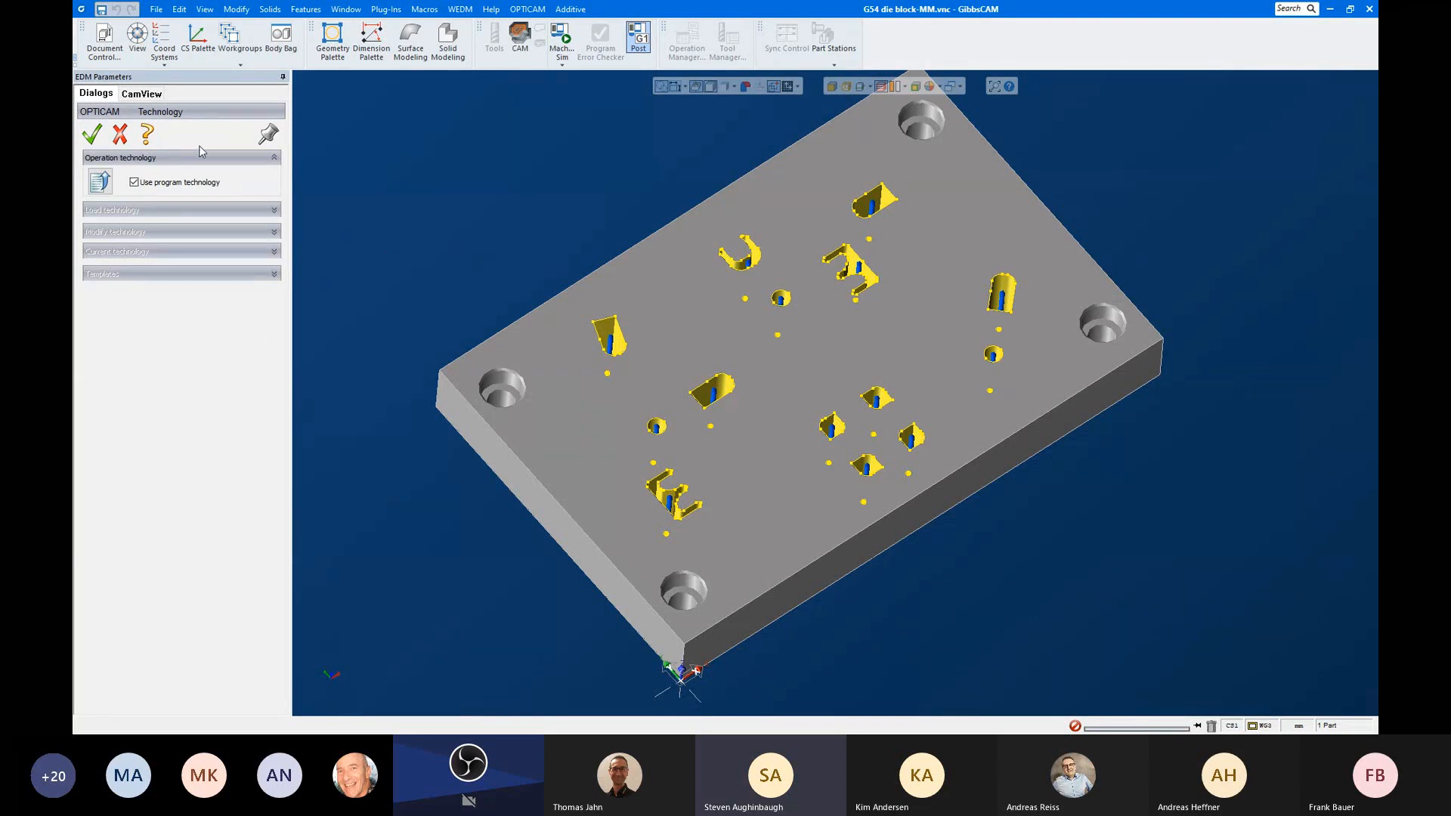
pyautogui.click(120, 133)
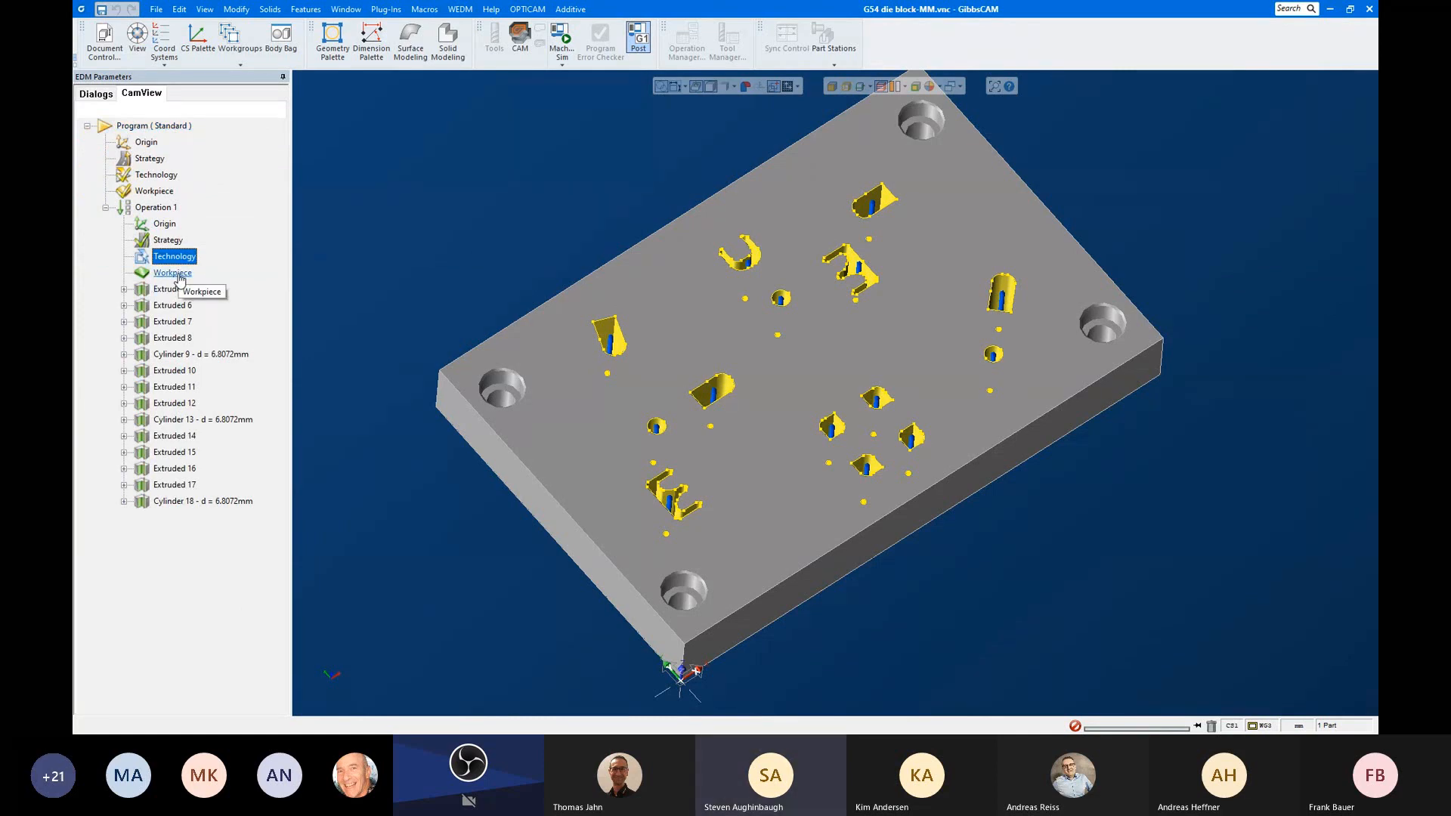
pyautogui.click(157, 291)
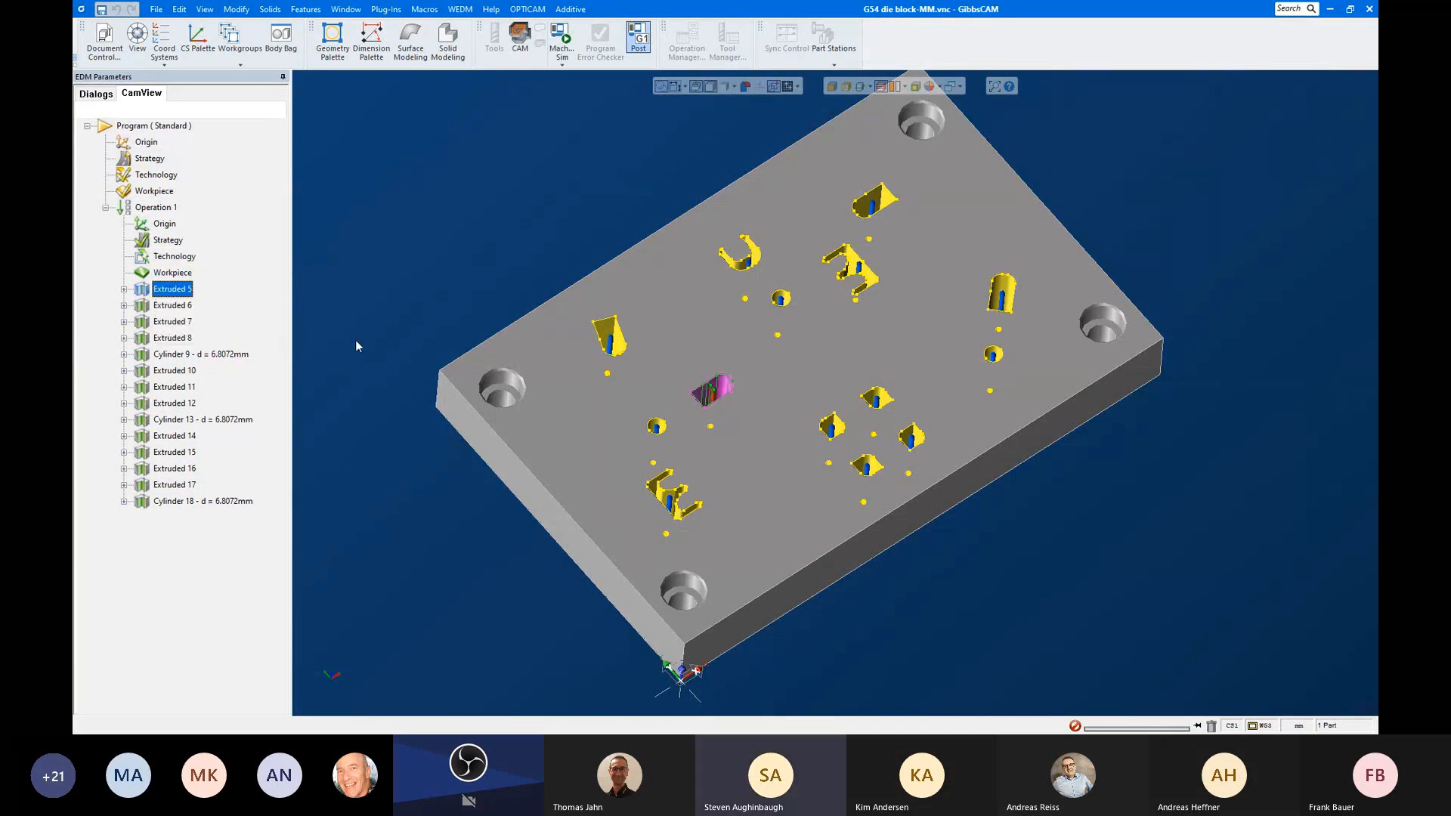
pyautogui.doubleClick(164, 292)
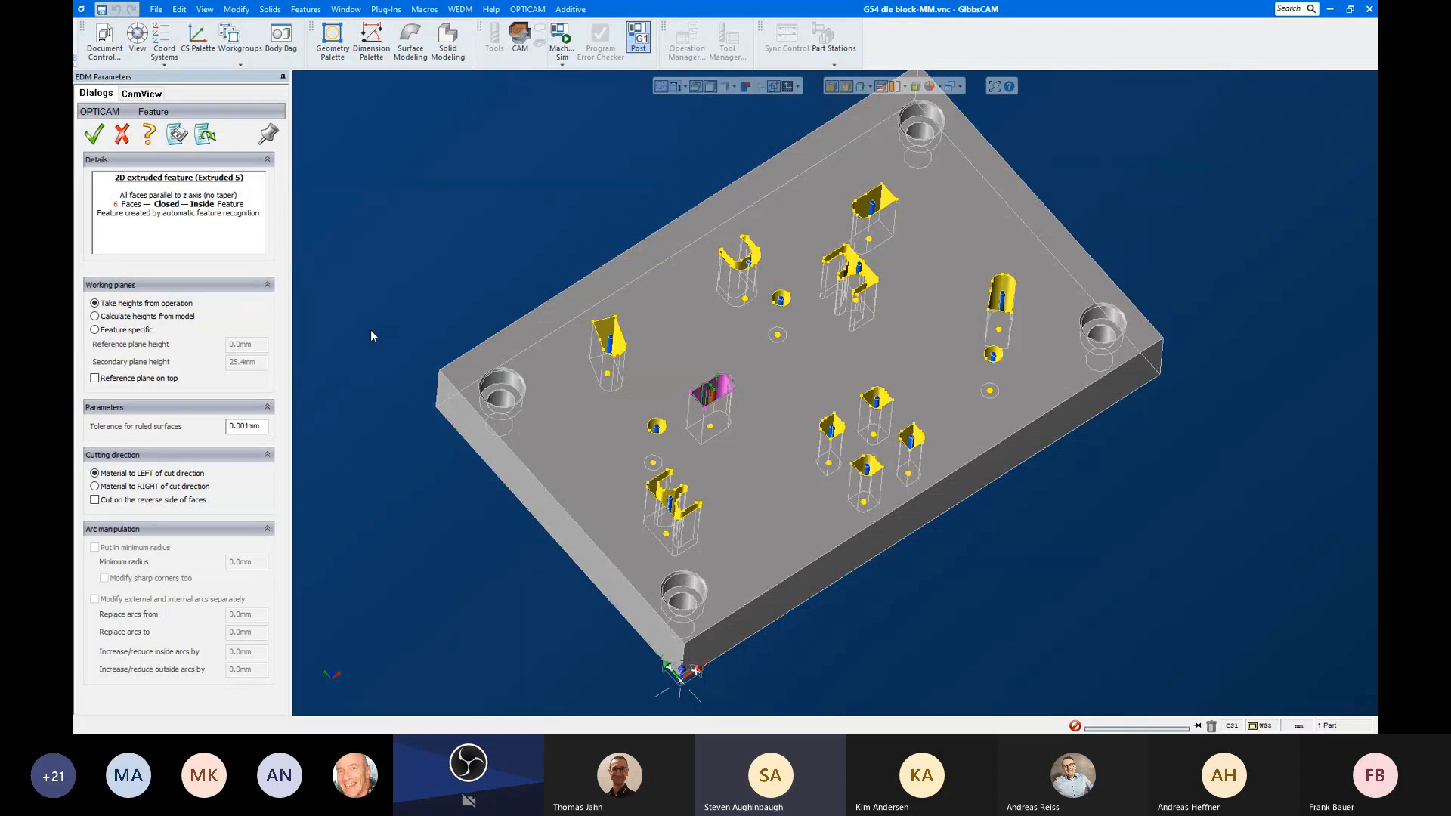
pyautogui.click(122, 135)
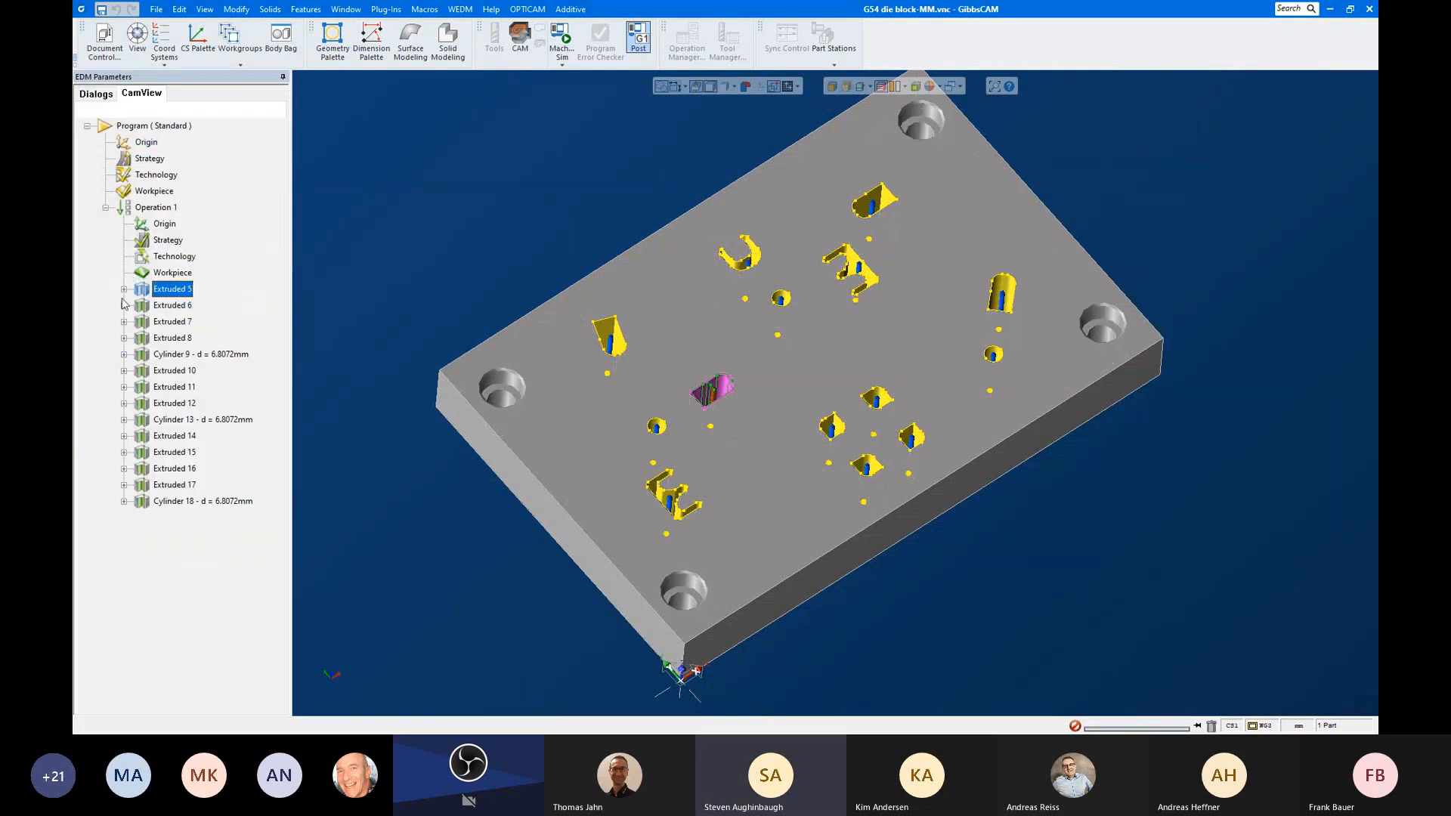
# Step: Examine Extruded 5's feature strategy and the before moves of its Segment 1, leaving both without applying changes
pyautogui.click(124, 288)
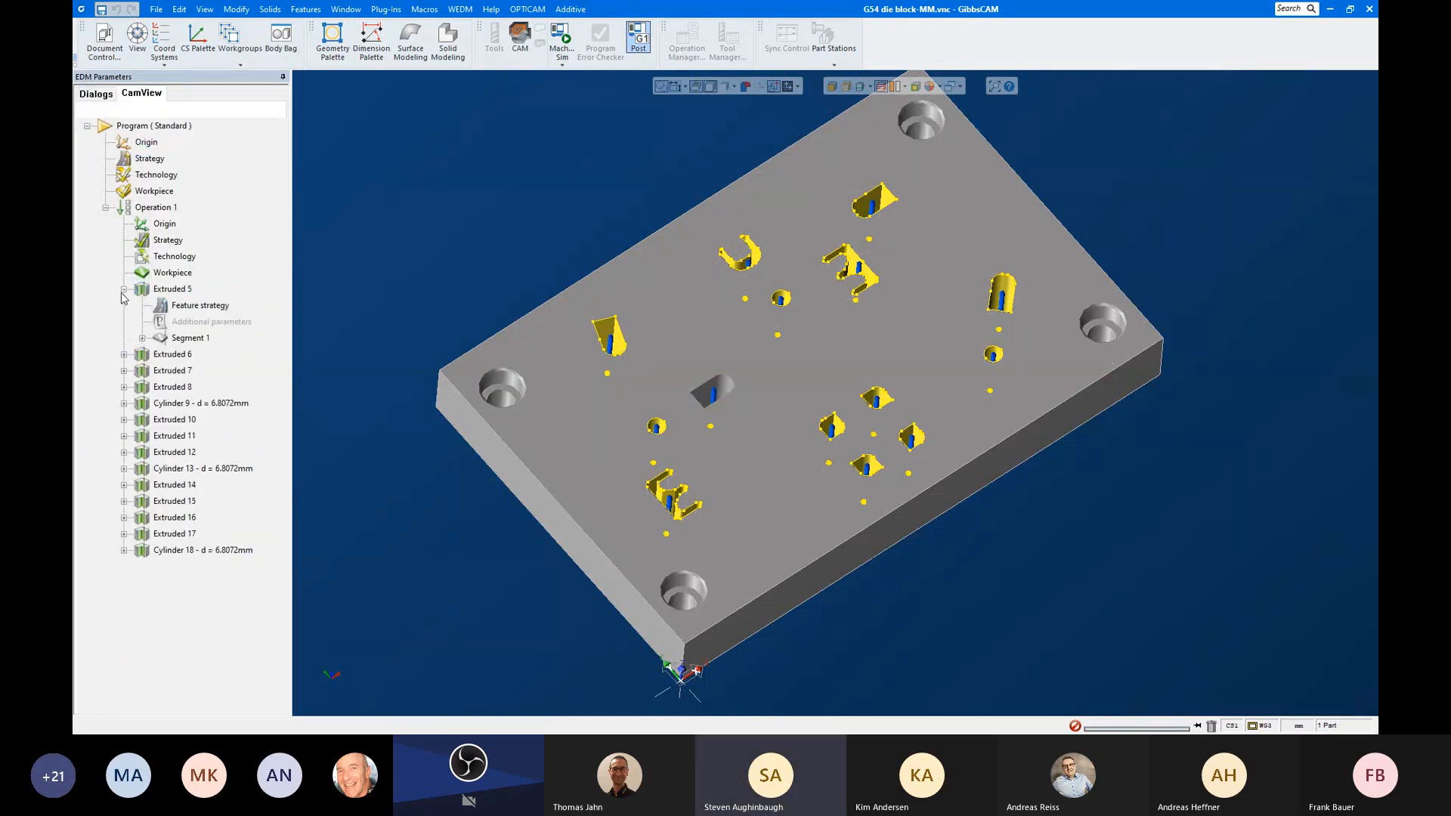
pyautogui.click(191, 306)
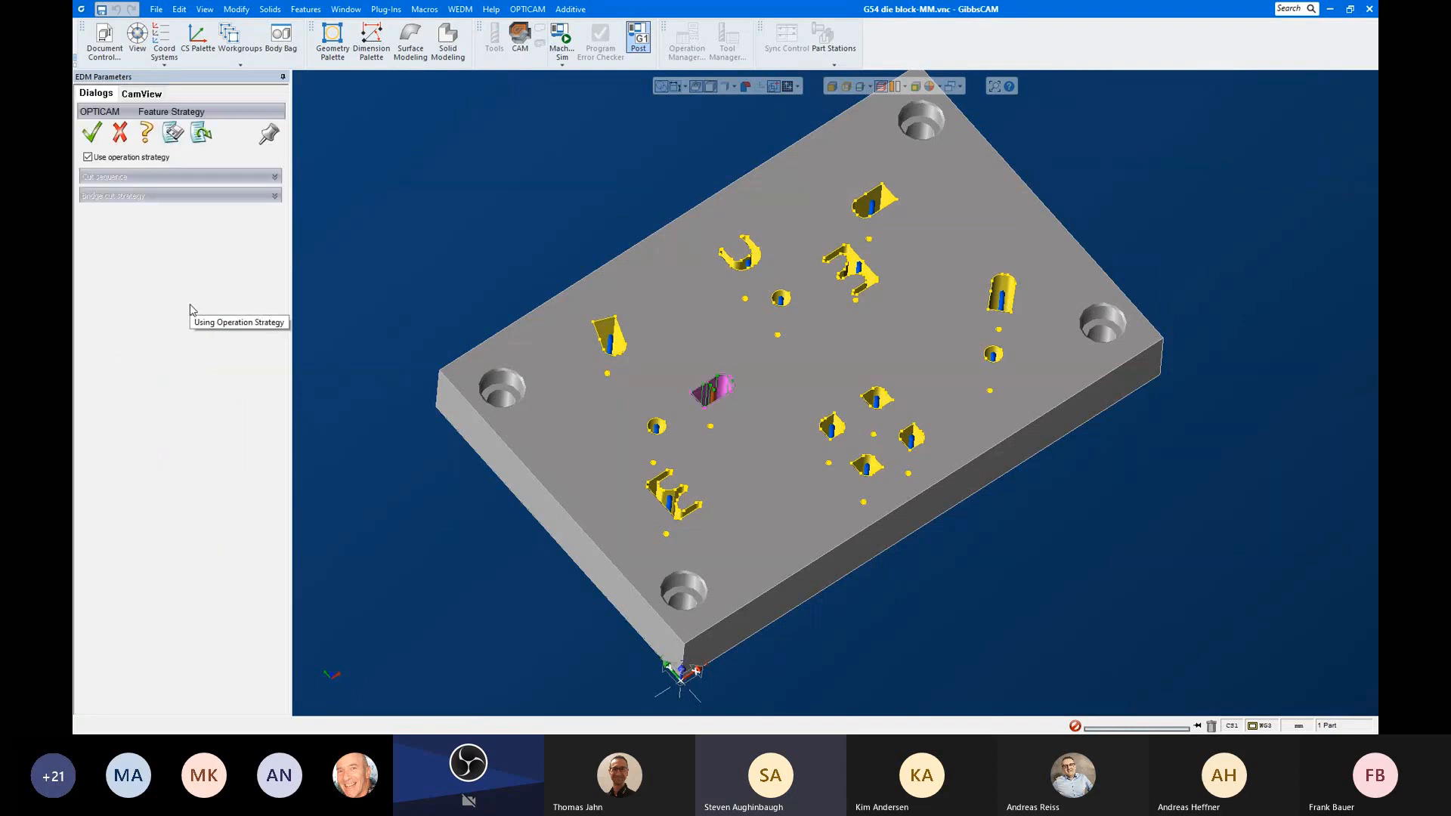
pyautogui.click(120, 134)
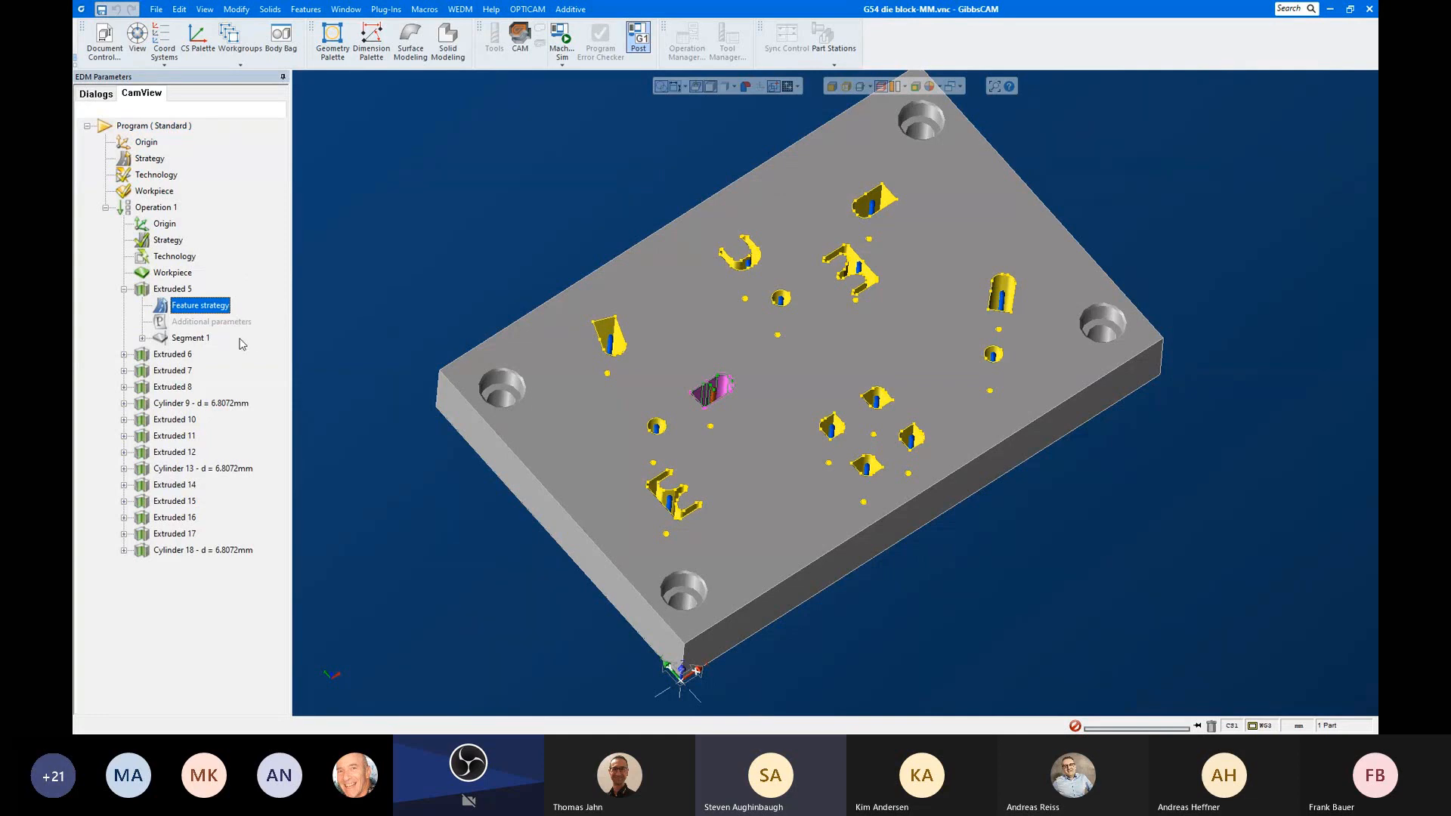
pyautogui.click(143, 339)
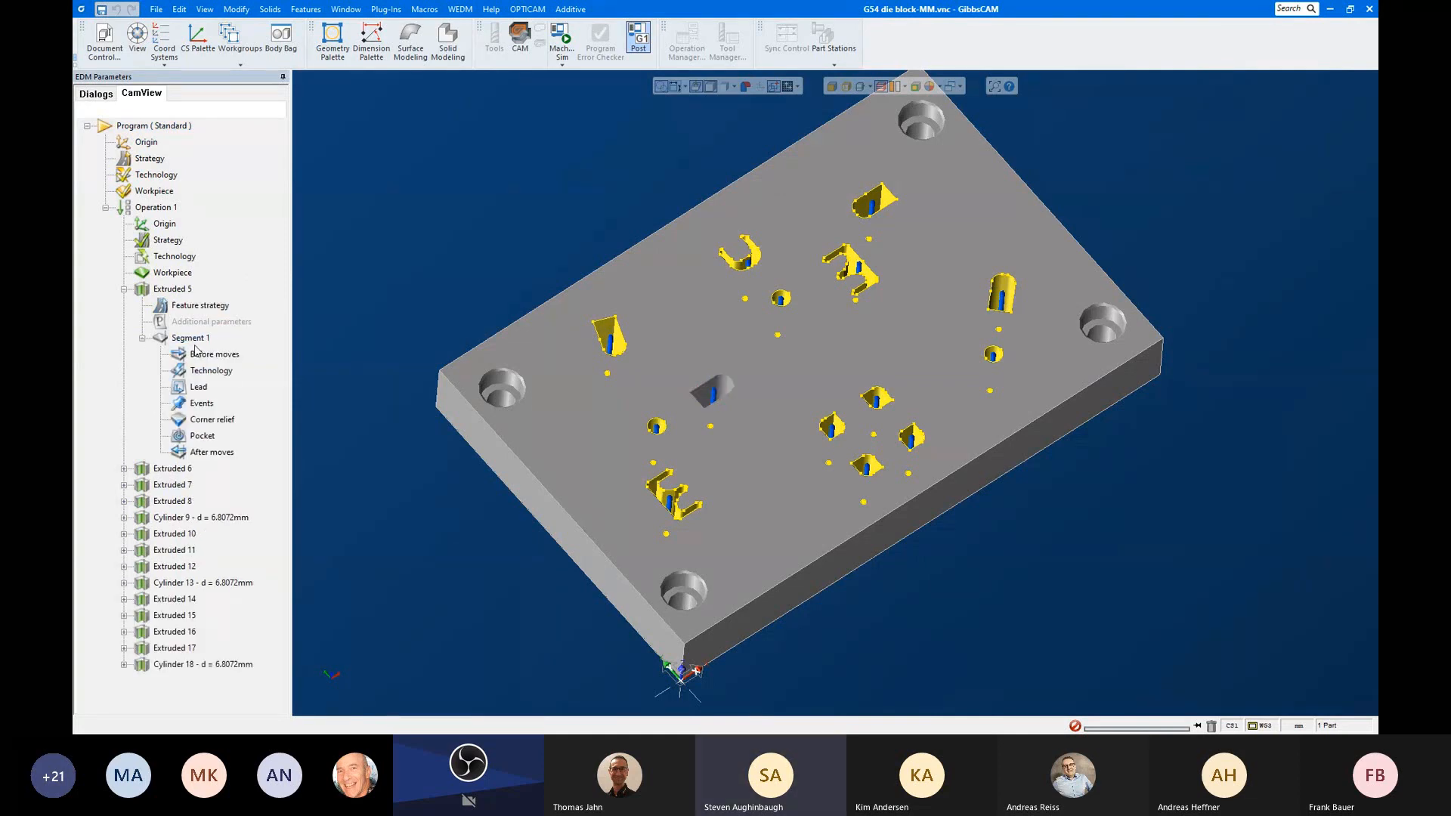
pyautogui.click(215, 355)
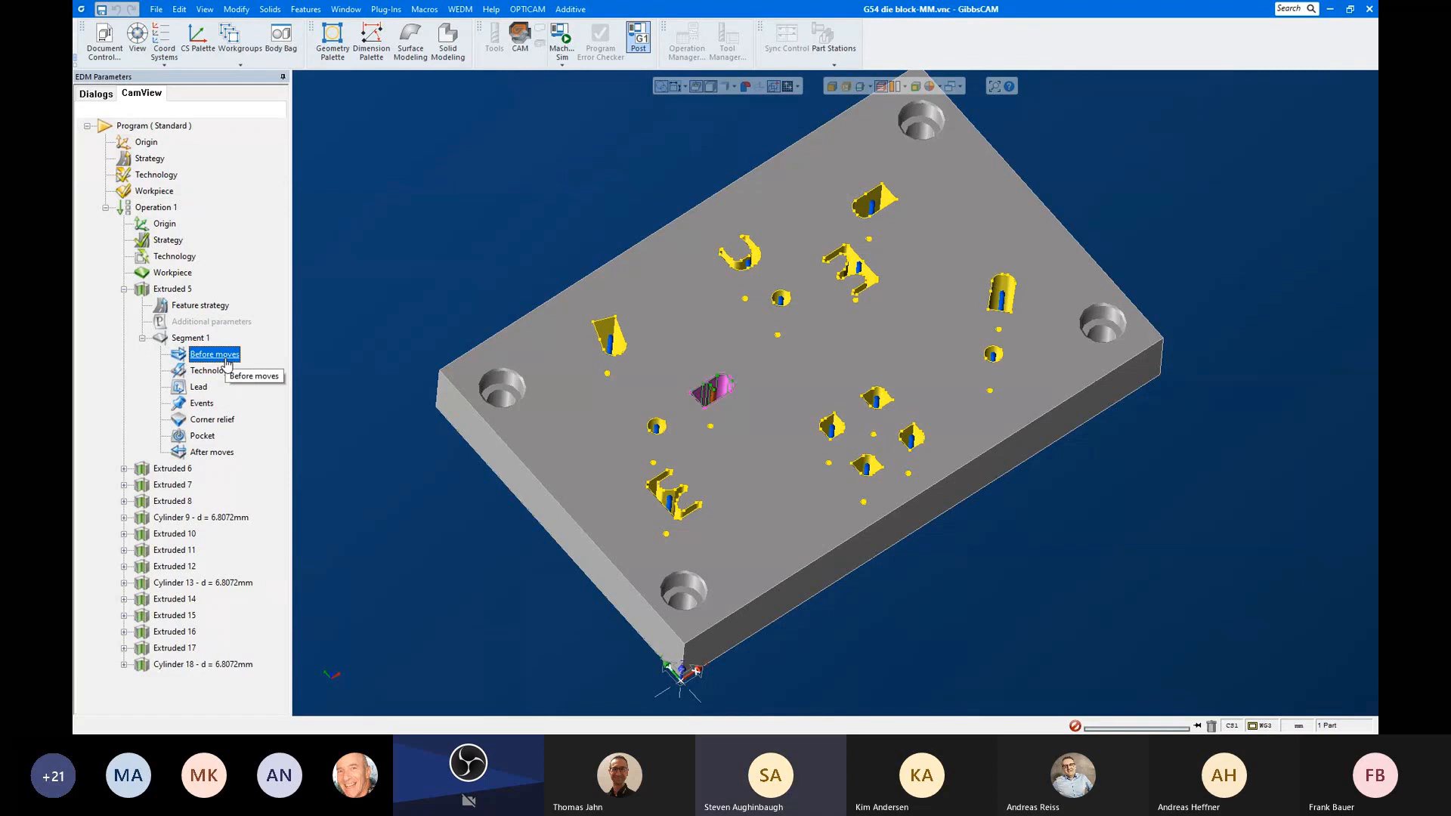
pyautogui.doubleClick(225, 357)
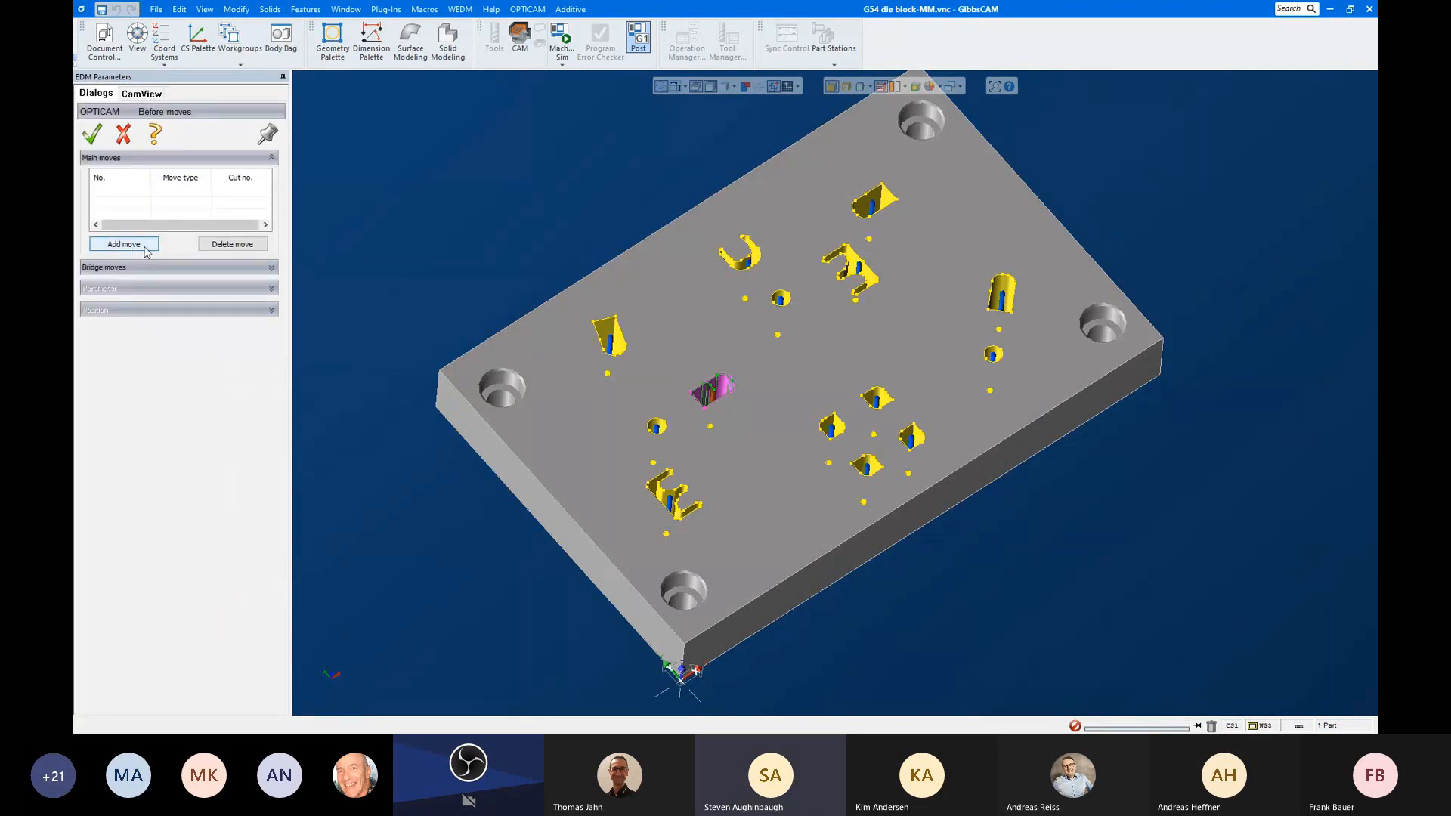
pyautogui.click(124, 135)
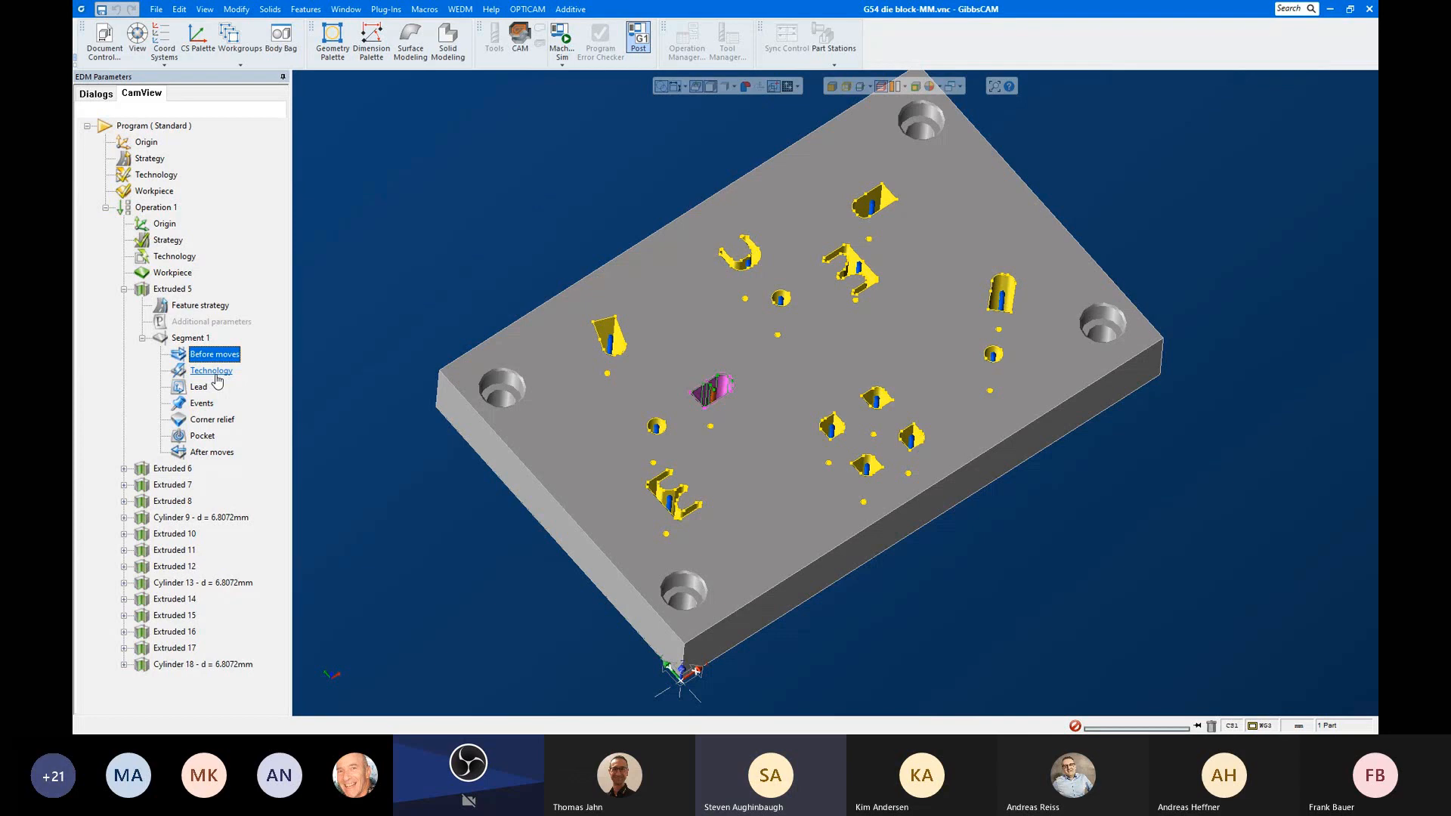
# Step: Review the start hole, endpoint and lead on/off settings of Segment 1's lead in Extruded 5, closing them without applying changes
pyautogui.click(200, 387)
pyautogui.doubleClick(200, 387)
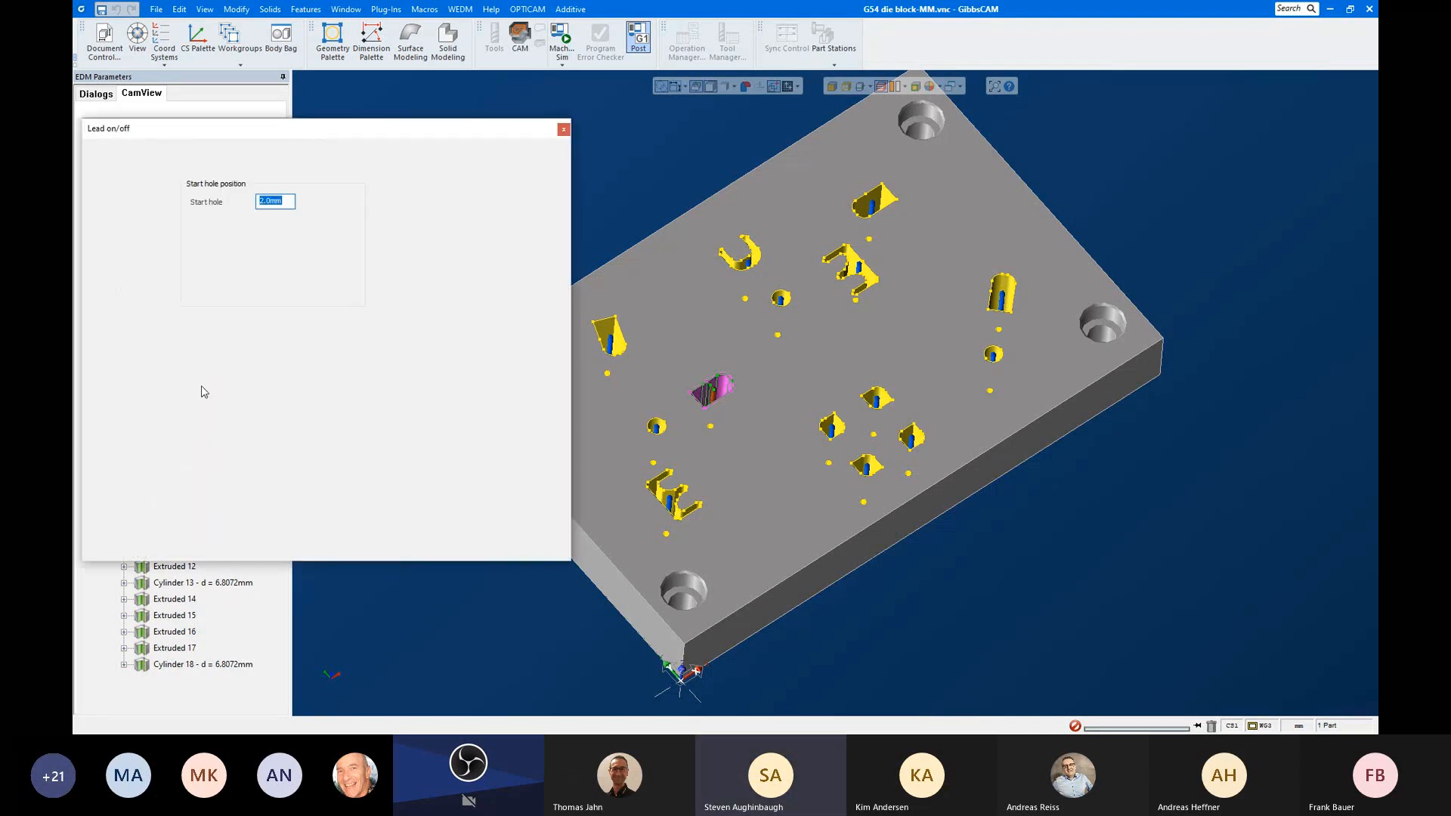
pyautogui.moveTo(311, 141); pyautogui.dragTo(354, 137)
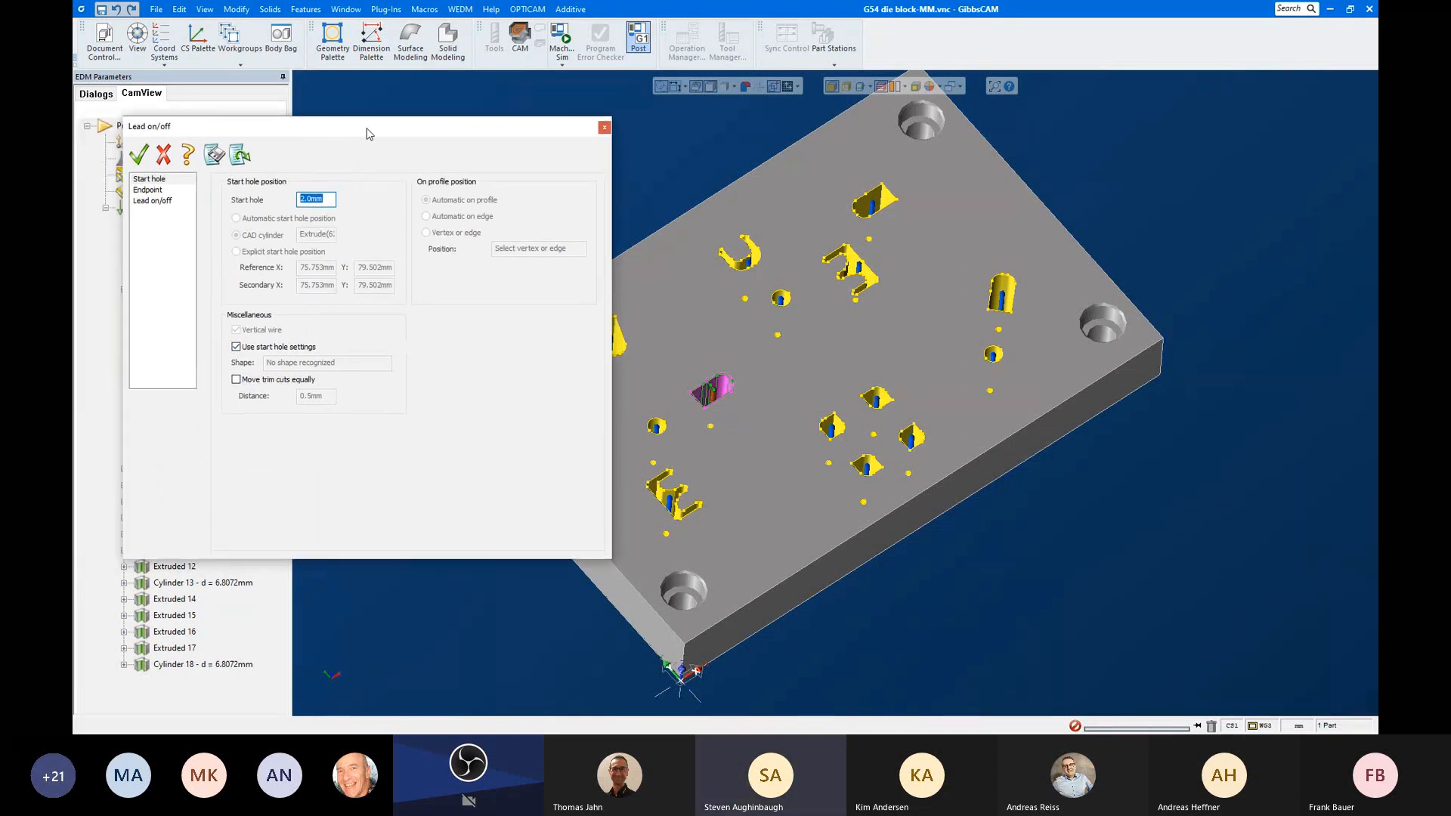
pyautogui.click(160, 190)
pyautogui.click(167, 201)
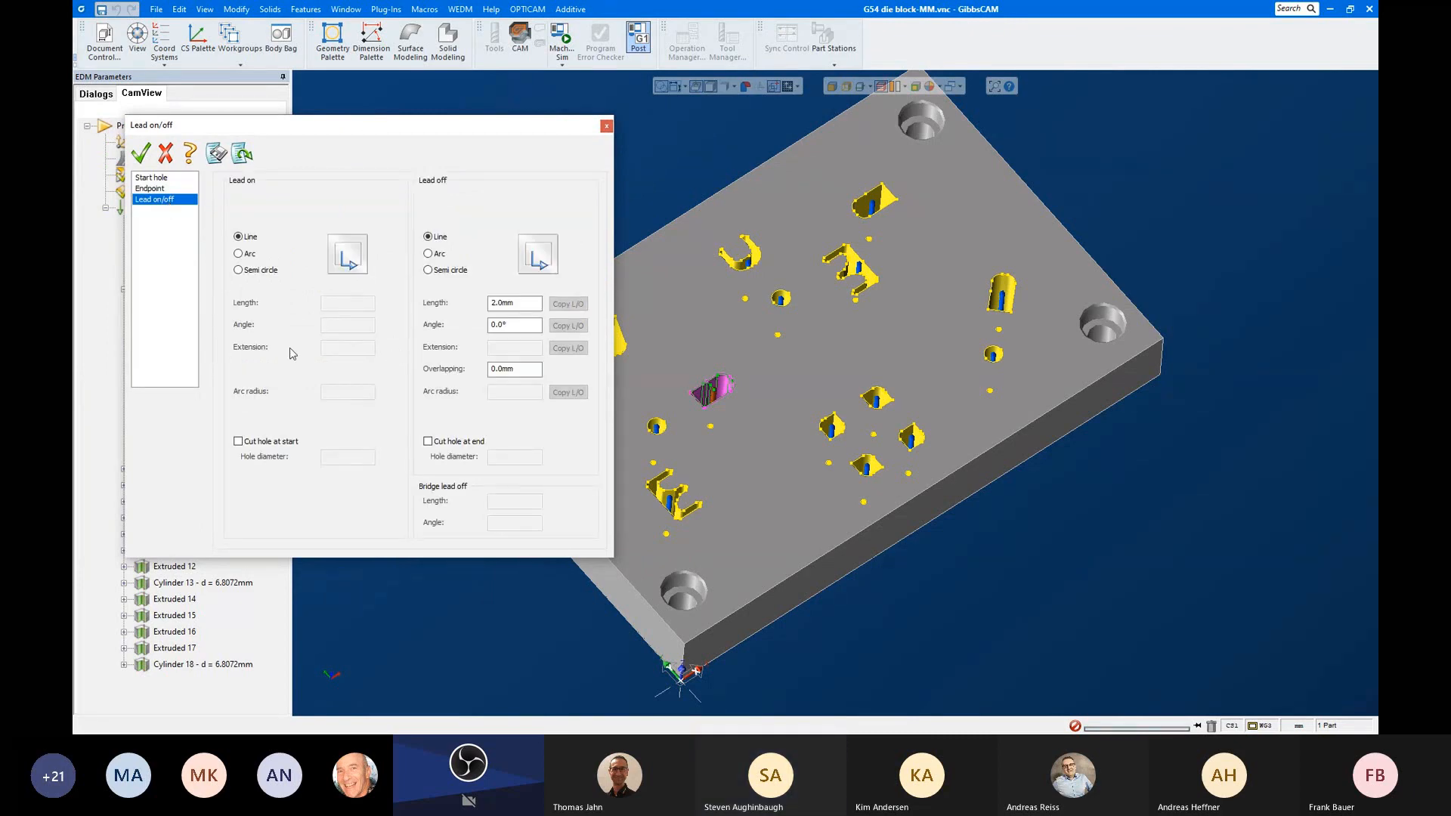
pyautogui.click(169, 154)
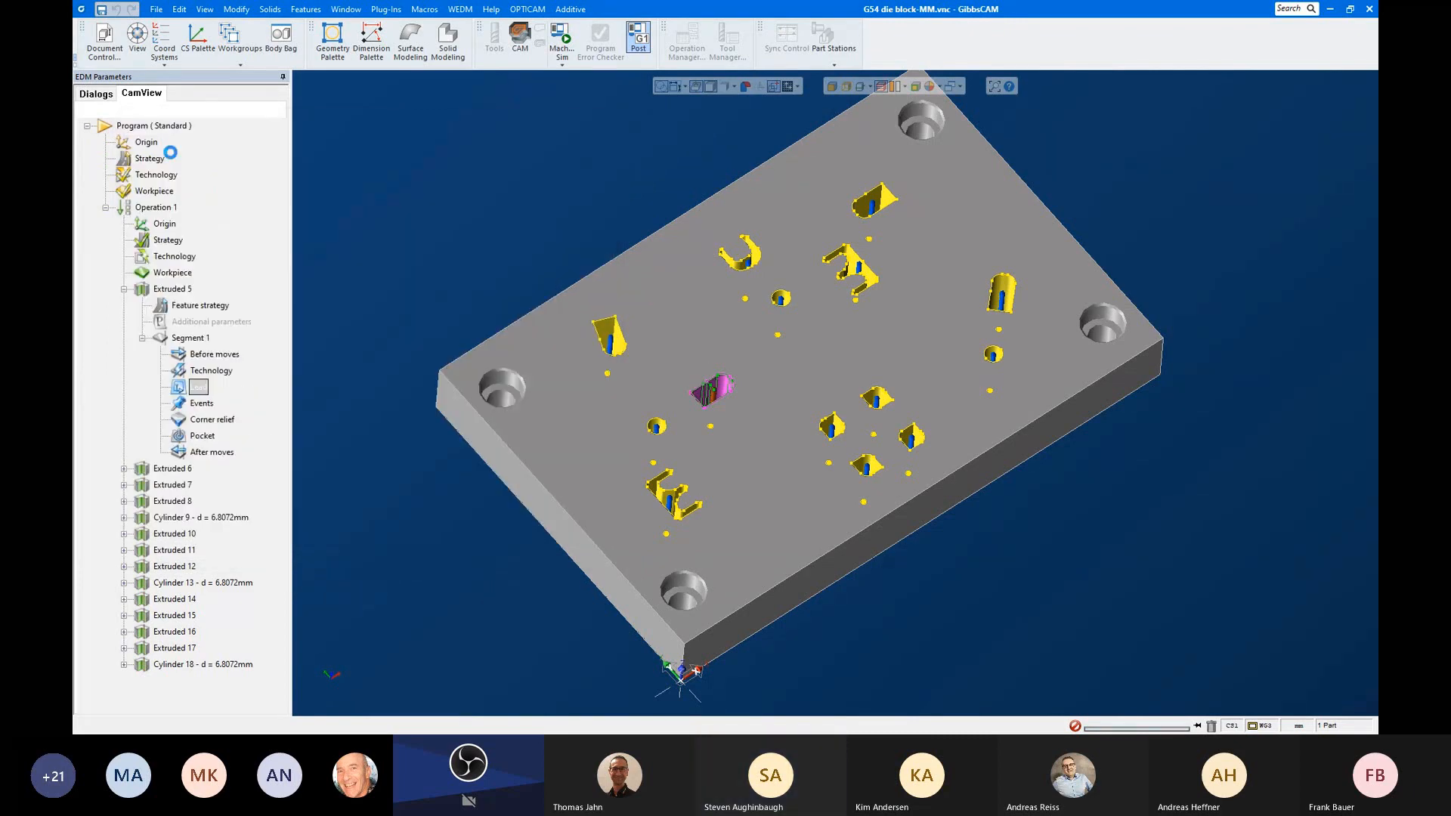
# Step: Try out a taper and an event with the M-code, G-code, Insert and Comment types for Segment 1, then discard the events
pyautogui.click(203, 406)
pyautogui.doubleClick(202, 406)
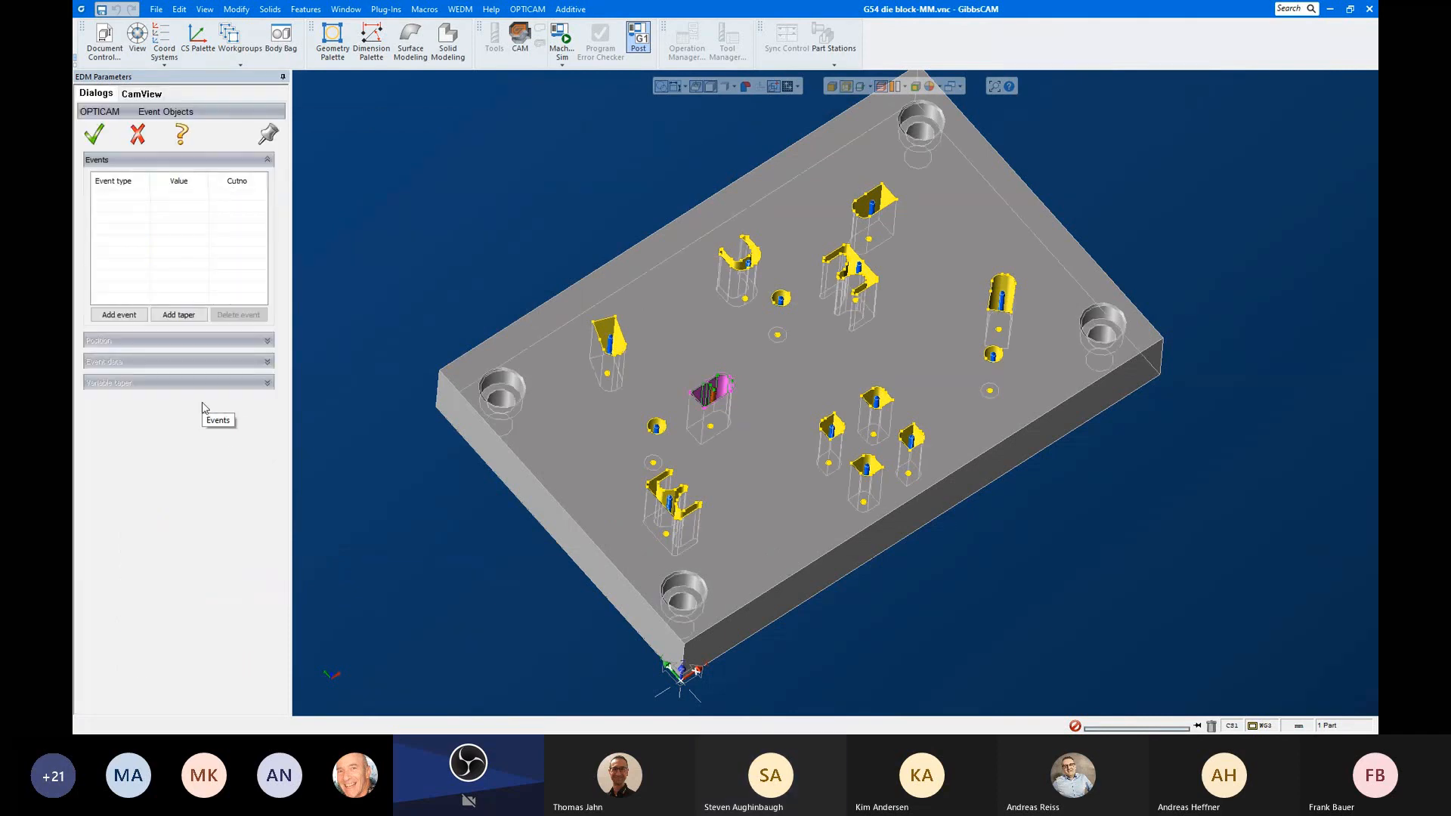
pyautogui.click(191, 317)
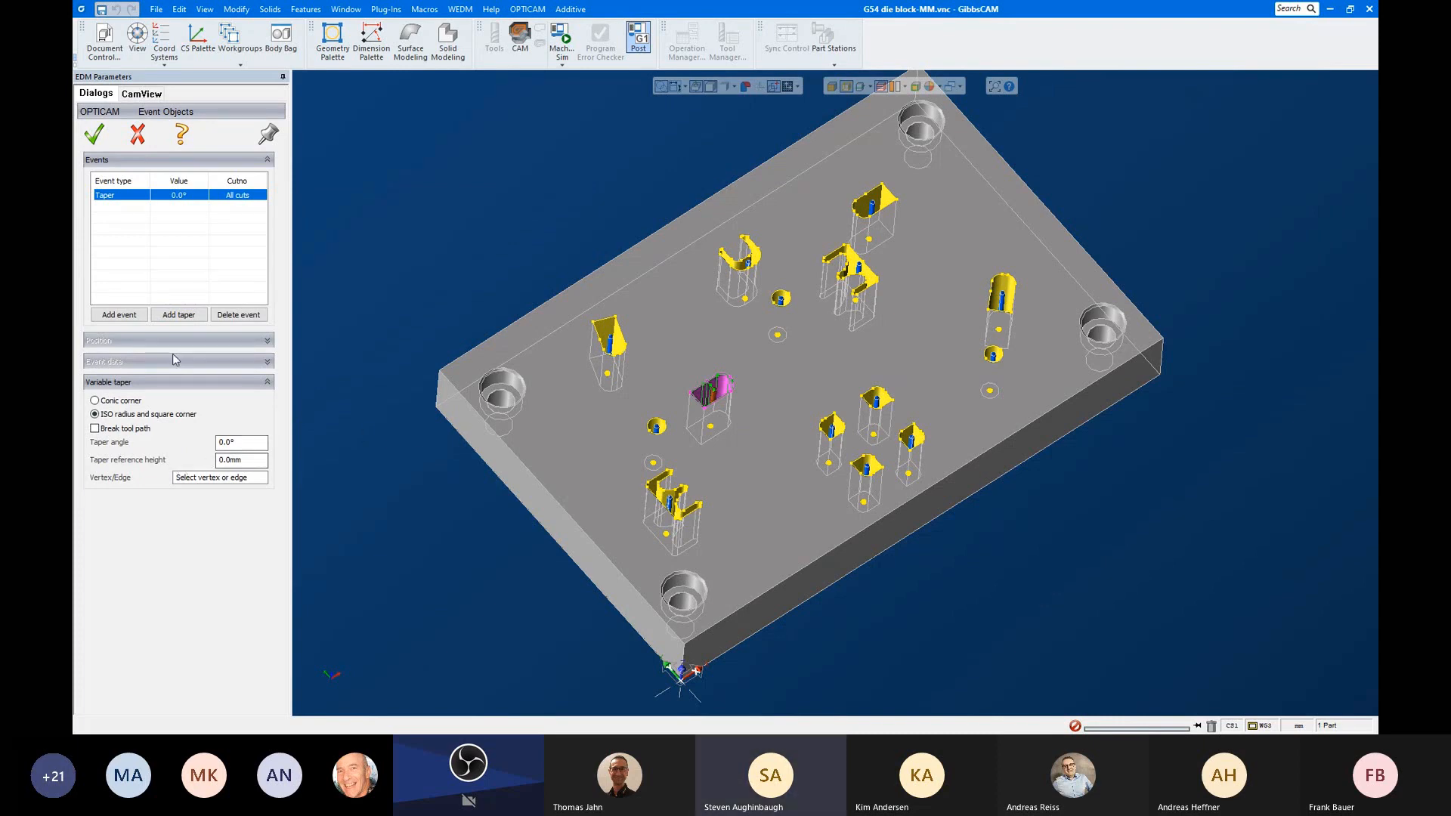
pyautogui.click(108, 317)
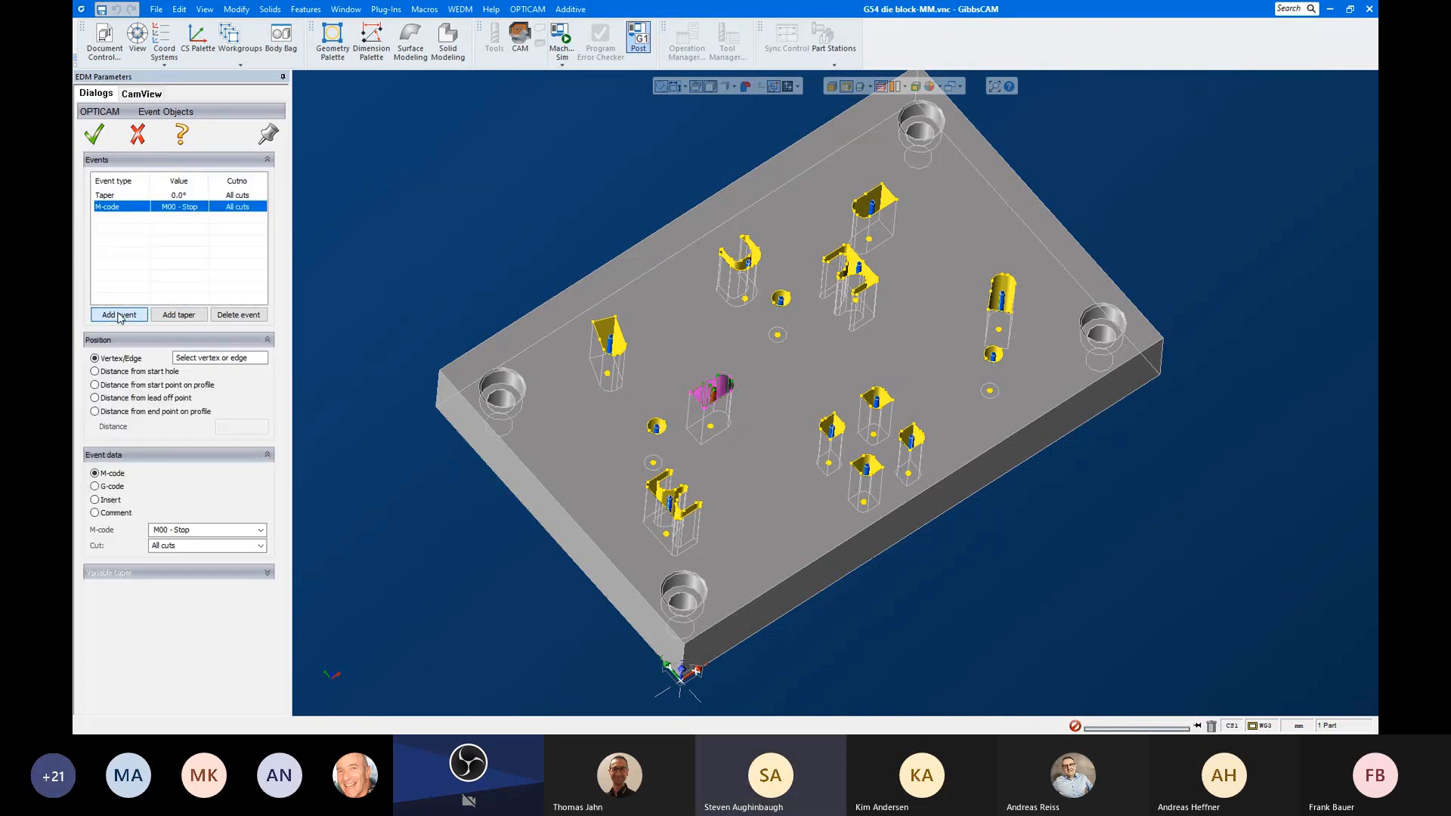
pyautogui.click(113, 487)
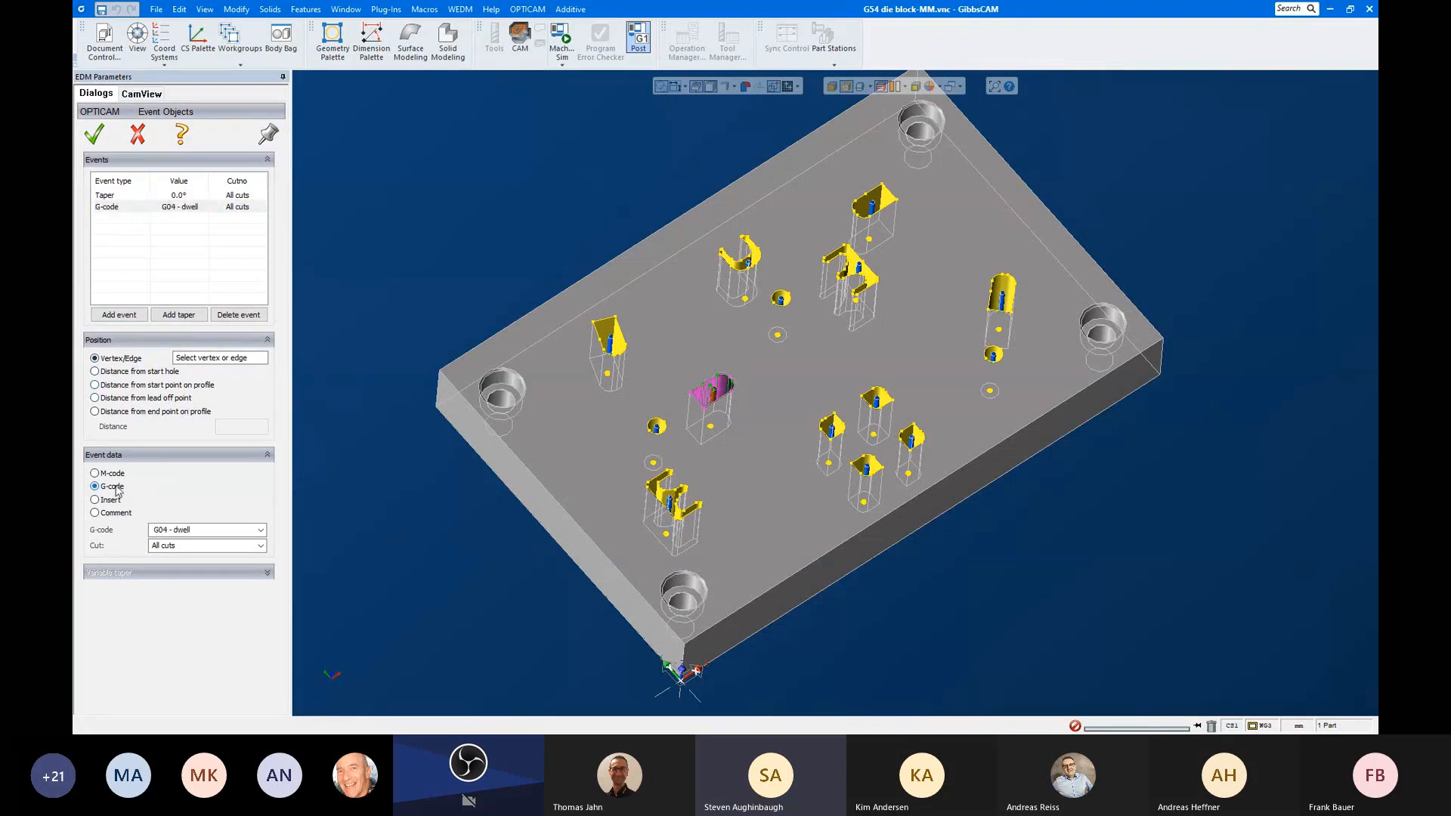
pyautogui.click(110, 501)
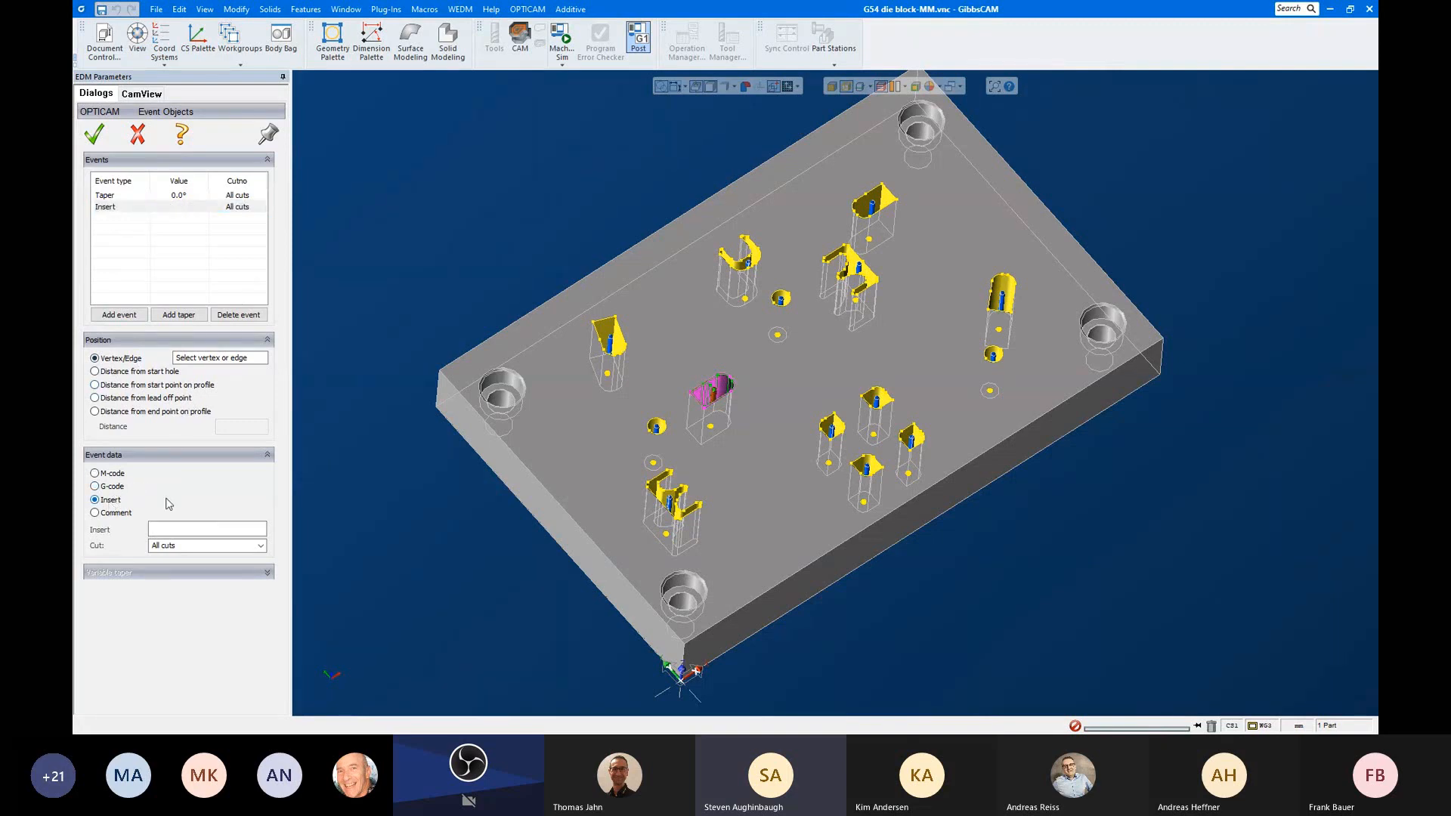
pyautogui.click(110, 513)
pyautogui.click(138, 136)
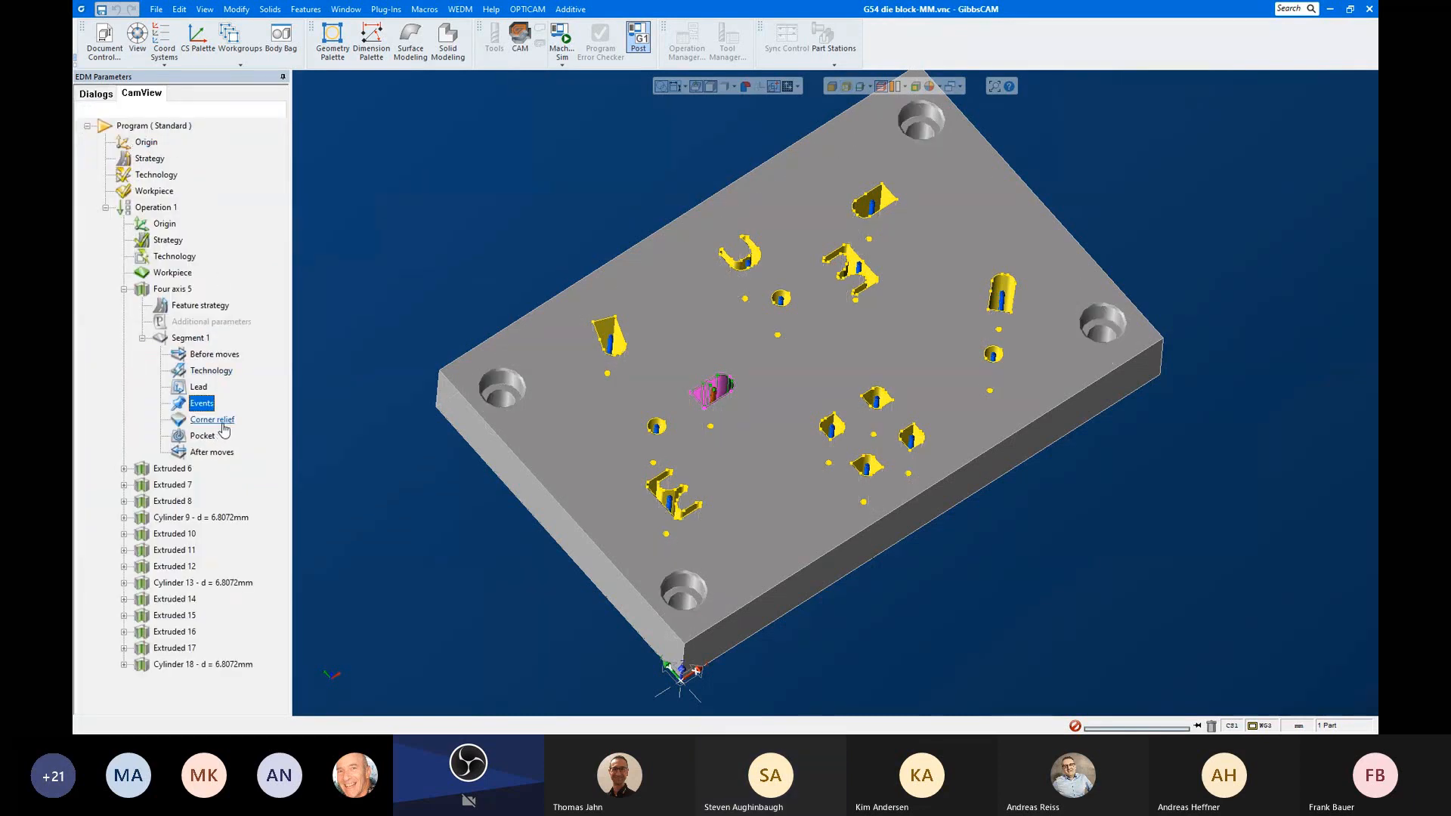
# Step: Try a new circular loop corner relief on all corners of Segment 1 and discard it
pyautogui.doubleClick(221, 425)
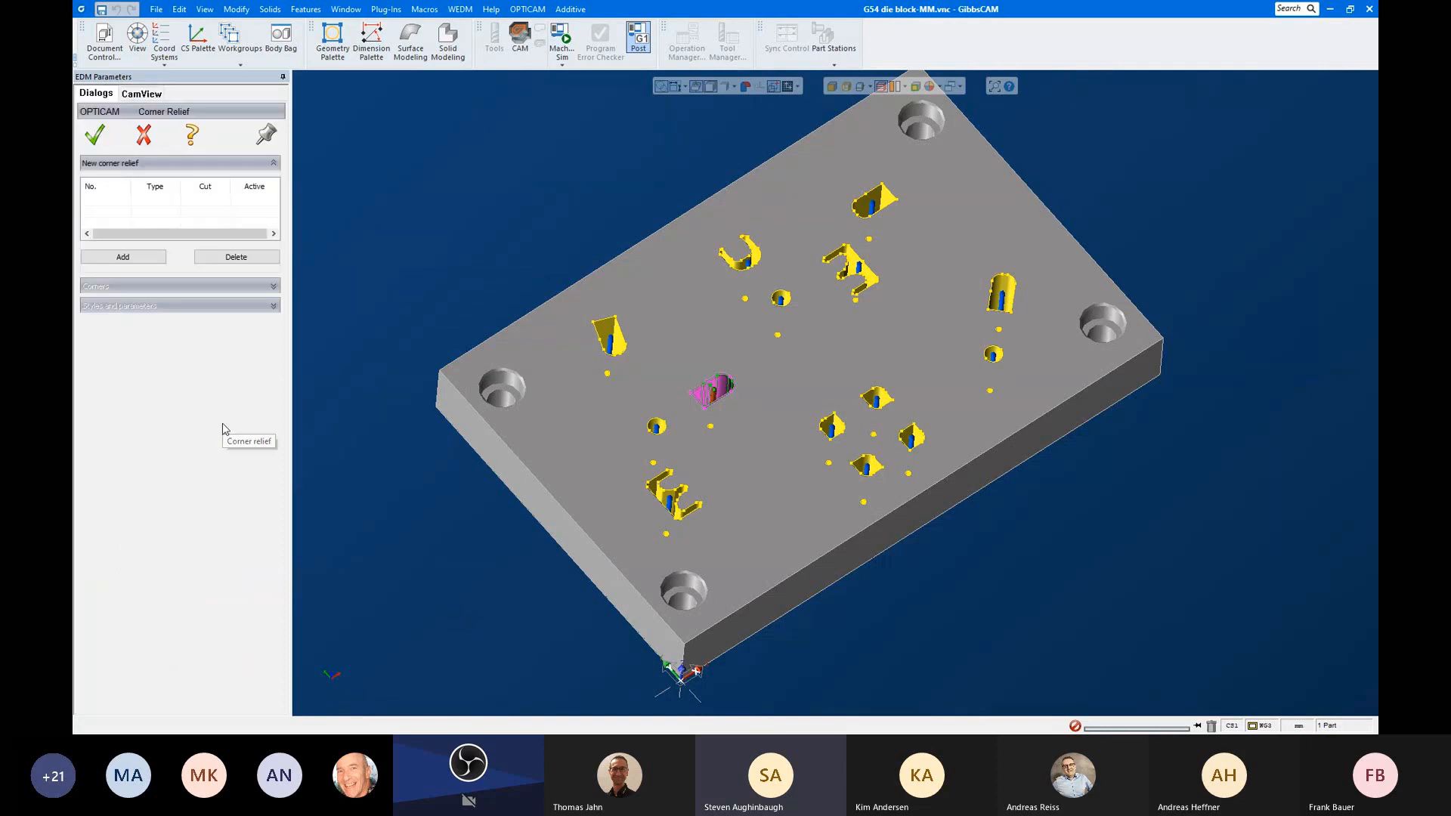
pyautogui.click(122, 257)
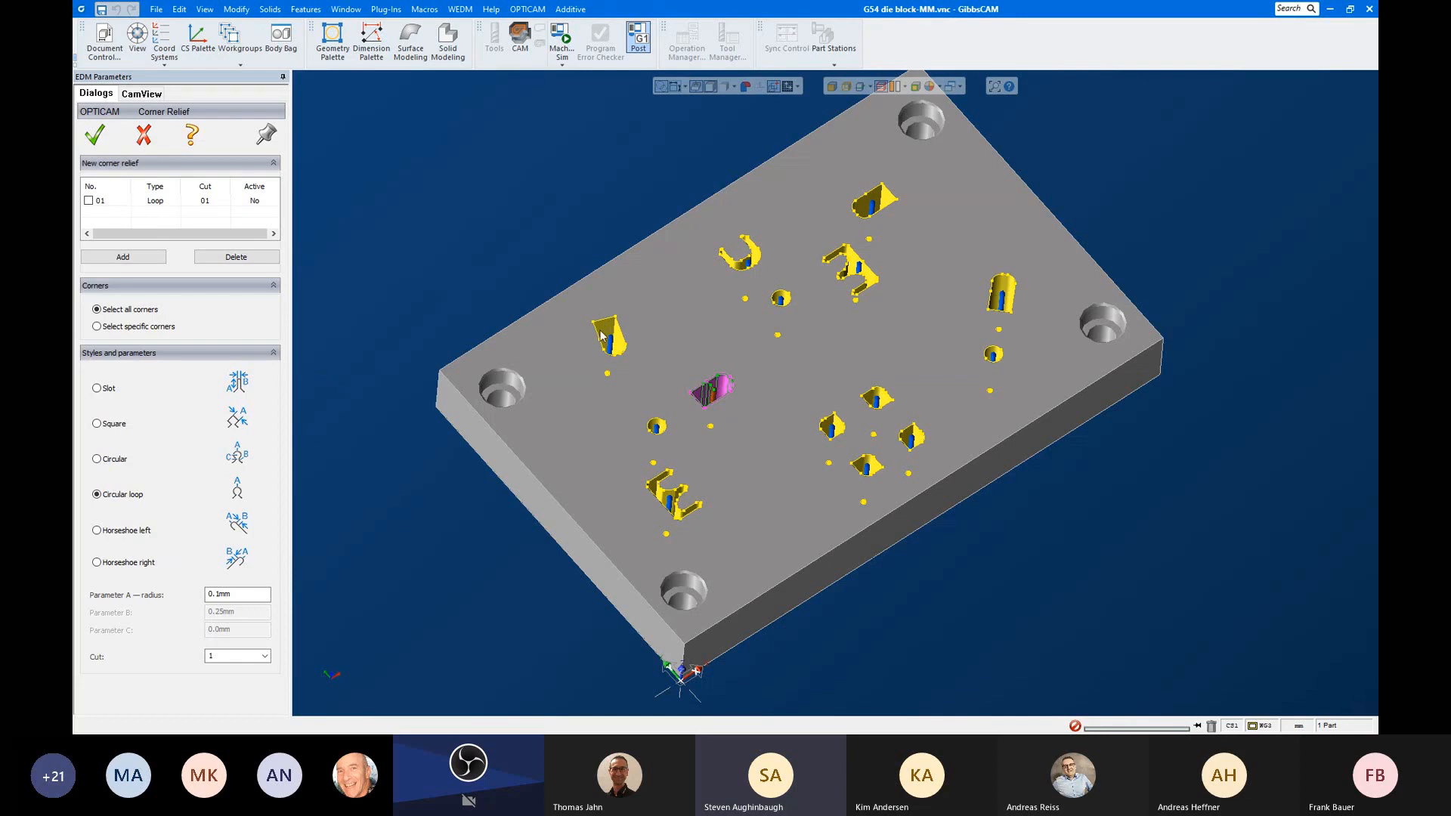
pyautogui.scroll(3, 601, 333)
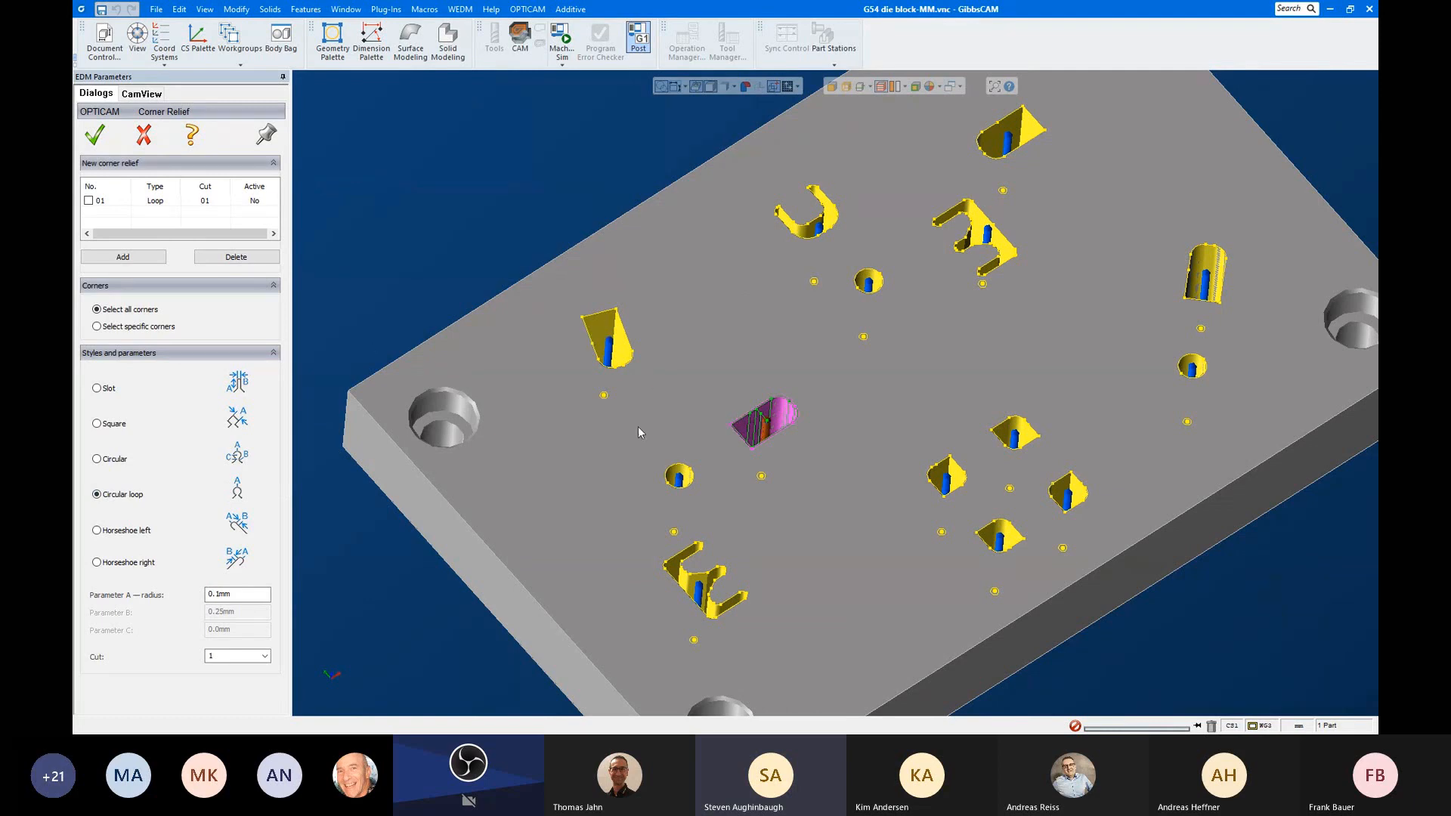
pyautogui.scroll(-2, 817, 375)
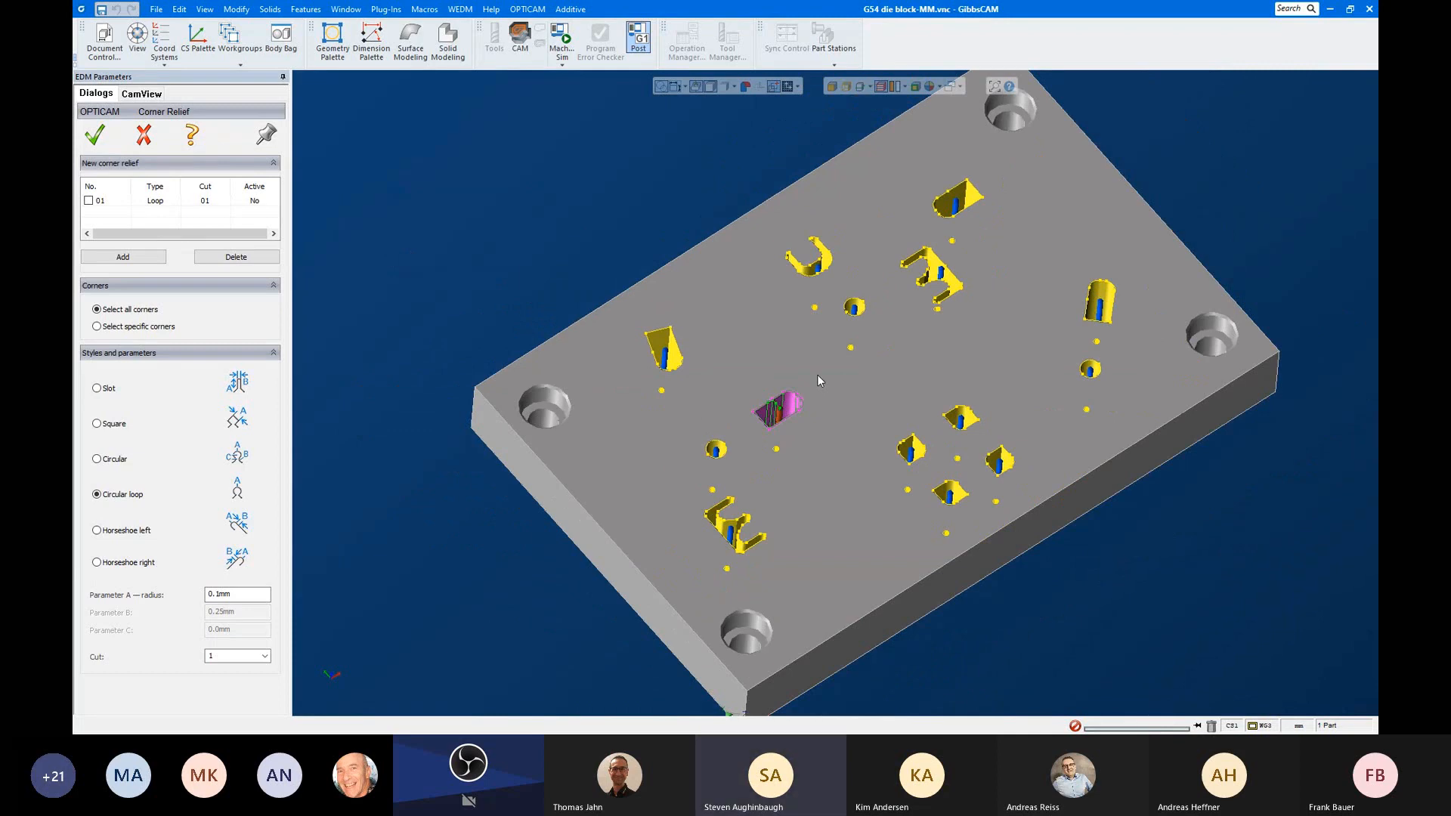
pyautogui.scroll(2, 796, 515)
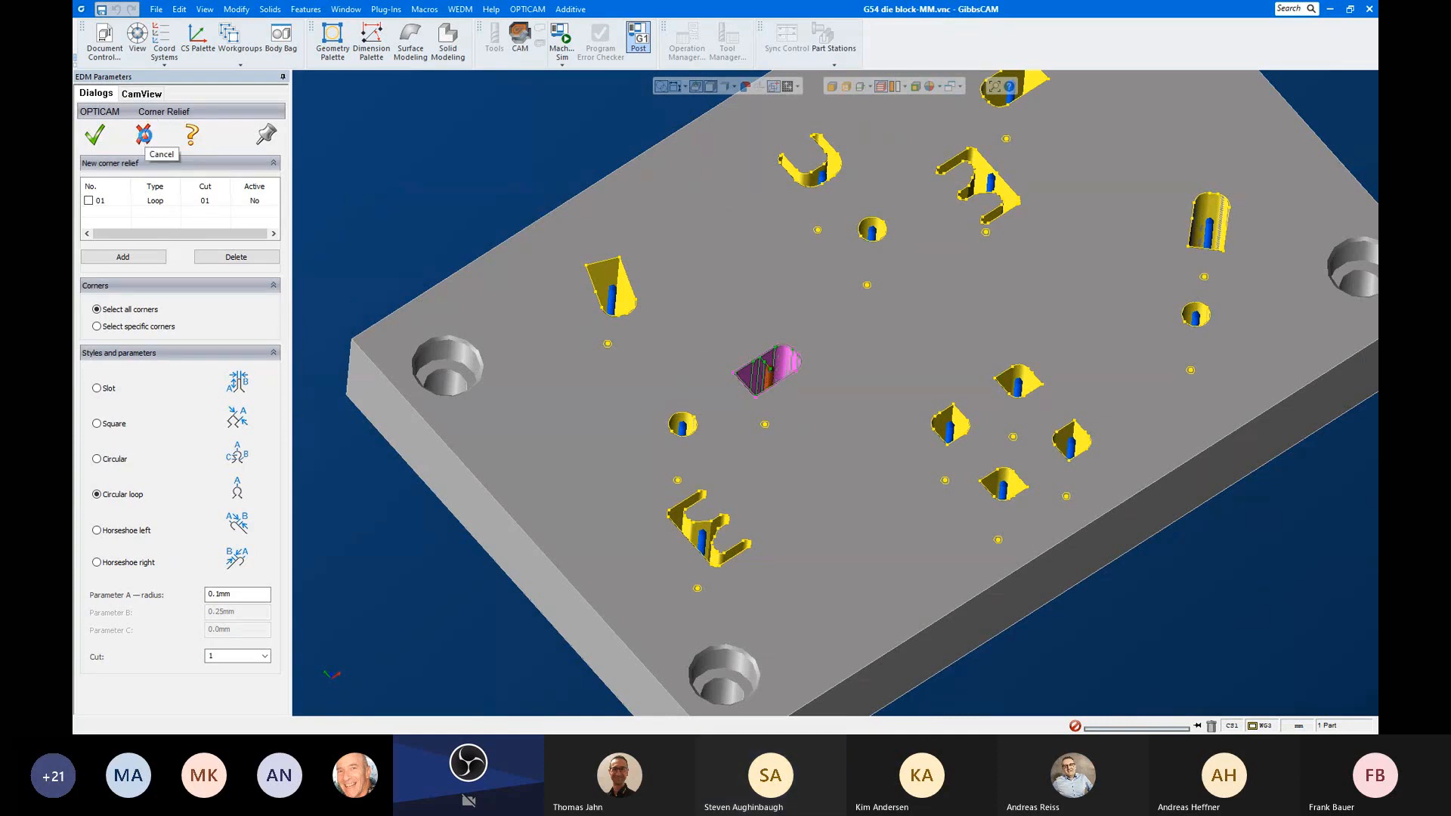
pyautogui.click(144, 135)
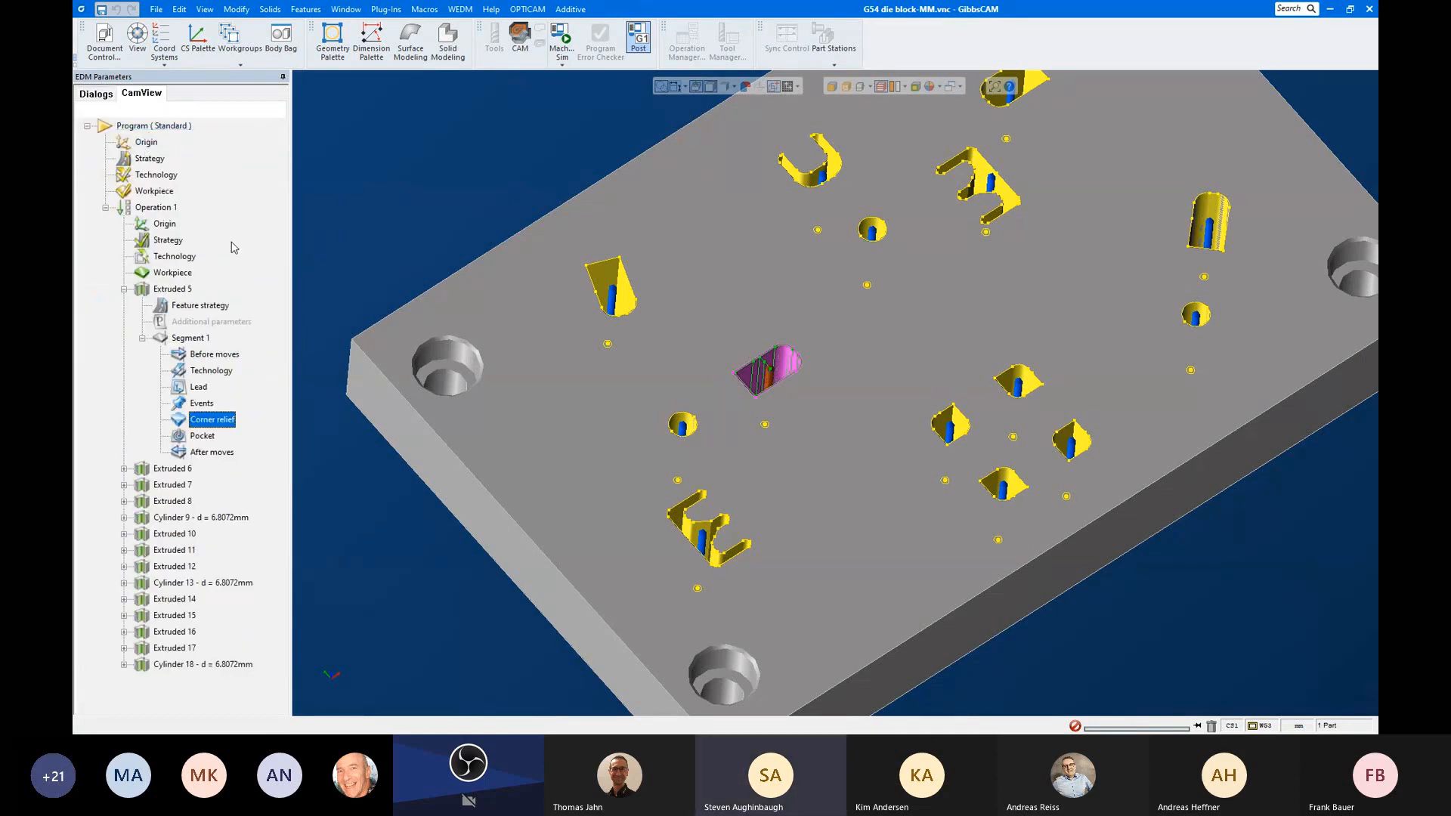
# Step: Compare constant-offset and variable-offset pocketing for Segment 1, then return the method to Don't pocket this feature and accept
pyautogui.click(198, 436)
pyautogui.doubleClick(198, 436)
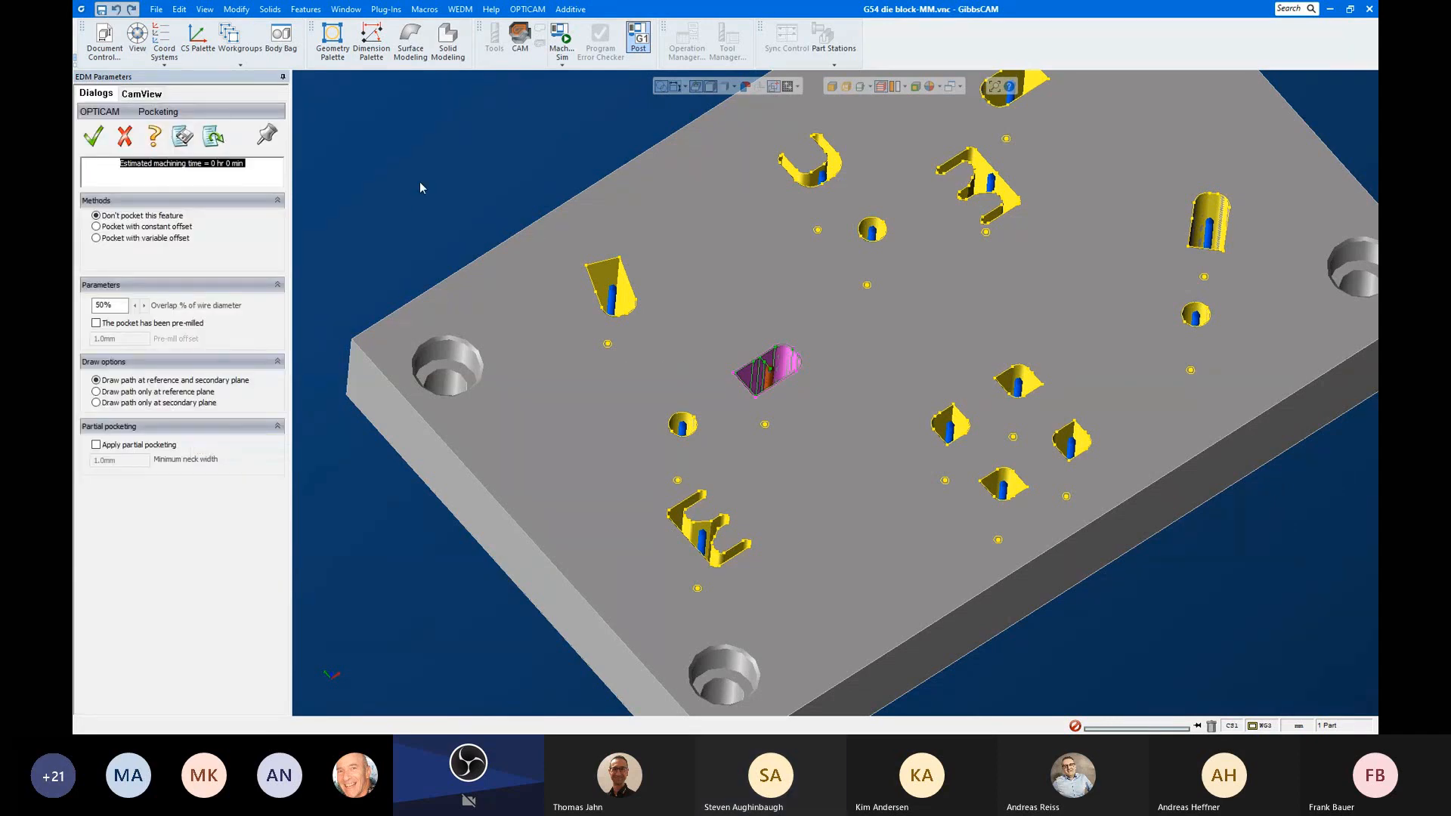
pyautogui.click(169, 229)
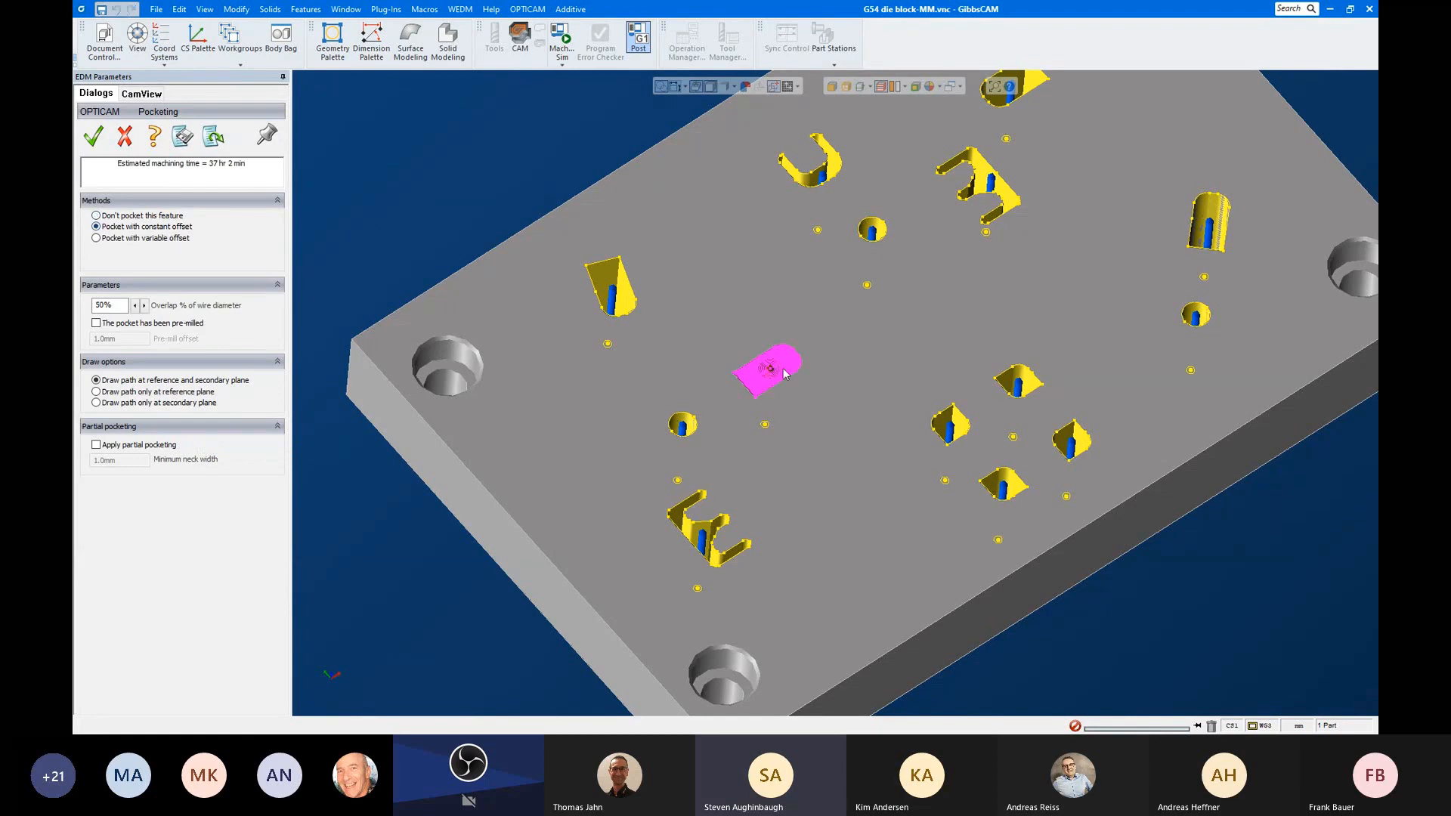
pyautogui.scroll(10, 782, 368)
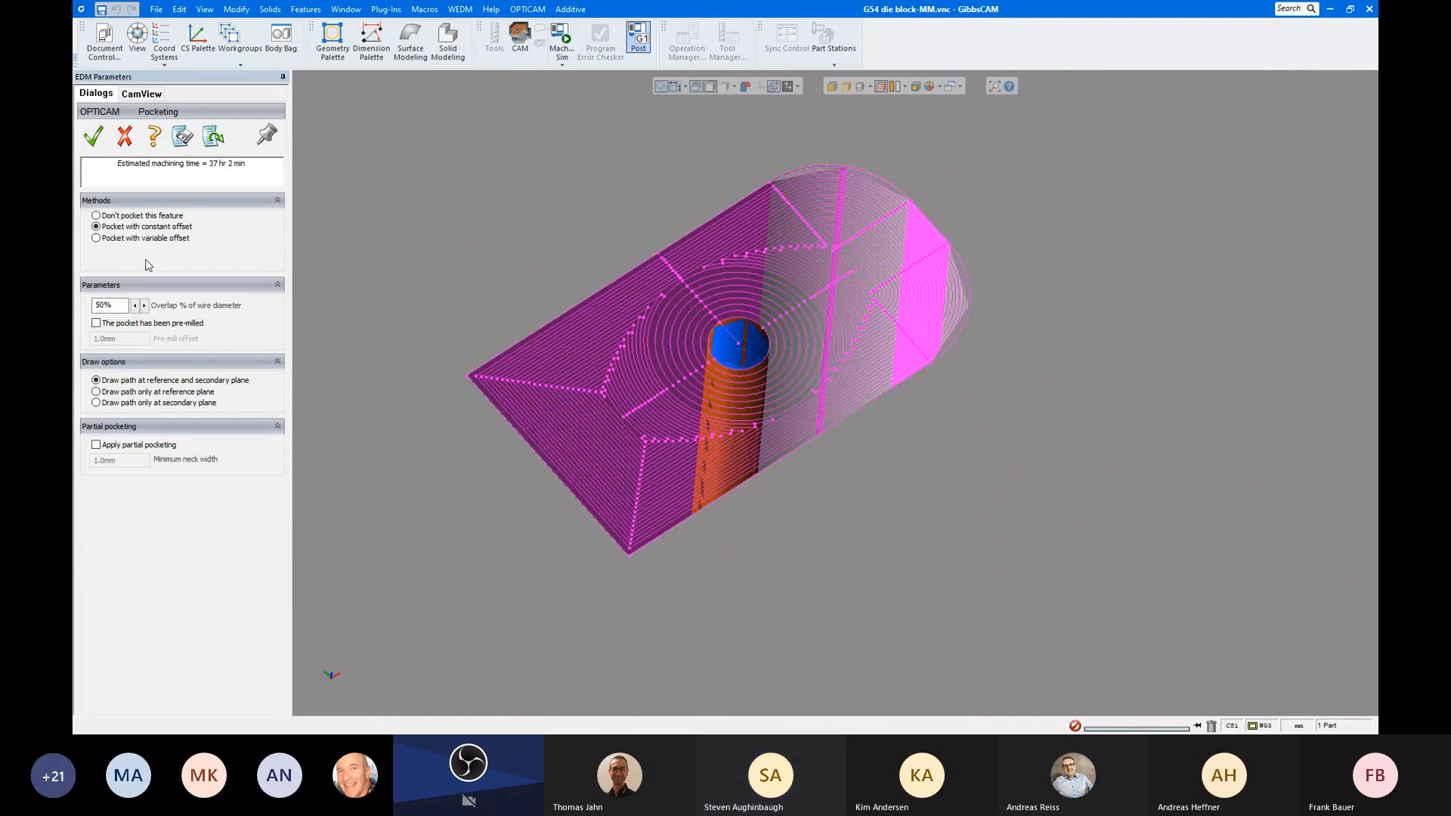
pyautogui.click(139, 238)
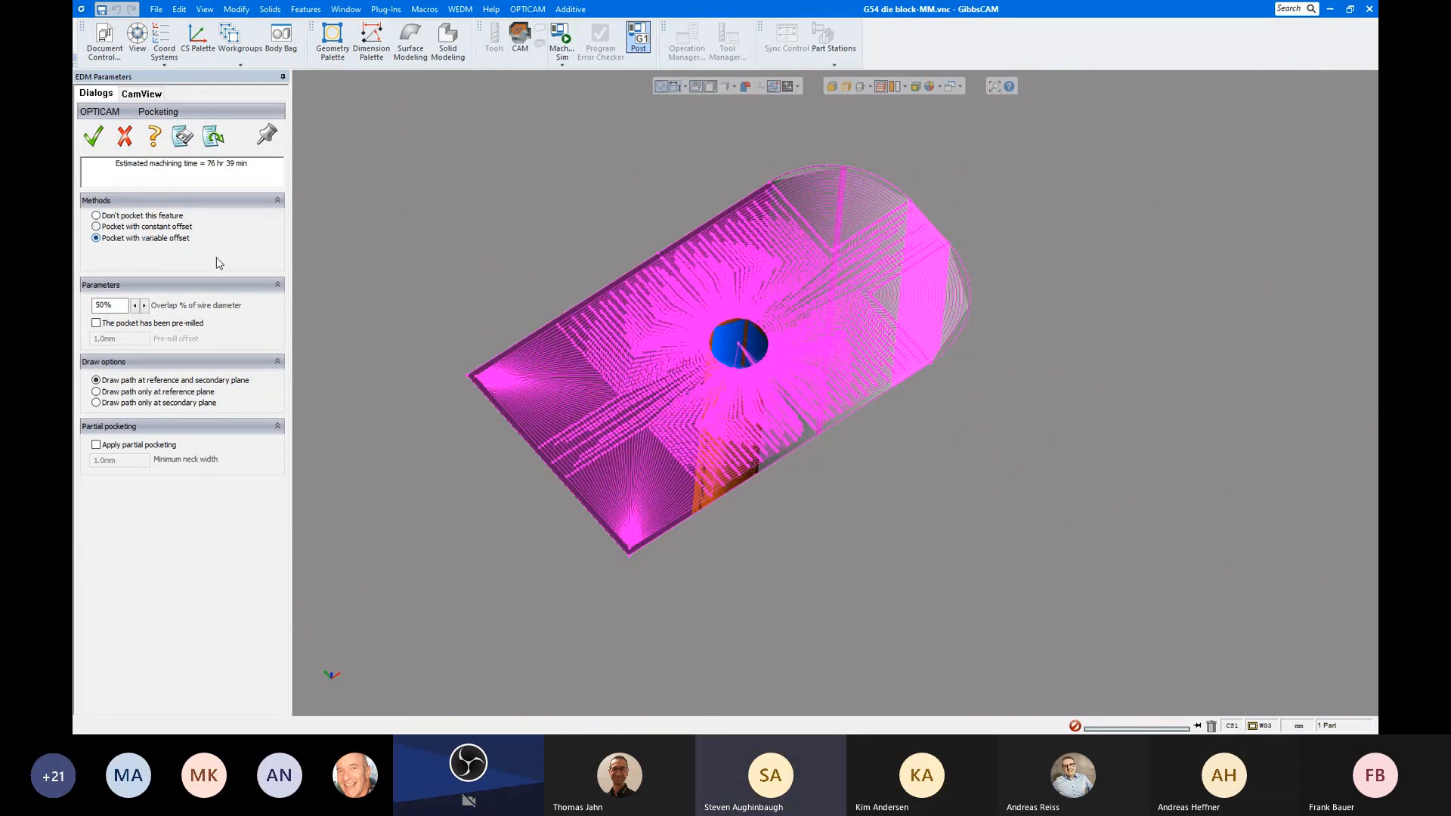
pyautogui.click(172, 227)
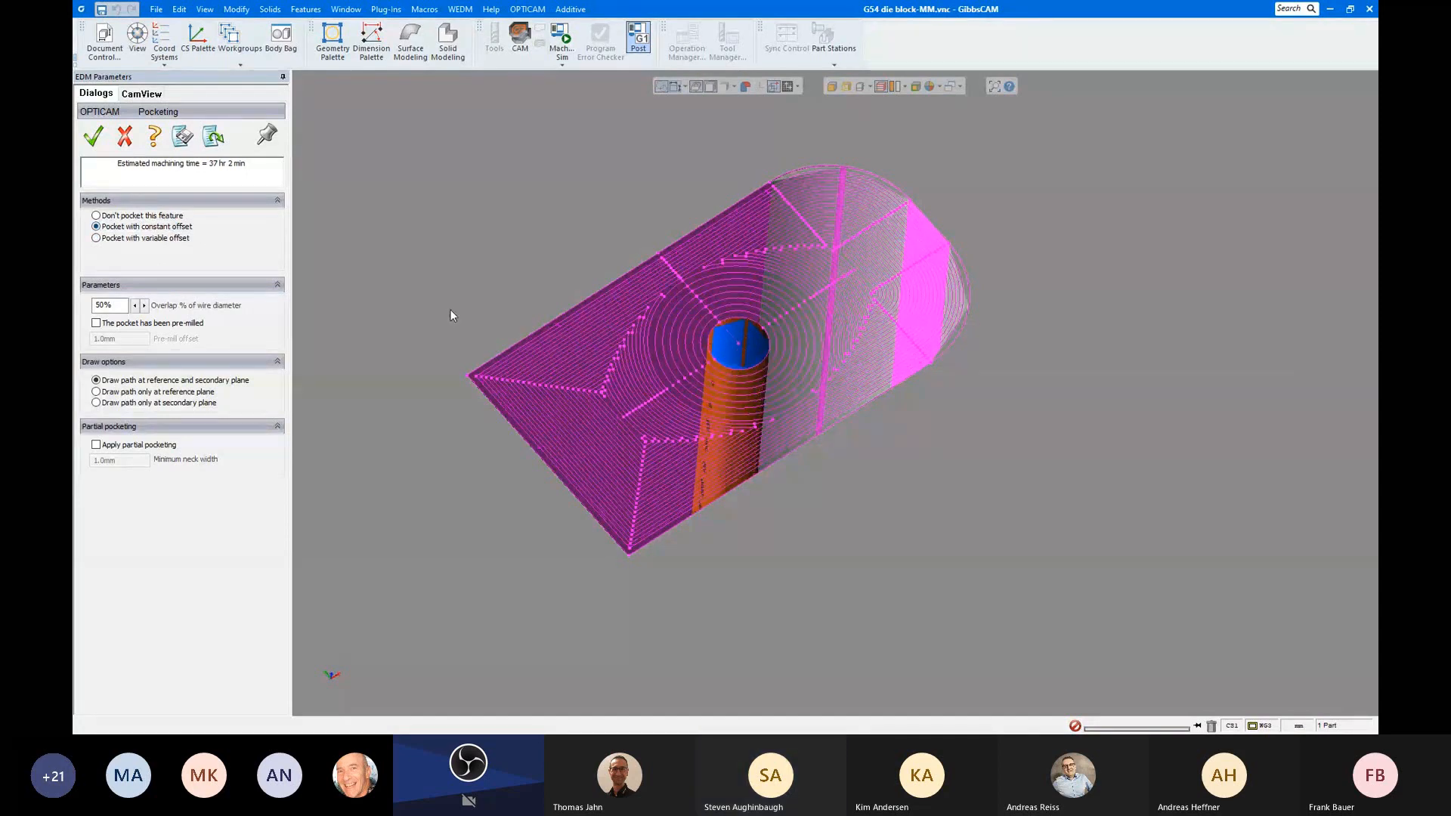
pyautogui.scroll(-4, 660, 364)
pyautogui.scroll(-3, 662, 371)
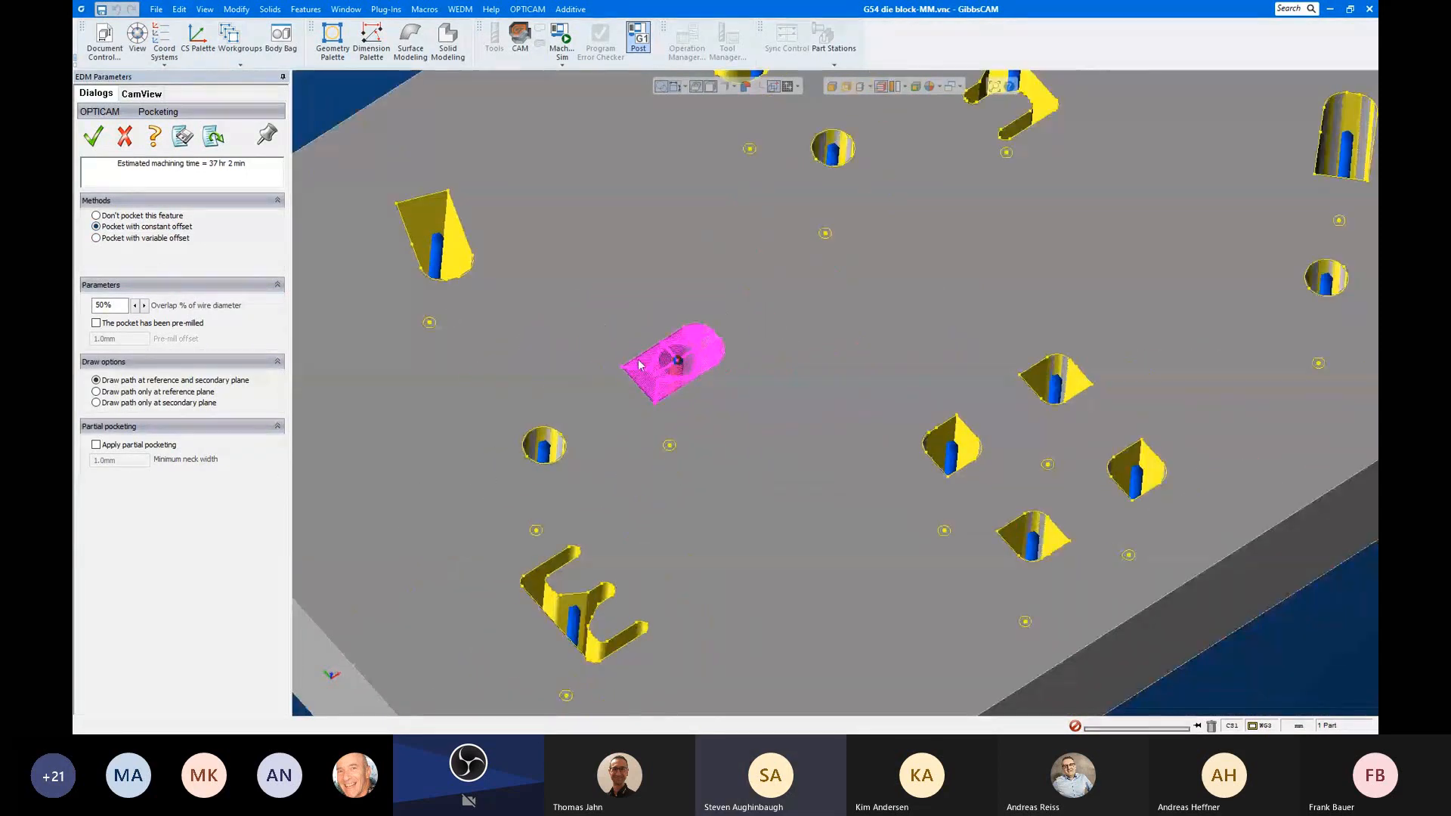
pyautogui.click(98, 216)
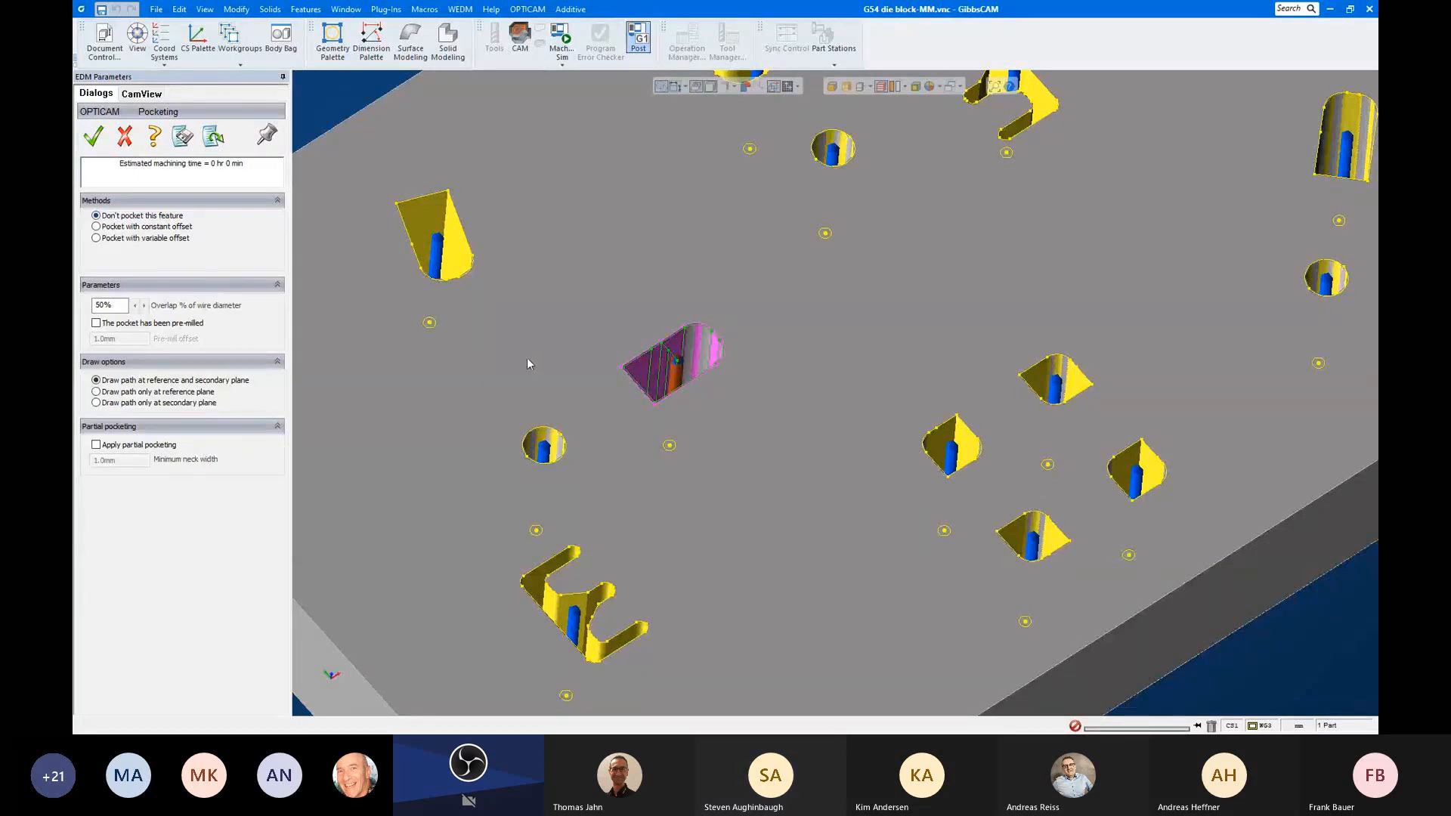
pyautogui.click(94, 143)
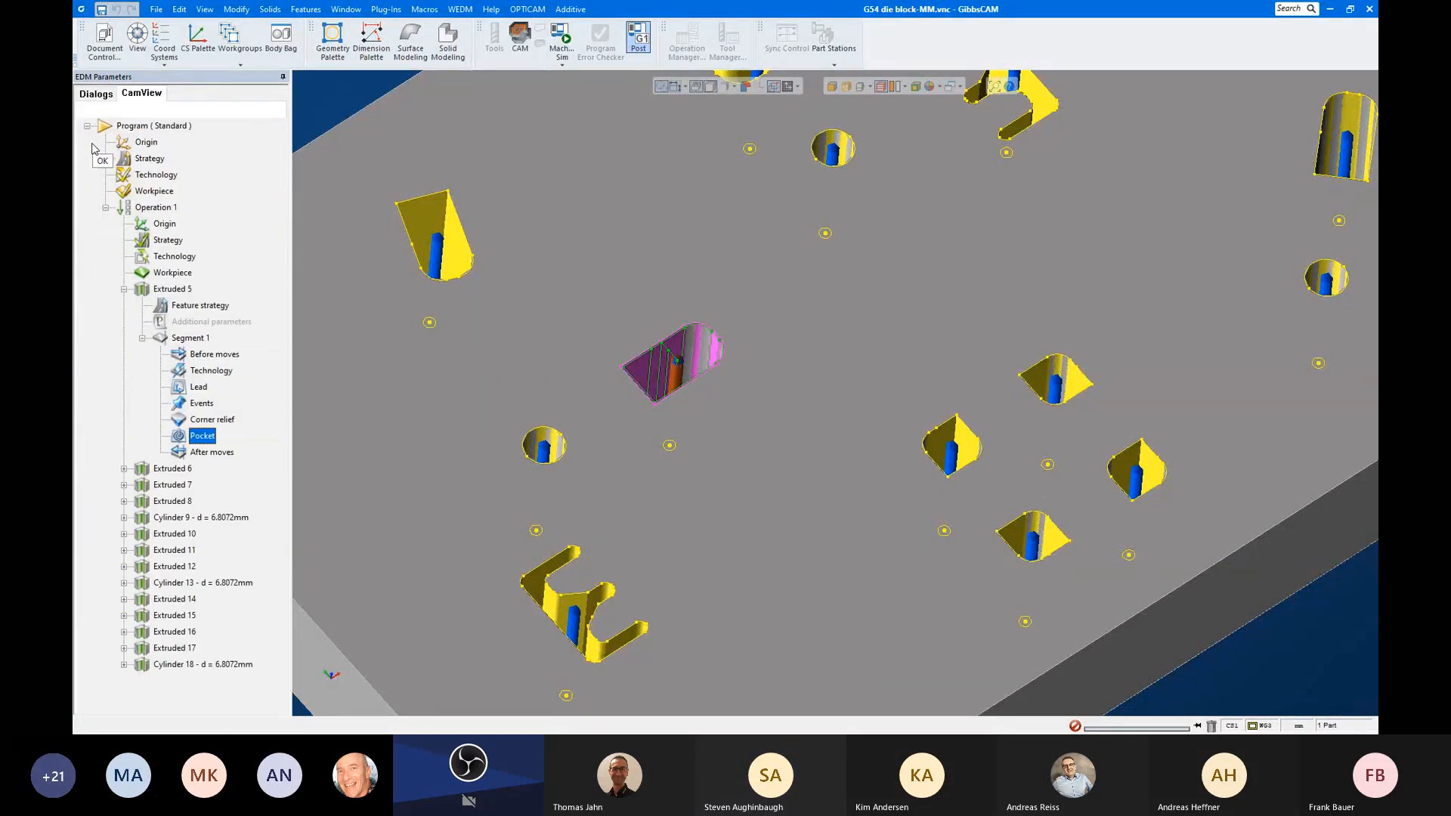
# Step: Add an M00 - Stop M-code event for all cuts to Segment 1 of Extruded 5
pyautogui.click(142, 338)
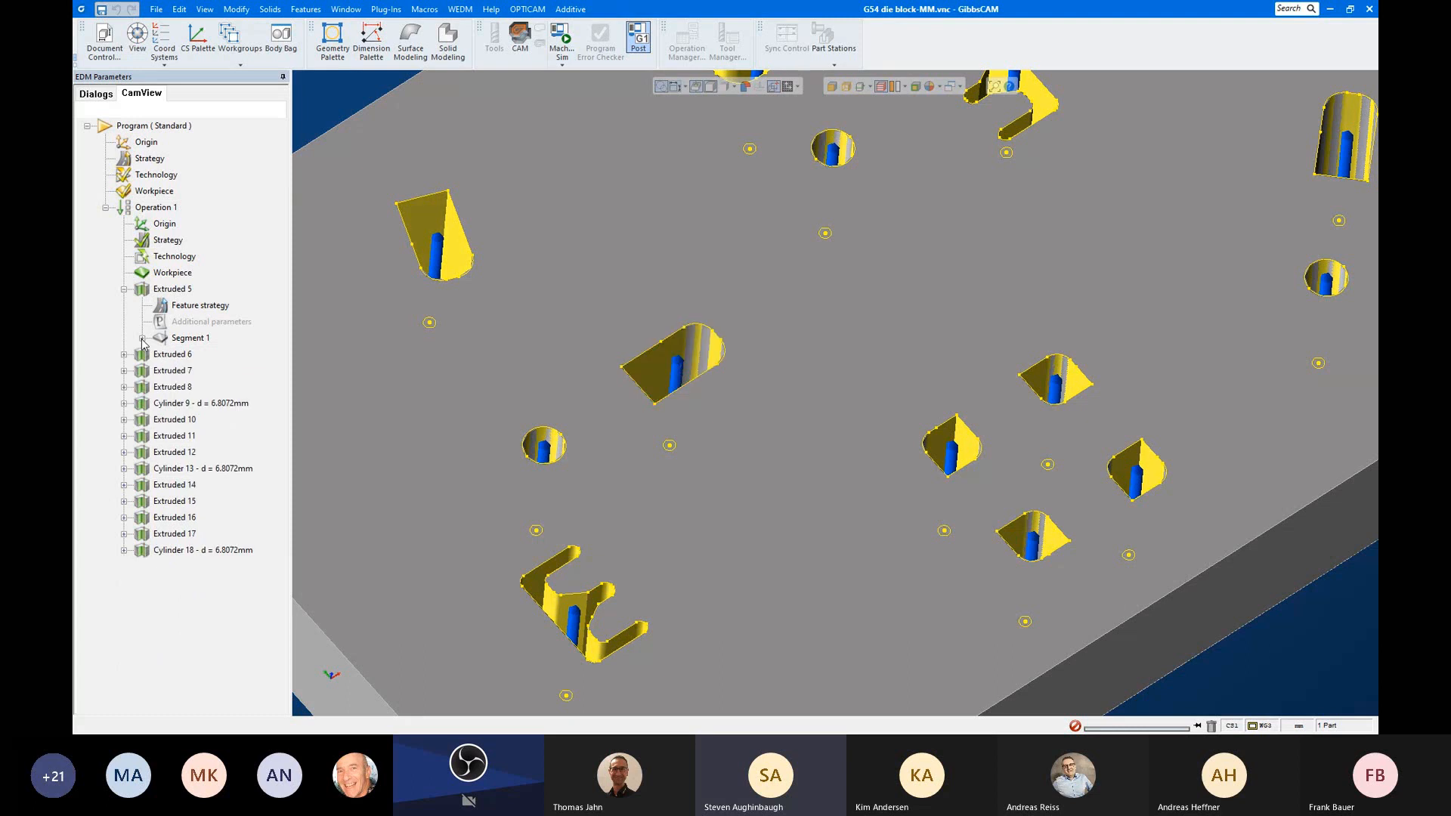
pyautogui.click(124, 289)
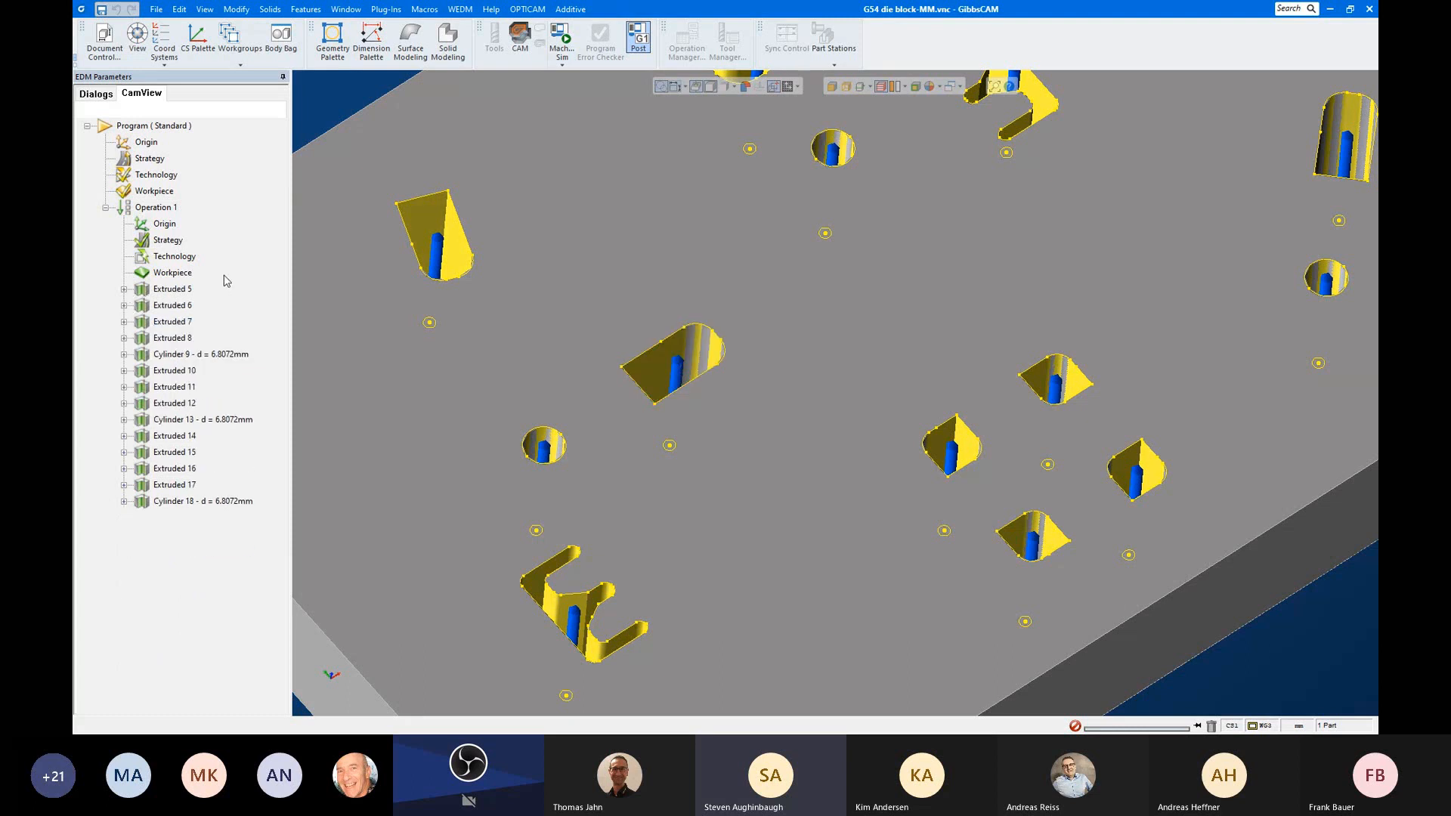
pyautogui.click(124, 288)
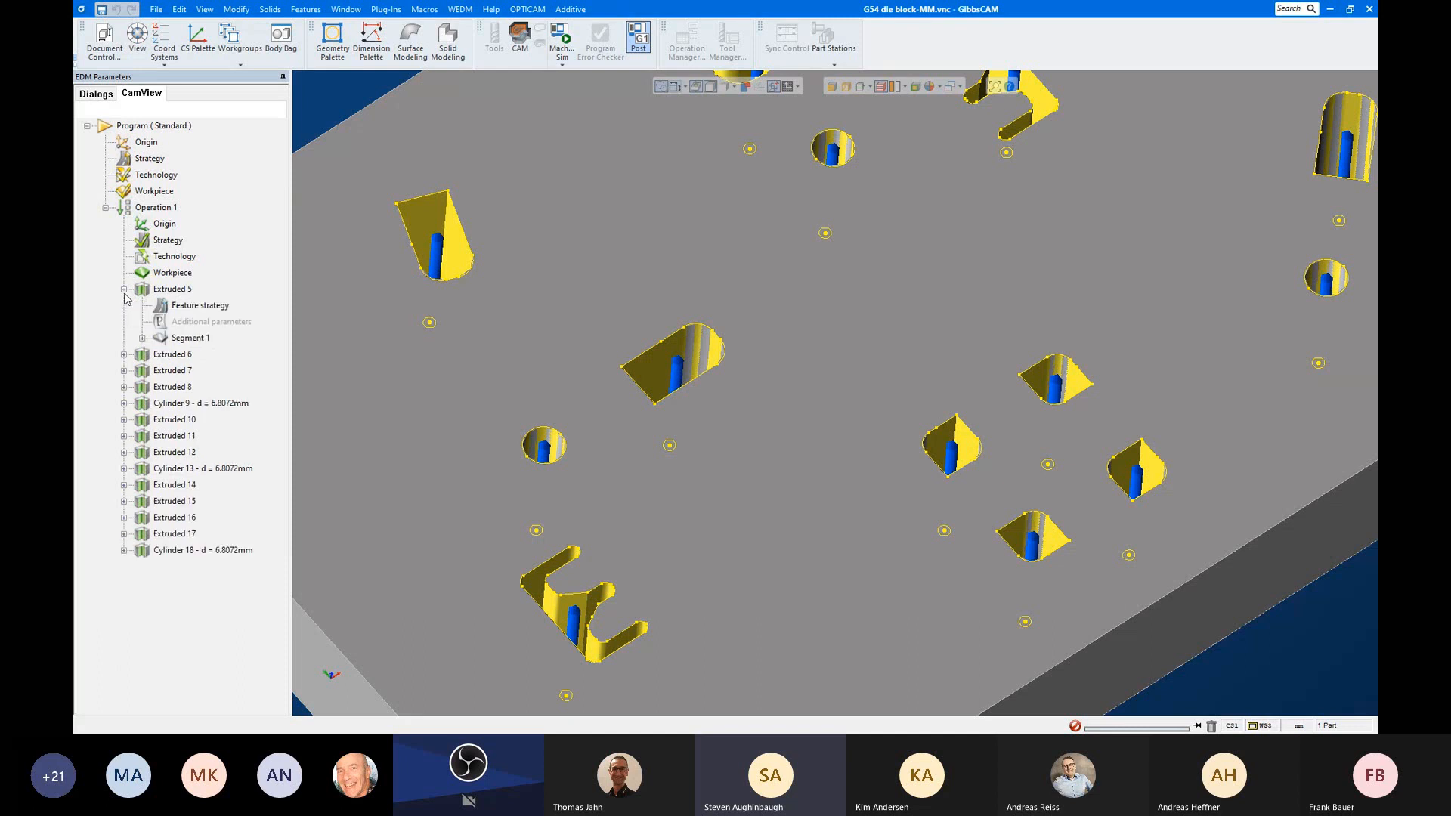
pyautogui.click(142, 338)
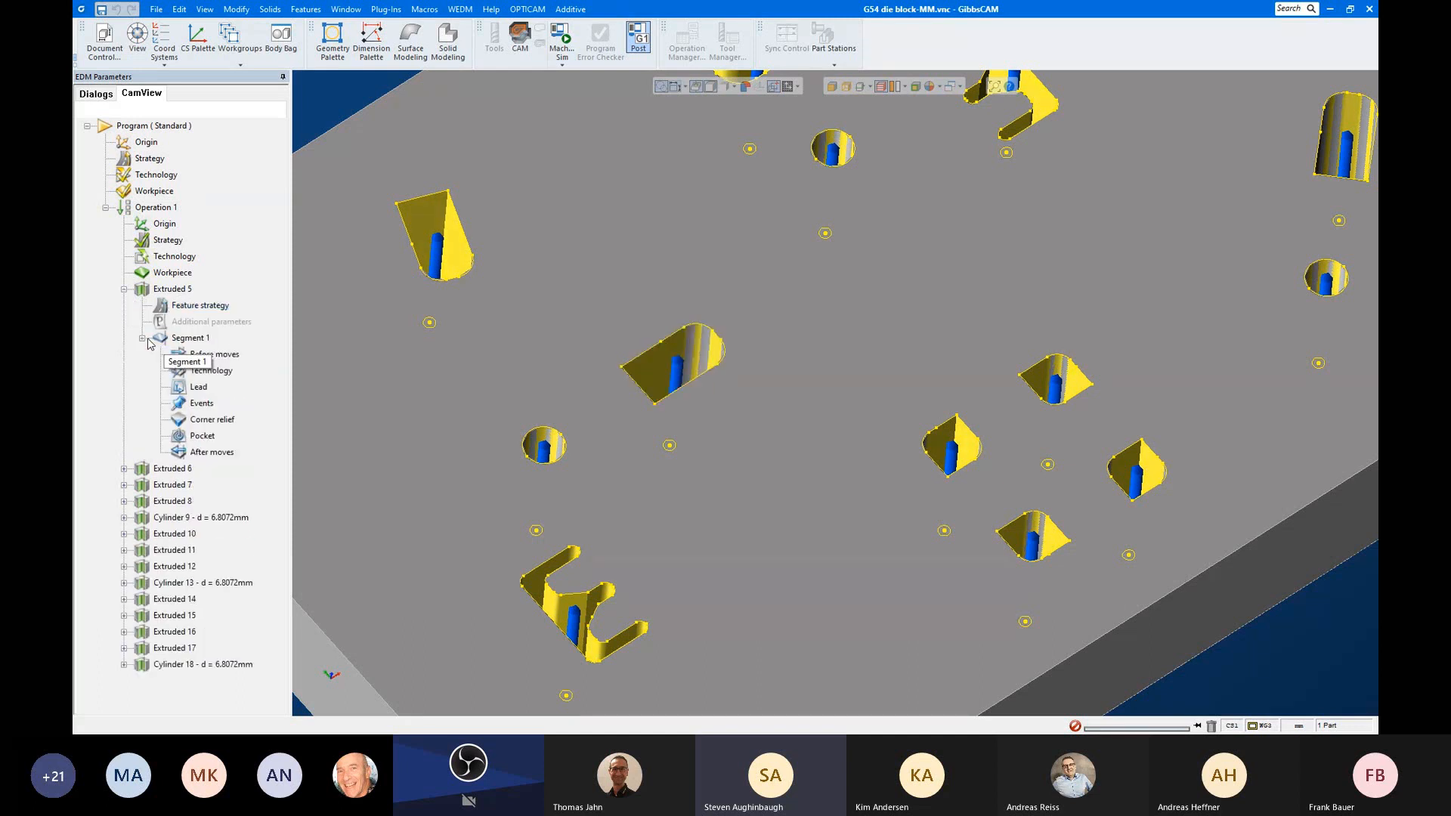
pyautogui.doubleClick(209, 408)
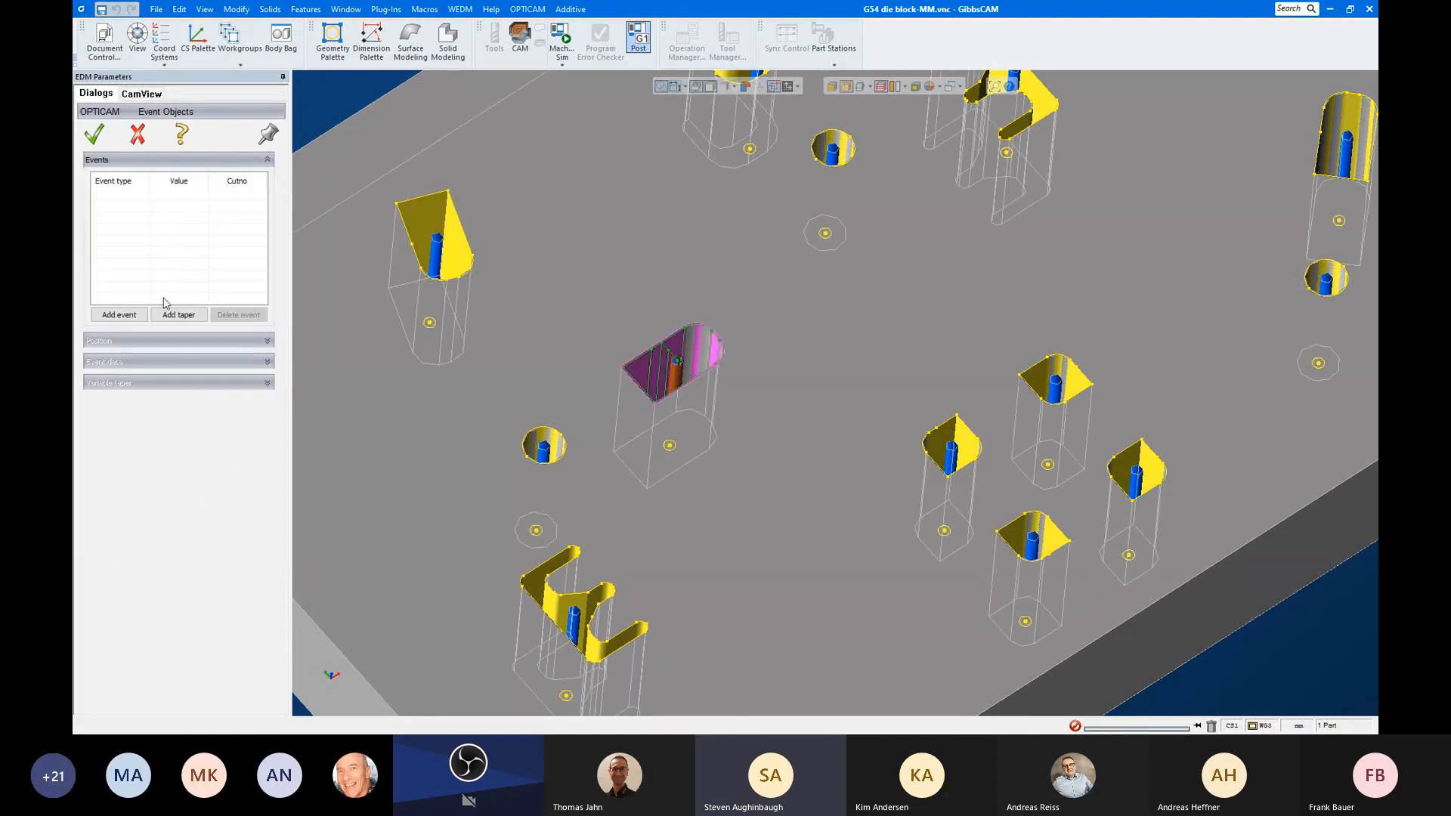
pyautogui.click(138, 317)
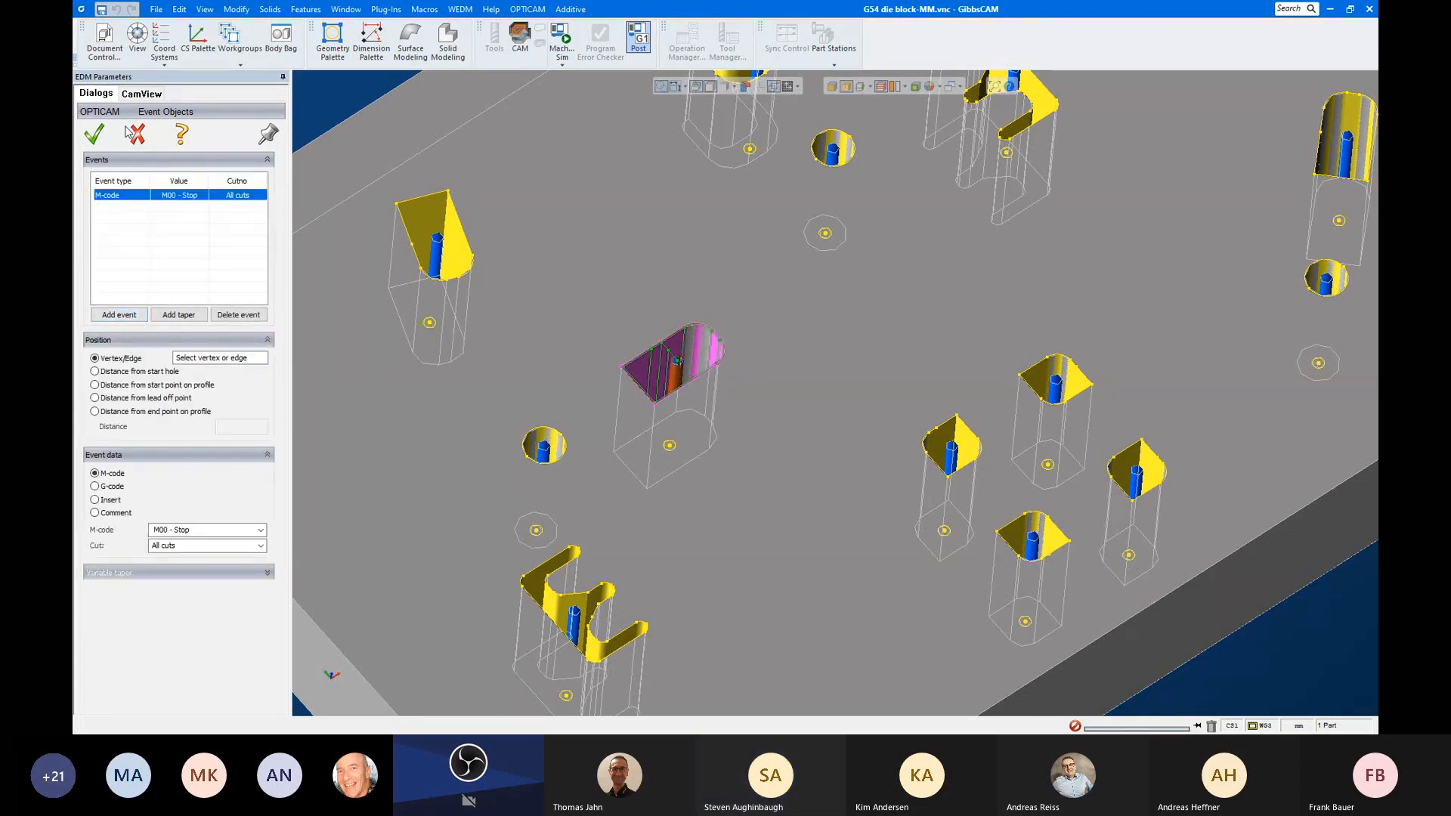
pyautogui.click(93, 134)
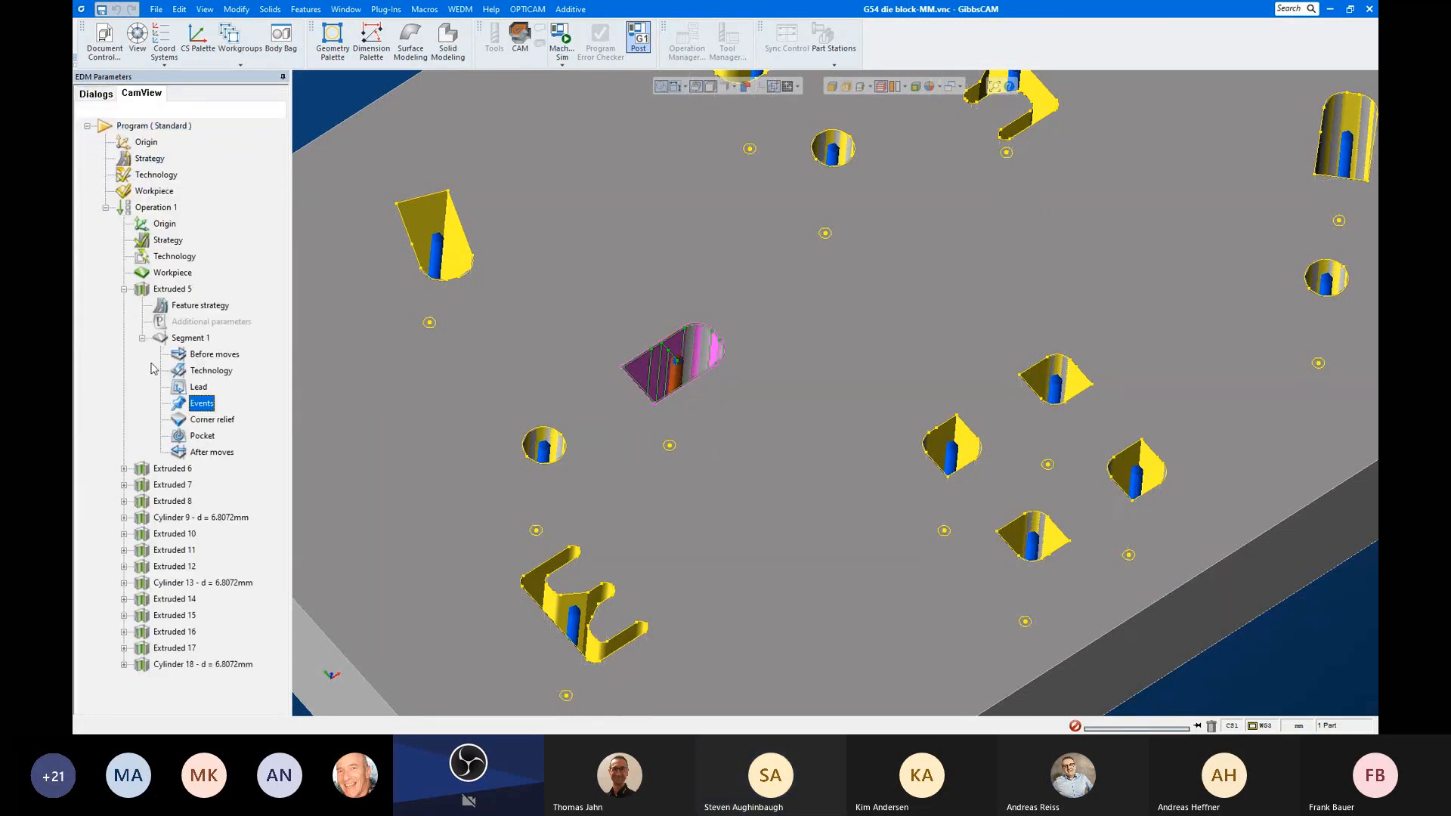
# Step: Collapse the Extruded 5 settings in the program tree and bring the whole die block into view
pyautogui.click(123, 289)
pyautogui.scroll(-4, 610, 273)
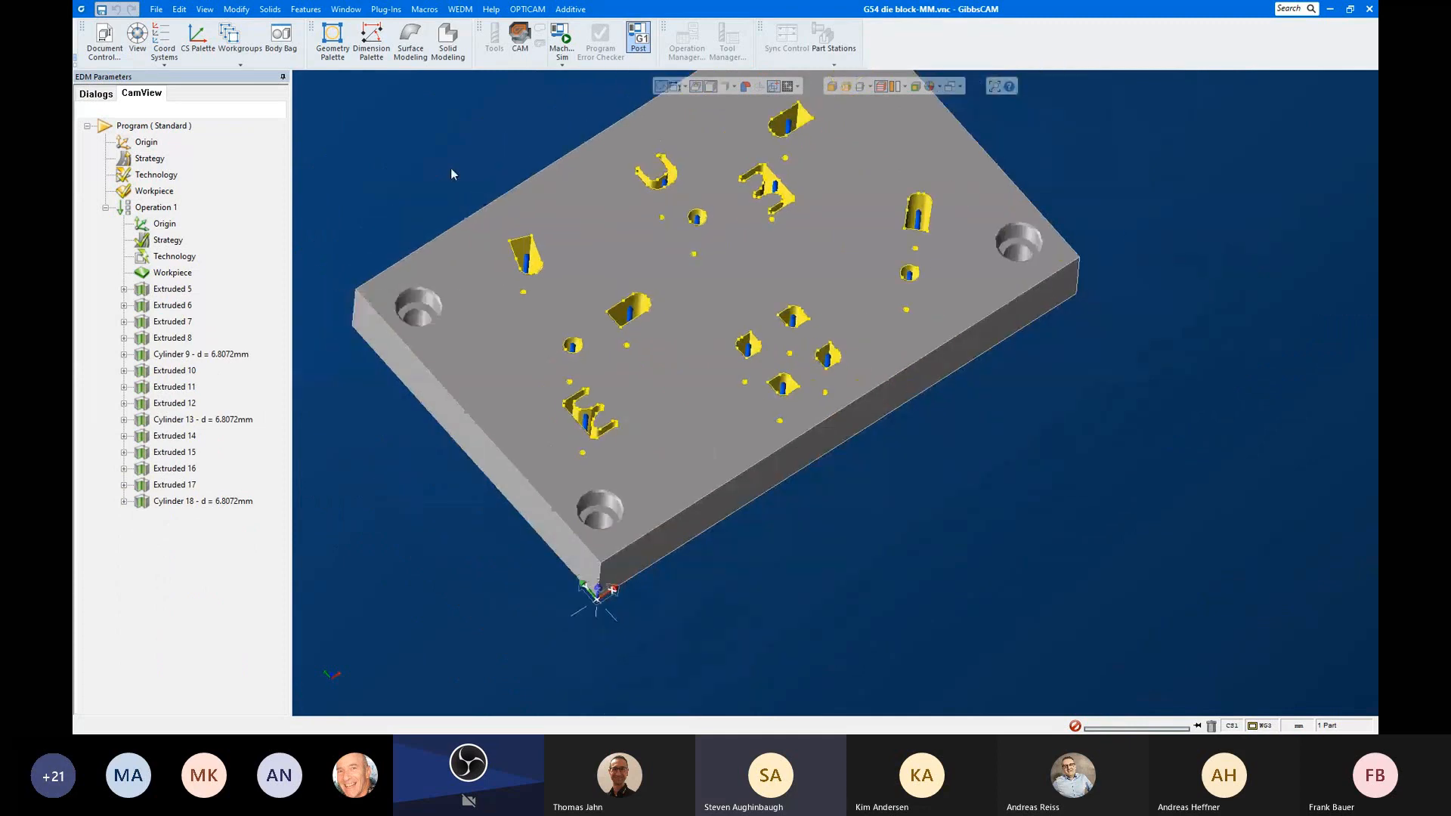
pyautogui.scroll(1, 562, 165)
pyautogui.scroll(-1, 562, 164)
pyautogui.moveTo(688, 137); pyautogui.dragTo(740, 259, button='middle')
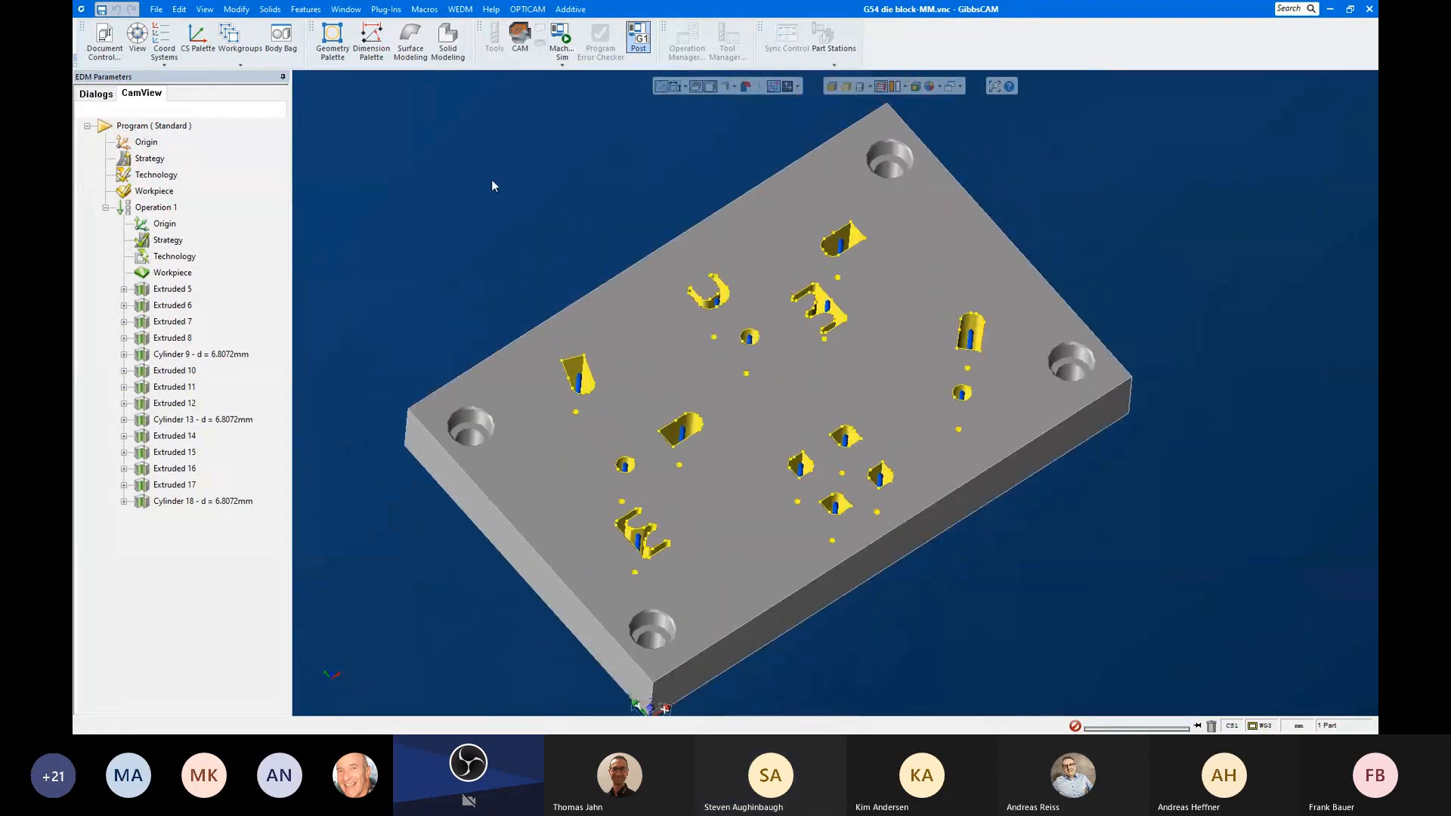
pyautogui.click(156, 9)
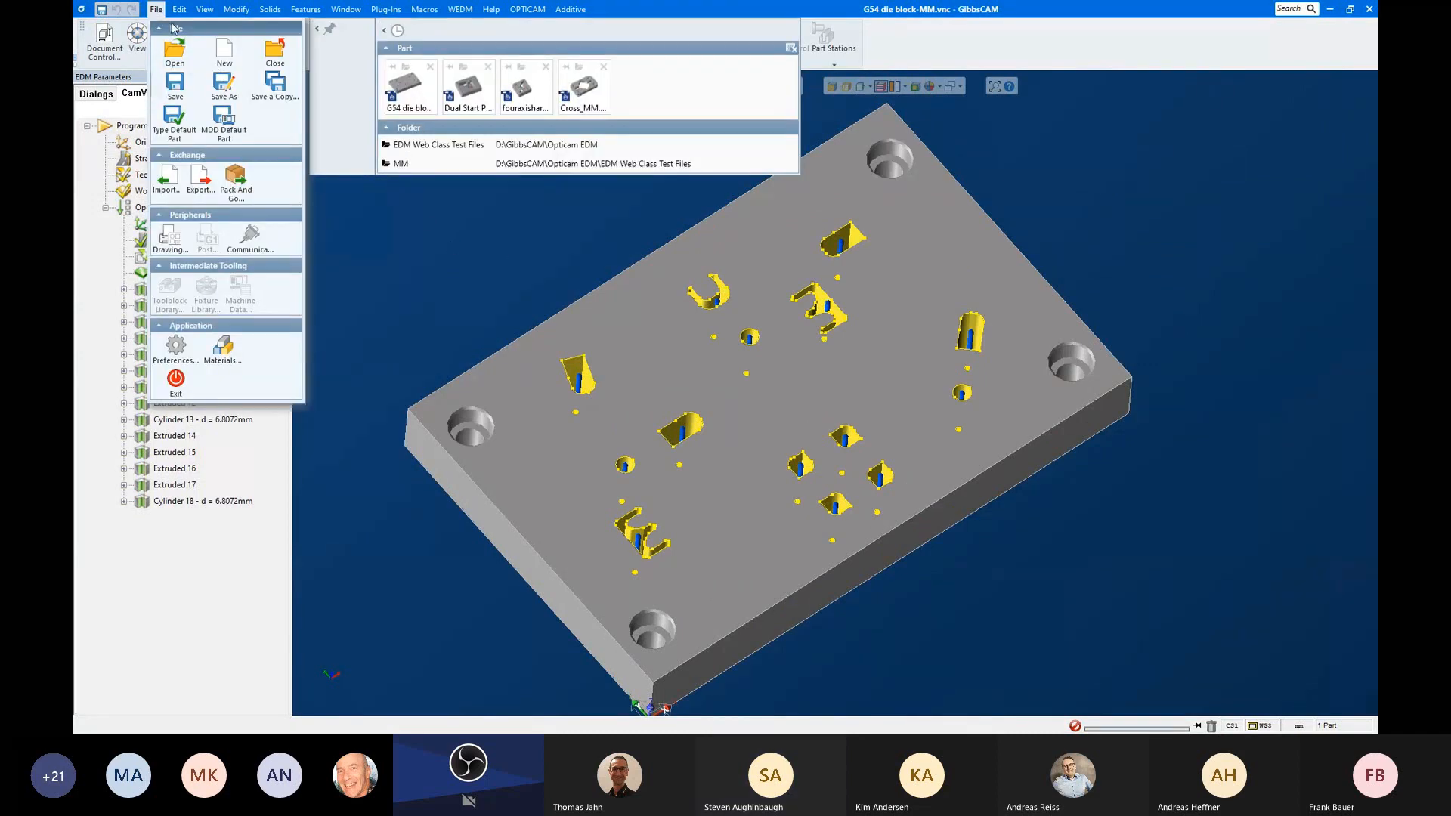
pyautogui.click(174, 51)
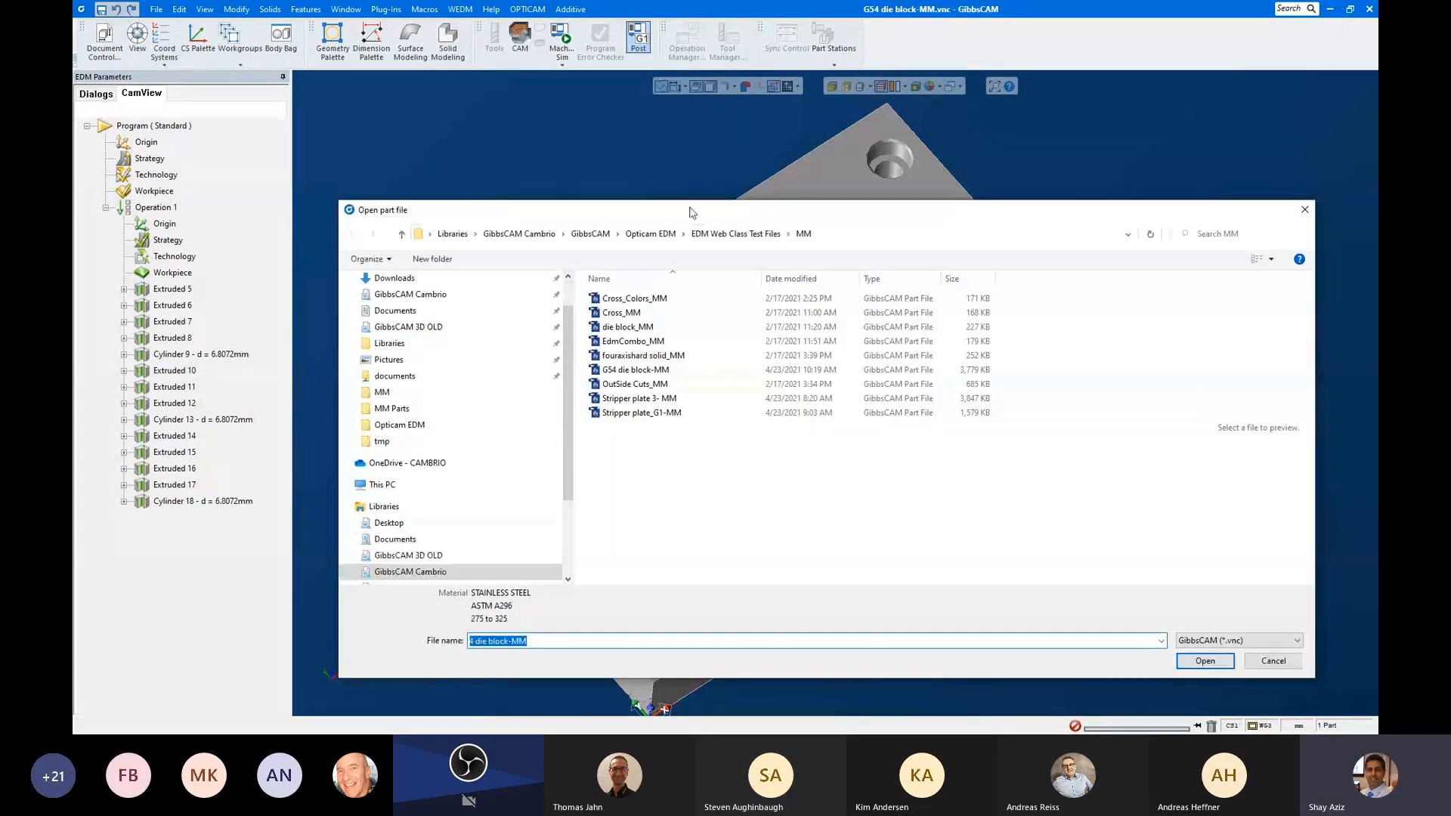
pyautogui.moveTo(689, 212); pyautogui.dragTo(668, 397)
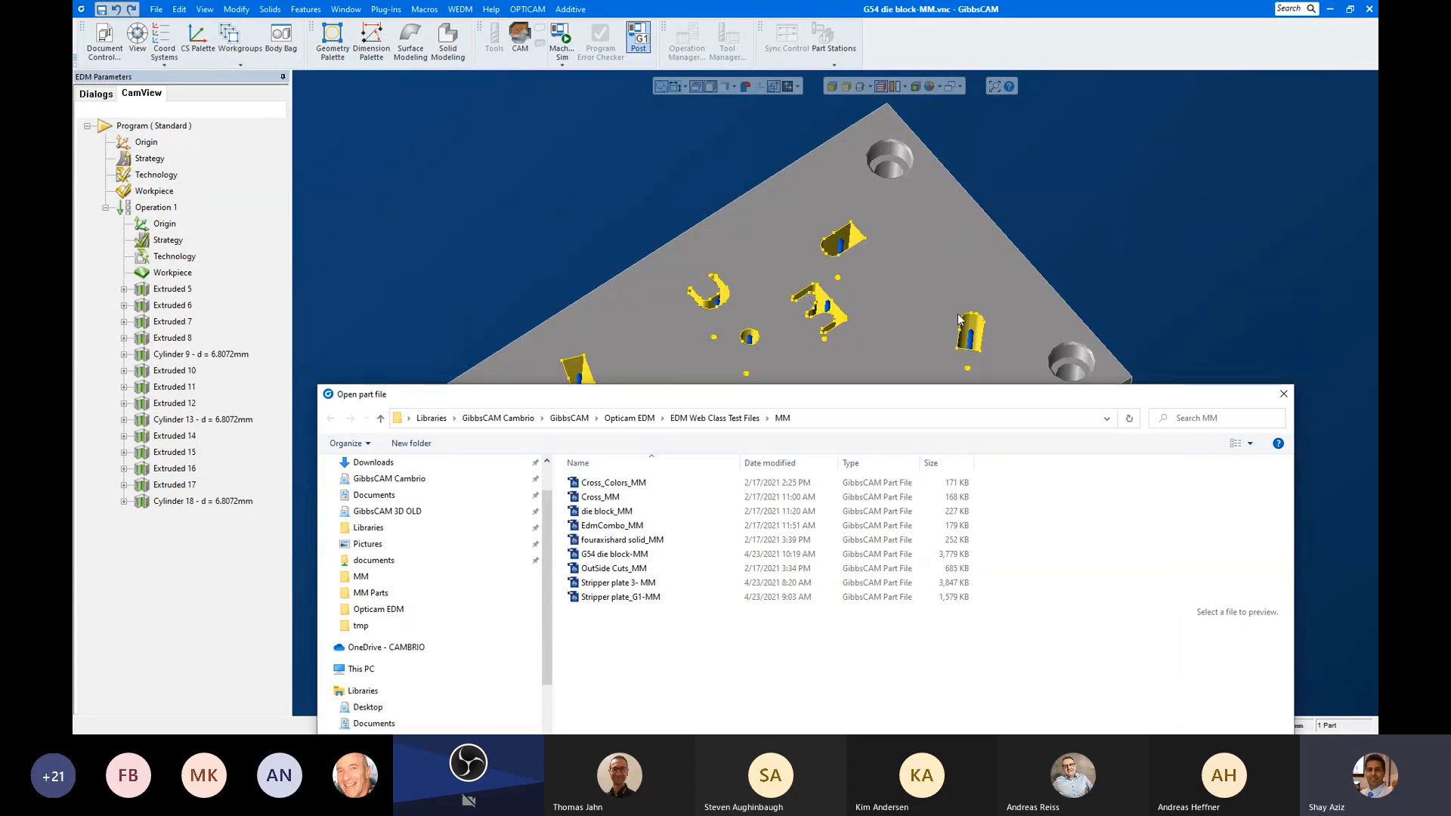
pyautogui.click(1284, 395)
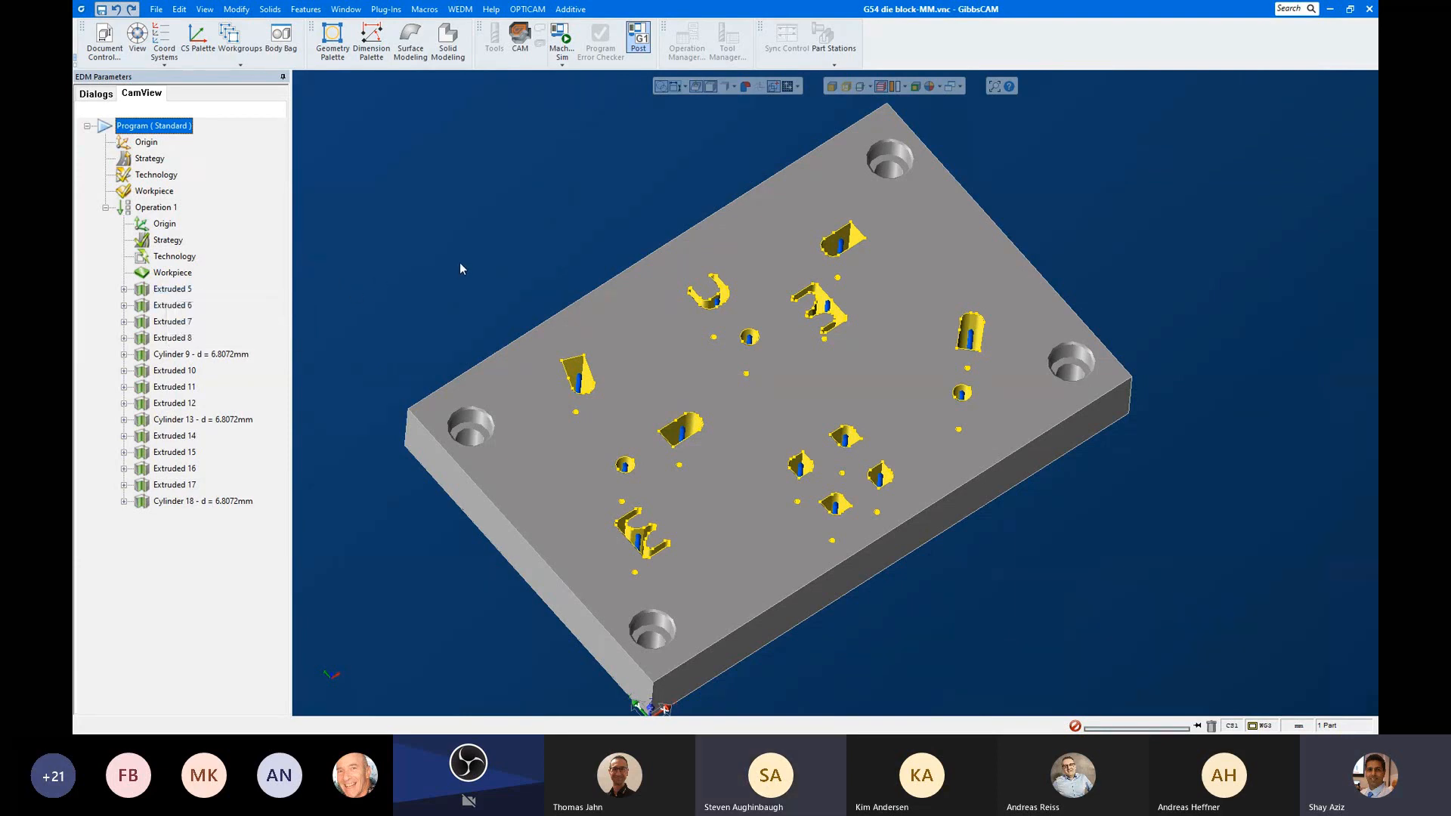
# Step: Move Extruded 5 down the Operation 1 feature list so that it follows Extruded 12
pyautogui.moveTo(160, 295)
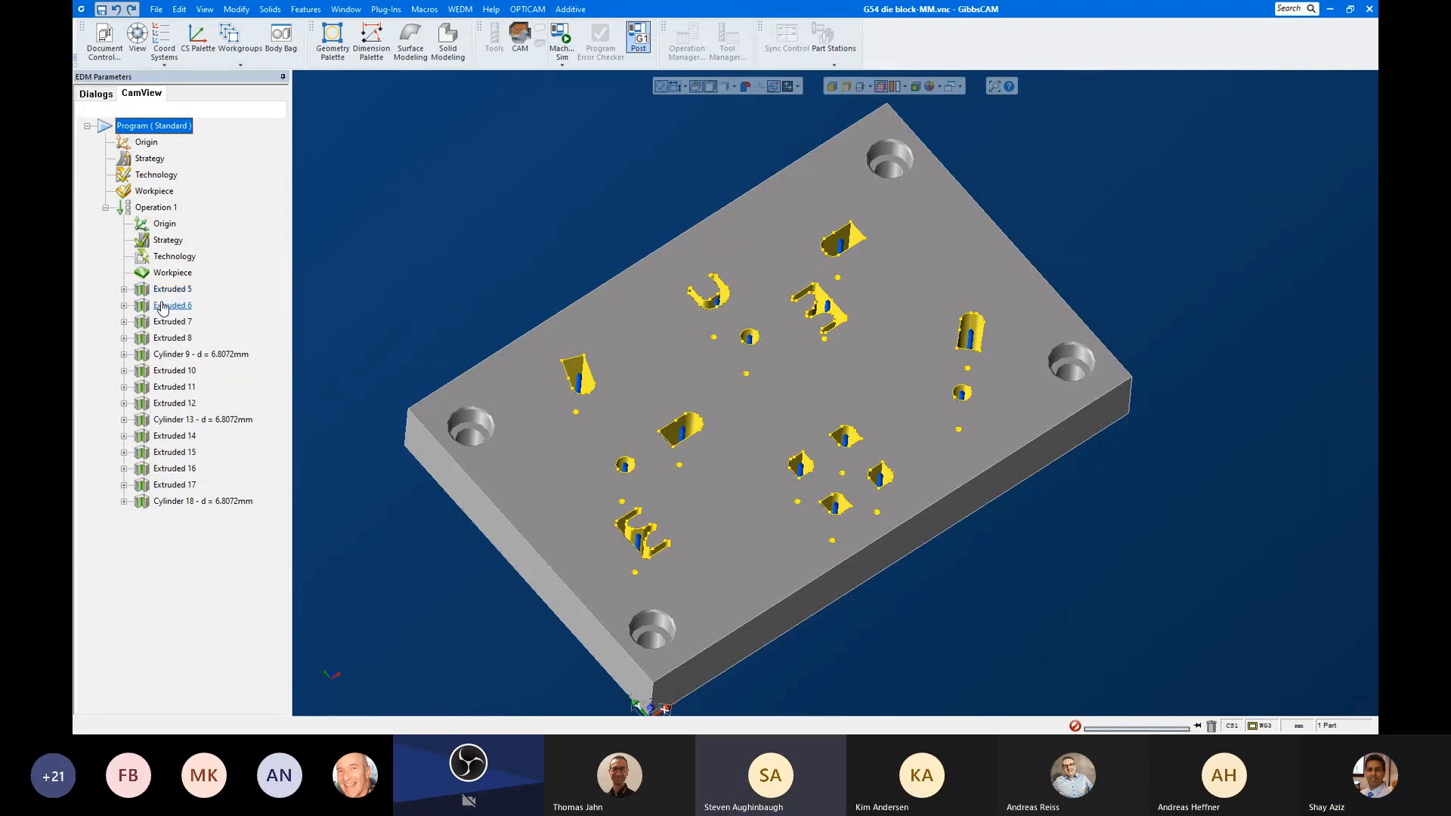
pyautogui.click(141, 293)
pyautogui.moveTo(140, 293); pyautogui.dragTo(161, 399)
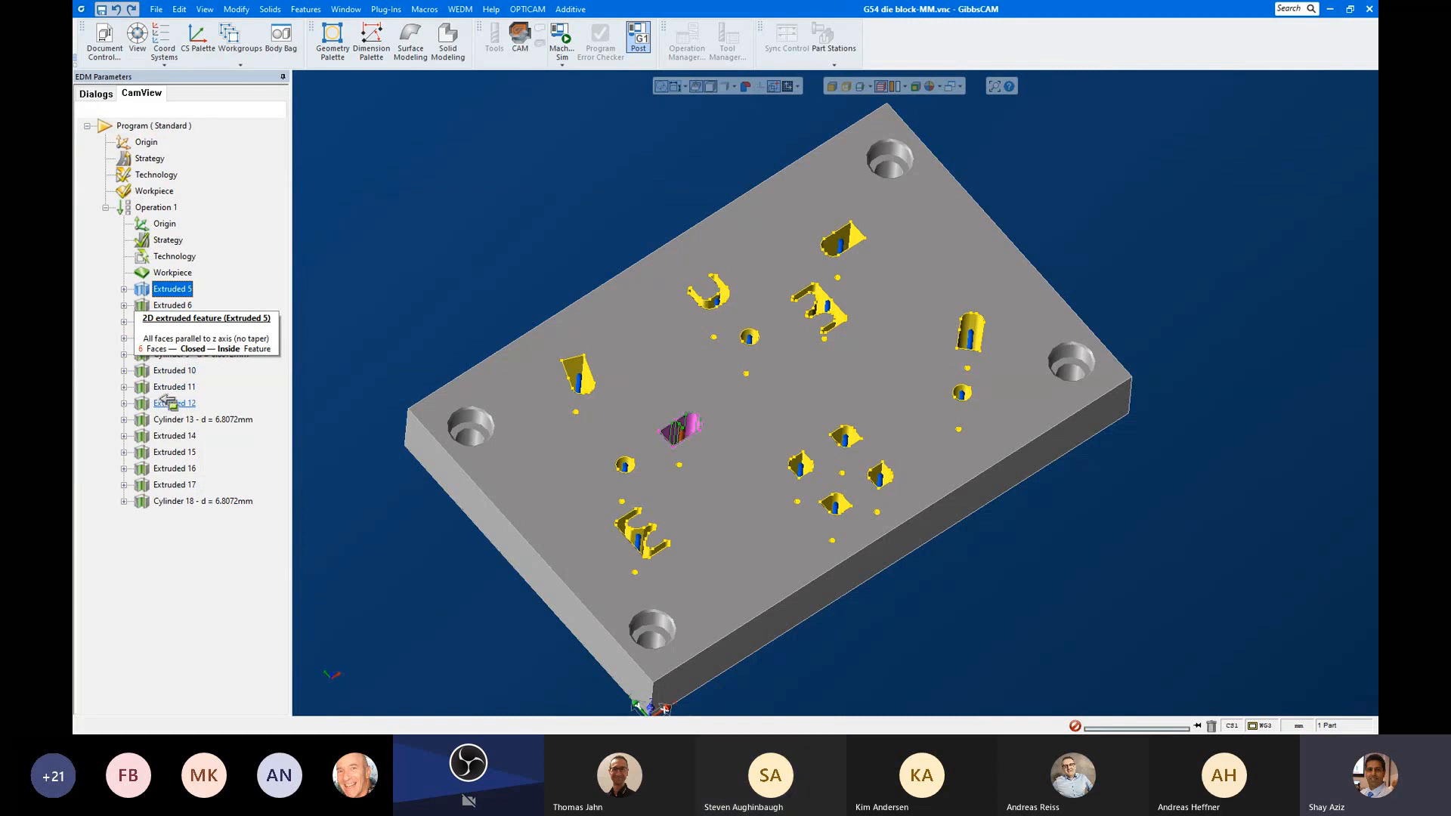
pyautogui.moveTo(166, 401); pyautogui.dragTo(166, 402)
pyautogui.click(171, 289)
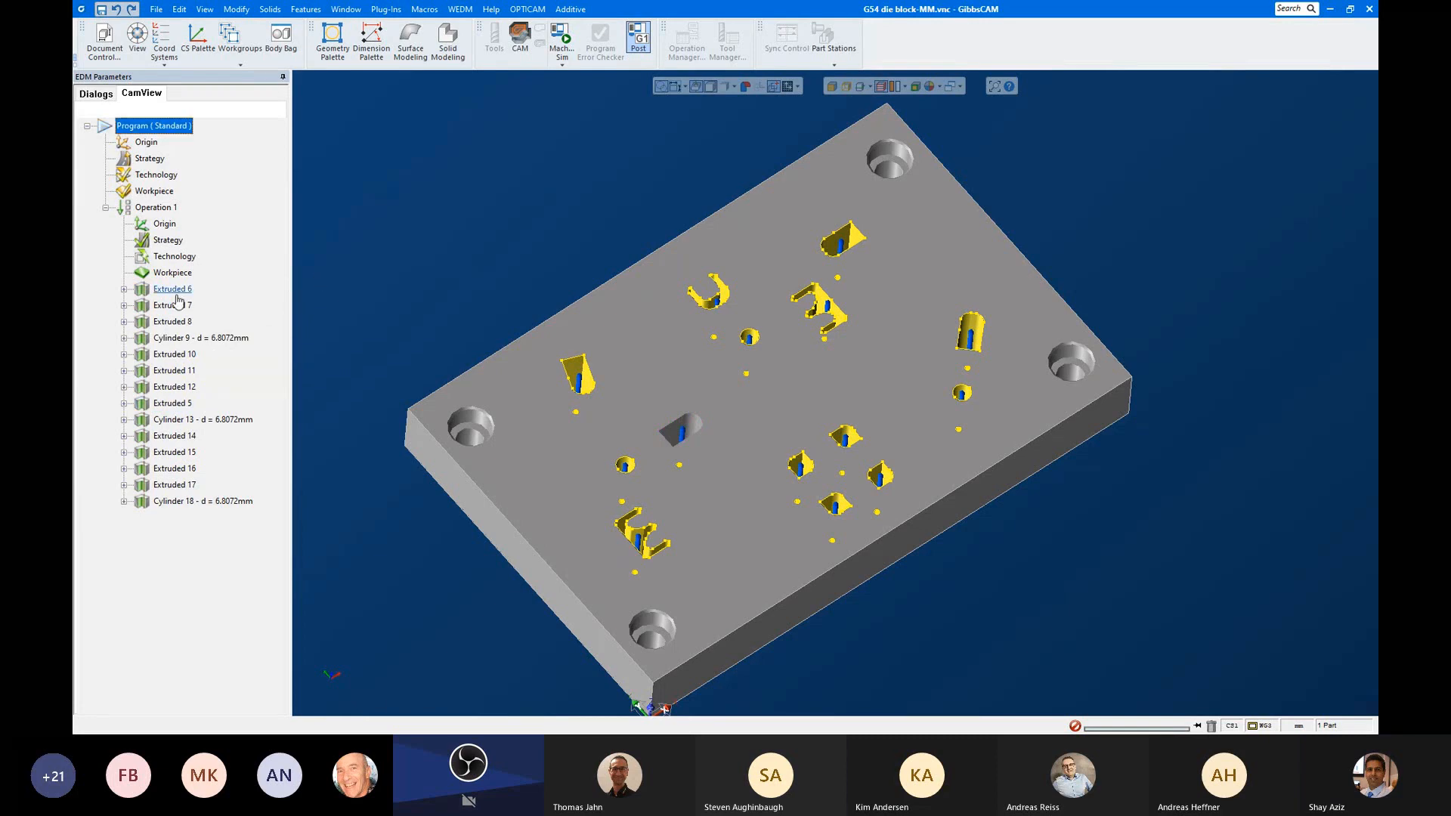
pyautogui.click(371, 266)
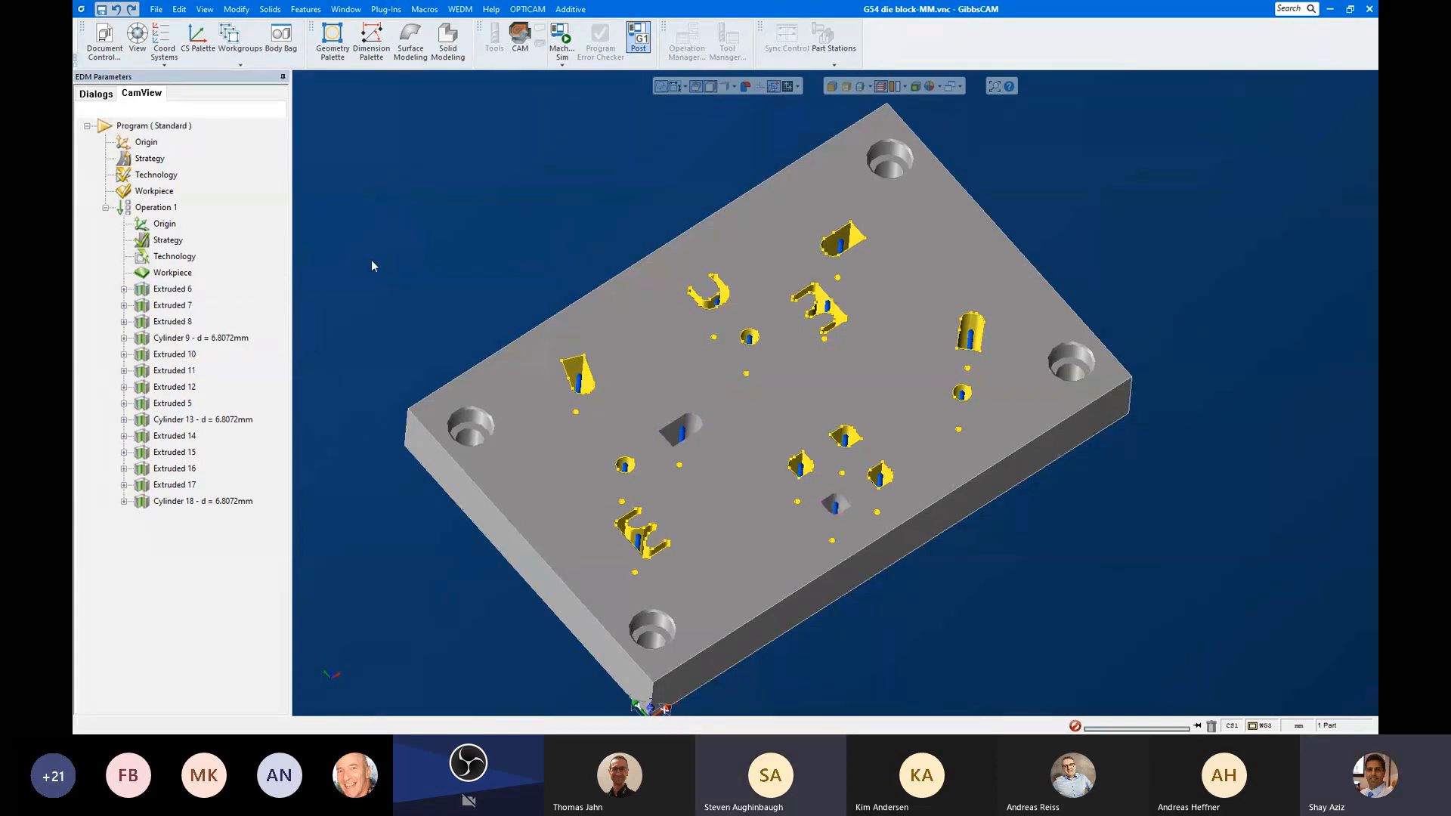
# Step: Review the available commands for Extruded 6 and the setup values of Operation 1
pyautogui.rightClick(184, 291)
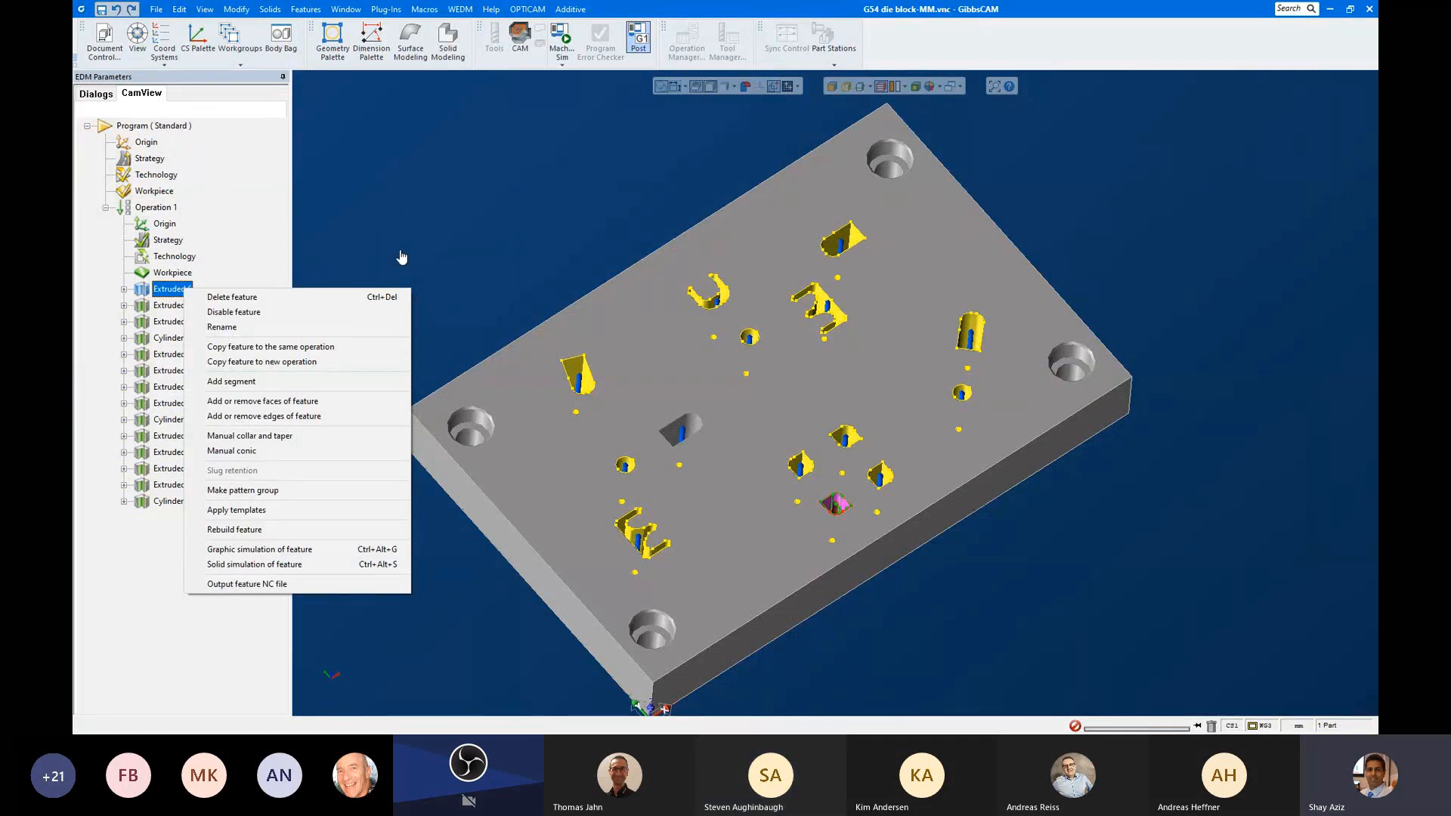
pyautogui.click(400, 253)
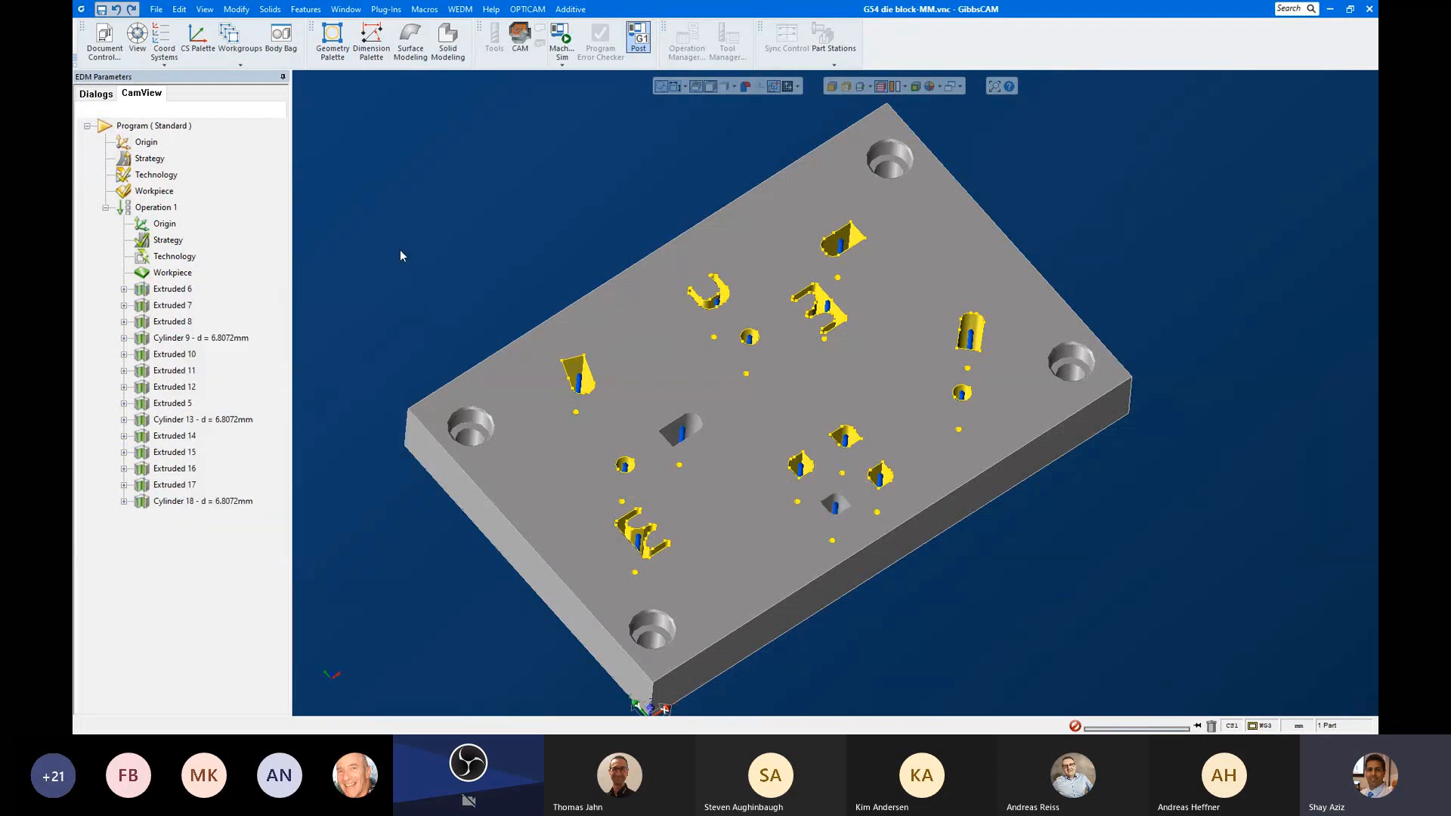
pyautogui.click(157, 207)
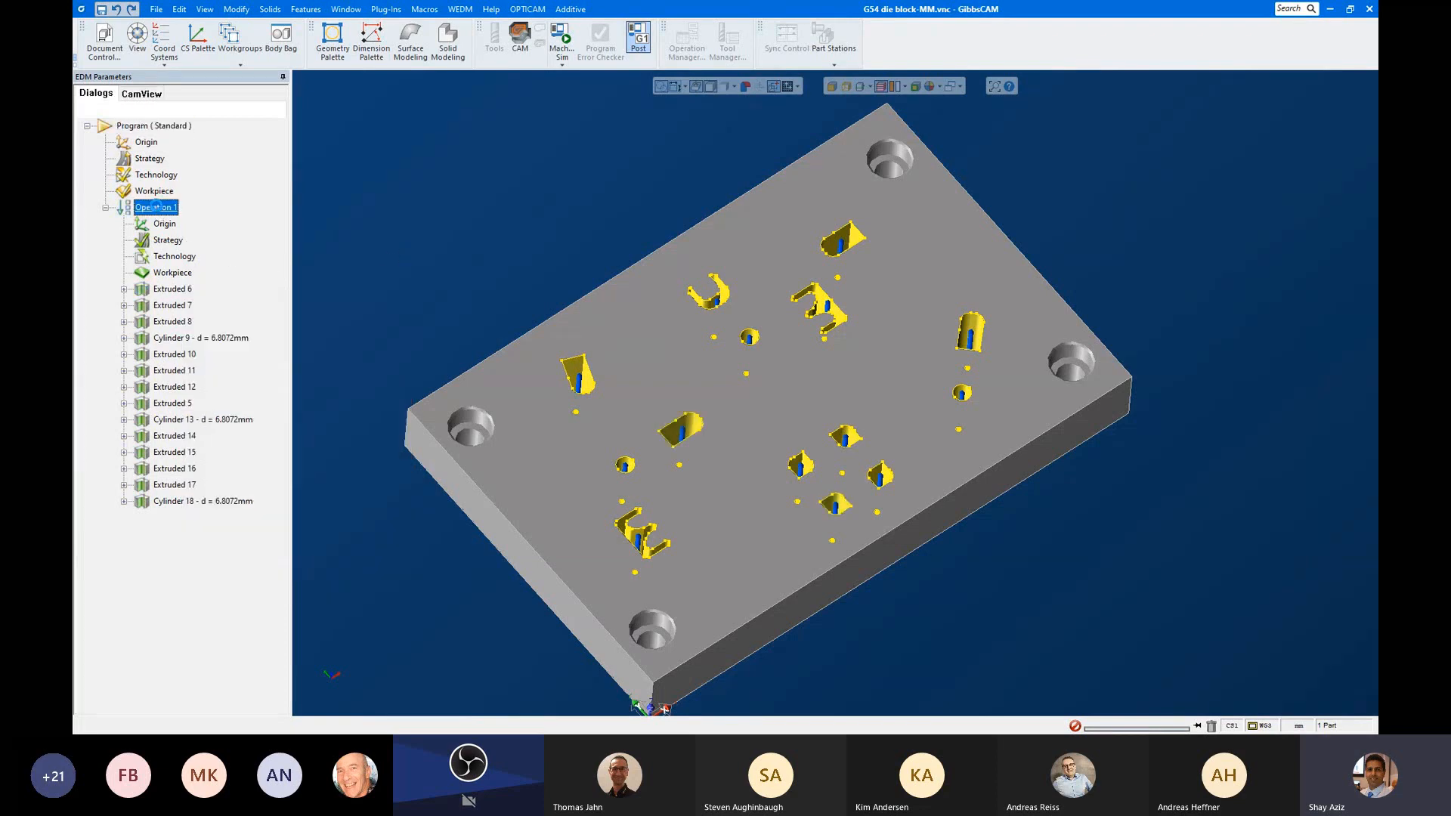
pyautogui.doubleClick(156, 207)
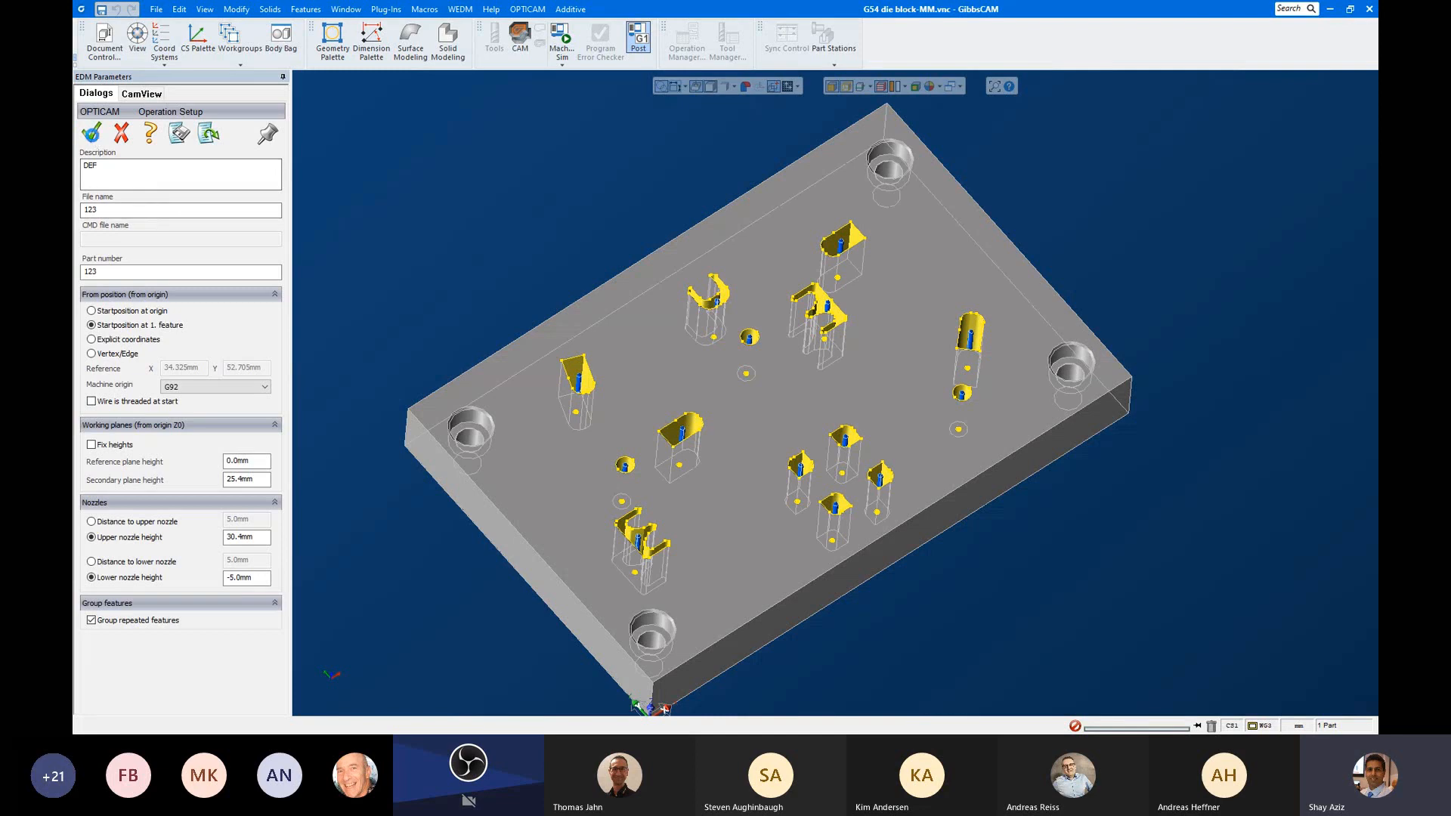
pyautogui.click(93, 136)
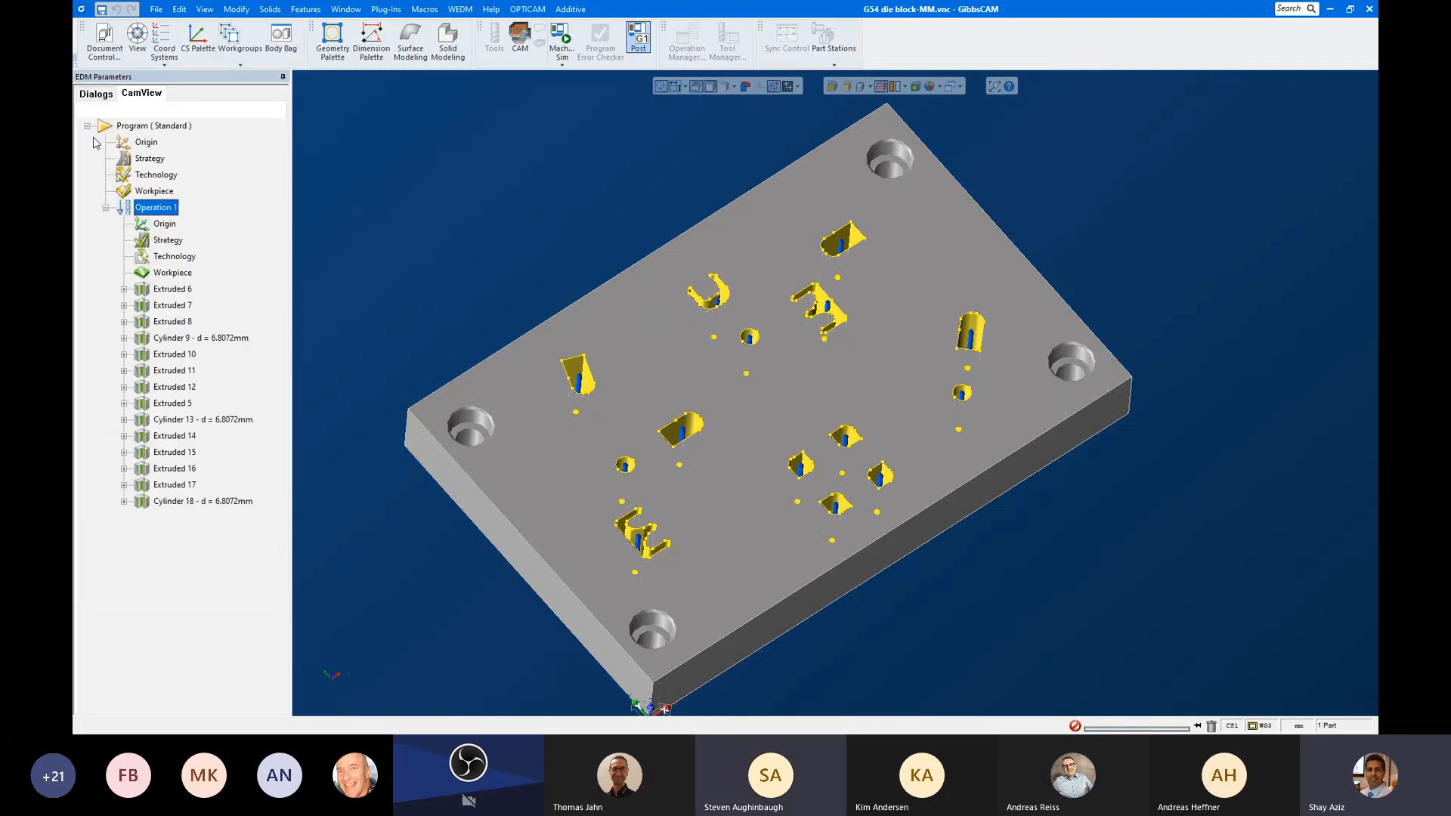
# Step: Try the pocketing order options and Do all rough cuts together first in the Operation 1 strategy, and discard the changes
pyautogui.doubleClick(166, 242)
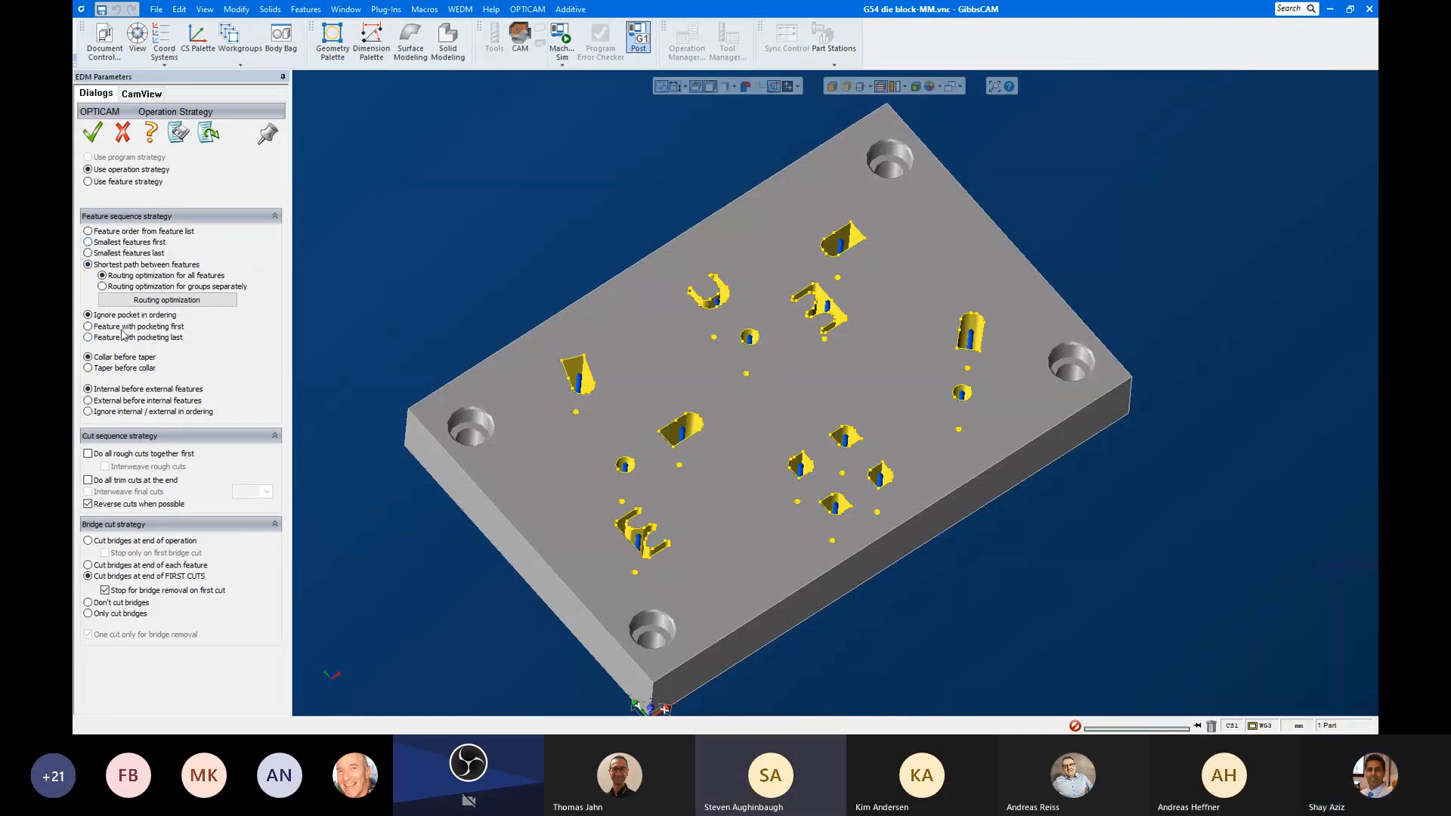
pyautogui.click(106, 326)
pyautogui.click(143, 315)
pyautogui.click(127, 454)
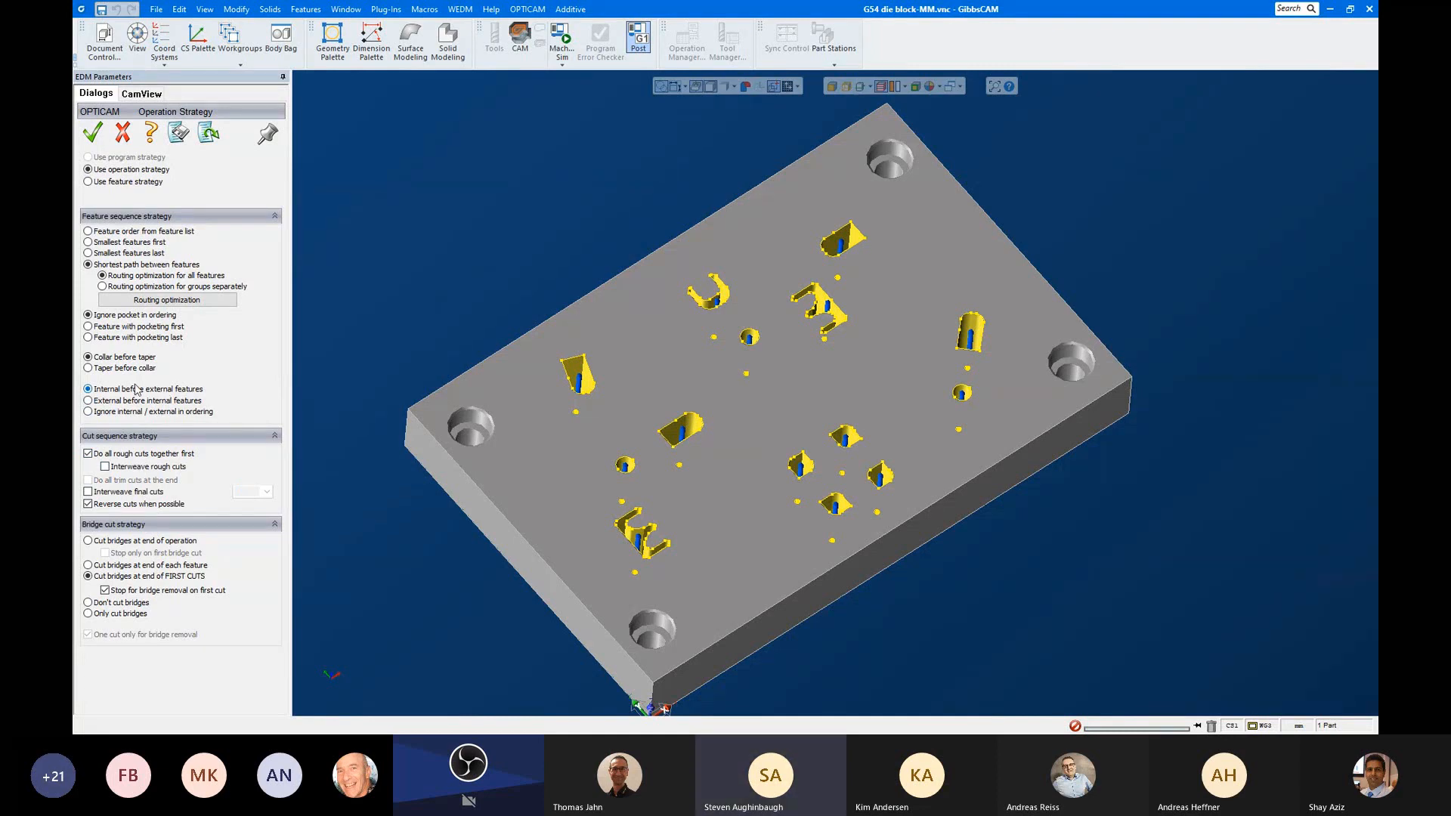
pyautogui.click(121, 133)
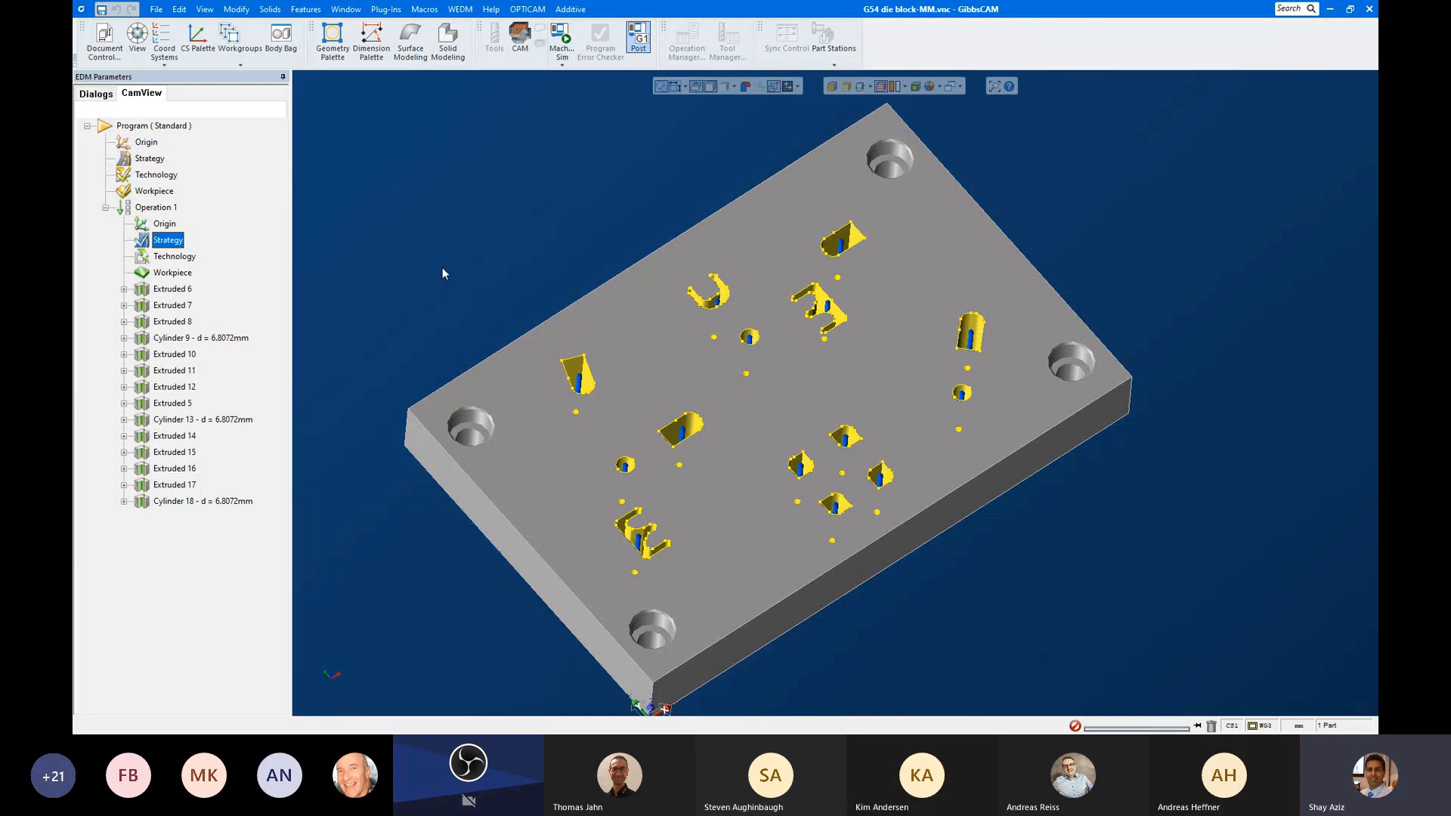
# Step: Open the event settings for Segment 1 of Extruded 6
pyautogui.scroll(2, 617, 441)
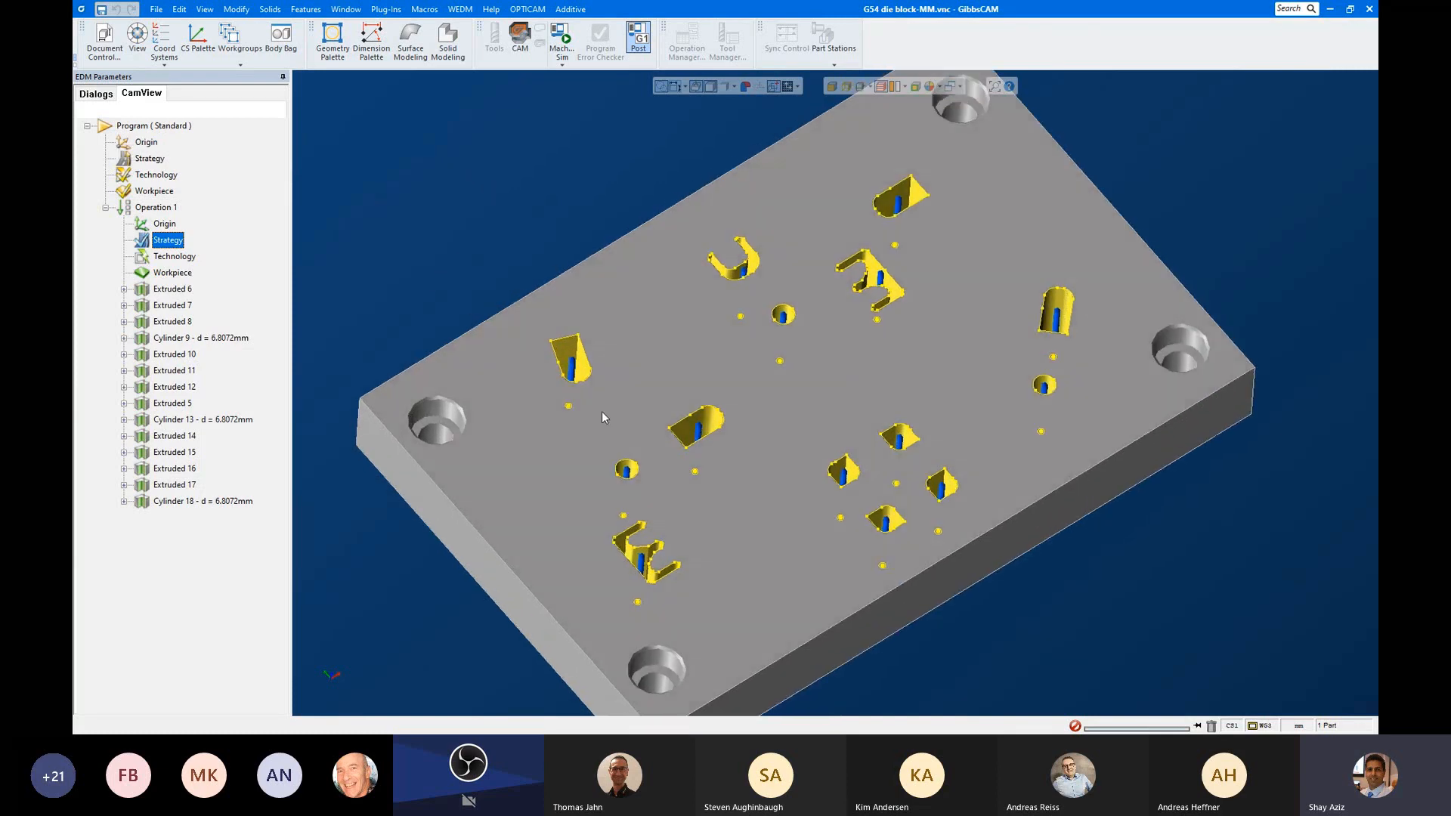
pyautogui.moveTo(603, 417); pyautogui.dragTo(512, 330, button='middle')
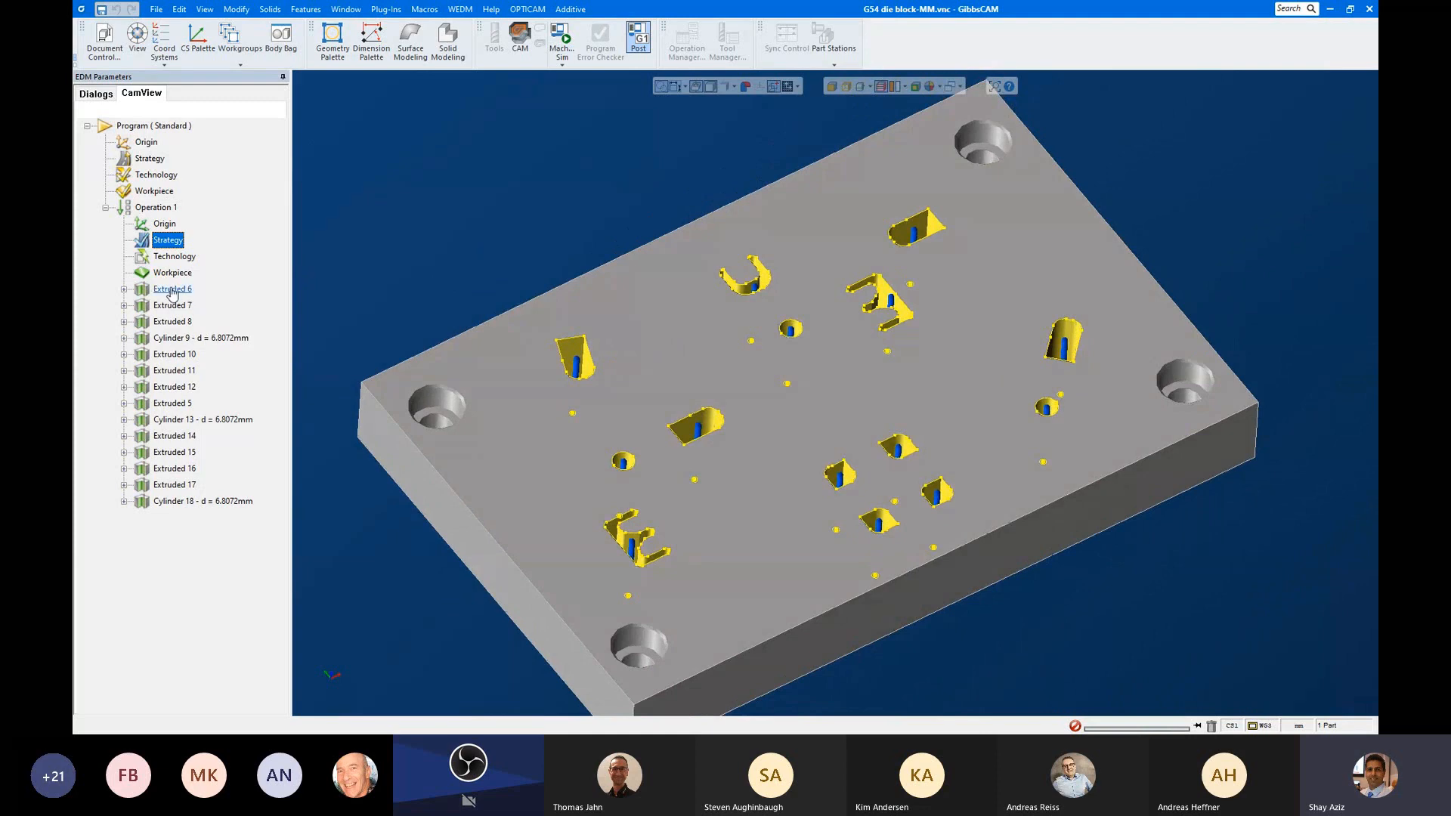
pyautogui.click(123, 289)
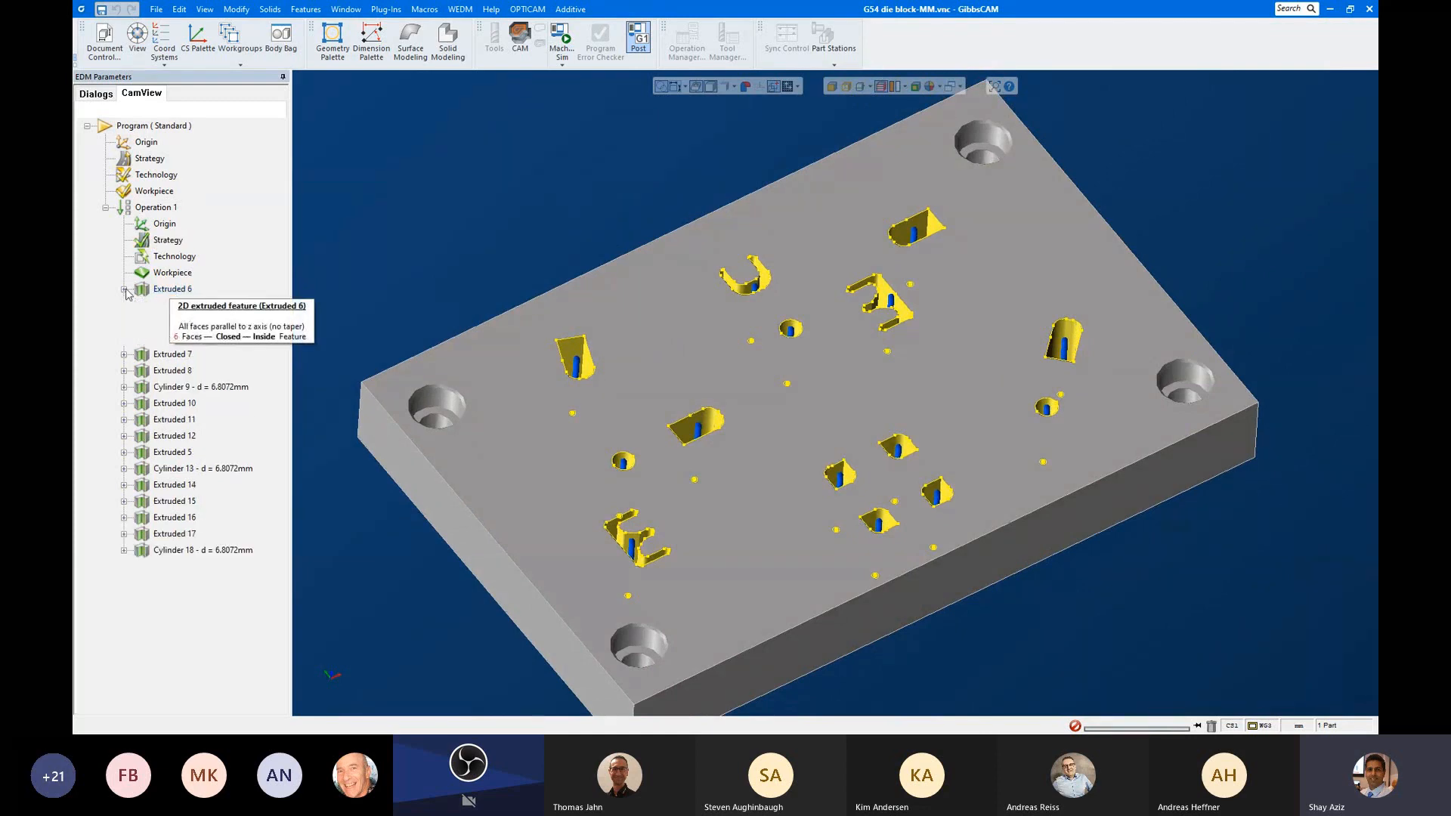
pyautogui.click(142, 338)
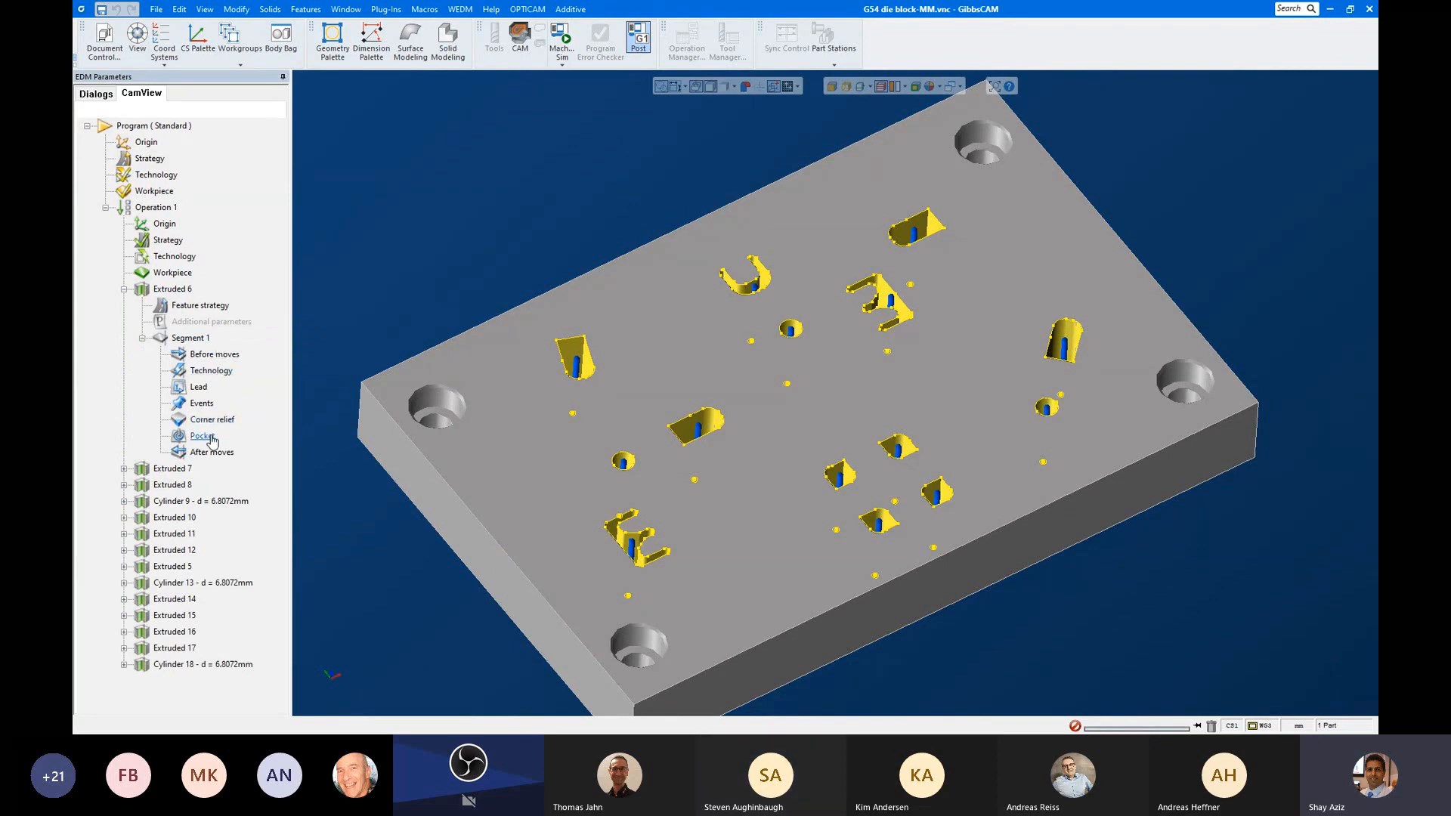
pyautogui.click(202, 404)
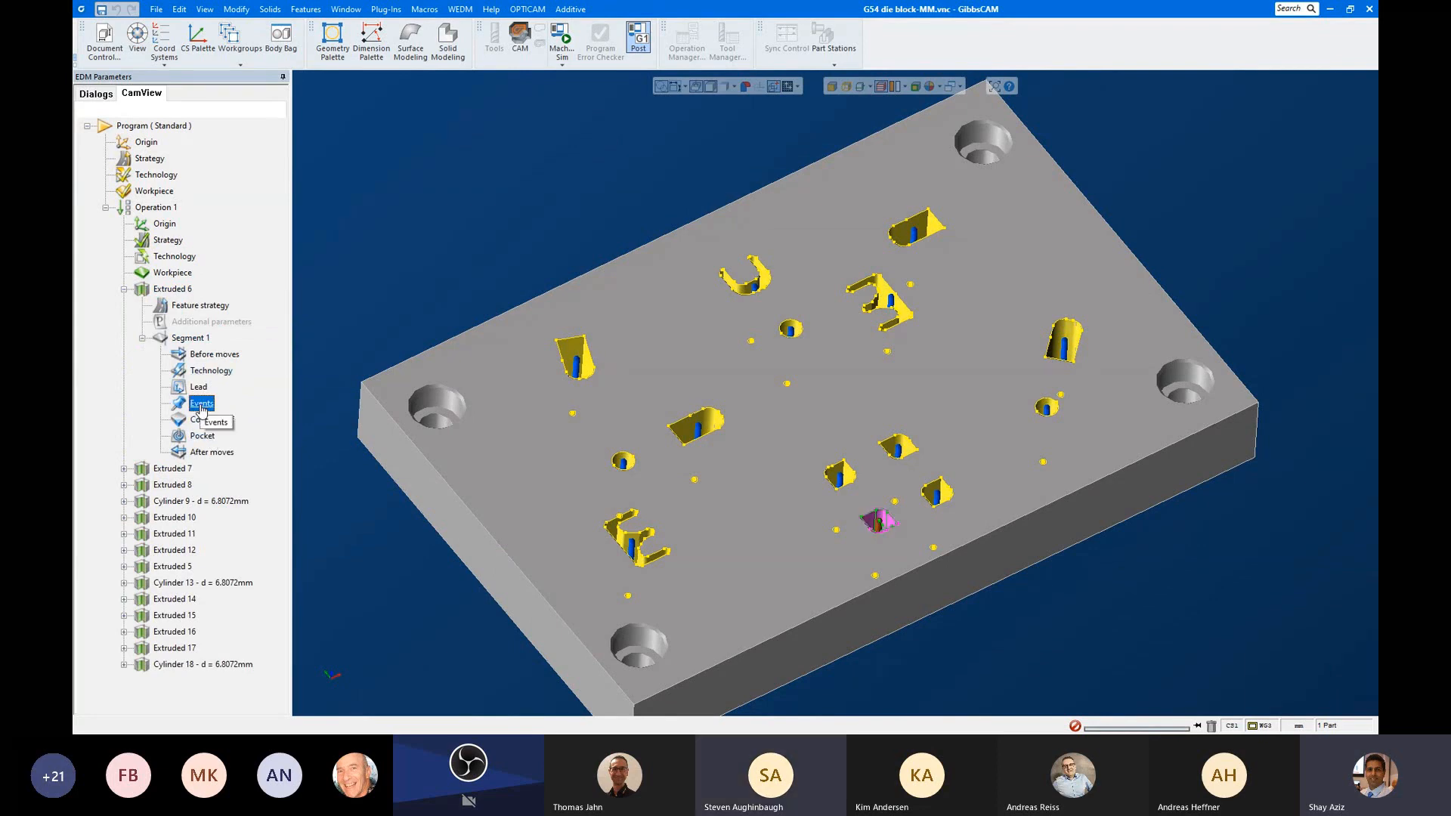
pyautogui.doubleClick(201, 408)
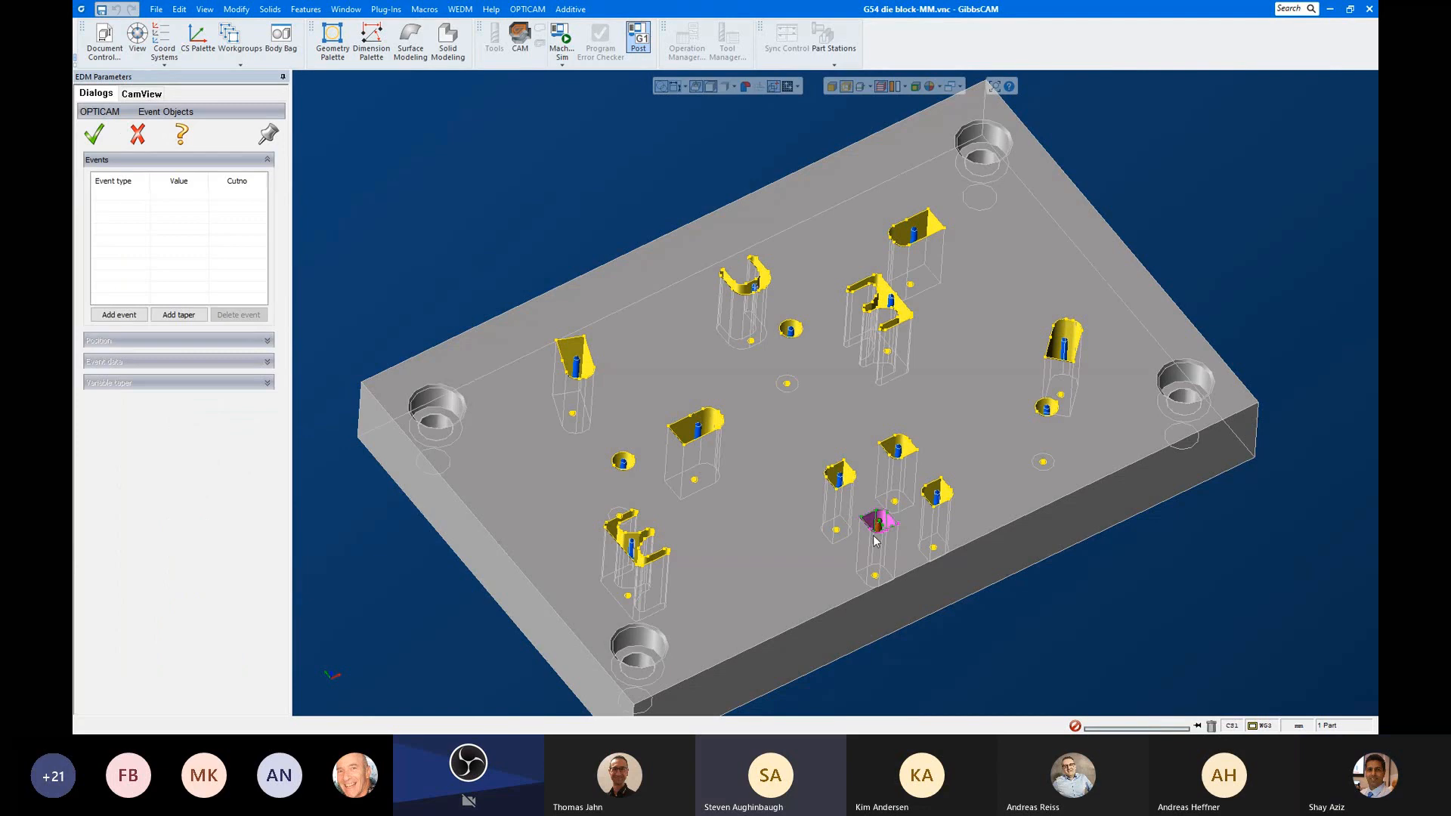
# Step: Try a 3° conic corner taper and a second default taper for Segment 1, and cancel the event settings
pyautogui.click(172, 317)
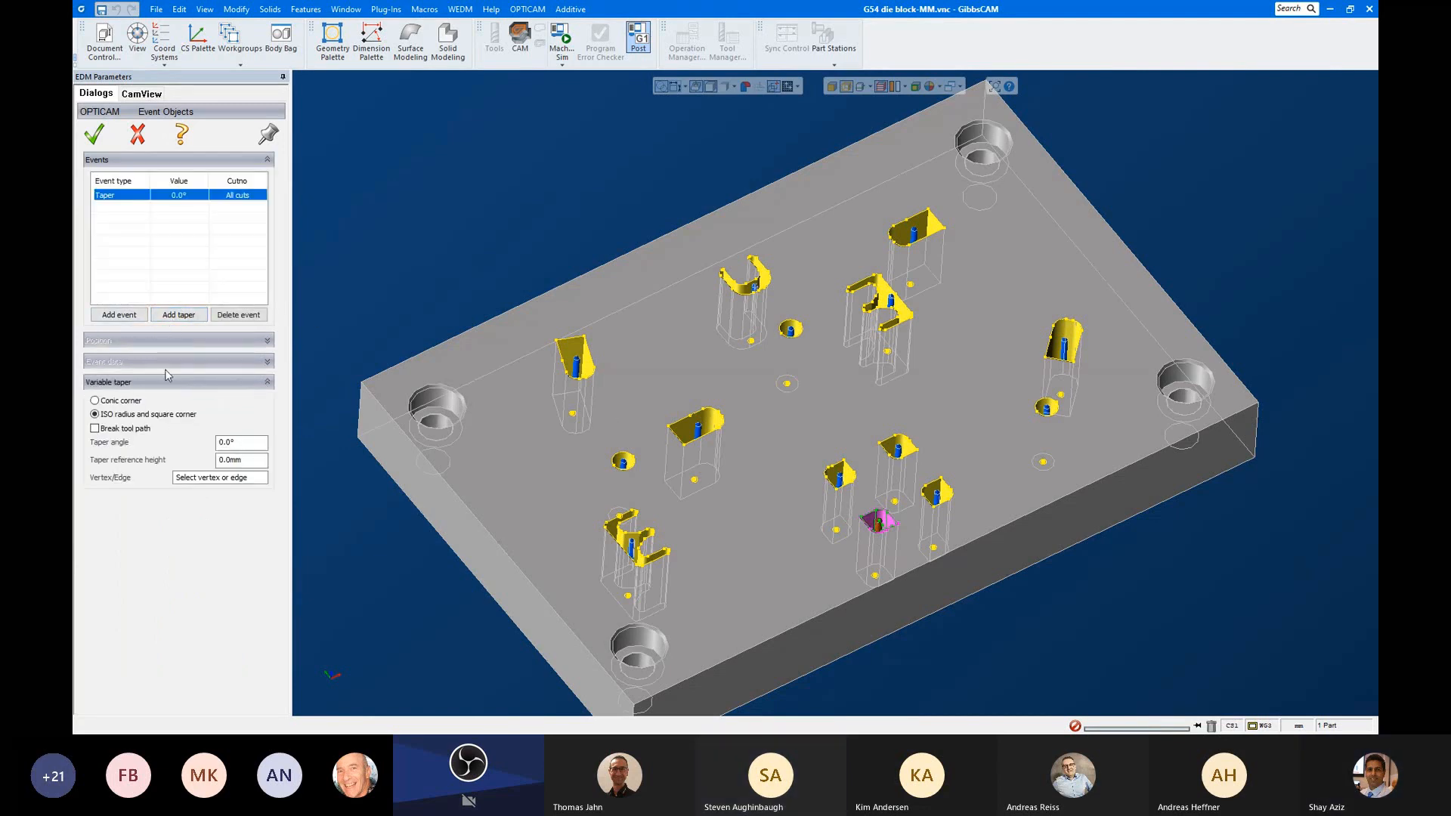
pyautogui.click(95, 400)
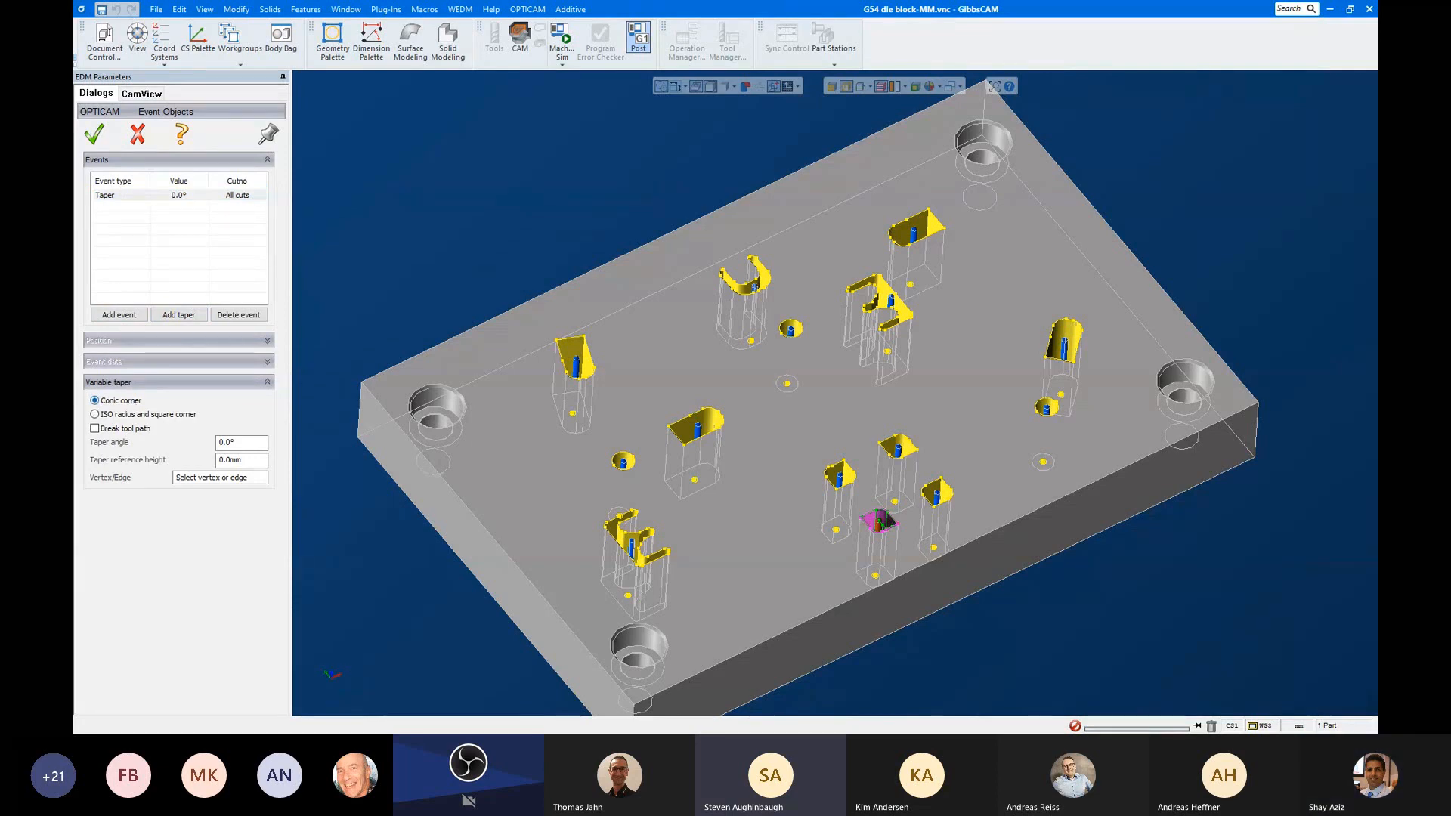
pyautogui.doubleClick(253, 444)
pyautogui.write('3')
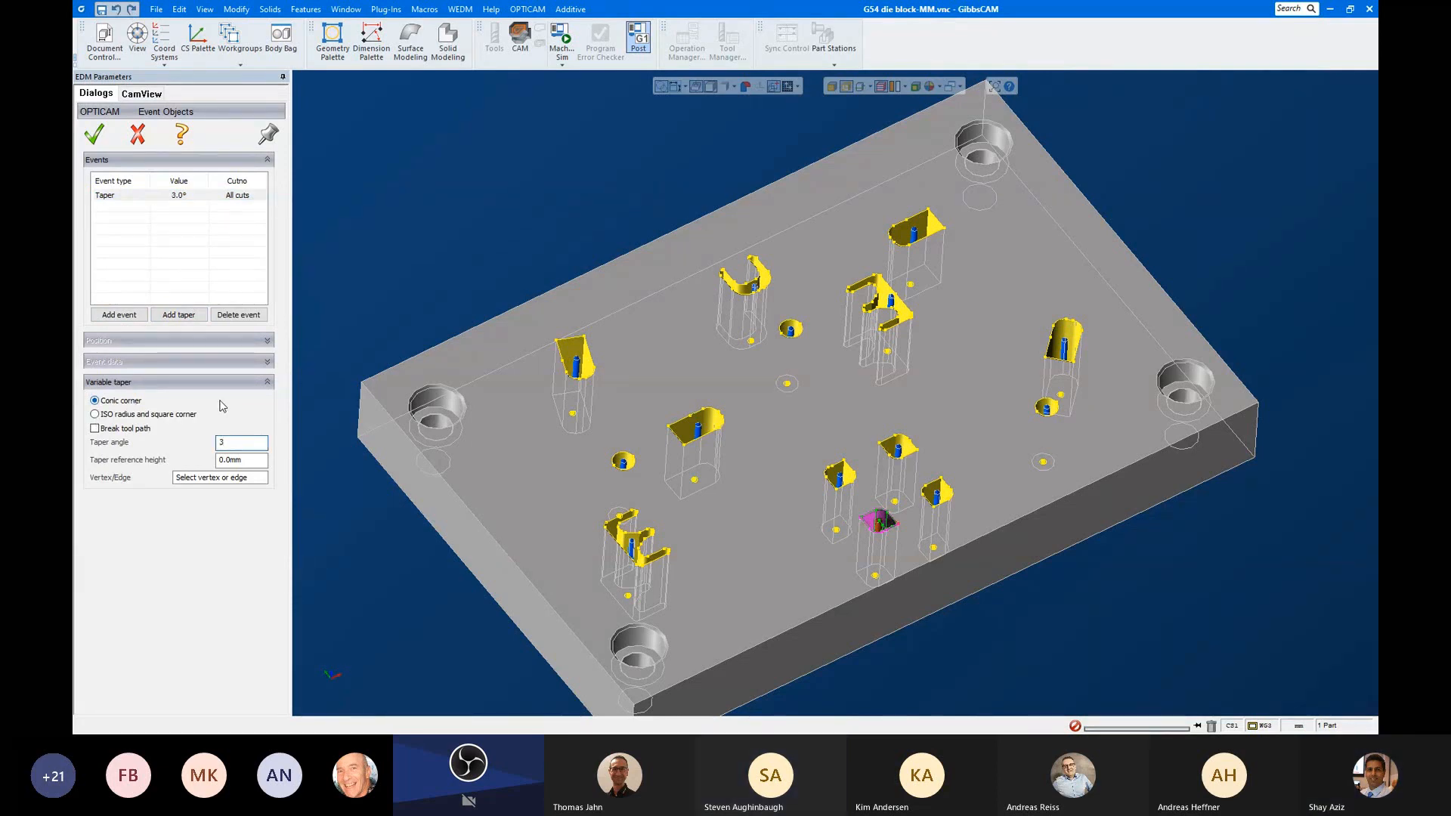
pyautogui.click(181, 316)
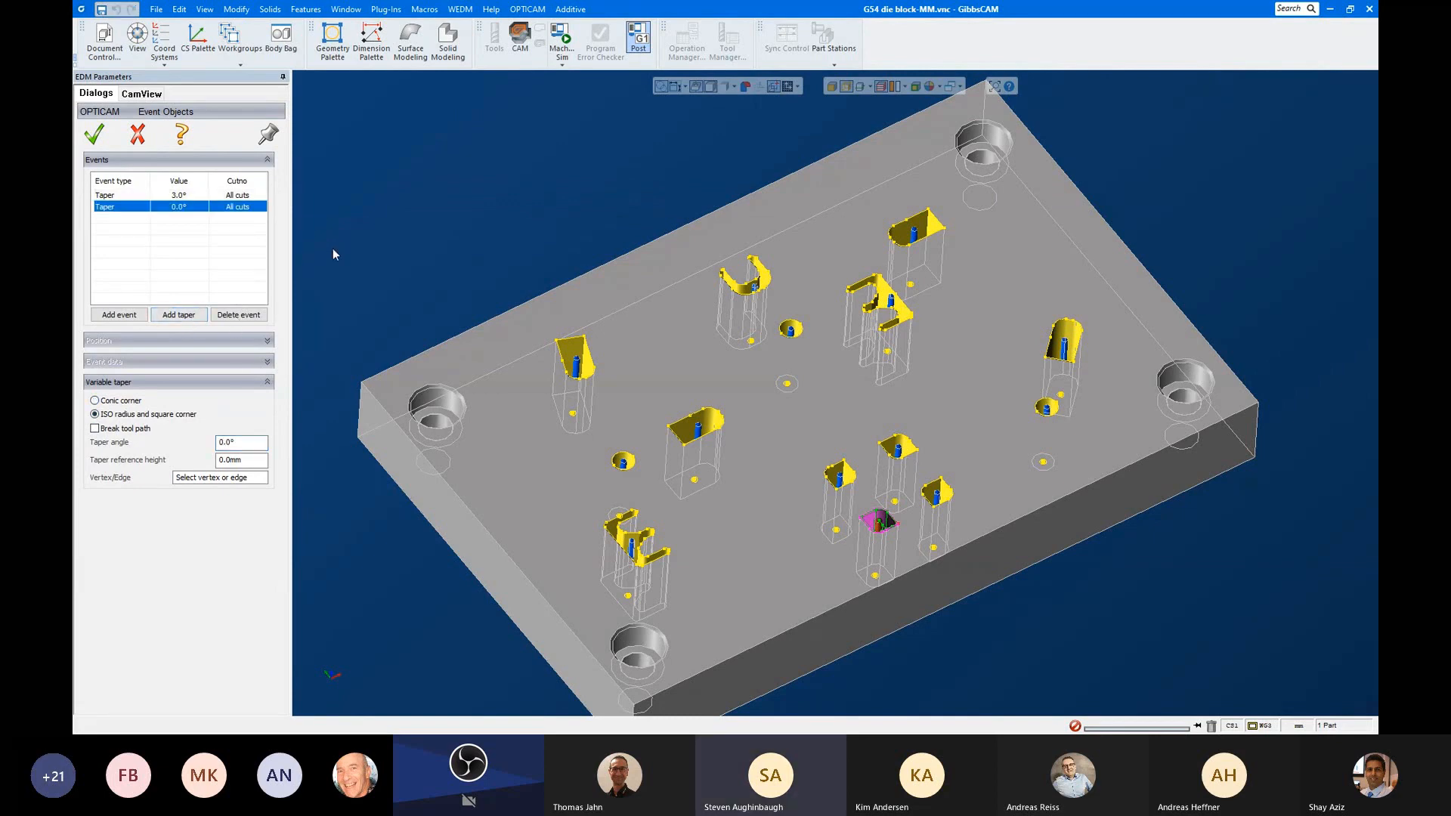
pyautogui.click(137, 139)
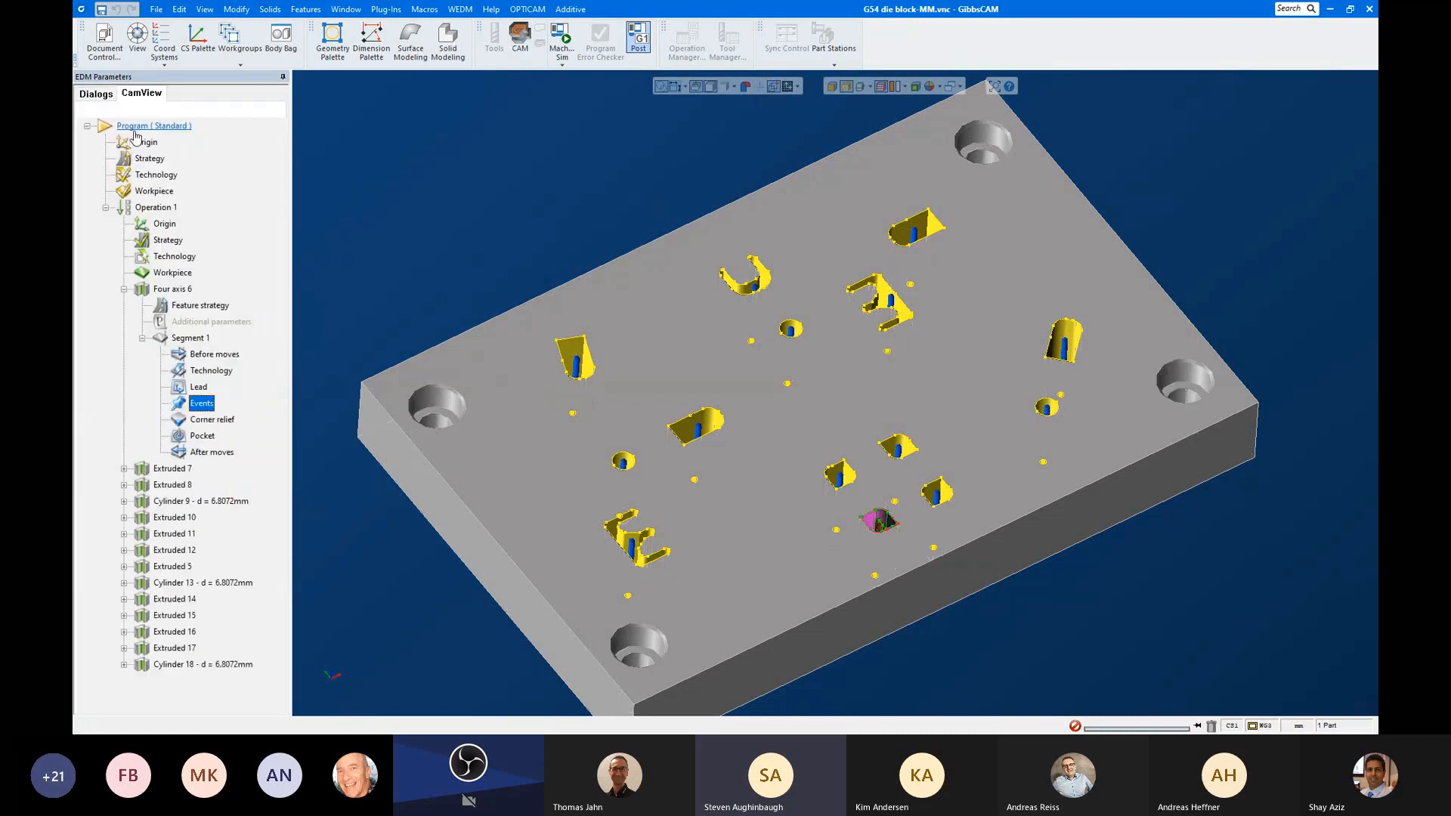
# Step: Review the available commands and the feature settings of Four axis 6, and close them without changes
pyautogui.rightClick(178, 293)
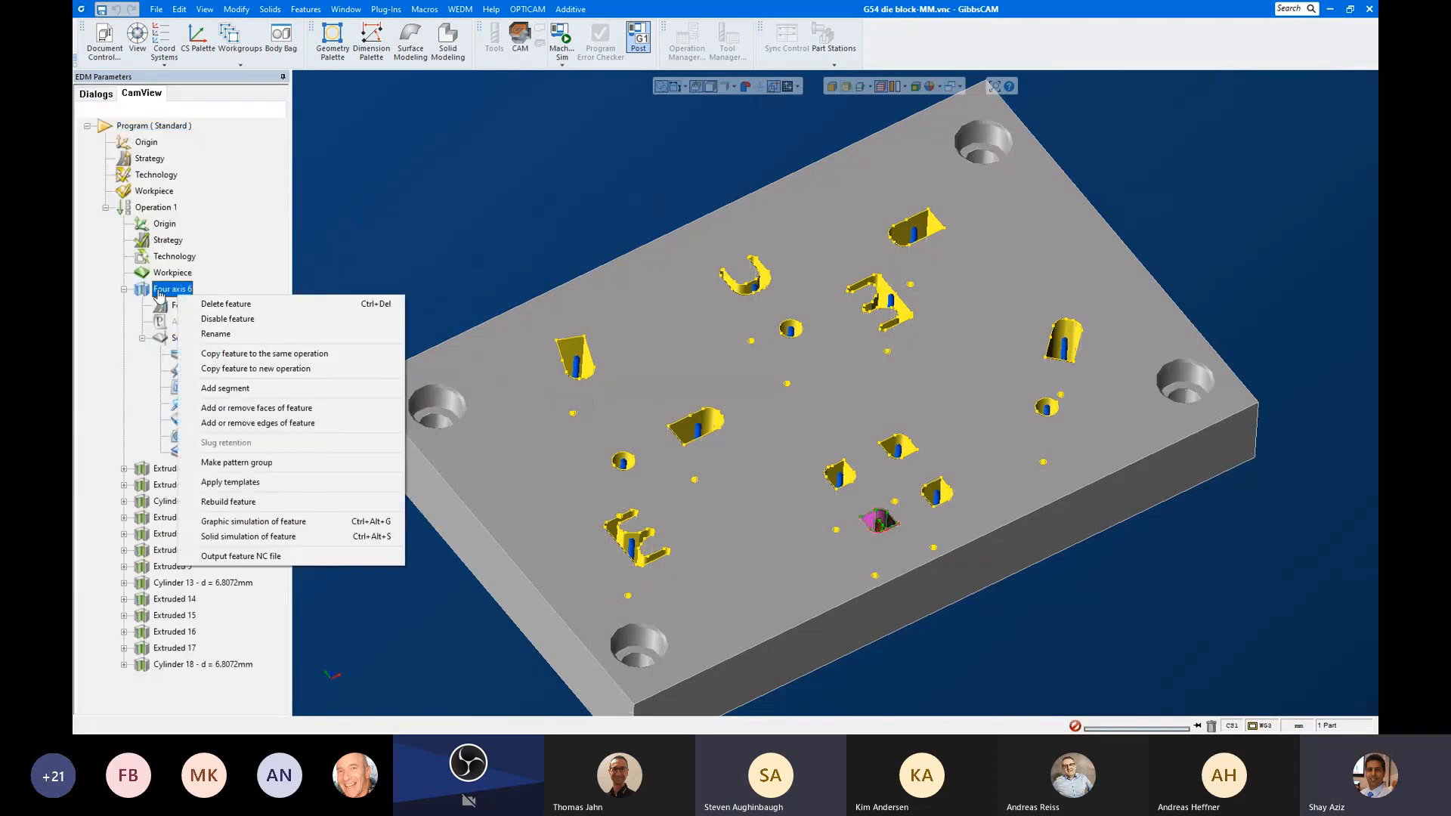
pyautogui.click(124, 293)
pyautogui.rightClick(163, 289)
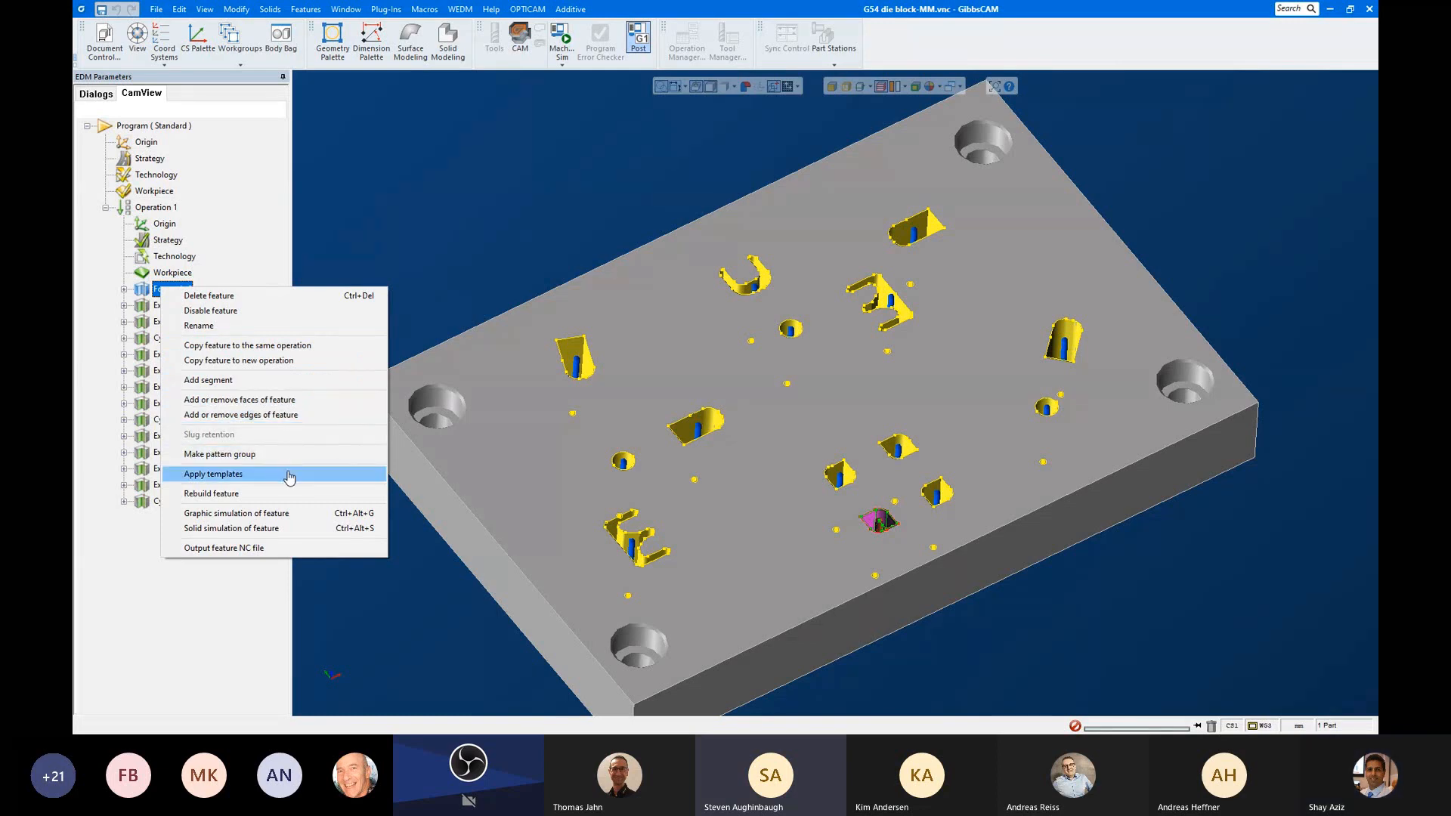
pyautogui.click(366, 274)
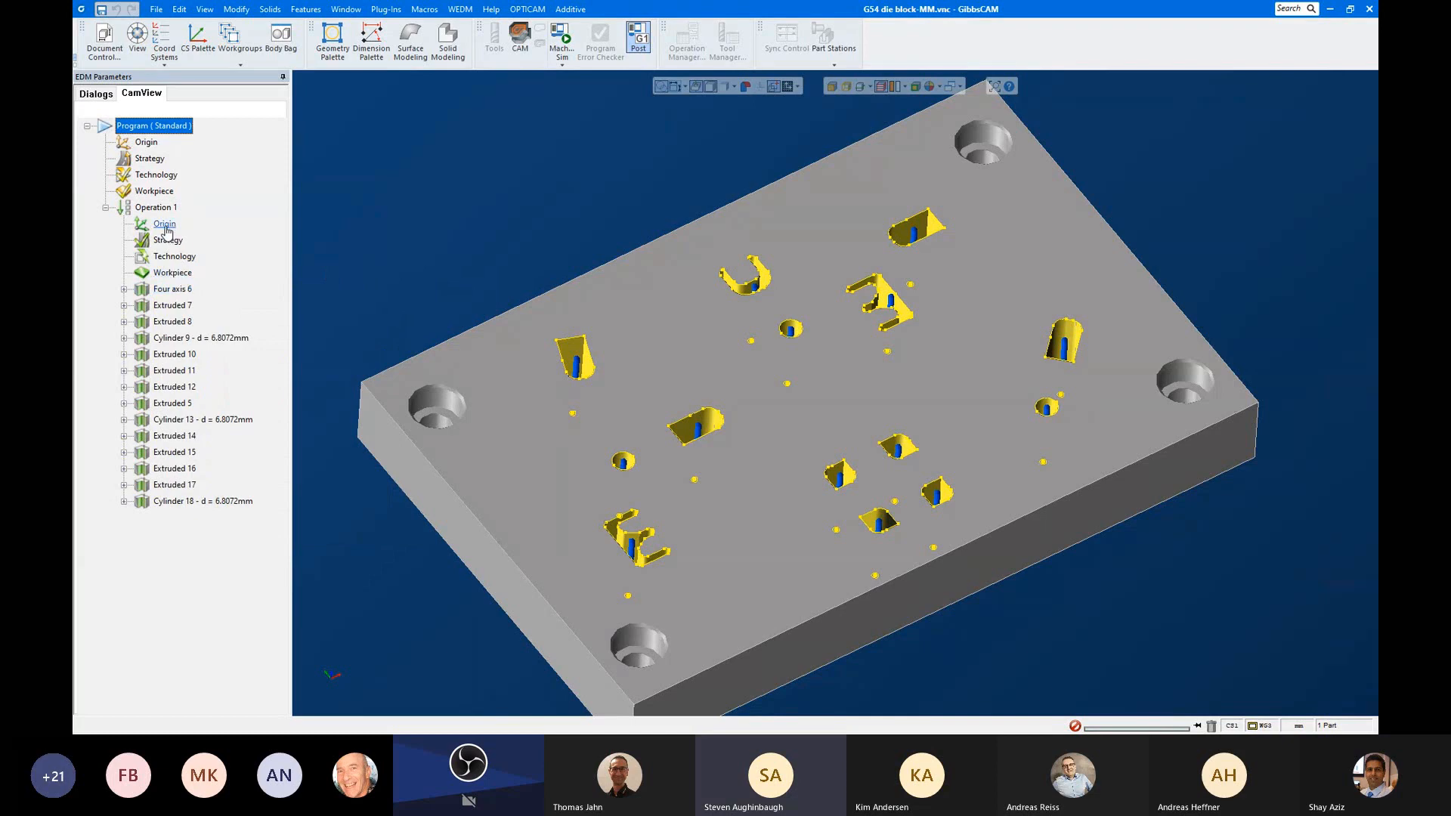
pyautogui.doubleClick(176, 292)
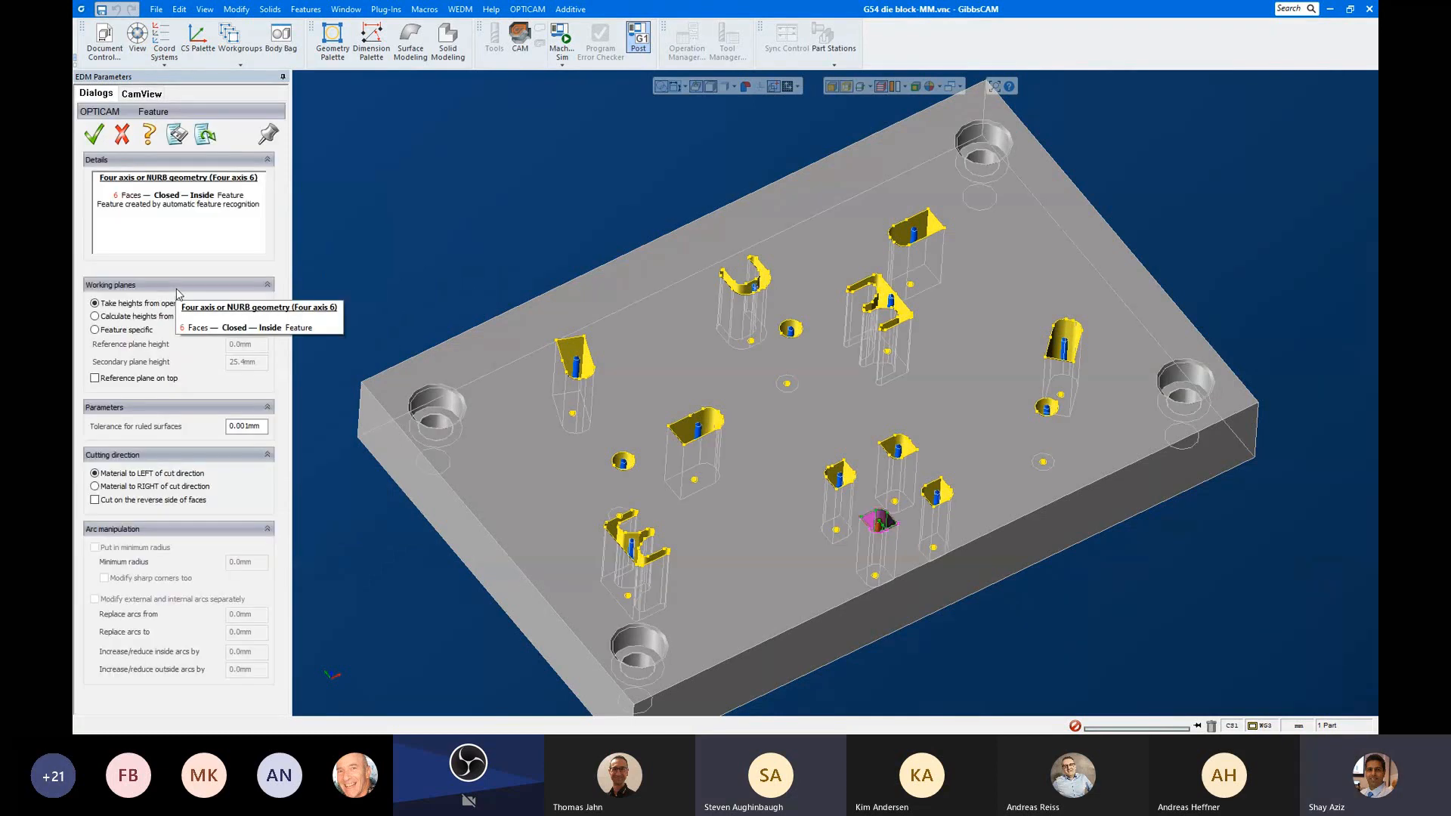
pyautogui.click(121, 134)
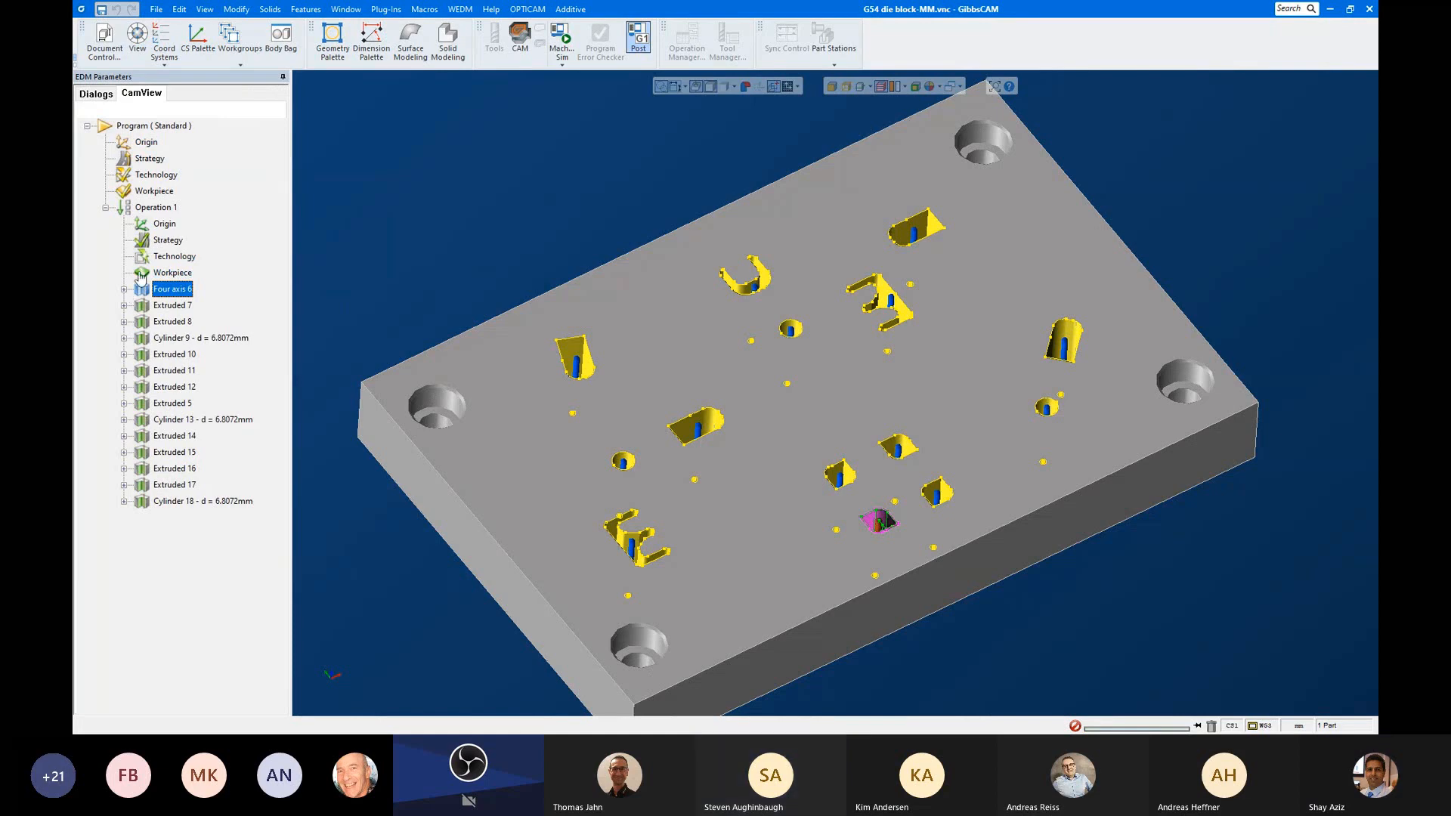
# Step: Match collars and tapers for Operation 1 and inspect the contents of the Four axis 6 and Extruded 7 features
pyautogui.rightClick(157, 209)
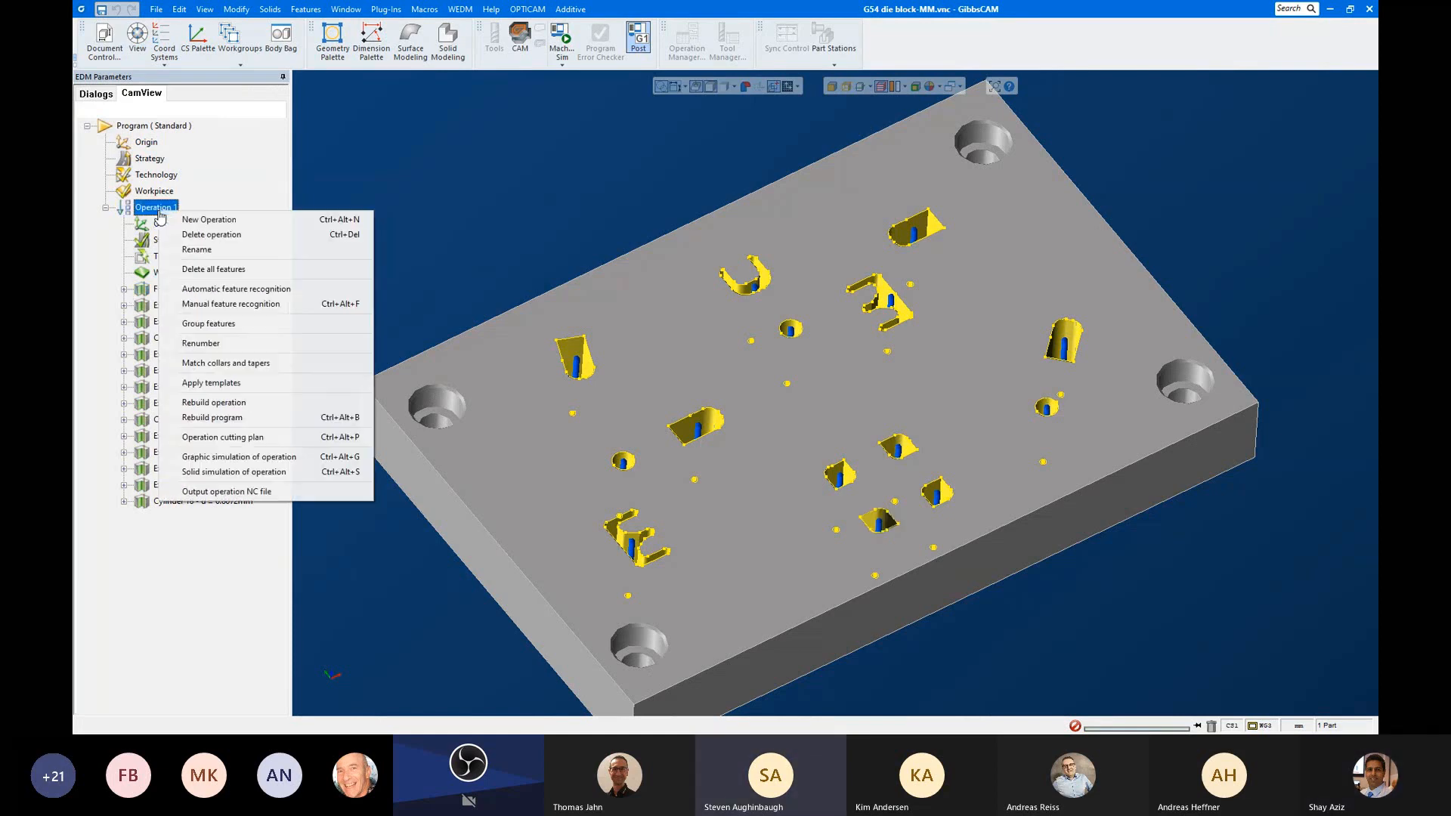
pyautogui.click(263, 370)
pyautogui.click(124, 291)
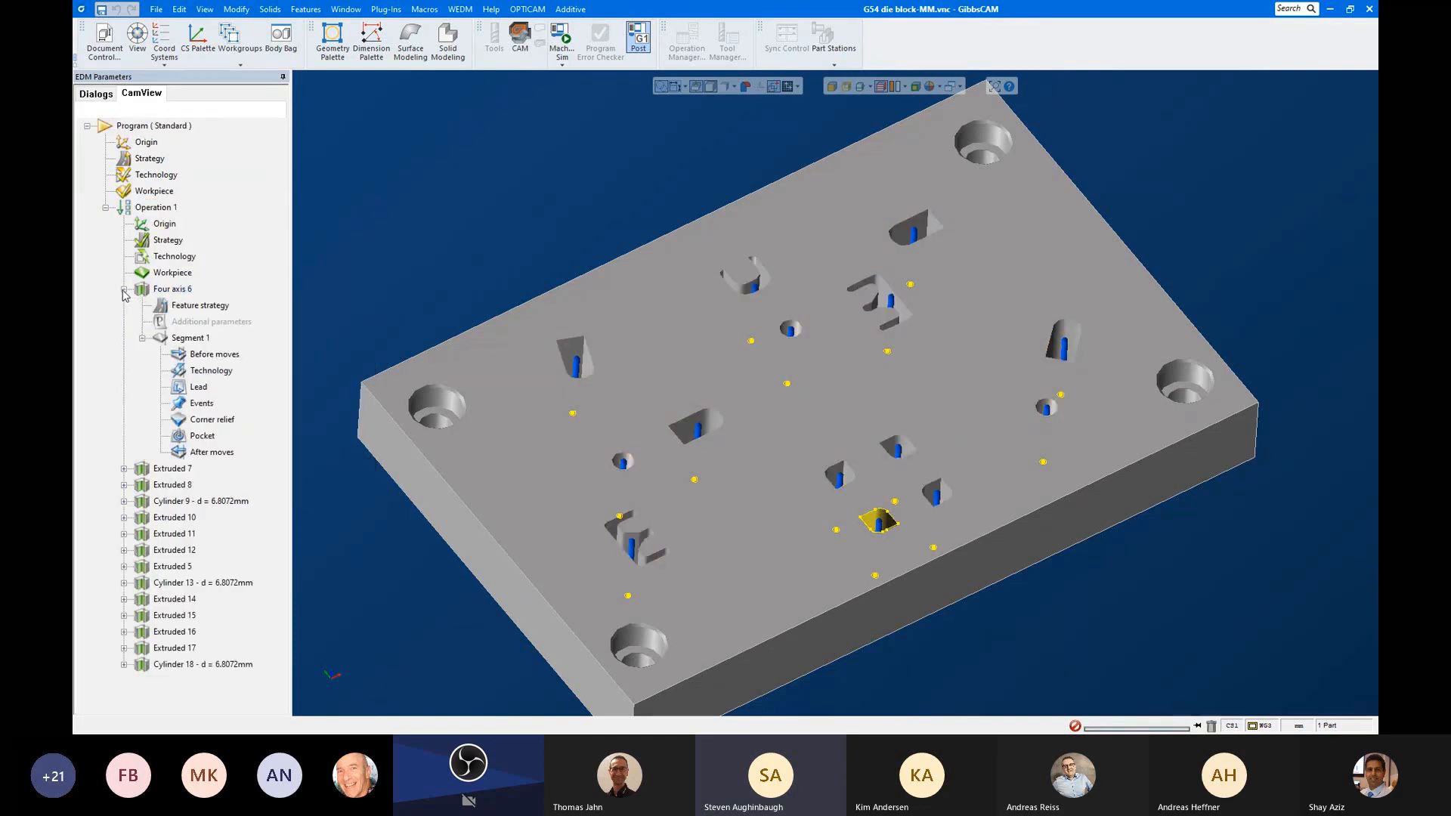
pyautogui.click(124, 289)
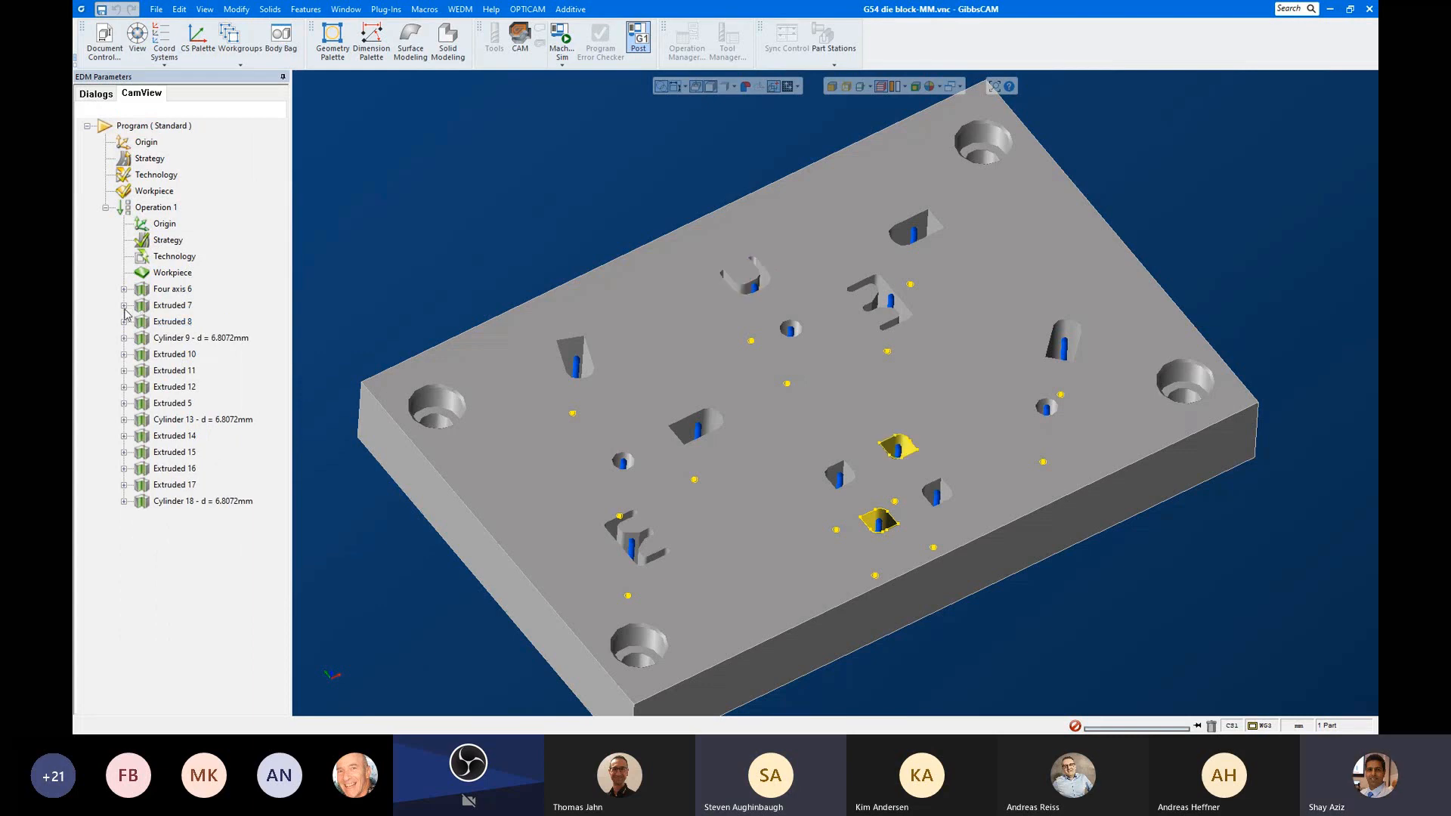
pyautogui.click(124, 306)
pyautogui.click(142, 354)
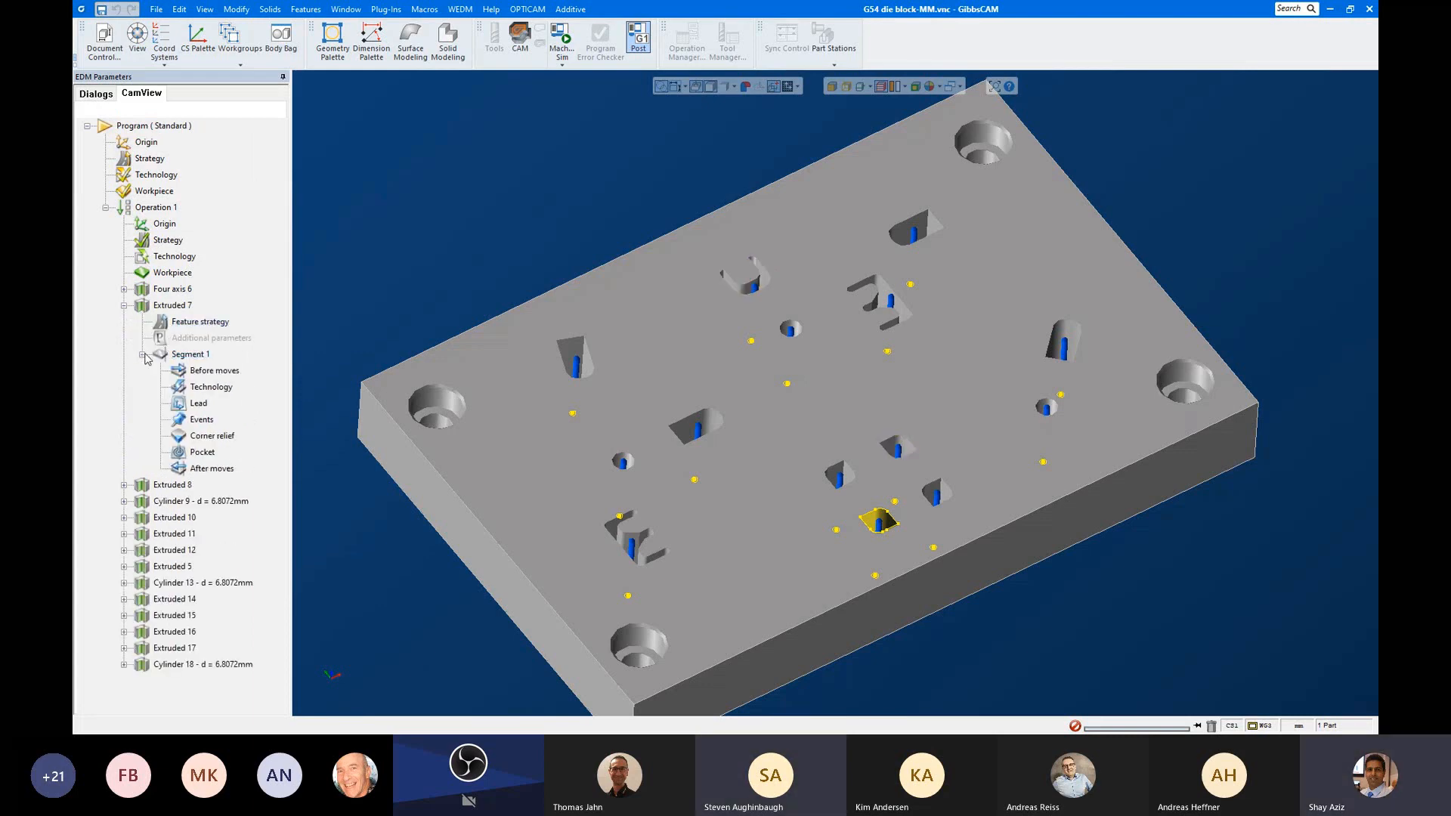
# Step: Try enabling both angles in the manual collar and taper settings of Extruded 7, review the corner modes, and cancel
pyautogui.rightClick(172, 305)
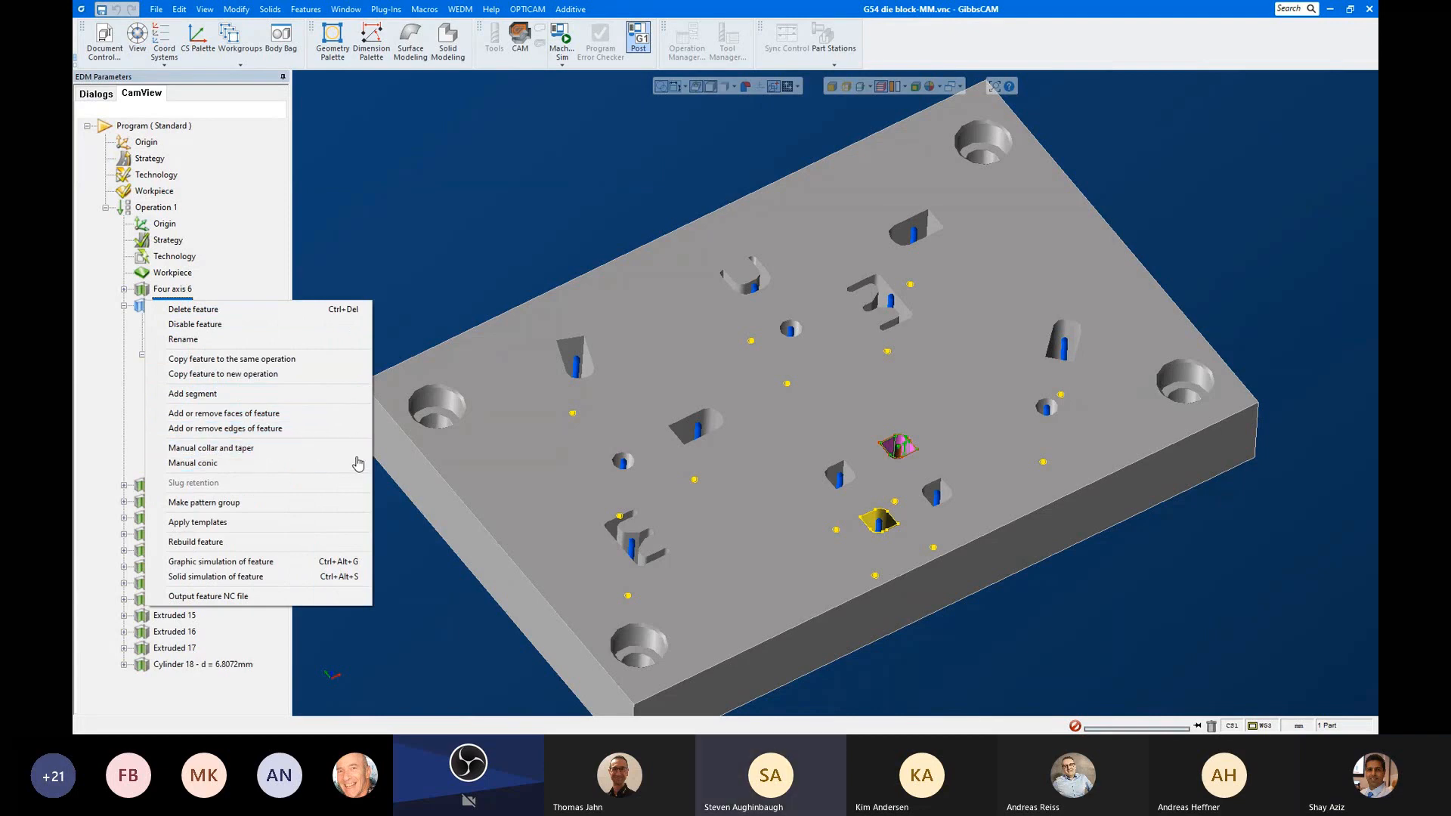
pyautogui.click(239, 451)
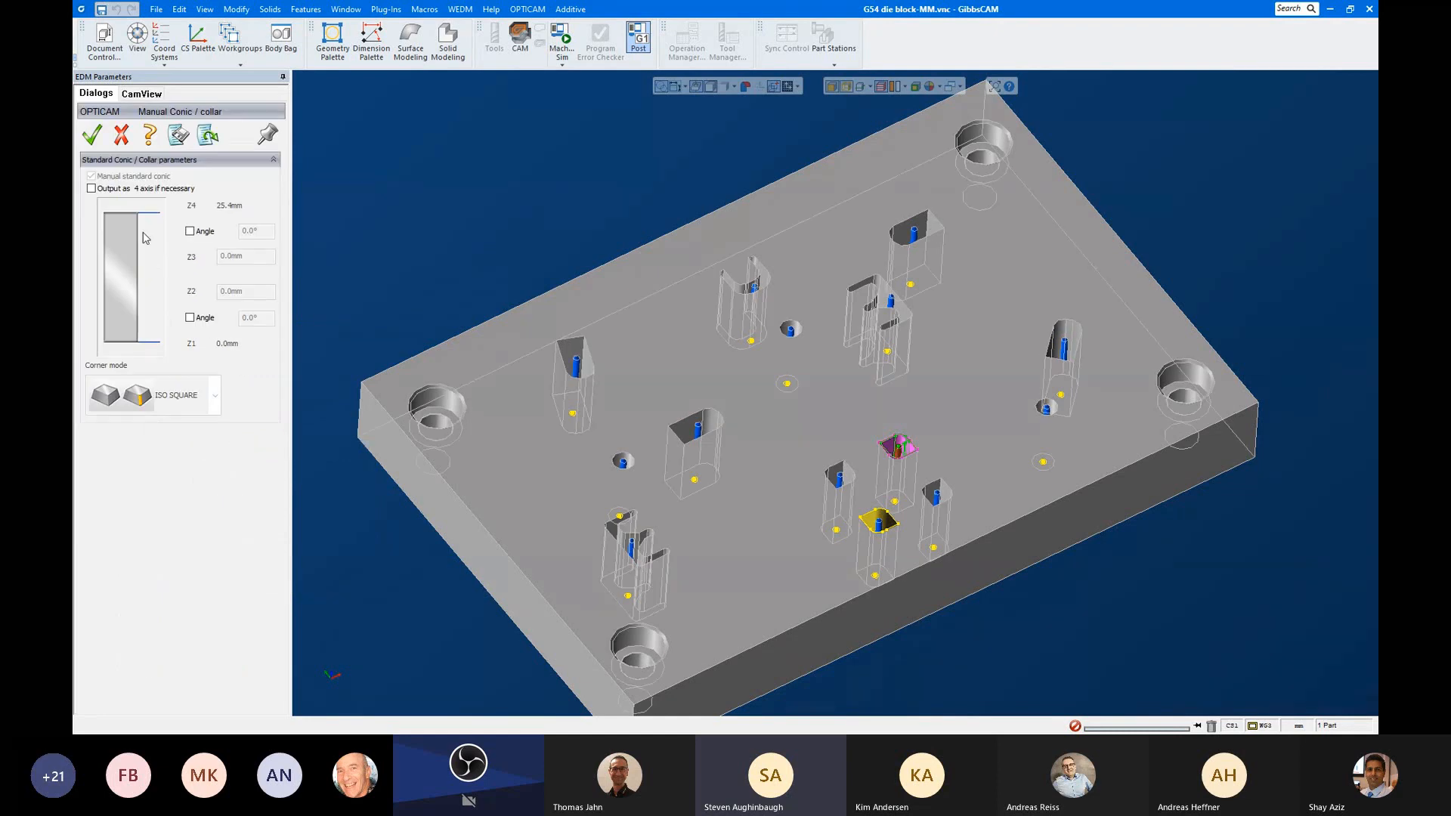
pyautogui.click(189, 230)
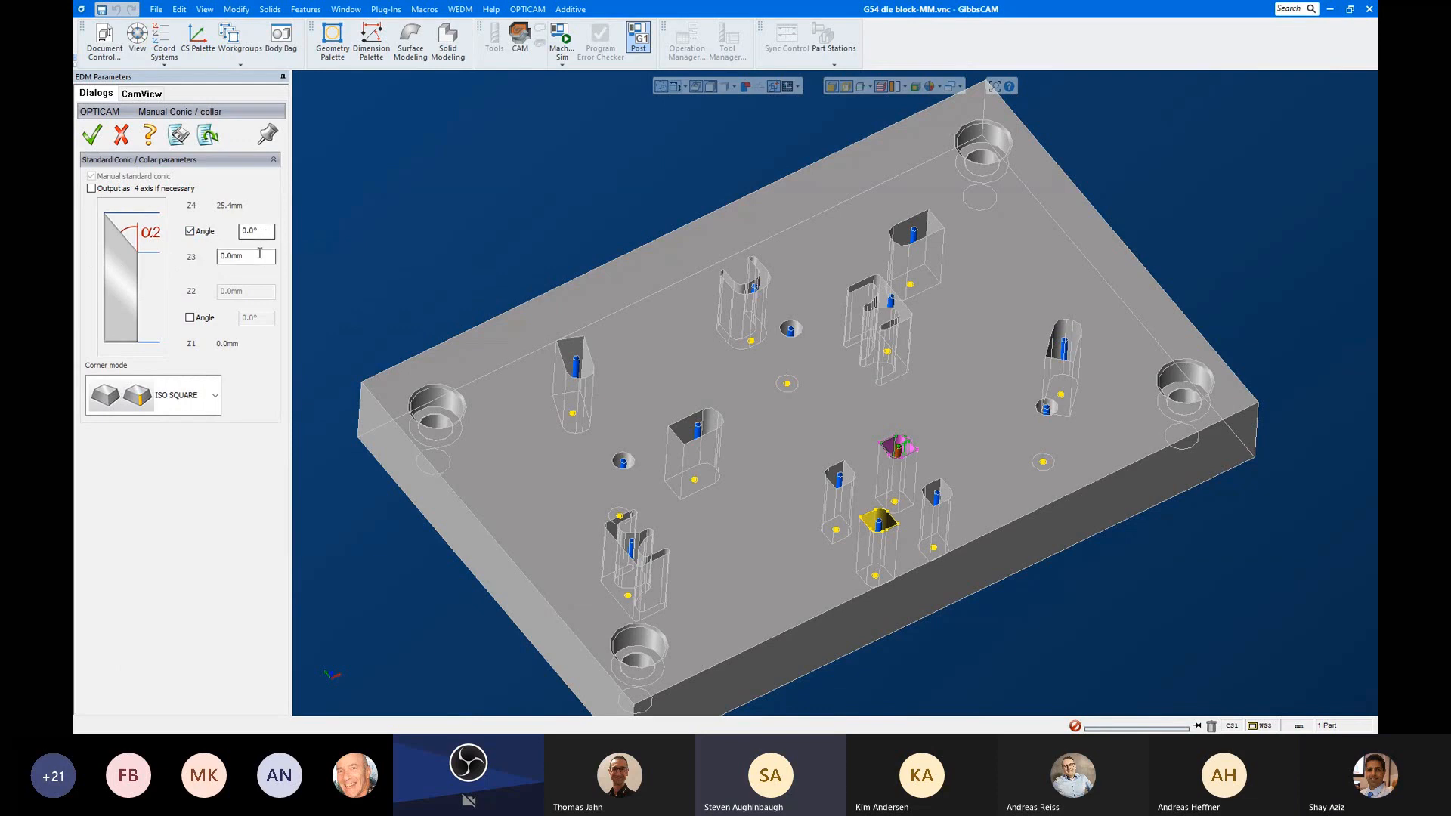
pyautogui.click(205, 318)
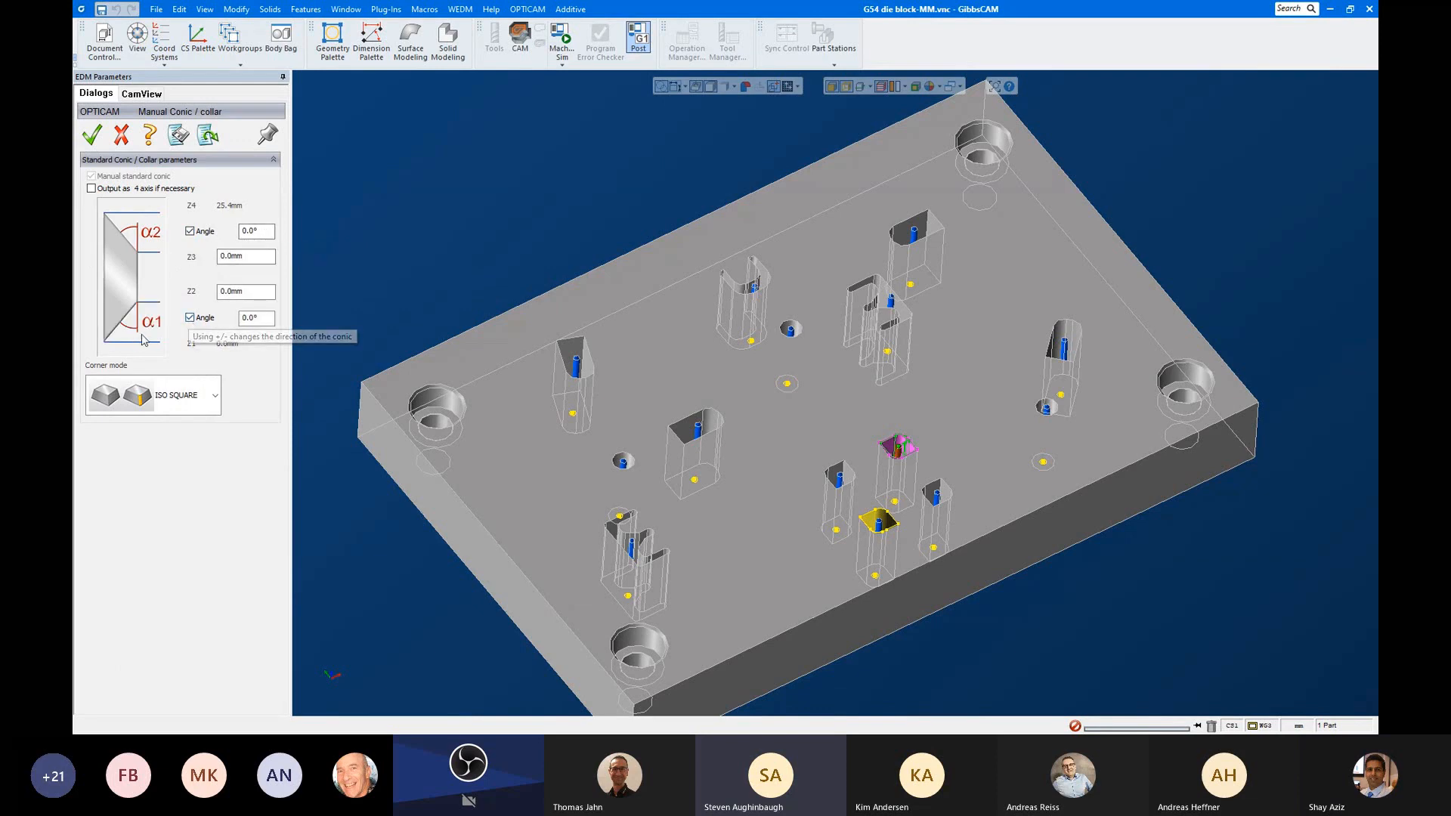
pyautogui.click(213, 399)
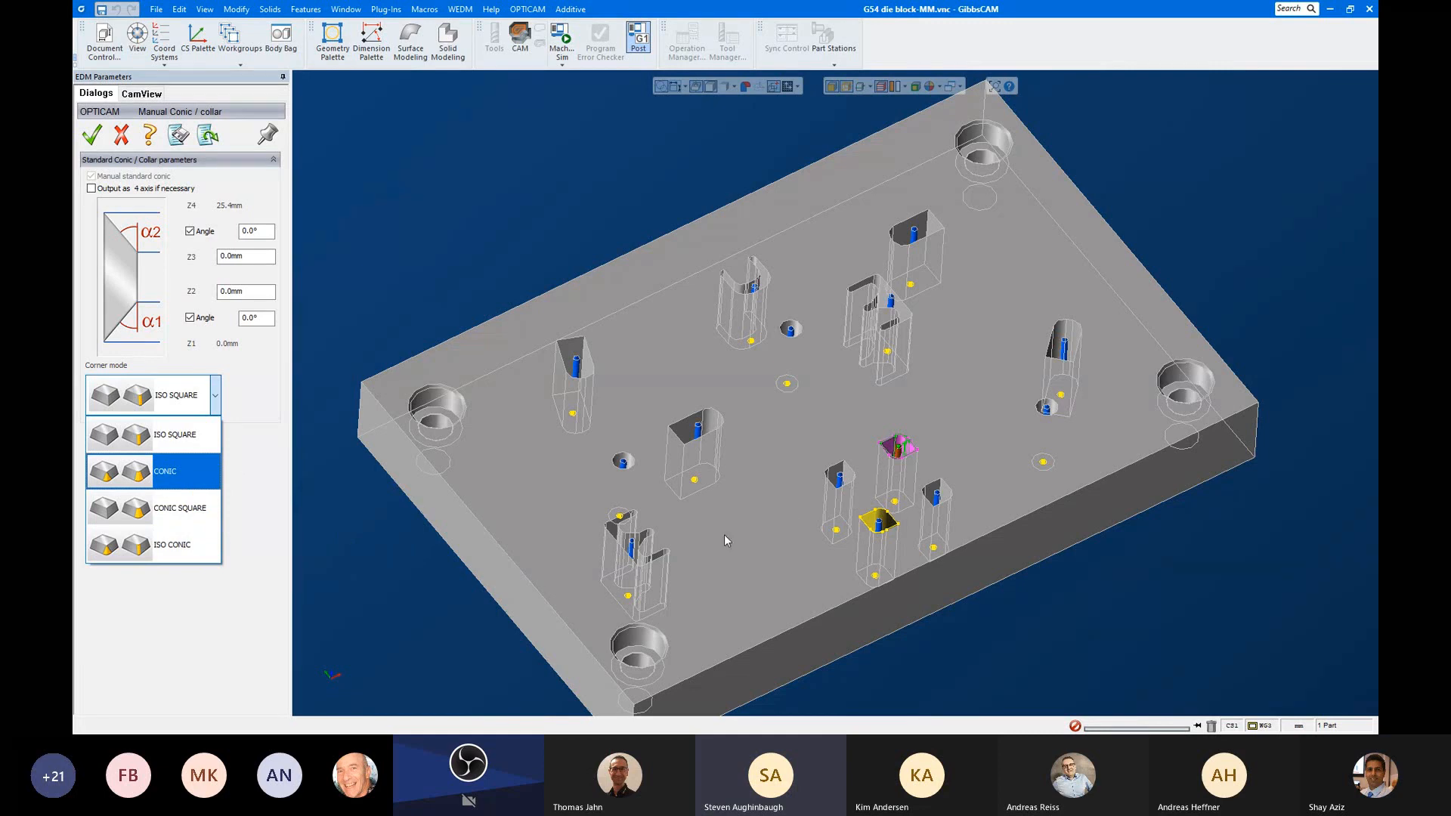
pyautogui.click(272, 235)
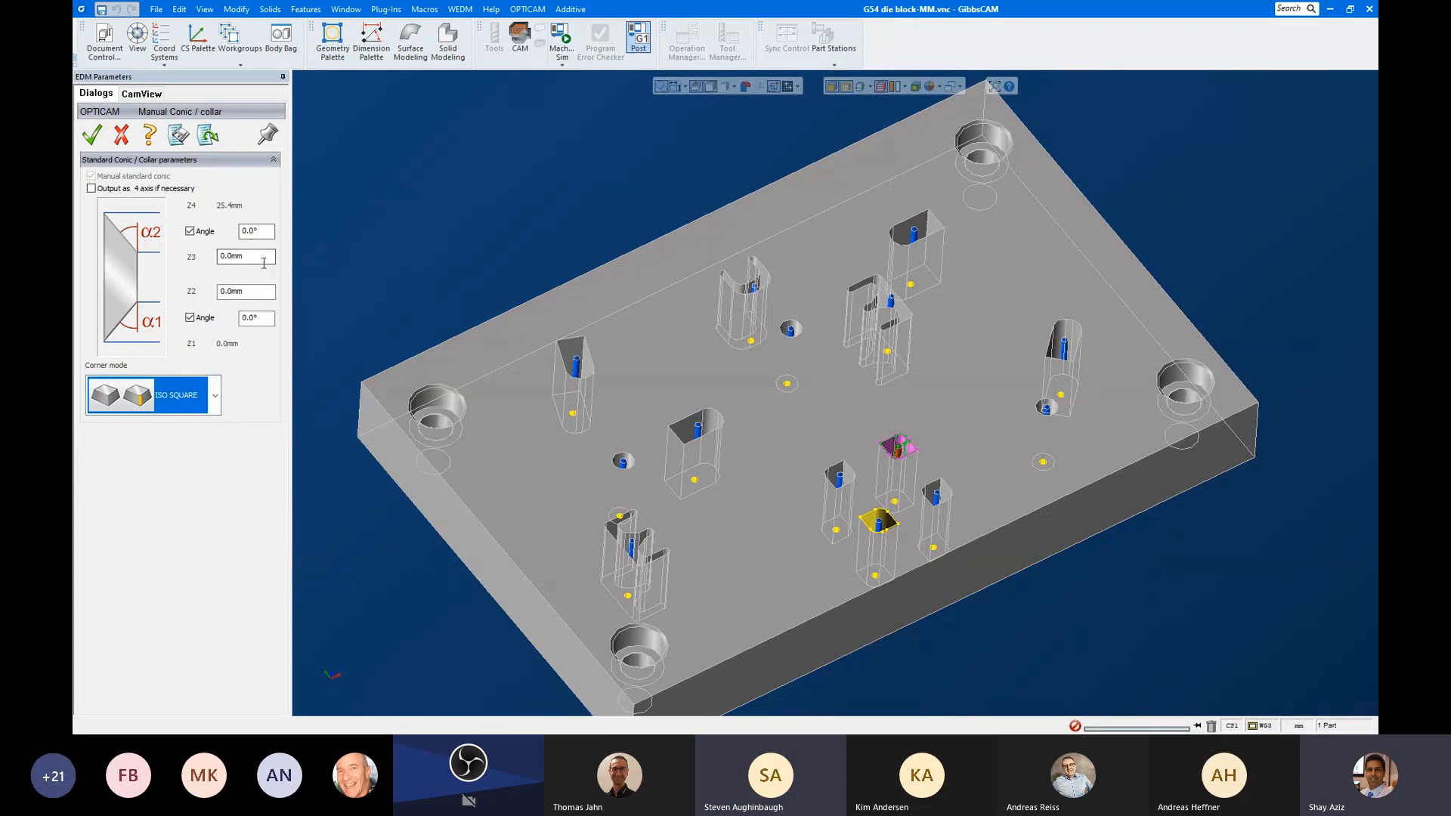
pyautogui.click(259, 257)
pyautogui.doubleClick(258, 256)
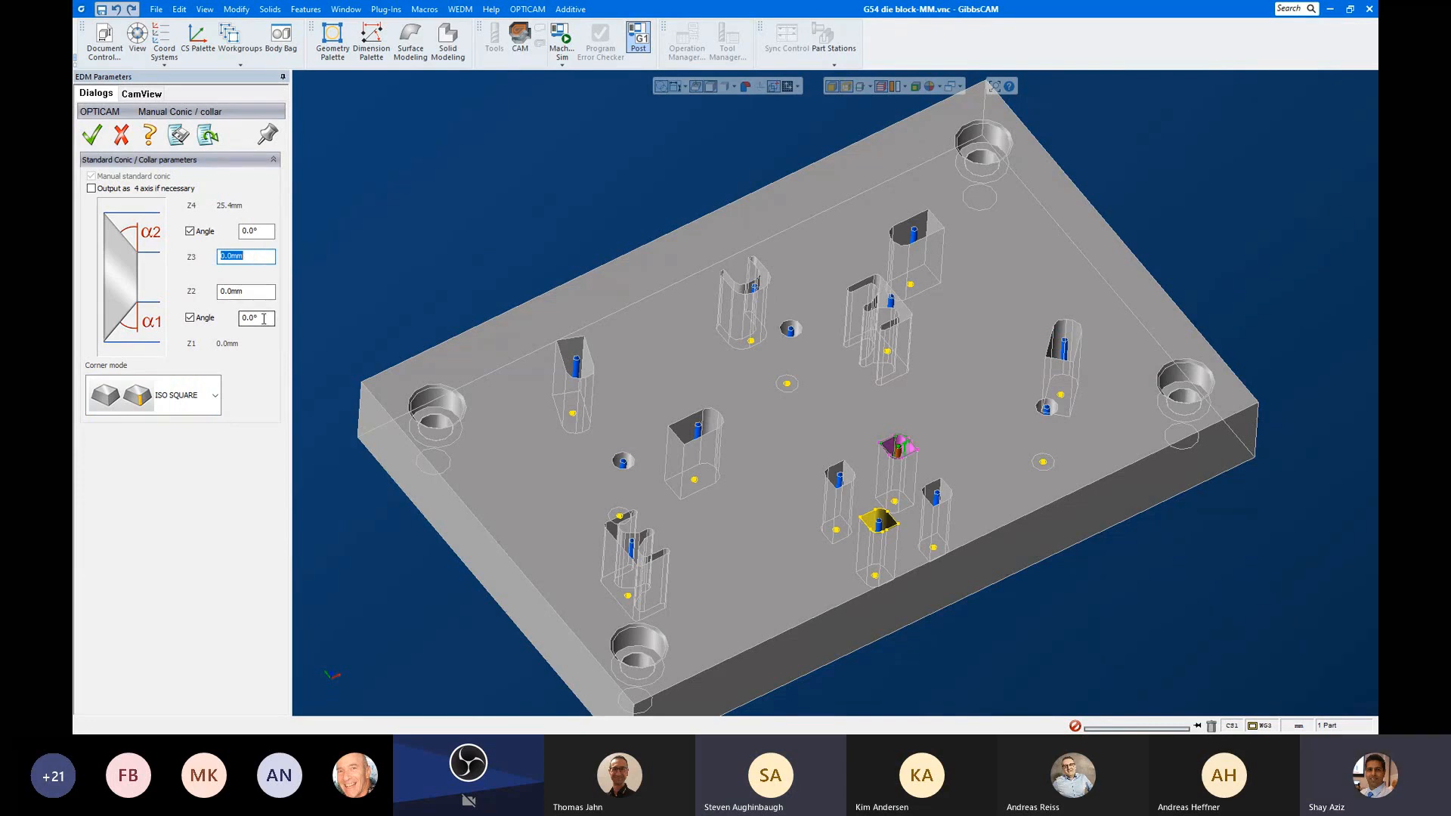
pyautogui.click(121, 136)
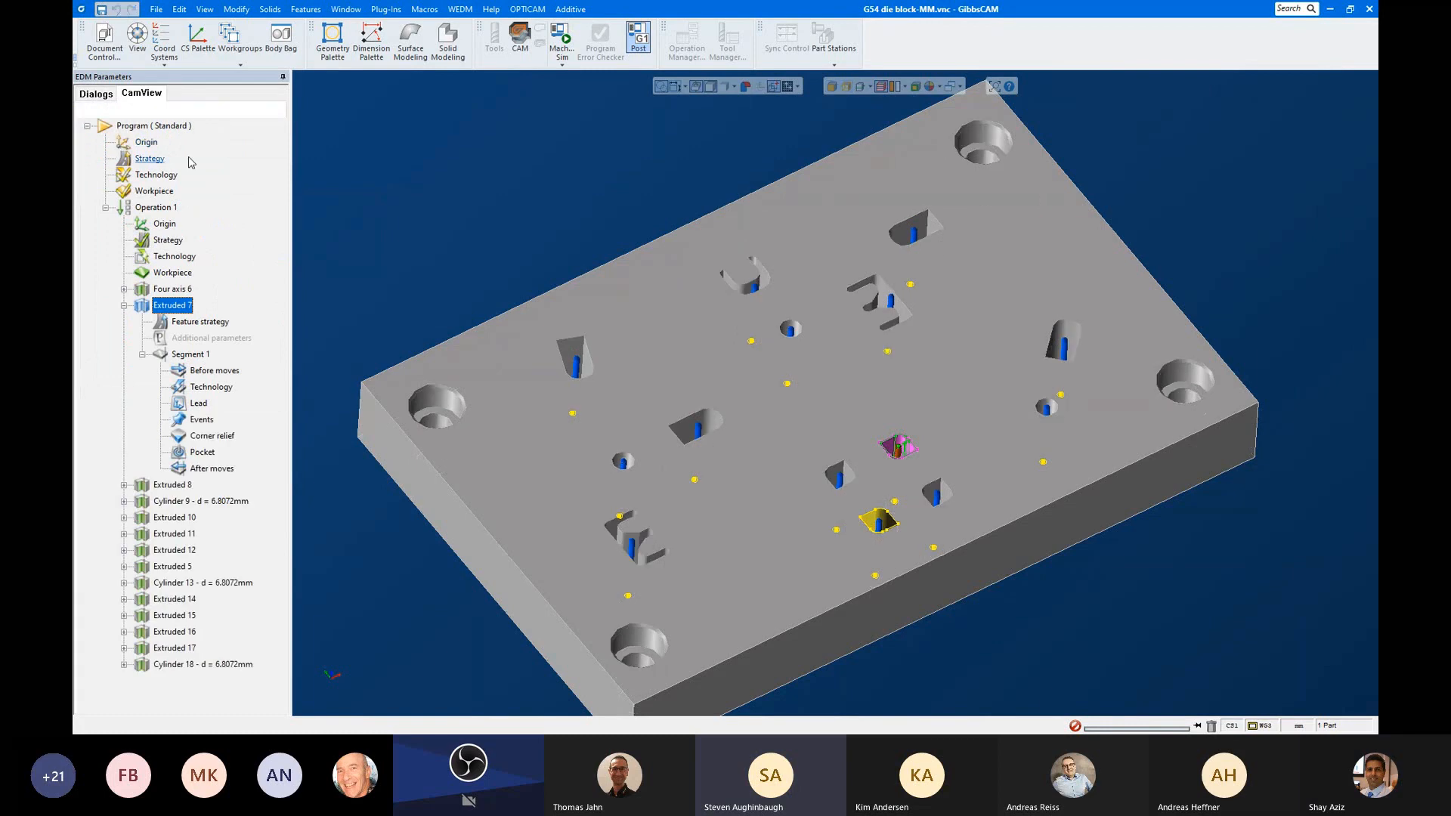
pyautogui.click(124, 305)
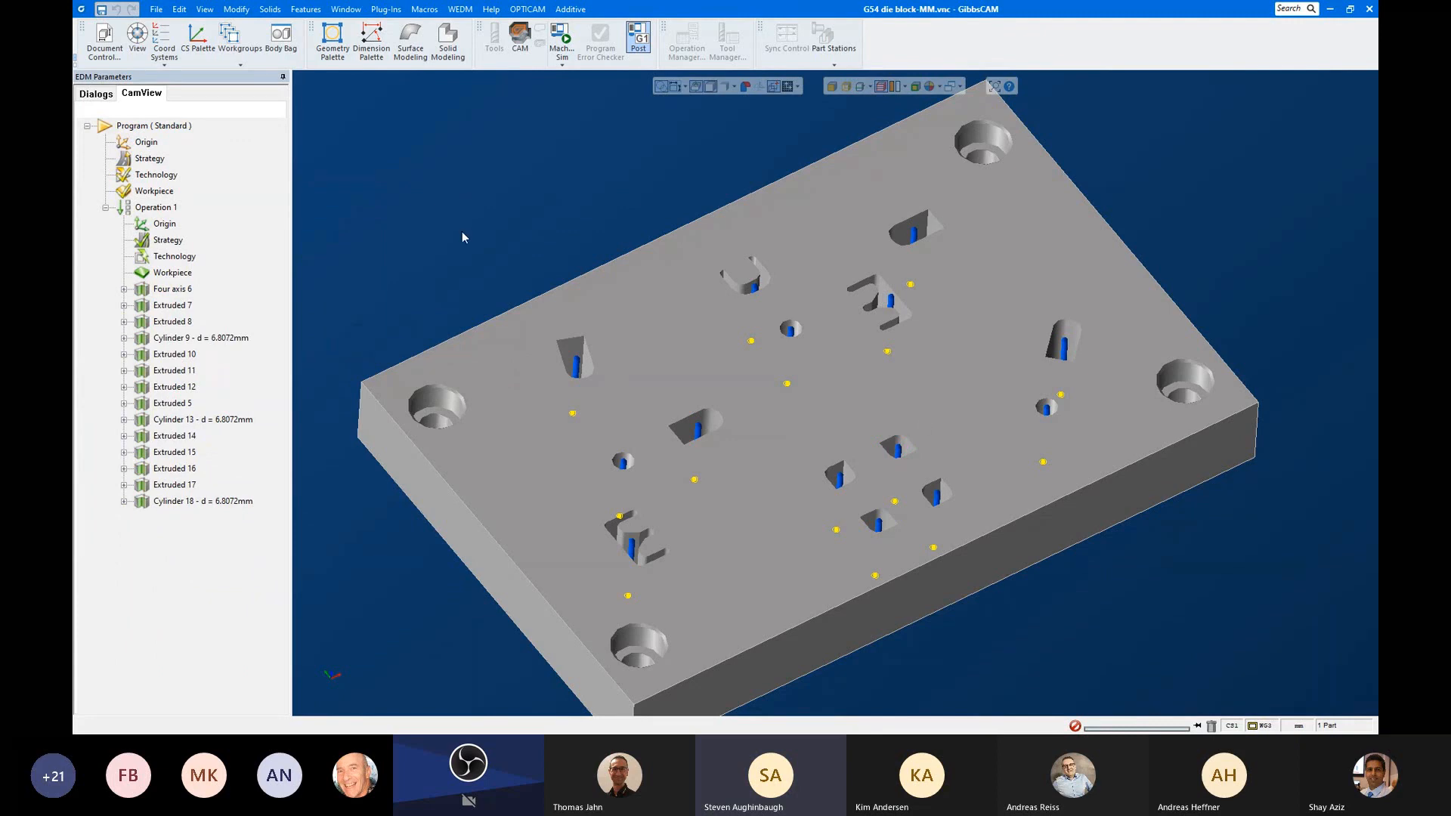
# Step: Open the part file OutSide Cuts_MM from the MM folder in place of the die block
pyautogui.scroll(-2, 763, 349)
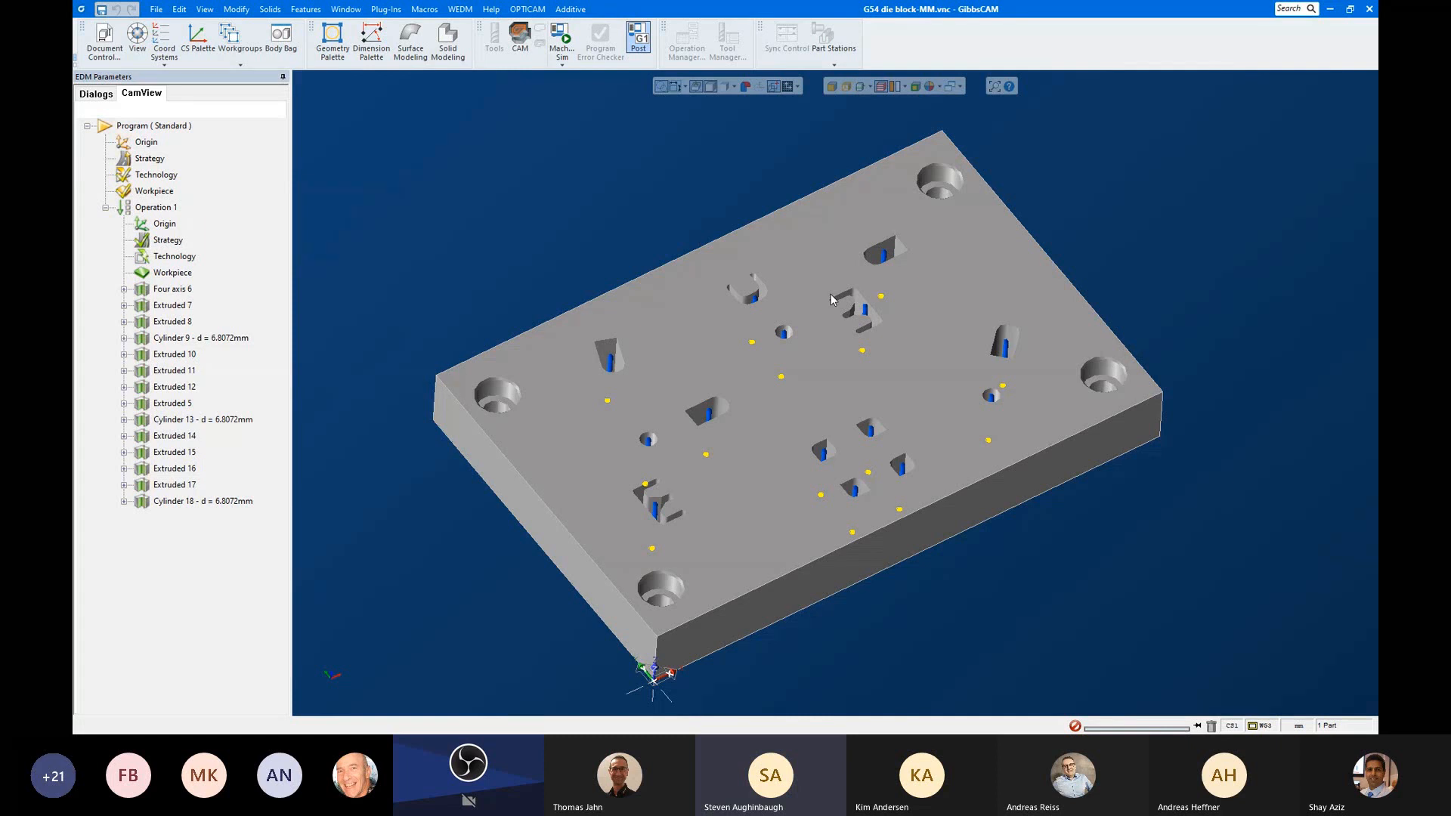
pyautogui.moveTo(826, 299); pyautogui.dragTo(758, 247, button='middle')
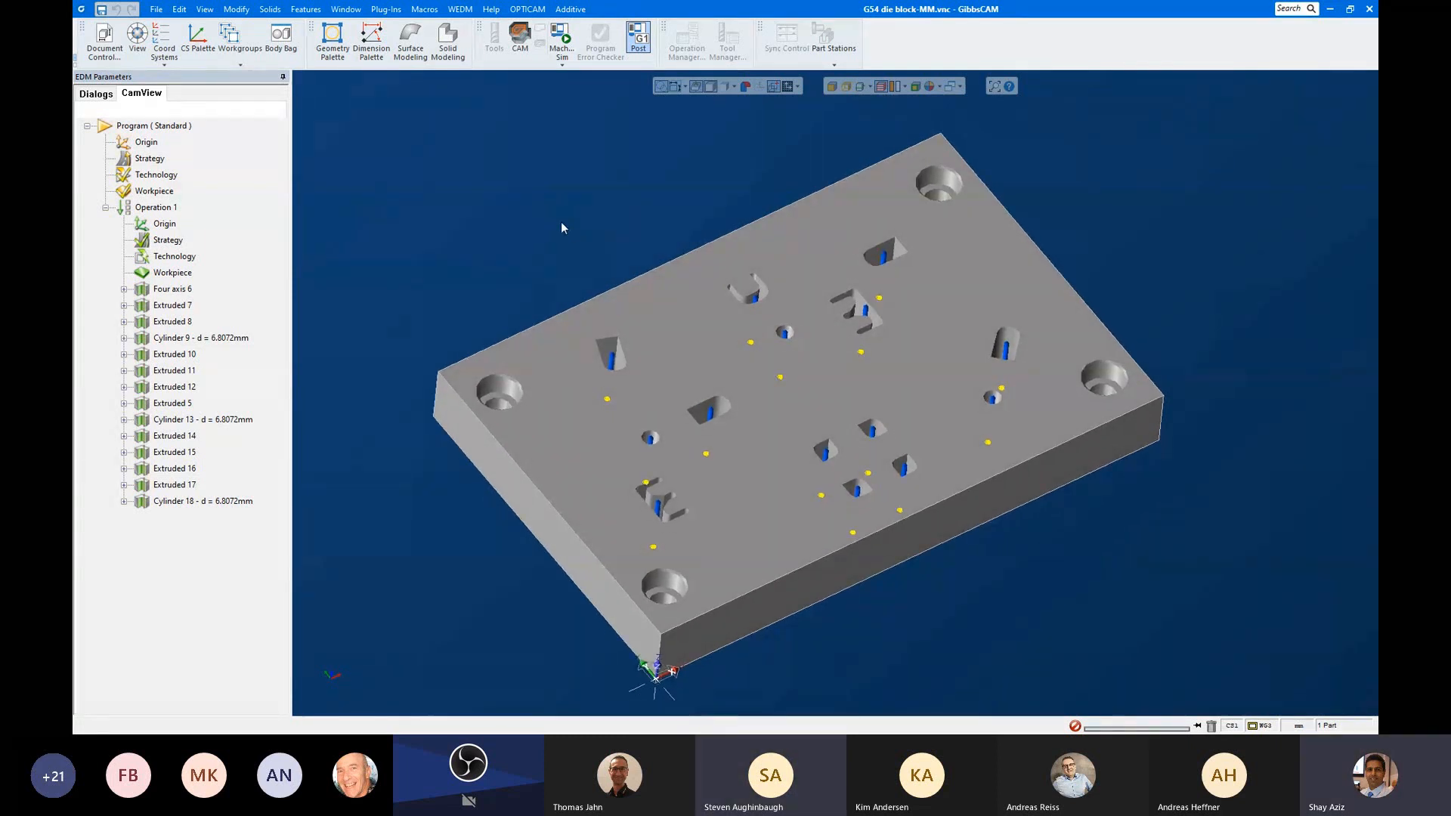
pyautogui.click(156, 9)
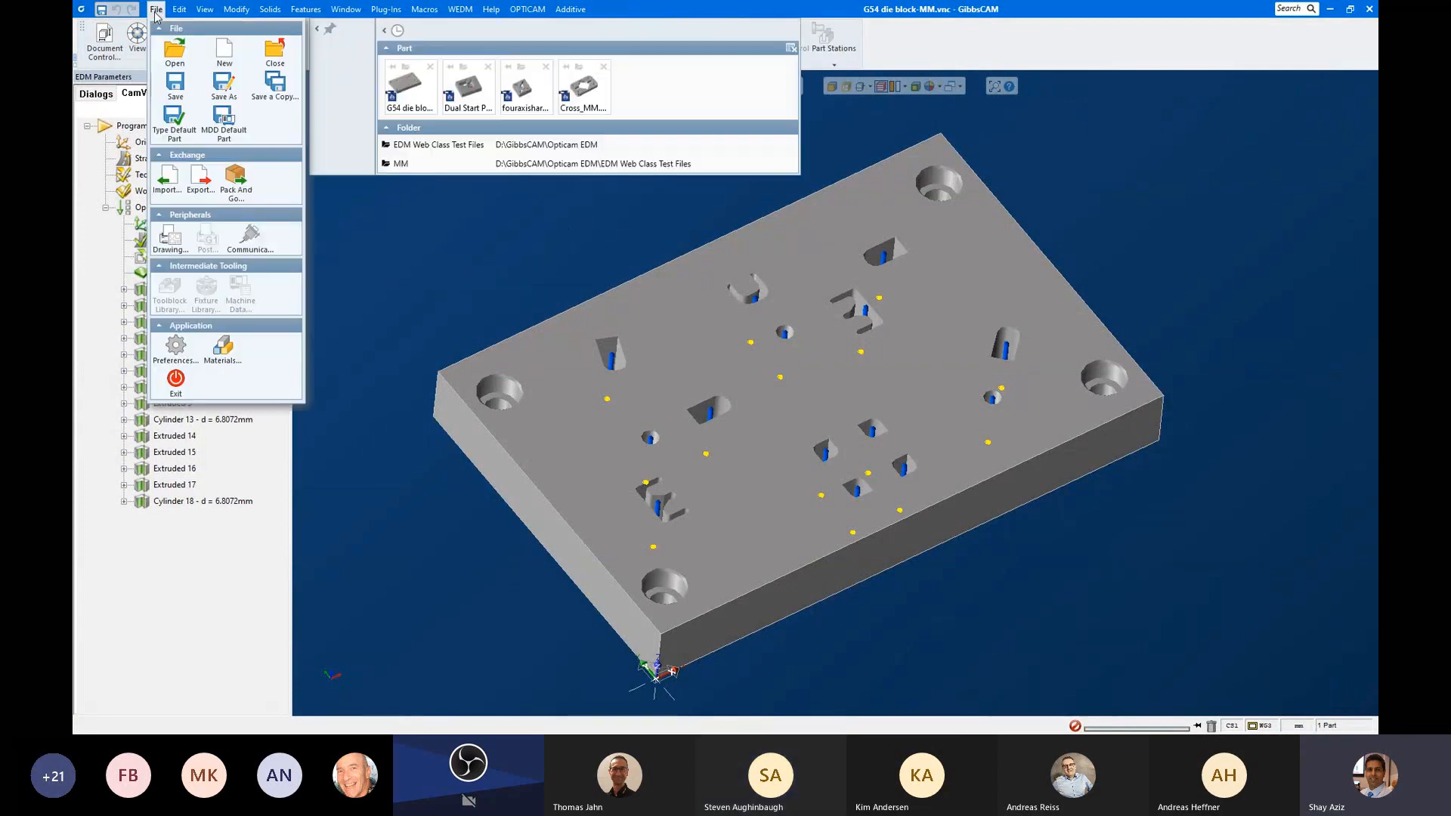
pyautogui.click(176, 51)
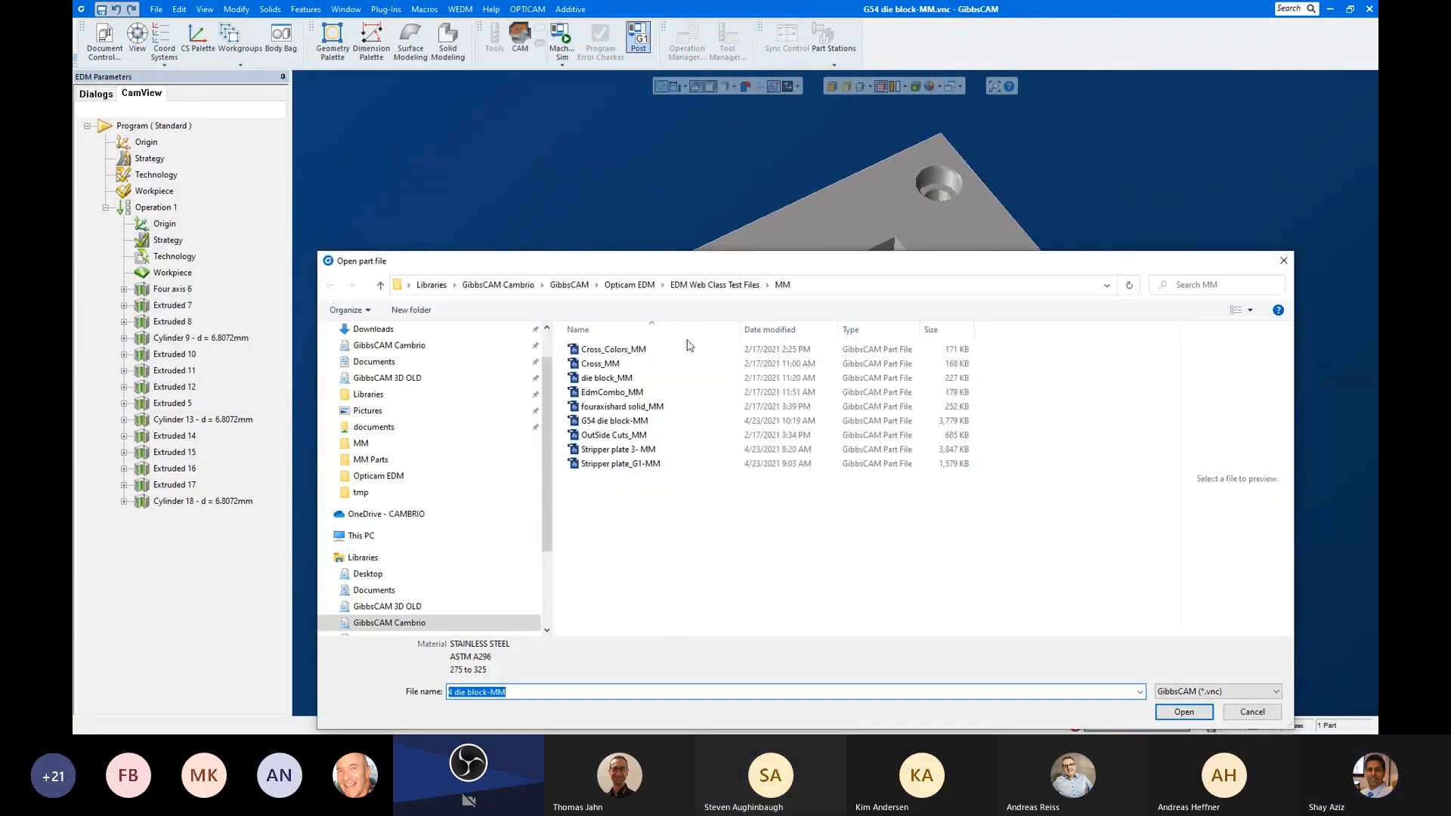
pyautogui.moveTo(723, 268); pyautogui.dragTo(718, 137)
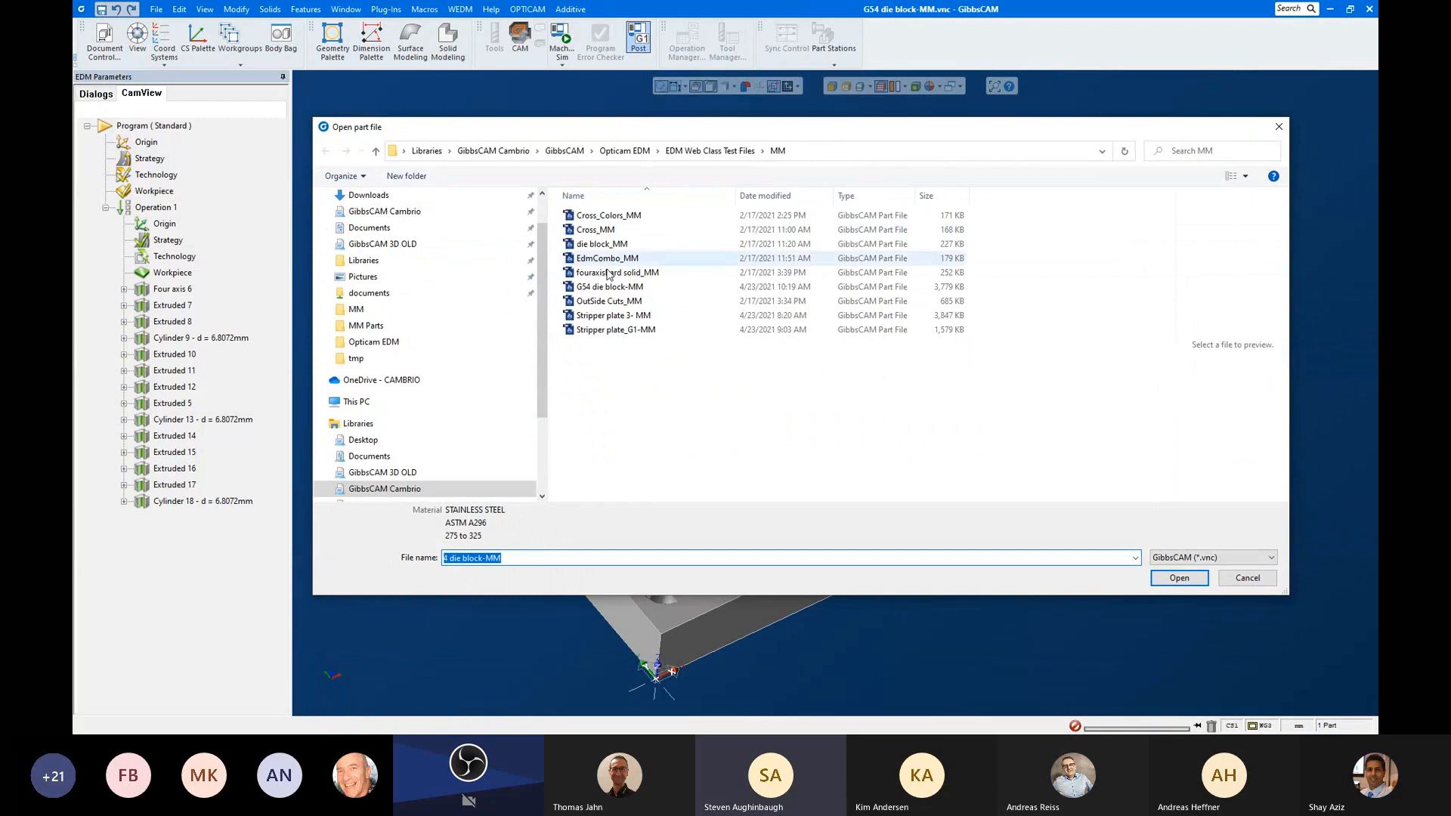
pyautogui.click(611, 304)
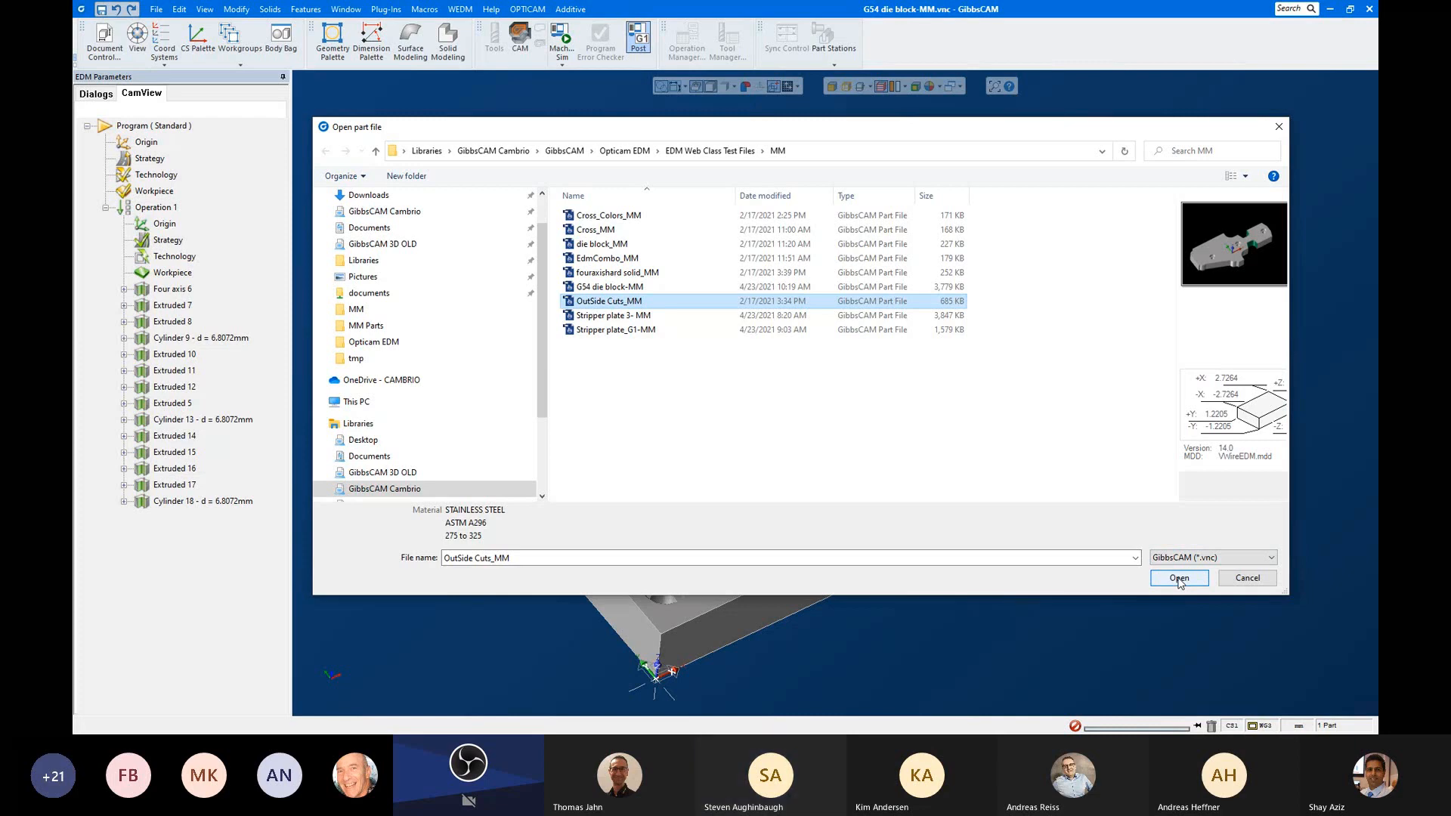
pyautogui.click(1177, 580)
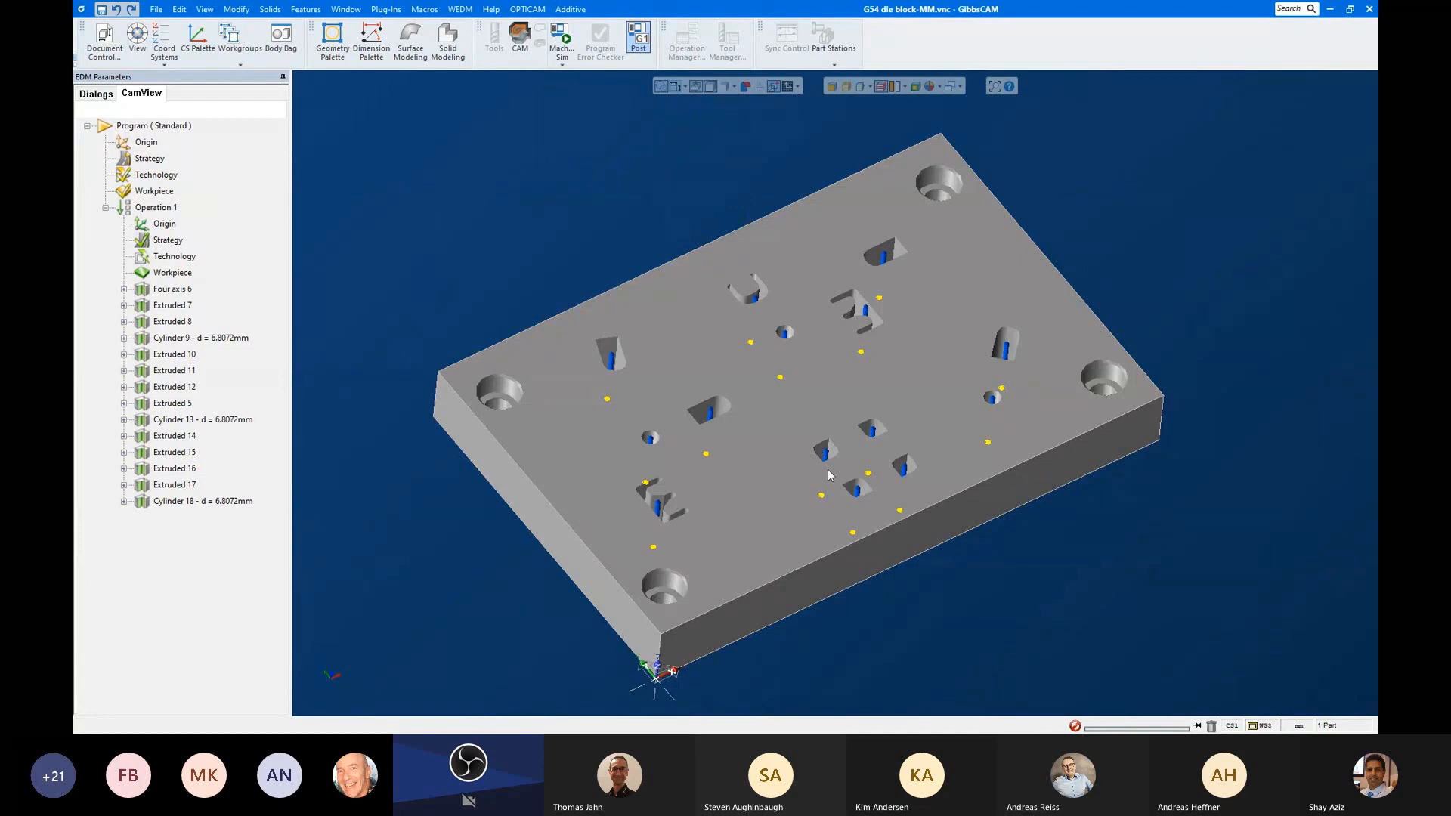
pyautogui.click(831, 392)
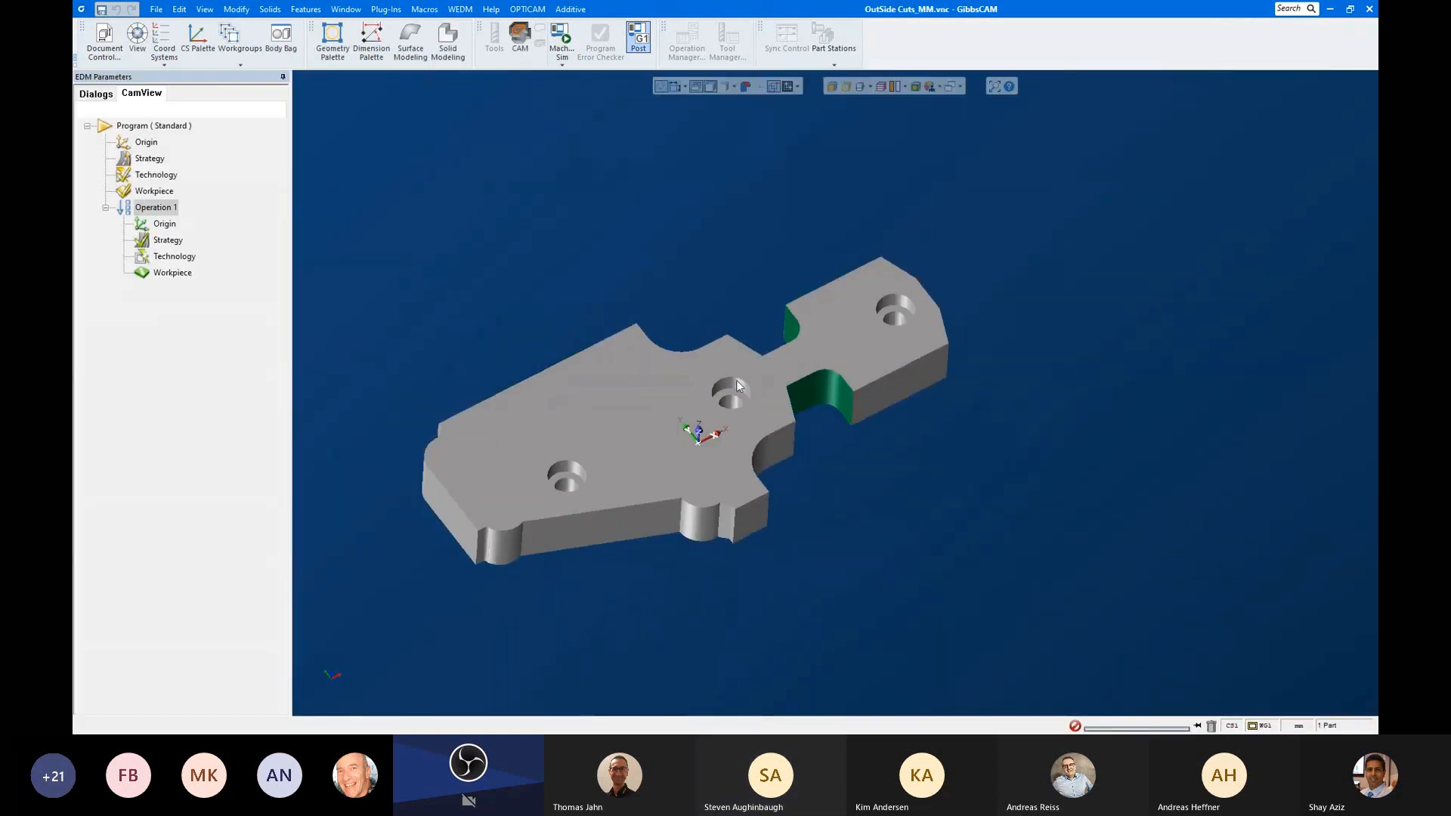
# Step: Run automatic feature recognition on Operation 1 for external (punch) features only, using the Green colour list
pyautogui.moveTo(852, 455); pyautogui.dragTo(748, 429, button='middle')
pyautogui.scroll(2, 748, 434)
pyautogui.scroll(-2, 875, 432)
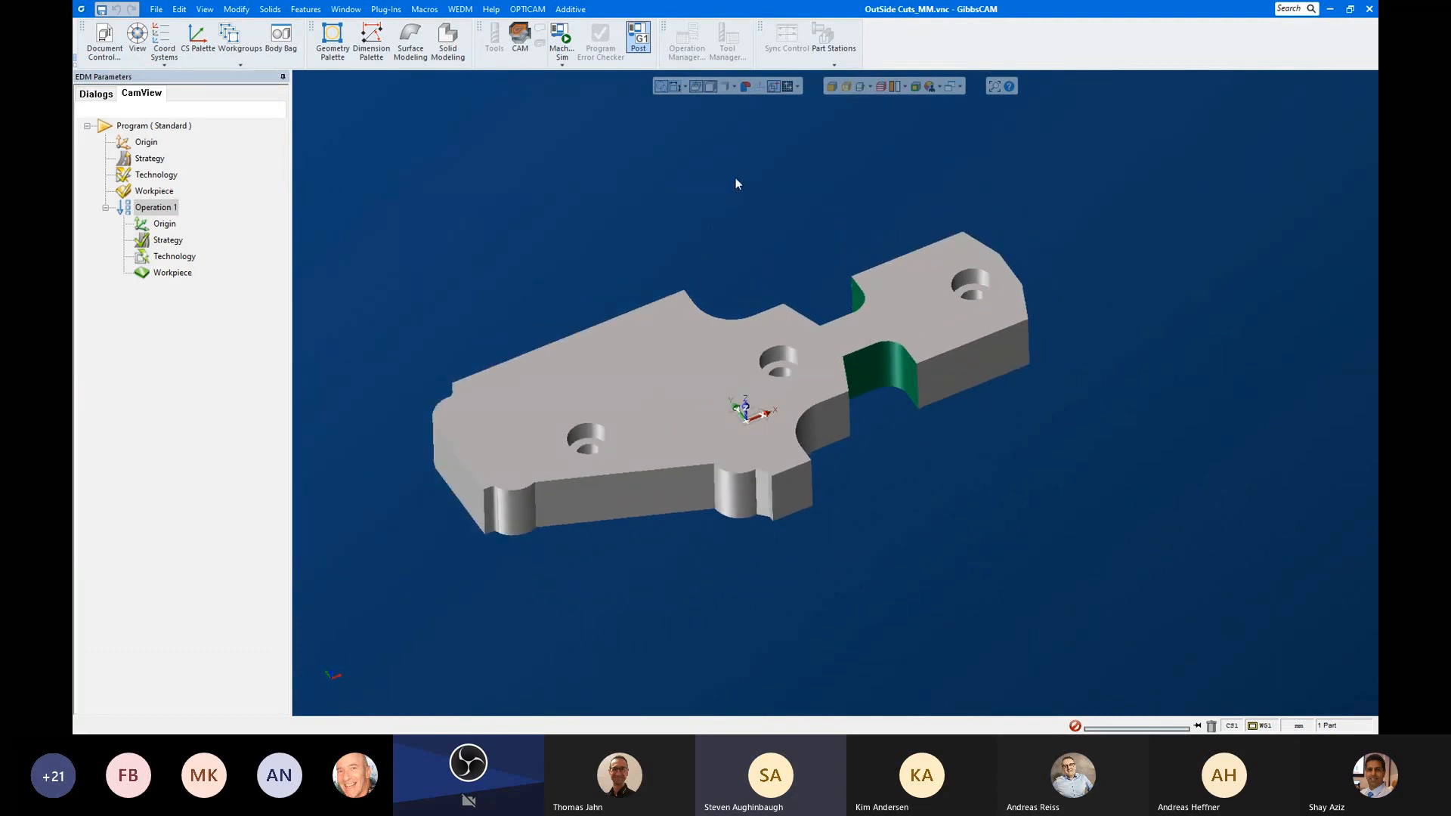
pyautogui.moveTo(738, 184); pyautogui.dragTo(781, 237, button='middle')
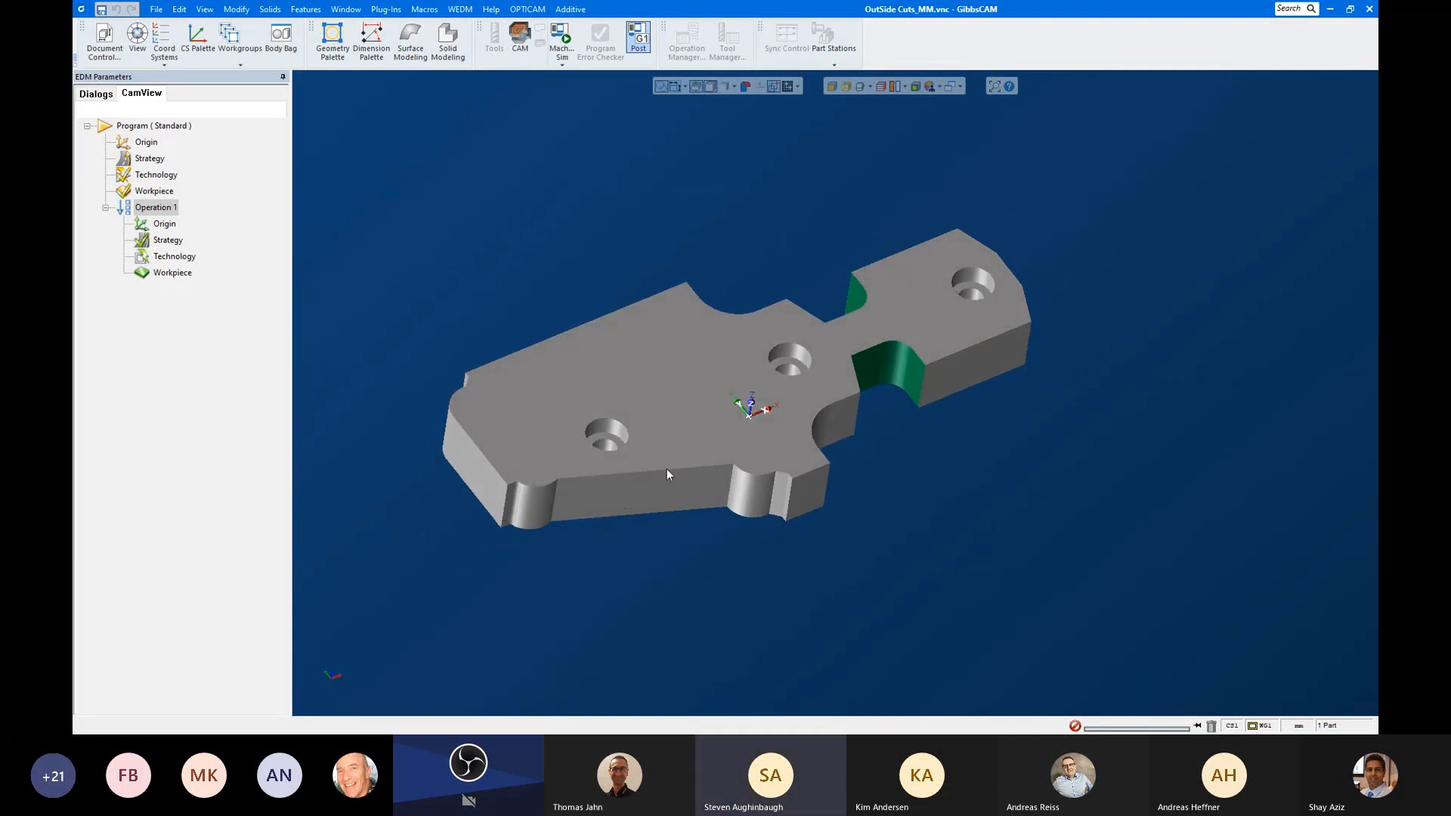
pyautogui.rightClick(155, 207)
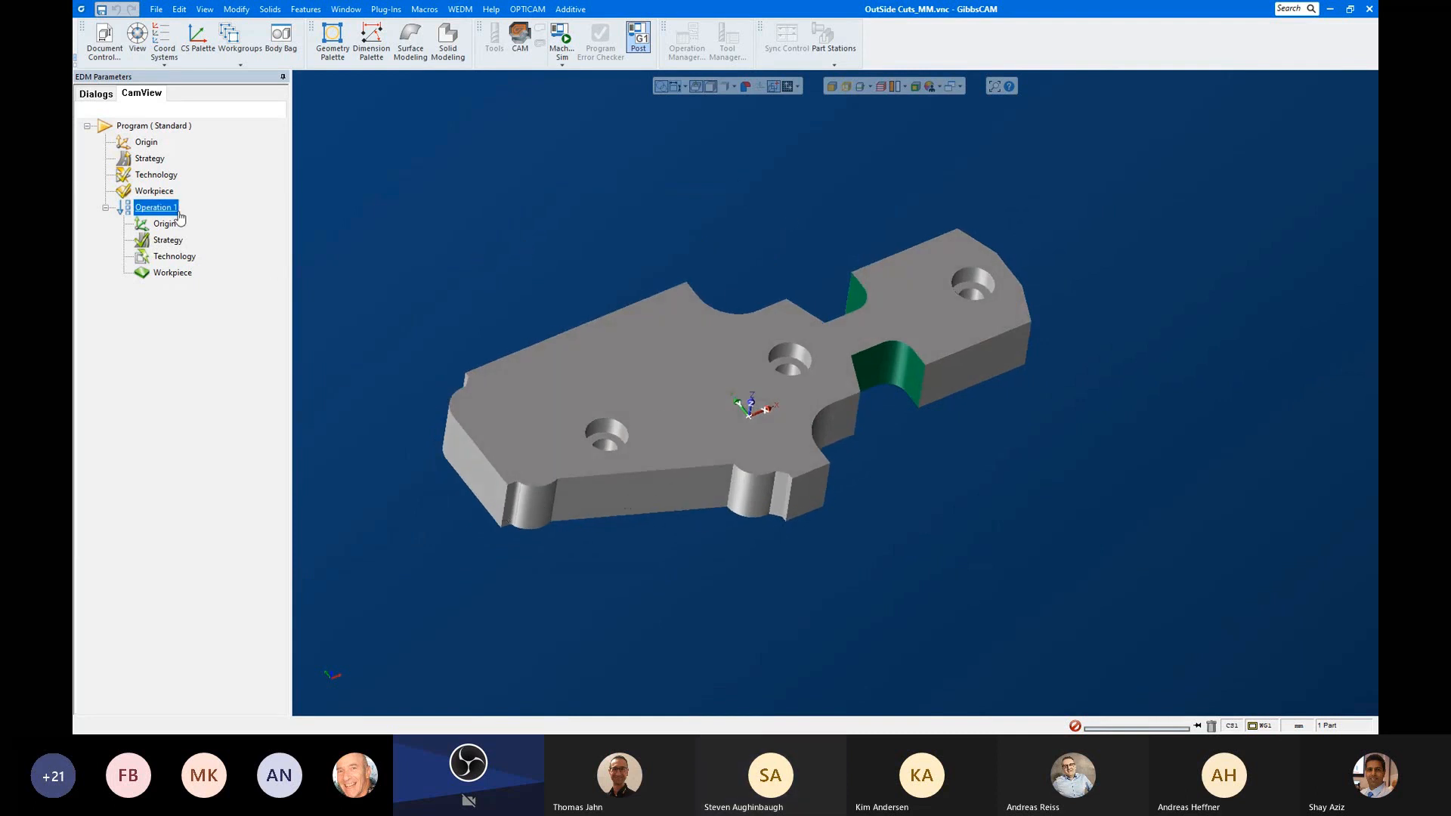
pyautogui.click(225, 268)
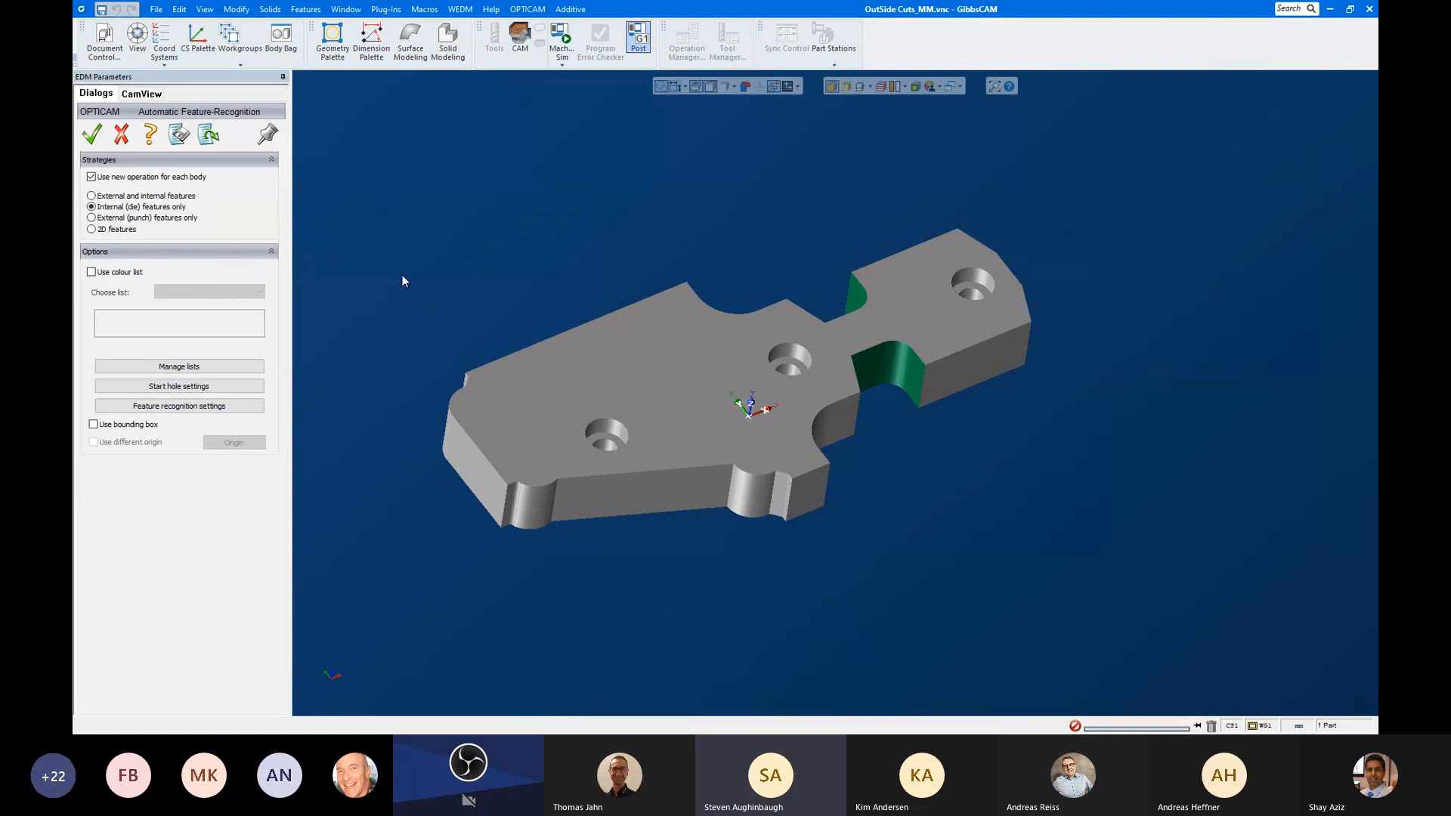
pyautogui.click(113, 218)
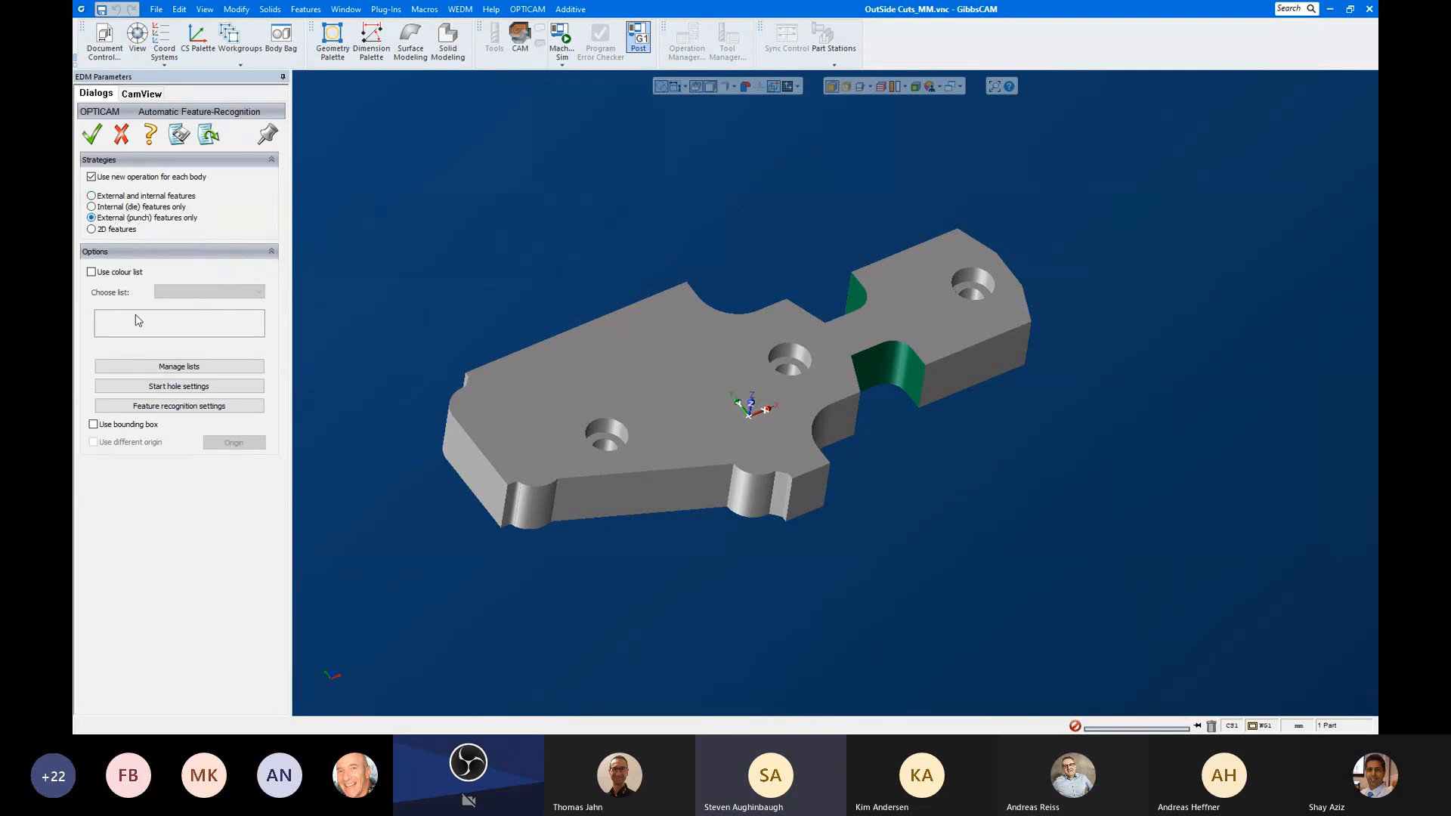
pyautogui.click(92, 272)
pyautogui.click(215, 291)
pyautogui.click(218, 304)
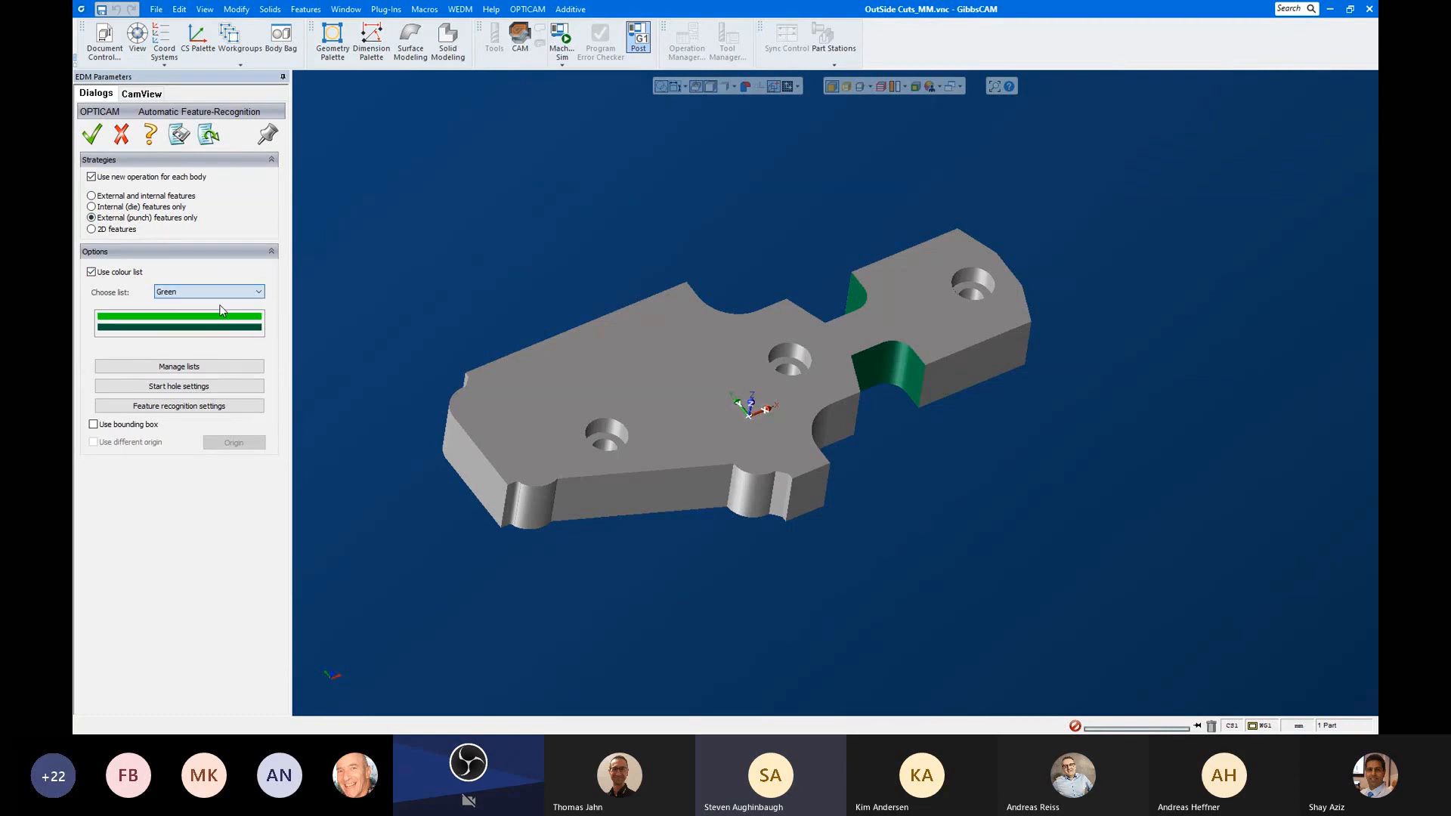
pyautogui.click(91, 134)
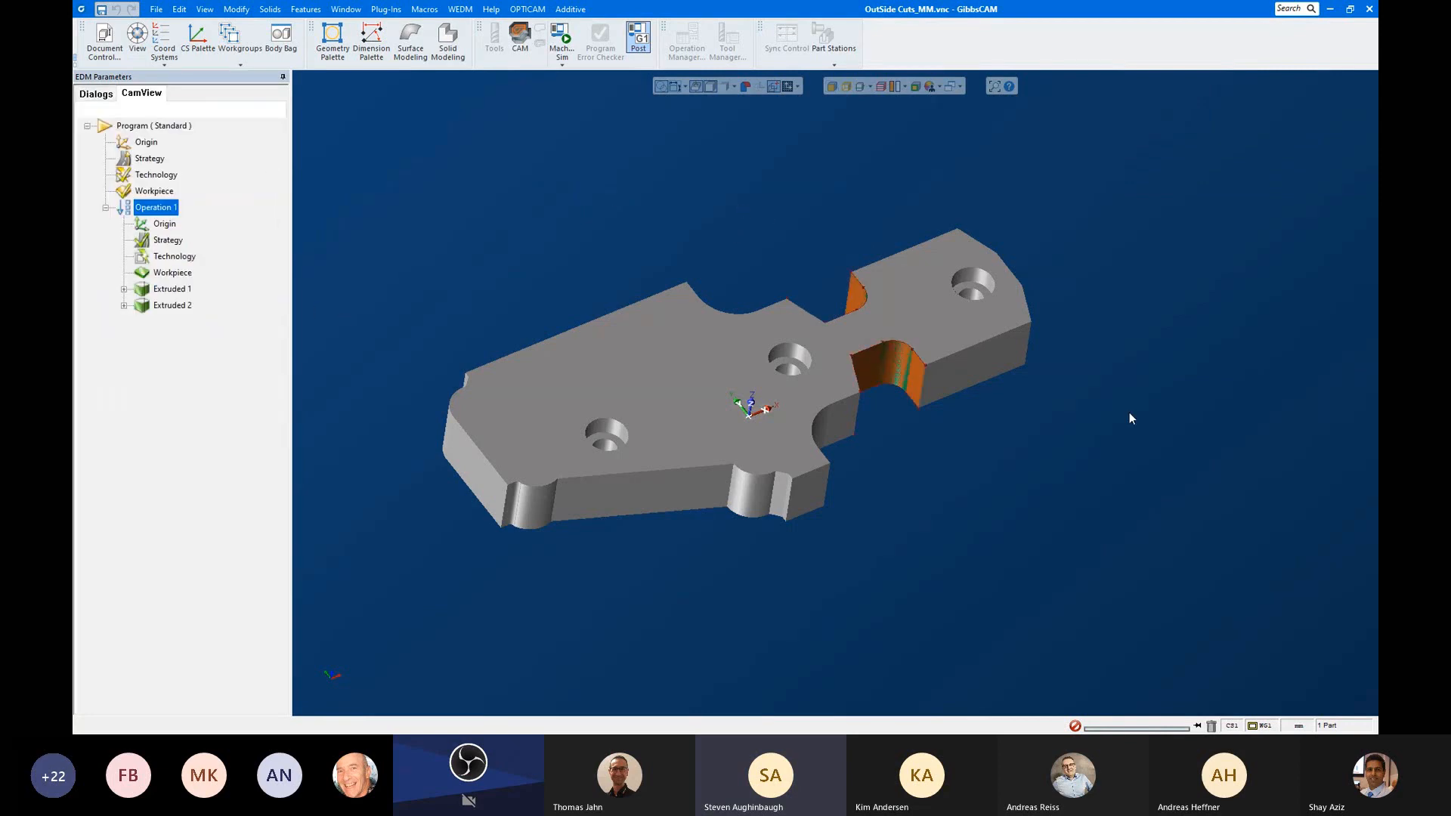
# Step: Review the available colour lists in the OPTICAM colour settings and close the settings without changes
pyautogui.moveTo(1129, 413); pyautogui.dragTo(994, 530, button='middle')
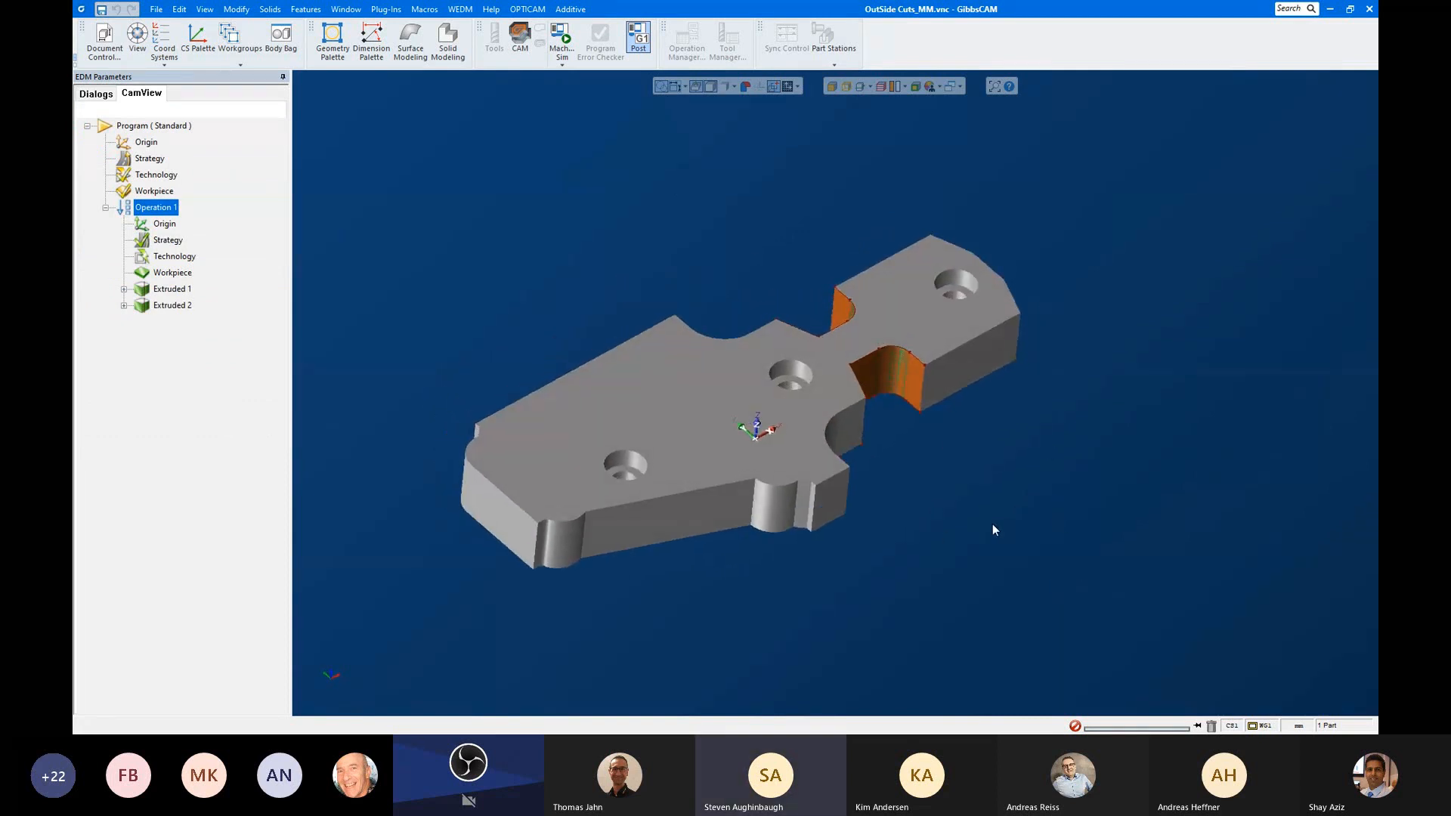
pyautogui.click(925, 603)
pyautogui.scroll(2, 835, 564)
pyautogui.scroll(-2, 812, 521)
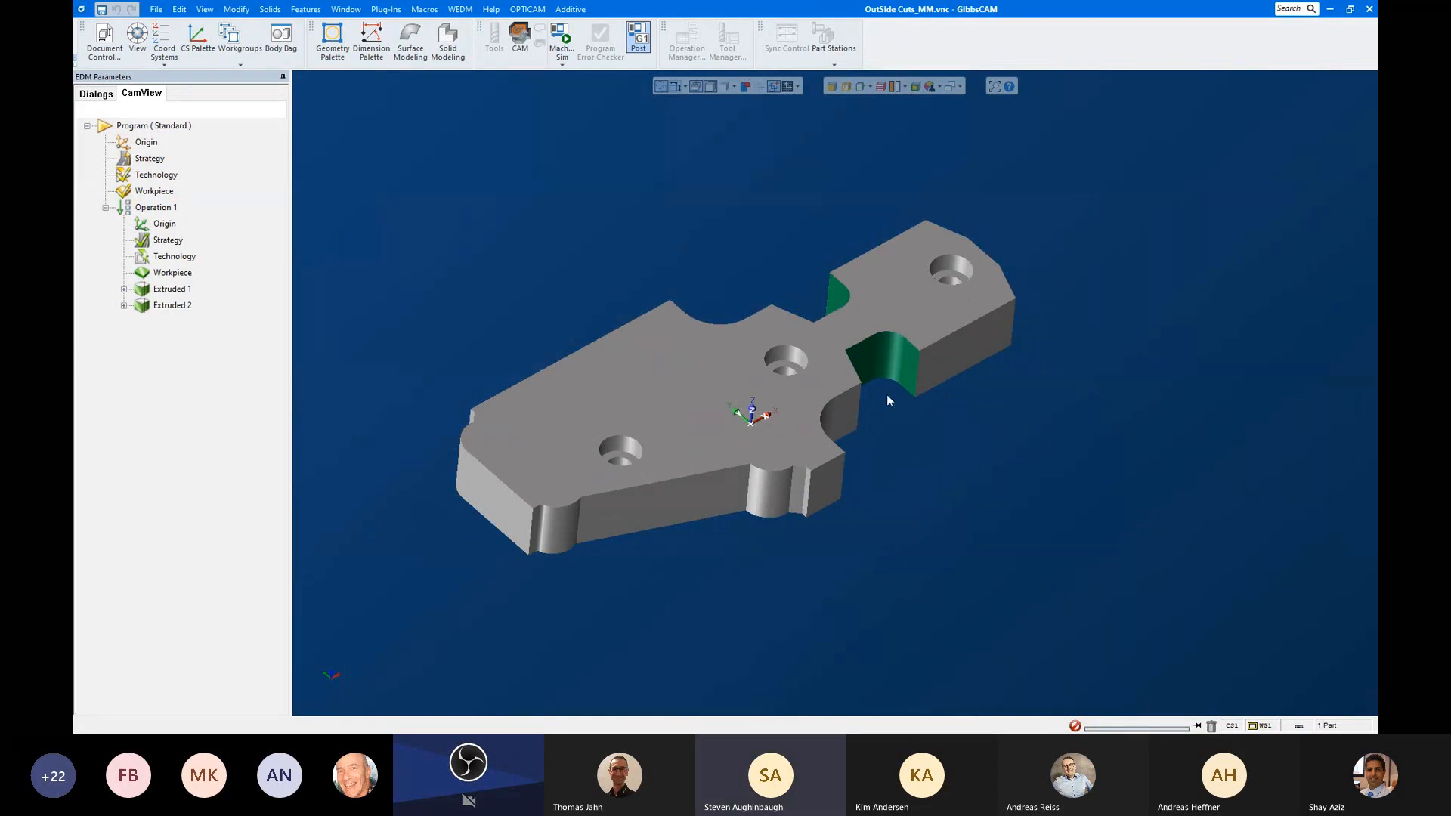
pyautogui.moveTo(897, 402); pyautogui.dragTo(875, 389, button='middle')
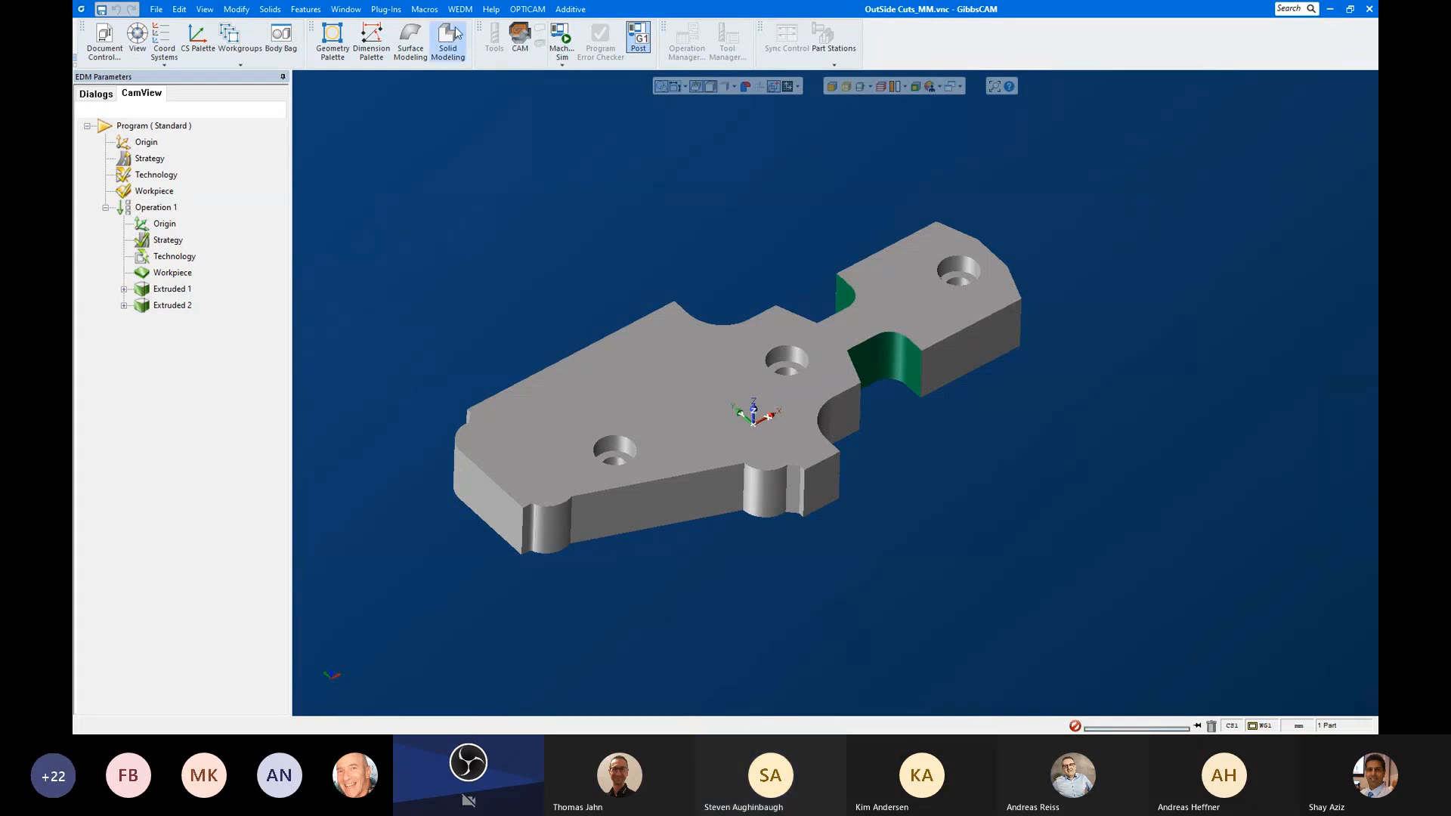
pyautogui.click(424, 9)
pyautogui.click(387, 9)
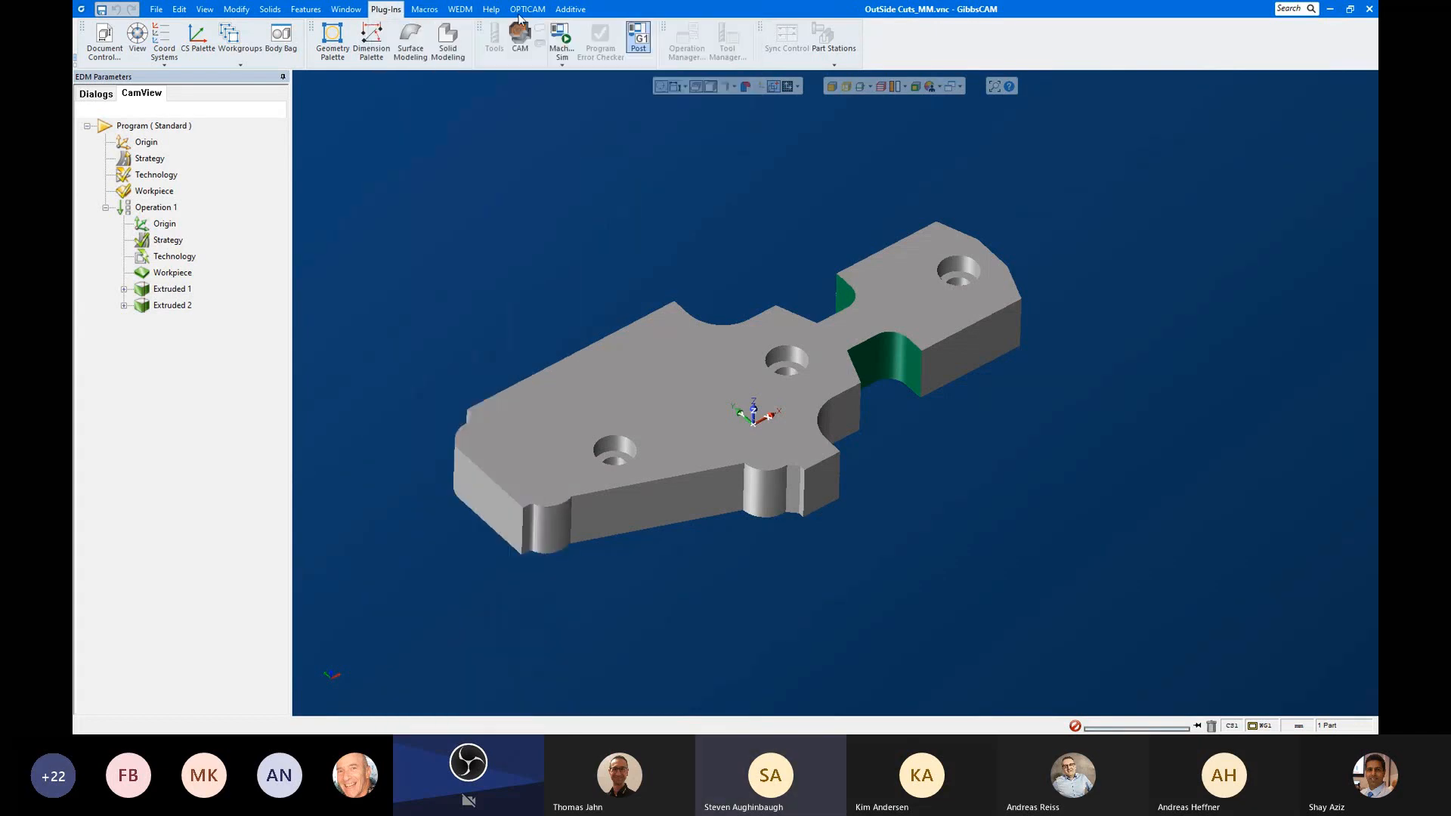
pyautogui.click(526, 9)
pyautogui.click(580, 213)
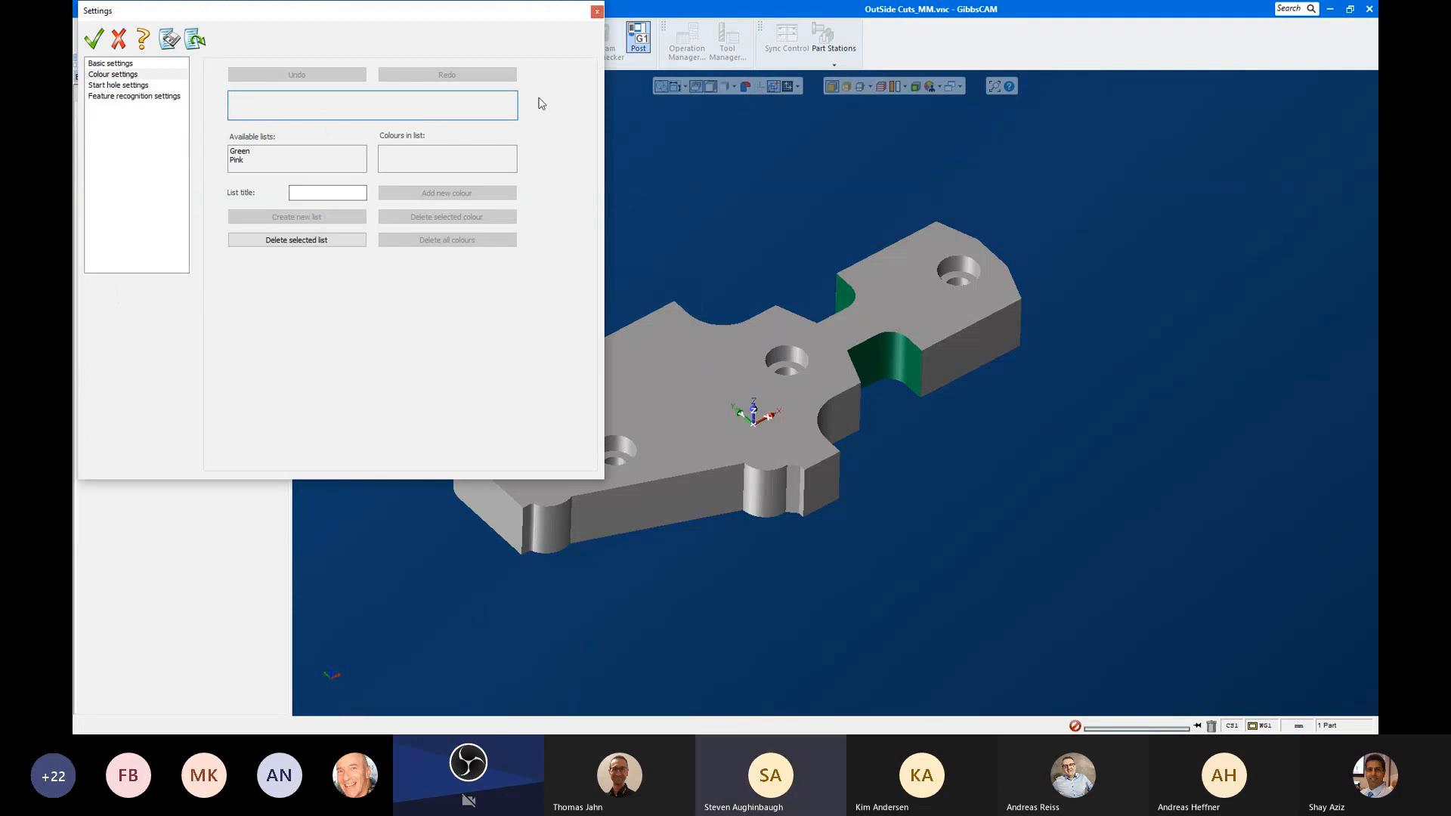
pyautogui.click(598, 13)
pyautogui.scroll(5, 662, 576)
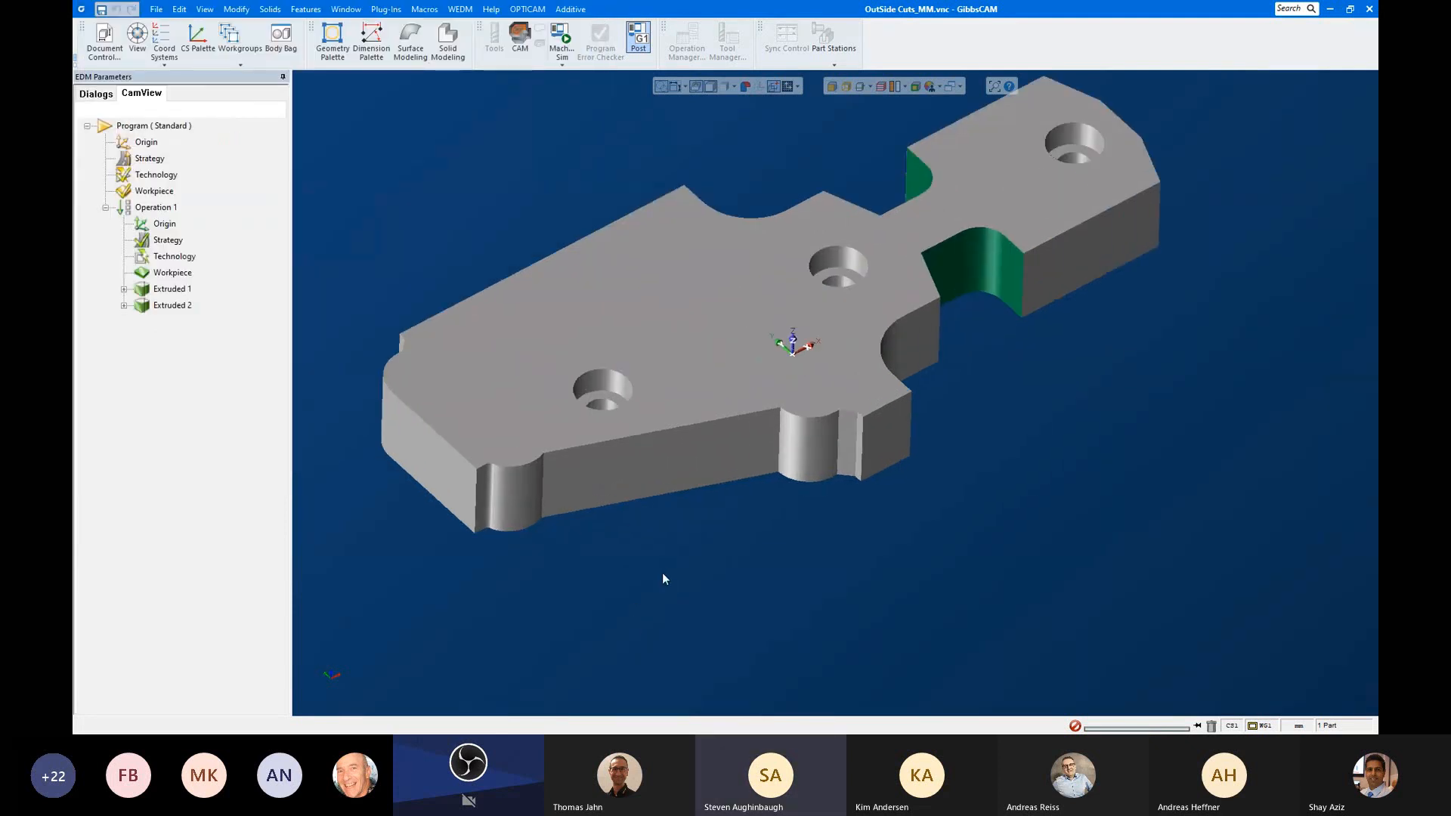
pyautogui.scroll(-3, 782, 491)
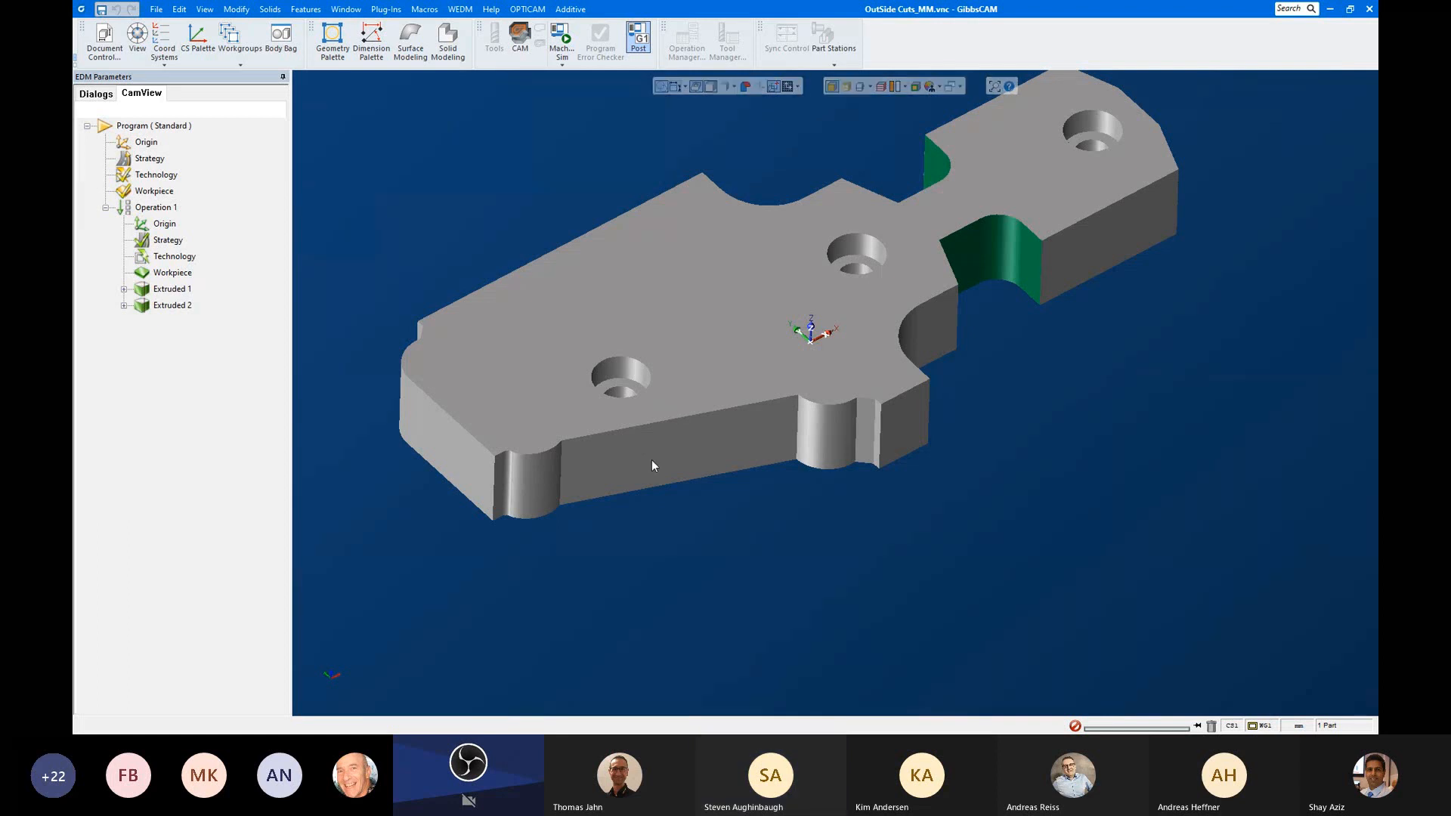
# Step: Colour the long angled side wall and the adjoining rounded and relief faces at both its ends pink
pyautogui.rightClick(653, 465)
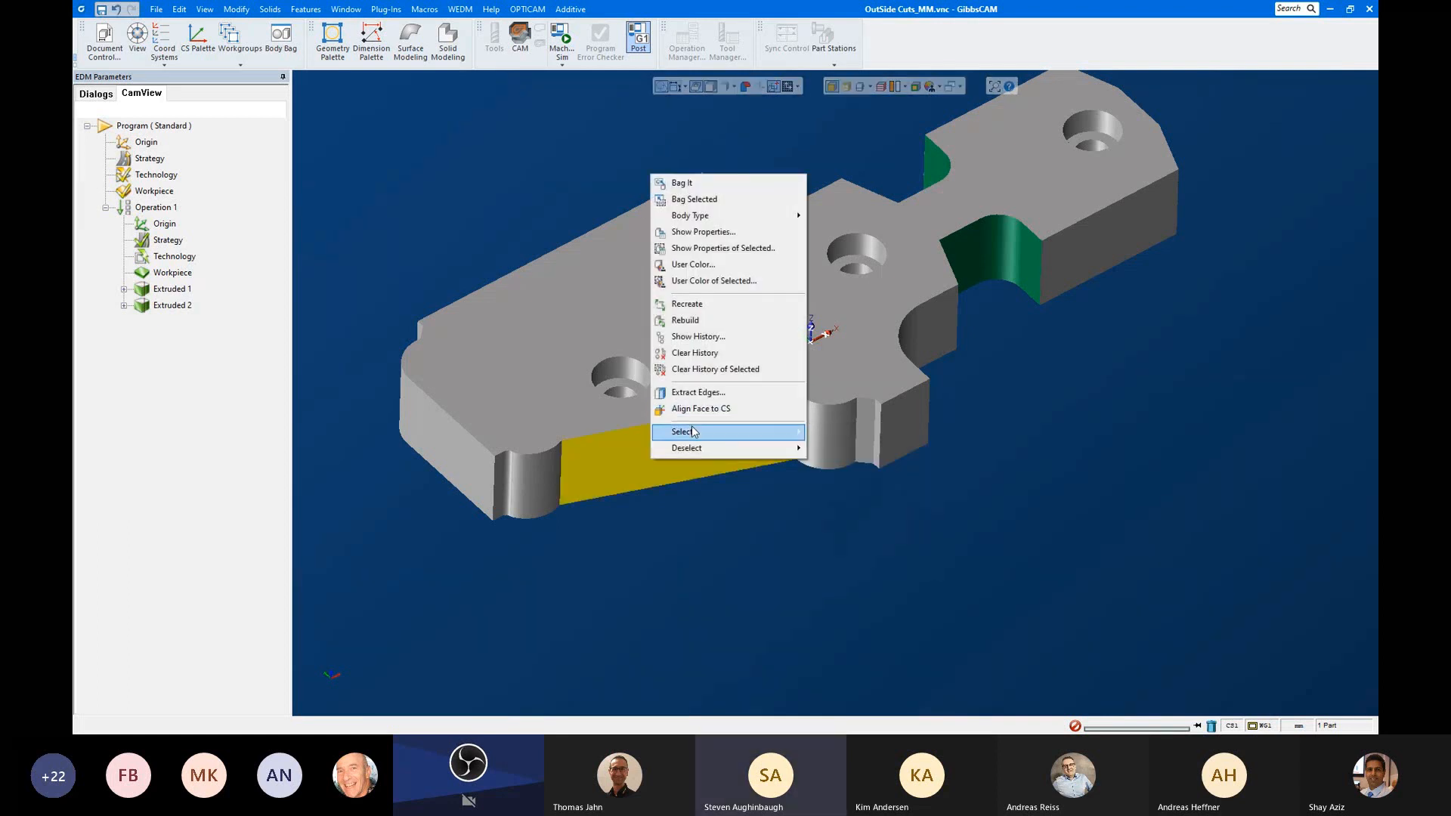
pyautogui.moveTo(693, 432)
pyautogui.click(826, 434)
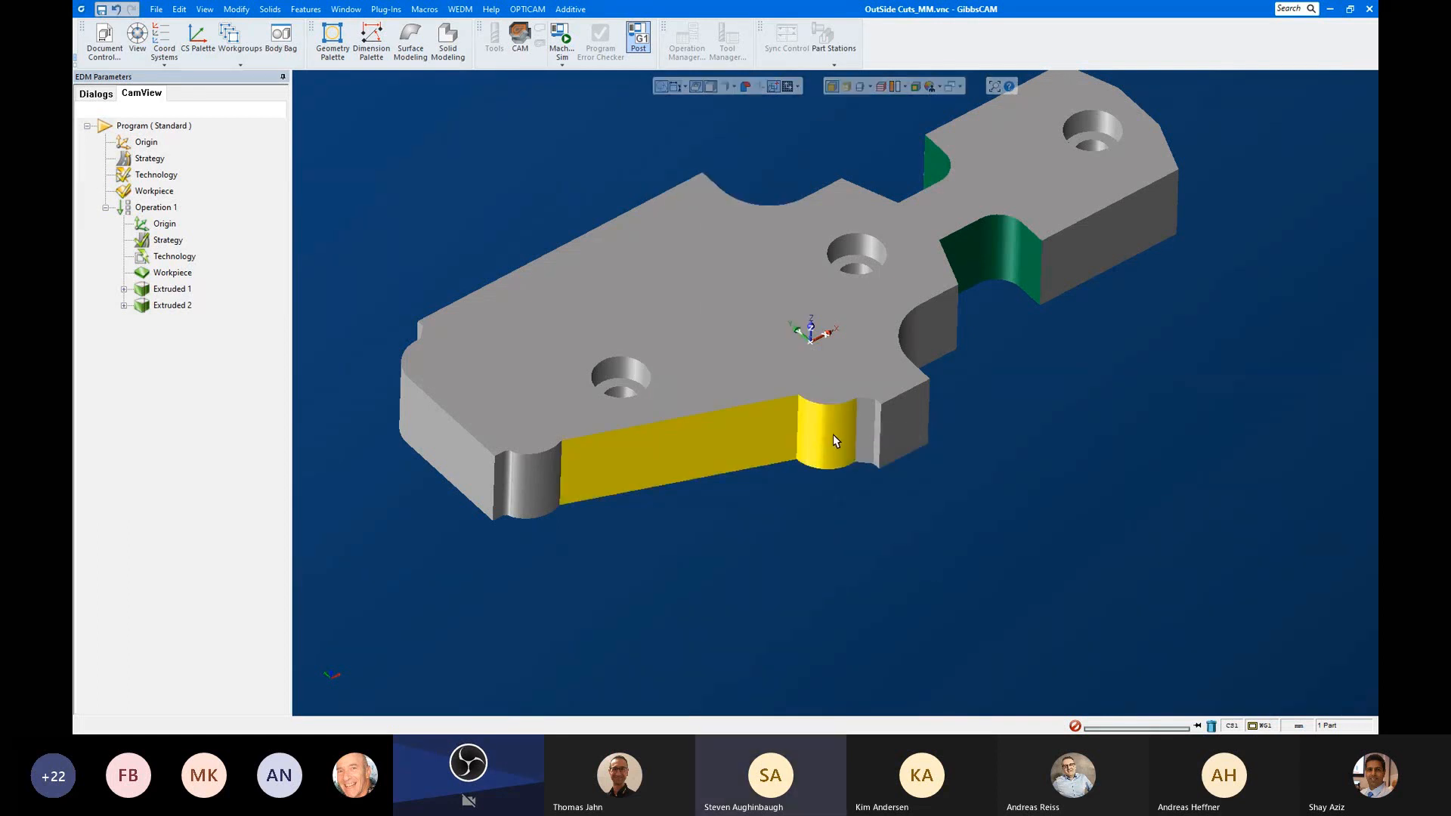
pyautogui.keyDown('shift'); pyautogui.click(865, 430); pyautogui.keyUp('shift')
pyautogui.keyDown('shift'); pyautogui.click(878, 435); pyautogui.keyUp('shift')
pyautogui.keyDown('shift'); pyautogui.click(556, 475); pyautogui.keyUp('shift')
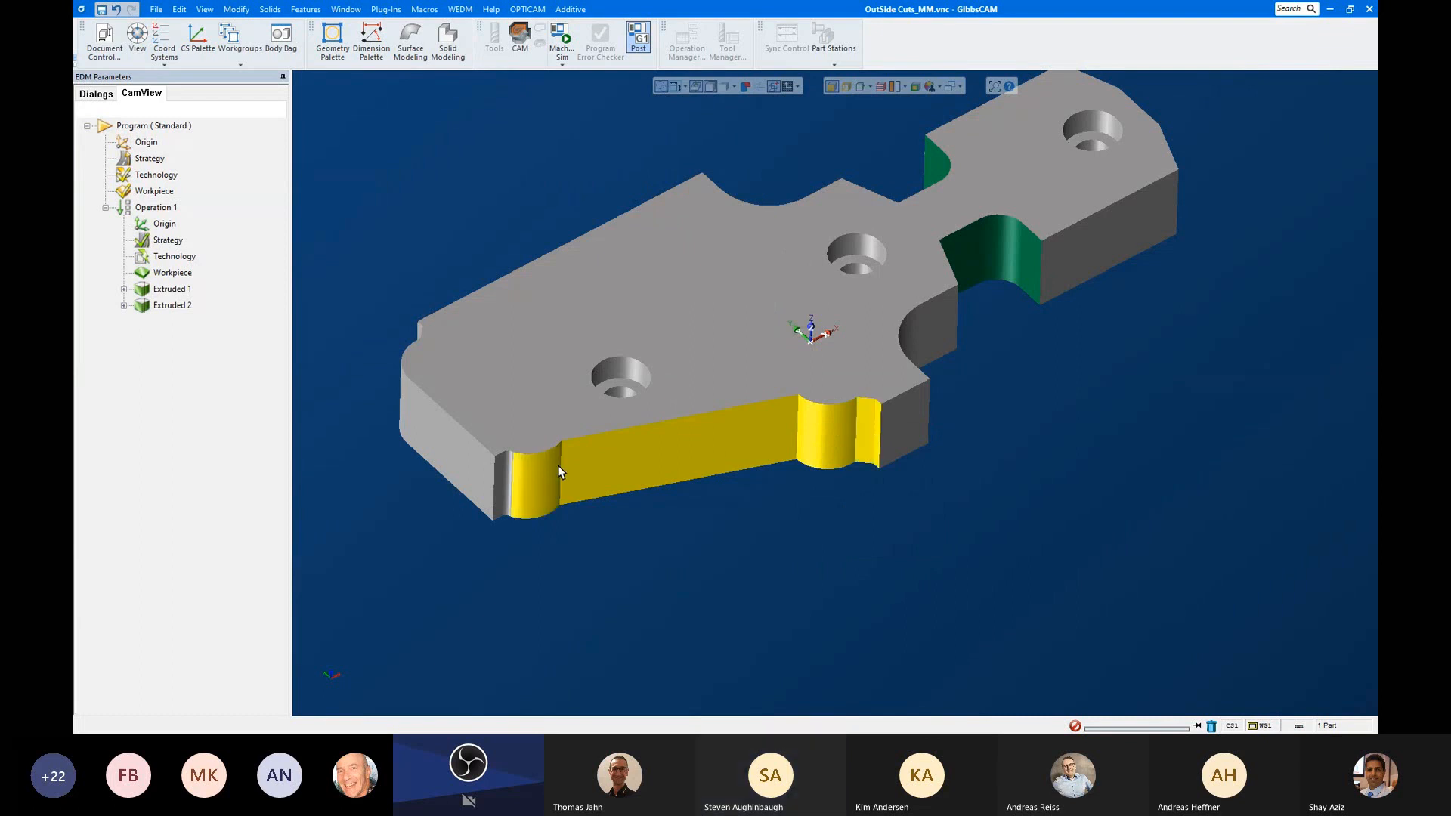
pyautogui.keyDown('shift'); pyautogui.click(507, 483); pyautogui.keyUp('shift')
pyautogui.rightClick(624, 461)
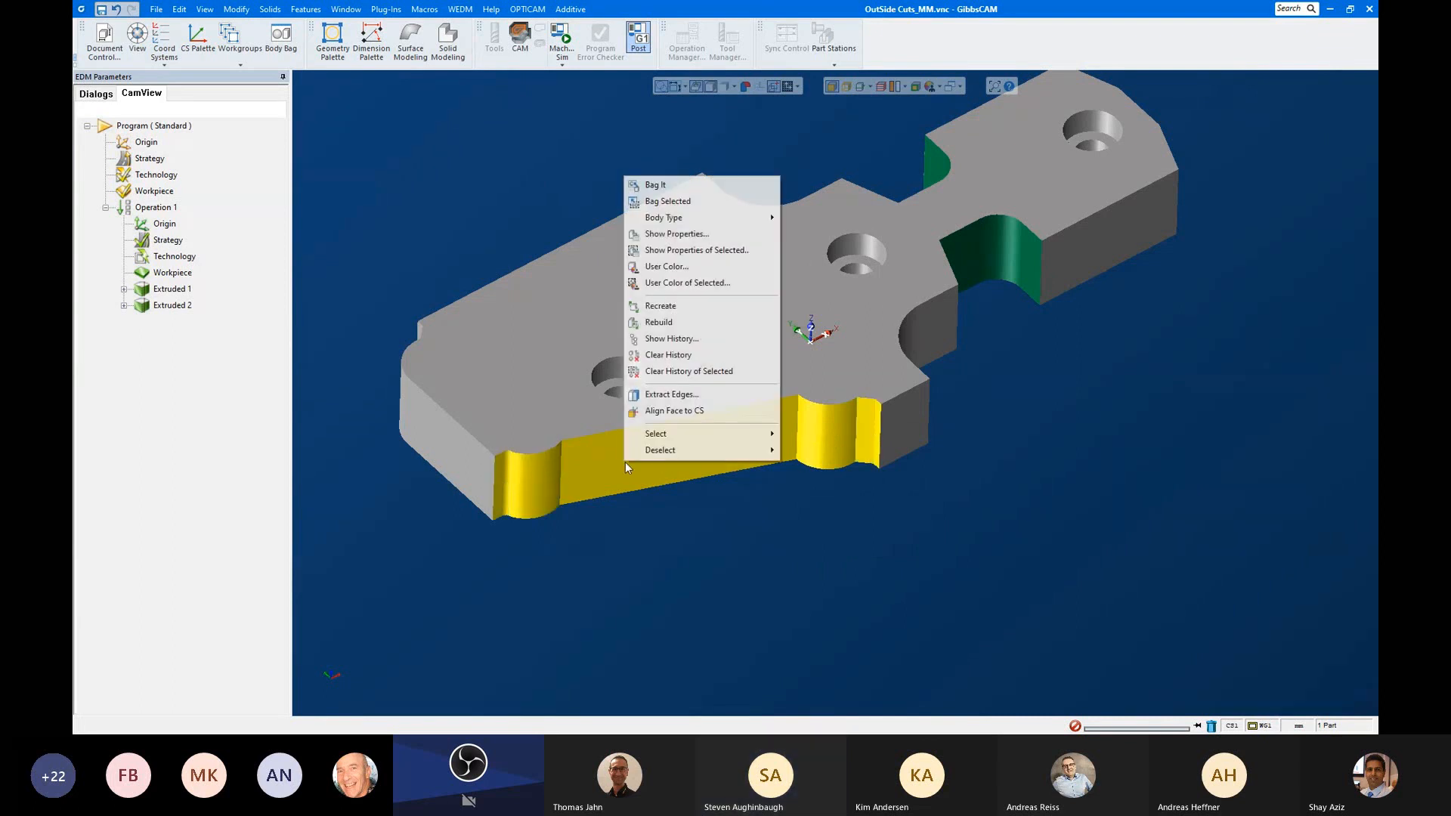
pyautogui.click(699, 284)
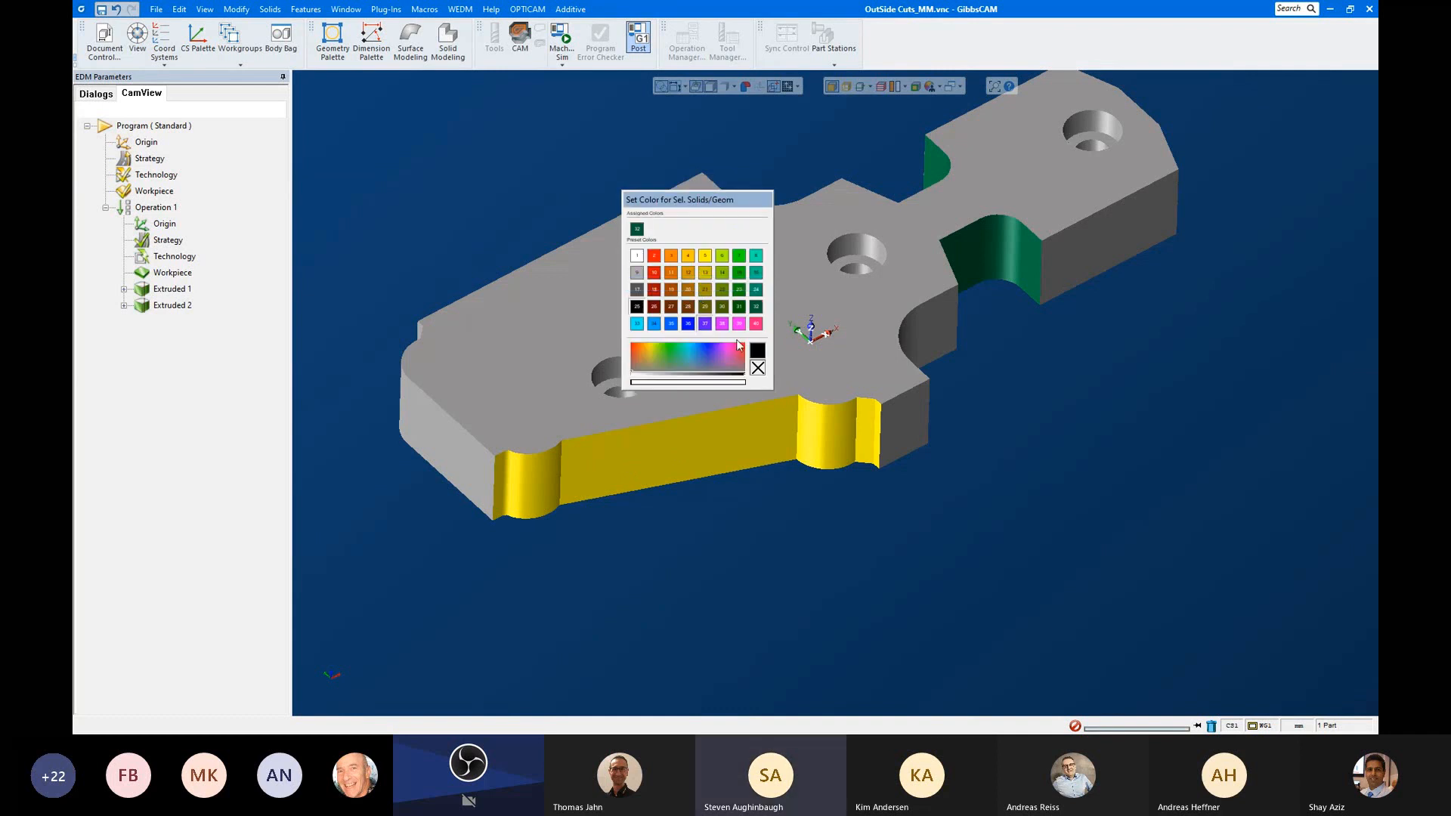
pyautogui.click(757, 326)
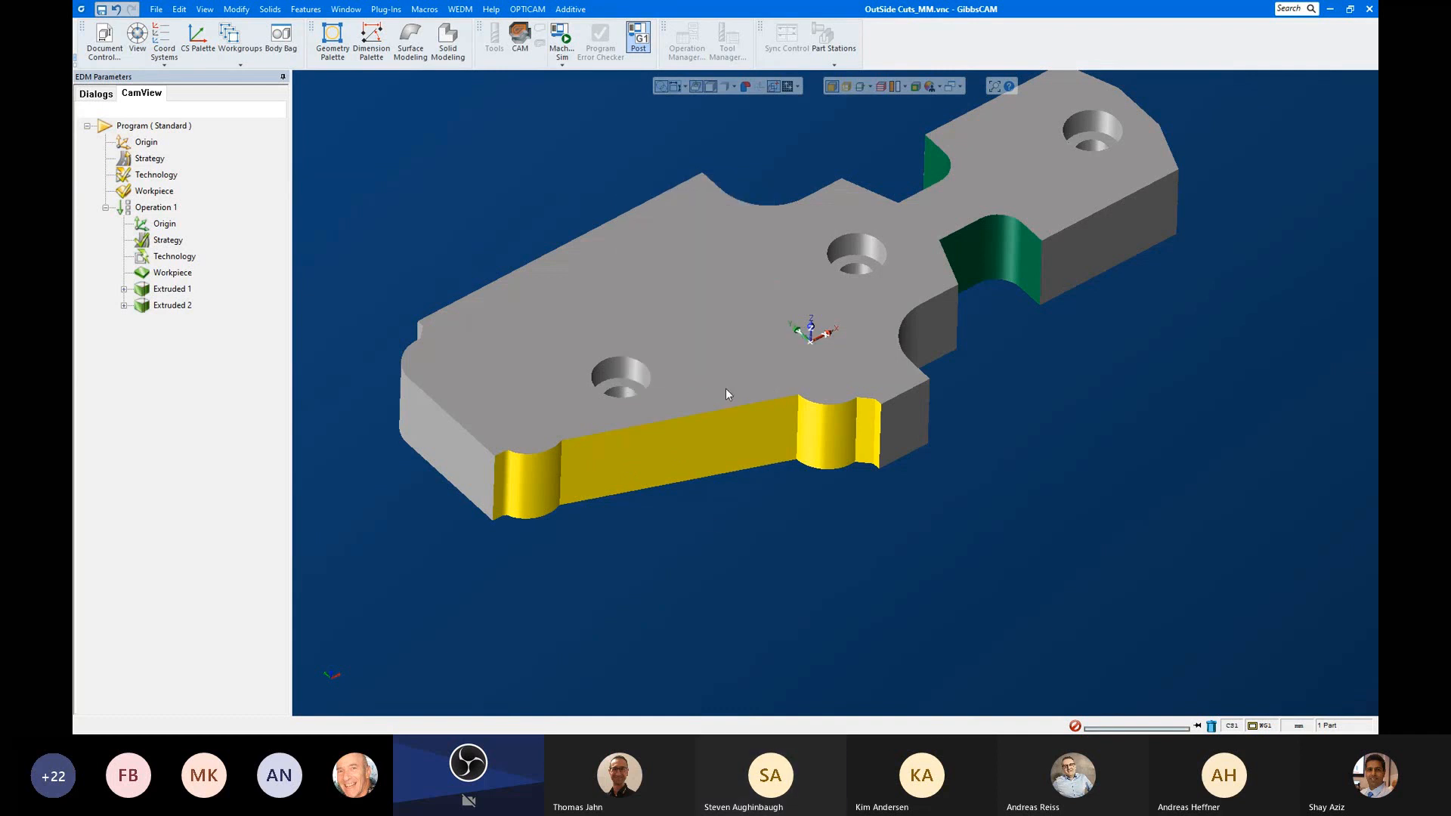
pyautogui.click(718, 541)
pyautogui.scroll(-2, 856, 460)
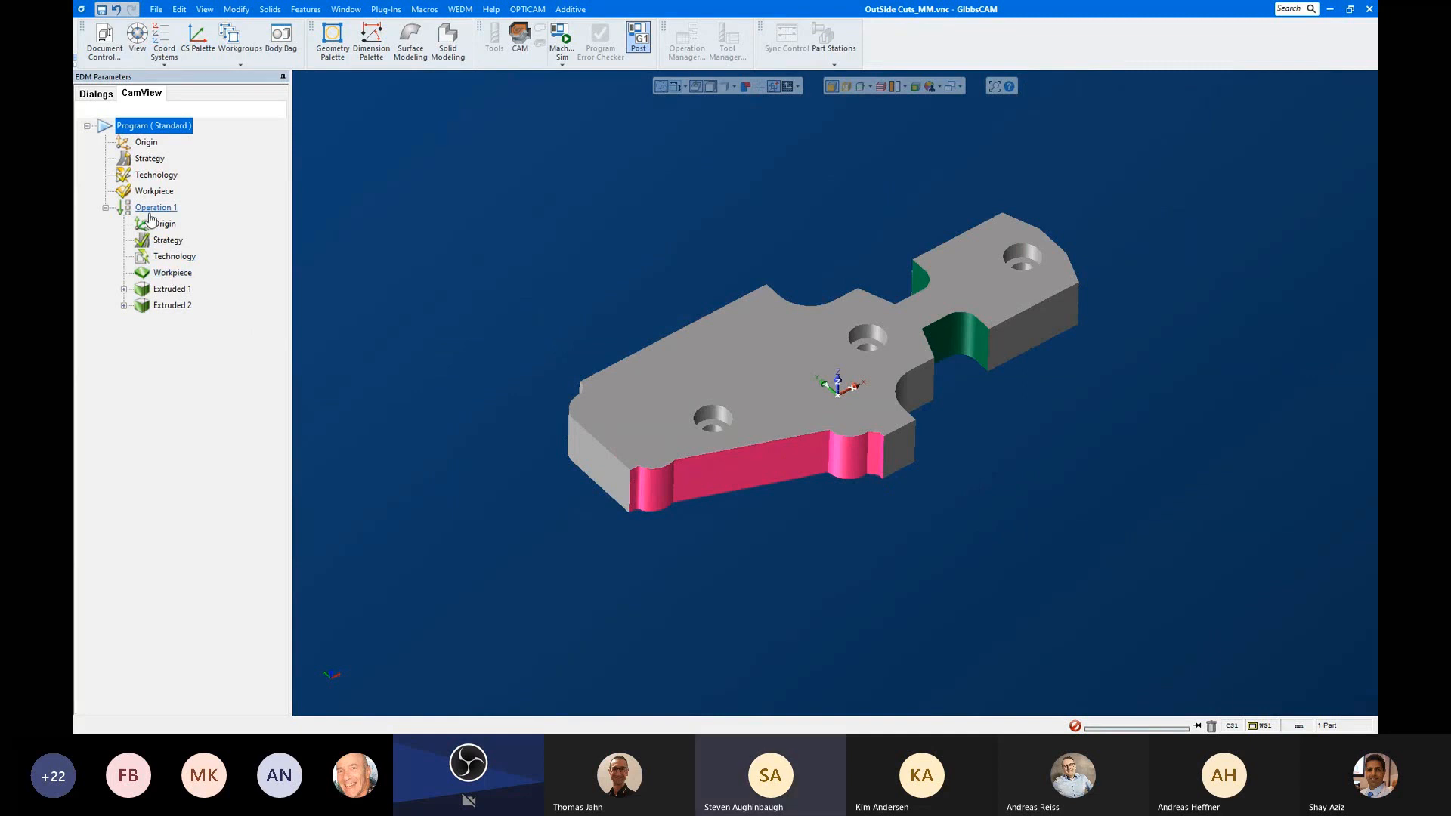
# Step: Run automatic feature recognition from Operation 1 for external (punch) features with the Pink colour list, and inspect Extruded 1 of Operation 2
pyautogui.rightClick(155, 290)
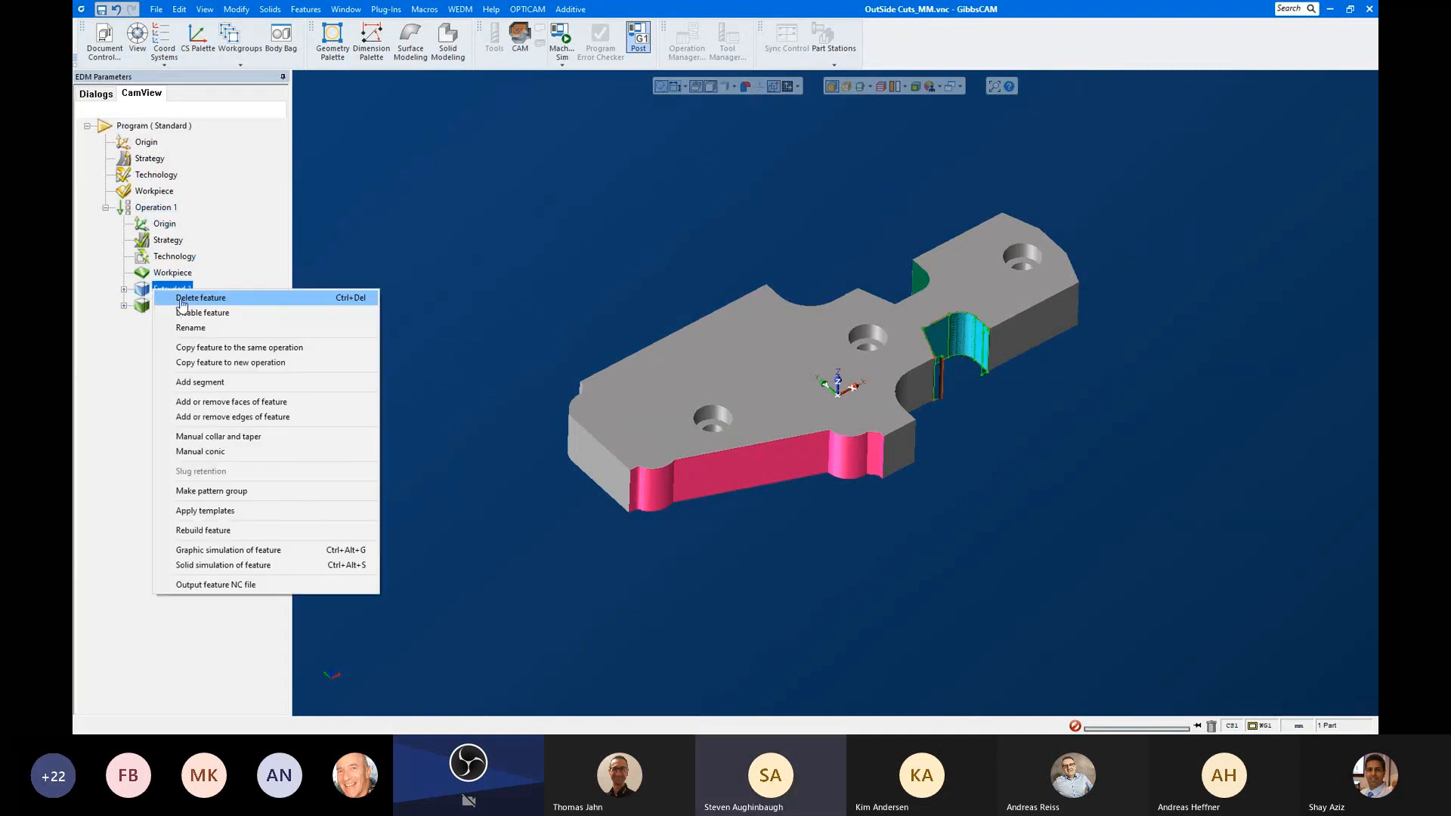
pyautogui.rightClick(161, 215)
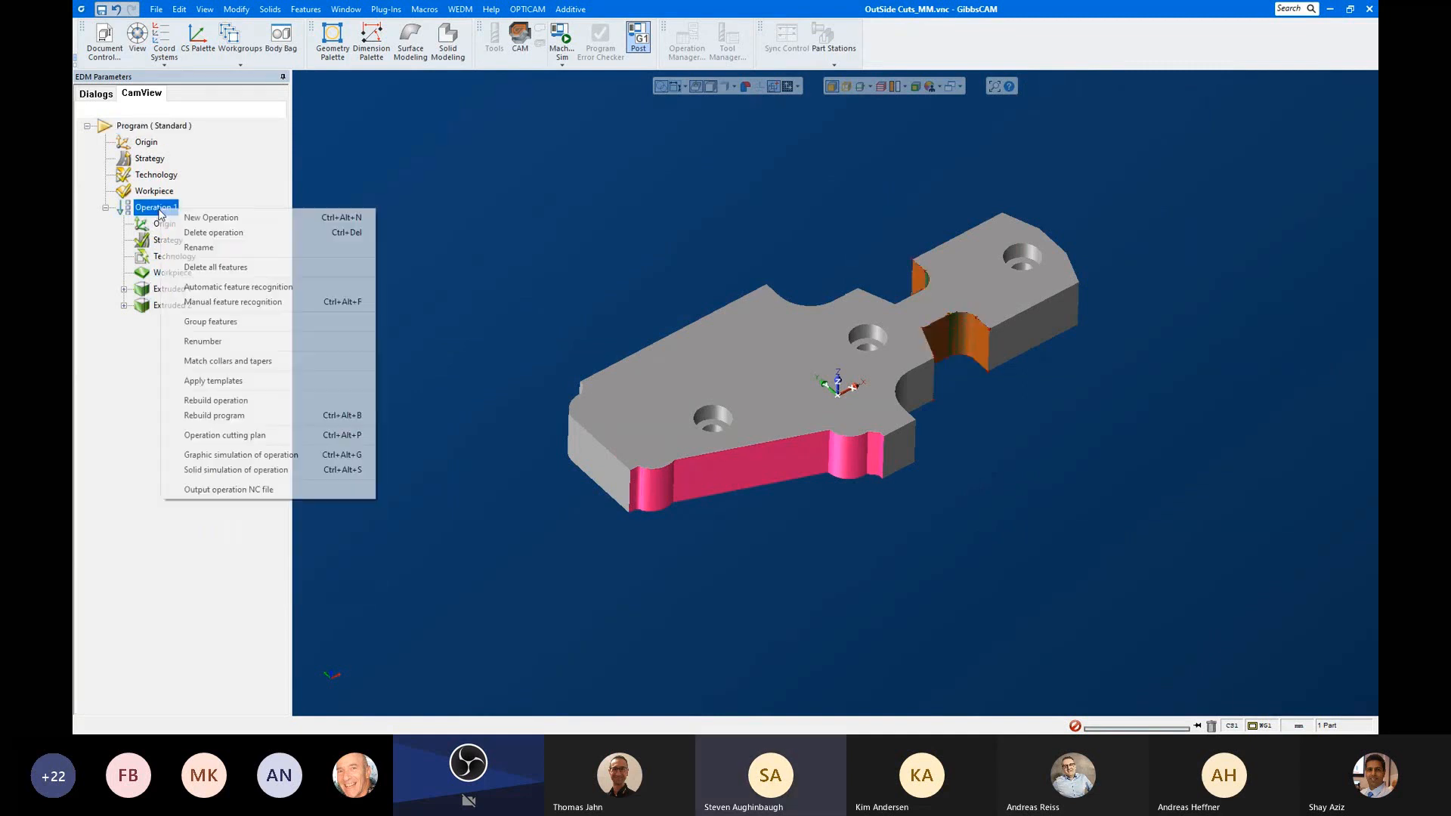
pyautogui.click(248, 286)
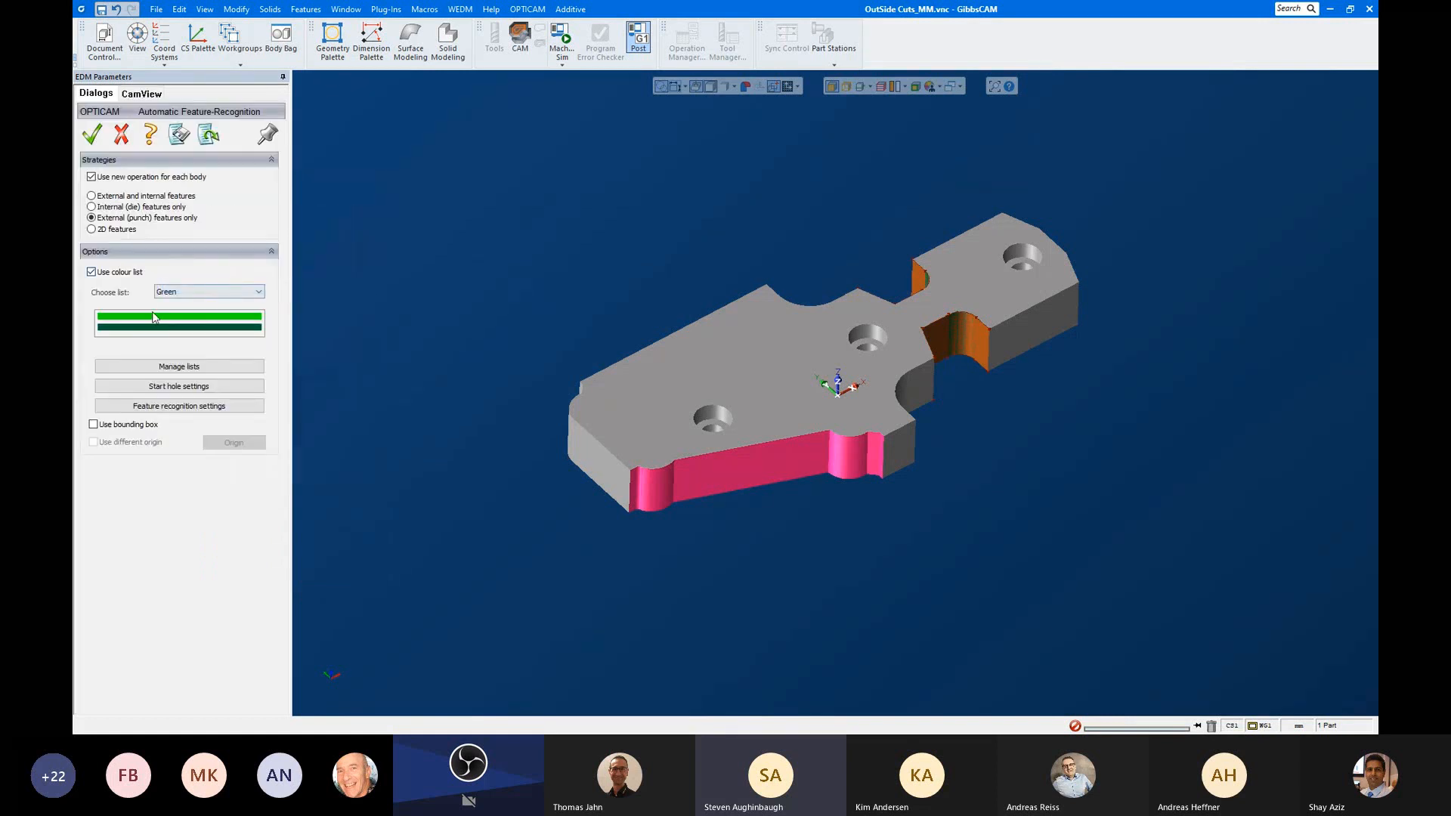
pyautogui.click(211, 291)
pyautogui.click(199, 314)
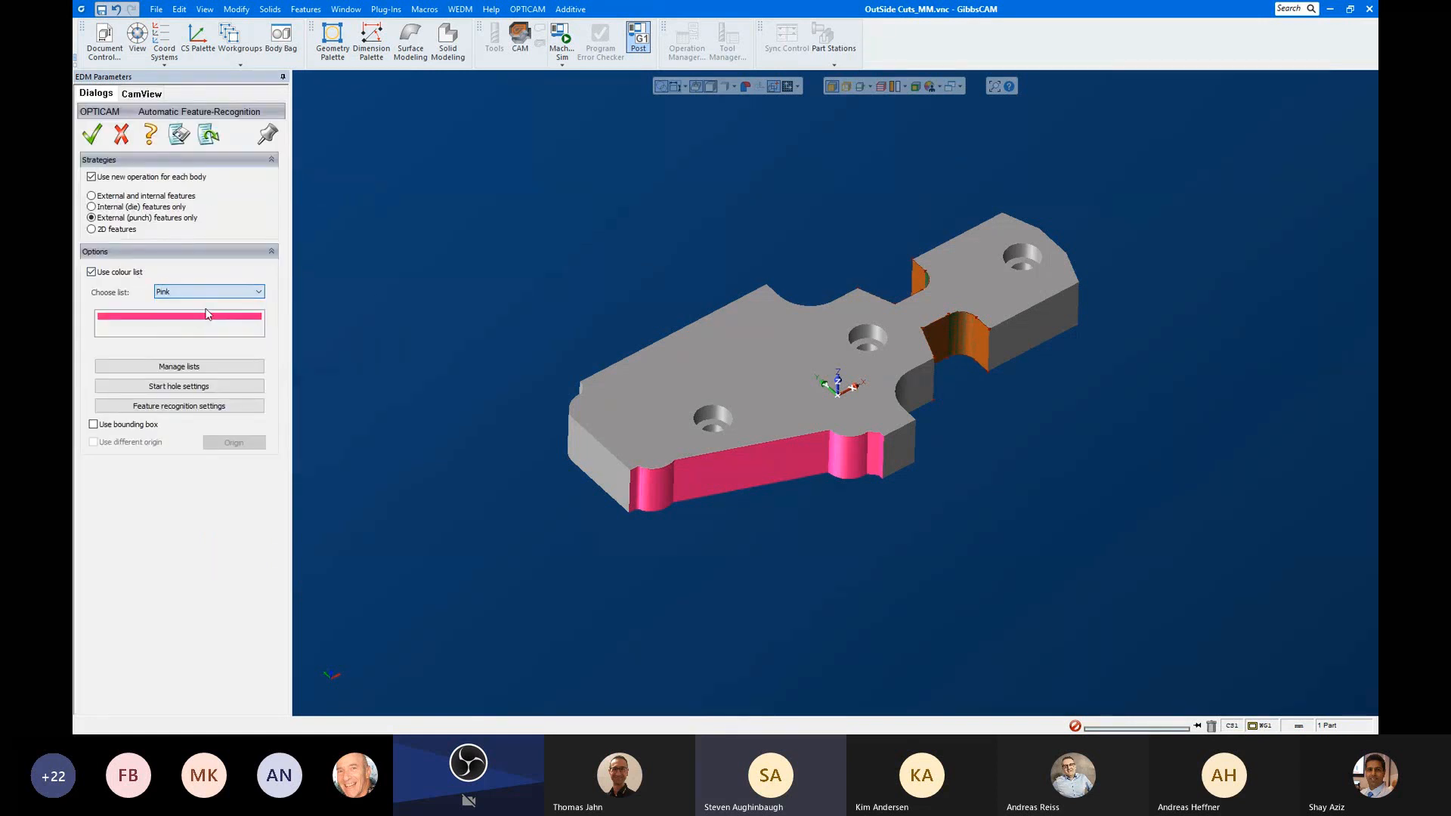
pyautogui.click(92, 136)
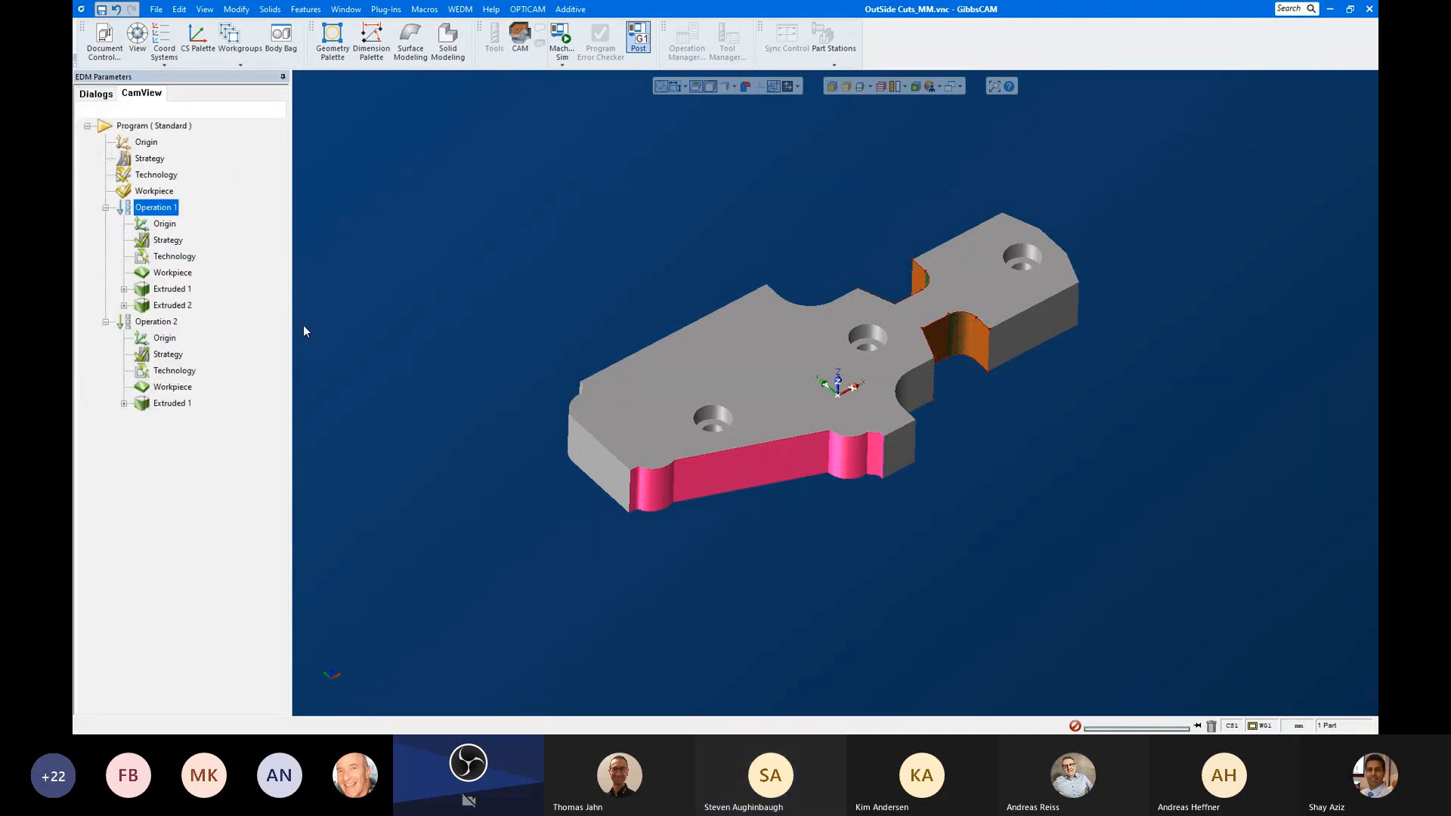
pyautogui.click(171, 404)
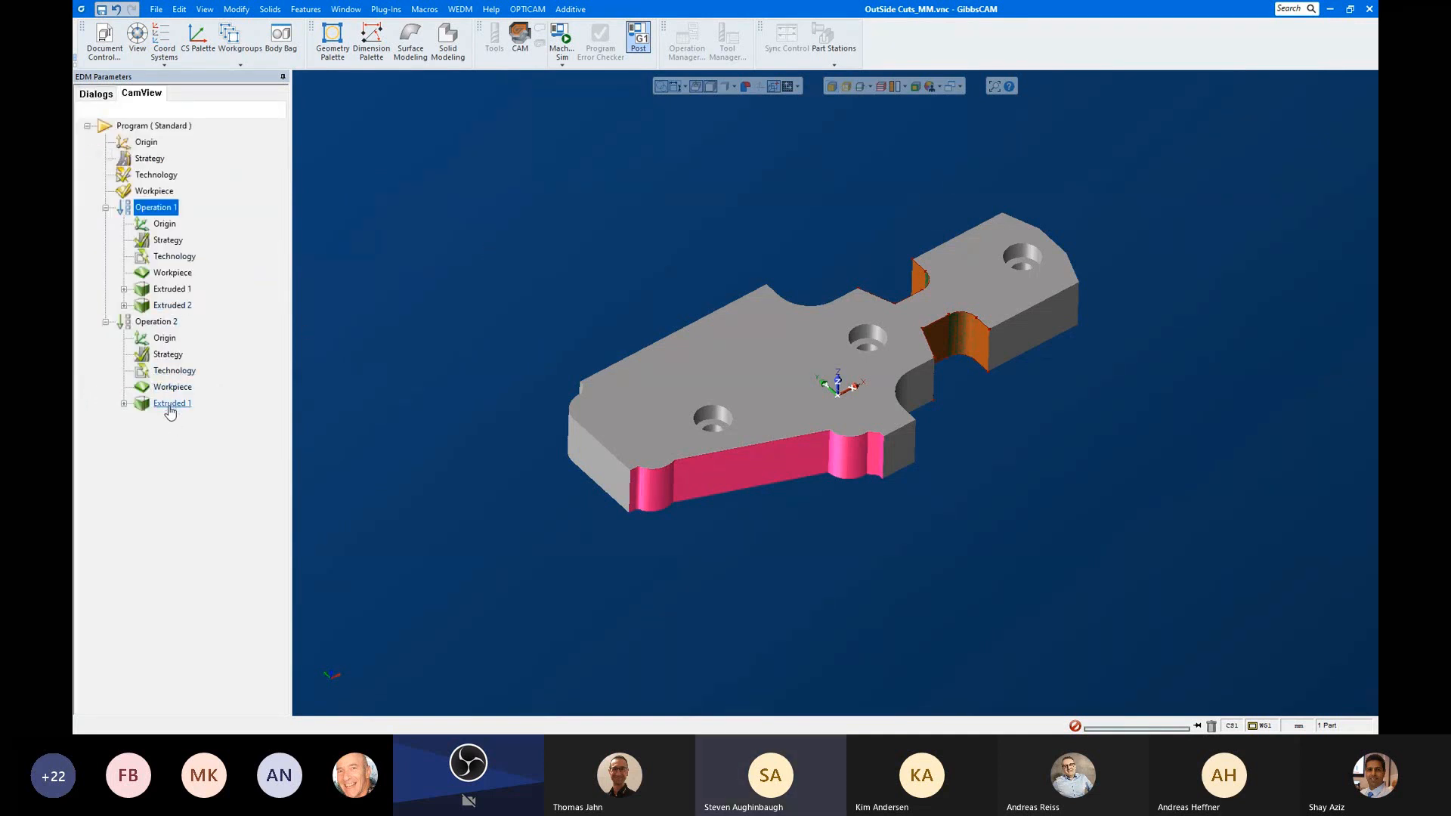
pyautogui.moveTo(478, 414)
pyautogui.mouseDown(button='middle')
pyautogui.moveTo(683, 382)
pyautogui.moveTo(872, 534)
pyautogui.mouseUp(button='middle')
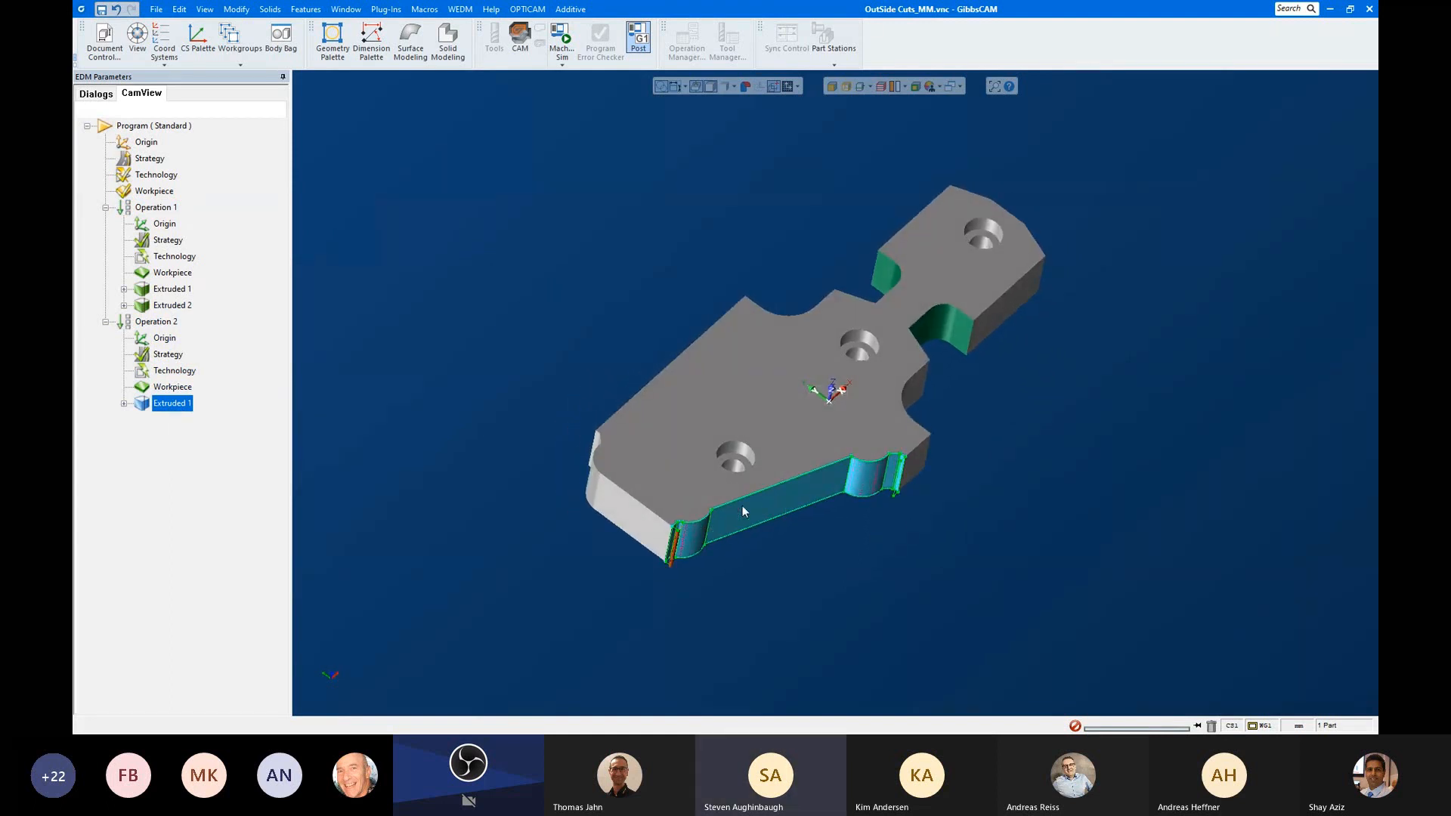
pyautogui.moveTo(785, 505); pyautogui.dragTo(763, 543, button='middle')
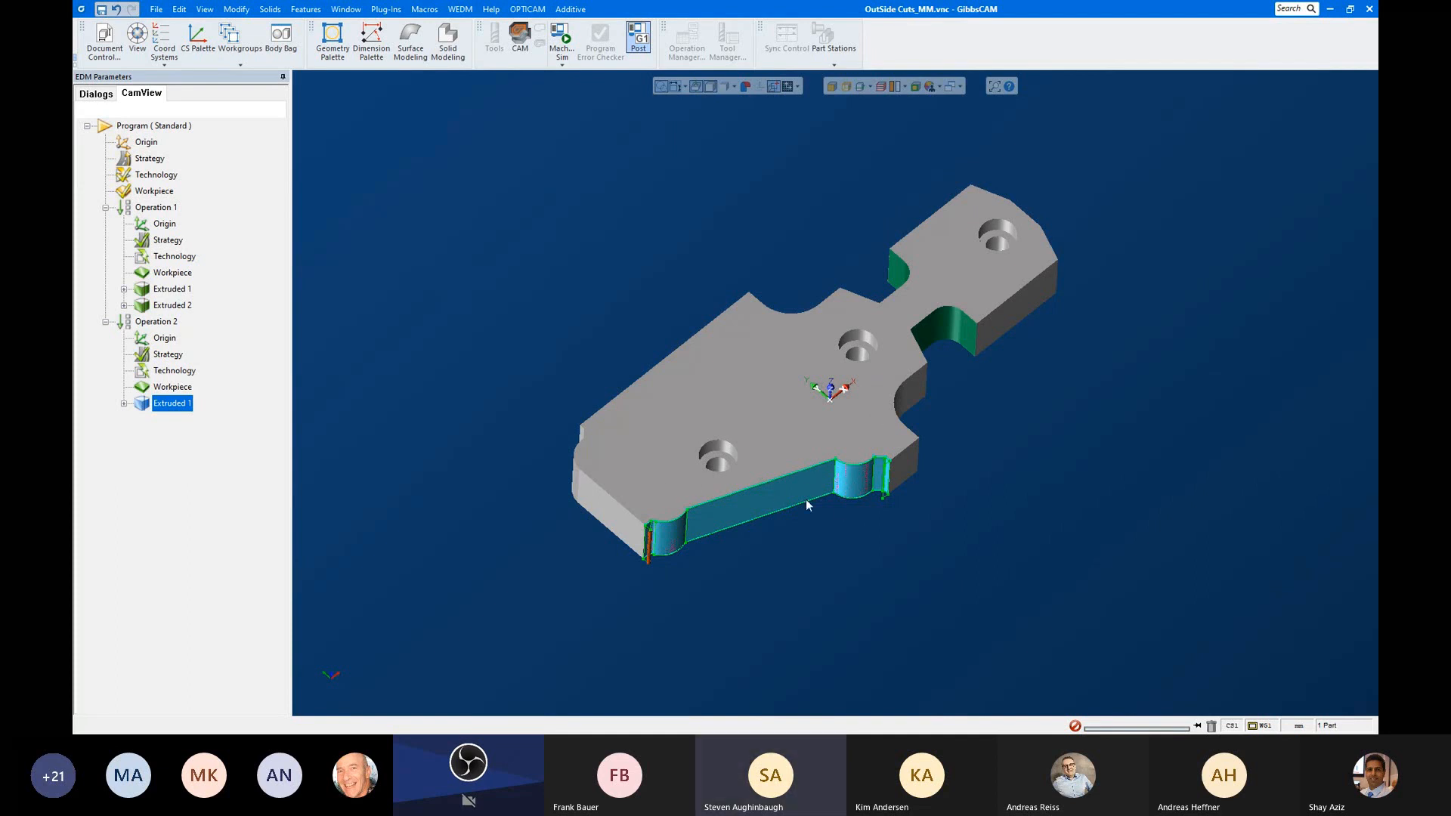
pyautogui.moveTo(805, 499); pyautogui.dragTo(901, 470, button='middle')
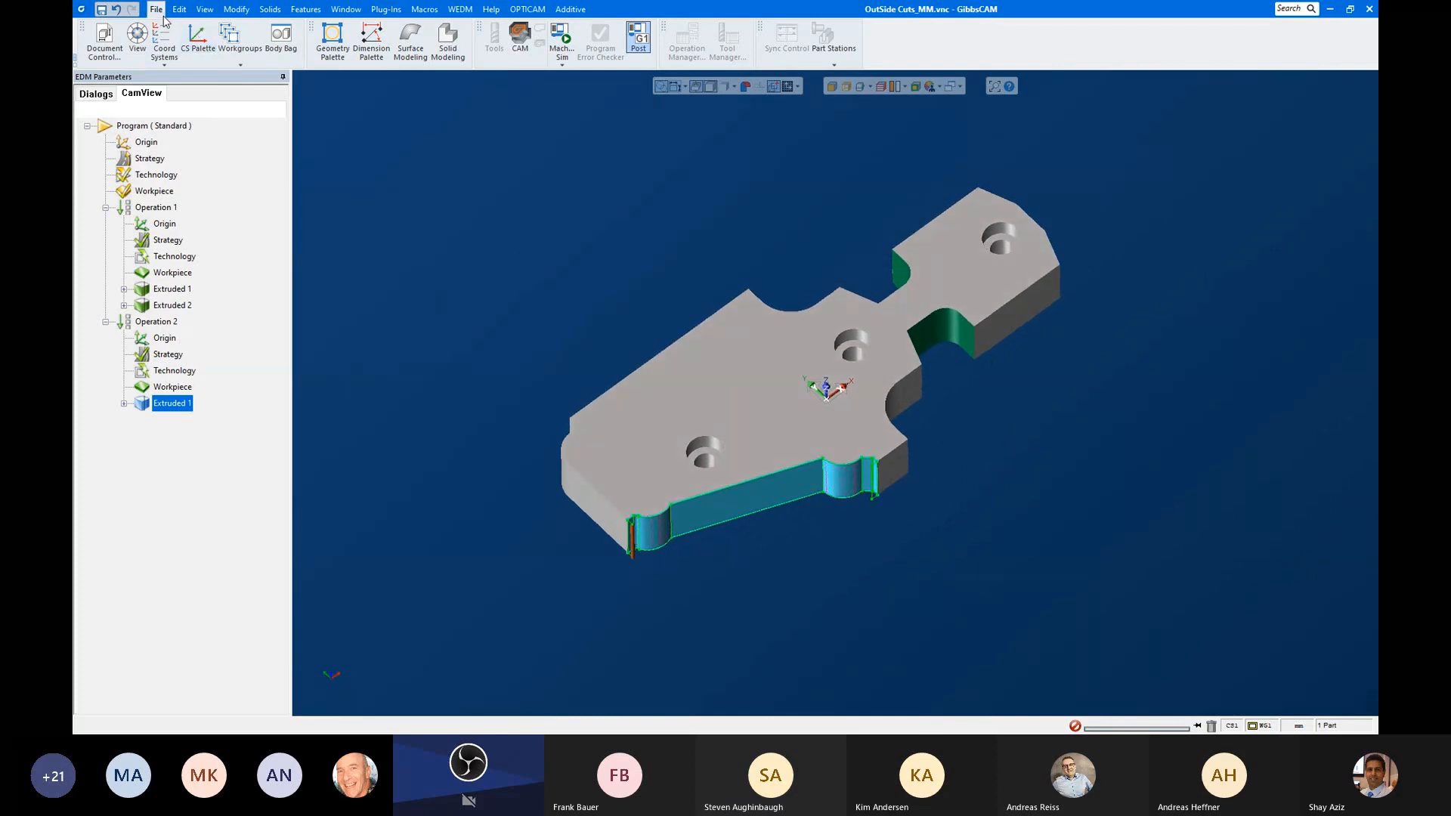
# Step: Open the part file SawTooth from the EDM Web Class Test Files folder, discarding the changes to OutSide Cuts_MM
pyautogui.click(158, 9)
pyautogui.click(176, 52)
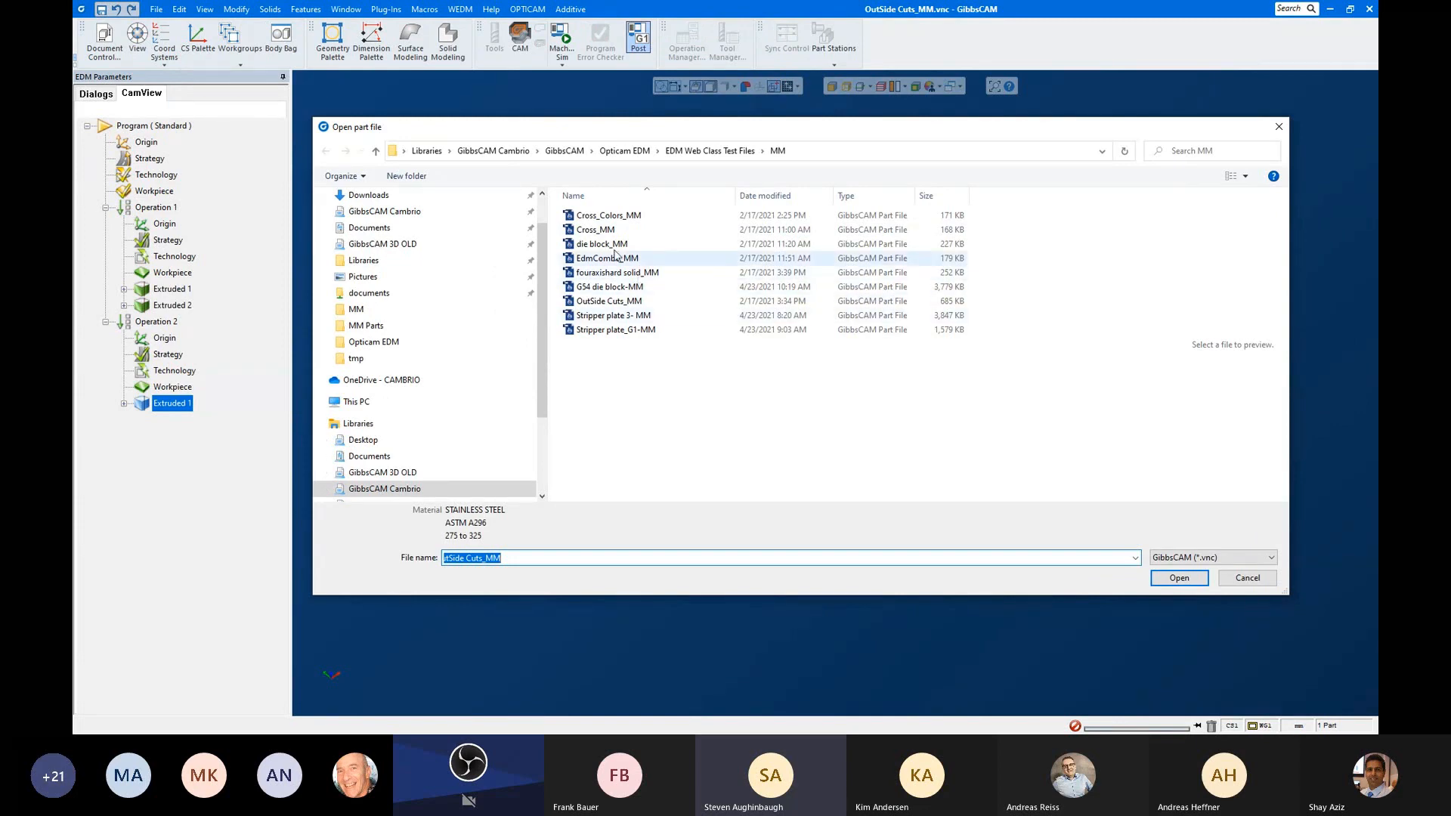
pyautogui.click(625, 151)
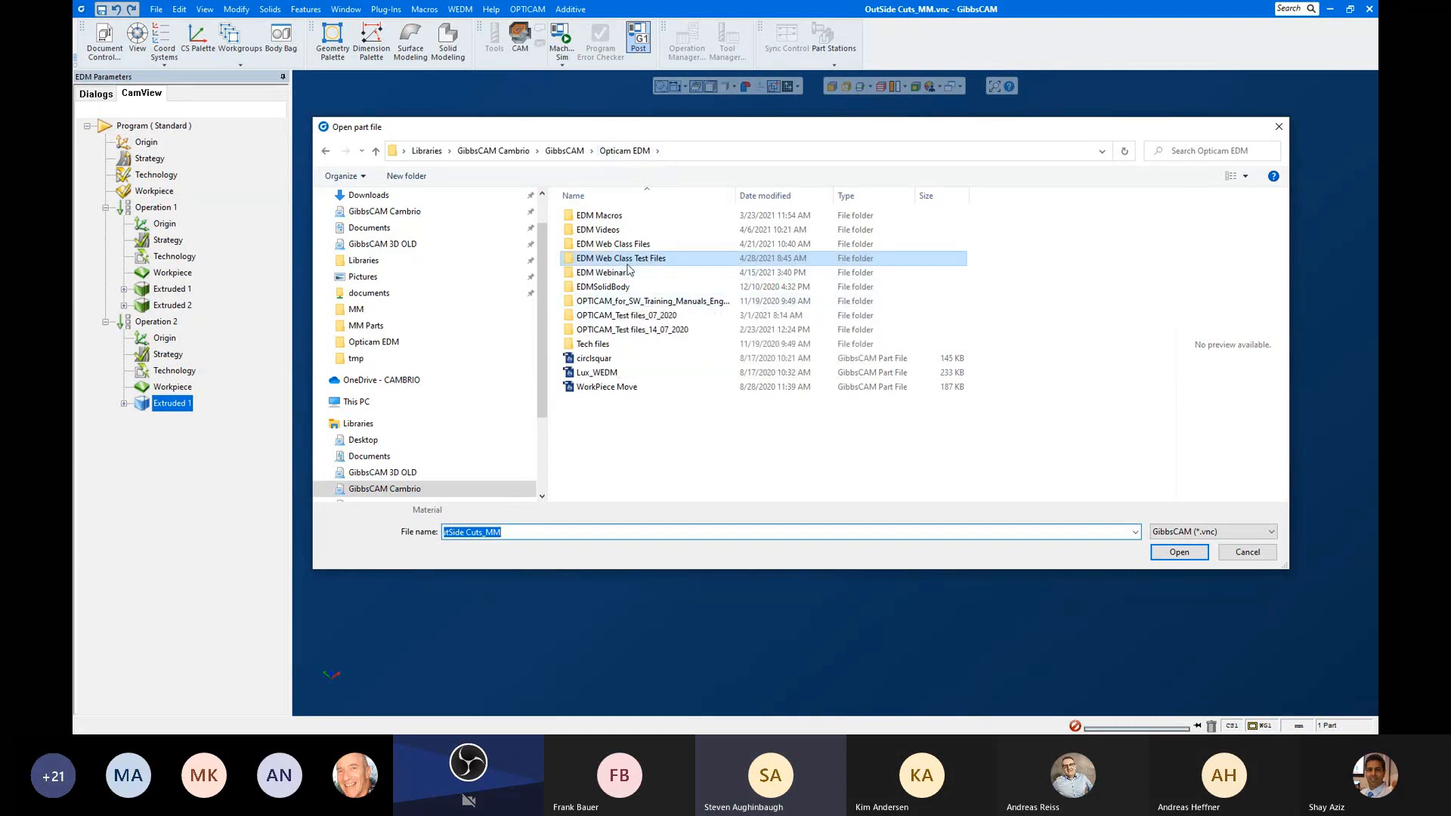
pyautogui.click(630, 260)
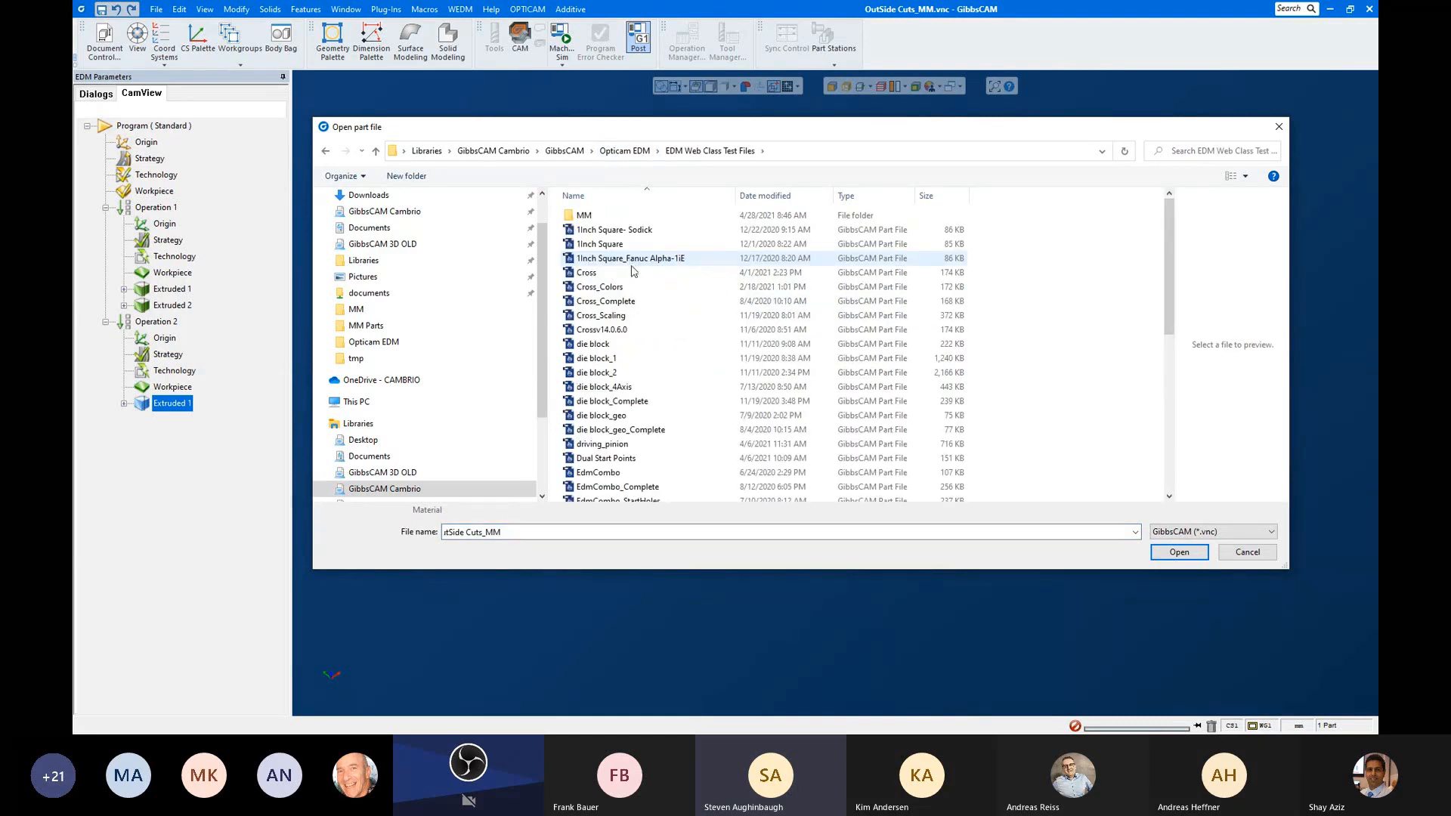
pyautogui.scroll(-4, 680, 303)
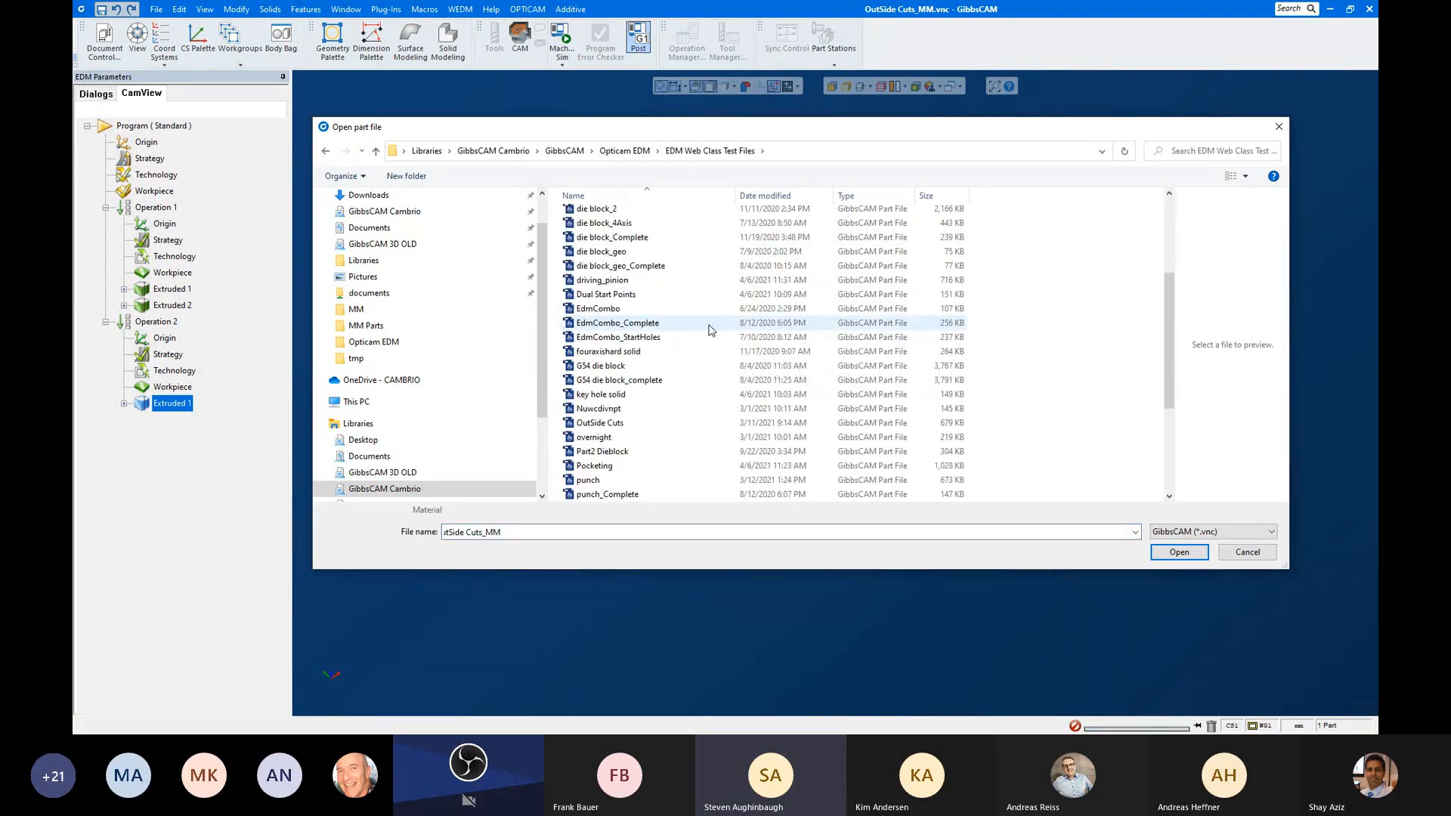
pyautogui.scroll(-4, 710, 331)
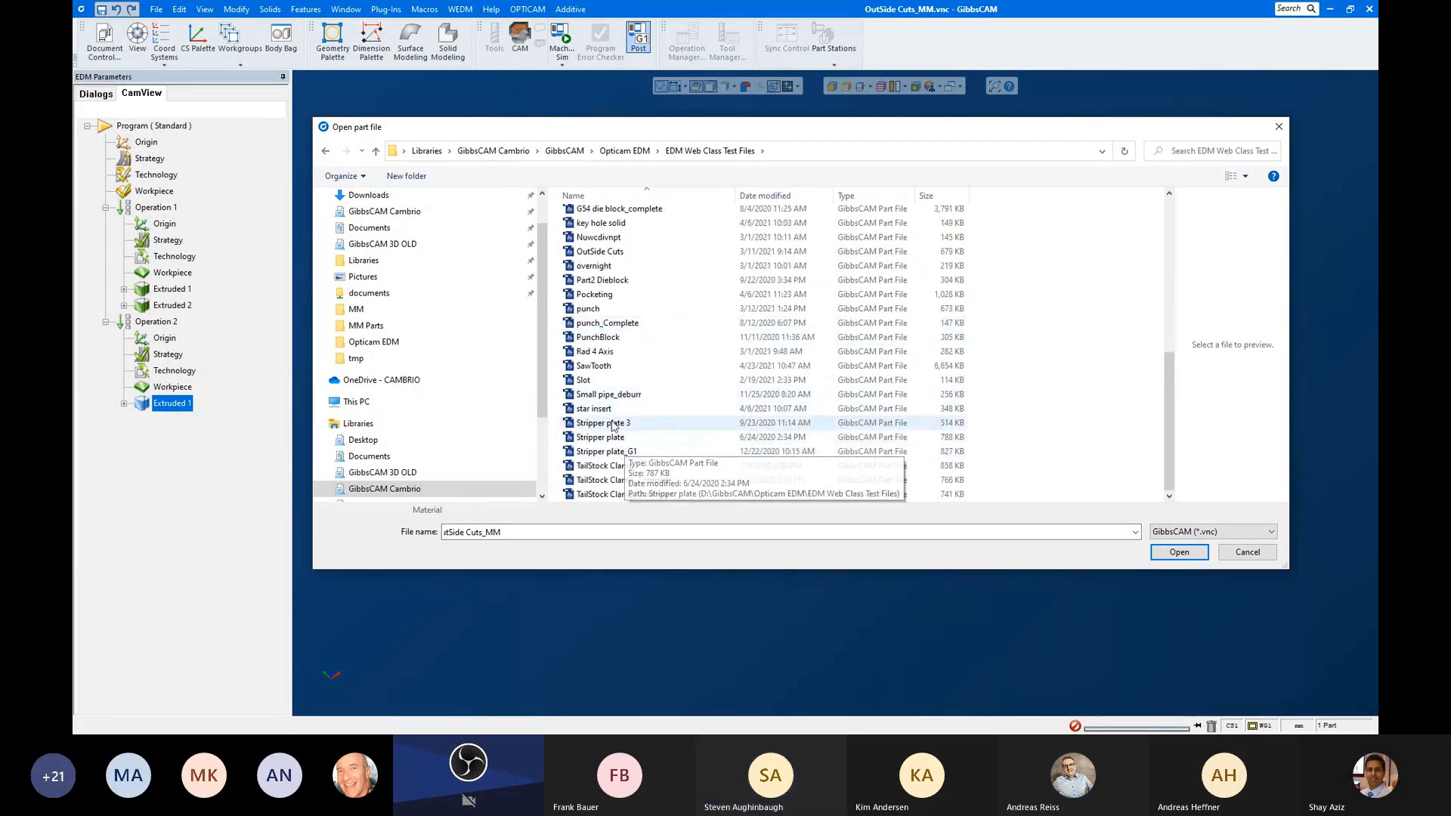
pyautogui.click(594, 367)
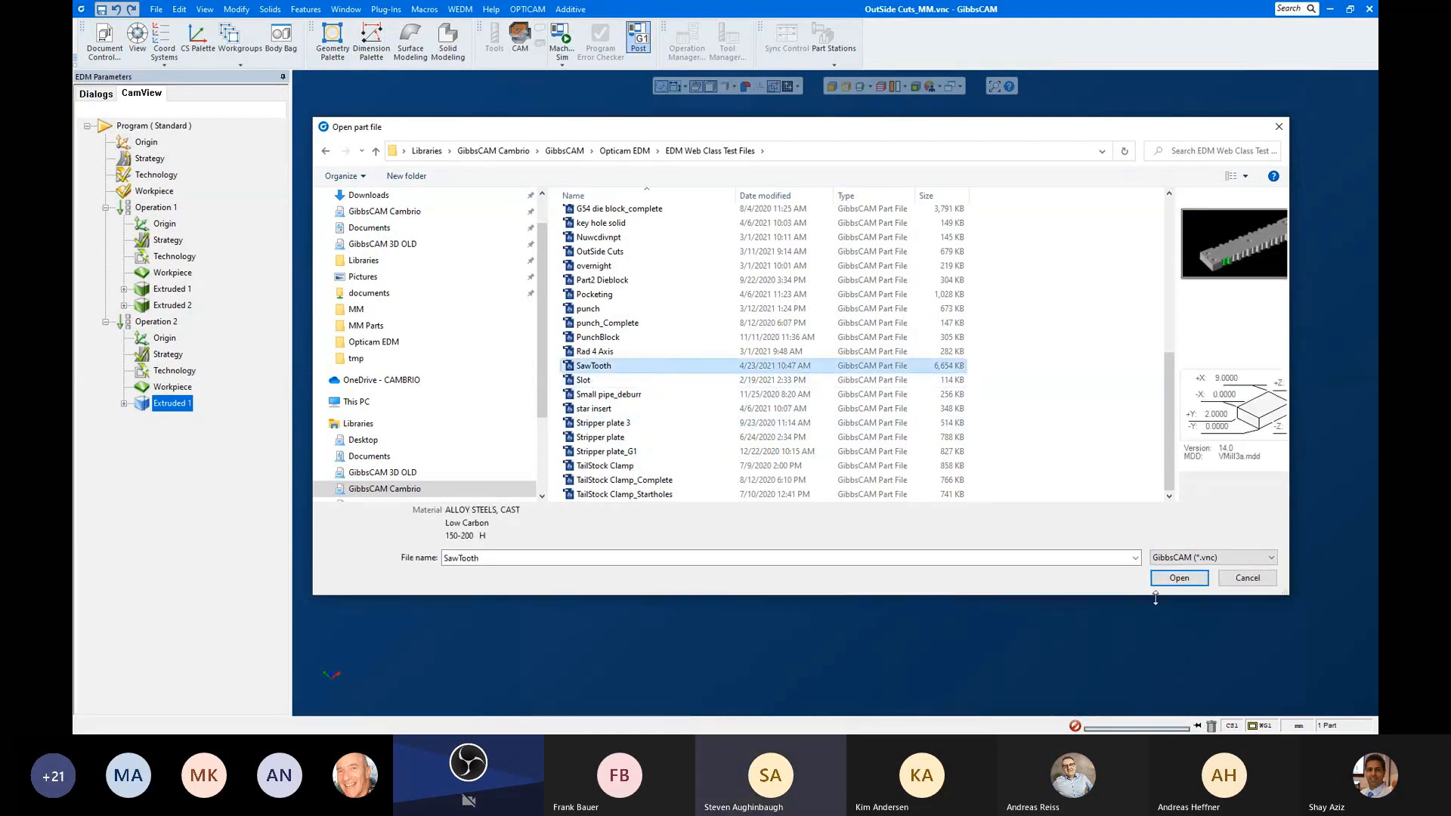
pyautogui.click(1171, 583)
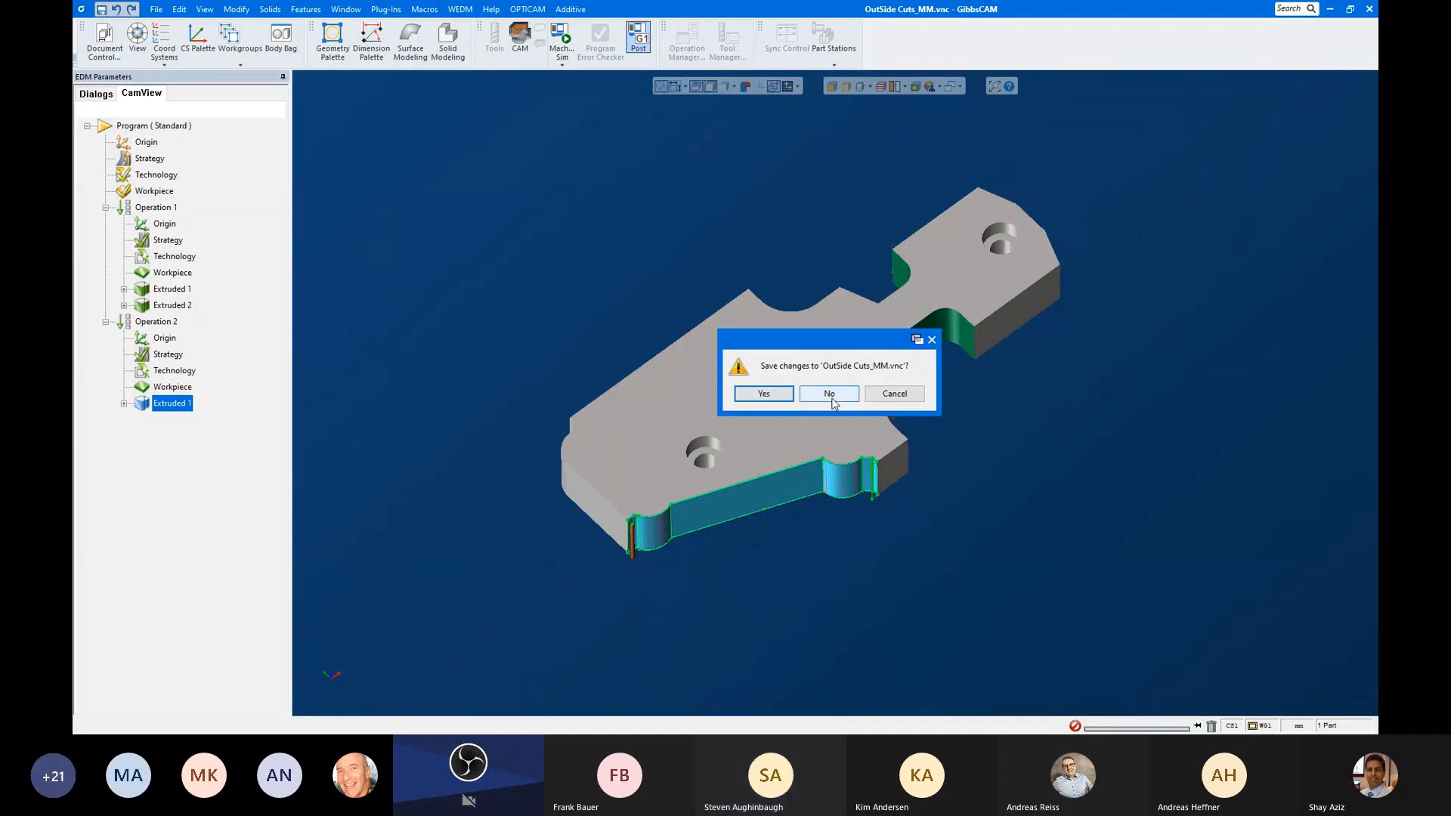
pyautogui.click(829, 394)
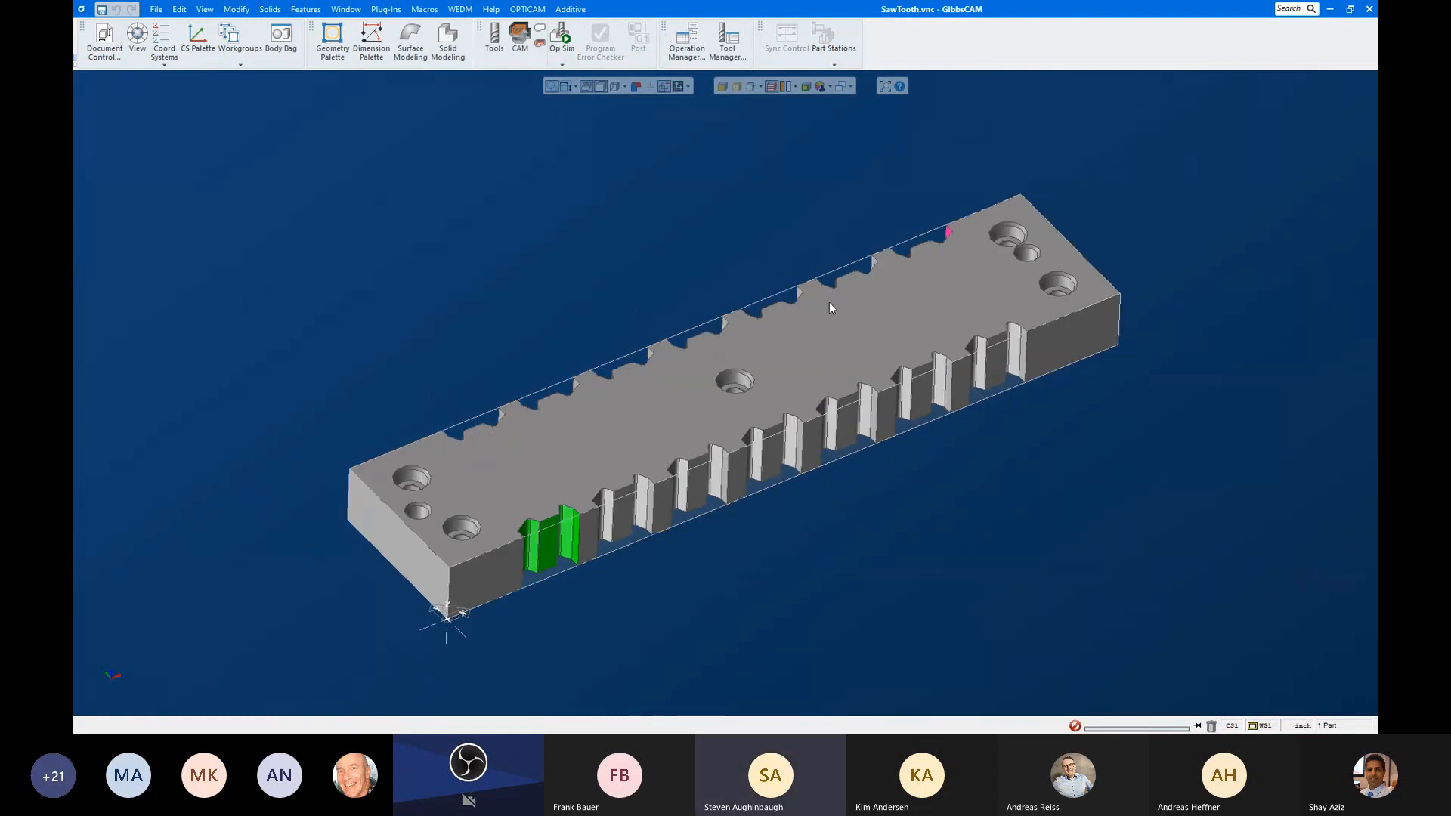
# Step: Change the SawTooth part's machine to Vertical Wire EDM in the document settings
pyautogui.moveTo(829, 302); pyautogui.dragTo(835, 404, button='middle')
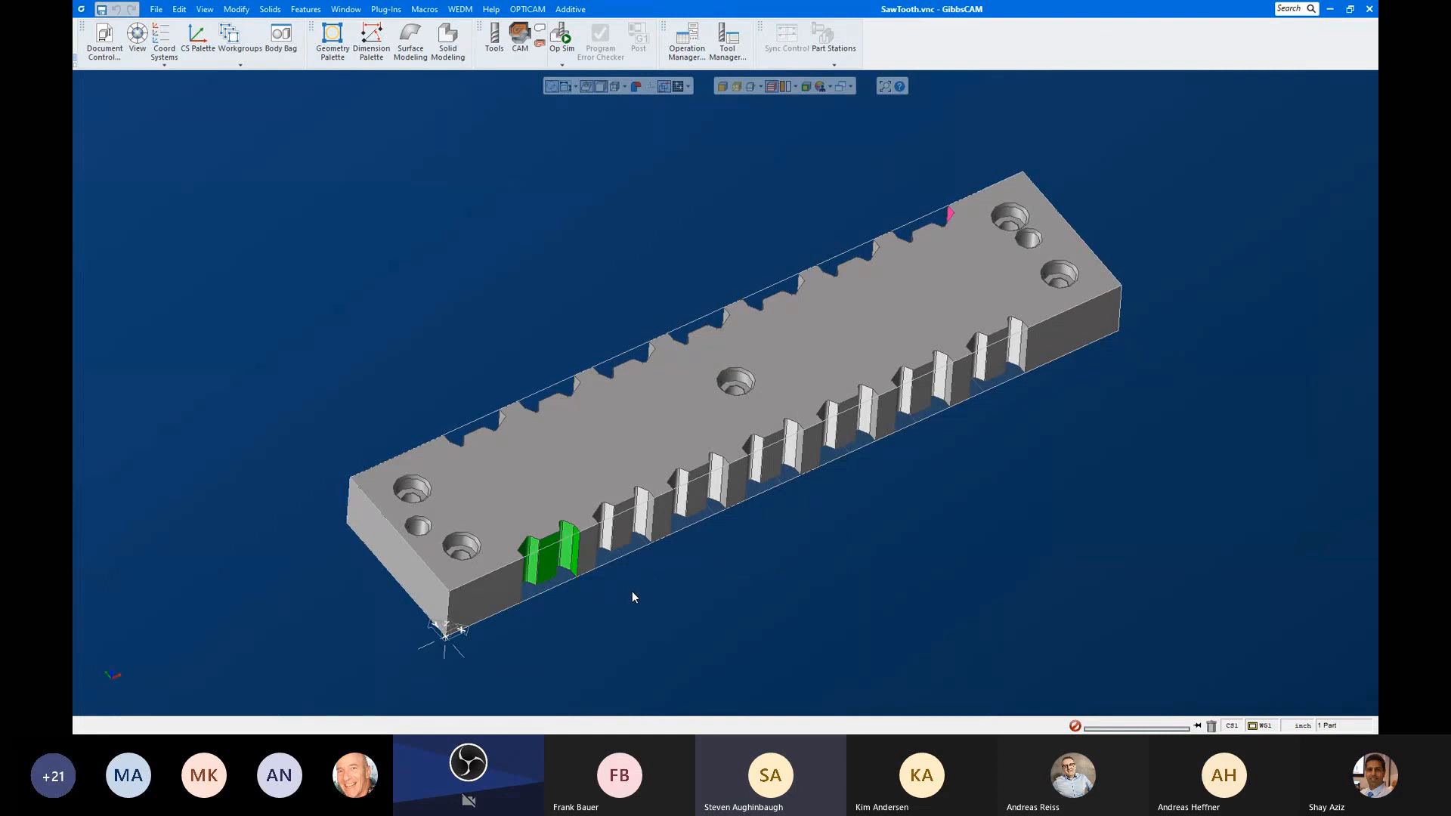
pyautogui.moveTo(638, 597); pyautogui.dragTo(783, 610, button='middle')
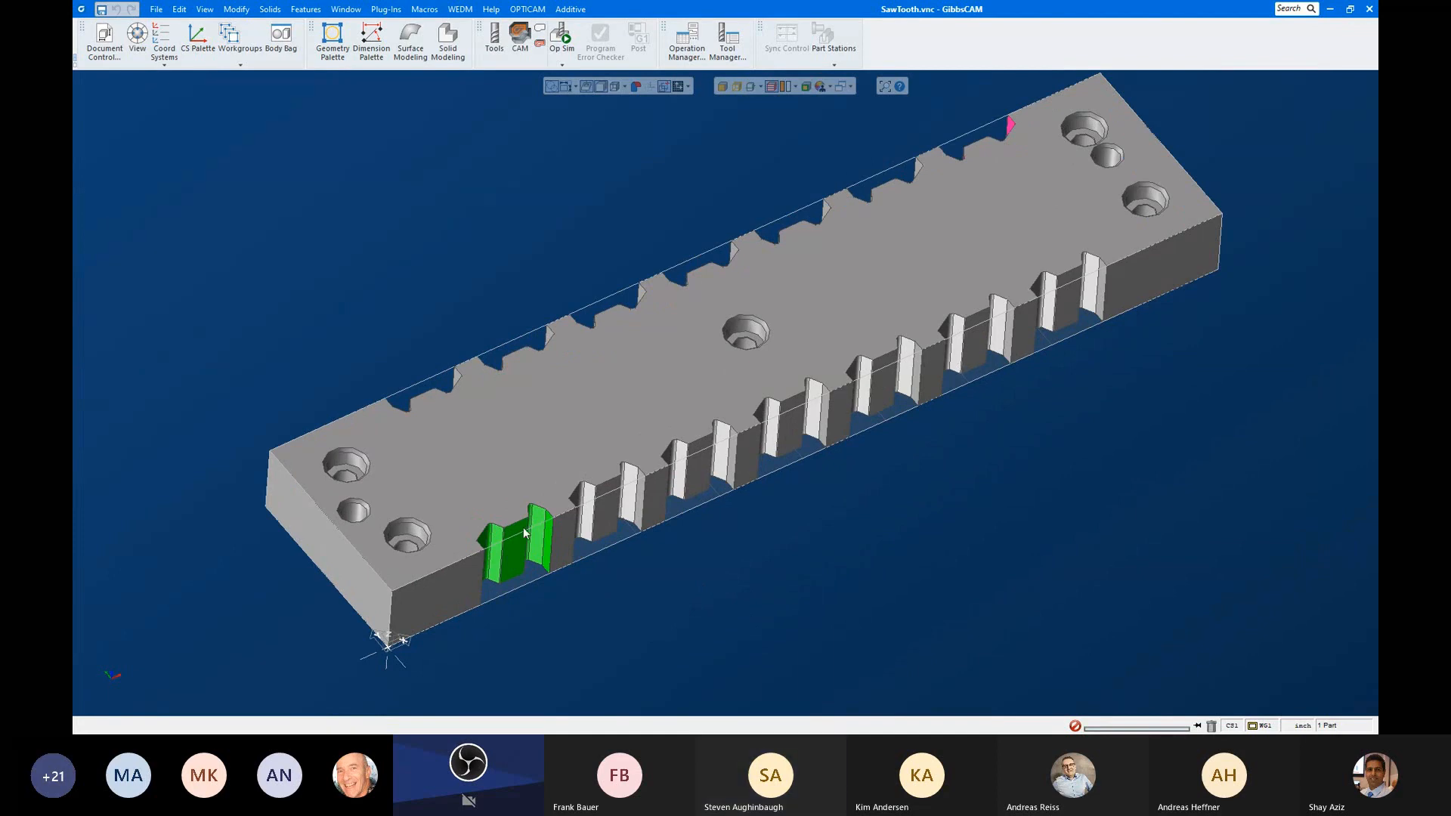
pyautogui.scroll(-1, 993, 364)
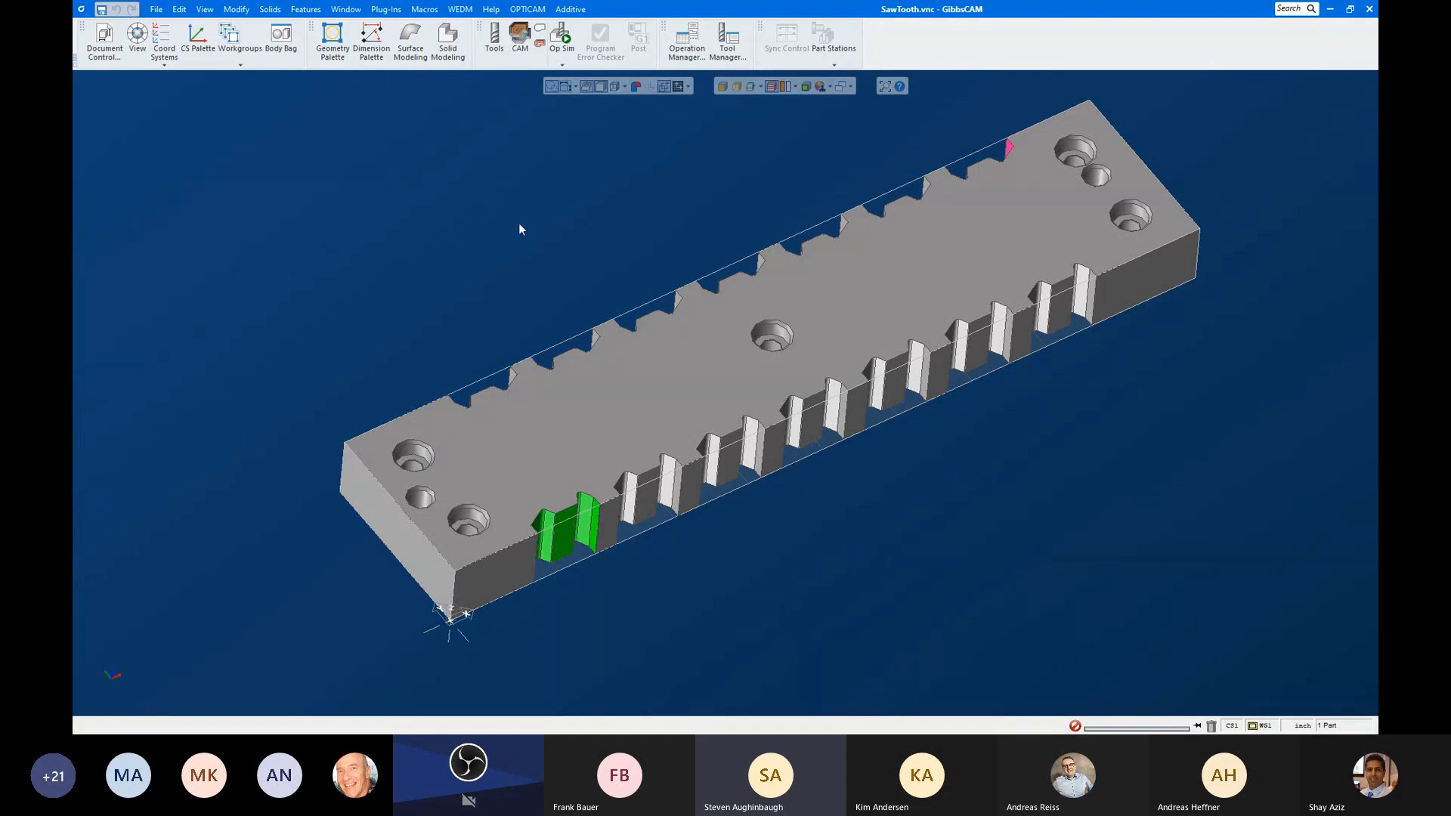
pyautogui.click(105, 47)
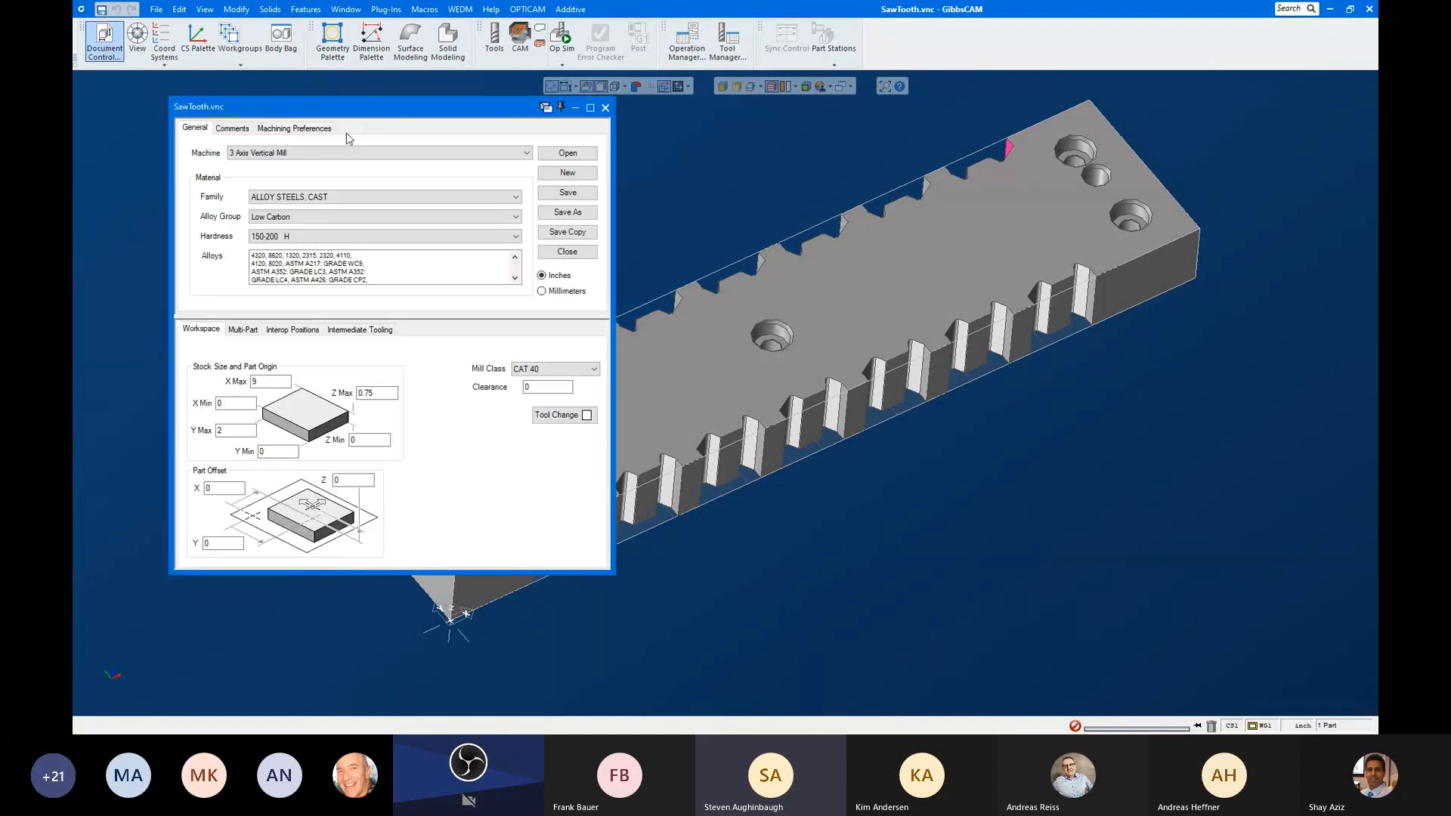
pyautogui.click(356, 154)
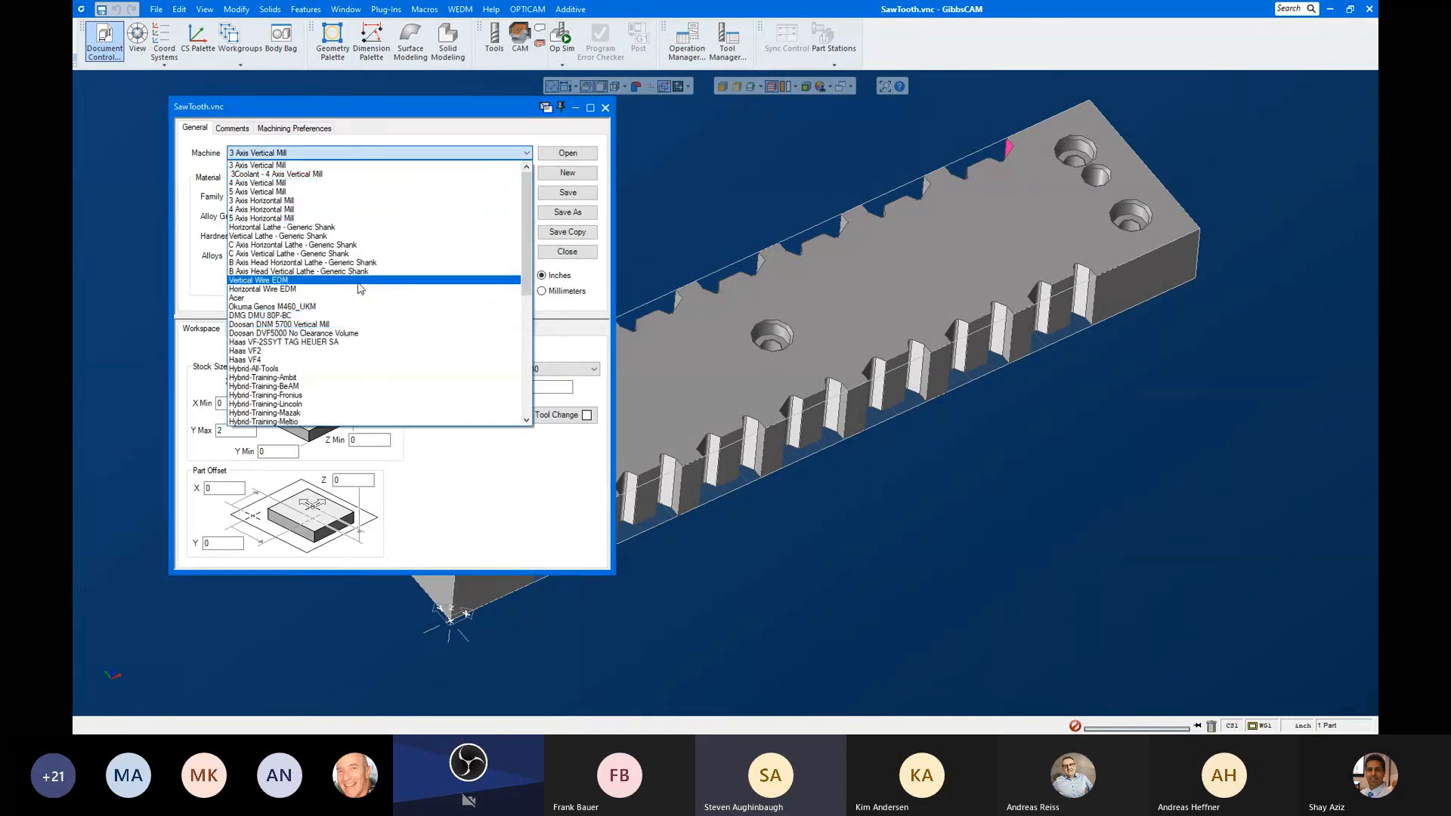
pyautogui.click(355, 280)
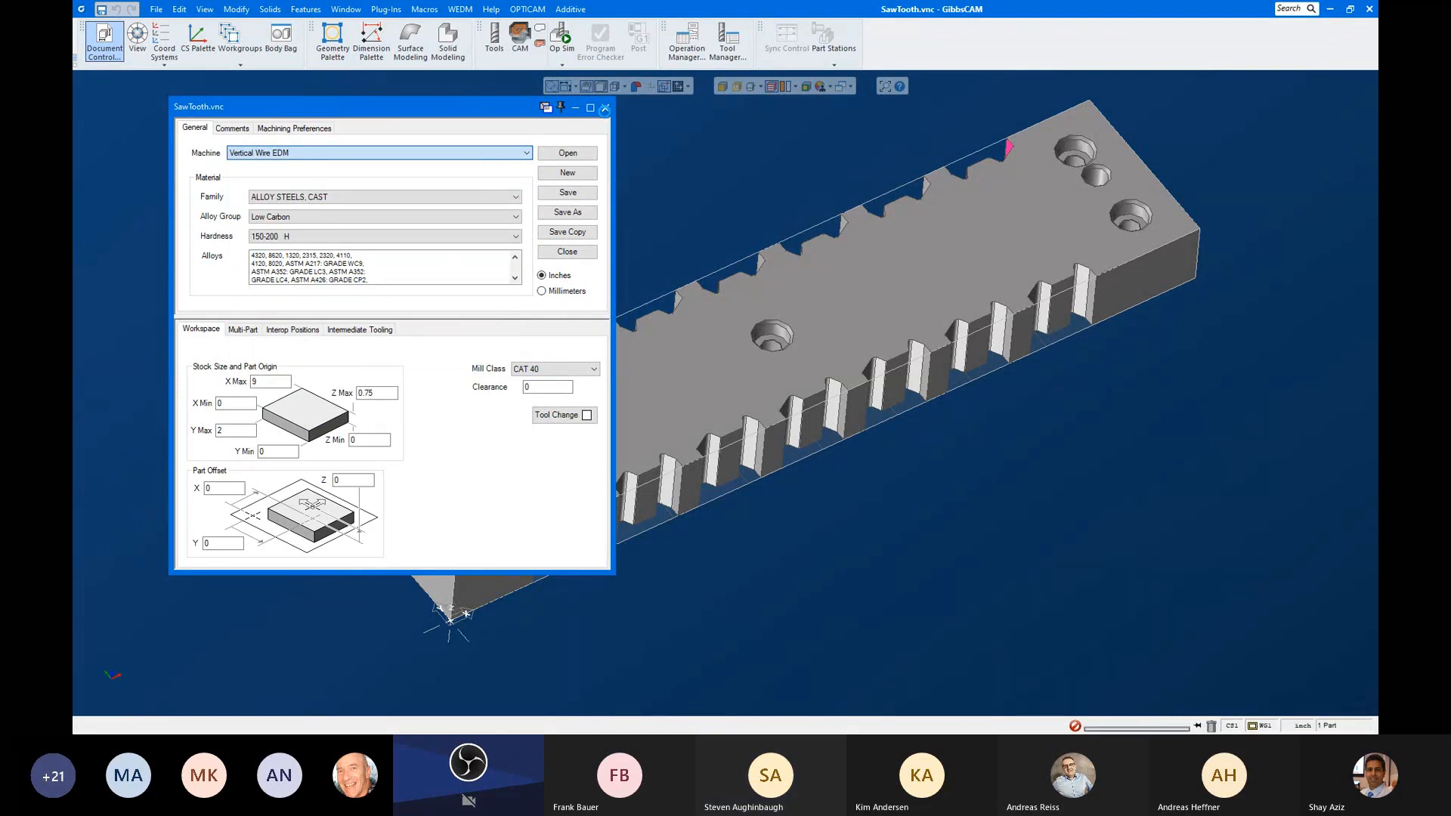
pyautogui.click(605, 108)
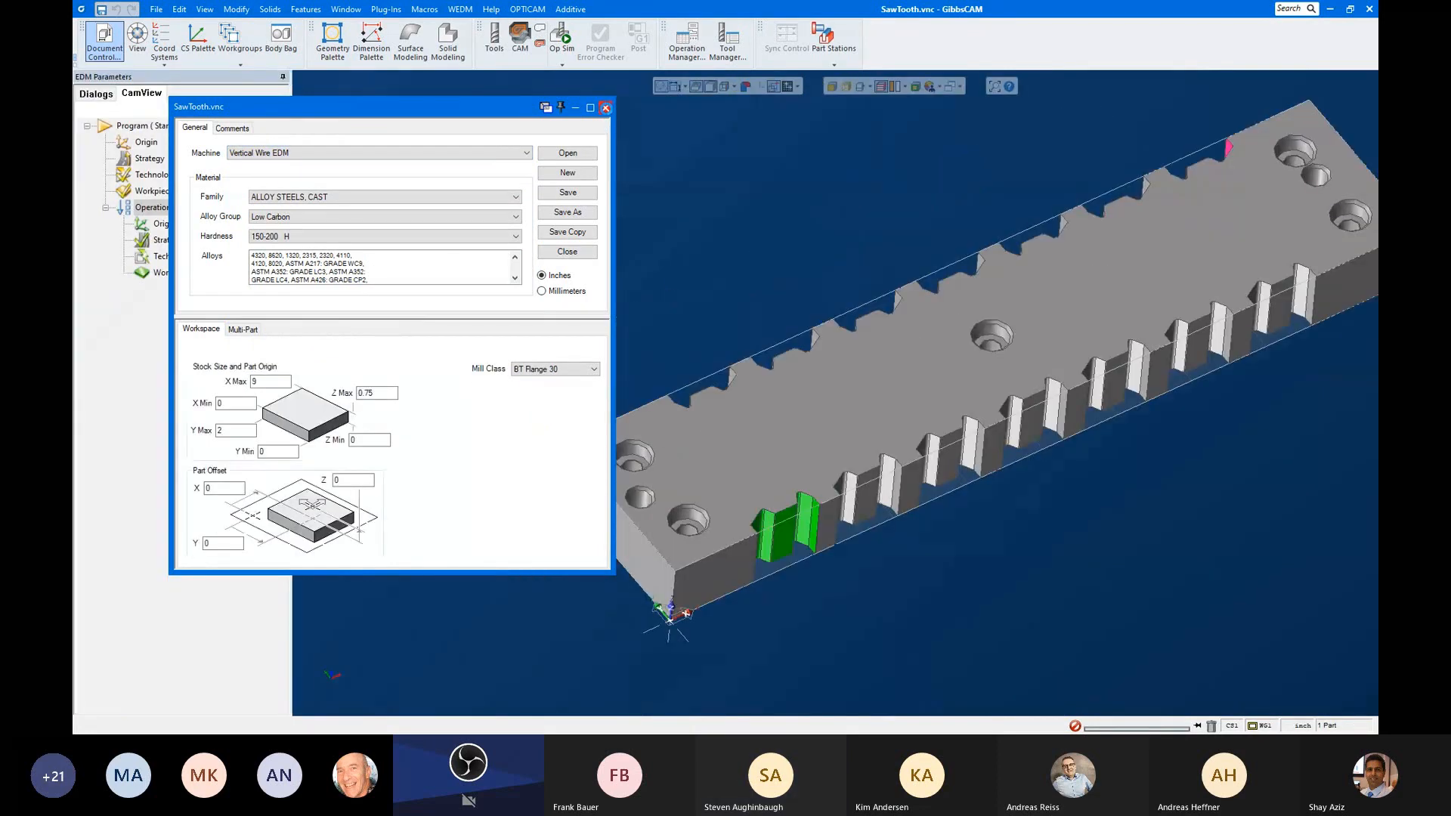
# Step: Run automatic feature recognition on Operation 1 for internal (die) features with the Green colour list, without using a new operation for each body
pyautogui.scroll(-5, 689, 378)
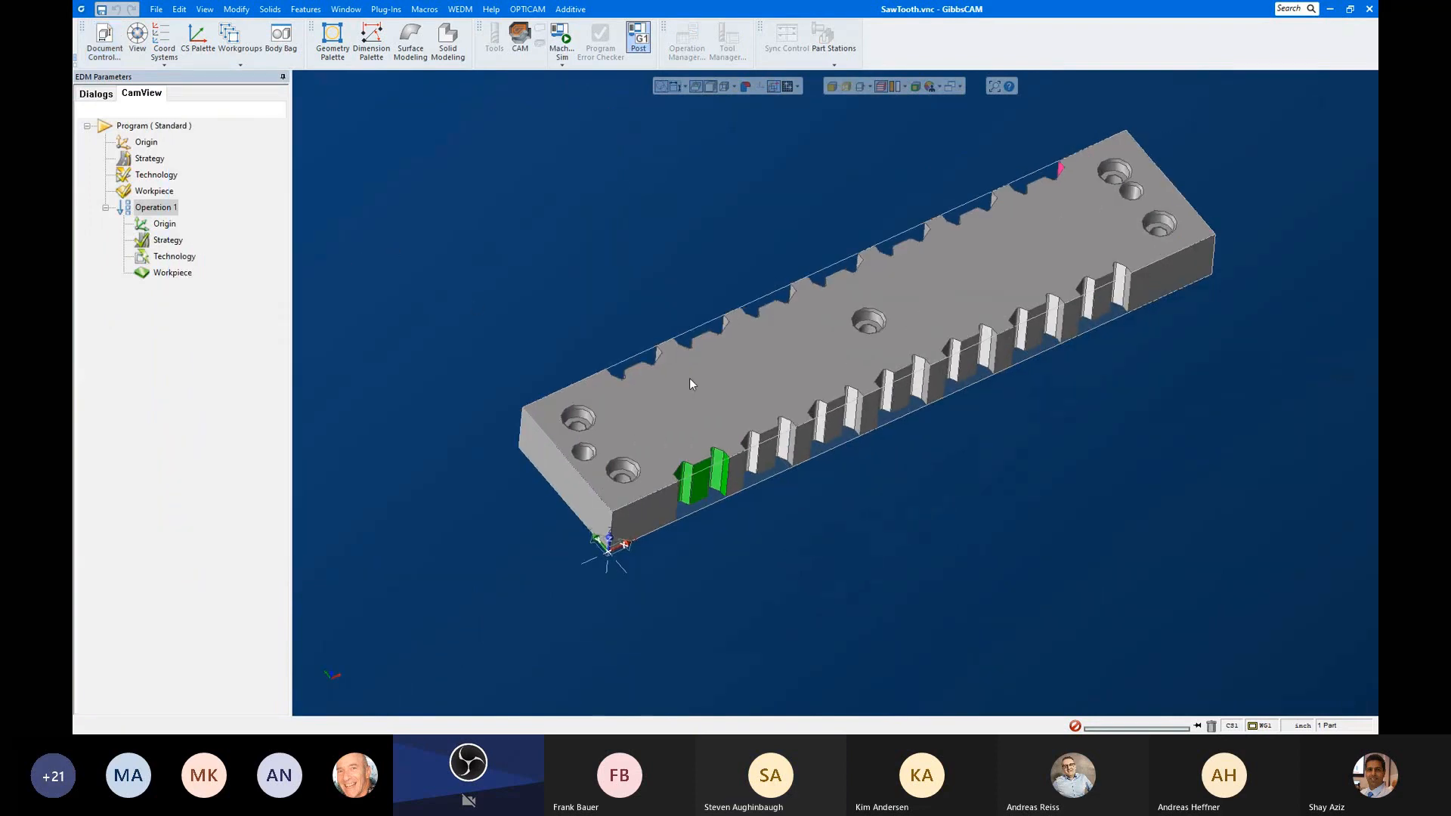
pyautogui.scroll(1, 909, 435)
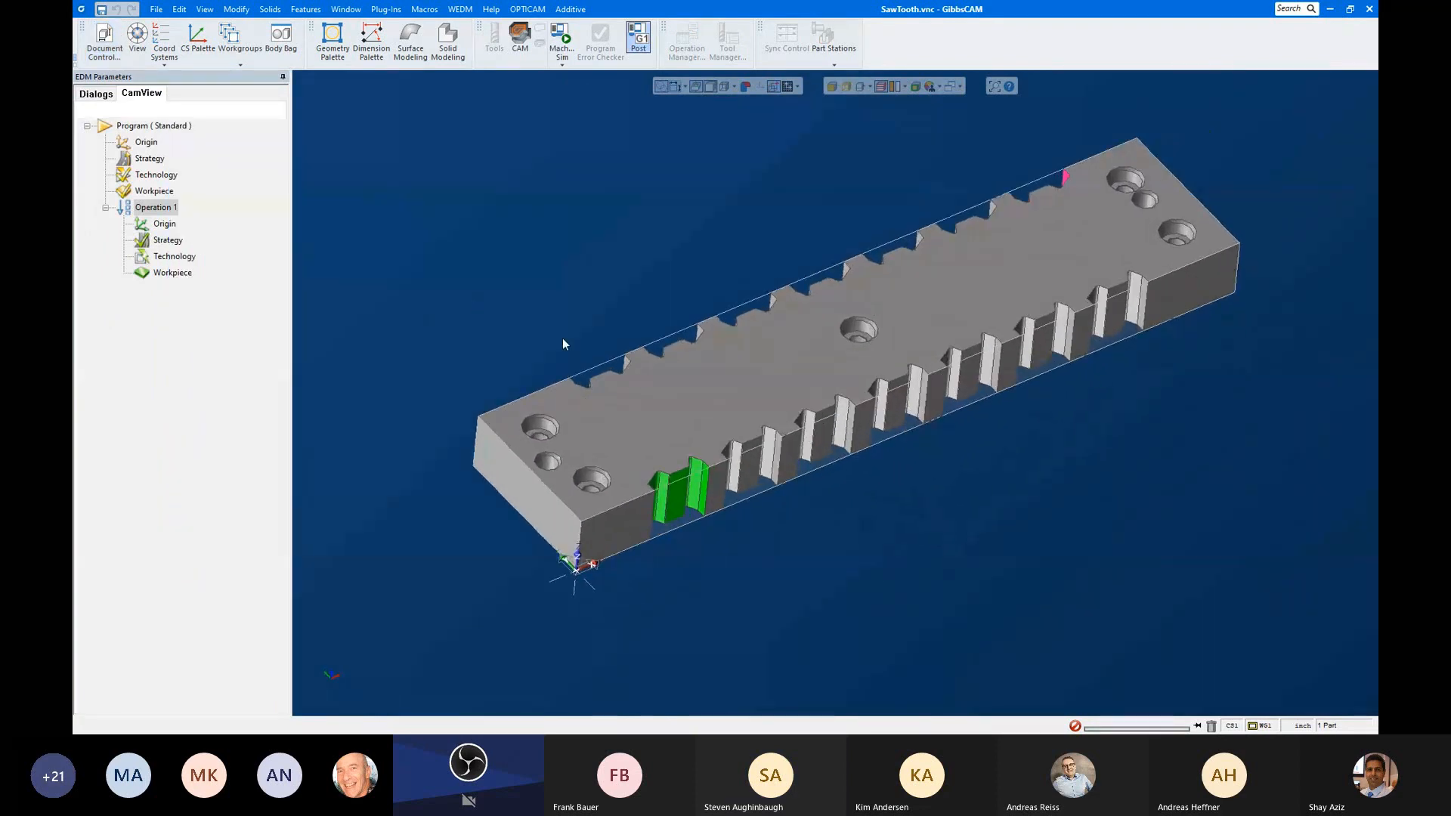
pyautogui.click(155, 207)
pyautogui.rightClick(155, 207)
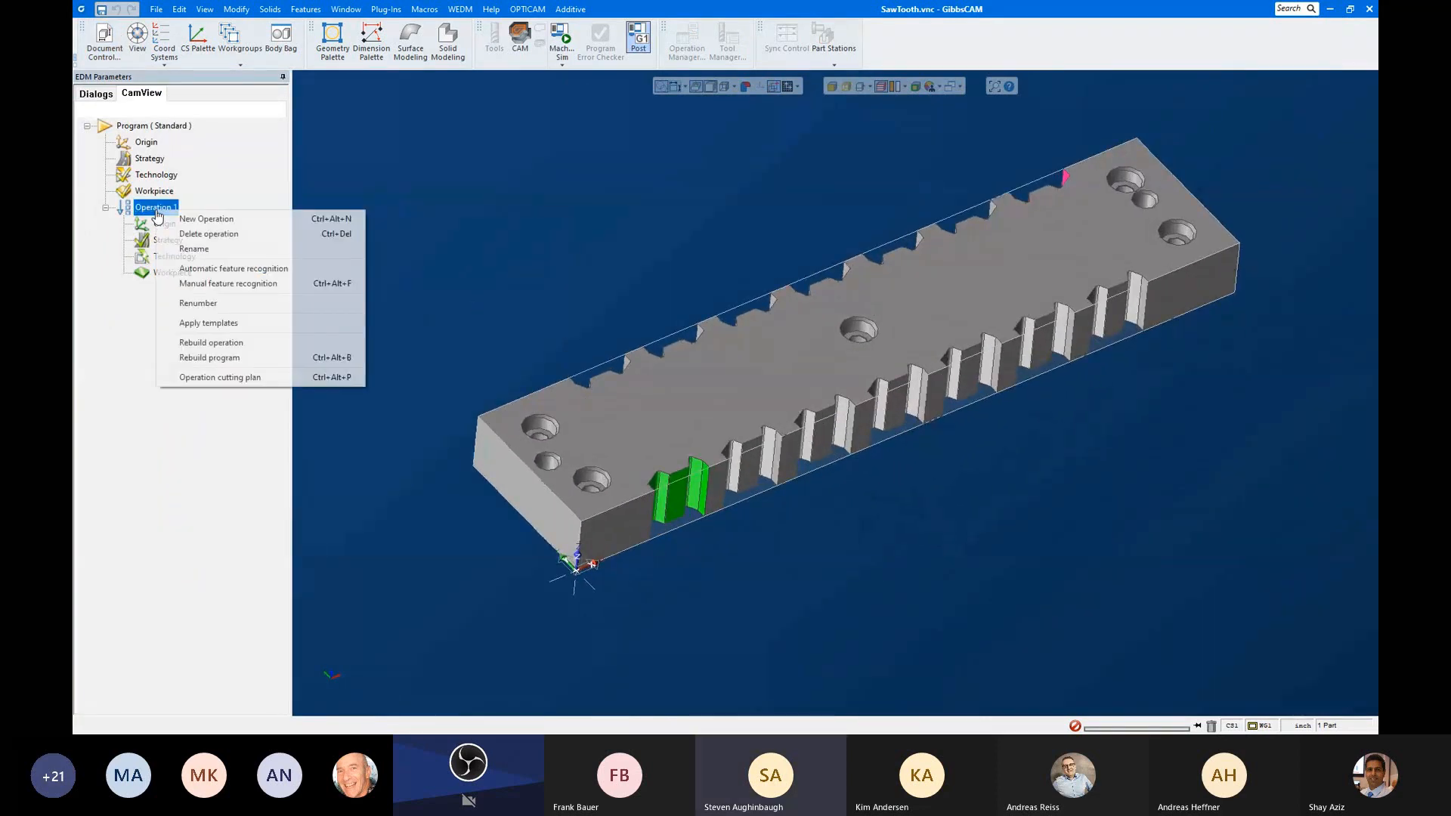
pyautogui.click(216, 270)
pyautogui.click(235, 293)
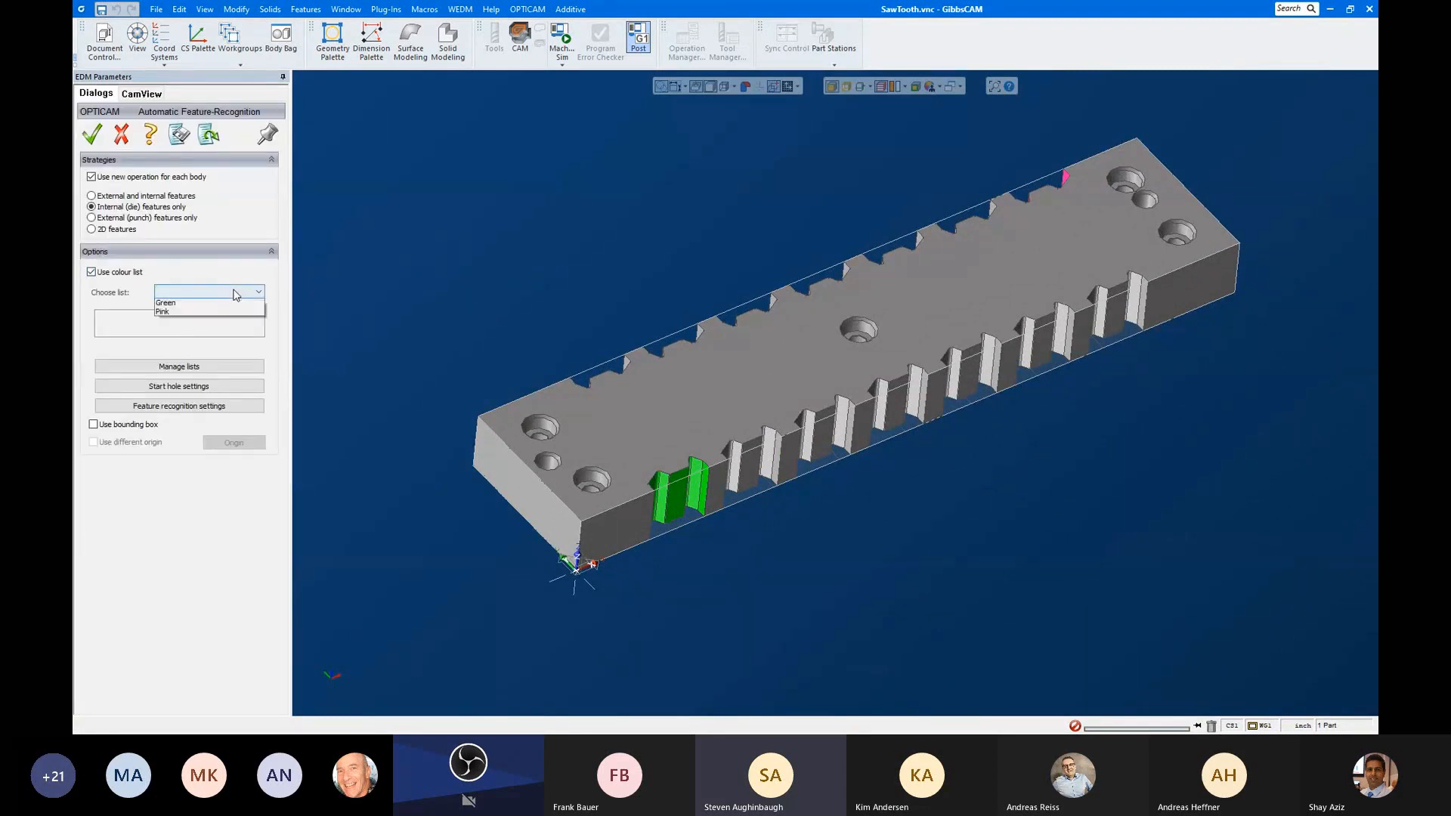
pyautogui.click(224, 305)
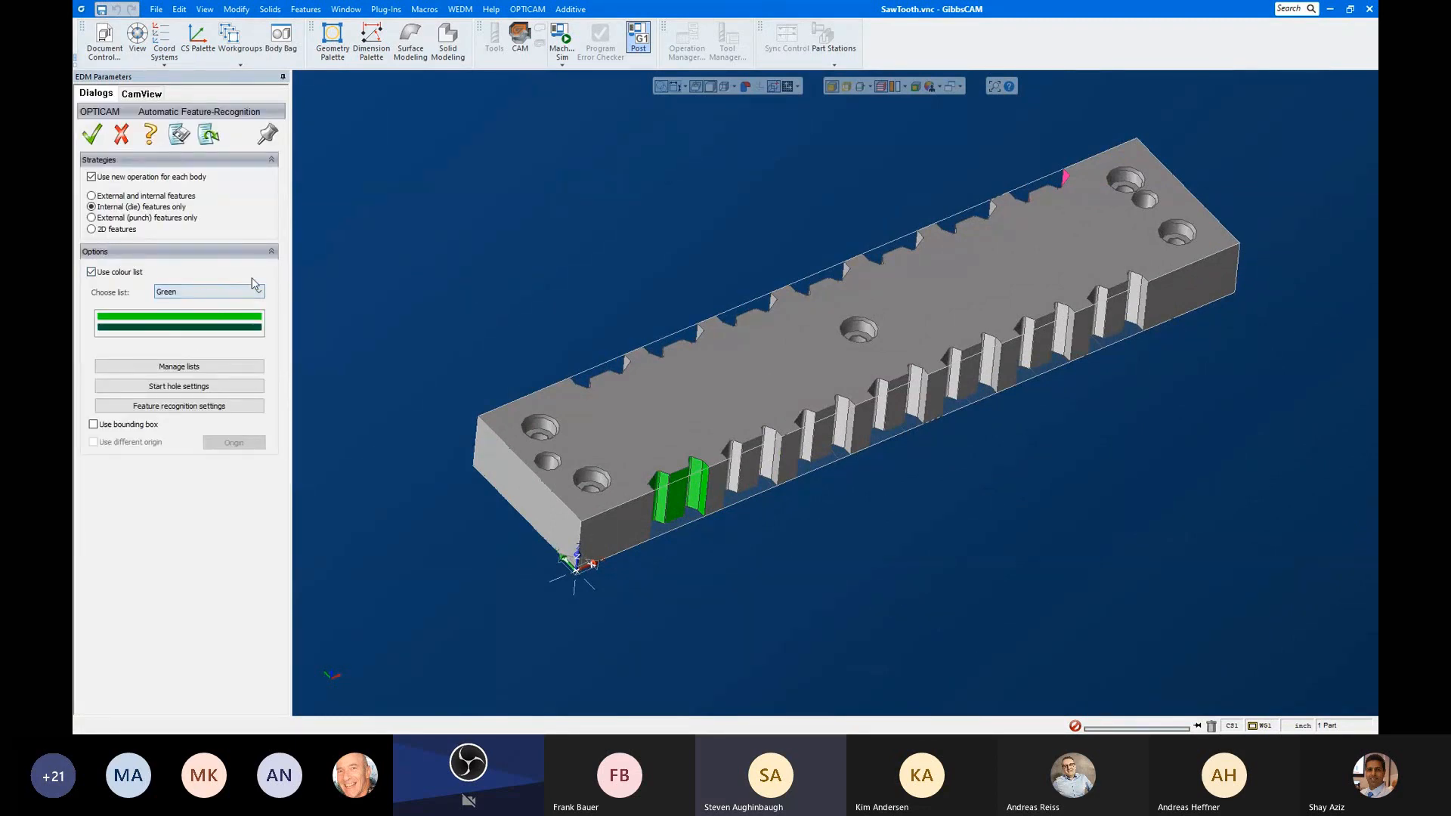
pyautogui.click(91, 177)
pyautogui.click(91, 135)
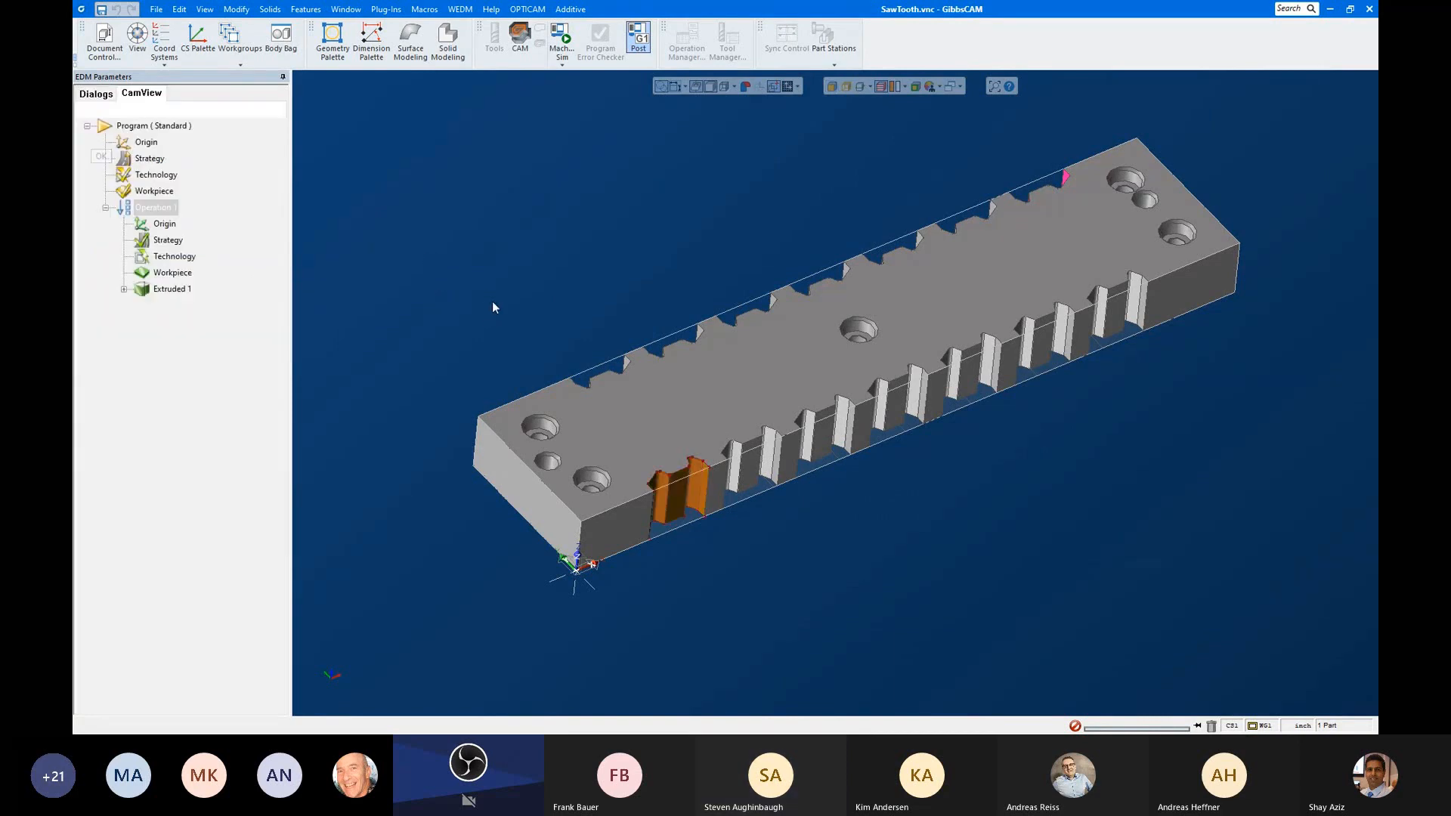
# Step: Make a grid pattern group from the Extruded 1 feature and set its number of rows to 1
pyautogui.moveTo(732, 498); pyautogui.dragTo(633, 484, button='middle')
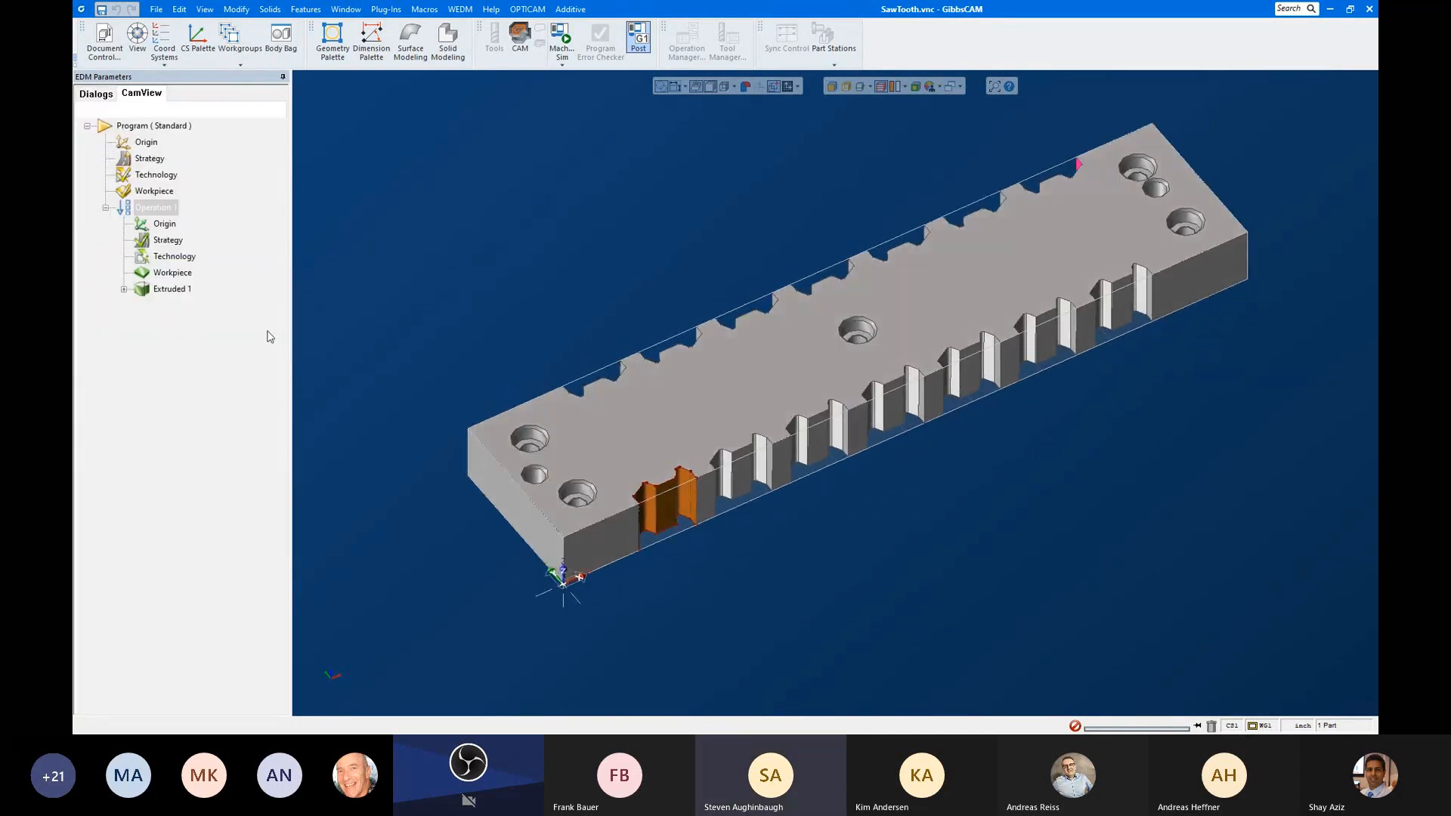
pyautogui.click(158, 291)
pyautogui.scroll(3, 684, 559)
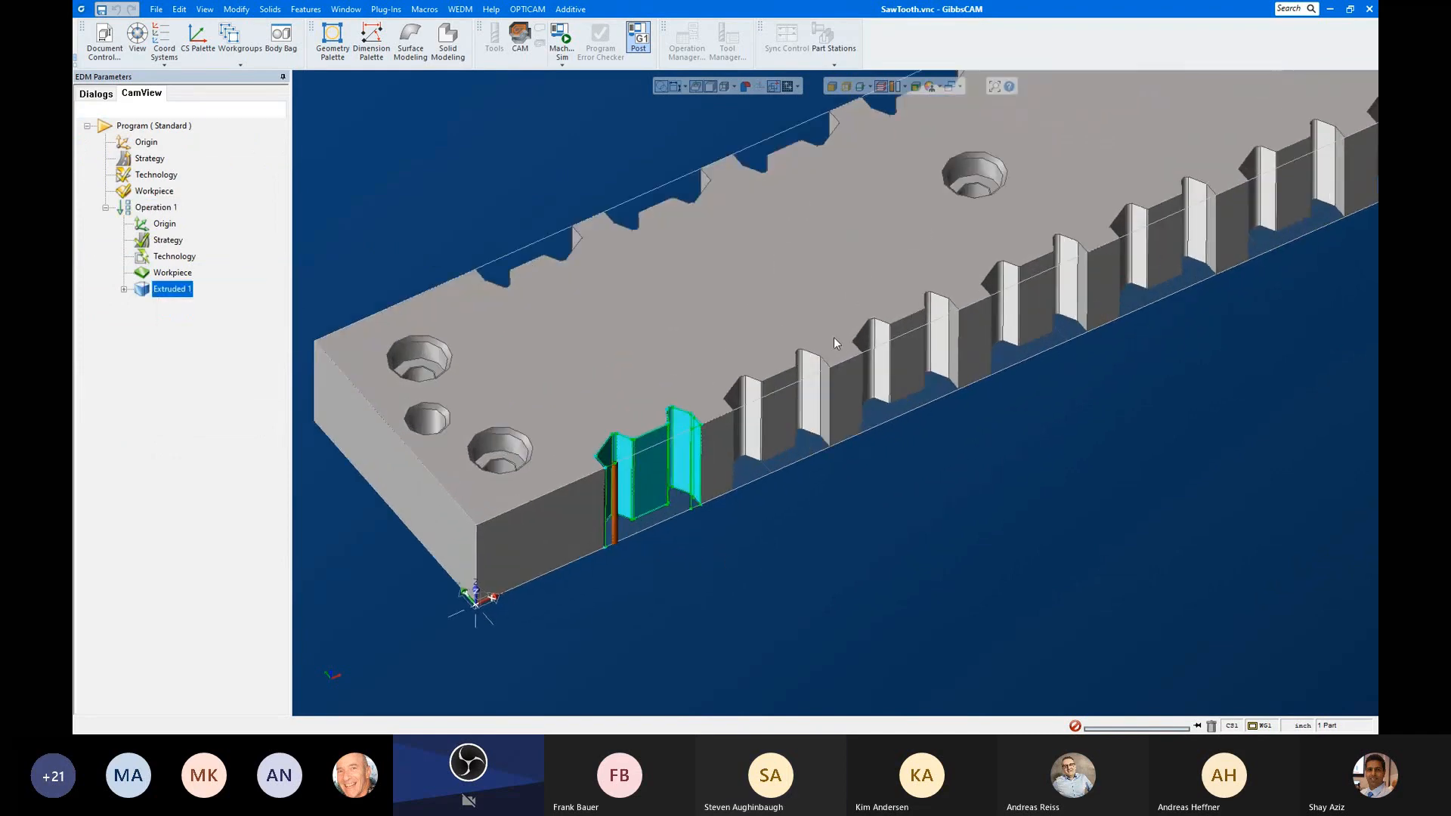
pyautogui.moveTo(832, 337); pyautogui.dragTo(872, 483, button='middle')
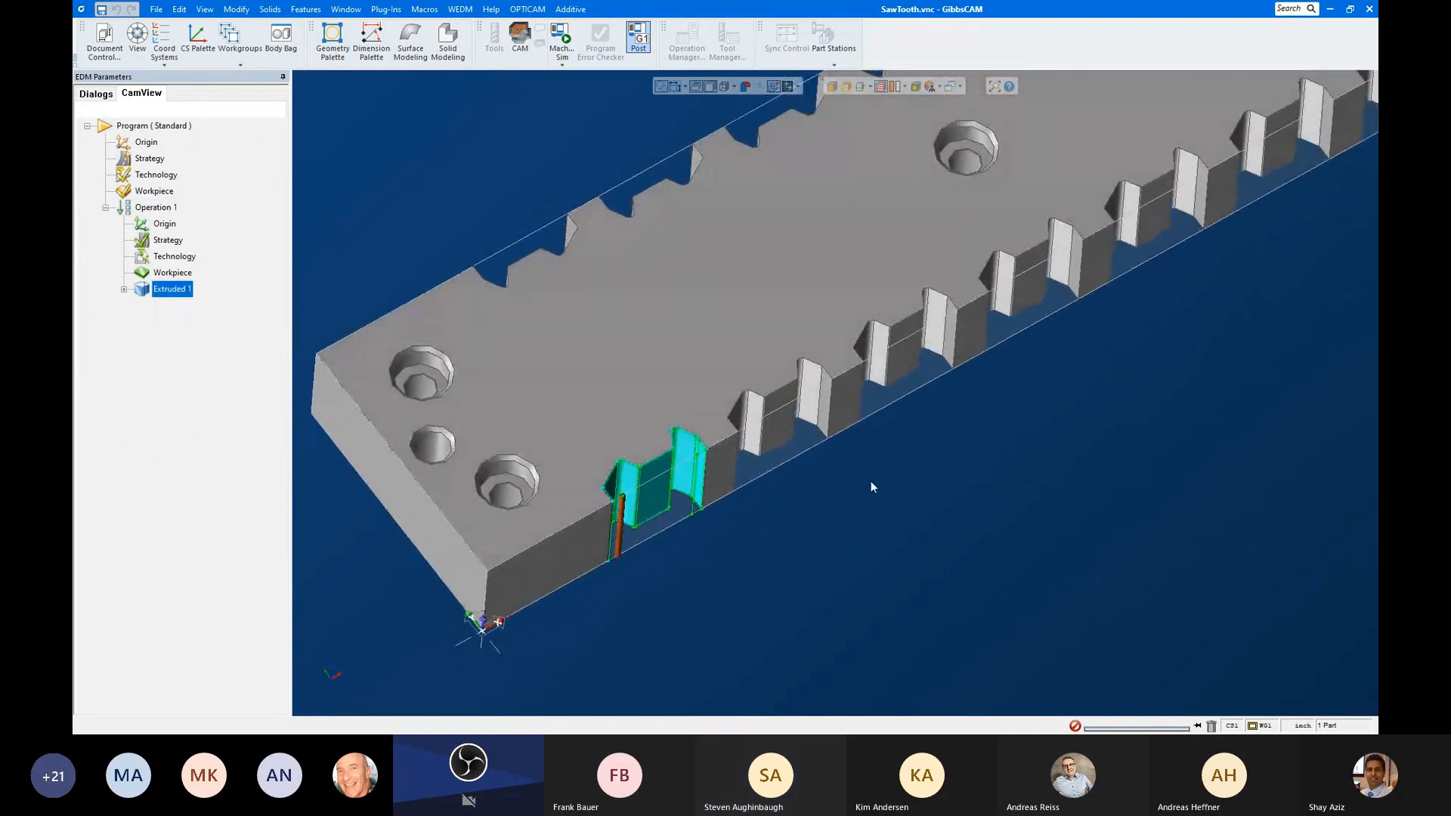
pyautogui.scroll(-2, 700, 412)
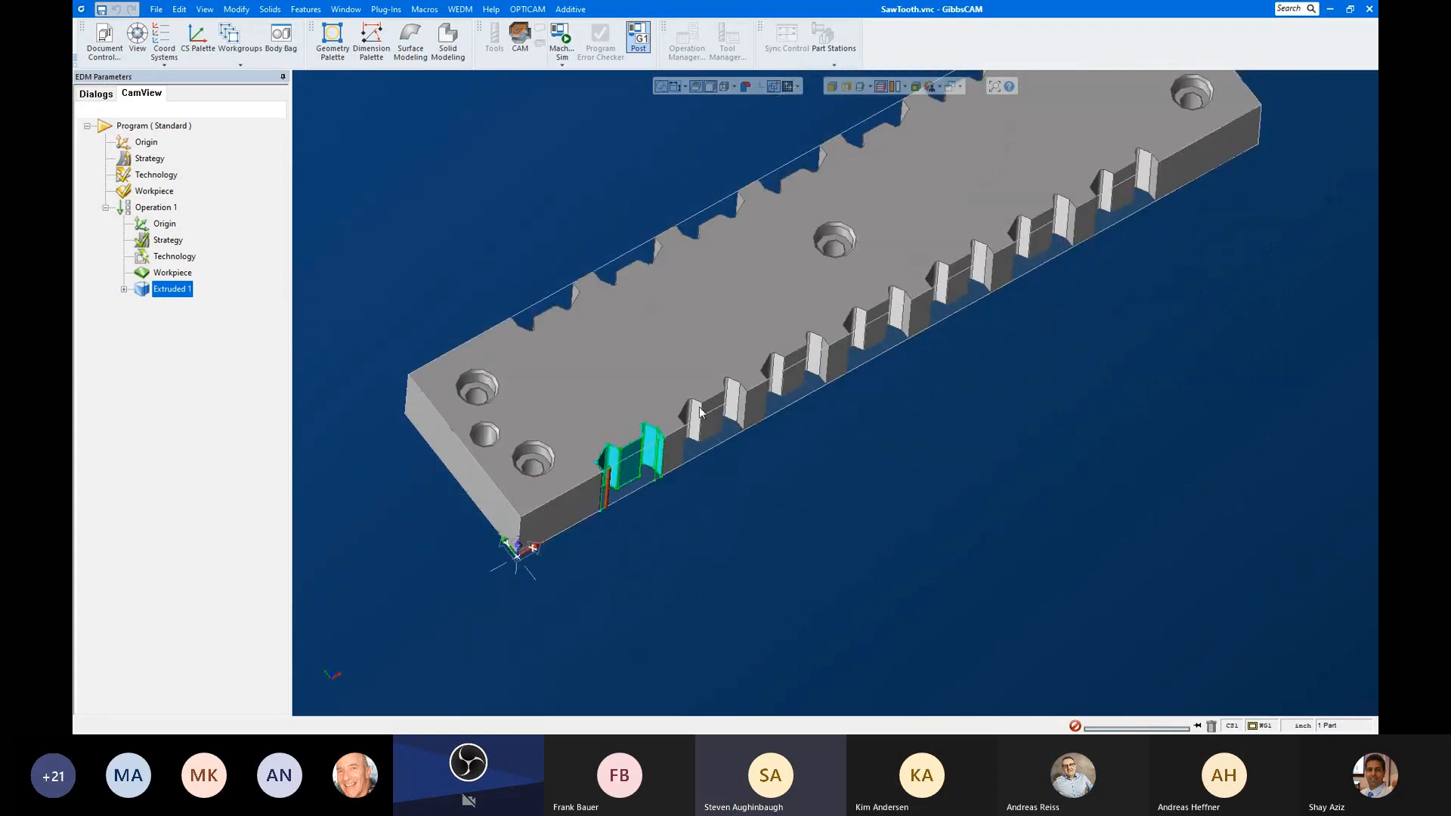
pyautogui.rightClick(164, 294)
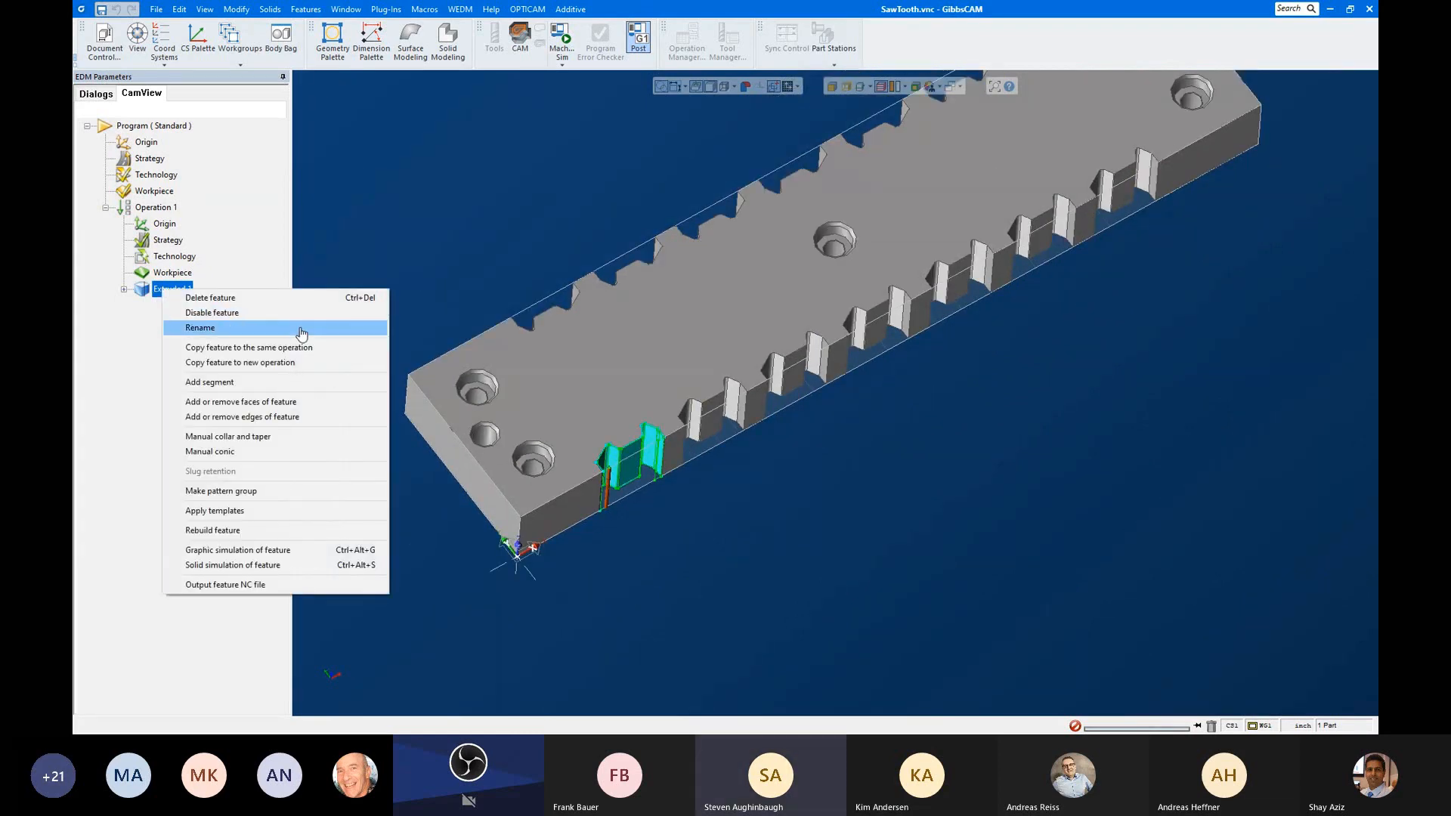
pyautogui.click(278, 491)
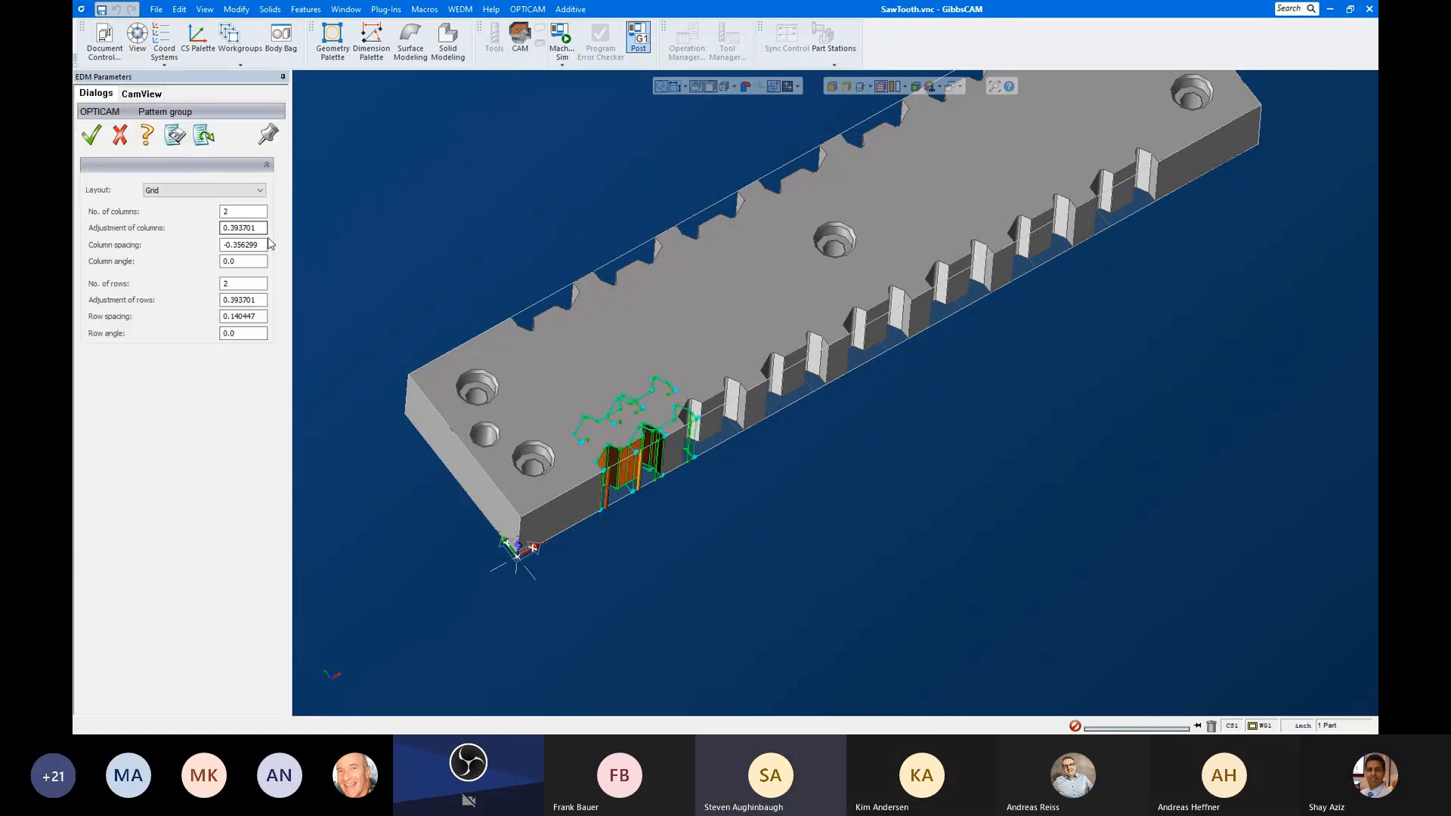
pyautogui.doubleClick(239, 285)
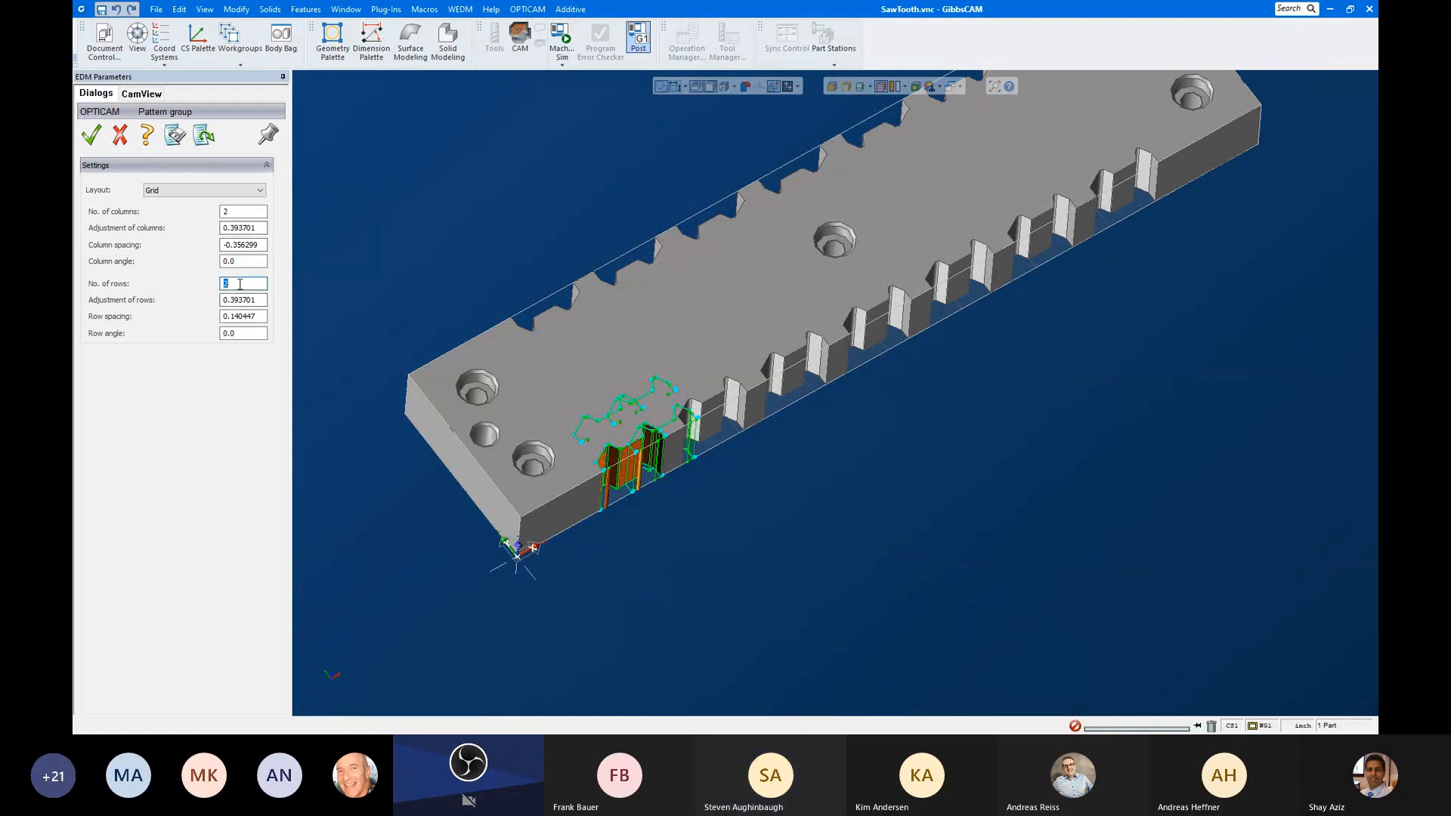
pyautogui.write('1')
pyautogui.press('Return')
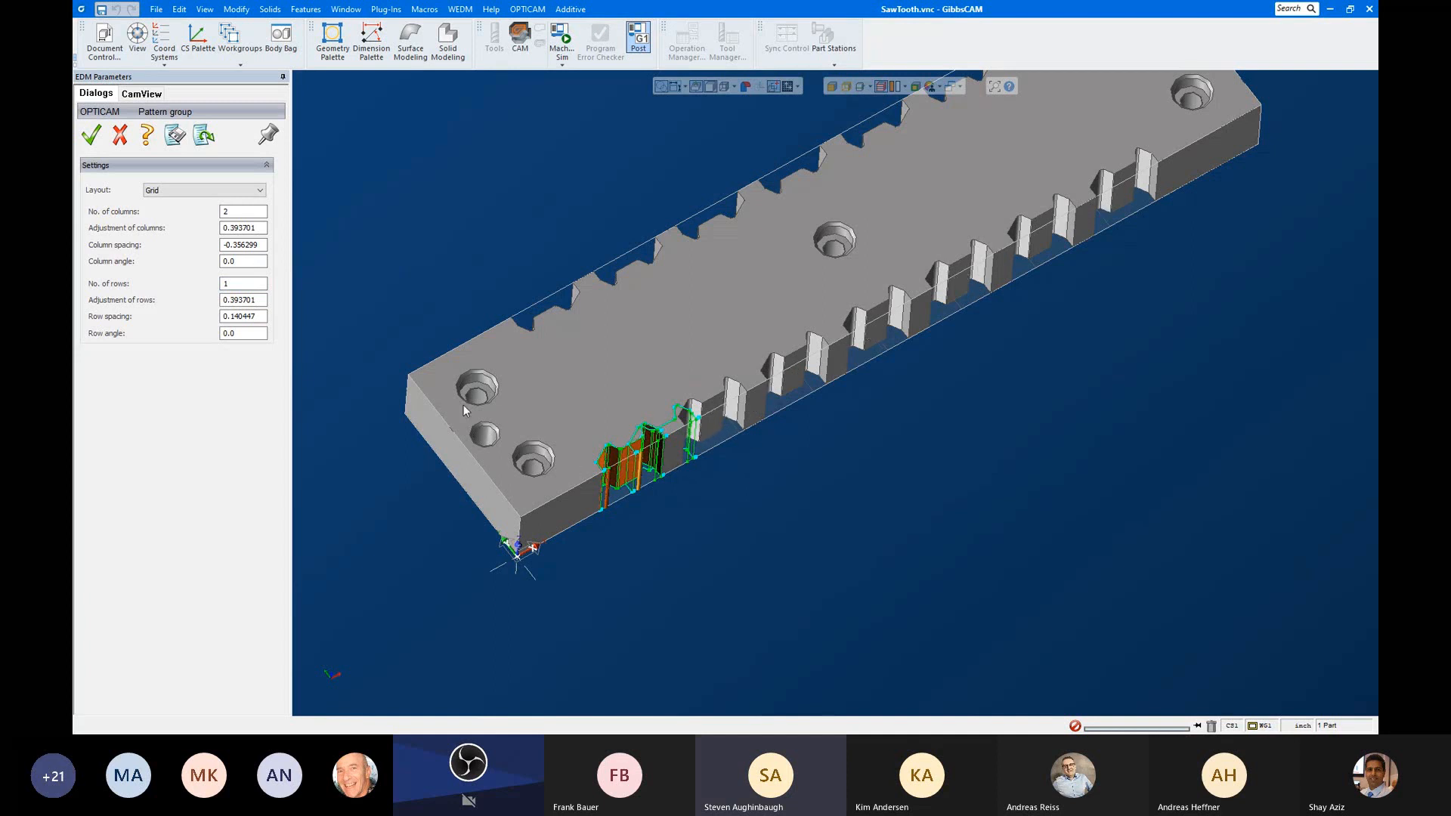
# Step: Set the pattern group to 7 columns with a column adjustment of 1.0
pyautogui.click(255, 215)
pyautogui.click(254, 228)
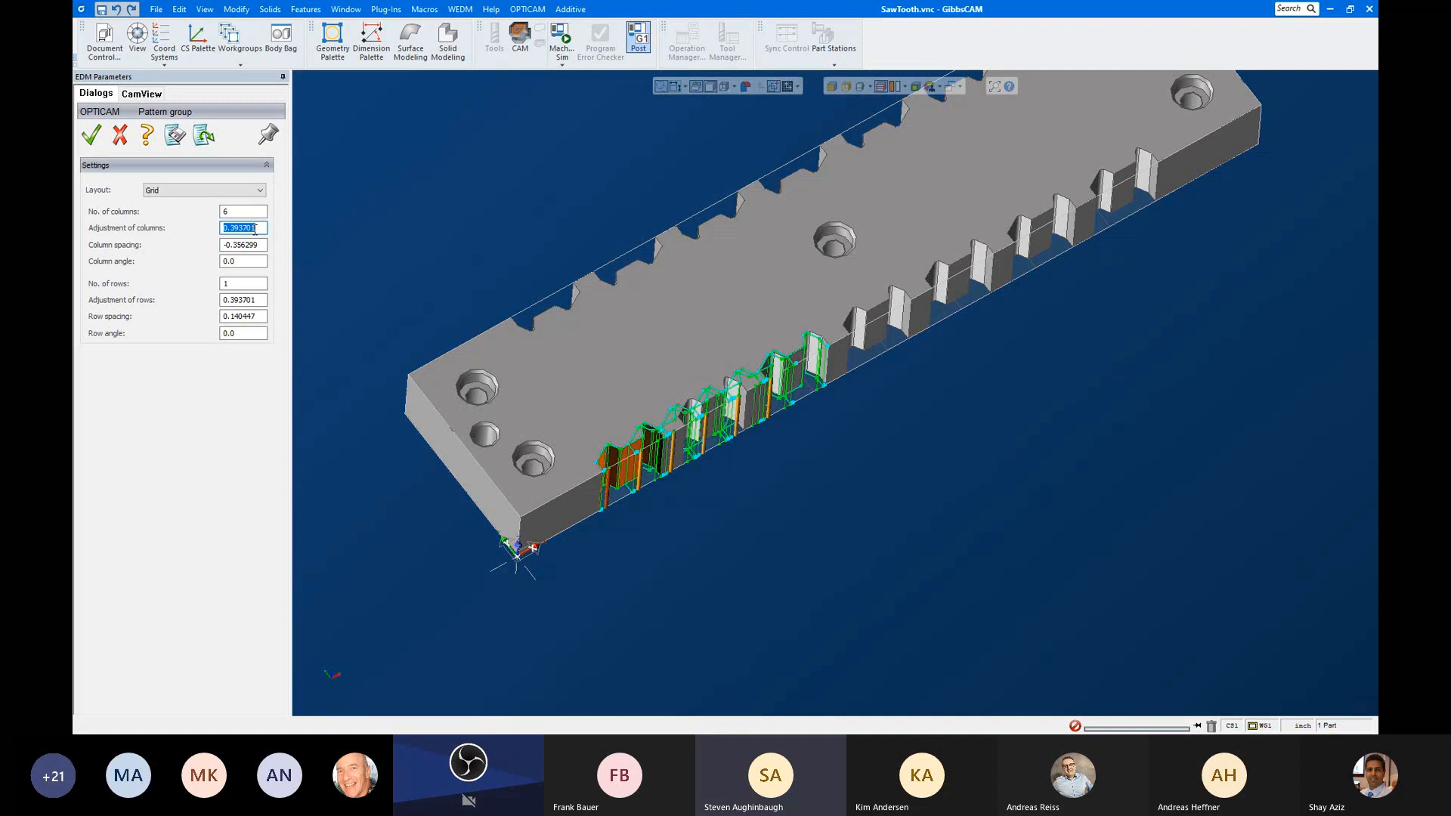
pyautogui.write('1')
pyautogui.press('Return')
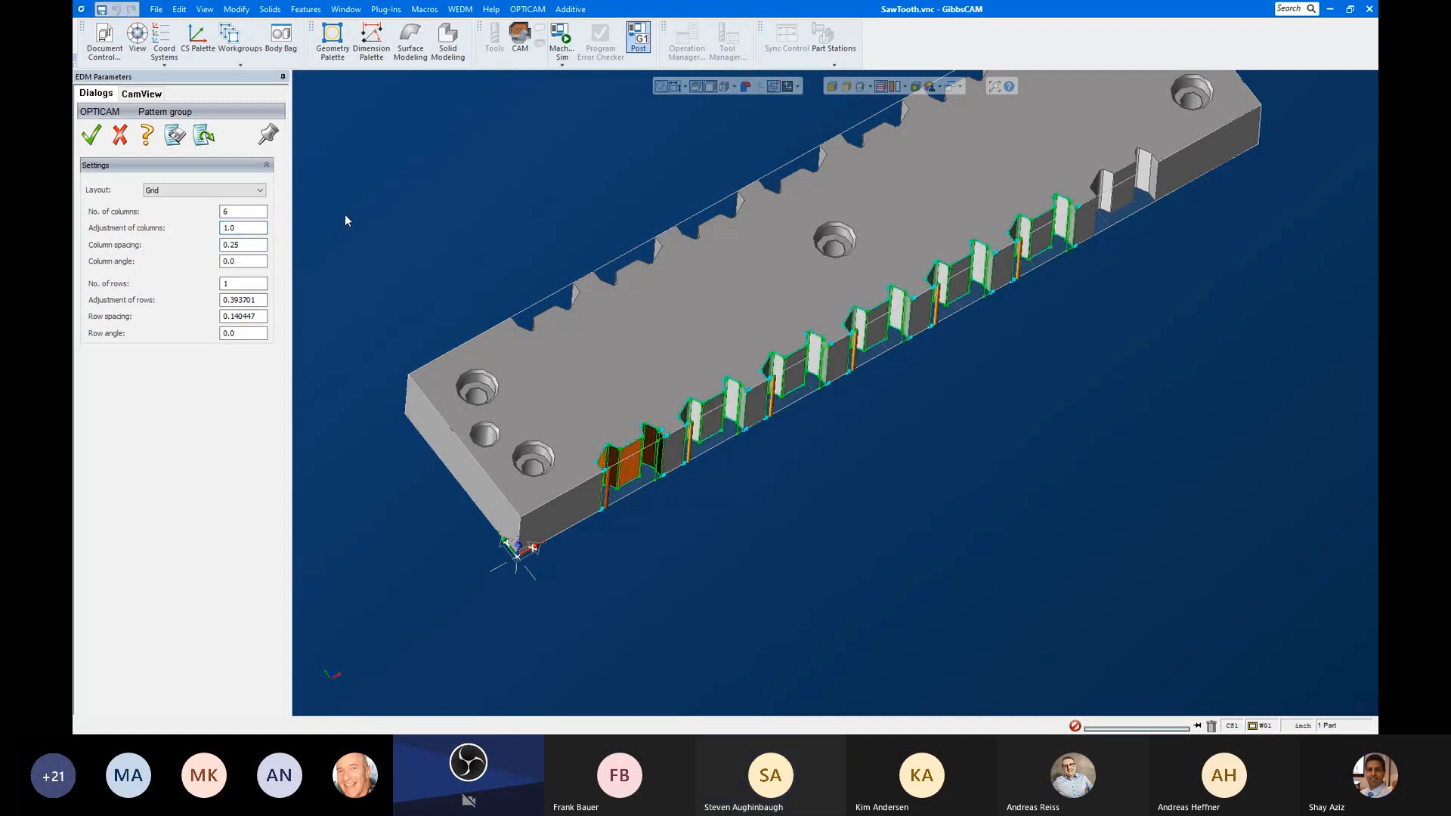
pyautogui.click(255, 211)
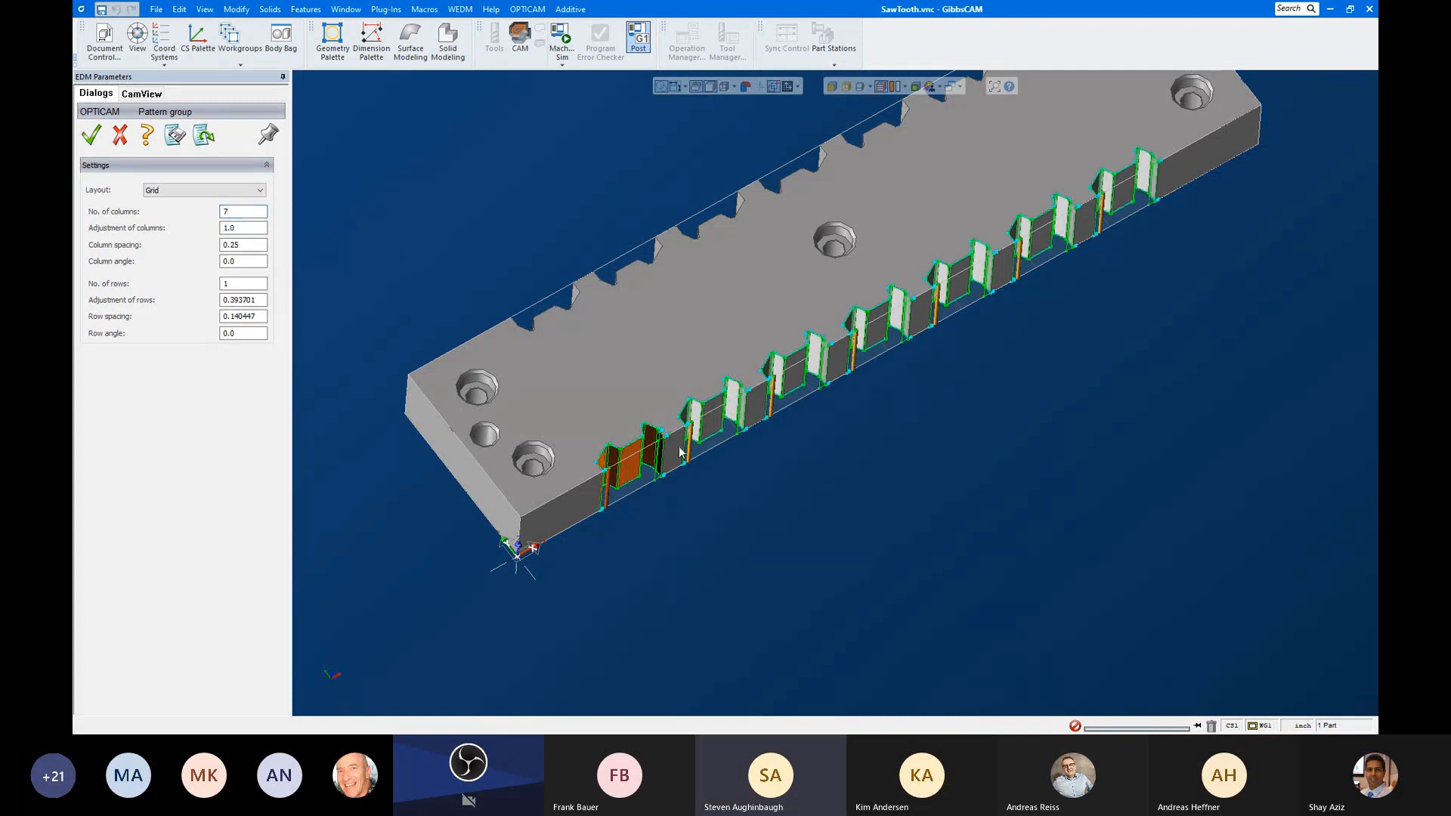
# Step: Inspect the patterned cuts along the part's toothed edge and accept the pattern group
pyautogui.scroll(-2, 1031, 249)
pyautogui.scroll(1, 1039, 256)
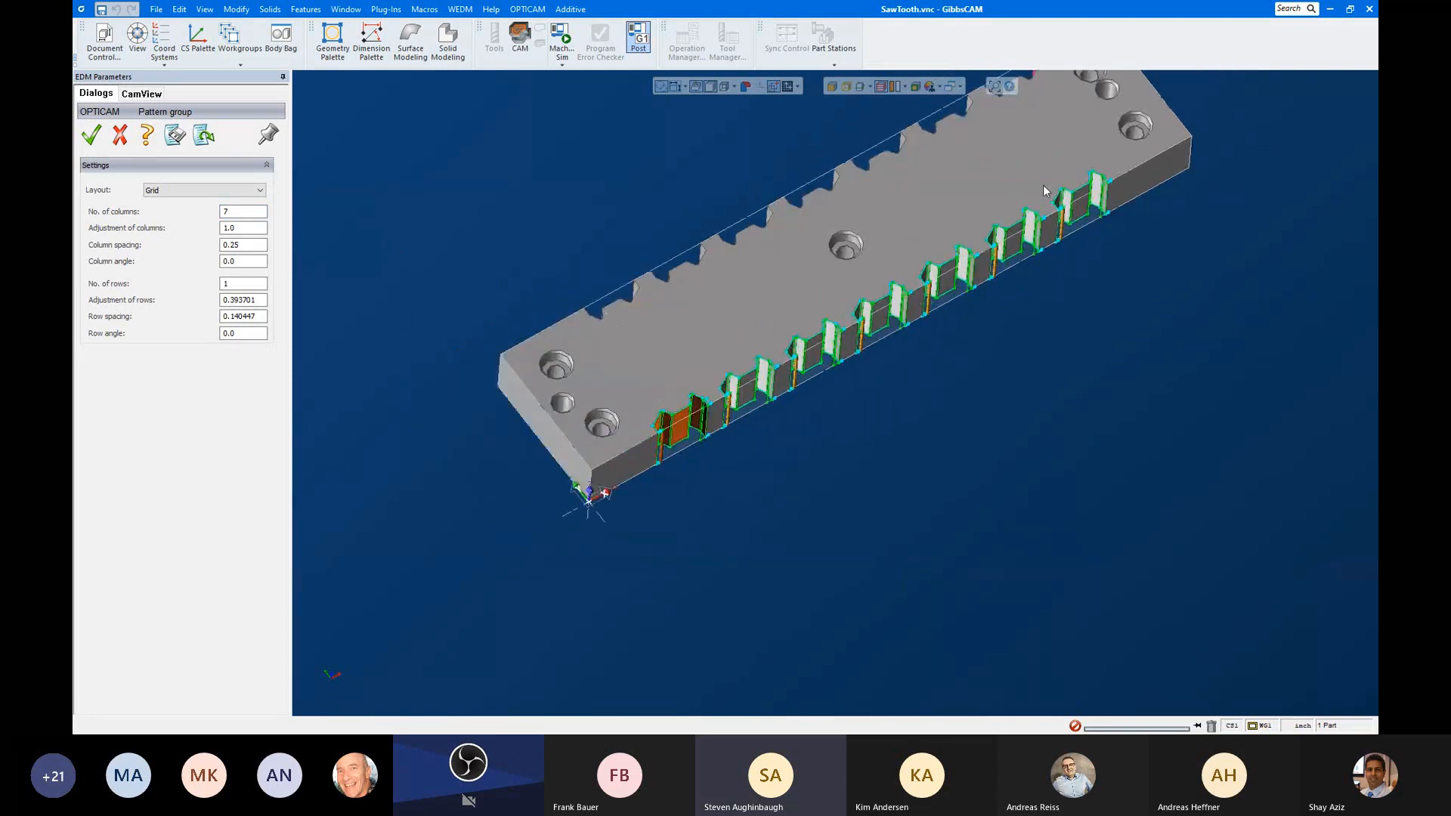
pyautogui.moveTo(1042, 184); pyautogui.dragTo(828, 376, button='middle')
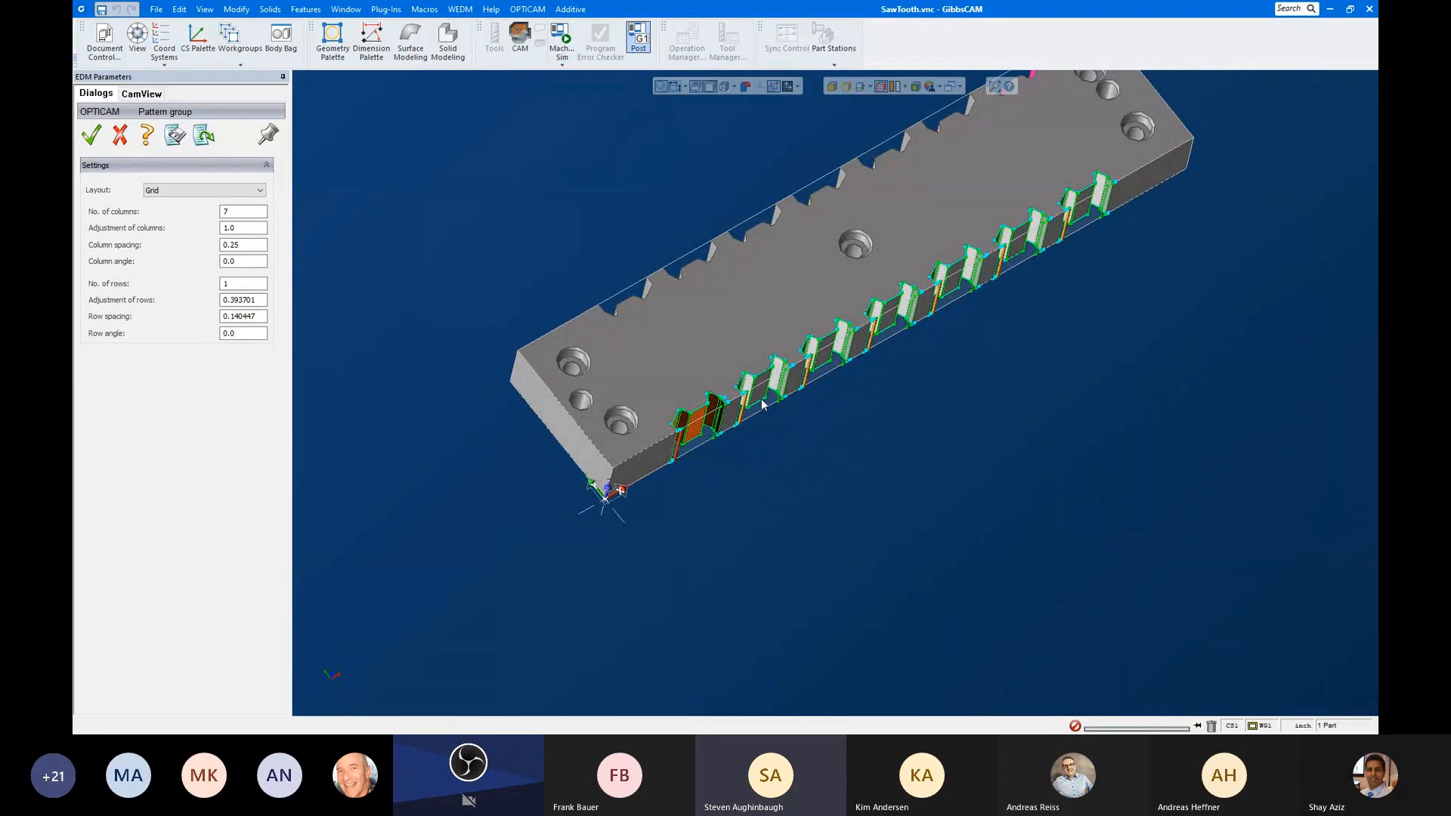
pyautogui.scroll(3, 674, 464)
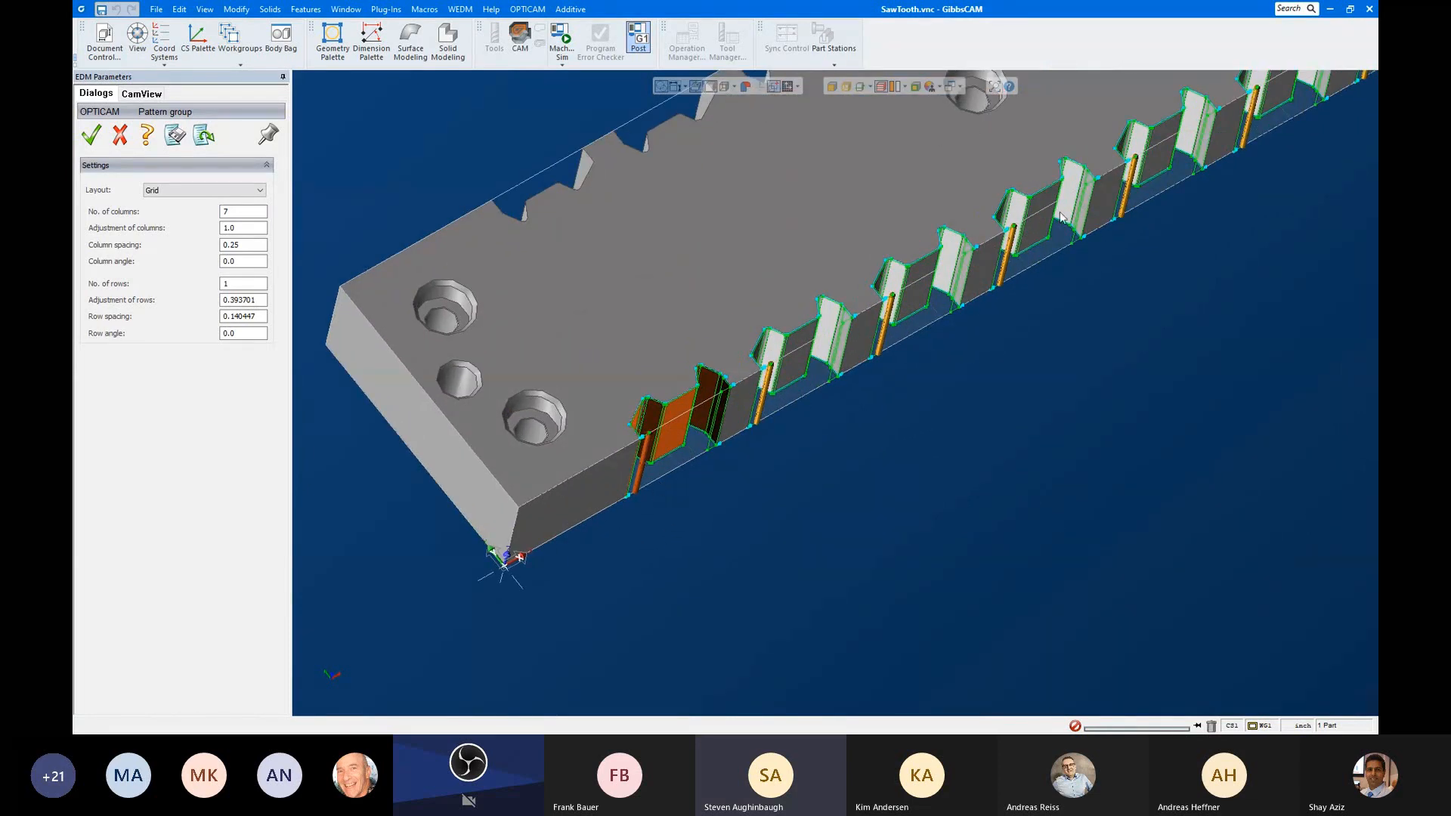
pyautogui.scroll(-3, 1126, 197)
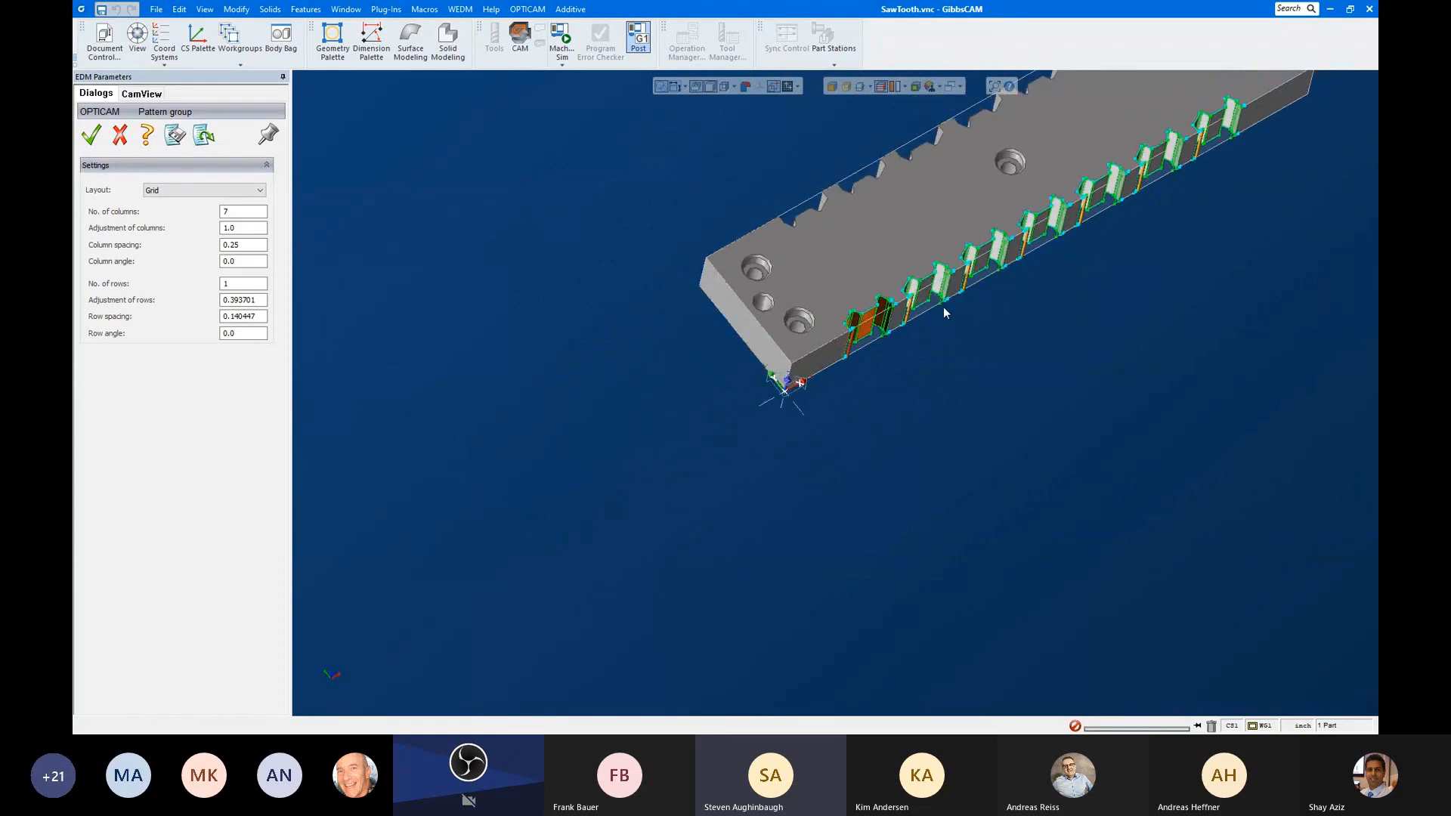
pyautogui.moveTo(981, 273); pyautogui.dragTo(753, 436, button='middle')
pyautogui.scroll(2, 871, 420)
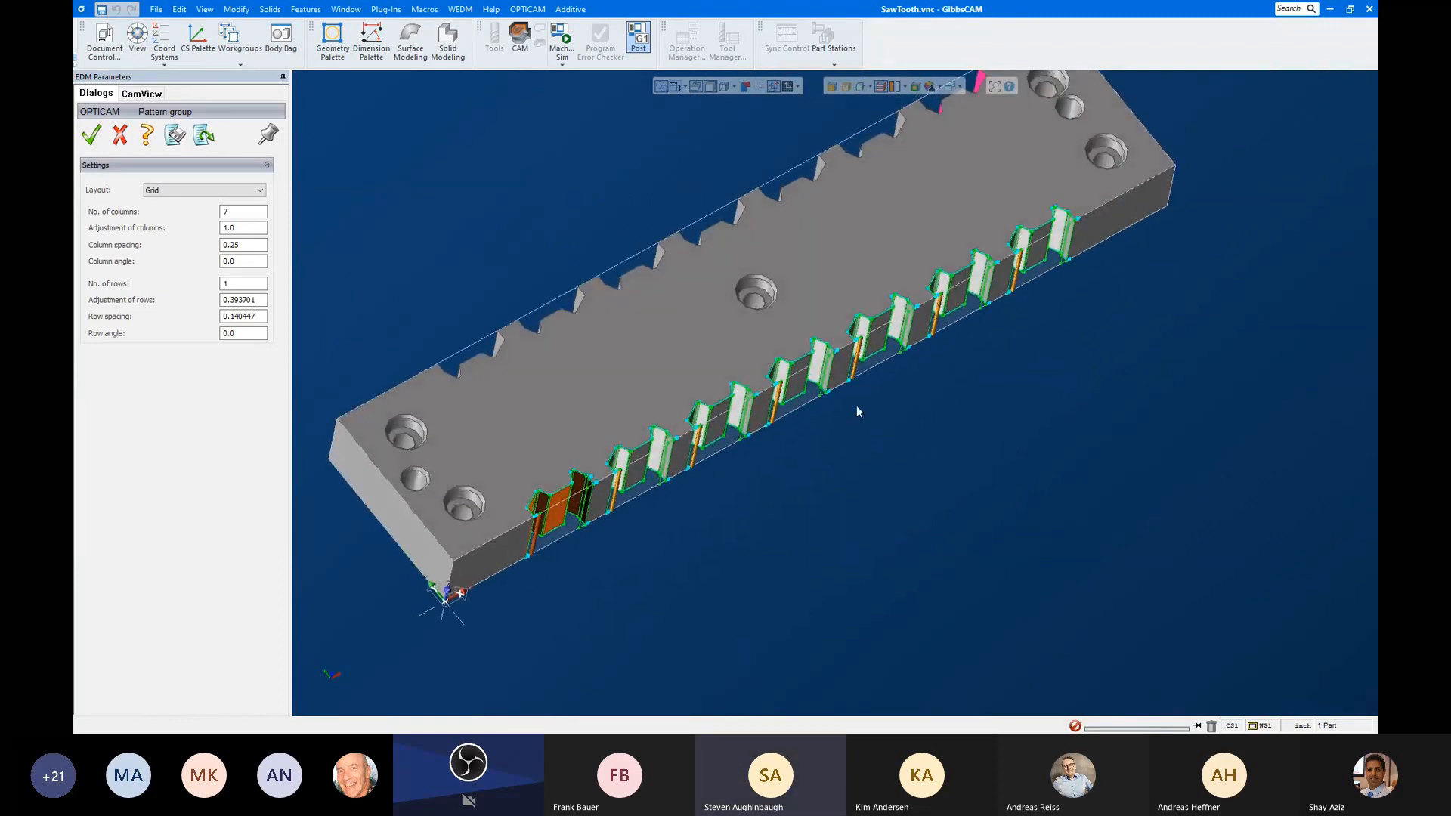
pyautogui.moveTo(856, 411); pyautogui.dragTo(823, 286, button='middle')
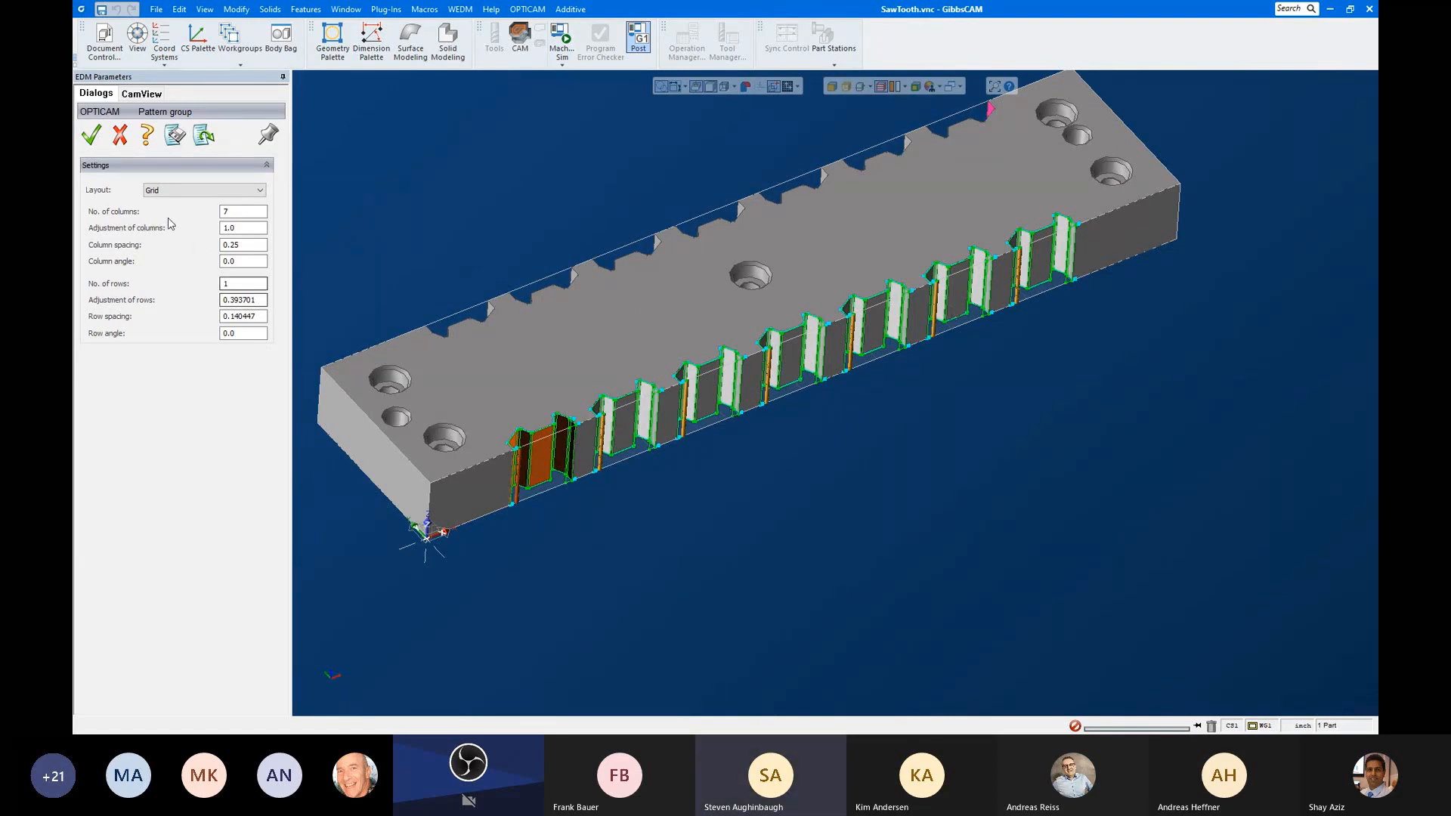
pyautogui.click(94, 141)
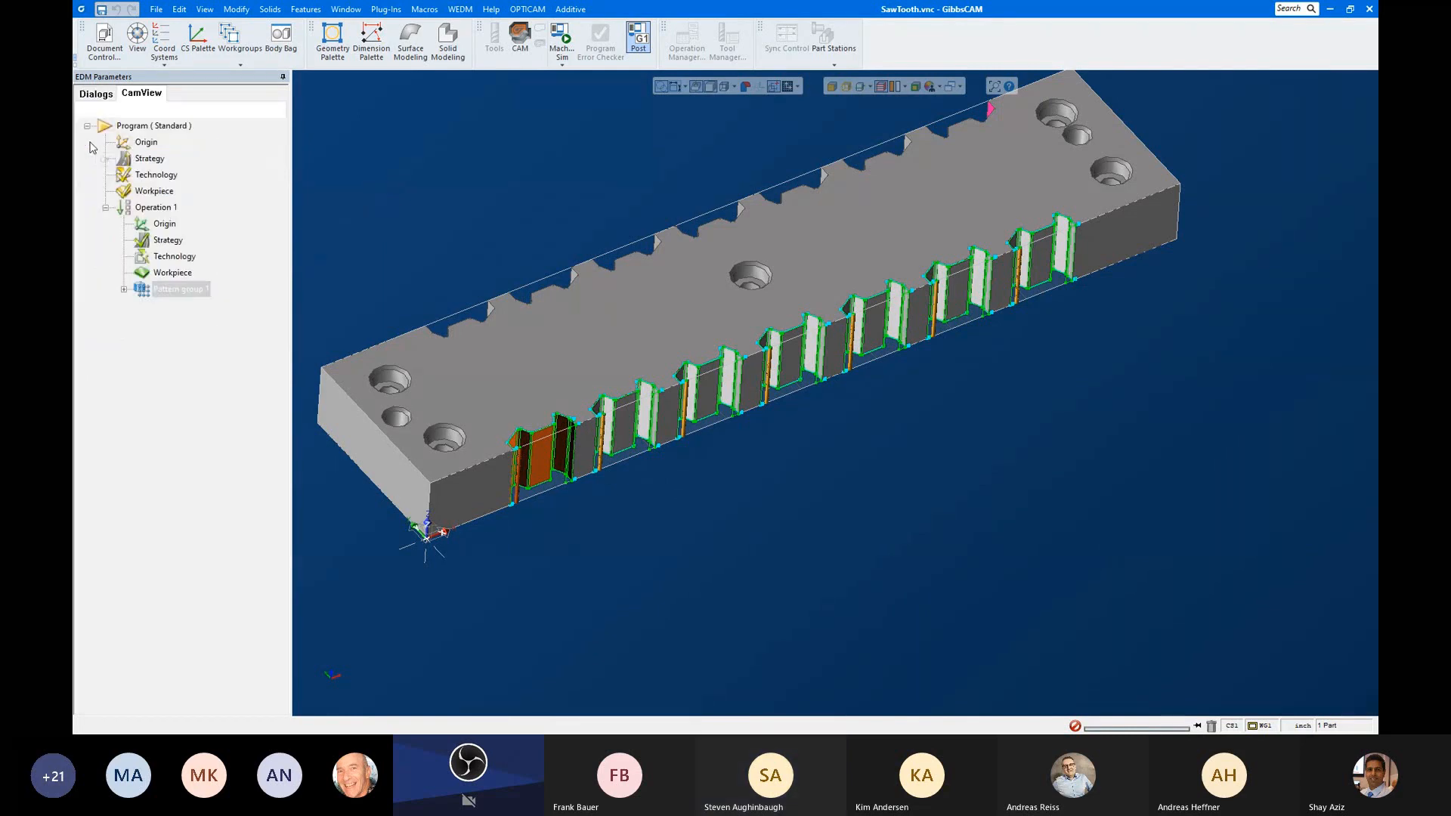
pyautogui.click(501, 201)
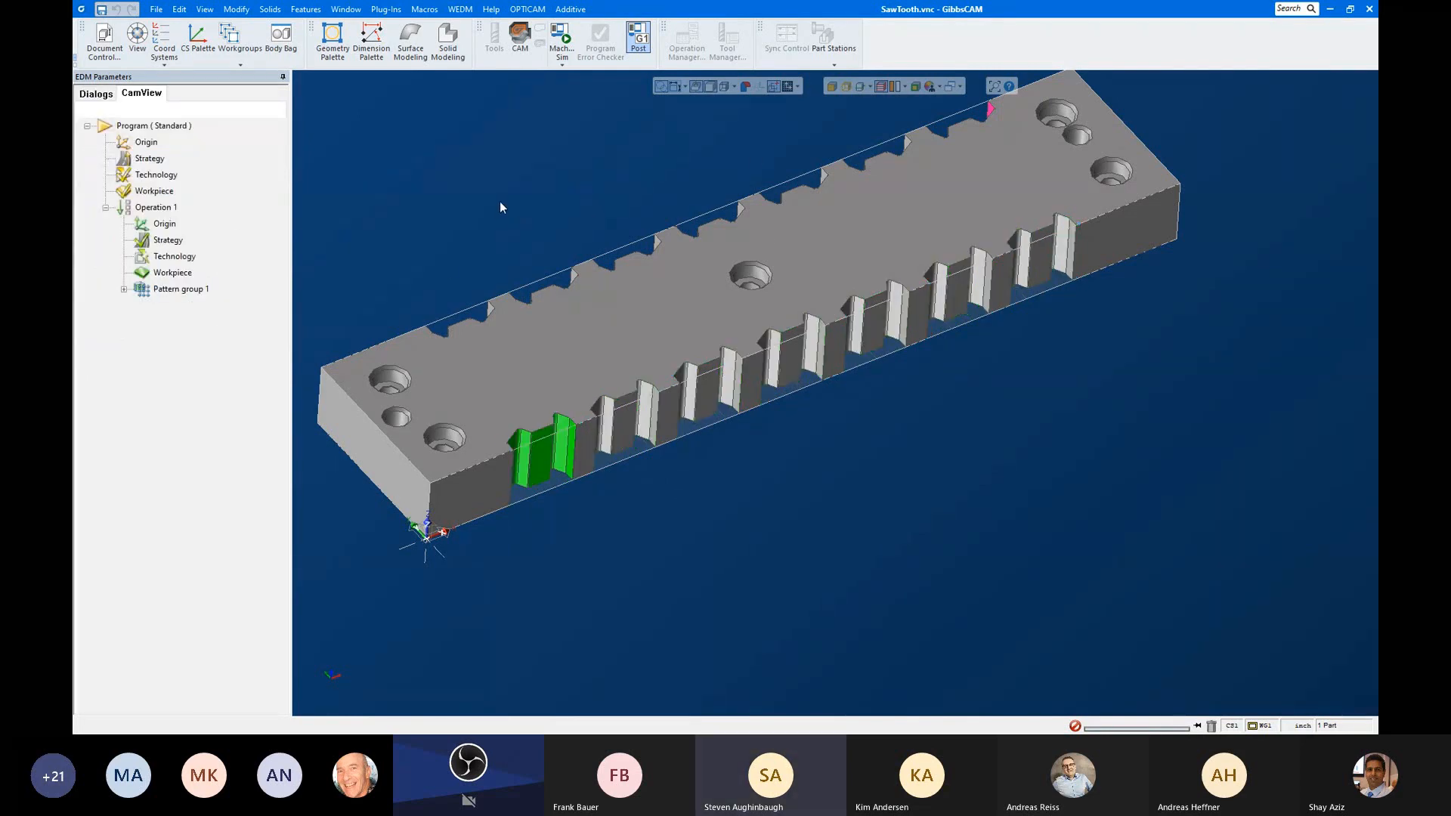
# Step: Run the graphic simulation of Operation 1 at a higher speed without stopping at M01, inspect the wire path, and close the simulation
pyautogui.rightClick(155, 208)
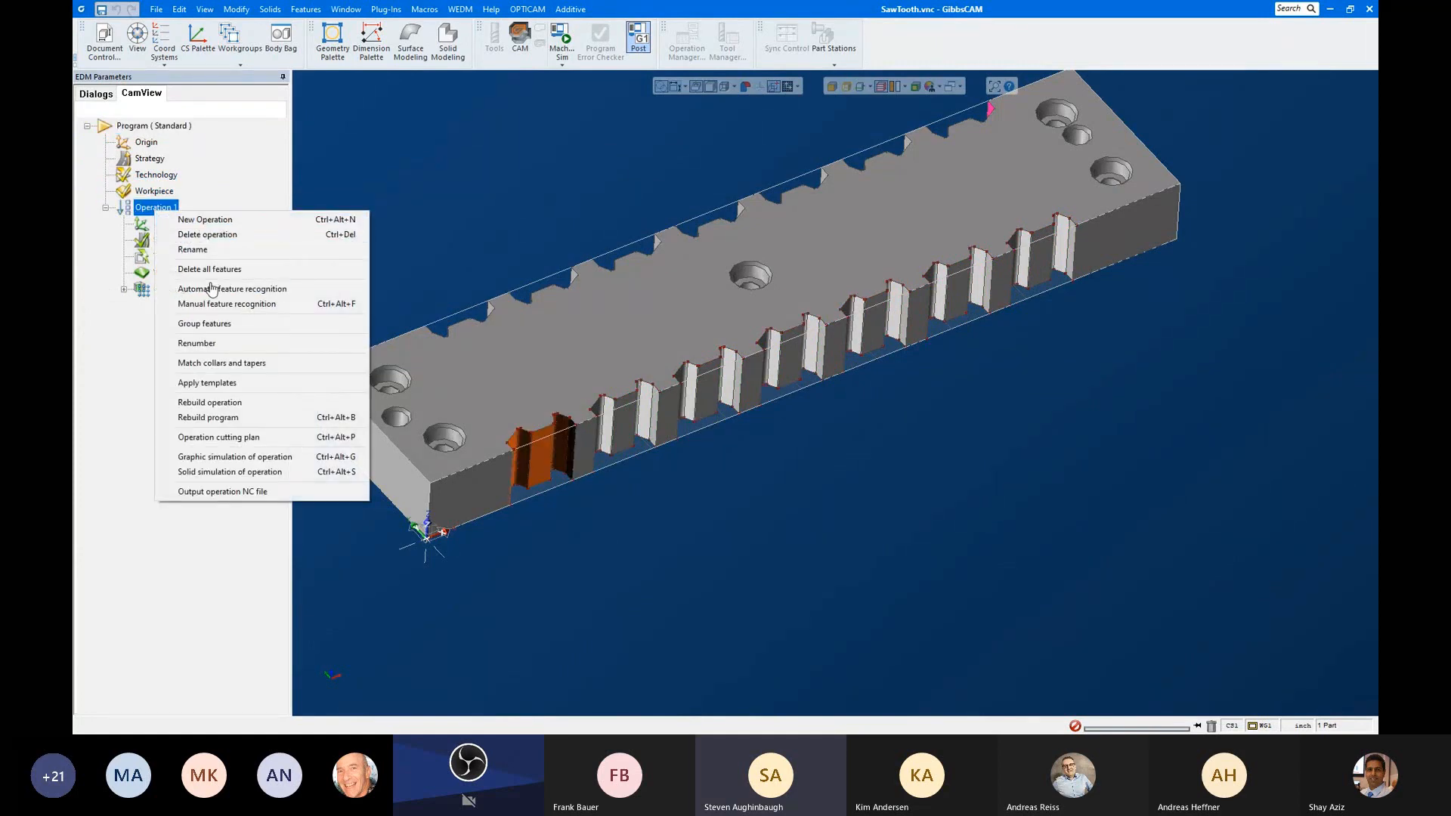
pyautogui.click(215, 473)
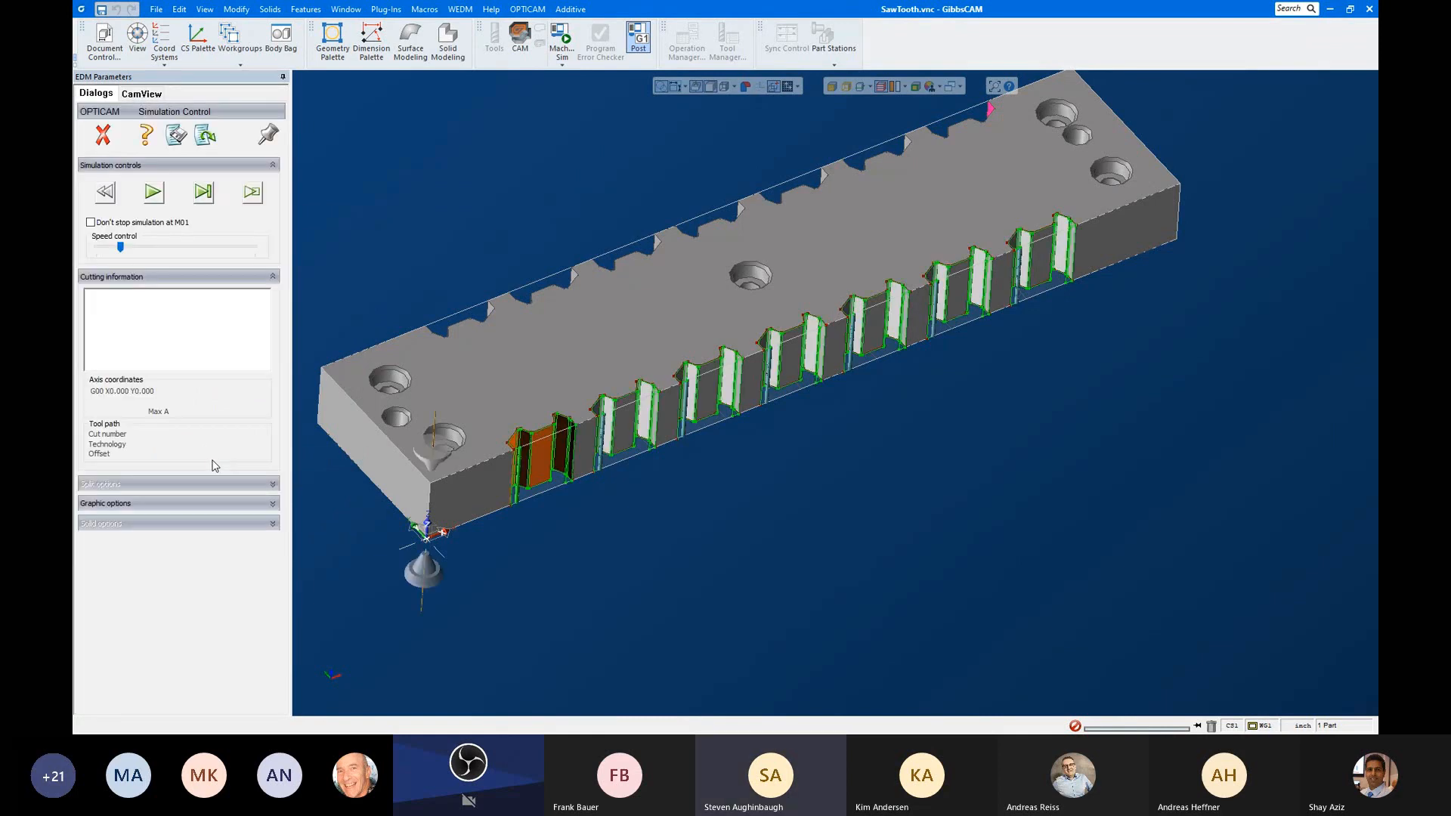
pyautogui.click(153, 191)
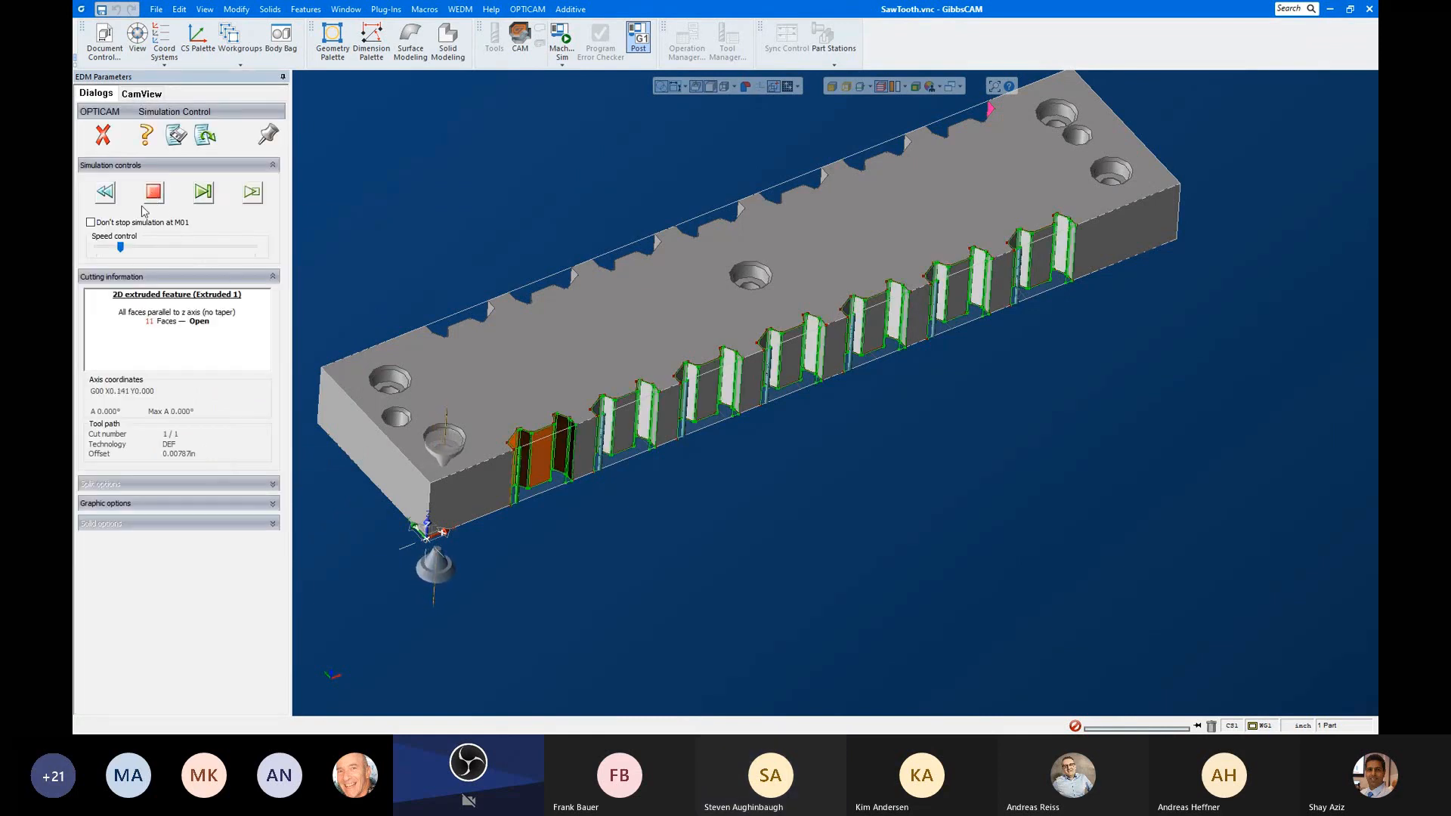
pyautogui.moveTo(121, 246); pyautogui.dragTo(138, 248)
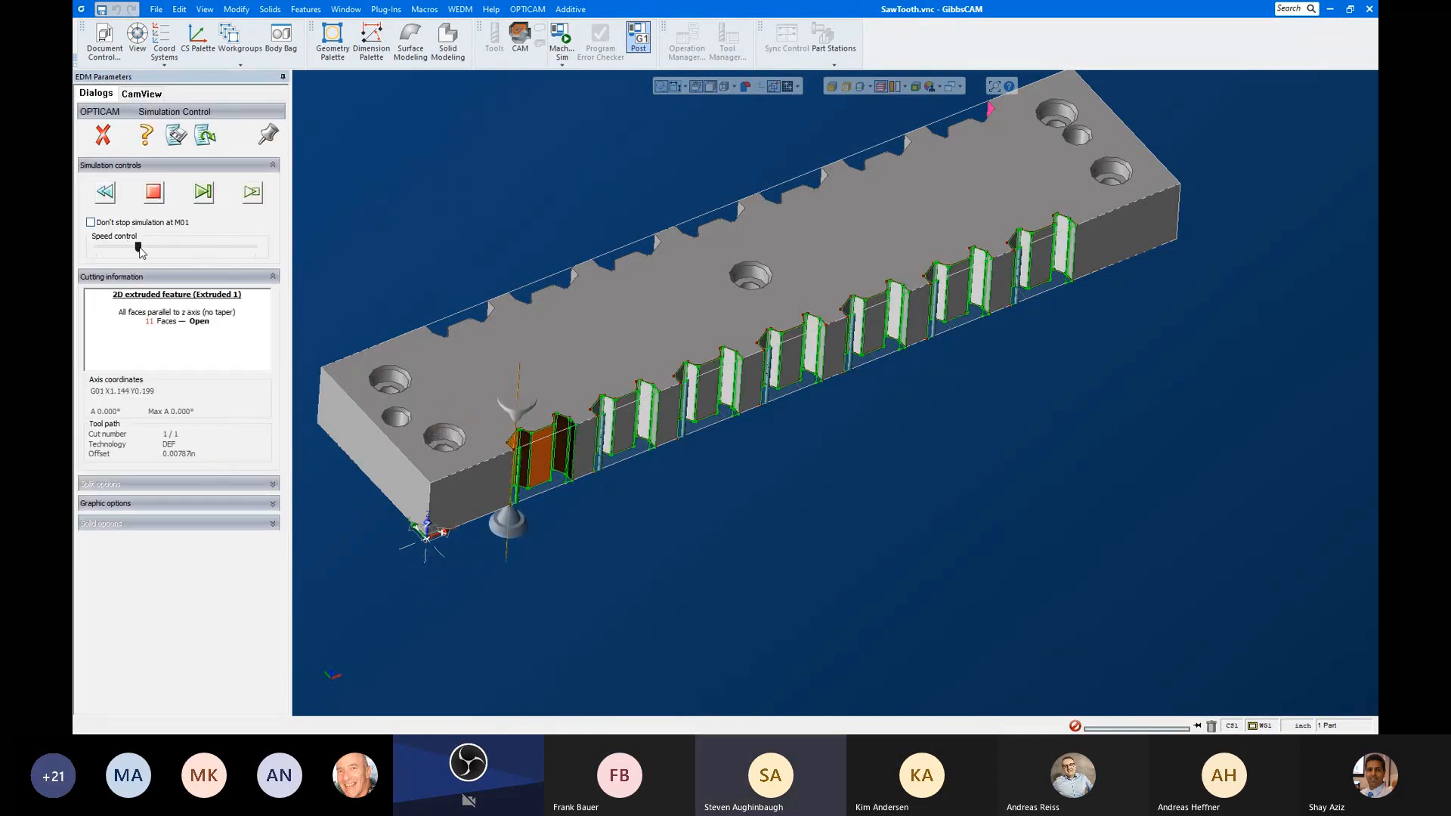
pyautogui.click(94, 222)
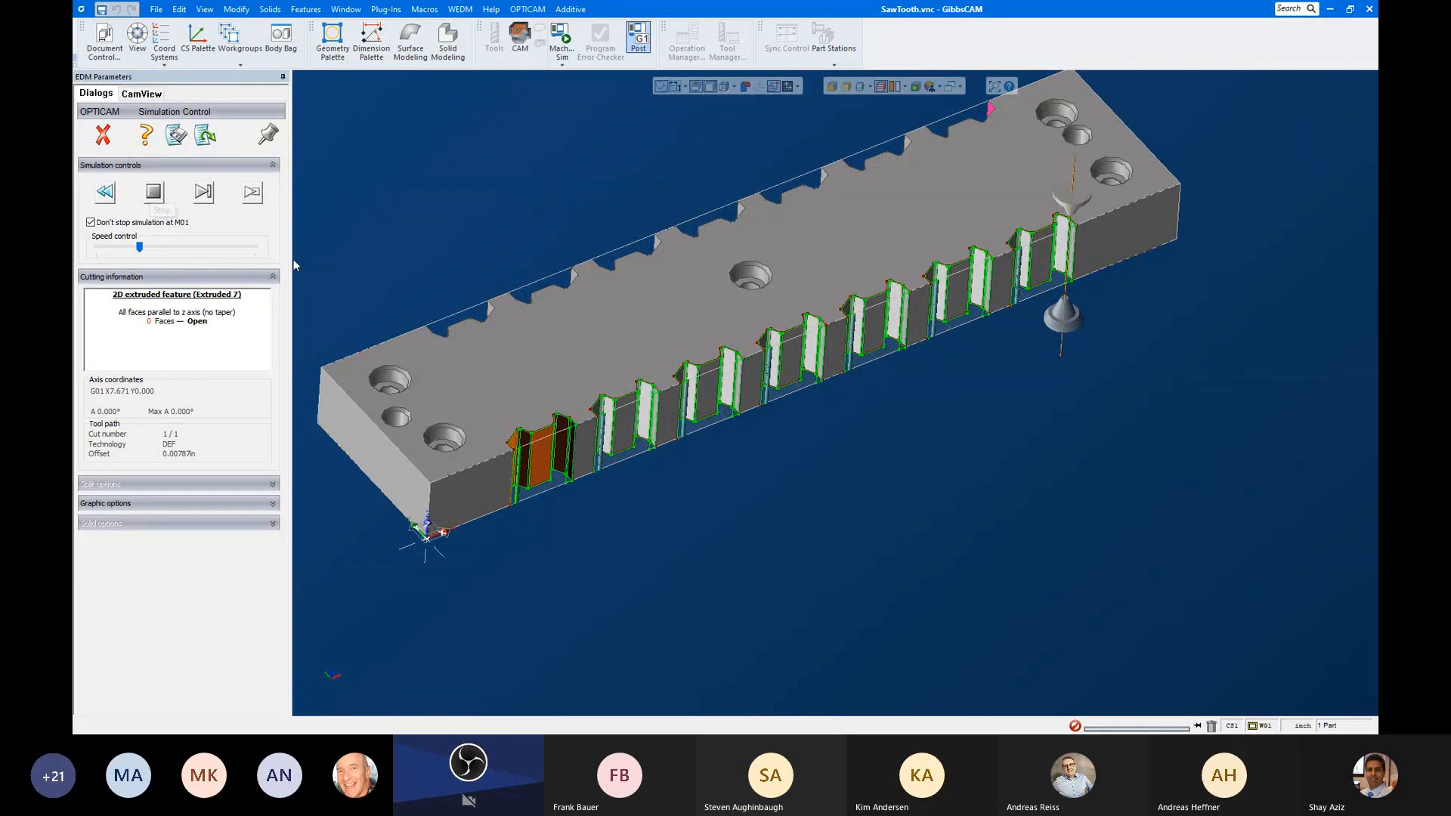
pyautogui.scroll(-2, 306, 257)
pyautogui.scroll(3, 555, 225)
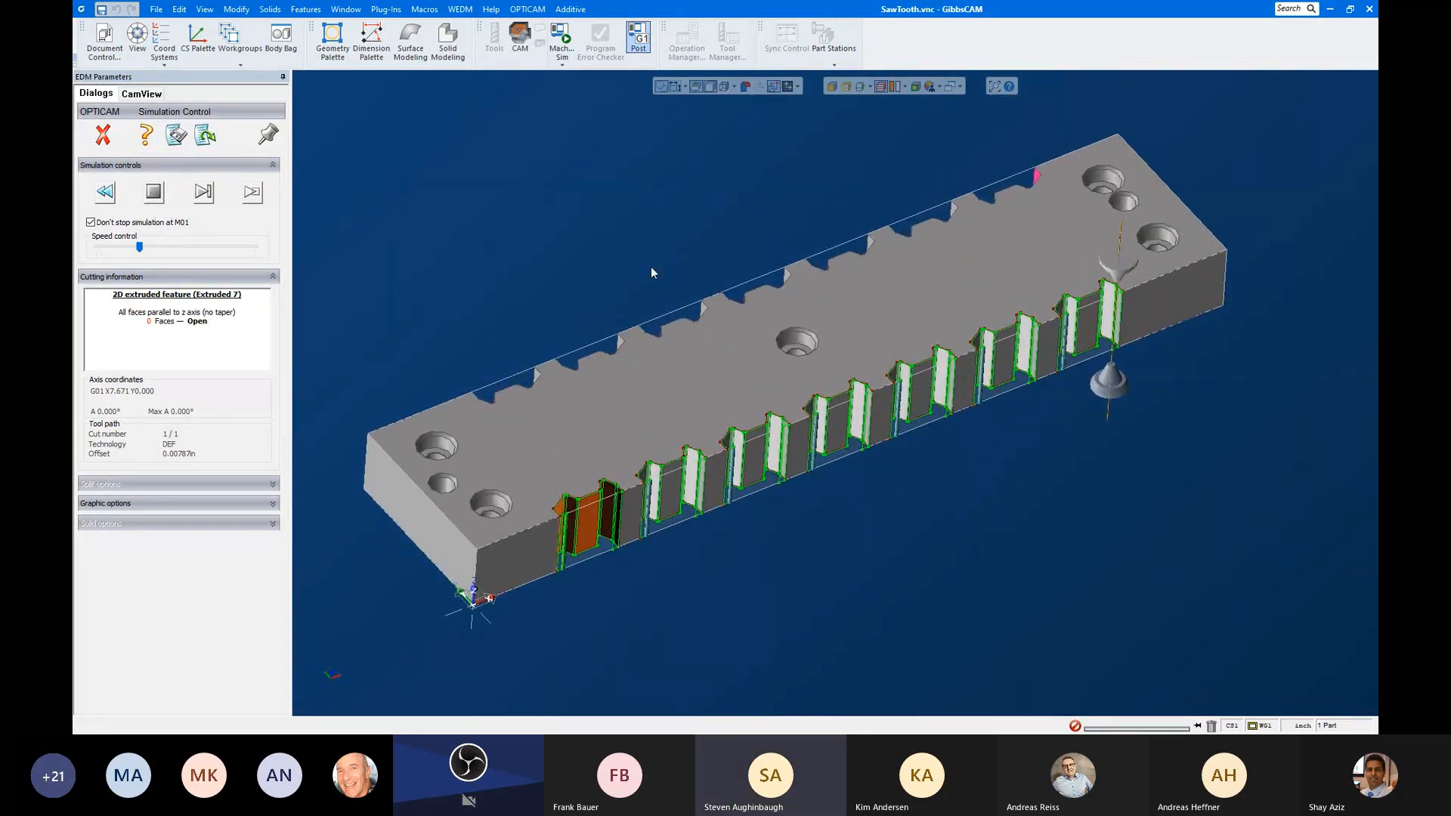
pyautogui.moveTo(751, 354); pyautogui.dragTo(784, 411, button='middle')
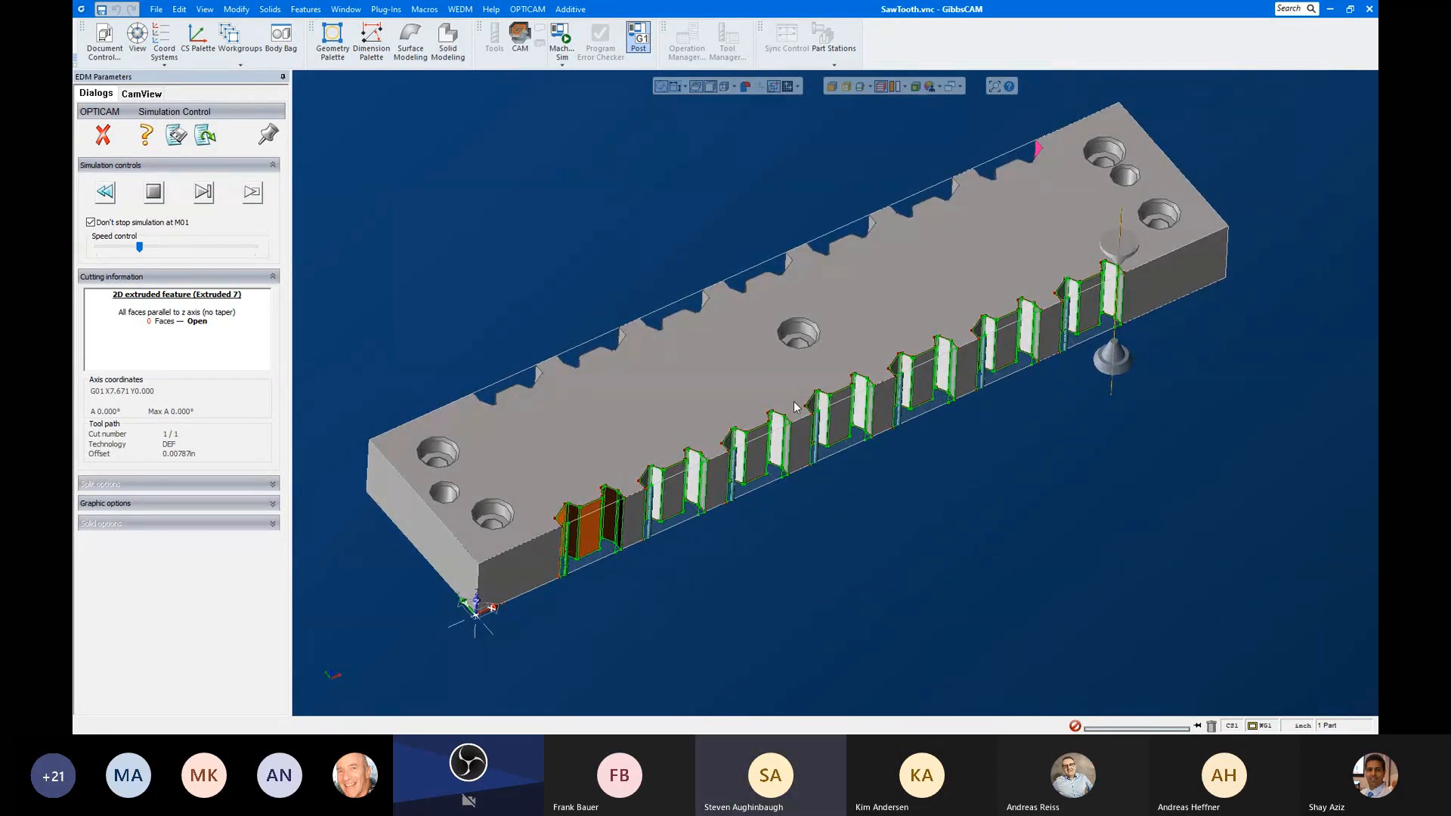
pyautogui.click(103, 136)
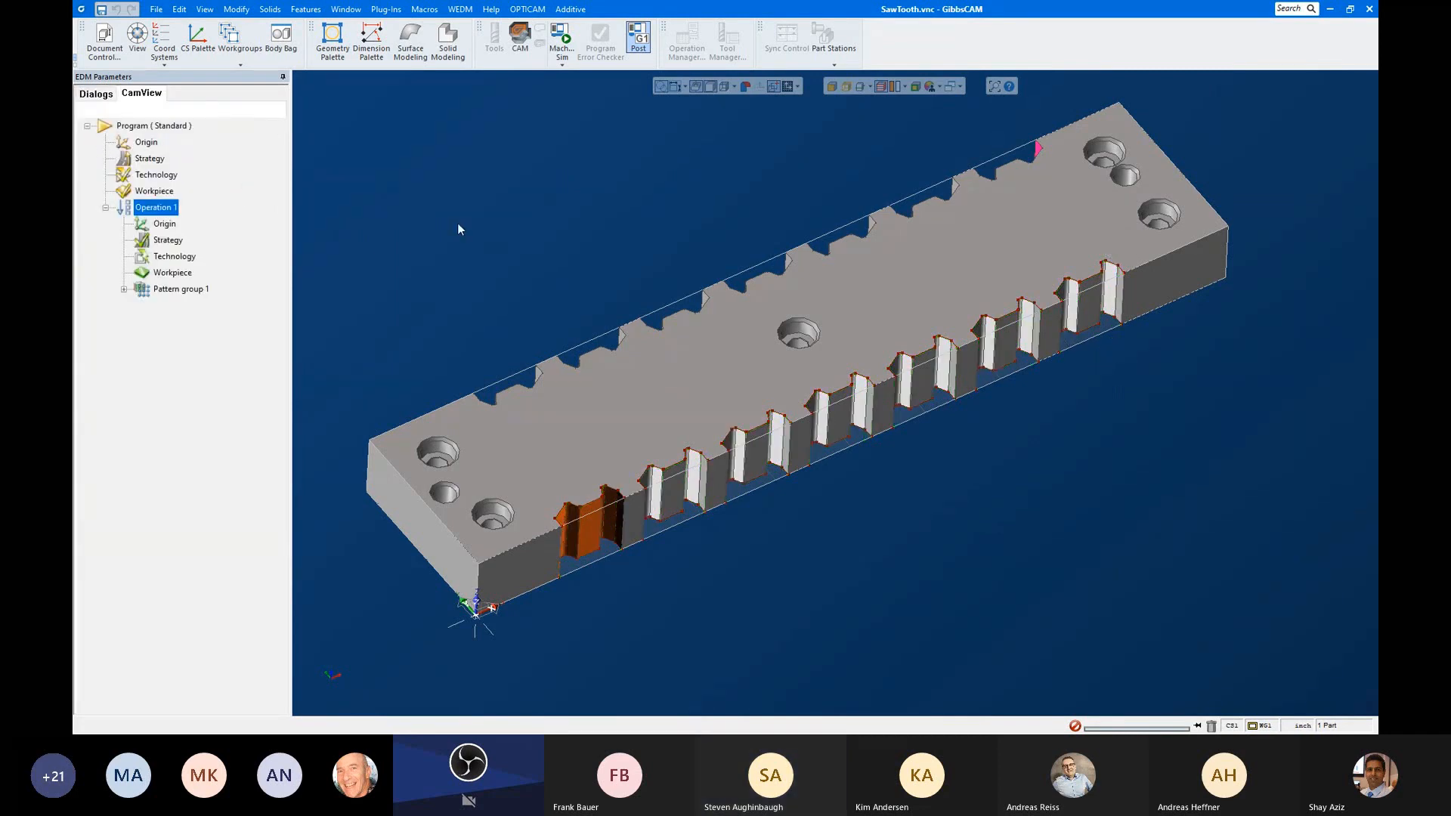
# Step: Open the Stripper plate 3- MM part from the MM folder without saving the changes to SawTooth
pyautogui.click(159, 11)
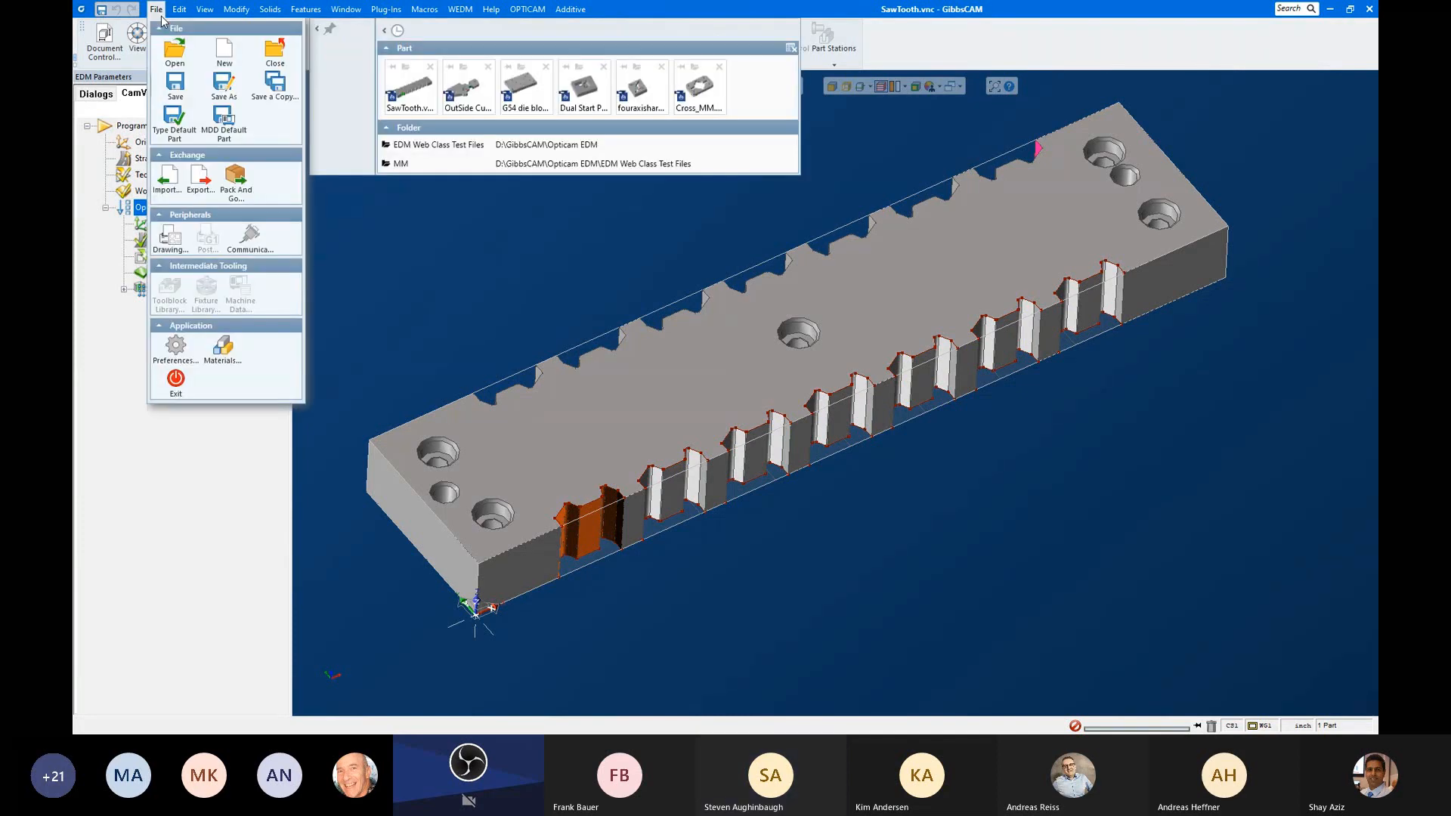
pyautogui.click(174, 55)
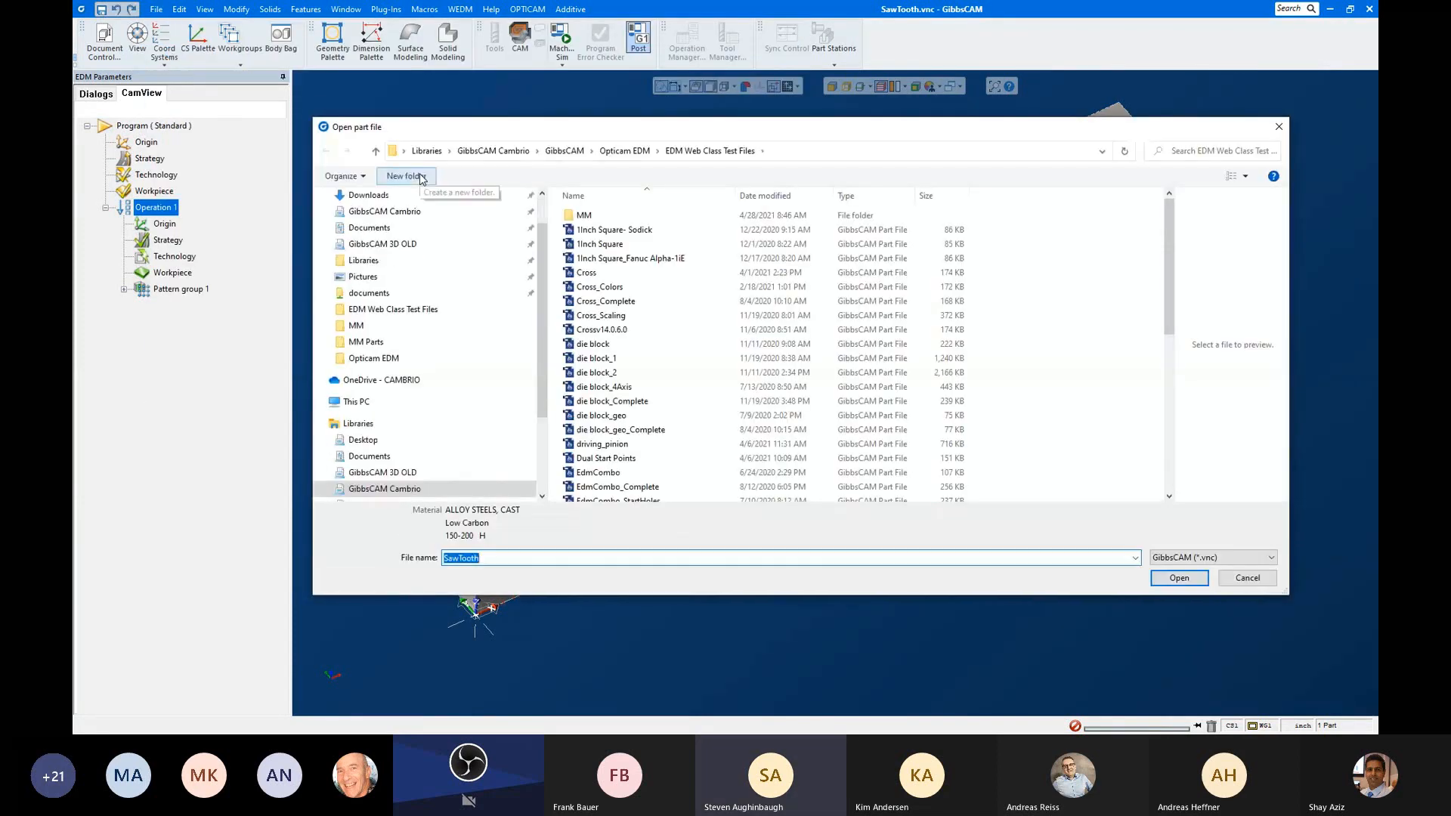
pyautogui.click(593, 218)
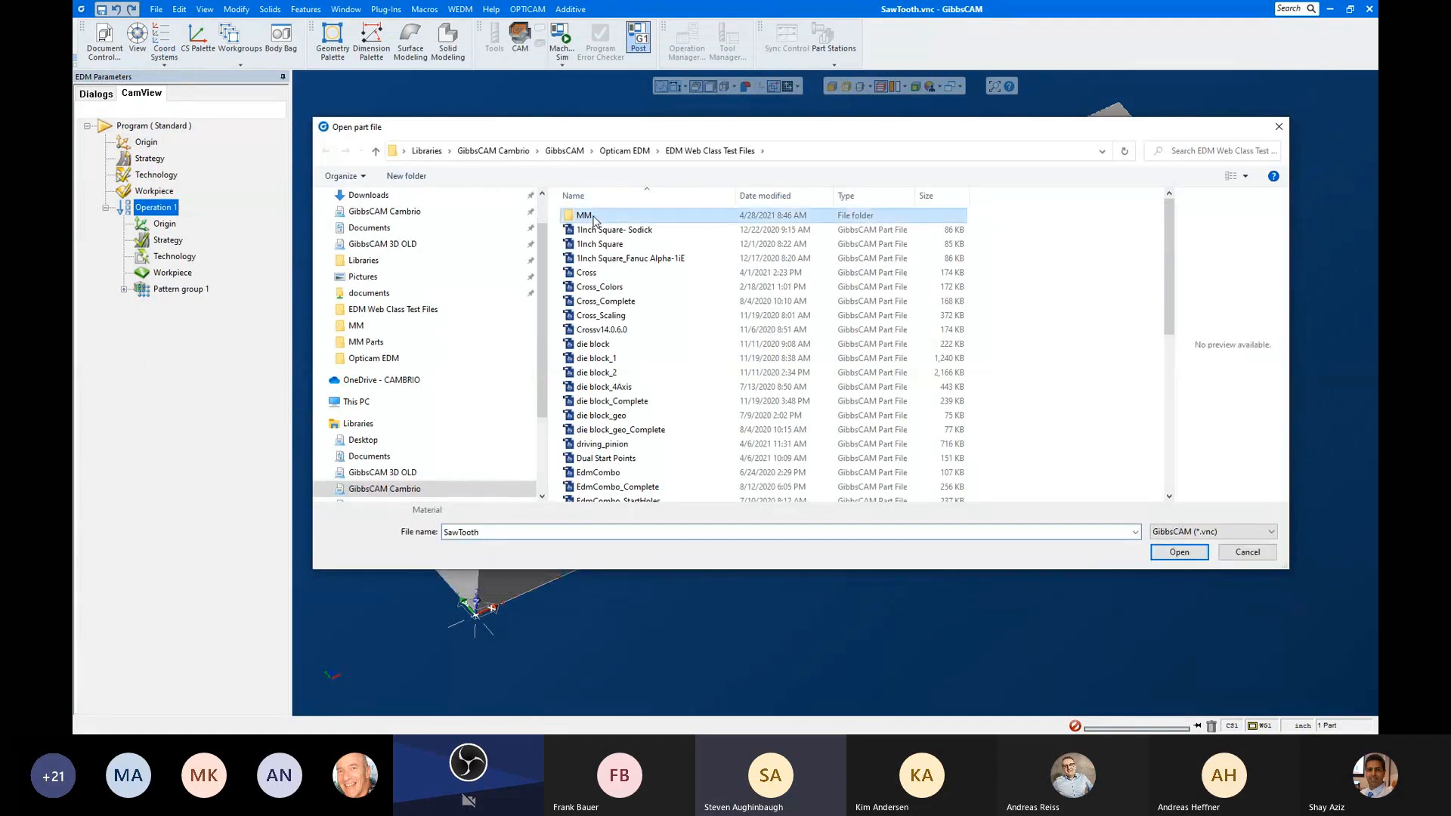
pyautogui.doubleClick(594, 220)
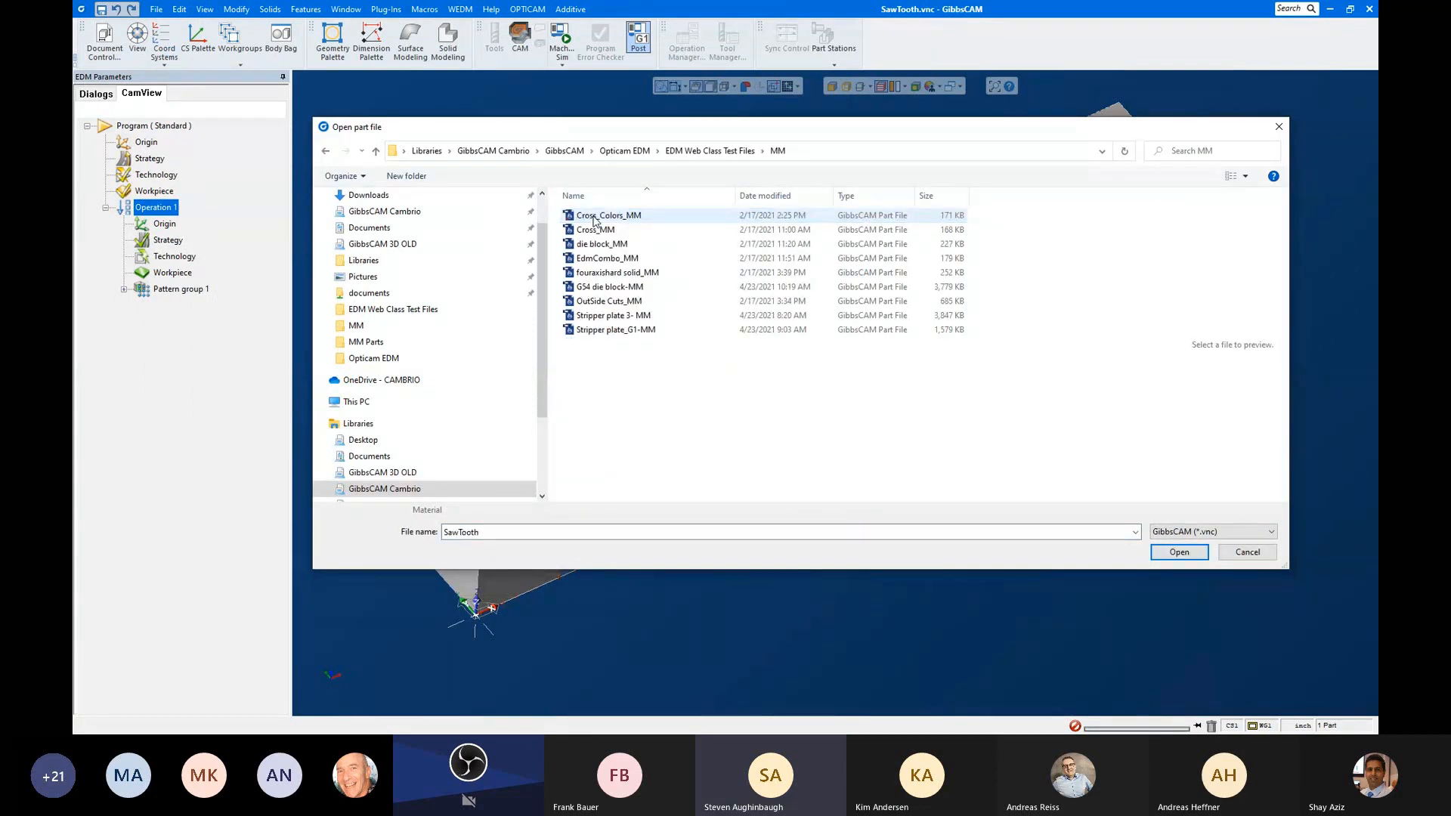
pyautogui.click(619, 334)
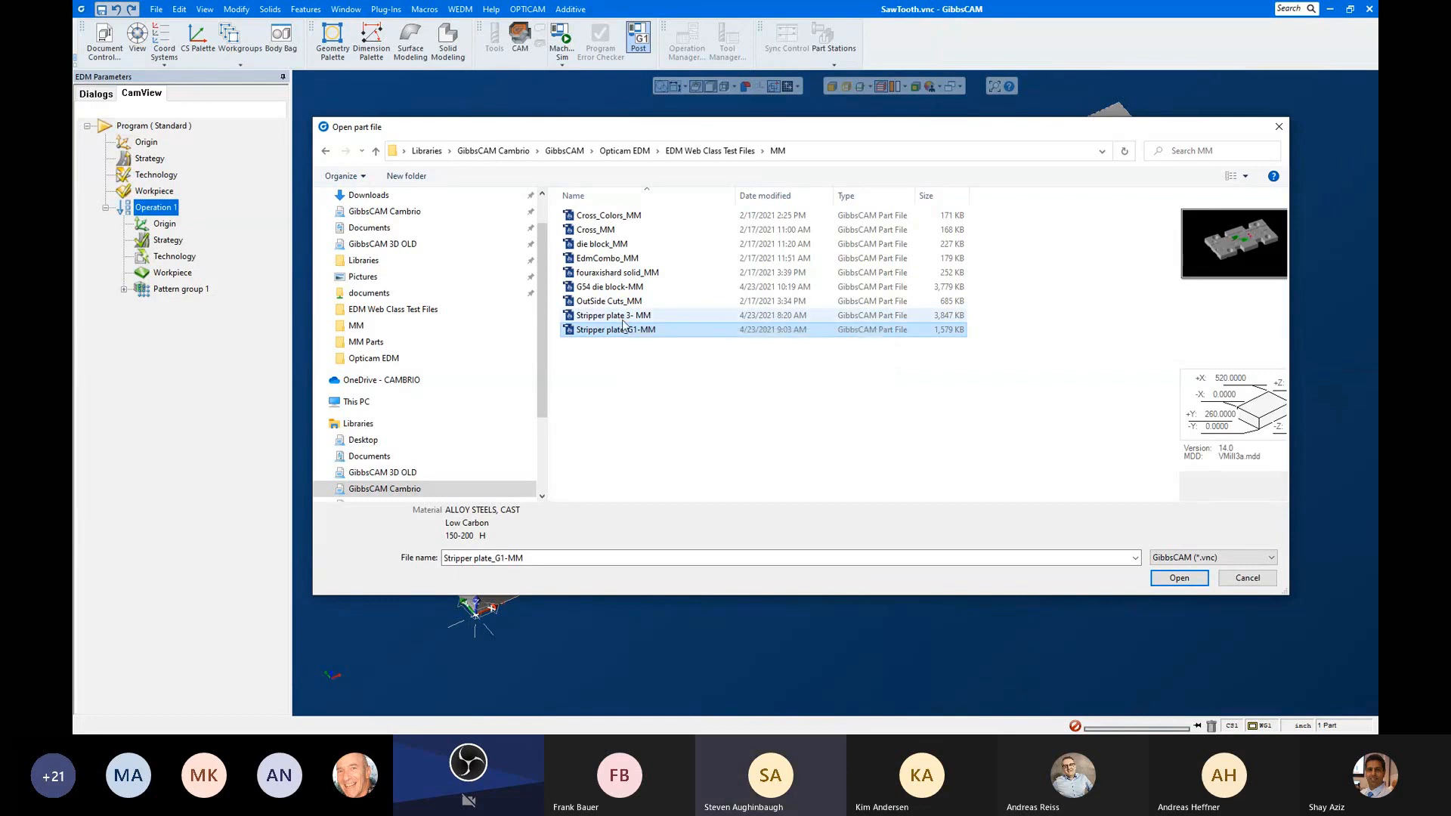
pyautogui.click(623, 319)
pyautogui.click(1176, 579)
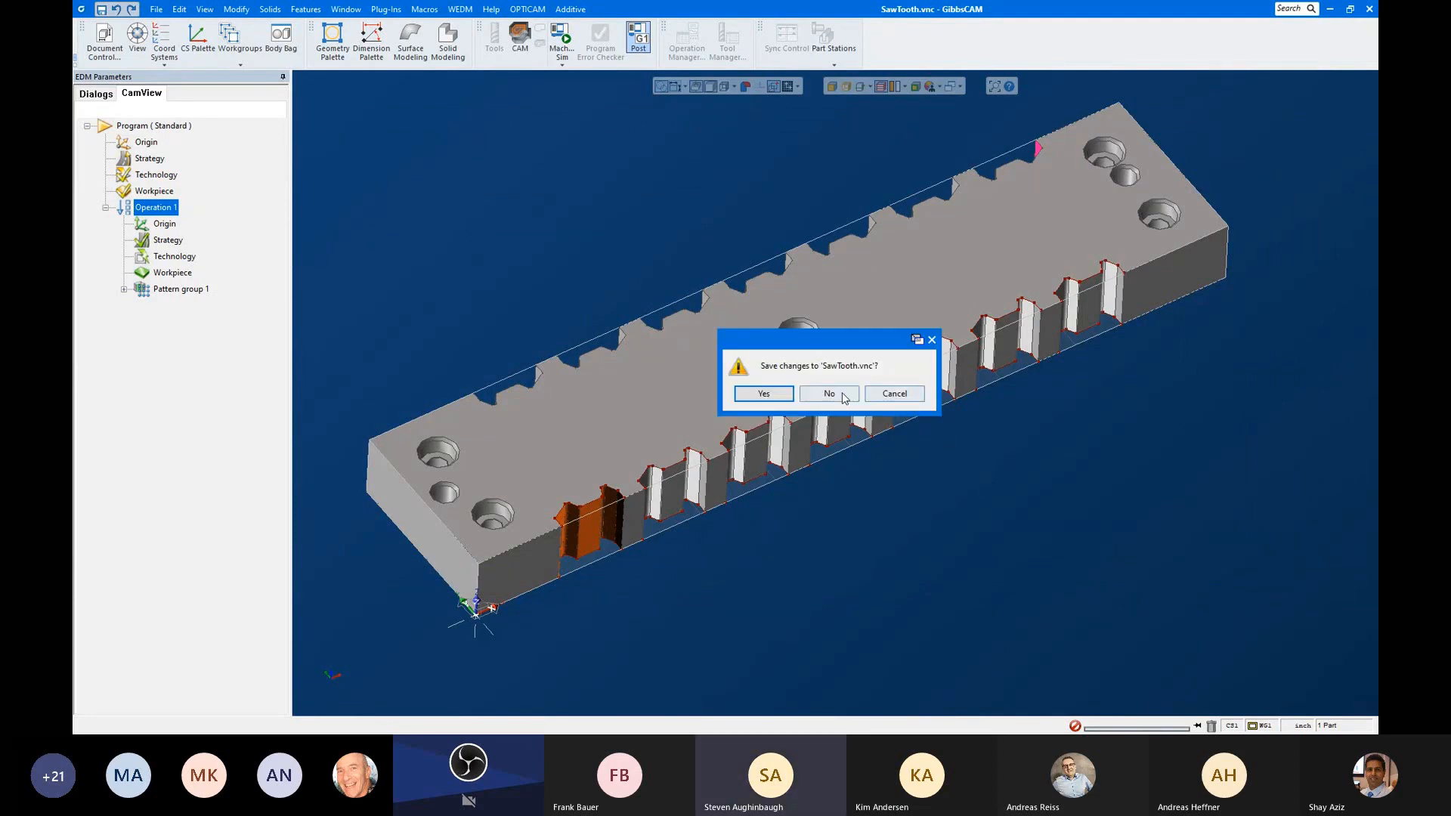
pyautogui.click(840, 395)
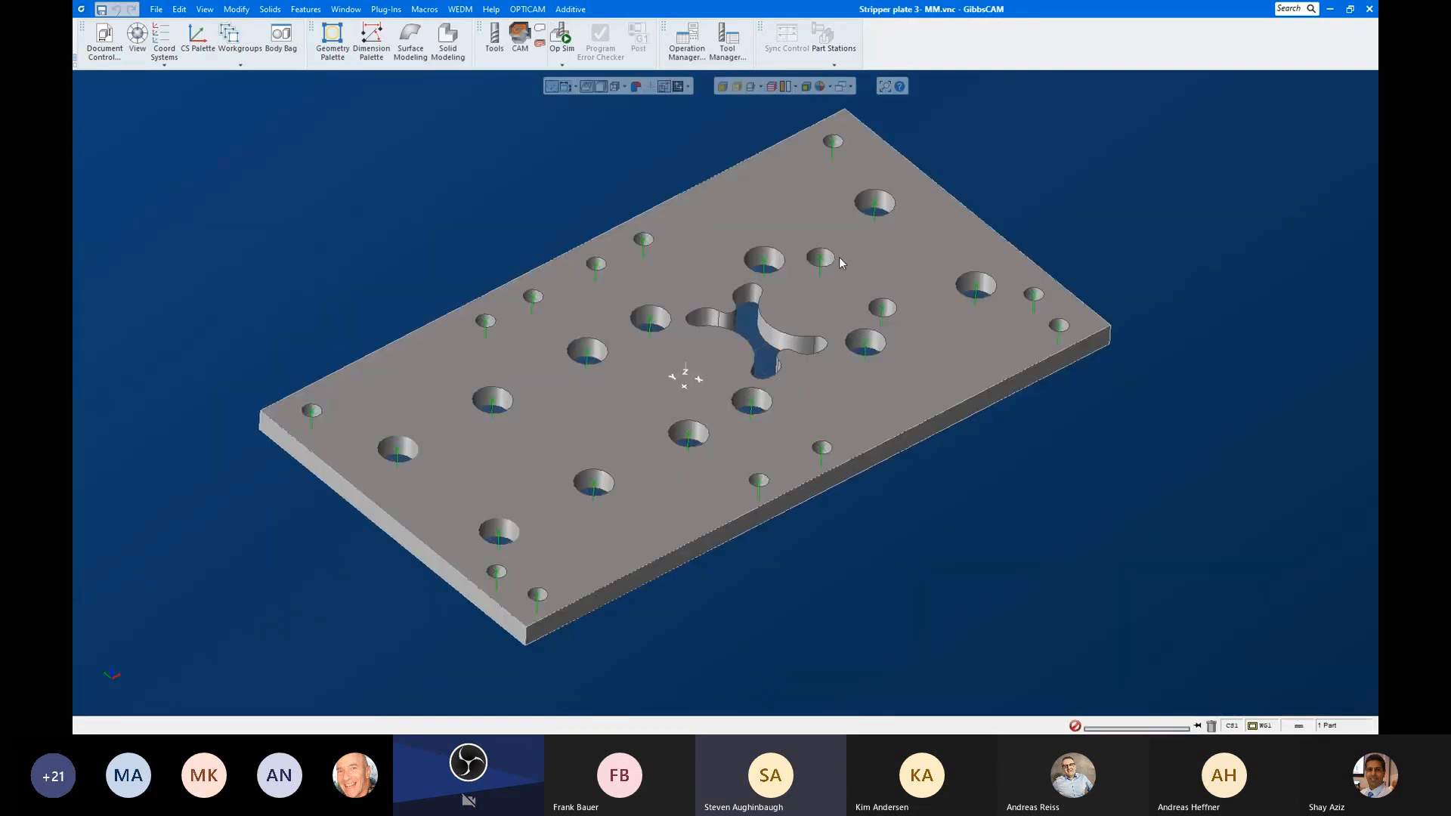
# Step: Delete all existing hole features of the stripper plate in the Hole Manager and close it
pyautogui.click(306, 9)
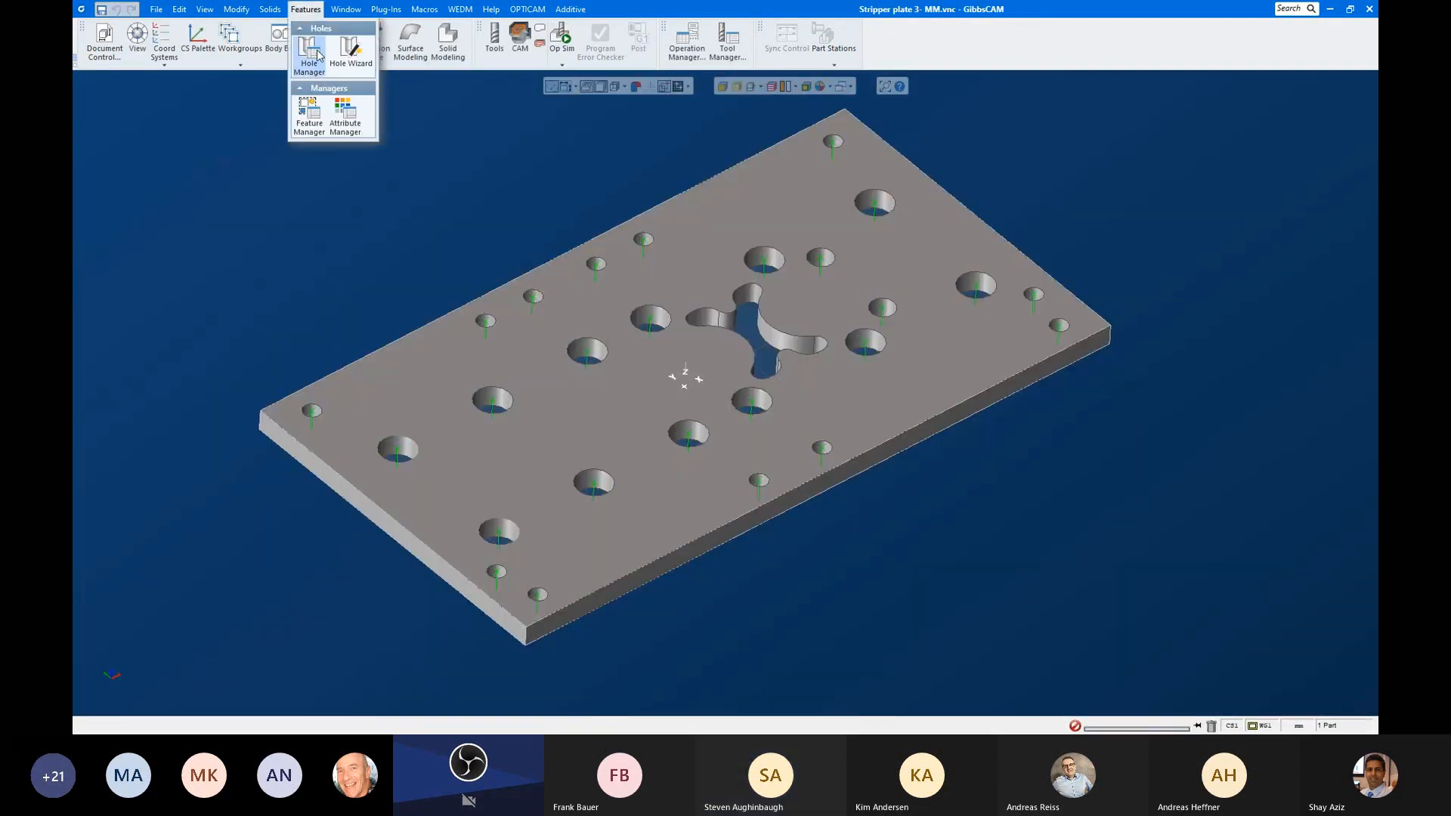
pyautogui.click(316, 55)
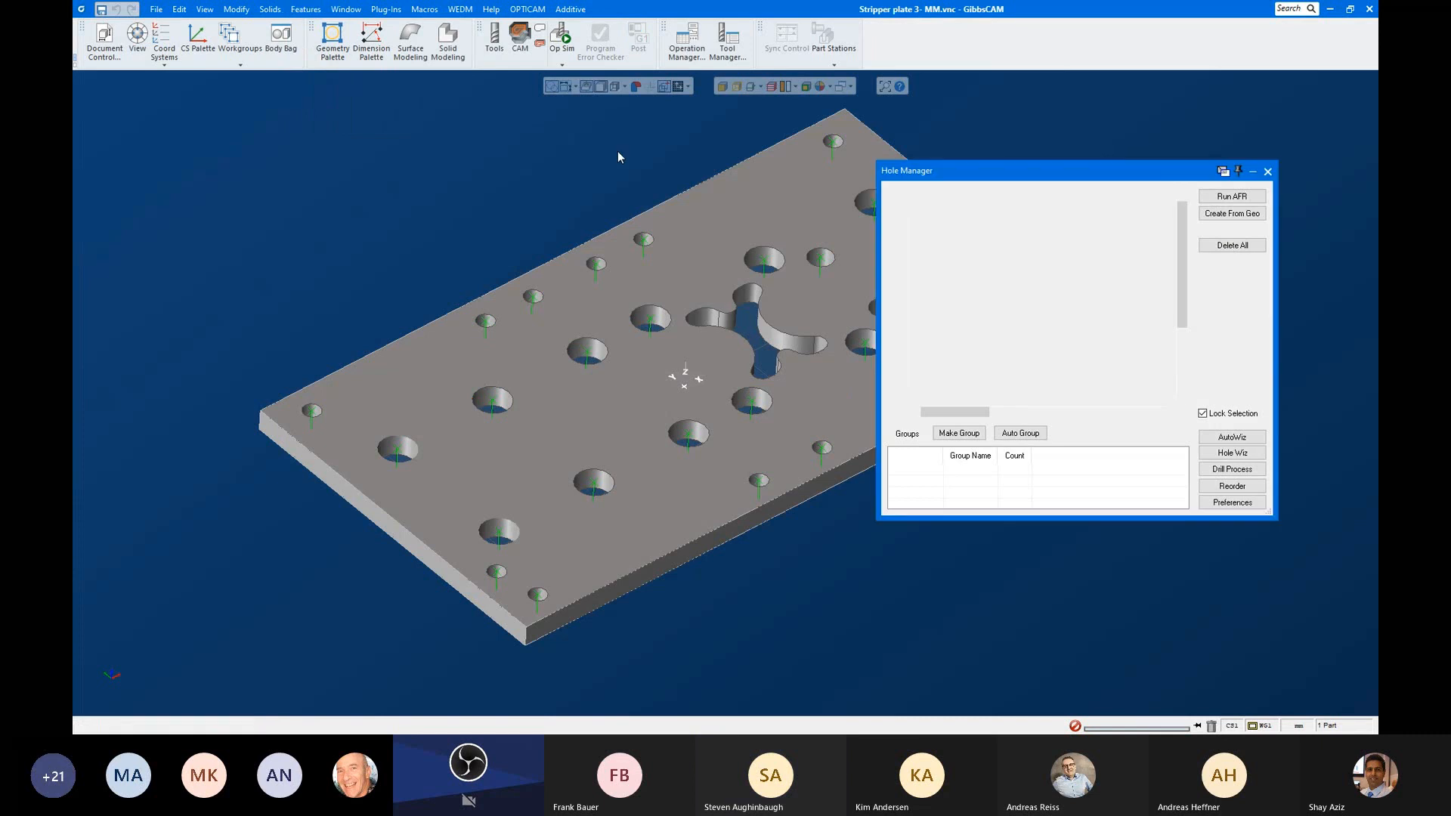
pyautogui.click(1232, 245)
pyautogui.click(1268, 171)
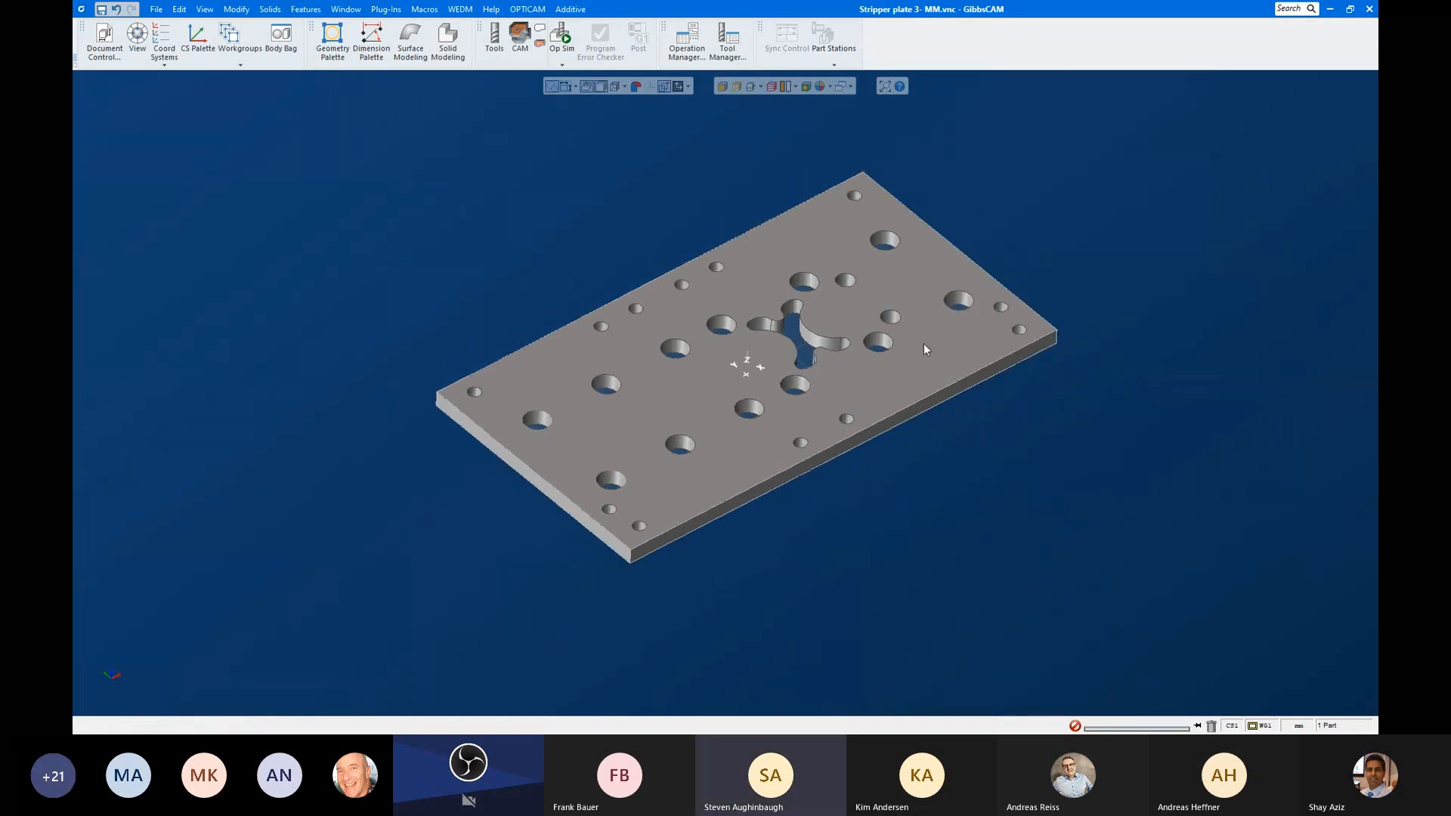
# Step: Run automatic feature recognition on the plate solid in the Hole Manager, auto-group the holes, and deselect the solid
pyautogui.moveTo(978, 269); pyautogui.dragTo(800, 326, button='middle')
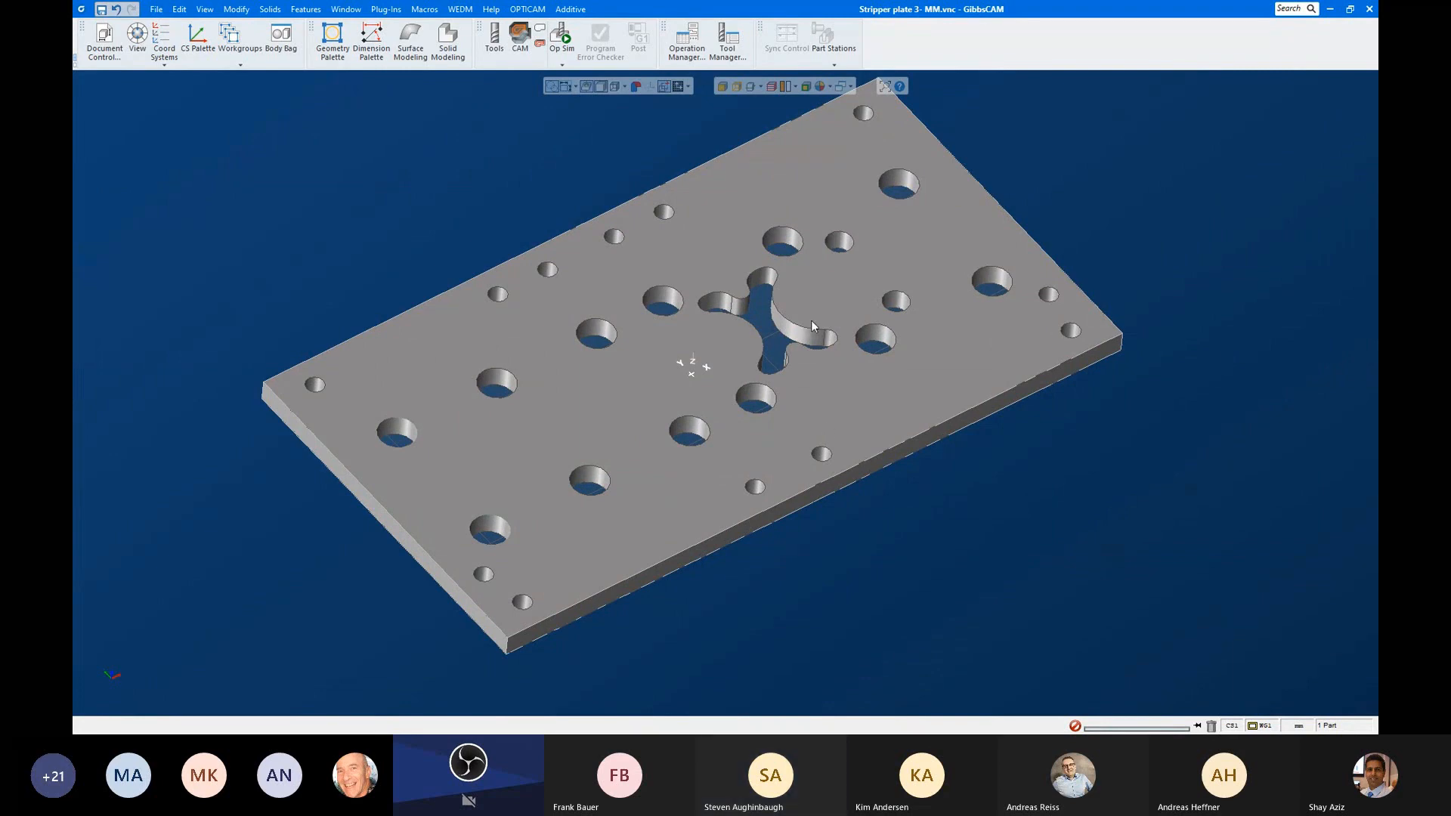
pyautogui.moveTo(832, 273); pyautogui.dragTo(916, 303, button='middle')
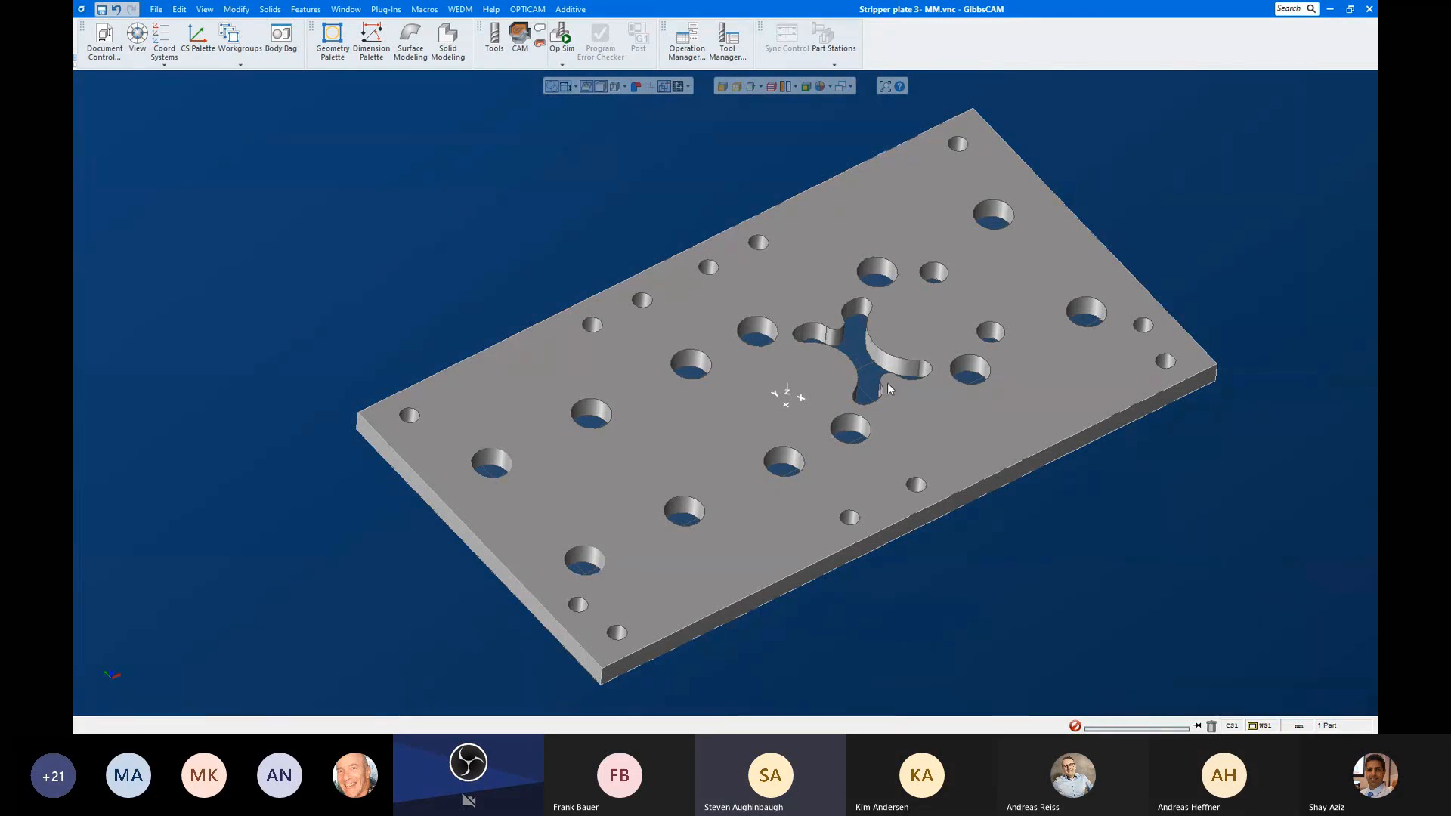
pyautogui.moveTo(888, 384); pyautogui.dragTo(865, 347, button='middle')
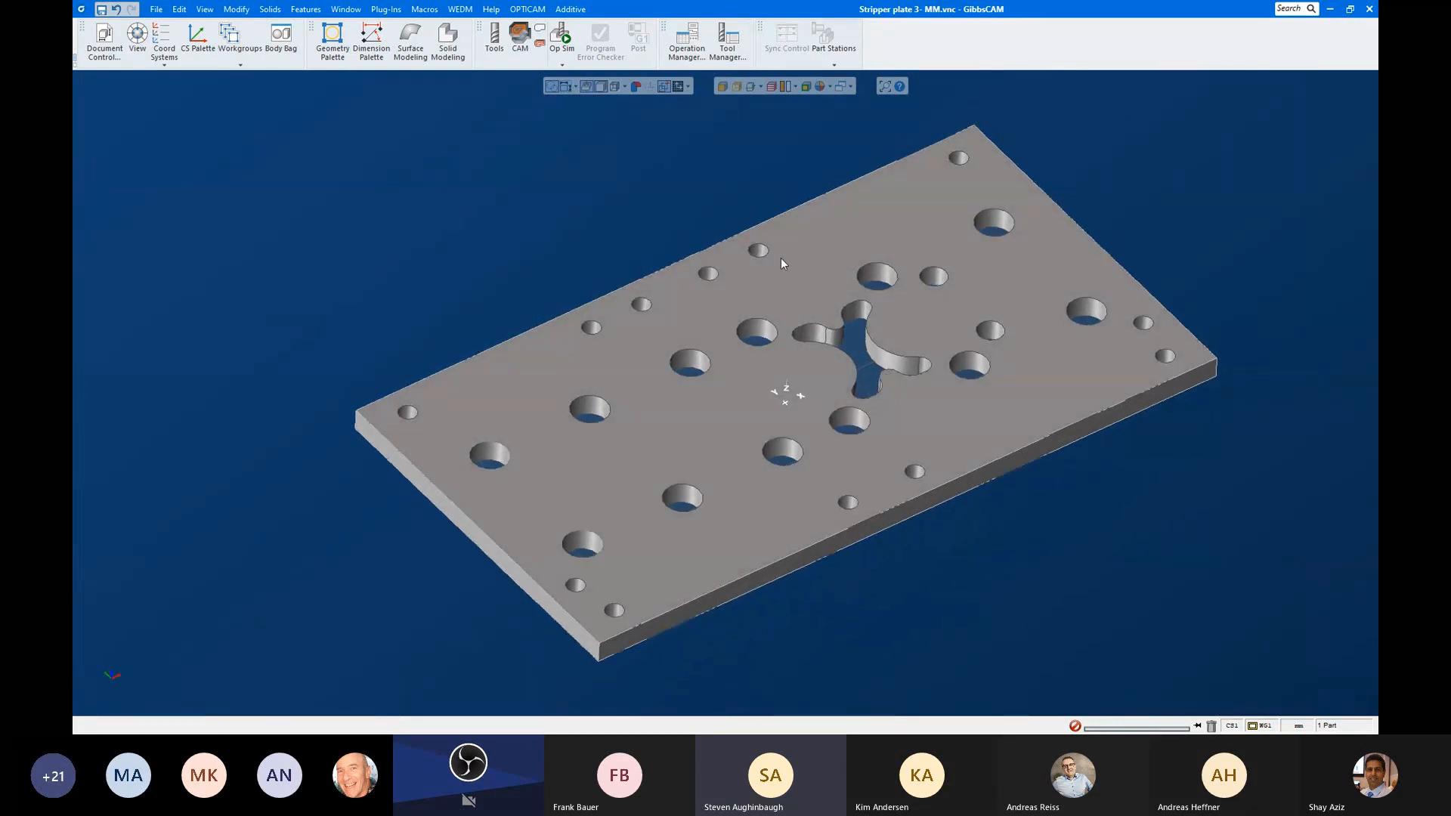
pyautogui.click(784, 260)
pyautogui.click(443, 210)
pyautogui.click(721, 275)
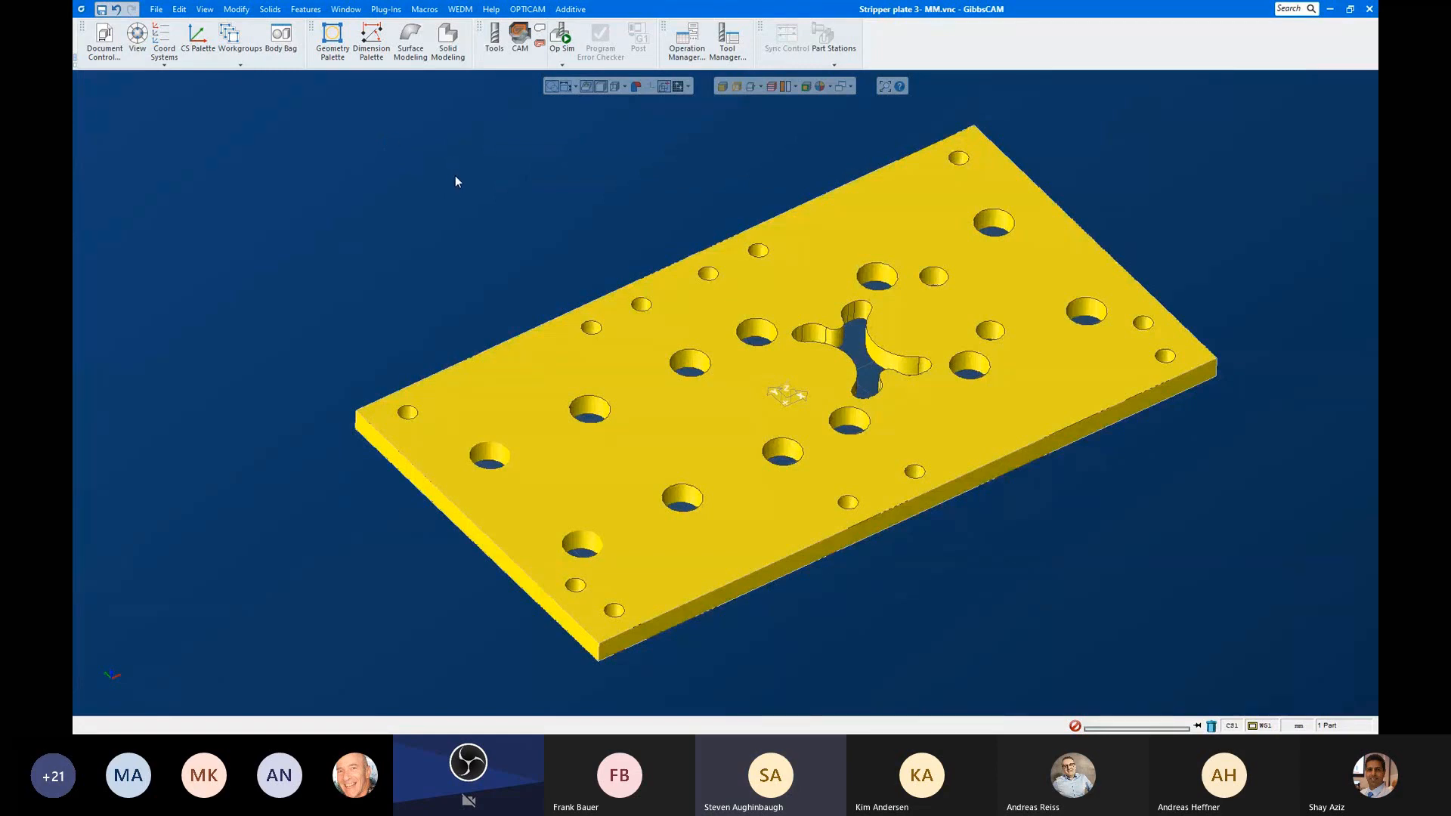
pyautogui.click(305, 9)
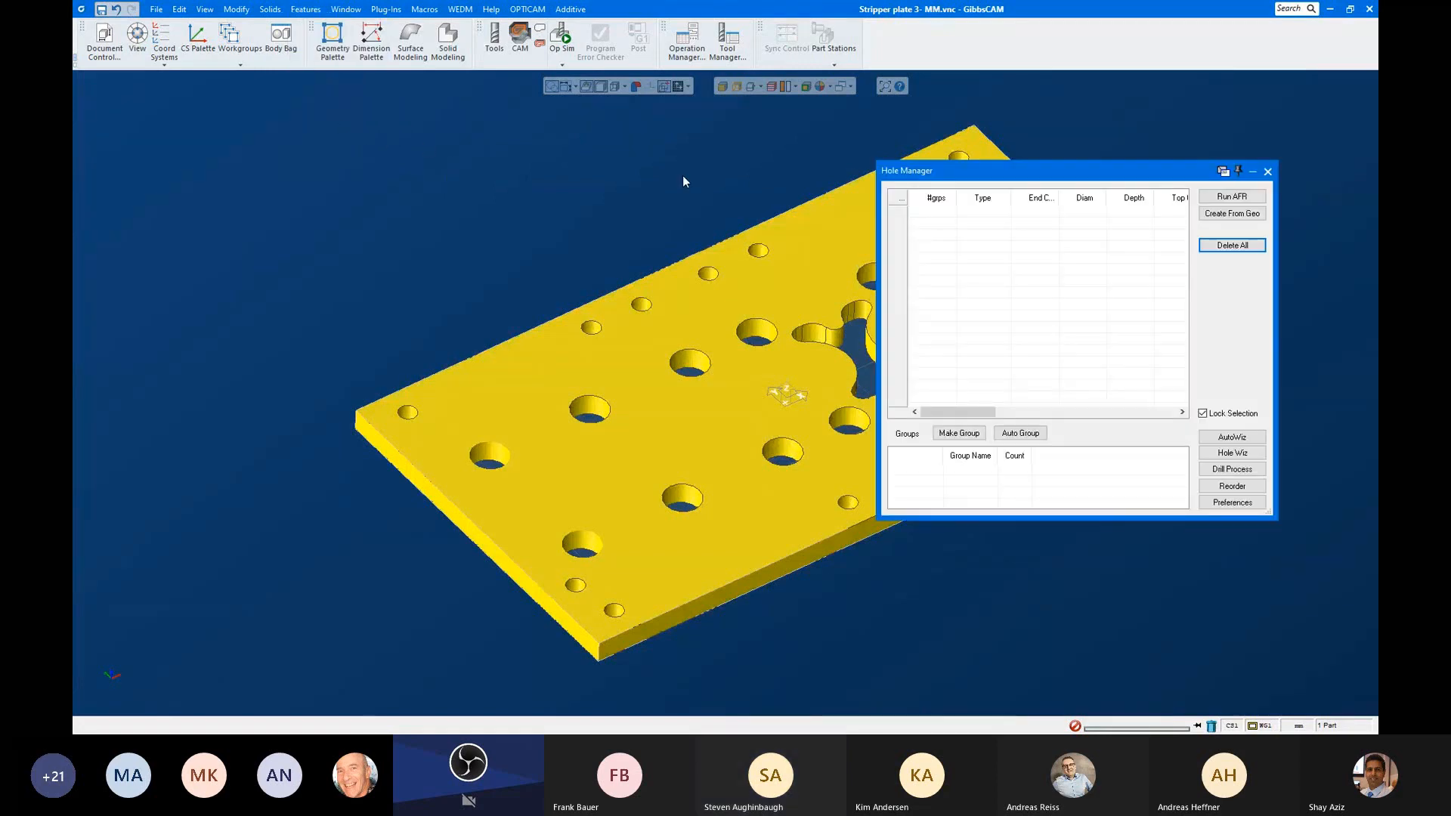
pyautogui.click(1020, 433)
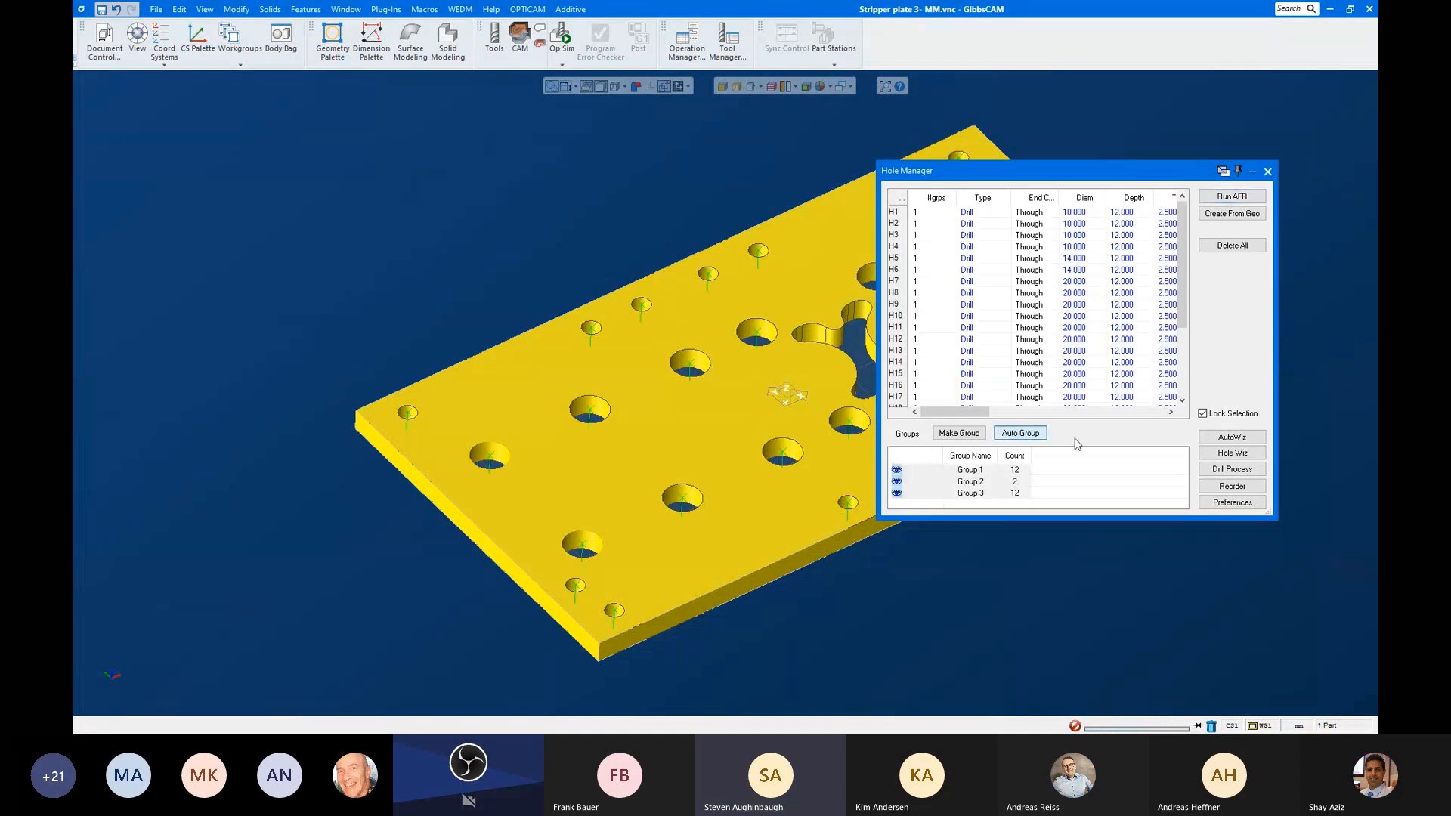
pyautogui.click(1267, 171)
pyautogui.click(817, 170)
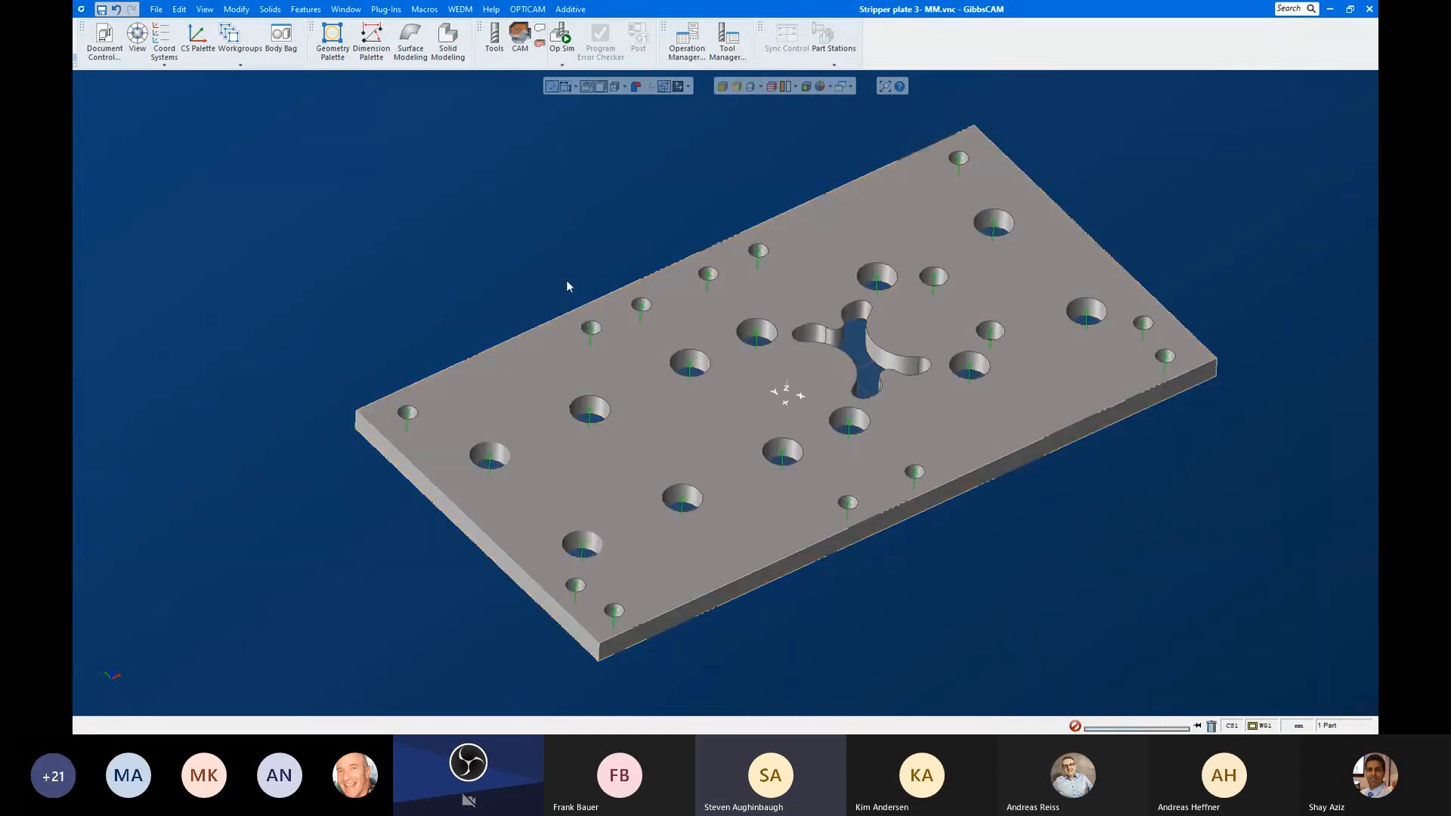
# Step: Define milling tool 1 as a drill with a diameter of 10 mm
pyautogui.scroll(-1, 350, 322)
pyautogui.scroll(-1, 752, 310)
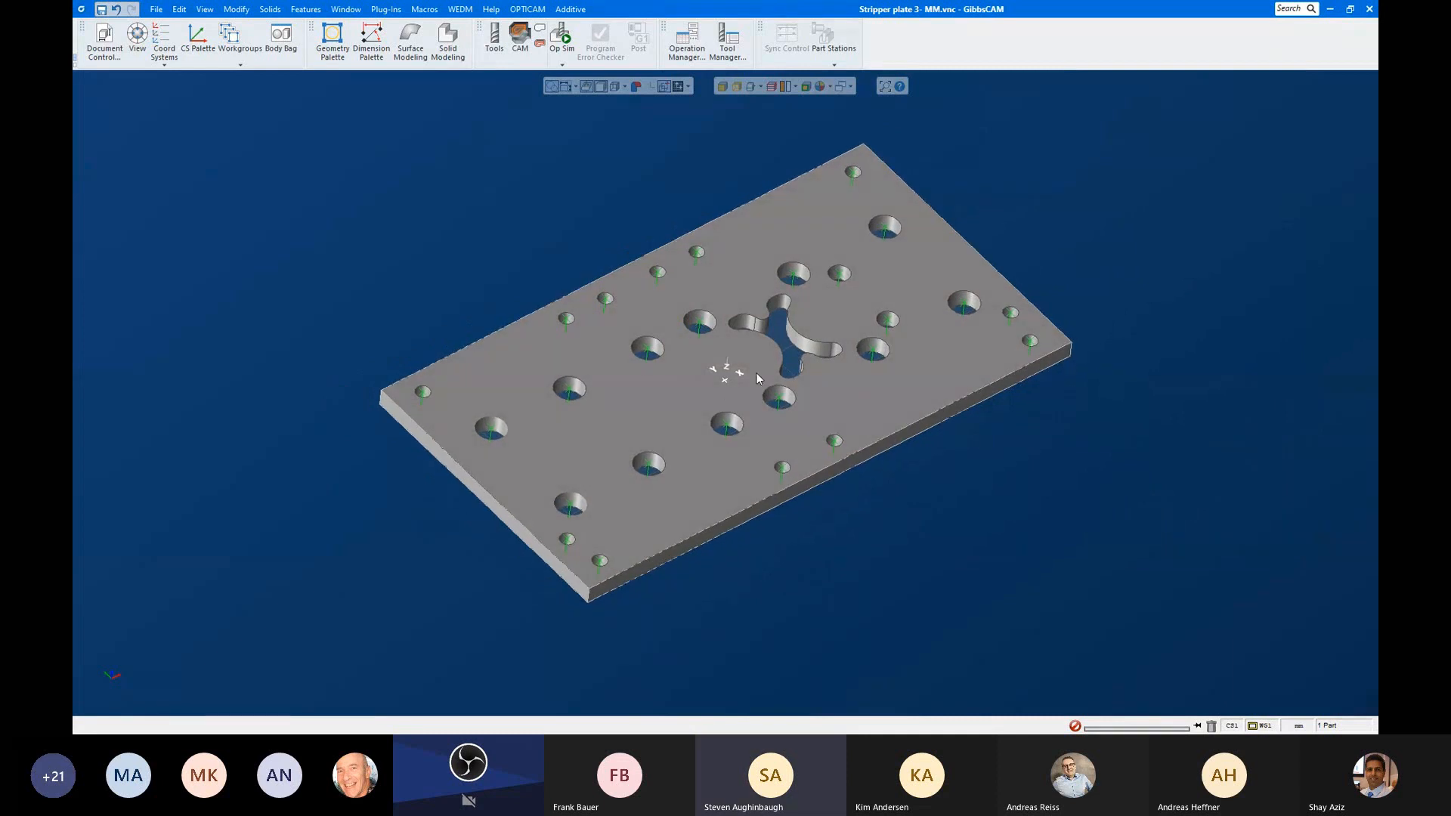
pyautogui.click(519, 38)
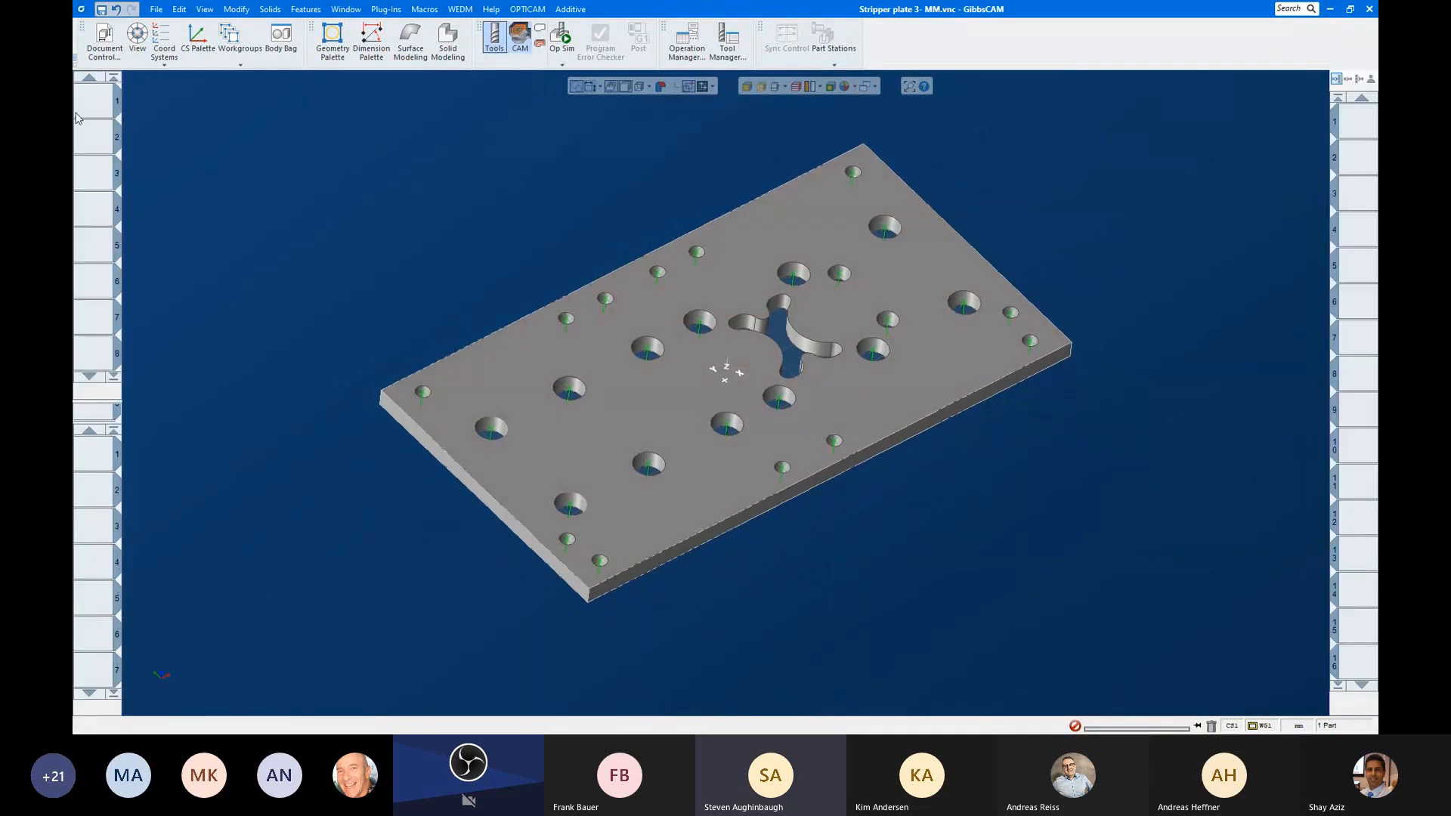
pyautogui.doubleClick(101, 104)
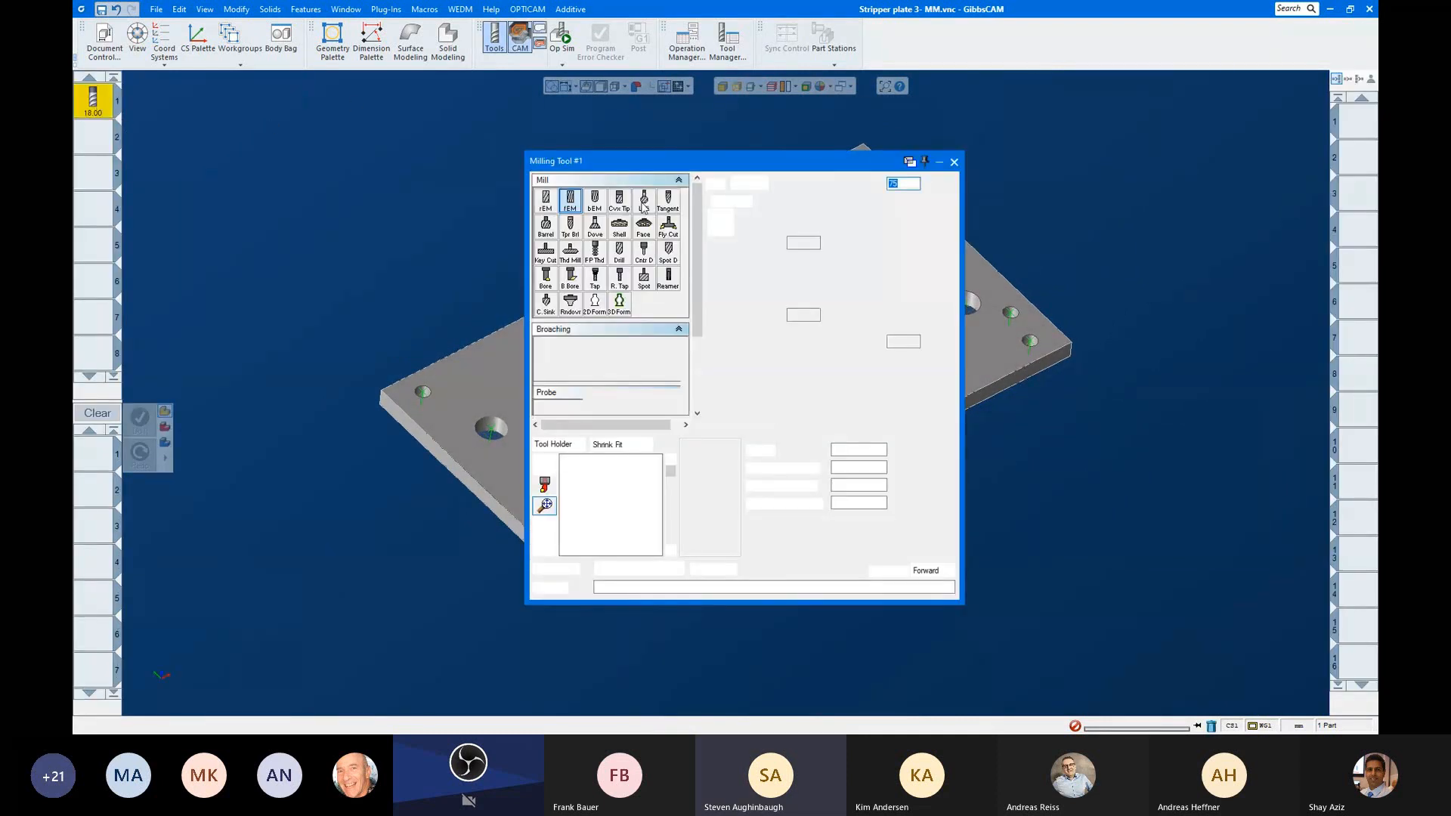
pyautogui.doubleClick(804, 244)
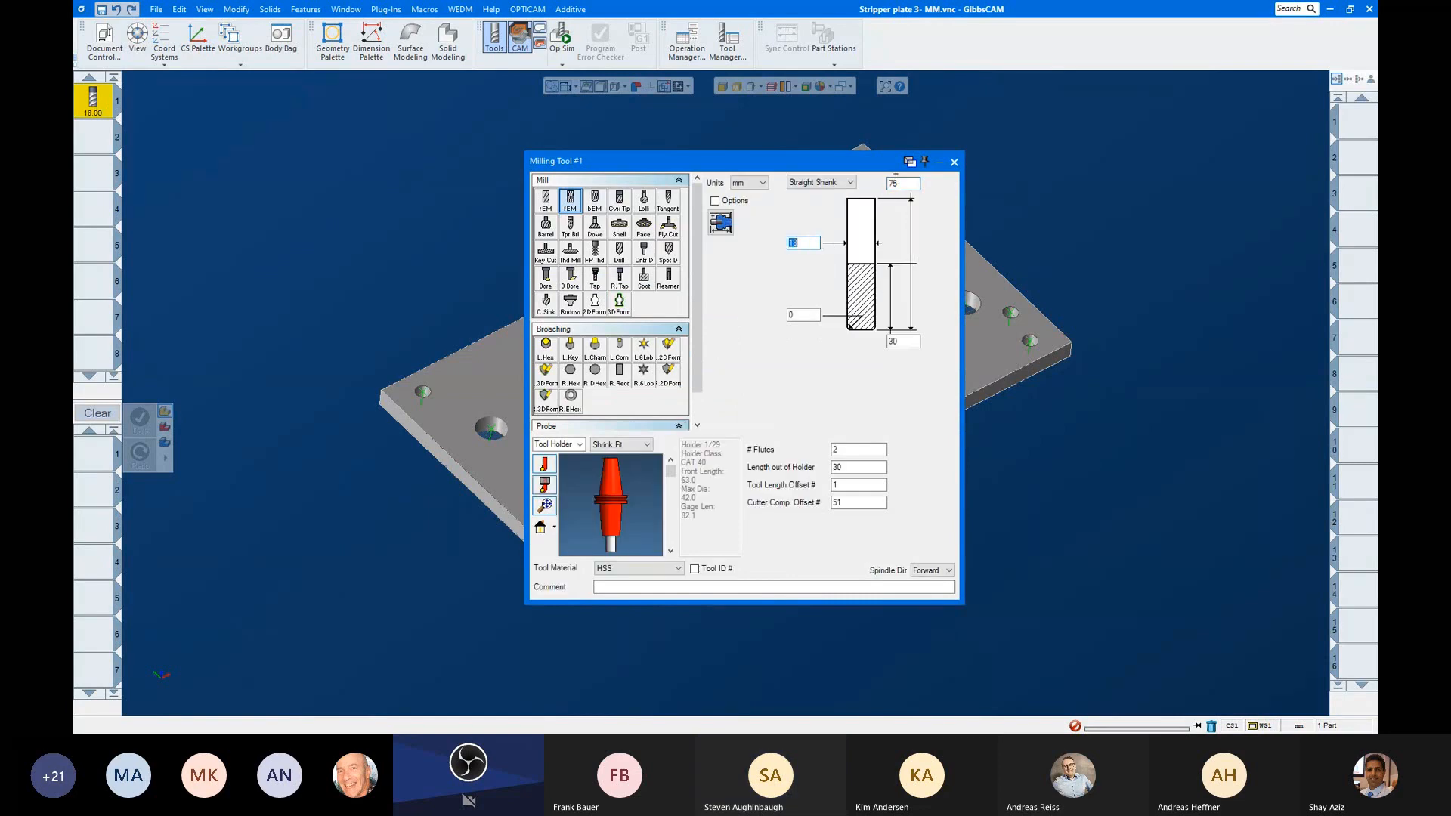
pyautogui.write('10')
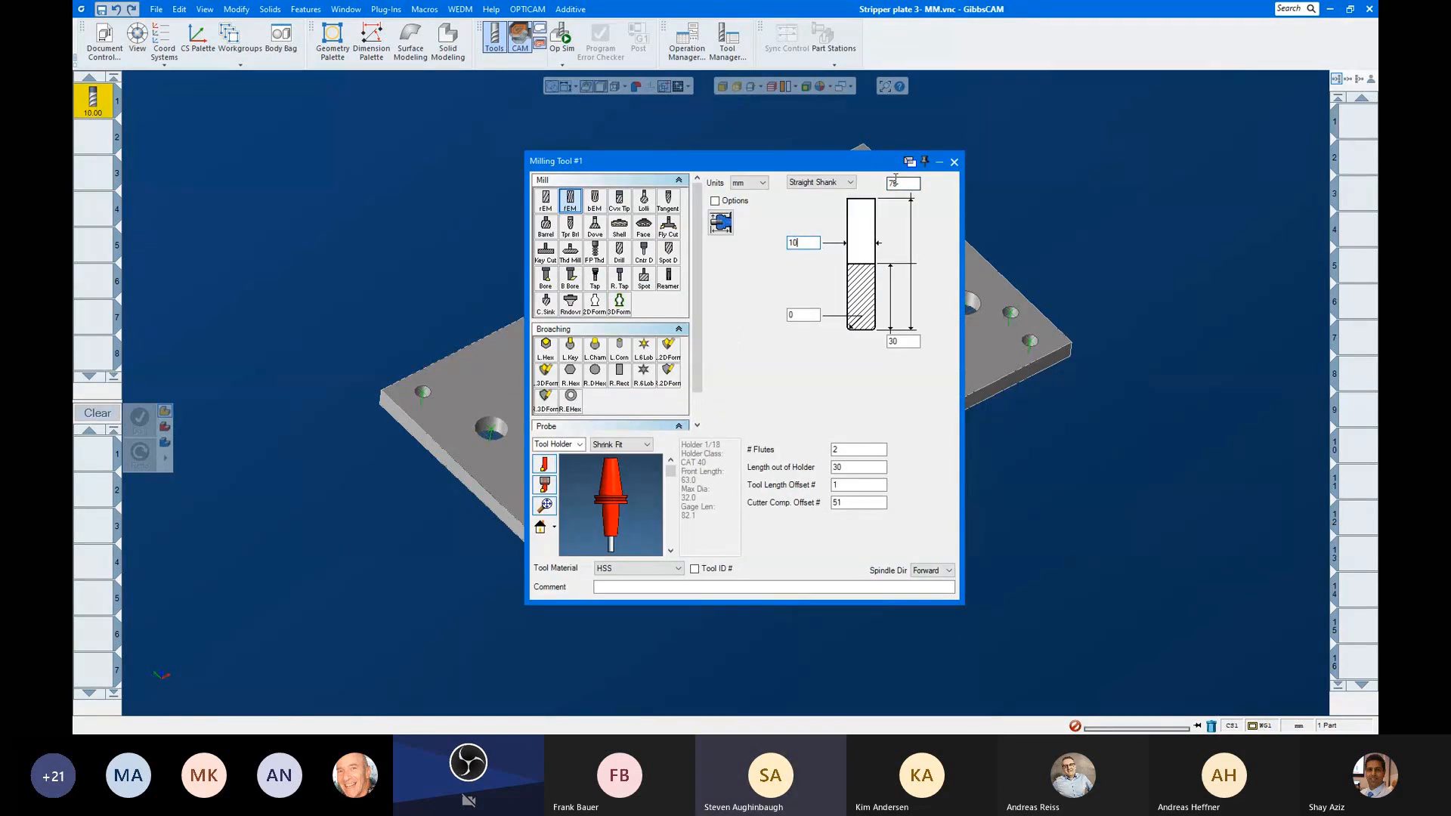
pyautogui.click(619, 250)
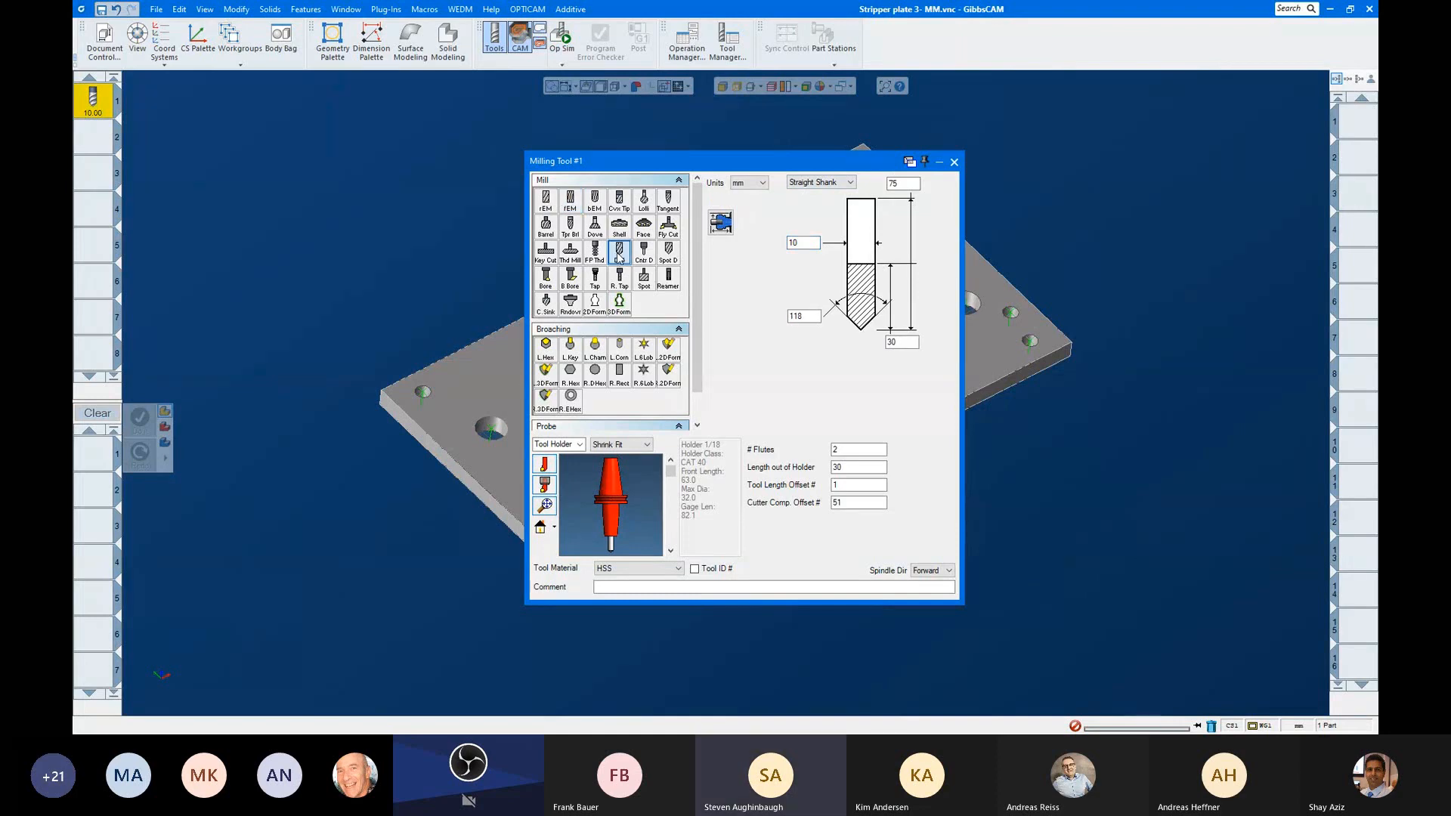
pyautogui.click(954, 161)
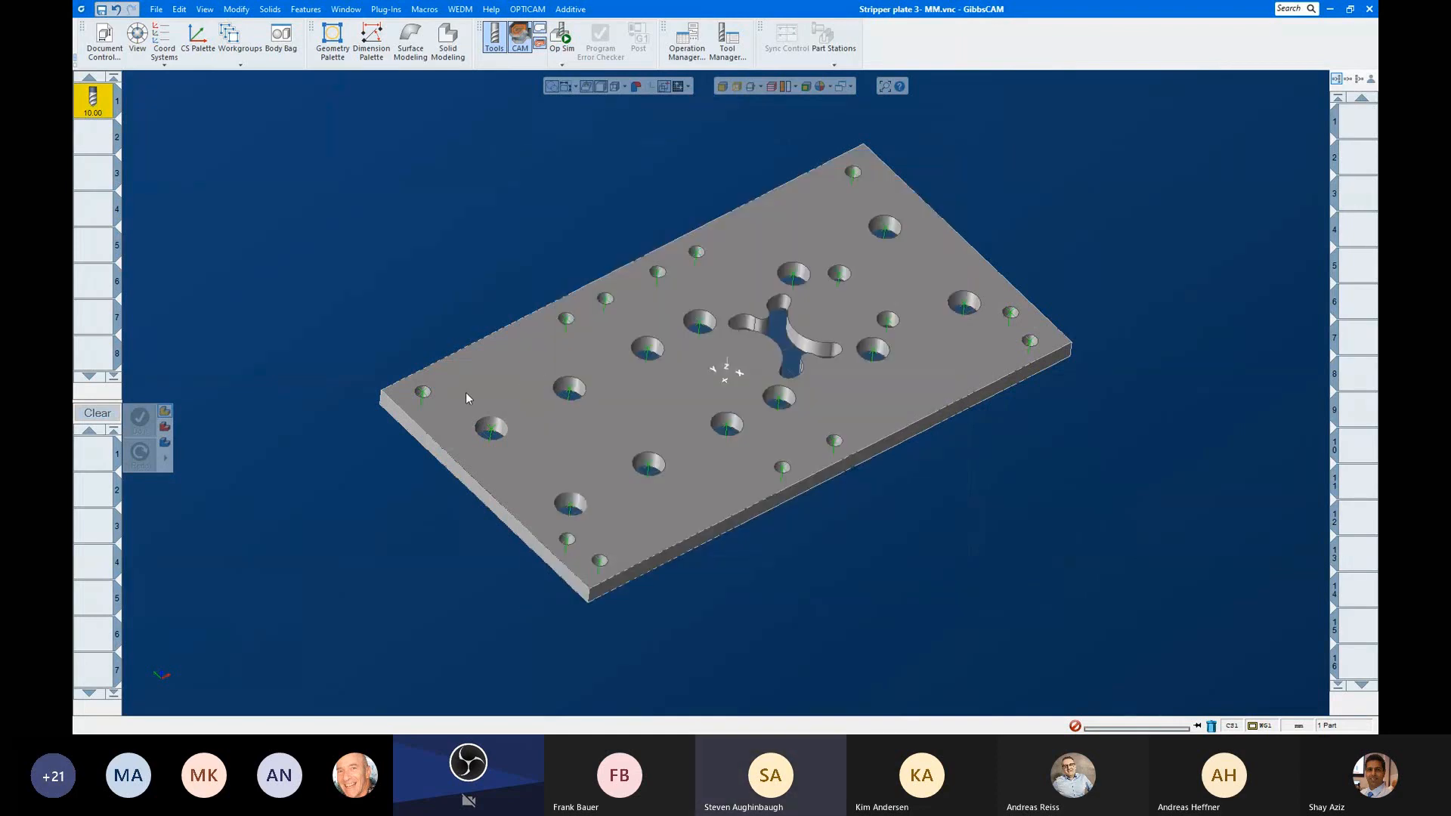
# Step: Inspect the hole definition of the small hole near the plate's corner, including its diameter and depth
pyautogui.rightClick(421, 396)
pyautogui.click(454, 433)
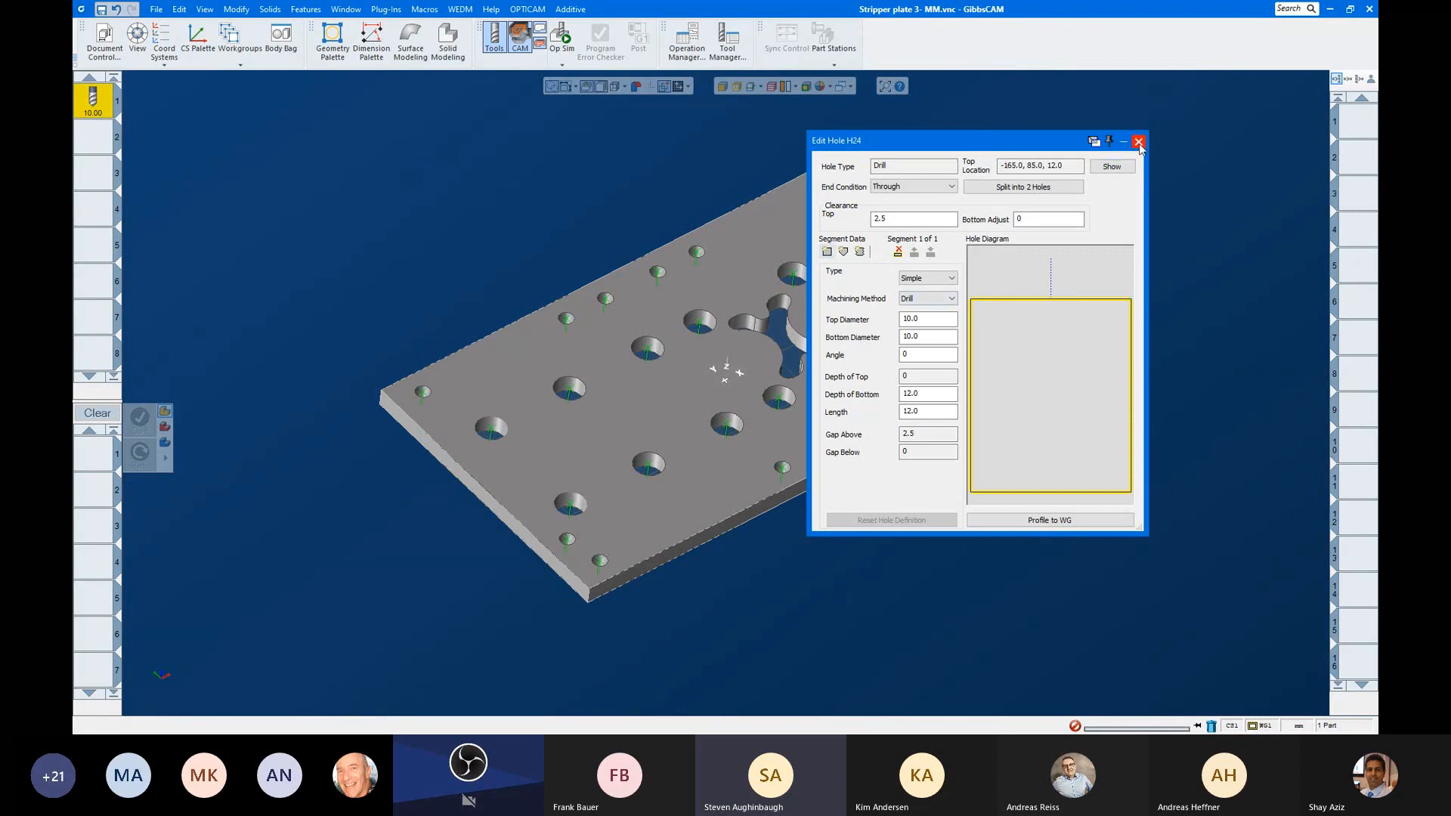
pyautogui.click(1138, 143)
# Step: Create a Holes process with the 10 mm drill and select the small hole near the plate's corner
pyautogui.scroll(2, 549, 263)
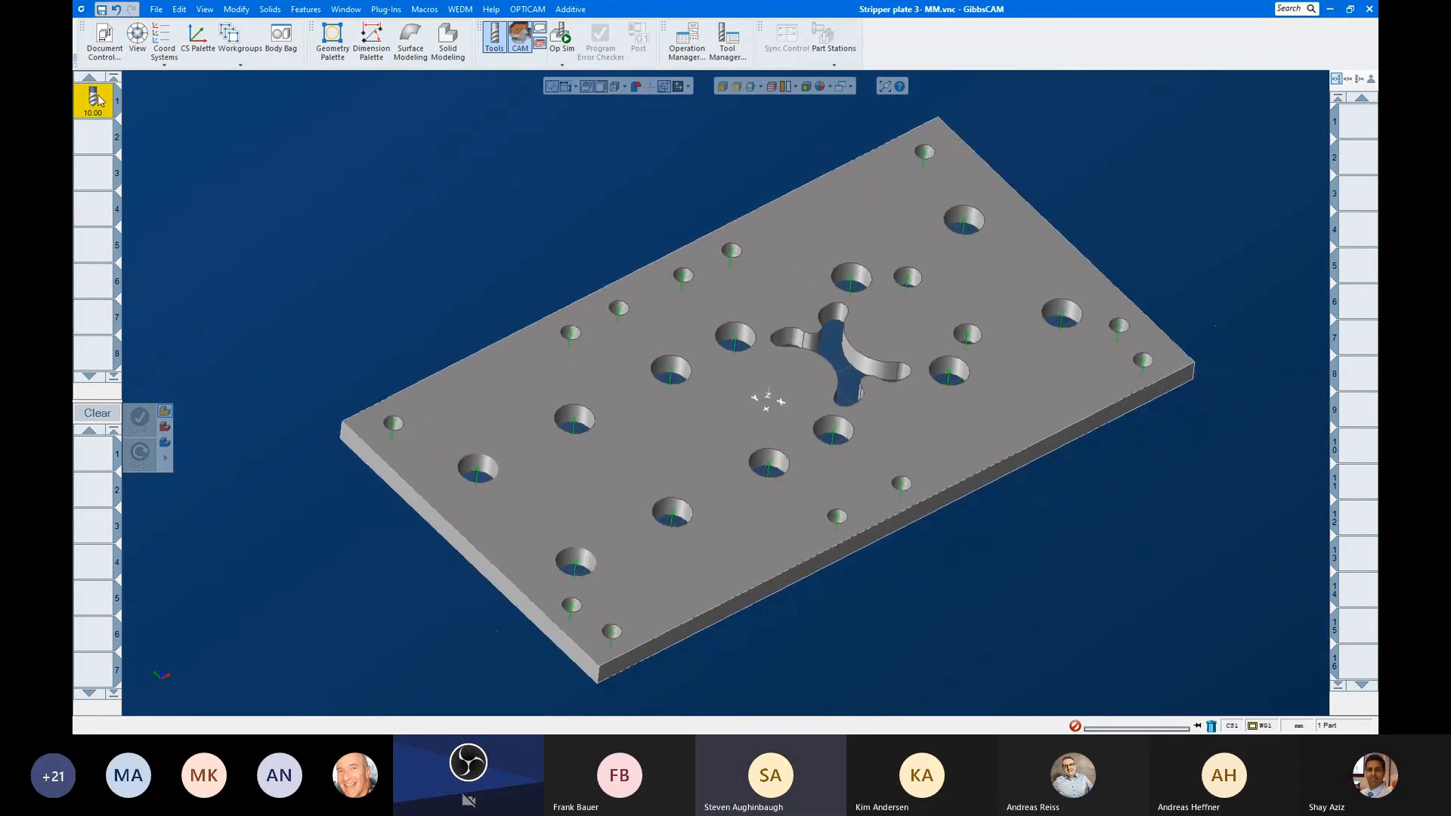
pyautogui.moveTo(98, 101); pyautogui.dragTo(94, 452)
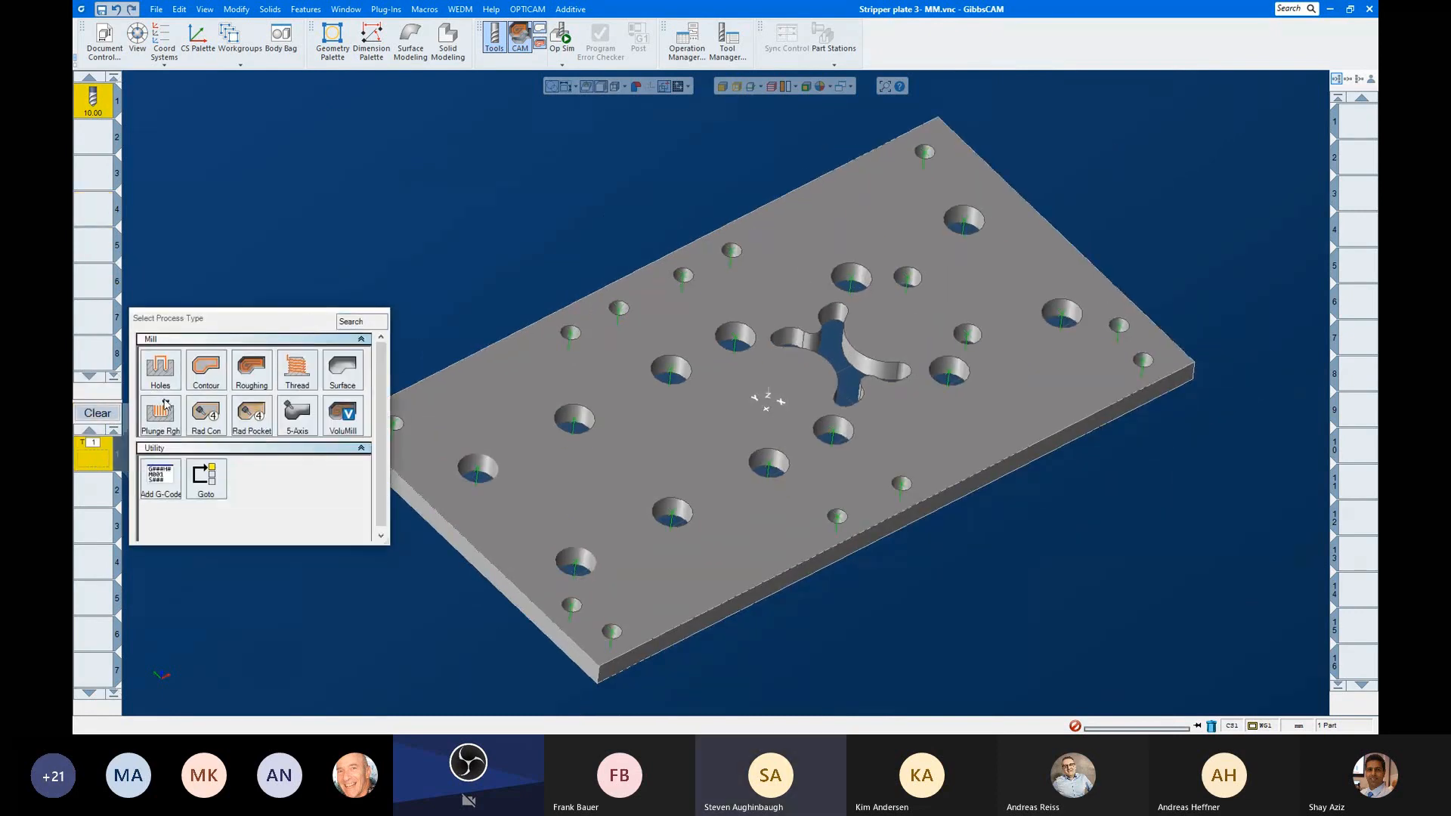
pyautogui.click(166, 386)
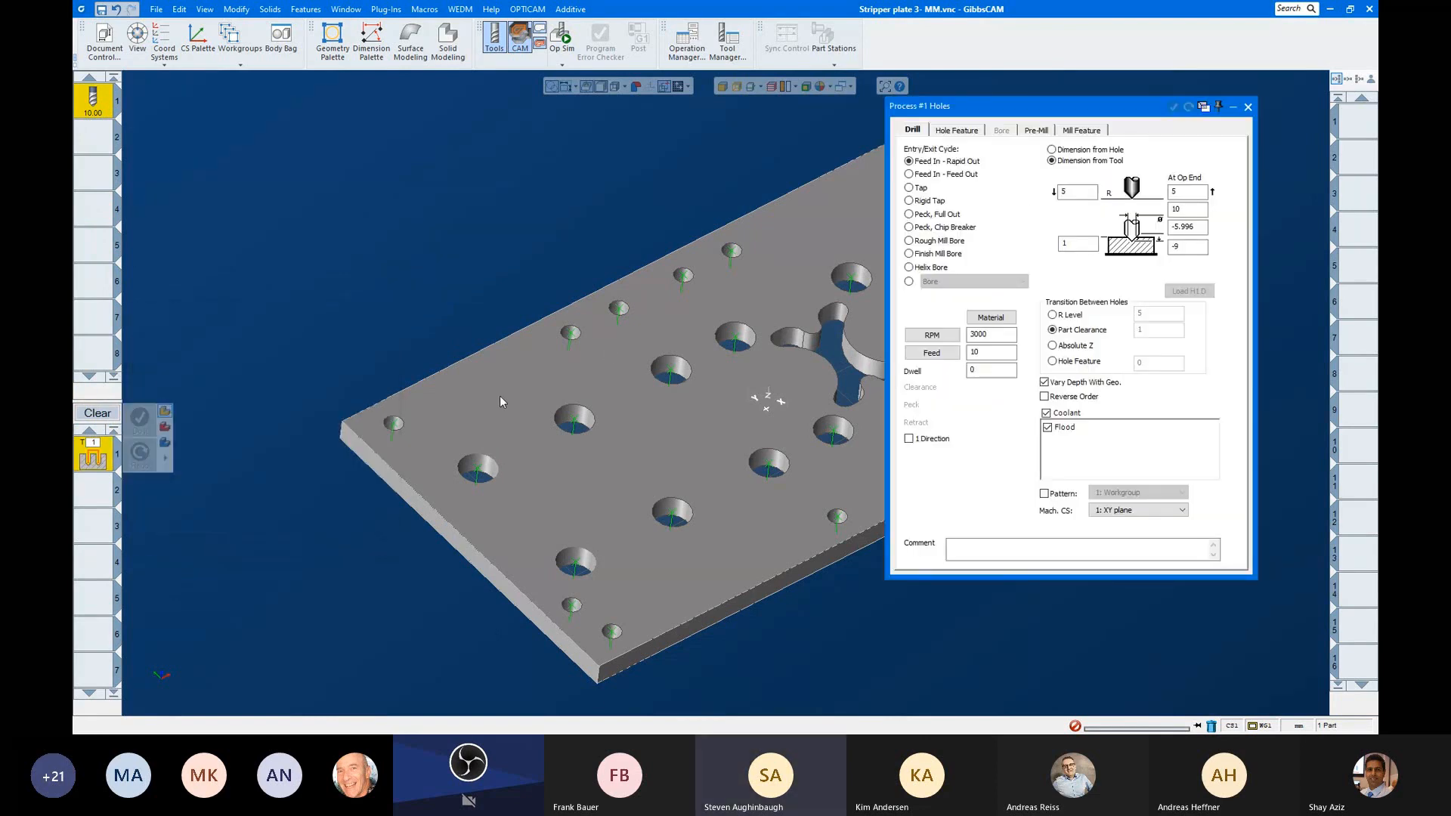
pyautogui.click(394, 424)
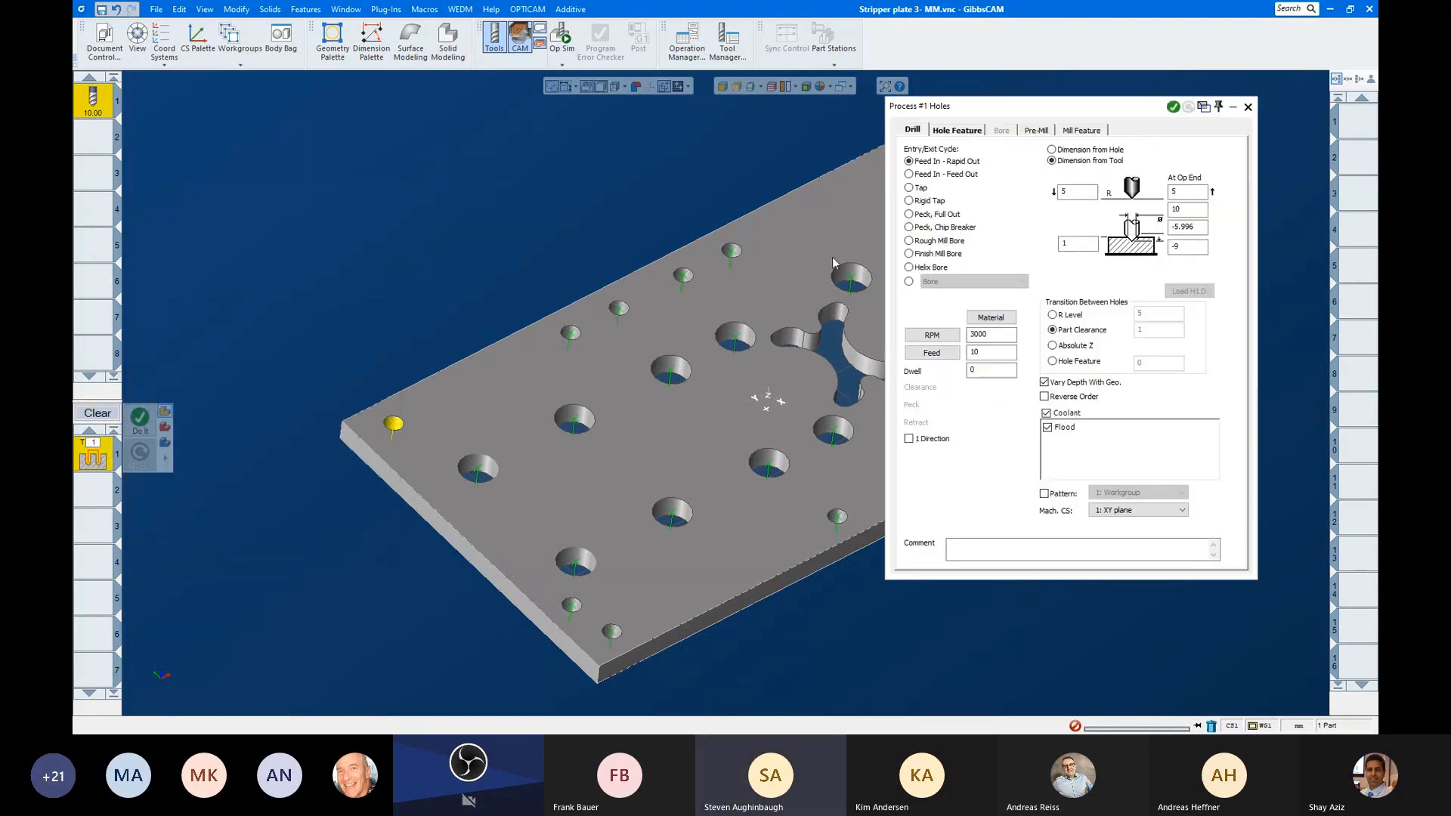
# Step: Set the process's hole feature R Level to Incremental and At Op End to Same As R Level
pyautogui.click(957, 129)
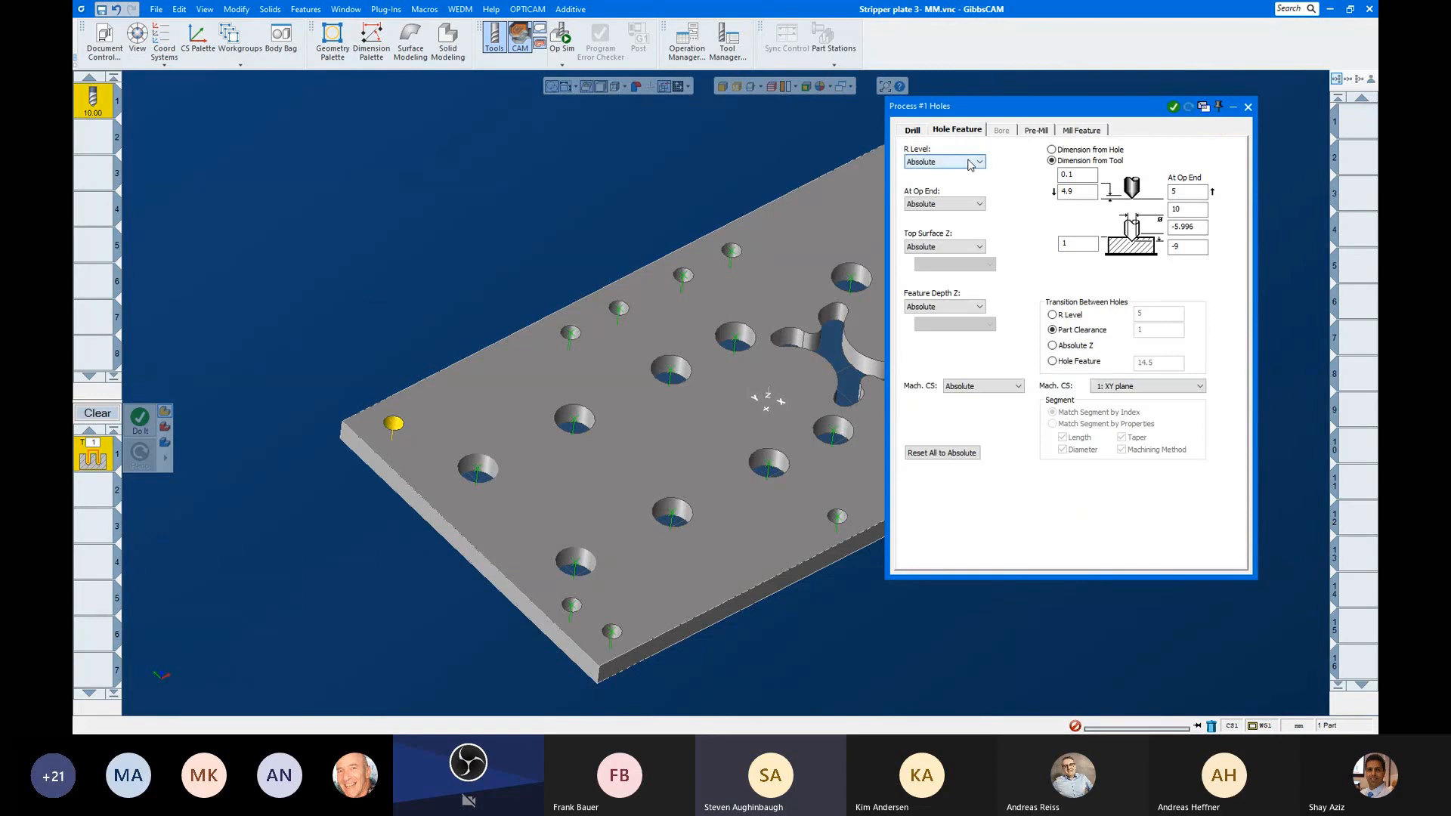
pyautogui.click(972, 163)
pyautogui.click(958, 183)
pyautogui.click(971, 204)
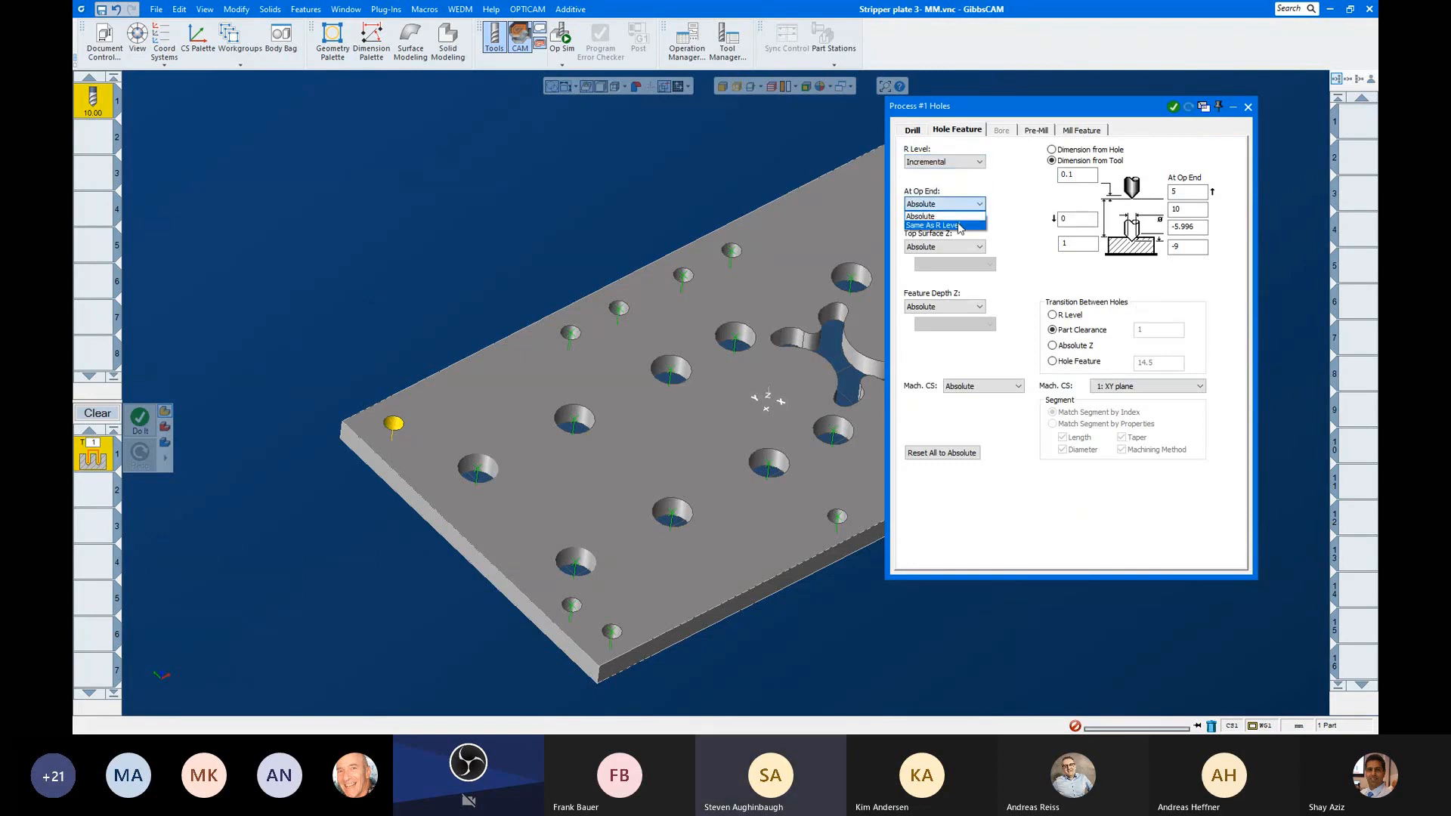
pyautogui.click(960, 227)
# Step: Set Top Surface Z to Top of Hole, Feature Depth Z to Bottom of Hole, and the machining CS to From Hole Feature
pyautogui.click(970, 249)
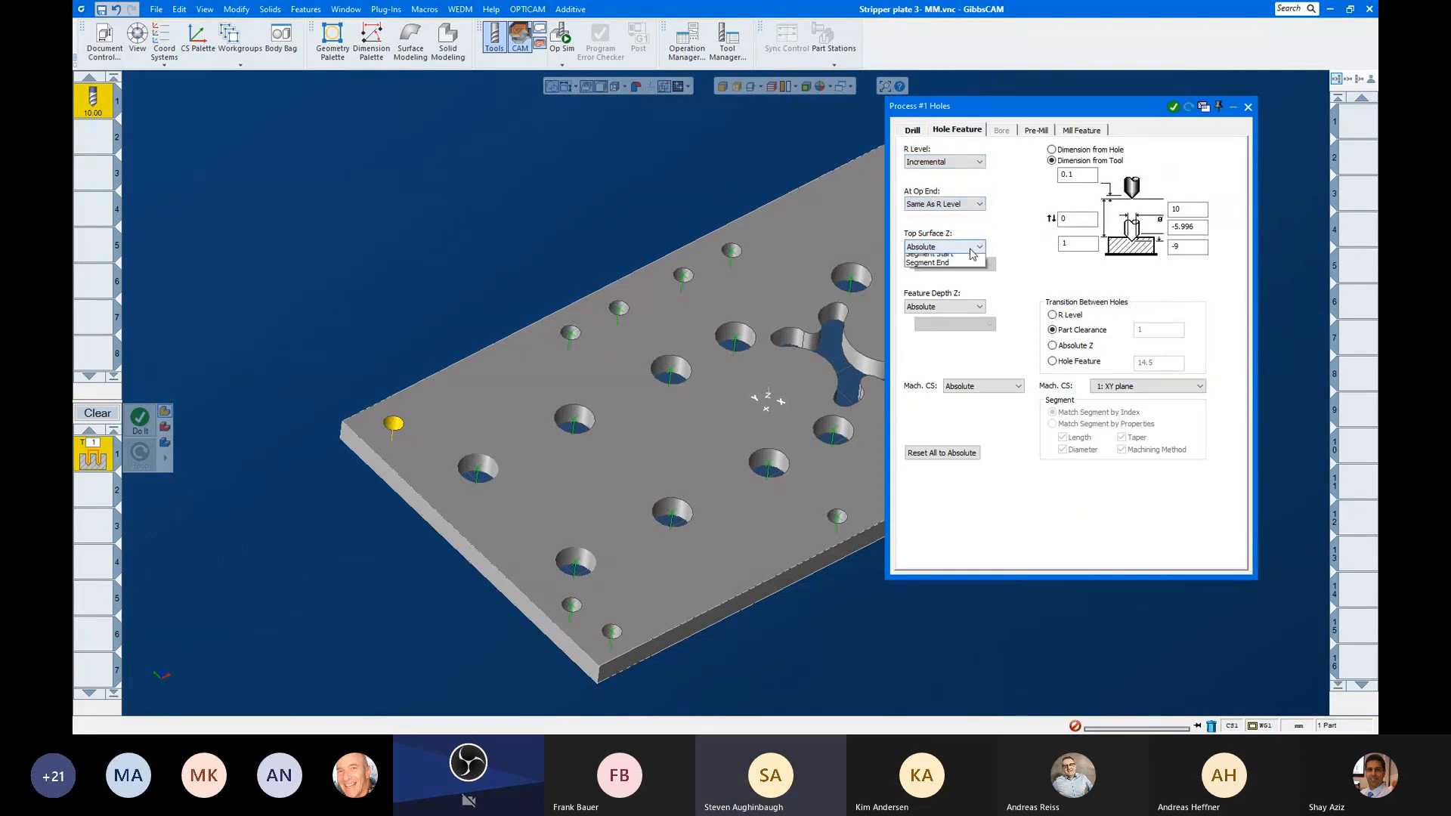
pyautogui.click(967, 268)
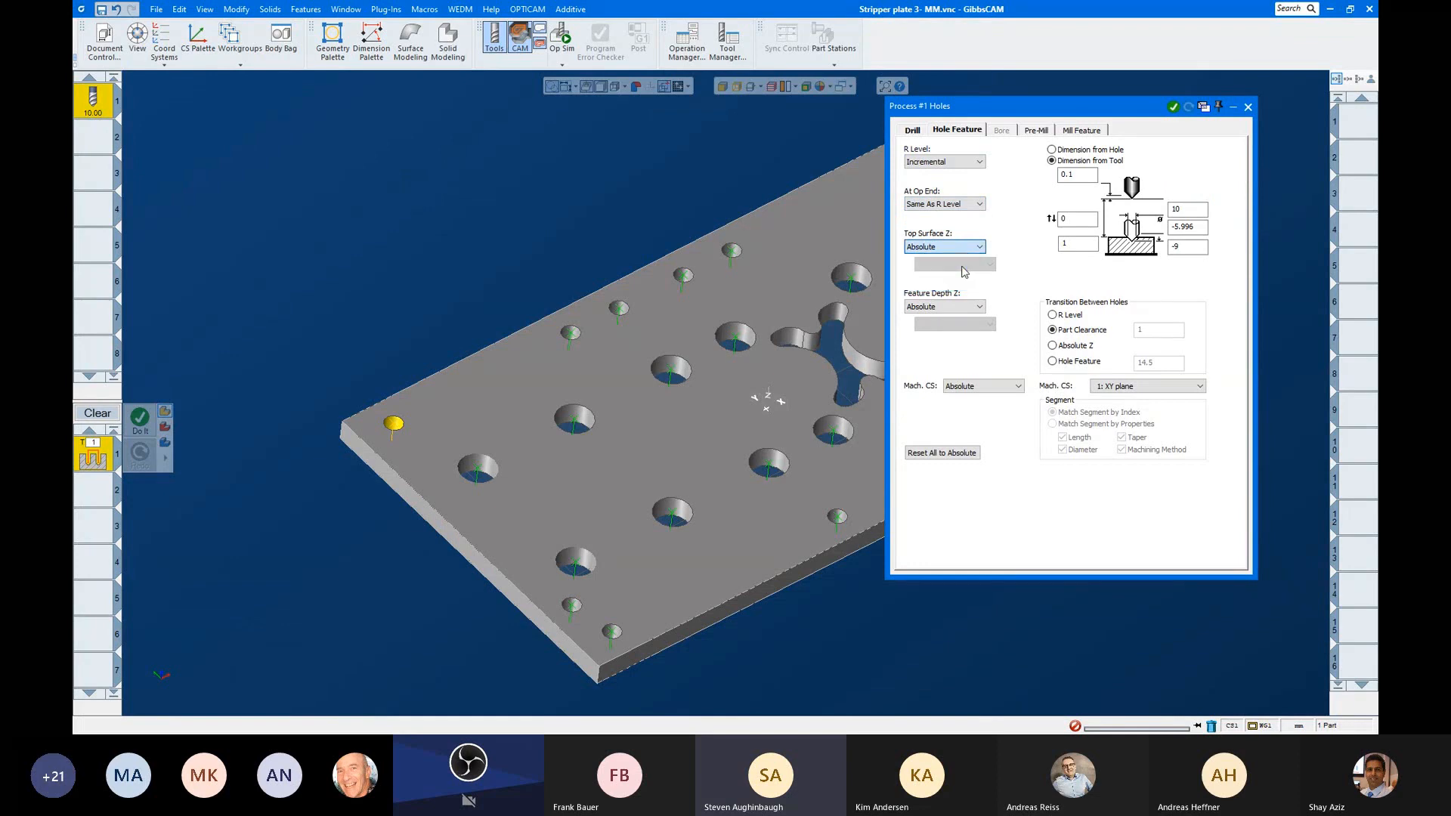
pyautogui.click(974, 307)
pyautogui.click(964, 372)
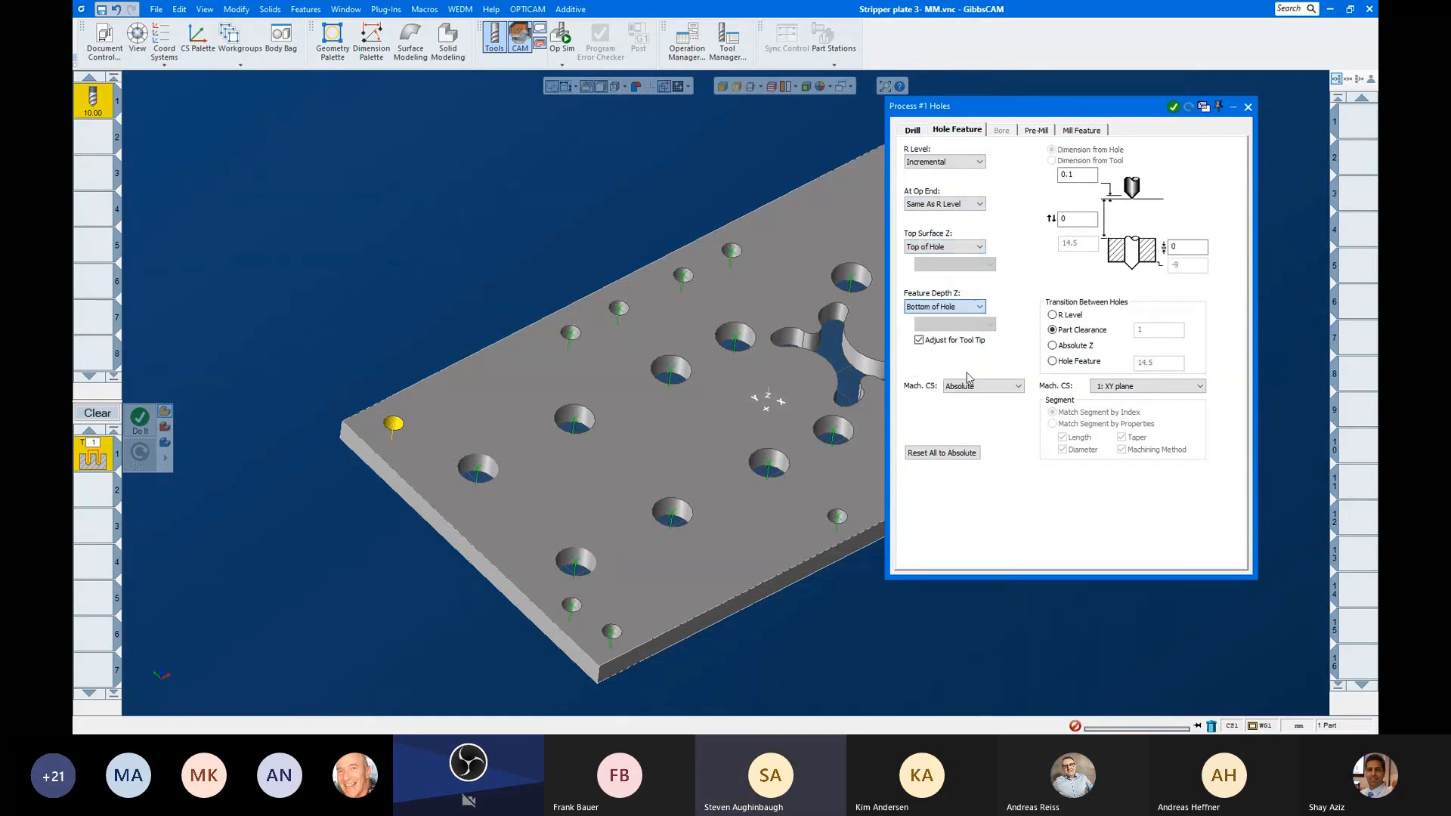
pyautogui.click(982, 386)
pyautogui.click(984, 409)
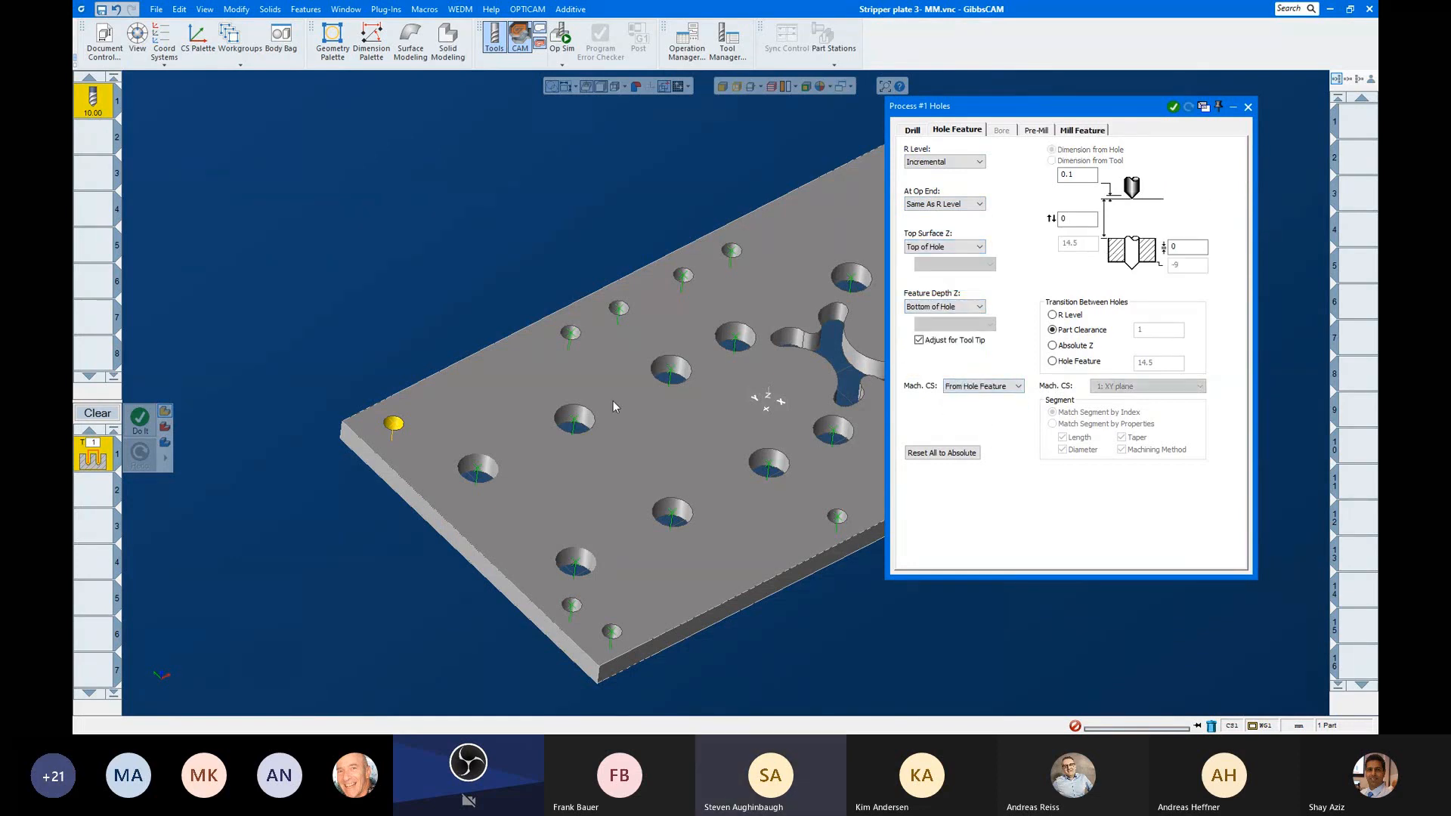
# Step: Select all holes in the corner hole's Group 1, generate the drilling operation from the Holes process, and delete that operation
pyautogui.scroll(-2, 464, 373)
pyautogui.scroll(1, 583, 372)
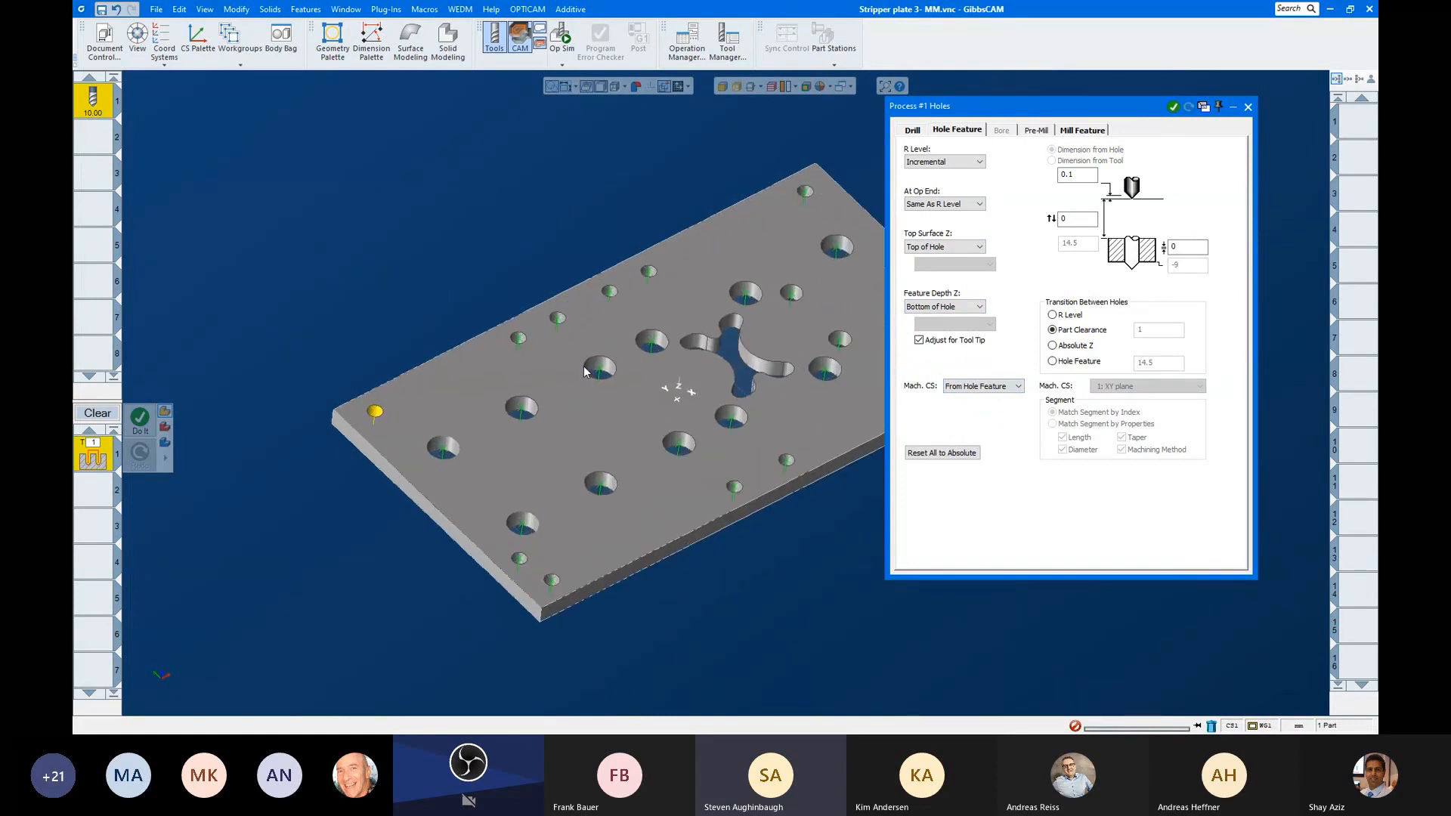
pyautogui.rightClick(375, 414)
pyautogui.moveTo(466, 505)
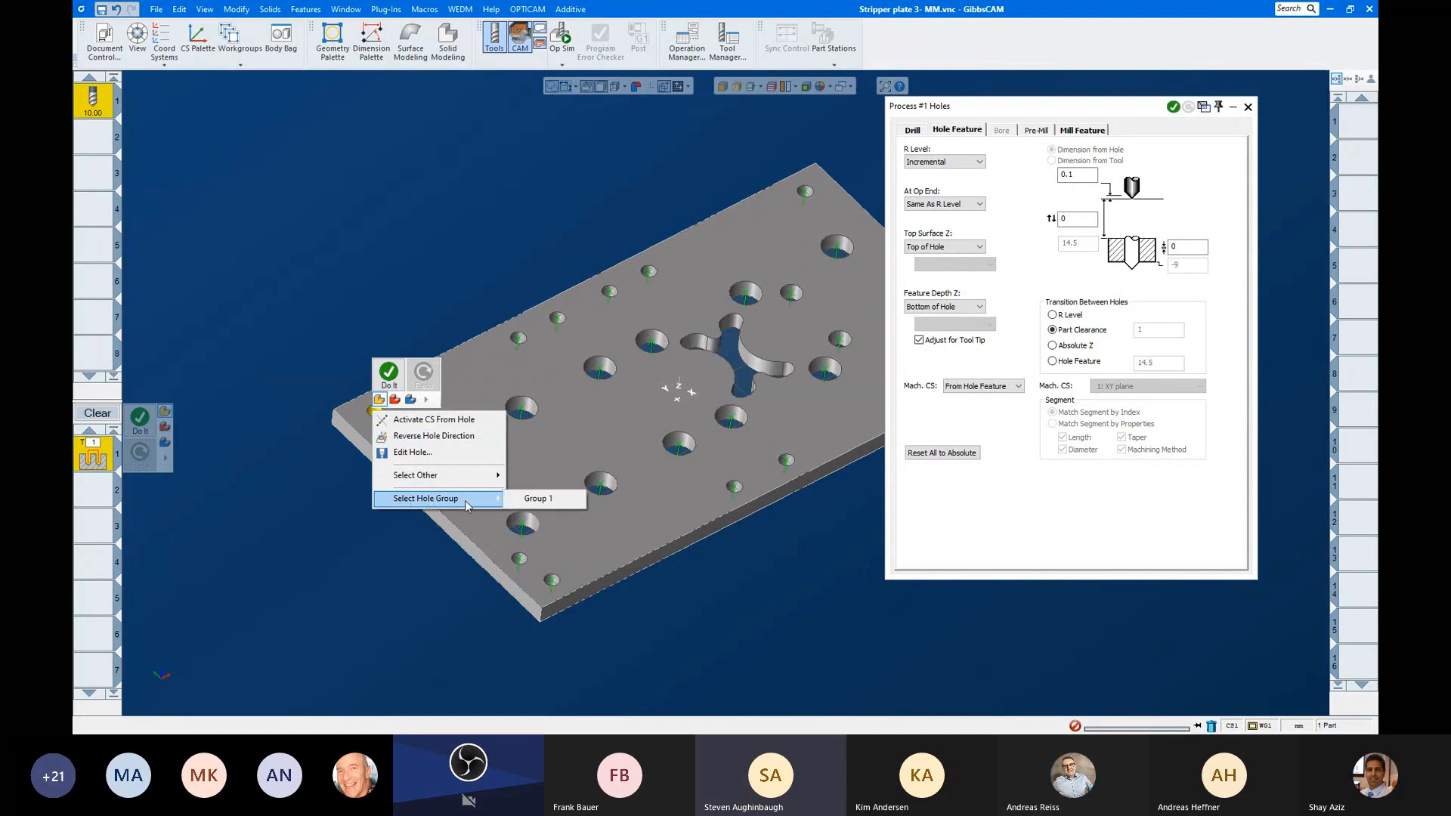
pyautogui.click(529, 501)
pyautogui.scroll(-2, 355, 302)
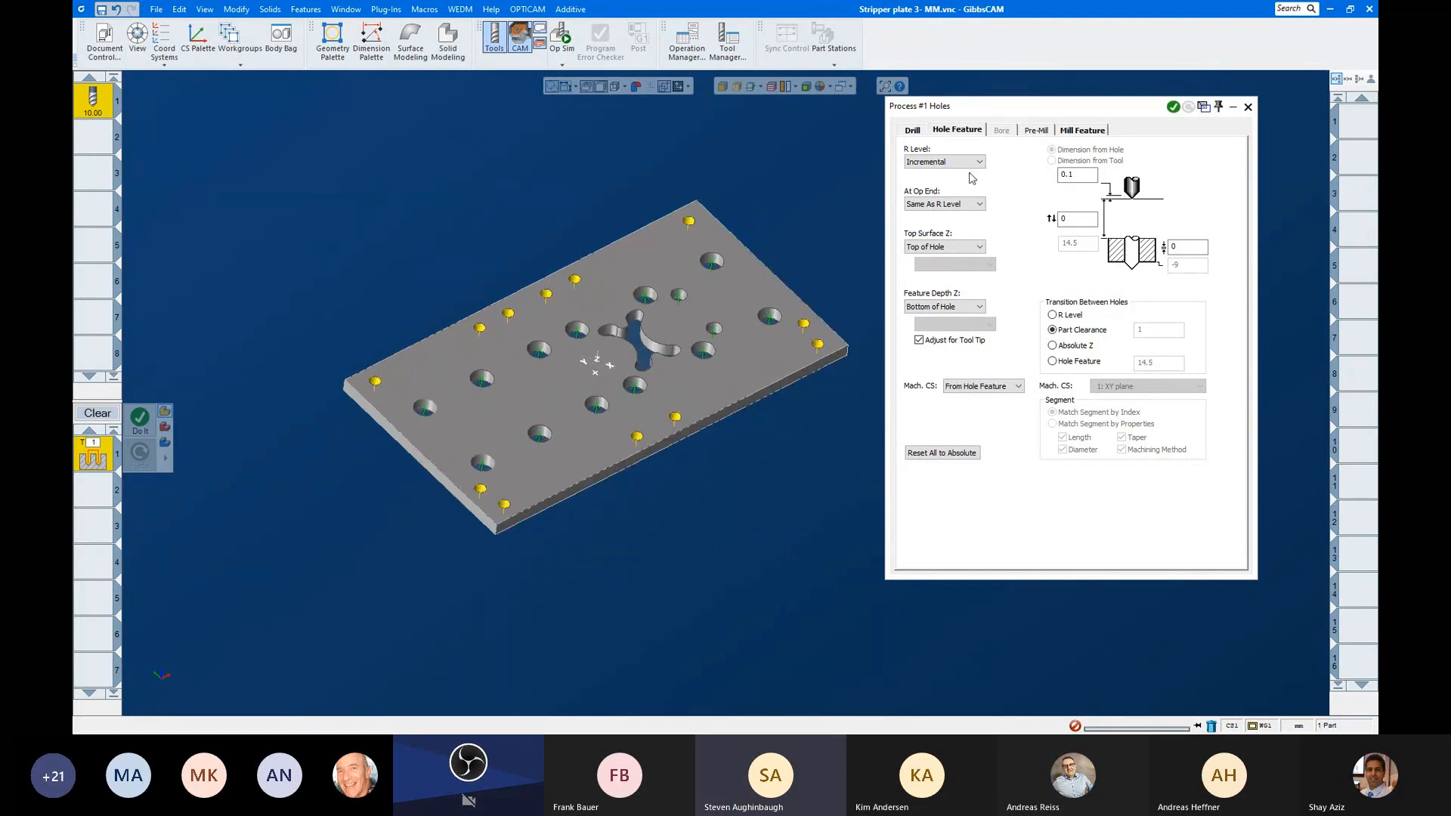
pyautogui.click(1173, 106)
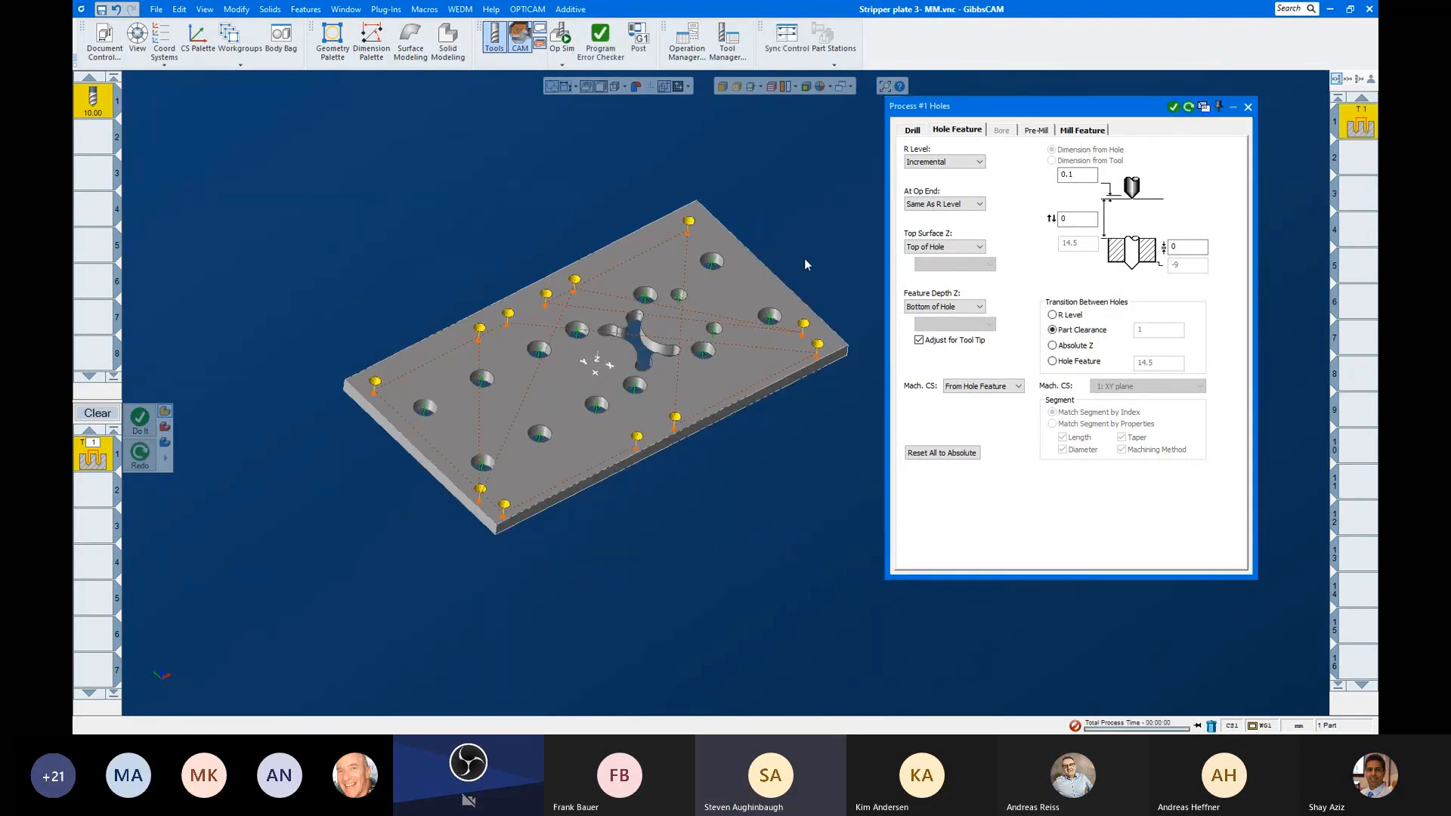
pyautogui.click(1248, 107)
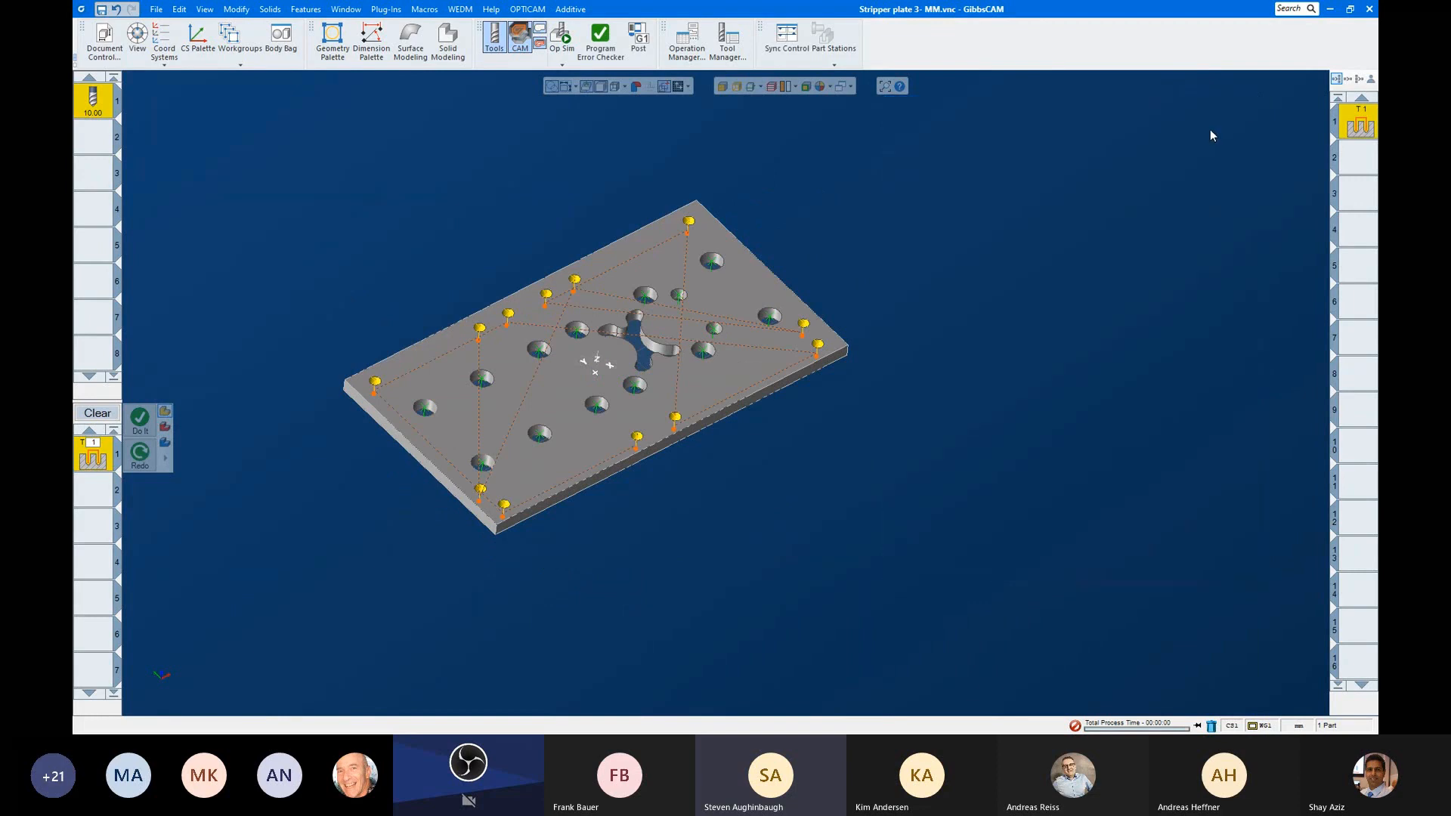
pyautogui.moveTo(1350, 127); pyautogui.dragTo(1211, 723)
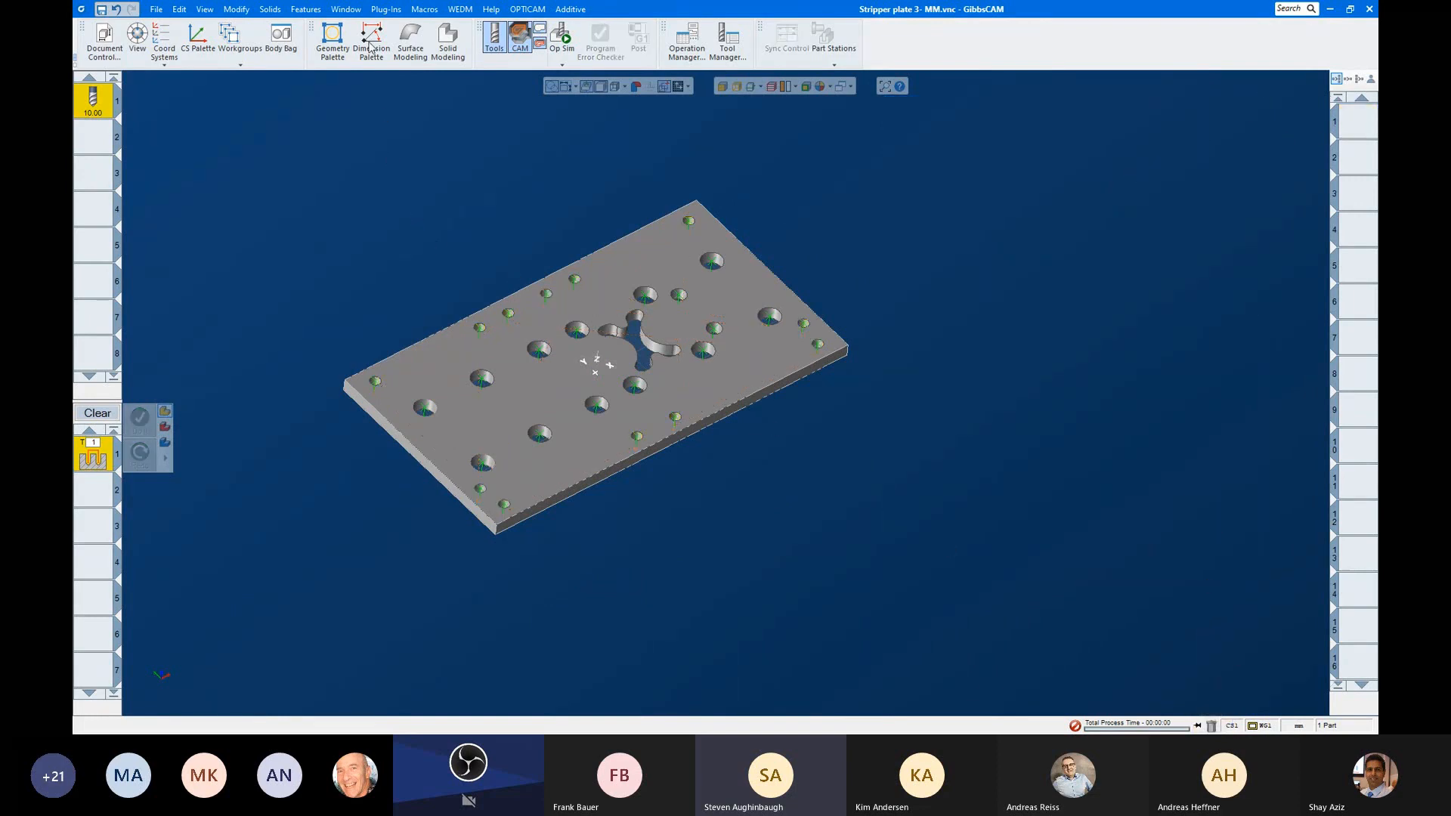
# Step: Open hole Group 1 for reordering in the Hole Manager
pyautogui.click(306, 10)
pyautogui.click(310, 47)
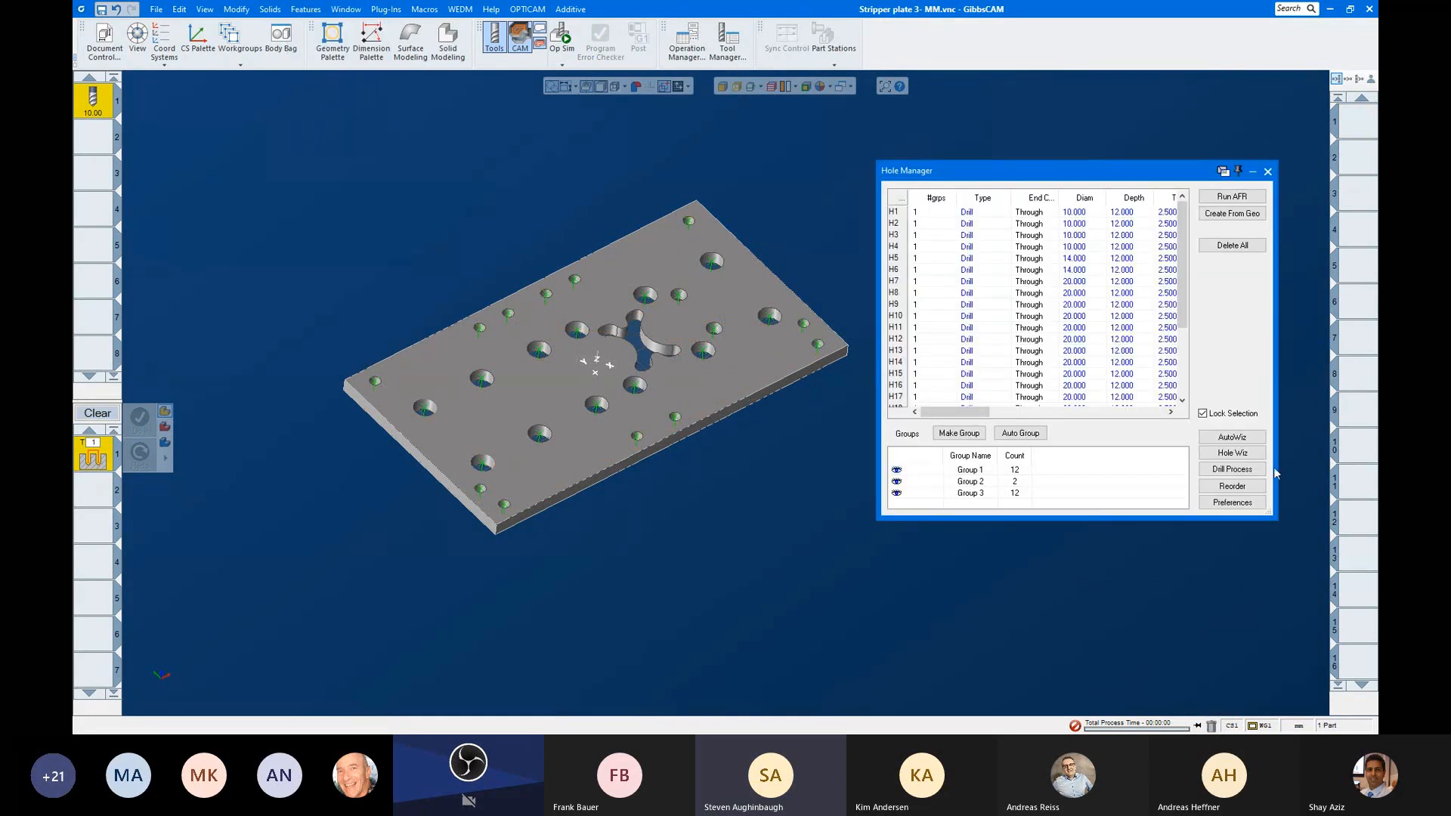
pyautogui.click(1235, 487)
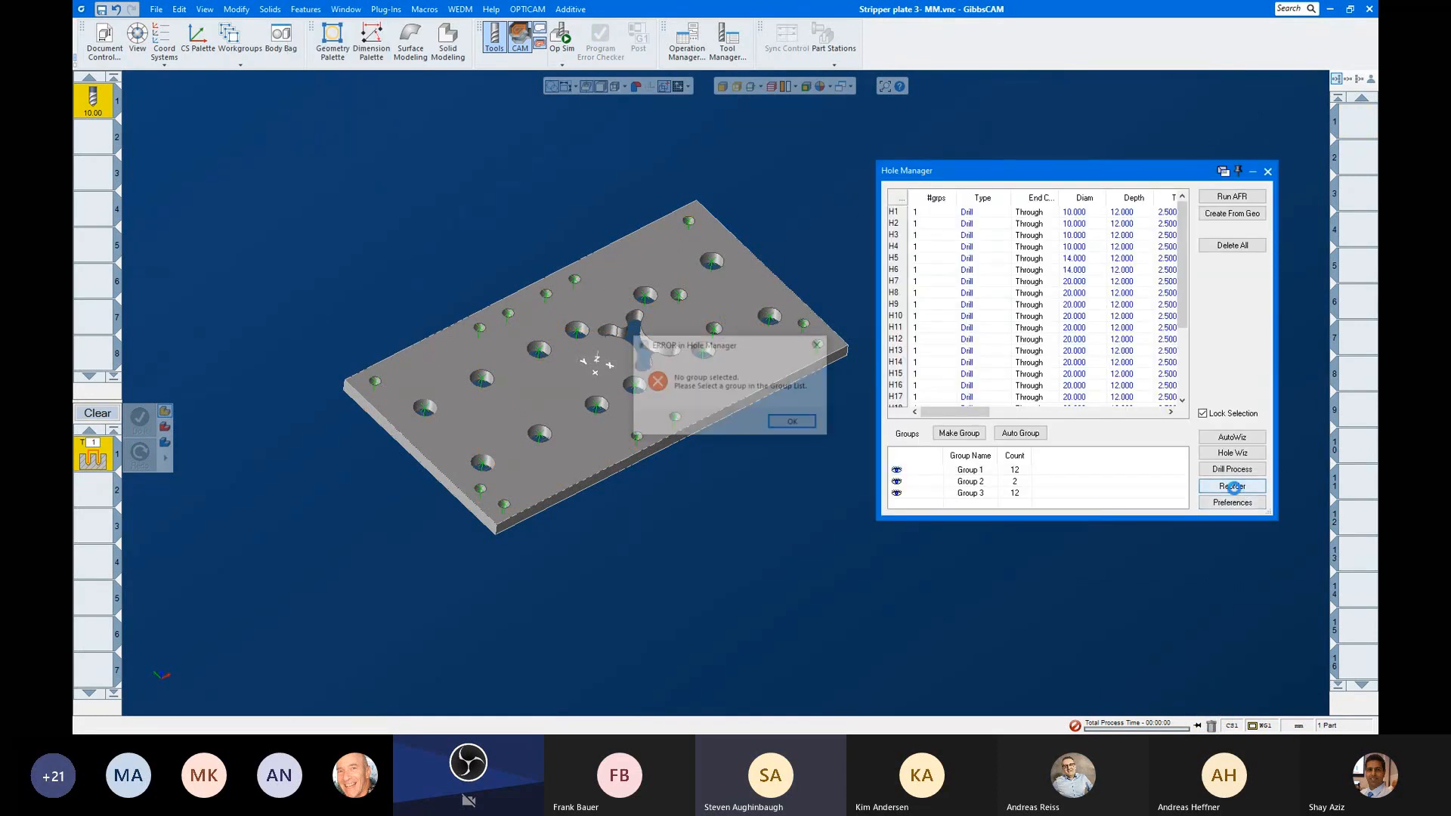
pyautogui.click(807, 428)
pyautogui.click(970, 469)
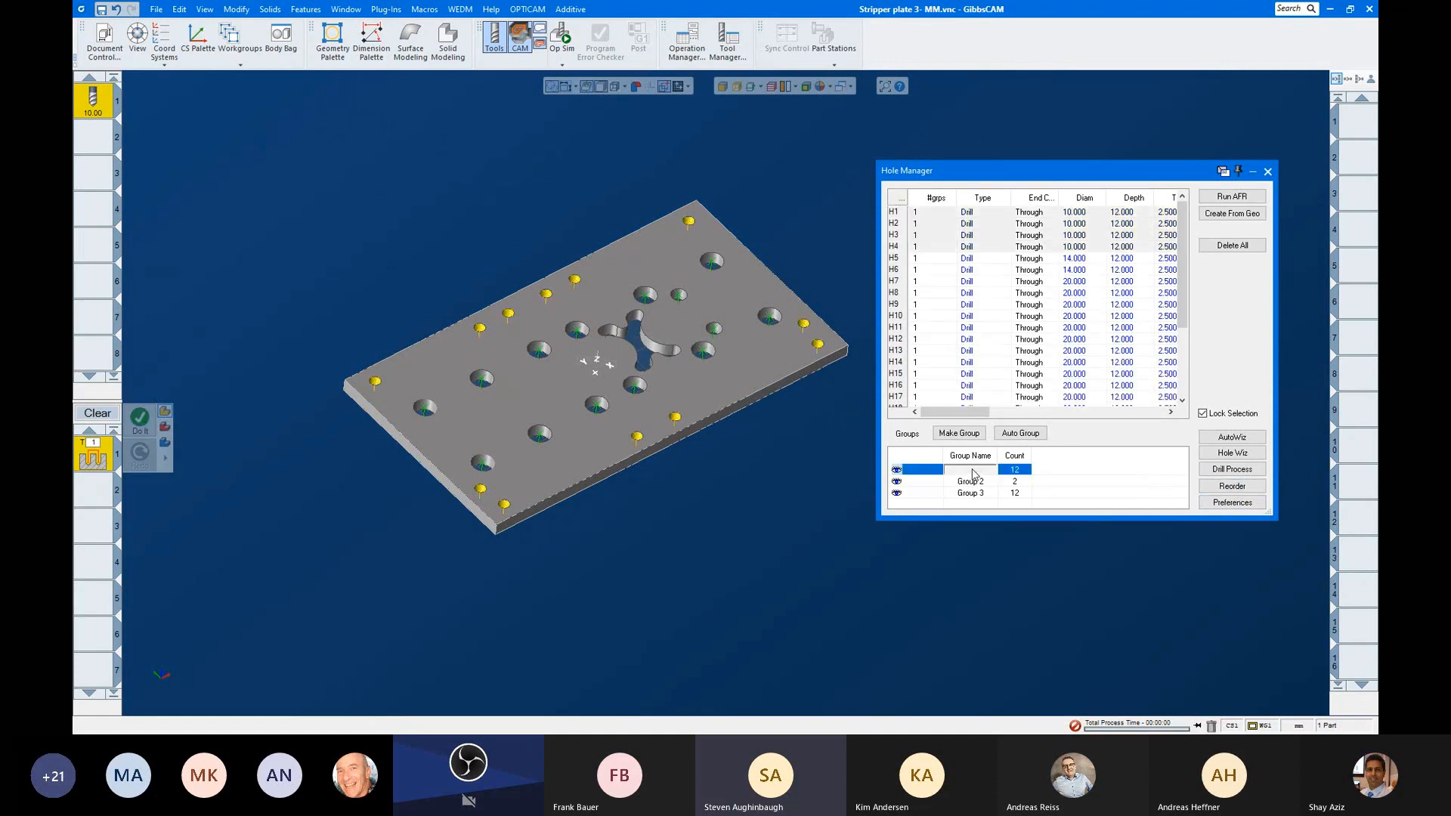
pyautogui.click(1233, 487)
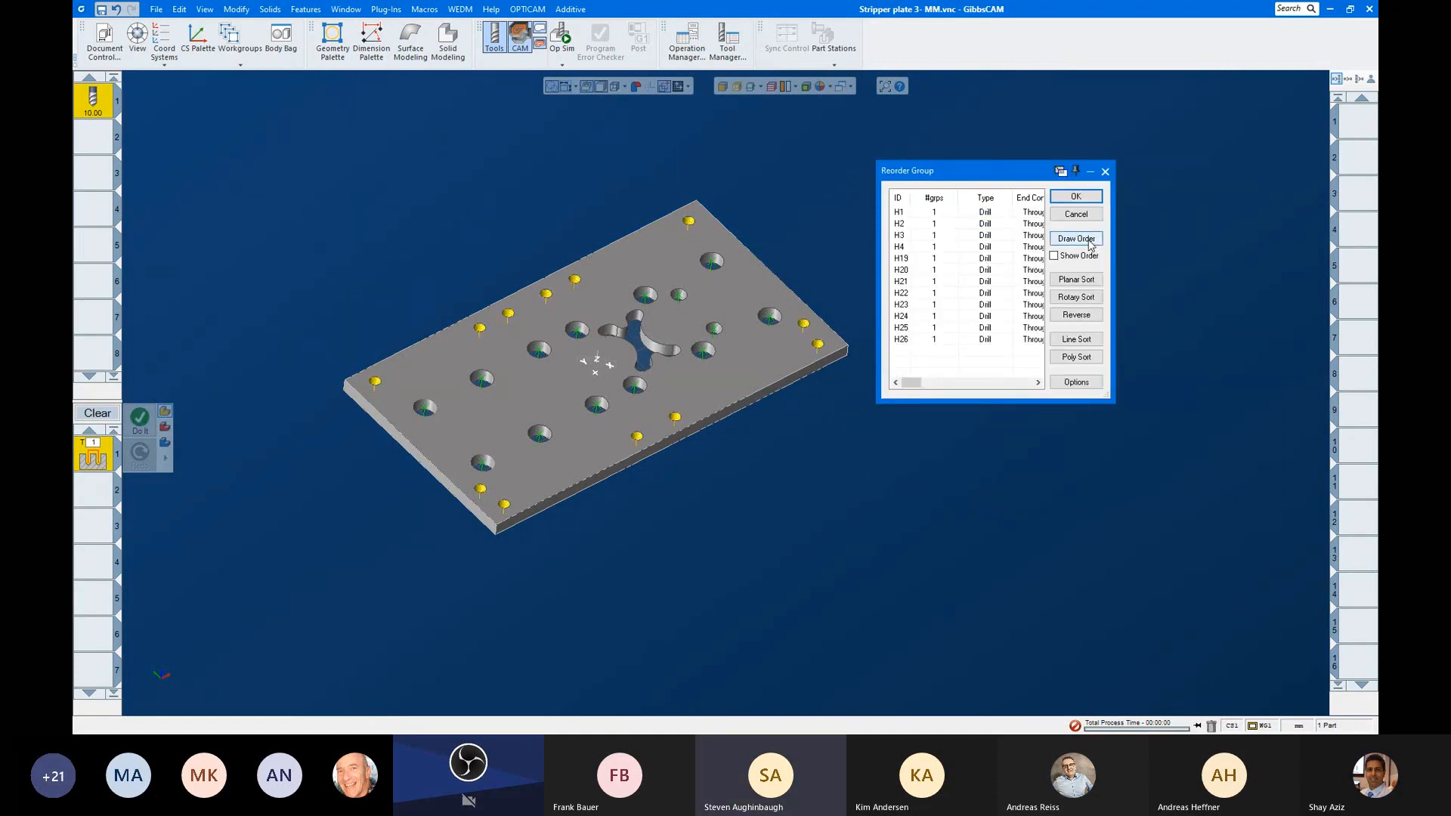
# Step: Show the hole order and apply a Planar Sort to Group 1 using Closest Hole next, accepting the new order
pyautogui.click(1076, 239)
pyautogui.click(1083, 281)
pyautogui.click(643, 416)
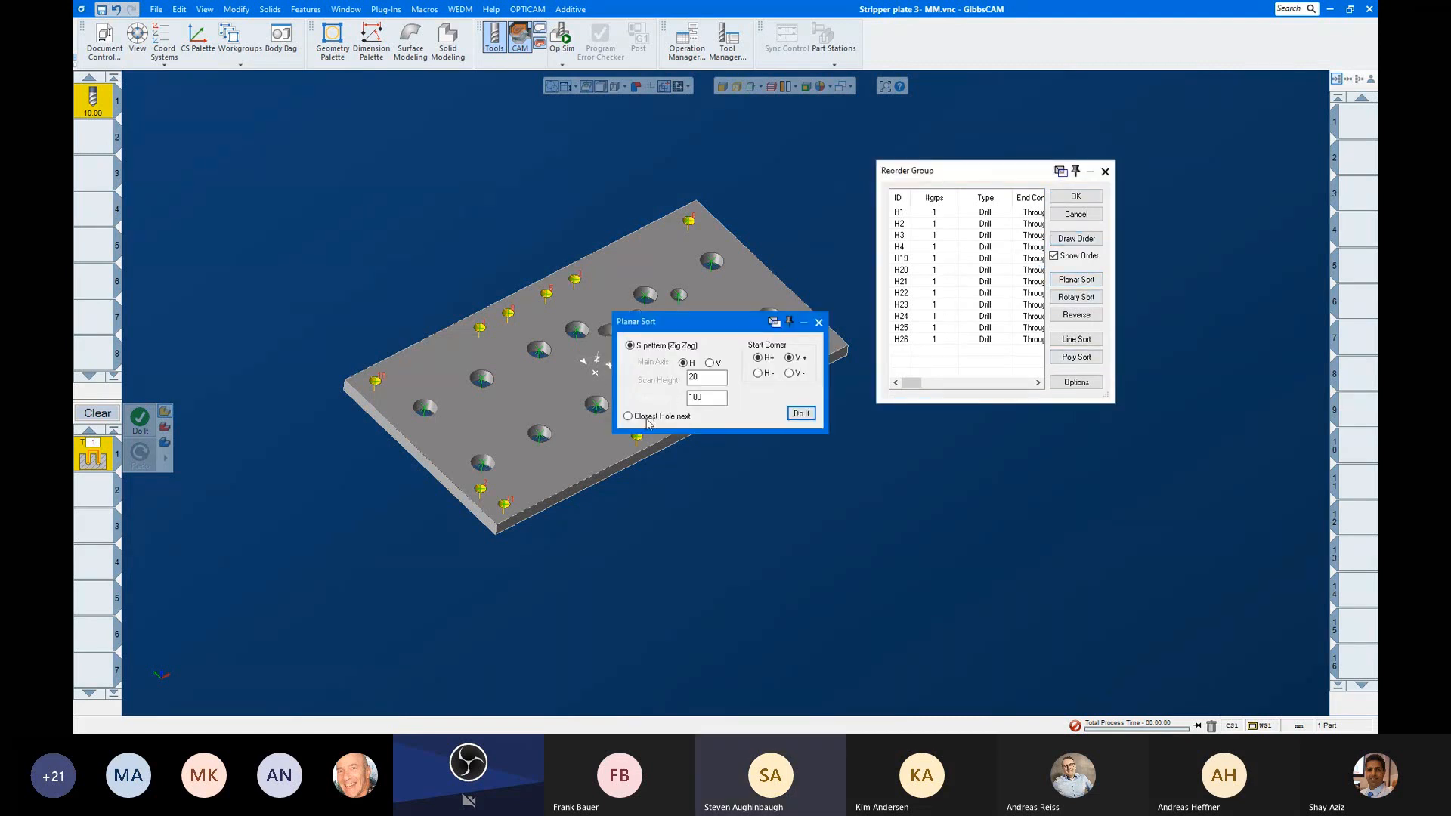
pyautogui.click(800, 414)
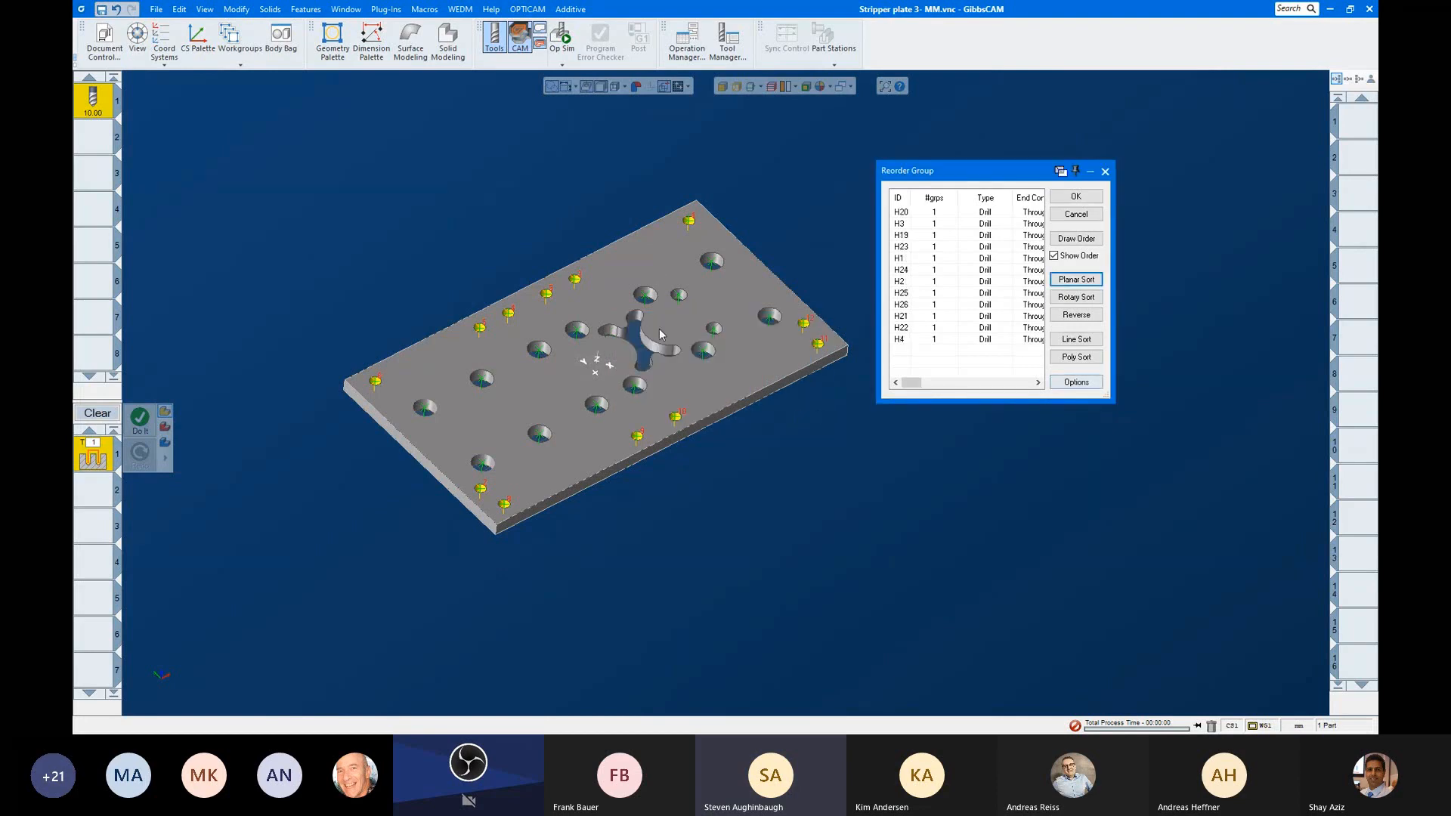
pyautogui.click(1079, 199)
pyautogui.click(1270, 175)
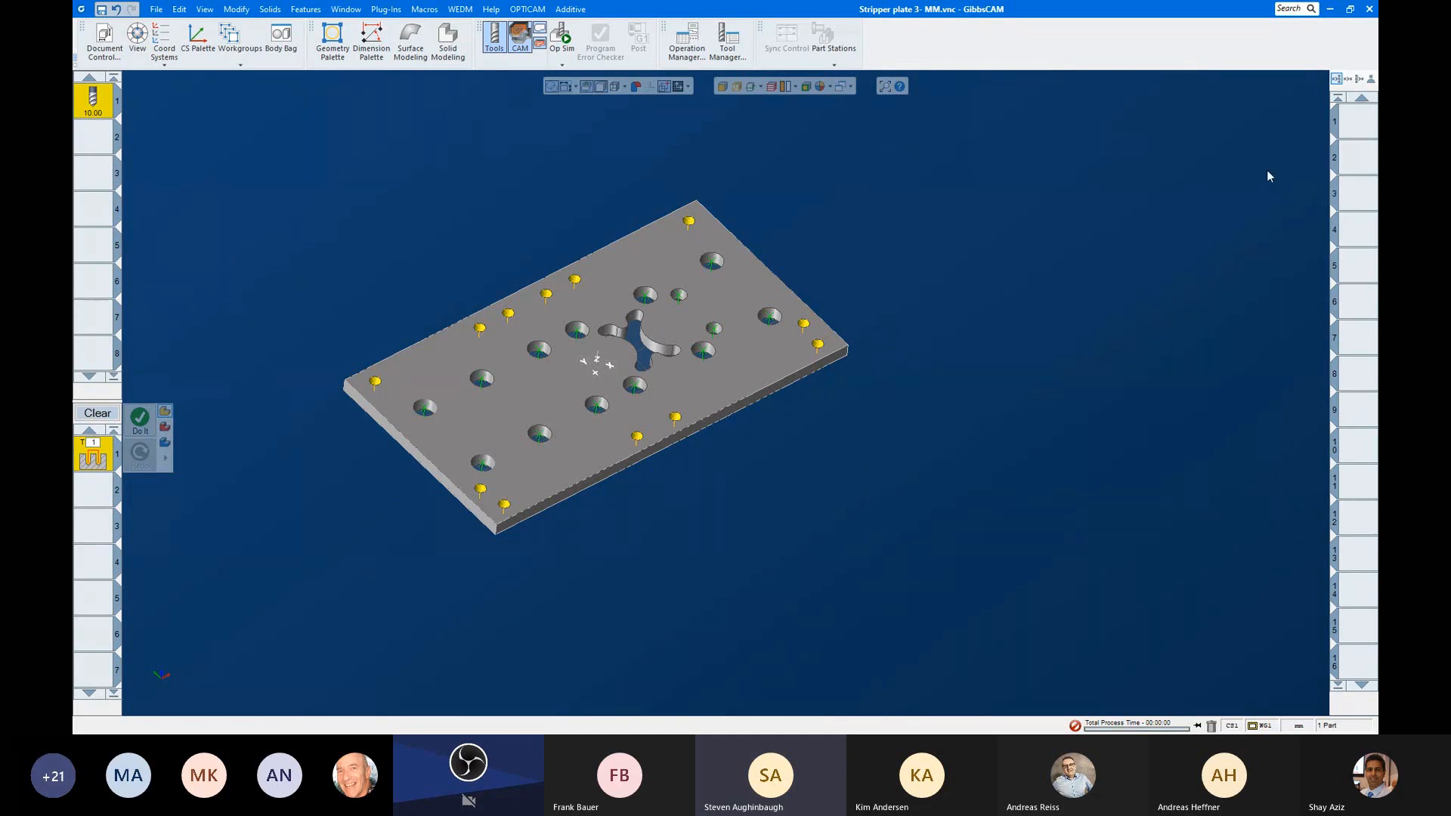
# Step: Generate the drilling operation for the reordered Group 1 holes and examine its path around the plate
pyautogui.click(140, 420)
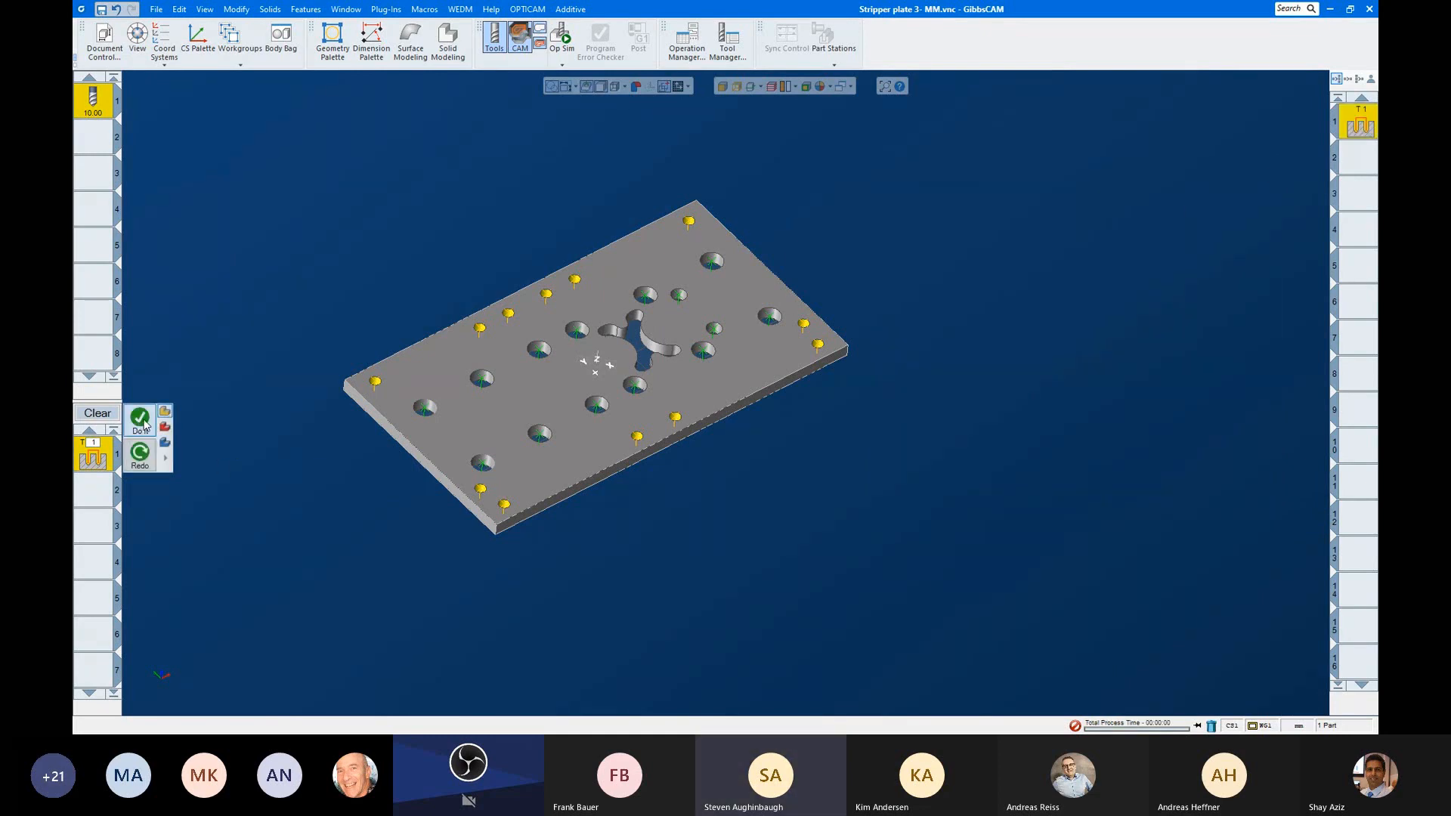
pyautogui.scroll(2, 466, 418)
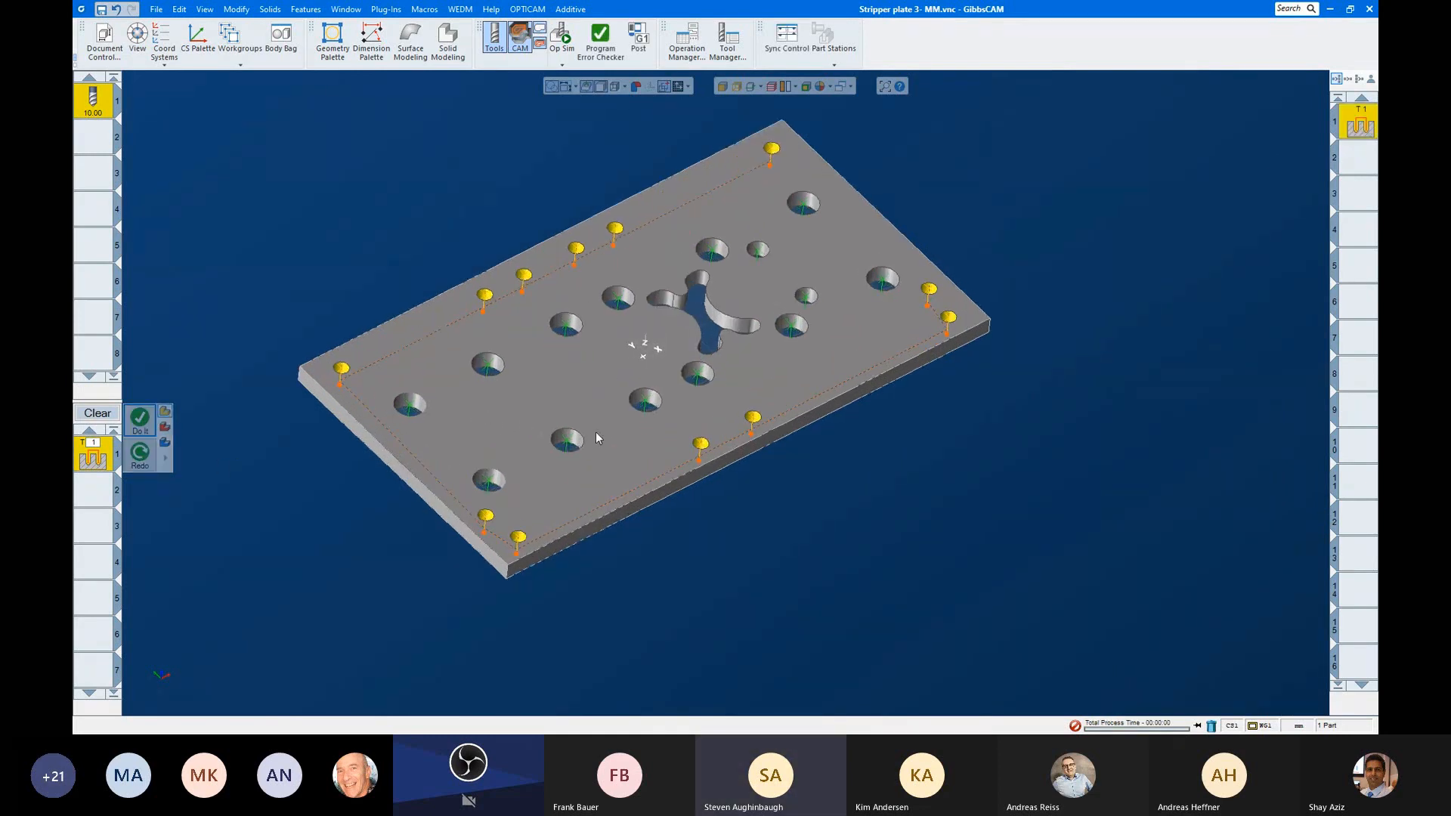
pyautogui.moveTo(784, 434); pyautogui.dragTo(746, 486, button='middle')
pyautogui.scroll(1, 509, 429)
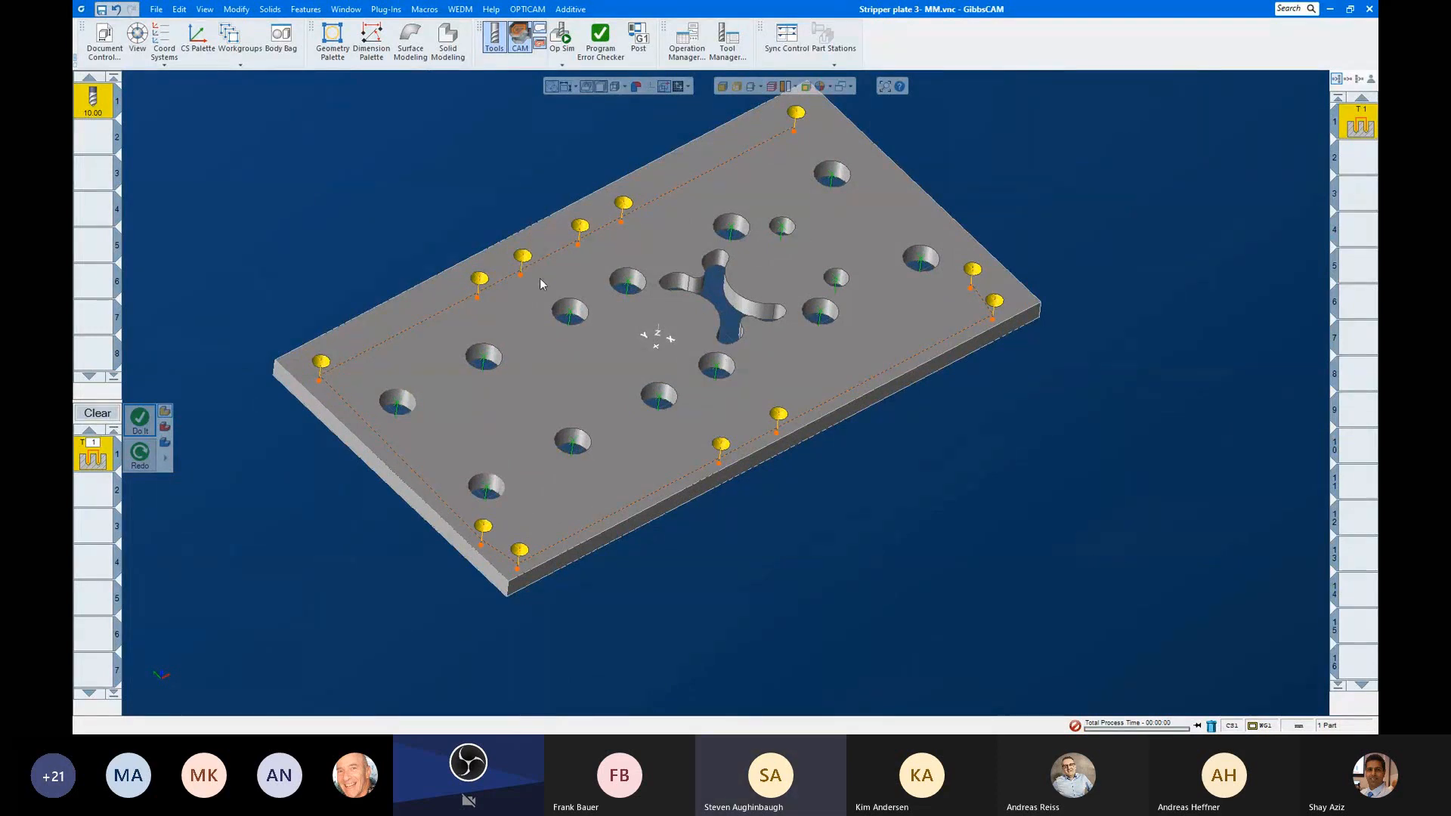
pyautogui.scroll(2, 782, 295)
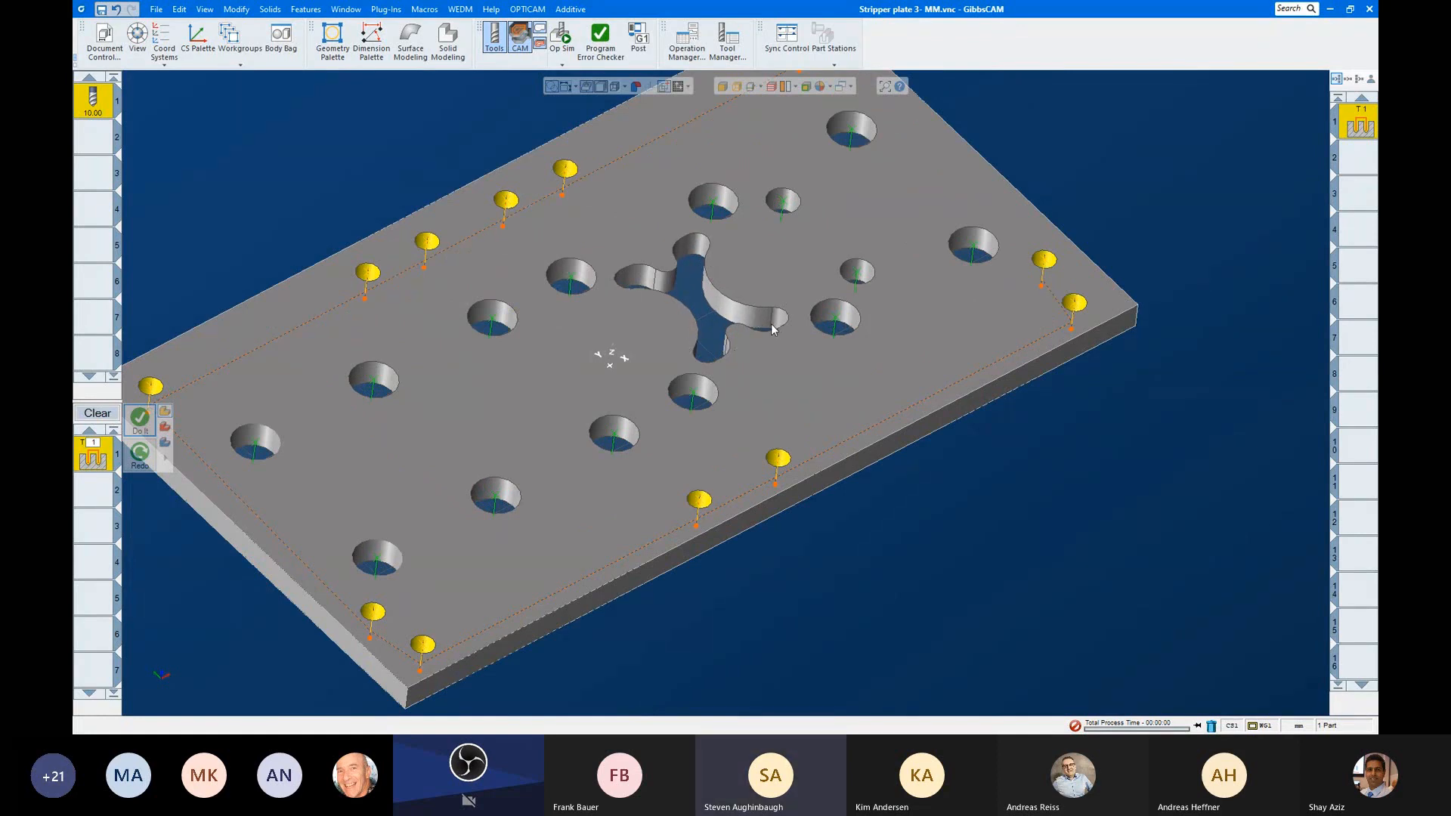
pyautogui.scroll(-1, 913, 386)
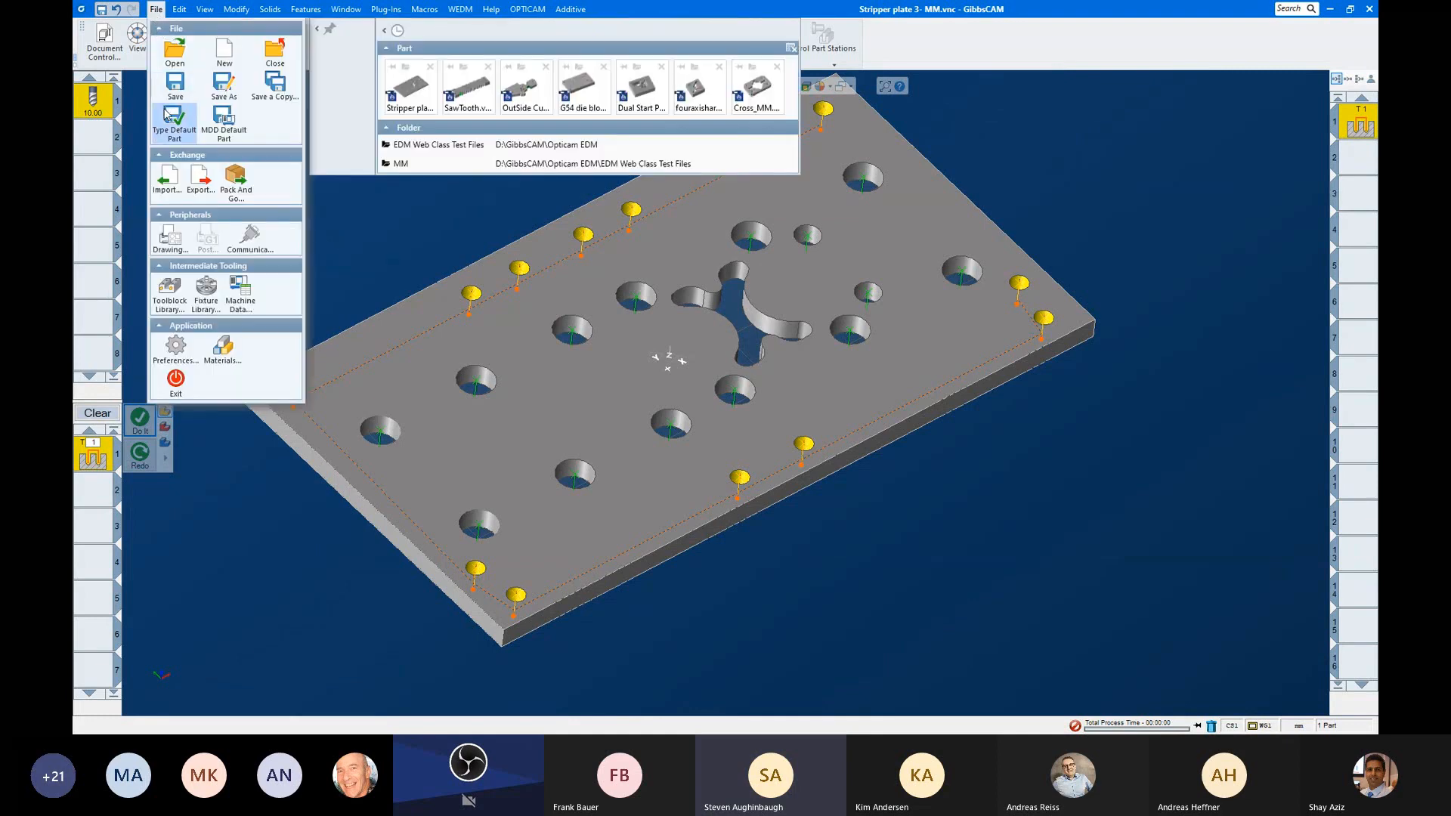
# Step: Change the part's machine to Vertical Wire EDM and clear the hole selection
pyautogui.click(107, 44)
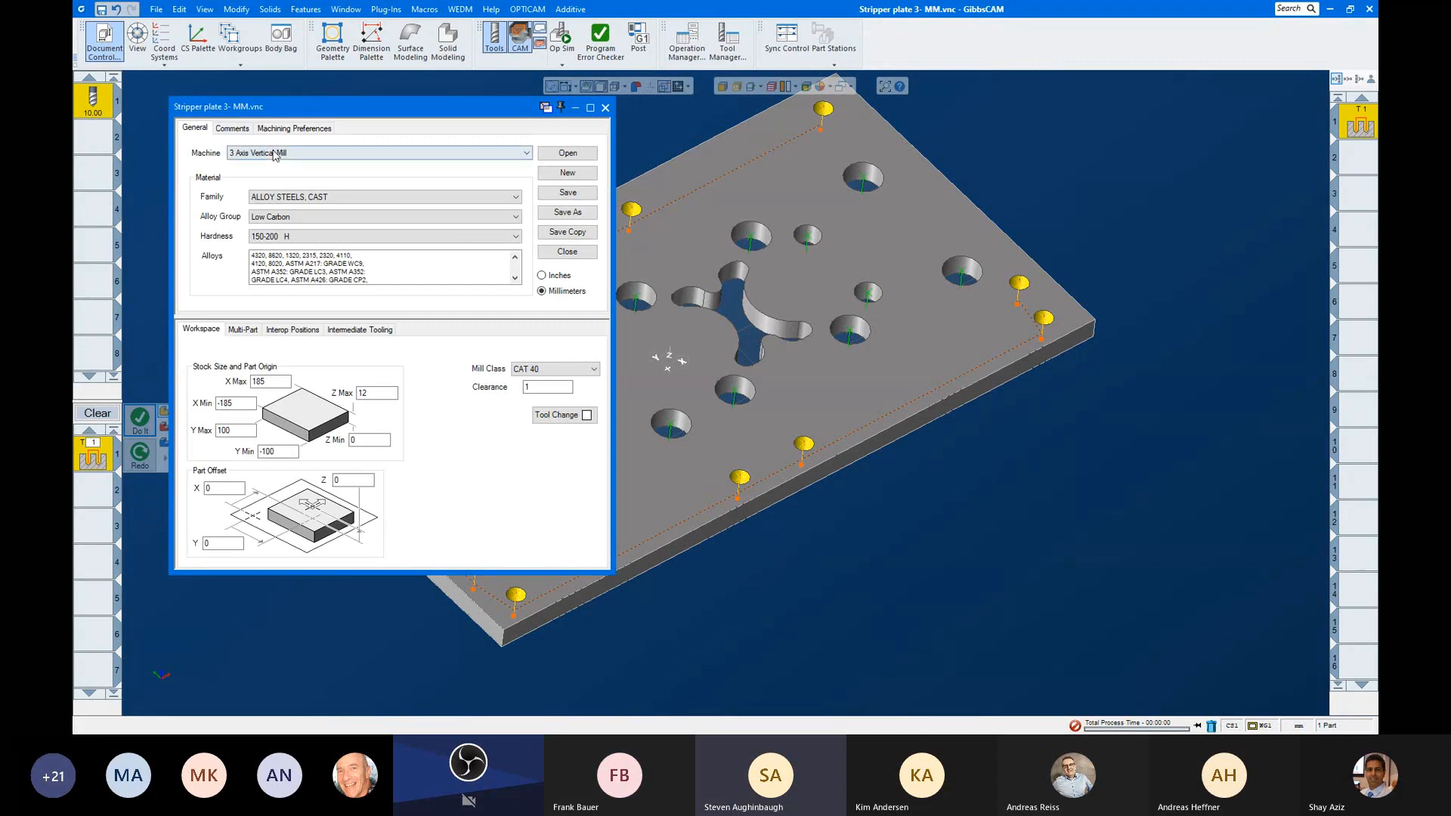
pyautogui.click(264, 153)
pyautogui.click(290, 283)
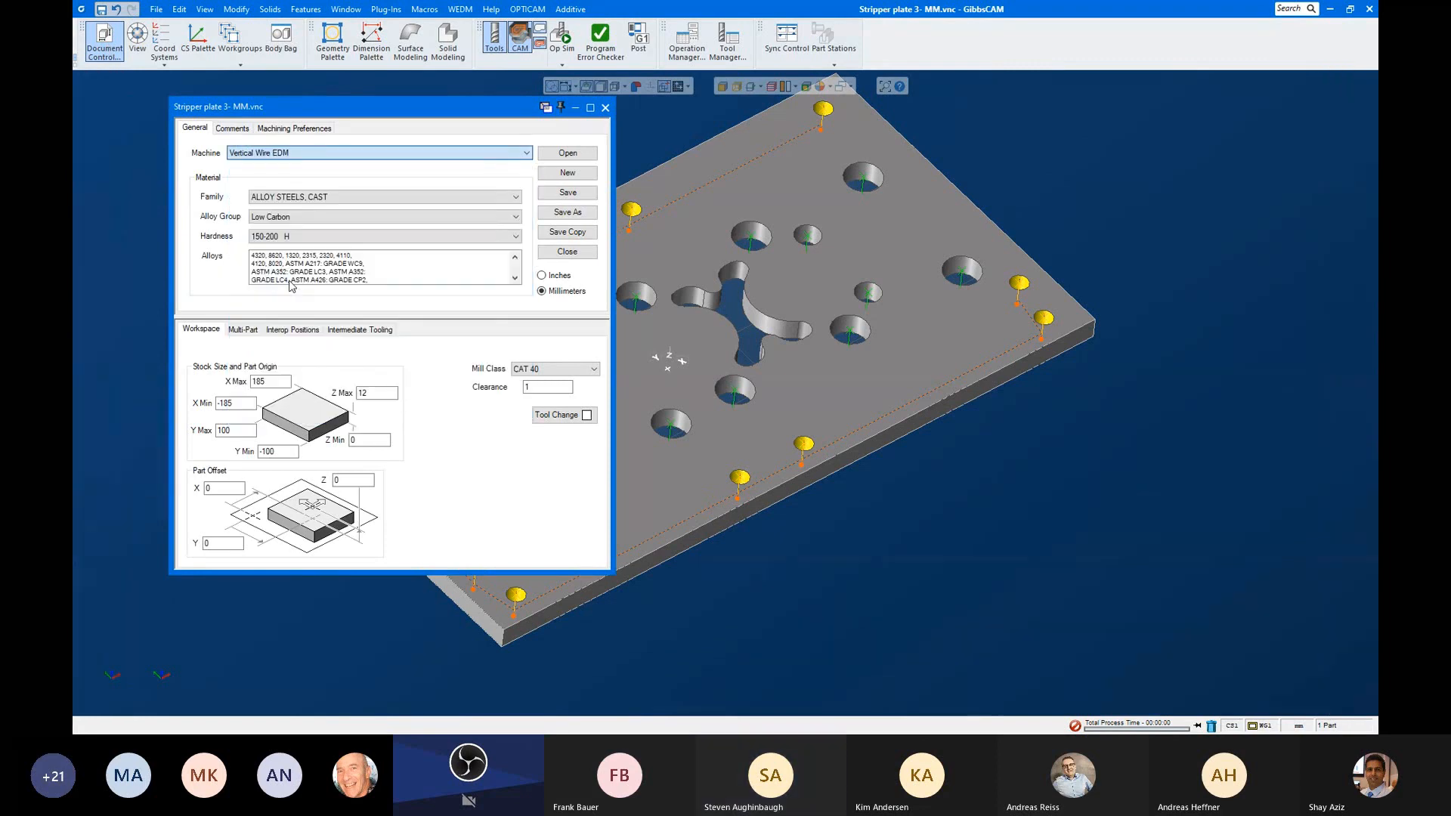
pyautogui.click(605, 107)
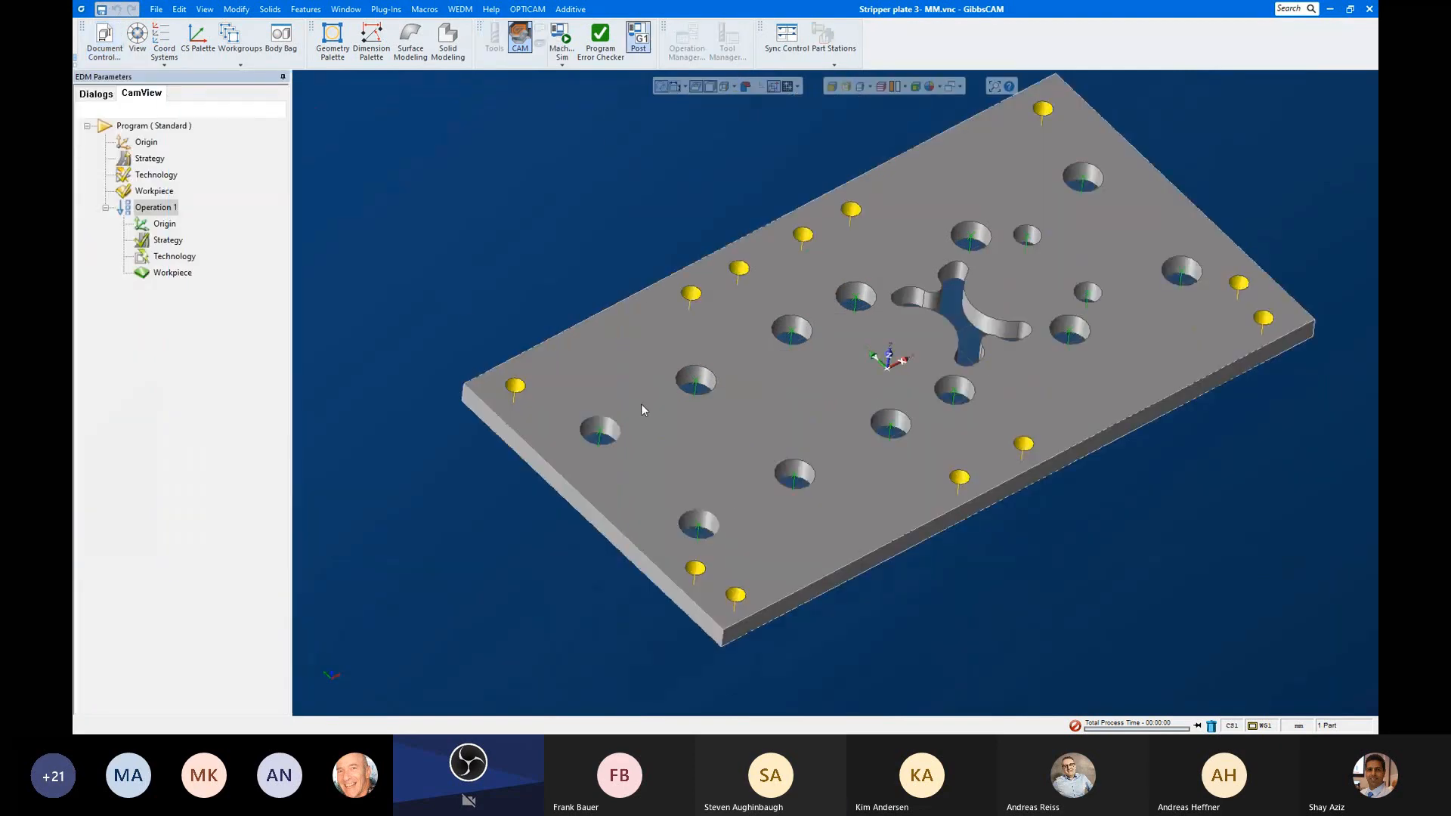
pyautogui.scroll(-3, 855, 389)
pyautogui.scroll(4, 864, 394)
pyautogui.scroll(-2, 873, 398)
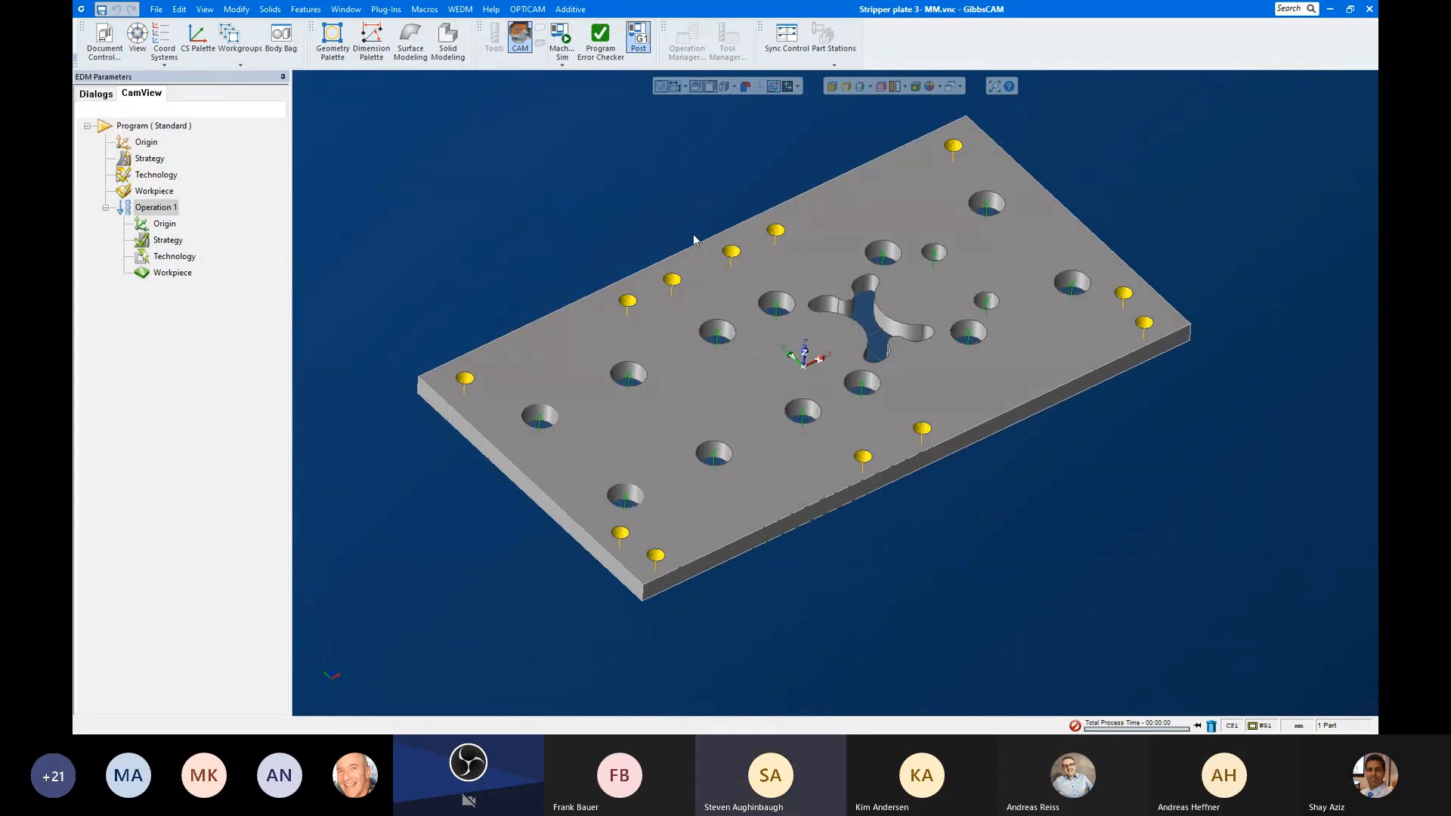
pyautogui.scroll(2, 693, 234)
pyautogui.click(623, 178)
# Step: Create a manual EDM feature in Operation 1 from the cross-shaped opening, using the selected face for lead on
pyautogui.moveTo(896, 215); pyautogui.dragTo(922, 386, button='middle')
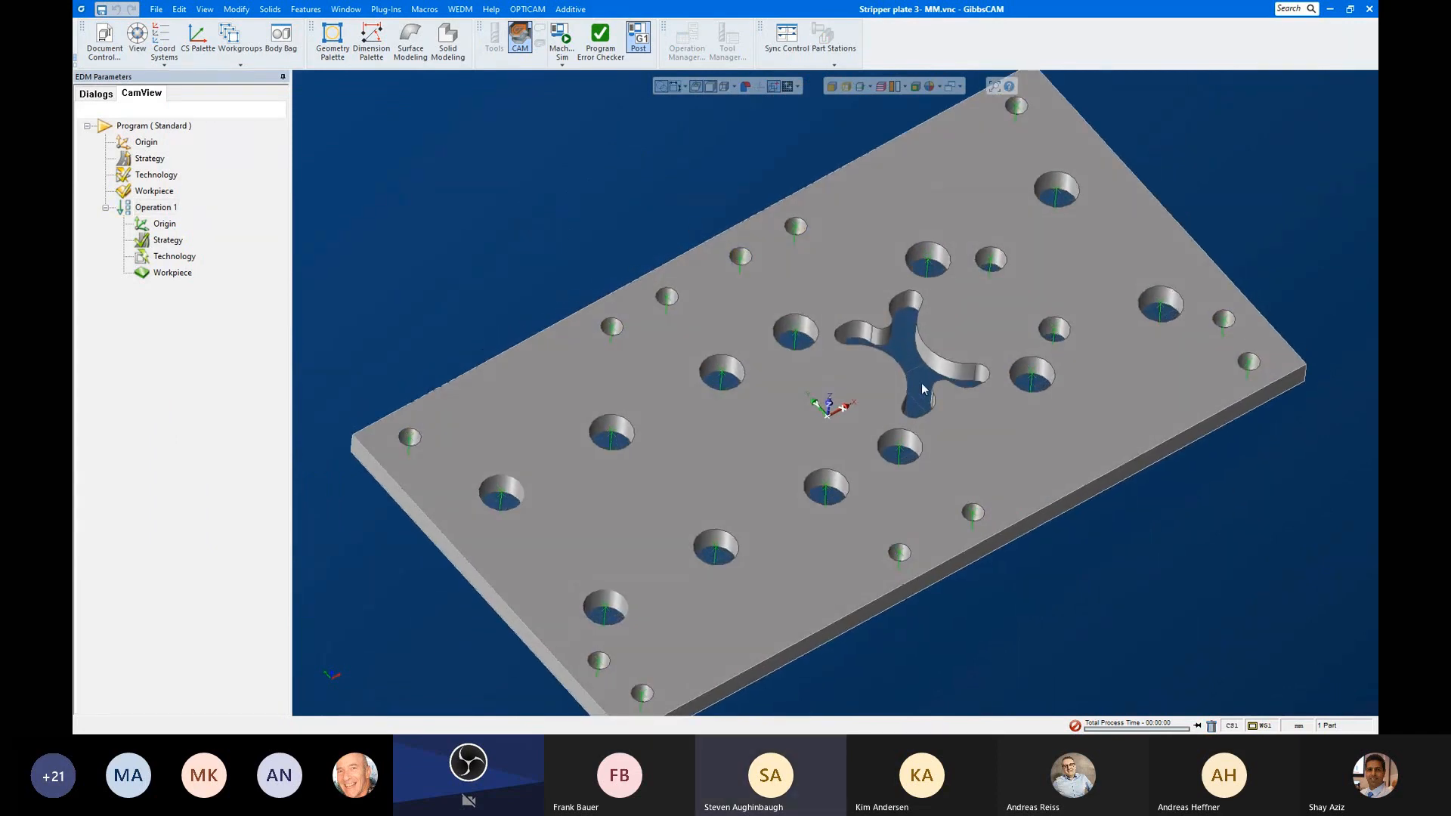
pyautogui.scroll(2, 919, 406)
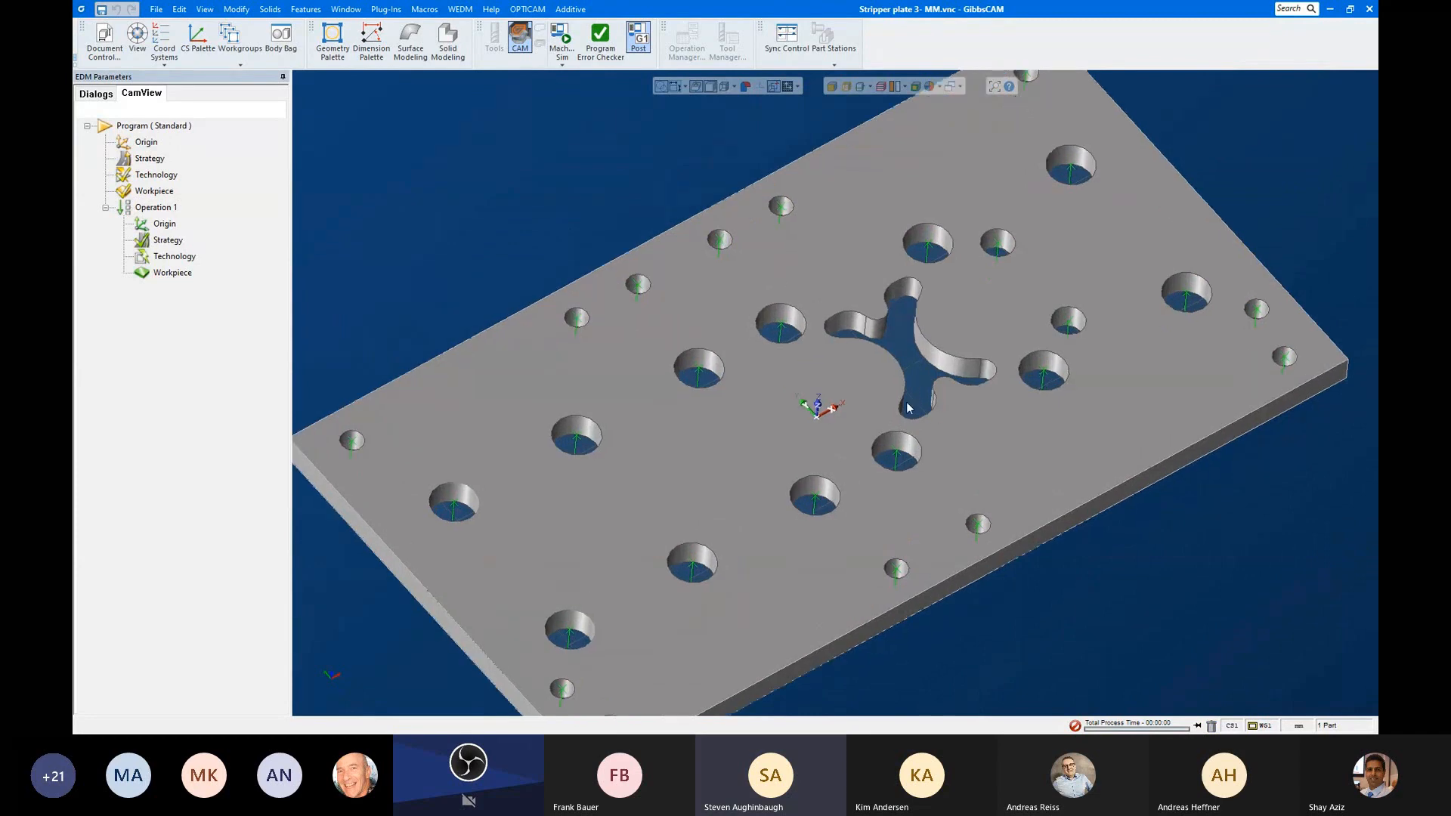
pyautogui.rightClick(164, 210)
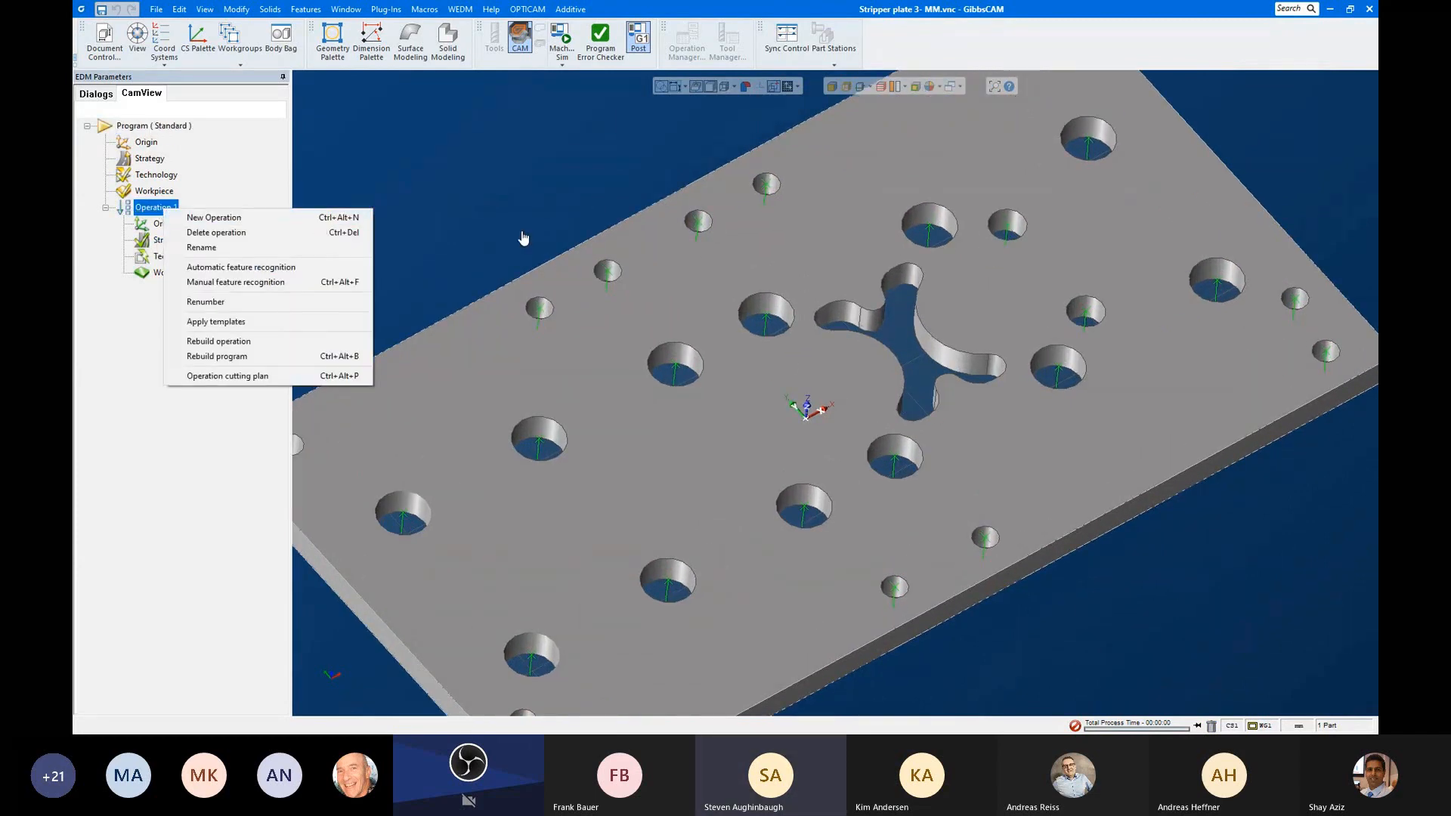
pyautogui.click(278, 281)
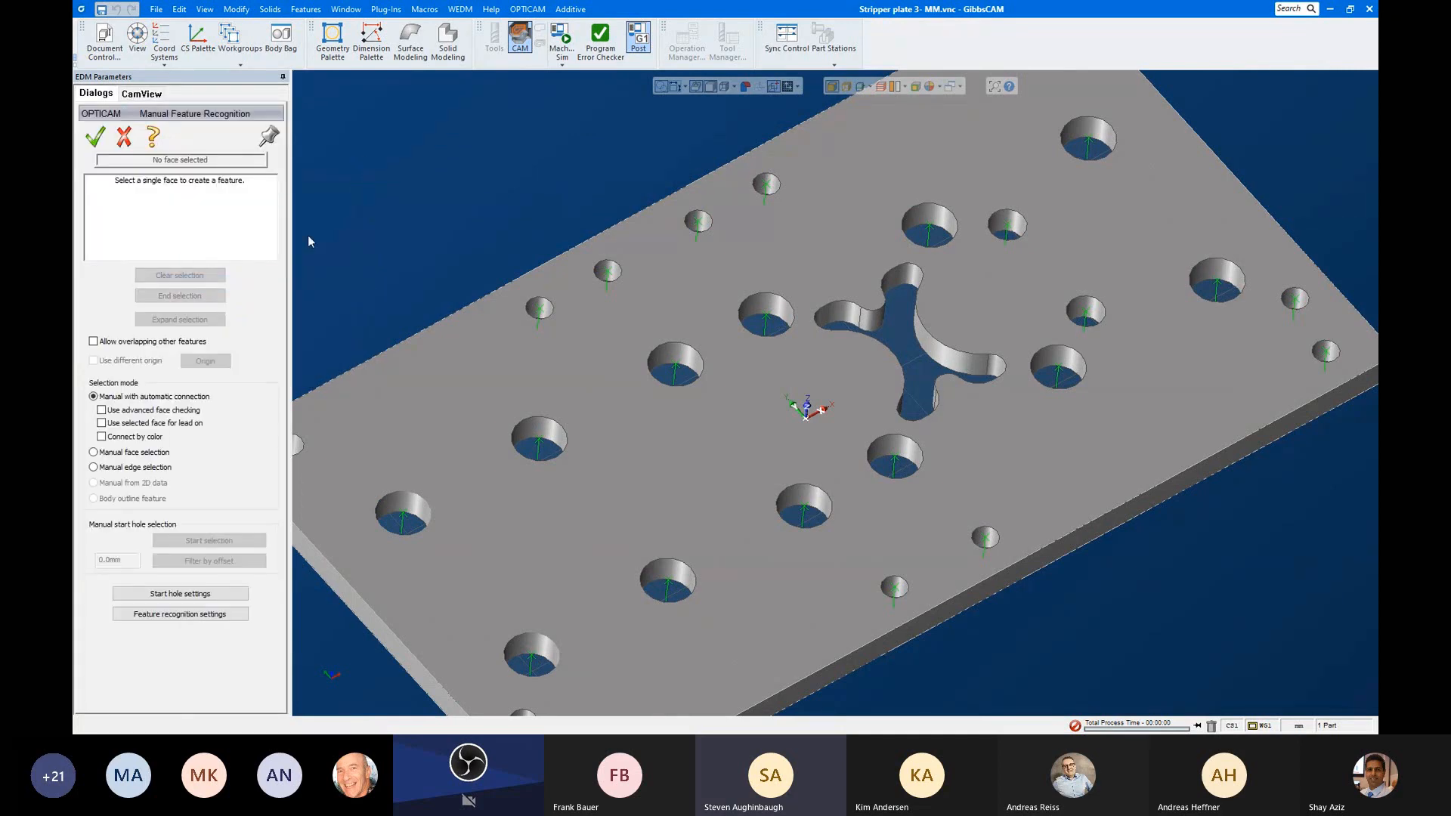
pyautogui.click(102, 423)
pyautogui.click(929, 344)
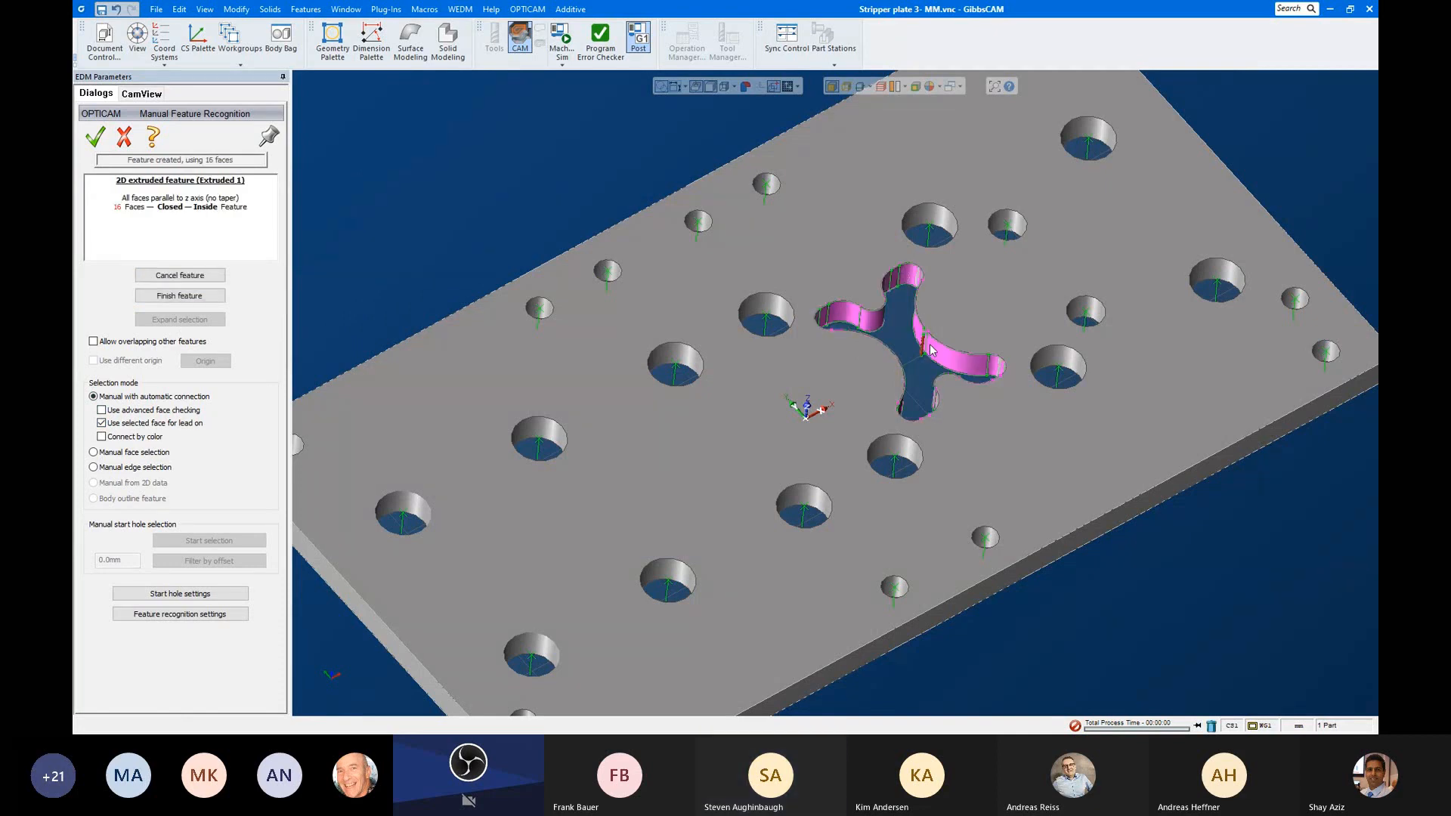
pyautogui.click(89, 136)
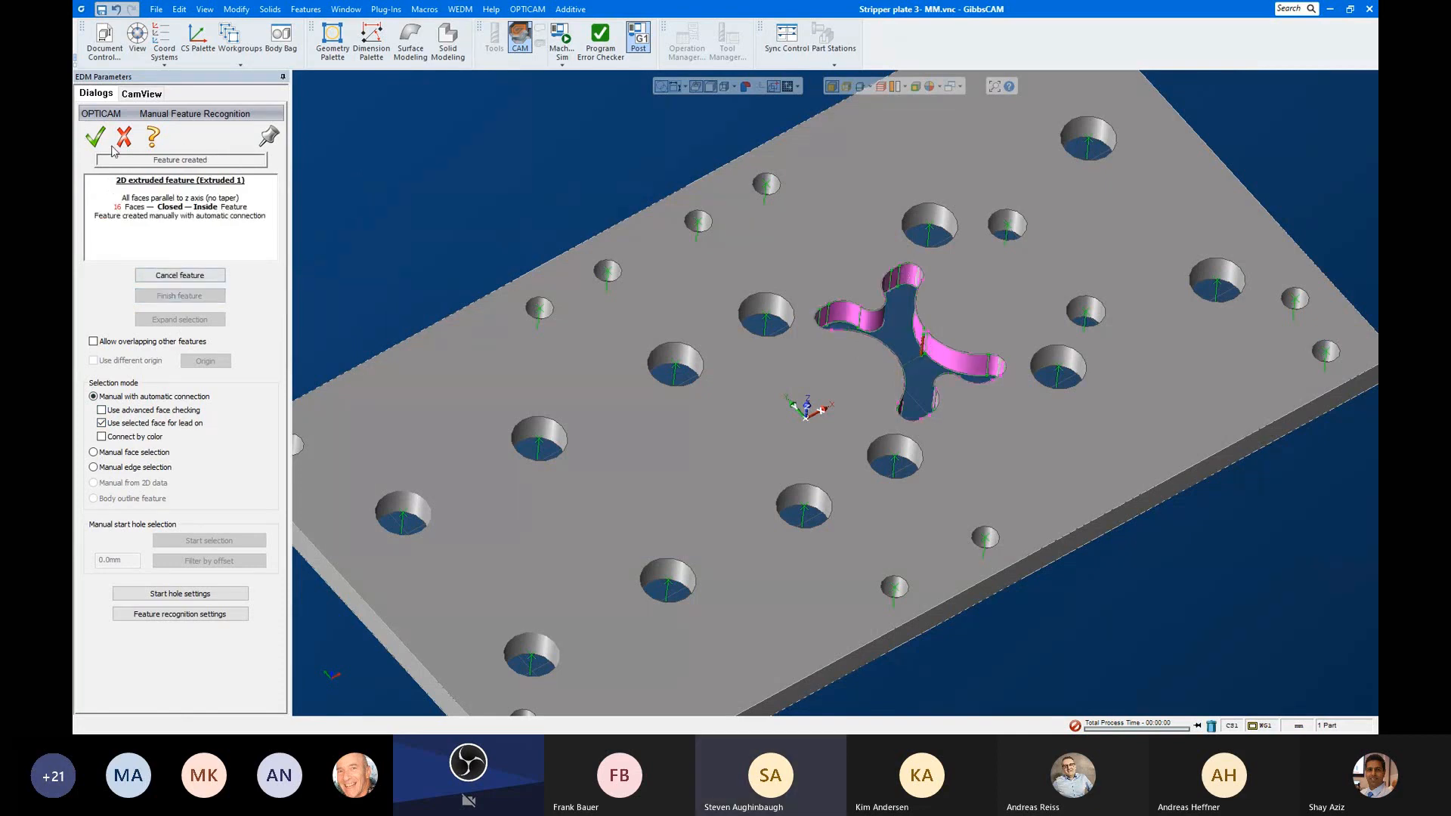
pyautogui.click(98, 140)
pyautogui.scroll(-3, 626, 264)
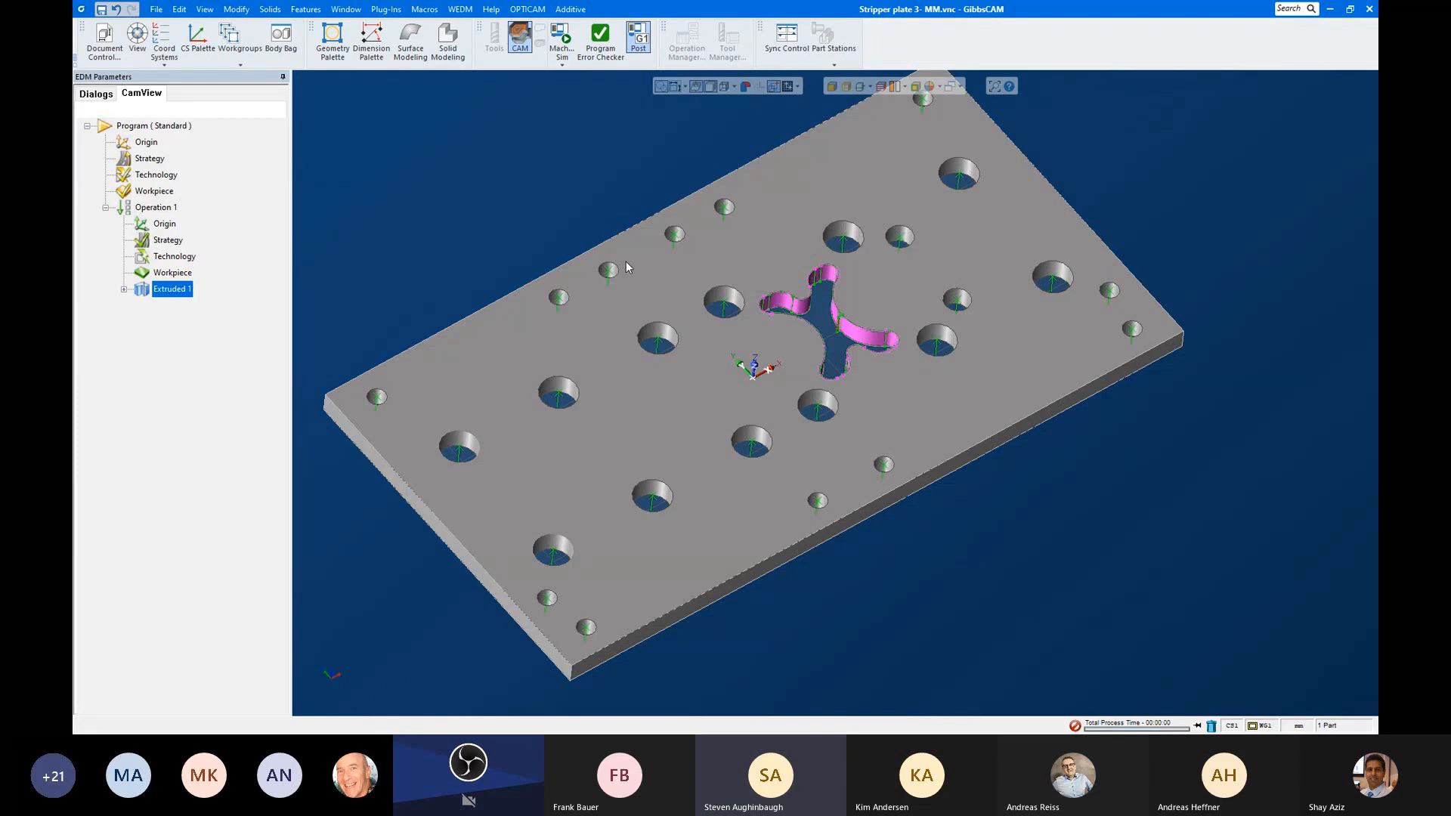
pyautogui.scroll(-3, 901, 284)
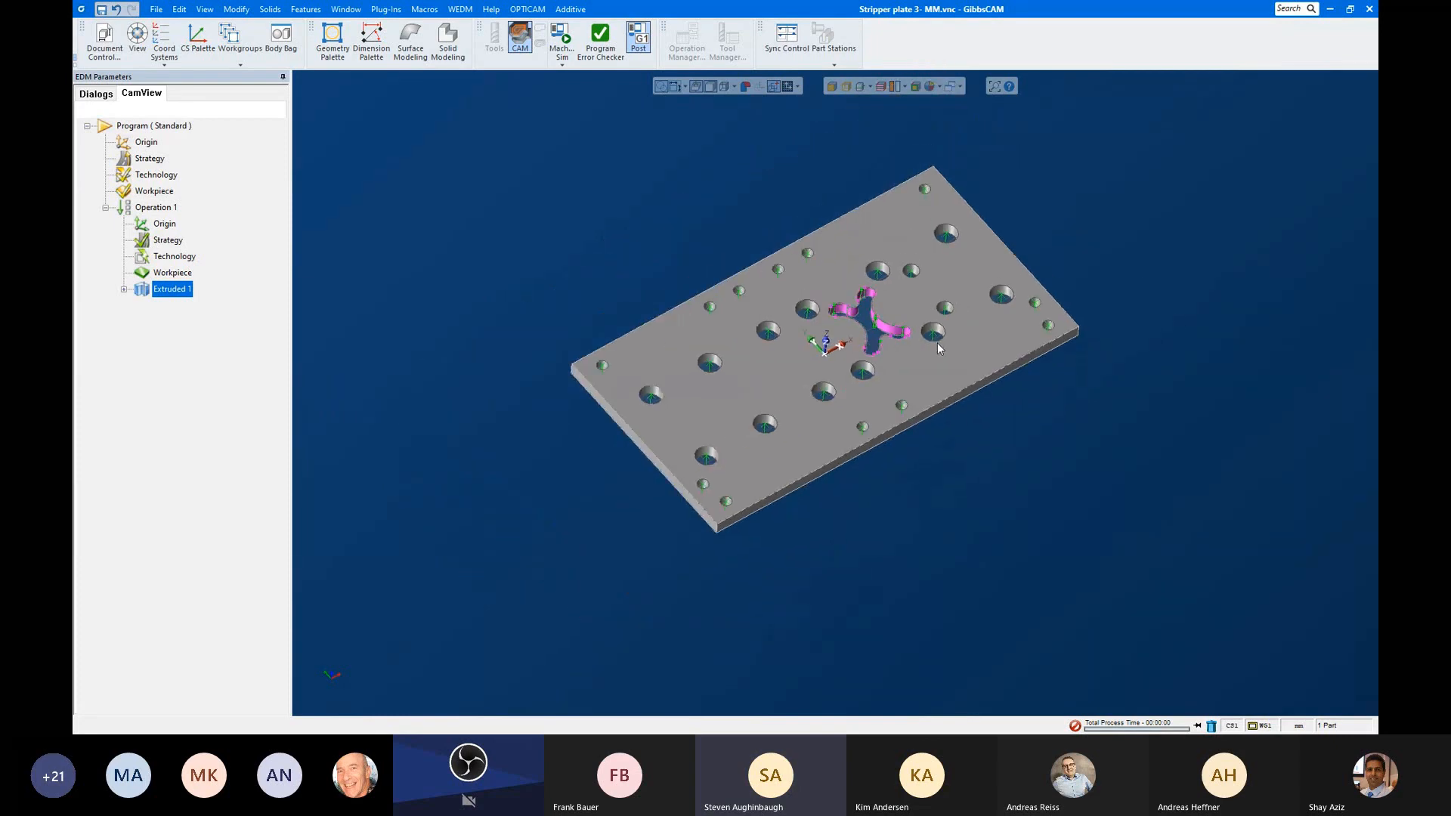
pyautogui.scroll(2, 937, 342)
pyautogui.moveTo(930, 341); pyautogui.dragTo(829, 279, button='middle')
pyautogui.moveTo(1084, 179); pyautogui.dragTo(1095, 218, button='middle')
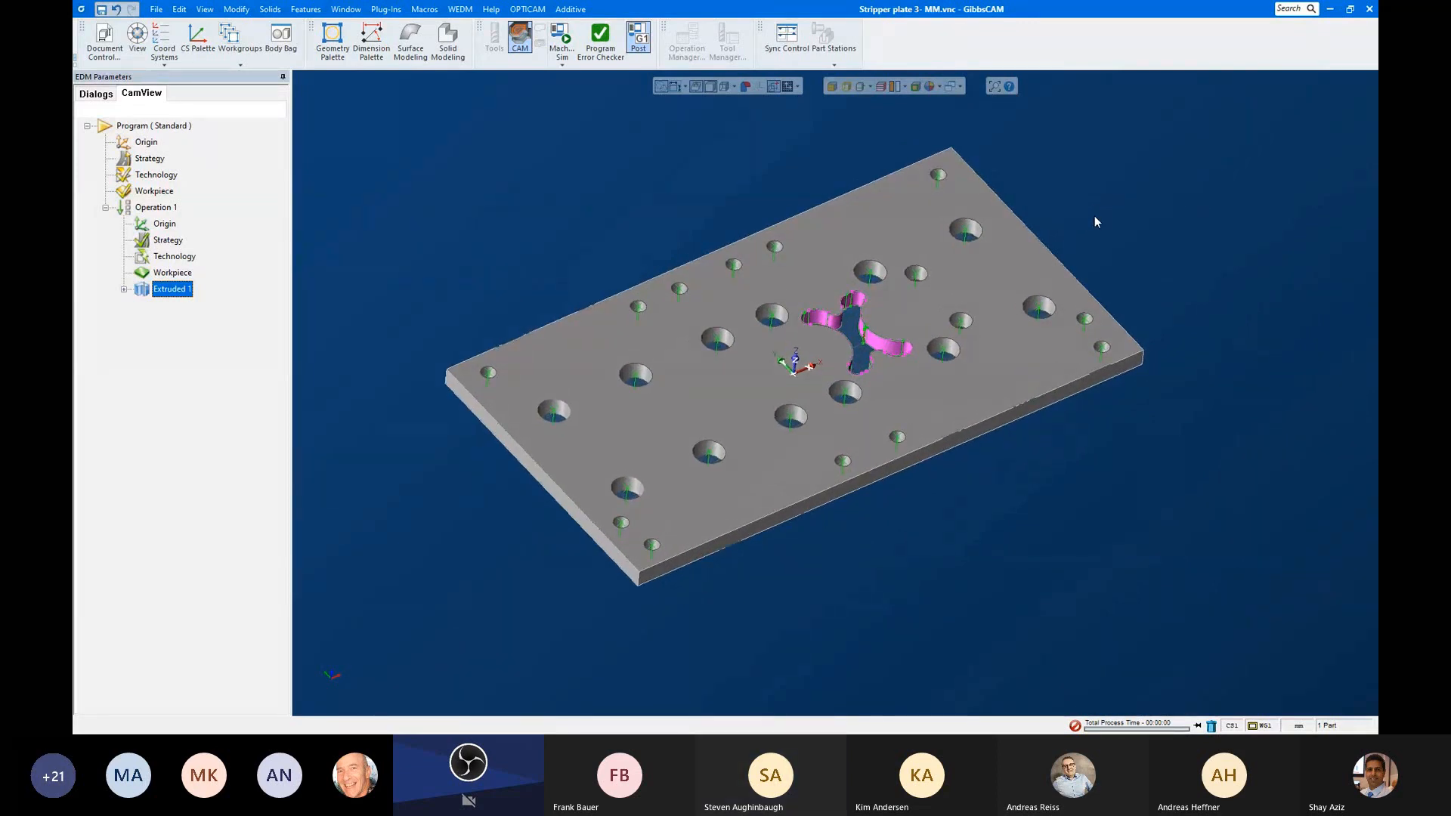
pyautogui.moveTo(826, 194); pyautogui.dragTo(742, 237, button='middle')
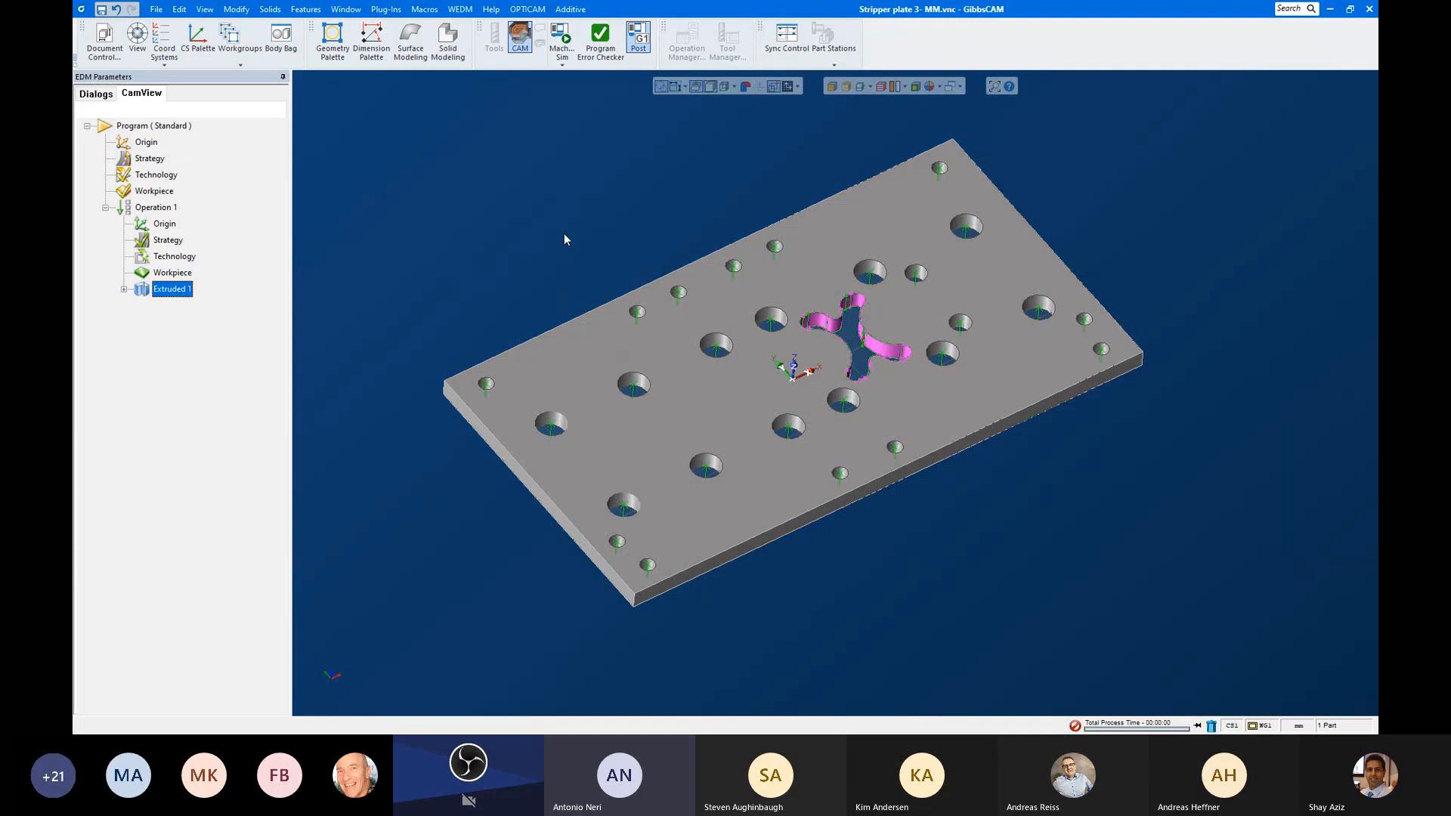
# Step: Open the part die block_geo from the EDM Web Class Test Files folder, discarding the changes to the Stripper plate part
pyautogui.click(156, 9)
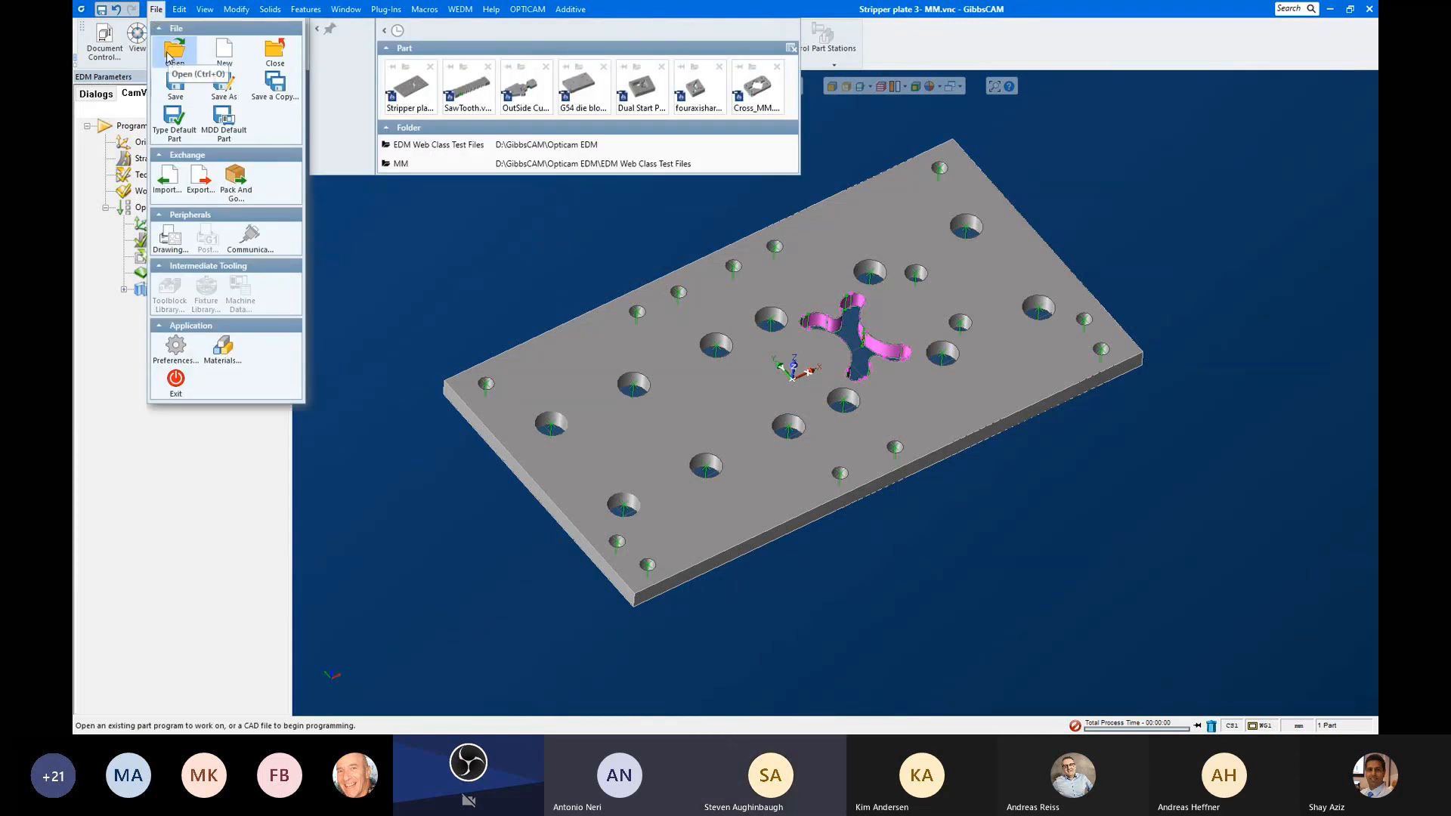
pyautogui.click(169, 57)
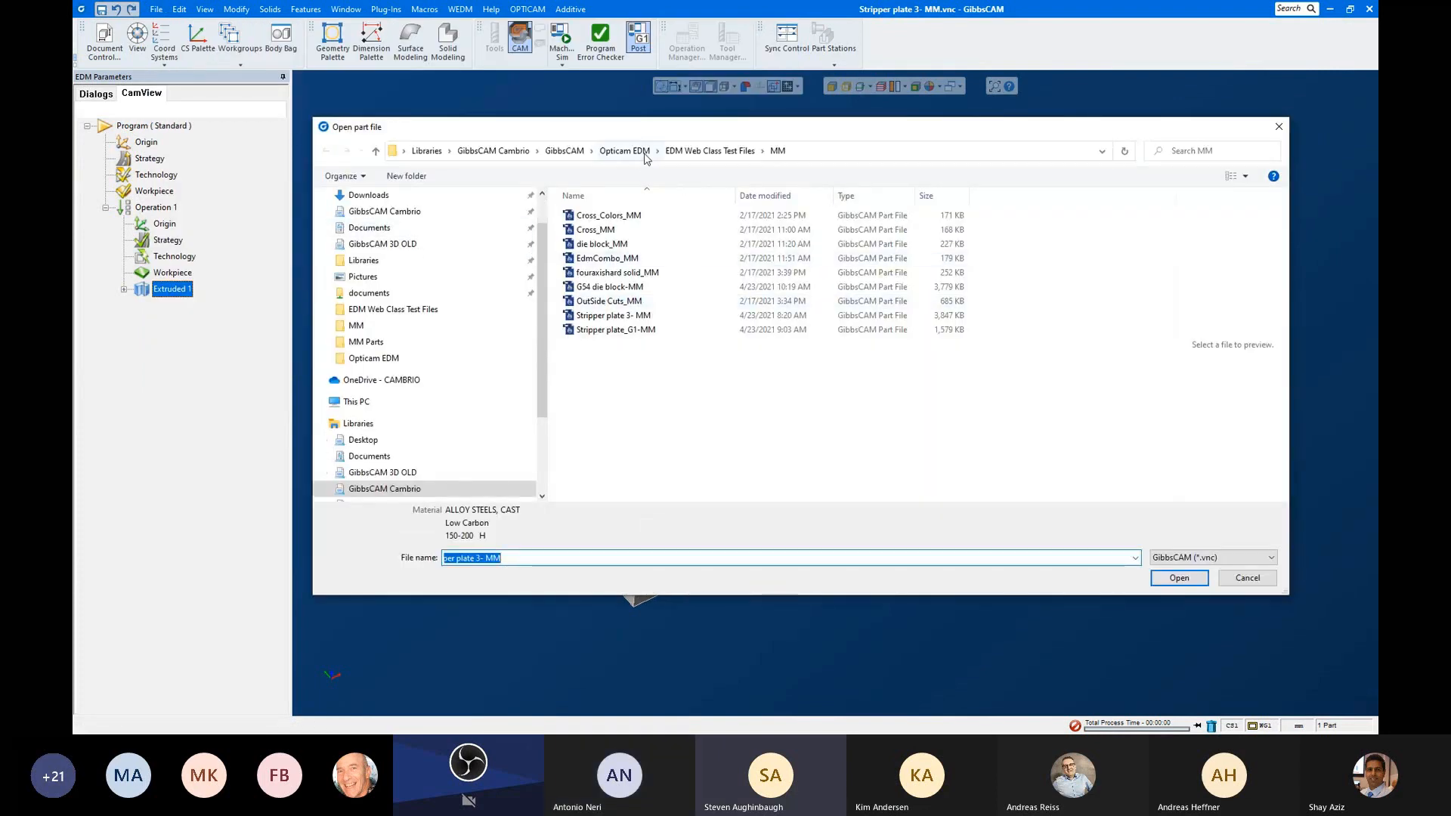
pyautogui.click(683, 153)
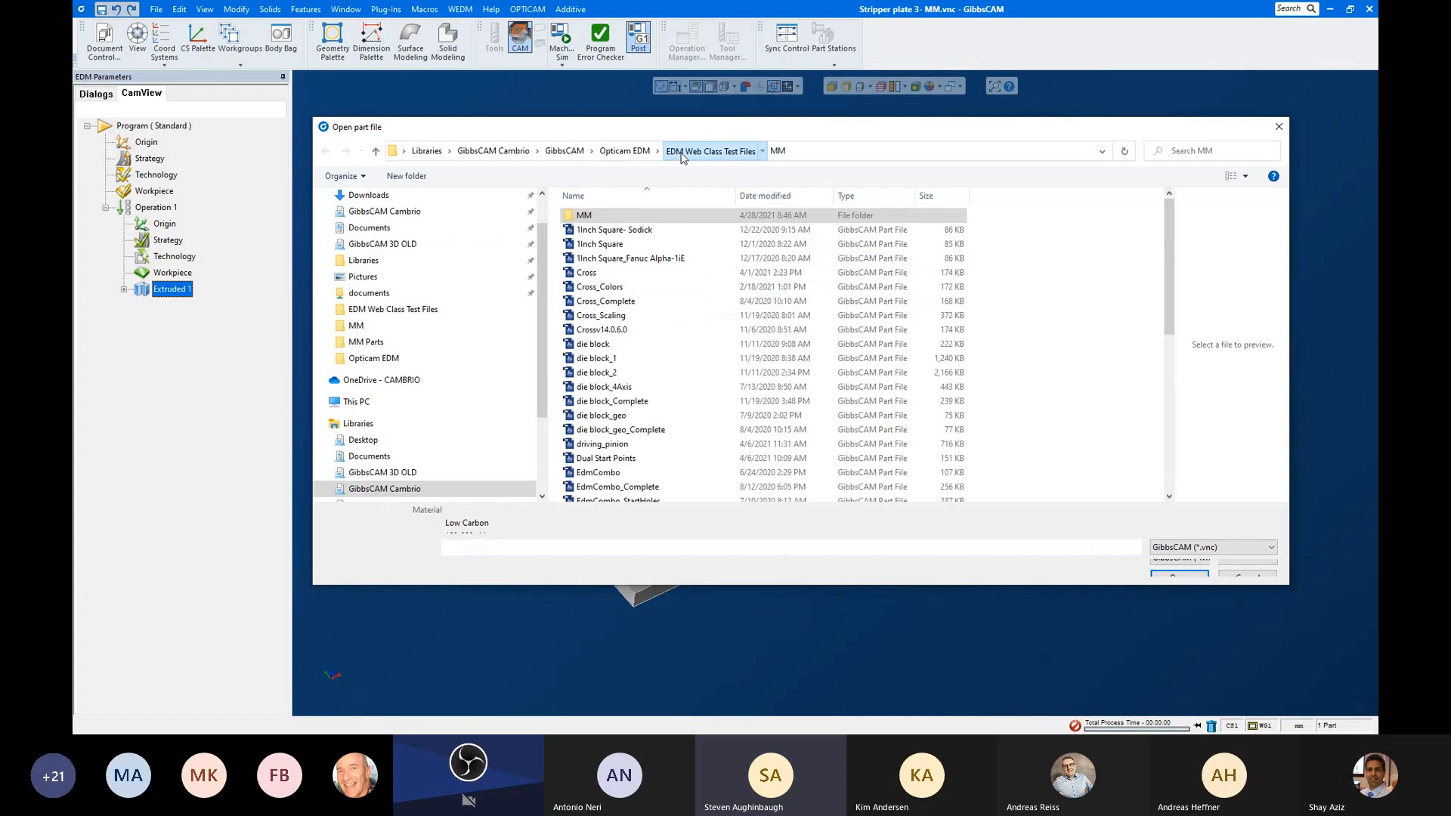
pyautogui.click(627, 151)
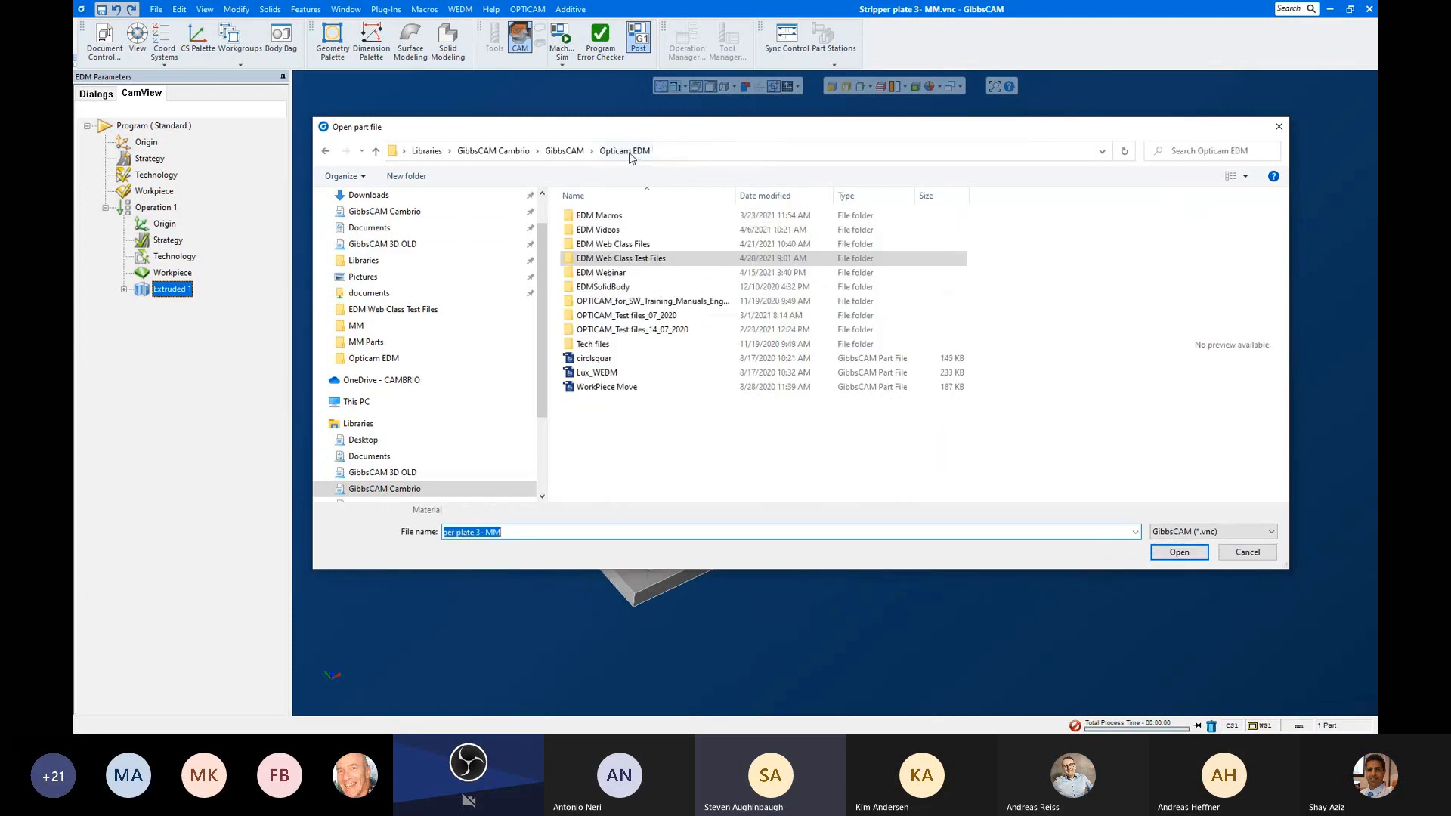
pyautogui.click(608, 259)
pyautogui.doubleClick(608, 259)
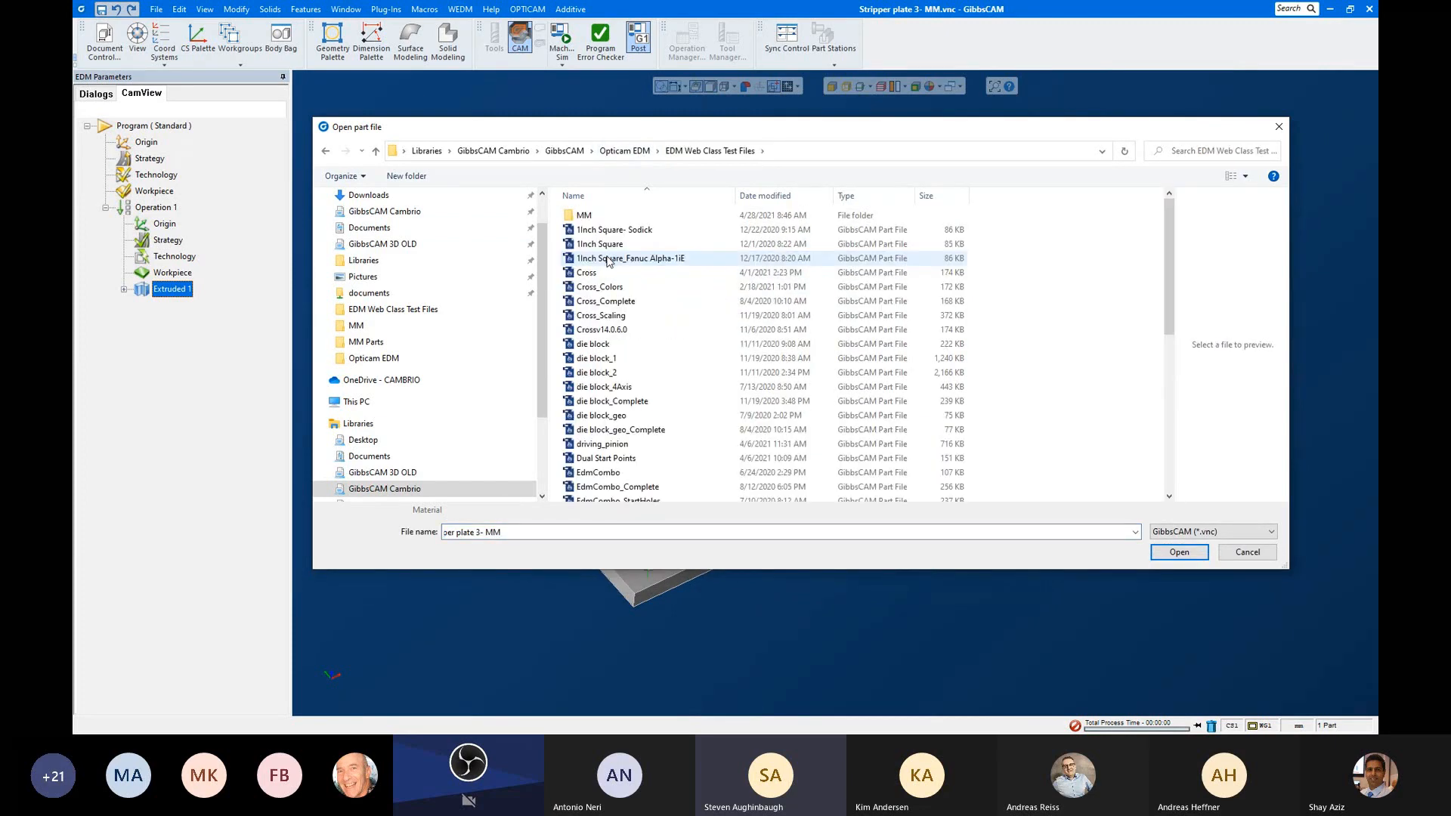
pyautogui.click(612, 416)
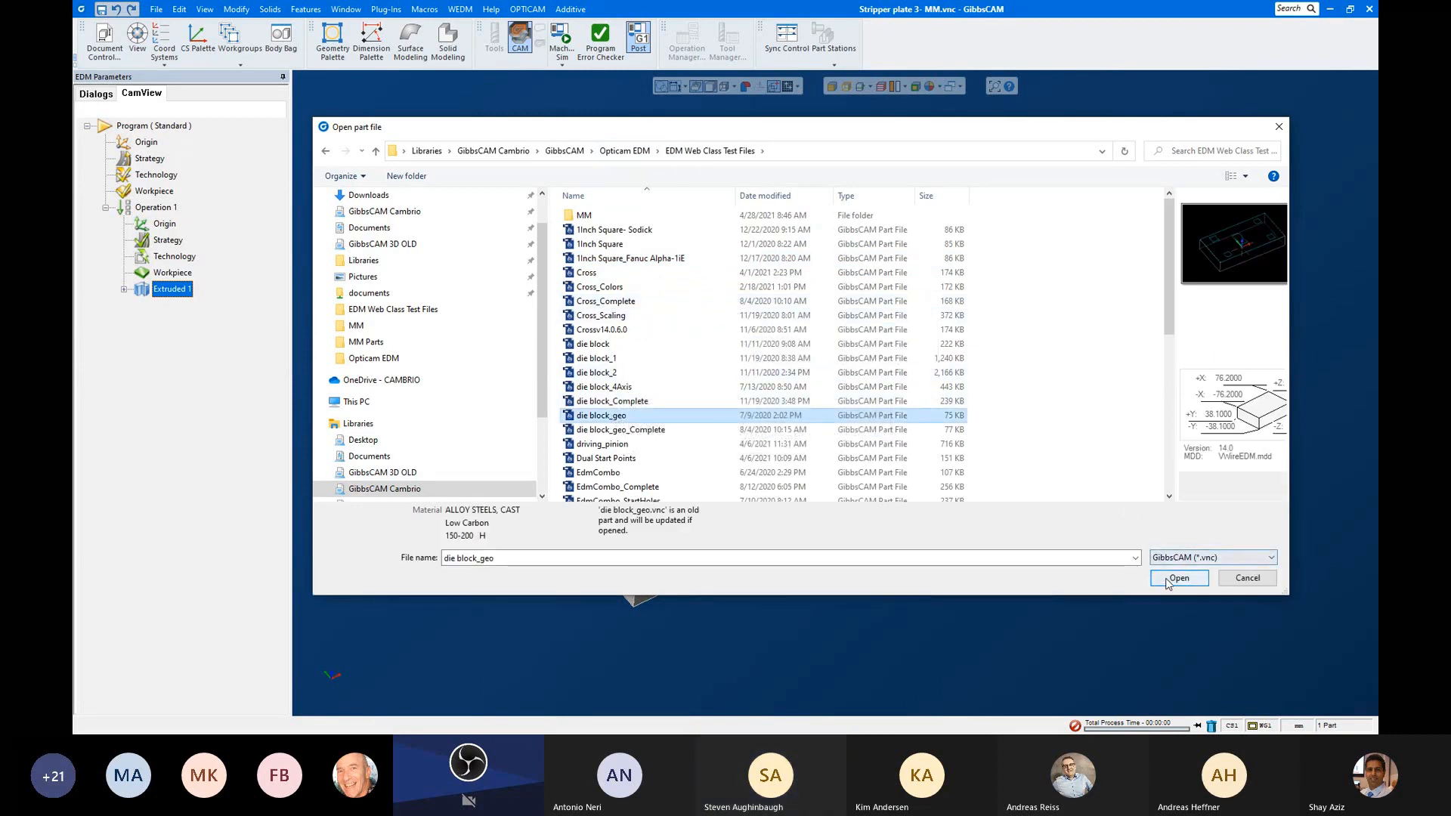
pyautogui.click(1166, 578)
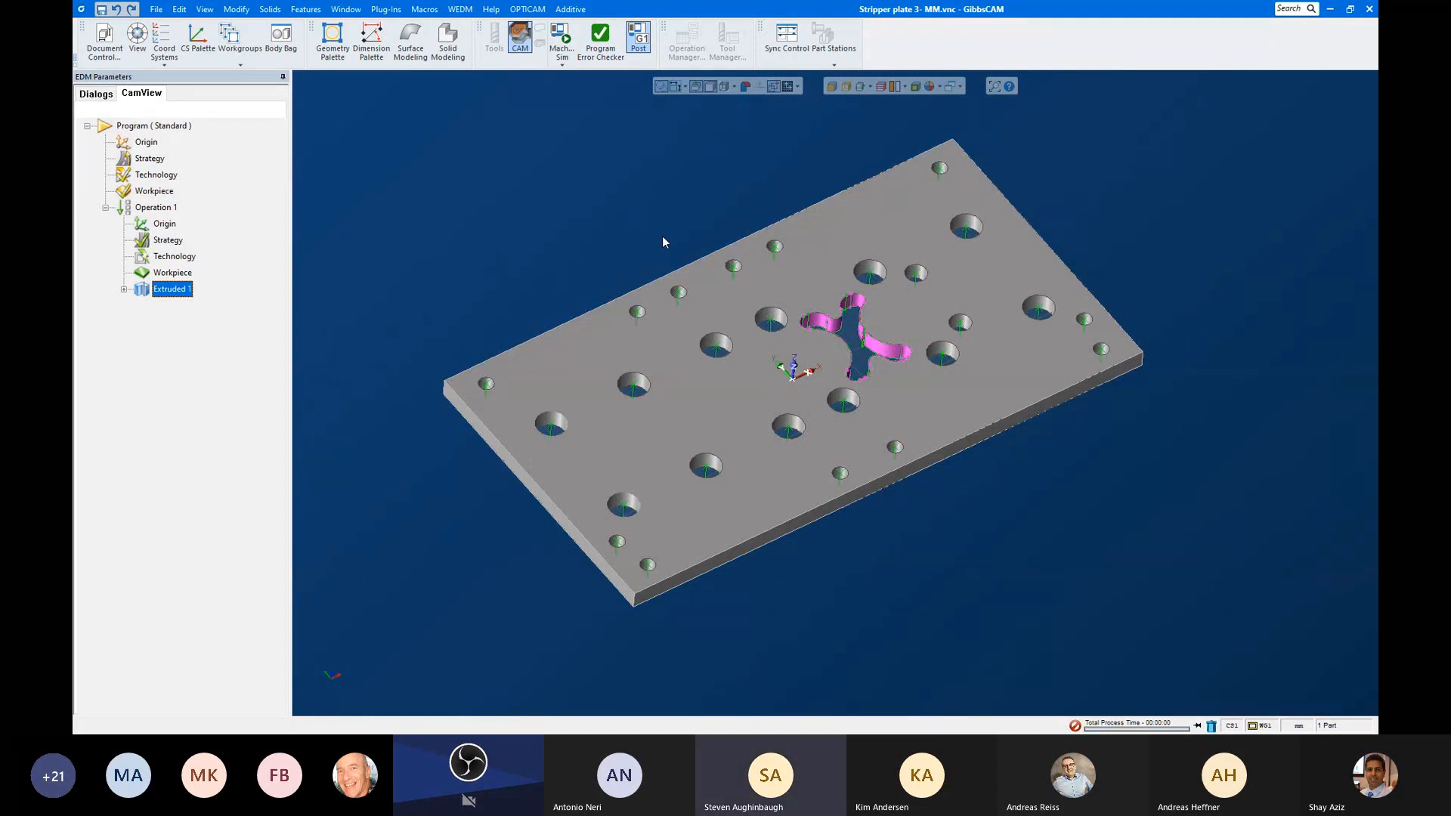
pyautogui.hotkey('ctrl', 'o')
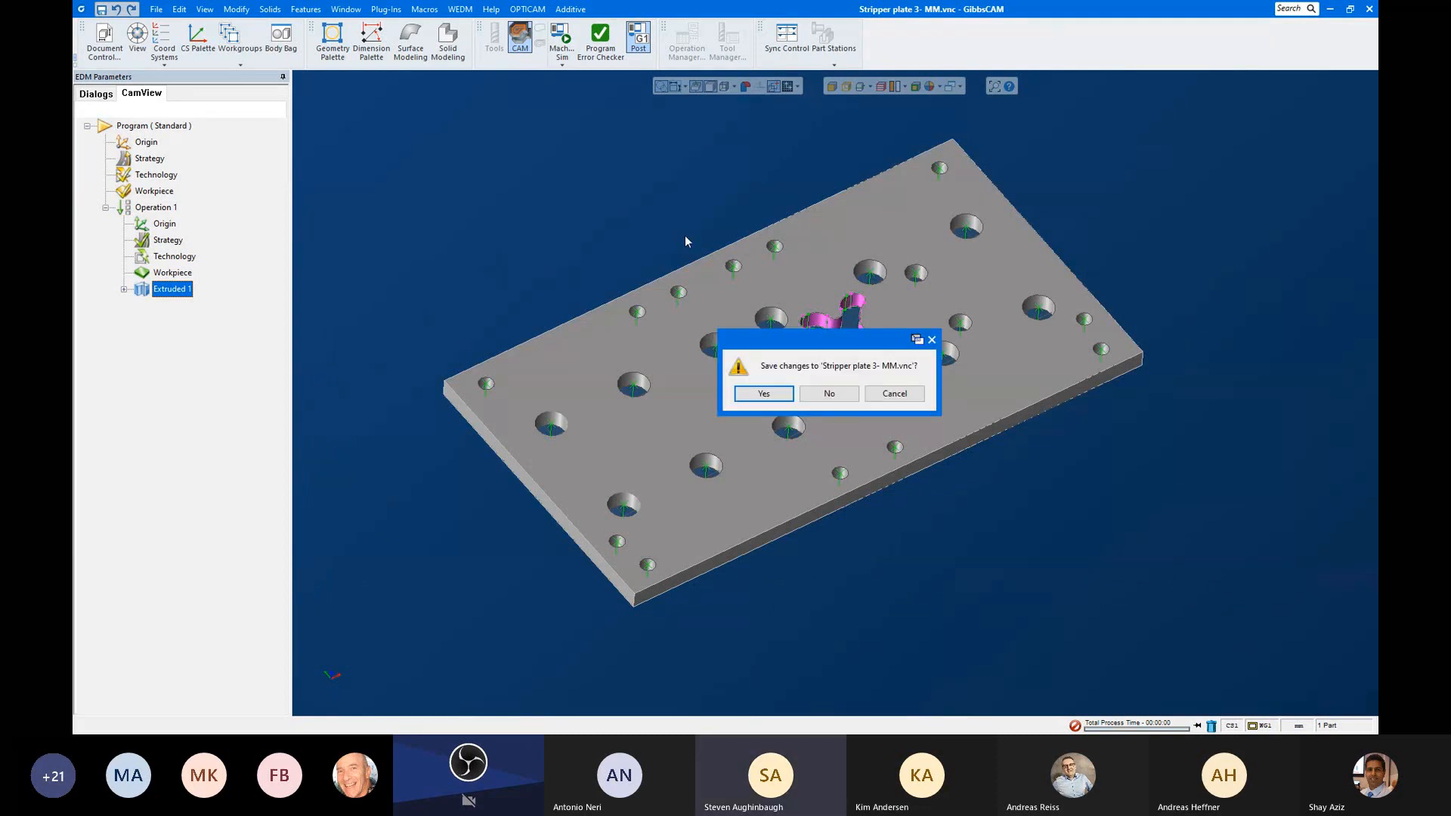
pyautogui.click(831, 401)
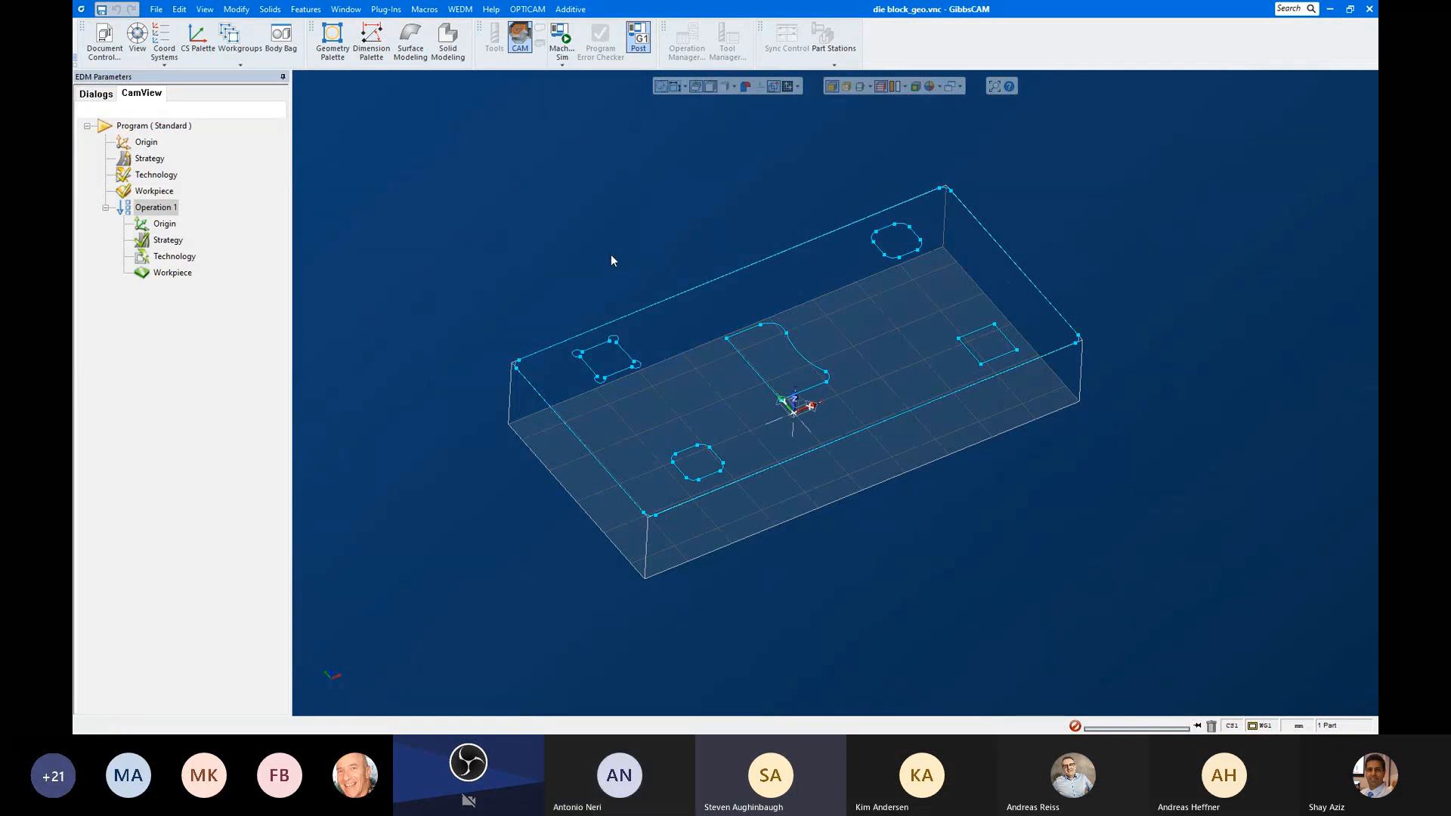
# Step: Create manual EDM features in Operation 1 from the die block's 2D geometry and finish the recognition
pyautogui.rightClick(168, 210)
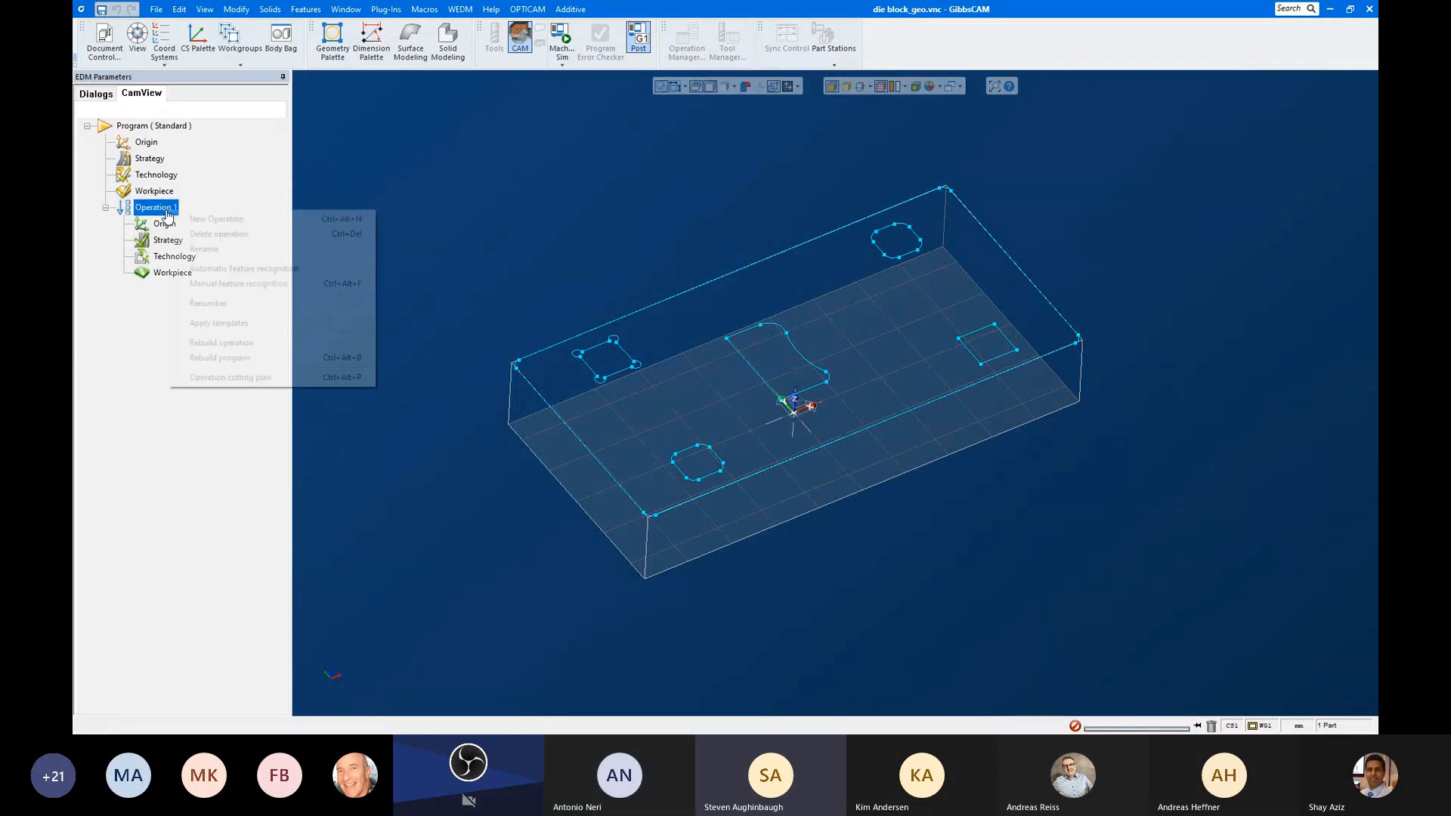
pyautogui.click(227, 283)
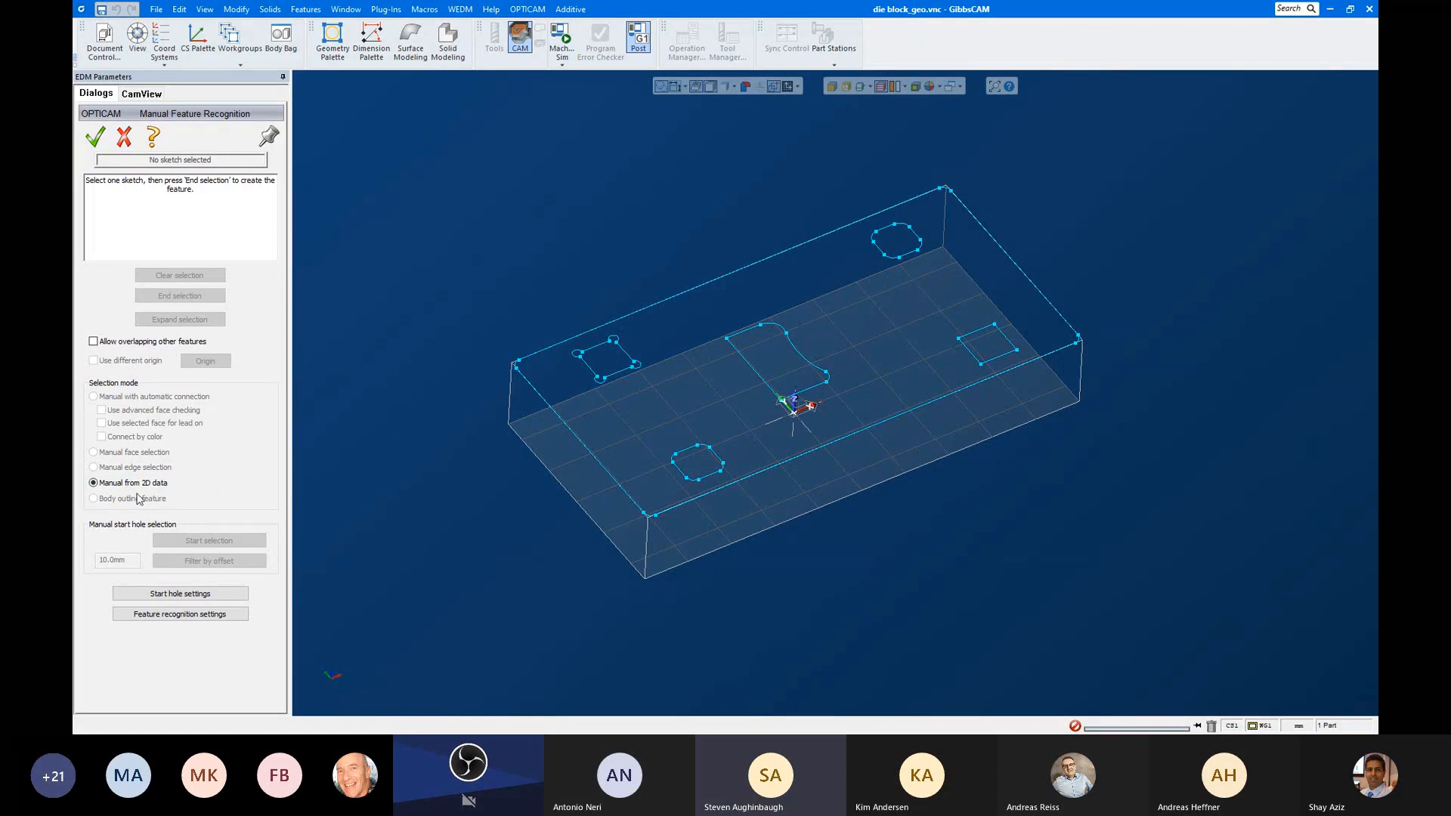
pyautogui.click(751, 367)
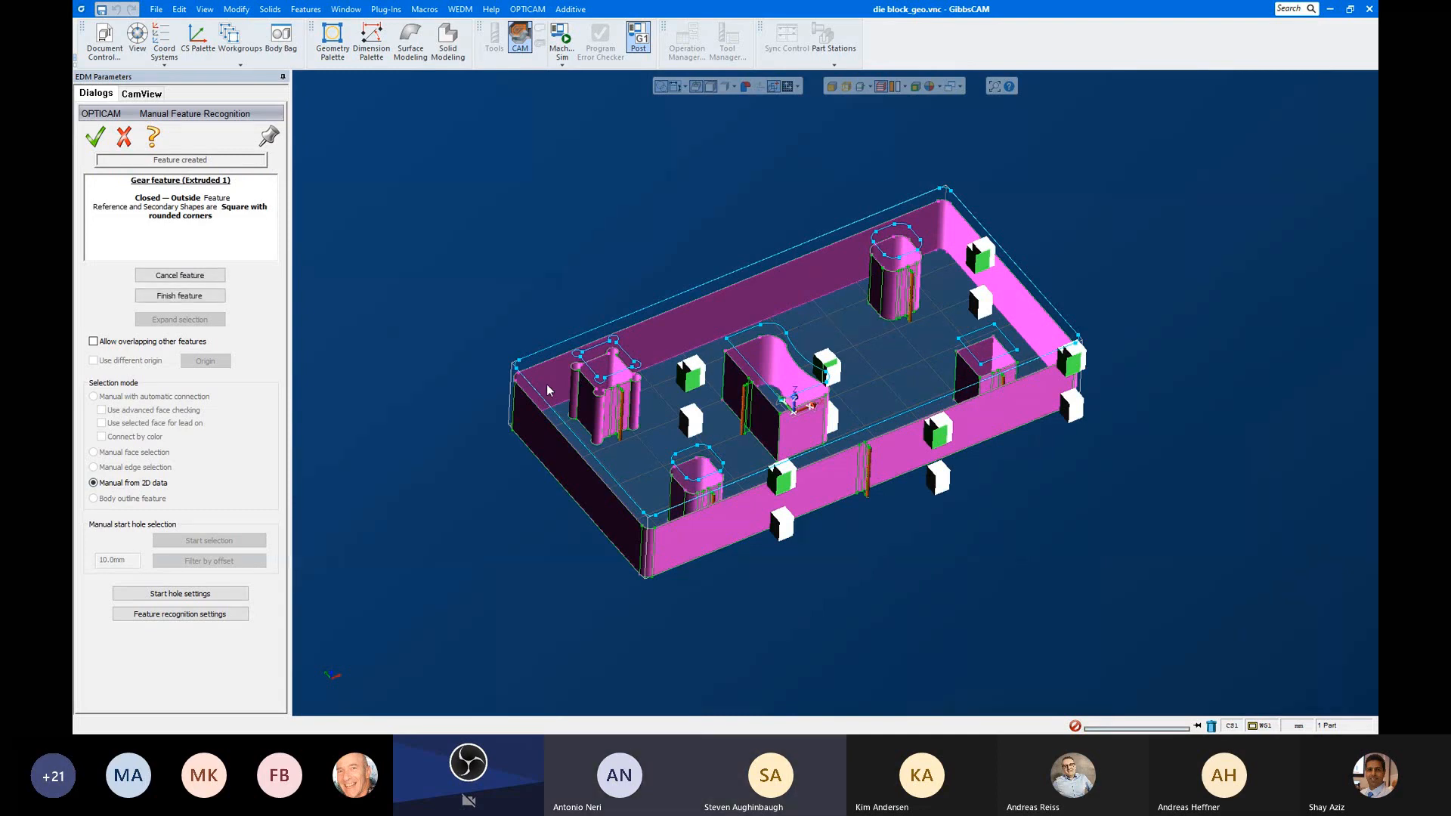
pyautogui.click(189, 296)
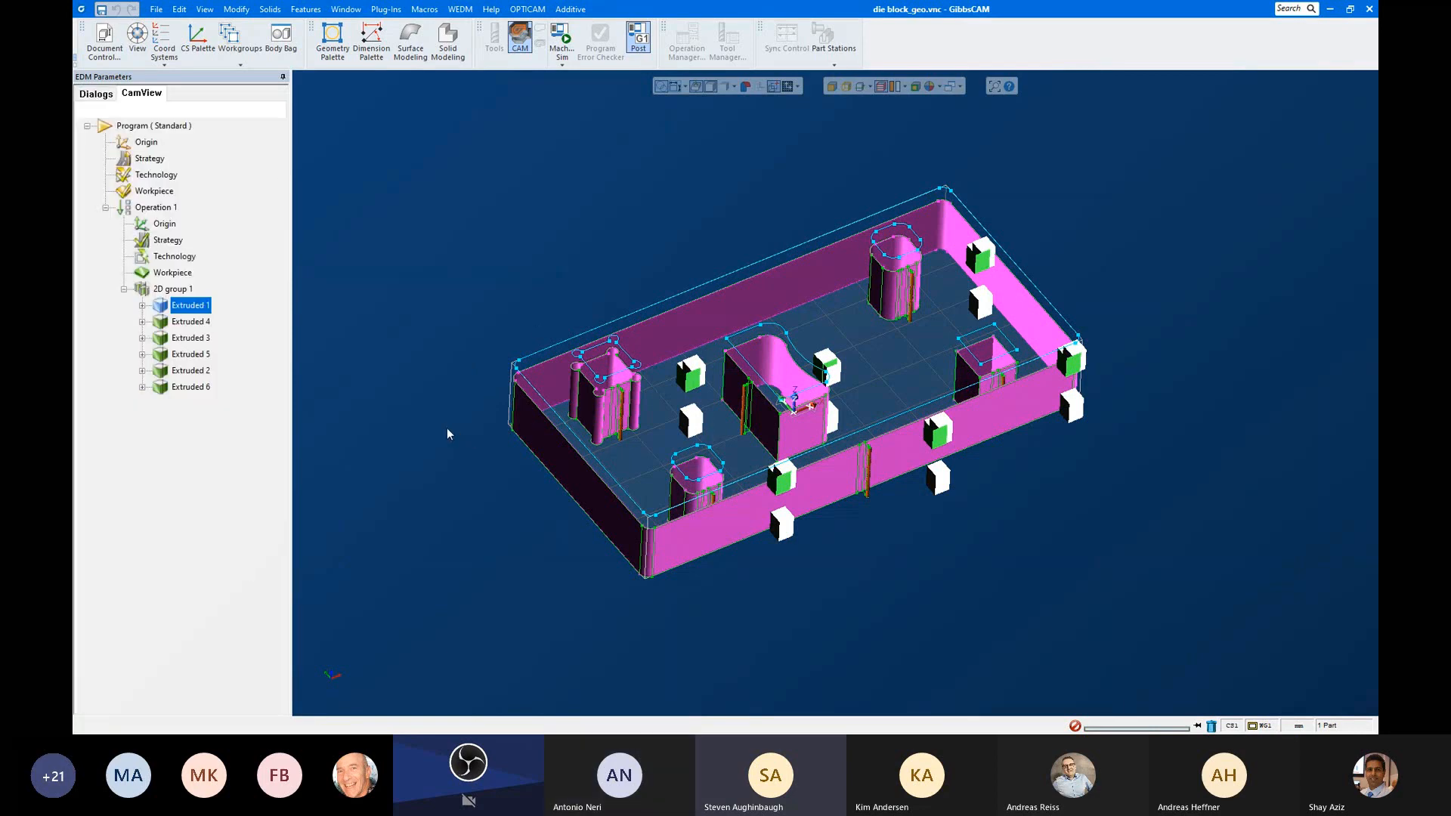
# Step: Examine the extruded features in the 2D group to see which contour each one covers
pyautogui.click(198, 323)
pyautogui.click(195, 308)
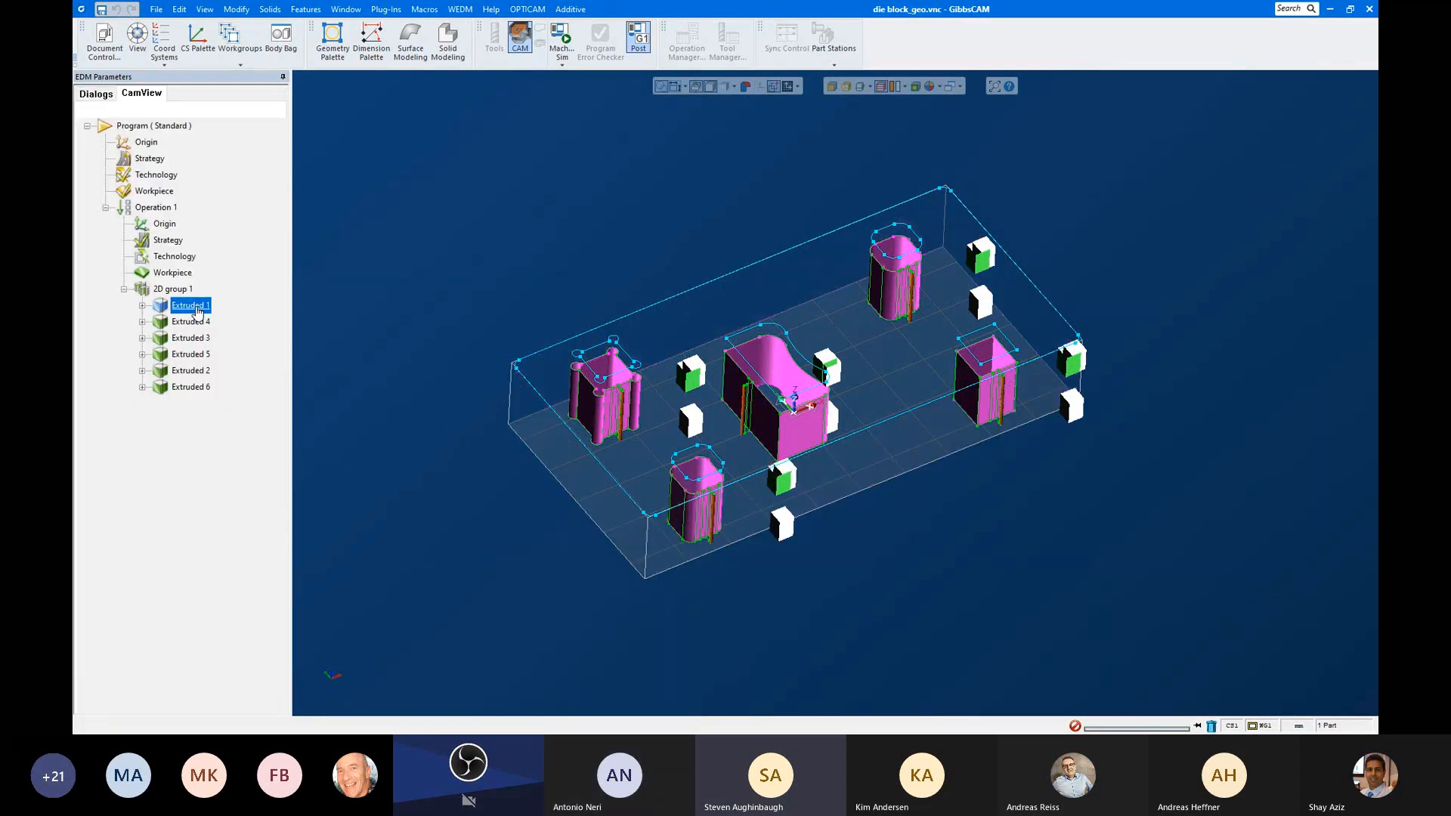
pyautogui.click(195, 339)
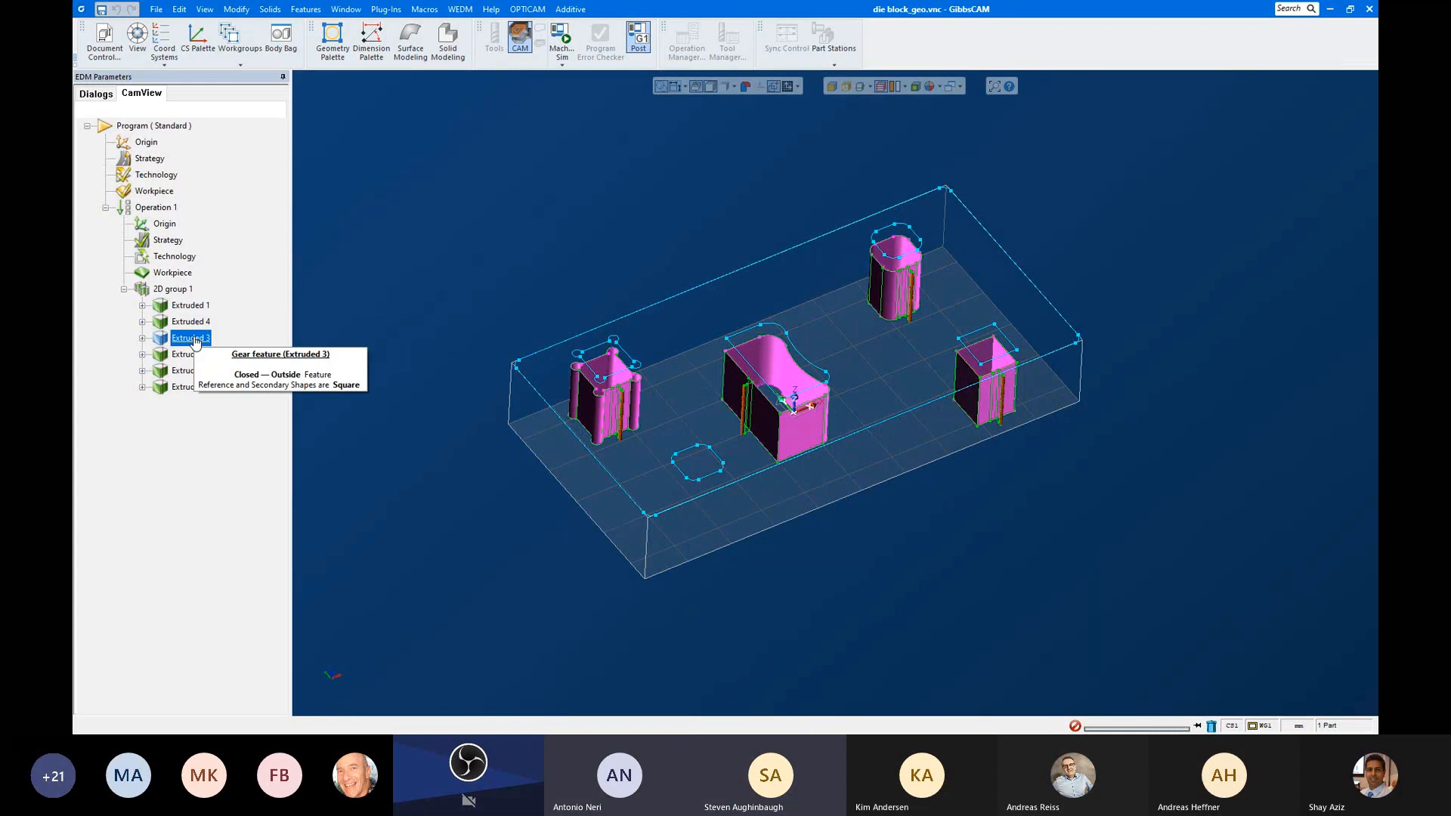
pyautogui.click(183, 355)
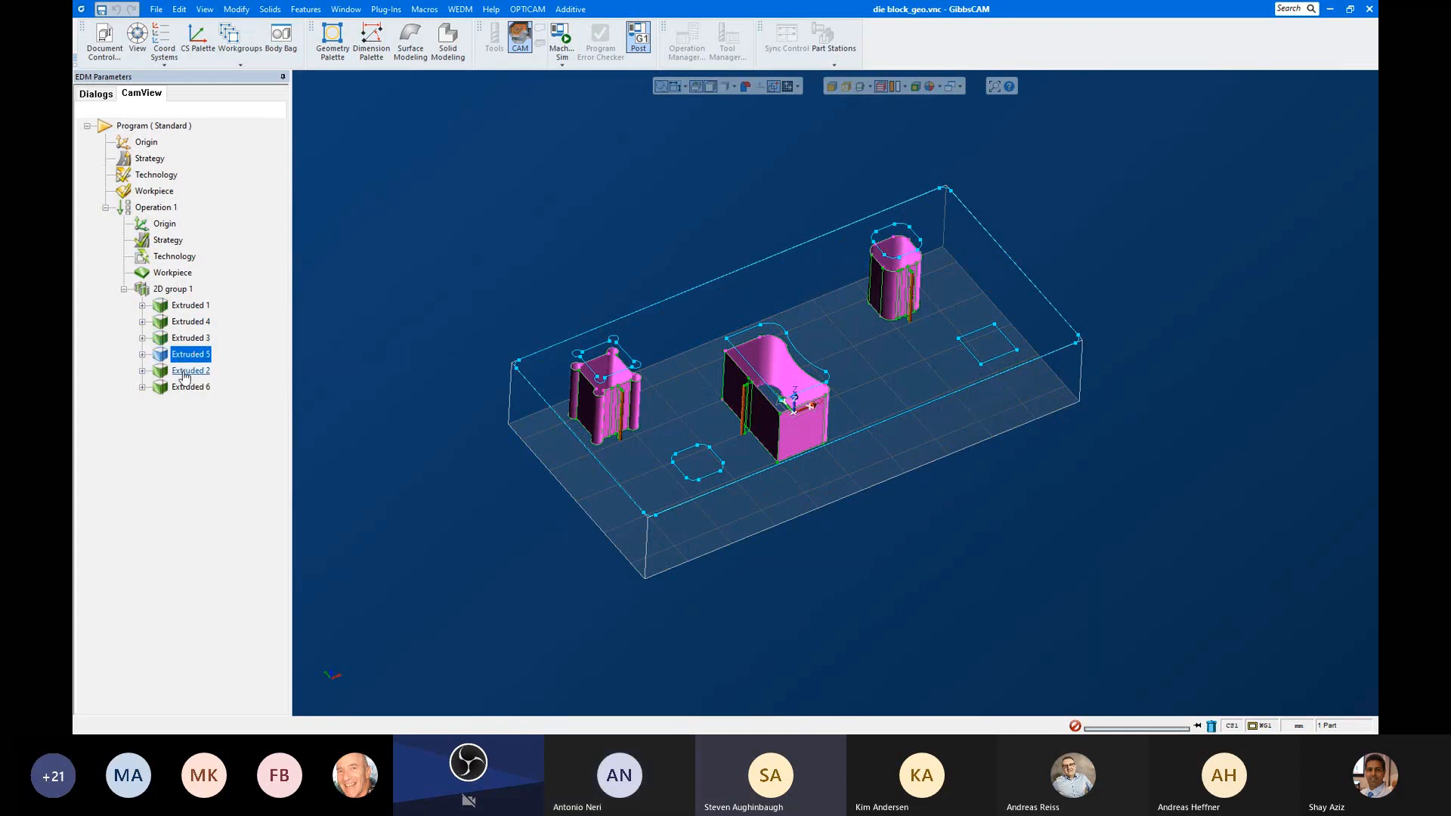
pyautogui.click(189, 387)
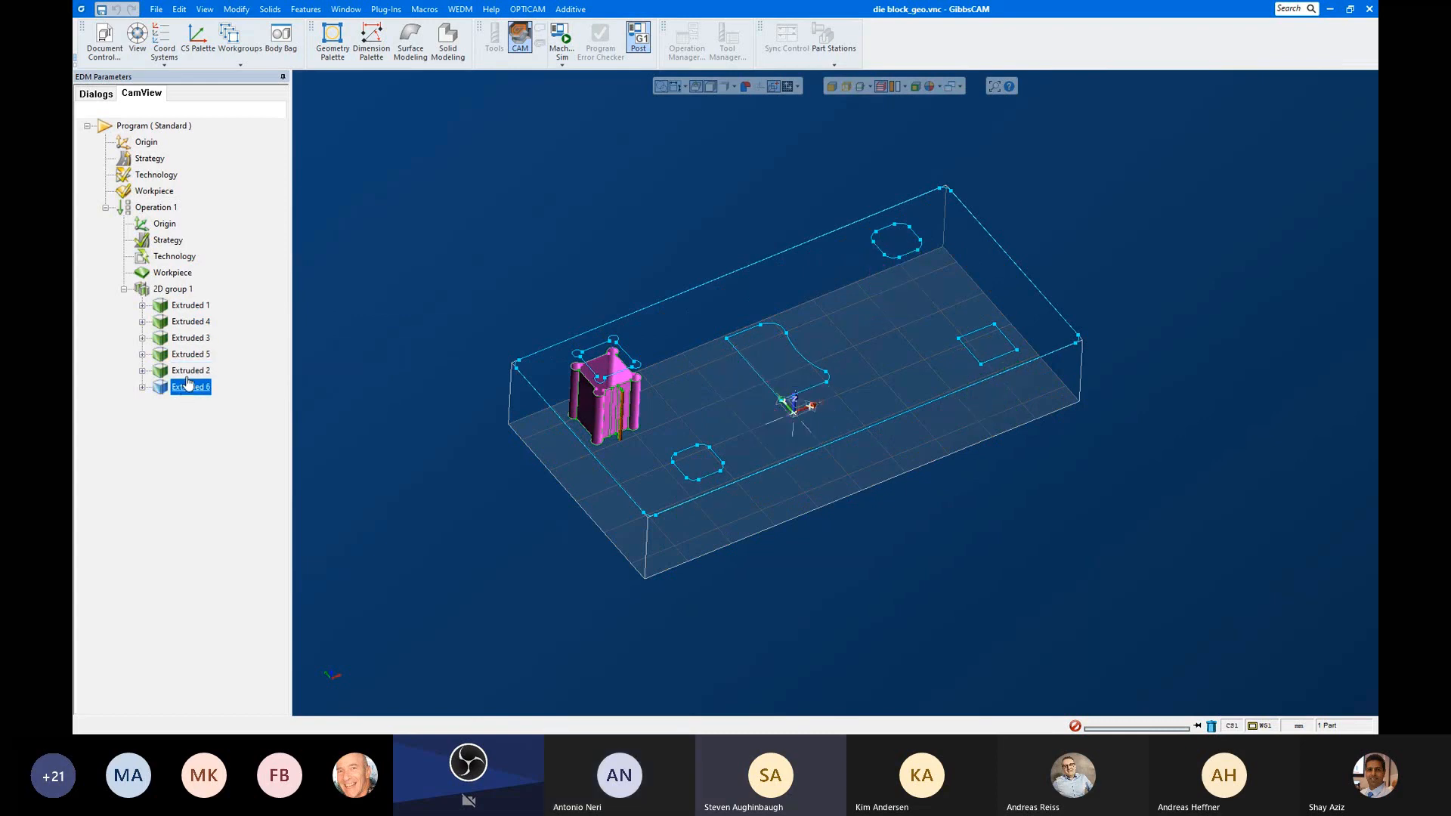
# Step: Delete the whole 2D feature group from Operation 1
pyautogui.click(194, 321)
pyautogui.rightClick(194, 321)
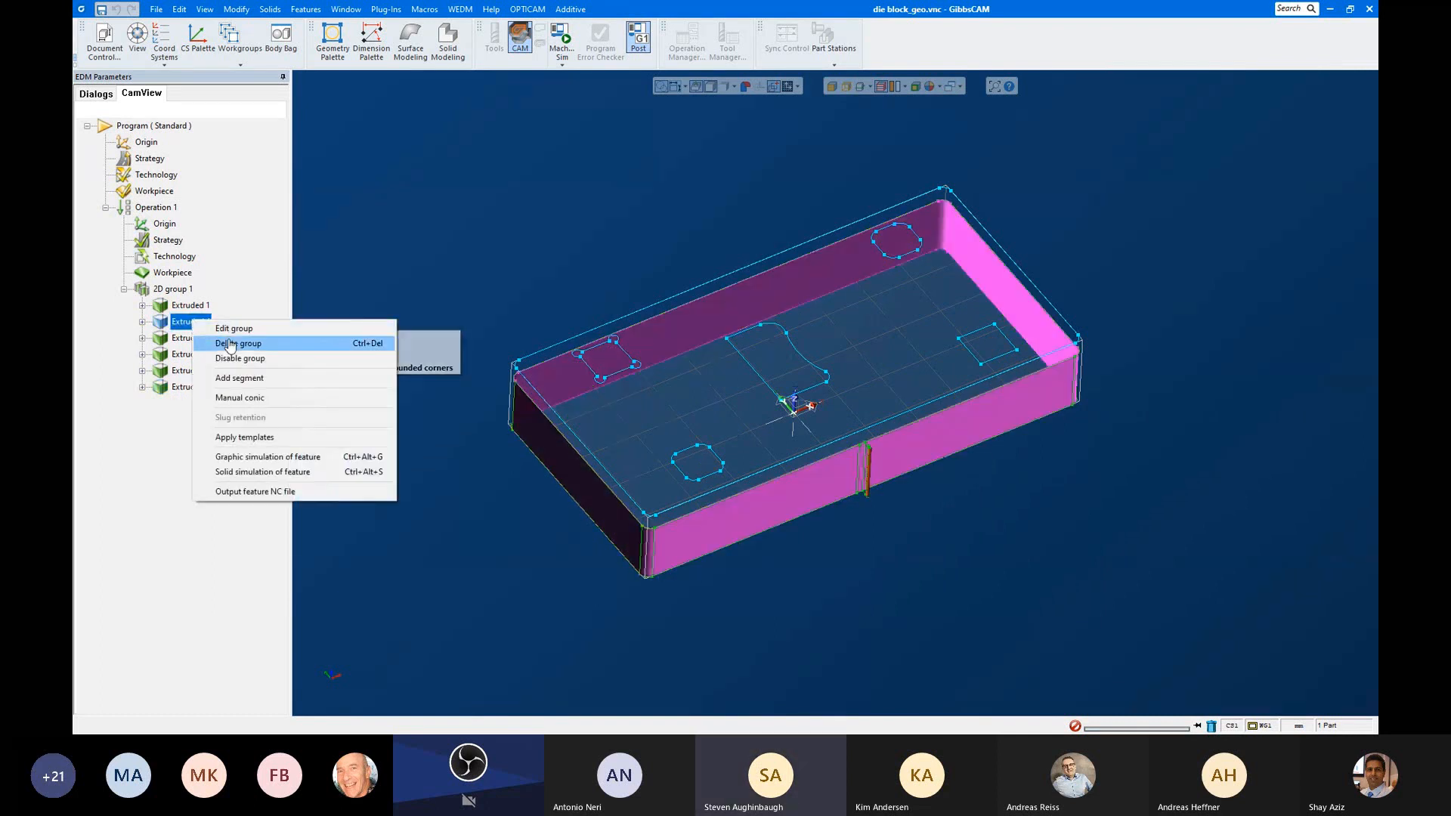
pyautogui.click(231, 344)
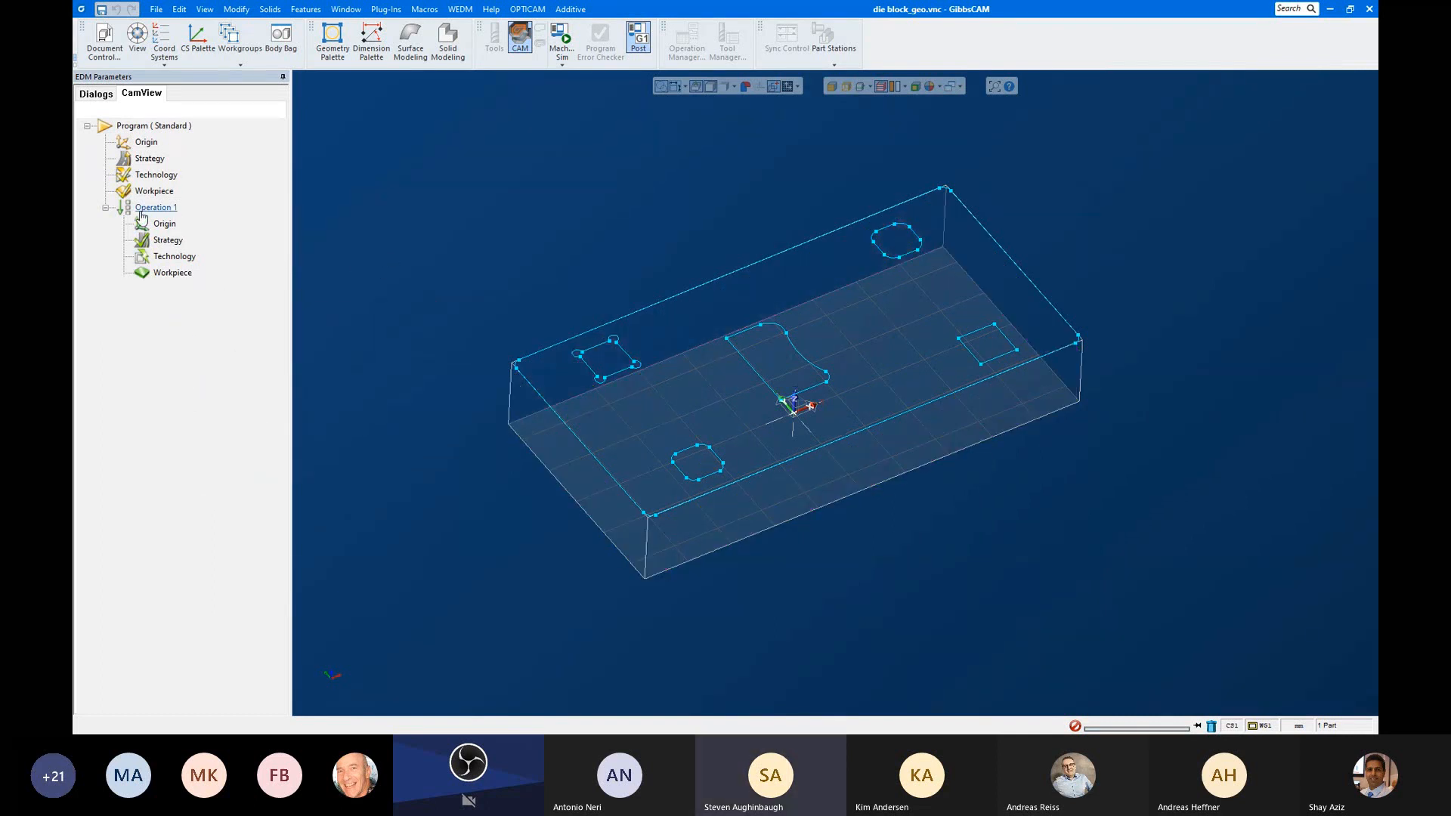
# Step: Run manual feature recognition on Operation 1 again from the 2D geometry, accept the features and clear the selection
pyautogui.rightClick(167, 214)
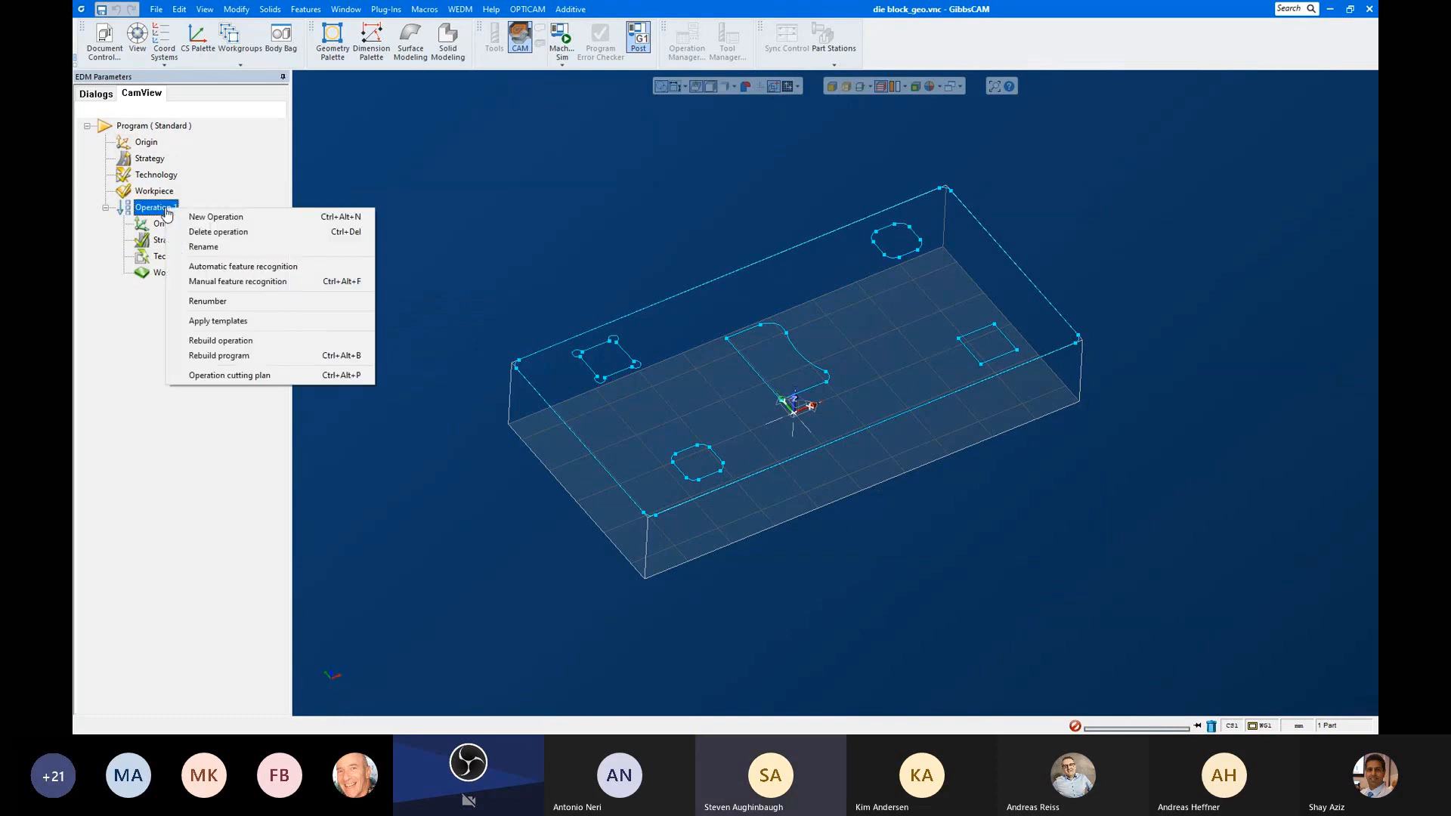
pyautogui.click(220, 282)
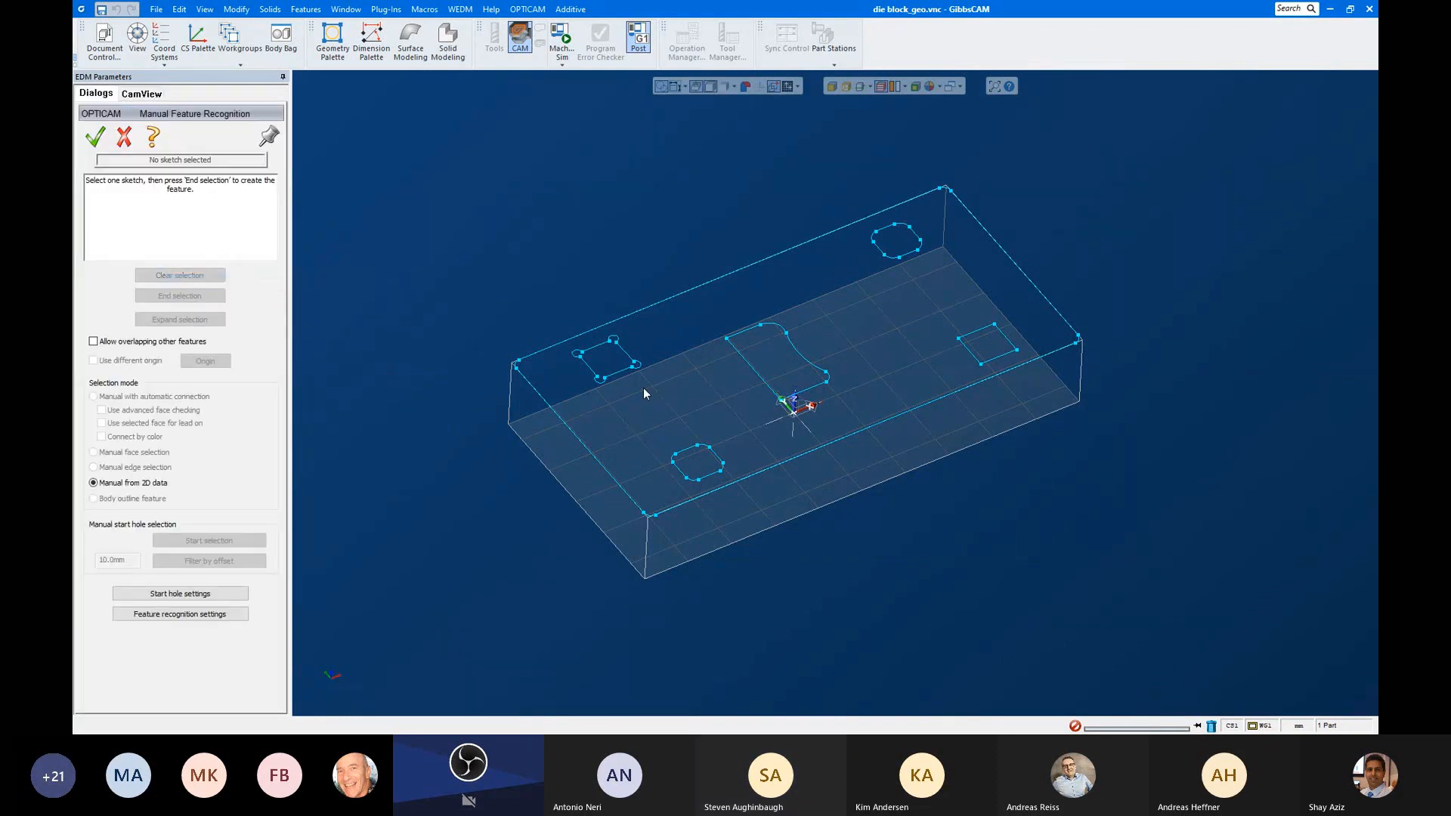
pyautogui.click(754, 369)
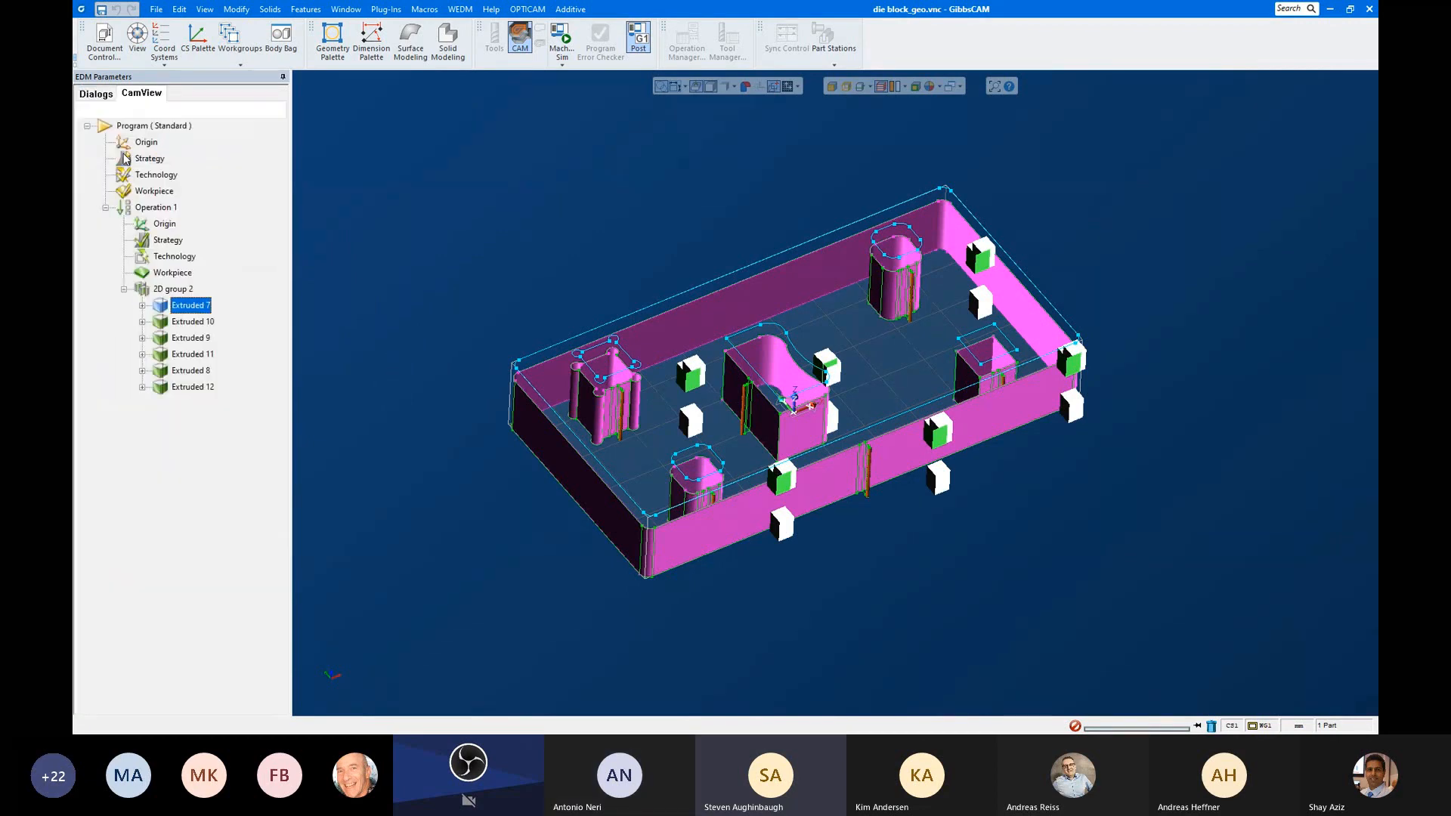
pyautogui.click(95, 137)
pyautogui.click(412, 236)
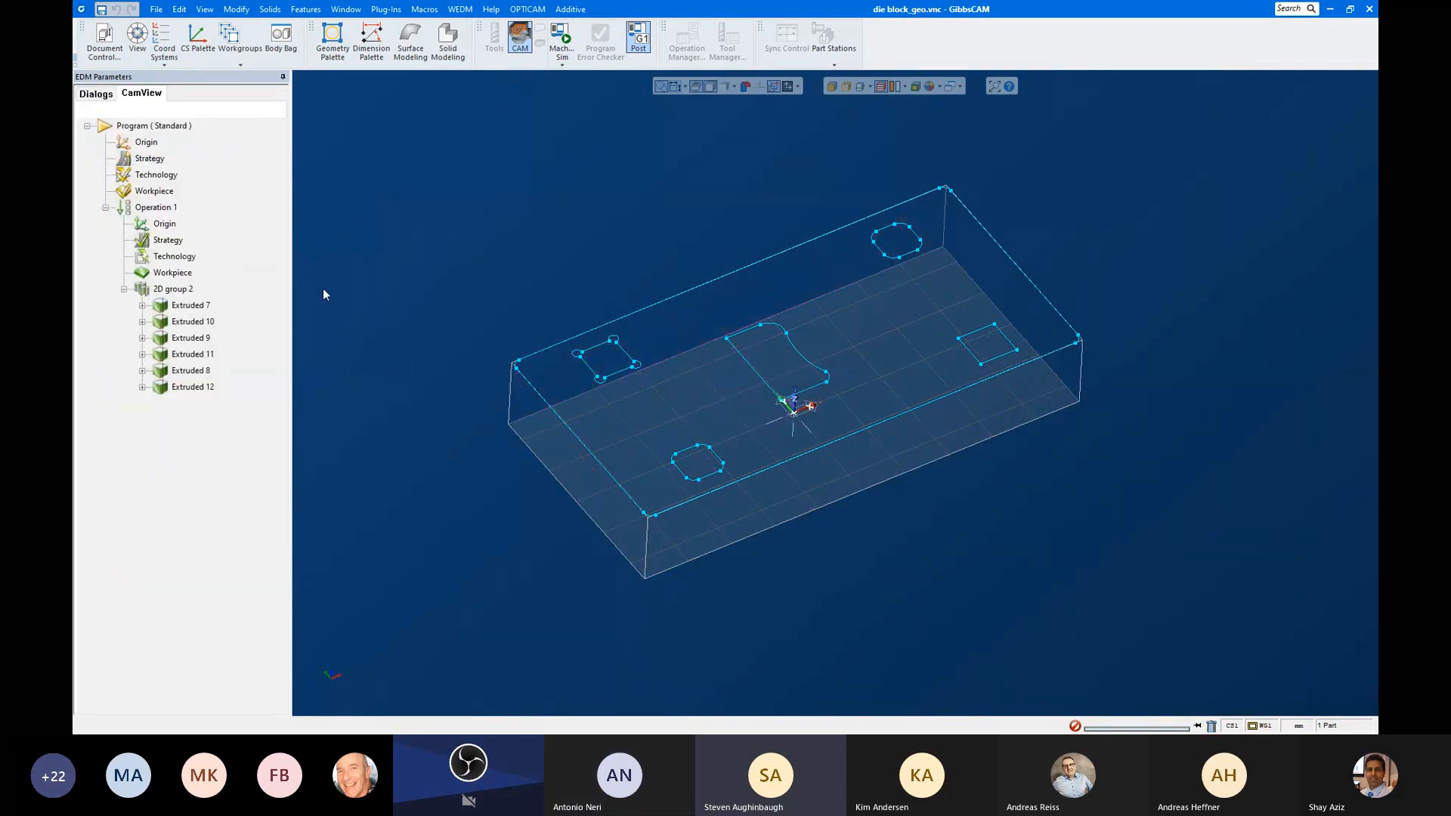
# Step: Edit the rounded-square feature Extruded 7 to keep material to LEFT of cut direction and cut on the reverse side of faces
pyautogui.click(195, 306)
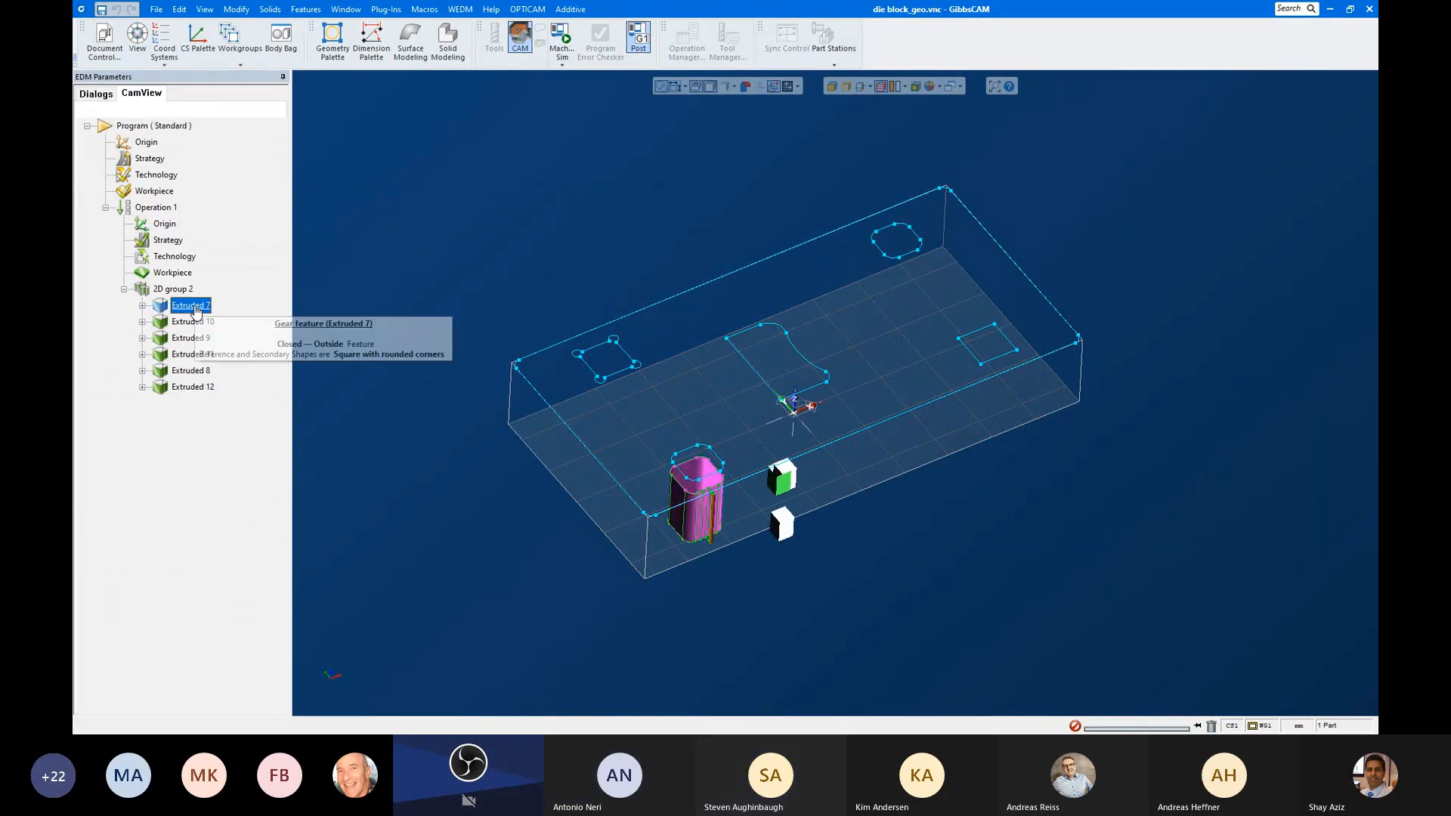
pyautogui.scroll(5, 732, 511)
pyautogui.scroll(3, 761, 521)
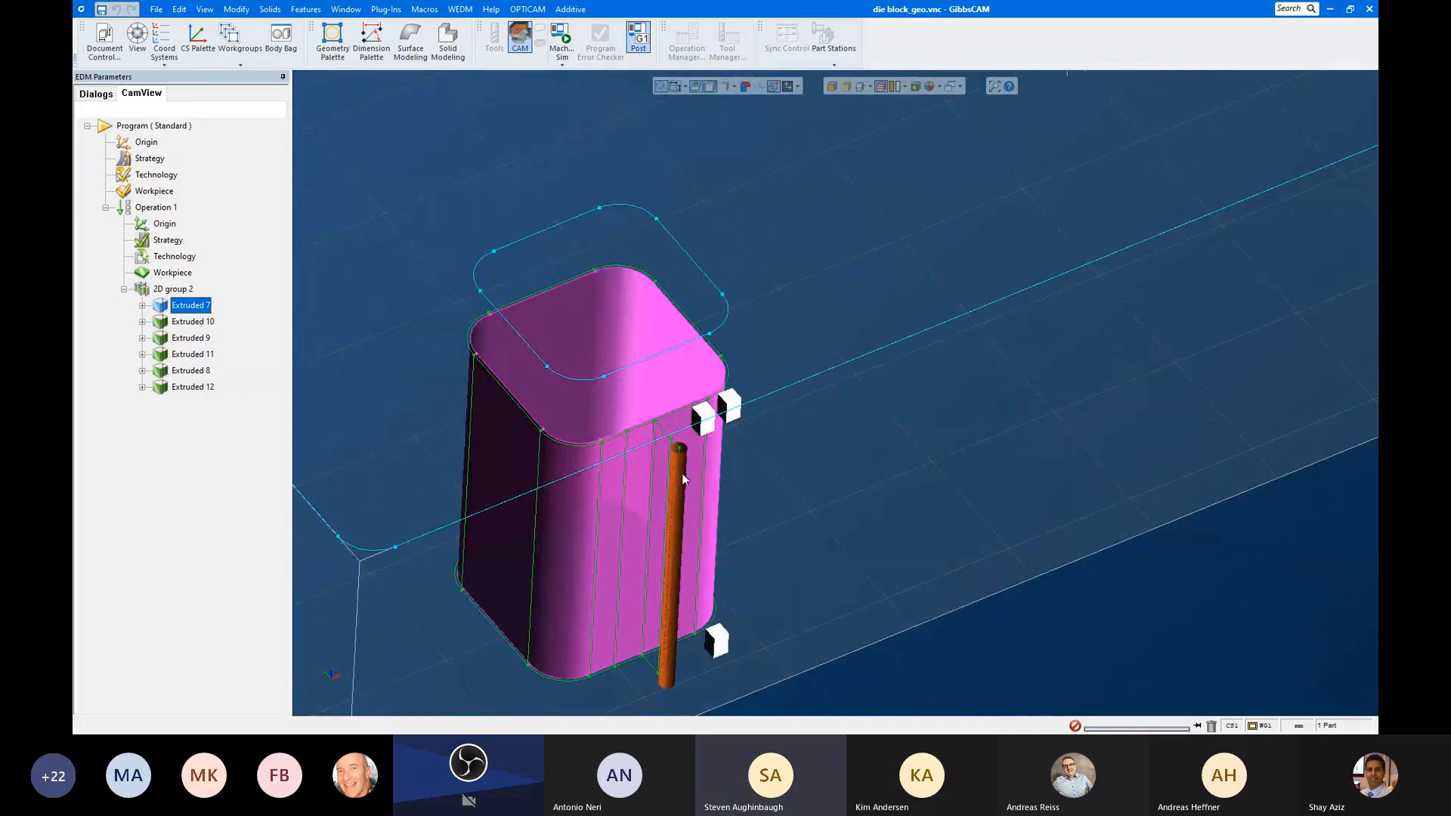
pyautogui.doubleClick(186, 307)
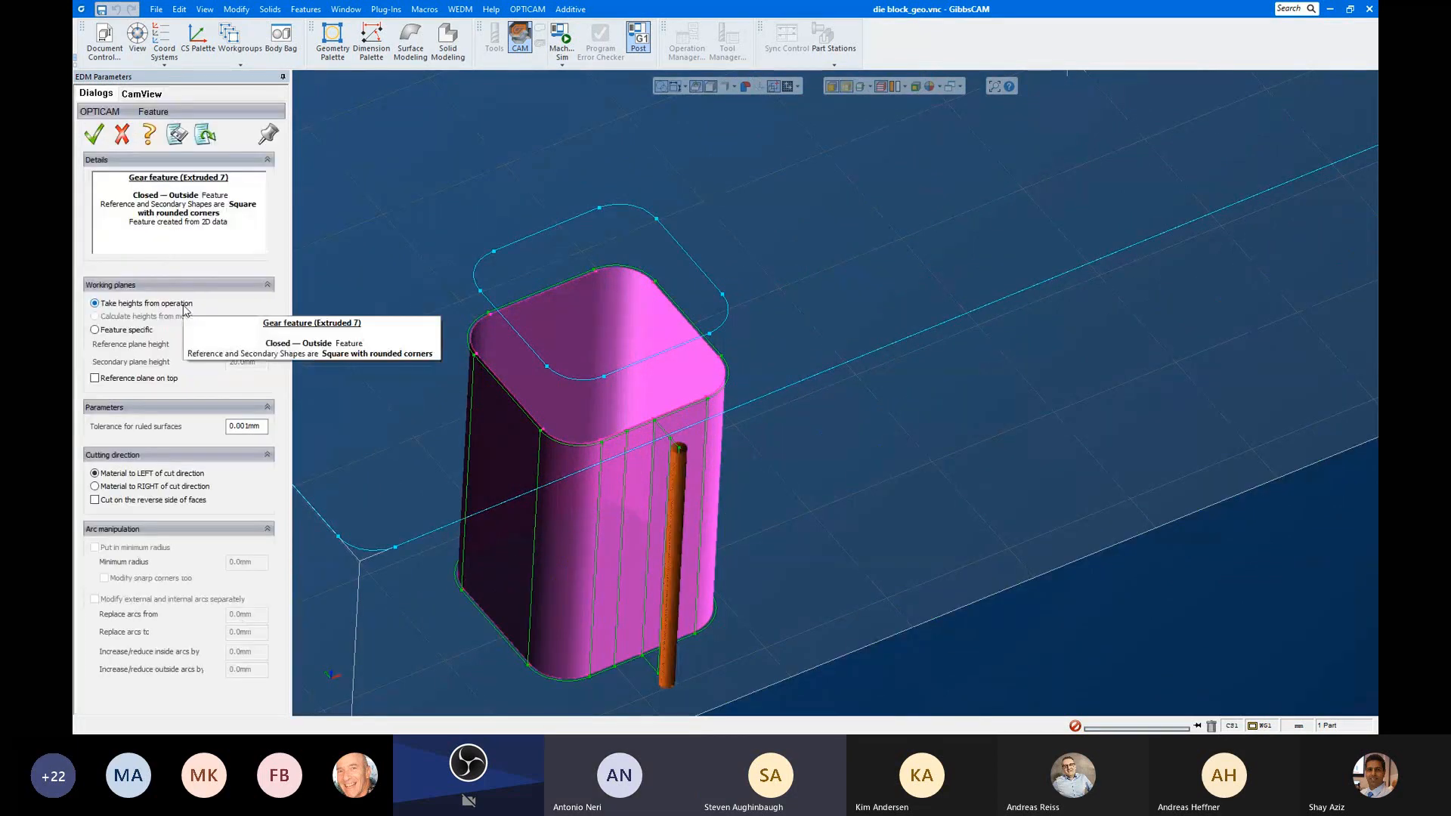
pyautogui.click(147, 489)
pyautogui.click(148, 474)
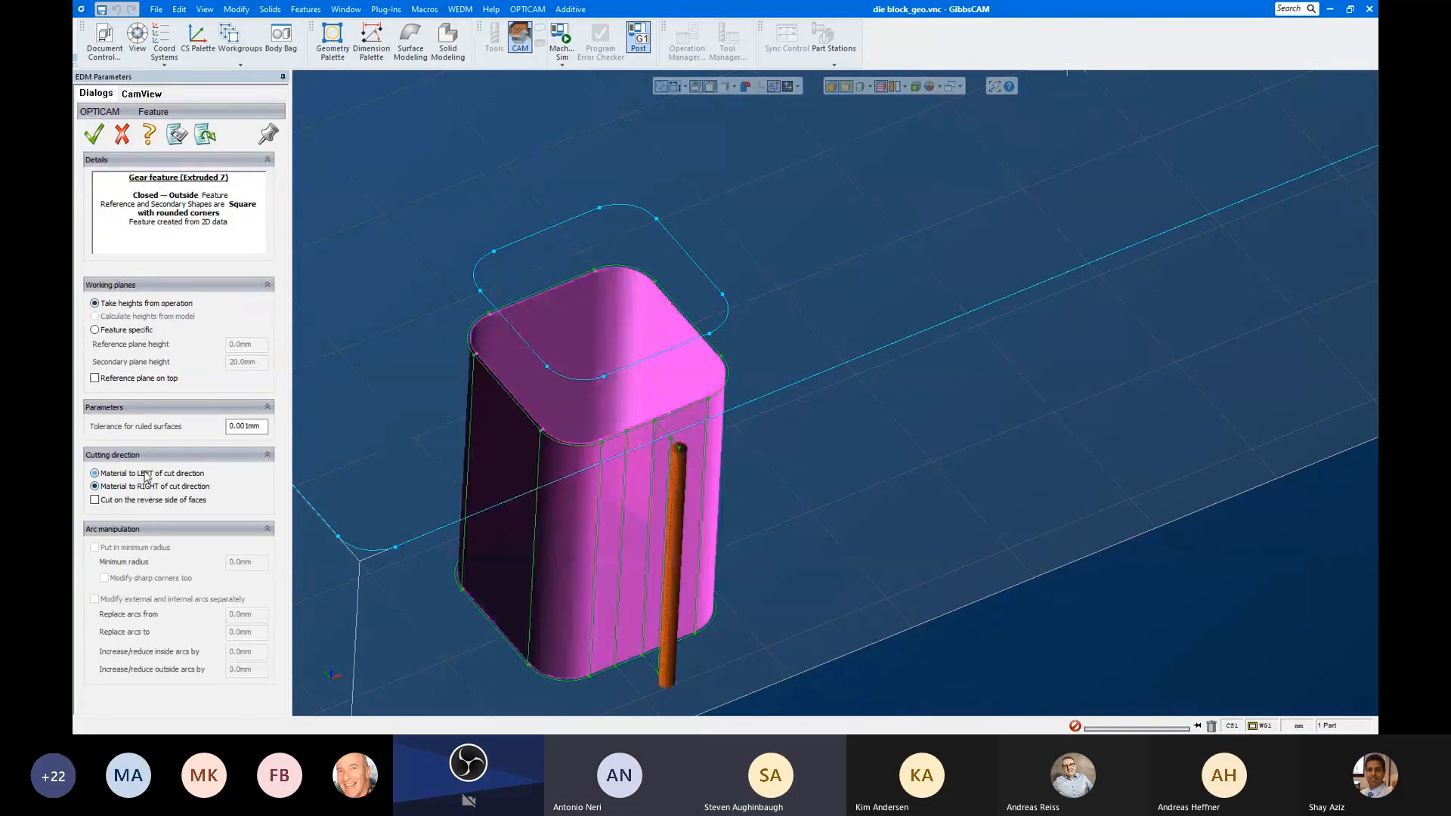
pyautogui.click(130, 501)
pyautogui.scroll(-2, 769, 527)
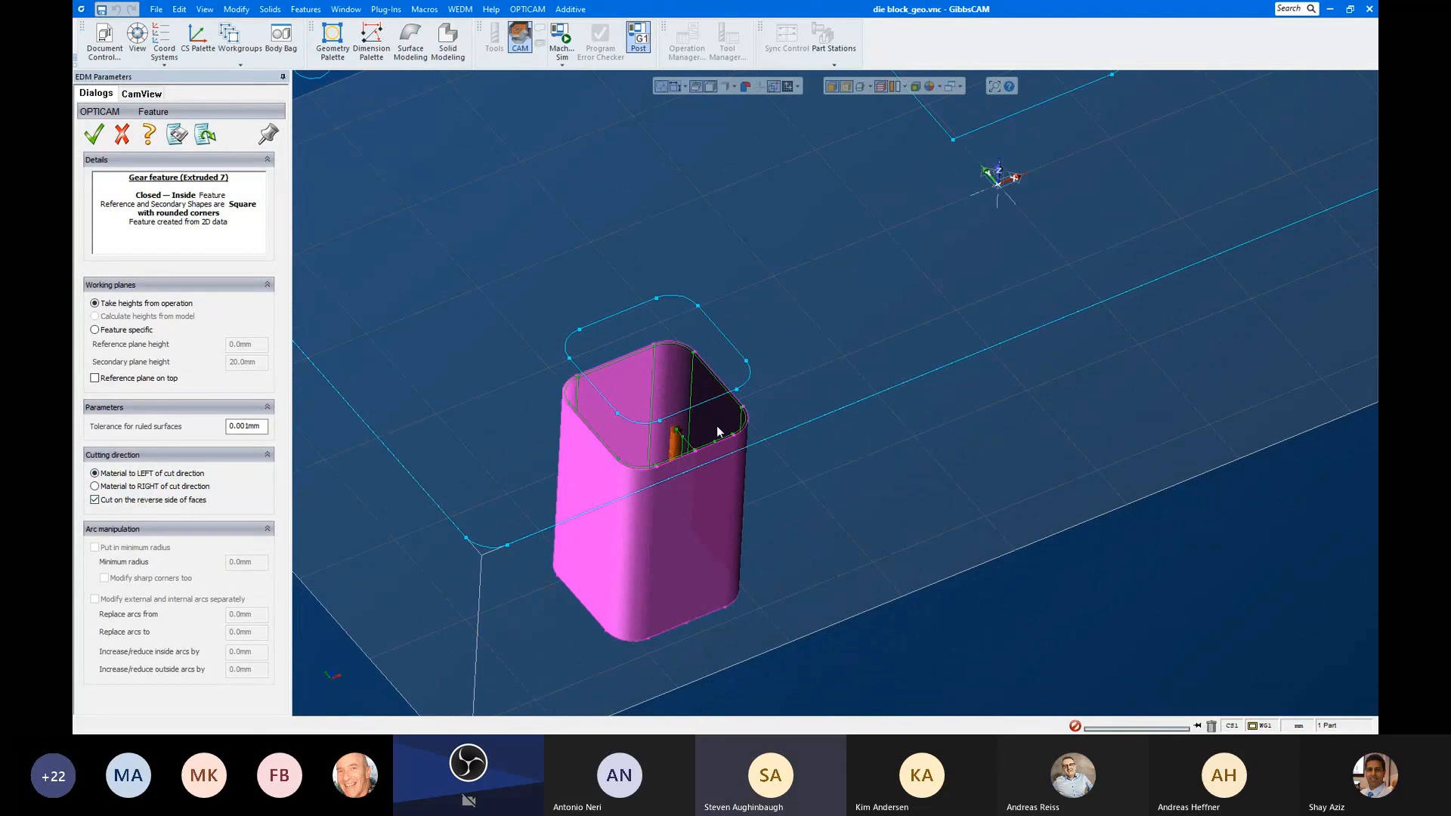
pyautogui.scroll(-1, 665, 423)
pyautogui.scroll(-1, 679, 434)
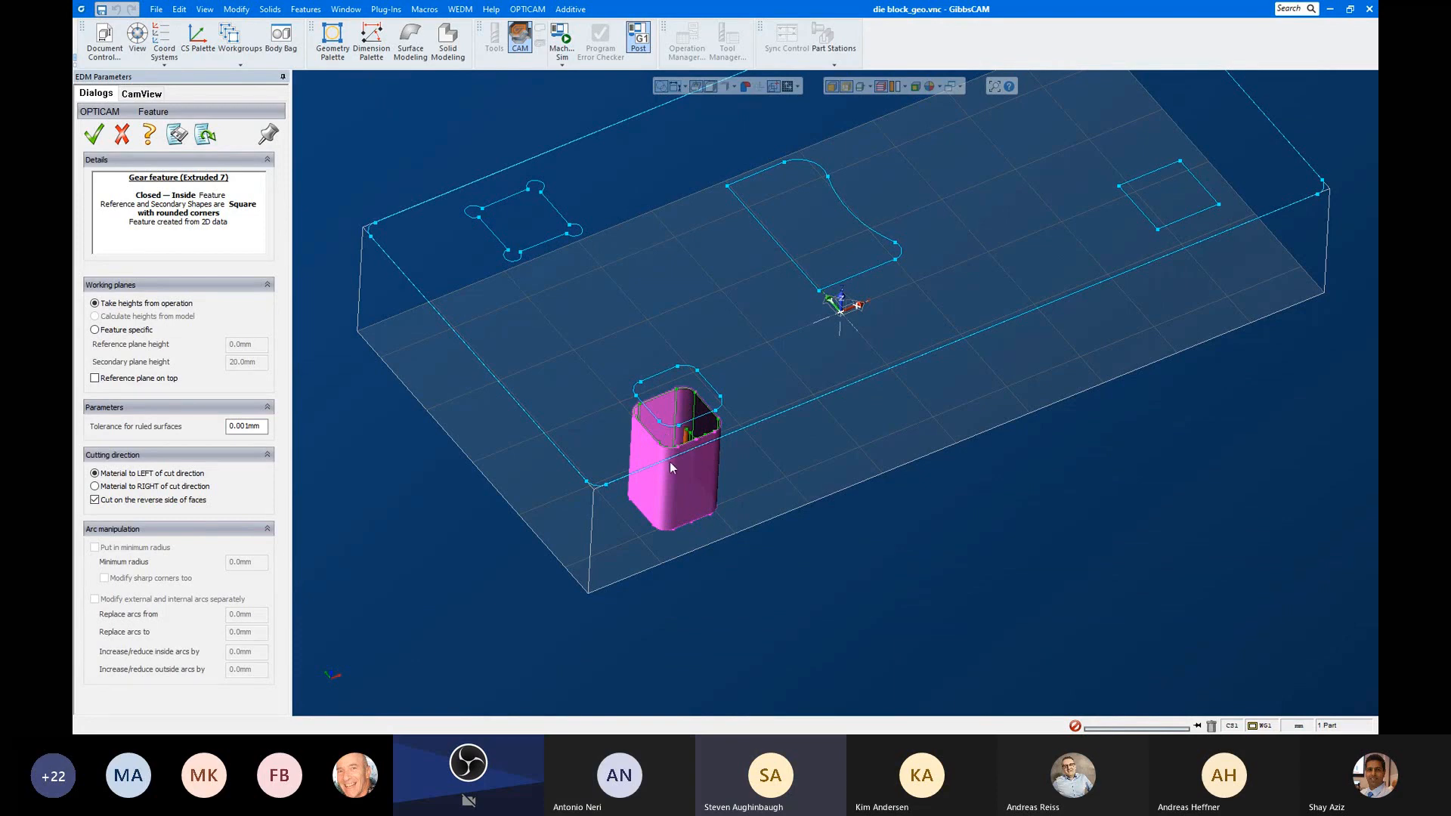
pyautogui.click(96, 138)
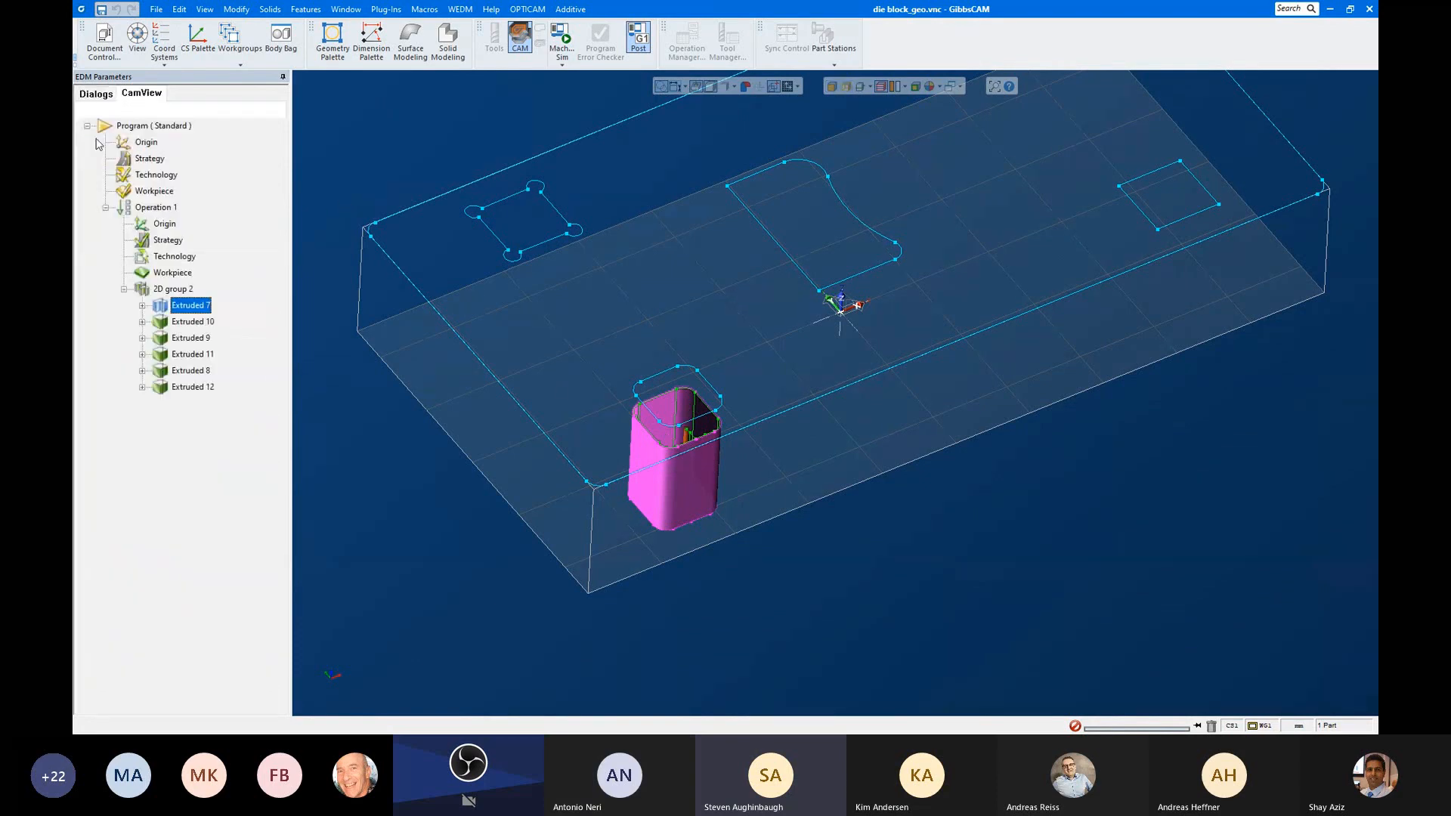
pyautogui.click(200, 340)
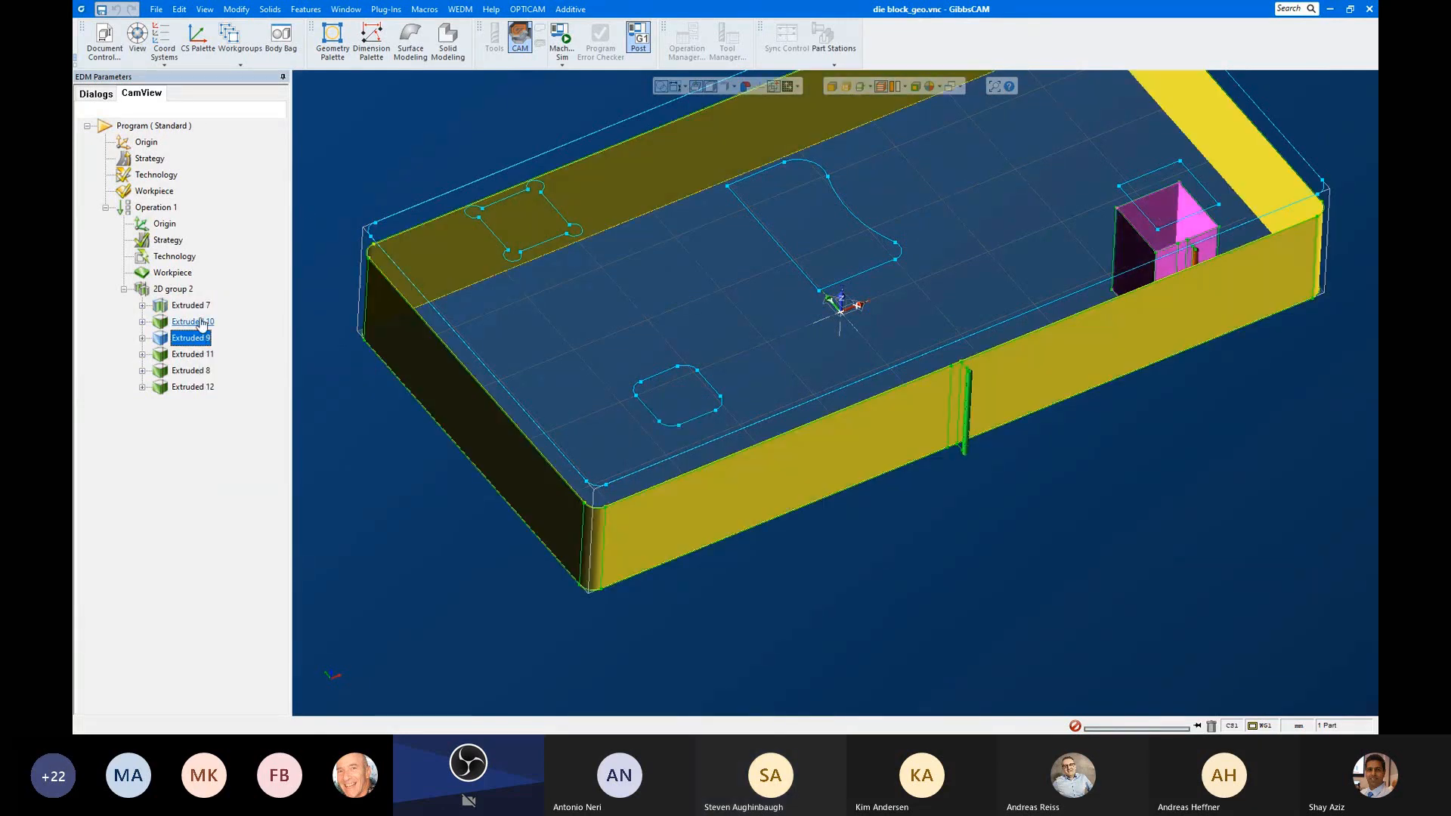
pyautogui.rightClick(202, 322)
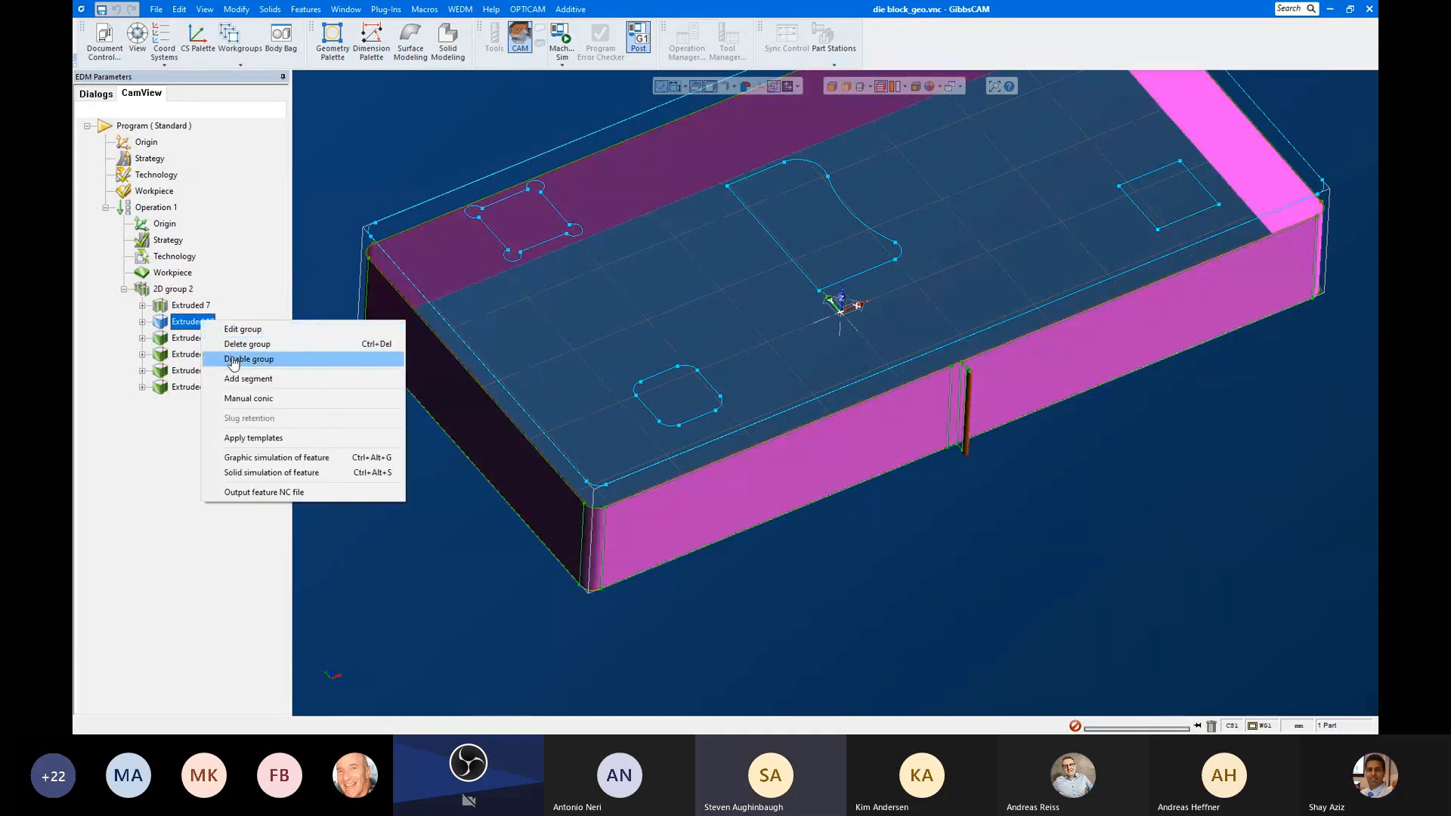
pyautogui.click(441, 530)
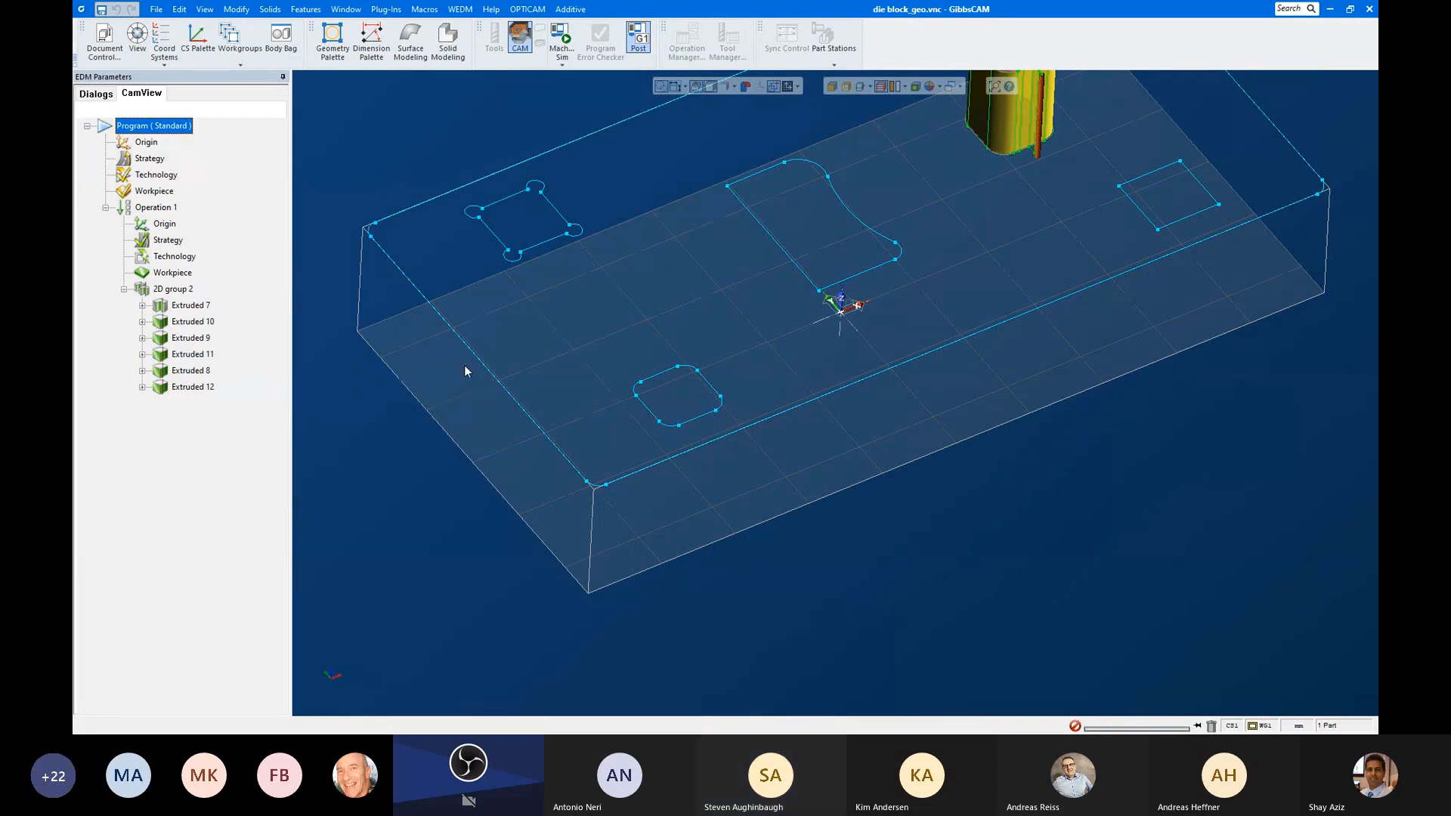
# Step: Edit the rounded-square feature Extruded 11 to cut on the reverse side of faces and accept the change
pyautogui.scroll(-2, 464, 365)
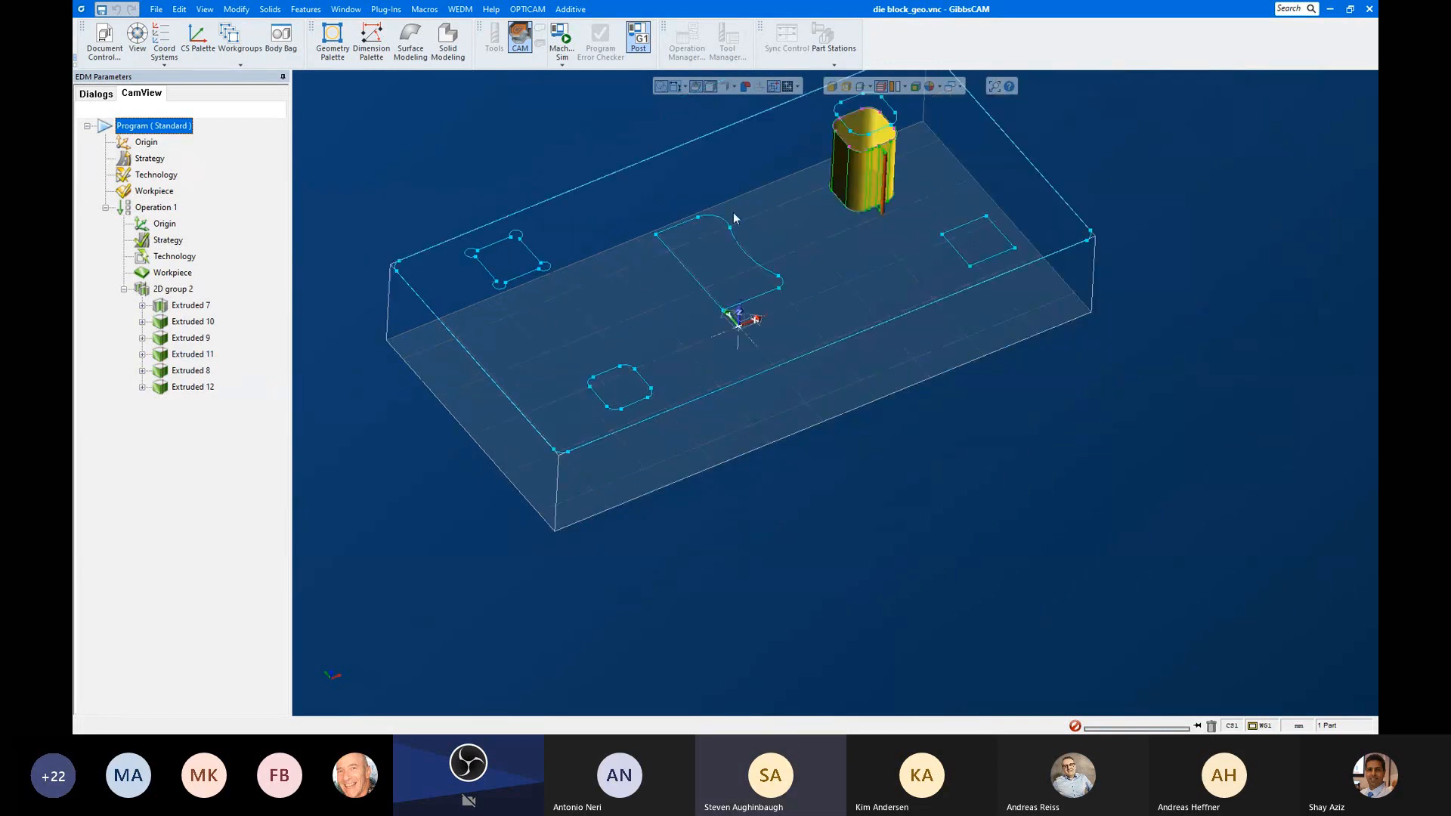
pyautogui.doubleClick(190, 354)
pyautogui.click(130, 500)
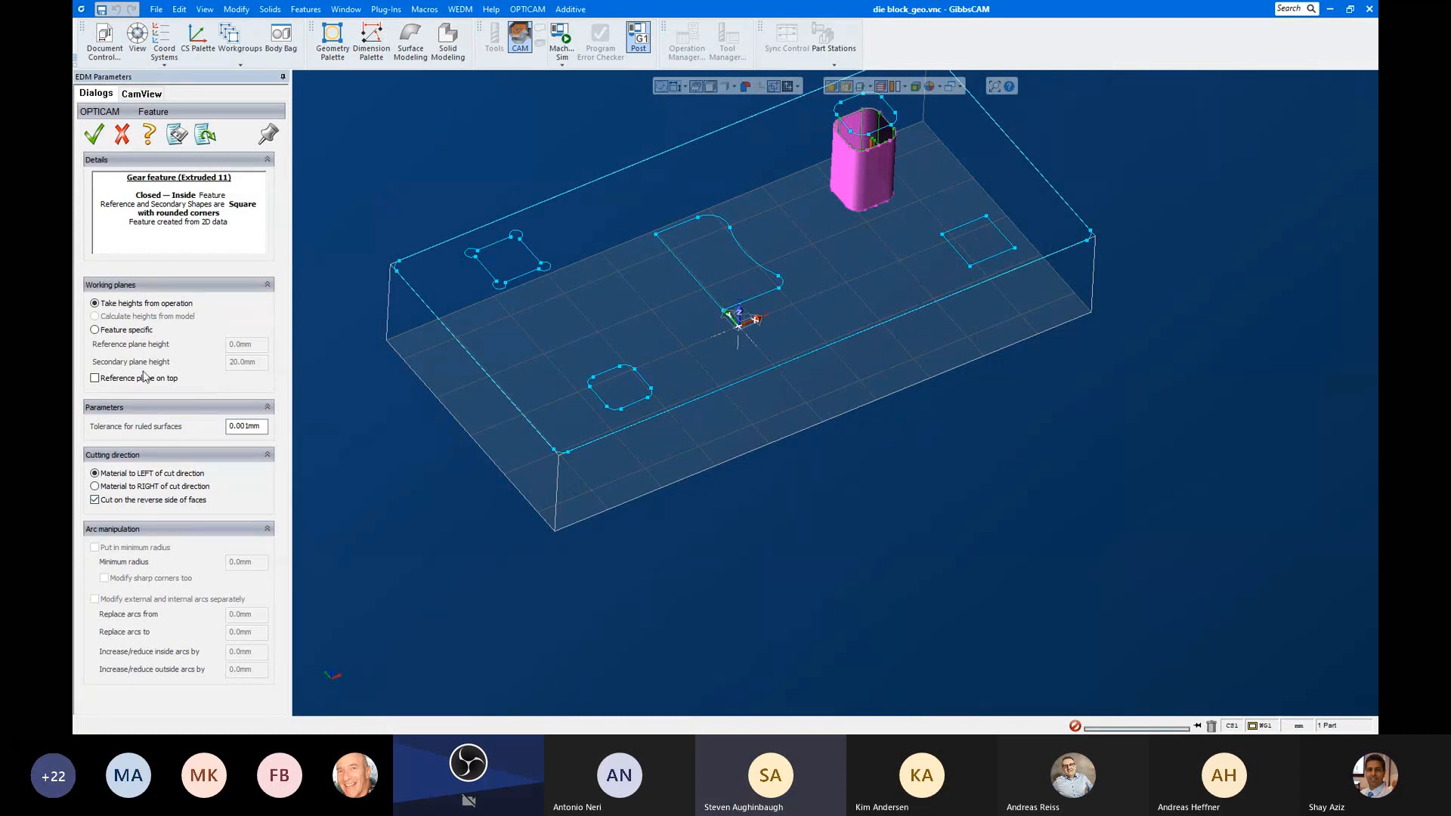
pyautogui.click(95, 135)
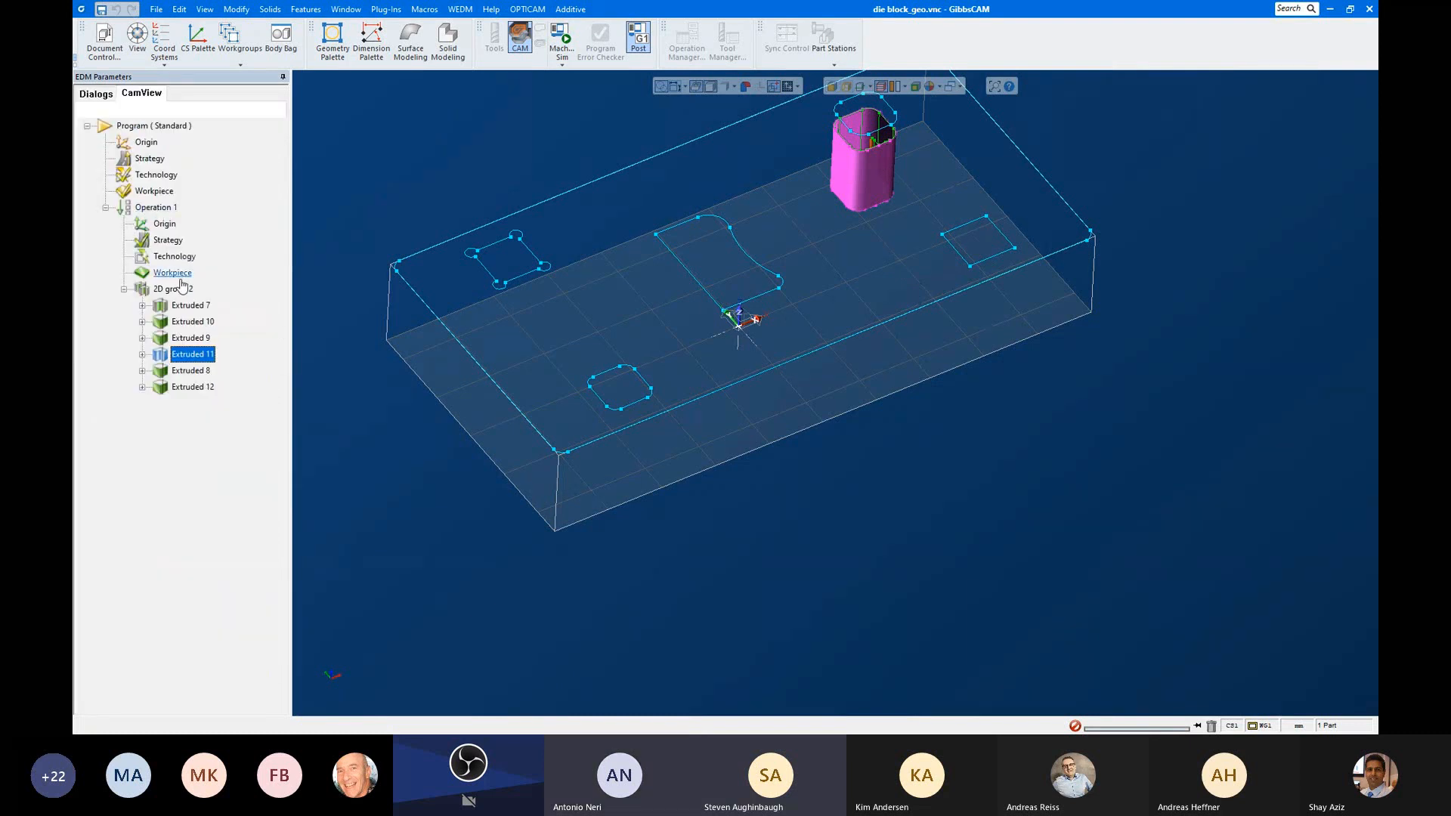
# Step: Look inside Extruded 11, then collapse 2D group 2 and view the commands available for the group
pyautogui.click(142, 354)
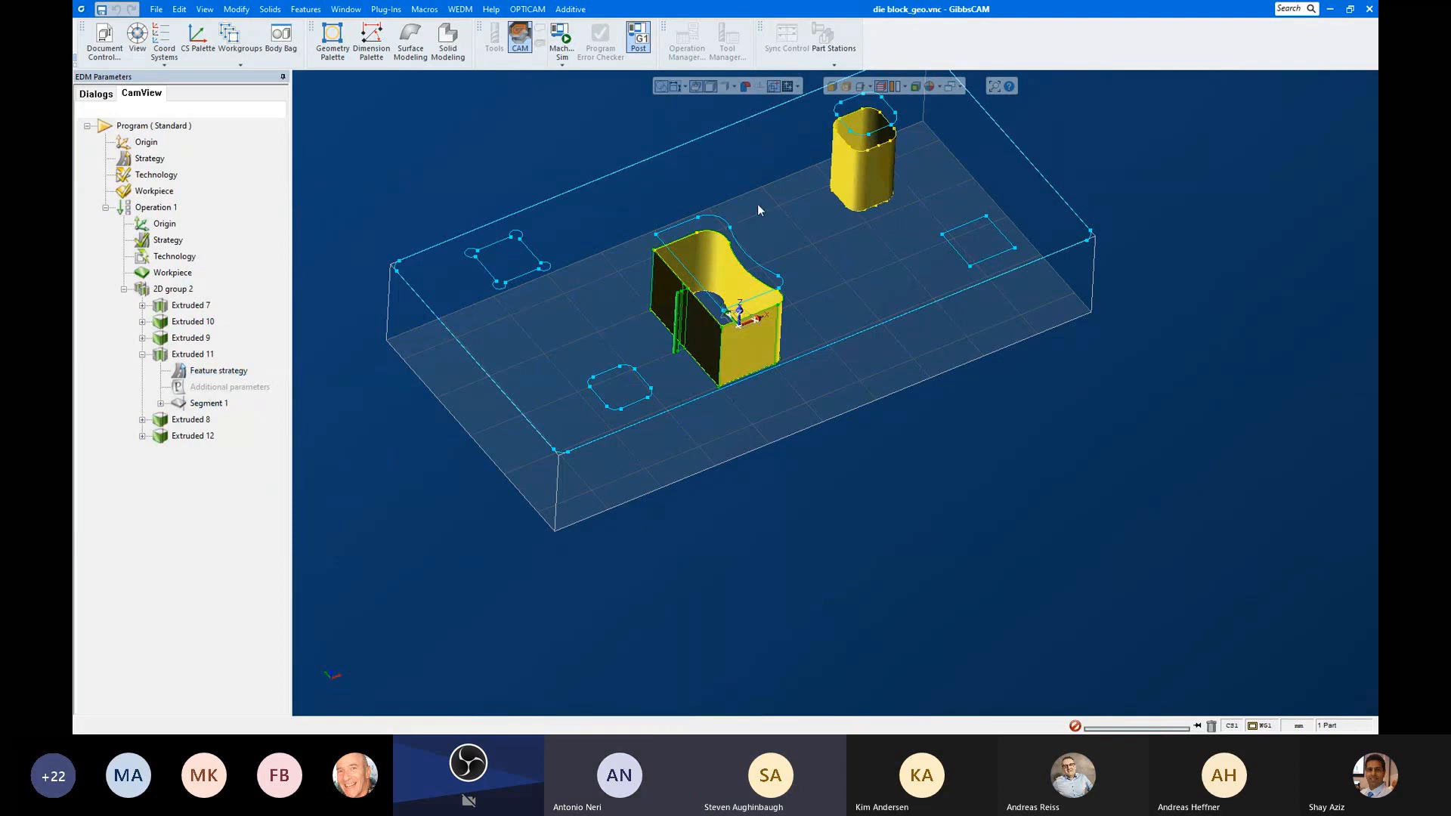
pyautogui.moveTo(788, 195); pyautogui.dragTo(857, 331, button='middle')
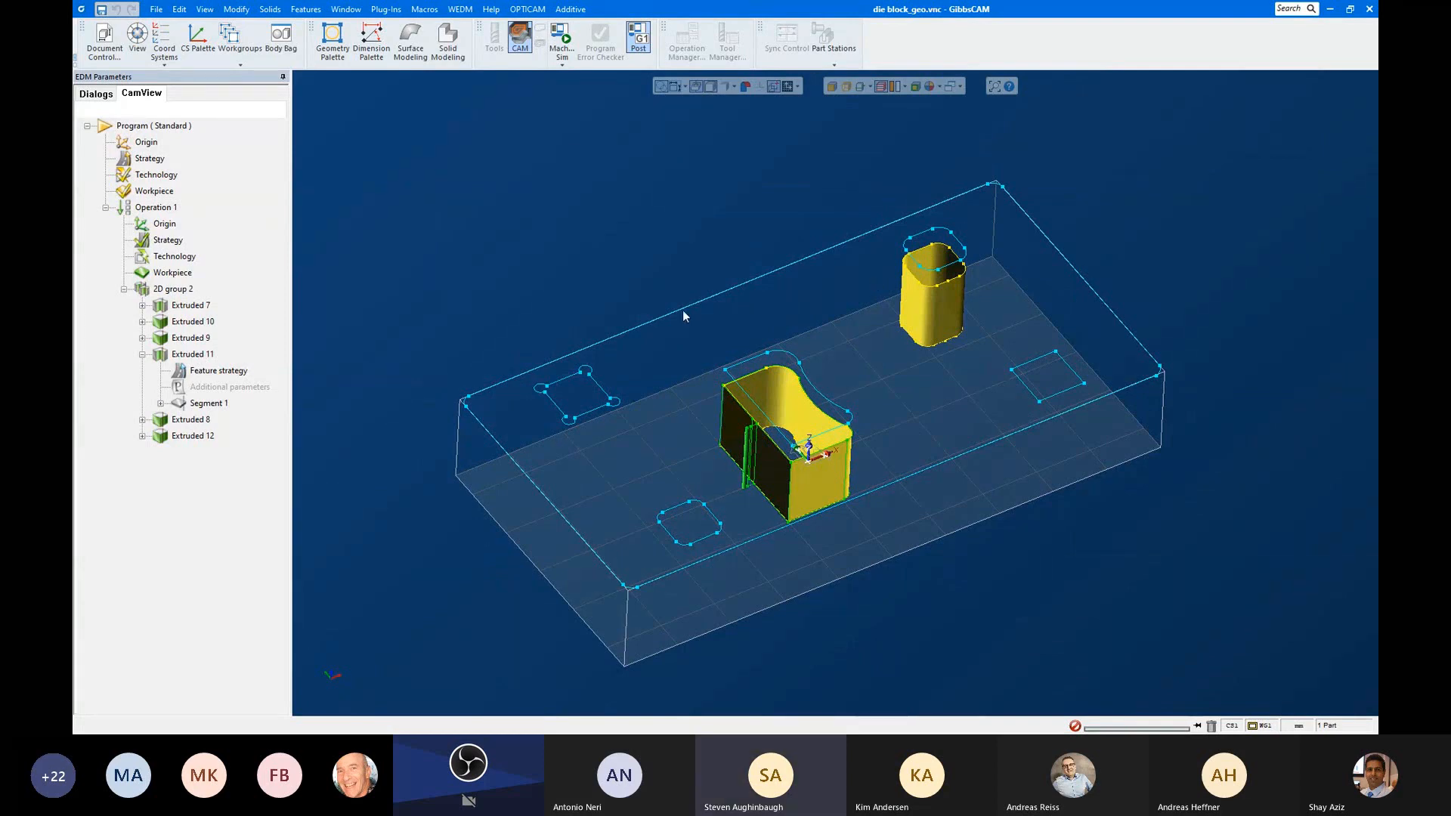
pyautogui.click(124, 289)
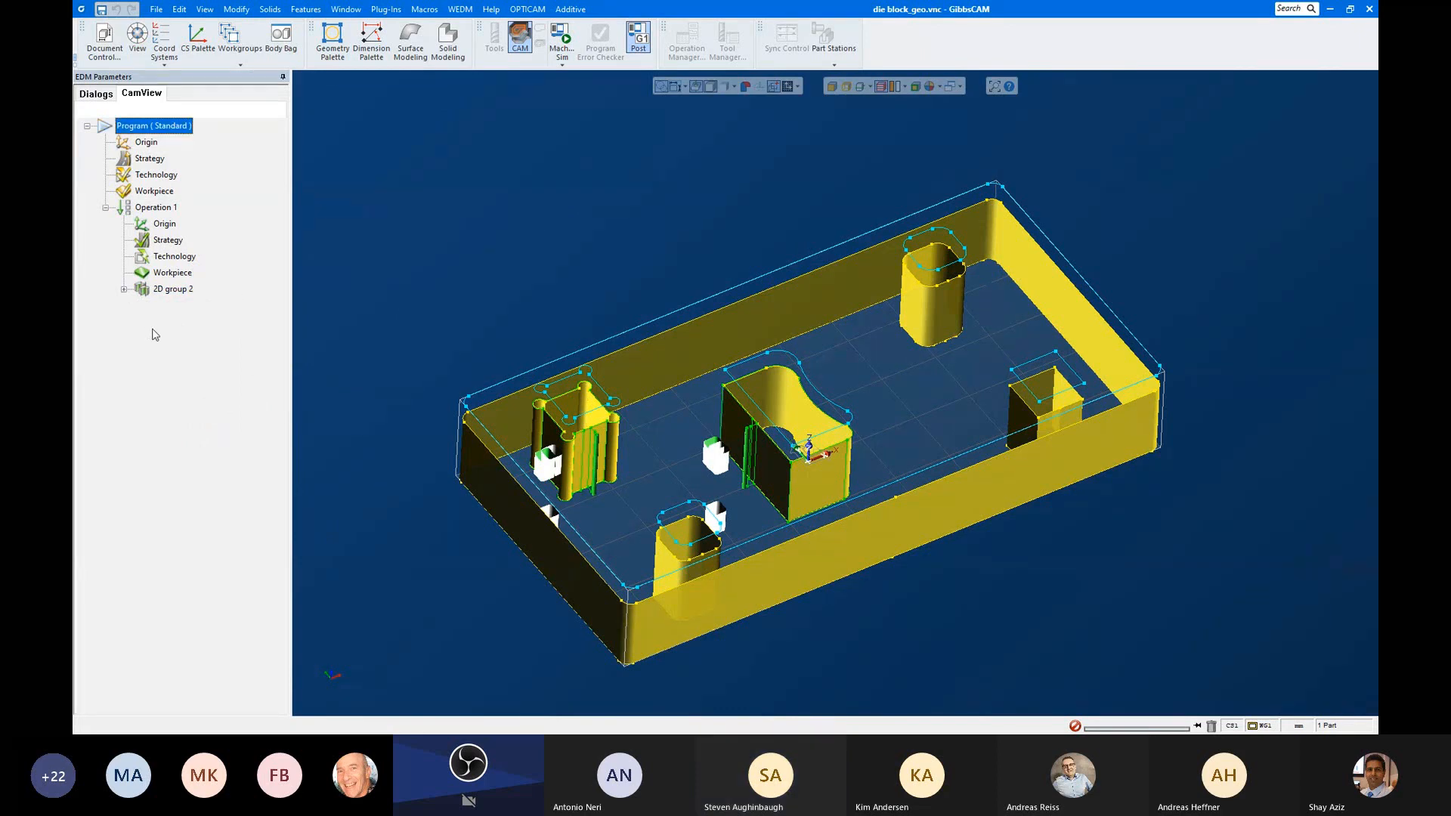
pyautogui.rightClick(168, 291)
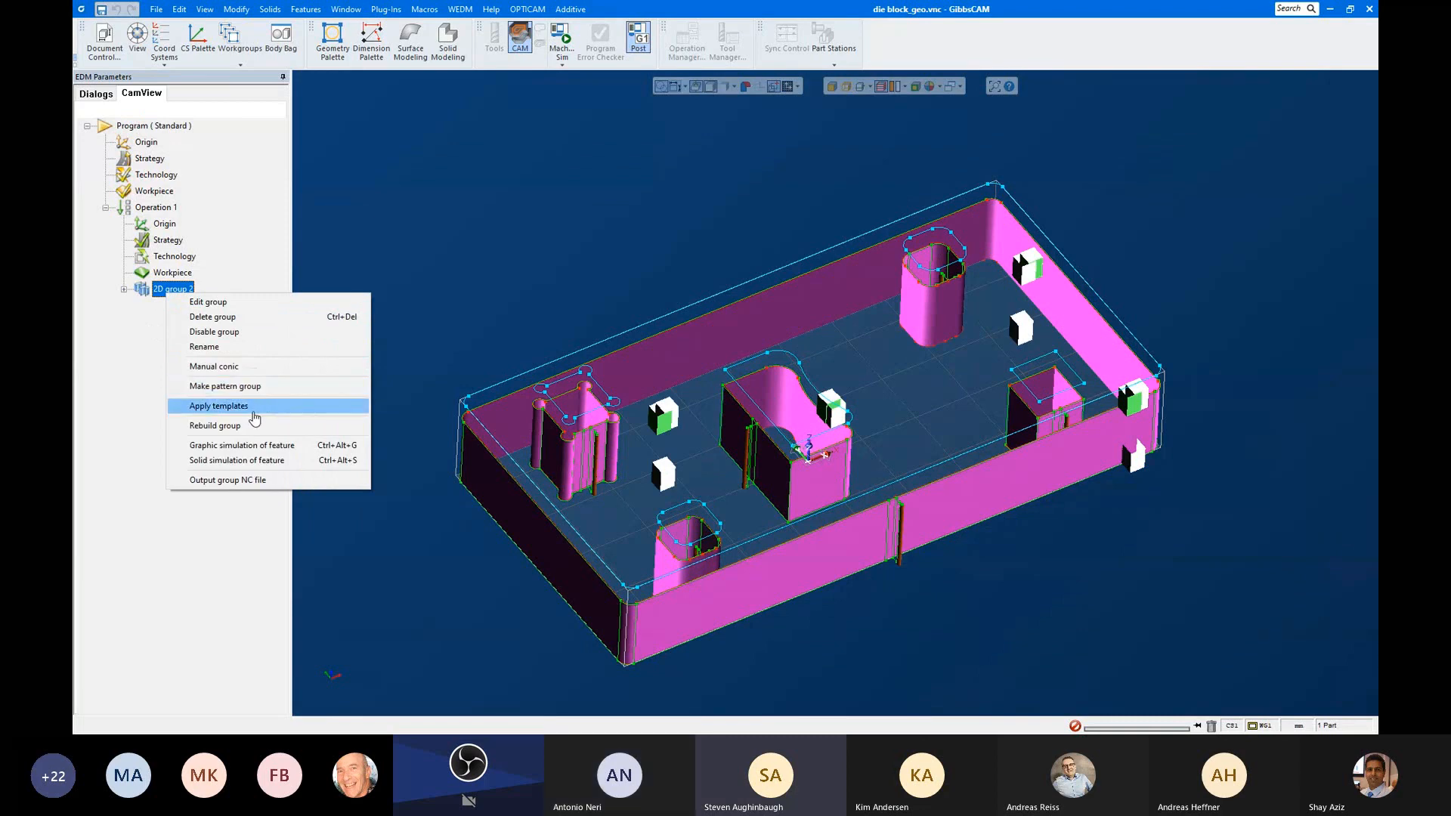
pyautogui.click(445, 260)
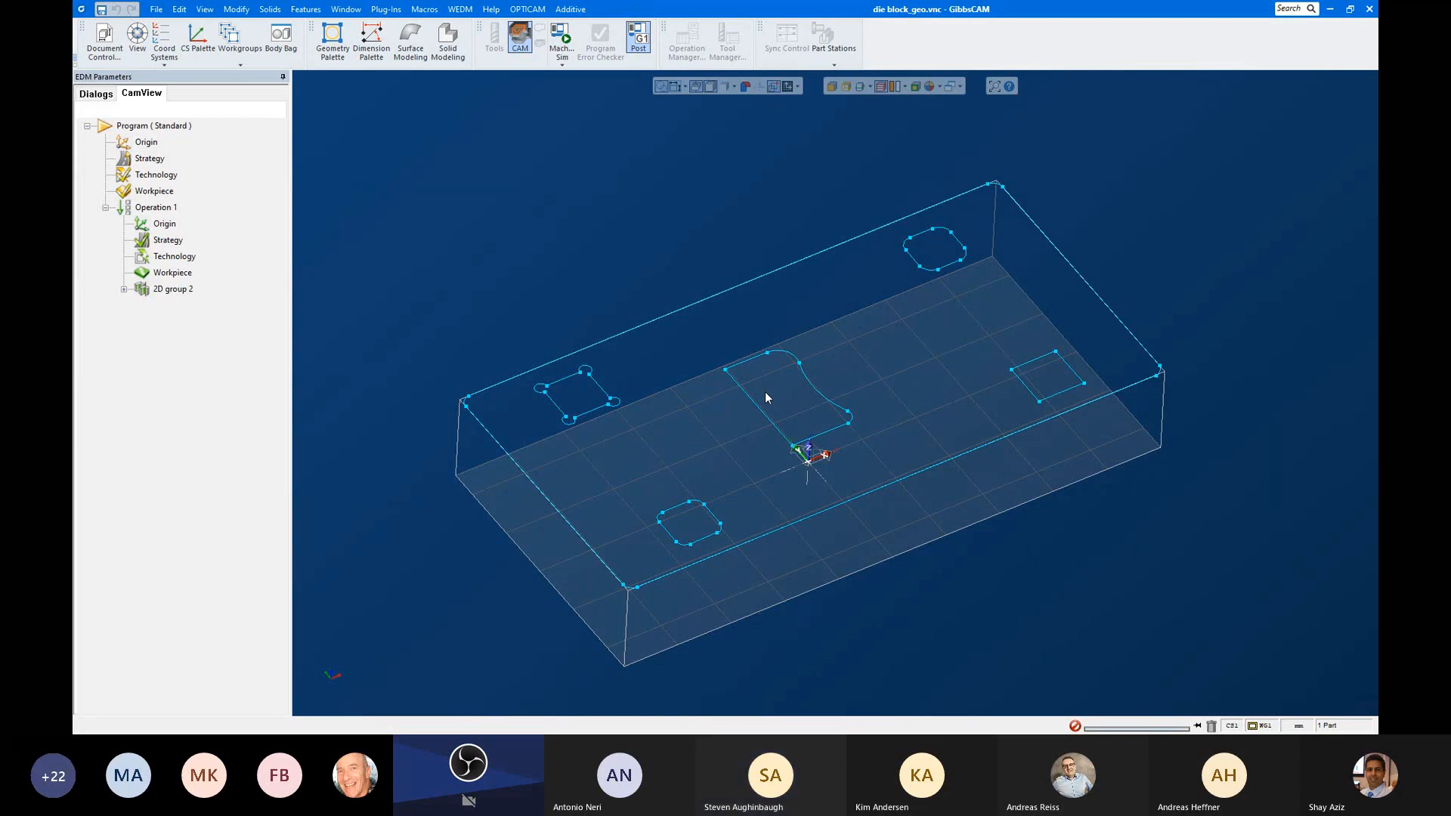
pyautogui.scroll(-3, 820, 453)
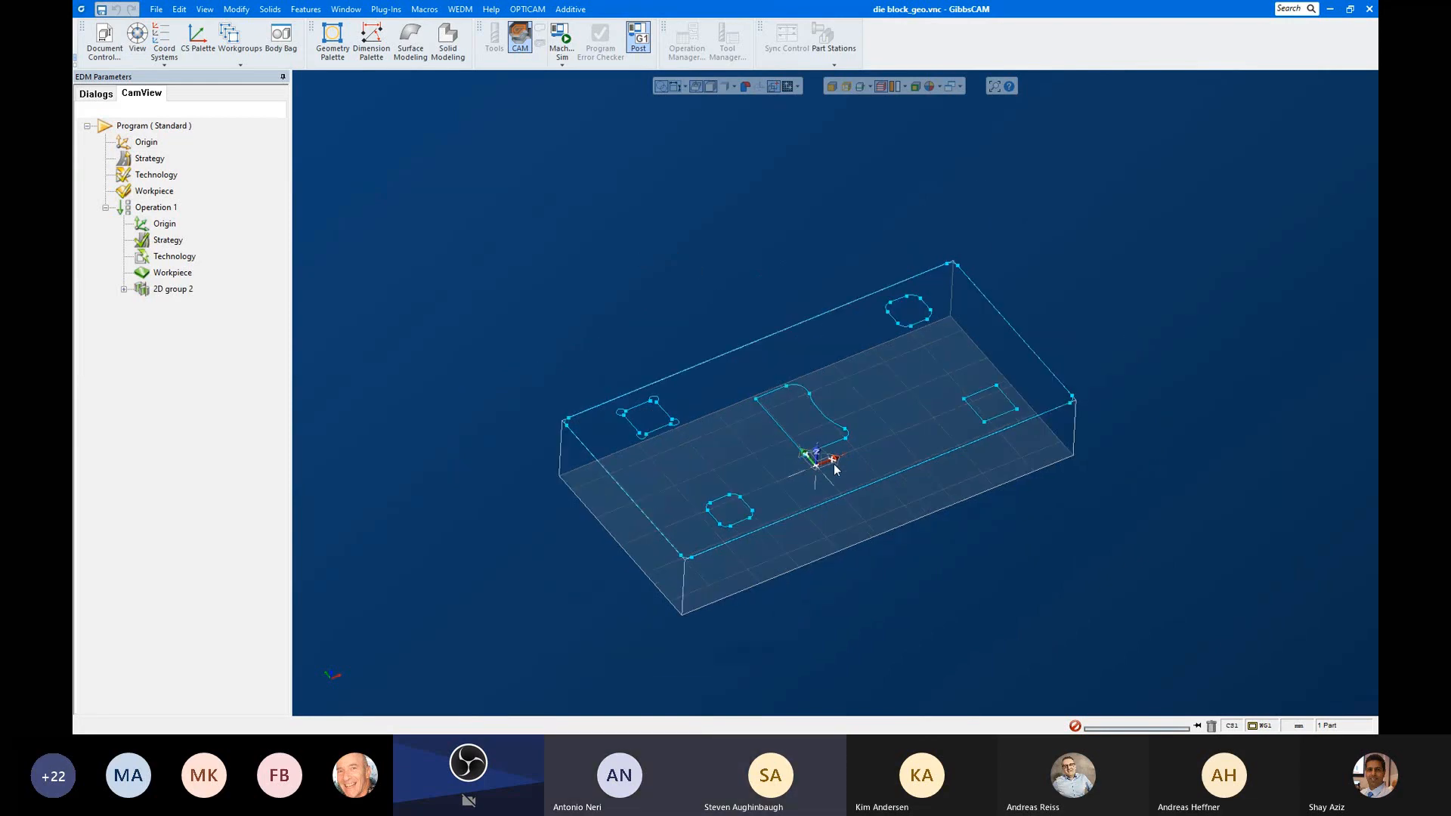
pyautogui.scroll(1, 799, 426)
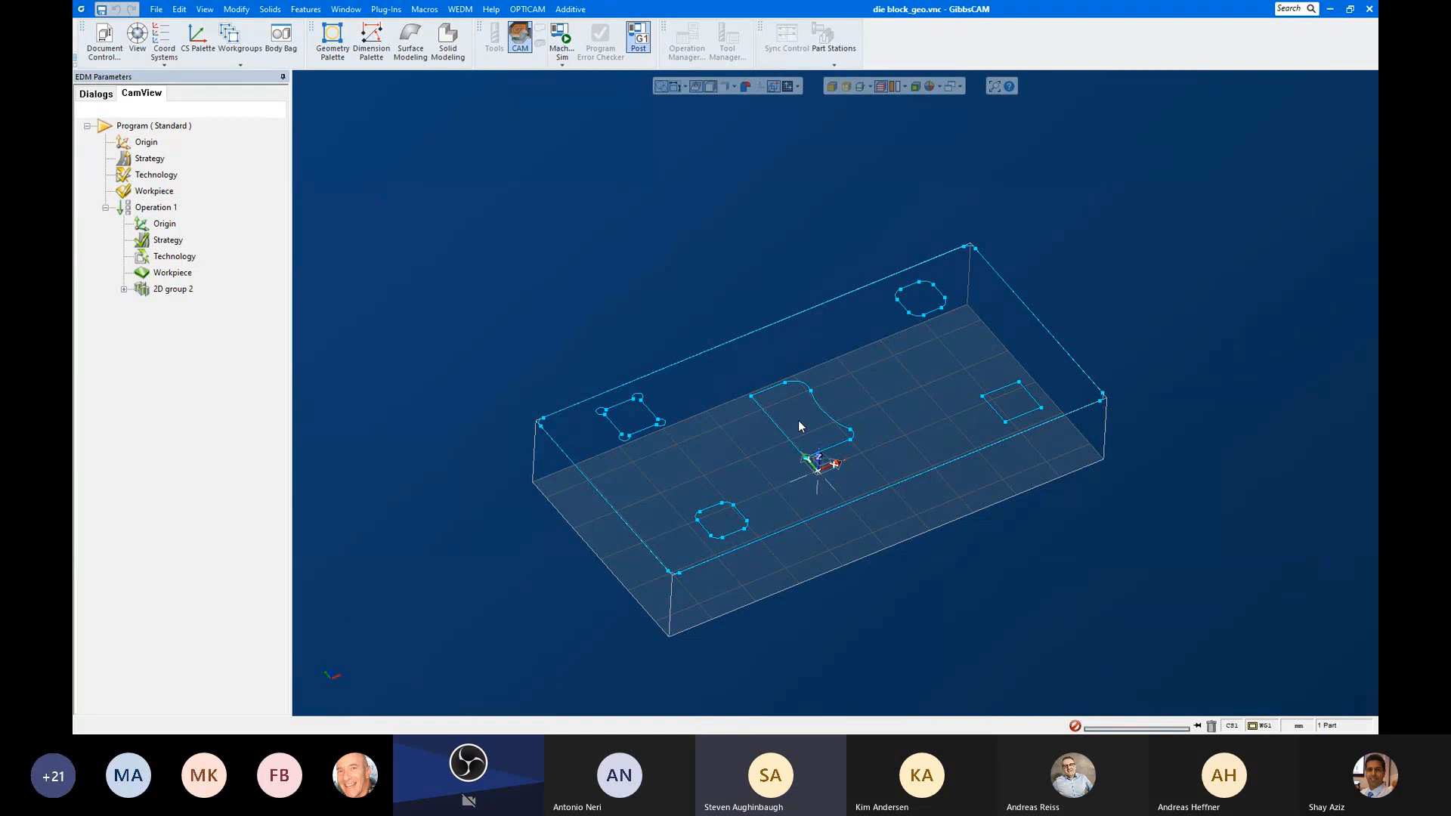
pyautogui.scroll(1, 790, 426)
pyautogui.scroll(-2, 766, 454)
pyautogui.scroll(1, 761, 456)
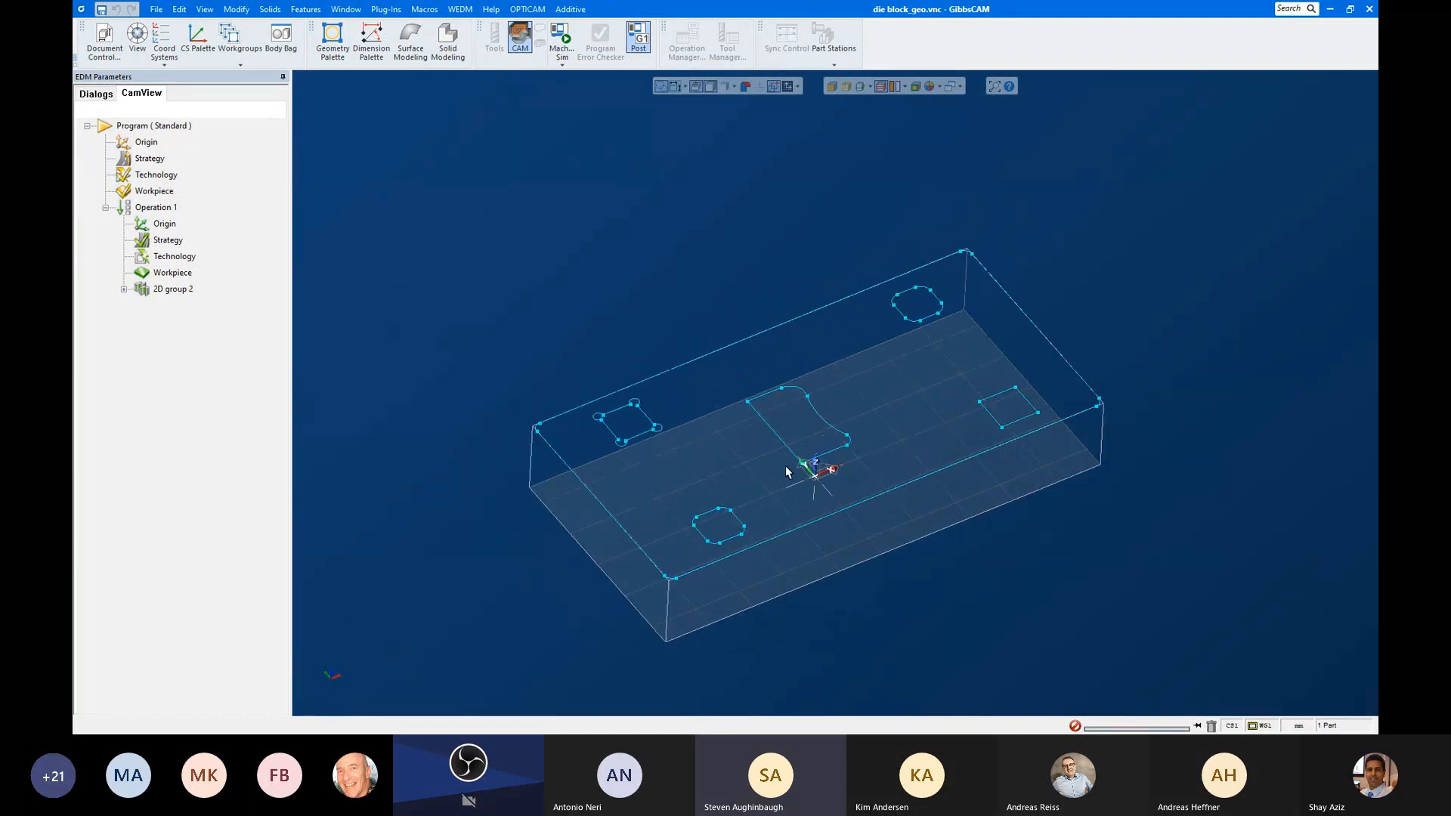
pyautogui.moveTo(786, 467); pyautogui.dragTo(759, 375, button='middle')
pyautogui.scroll(2, 772, 368)
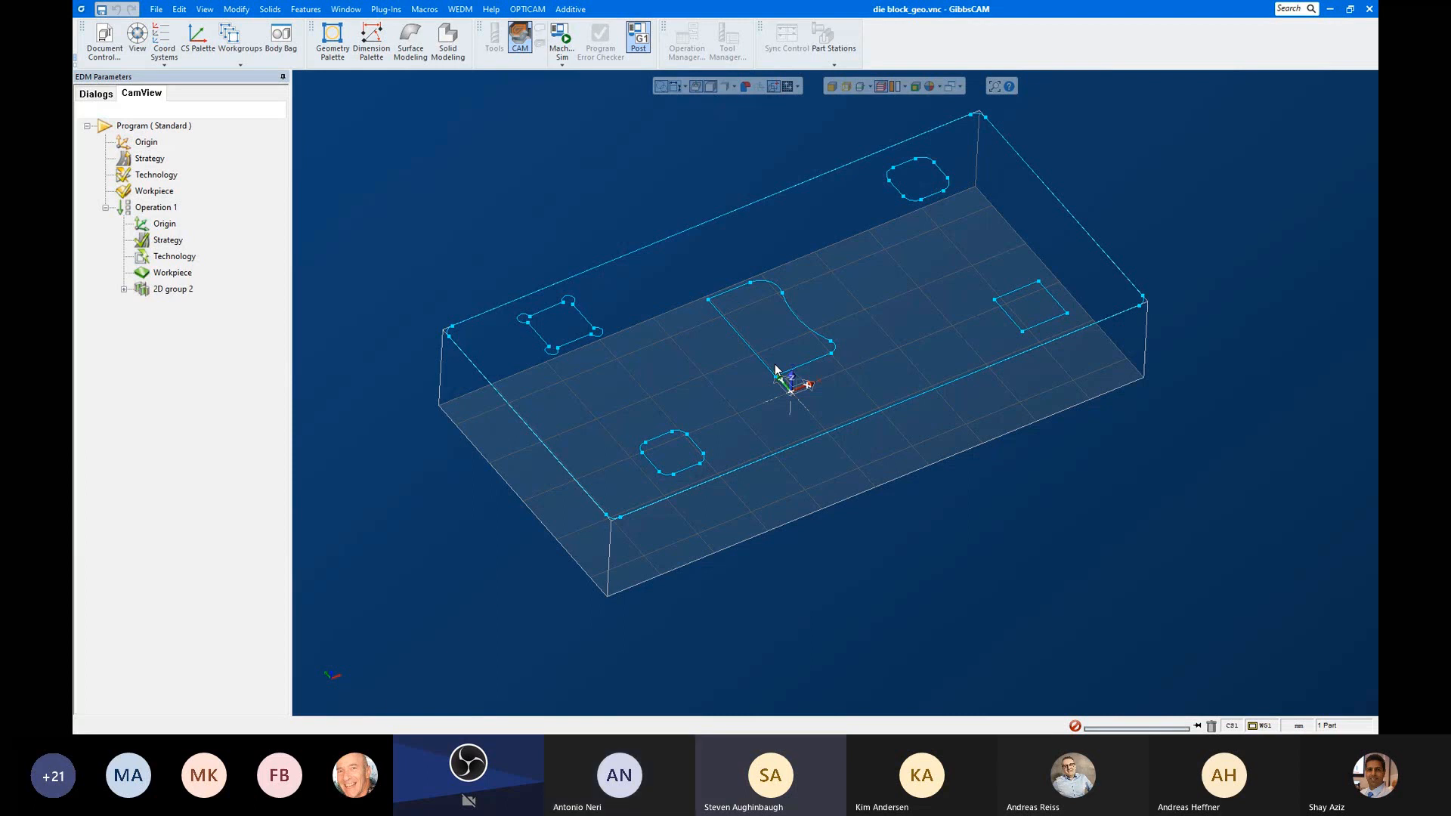
pyautogui.moveTo(769, 406); pyautogui.dragTo(776, 230, button='middle')
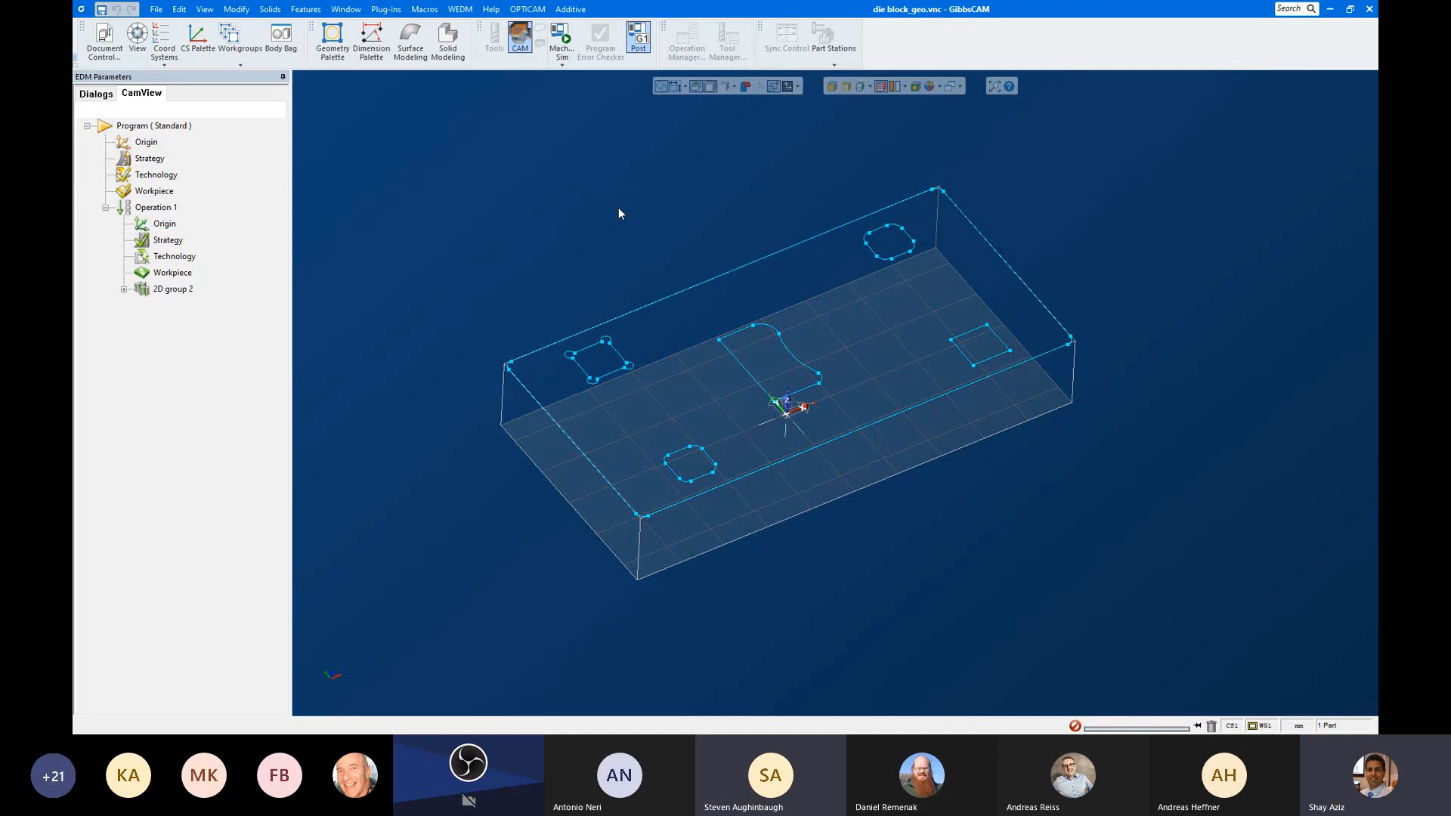
pyautogui.scroll(-1, 558, 187)
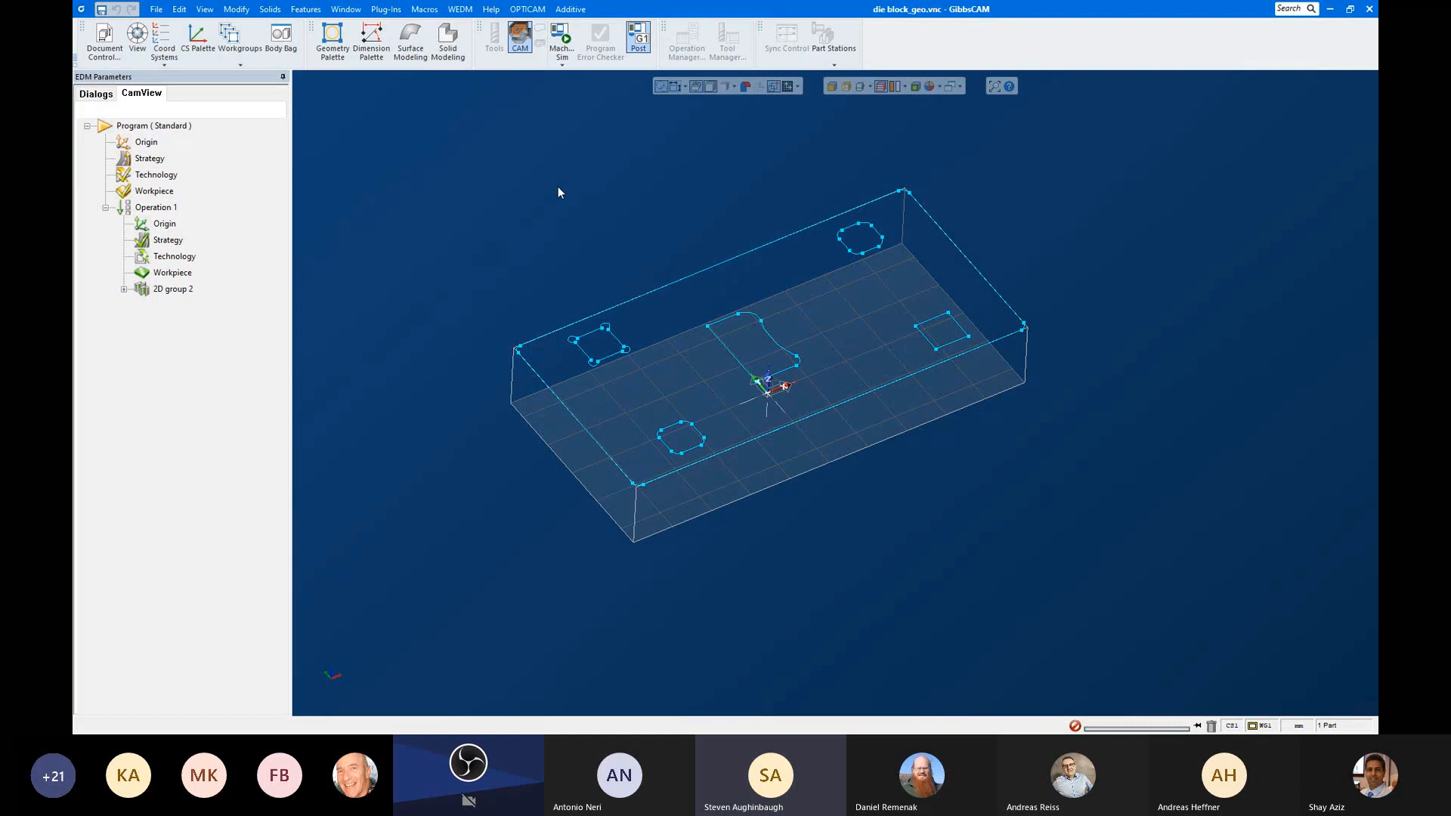
# Step: Restore the maximized window to a smaller size and stop presenting the screen in the online meeting
pyautogui.doubleClick(778, 6)
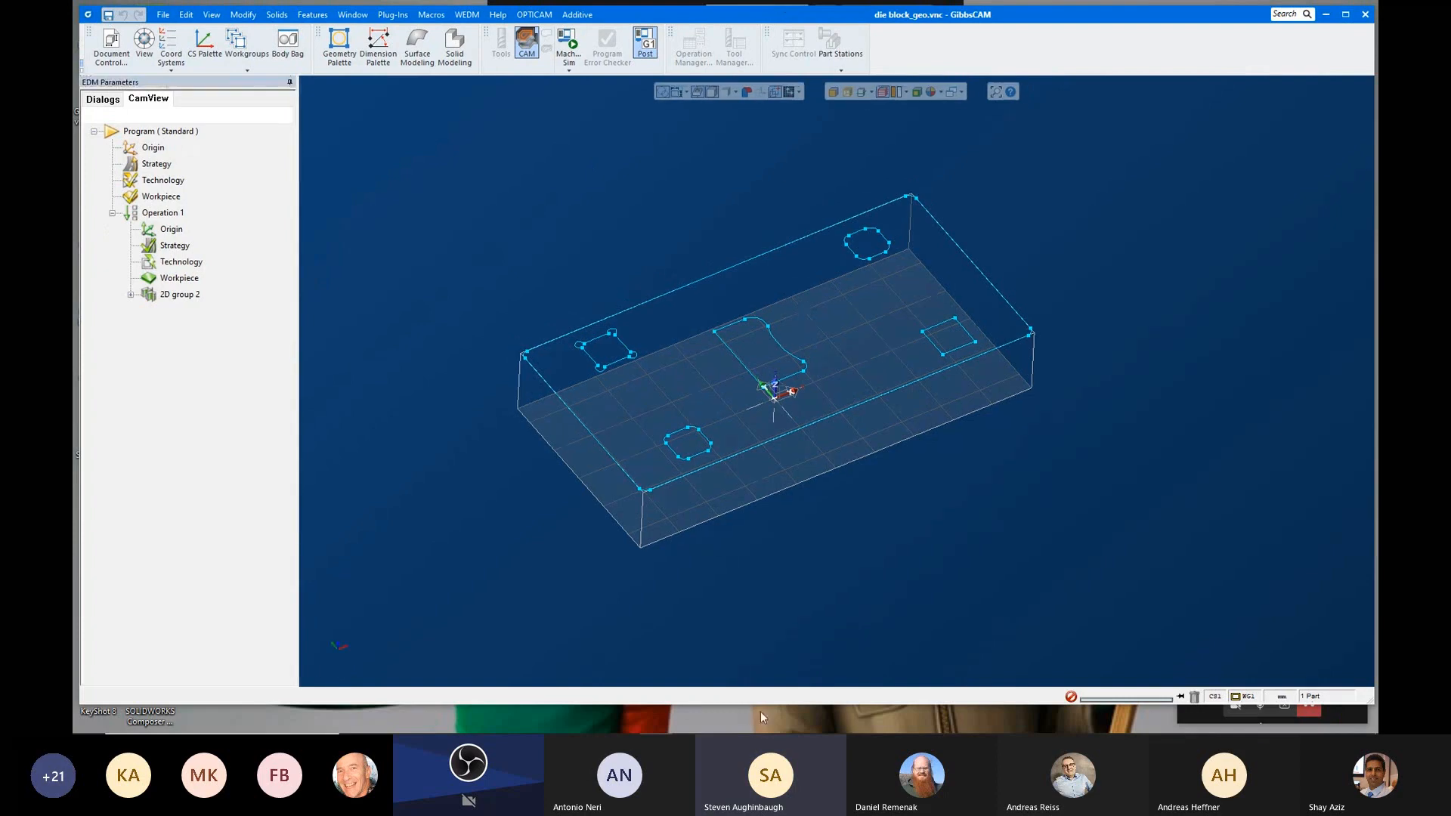
pyautogui.moveTo(792, 6)
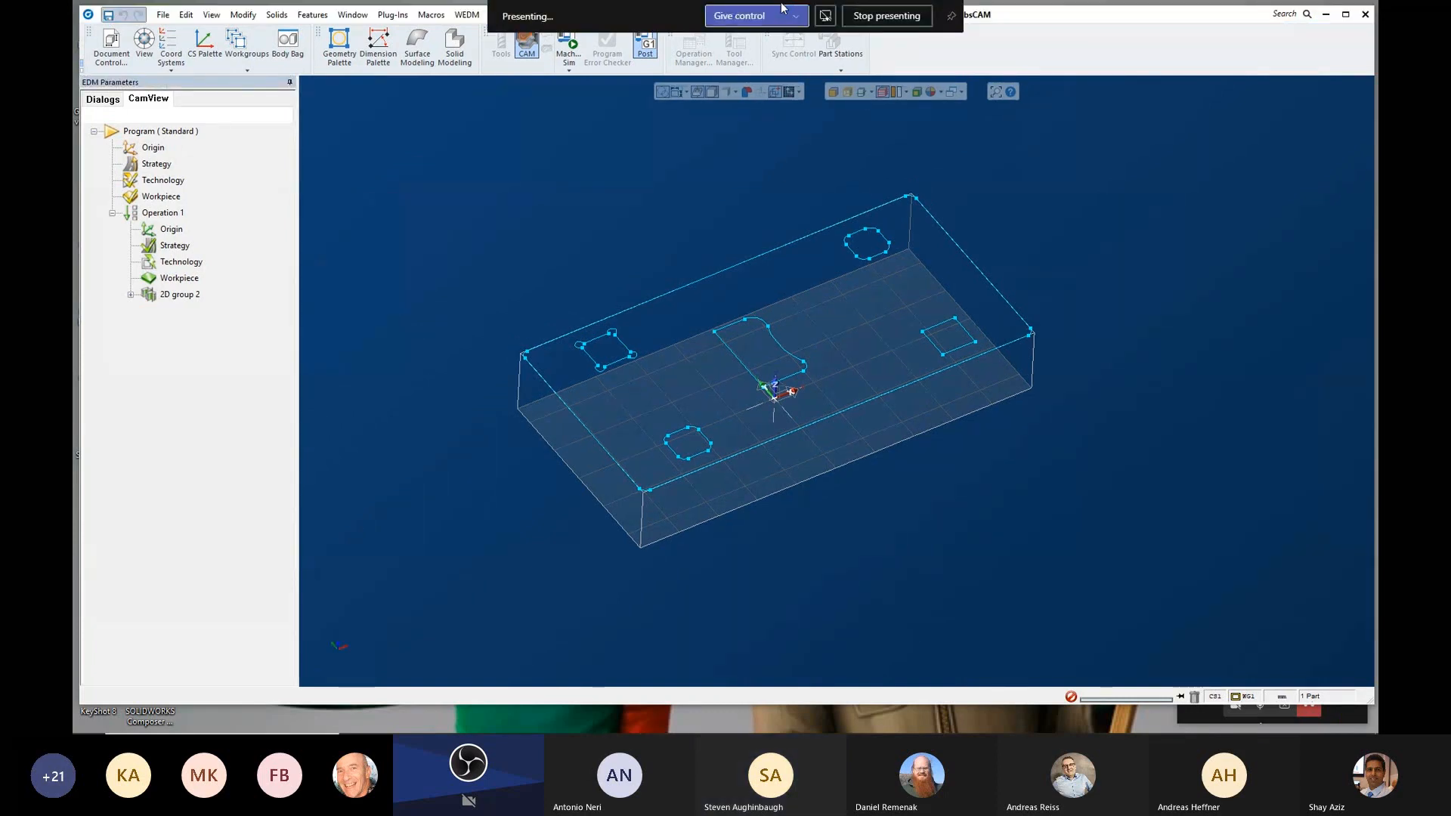
pyautogui.click(871, 18)
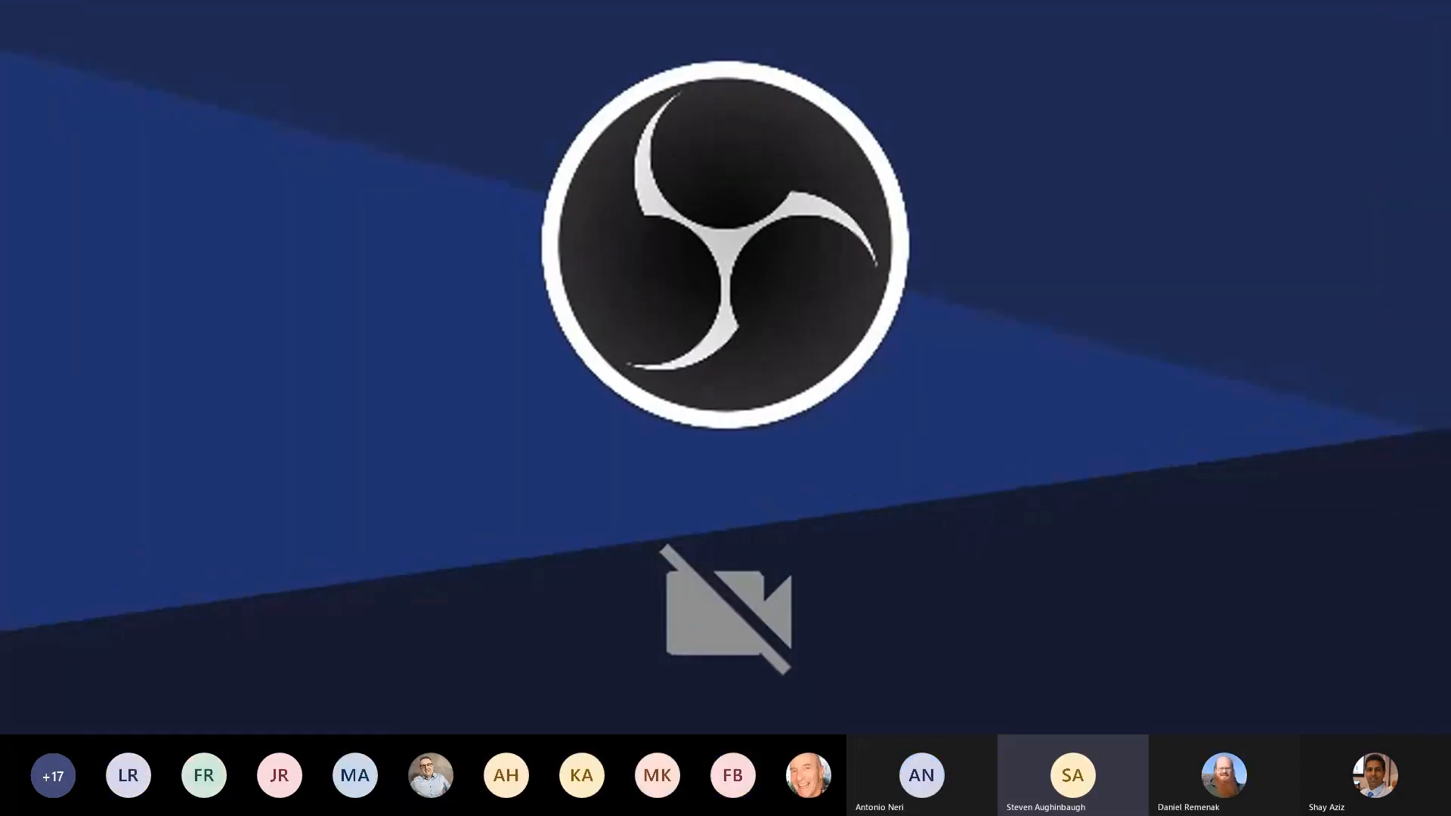
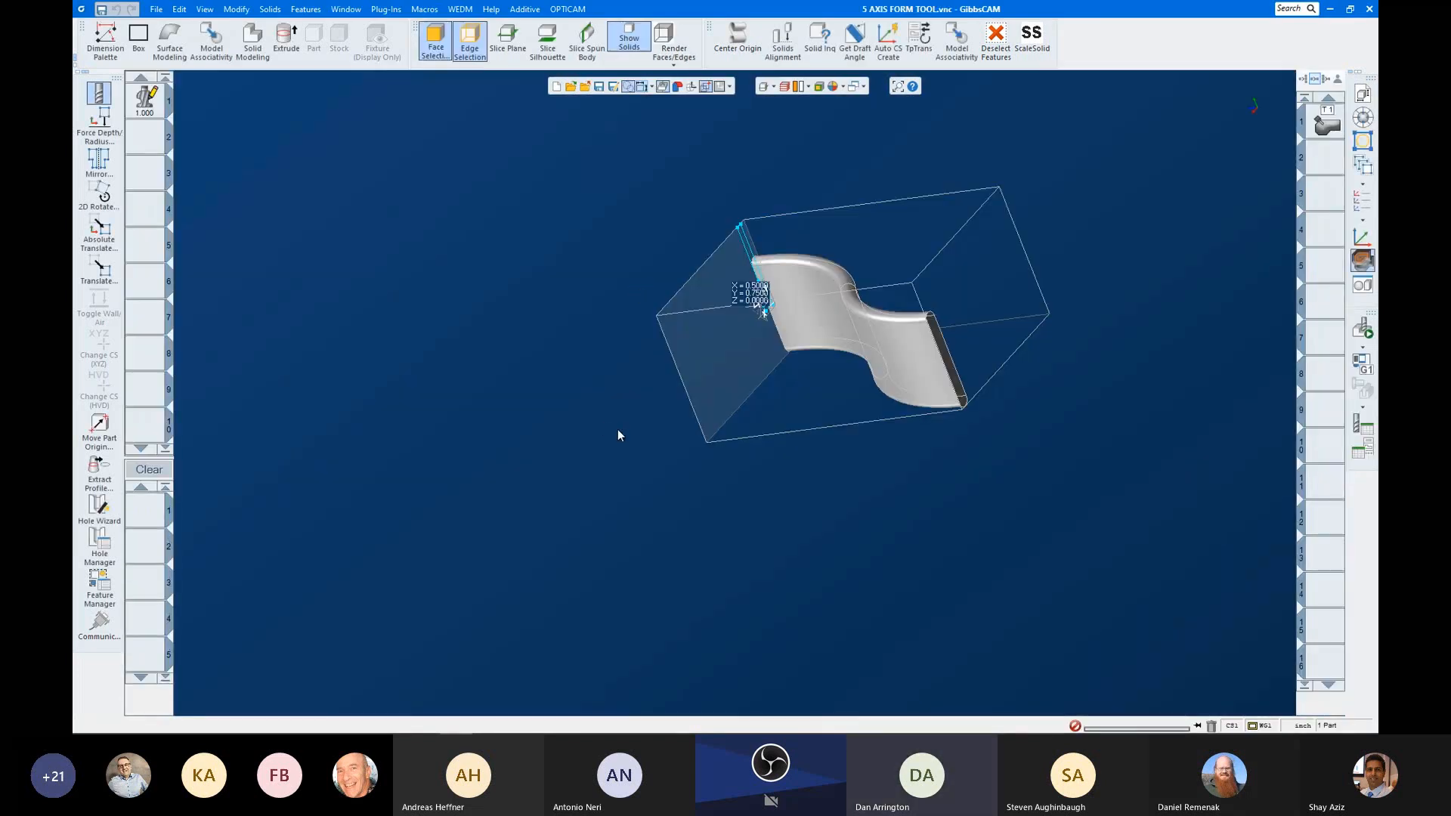
# Step: Open the definition of milling tool 1 and inspect its 2D form profile in the holder preview
pyautogui.scroll(-2, 650, 418)
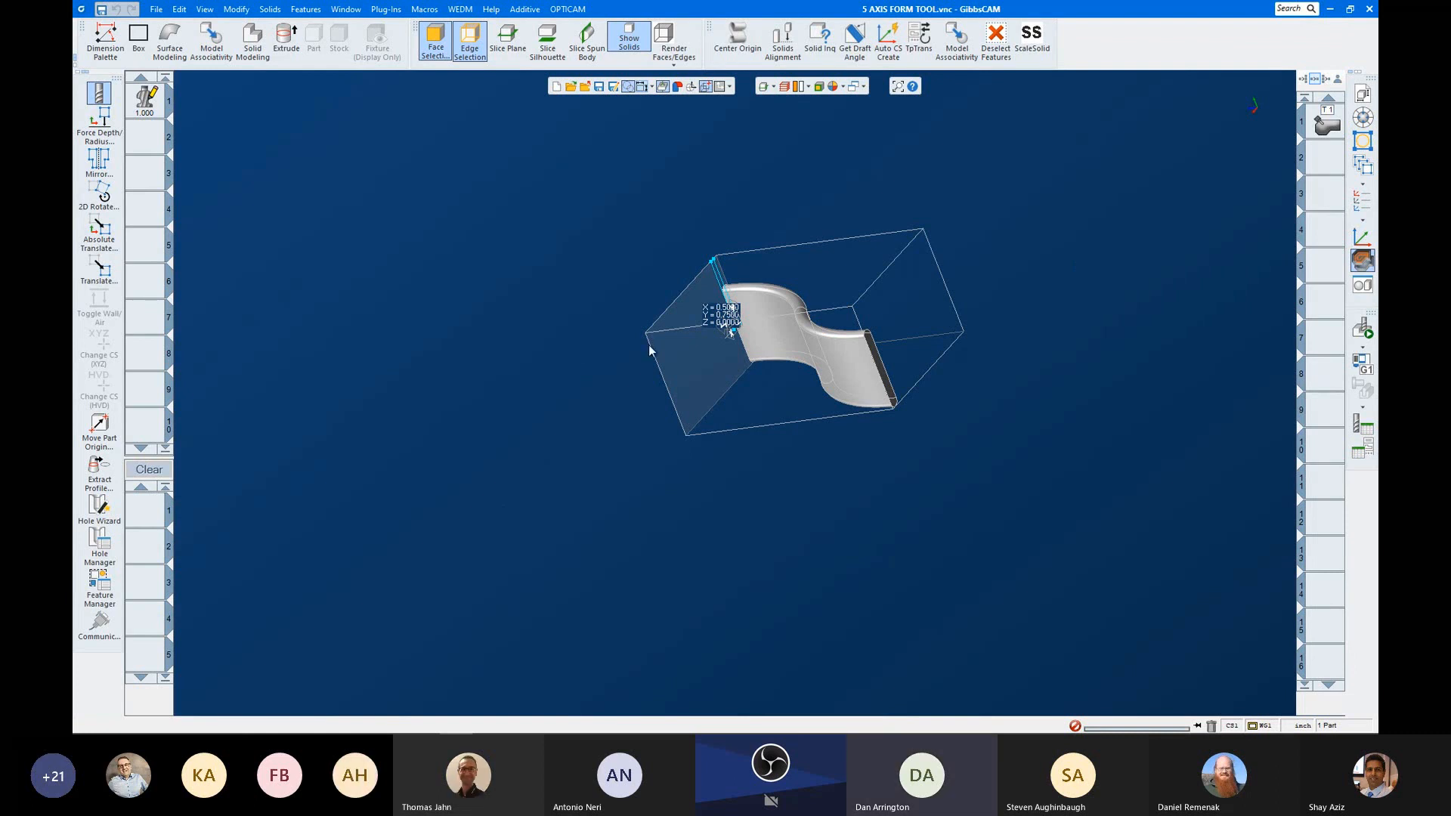
pyautogui.doubleClick(146, 99)
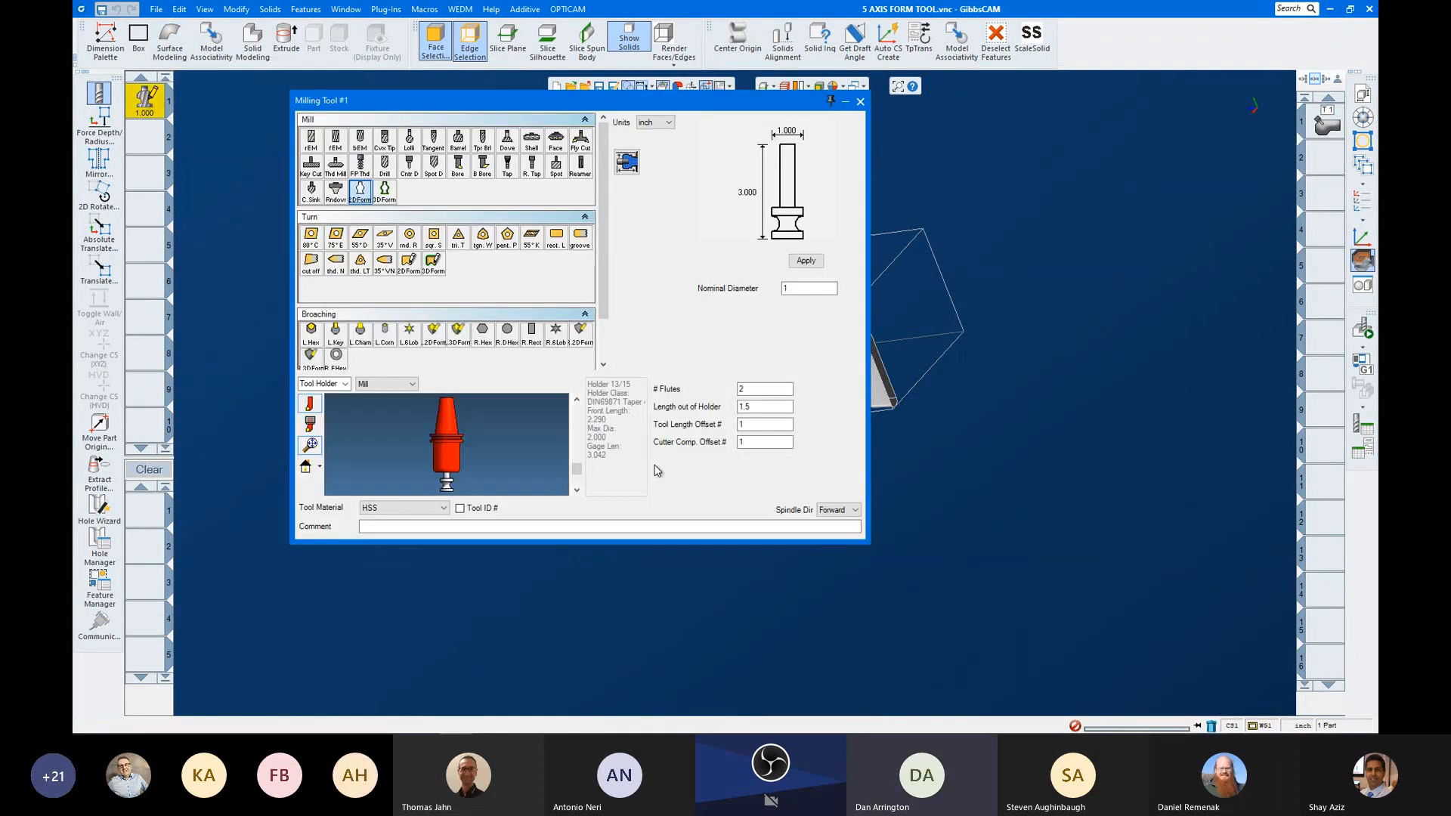
pyautogui.scroll(-1, 501, 428)
pyautogui.scroll(7, 453, 492)
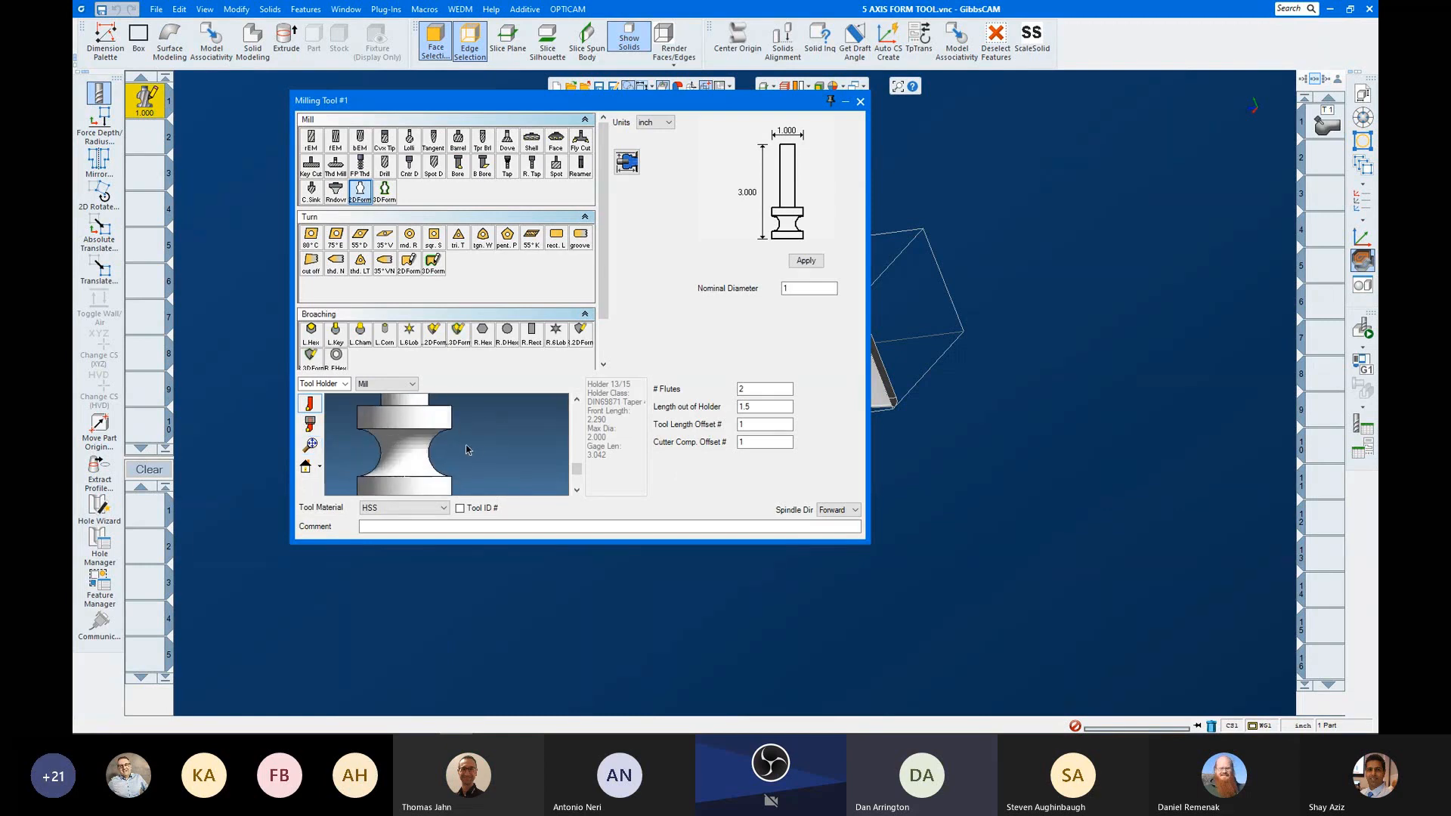
pyautogui.scroll(-1, 463, 449)
pyautogui.scroll(-2, 457, 451)
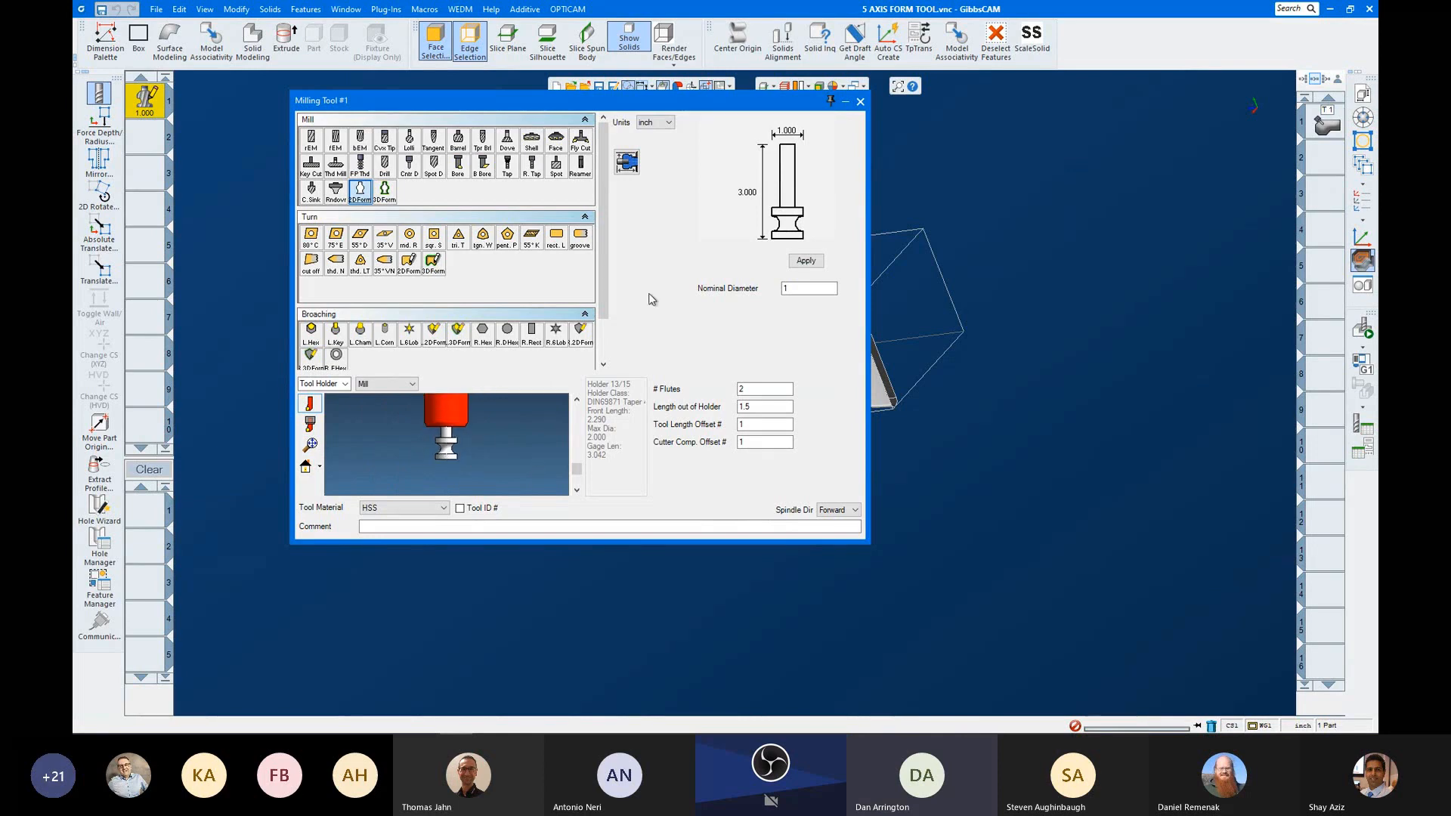
pyautogui.click(860, 102)
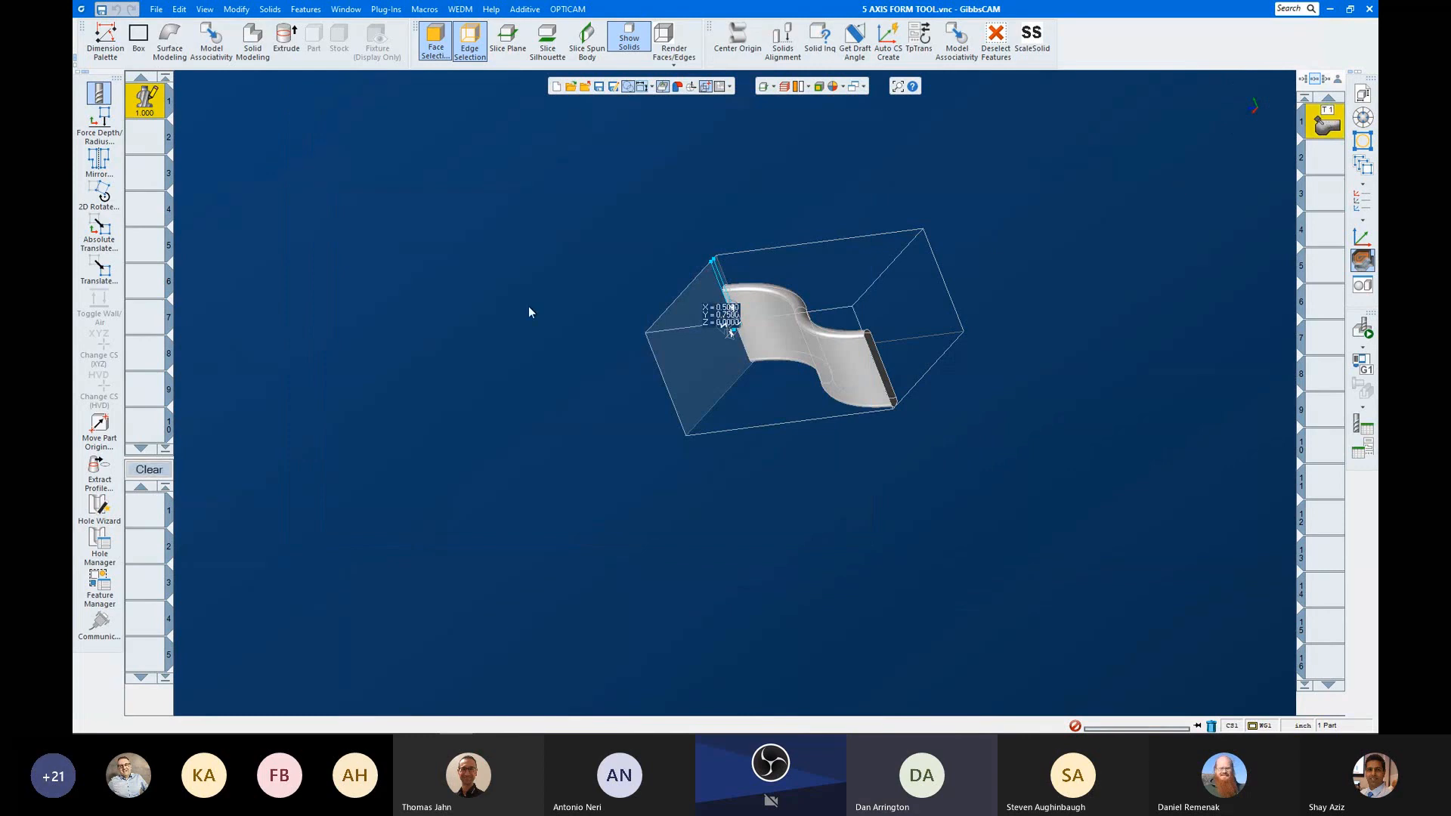
# Step: Open the 5-axis parameters of process 1 and bring the S-shaped part into view
pyautogui.moveTo(527, 186); pyautogui.dragTo(583, 197)
pyautogui.moveTo(945, 310); pyautogui.dragTo(964, 375, button='middle')
pyautogui.scroll(4, 954, 355)
pyautogui.scroll(3, 898, 289)
pyautogui.moveTo(898, 289); pyautogui.dragTo(962, 374, button='middle')
pyautogui.scroll(-3, 962, 374)
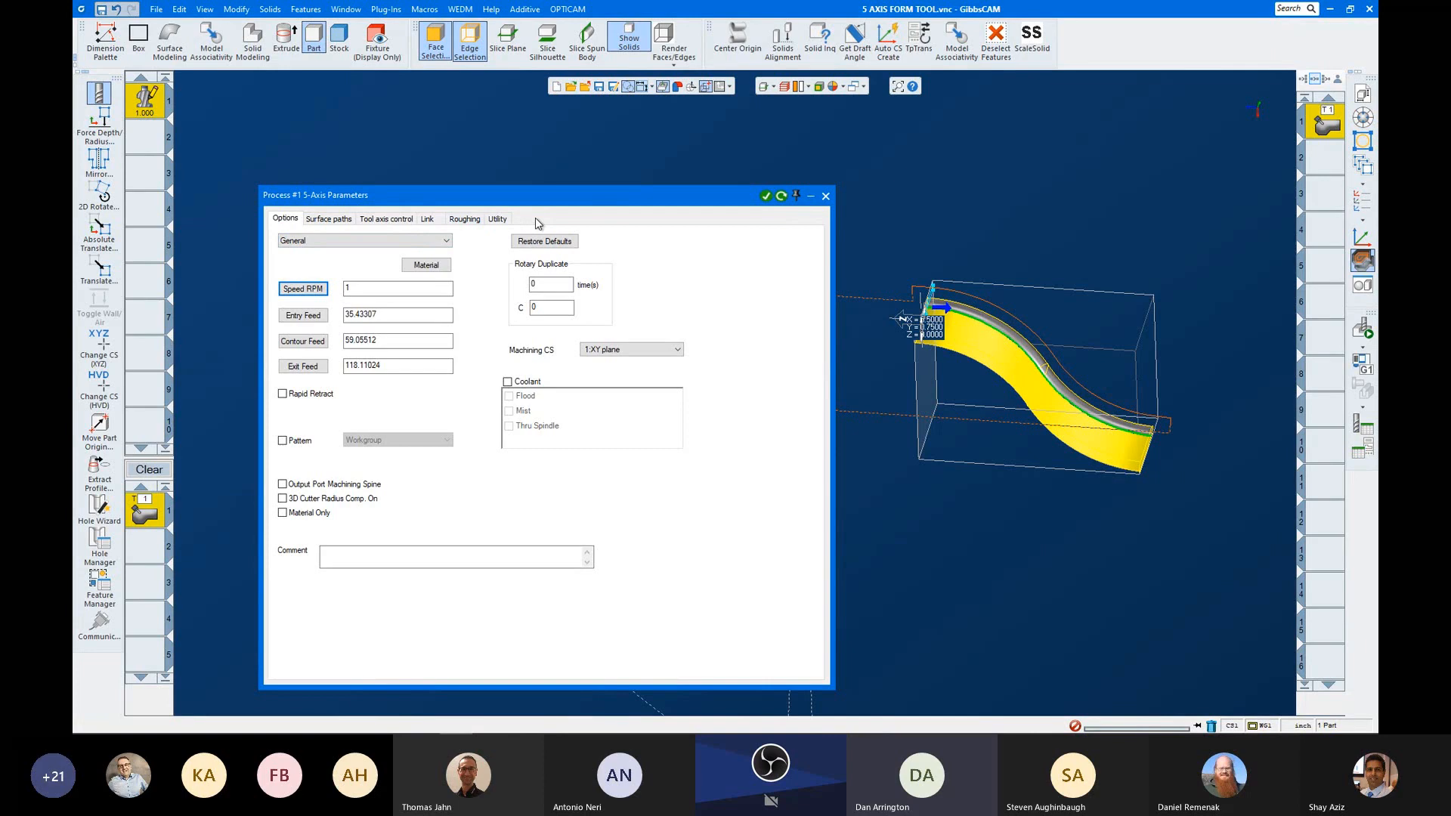
# Step: Examine the 5-axis toolpath along the rounded edge of the S-shaped part, its drive edge and its start point
pyautogui.moveTo(609, 196); pyautogui.dragTo(580, 201)
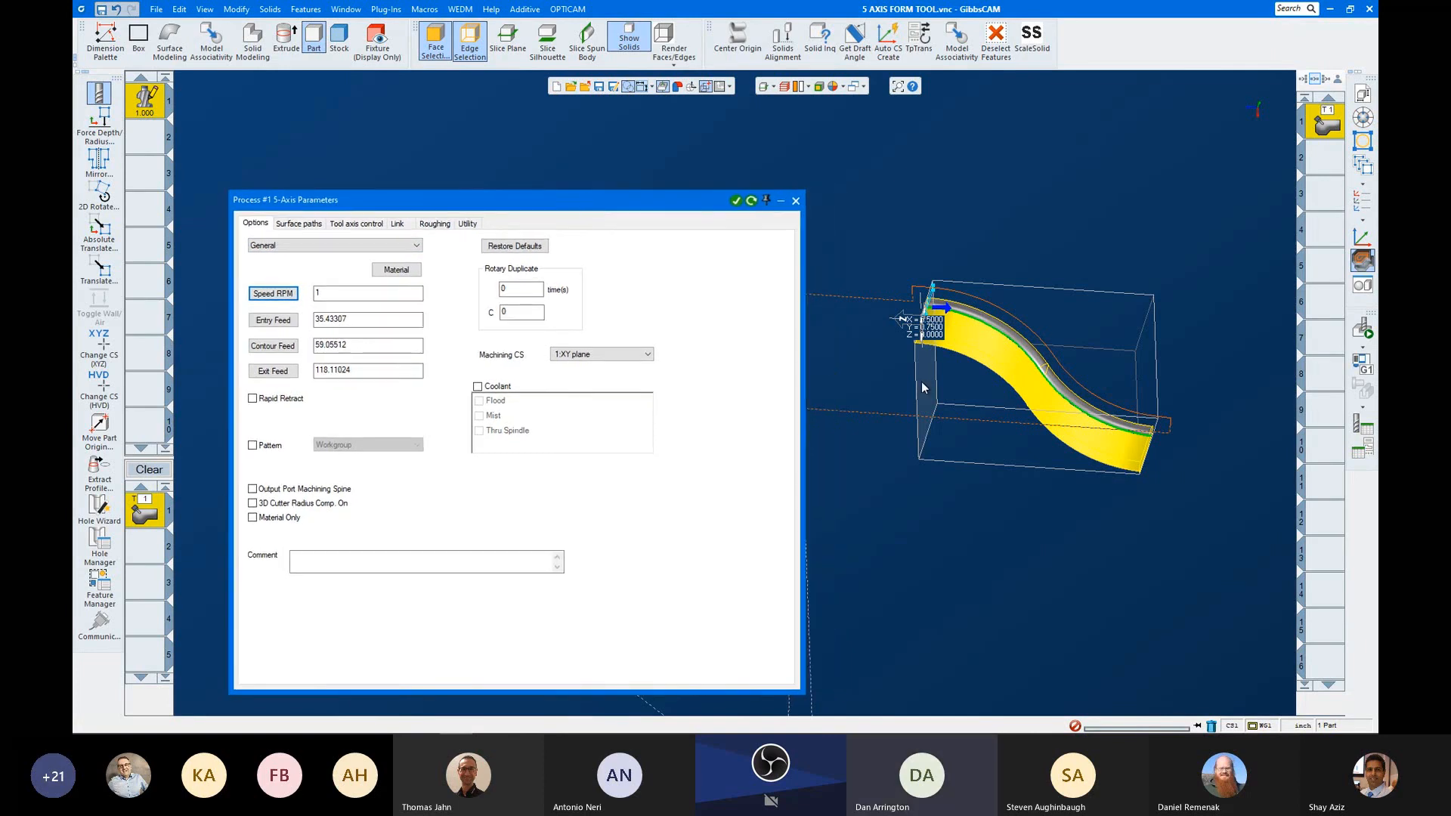
pyautogui.scroll(-2, 964, 382)
pyautogui.moveTo(1014, 476); pyautogui.dragTo(984, 106, button='middle')
pyautogui.hotkey('ctrl', 'i')
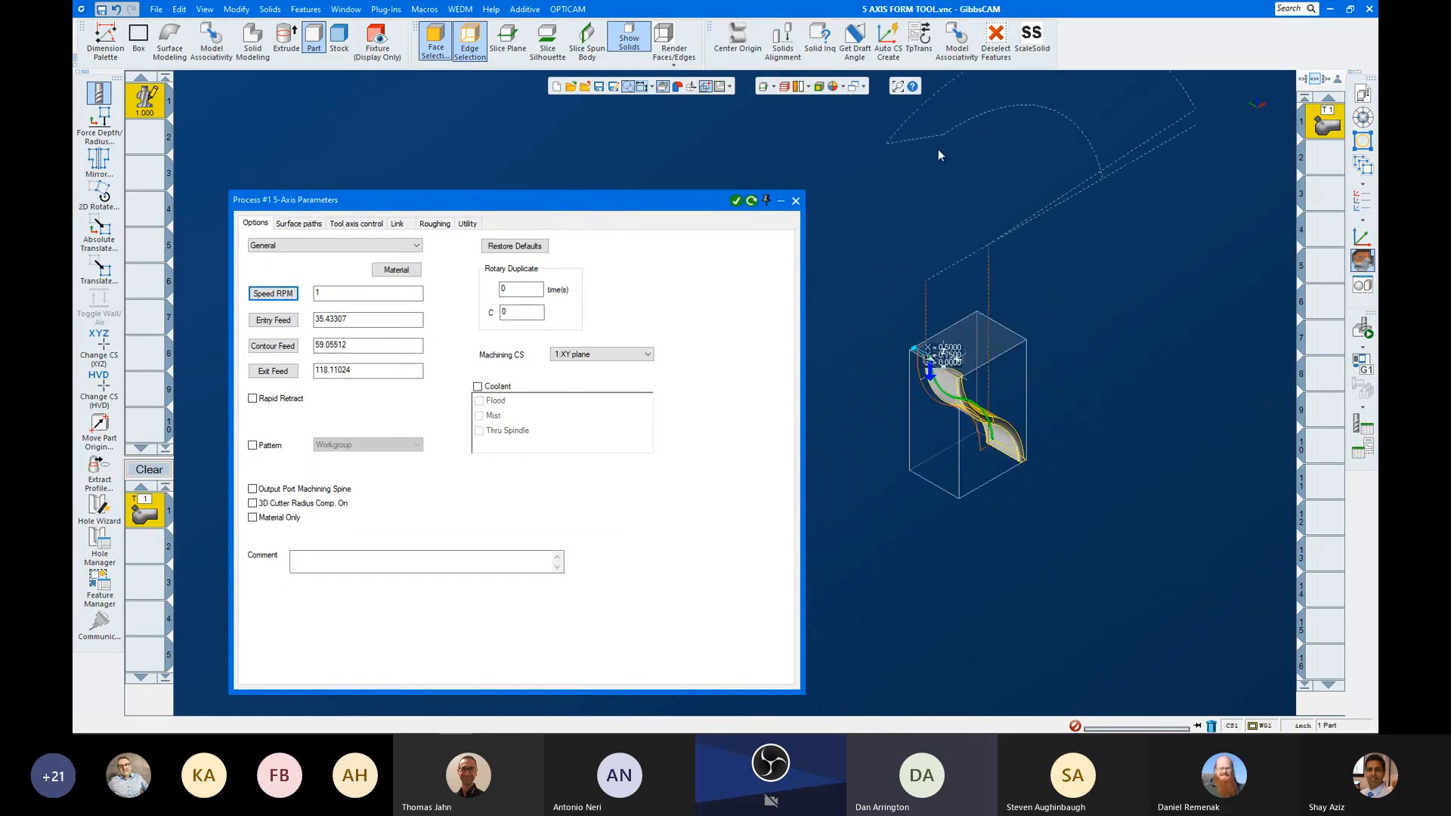
pyautogui.moveTo(938, 149); pyautogui.dragTo(1029, 721, button='middle')
pyautogui.moveTo(1040, 515); pyautogui.dragTo(1029, 694, button='middle')
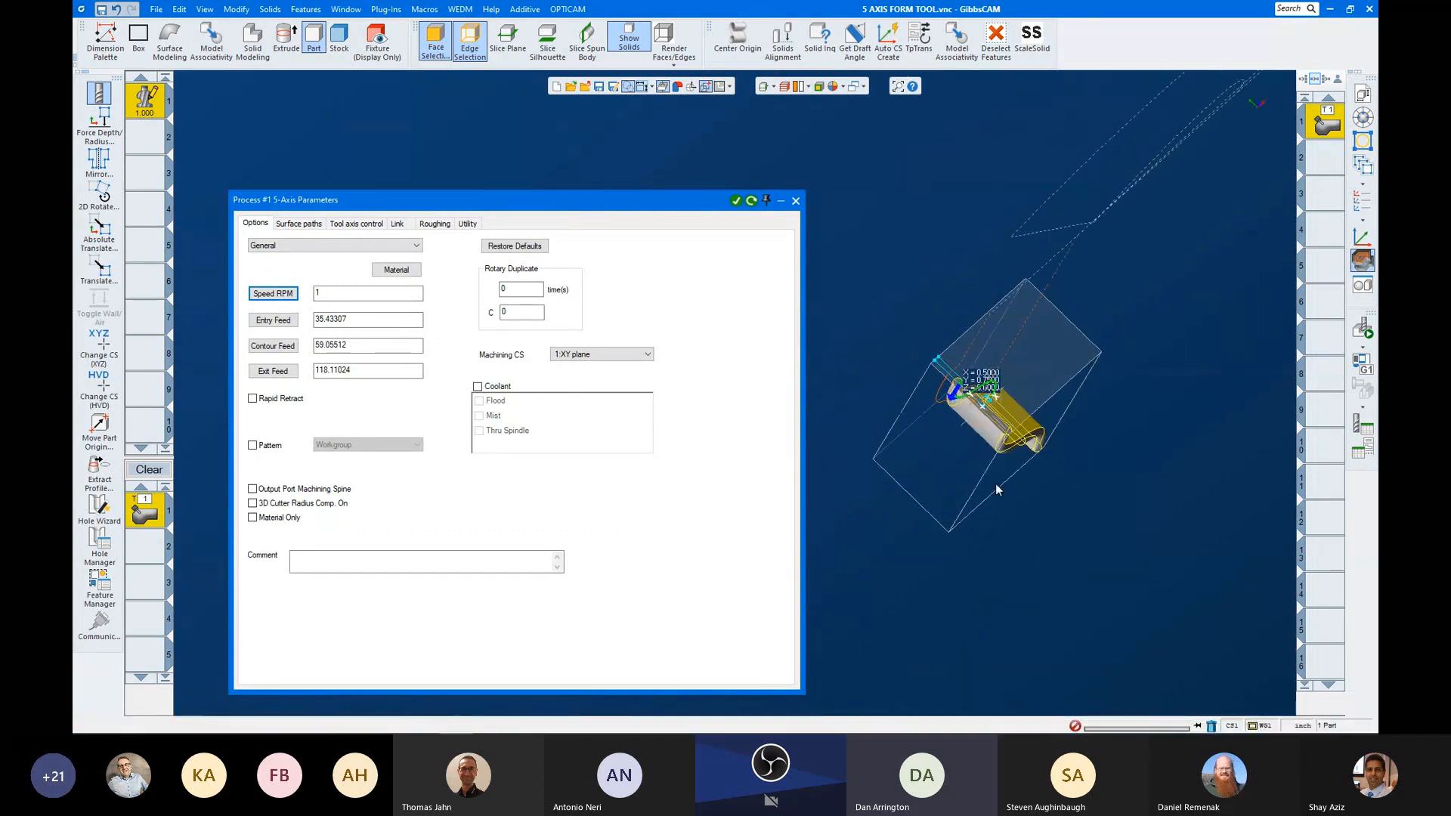
pyautogui.moveTo(1005, 410); pyautogui.dragTo(964, 462, button='middle')
pyautogui.scroll(3, 960, 435)
pyautogui.moveTo(954, 396); pyautogui.dragTo(940, 456, button='middle')
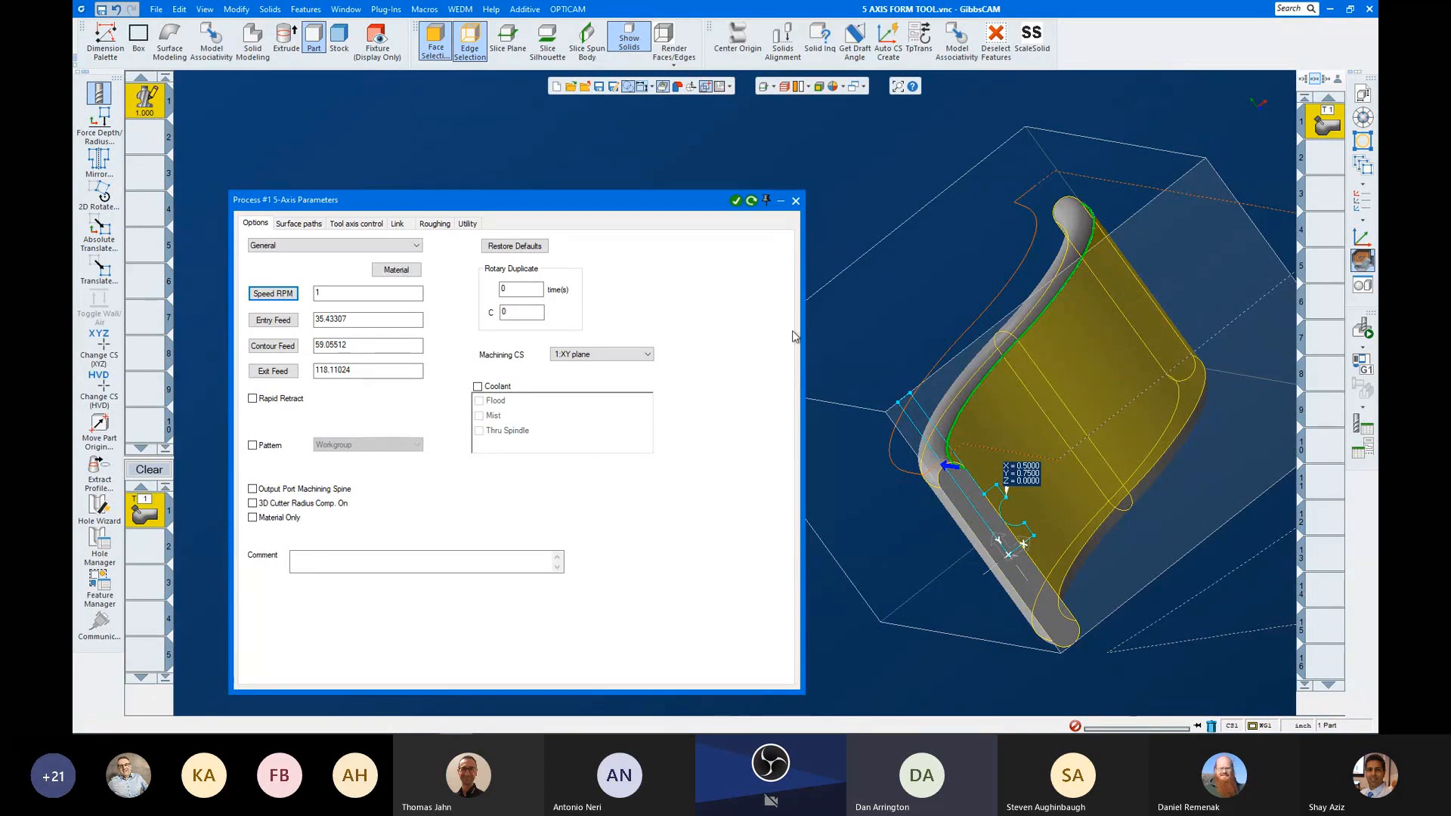
pyautogui.moveTo(541, 207); pyautogui.dragTo(525, 160)
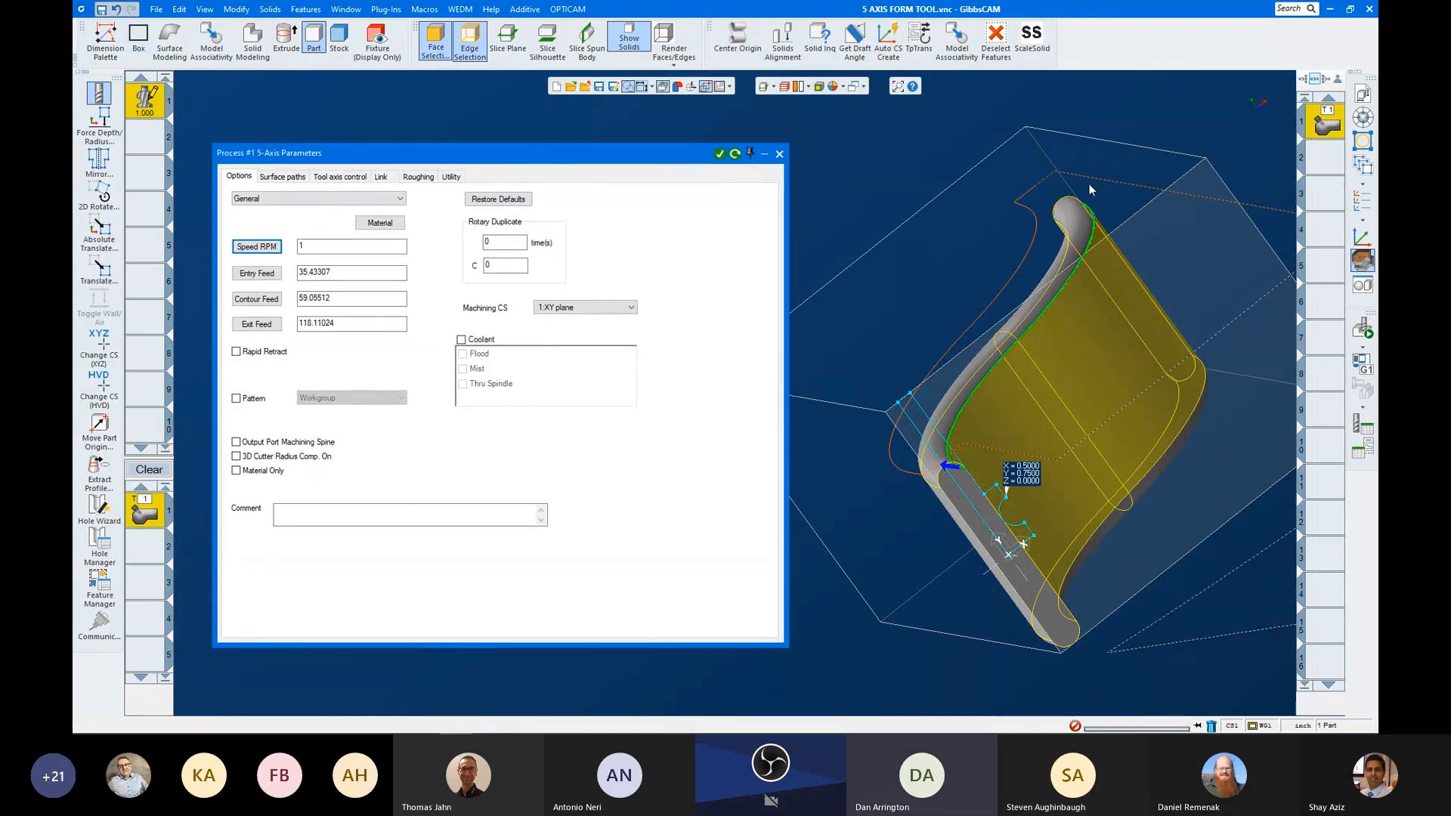
pyautogui.moveTo(929, 429); pyautogui.dragTo(1011, 327, button='middle')
pyautogui.scroll(5, 1011, 331)
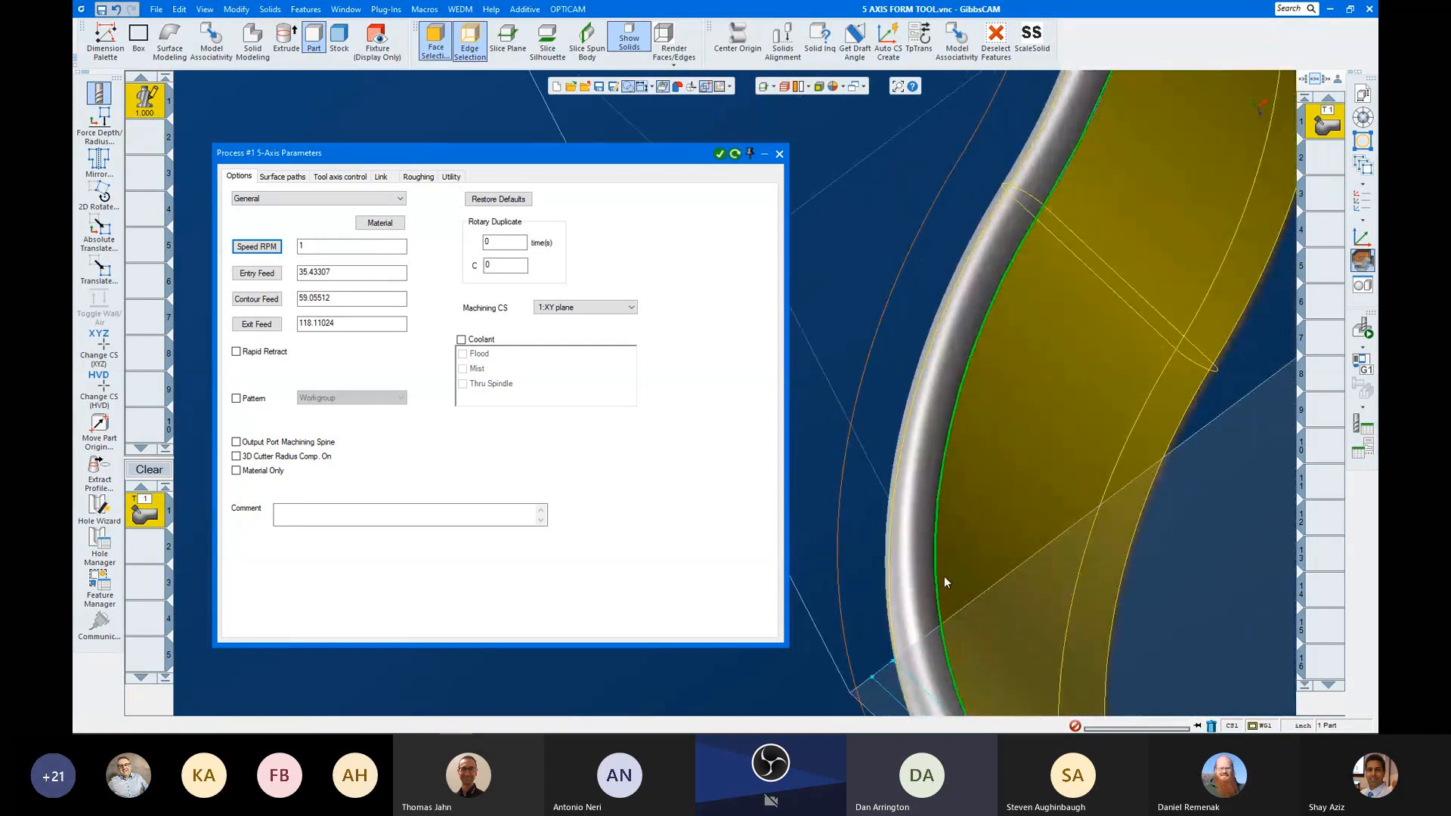
pyautogui.scroll(-8, 1045, 306)
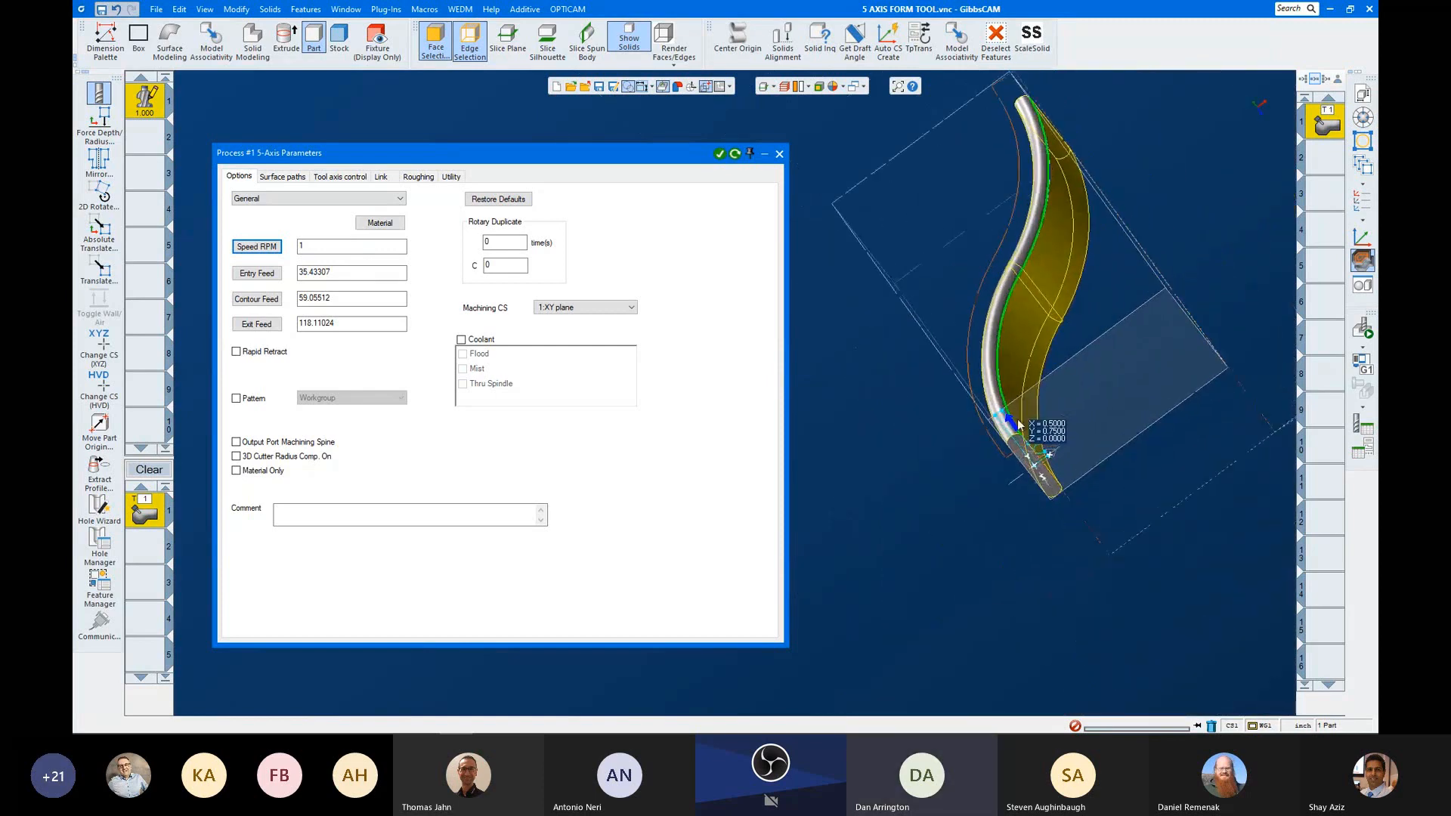
pyautogui.scroll(3, 1016, 374)
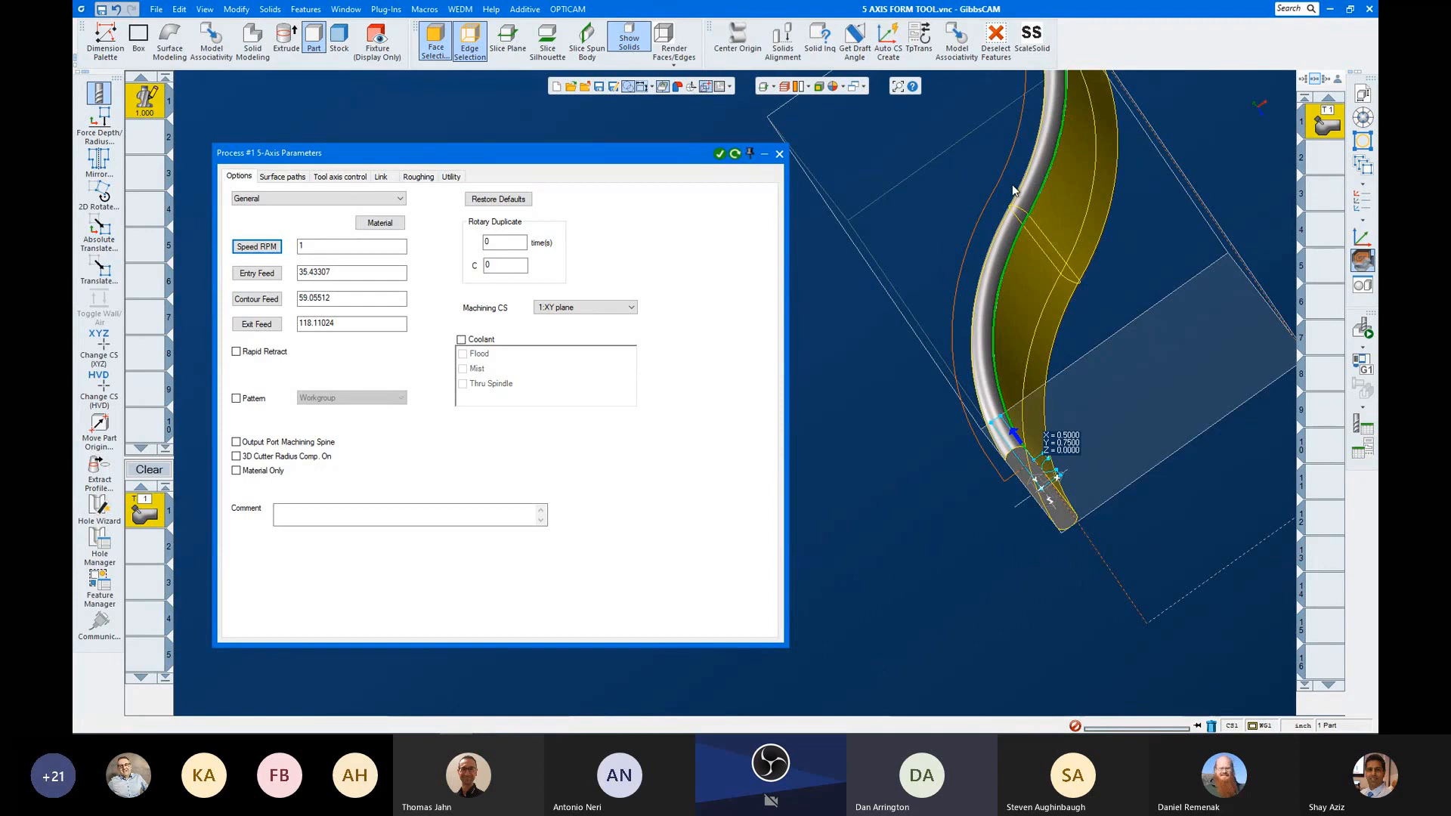
# Step: Open the surface paths settings of process 1 and examine the projection curves selected along the S-shaped part's rounded edge
pyautogui.click(292, 177)
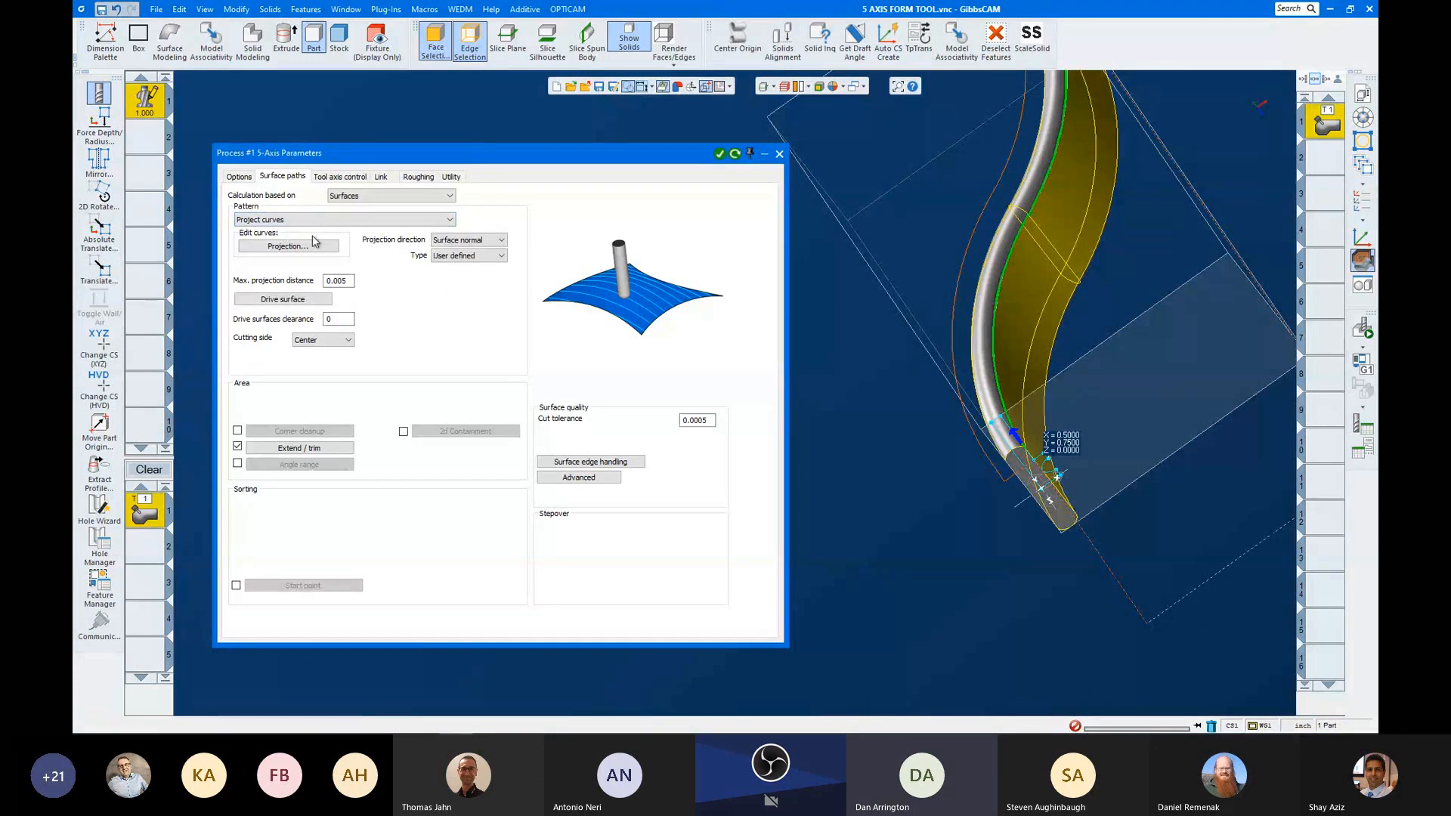
pyautogui.click(289, 247)
pyautogui.moveTo(881, 475); pyautogui.dragTo(568, 580, button='middle')
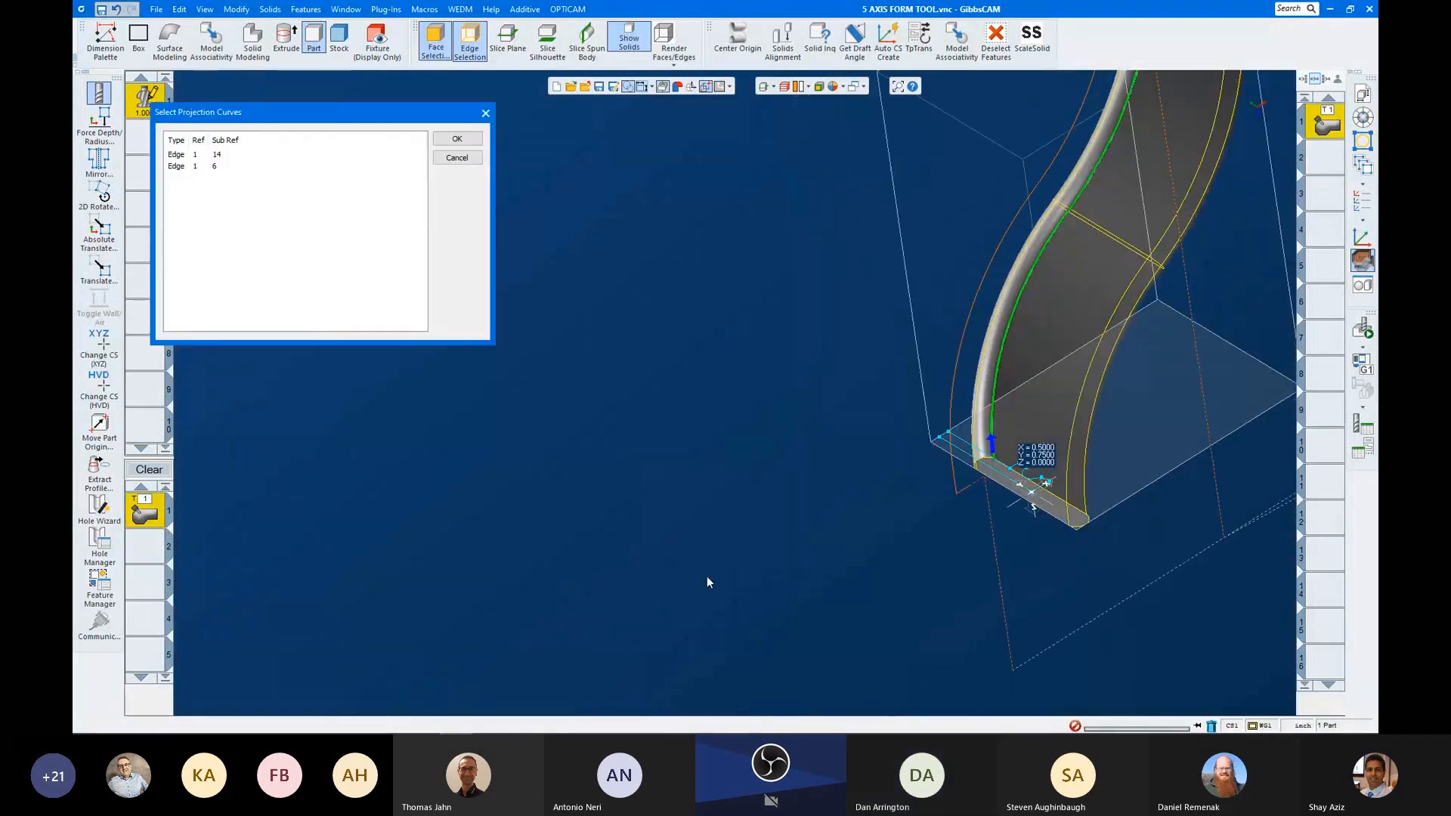
pyautogui.scroll(-4, 707, 577)
pyautogui.scroll(4, 1031, 202)
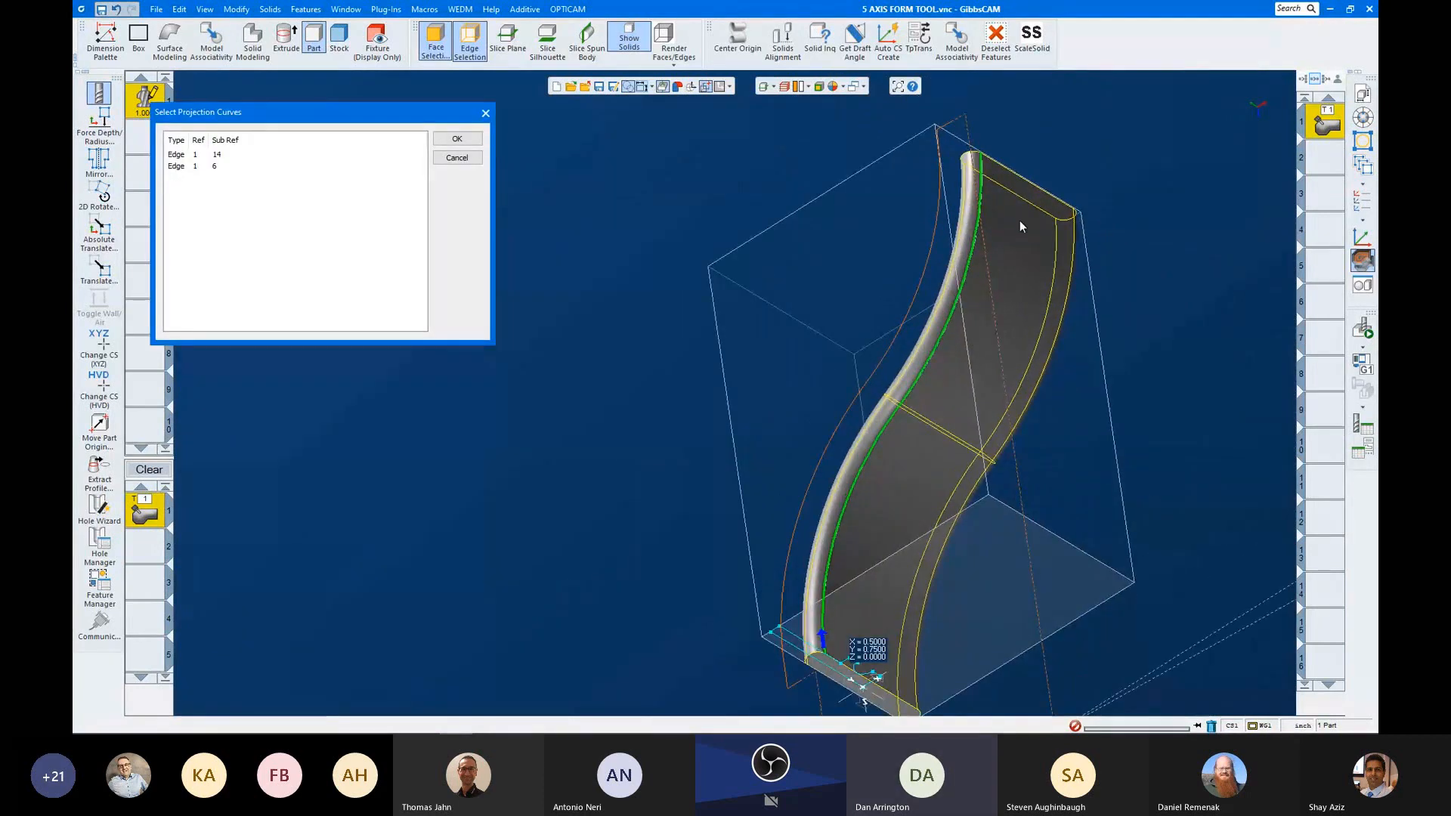
pyautogui.scroll(2, 1020, 222)
pyautogui.scroll(2, 941, 203)
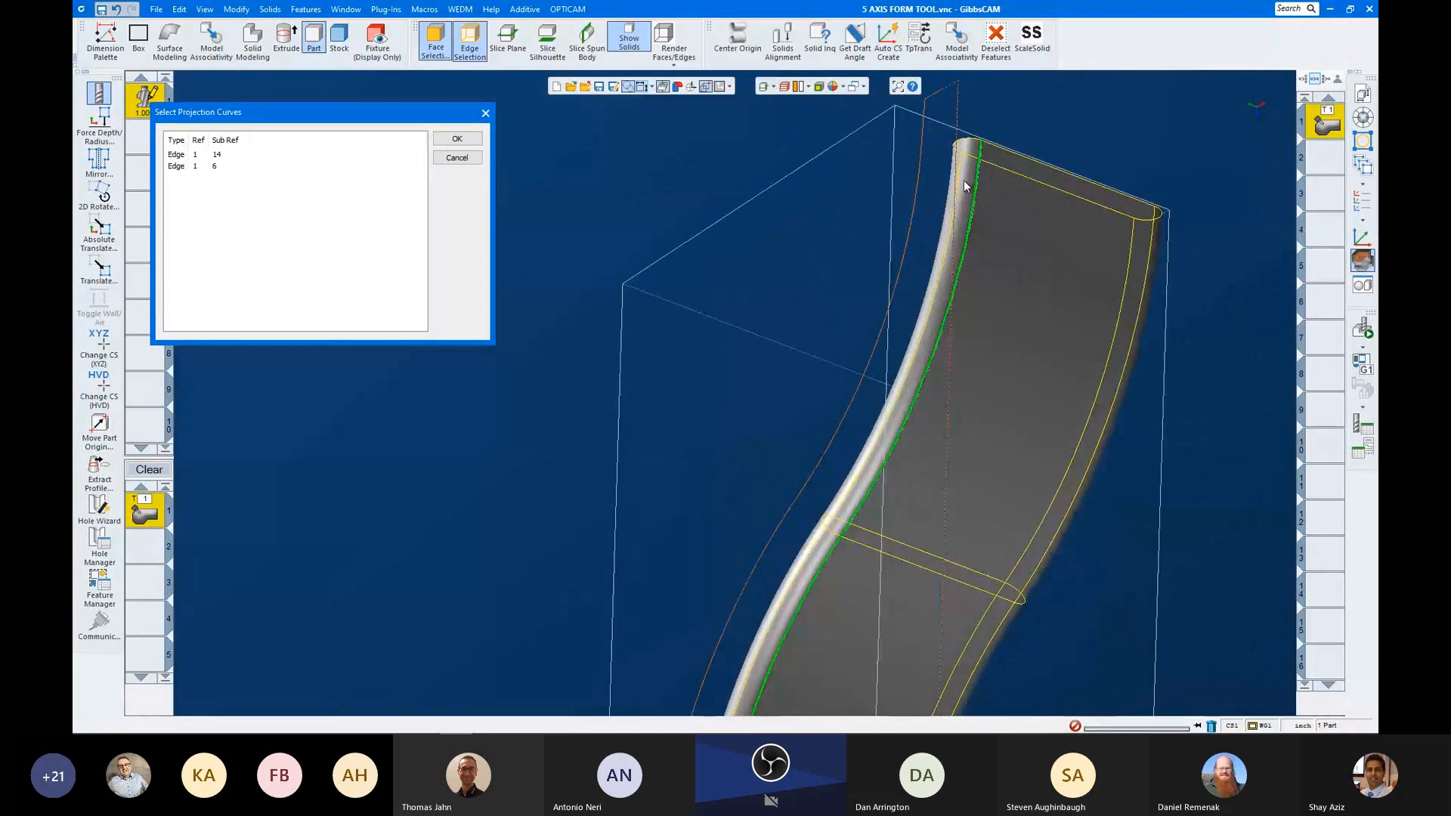
pyautogui.scroll(-3, 964, 179)
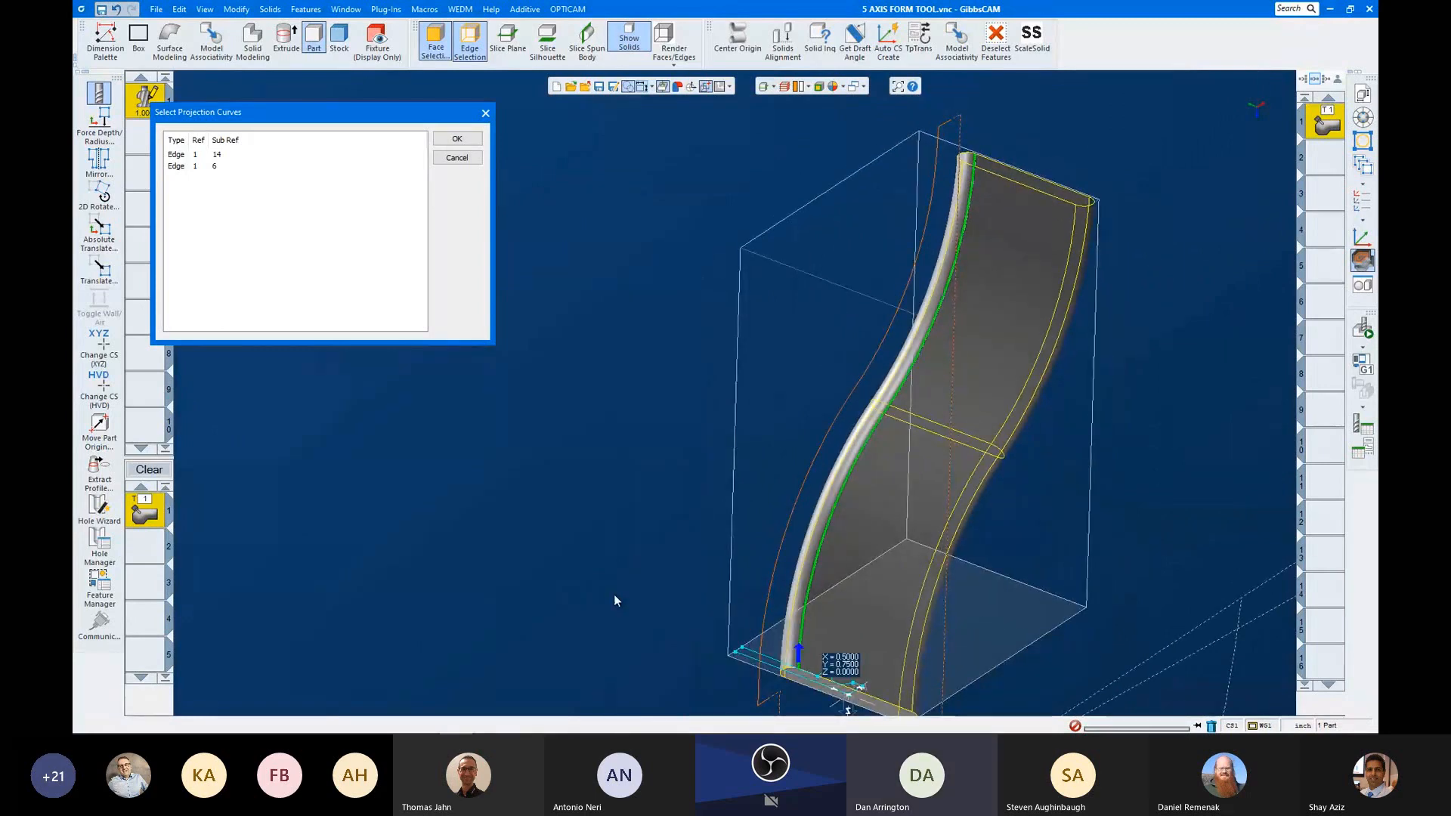
pyautogui.moveTo(616, 600); pyautogui.dragTo(851, 677, button='middle')
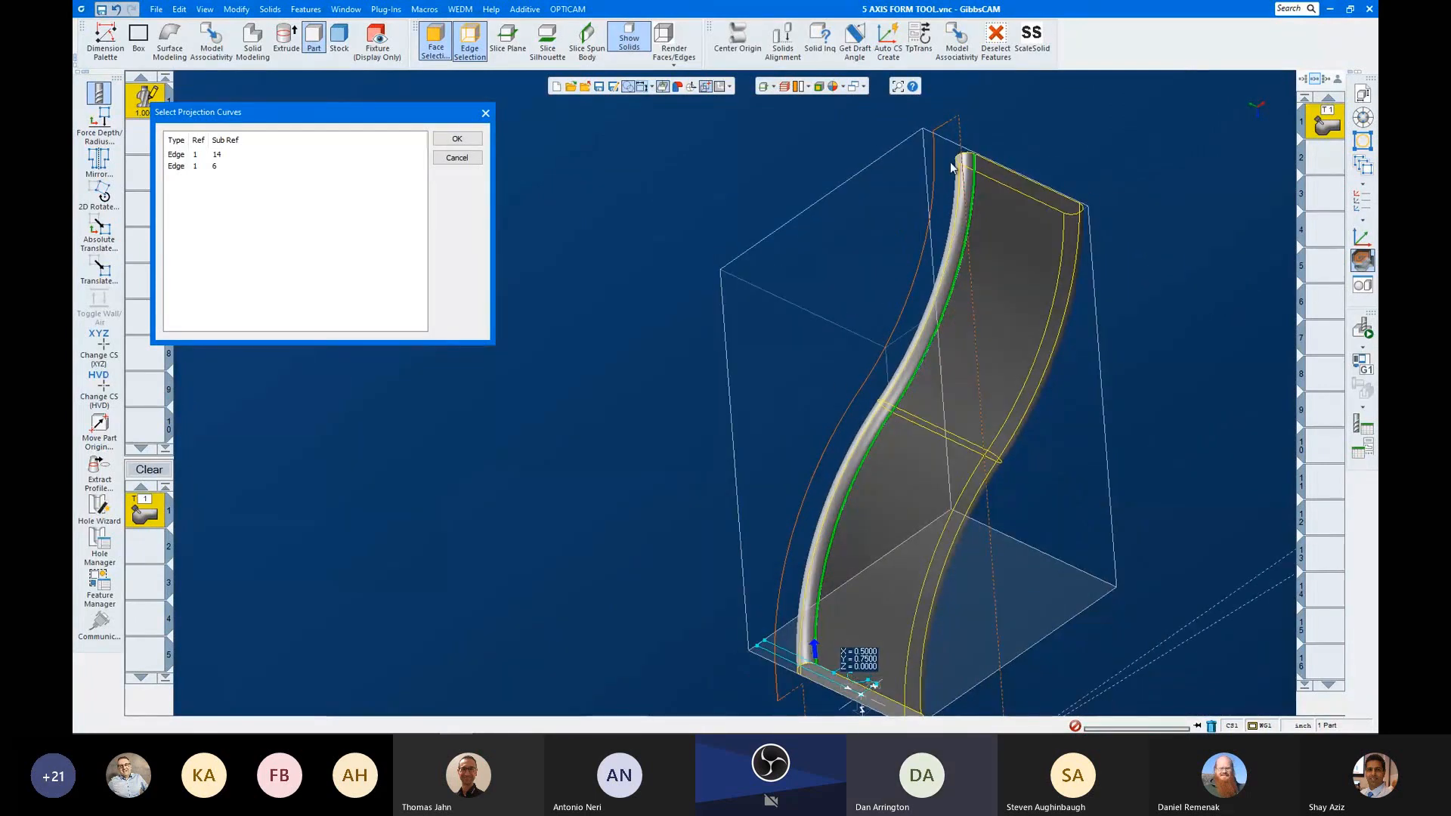
pyautogui.click(458, 142)
# Step: Open the drive surface selection and examine the chosen faces along the S-shaped part
pyautogui.click(283, 302)
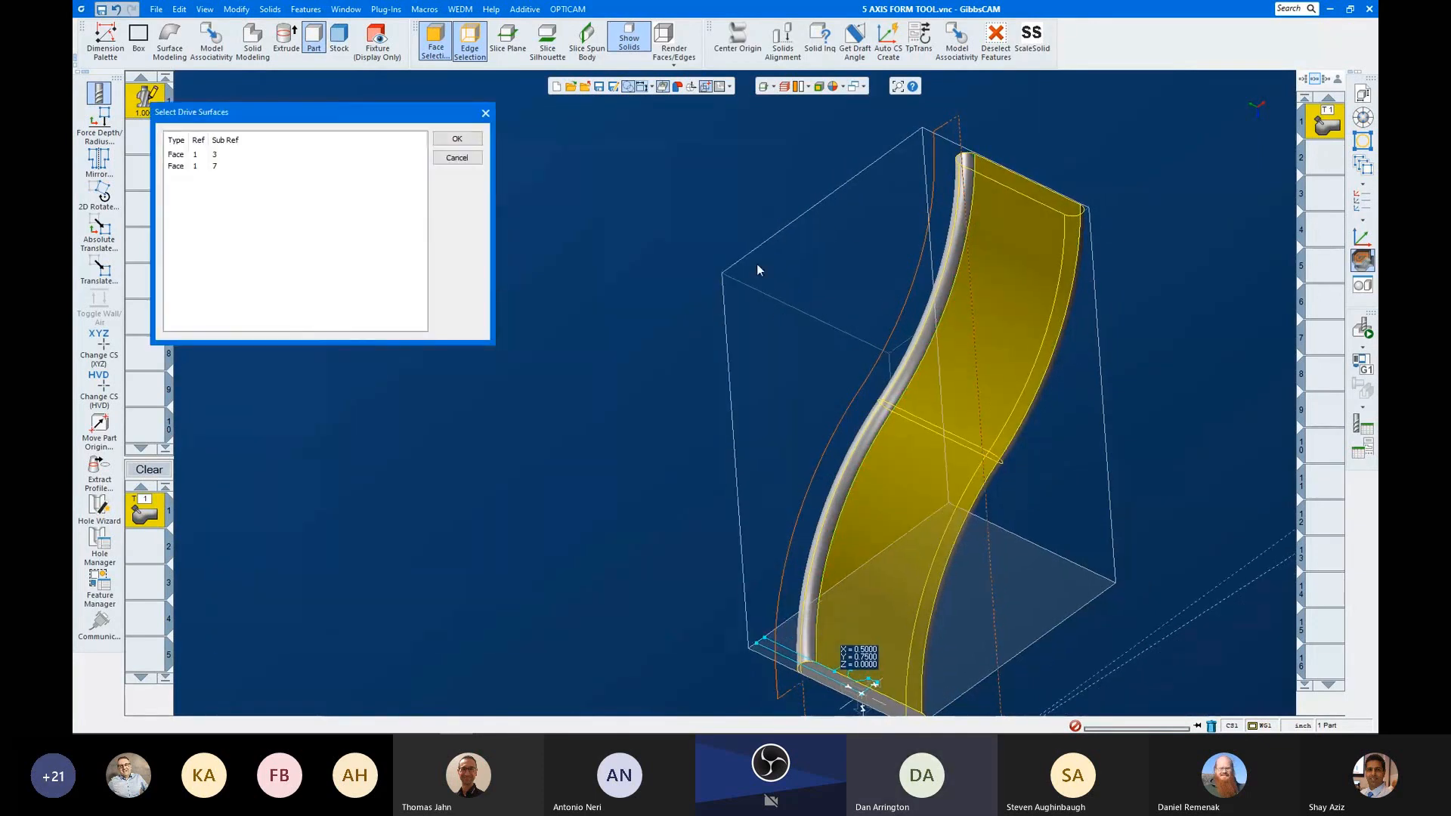
pyautogui.moveTo(955, 317); pyautogui.dragTo(721, 548, button='middle')
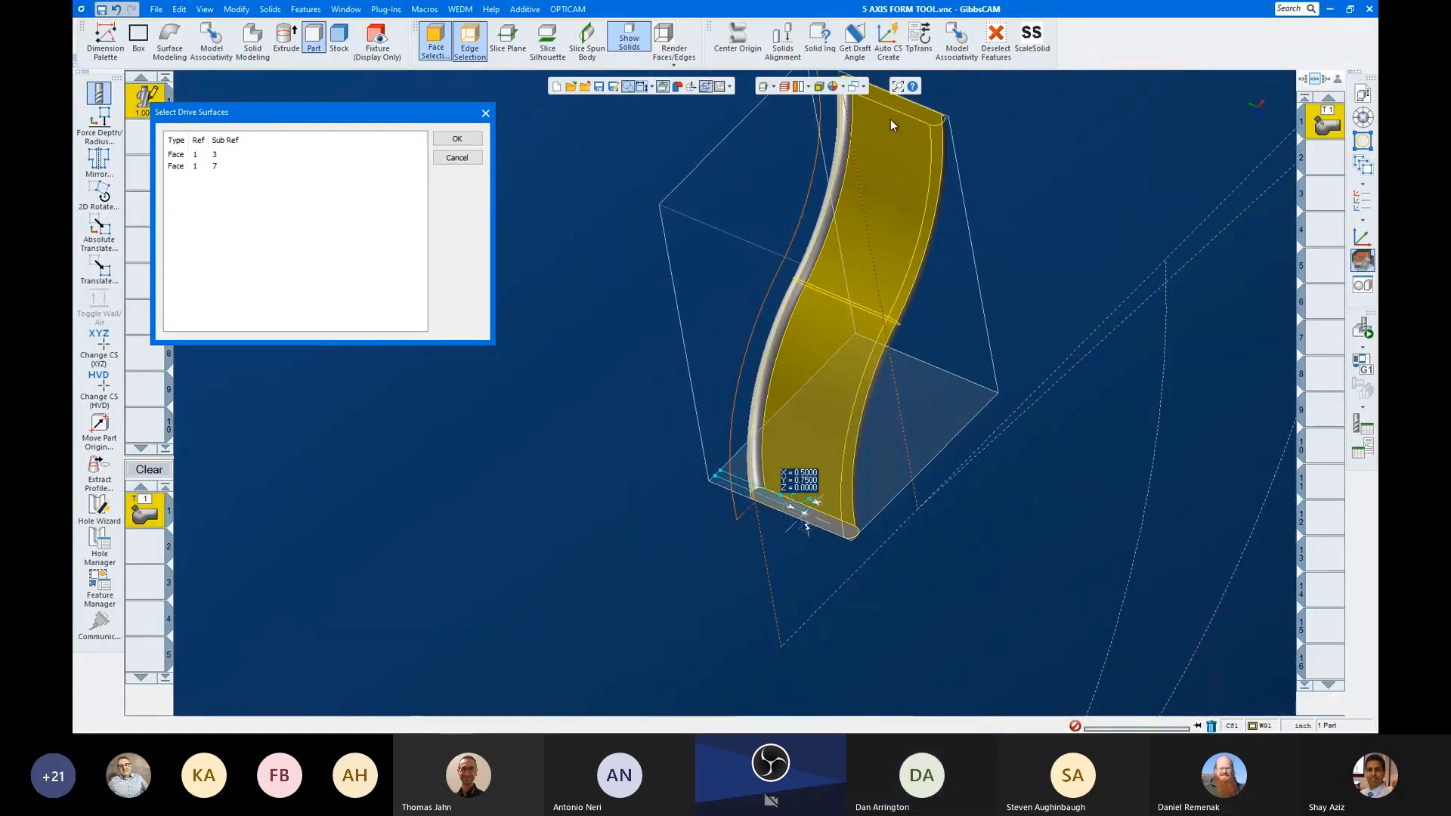
pyautogui.scroll(-1, 774, 629)
pyautogui.scroll(-1, 774, 629)
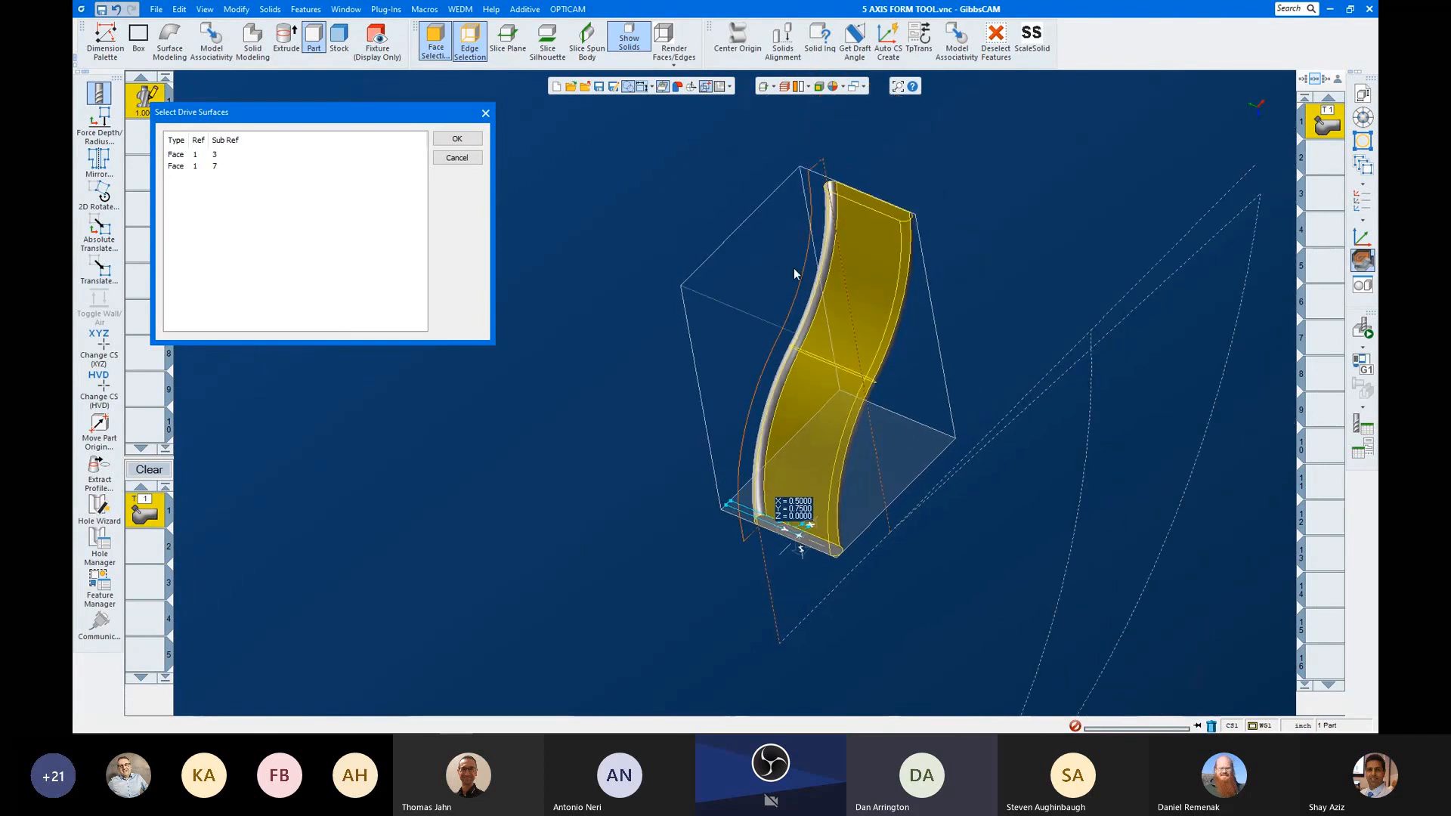
pyautogui.scroll(3, 699, 498)
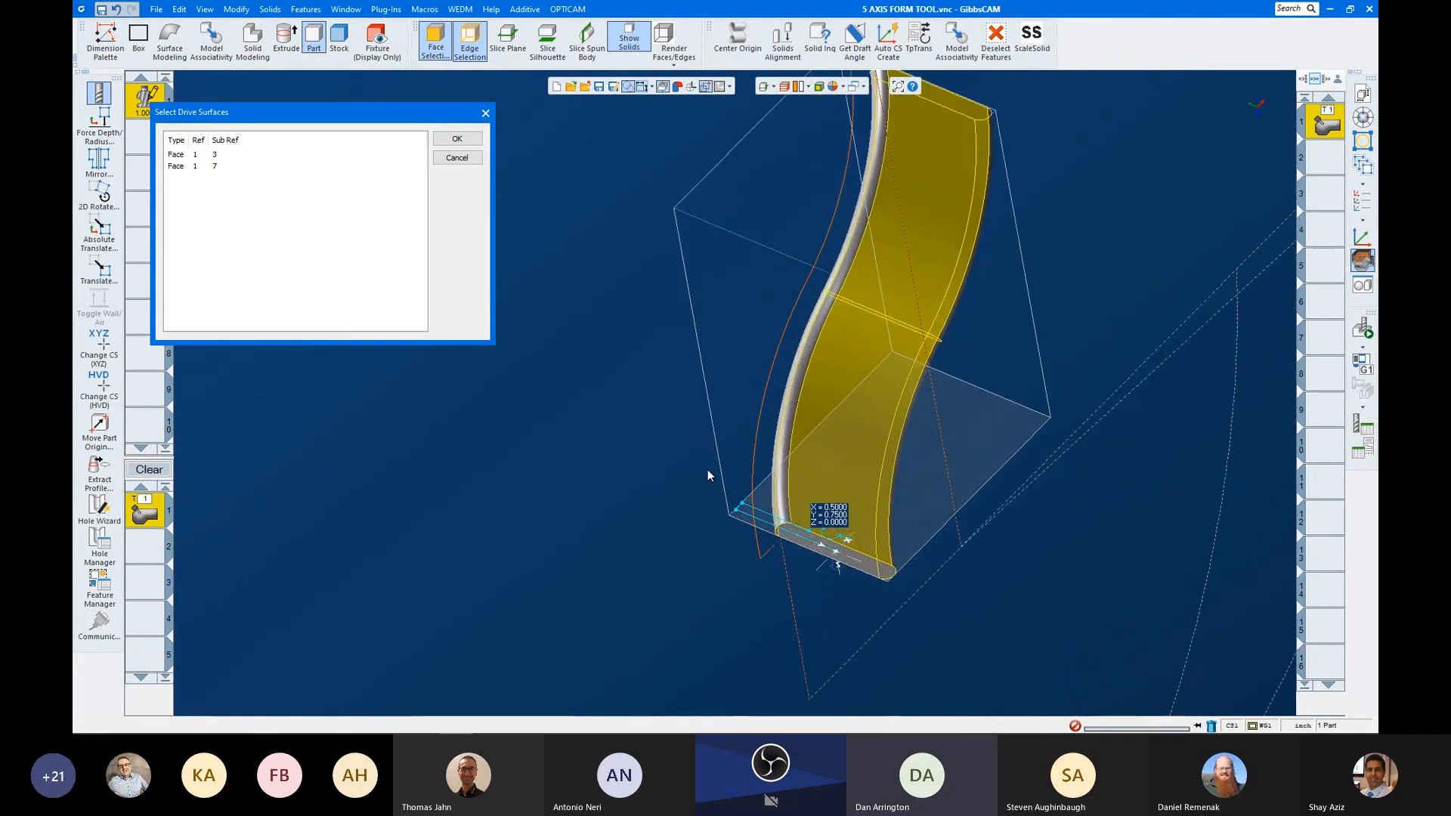
pyautogui.scroll(-1, 713, 485)
pyautogui.scroll(3, 789, 431)
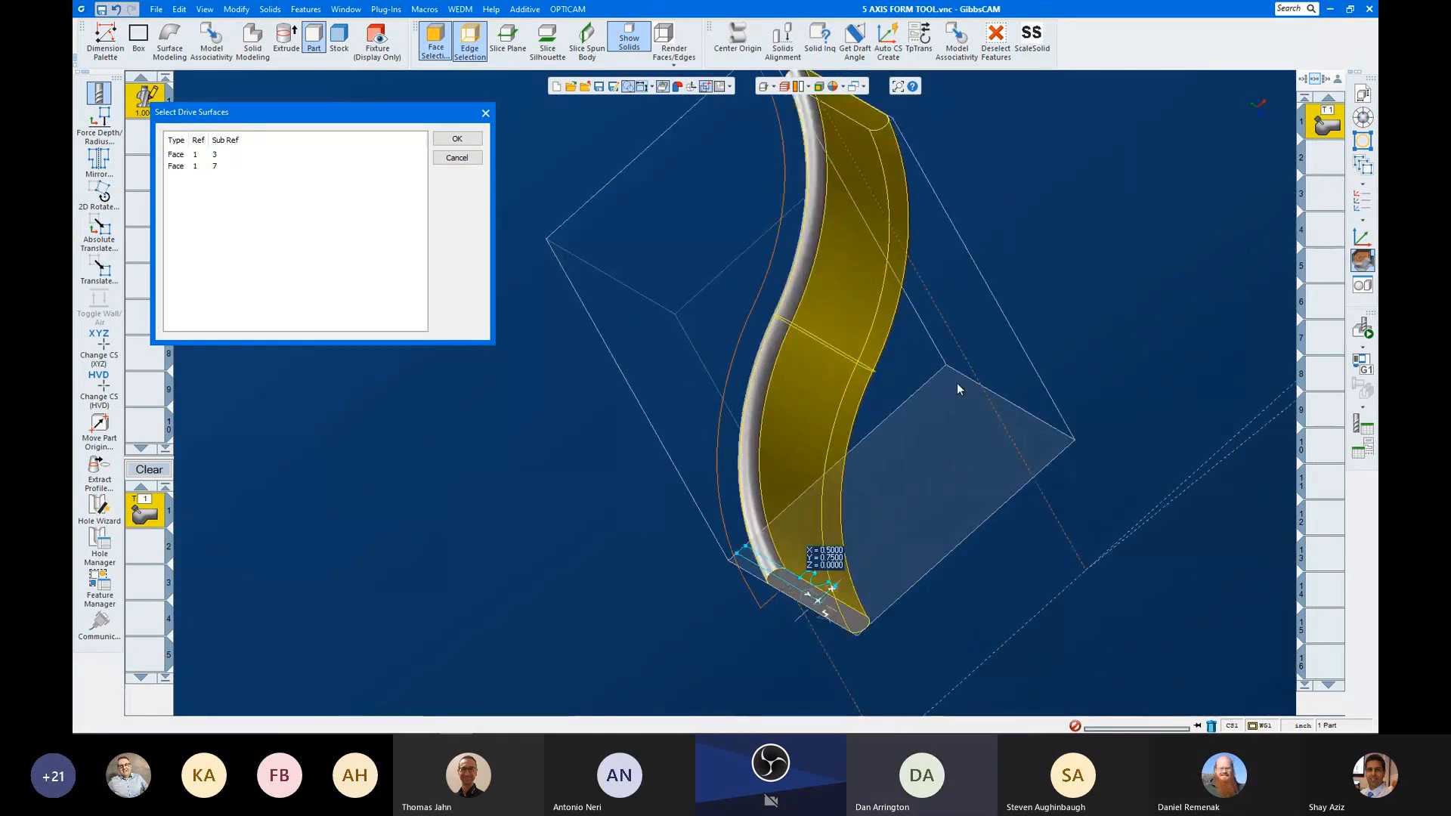
pyautogui.scroll(-2, 956, 383)
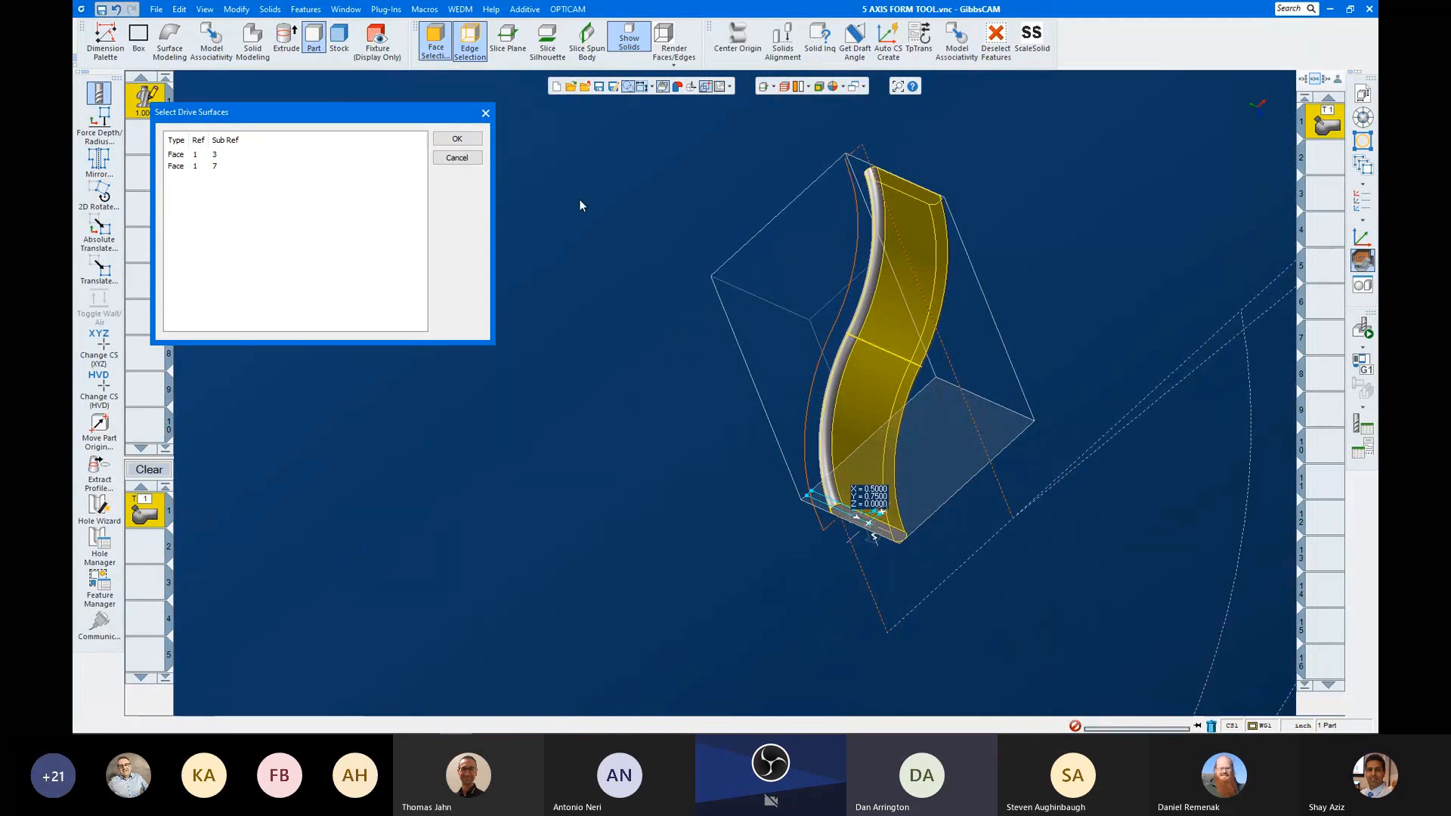
pyautogui.click(456, 138)
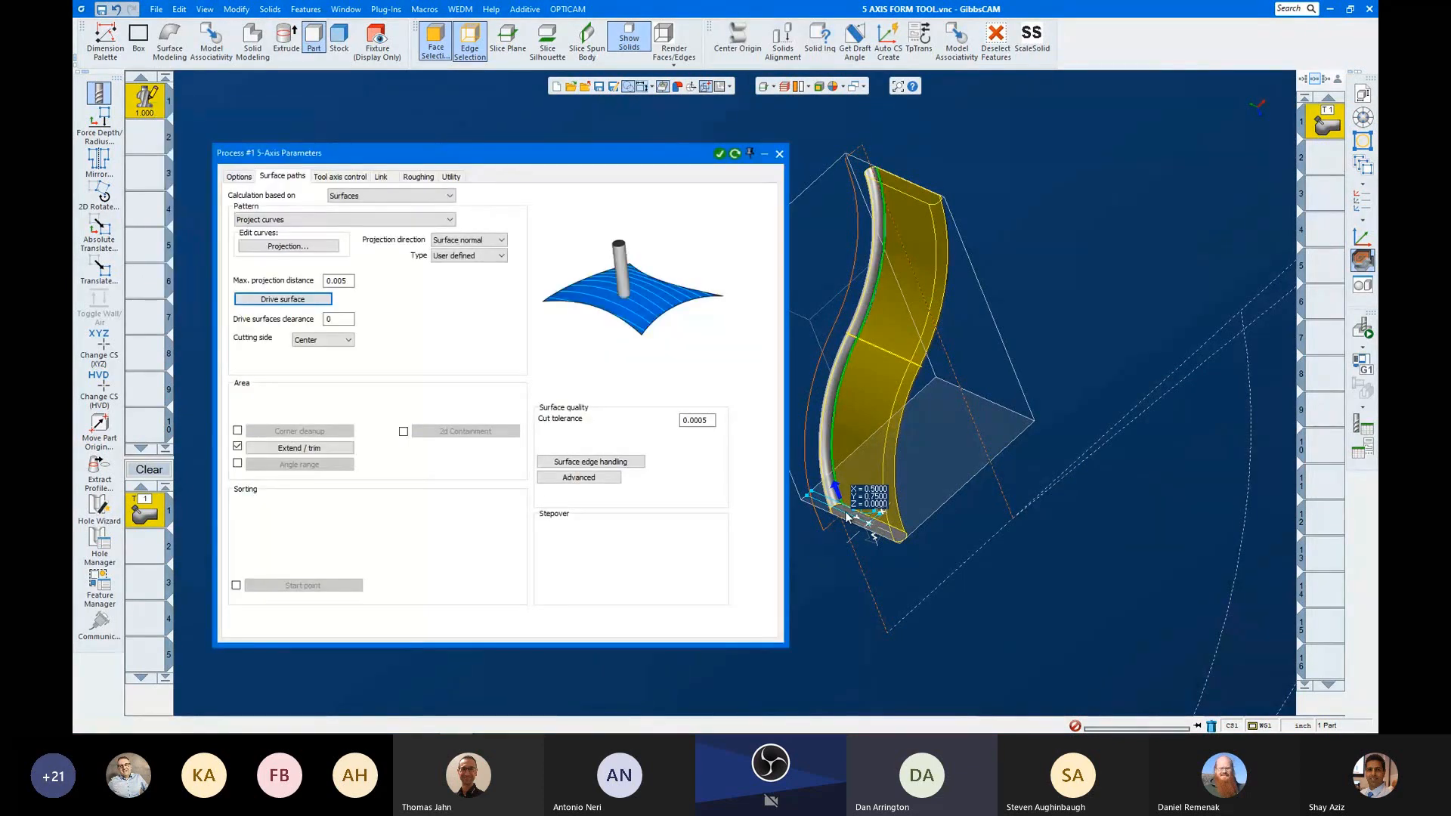
# Step: Open the tool axis control settings and compare the tilt definition with the S-shaped part's end face and drive edge
pyautogui.click(323, 178)
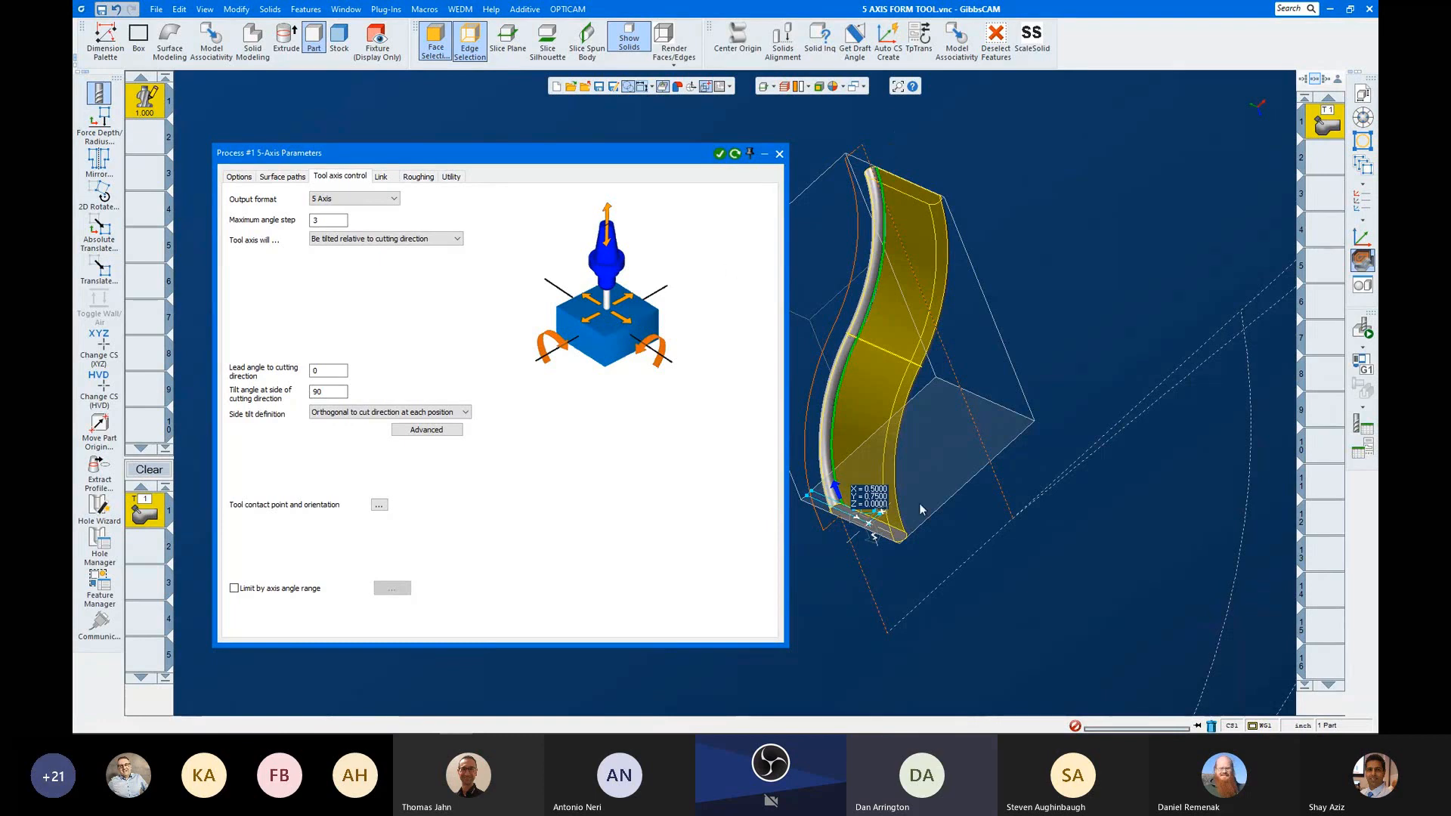
pyautogui.moveTo(1040, 386); pyautogui.dragTo(983, 492, button='middle')
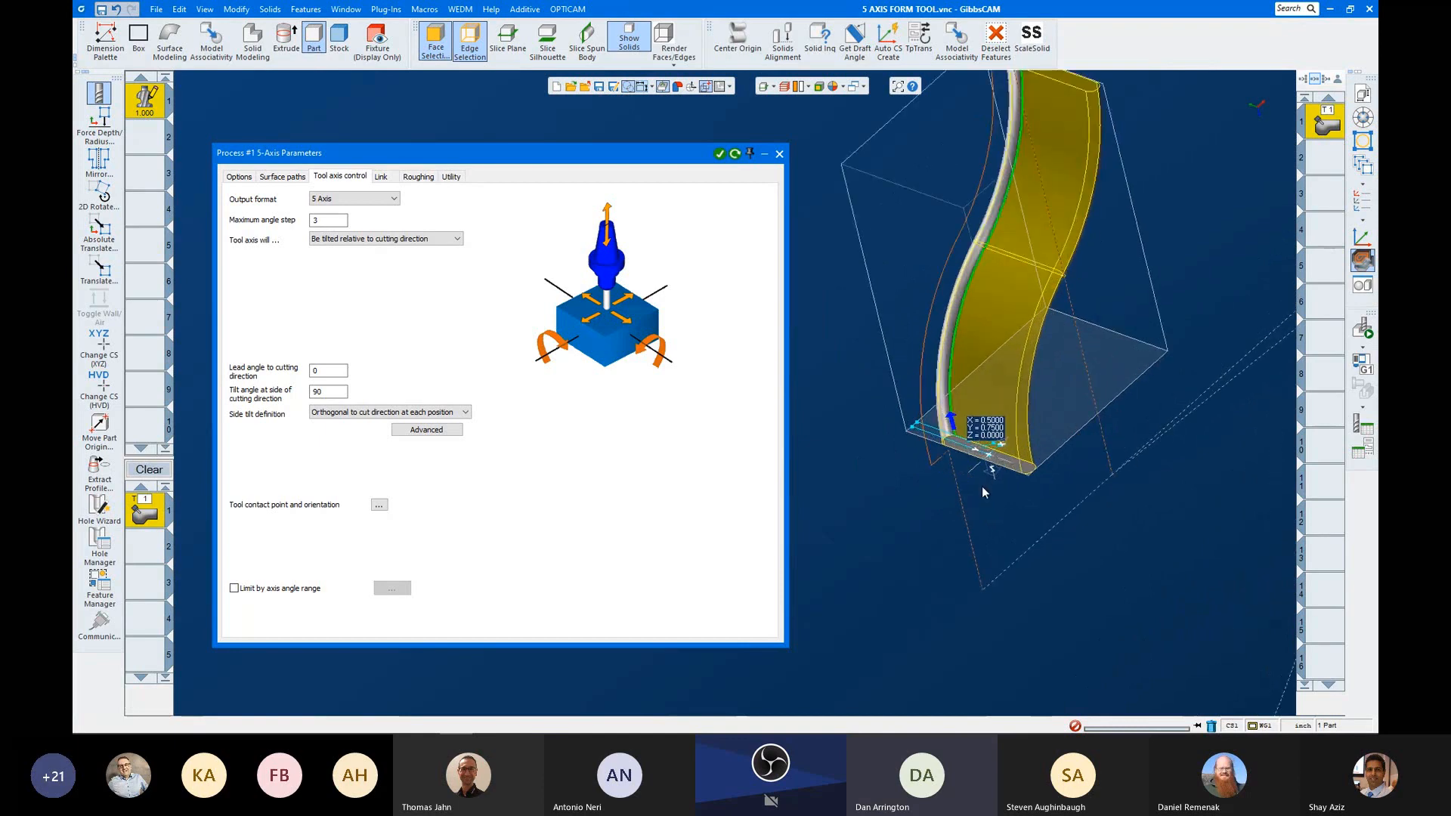
pyautogui.scroll(1, 982, 486)
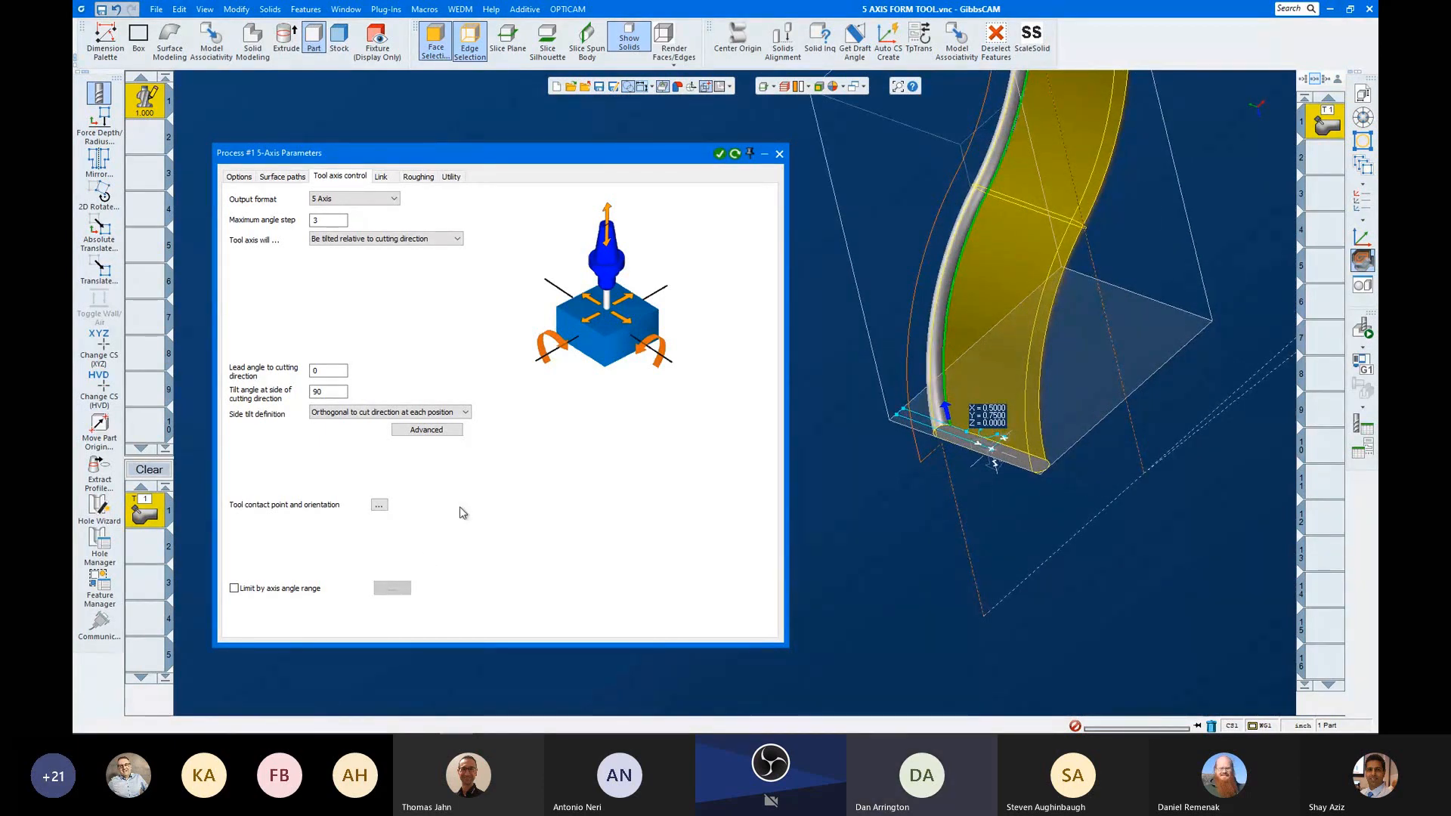
pyautogui.scroll(1, 931, 392)
pyautogui.scroll(1, 931, 392)
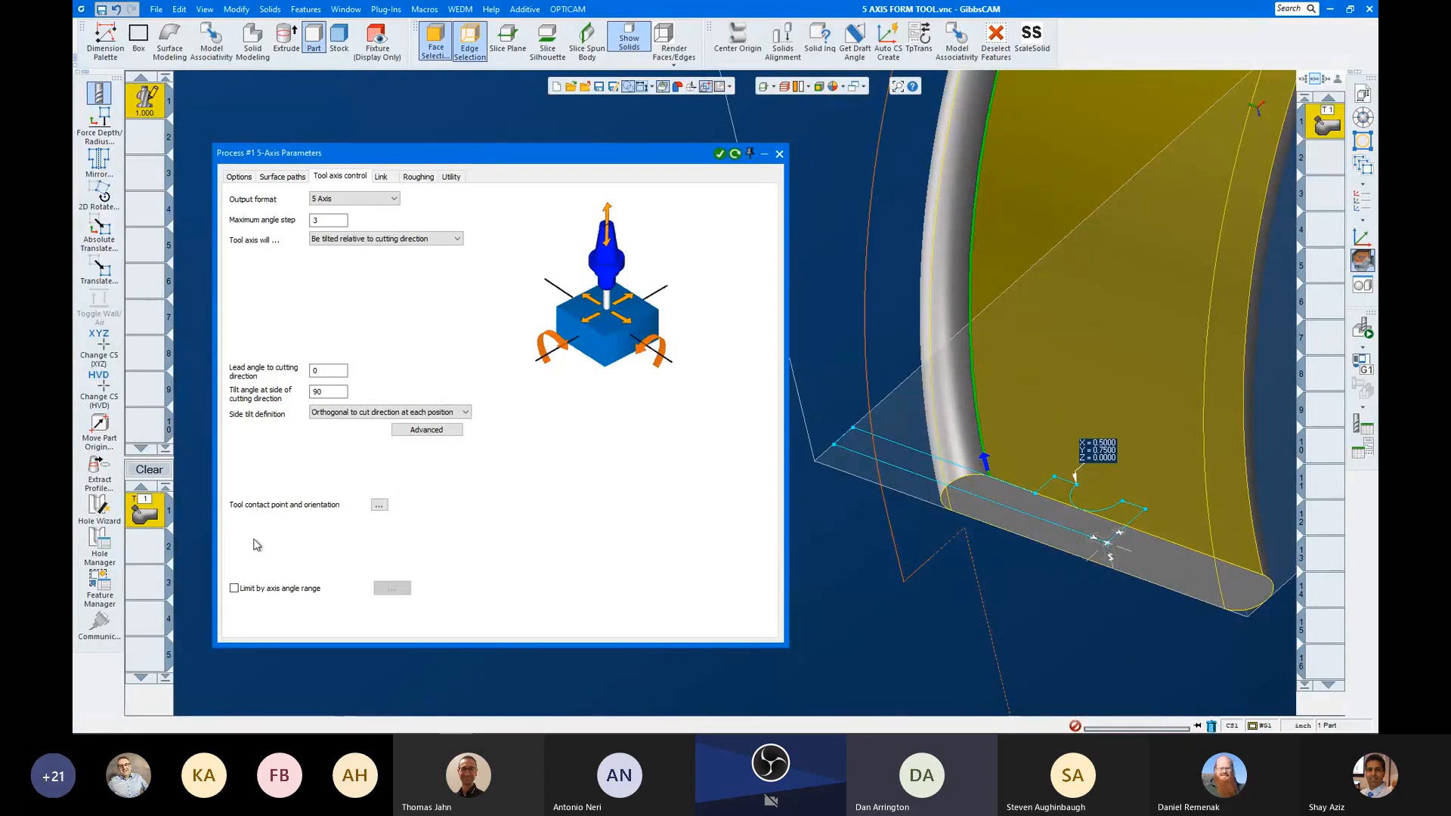
# Step: Inspect the base point coordinates and direction that define the tool contact point and orientation, leaving the definition without saving
pyautogui.click(379, 506)
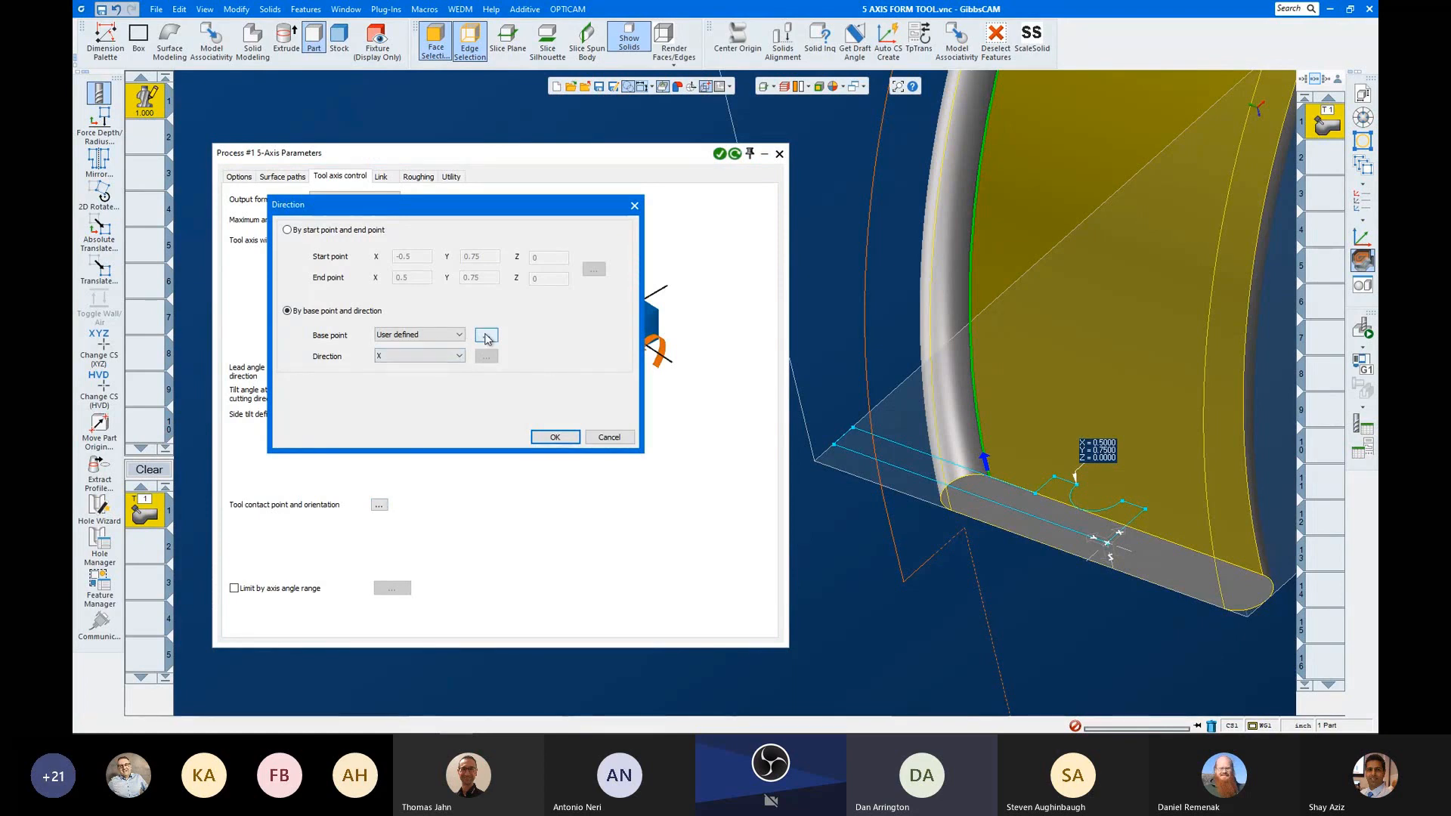
pyautogui.click(486, 336)
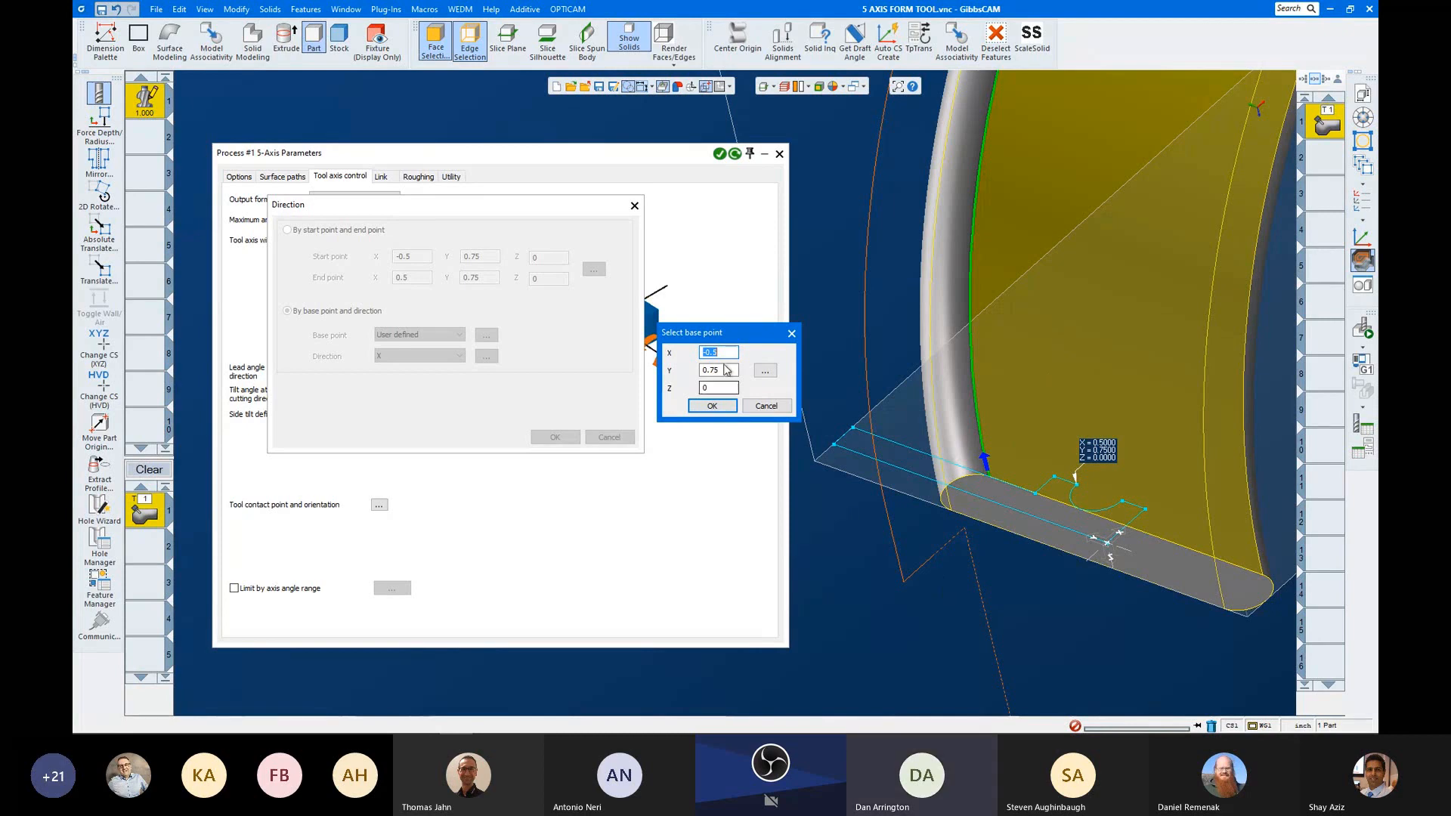
pyautogui.click(712, 406)
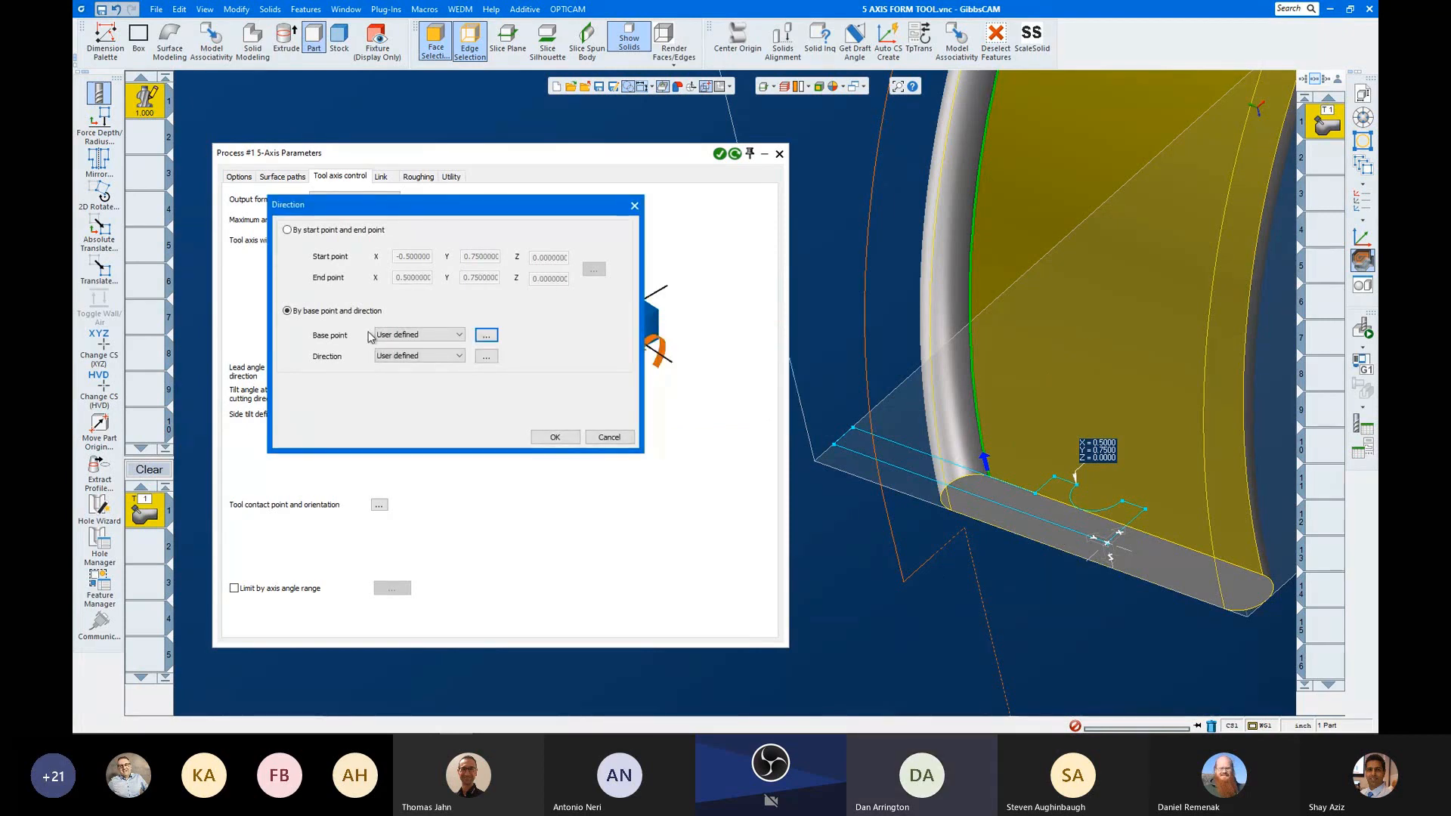
pyautogui.click(486, 336)
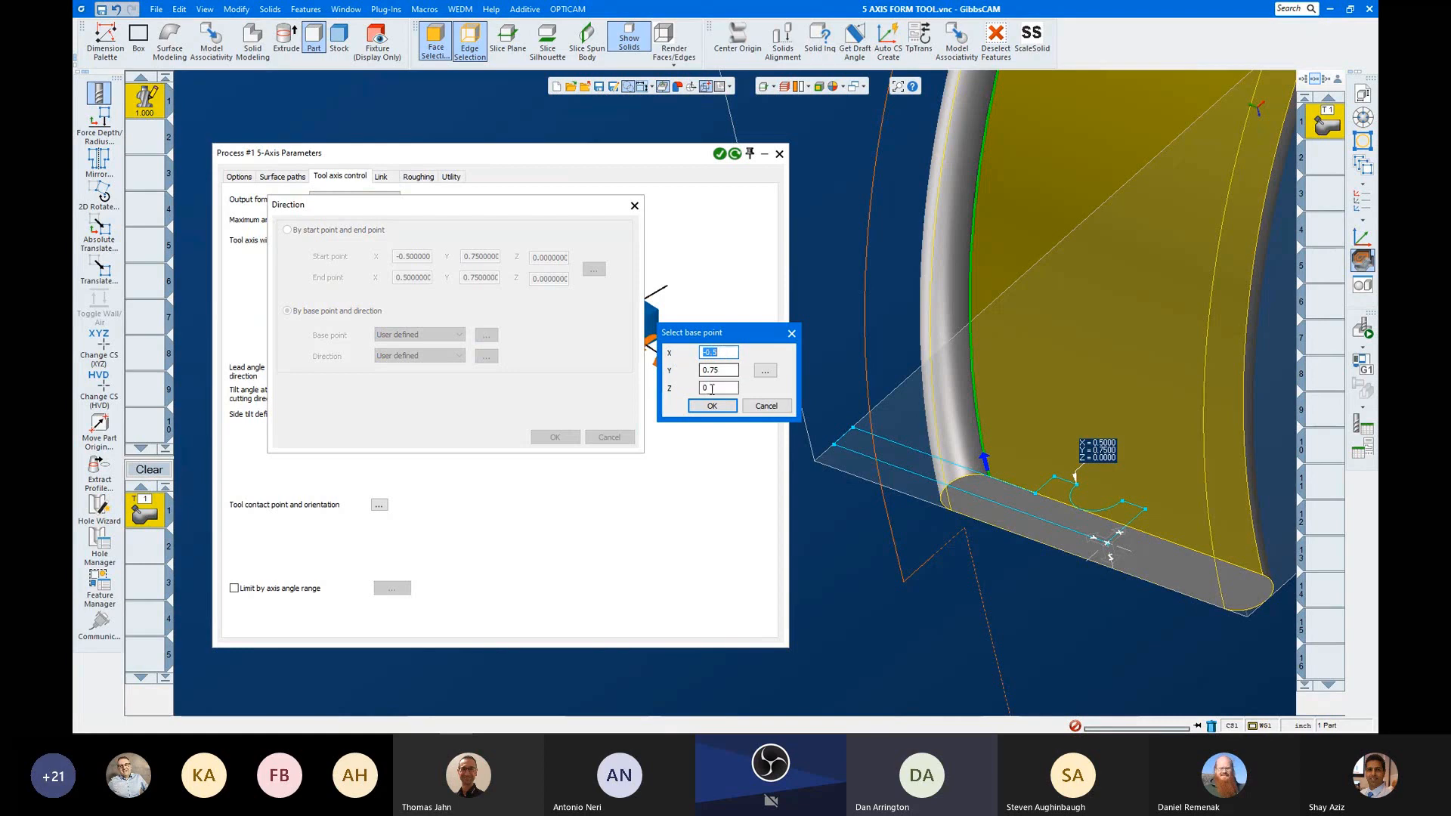
pyautogui.click(786, 411)
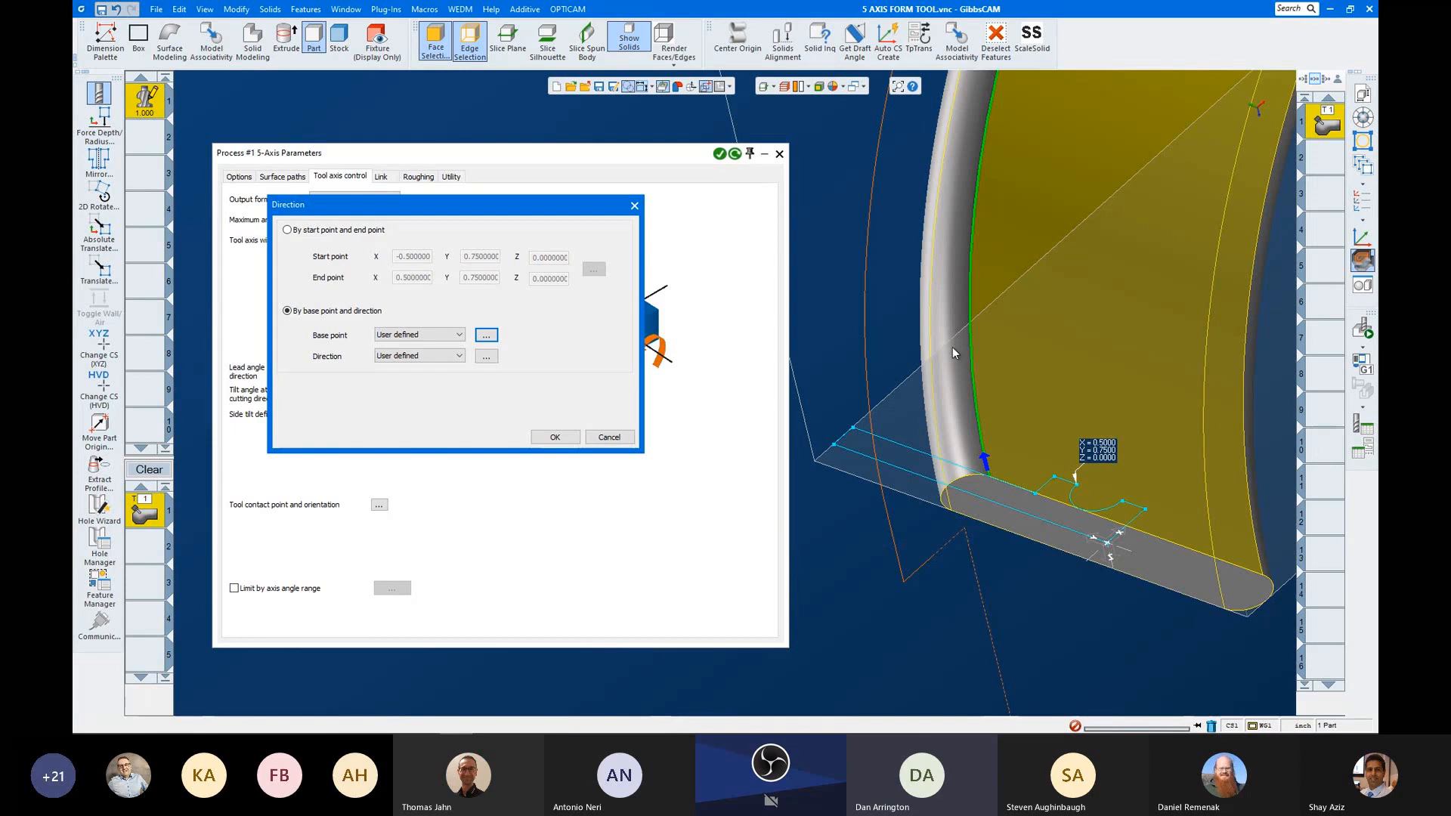
pyautogui.scroll(-3, 952, 346)
pyautogui.click(618, 437)
# Step: Examine the form tool profile at the part's end face, its labelled arc endpoint, the origin and the drive edge
pyautogui.moveTo(937, 337); pyautogui.dragTo(1231, 93, button='middle')
pyautogui.moveTo(1142, 284); pyautogui.dragTo(991, 321, button='middle')
pyautogui.scroll(2, 1036, 280)
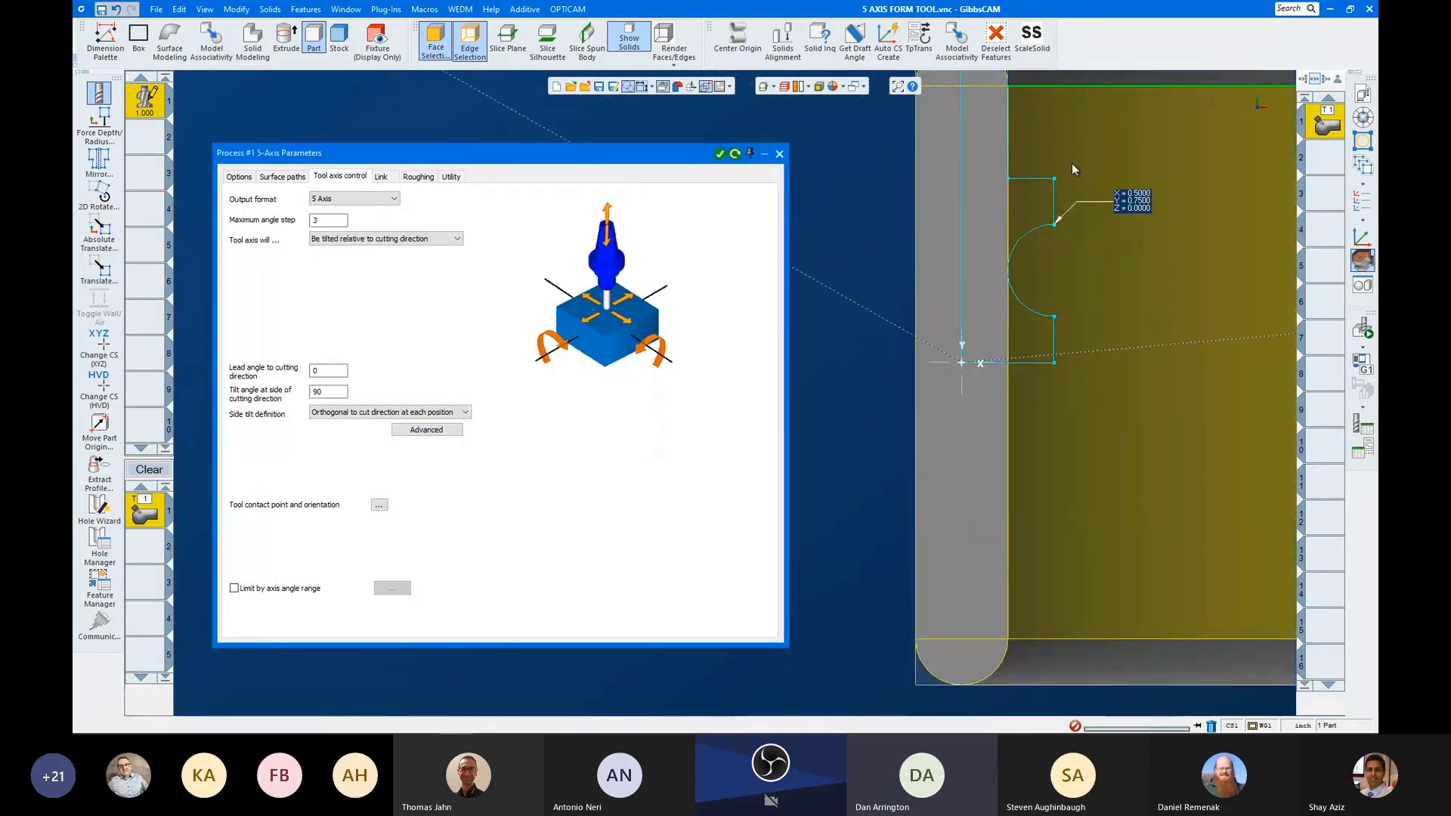
pyautogui.moveTo(1072, 163); pyautogui.dragTo(1014, 267, button='middle')
pyautogui.scroll(-2, 1021, 402)
pyautogui.scroll(-1, 1022, 405)
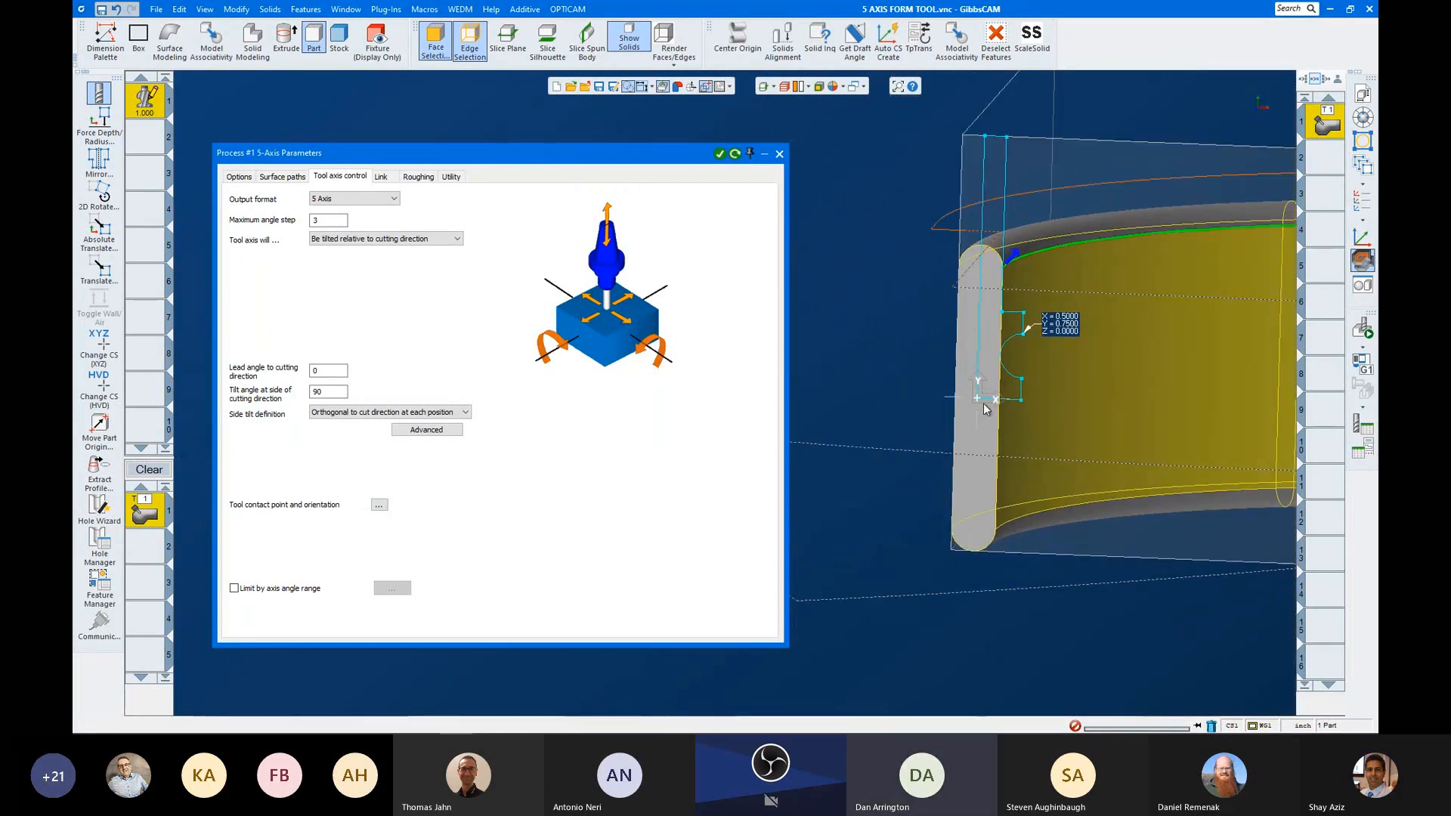
pyautogui.moveTo(976, 397)
pyautogui.mouseDown(button='middle')
pyautogui.moveTo(984, 356)
pyautogui.moveTo(981, 448)
pyautogui.moveTo(968, 381)
pyautogui.moveTo(980, 370)
pyautogui.mouseUp(button='middle')
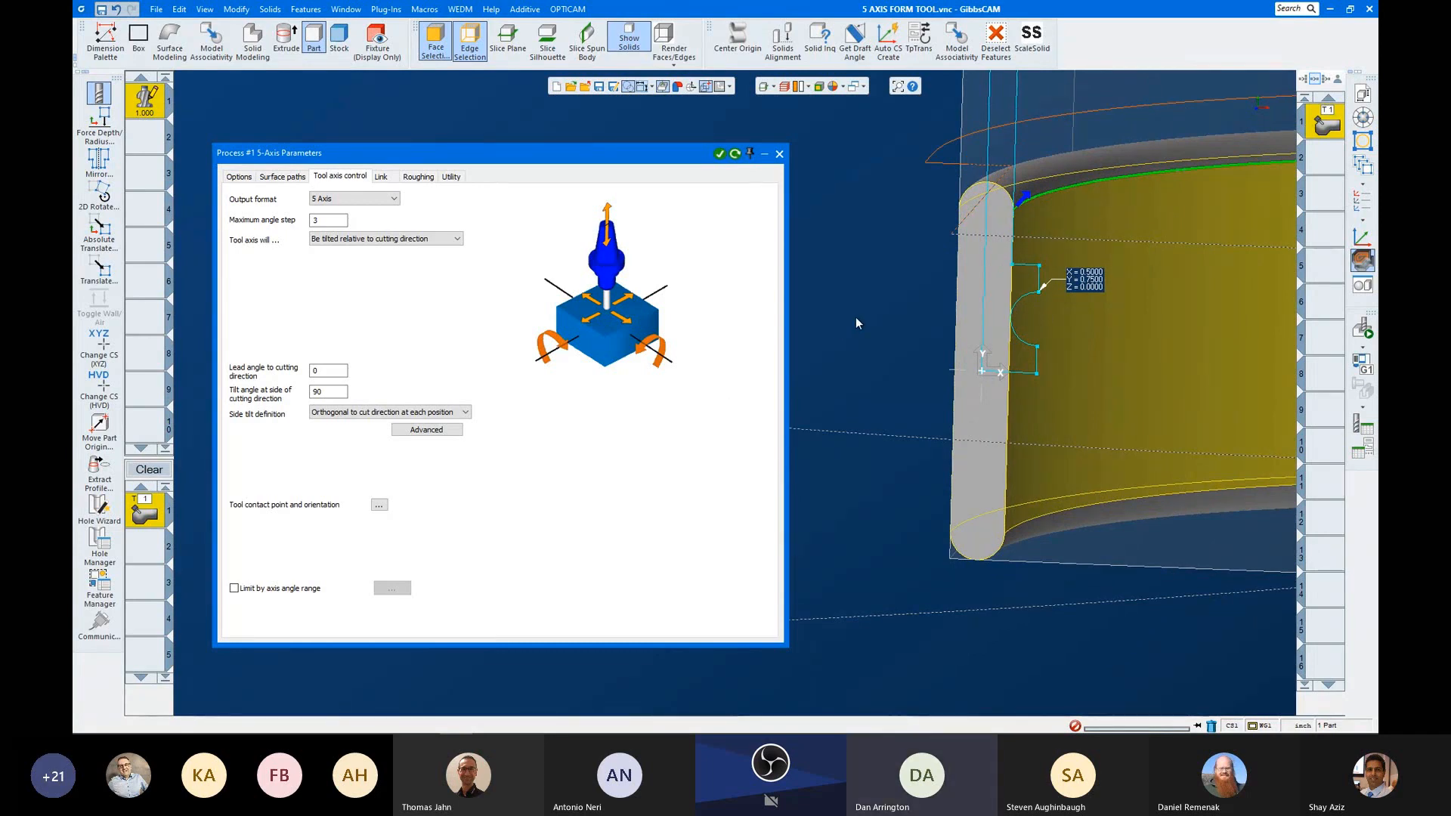
pyautogui.scroll(-1, 953, 257)
pyautogui.scroll(1, 967, 267)
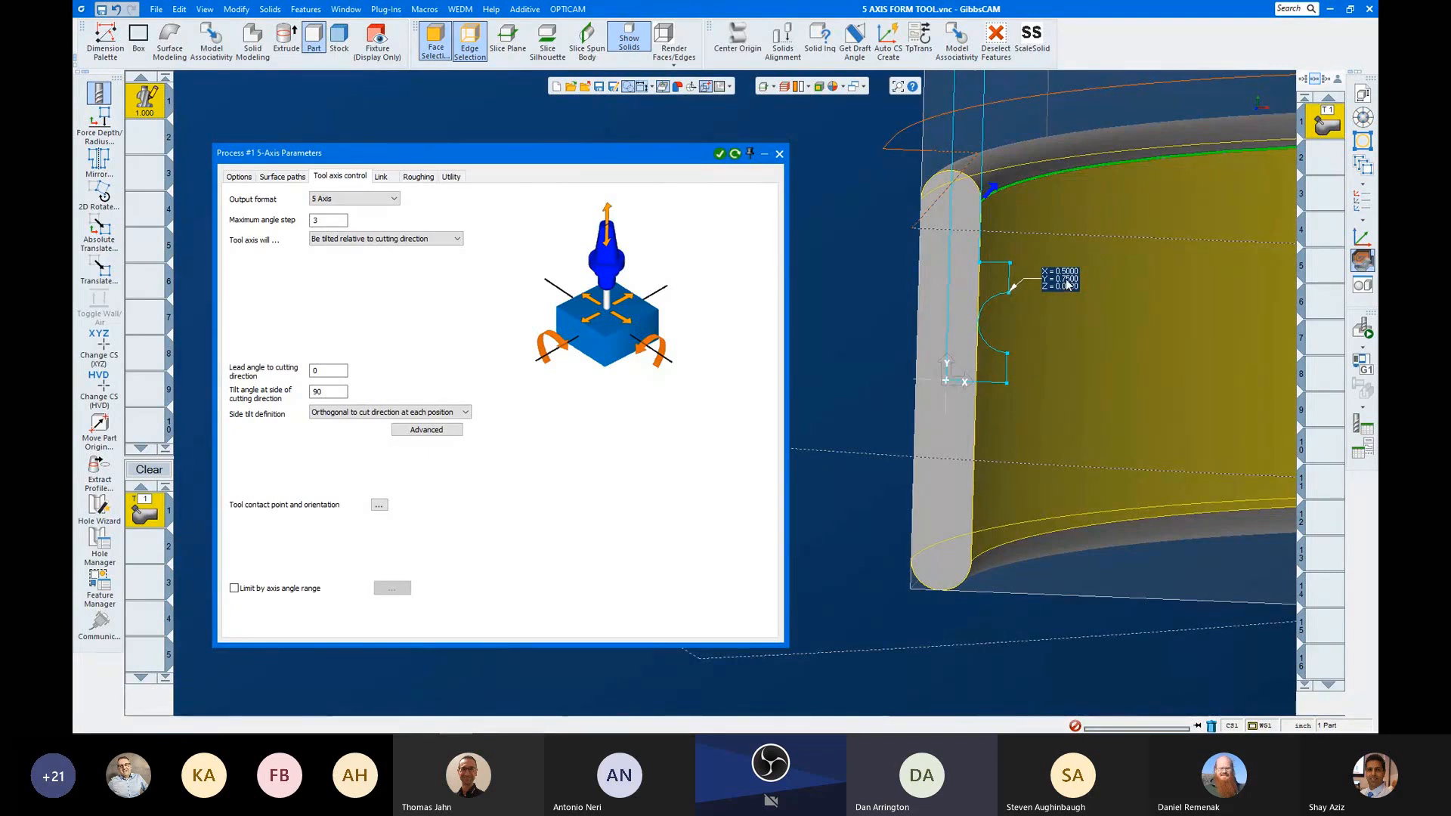
pyautogui.scroll(-2, 1046, 301)
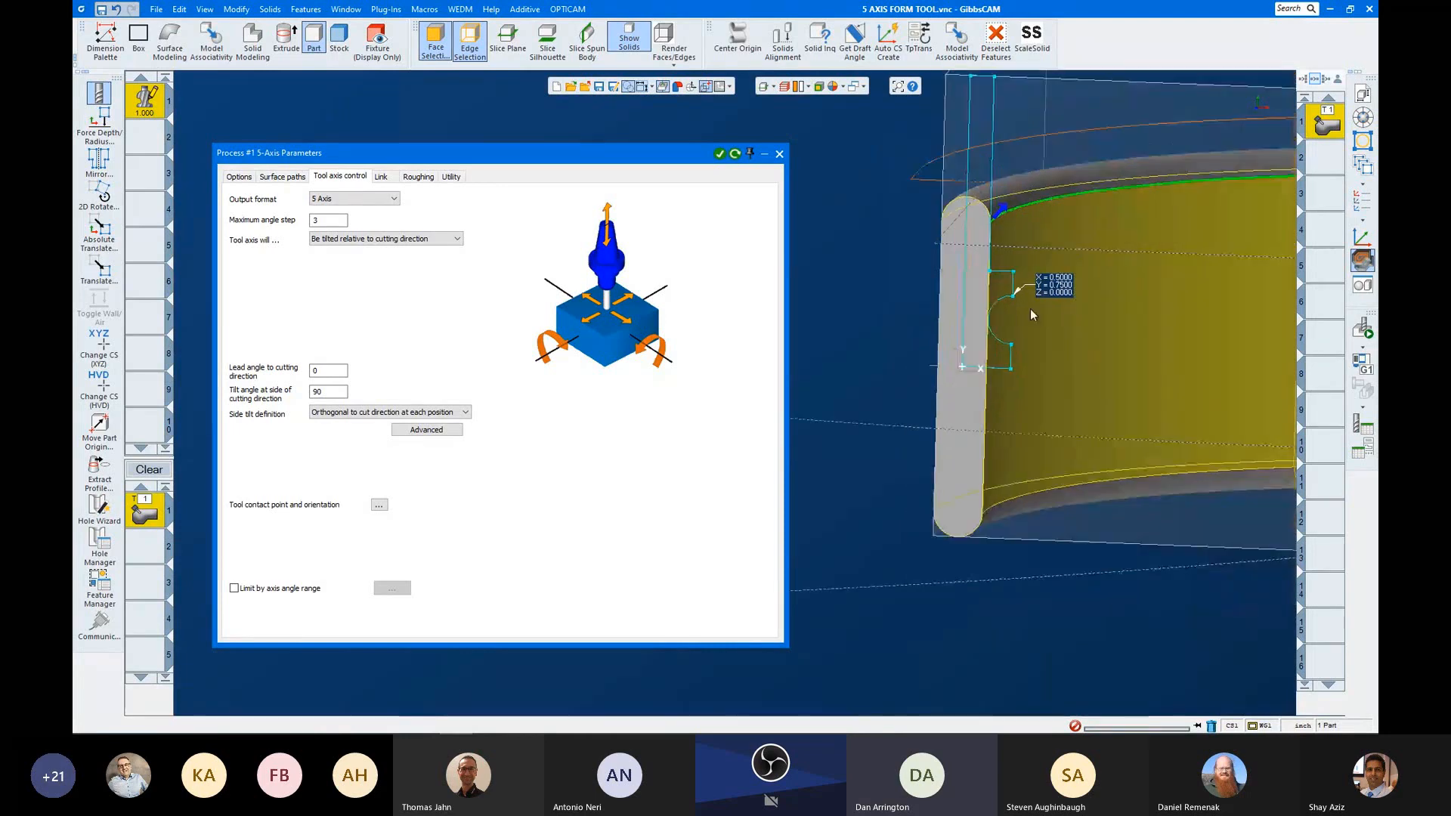
pyautogui.scroll(3, 1030, 311)
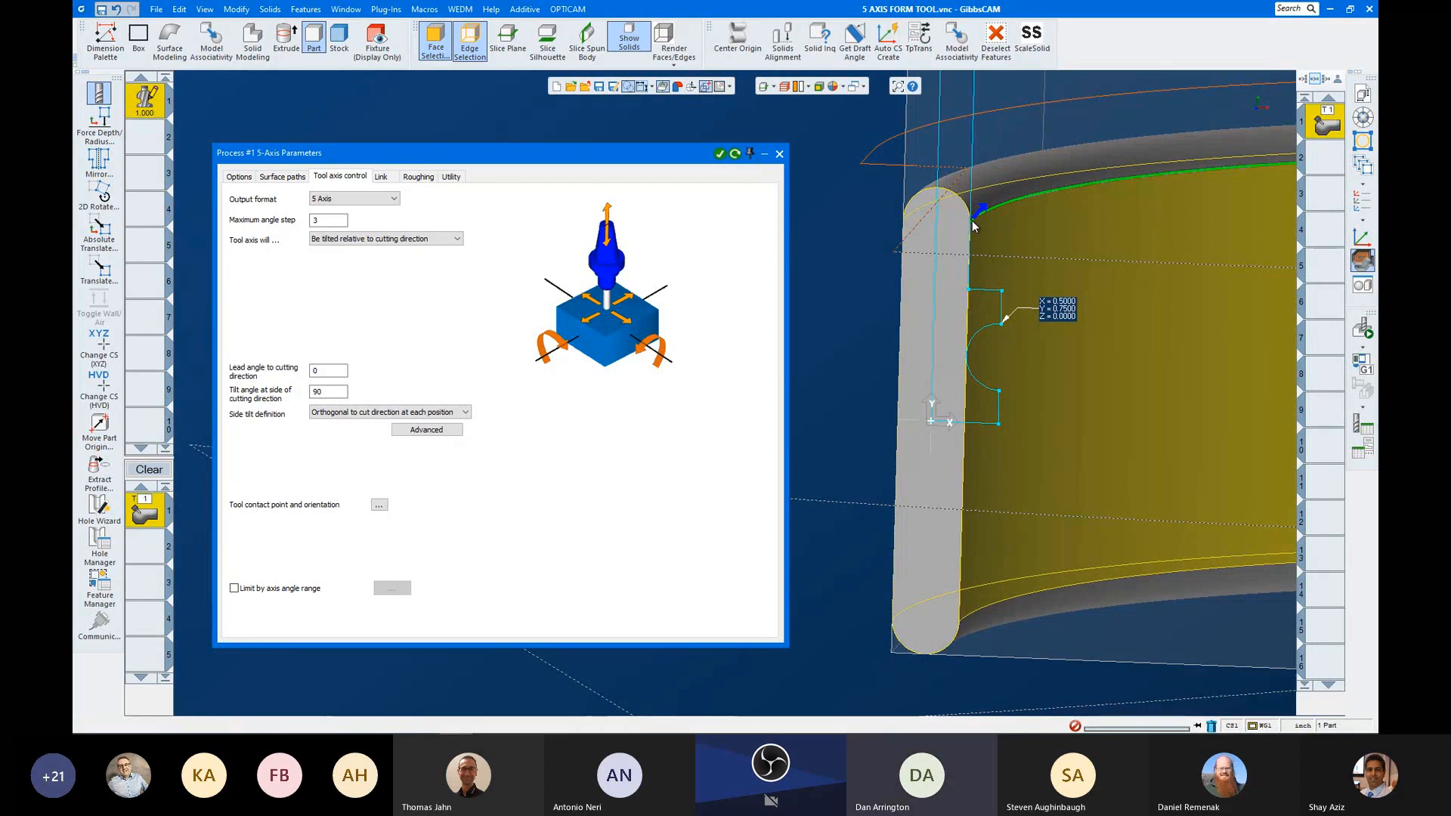
pyautogui.scroll(-3, 972, 220)
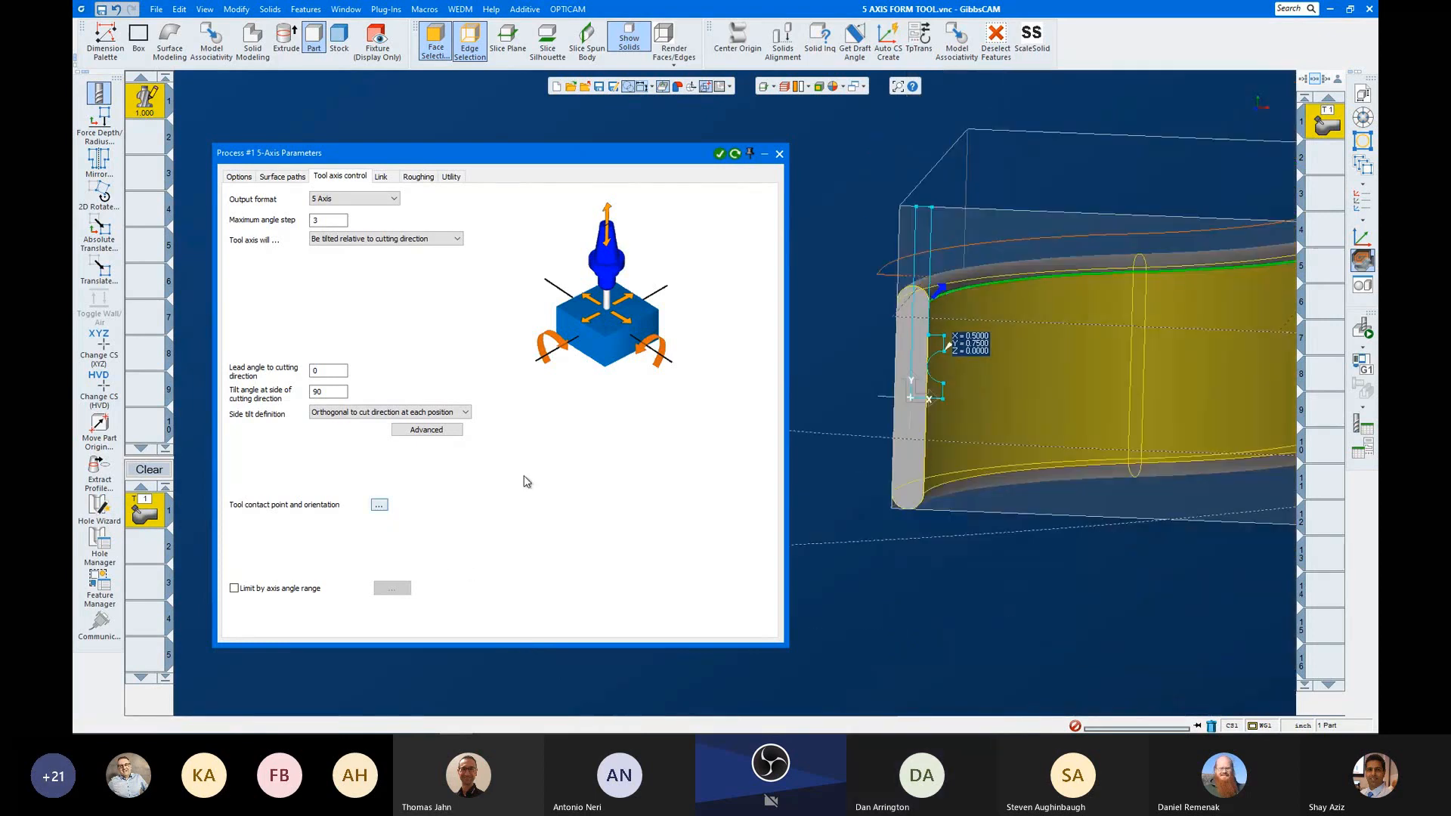
# Step: Recheck the user-defined base point of the tool contact definition against the form profile, cancelling both dialogs
pyautogui.click(380, 507)
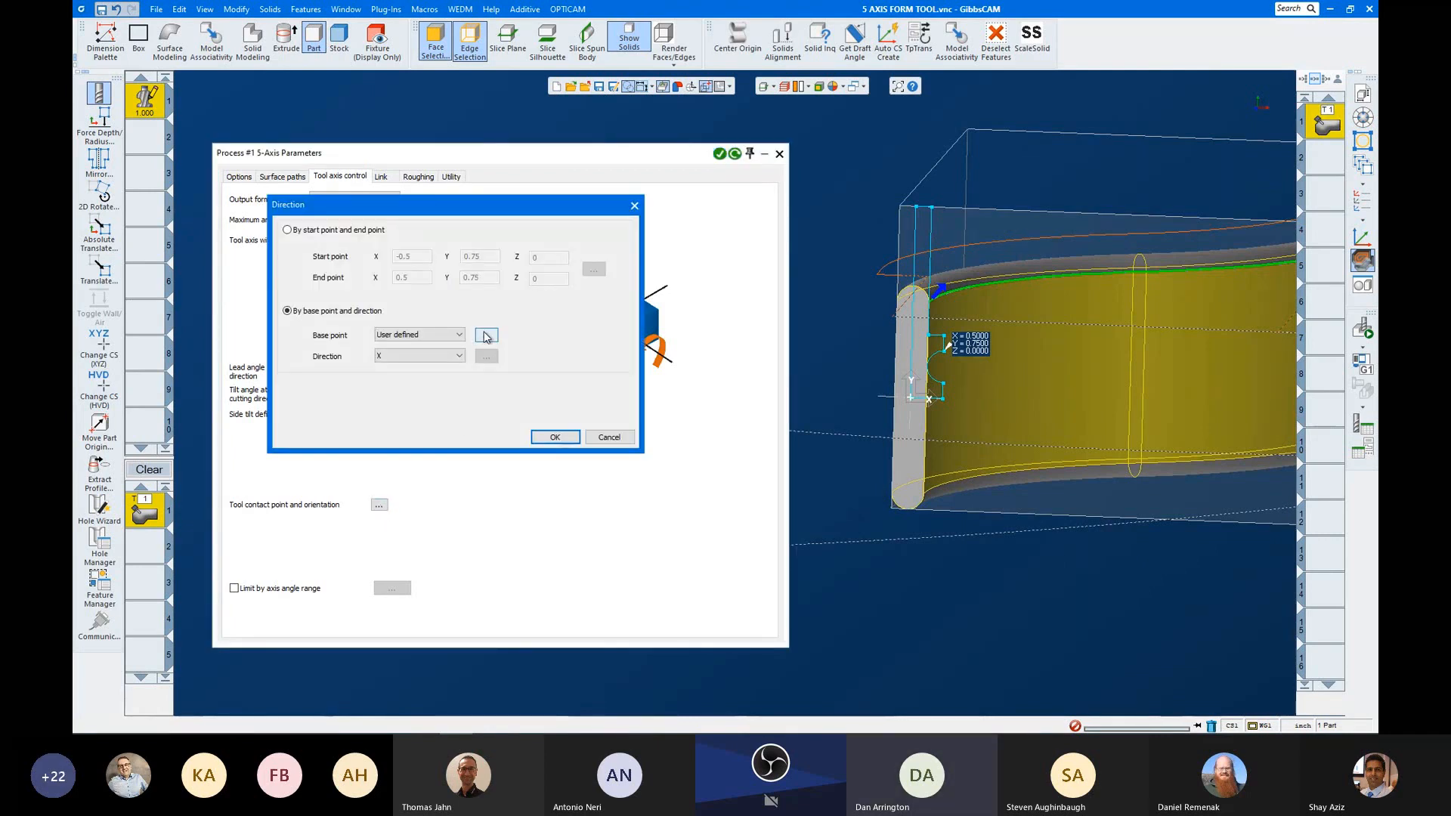
pyautogui.click(486, 335)
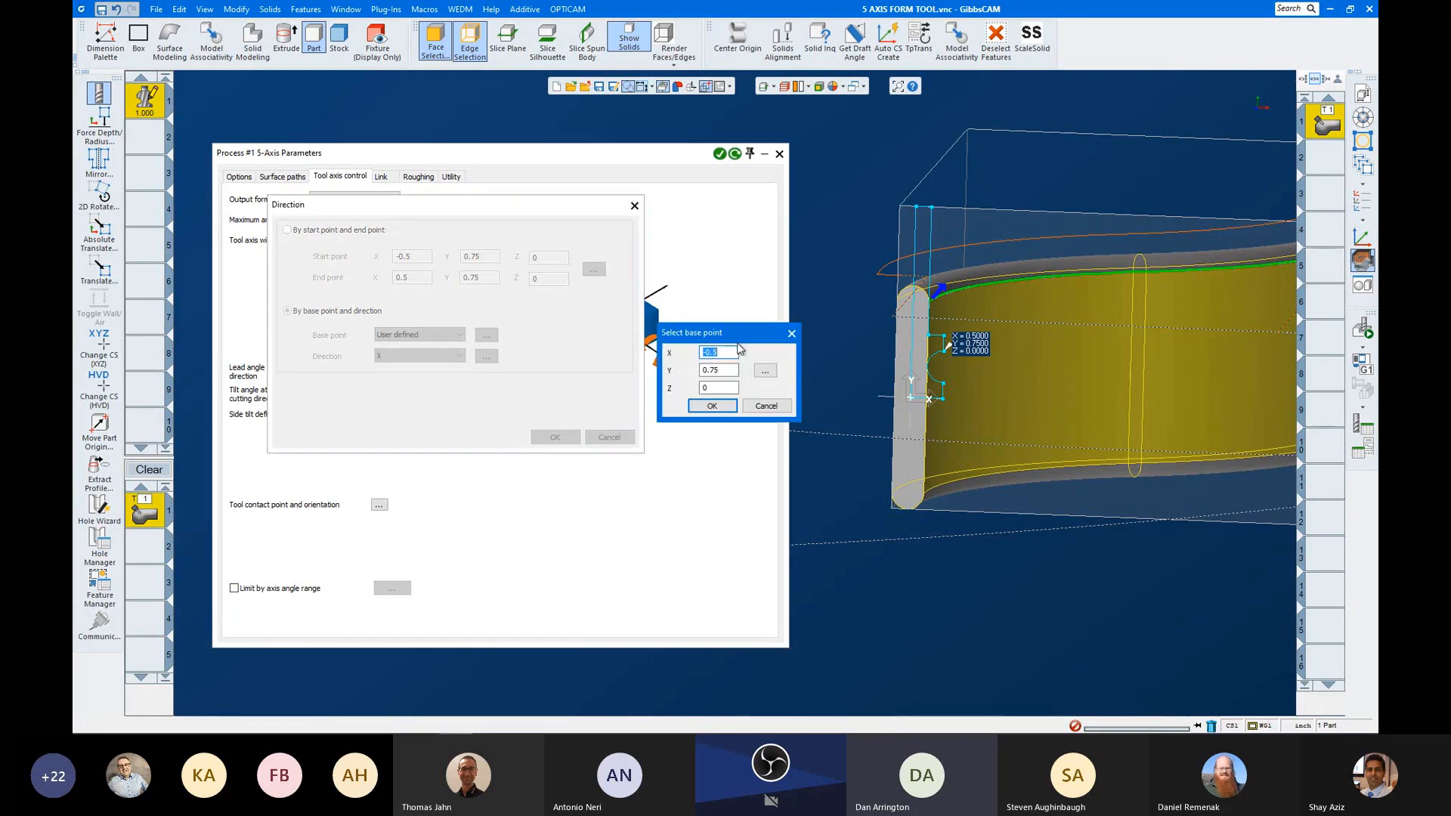
pyautogui.click(766, 407)
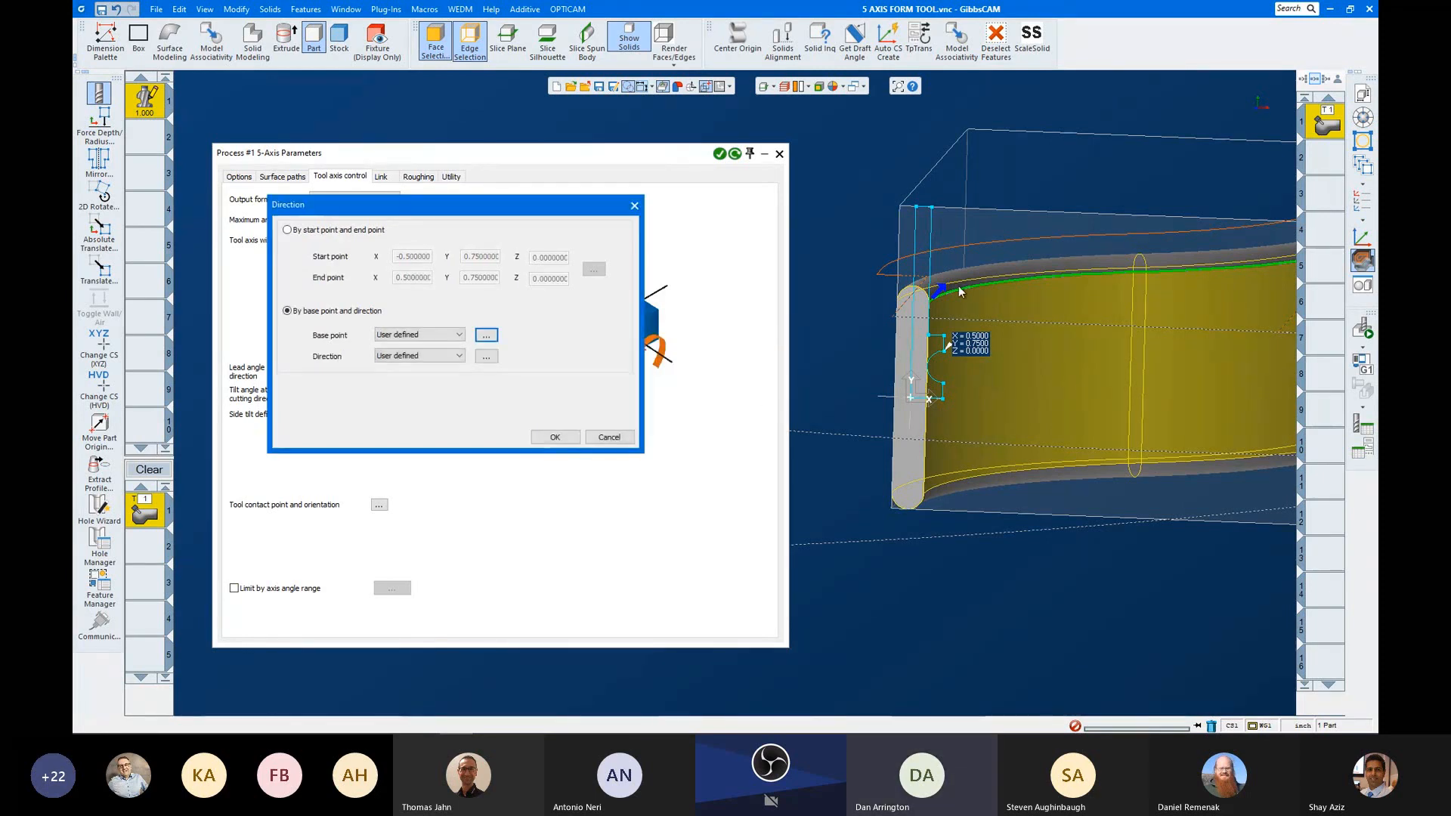
pyautogui.click(609, 437)
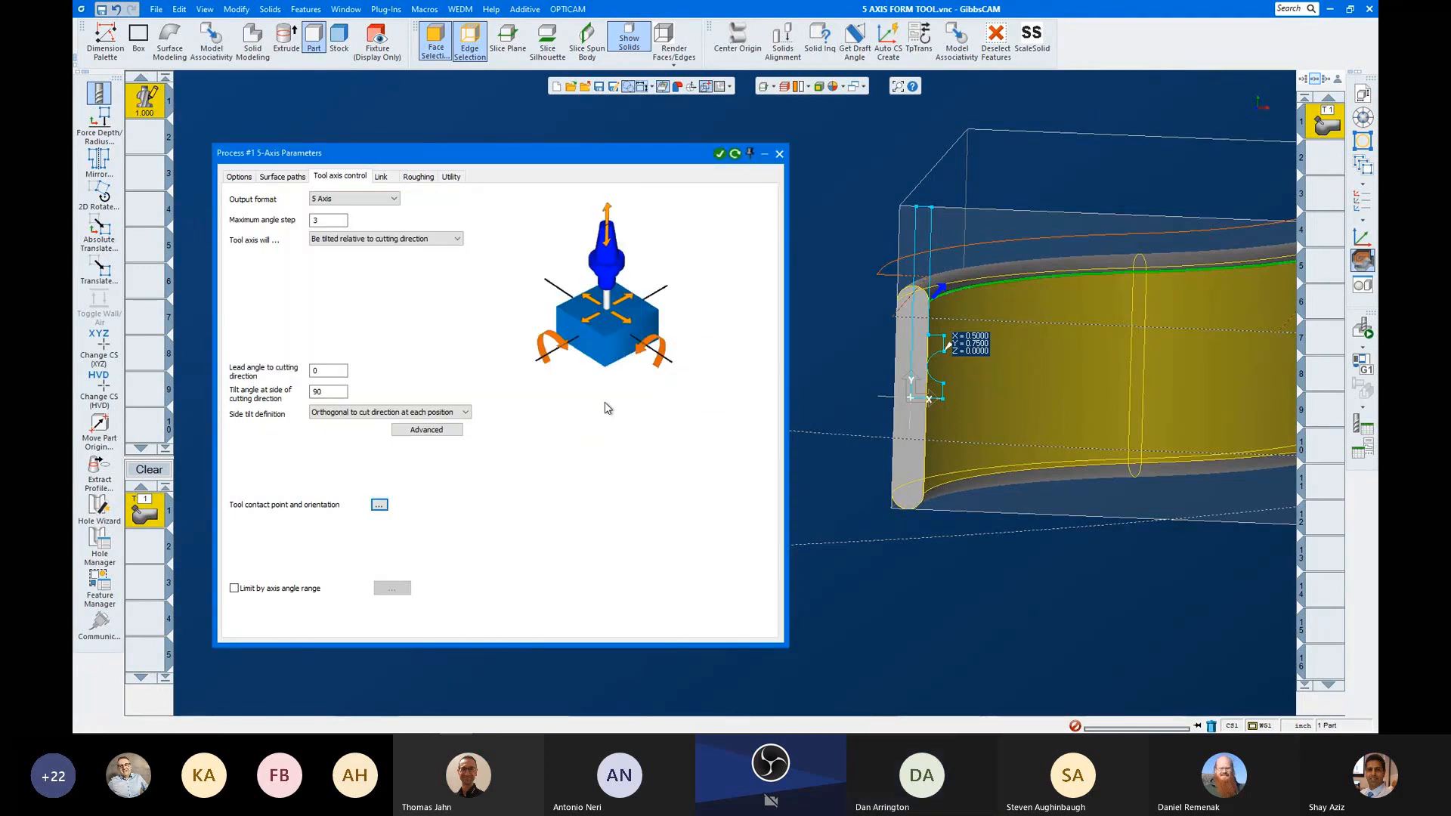
# Step: Open the link settings of process 1 to review the entry, exit and gap moves
pyautogui.click(383, 178)
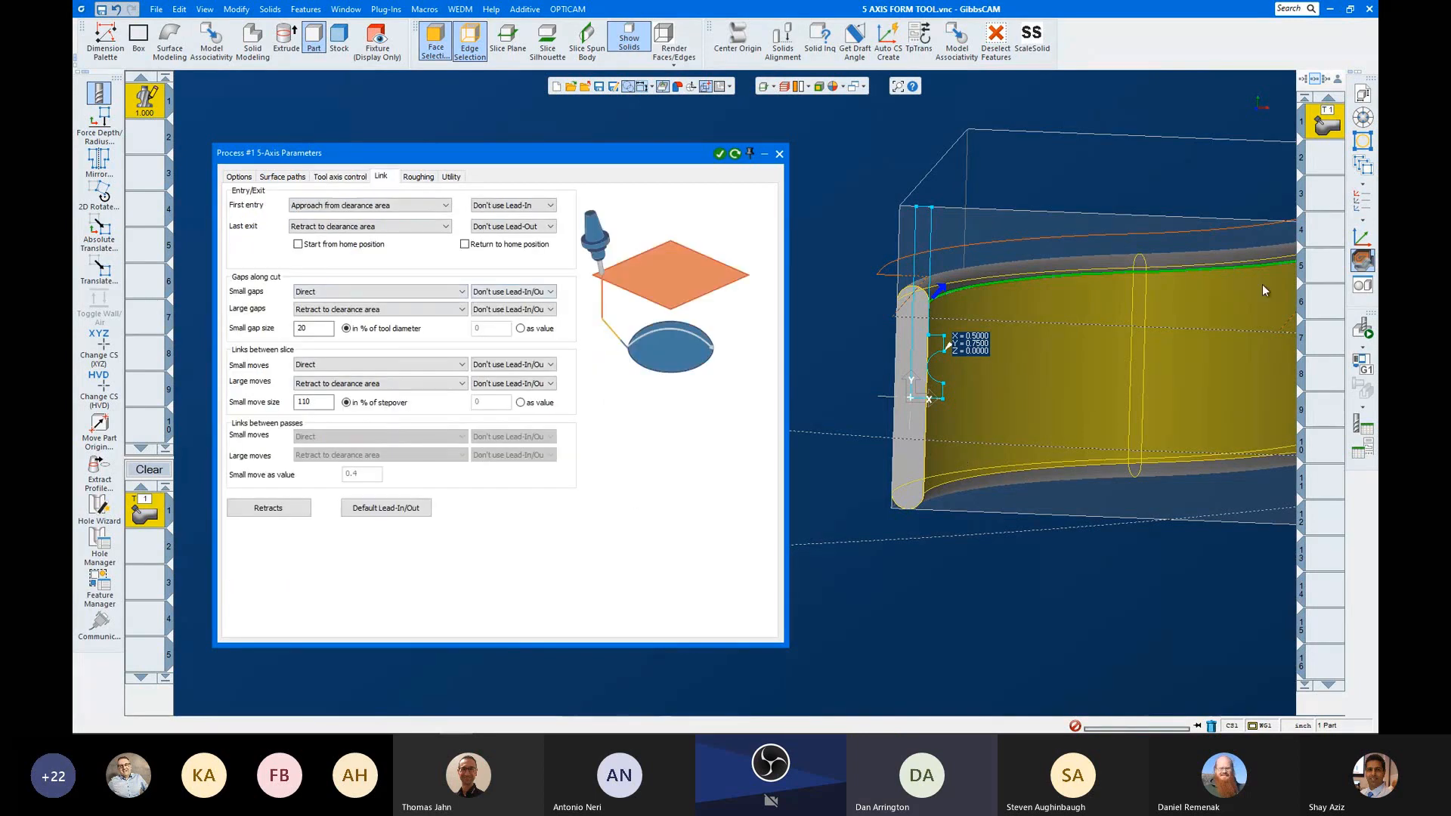
pyautogui.moveTo(964, 366); pyautogui.dragTo(940, 365, button='middle')
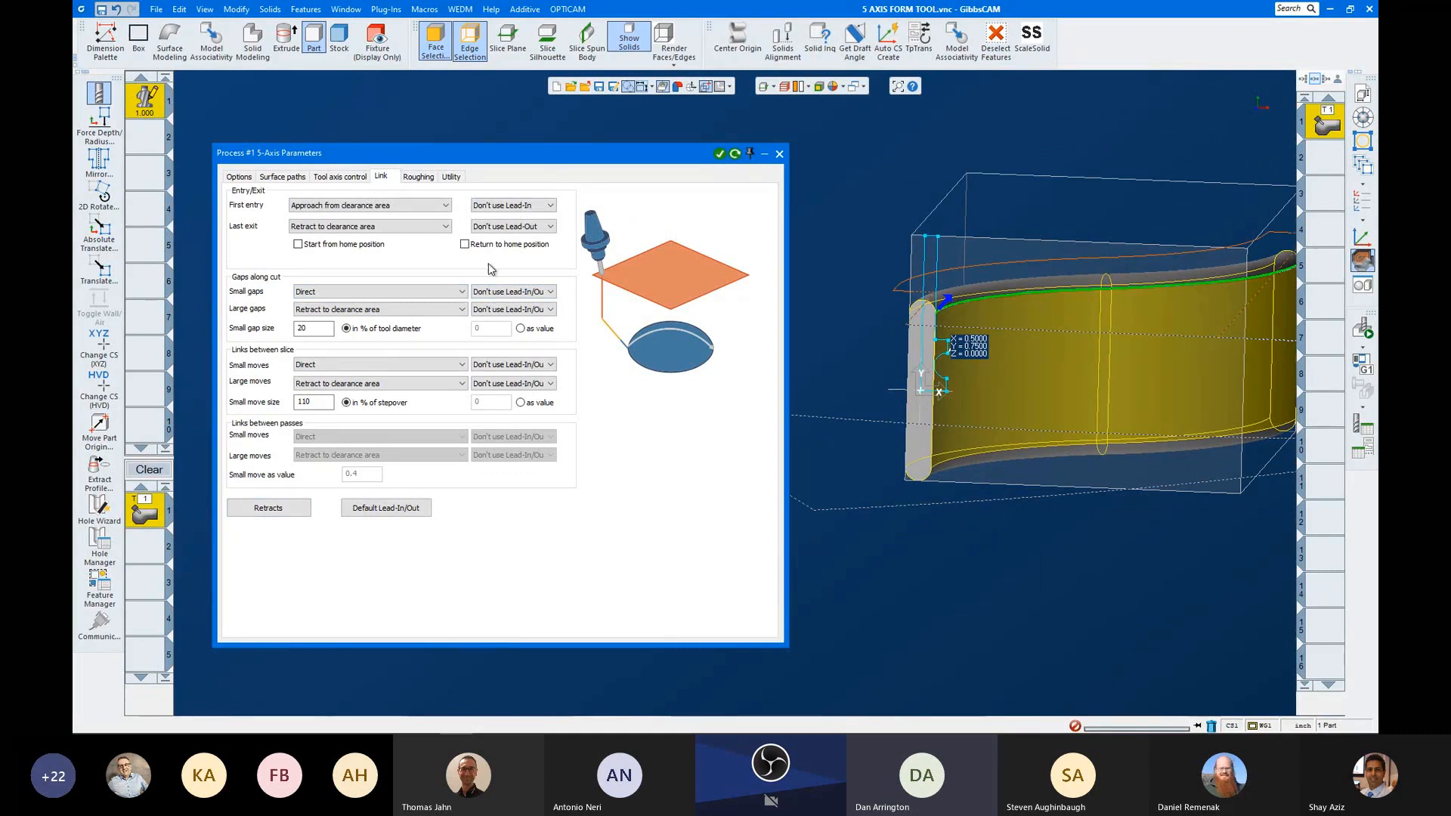
# Step: Recheck the surface paths settings of process 1 and leave the 5-axis parameters
pyautogui.click(284, 176)
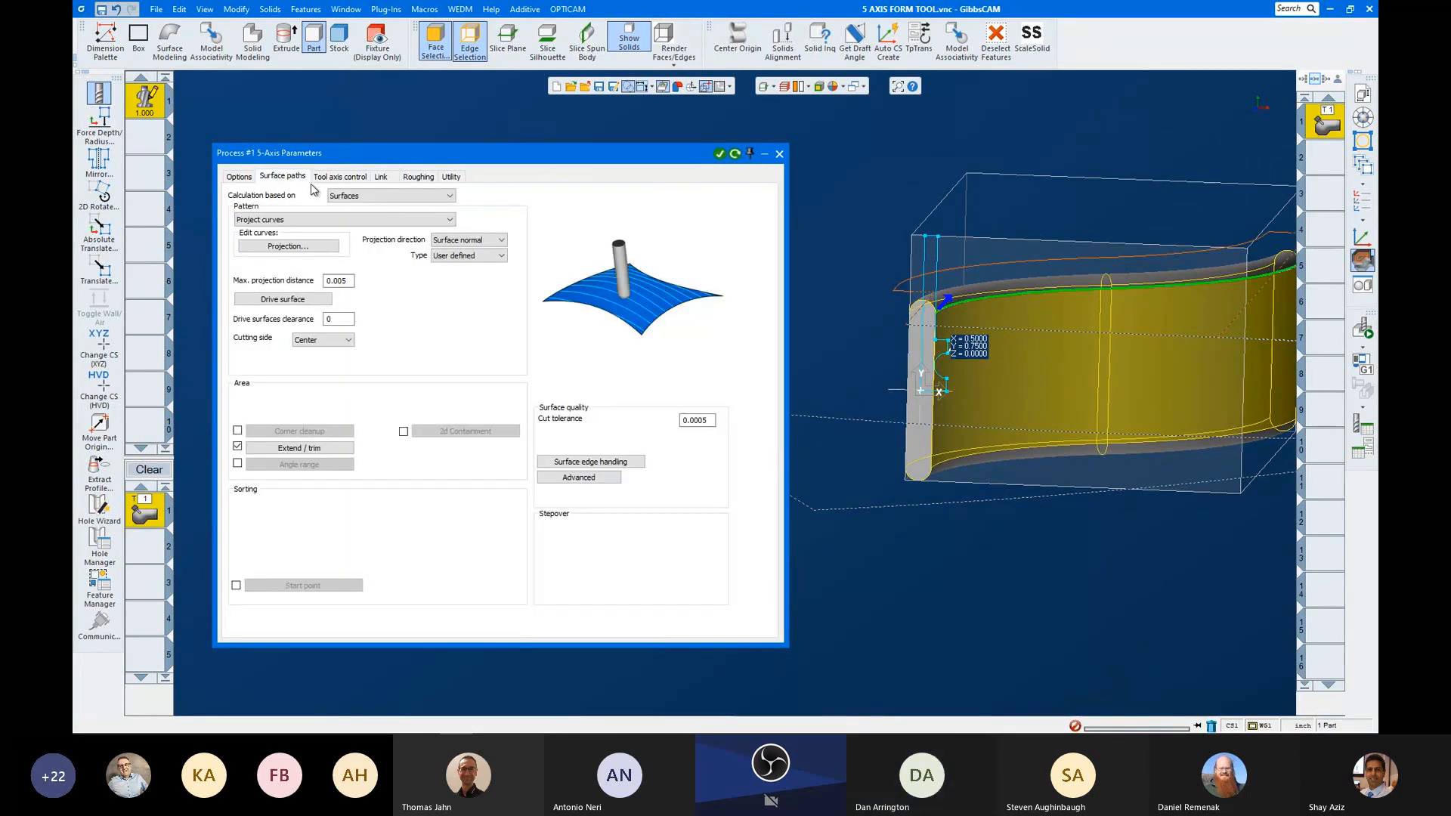
pyautogui.click(778, 154)
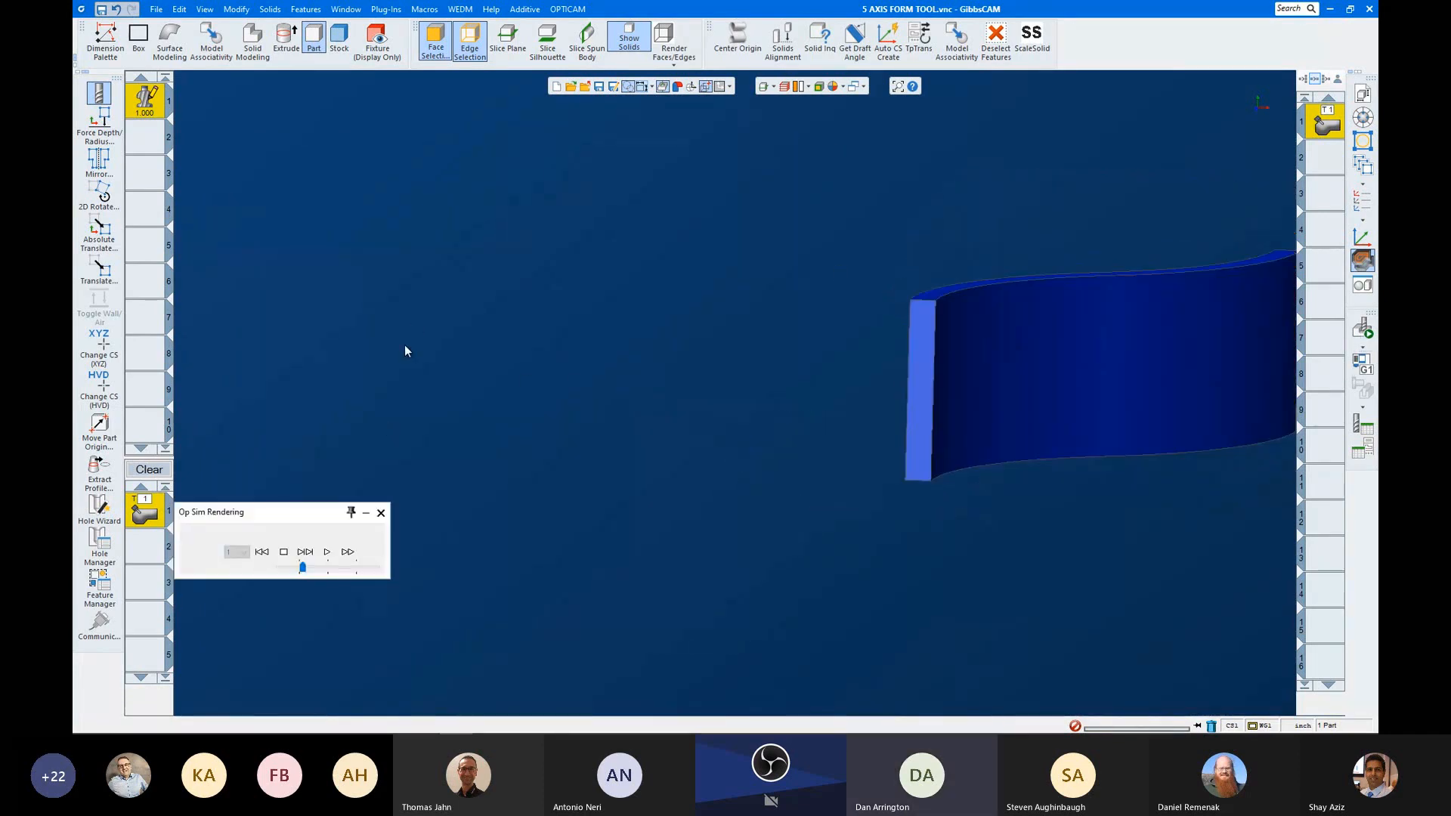
# Step: Run the operation's cut simulation and watch the form tool start rounding the part's edge from the end face
pyautogui.moveTo(542, 278); pyautogui.dragTo(501, 251, button='middle')
pyautogui.scroll(3, 515, 255)
pyautogui.scroll(3, 638, 401)
pyautogui.moveTo(638, 401); pyautogui.dragTo(638, 423, button='middle')
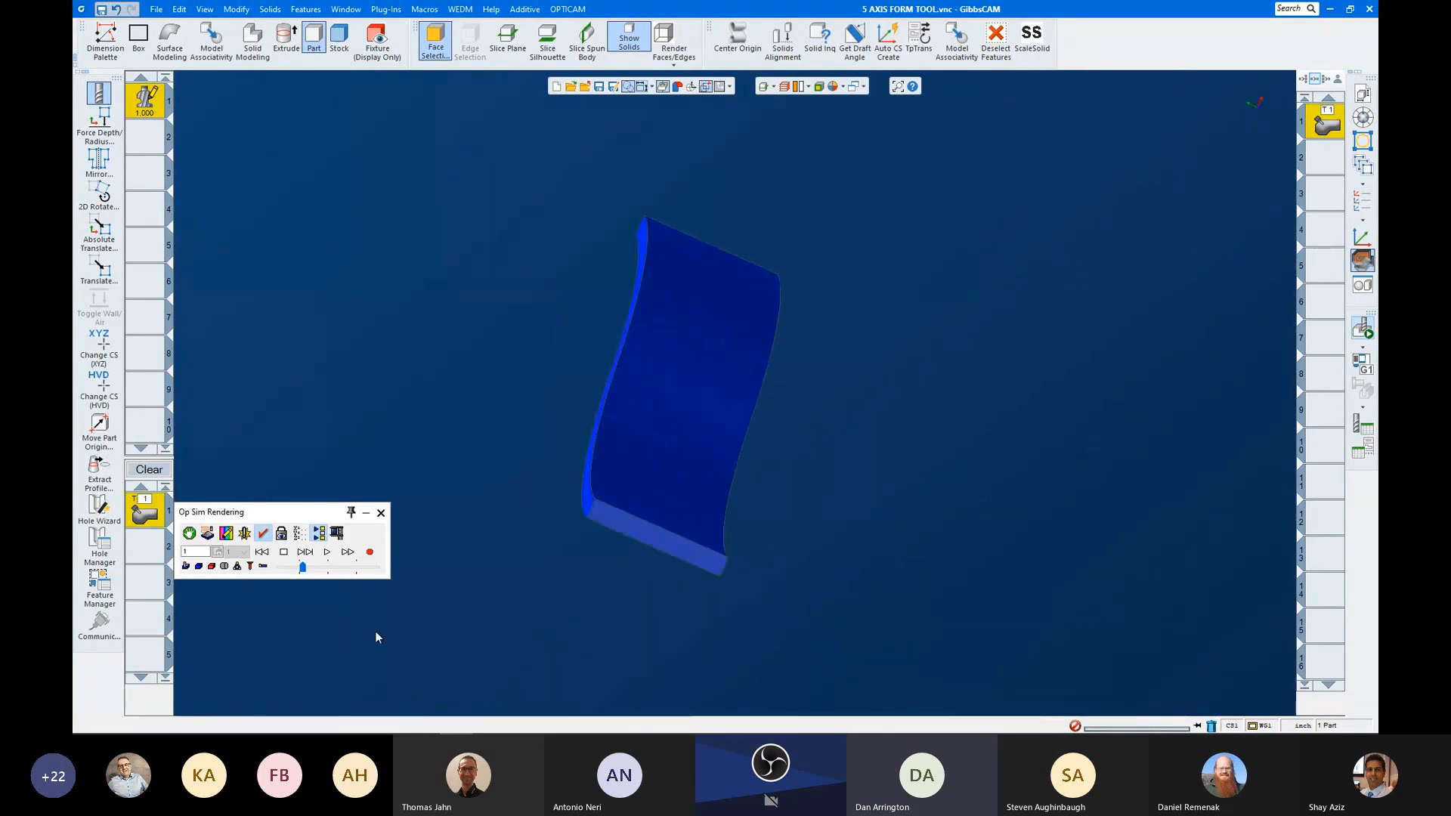
pyautogui.click(305, 554)
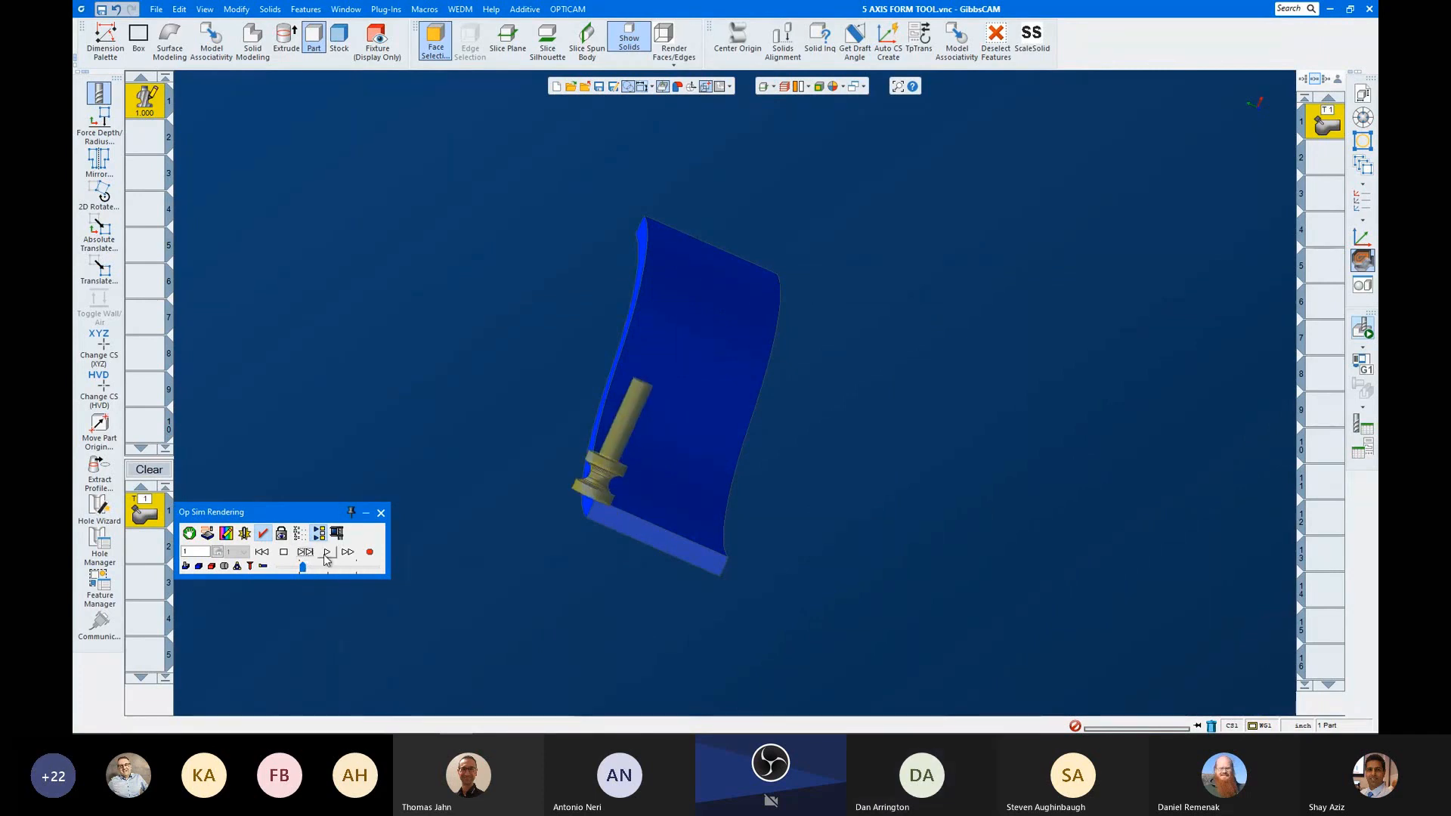
pyautogui.scroll(5, 521, 506)
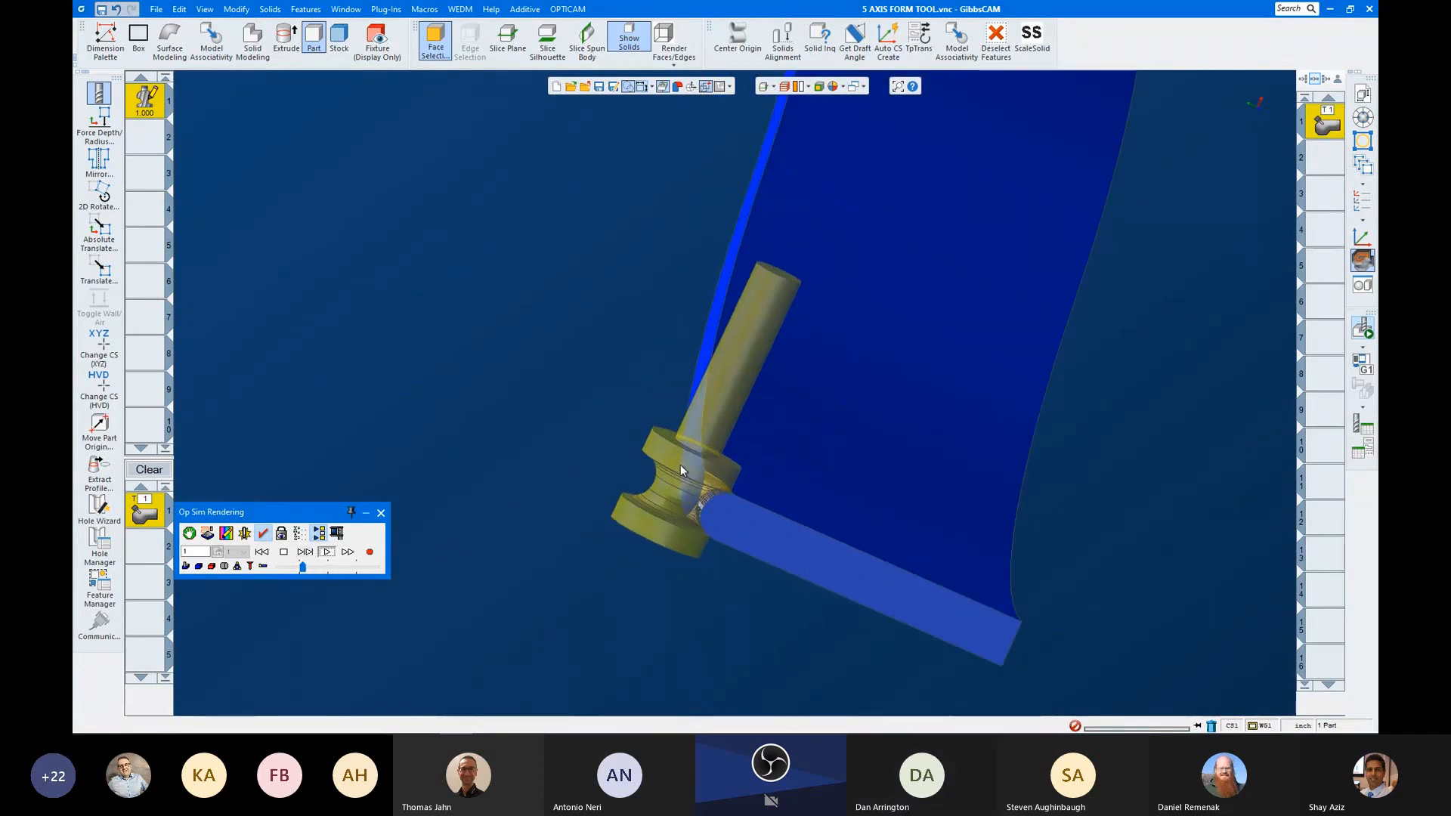
pyautogui.scroll(-5, 536, 480)
pyautogui.scroll(5, 536, 482)
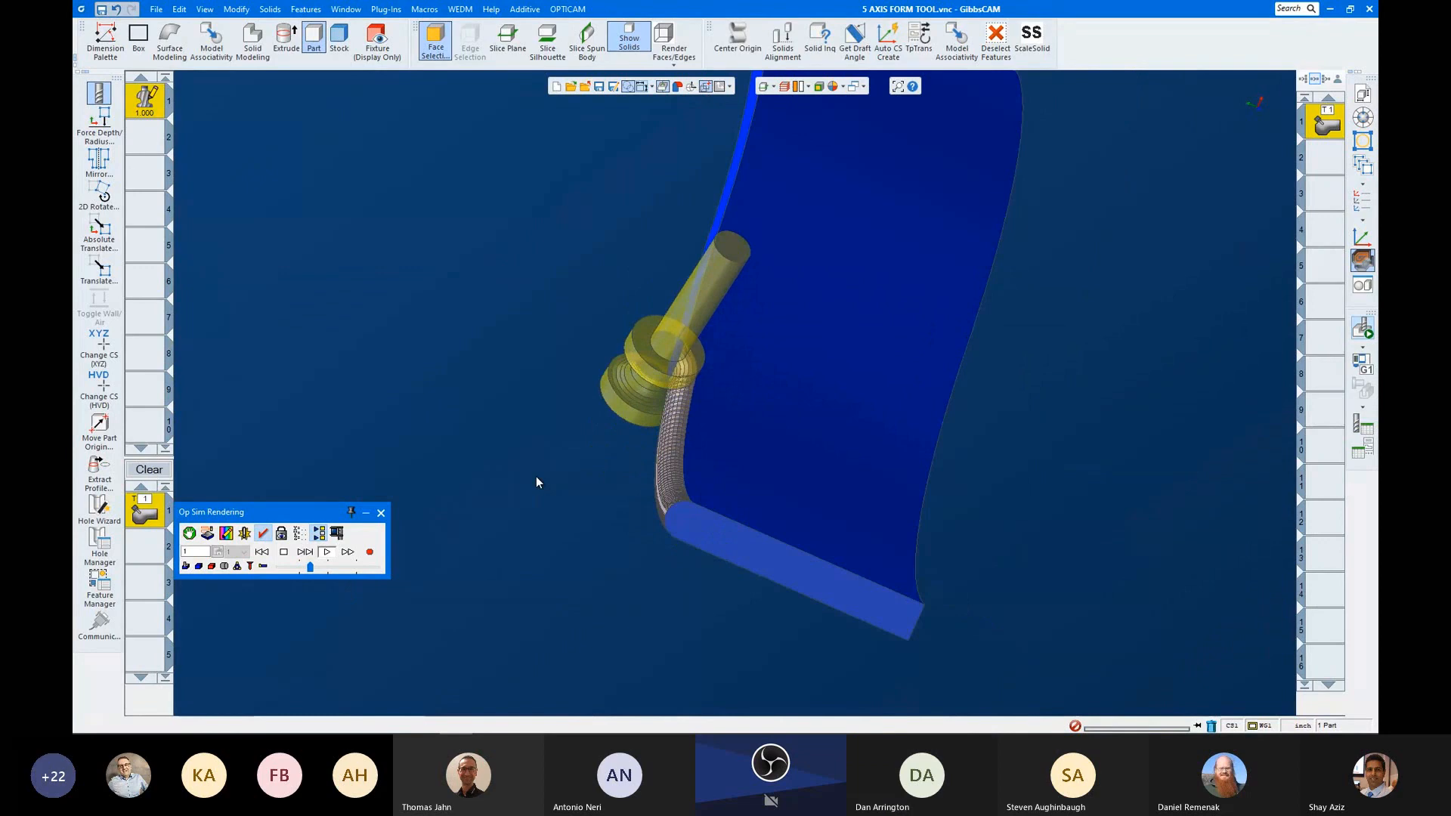
# Step: Examine the rounded surface that the form tool cuts along the rest of the S-shaped edge
pyautogui.scroll(-5, 537, 482)
pyautogui.moveTo(618, 466); pyautogui.dragTo(881, 288, button='middle')
pyautogui.scroll(-3, 923, 337)
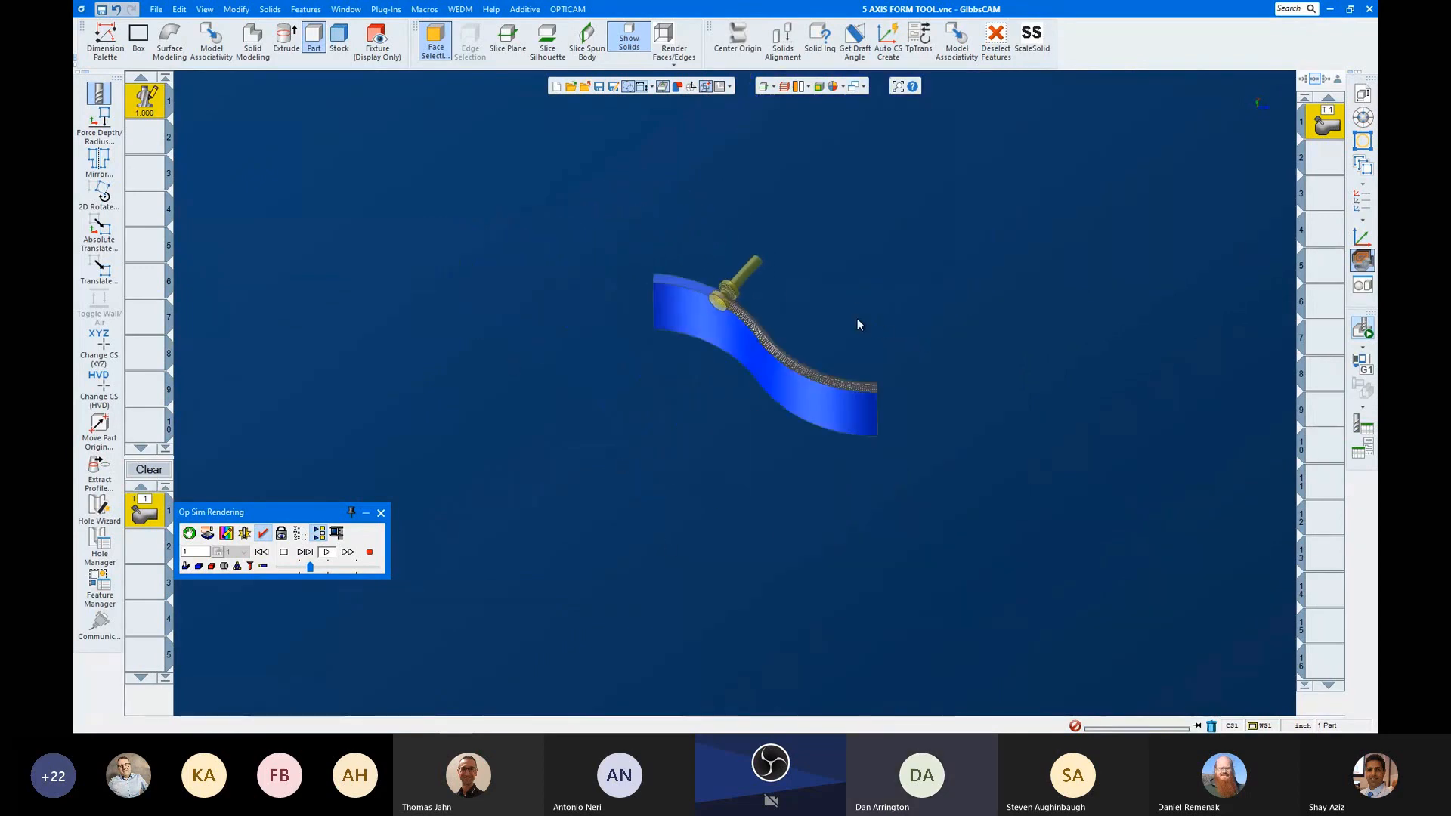
pyautogui.scroll(8, 696, 307)
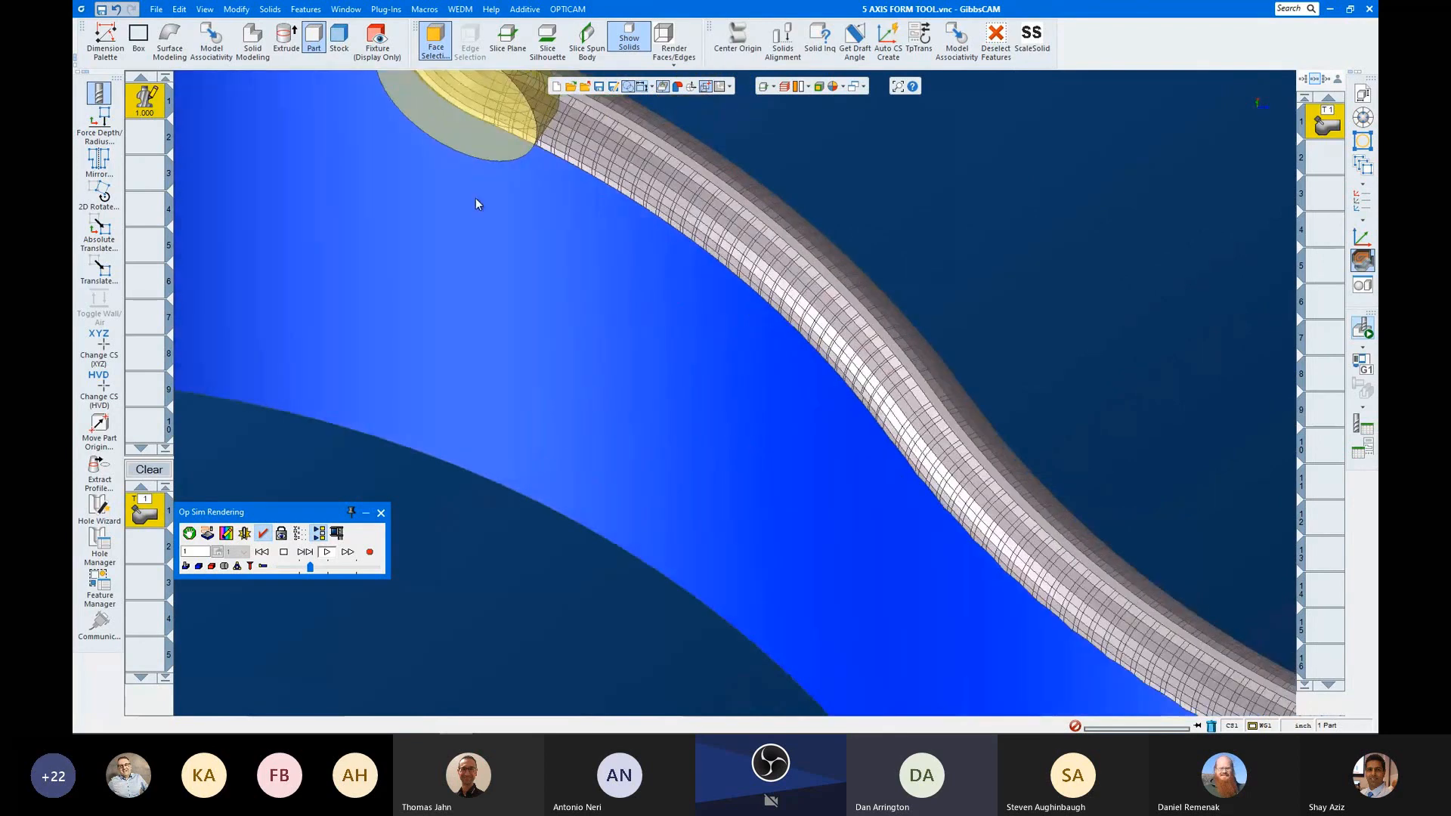
pyautogui.scroll(-8, 475, 198)
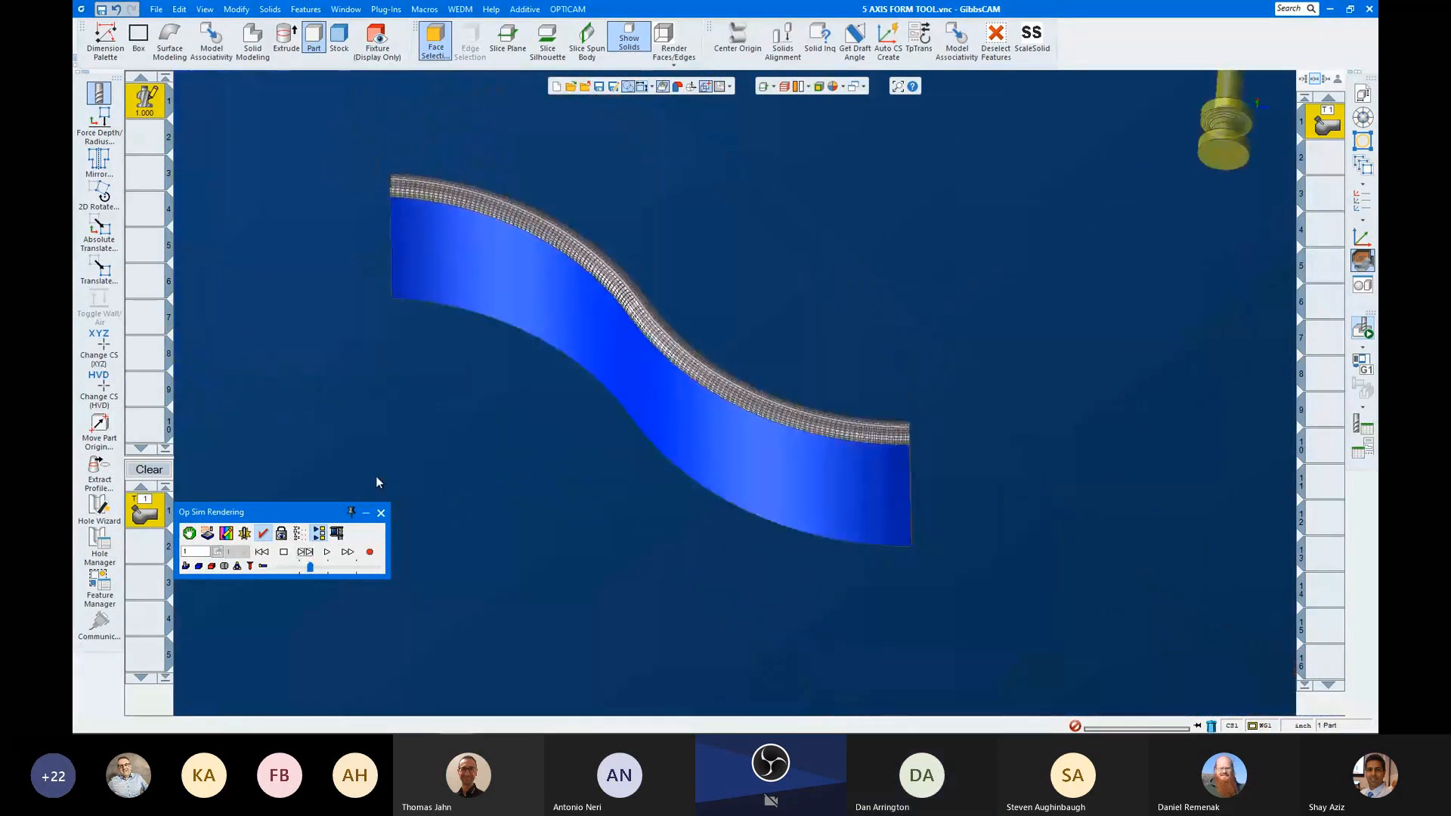
# Step: Replay the cut simulation, pause it part-way along the edge and examine how the form tool's profile meets the part
pyautogui.click(305, 552)
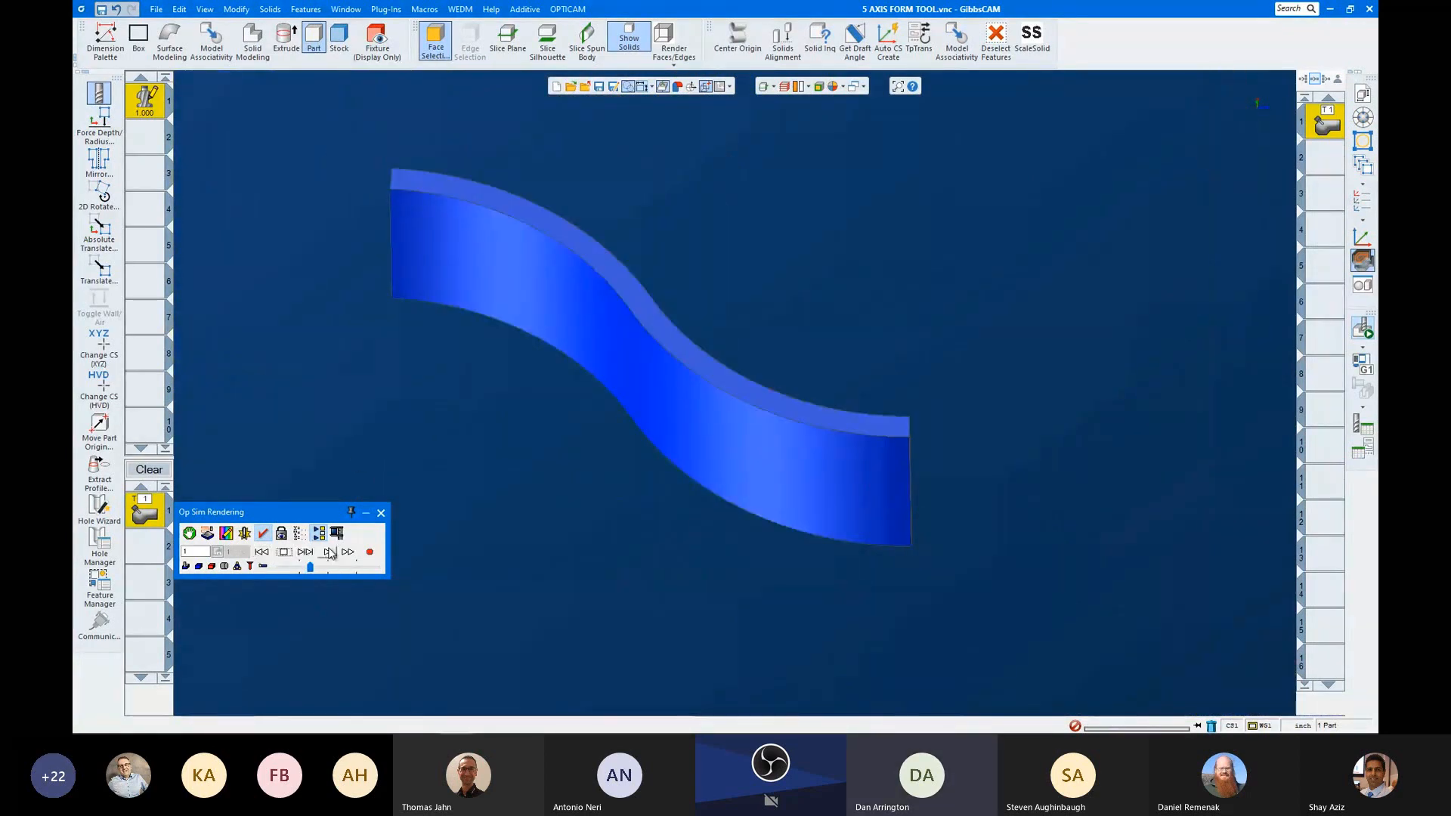
pyautogui.click(307, 552)
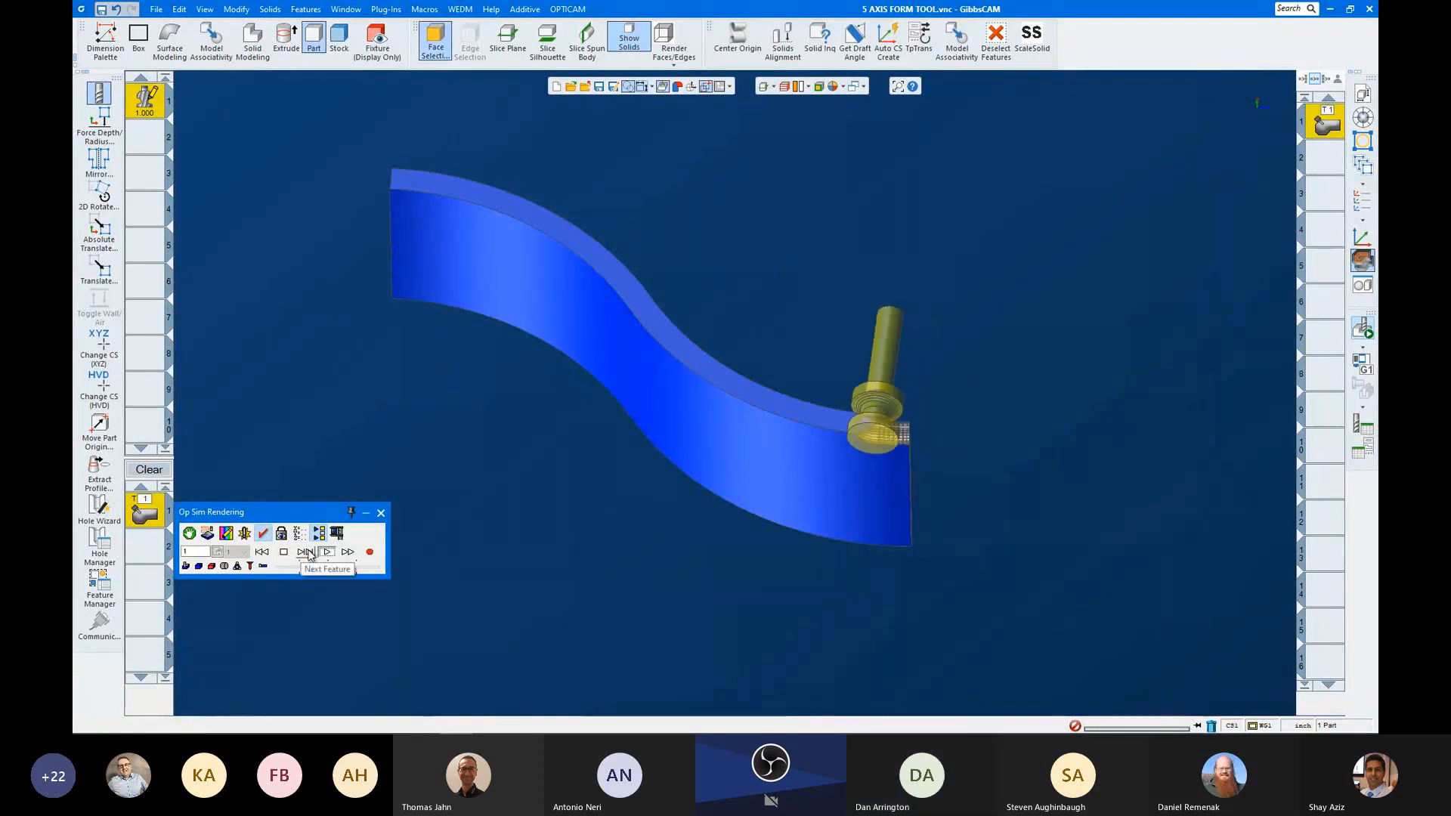
pyautogui.click(308, 553)
pyautogui.moveTo(837, 370); pyautogui.dragTo(516, 610, button='middle')
pyautogui.scroll(4, 744, 416)
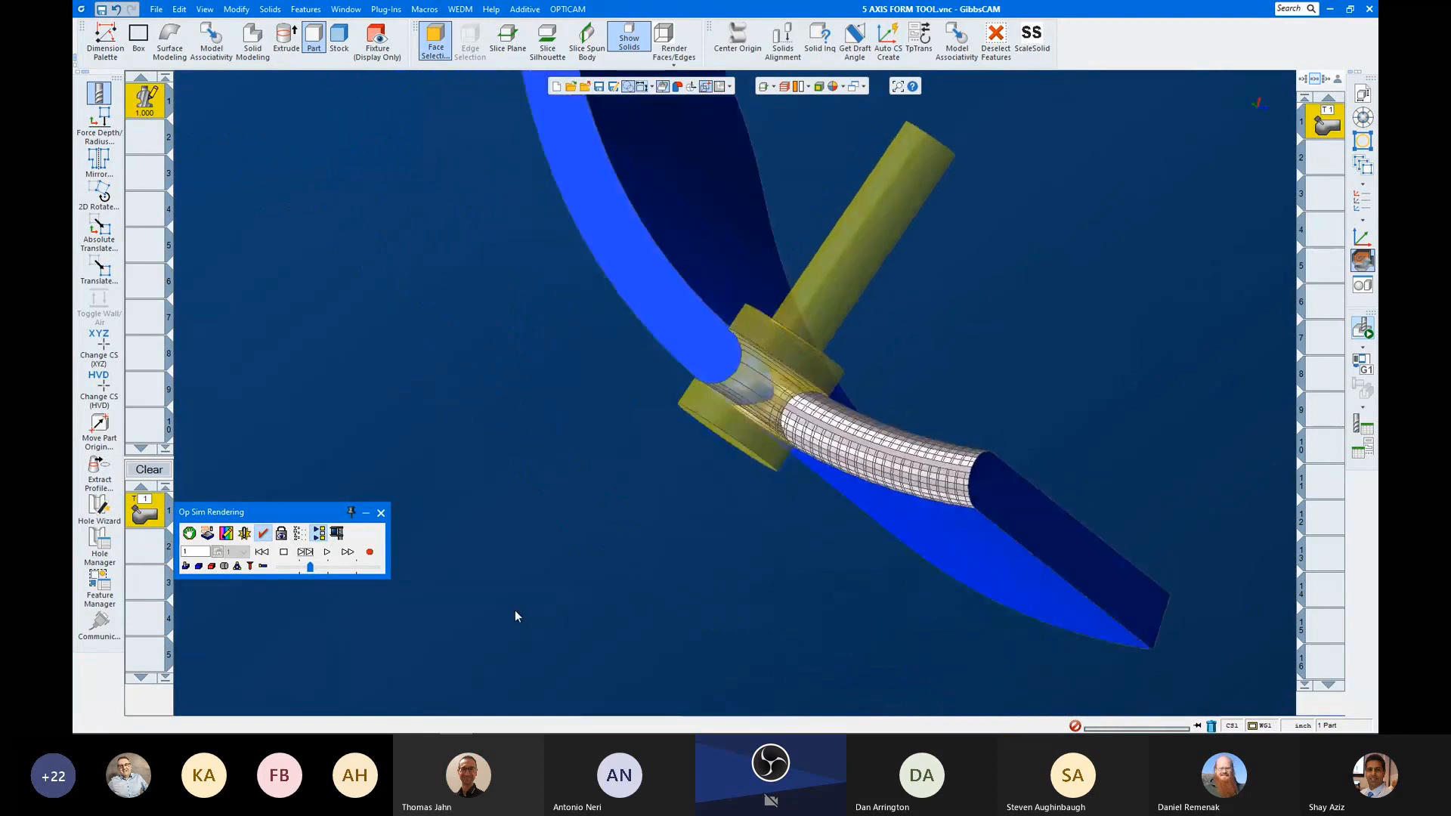
pyautogui.scroll(2, 799, 438)
pyautogui.scroll(-3, 672, 495)
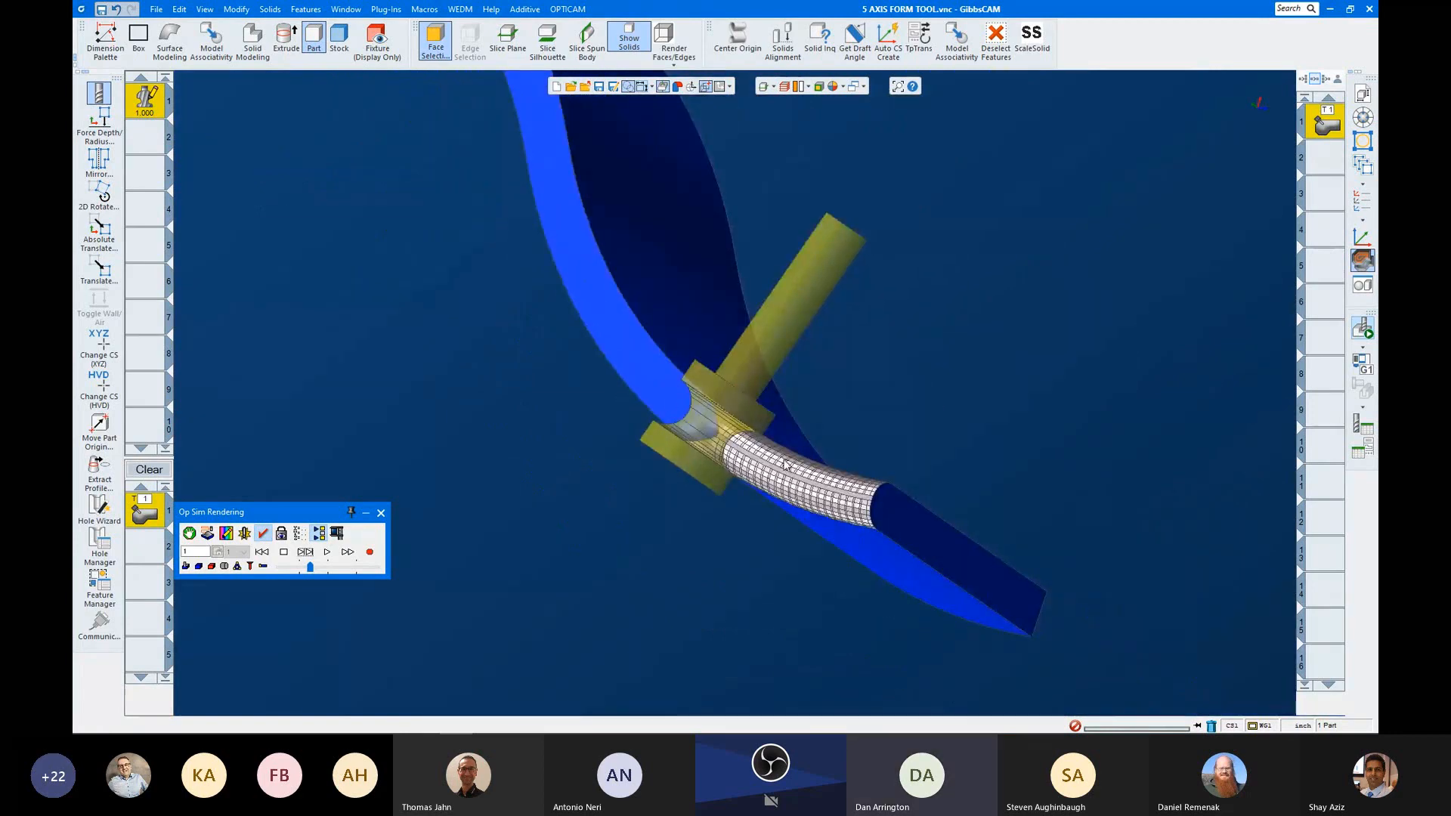
# Step: Examine from several angles how the form tool fits the rounded edge of the curved part during the paused simulation
pyautogui.moveTo(868, 544); pyautogui.dragTo(826, 434, button='middle')
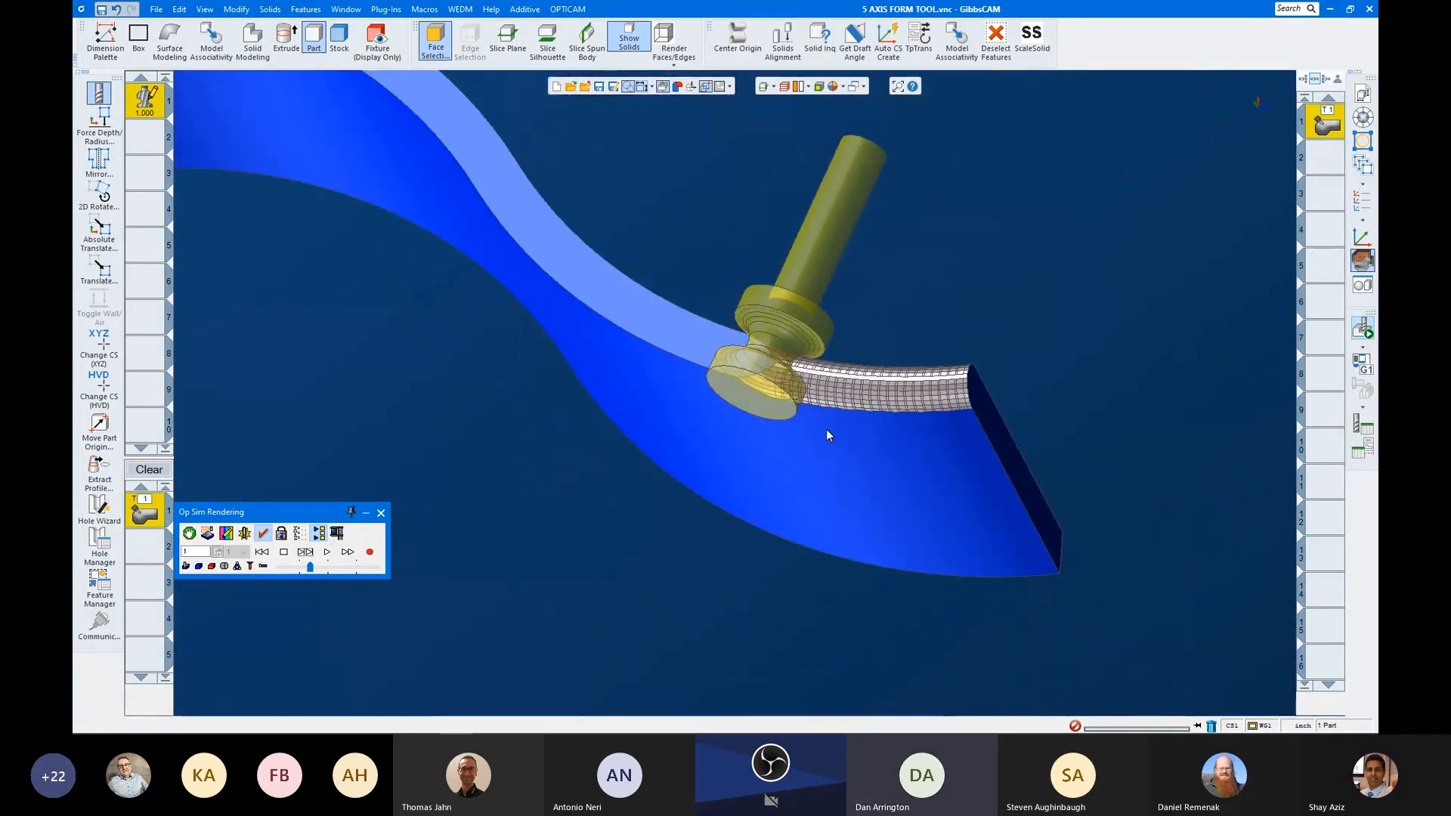
pyautogui.scroll(5, 784, 431)
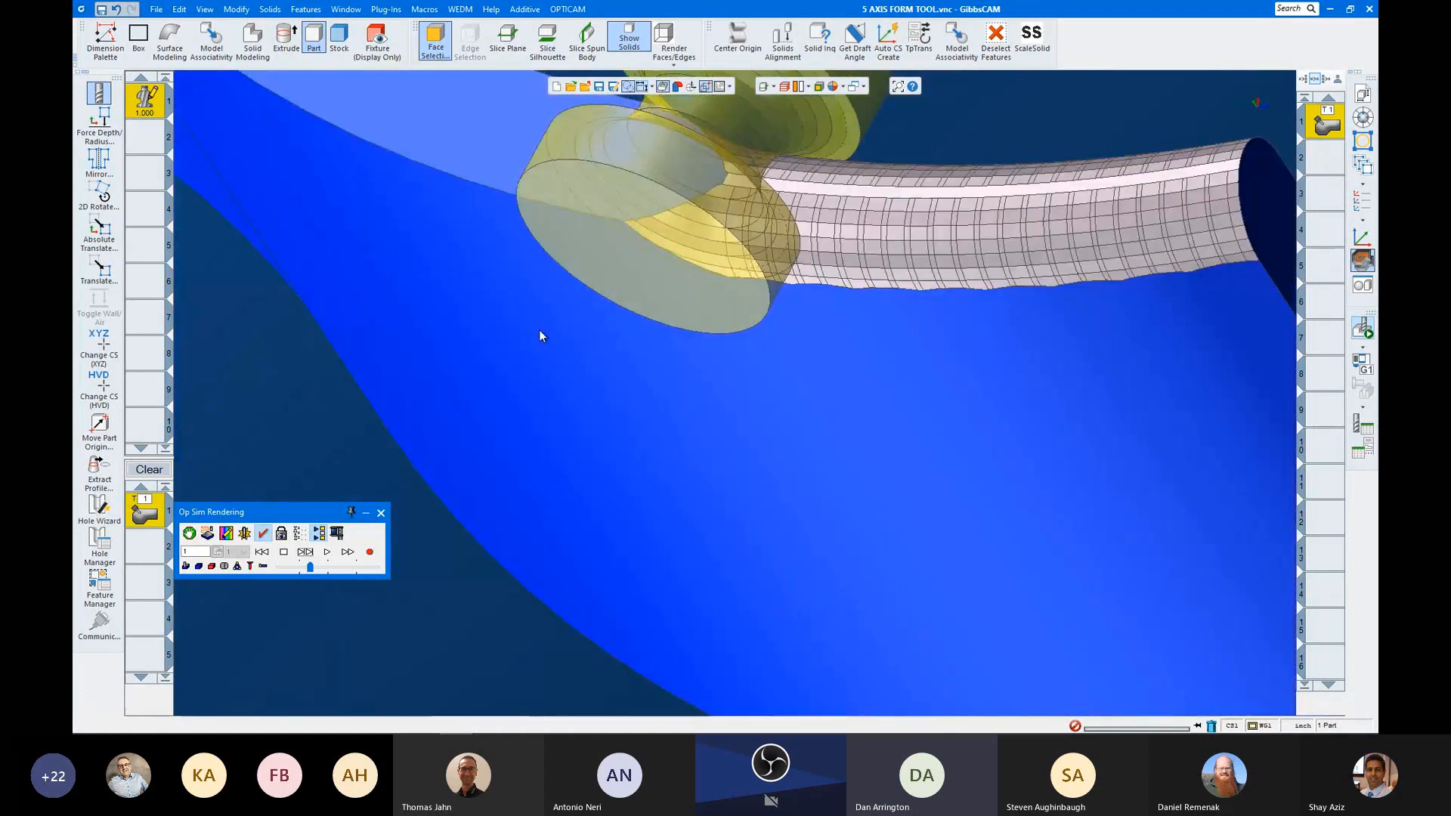
pyautogui.moveTo(539, 330); pyautogui.dragTo(551, 338, button='middle')
pyautogui.moveTo(786, 222); pyautogui.dragTo(677, 258, button='middle')
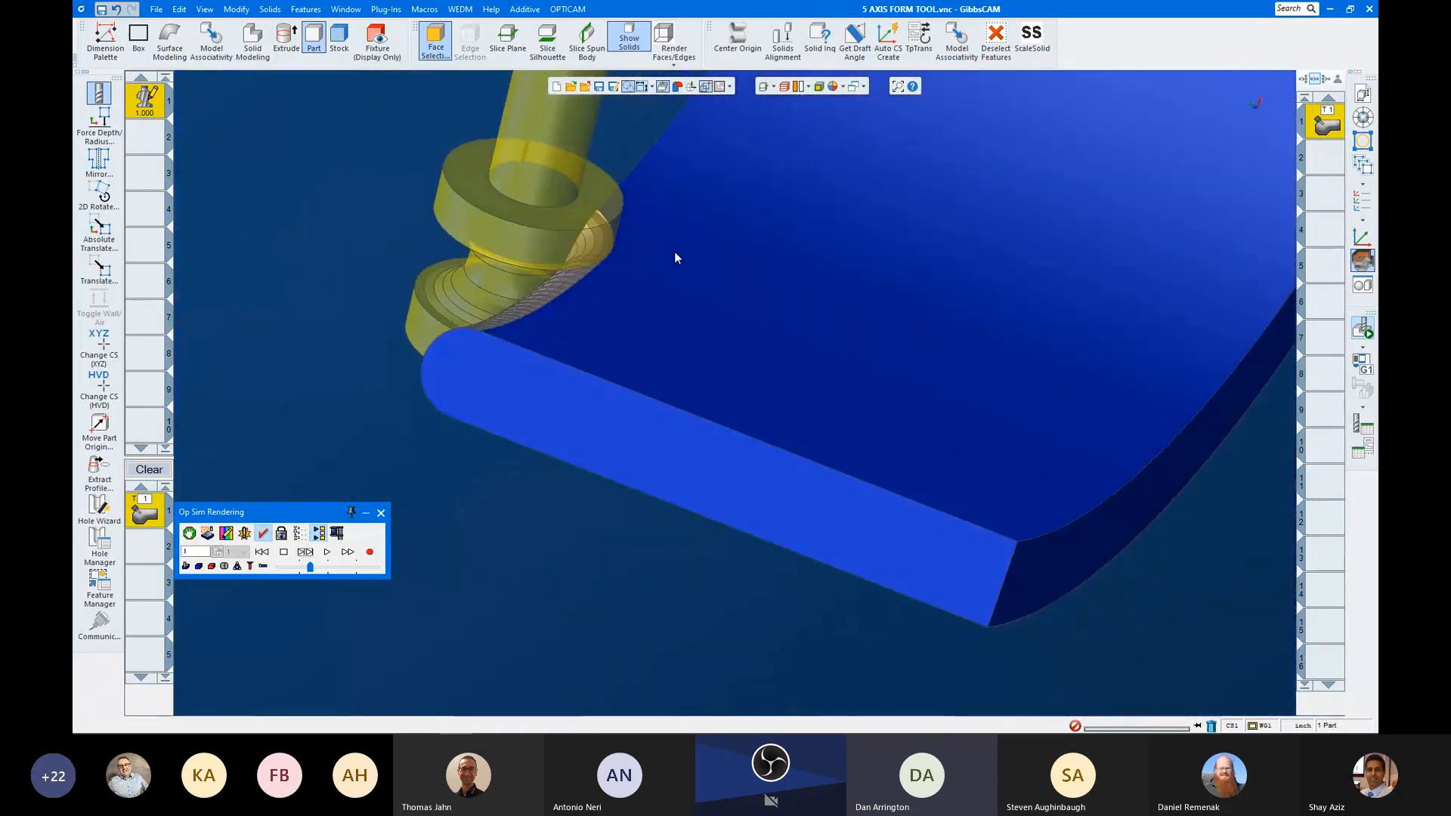
pyautogui.scroll(3, 675, 258)
pyautogui.moveTo(552, 275); pyautogui.dragTo(548, 121, button='middle')
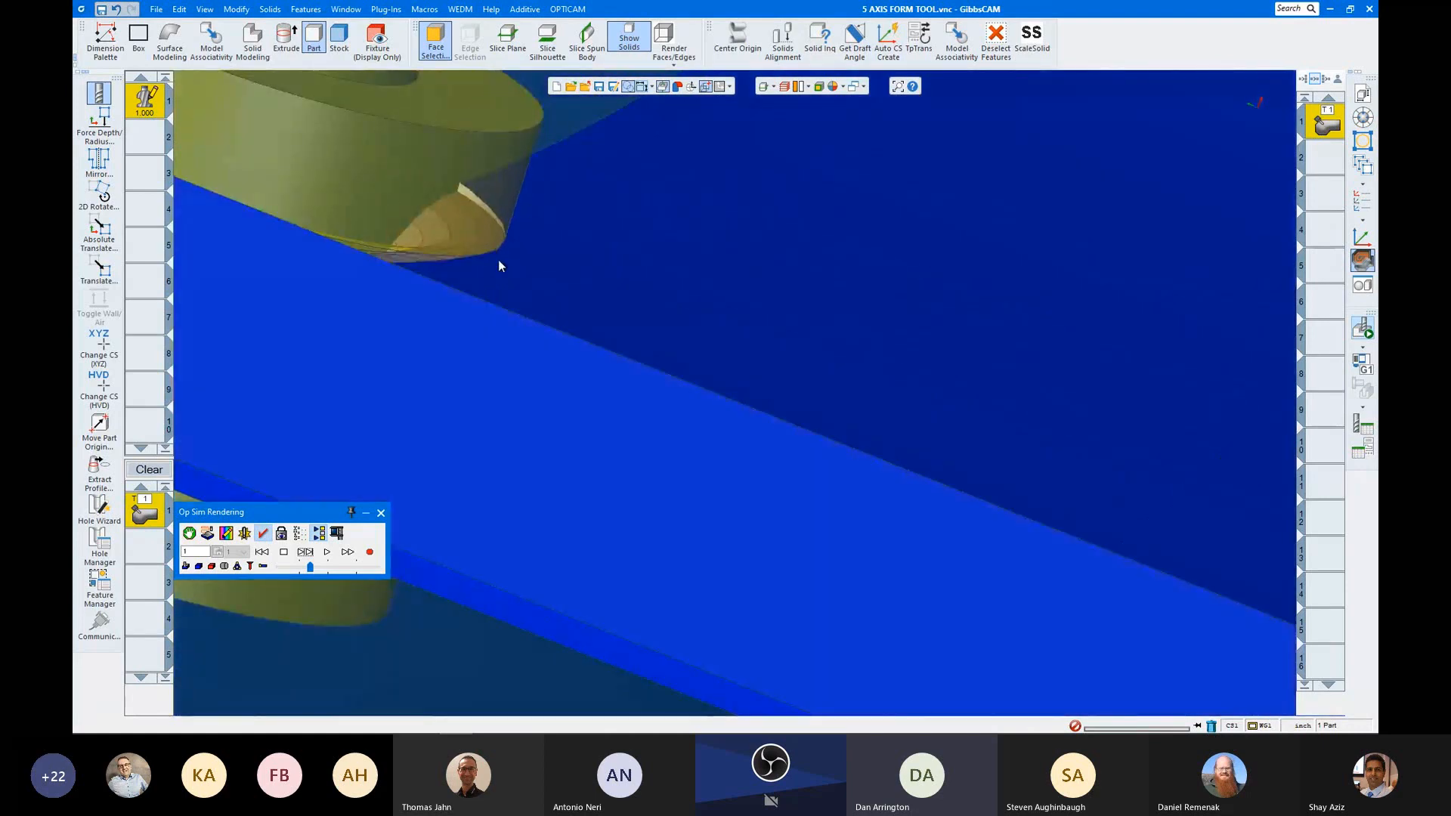
pyautogui.scroll(-3, 507, 227)
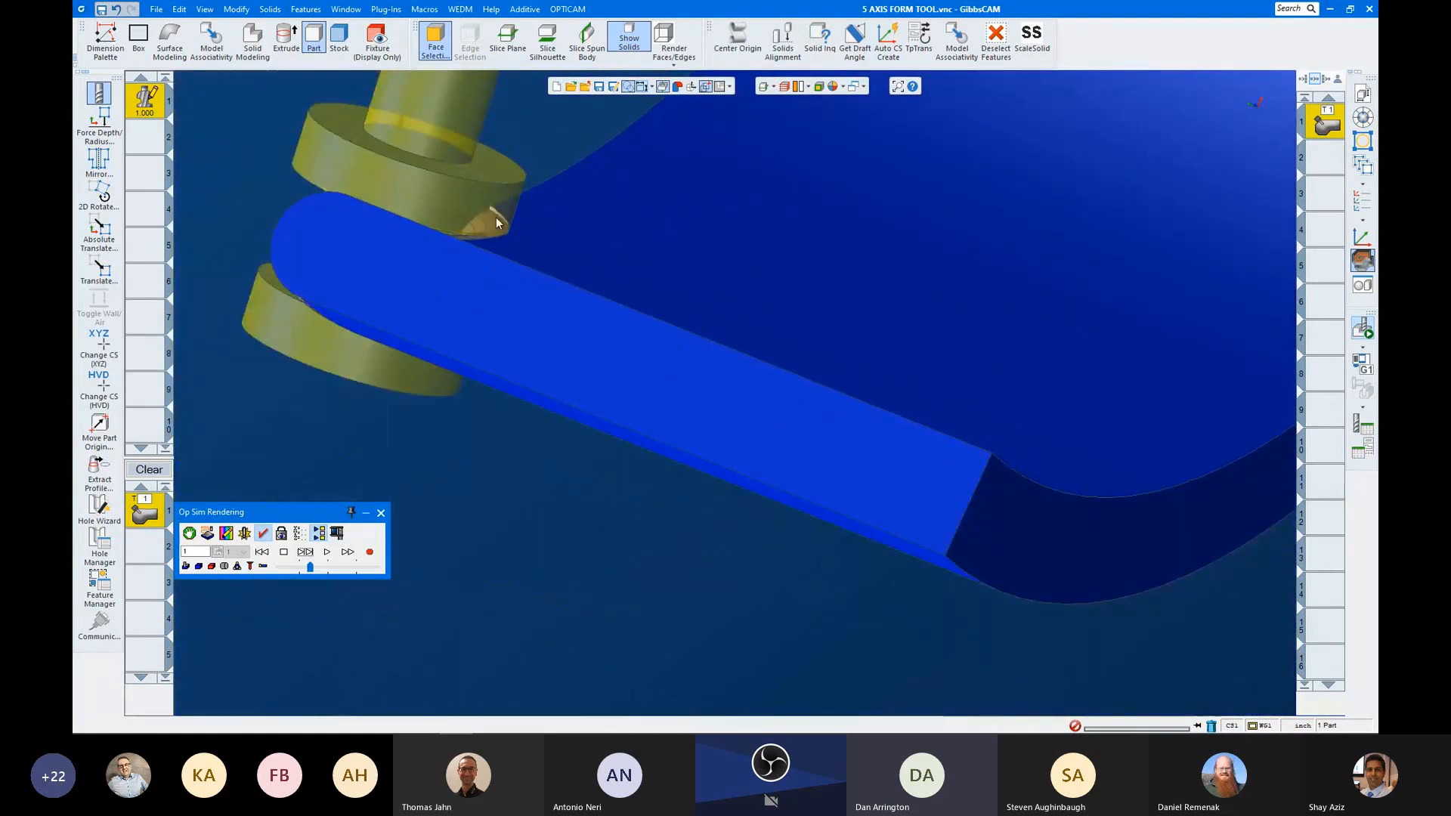
pyautogui.scroll(-3, 496, 217)
pyautogui.moveTo(424, 282); pyautogui.dragTo(831, 447, button='middle')
pyautogui.scroll(3, 476, 264)
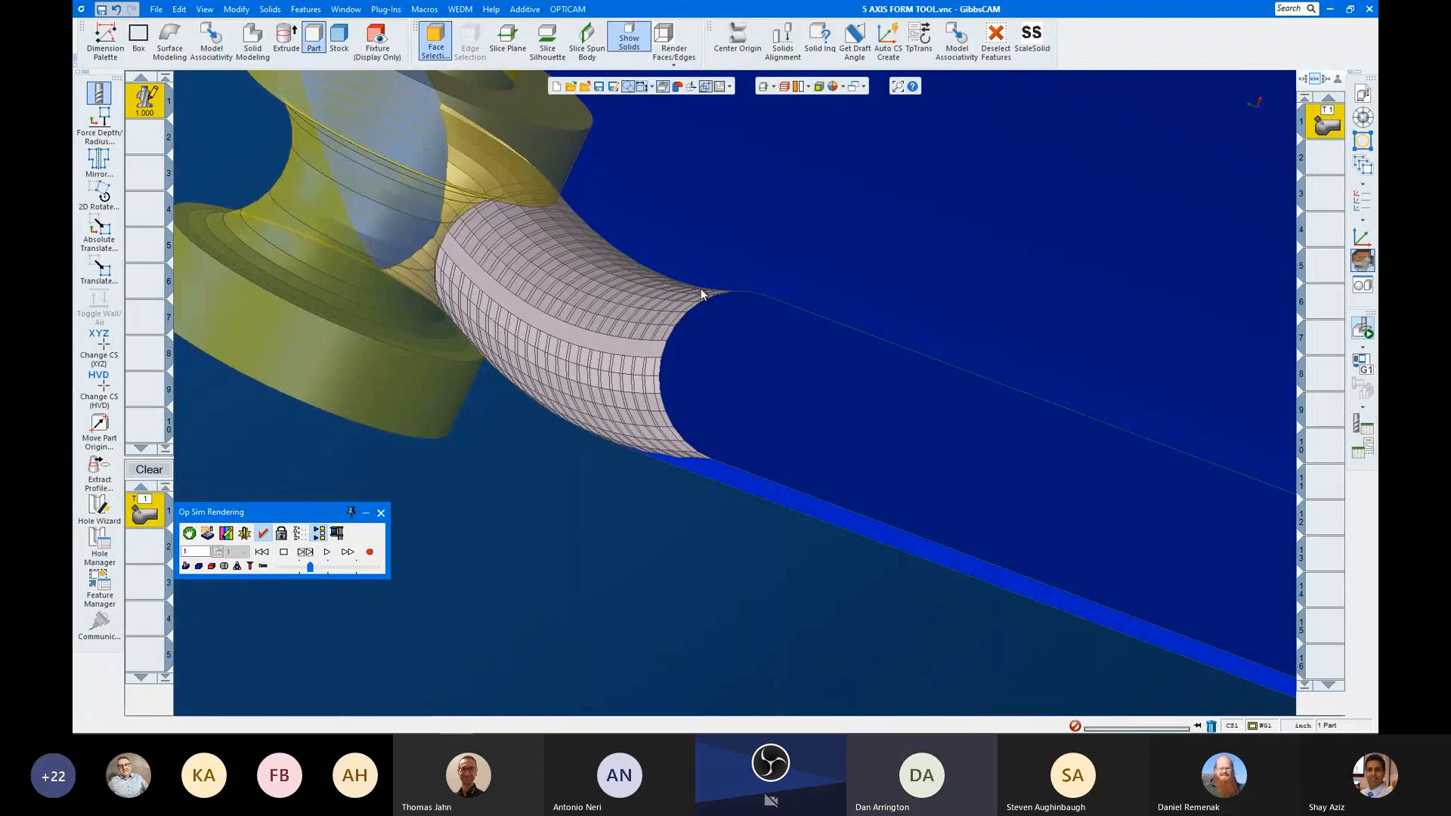
pyautogui.moveTo(823, 299); pyautogui.dragTo(709, 270, button='middle')
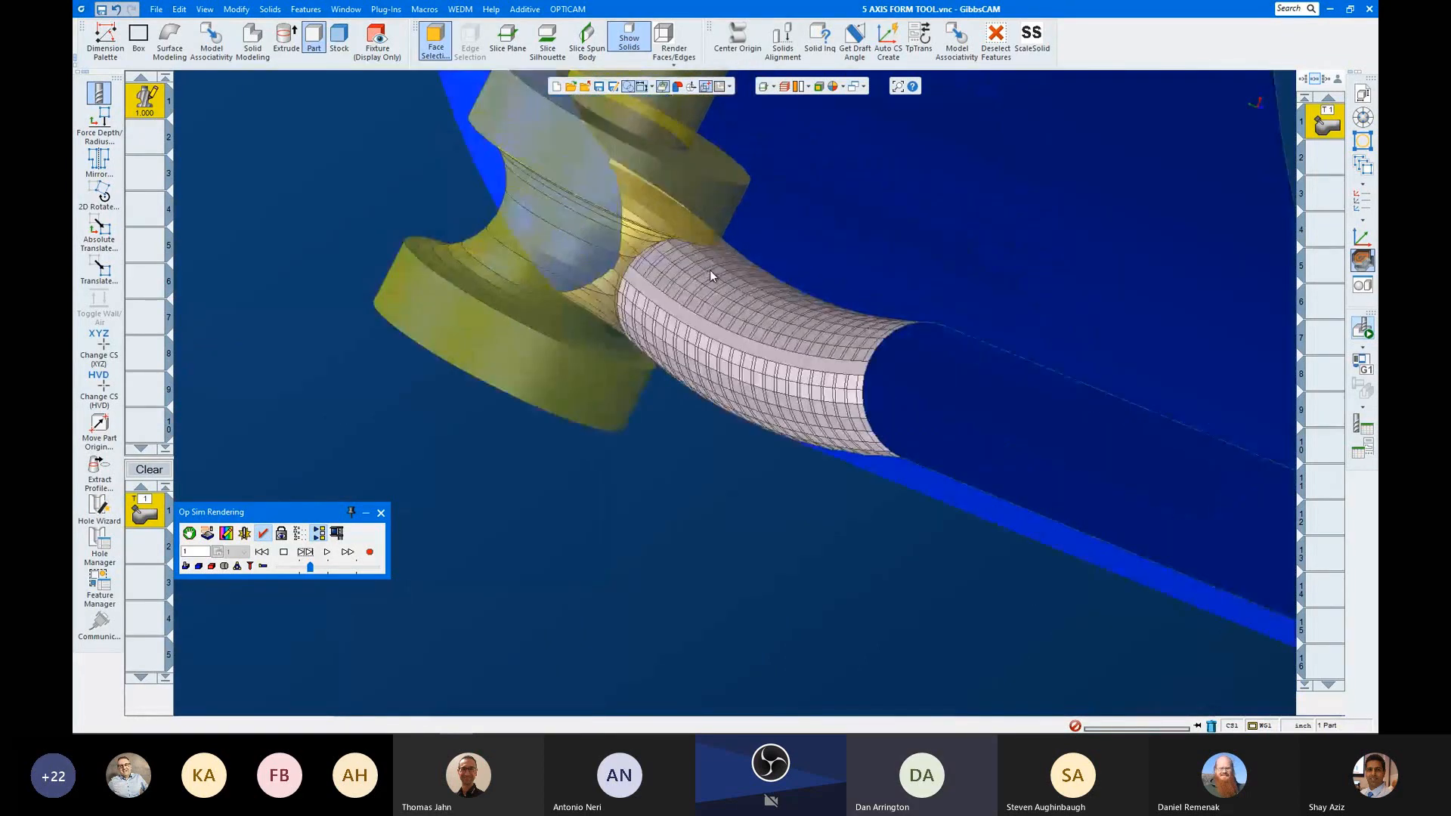
pyautogui.scroll(2, 710, 270)
pyautogui.scroll(-3, 712, 269)
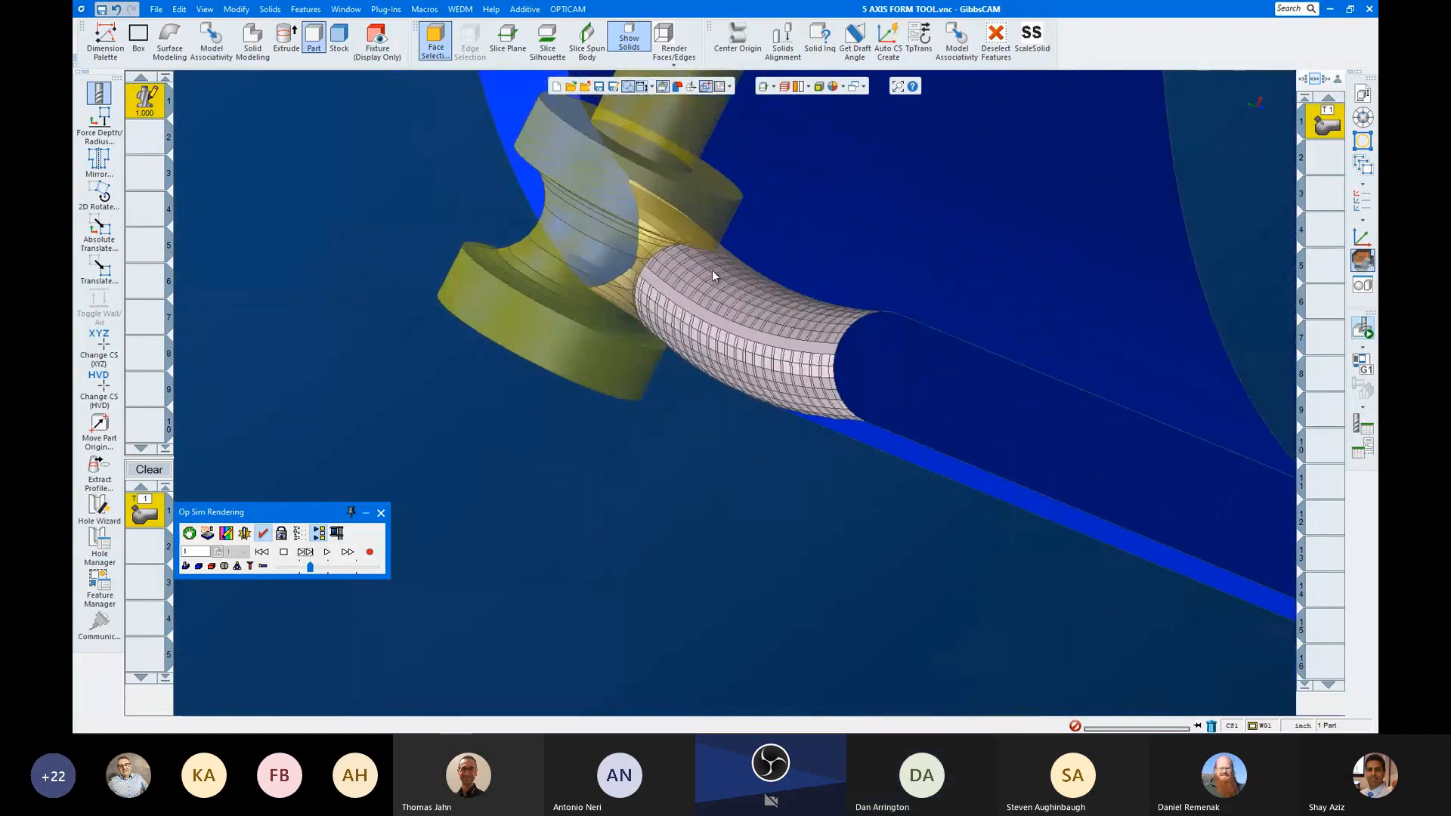
pyautogui.scroll(2, 690, 239)
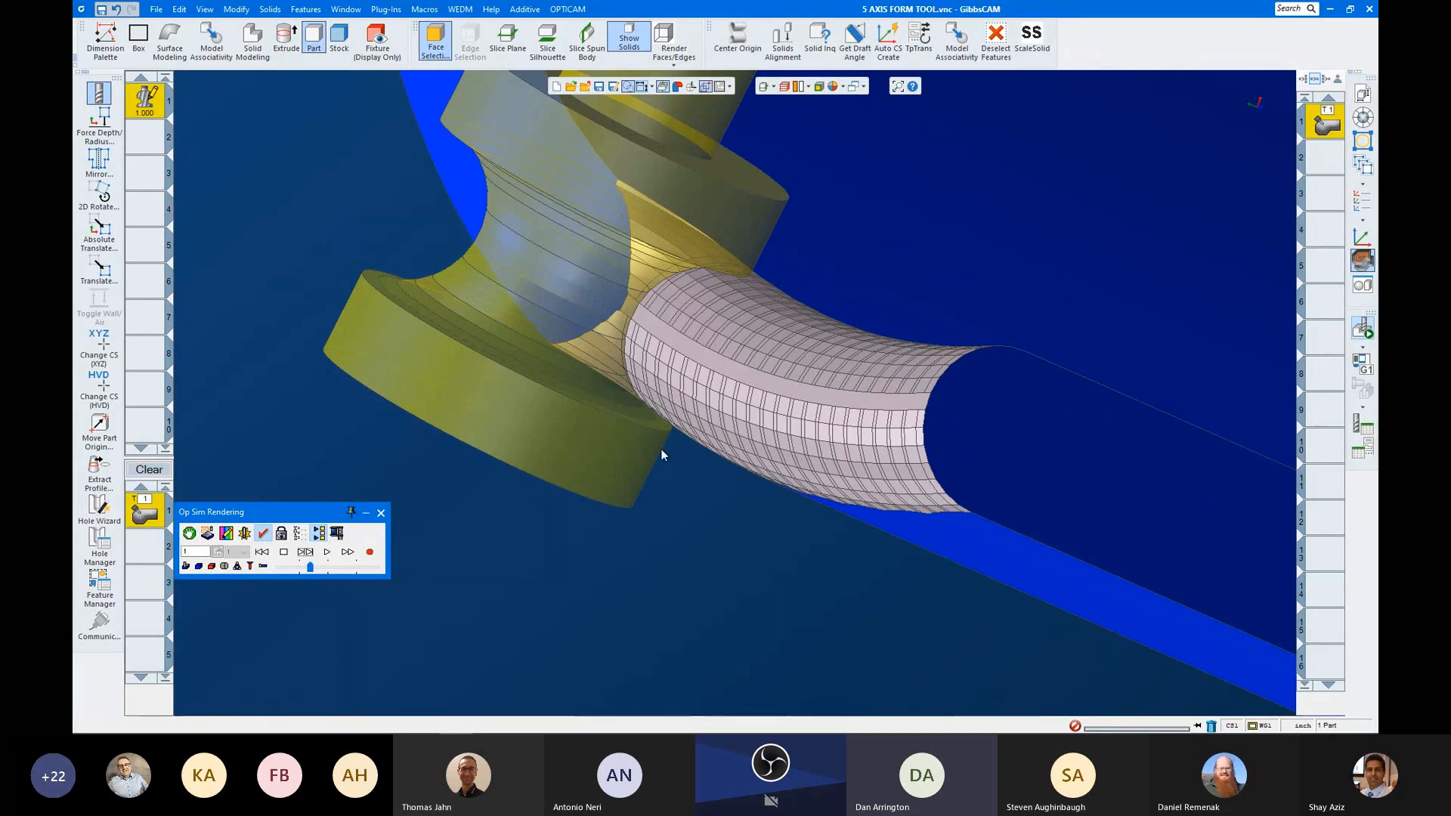
pyautogui.scroll(-4, 742, 245)
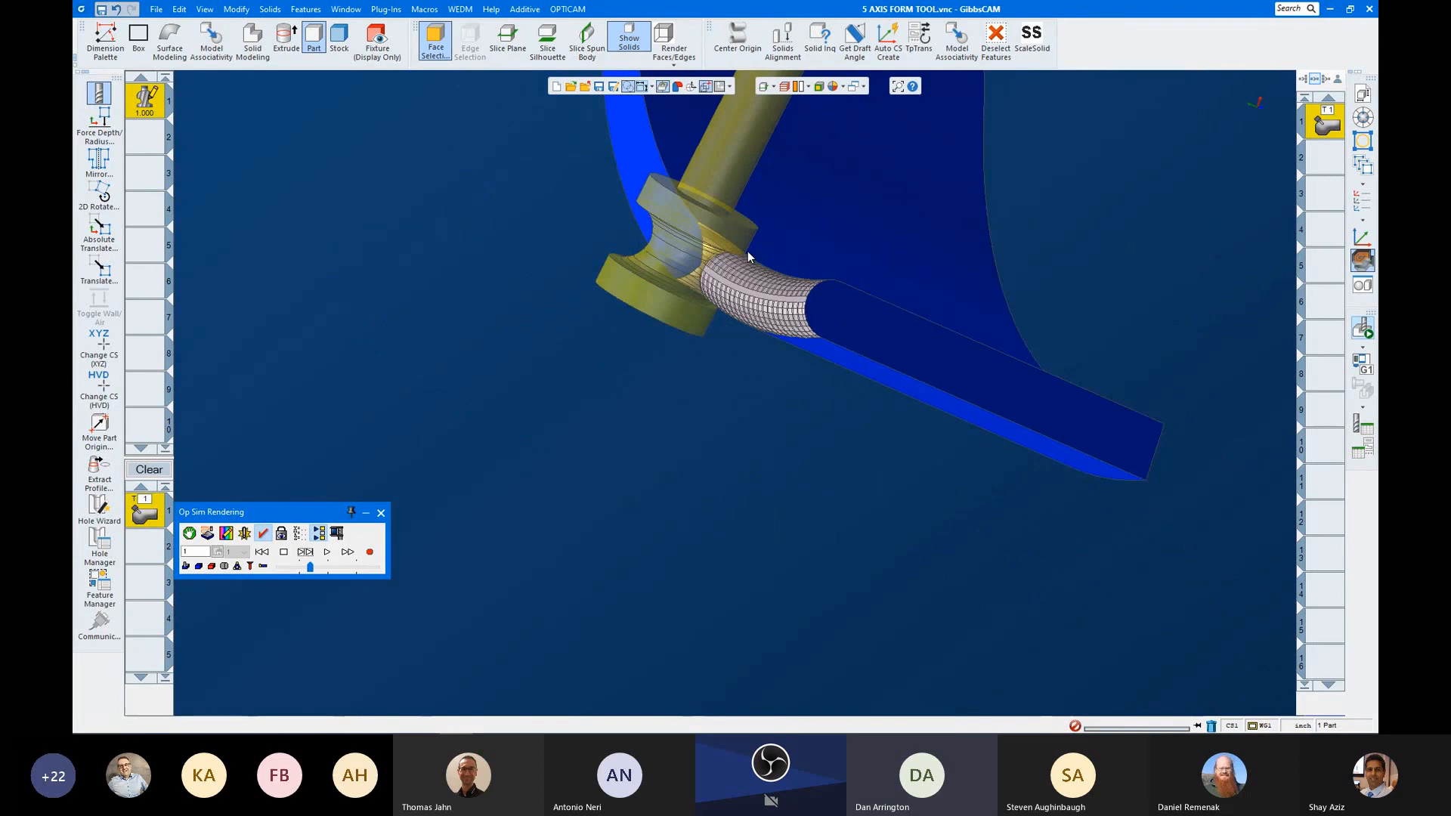
# Step: Run the cut simulation to the end of the program, inspect the finished rounded edge, and close the simulation
pyautogui.scroll(-3, 750, 438)
pyautogui.click(327, 553)
pyautogui.scroll(-3, 907, 501)
pyautogui.moveTo(824, 400); pyautogui.dragTo(800, 387, button='middle')
pyautogui.scroll(4, 765, 377)
pyautogui.scroll(-5, 764, 375)
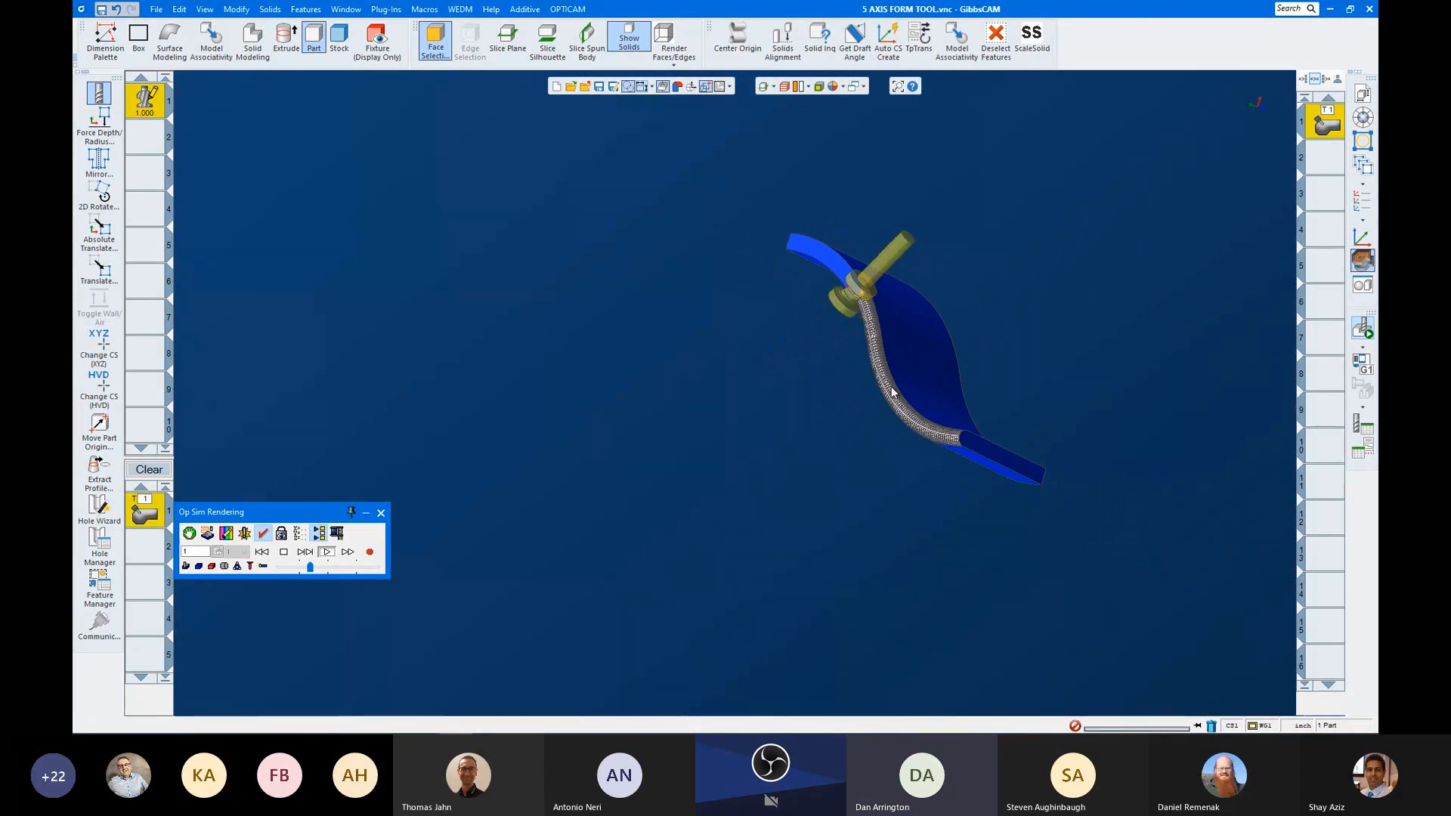
pyautogui.scroll(1, 873, 265)
pyautogui.scroll(2, 873, 264)
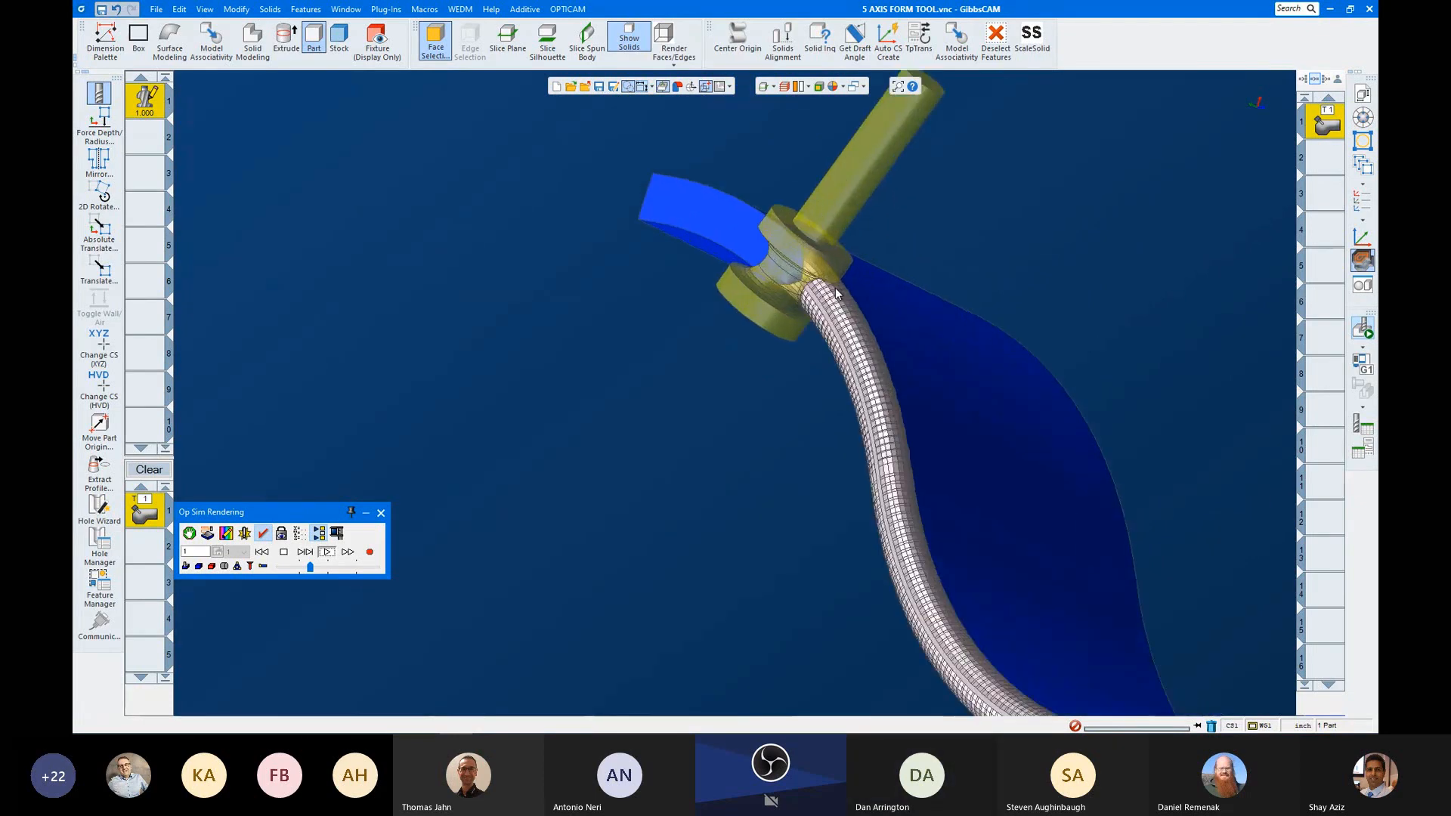
pyautogui.scroll(1, 854, 302)
pyautogui.scroll(-1, 946, 217)
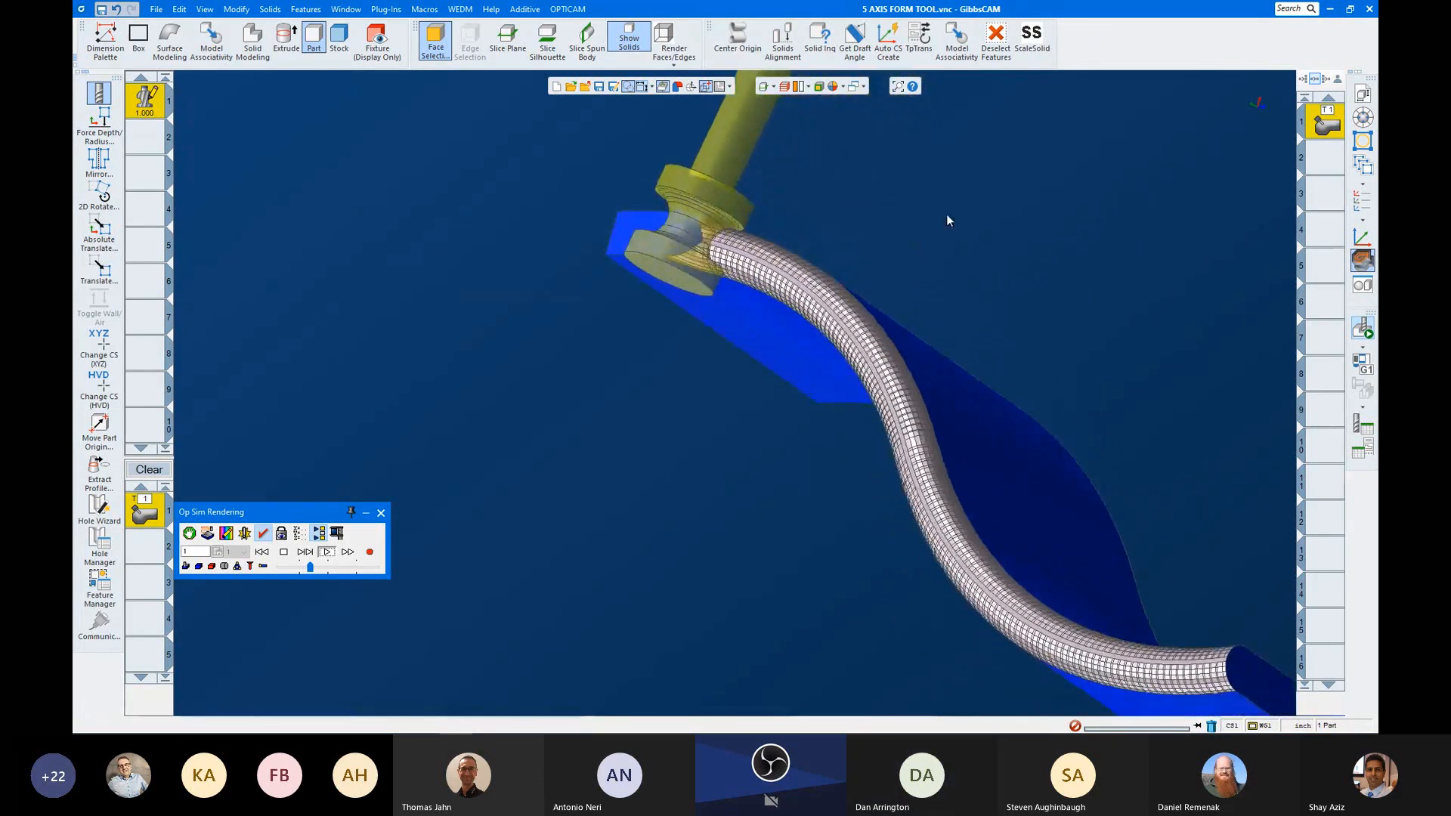
pyautogui.scroll(-2, 615, 370)
pyautogui.moveTo(616, 370); pyautogui.dragTo(978, 211, button='middle')
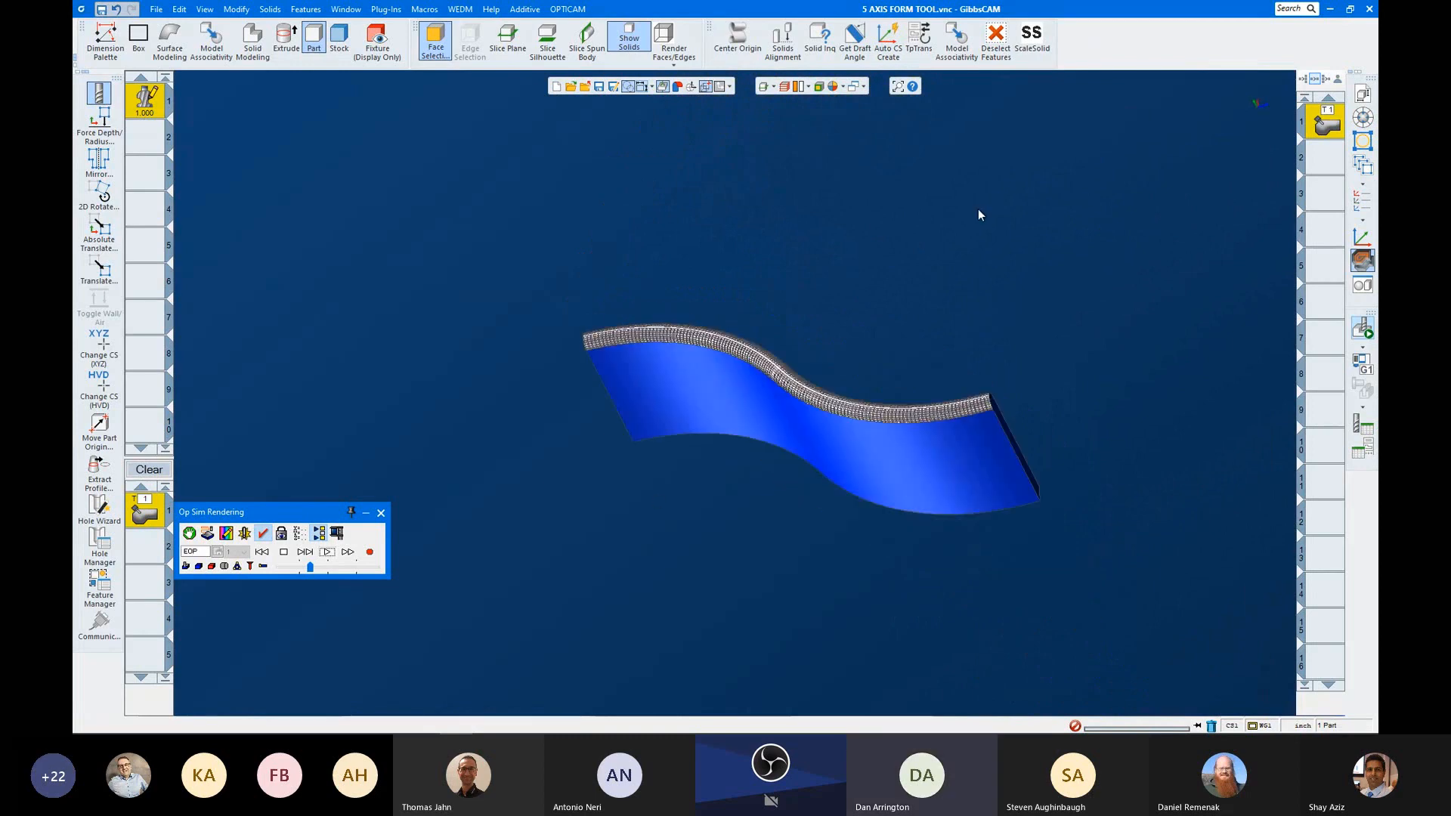
pyautogui.moveTo(1003, 305); pyautogui.dragTo(453, 533, button='middle')
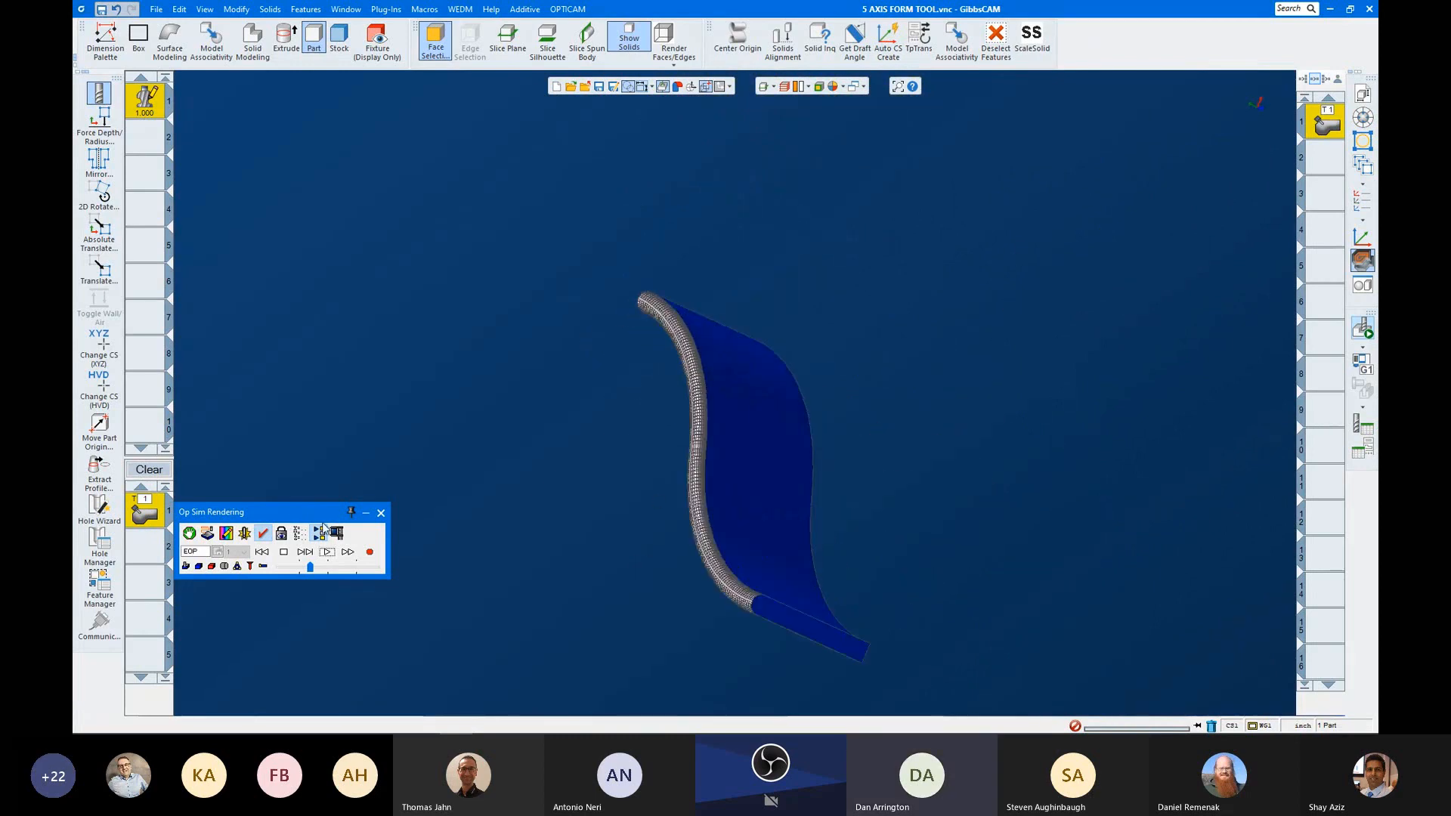
pyautogui.click(380, 513)
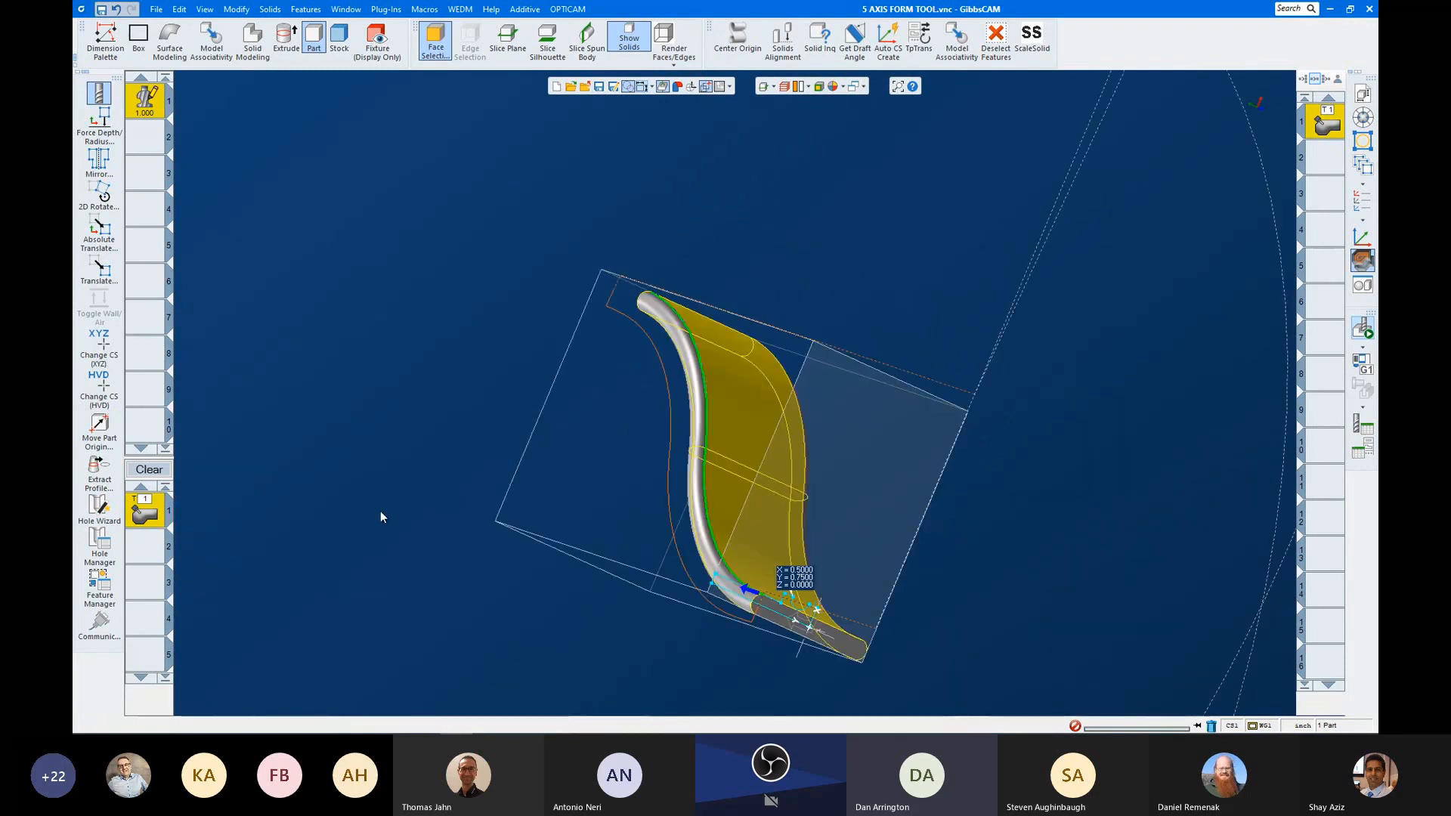
# Step: Examine the part's rounded end profile, the drive edge along the curved face, and the surrounding toolpath geometry
pyautogui.scroll(-3, 687, 353)
pyautogui.moveTo(688, 353); pyautogui.dragTo(800, 483, button='middle')
pyautogui.scroll(5, 368, 510)
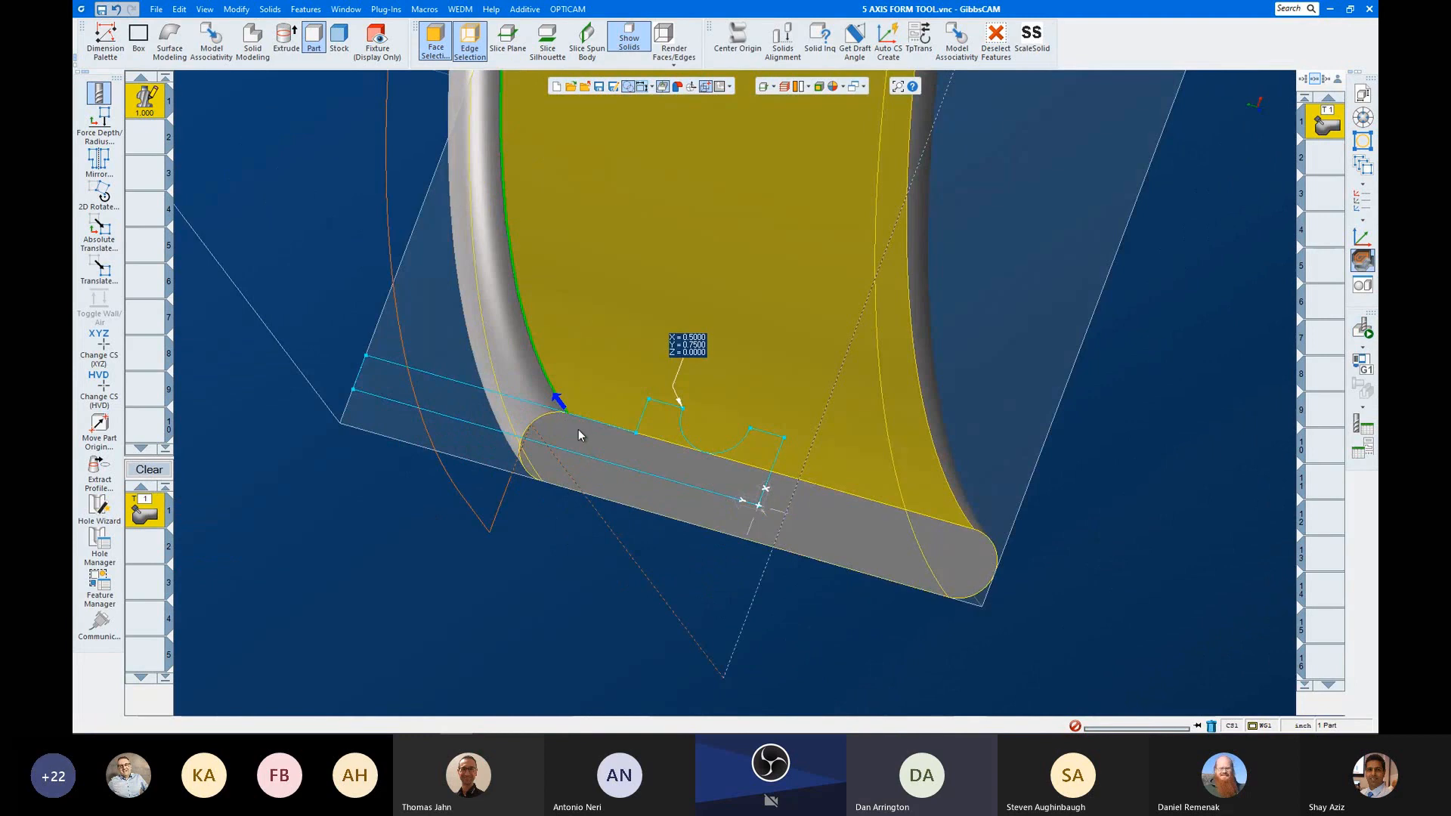
pyautogui.scroll(-5, 578, 429)
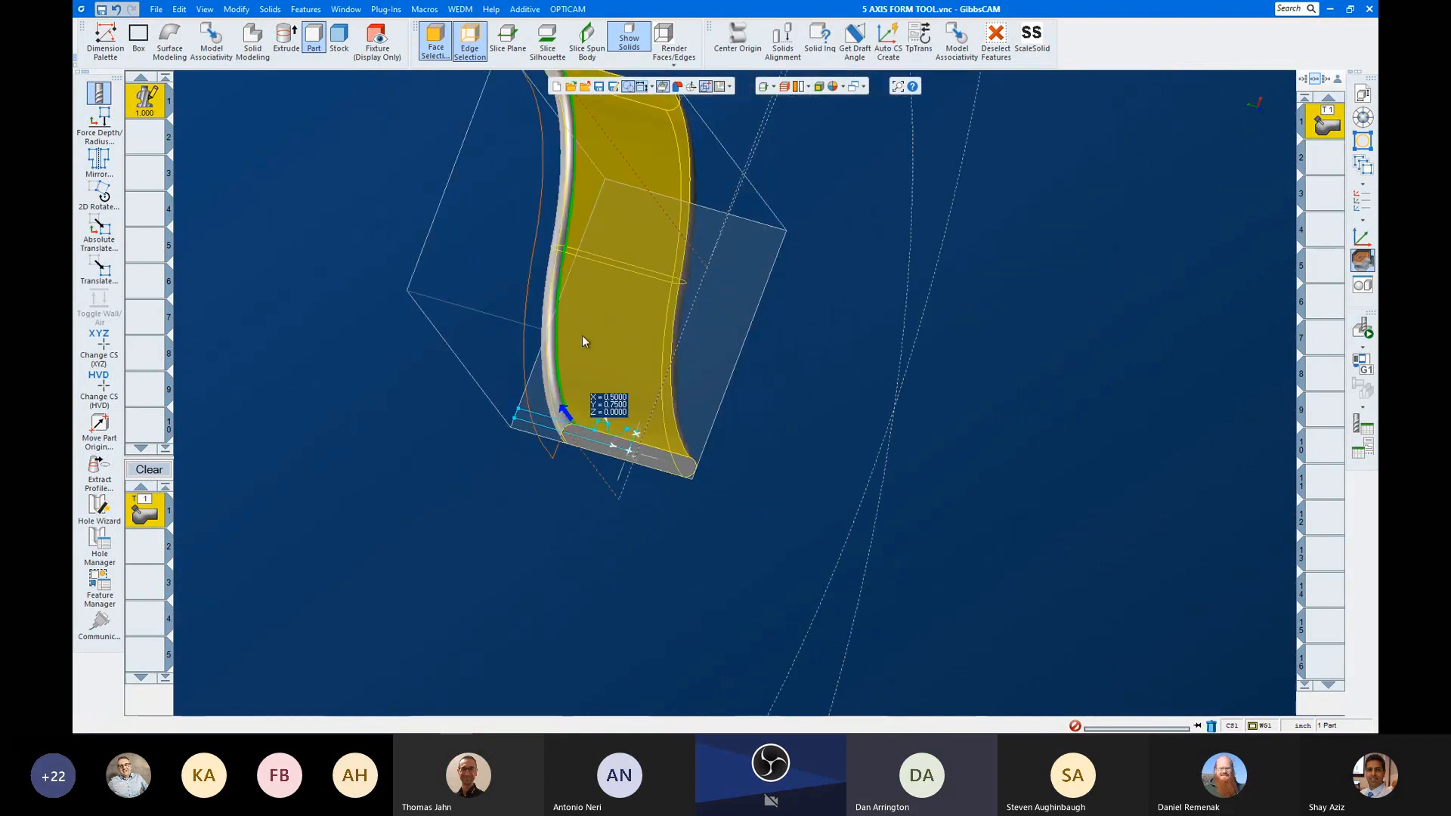
pyautogui.scroll(-3, 421, 511)
pyautogui.scroll(3, 309, 444)
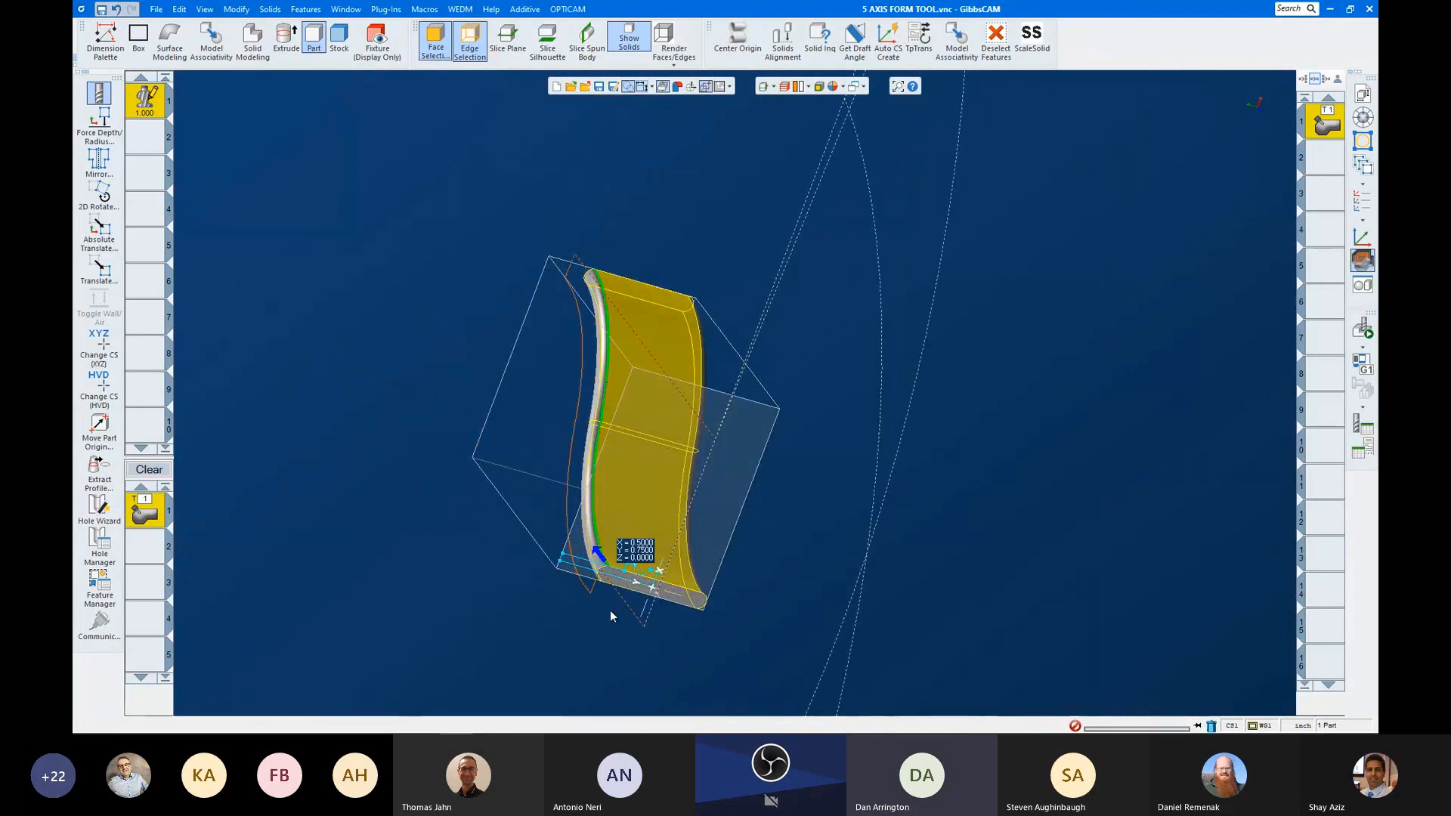
pyautogui.scroll(-2, 610, 610)
pyautogui.scroll(3, 627, 609)
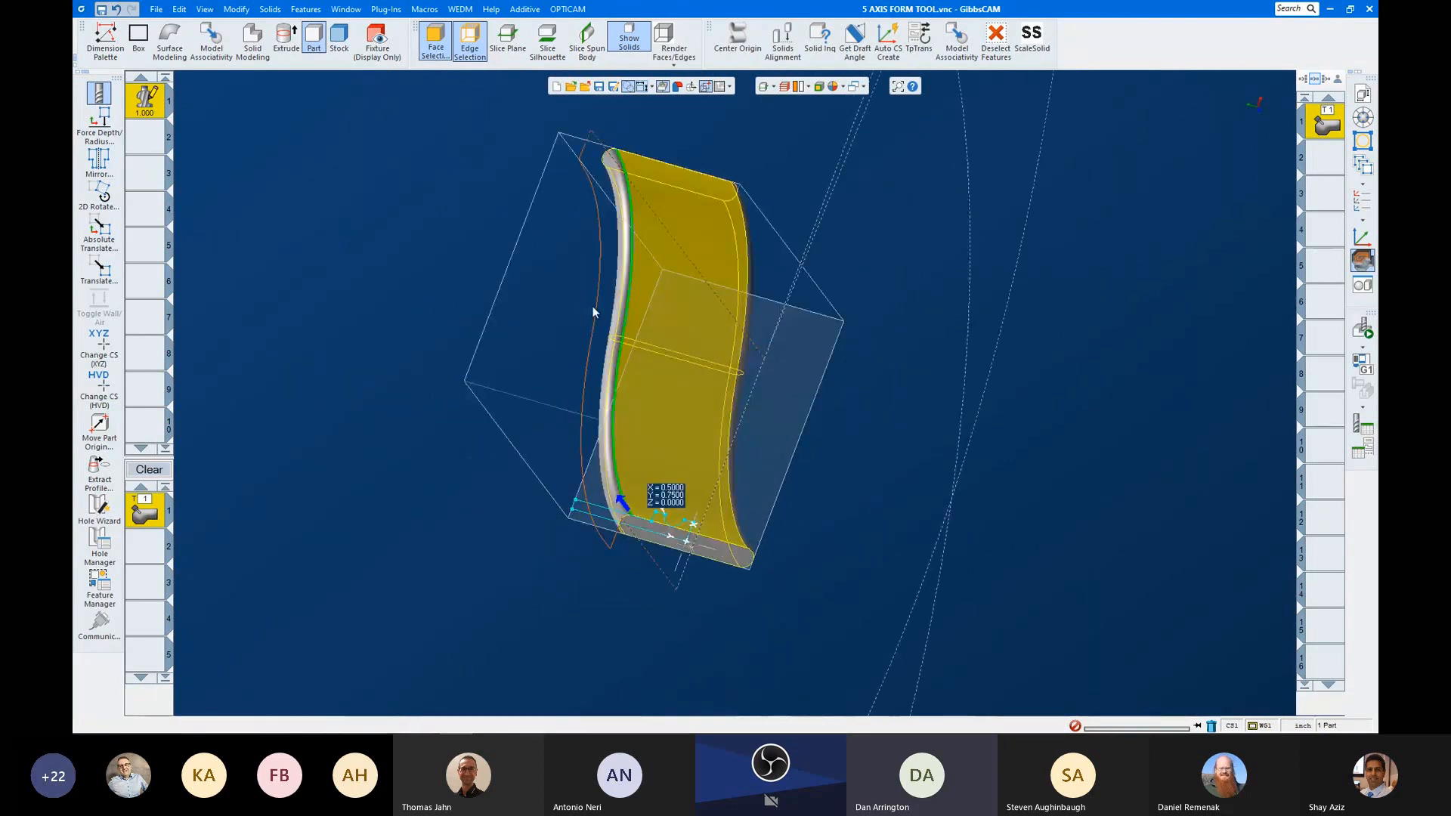
pyautogui.scroll(-3, 668, 556)
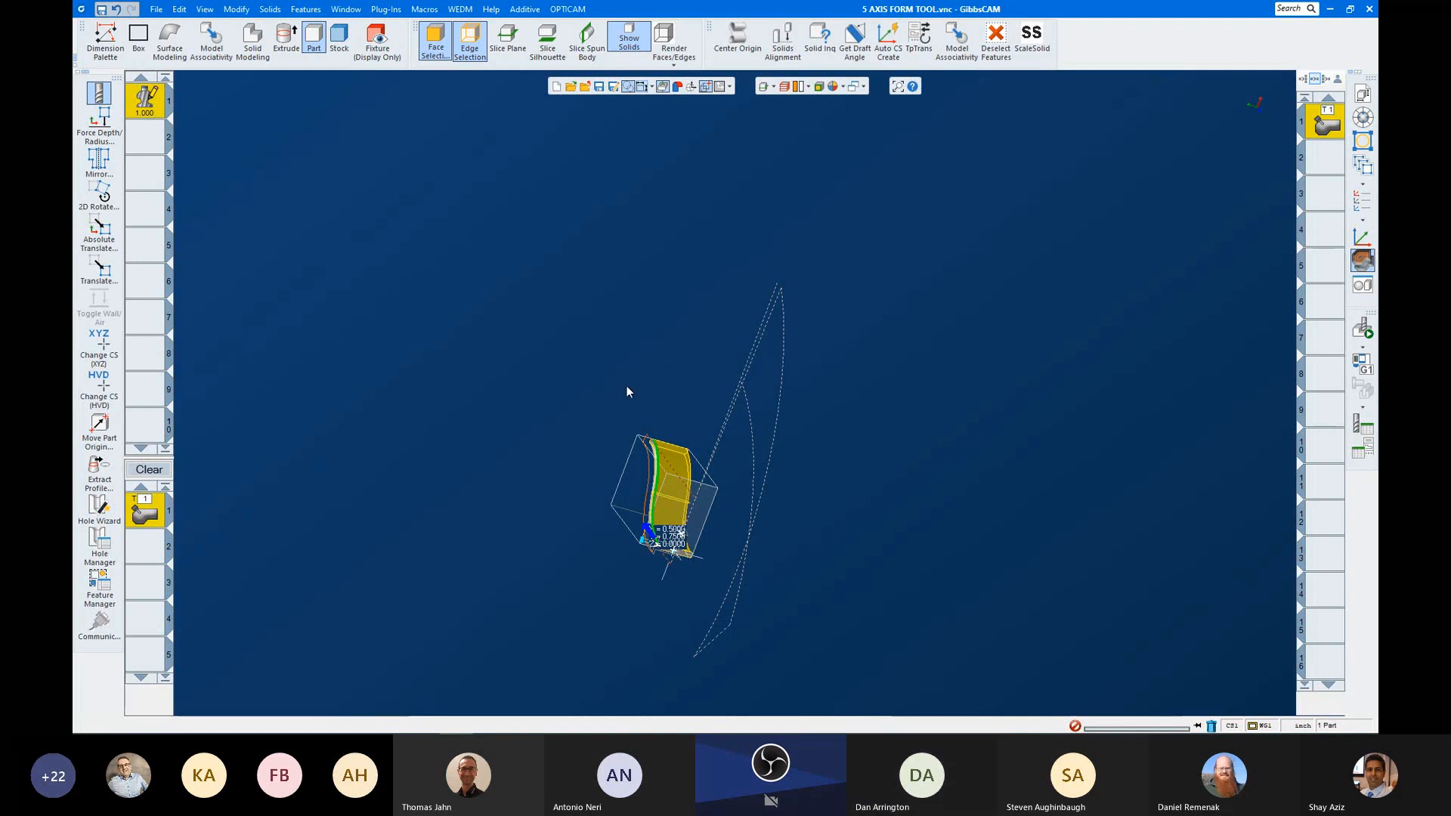
# Step: Open BARREL.vnc without saving the changes to 5 AXIS FORM TOOL.vnc, and view the tapered part from its end
pyautogui.click(586, 92)
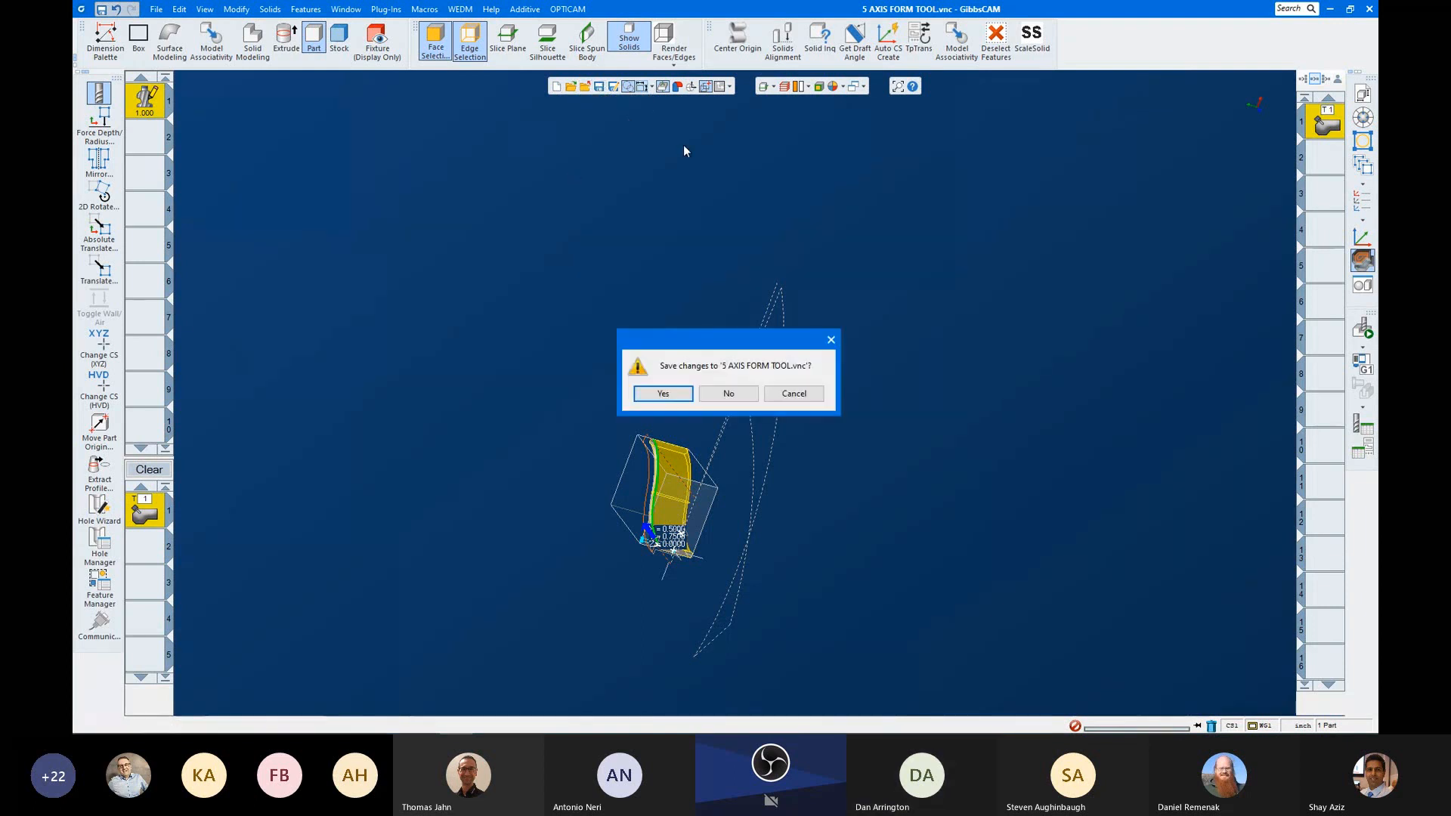
pyautogui.click(719, 396)
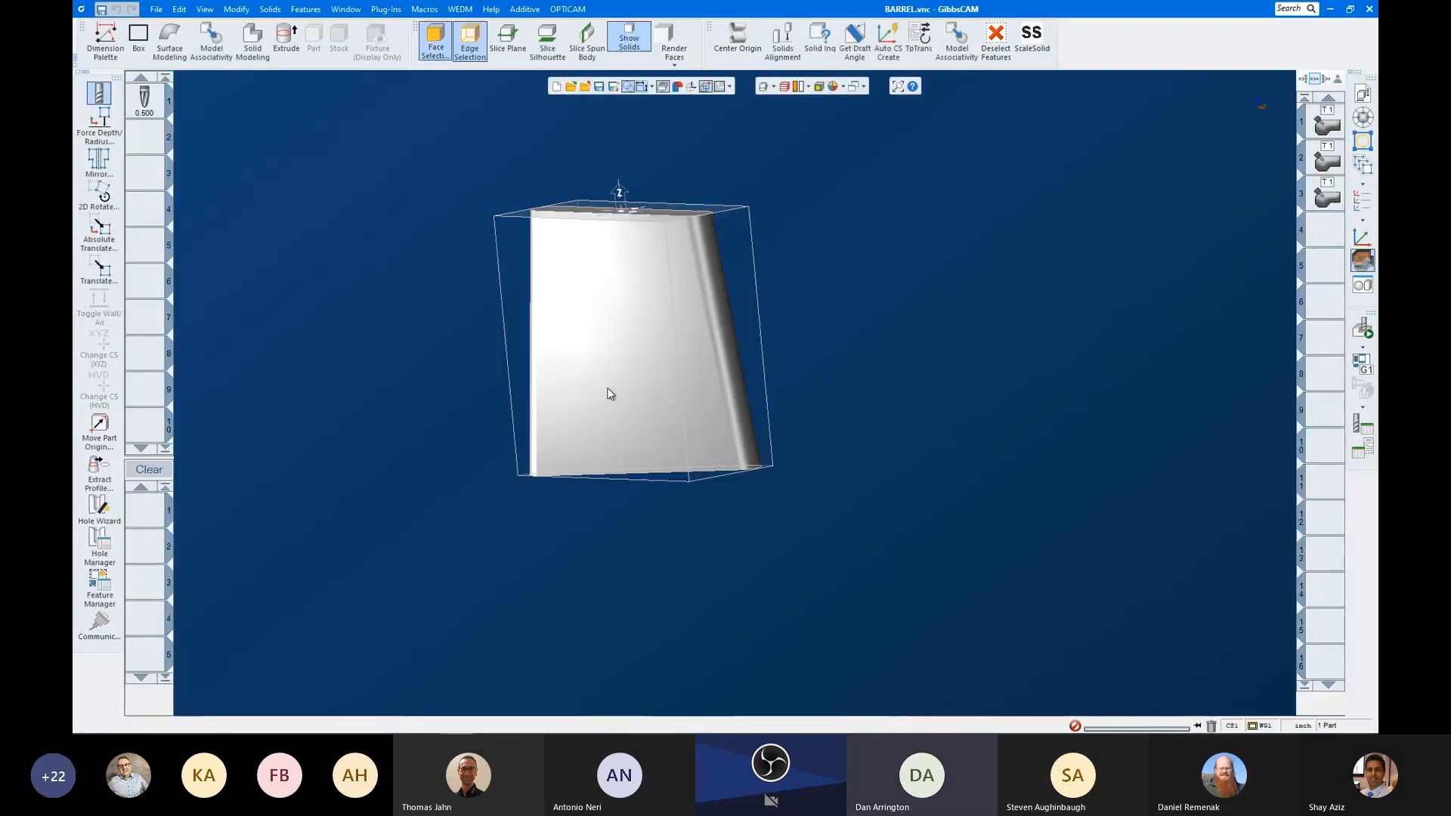
pyautogui.moveTo(610, 218); pyautogui.dragTo(697, 459, button='middle')
pyautogui.scroll(1, 698, 460)
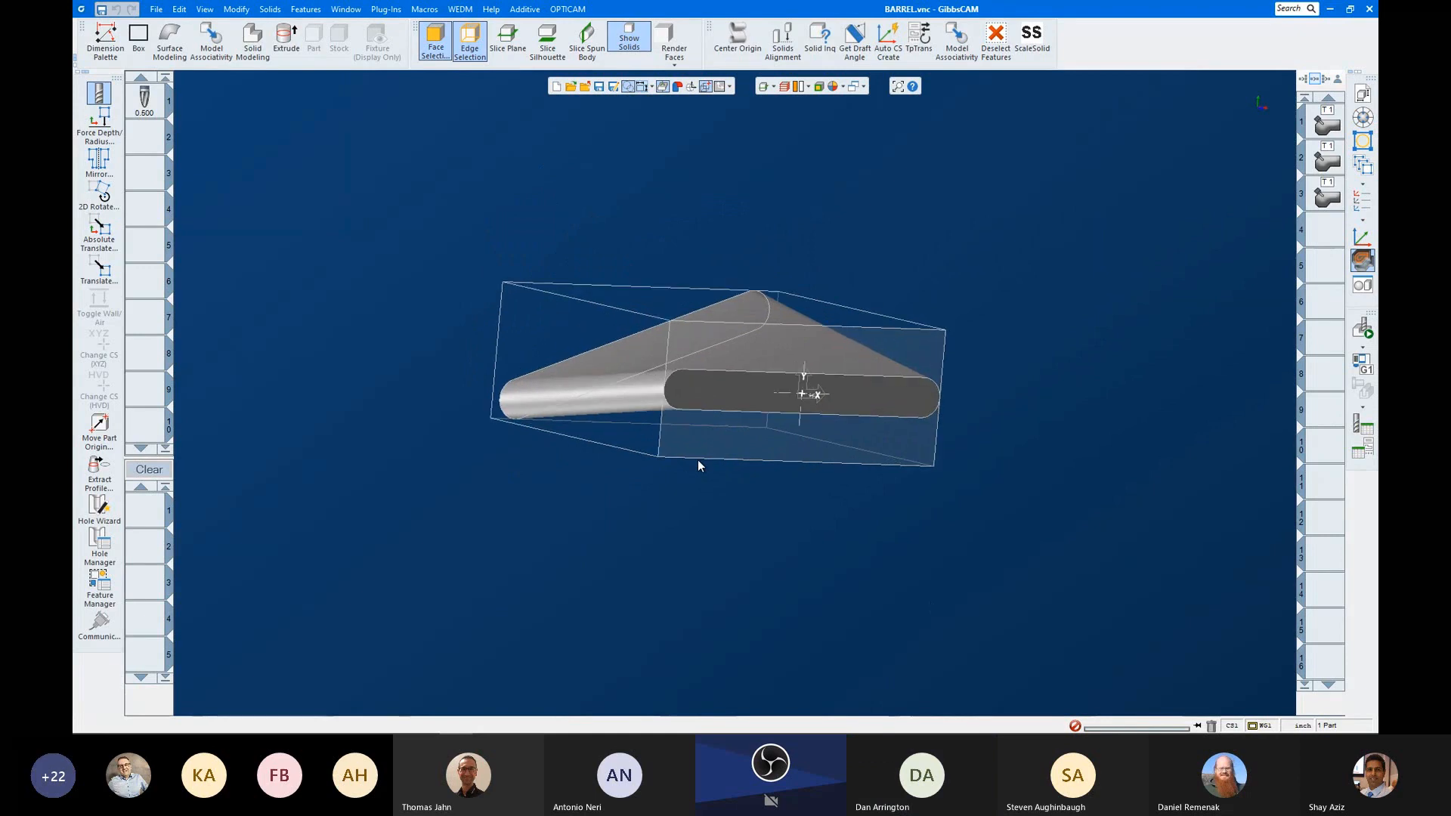
pyautogui.moveTo(621, 407); pyautogui.dragTo(646, 459, button='middle')
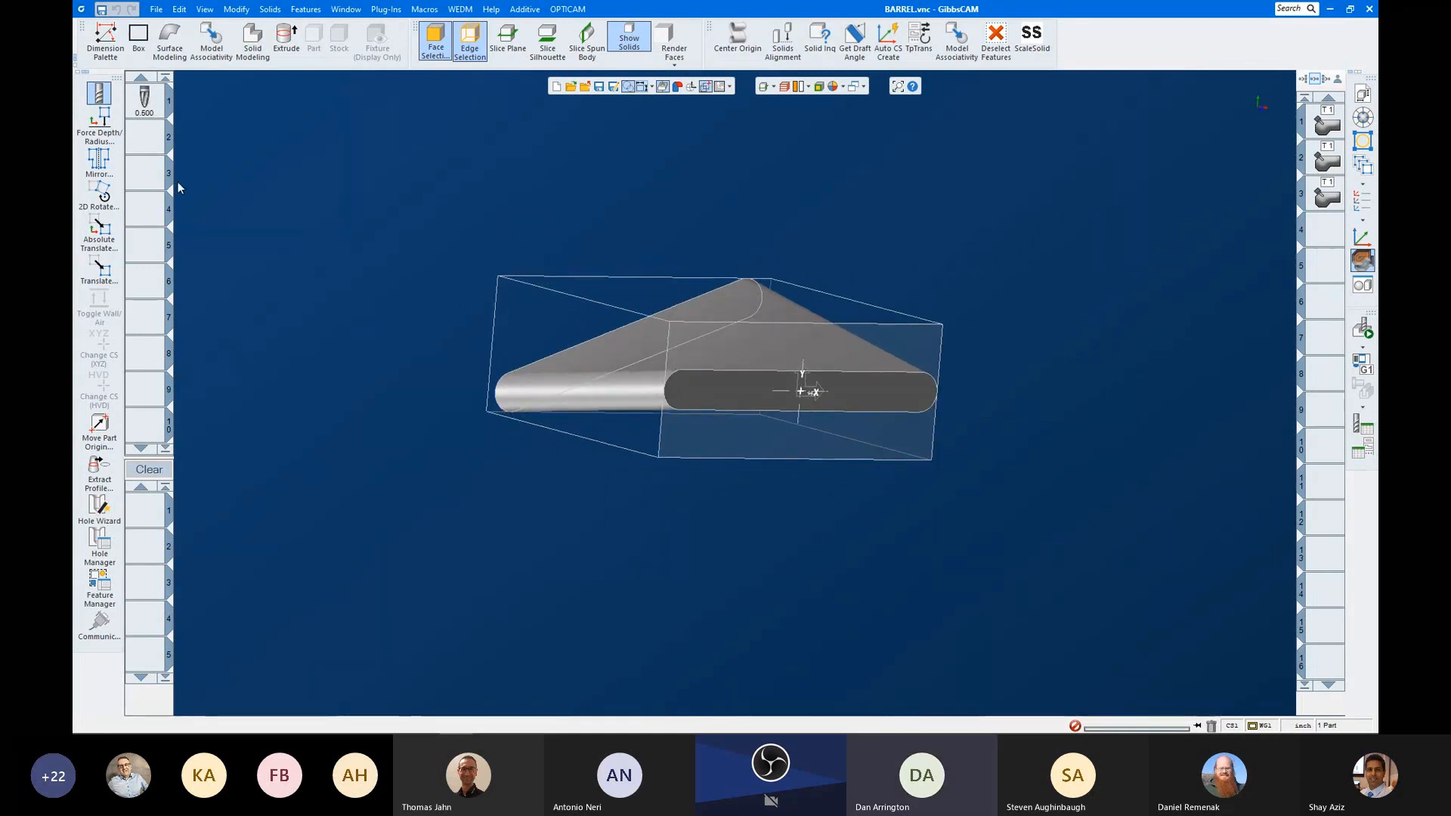
# Step: Review the shape and dimensions of the tangent mill defined as tool 1, and close its definition
pyautogui.doubleClick(144, 99)
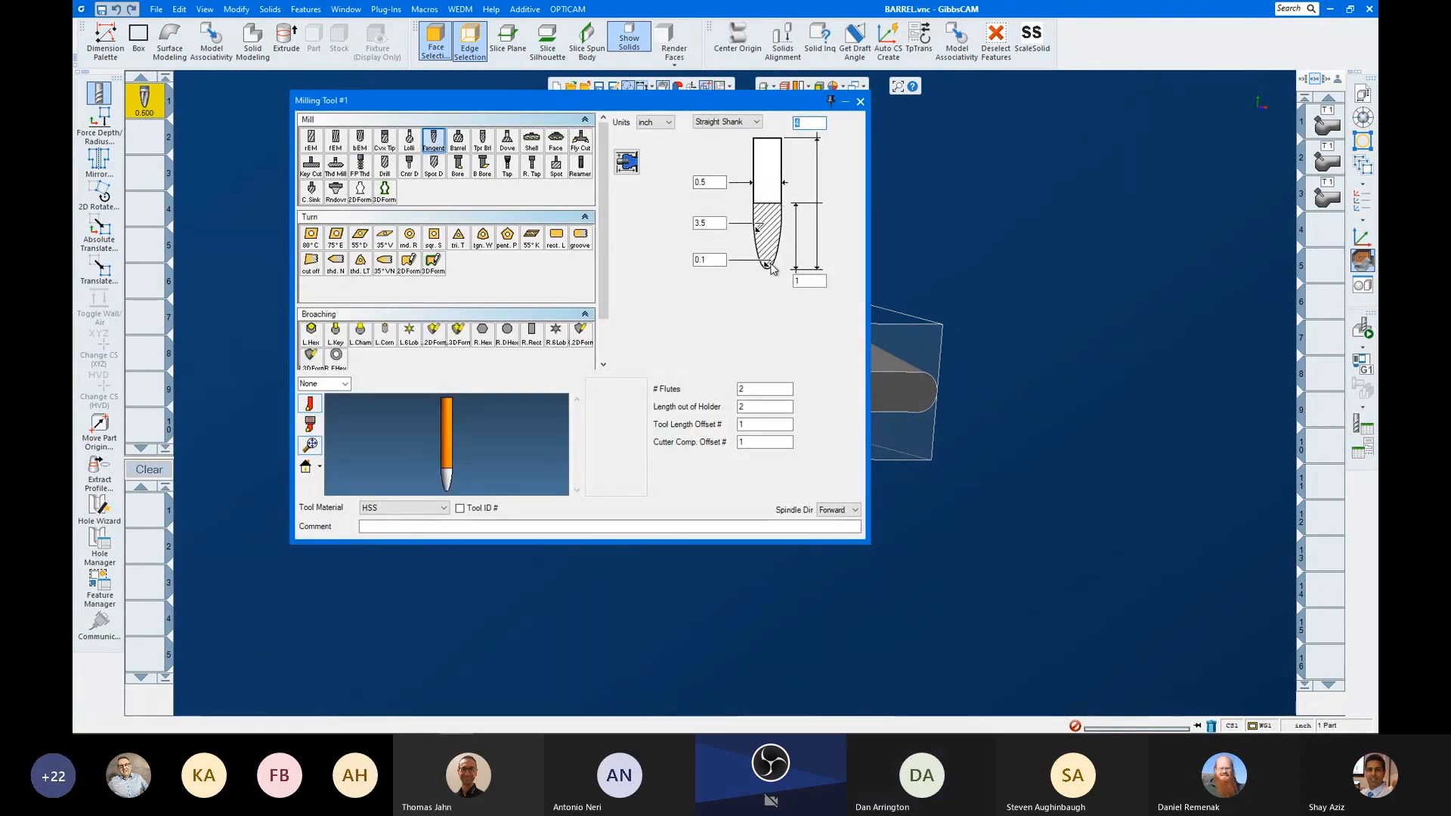
pyautogui.scroll(-1, 401, 402)
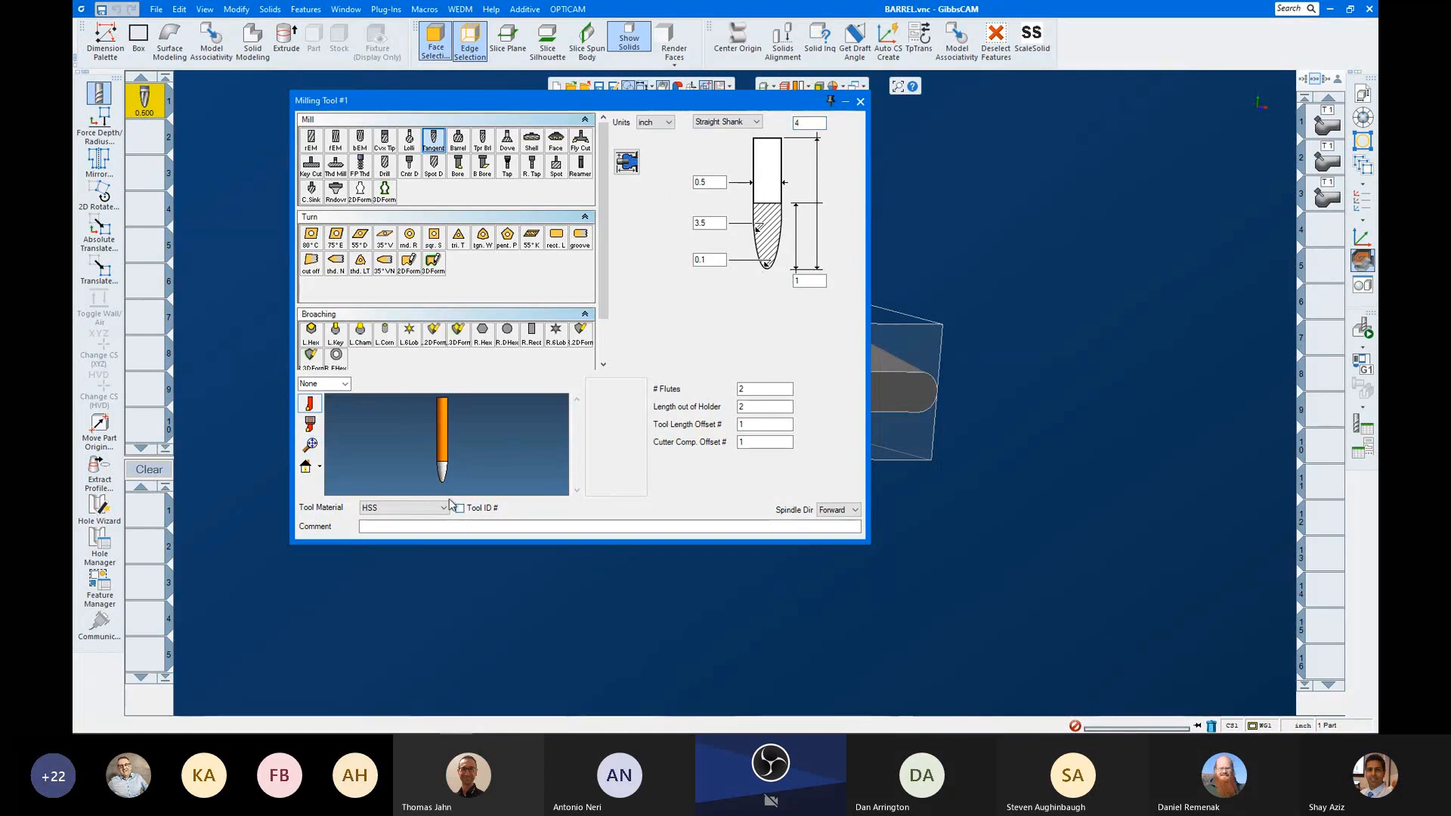
pyautogui.scroll(3, 458, 470)
pyautogui.scroll(1, 456, 480)
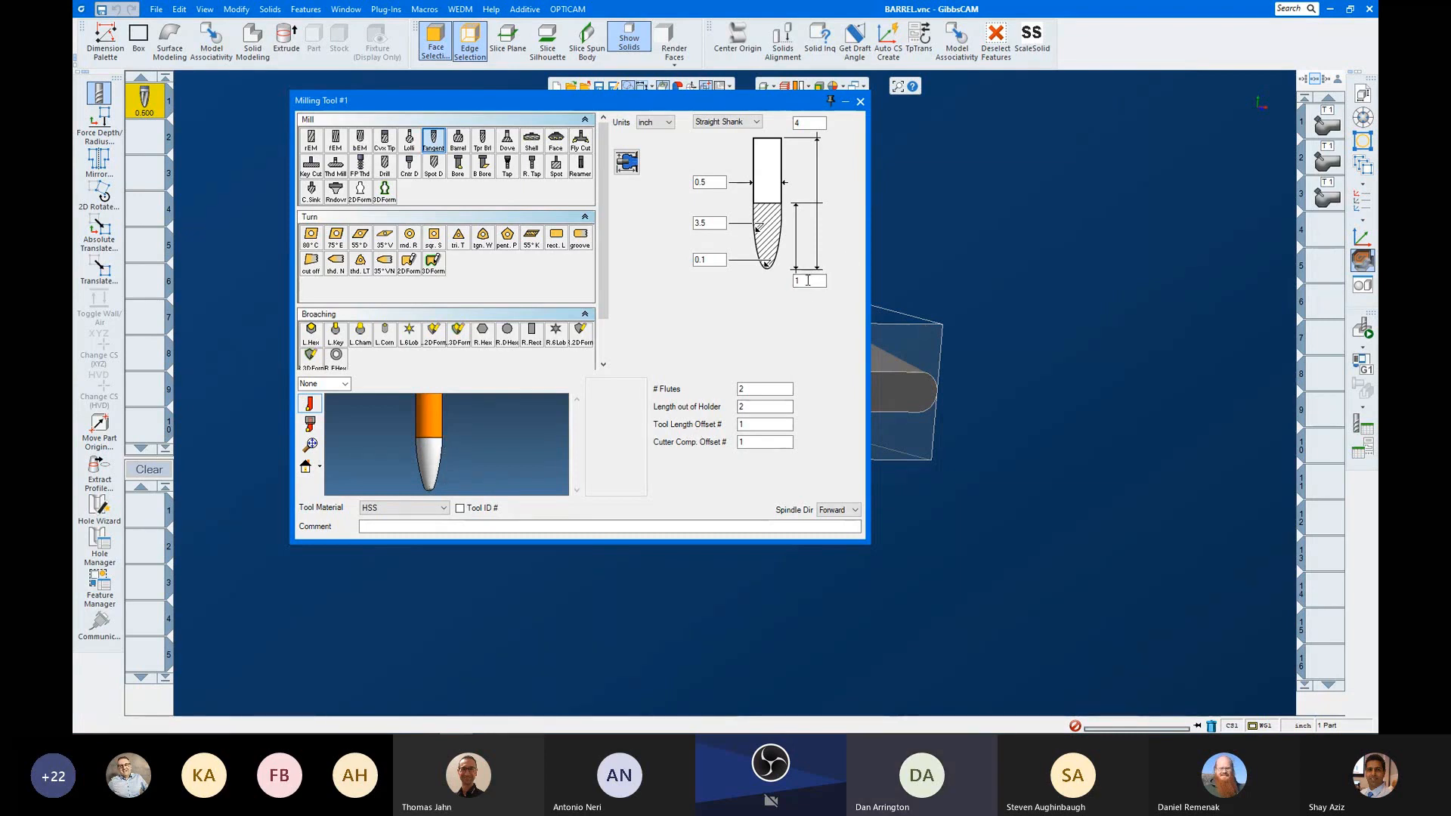
pyautogui.click(860, 102)
# Step: Open the first 5-axis process's tool axis control settings and compare the Angle and Contact point side tilt options
pyautogui.doubleClick(1328, 127)
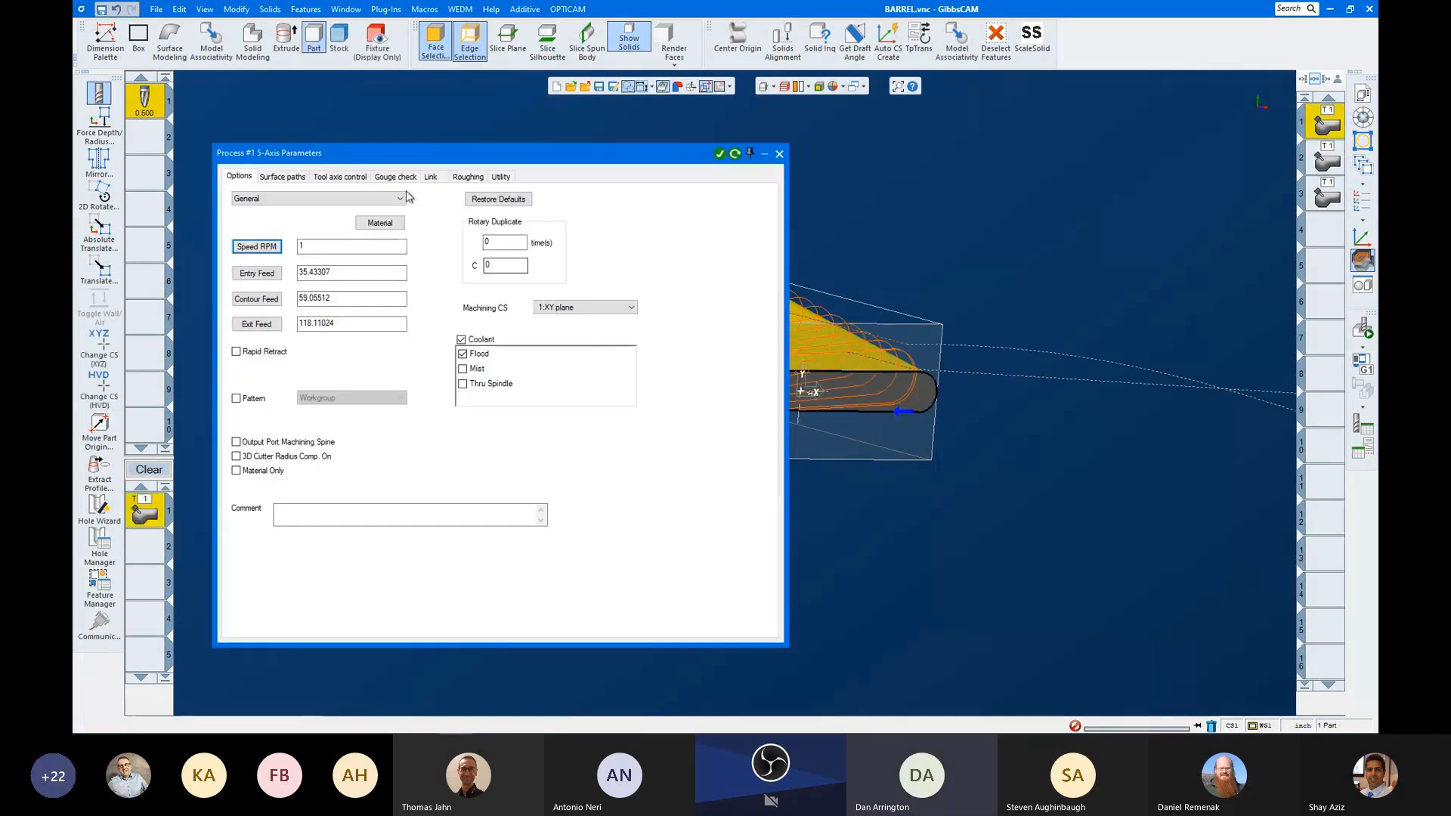
pyautogui.click(340, 176)
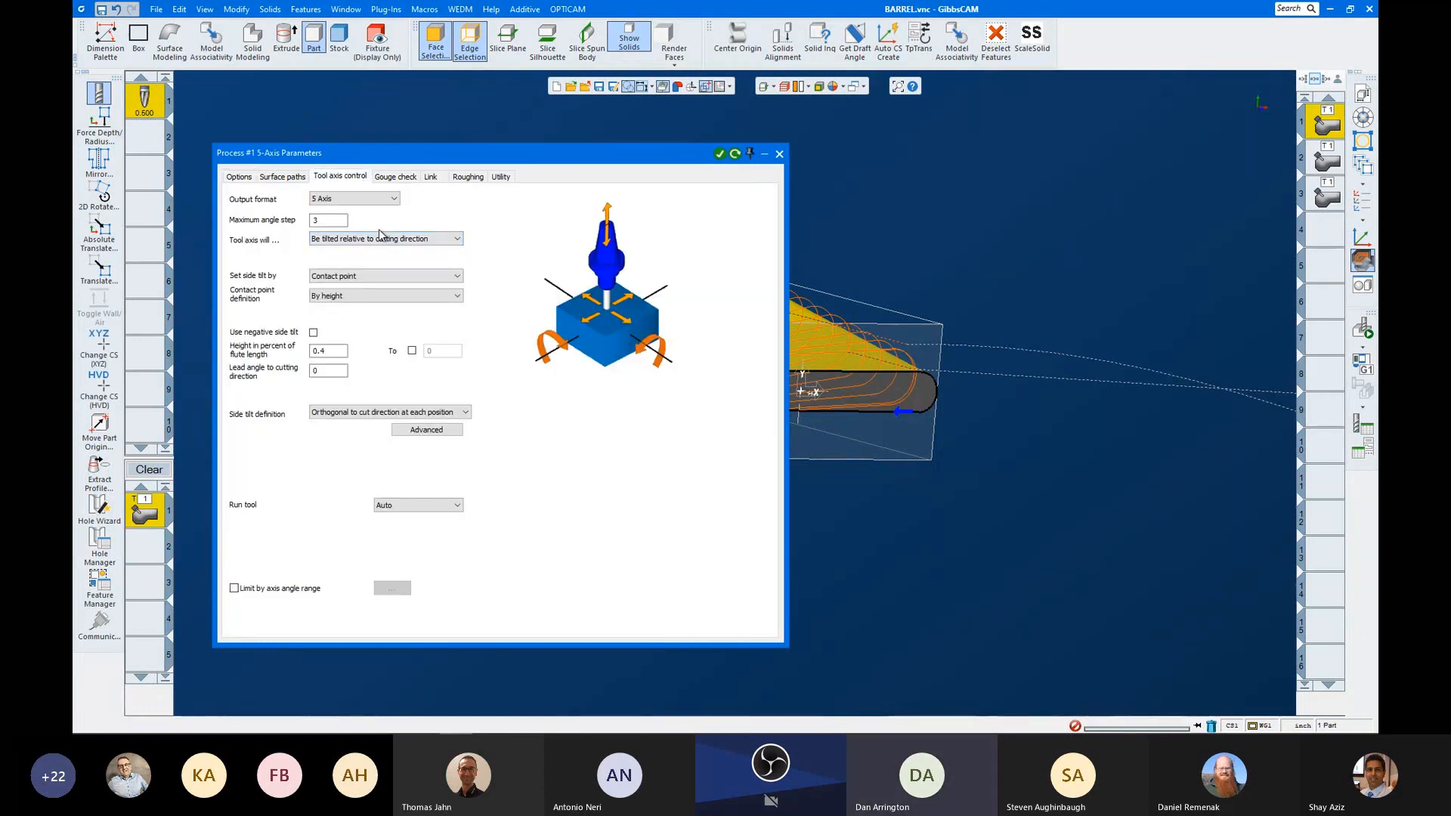
pyautogui.click(385, 276)
pyautogui.click(340, 297)
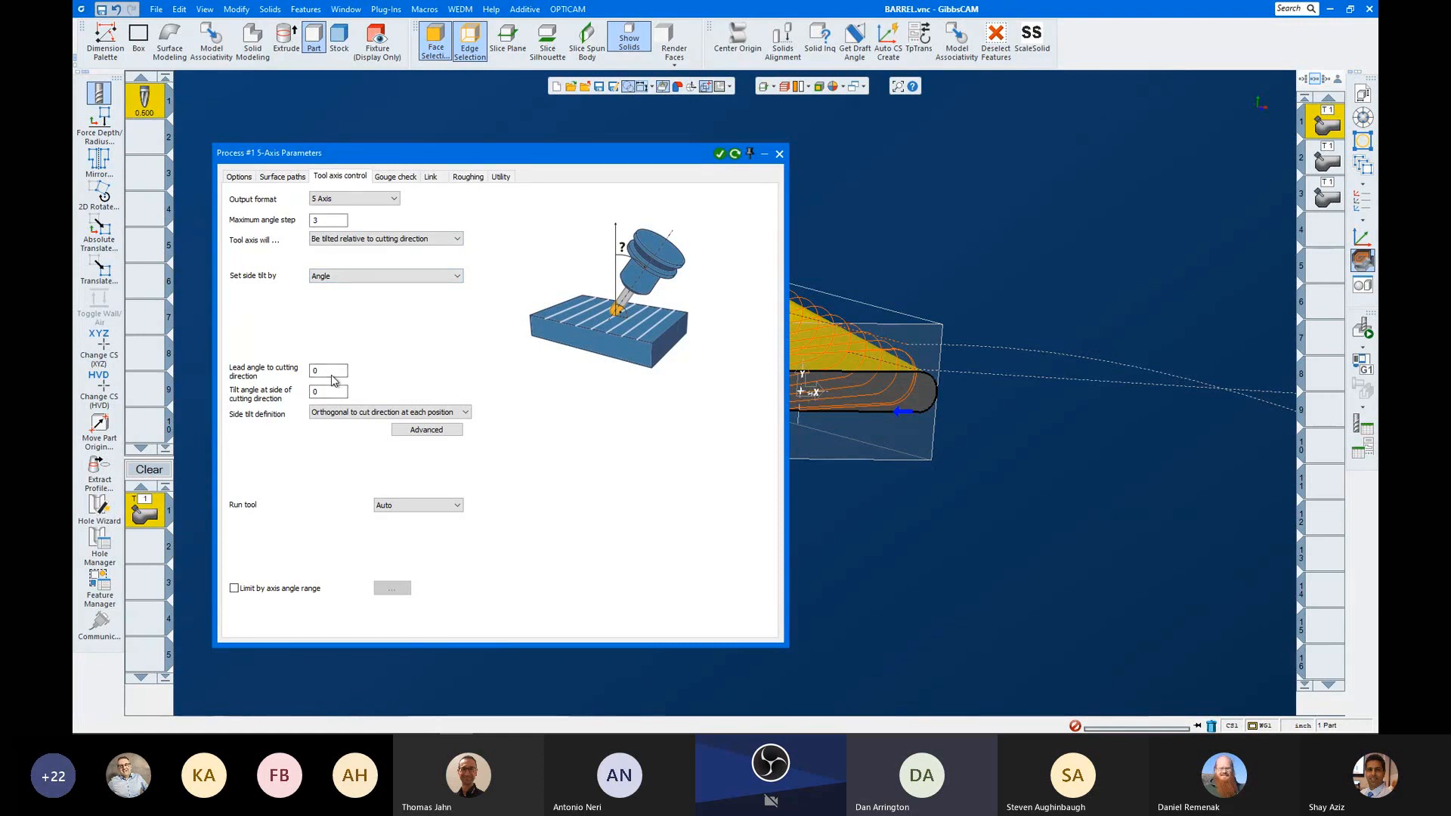
pyautogui.click(458, 278)
pyautogui.click(340, 291)
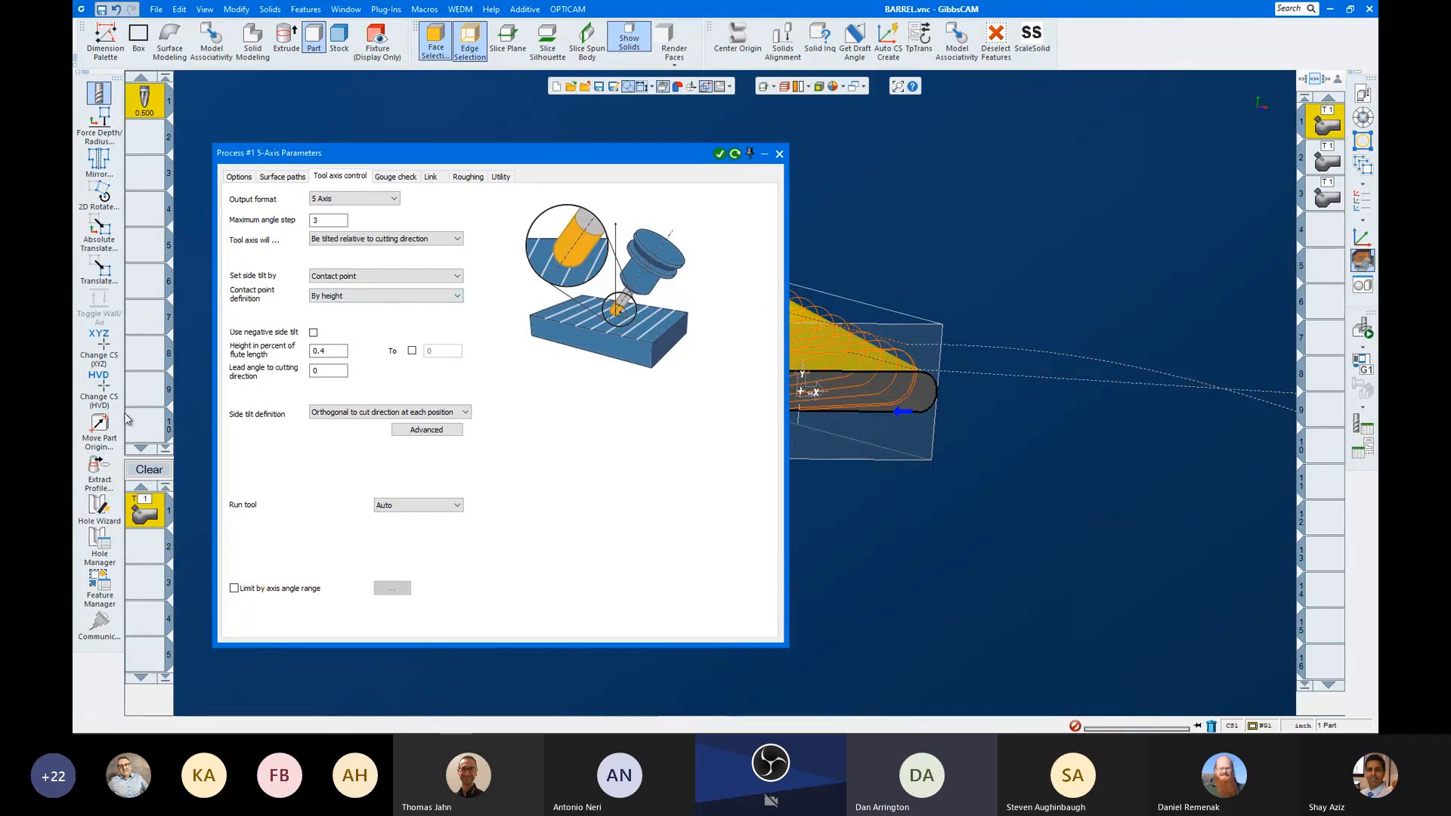
# Step: Examine the contact height setting as a percent of flute length and its optional To range, and close the process parameters unchanged
pyautogui.doubleClick(325, 351)
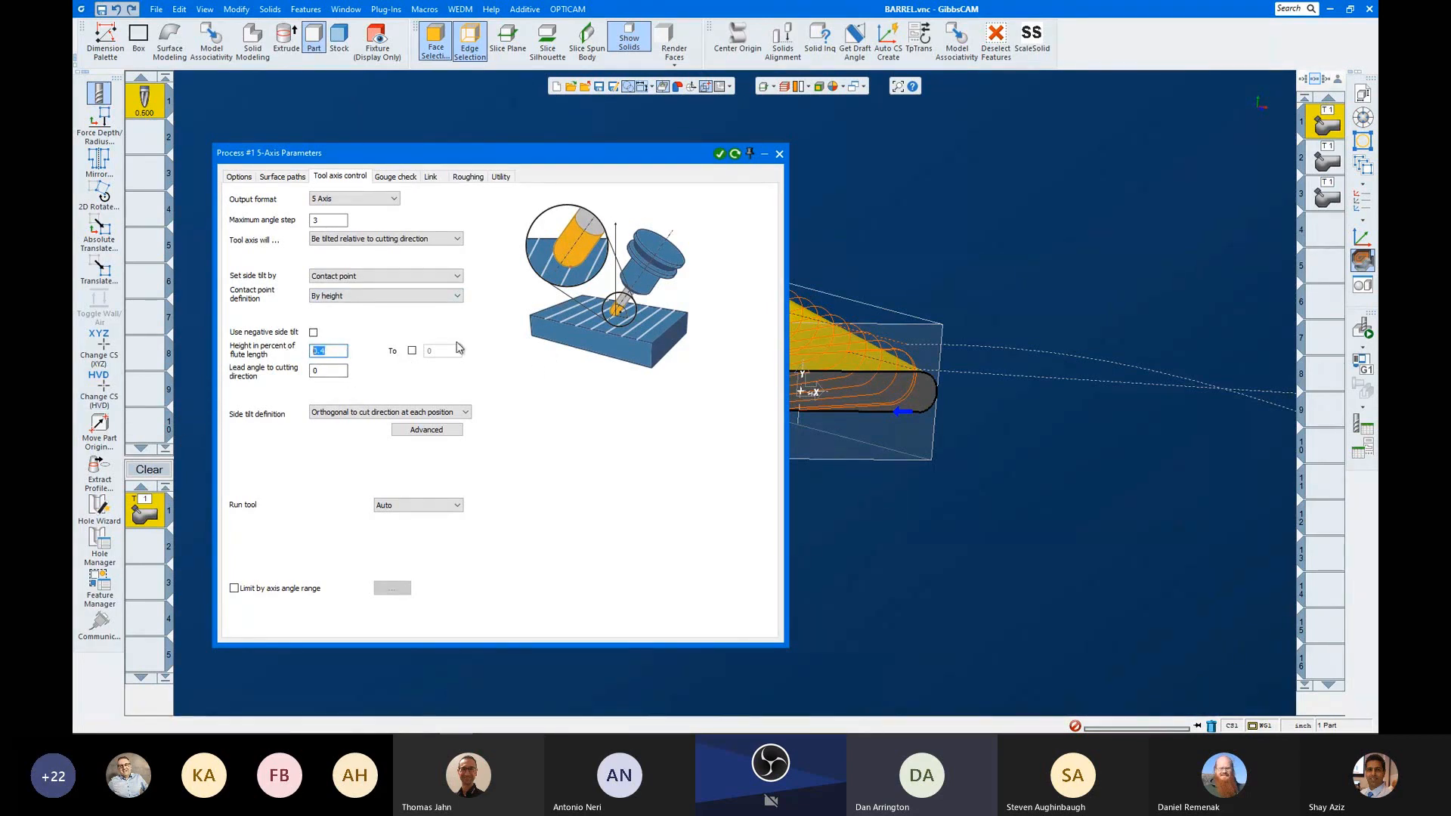
pyautogui.click(414, 351)
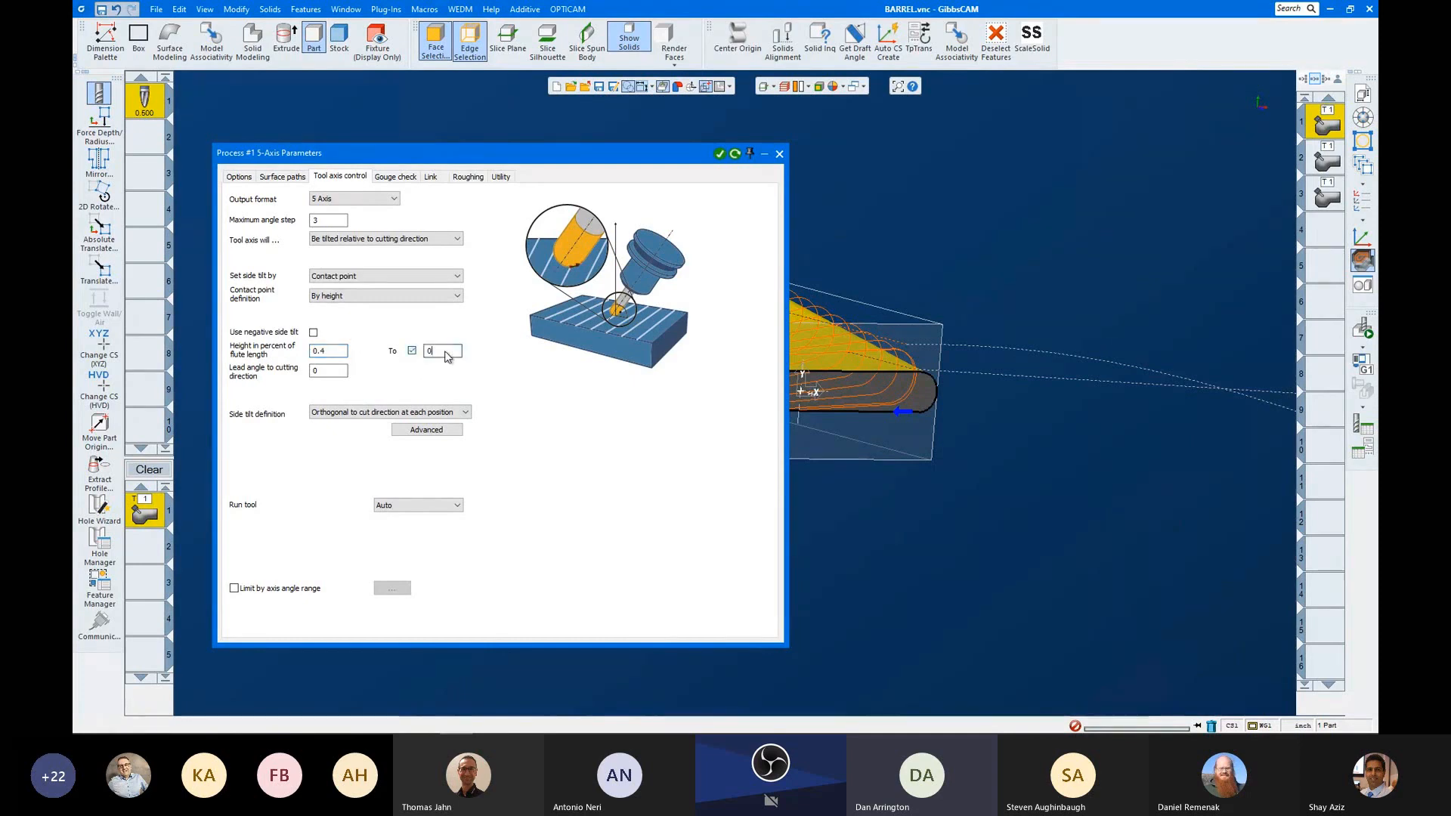
pyautogui.doubleClick(333, 357)
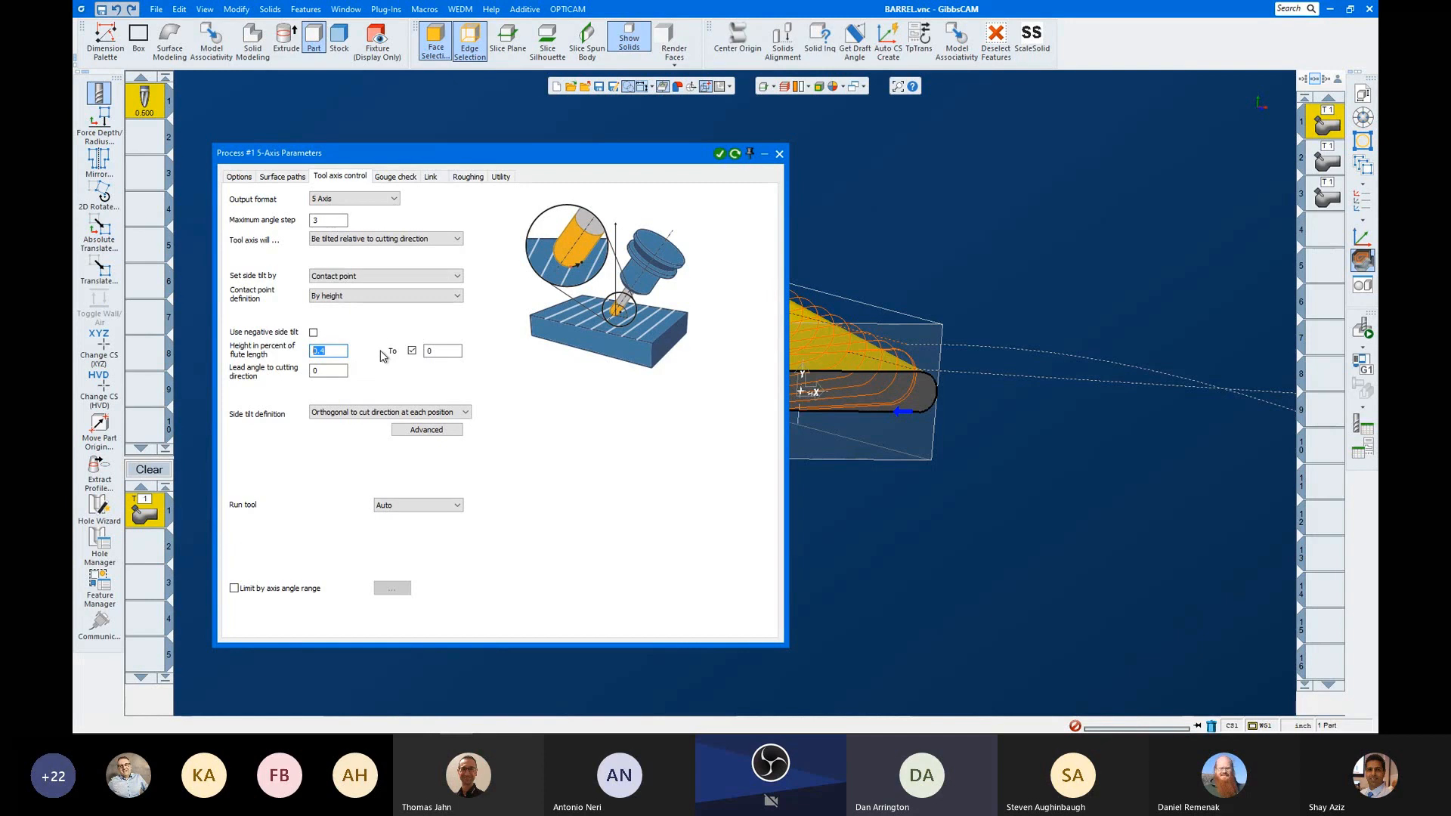
pyautogui.click(412, 350)
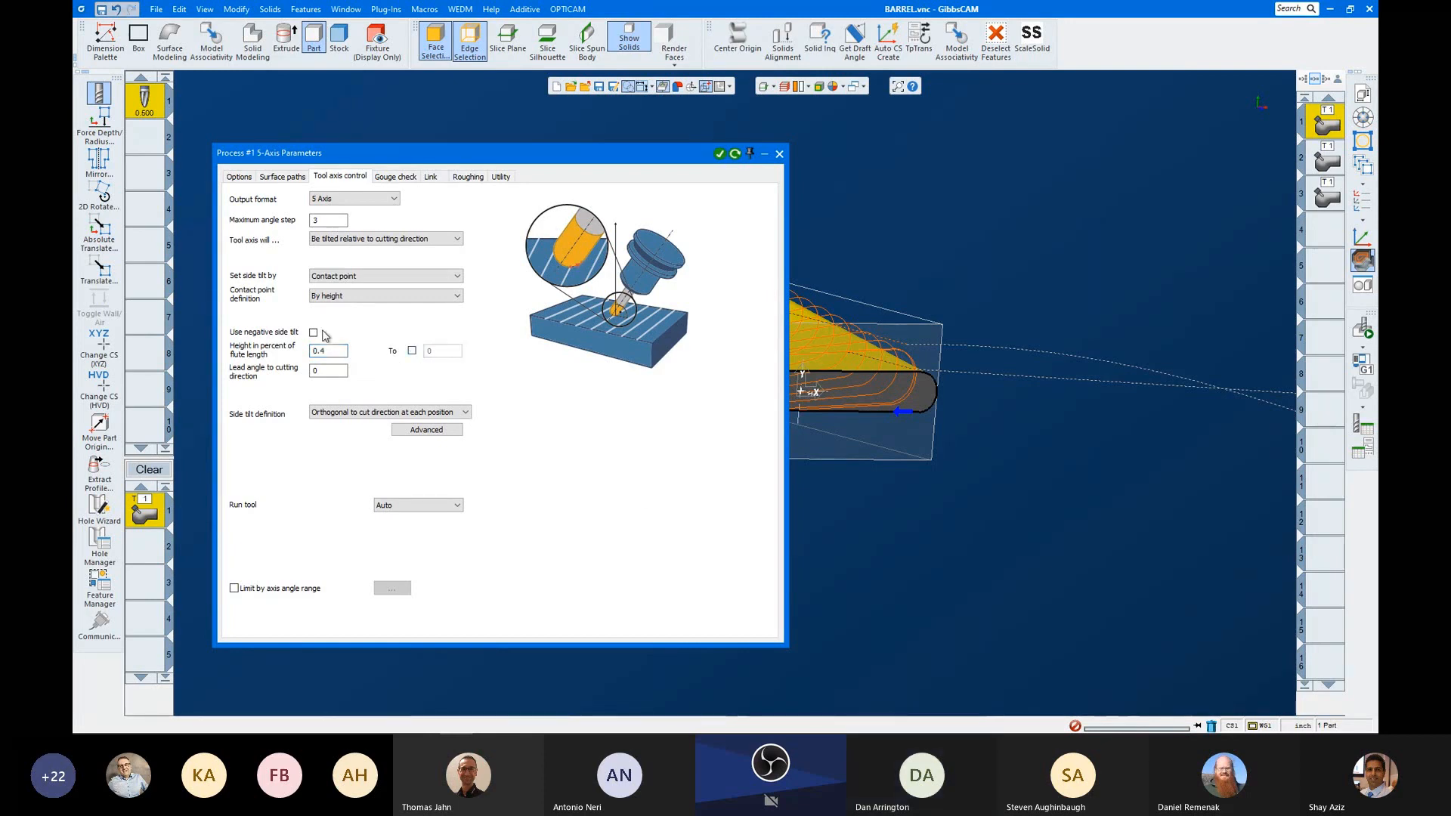
pyautogui.click(778, 154)
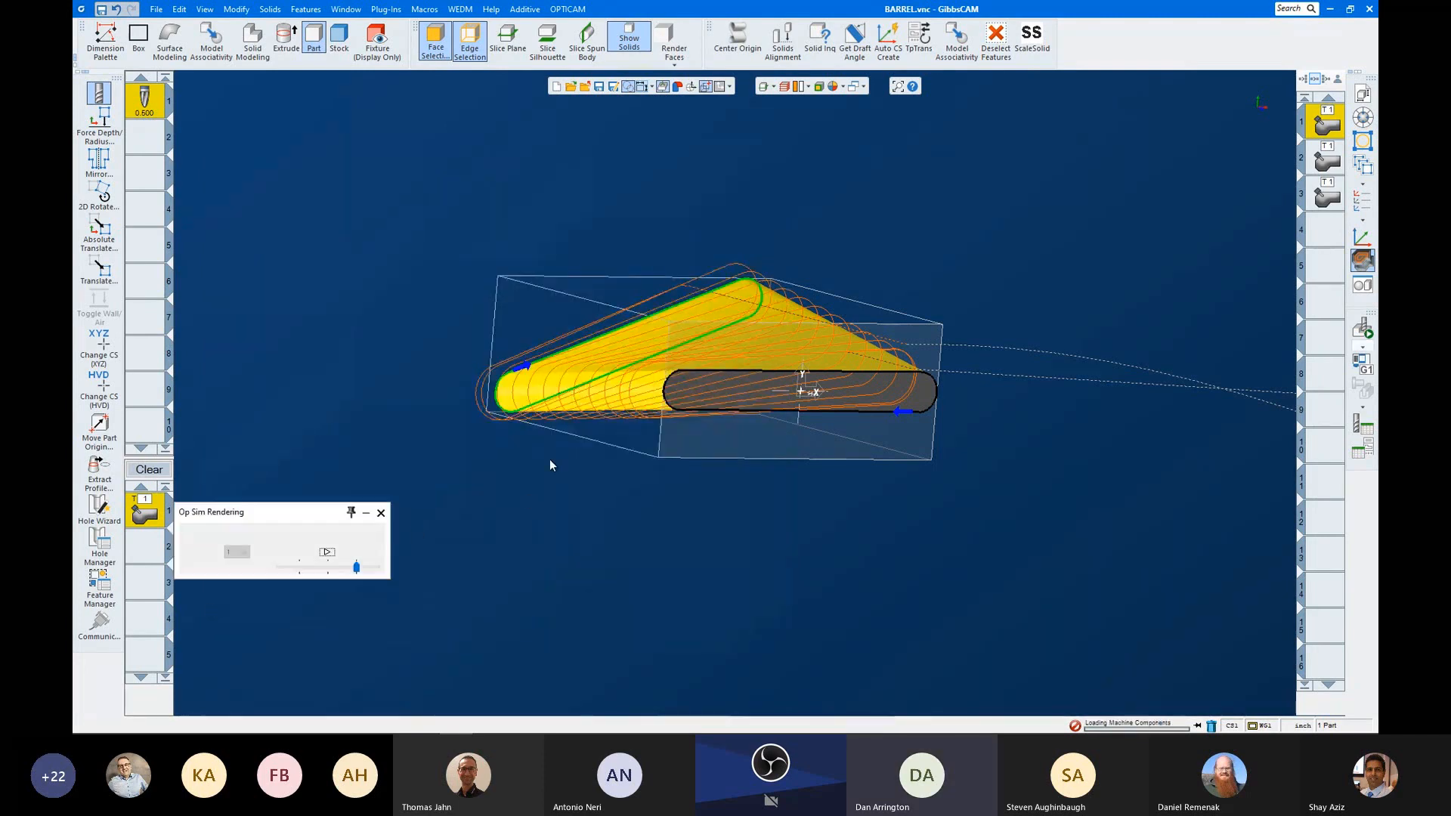
# Step: Simulate the first barrel mill operation at reduced speed, advancing to its next feature on the tapered part
pyautogui.moveTo(656, 433); pyautogui.dragTo(605, 522, button='middle')
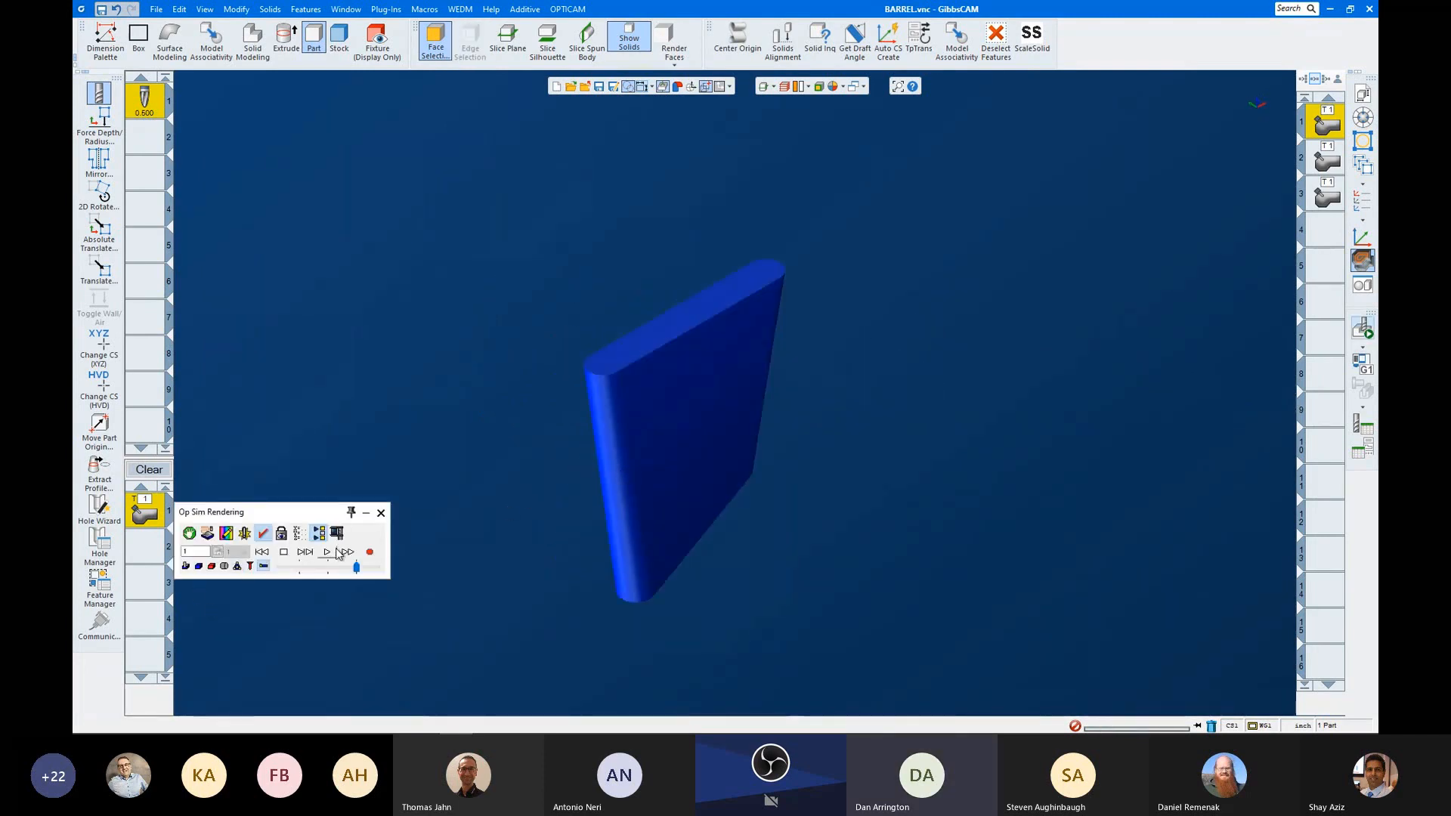
pyautogui.click(304, 551)
pyautogui.click(313, 567)
pyautogui.click(327, 551)
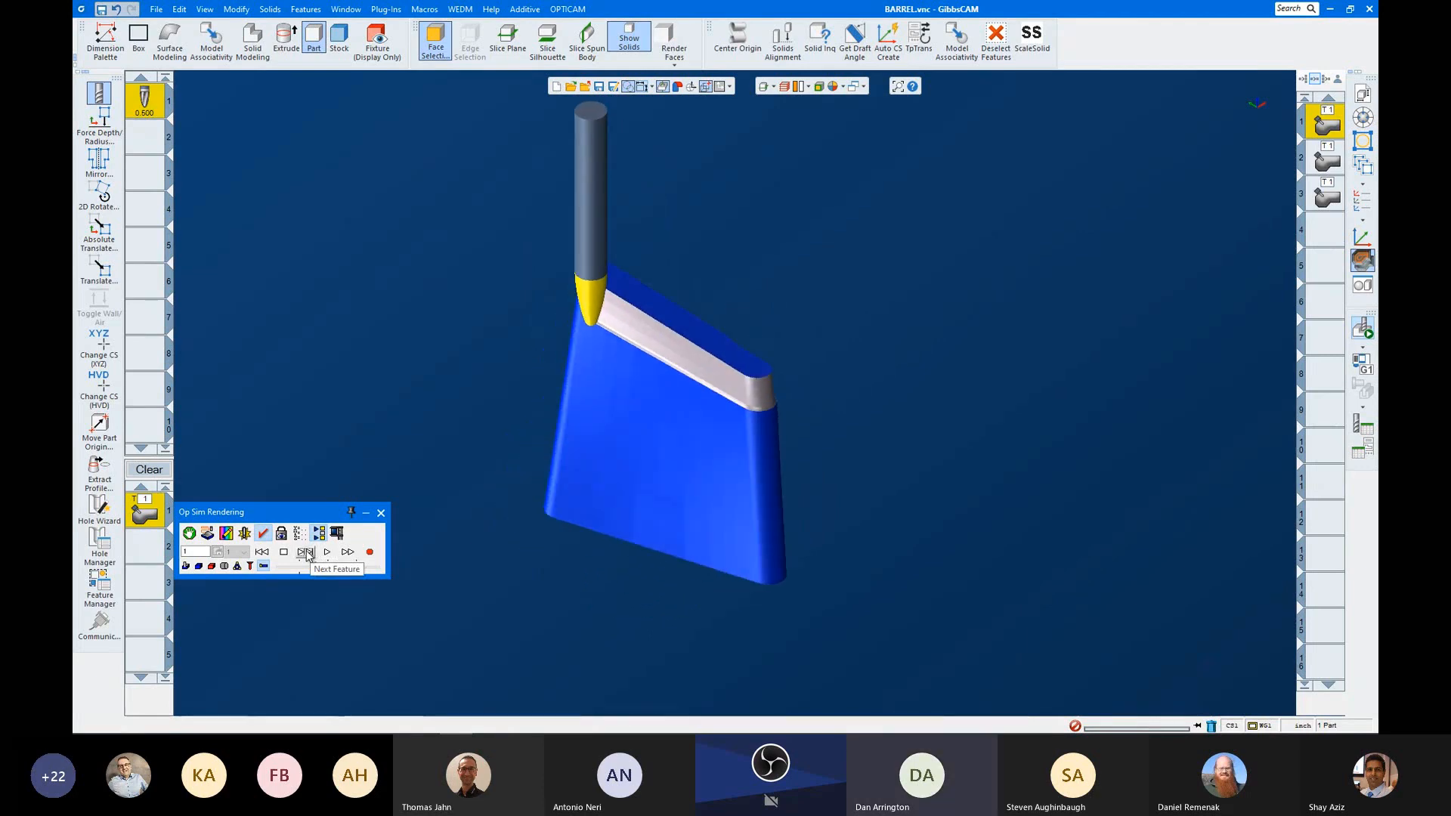
# Step: Examine up close where the barrel mill's flank touches the wall from several angles, and resume the first operation's simulation
pyautogui.scroll(3, 605, 333)
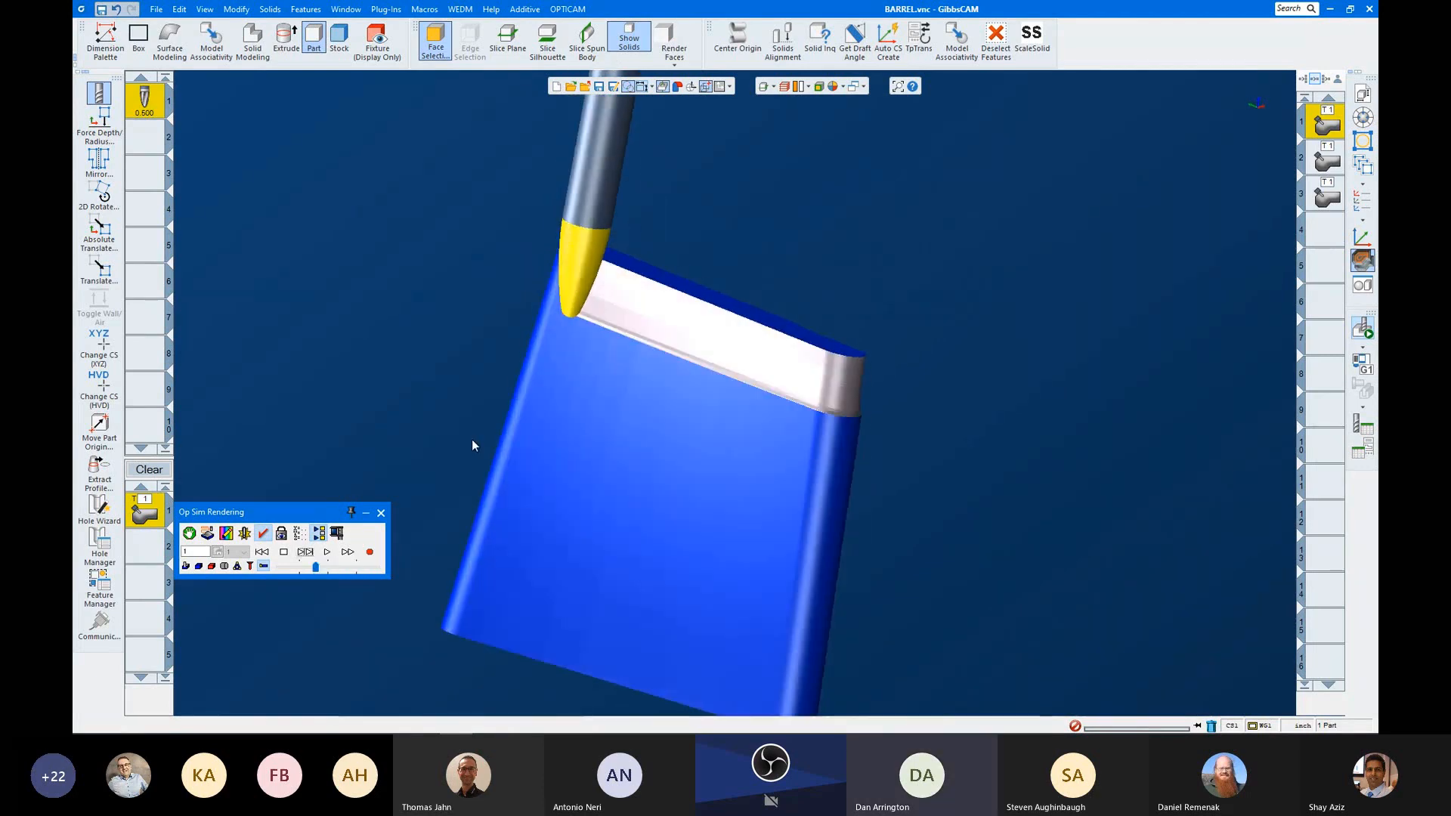
pyautogui.scroll(3, 559, 326)
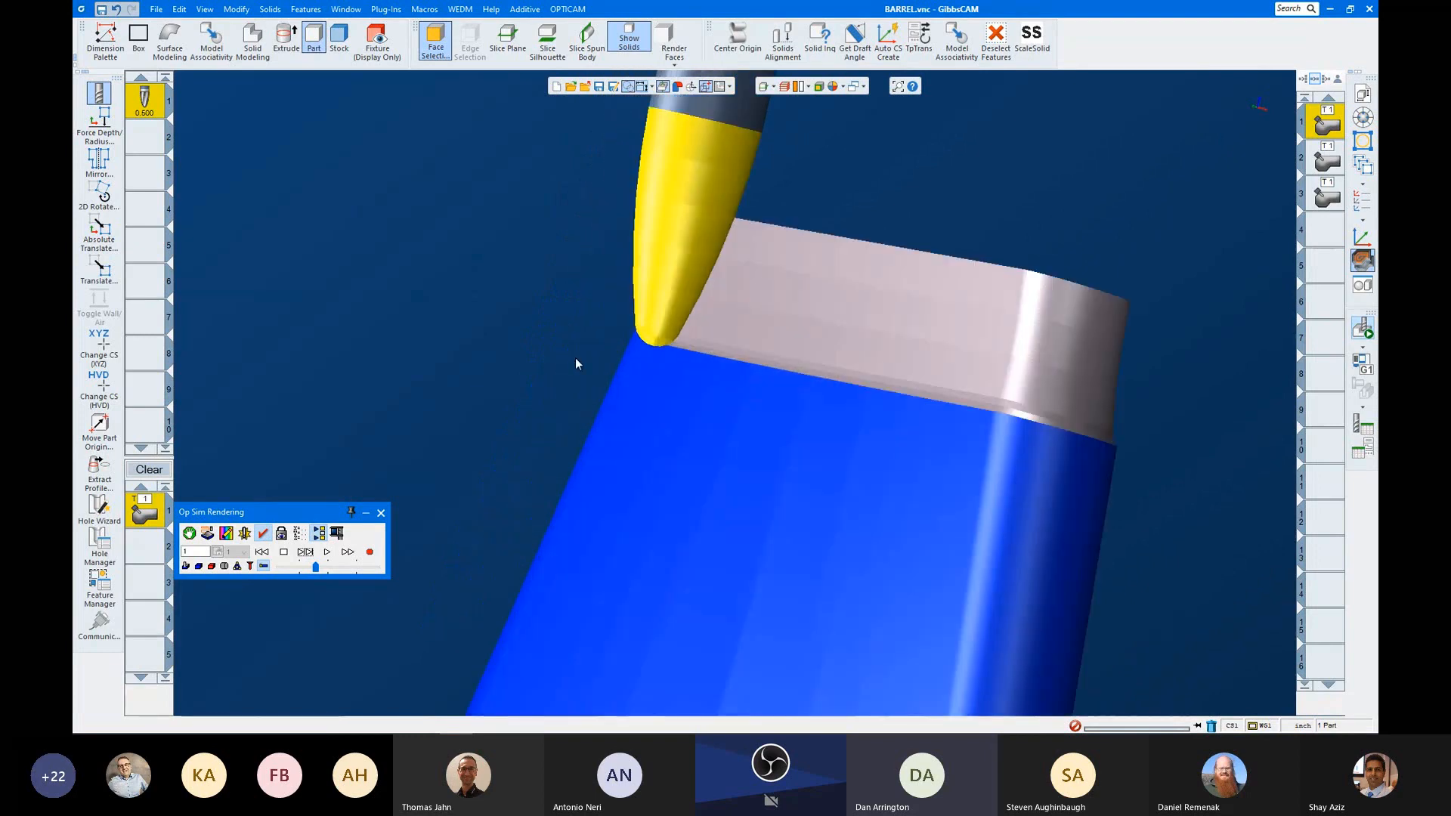
pyautogui.scroll(-2, 573, 368)
pyautogui.moveTo(663, 322); pyautogui.dragTo(601, 332, button='middle')
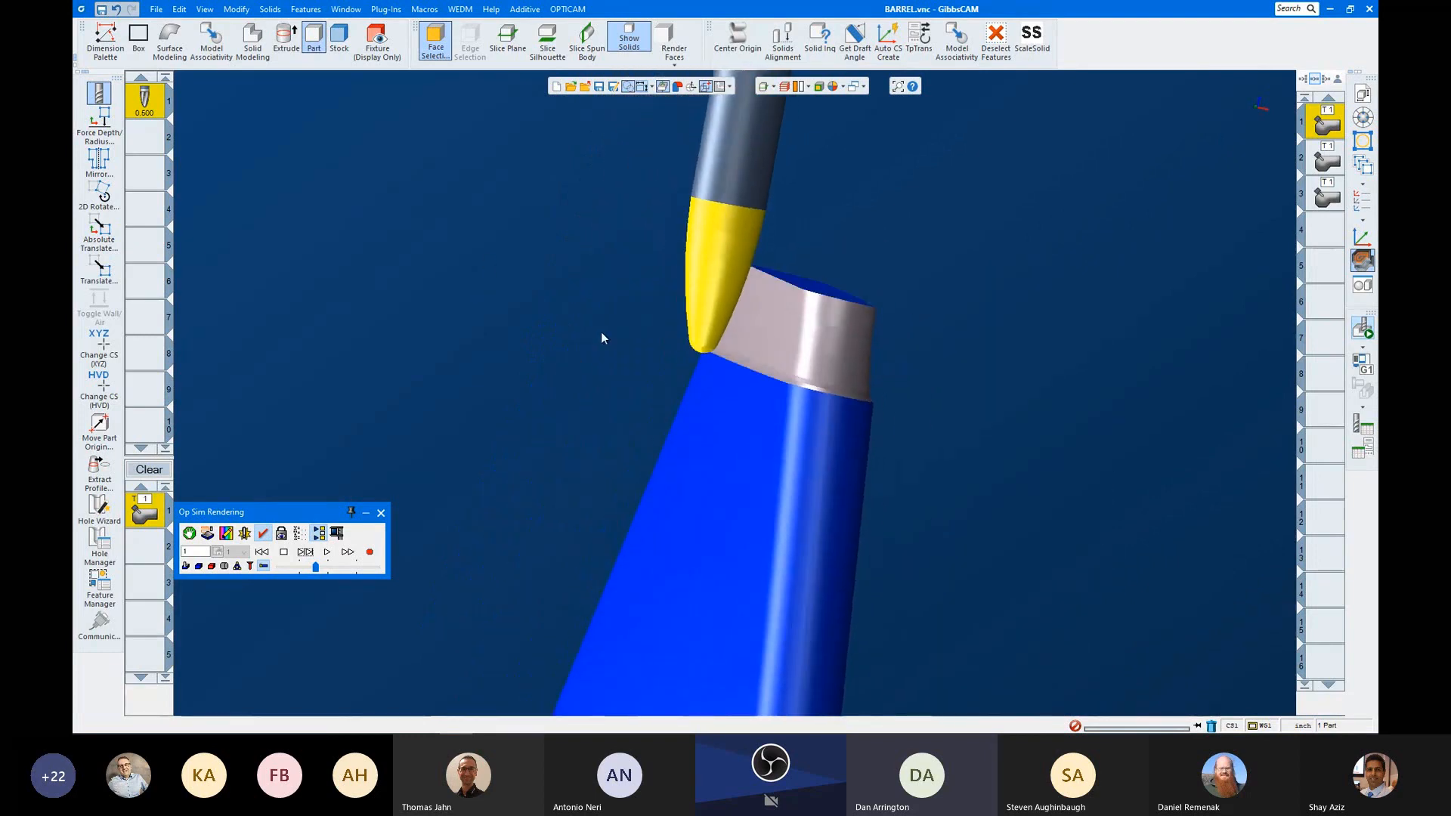
pyautogui.scroll(3, 601, 333)
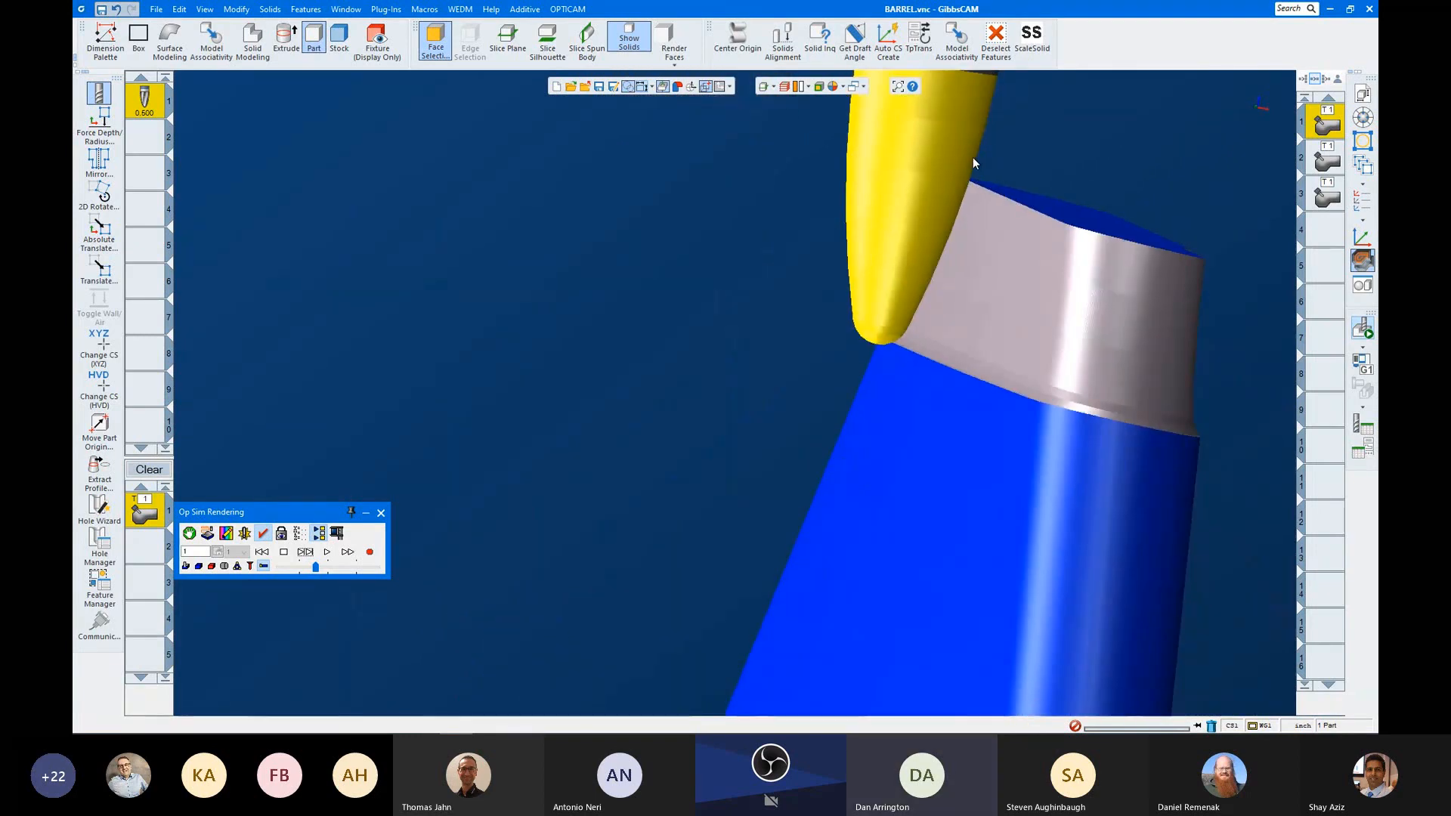
pyautogui.scroll(-3, 919, 265)
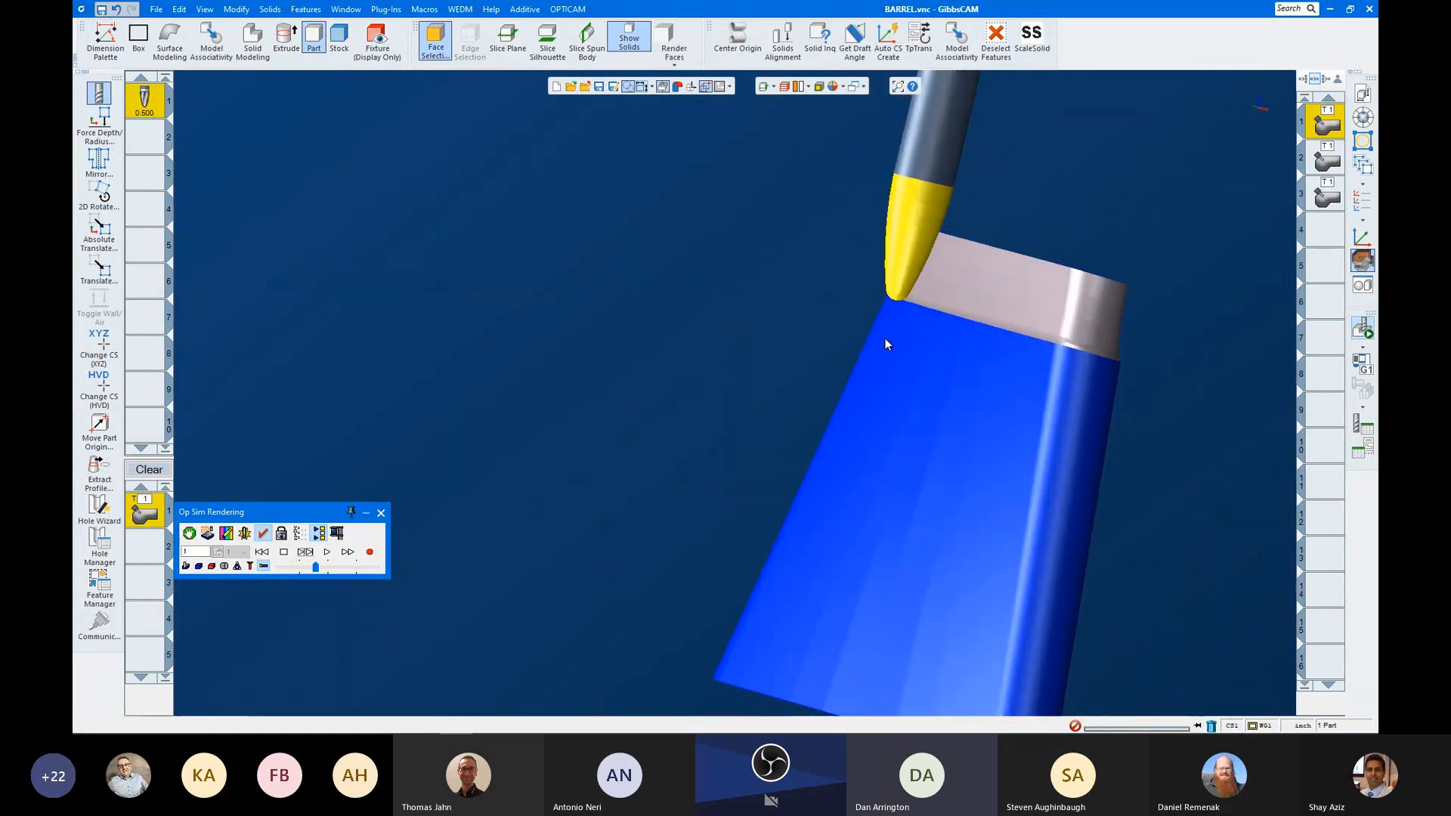
pyautogui.scroll(-3, 996, 340)
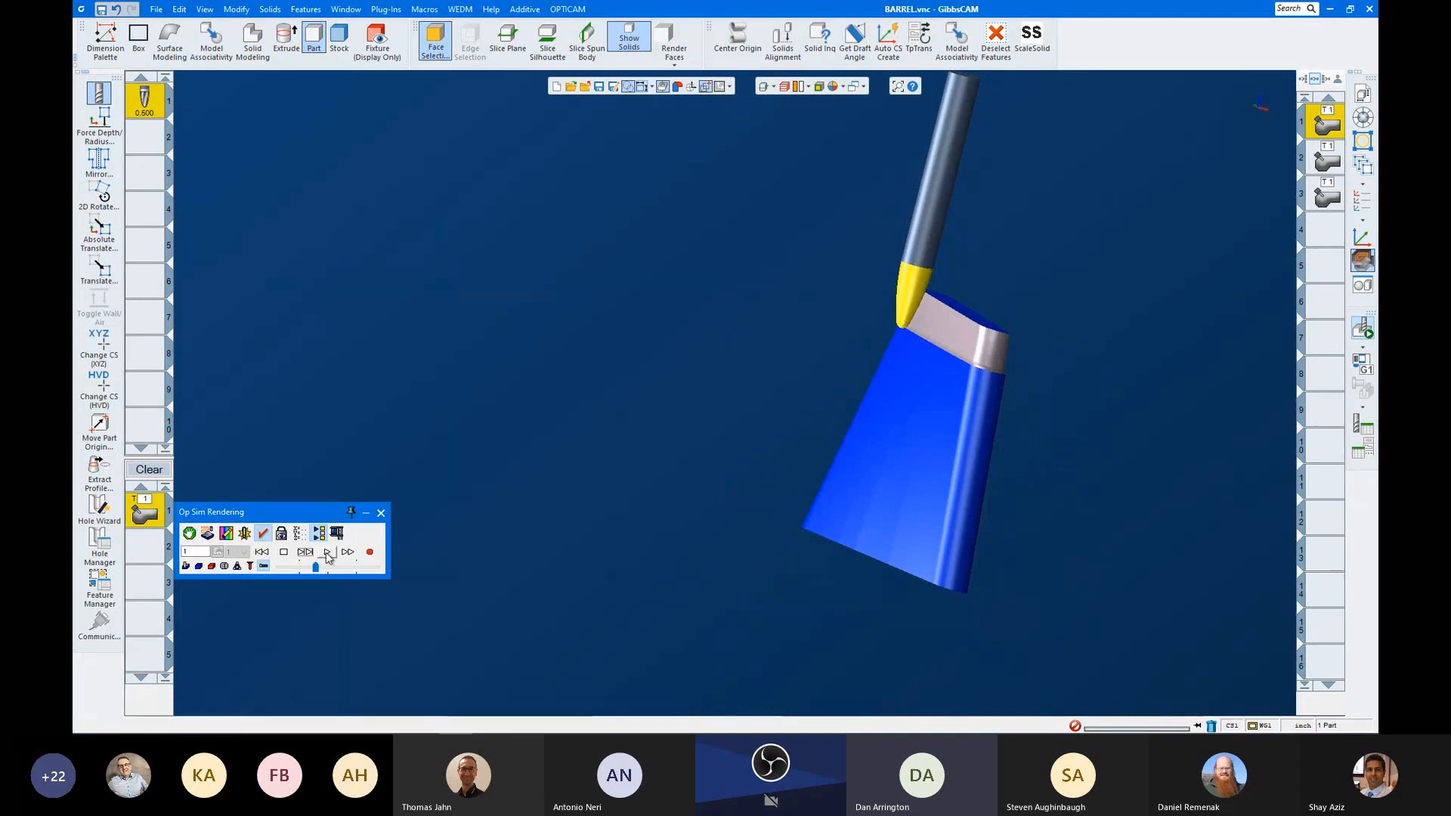
pyautogui.click(327, 552)
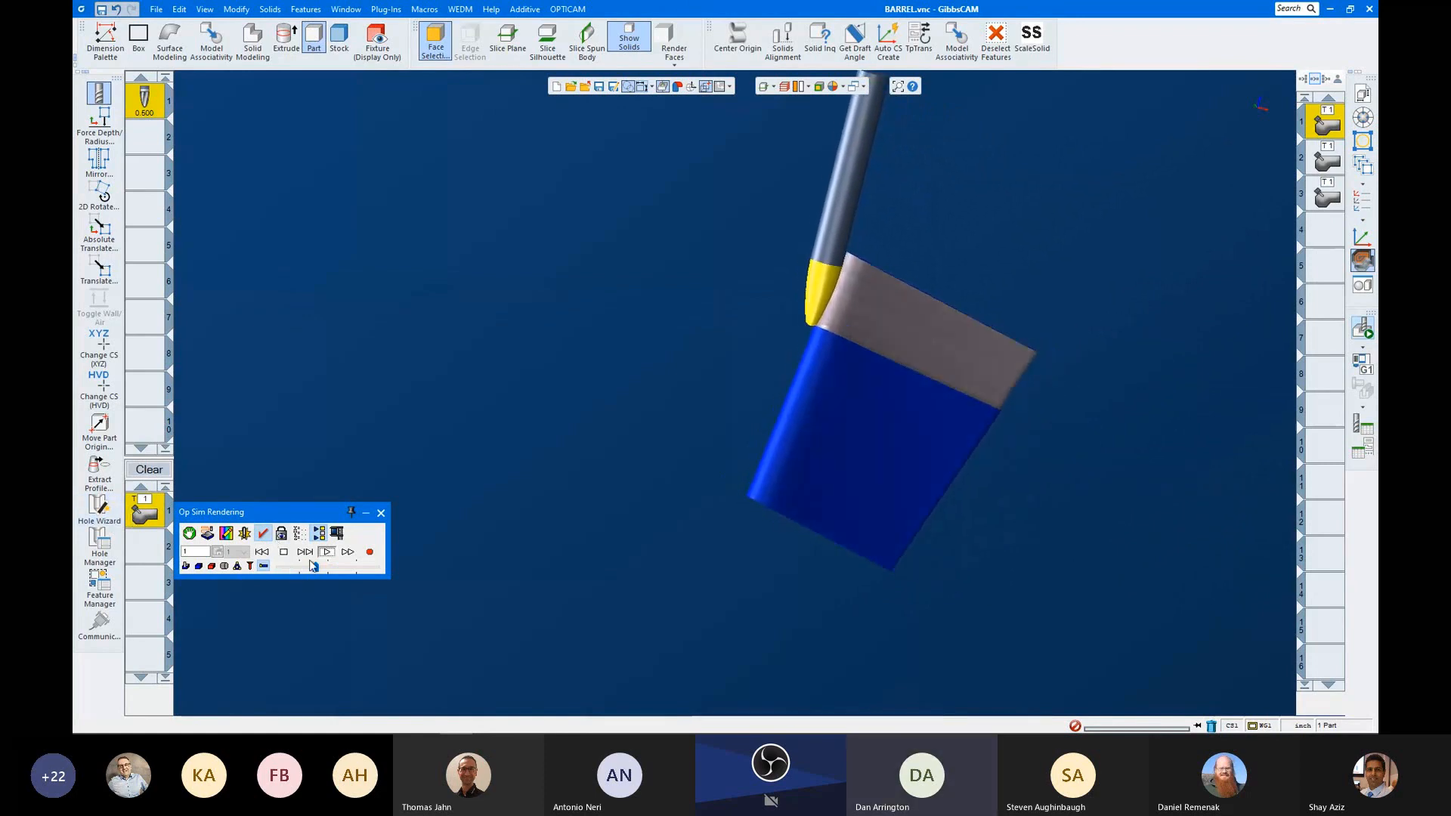
# Step: Reopen the first process's tool axis control settings, compare its contact point definitions and side tilt options, and close it on Contact point
pyautogui.doubleClick(137, 507)
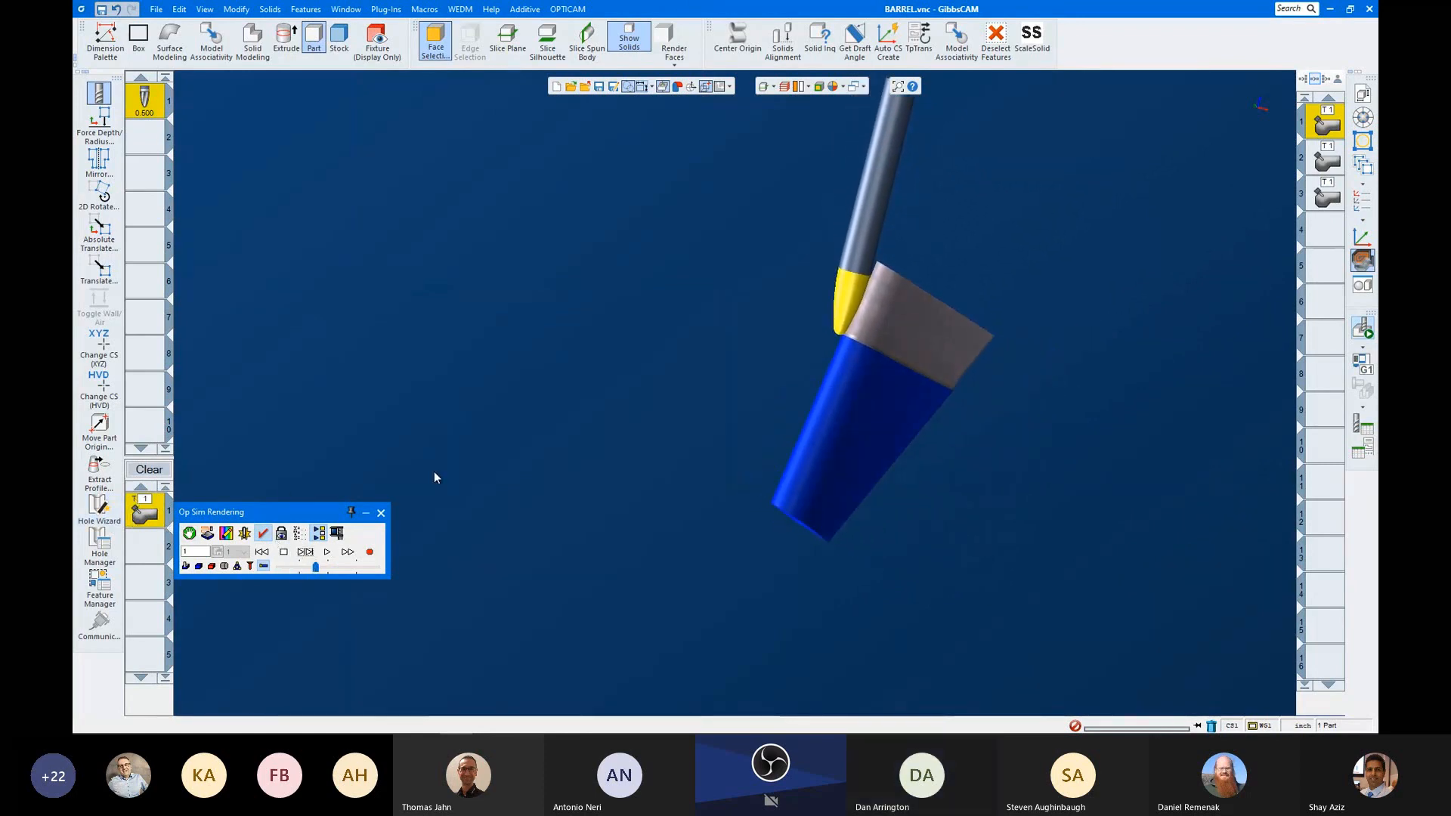
pyautogui.click(340, 176)
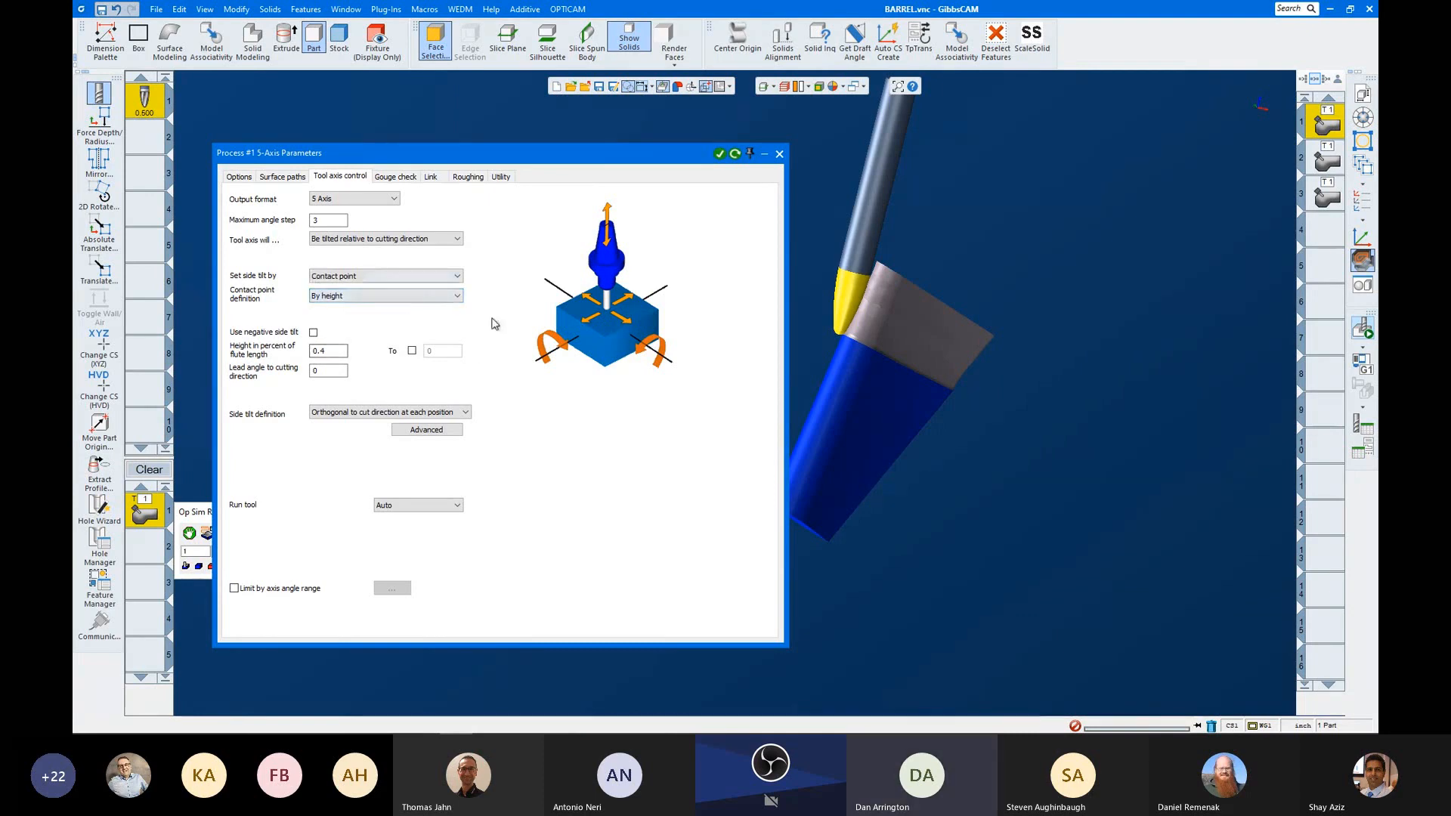
pyautogui.click(452, 296)
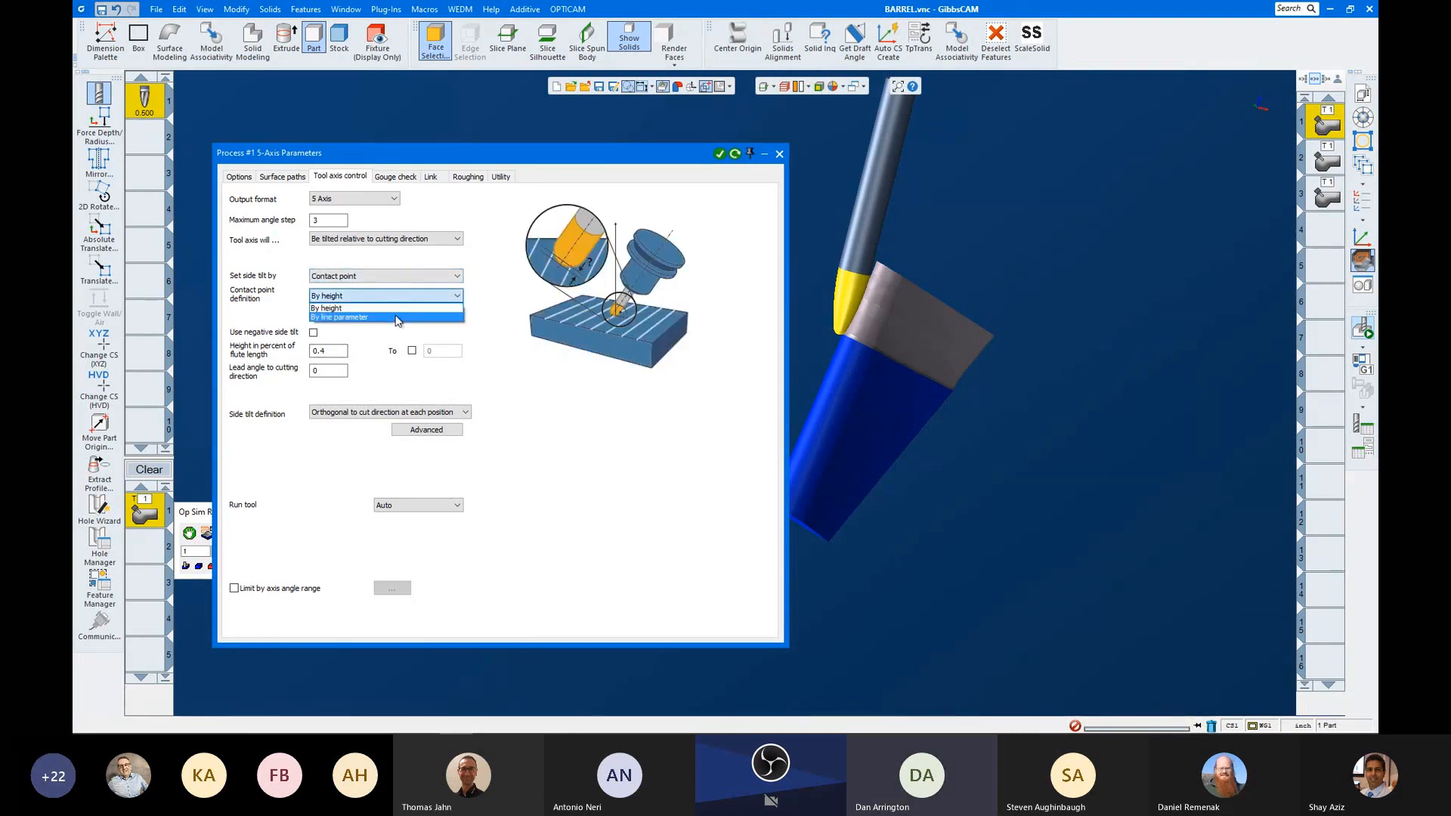
pyautogui.click(406, 294)
pyautogui.click(428, 277)
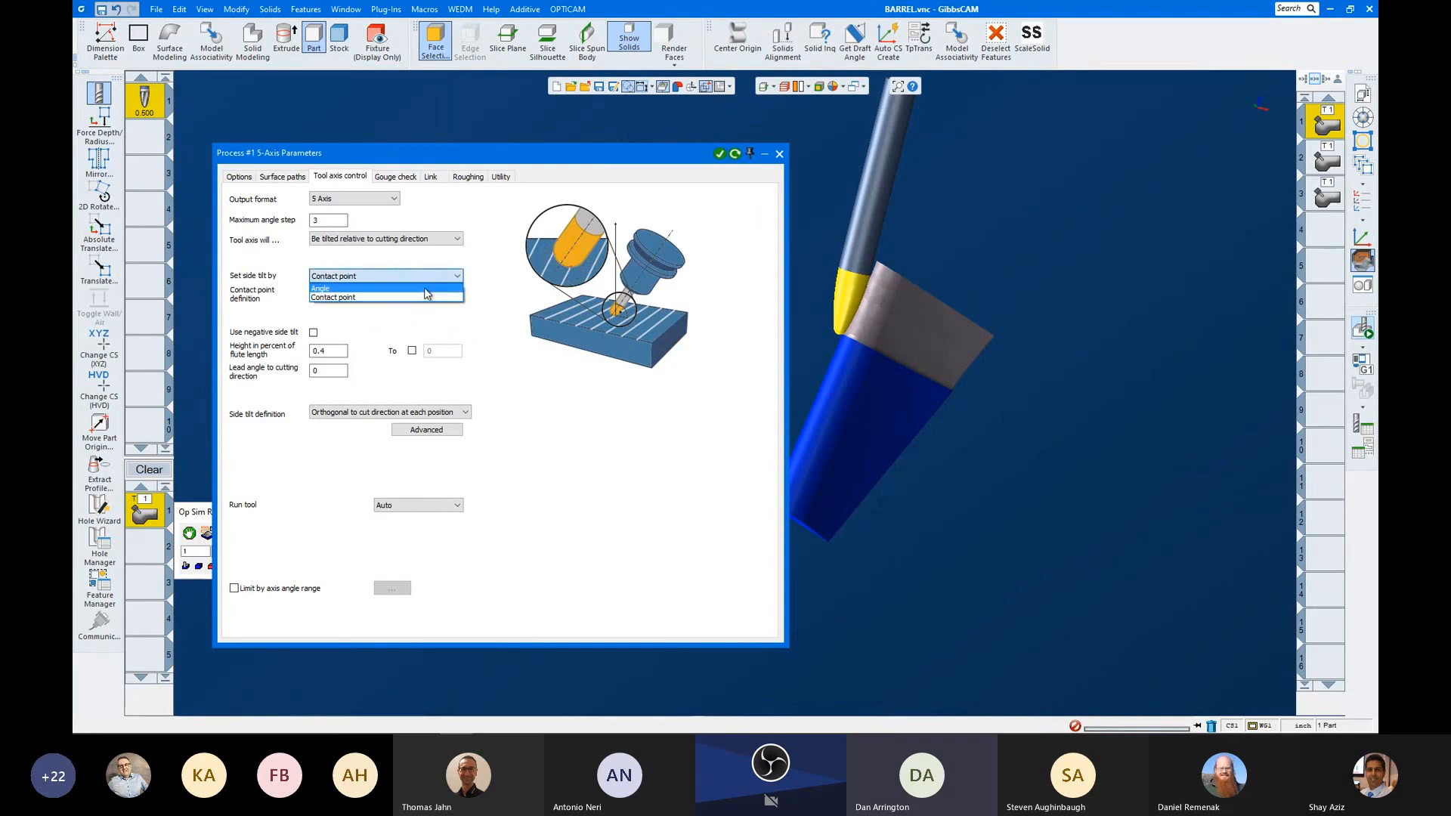
pyautogui.click(428, 289)
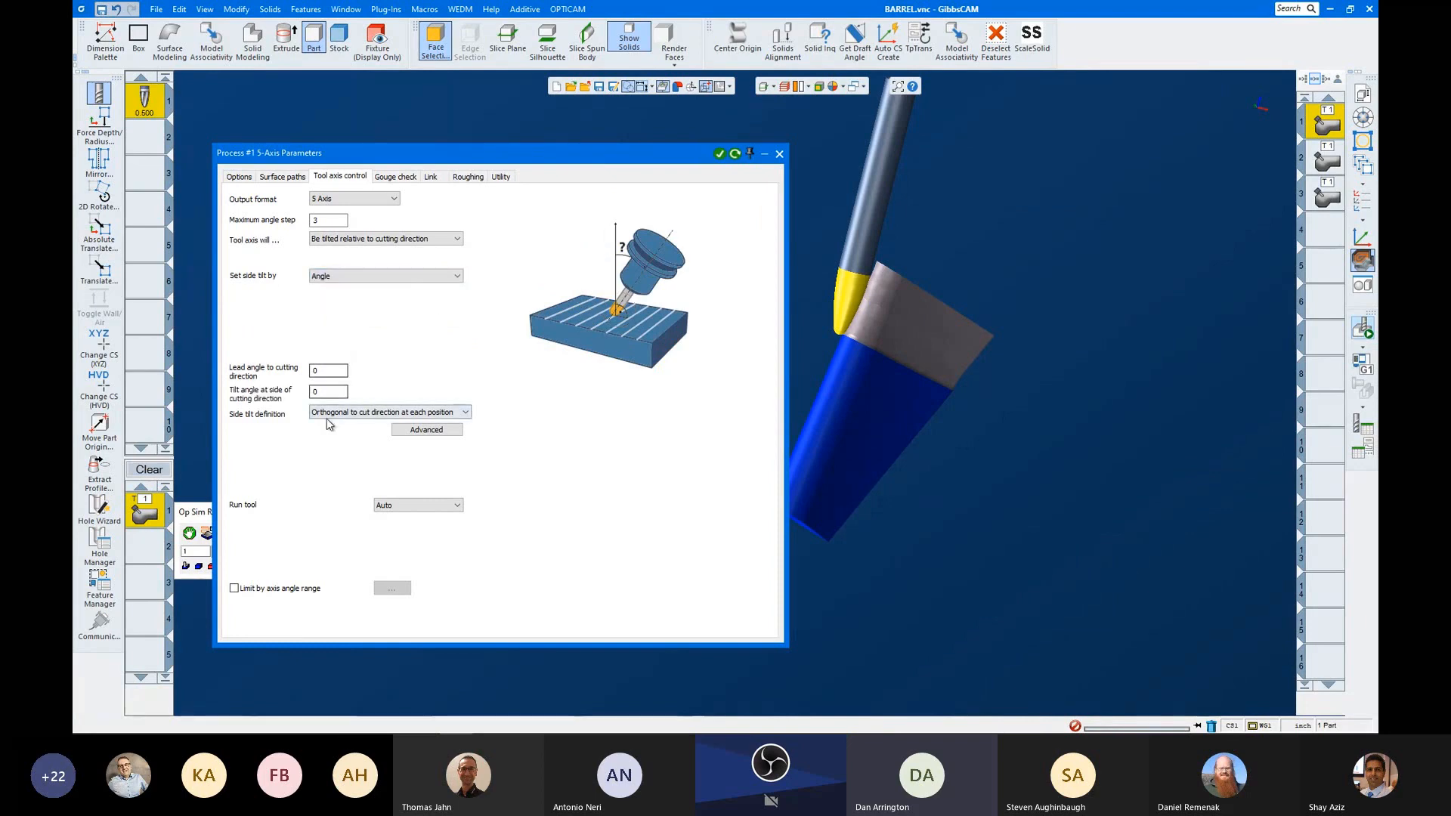
pyautogui.click(456, 279)
pyautogui.click(352, 297)
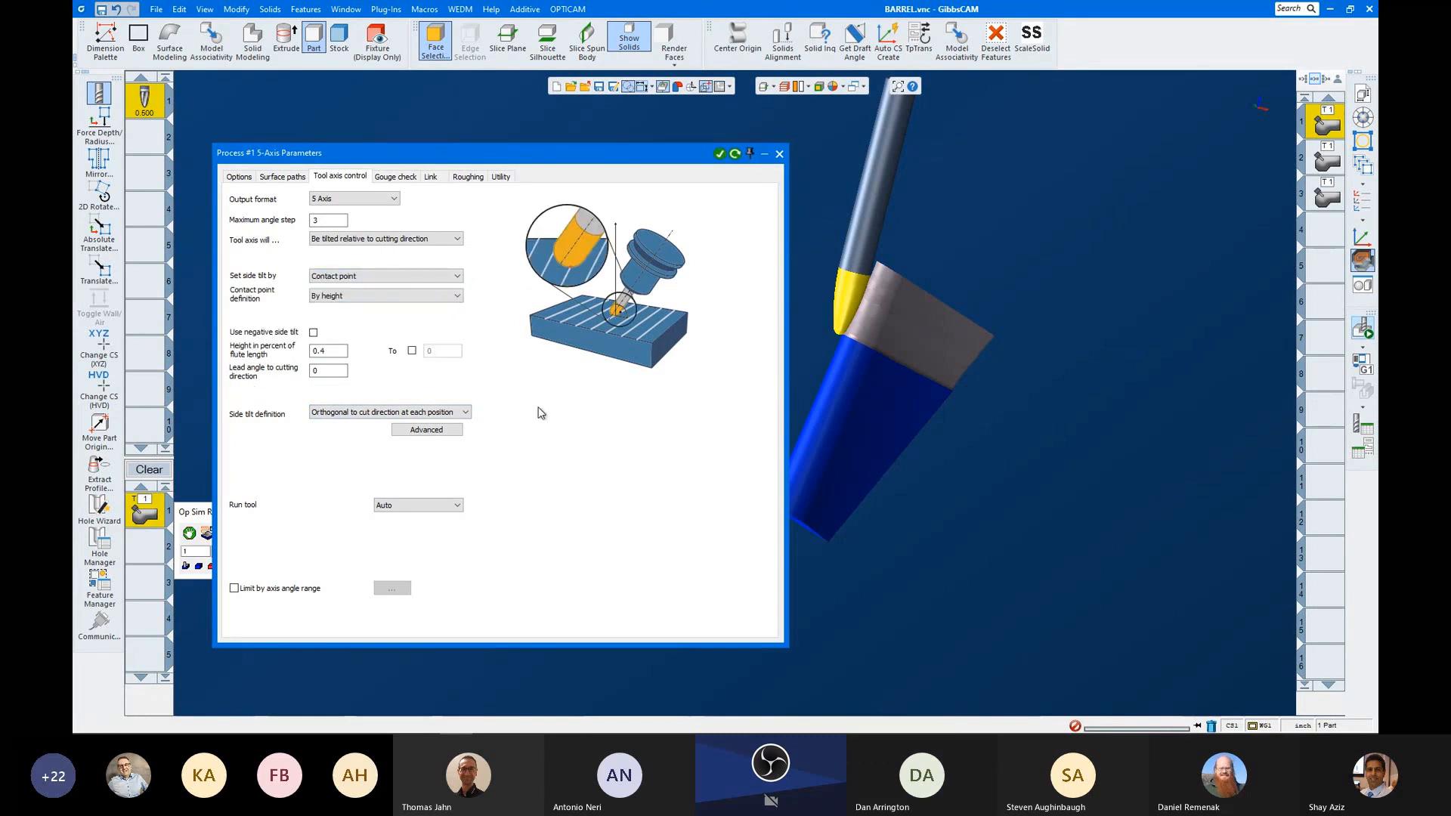
pyautogui.click(779, 155)
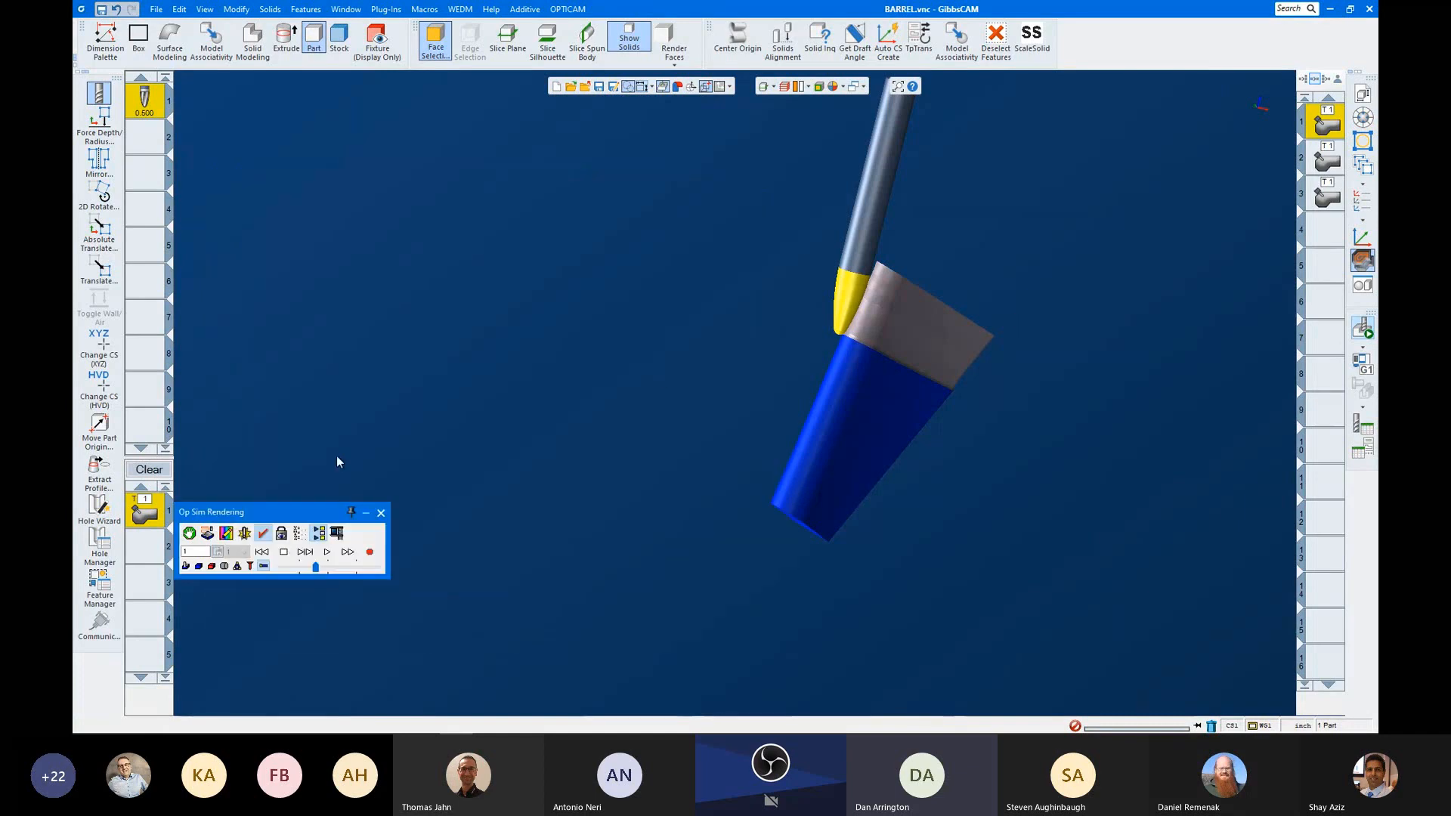
# Step: Close the simulation and review the contact height range in the second operation's tool axis control settings
pyautogui.click(382, 513)
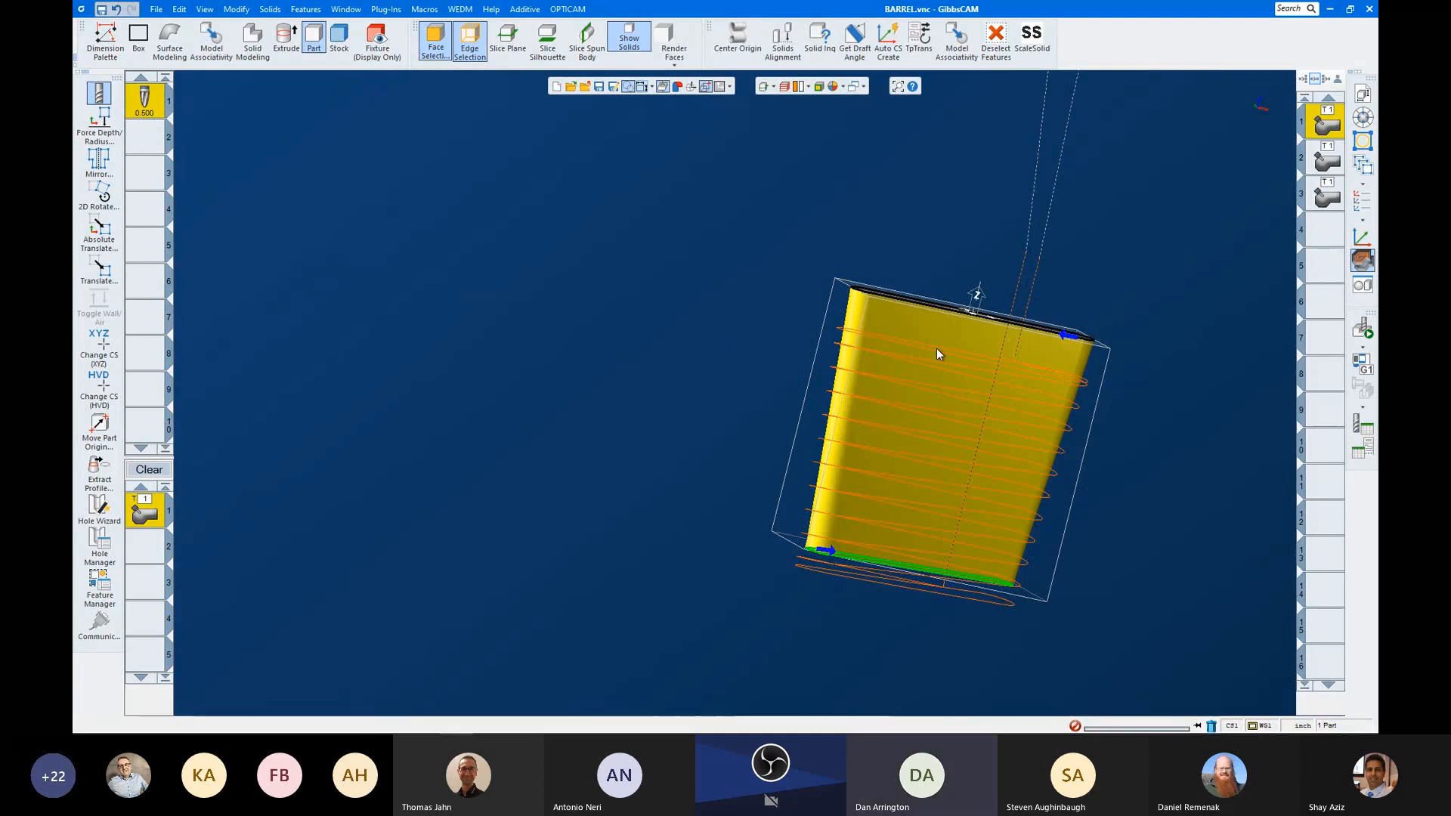
pyautogui.doubleClick(1331, 154)
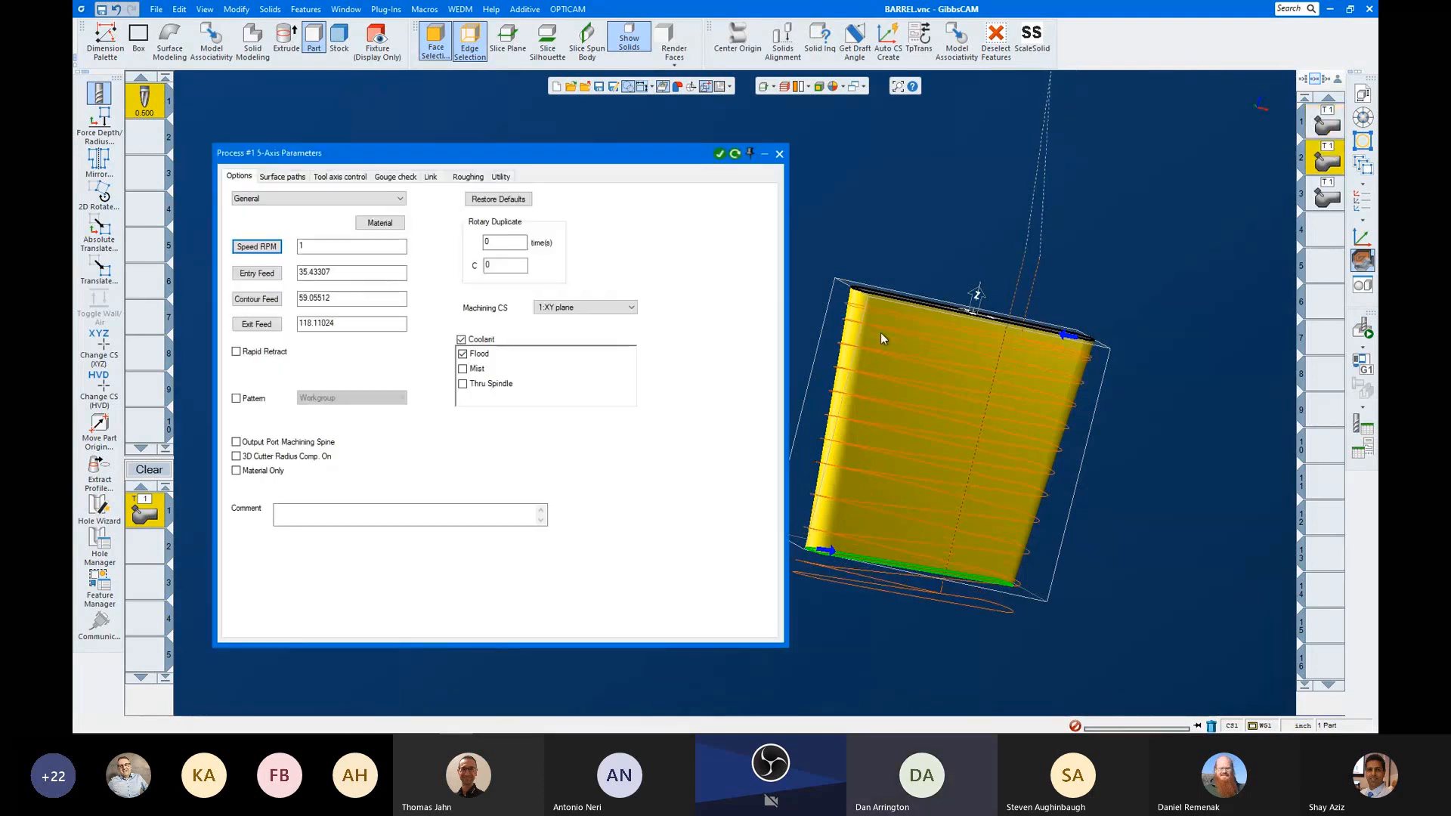
pyautogui.click(340, 177)
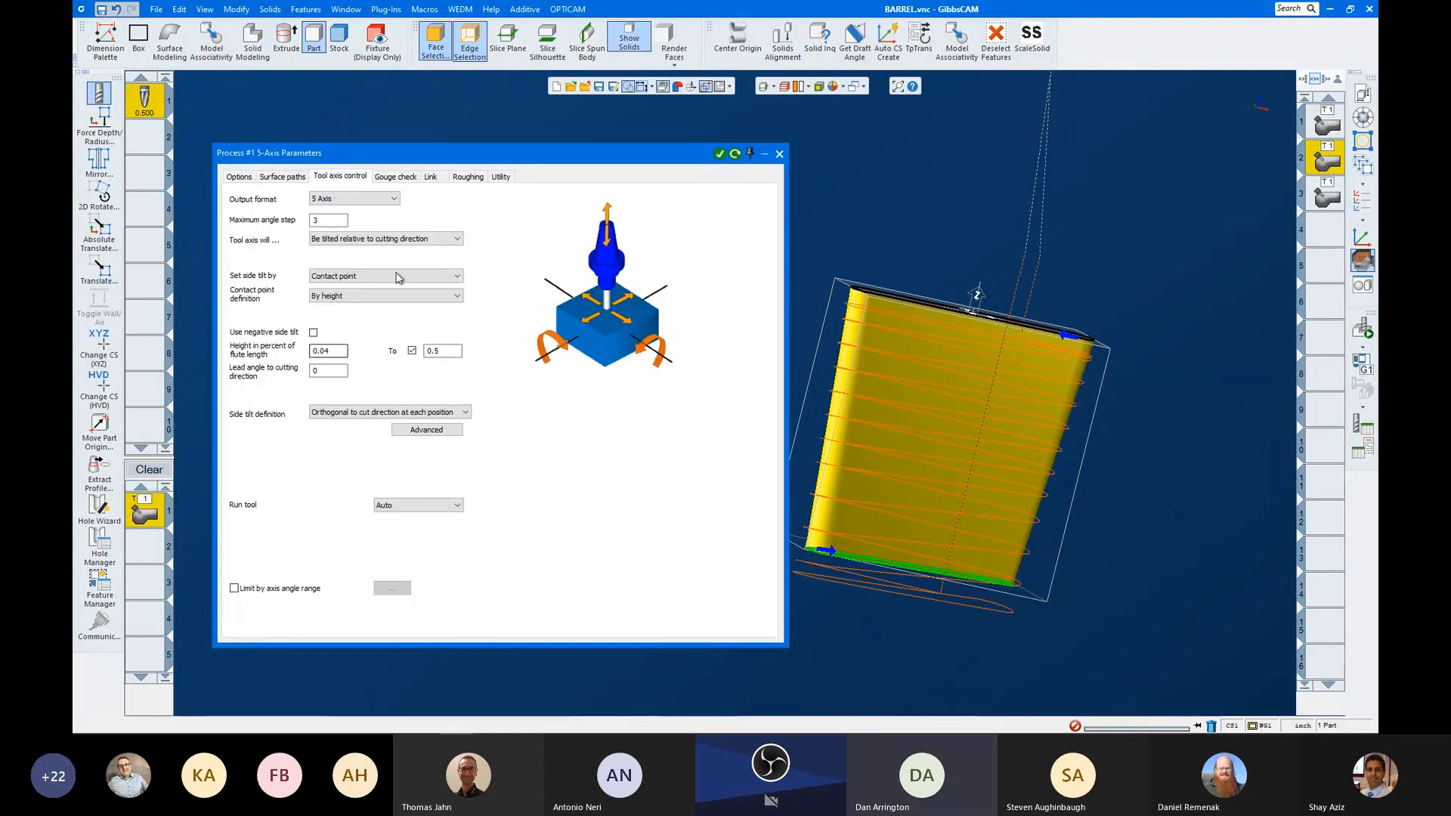
pyautogui.click(325, 351)
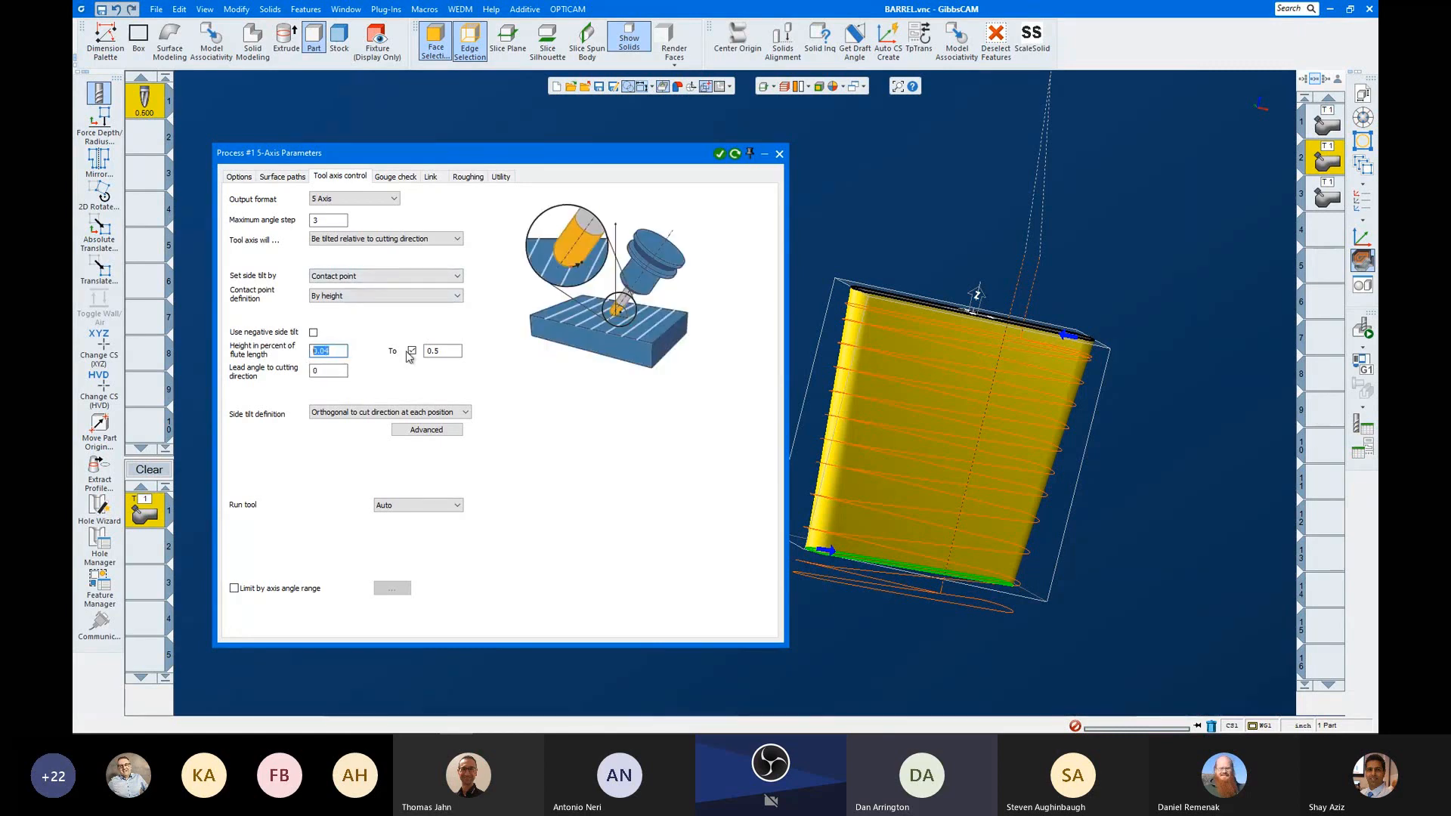
pyautogui.click(446, 351)
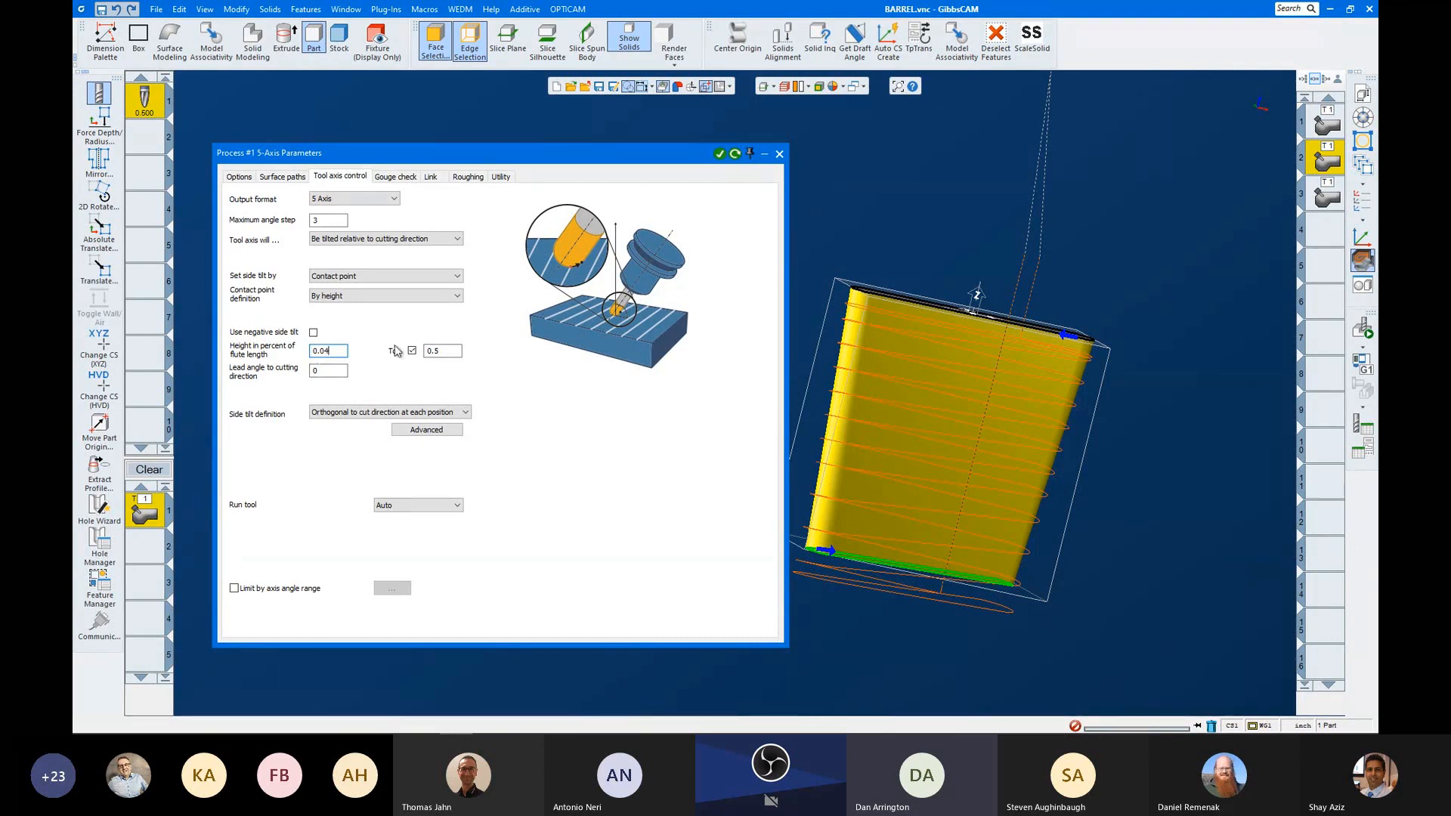
pyautogui.click(779, 154)
# Step: Rewind the rendering simulation, start the second operation, and examine the barrel mill's contact at its first cut from several angles
pyautogui.click(1363, 330)
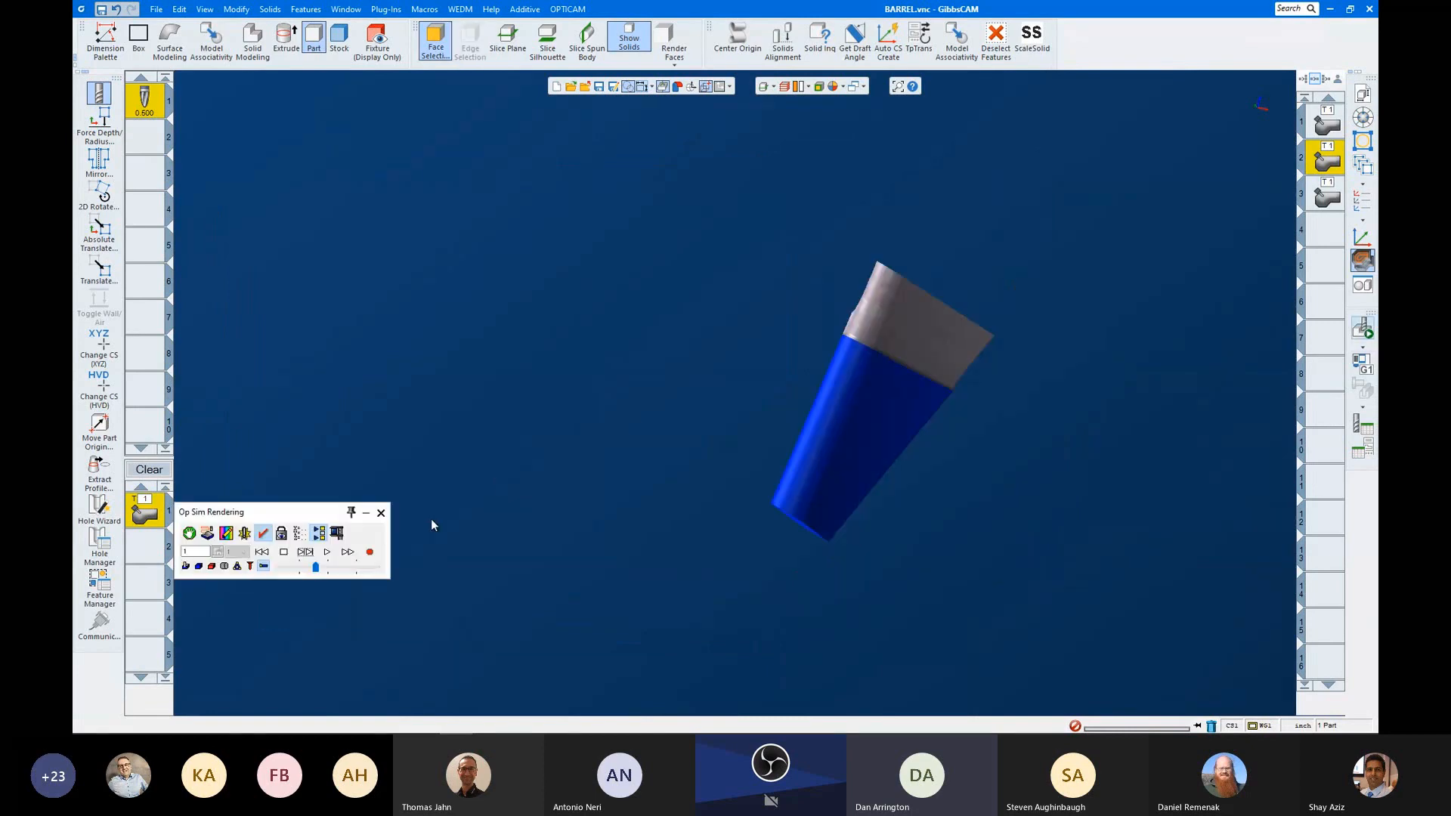
pyautogui.click(261, 552)
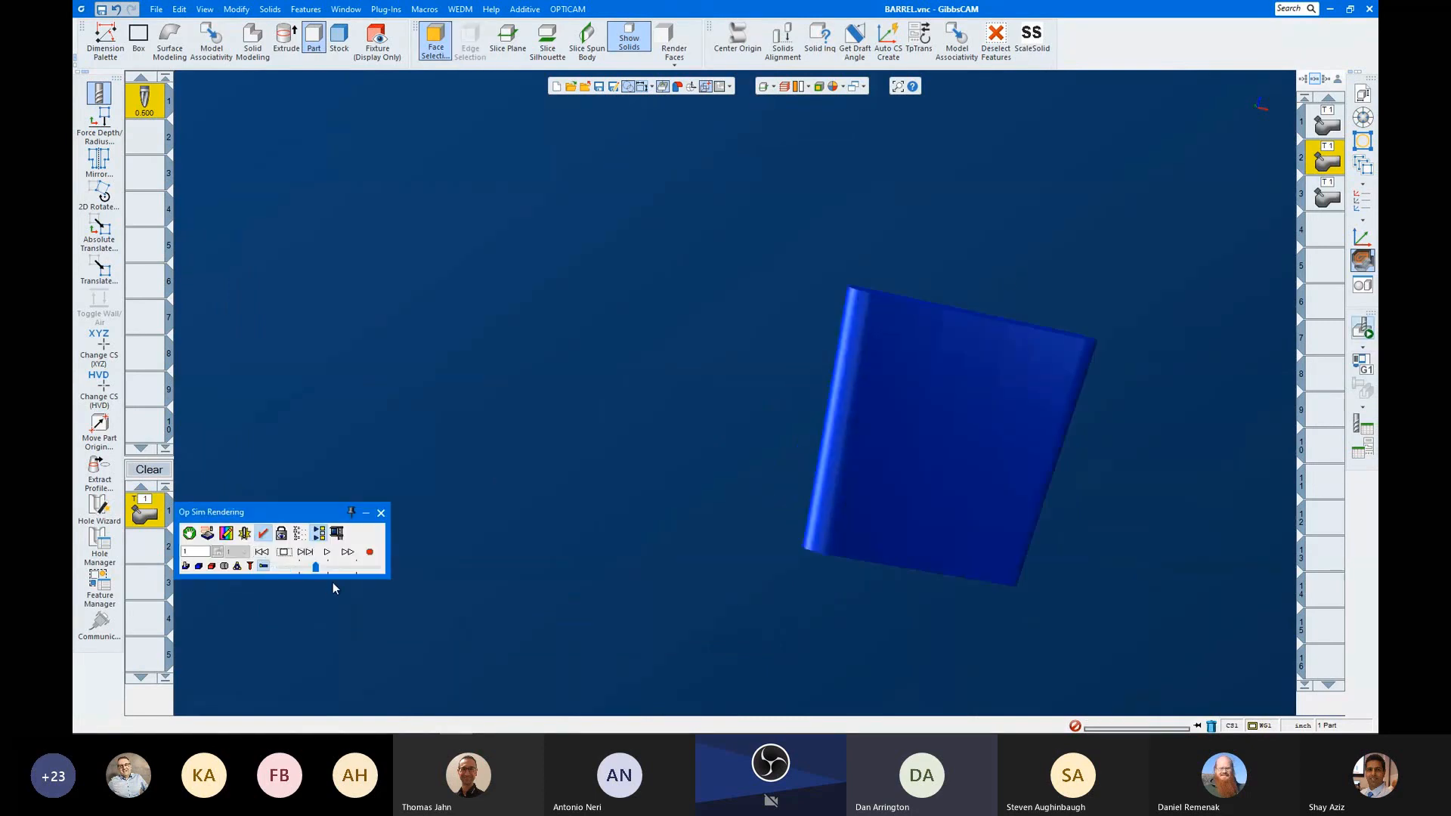
pyautogui.click(305, 552)
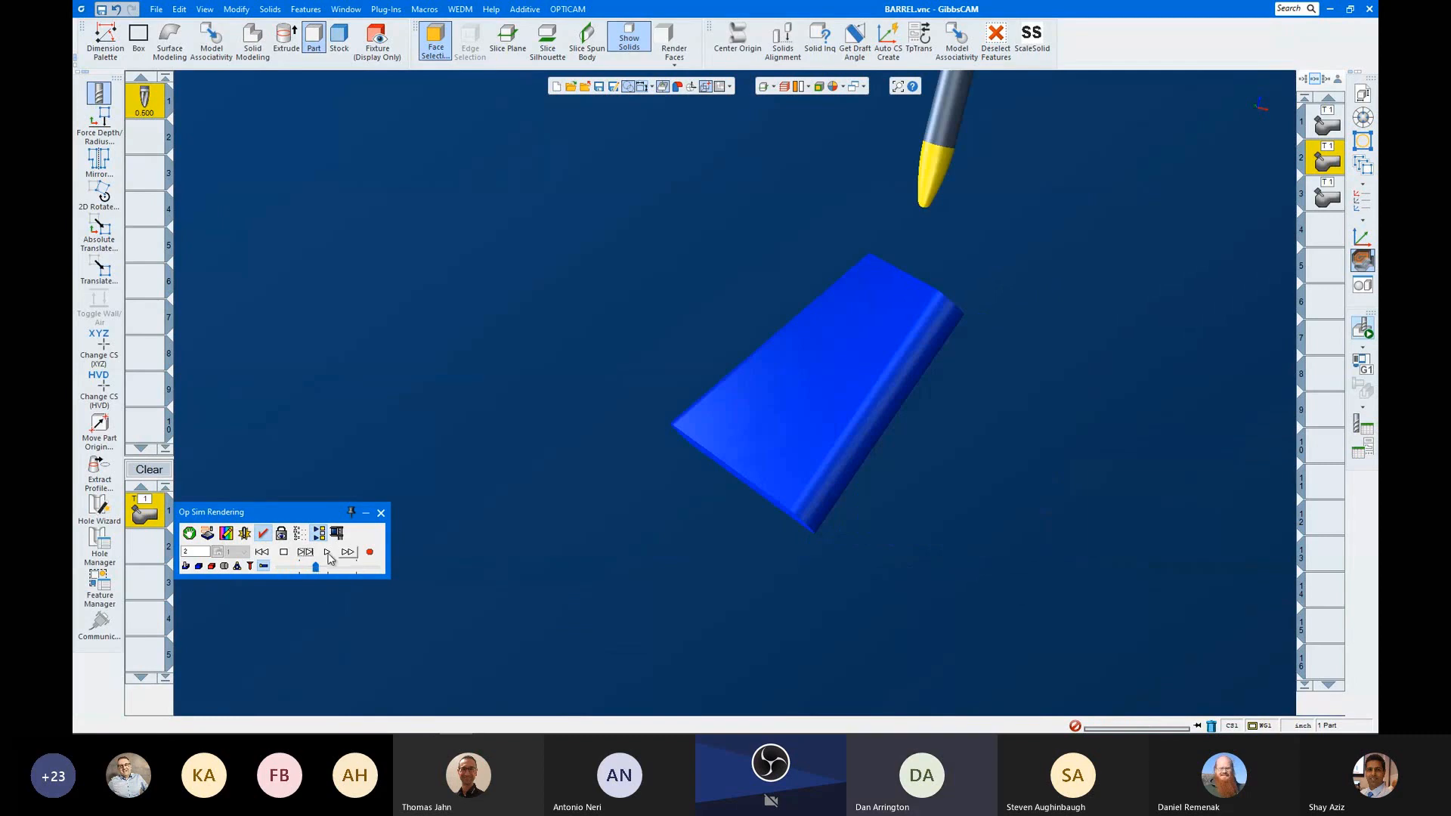
pyautogui.click(326, 552)
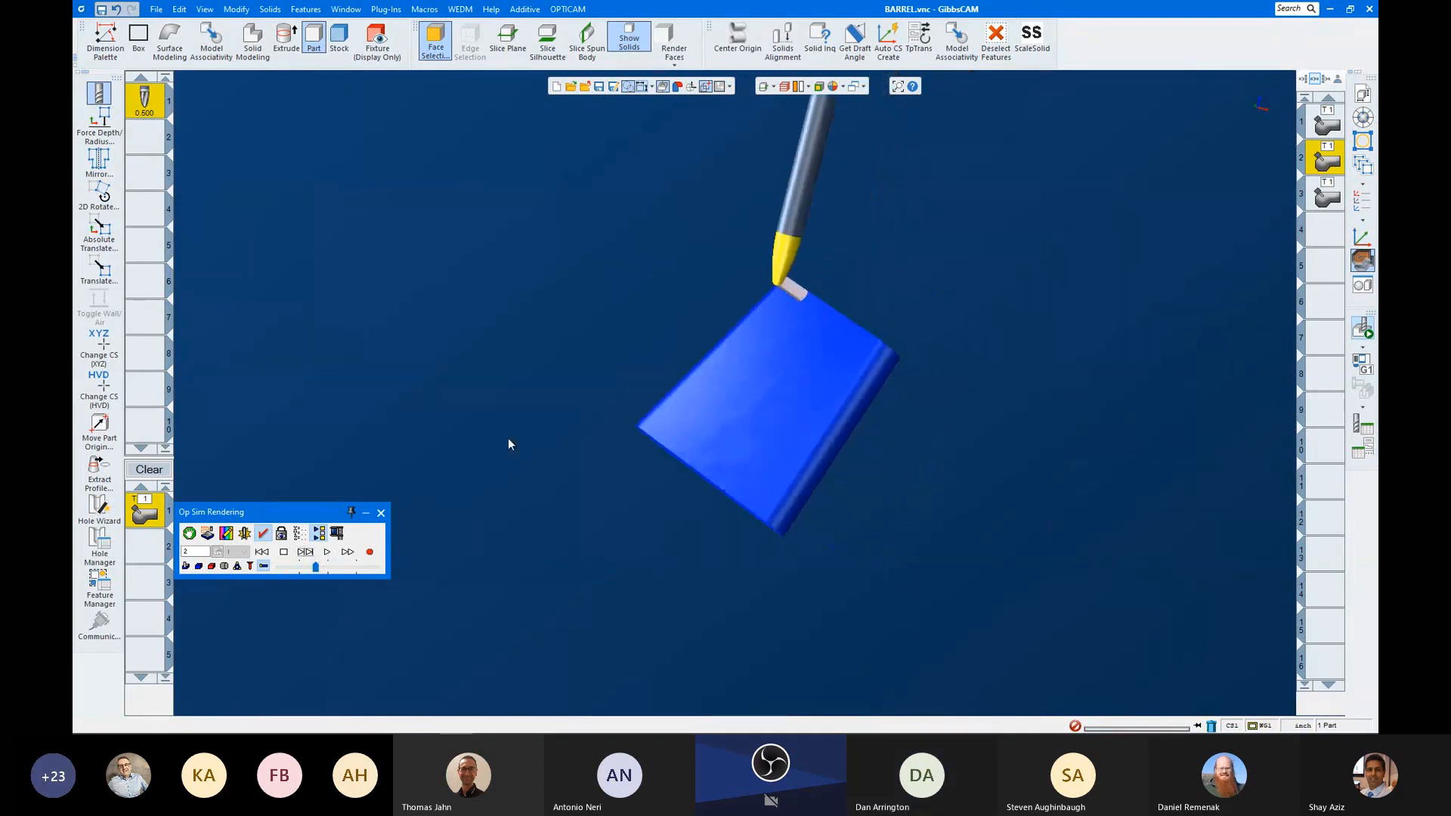
pyautogui.scroll(3, 635, 295)
pyautogui.moveTo(635, 295); pyautogui.dragTo(636, 337, button='middle')
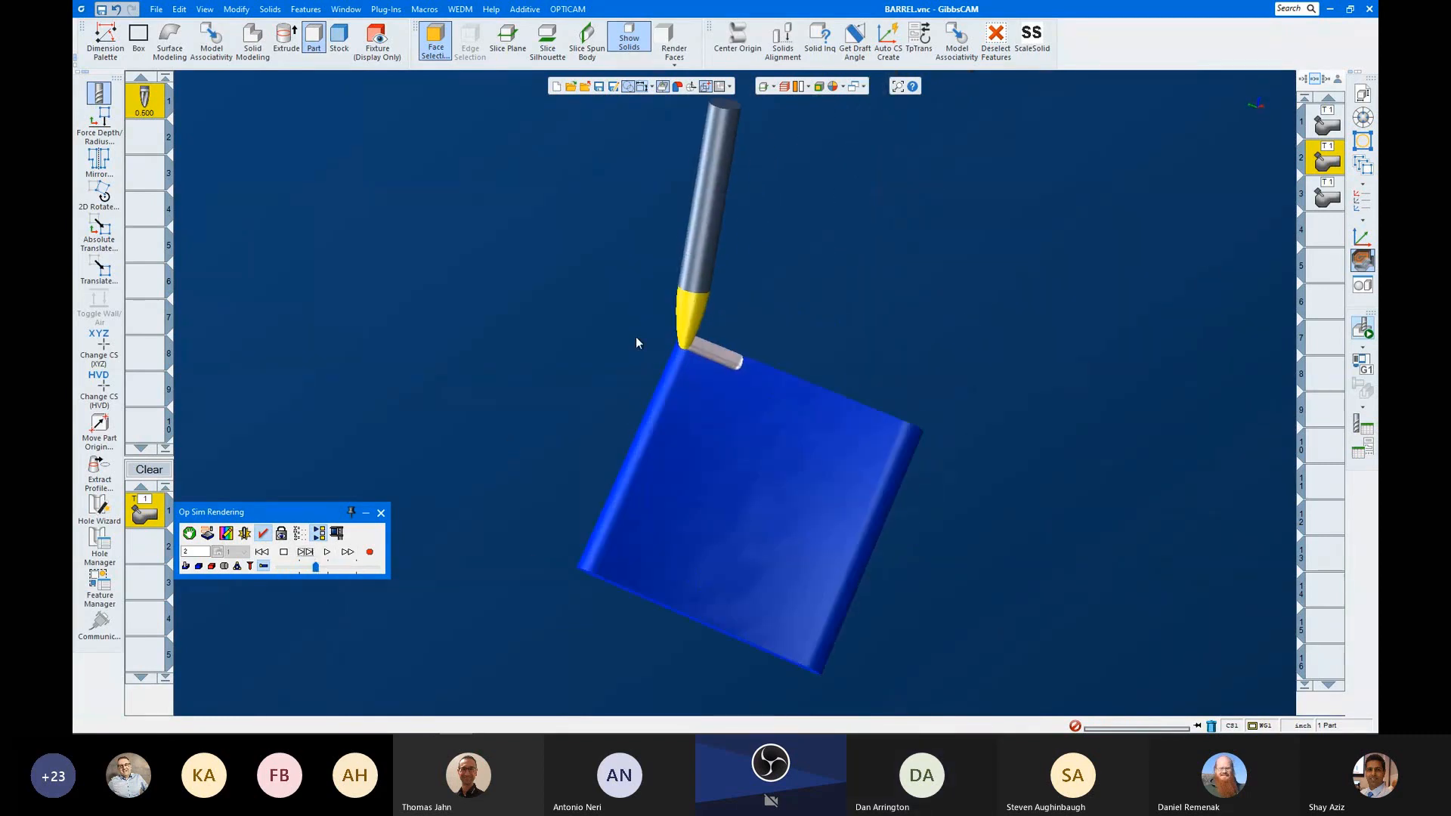
pyautogui.scroll(2, 896, 367)
pyautogui.moveTo(895, 373); pyautogui.dragTo(763, 386, button='middle')
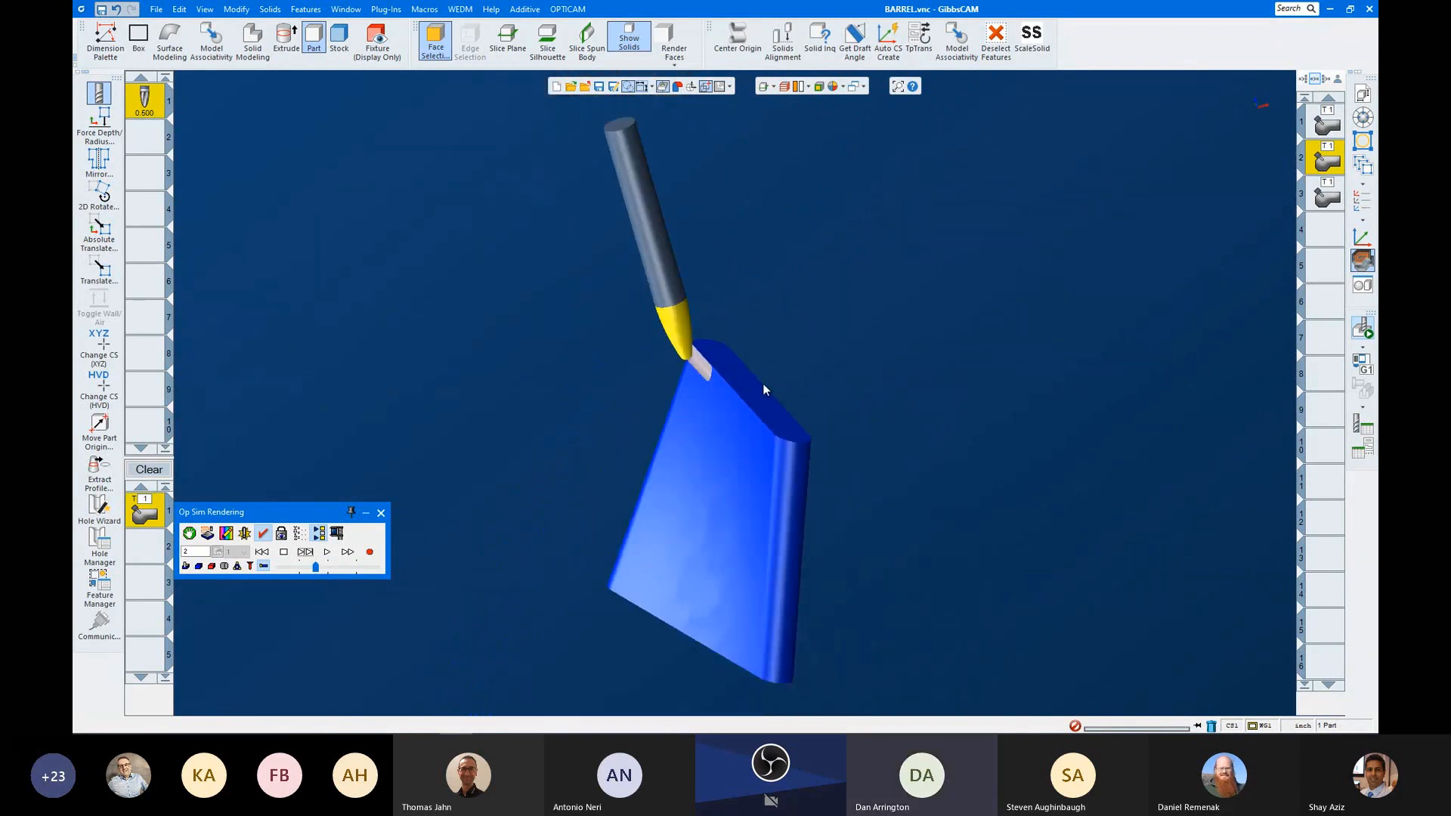
# Step: Play the second operation's remaining passes down the wall at a faster speed, slowing the simulation near the part's base
pyautogui.click(326, 552)
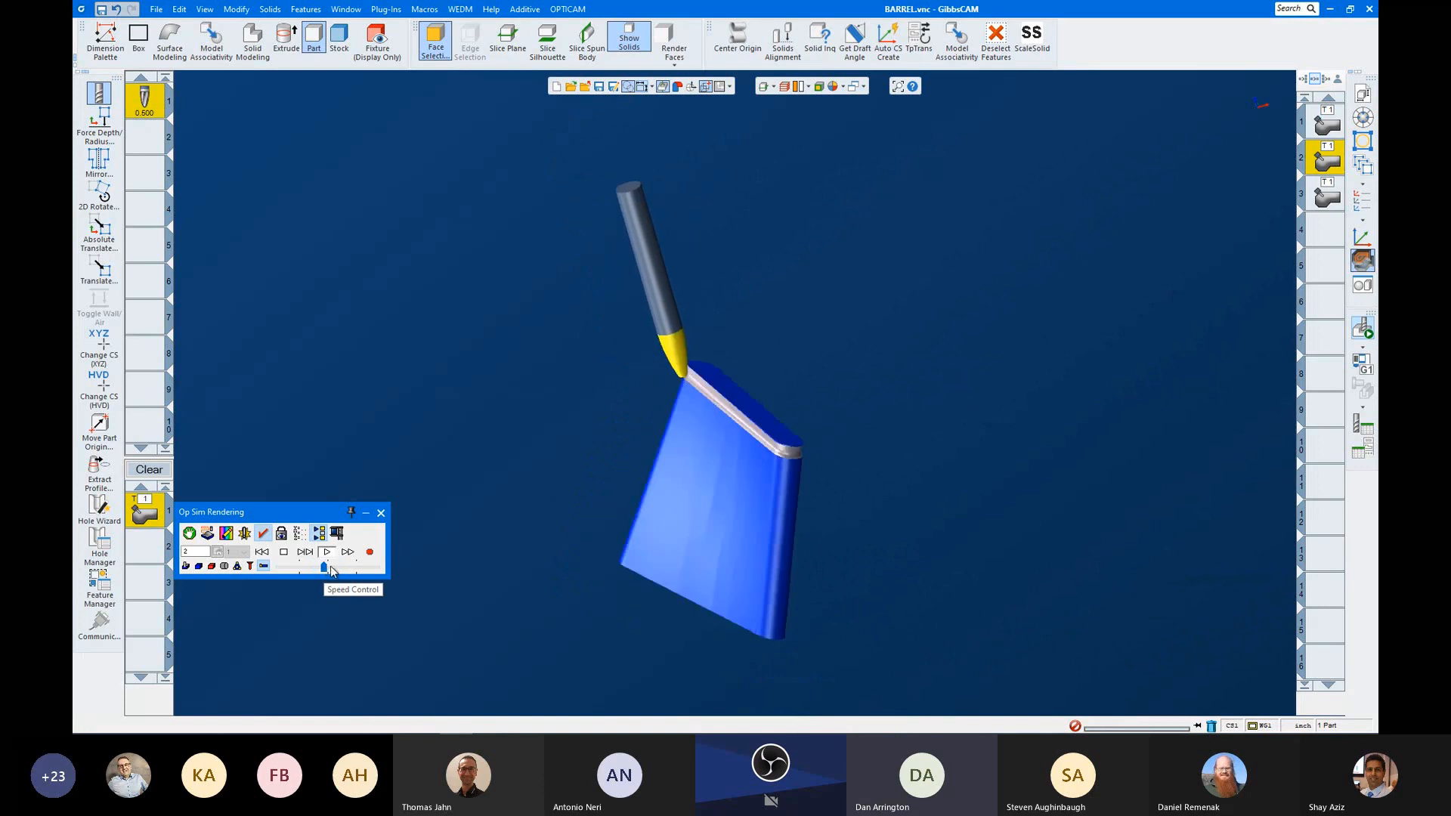
pyautogui.click(340, 571)
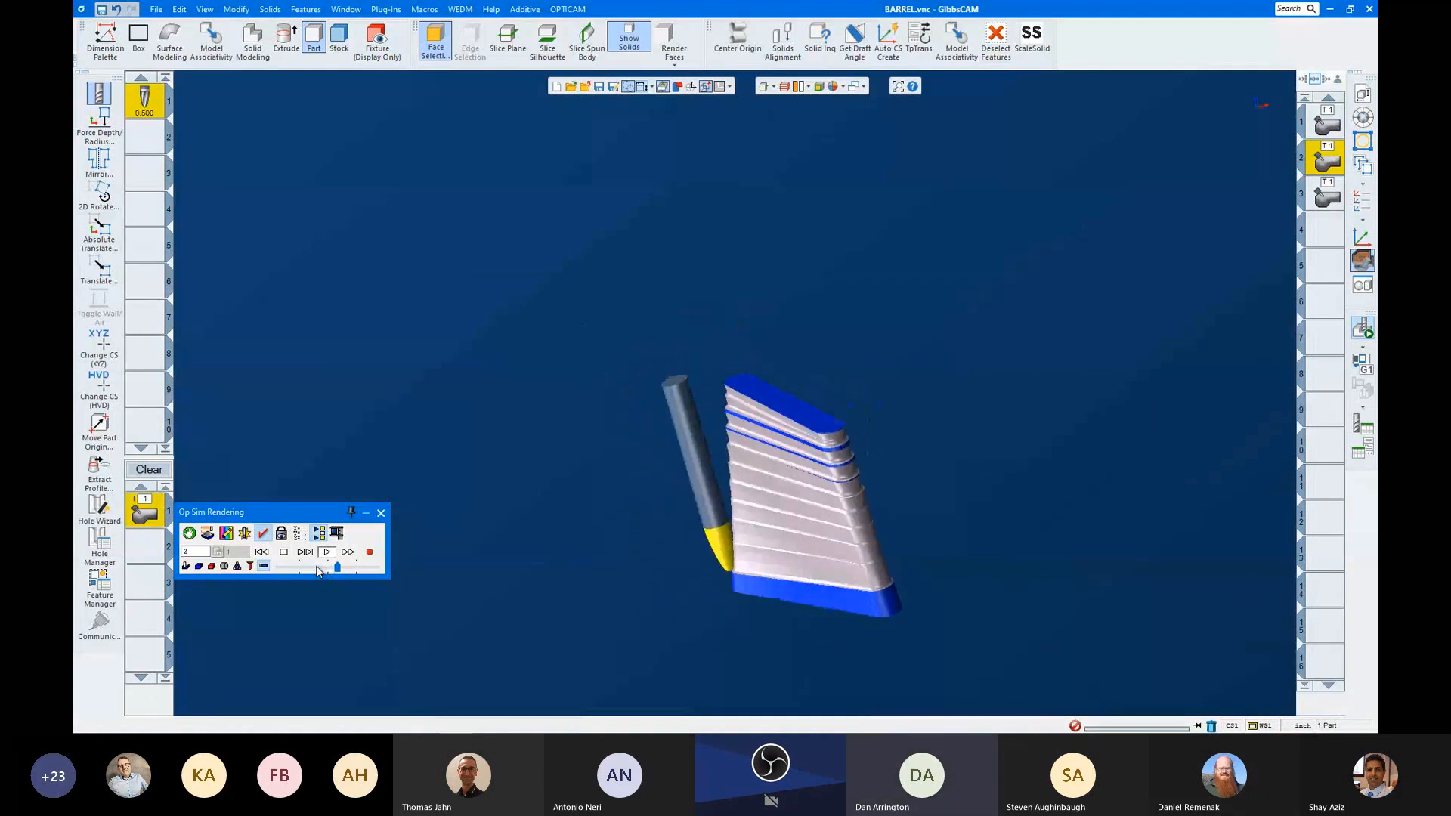
pyautogui.click(318, 569)
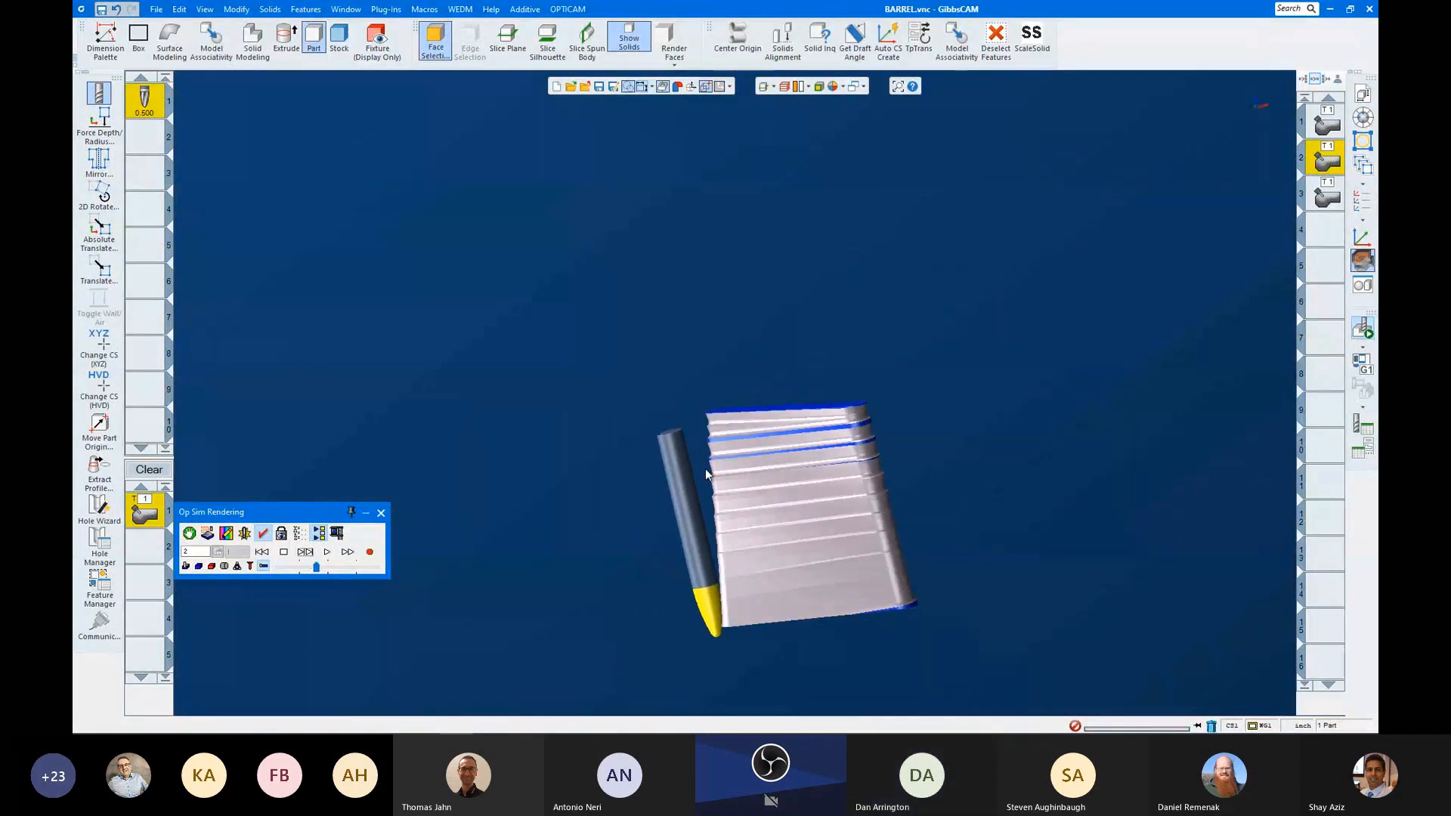
# Step: Examine the barrel mill's contact near the part's base and the stepped wall from several angles, resuming the second operation's simulation
pyautogui.scroll(5, 724, 634)
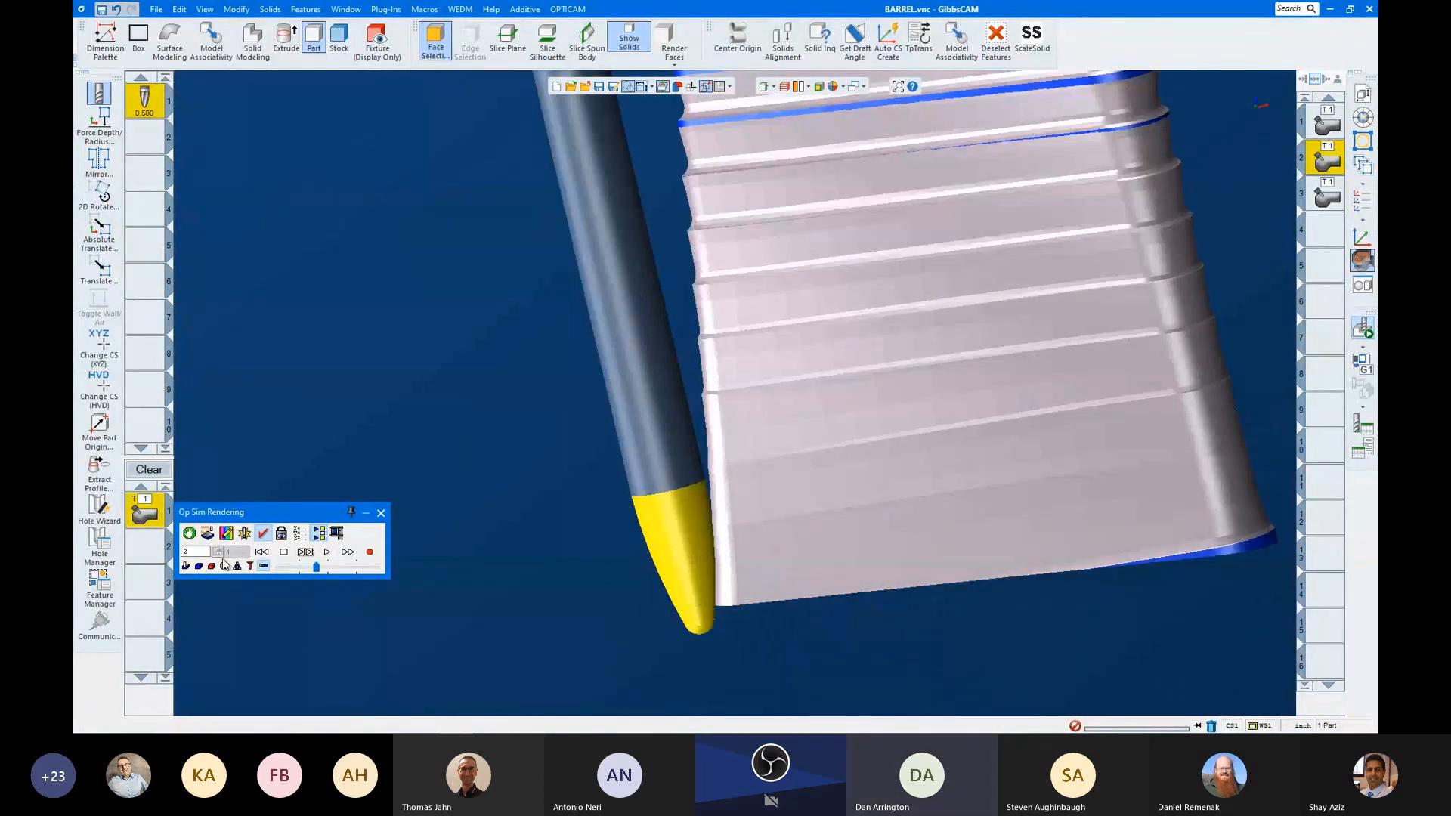
pyautogui.click(326, 553)
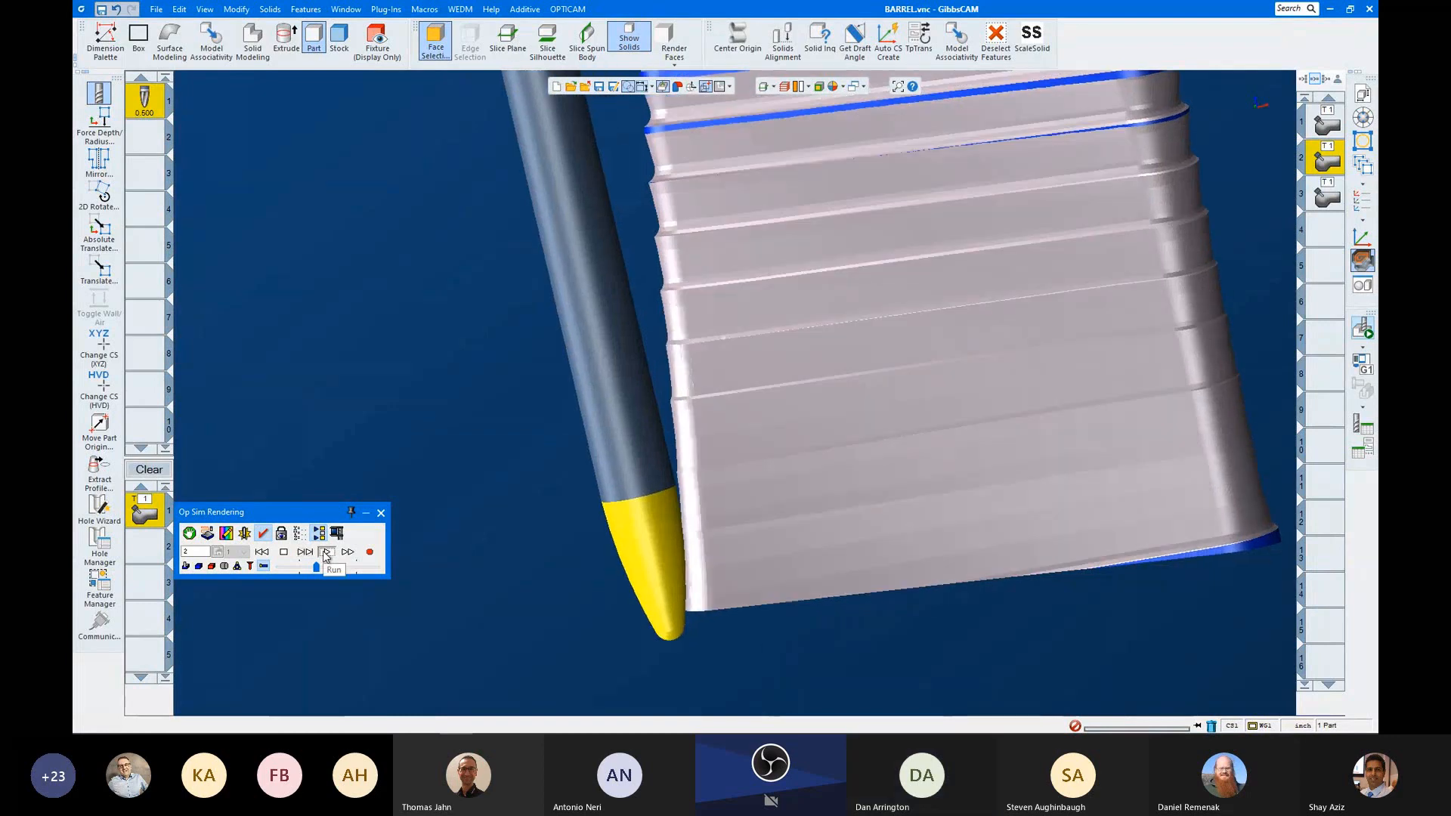
pyautogui.scroll(-7, 990, 597)
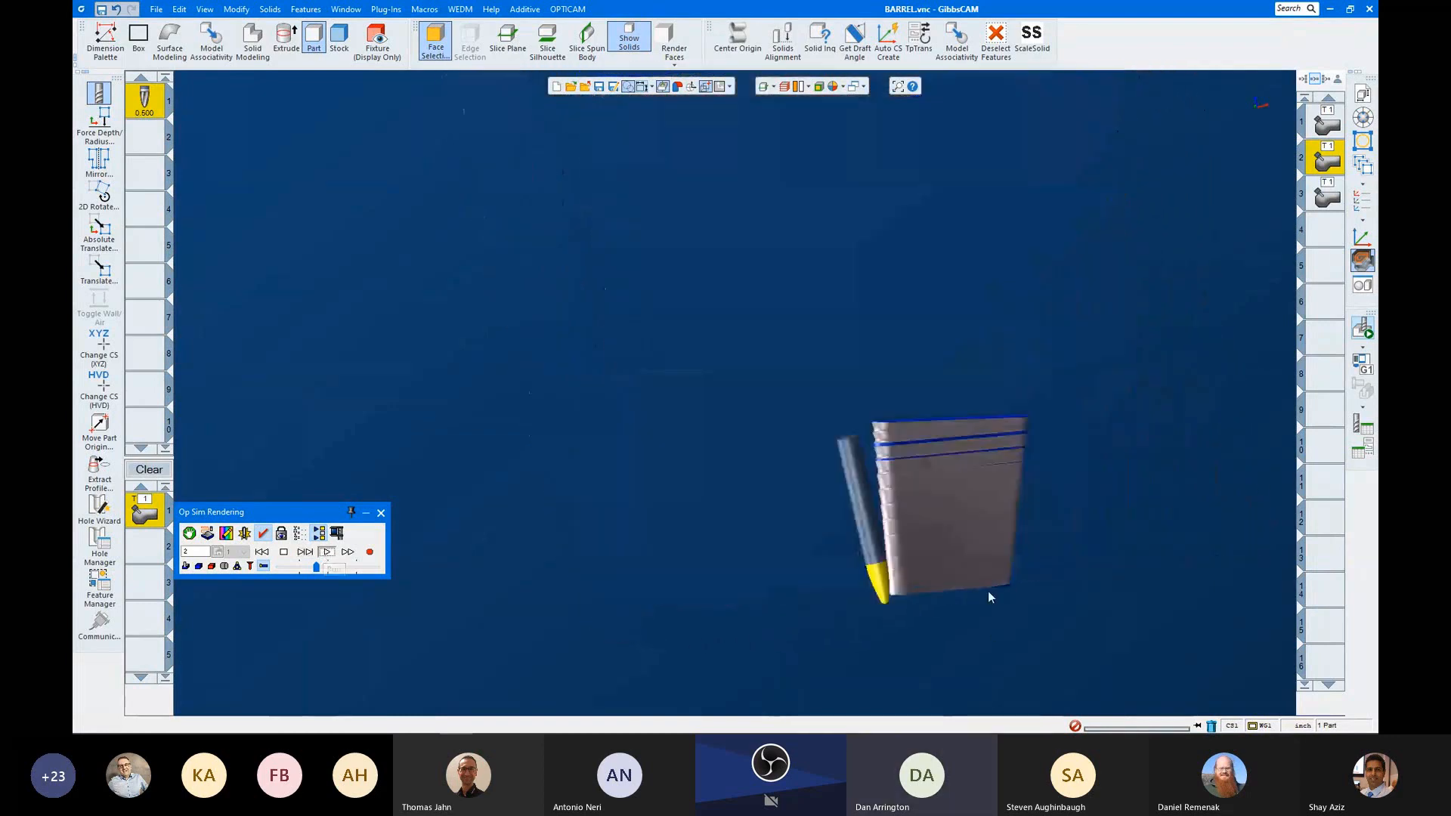
pyautogui.scroll(3, 971, 447)
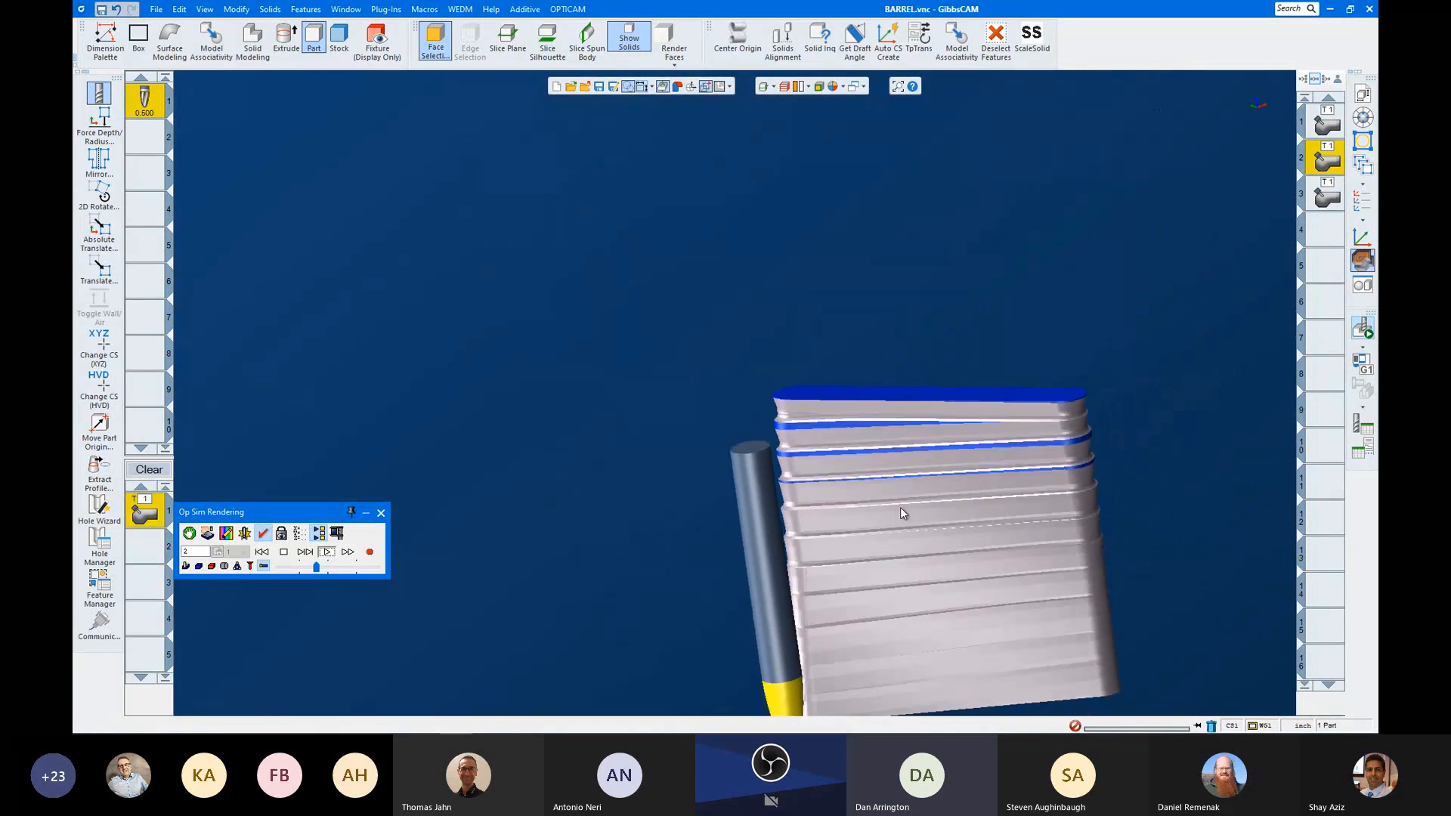
pyautogui.scroll(-3, 863, 423)
pyautogui.scroll(2, 827, 502)
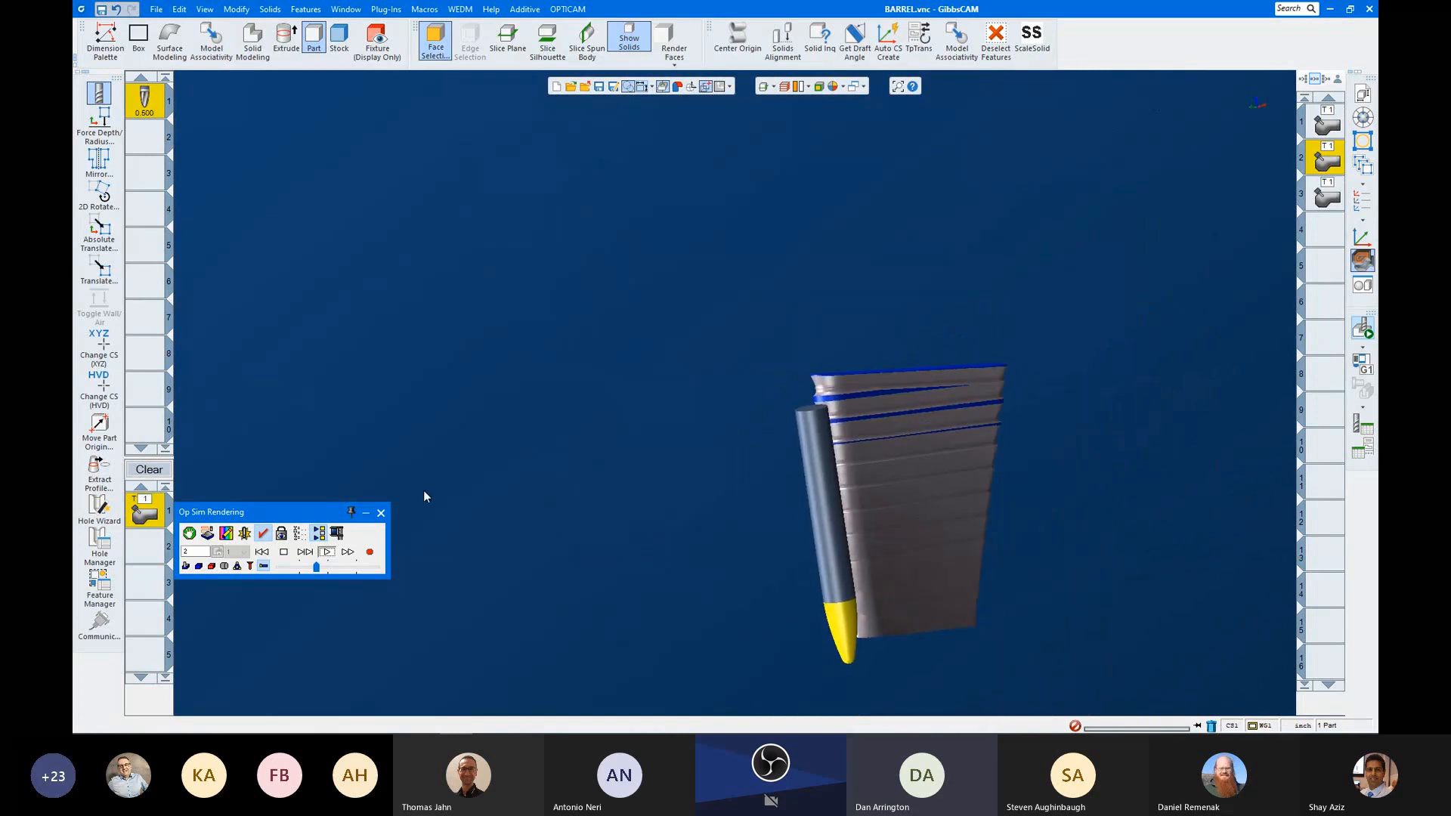
# Step: Close the simulation and examine the second operation's toolpath passes around the tapered part
pyautogui.click(380, 512)
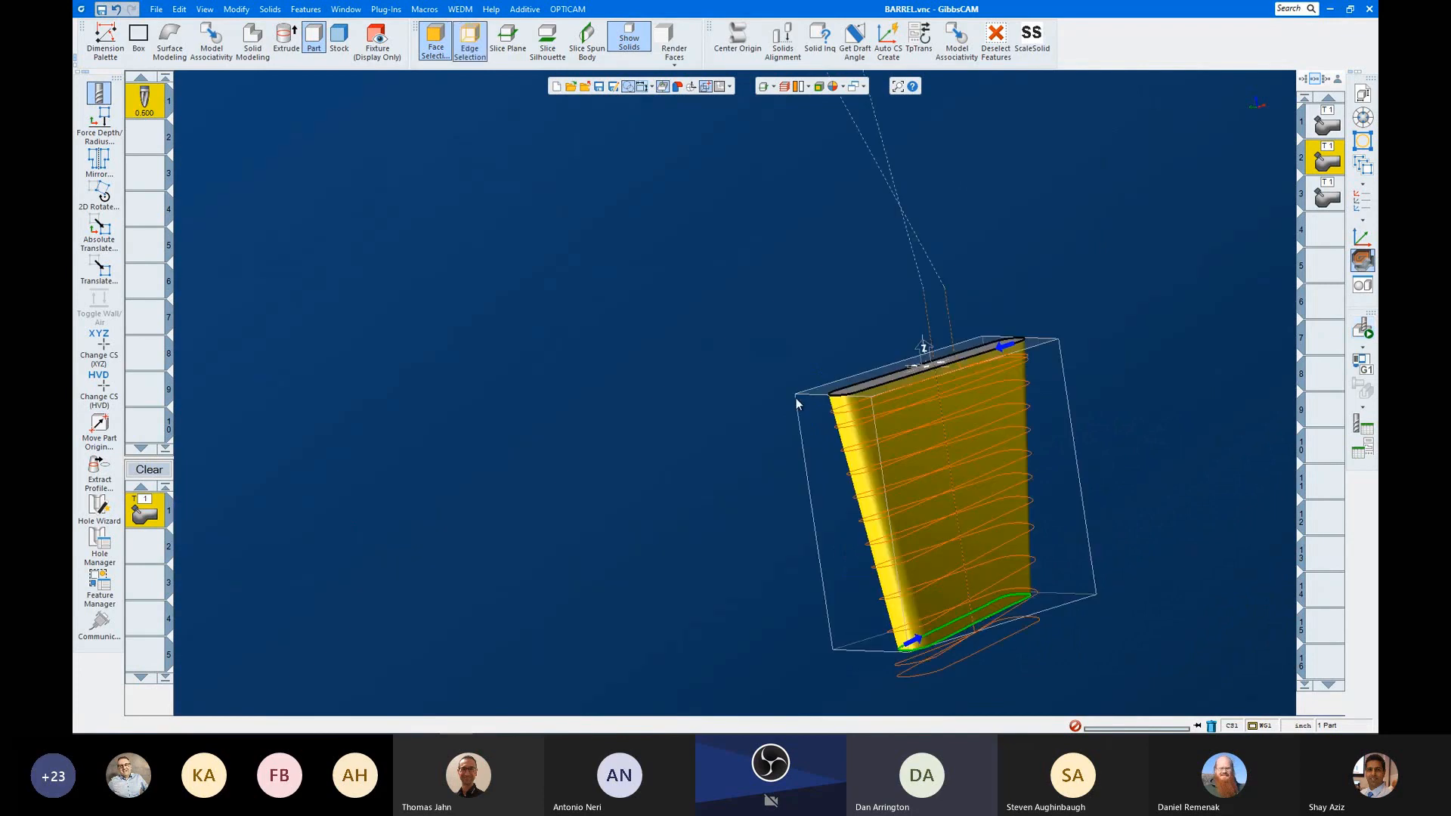
pyautogui.scroll(-2, 798, 402)
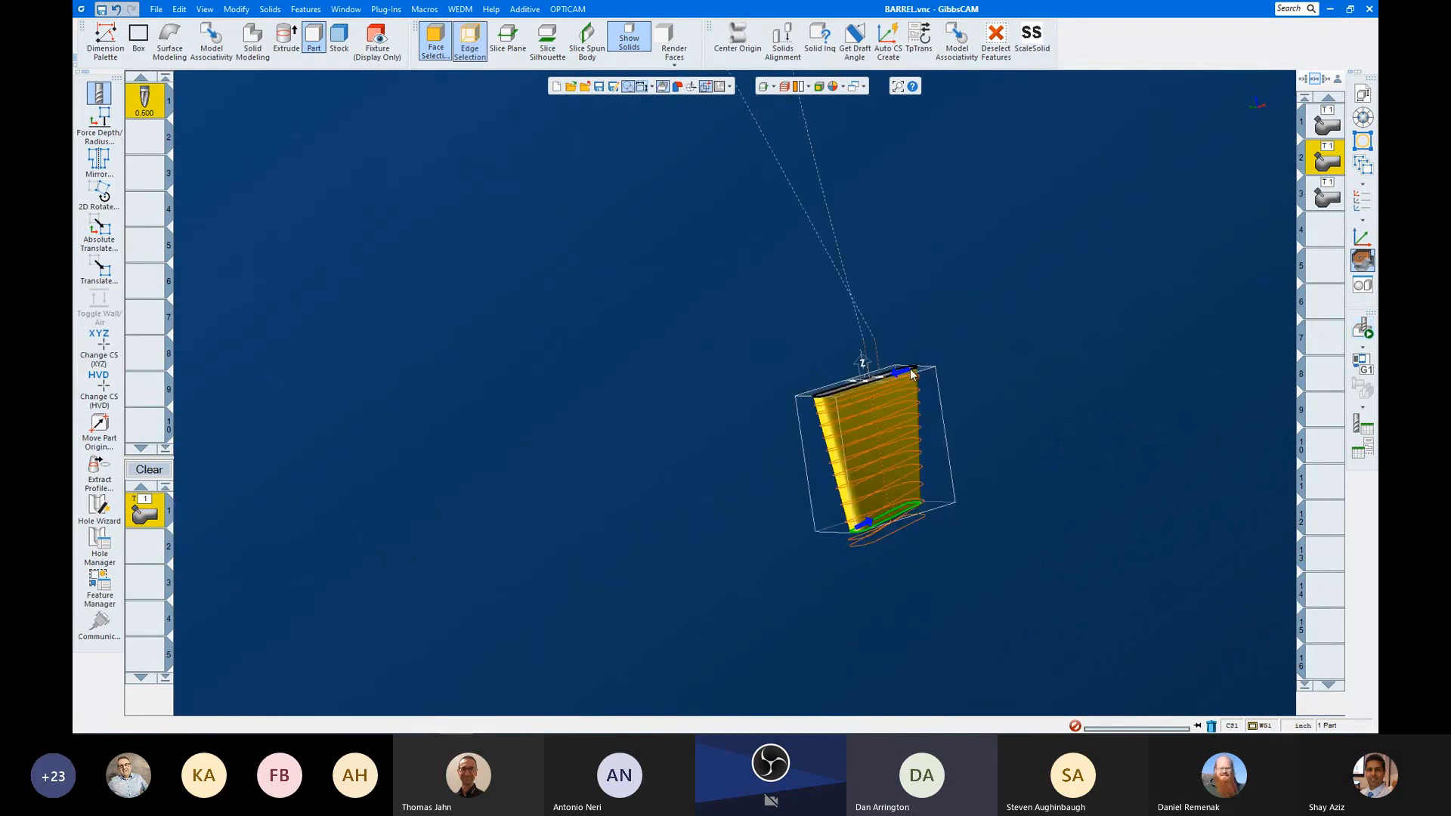
pyautogui.scroll(3, 912, 374)
pyautogui.moveTo(958, 363); pyautogui.dragTo(615, 525, button='middle')
pyautogui.scroll(-3, 835, 444)
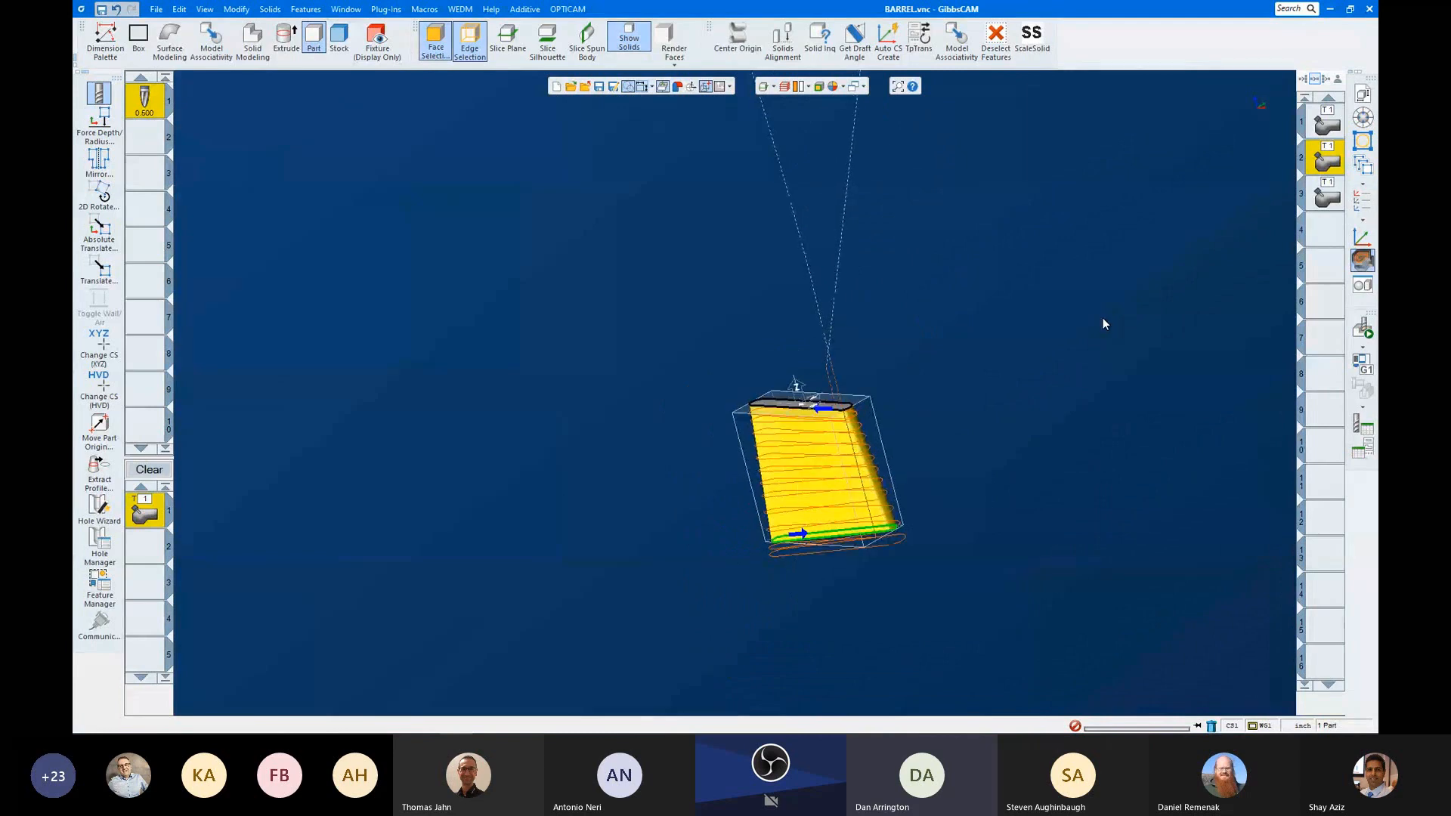
# Step: Open the third operation's process and review the contact height range in its tool axis control settings
pyautogui.doubleClick(1327, 195)
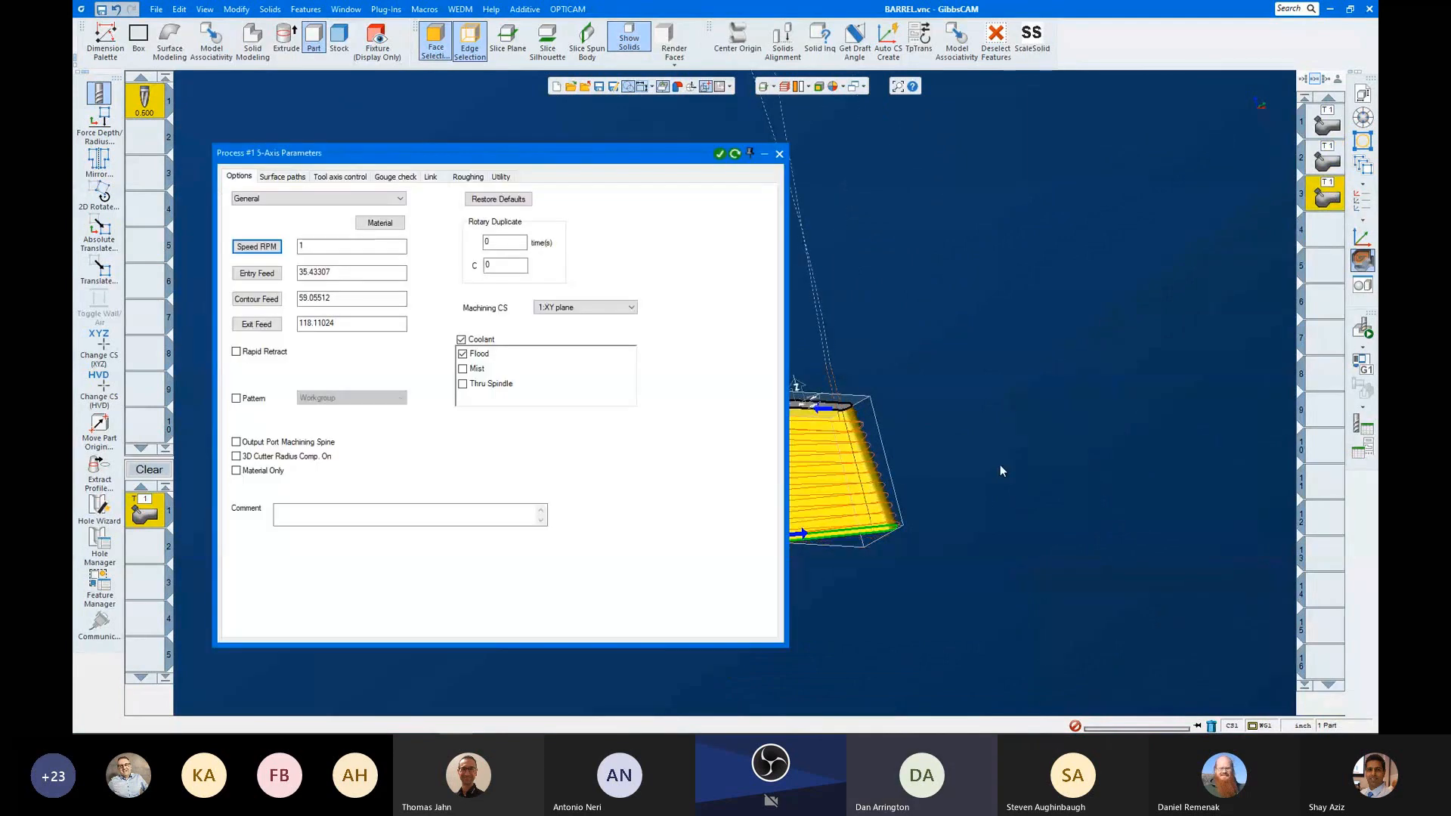
pyautogui.click(340, 177)
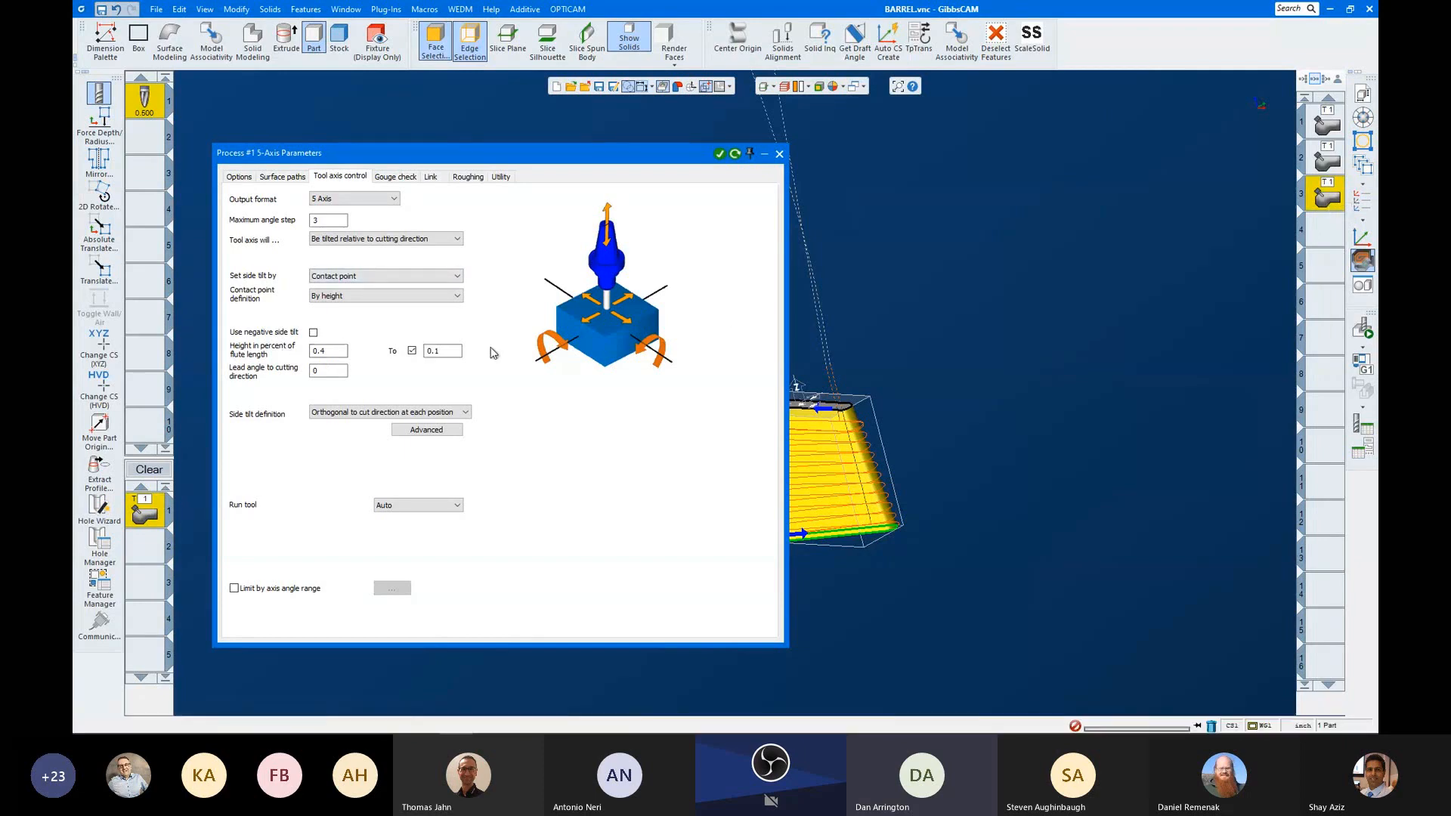
pyautogui.click(779, 154)
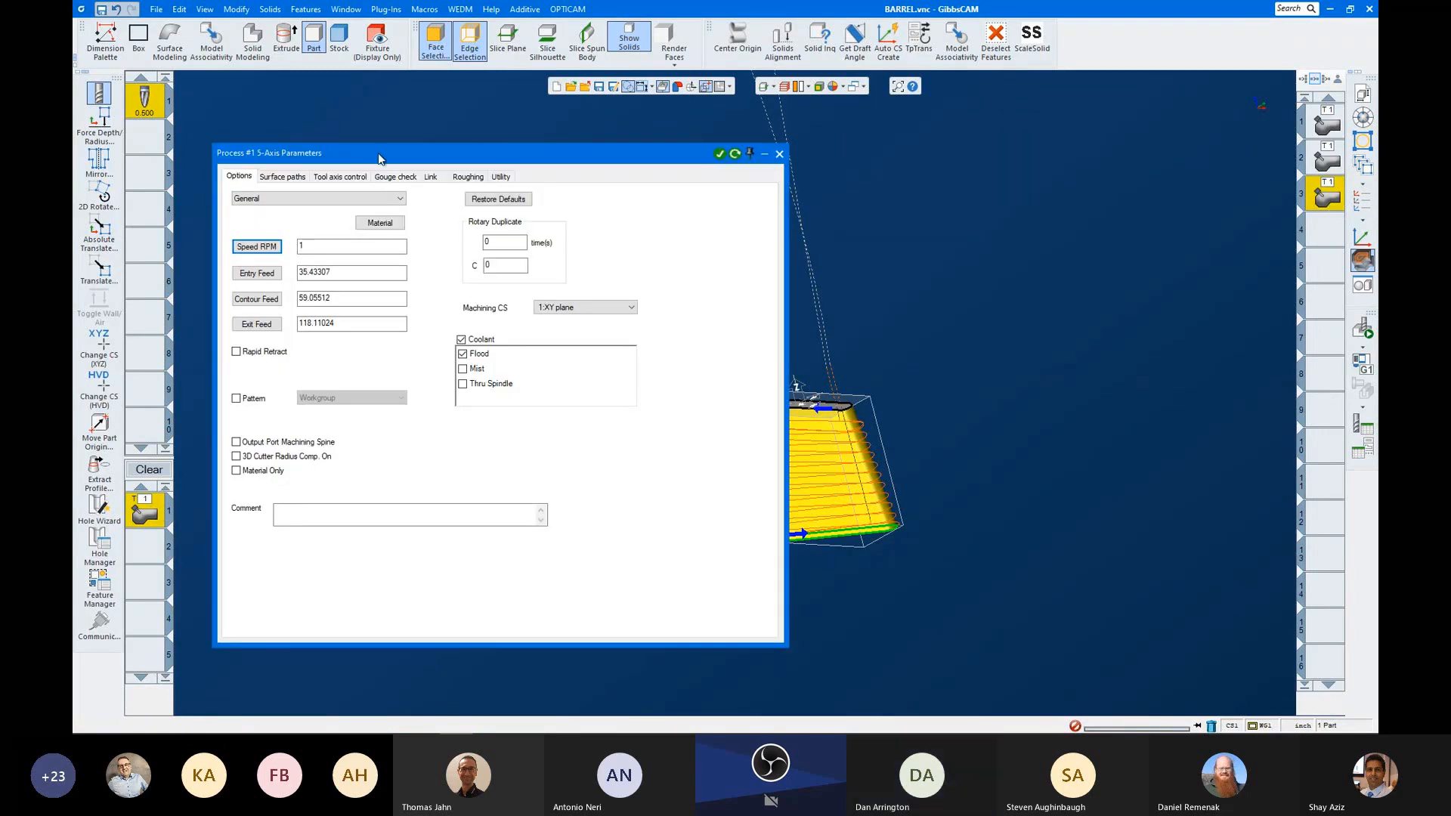
pyautogui.click(342, 178)
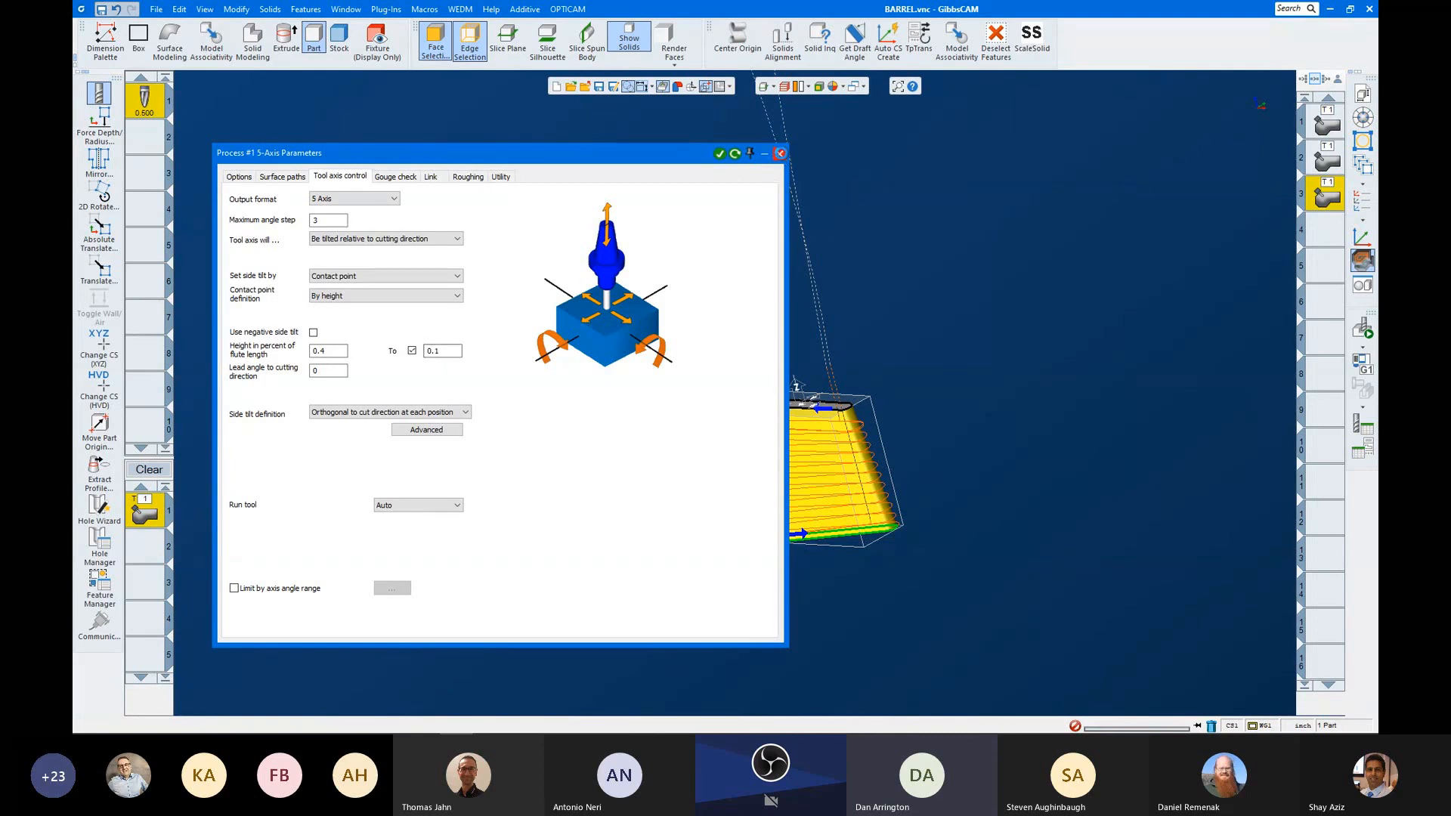
pyautogui.click(780, 154)
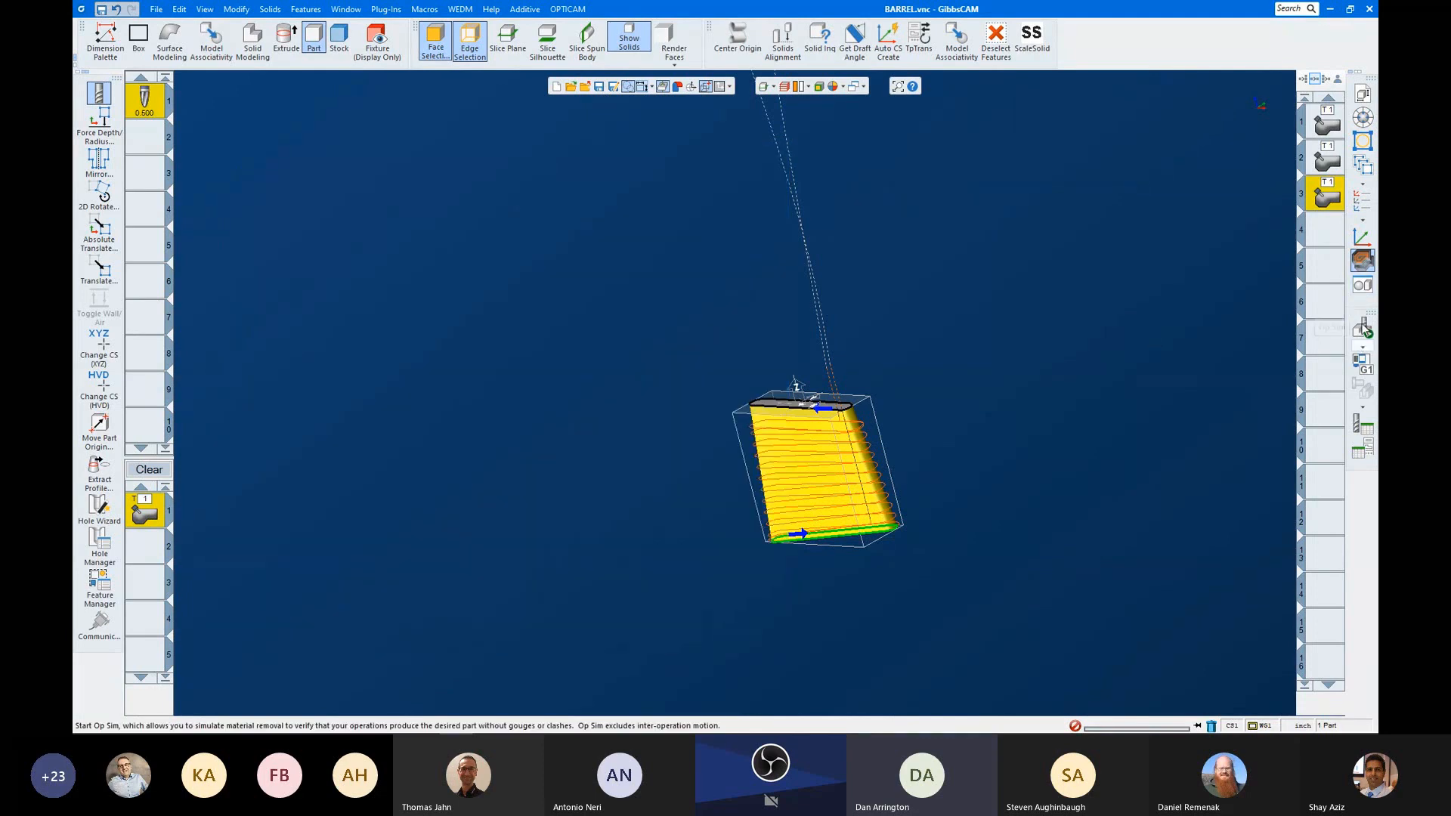
# Step: Simulate the third operation from the start, raising the playback speed while the barrel mill works down the wall
pyautogui.click(1363, 328)
pyautogui.click(259, 533)
pyautogui.click(263, 551)
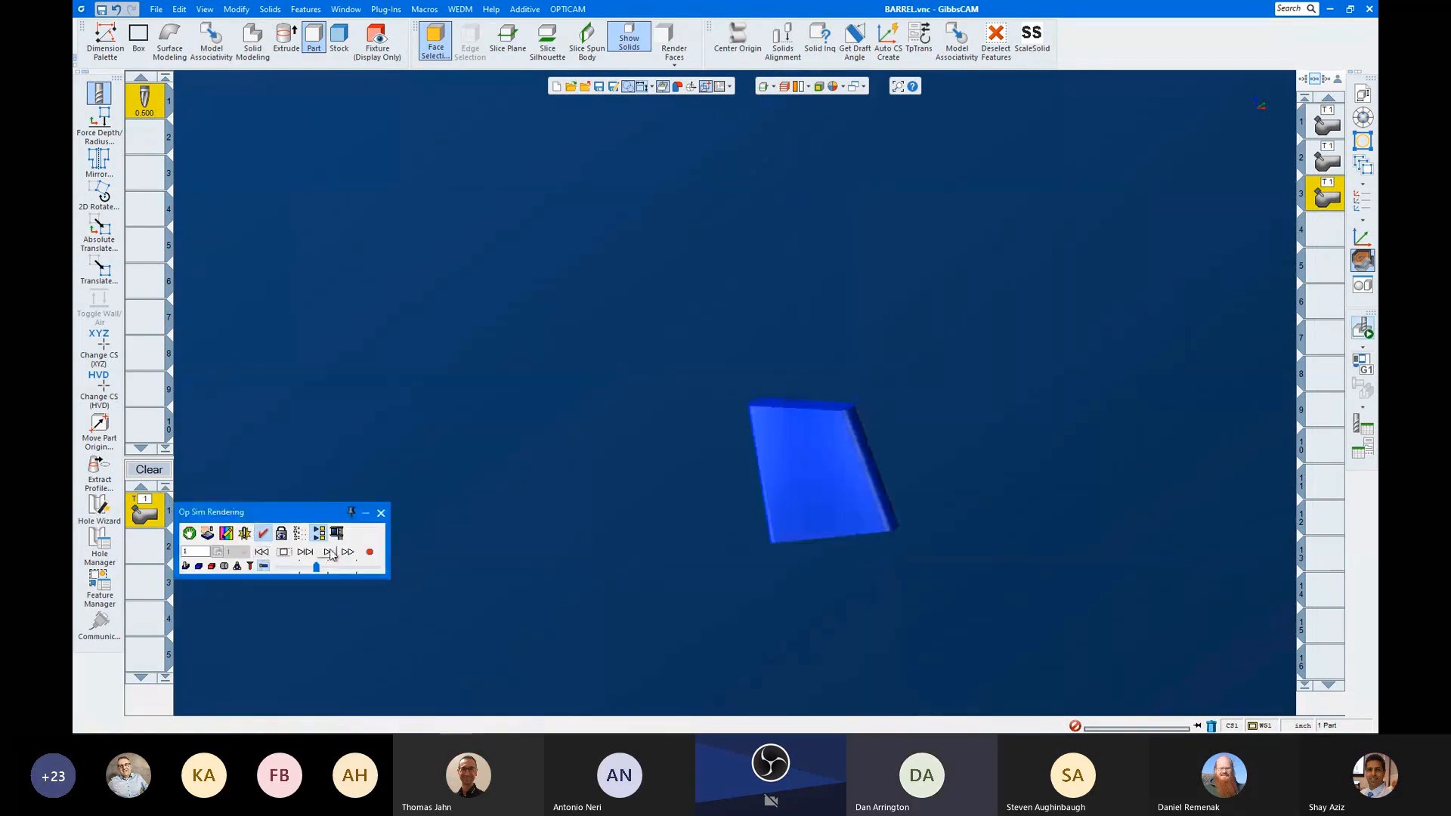
pyautogui.click(327, 552)
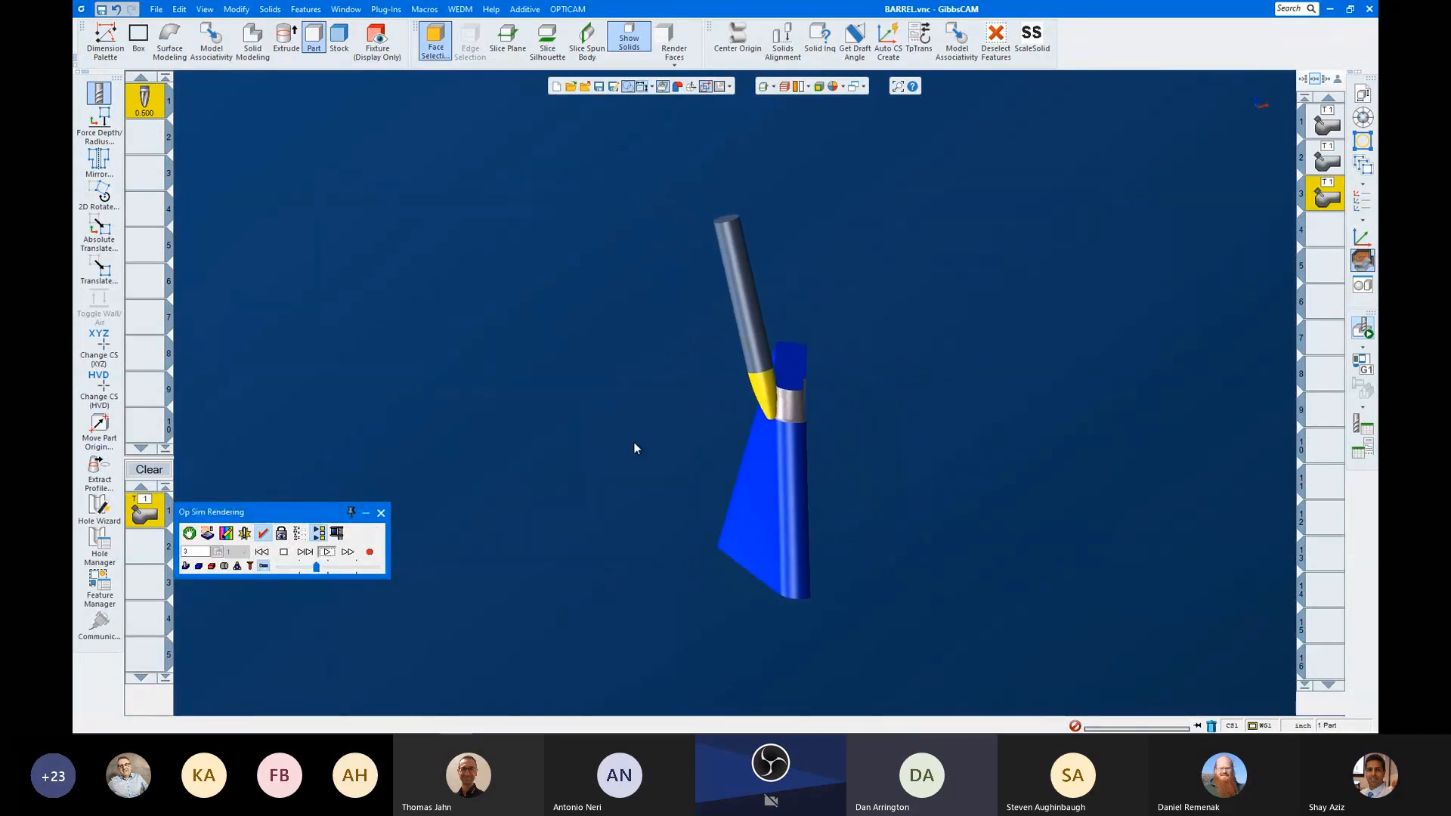
pyautogui.moveTo(319, 567); pyautogui.dragTo(332, 569)
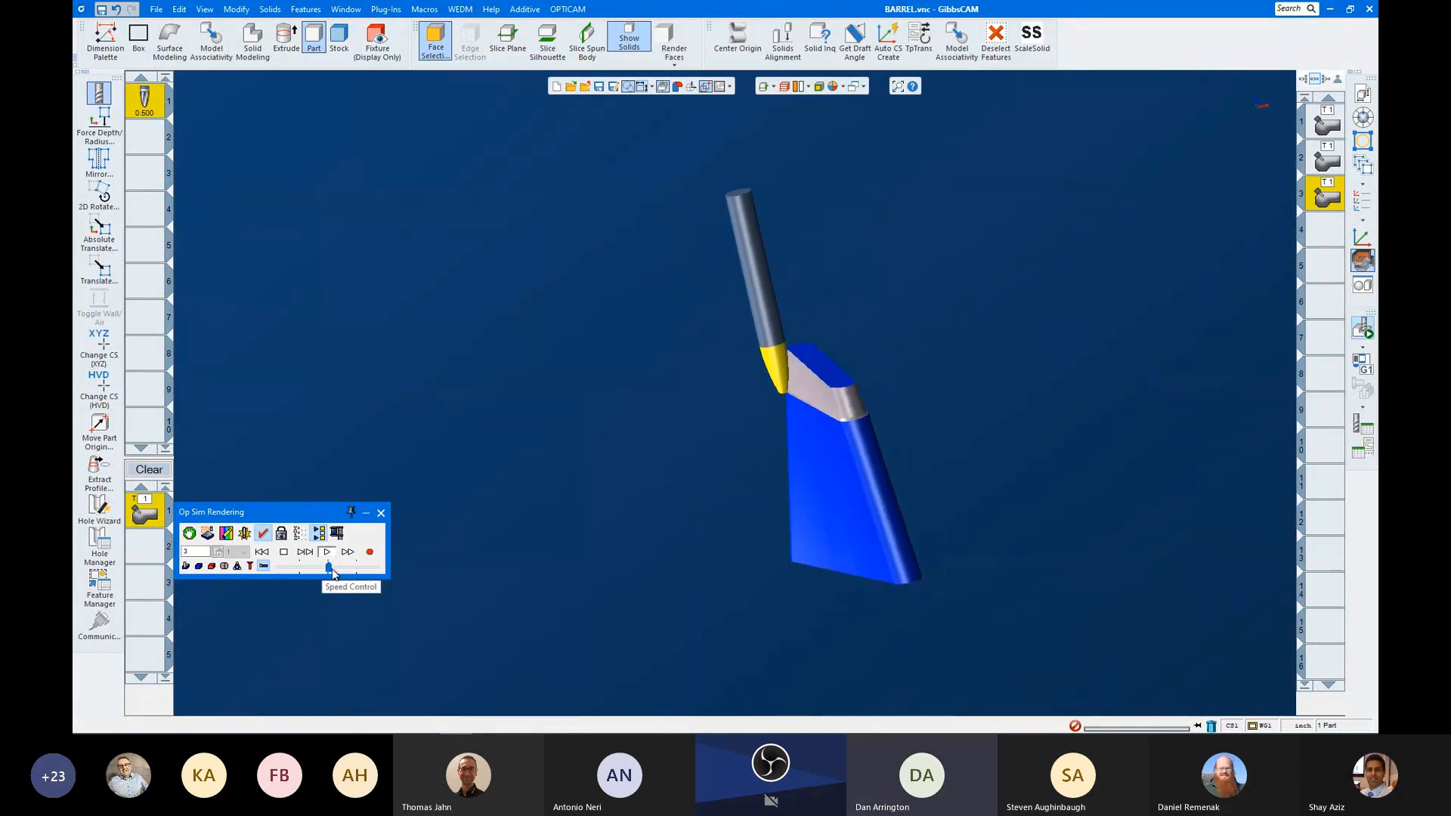
pyautogui.click(362, 571)
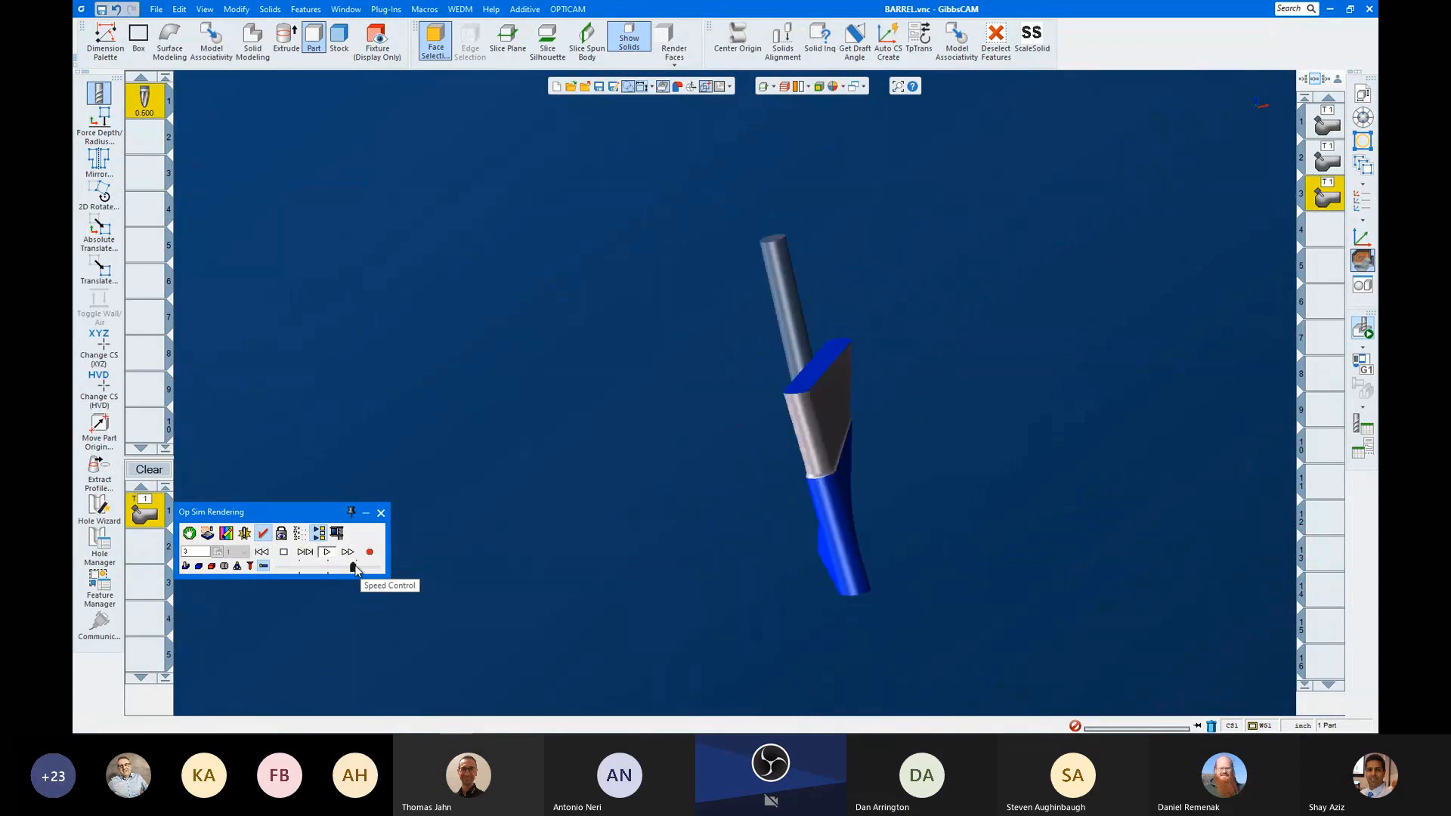
pyautogui.click(358, 570)
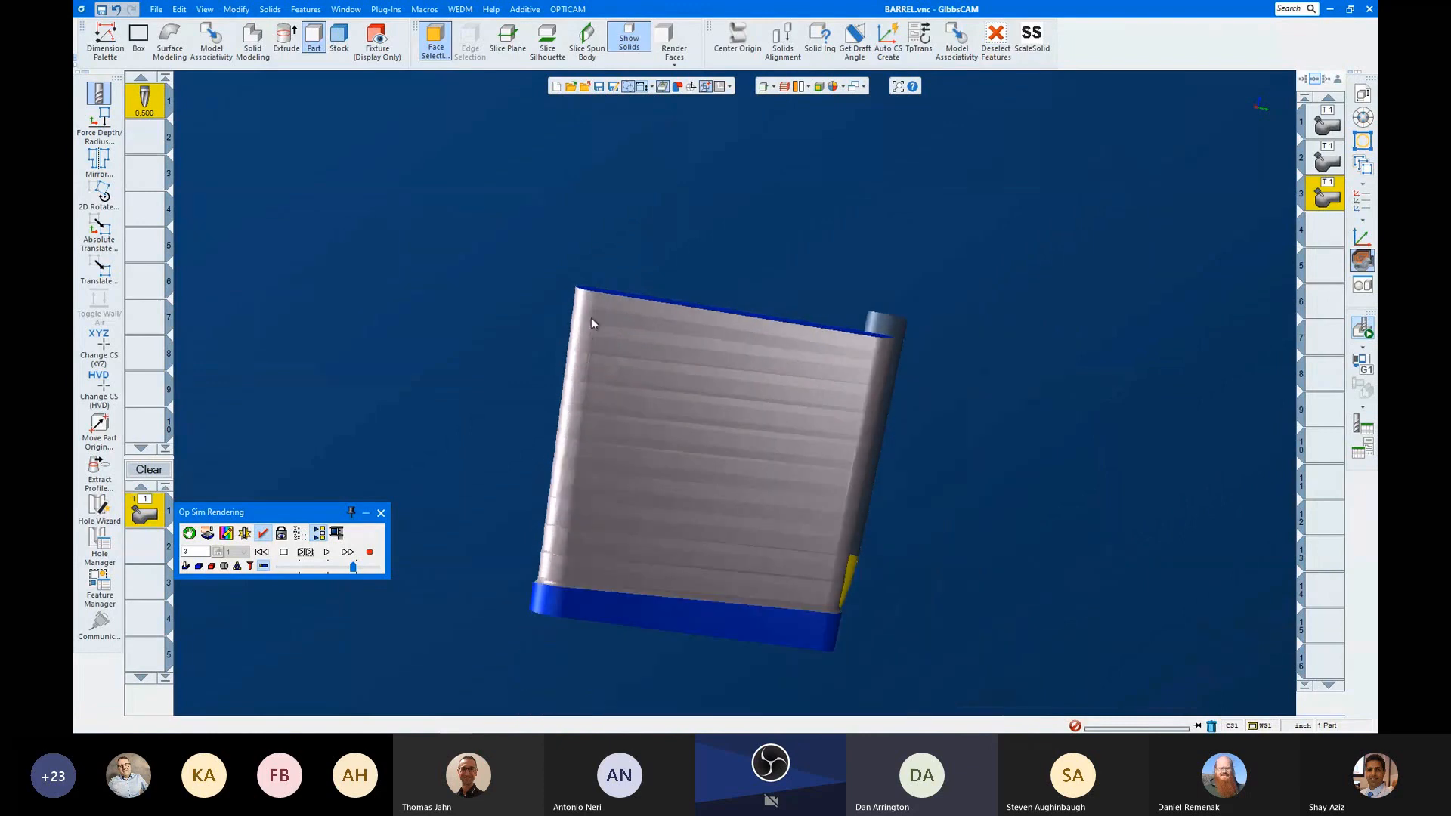
# Step: Inspect the machined wall finish above the base, play the third operation to its end, and close the simulation
pyautogui.scroll(3, 544, 595)
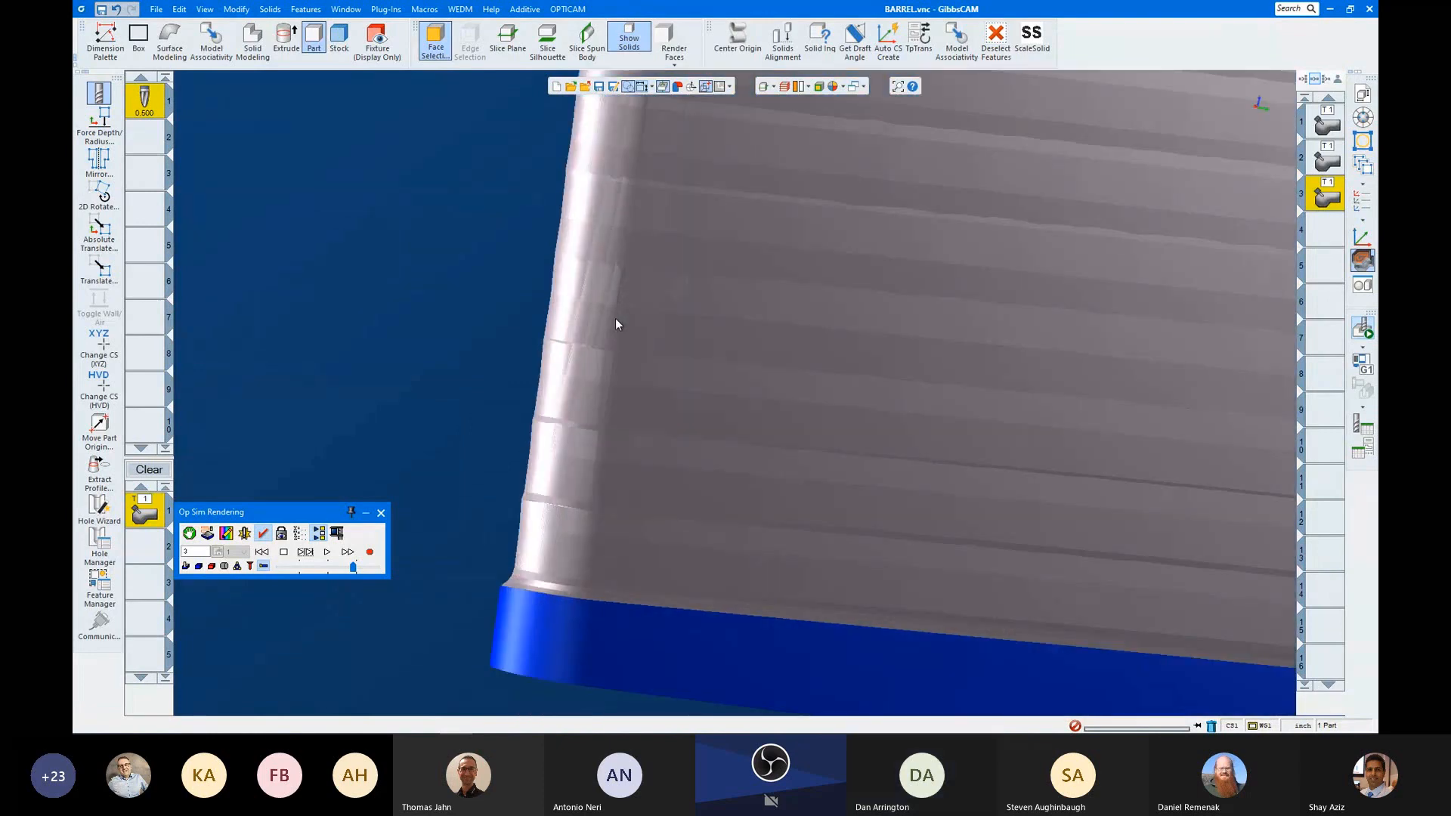
pyautogui.scroll(-5, 611, 477)
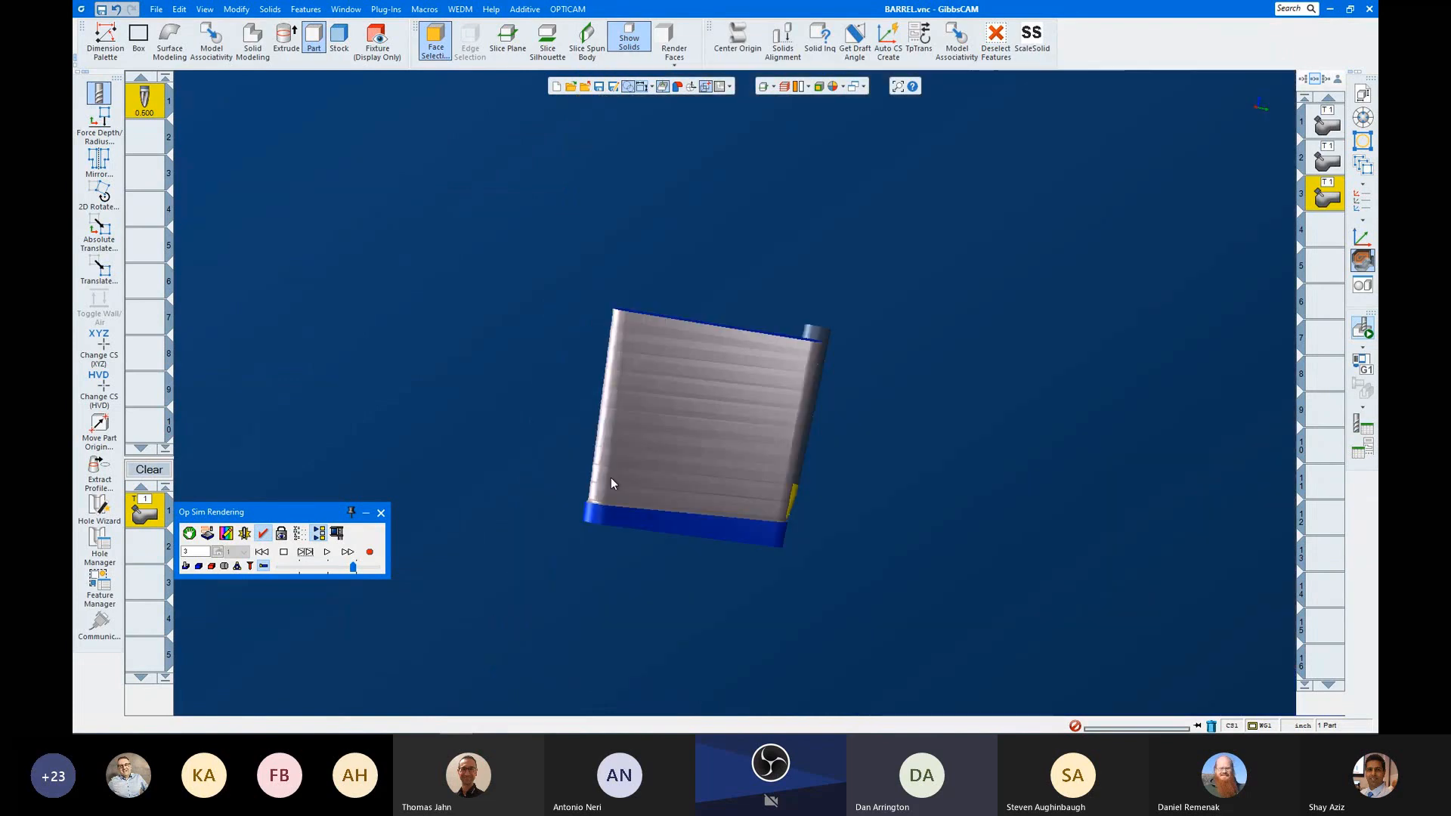
pyautogui.moveTo(720, 492); pyautogui.dragTo(329, 508, button='middle')
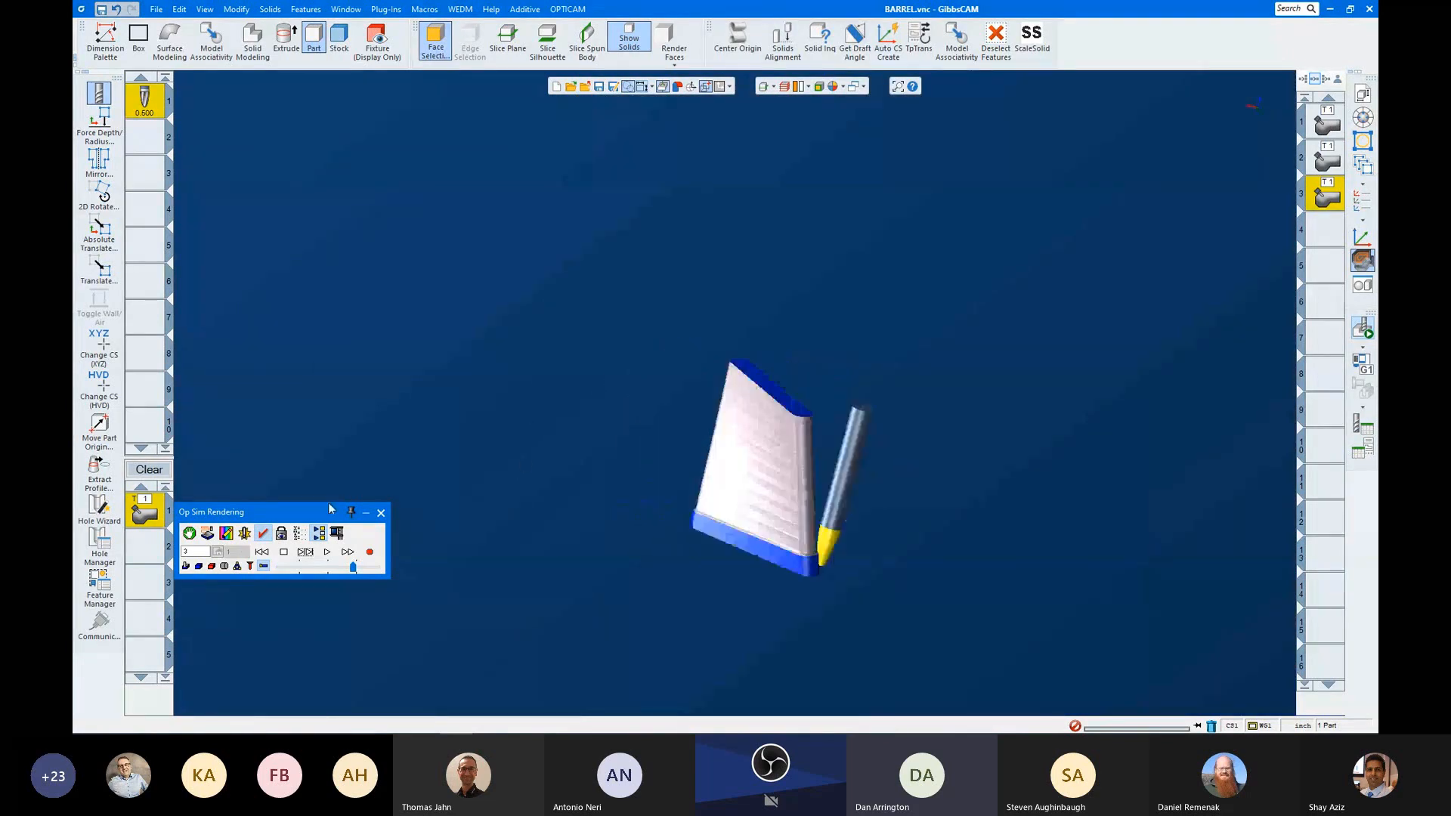
pyautogui.click(324, 553)
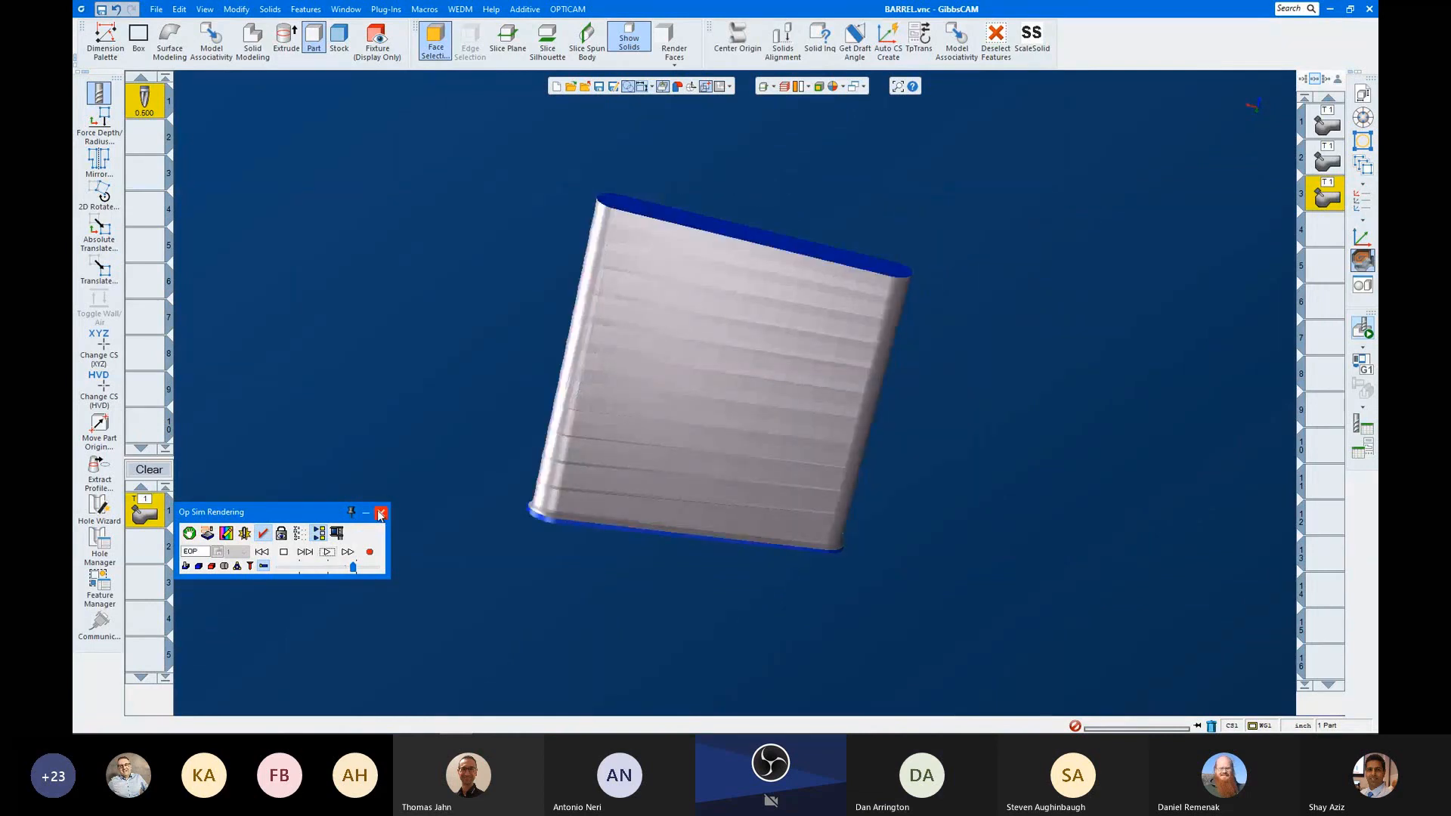
pyautogui.click(380, 513)
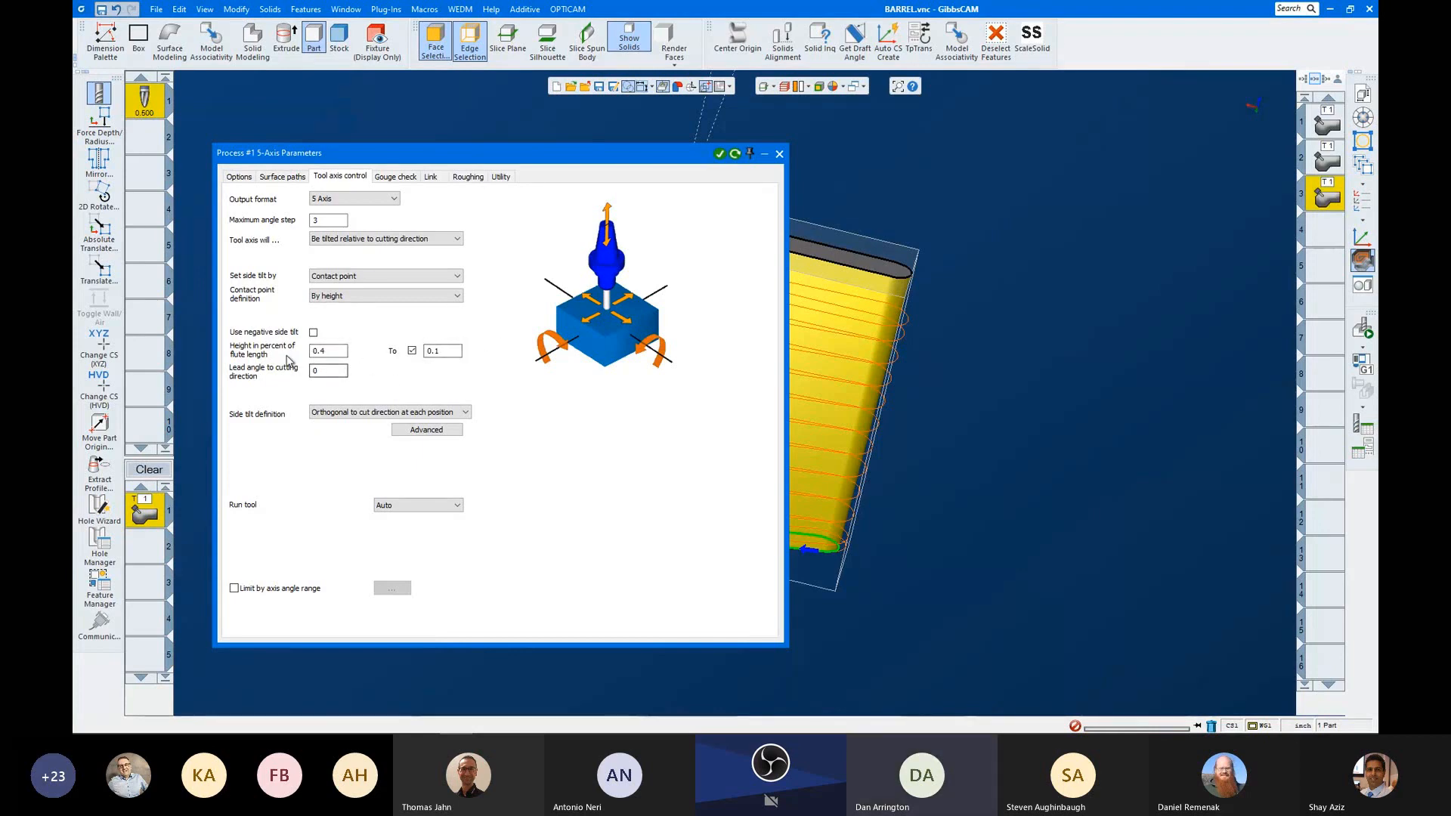
# Step: Set the third process's starting contact height in percent of flute length to 0.5 and close its parameters
pyautogui.click(331, 355)
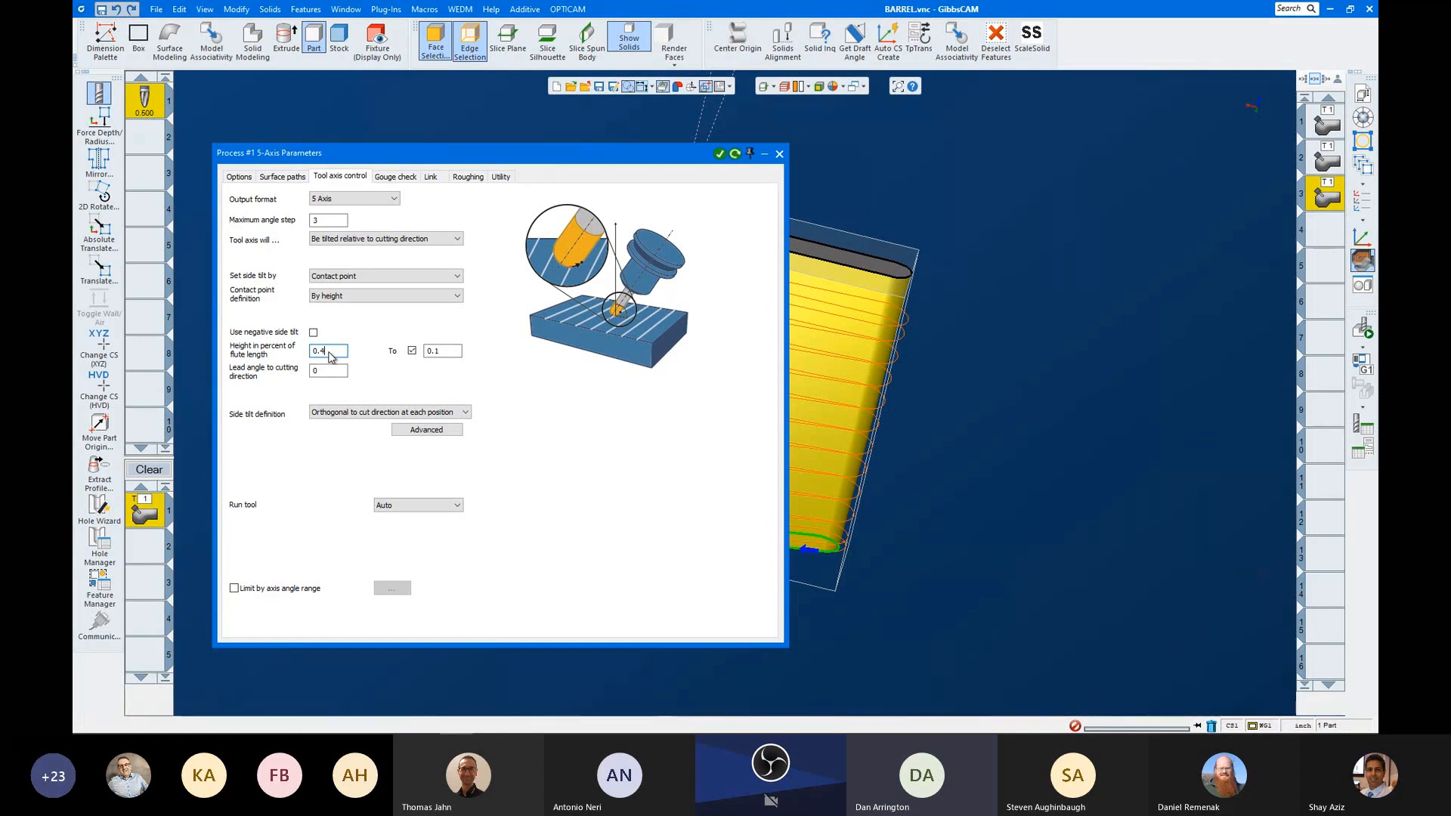
pyautogui.press('BackSpace')
pyautogui.write('5')
pyautogui.click(451, 353)
pyautogui.click(779, 155)
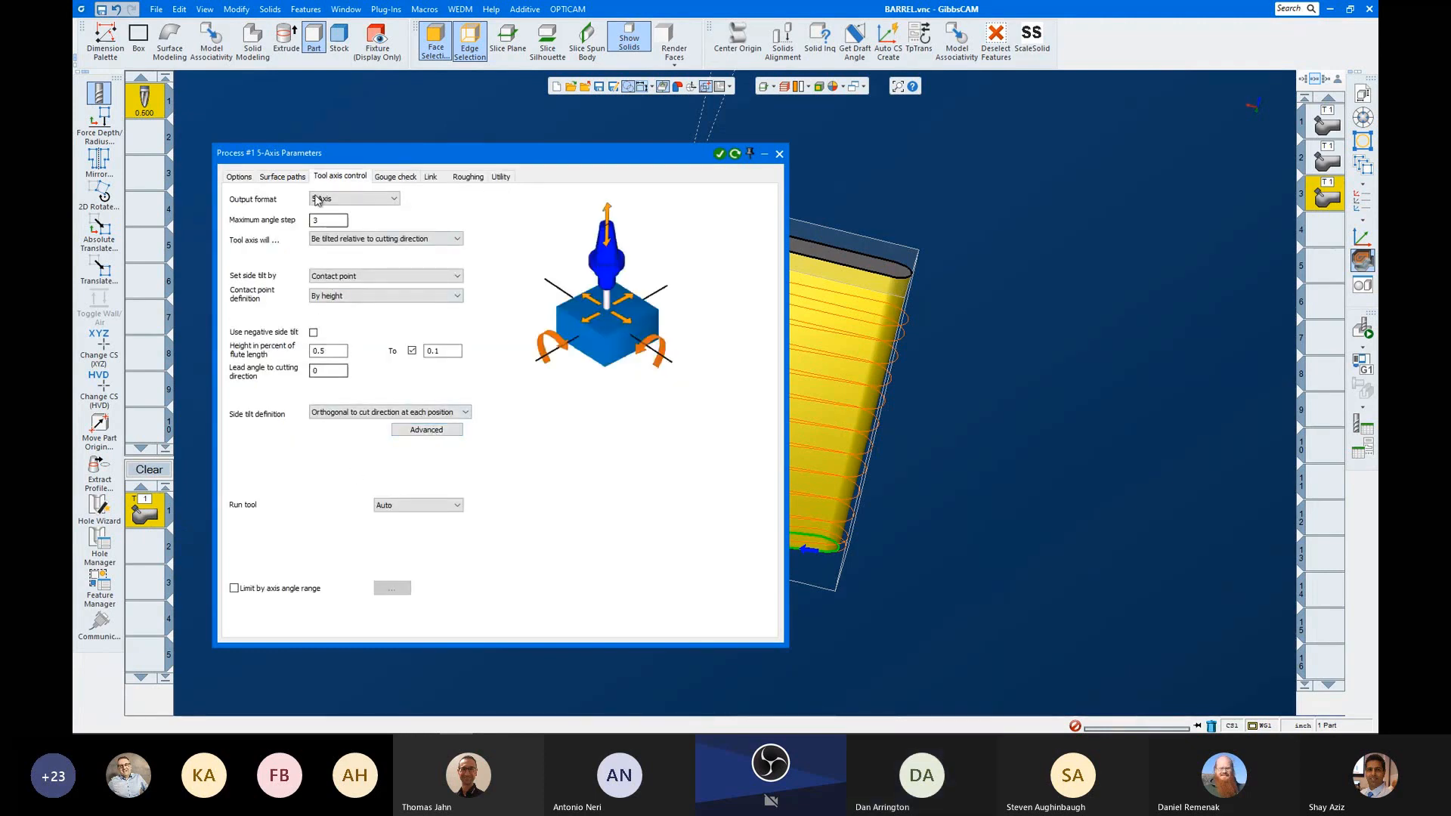
pyautogui.click(779, 154)
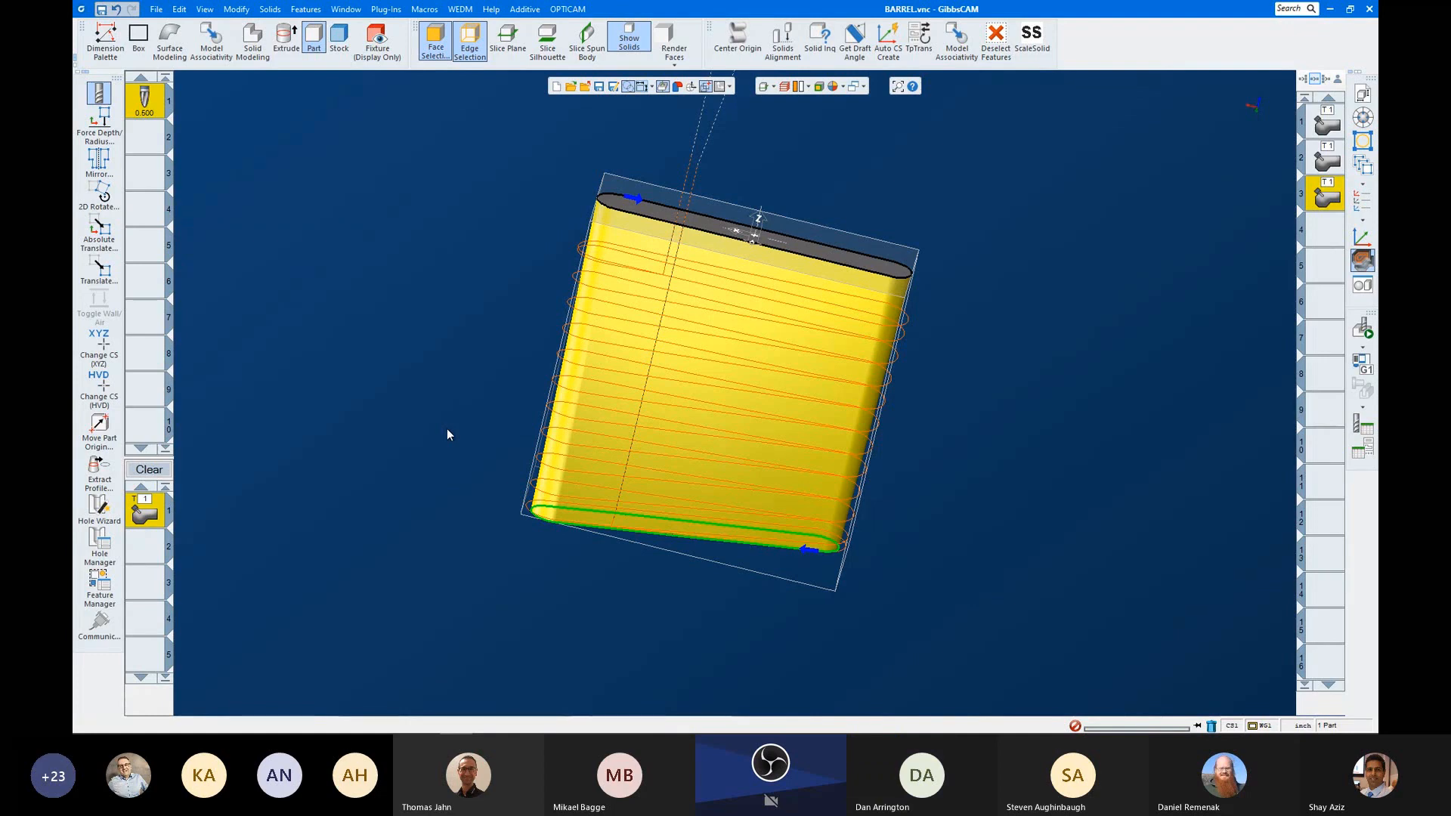
# Step: Open MULTI AXIS UNDERCUTS.vnc without saving the changes to BARREL.vnc
pyautogui.click(587, 87)
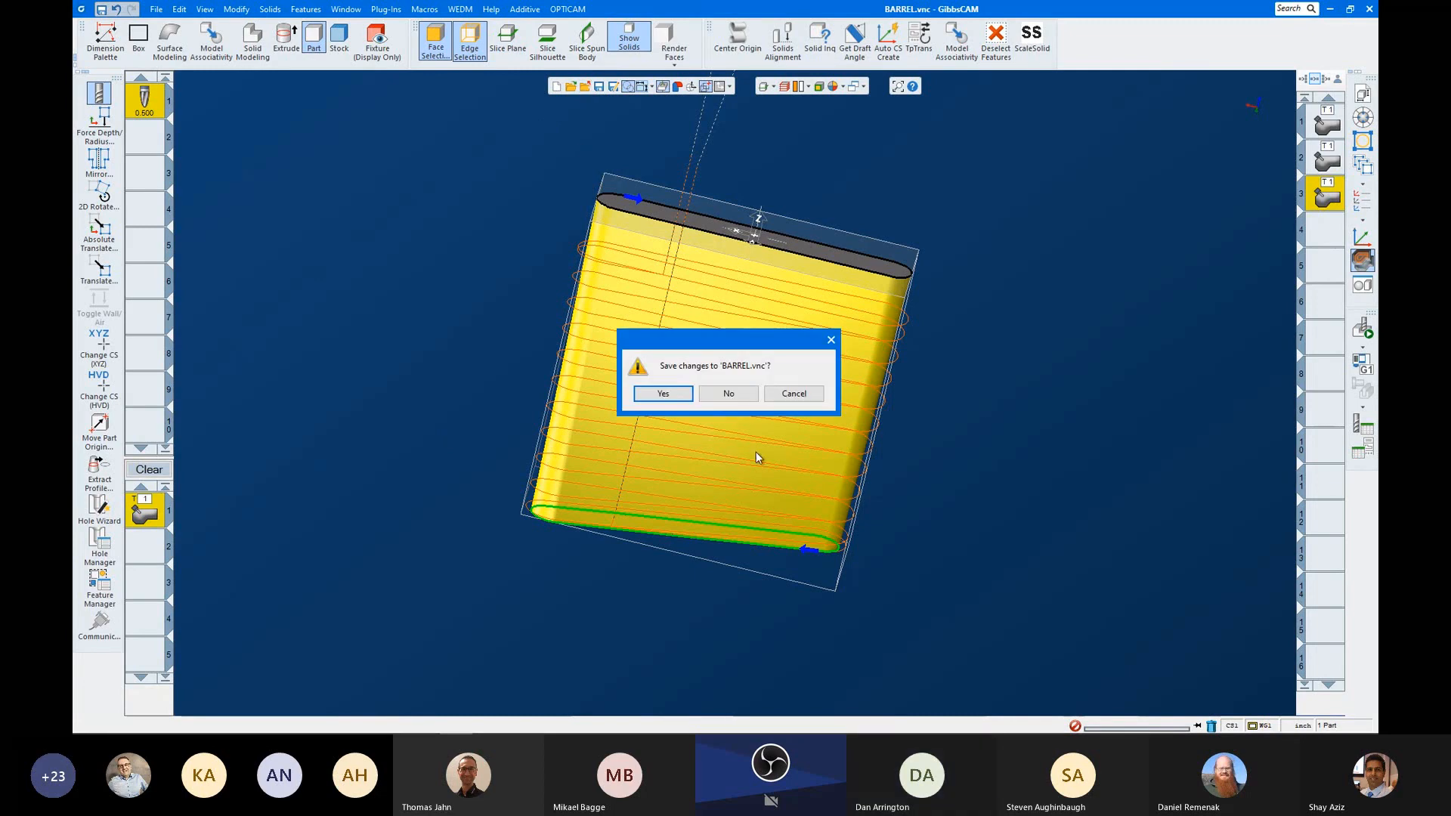
pyautogui.click(741, 396)
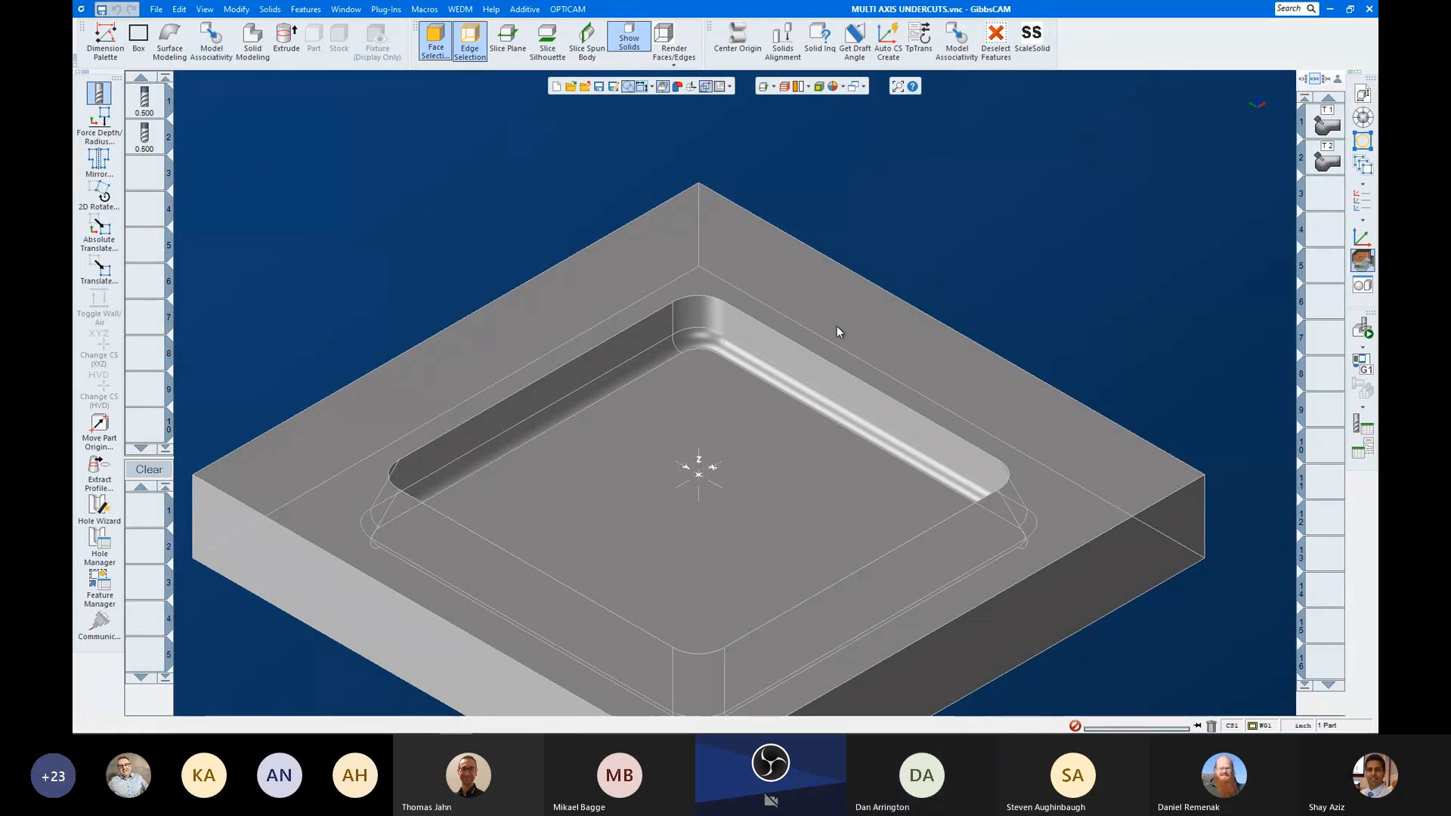
pyautogui.scroll(-2, 836, 325)
# Step: Open the first operation's 5-axis process, clear the feature window from view, and bring up its surface path settings
pyautogui.doubleClick(1320, 125)
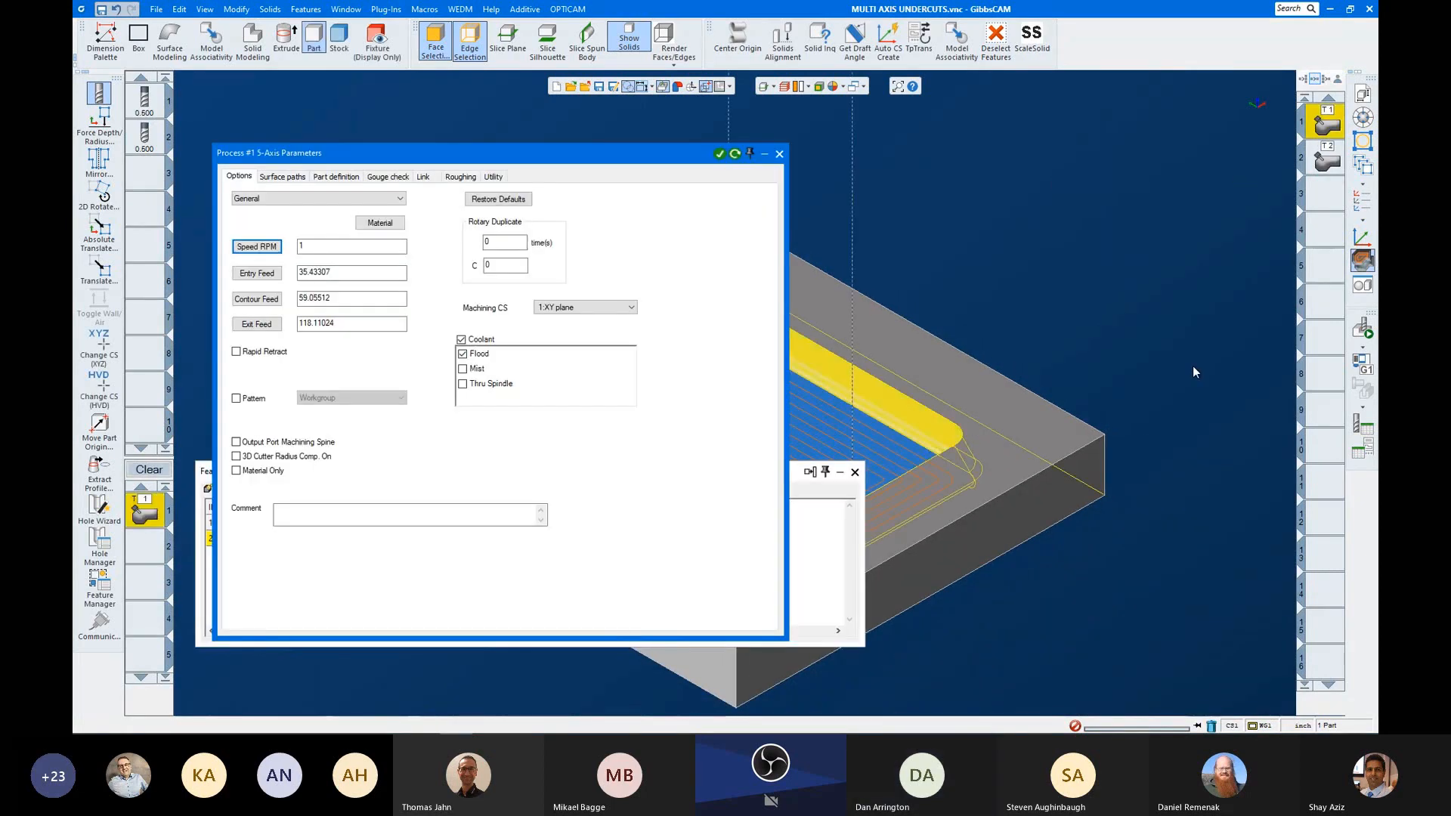
pyautogui.moveTo(795, 473); pyautogui.dragTo(73, 559)
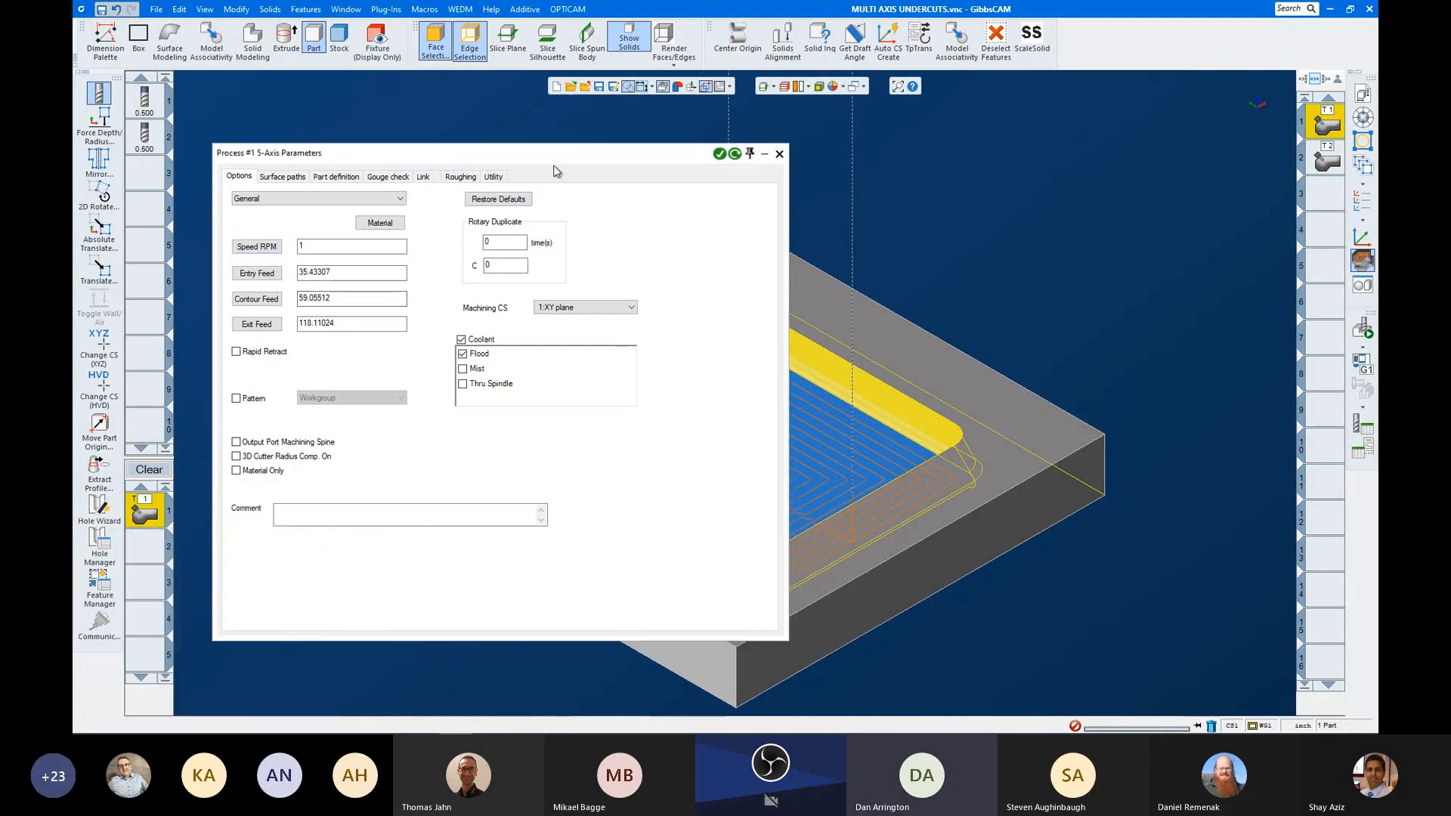
pyautogui.click(282, 177)
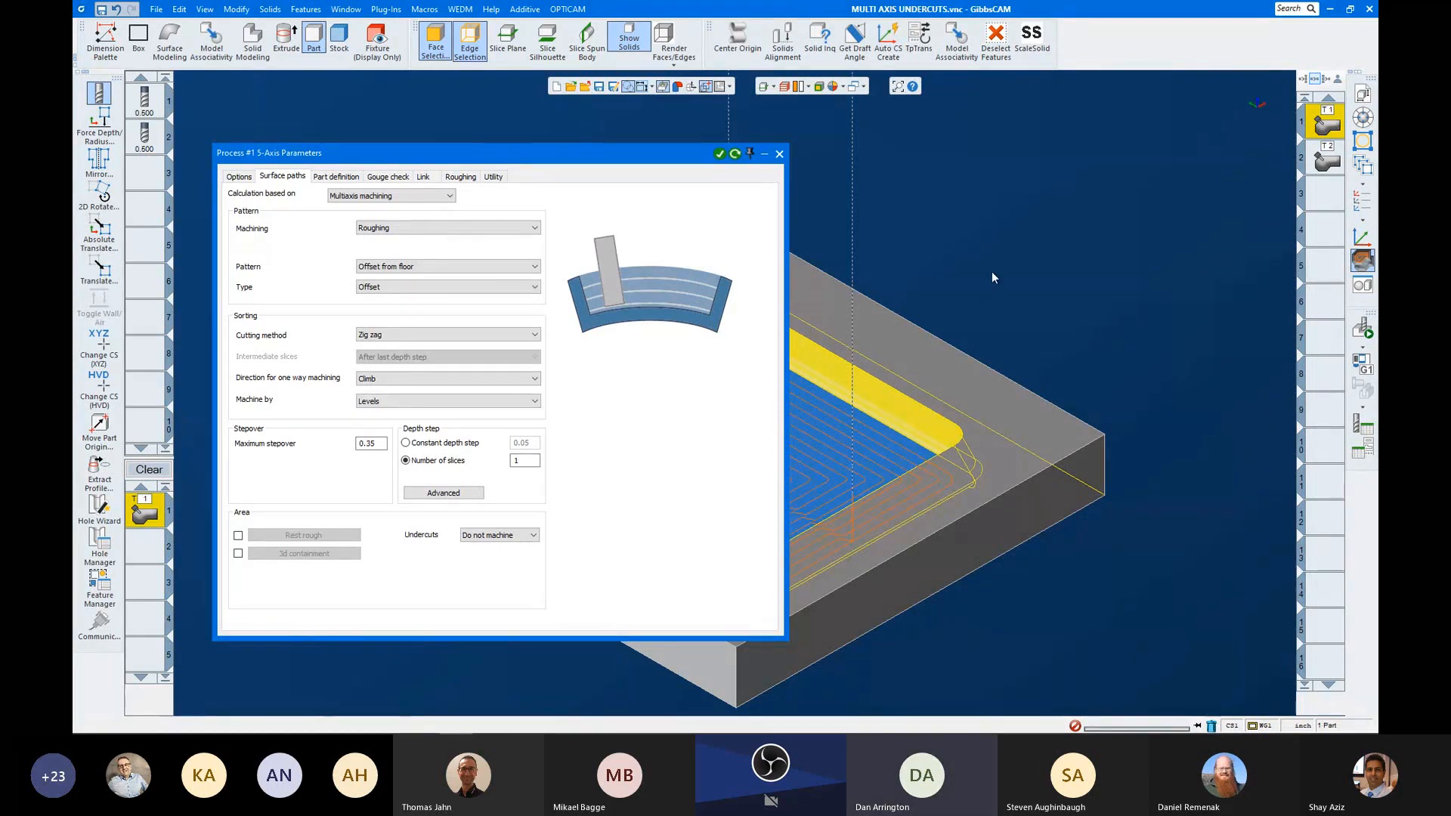
# Step: Examine the roughing toolpath in the pocket and check the pattern's type options, keeping Offset
pyautogui.scroll(-3, 1002, 261)
pyautogui.scroll(-1, 1013, 406)
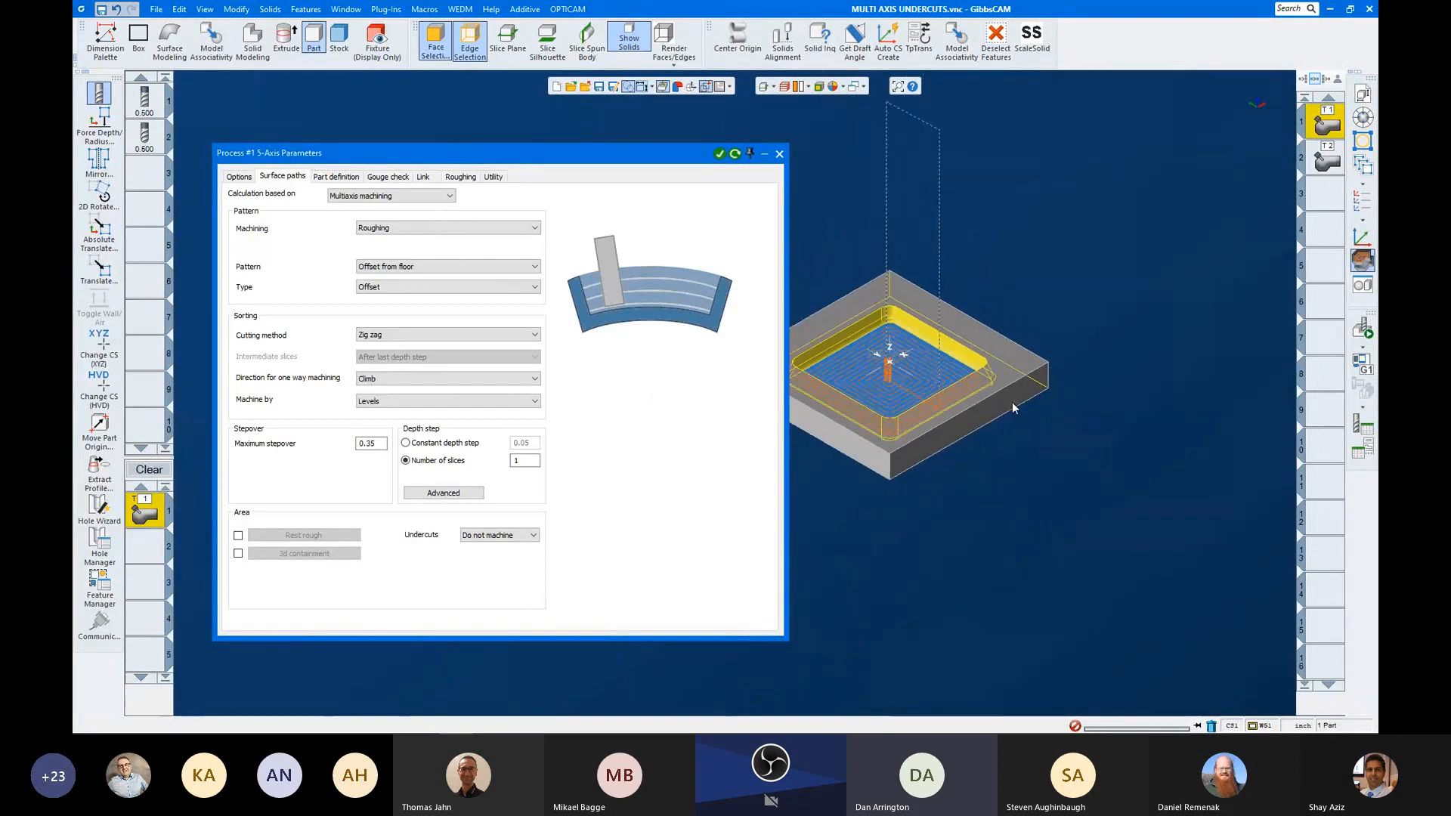
pyautogui.scroll(1, 831, 404)
pyautogui.scroll(4, 839, 393)
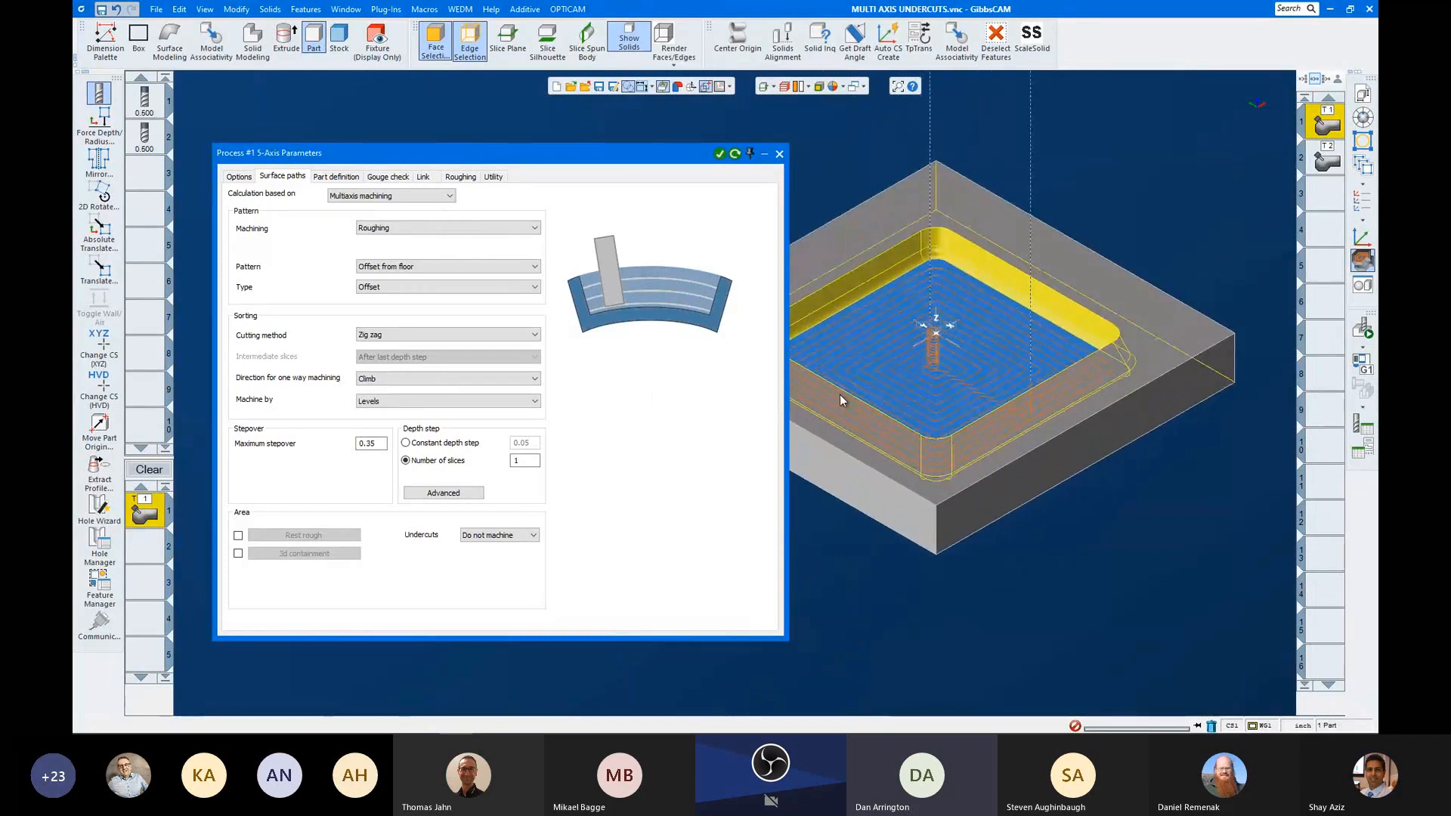
pyautogui.scroll(-1, 958, 366)
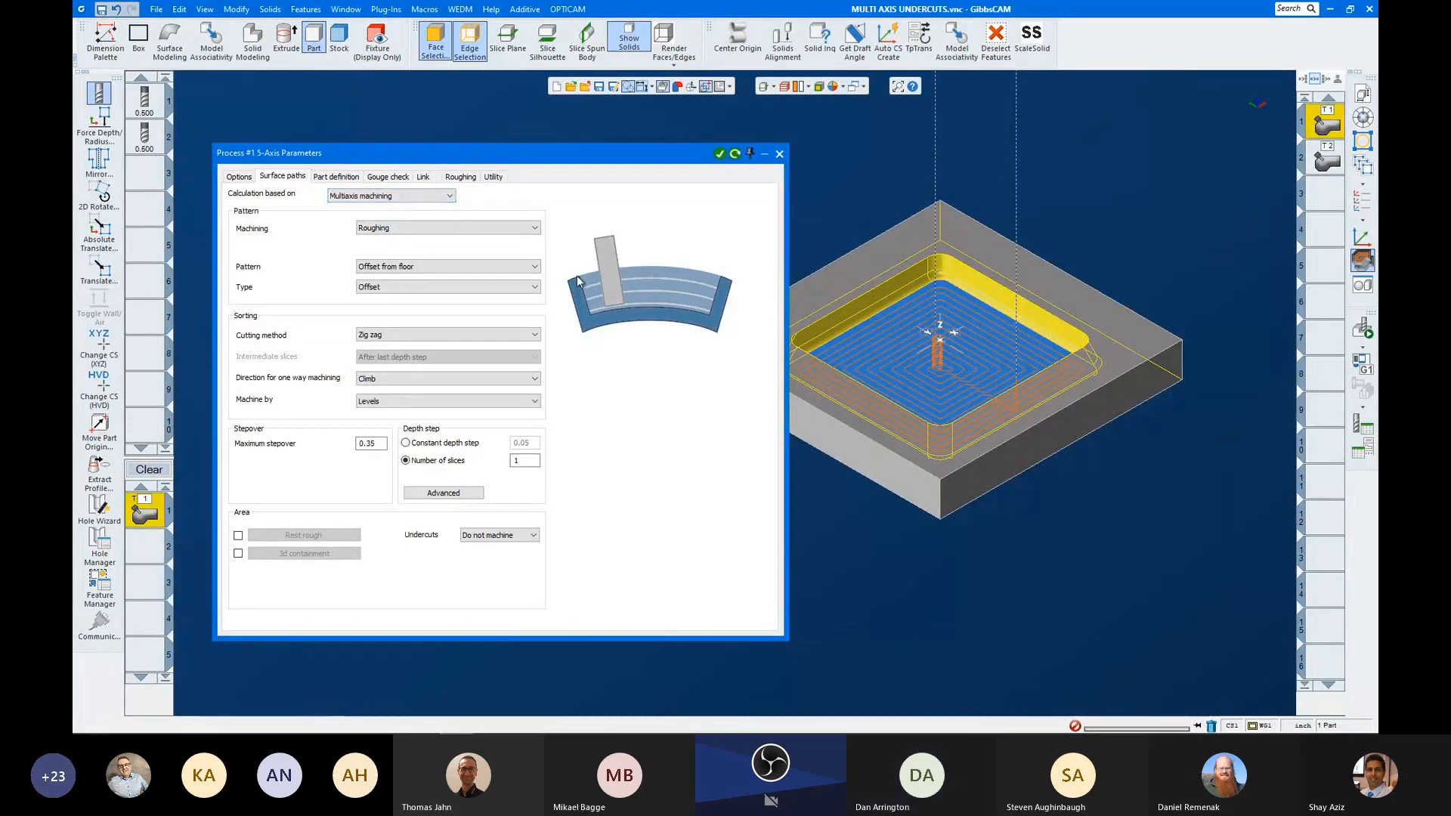
pyautogui.click(515, 287)
pyautogui.click(515, 285)
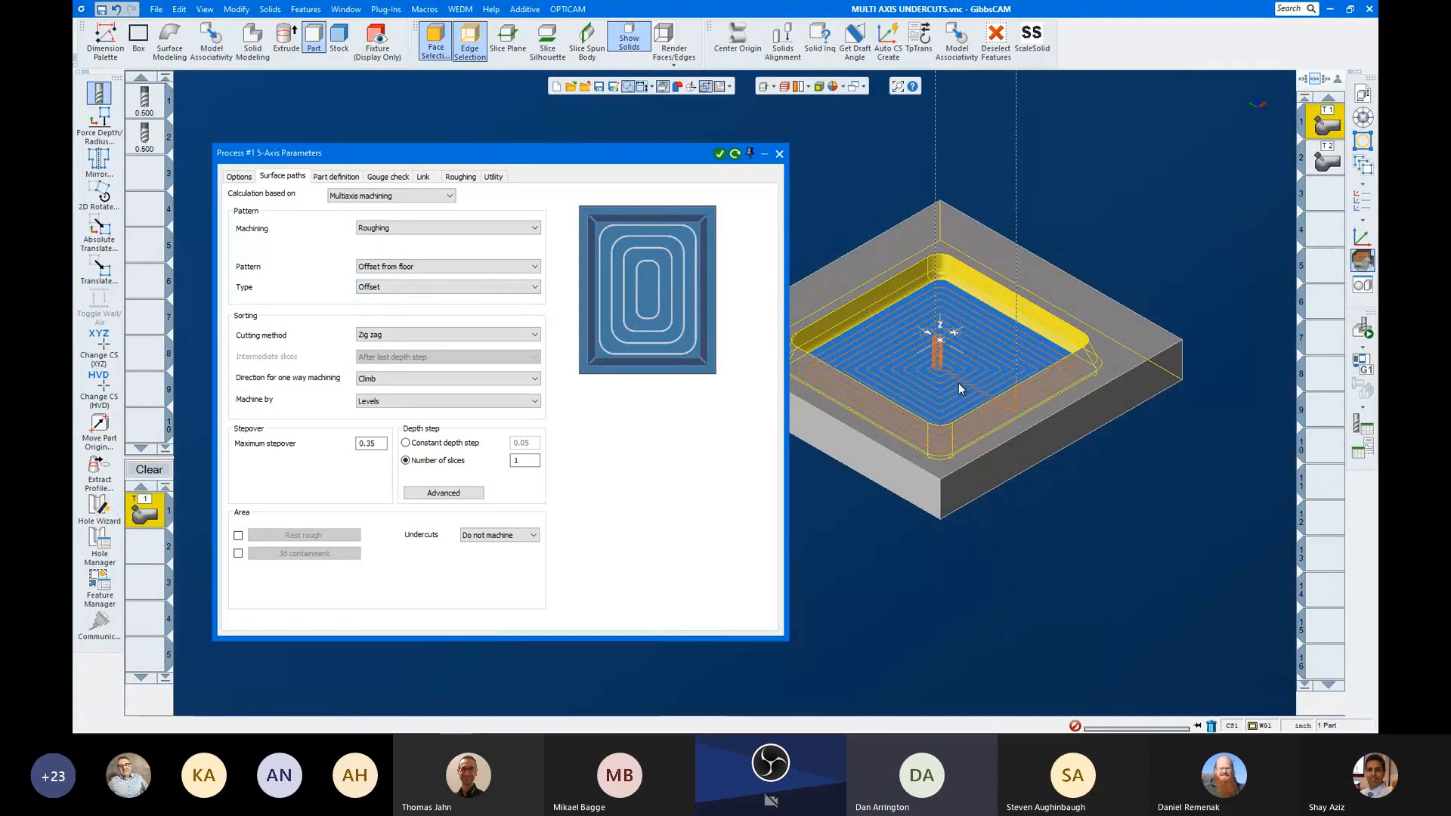
# Step: Try the Adaptive pattern type against Offset in the surface path settings and switch back to Offset
pyautogui.click(447, 287)
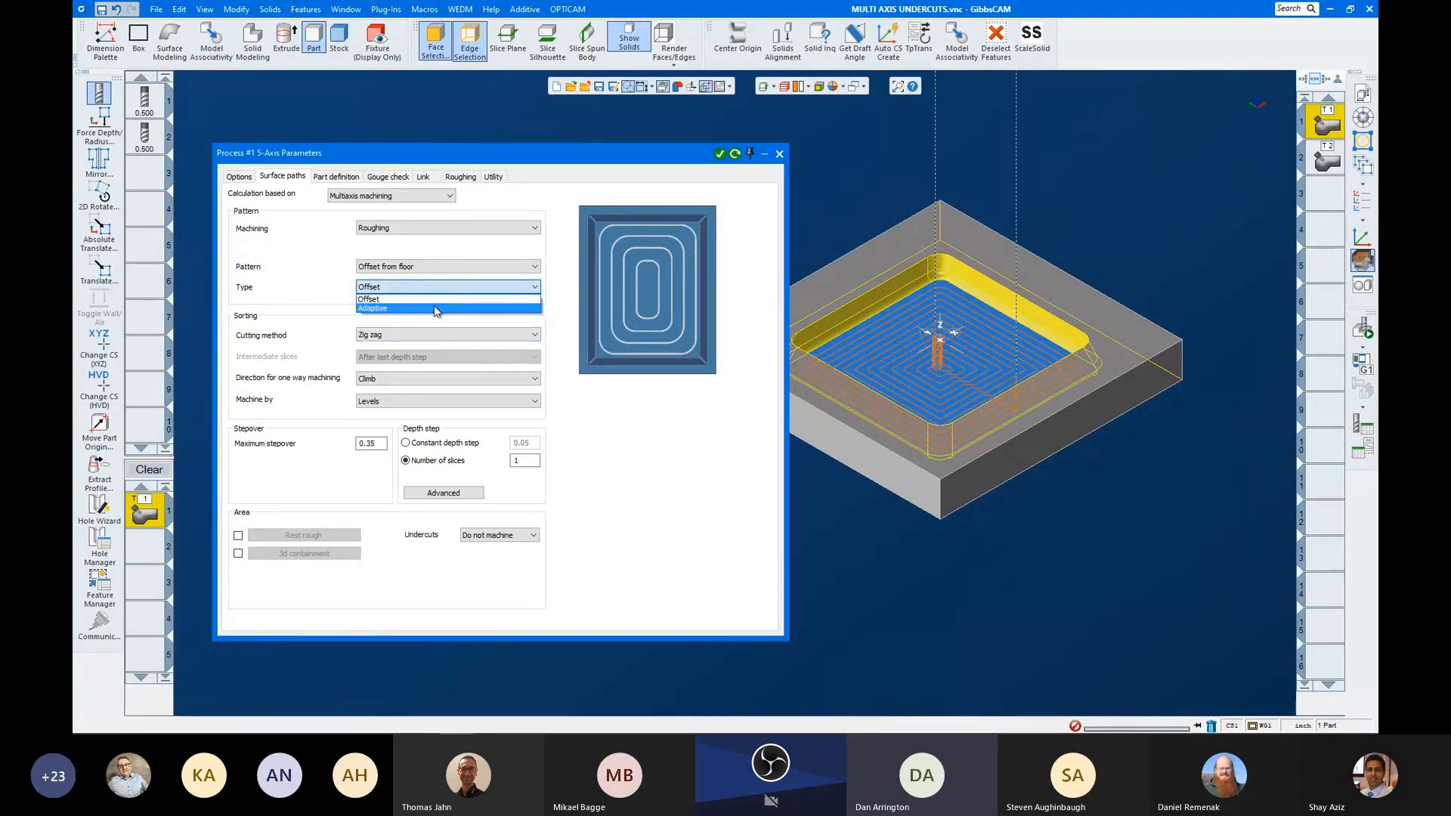
pyautogui.click(437, 308)
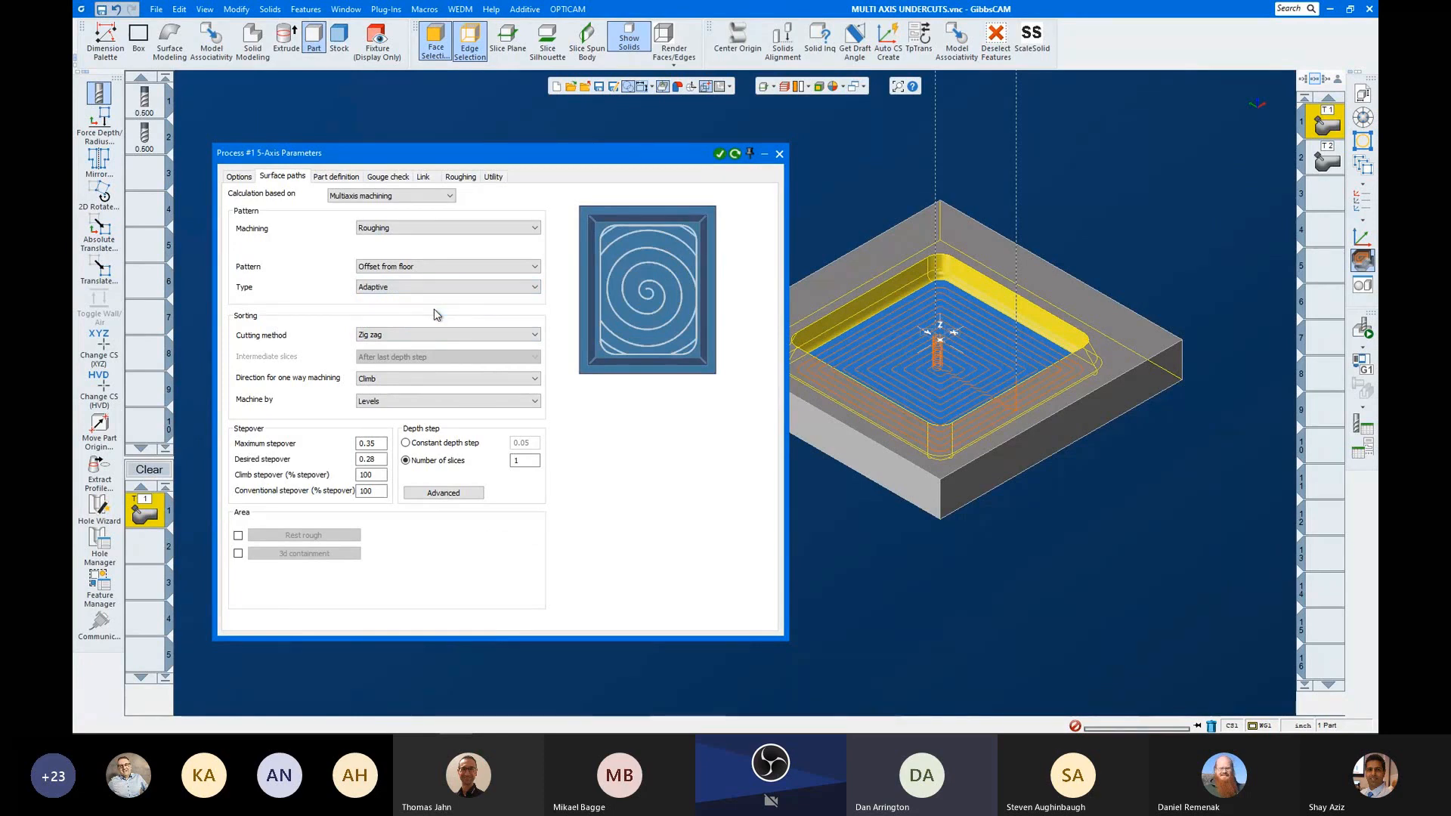
pyautogui.click(472, 289)
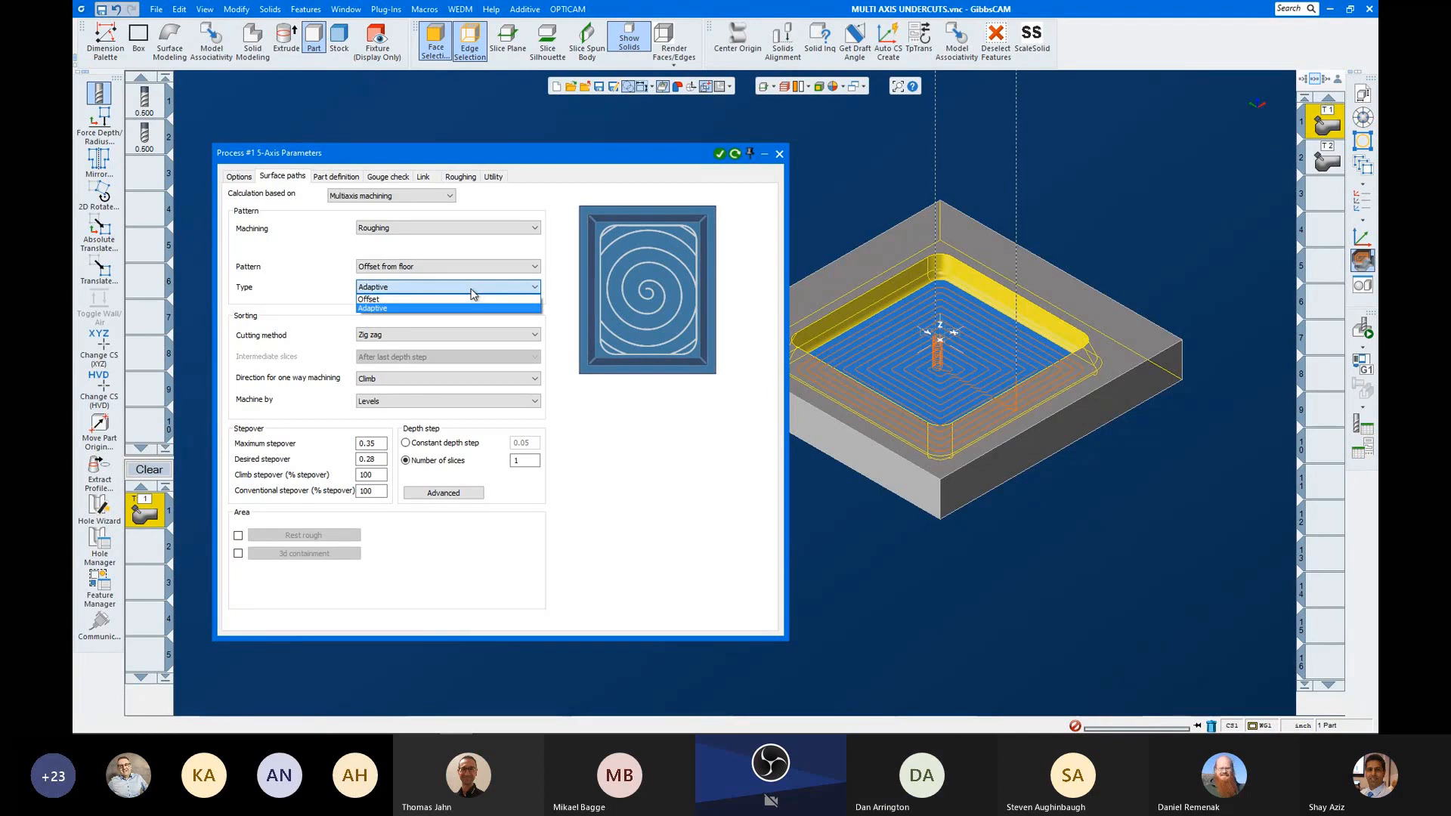
pyautogui.click(473, 291)
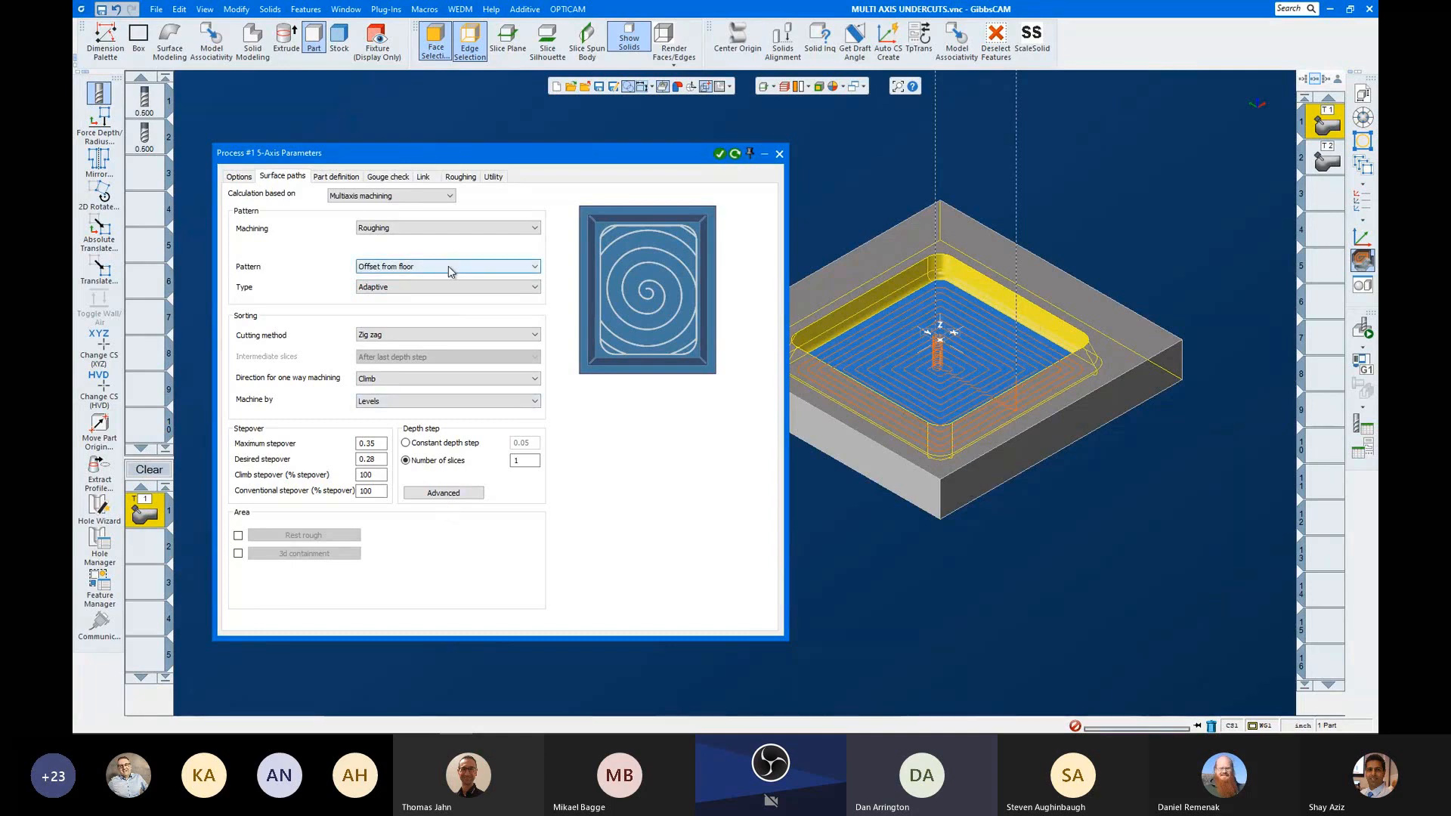
pyautogui.click(448, 287)
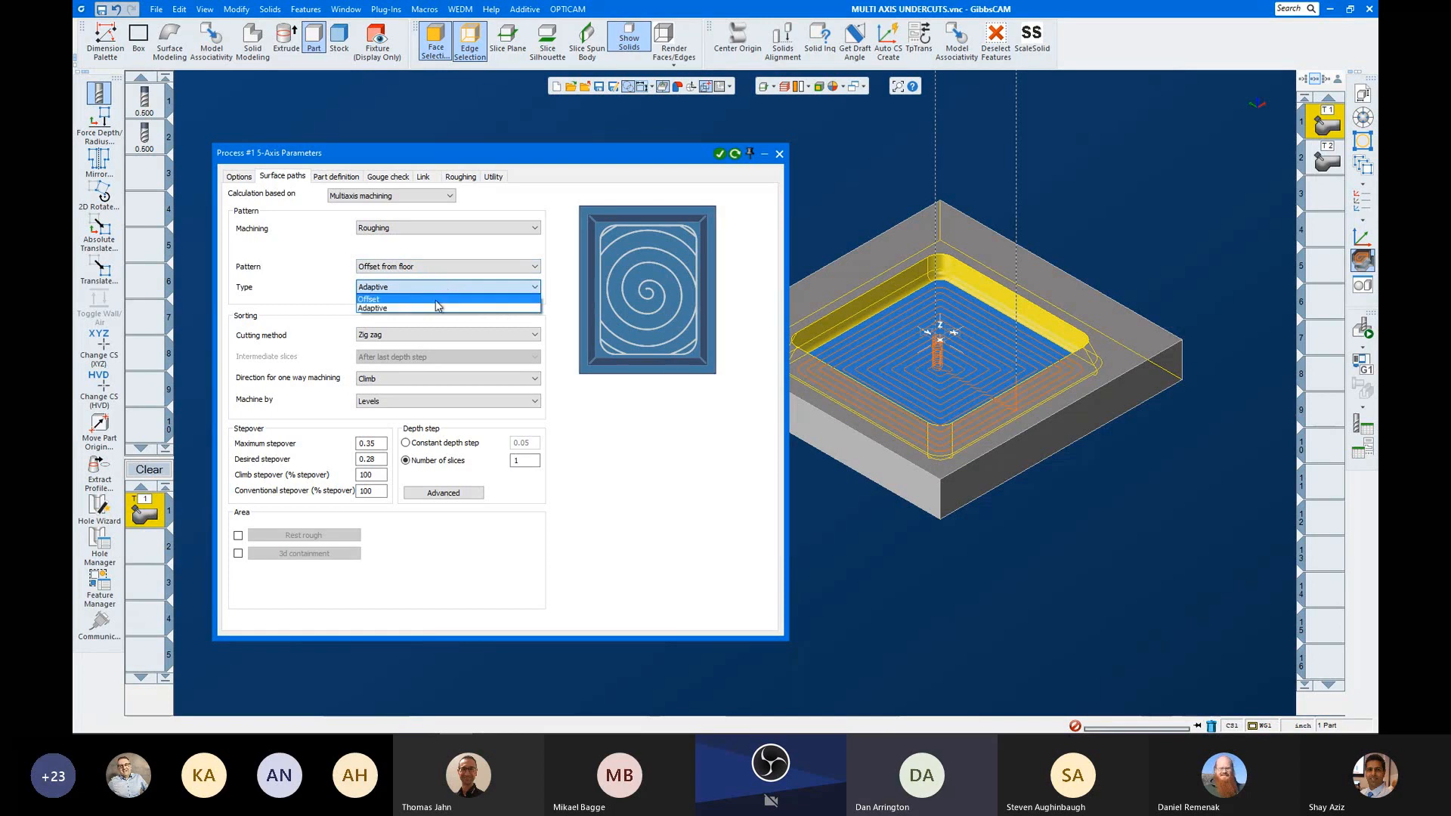
pyautogui.click(436, 300)
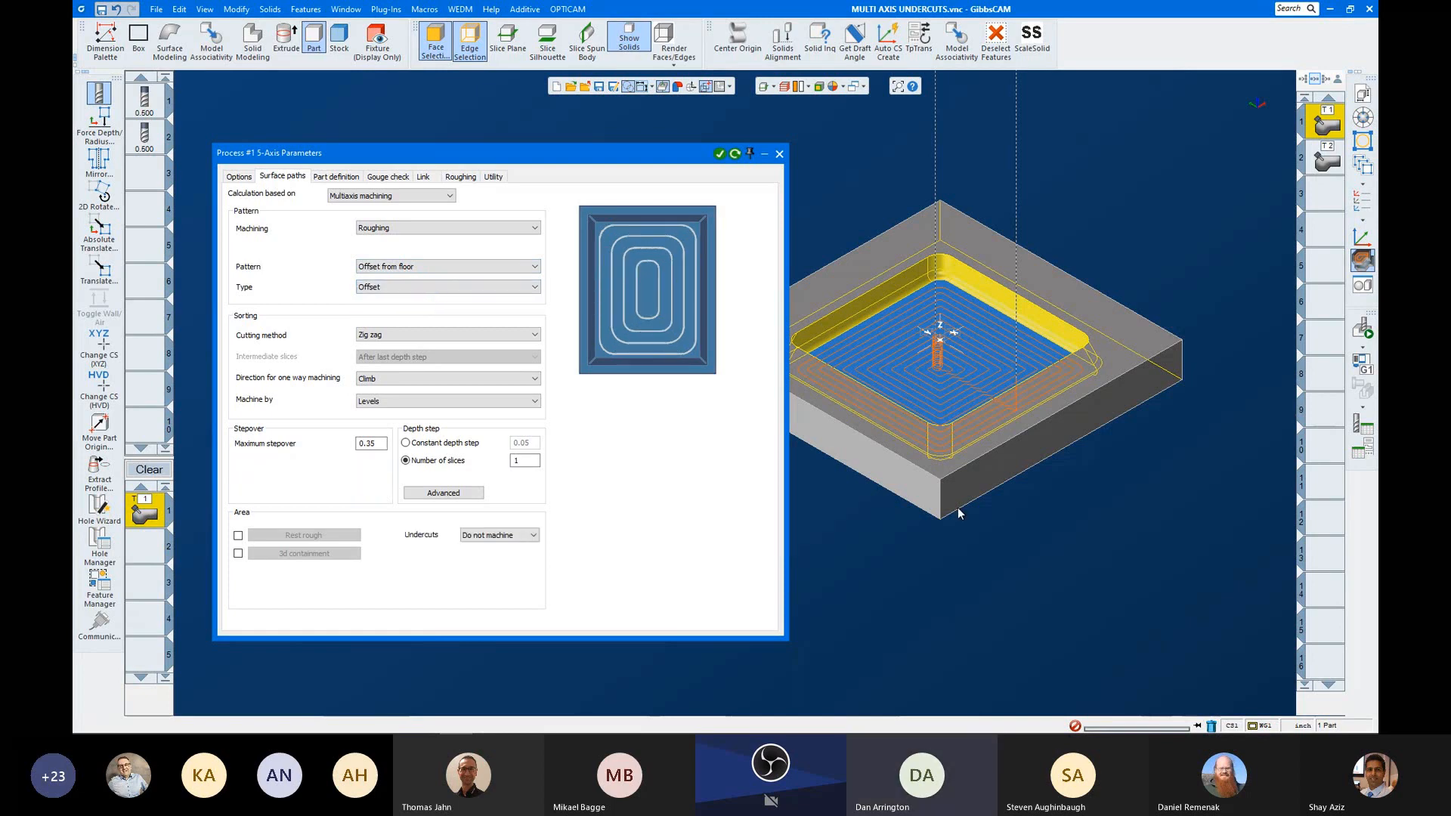
pyautogui.scroll(-1, 980, 447)
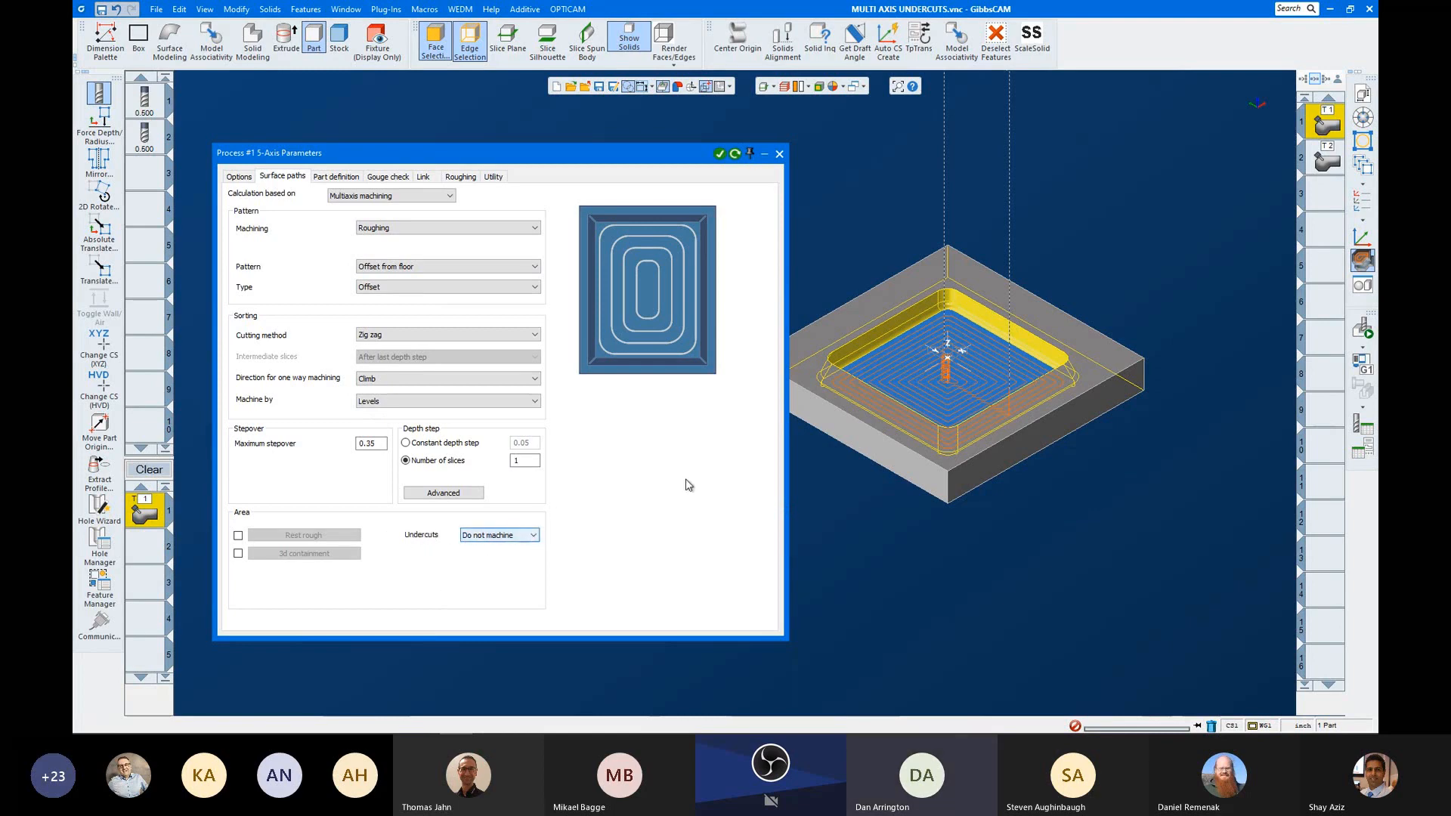
pyautogui.click(433, 288)
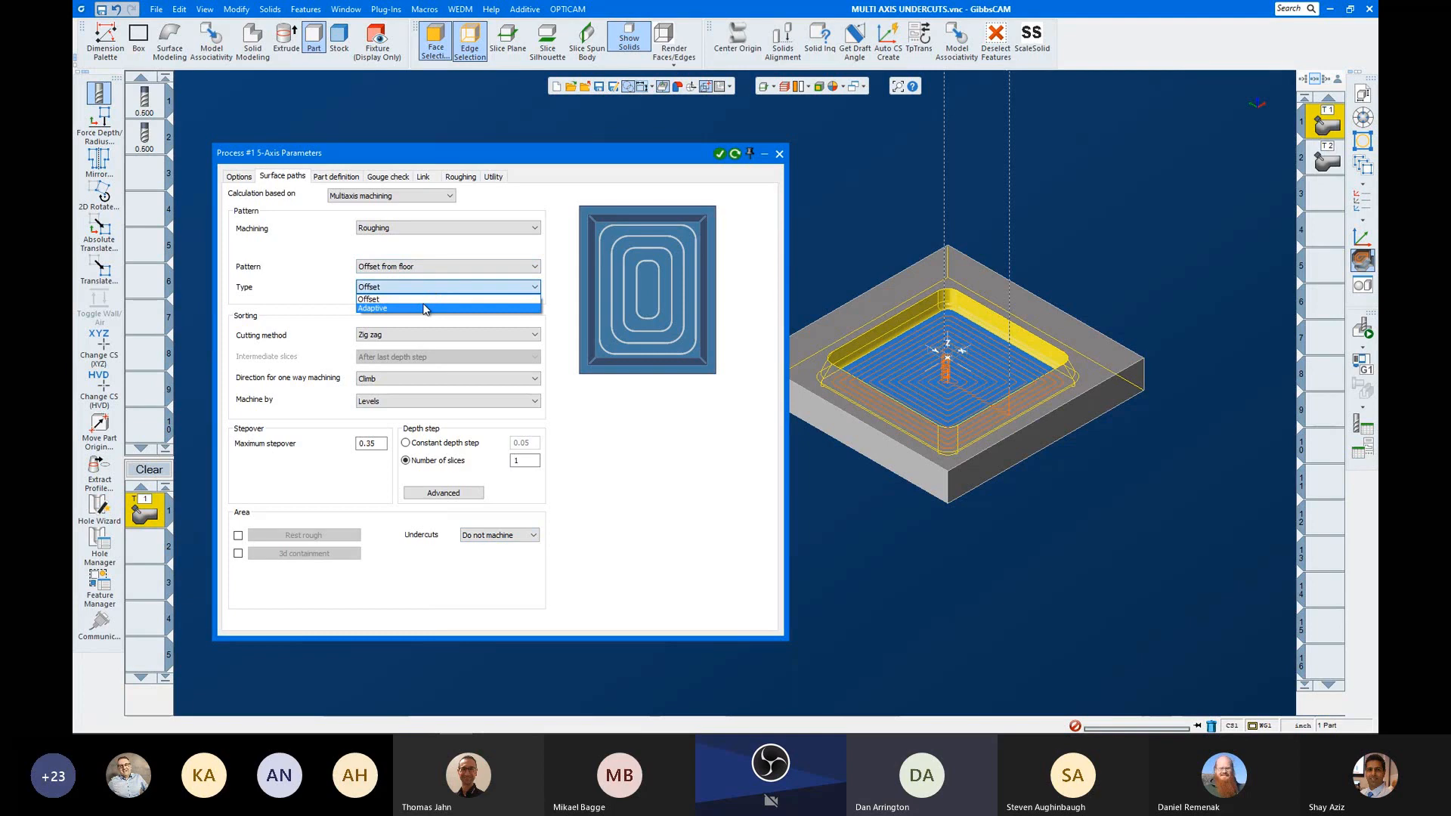
pyautogui.click(425, 308)
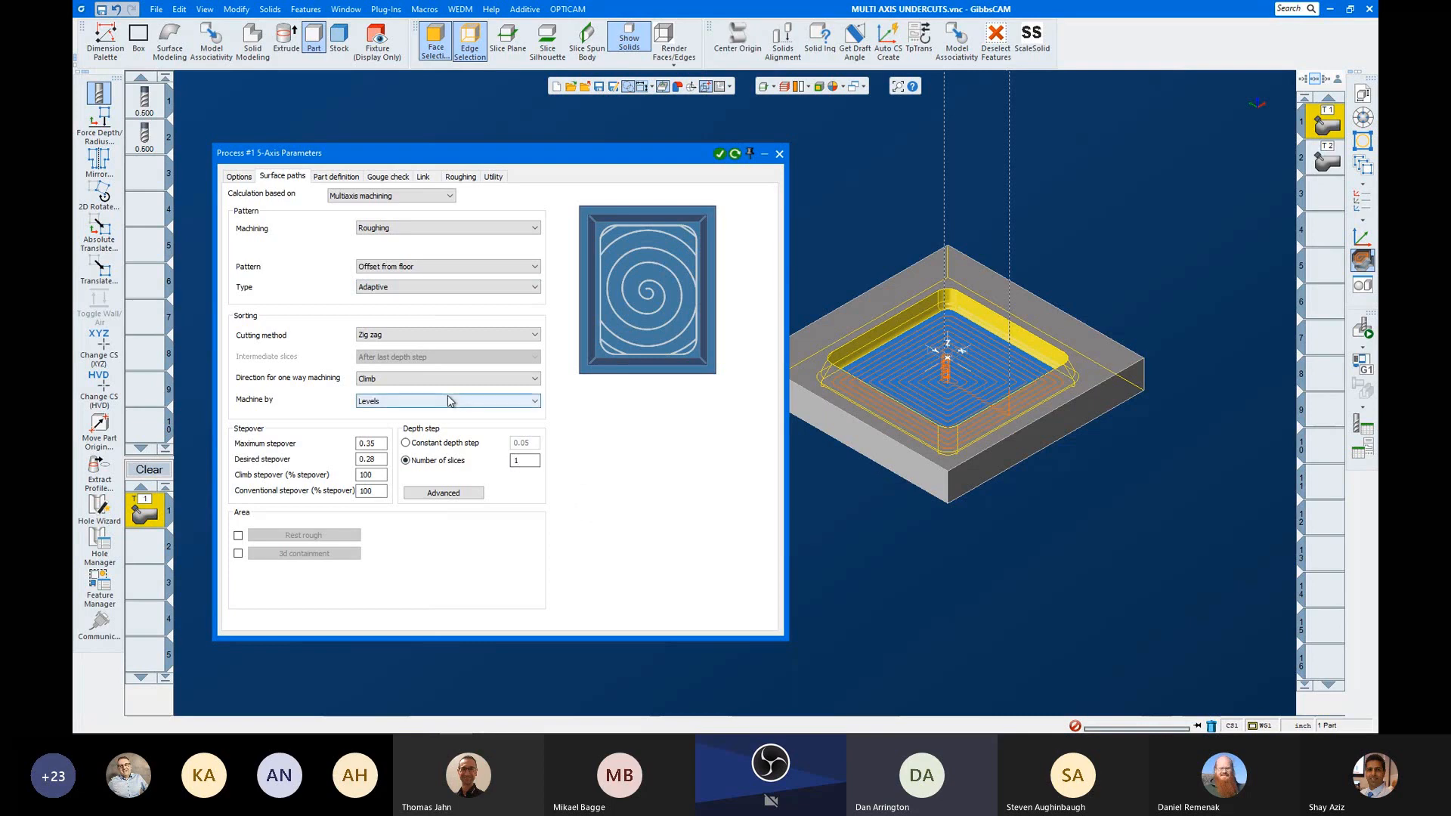
pyautogui.click(479, 287)
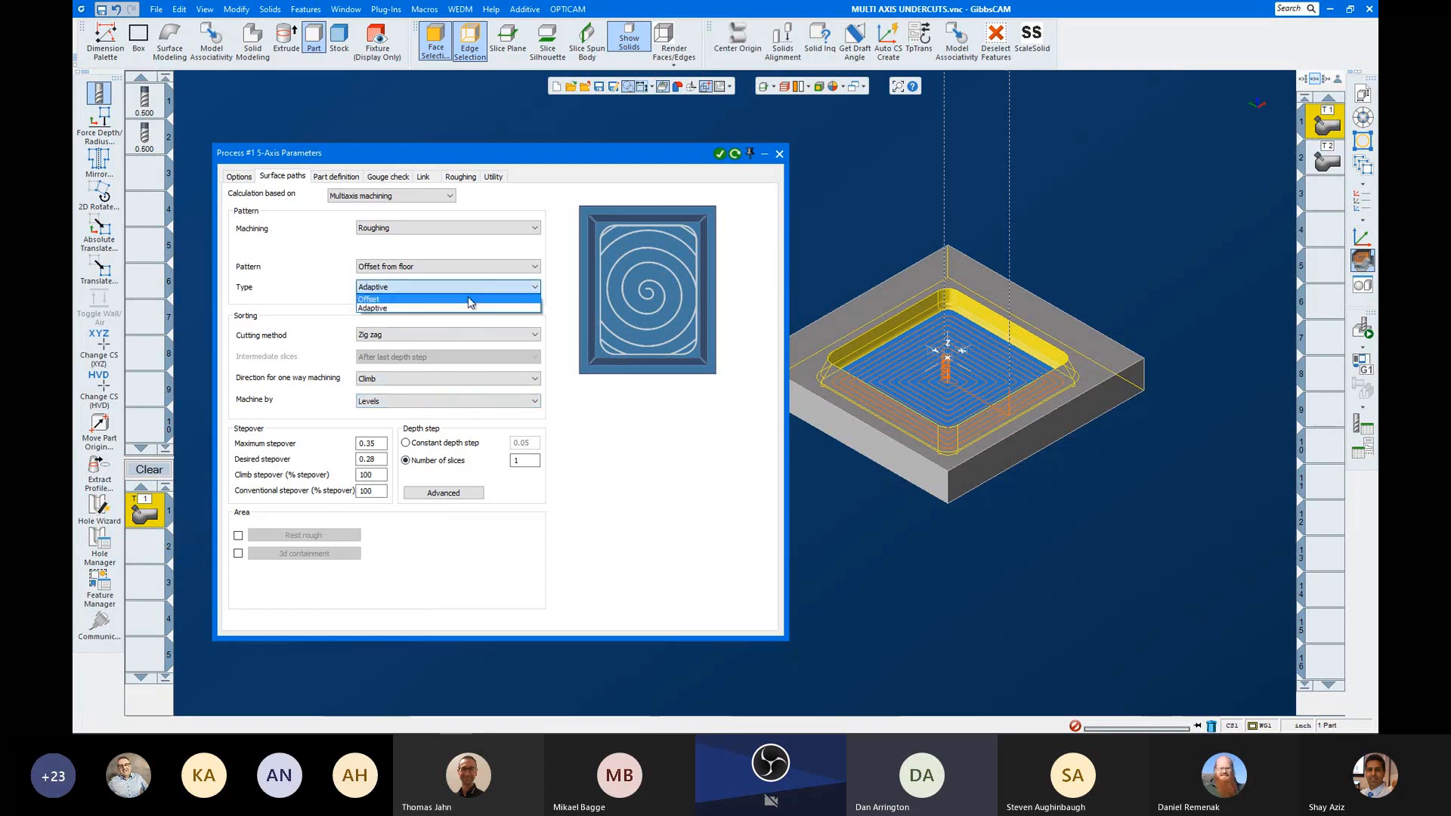
pyautogui.click(468, 300)
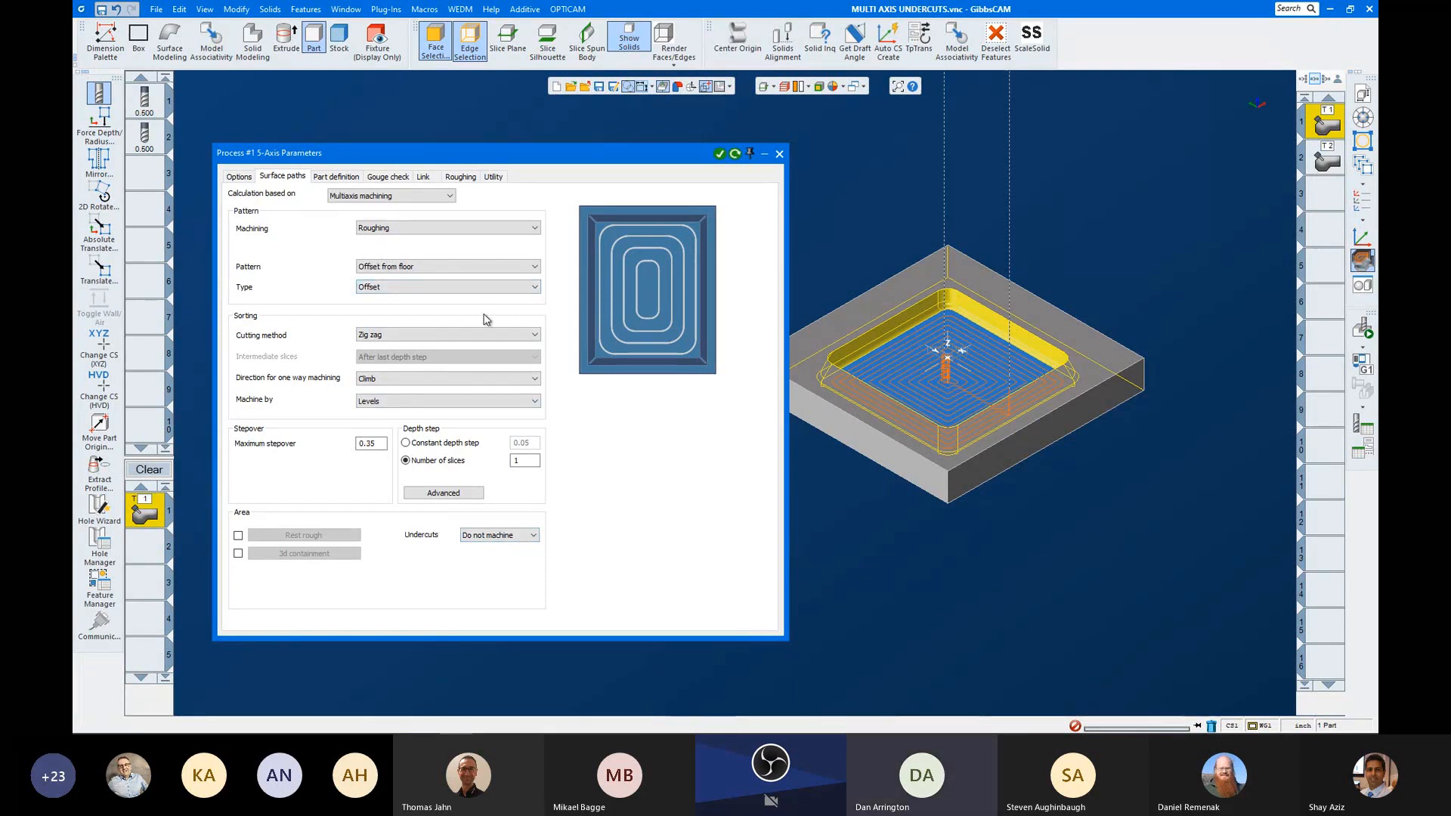
# Step: Go through the undercut options Do not machine and Machine, and set Undercuts to Machine only
pyautogui.click(532, 536)
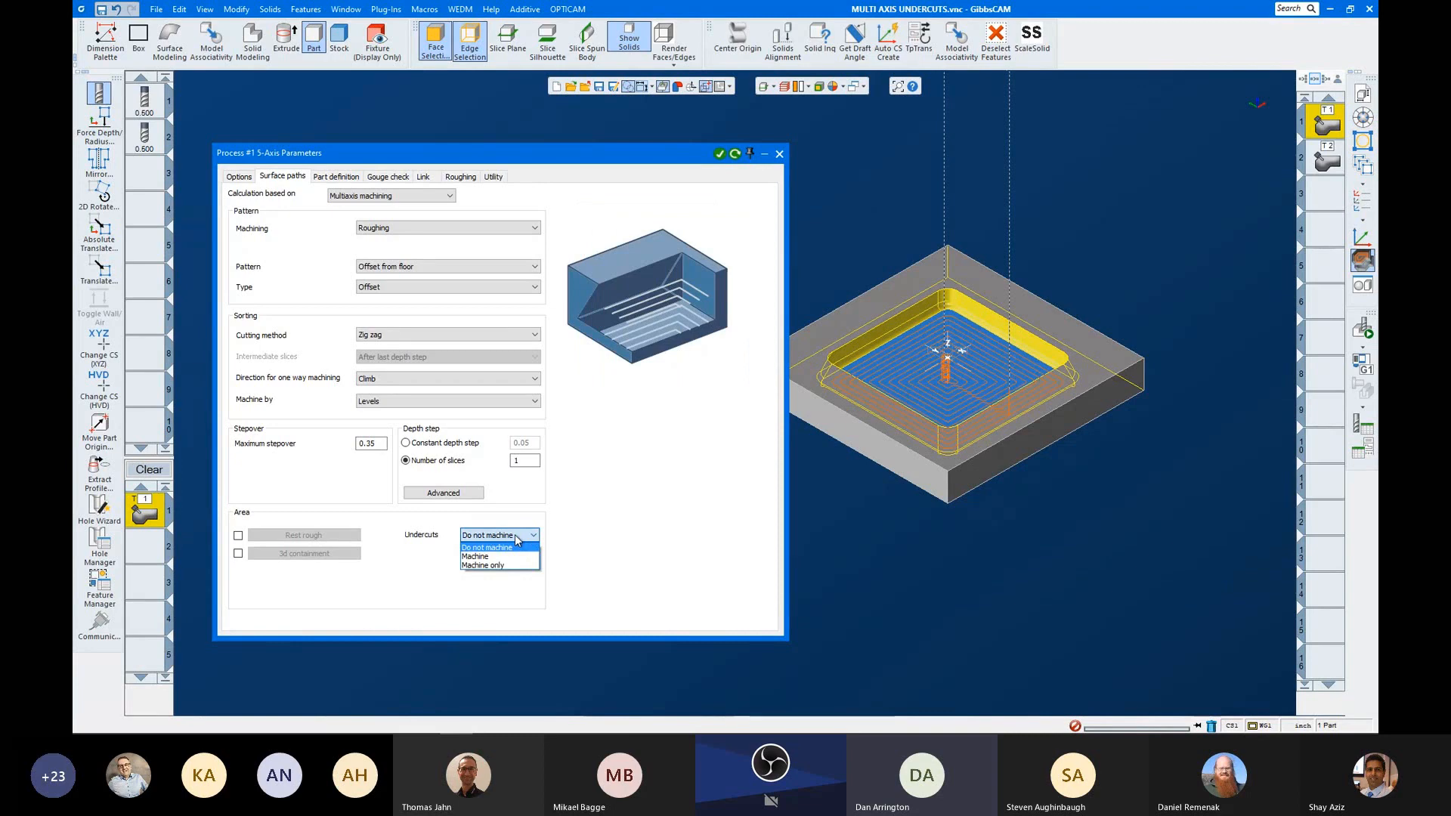
pyautogui.click(515, 534)
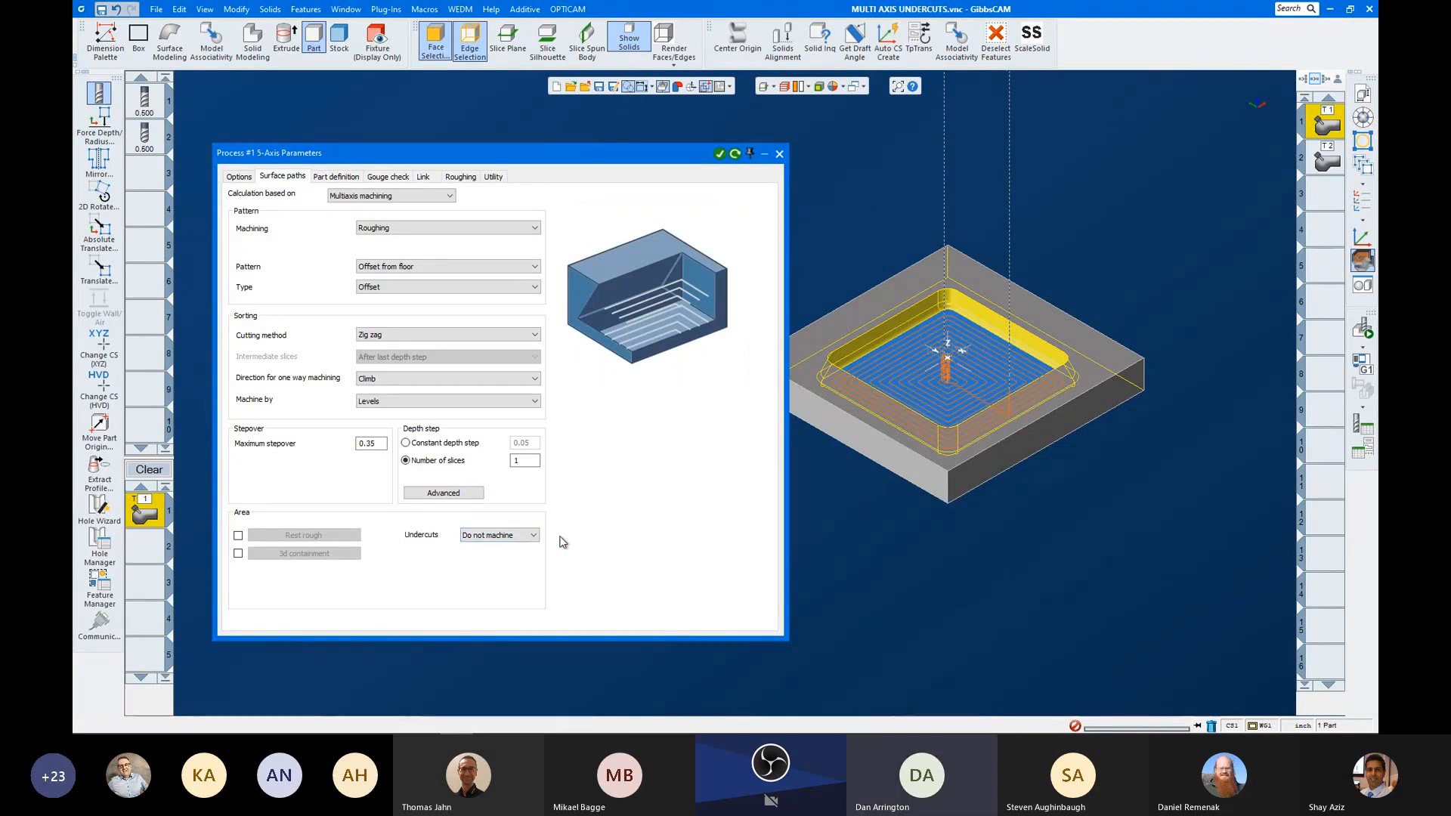
pyautogui.click(523, 534)
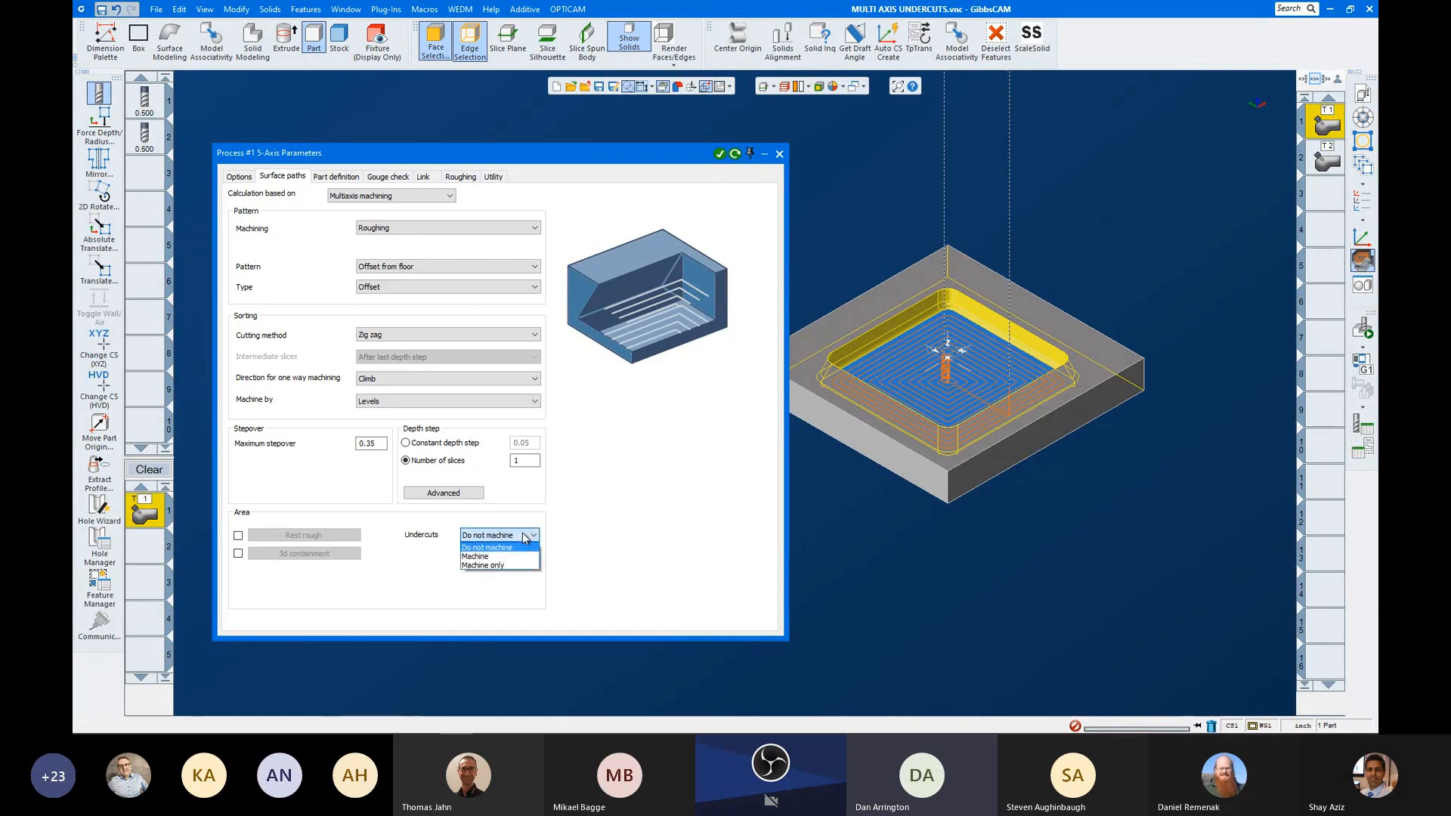
pyautogui.click(510, 558)
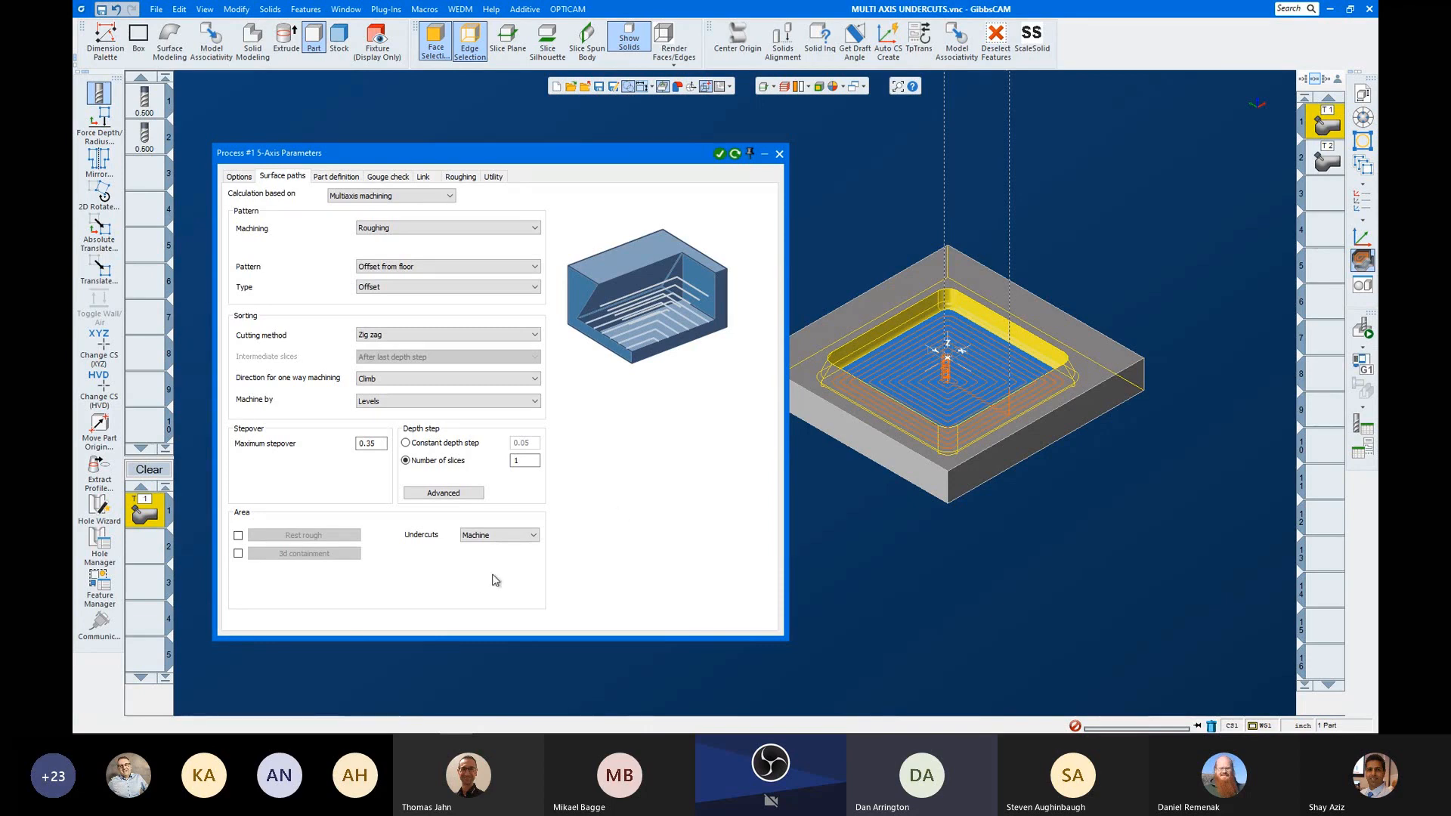
pyautogui.click(529, 535)
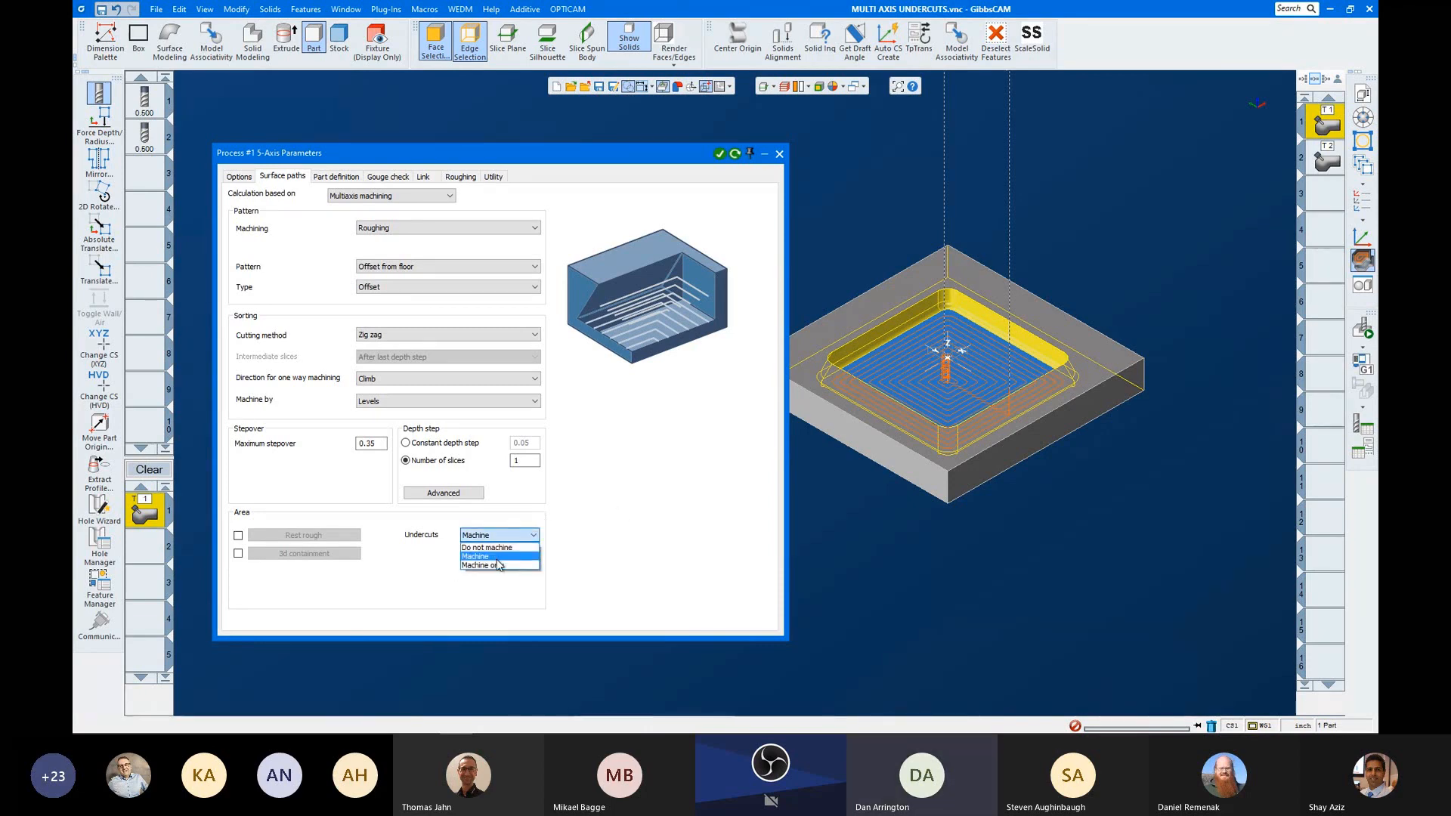
pyautogui.click(497, 565)
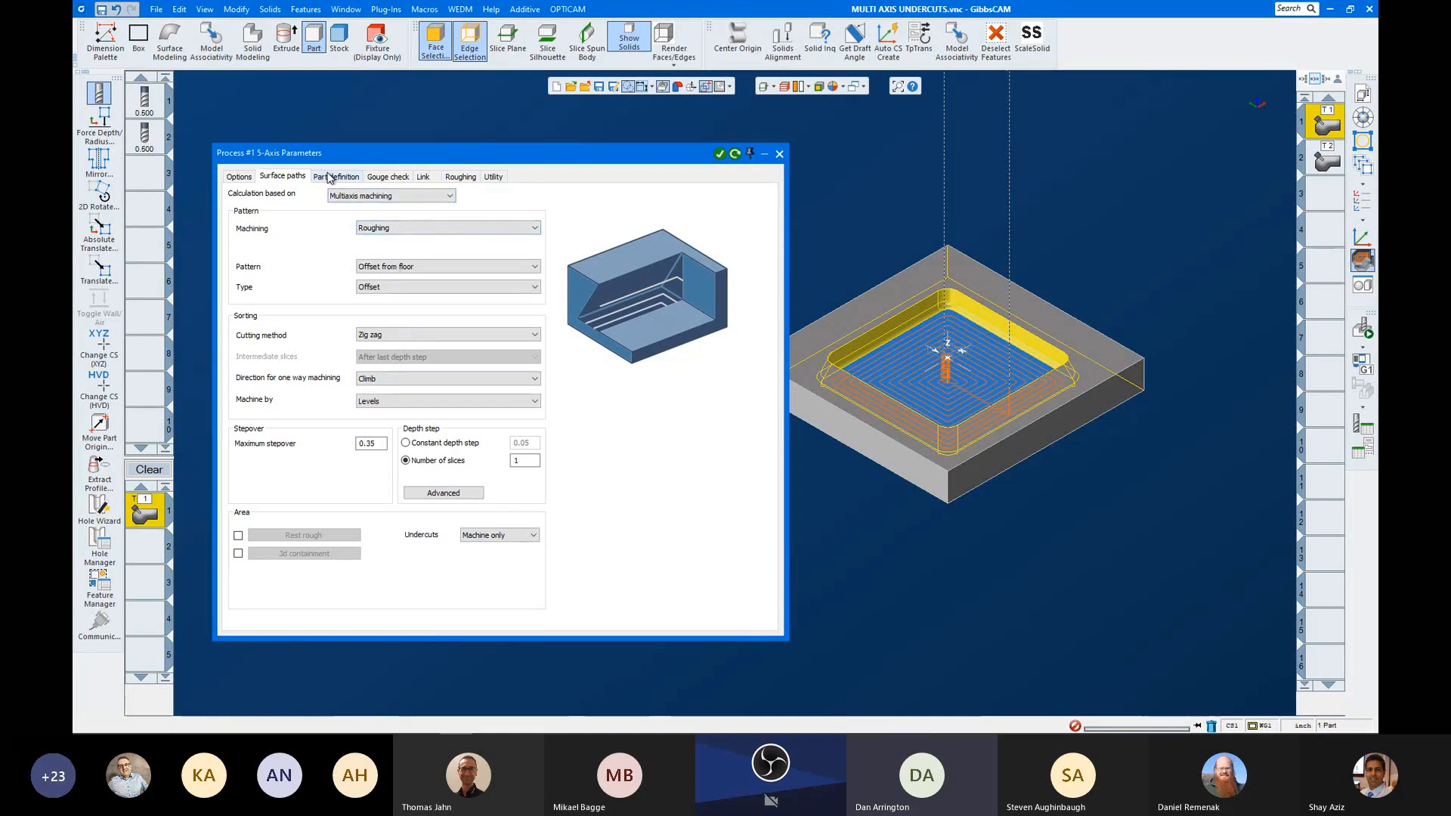
# Step: Review the pocket floor face selected as the floor surface in the part definition, keep it, and close the process parameters
pyautogui.click(329, 178)
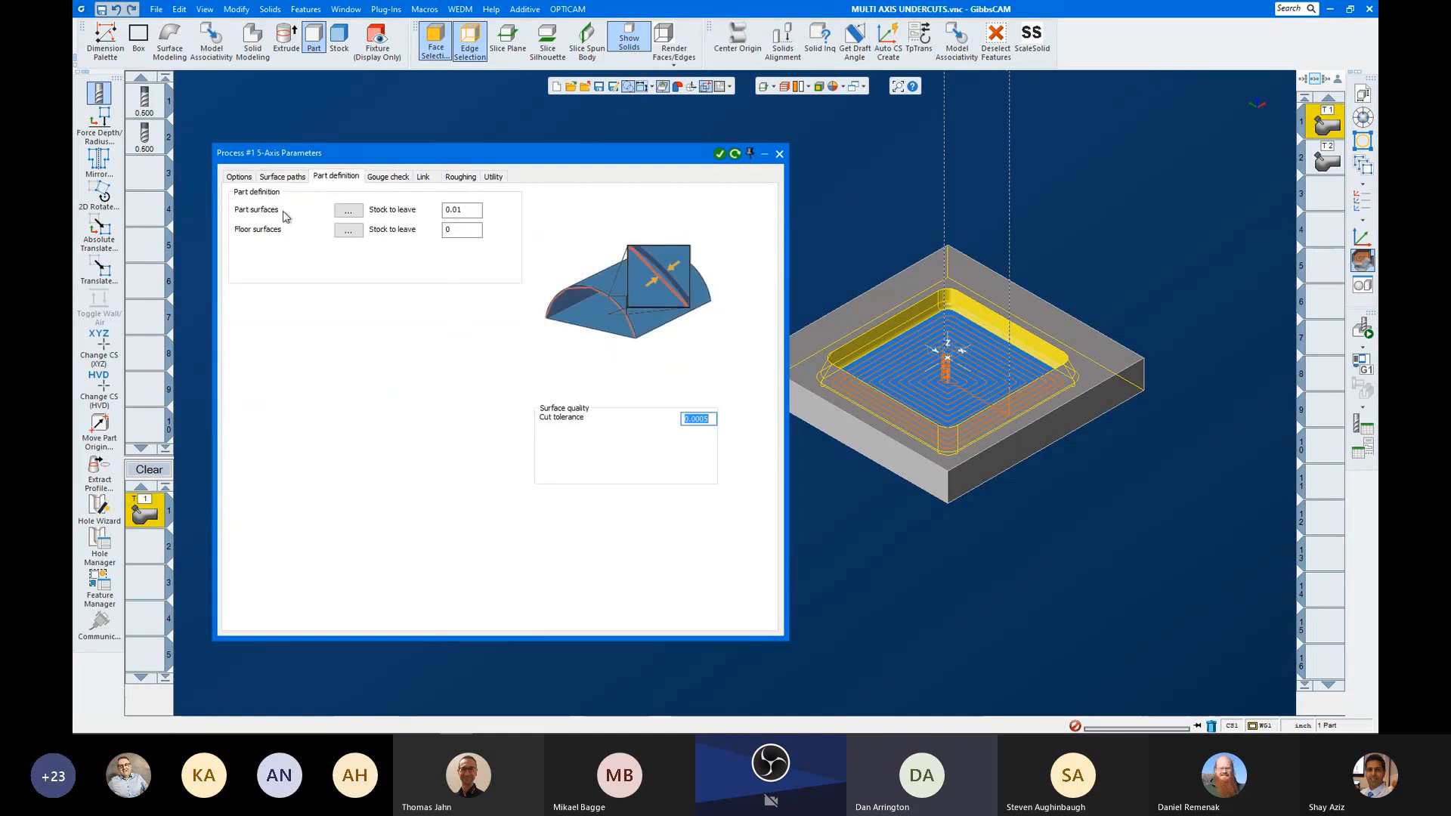
pyautogui.click(358, 236)
pyautogui.moveTo(696, 270); pyautogui.dragTo(769, 493, button='middle')
pyautogui.scroll(1, 984, 338)
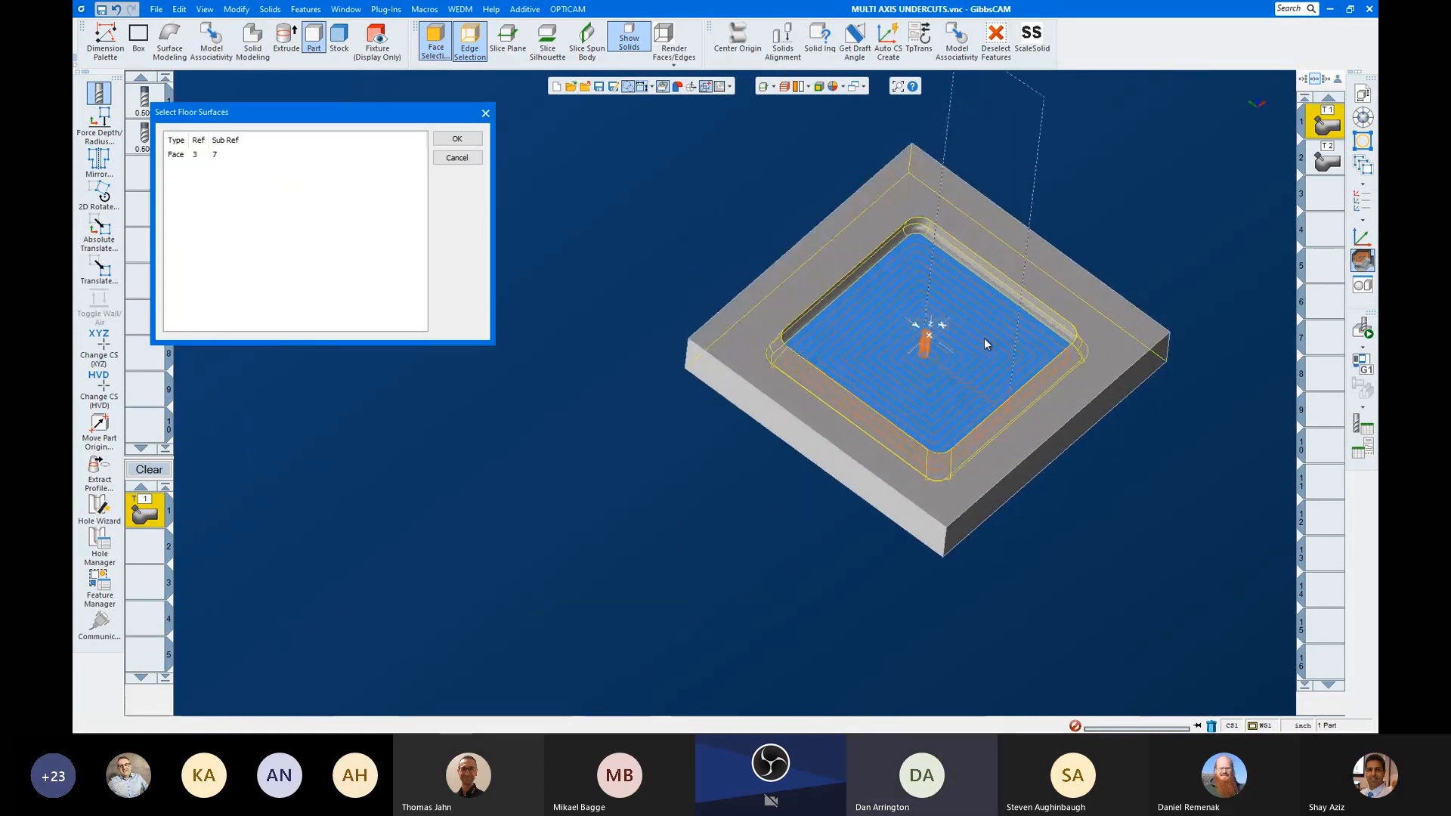
pyautogui.scroll(2, 985, 343)
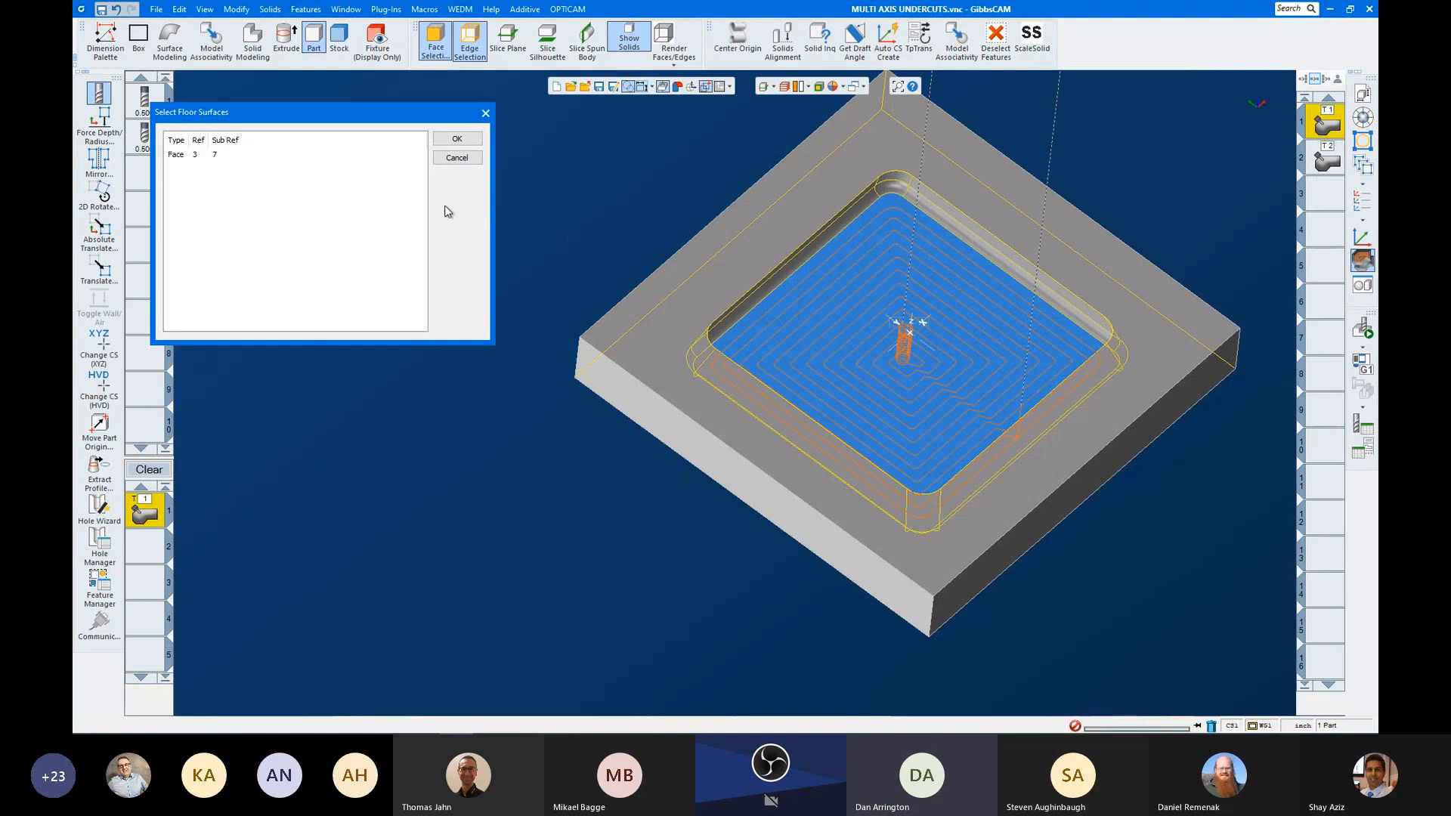
pyautogui.click(457, 139)
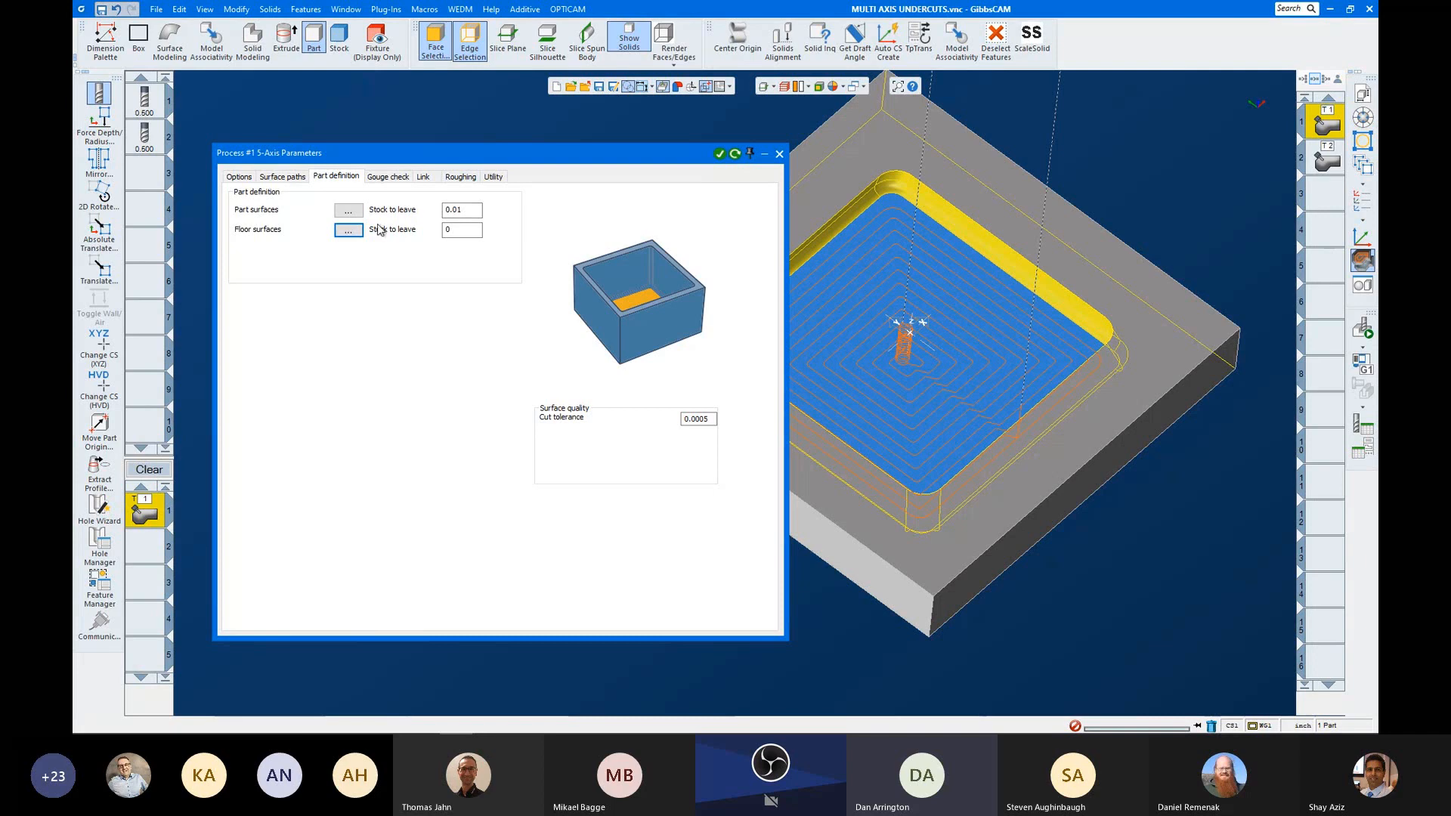
pyautogui.click(779, 154)
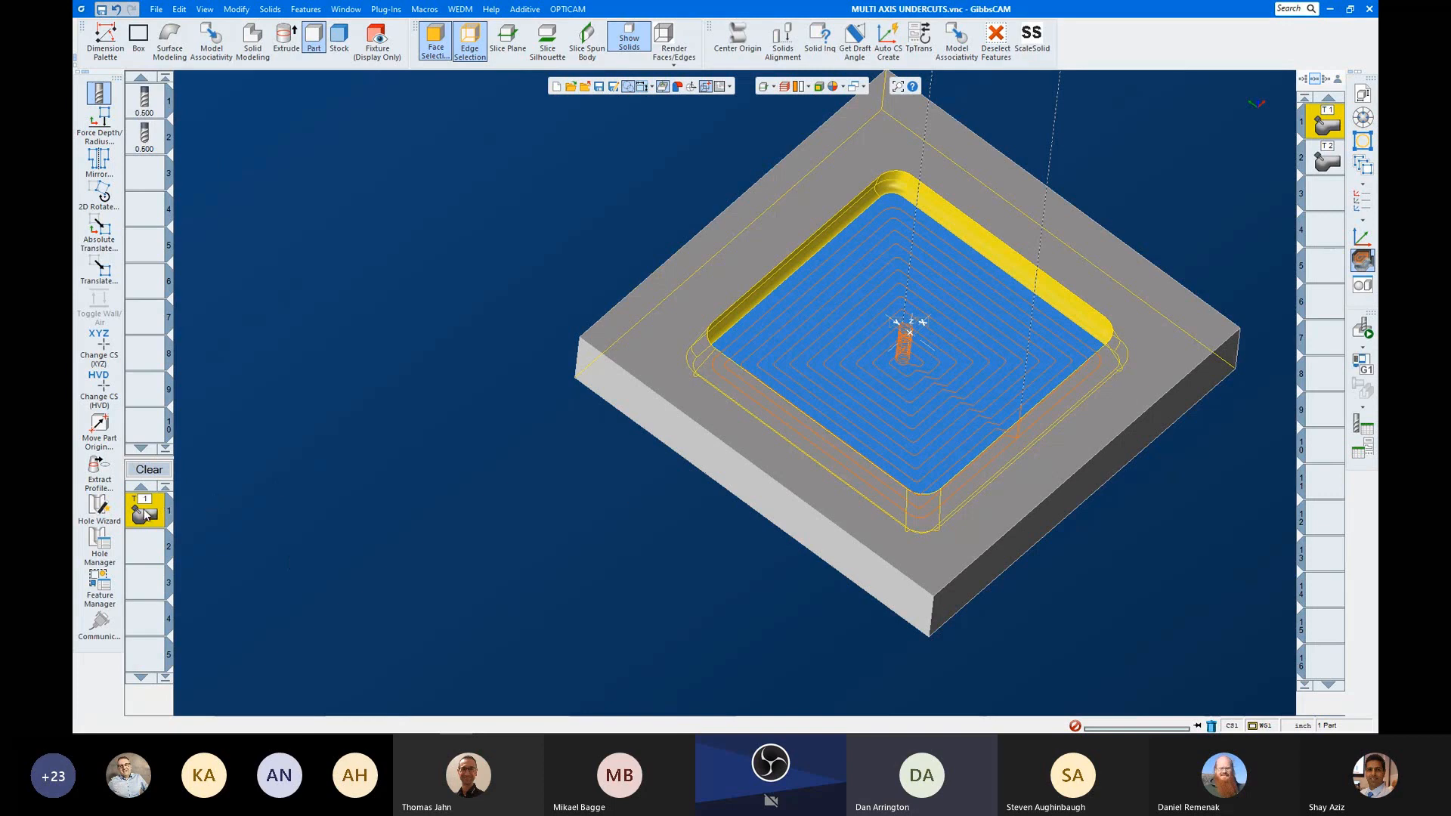
pyautogui.doubleClick(877, 509)
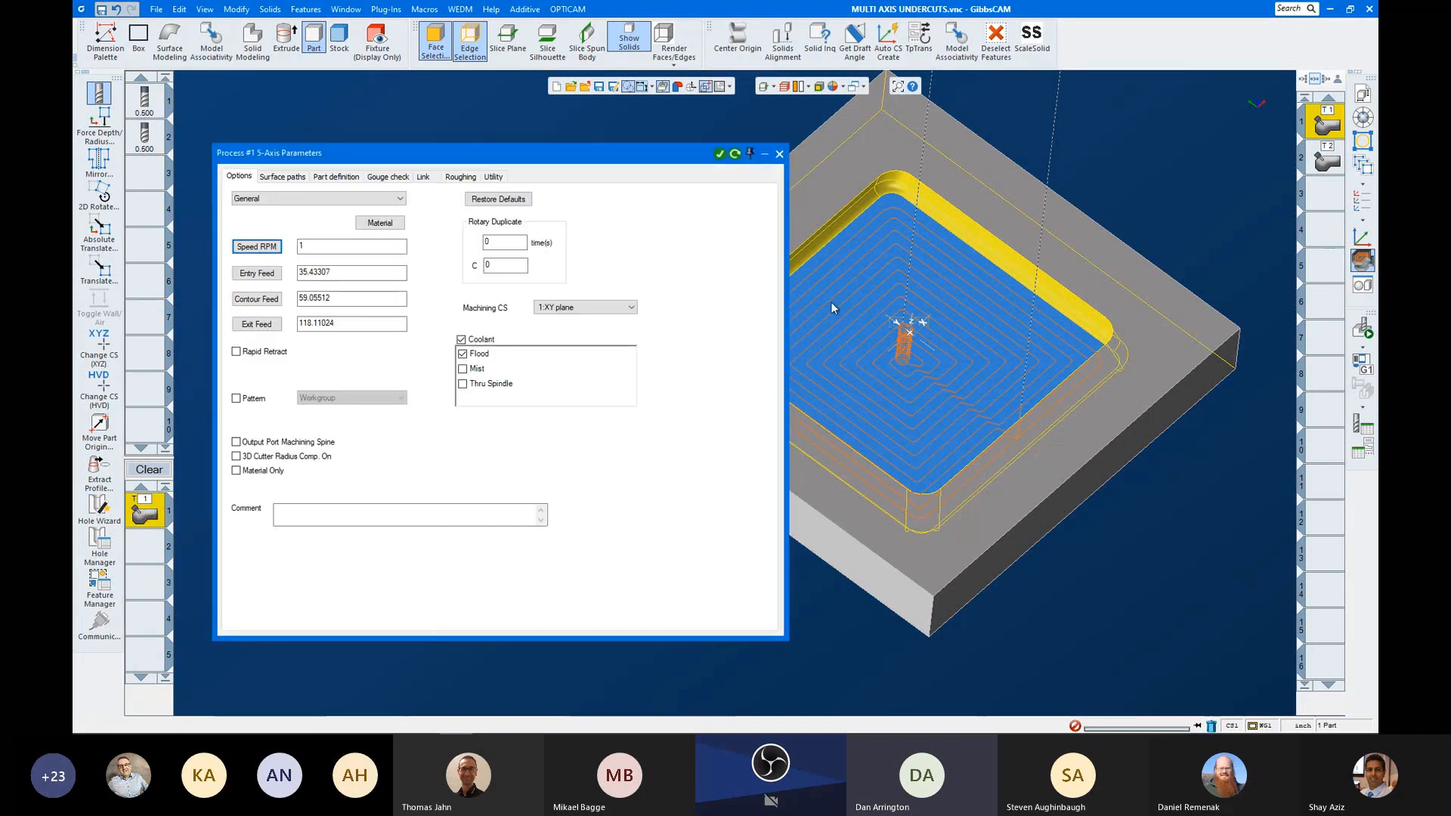
pyautogui.click(779, 154)
# Step: Simulate the first roughing operation with adjusted playback speed, inspect the cut pocket, and end the simulation
pyautogui.click(1363, 329)
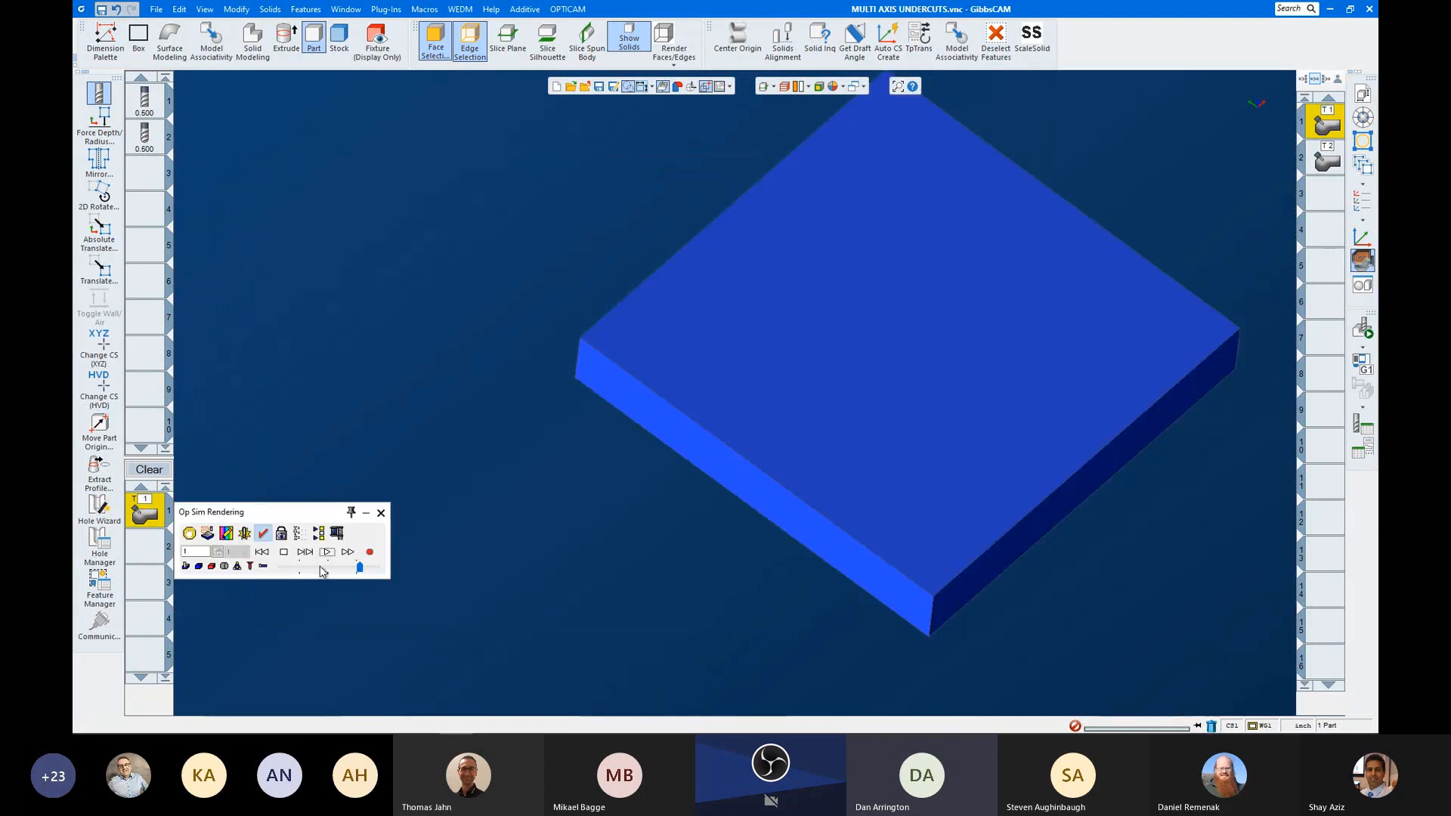
pyautogui.click(313, 567)
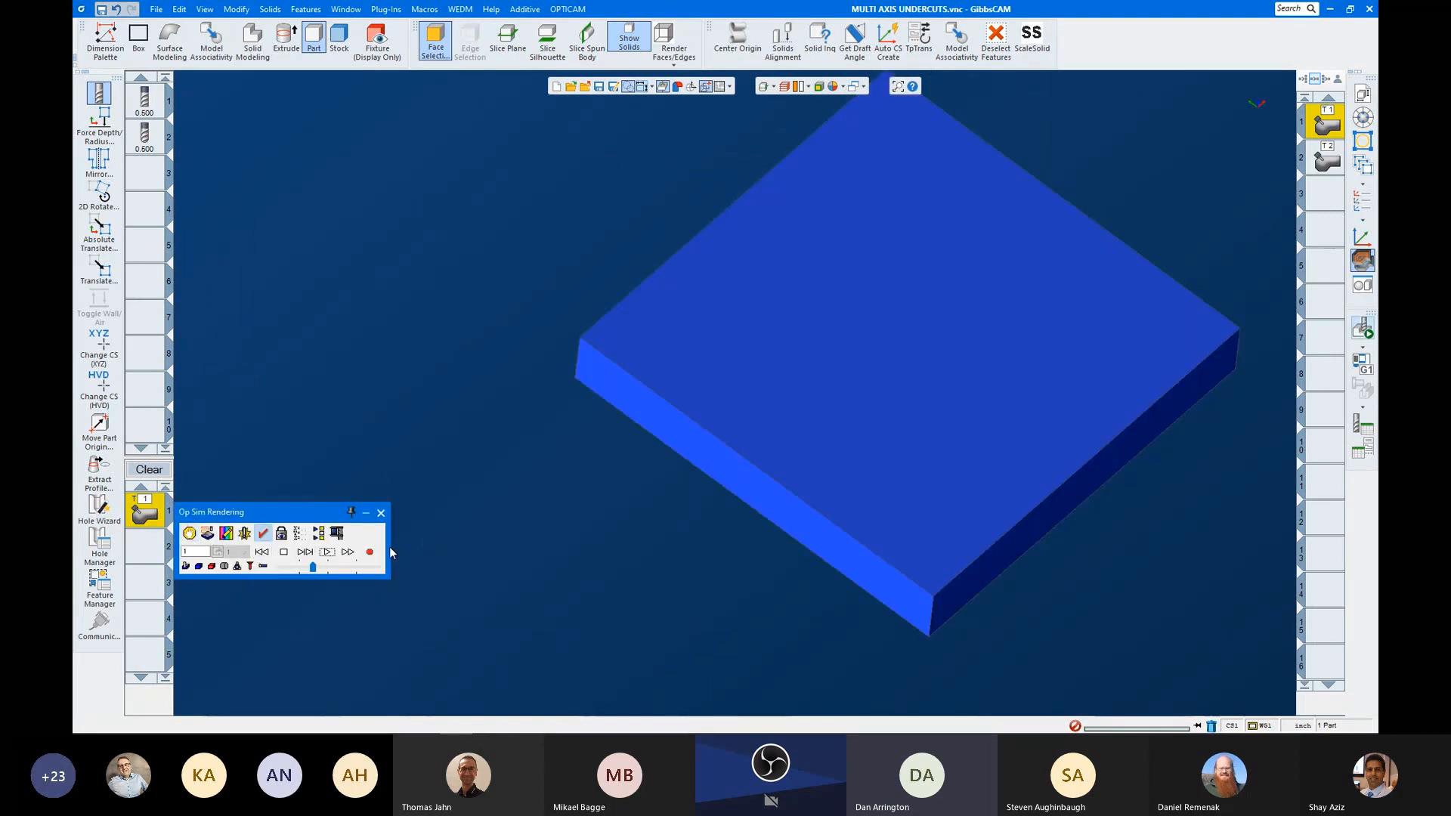
pyautogui.click(322, 533)
pyautogui.click(305, 553)
pyautogui.click(327, 552)
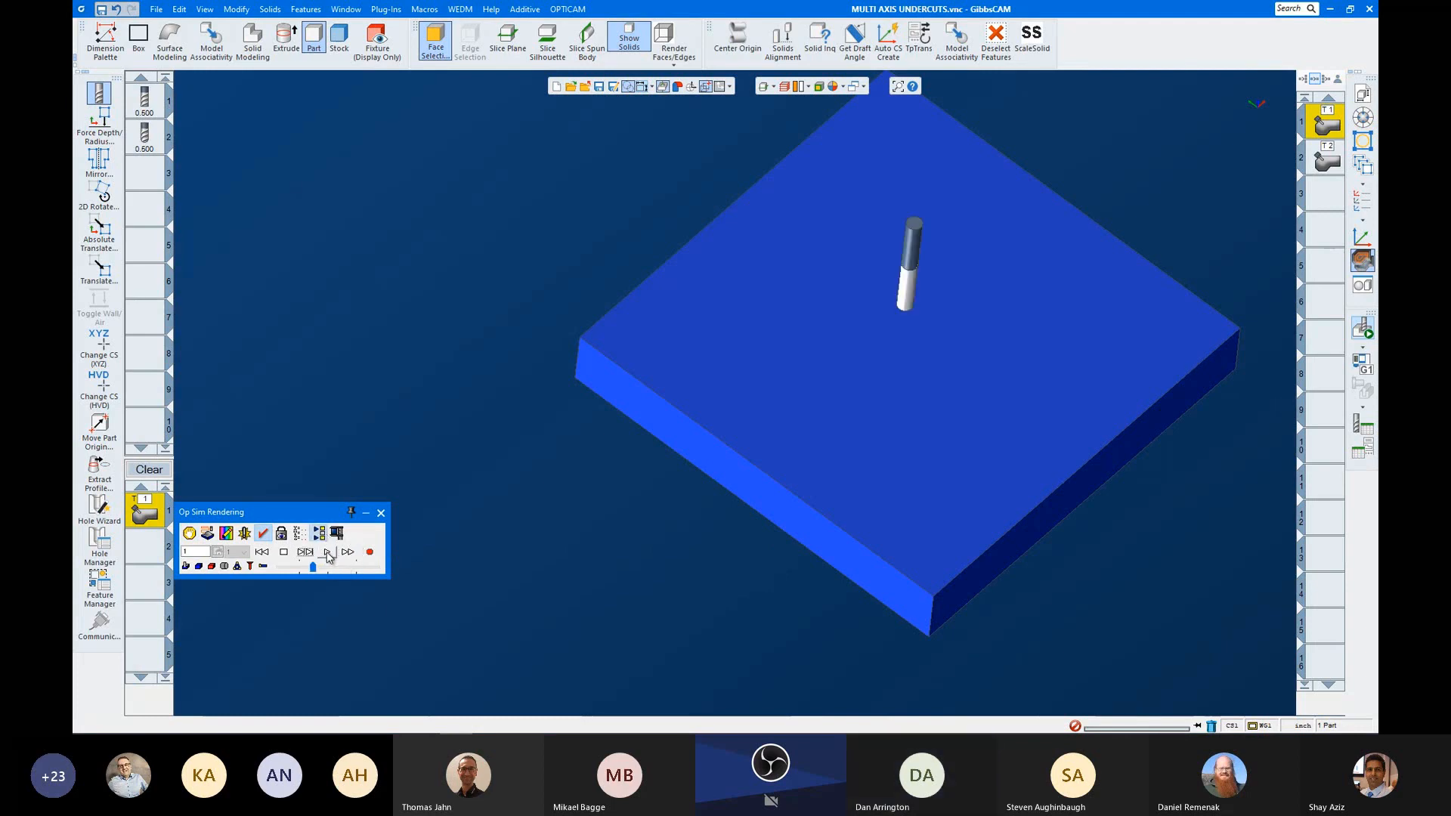
pyautogui.moveTo(327, 570); pyautogui.dragTo(346, 572)
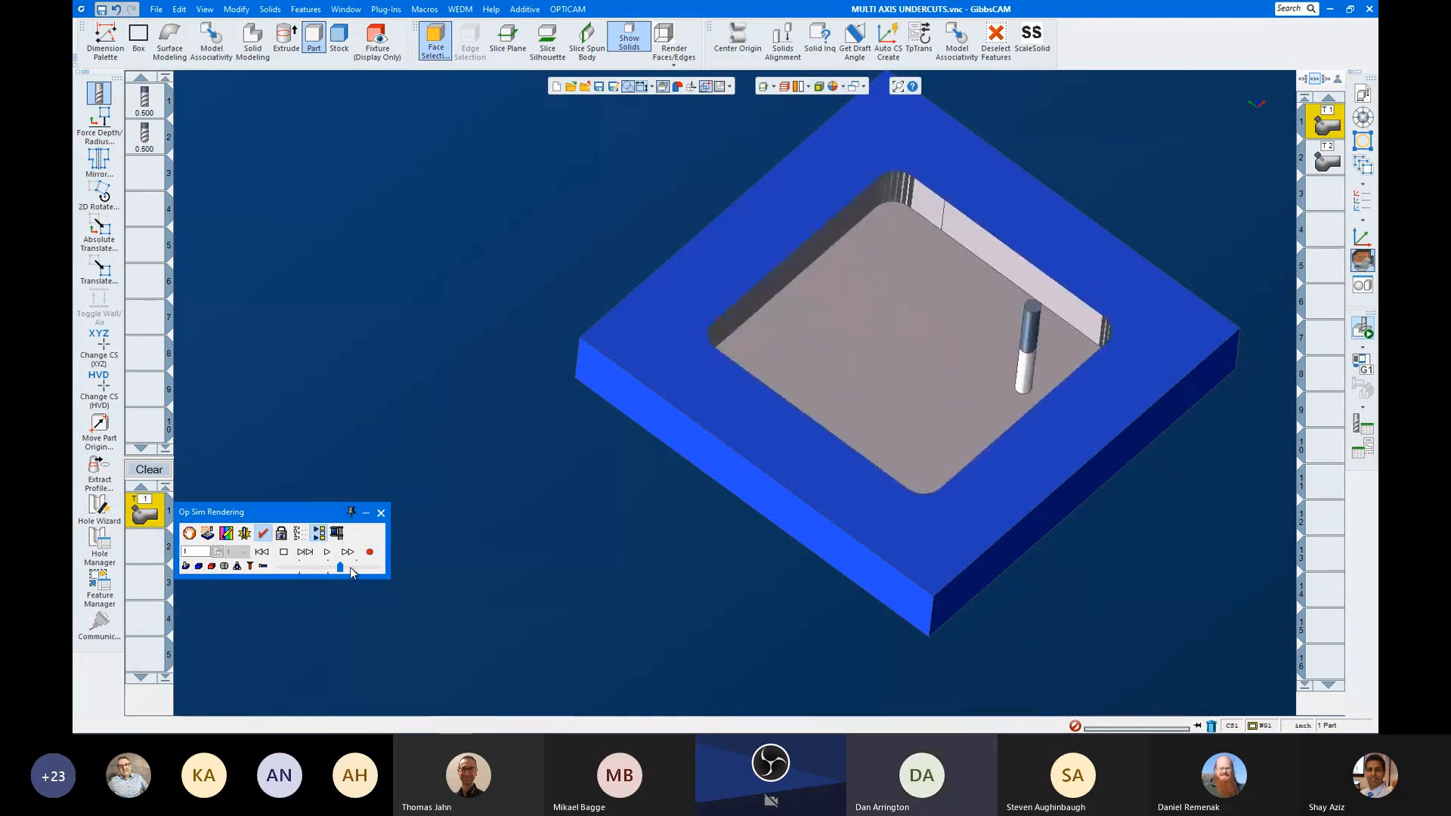
pyautogui.moveTo(600, 563); pyautogui.dragTo(610, 455, button='middle')
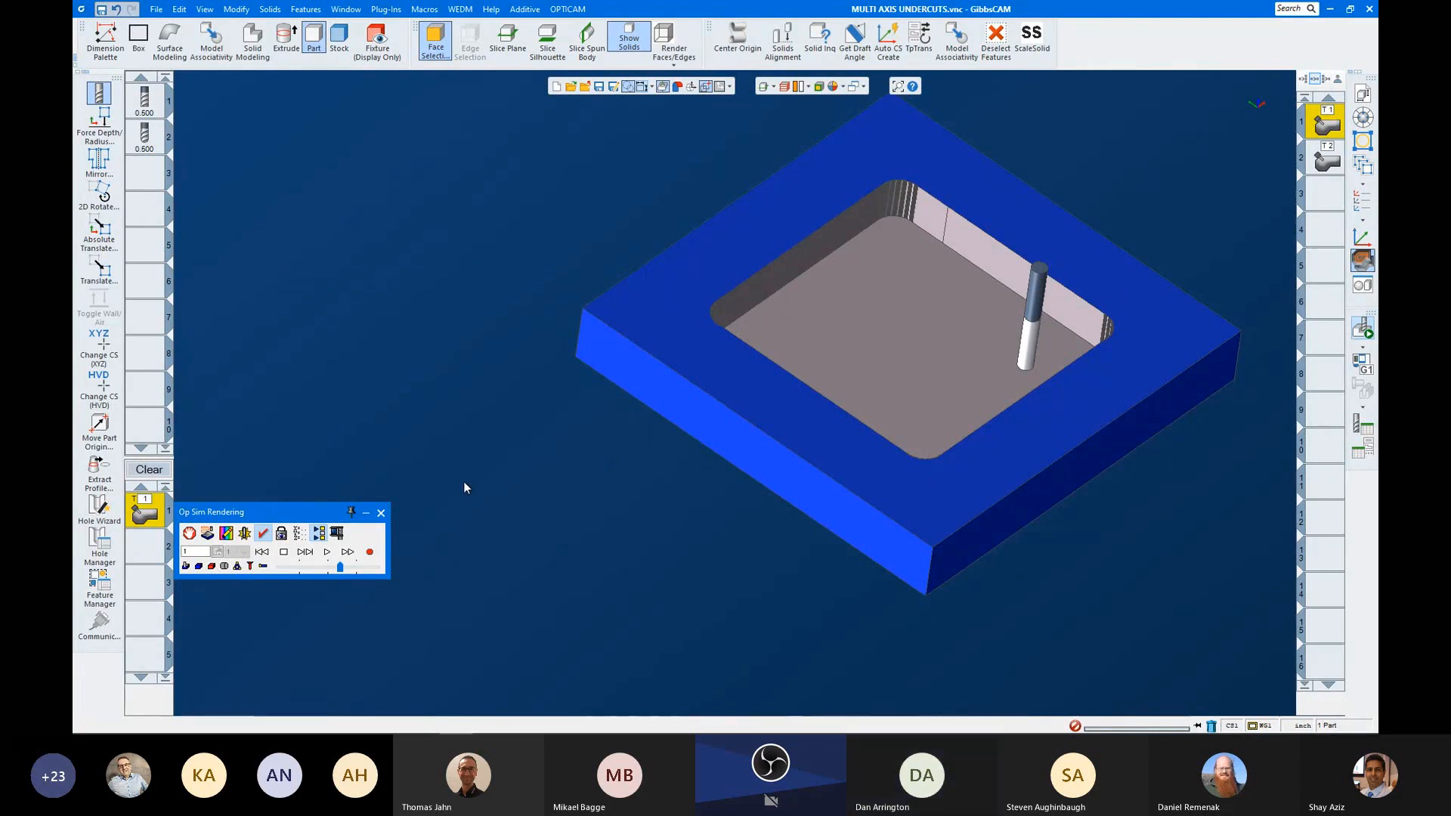
pyautogui.click(381, 514)
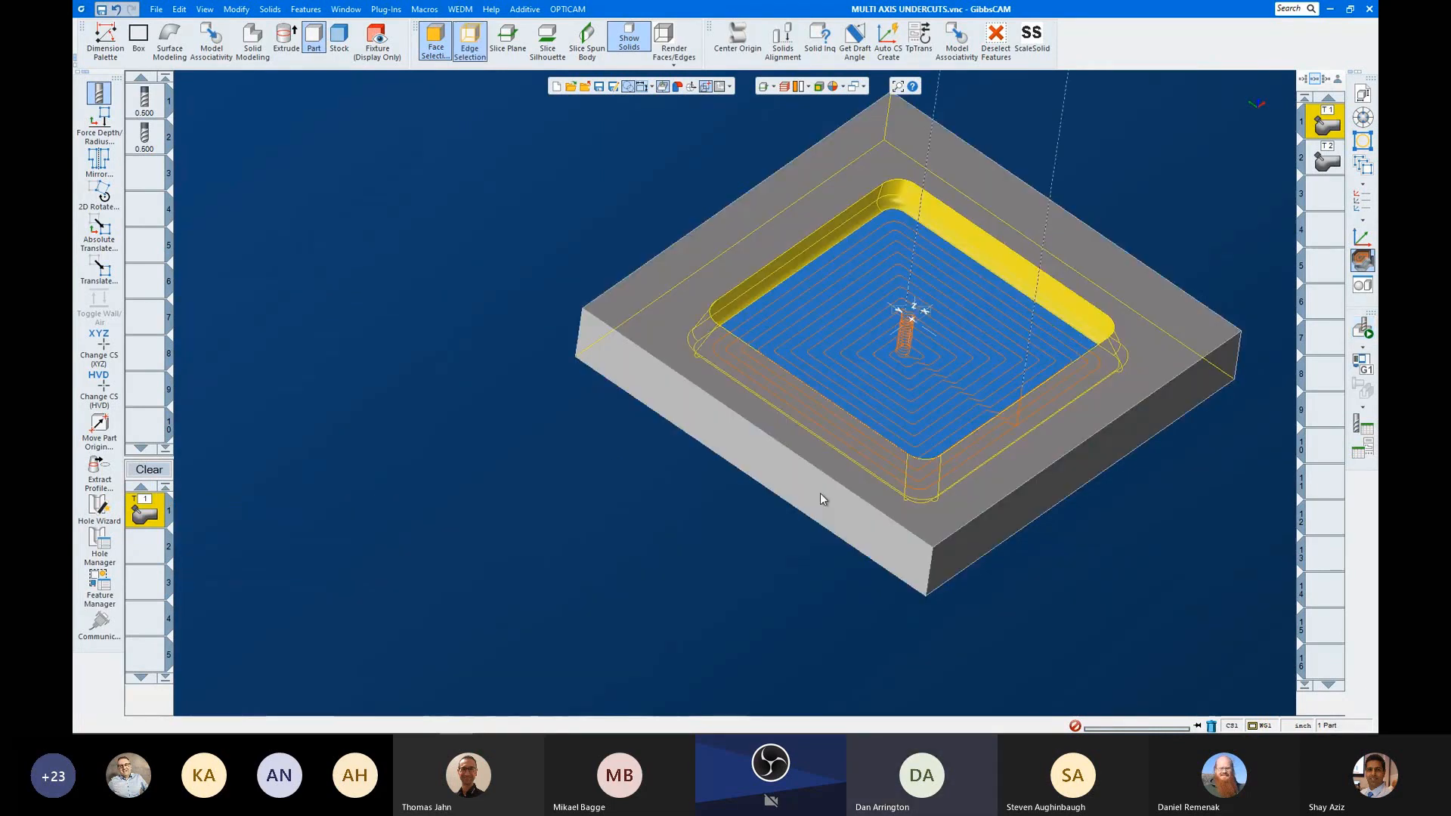
# Step: Open the second operation's 5-axis process and check the definition of its ball end mill, milling tool 2
pyautogui.click(1325, 160)
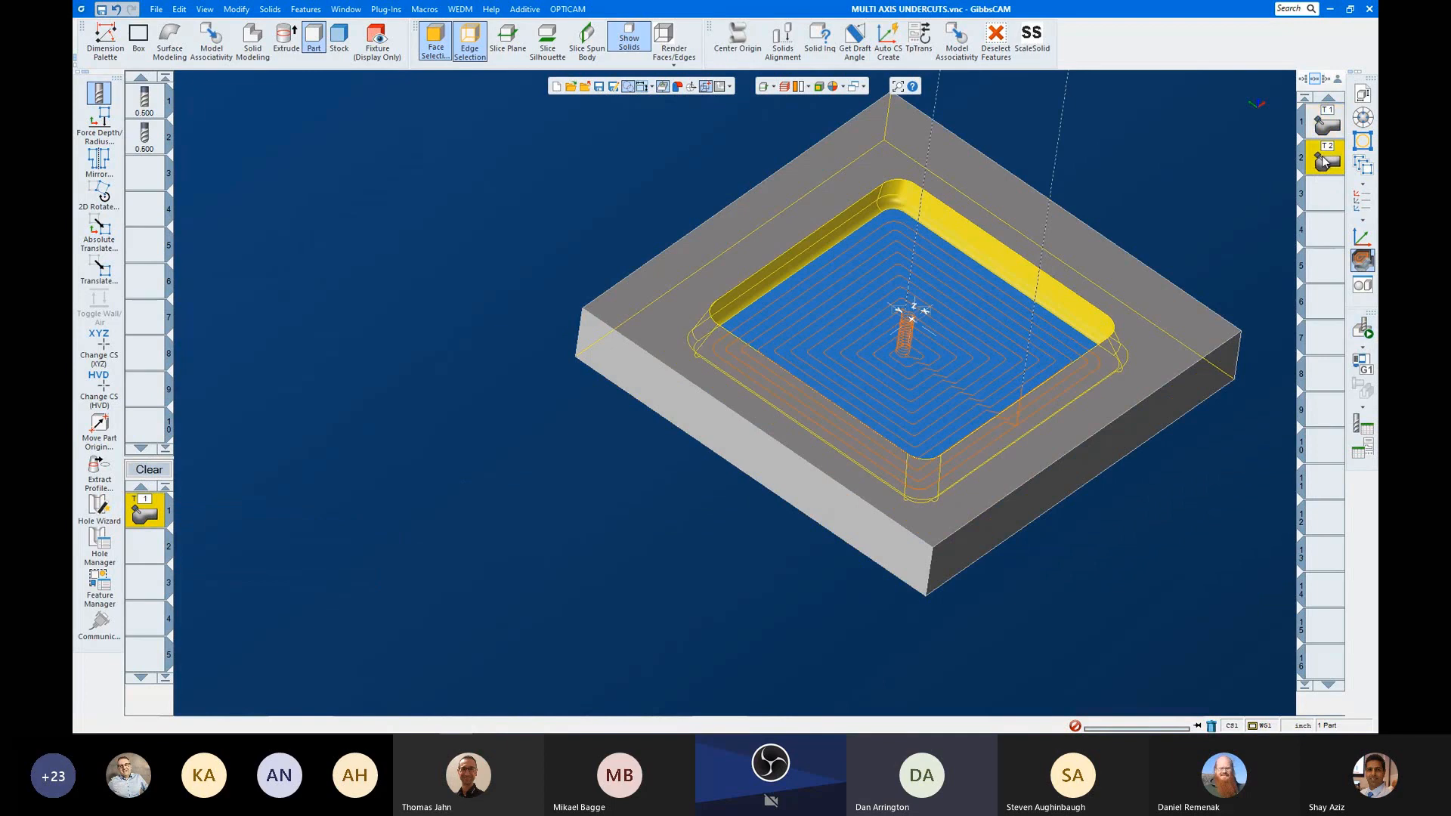
pyautogui.doubleClick(1322, 160)
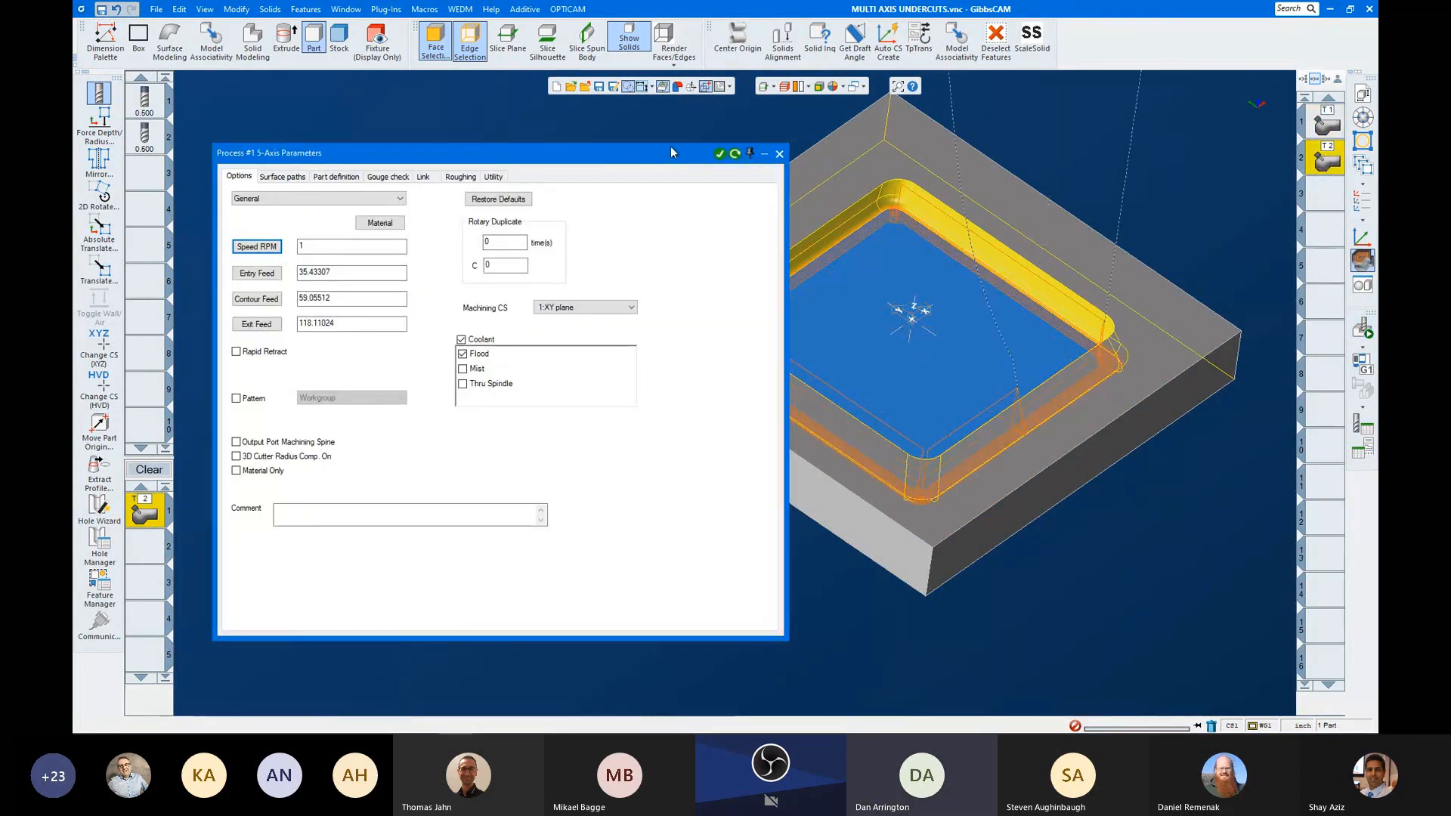
pyautogui.doubleClick(146, 139)
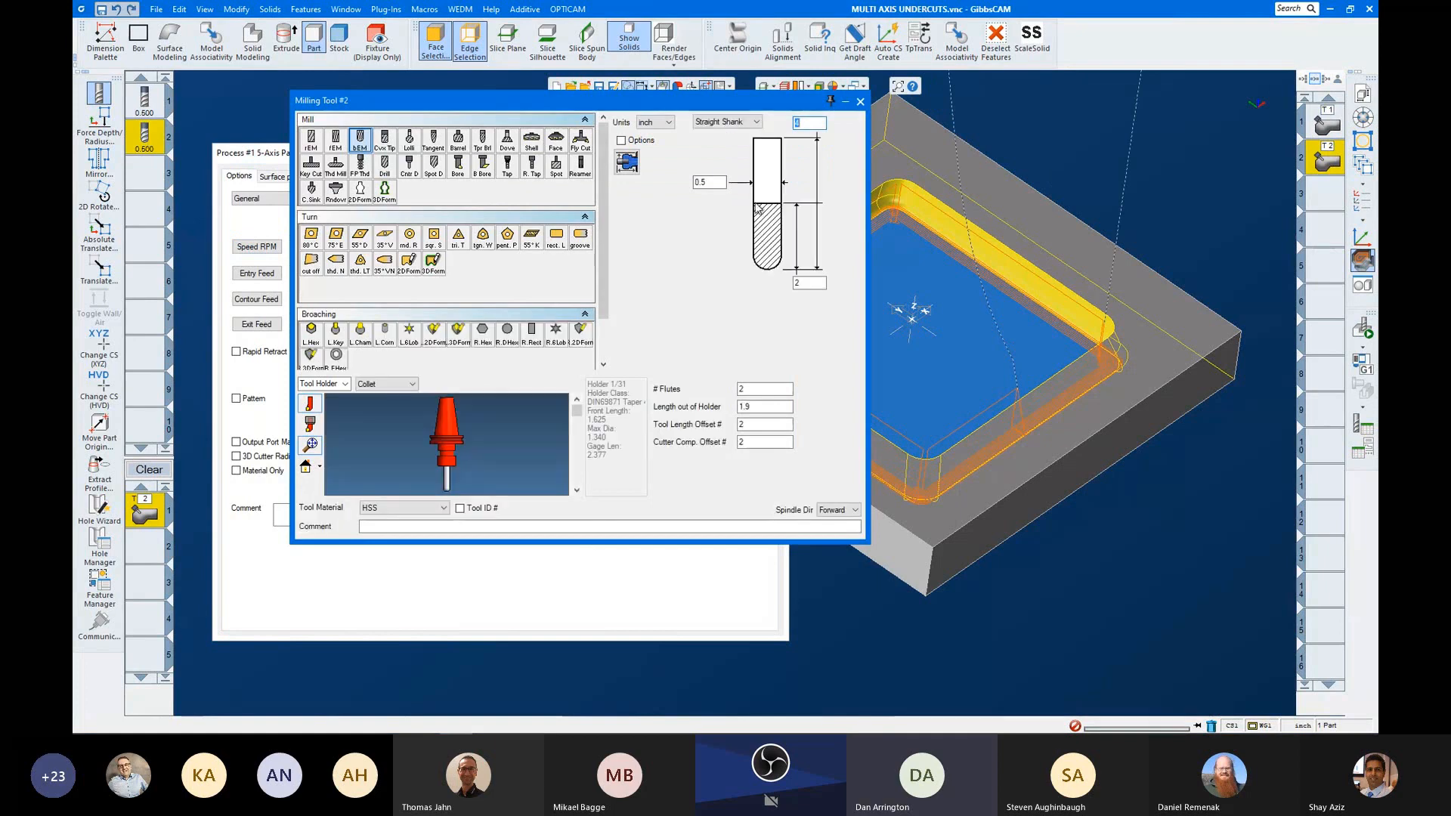
pyautogui.click(860, 101)
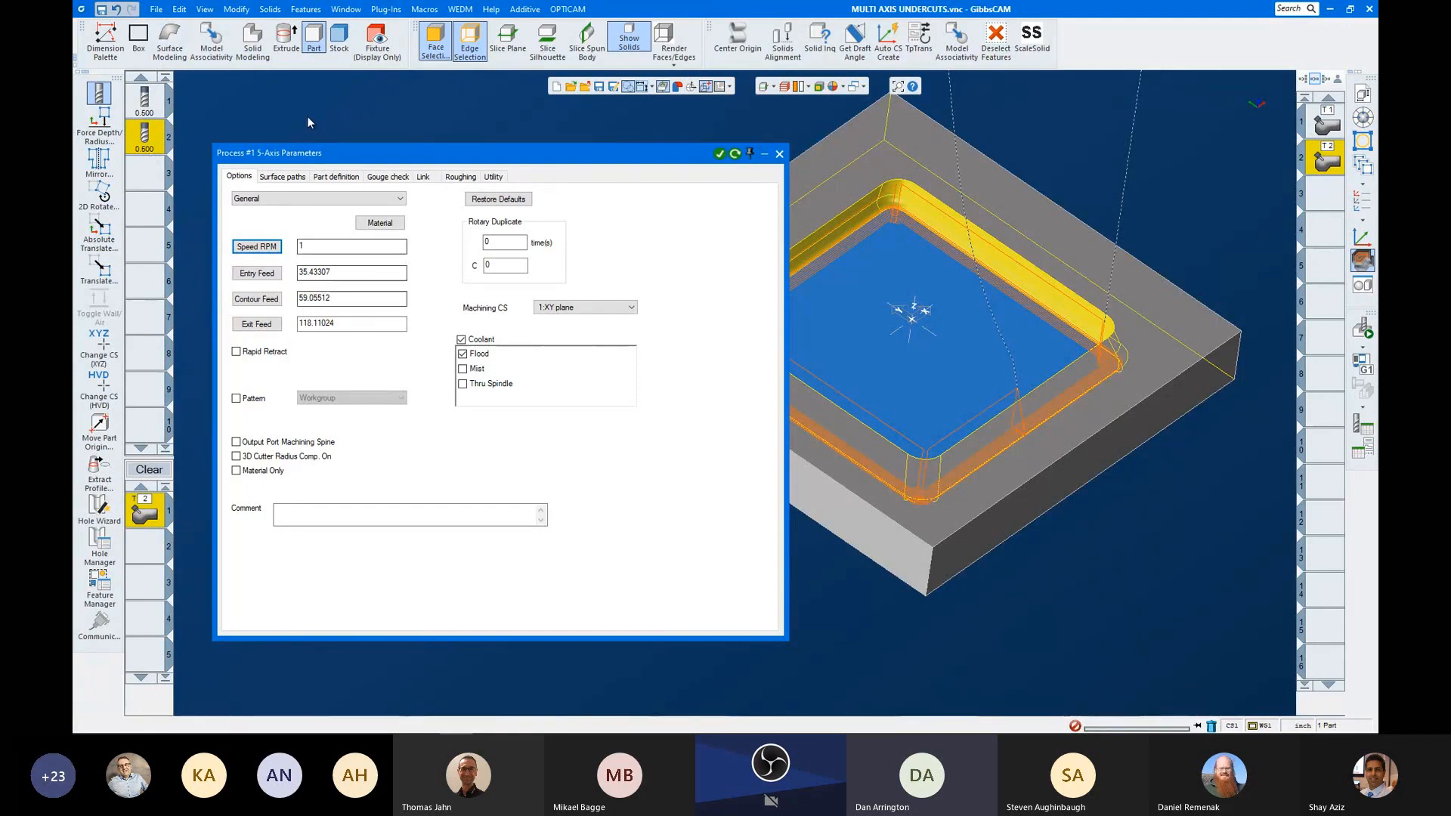
# Step: In the advanced depth step settings of the surface paths, toggle Intermediate slices off and on, and set their constant depth step to 1
pyautogui.click(282, 176)
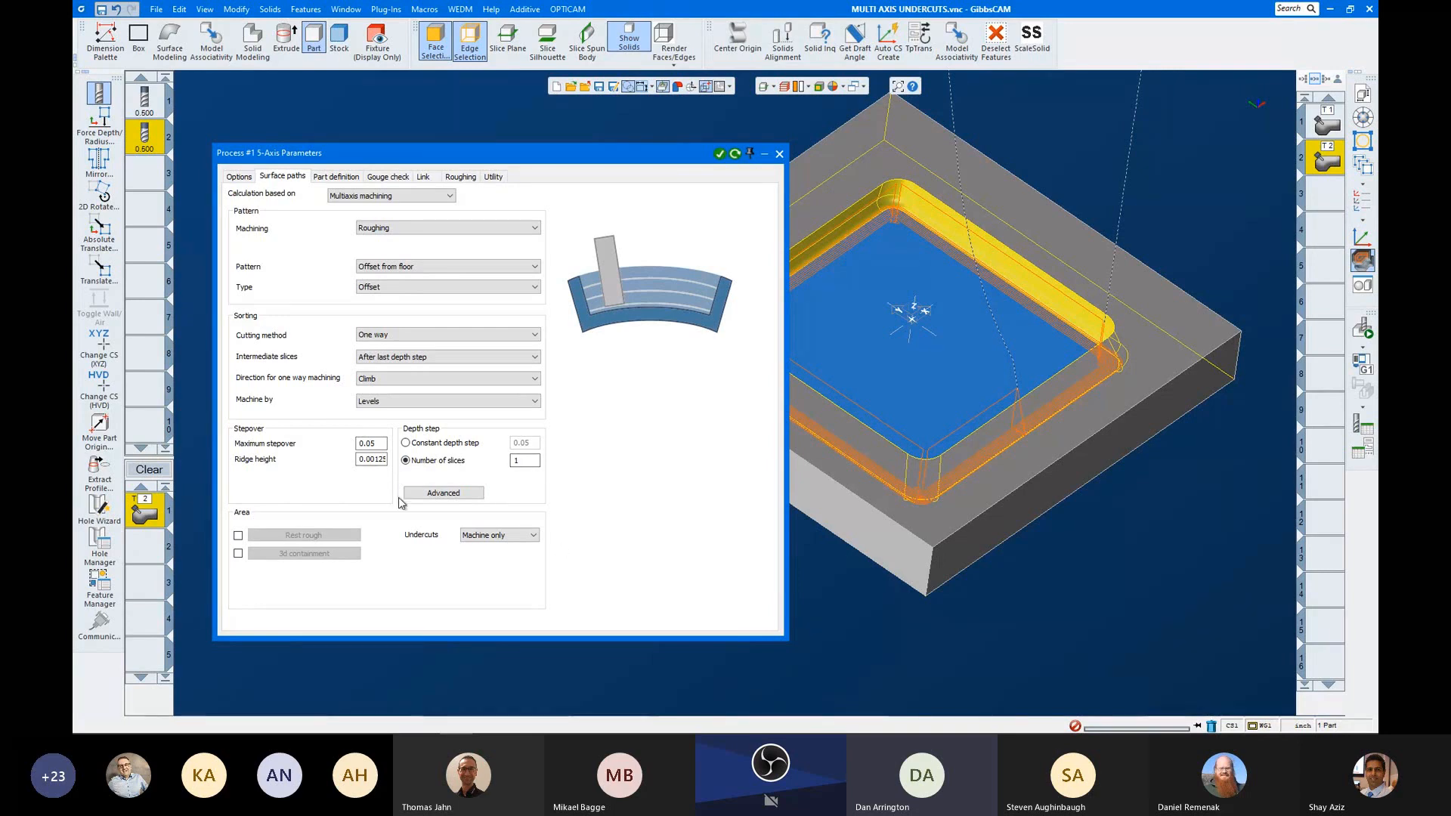
pyautogui.click(461, 498)
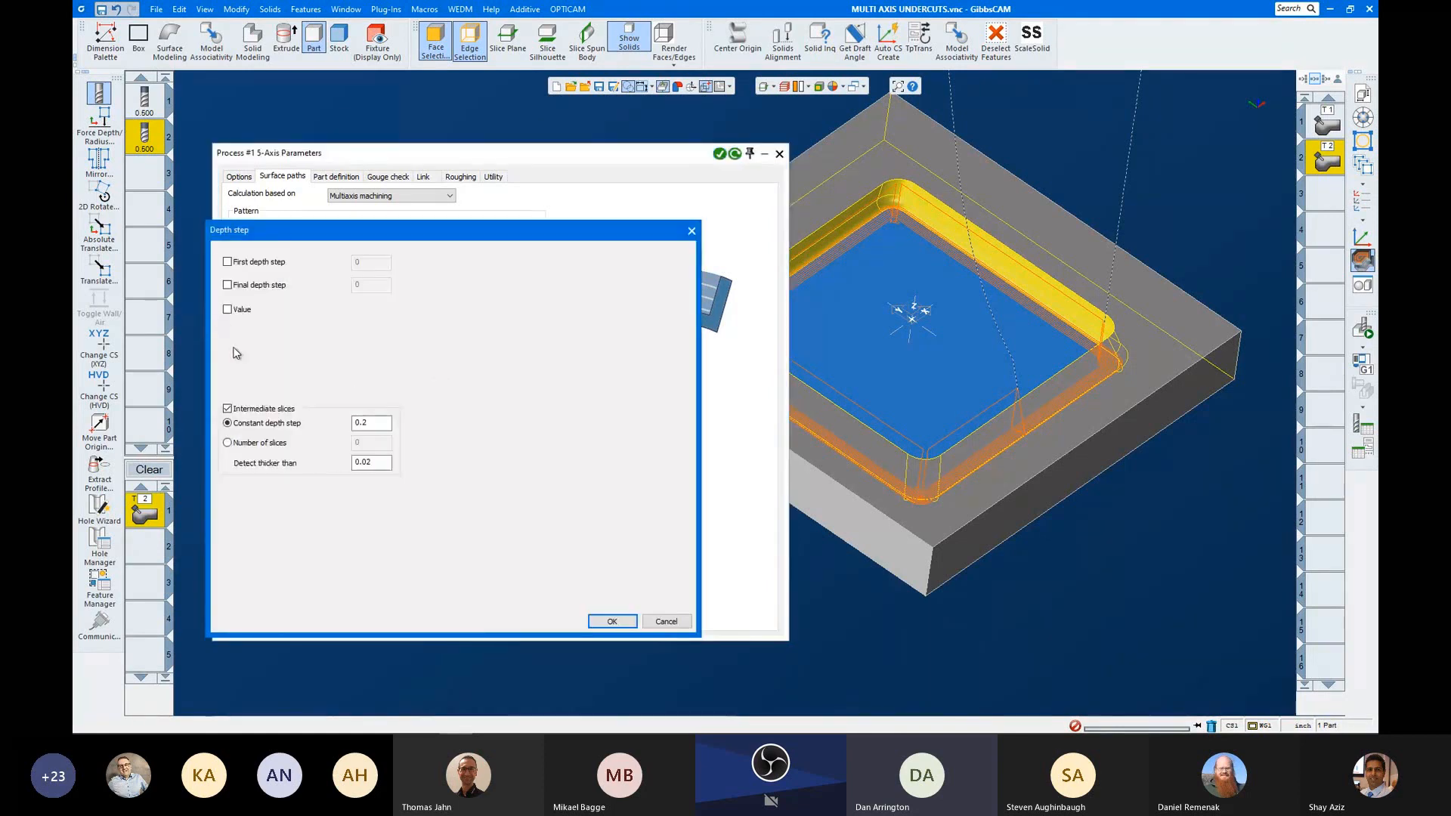
pyautogui.click(245, 413)
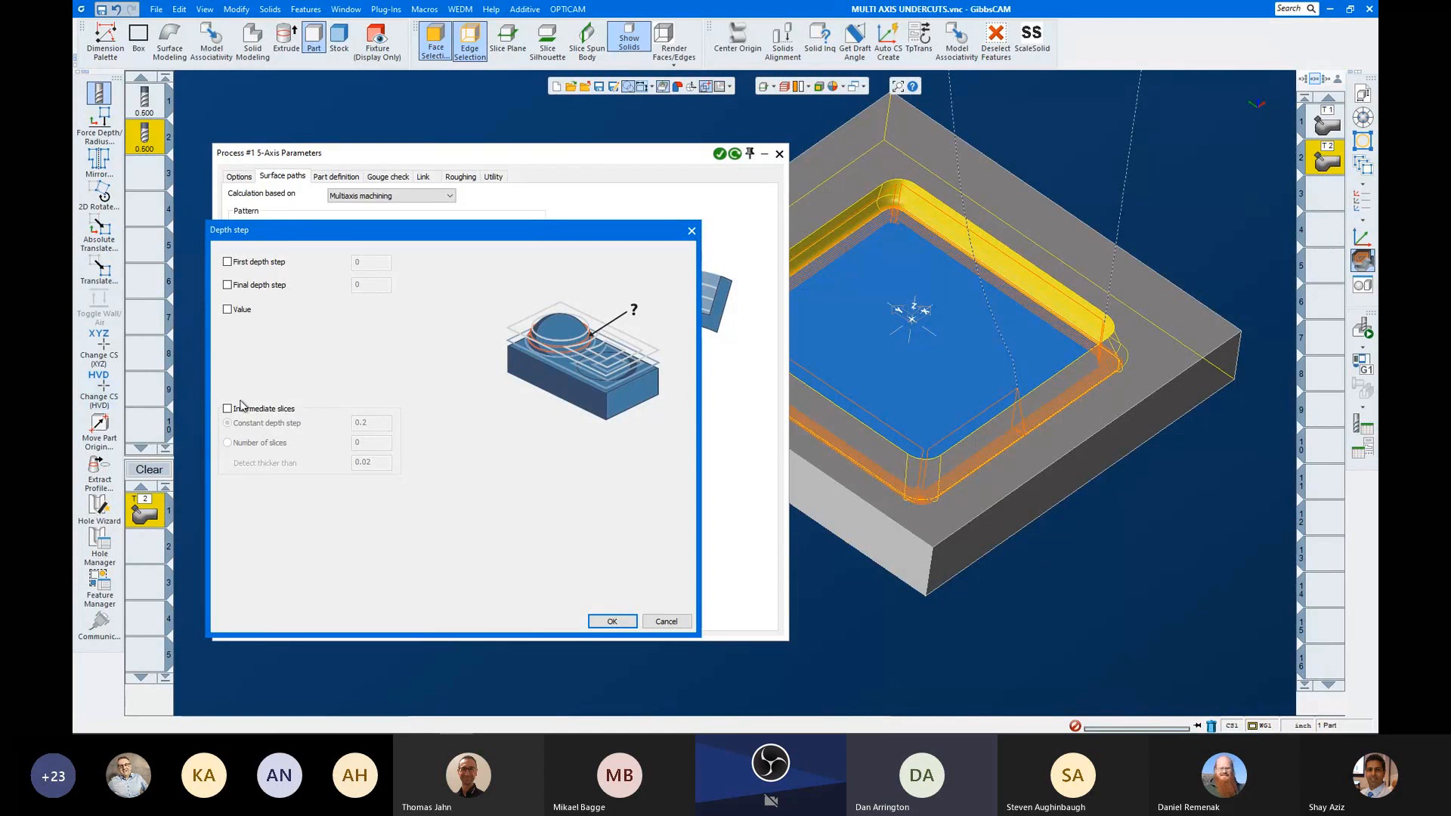
pyautogui.click(242, 409)
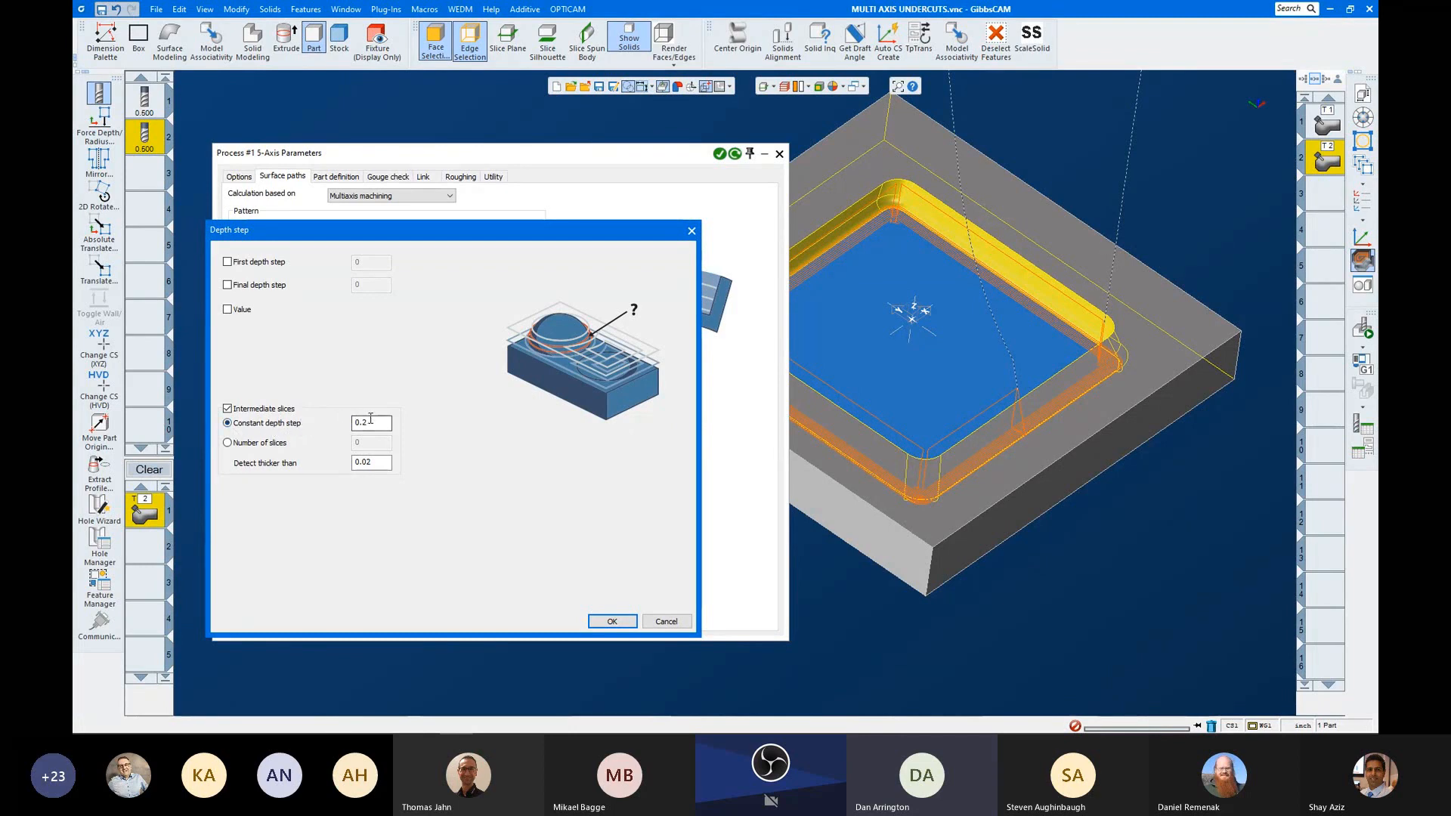
pyautogui.click(370, 424)
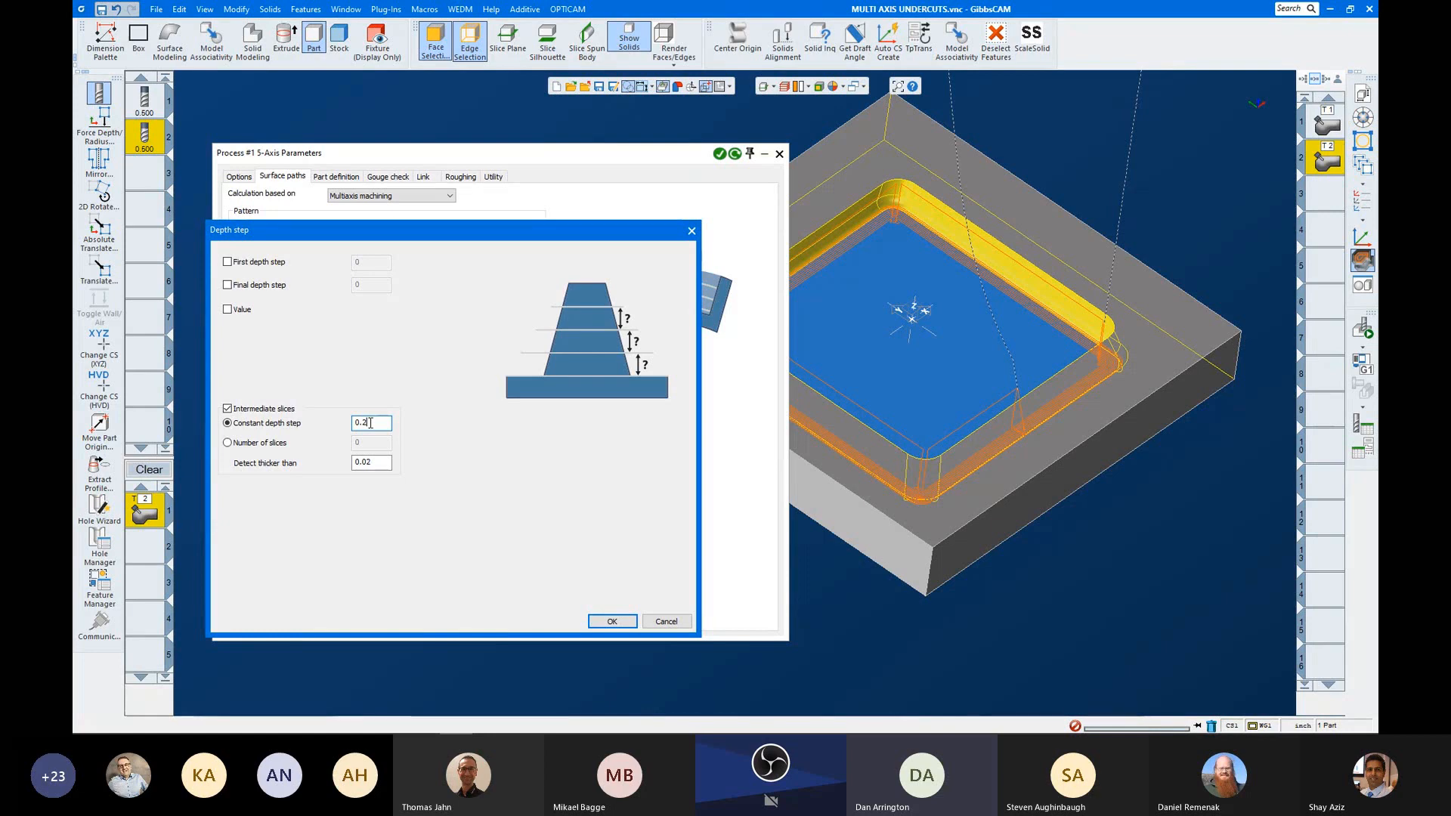
pyautogui.doubleClick(370, 423)
pyautogui.write('1')
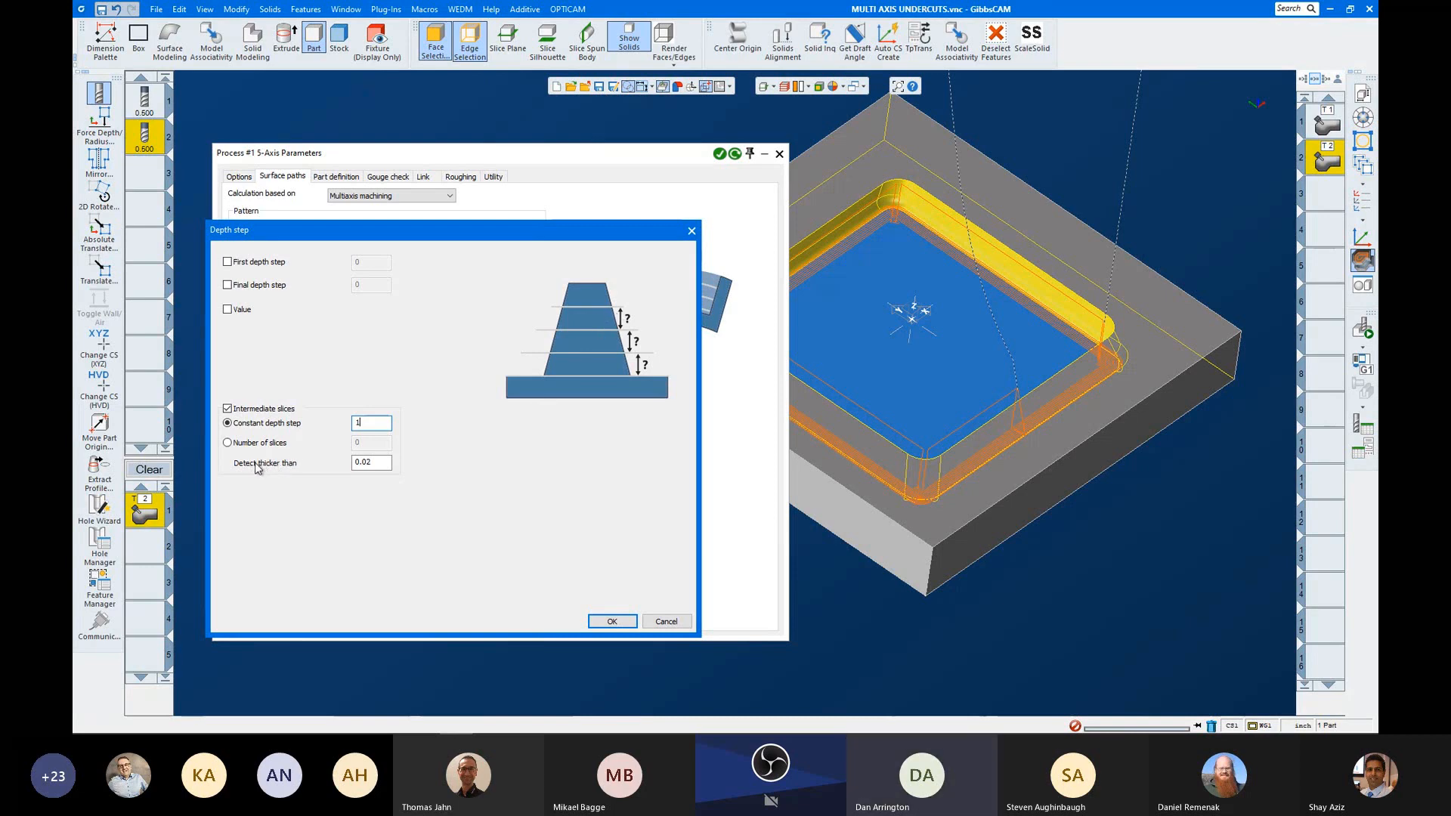
# Step: Set Detect thicker than to 1 for the intermediate slices, and cancel the advanced depth step settings
pyautogui.doubleClick(373, 463)
pyautogui.click(371, 424)
pyautogui.click(378, 462)
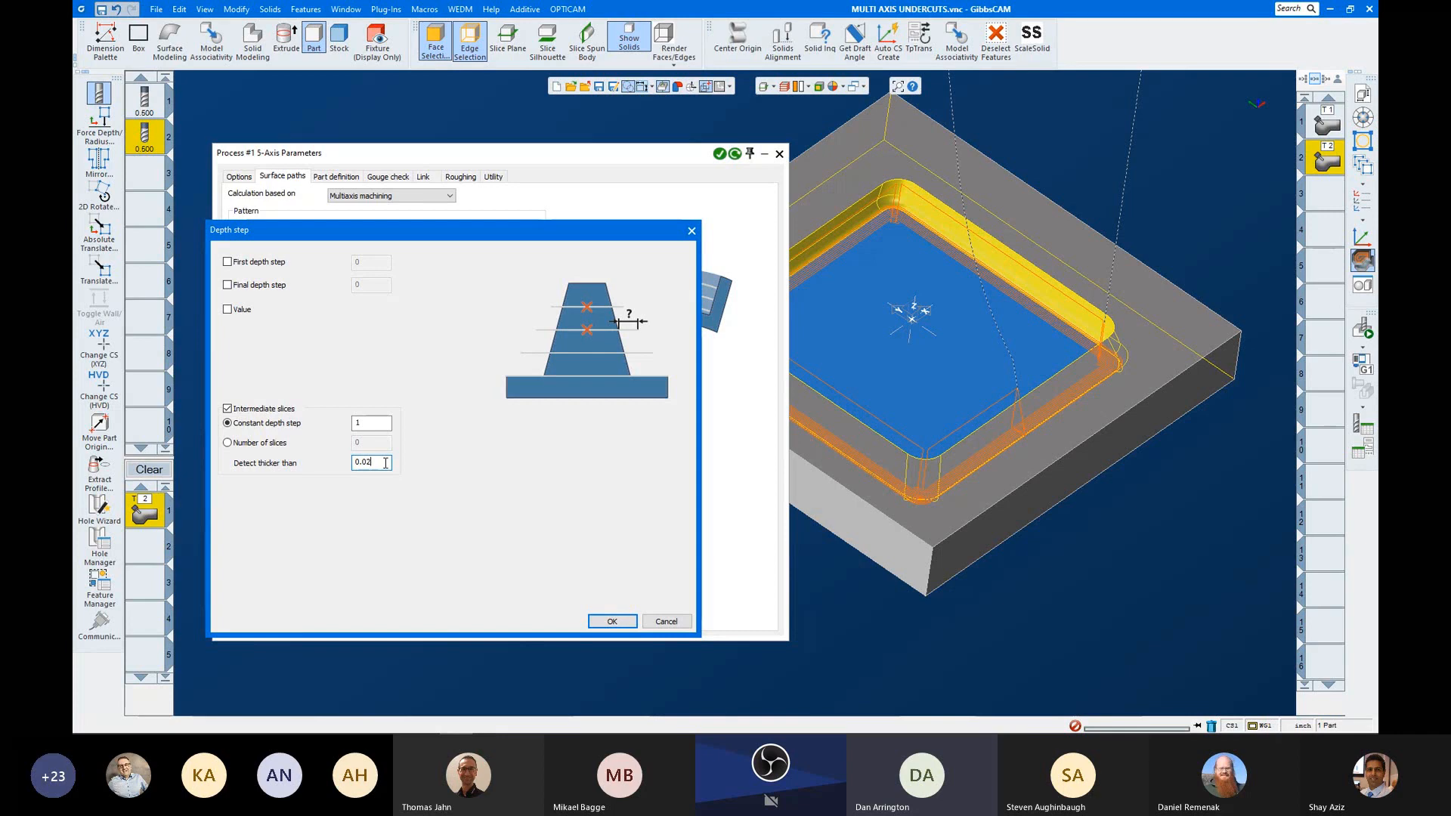
pyautogui.moveTo(385, 463); pyautogui.dragTo(263, 461)
pyautogui.write('1')
pyautogui.doubleClick(390, 459)
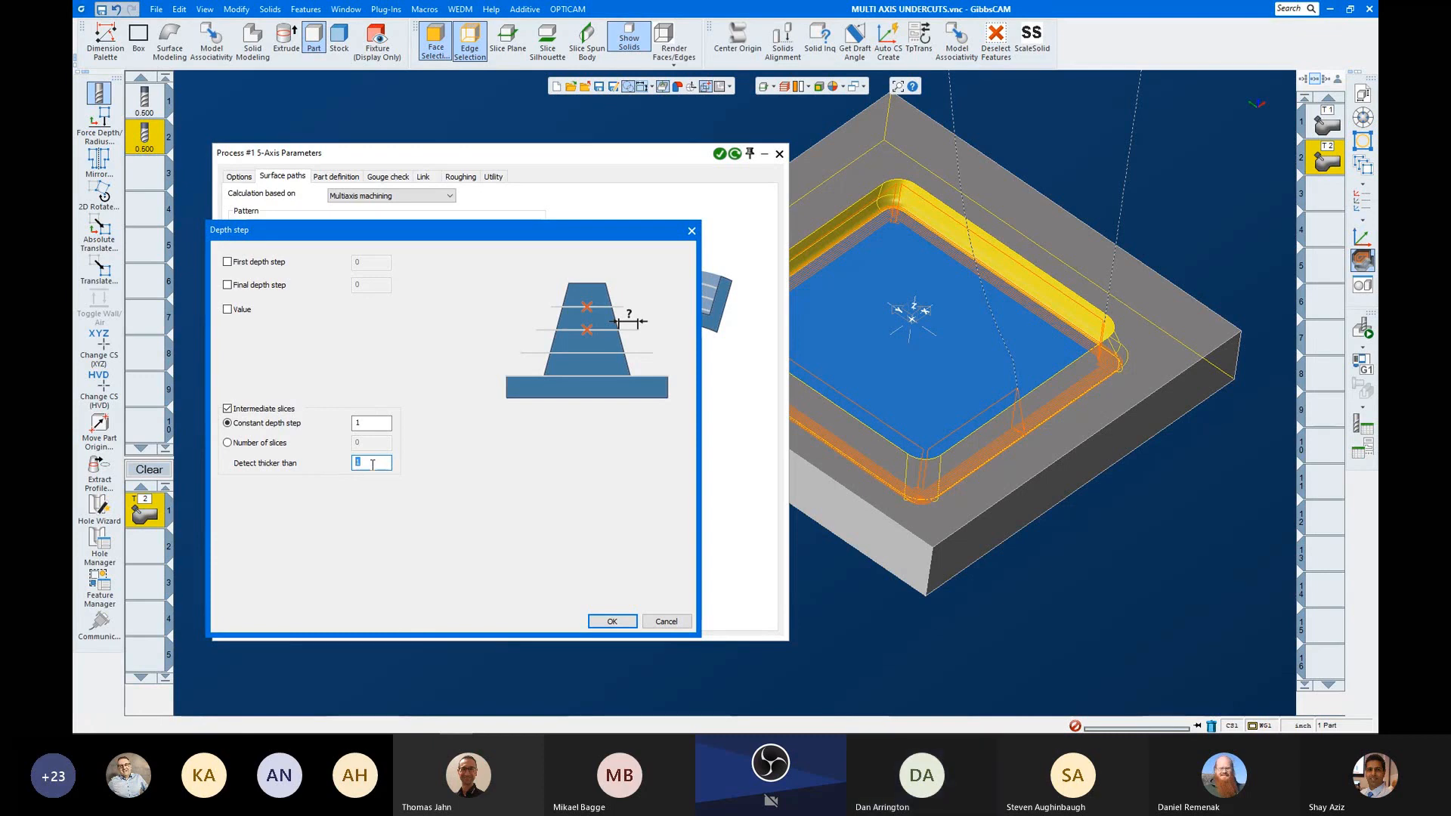
pyautogui.click(677, 623)
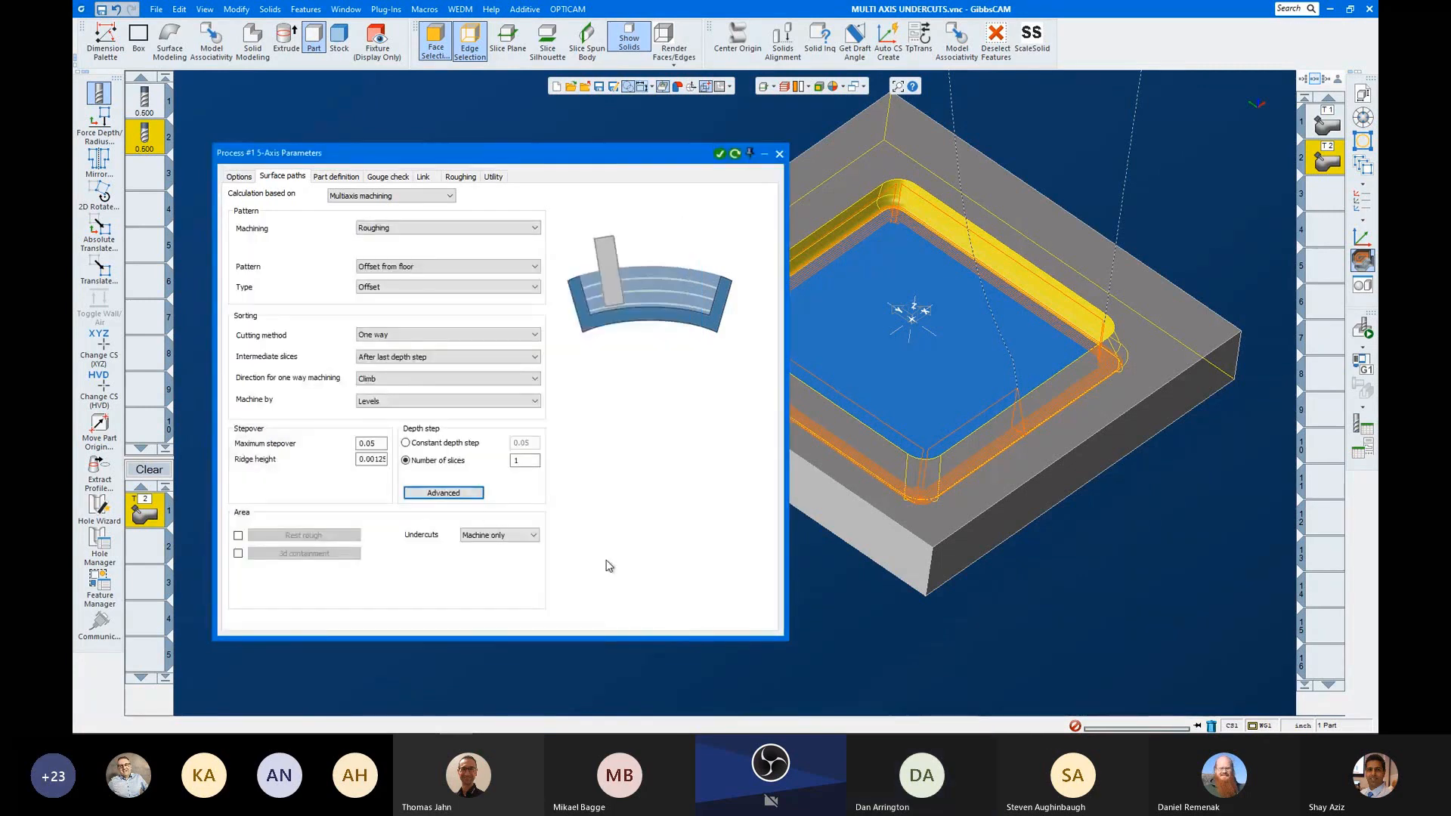
# Step: Review the pocket wall and fillet faces selected as part surfaces in the part definition, and keep the selection
pyautogui.click(336, 176)
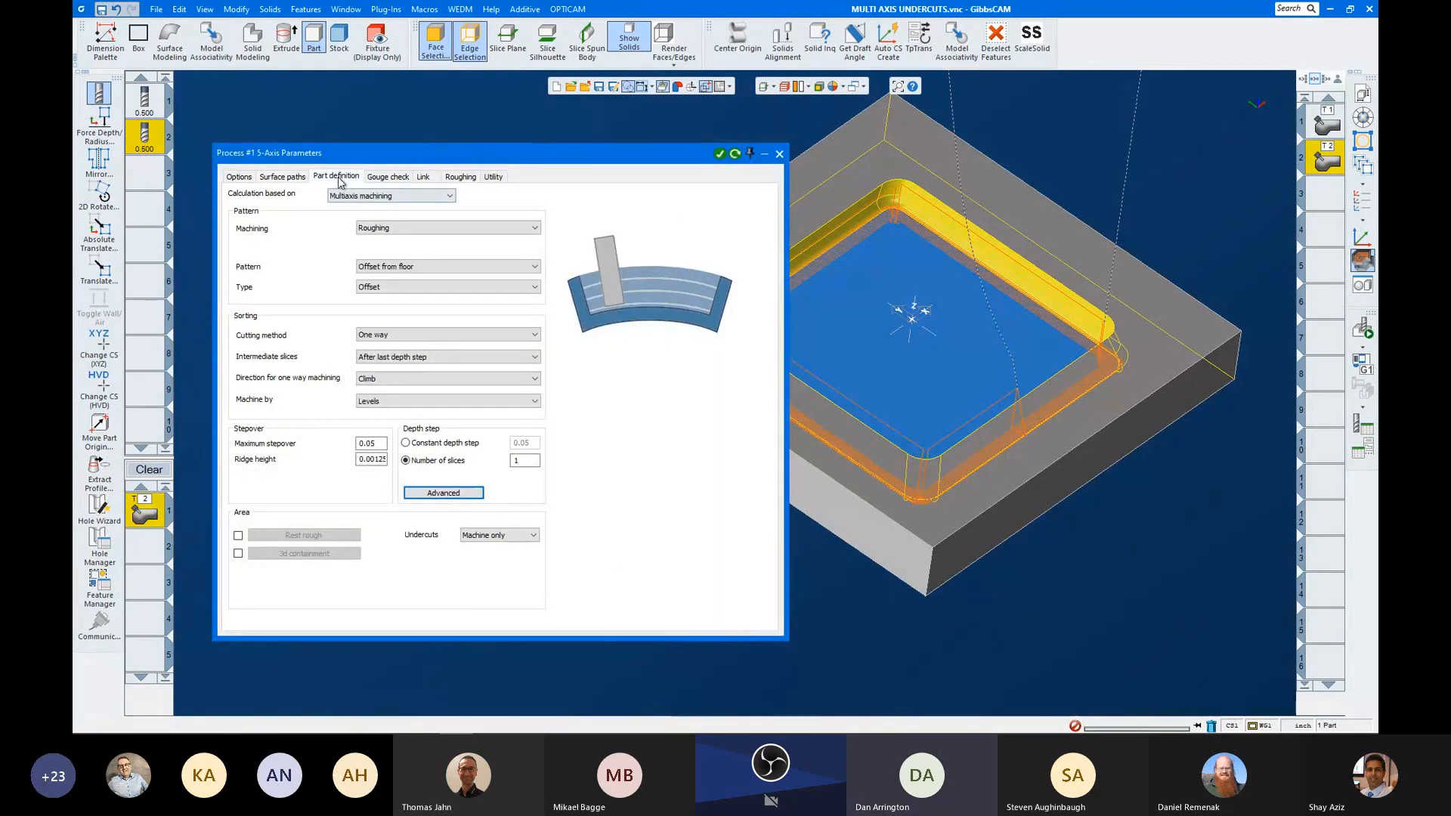
pyautogui.click(348, 210)
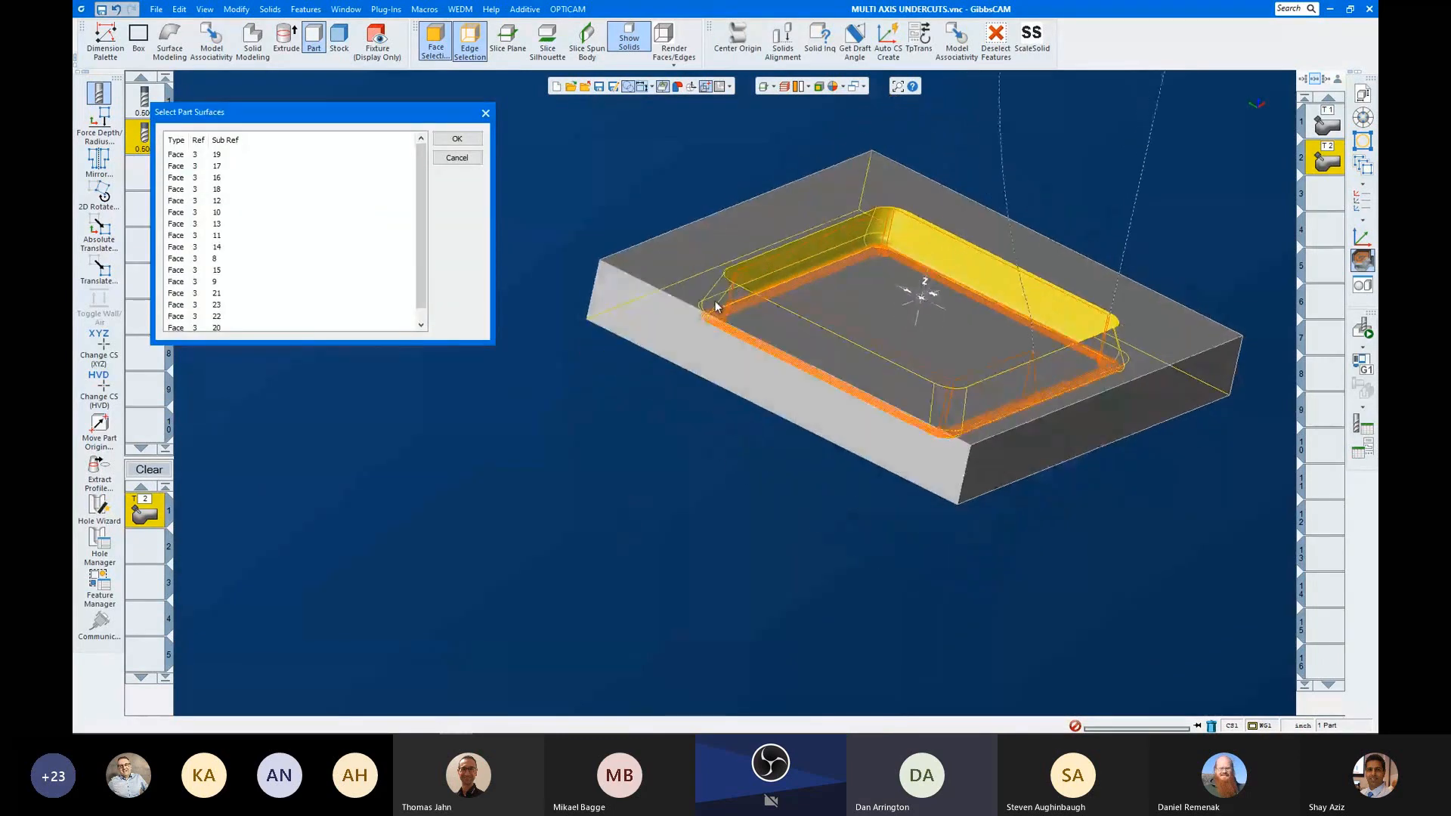
pyautogui.scroll(3, 961, 340)
pyautogui.moveTo(988, 330); pyautogui.dragTo(748, 414, button='middle')
pyautogui.scroll(-1, 918, 239)
pyautogui.moveTo(914, 270); pyautogui.dragTo(1020, 105, button='middle')
pyautogui.scroll(3, 954, 192)
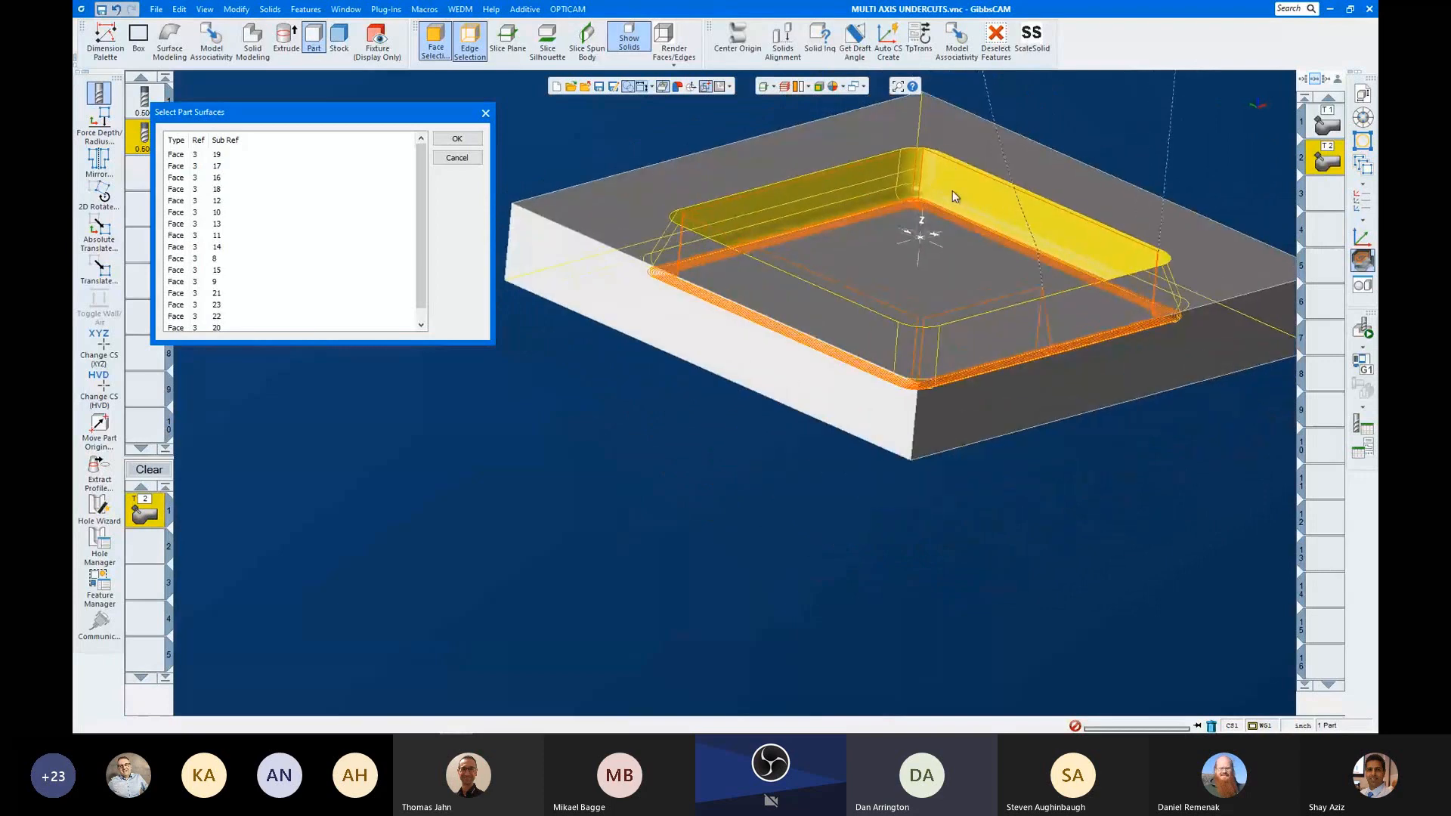
pyautogui.moveTo(950, 199); pyautogui.dragTo(831, 308, button='middle')
pyautogui.click(471, 139)
# Step: Check the pocket floor face selected as the floor surface, and keep it
pyautogui.click(348, 229)
pyautogui.moveTo(950, 396); pyautogui.dragTo(837, 284, button='middle')
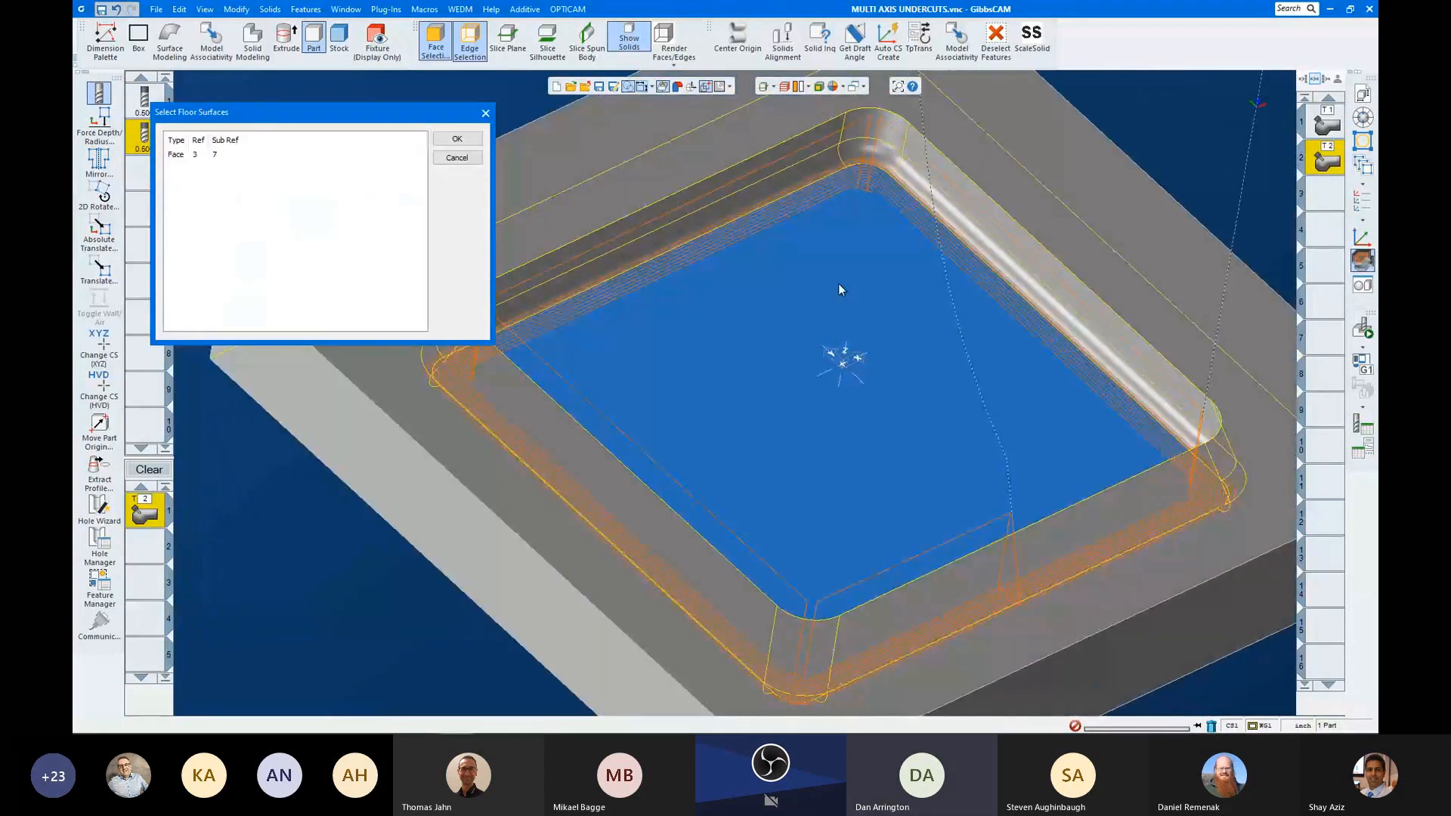
pyautogui.click(457, 138)
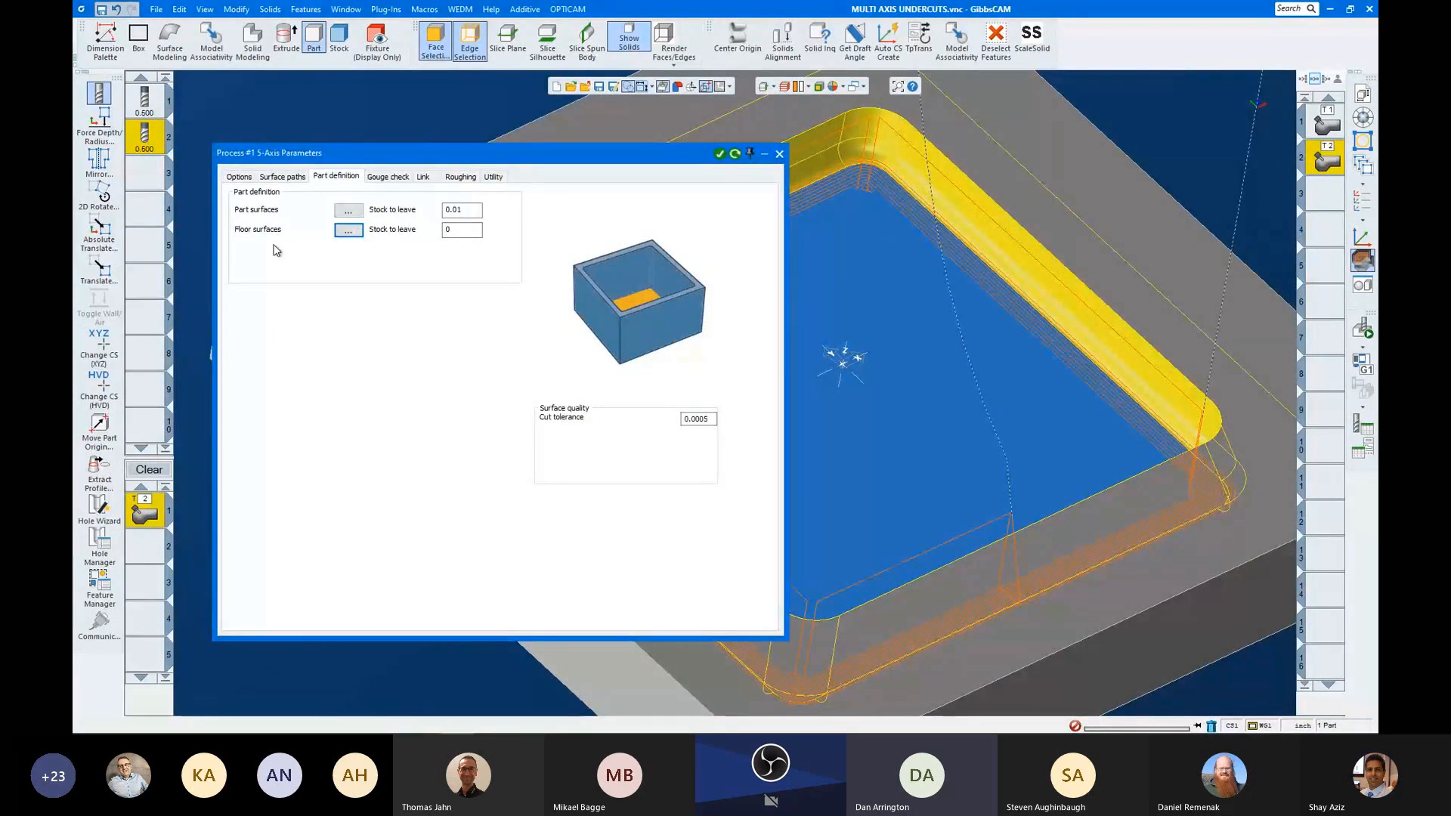
# Step: Review the gouge check clearances, surface path settings and part definition, and close the process parameters
pyautogui.click(384, 179)
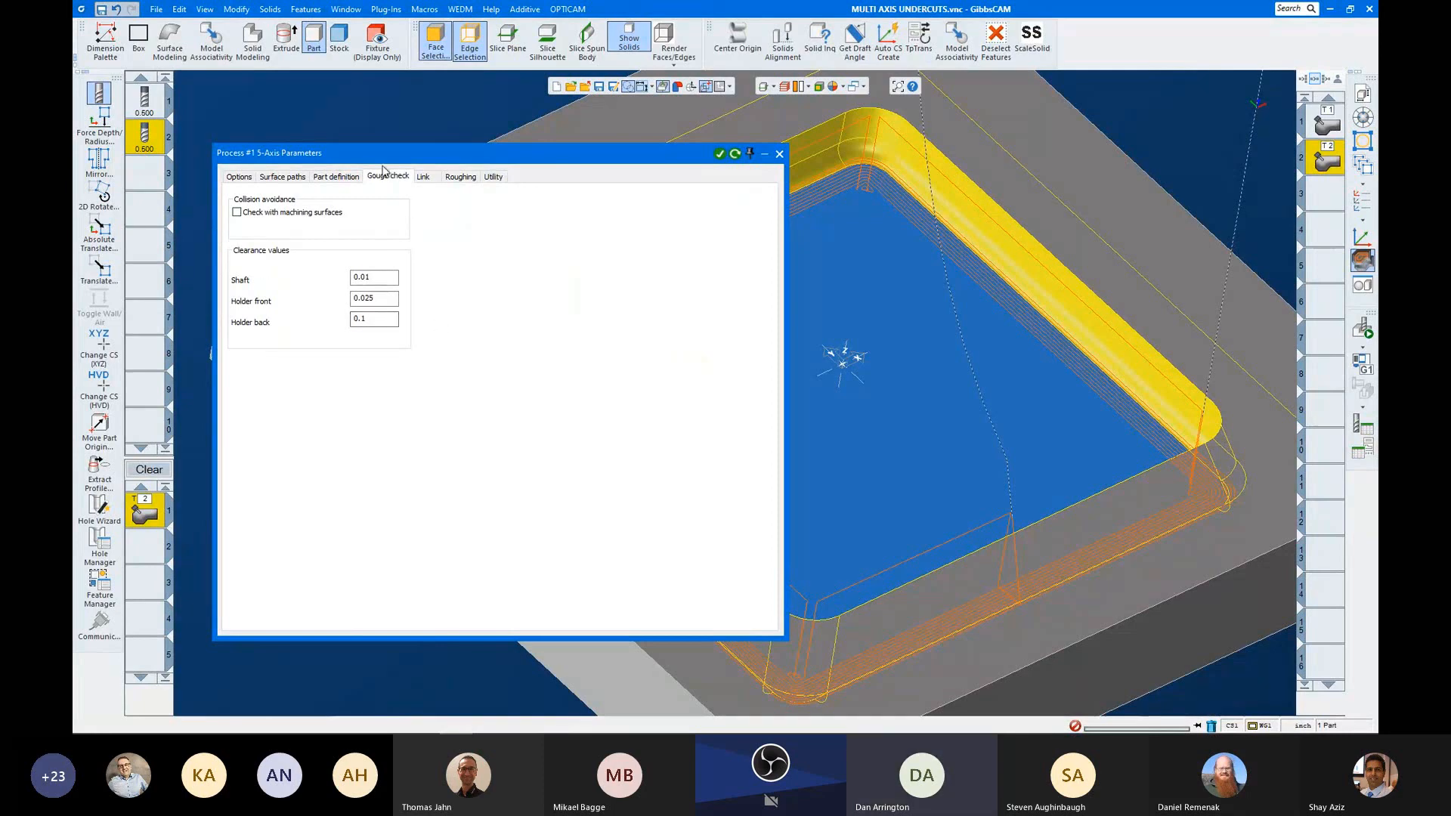
pyautogui.click(299, 181)
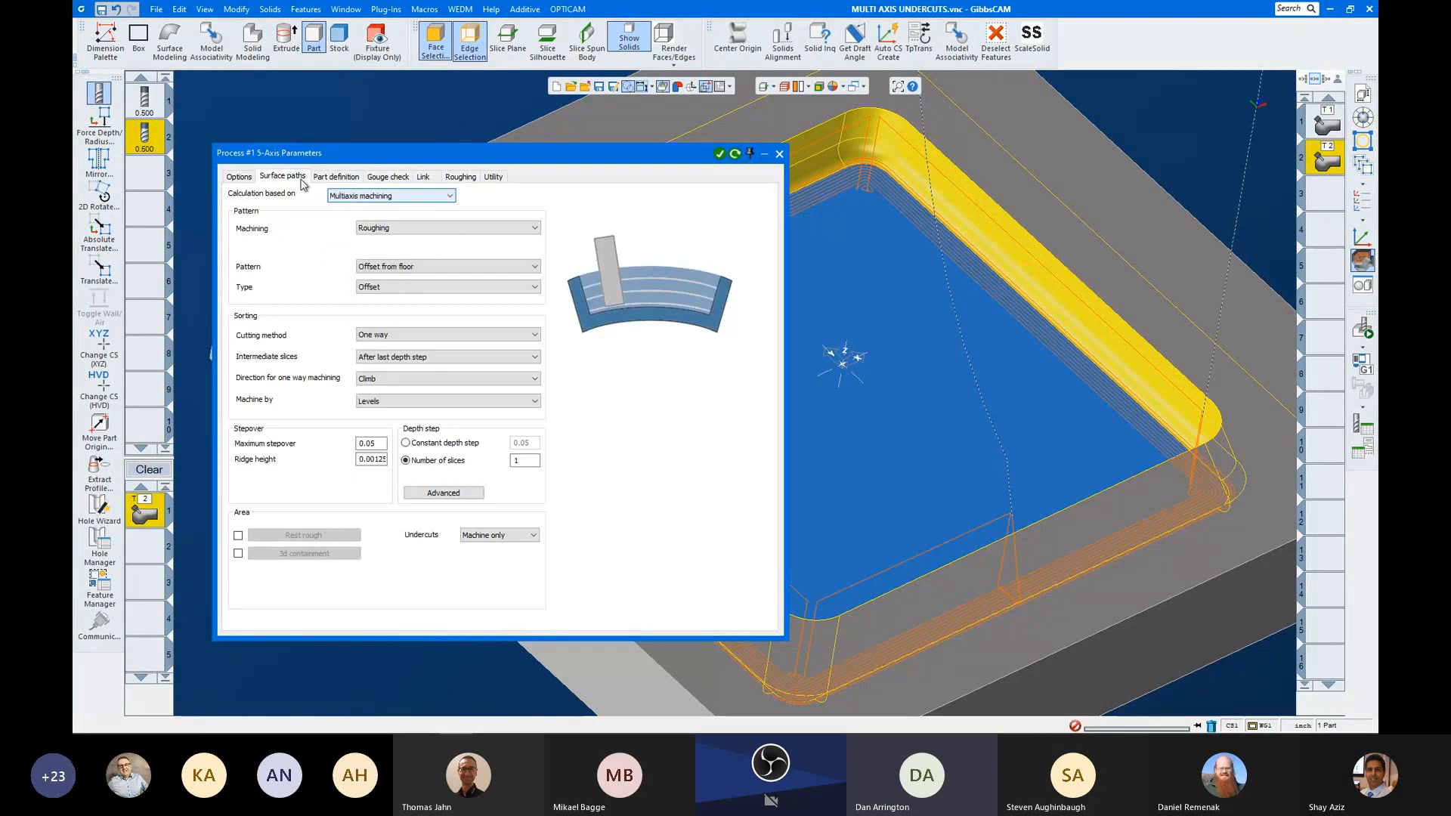
pyautogui.click(336, 176)
pyautogui.moveTo(1222, 198); pyautogui.dragTo(887, 396, button='middle')
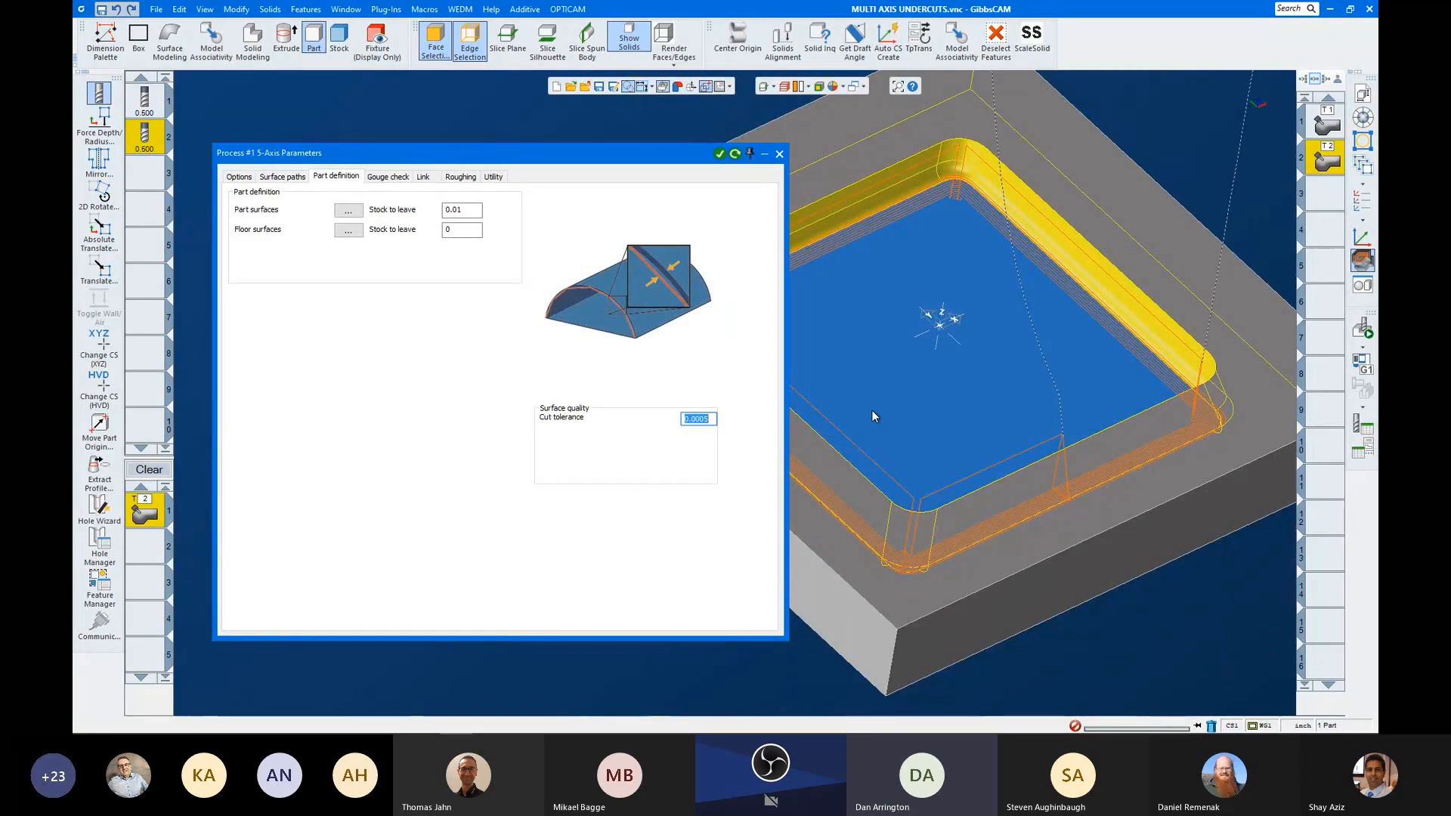
pyautogui.click(400, 178)
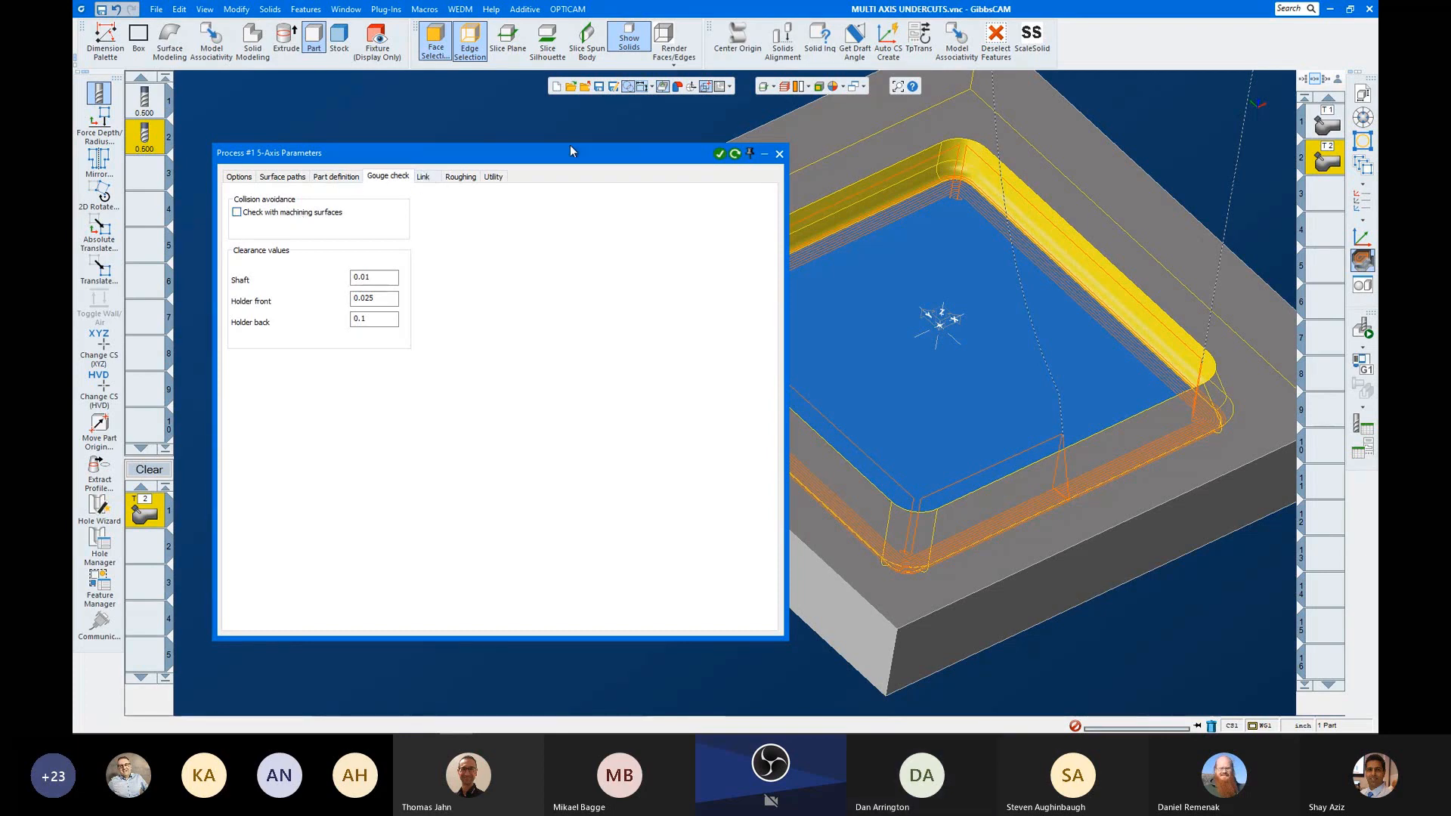
pyautogui.click(779, 153)
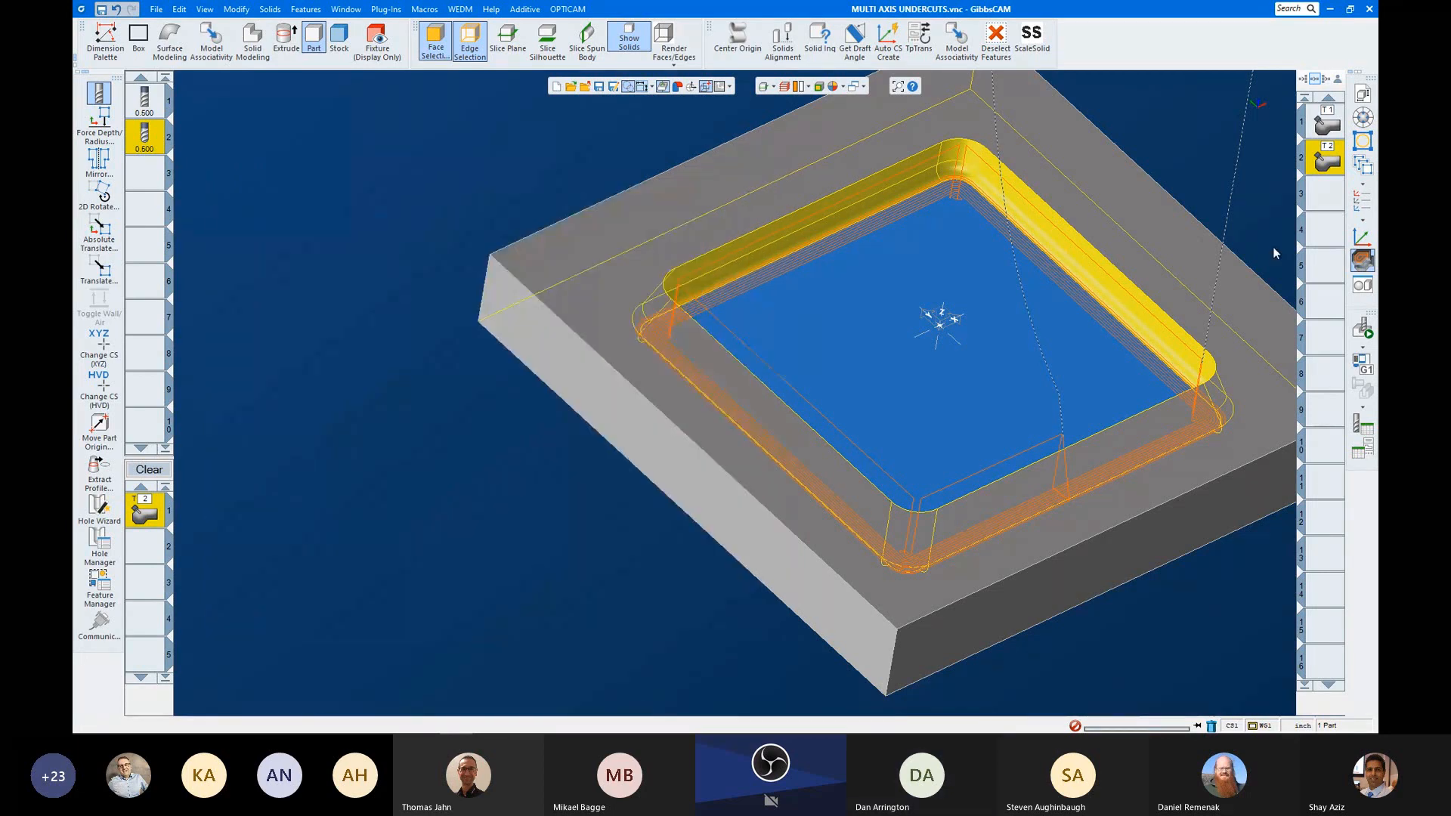
# Step: Select both operations, simulate the first roughing operation at maximum speed, and advance to the second operation
pyautogui.click(1324, 138)
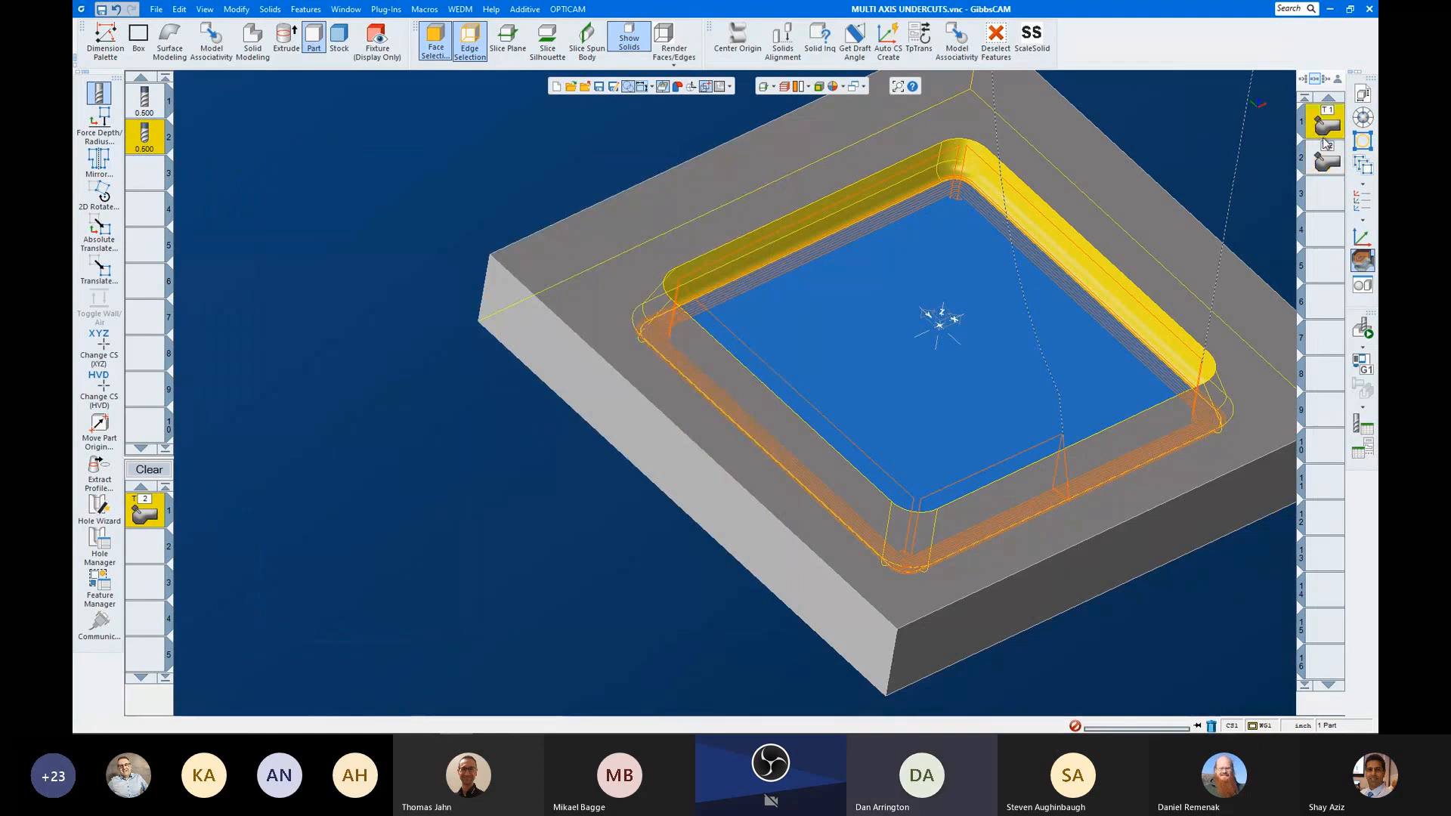
pyautogui.keyDown('shift'); pyautogui.click(1320, 163); pyautogui.keyUp('shift')
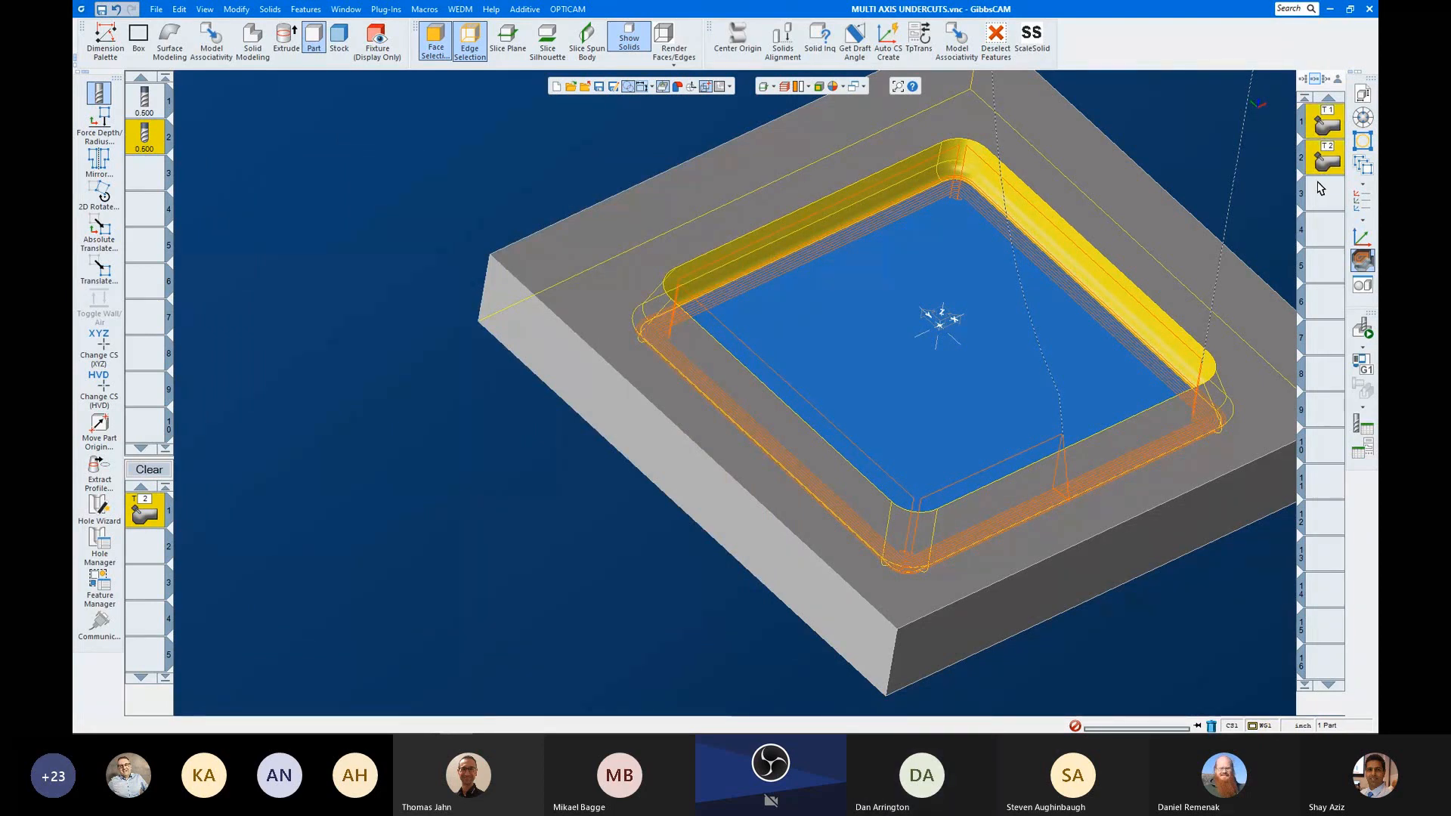
pyautogui.click(1362, 327)
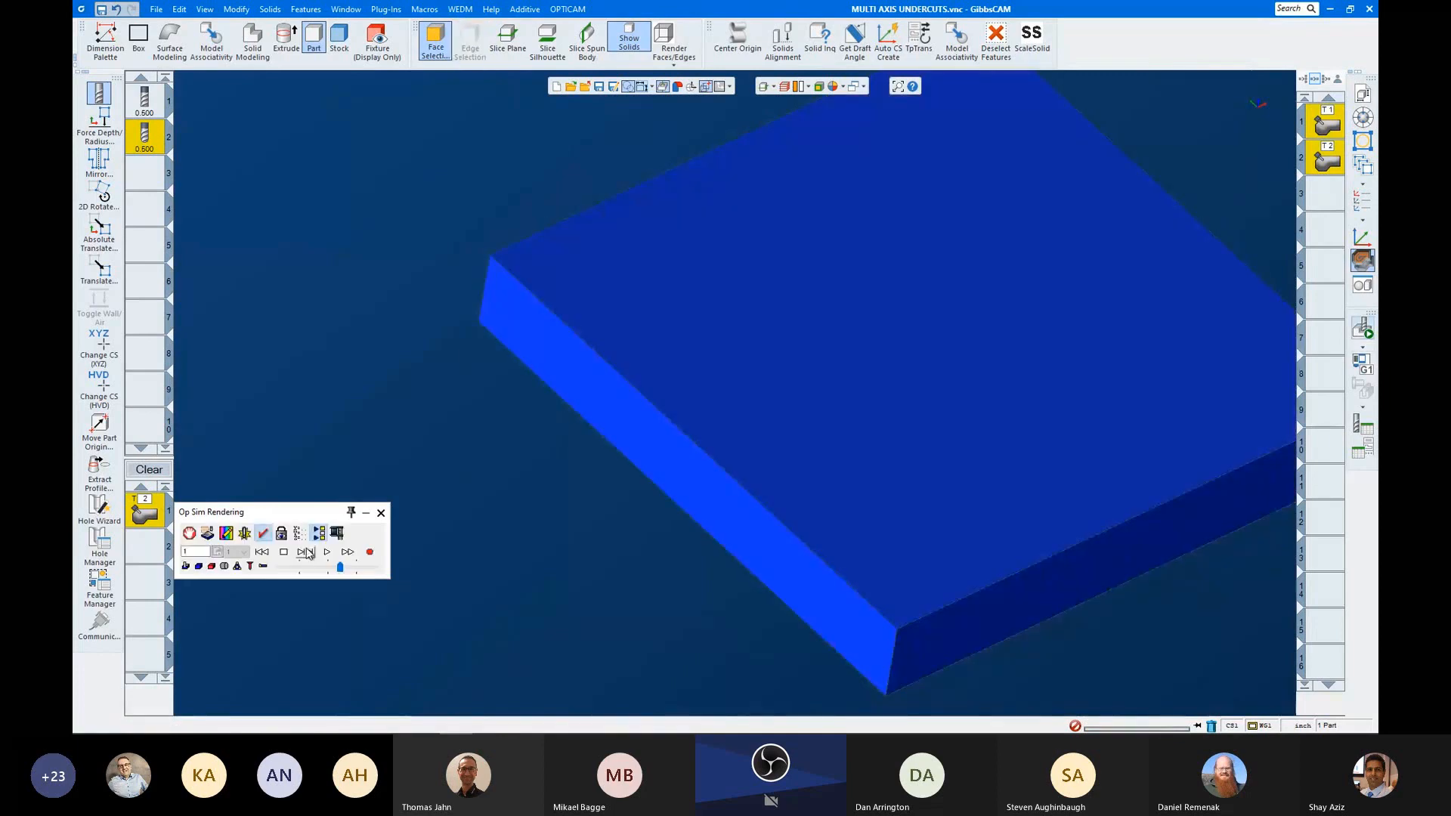
pyautogui.click(328, 552)
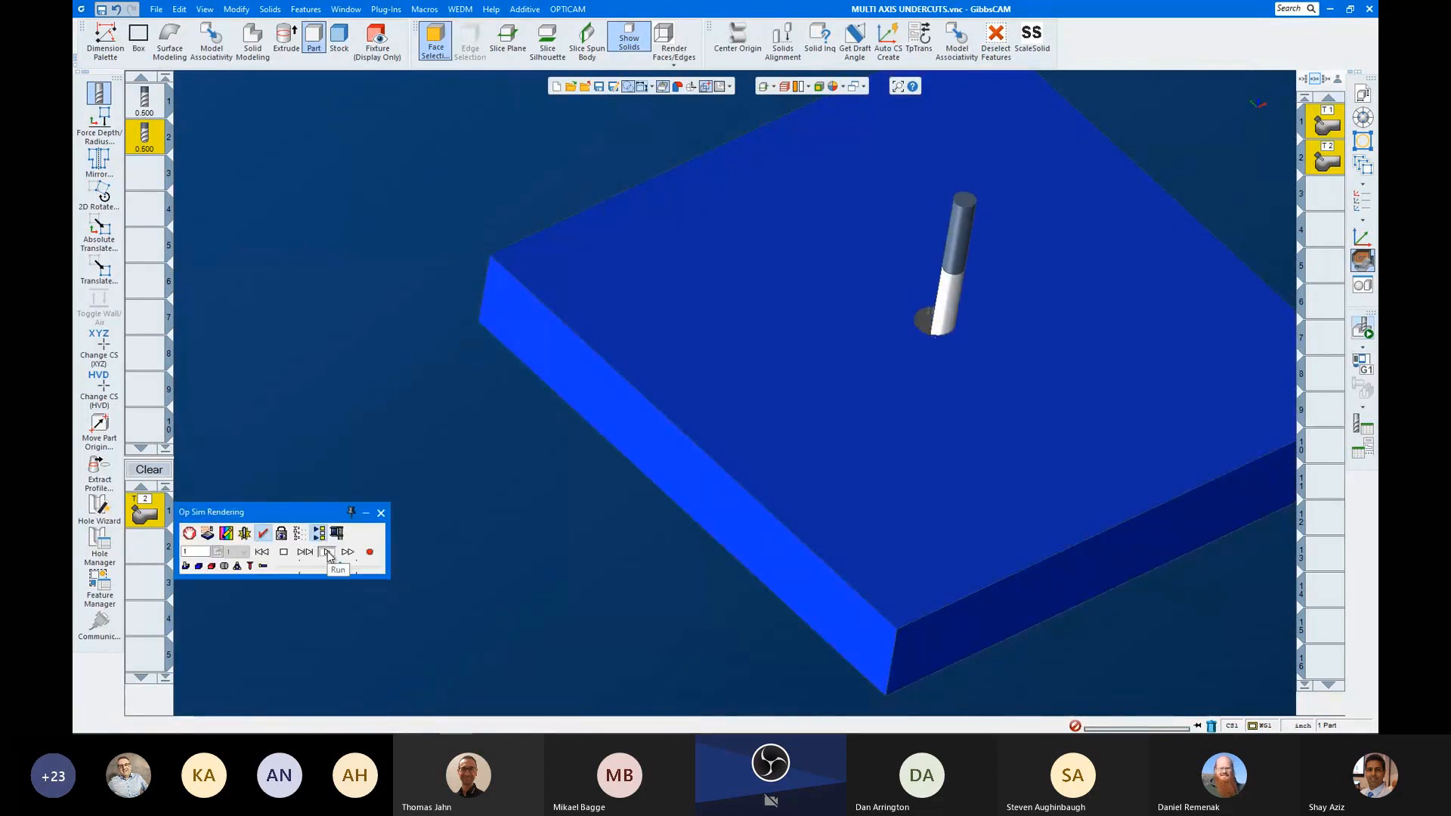
pyautogui.moveTo(340, 566); pyautogui.dragTo(374, 569)
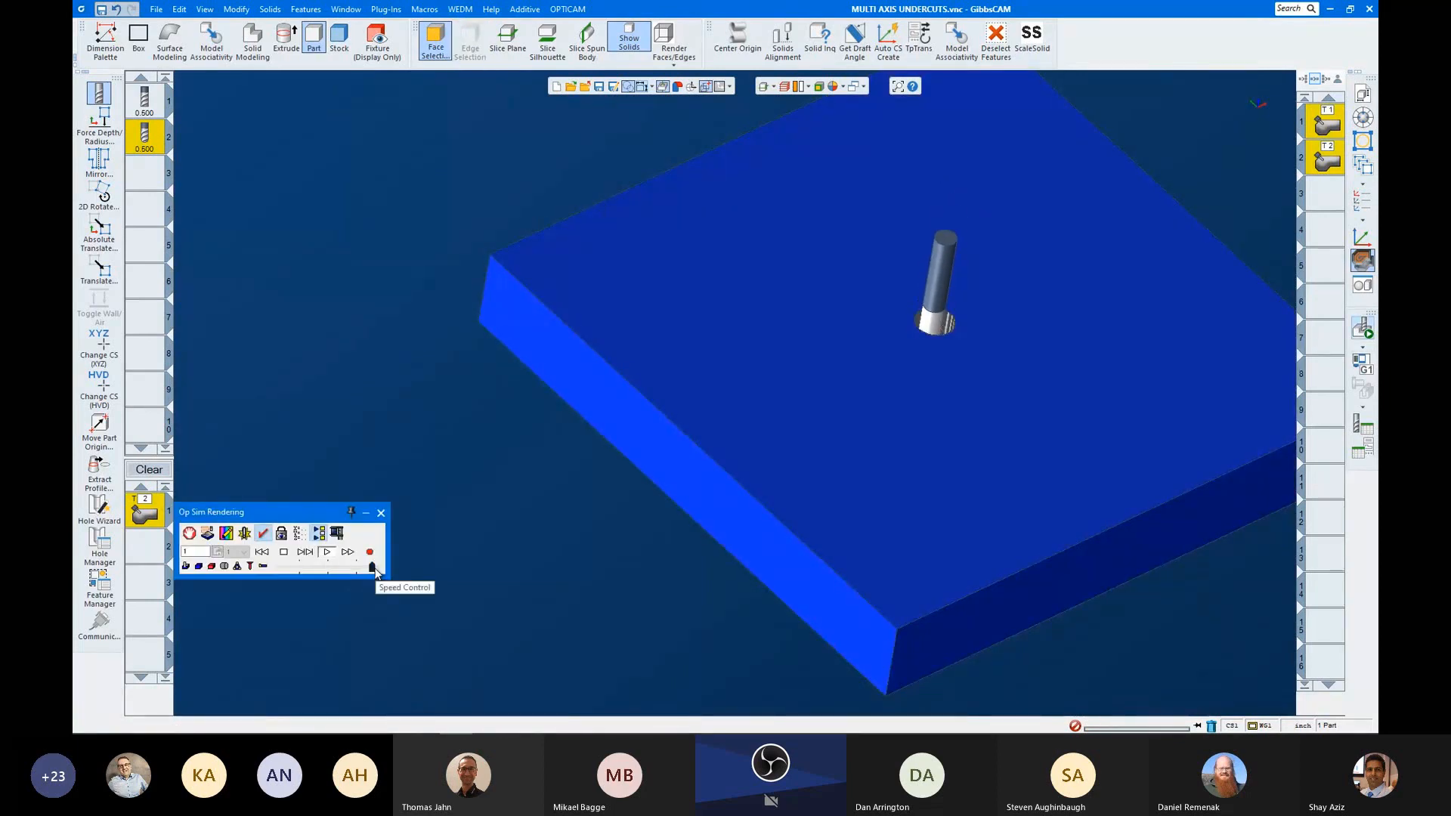
pyautogui.click(303, 553)
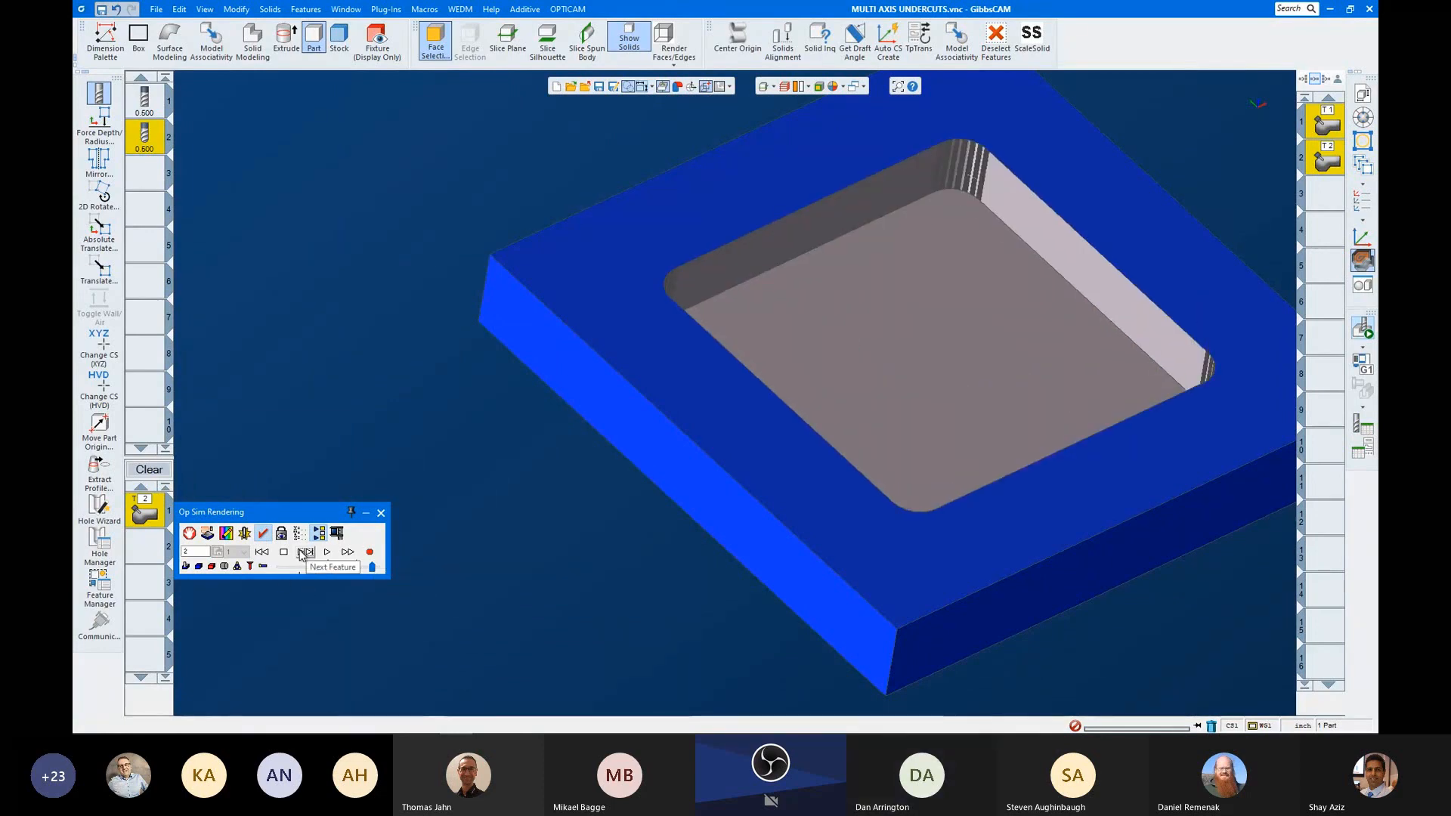
# Step: Simulate the second operation cutting the pocket undercuts, adjusting the playback speed until the program ends
pyautogui.scroll(-5, 780, 487)
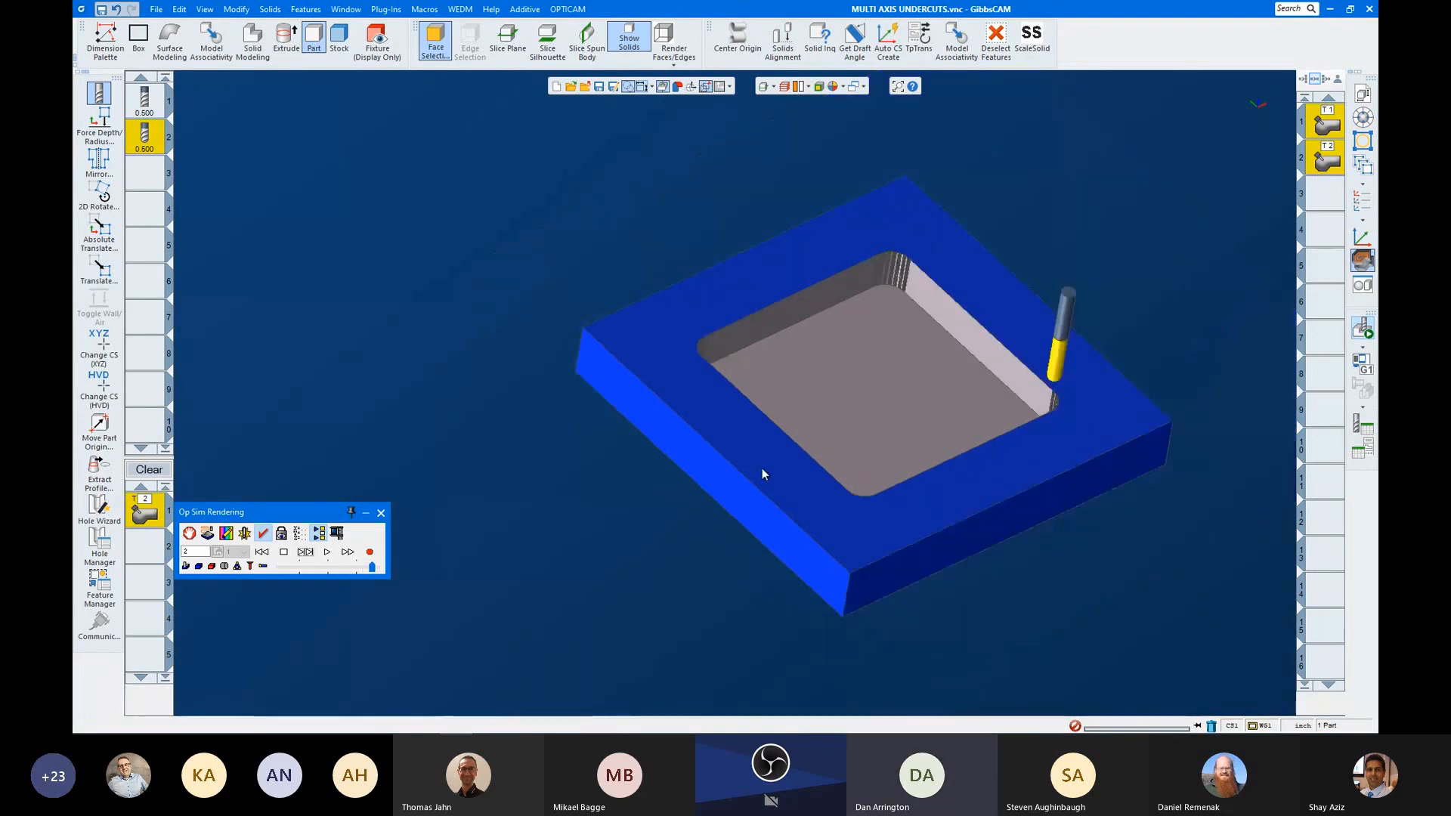
pyautogui.scroll(4, 1093, 409)
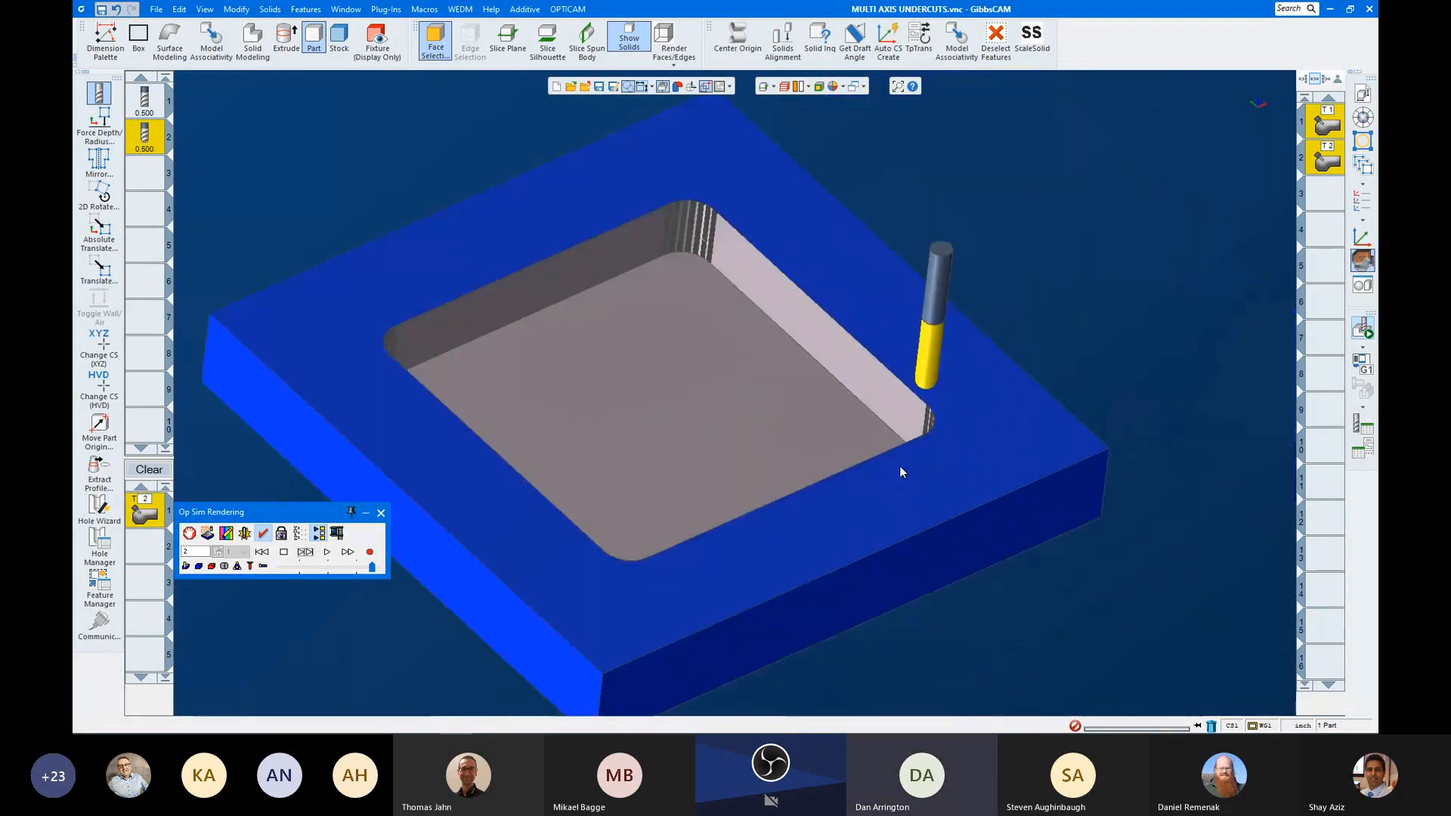
pyautogui.click(319, 567)
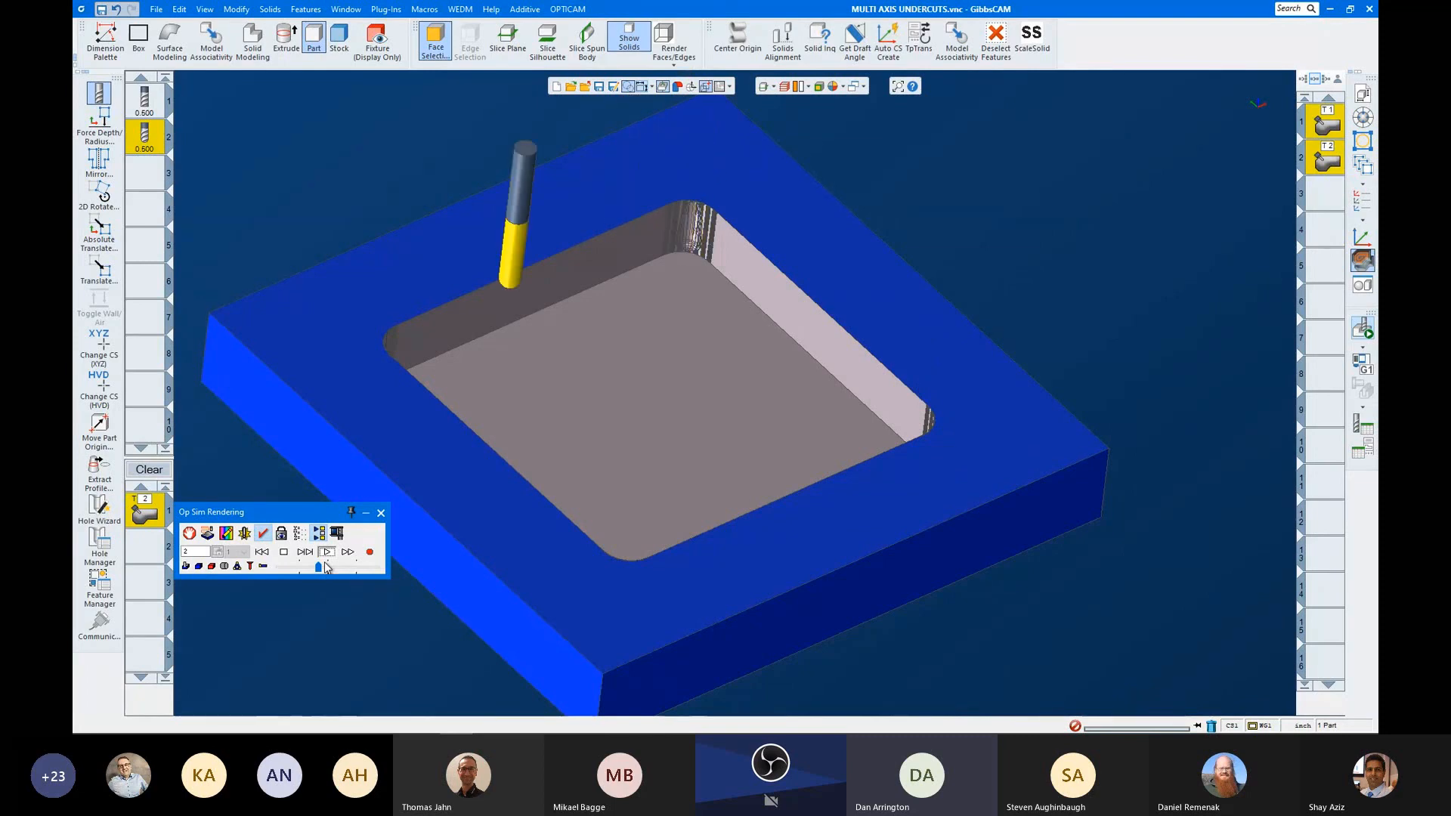
pyautogui.moveTo(327, 569); pyautogui.dragTo(331, 567)
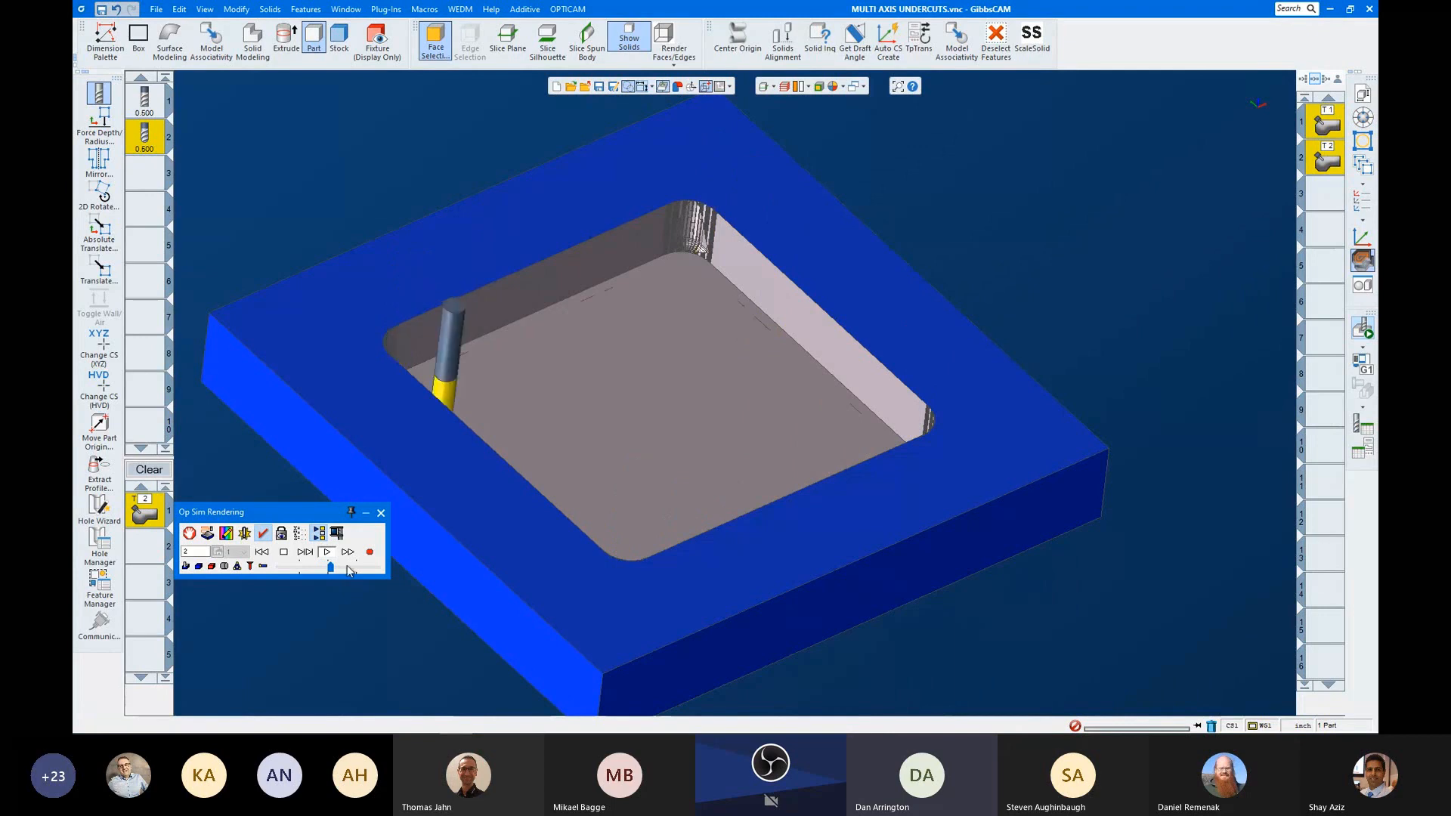
pyautogui.moveTo(332, 572); pyautogui.dragTo(349, 571)
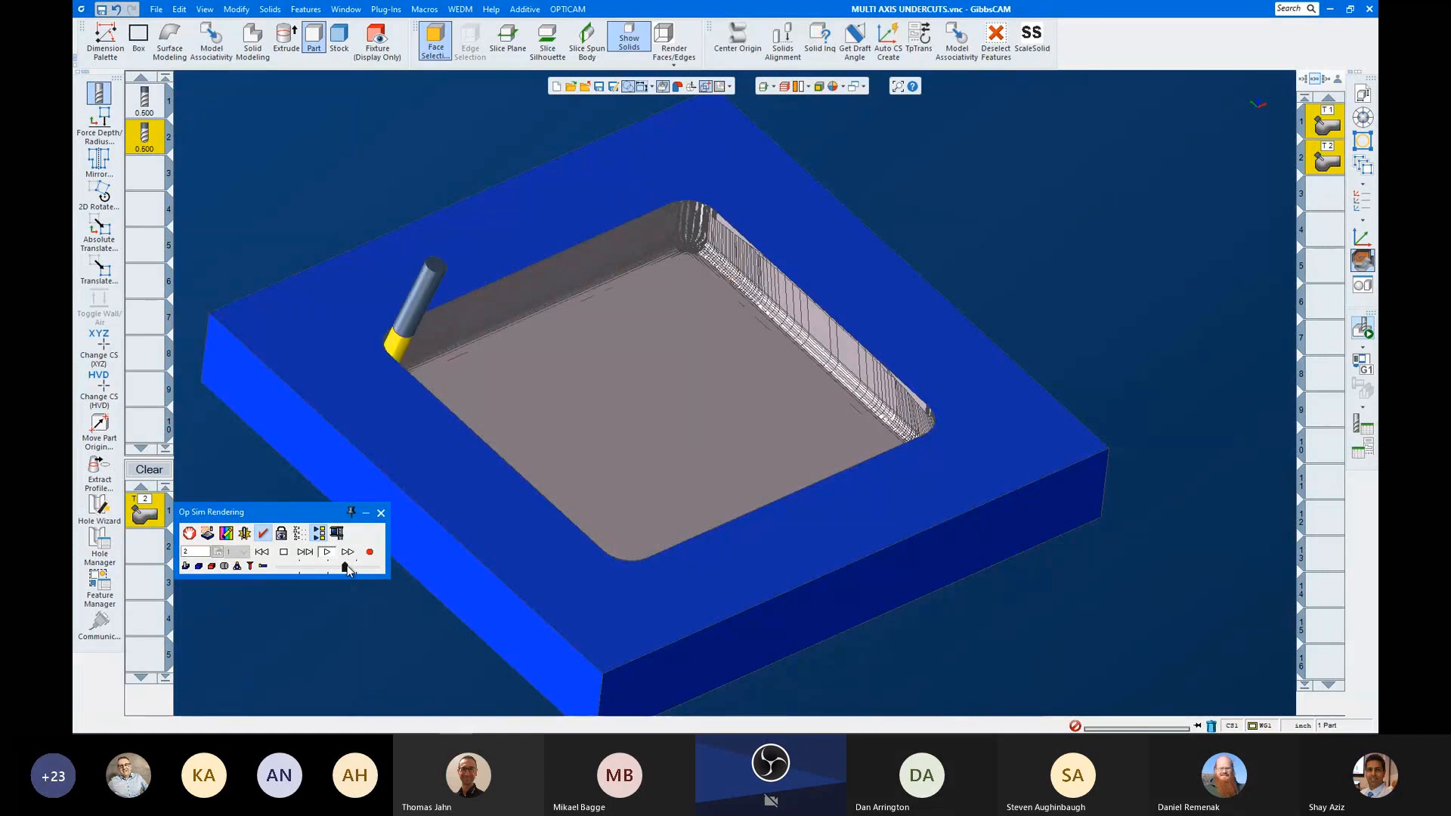
pyautogui.click(337, 568)
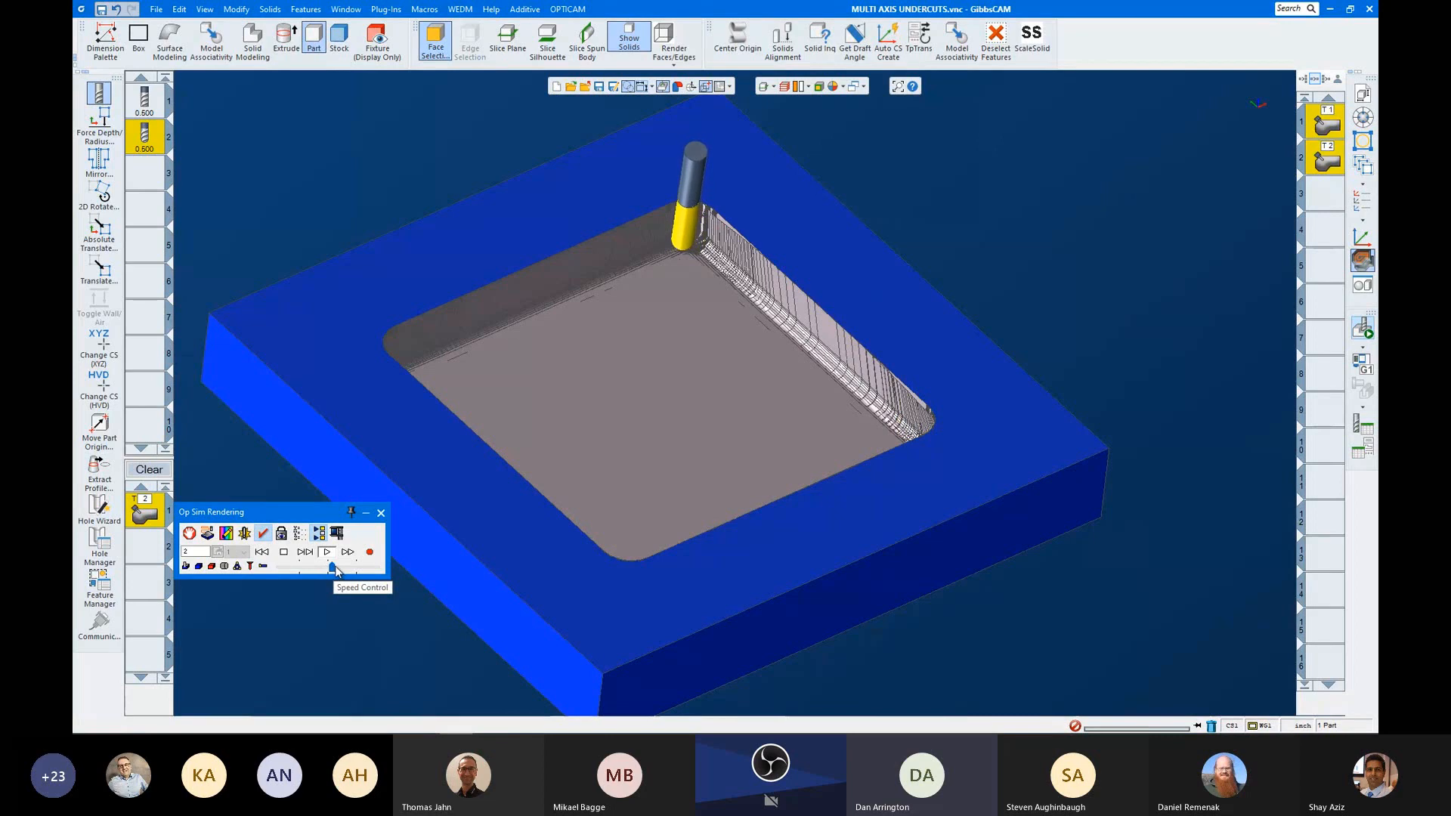
pyautogui.click(339, 568)
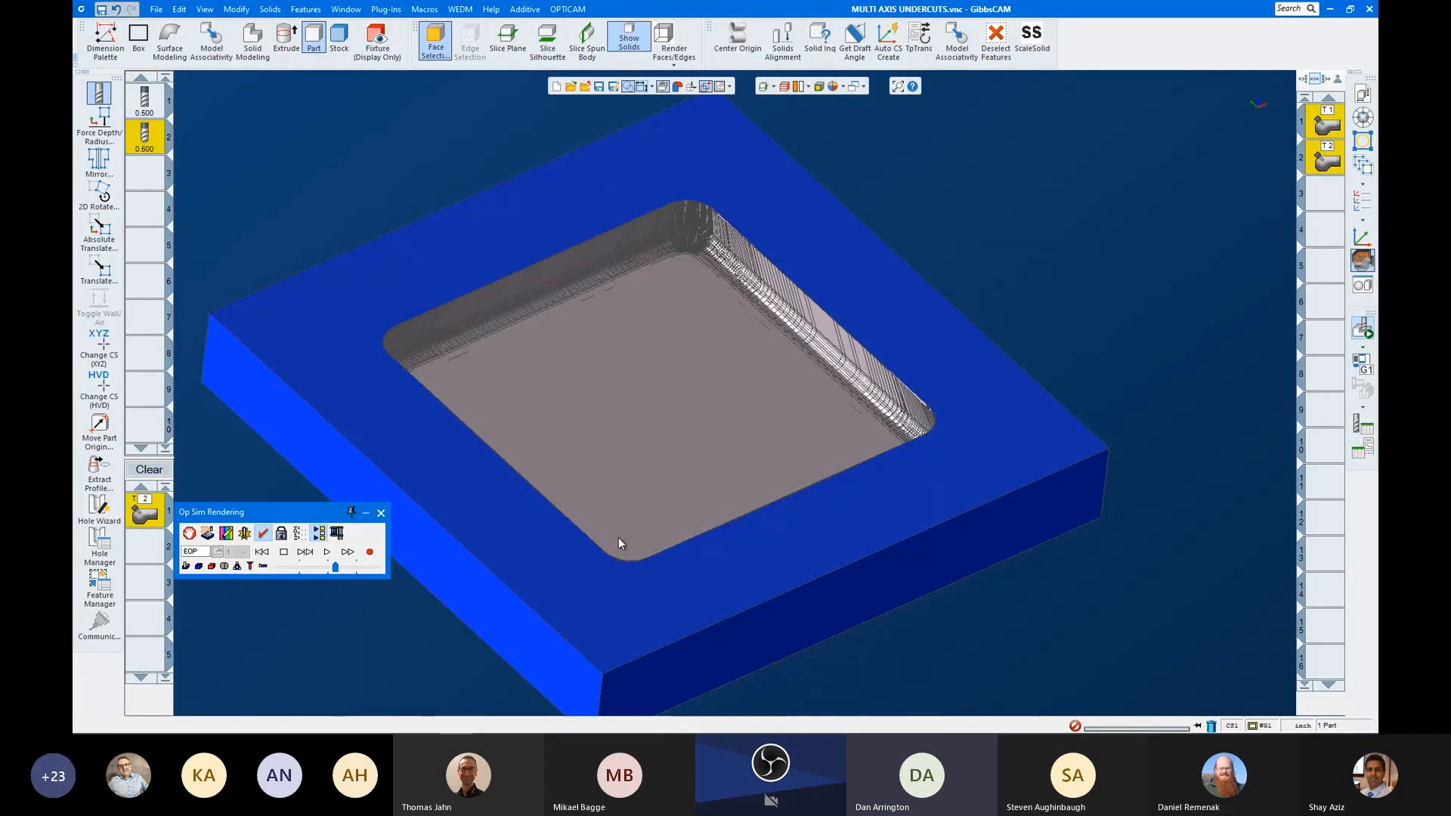
# Step: Inspect the machined undercut walls and corners of the simulated pocket up close, and end the simulation
pyautogui.moveTo(693, 455); pyautogui.dragTo(845, 296, button='middle')
pyautogui.scroll(3, 845, 296)
pyautogui.moveTo(737, 408); pyautogui.dragTo(851, 220, button='middle')
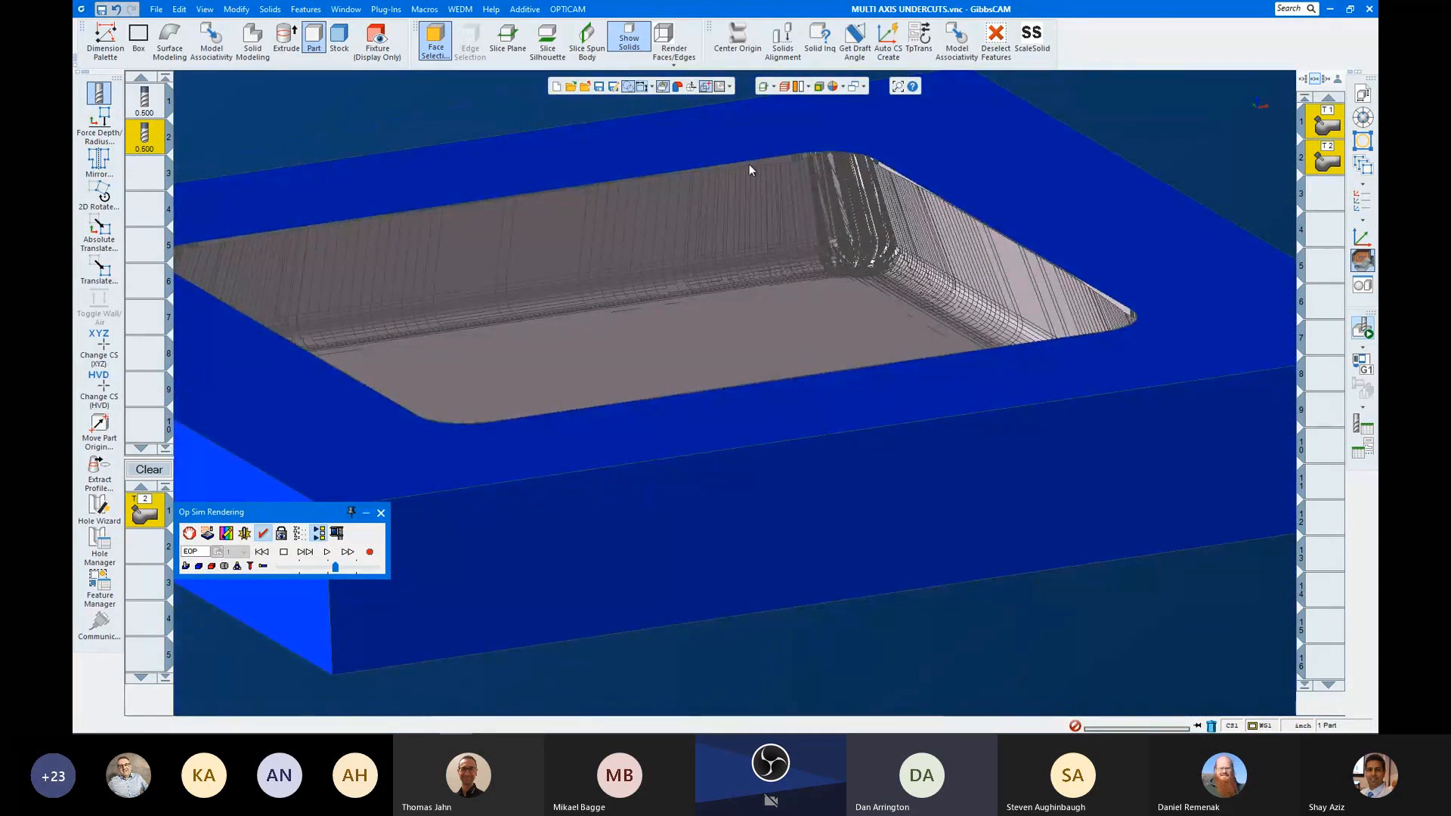
pyautogui.moveTo(719, 322); pyautogui.dragTo(713, 246, button='middle')
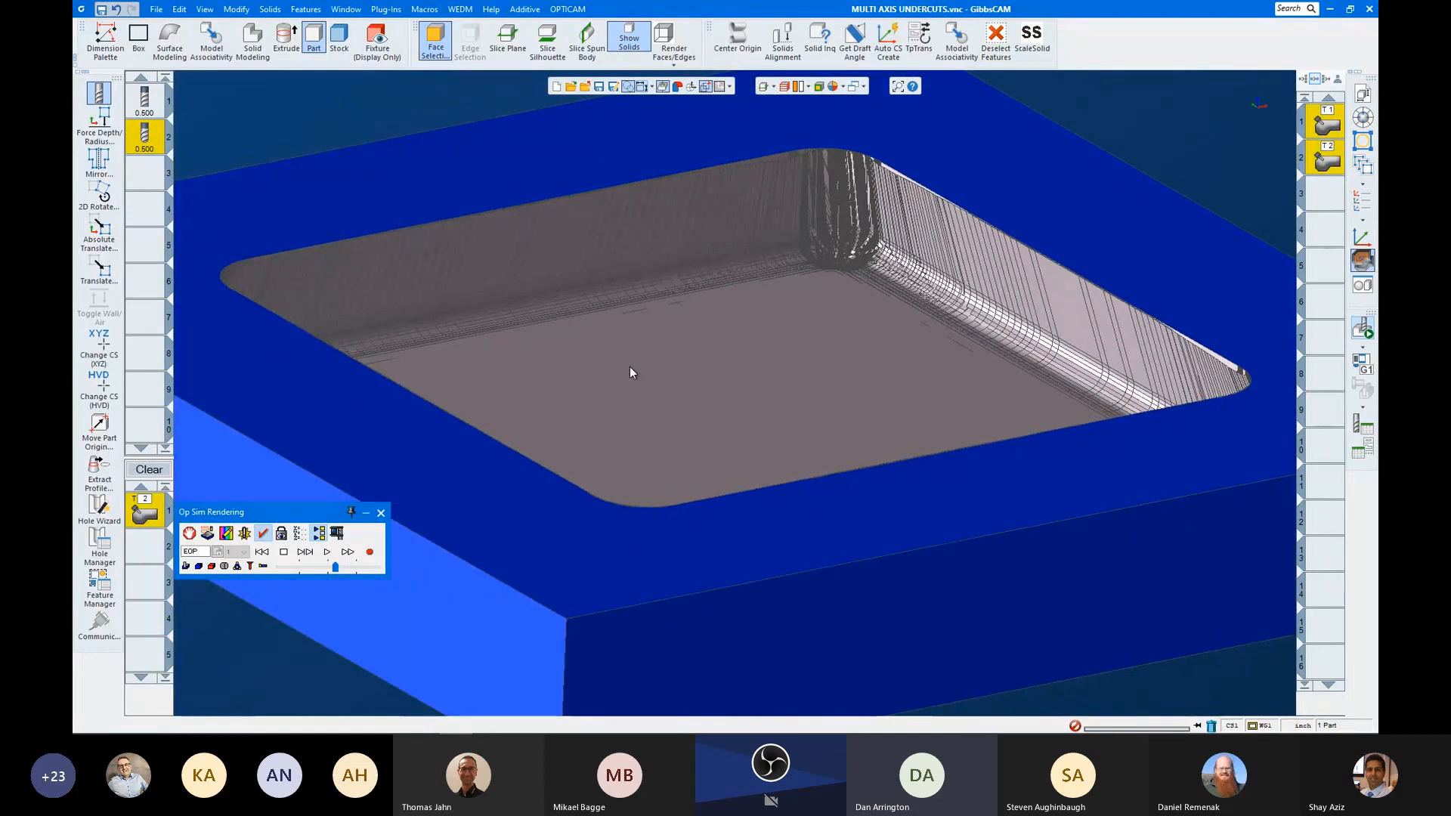
pyautogui.click(380, 514)
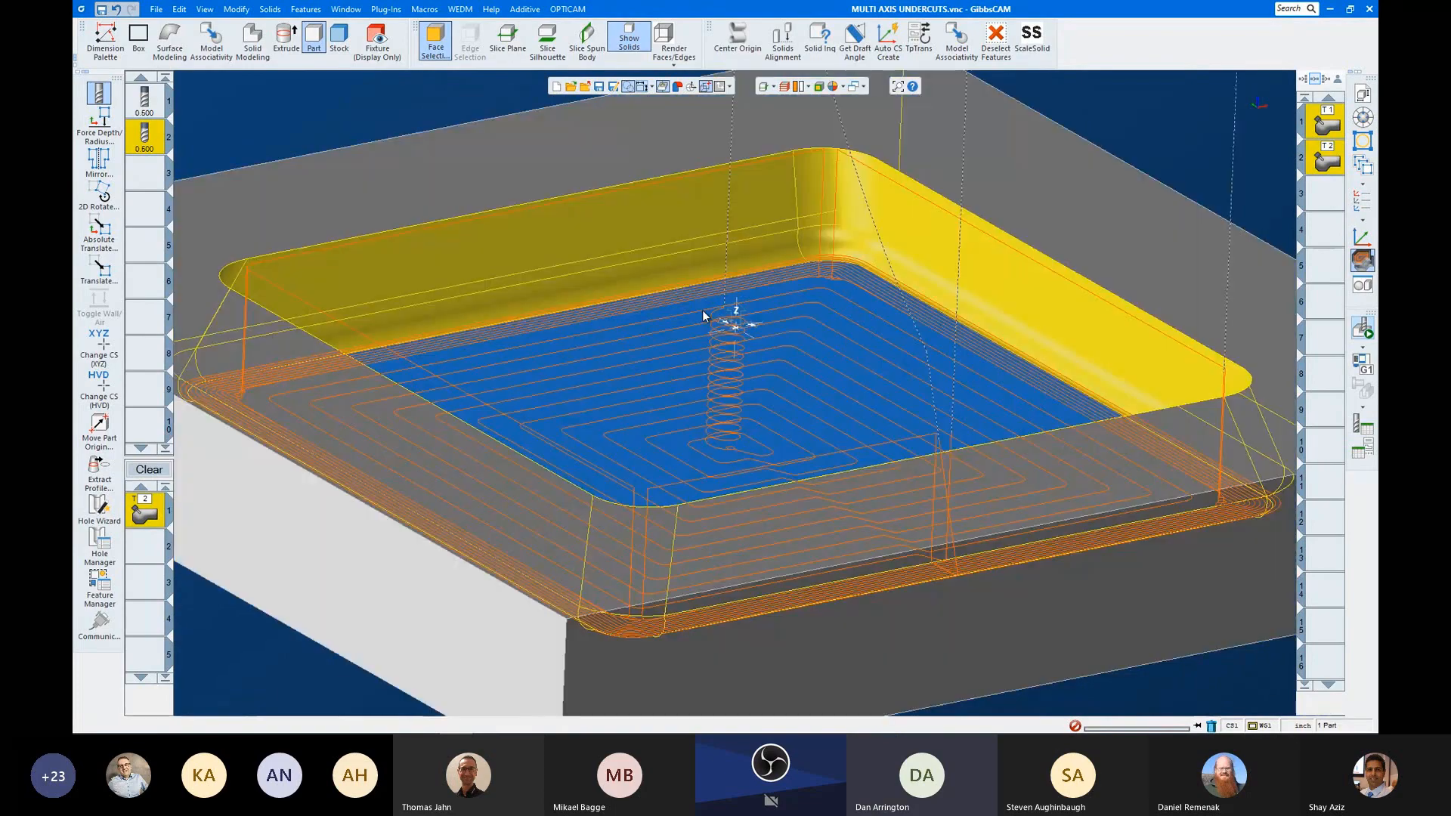
# Step: Open the first roughing operation's surface path settings and set the pattern type to Adaptive with 1 slice
pyautogui.hotkey('ctrl', 'i')
pyautogui.moveTo(819, 624); pyautogui.dragTo(511, 612, button='middle')
pyautogui.scroll(-3, 683, 465)
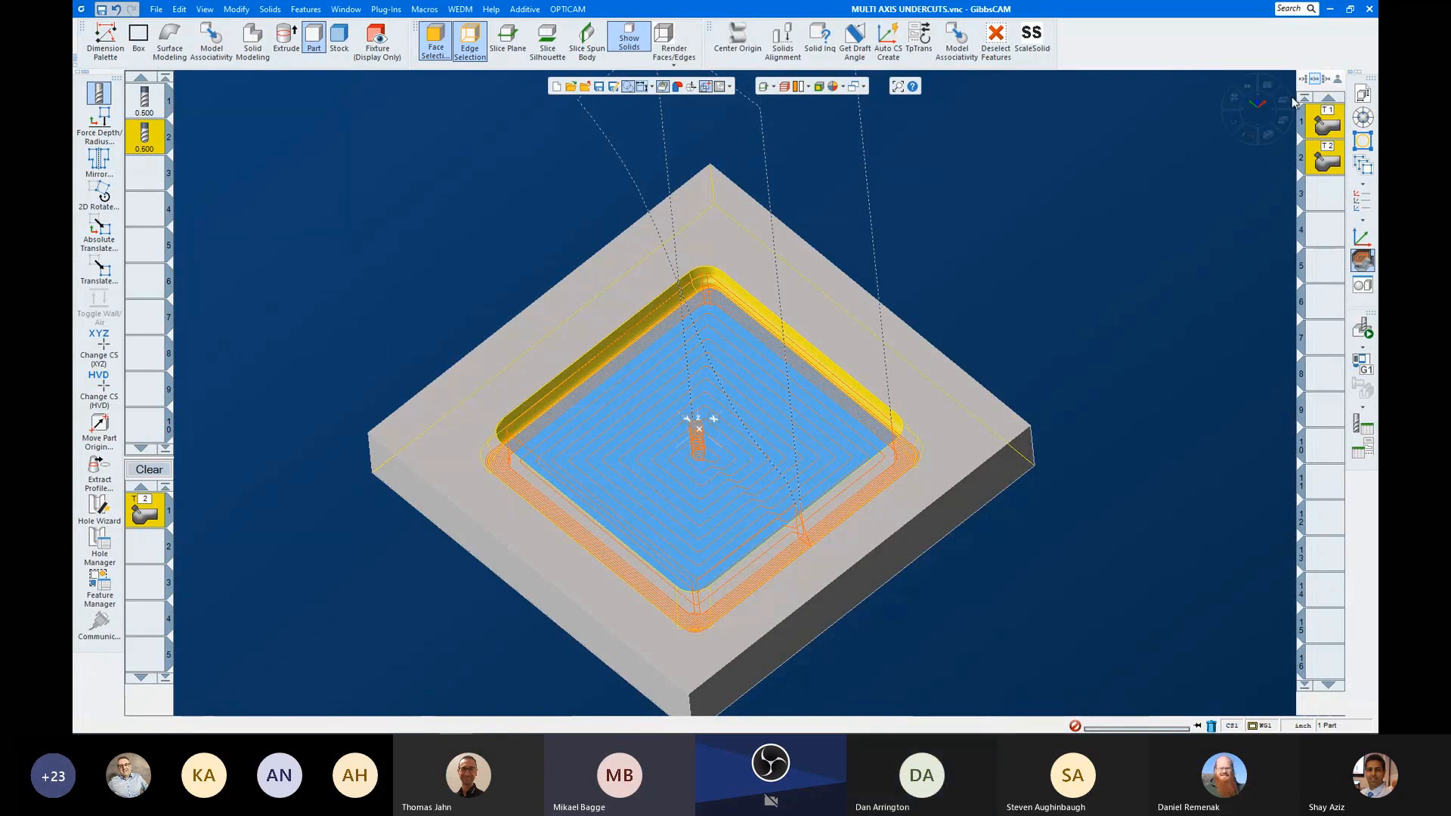
pyautogui.doubleClick(1326, 121)
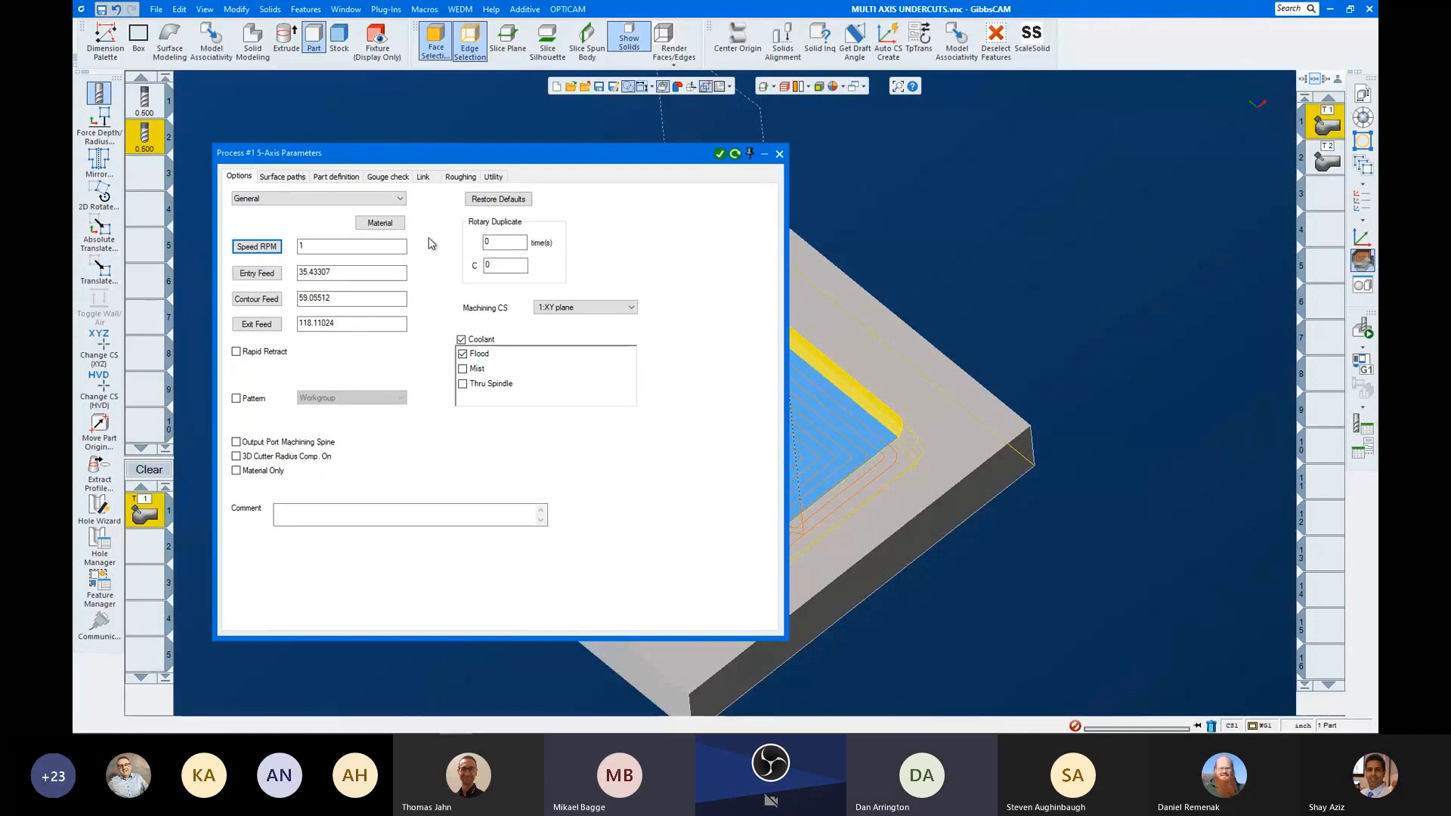
pyautogui.click(282, 176)
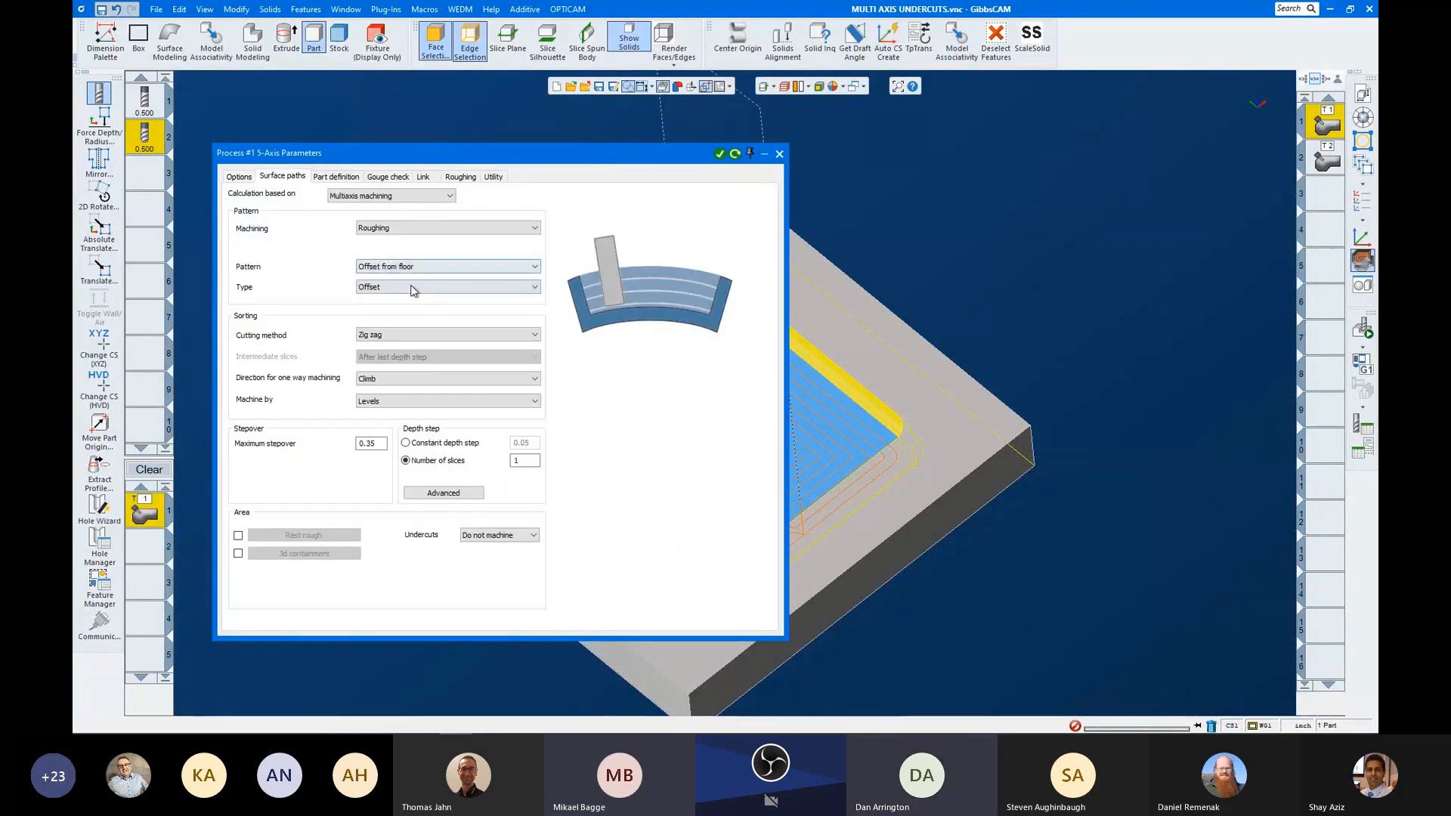
pyautogui.click(411, 287)
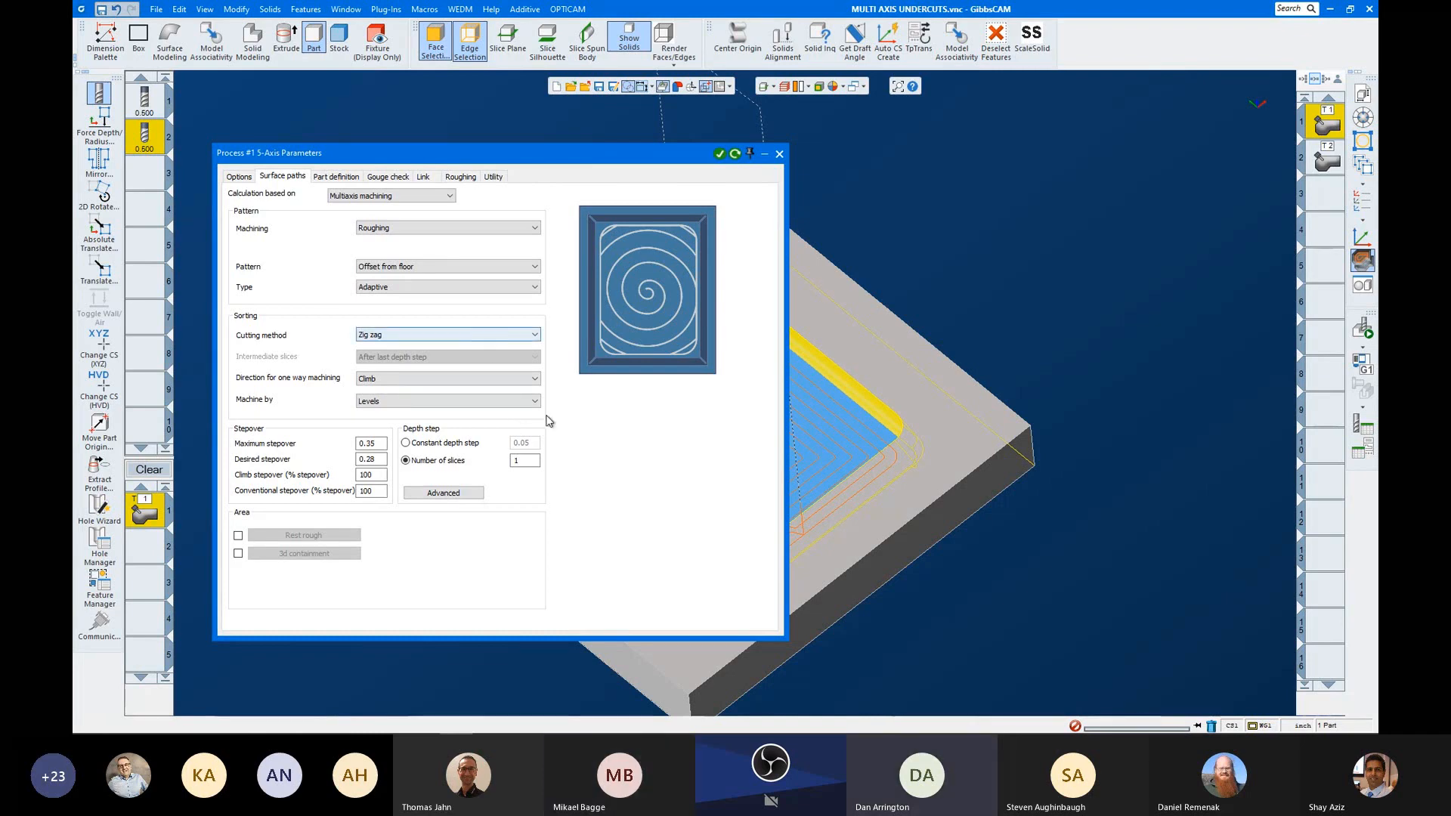
pyautogui.doubleClick(515, 460)
pyautogui.press('BackSpace')
pyautogui.write('1')
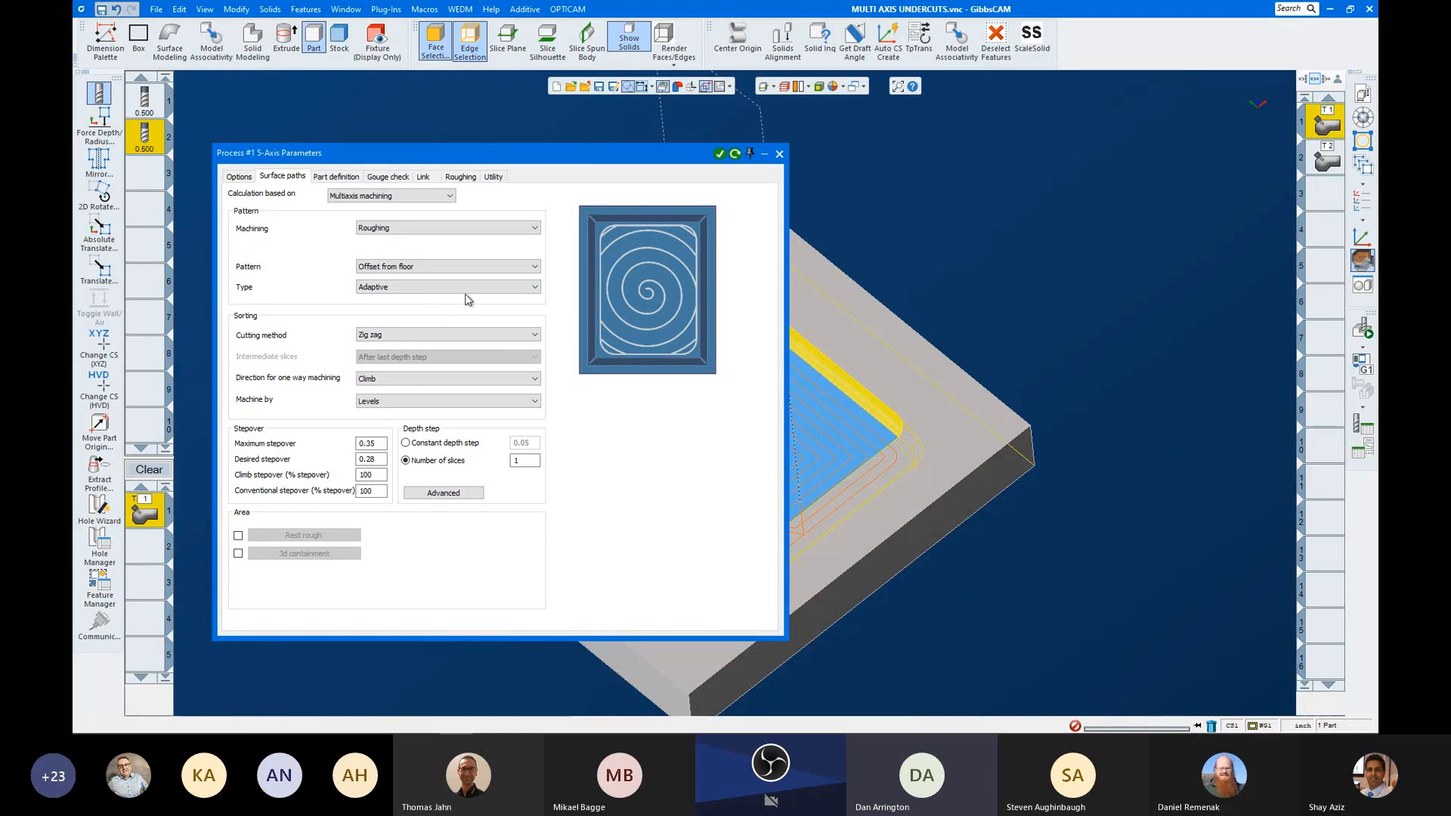
# Step: Enable radial chip thinning feed control for the roughing process and close its parameters
pyautogui.click(495, 179)
pyautogui.click(265, 210)
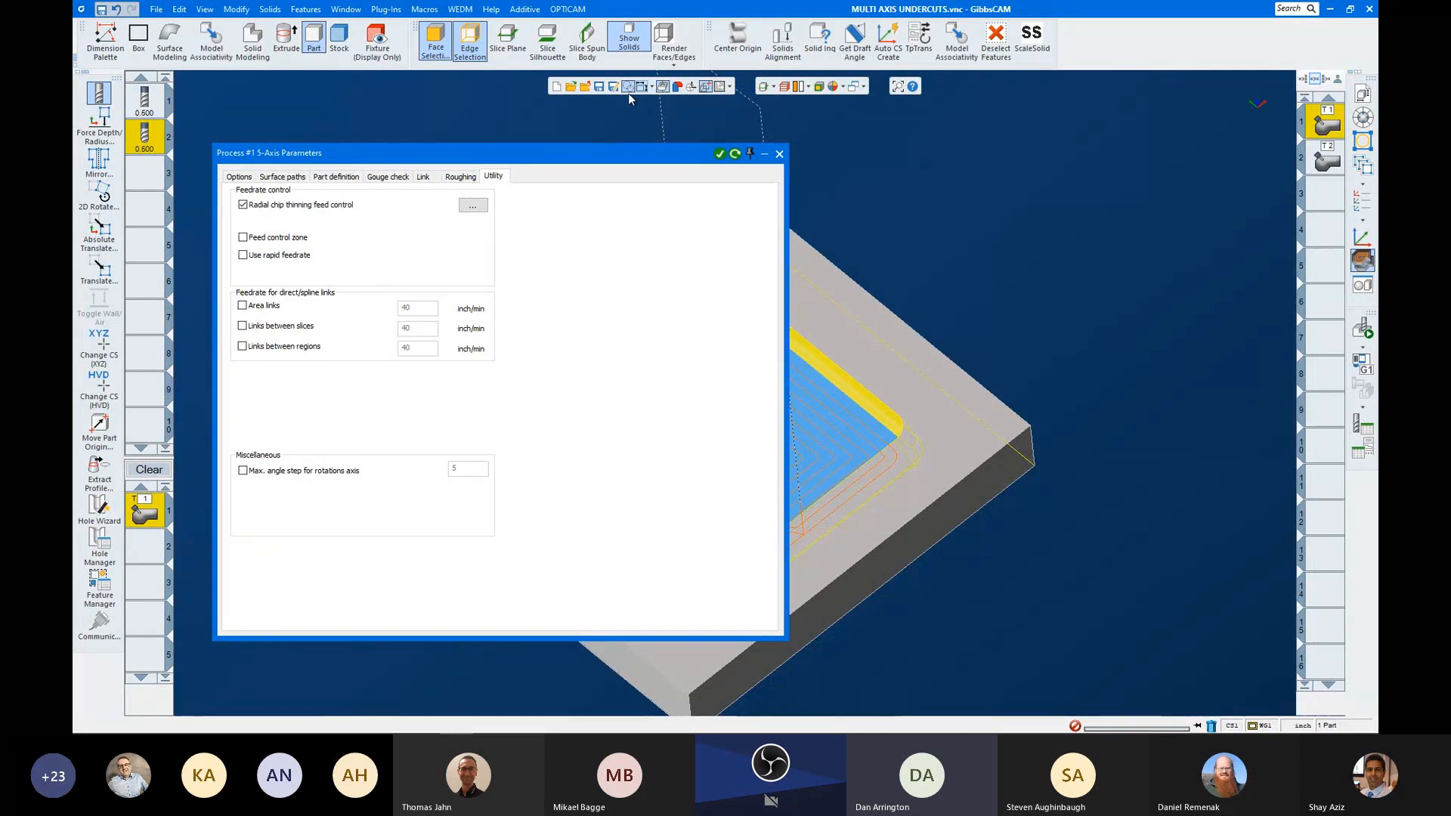
pyautogui.click(780, 155)
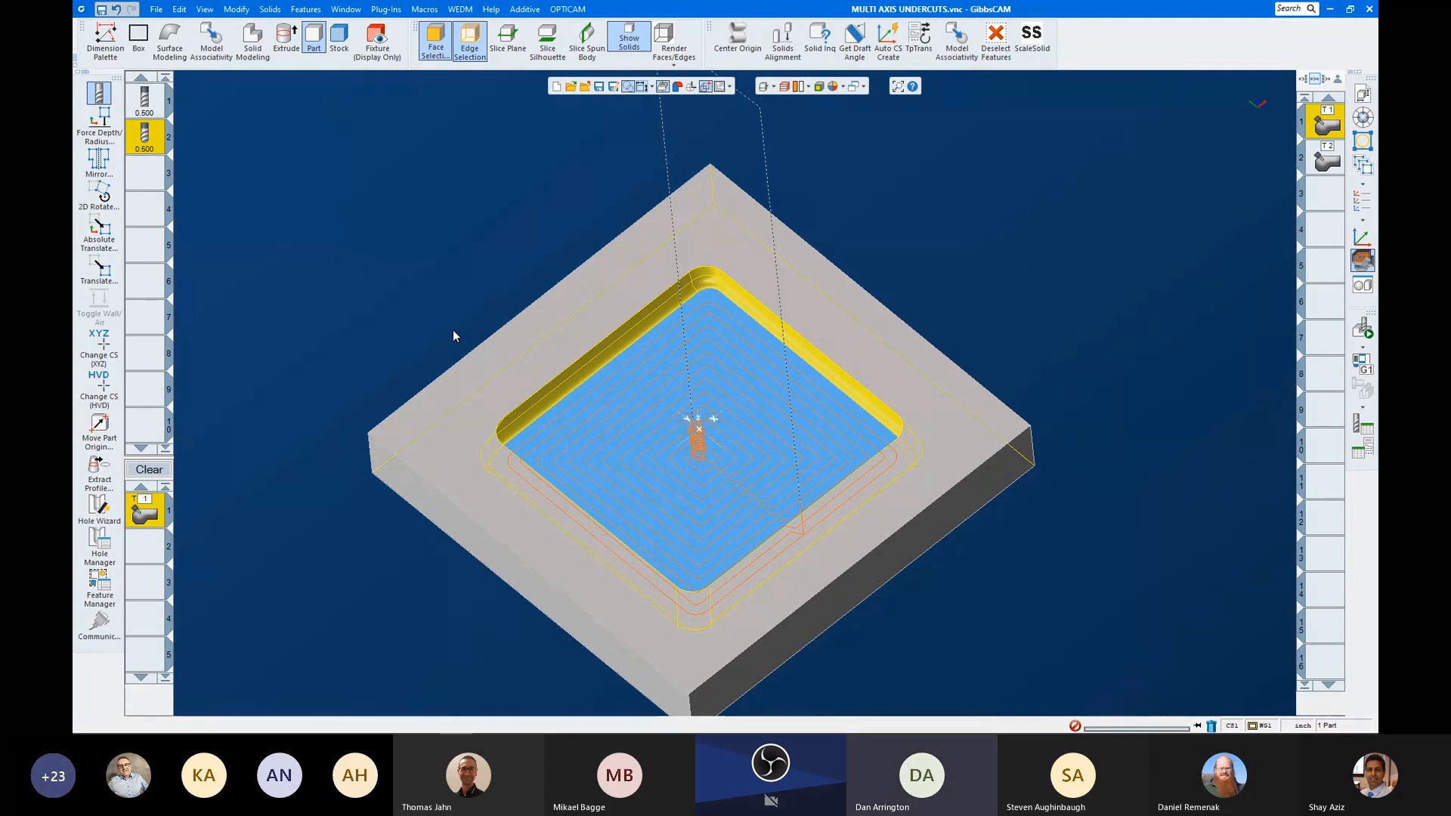
# Step: Open the file 5 AXIS MAT ONLY.vnc and review the fifth operation's surface path settings
pyautogui.click(584, 87)
pyautogui.click(722, 399)
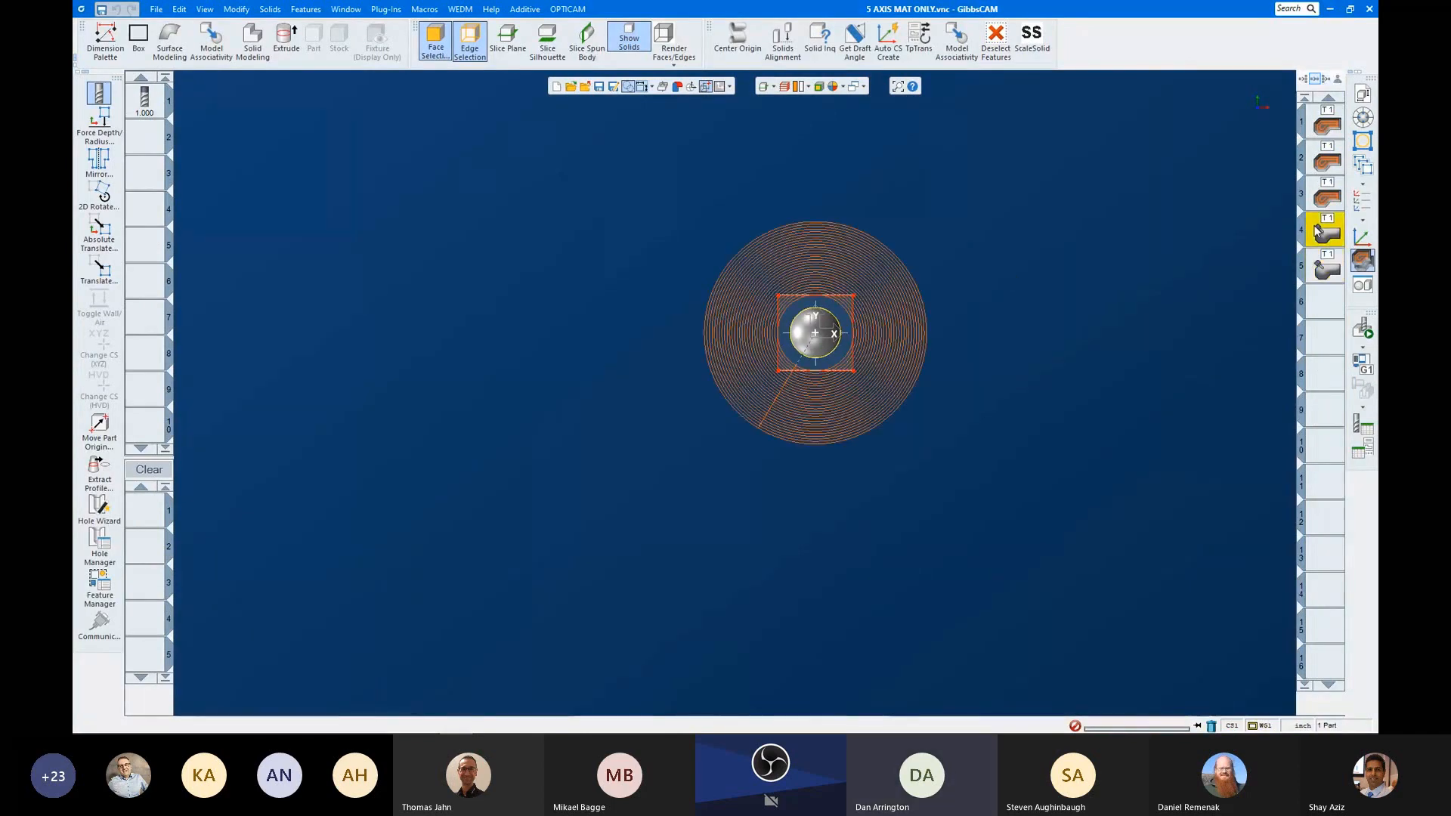
pyautogui.doubleClick(1328, 265)
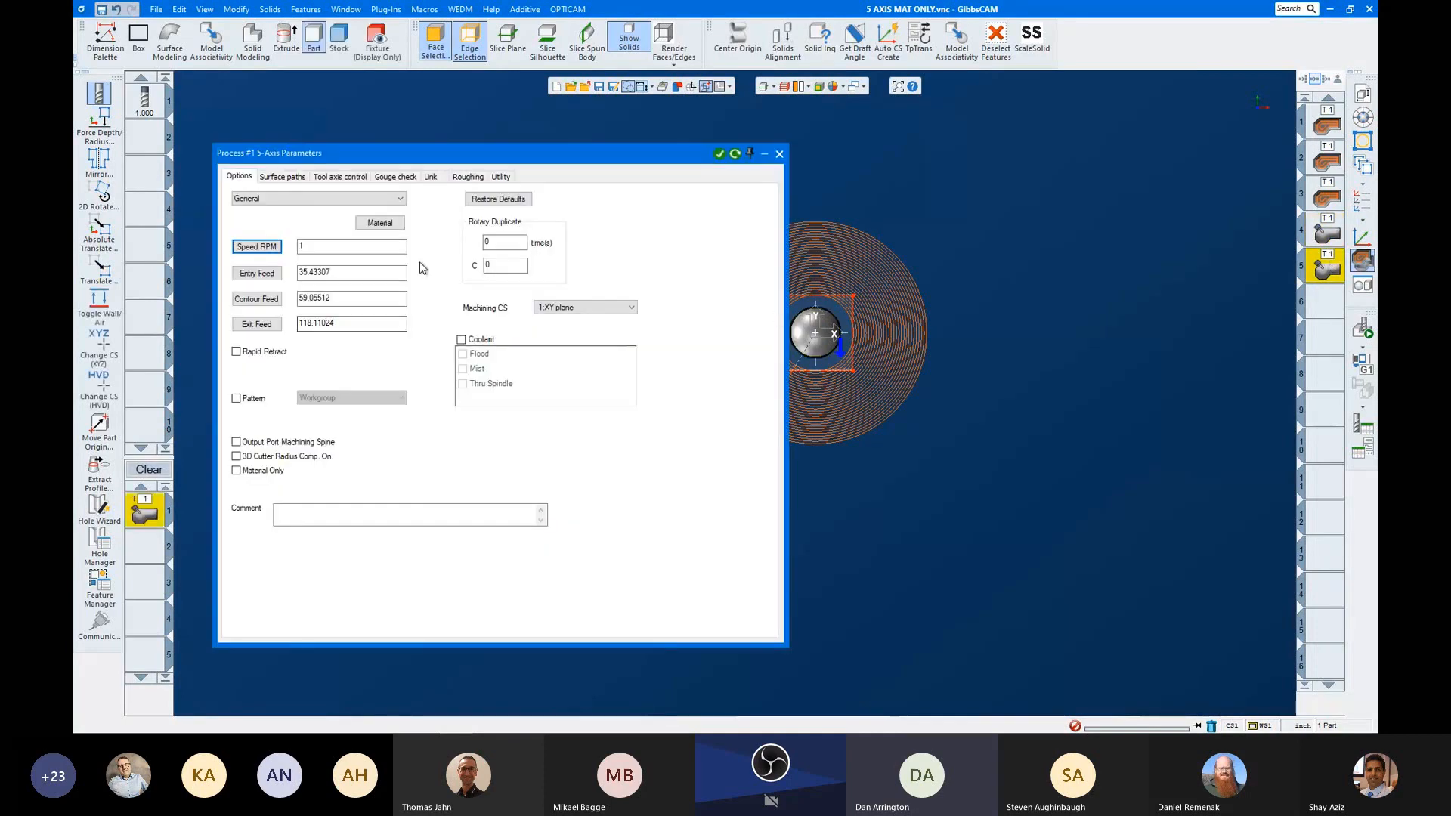
pyautogui.click(282, 176)
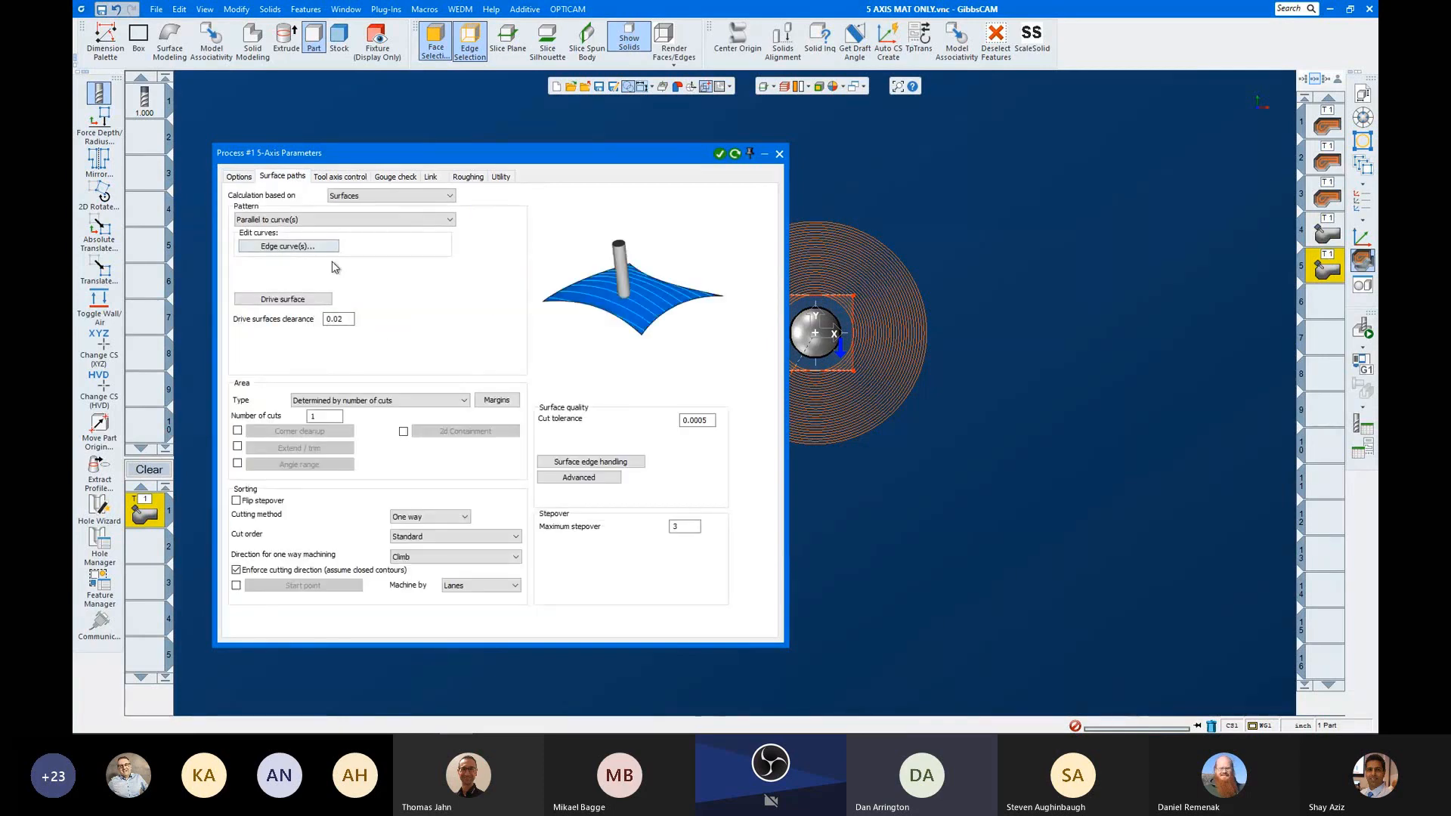
pyautogui.moveTo(826, 384); pyautogui.dragTo(852, 355, button='middle')
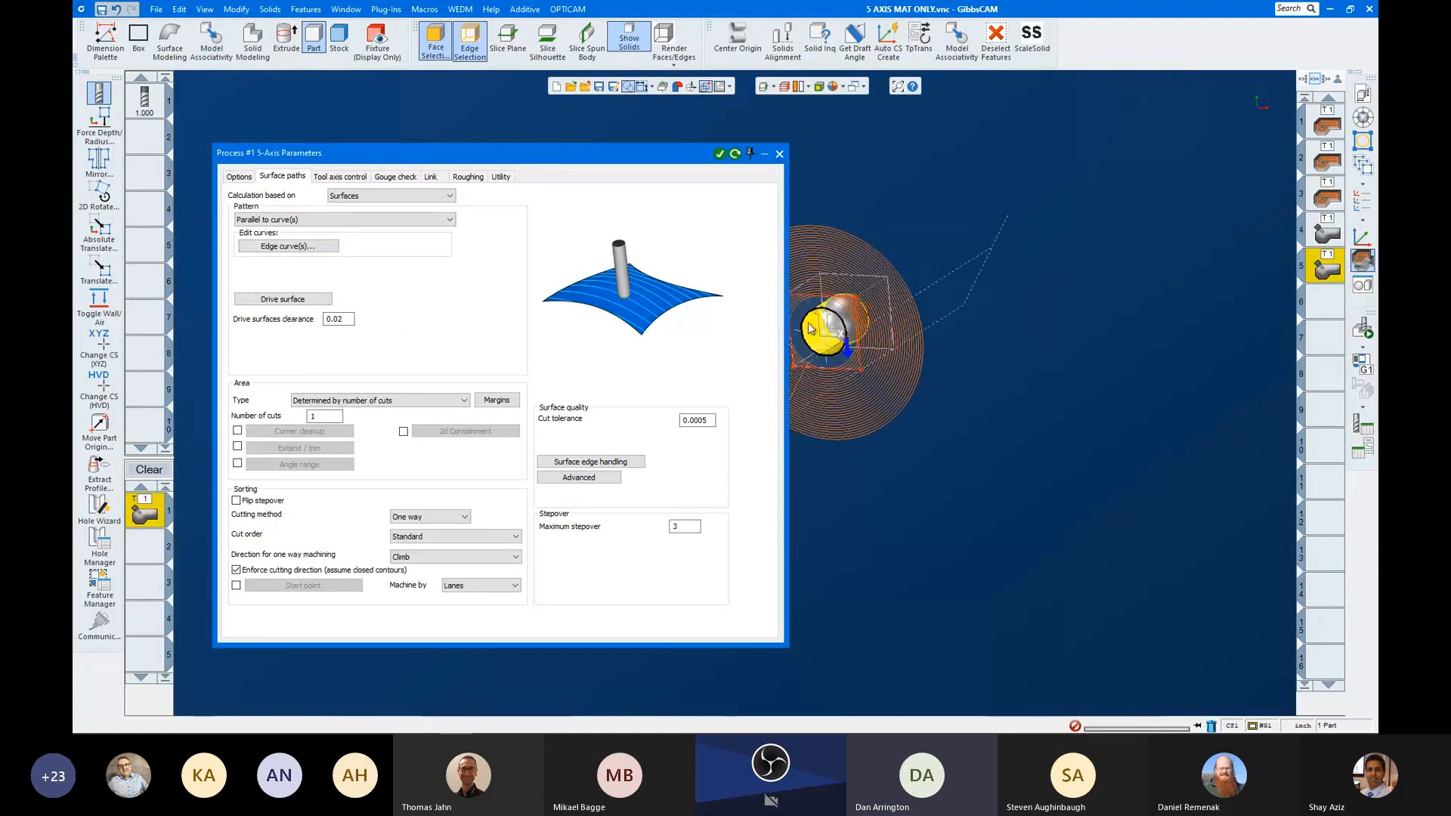
pyautogui.scroll(1, 809, 327)
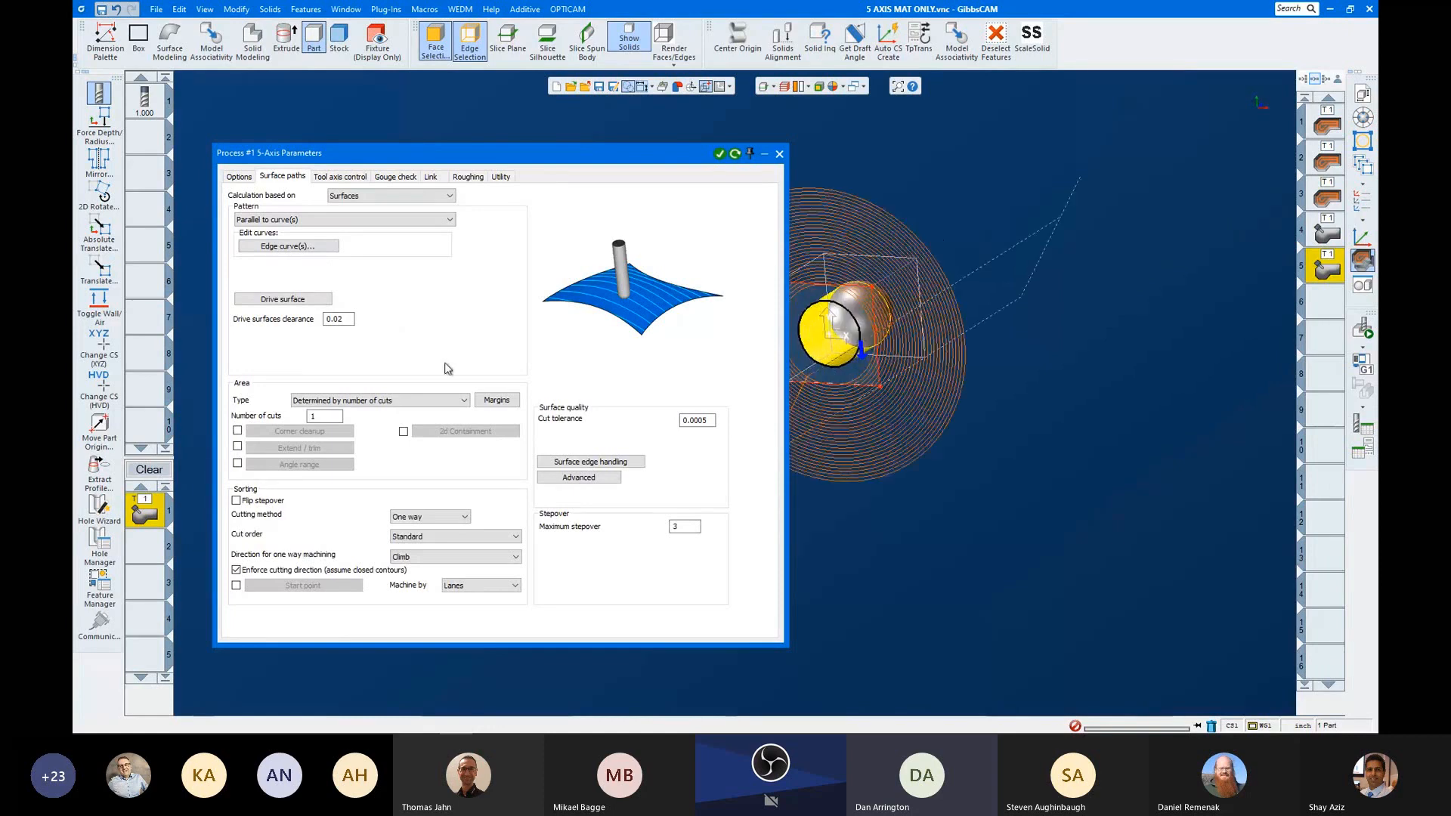
# Step: Review the fifth operation's multi-pass roughing settings and examine its toolpath around the part
pyautogui.click(469, 177)
pyautogui.click(309, 300)
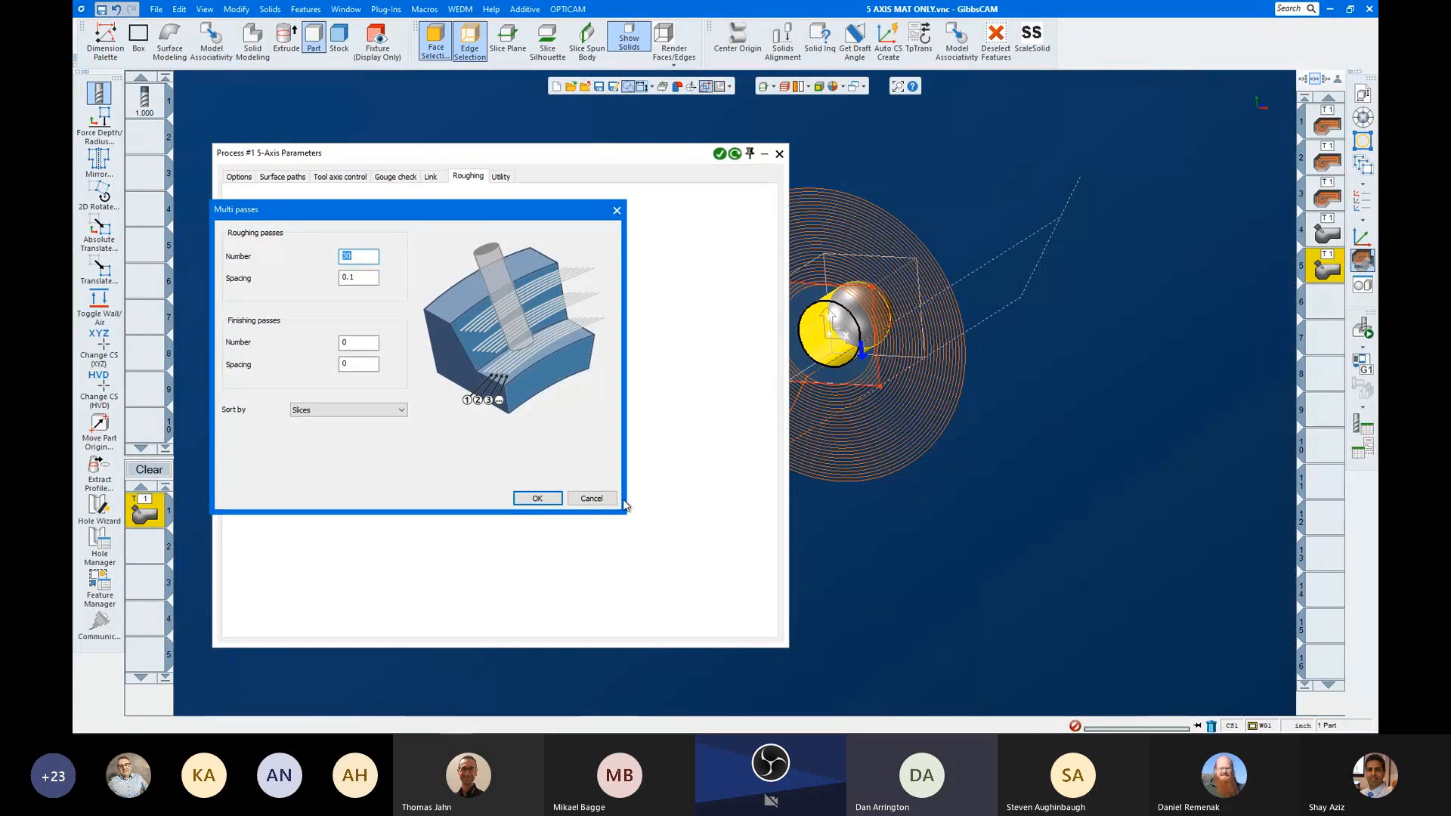
pyautogui.click(537, 499)
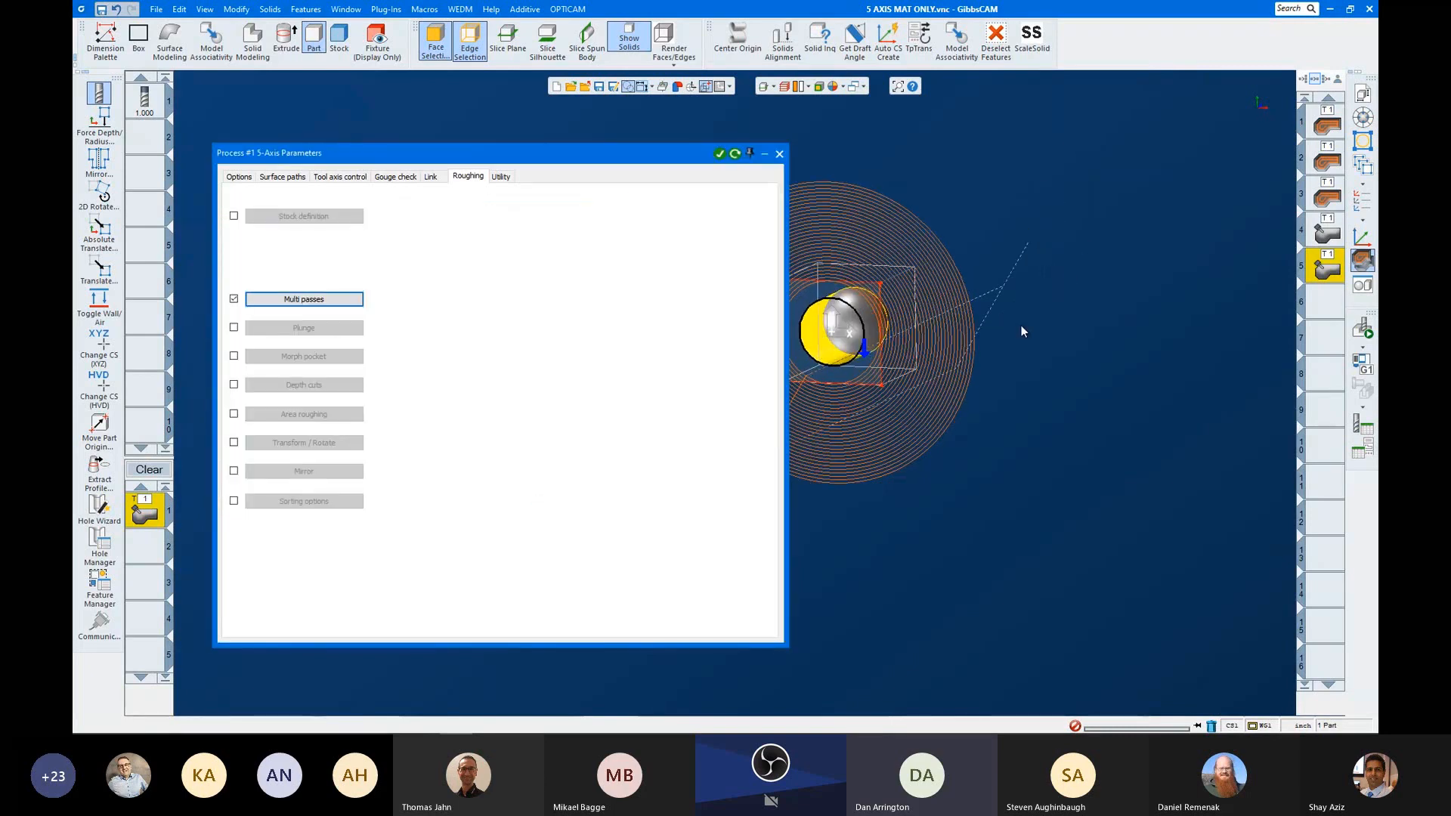
pyautogui.scroll(-2, 1070, 287)
pyautogui.moveTo(901, 366); pyautogui.dragTo(843, 364, button='middle')
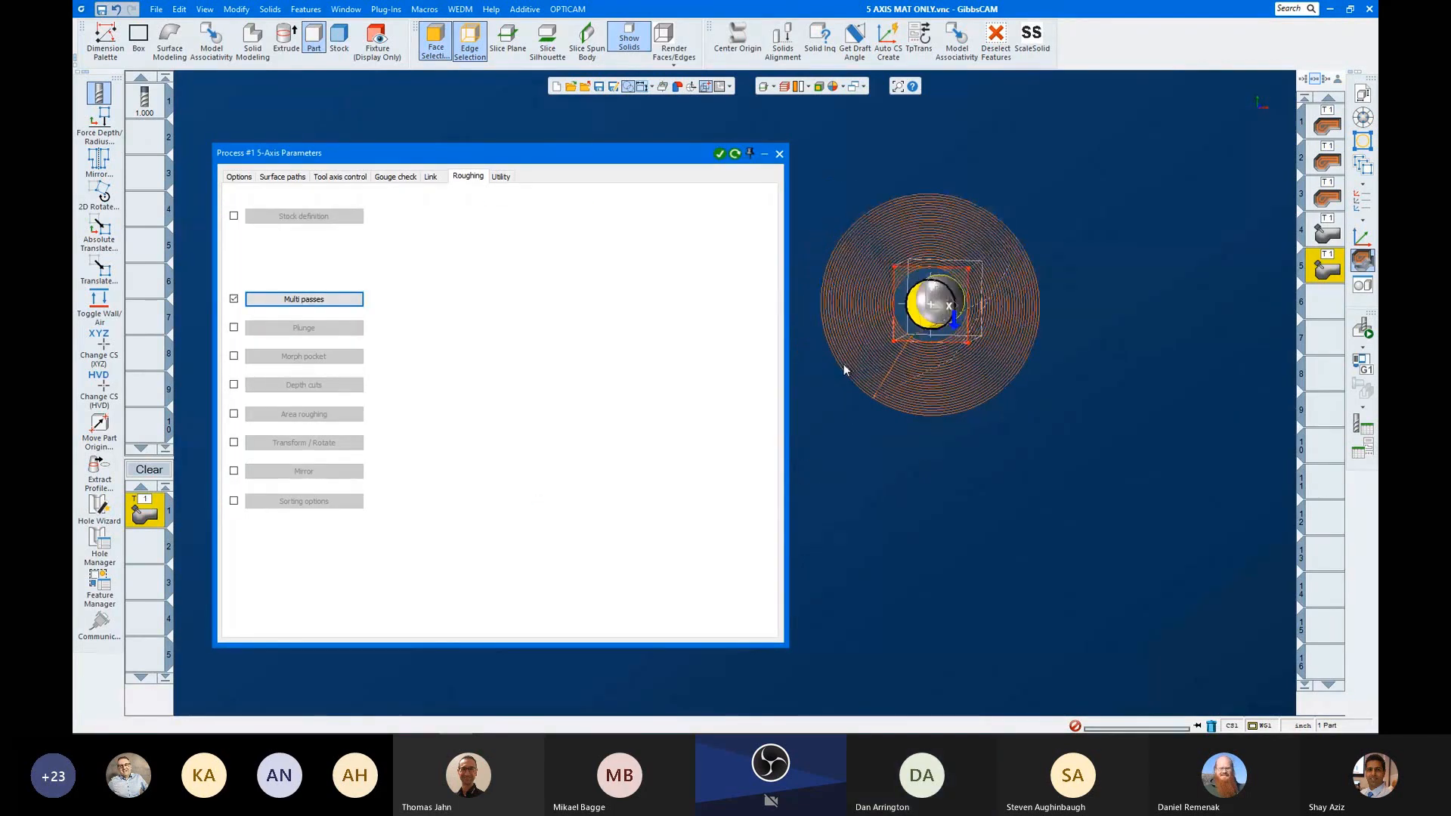
pyautogui.scroll(2, 899, 302)
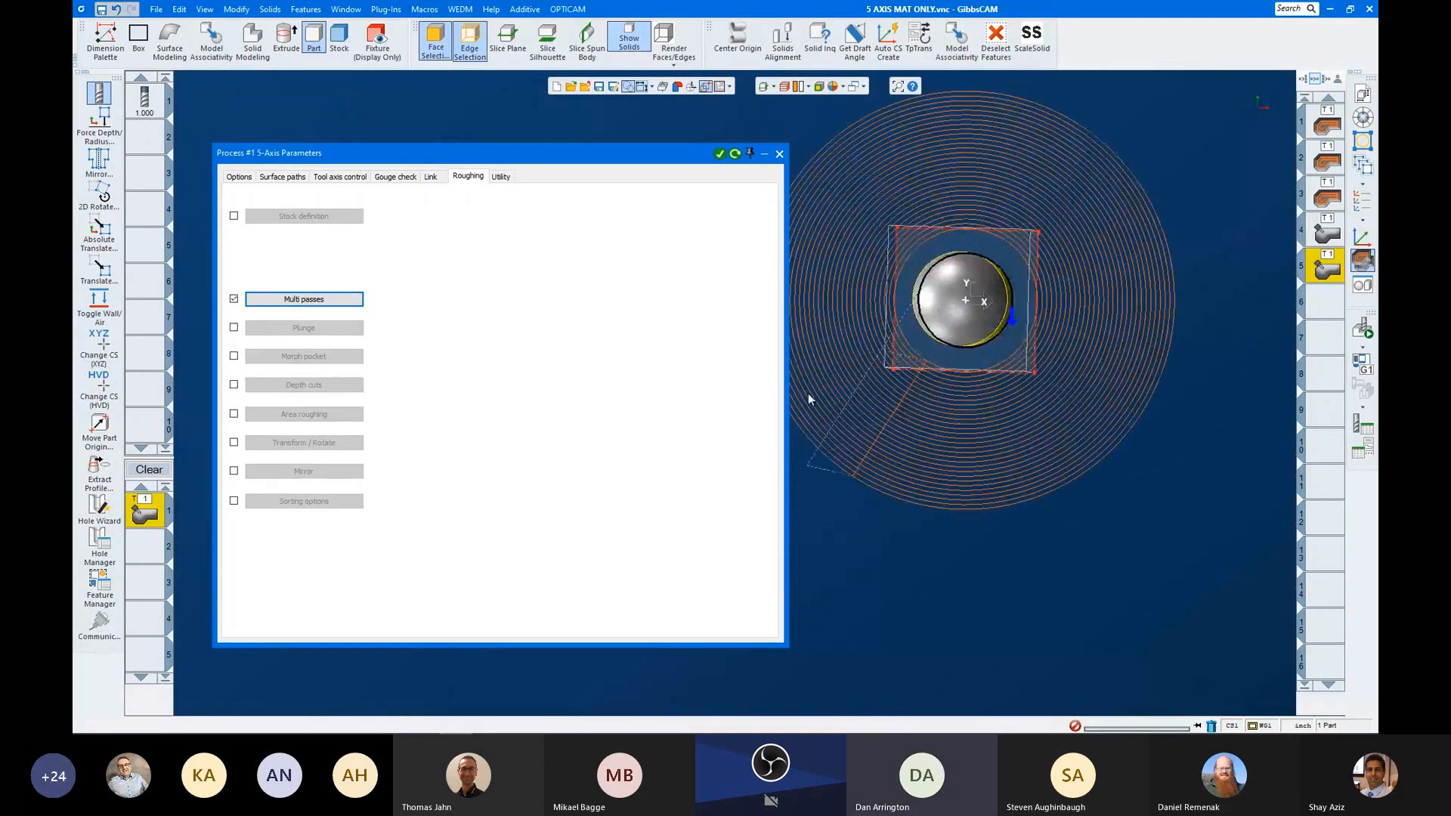
pyautogui.scroll(-1, 892, 355)
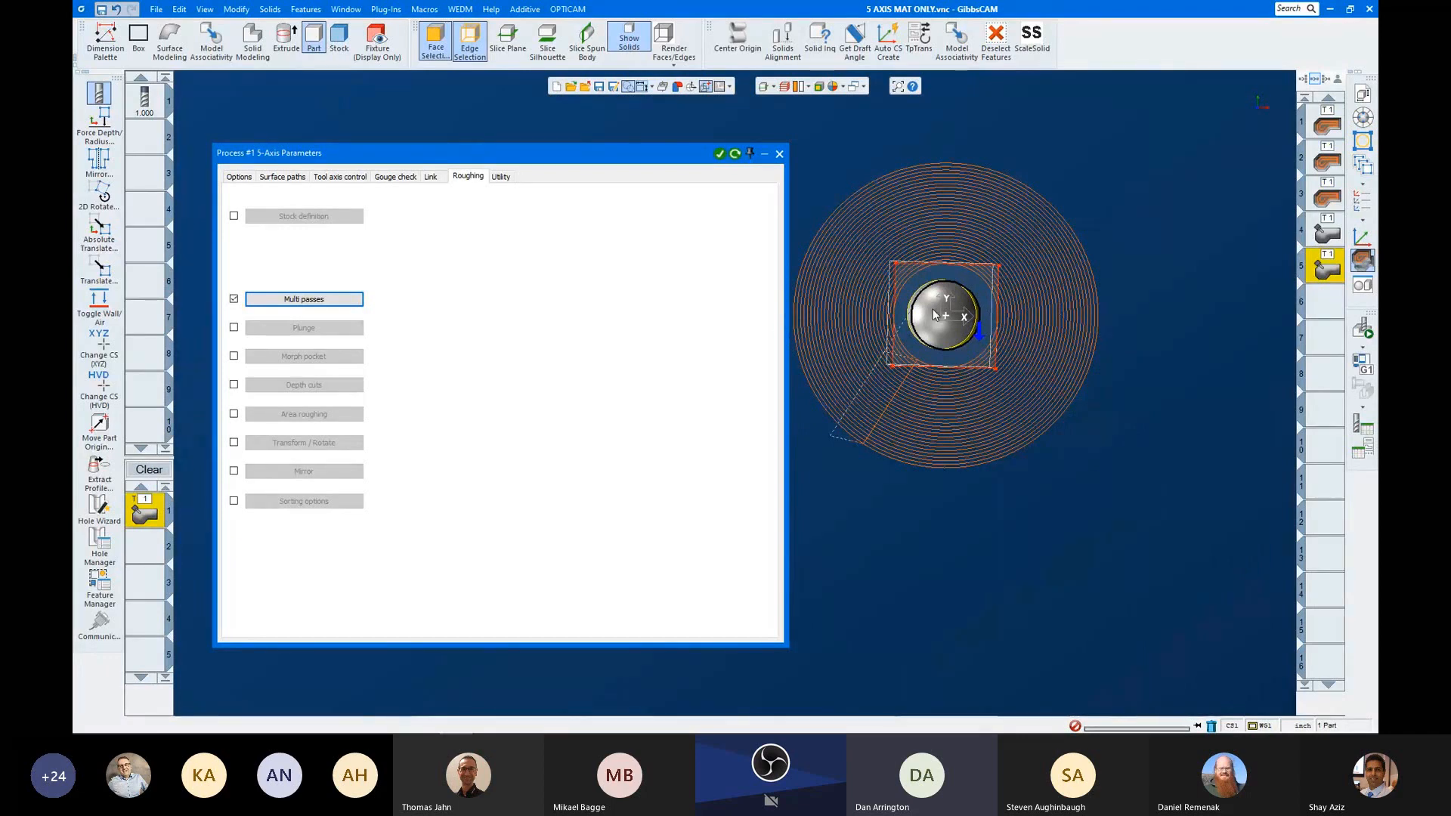
pyautogui.moveTo(990, 294); pyautogui.dragTo(1013, 238, button='middle')
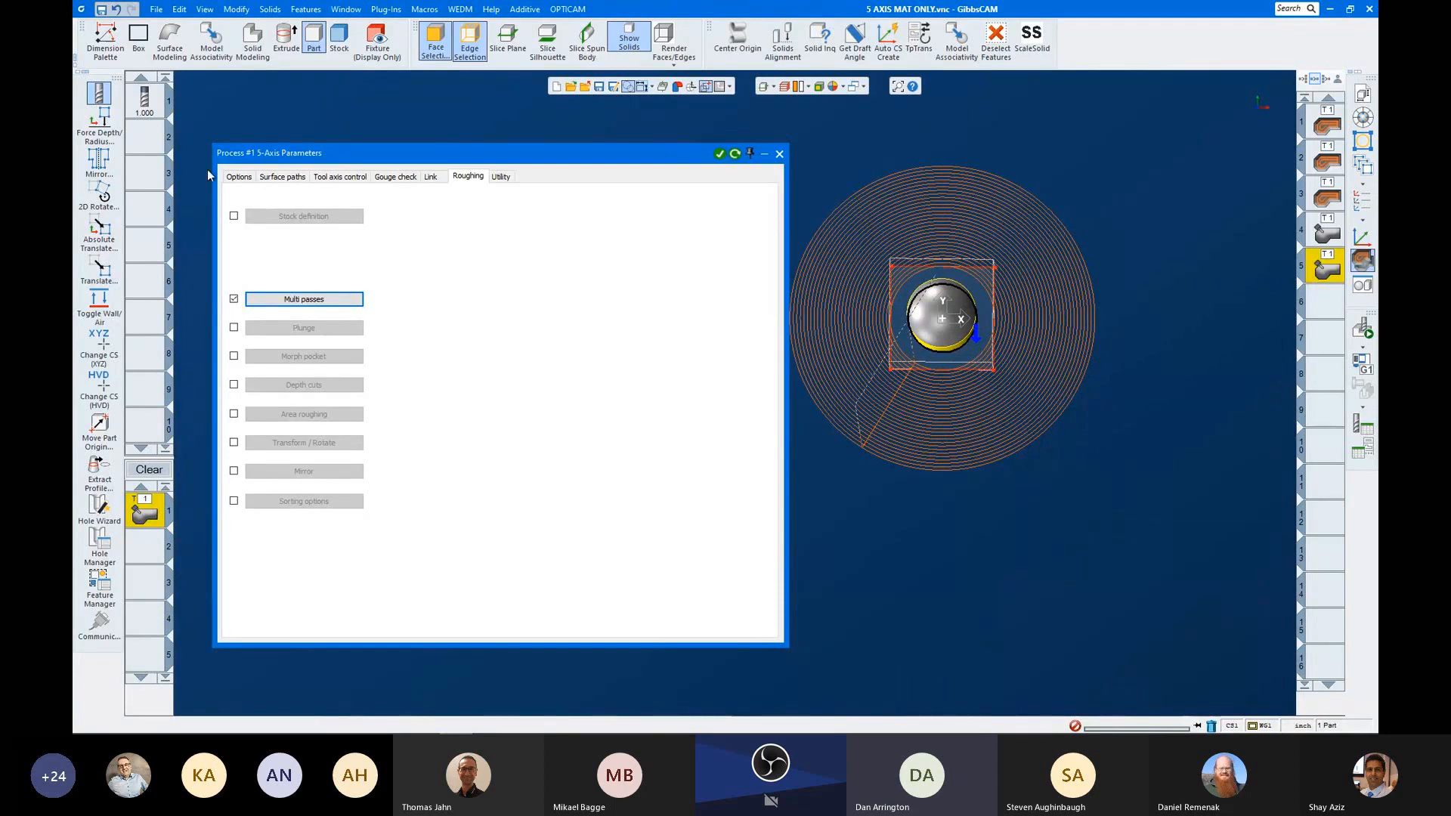
# Step: Compare the Material Only option in the general settings of the fifth and fourth operations, and close the parameters
pyautogui.click(238, 176)
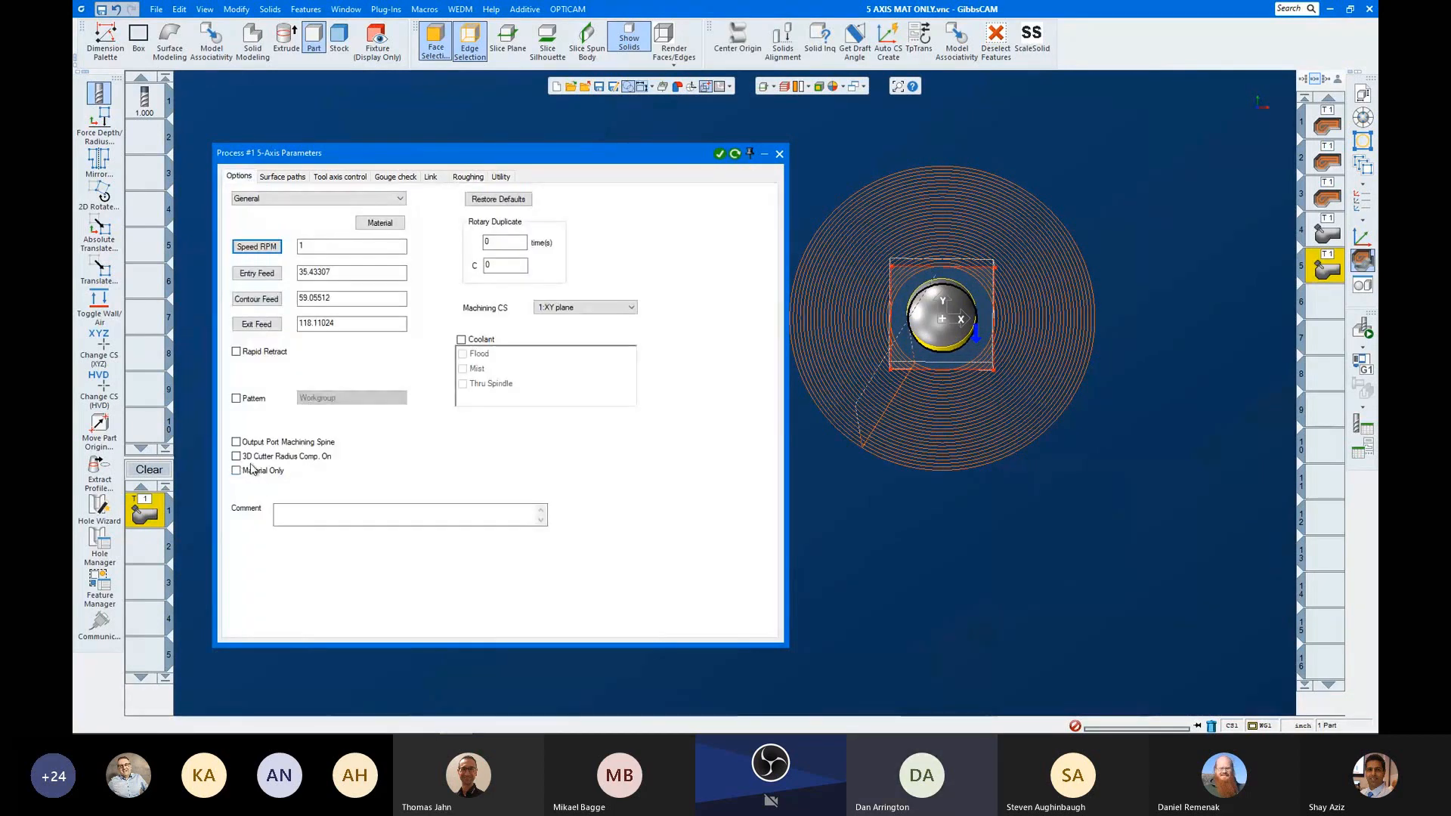
pyautogui.click(778, 154)
pyautogui.click(1315, 224)
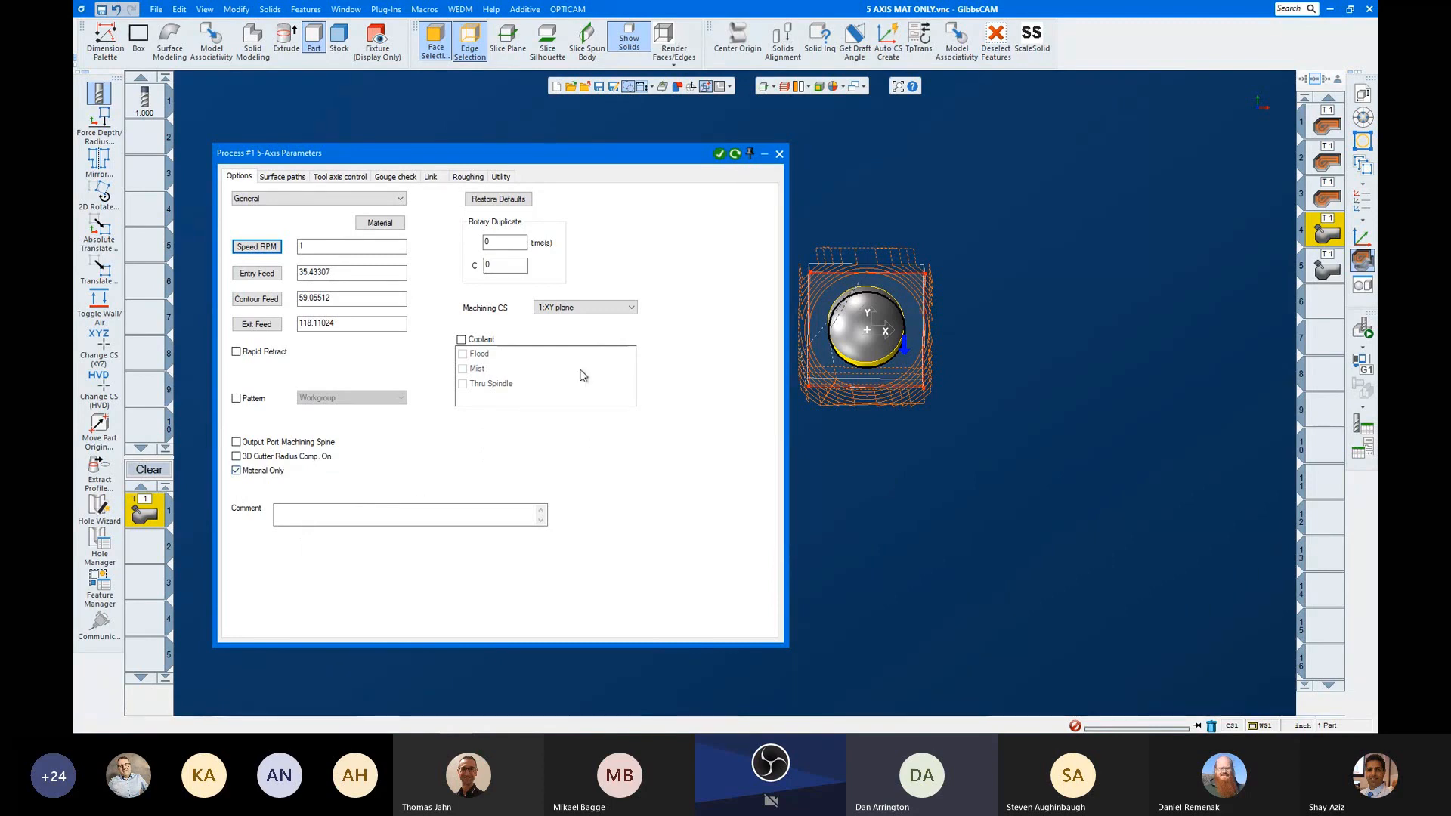
pyautogui.click(780, 154)
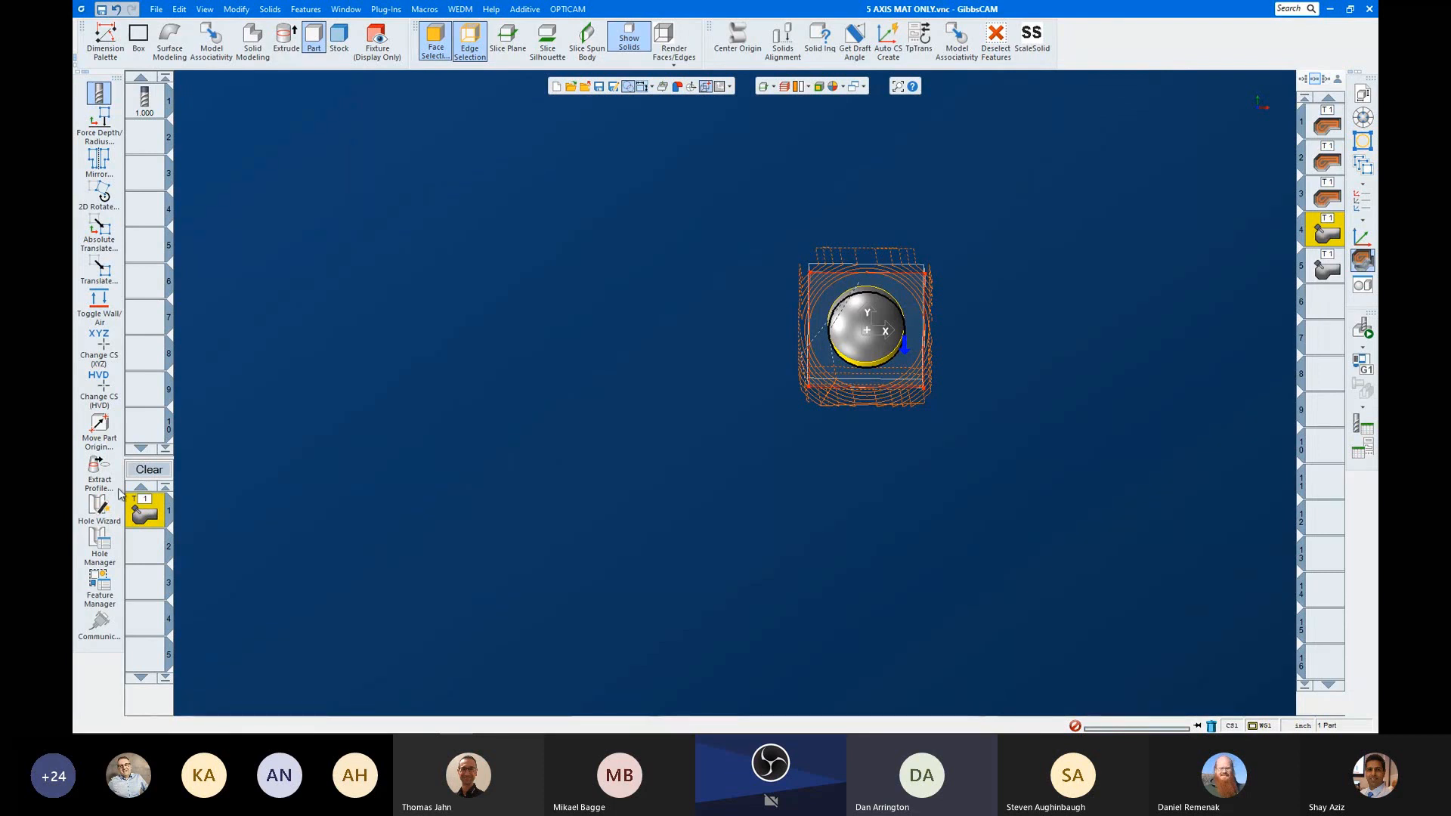
# Step: Reopen the fourth operation's process parameters and base the surface path calculation on Swarf machining
pyautogui.doubleClick(159, 516)
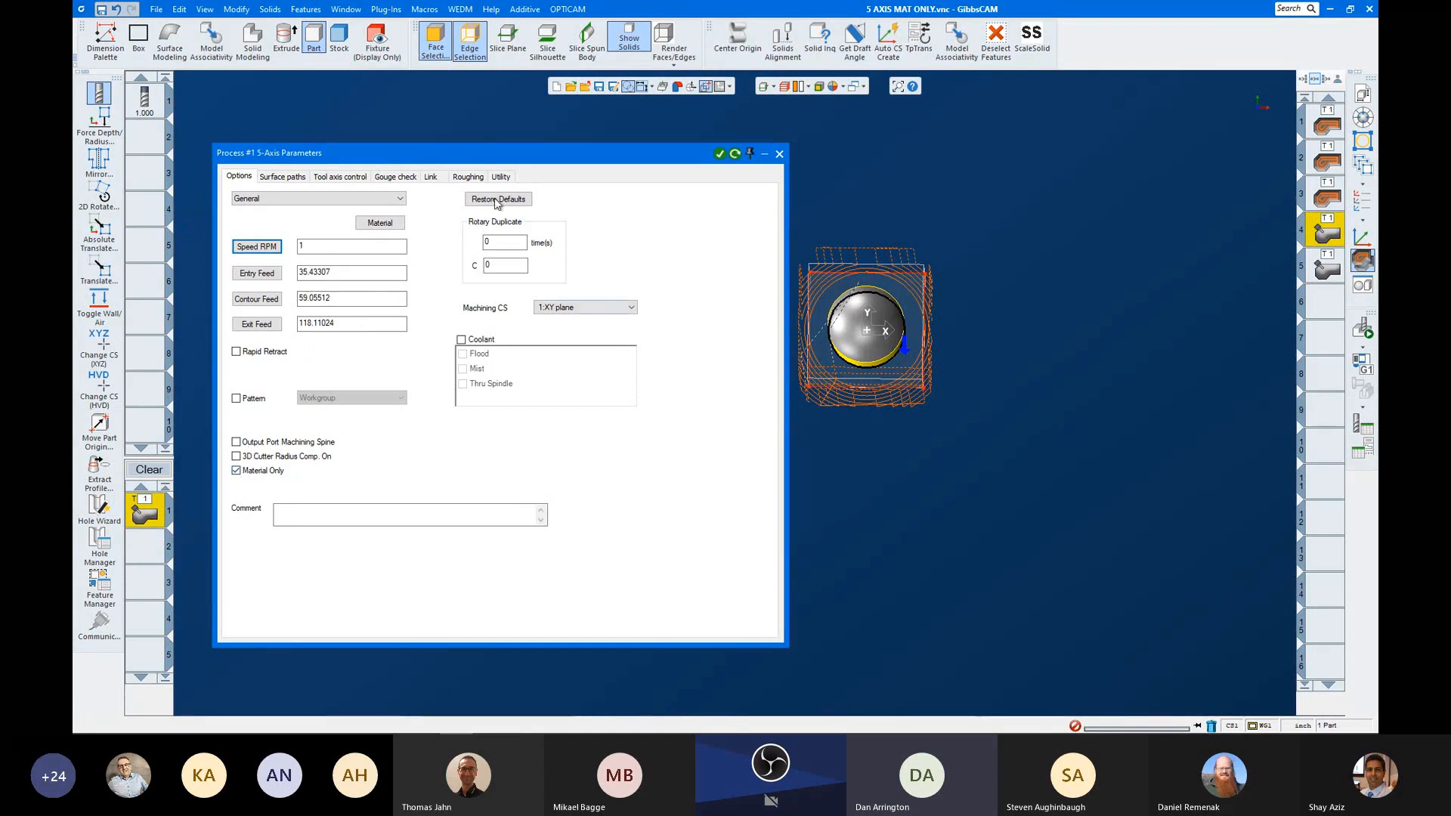
pyautogui.click(295, 178)
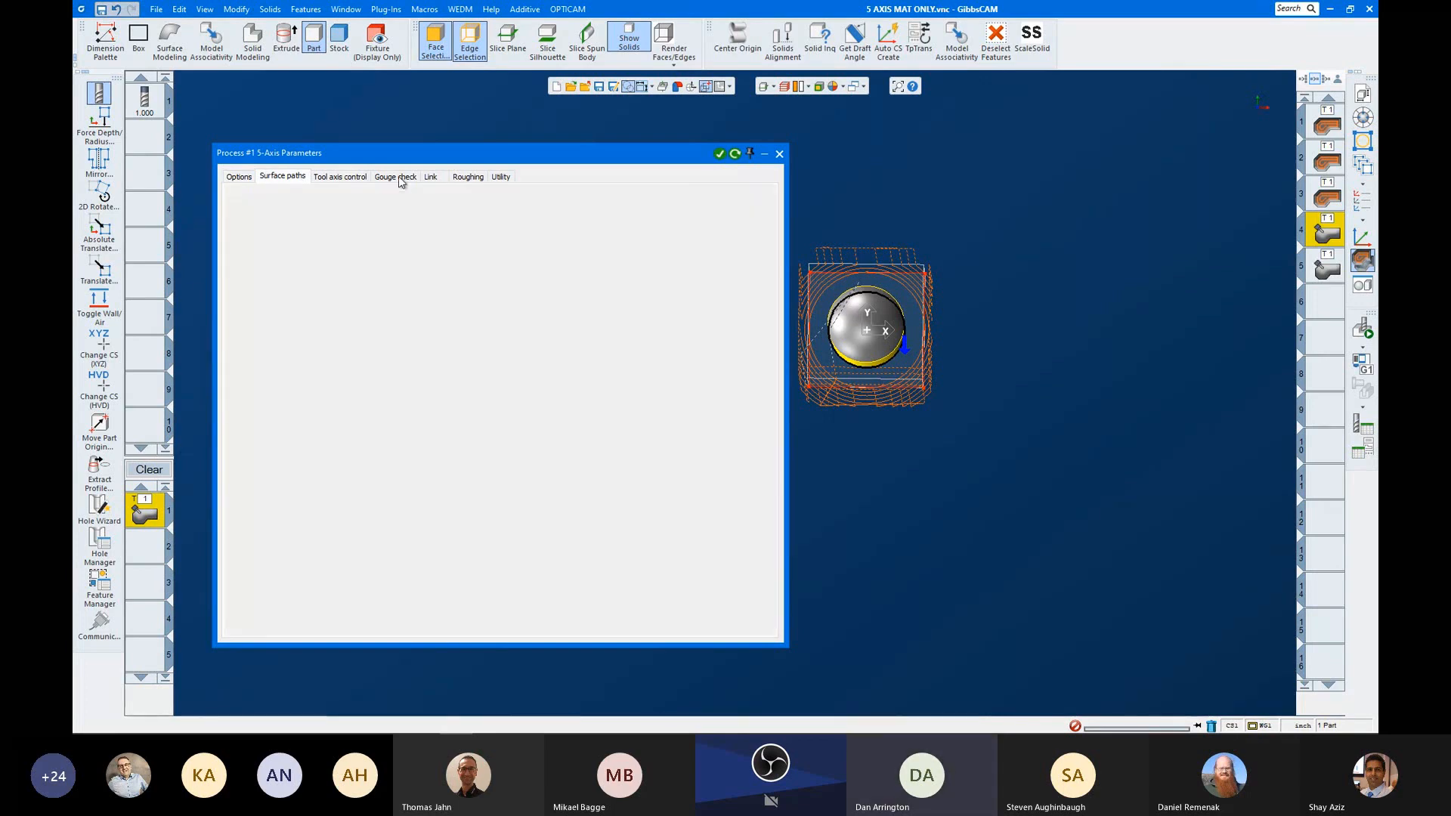
pyautogui.click(404, 218)
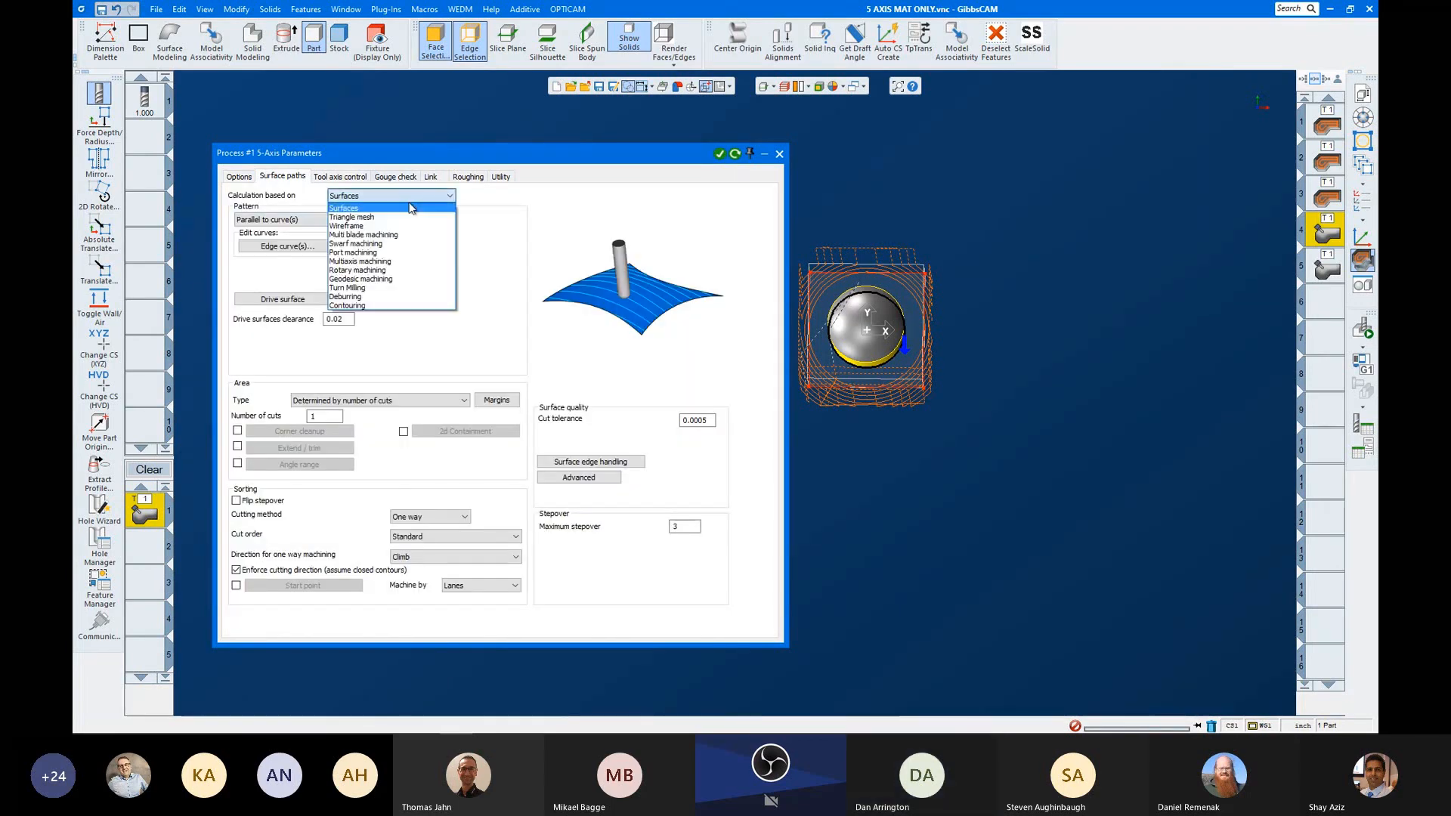
pyautogui.click(380, 244)
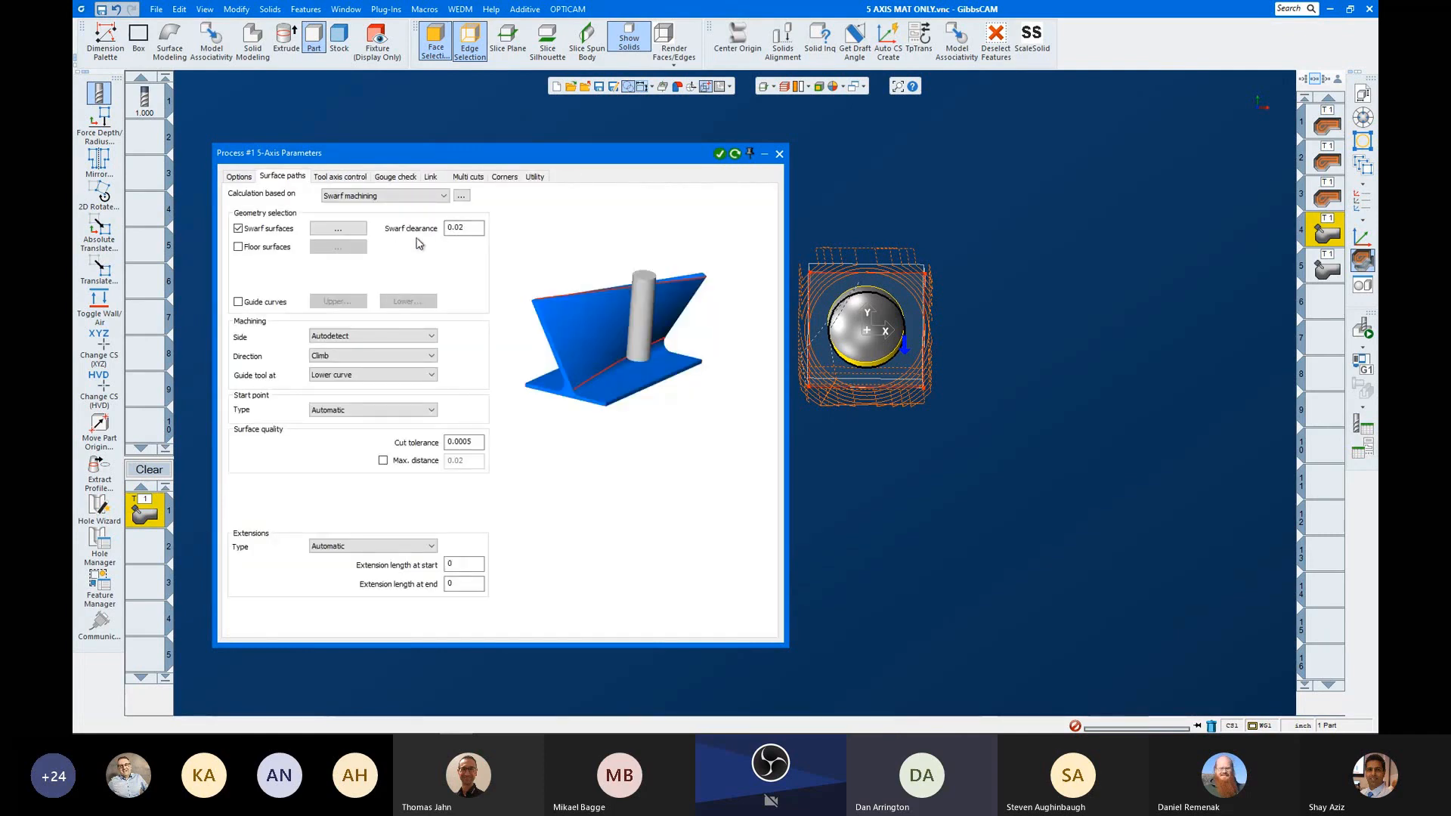
# Step: Look through the swarf process's multi cuts, corners, utility, link and gouge check settings, and check its Material Only option
pyautogui.click(470, 178)
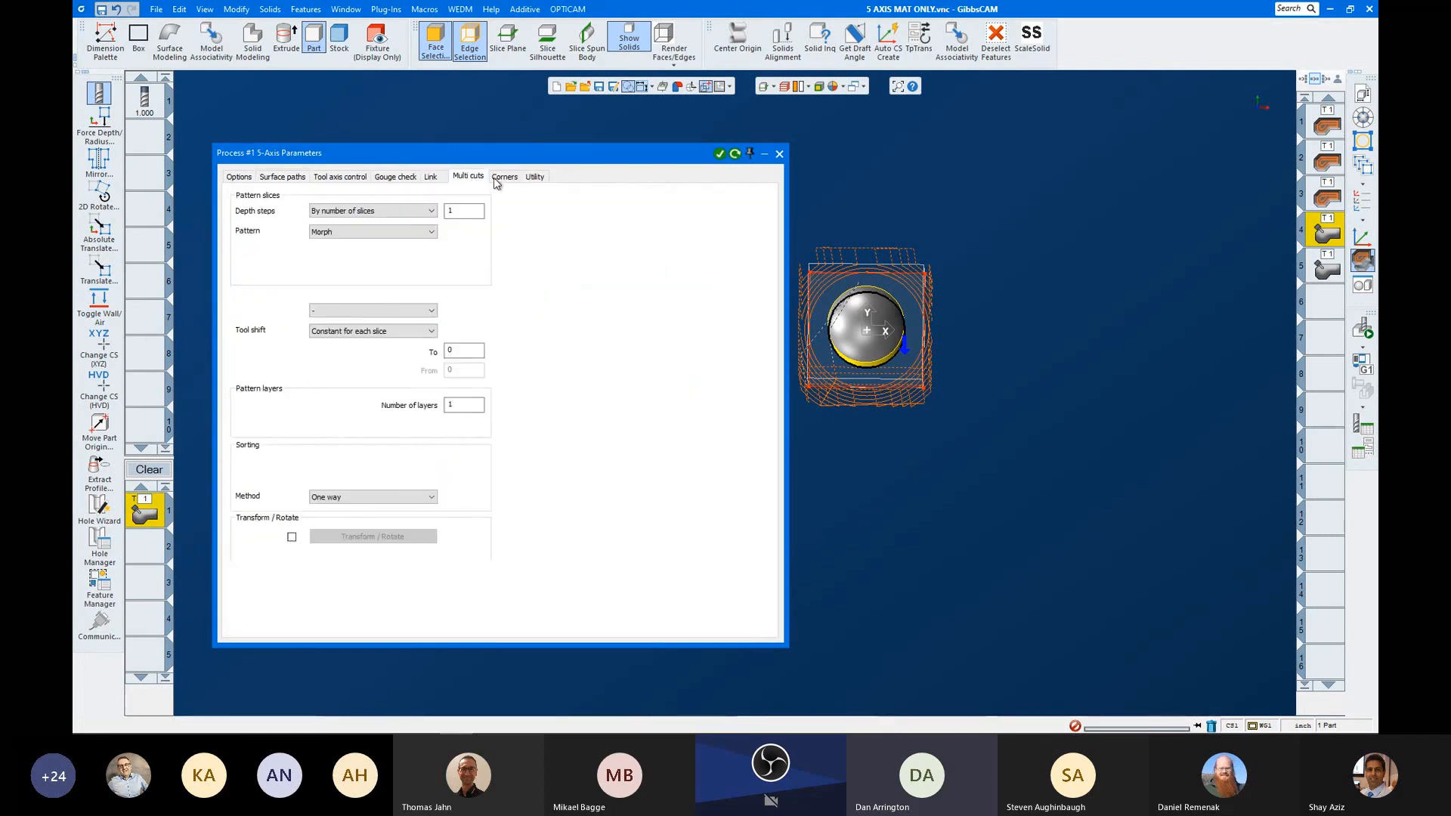
pyautogui.click(502, 178)
pyautogui.click(538, 176)
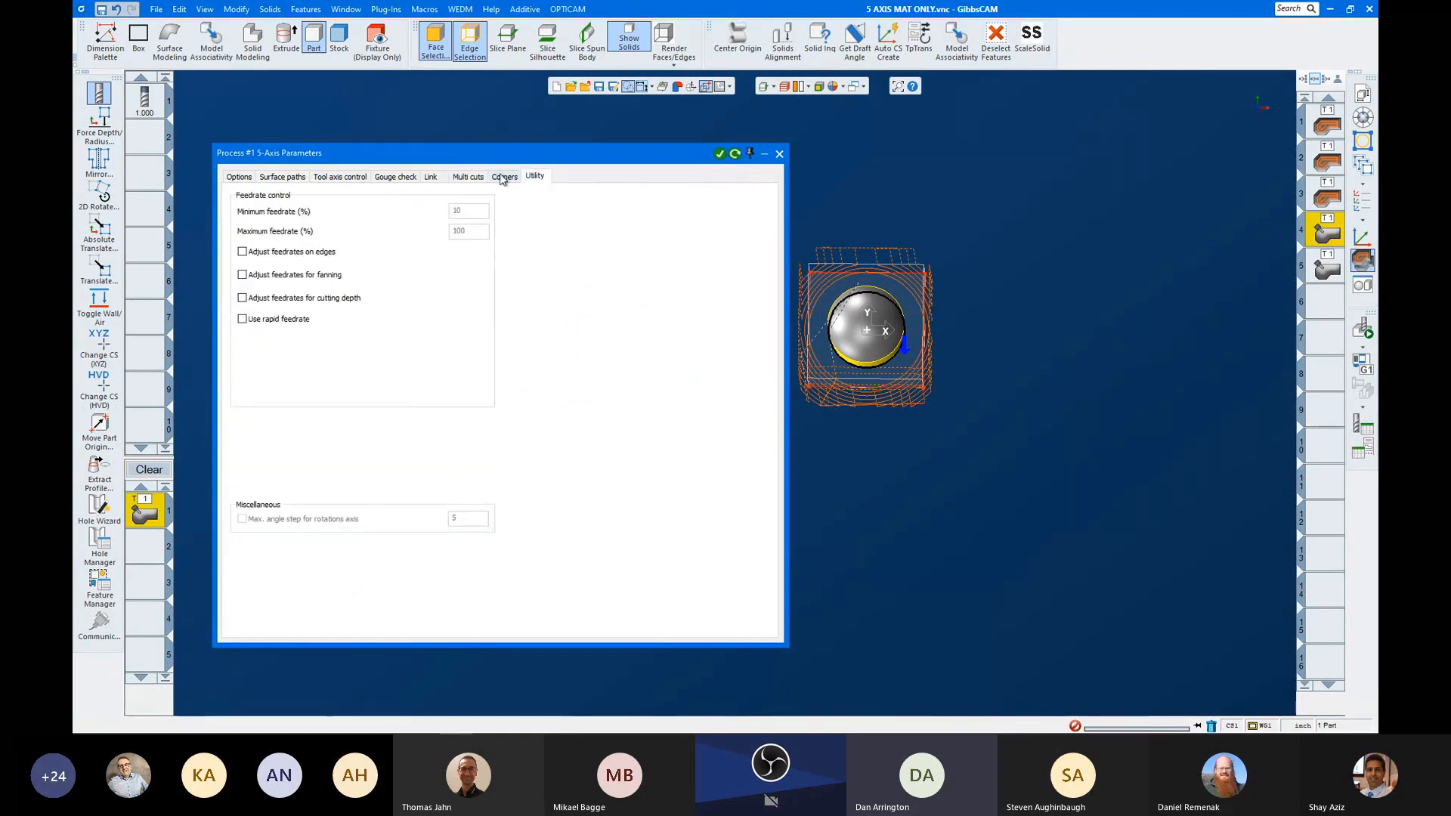
pyautogui.click(503, 177)
pyautogui.click(469, 178)
pyautogui.click(430, 177)
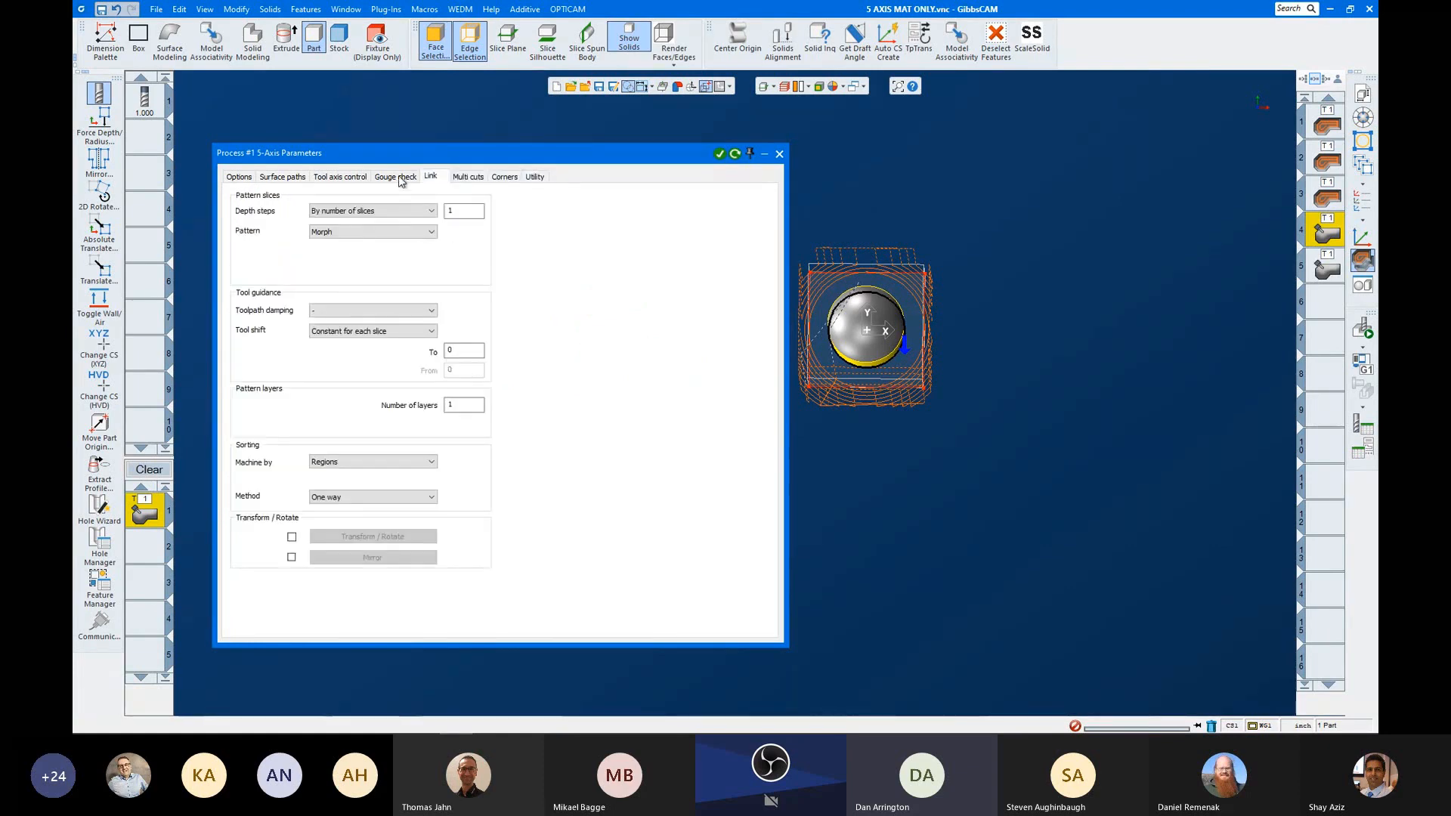
pyautogui.click(400, 180)
pyautogui.click(244, 178)
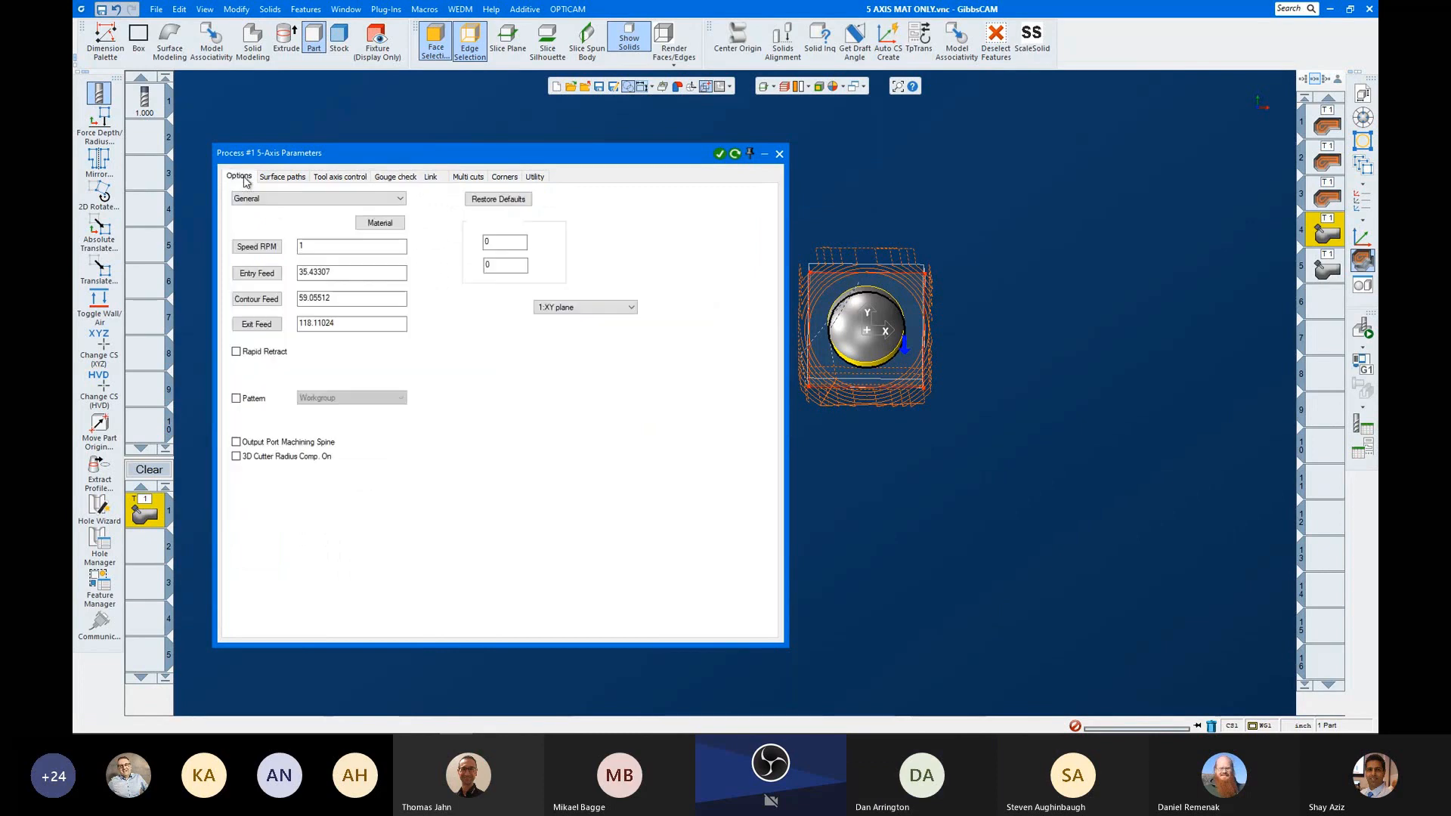
pyautogui.click(235, 471)
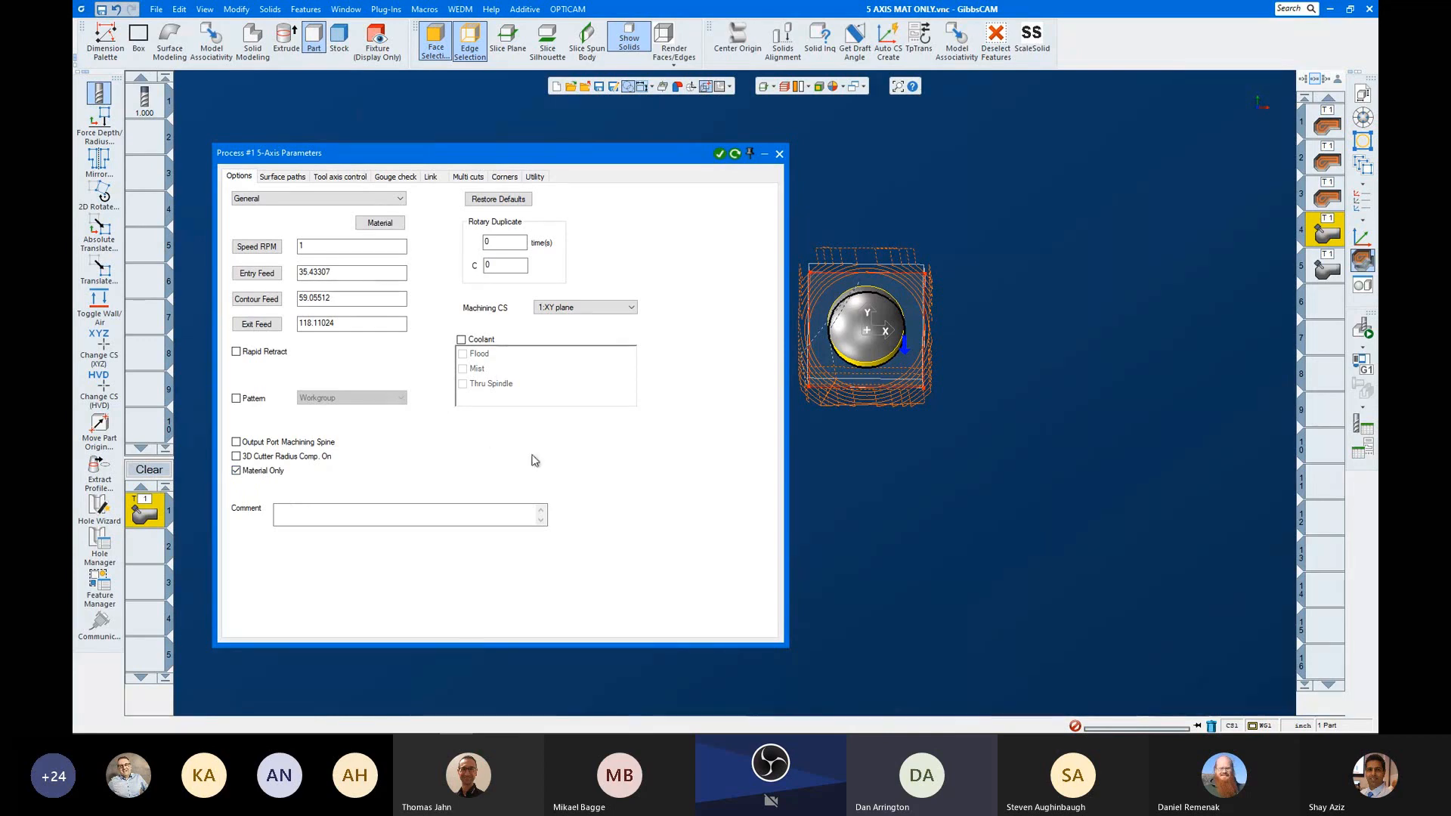
# Step: Change the surface path calculation basis back to Surfaces
pyautogui.click(276, 177)
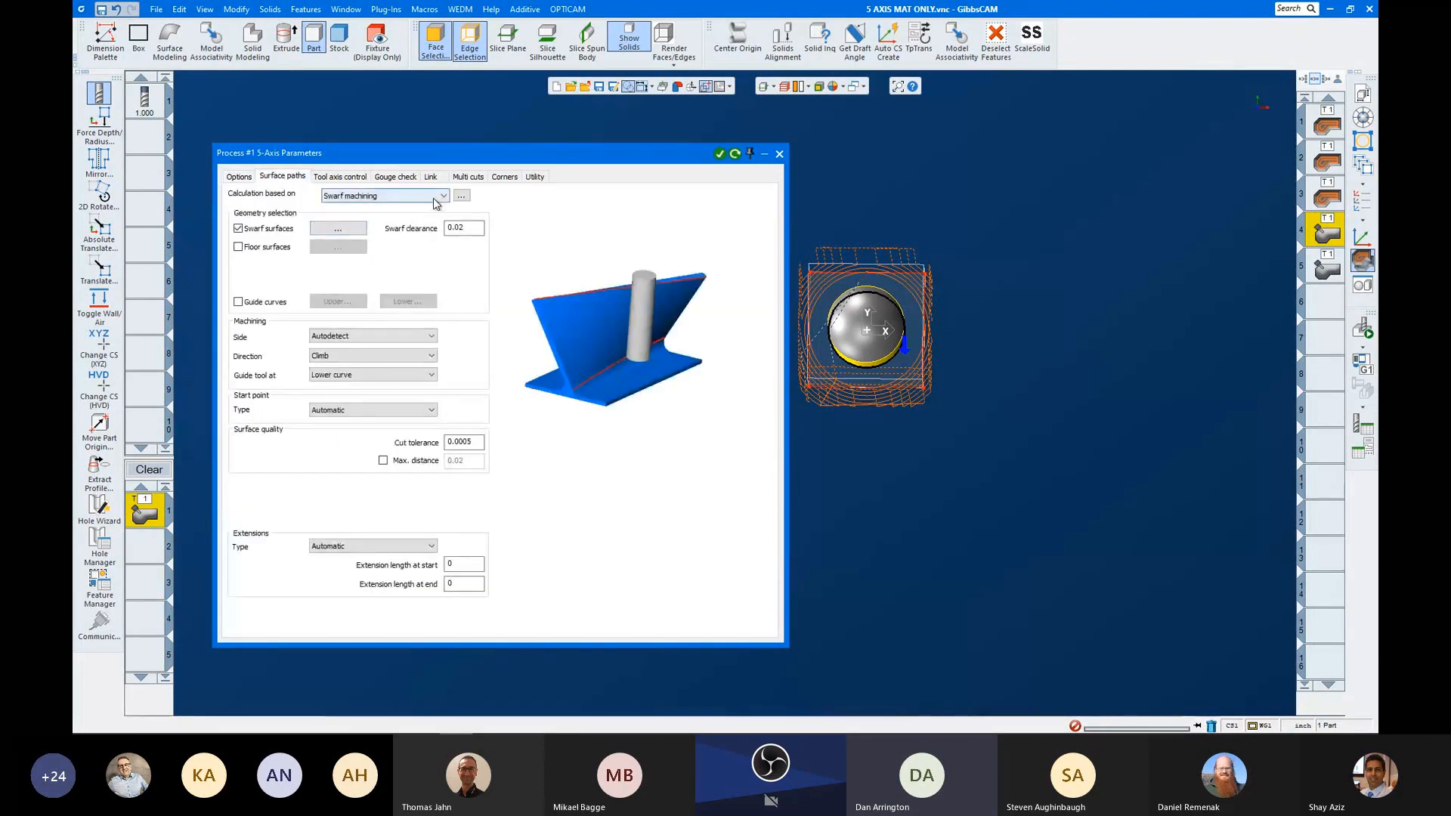
pyautogui.click(404, 196)
pyautogui.click(402, 208)
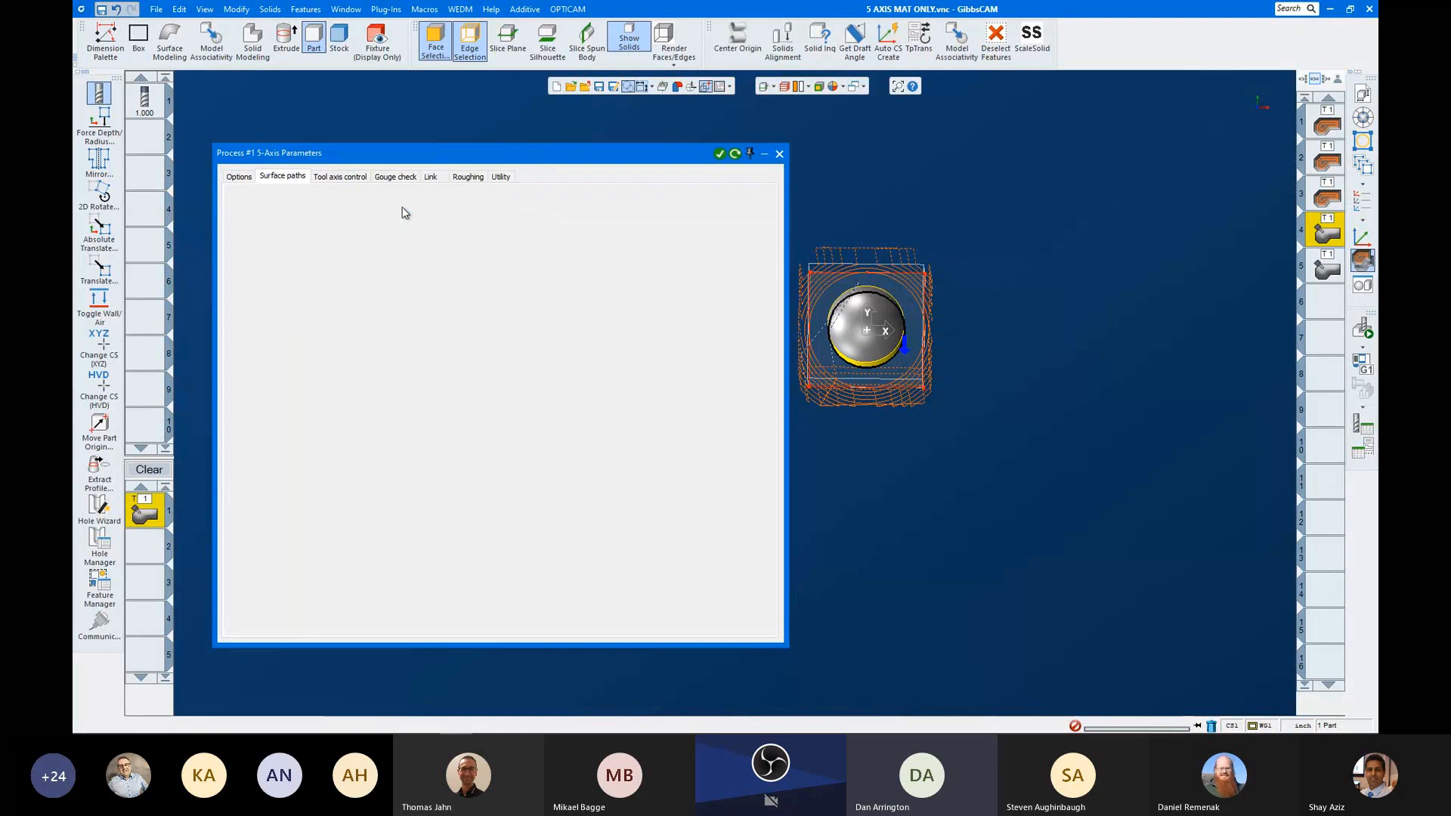
# Step: Review the available surface patterns and the gouge check, link, roughing, utility and surface path settings of the Surfaces-based process
pyautogui.click(390, 219)
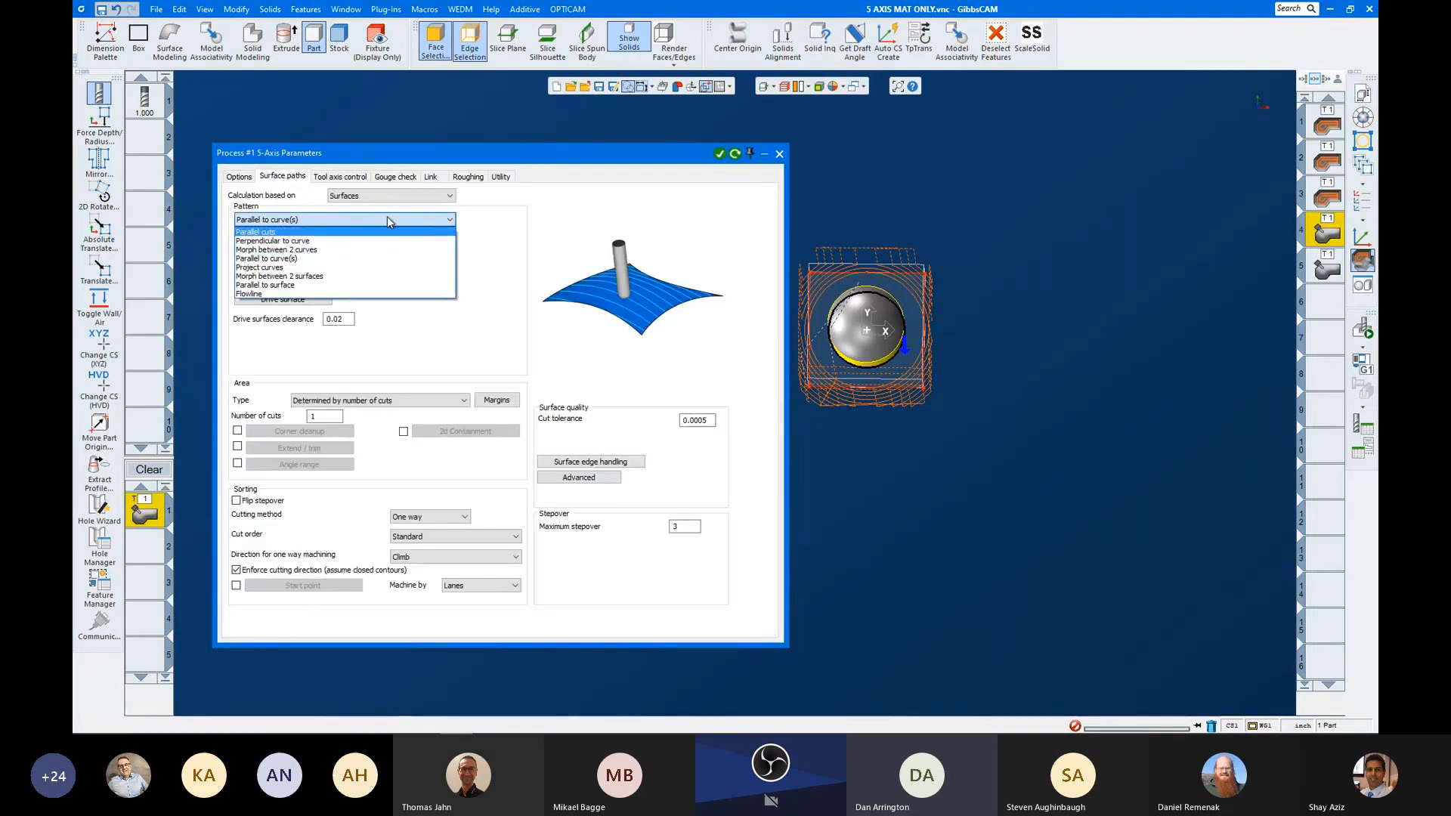
pyautogui.click(387, 217)
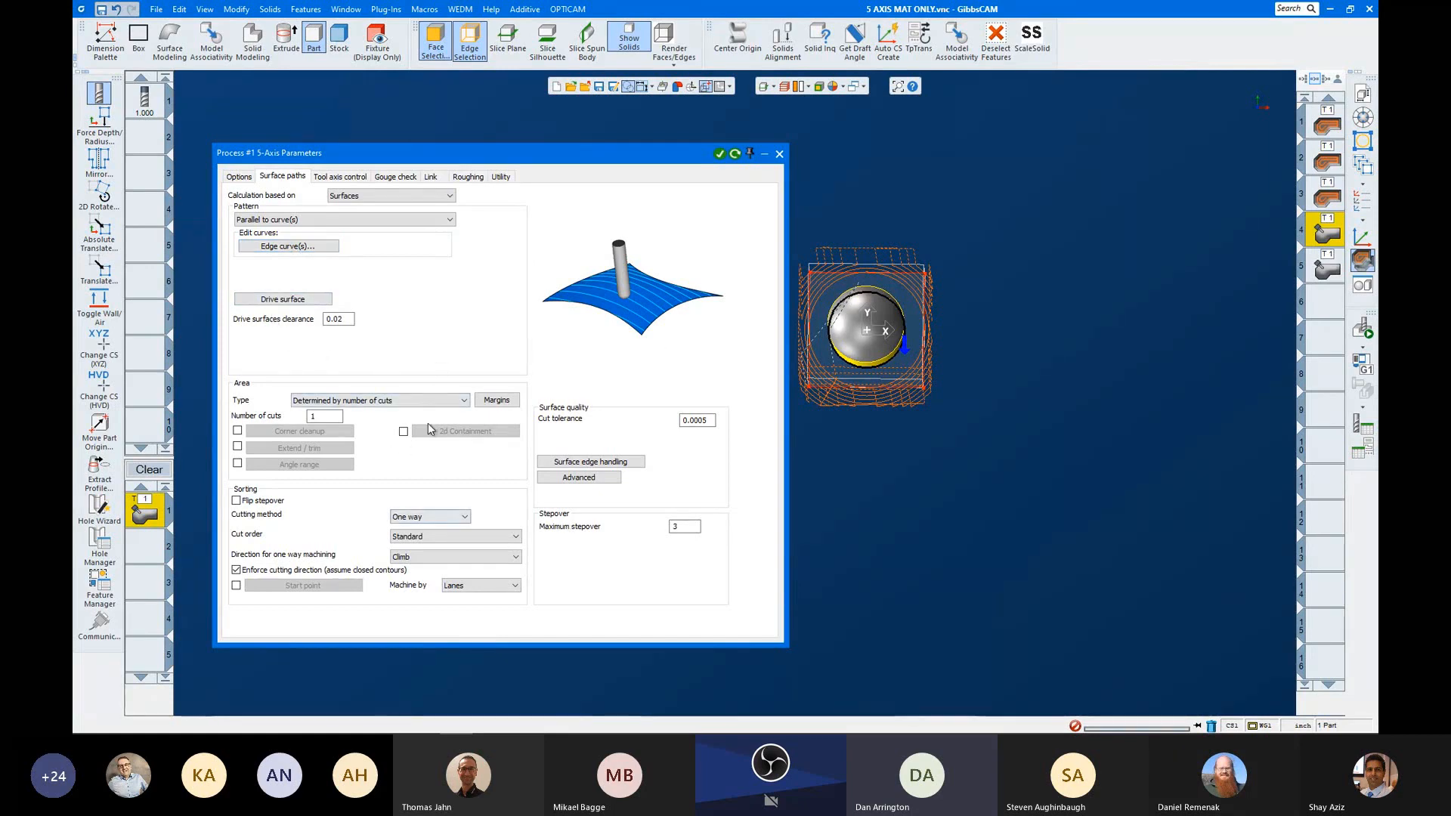
pyautogui.click(348, 178)
pyautogui.click(396, 177)
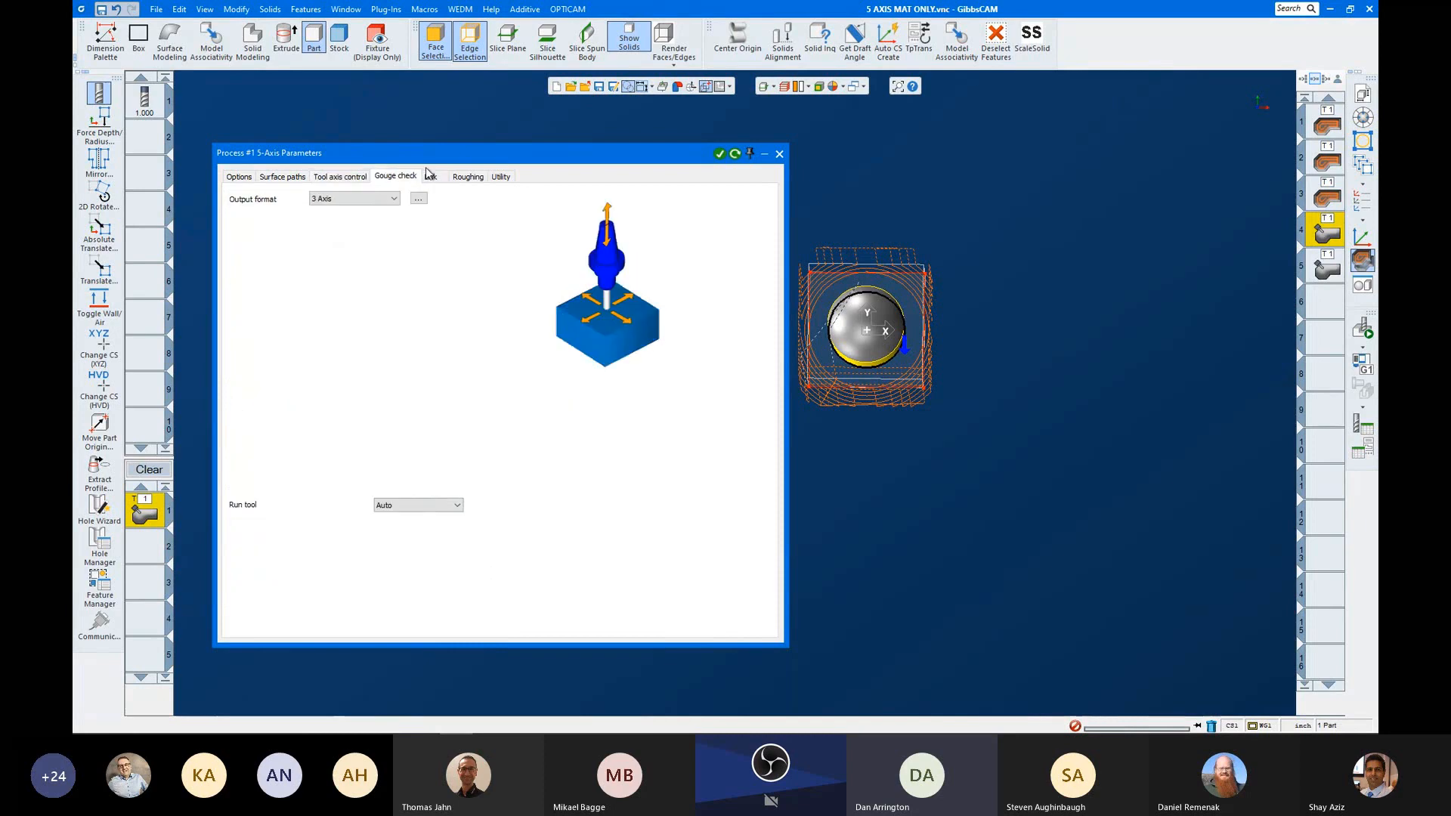
pyautogui.click(431, 177)
pyautogui.click(469, 177)
pyautogui.click(501, 176)
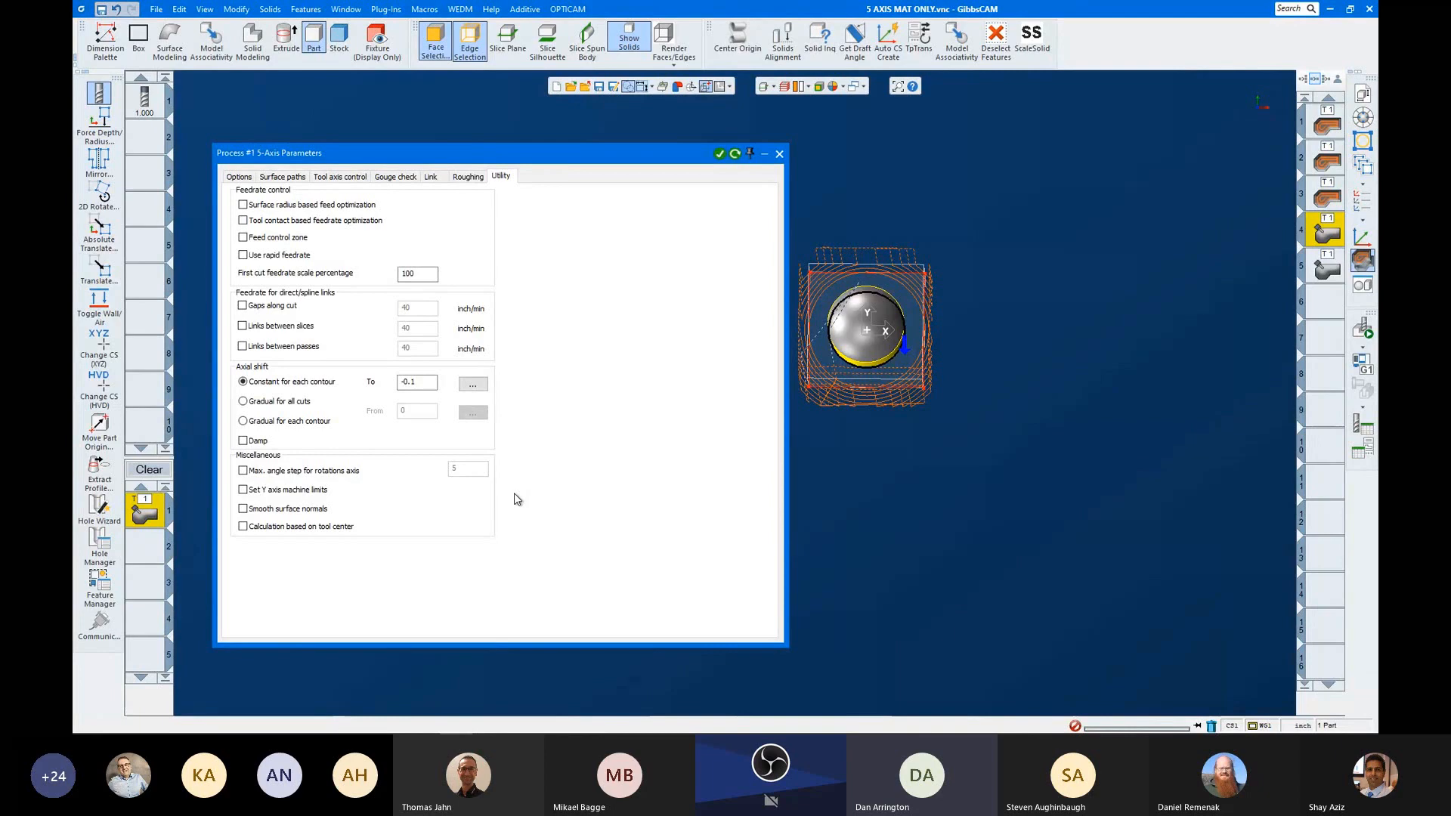
pyautogui.click(297, 178)
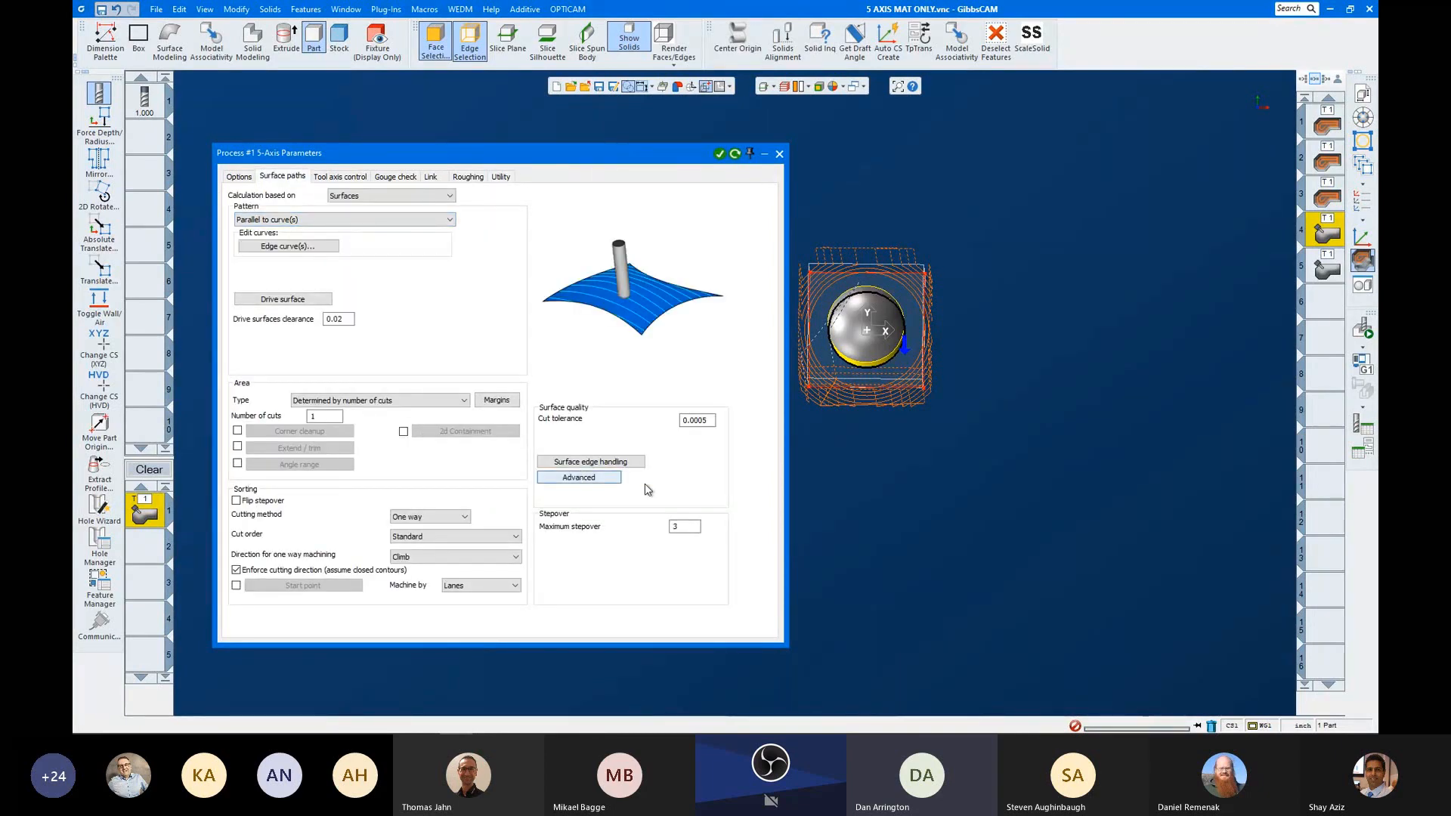
# Step: Turn off Material Only, check the roughing stock definition without selecting a stock surface, and close the process parameters
pyautogui.click(238, 177)
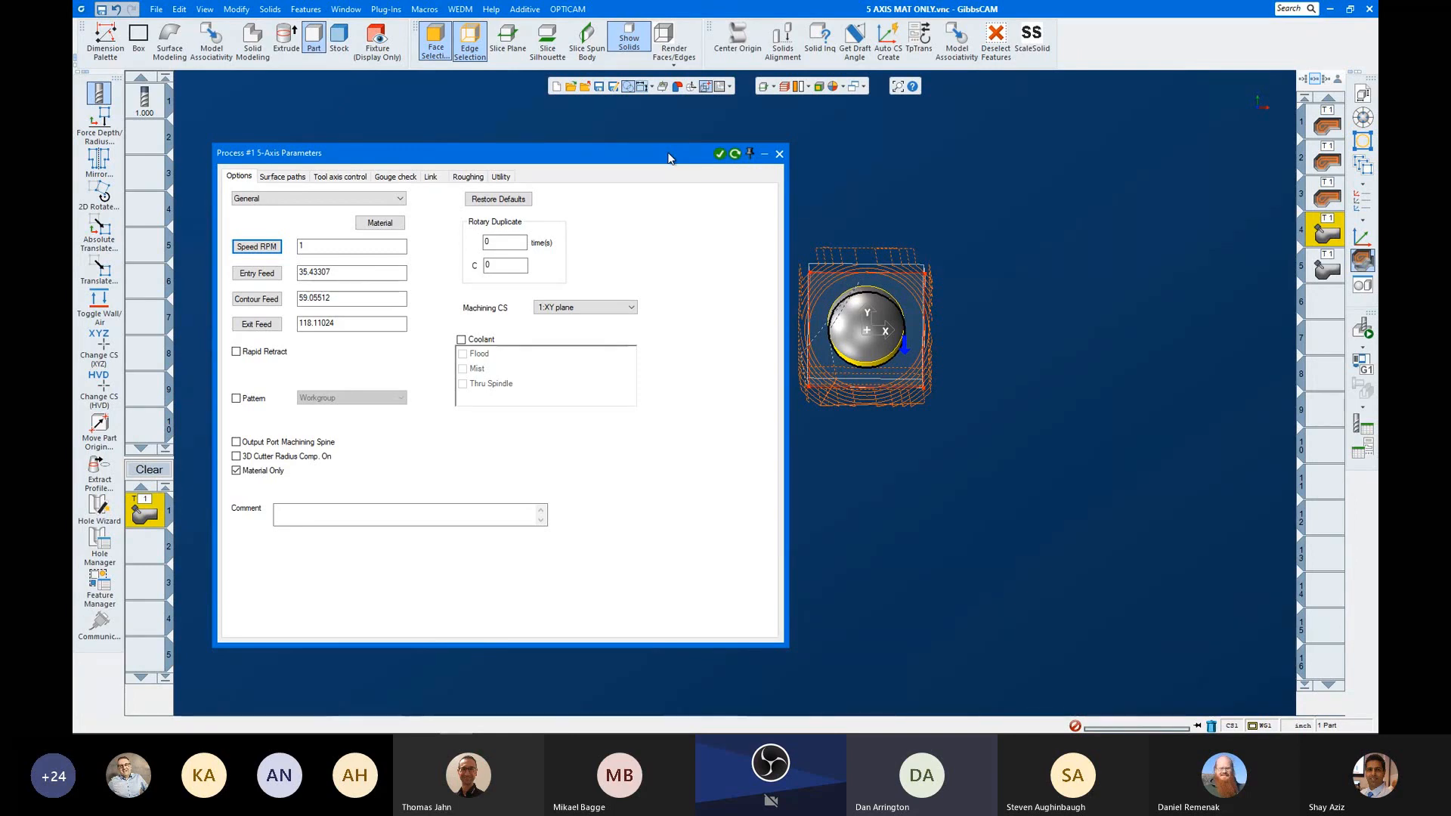
pyautogui.click(239, 470)
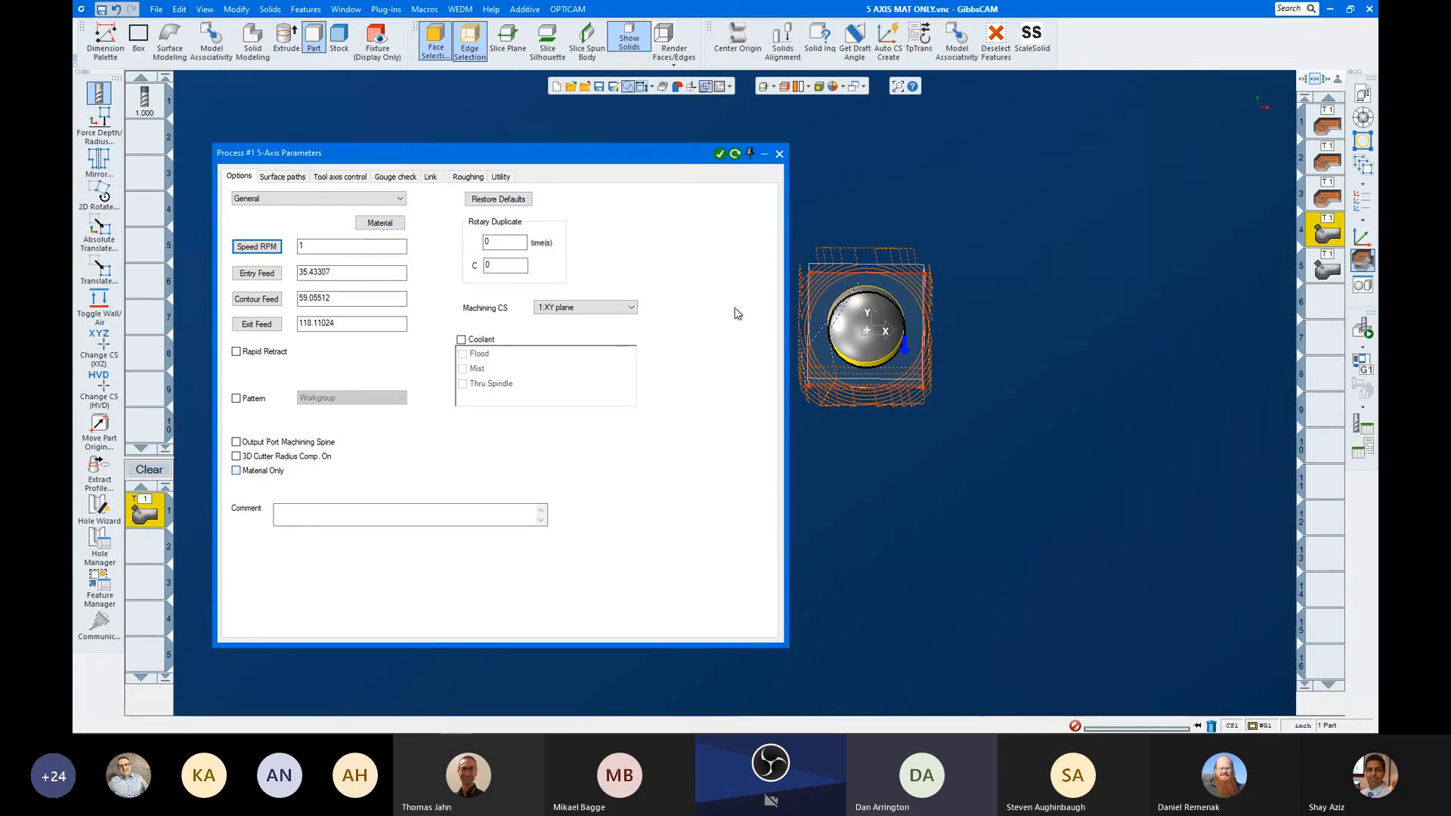
pyautogui.click(465, 177)
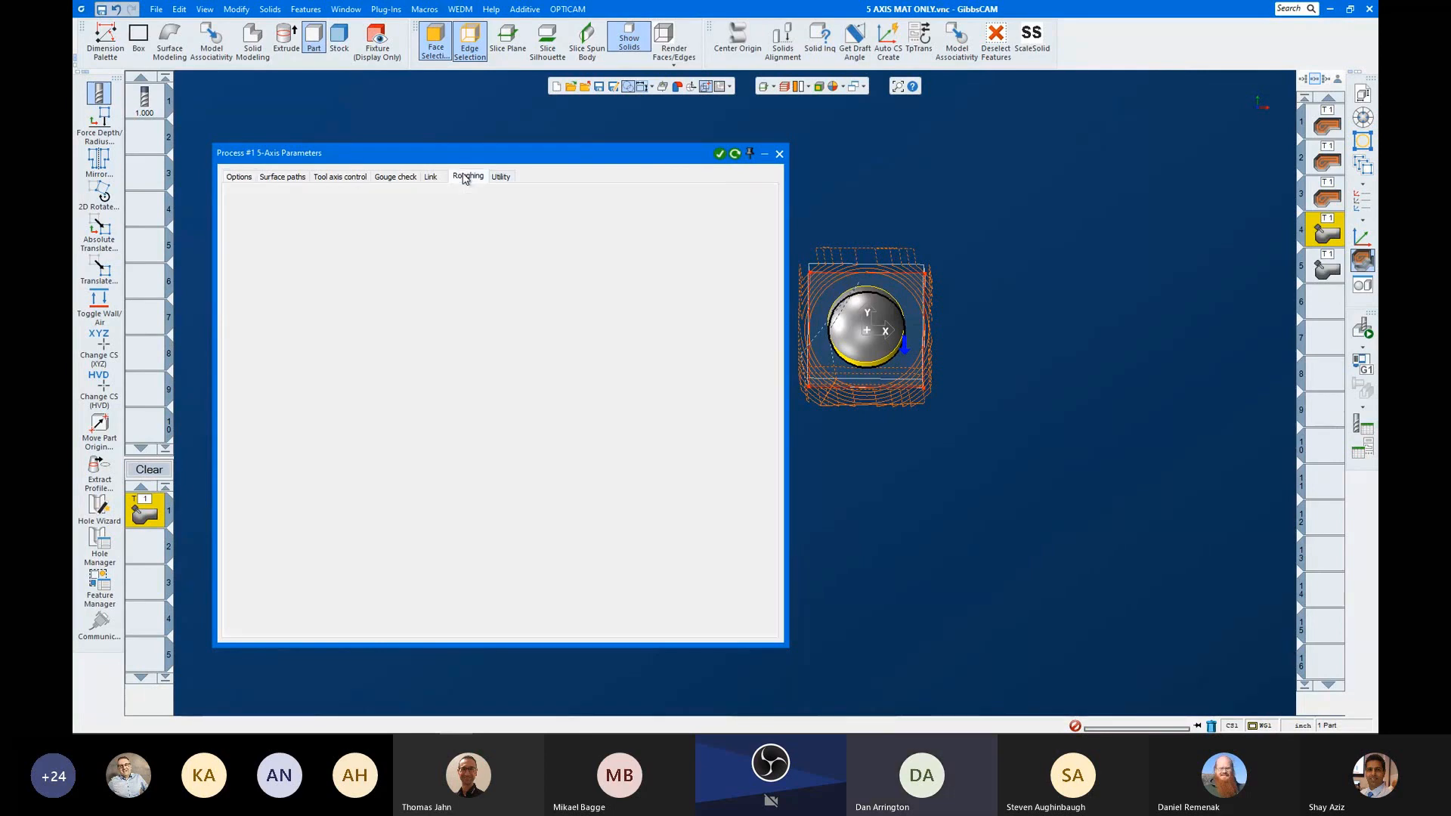
pyautogui.click(305, 217)
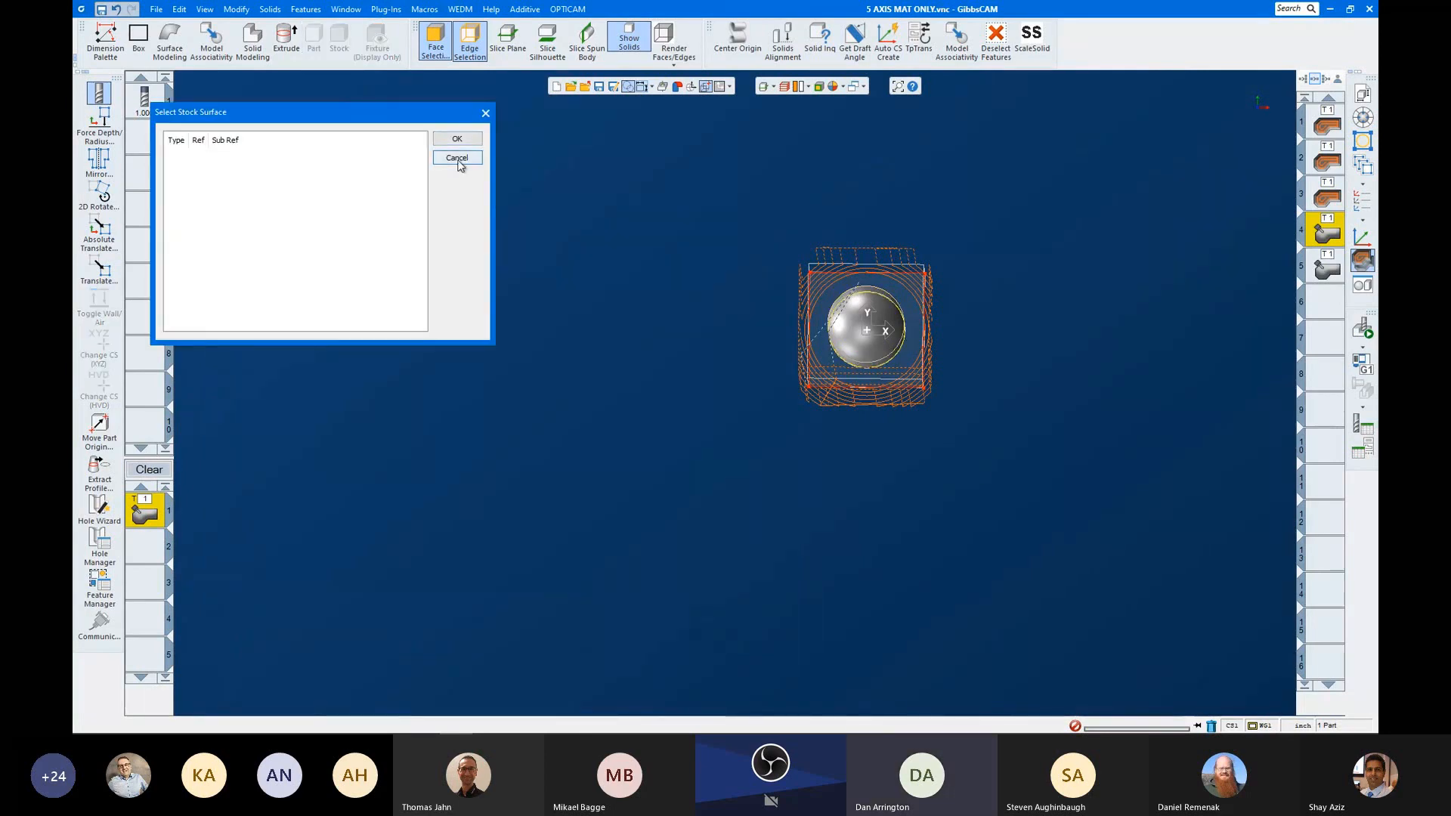
pyautogui.click(457, 158)
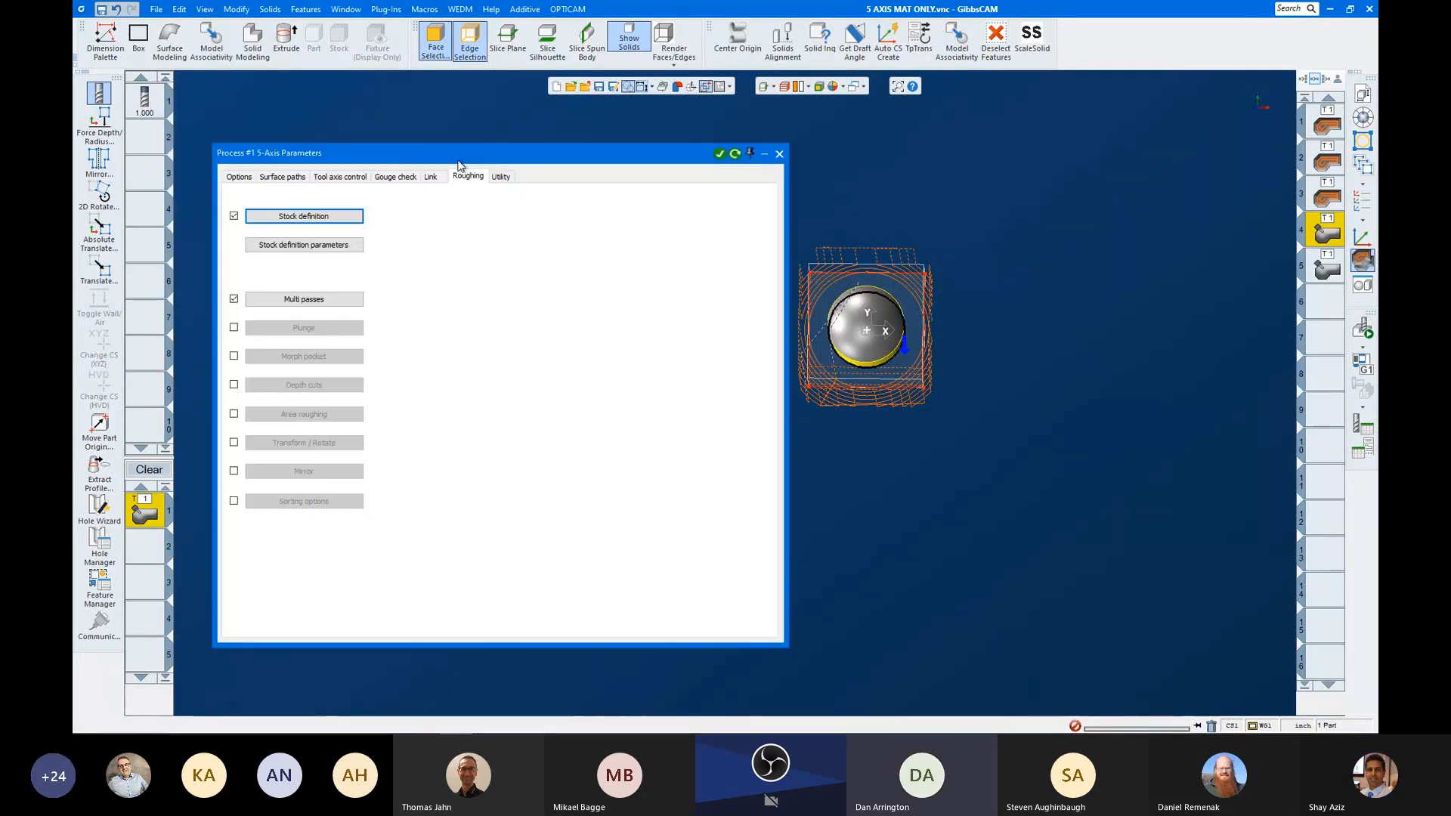
pyautogui.click(779, 154)
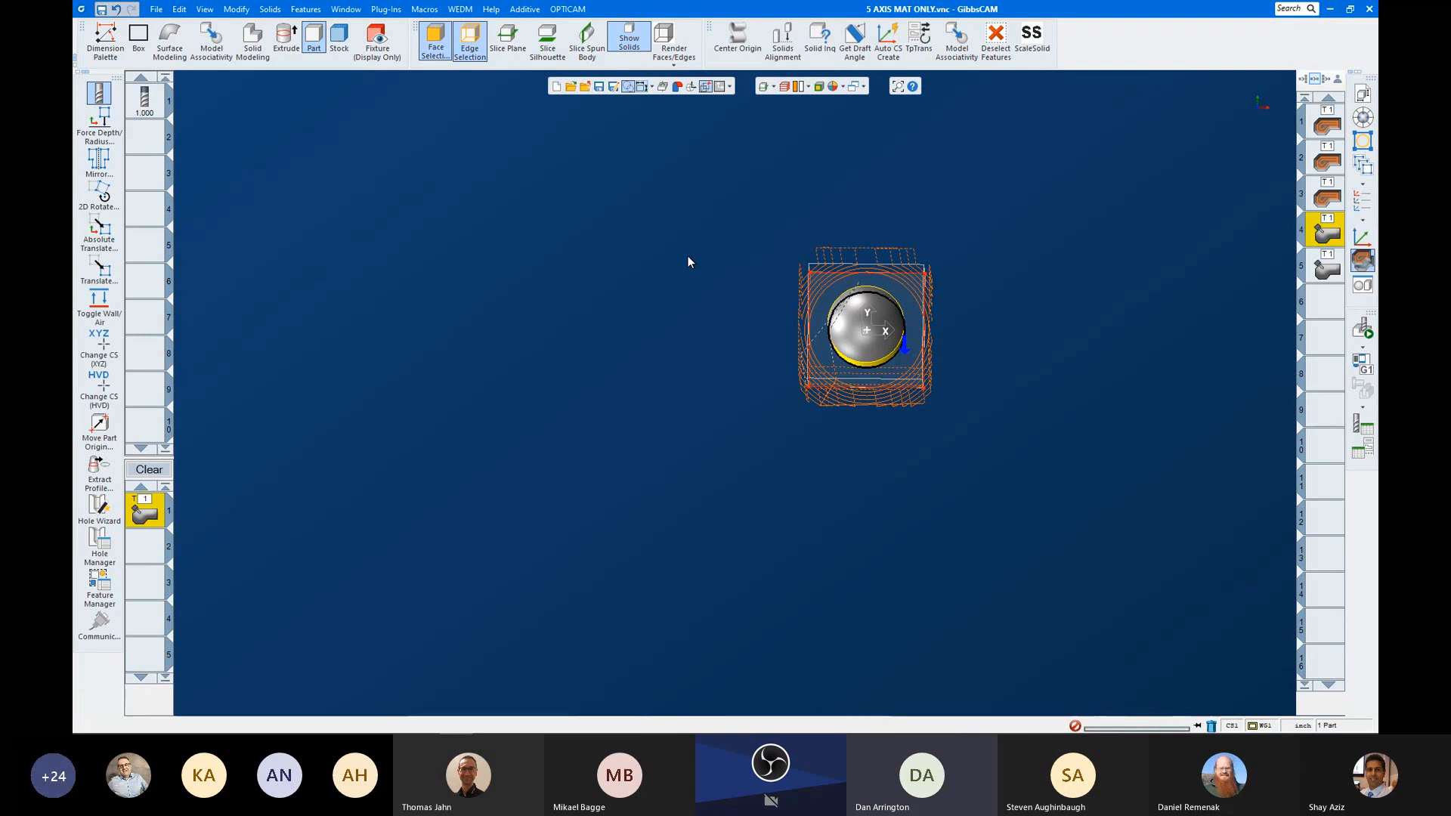
# Step: Close the 5 AXIS MAT ONLY part without saving the changes and exit the program
pyautogui.click(584, 89)
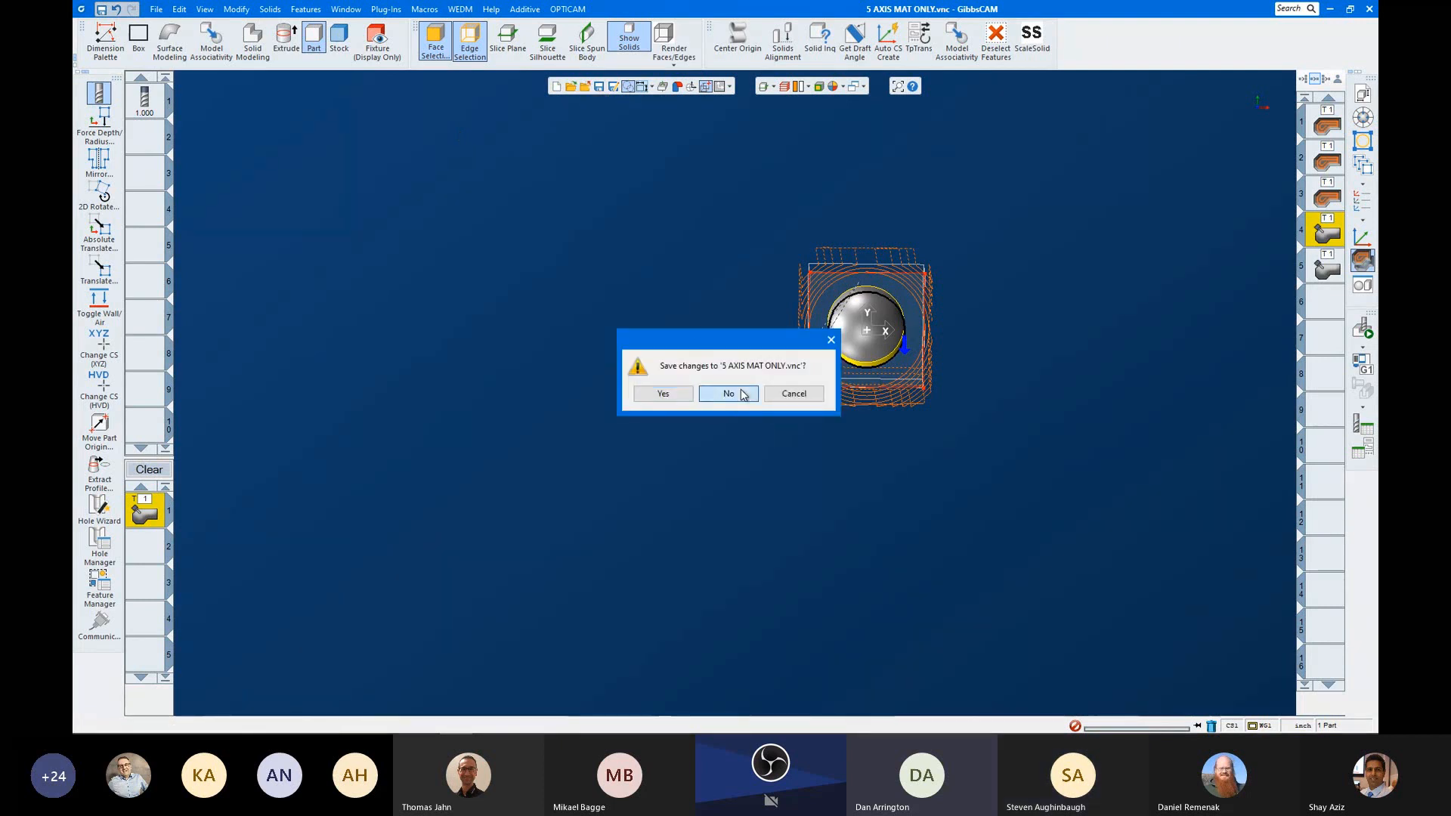
pyautogui.click(728, 393)
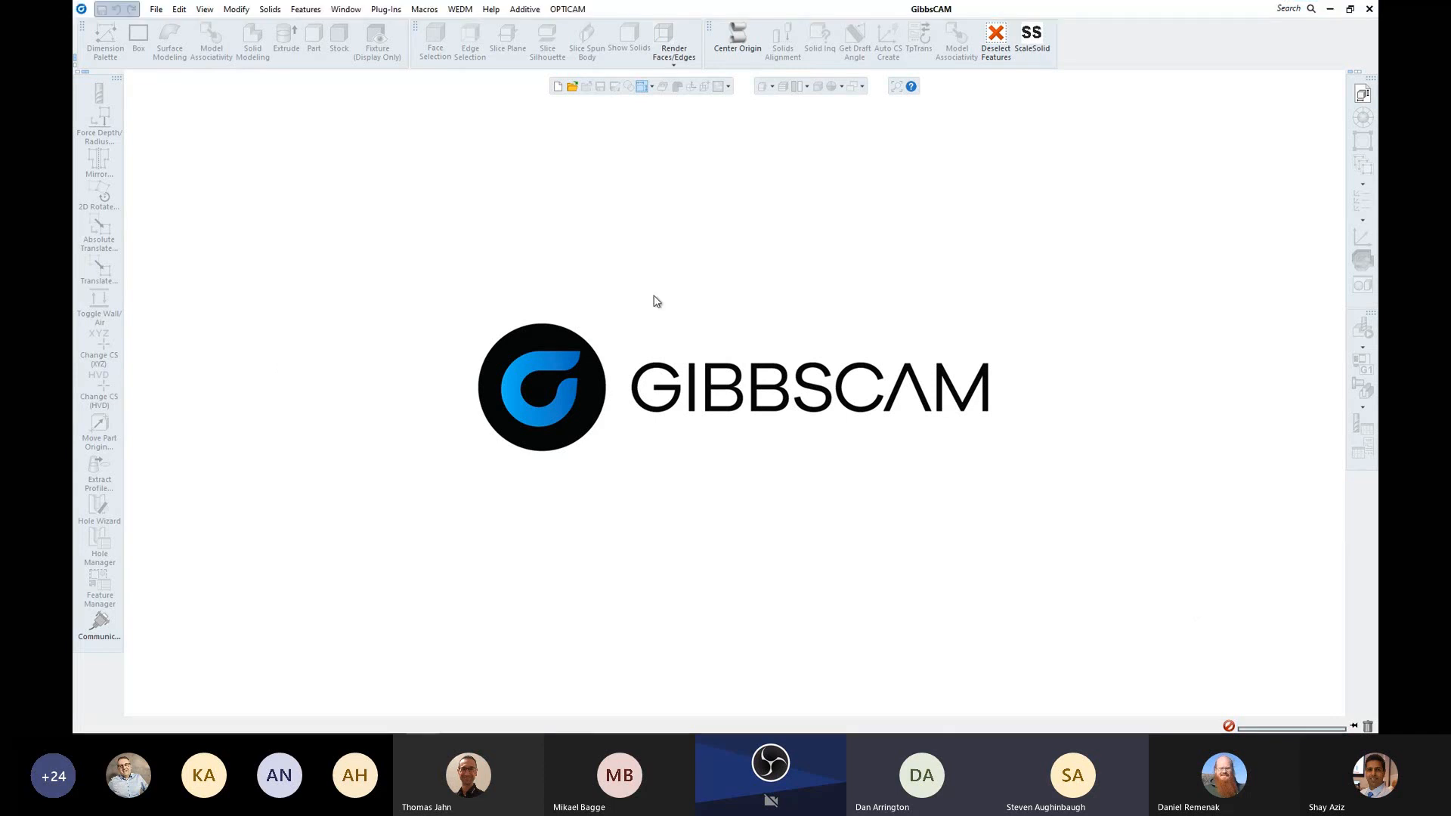
pyautogui.click(1090, 9)
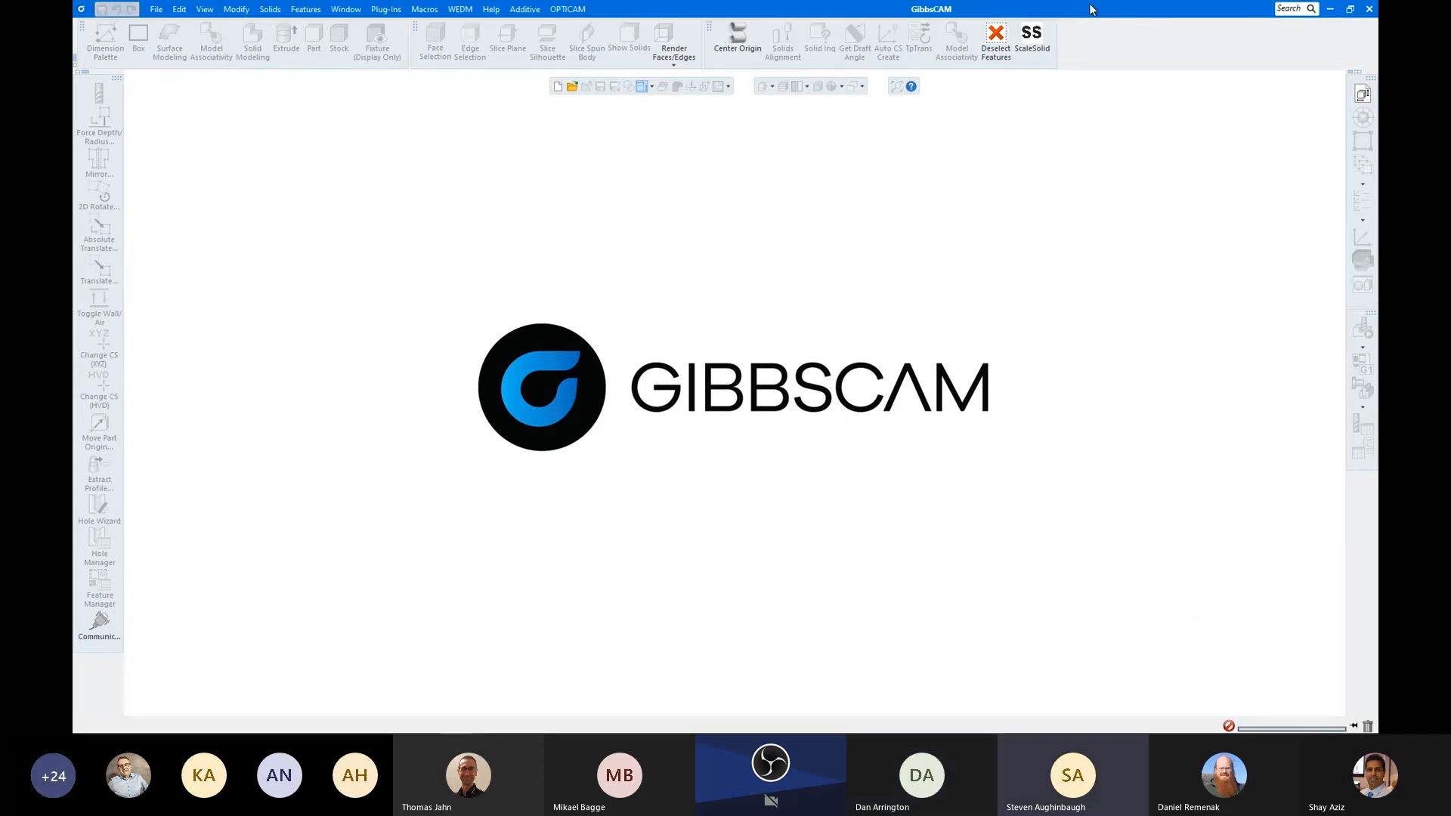
pyautogui.click(1368, 9)
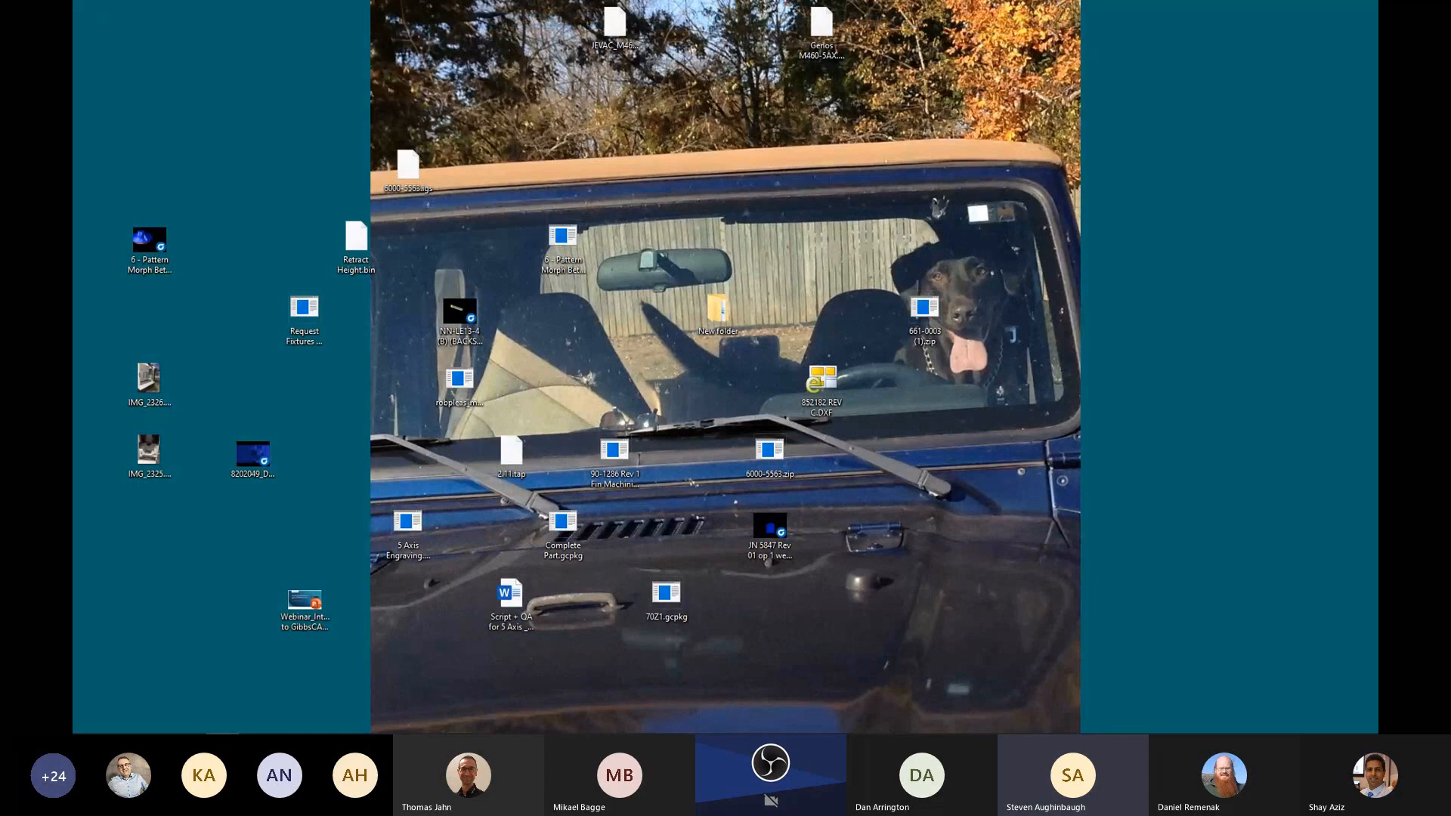
# Step: Switch to the Teams meeting window and stop sharing the screen
pyautogui.hotkey('alt', 'Tab')
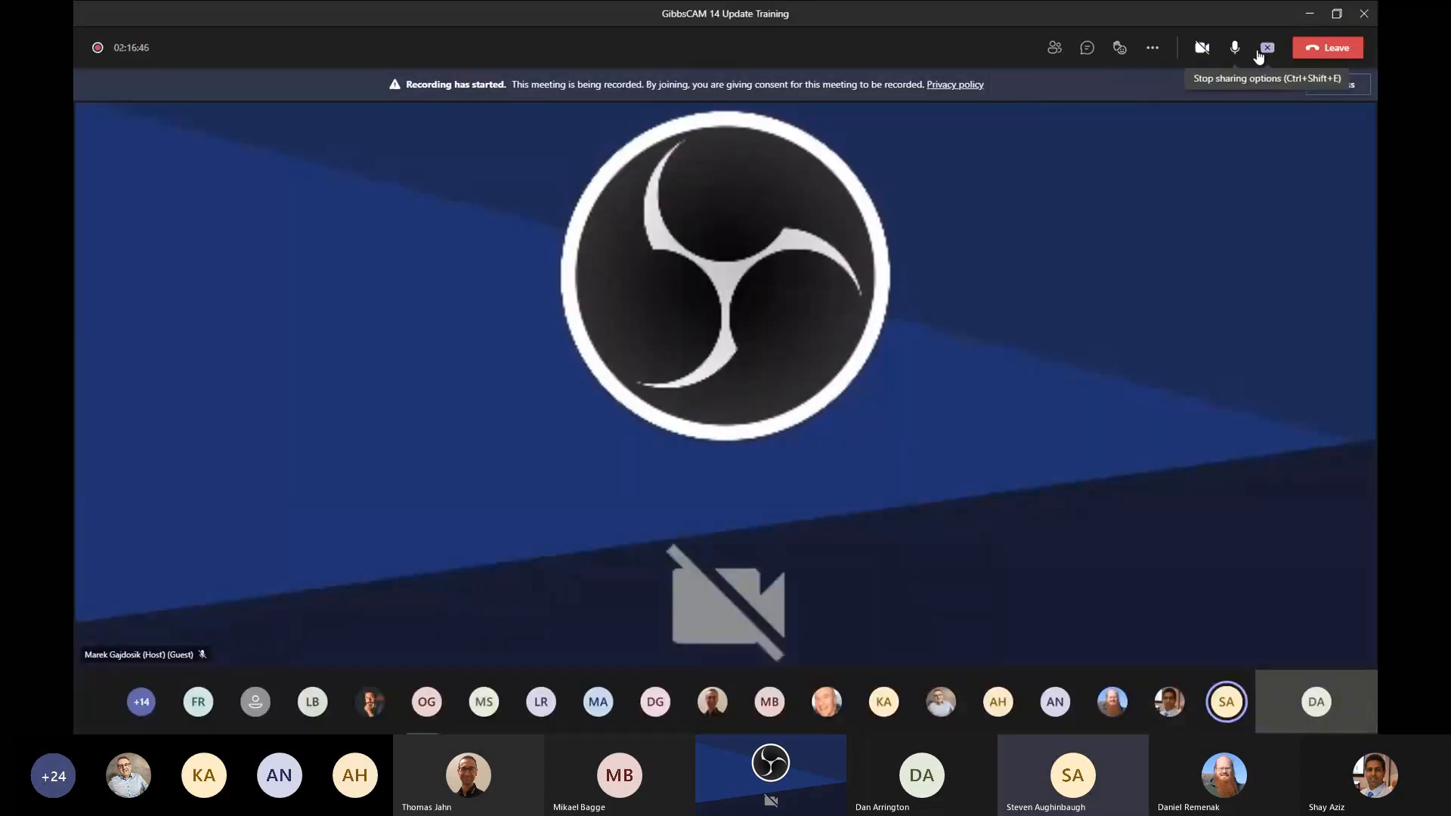
pyautogui.click(1269, 50)
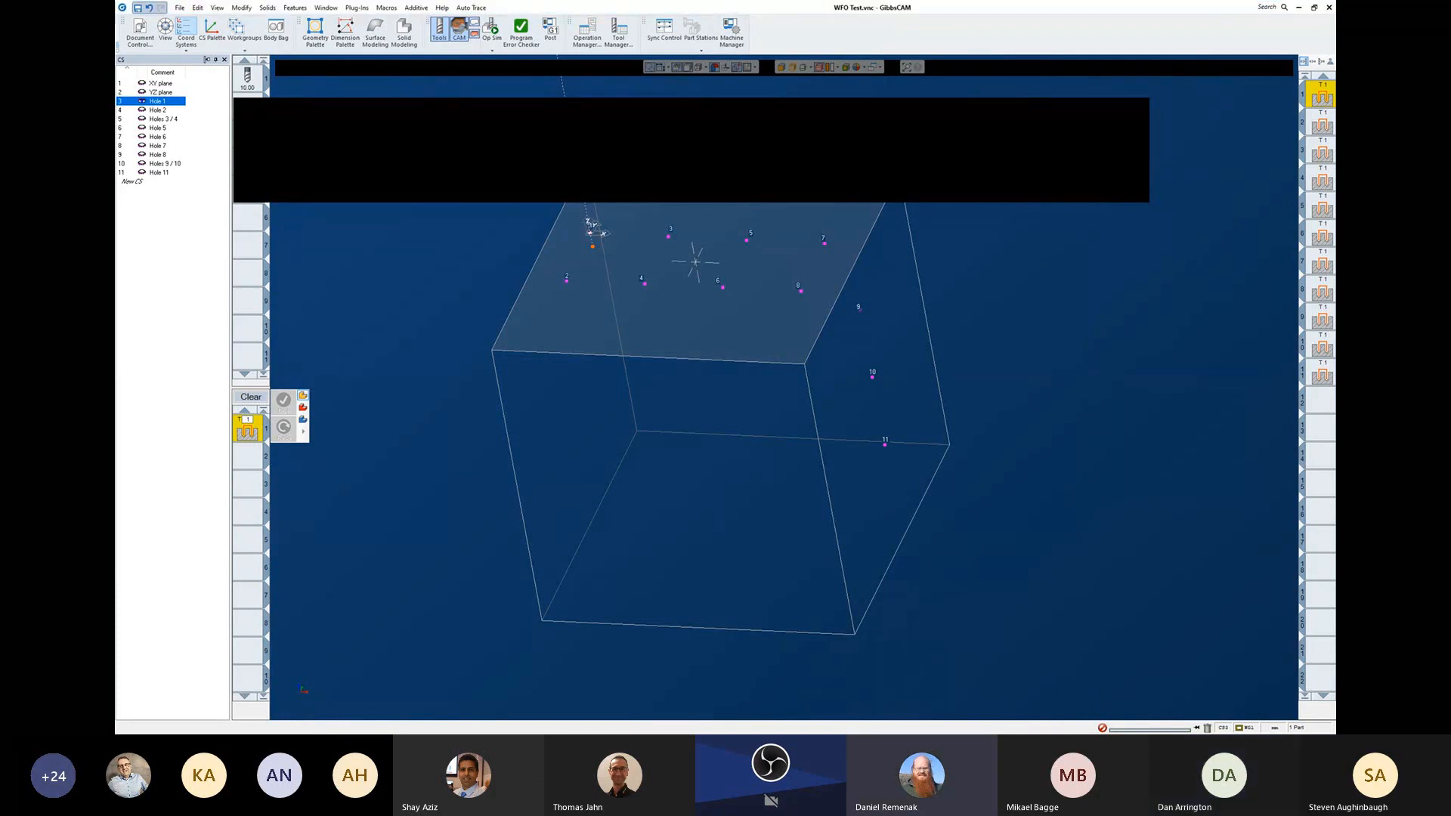
# Step: Open the post processor for the WFO Test part and load the New C - Fanuc 0iMF Doosan DNM 5700 post
pyautogui.click(1295, 130)
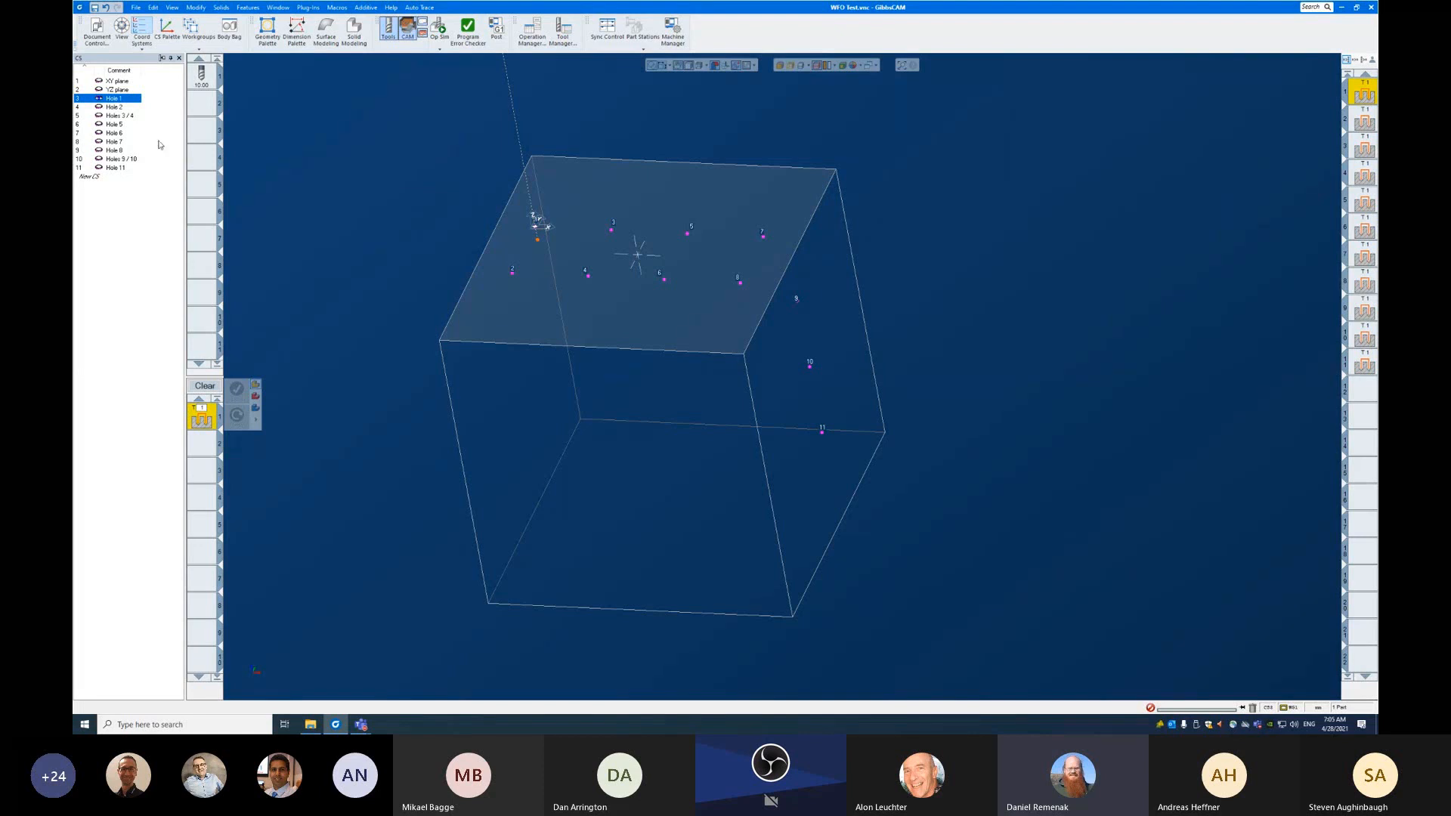
pyautogui.click(497, 32)
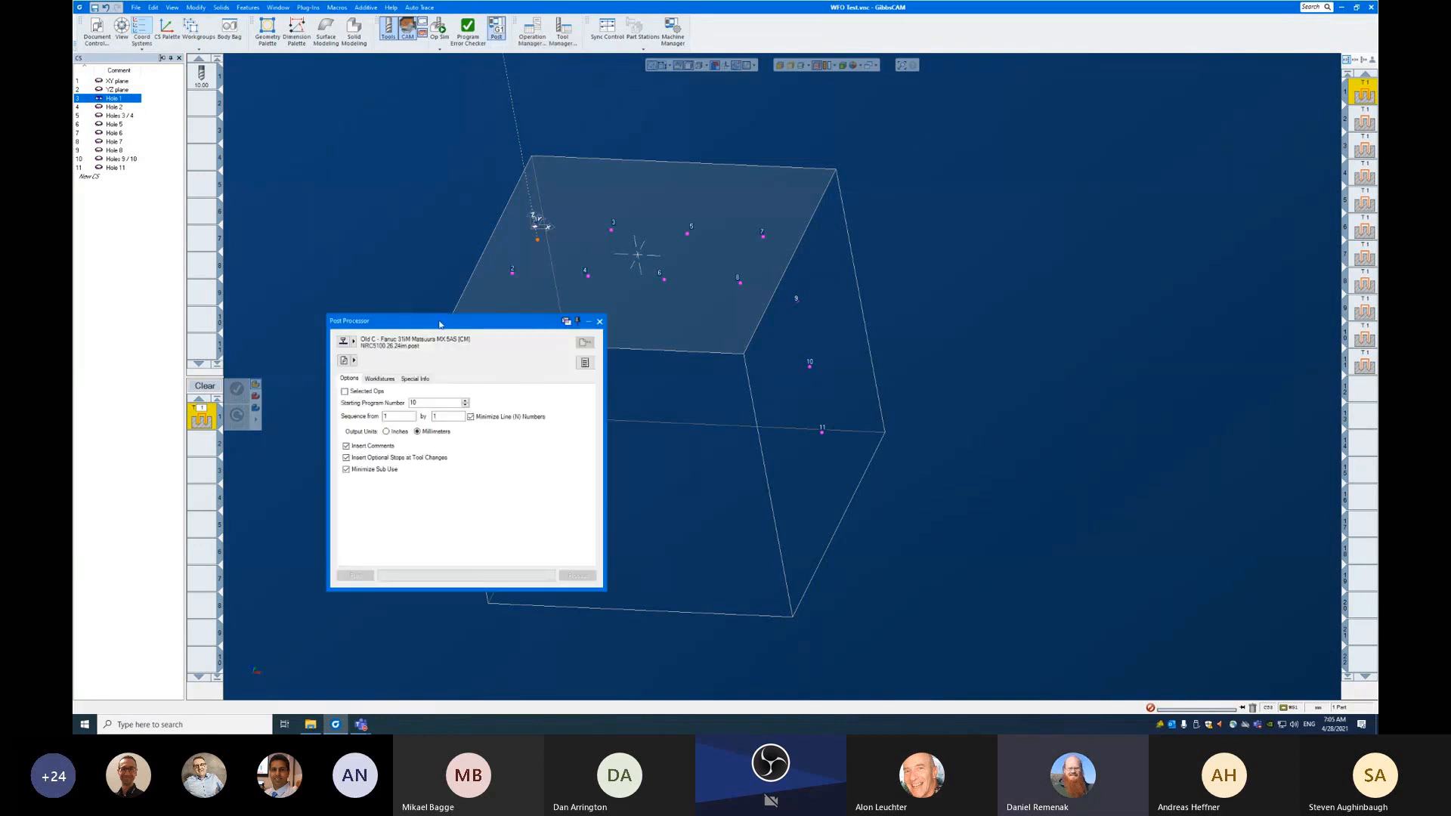
pyautogui.moveTo(440, 325); pyautogui.dragTo(483, 240)
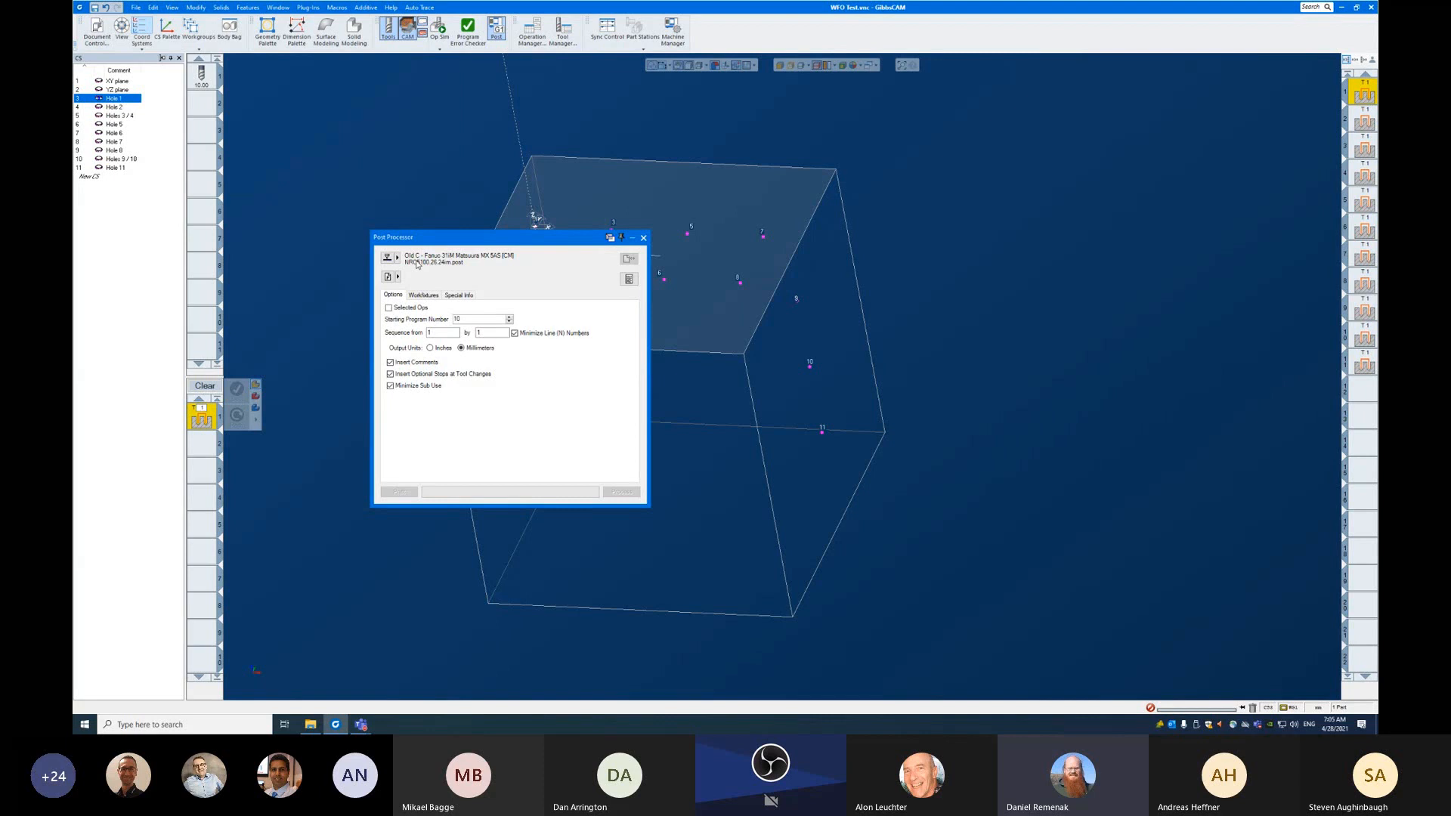
pyautogui.click(423, 295)
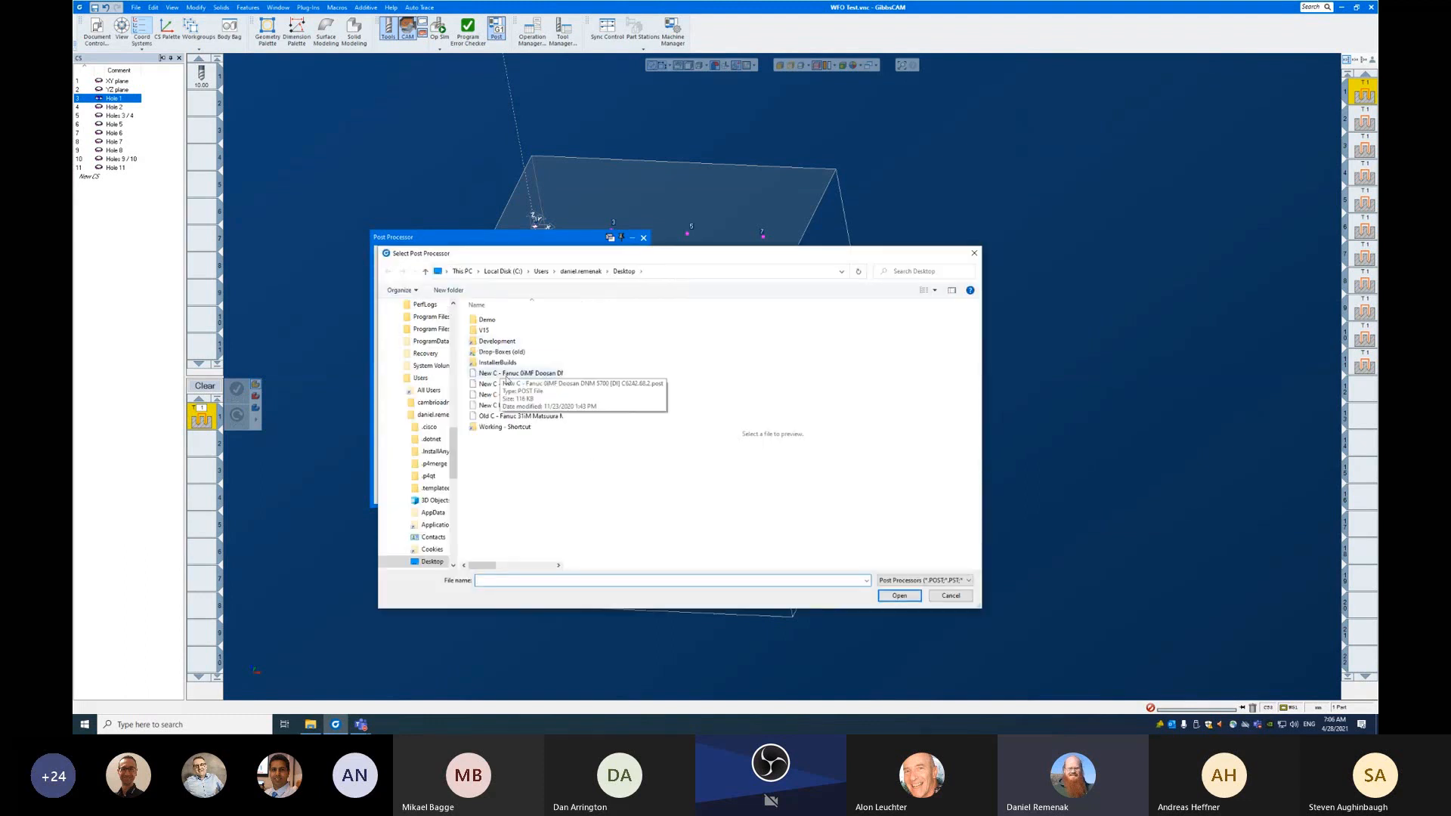
pyautogui.doubleClick(510, 374)
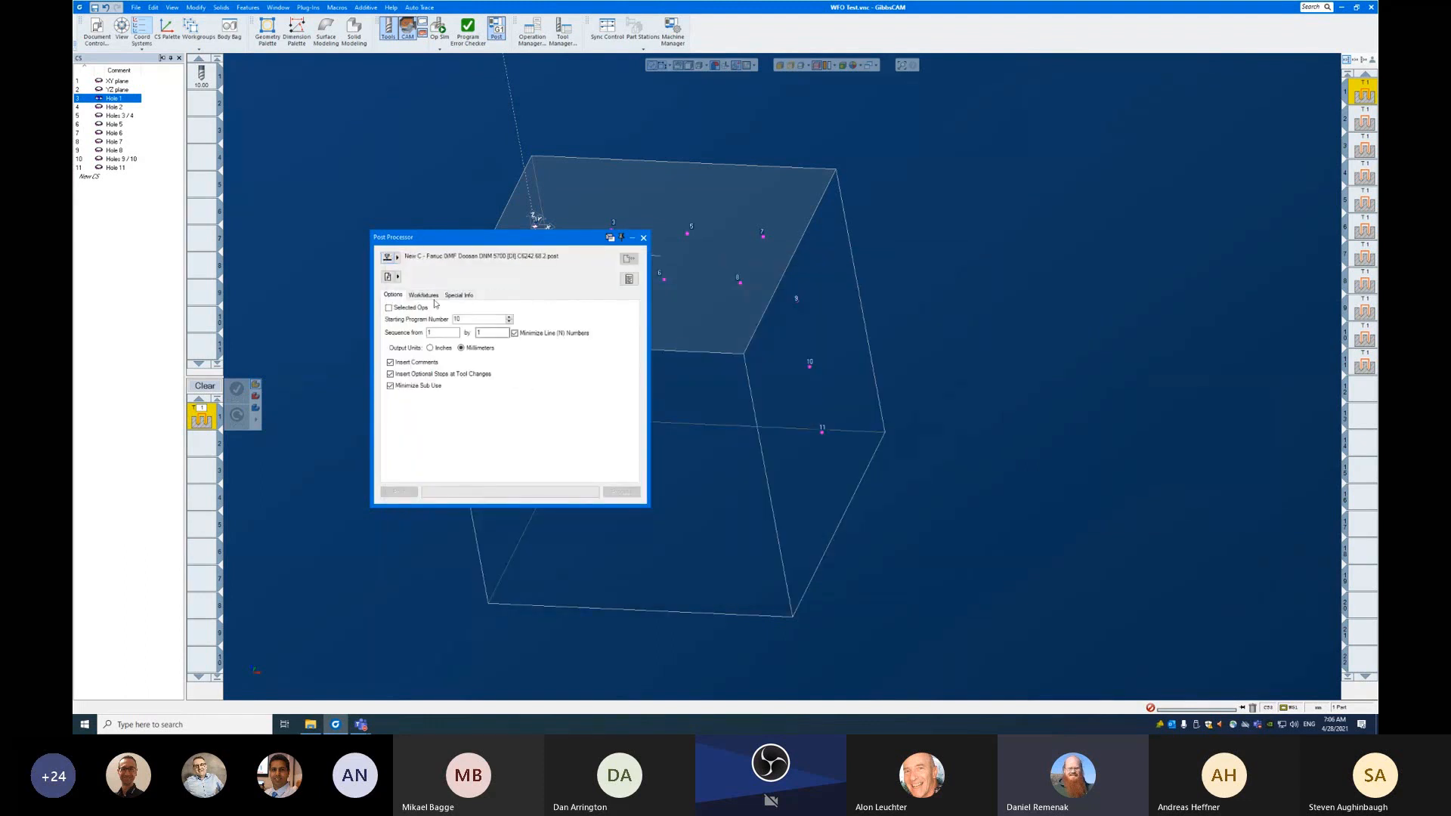
# Step: Review the work fixture offsets and orientations assigned to each operation in the post processor
pyautogui.click(424, 294)
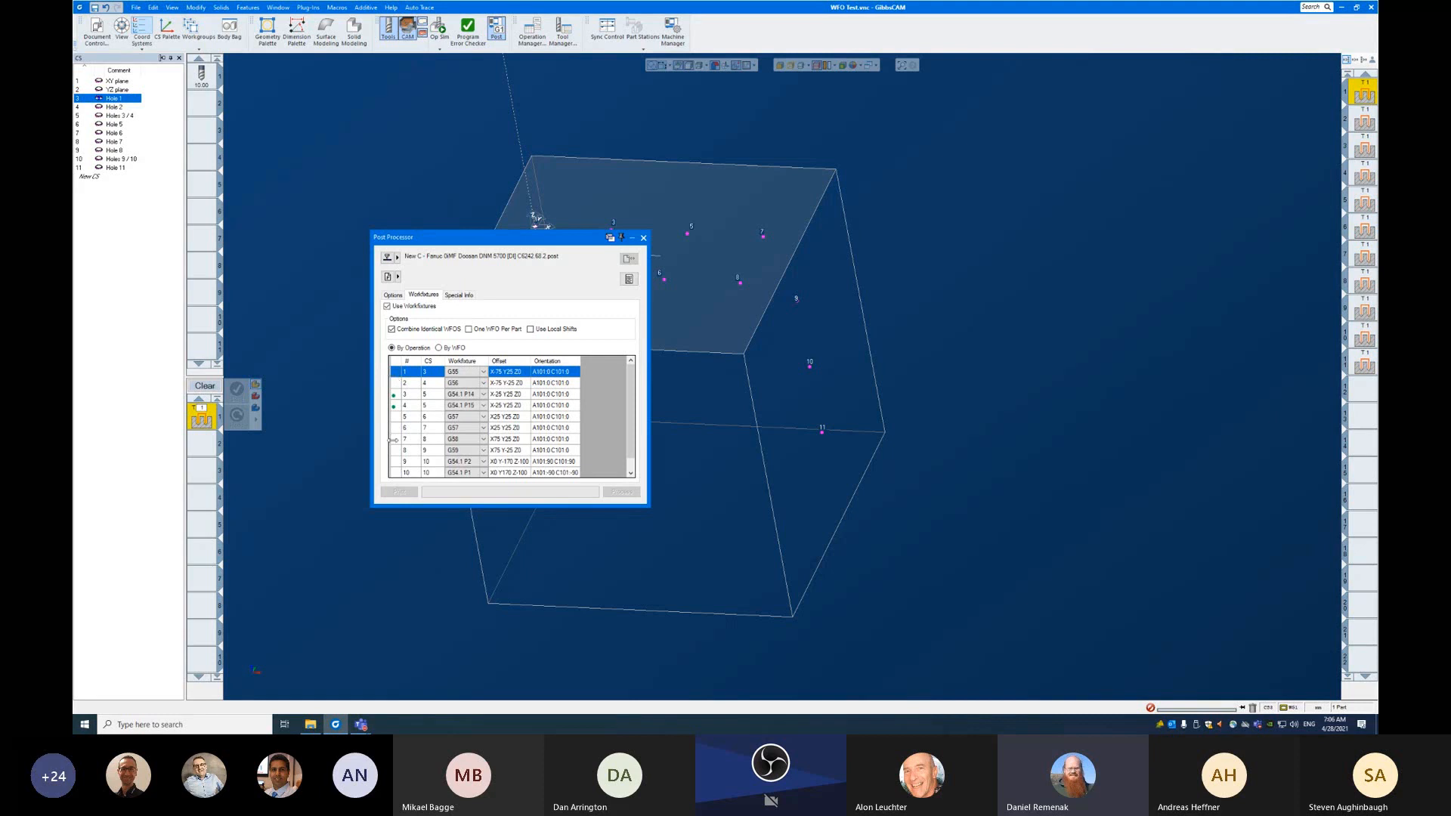
pyautogui.scroll(-1, 396, 436)
pyautogui.scroll(1, 396, 436)
# Step: Turn on One WFO Per Part, look over the resulting fixture assignments, and turn the option back off
pyautogui.click(512, 330)
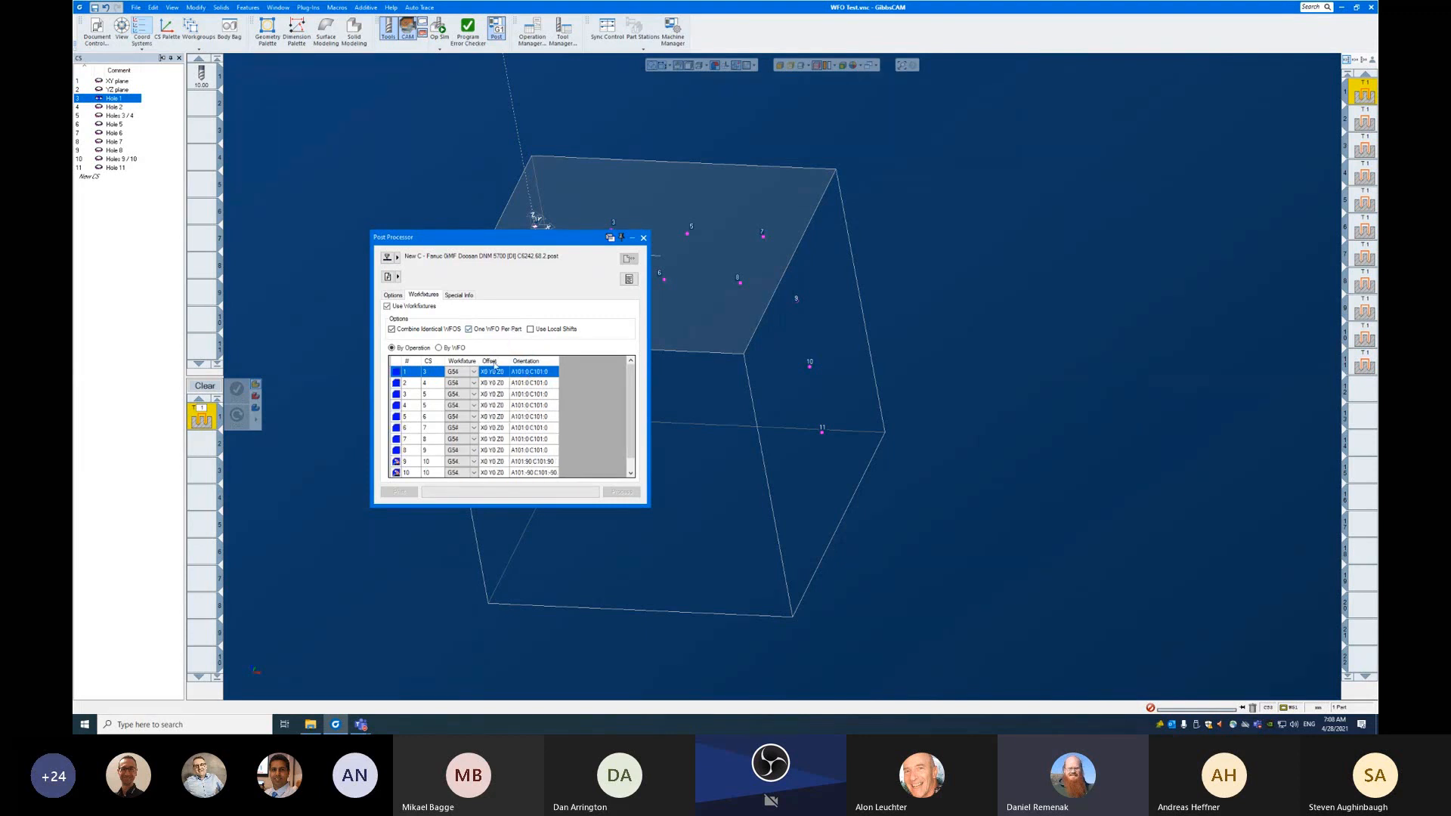
pyautogui.moveTo(632, 410); pyautogui.dragTo(629, 361)
pyautogui.click(469, 329)
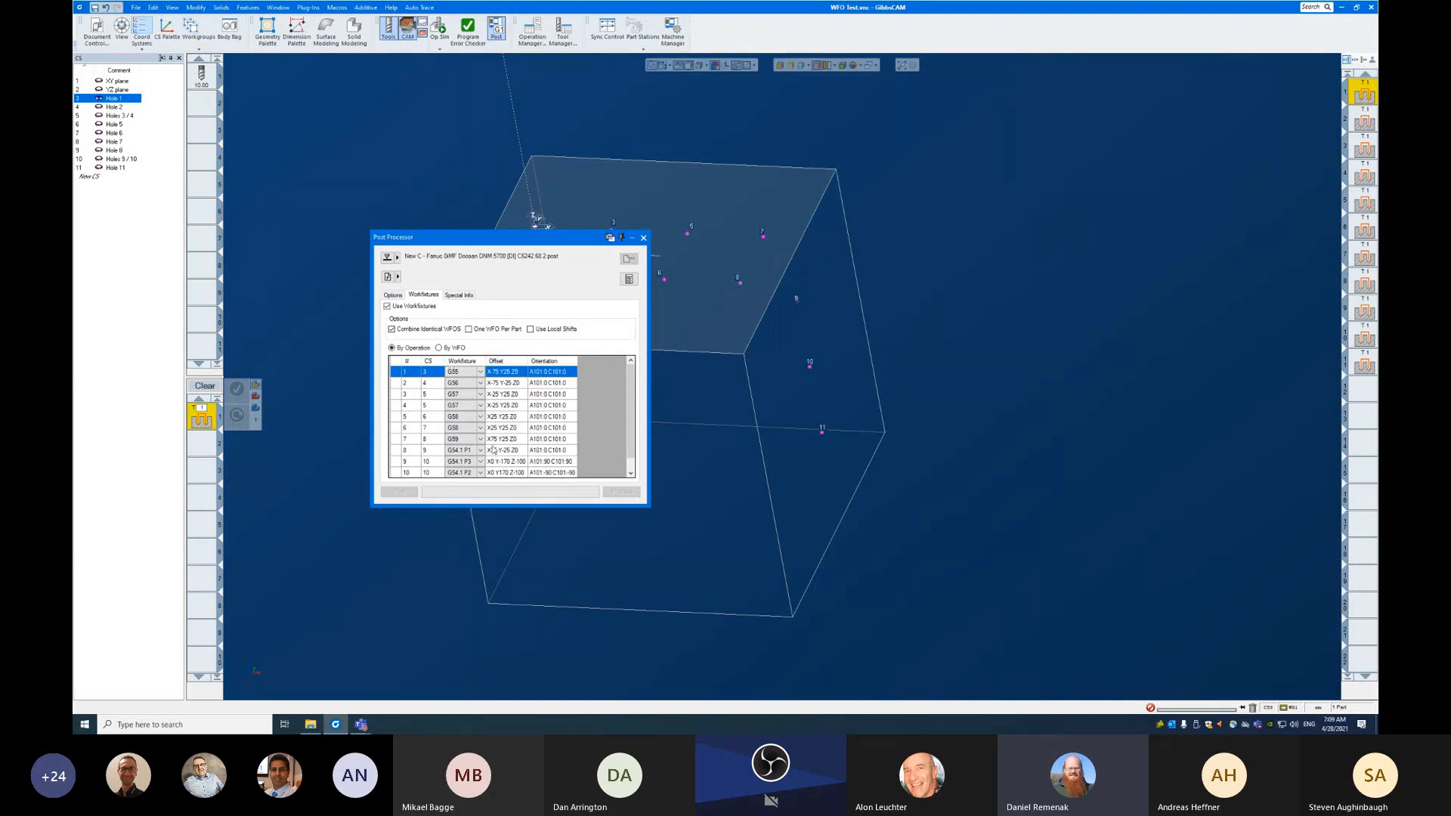
# Step: List the work fixtures by WFO, examine the operations sharing each fixture such as G57 and G58, and close the post processor
pyautogui.click(447, 347)
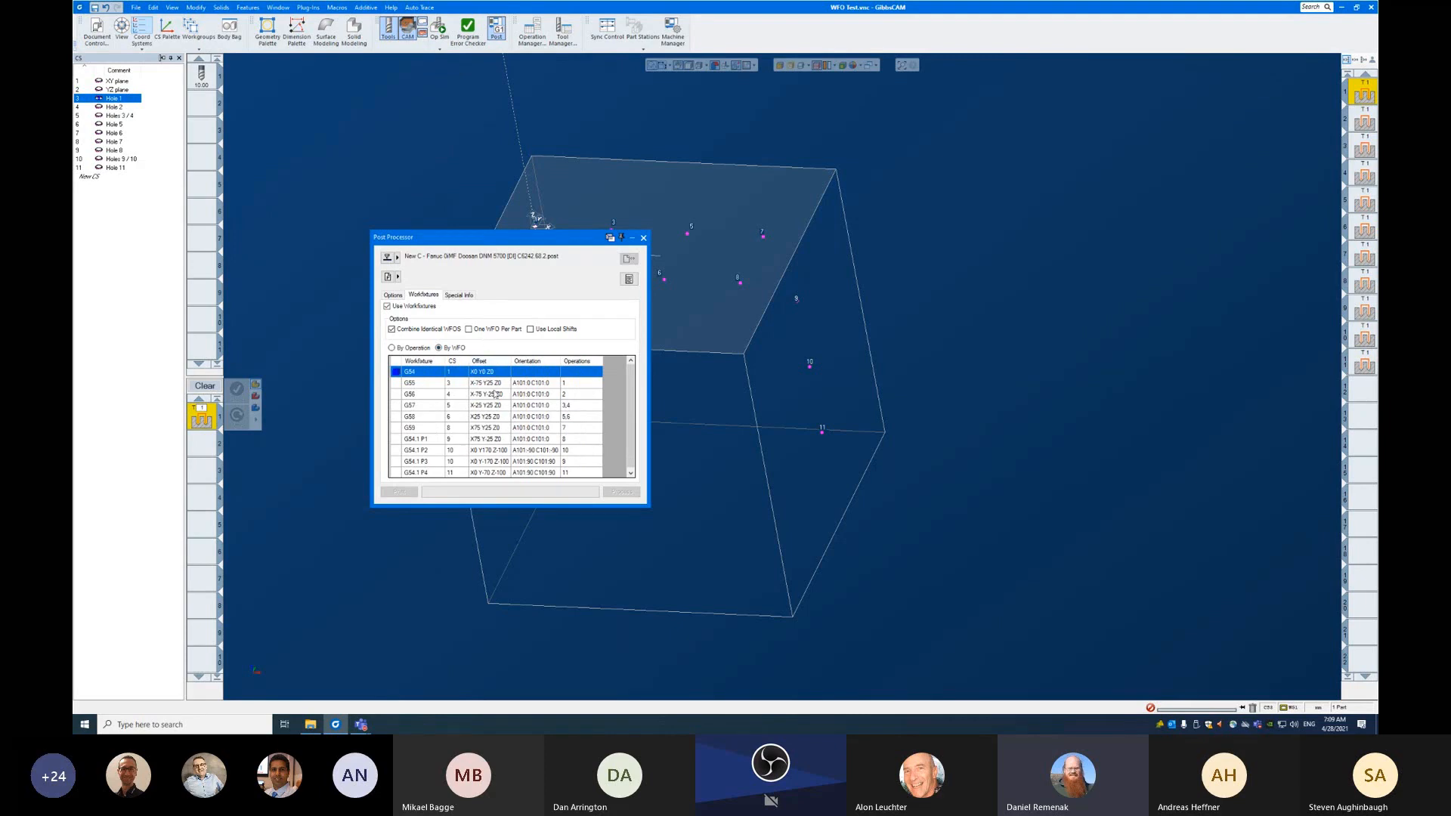
pyautogui.click(580, 406)
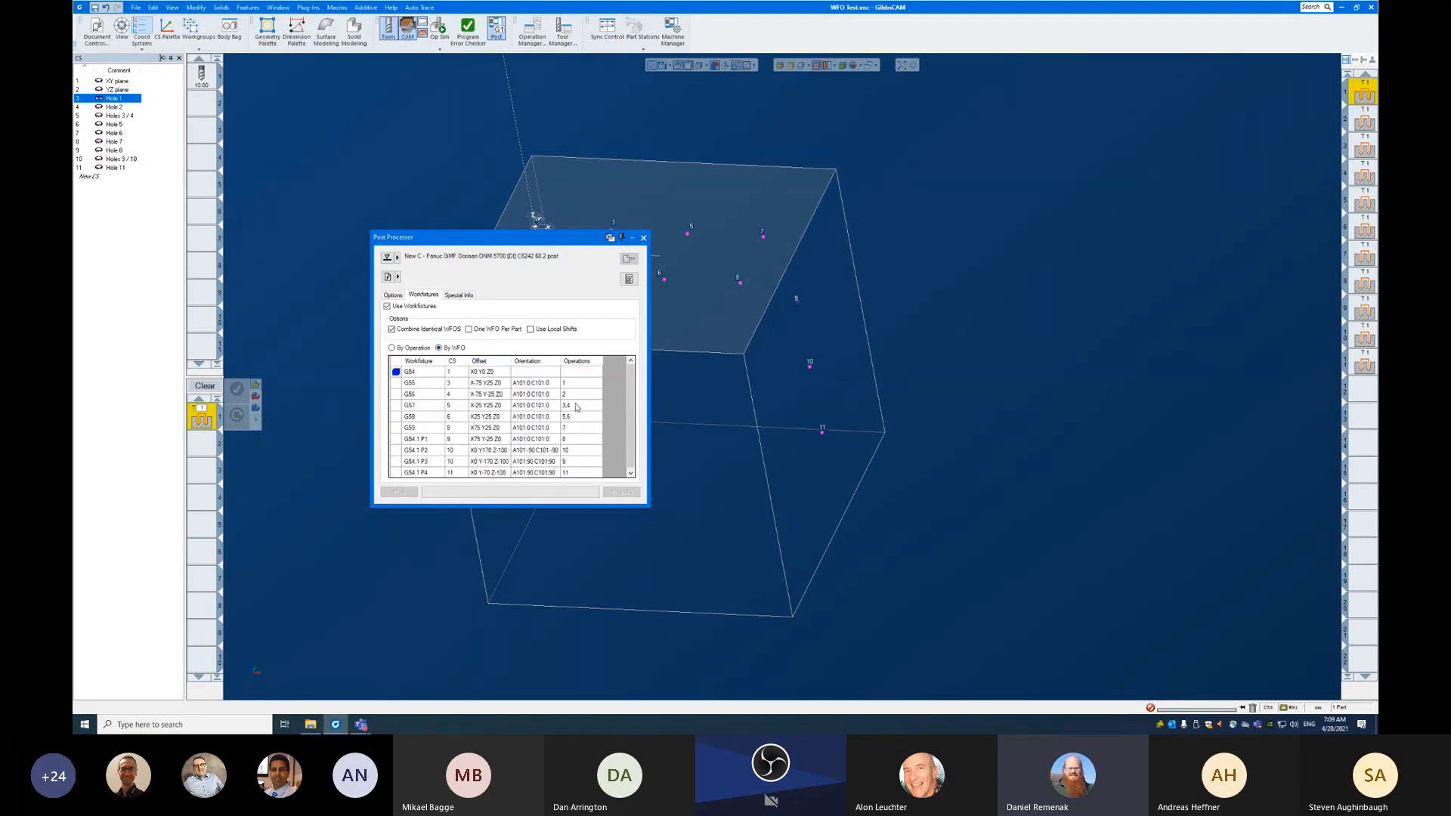
pyautogui.click(580, 417)
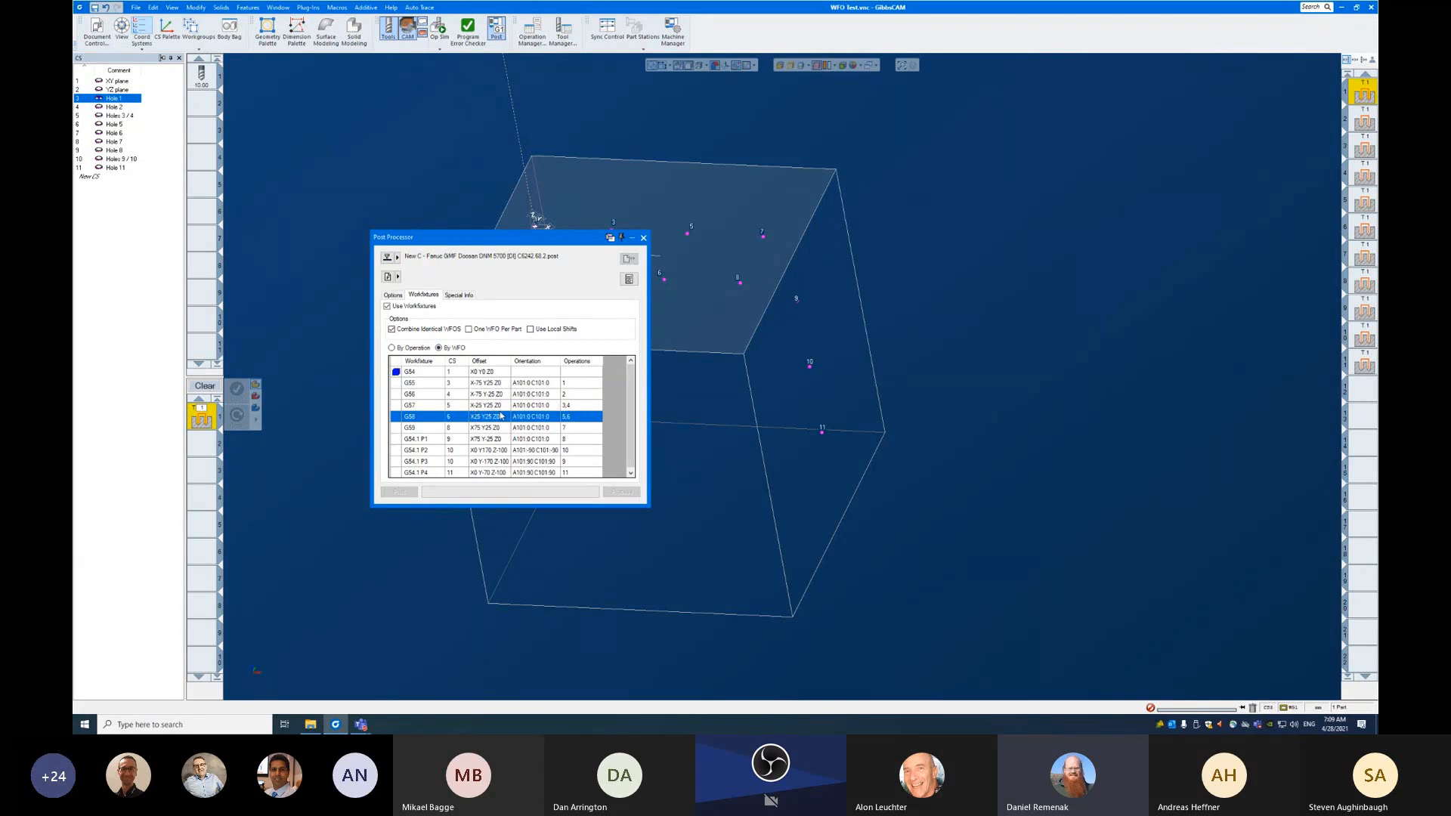
pyautogui.scroll(-1, 501, 414)
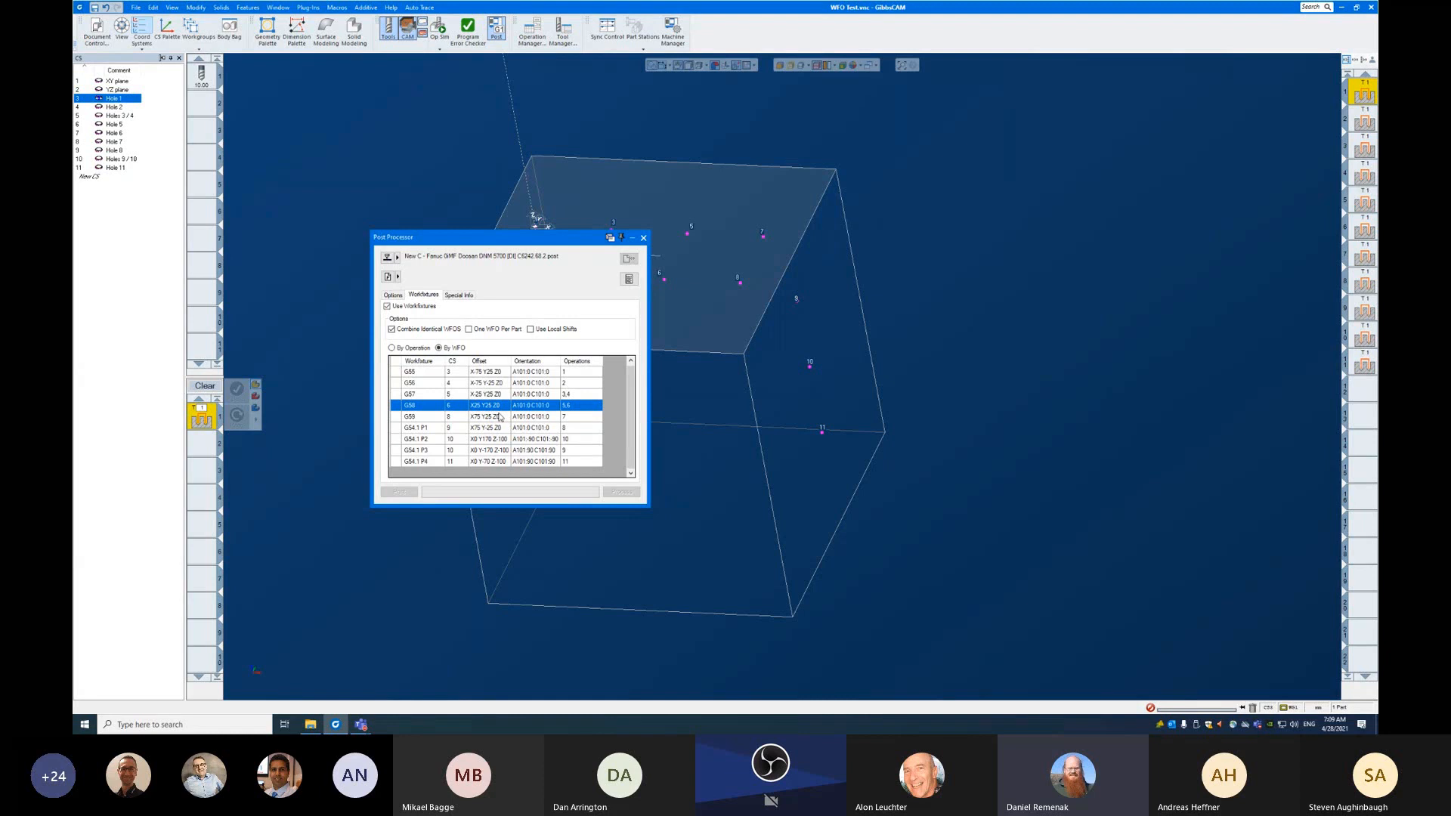
pyautogui.scroll(1, 500, 416)
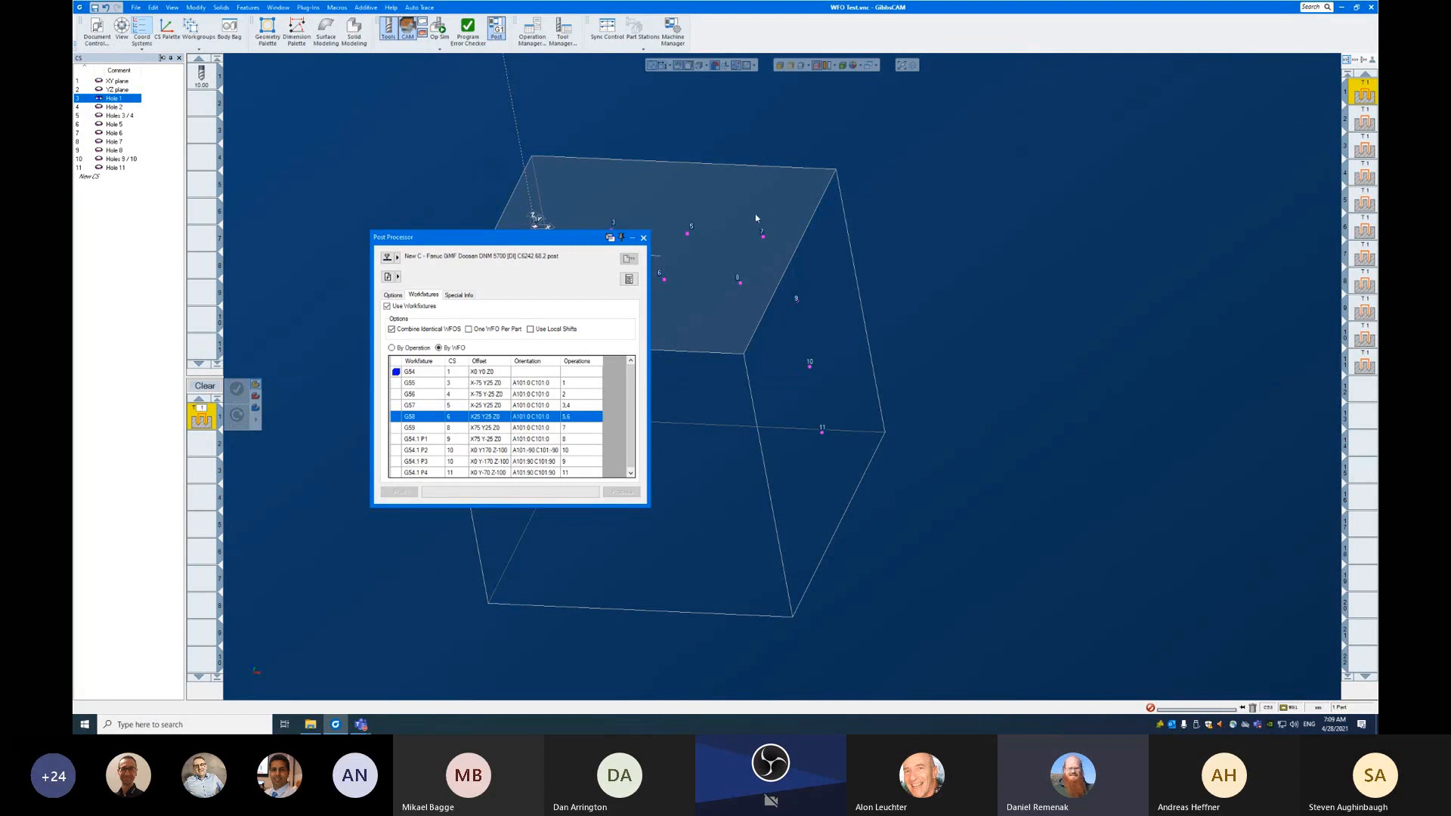
pyautogui.click(643, 238)
# Step: Step through operations 2 to 8 and examine each one's toolpath and coordinate system for the holes on the cube's top face
pyautogui.moveTo(660, 304); pyautogui.dragTo(749, 314, button='middle')
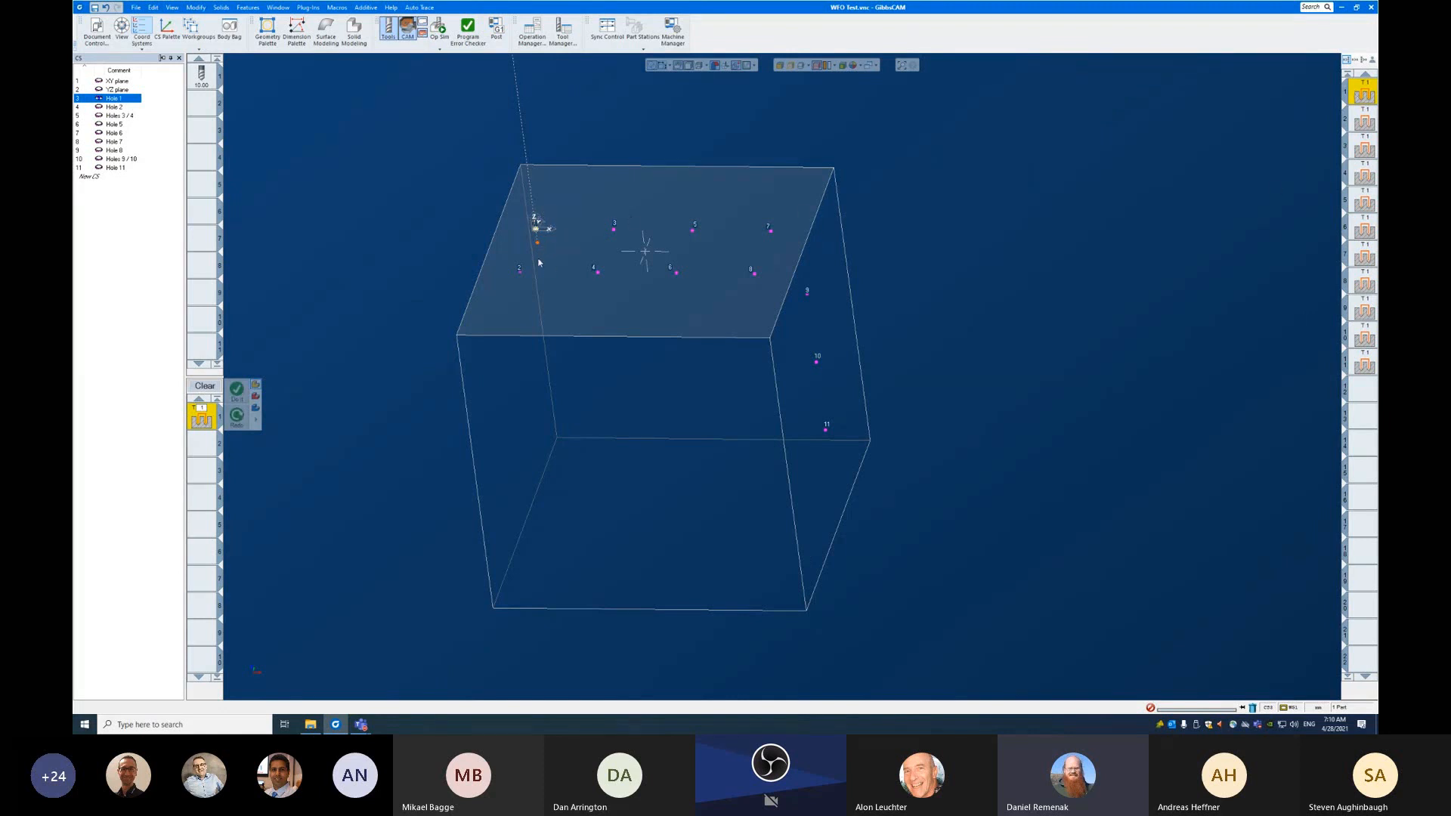
pyautogui.click(1360, 115)
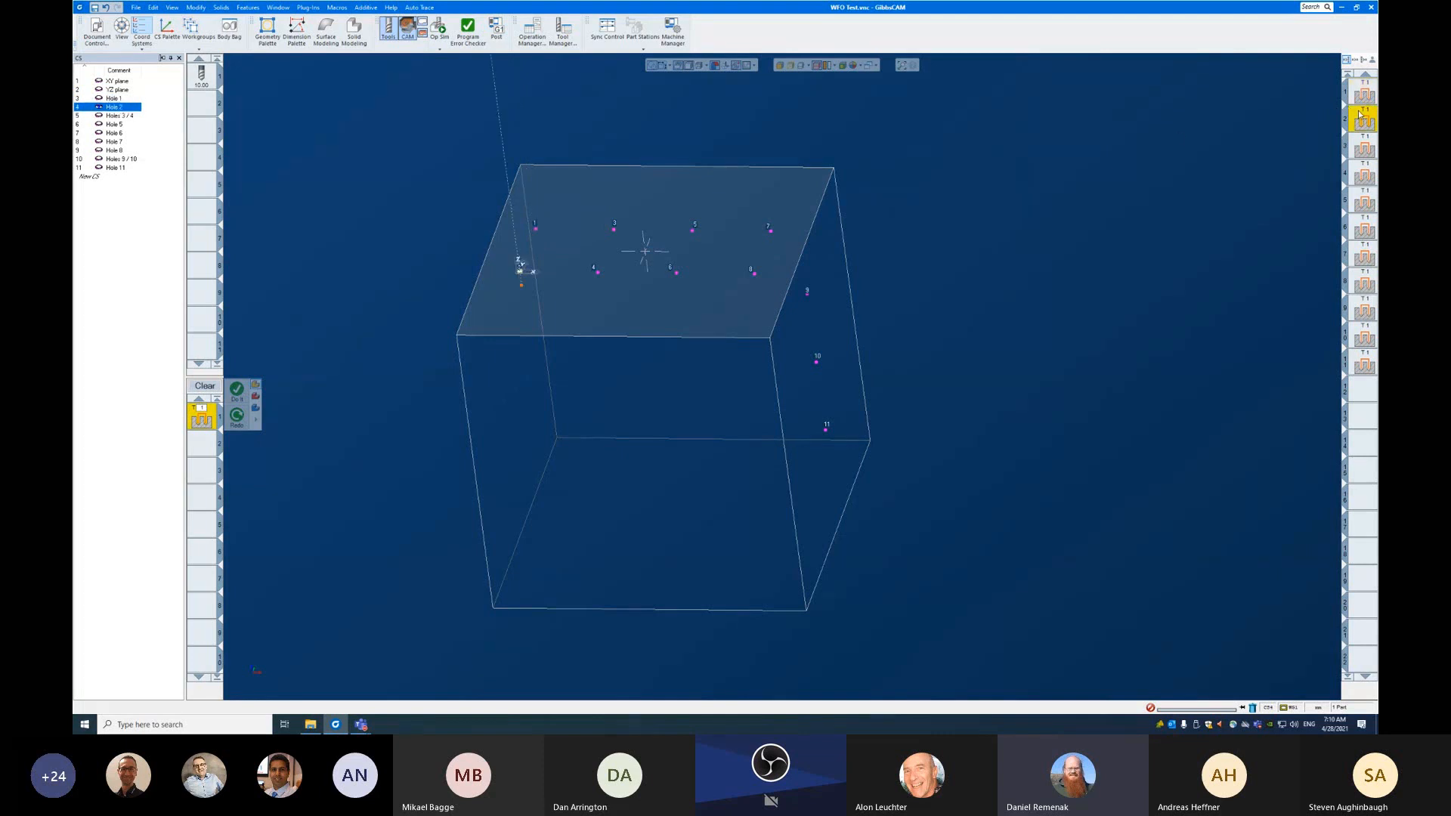
pyautogui.click(1358, 144)
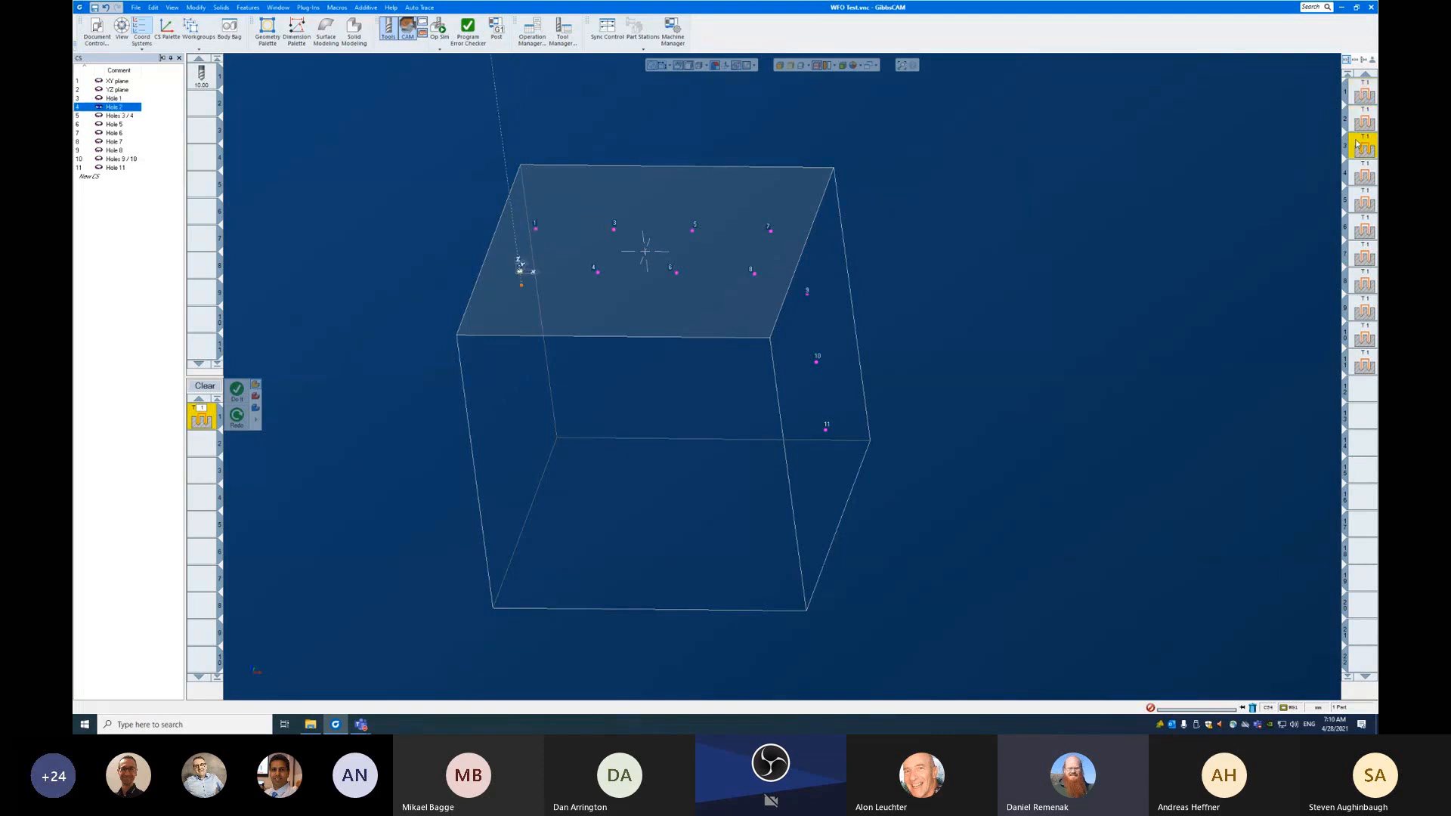
pyautogui.click(1357, 177)
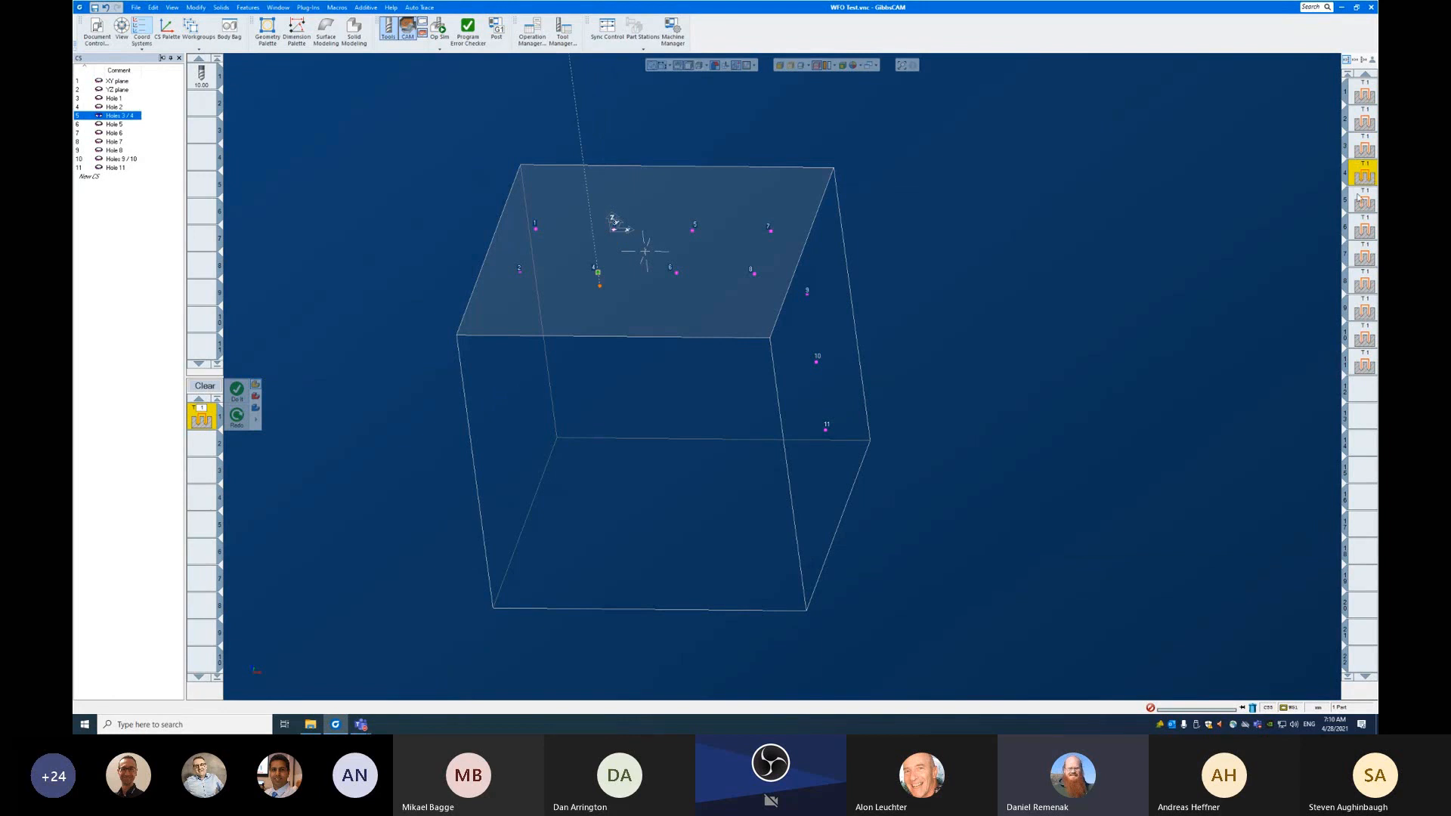
pyautogui.click(1358, 198)
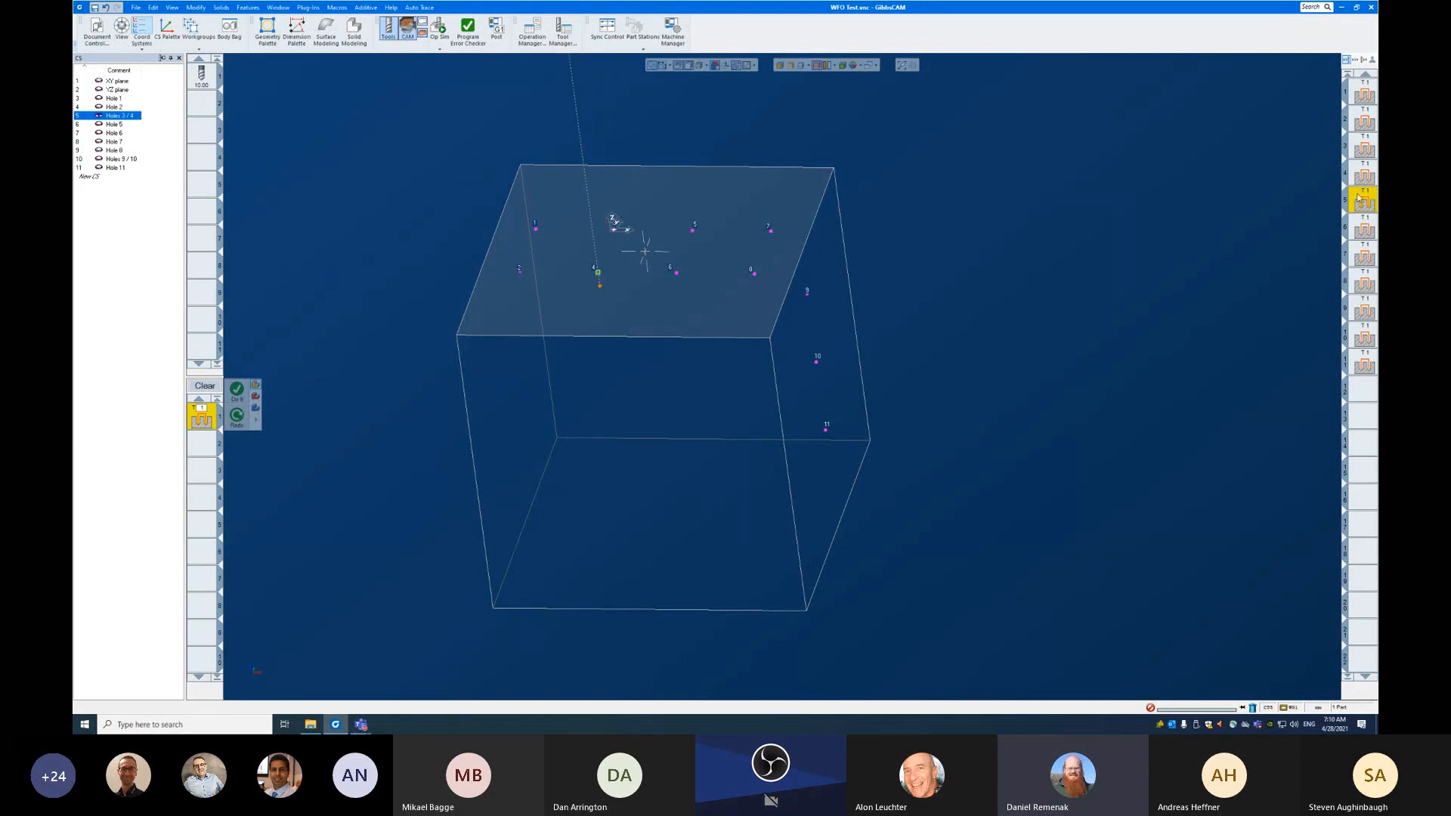
pyautogui.click(1362, 232)
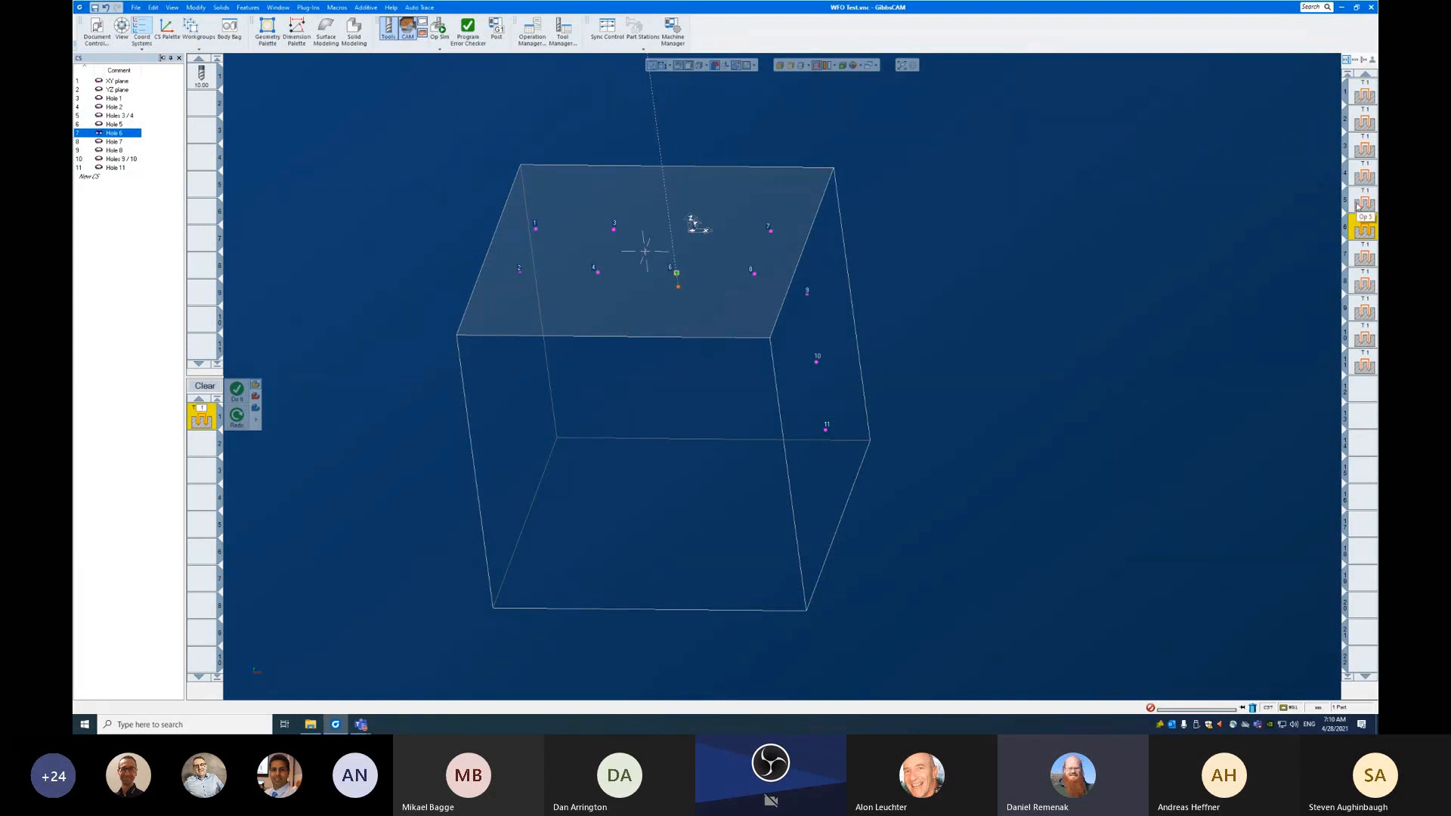
pyautogui.click(1357, 205)
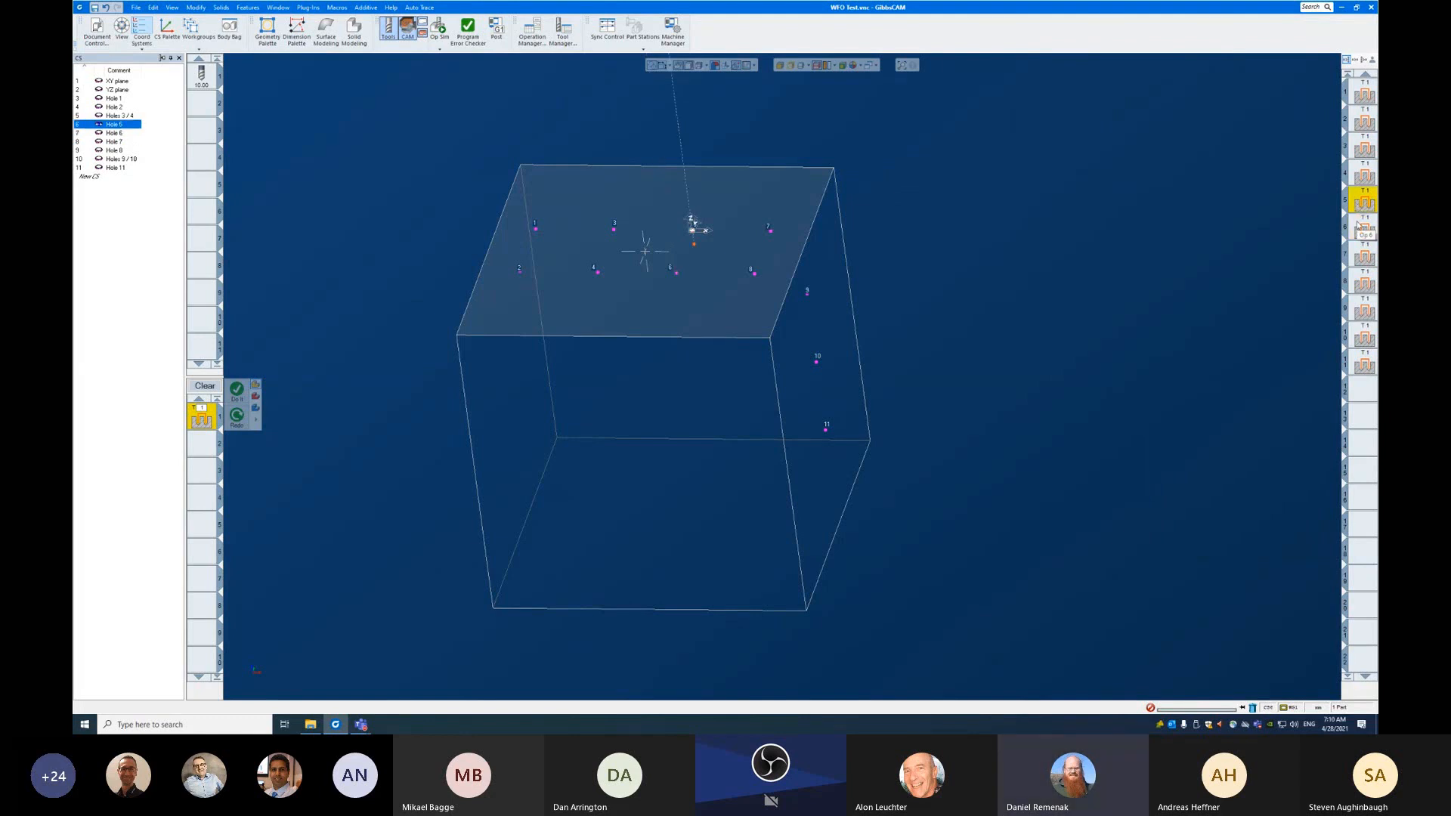
pyautogui.click(1358, 225)
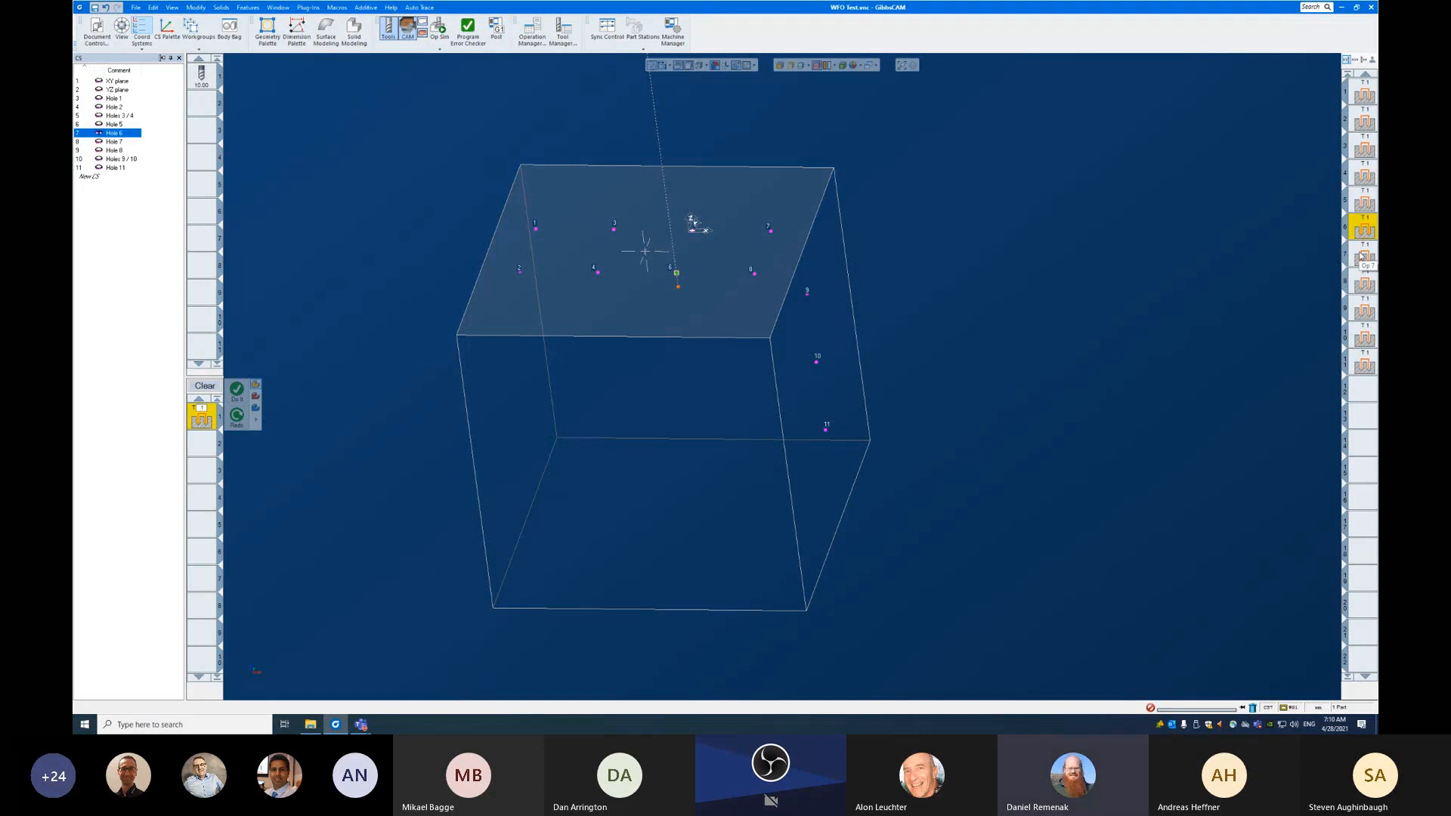
pyautogui.click(1361, 256)
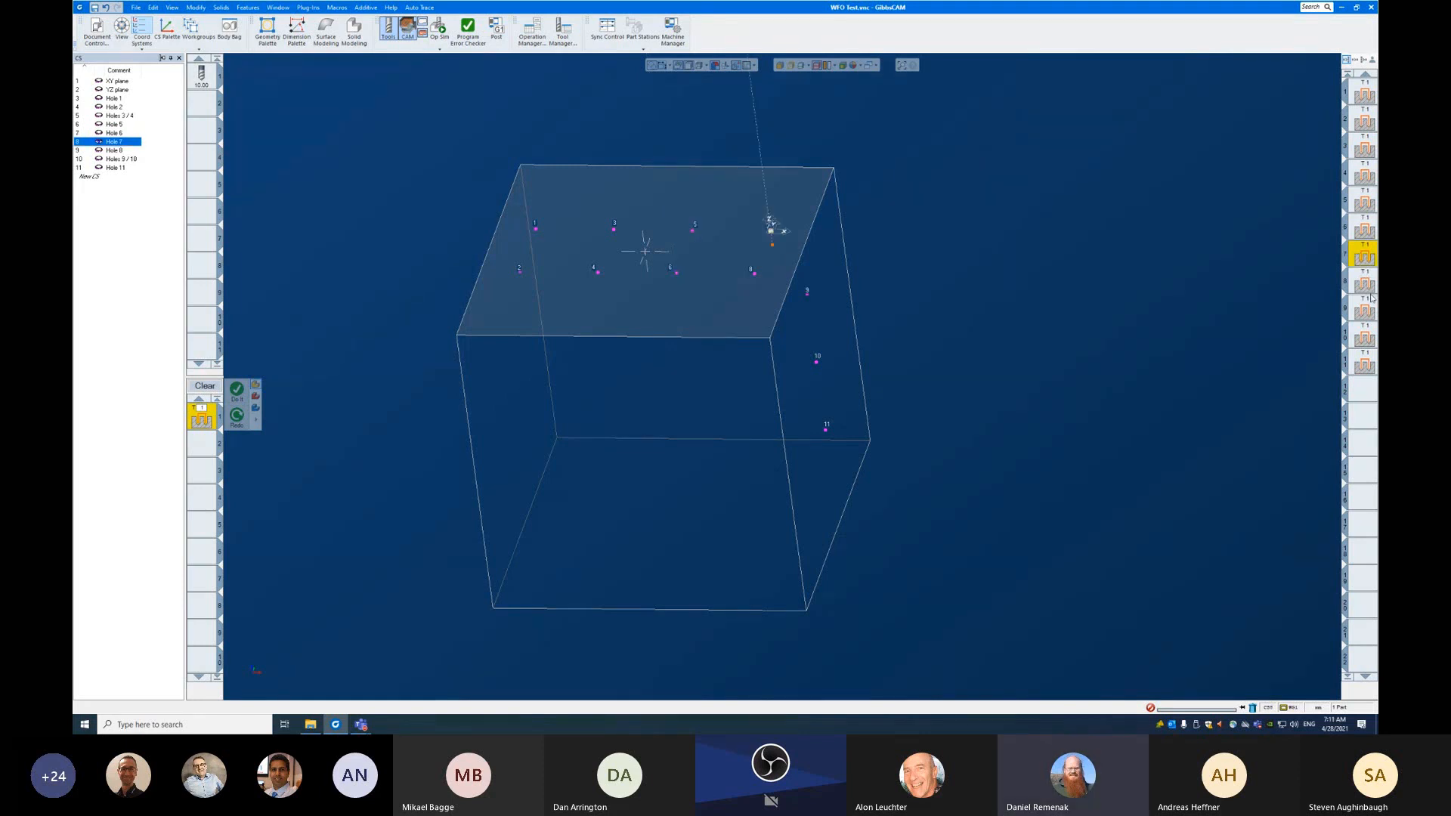
pyautogui.click(1366, 281)
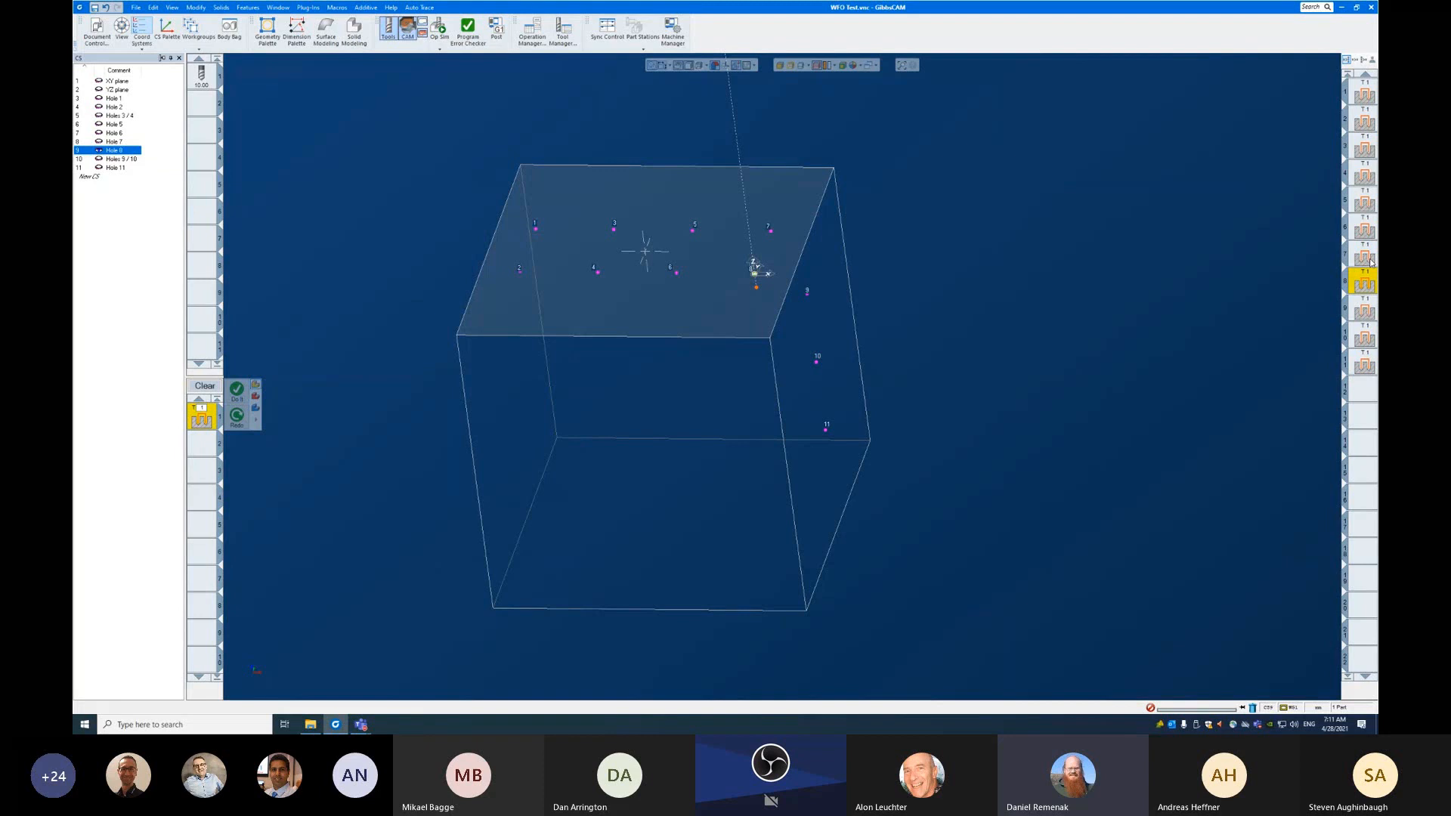
# Step: Examine the toolpaths and coordinate systems of operations 9, 10 and 11 for the holes on the cube's side face
pyautogui.click(1366, 303)
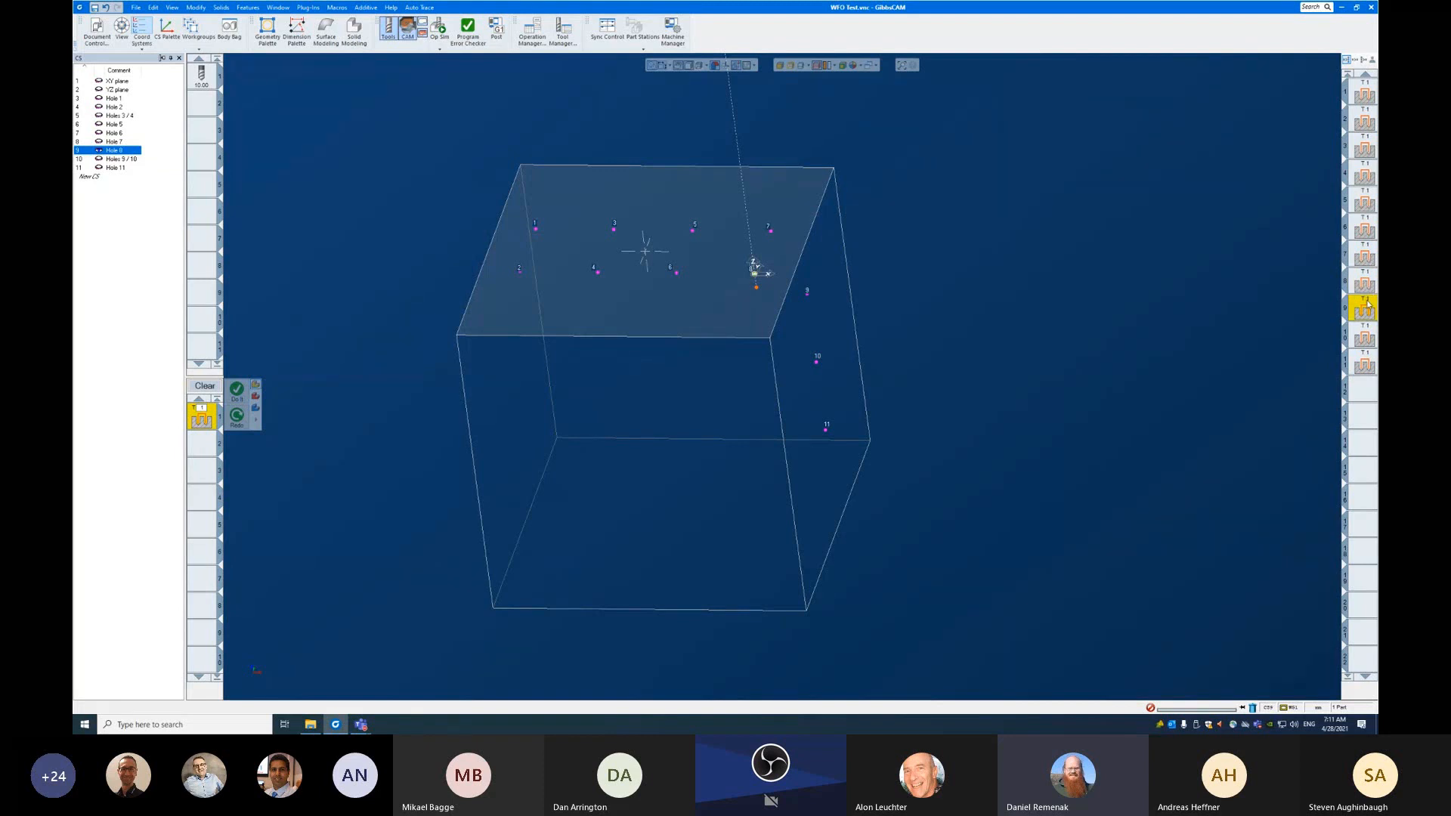
pyautogui.moveTo(1111, 427); pyautogui.dragTo(728, 249, button='middle')
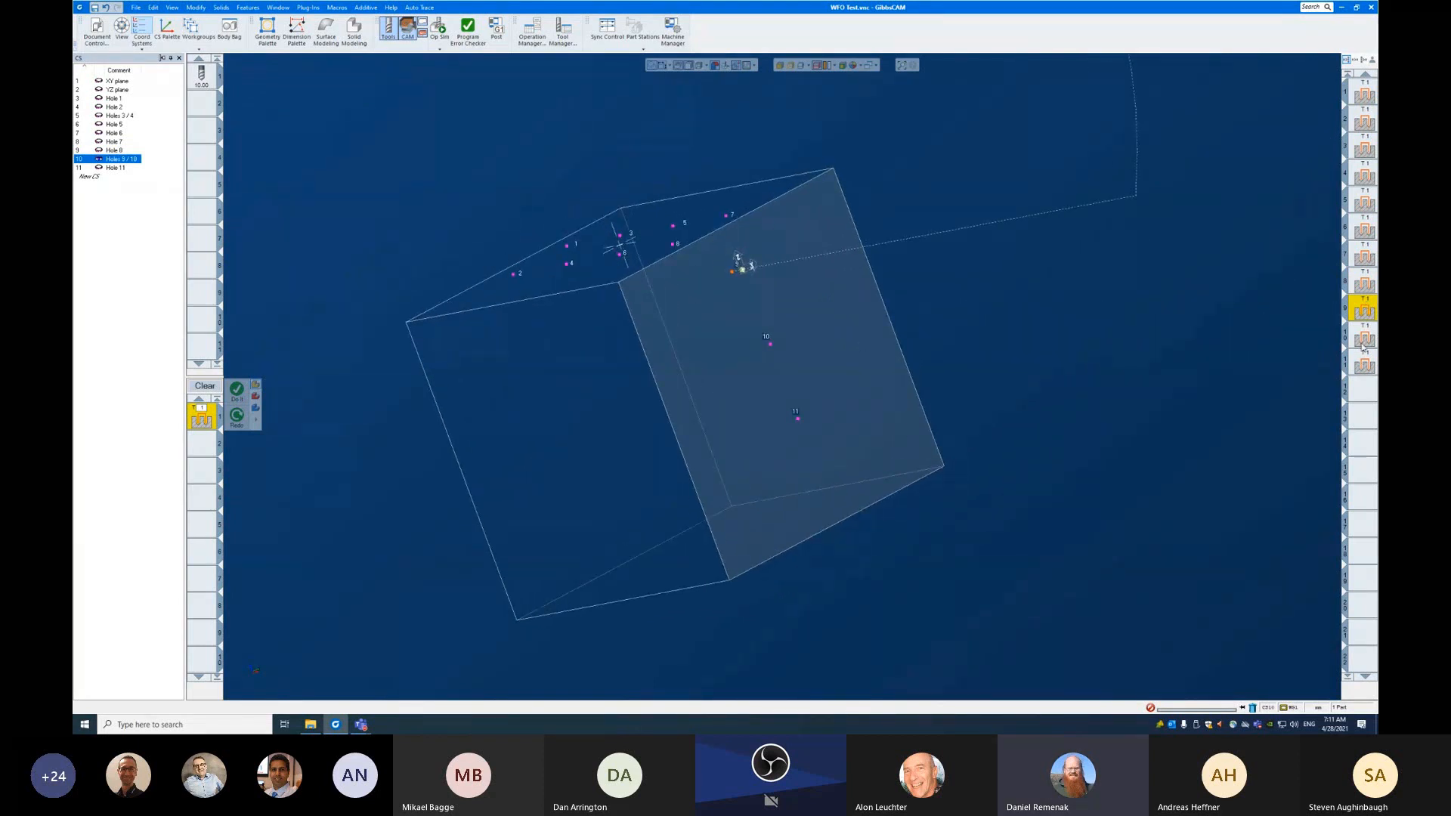
pyautogui.click(1362, 345)
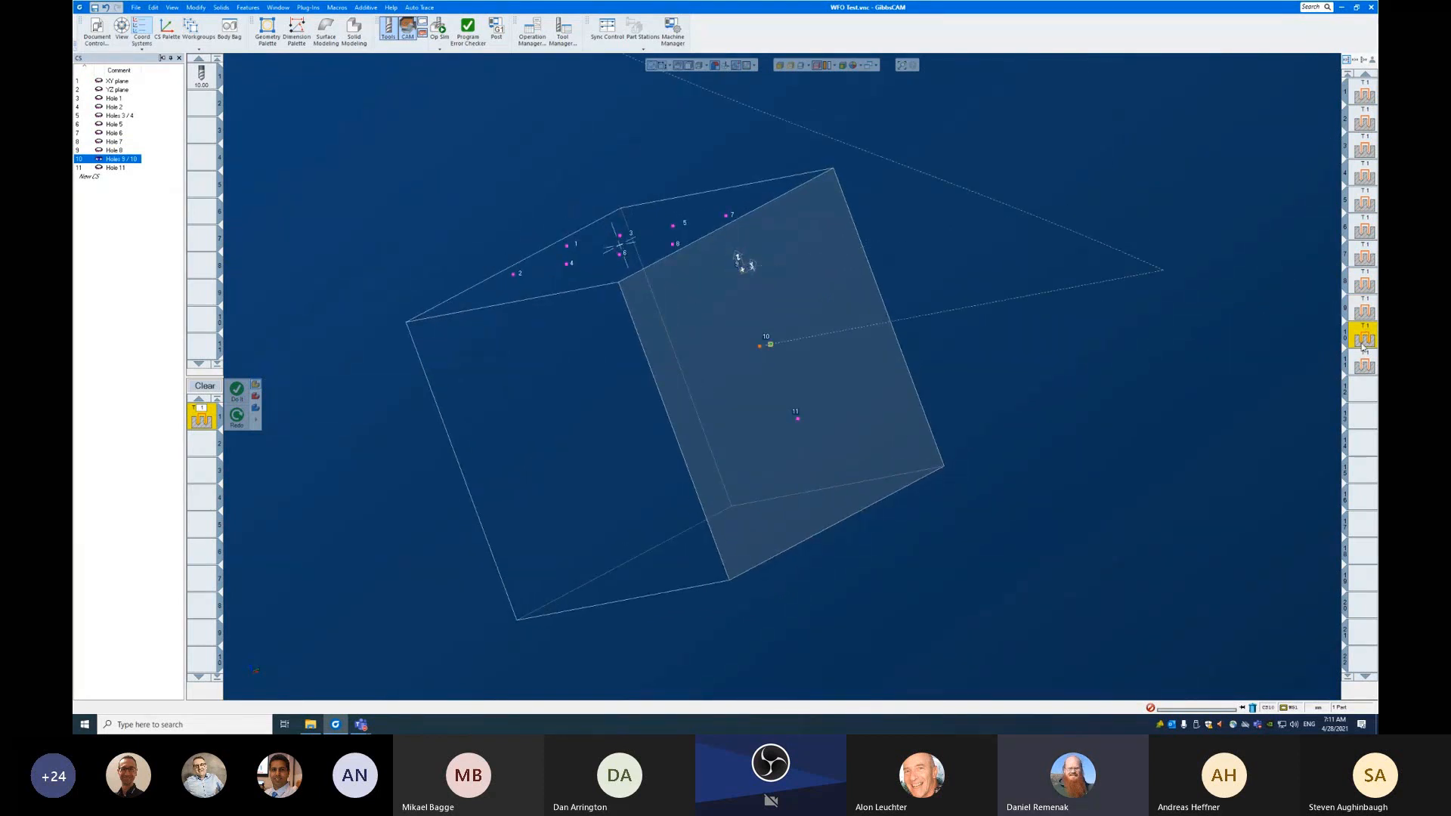
pyautogui.click(1359, 362)
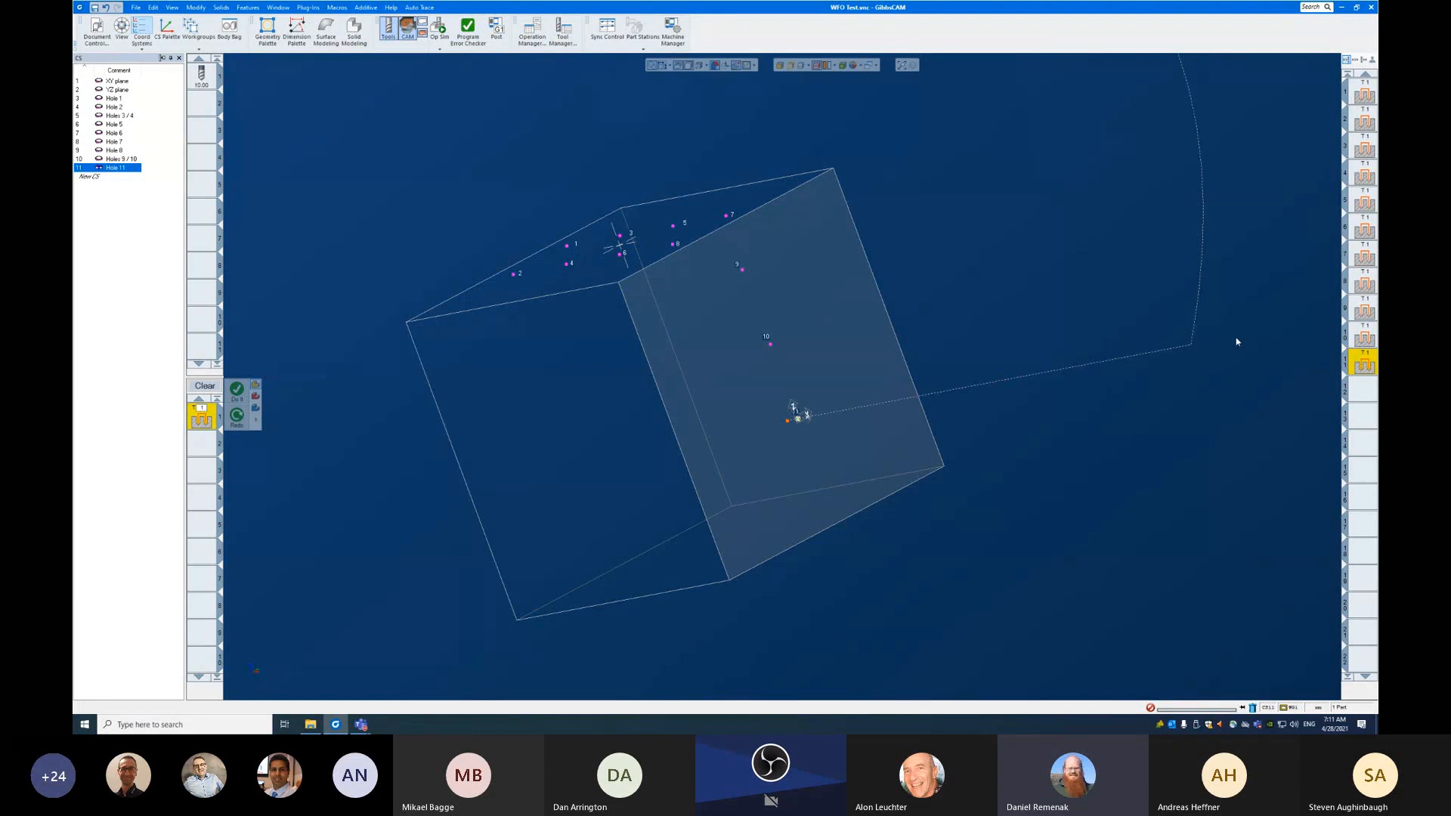
pyautogui.click(1357, 316)
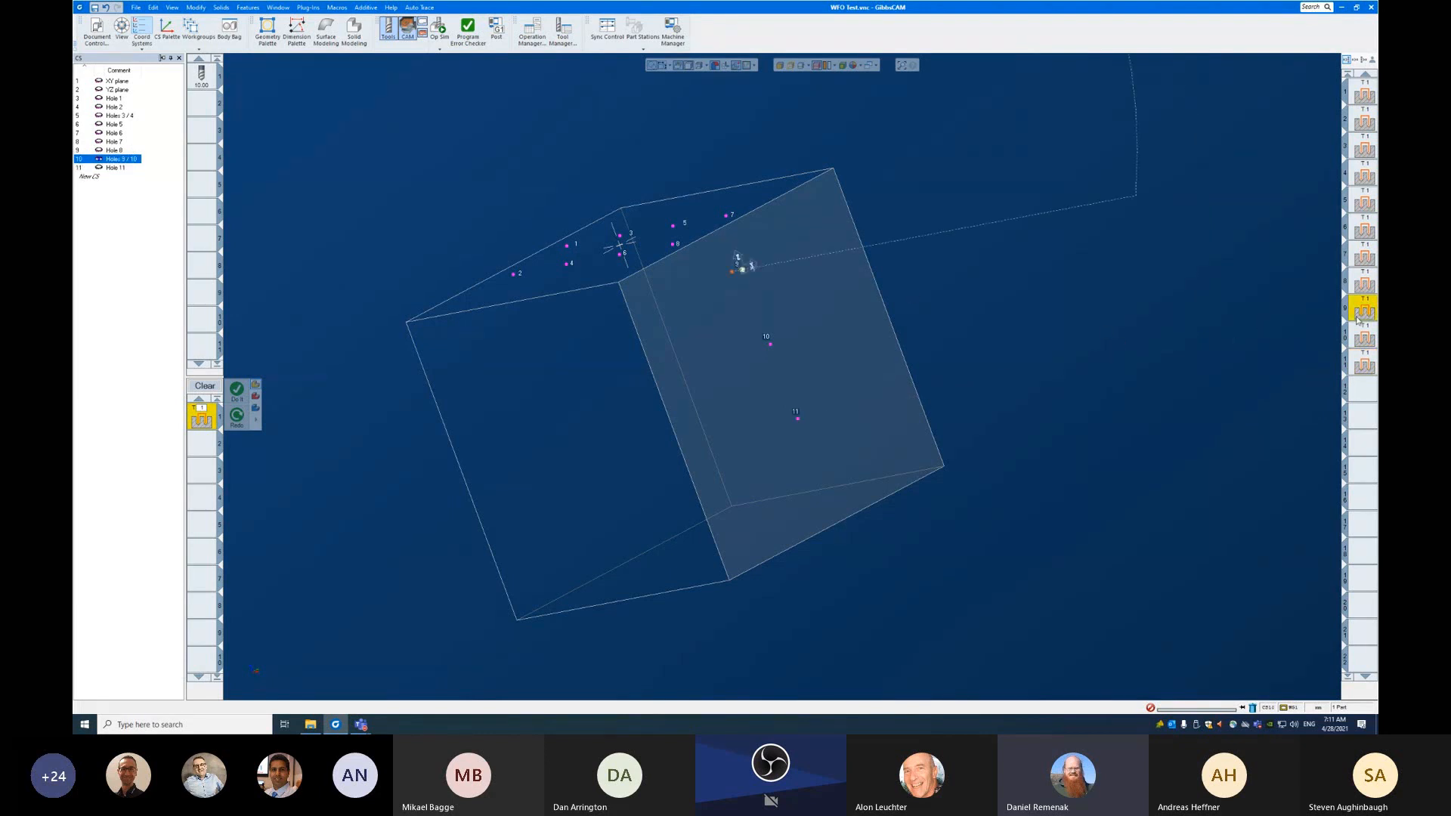
pyautogui.click(1357, 330)
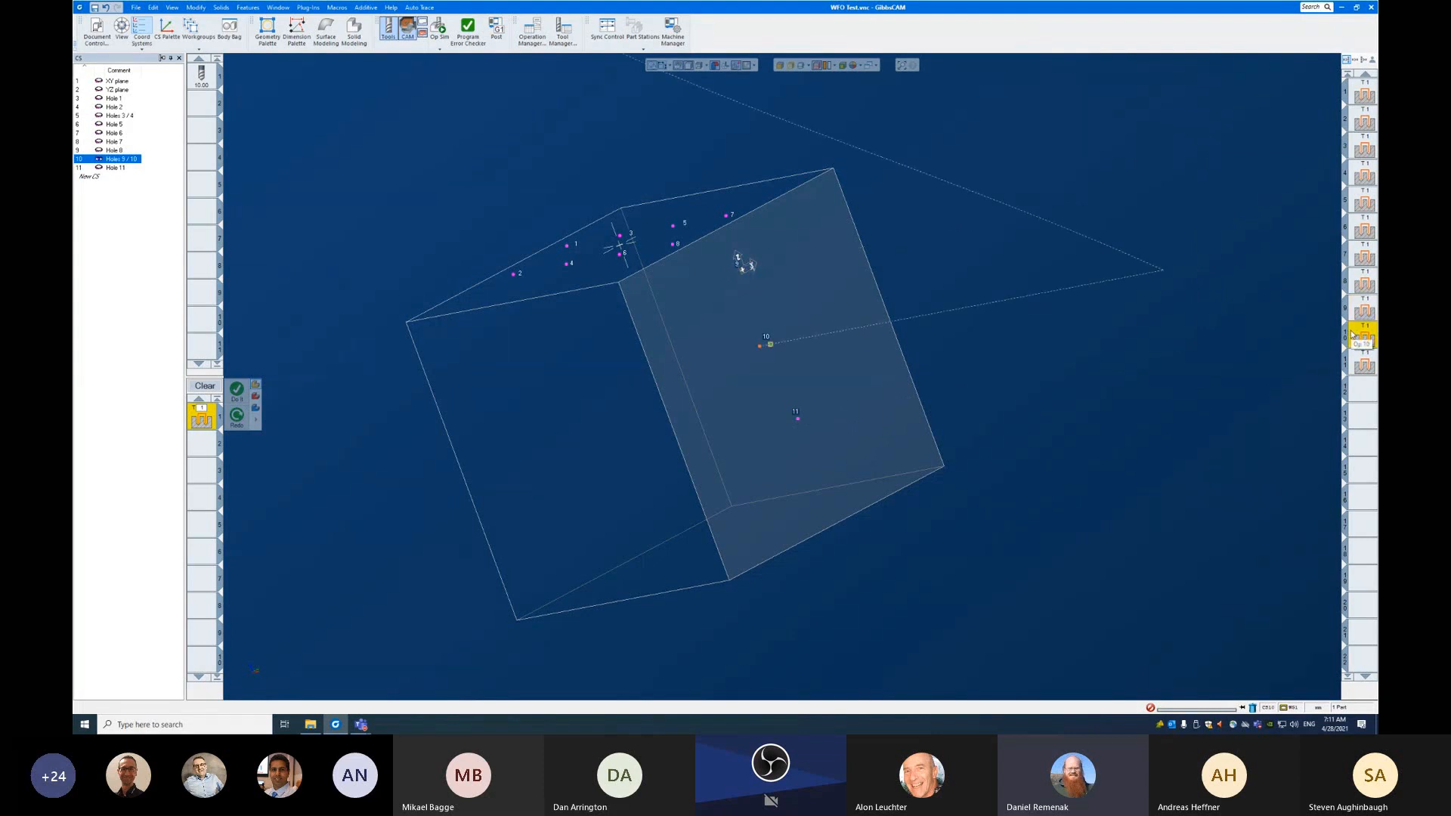
pyautogui.click(1357, 364)
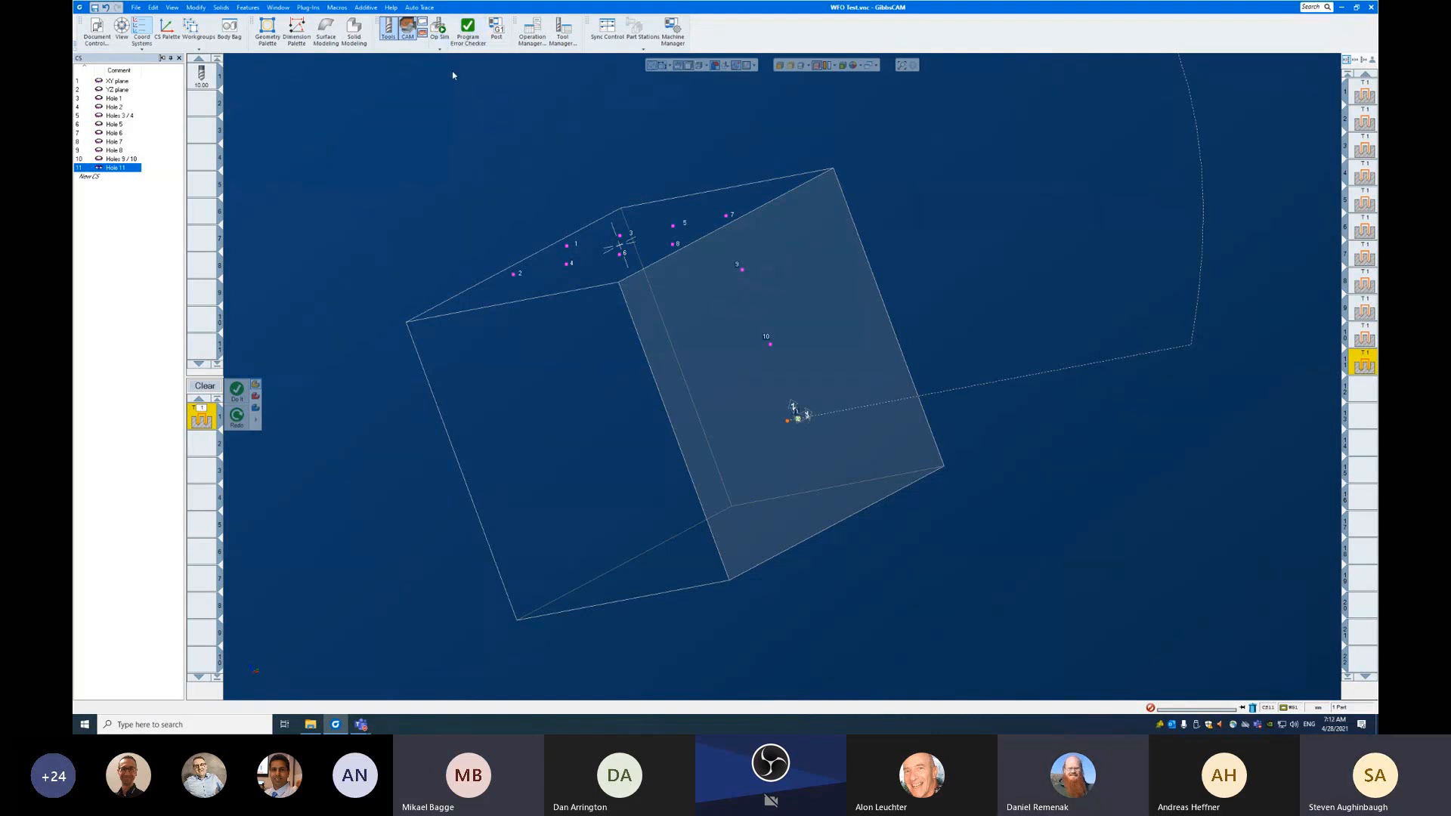
# Step: Simulate the hole operations in Op Sim and again in Machine Sim, and close the simulation
pyautogui.click(441, 31)
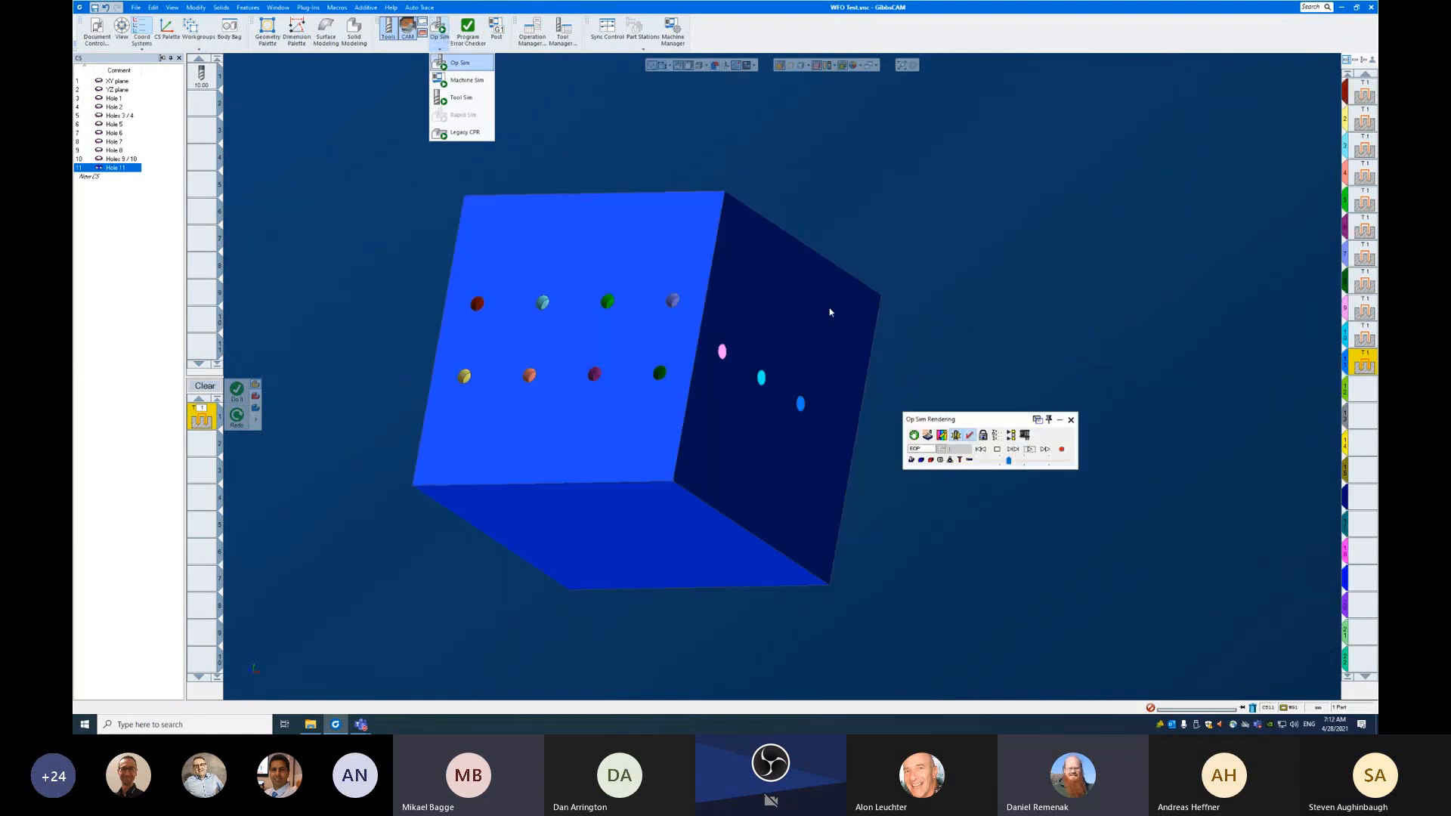
pyautogui.click(980, 450)
pyautogui.click(1029, 450)
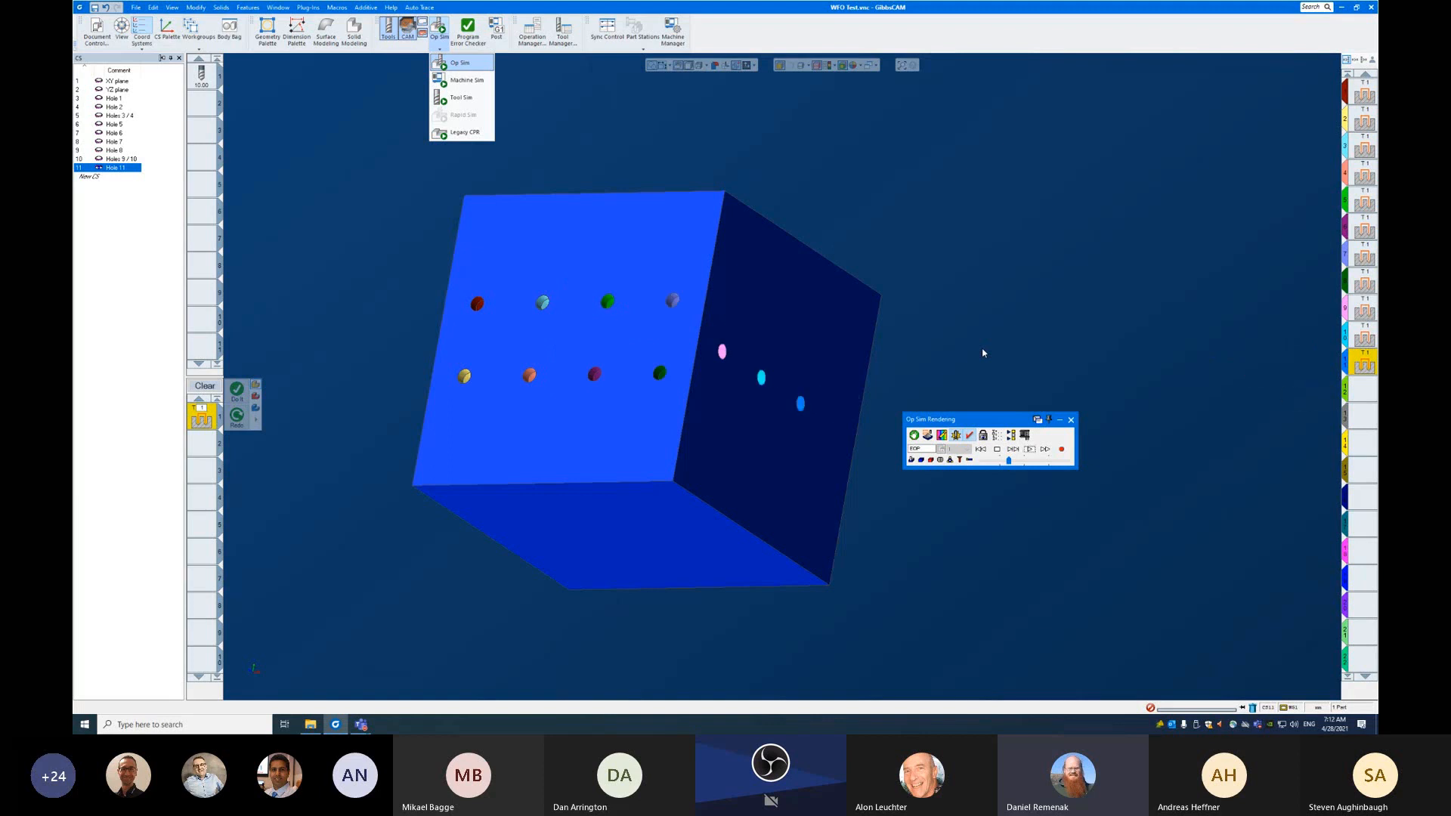
pyautogui.click(476, 80)
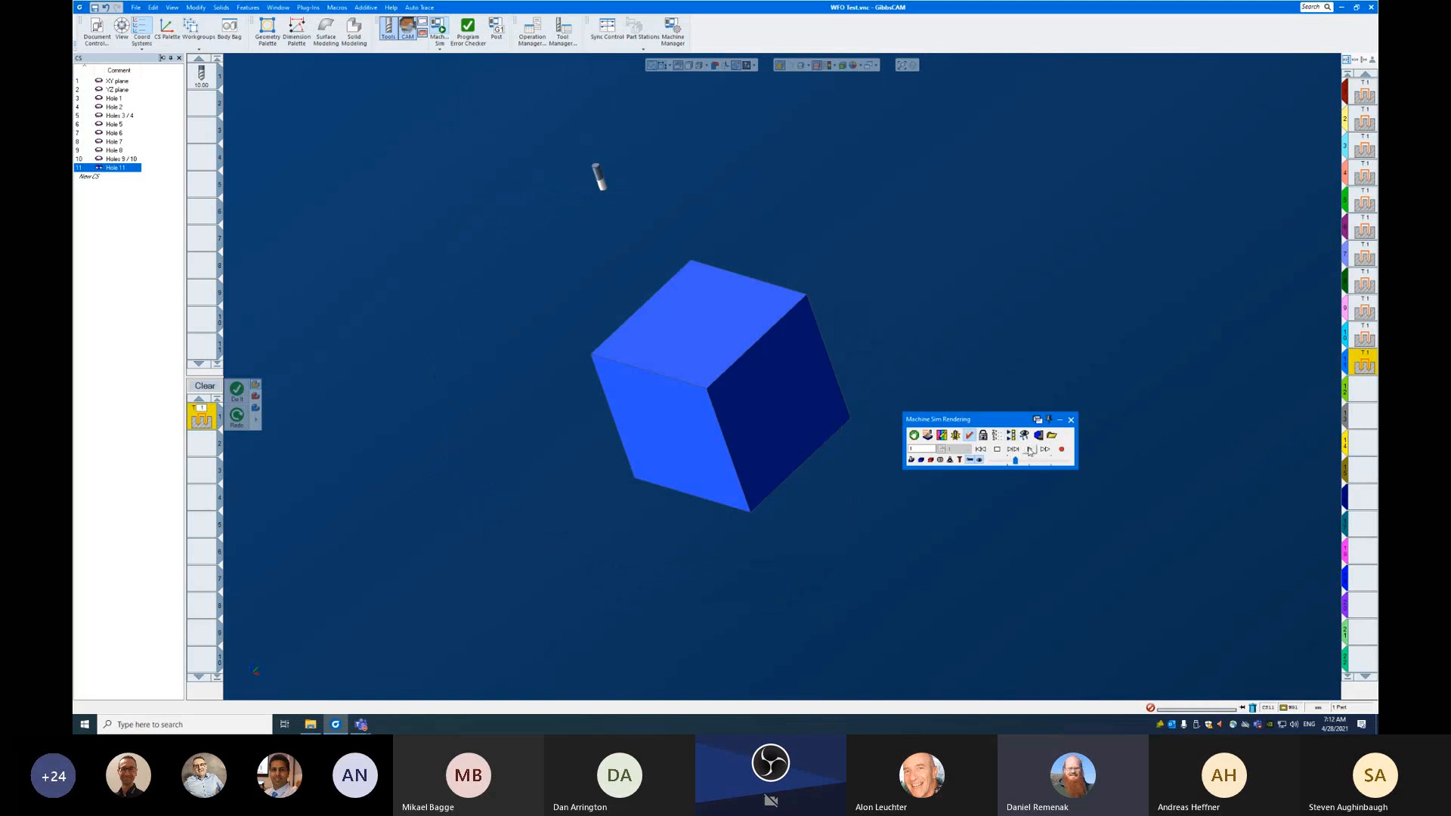
pyautogui.click(1029, 450)
pyautogui.click(1071, 420)
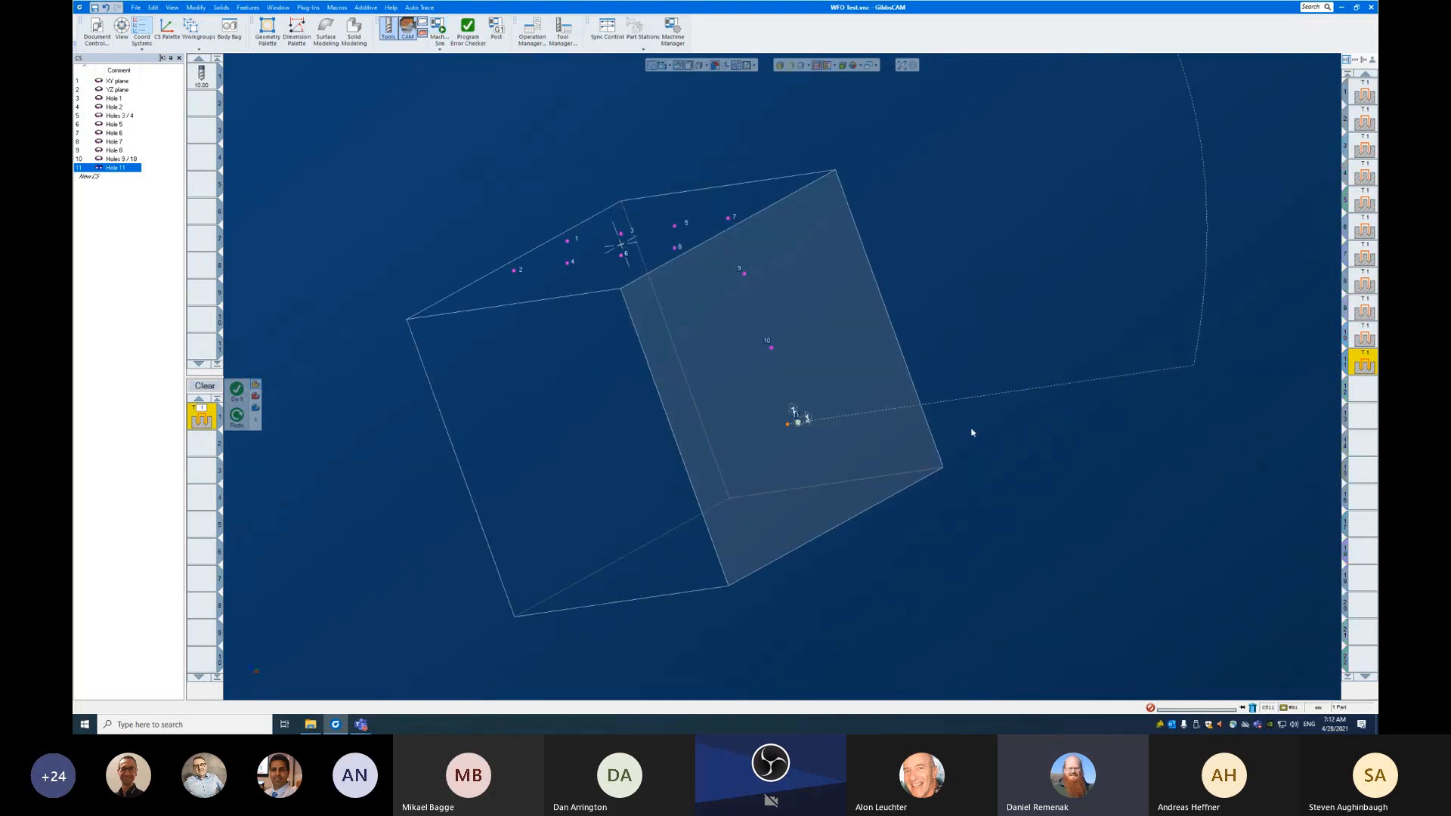
# Step: Reopen the post processor and list its work fixtures by operation
pyautogui.moveTo(955, 535)
pyautogui.mouseDown(button='middle')
pyautogui.moveTo(932, 579)
pyautogui.moveTo(945, 560)
pyautogui.mouseUp(button='middle')
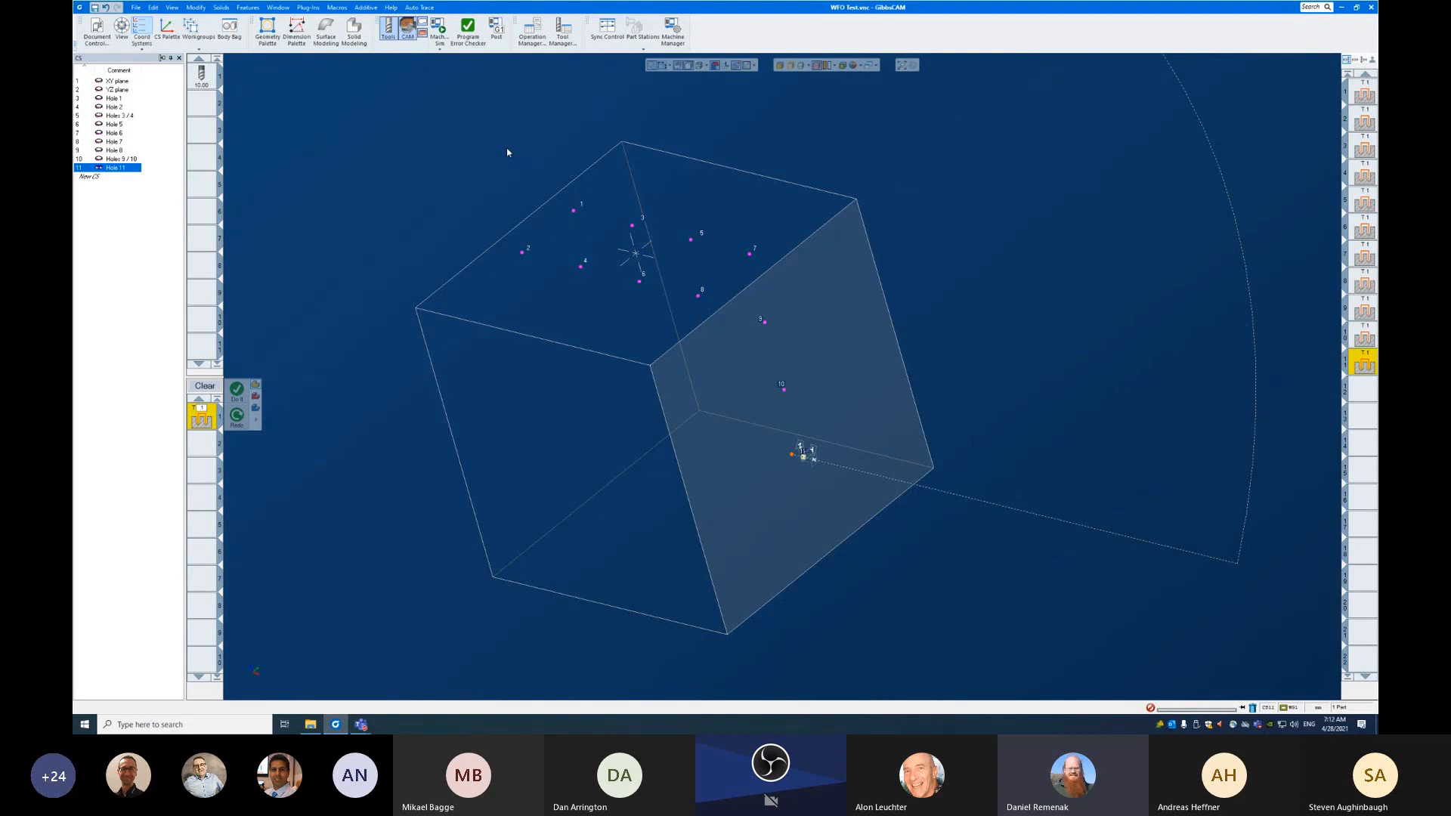
pyautogui.click(496, 31)
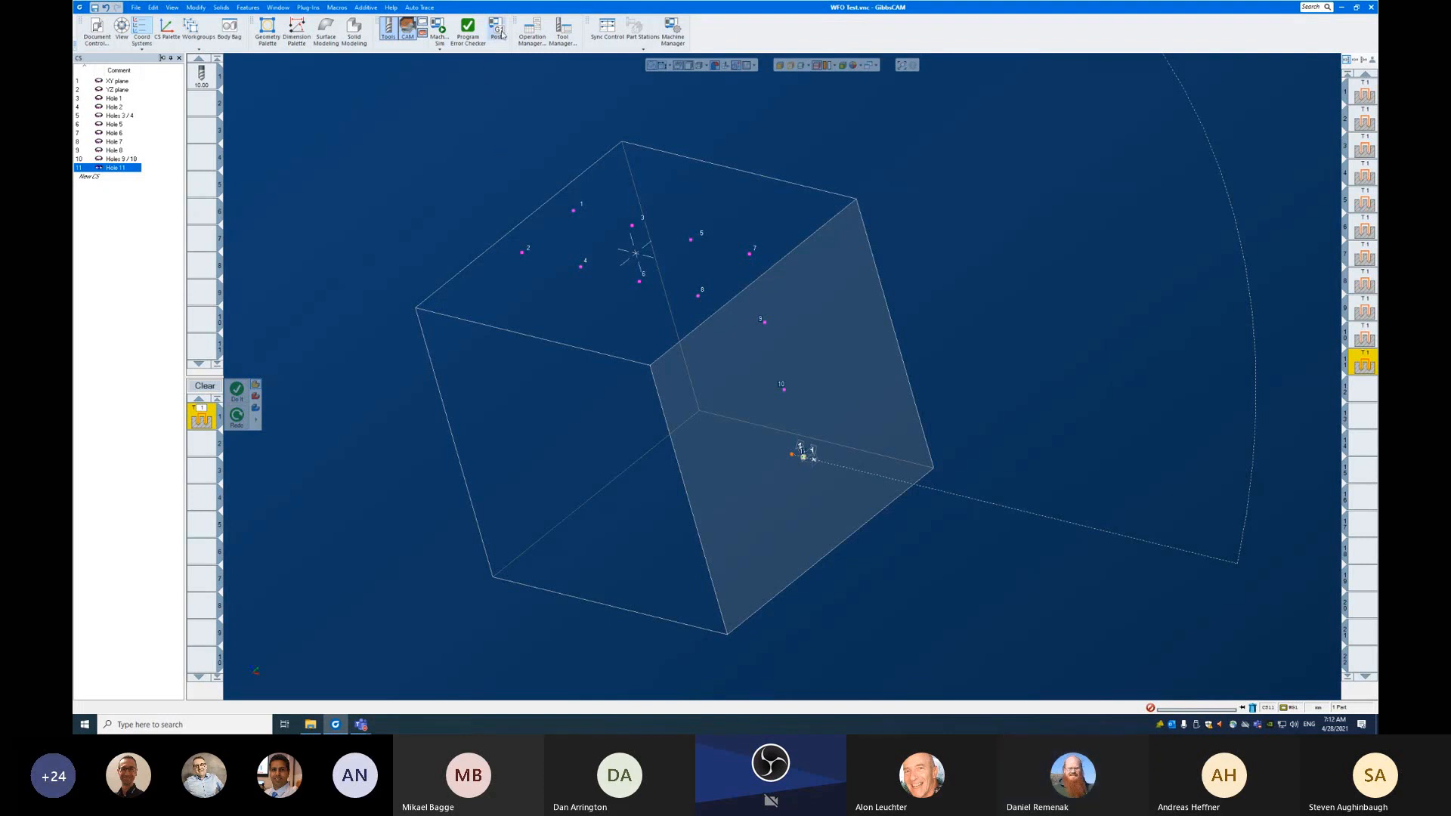
pyautogui.moveTo(484, 243); pyautogui.dragTo(421, 172)
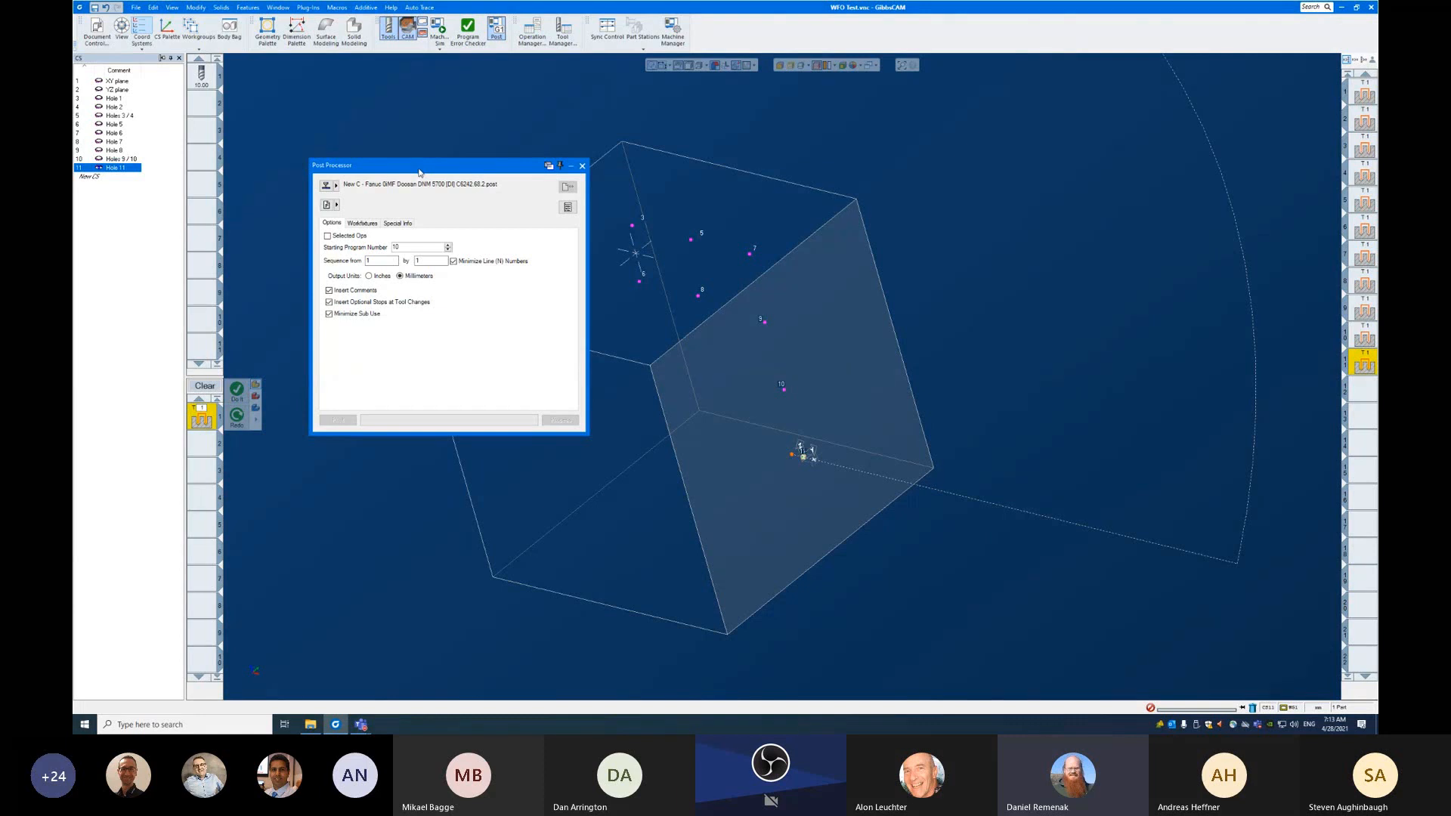
pyautogui.click(363, 224)
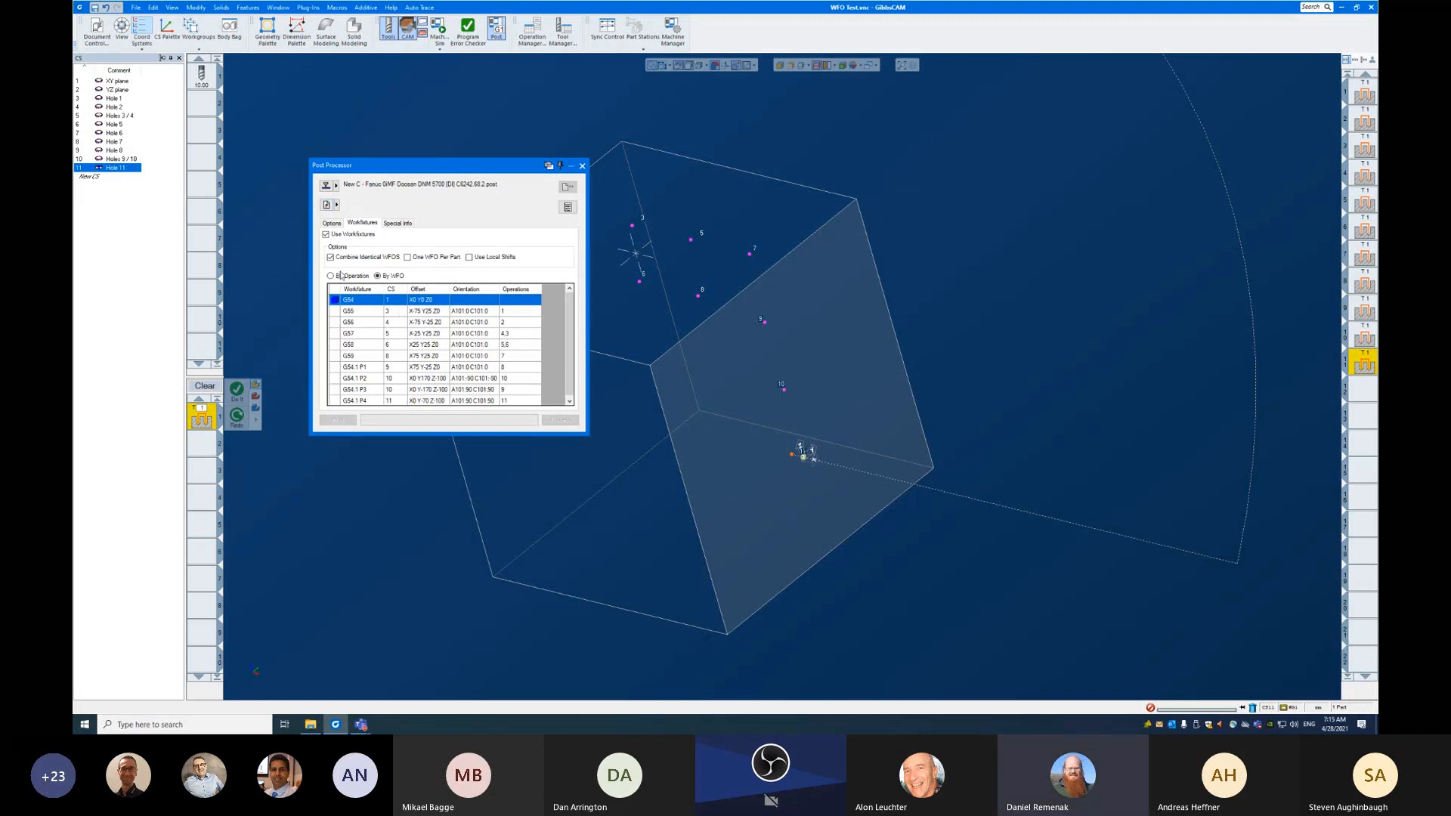
pyautogui.click(350, 276)
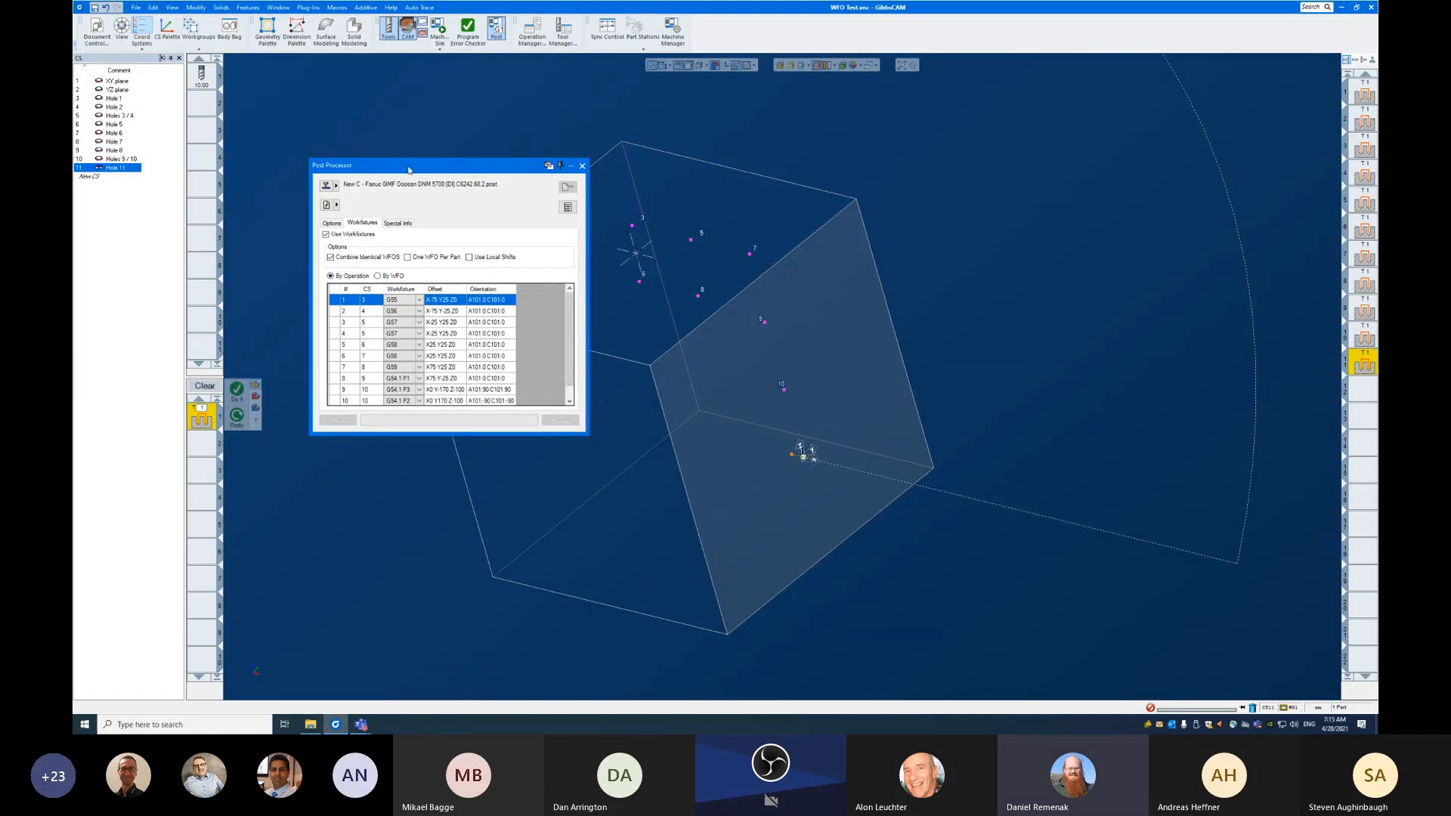
pyautogui.moveTo(408, 167); pyautogui.dragTo(408, 168)
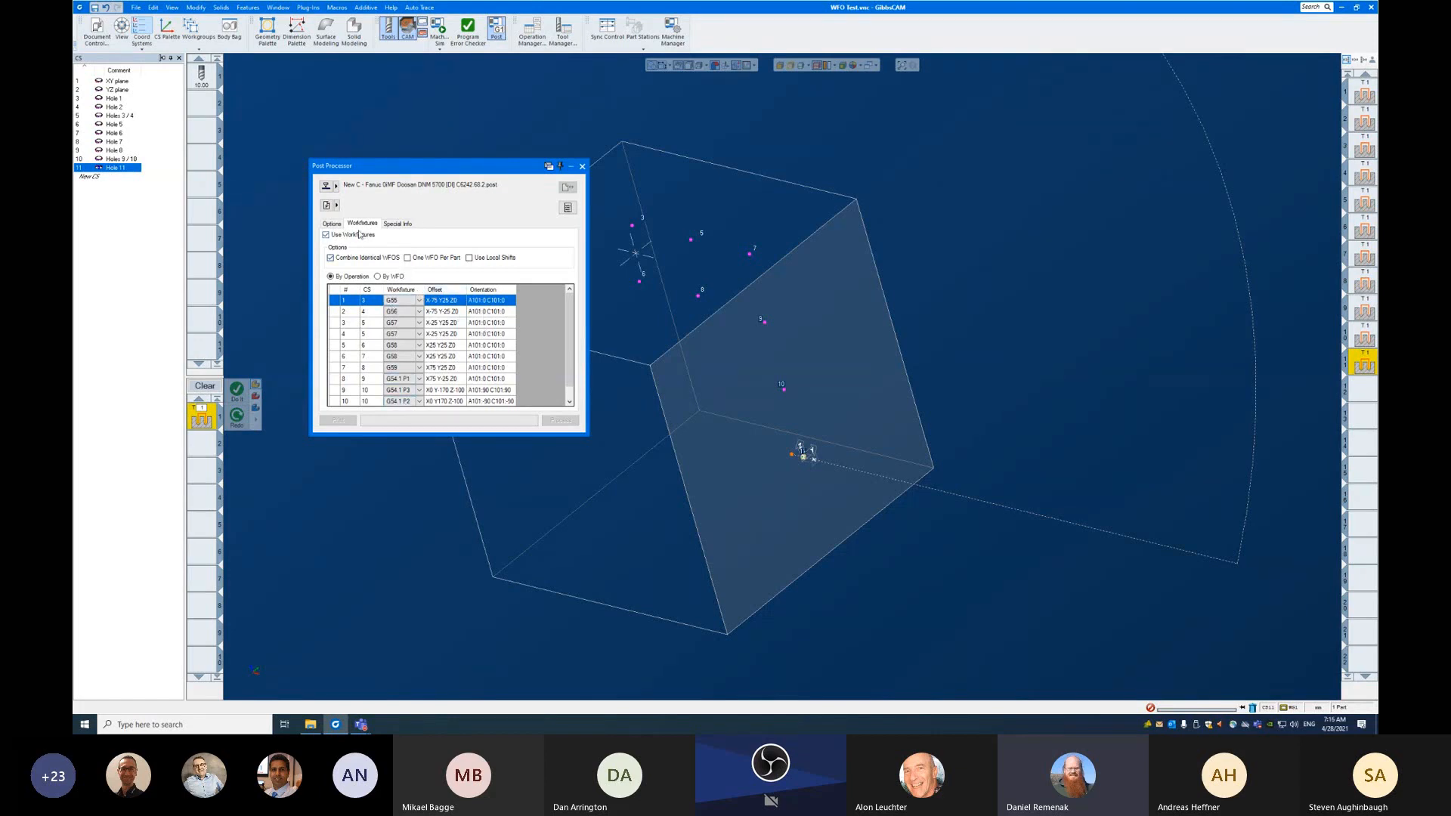
# Step: Load the New C - Heid TNC 640 post to see its work fixture numbering for the operations
pyautogui.click(326, 185)
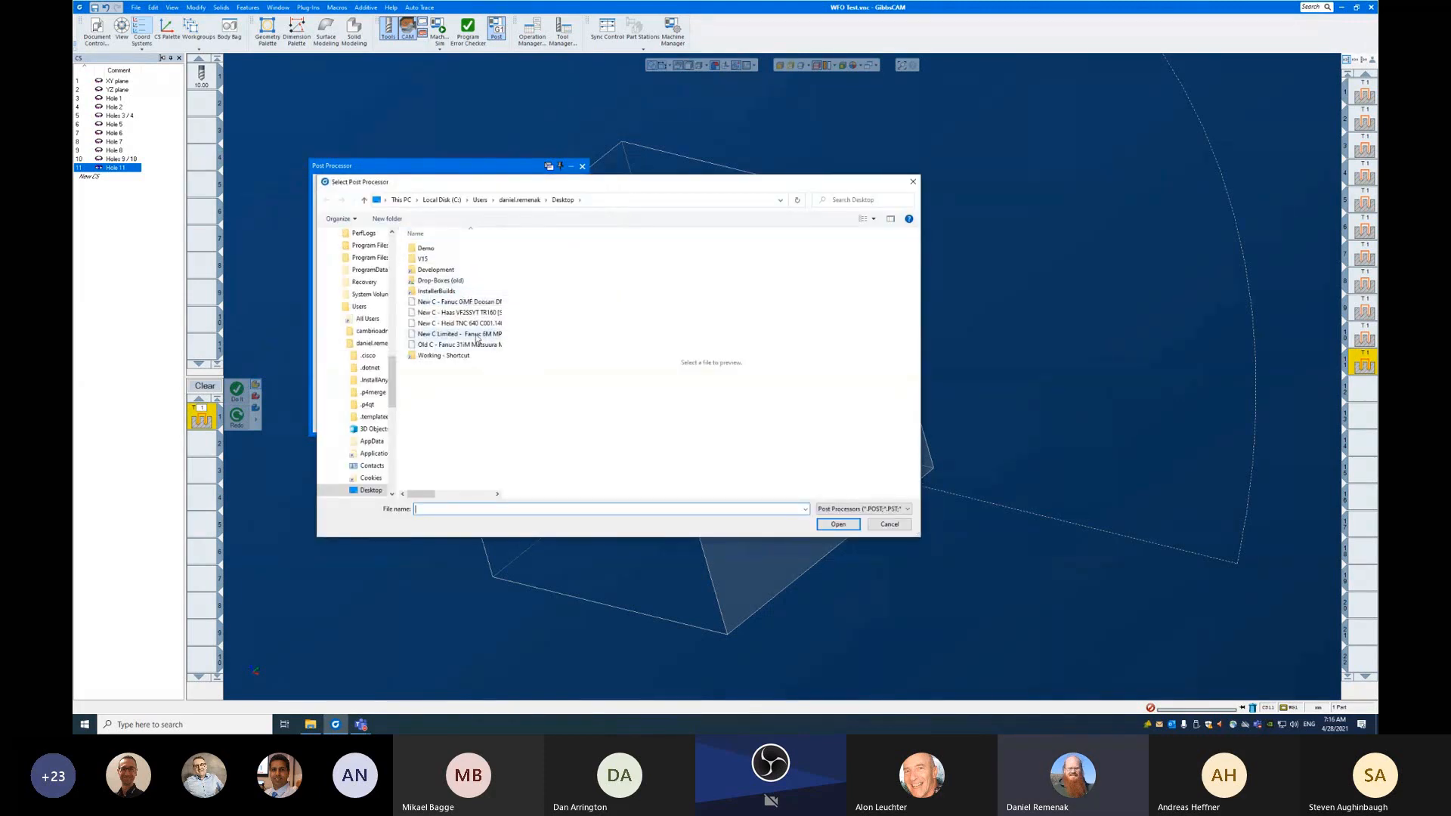
pyautogui.click(465, 324)
pyautogui.click(837, 524)
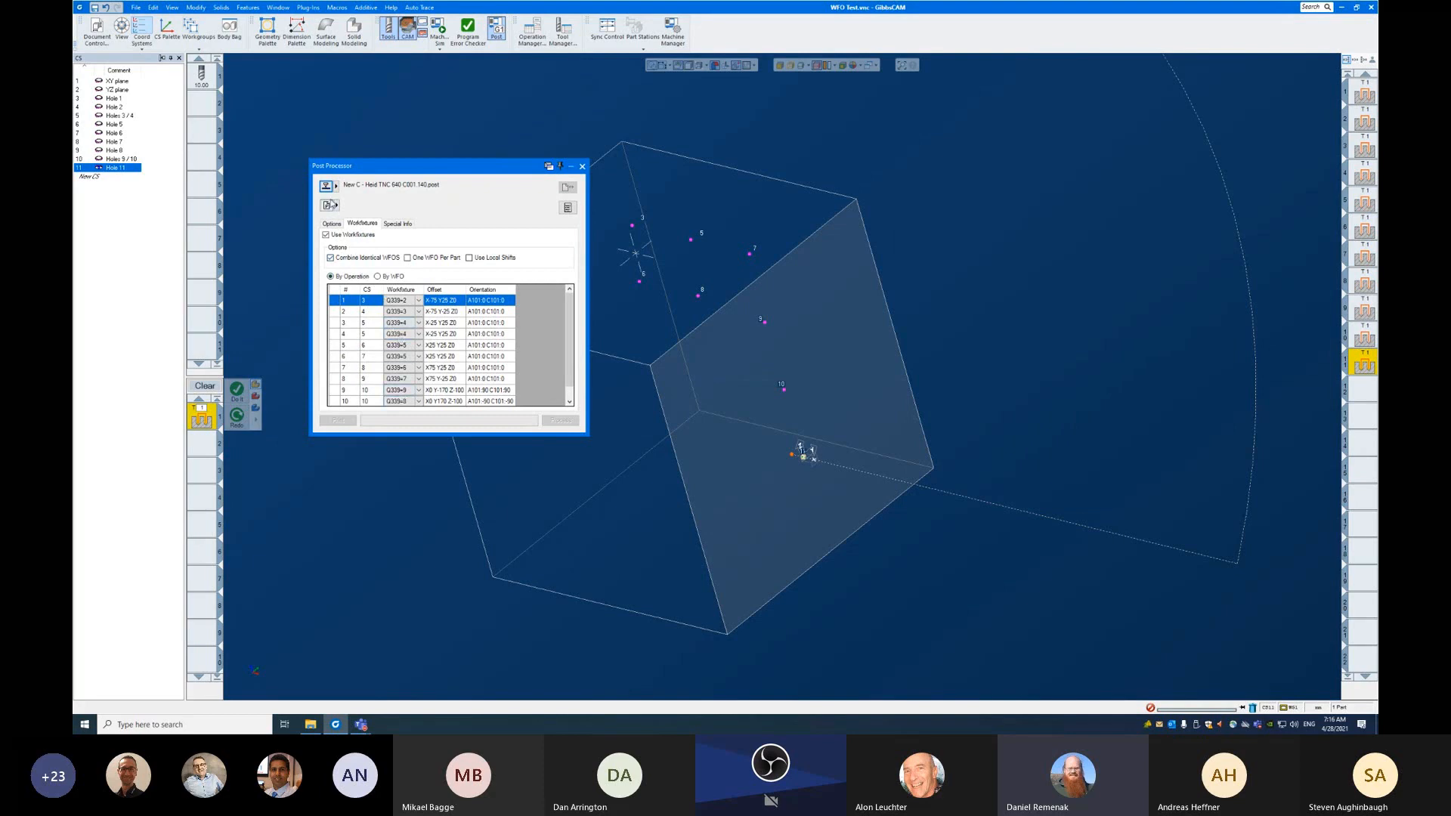
# Step: Load the New C Limited - Fanuc 6M post and review the work fixture, offset and orientation of every operation
pyautogui.click(327, 185)
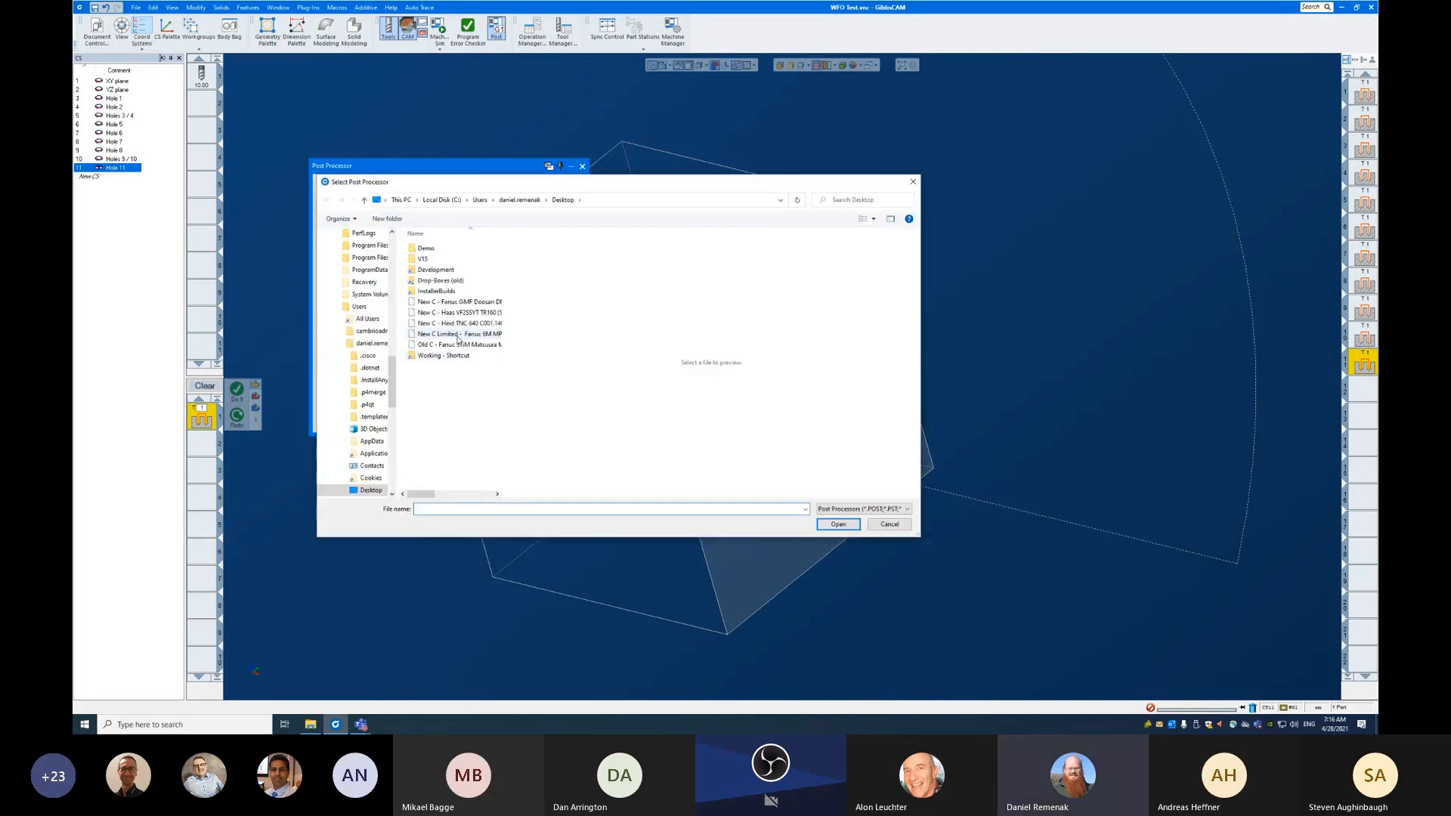
pyautogui.click(458, 336)
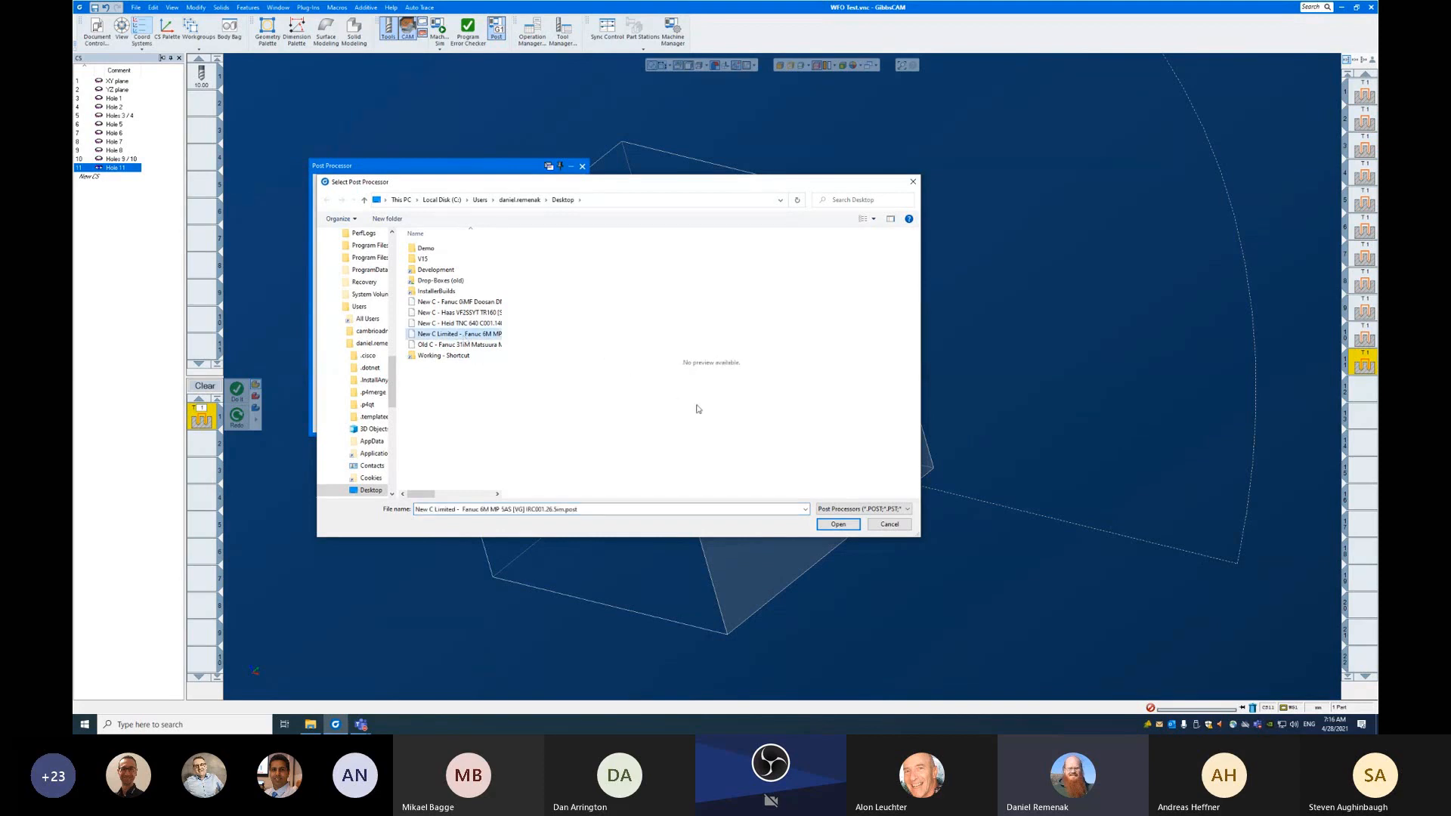
pyautogui.click(838, 525)
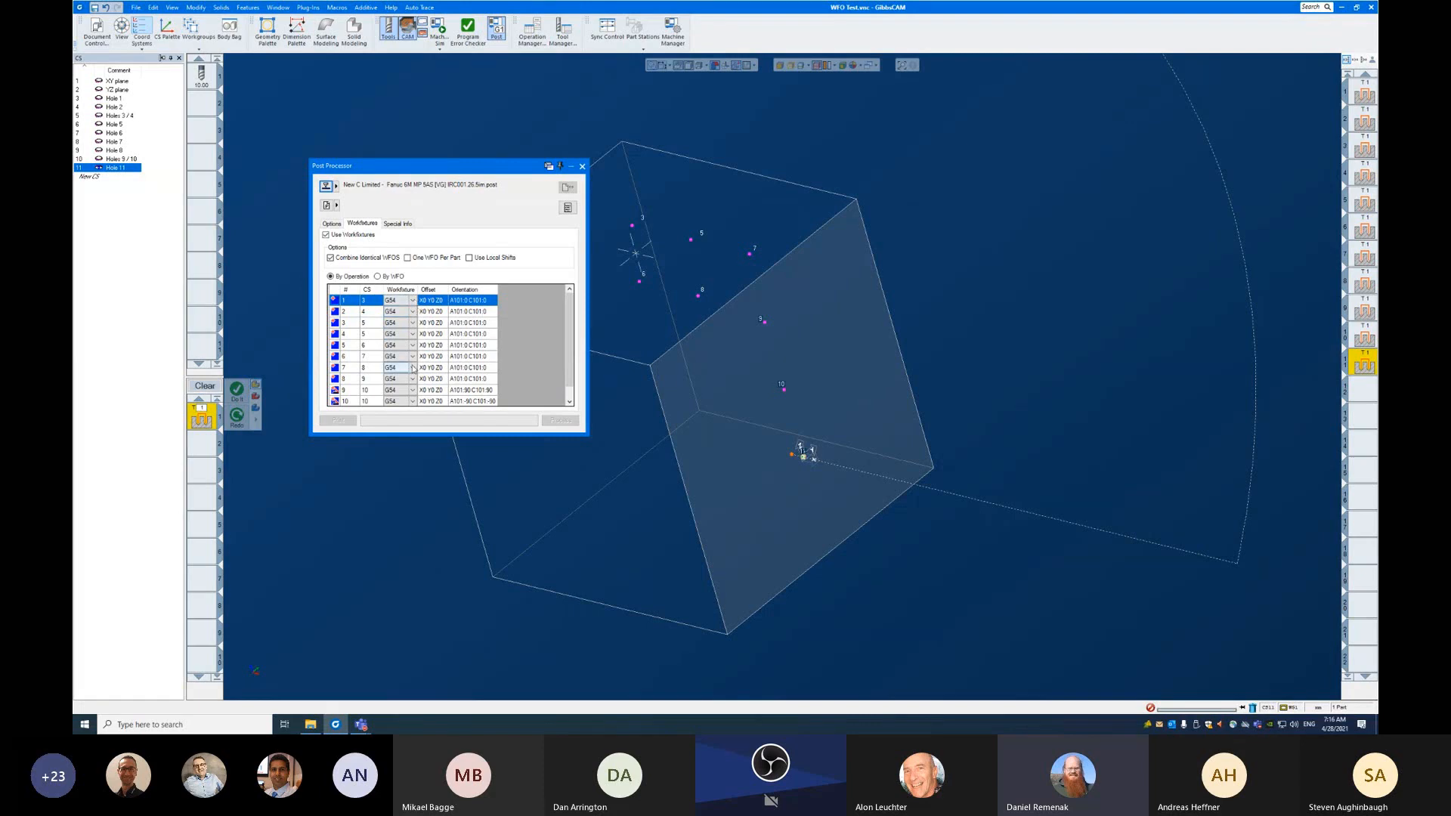
pyautogui.scroll(-1, 442, 361)
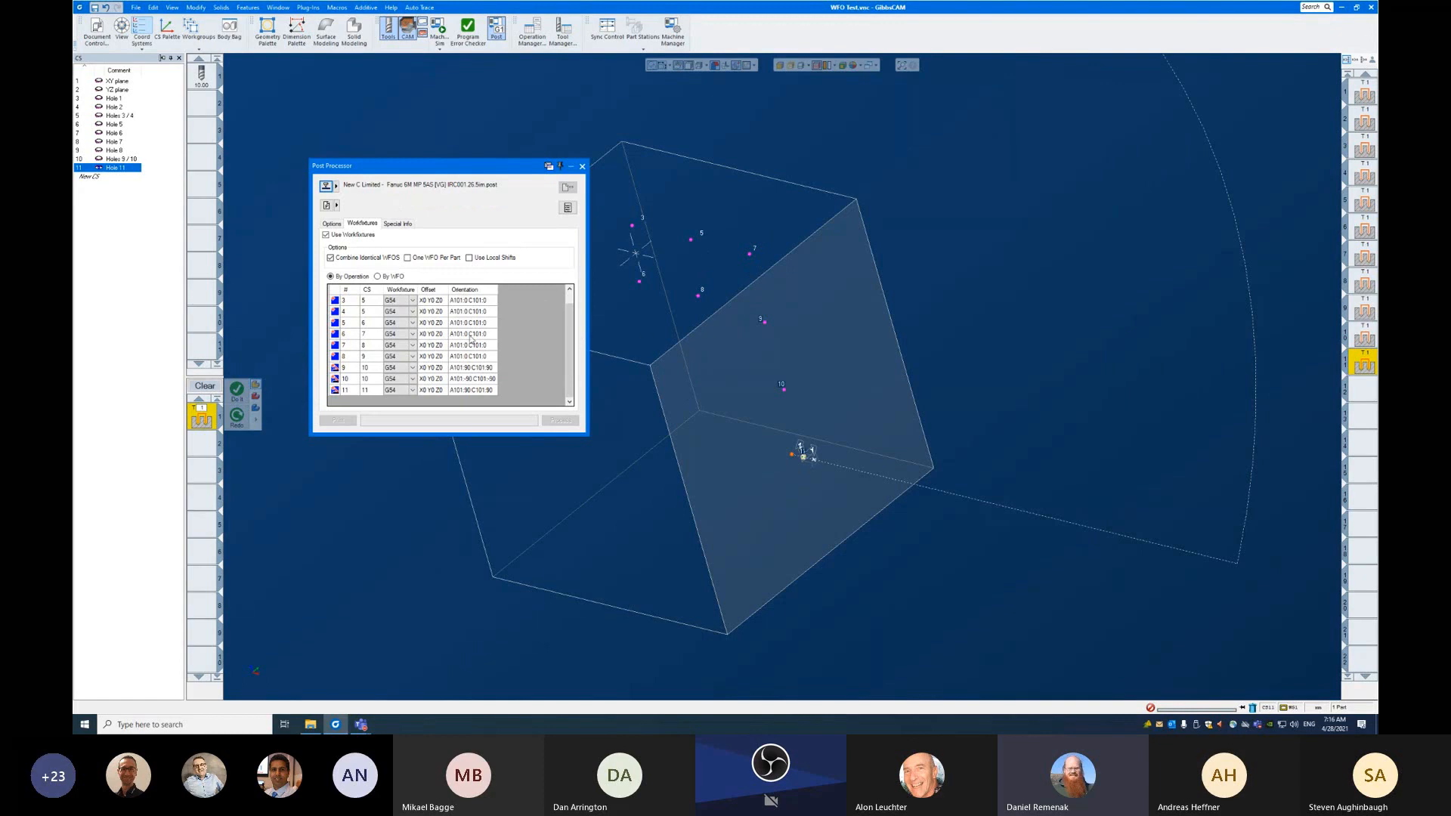
pyautogui.scroll(1, 531, 333)
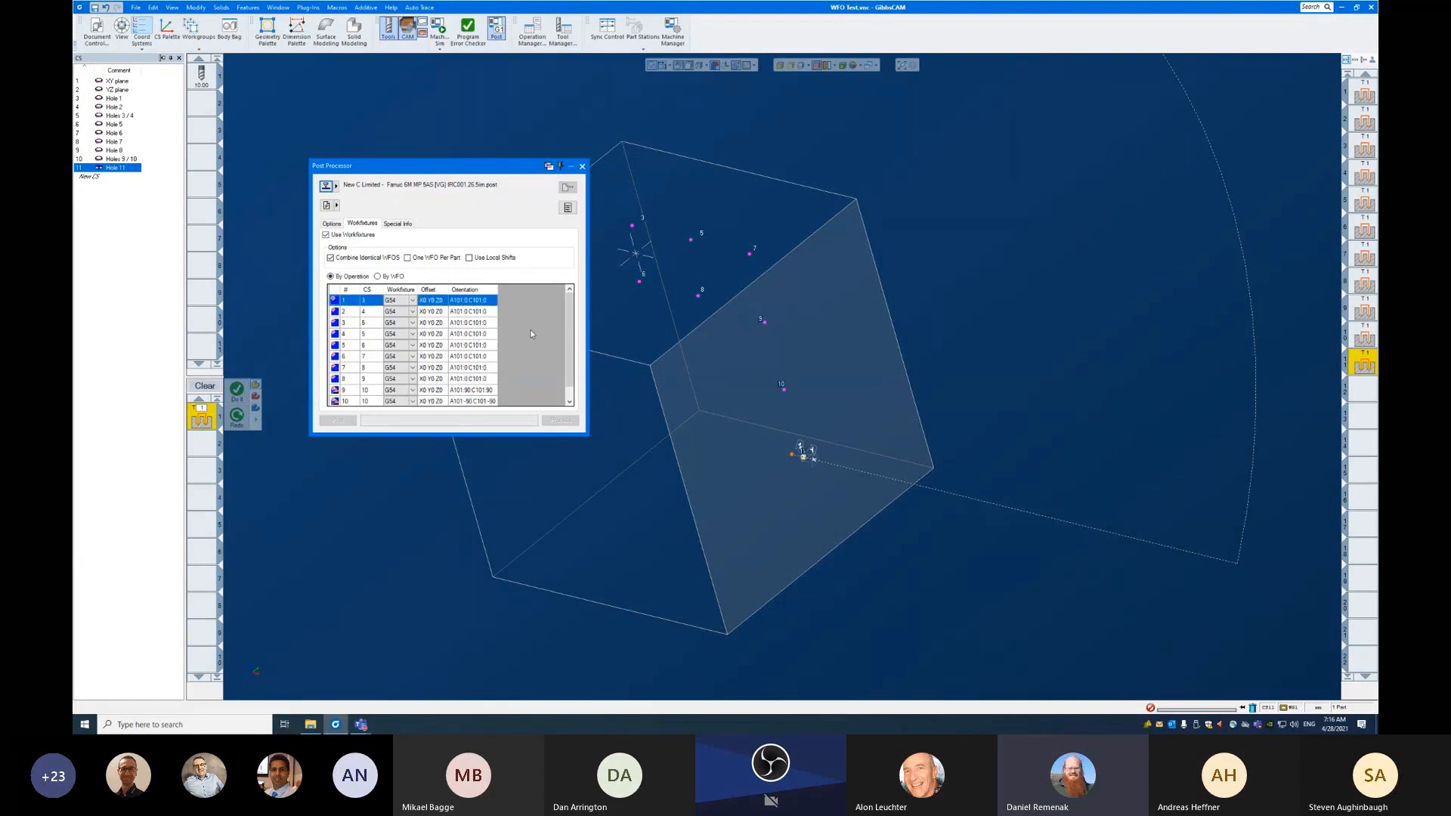
pyautogui.scroll(-1, 536, 329)
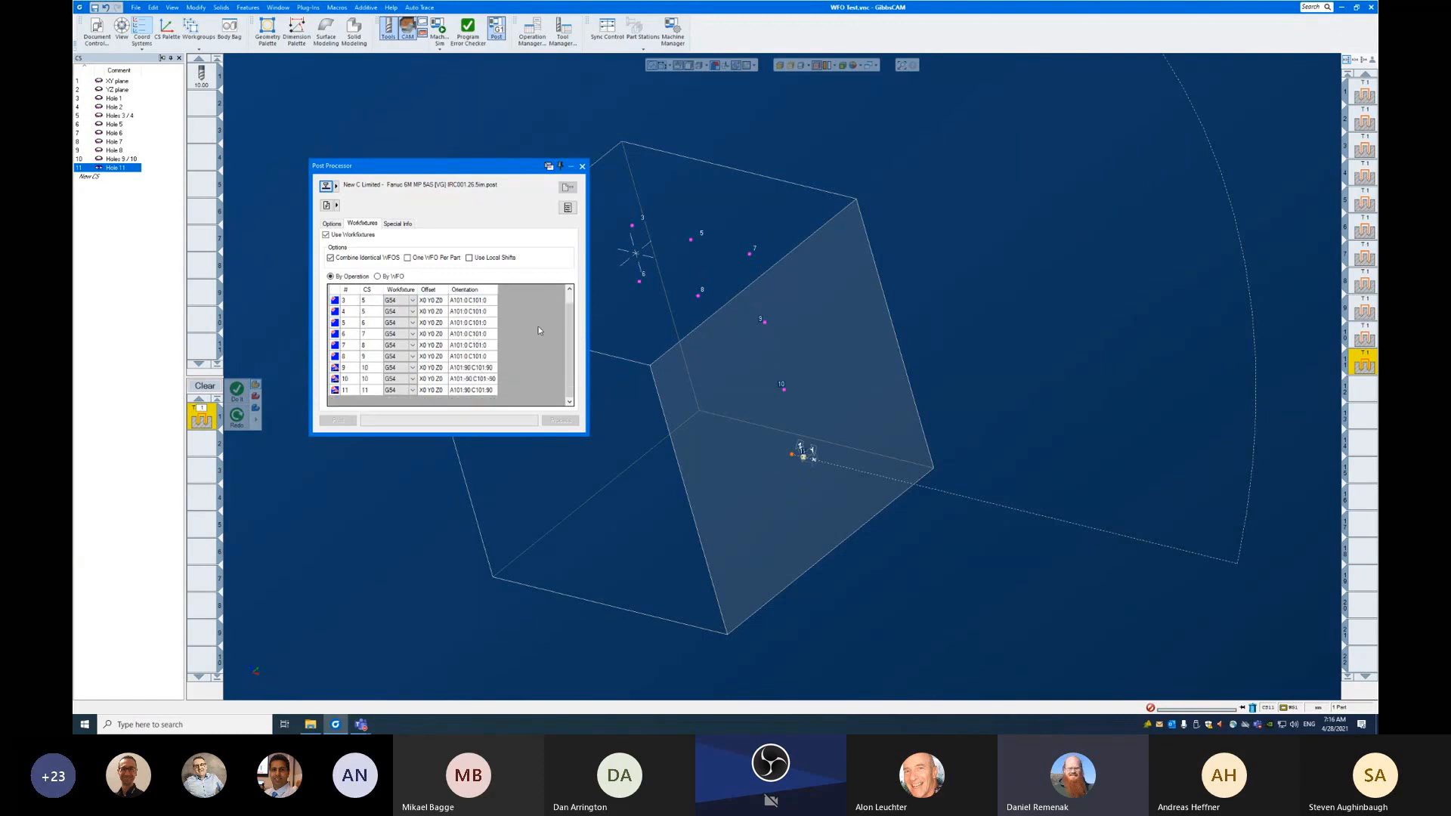
# Step: Review the work fixture numbers offered for operation 2 and compare the fixture, offset and orientation of all operations
pyautogui.scroll(1, 499, 339)
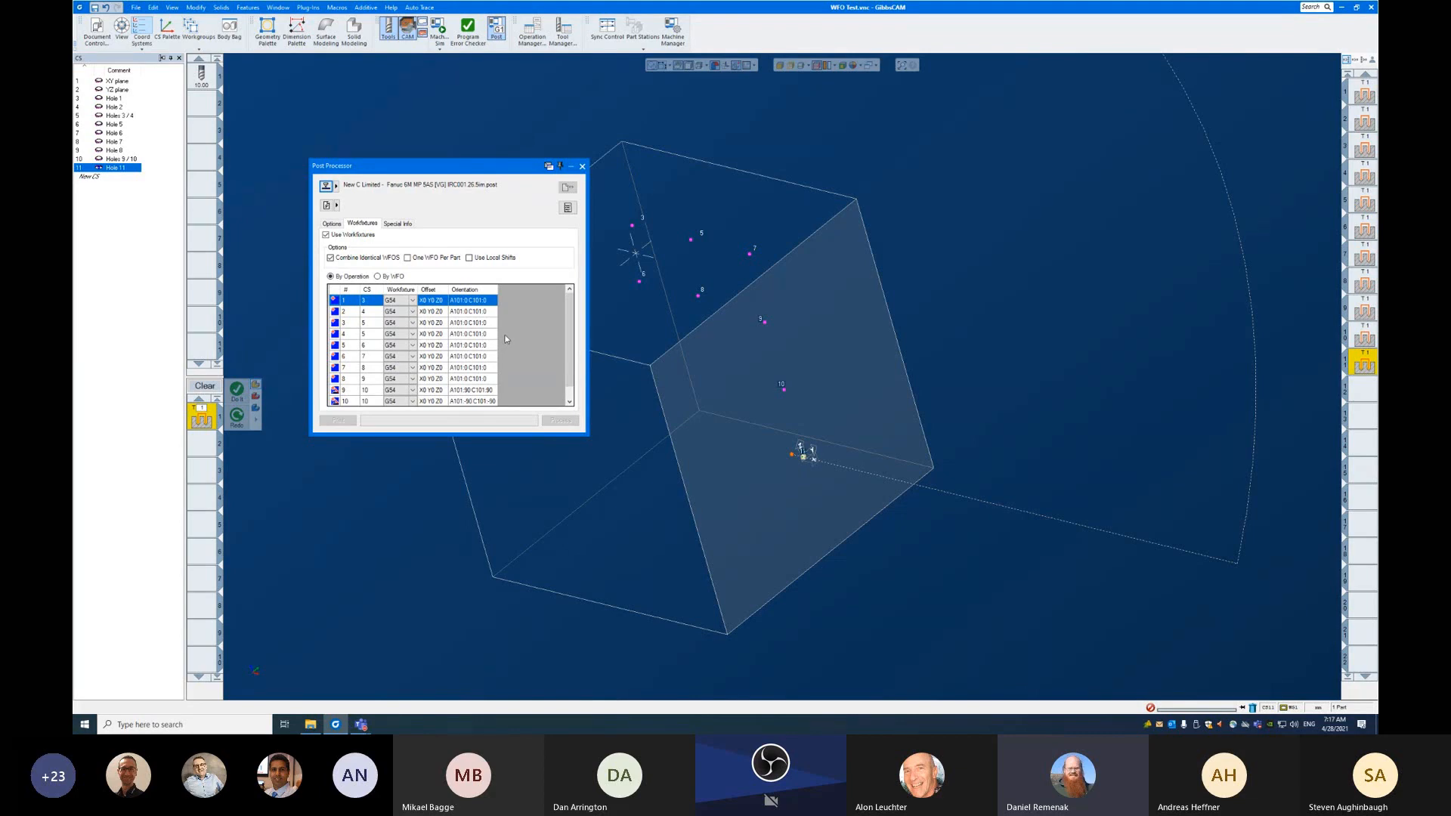
pyautogui.click(414, 312)
pyautogui.click(414, 312)
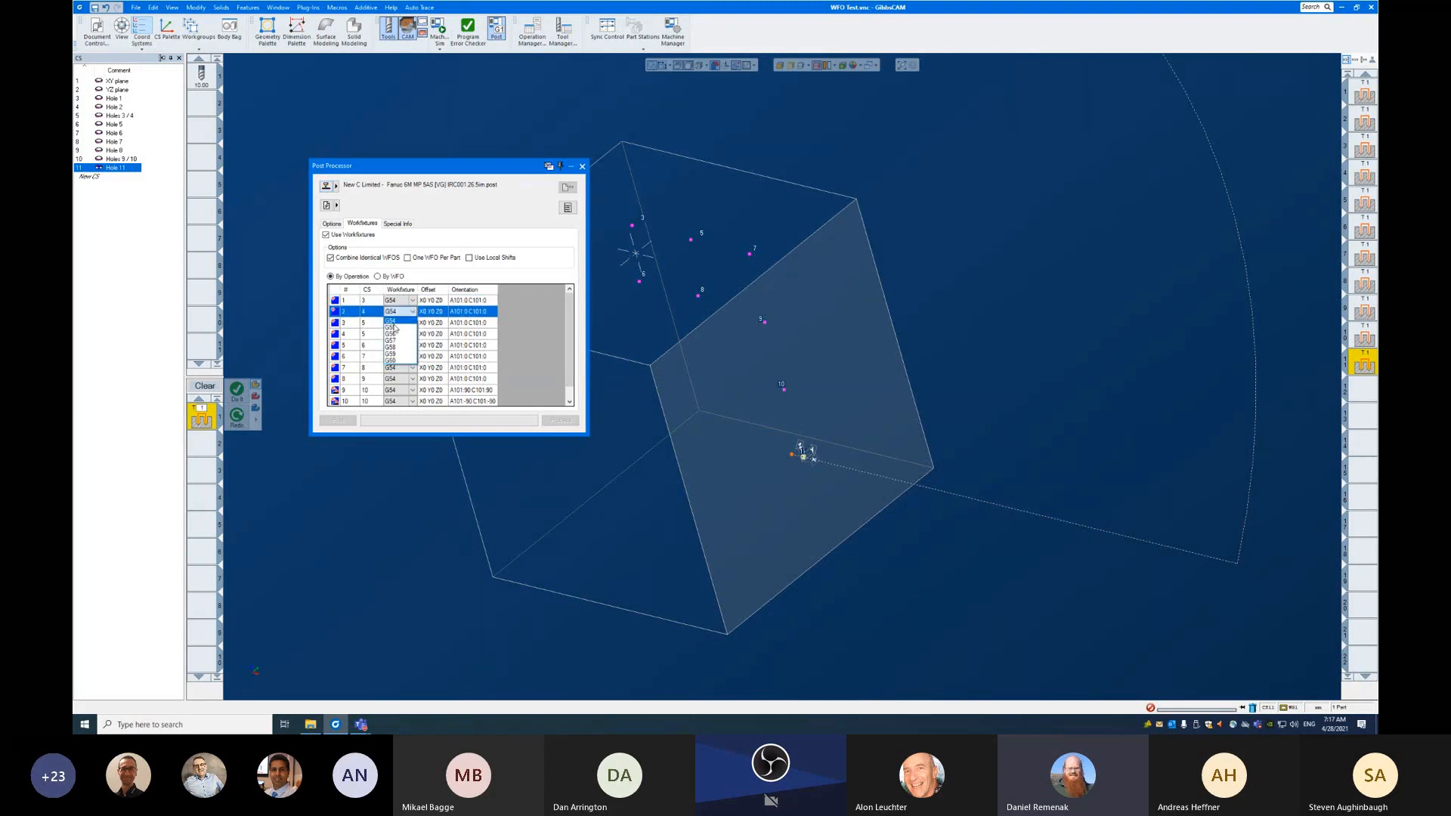
pyautogui.click(471, 337)
pyautogui.scroll(-1, 572, 337)
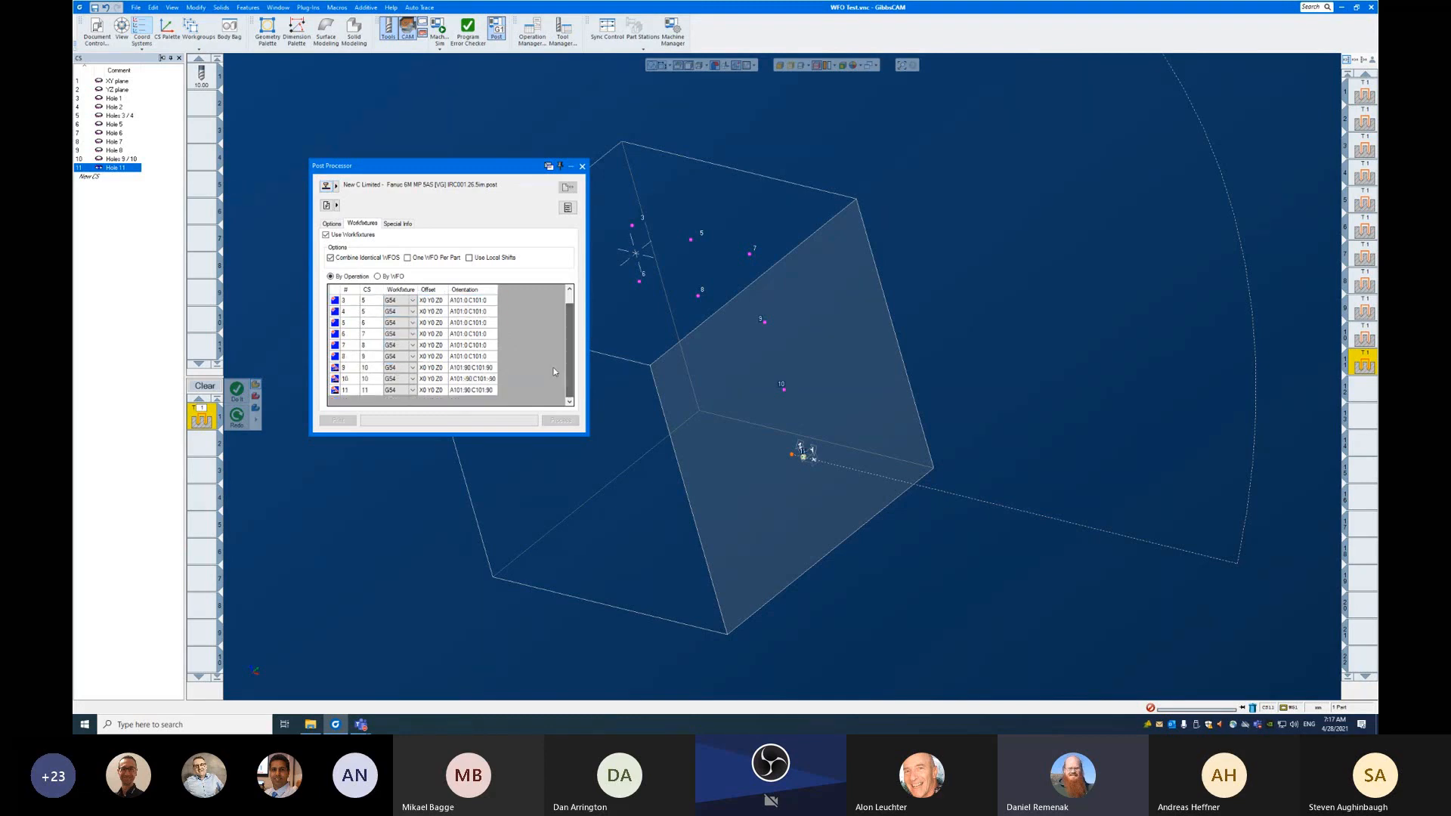
pyautogui.scroll(1, 568, 310)
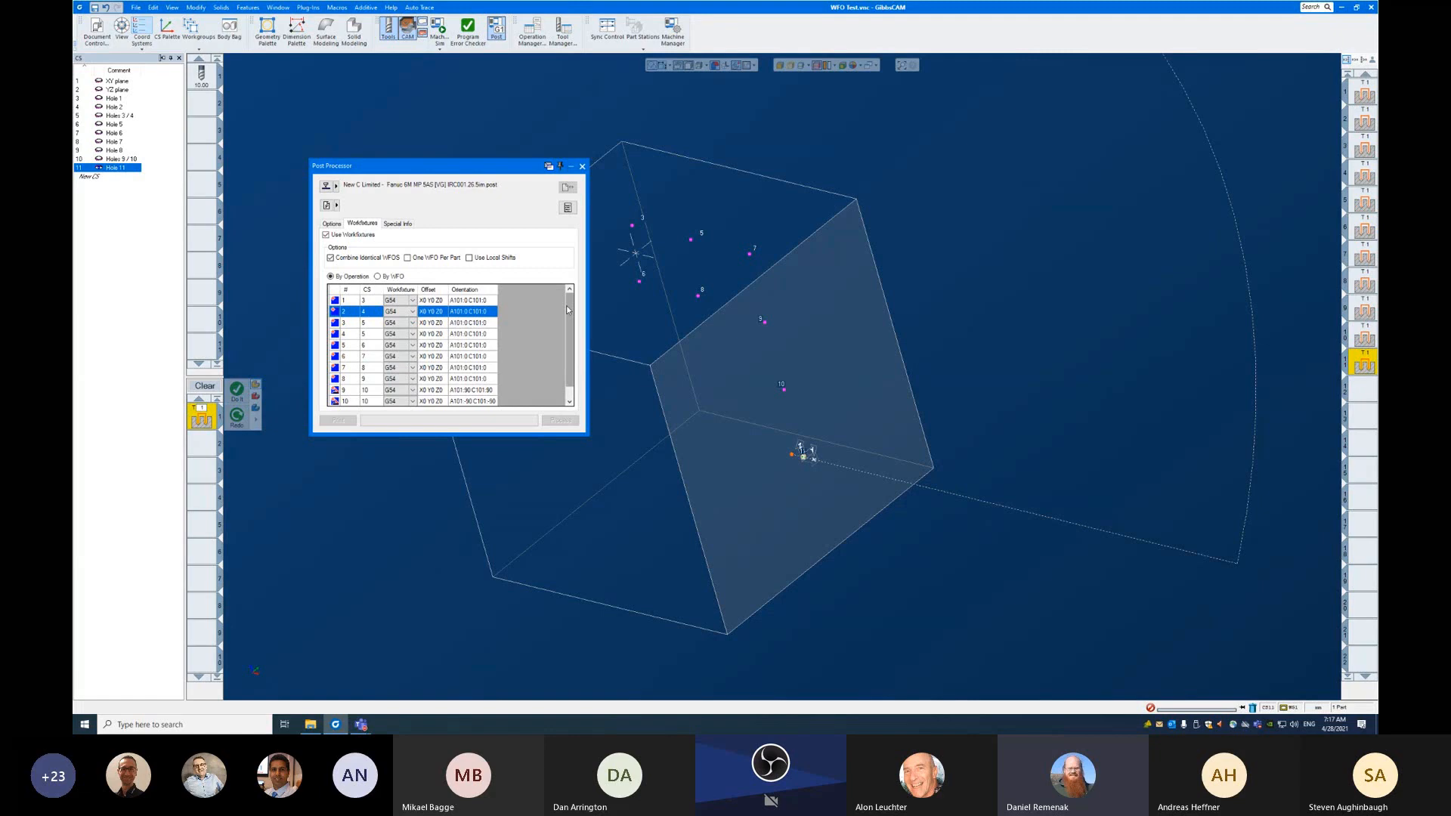
pyautogui.click(411, 311)
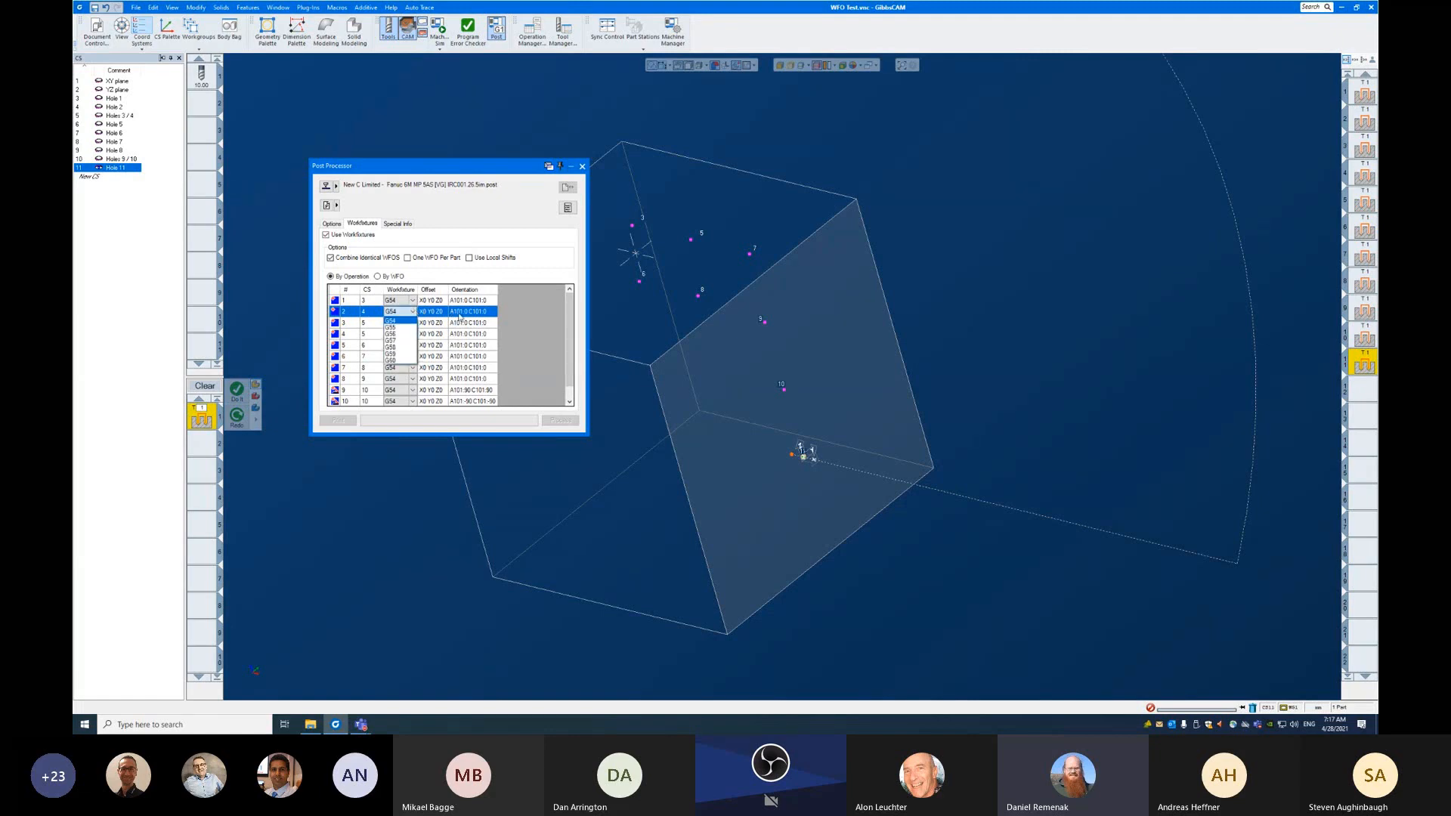
pyautogui.click(460, 318)
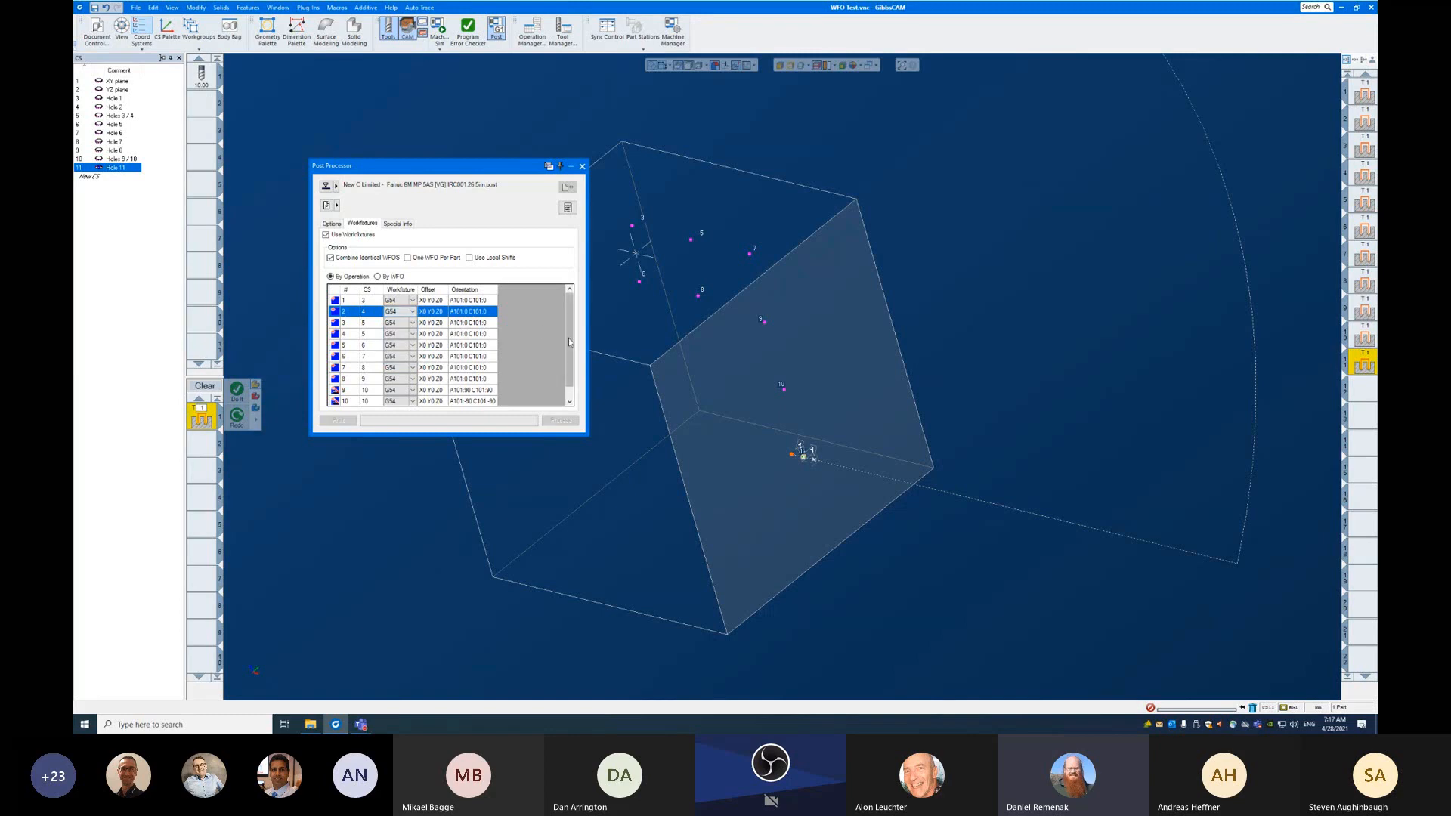
pyautogui.scroll(-1, 574, 384)
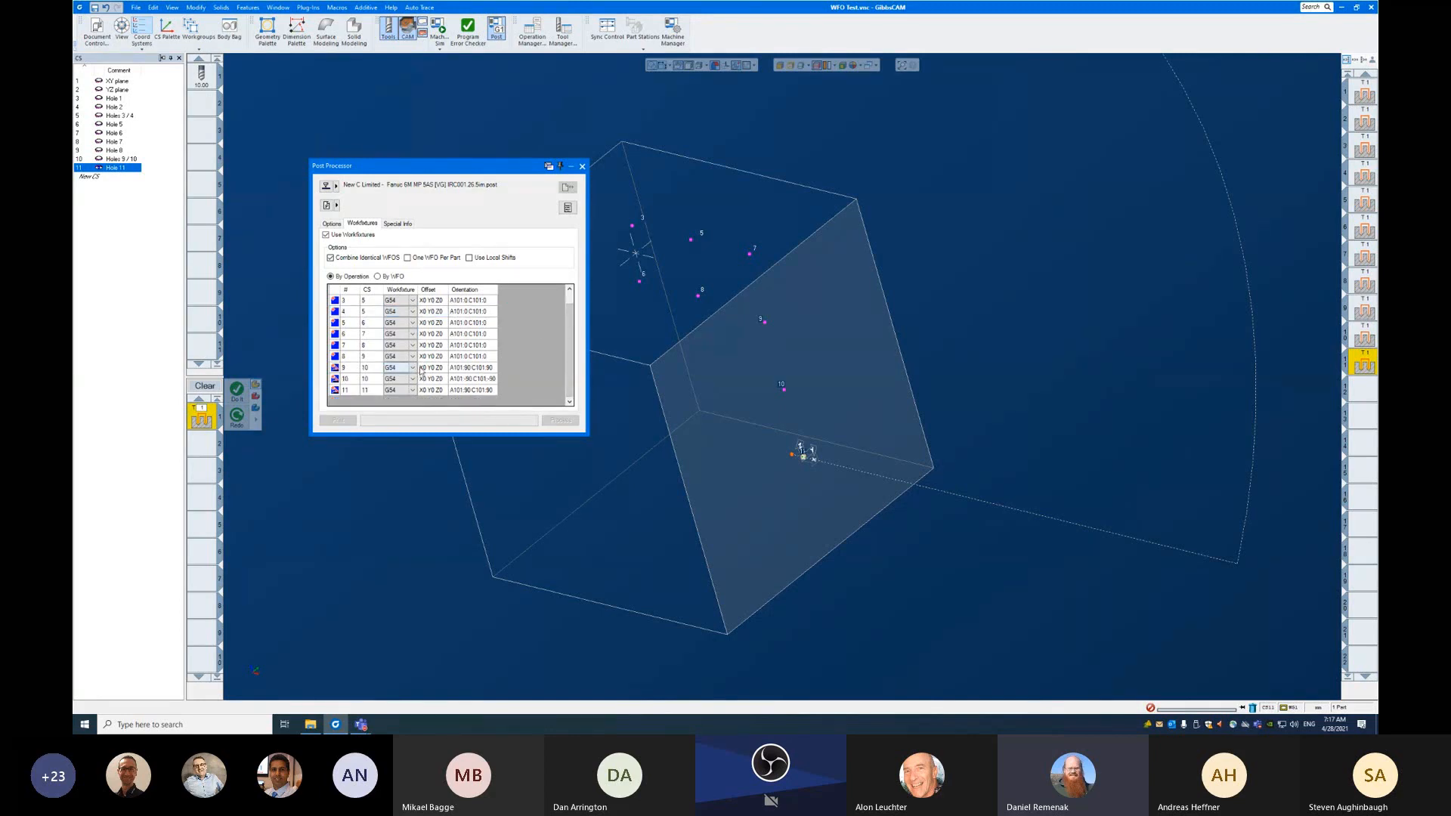
pyautogui.scroll(1, 349, 326)
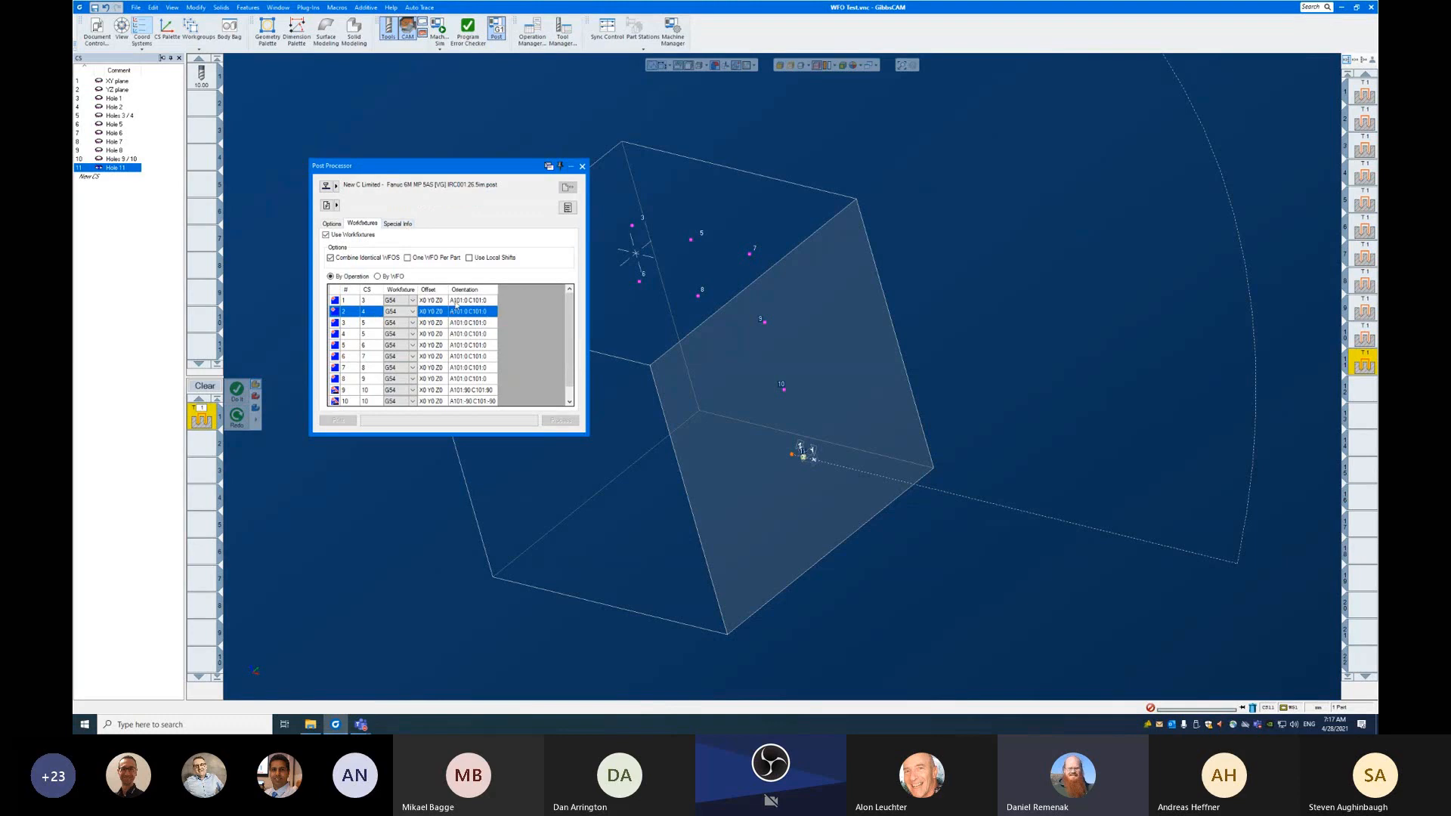
pyautogui.scroll(-1, 455, 305)
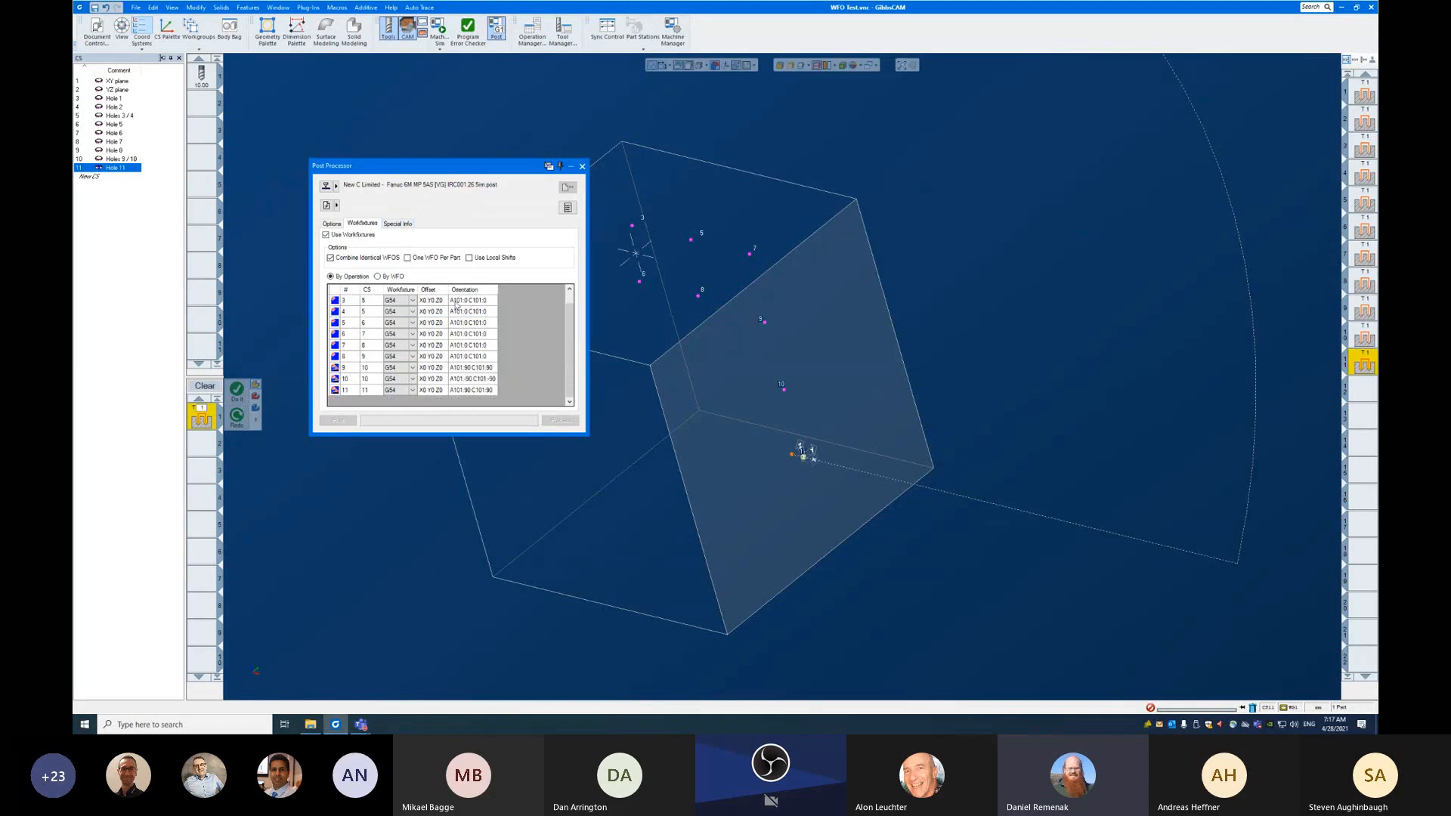
# Step: Try to assign work fixture G55 to operation 9, and check the assignments grouped by WFO and again by operation
pyautogui.click(354, 370)
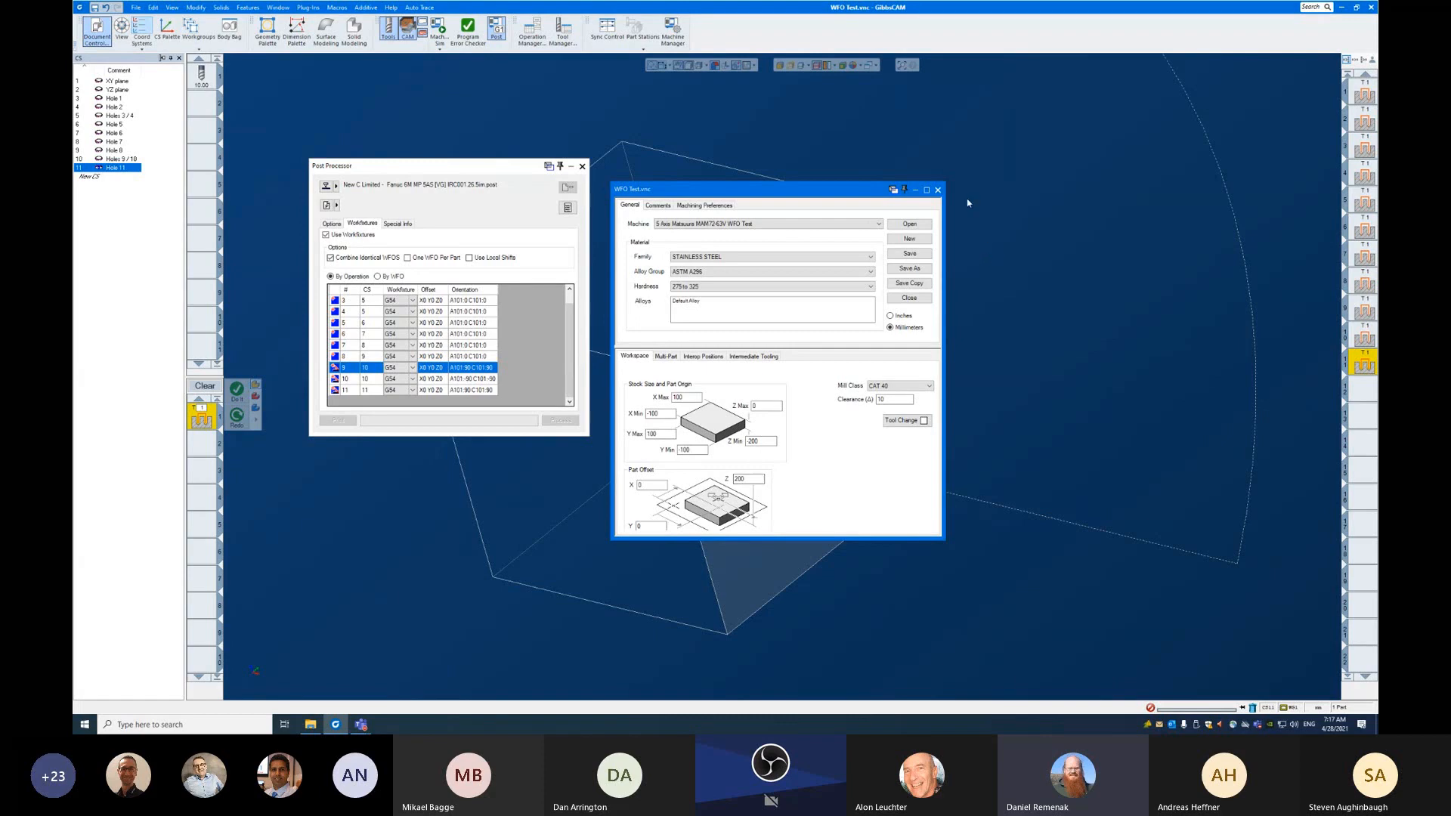
pyautogui.click(938, 190)
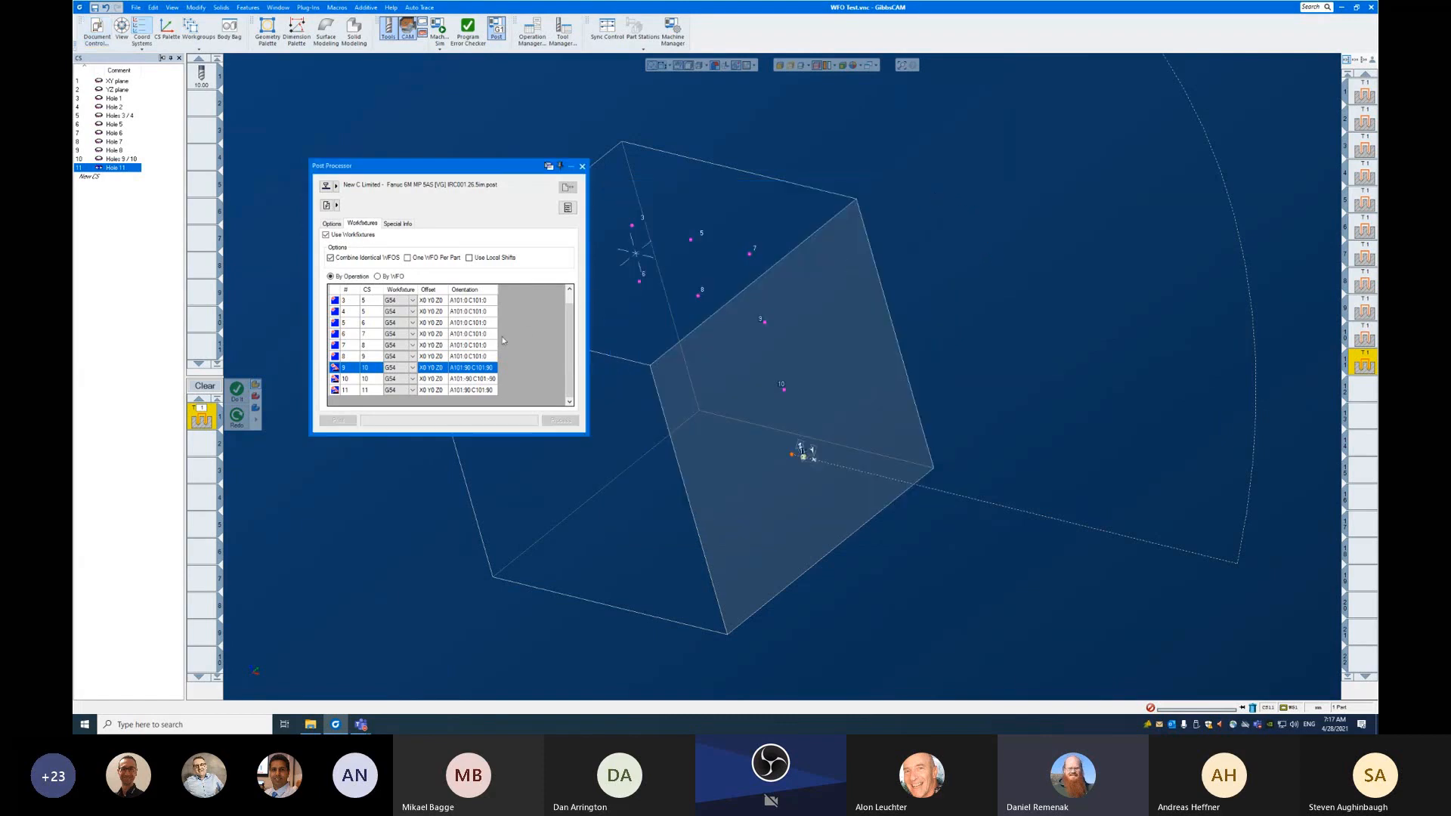
pyautogui.click(413, 368)
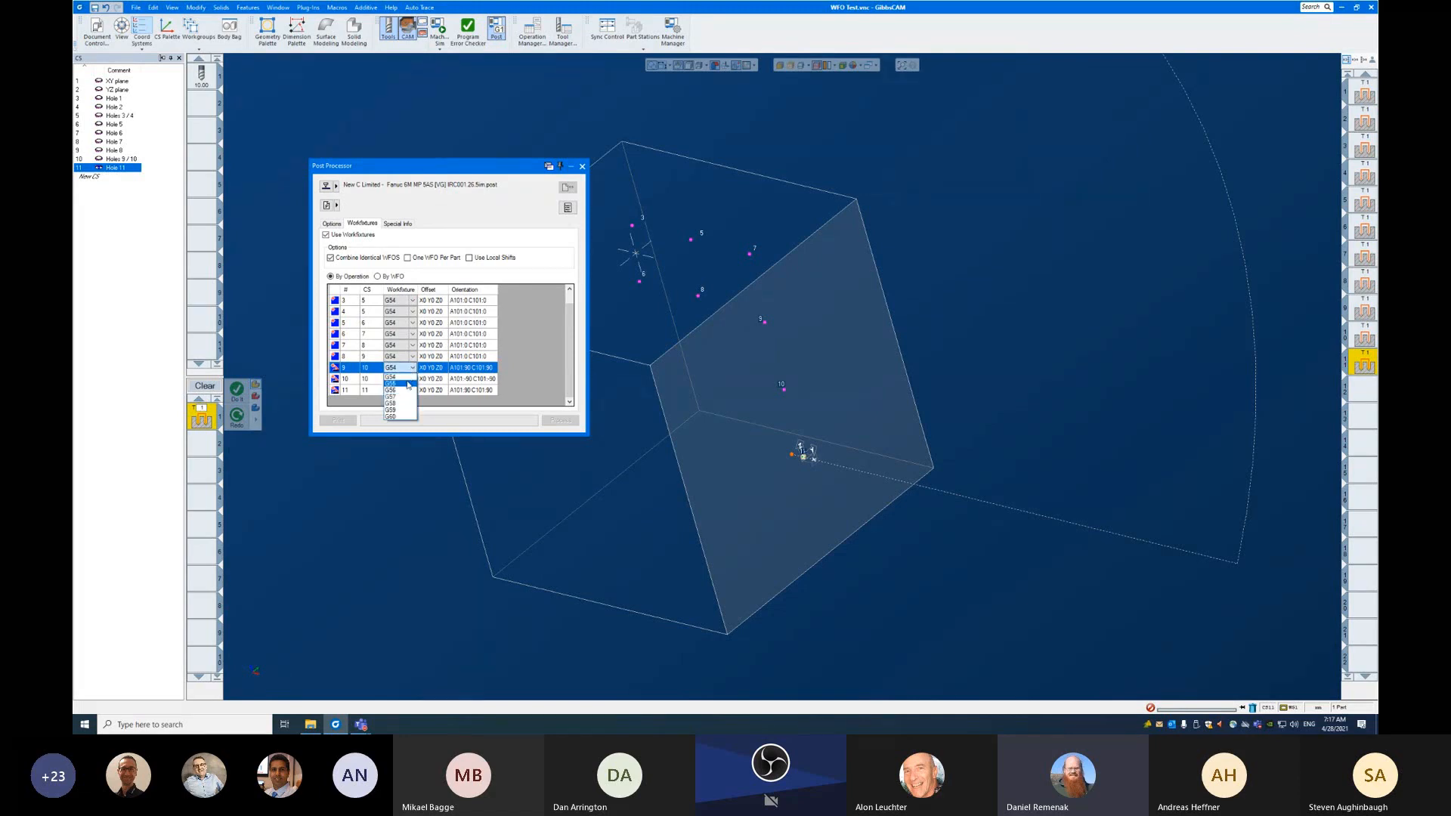
pyautogui.click(407, 383)
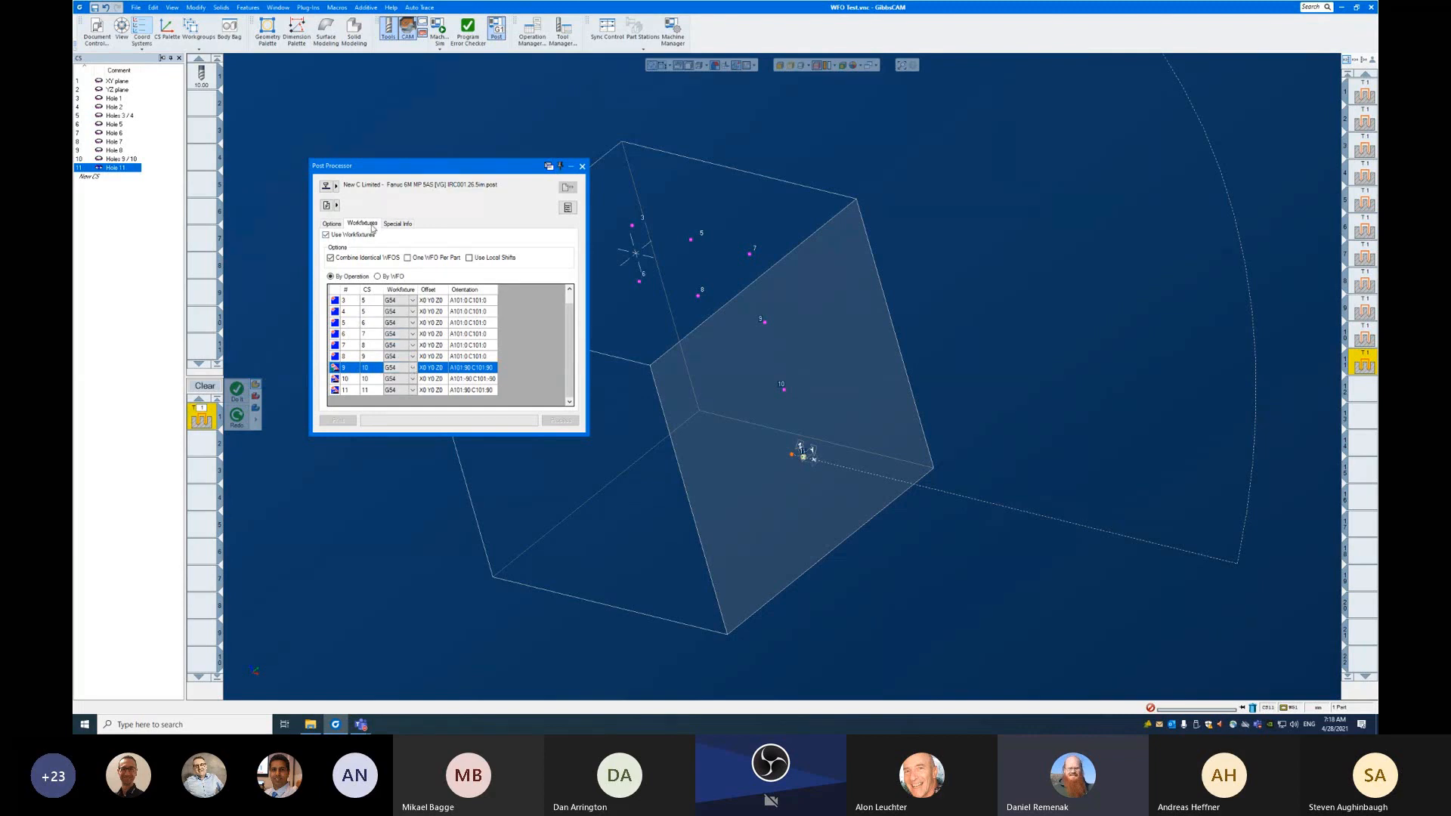
pyautogui.click(392, 277)
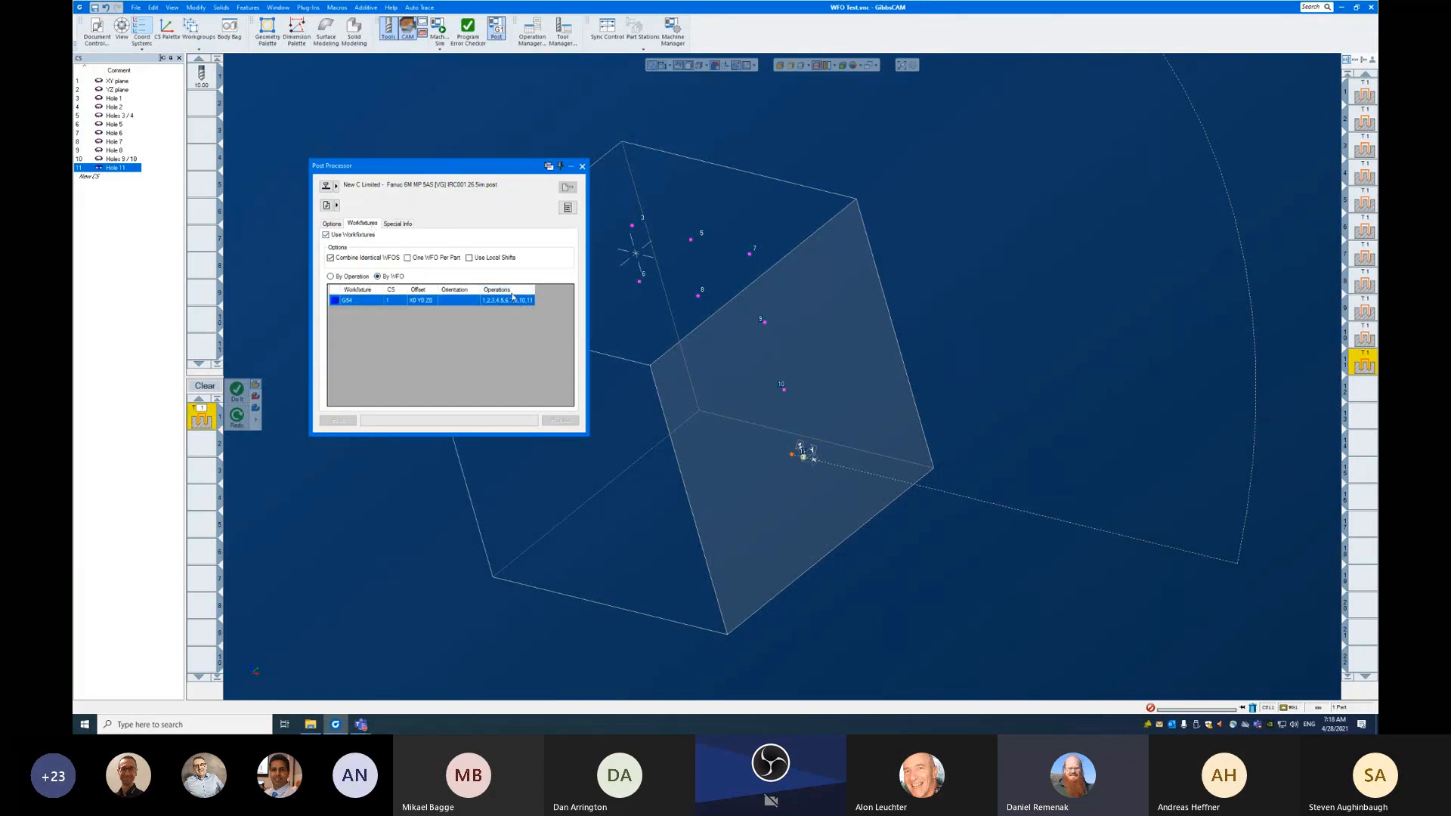
pyautogui.click(360, 277)
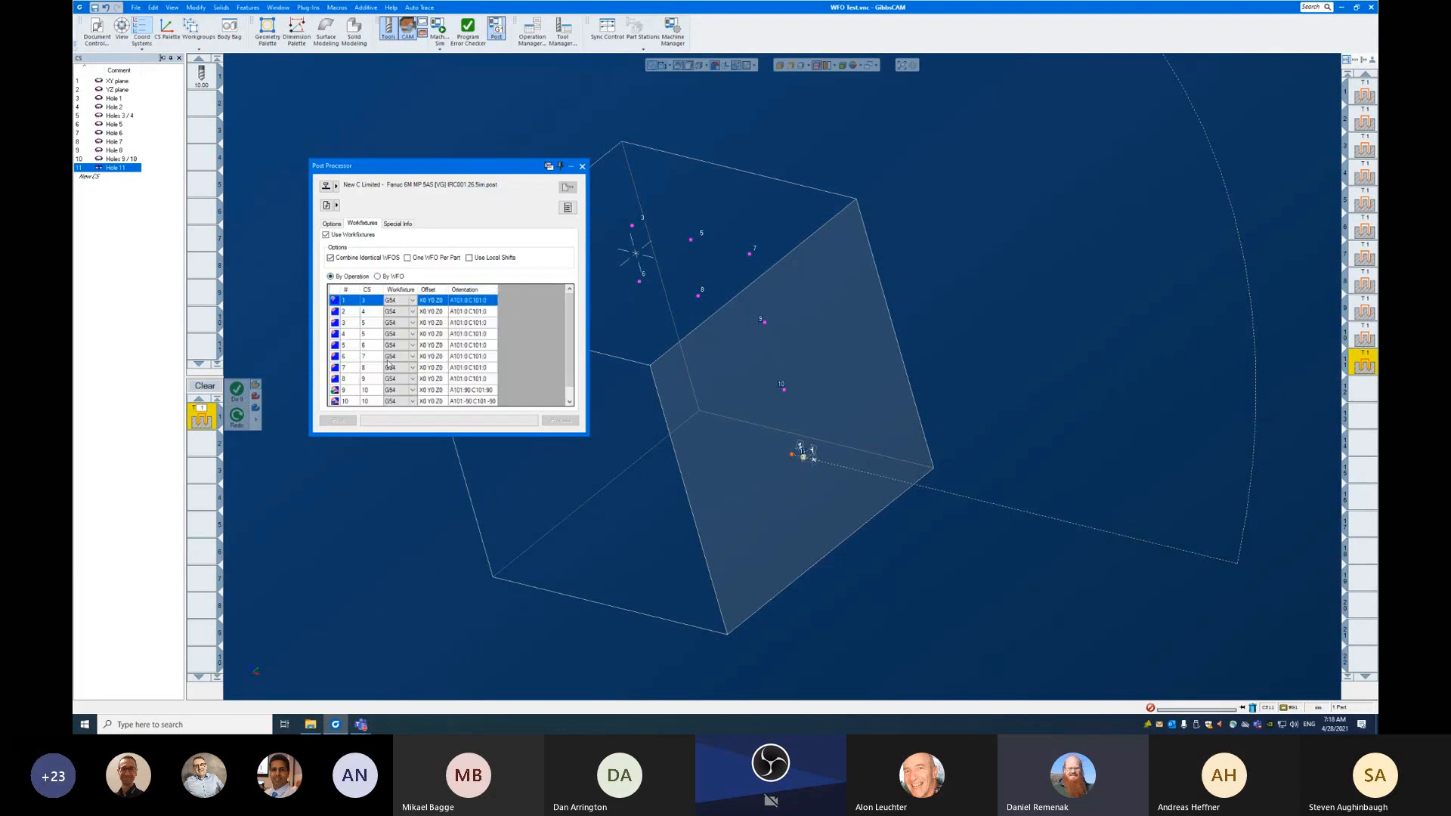
# Step: Set the work fixture of operation 10 to G56 and of operation 11 to G55
pyautogui.scroll(-1, 569, 348)
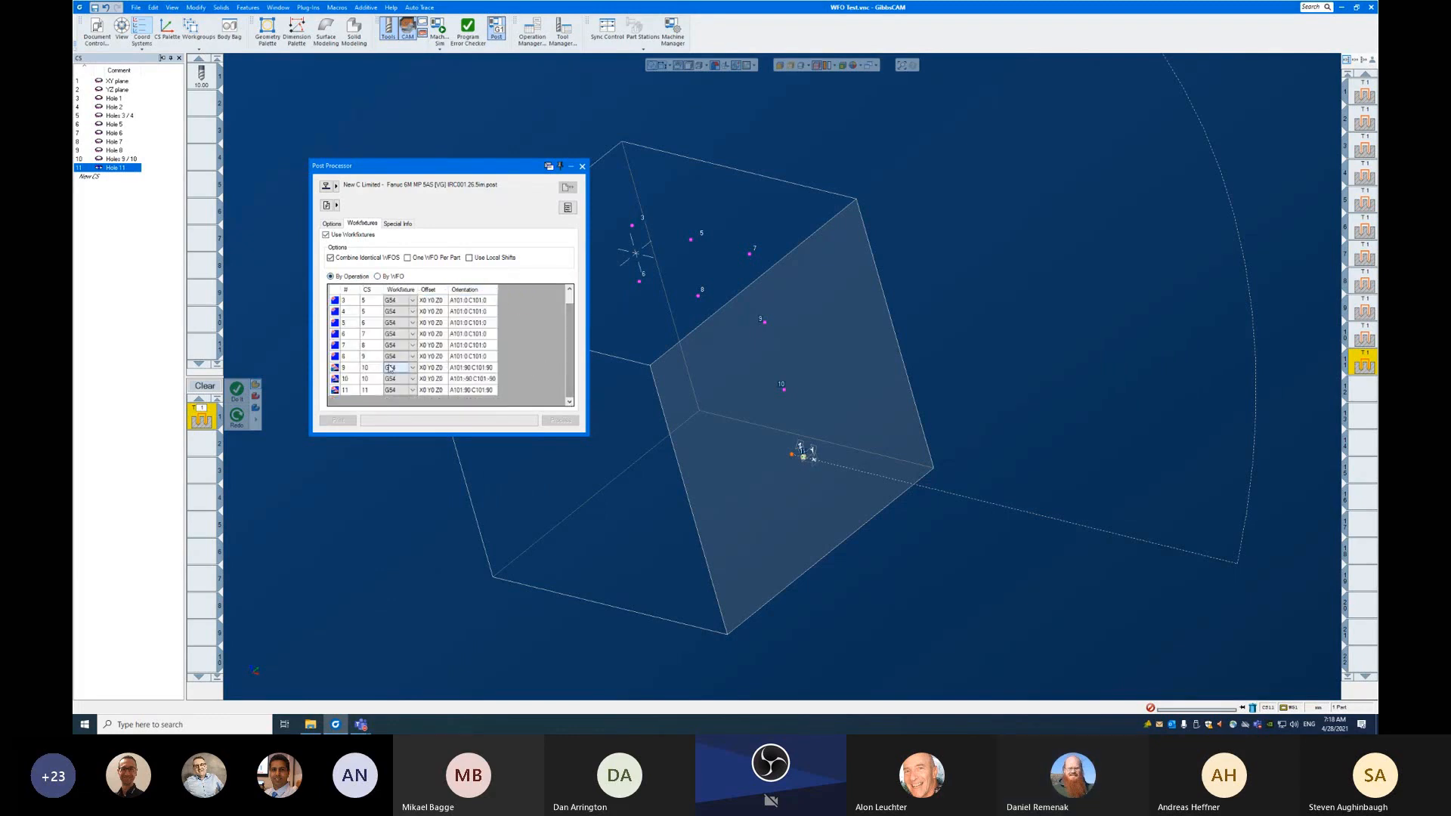
pyautogui.click(417, 380)
pyautogui.click(415, 380)
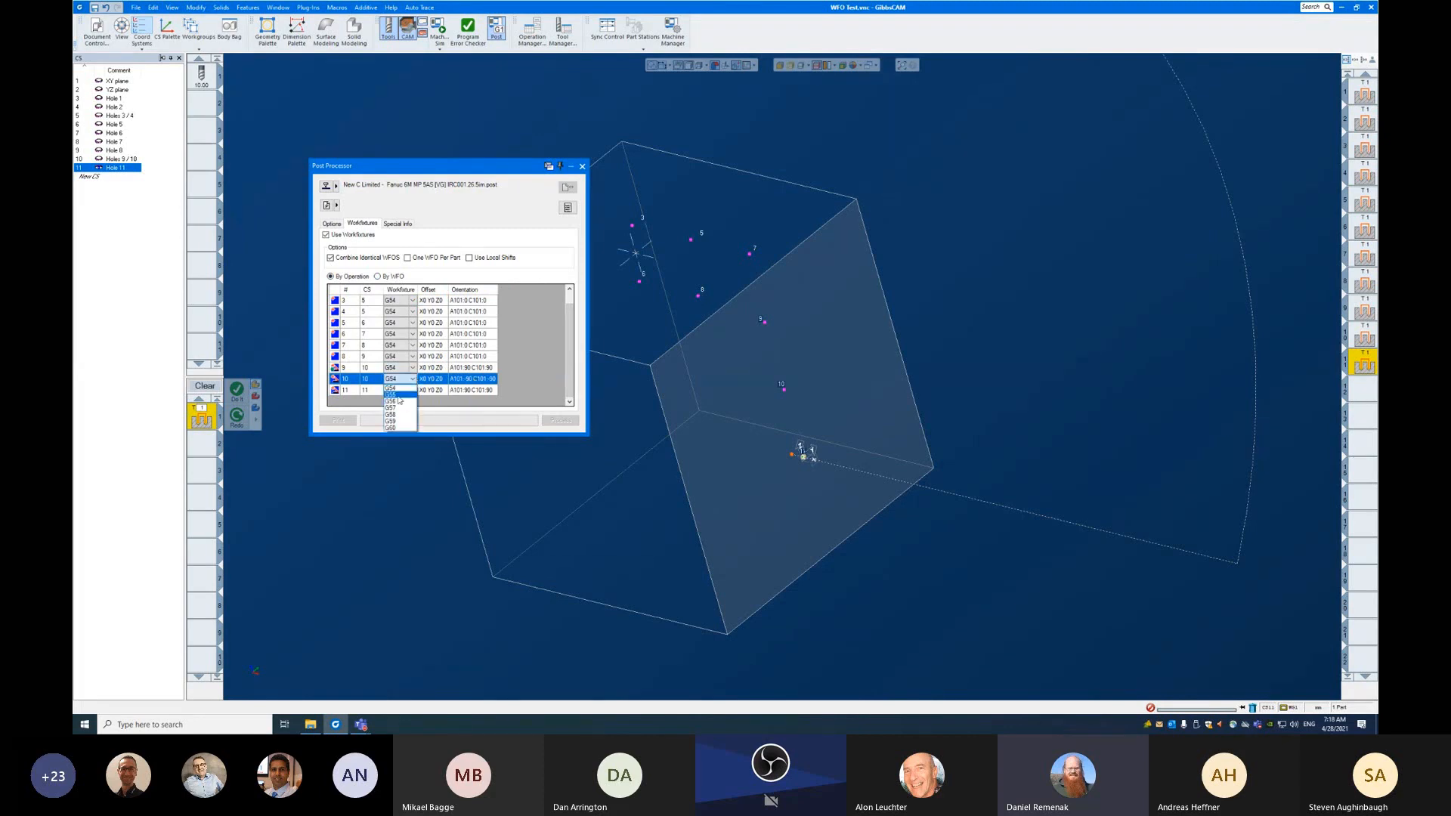
pyautogui.click(411, 390)
pyautogui.click(410, 389)
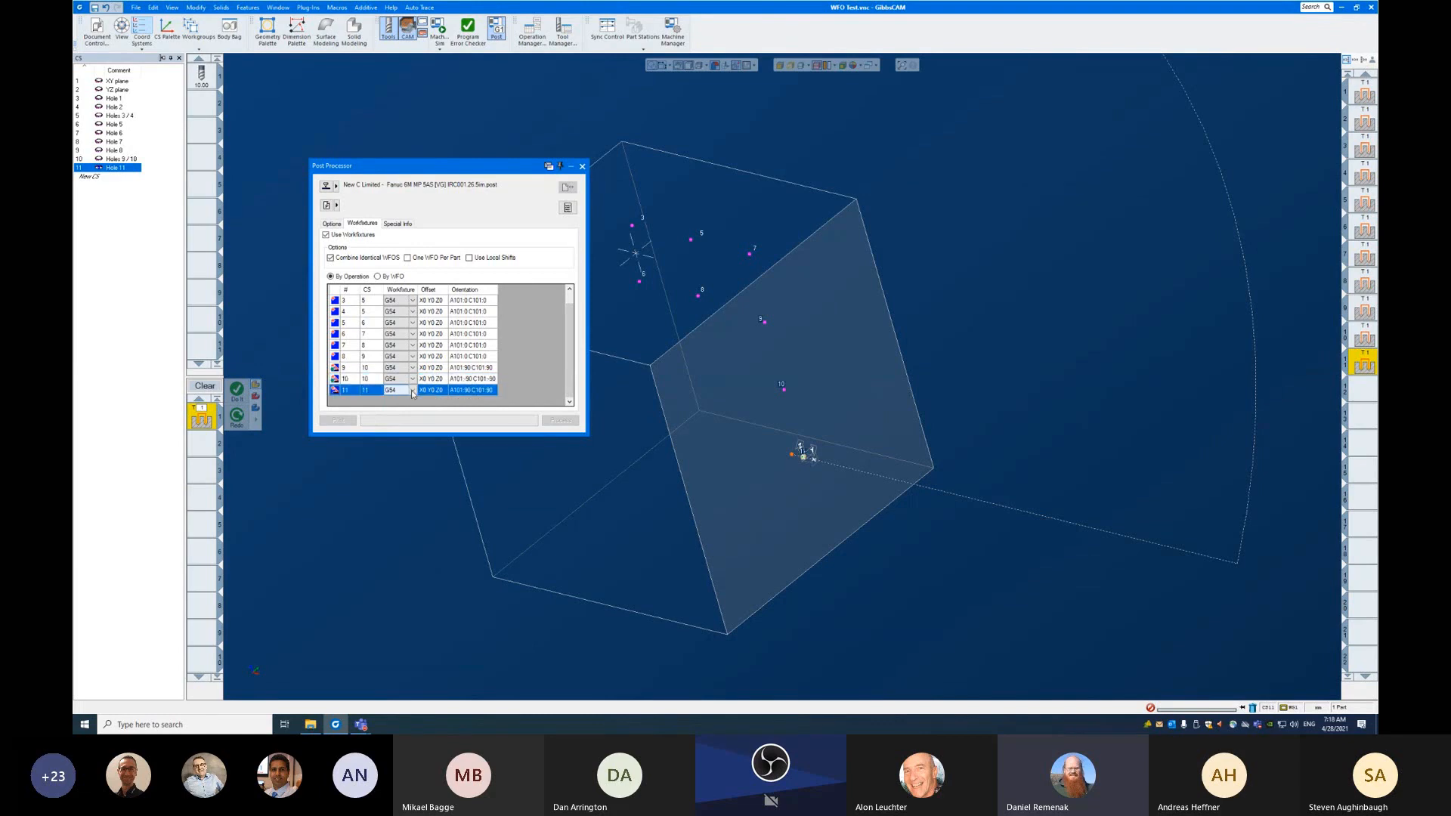
pyautogui.click(412, 390)
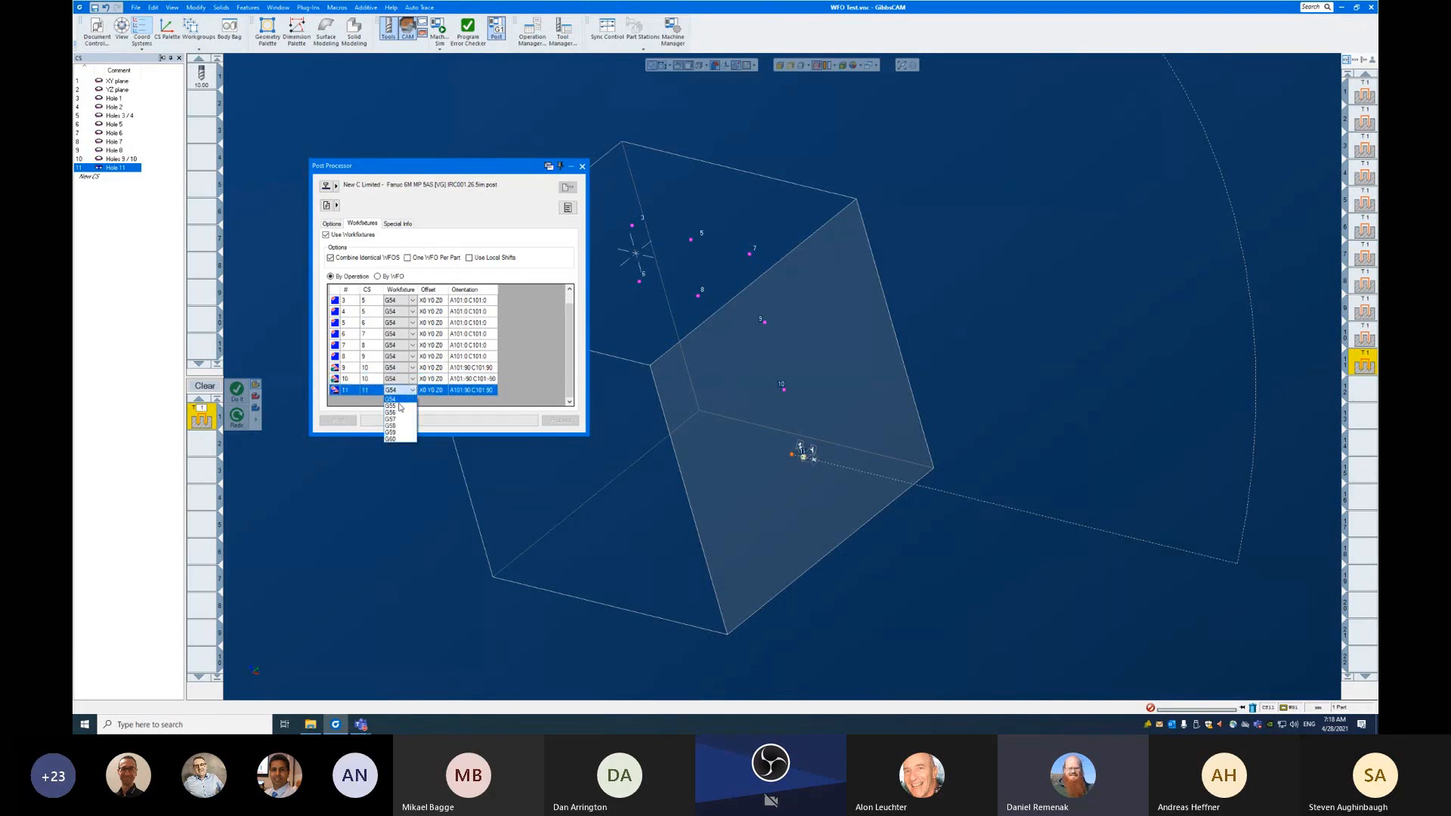
pyautogui.click(399, 403)
# Step: Examine the work fixtures, offsets and orientations of all operations against the hole positions on the part
pyautogui.click(438, 369)
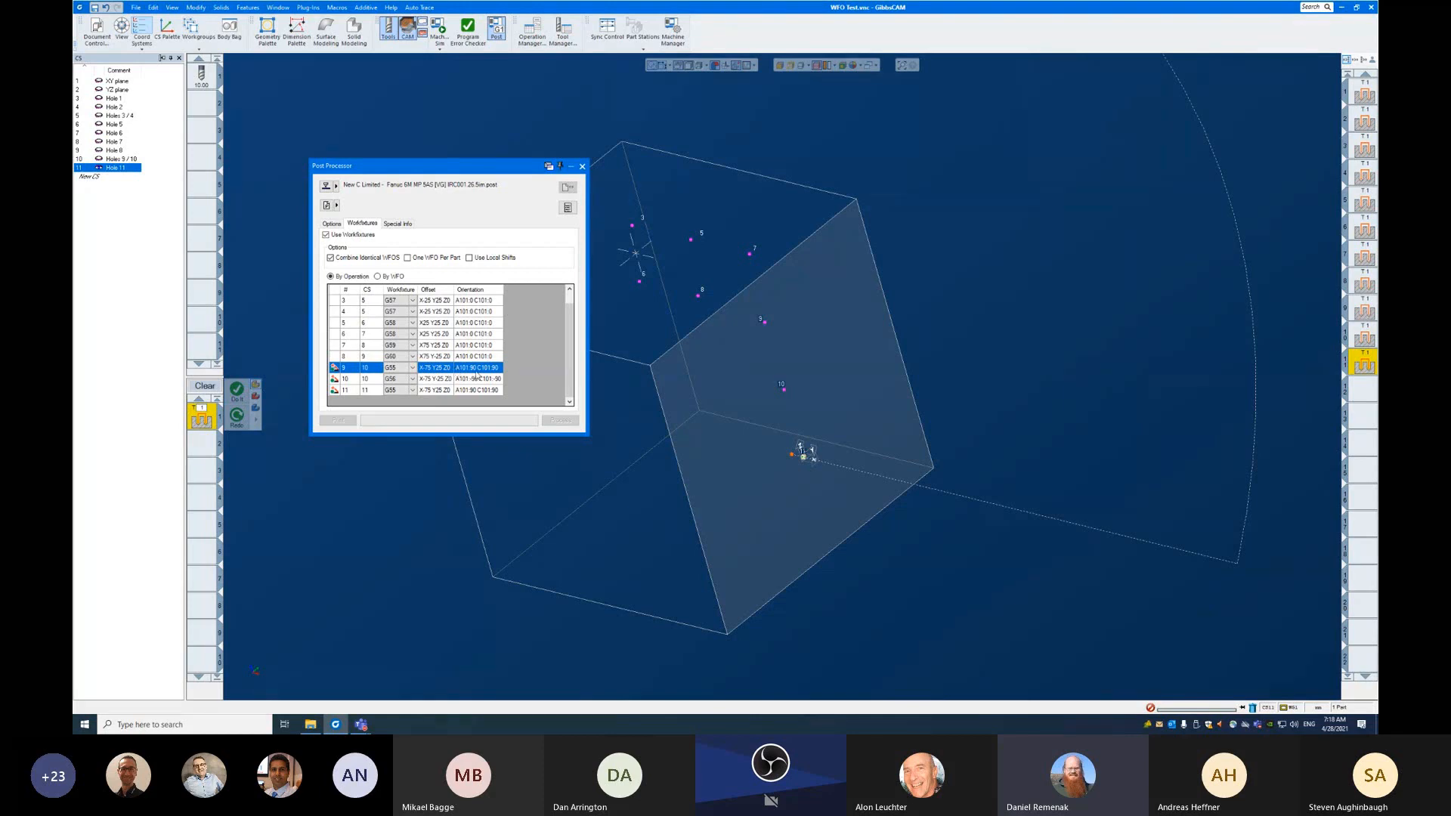
pyautogui.moveTo(569, 353); pyautogui.dragTo(564, 369)
pyautogui.moveTo(571, 363); pyautogui.dragTo(572, 327)
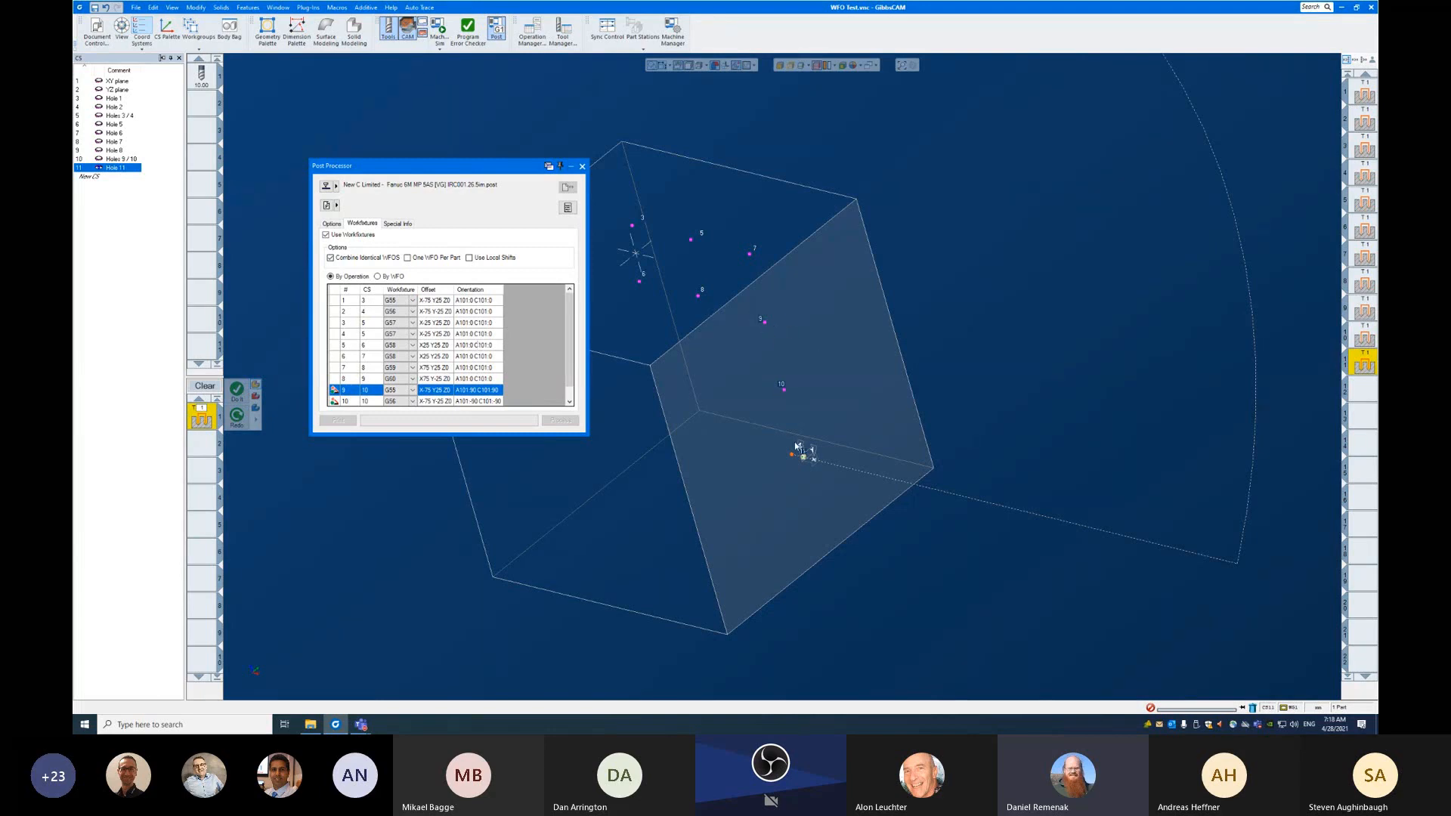
pyautogui.moveTo(571, 318); pyautogui.dragTo(572, 323)
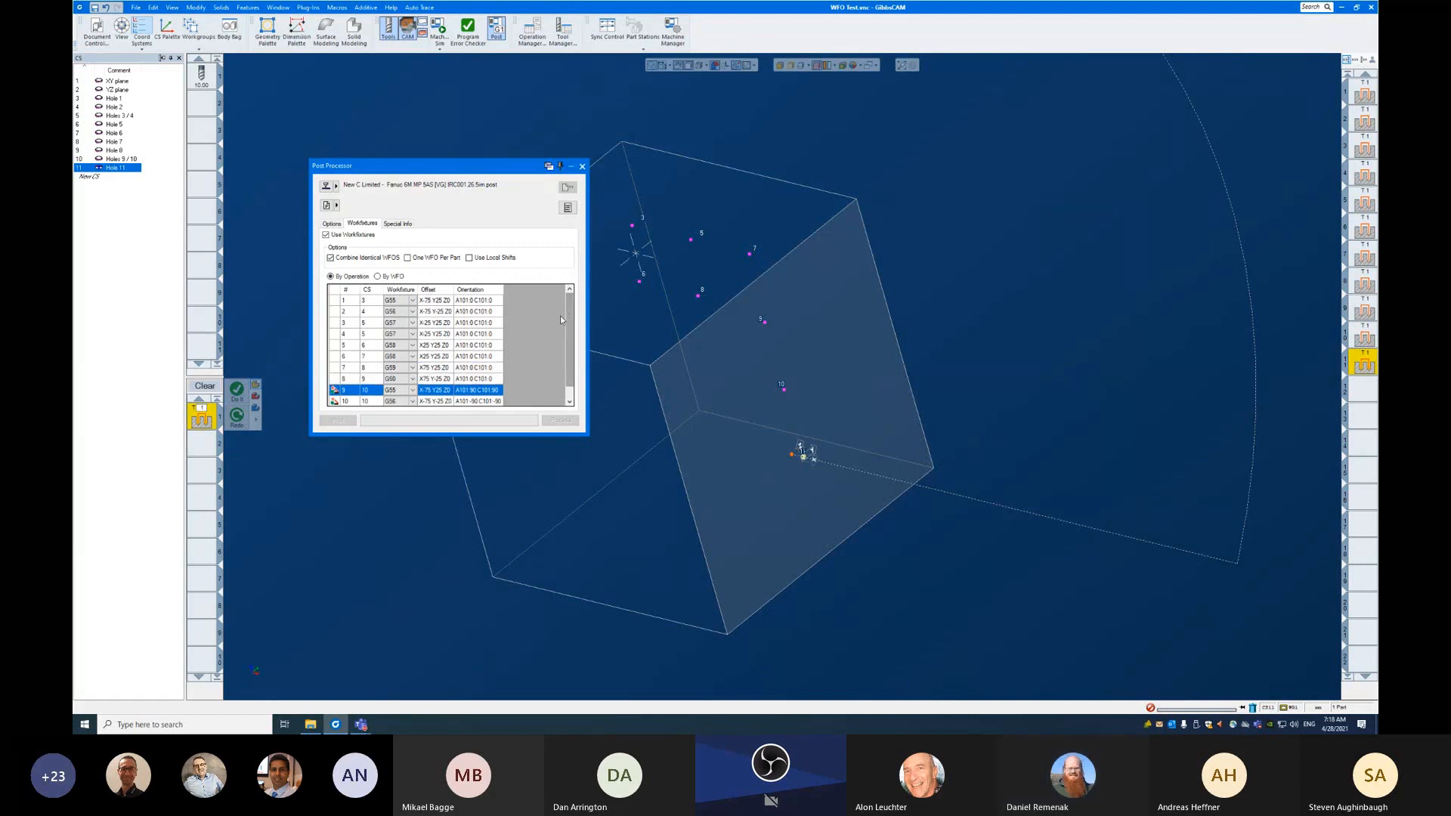
pyautogui.moveTo(615, 396); pyautogui.dragTo(645, 325, button='middle')
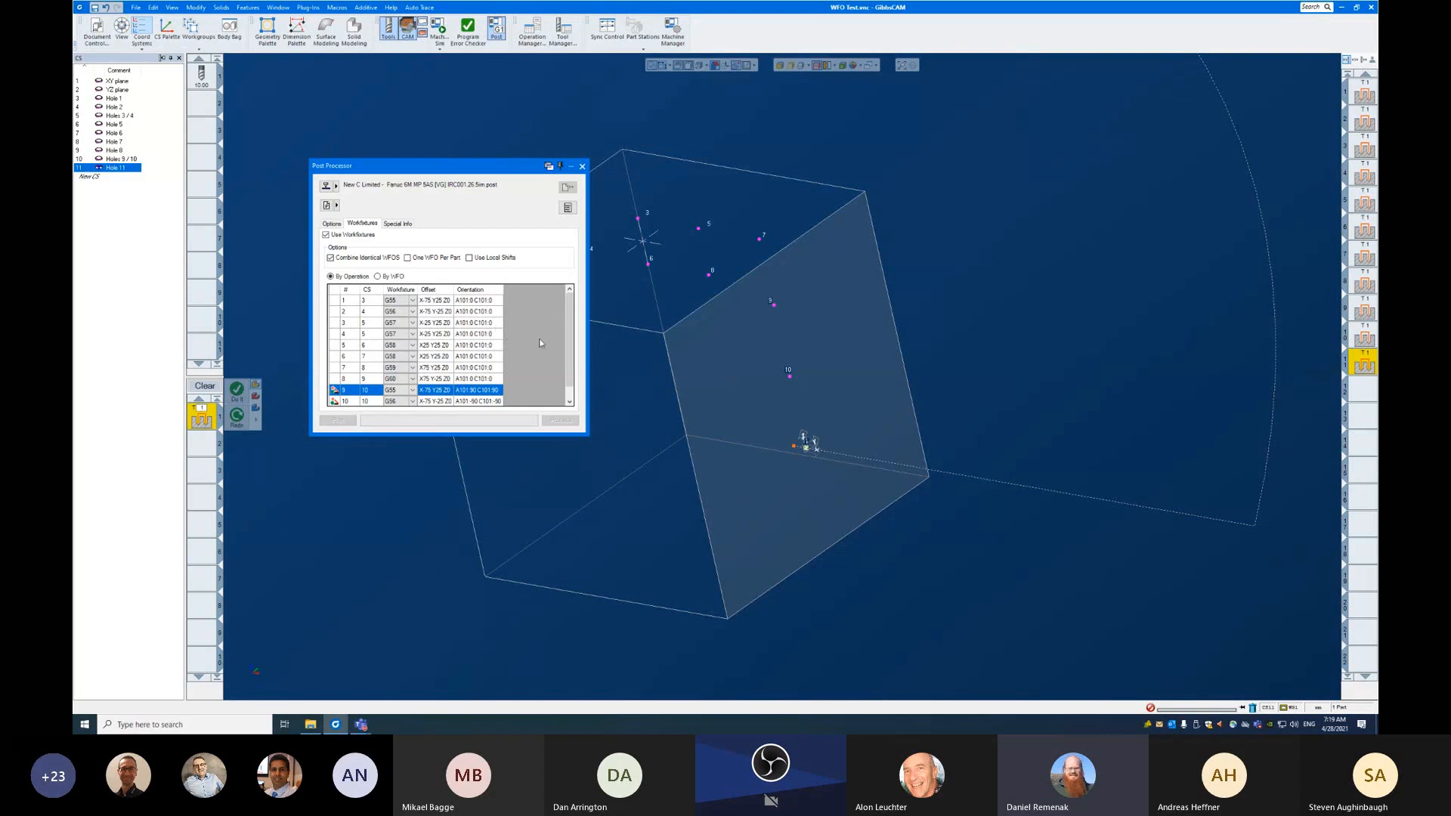
pyautogui.scroll(-1, 563, 378)
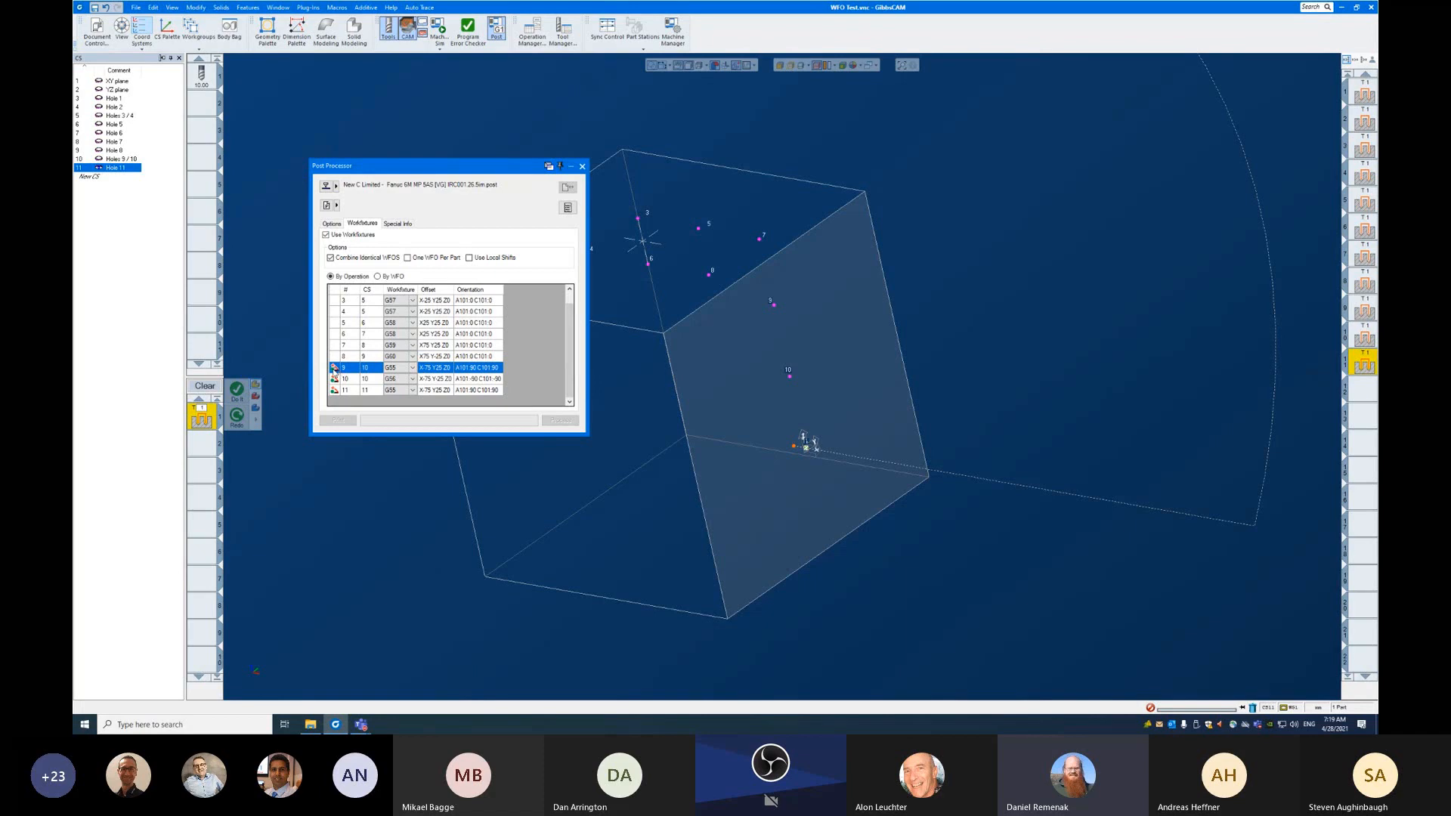
# Step: Set the work fixture of operation 8 to G59 and compare its offset and conflict marker with operation 7
pyautogui.click(398, 359)
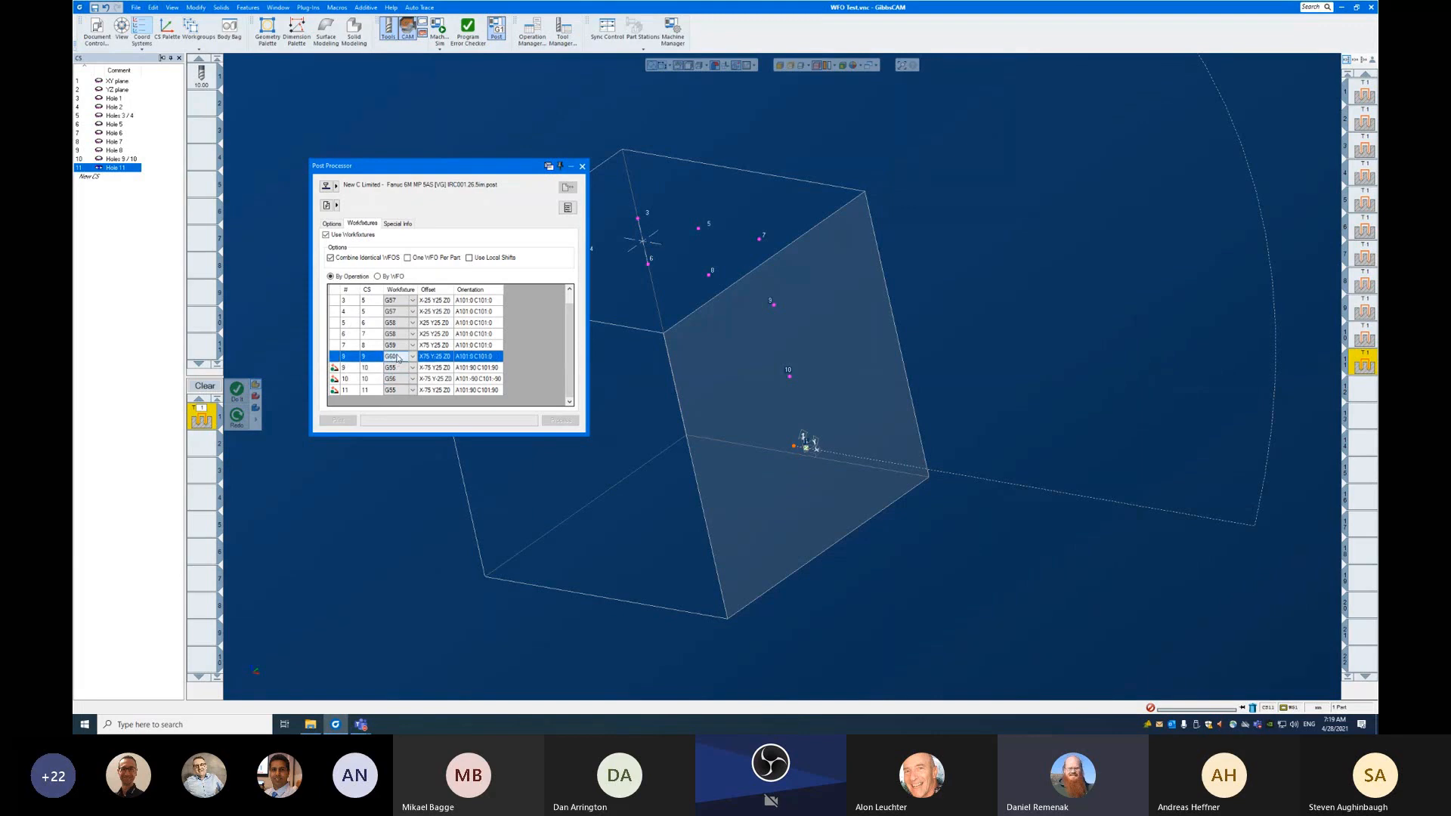
pyautogui.click(398, 358)
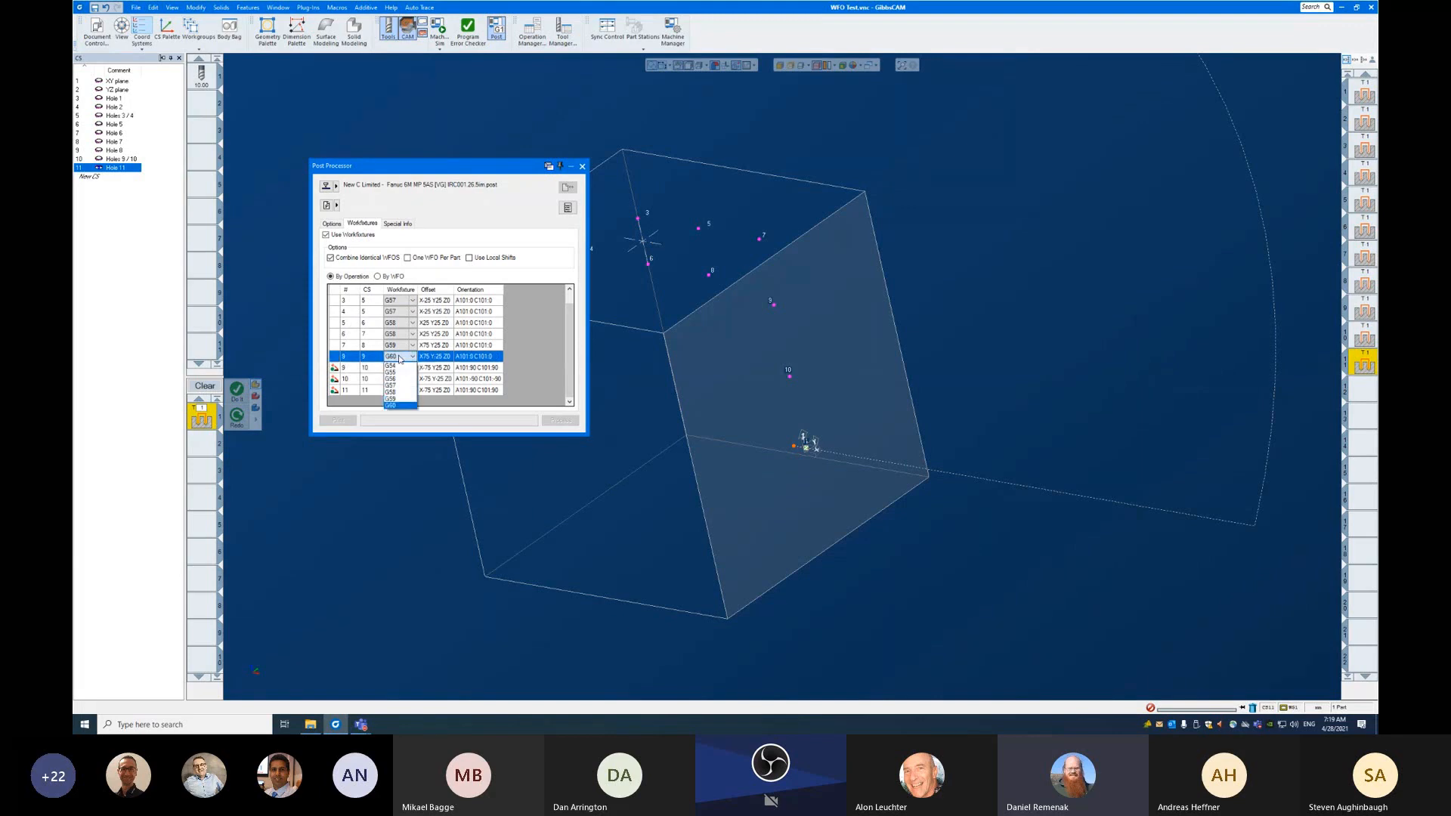
pyautogui.click(393, 399)
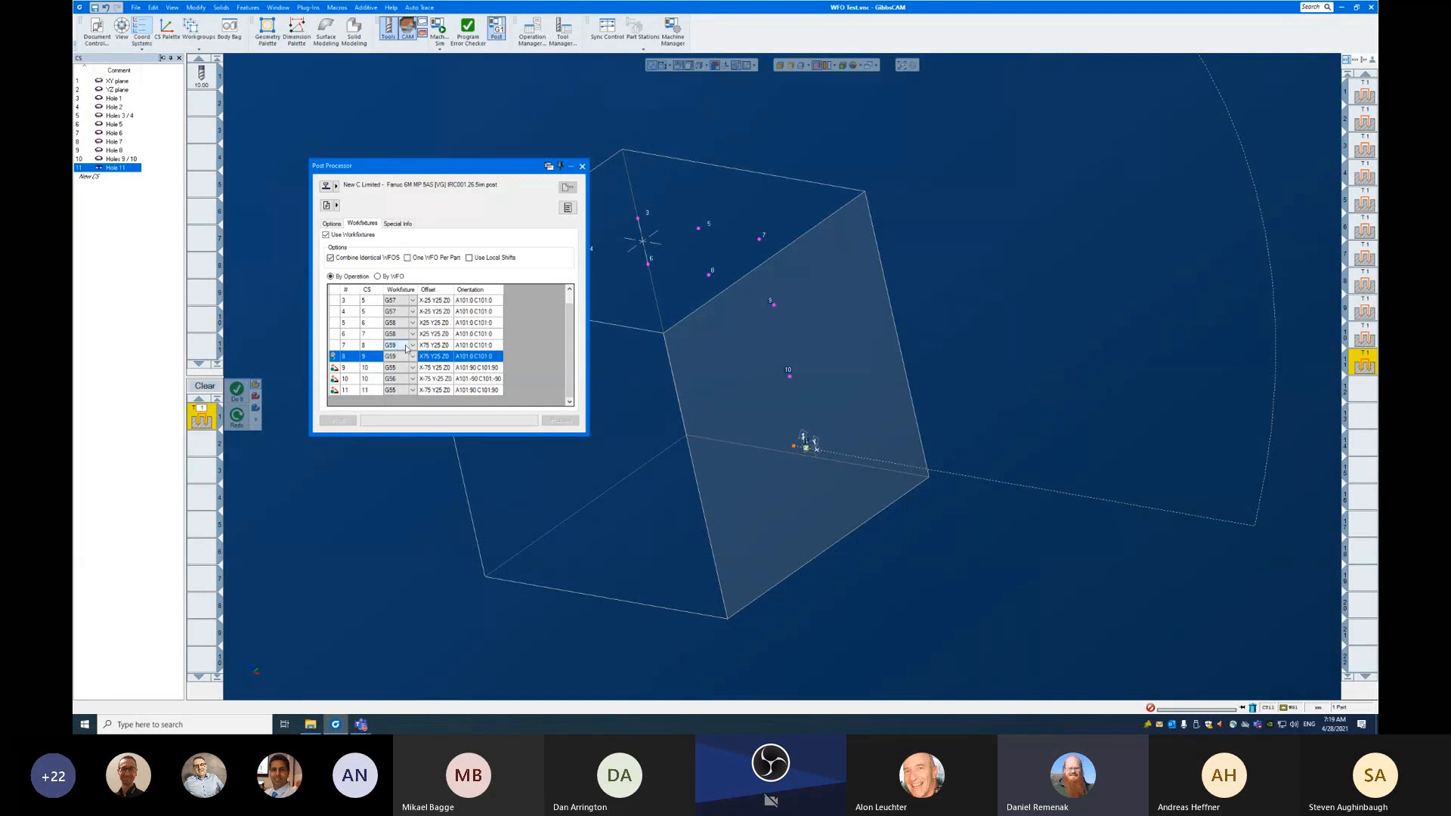
pyautogui.click(405, 346)
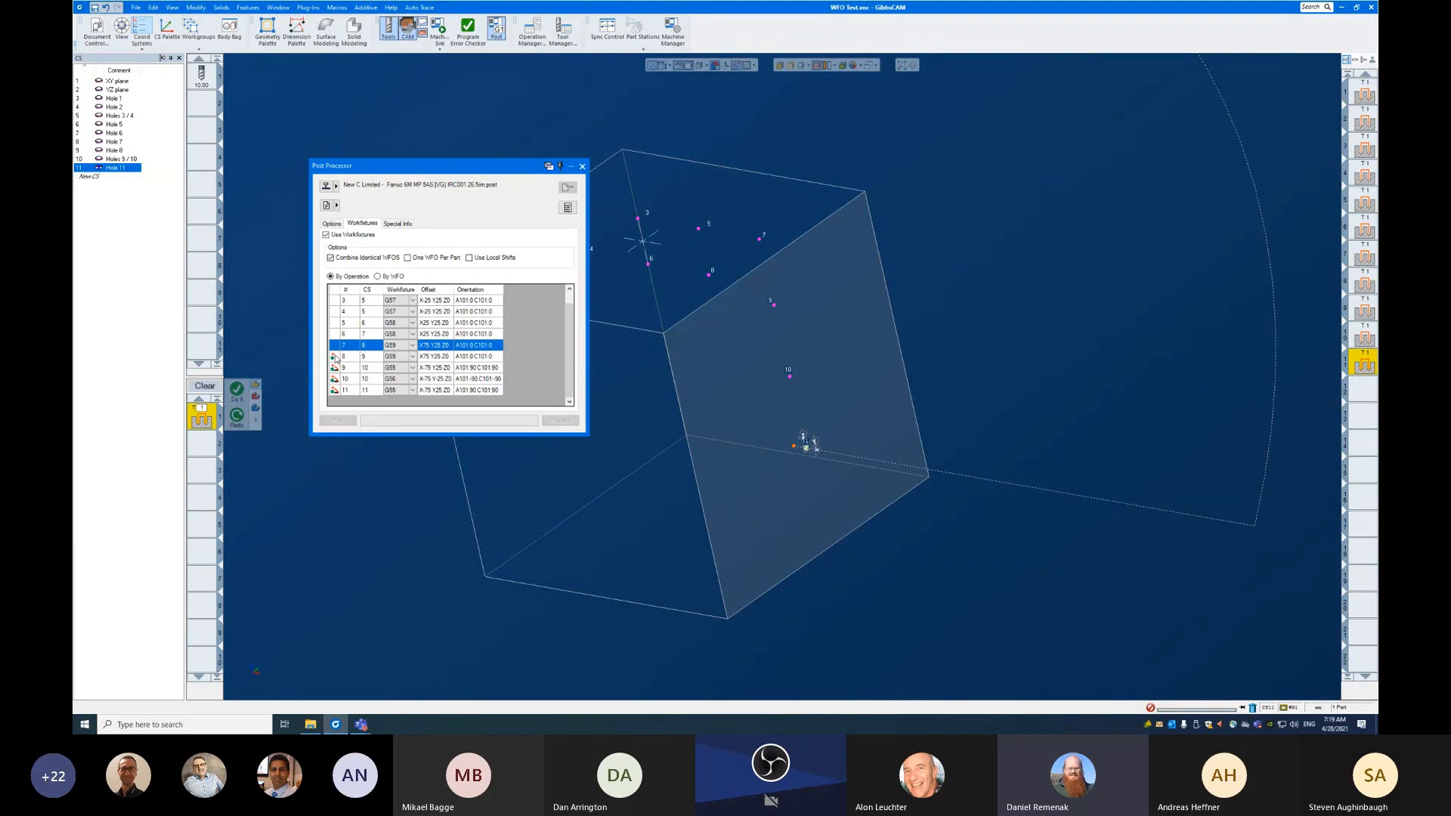
pyautogui.click(445, 362)
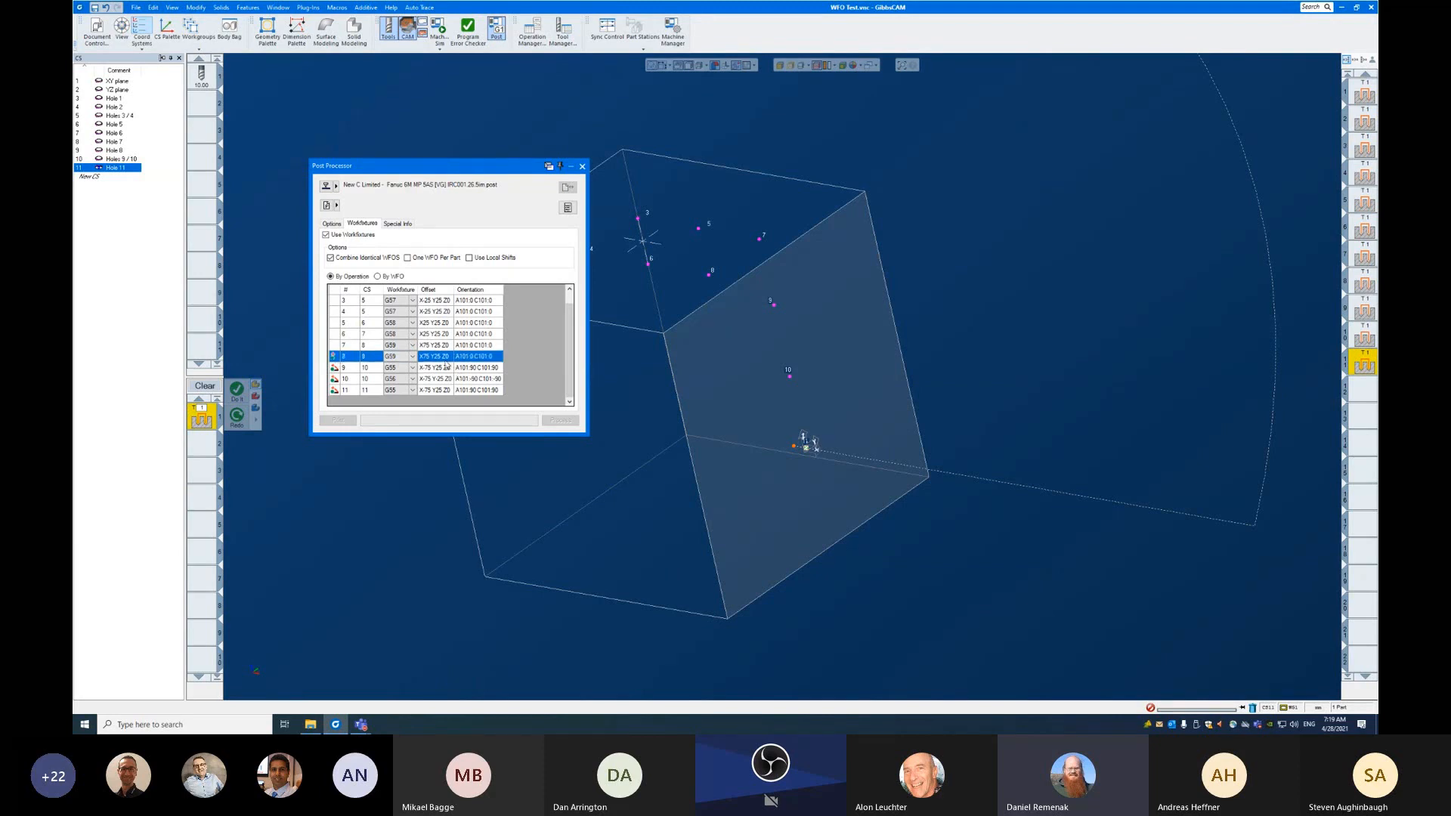
# Step: Select operations 8 and 7 in turn to inspect their coordinate systems on the part's top face
pyautogui.moveTo(636, 359); pyautogui.dragTo(972, 421, button='middle')
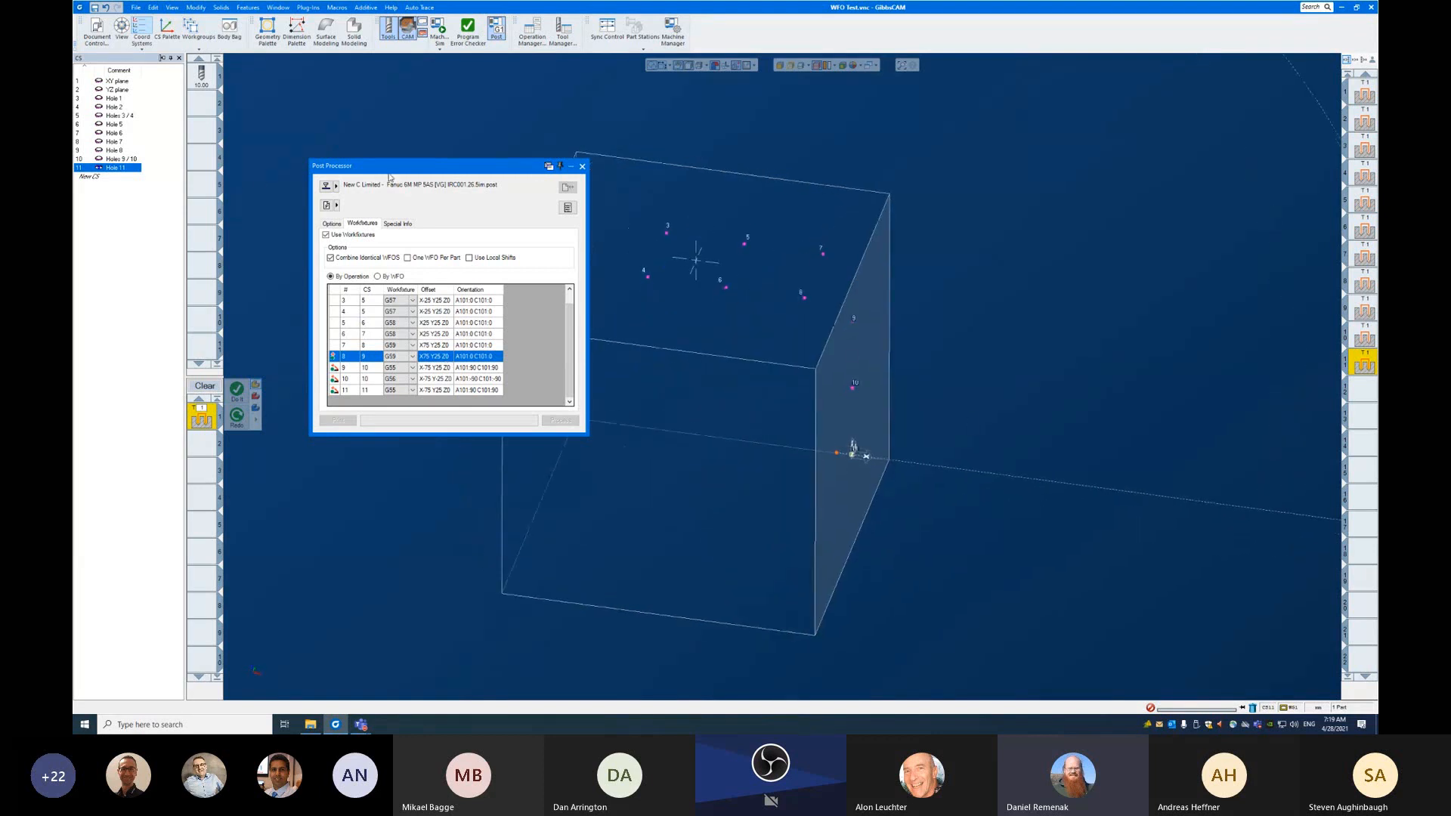
pyautogui.click(1362, 287)
pyautogui.click(1364, 257)
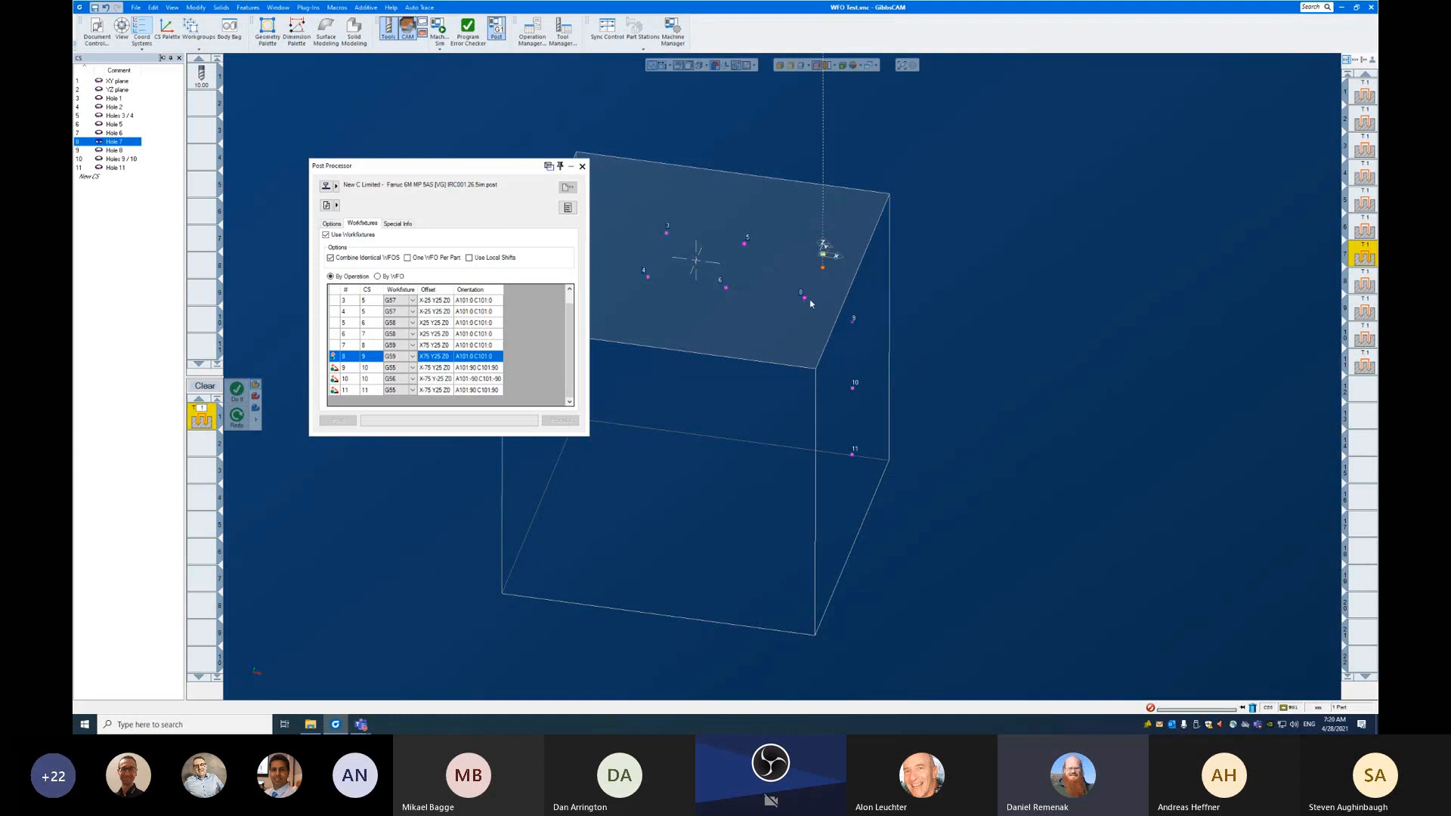
# Step: Turn Use Local Shifts on and back off for the work fixtures, and disable Combine Identical WFOS
pyautogui.click(517, 215)
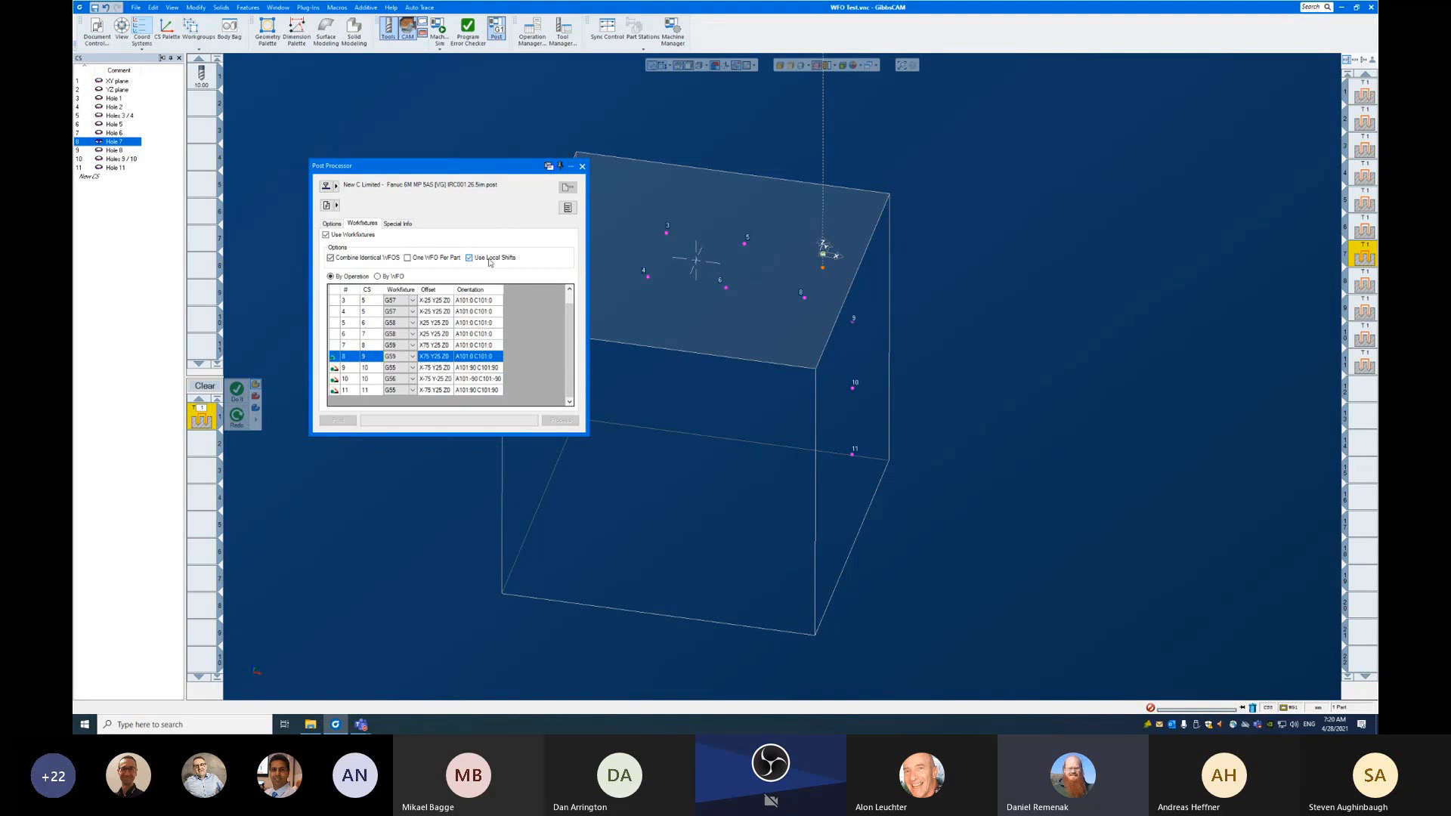
pyautogui.moveTo(819, 259); pyautogui.dragTo(791, 262, button='middle')
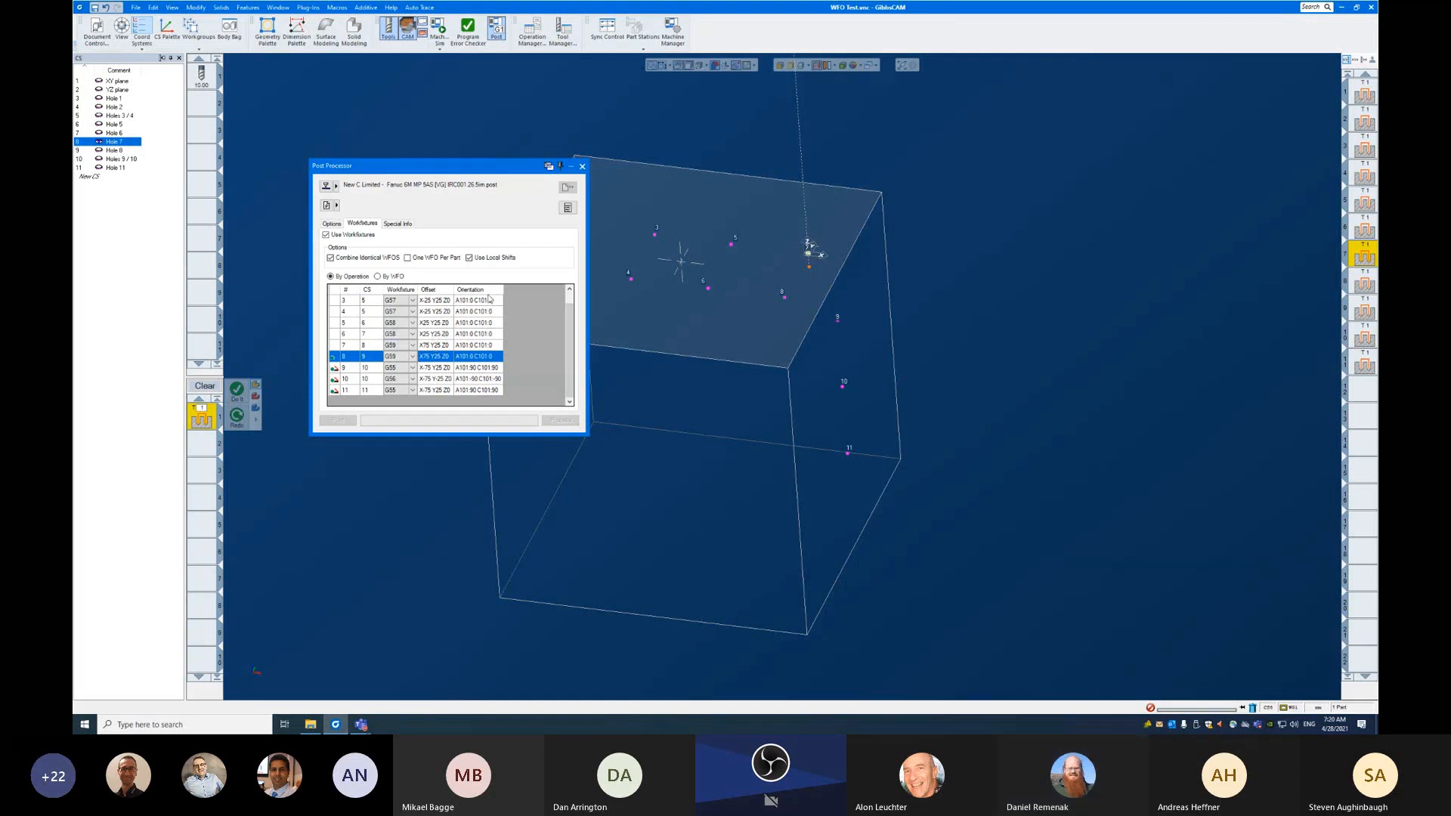
pyautogui.click(489, 261)
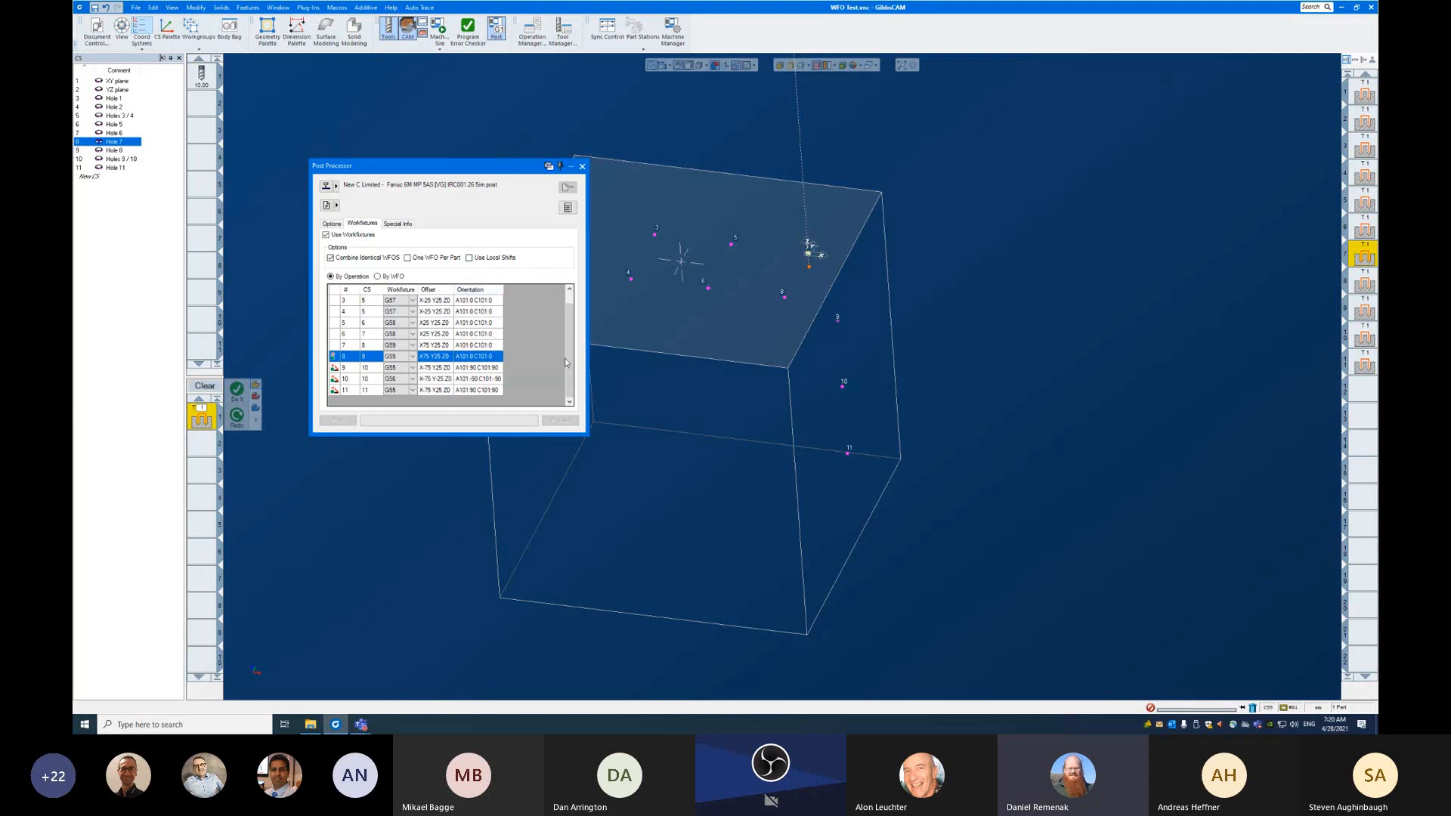
pyautogui.scroll(1, 570, 357)
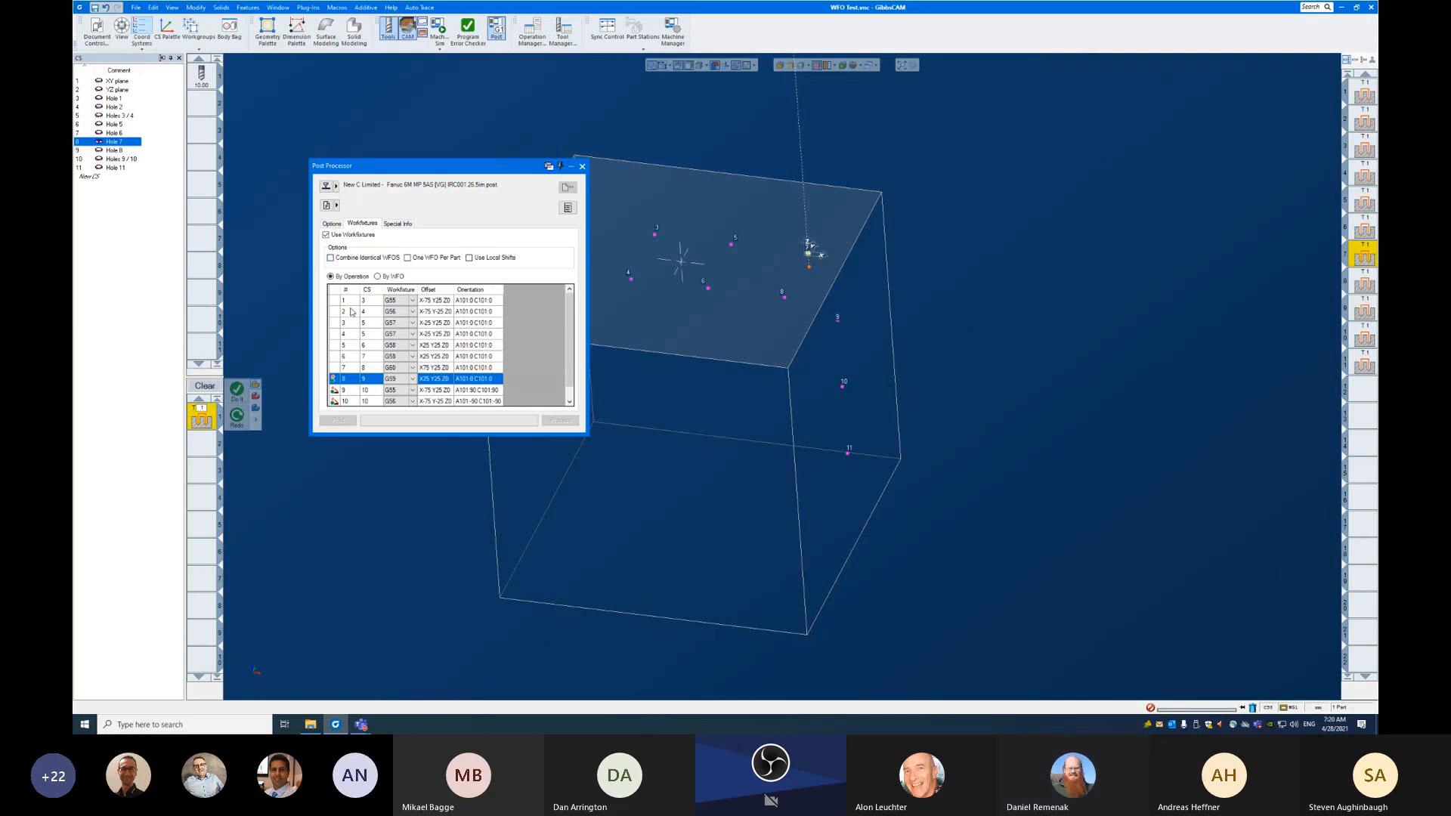
# Step: Re-enable Combine Identical WFOS and load the New C - Haas VF2SSYT TR160 post processor
pyautogui.click(348, 260)
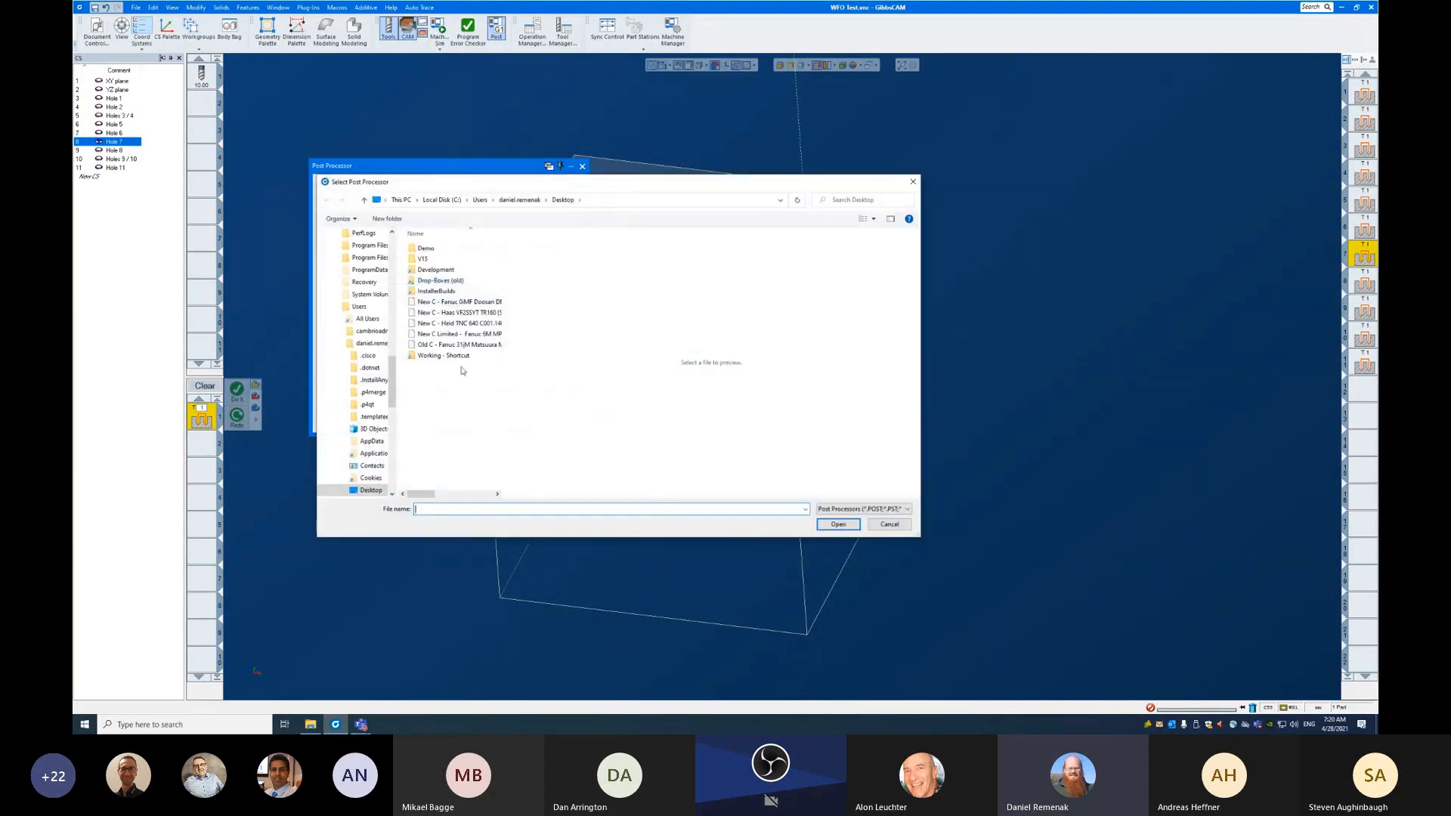
pyautogui.click(454, 312)
pyautogui.doubleClick(454, 313)
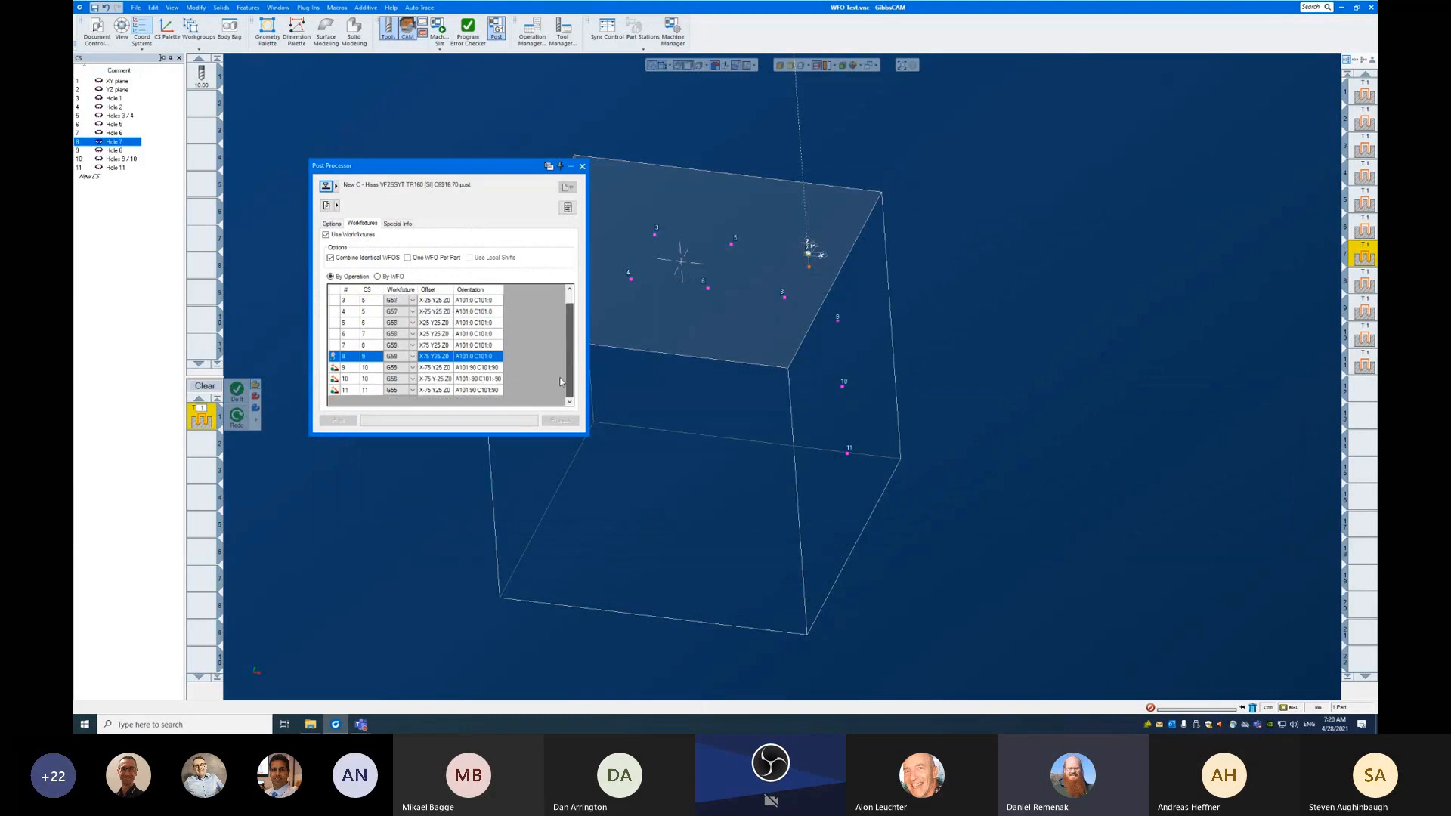
# Step: Revert the work fixtures of all operations and review the assignments, offsets and orientations through operation 11
pyautogui.rightClick(394, 356)
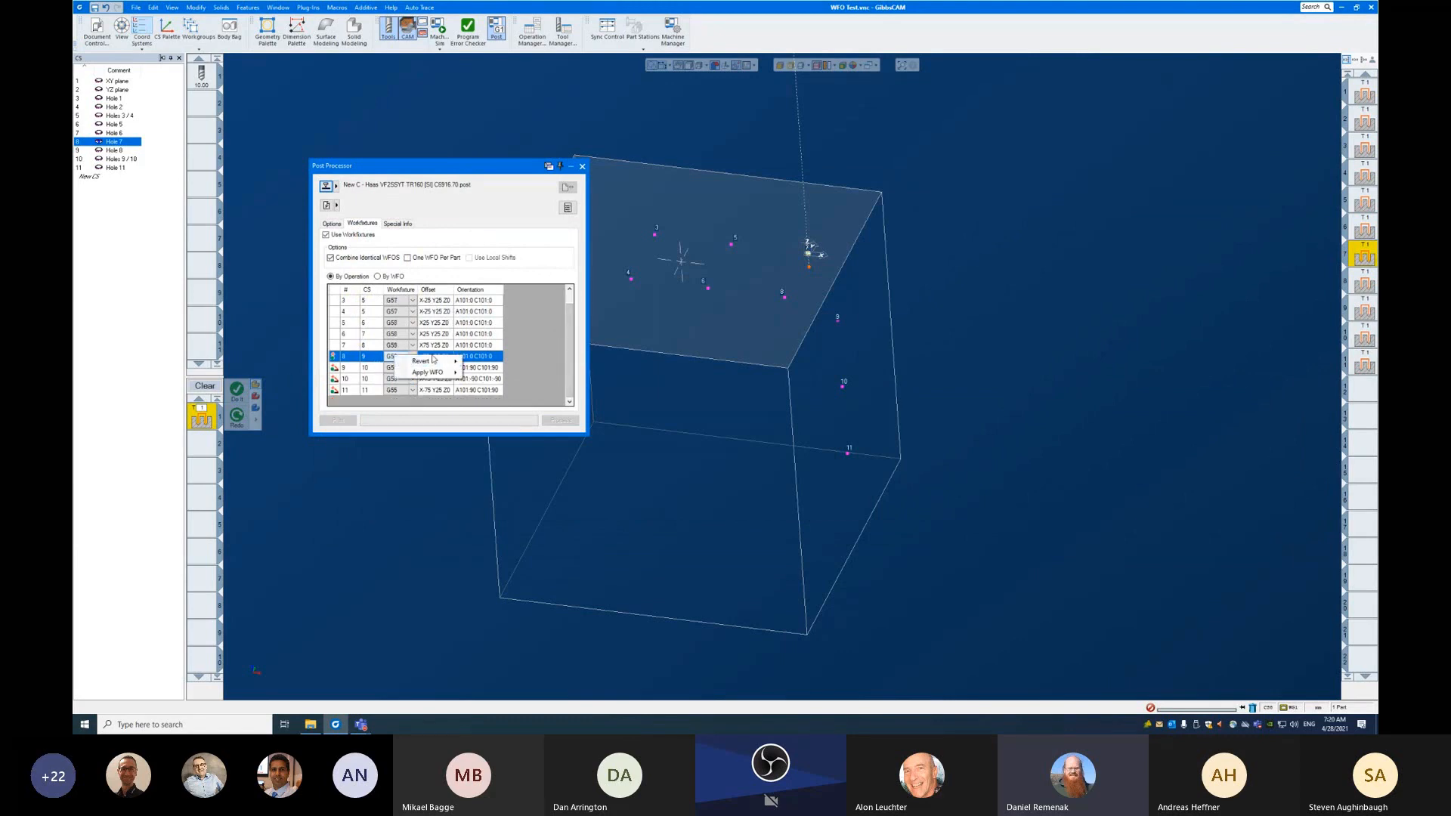
pyautogui.moveTo(435, 362)
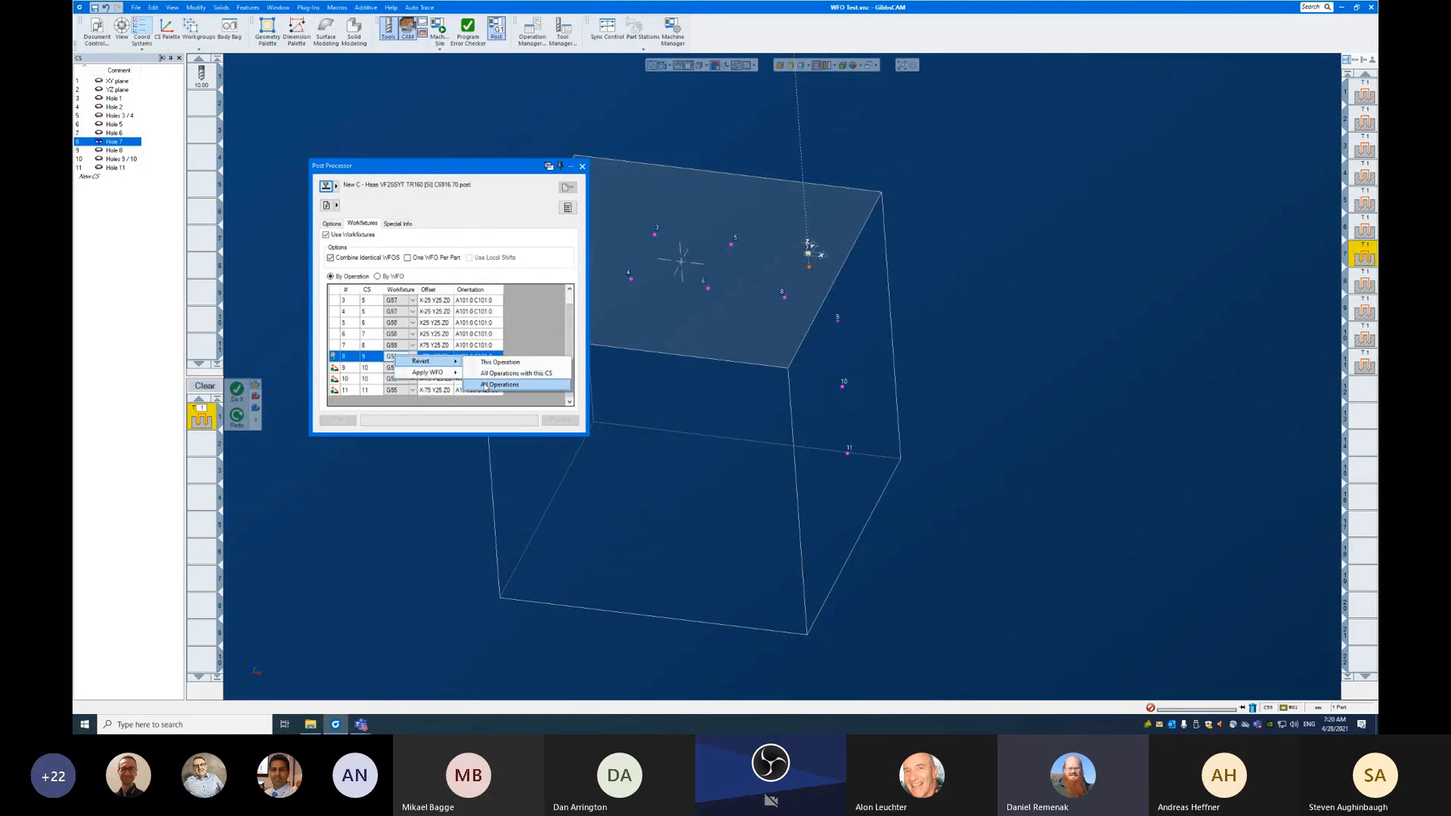
pyautogui.click(485, 386)
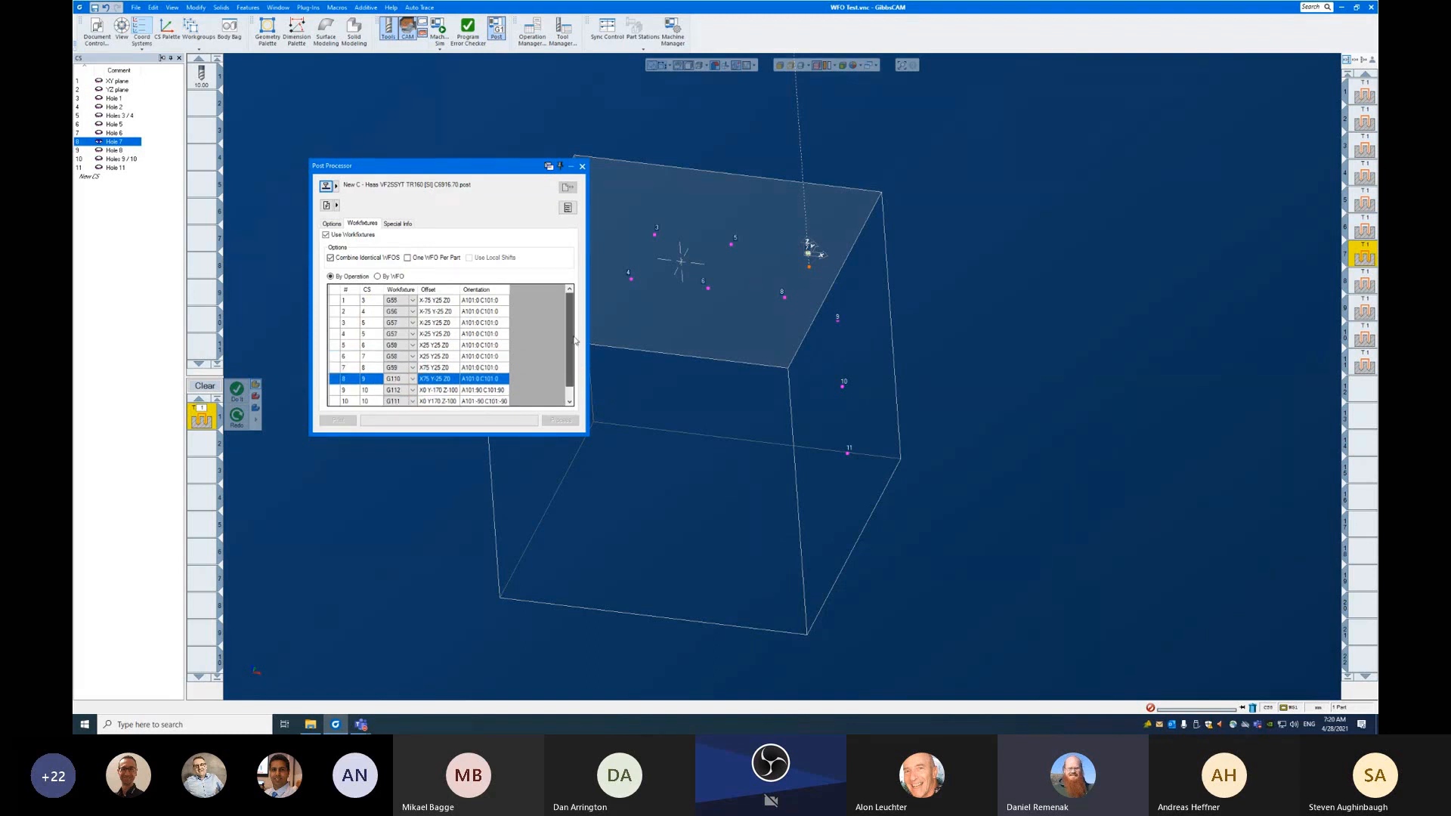
pyautogui.scroll(-1, 575, 340)
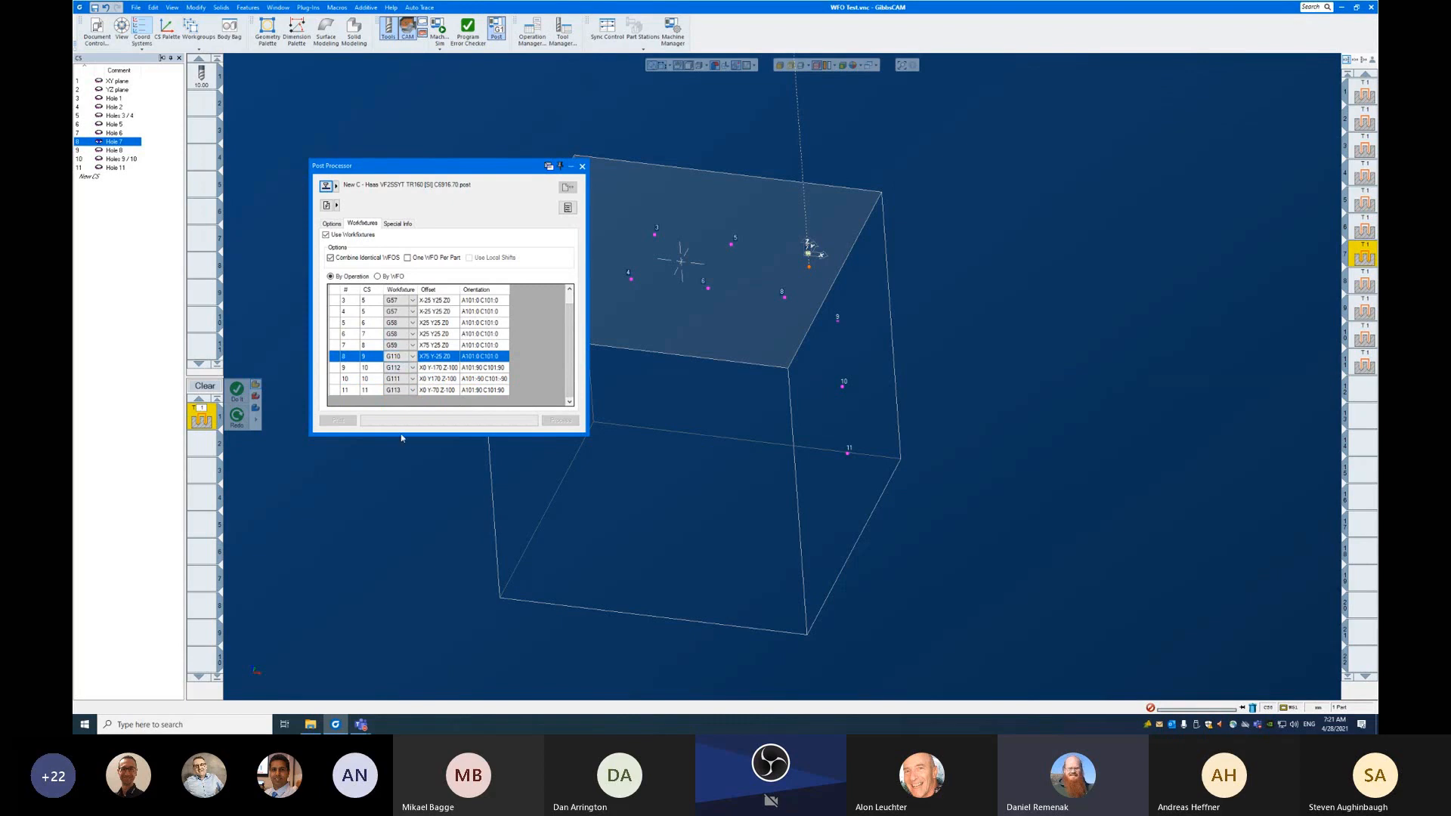
pyautogui.scroll(1, 571, 358)
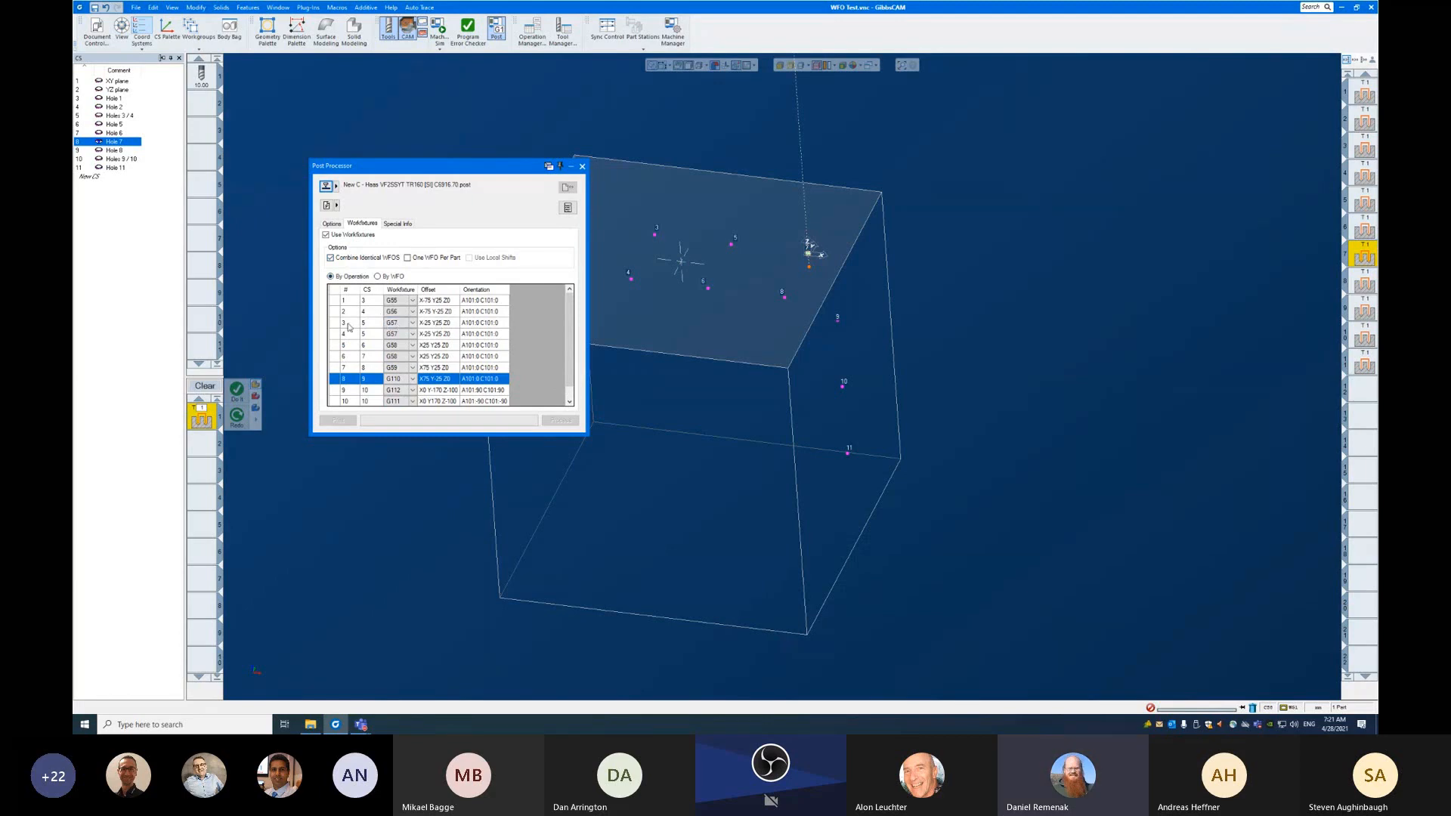
# Step: Select operations 3 to 6 in turn to compare their coordinate systems and hole positions with identical fixtures combined
pyautogui.click(1360, 151)
pyautogui.click(1356, 174)
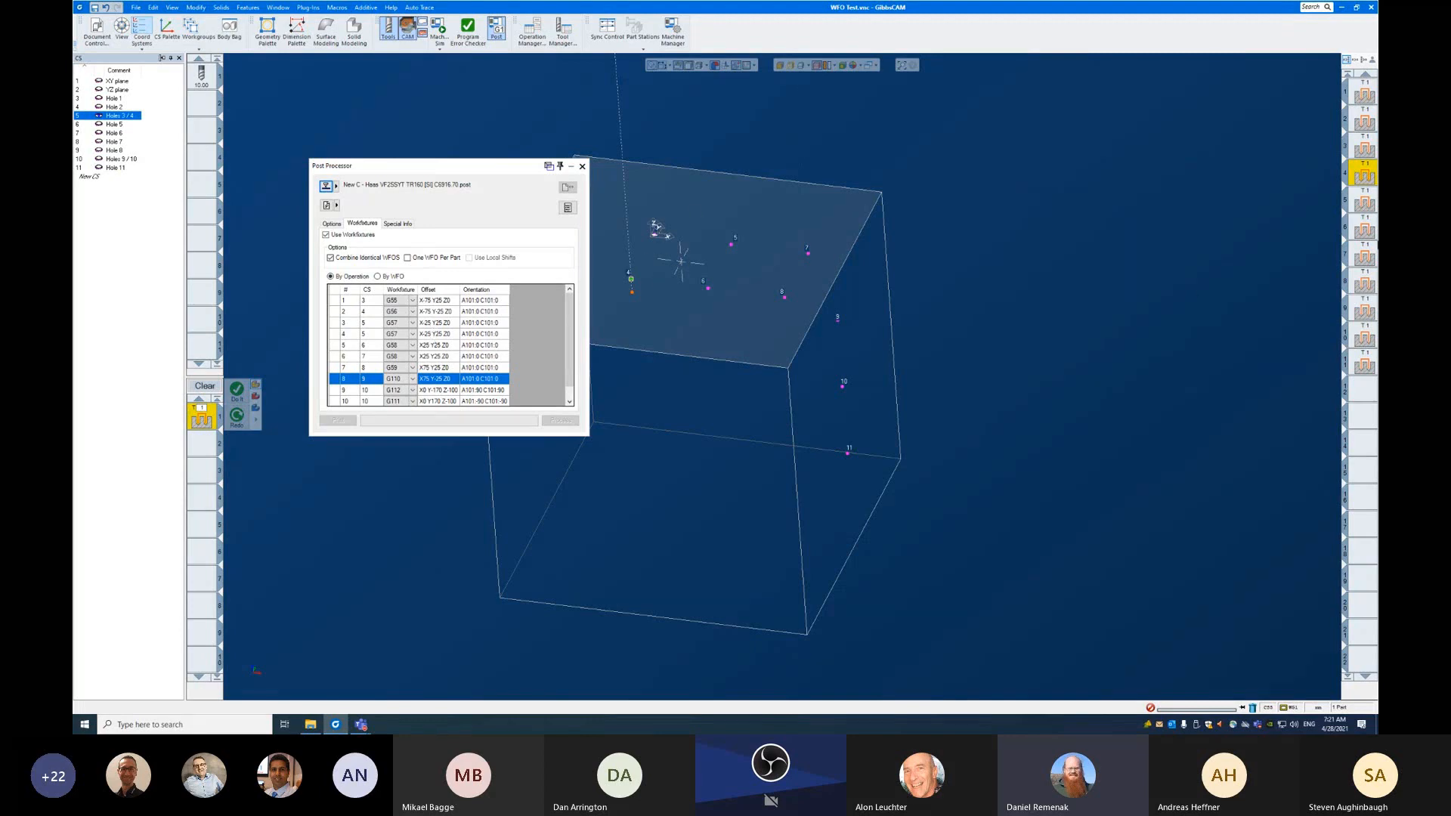
pyautogui.click(1360, 201)
pyautogui.click(1357, 228)
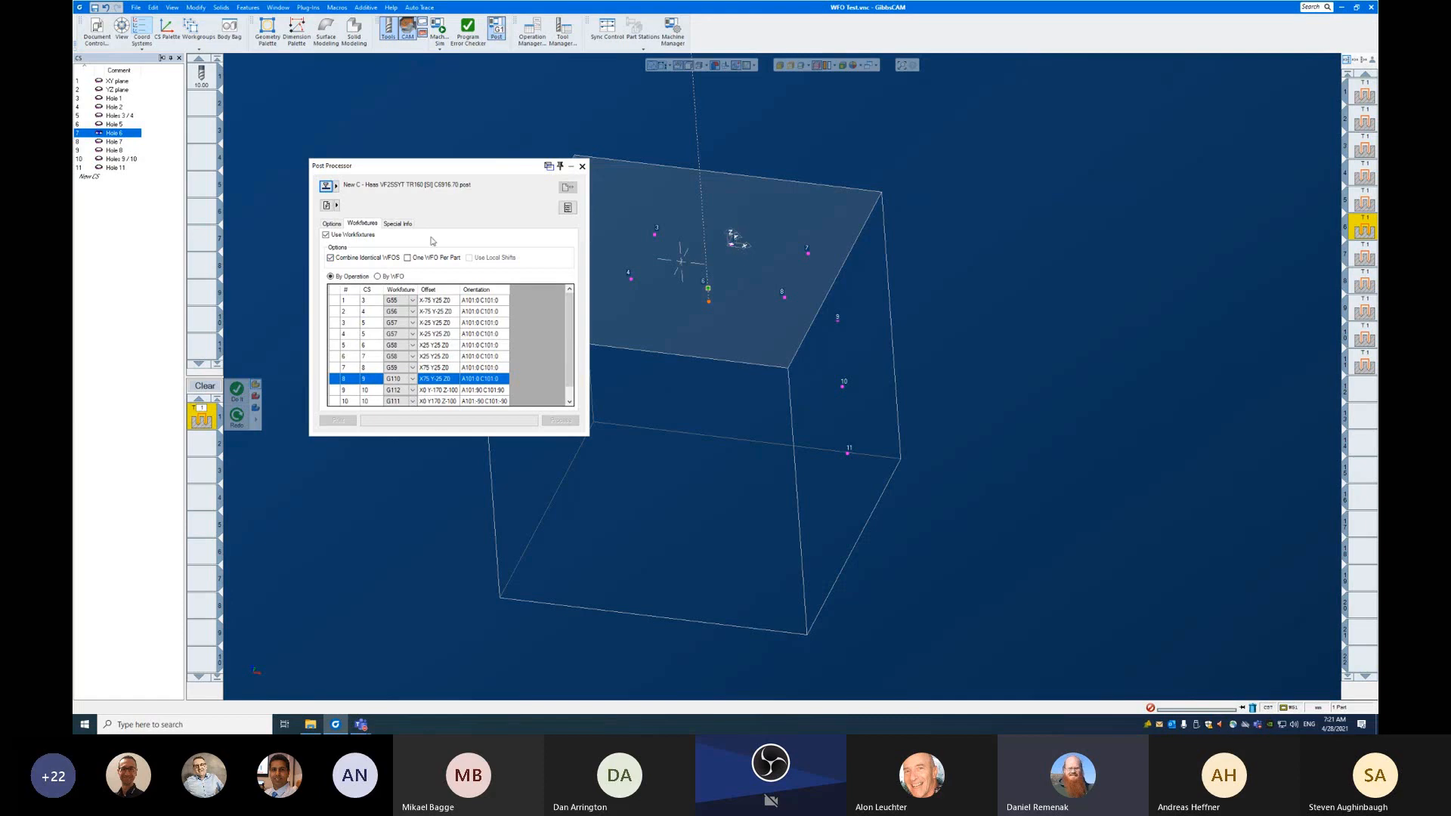
# Step: Disable Combine Identical WFOS and check the work fixtures of operations 3 to 6 against their coordinate systems on the part
pyautogui.click(379, 260)
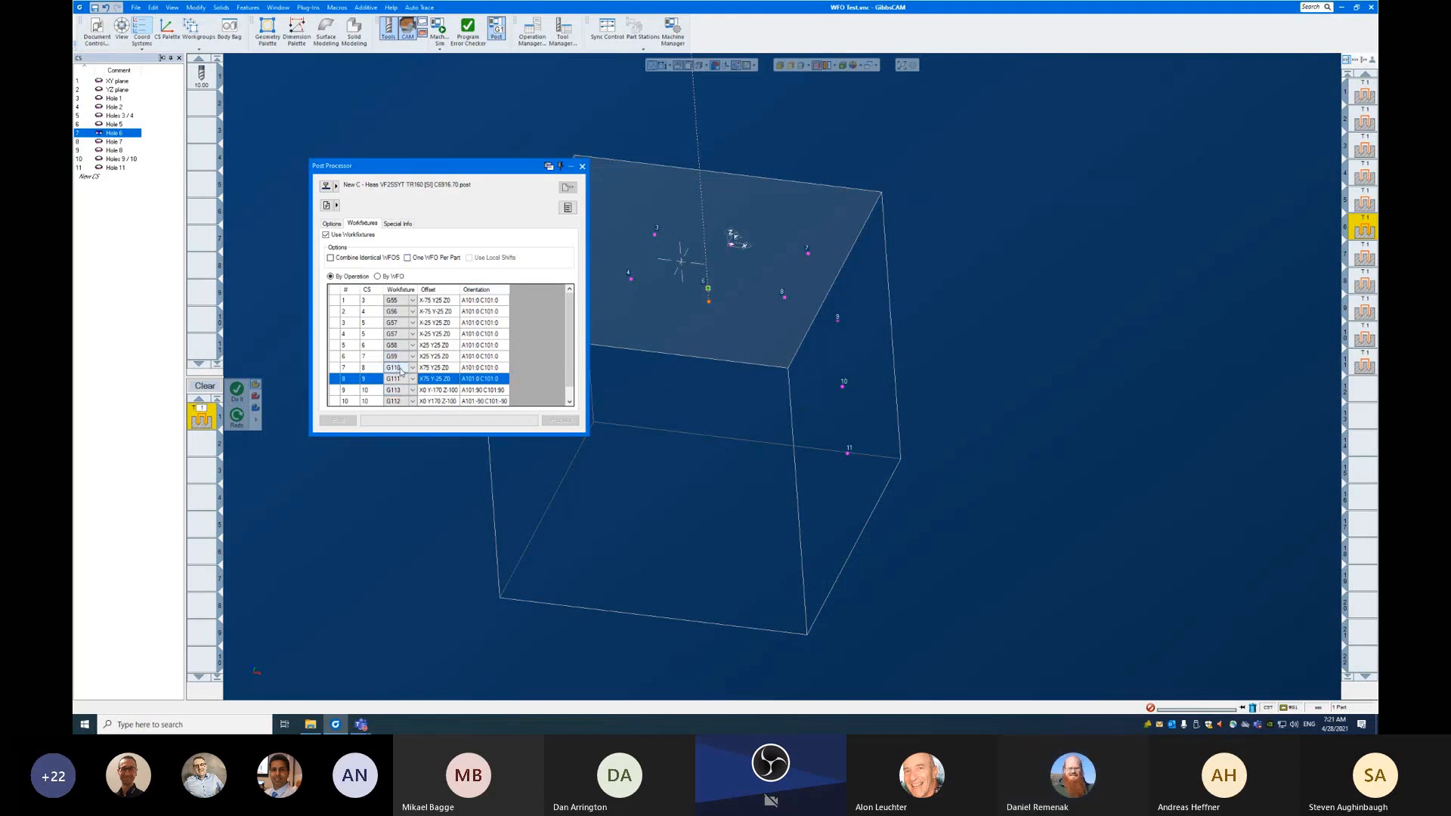
pyautogui.moveTo(571, 352)
pyautogui.mouseDown()
pyautogui.moveTo(571, 370)
pyautogui.moveTo(574, 339)
pyautogui.mouseUp()
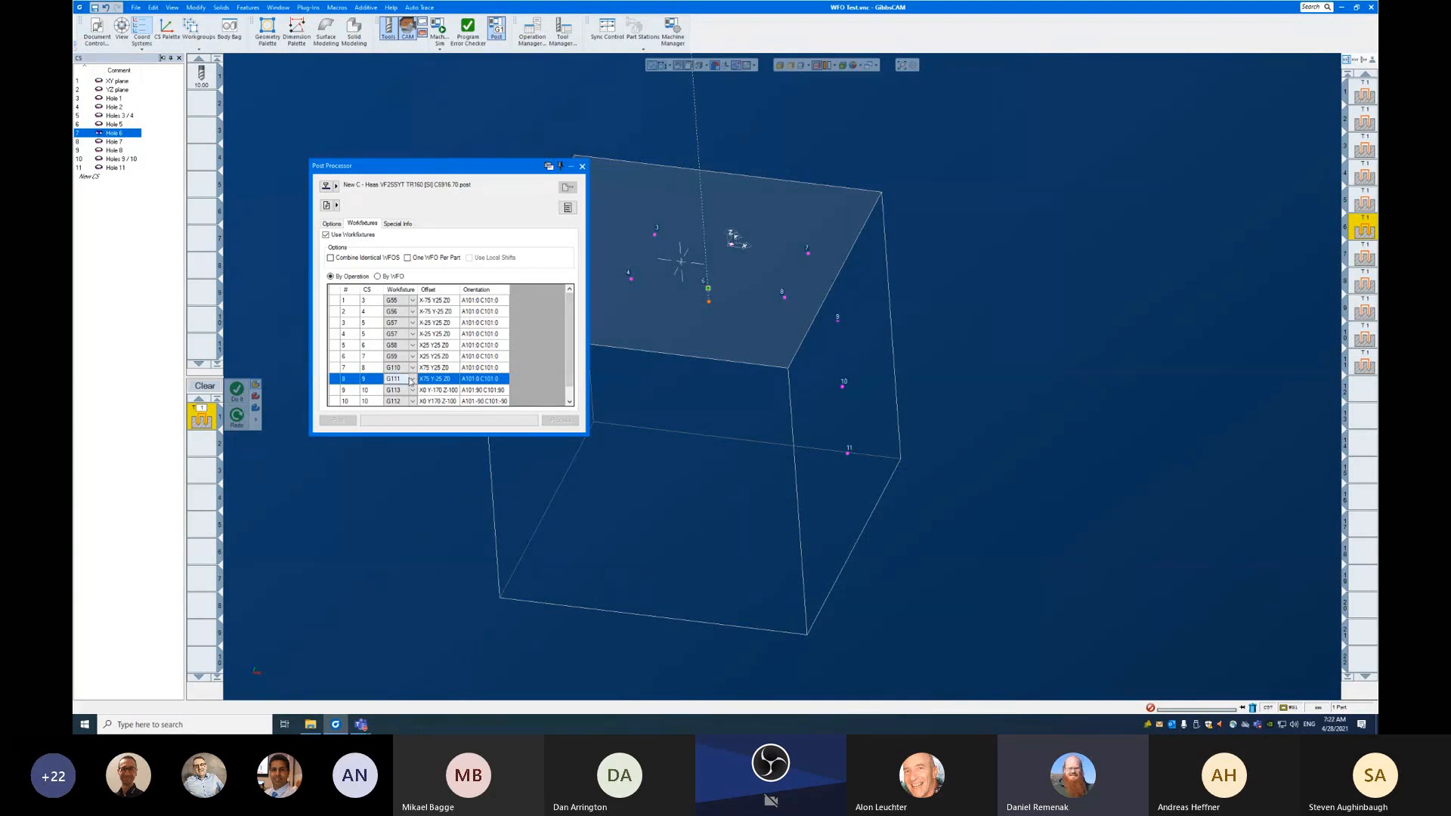
pyautogui.click(1360, 149)
pyautogui.click(1364, 174)
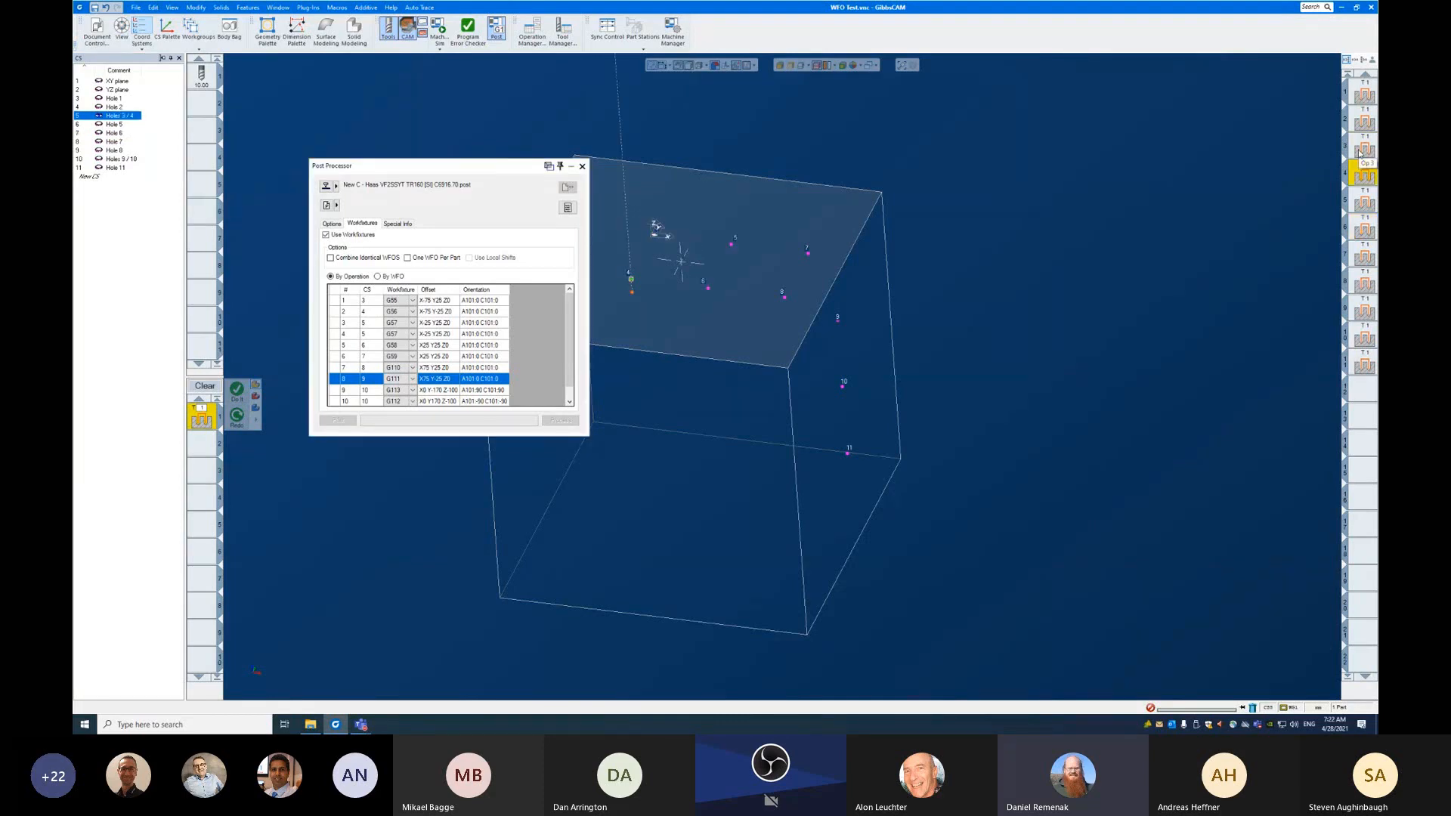
pyautogui.click(1365, 198)
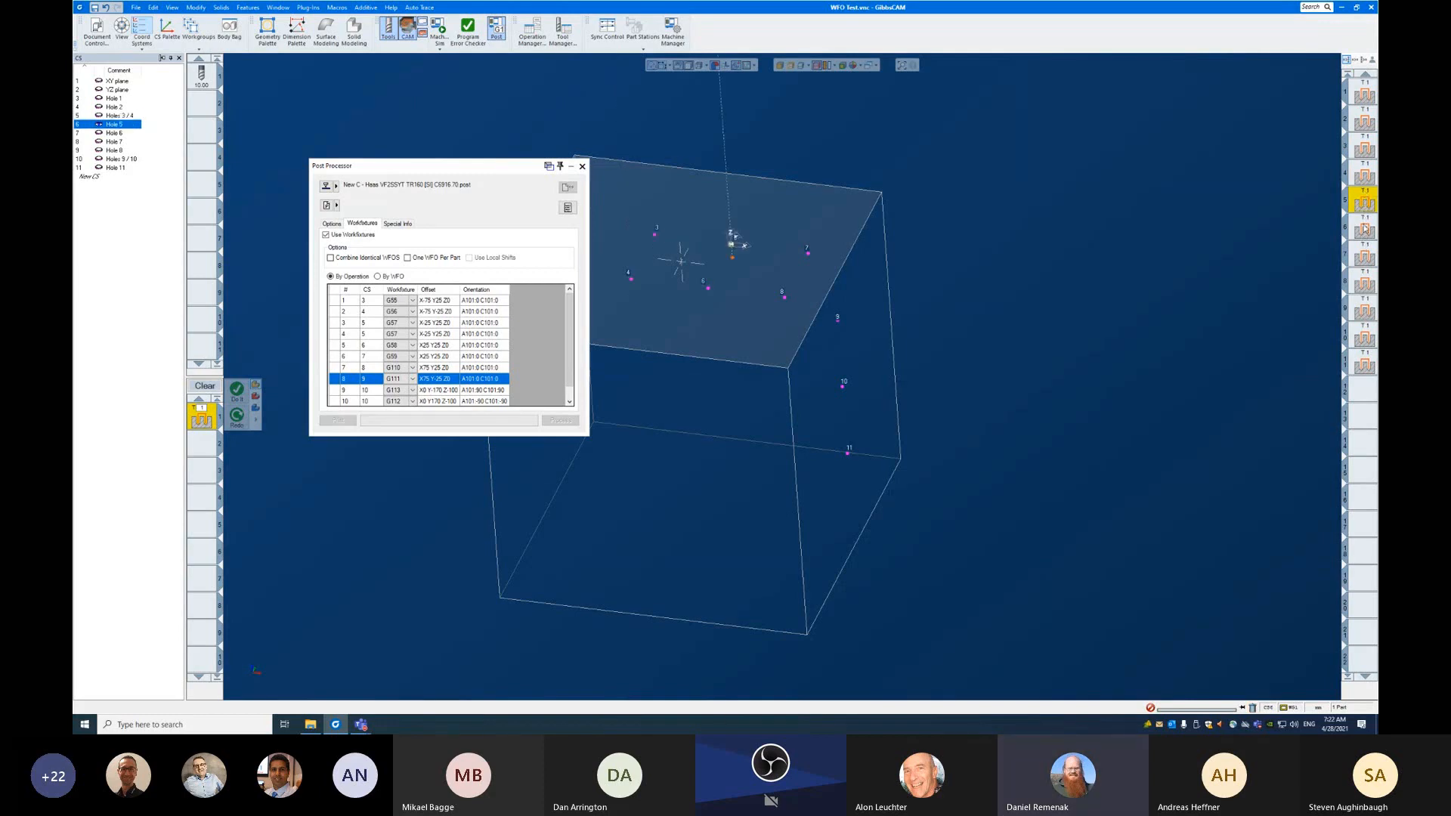
pyautogui.click(1365, 229)
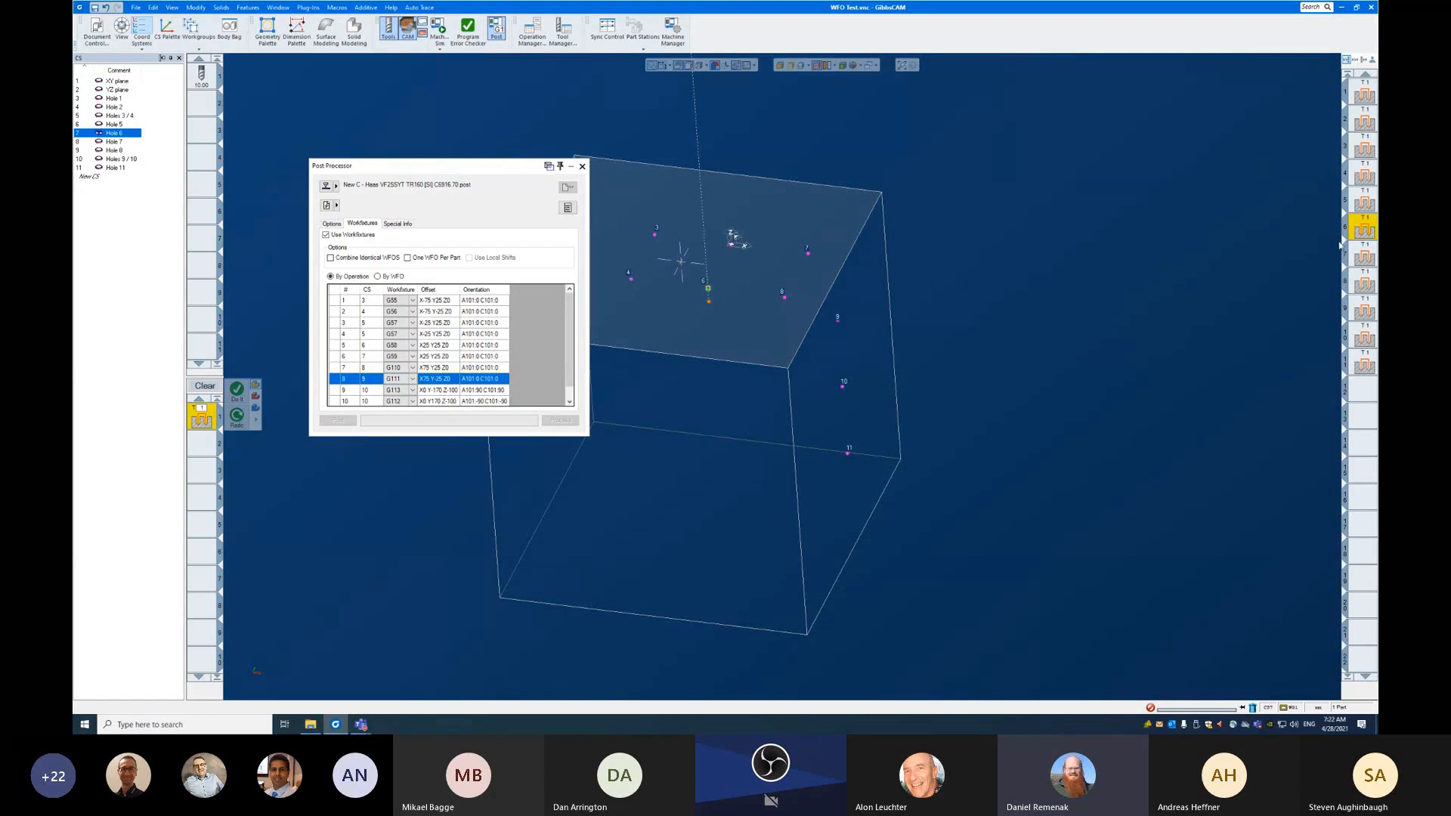
# Step: Try G58 as the work fixture of operation 6, and revert the change for that operation only
pyautogui.click(411, 359)
pyautogui.click(411, 356)
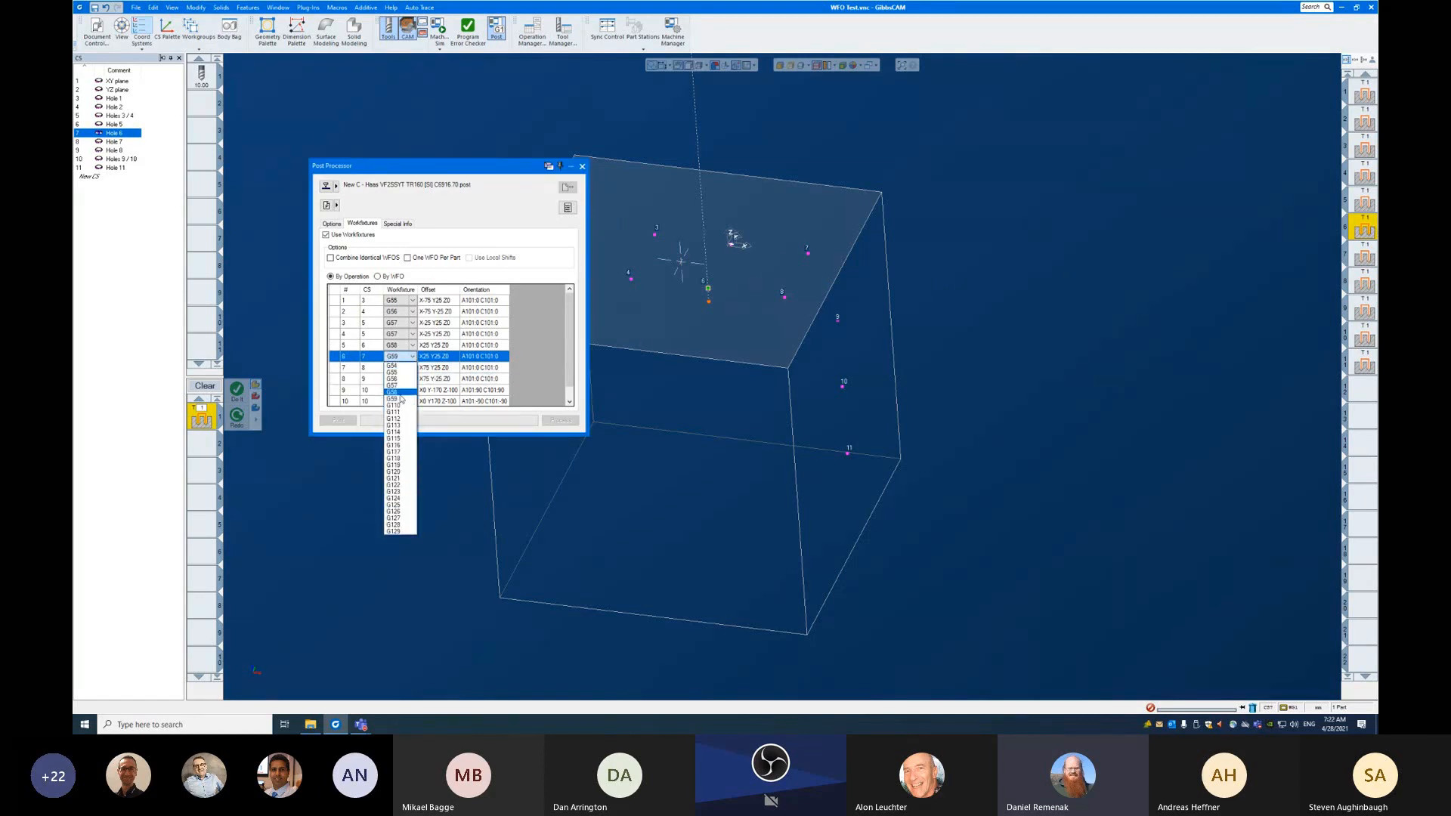
pyautogui.click(398, 374)
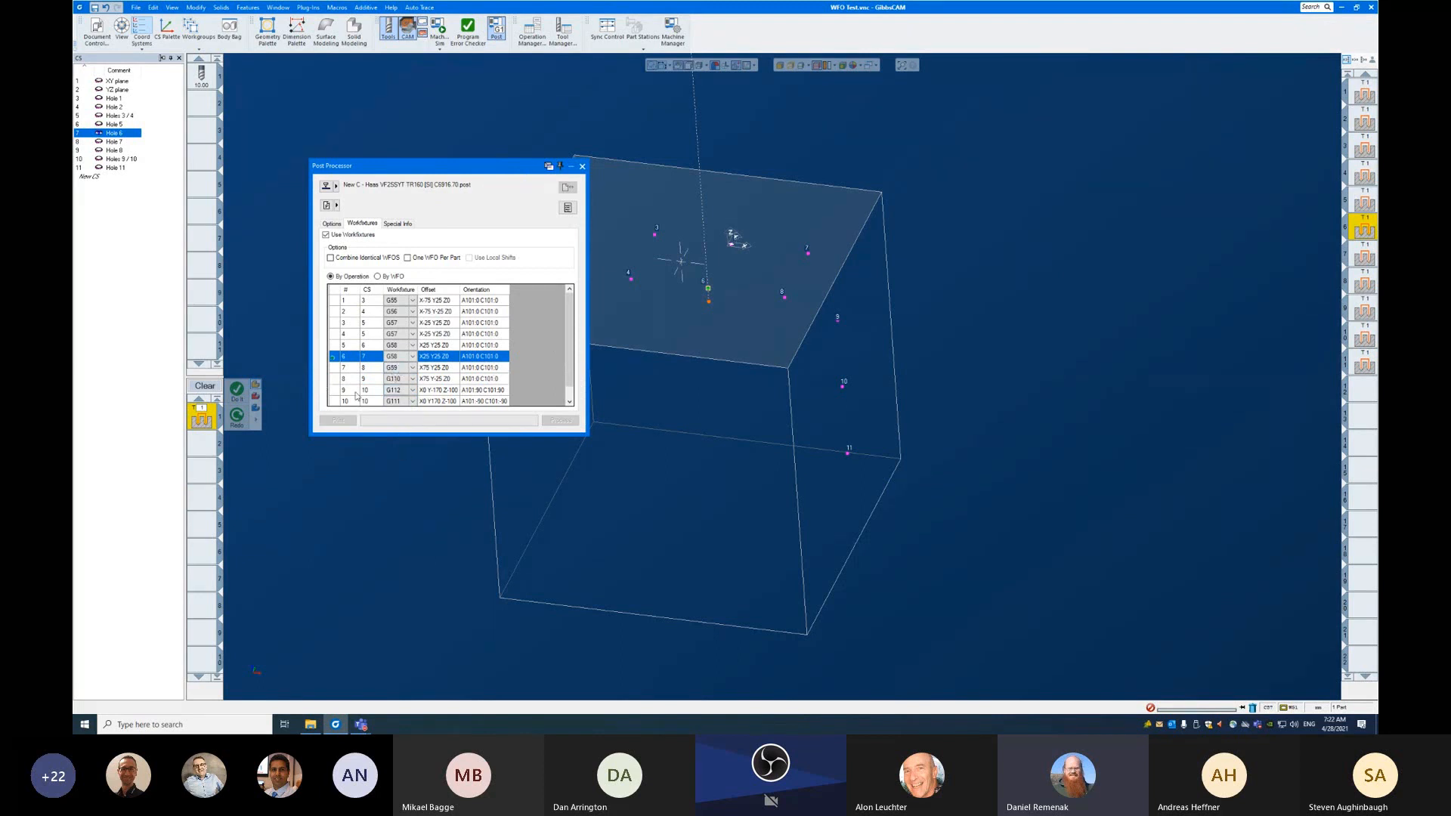
pyautogui.rightClick(423, 357)
pyautogui.moveTo(457, 362)
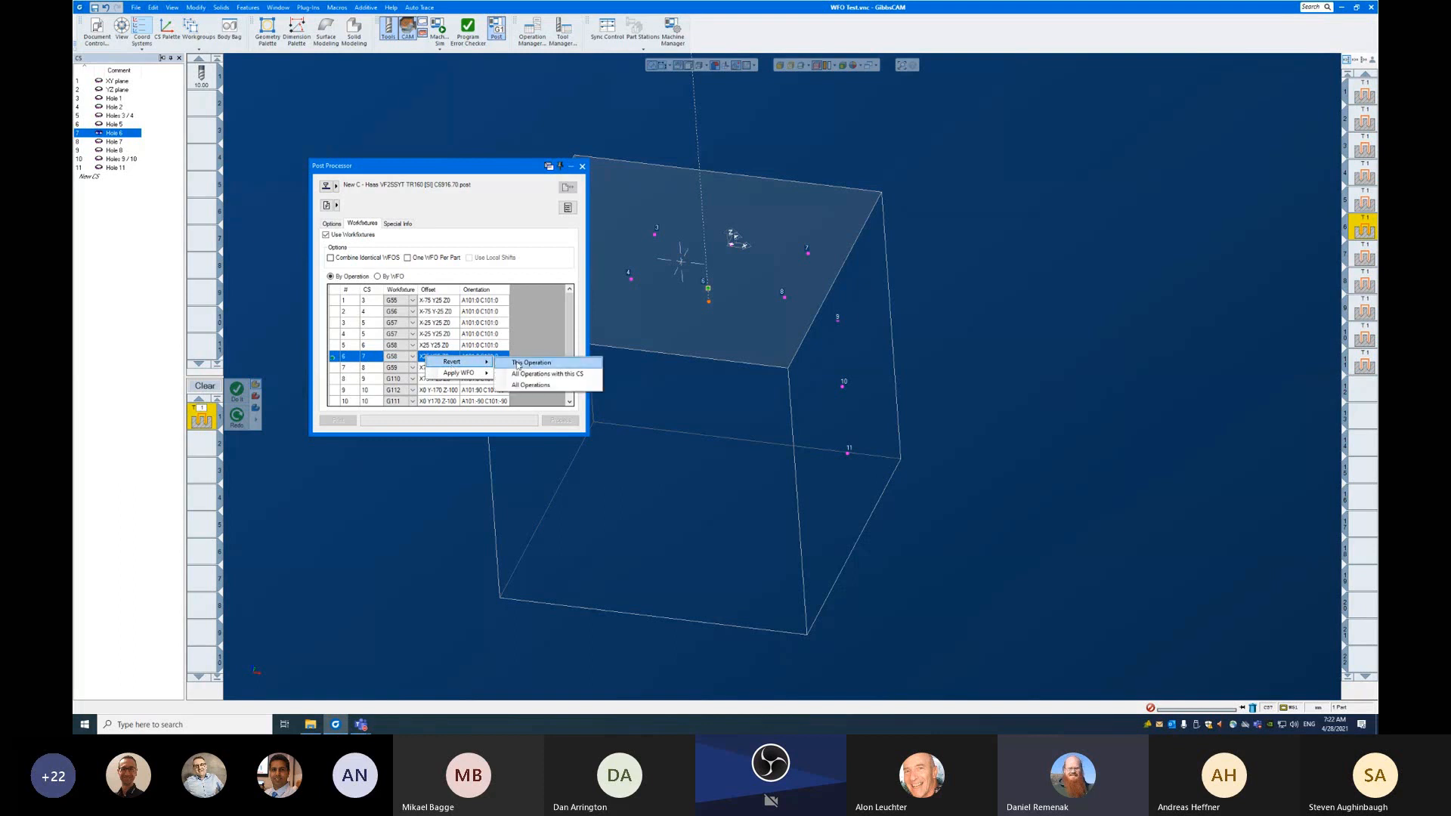
pyautogui.click(526, 363)
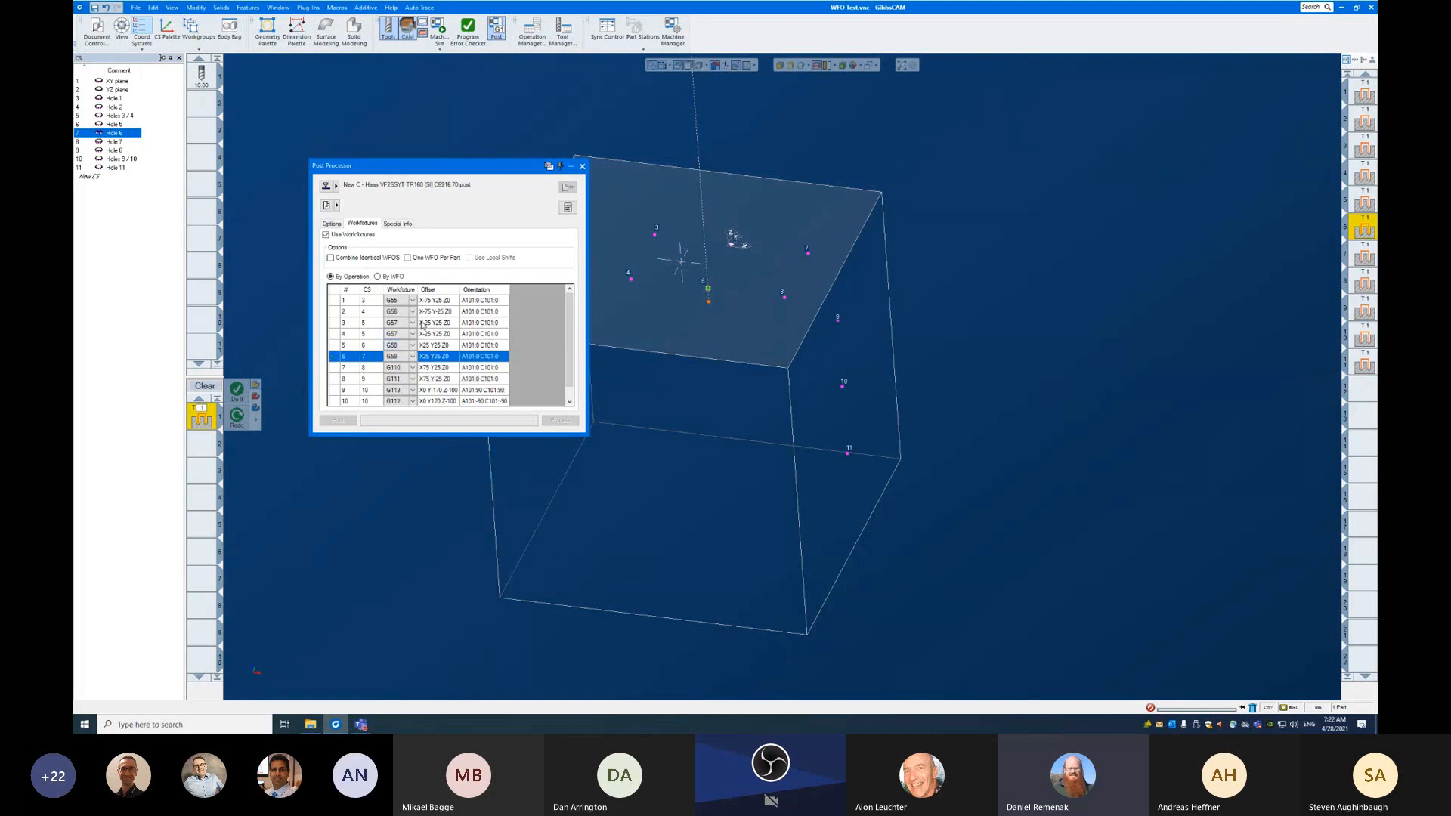
# Step: Compare the offsets of operations 3 and 4, which share a coordinate system, and set the work fixture of operation 4 to G120
pyautogui.click(424, 323)
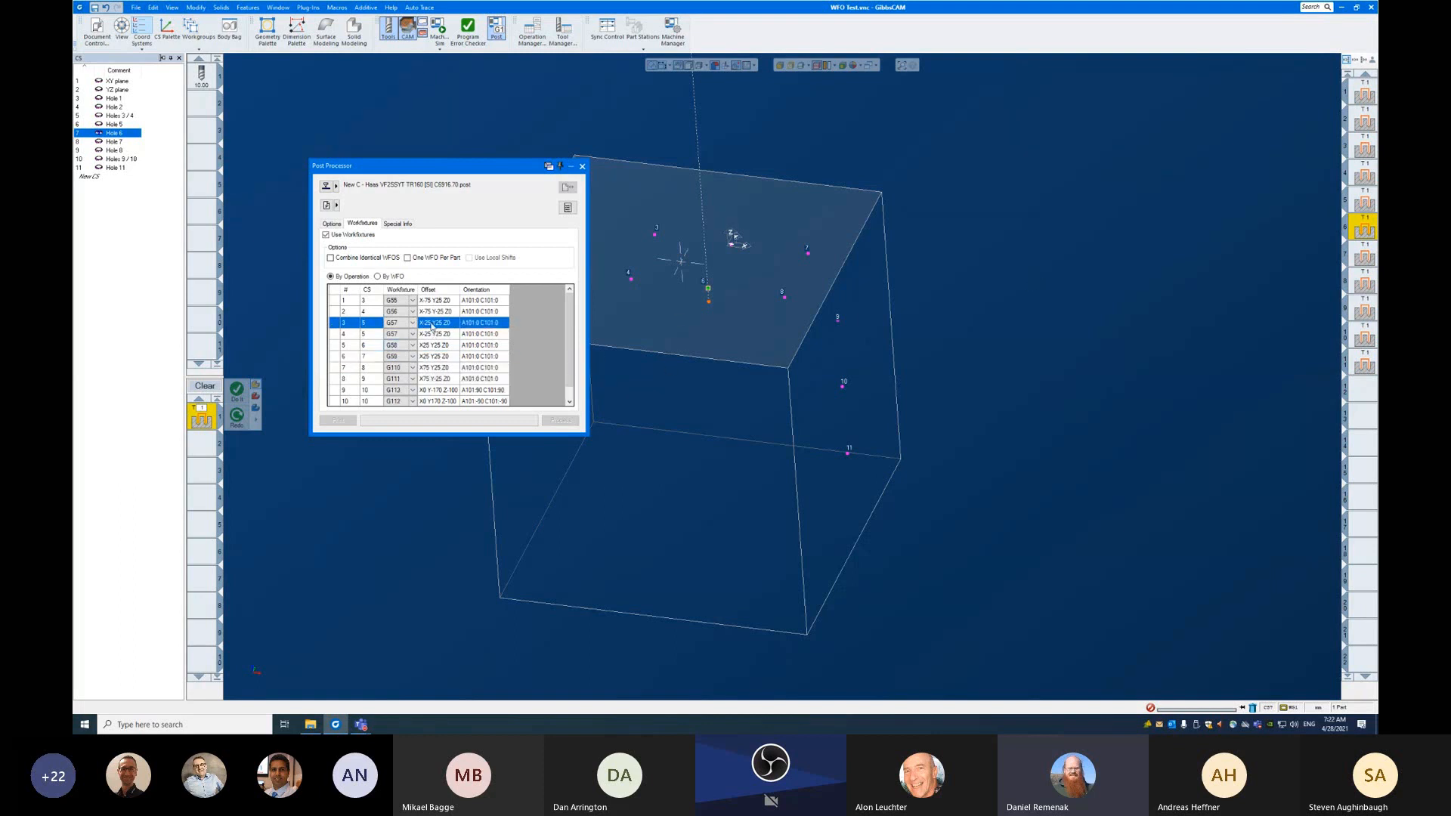
pyautogui.keyDown('shift'); pyautogui.click(438, 332); pyautogui.keyUp('shift')
pyautogui.click(438, 335)
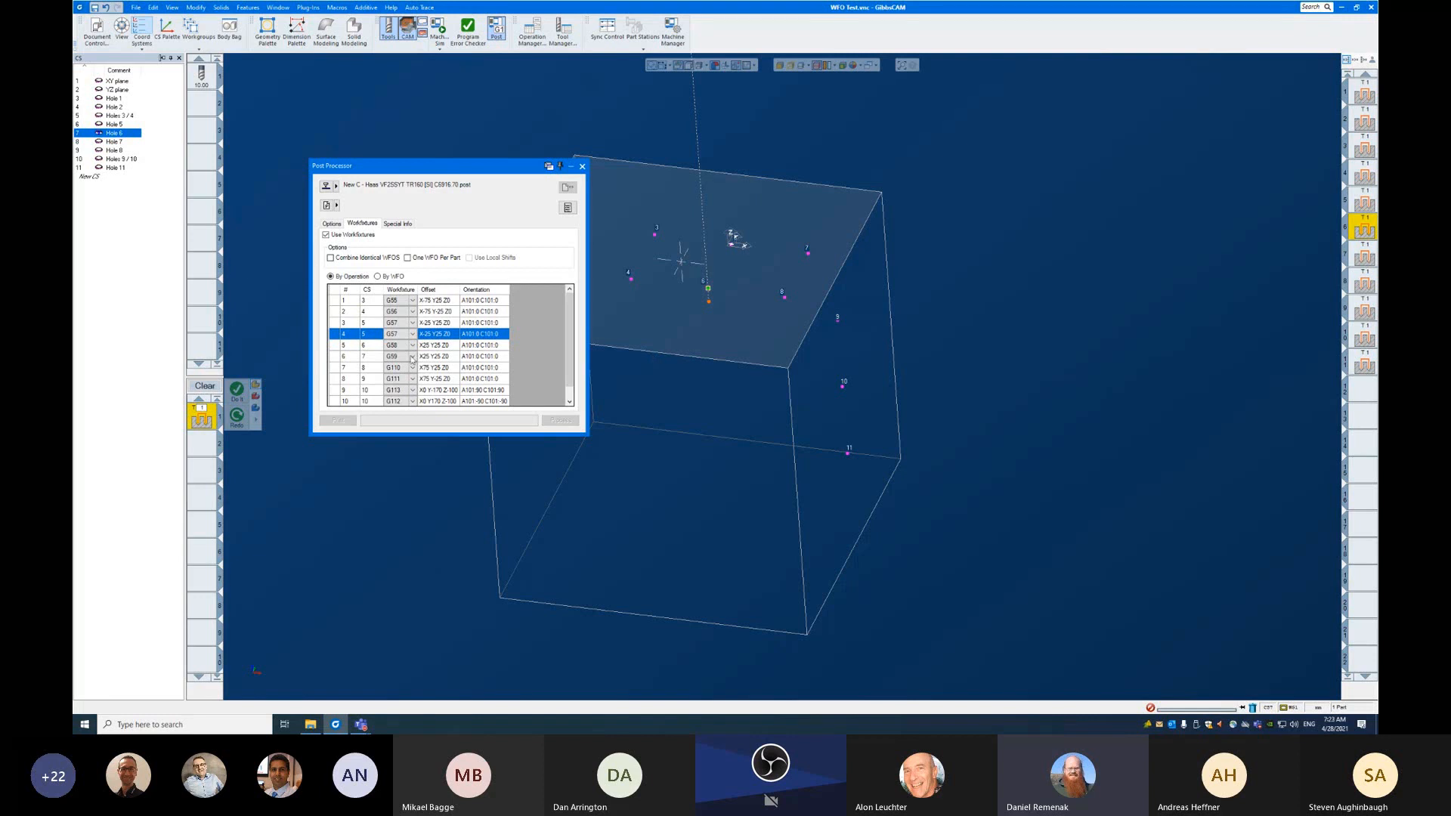
pyautogui.click(412, 336)
pyautogui.click(413, 334)
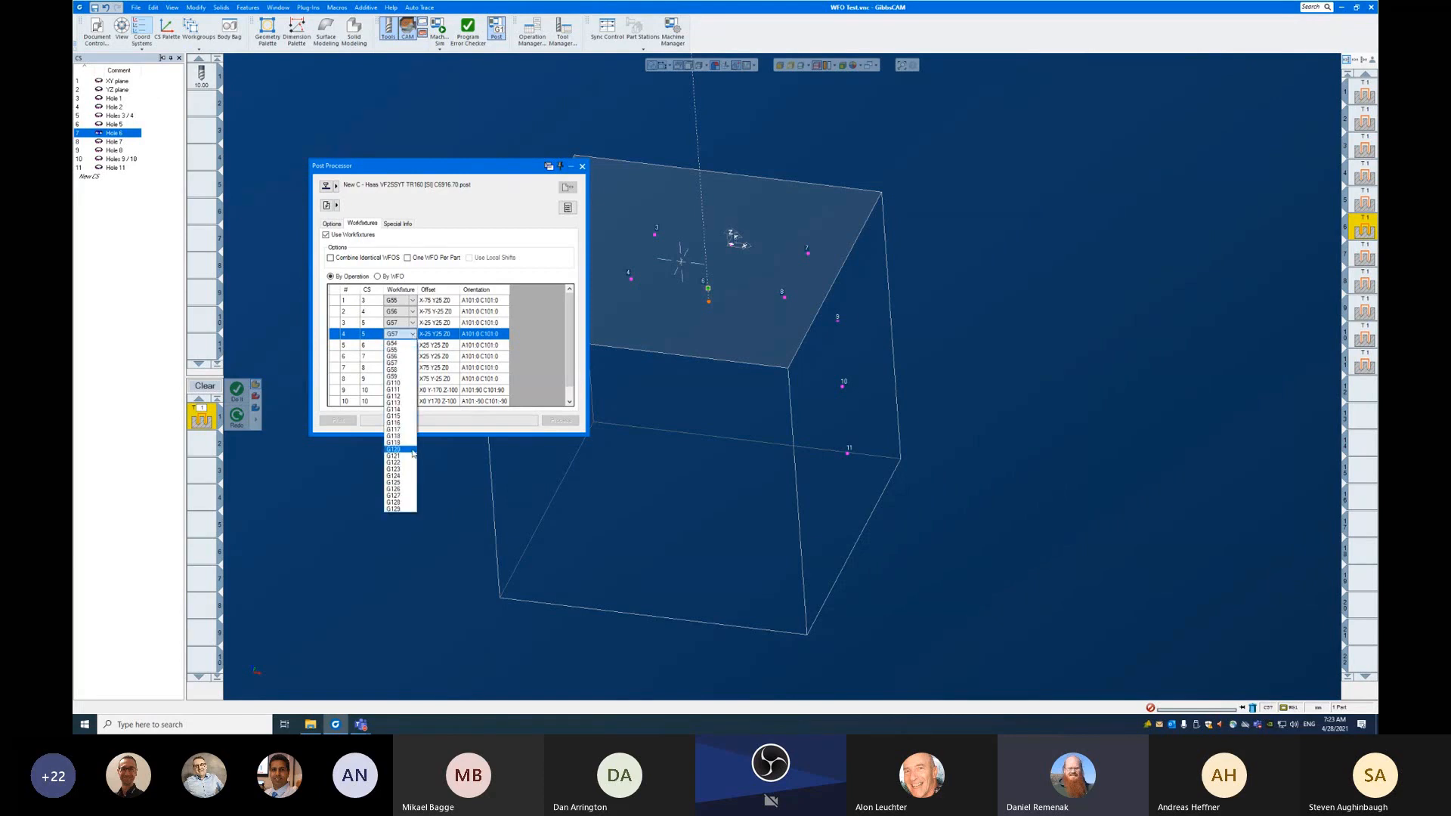
pyautogui.click(407, 450)
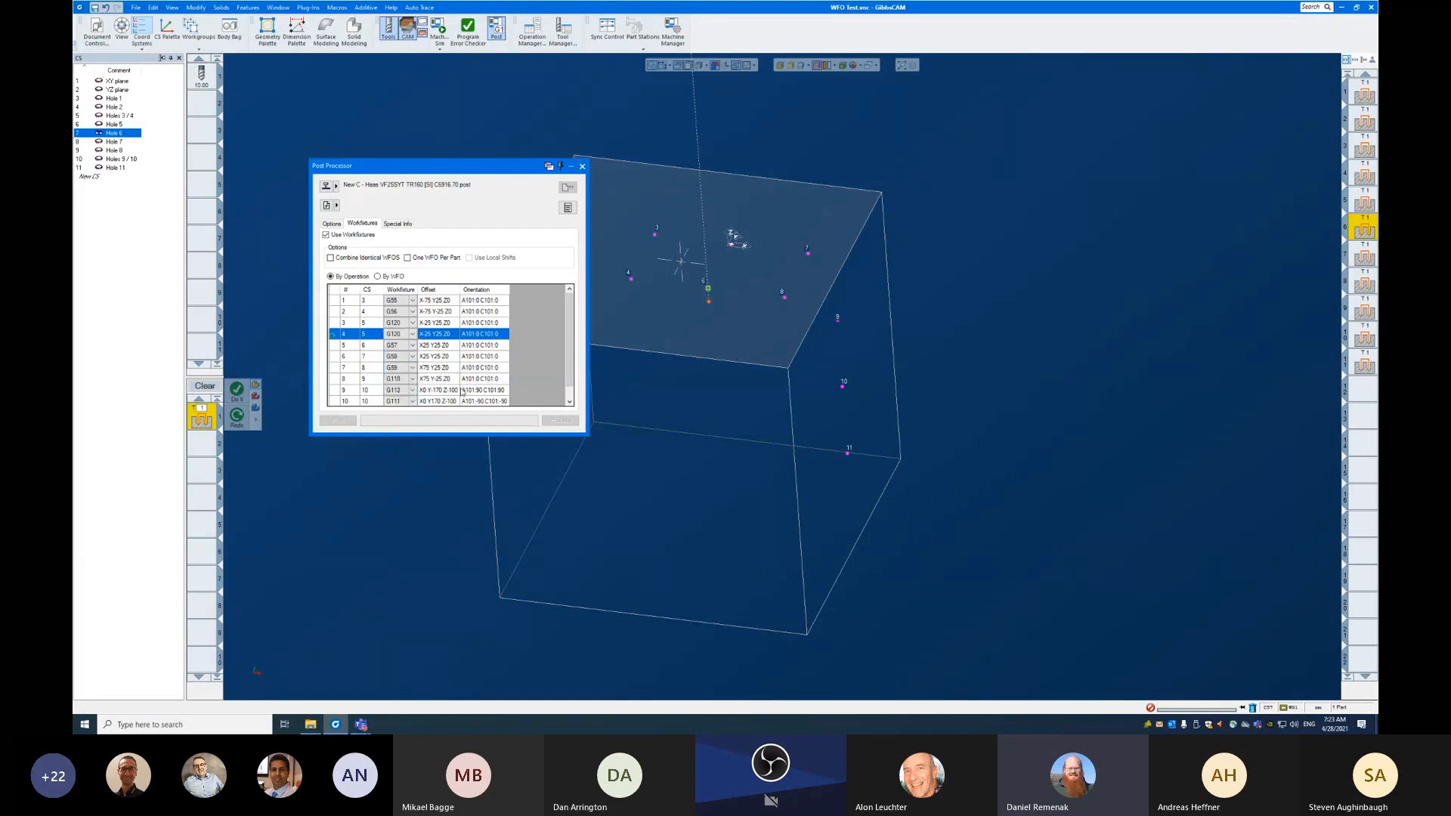
# Step: Set the work fixture of operation 3 to G57 and compare its assignment and offset with operation 4
pyautogui.click(413, 327)
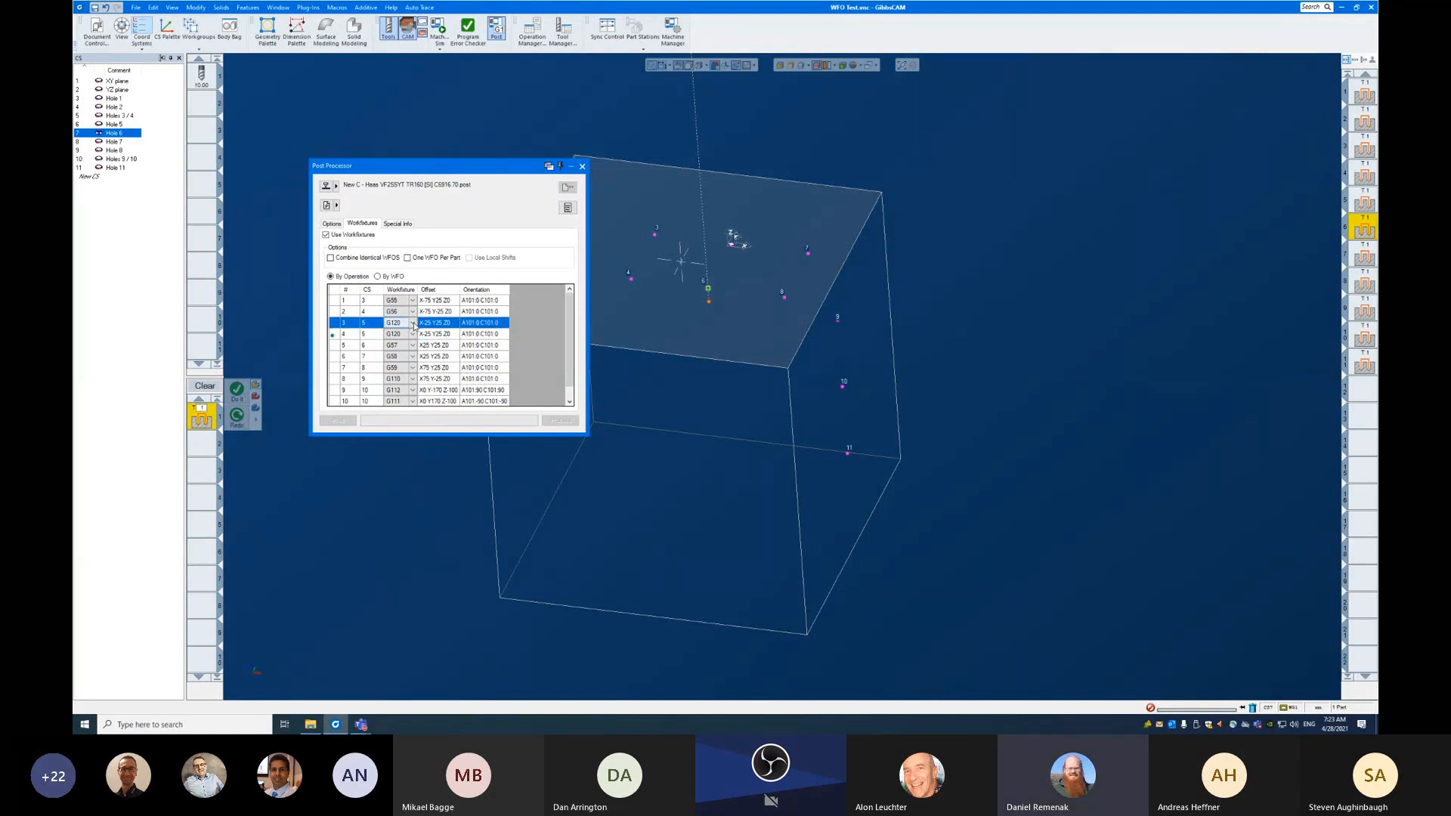
pyautogui.click(413, 325)
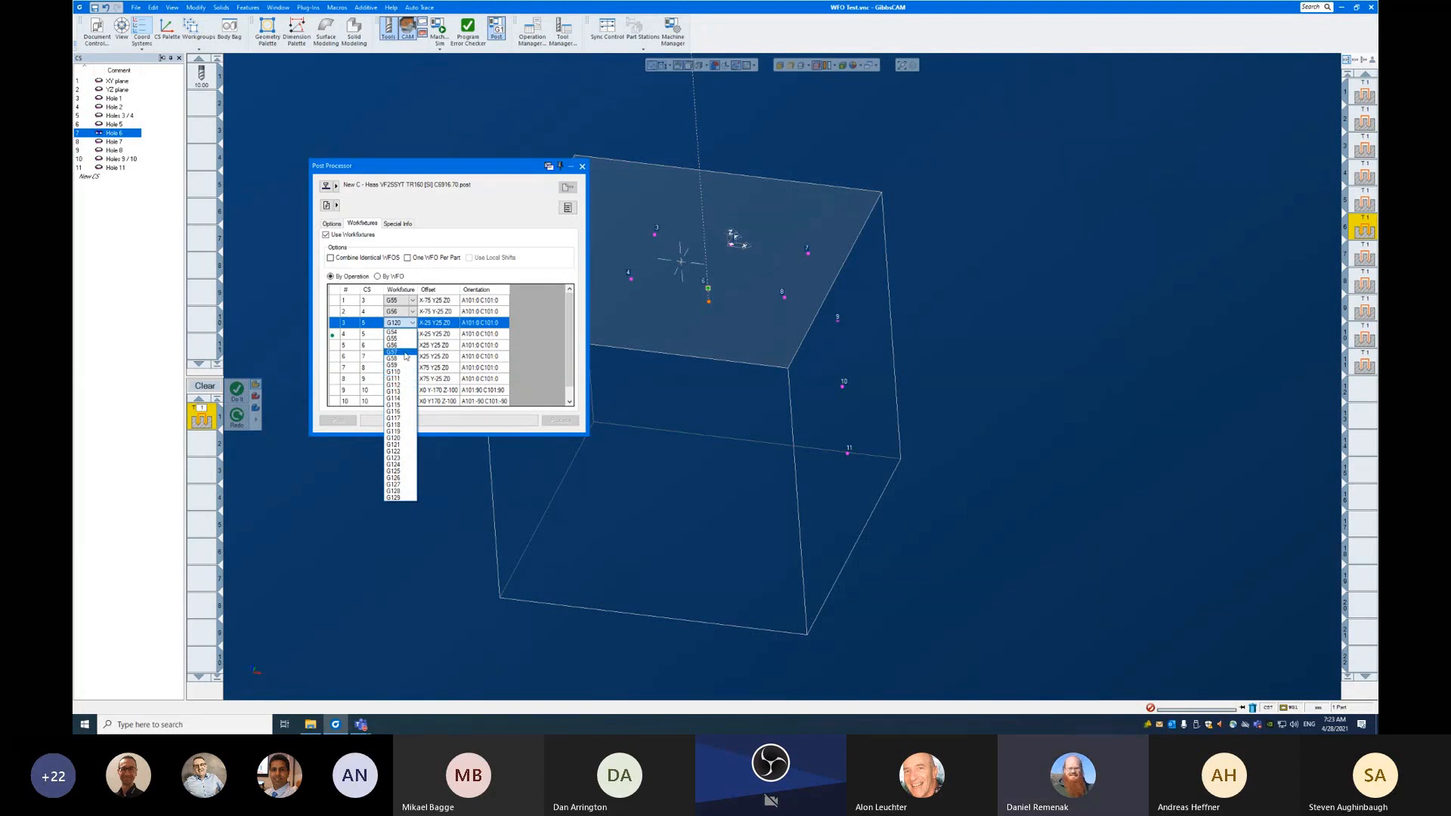
pyautogui.click(405, 352)
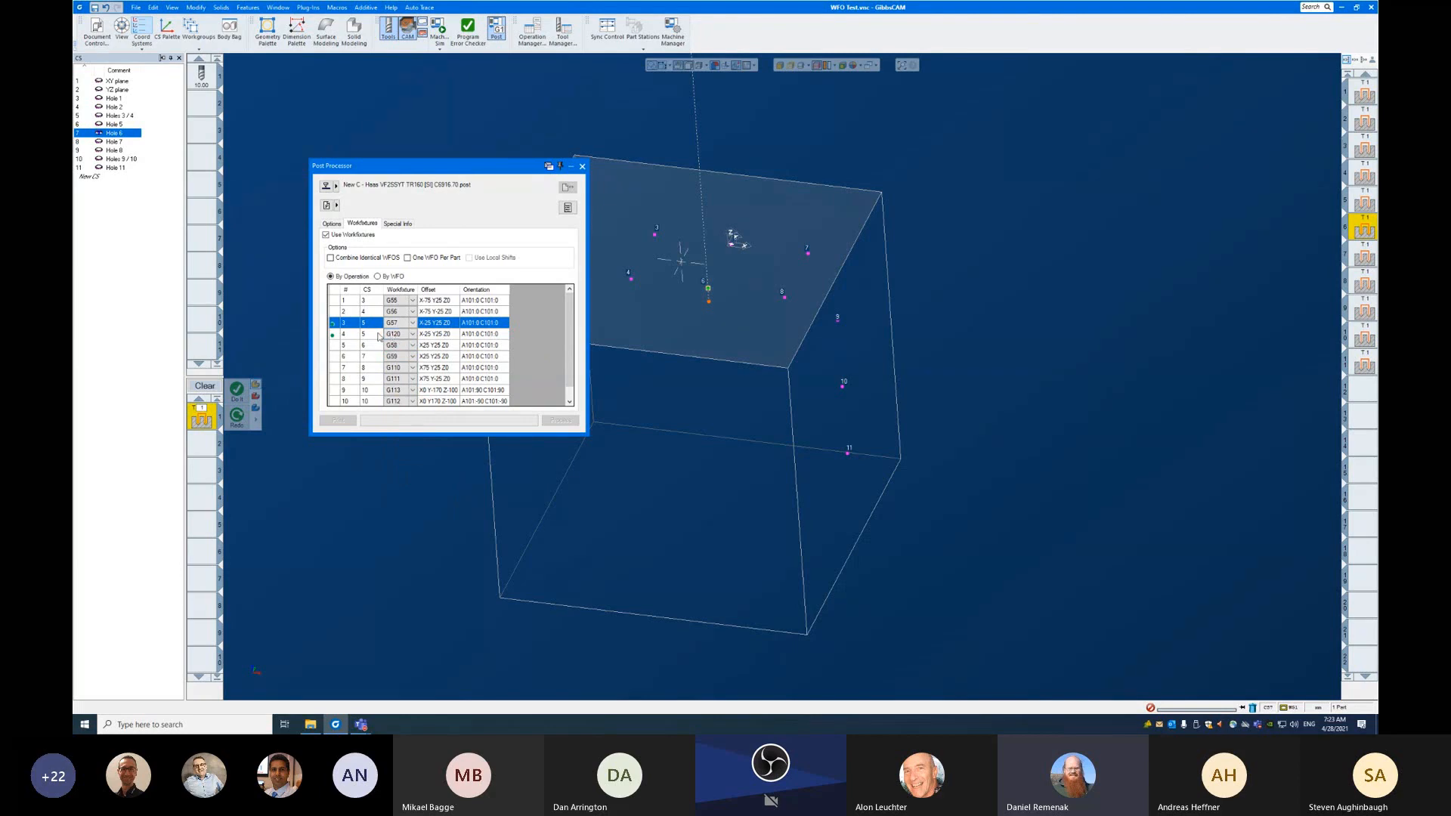
pyautogui.click(423, 334)
pyautogui.click(426, 324)
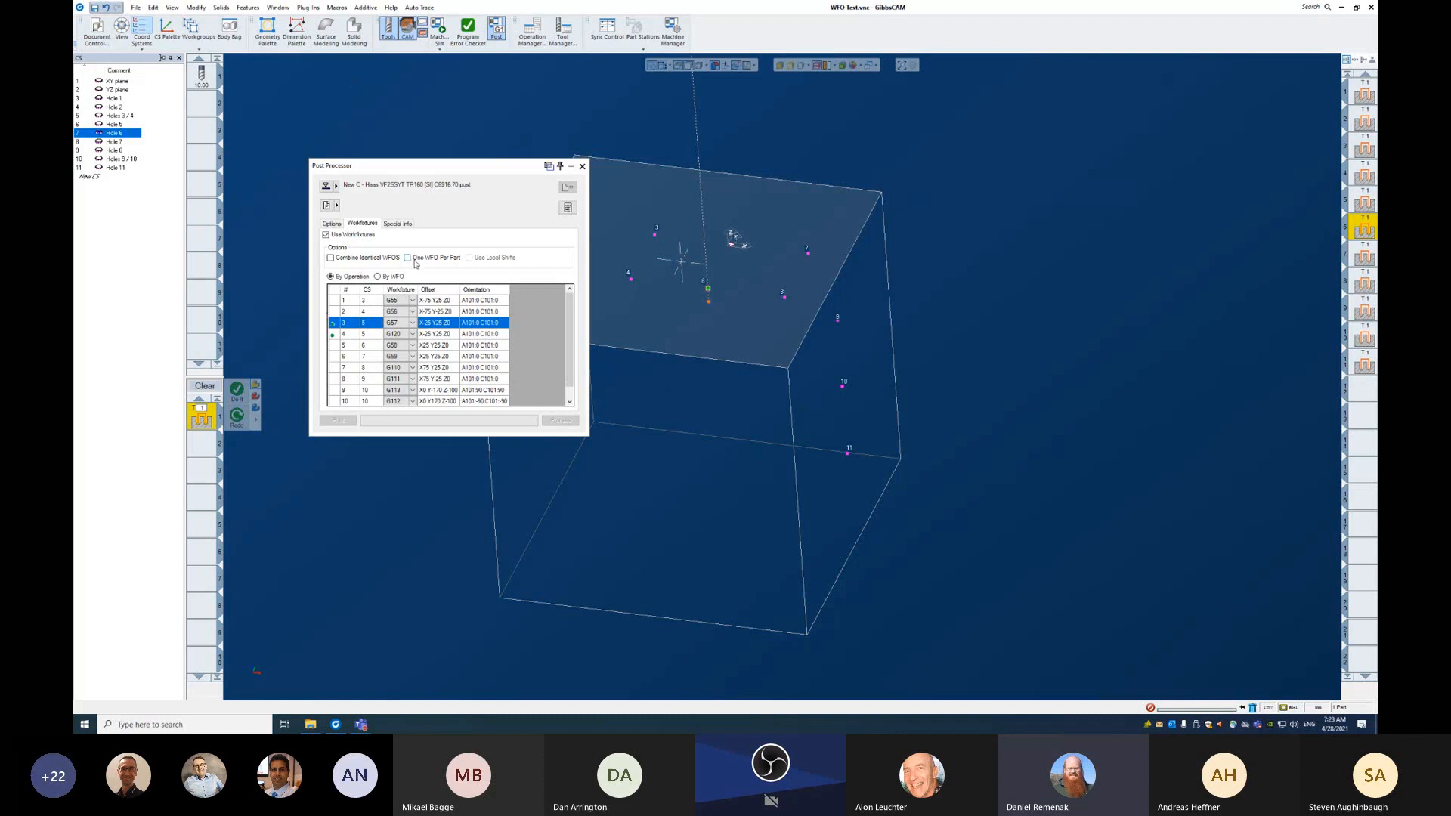
# Step: Enable One WFO Per Part and examine the work fixtures, offsets, orientations and markers of all operations
pyautogui.click(407, 258)
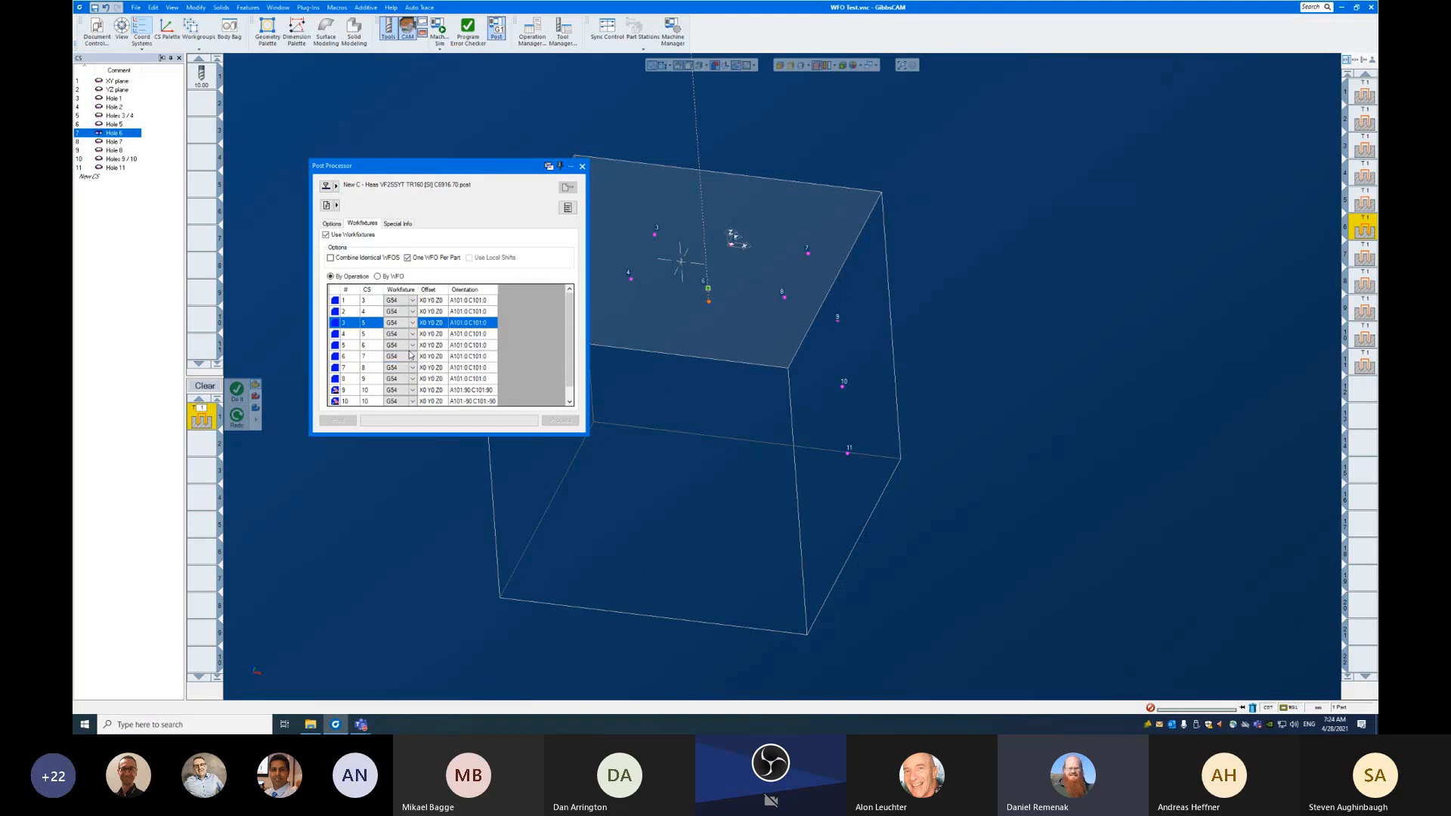
pyautogui.scroll(-1, 565, 361)
pyautogui.scroll(2, 568, 326)
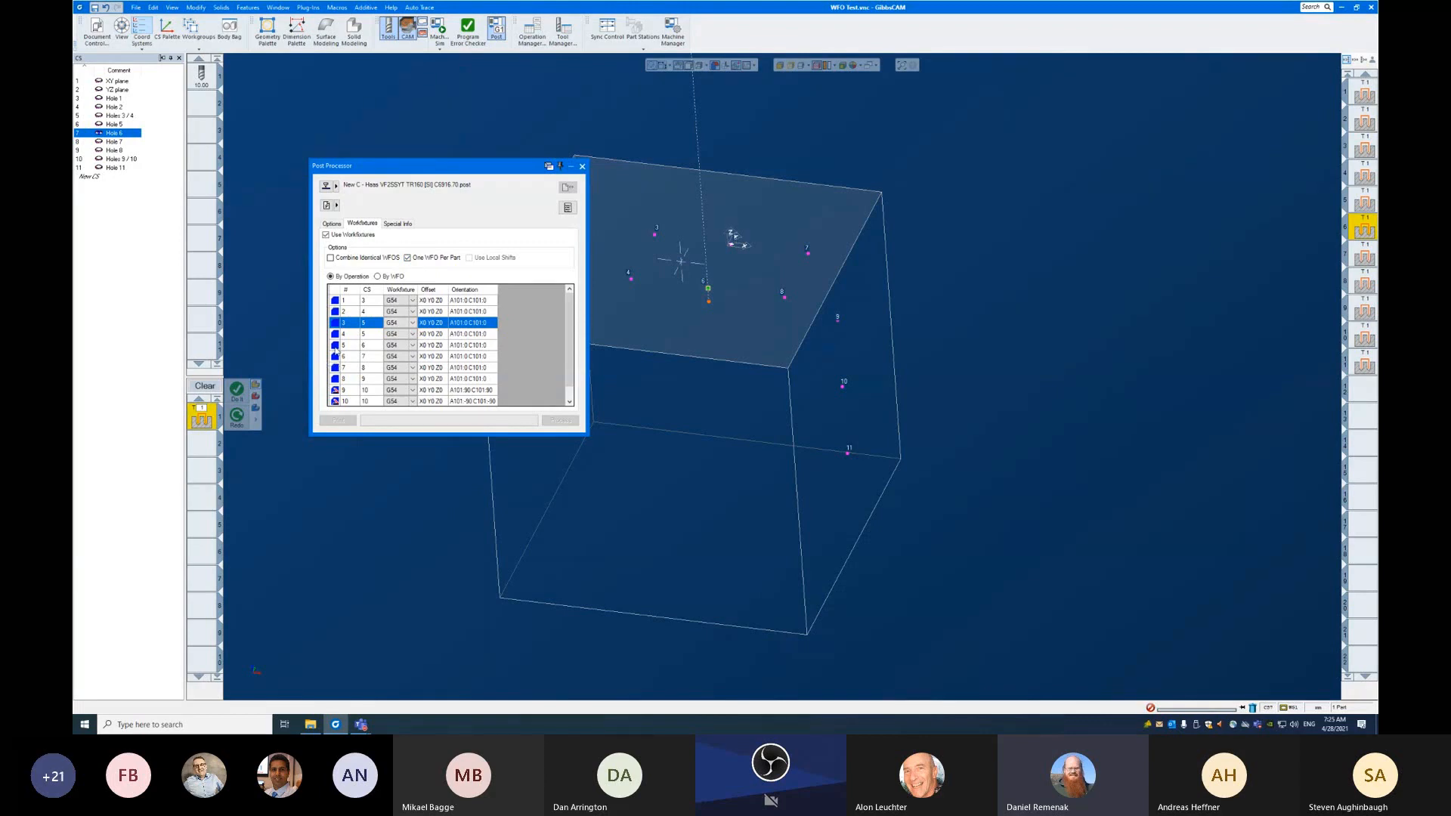
pyautogui.click(336, 334)
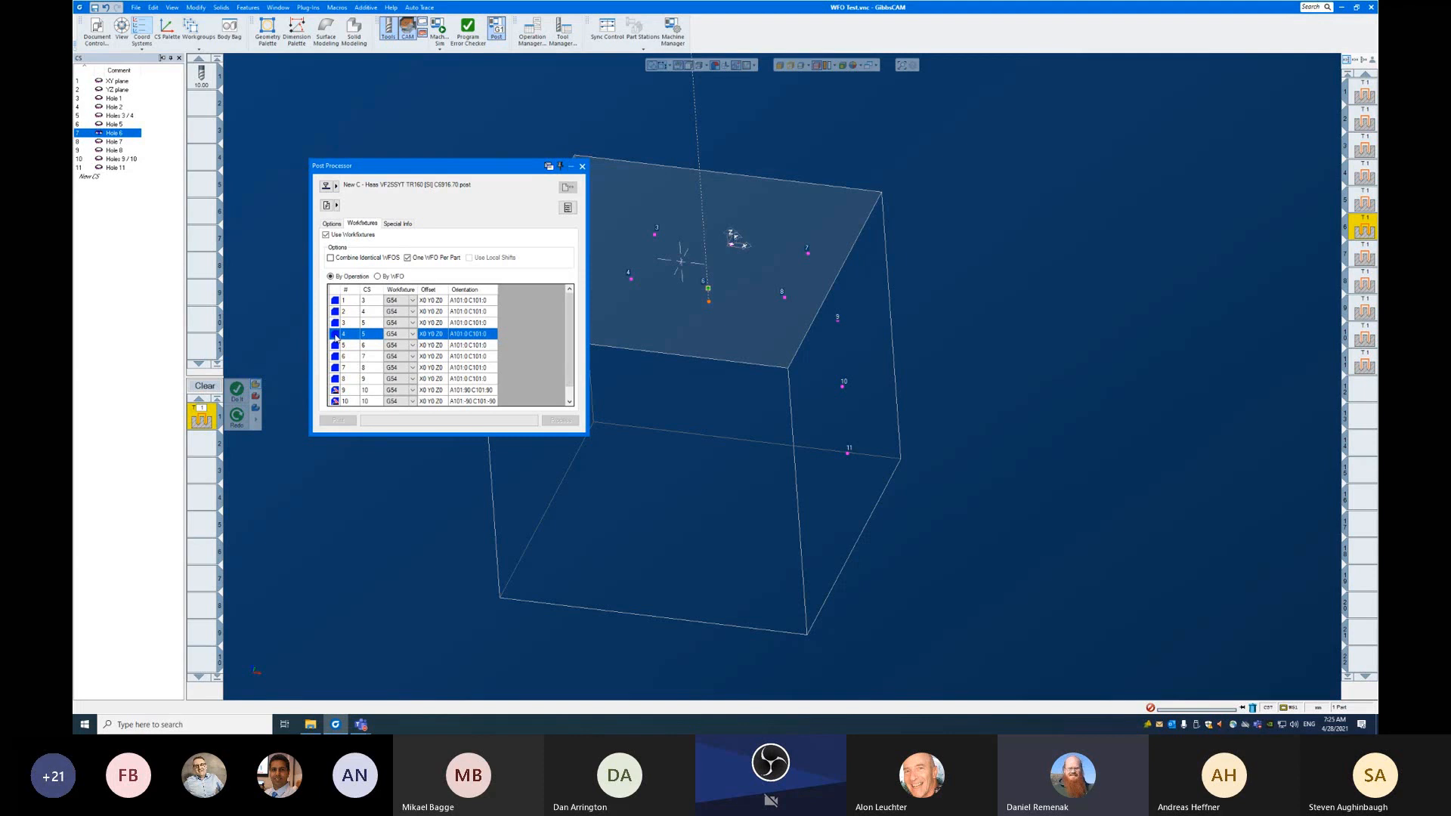
pyautogui.scroll(-1, 554, 342)
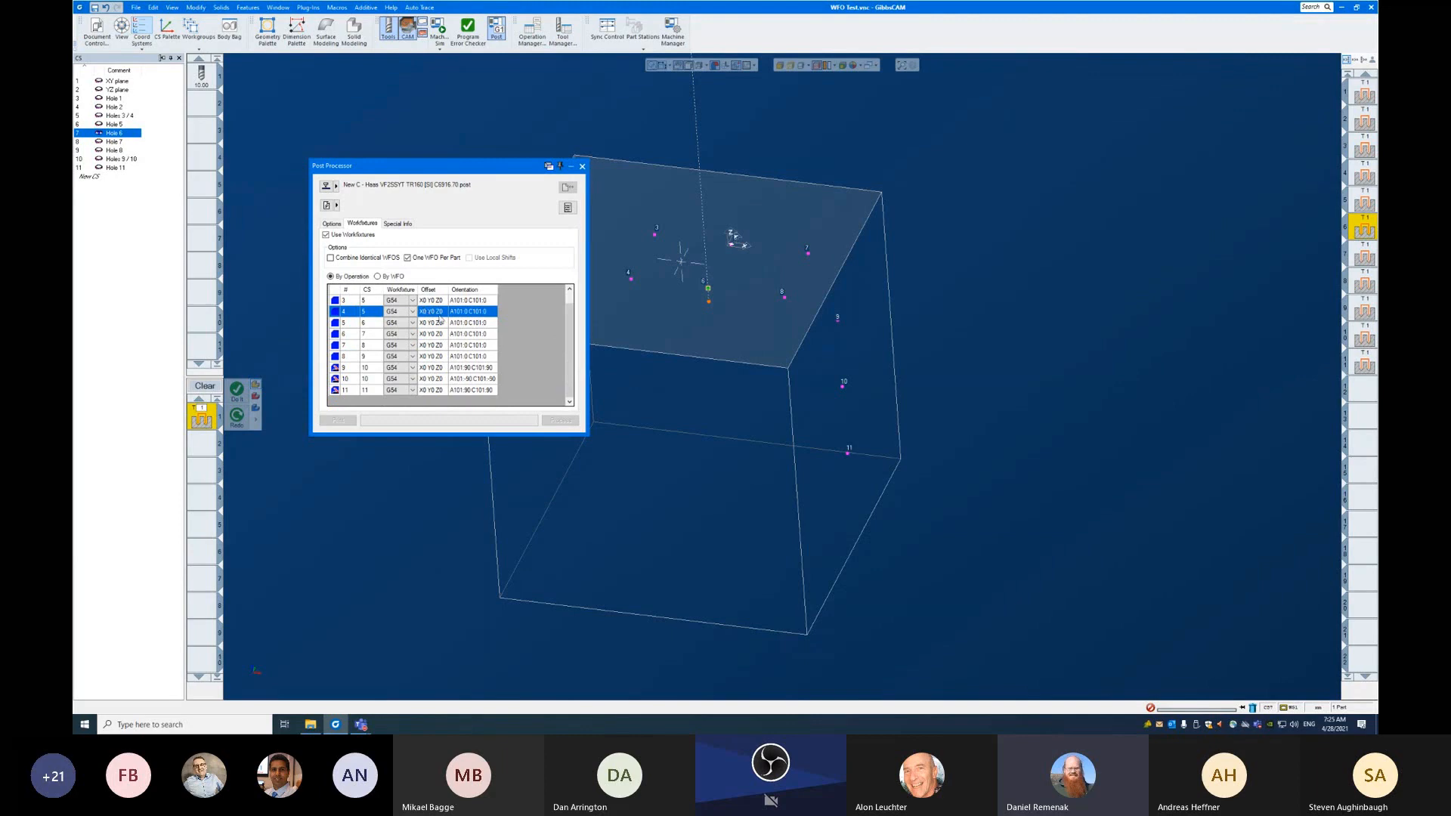
pyautogui.scroll(1, 439, 320)
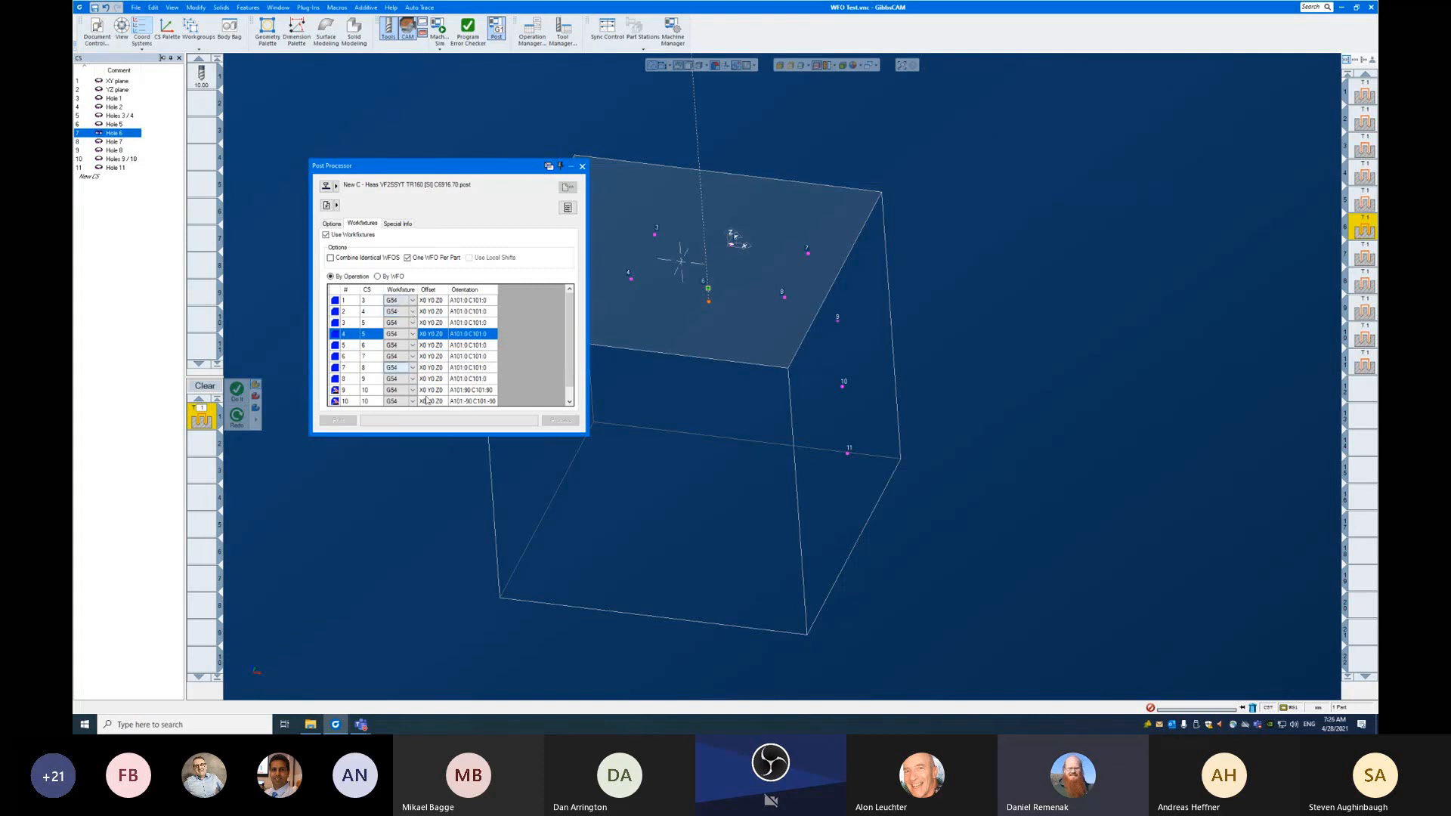
pyautogui.scroll(-1, 441, 379)
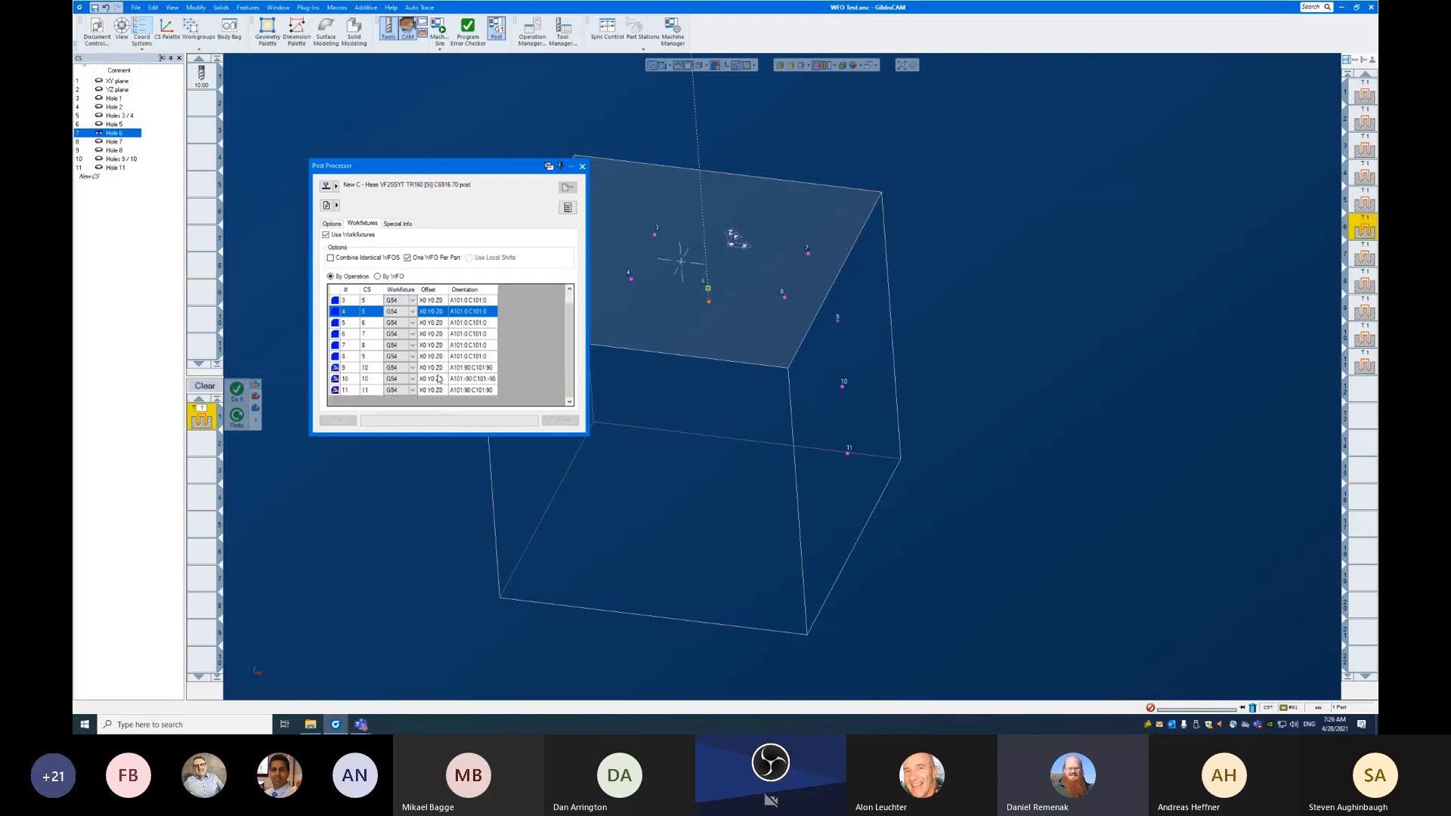
pyautogui.scroll(1, 439, 380)
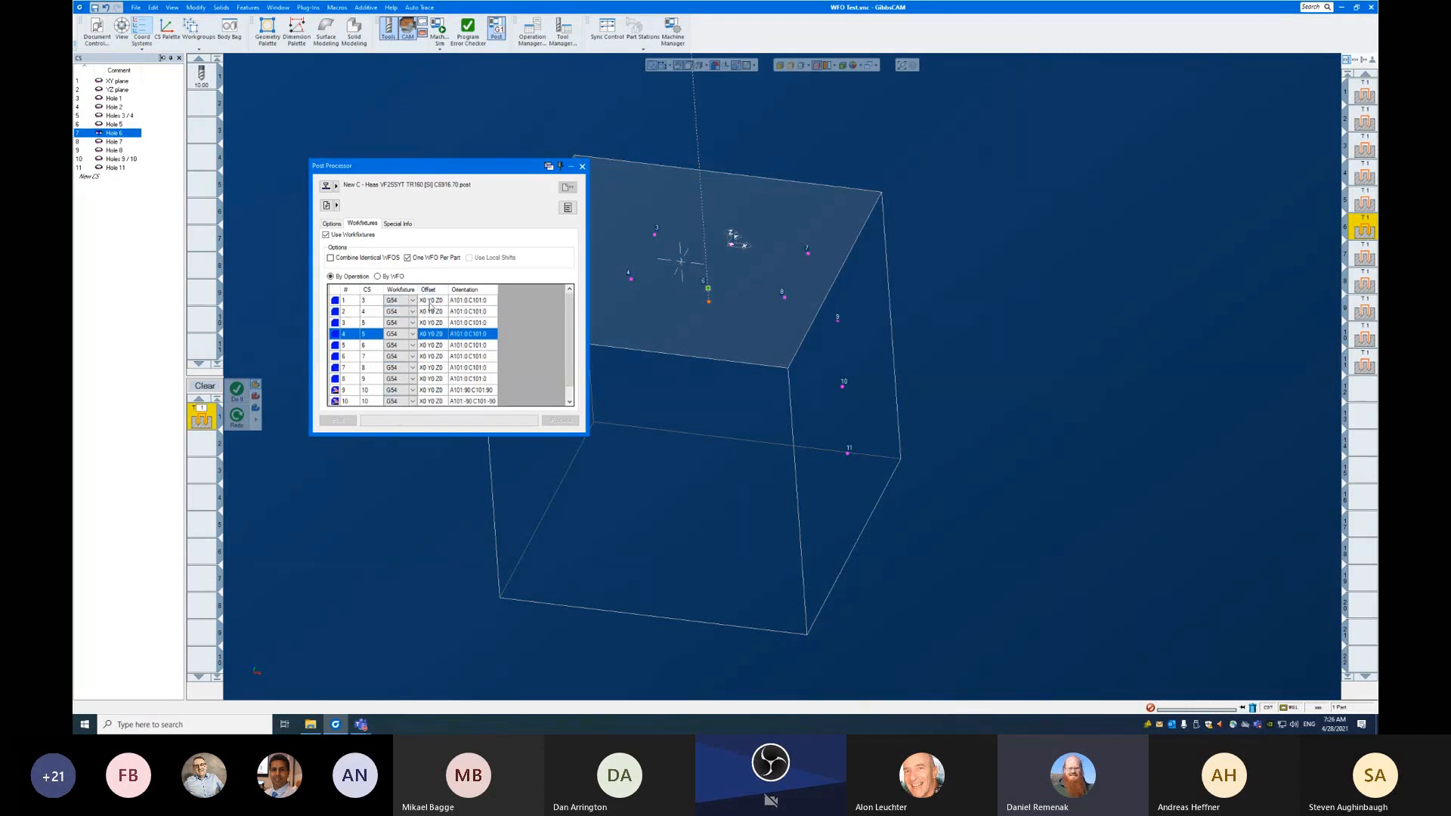
pyautogui.scroll(-1, 441, 348)
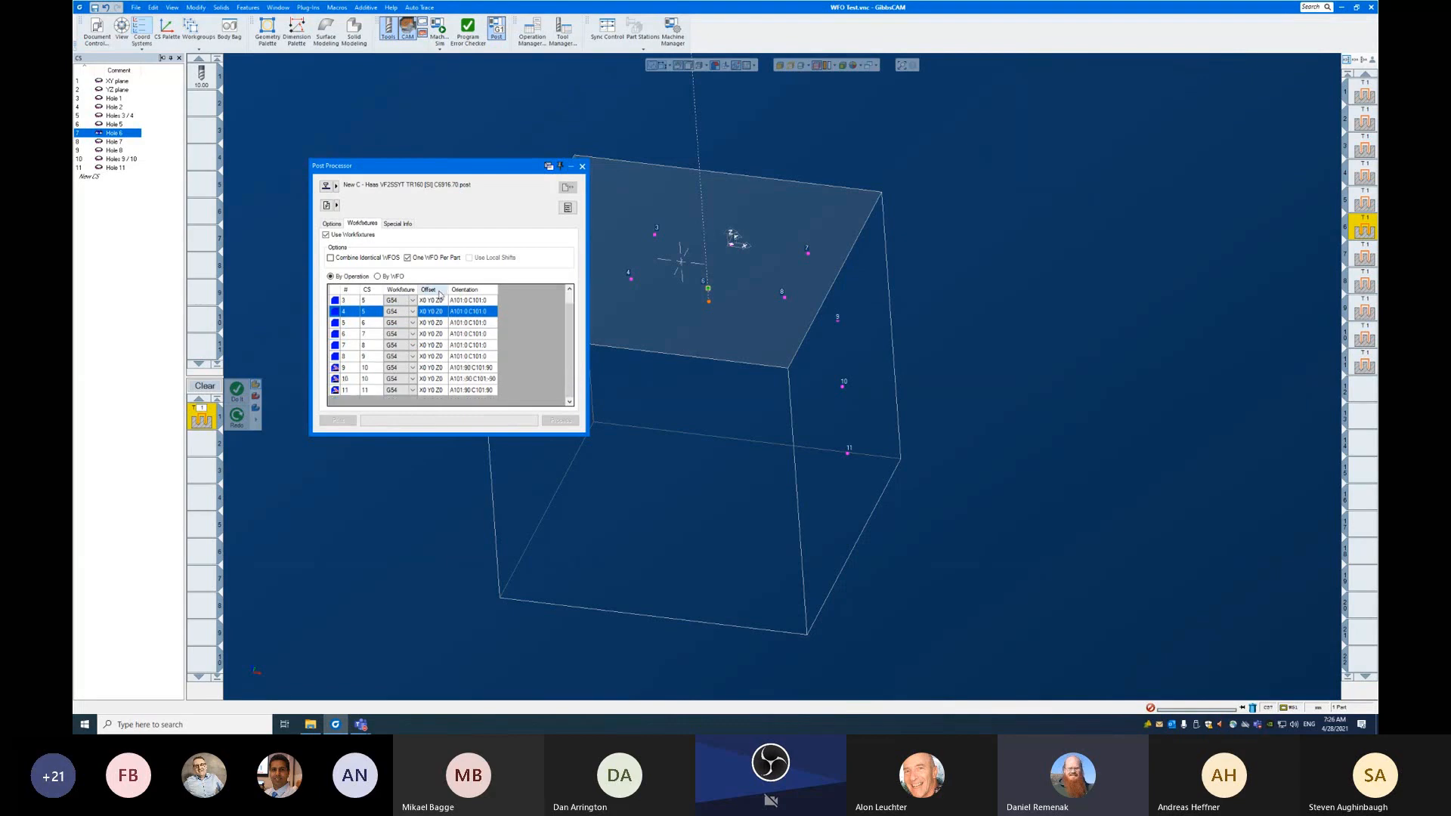
pyautogui.scroll(1, 438, 374)
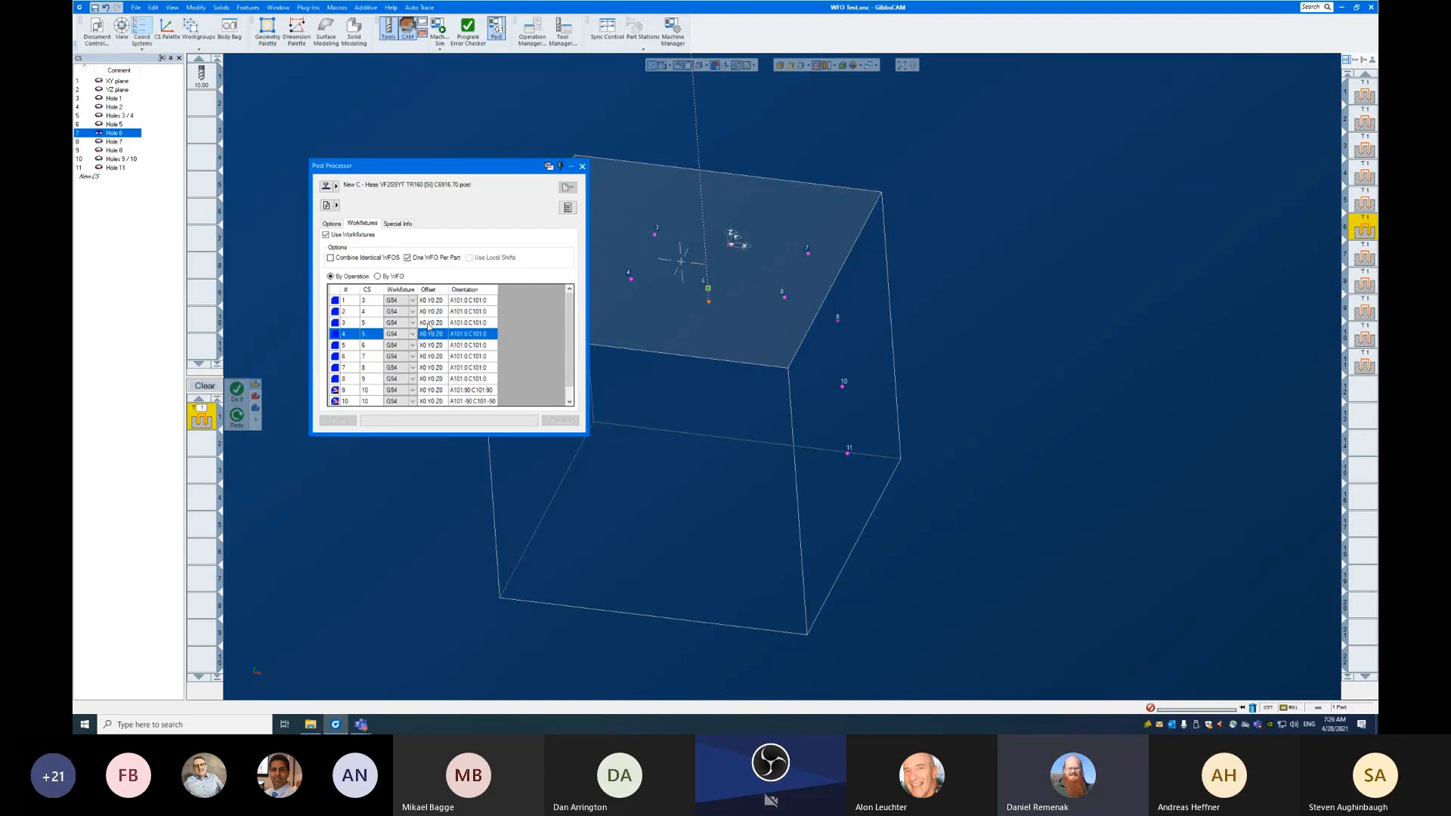
# Step: Disable One WFO Per Part and review the work fixtures, offsets and orientations of all operations
pyautogui.click(437, 259)
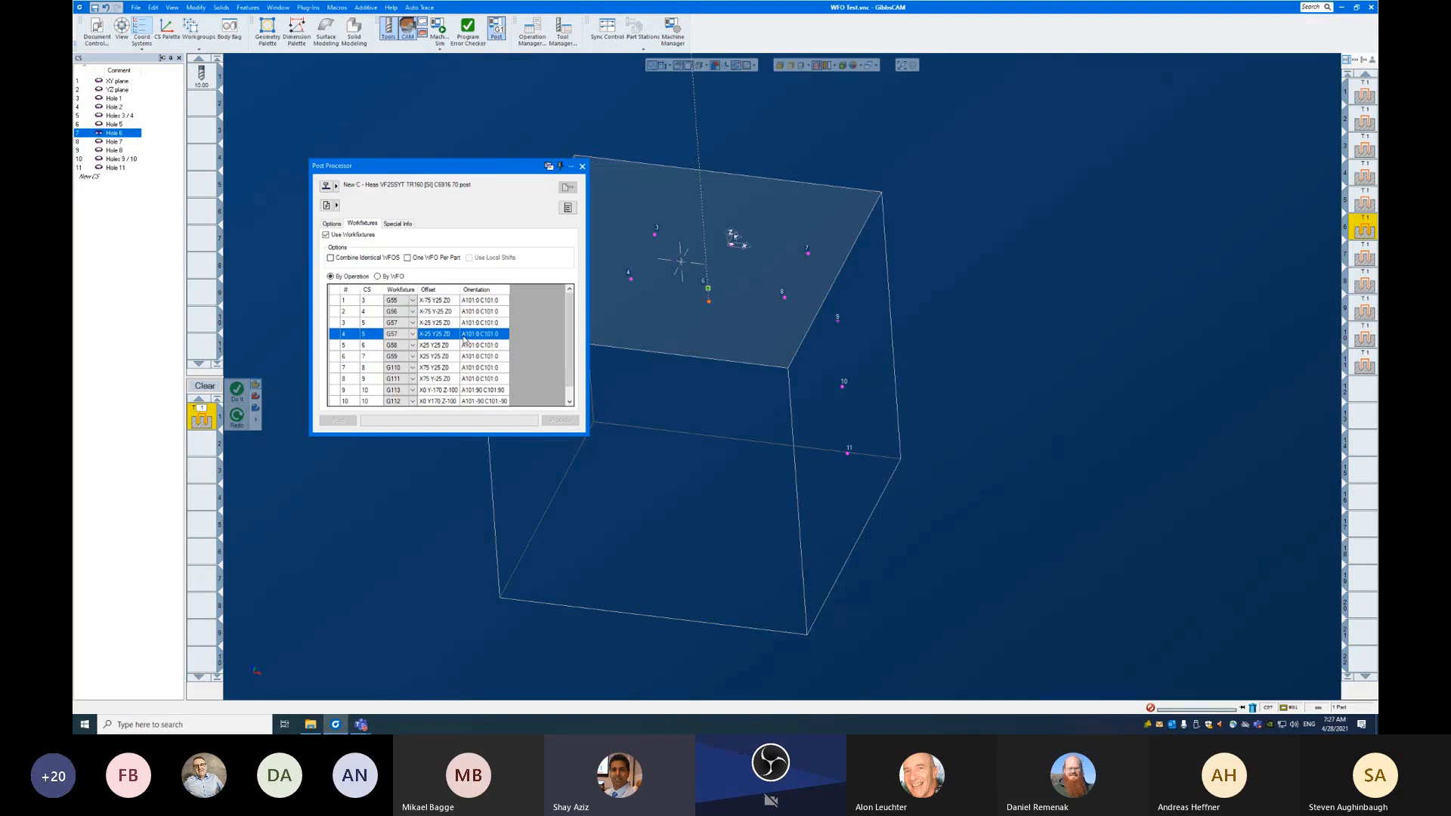
pyautogui.scroll(-1, 464, 340)
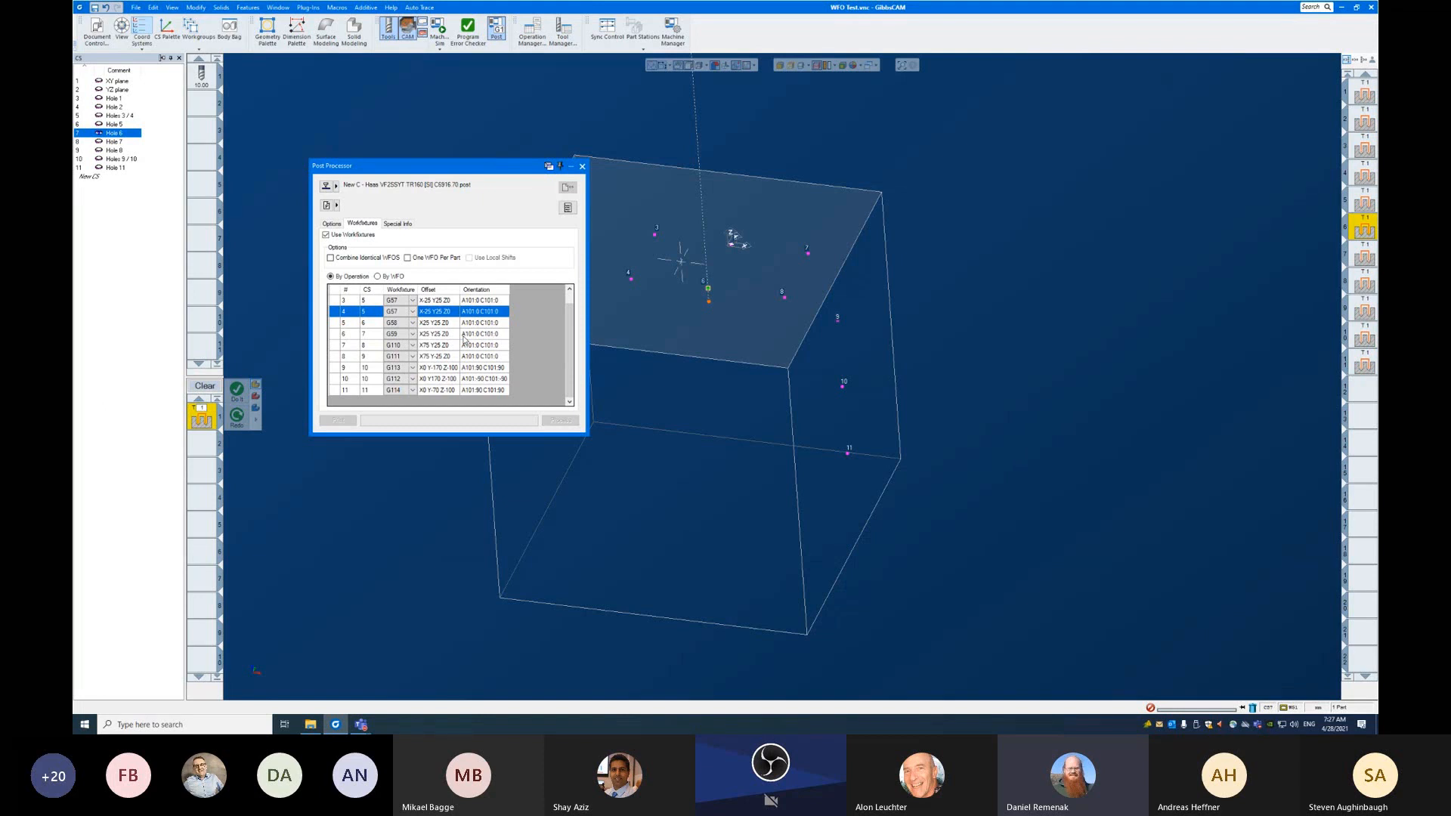
pyautogui.scroll(1, 464, 340)
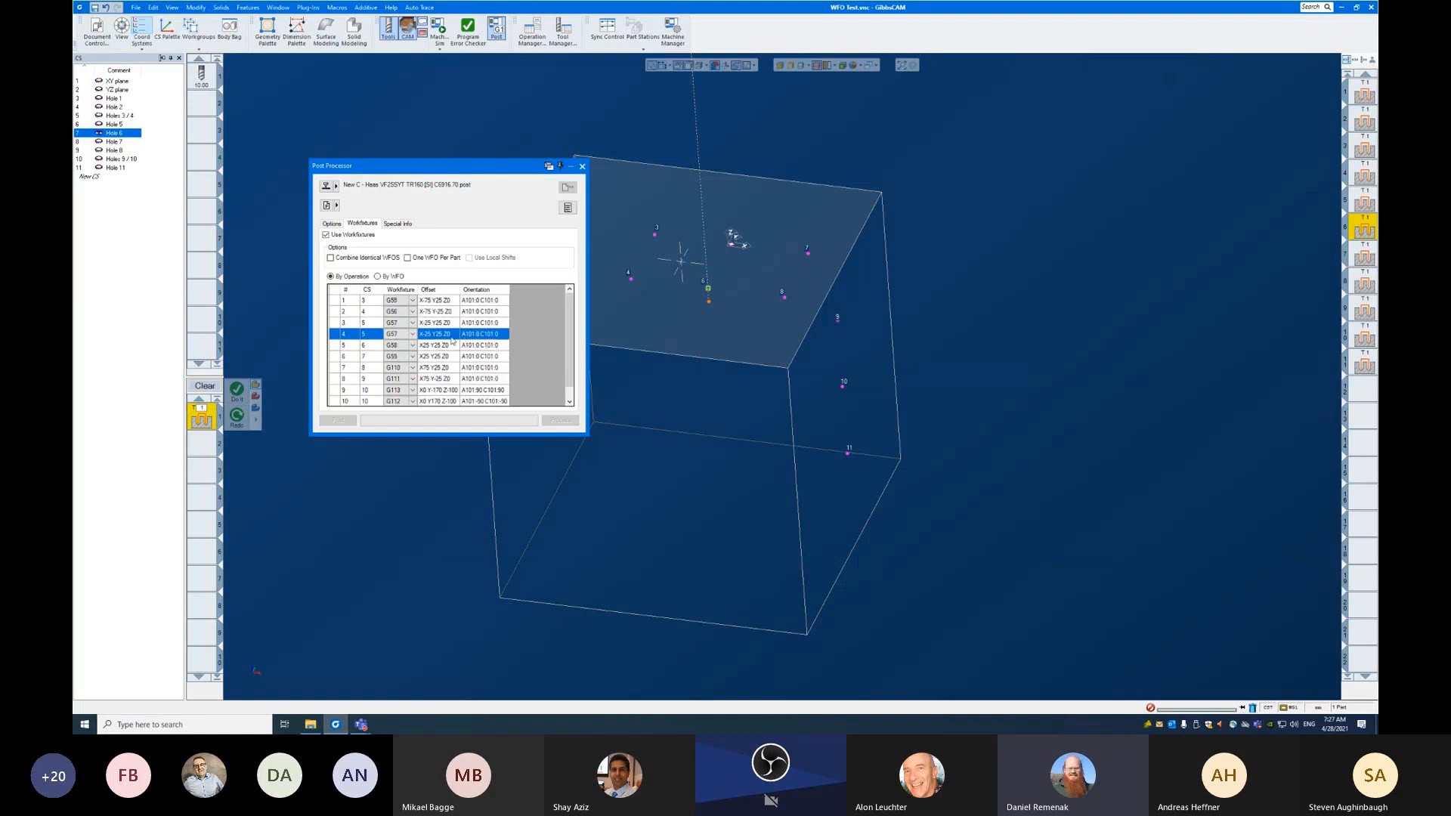
# Step: Try G54 as the work fixture of operation 4 and compare its offset against the XY plane and YZ plane coordinate systems
pyautogui.click(415, 338)
pyautogui.click(397, 344)
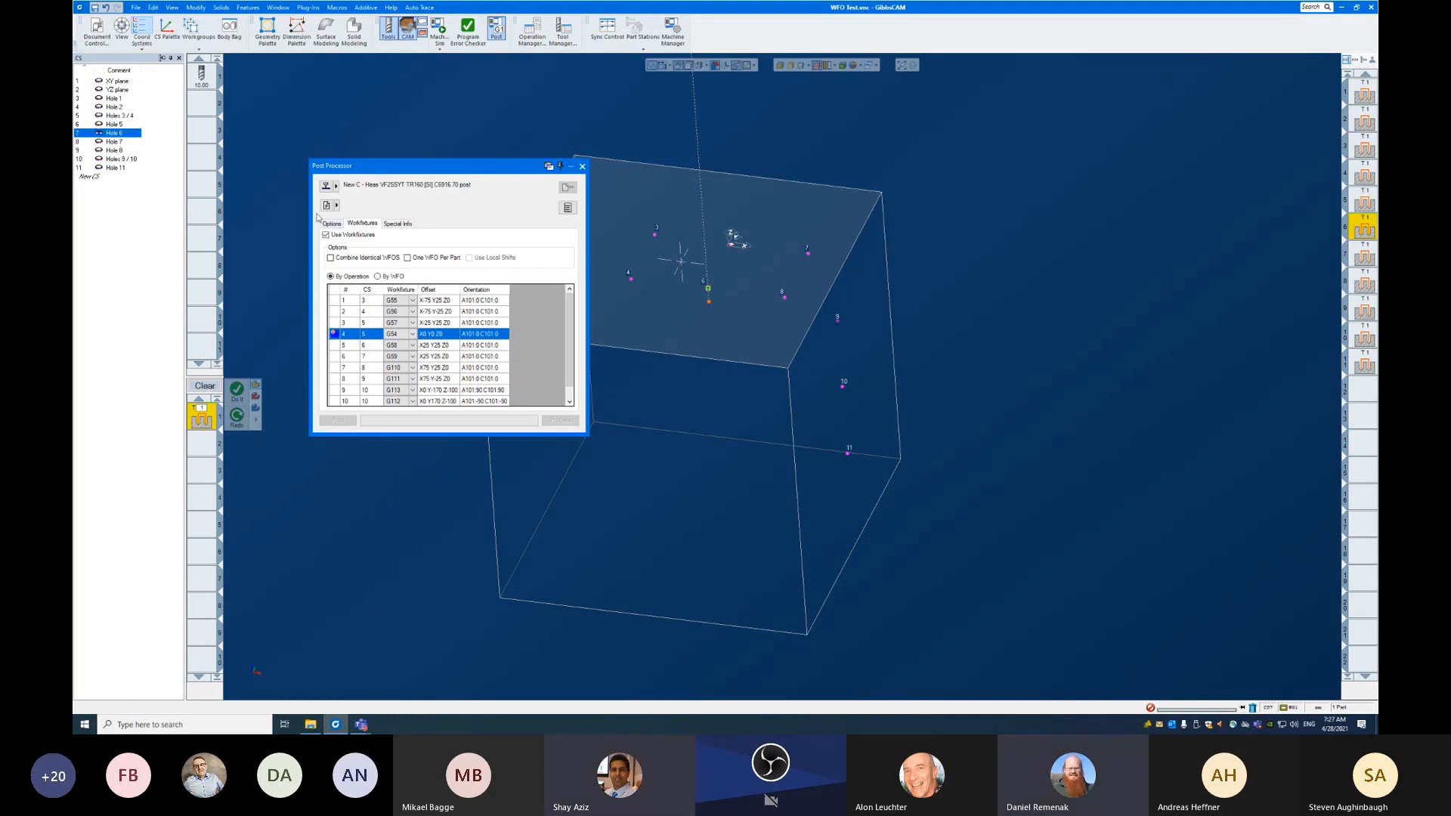
pyautogui.click(114, 81)
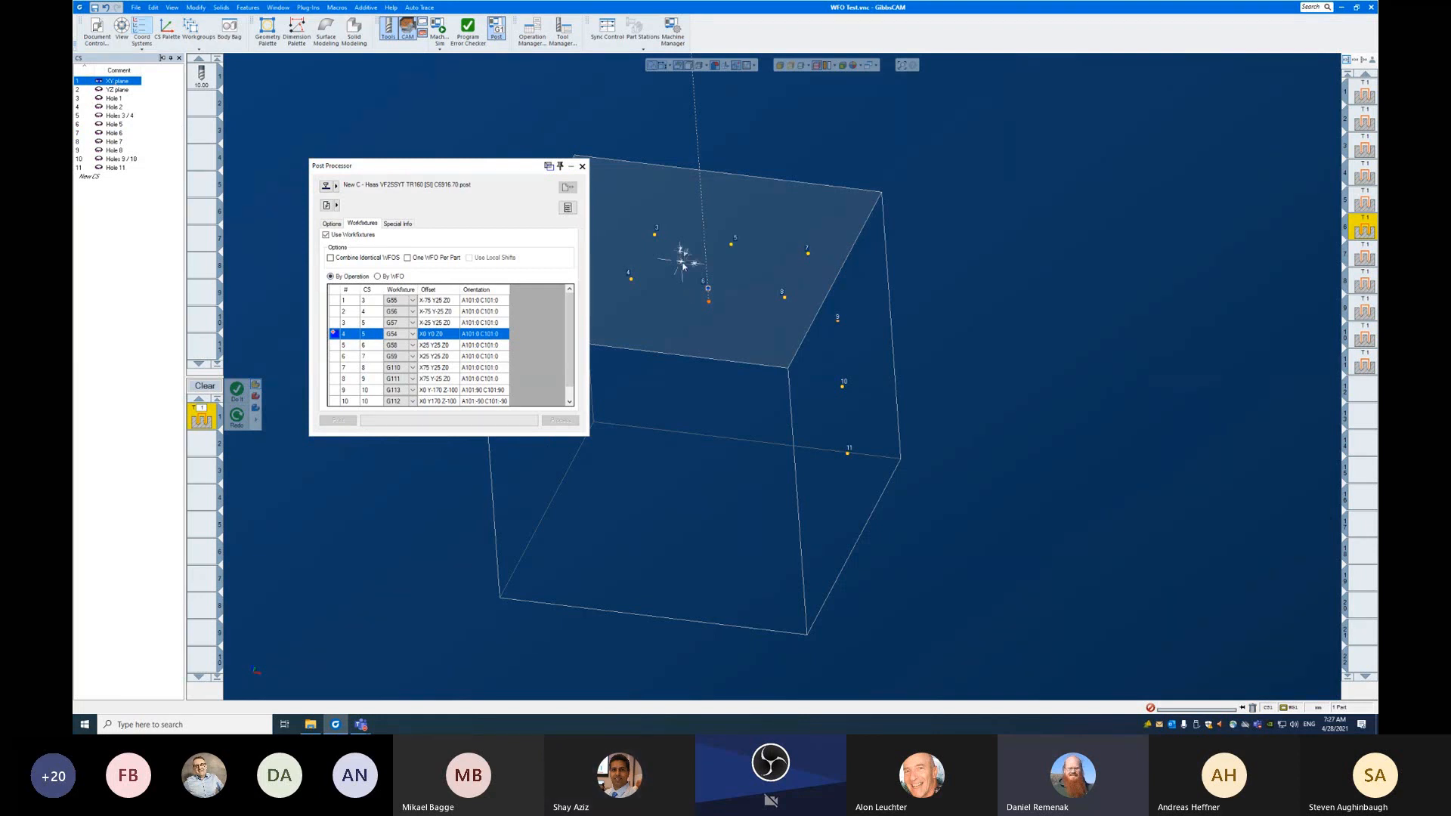
pyautogui.click(119, 89)
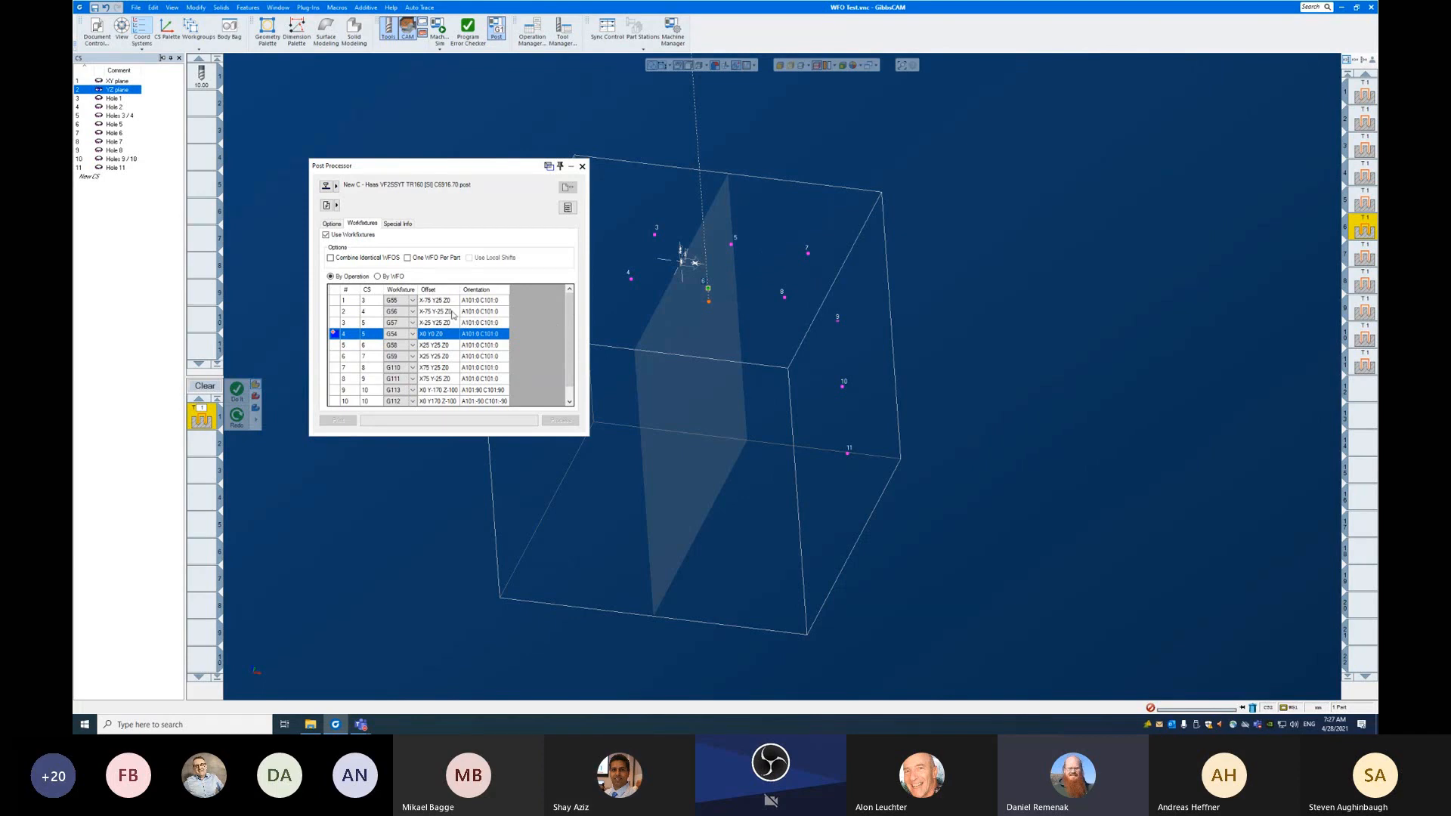
# Step: Compare operations 3 and 4, and revert the work fixture change of operation 4
pyautogui.click(485, 323)
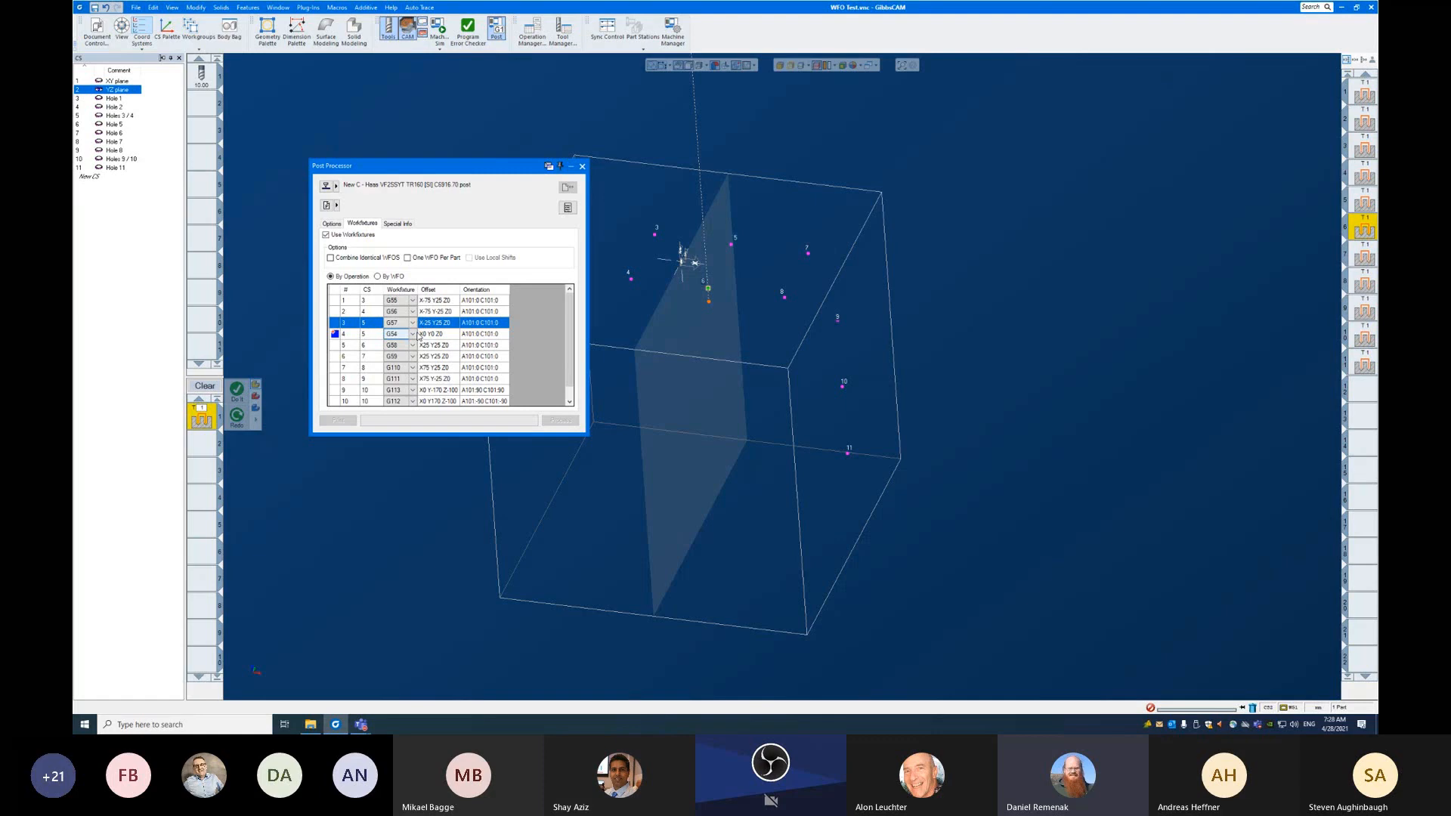
pyautogui.rightClick(418, 335)
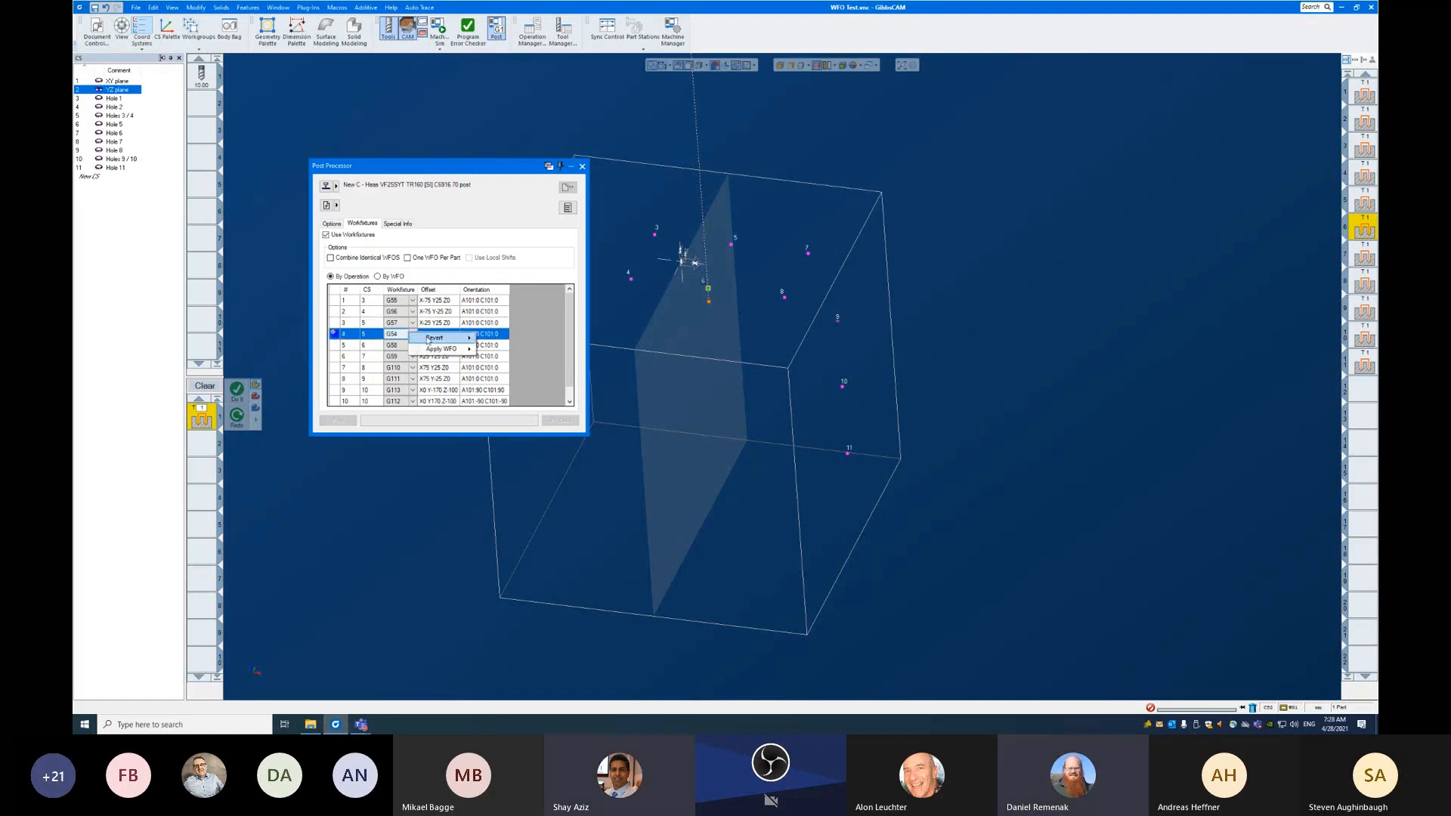
pyautogui.moveTo(445, 337)
pyautogui.click(541, 361)
pyautogui.moveTo(570, 336); pyautogui.dragTo(551, 310)
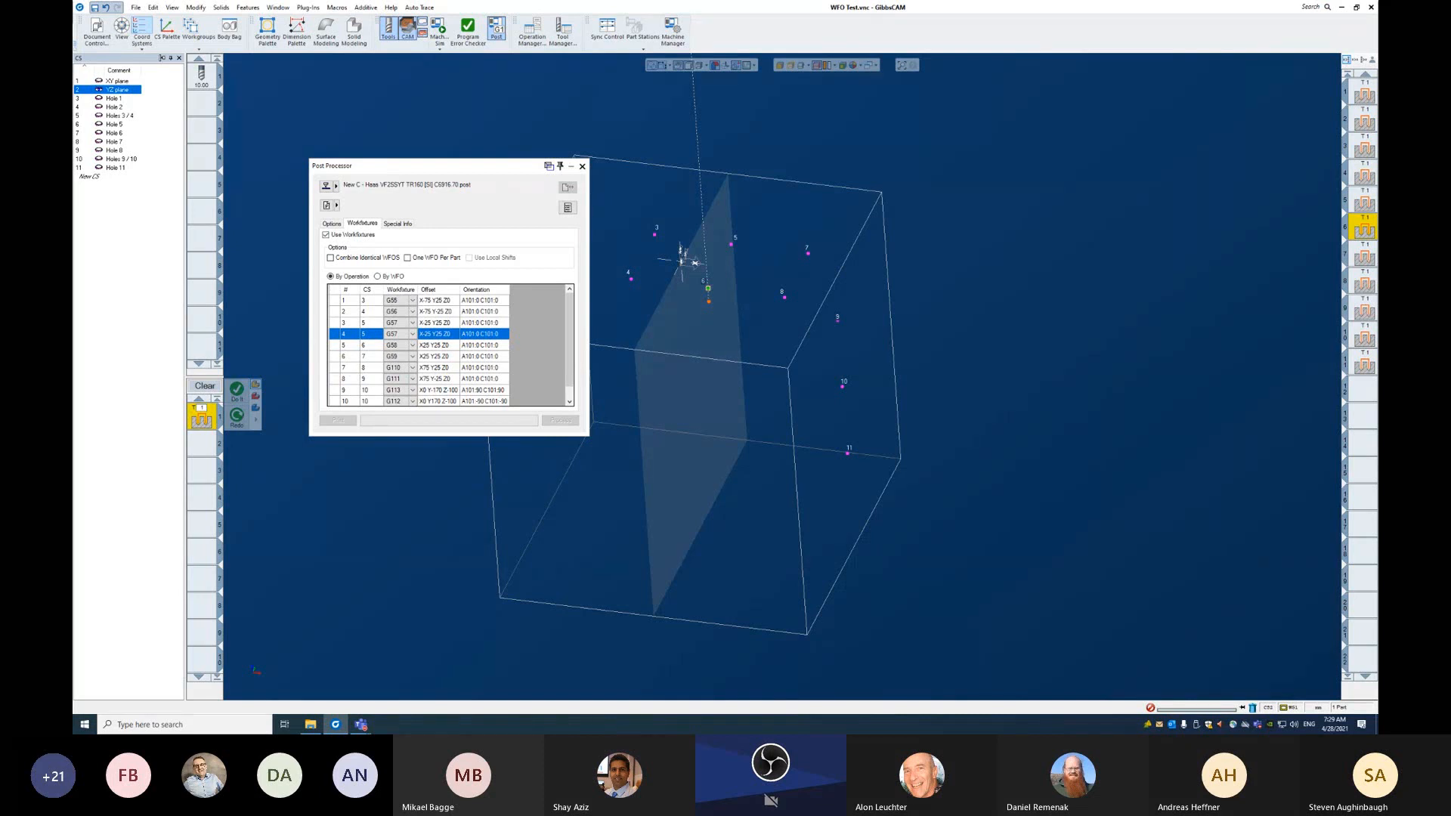
pyautogui.click(1181, 47)
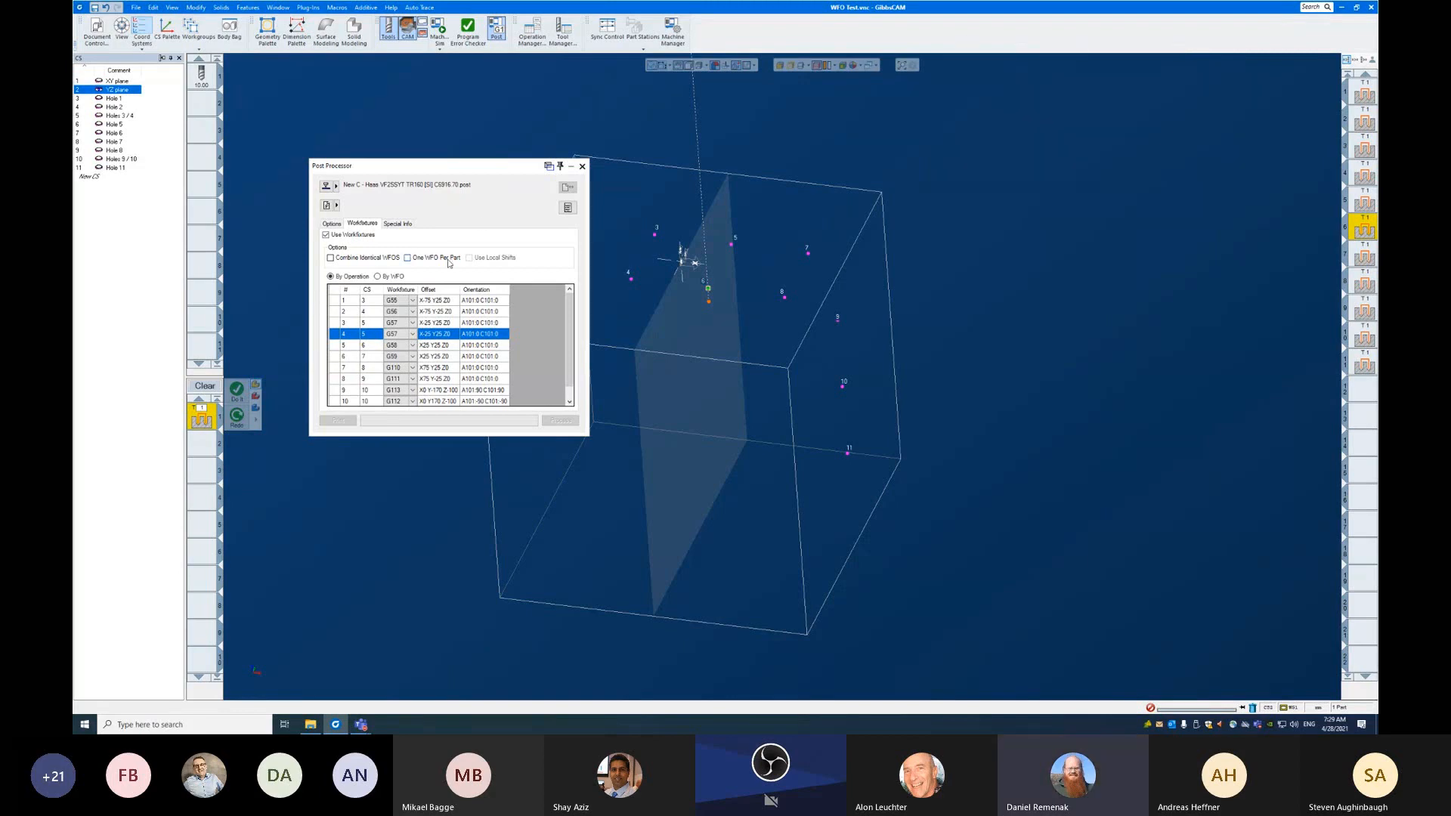
# Step: Enable One WFO Per Part, compare the assignments by WFO and by operation, and disable the option again
pyautogui.click(407, 257)
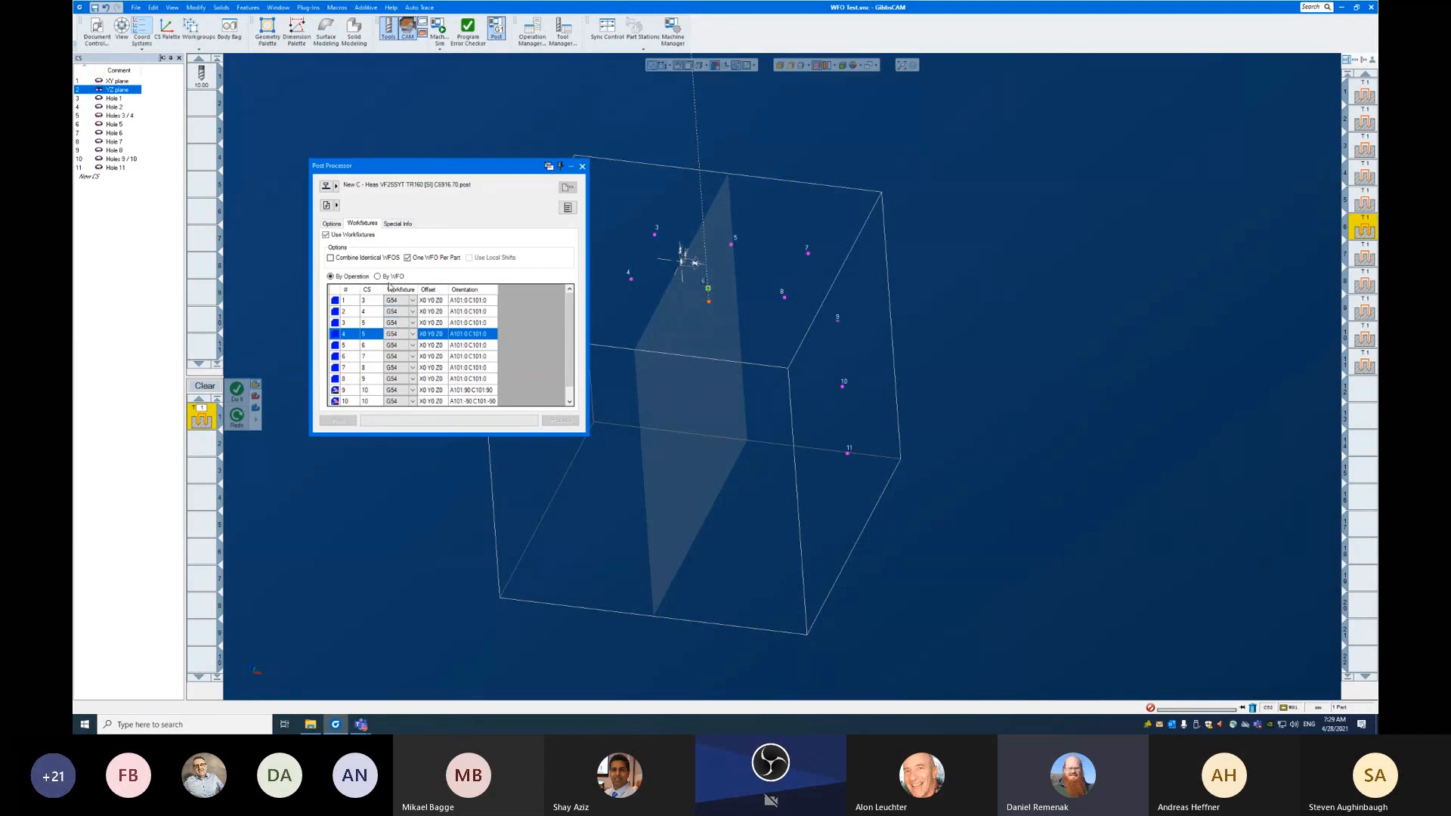
pyautogui.click(392, 276)
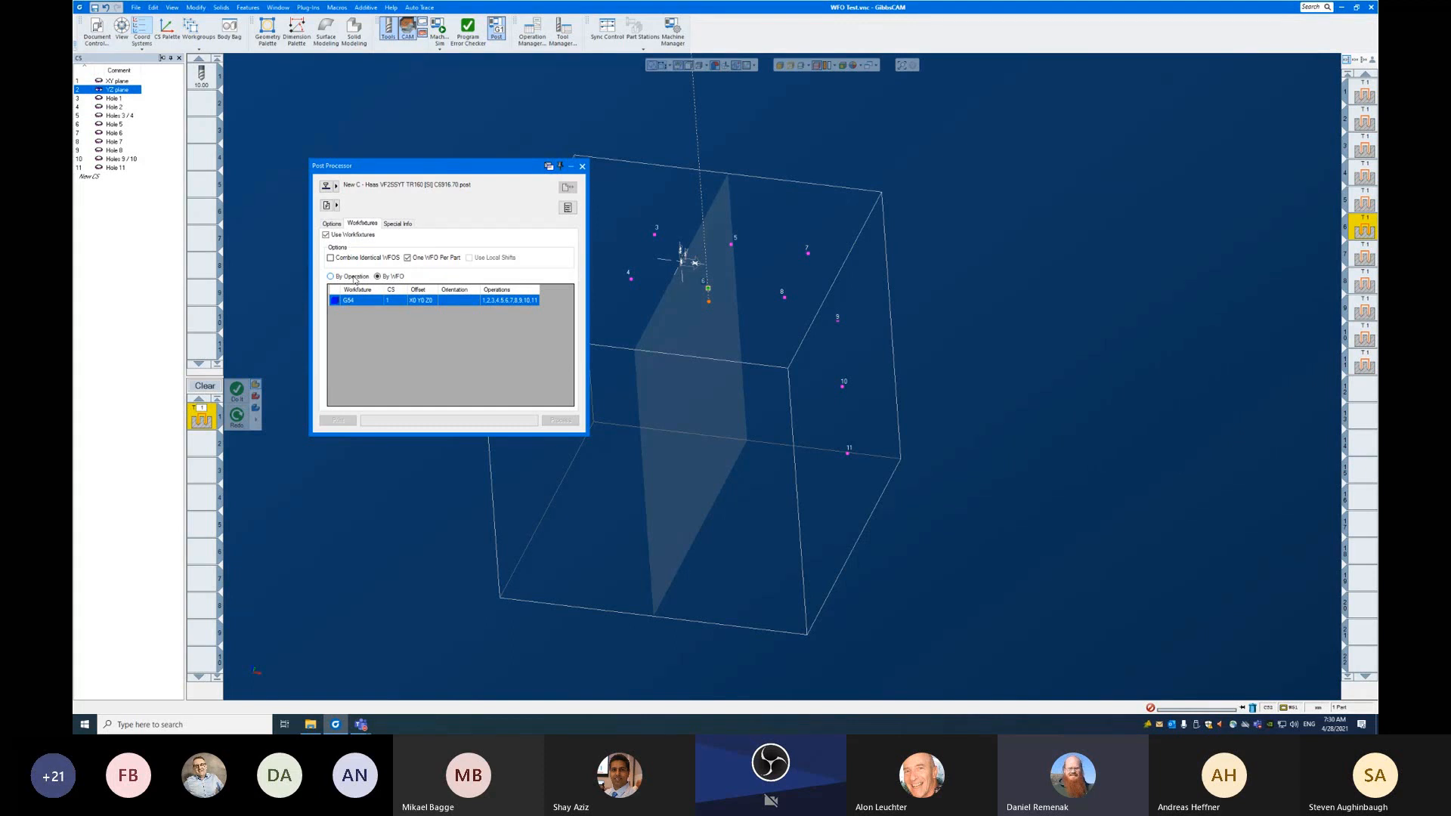
pyautogui.click(355, 278)
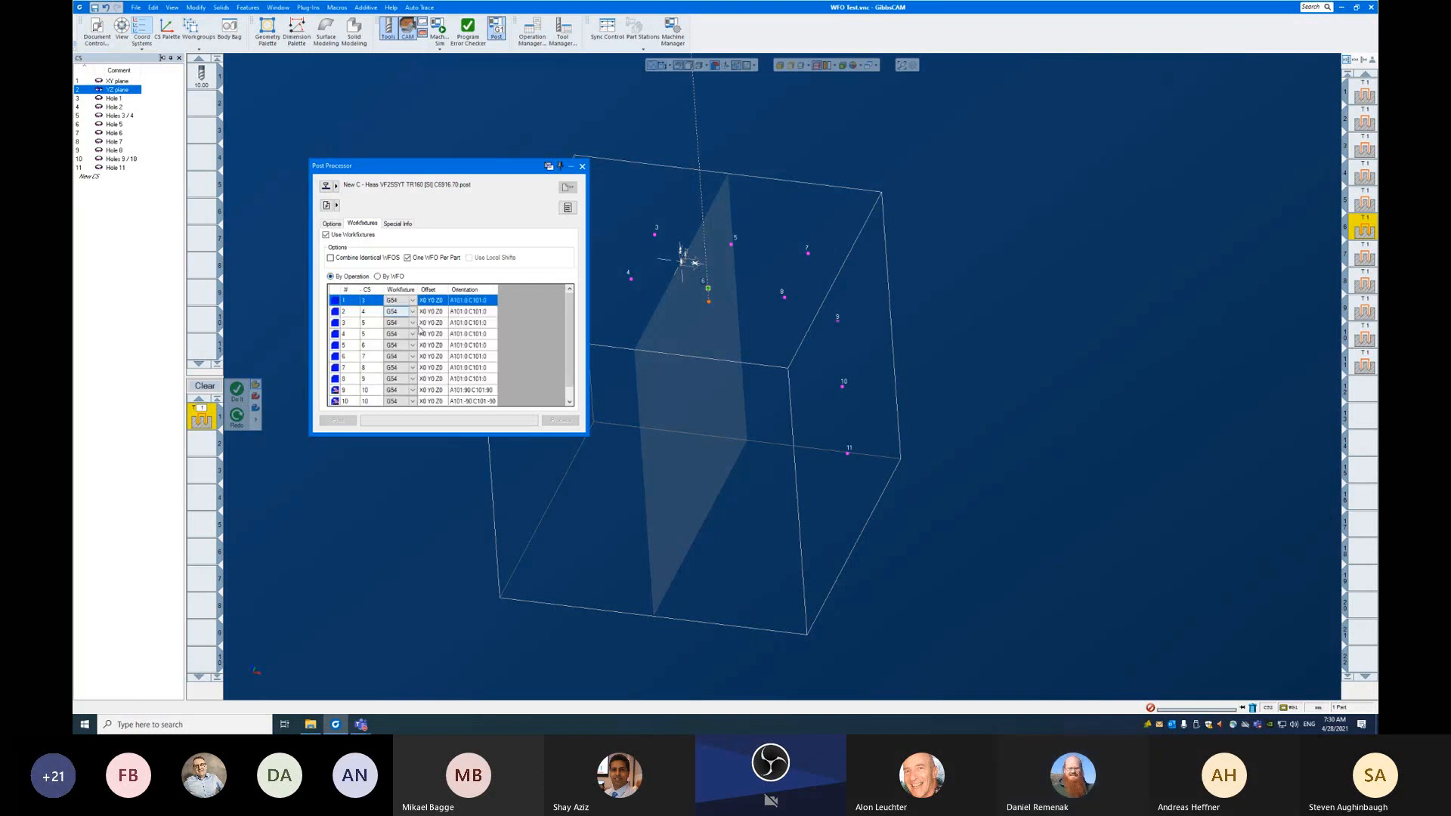
pyautogui.click(432, 258)
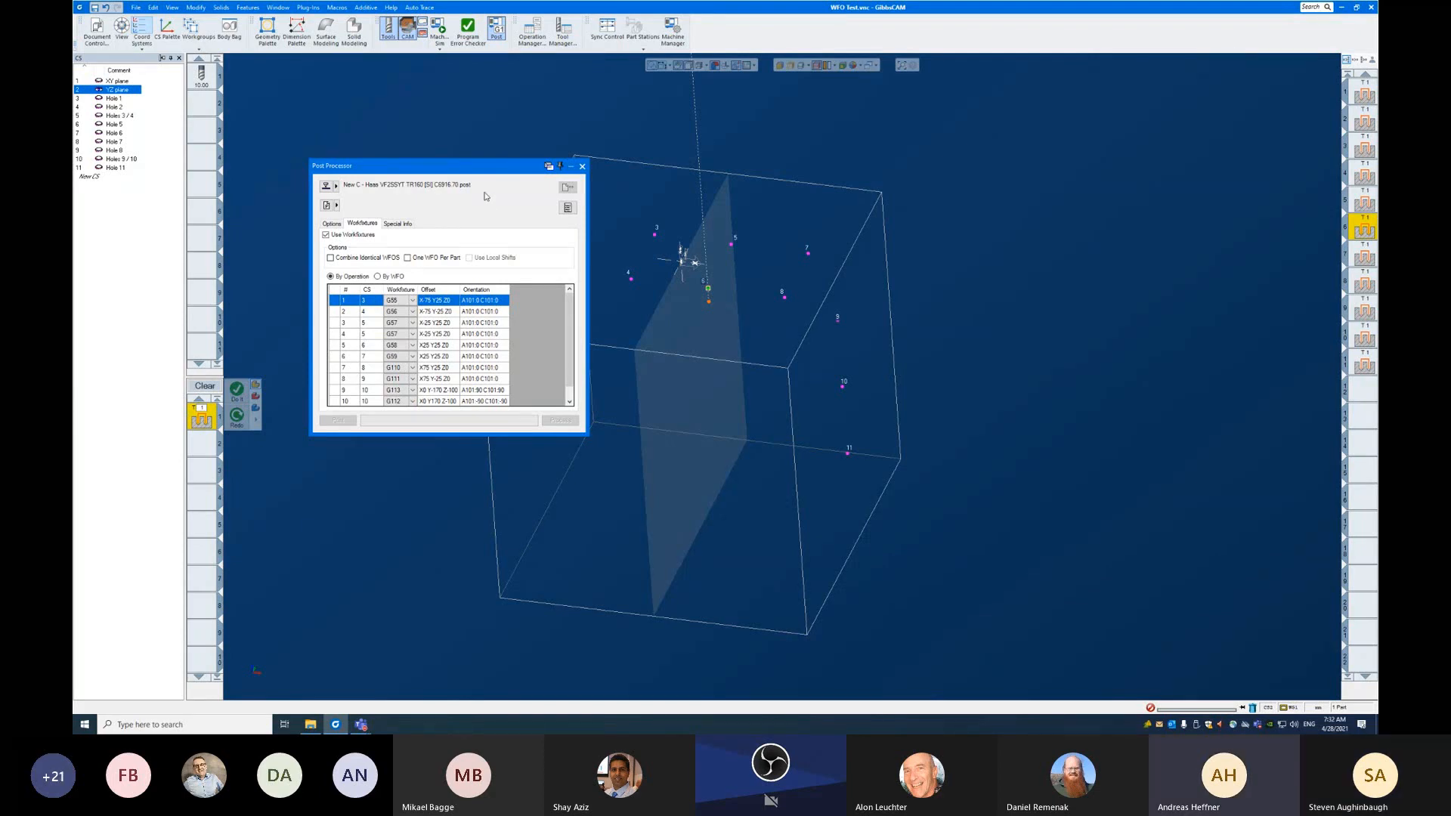
pyautogui.moveTo(492, 176); pyautogui.dragTo(457, 131)
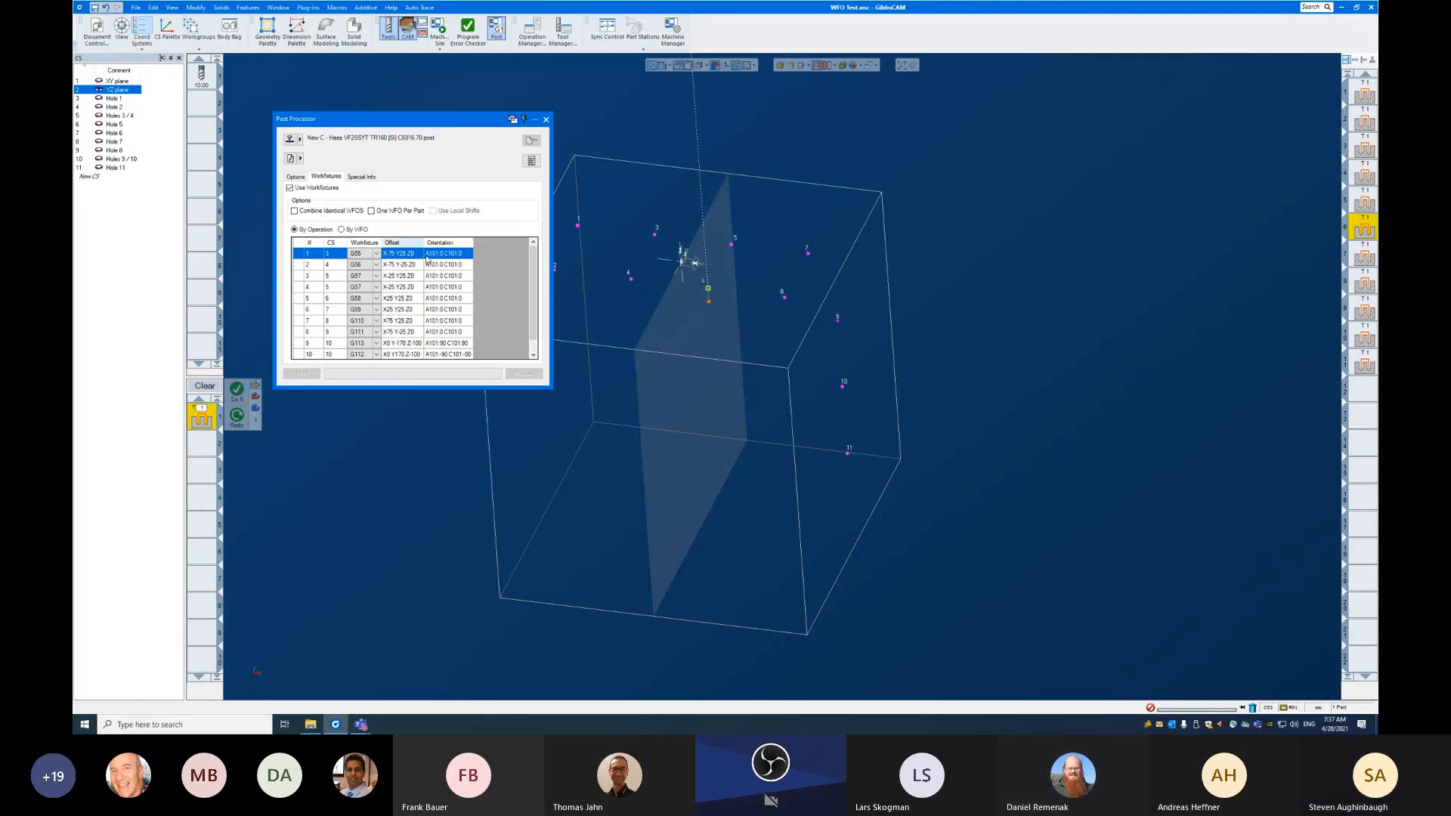
pyautogui.moveTo(597, 532); pyautogui.dragTo(571, 504, button='middle')
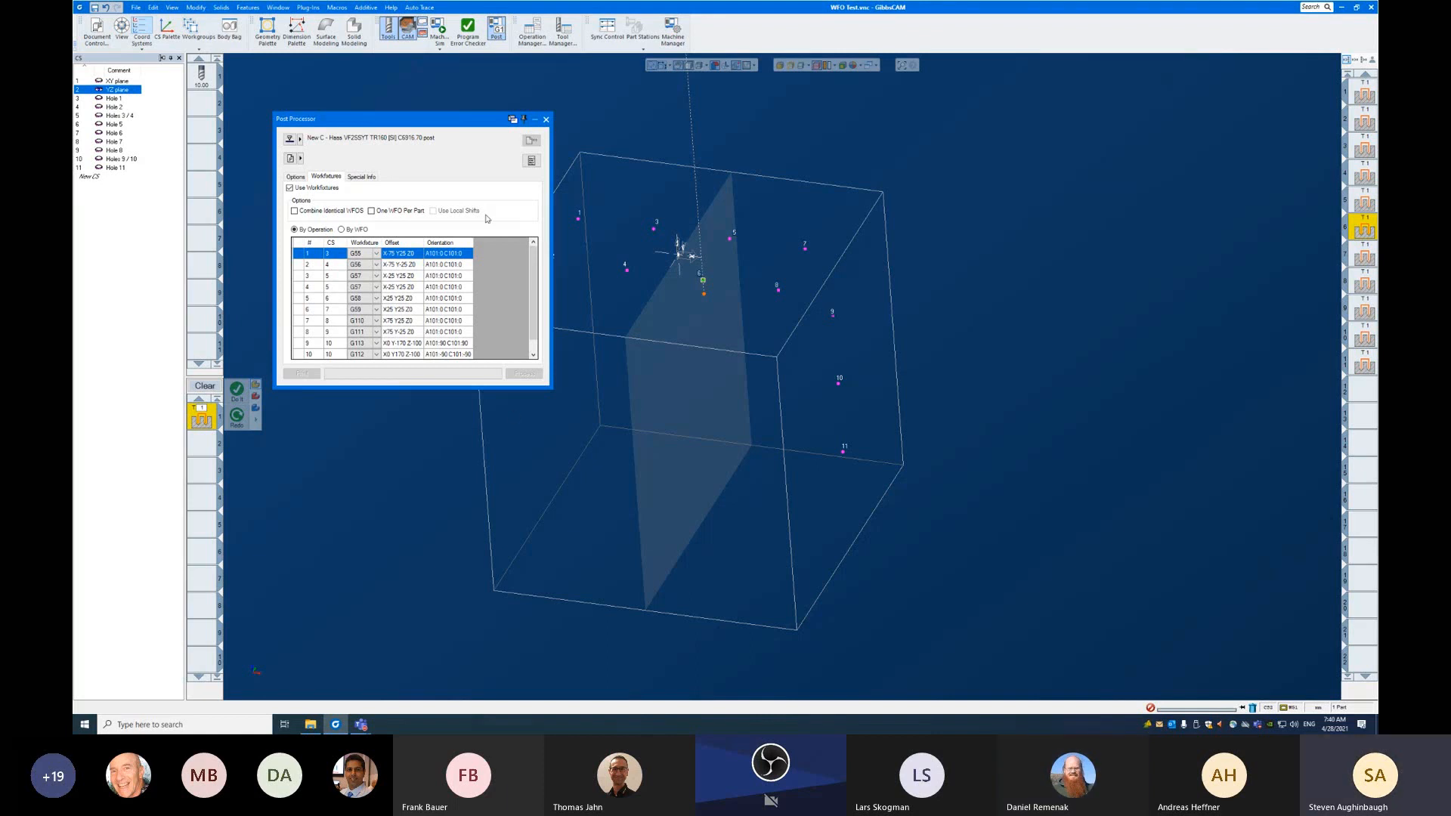
# Step: Switch to the Microsoft Teams call and stop sharing the screen
pyautogui.click(361, 724)
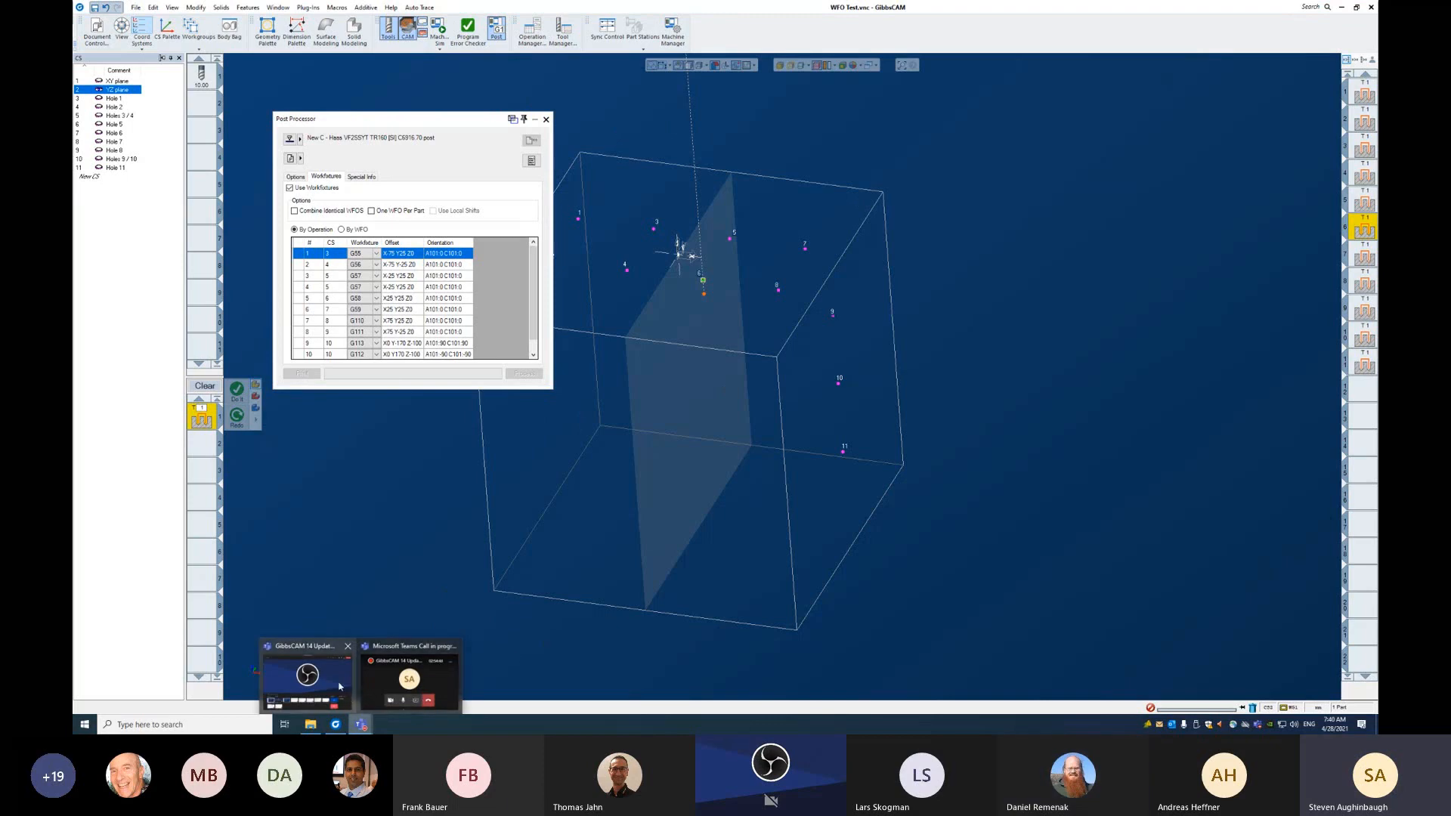
pyautogui.moveTo(417, 678)
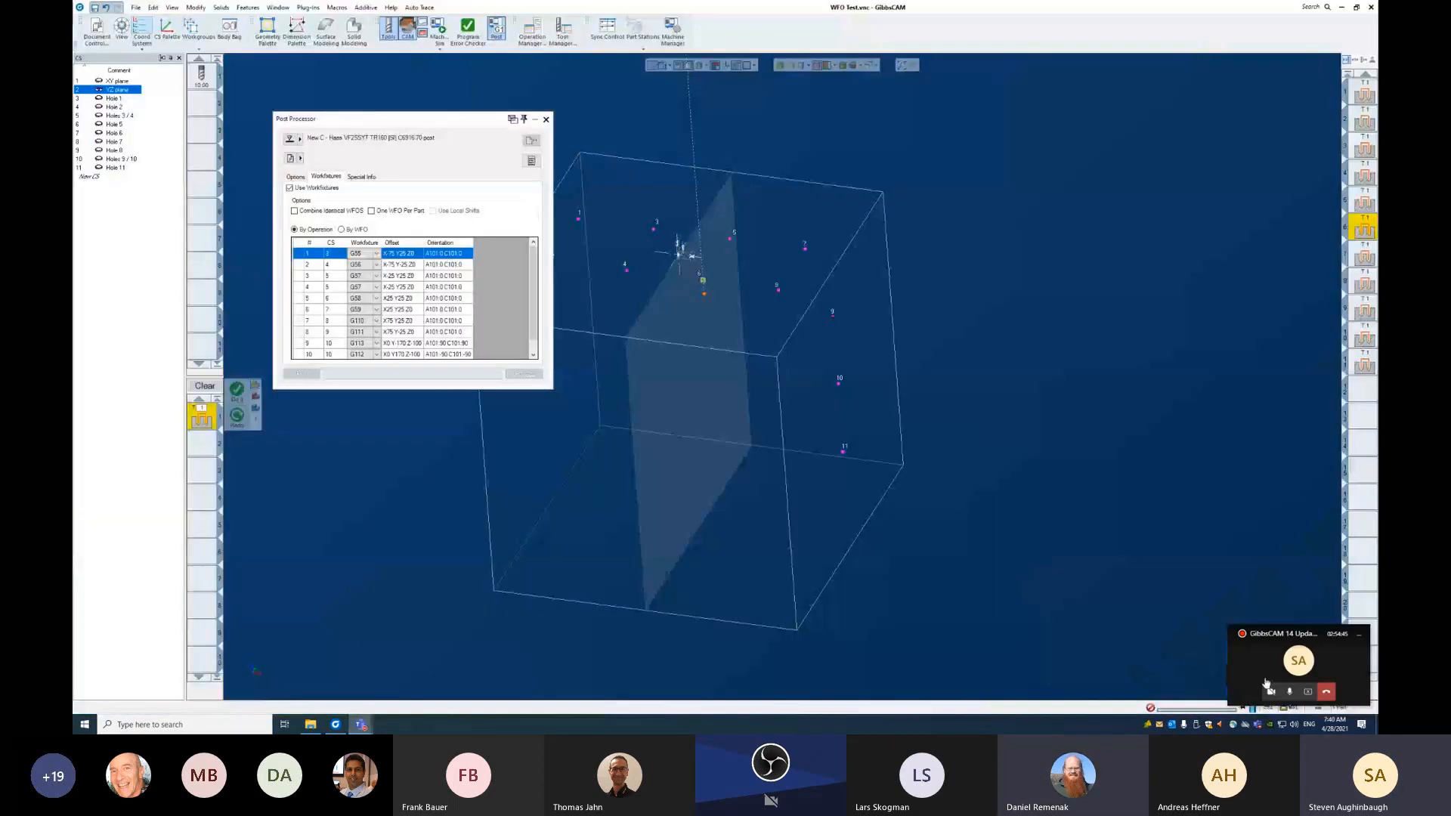
pyautogui.click(1307, 692)
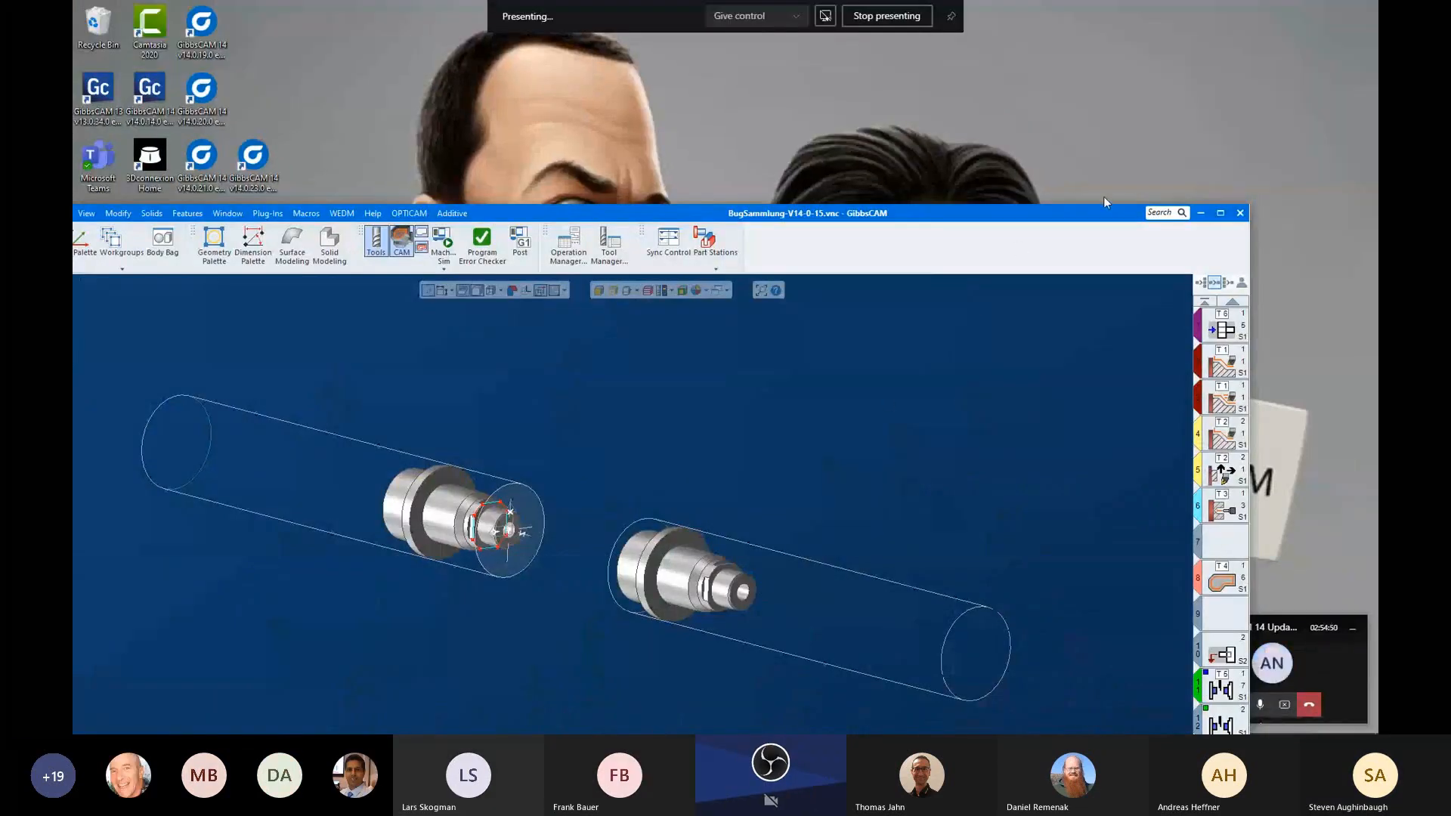
# Step: Maximize the GibbsCAM window with BugSammlung-V14-0-15.vnc and load operation 8 for editing
pyautogui.doubleClick(1061, 219)
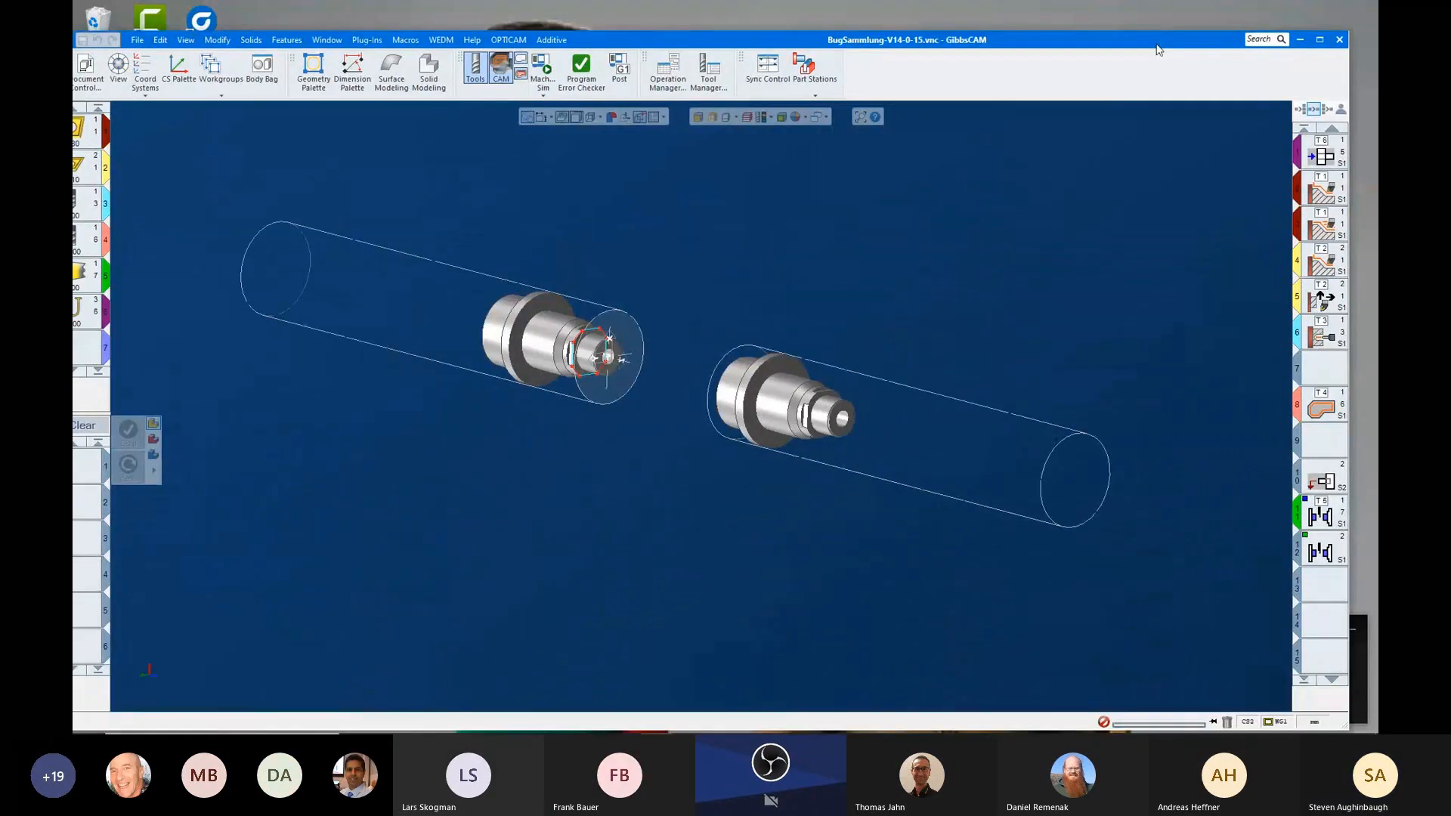
pyautogui.click(1321, 40)
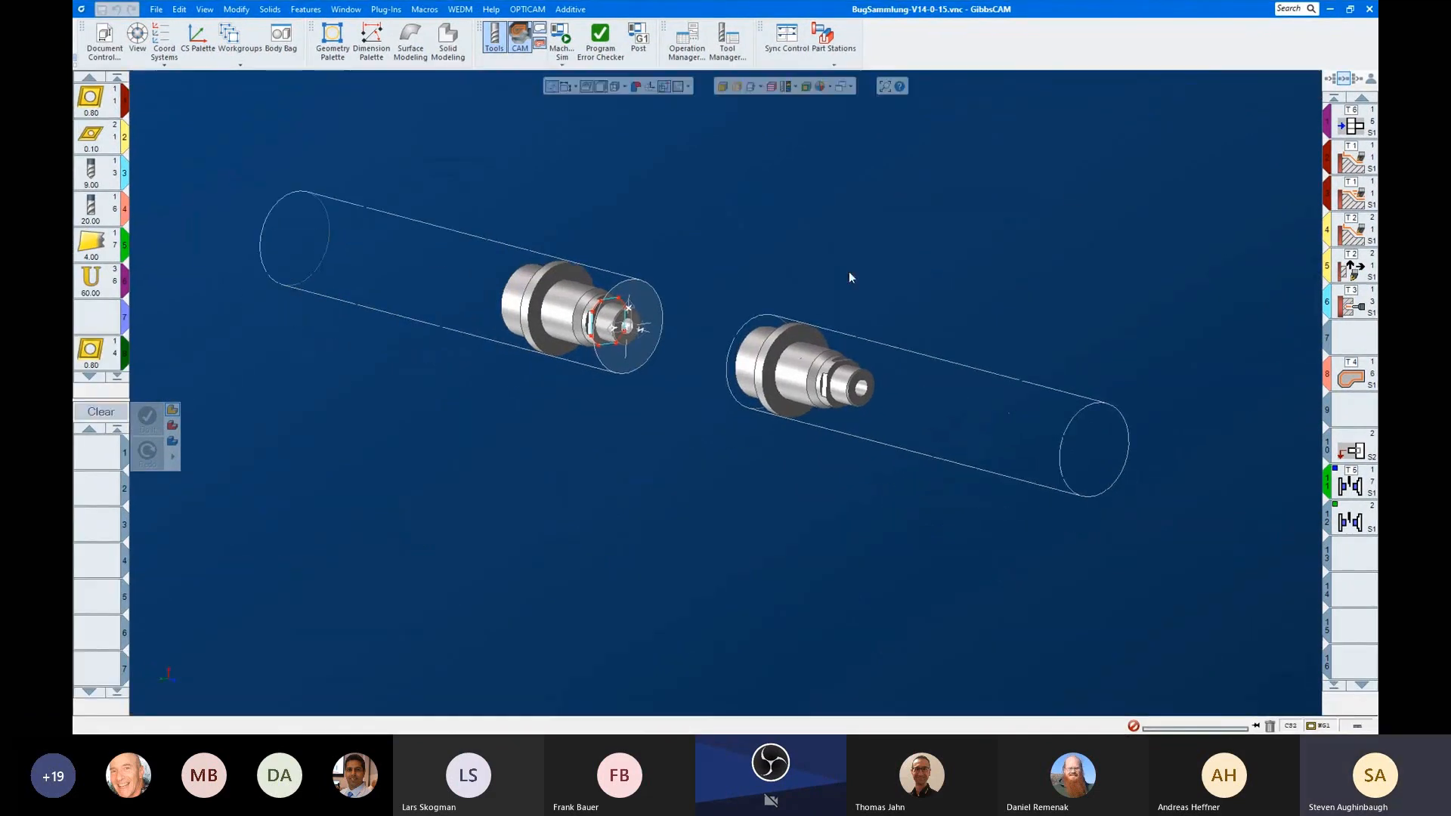
pyautogui.scroll(2, 613, 346)
pyautogui.moveTo(613, 346); pyautogui.dragTo(1218, 344, button='middle')
pyautogui.doubleClick(1354, 374)
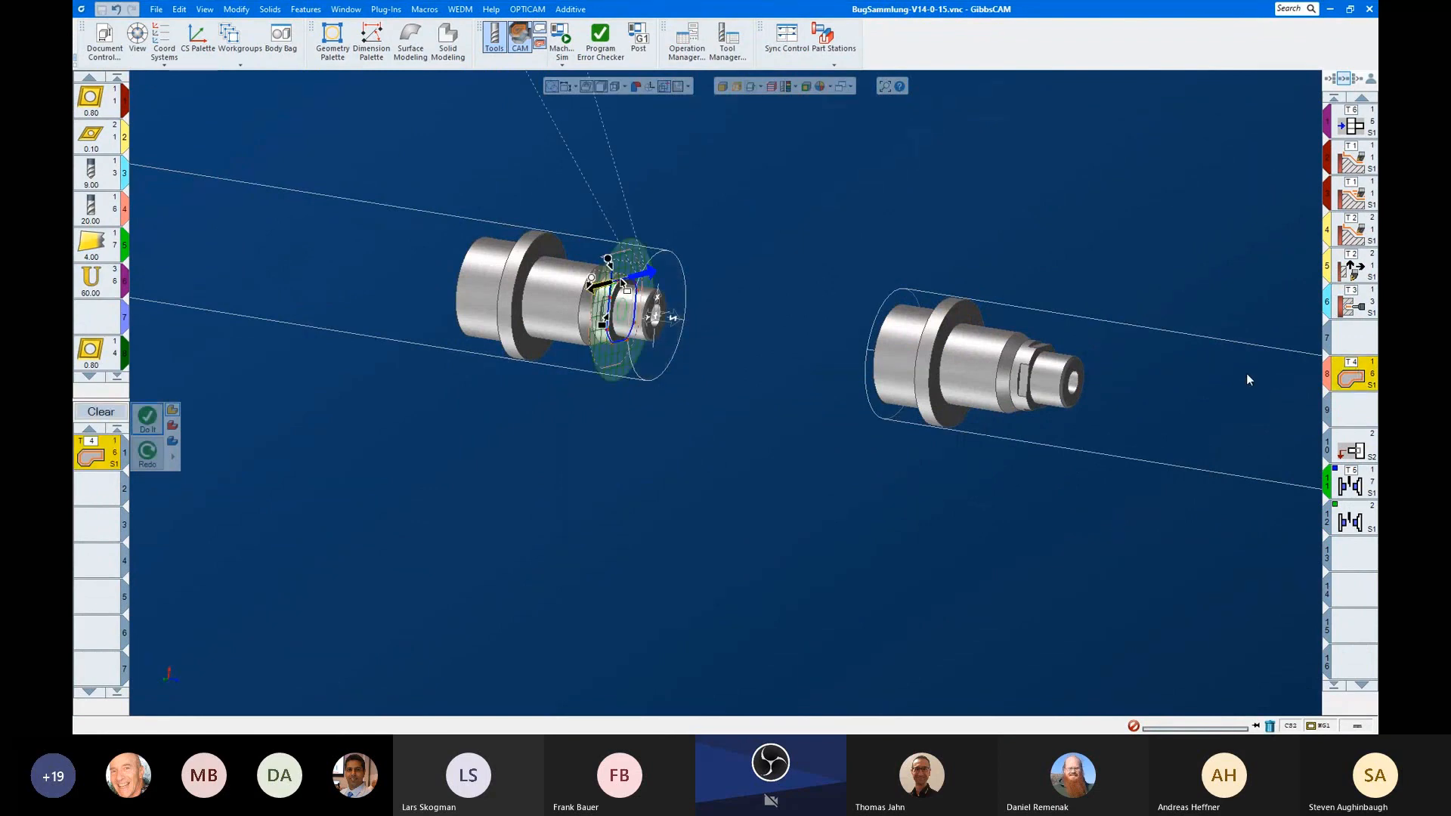
# Step: Enable Round Corners in the Contour process of operation 8 and regenerate its toolpath
pyautogui.scroll(4, 631, 280)
pyautogui.moveTo(753, 398); pyautogui.dragTo(674, 272, button='middle')
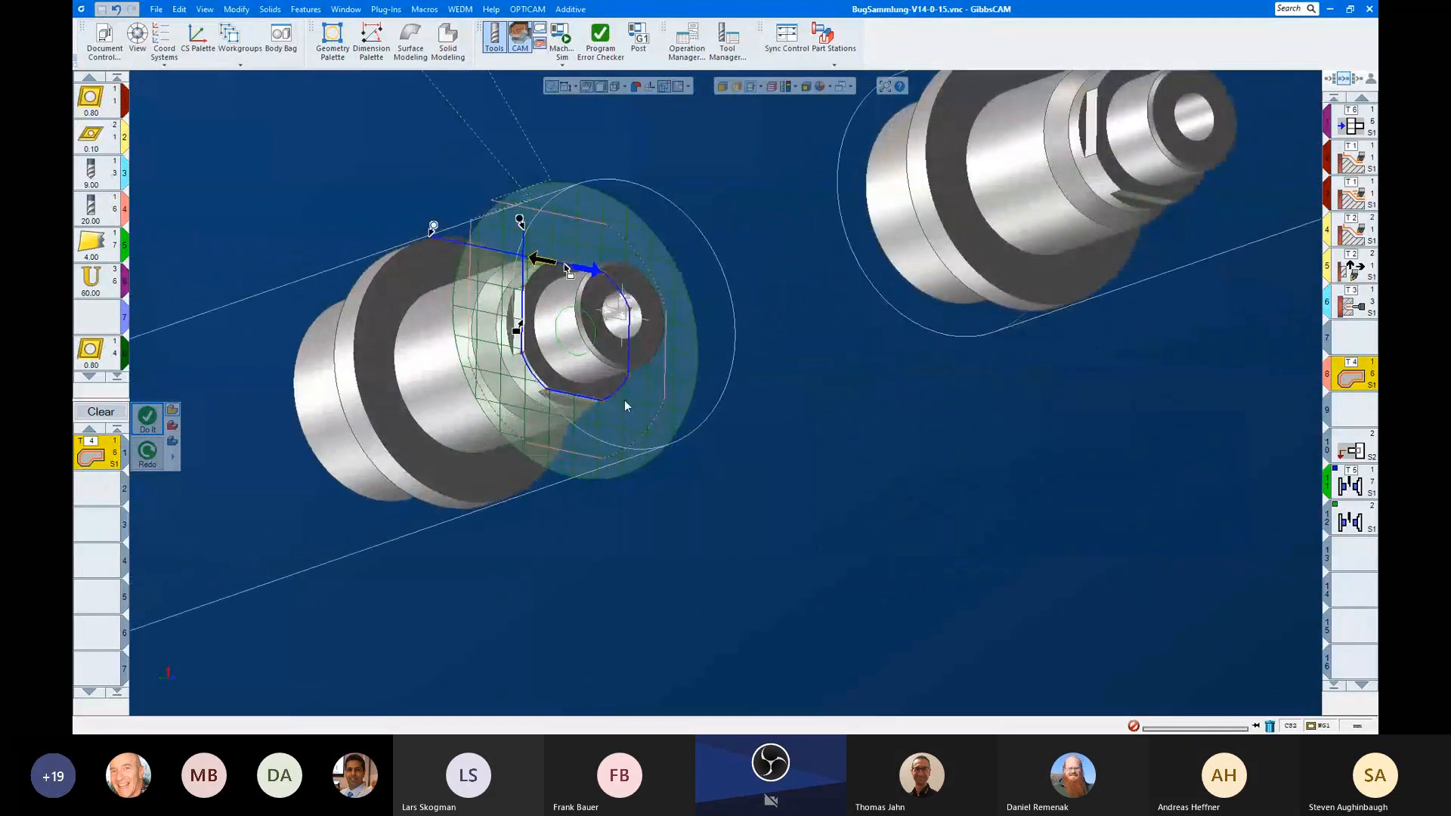
pyautogui.scroll(2, 625, 402)
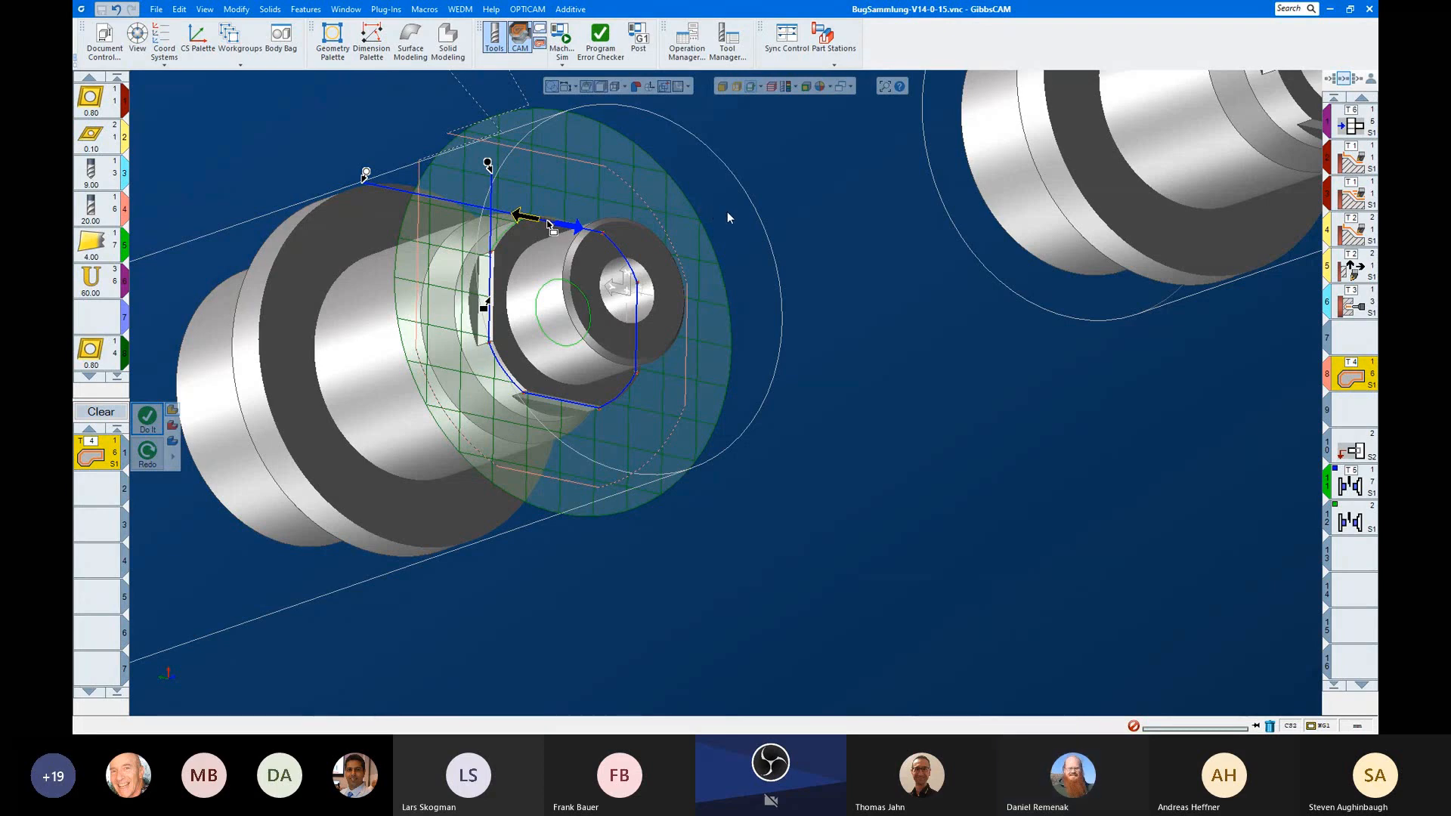
pyautogui.moveTo(738, 212)
pyautogui.mouseDown(button='middle')
pyautogui.moveTo(749, 192)
pyautogui.moveTo(754, 230)
pyautogui.mouseUp(button='middle')
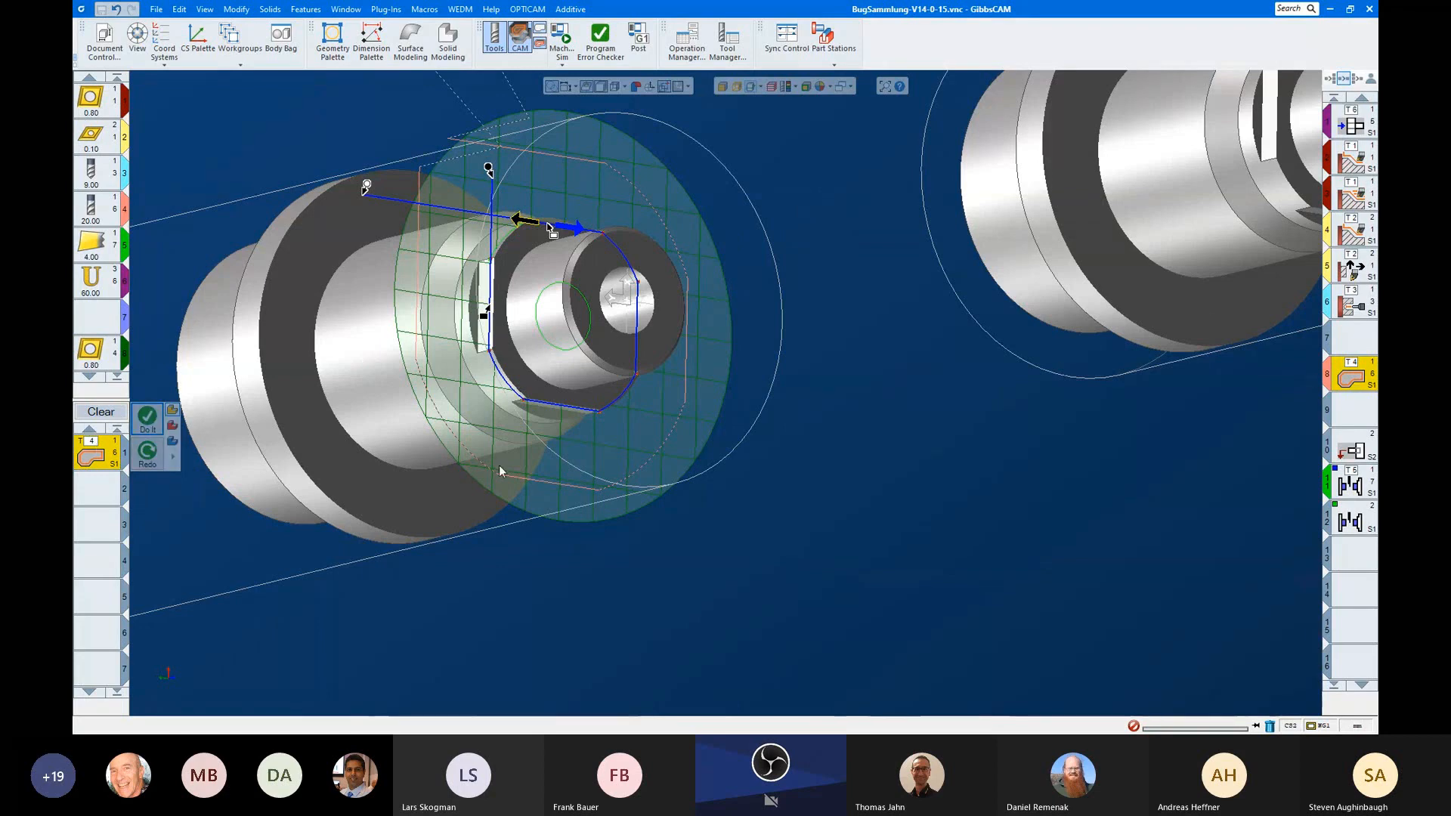
pyautogui.doubleClick(98, 453)
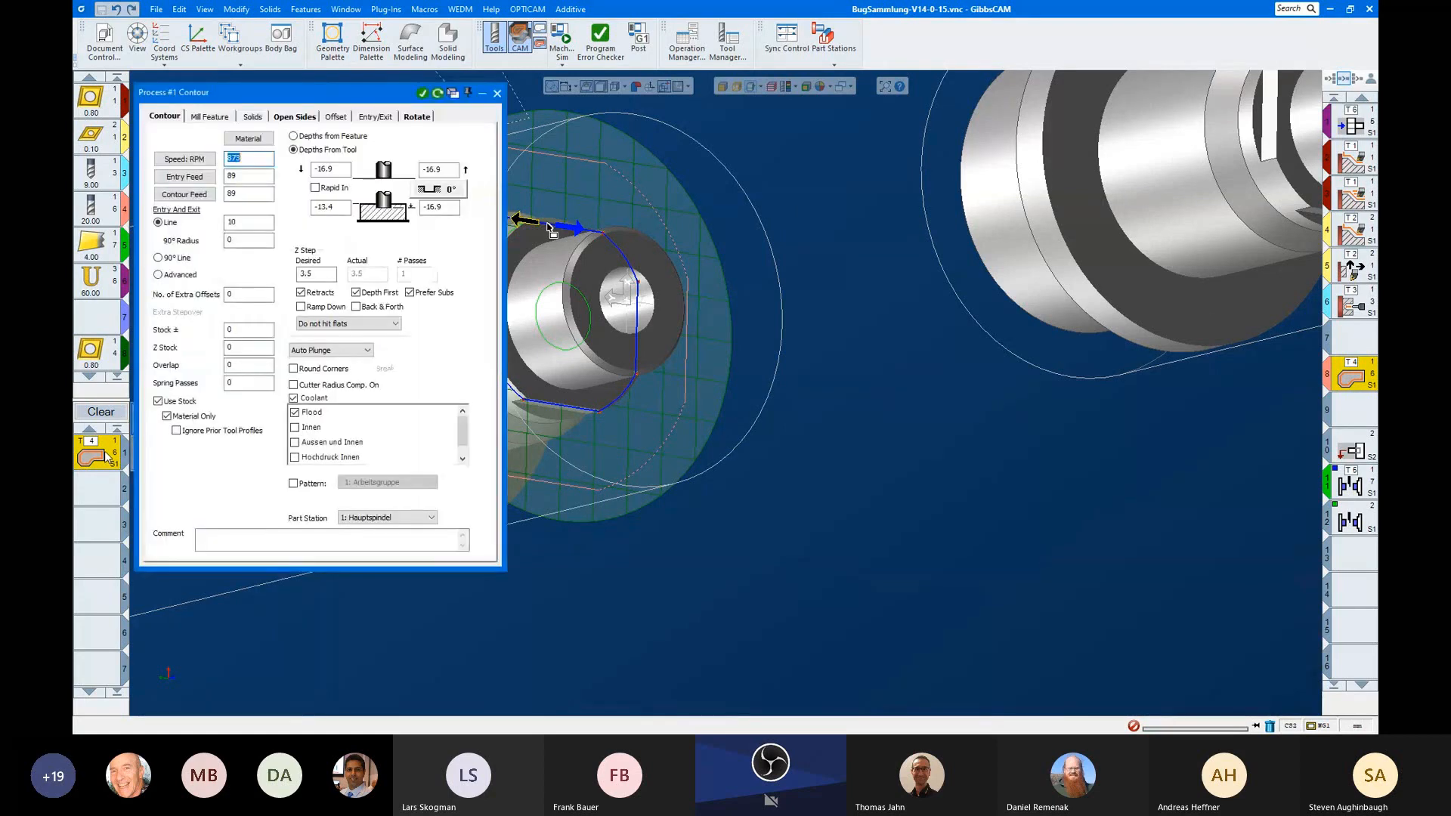
pyautogui.moveTo(370, 99); pyautogui.dragTo(866, 131)
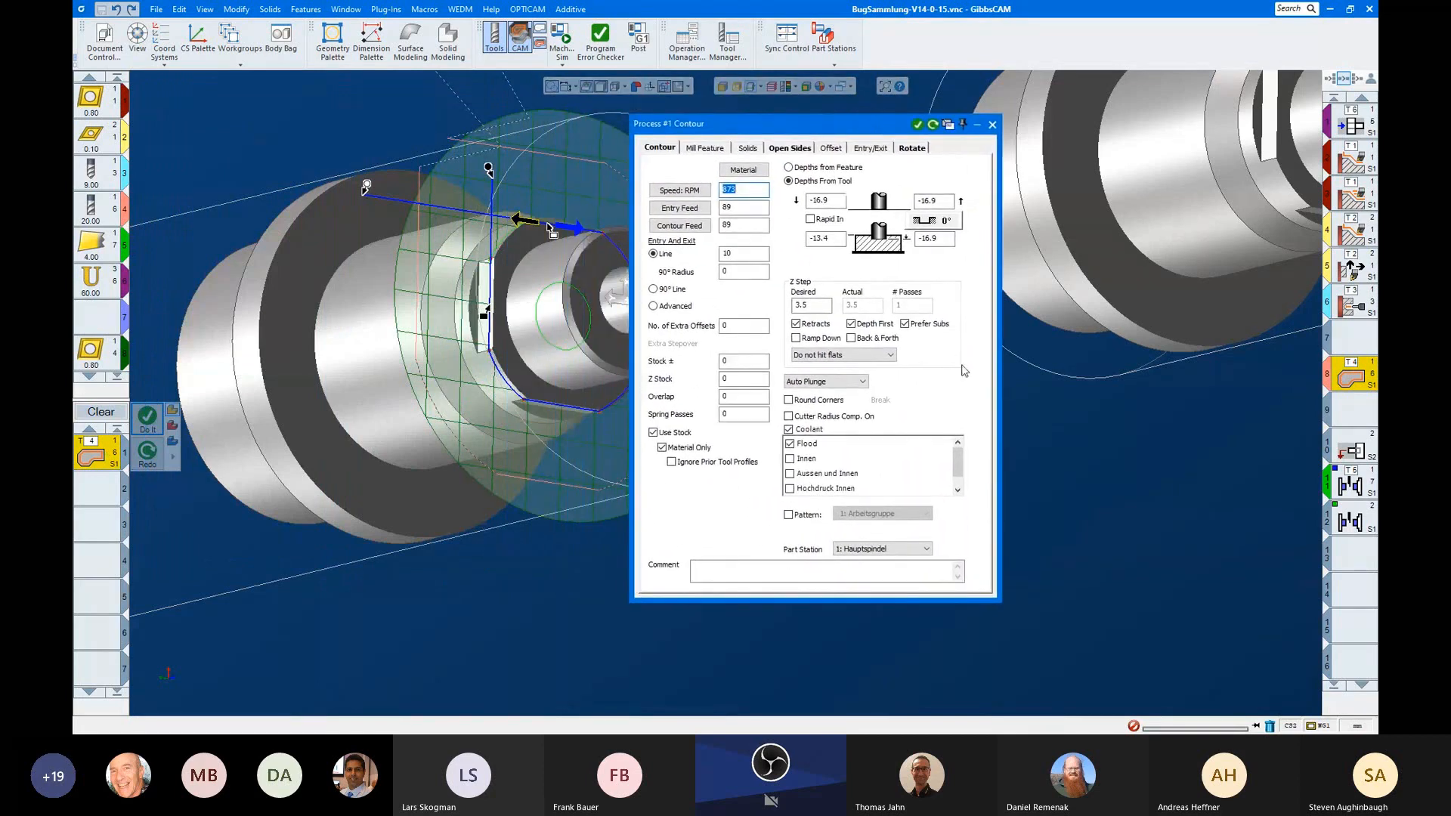
pyautogui.click(789, 401)
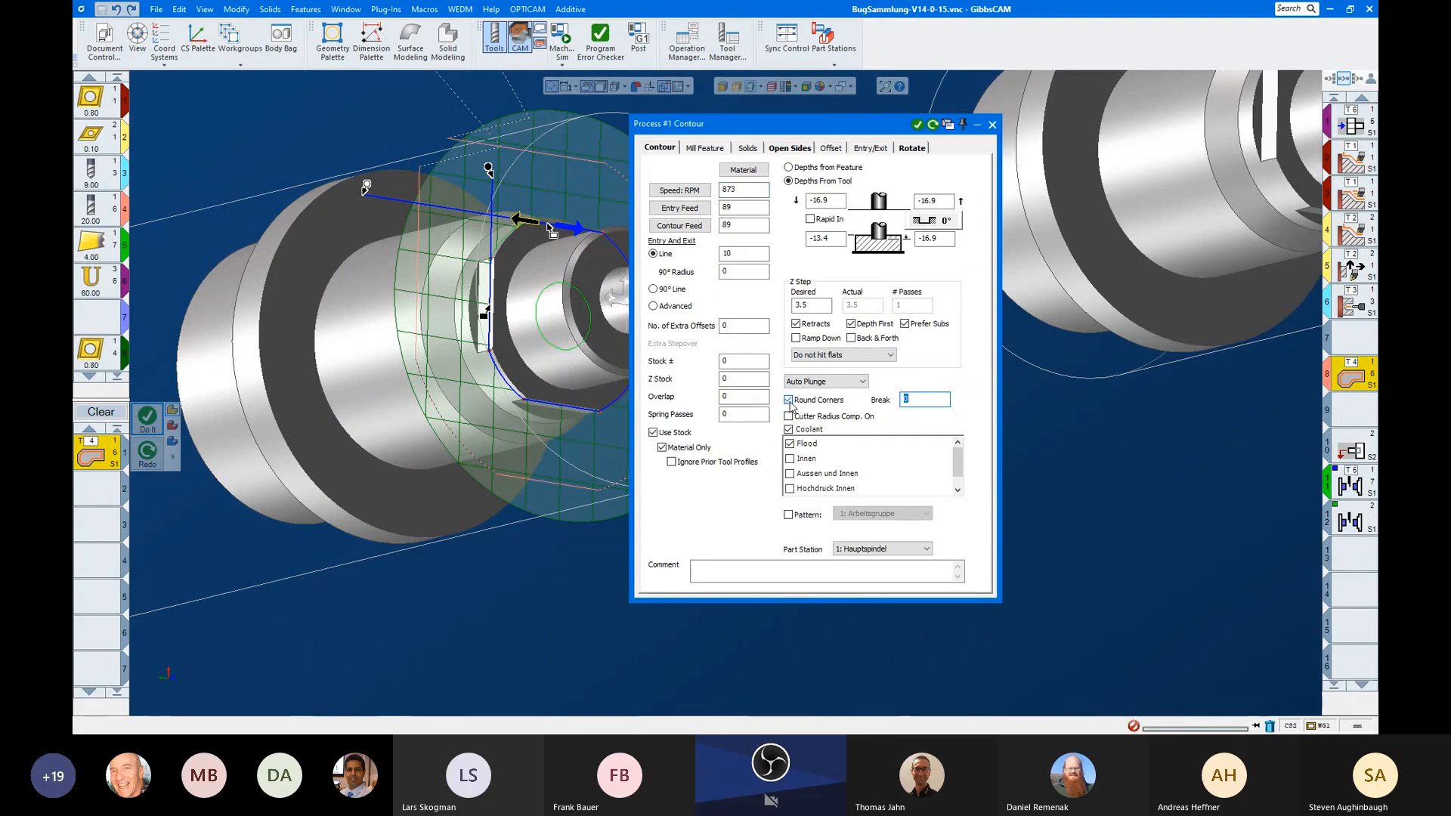
pyautogui.click(933, 125)
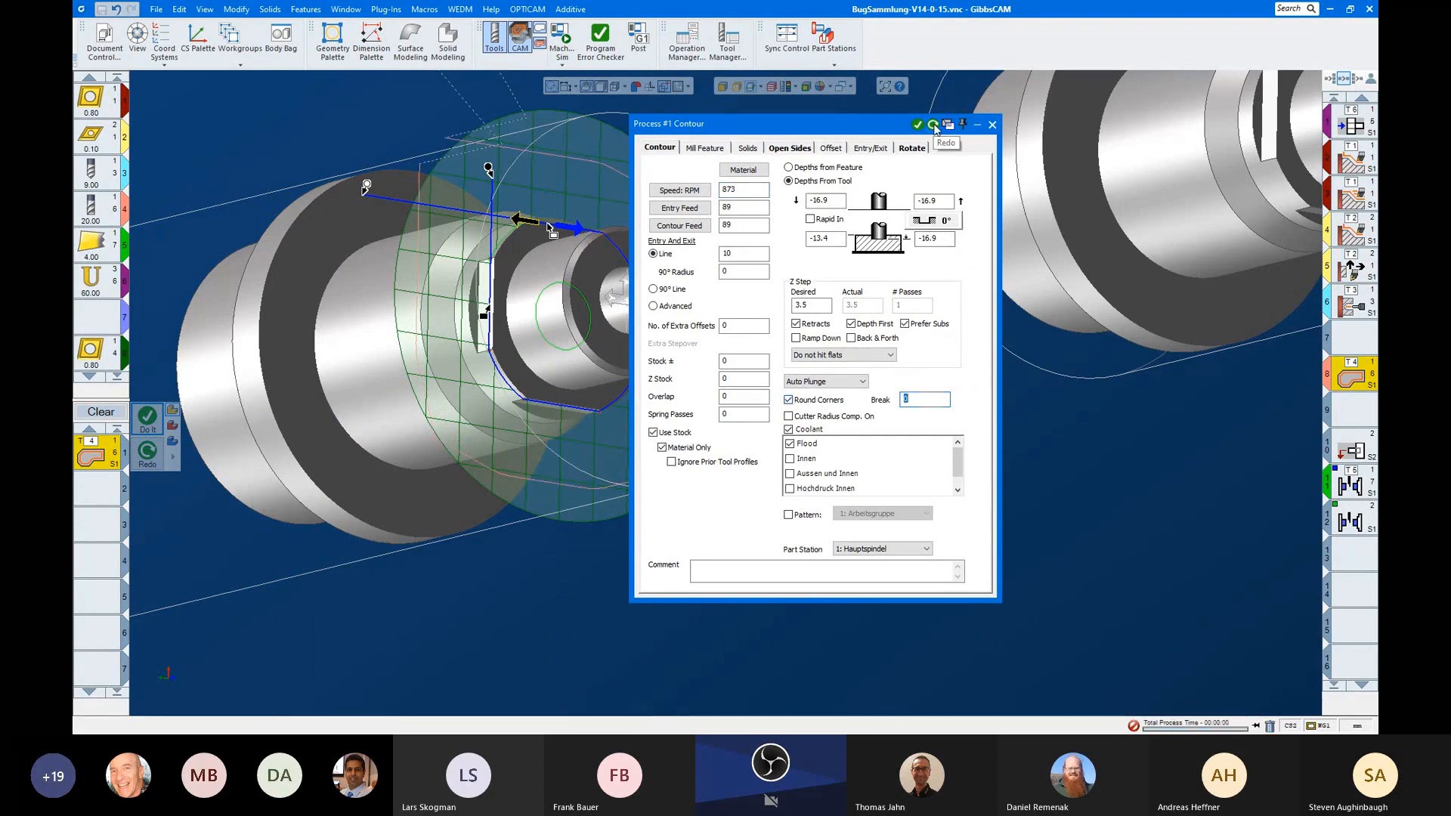
# Step: Examine the regenerated contour toolpath around the part's flats and check the process's Open Sides minimum cut setting
pyautogui.moveTo(865, 129); pyautogui.dragTo(1010, 144)
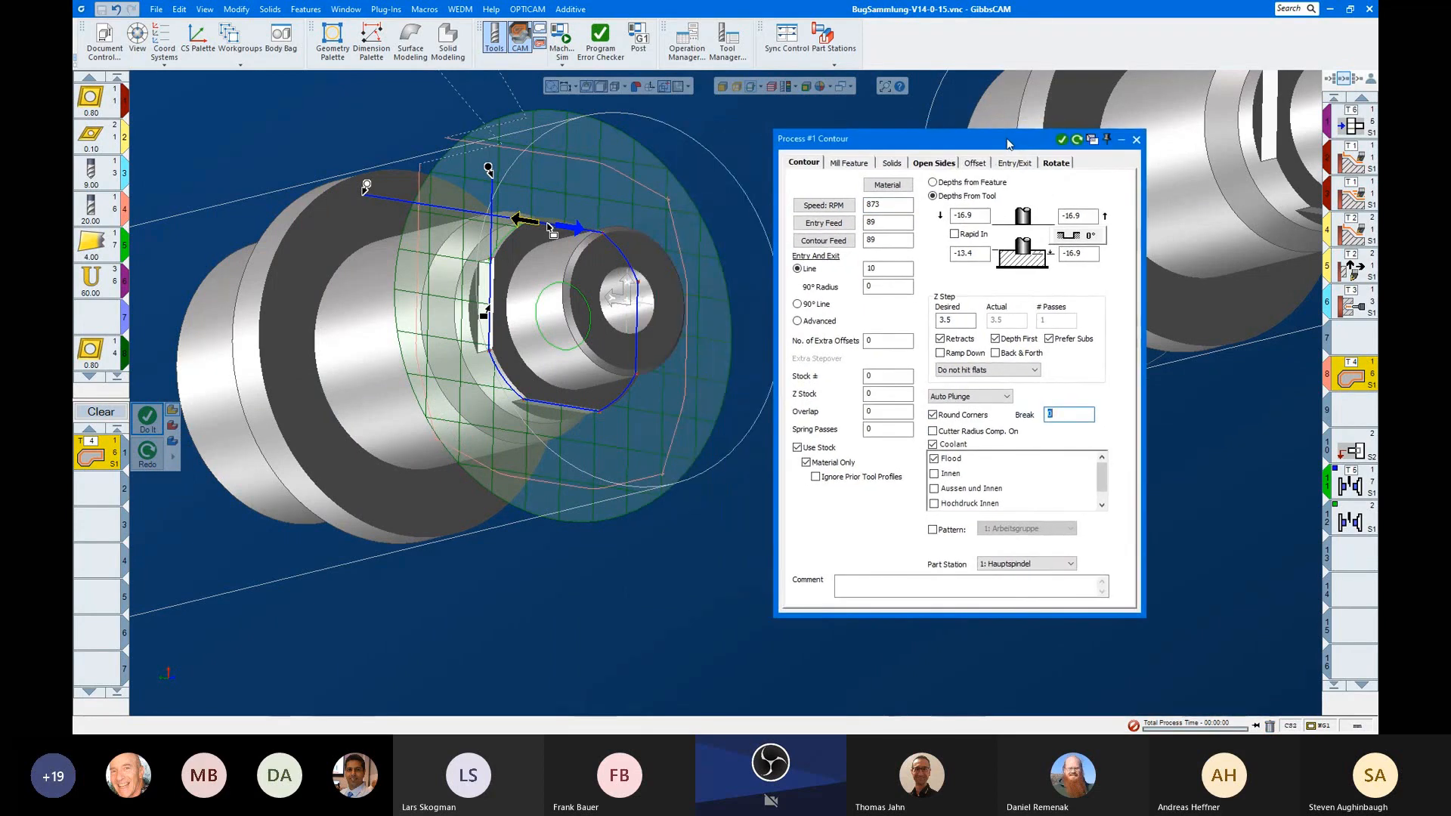
pyautogui.moveTo(727, 260); pyautogui.dragTo(672, 464, button='middle')
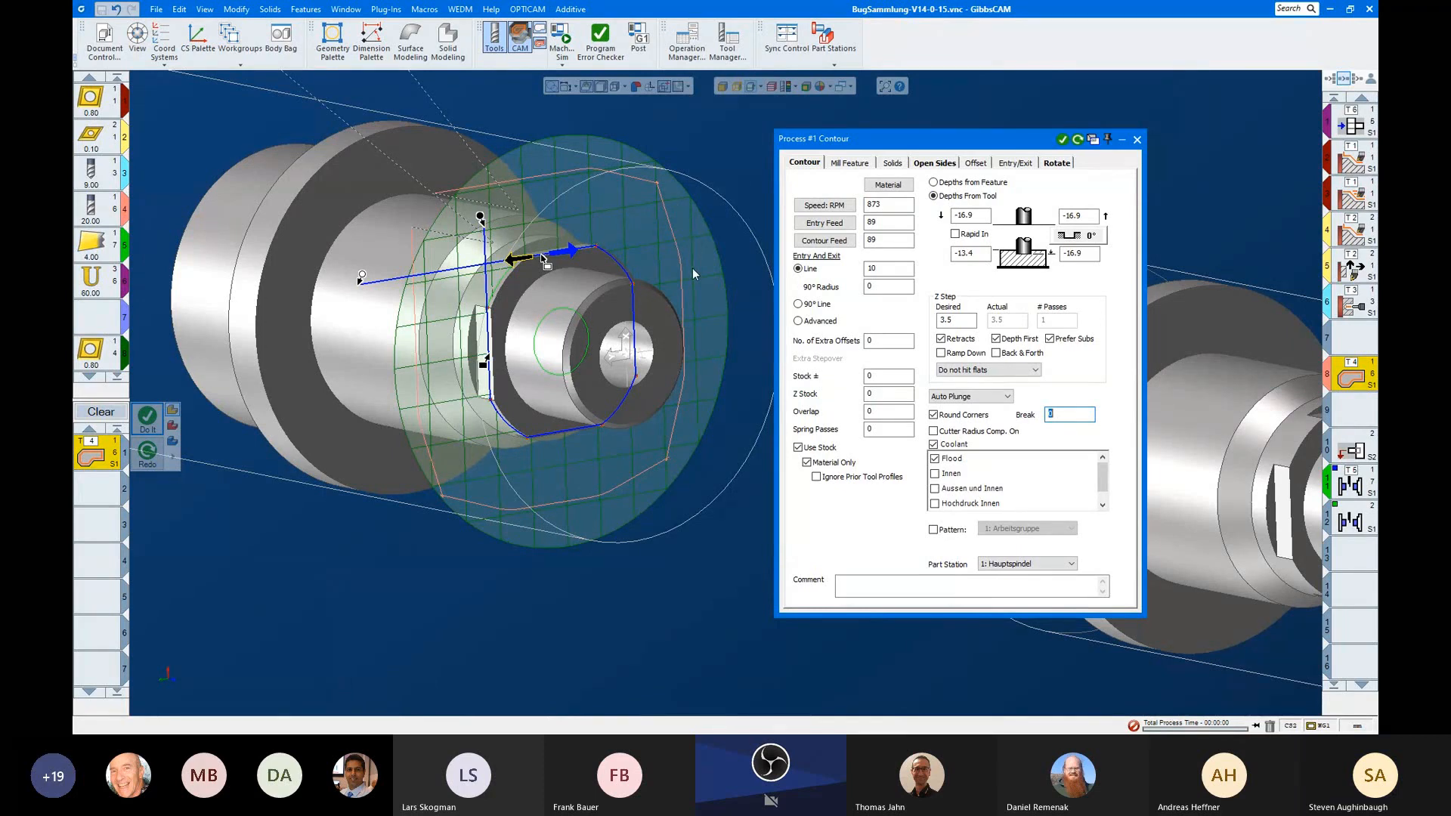
pyautogui.scroll(-2, 693, 267)
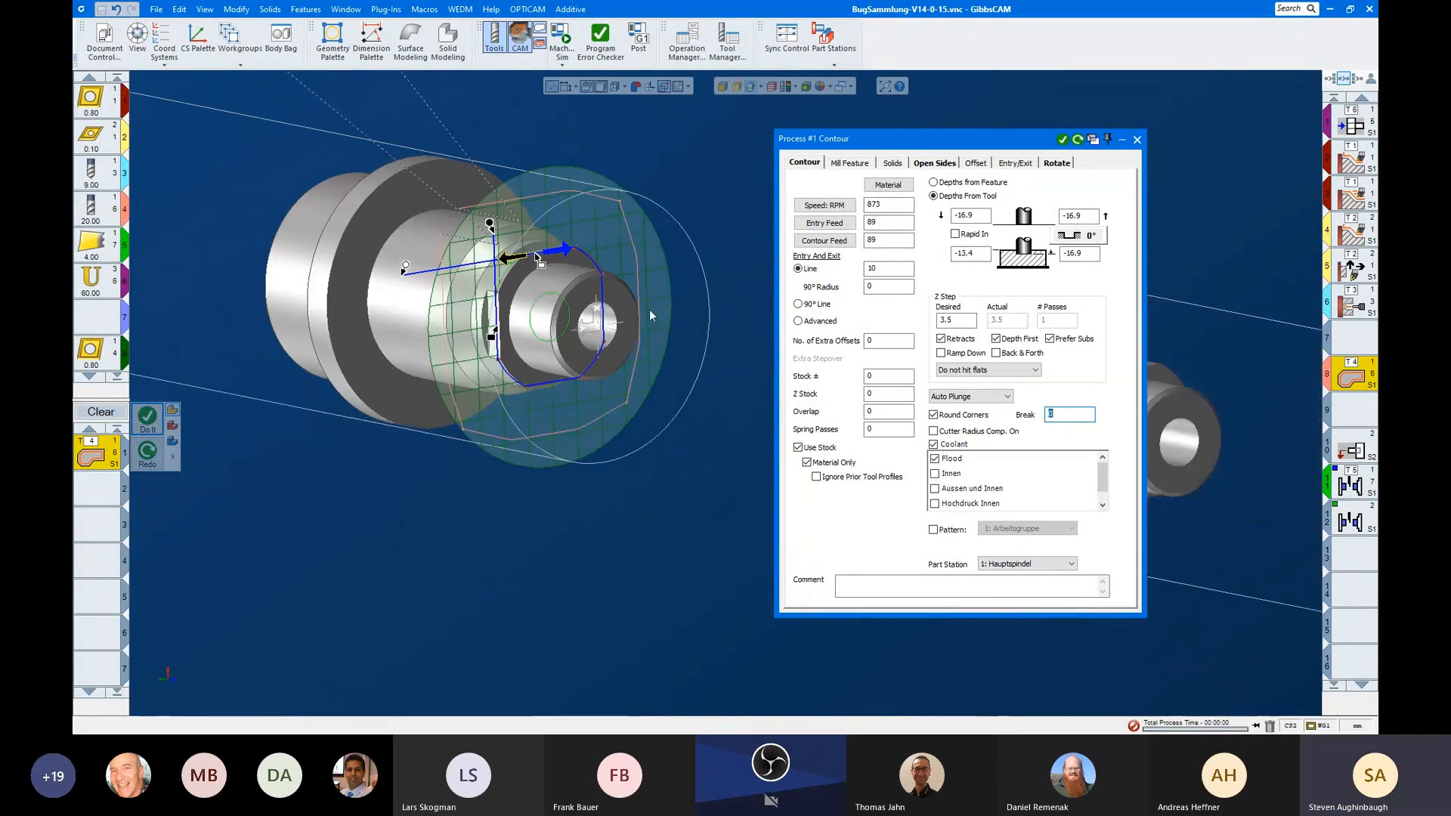
pyautogui.scroll(1, 650, 315)
pyautogui.moveTo(705, 310); pyautogui.dragTo(570, 202, button='middle')
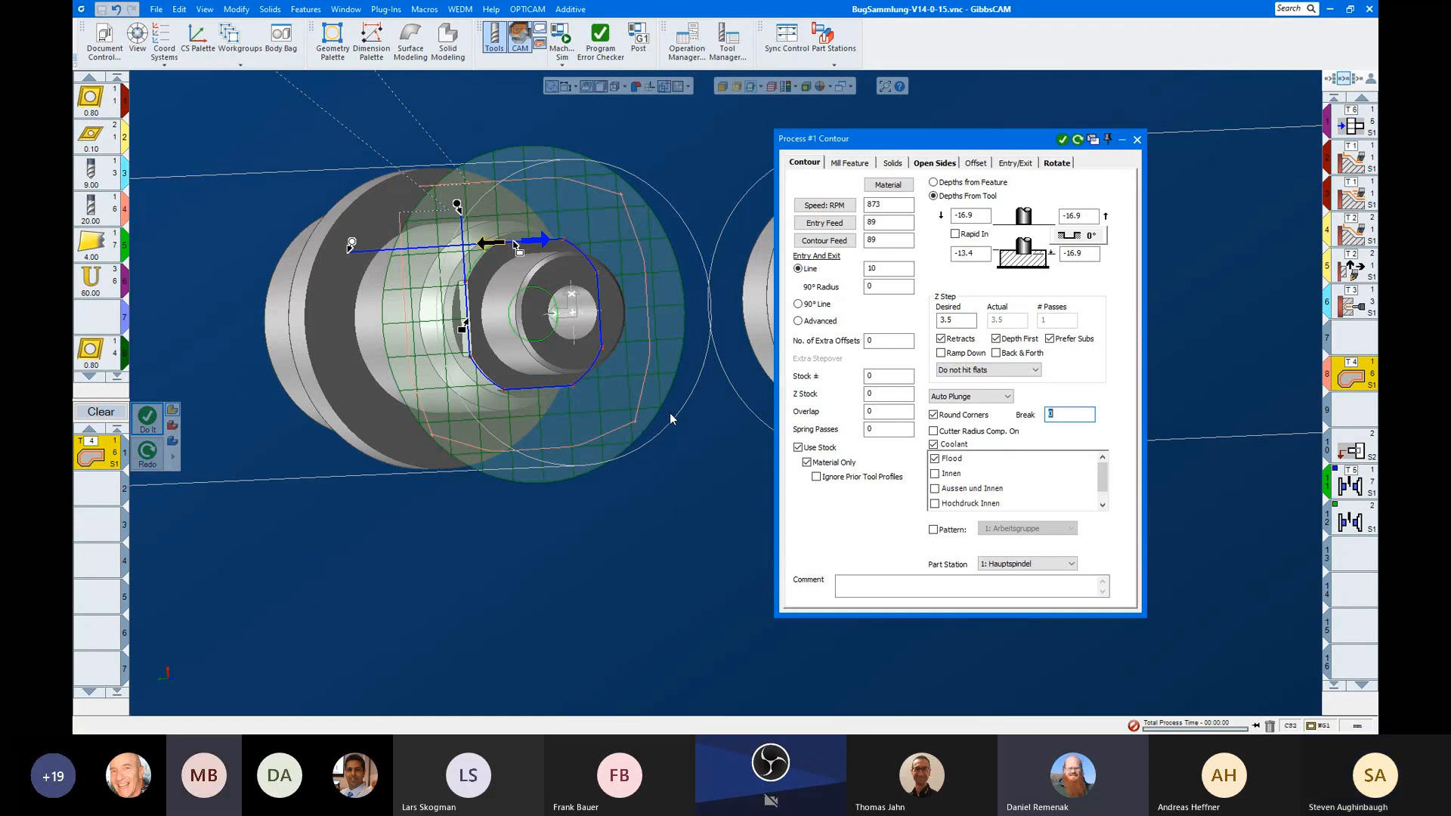
pyautogui.click(934, 163)
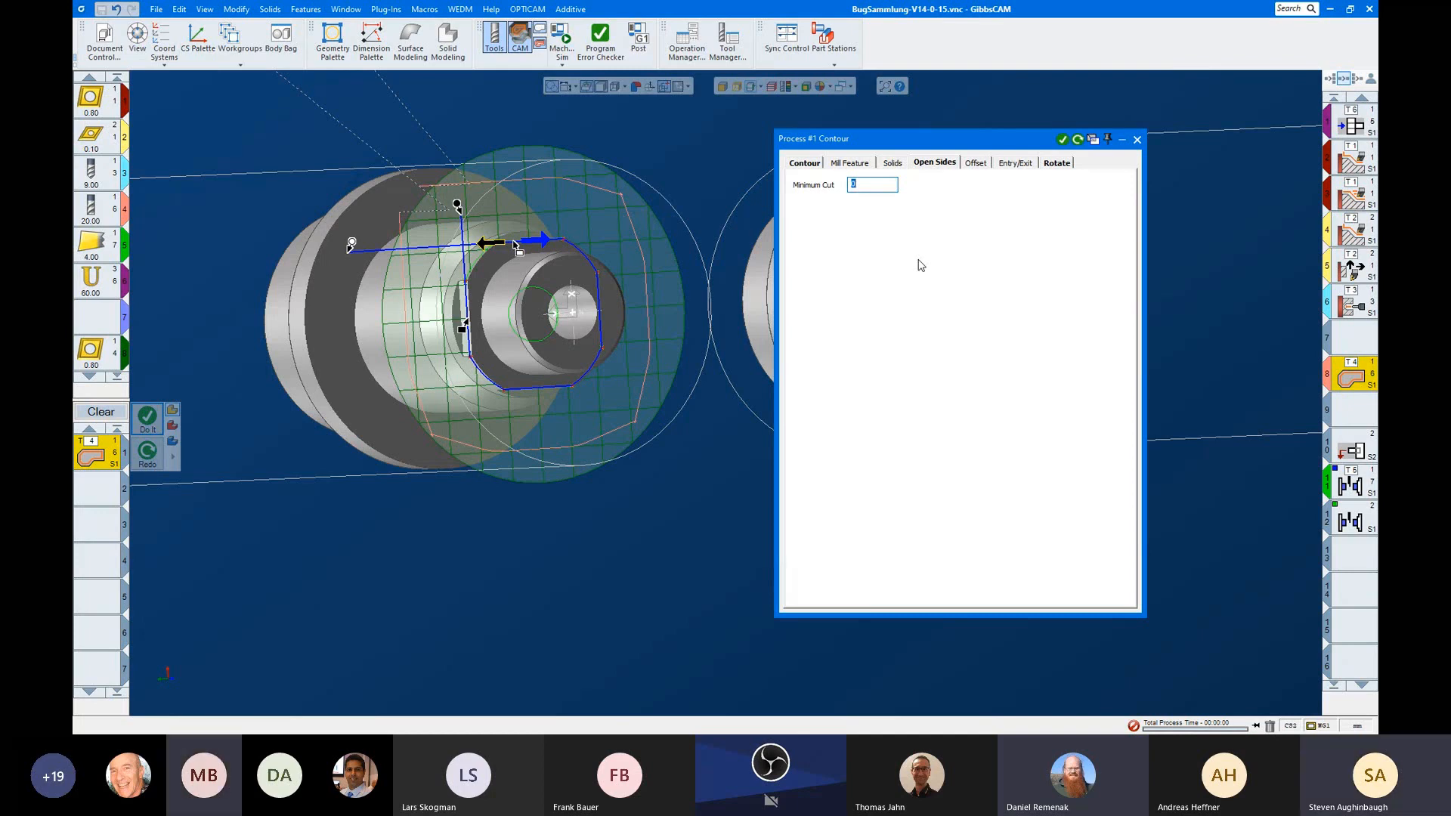
pyautogui.click(805, 163)
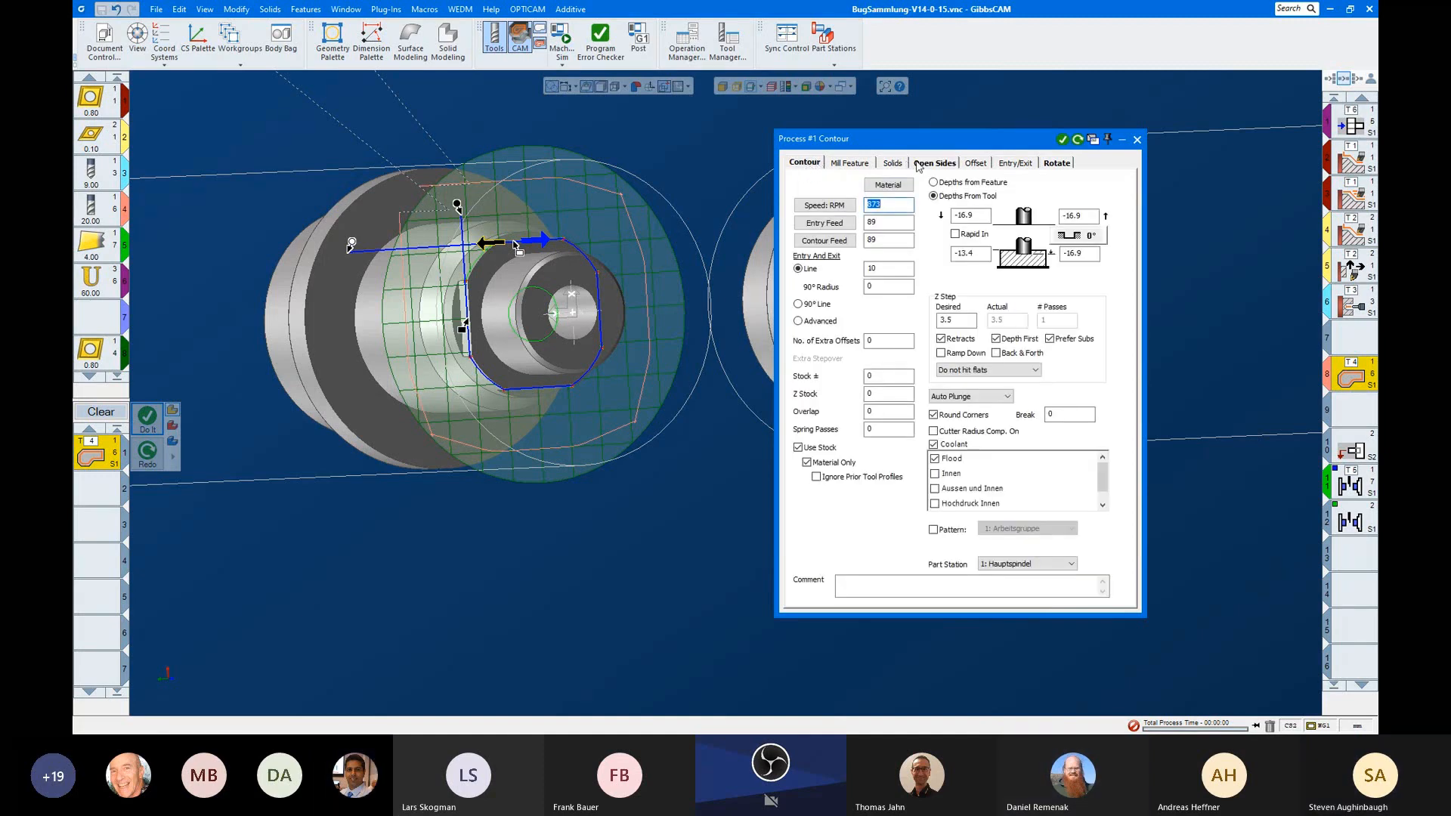
# Step: Move the Process #1 Contour dialog closer to the part on its Contour settings and deselect the machining geometry
pyautogui.click(804, 163)
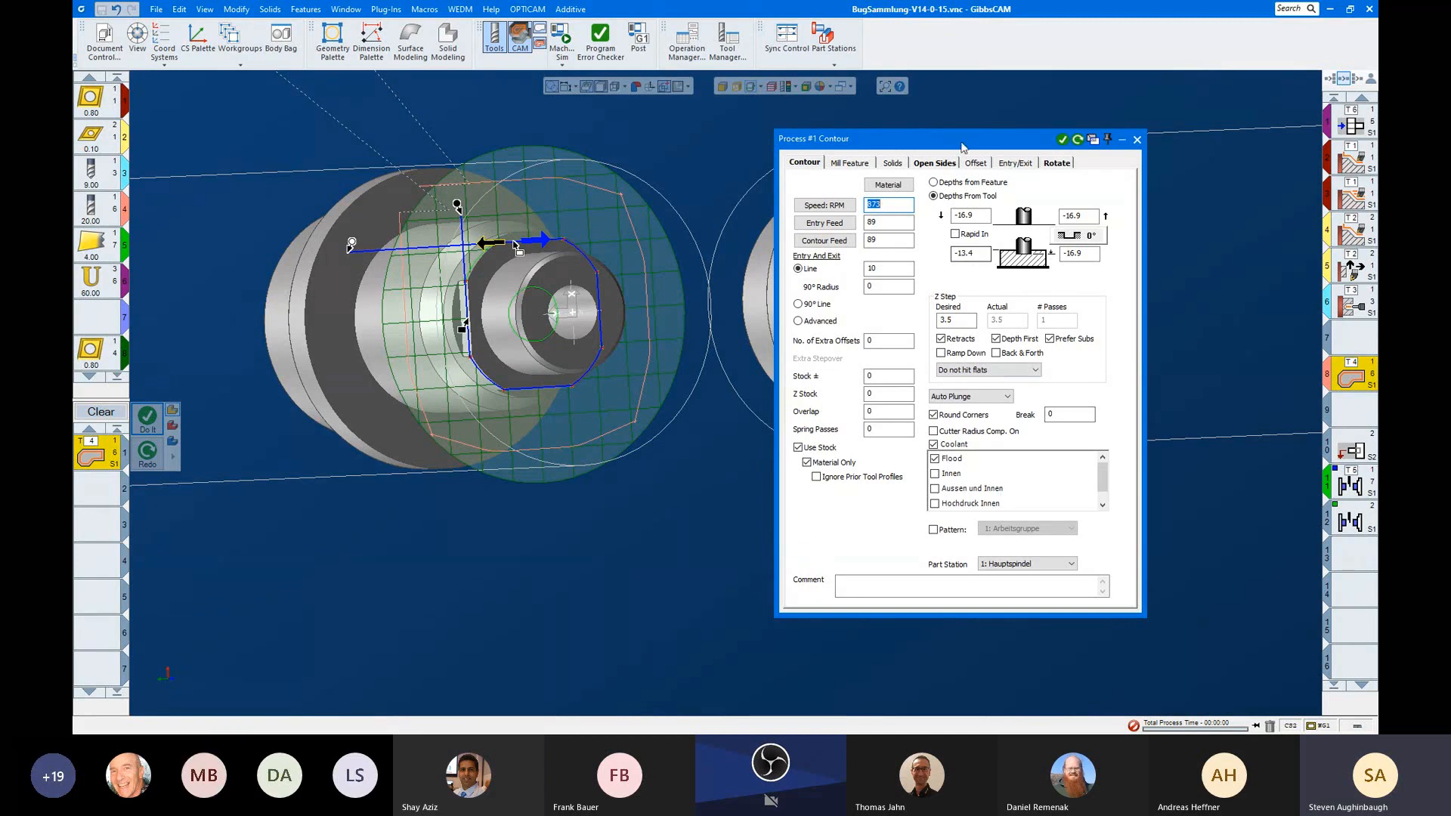
pyautogui.moveTo(958, 144); pyautogui.dragTo(916, 145)
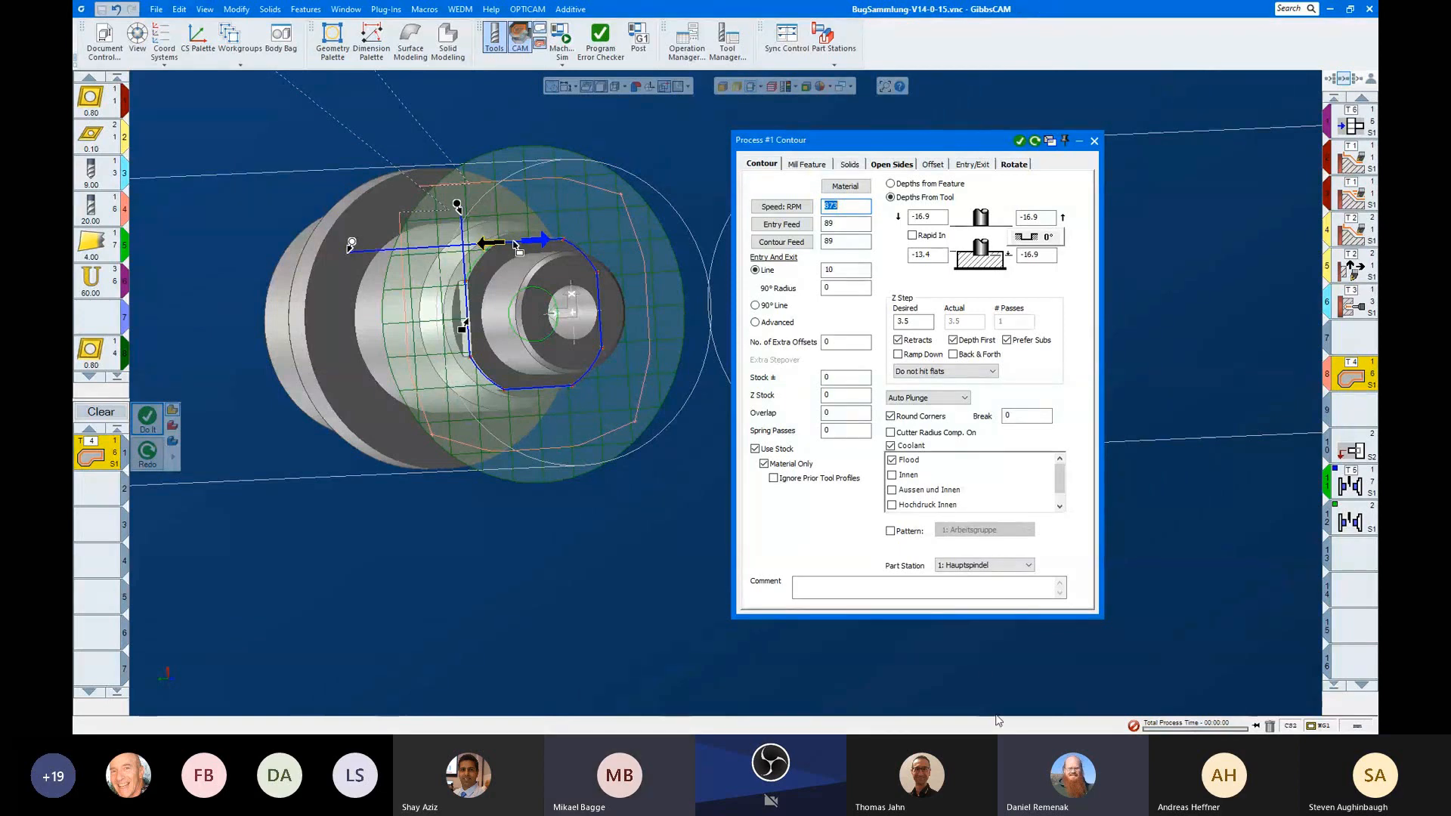
pyautogui.click(1183, 634)
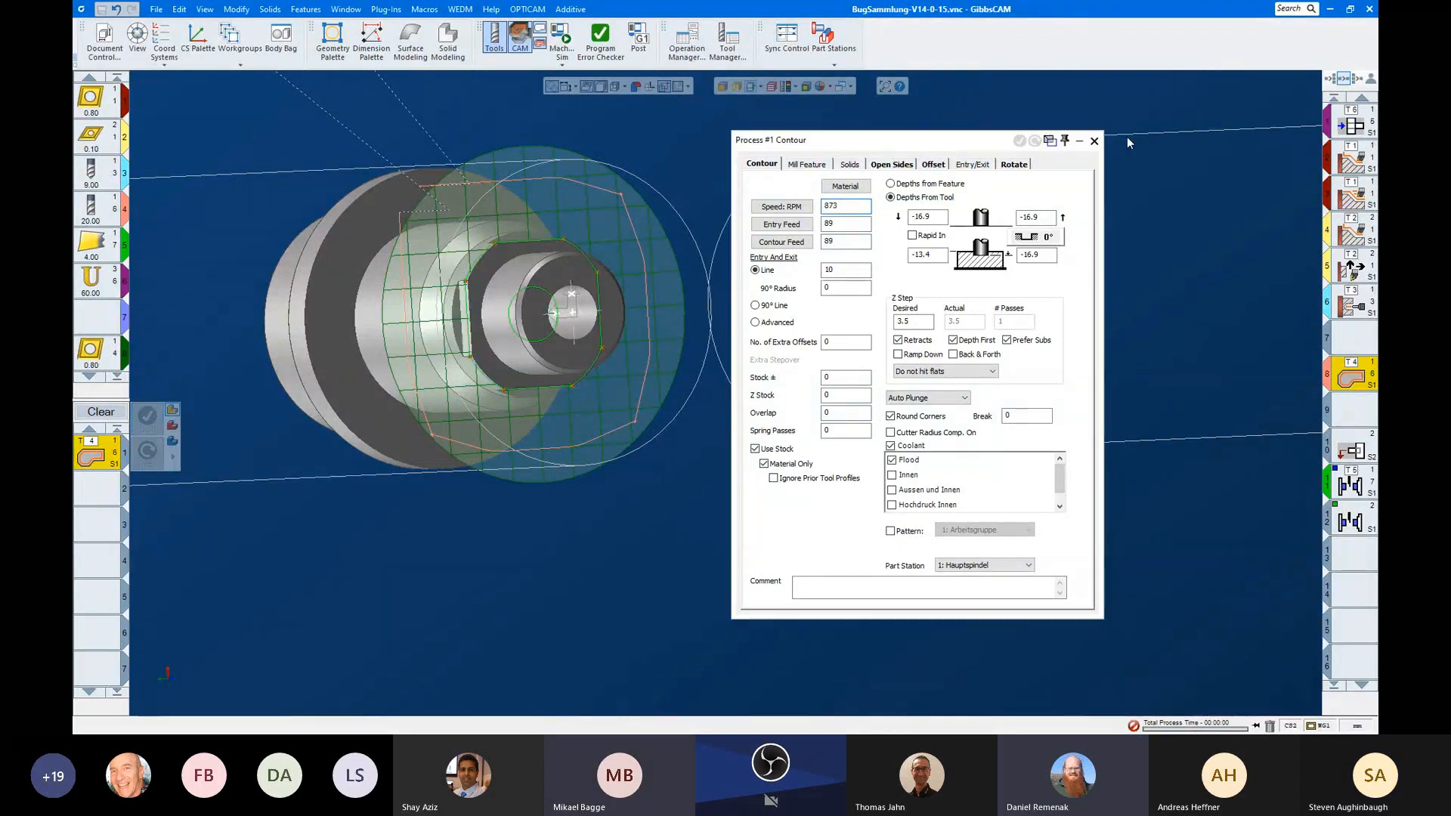
pyautogui.doubleClick(1070, 7)
pyautogui.moveTo(1092, 17); pyautogui.dragTo(1070, 45)
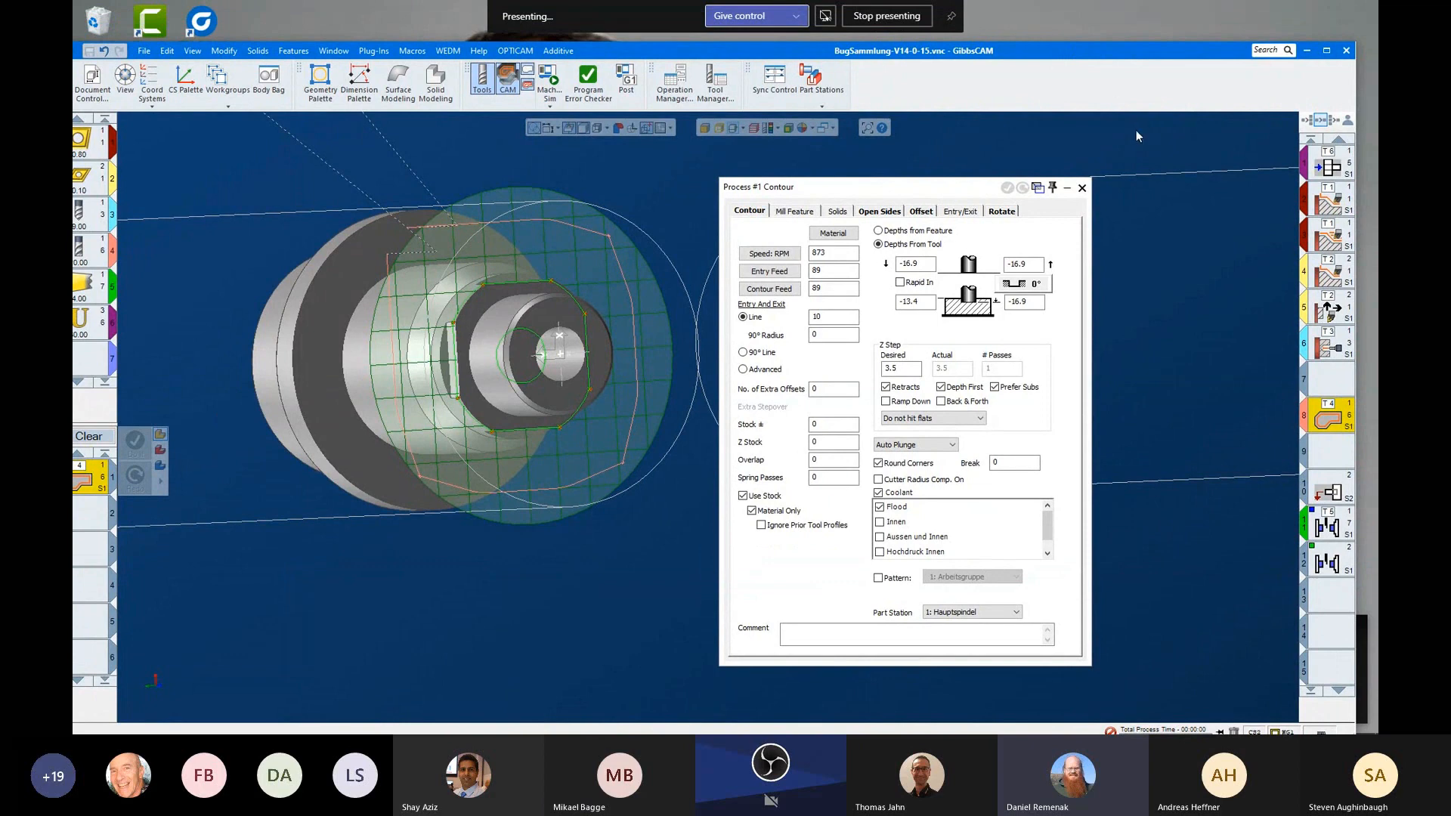
pyautogui.click(1326, 51)
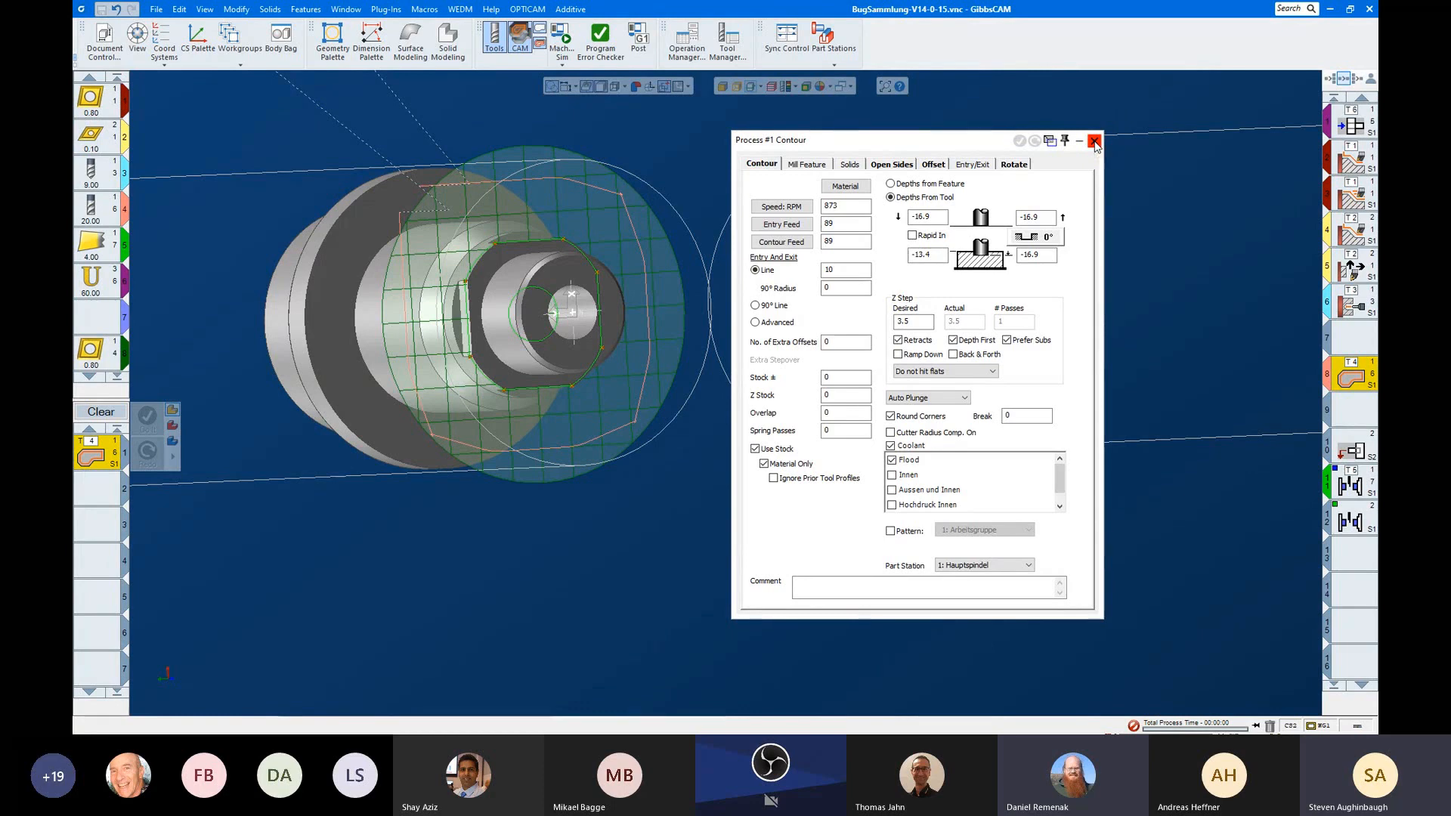
# Step: Close the Process #1 Contour dialog
pyautogui.click(1094, 141)
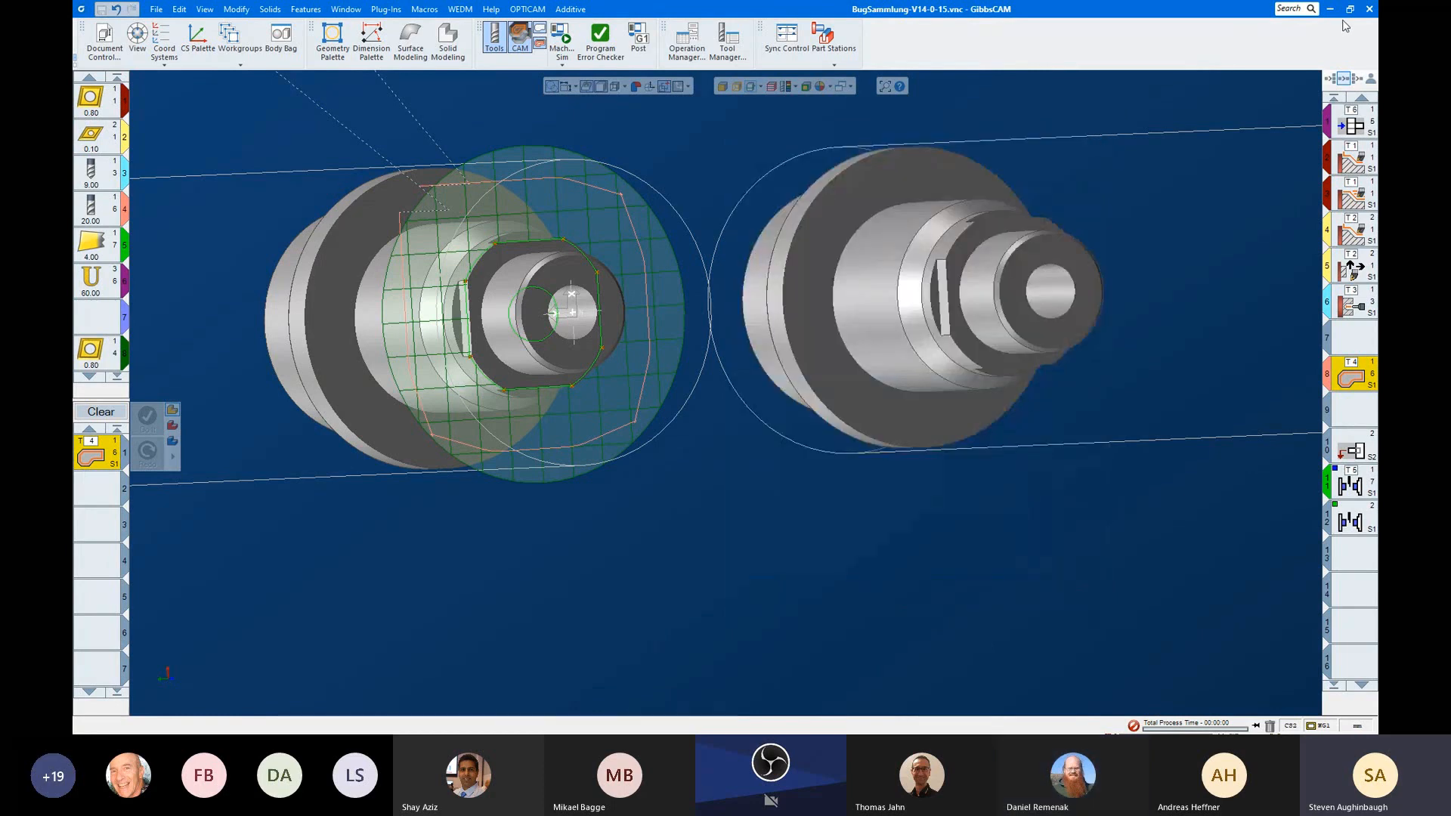